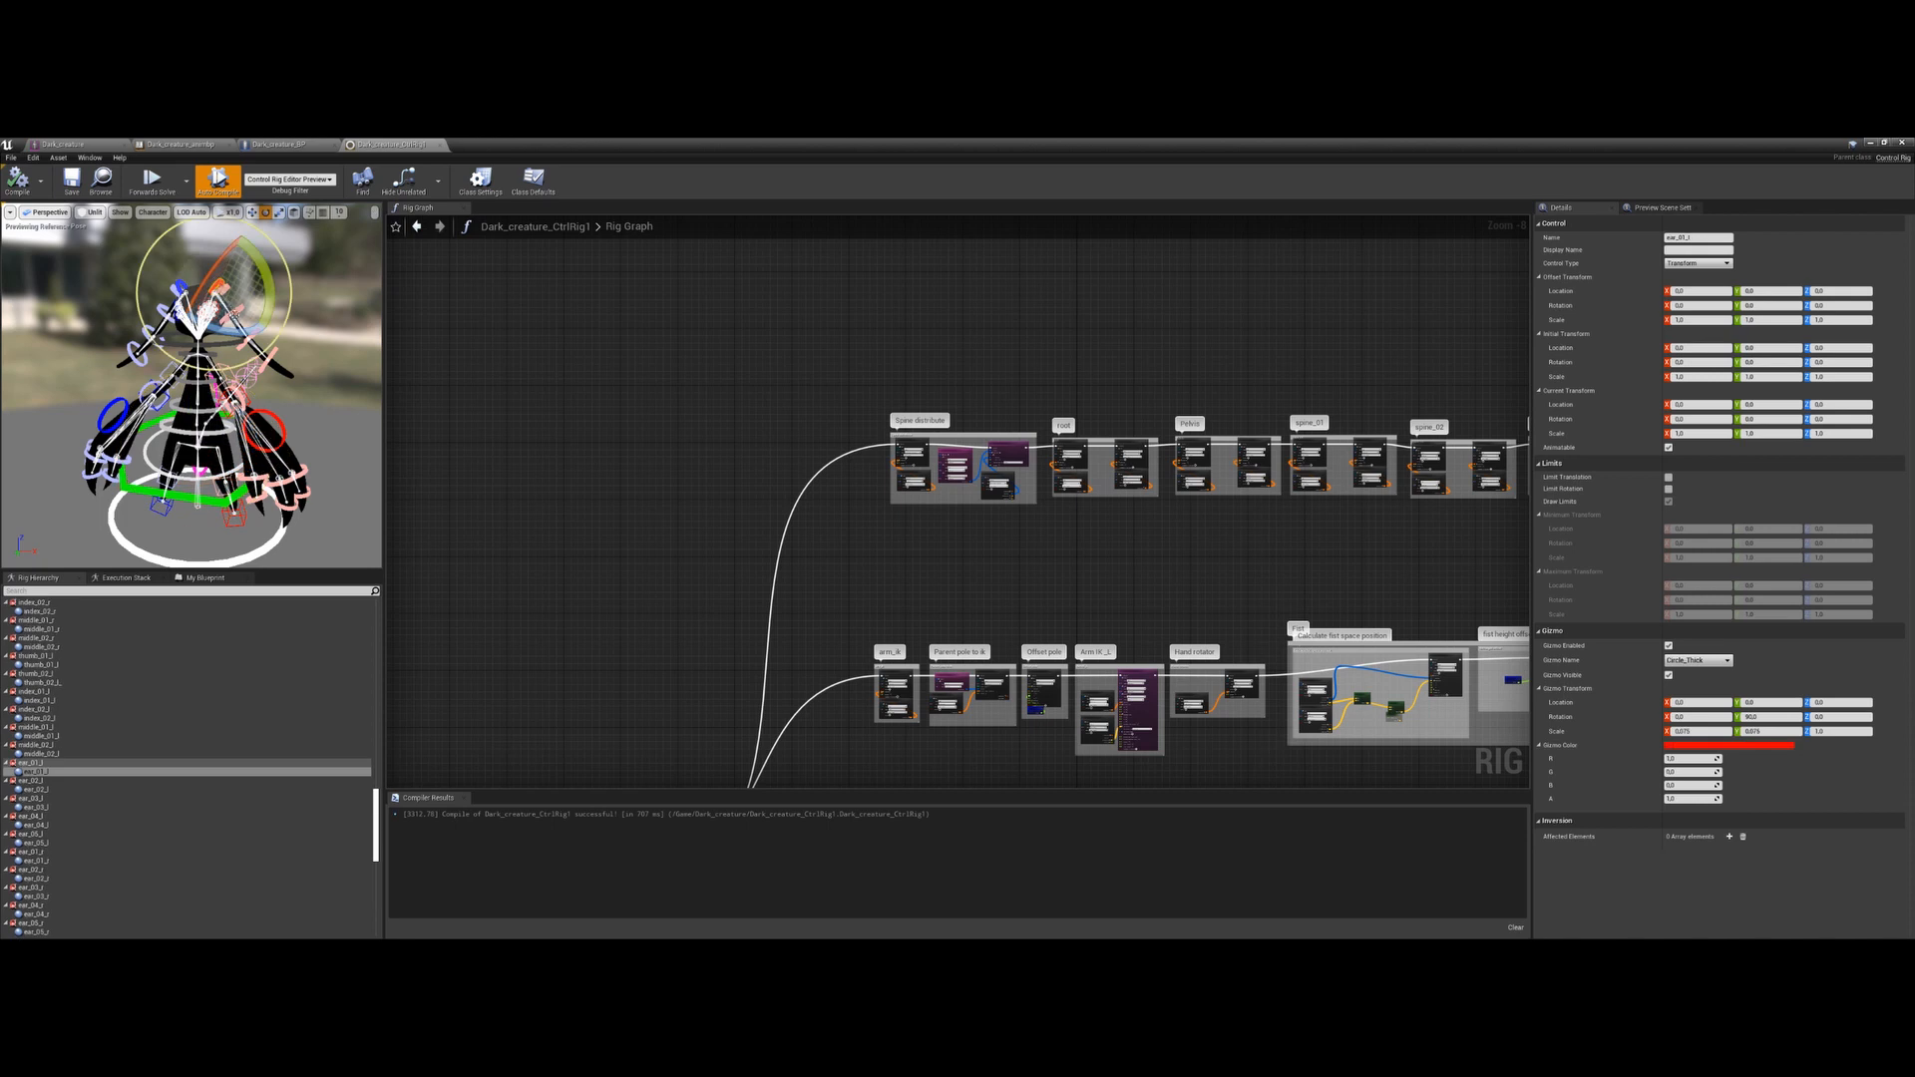
Examine the ear and distribute rotation controls on the creature rig from several angles, and check the creature's controls in the level
{"action": "key", "text": "w"}
{"action": "key", "text": "e"}
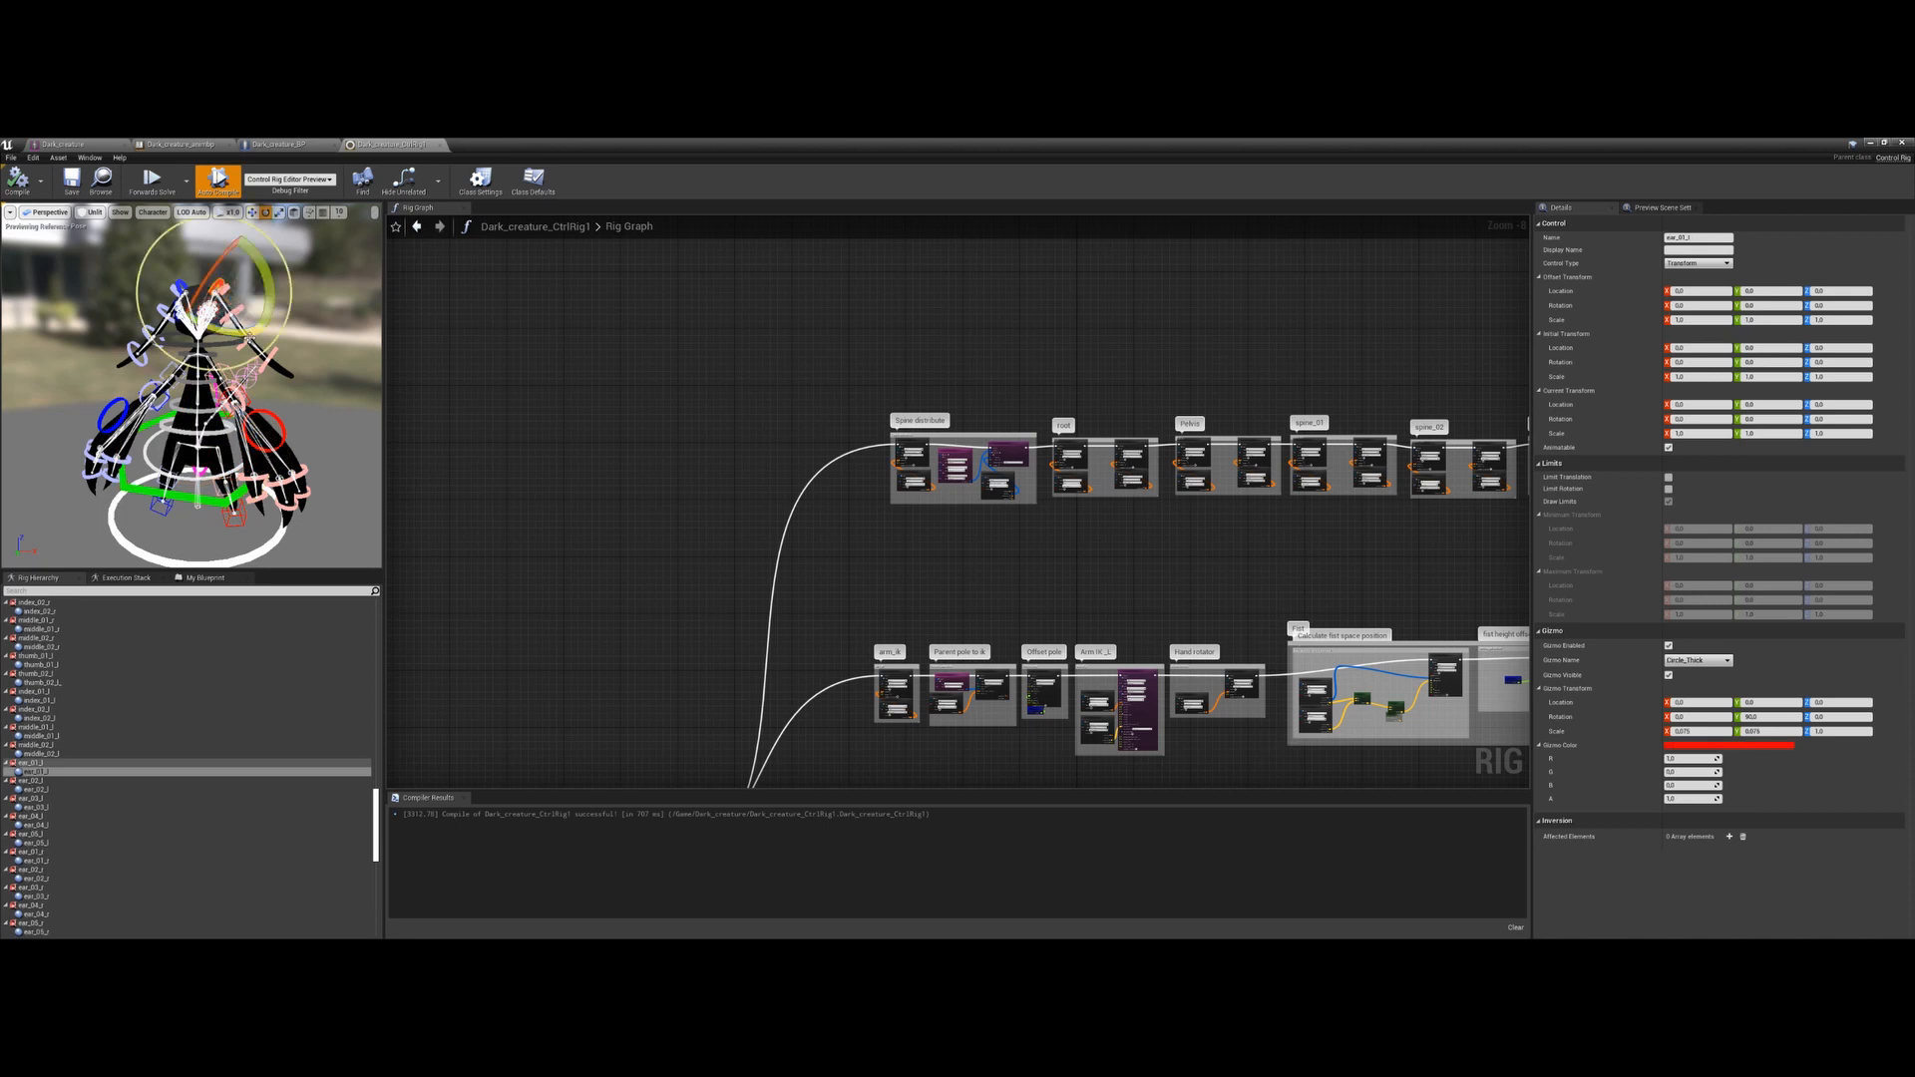
{"action": "left_click", "coordinate": [32, 825]}
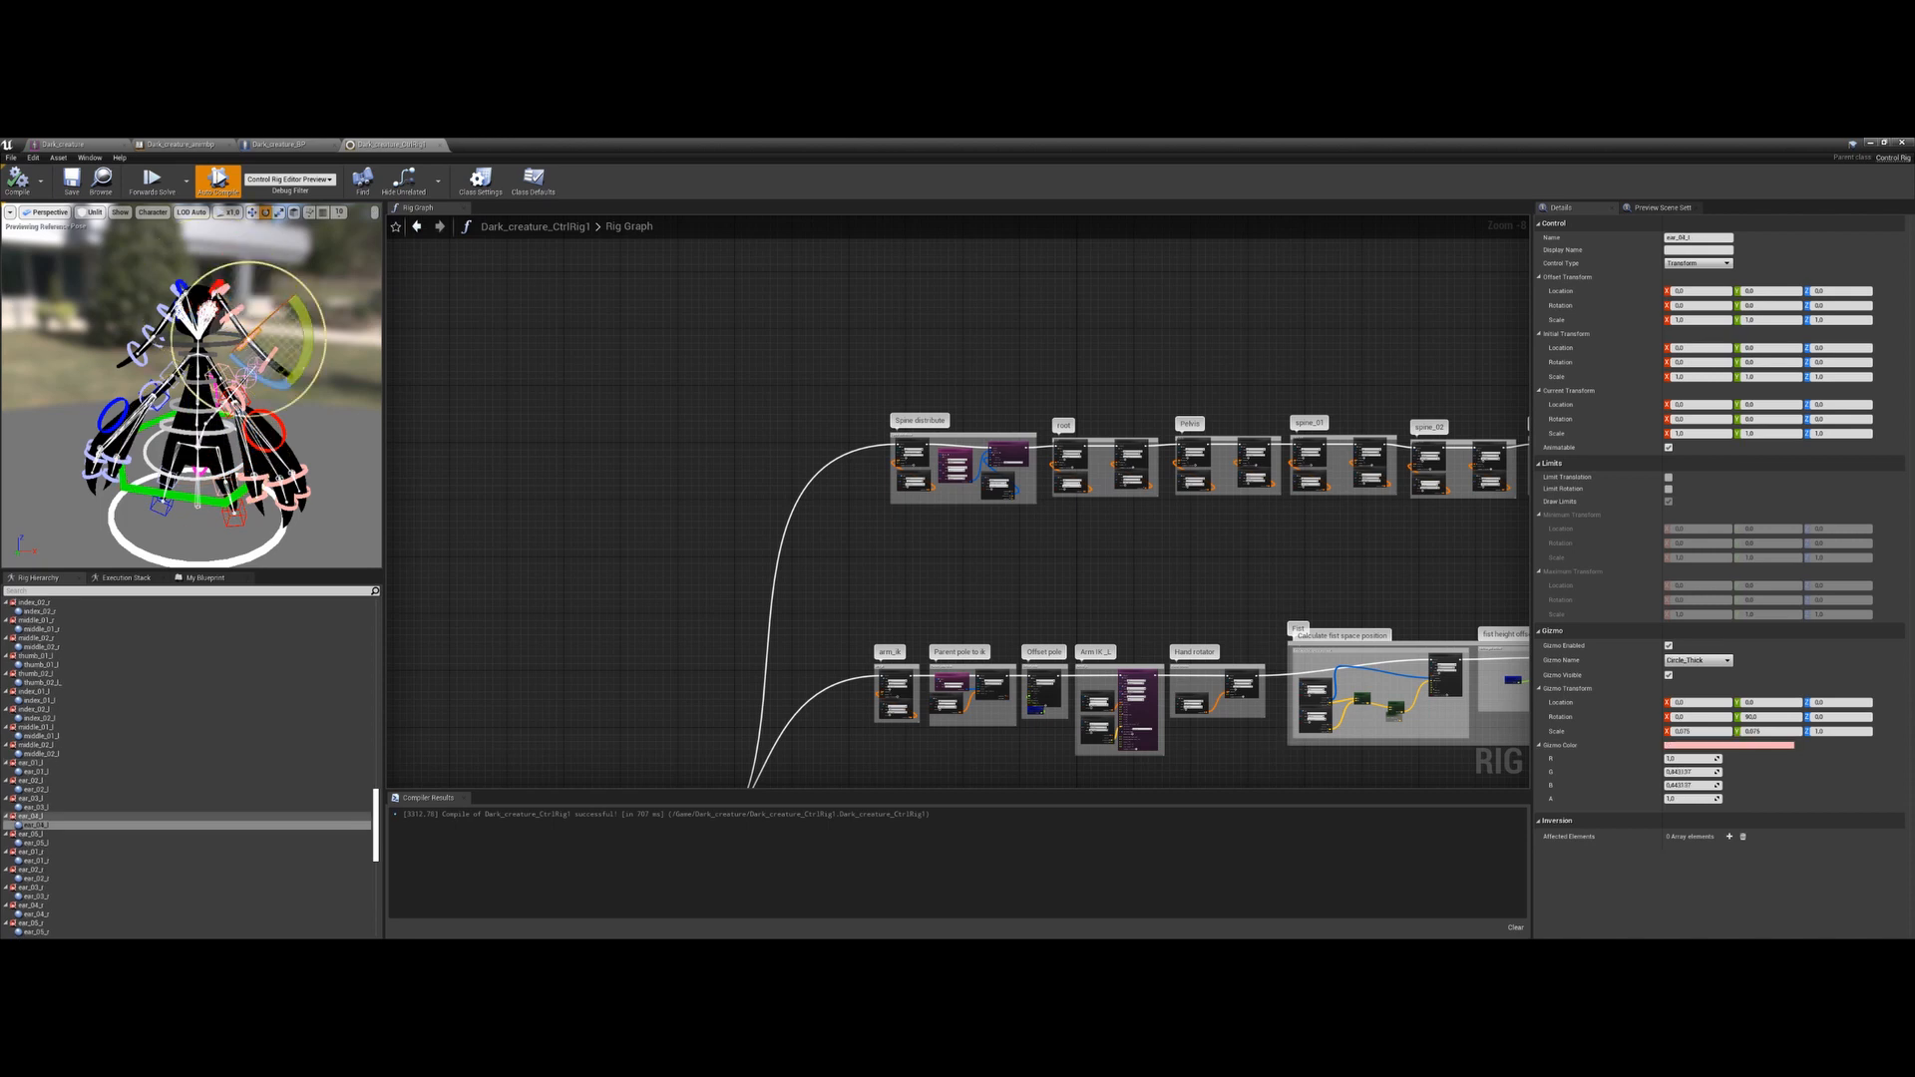
{"action": "left_click_drag", "start_coordinate": [233, 511], "coordinate": [233, 511], "text": "alt"}
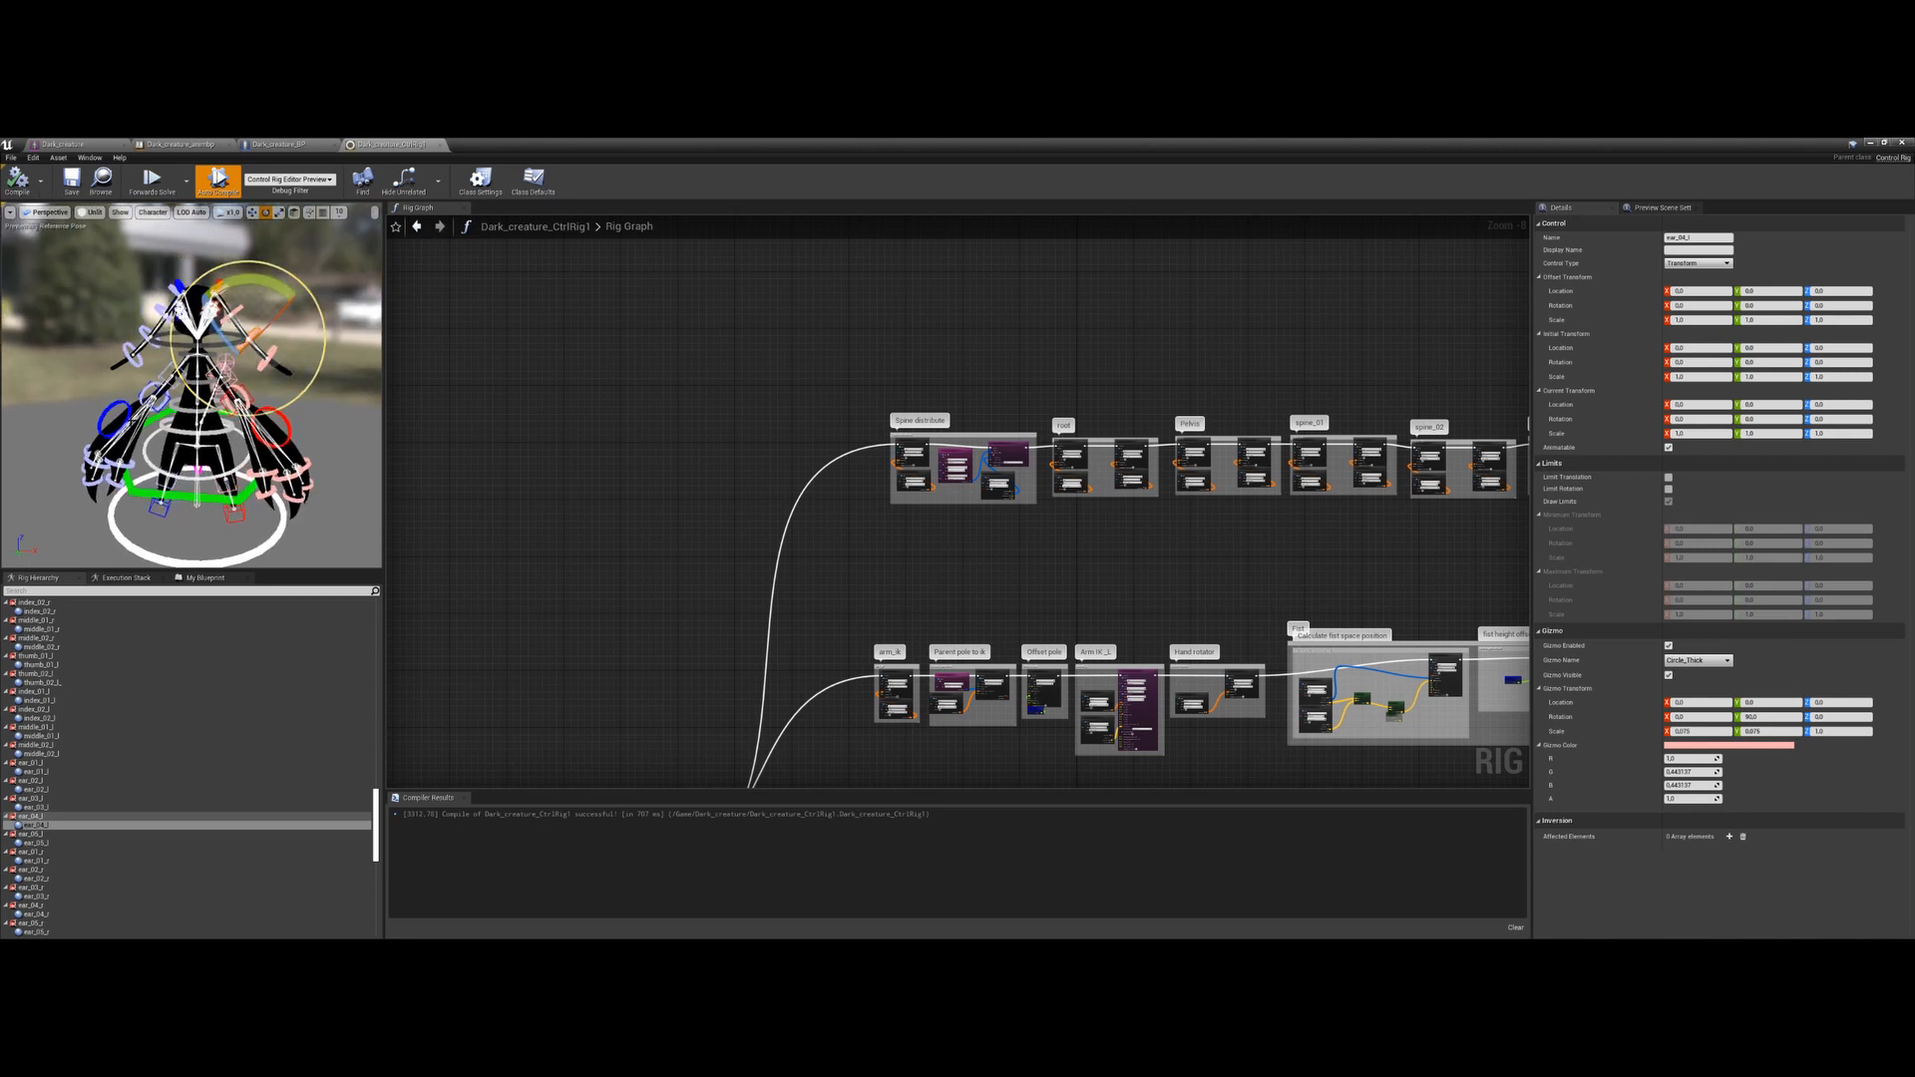
{"action": "left_click_drag", "start_coordinate": [189, 488], "coordinate": [189, 488], "text": "alt"}
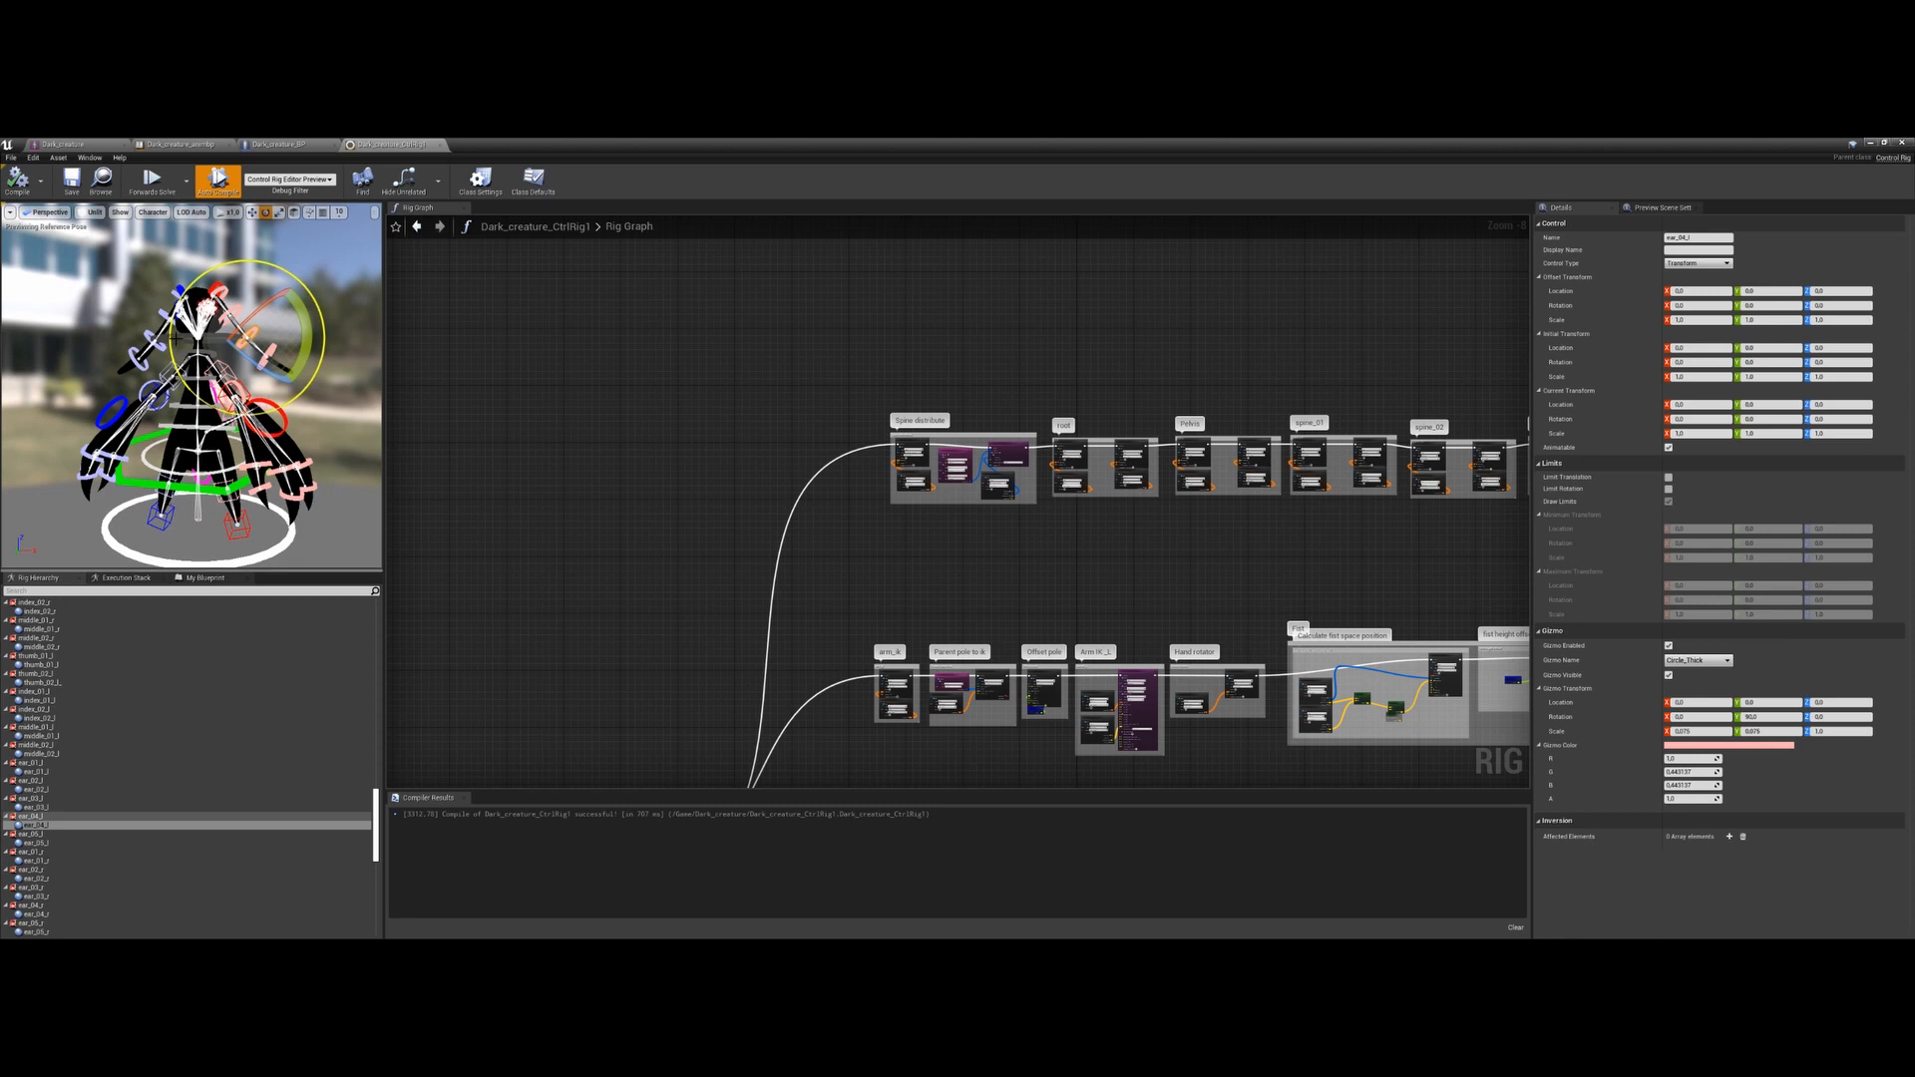
{"action": "left_click", "coordinate": [147, 483]}
{"action": "left_click_drag", "start_coordinate": [147, 482], "coordinate": [301, 520], "text": "alt"}
{"action": "scroll", "coordinate": [302, 526], "scroll_direction": "up", "scroll_amount": 3}
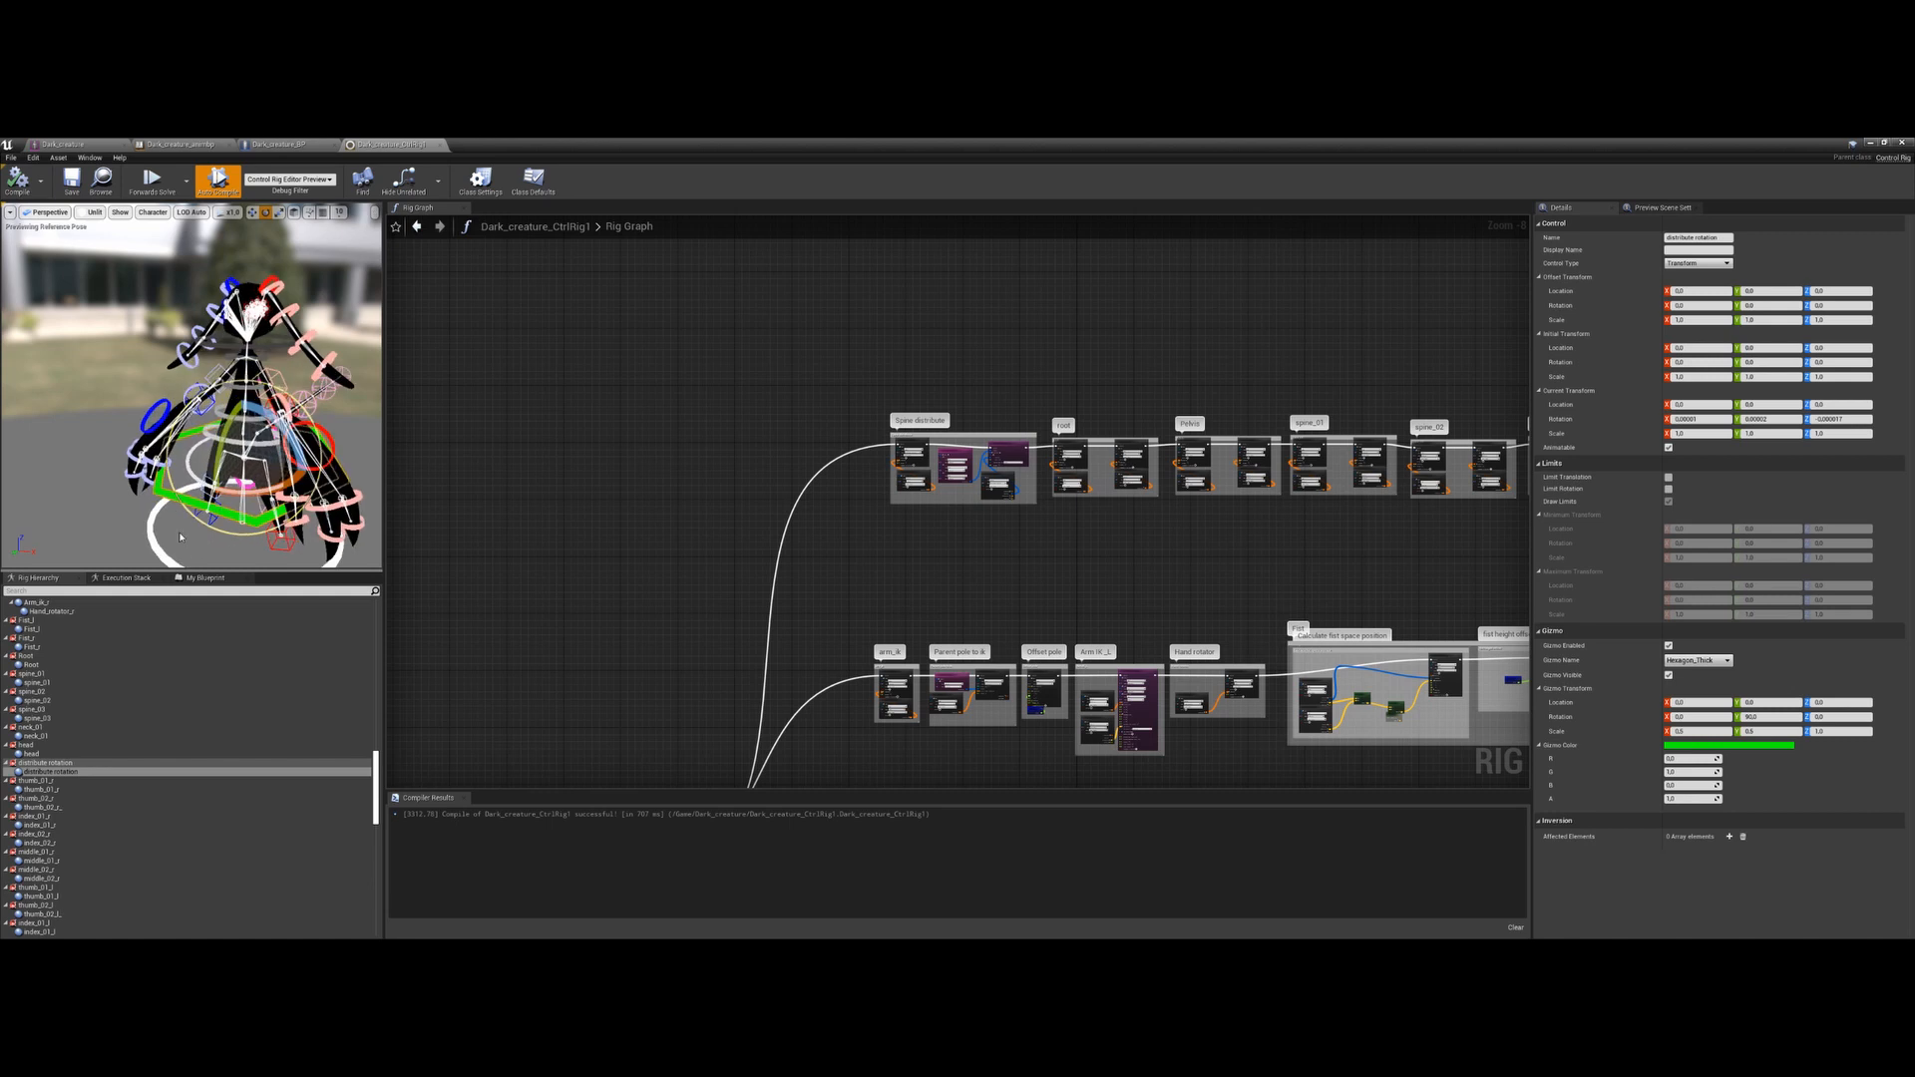
{"action": "middle_click_drag", "start_coordinate": [180, 537], "coordinate": [106, 524]}
{"action": "right_click_drag", "start_coordinate": [1095, 565], "coordinate": [684, 548]}
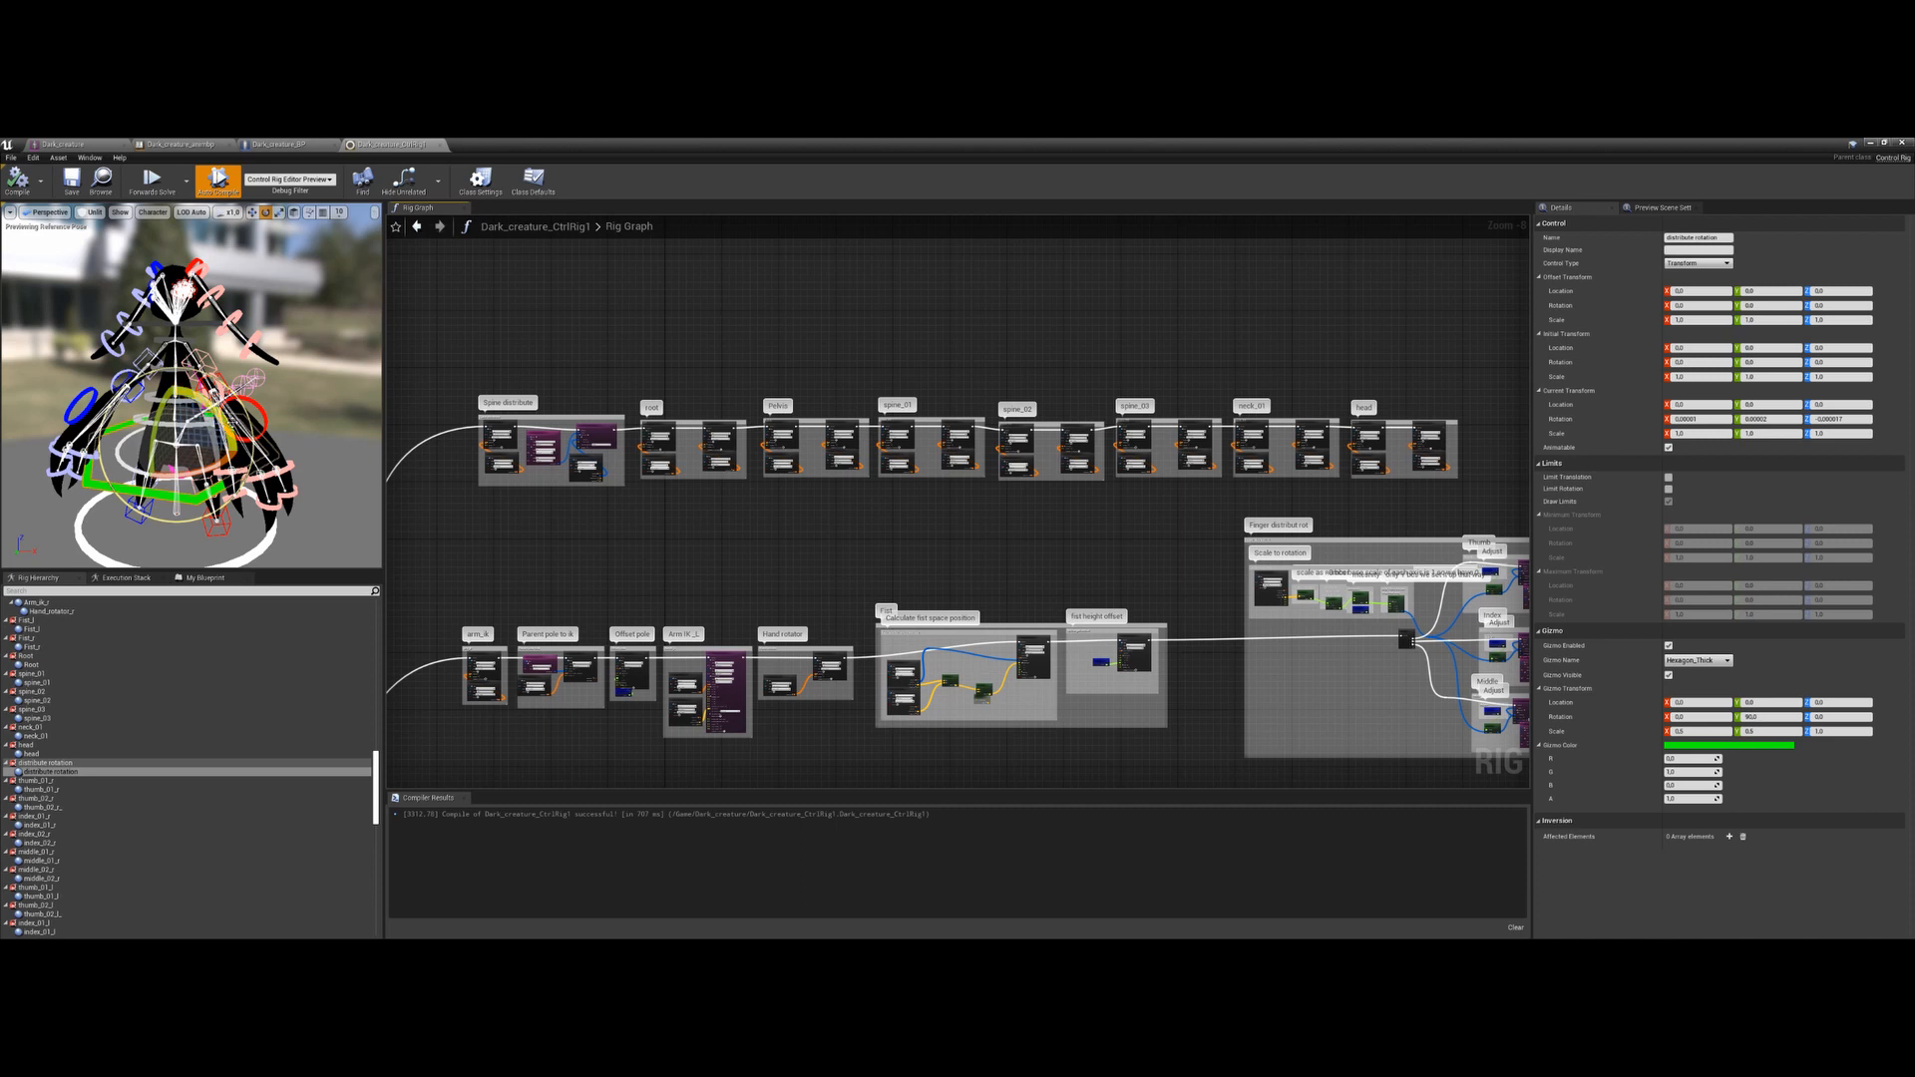
{"action": "left_click_drag", "start_coordinate": [599, 145], "coordinate": [1354, 527]}
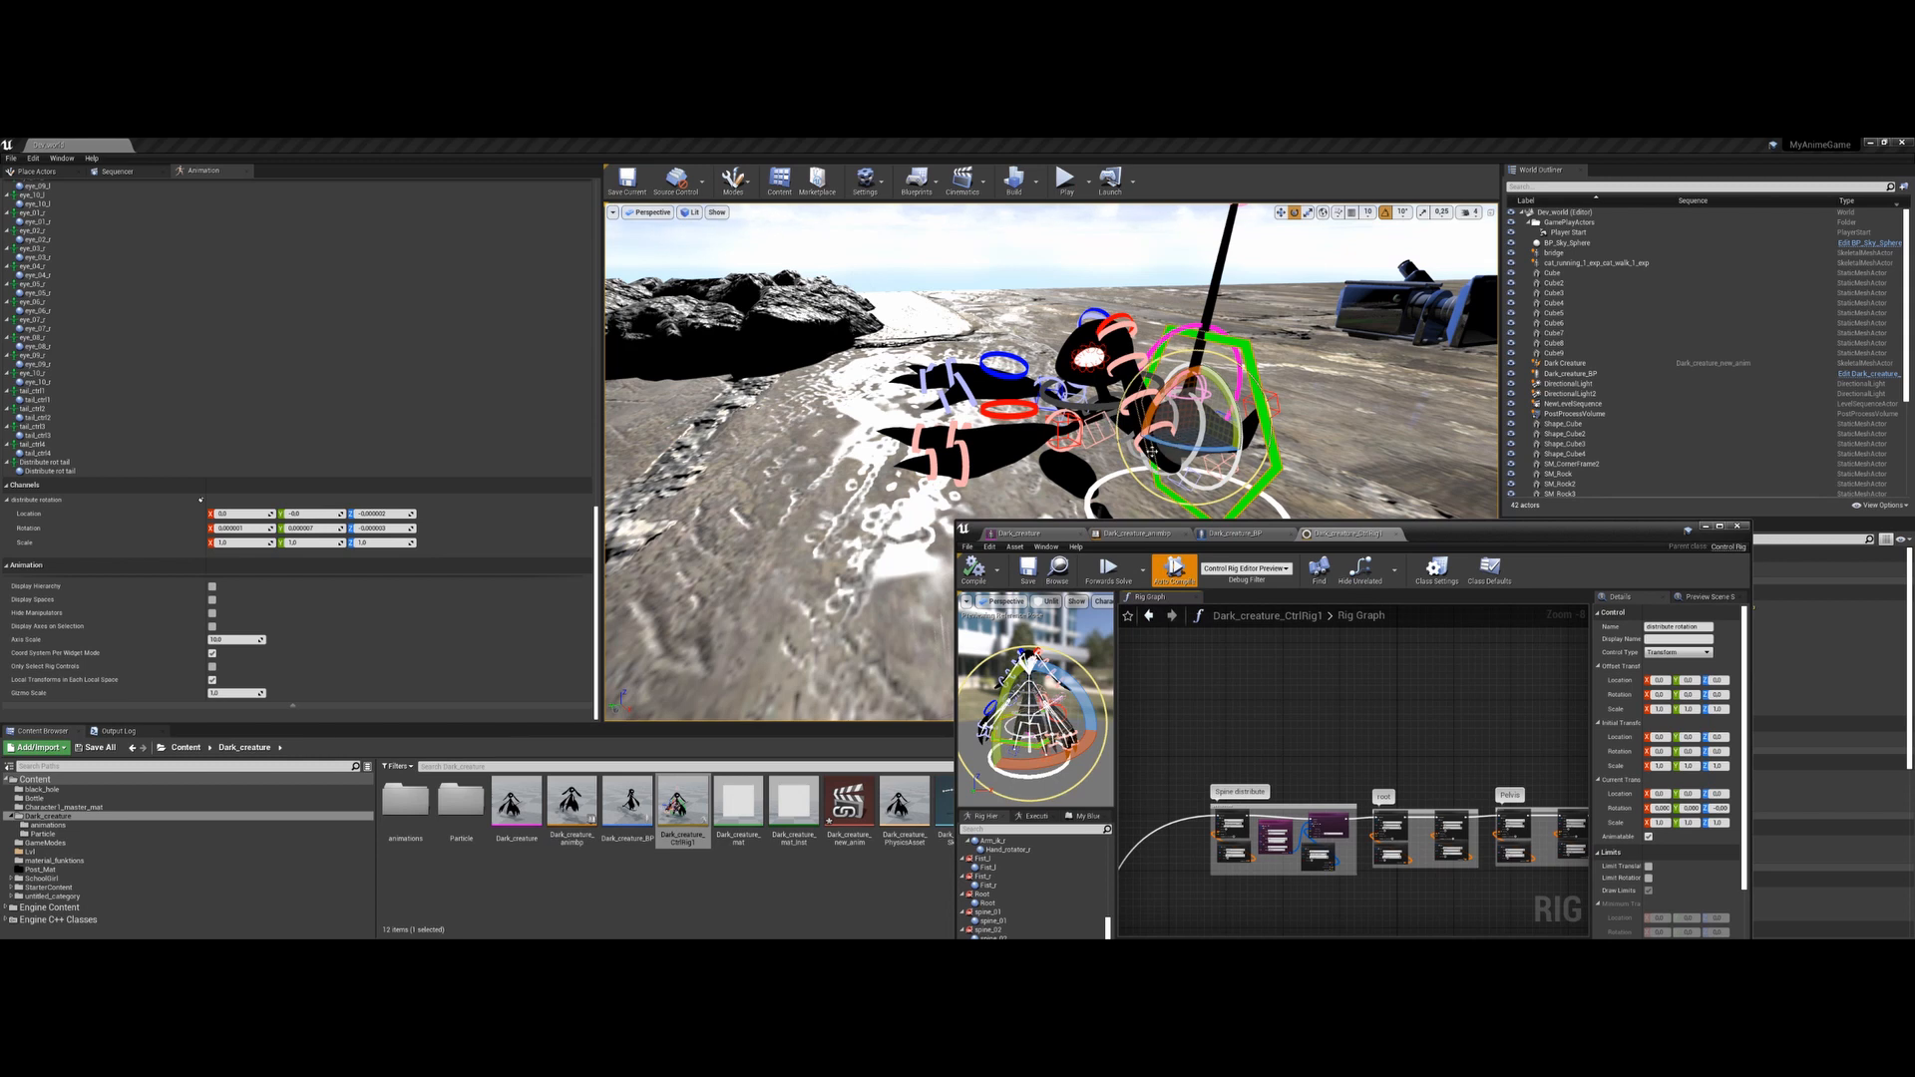
{"action": "left_click_drag", "start_coordinate": [1434, 535], "coordinate": [1262, 143]}
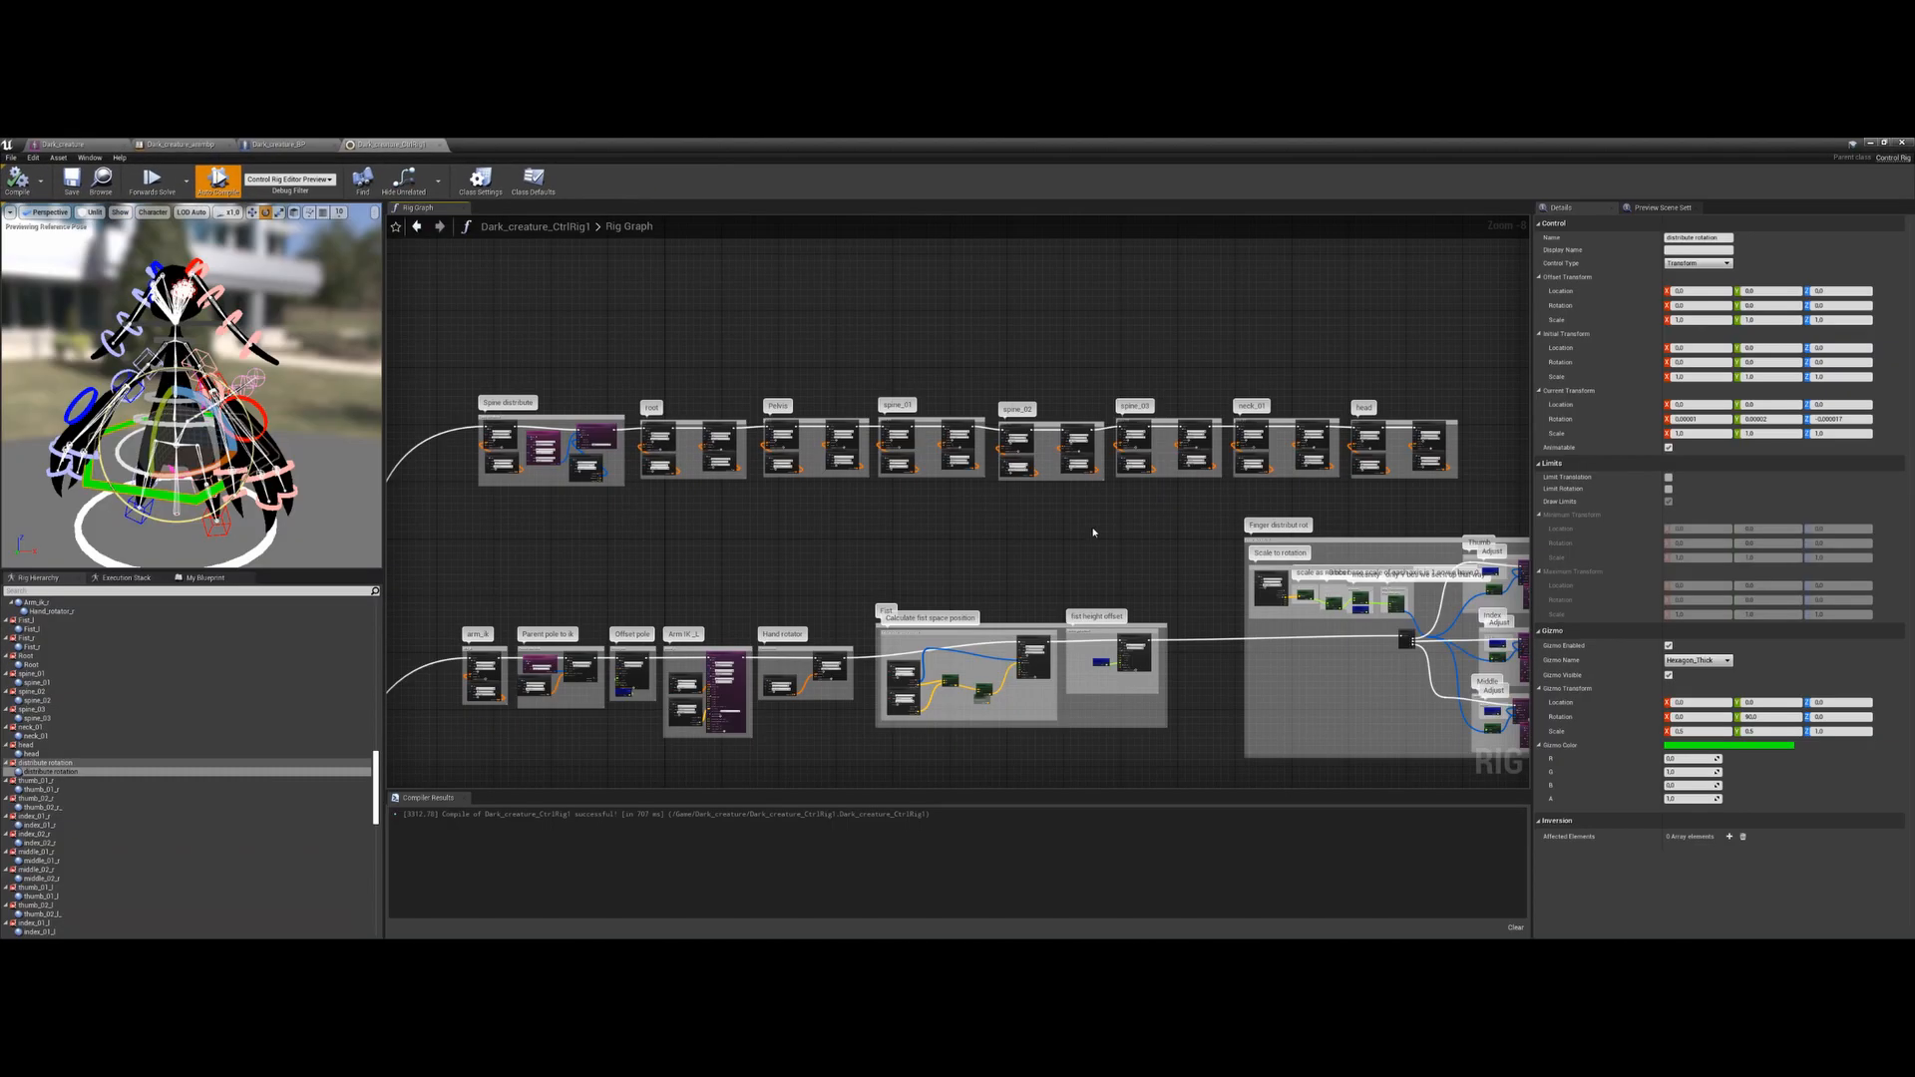
Move the whole row of comment groups from Spine distribute to head slightly upward in the Rig Graph
{"action": "scroll", "coordinate": [1093, 533], "scroll_direction": "down", "scroll_amount": 1}
{"action": "left_click_drag", "start_coordinate": [1408, 407], "coordinate": [531, 515]}
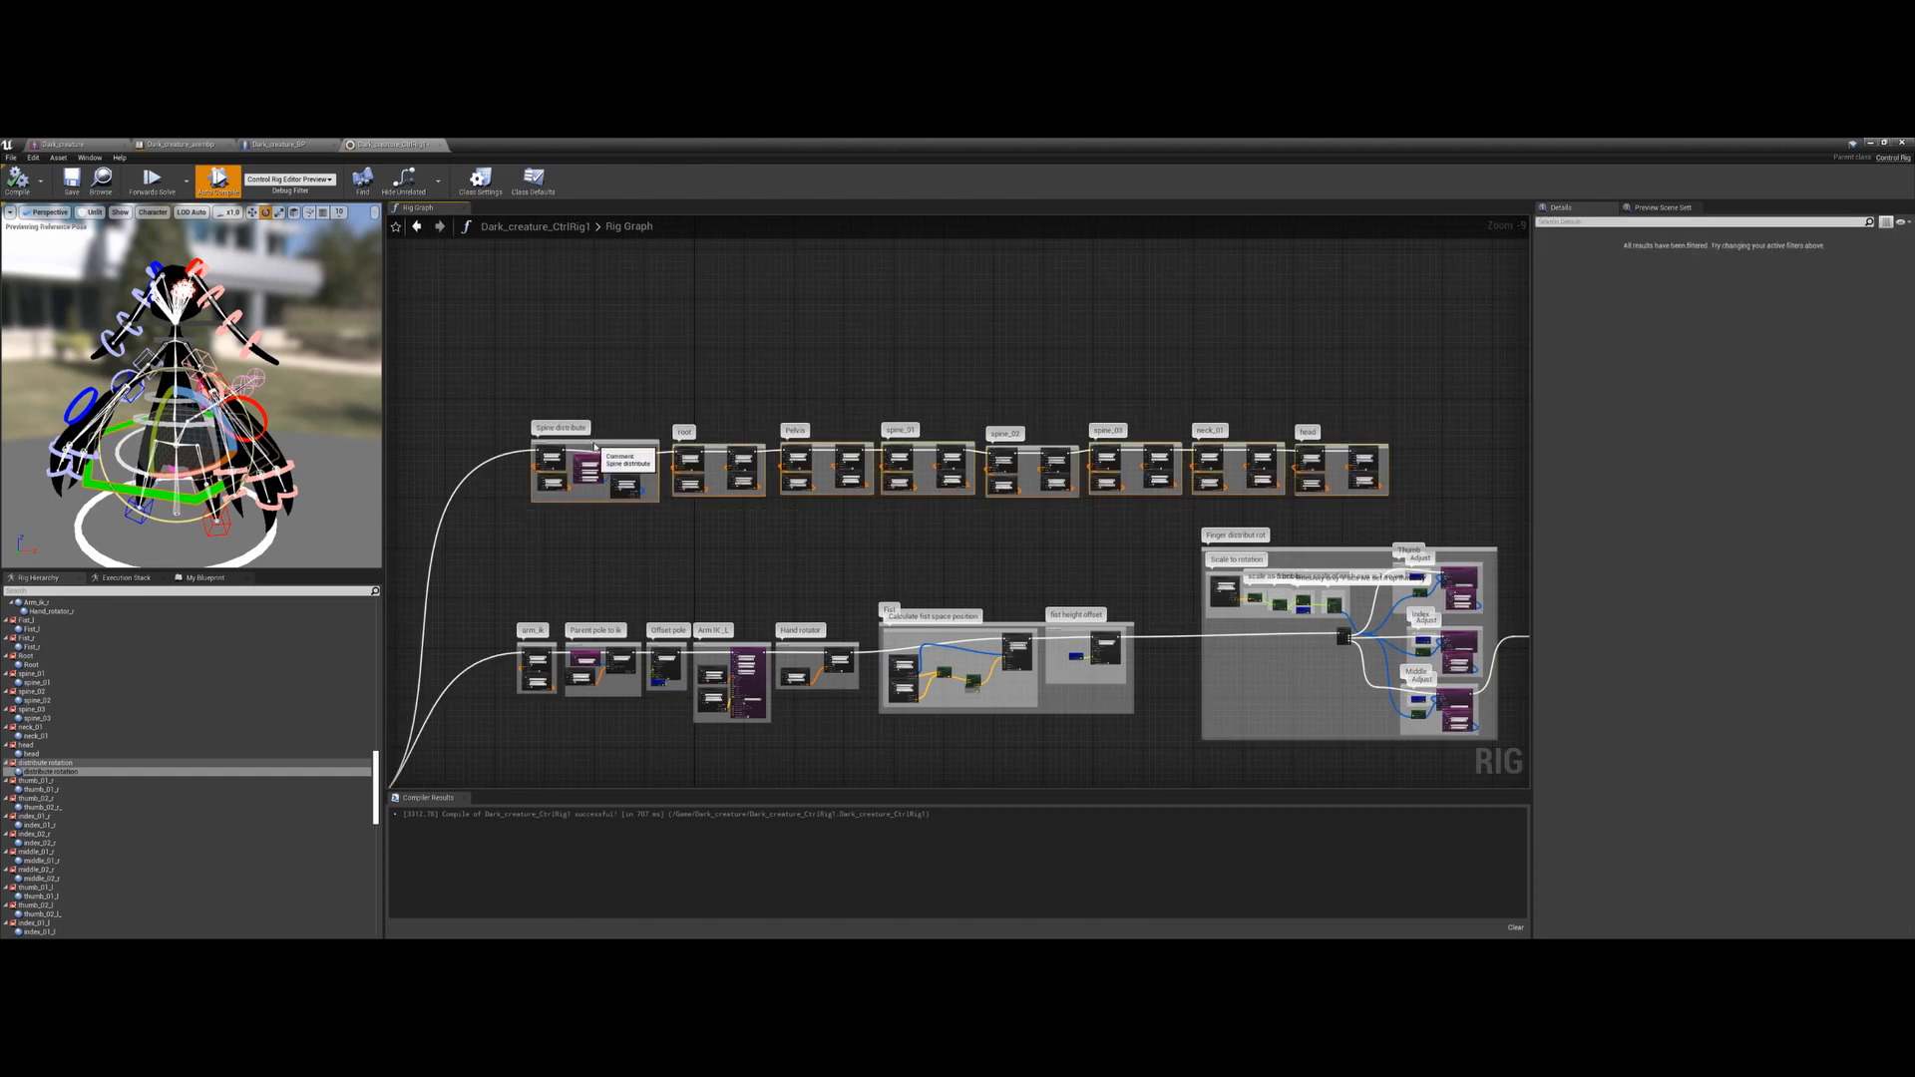
{"action": "left_click_drag", "start_coordinate": [591, 454], "coordinate": [592, 421]}
{"action": "right_click_drag", "start_coordinate": [962, 564], "coordinate": [855, 578]}
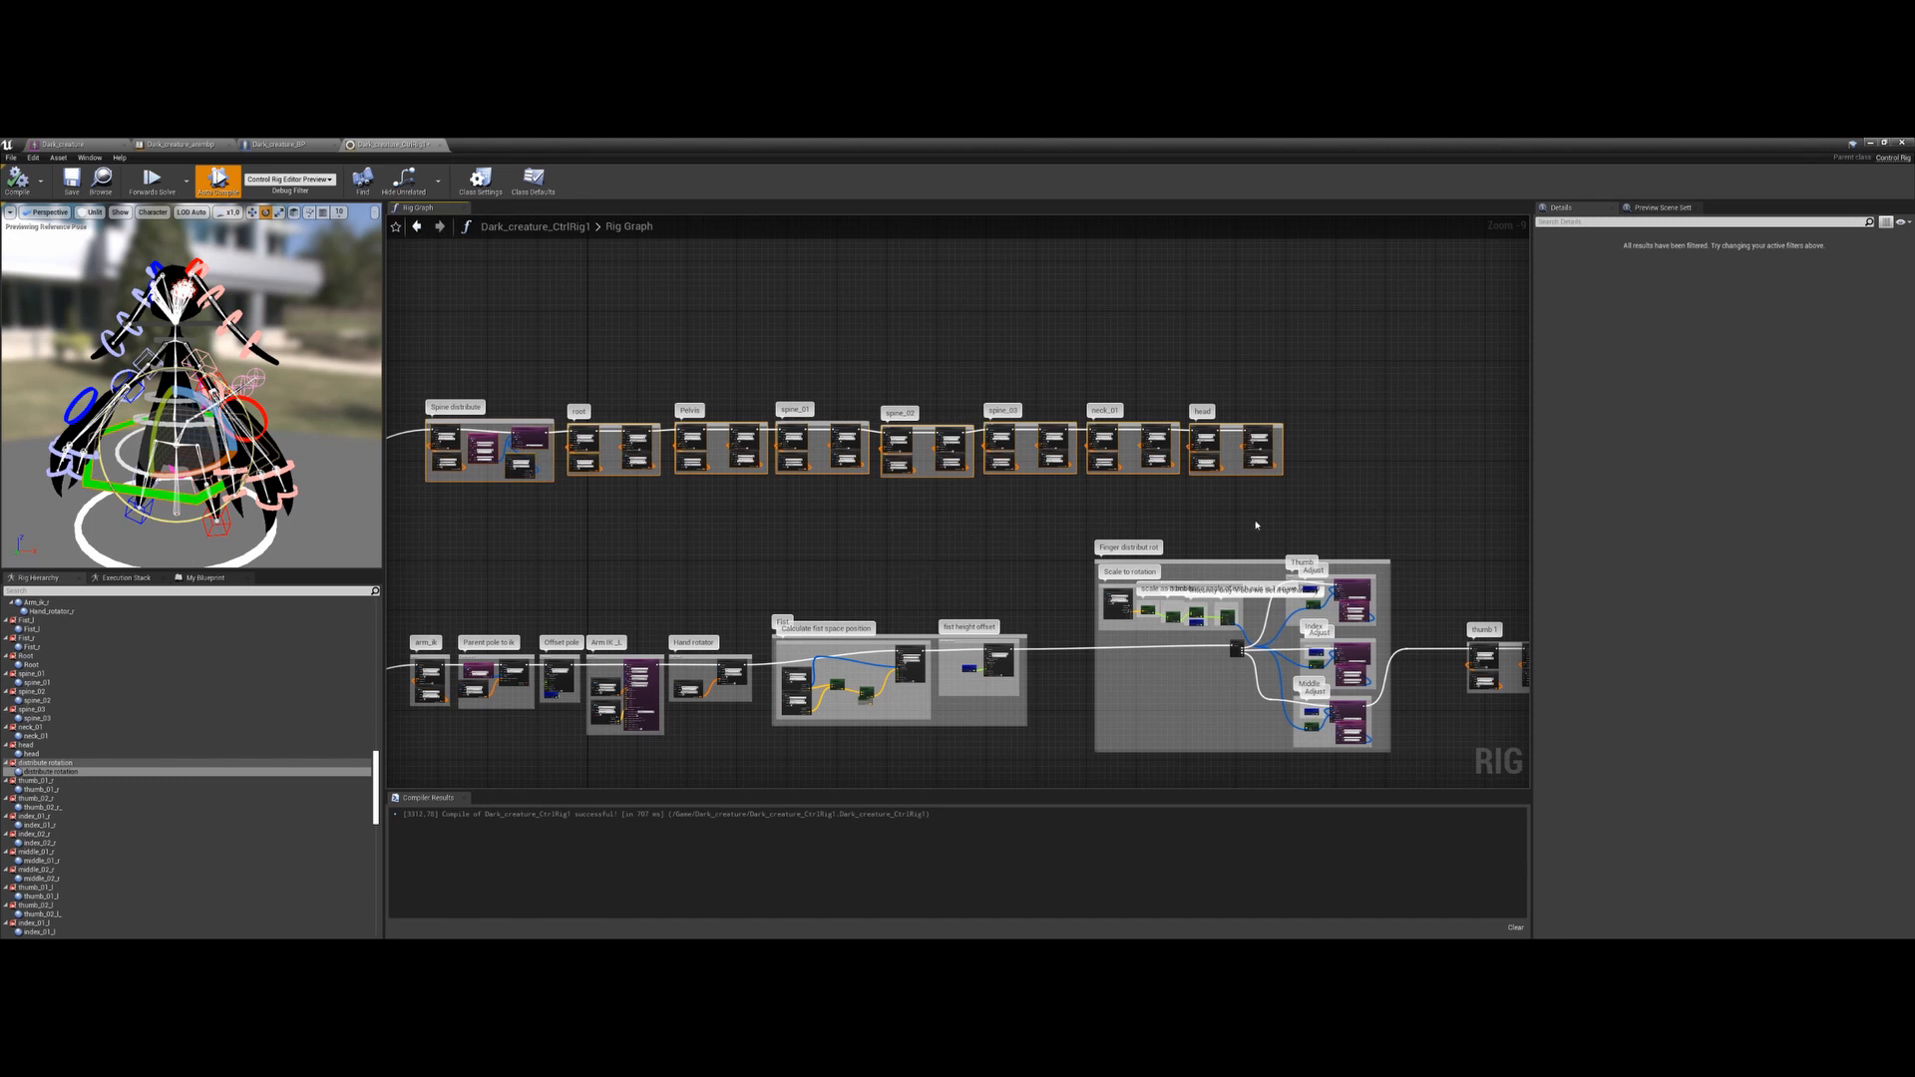
{"action": "right_click_drag", "start_coordinate": [1257, 526], "coordinate": [1103, 549]}
{"action": "scroll", "coordinate": [1102, 547], "scroll_direction": "up", "scroll_amount": 1}
{"action": "left_click_drag", "start_coordinate": [1173, 430], "coordinate": [1037, 508]}
Add a Sequence node beside the execution wire that leads into the Spine distribute group
{"action": "right_click_drag", "start_coordinate": [885, 549], "coordinate": [1278, 545]}
{"action": "right_click_drag", "start_coordinate": [708, 535], "coordinate": [1145, 566]}
{"action": "scroll", "coordinate": [906, 526], "scroll_direction": "up", "scroll_amount": 1}
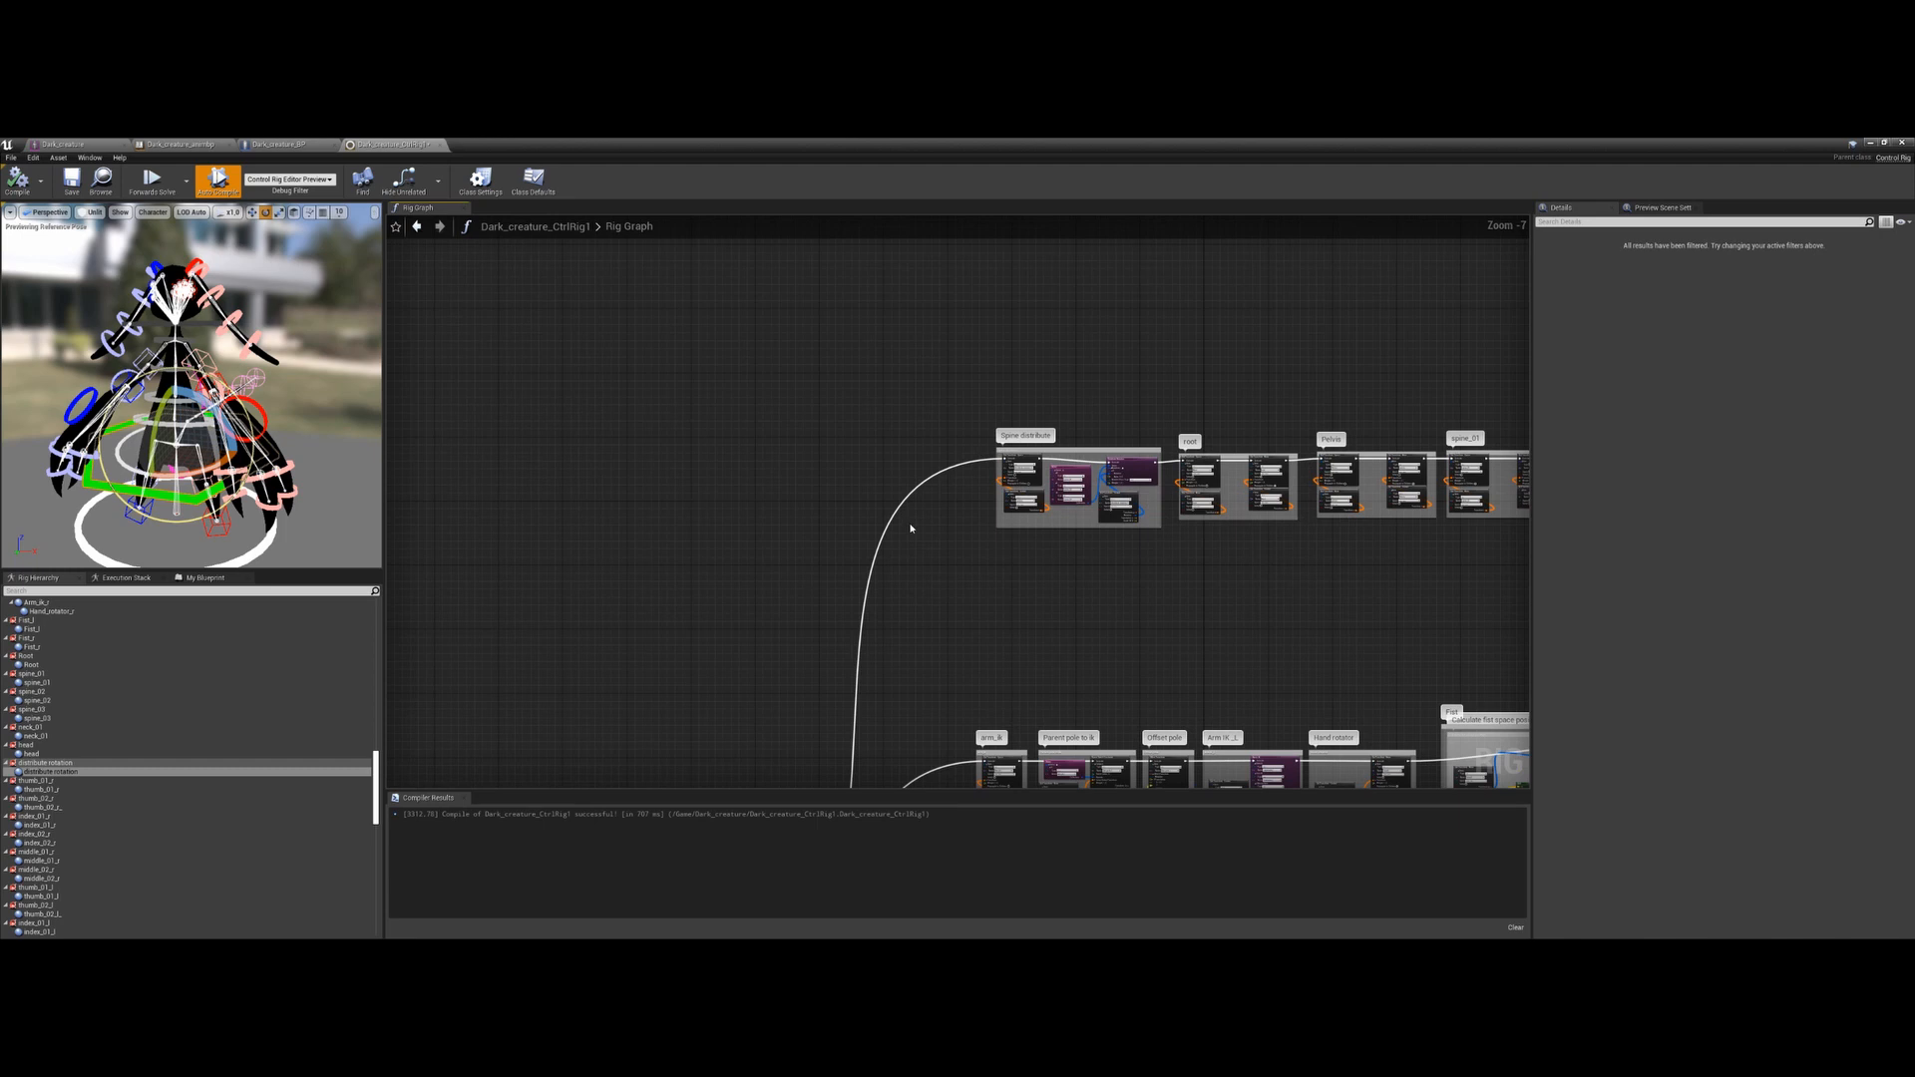
{"action": "right_click", "coordinate": [910, 525]}
{"action": "type", "text": "seq"}
{"action": "left_click", "coordinate": [926, 564]}
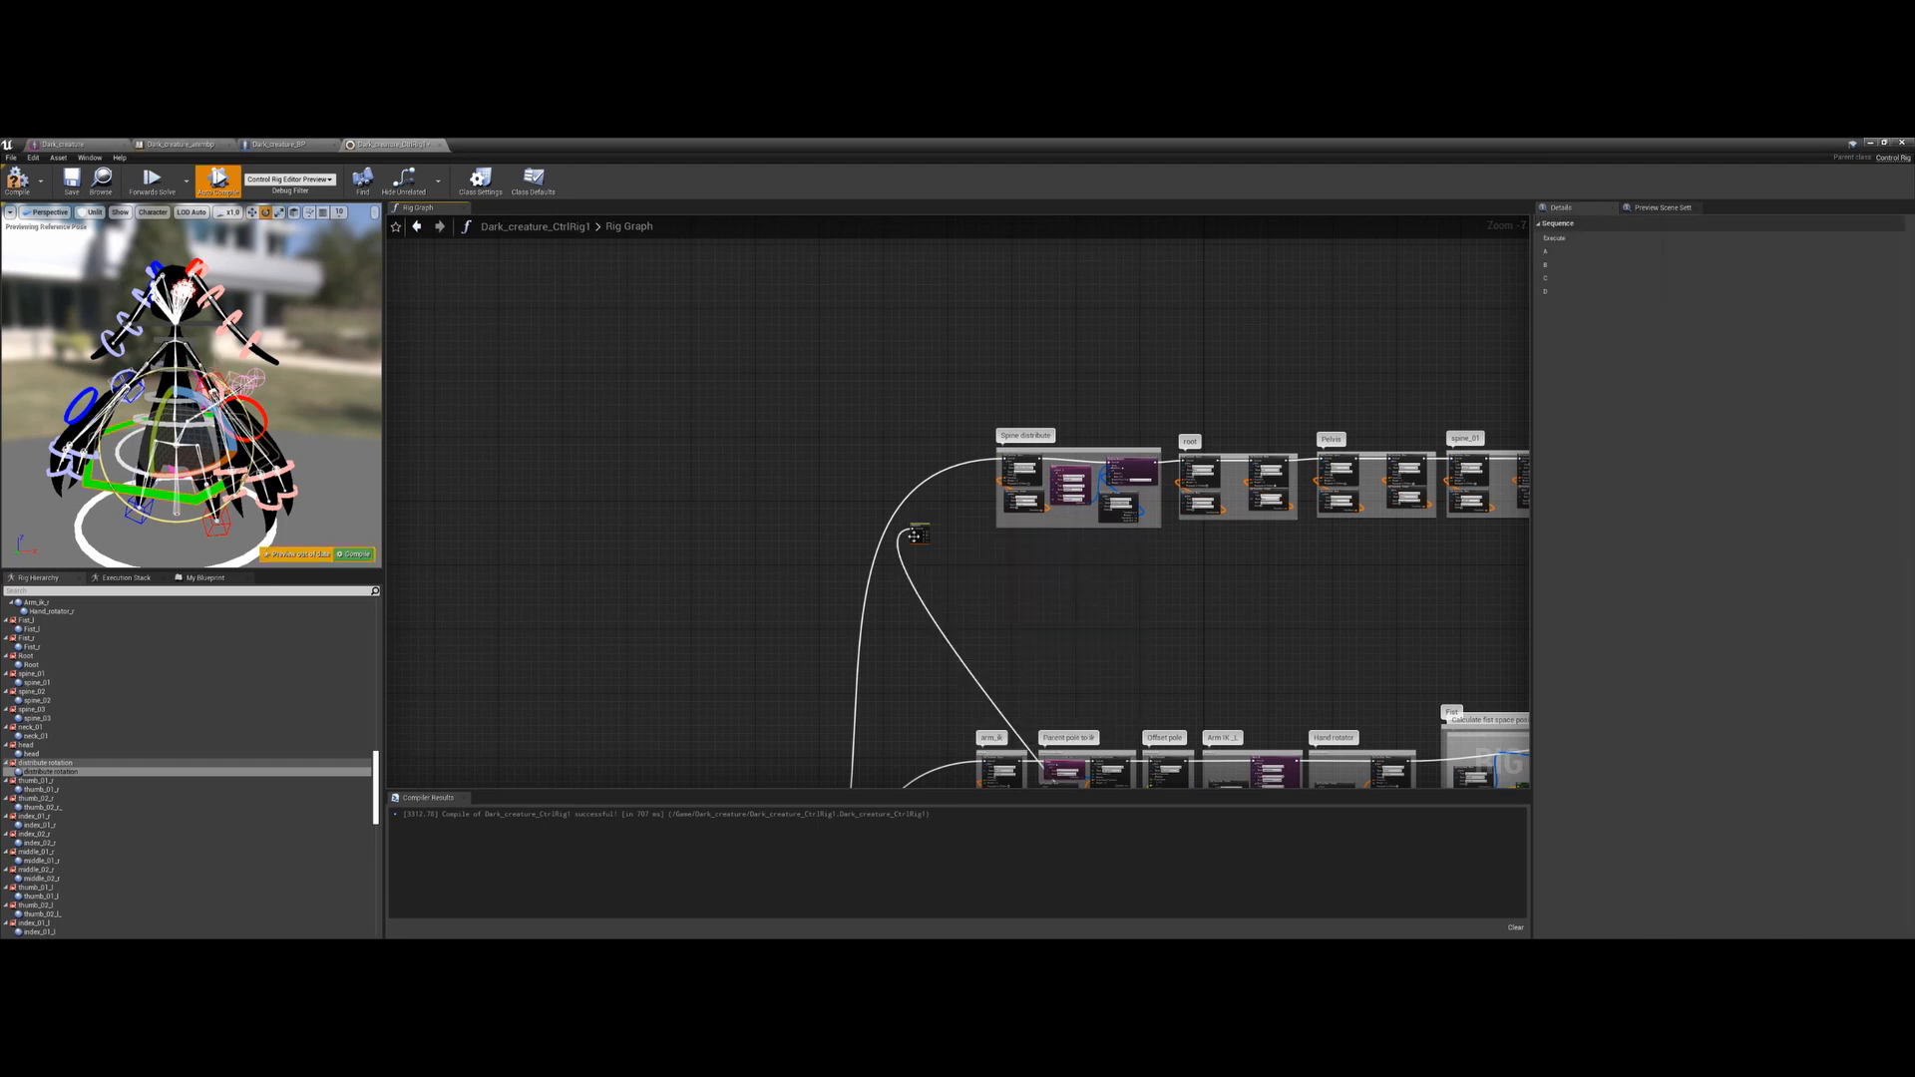
Insert a reroute point on the spine execution wire, feed it into the Sequence node and link output B to Spine distribute
{"action": "scroll", "coordinate": [1119, 445], "scroll_direction": "down", "scroll_amount": 3}
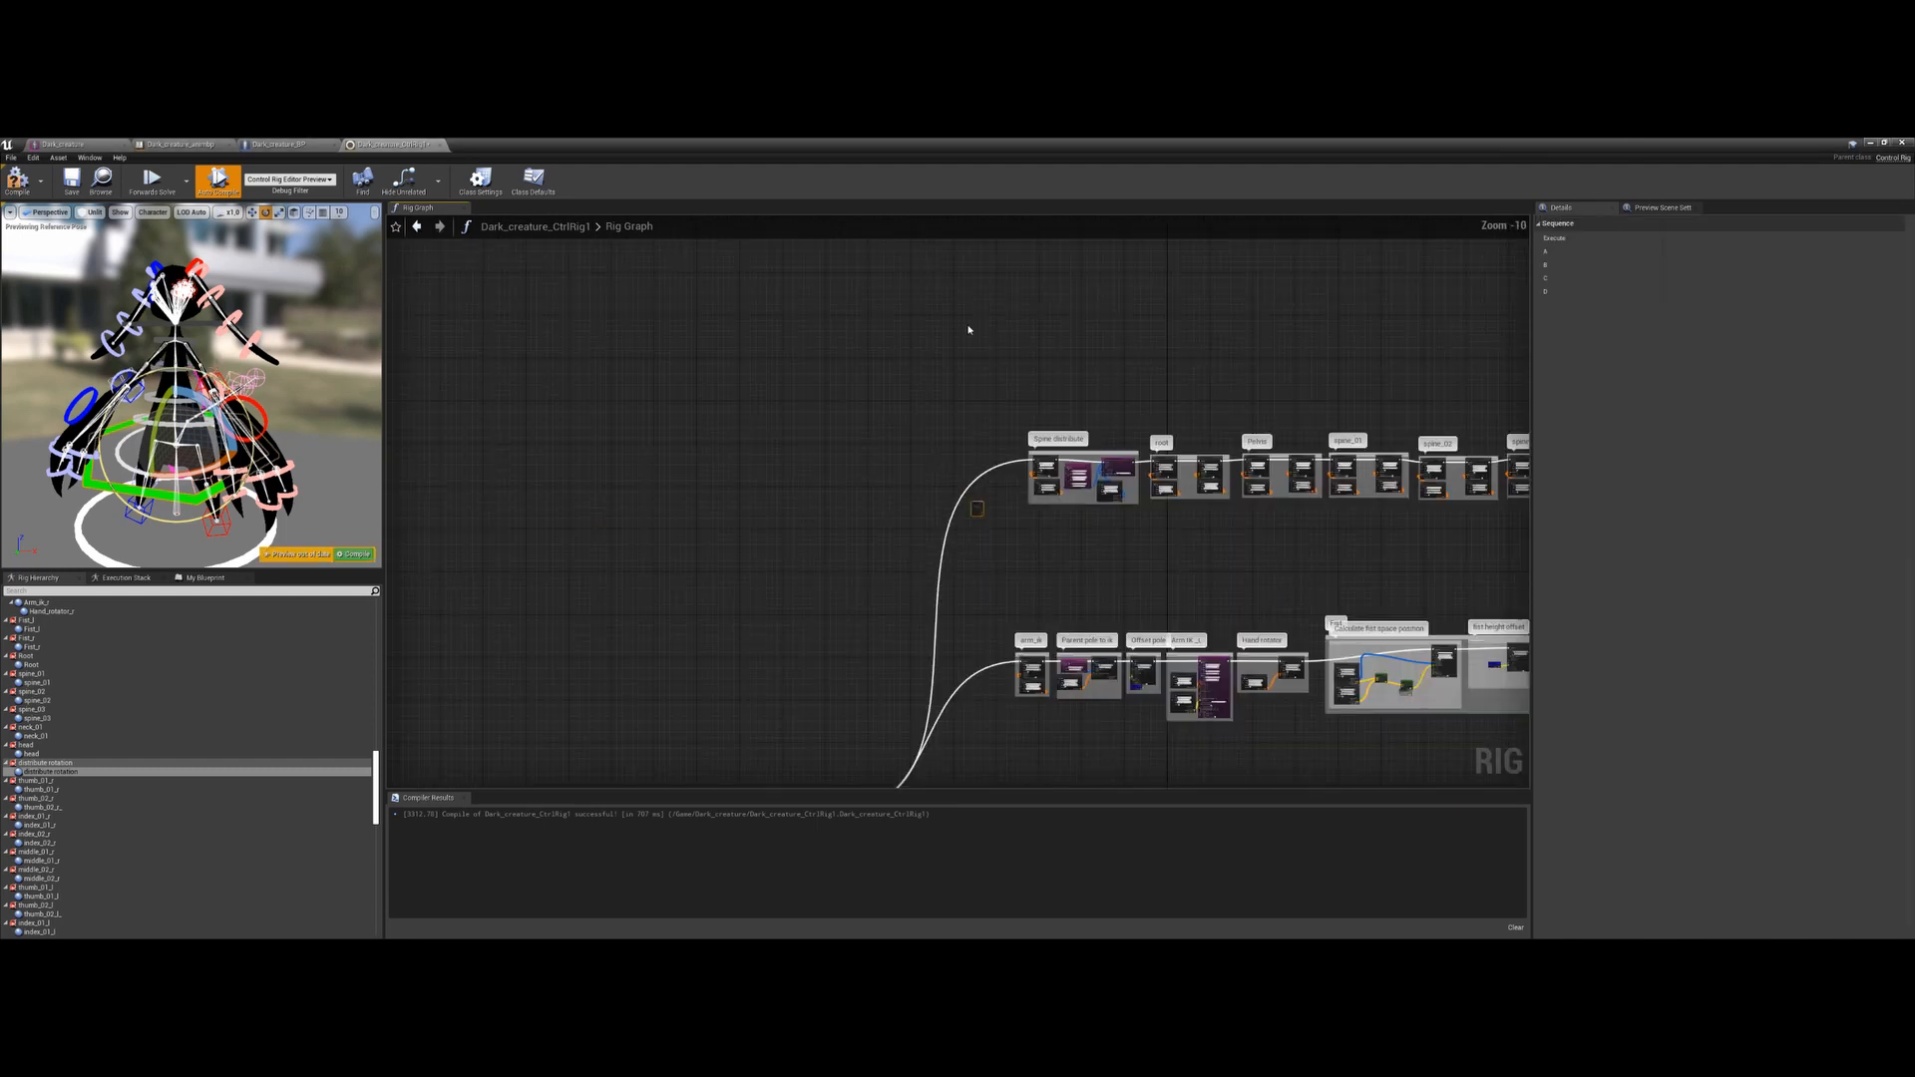
{"action": "right_click_drag", "start_coordinate": [1039, 526], "coordinate": [882, 550]}
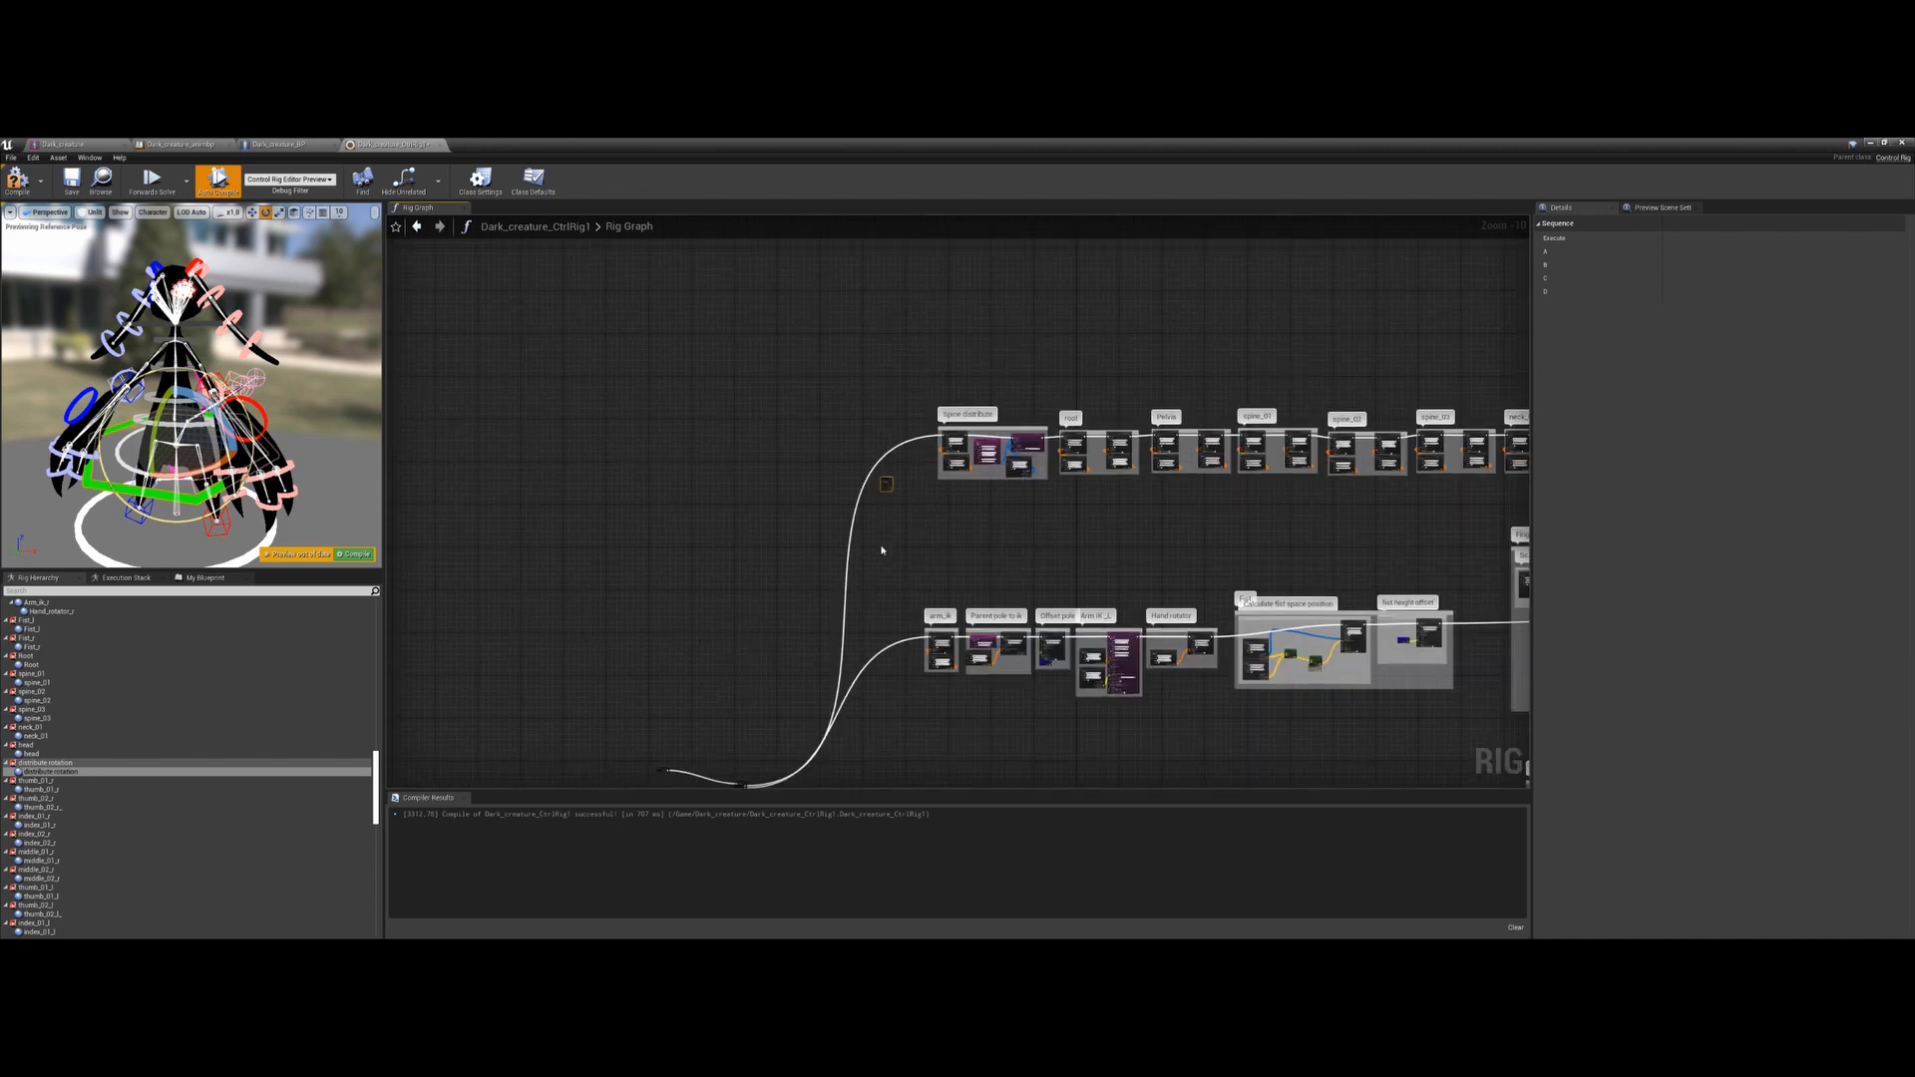
{"action": "scroll", "coordinate": [881, 551], "scroll_direction": "up", "scroll_amount": 4}
{"action": "double_click", "coordinate": [842, 452]}
{"action": "scroll", "coordinate": [854, 469], "scroll_direction": "up", "scroll_amount": 5}
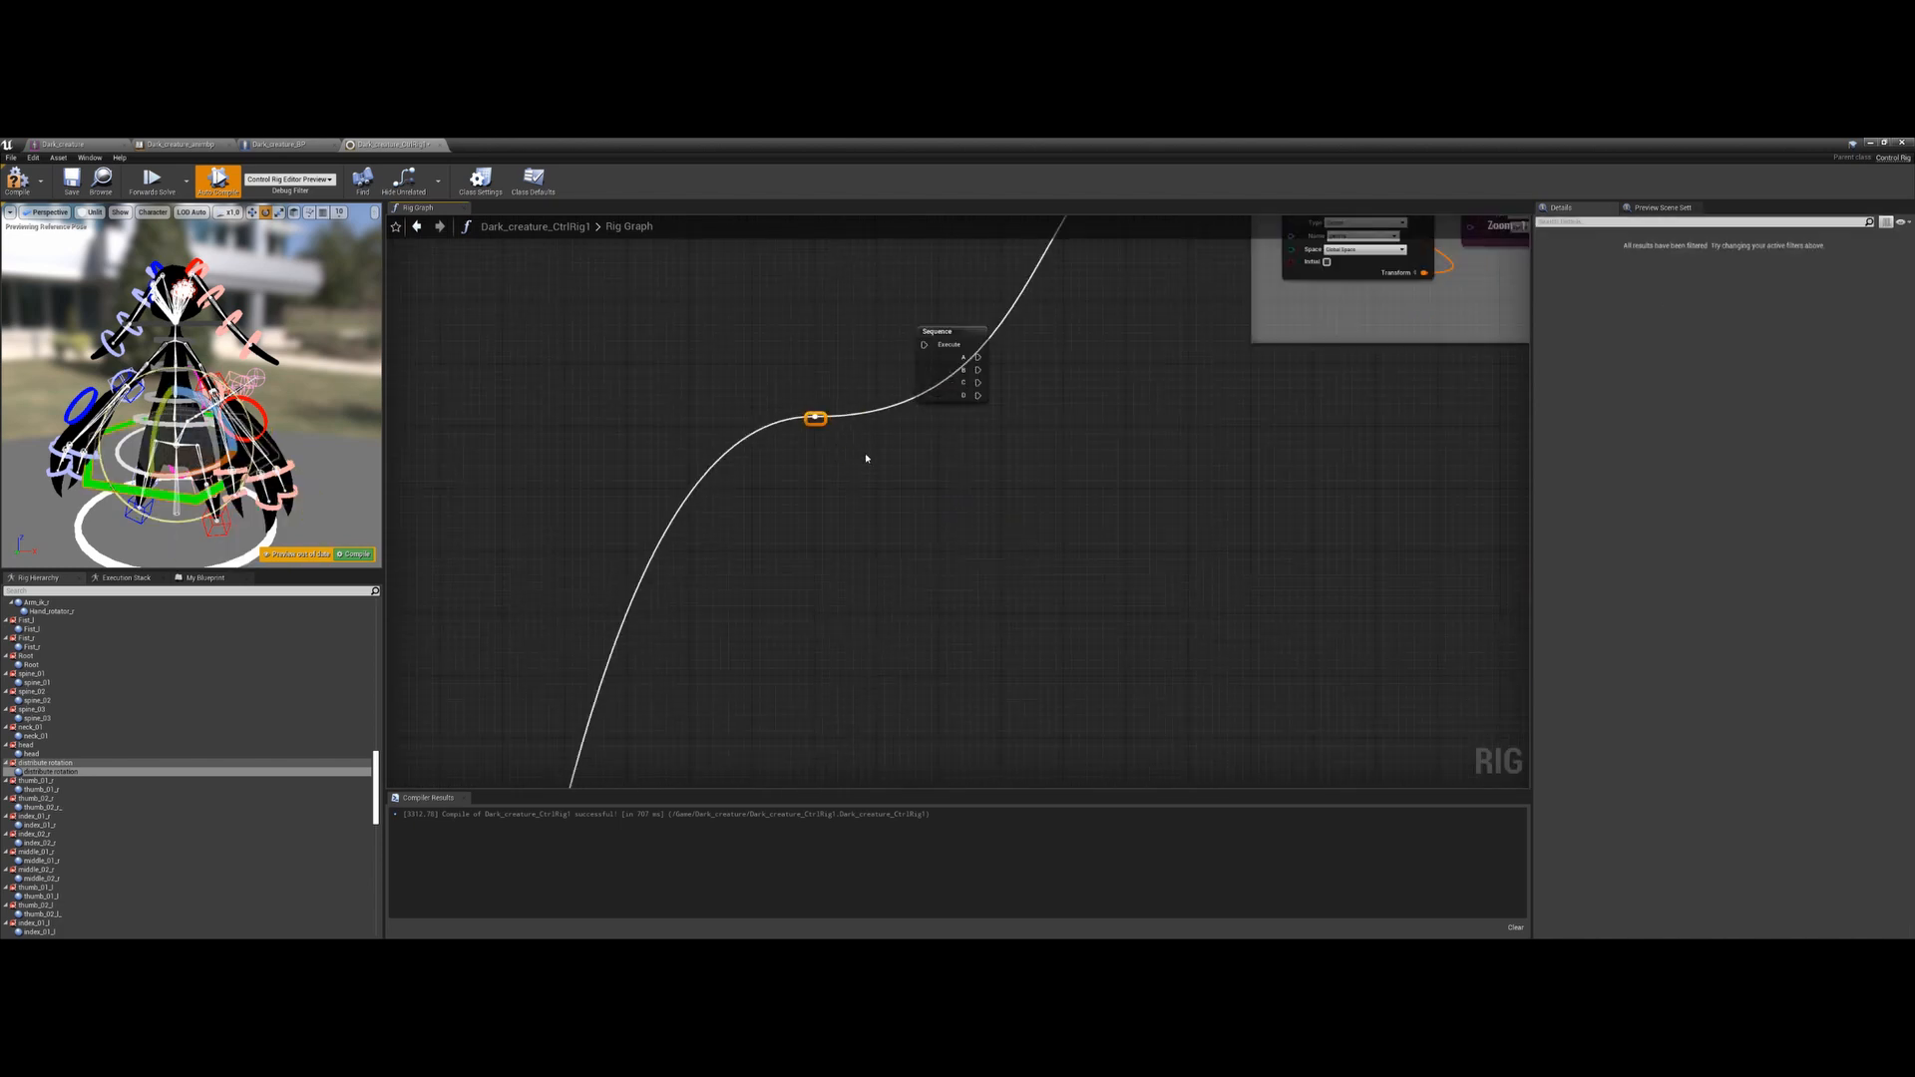
{"action": "scroll", "coordinate": [866, 457], "scroll_direction": "down", "scroll_amount": 2}
{"action": "right_click_drag", "start_coordinate": [914, 464], "coordinate": [912, 593]}
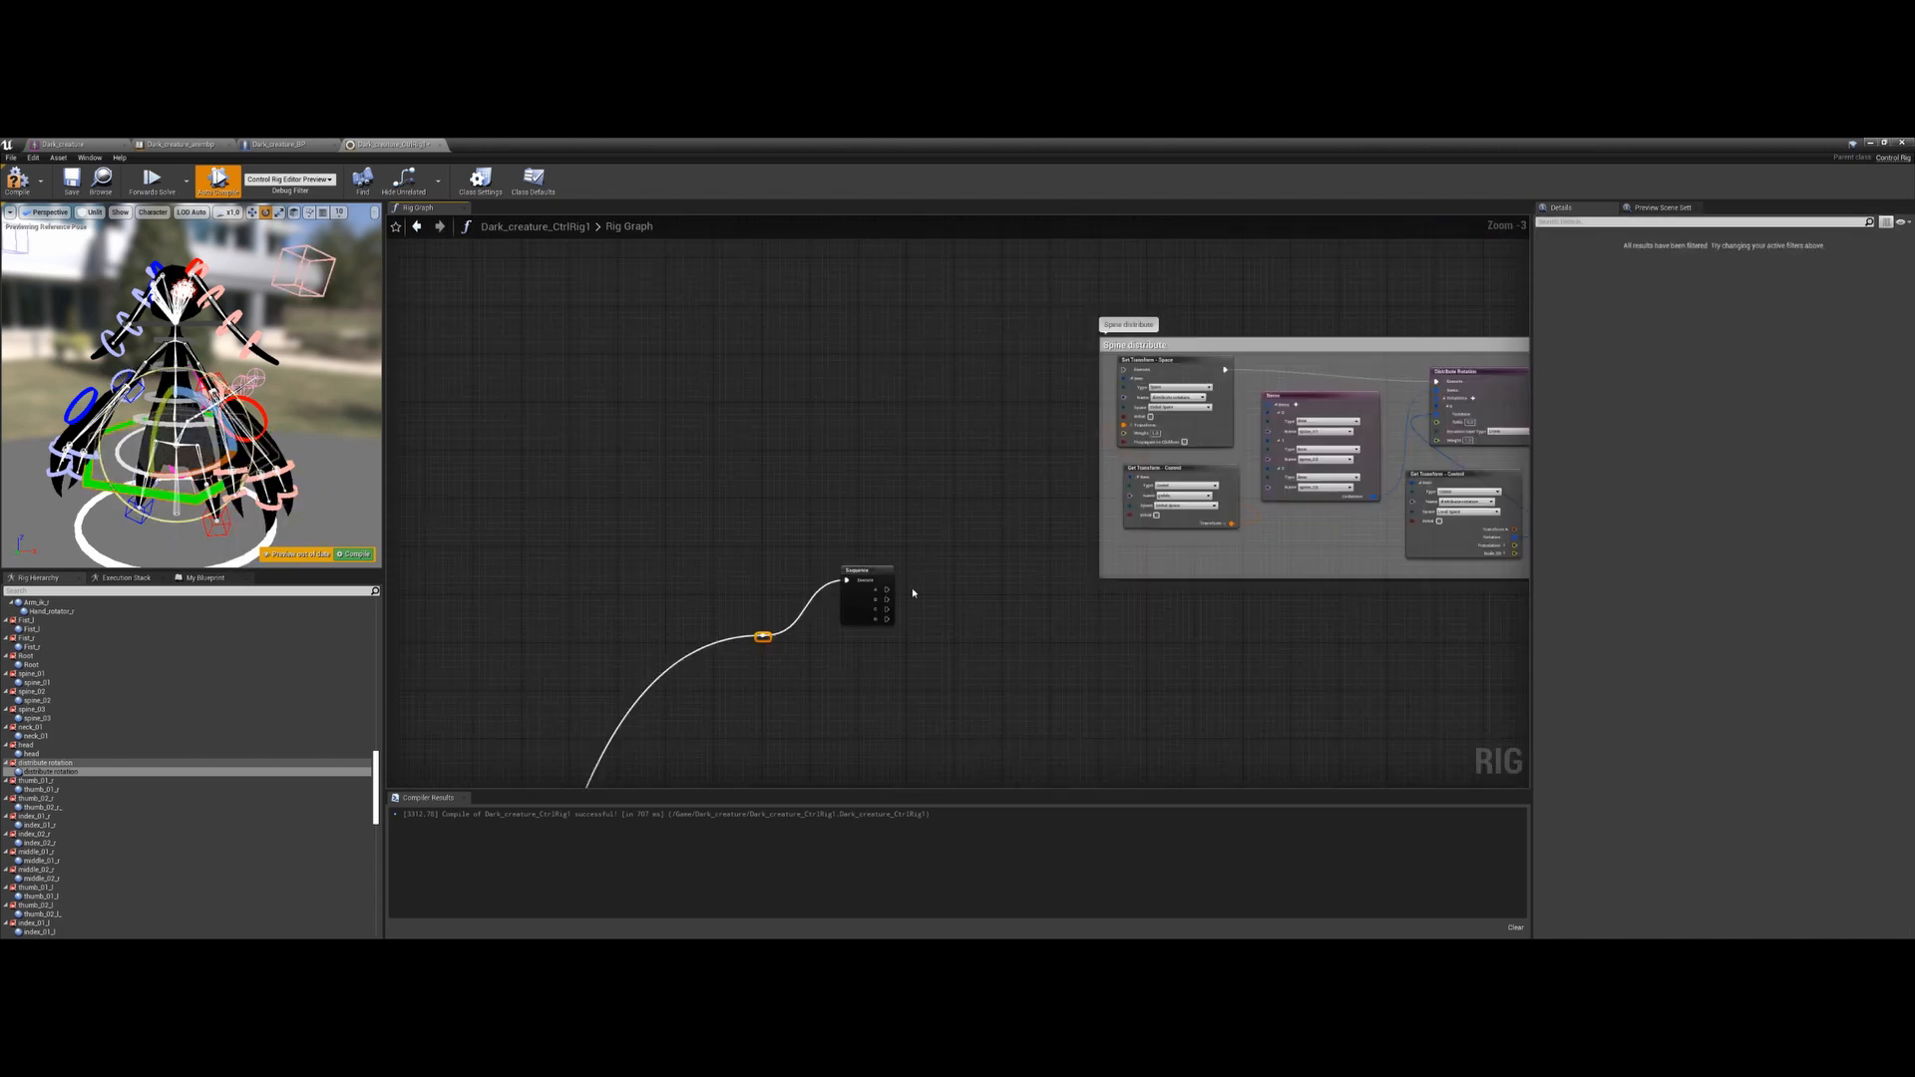
{"action": "left_click_drag", "start_coordinate": [866, 579], "coordinate": [1122, 463]}
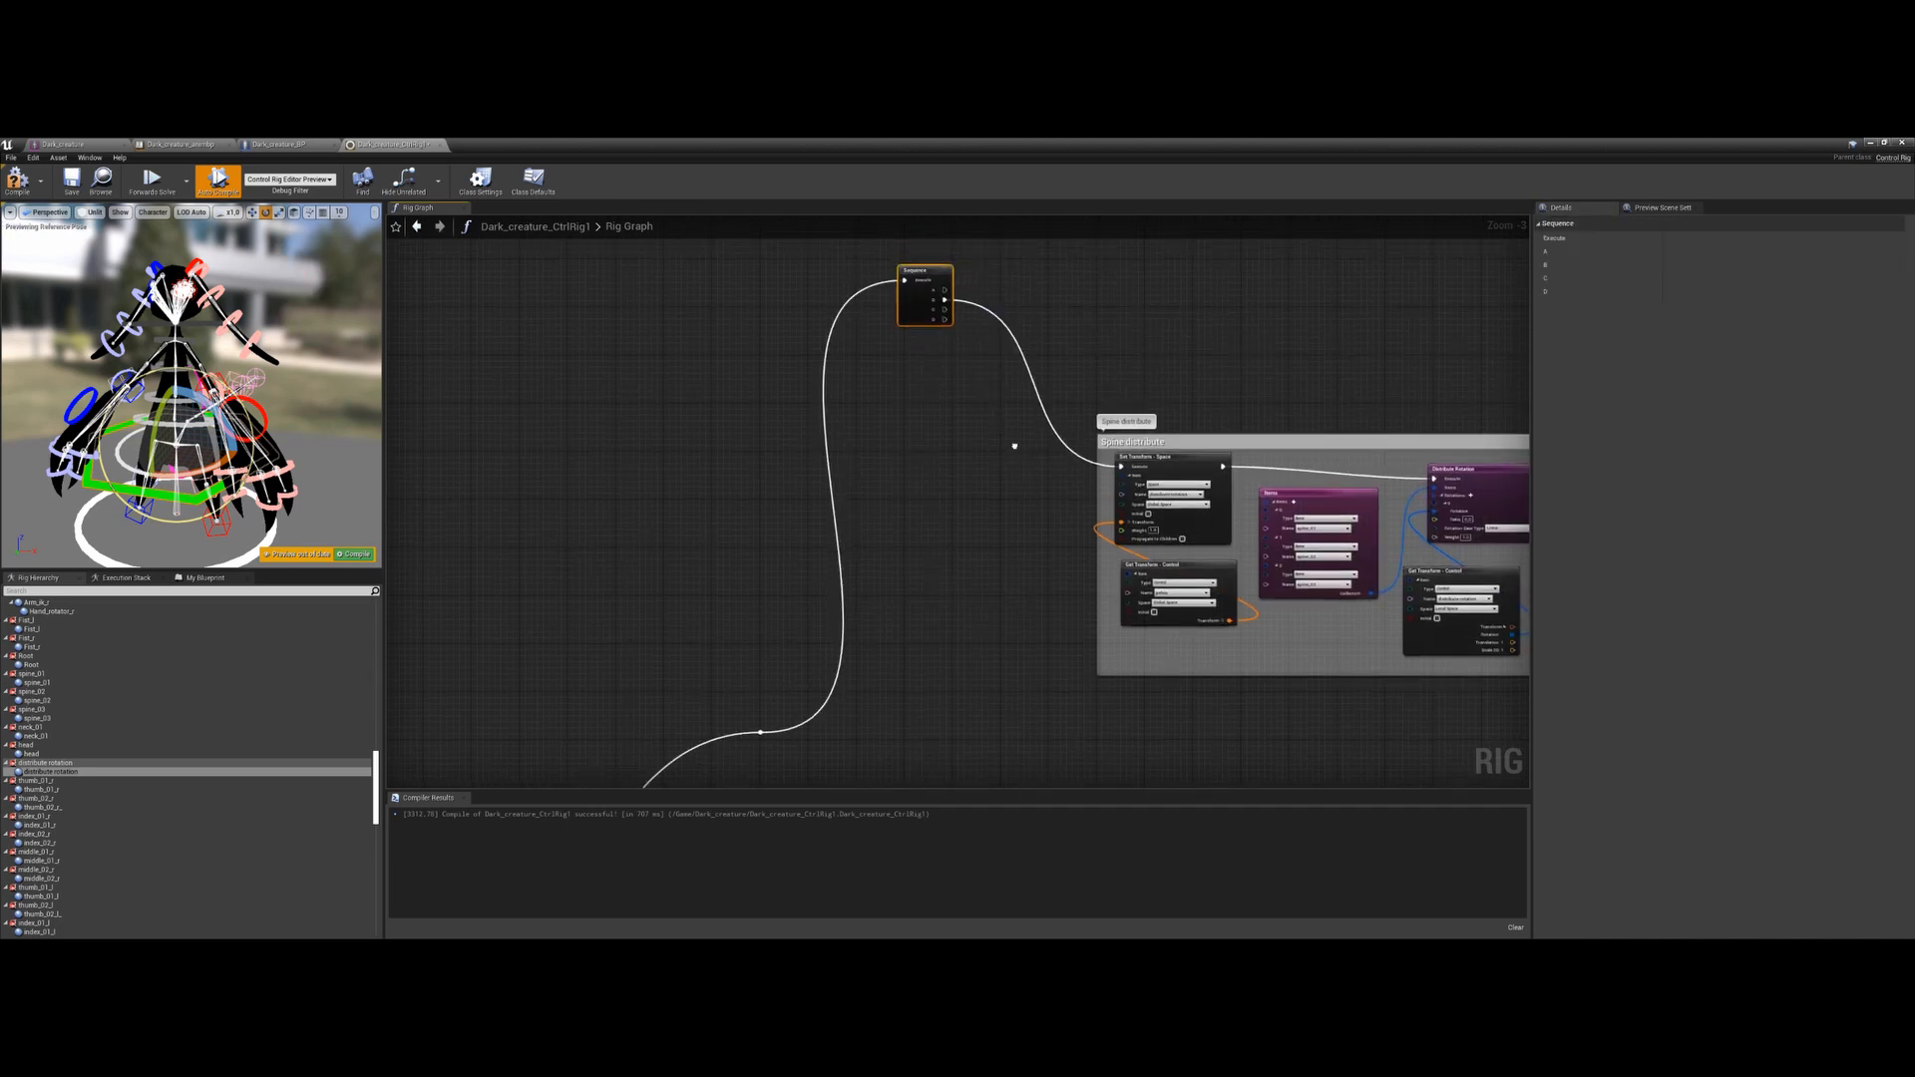
Extend output A of the Sequence node to a new reroute node above the spine row
{"action": "right_click_drag", "start_coordinate": [1014, 445], "coordinate": [790, 631]}
{"action": "left_click_drag", "start_coordinate": [717, 474], "coordinate": [876, 320]}
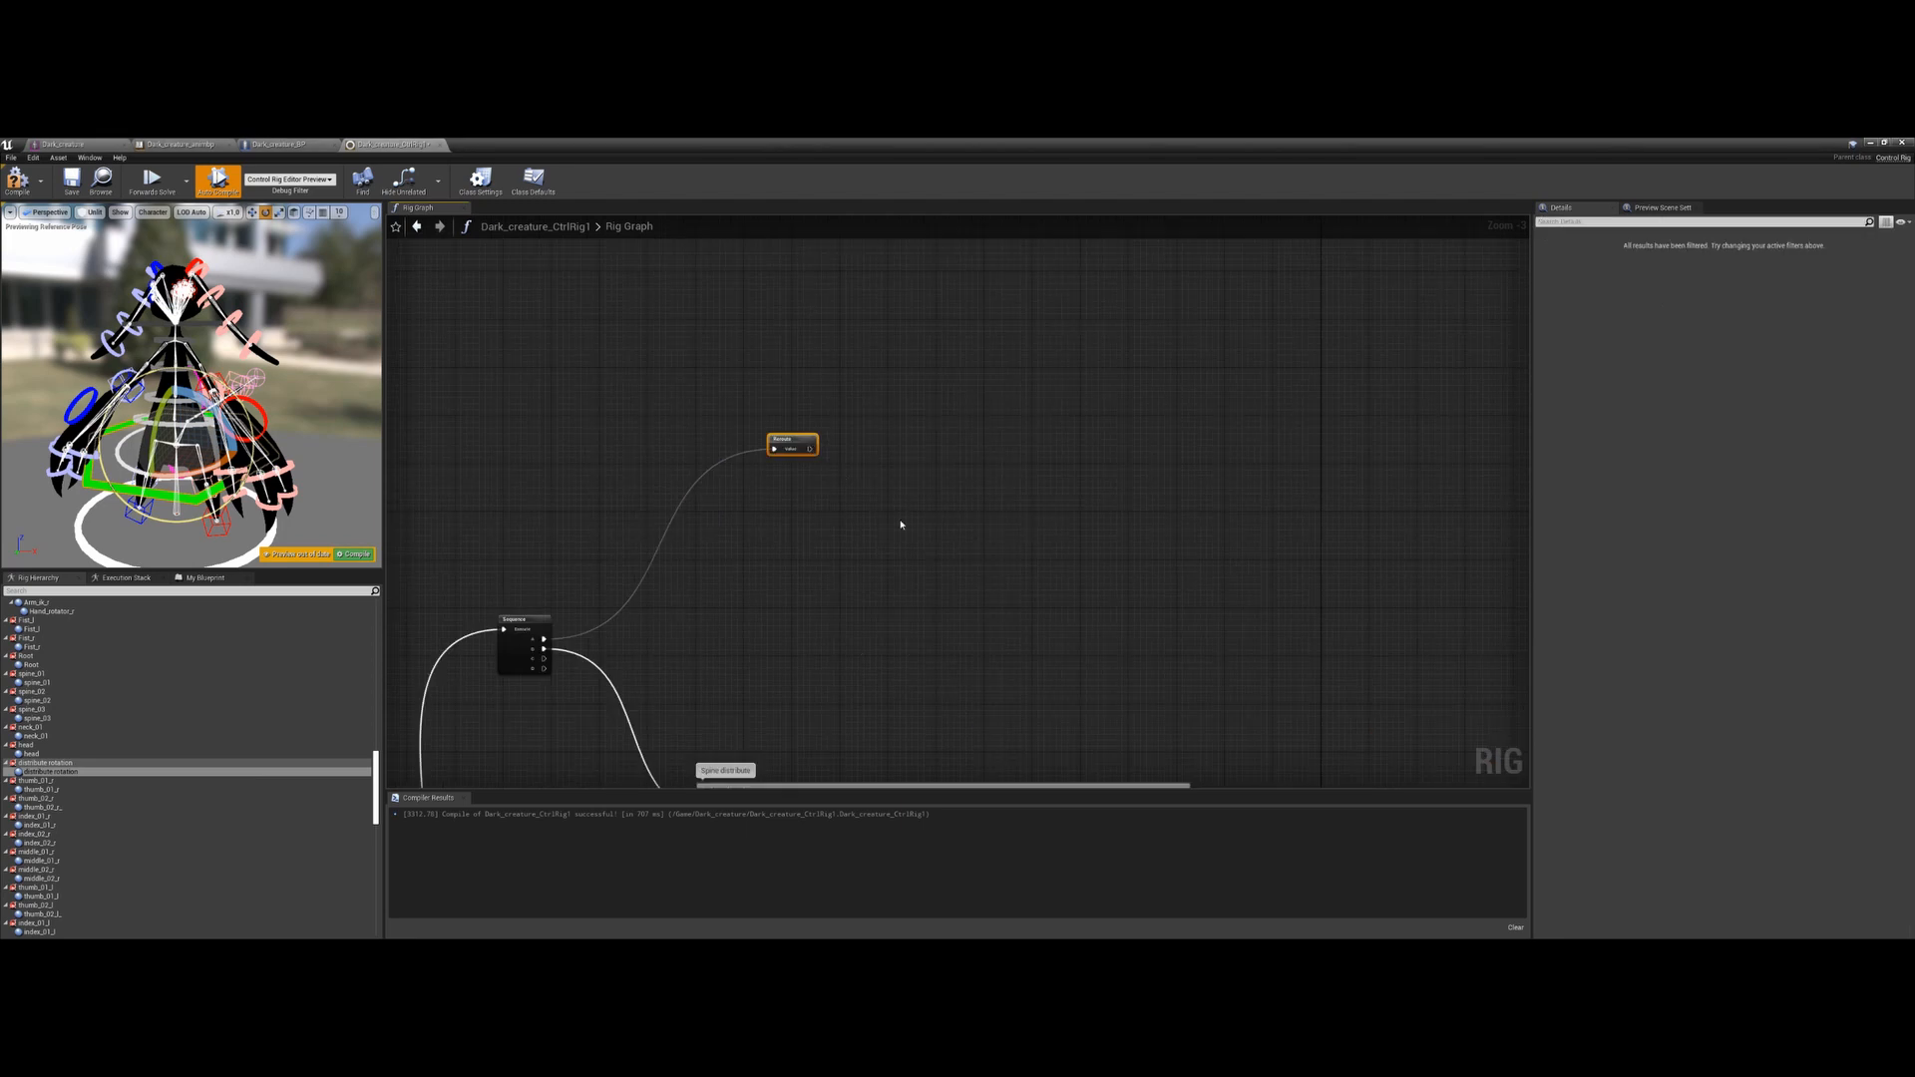
{"action": "scroll", "coordinate": [900, 525], "scroll_direction": "down", "scroll_amount": 2}
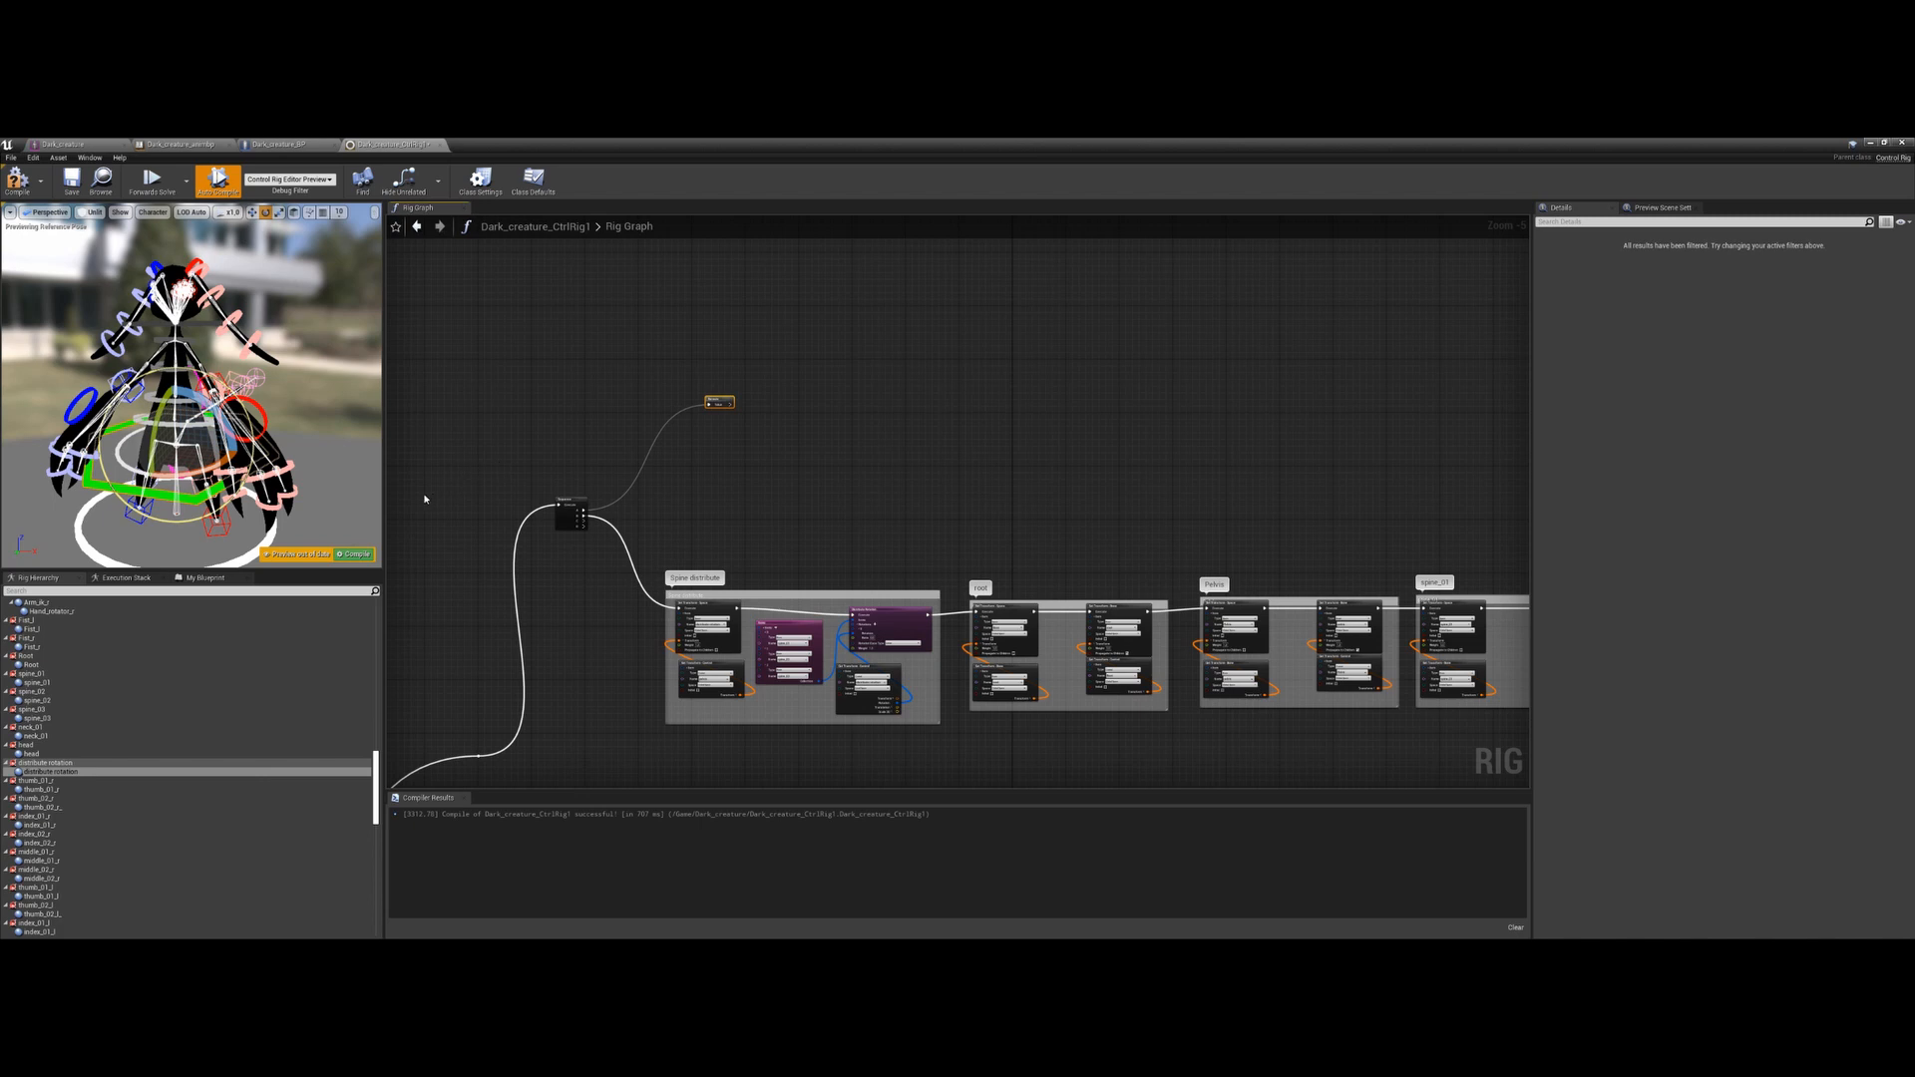
{"action": "right_click_drag", "start_coordinate": [776, 490], "coordinate": [840, 551]}
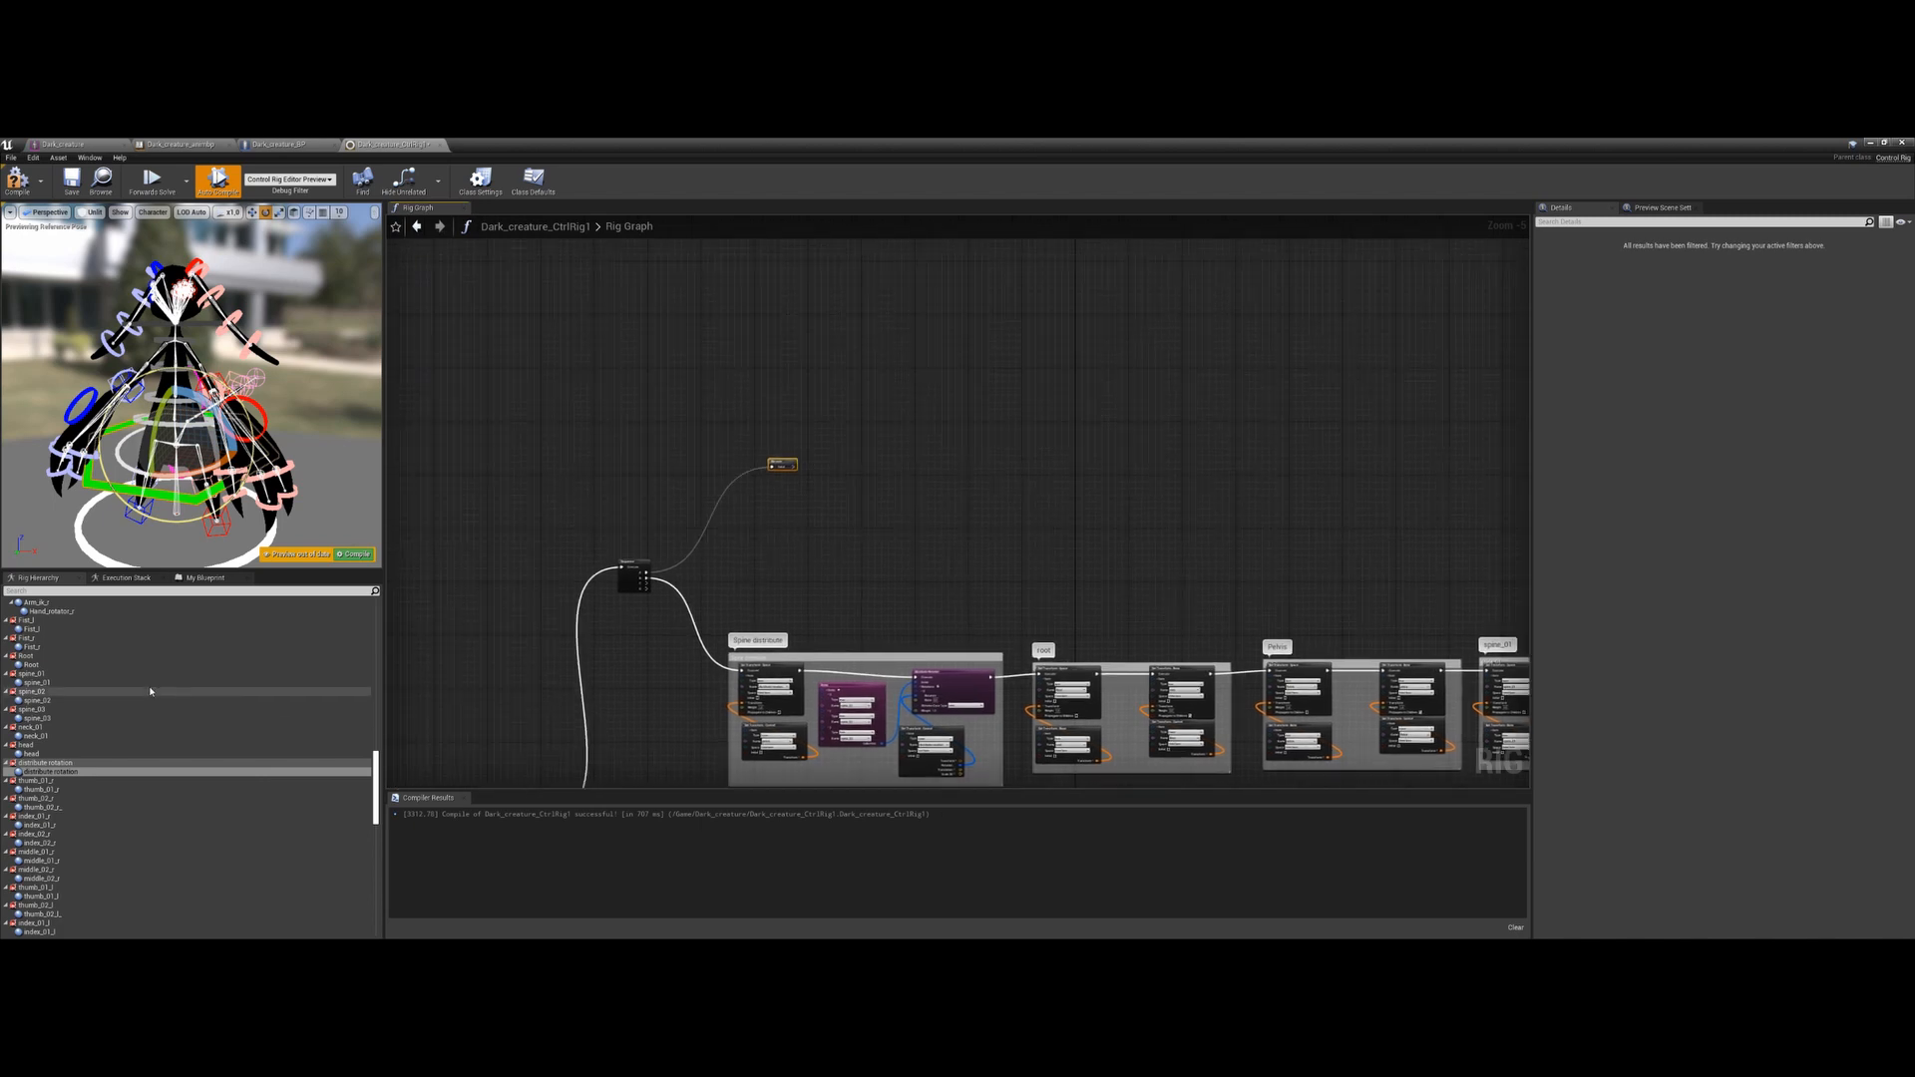
Add a root-level control at the end of the rig hierarchy, name it Turn off secondary ctrls and make it a Bool control
{"action": "scroll", "coordinate": [156, 676], "scroll_direction": "up", "scroll_amount": 4}
{"action": "scroll", "coordinate": [222, 733], "scroll_direction": "down", "scroll_amount": 12}
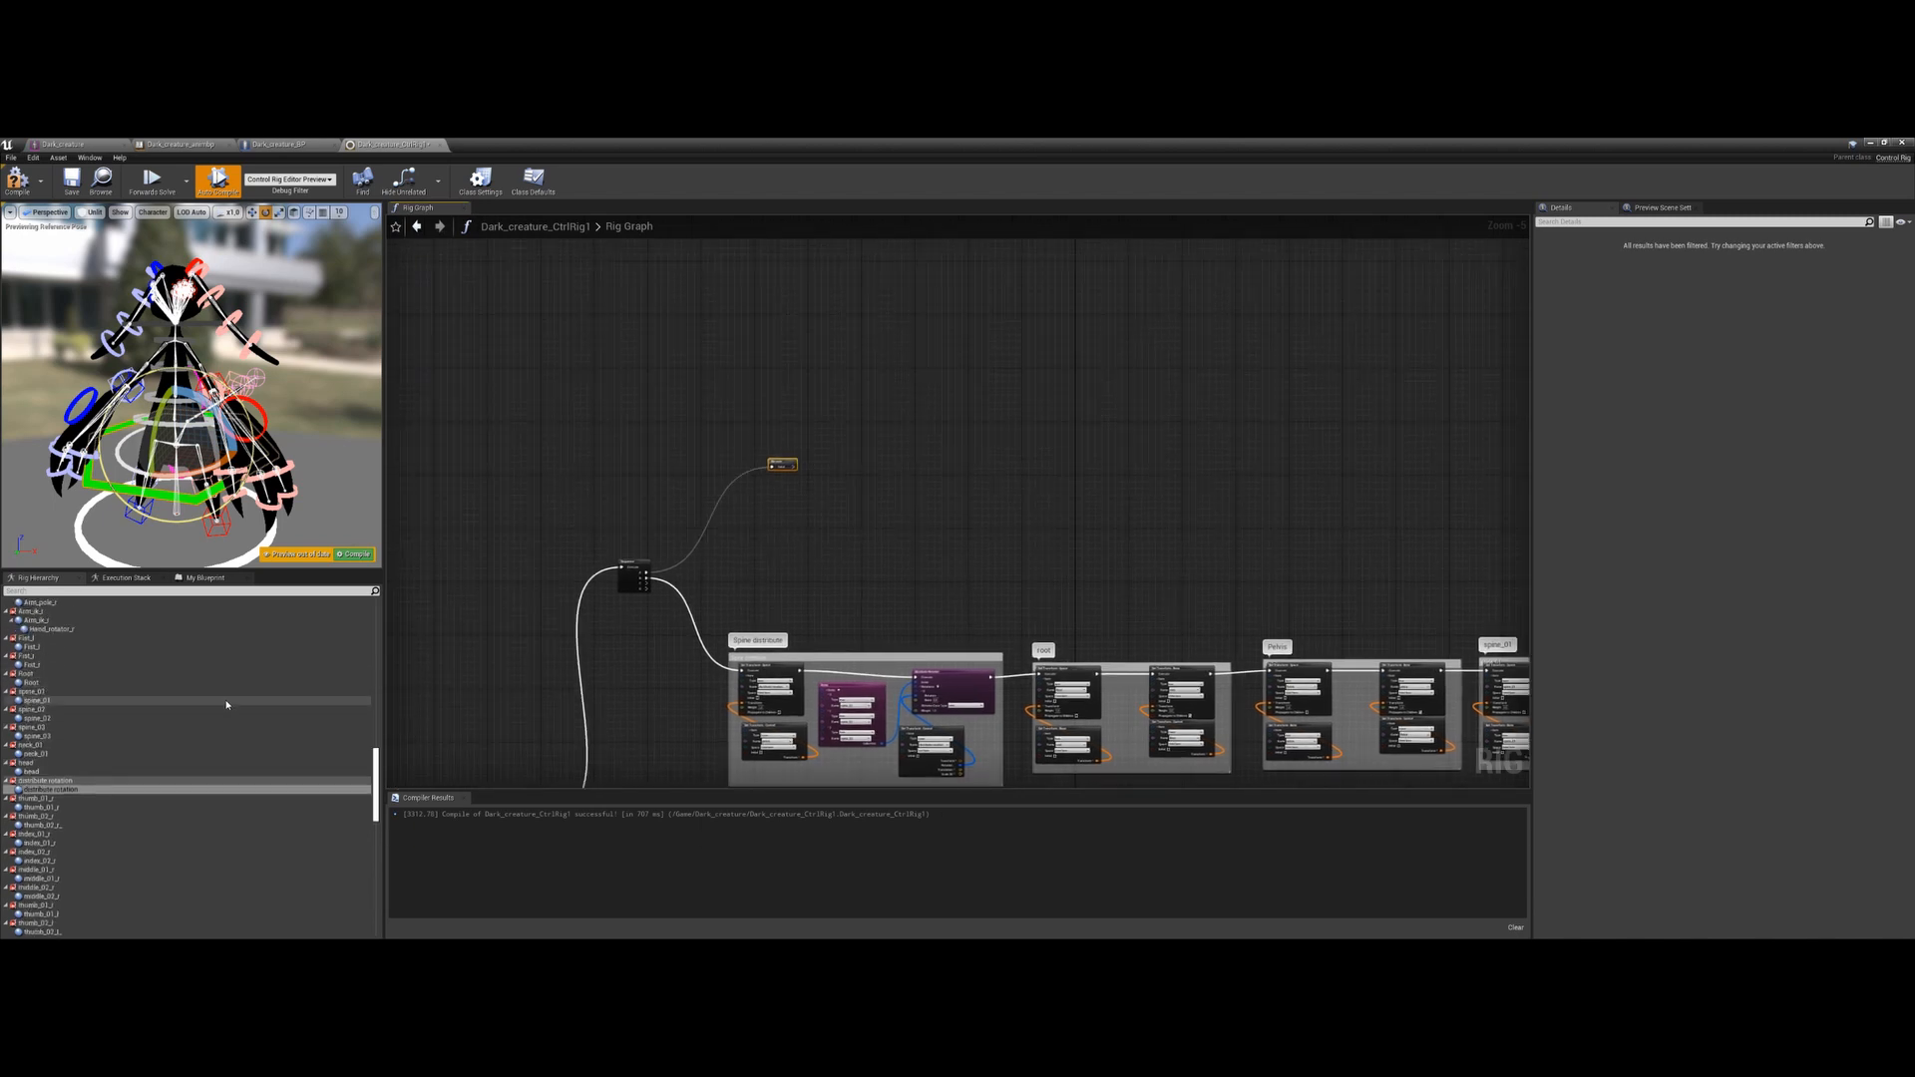
{"action": "scroll", "coordinate": [222, 733], "scroll_direction": "down", "scroll_amount": 12}
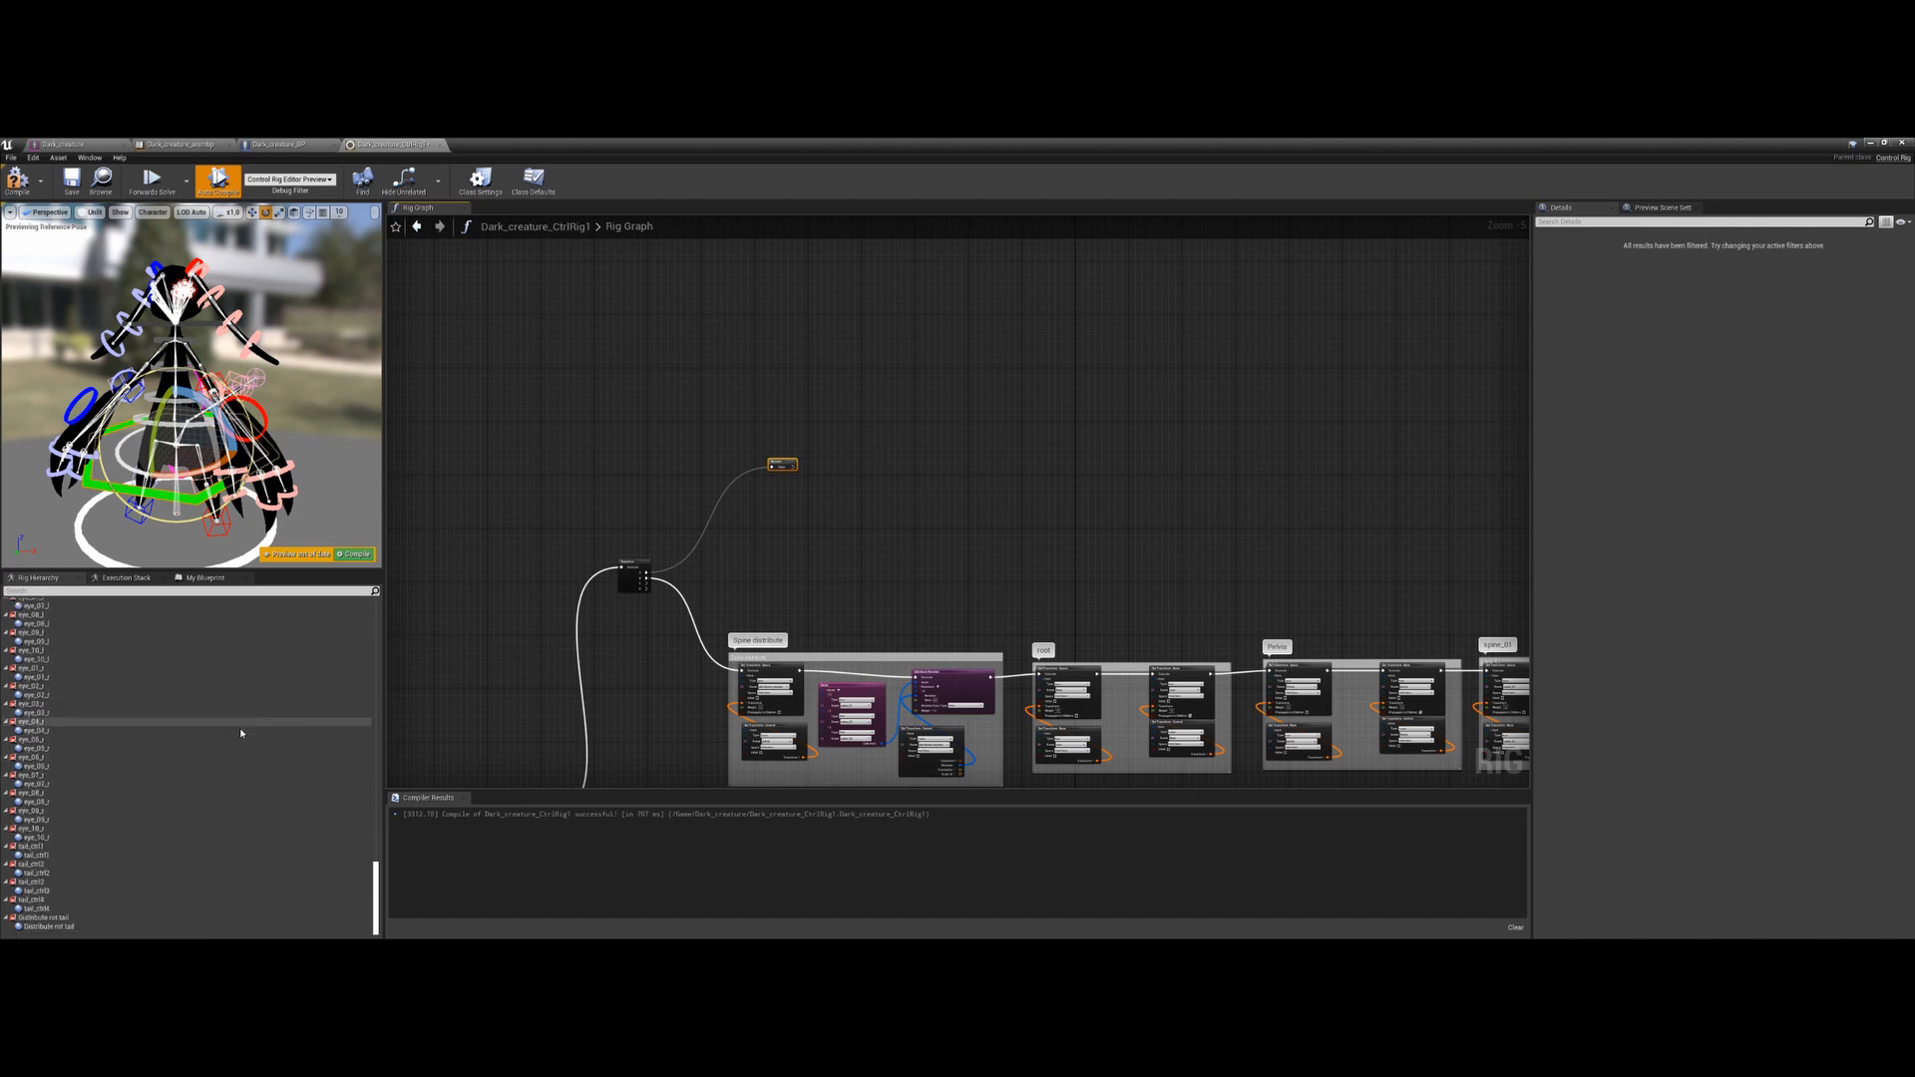
{"action": "left_click", "coordinate": [218, 579]}
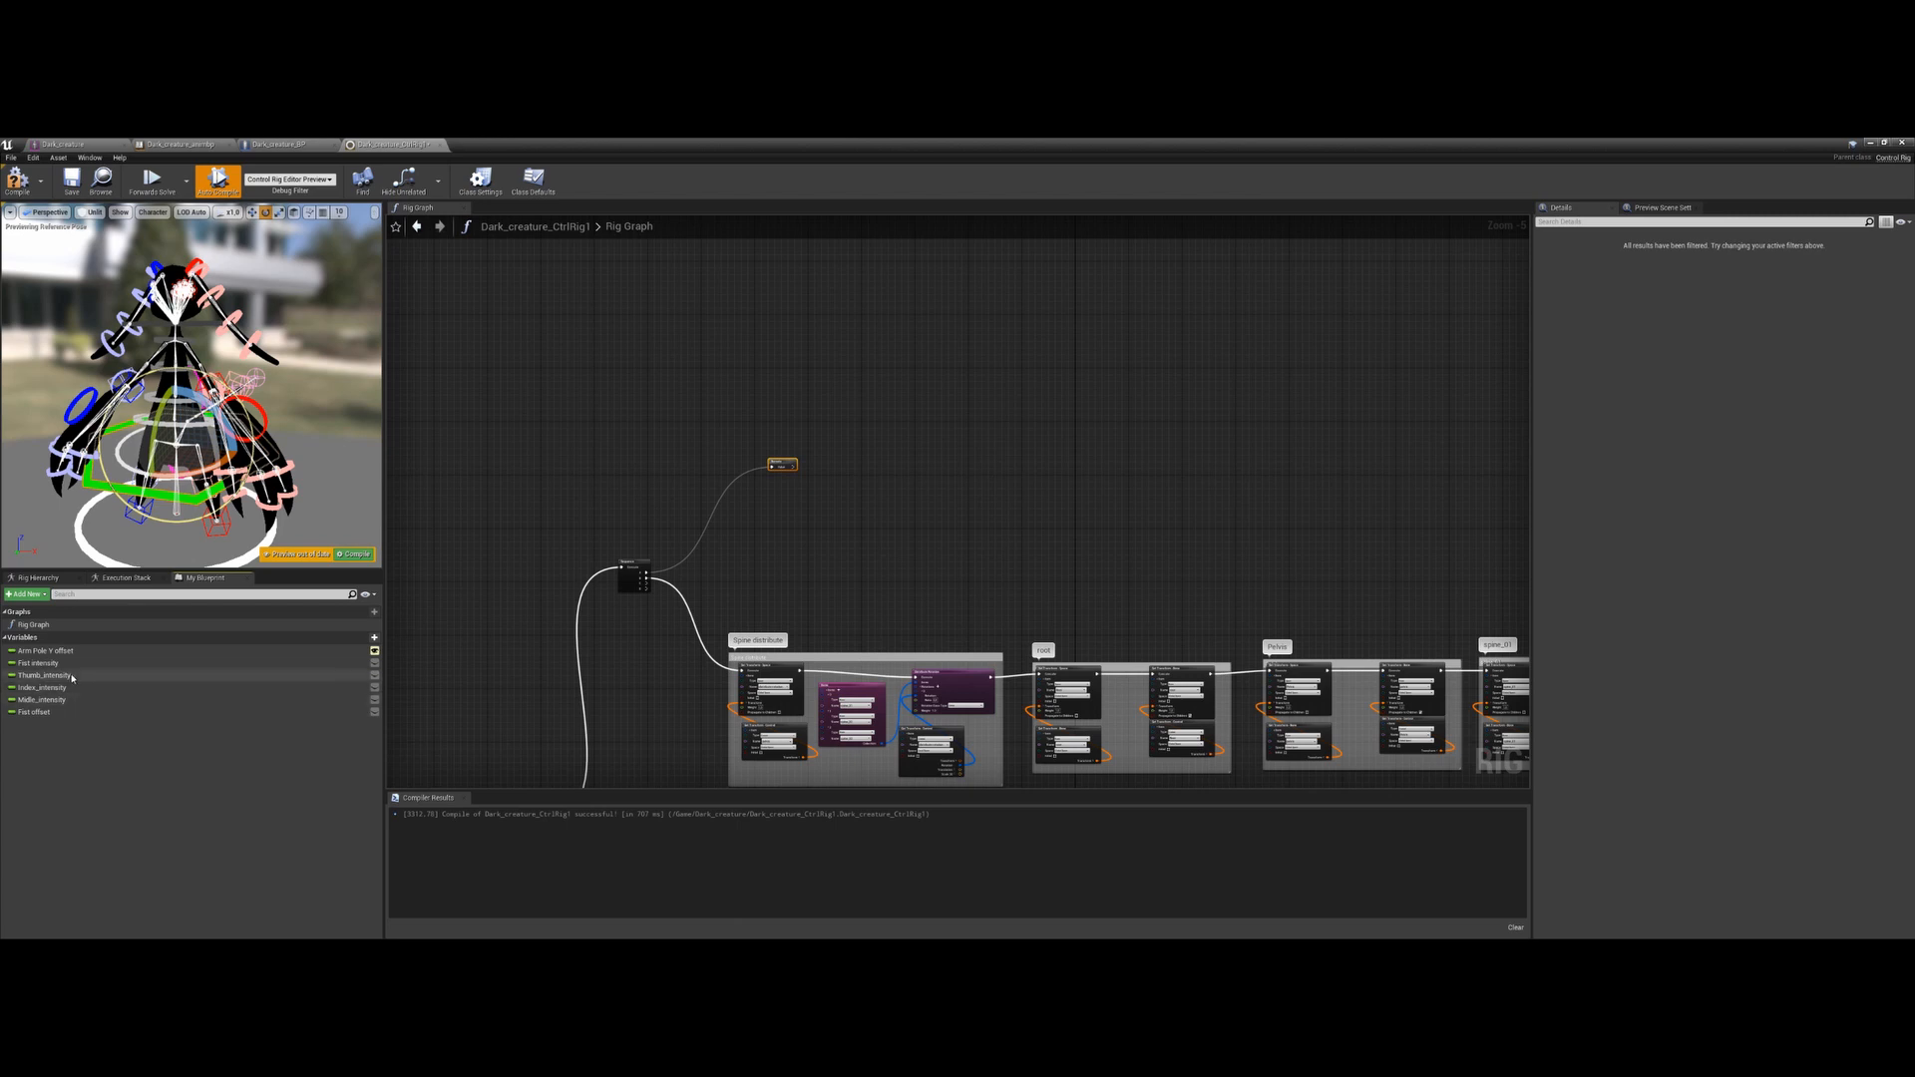
{"action": "left_click", "coordinate": [38, 577]}
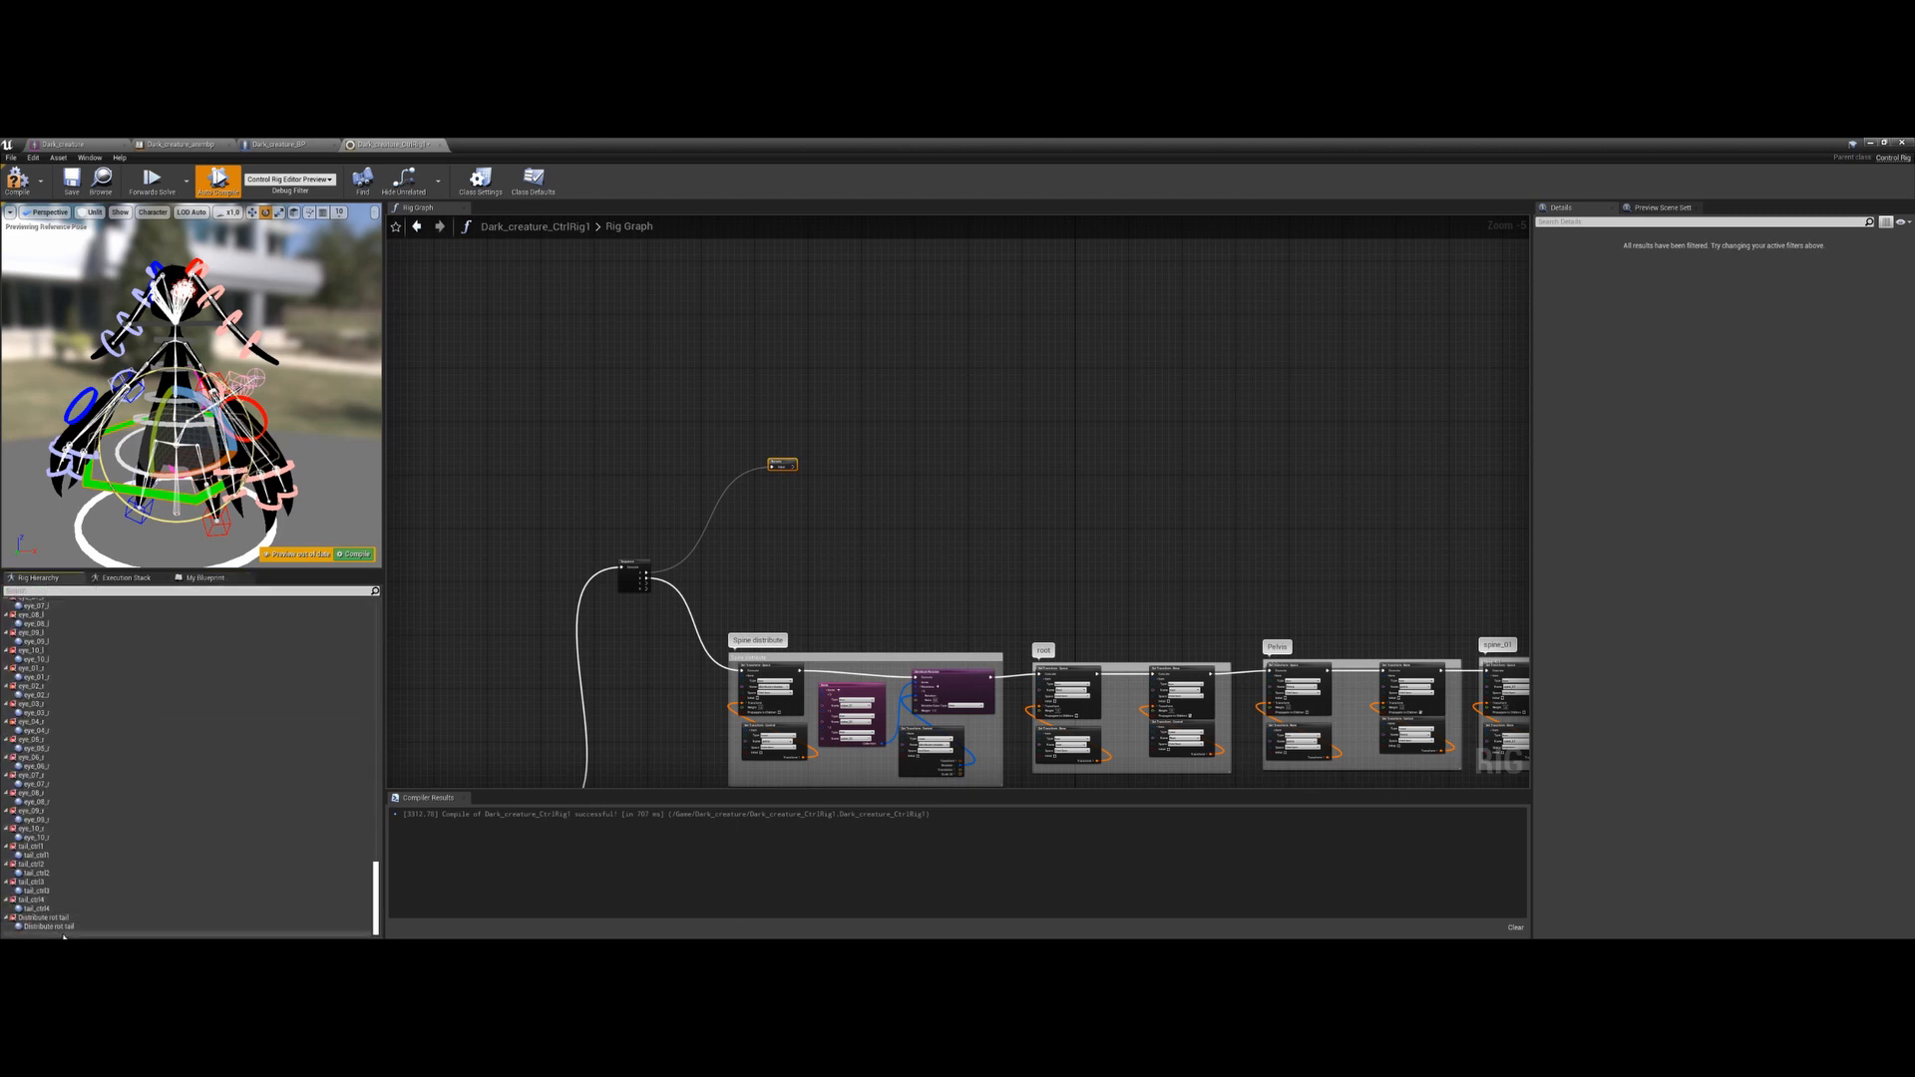
{"action": "right_click", "coordinate": [63, 688]}
{"action": "mouse_move", "coordinate": [94, 703]}
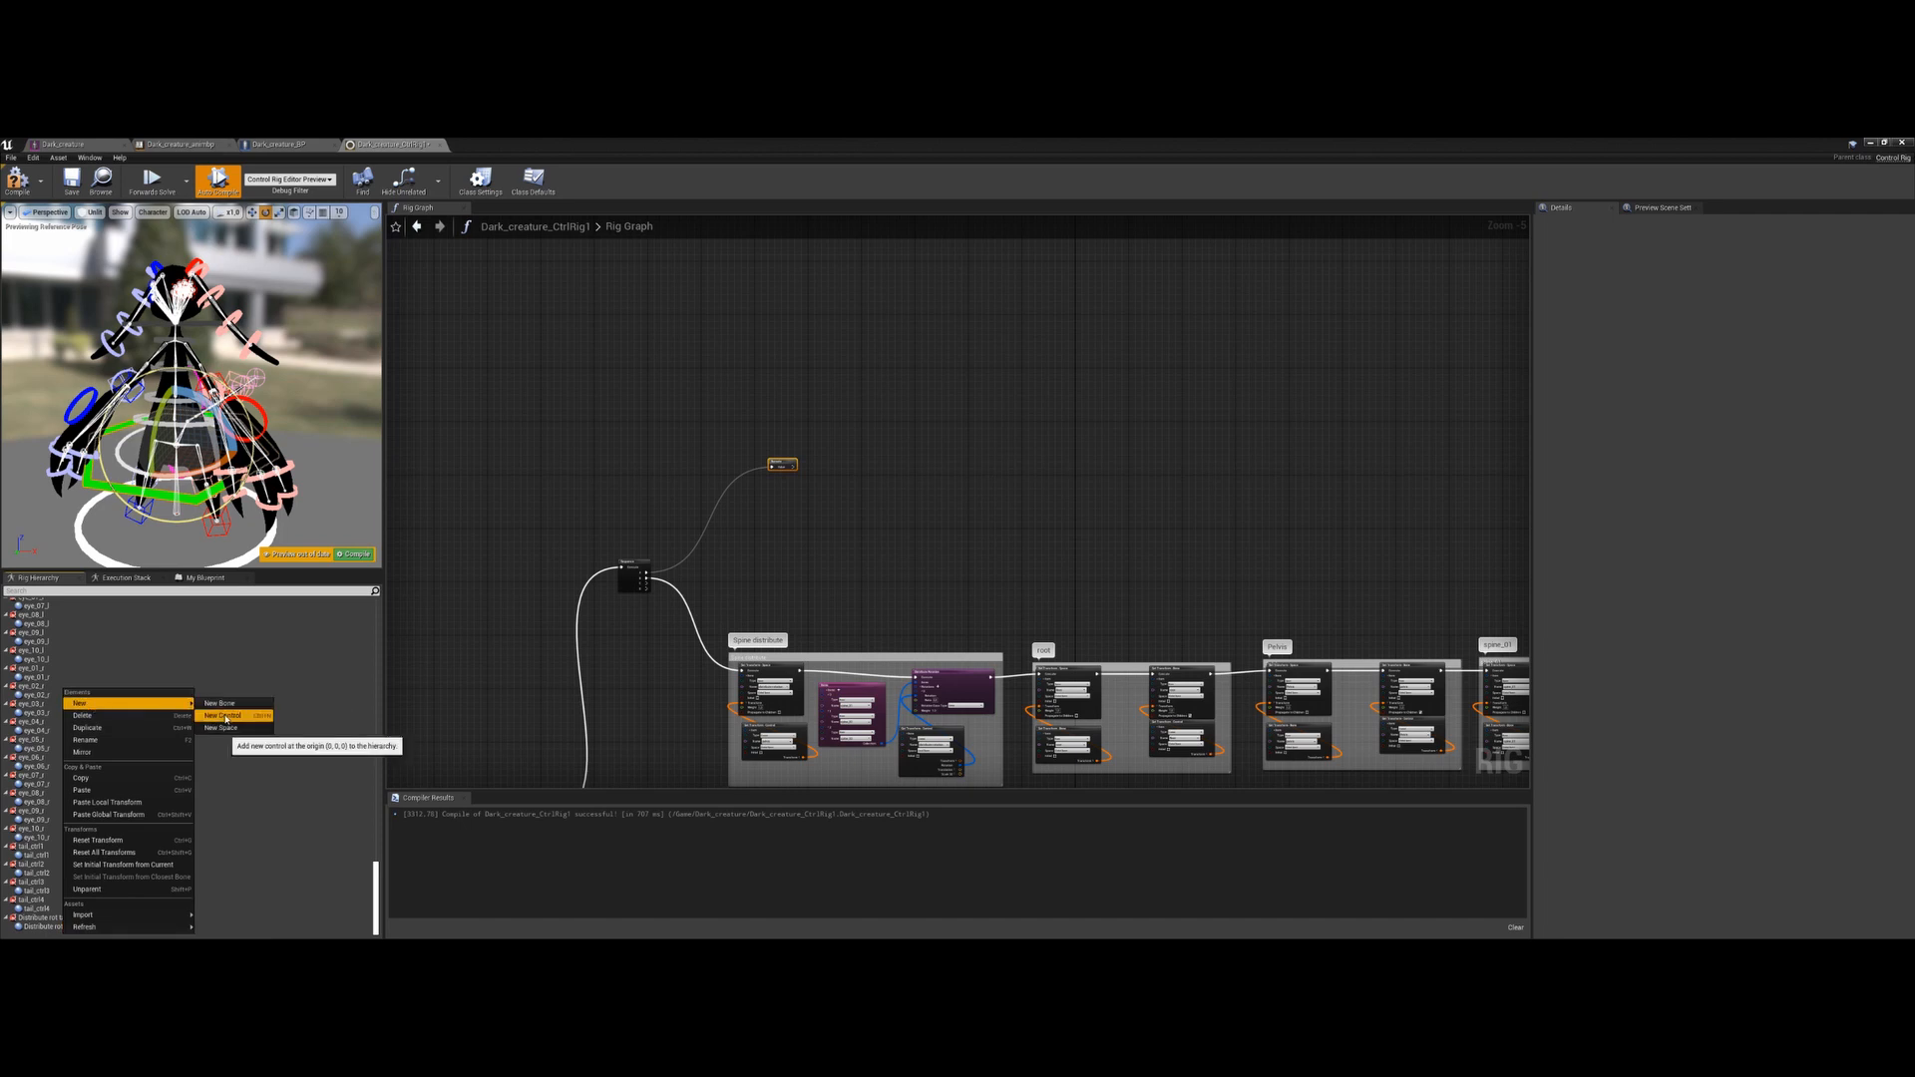
{"action": "left_click", "coordinate": [225, 716]}
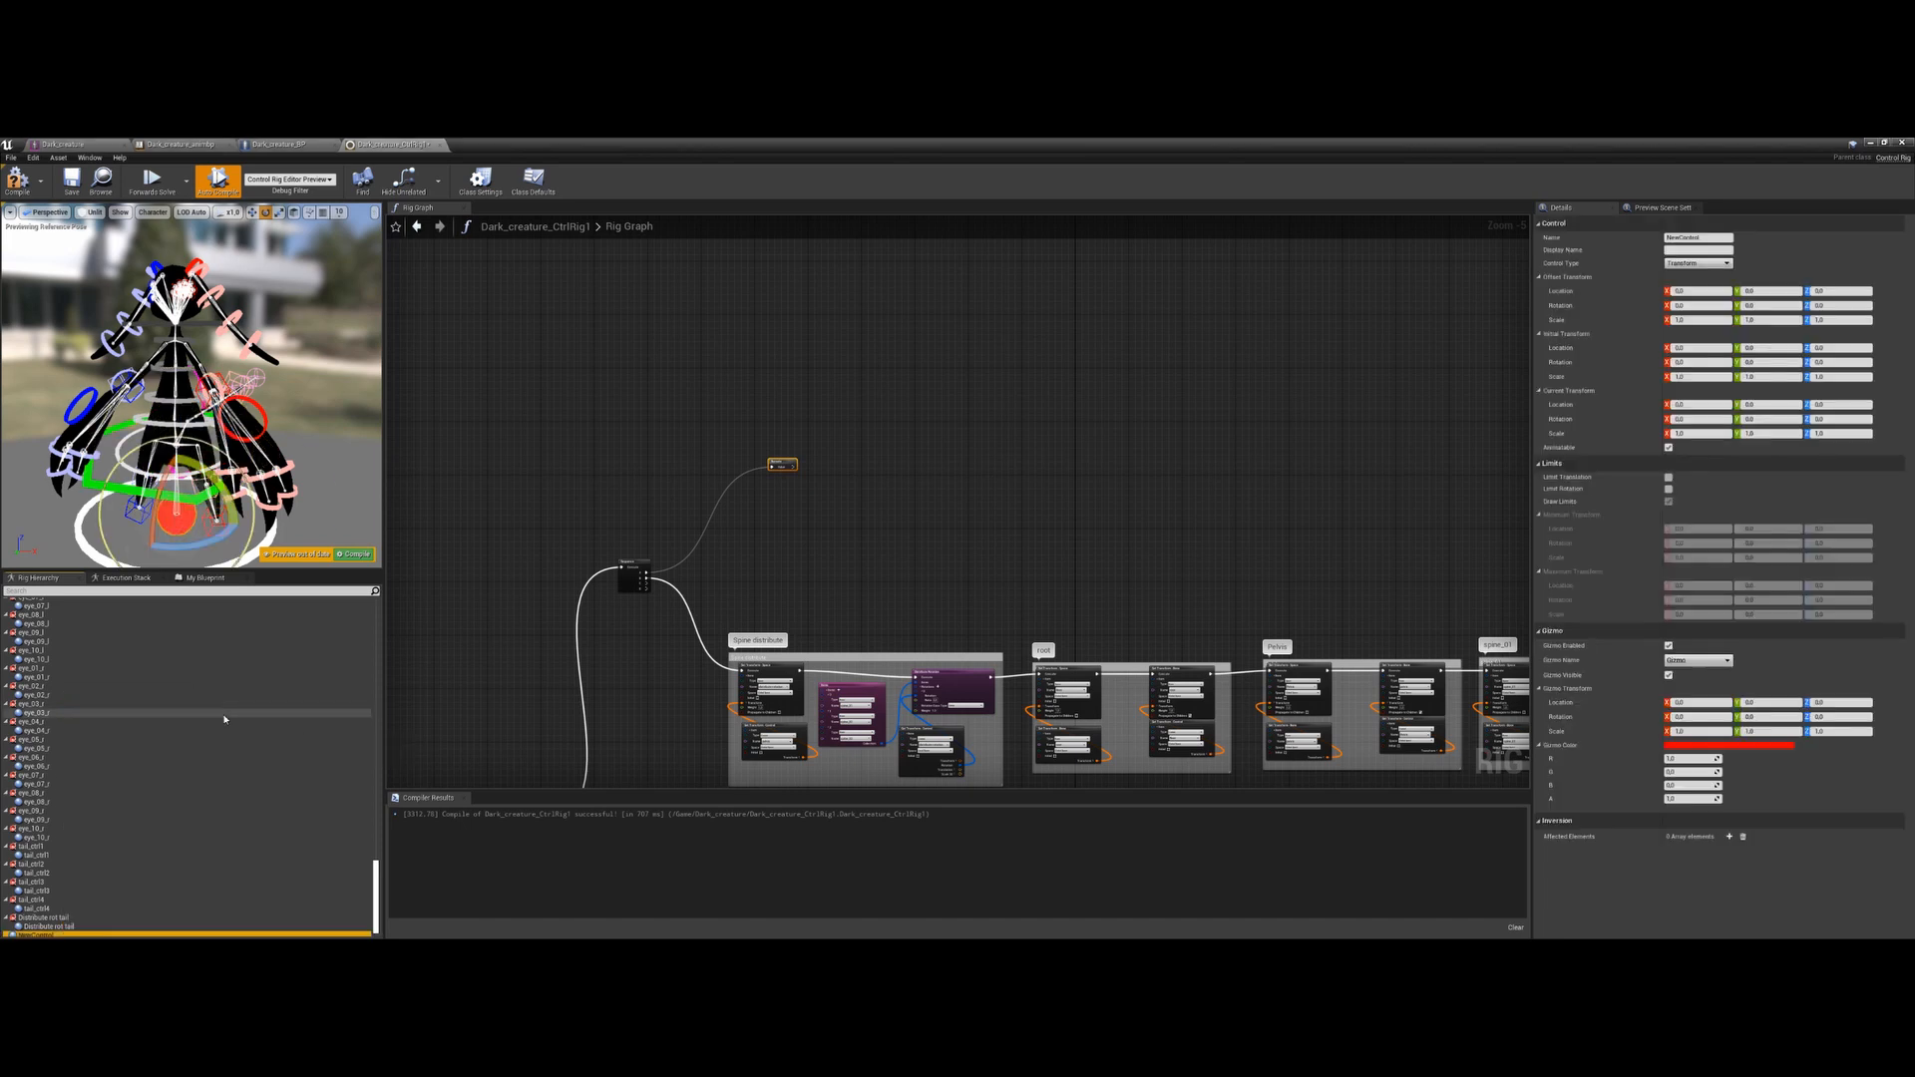
{"action": "left_click", "coordinate": [50, 928]}
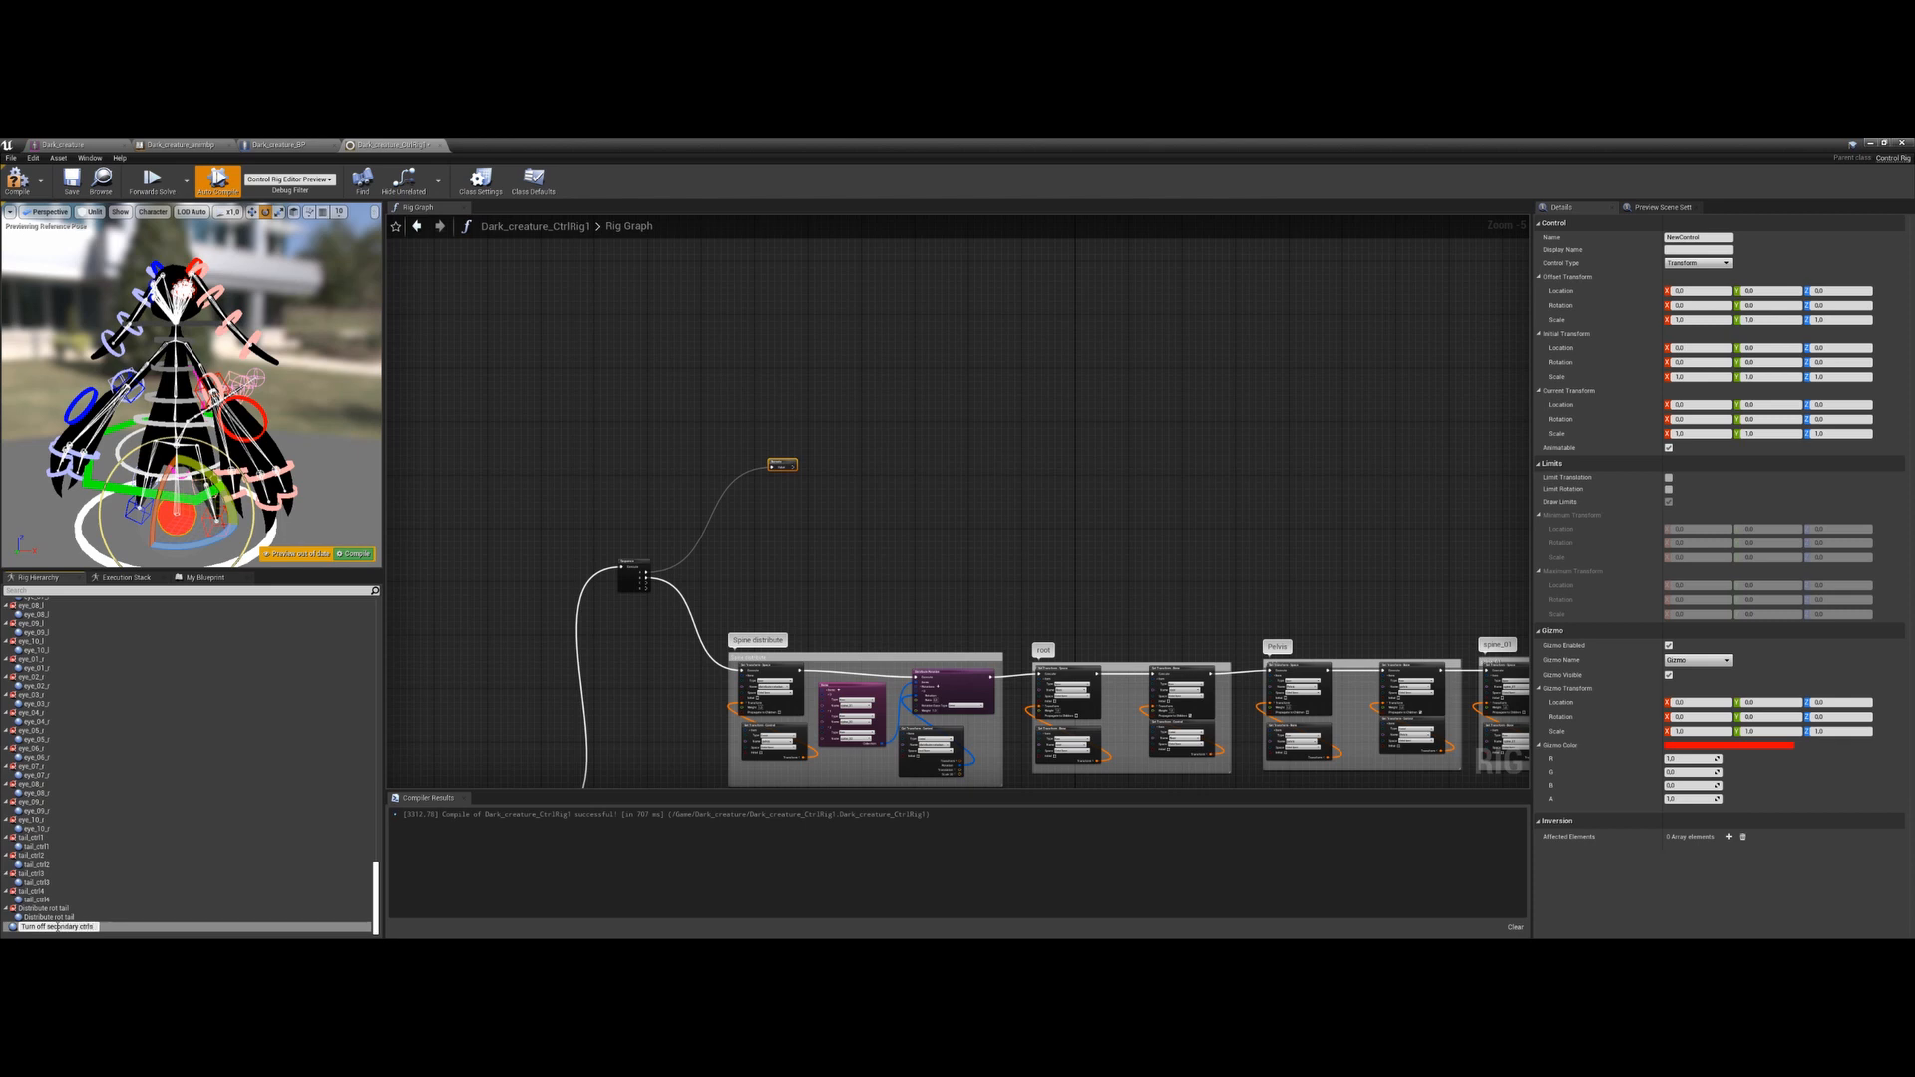
{"action": "key", "text": "Return"}
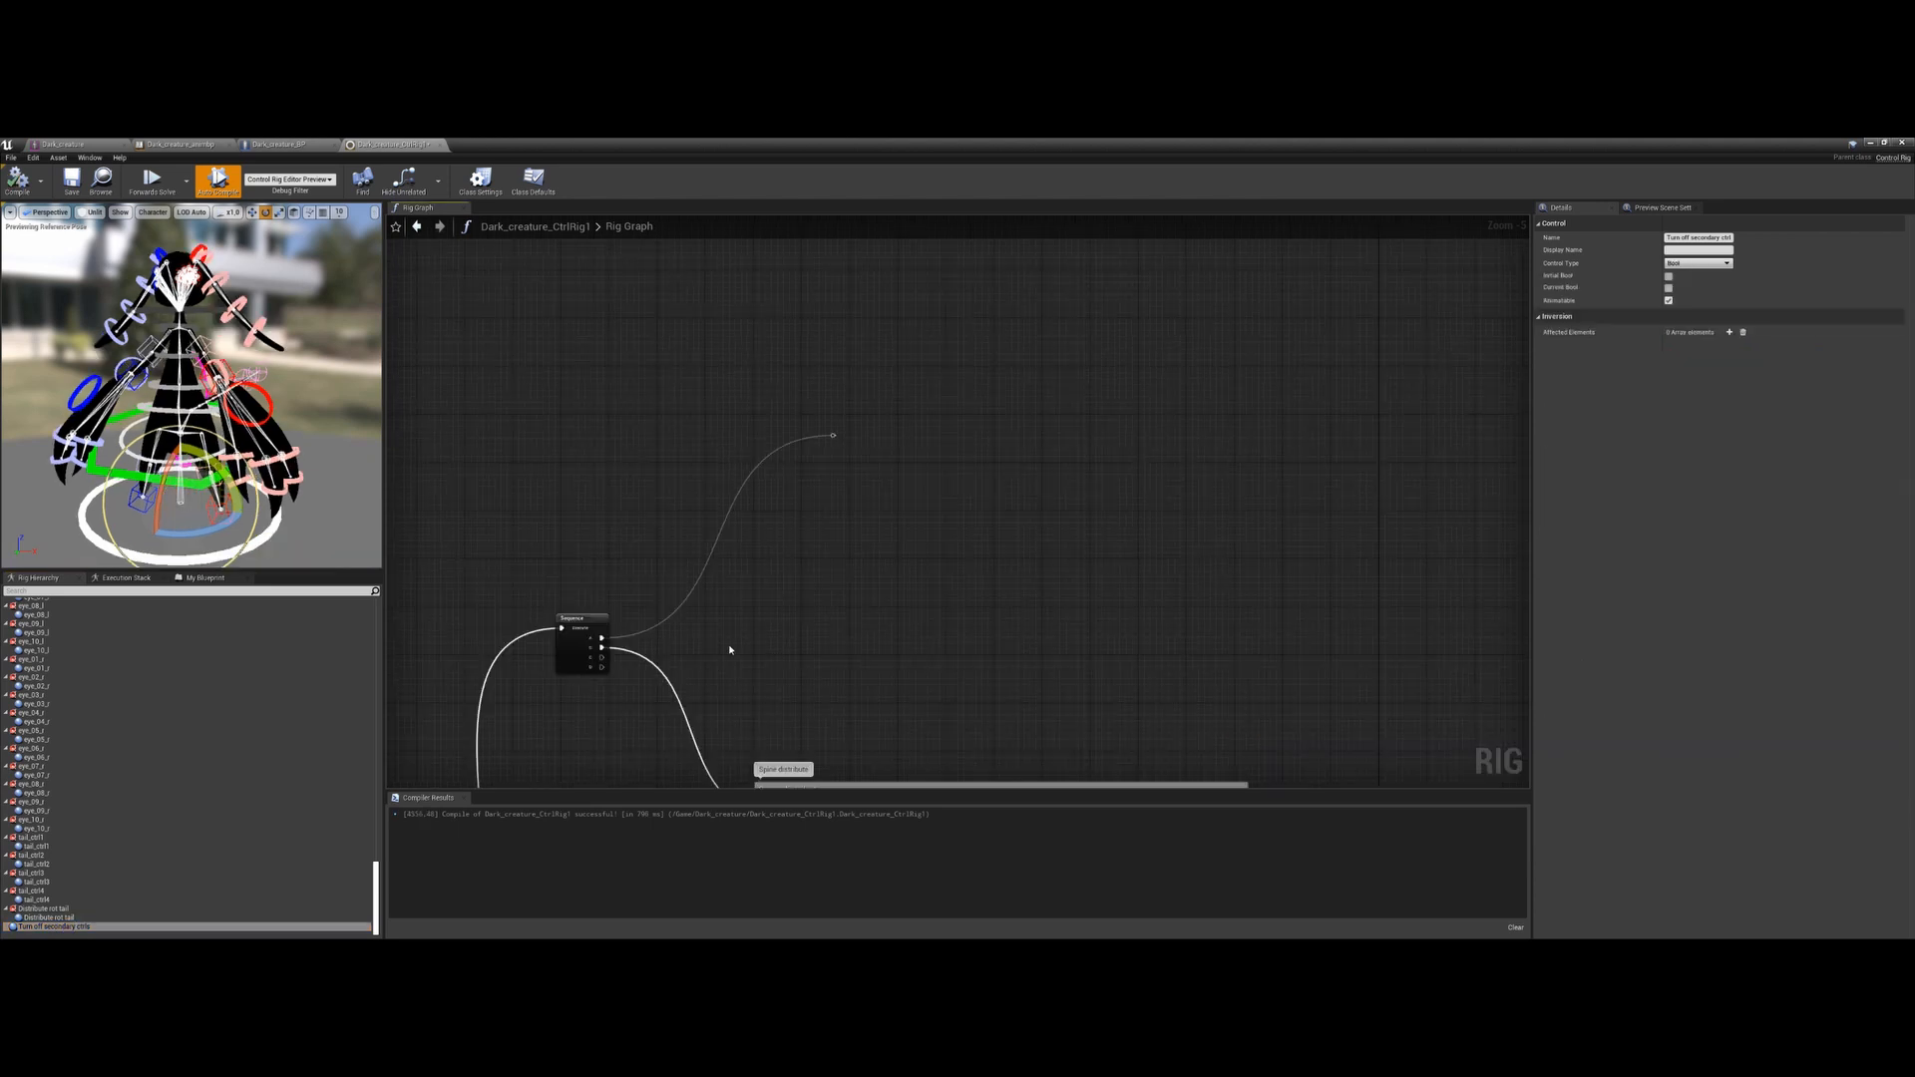
Create a new space at the end of the rig hierarchy and give it the same name, Turn off secondary ctrls
{"action": "right_click", "coordinate": [84, 936]}
{"action": "mouse_move", "coordinate": [150, 703]}
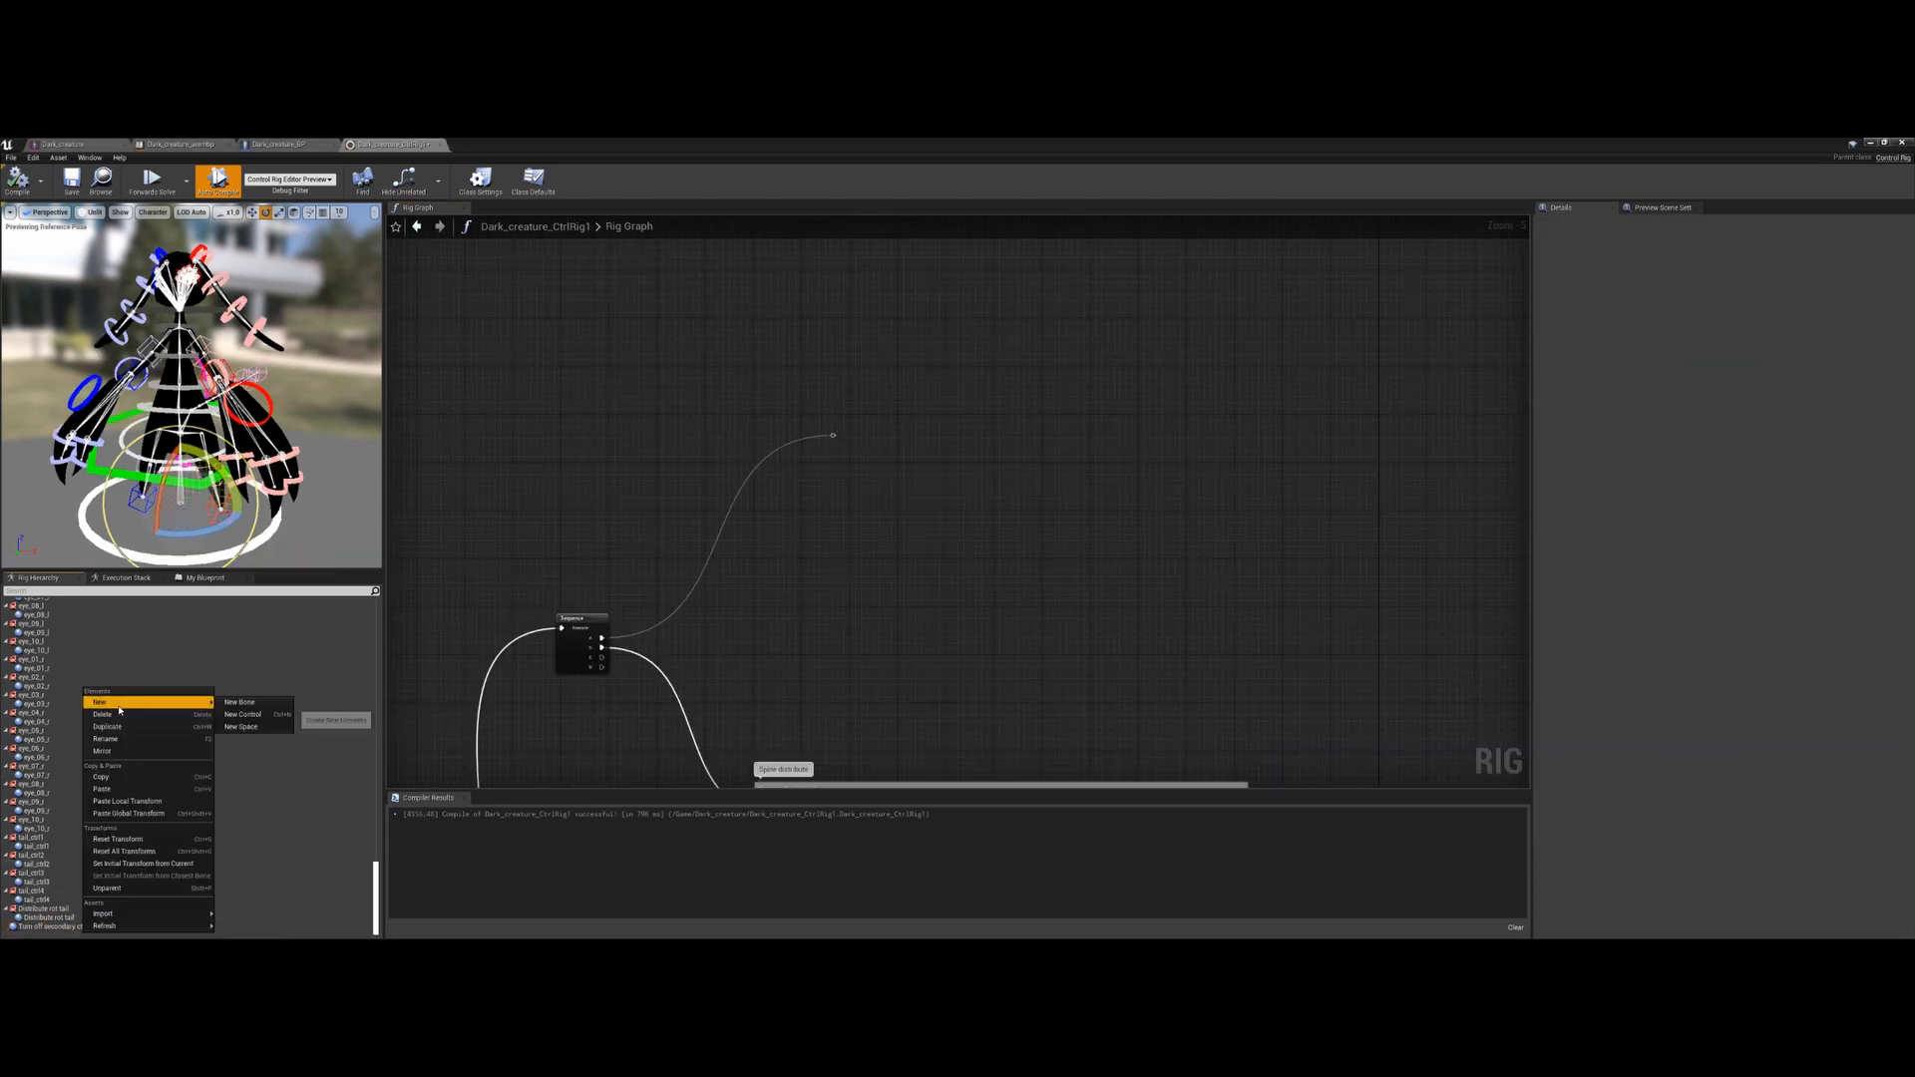
{"action": "left_click", "coordinate": [241, 726]}
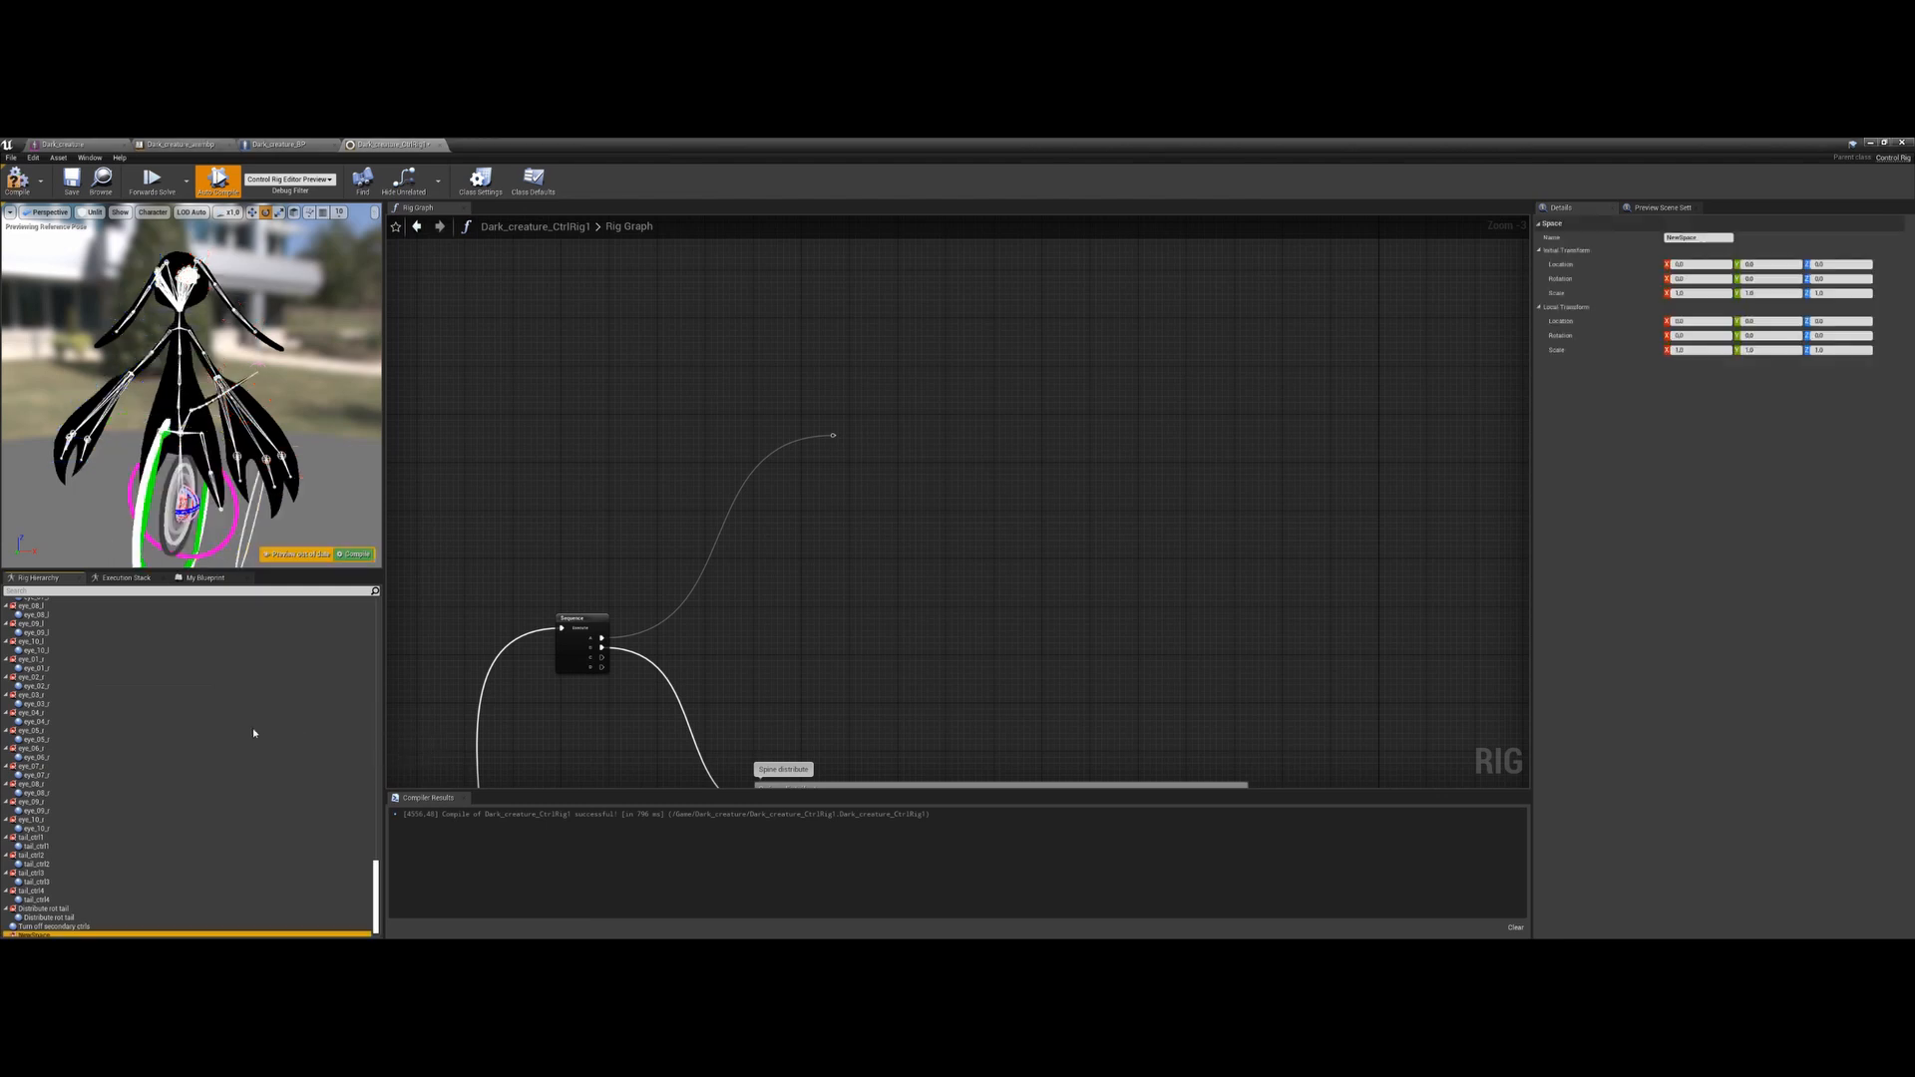
{"action": "left_click", "coordinate": [49, 918]}
{"action": "key", "text": "F2"}
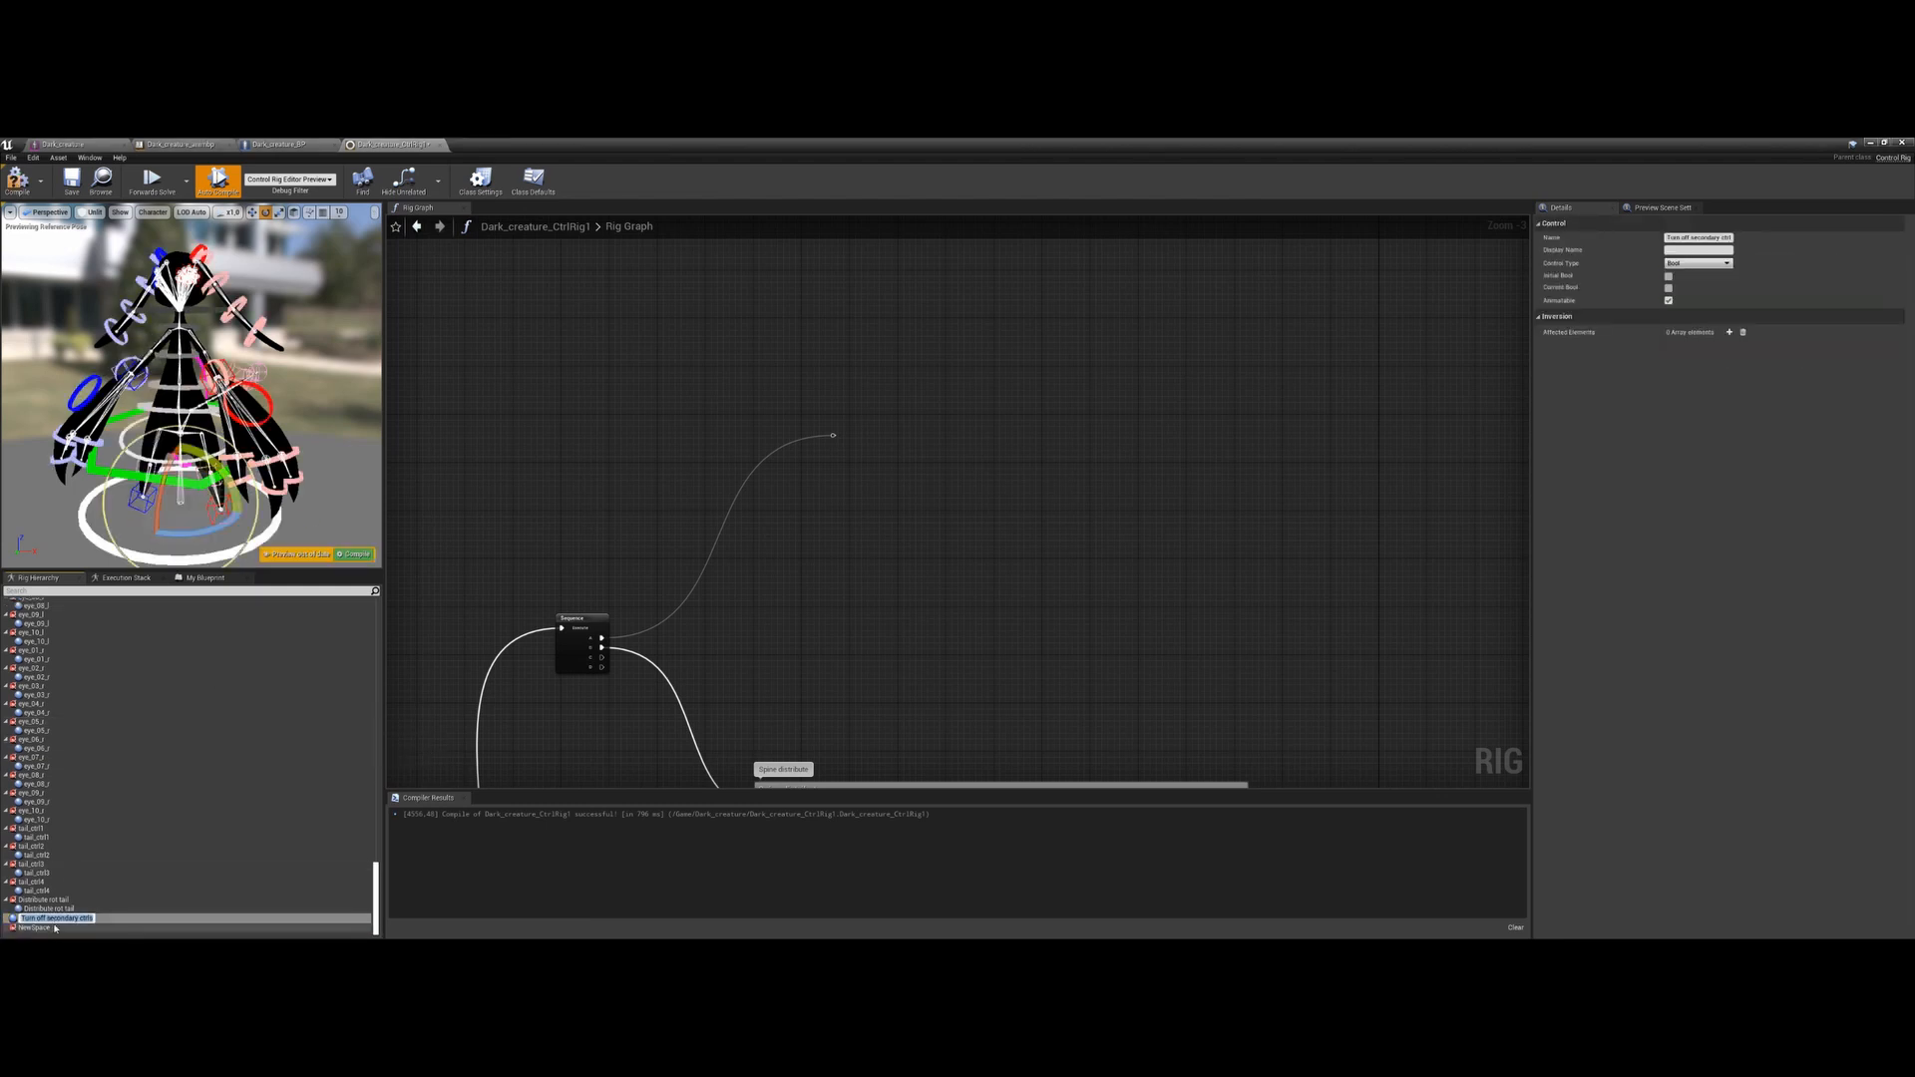
{"action": "left_click", "coordinate": [54, 929]}
{"action": "key", "text": "F2"}
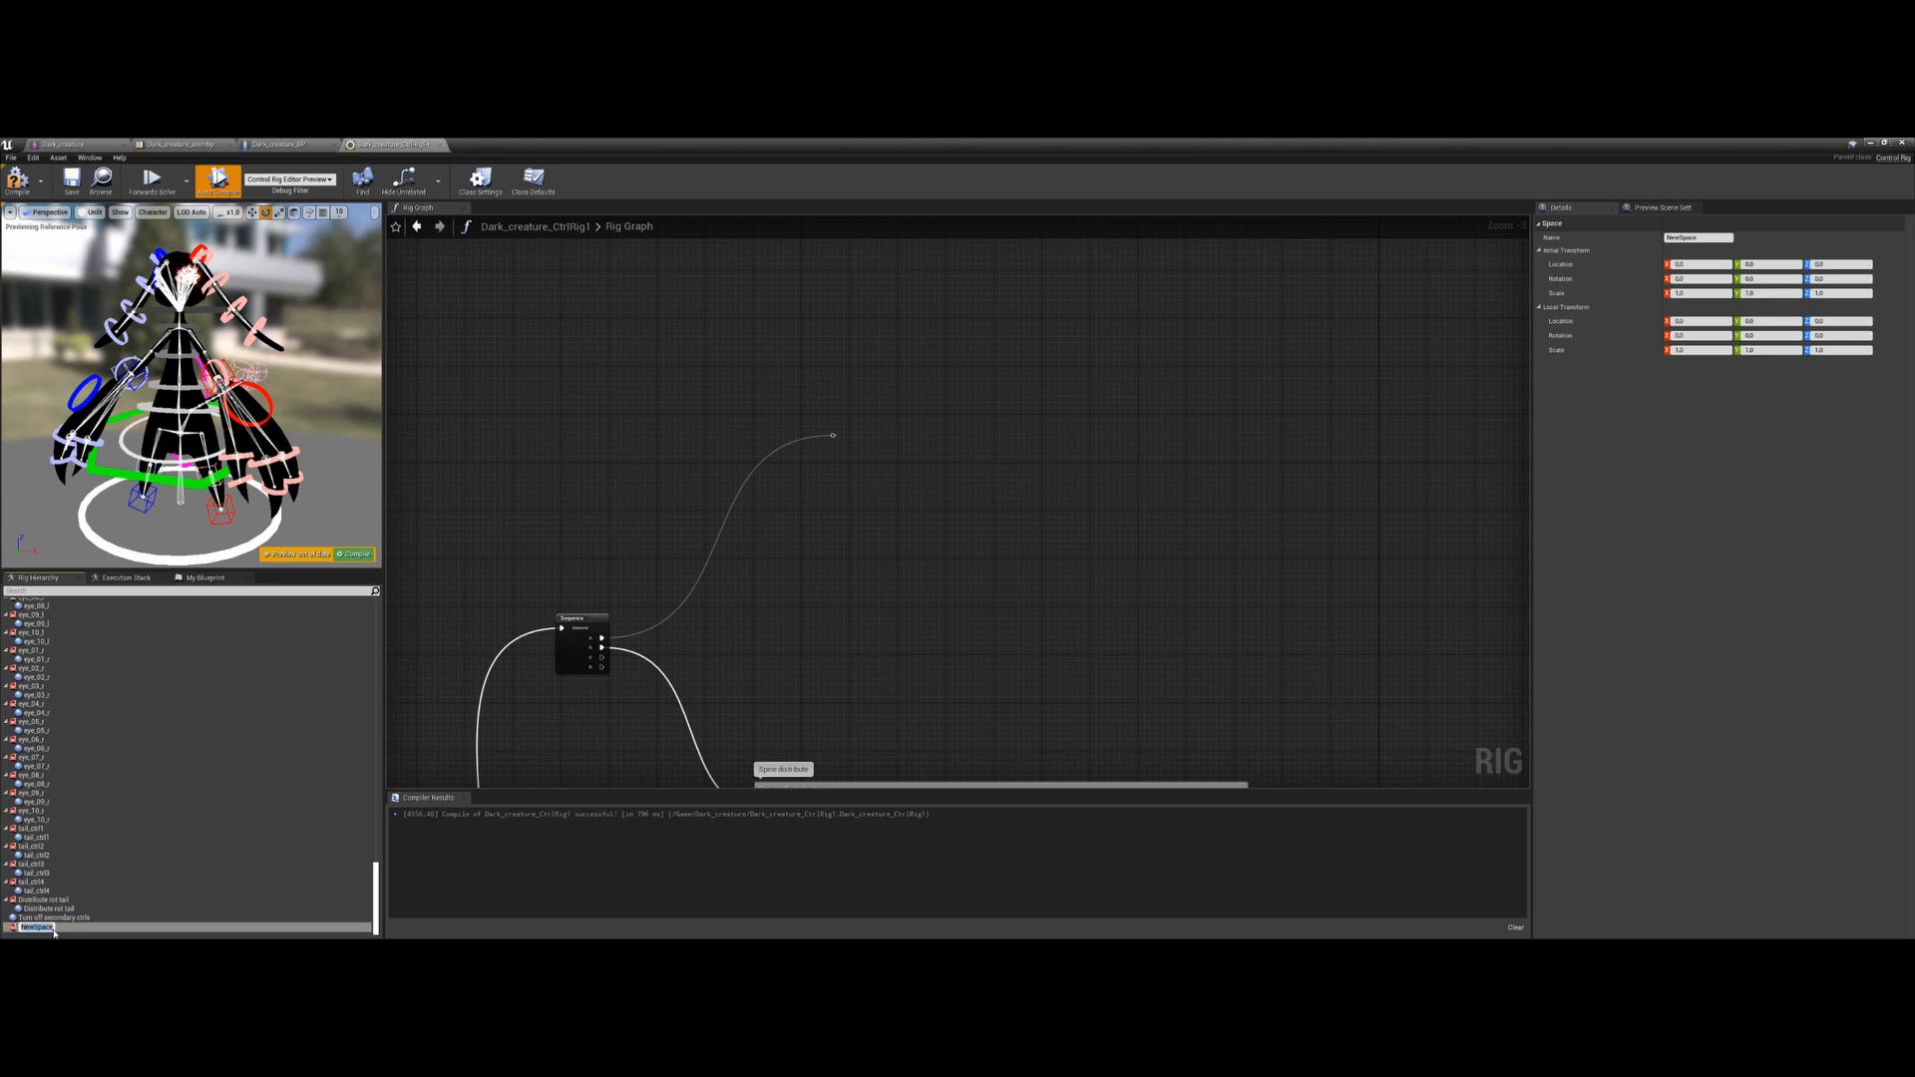
{"action": "key", "text": "Return"}
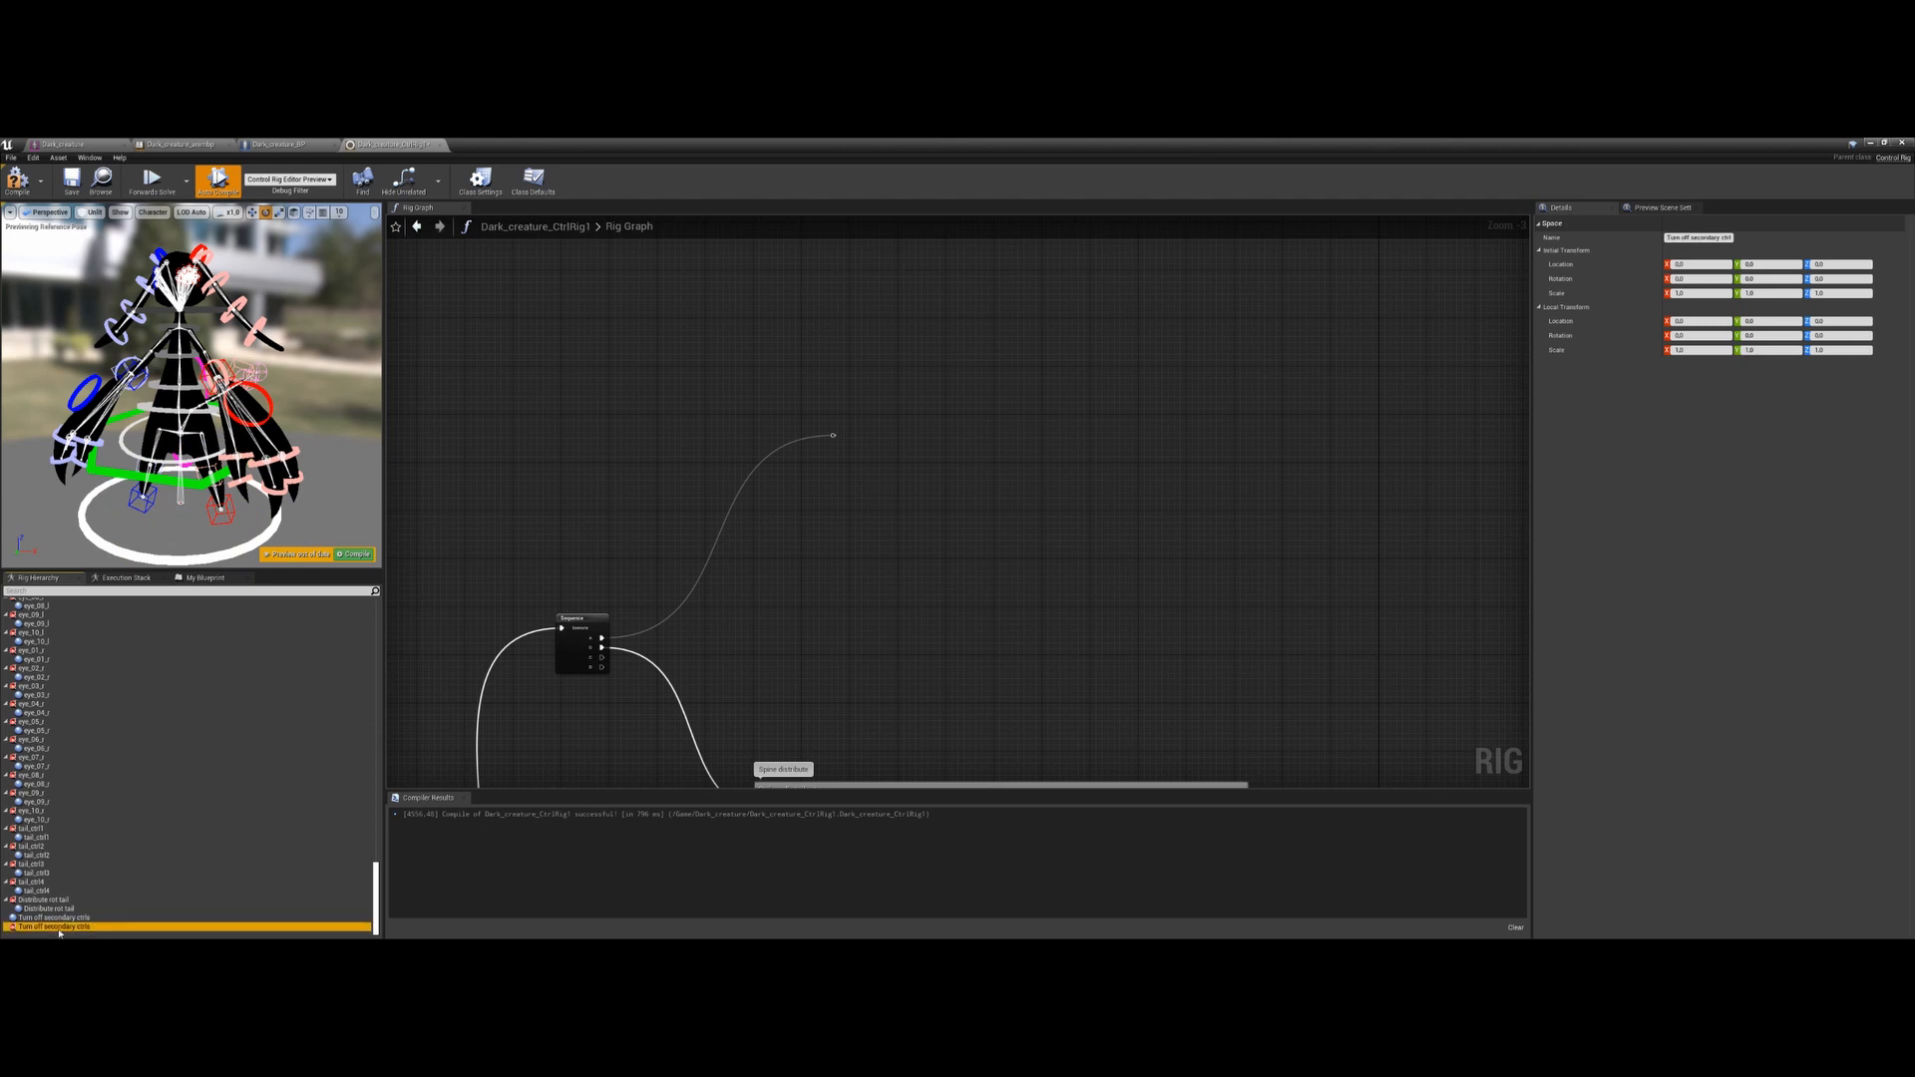
Add a Set Transform node for the Turn off secondary ctrls space and connect it to the reroute from Sequence output A
{"action": "left_click_drag", "start_coordinate": [60, 918], "coordinate": [1010, 389]}
{"action": "left_click", "coordinate": [929, 526]}
{"action": "scroll", "coordinate": [930, 526], "scroll_direction": "up", "scroll_amount": 3}
{"action": "right_click_drag", "start_coordinate": [845, 514], "coordinate": [878, 541]}
{"action": "scroll", "coordinate": [162, 810], "scroll_direction": "up", "scroll_amount": 5}
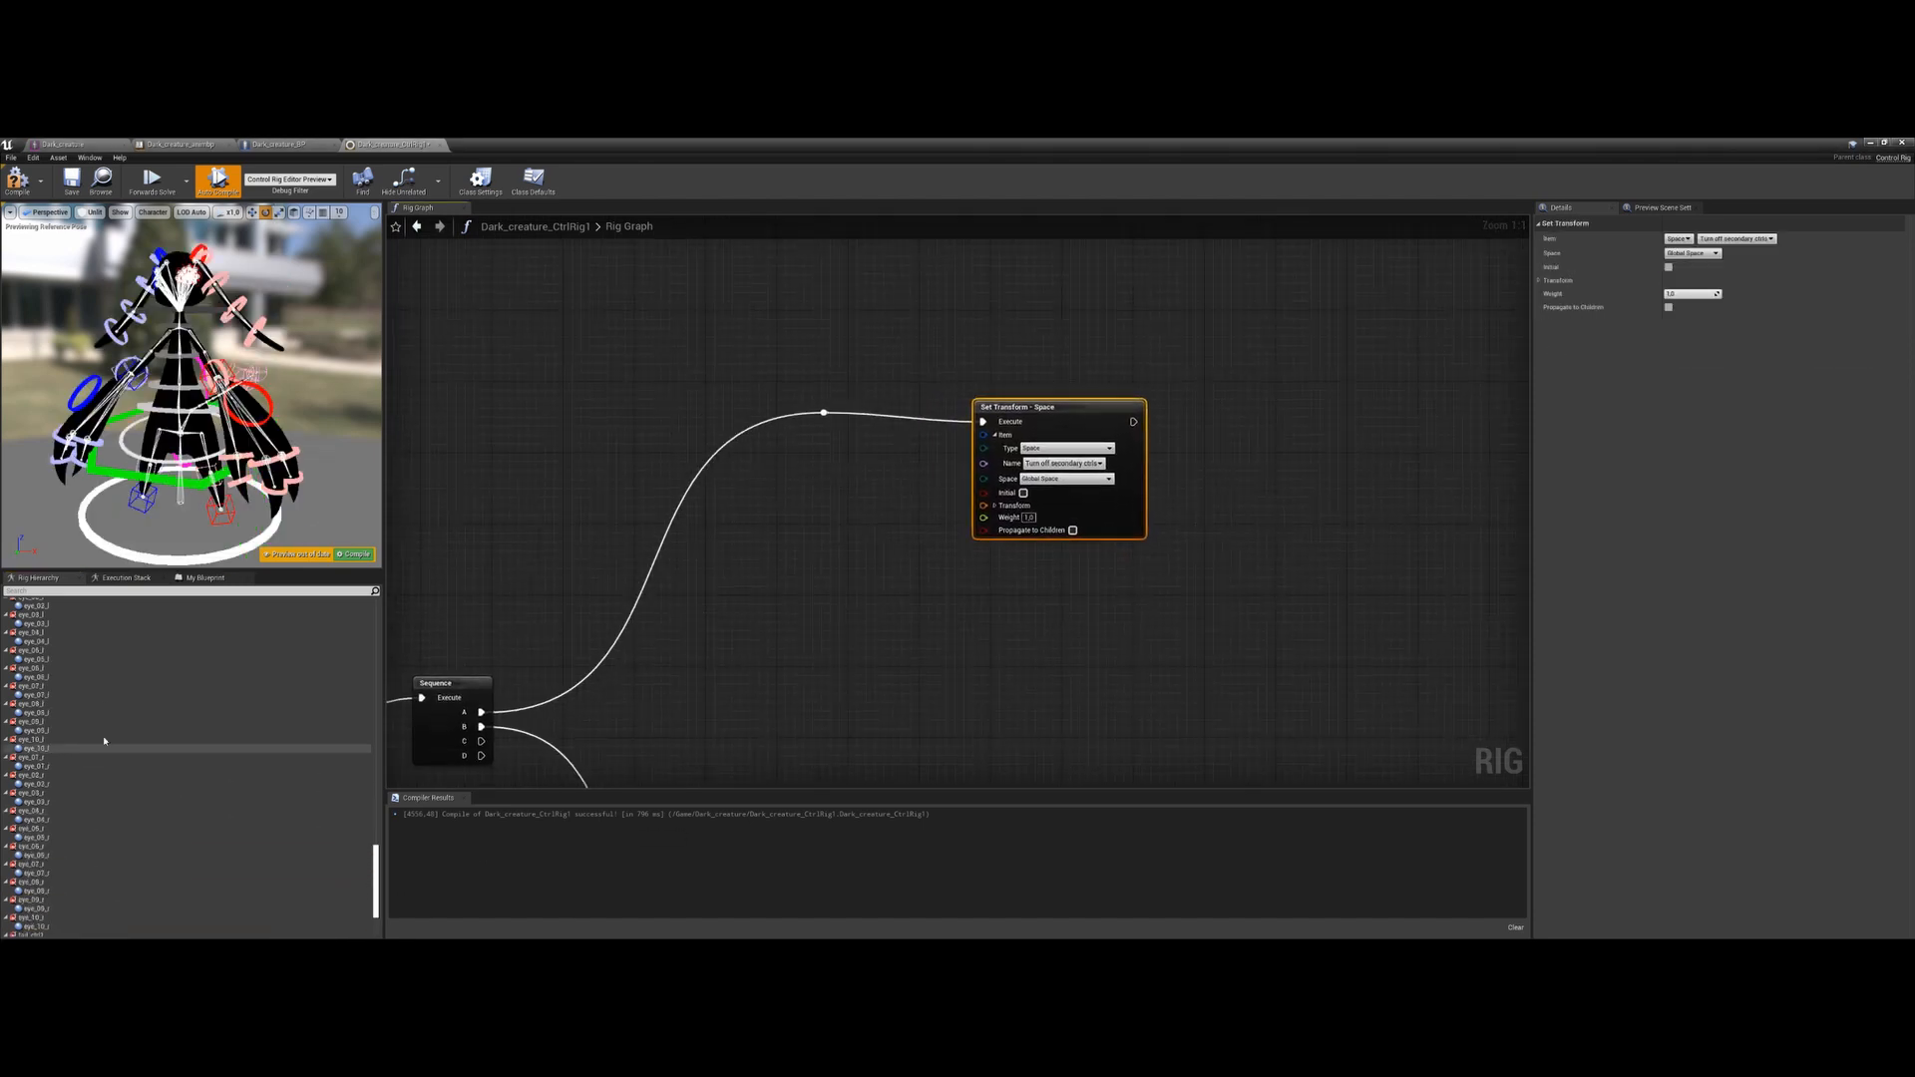
{"action": "scroll", "coordinate": [120, 735], "scroll_direction": "up", "scroll_amount": 10}
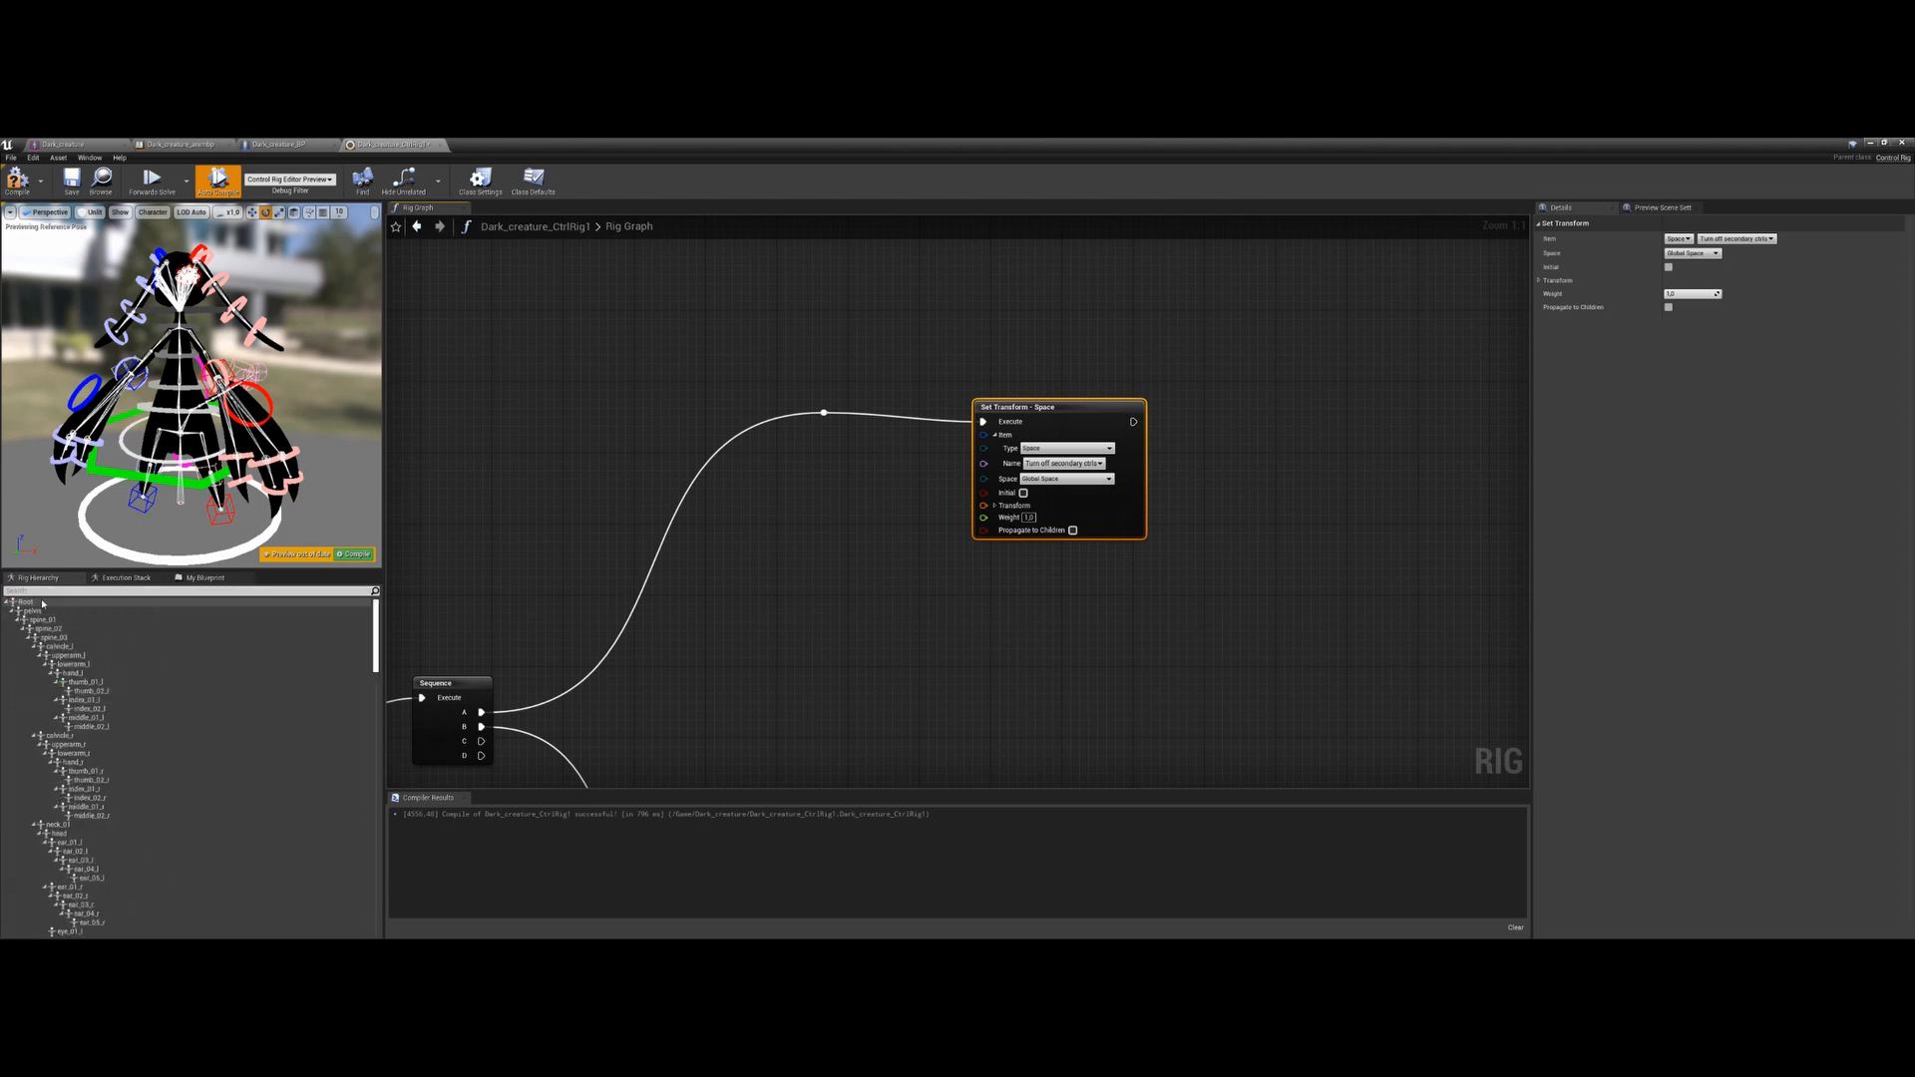
Add a Get Transform node for the Root bone, connect it to the Set Transform node's Transform input and place it underneath
{"action": "left_click_drag", "start_coordinate": [27, 602], "coordinate": [860, 509]}
{"action": "left_click", "coordinate": [898, 556]}
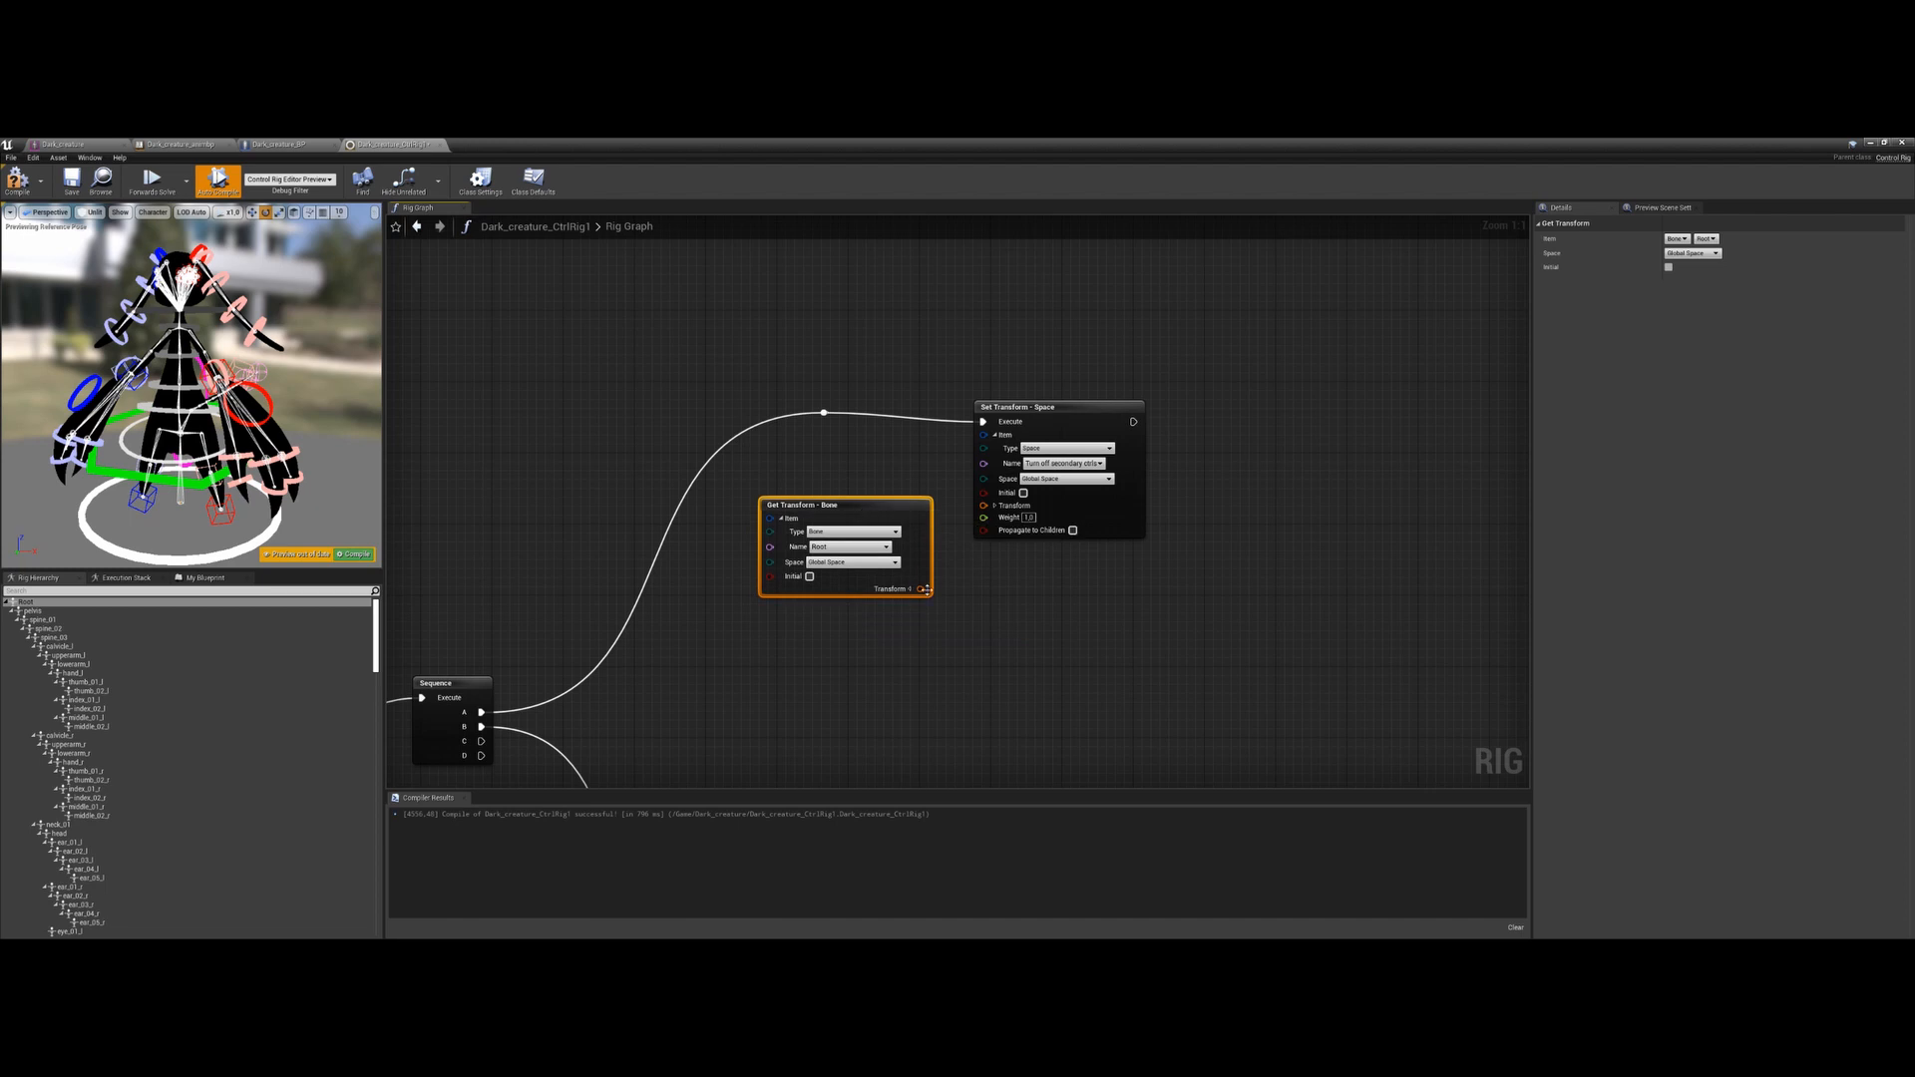
{"action": "left_click_drag", "start_coordinate": [920, 588], "coordinate": [975, 536]}
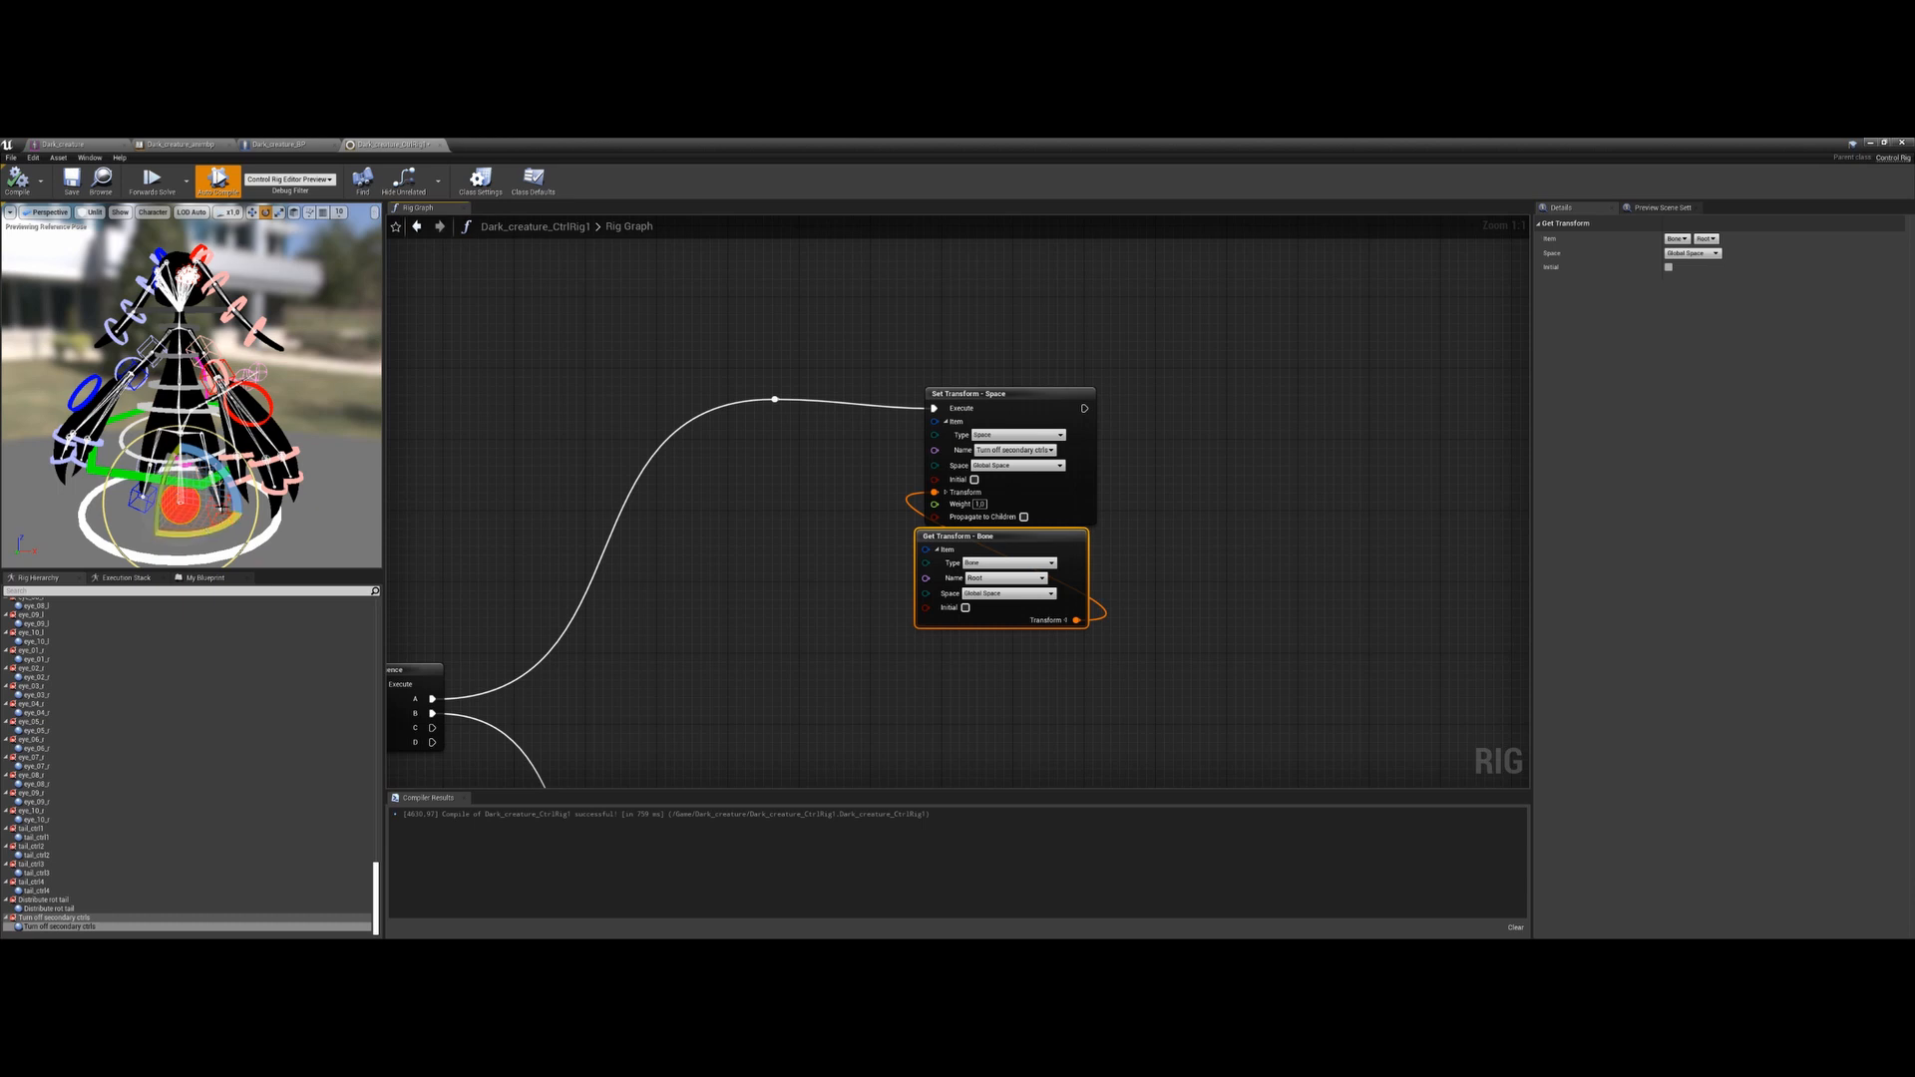
{"action": "right_click_drag", "start_coordinate": [1142, 442], "coordinate": [1098, 445]}
{"action": "left_click_drag", "start_coordinate": [1100, 451], "coordinate": [1017, 599]}
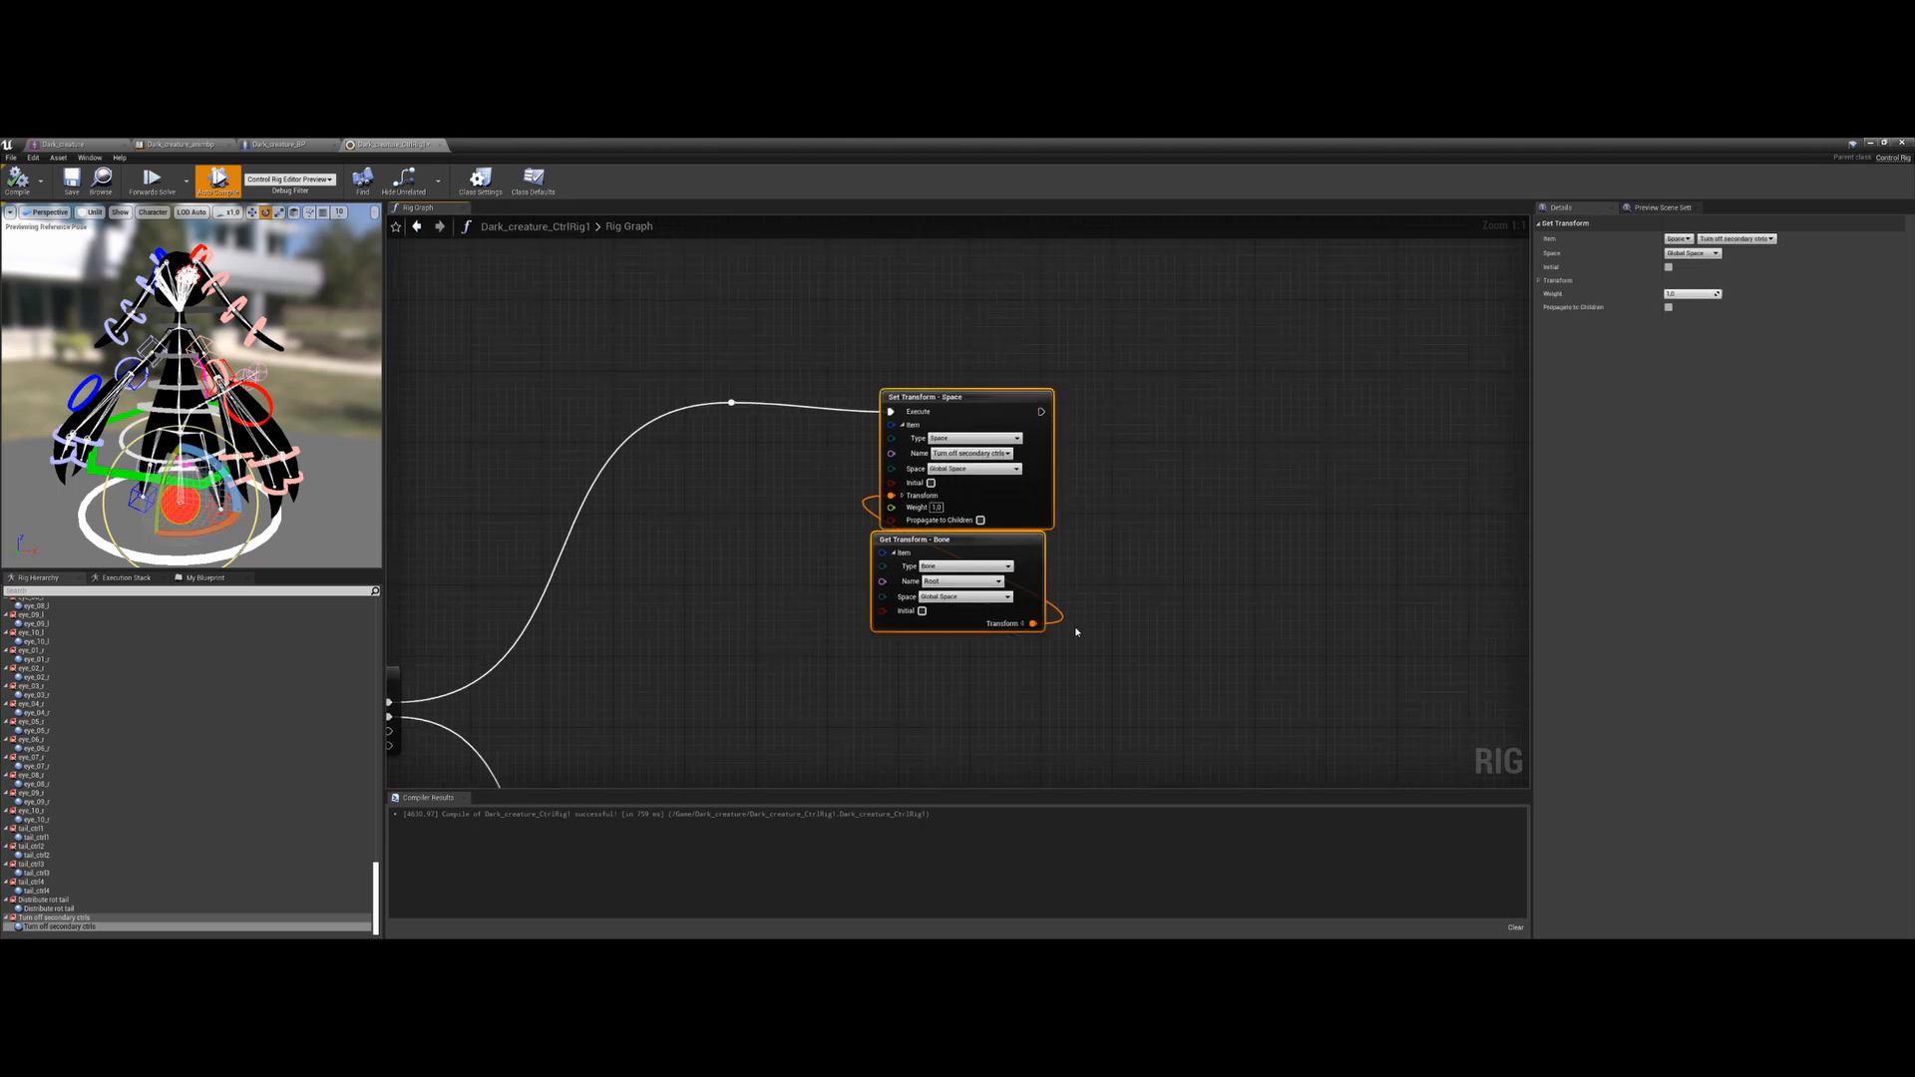
{"action": "right_click_drag", "start_coordinate": [1123, 626], "coordinate": [954, 614]}
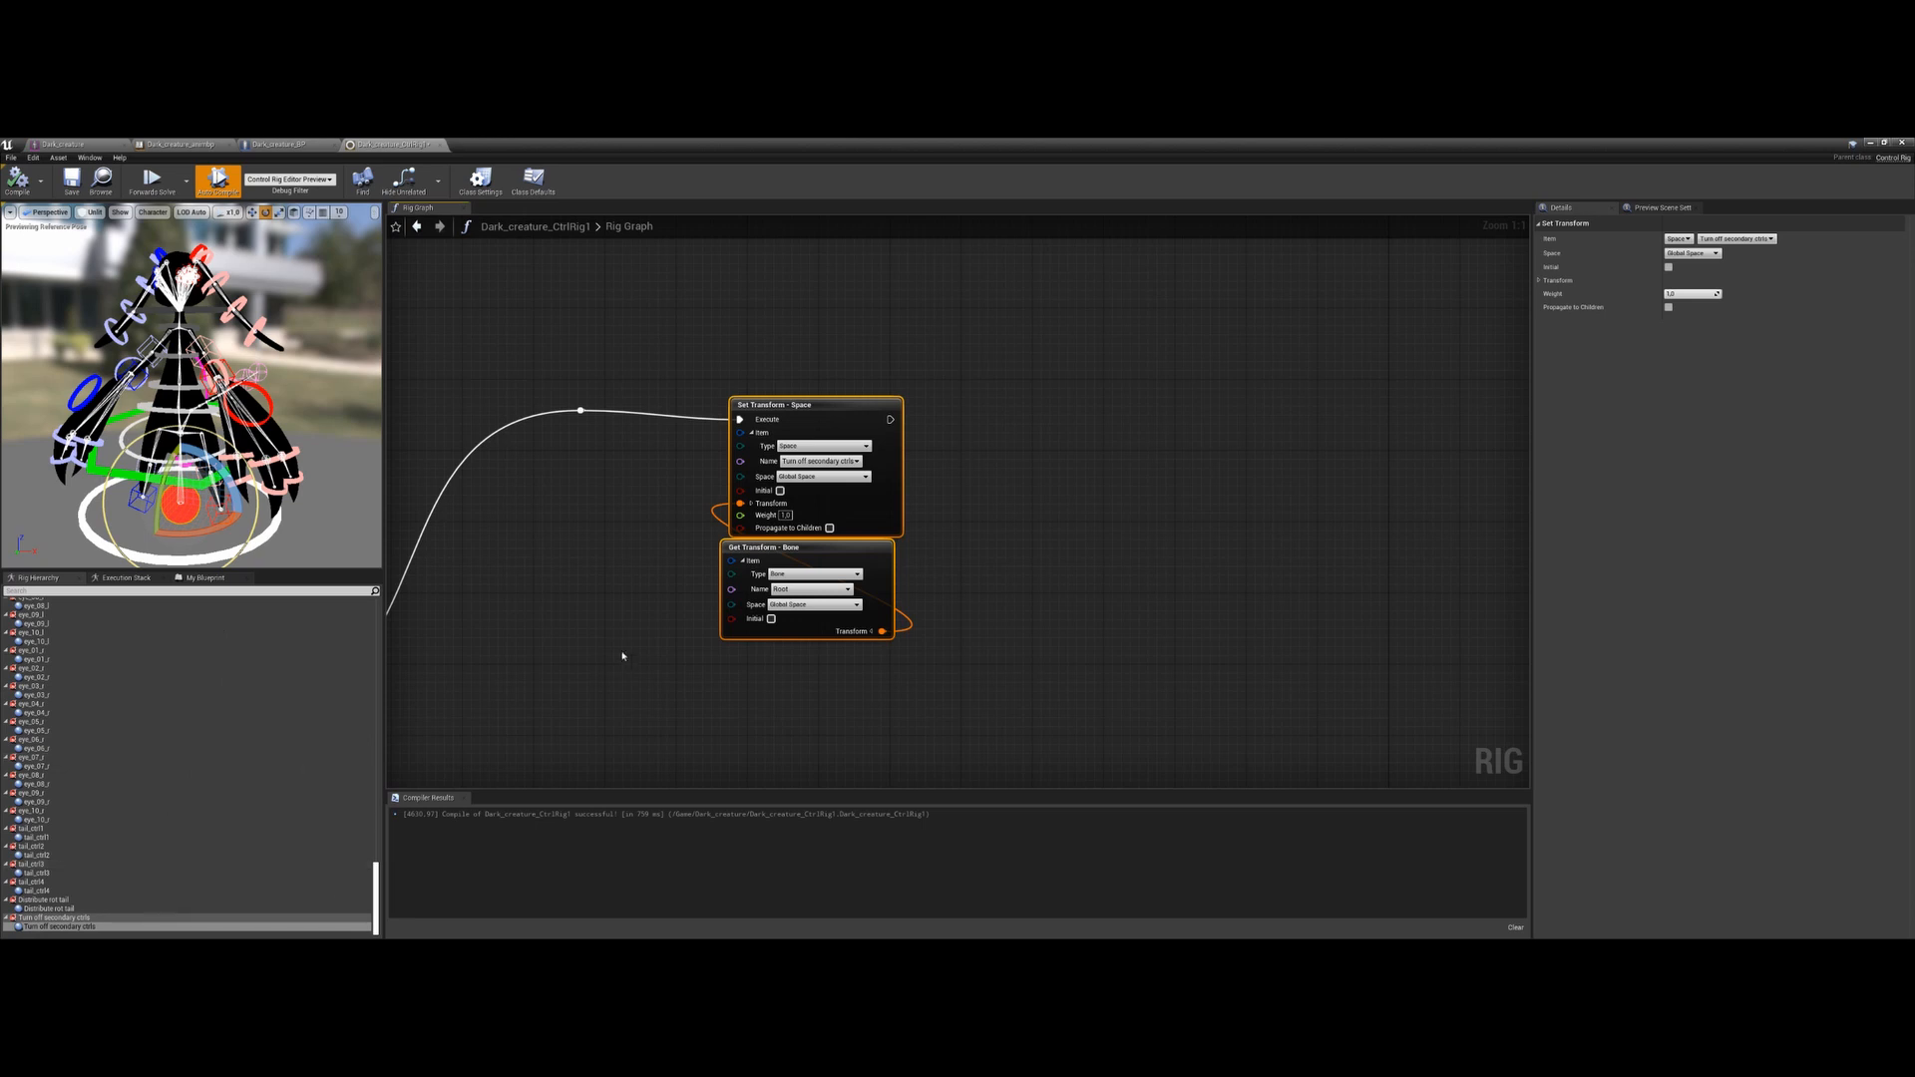
{"action": "right_click_drag", "start_coordinate": [629, 654], "coordinate": [604, 654]}
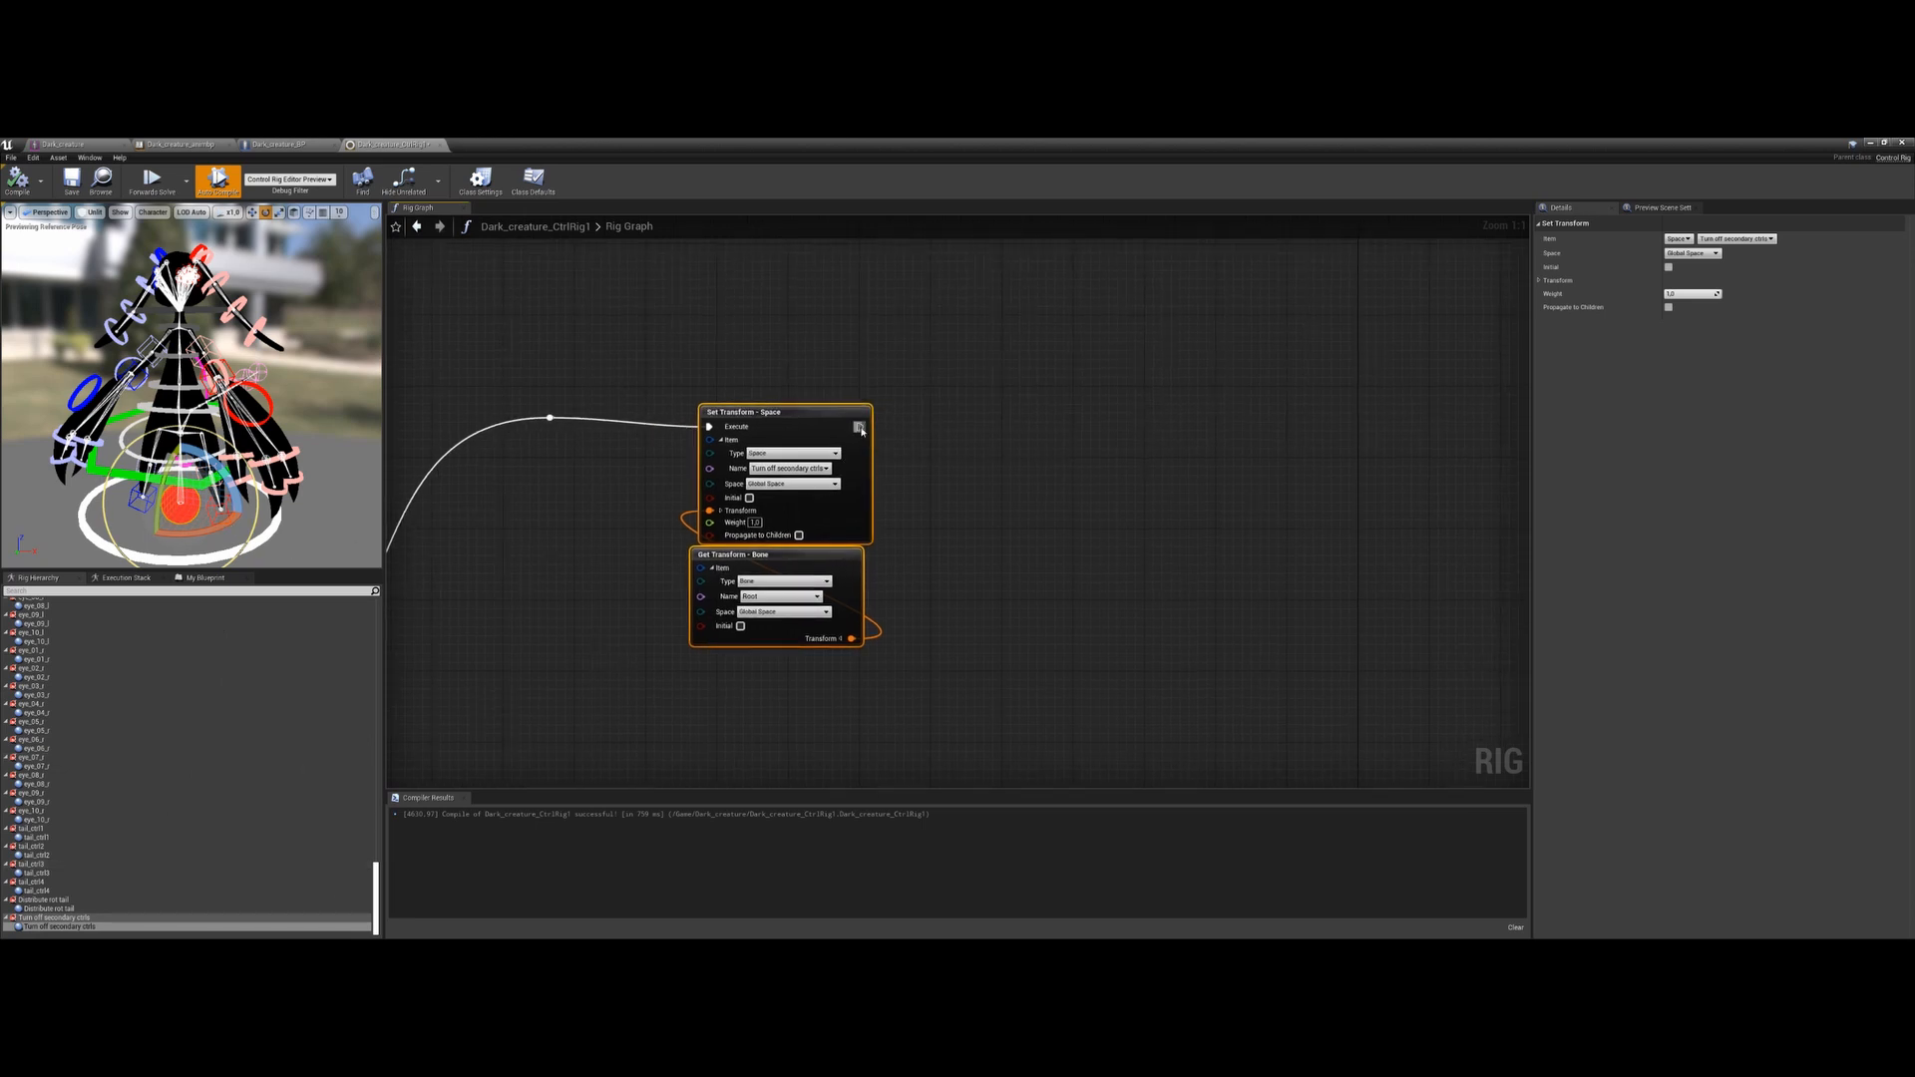
Add a Set Control Visibility node after the Set Transform node's execute output and align it with that node
{"action": "left_click_drag", "start_coordinate": [859, 427], "coordinate": [956, 429]}
{"action": "type", "text": "branch"}
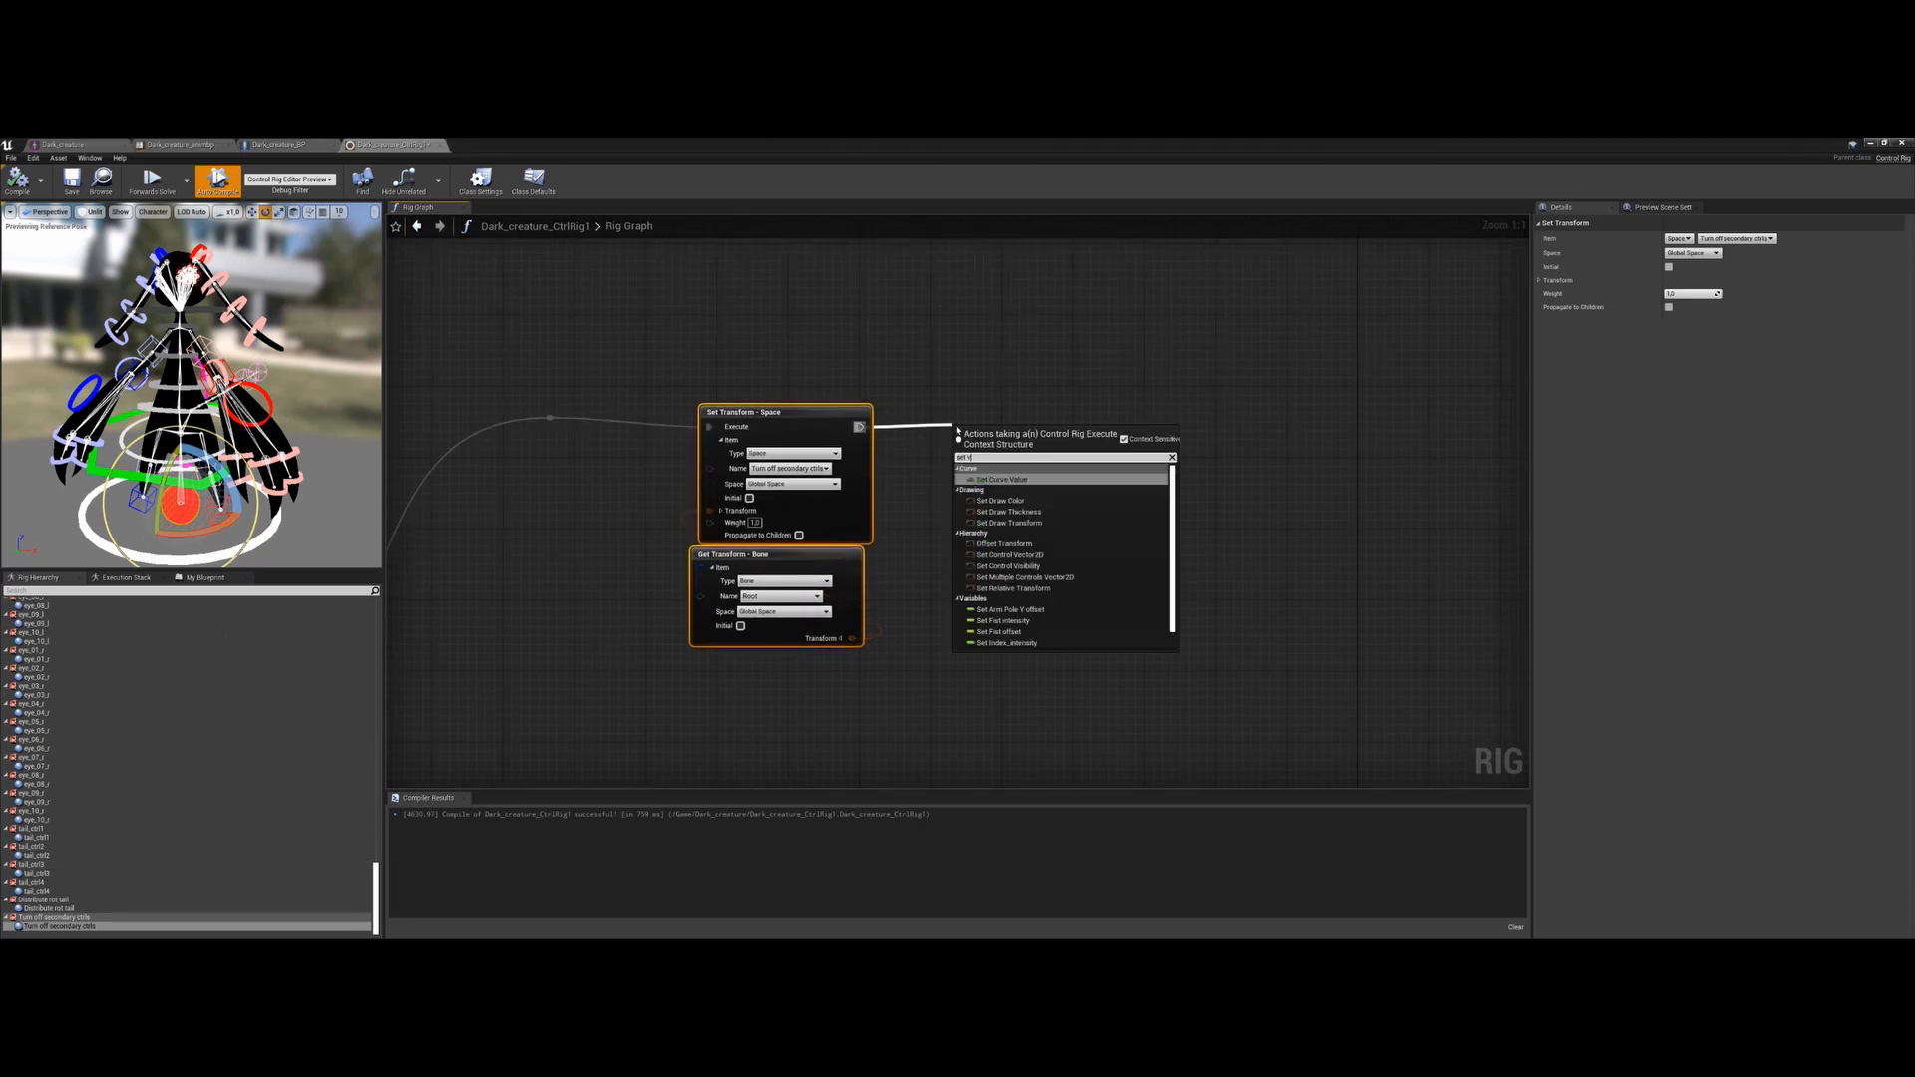
{"action": "key", "text": "Return"}
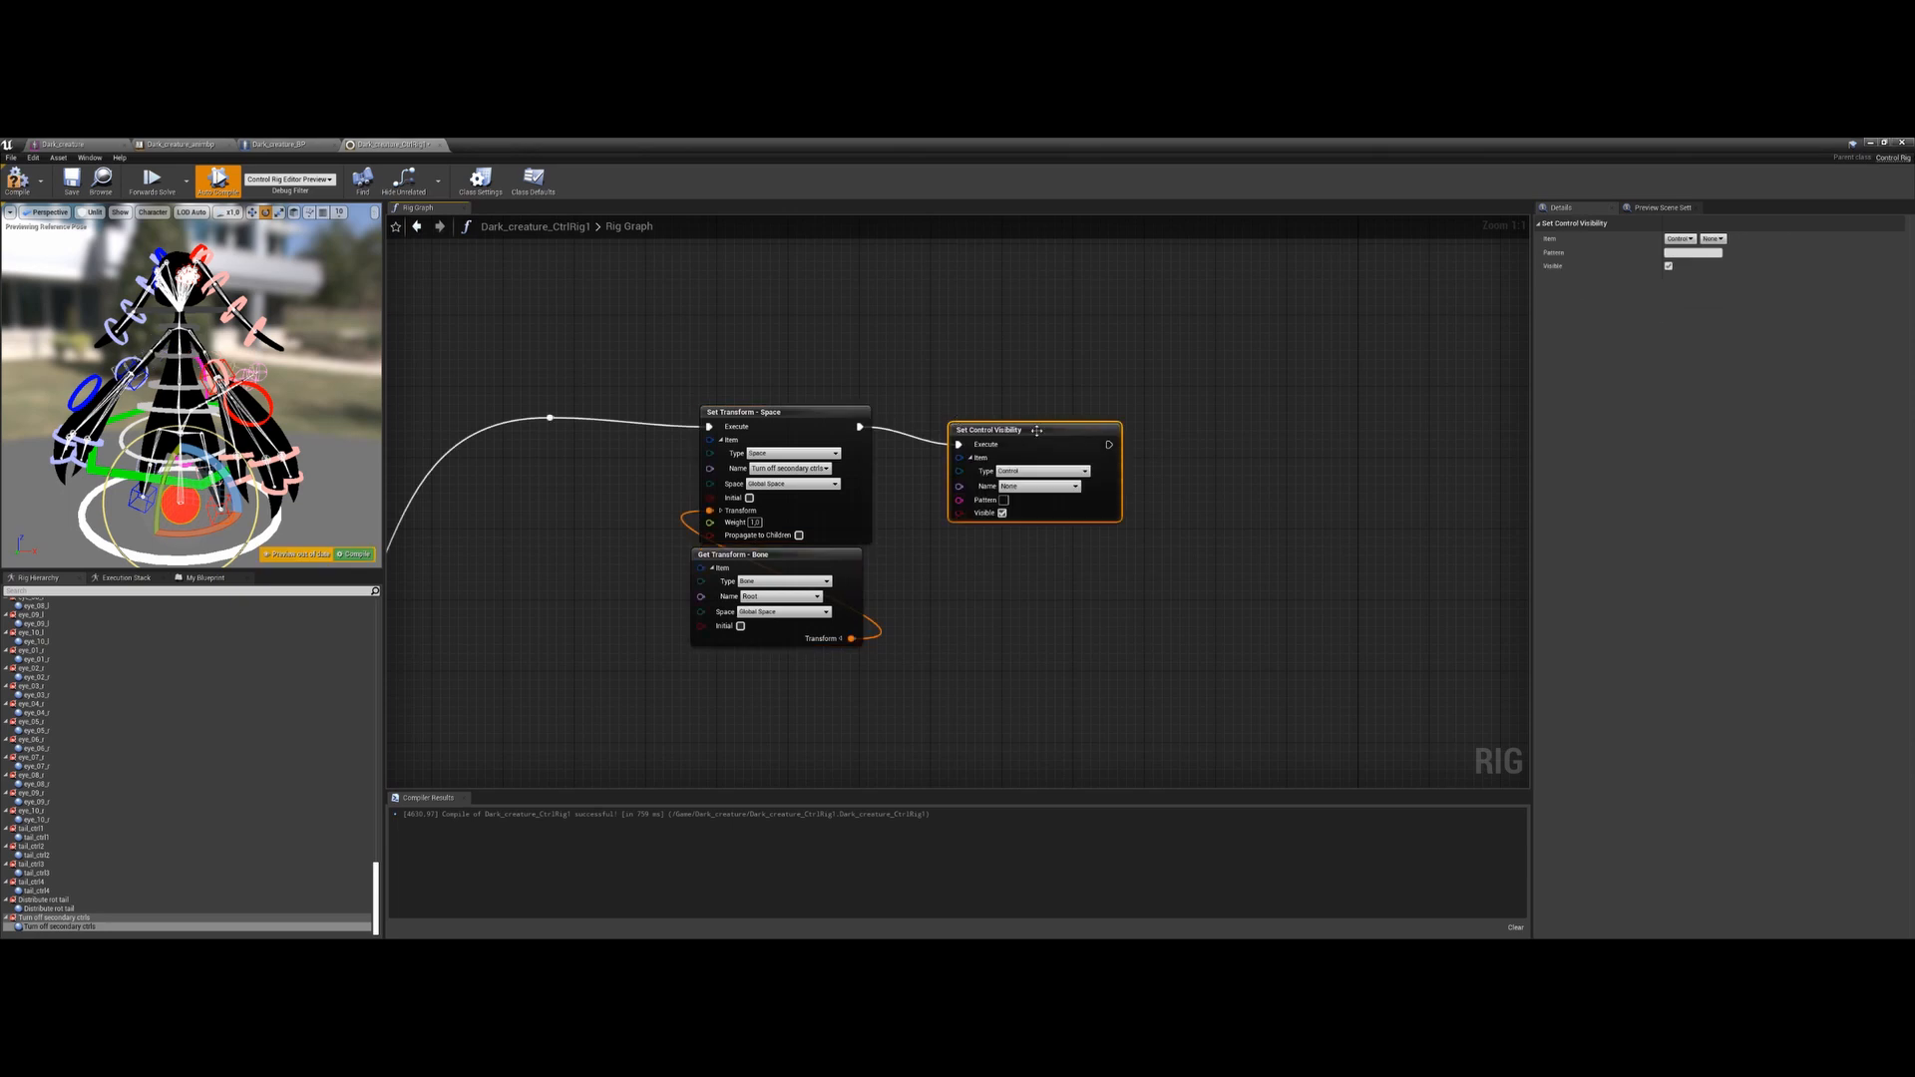
{"action": "left_click_drag", "start_coordinate": [1037, 430], "coordinate": [1063, 412]}
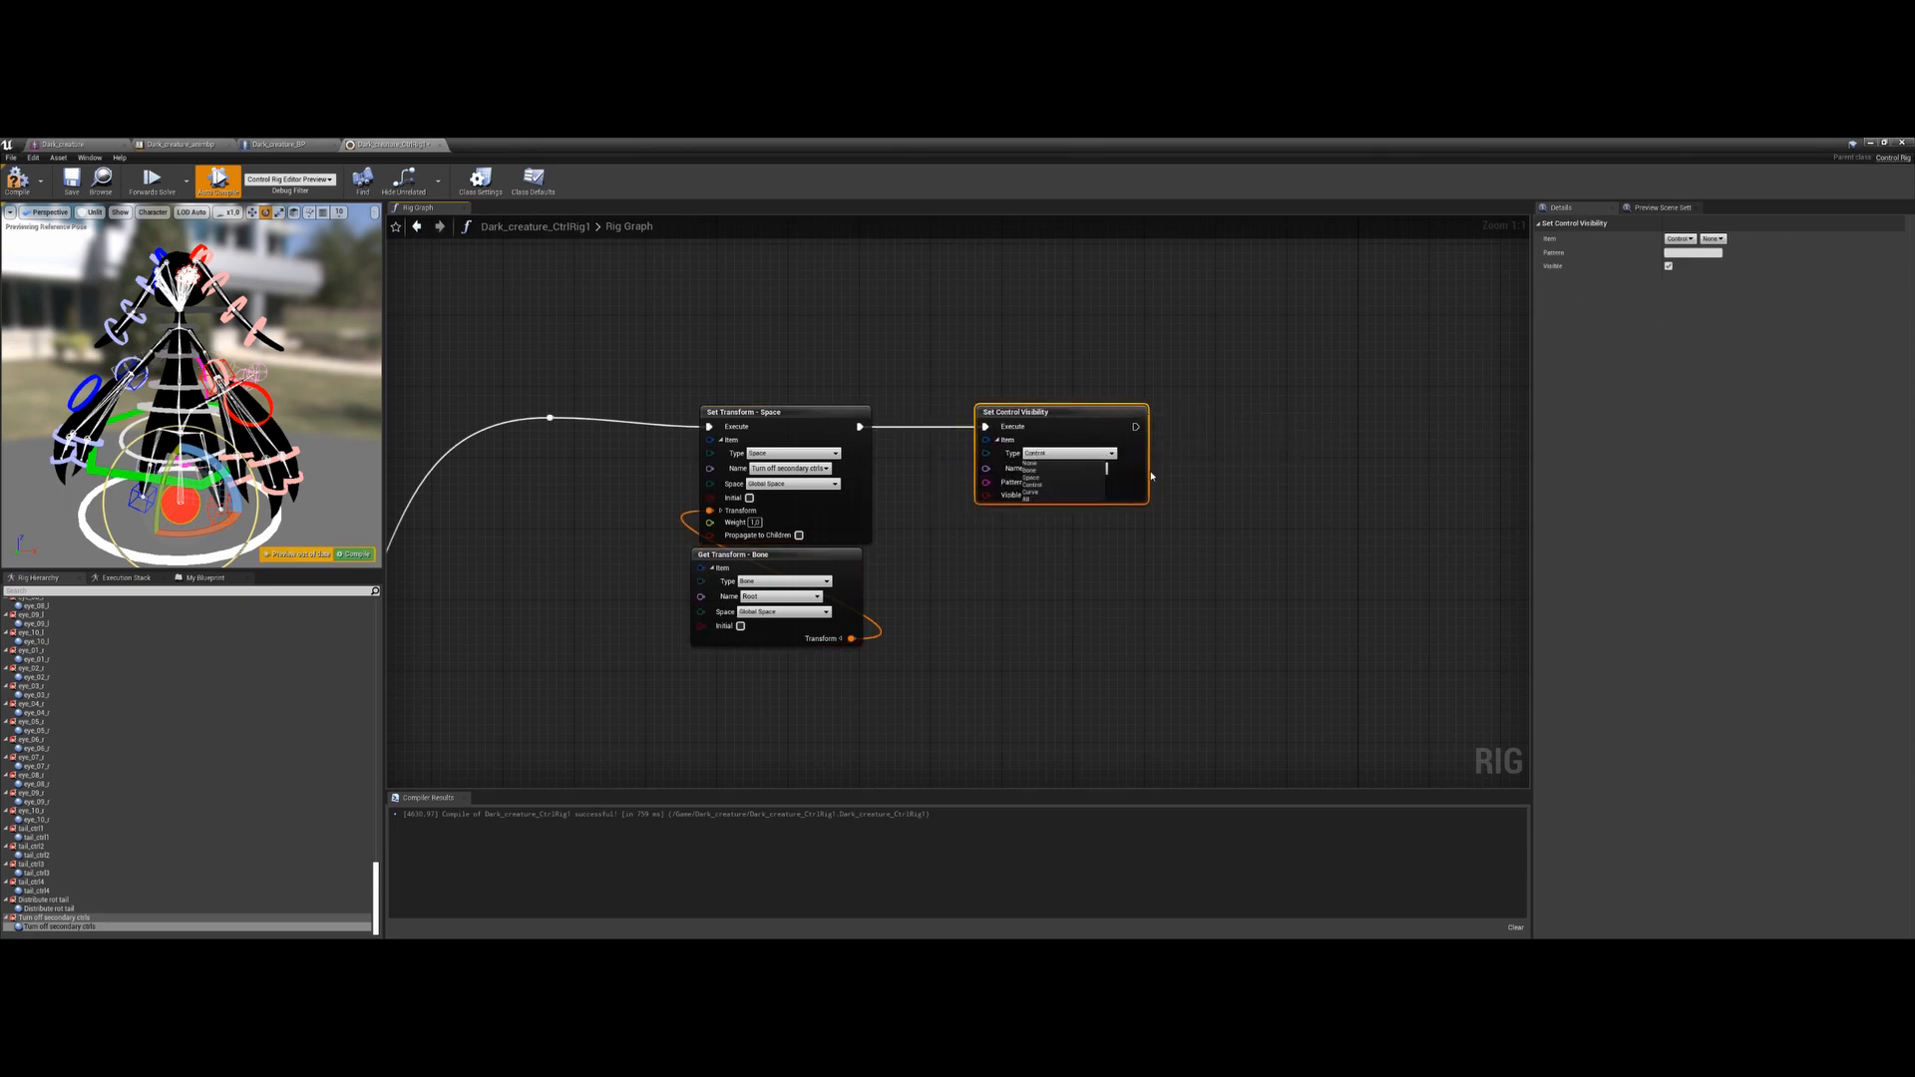
Point the Set Control Visibility node at the Turn off secondary ctrls control, disable Visible and move it closer to Set Transform
{"action": "left_click", "coordinate": [1089, 470]}
{"action": "left_click", "coordinate": [1070, 468]}
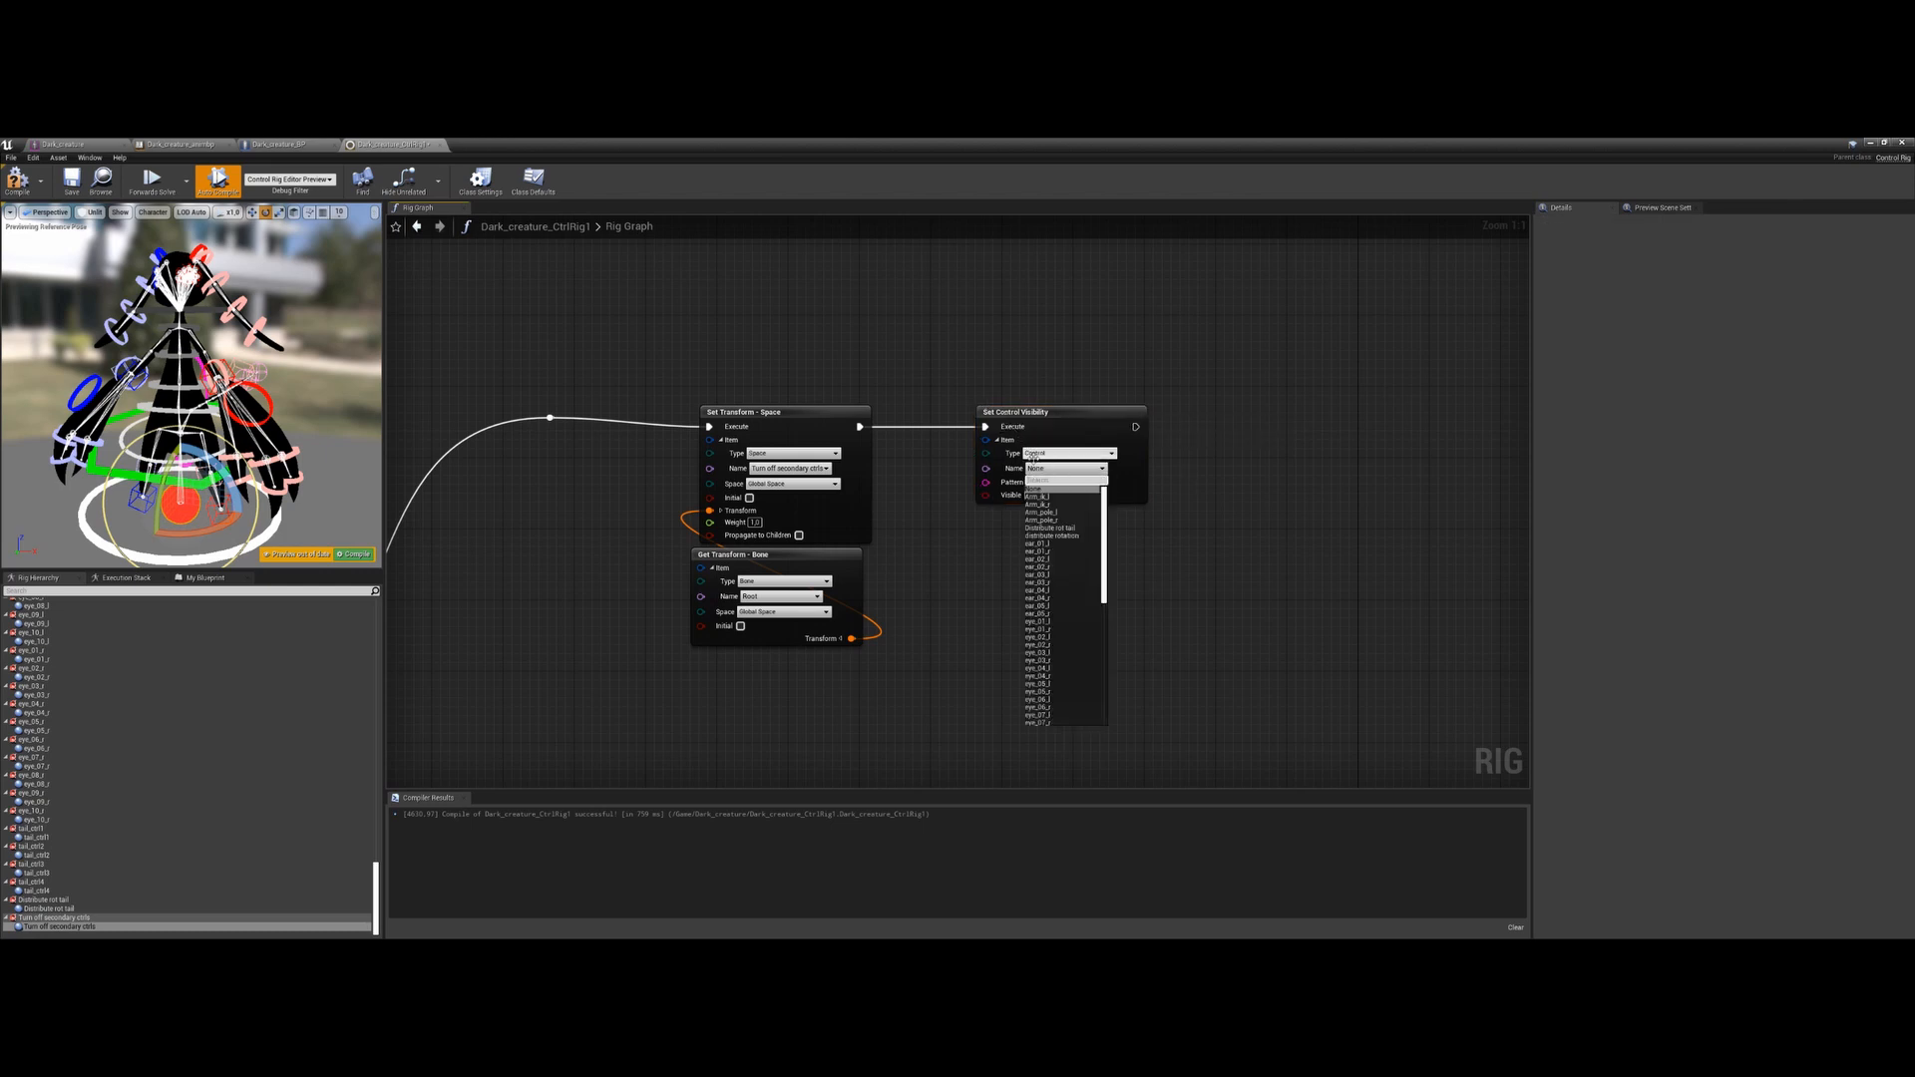
{"action": "type", "text": "turn"}
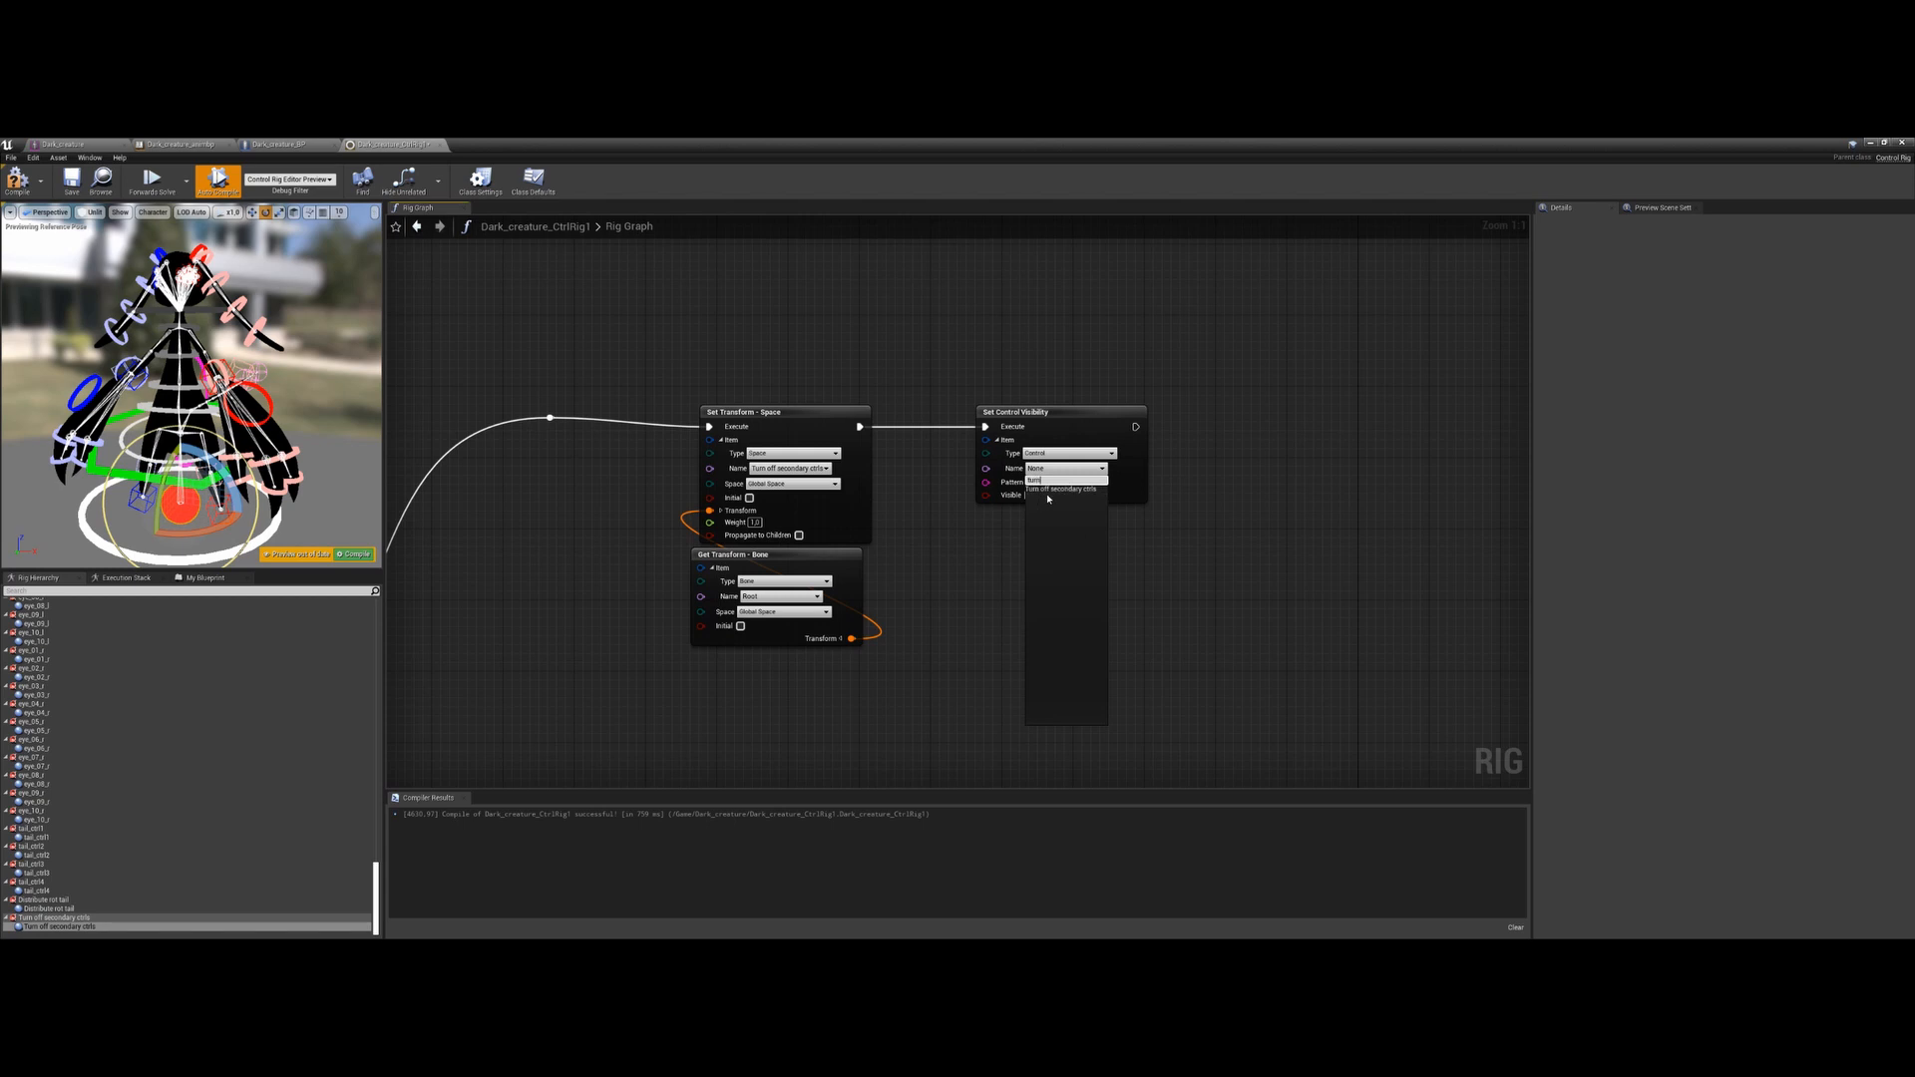
{"action": "left_click", "coordinate": [1061, 490]}
{"action": "right_click_drag", "start_coordinate": [1072, 551], "coordinate": [1057, 553]}
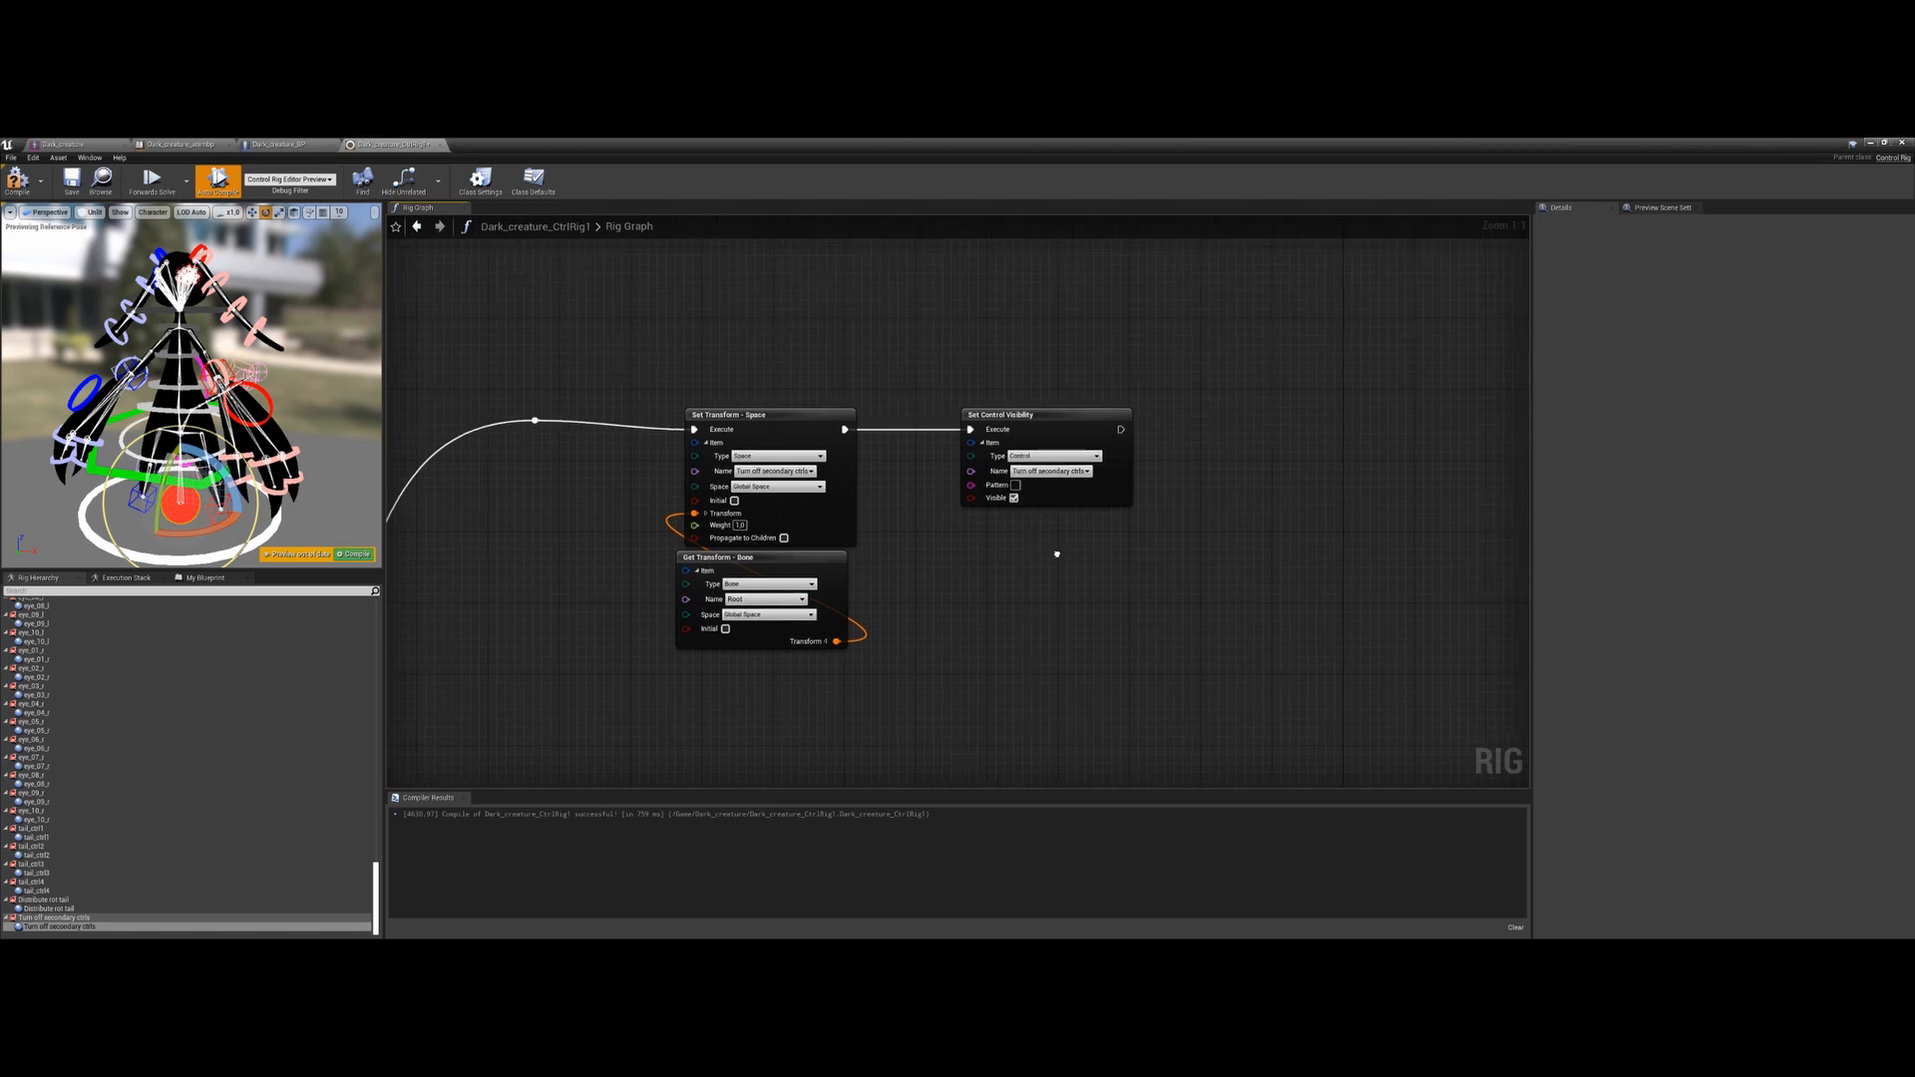
{"action": "left_click", "coordinate": [1015, 497]}
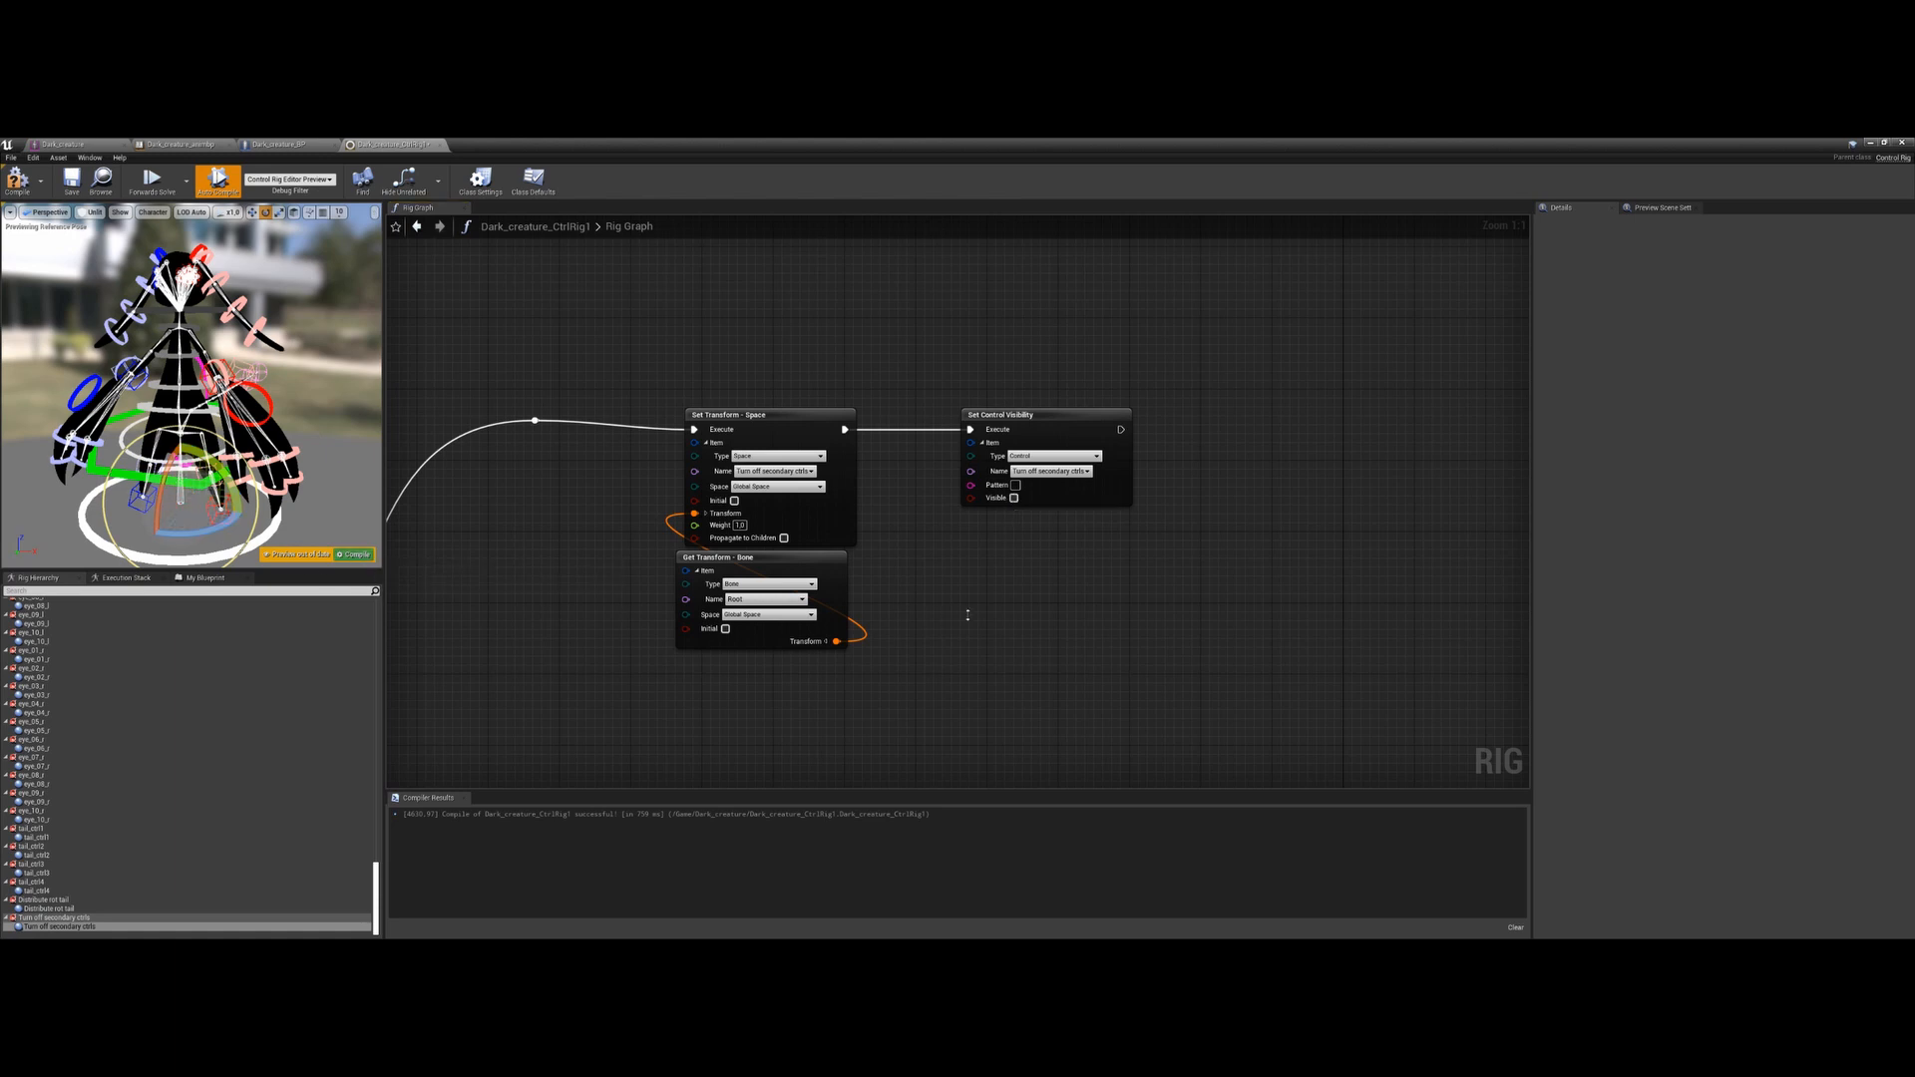
{"action": "left_click_drag", "start_coordinate": [1002, 415], "coordinate": [939, 415]}
{"action": "right_click_drag", "start_coordinate": [1160, 630], "coordinate": [1080, 648]}
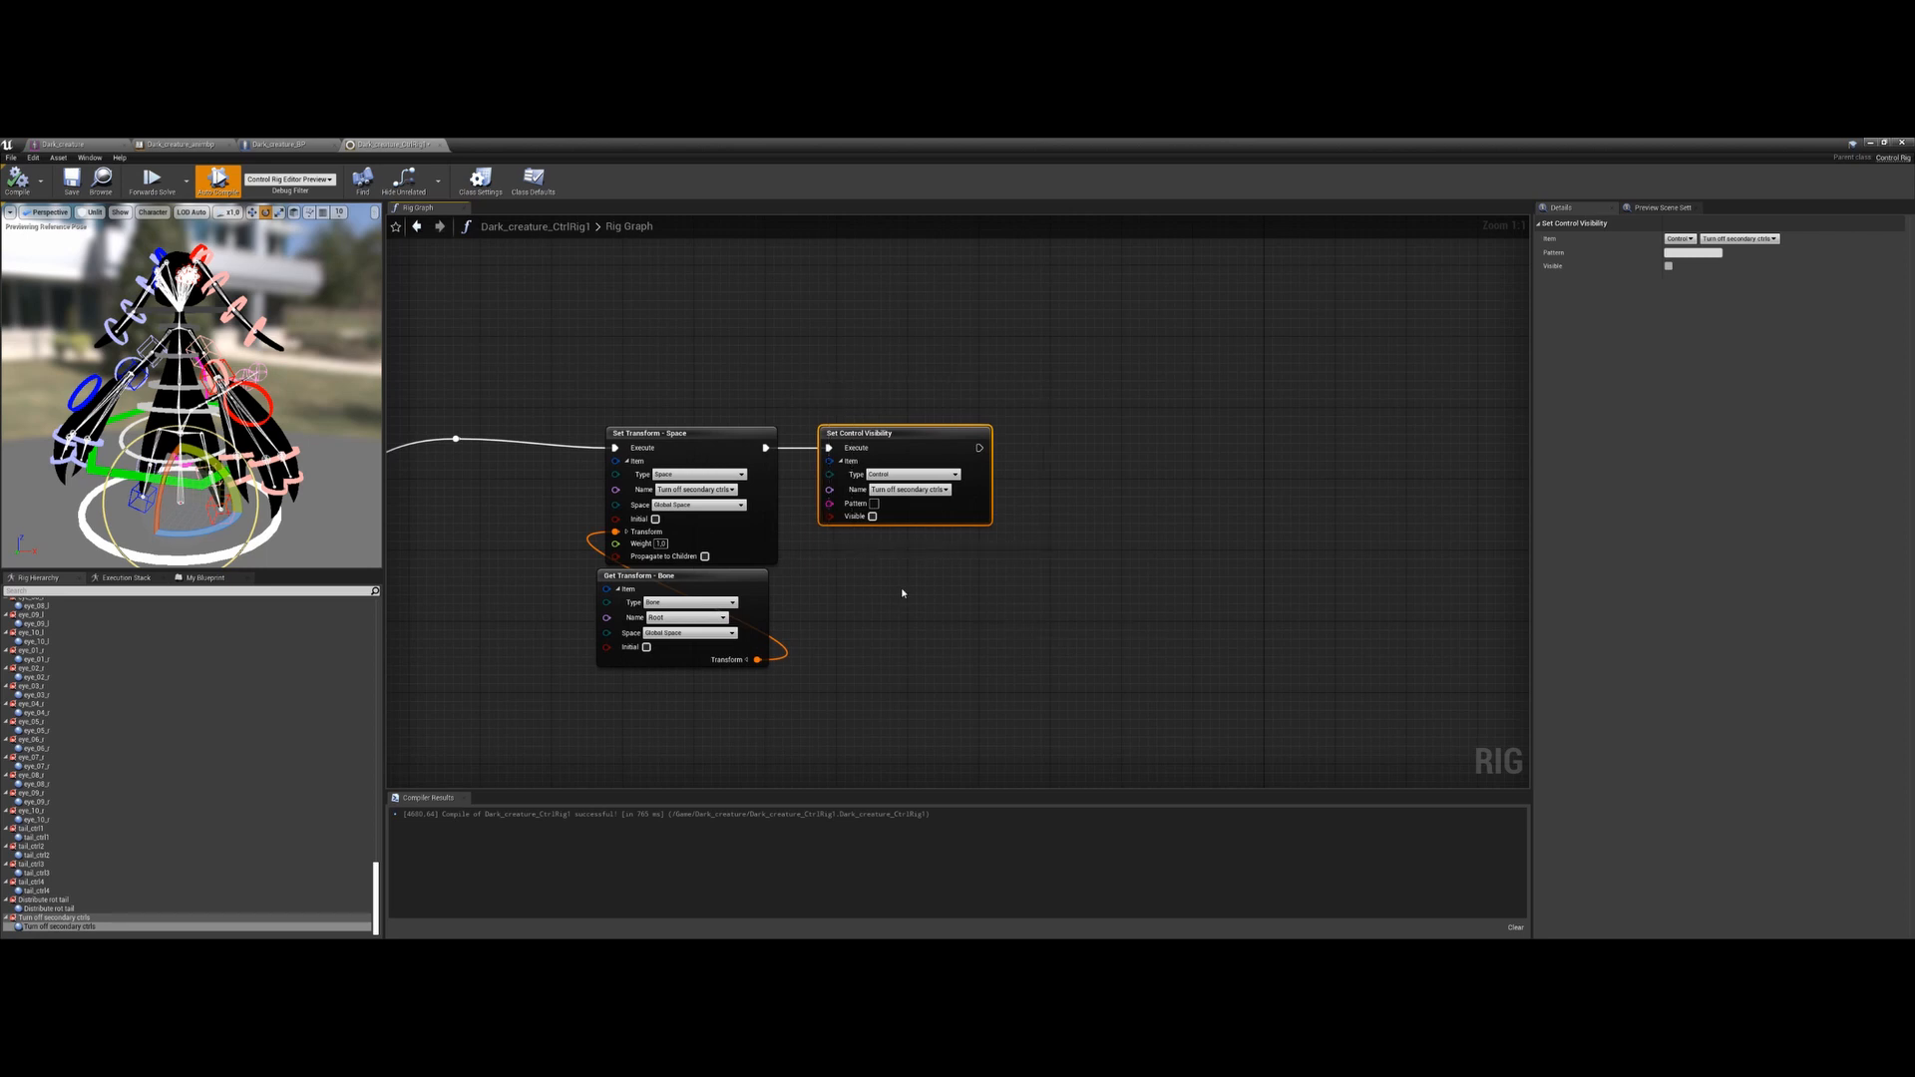
{"action": "right_click_drag", "start_coordinate": [837, 540], "coordinate": [714, 543]}
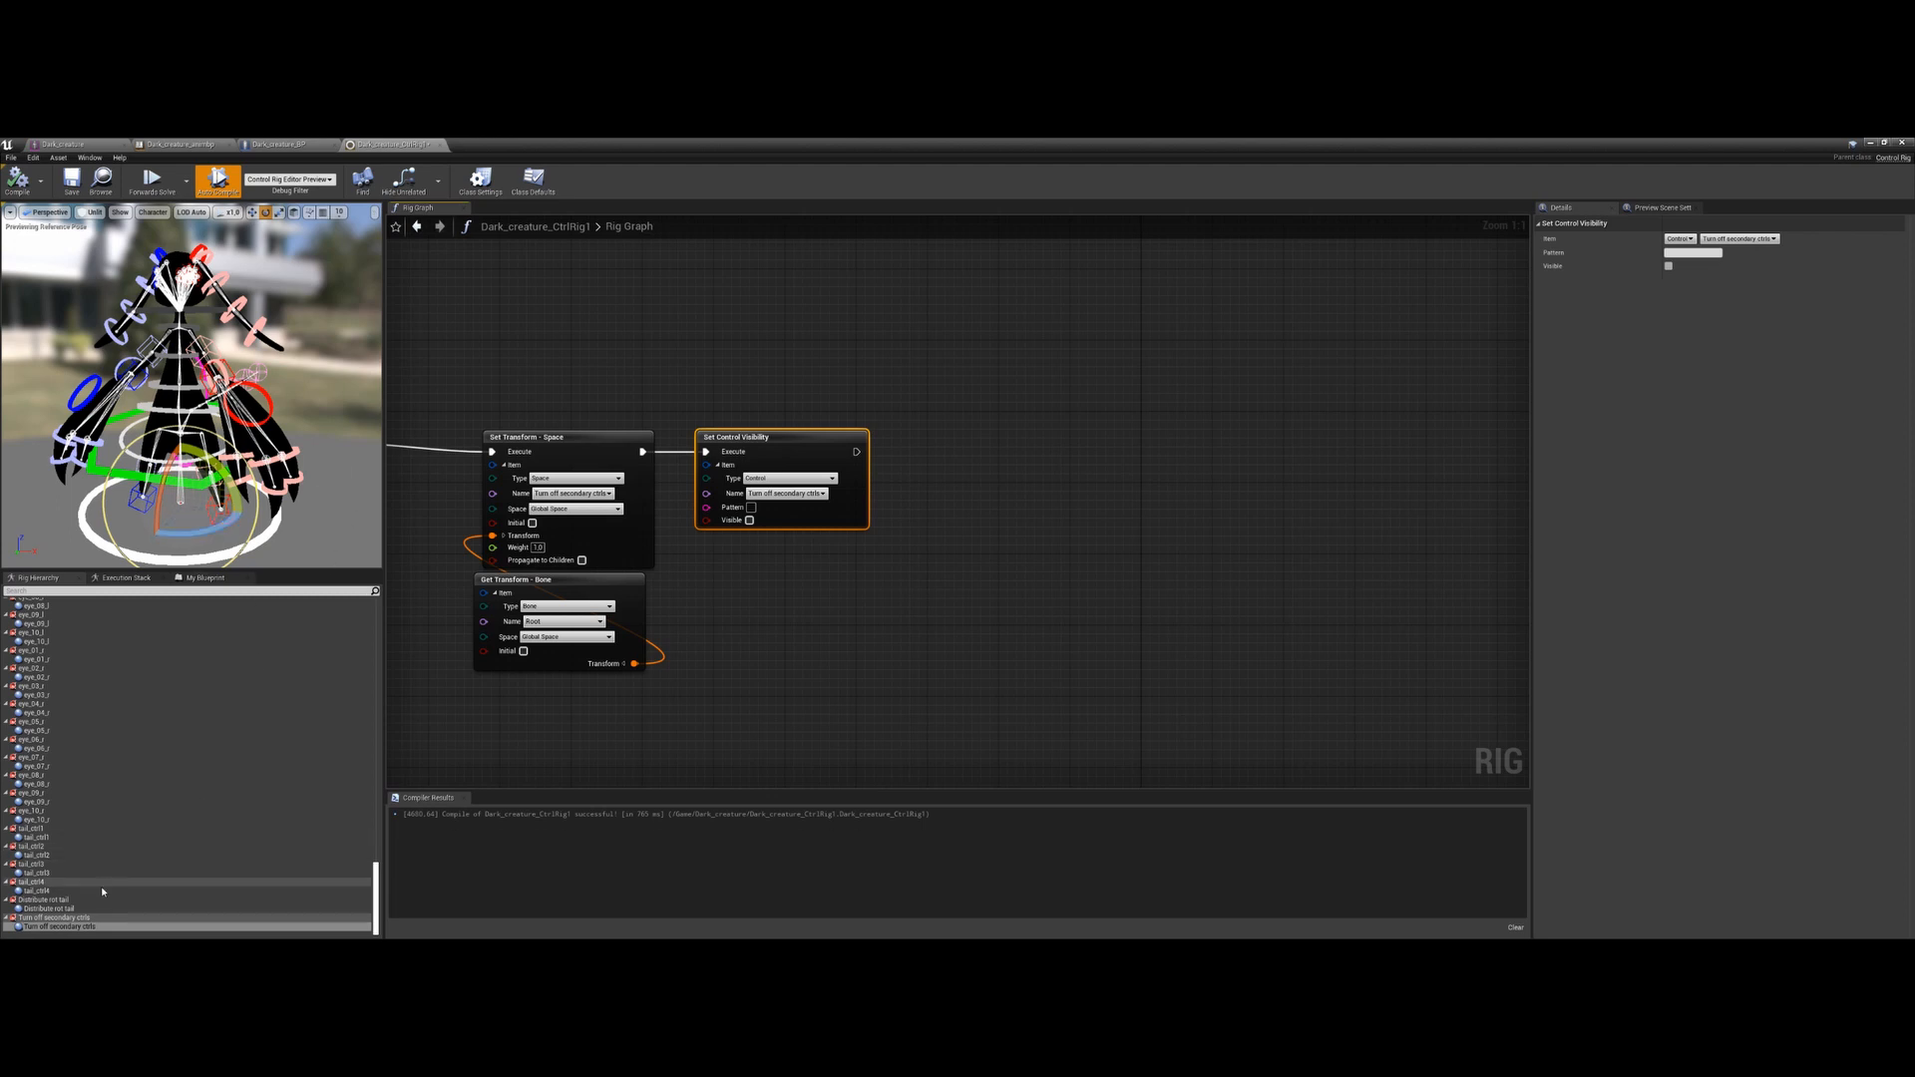
{"action": "left_click", "coordinate": [208, 579]}
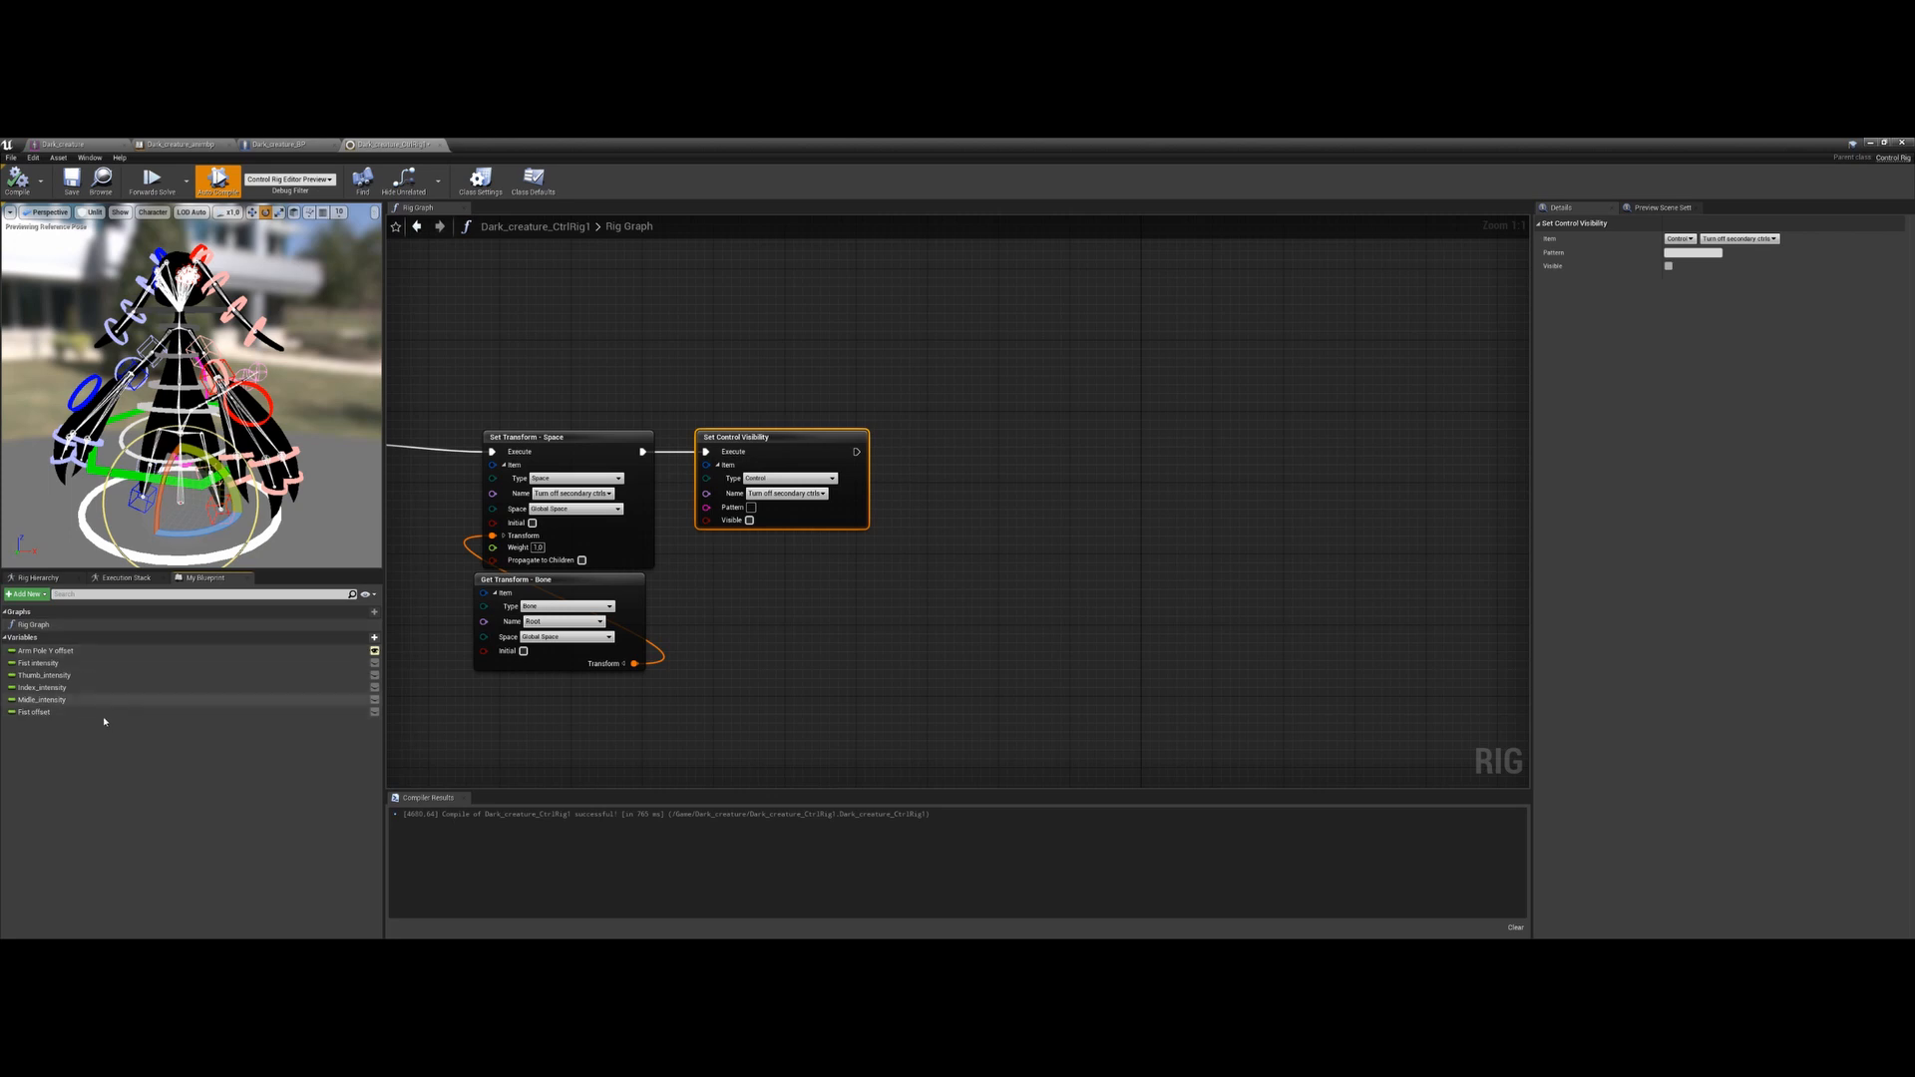
{"action": "left_click", "coordinate": [61, 583]}
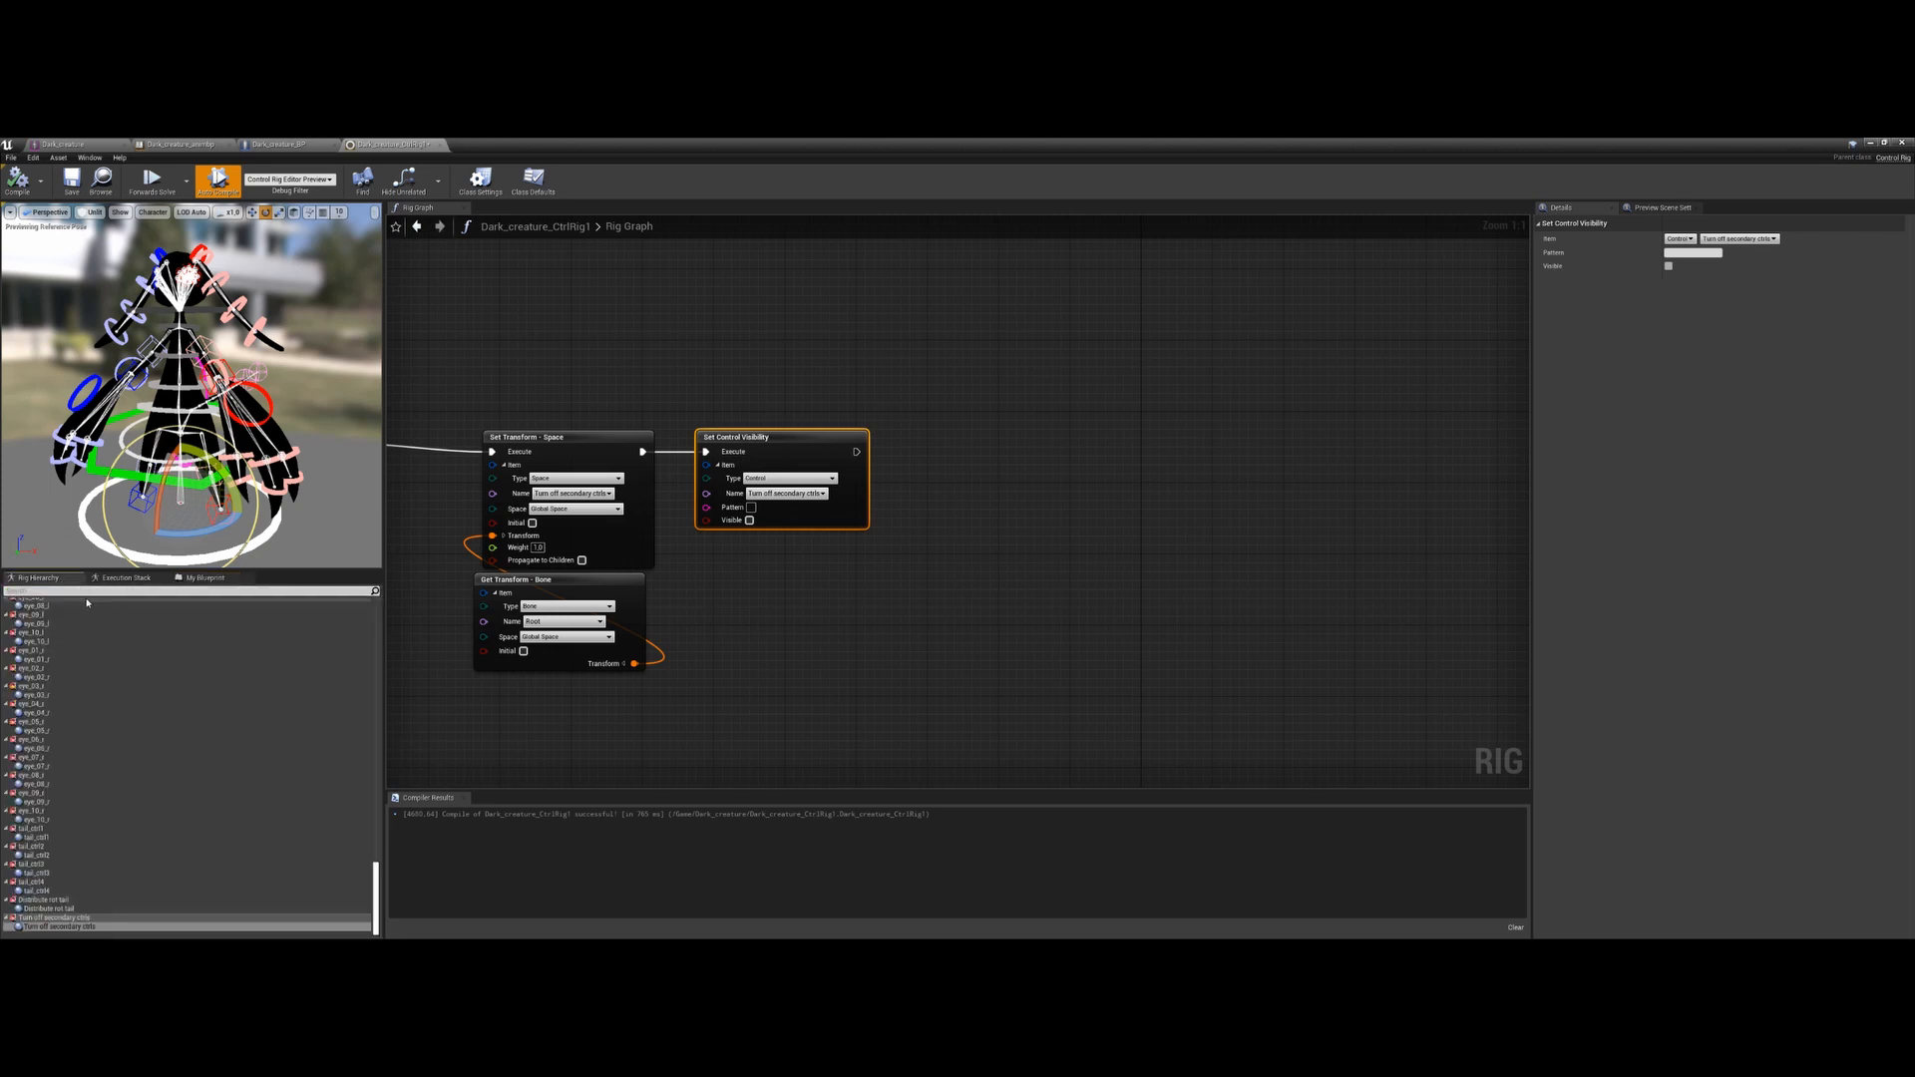
{"action": "left_click", "coordinate": [203, 580]}
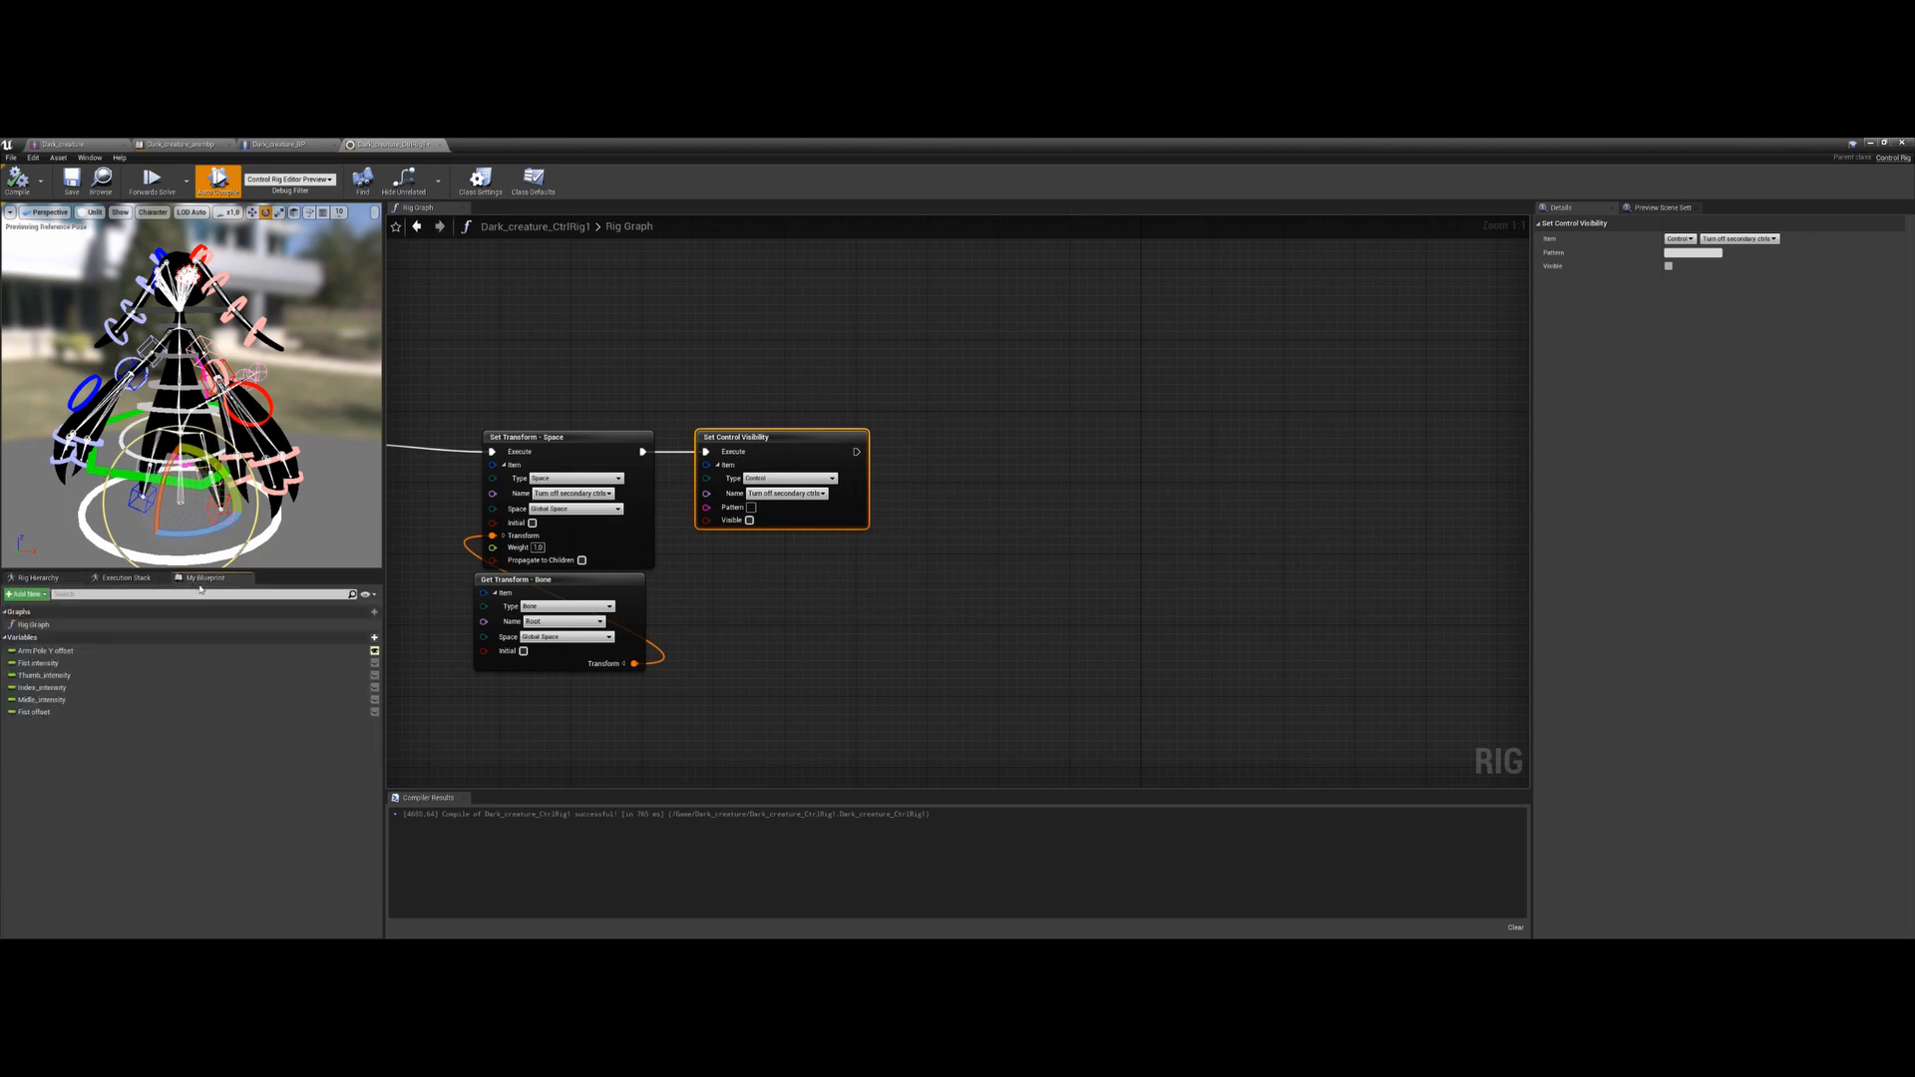
{"action": "left_click", "coordinate": [62, 580]}
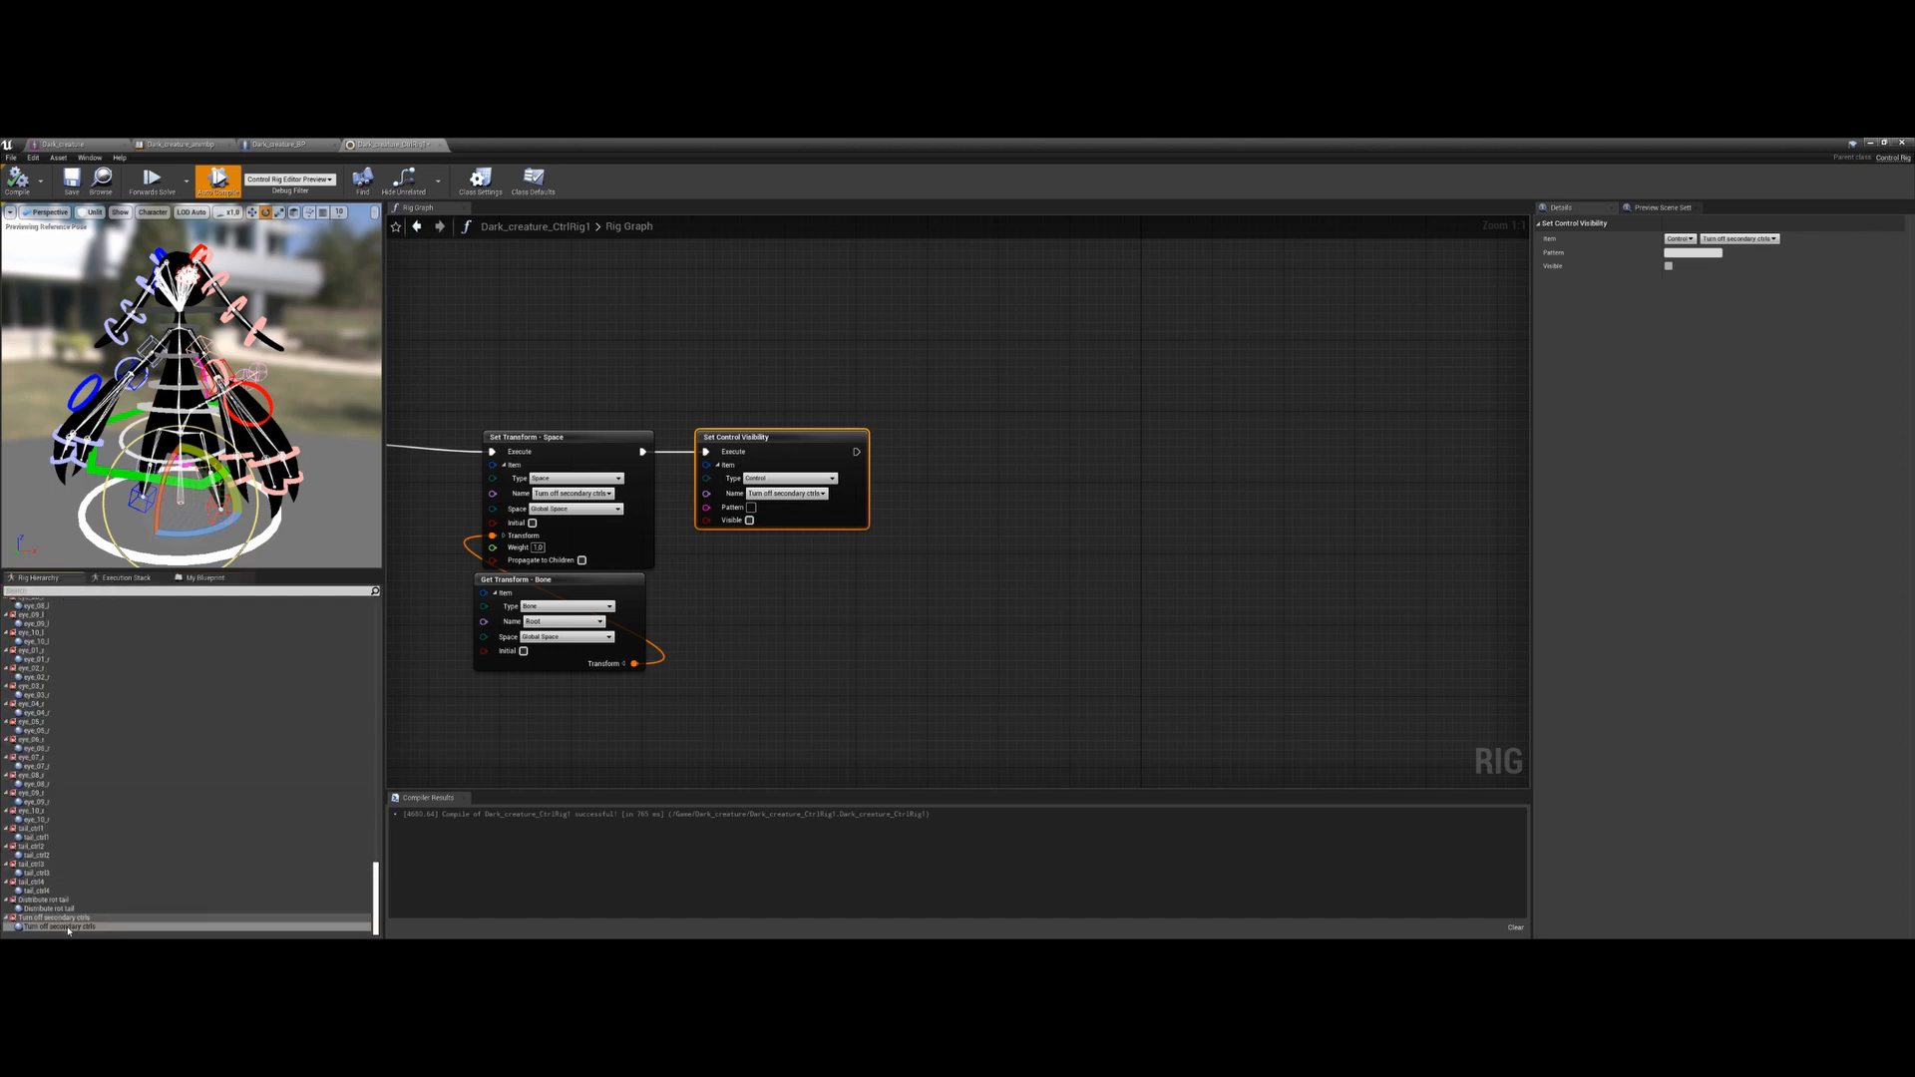
Set the control type of the Turn off secondary ctrls control to Bool
{"action": "left_click", "coordinate": [55, 928]}
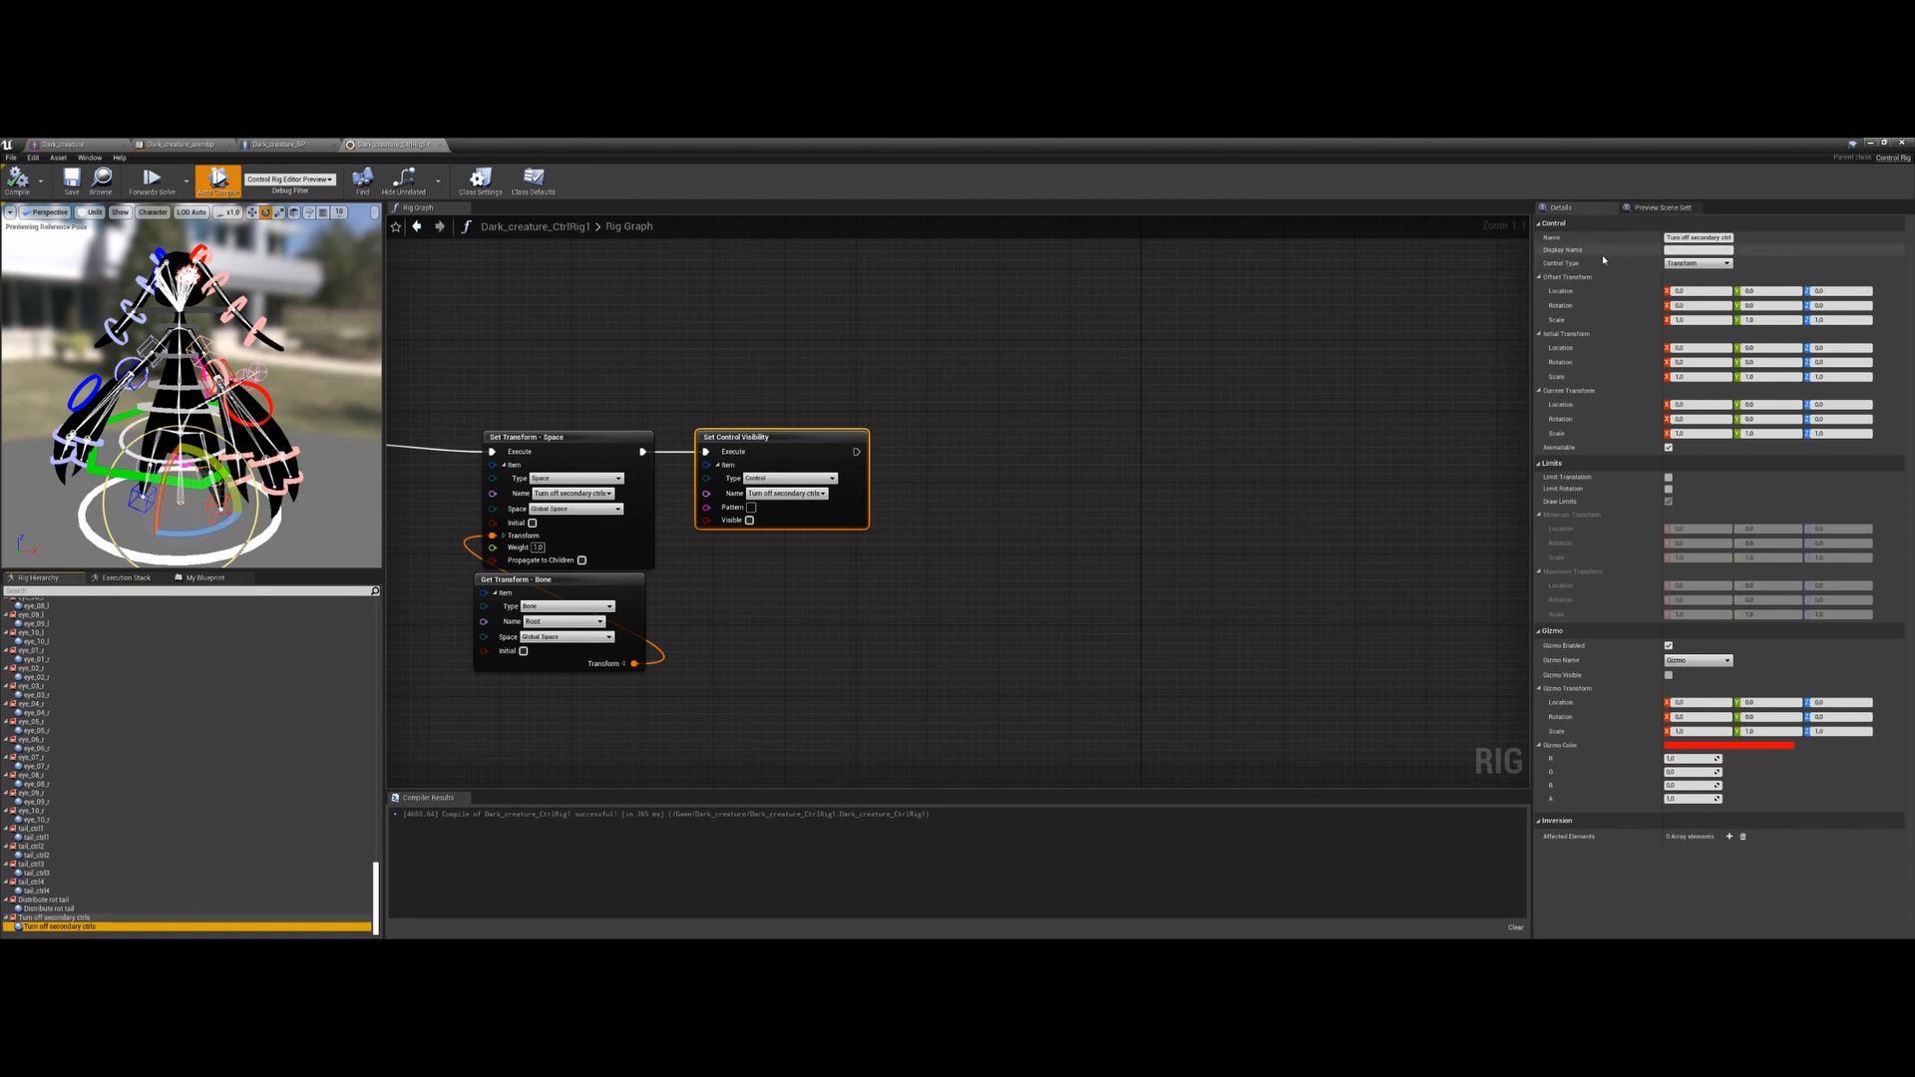
{"action": "left_click", "coordinate": [1710, 264]}
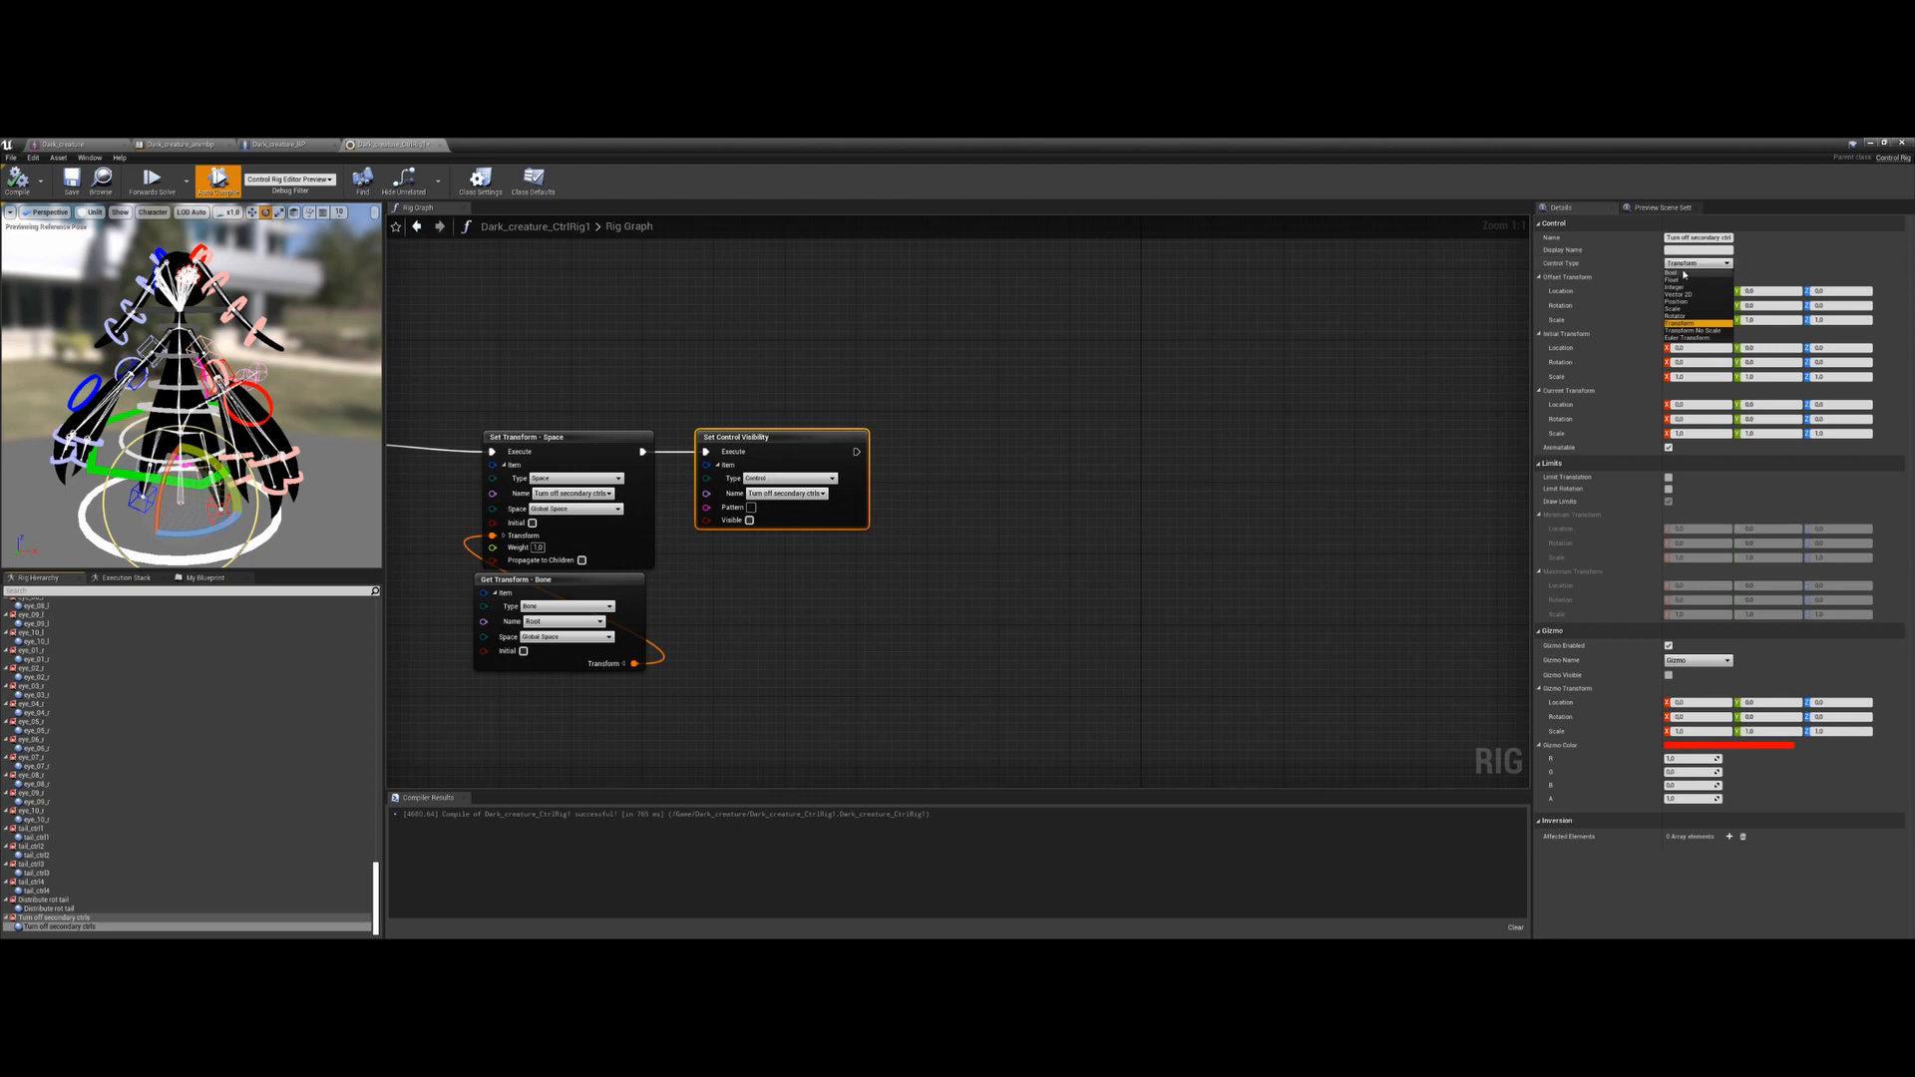
{"action": "left_click", "coordinate": [1684, 273]}
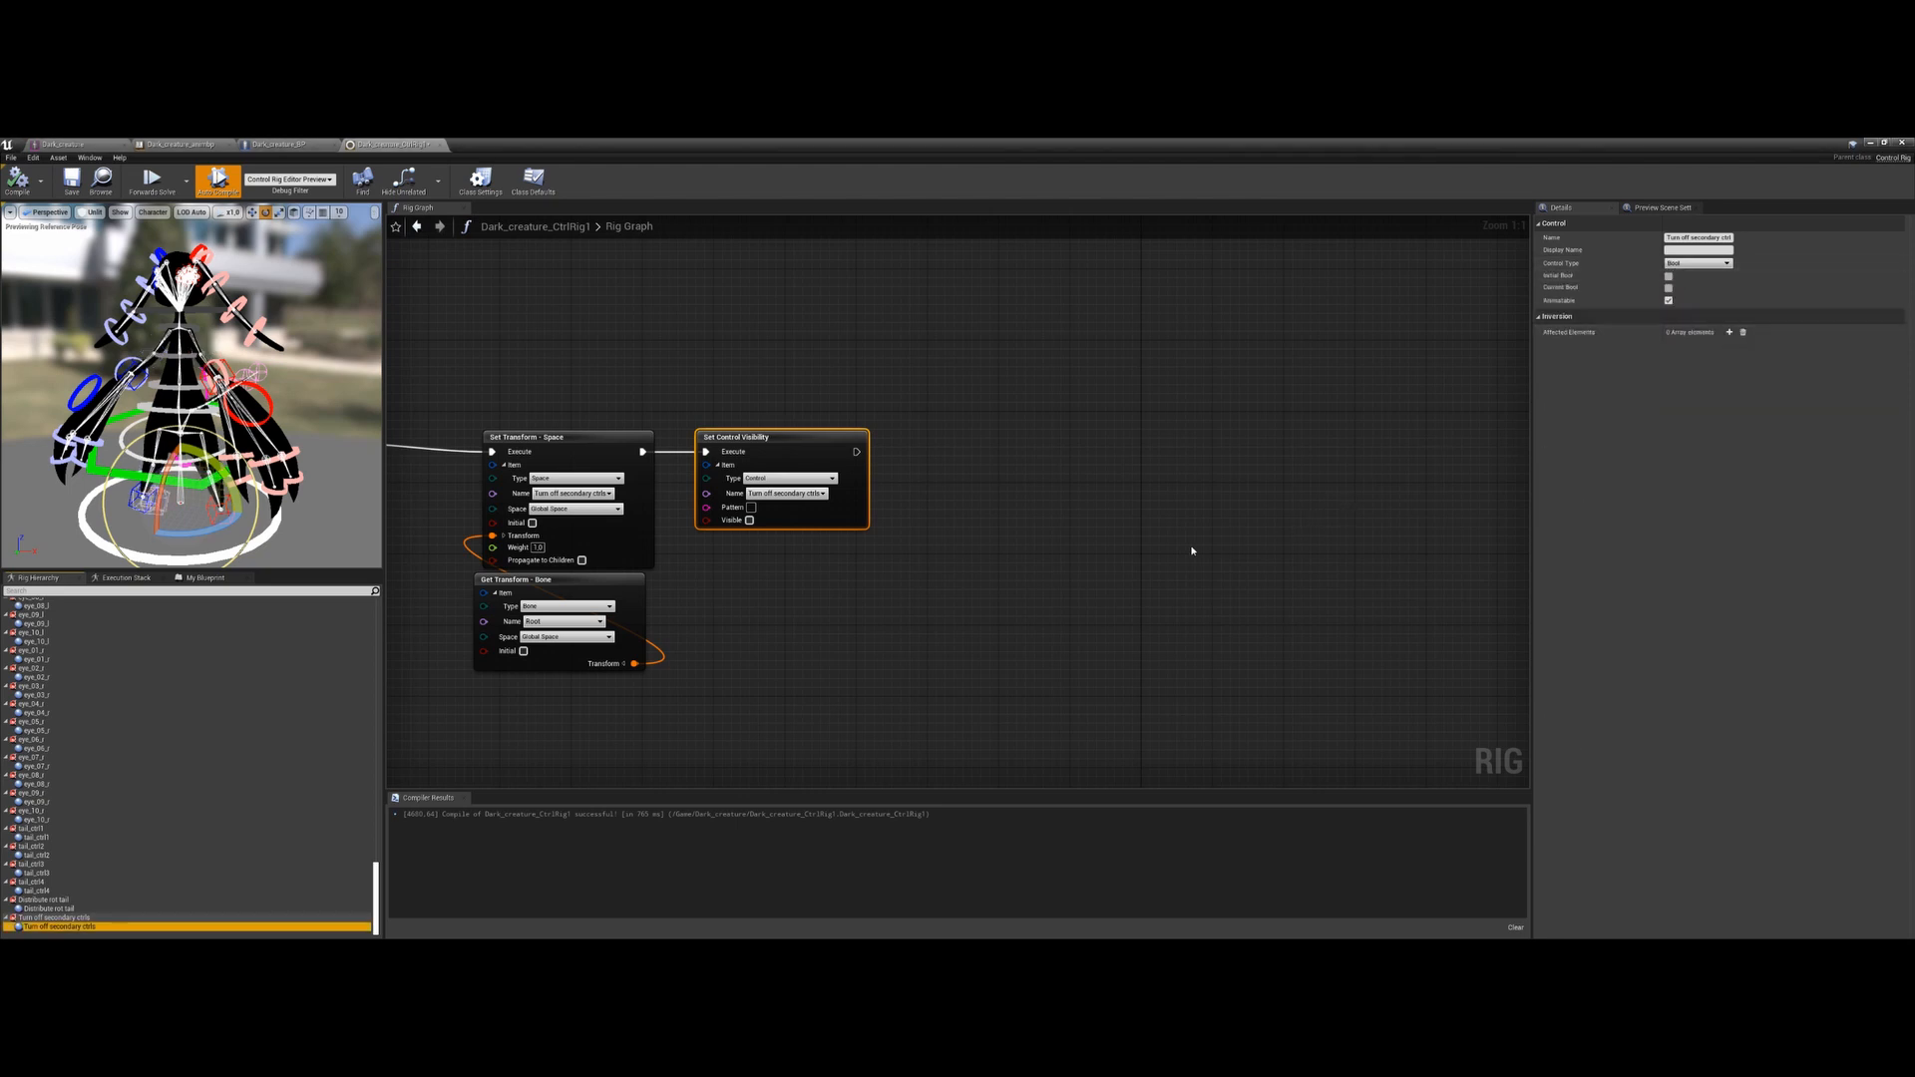
Add a Get Control Bool node for the Turn off secondary ctrls control beside and below the Set Control Visibility node
{"action": "right_click_drag", "start_coordinate": [919, 611], "coordinate": [887, 578]}
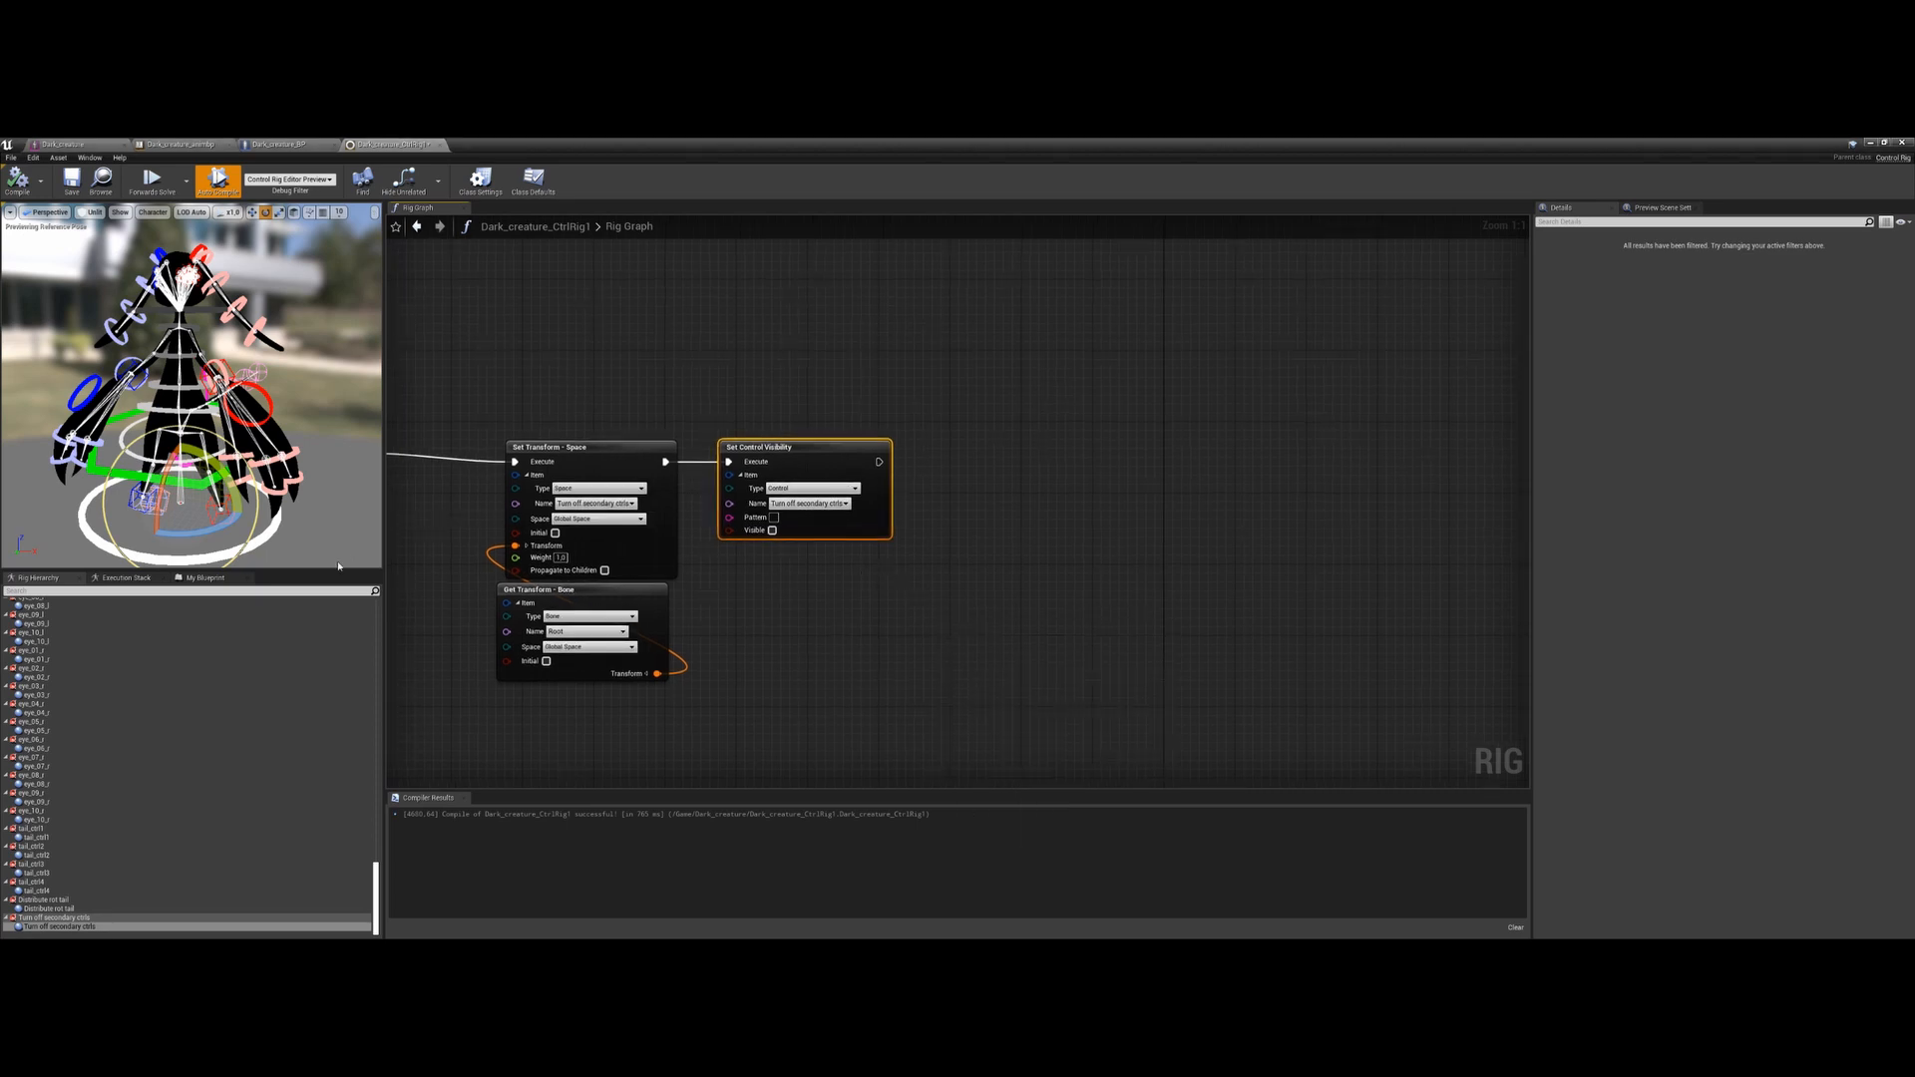
{"action": "left_click", "coordinate": [62, 928]}
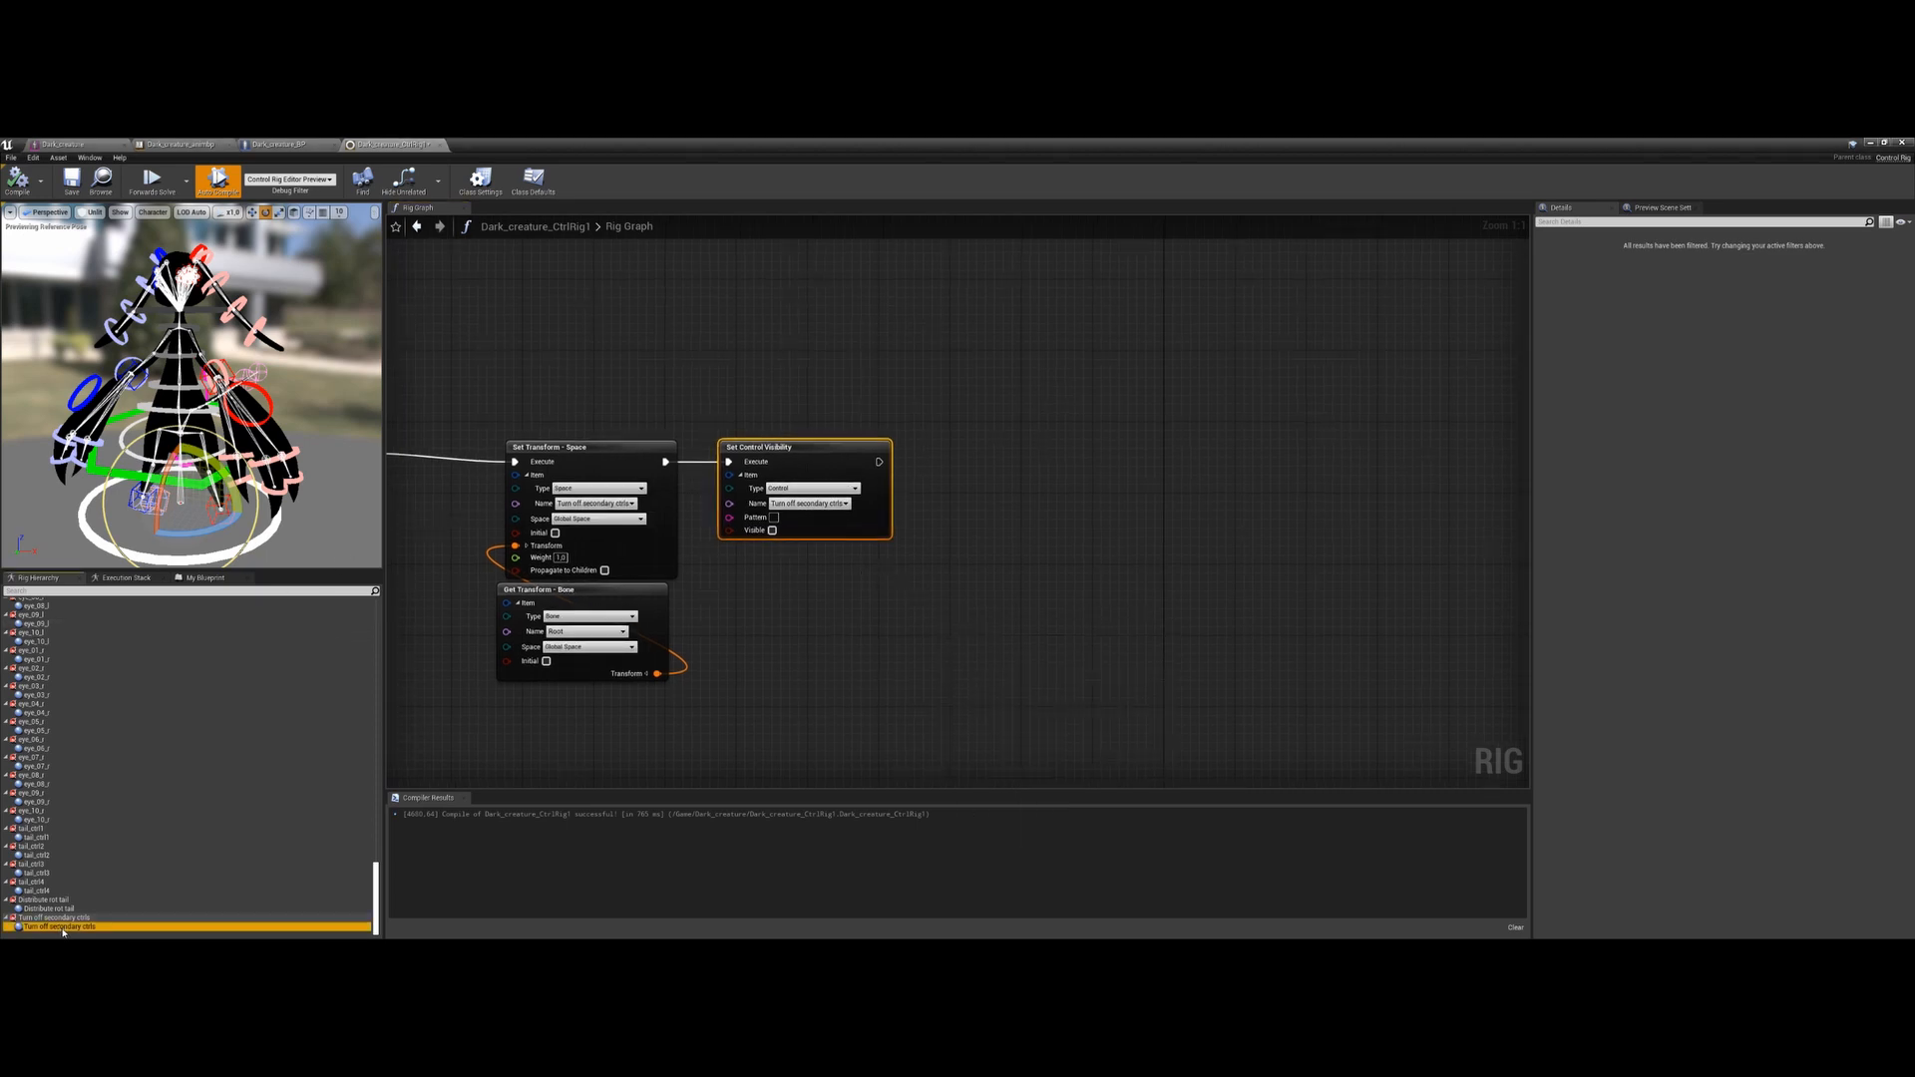
{"action": "left_click_drag", "start_coordinate": [77, 928], "coordinate": [896, 587]}
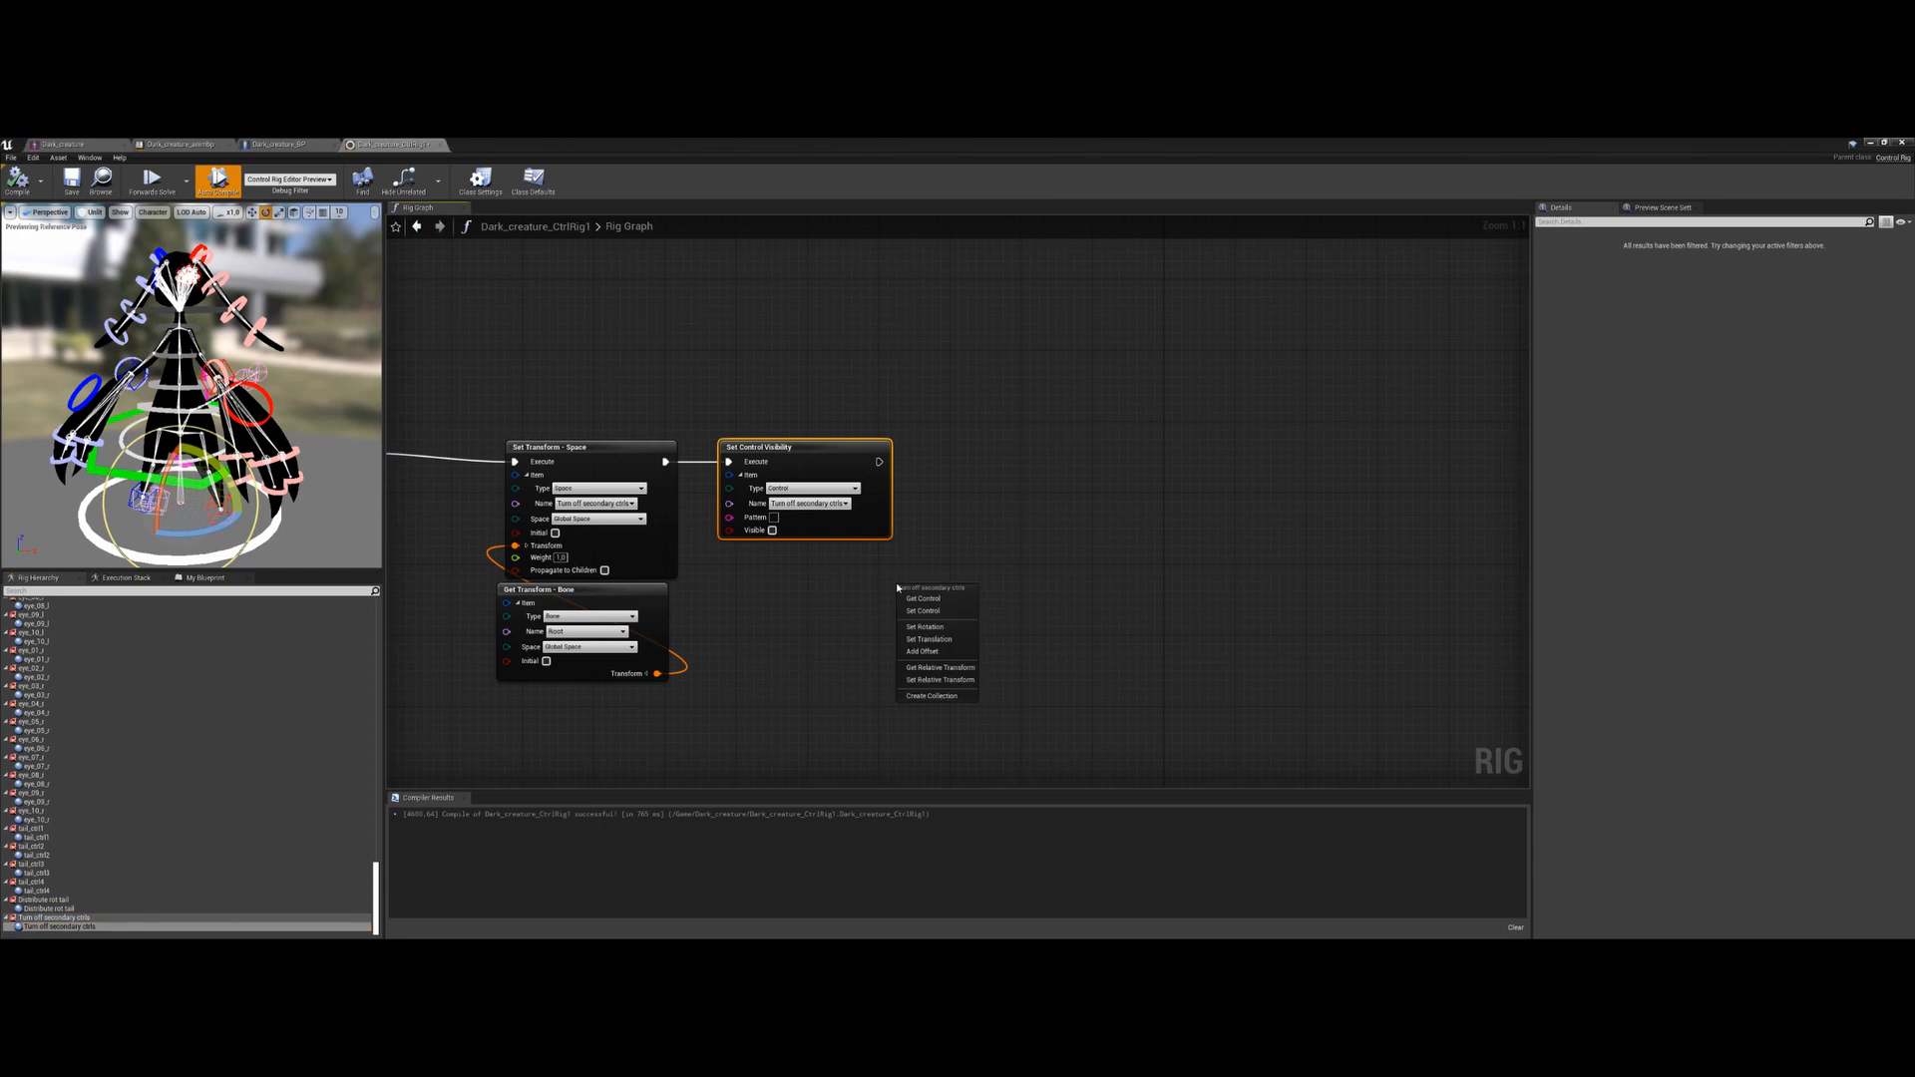
{"action": "left_click", "coordinate": [928, 596]}
{"action": "right_click_drag", "start_coordinate": [907, 659], "coordinate": [917, 621]}
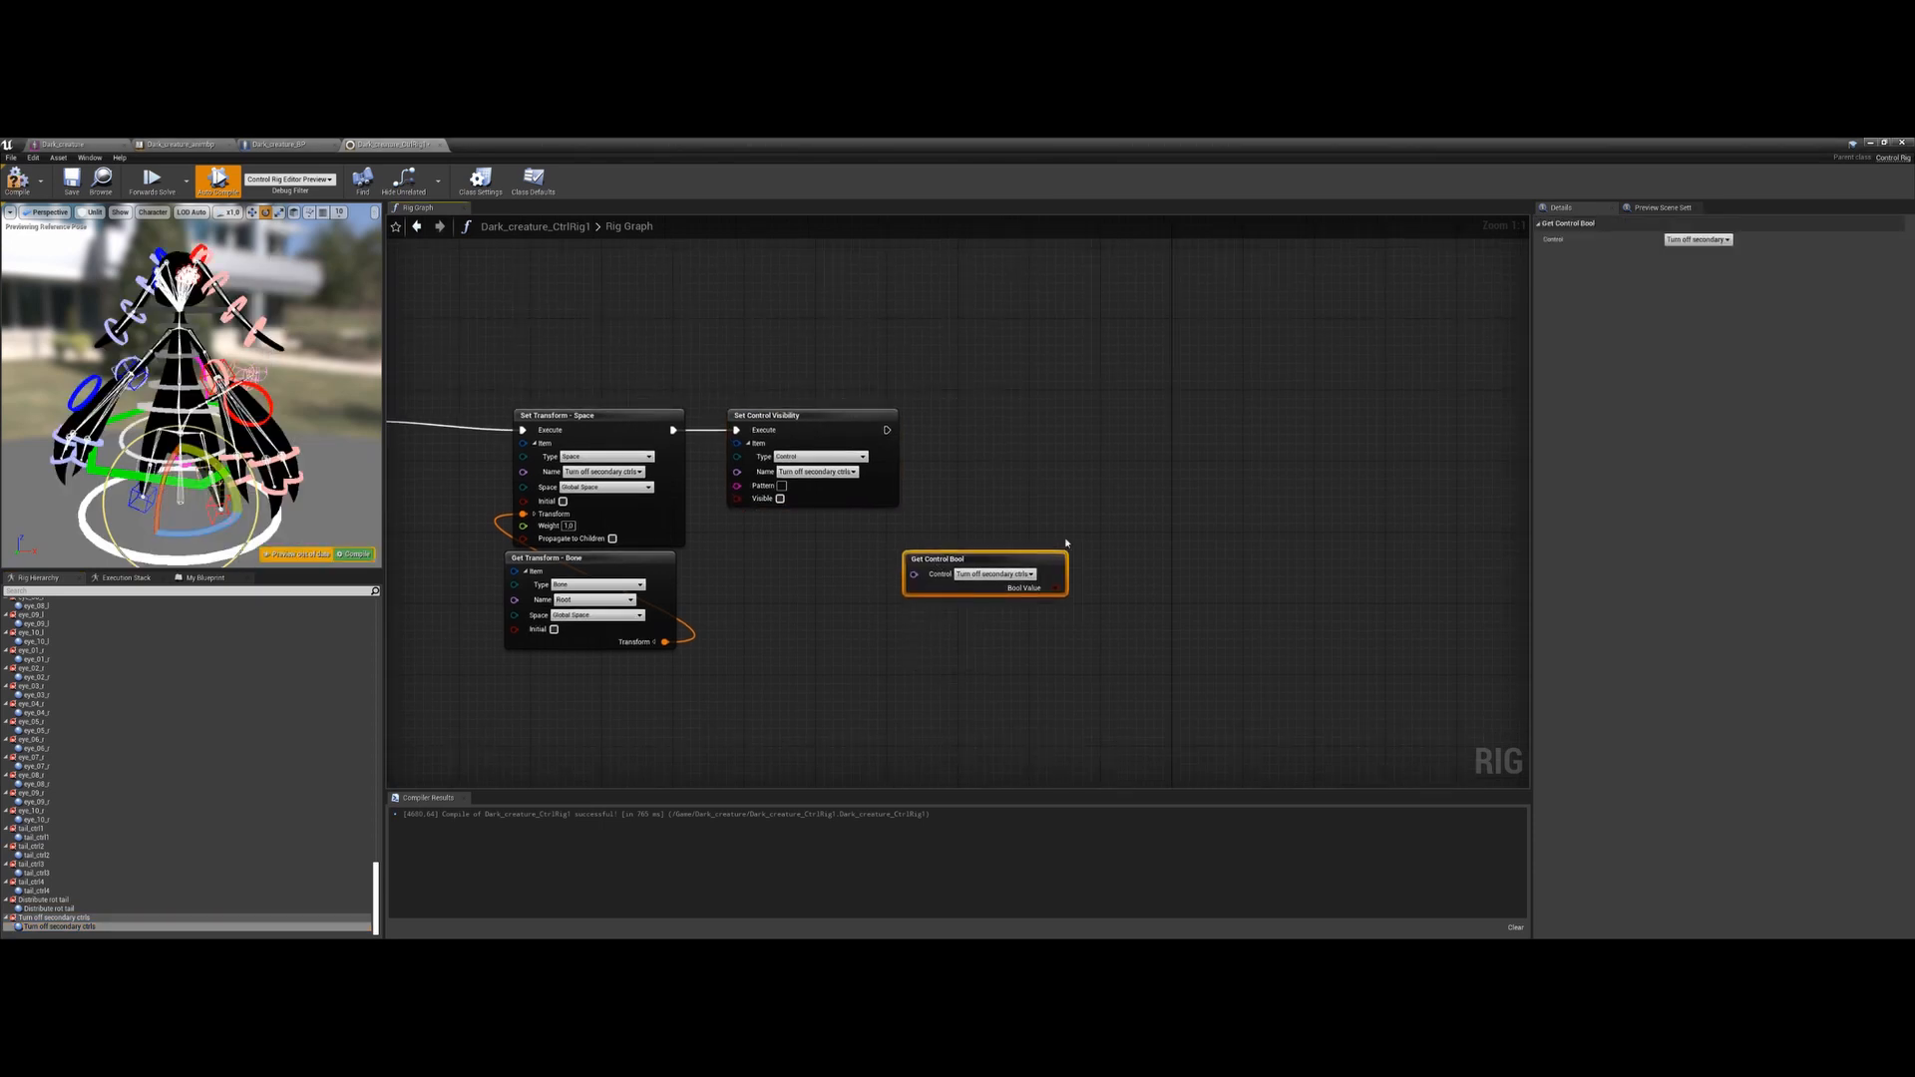
{"action": "left_click", "coordinate": [576, 565]}
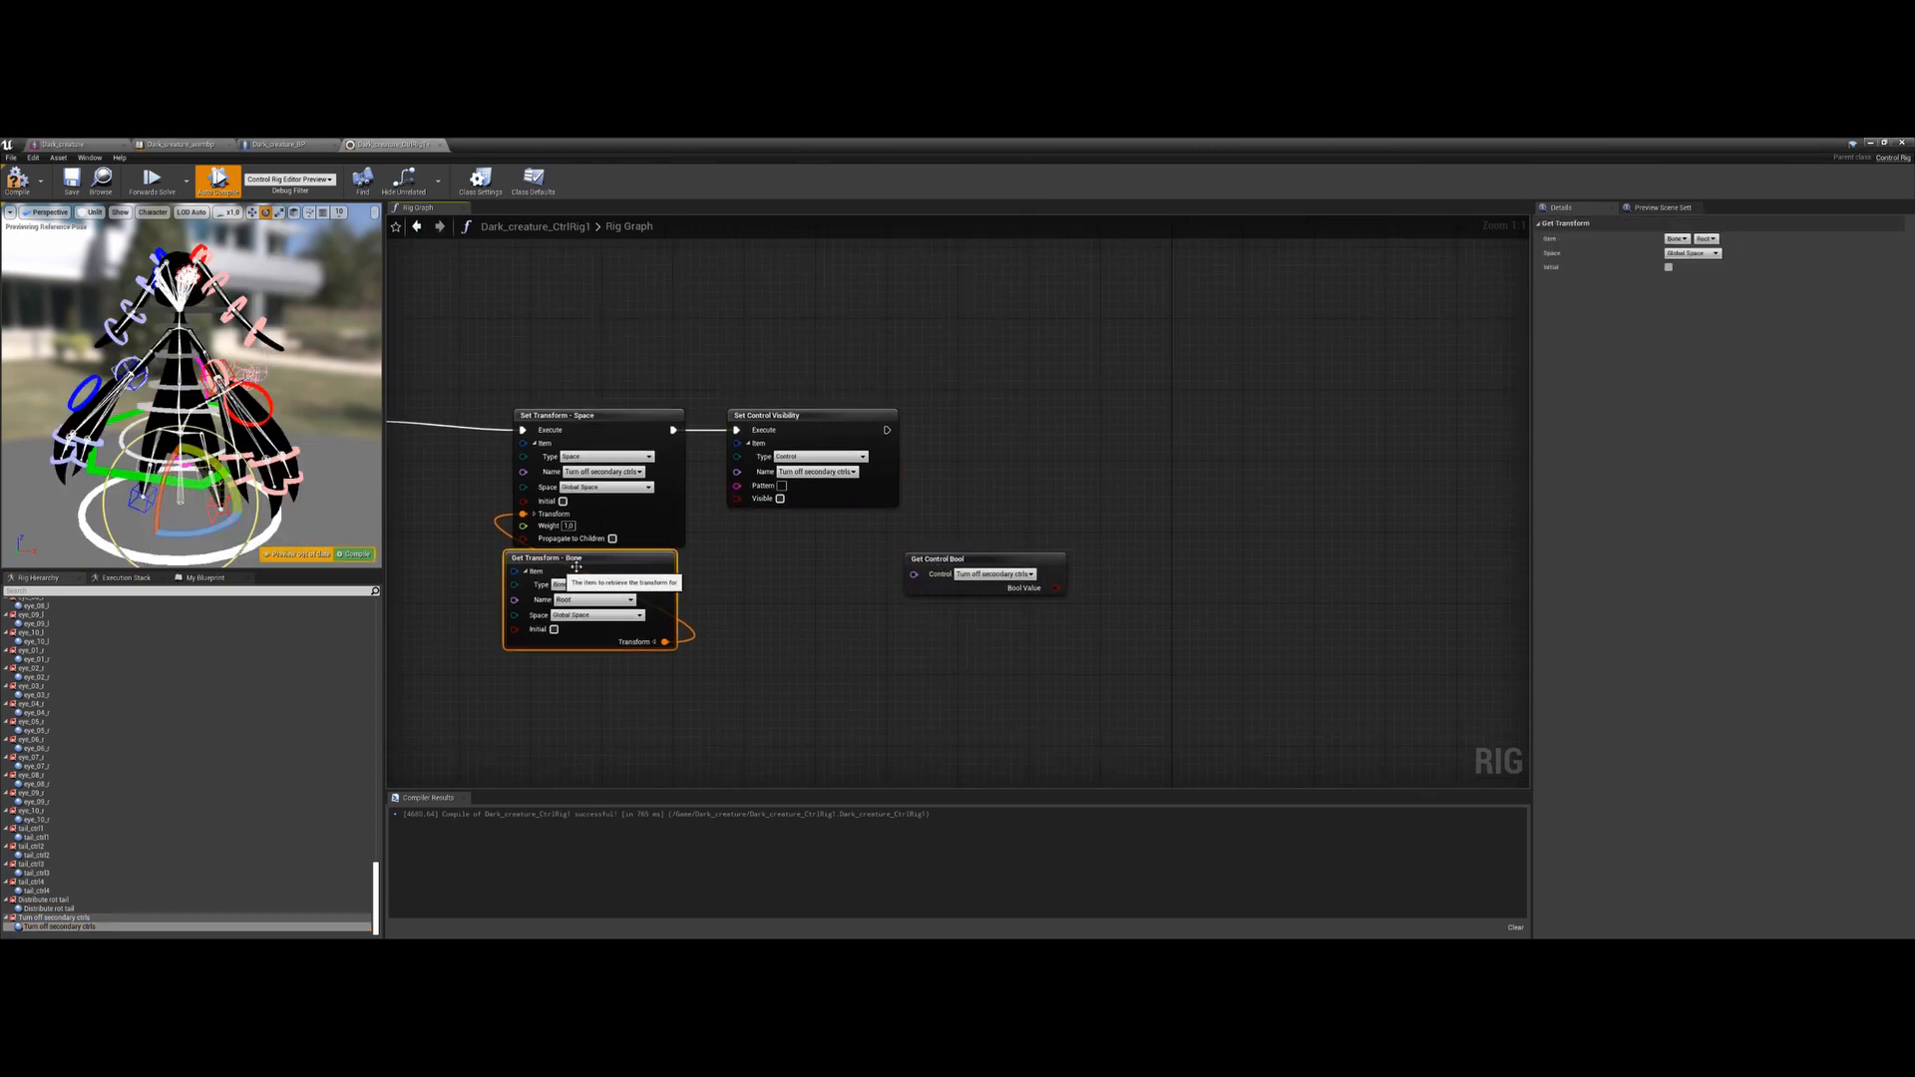
{"action": "left_click", "coordinate": [938, 583]}
{"action": "right_click_drag", "start_coordinate": [936, 644], "coordinate": [900, 648]}
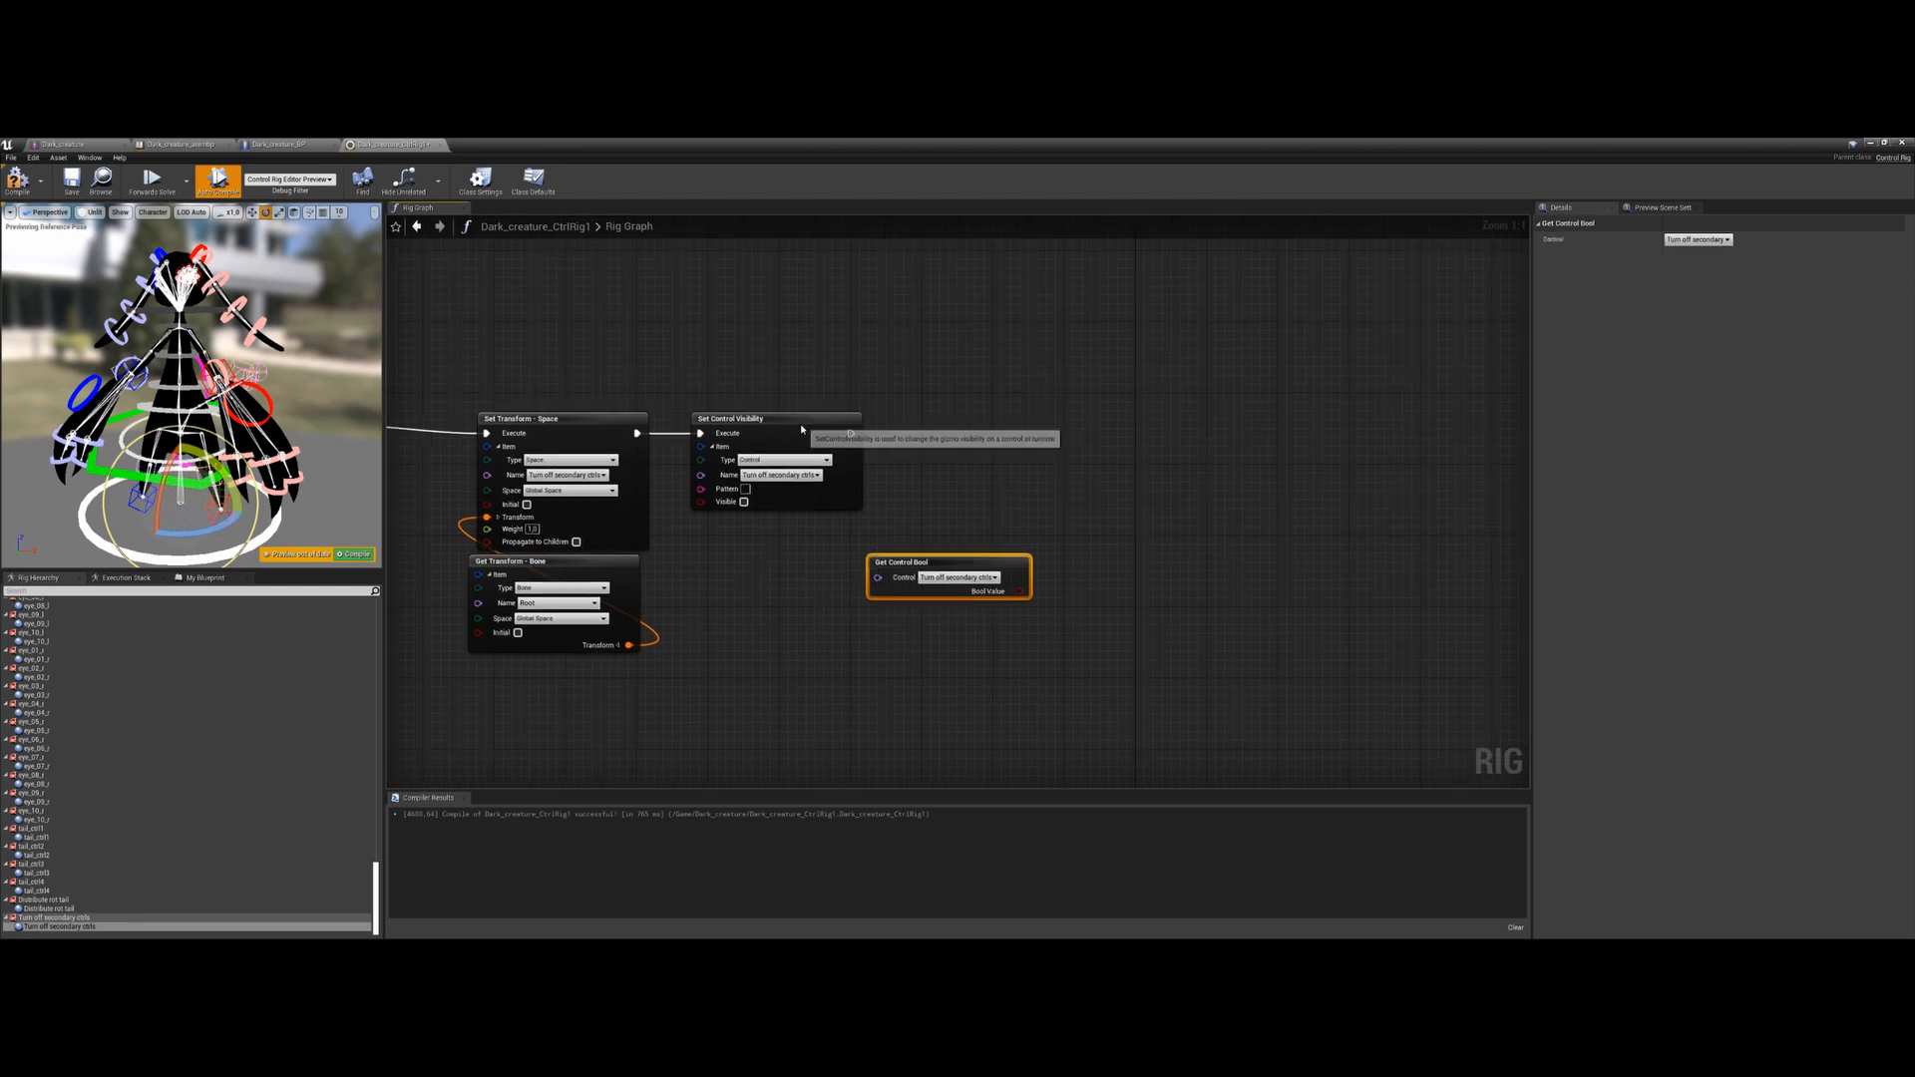
Duplicate the Set Control Visibility node farther along the row and connect the original's execute output to the copy
{"action": "left_click", "coordinate": [800, 425]}
{"action": "key", "text": "ctrl+c"}
{"action": "key", "text": "ctrl+v"}
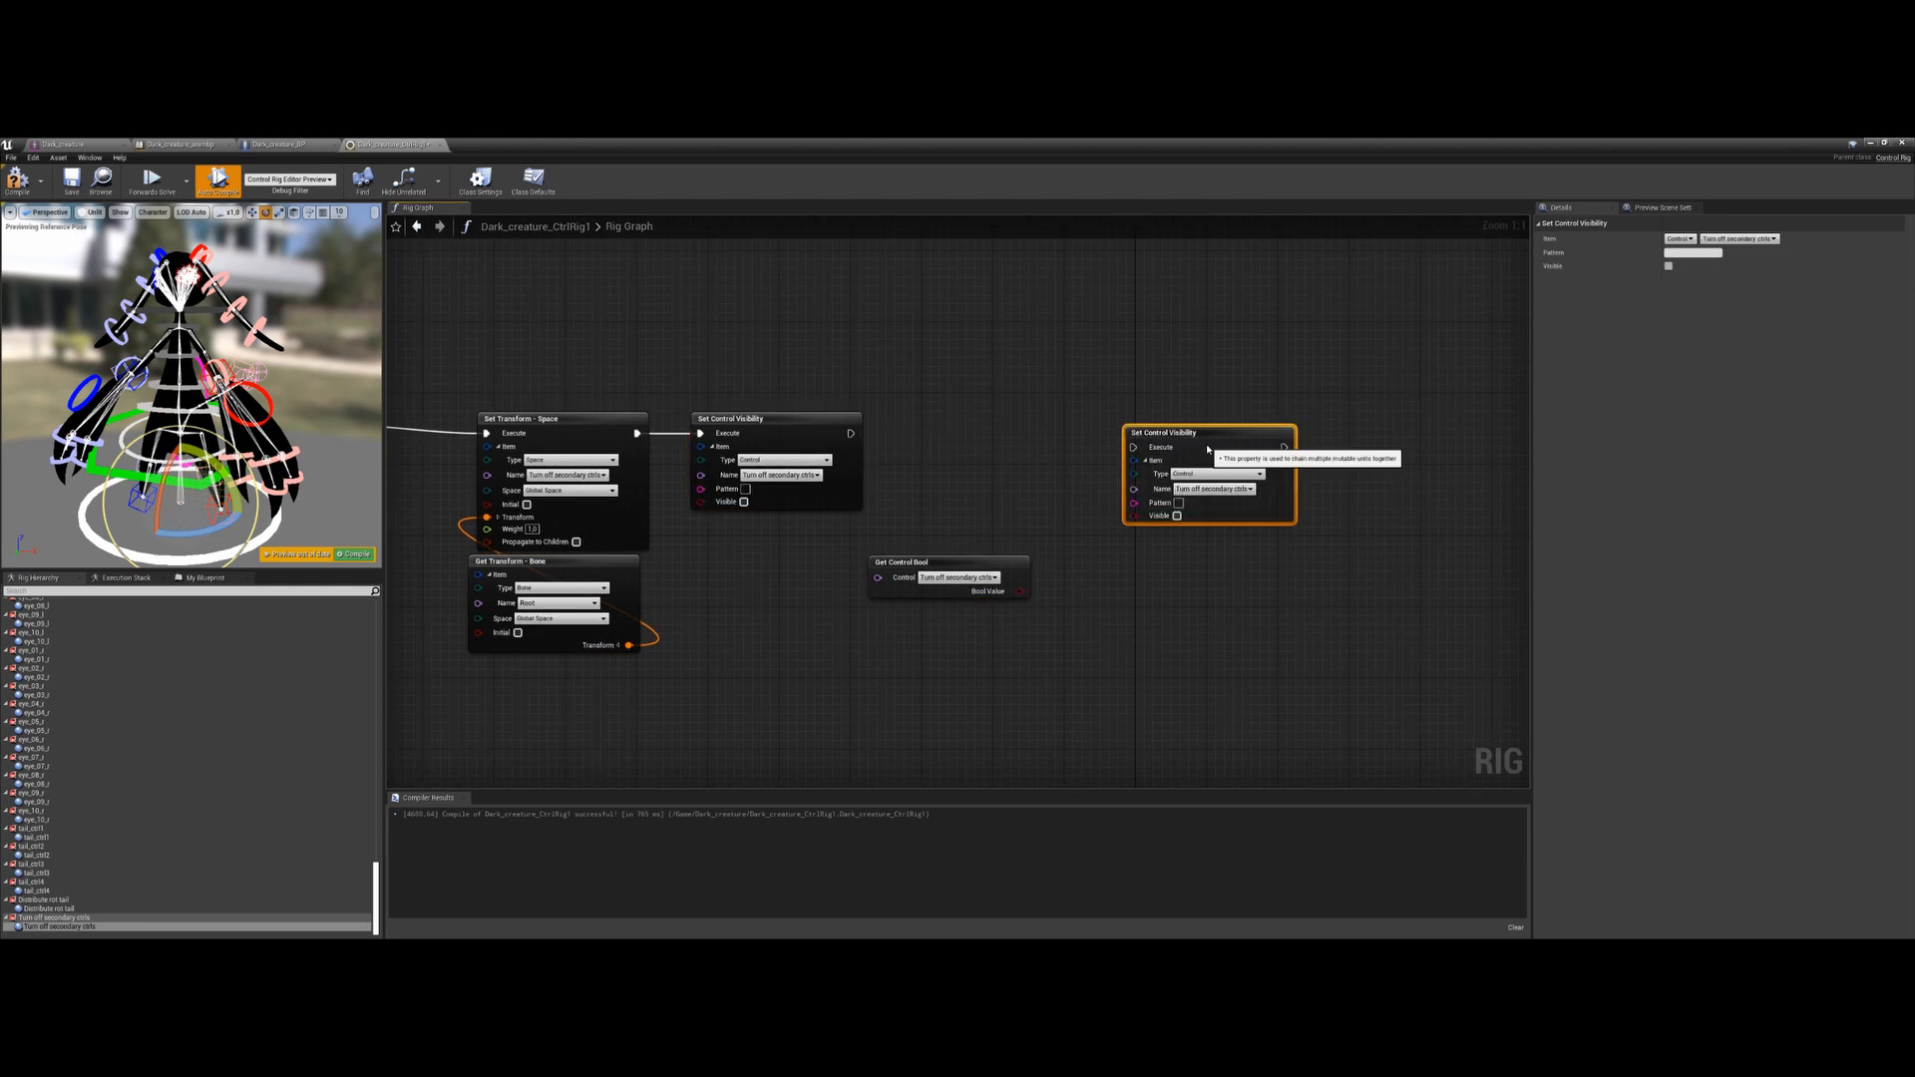
{"action": "left_click_drag", "start_coordinate": [850, 434], "coordinate": [1136, 433]}
Set the copied Set Control Visibility node's control name to Root and enable Visible
{"action": "right_click_drag", "start_coordinate": [1076, 539], "coordinate": [983, 543]}
{"action": "left_click", "coordinate": [1157, 480]}
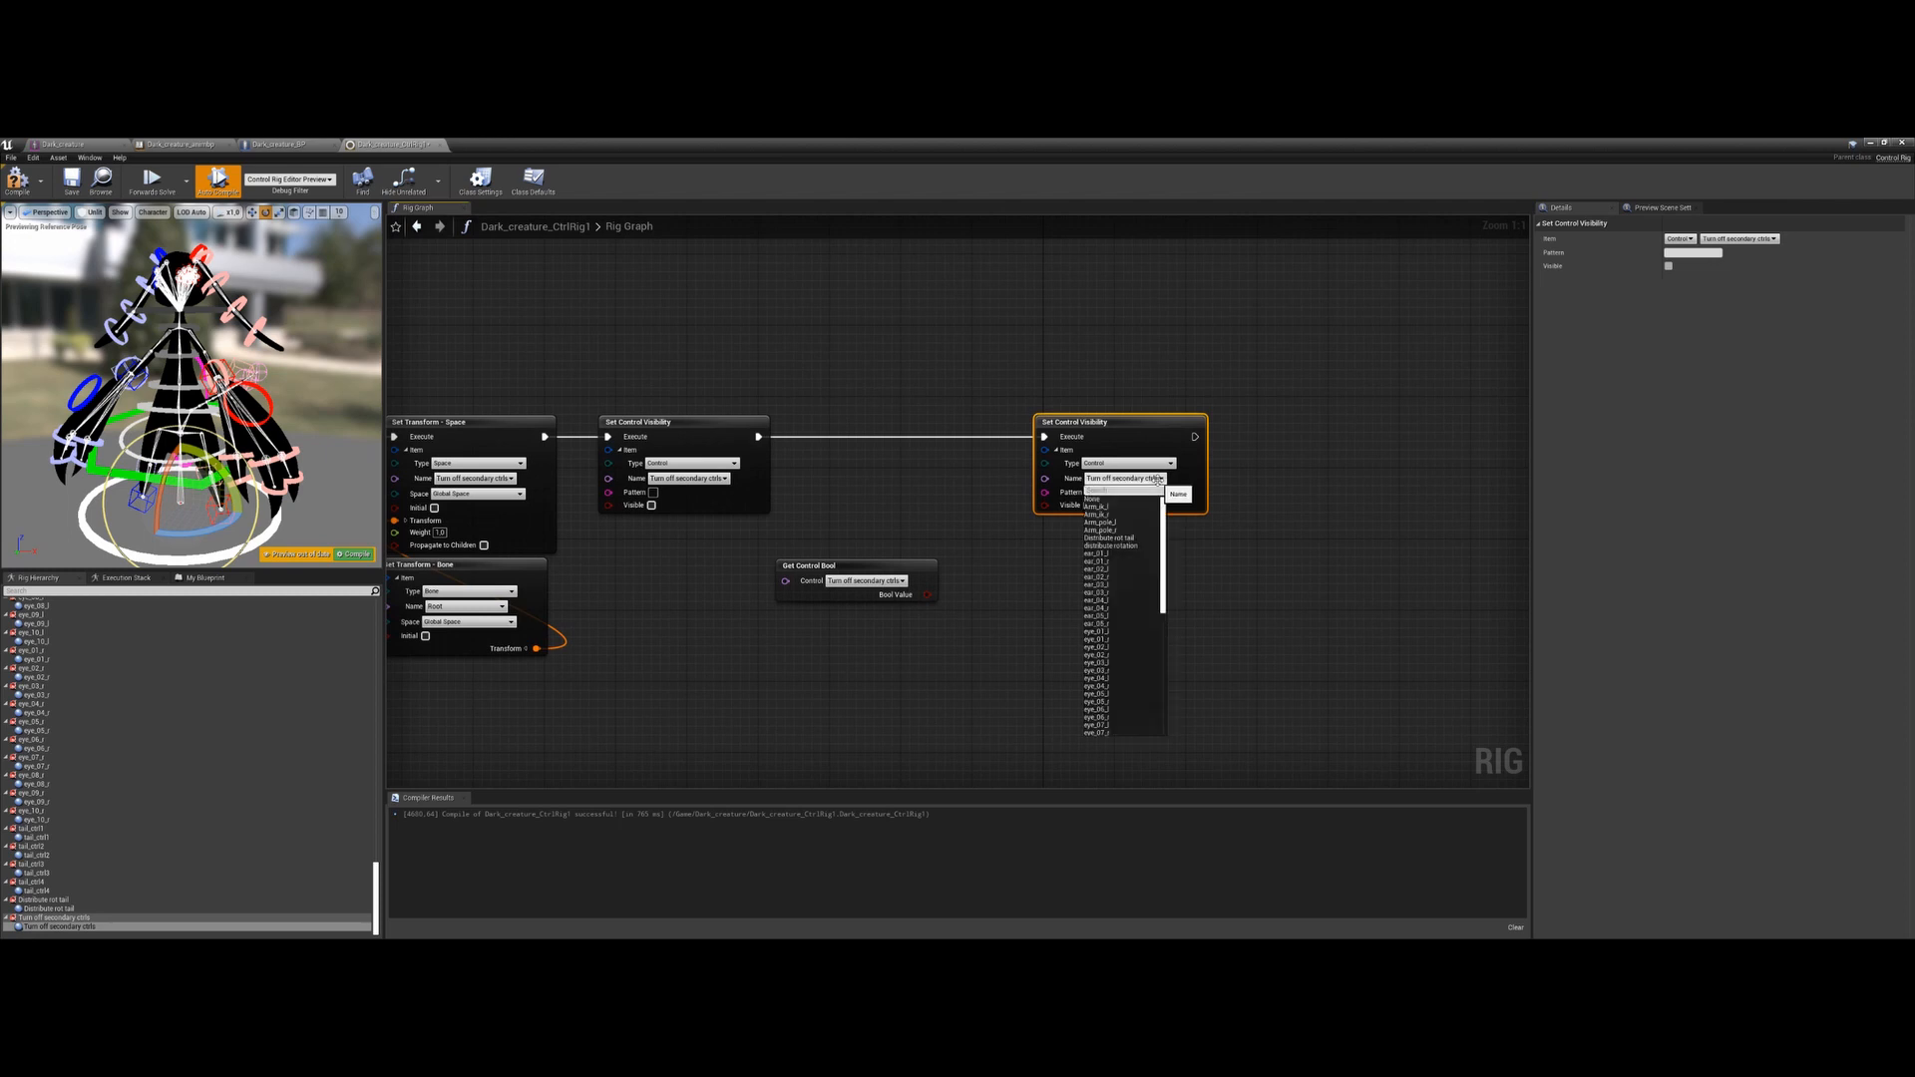
{"action": "type", "text": "root"}
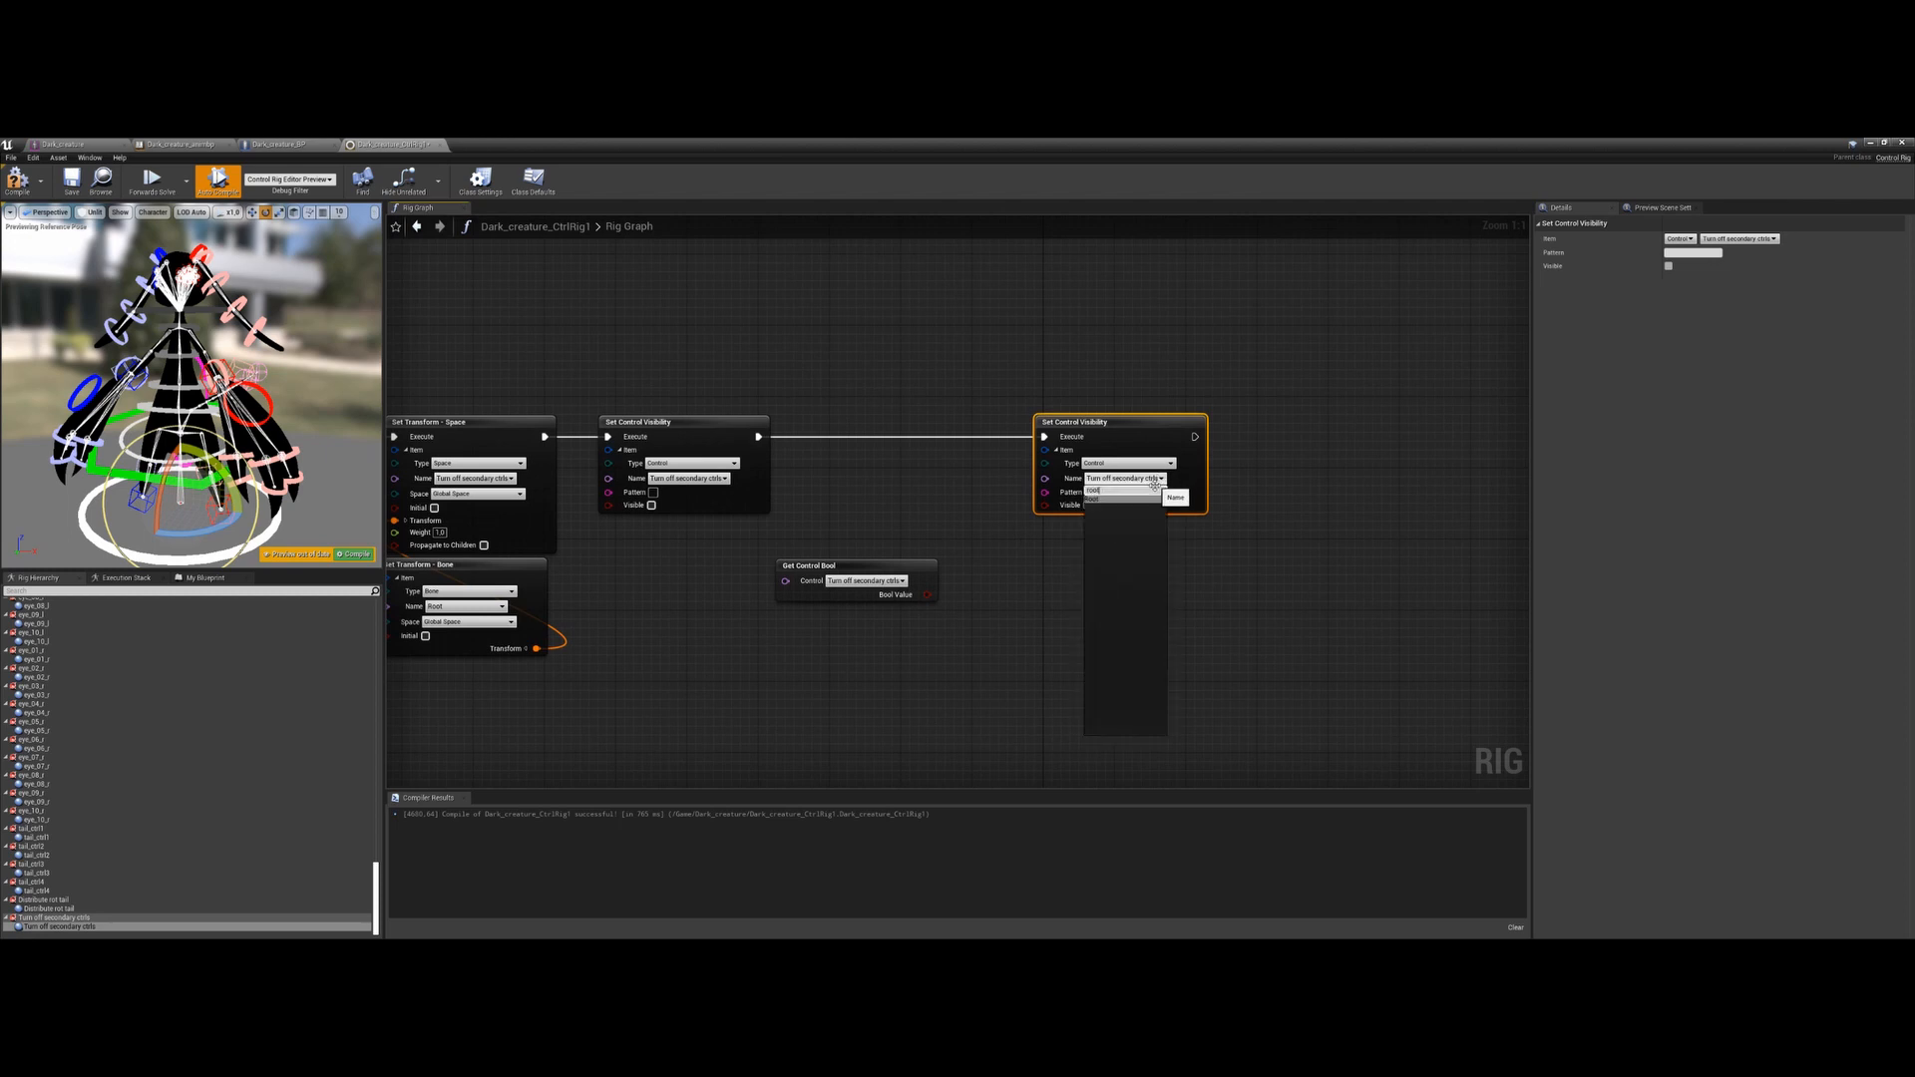
{"action": "left_click", "coordinate": [1140, 499]}
{"action": "right_click_drag", "start_coordinate": [973, 524], "coordinate": [988, 517]}
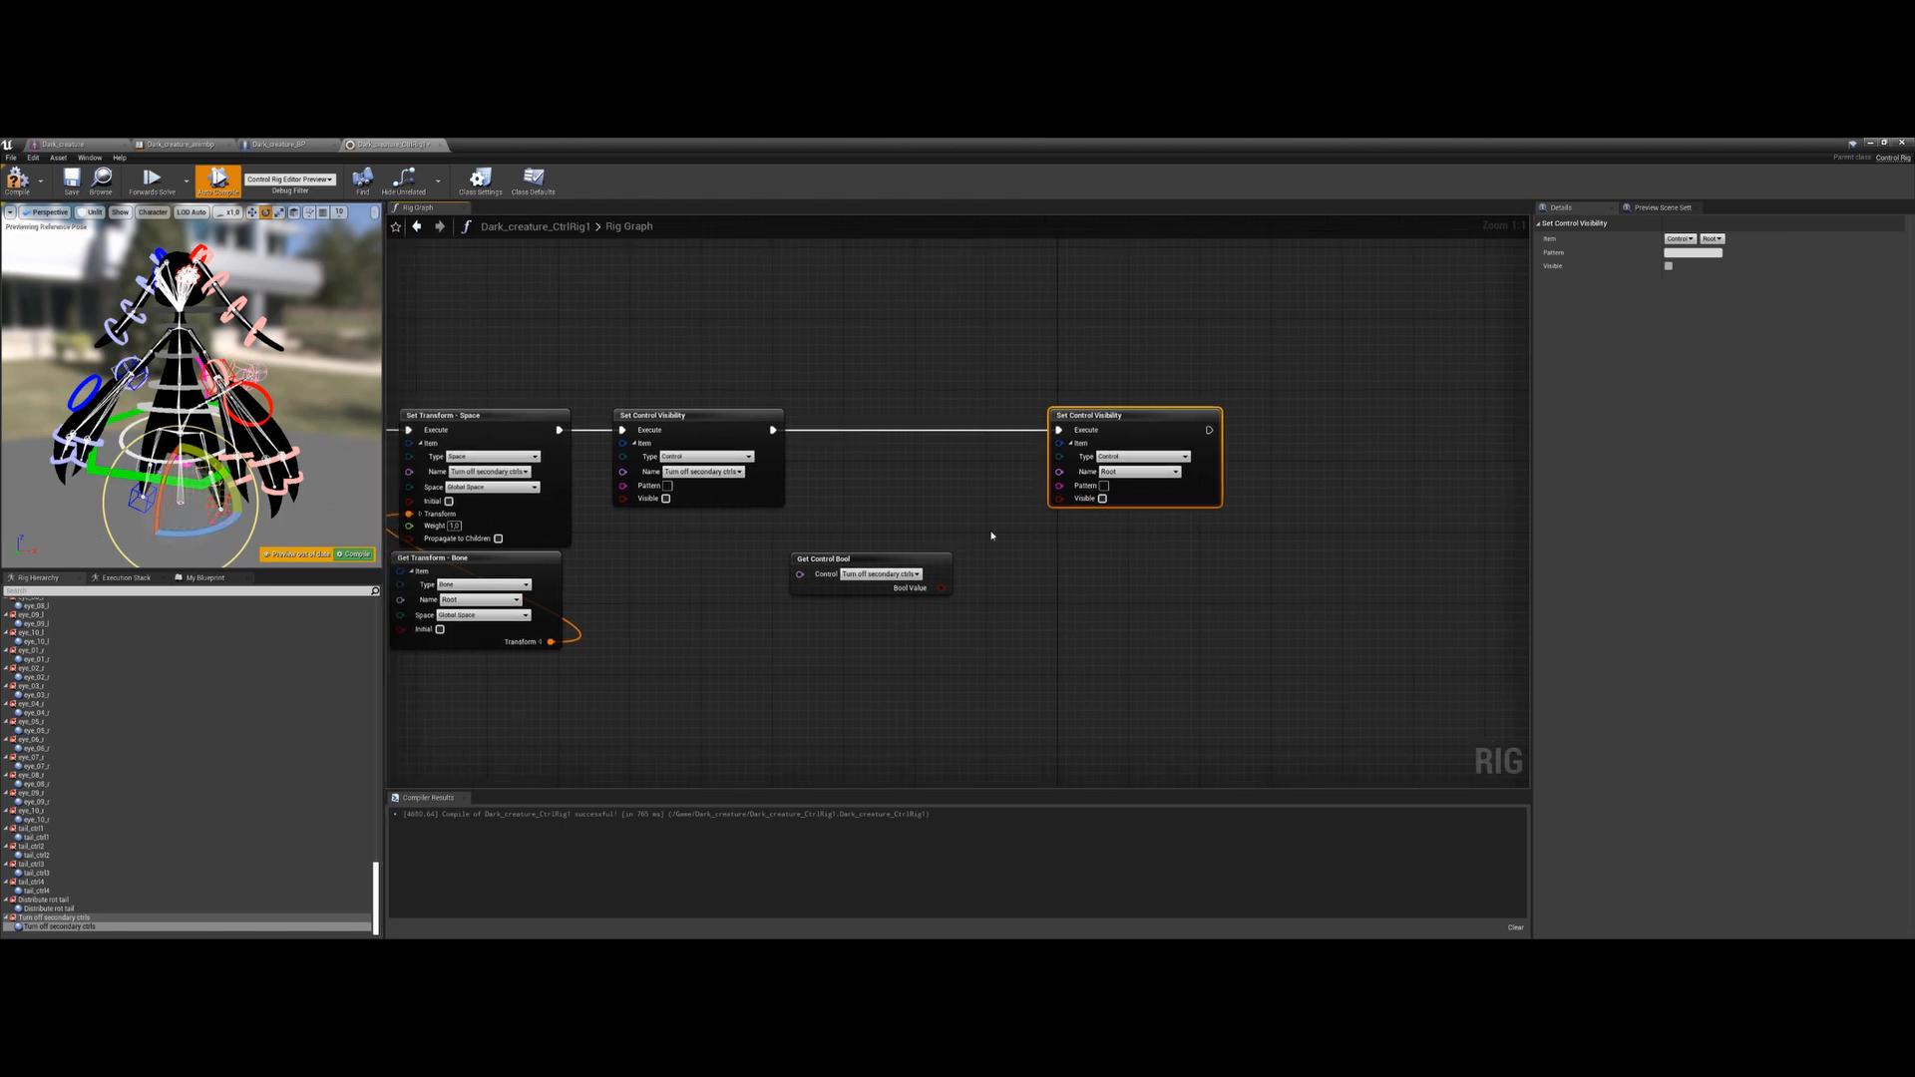
{"action": "left_click", "coordinate": [1102, 498]}
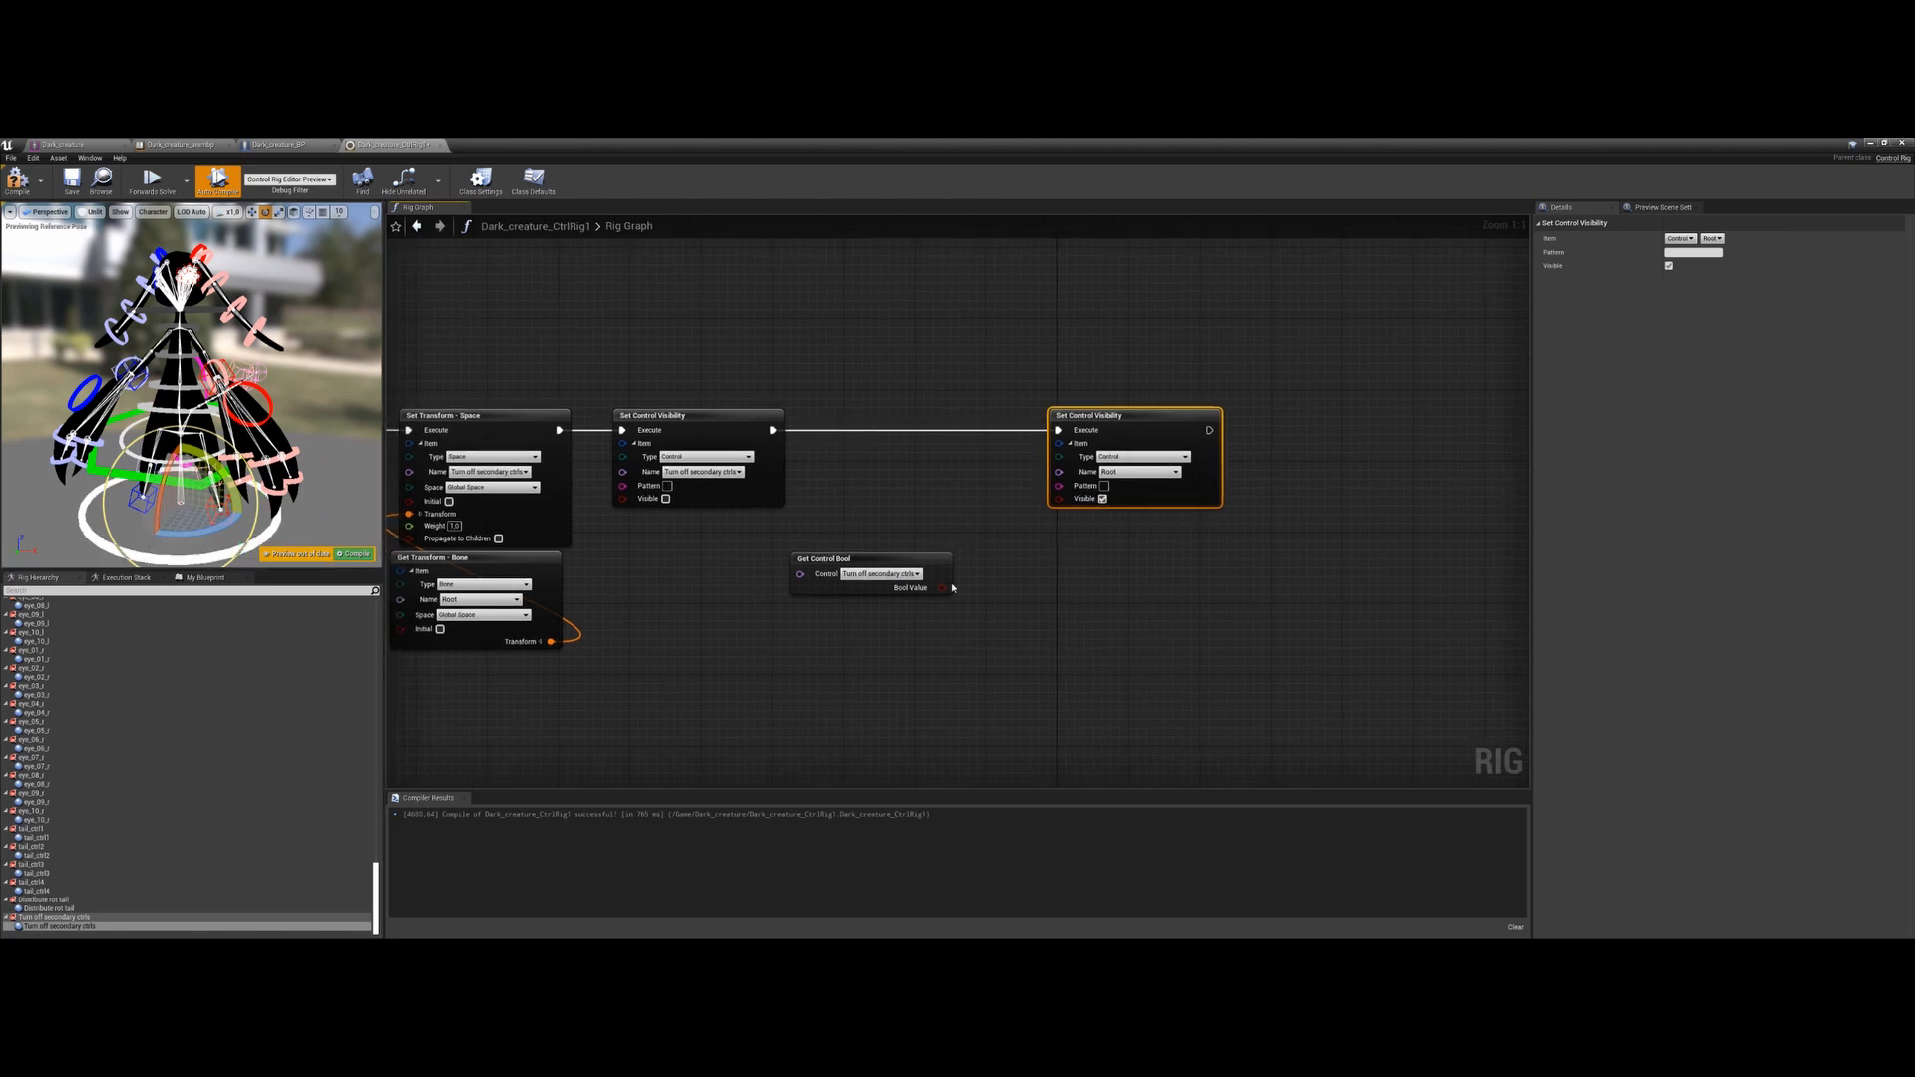
Connect the Get Control Bool value to the Visible input of the Root visibility node, compile the rig and reposition Get Control Bool
{"action": "left_click_drag", "start_coordinate": [941, 588], "coordinate": [1059, 499]}
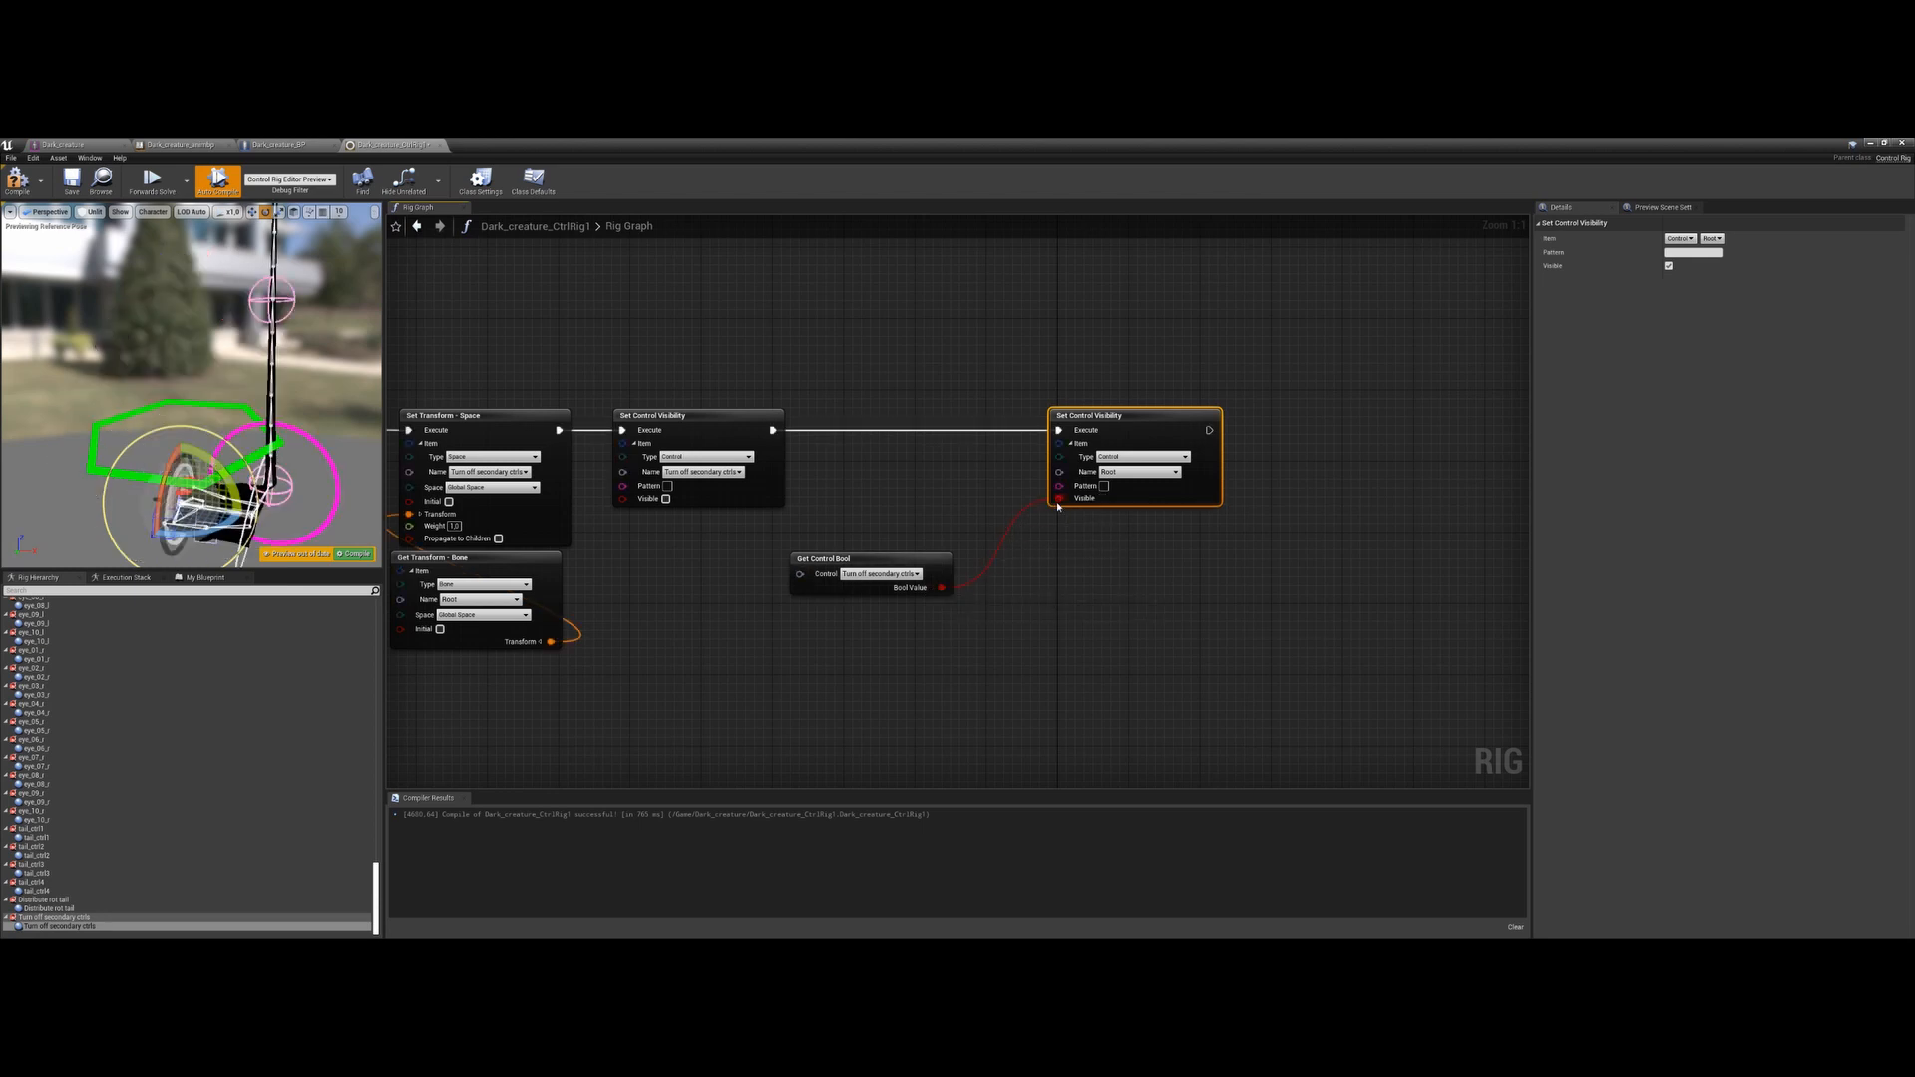
{"action": "left_click", "coordinate": [359, 554]}
{"action": "left_click_drag", "start_coordinate": [839, 571], "coordinate": [866, 562]}
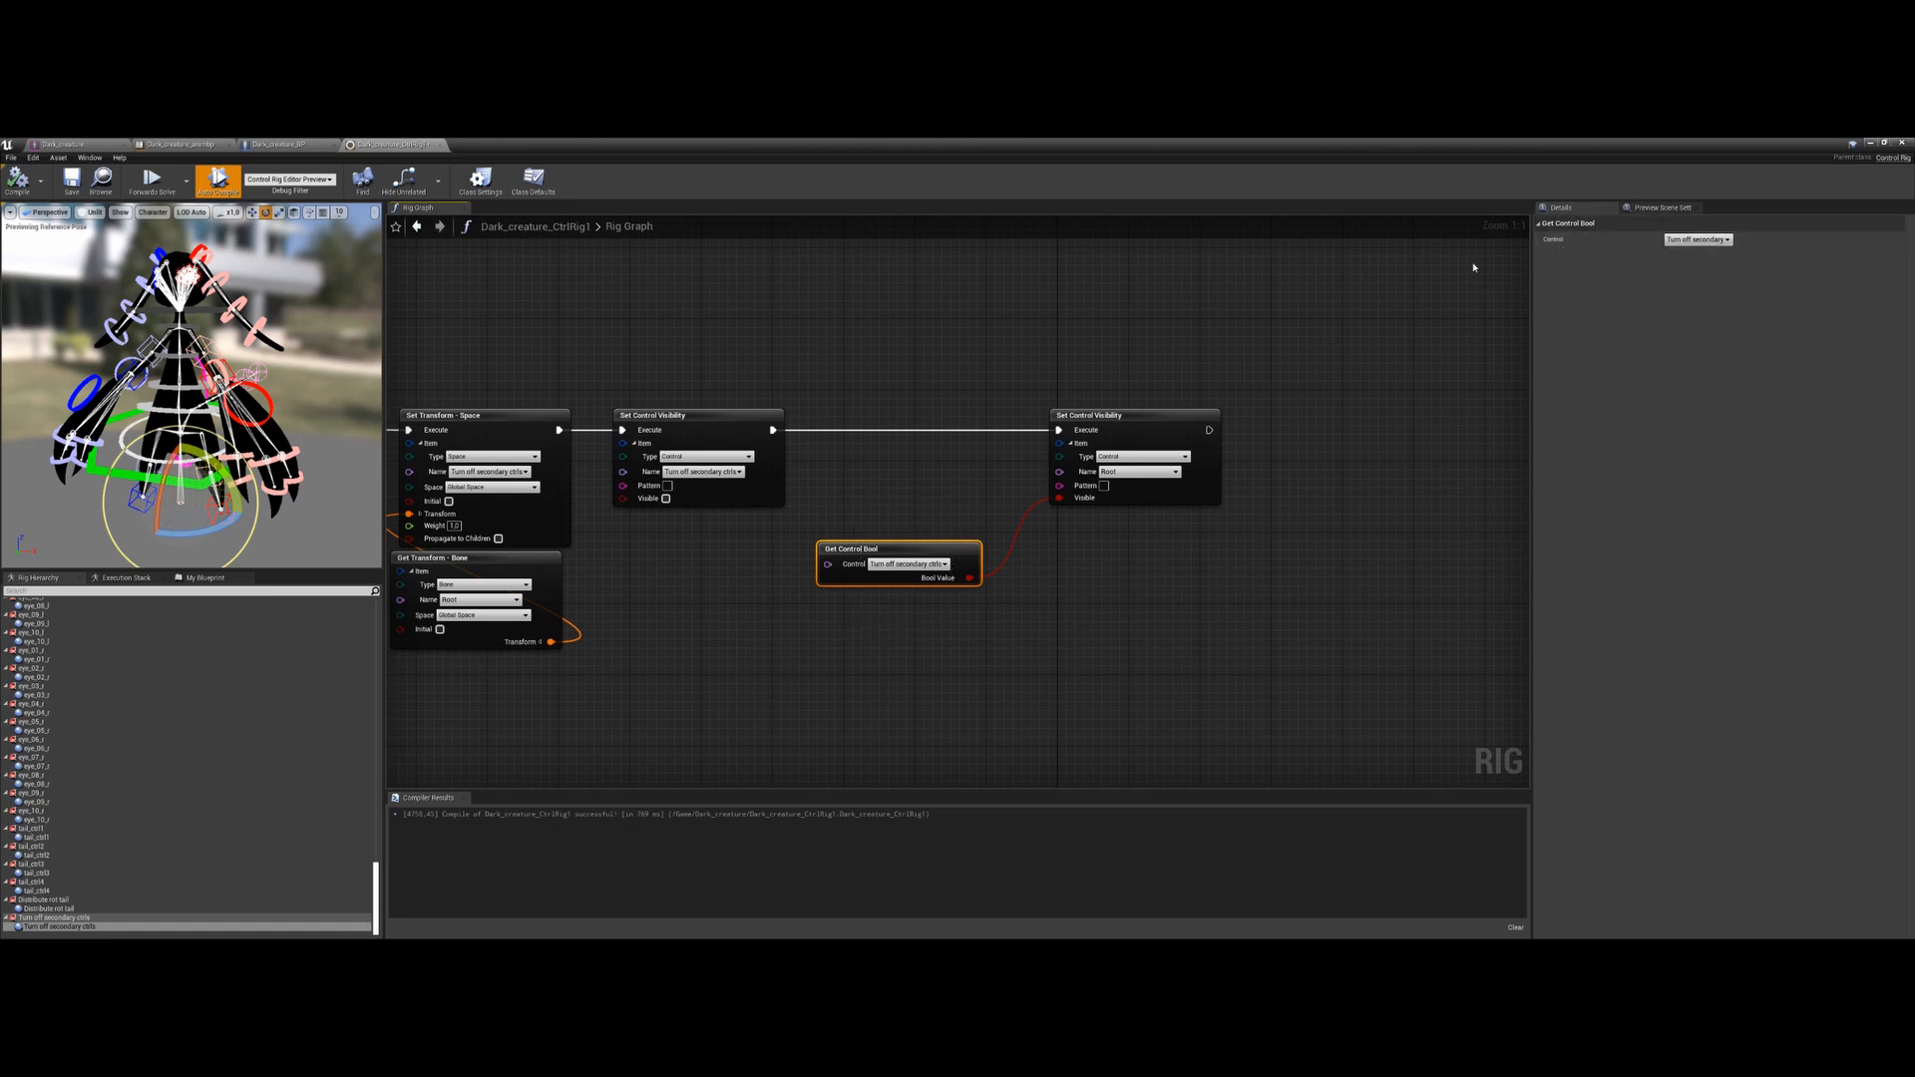
Enable Initial Bool on the Turn off secondary ctrls control referenced by Get Control Bool and compile the rig
{"action": "right_click", "coordinate": [899, 554]}
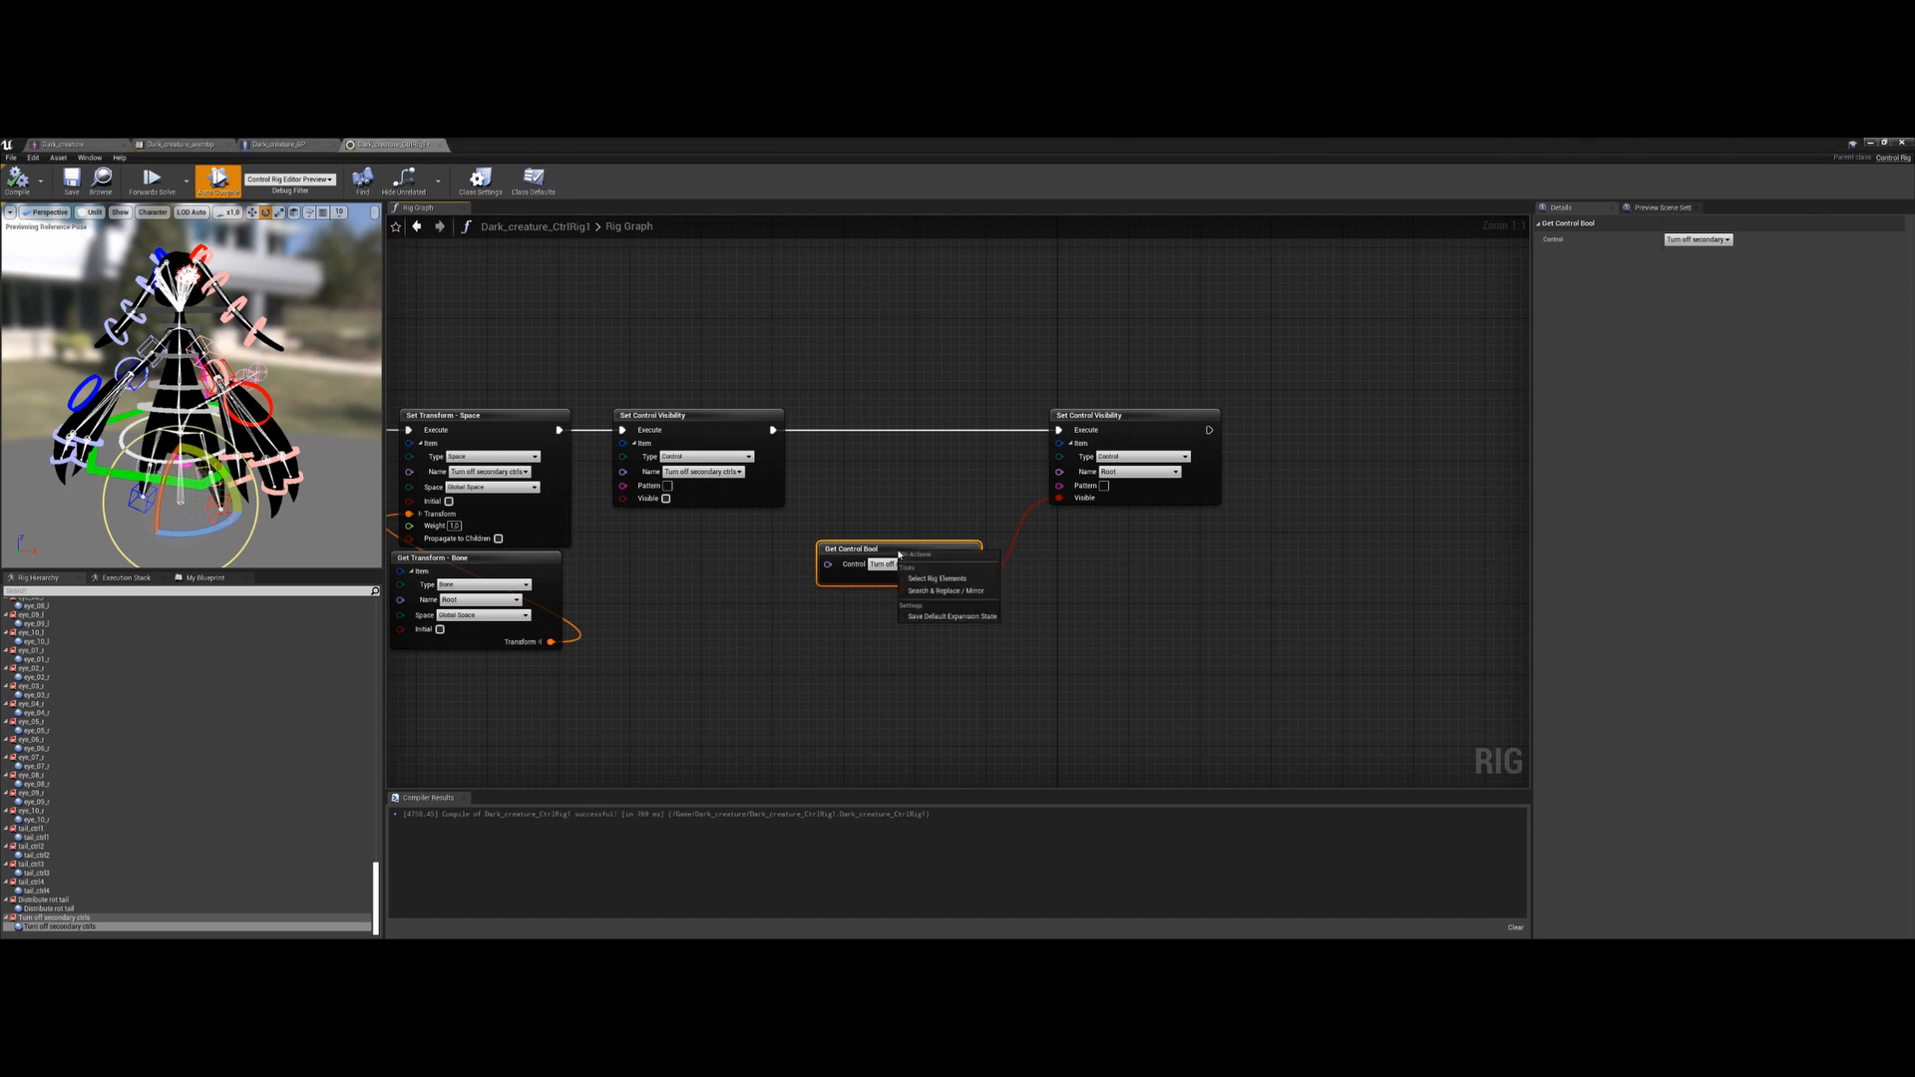
{"action": "left_click", "coordinate": [936, 579]}
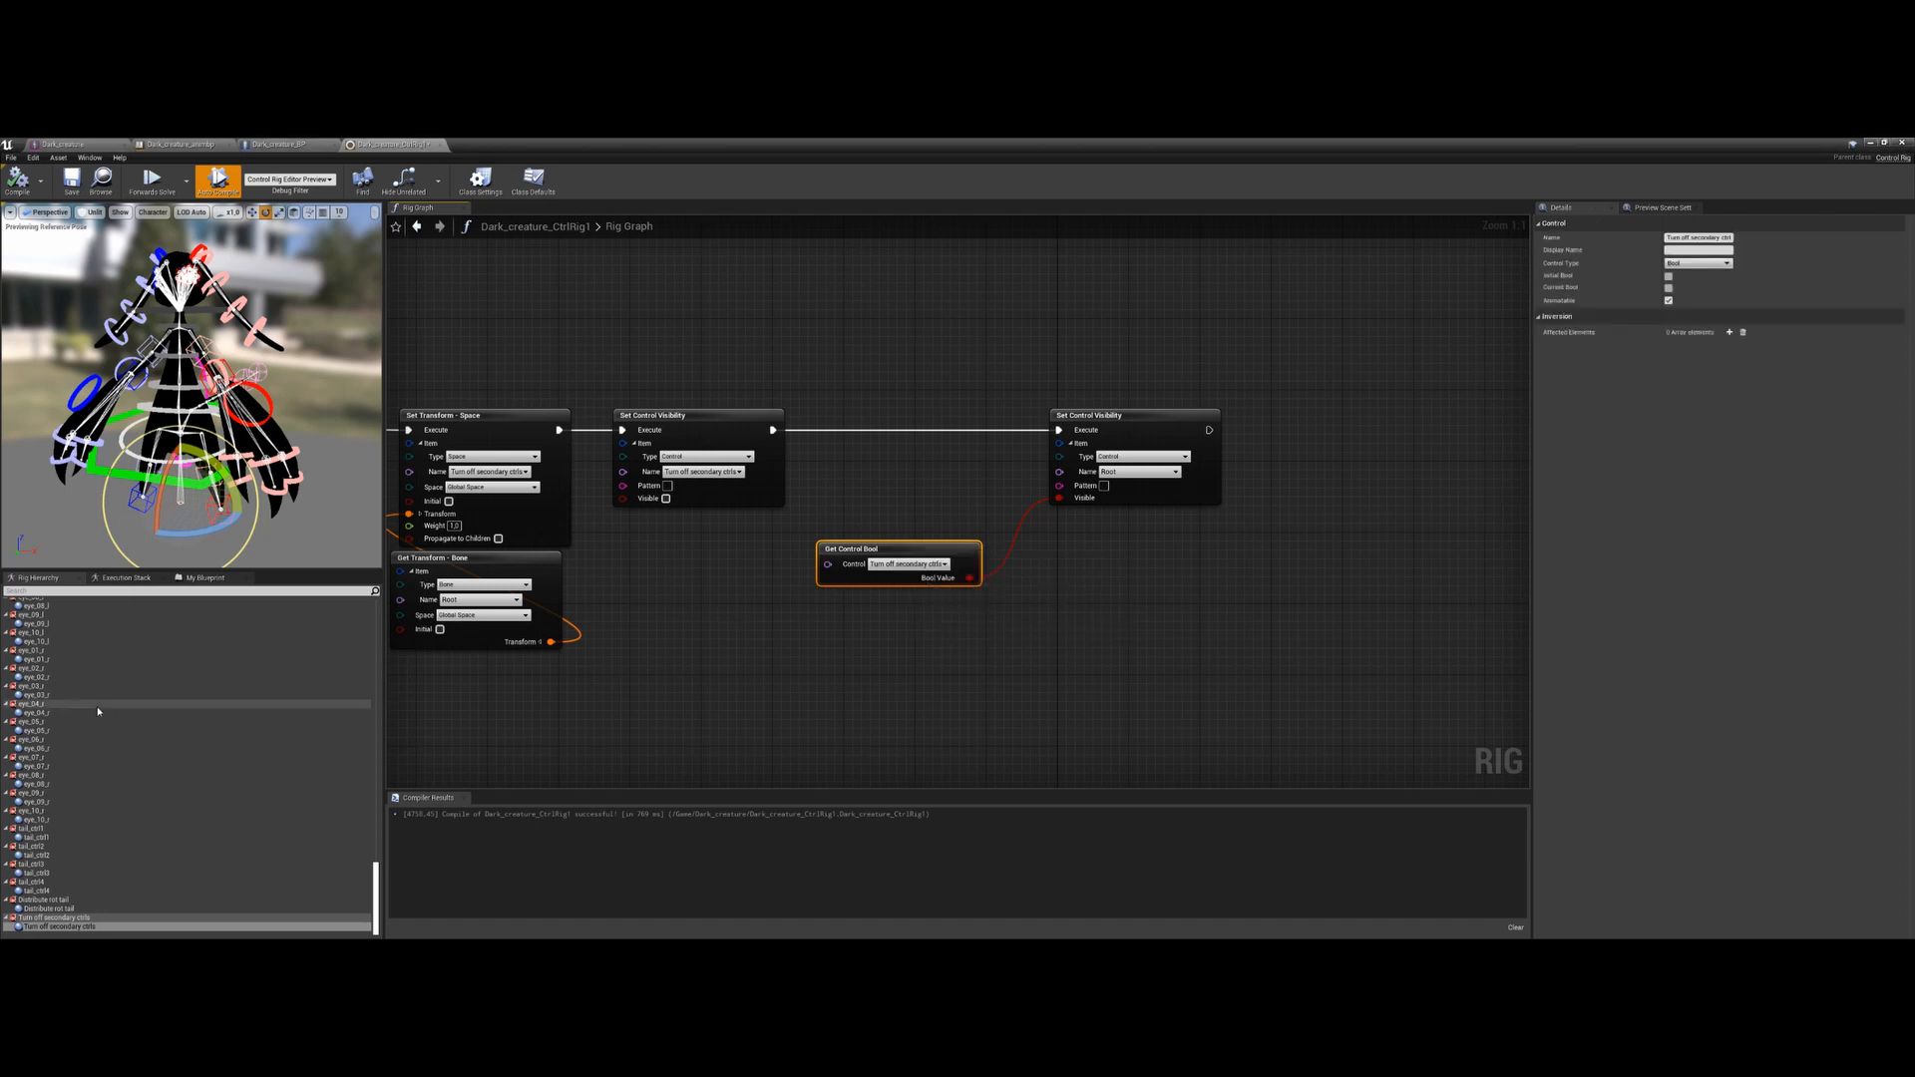
{"action": "left_click", "coordinate": [60, 927]}
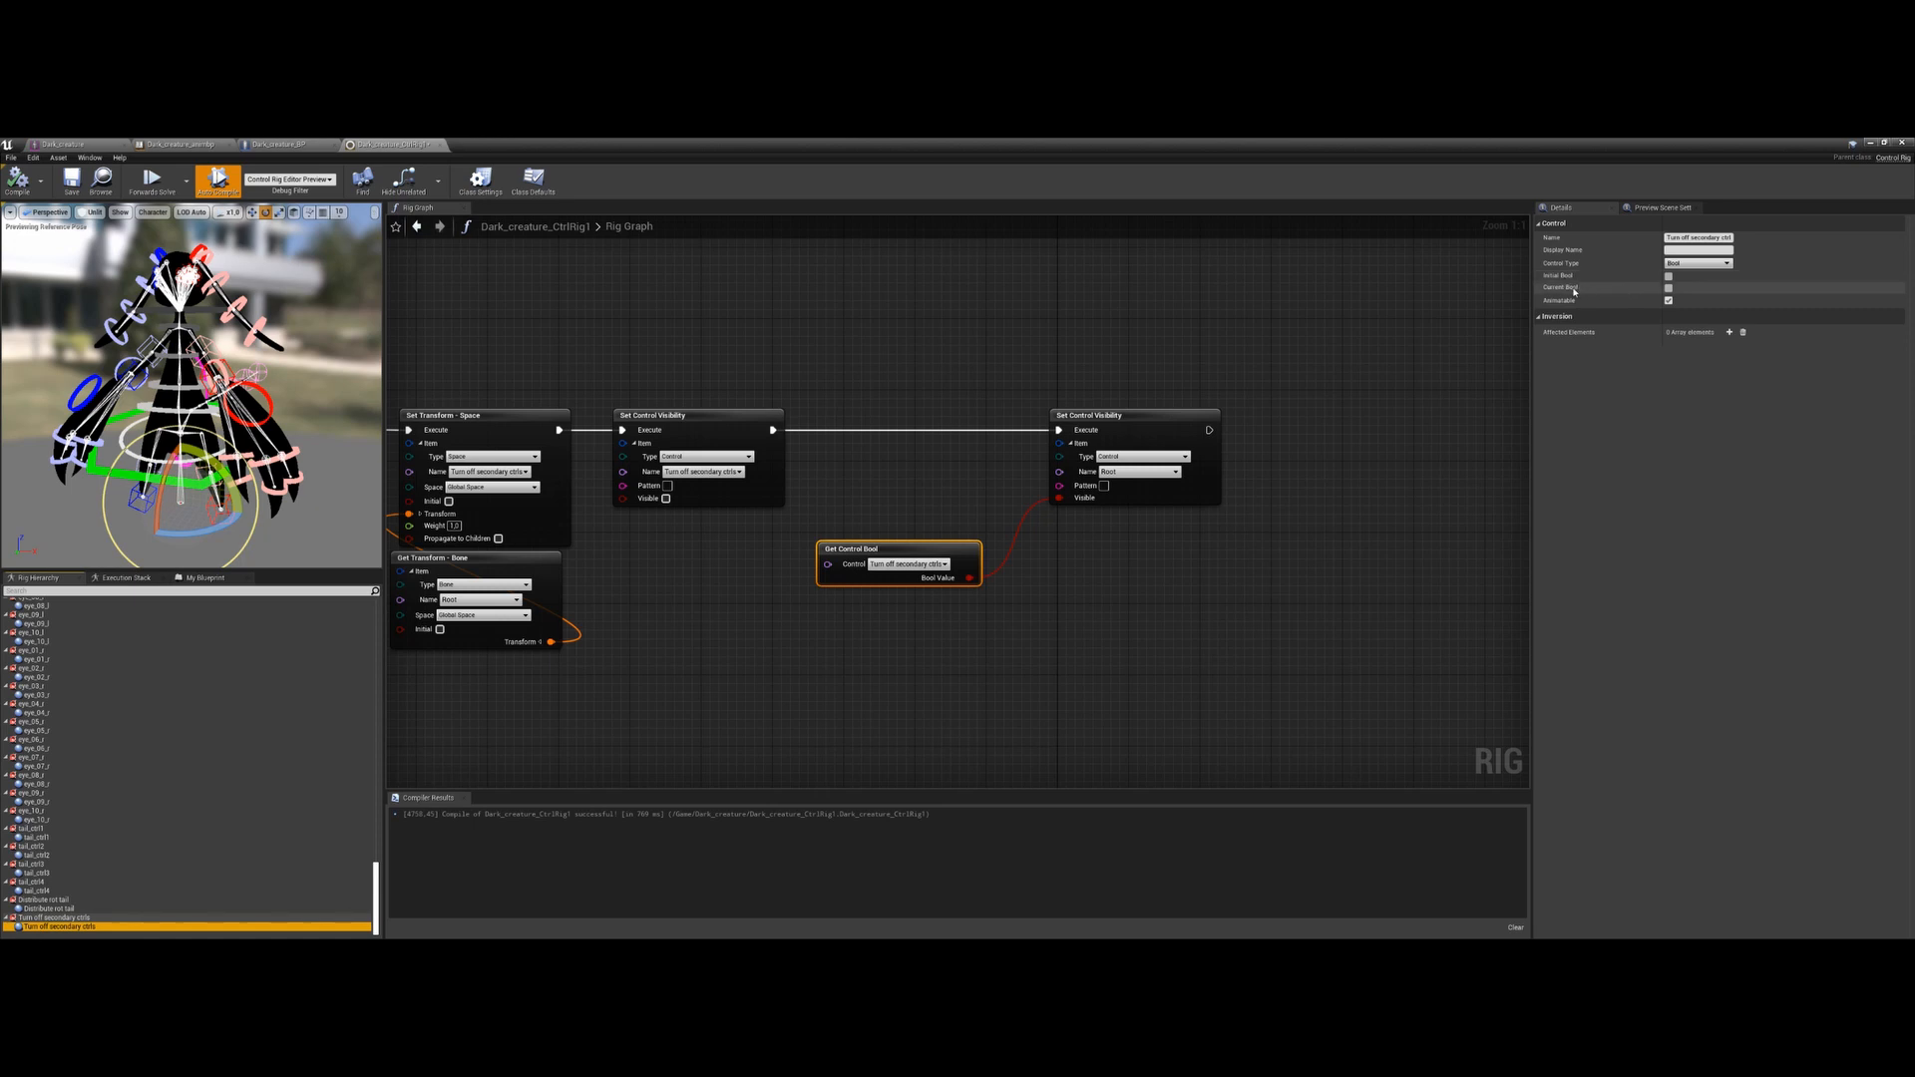
{"action": "left_click", "coordinate": [1669, 278]}
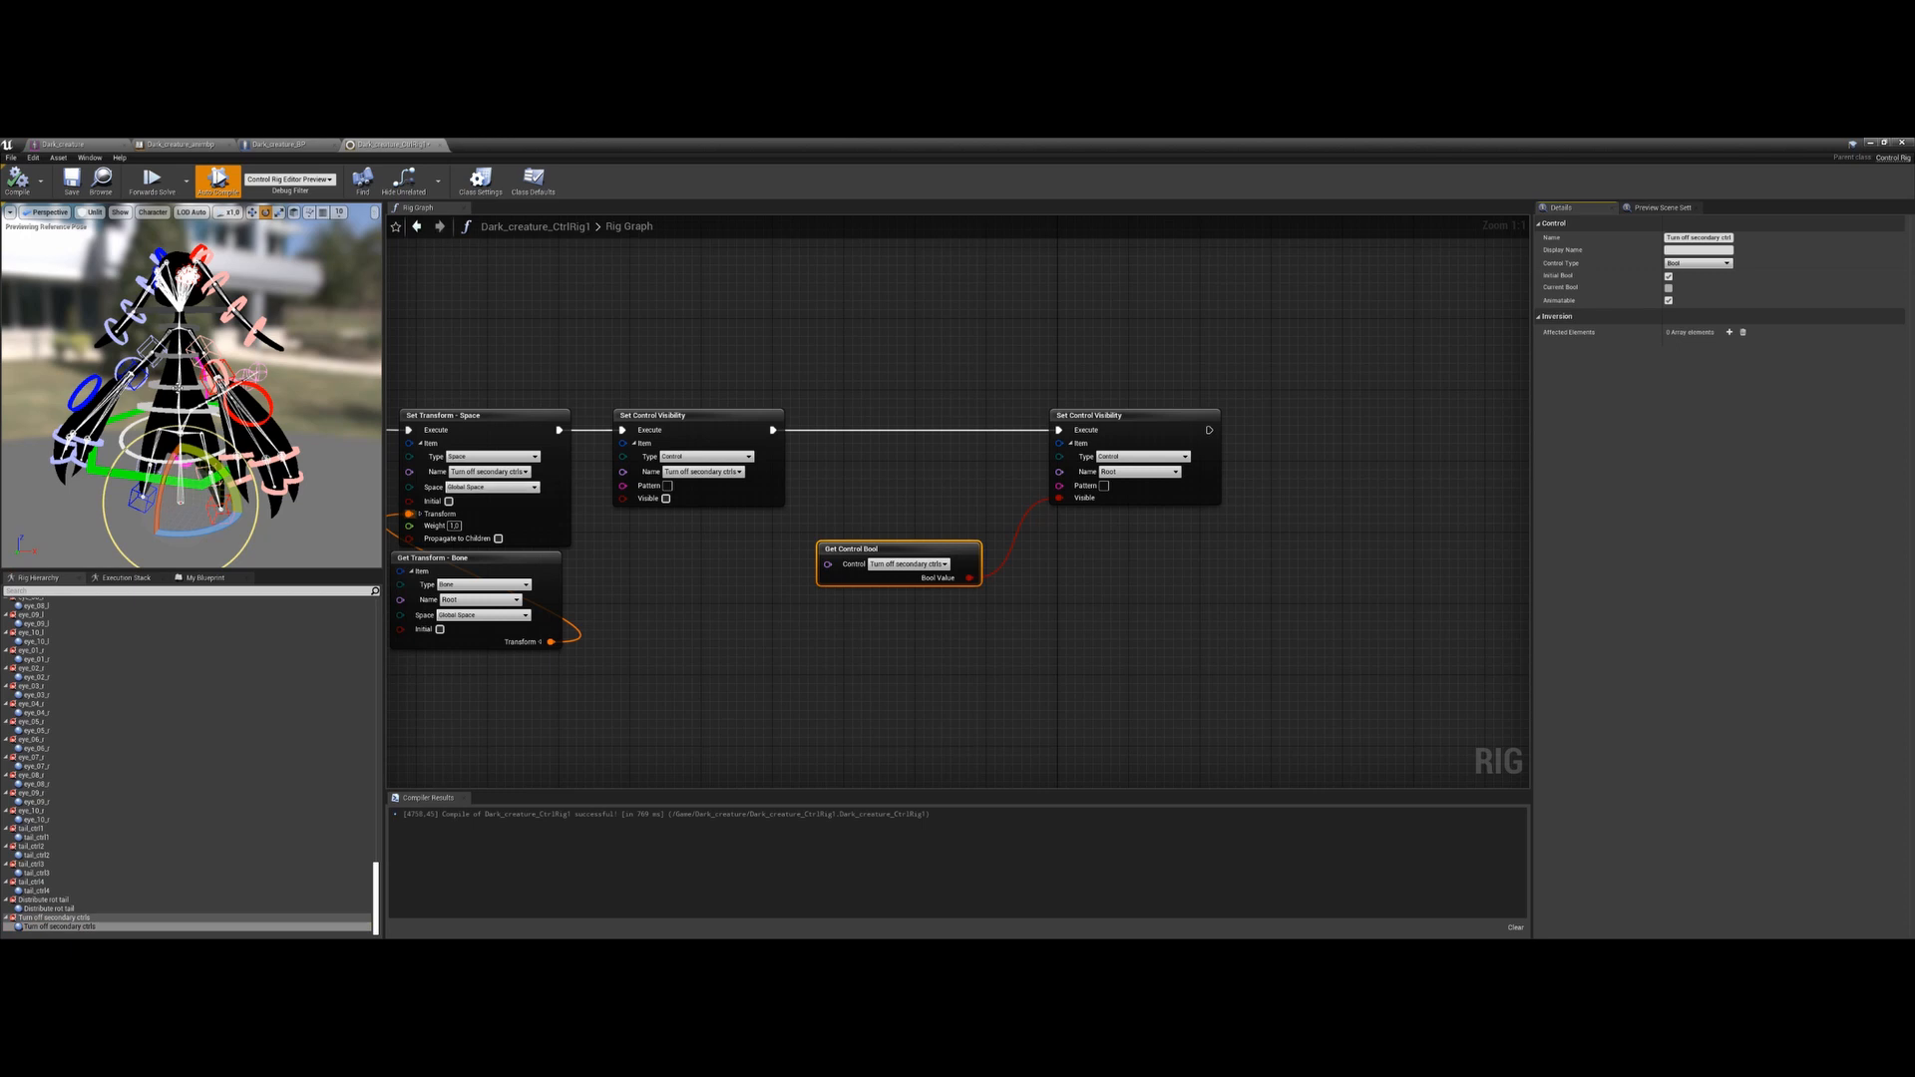
{"action": "left_click", "coordinate": [35, 196]}
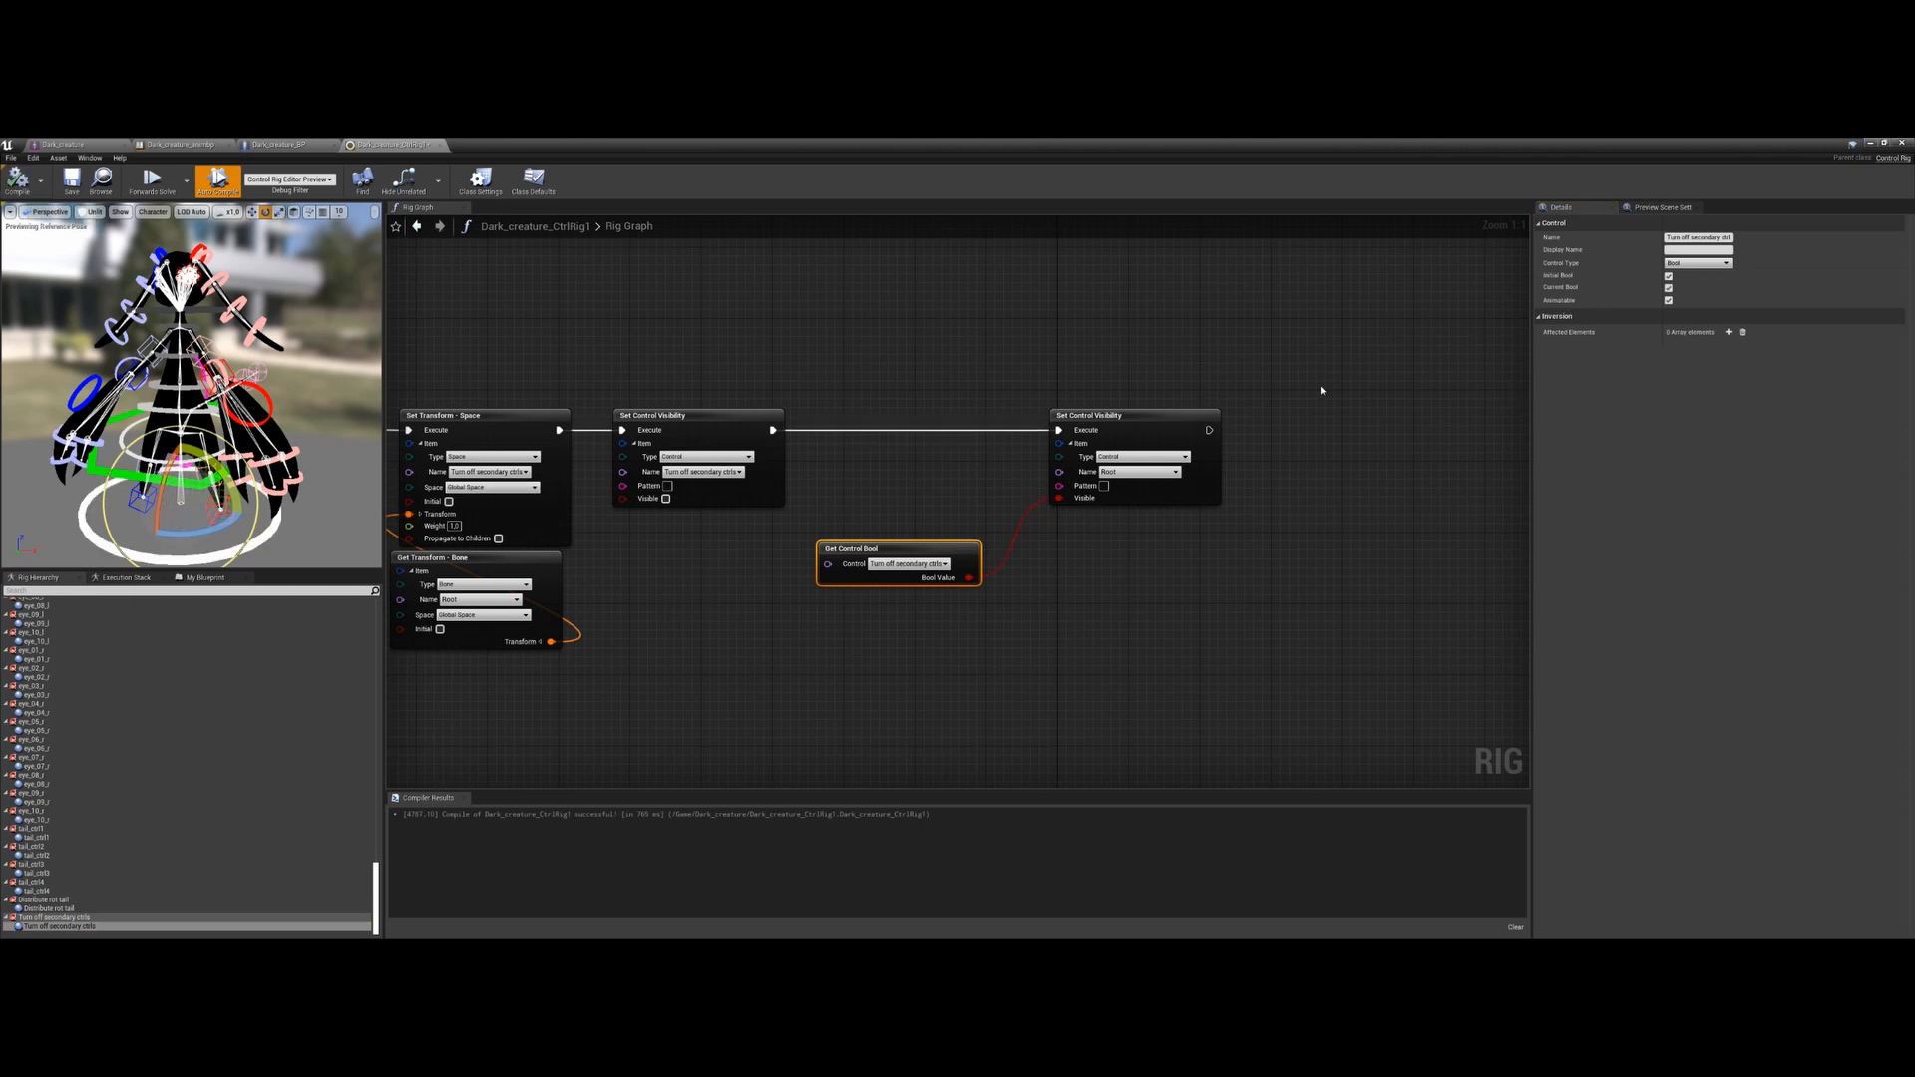
Toggle the control's Current Bool off and on to test Root's visibility, moving Get Control Bool closer to the Root visibility node
{"action": "left_click", "coordinate": [1669, 288]}
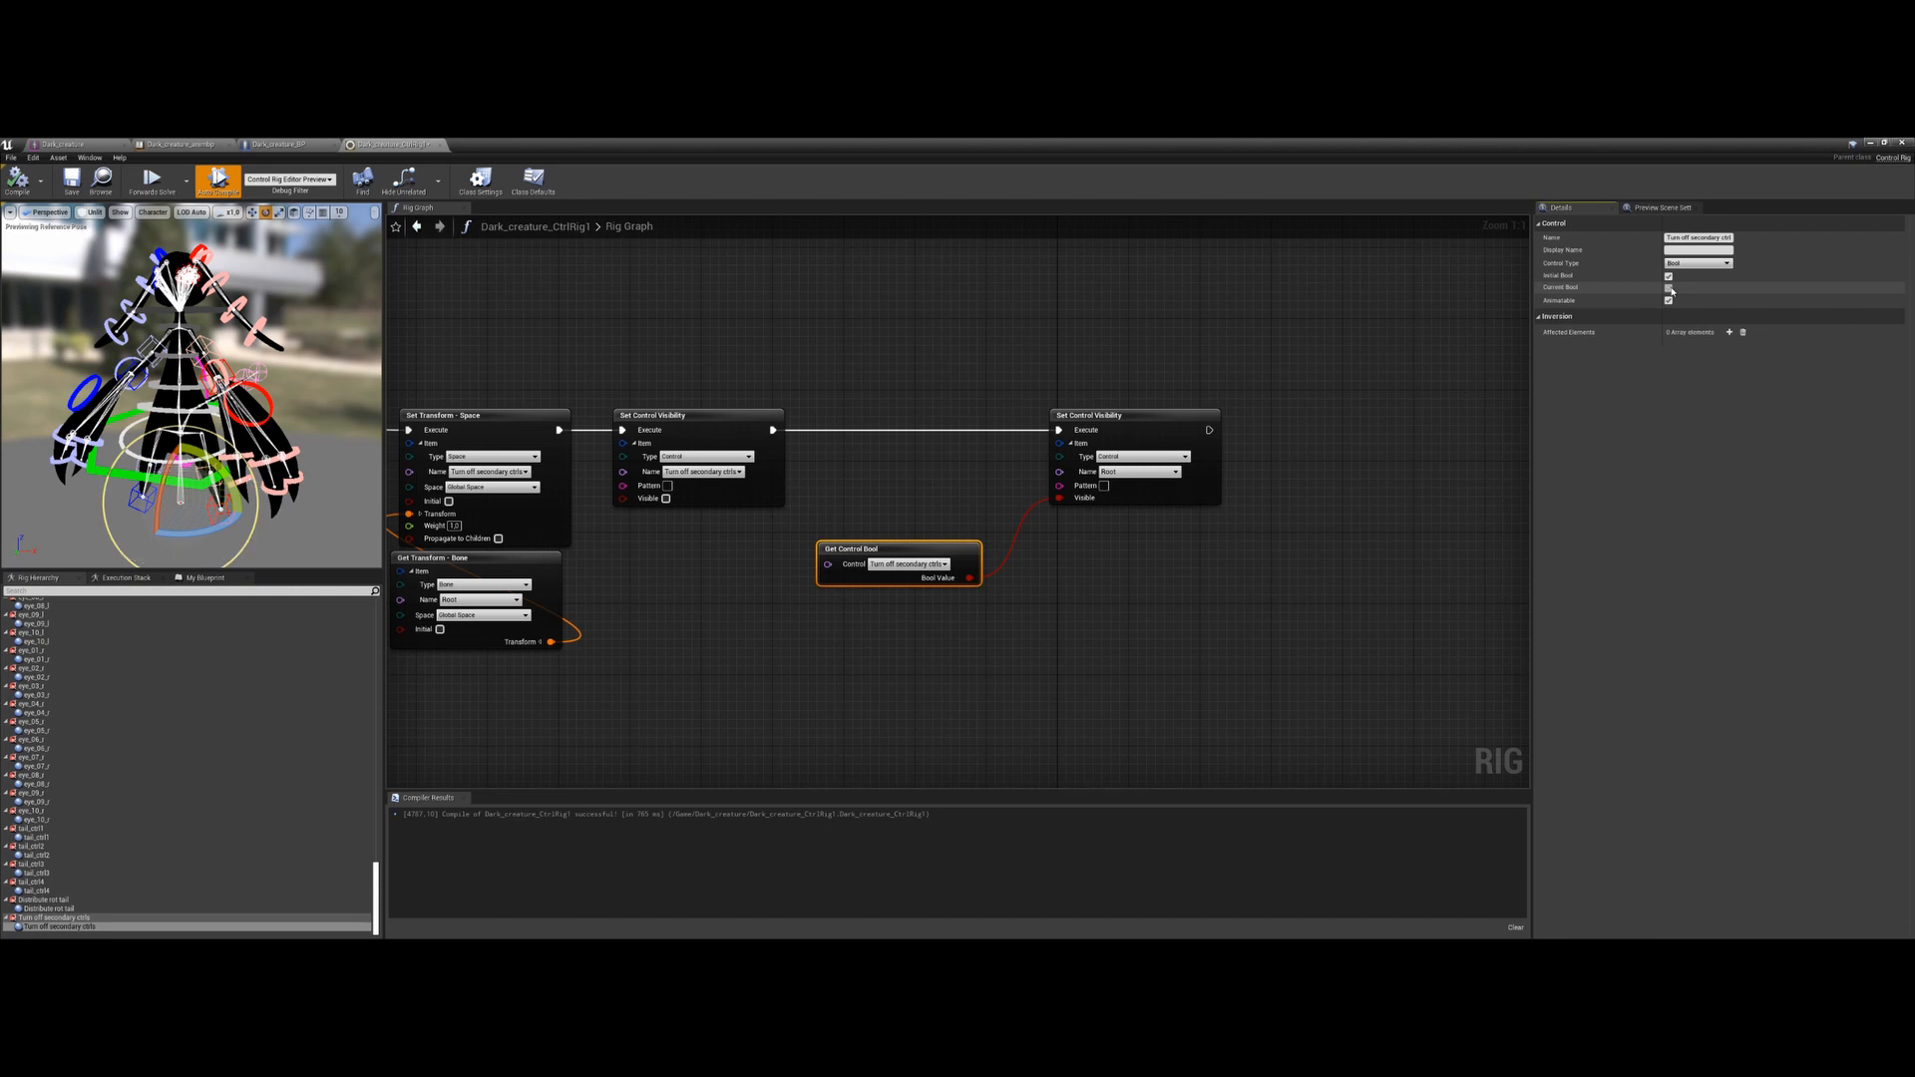
{"action": "left_click", "coordinate": [1668, 288]}
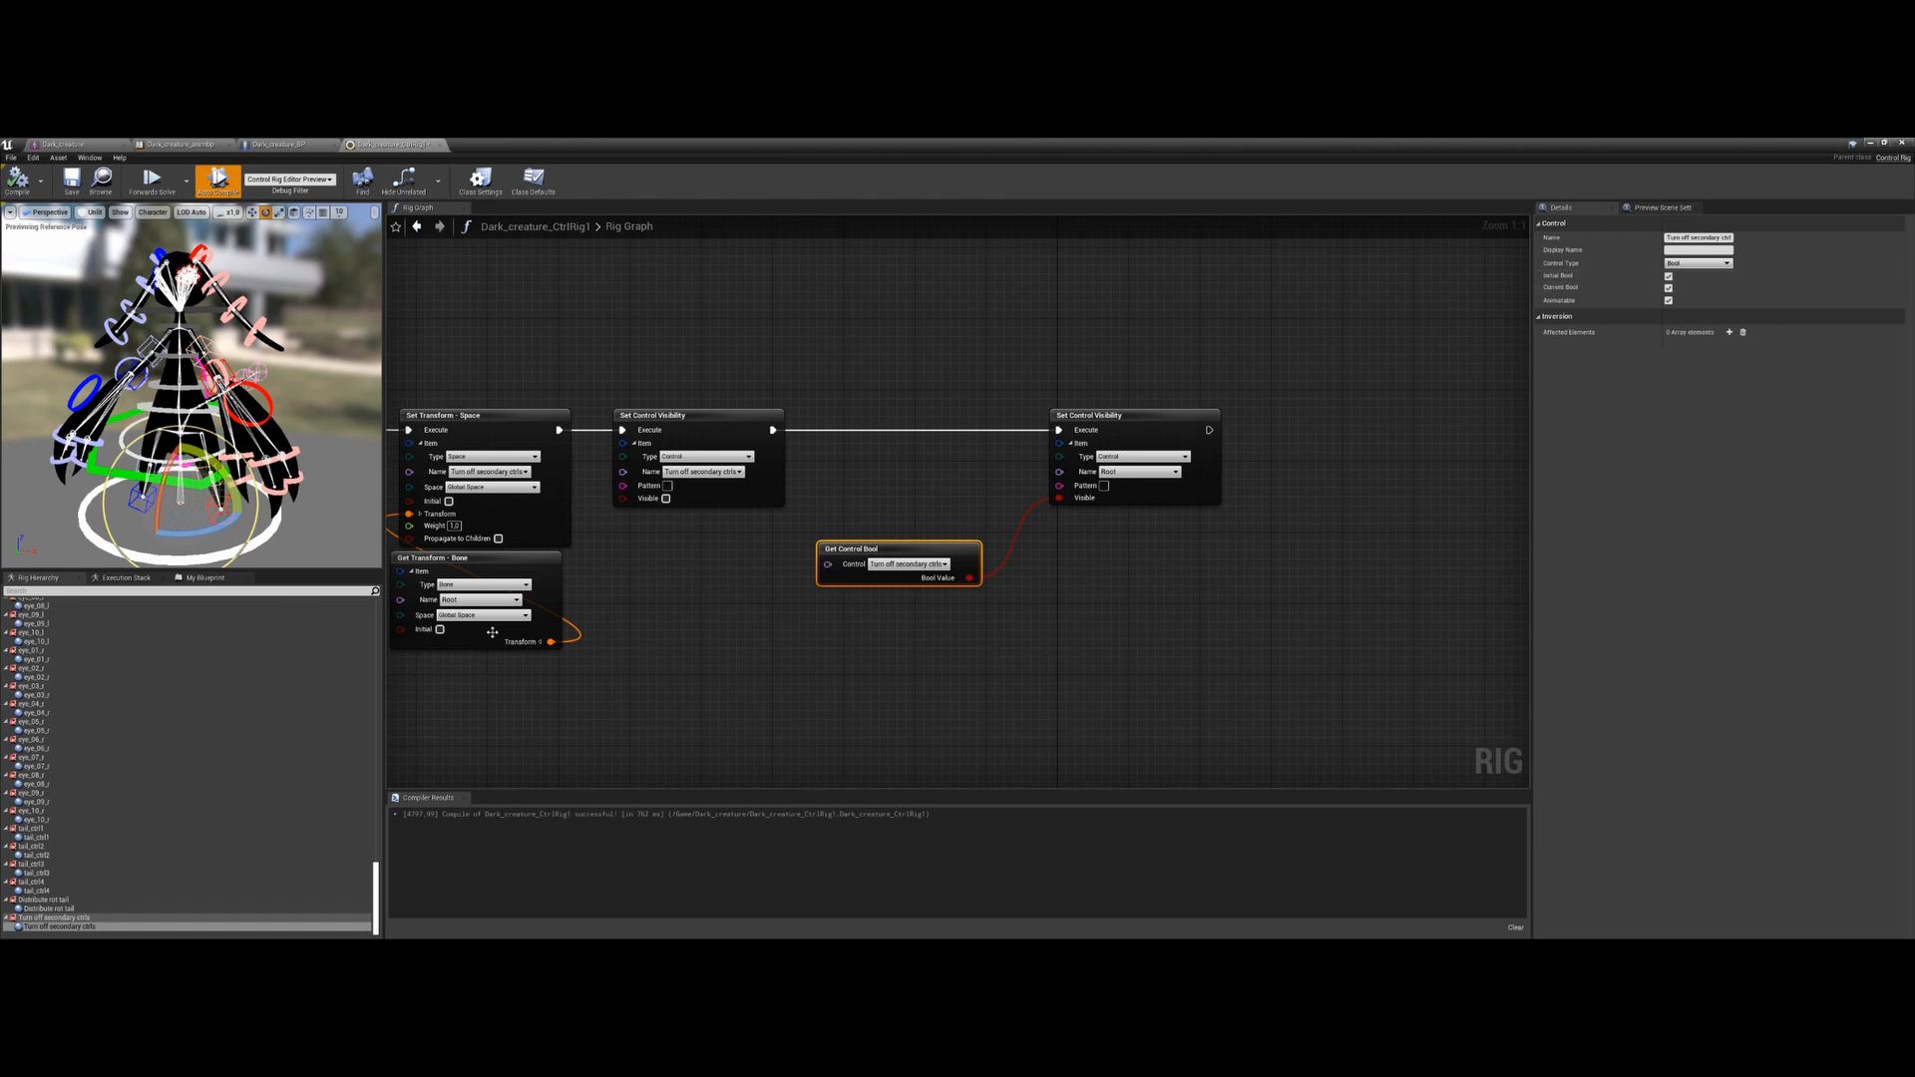
{"action": "left_click_drag", "start_coordinate": [927, 549], "coordinate": [981, 541]}
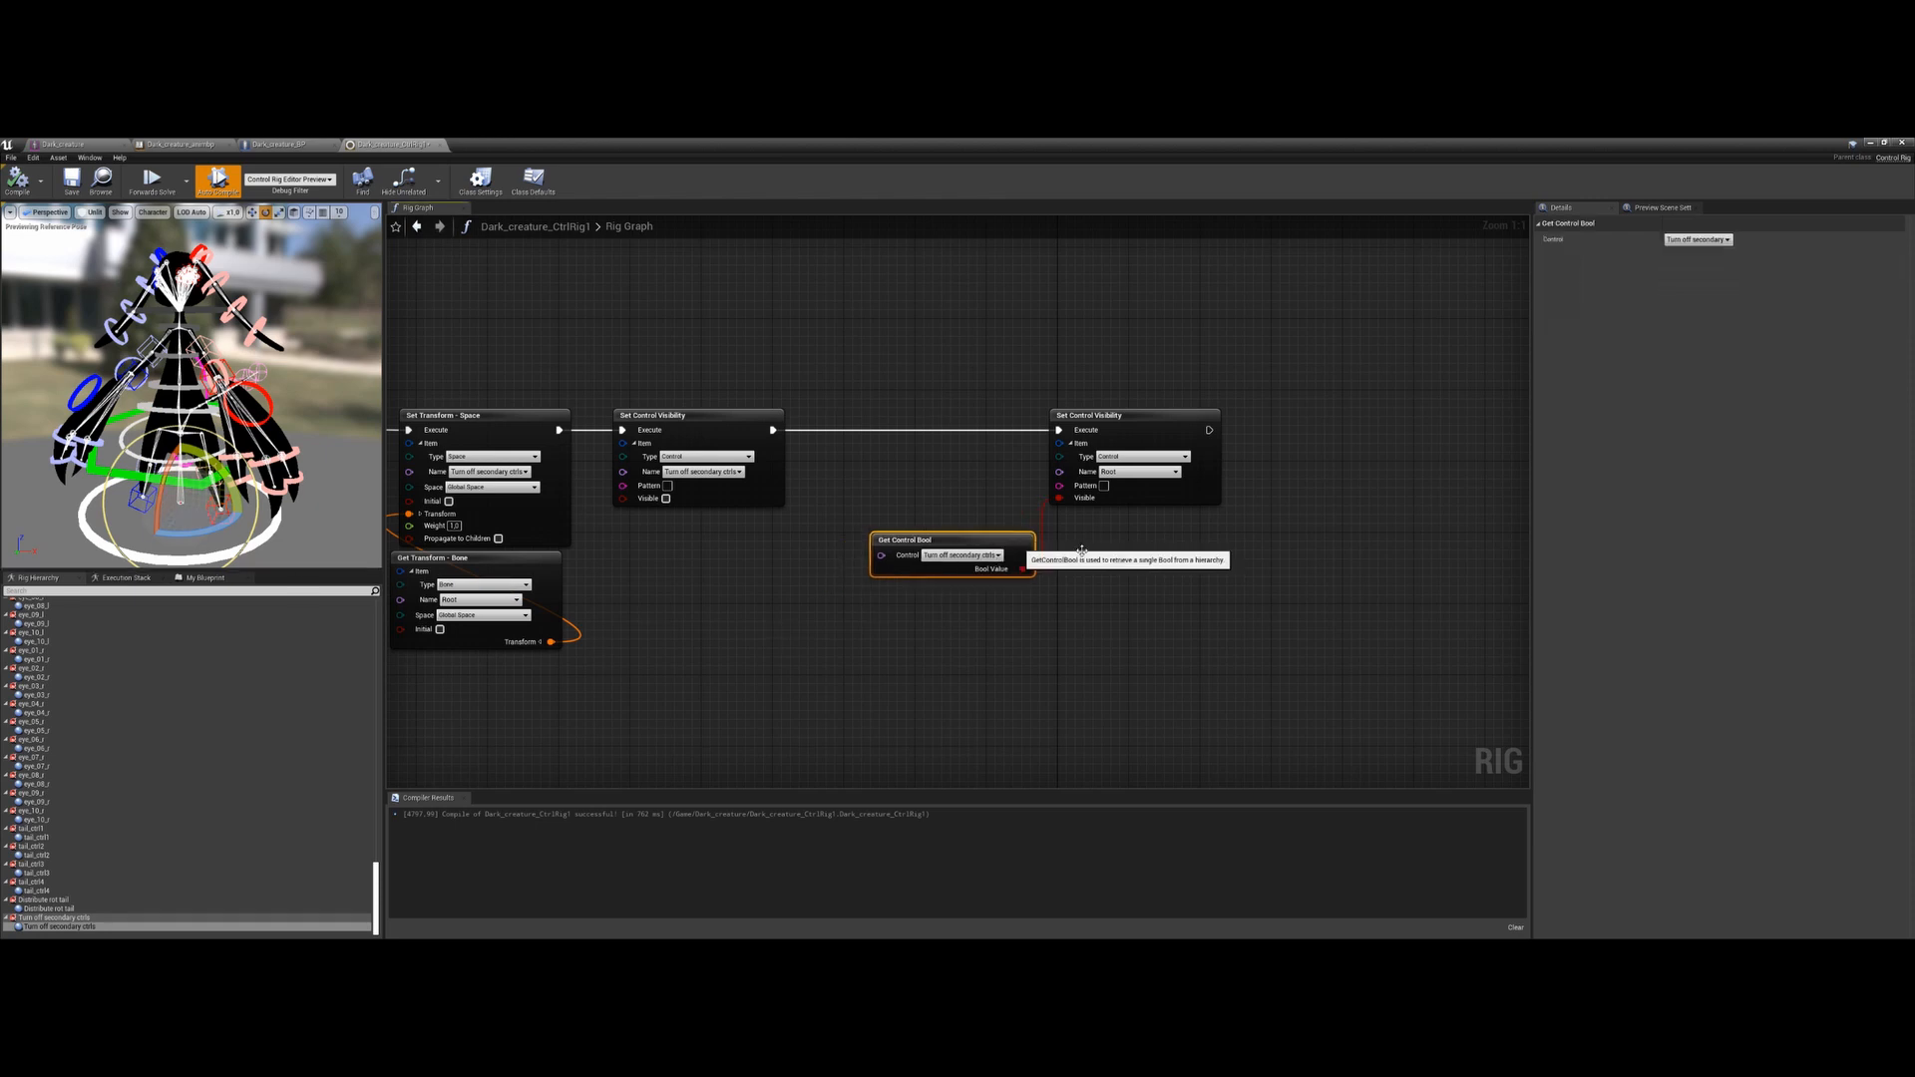
{"action": "left_click", "coordinate": [74, 926]}
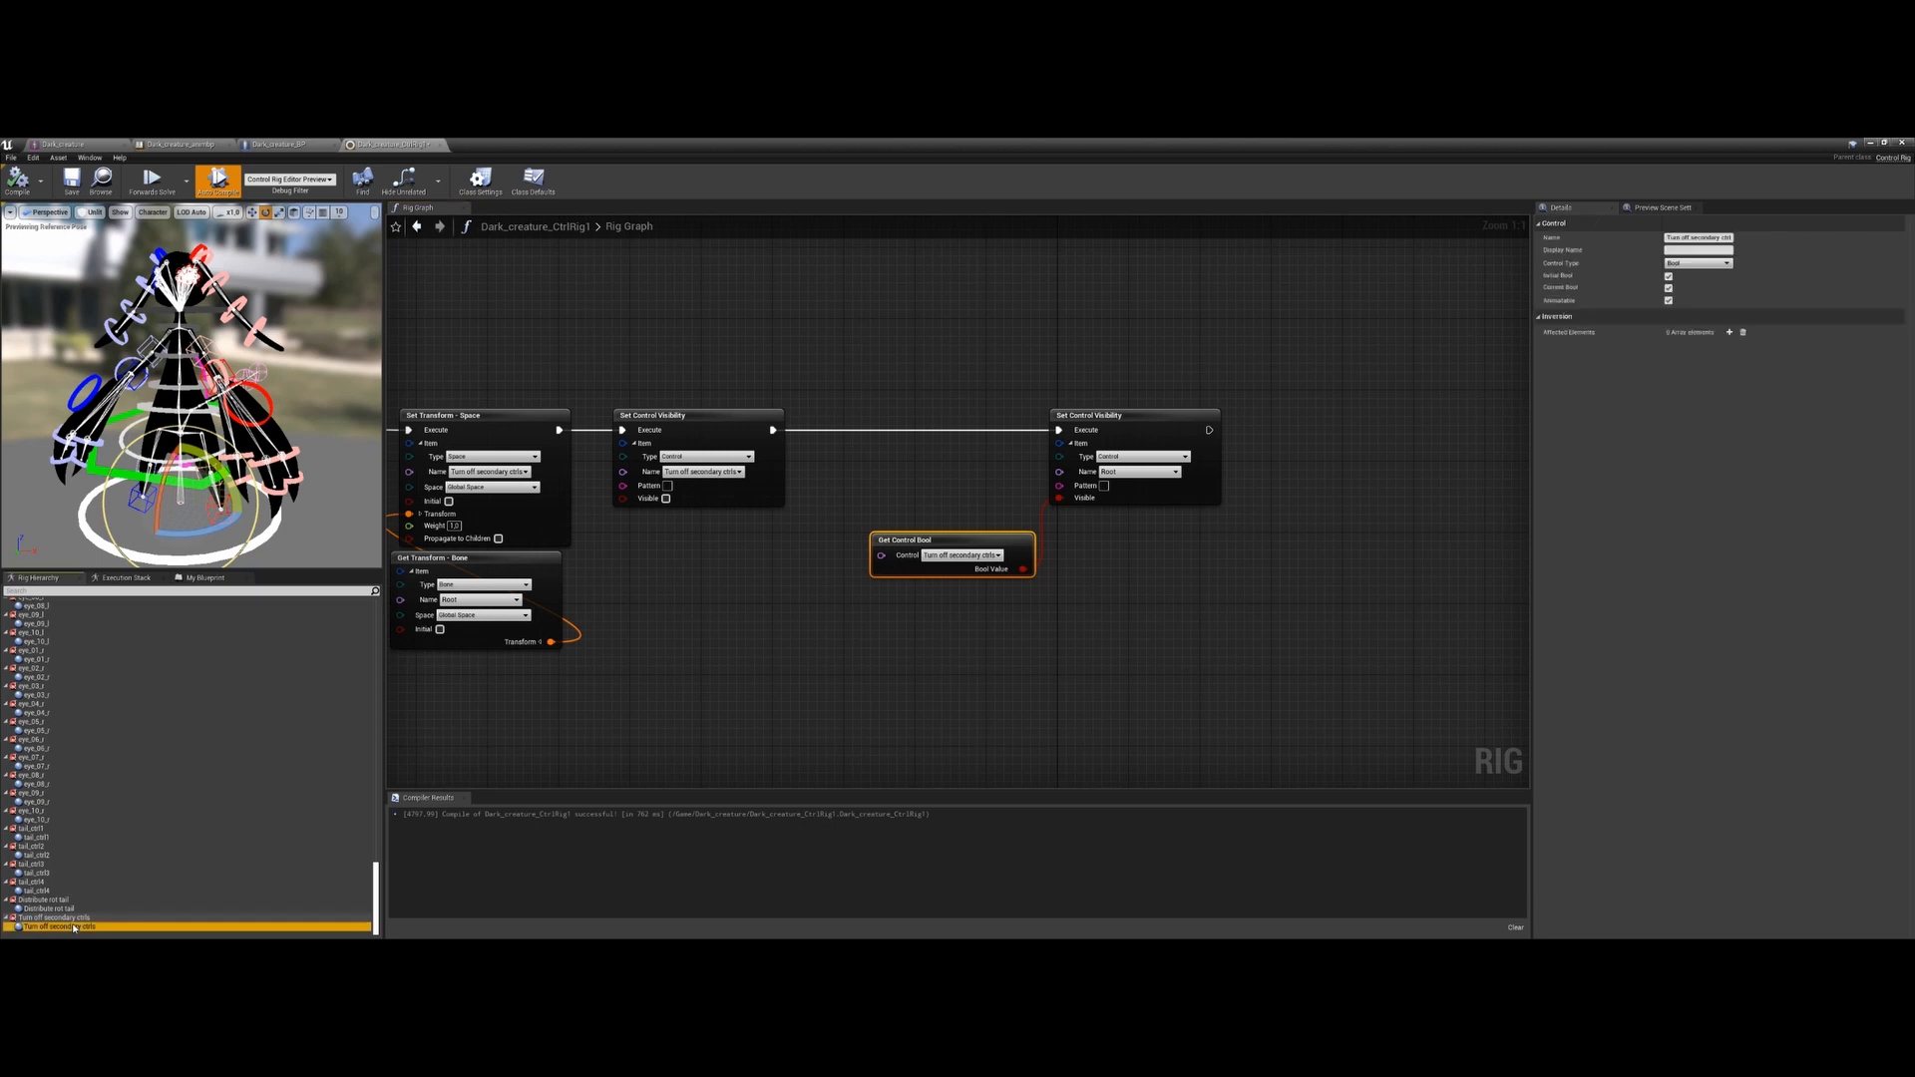
{"action": "left_click", "coordinate": [1667, 289]}
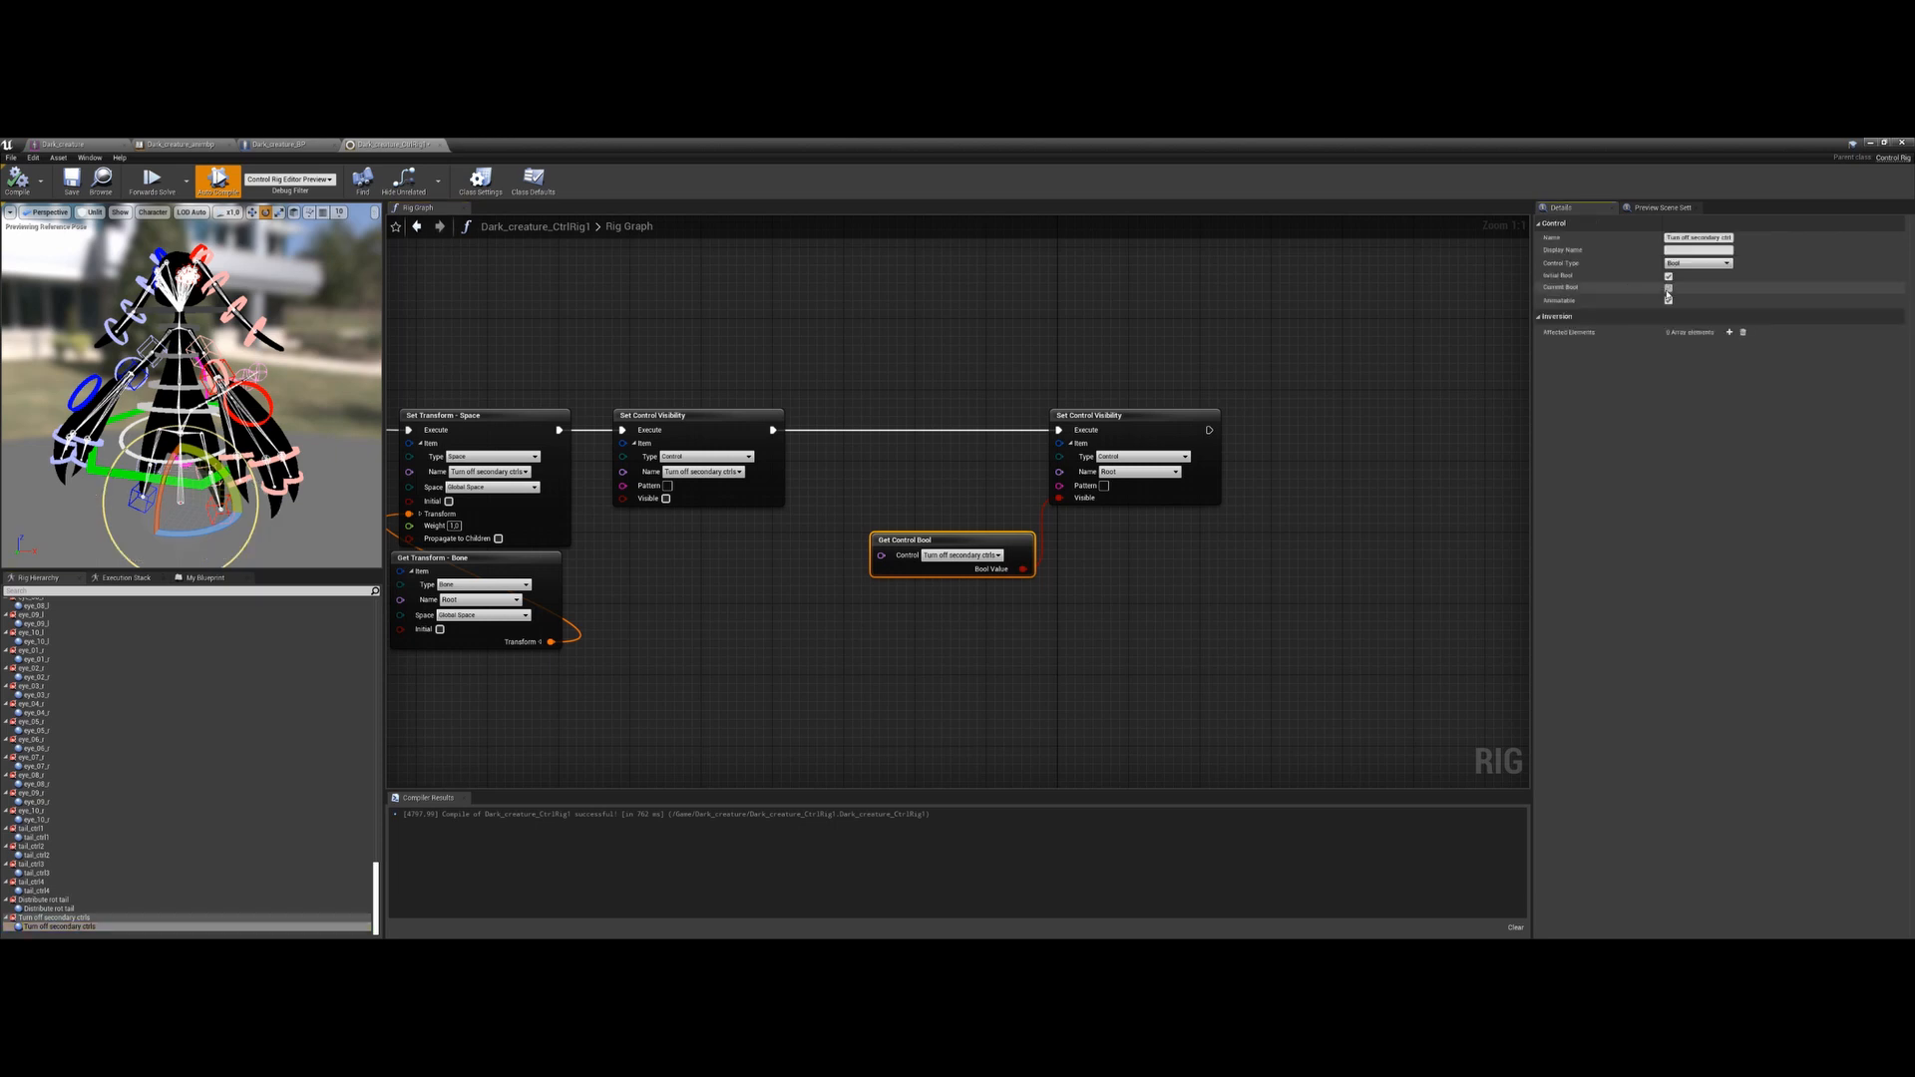
{"action": "left_click", "coordinate": [1667, 289]}
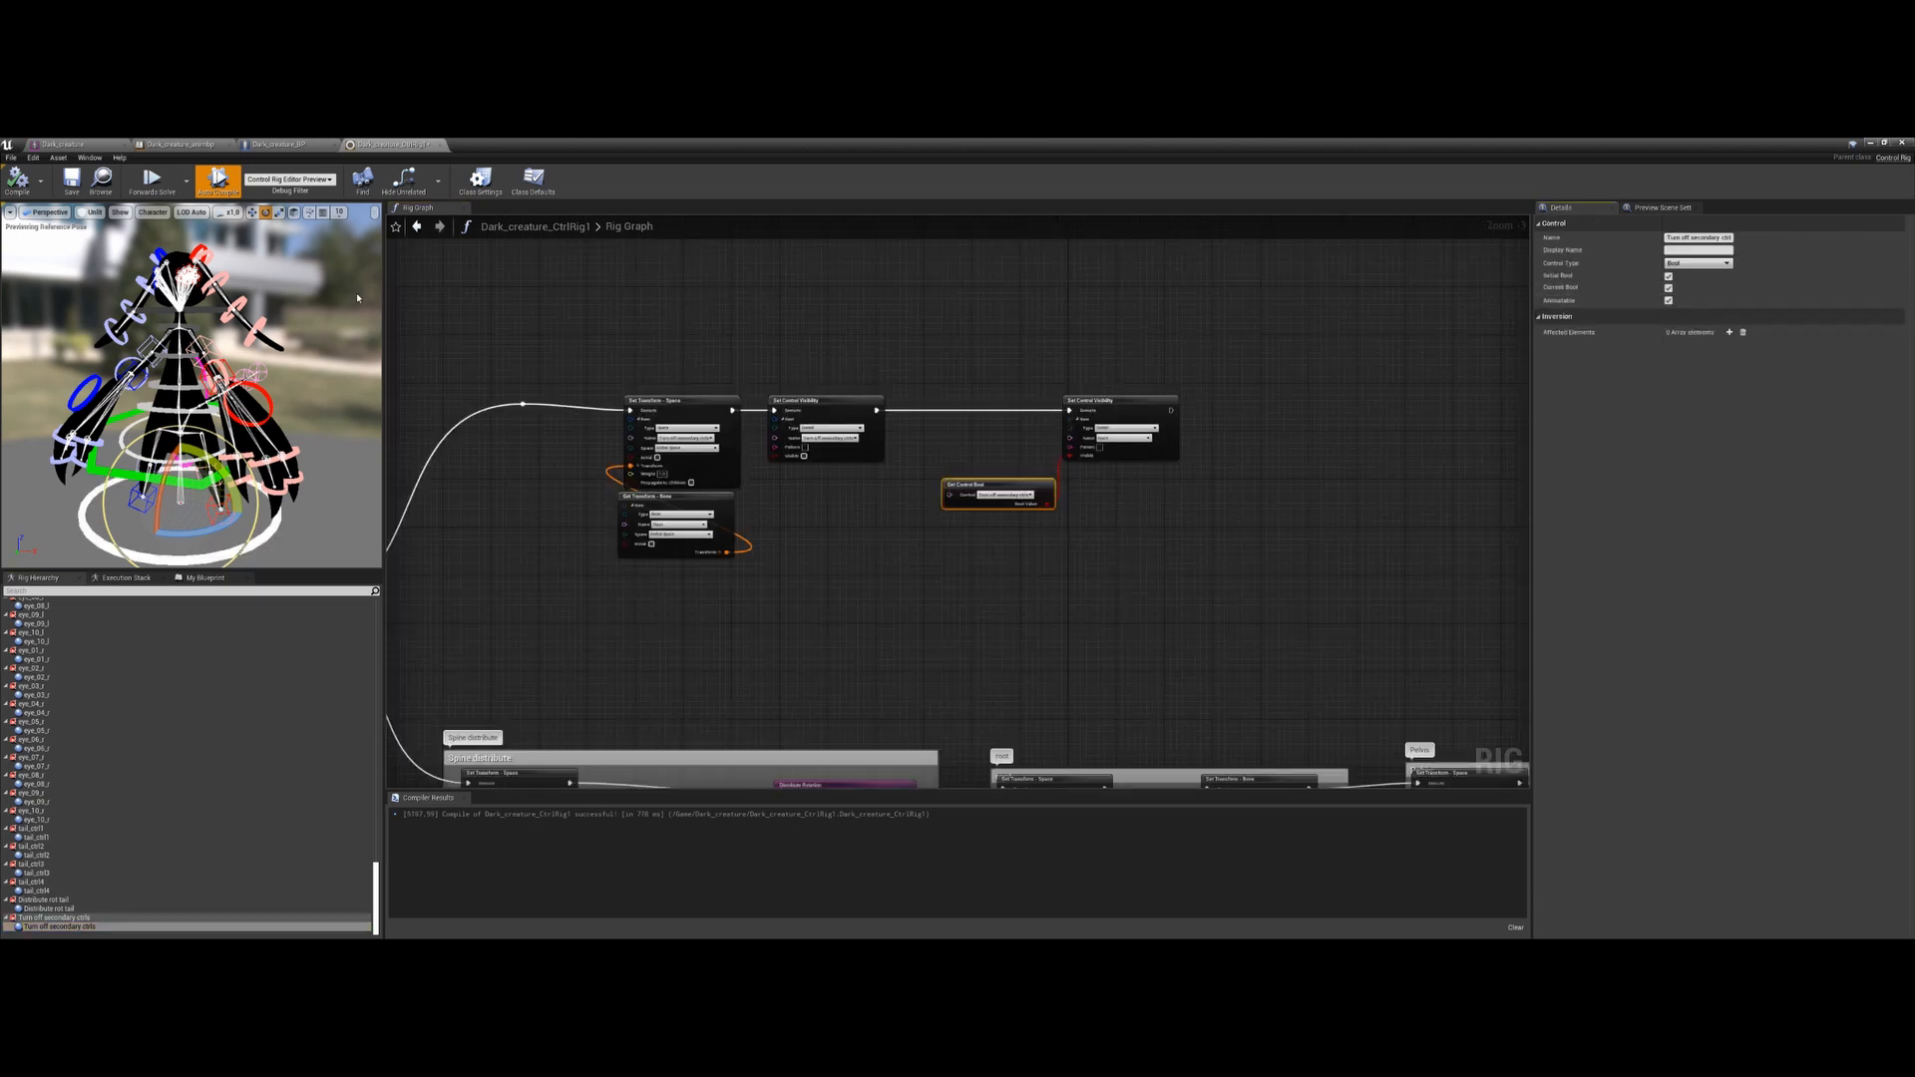
Move the rig editor window aside to reveal the level and select the Turn off secondary ctrls space in the level's control hierarchy
{"action": "left_click_drag", "start_coordinate": [731, 143], "coordinate": [1471, 288]}
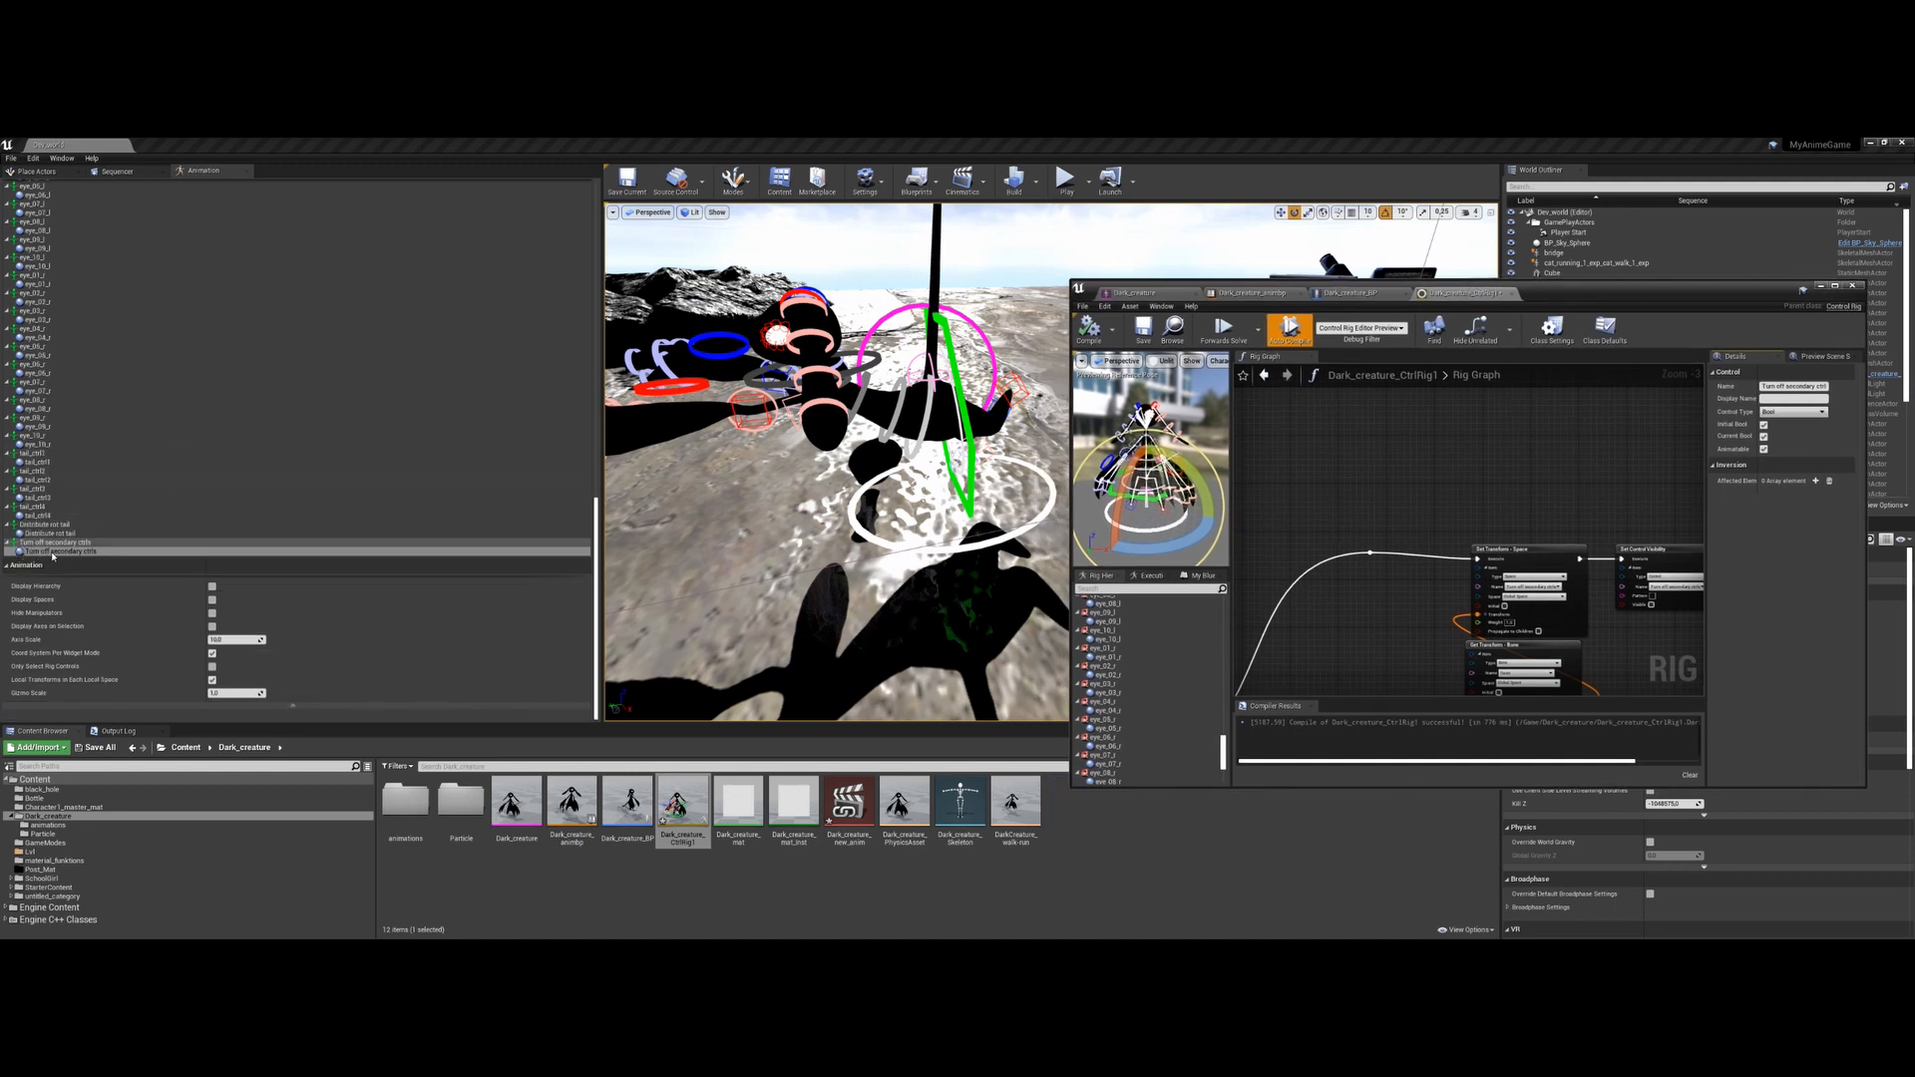
{"action": "left_click", "coordinate": [53, 551]}
{"action": "left_click", "coordinate": [42, 543]}
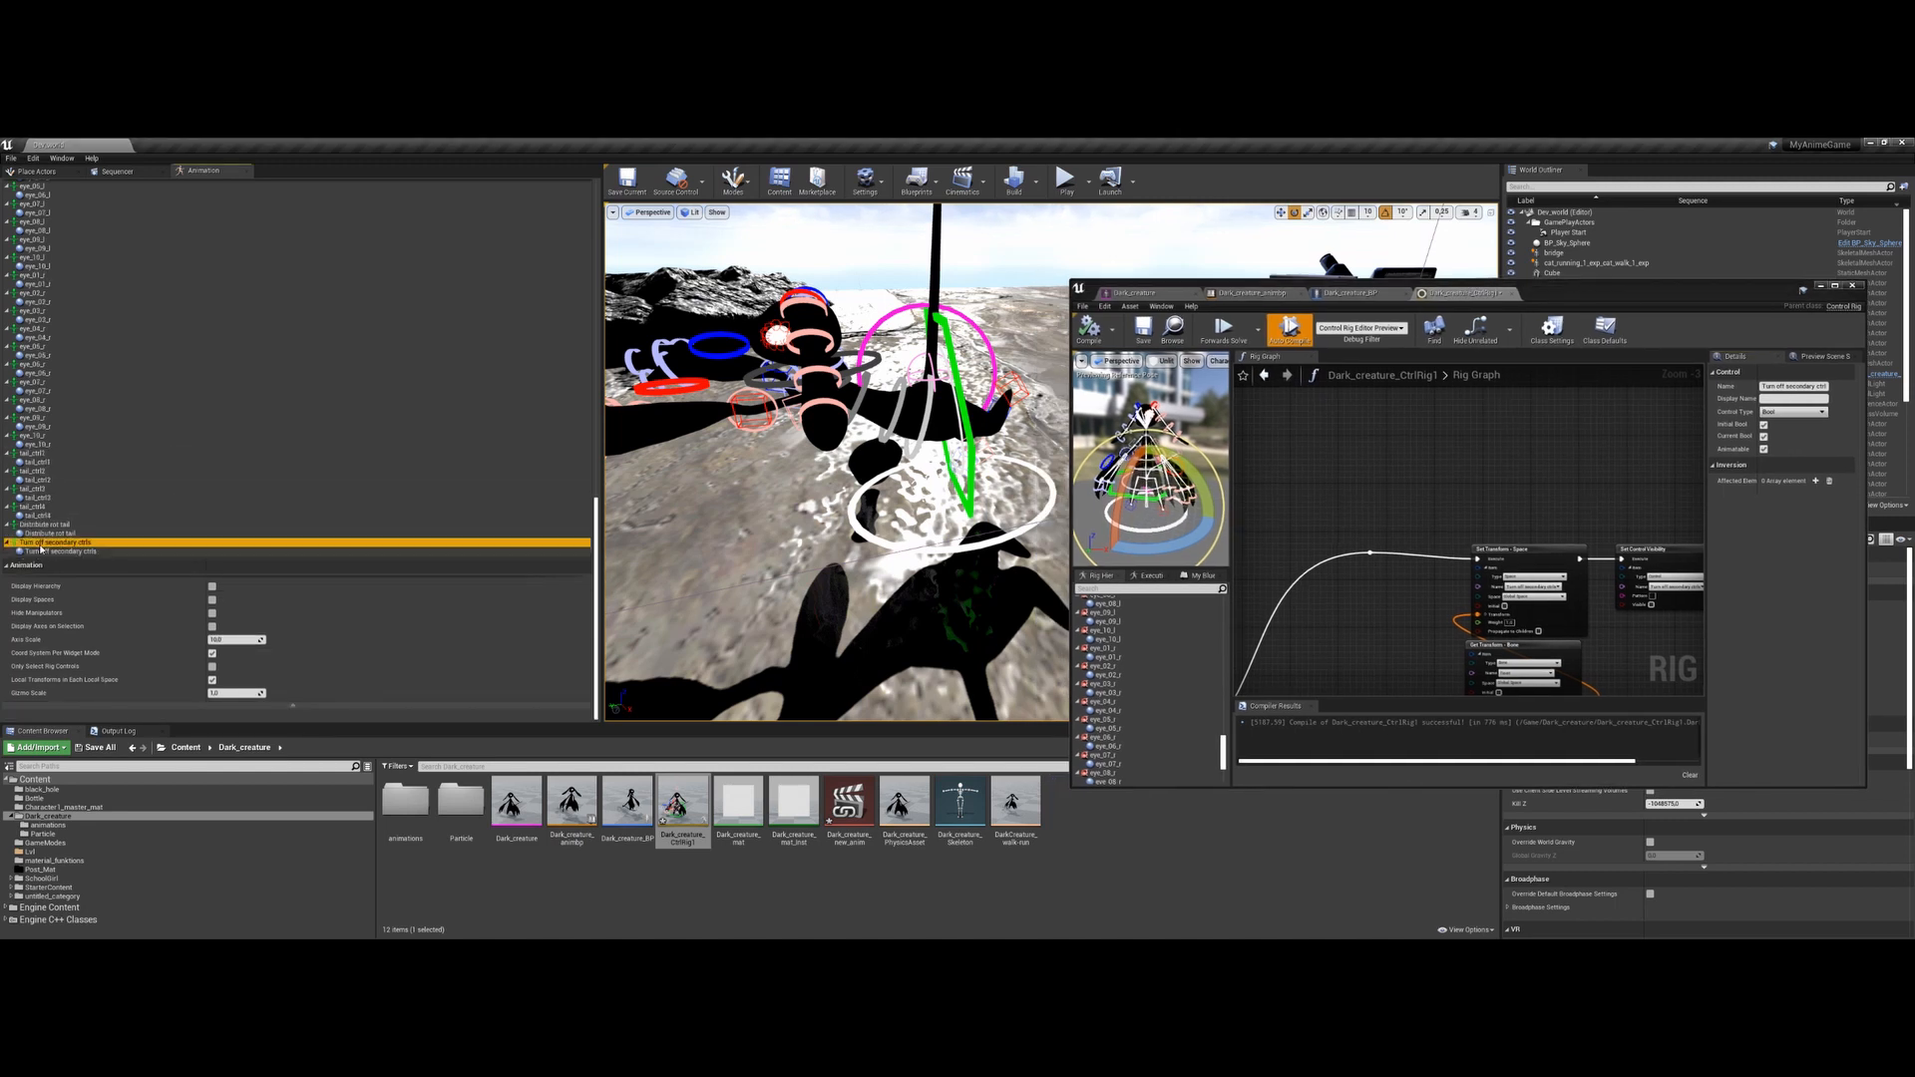
Rename the Turn off secondary ctrls space in the rig hierarchy to Viewport ctrls and recompile the rig
{"action": "right_click_drag", "start_coordinate": [1372, 611], "coordinate": [1499, 456]}
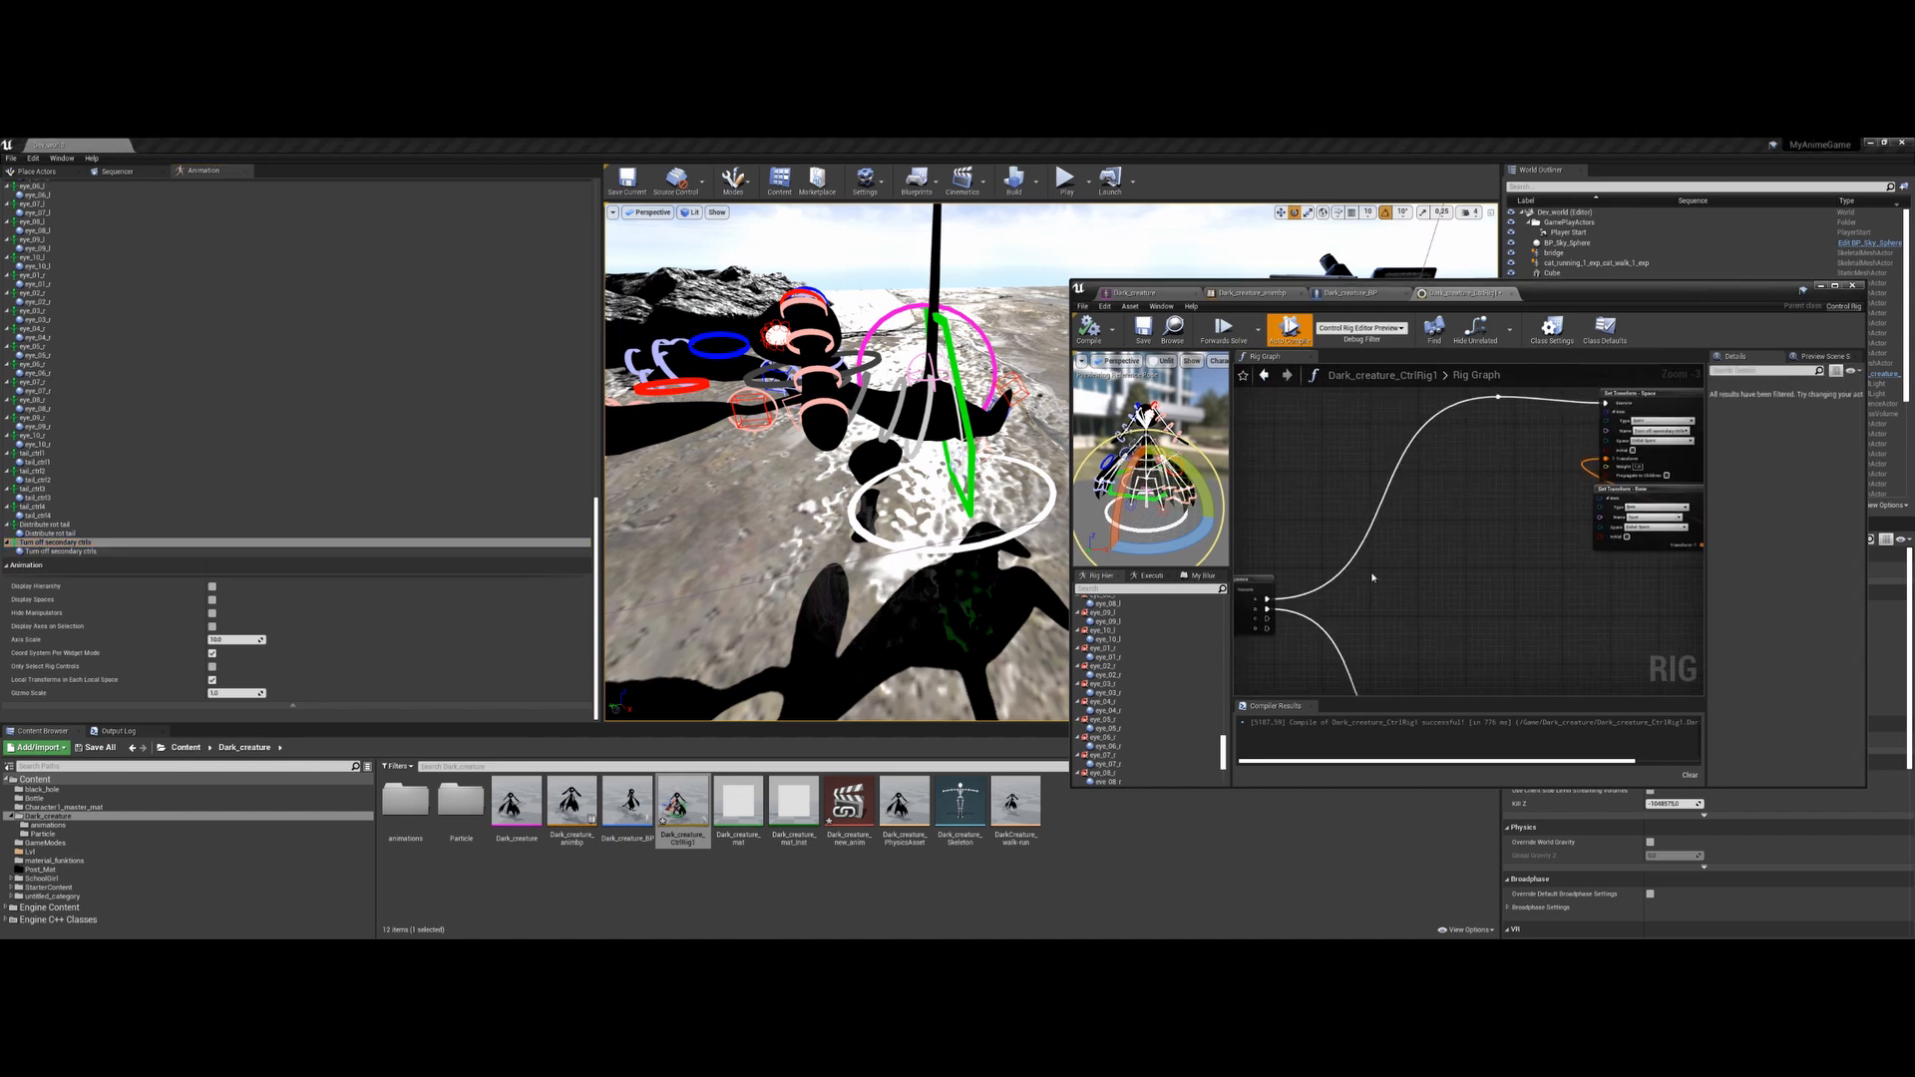
{"action": "scroll", "coordinate": [1198, 696], "scroll_direction": "down", "scroll_amount": 4}
{"action": "scroll", "coordinate": [1198, 696], "scroll_direction": "down", "scroll_amount": 3}
{"action": "left_click", "coordinate": [1138, 766]}
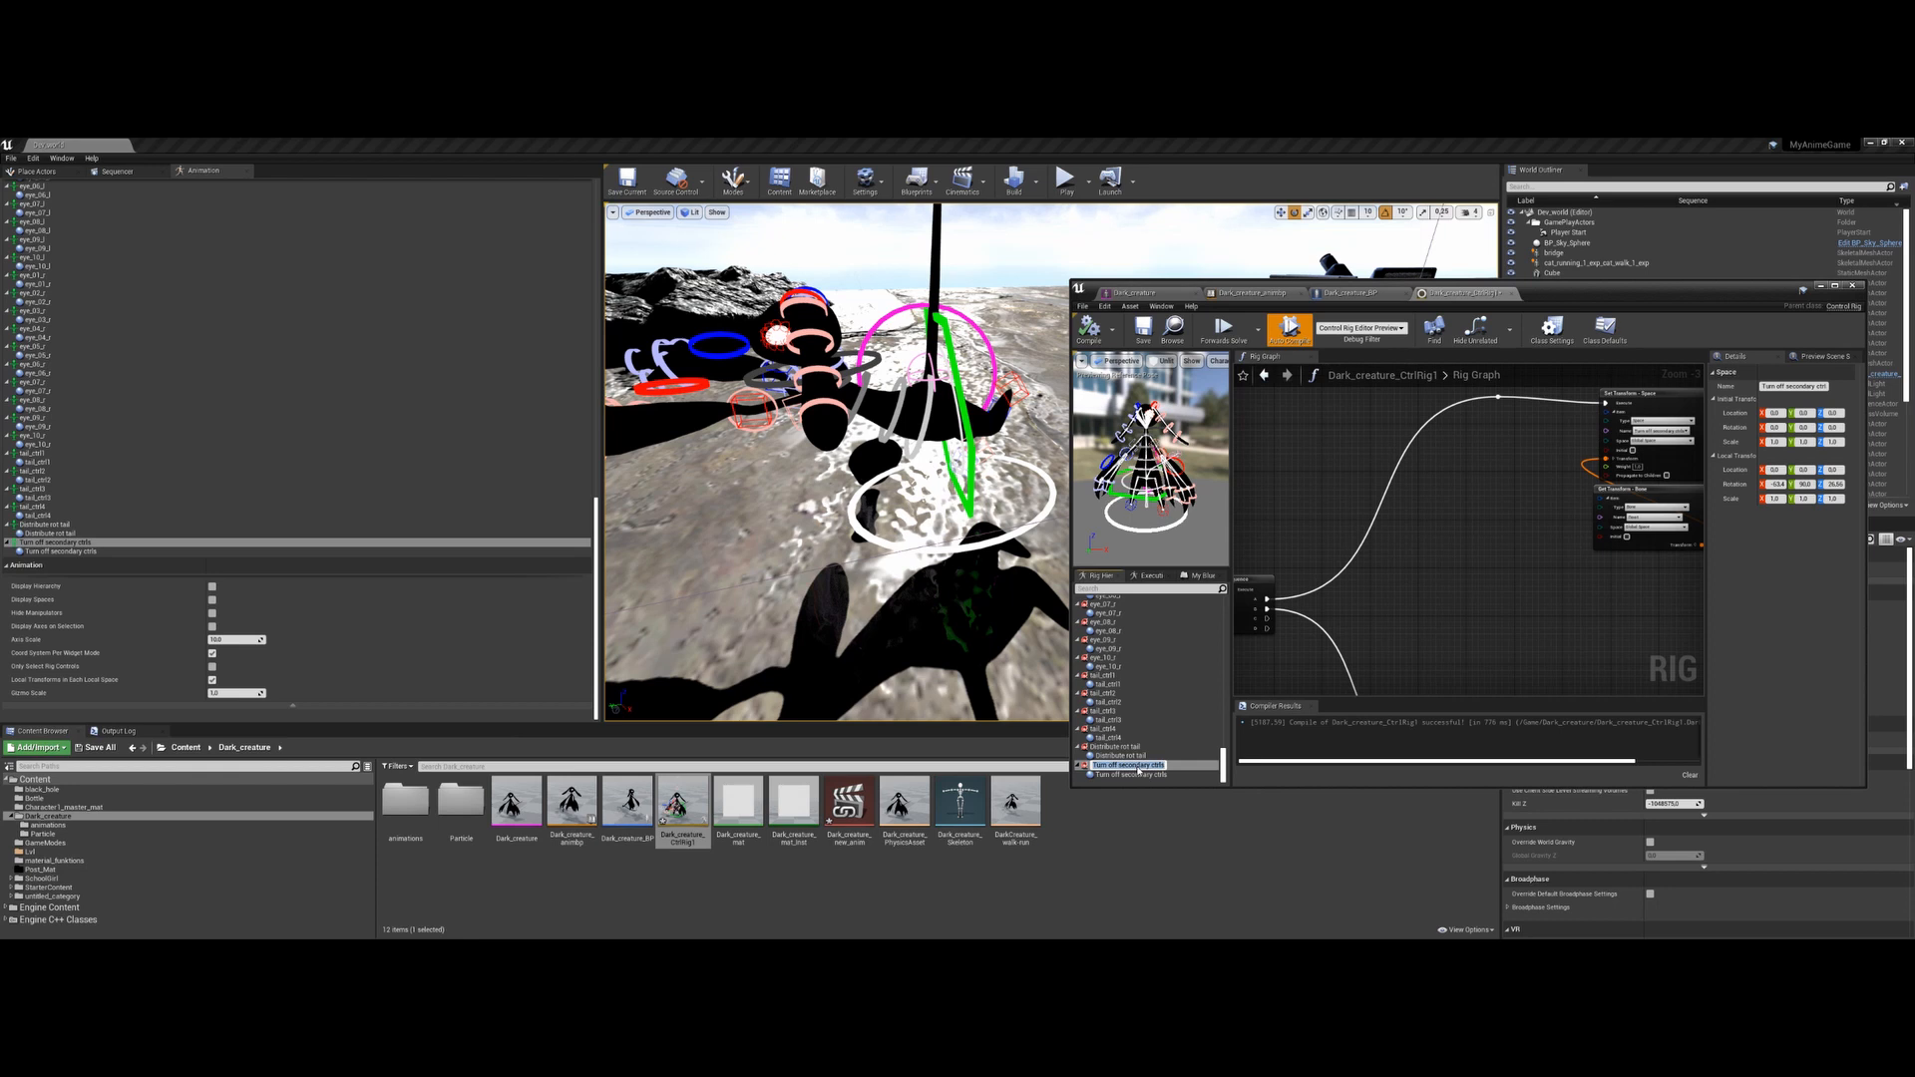
{"action": "type", "text": "M"}
{"action": "type", "text": "iewport ctrls"}
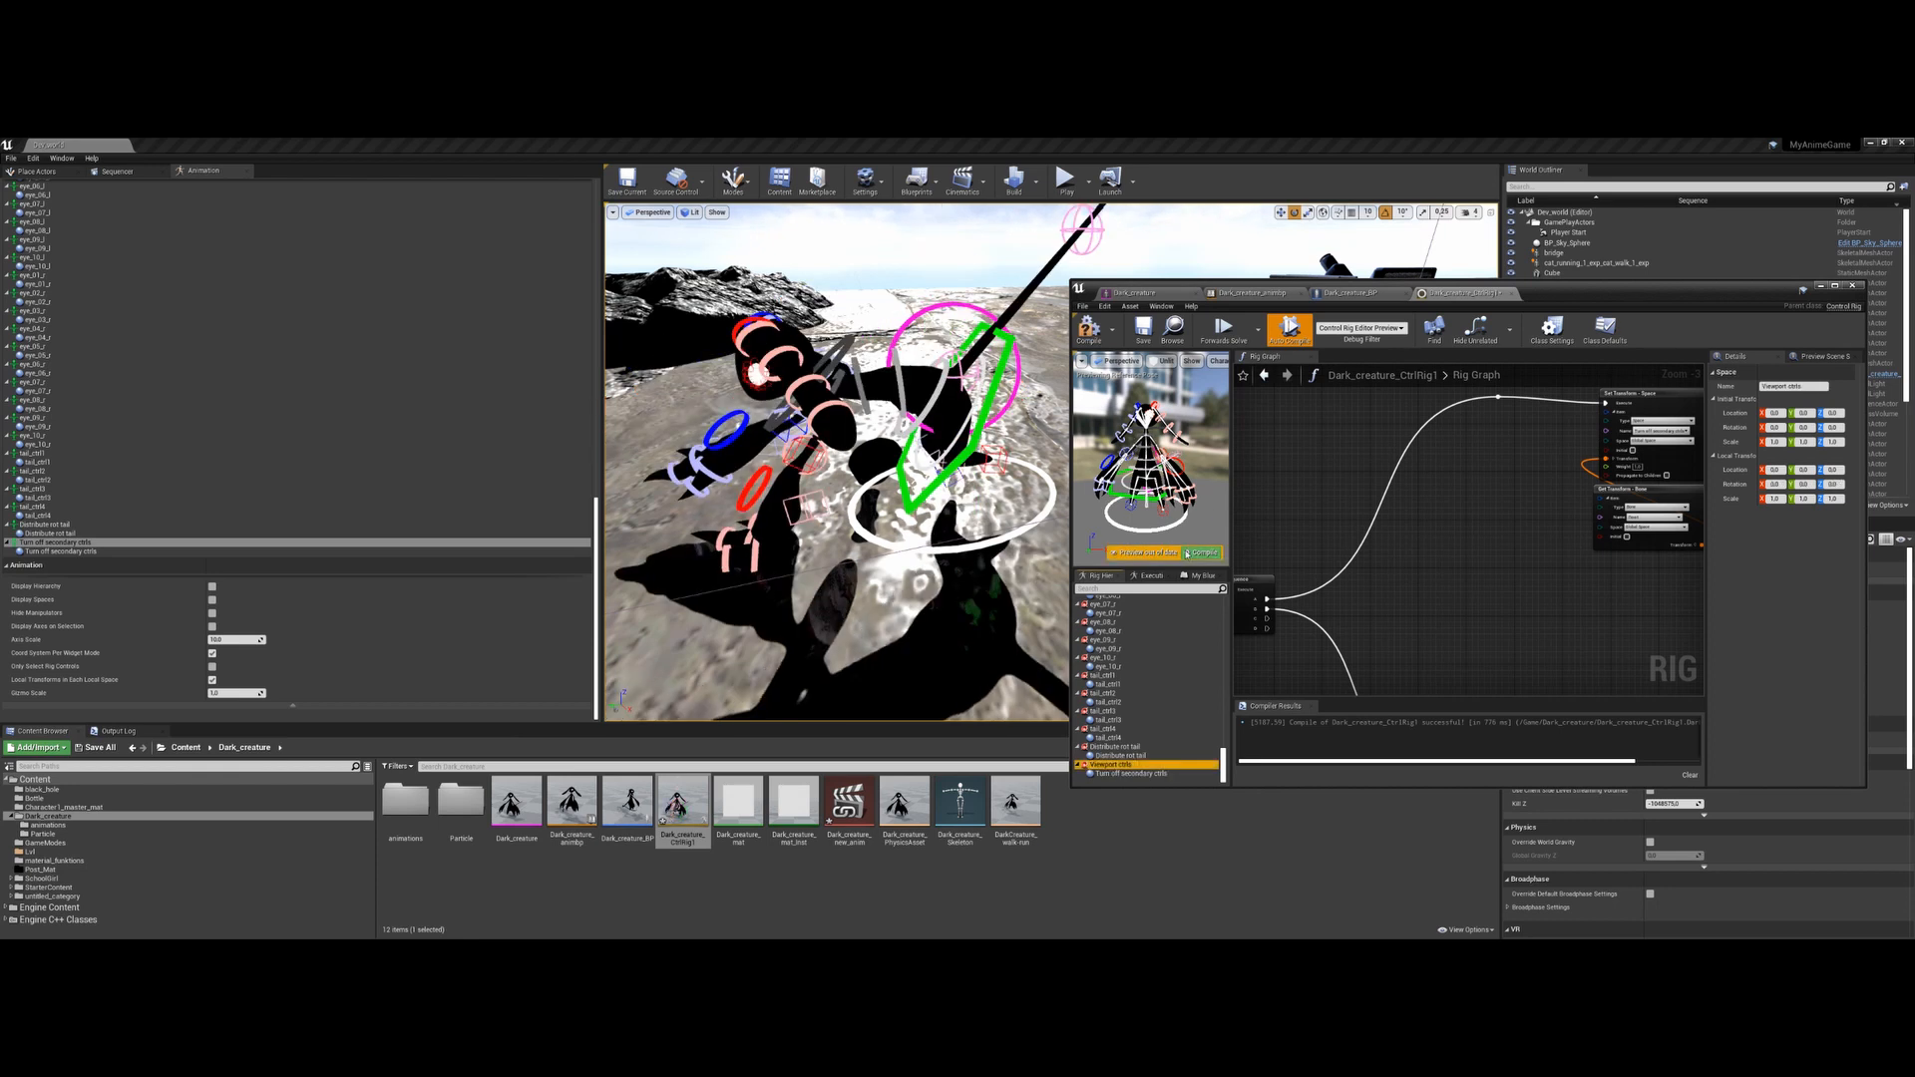
{"action": "key", "text": "Return"}
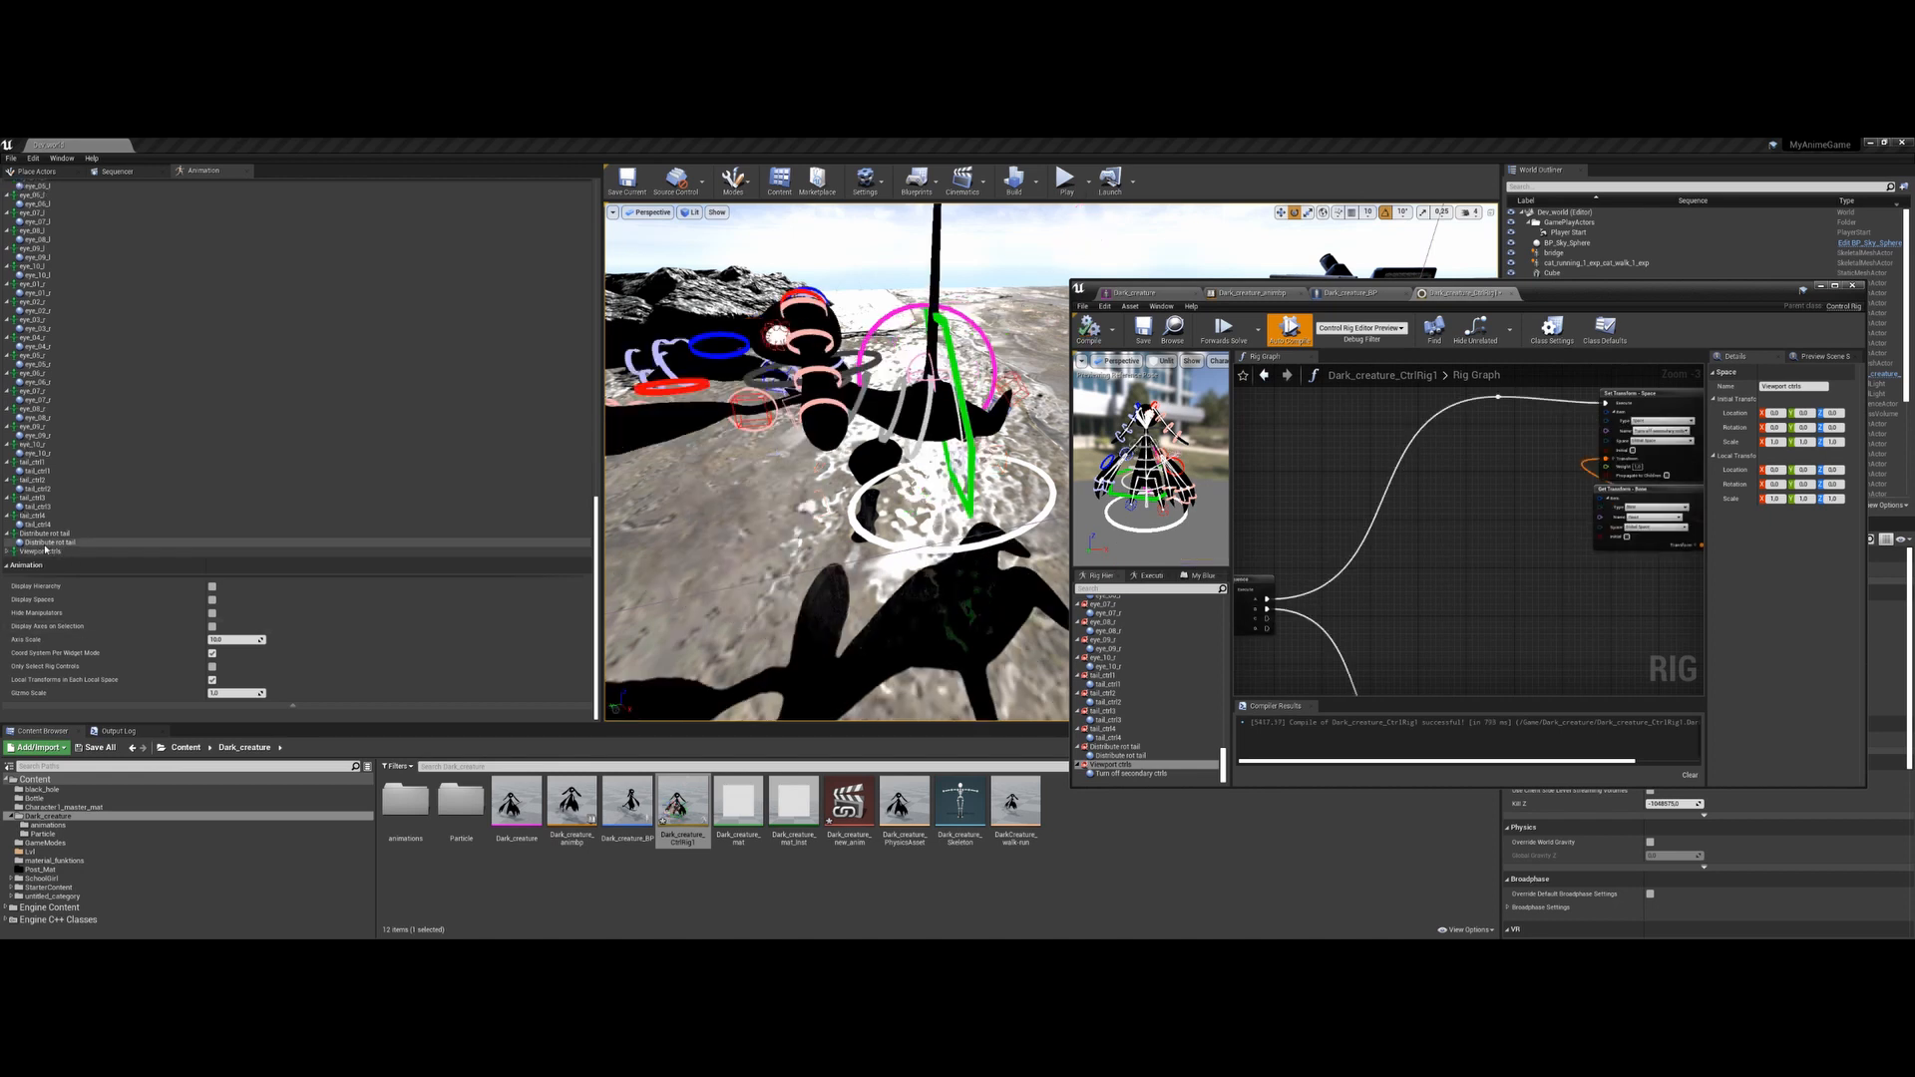
Test the Turn off secondary ctrls channel under Viewport ctrls in the level by switching it off and on several times
{"action": "left_click", "coordinate": [8, 551]}
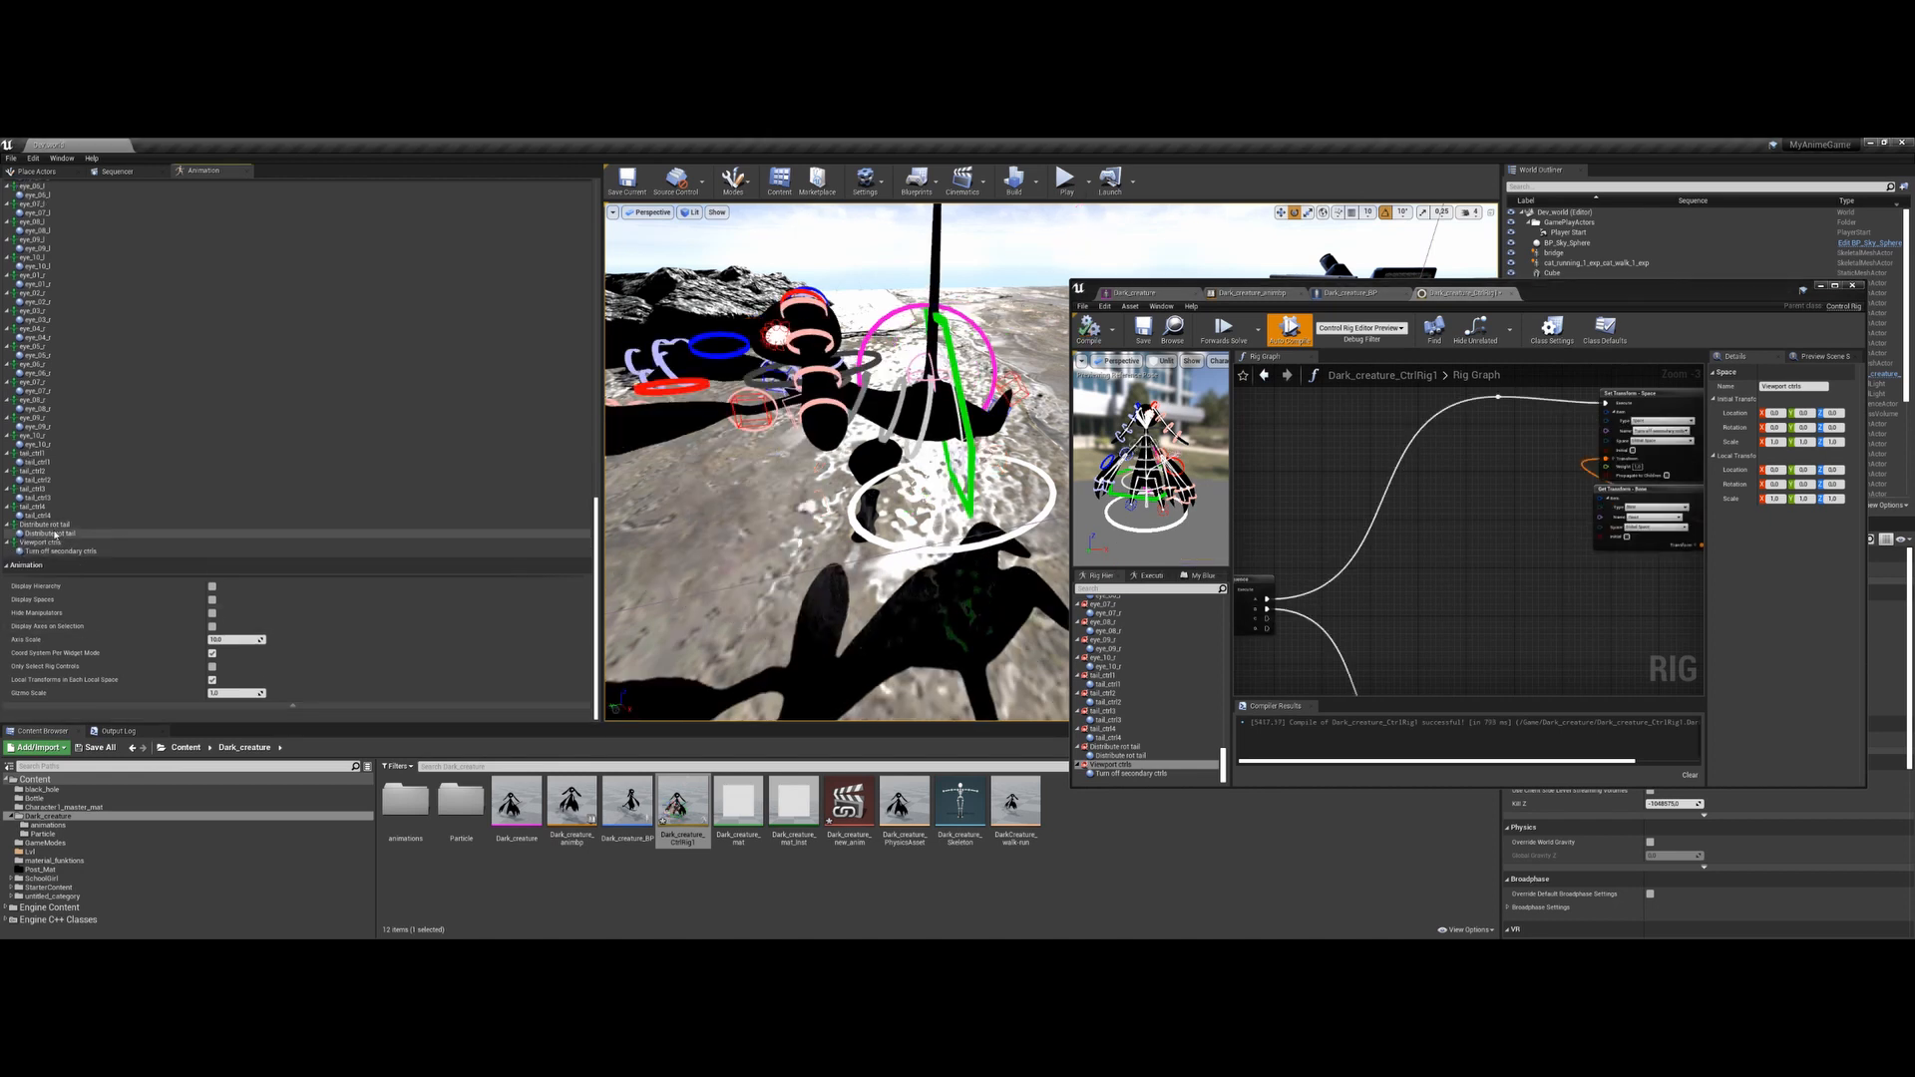
{"action": "left_click", "coordinate": [68, 551]}
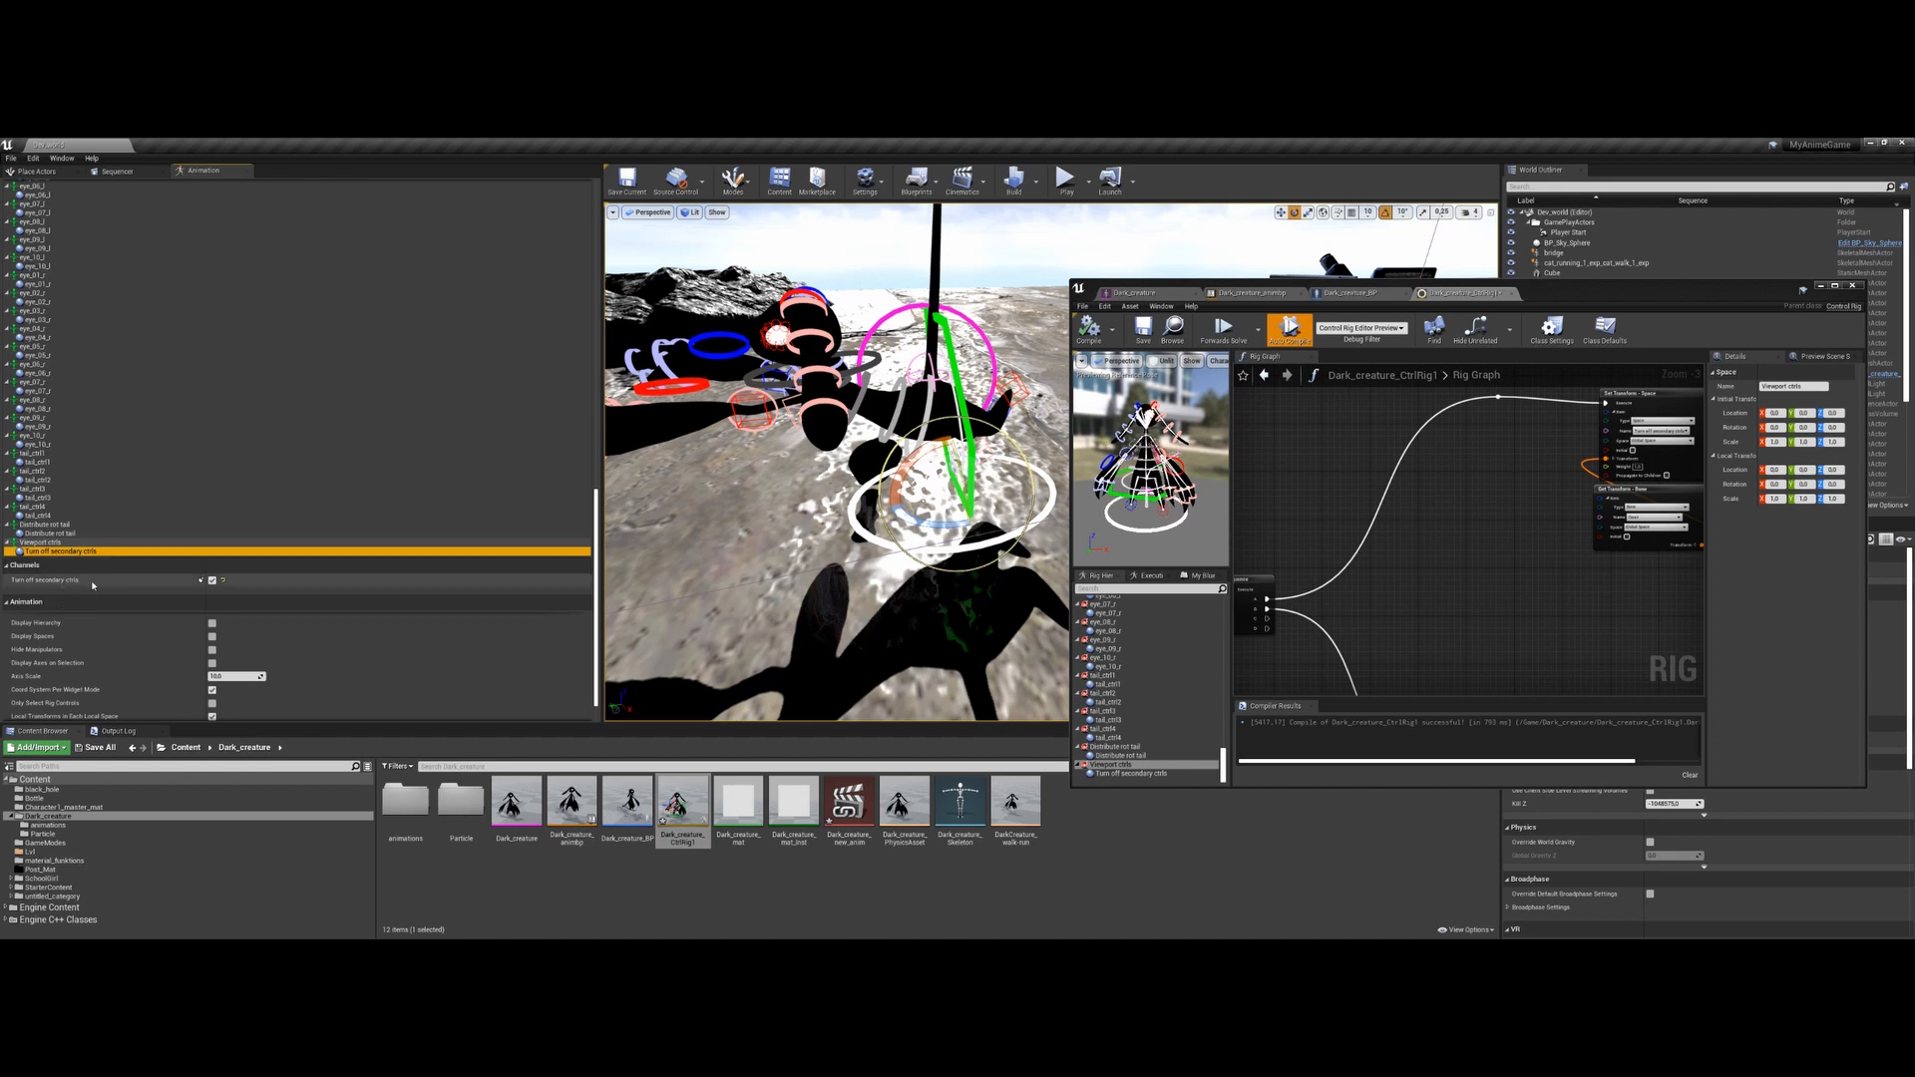
{"action": "left_click", "coordinate": [211, 582]}
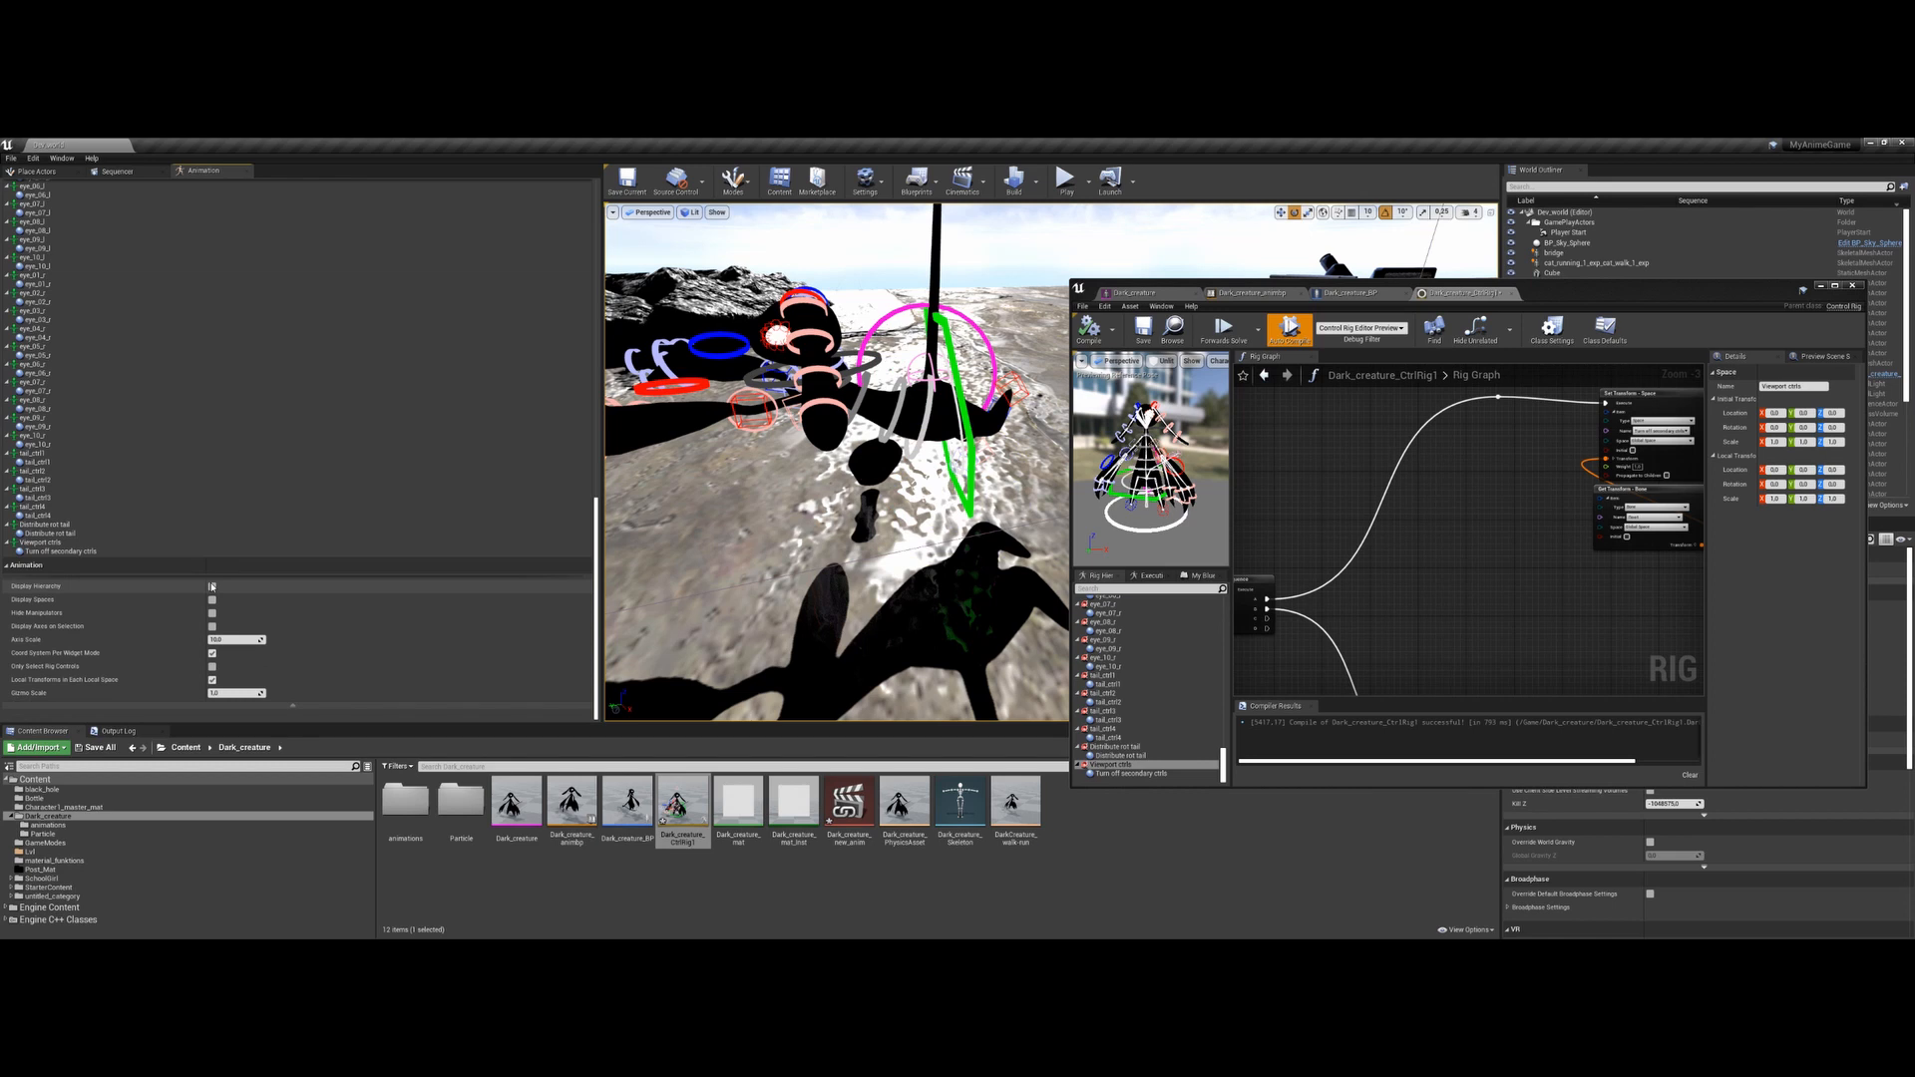
{"action": "left_click", "coordinate": [107, 552]}
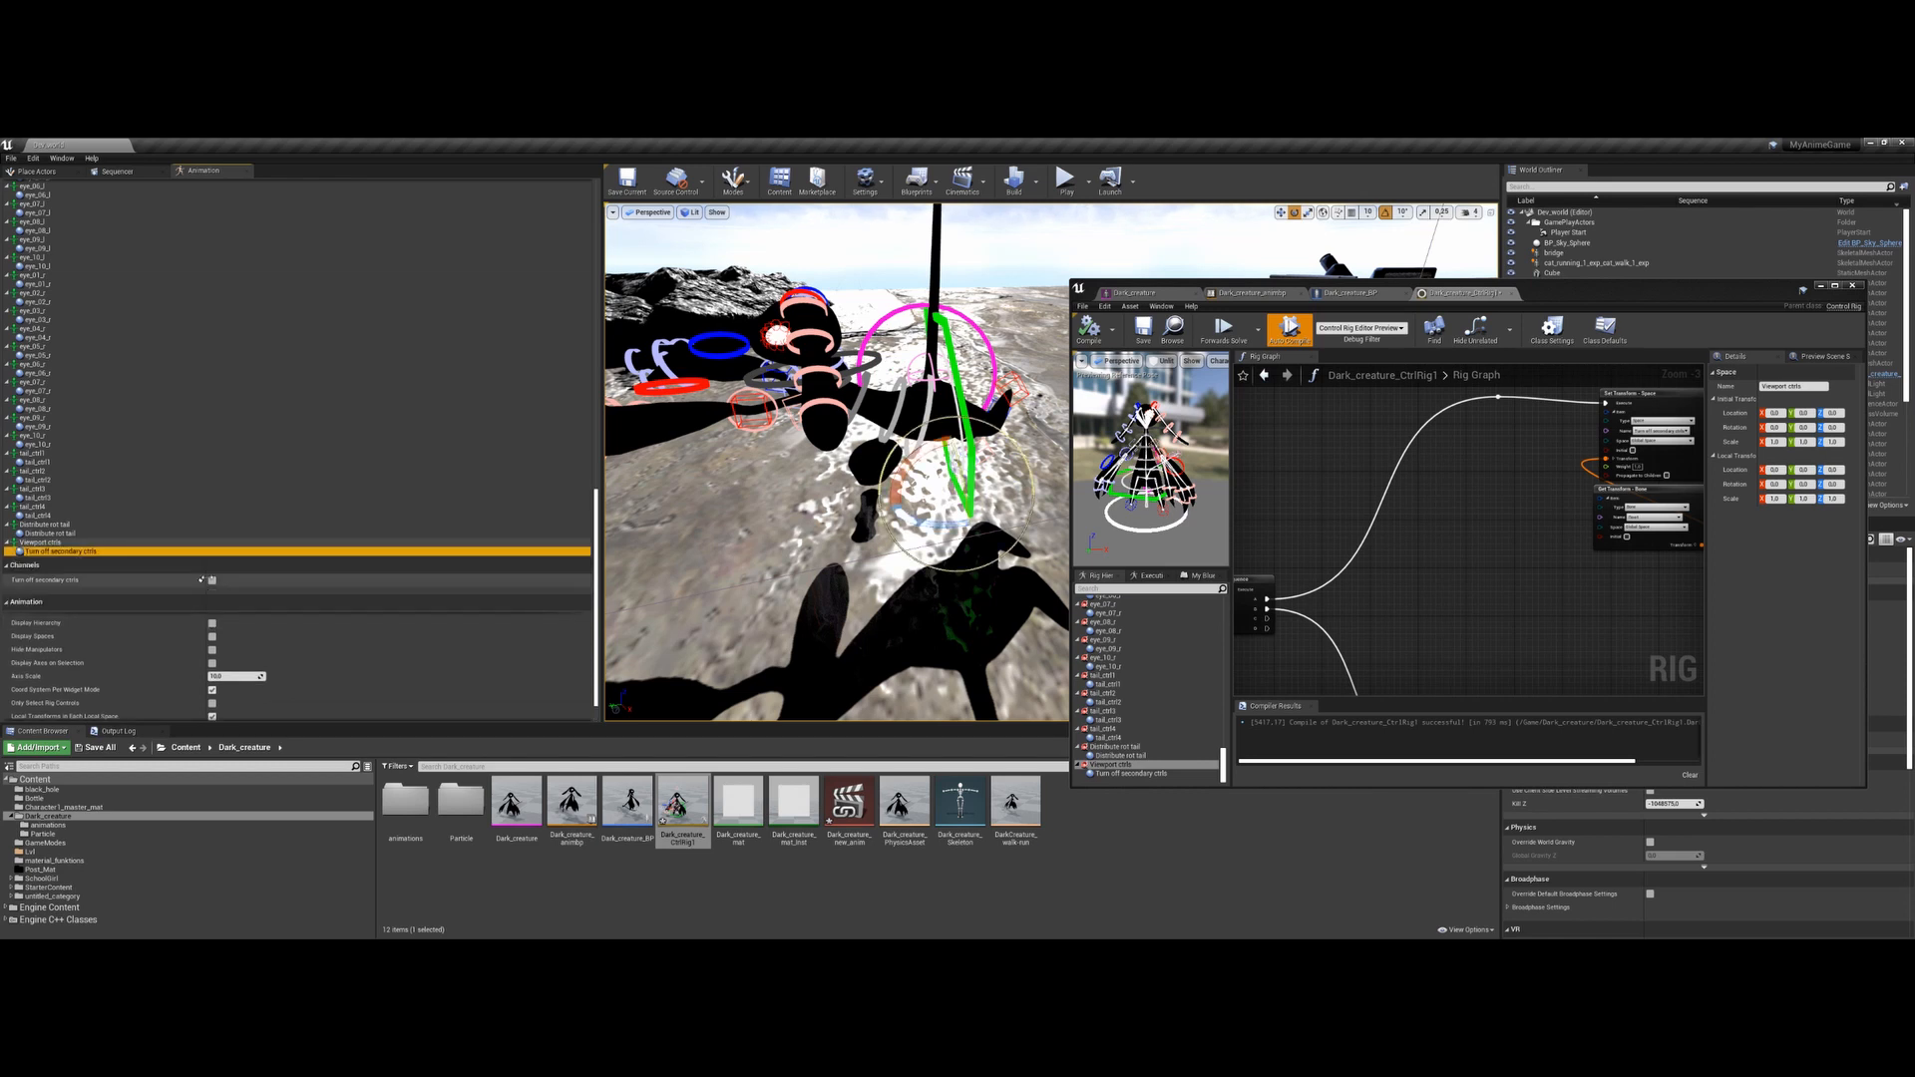
{"action": "left_click", "coordinate": [212, 581]}
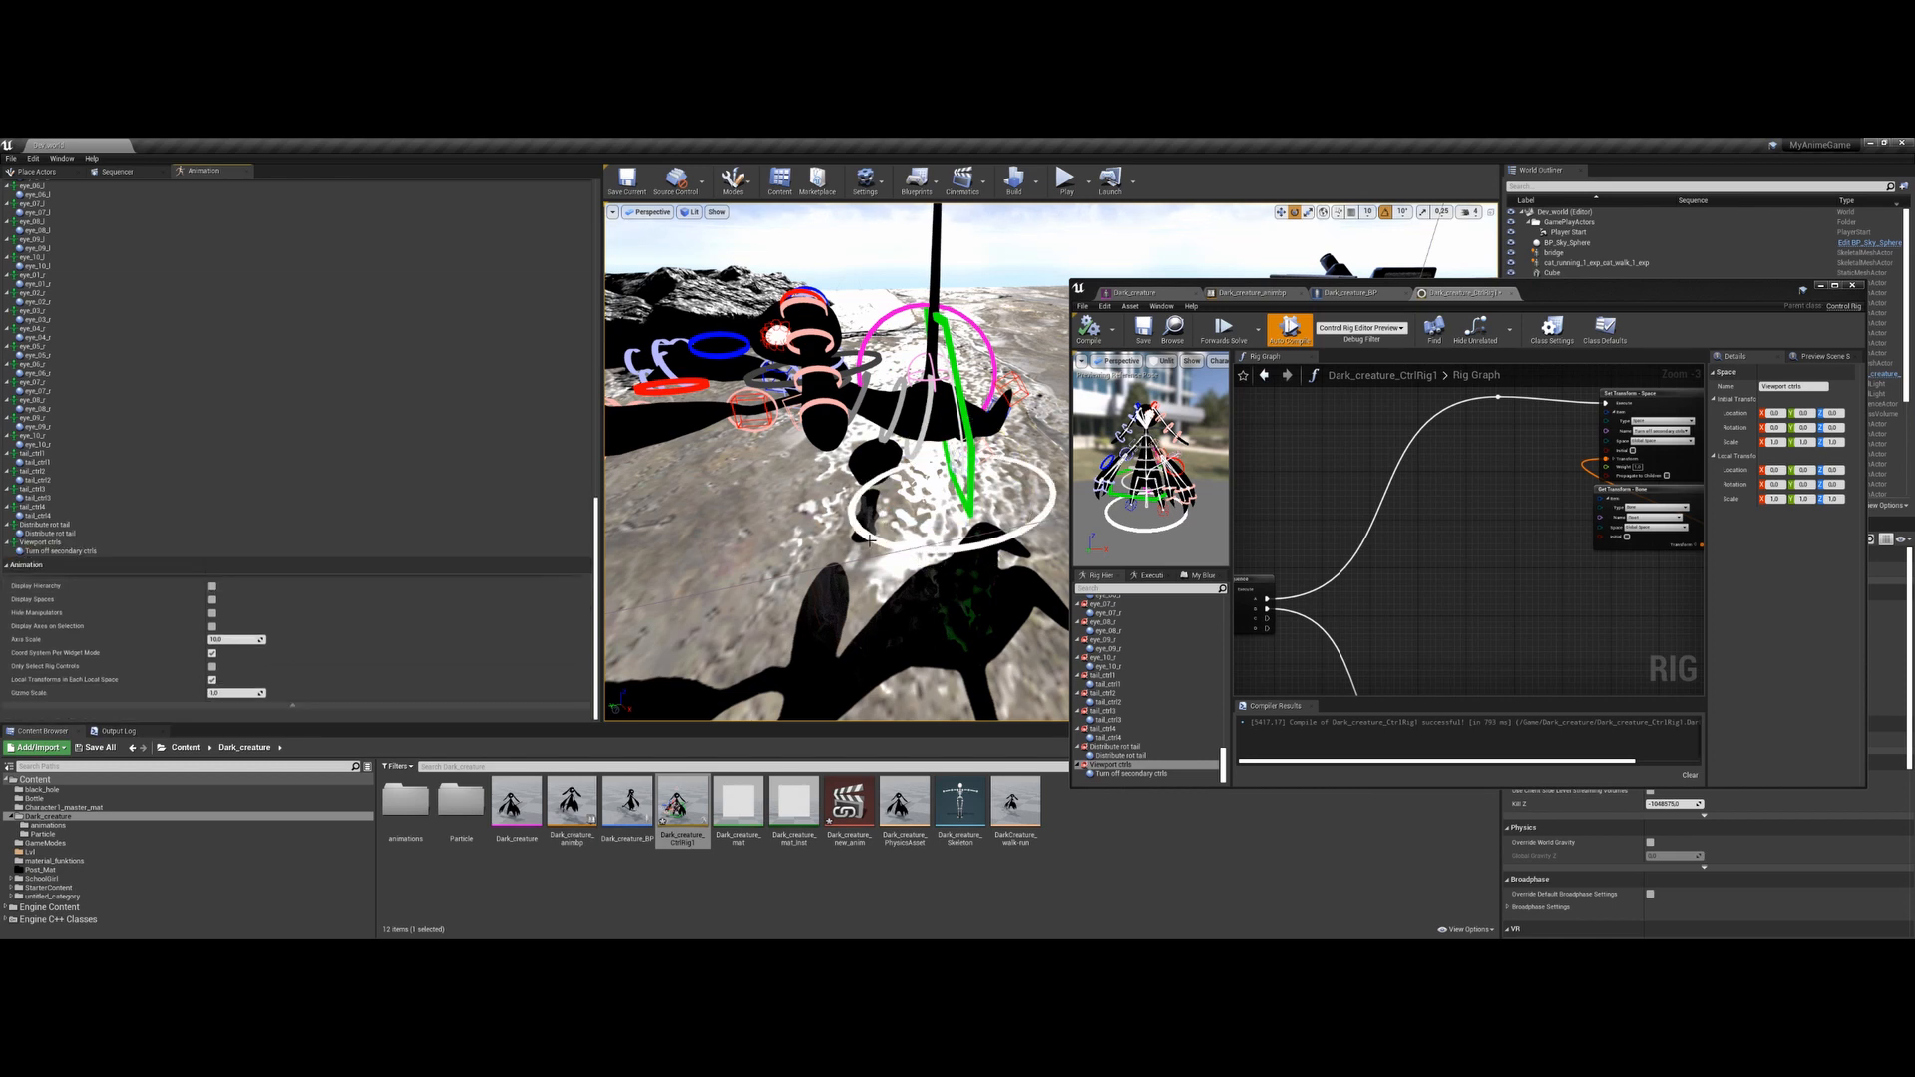
{"action": "left_click", "coordinate": [100, 550]}
{"action": "left_click", "coordinate": [213, 582]}
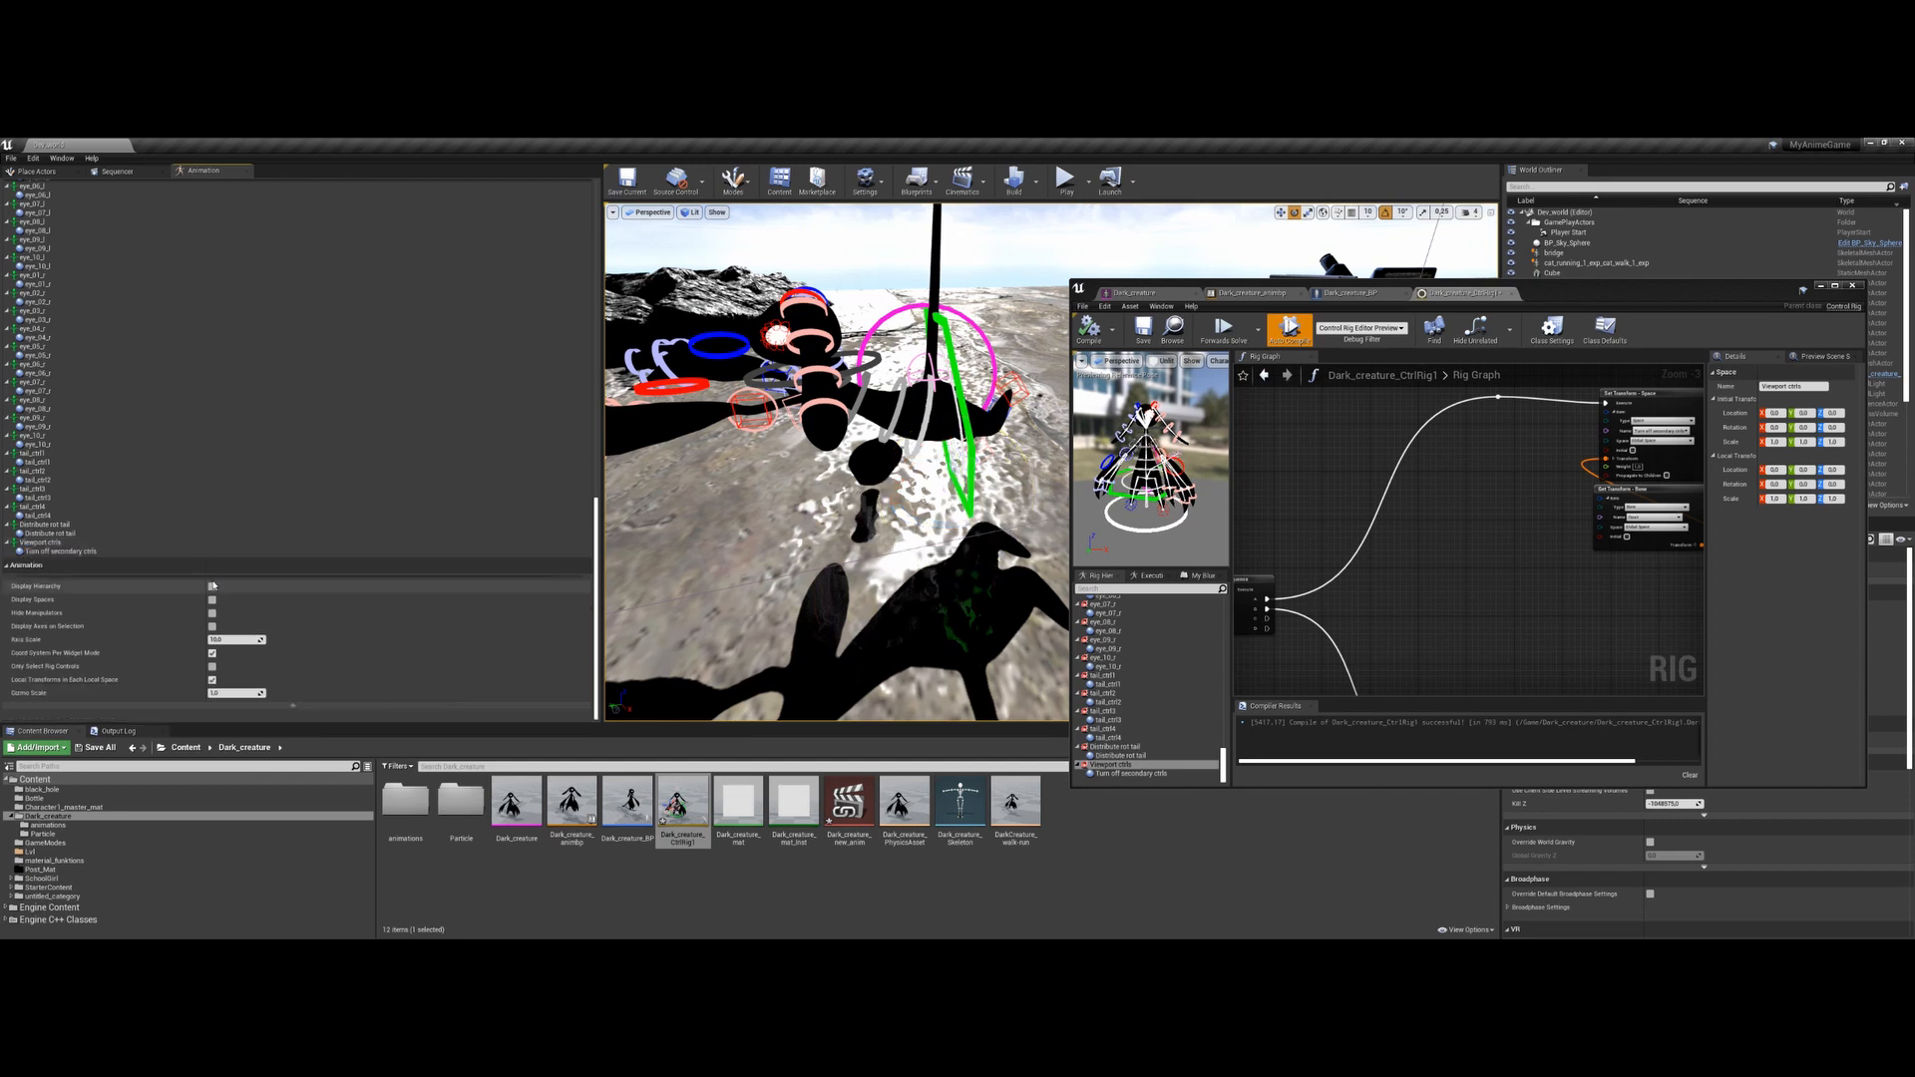
{"action": "left_click", "coordinate": [102, 551]}
{"action": "left_click", "coordinate": [213, 581]}
{"action": "left_click", "coordinate": [150, 552]}
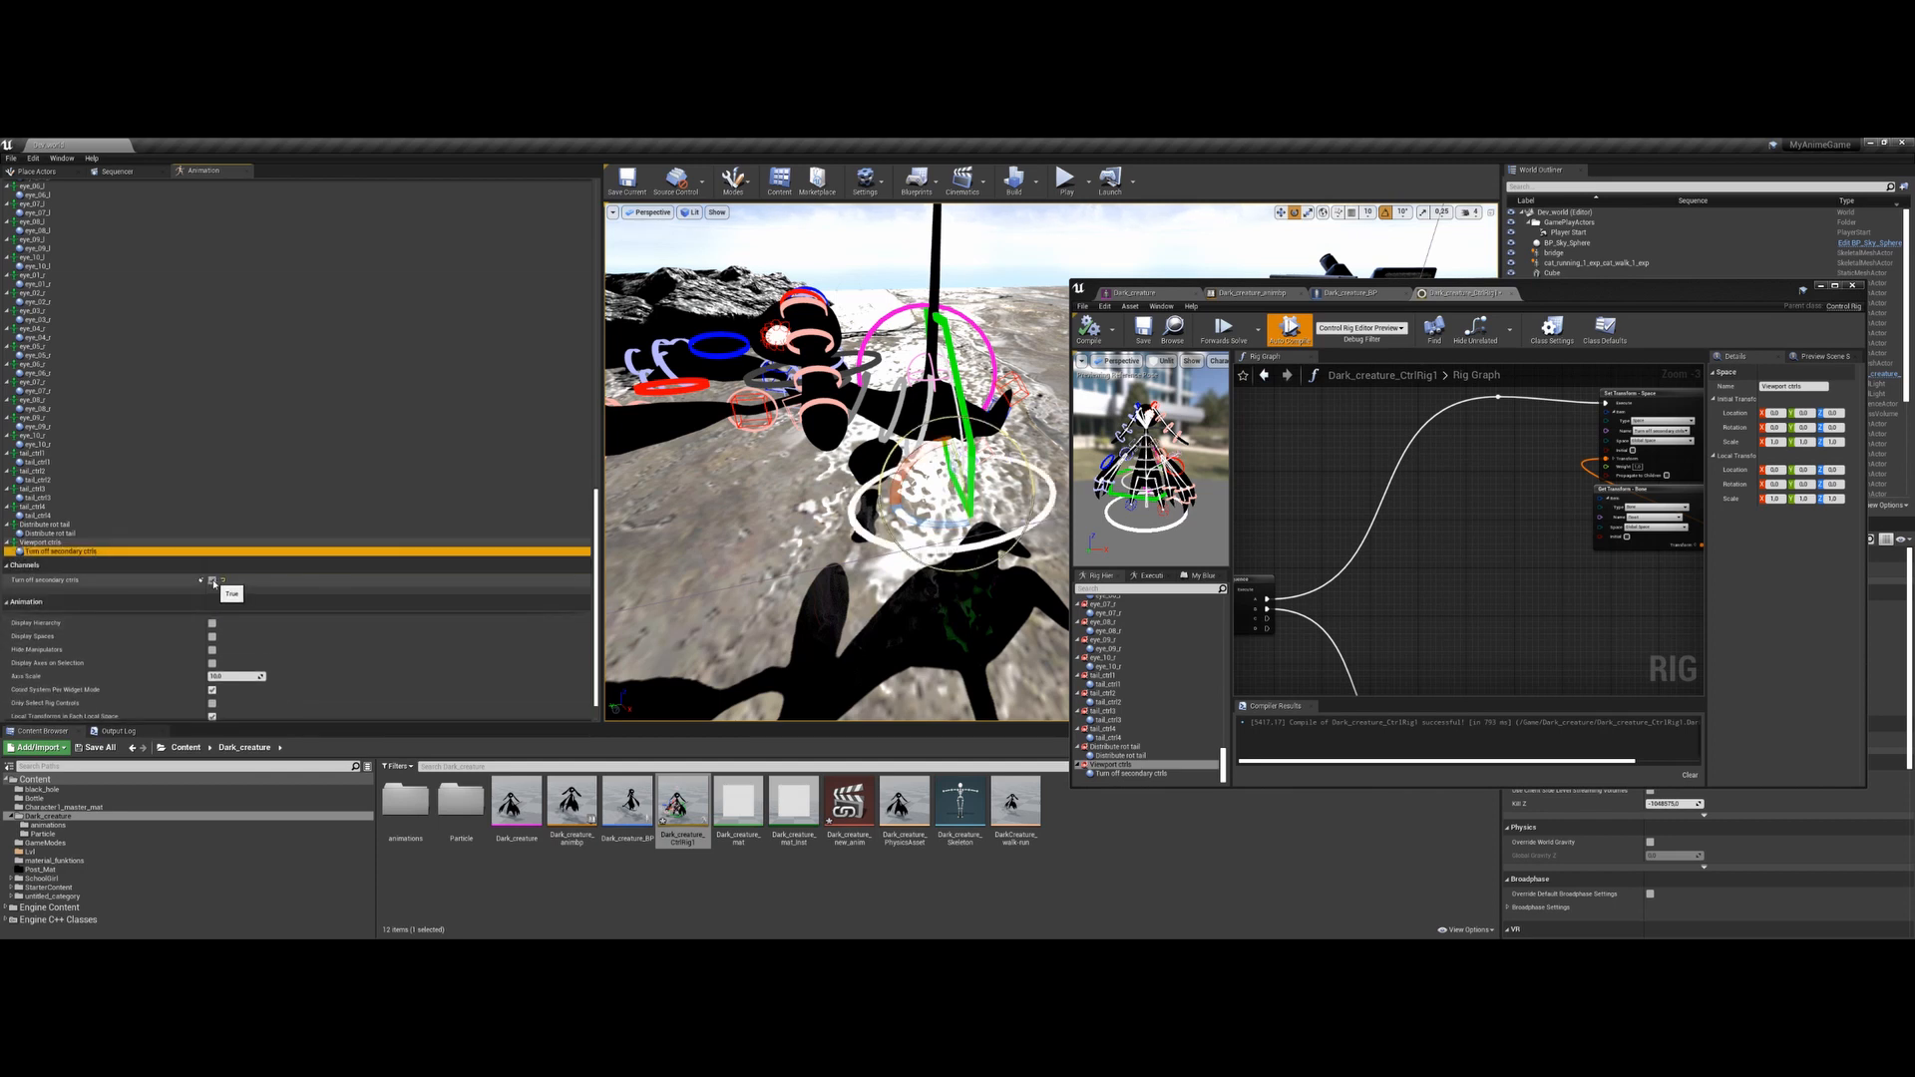
{"action": "left_click", "coordinate": [212, 580]}
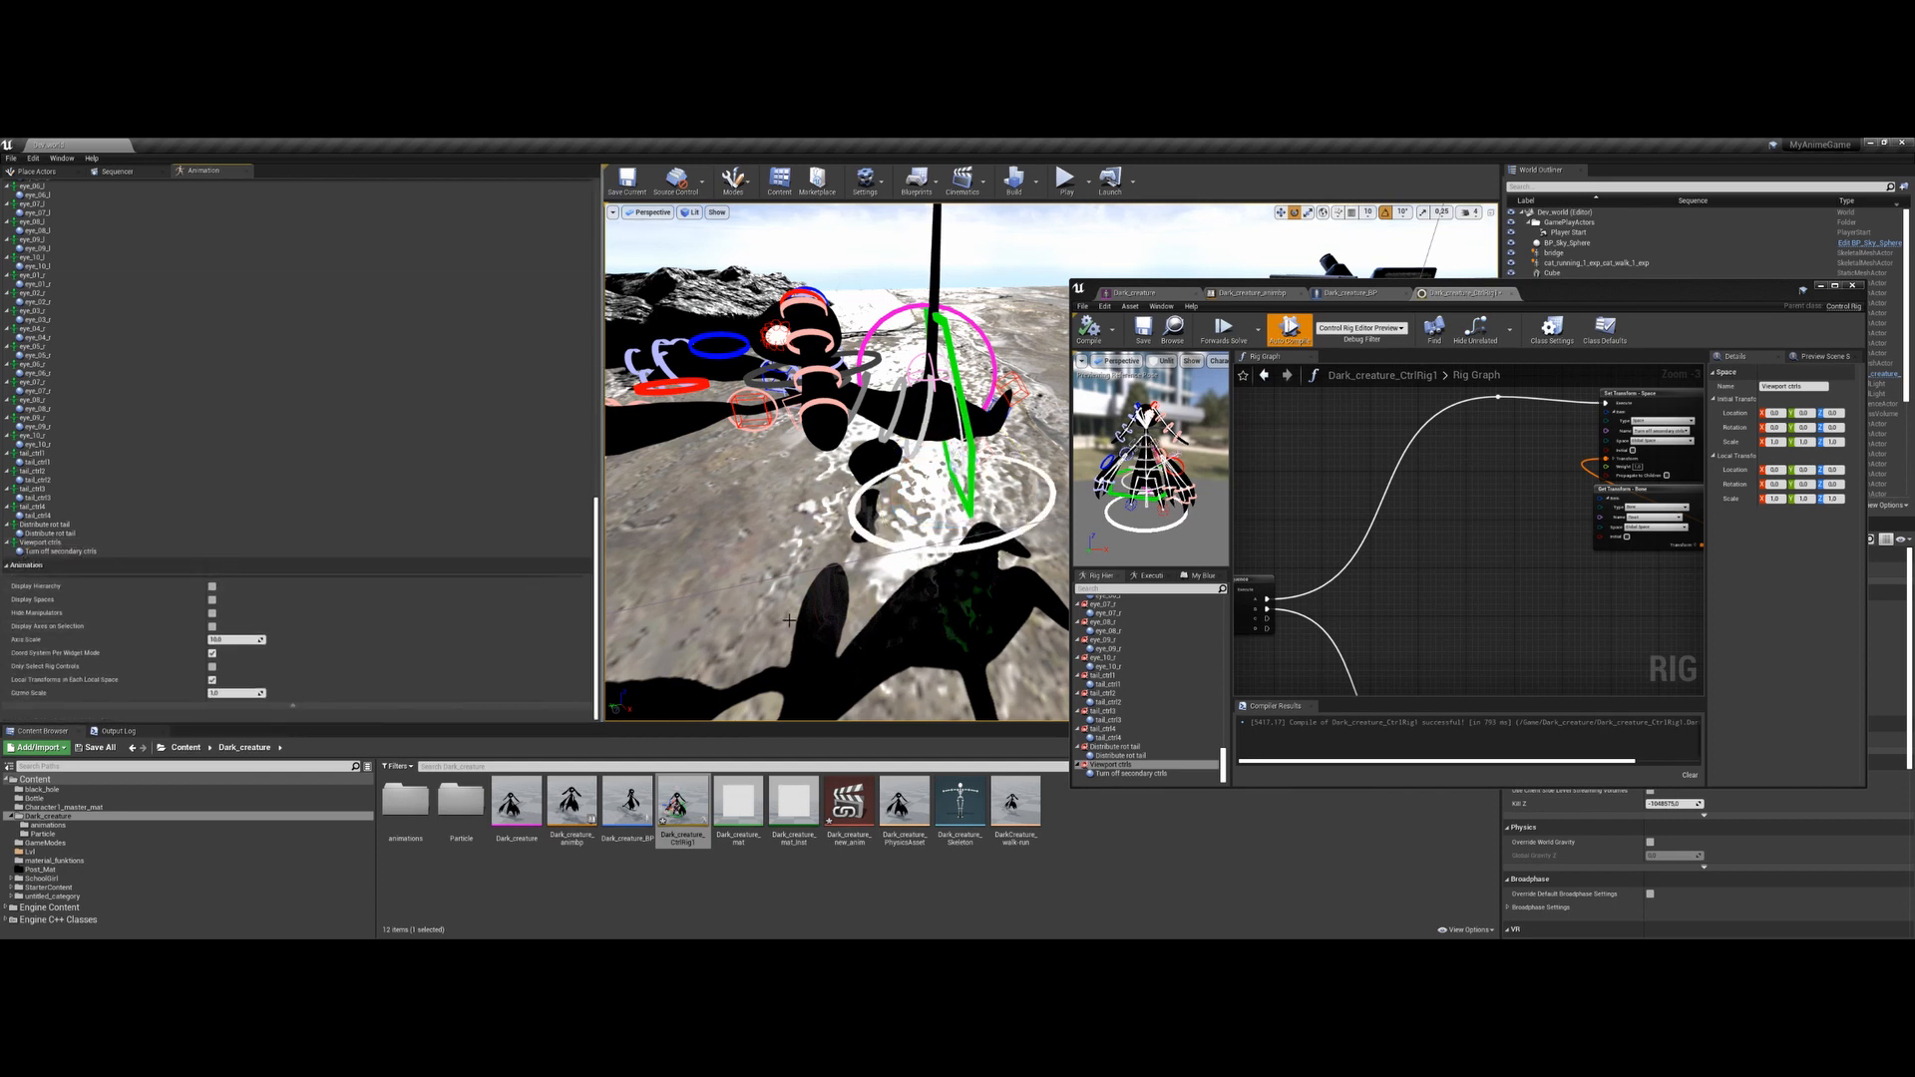
{"action": "middle_click_drag", "start_coordinate": [803, 613], "coordinate": [840, 596]}
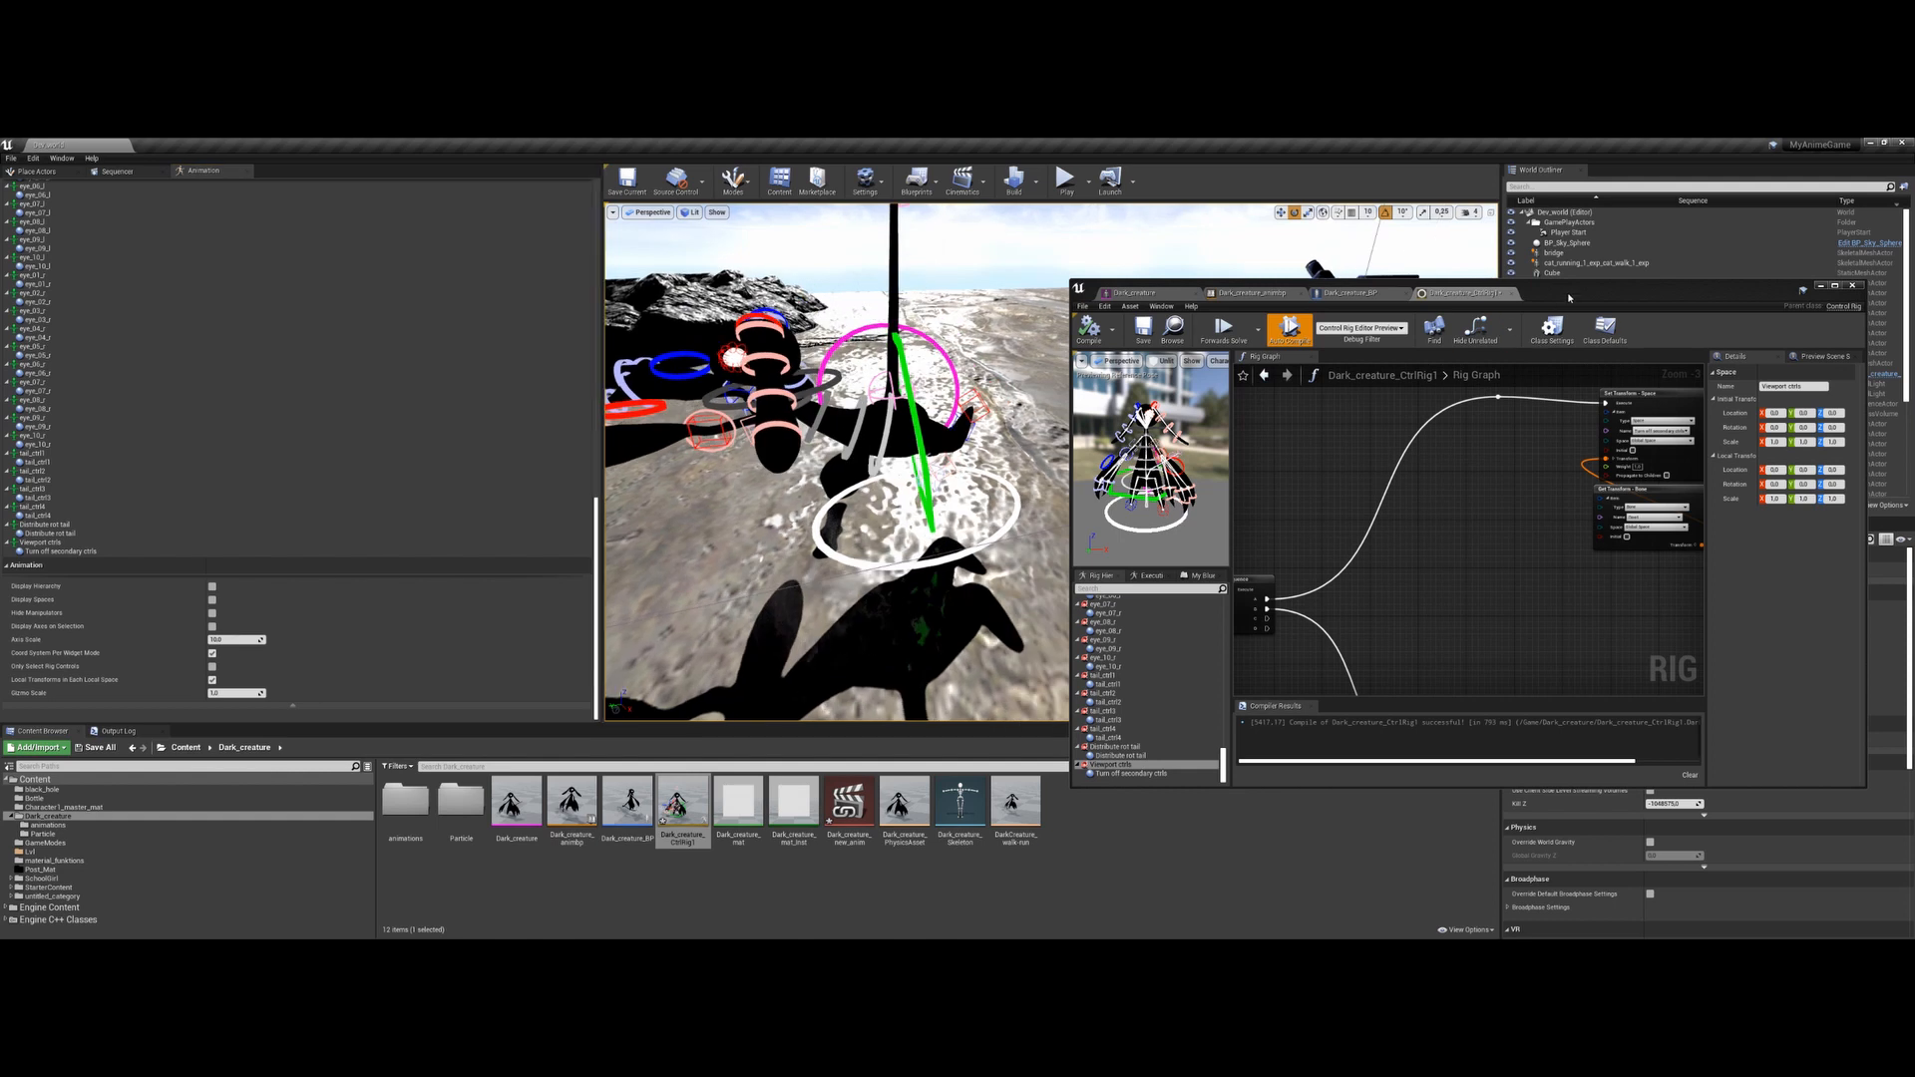
Maximize the rig editor and move the Root visibility node and Get Control Bool farther along the row, stacking them together
{"action": "double_click", "coordinate": [1569, 298]}
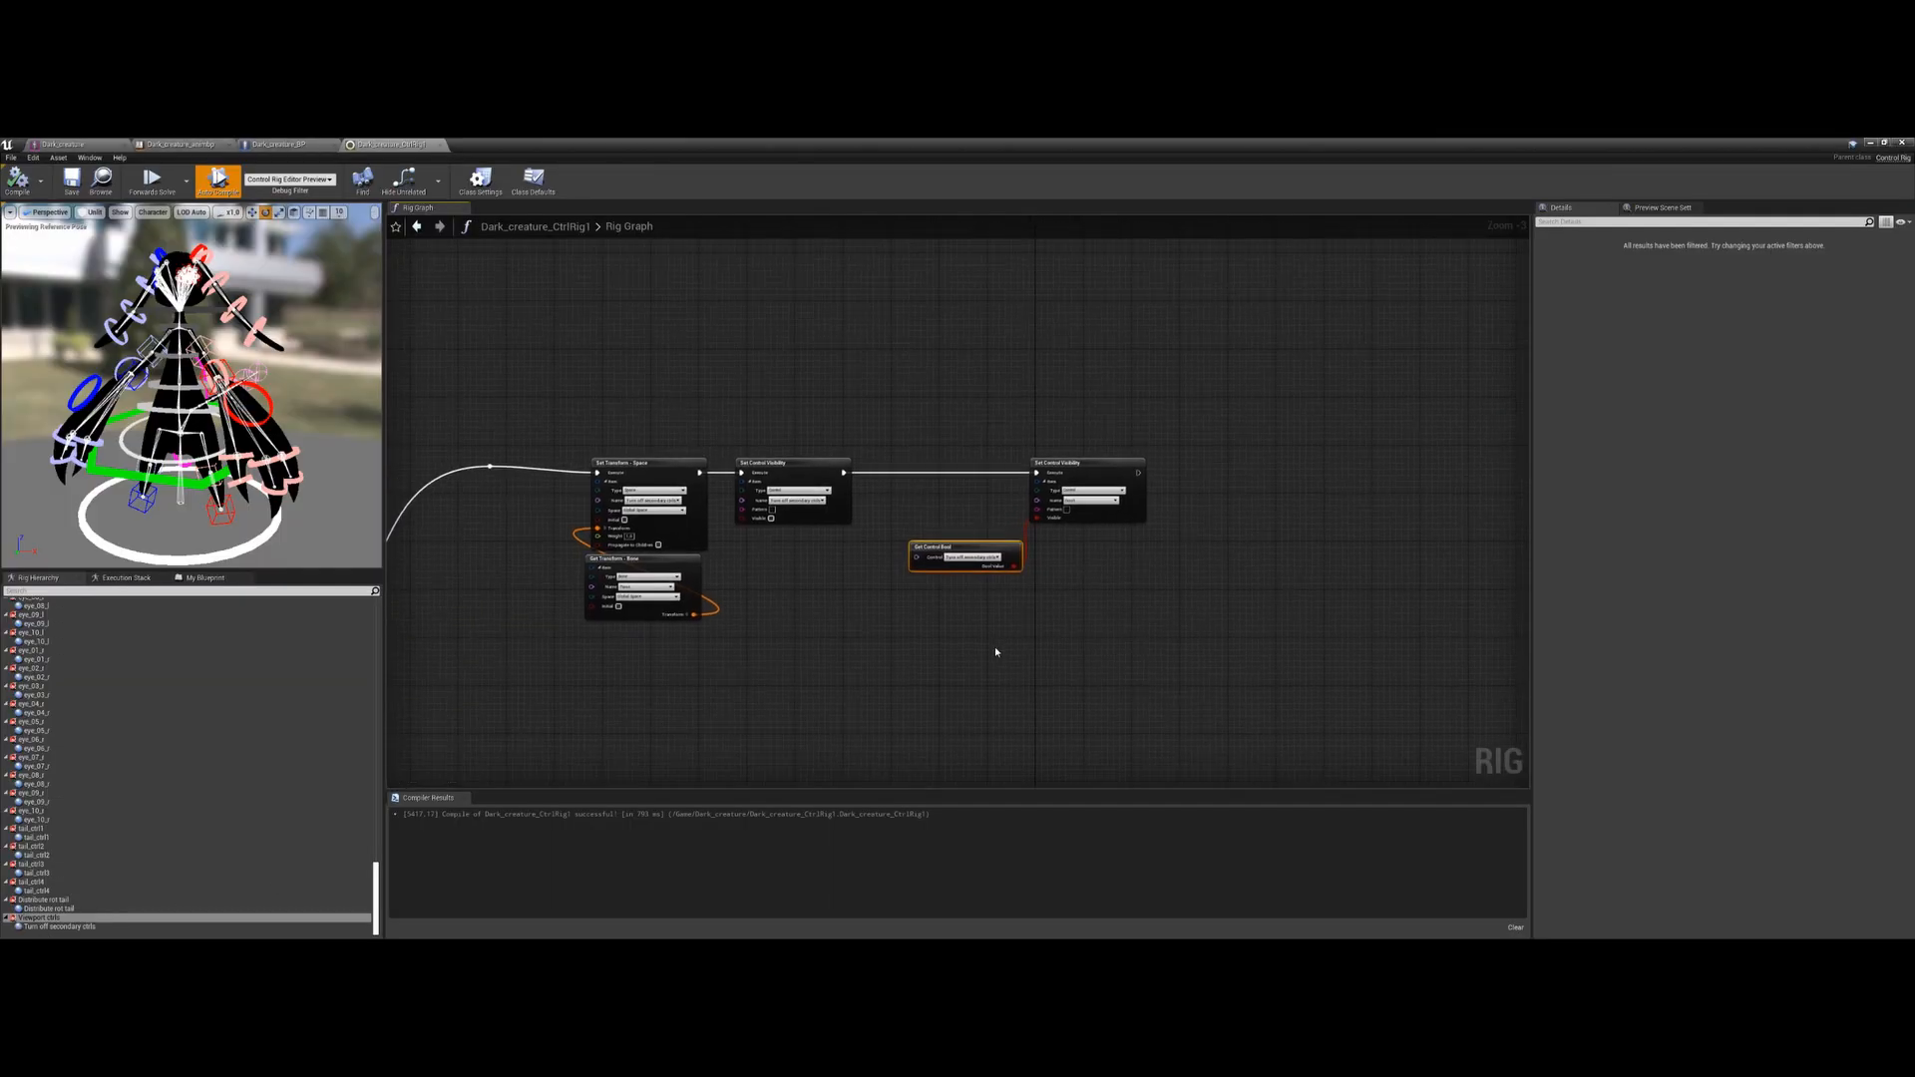
{"action": "scroll", "coordinate": [1027, 628], "scroll_direction": "up", "scroll_amount": 1}
{"action": "scroll", "coordinate": [1033, 626], "scroll_direction": "up", "scroll_amount": 1}
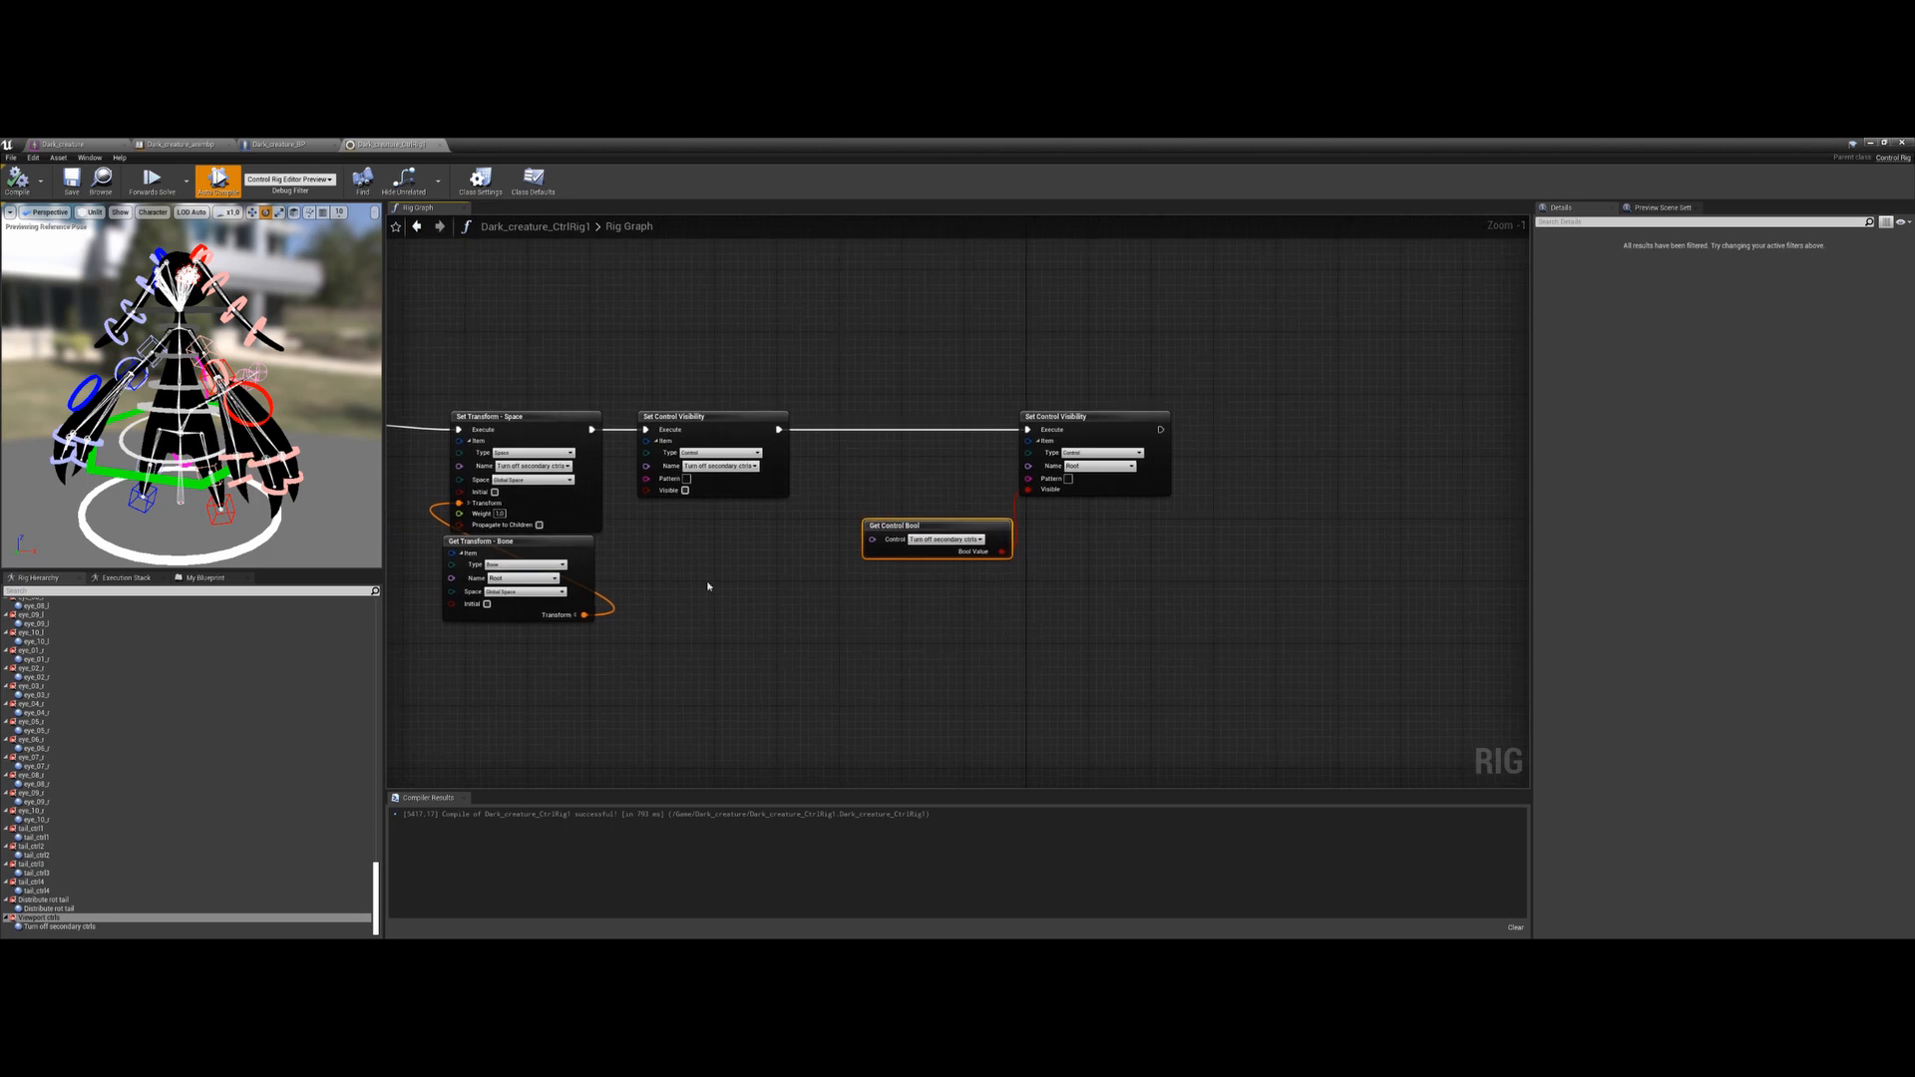
{"action": "left_click_drag", "start_coordinate": [963, 529], "coordinate": [1127, 515]}
{"action": "left_click_drag", "start_coordinate": [1220, 450], "coordinate": [1233, 526]}
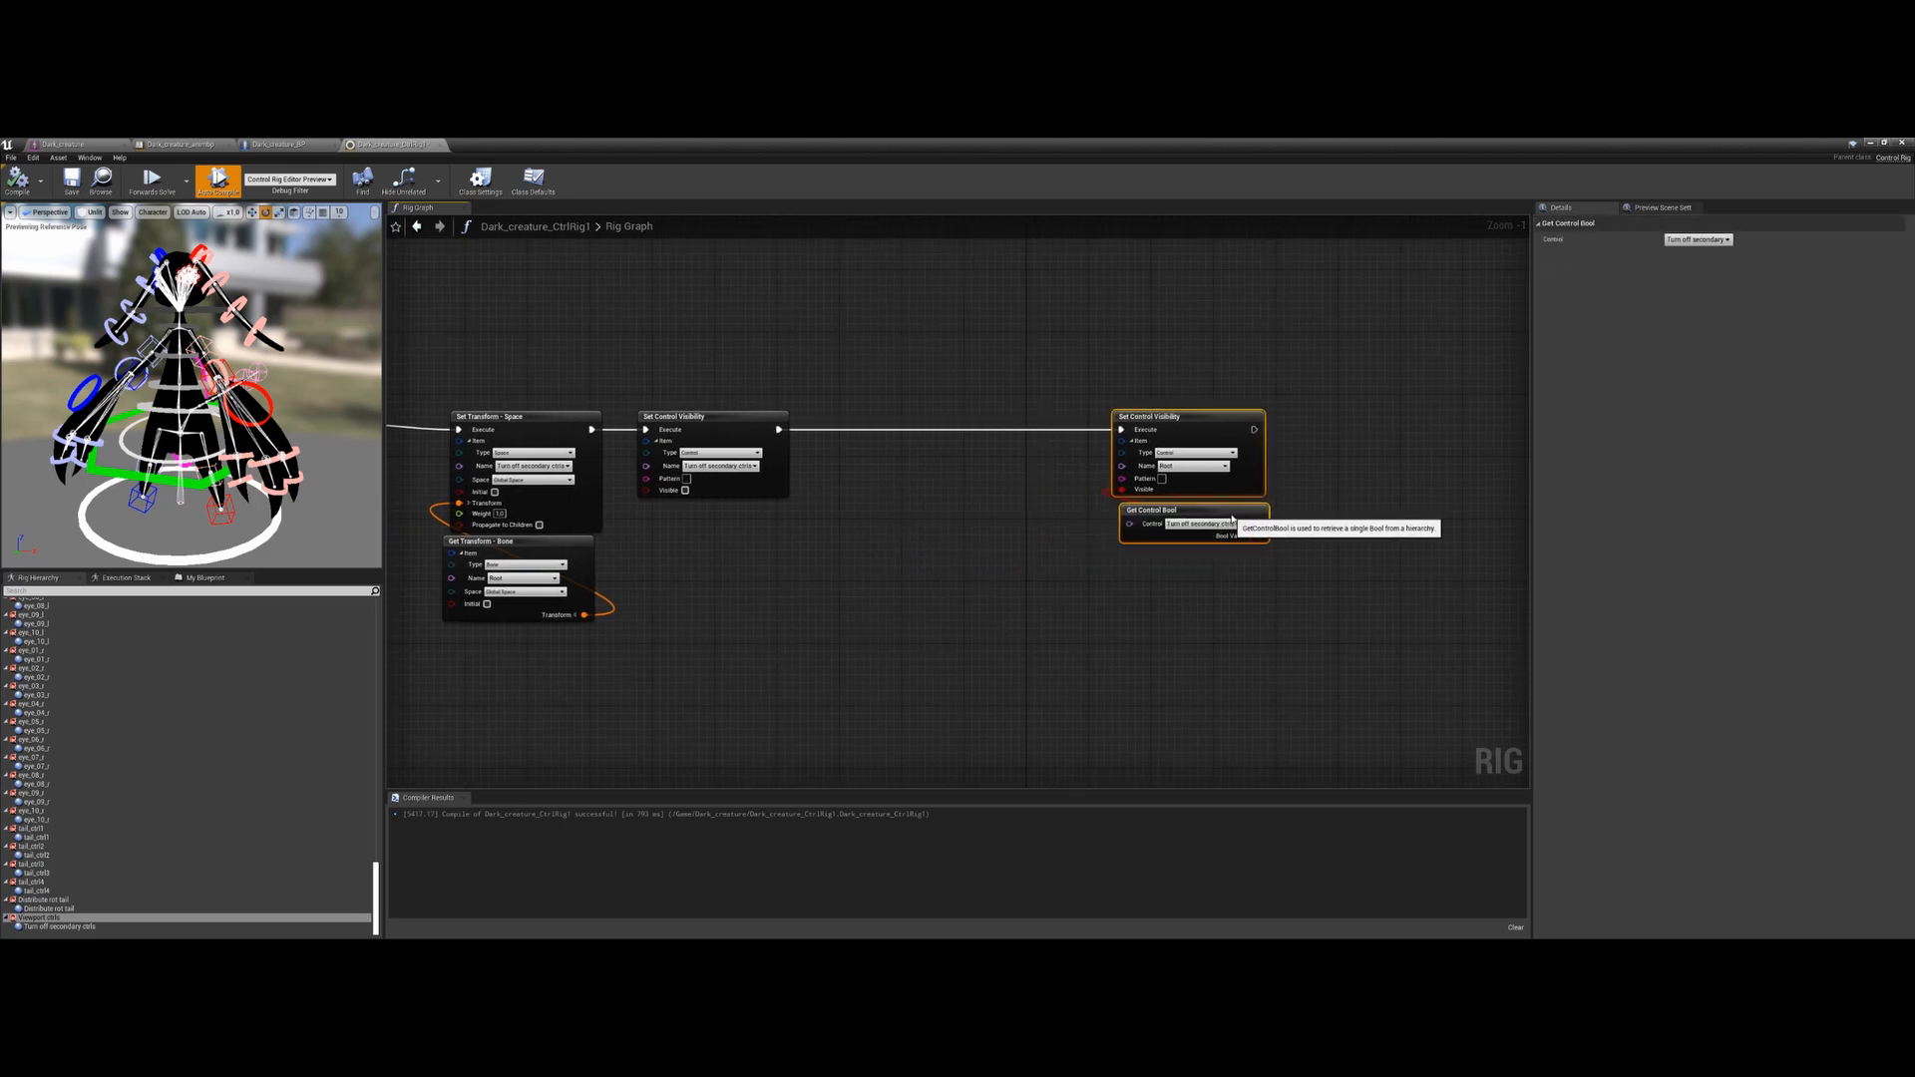
Add an Items collection node and place it between the two Set Control Visibility nodes
{"action": "right_click", "coordinate": [947, 526]}
{"action": "type", "text": "items"}
{"action": "key", "text": "Return"}
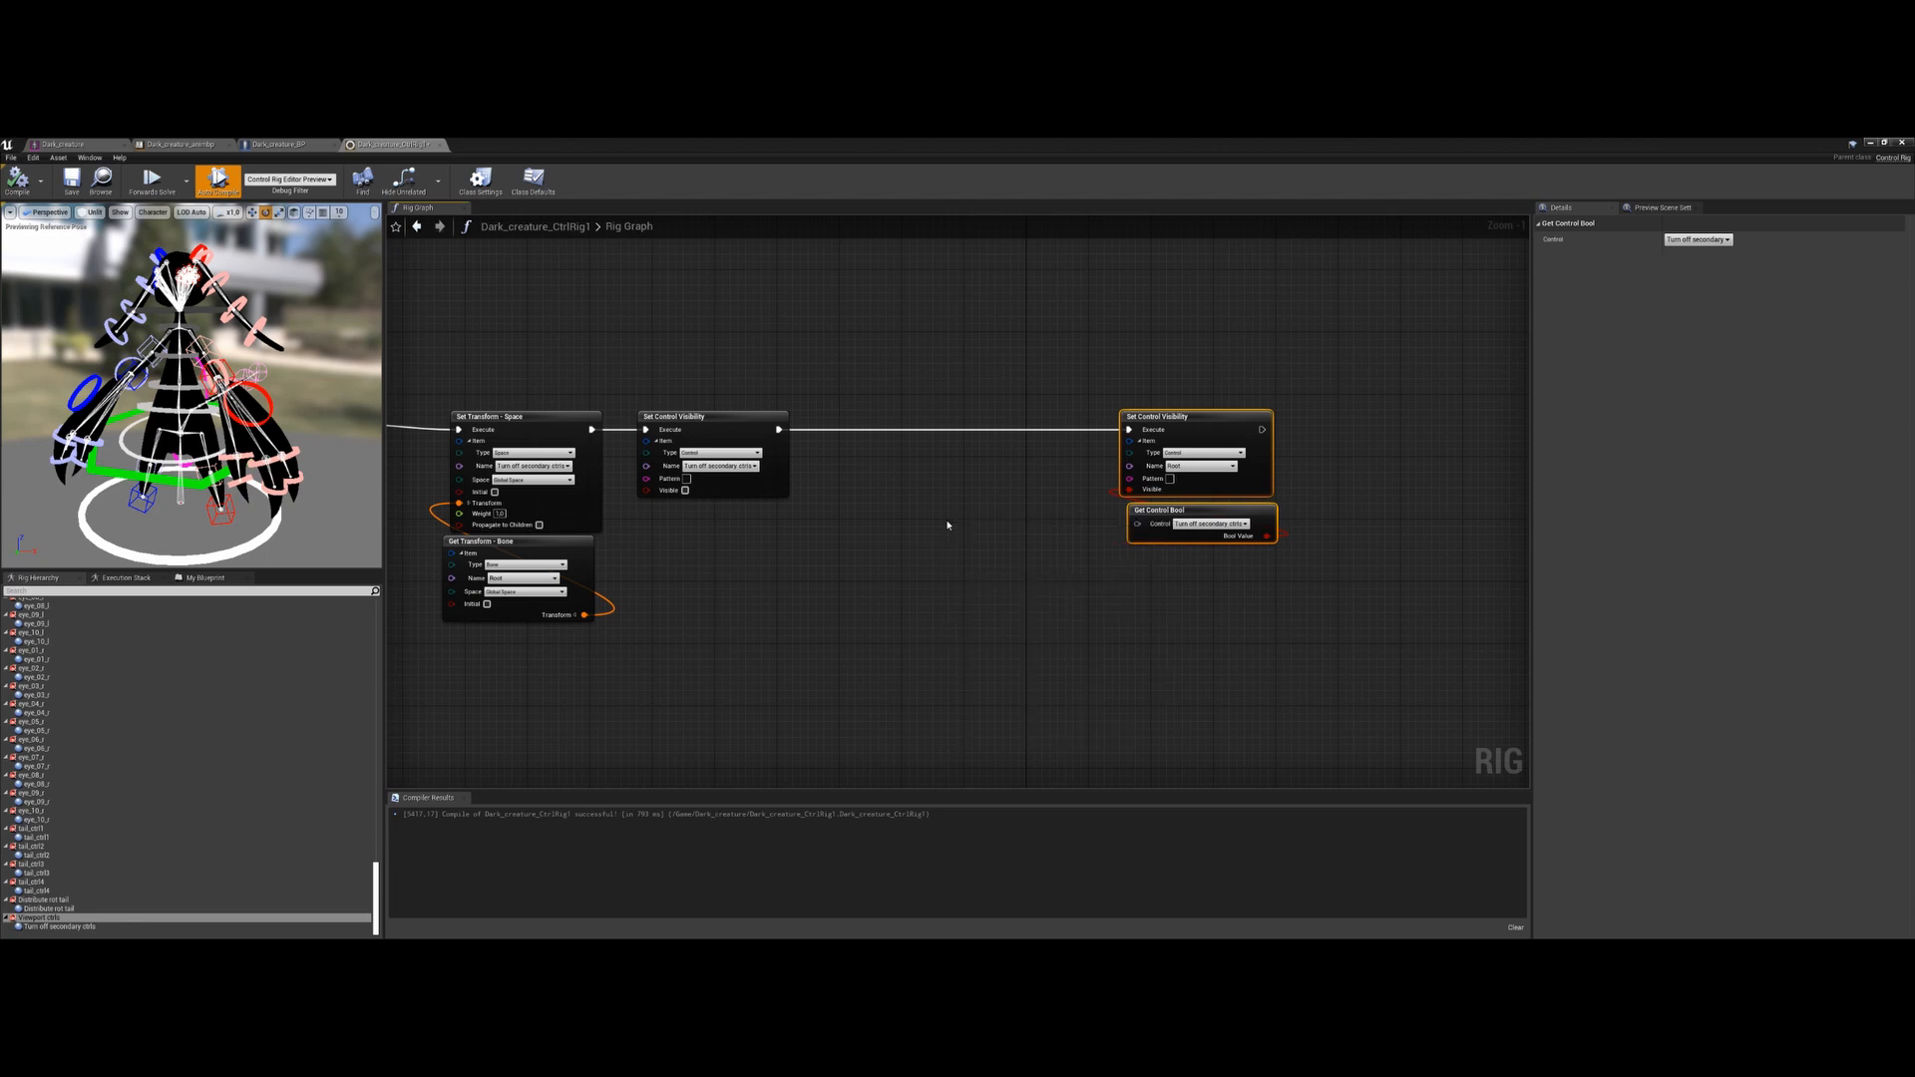
{"action": "left_click_drag", "start_coordinate": [996, 528], "coordinate": [934, 458]}
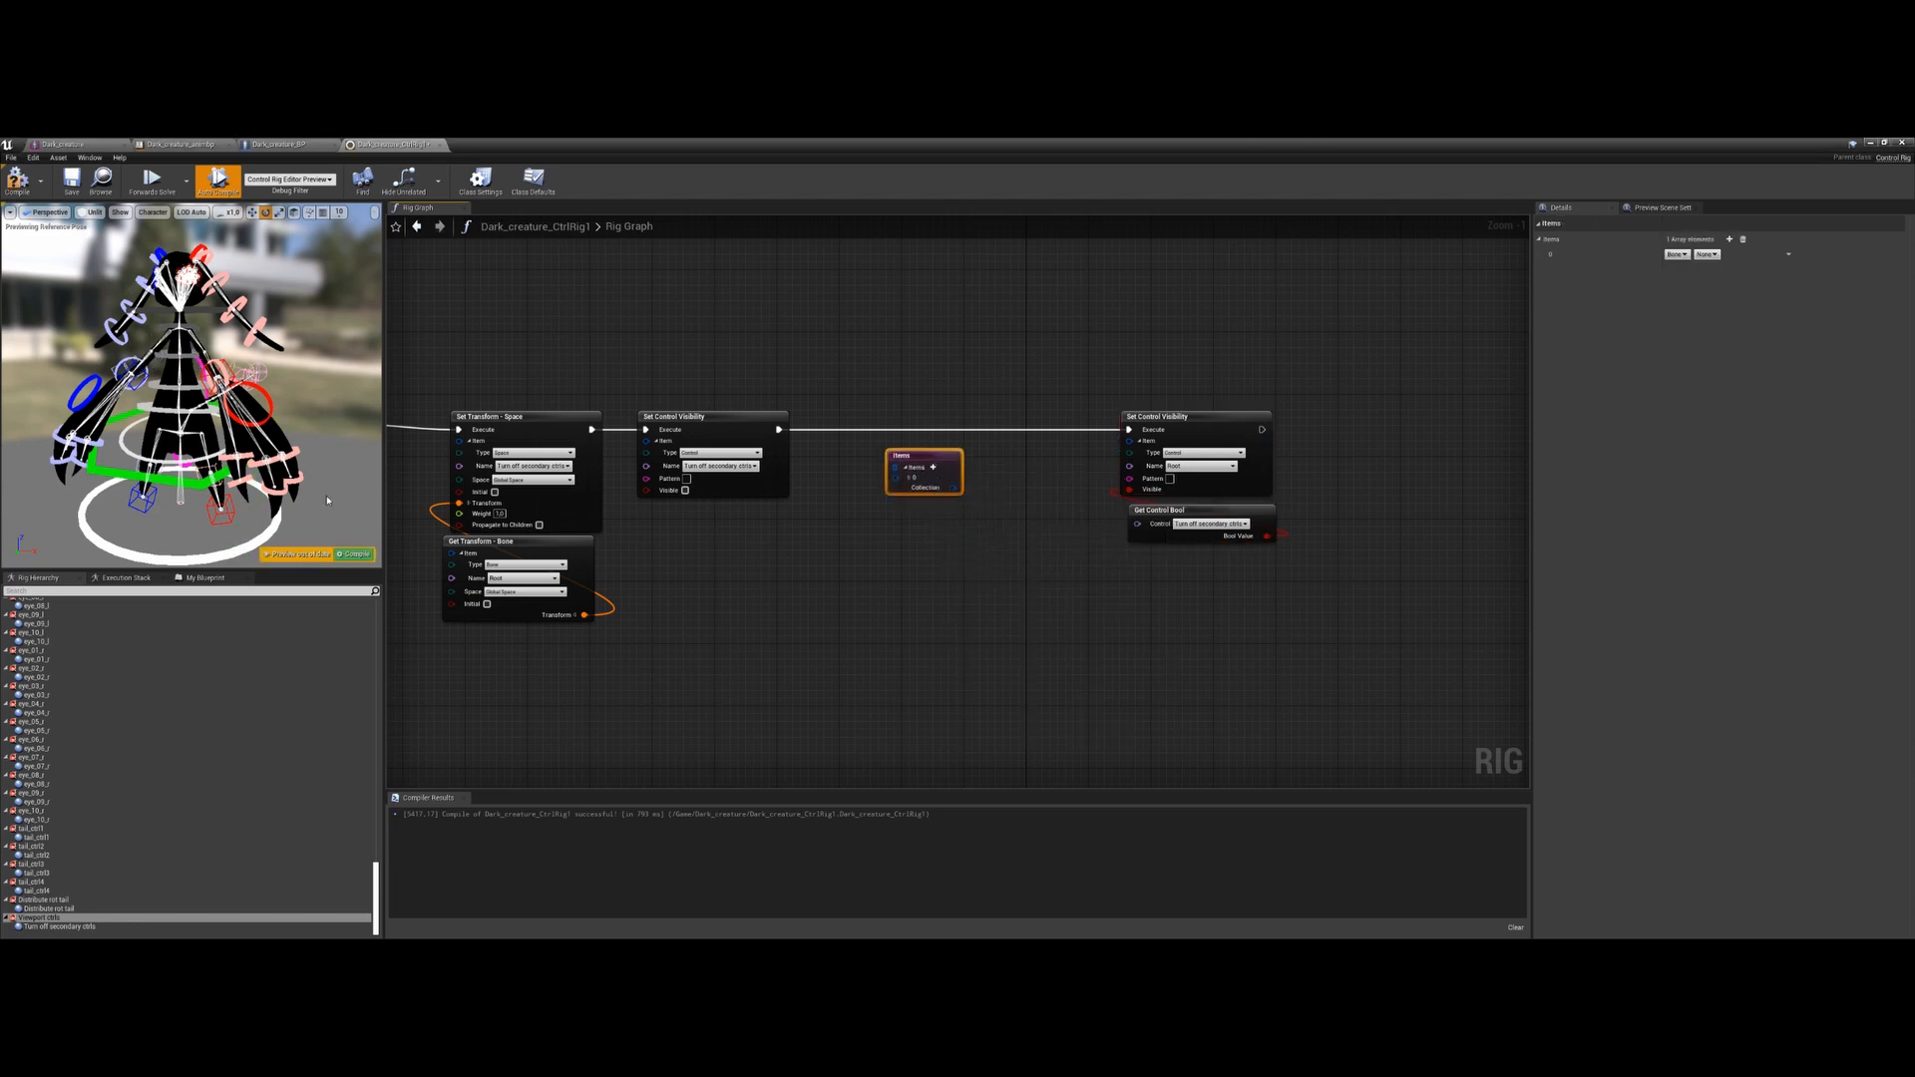
Examine the pelvis, Arm_ik_l and left hand rotation controls in the rig hierarchy
{"action": "scroll", "coordinate": [230, 697], "scroll_direction": "up", "scroll_amount": 1}
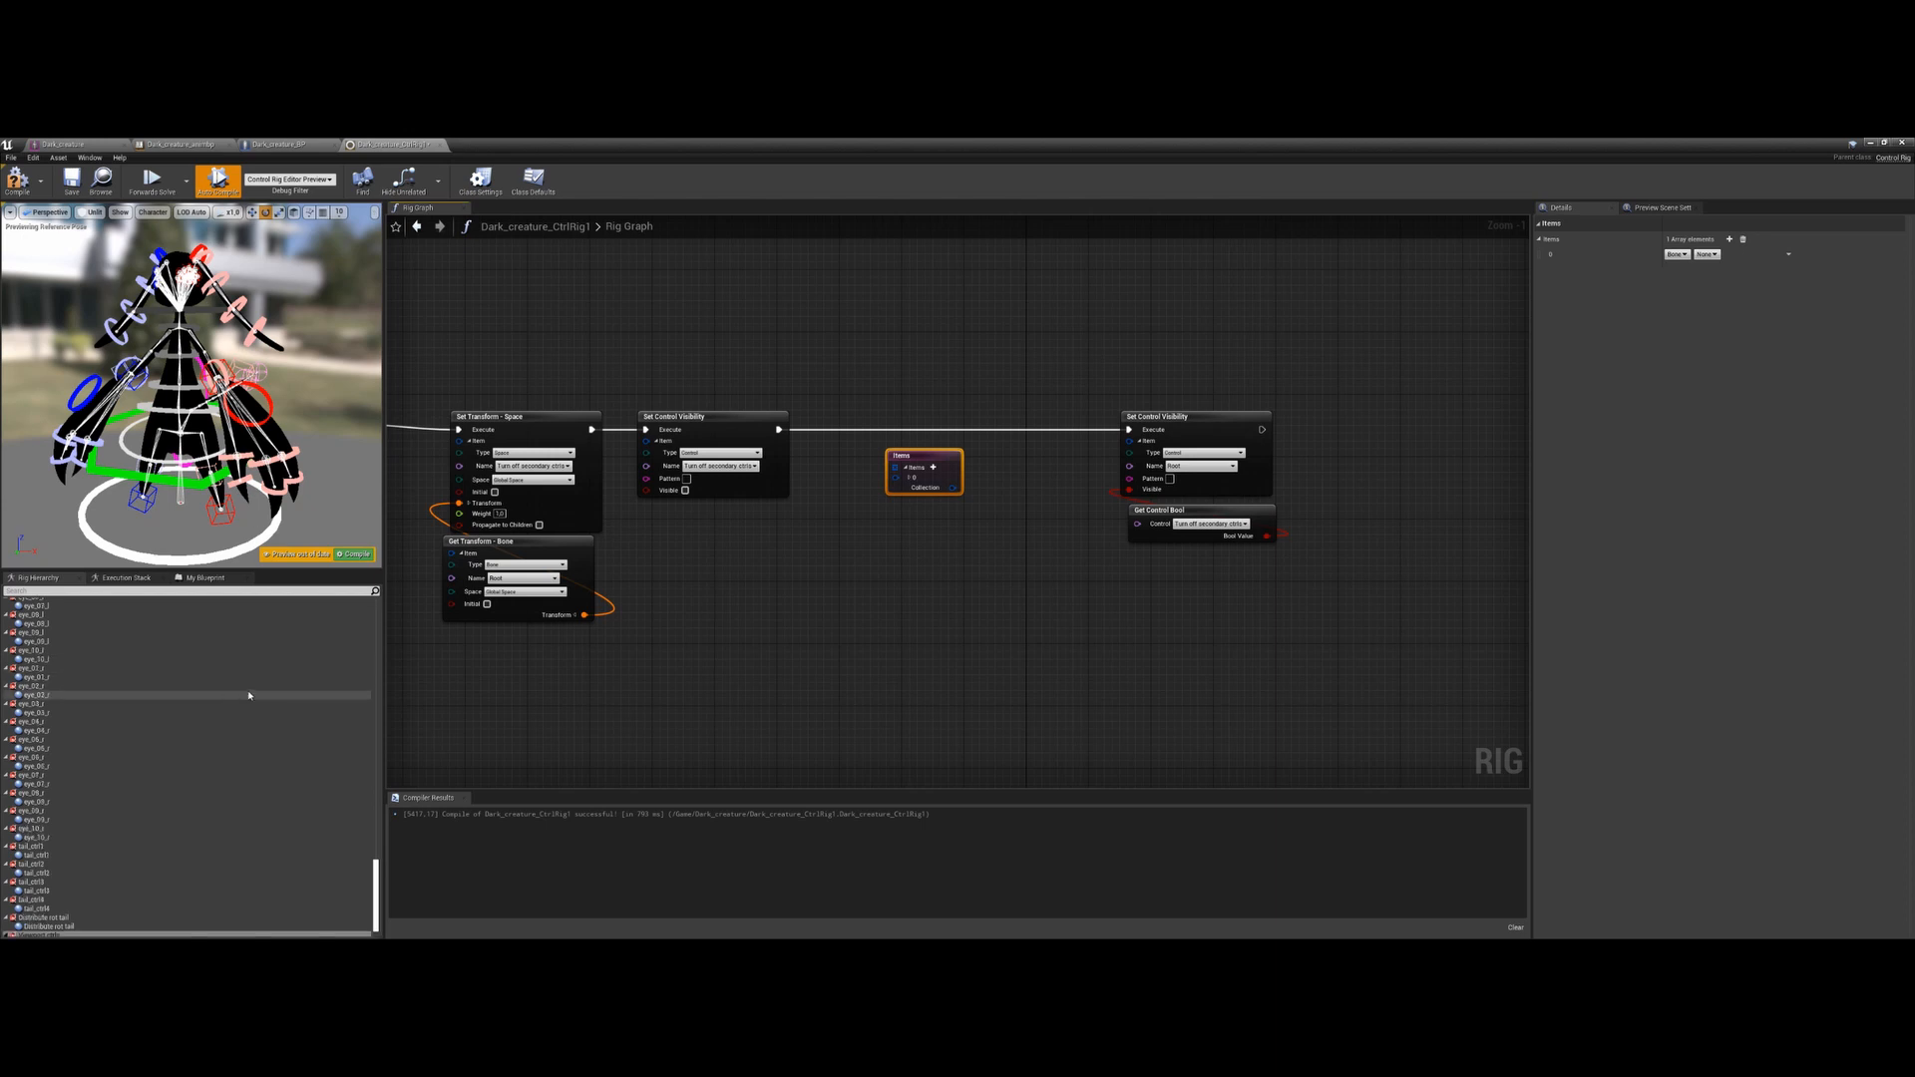
{"action": "scroll", "coordinate": [137, 684], "scroll_direction": "up", "scroll_amount": 6}
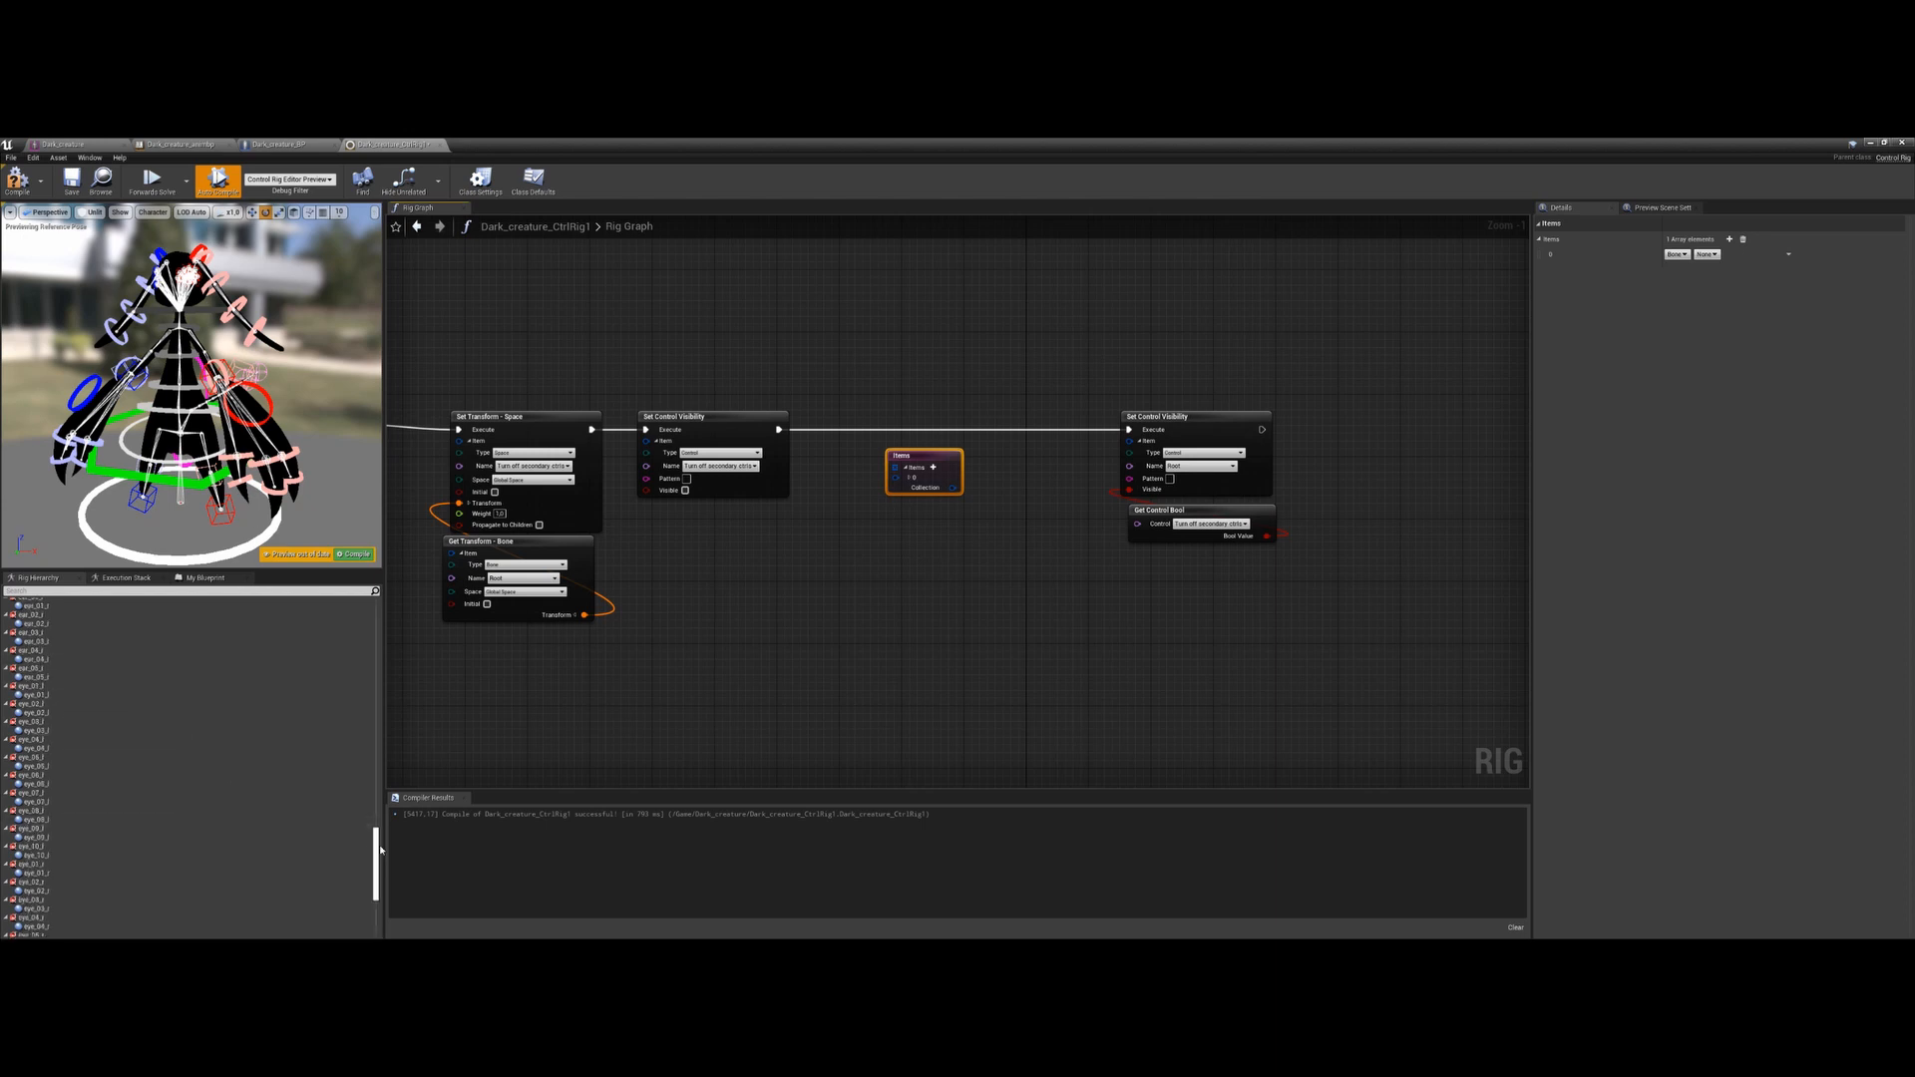
{"action": "left_click_drag", "start_coordinate": [375, 849], "coordinate": [389, 733]}
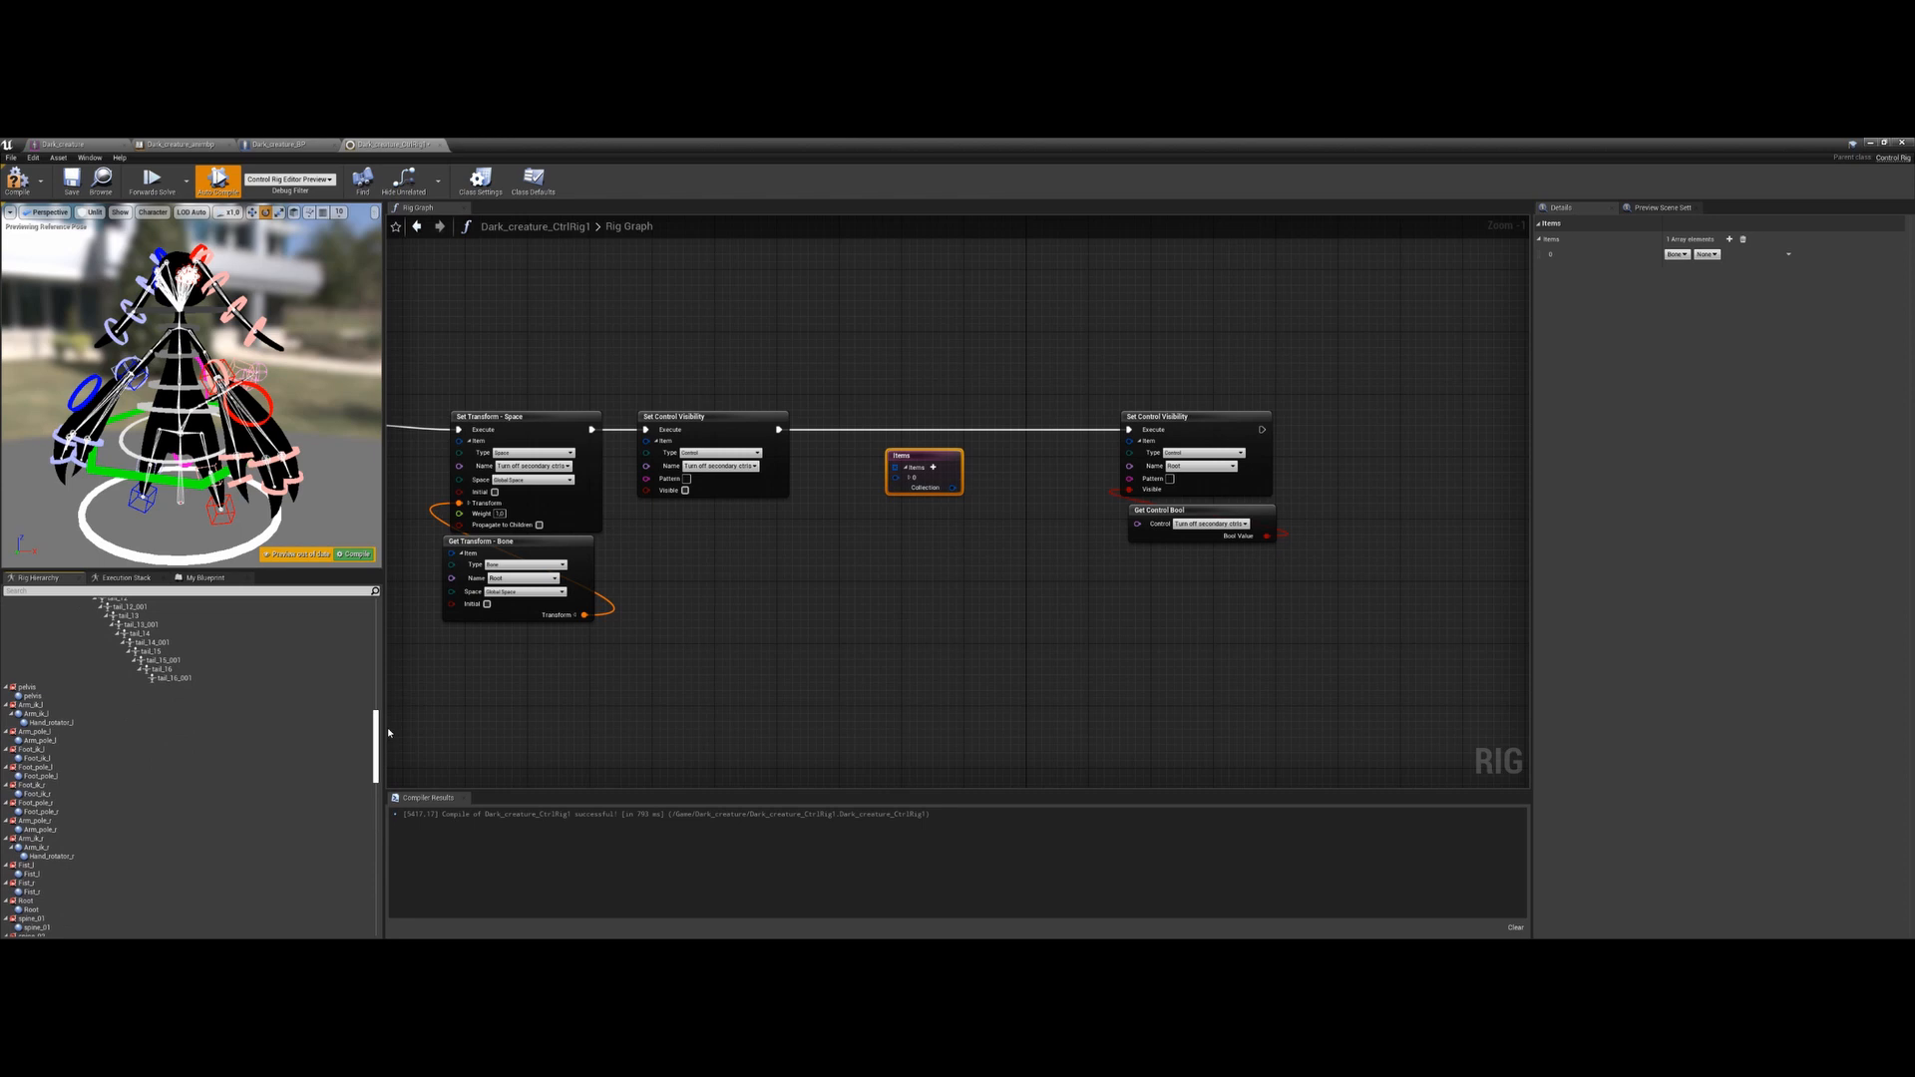
{"action": "left_click", "coordinate": [72, 696]}
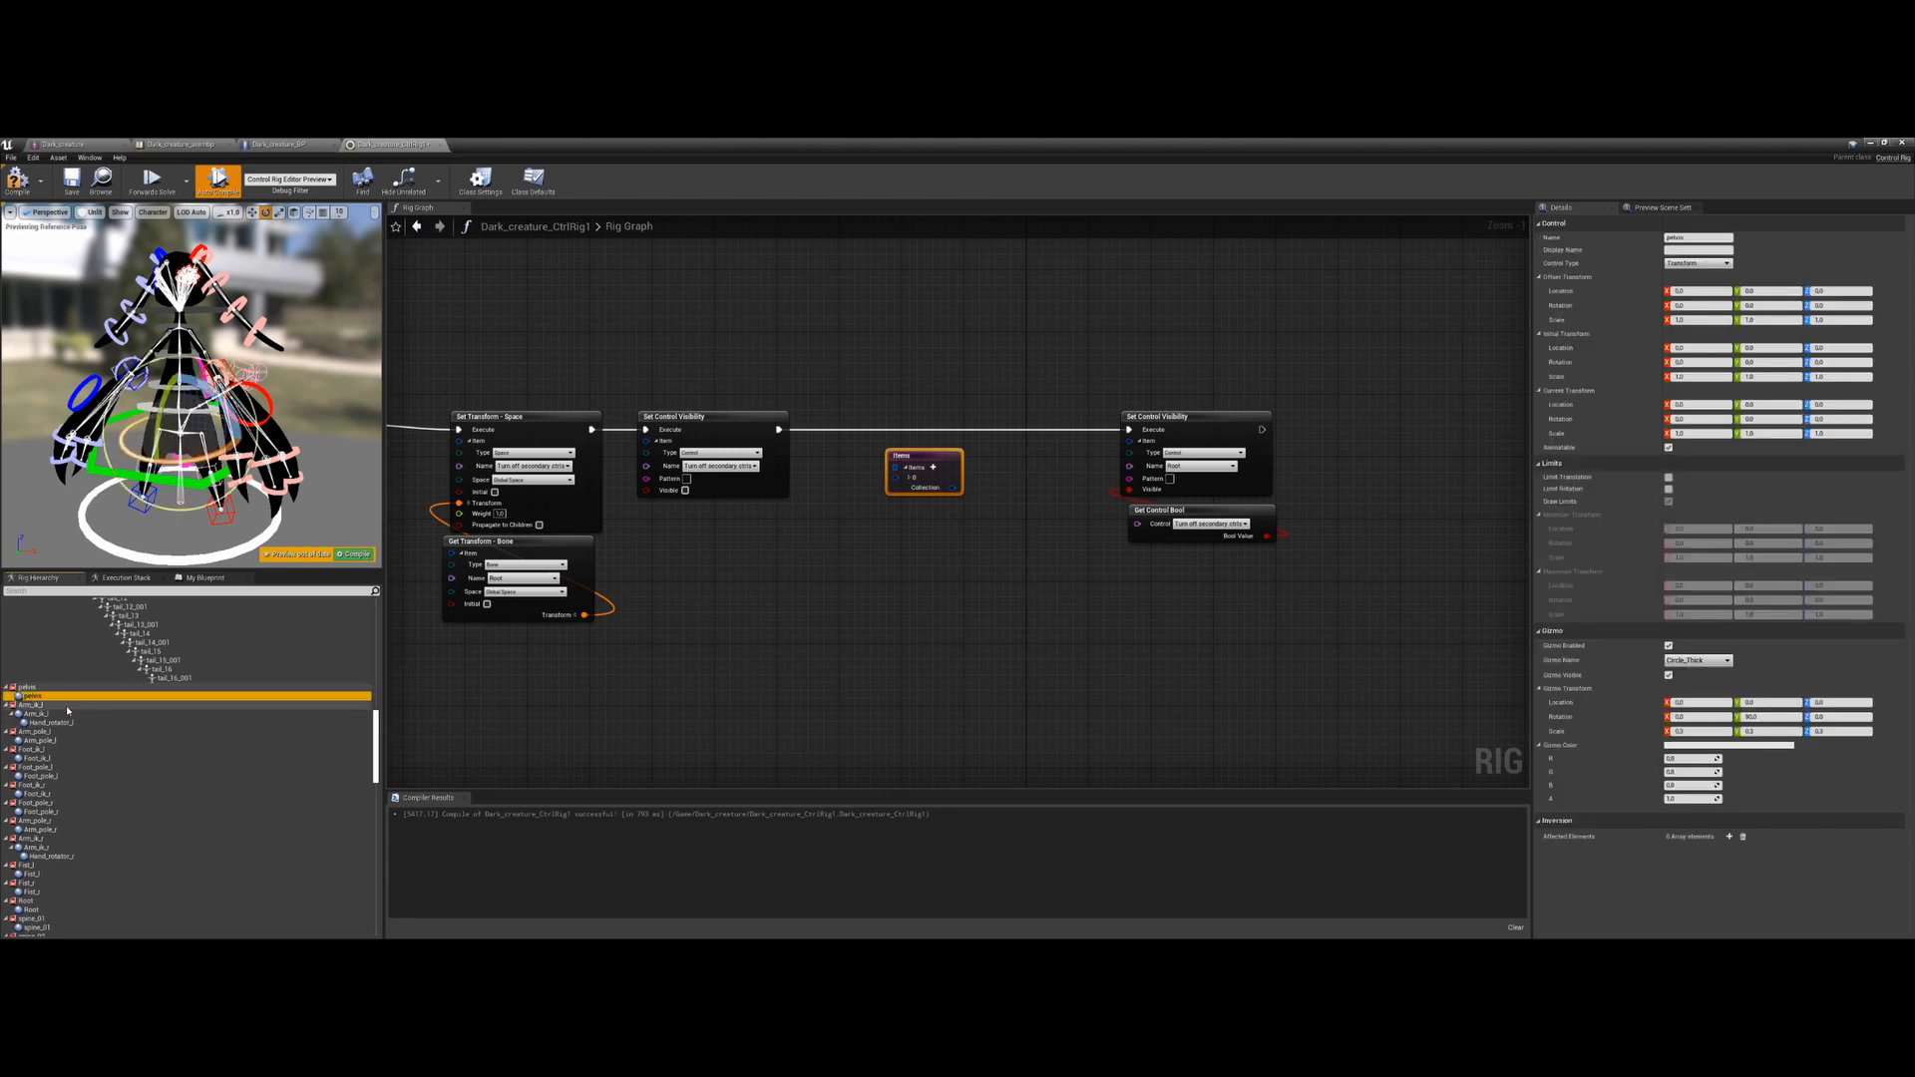
{"action": "left_click", "coordinate": [65, 714]}
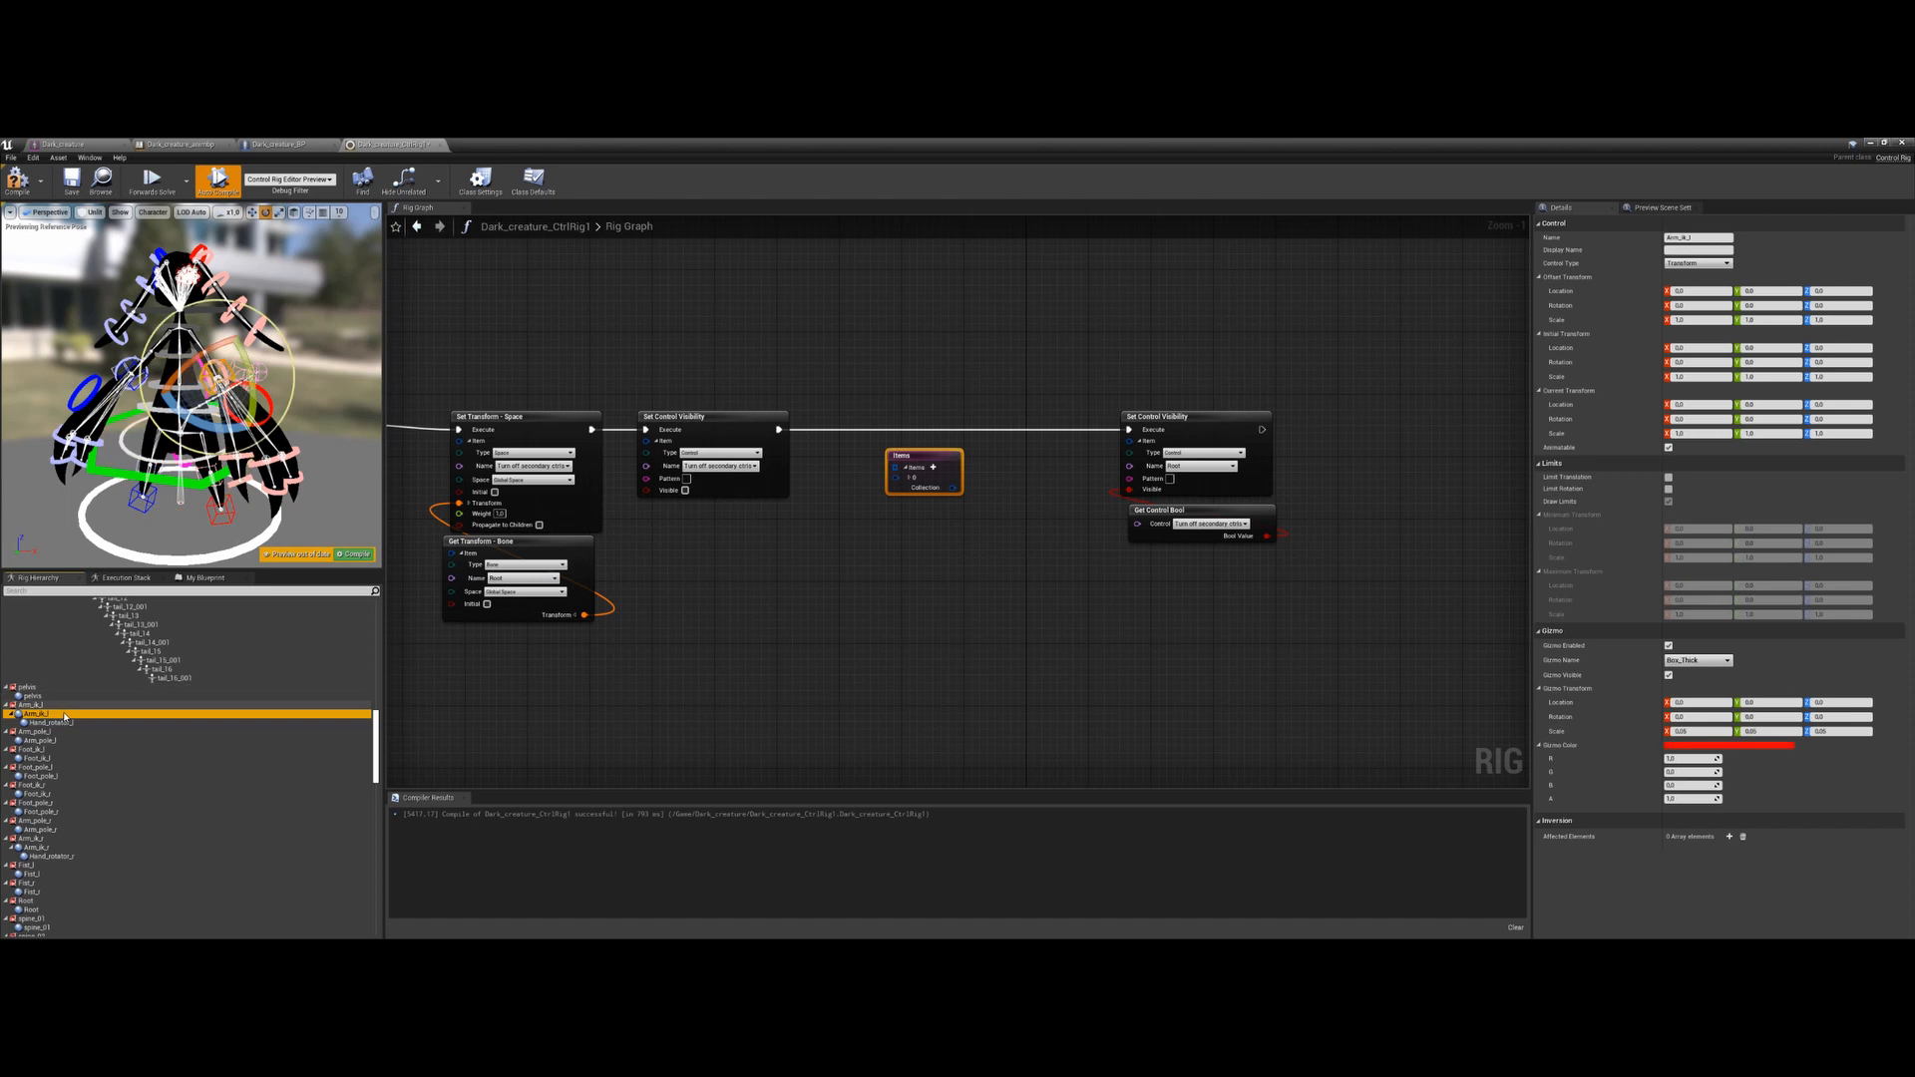
{"action": "left_click", "coordinate": [68, 723]}
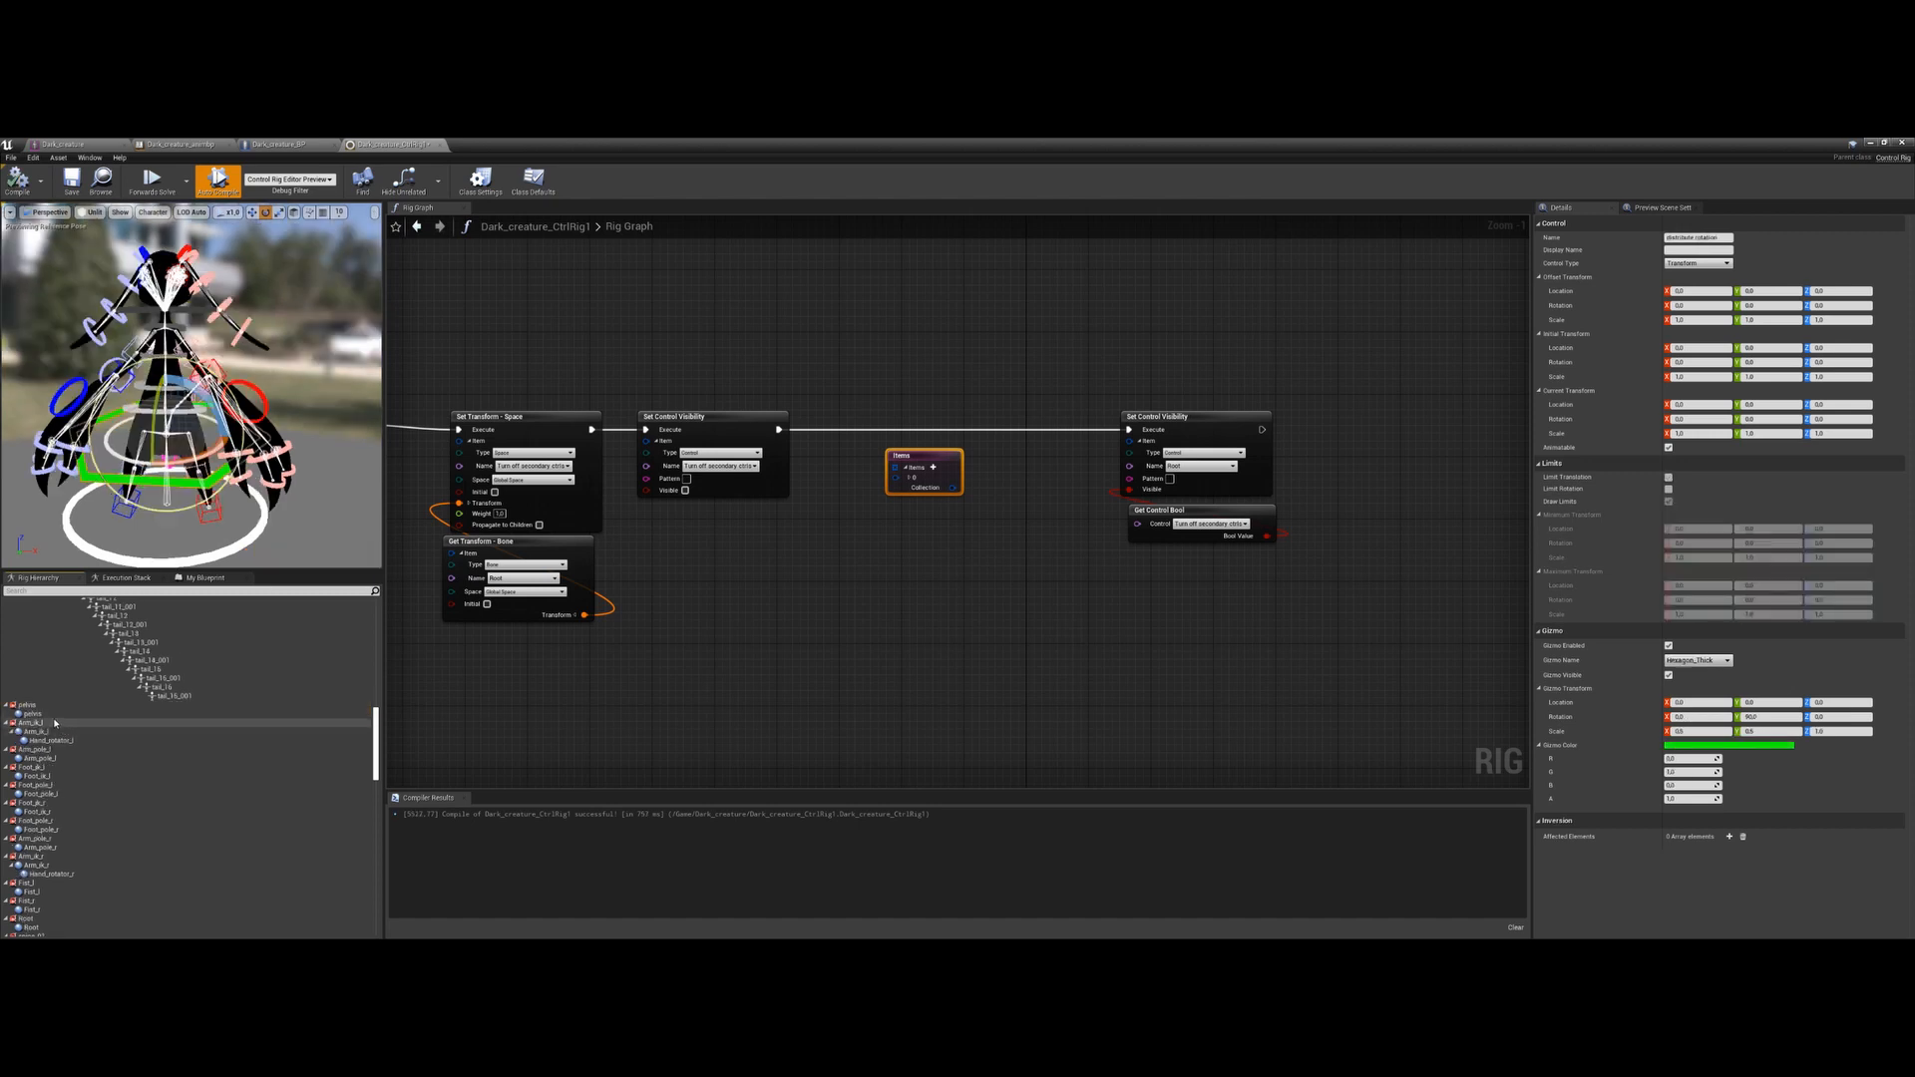
{"action": "left_click", "coordinate": [50, 714]}
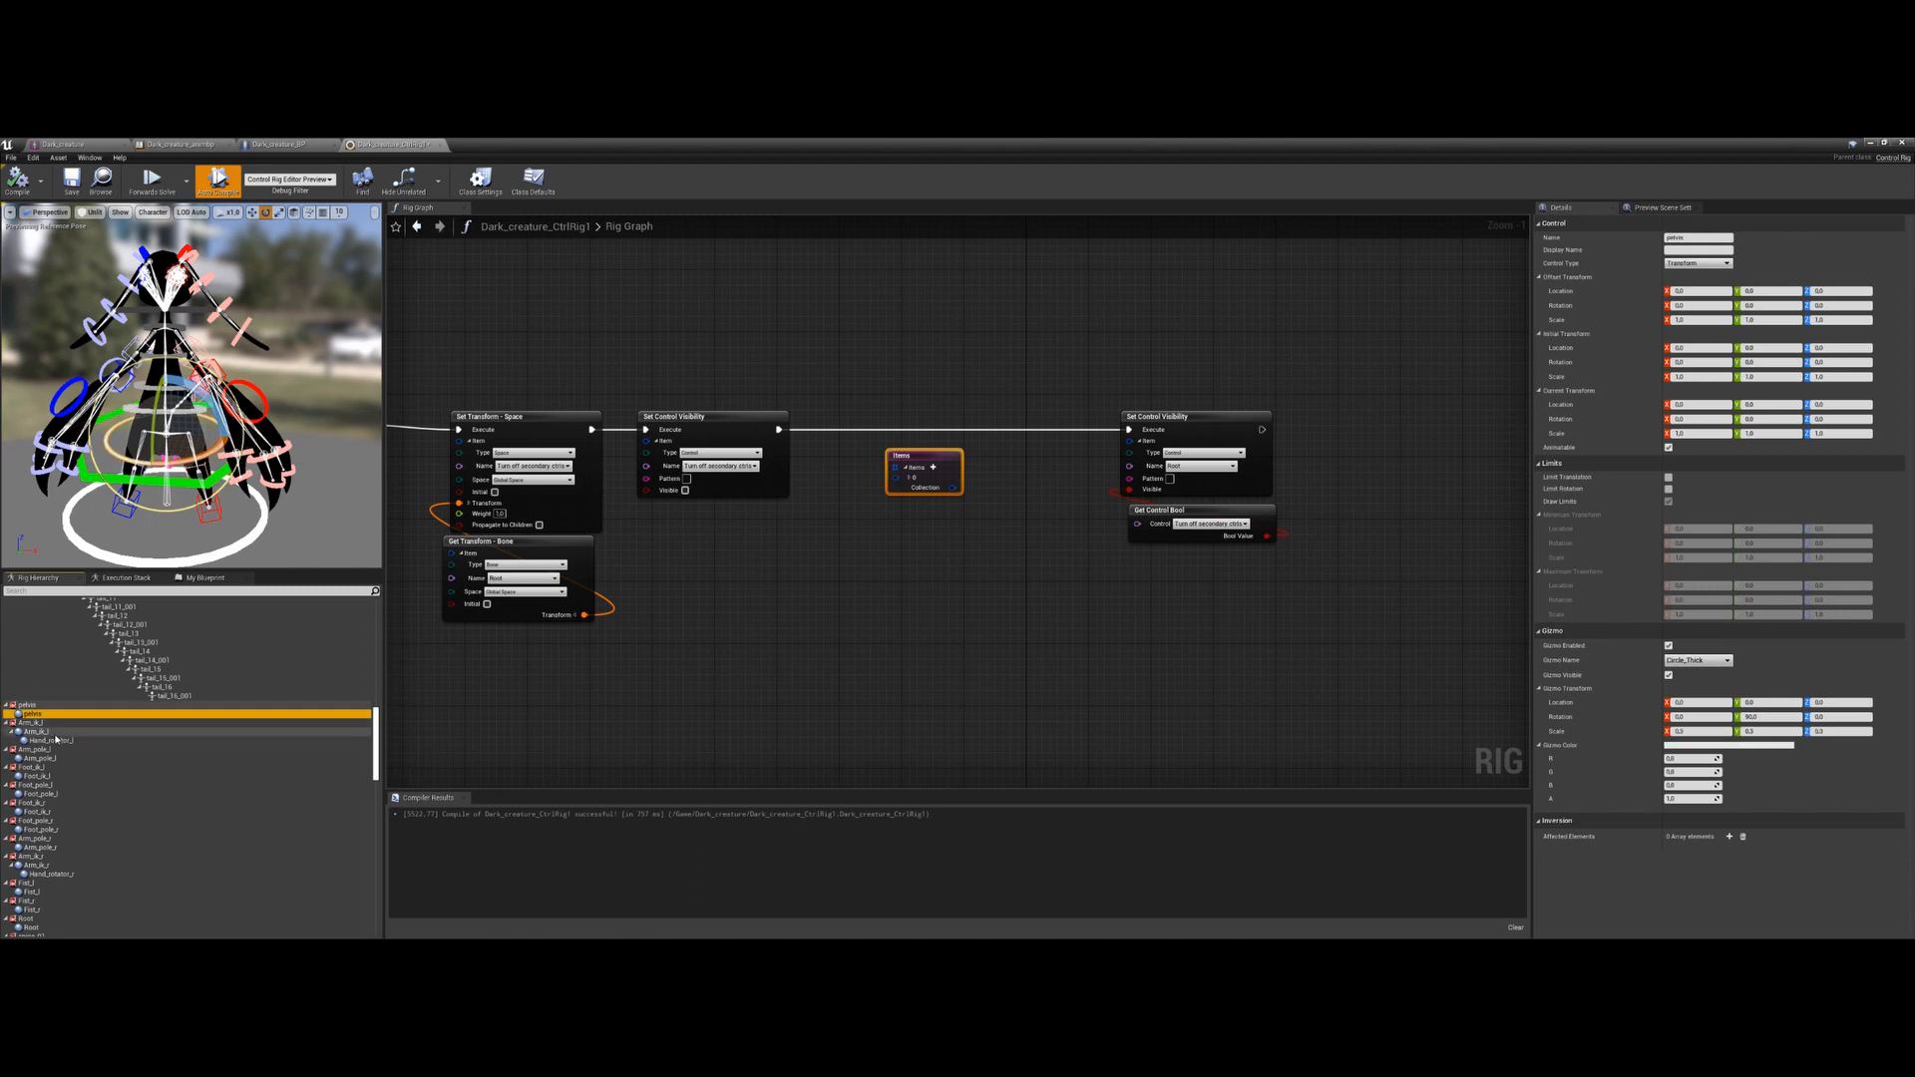
{"action": "left_click", "coordinate": [57, 740]}
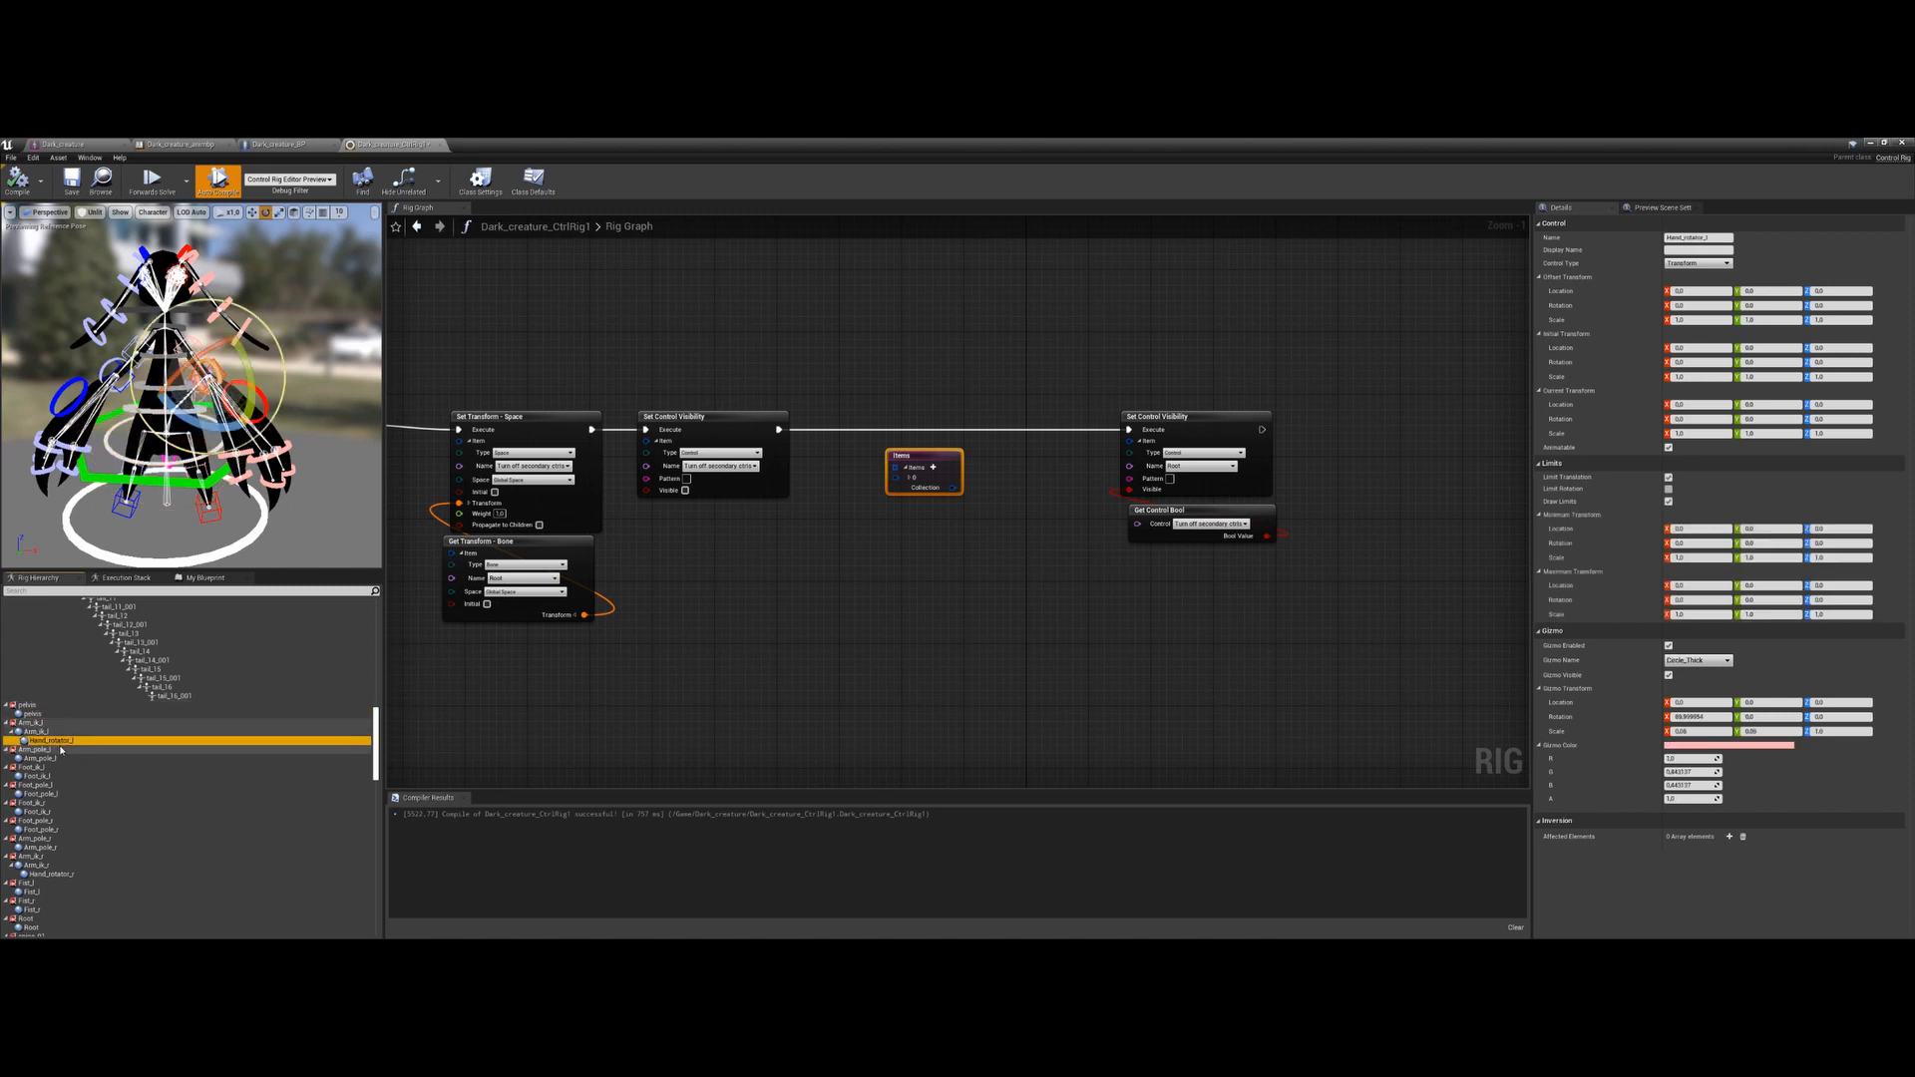
{"action": "scroll", "coordinate": [62, 750], "scroll_direction": "down", "scroll_amount": 1}
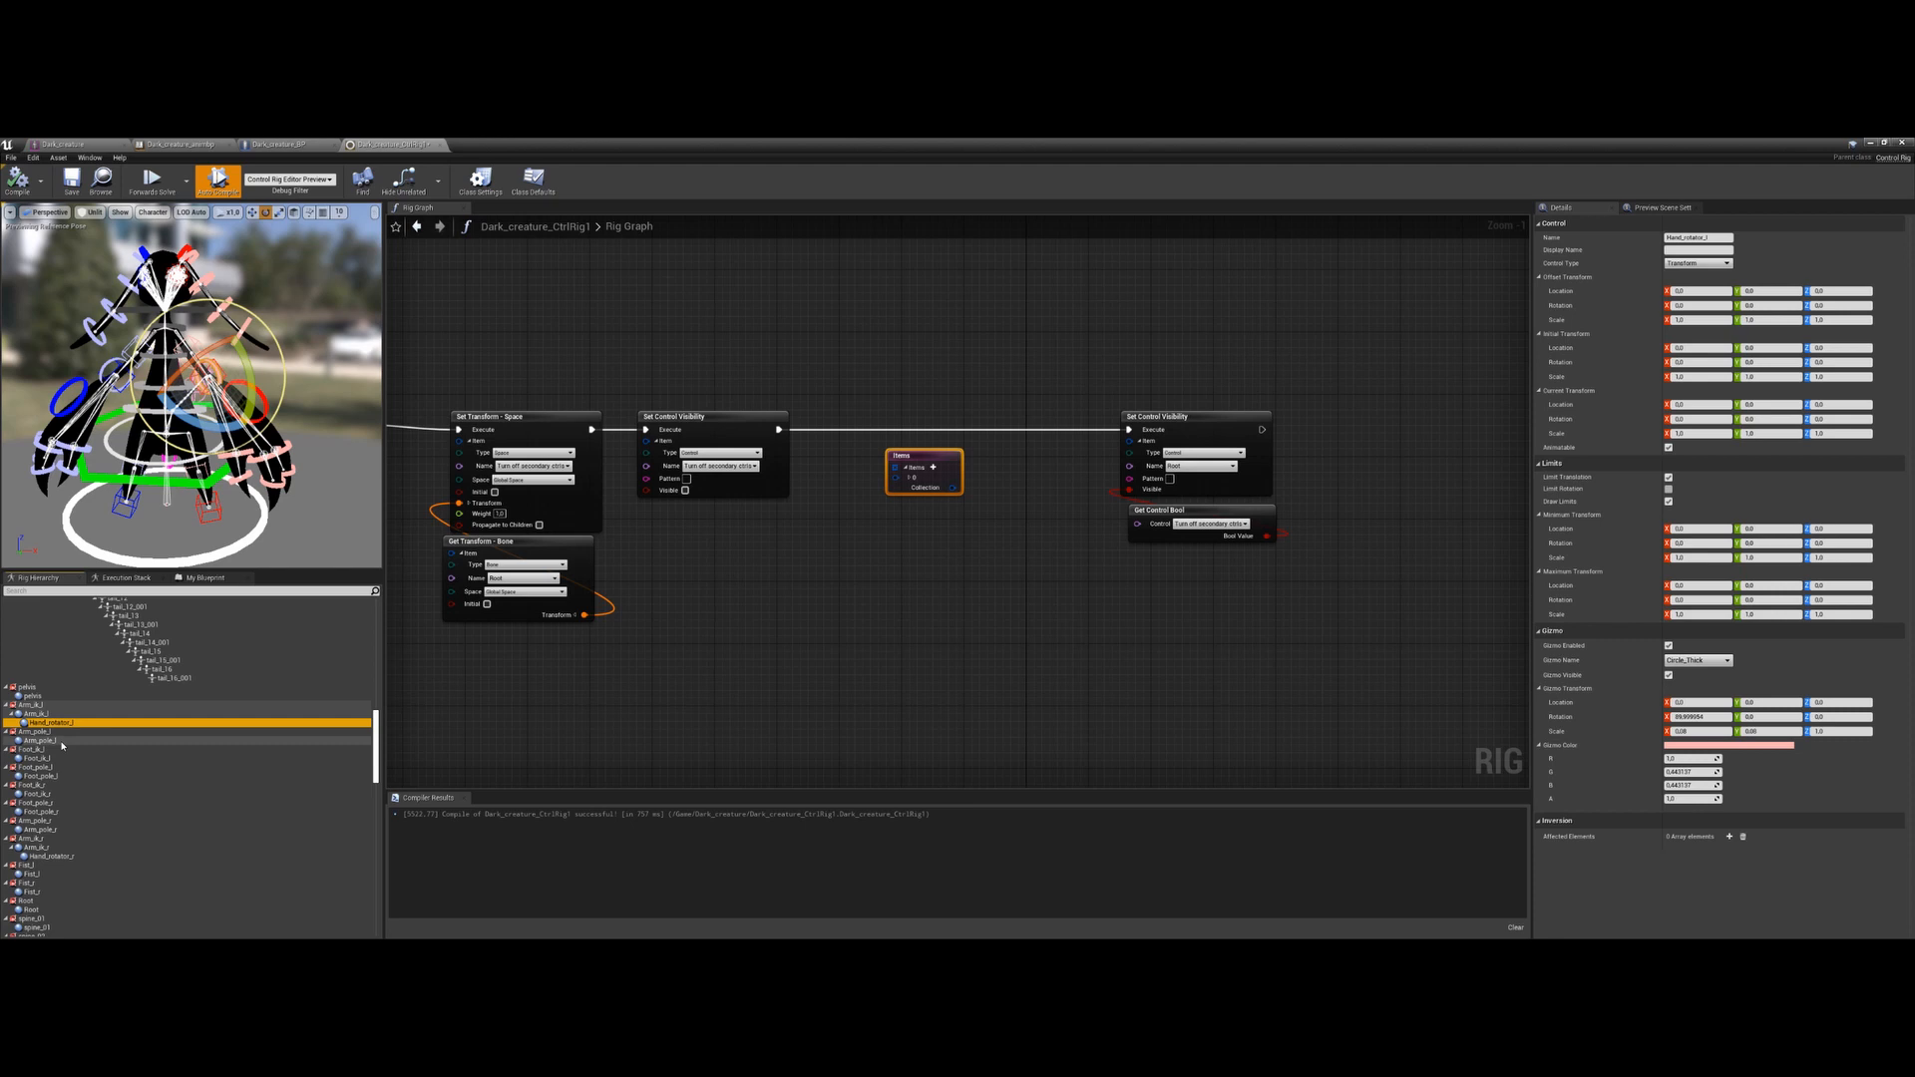
{"action": "scroll", "coordinate": [62, 745], "scroll_direction": "down", "scroll_amount": 1}
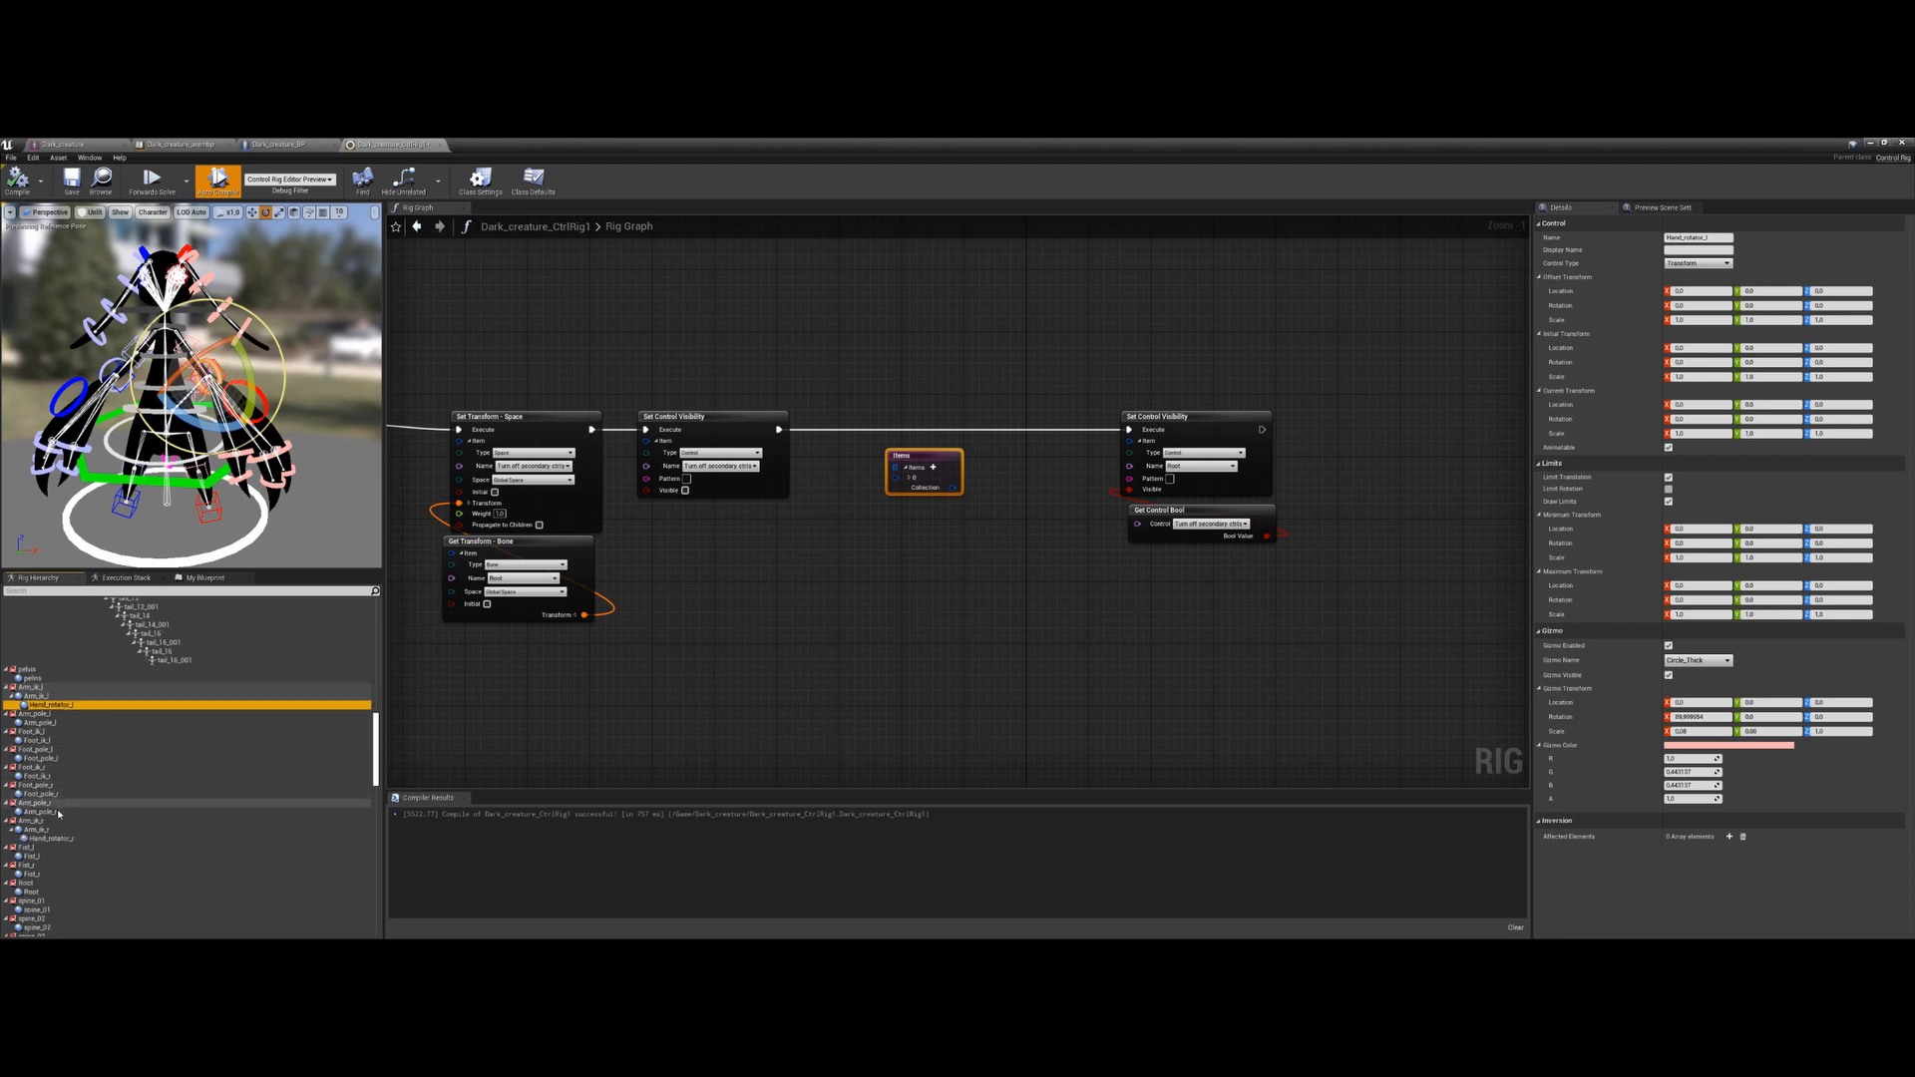
Select the two fist controls and the distribute rotation control in the rig hierarchy
{"action": "scroll", "coordinate": [56, 798], "scroll_direction": "down", "scroll_amount": 5}
{"action": "left_click", "coordinate": [53, 769]}
{"action": "scroll", "coordinate": [50, 771], "scroll_direction": "down", "scroll_amount": 1}
{"action": "left_click", "coordinate": [48, 767], "text": "ctrl"}
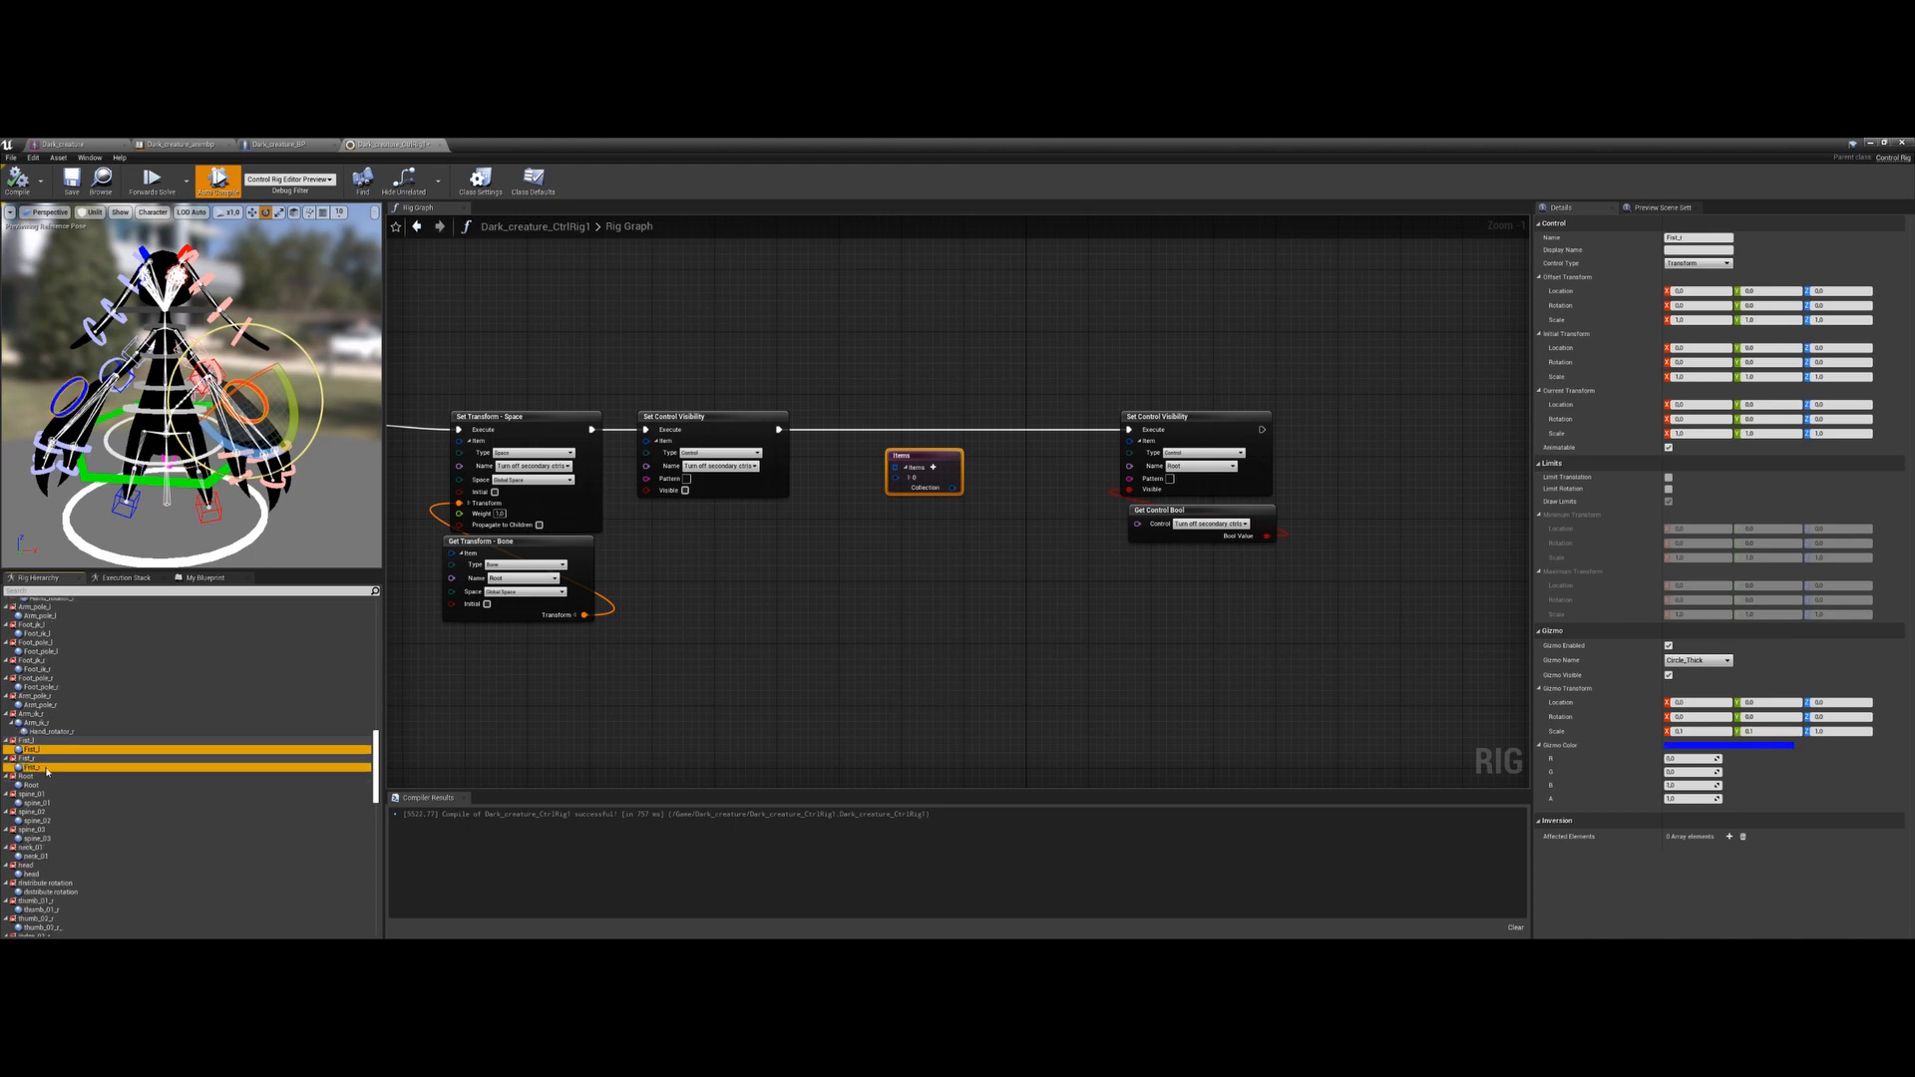
{"action": "scroll", "coordinate": [53, 767], "scroll_direction": "down", "scroll_amount": 4}
{"action": "scroll", "coordinate": [54, 770], "scroll_direction": "down", "scroll_amount": 2}
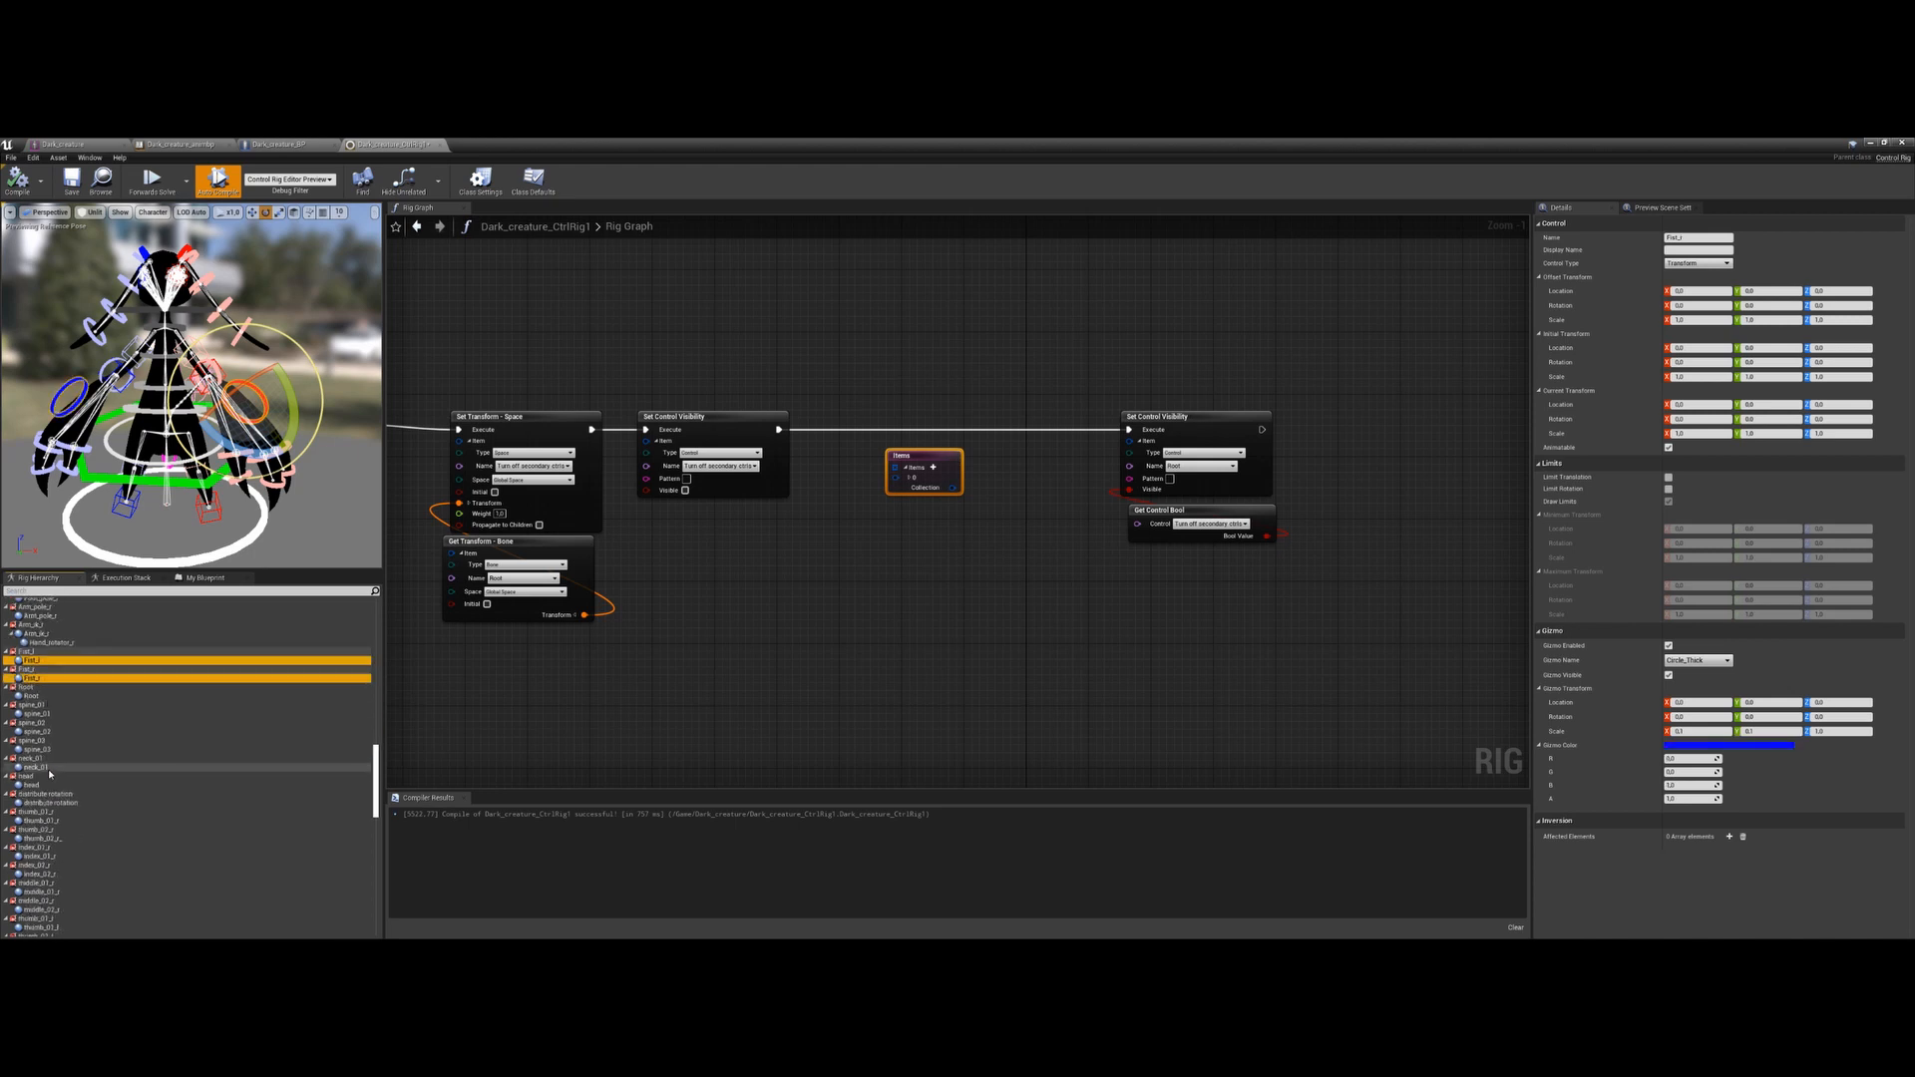
{"action": "scroll", "coordinate": [48, 769], "scroll_direction": "down", "scroll_amount": 2}
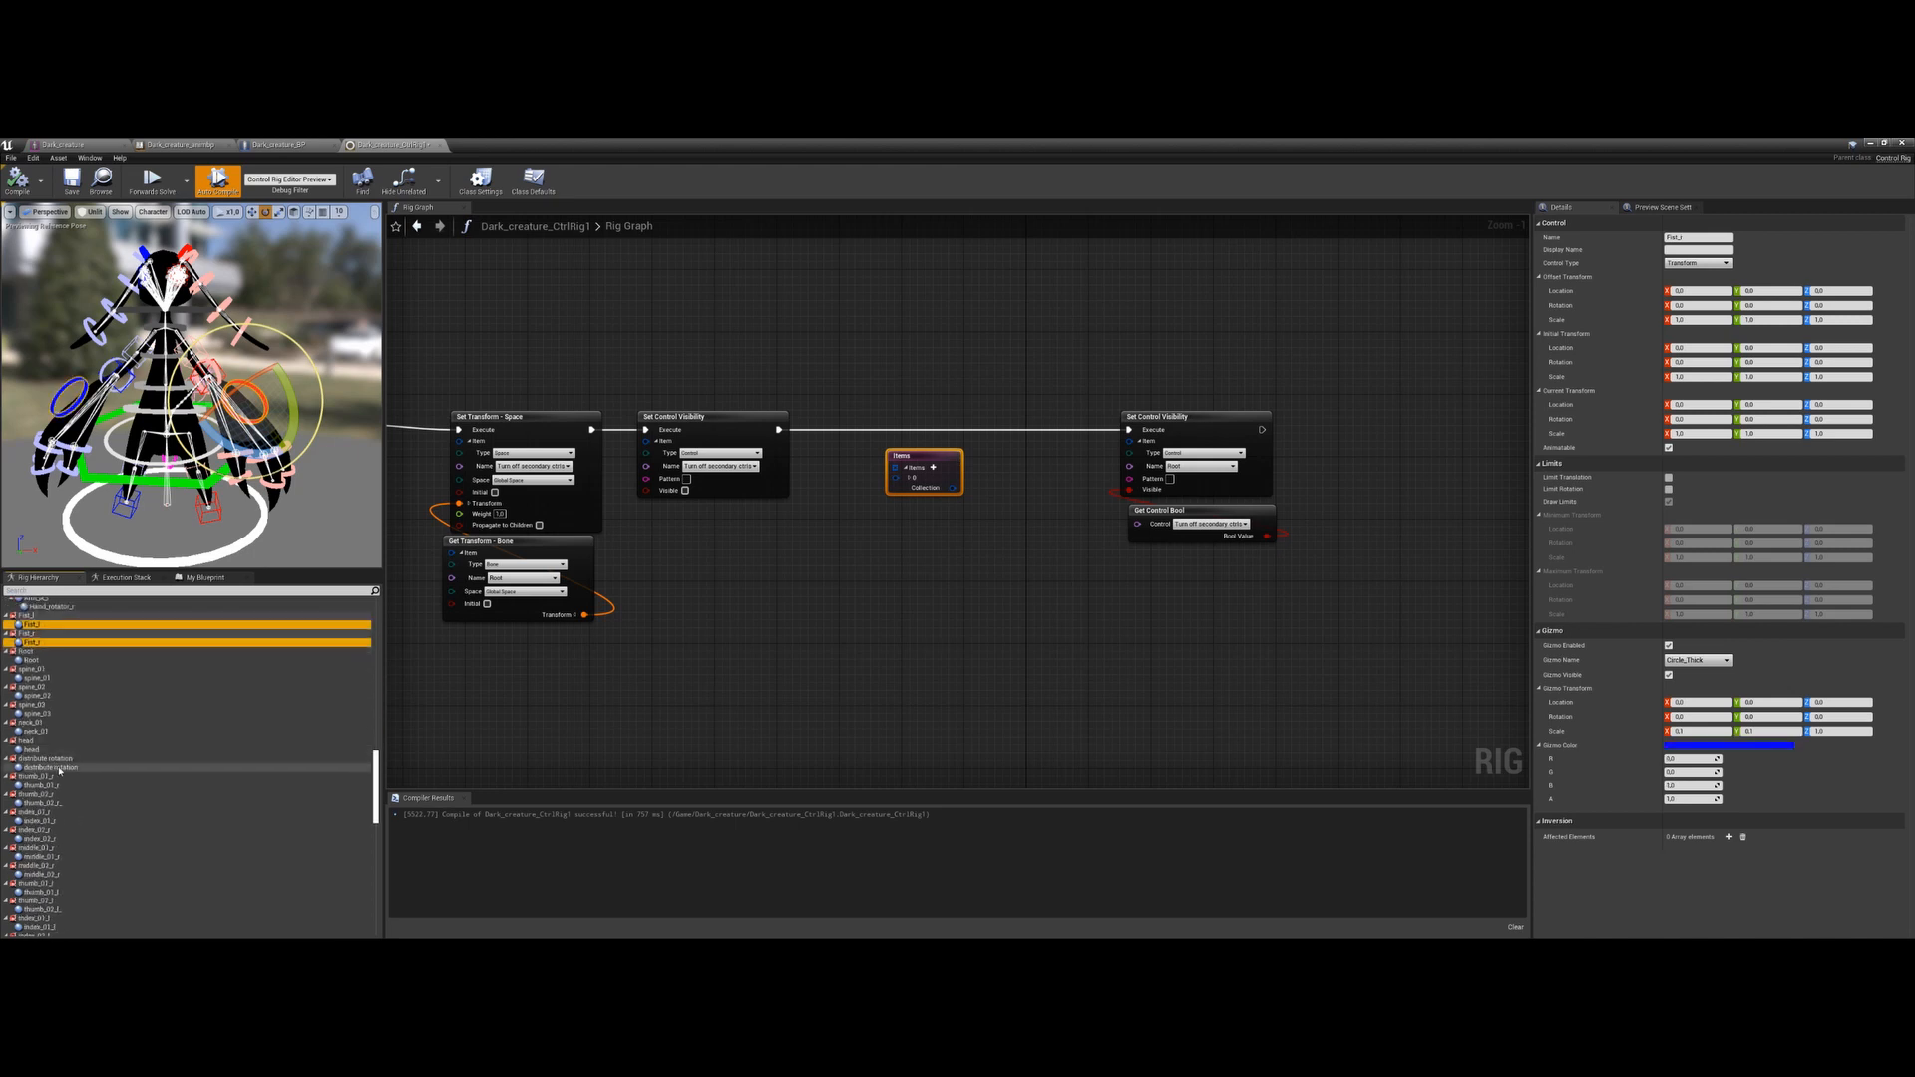
{"action": "left_click", "coordinate": [59, 768], "text": "ctrl"}
{"action": "scroll", "coordinate": [57, 764], "scroll_direction": "down", "scroll_amount": 2}
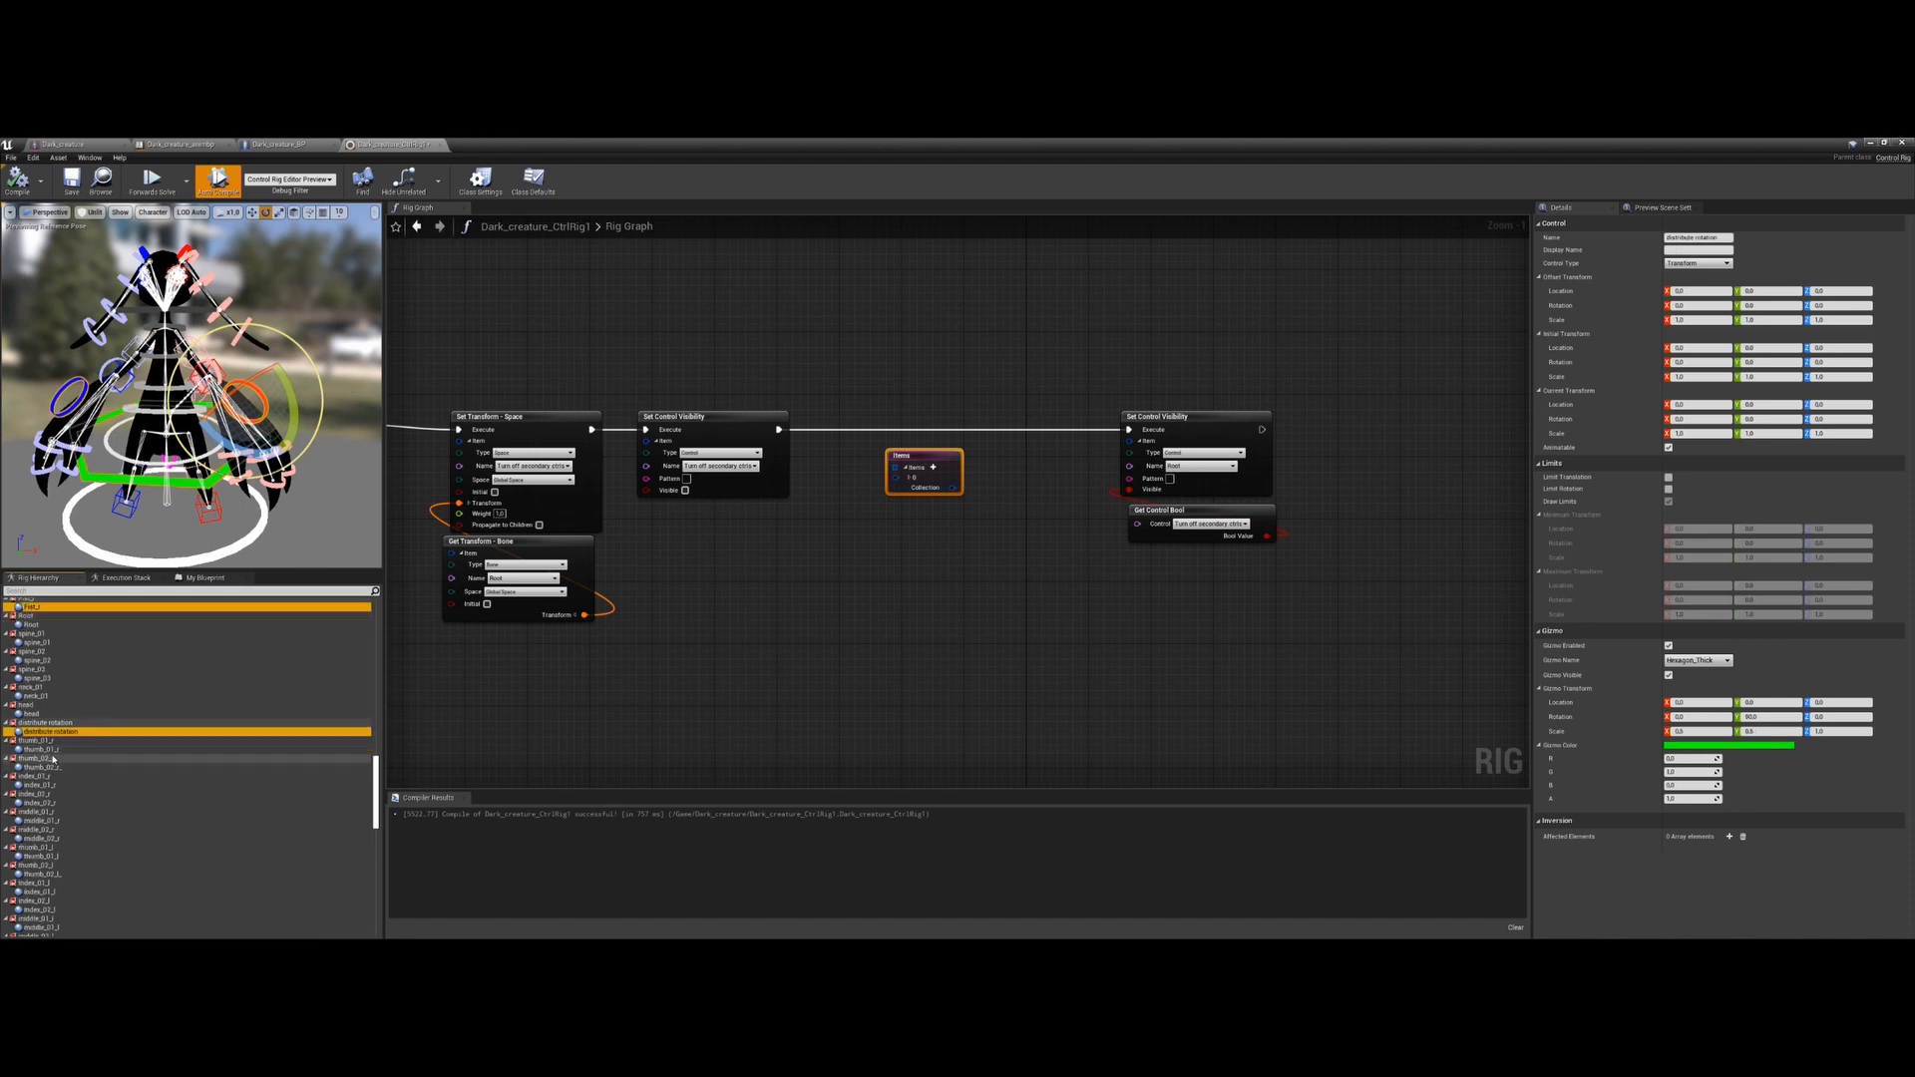
Add the left ear controls ear_02_l through ear_05_l to the hierarchy selection
{"action": "scroll", "coordinate": [56, 768], "scroll_direction": "down", "scroll_amount": 7}
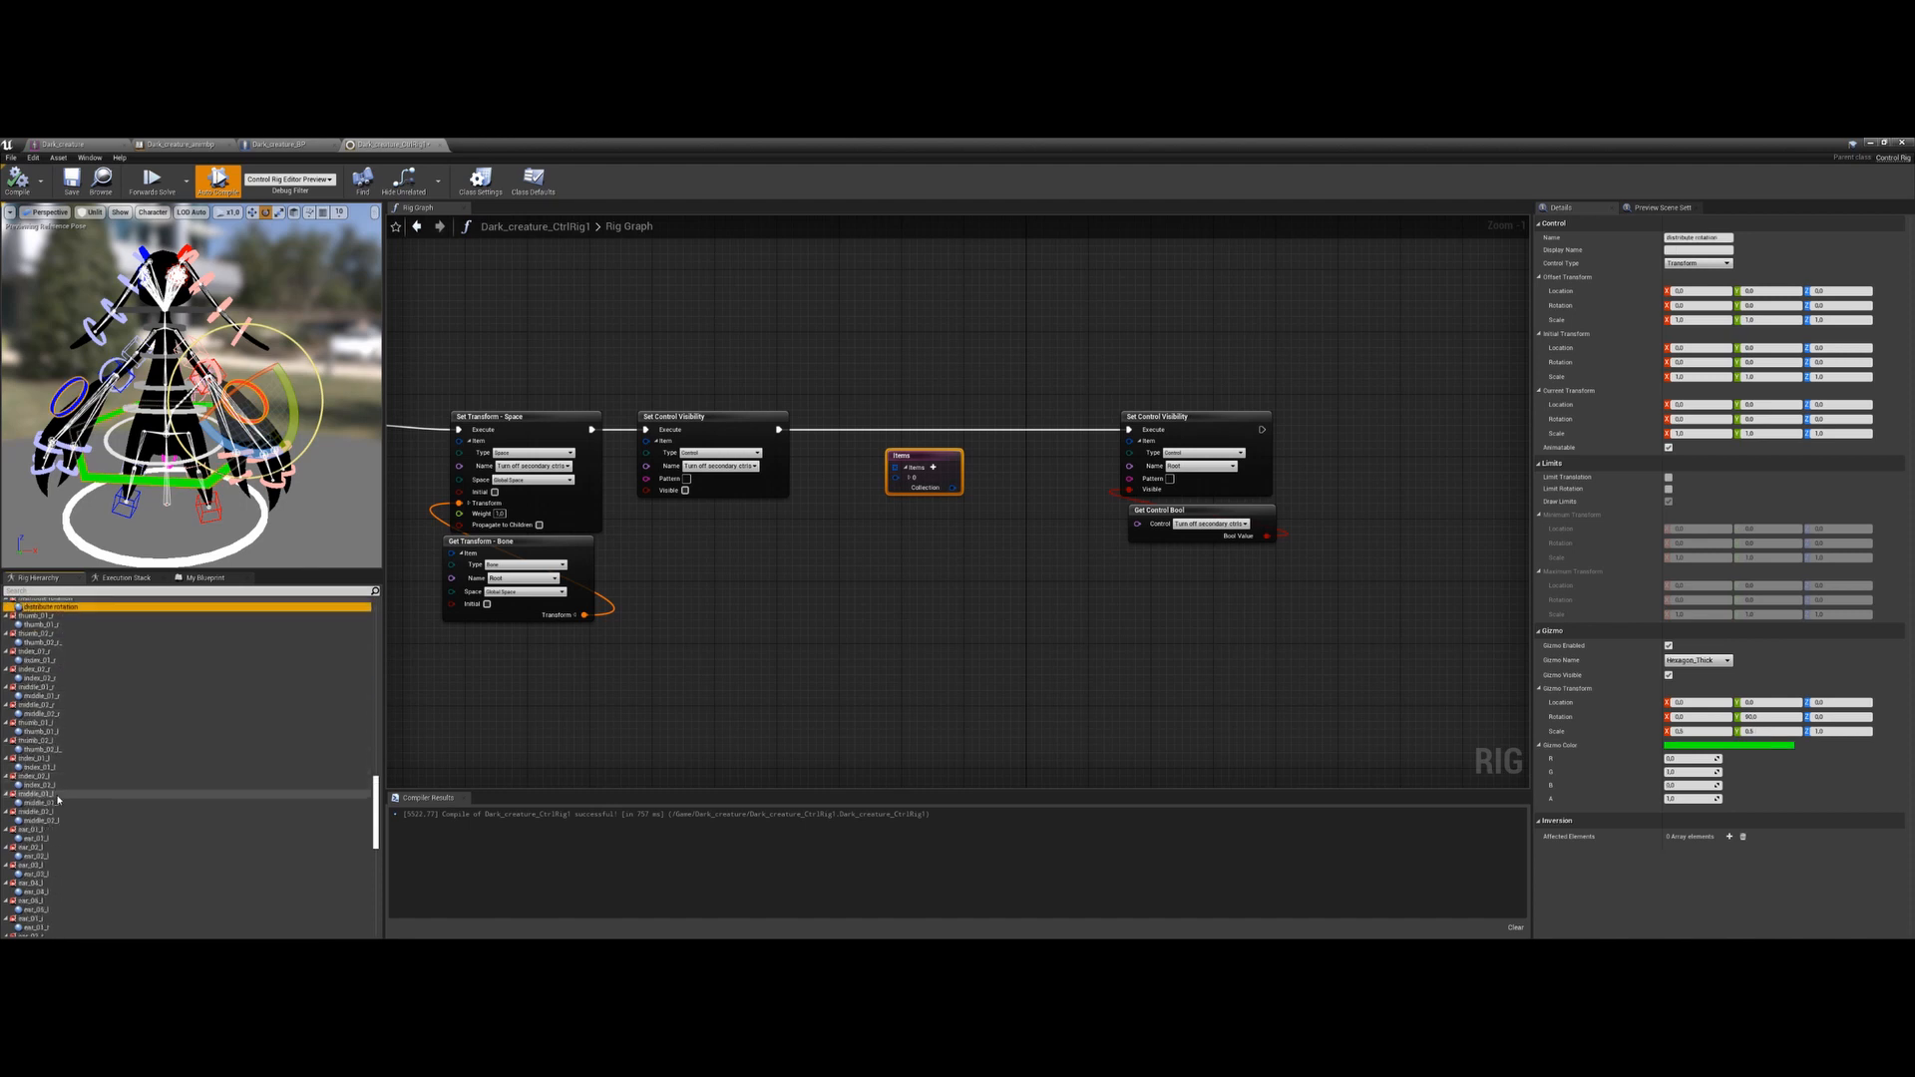
{"action": "scroll", "coordinate": [57, 799], "scroll_direction": "down", "scroll_amount": 3}
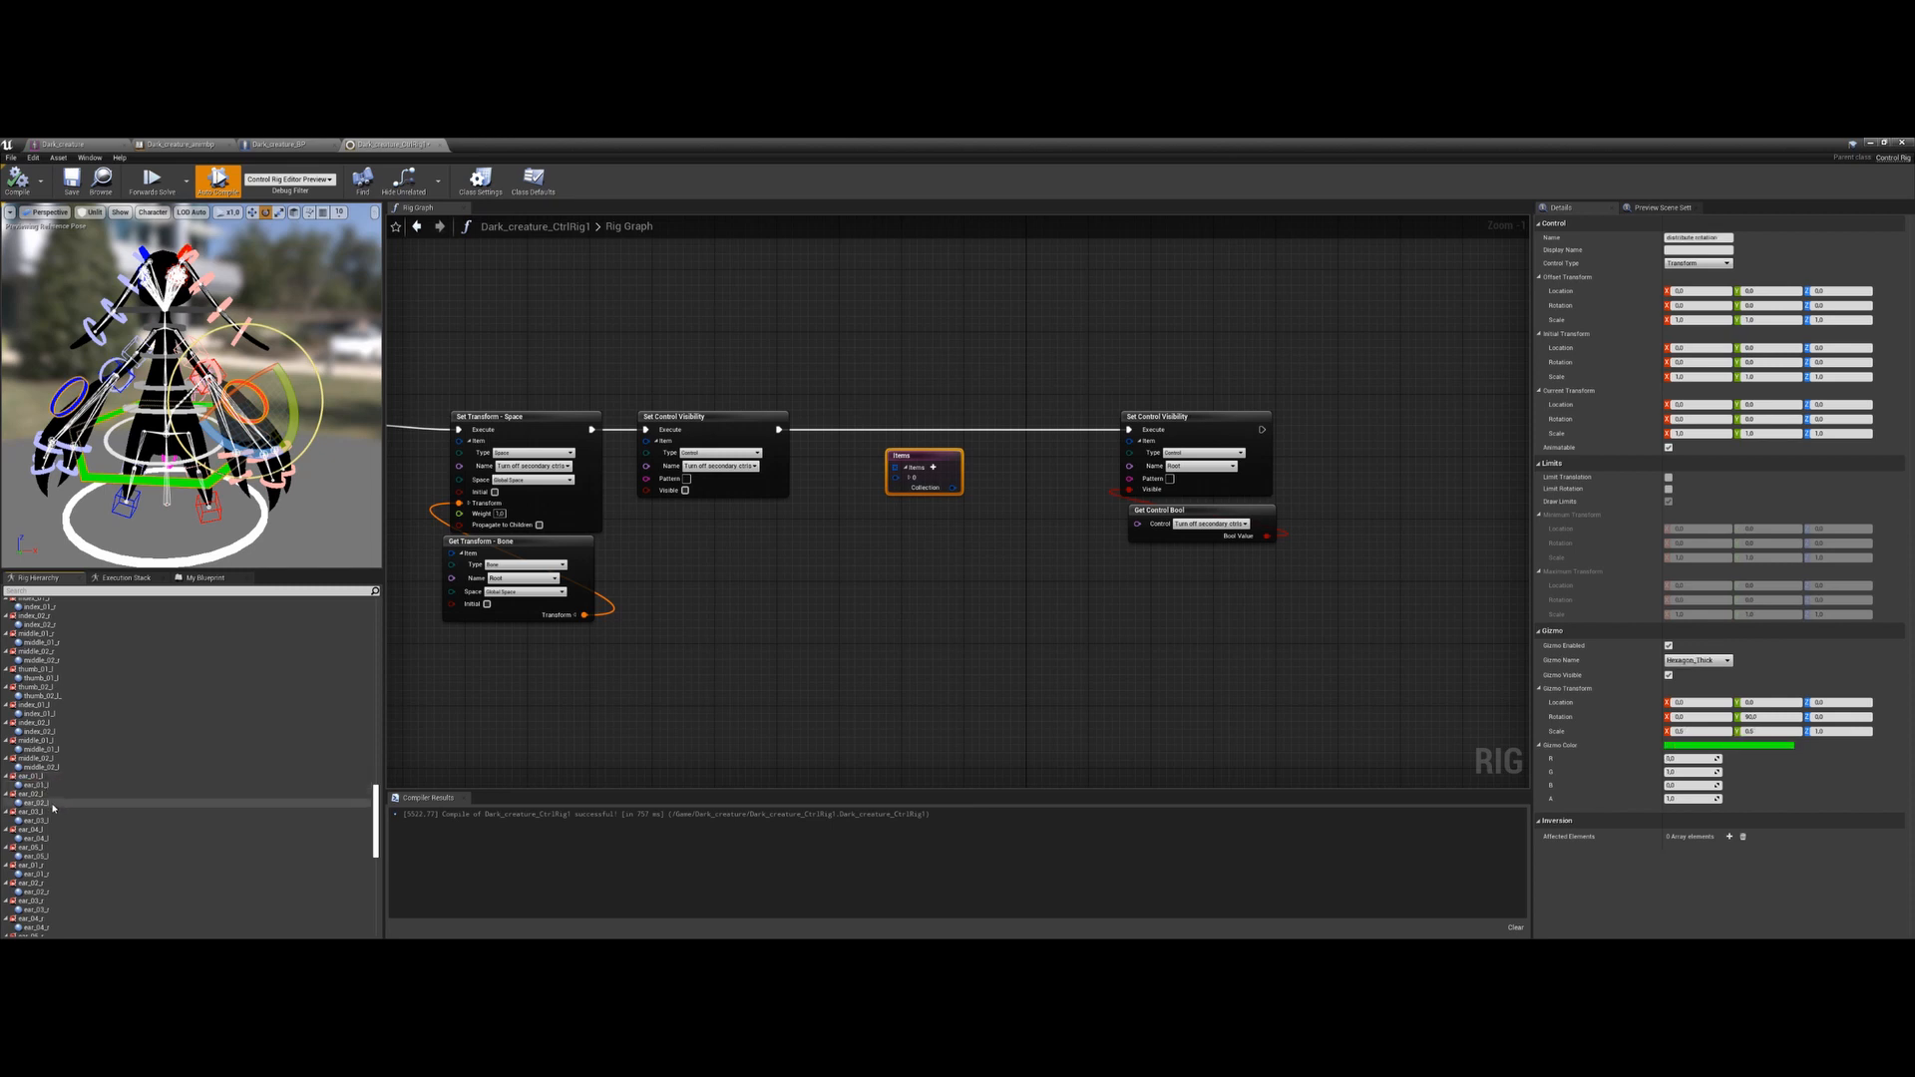
{"action": "left_click", "coordinate": [59, 800]}
{"action": "scroll", "coordinate": [59, 795], "scroll_direction": "down", "scroll_amount": 3}
{"action": "left_click", "coordinate": [36, 767], "text": "ctrl"}
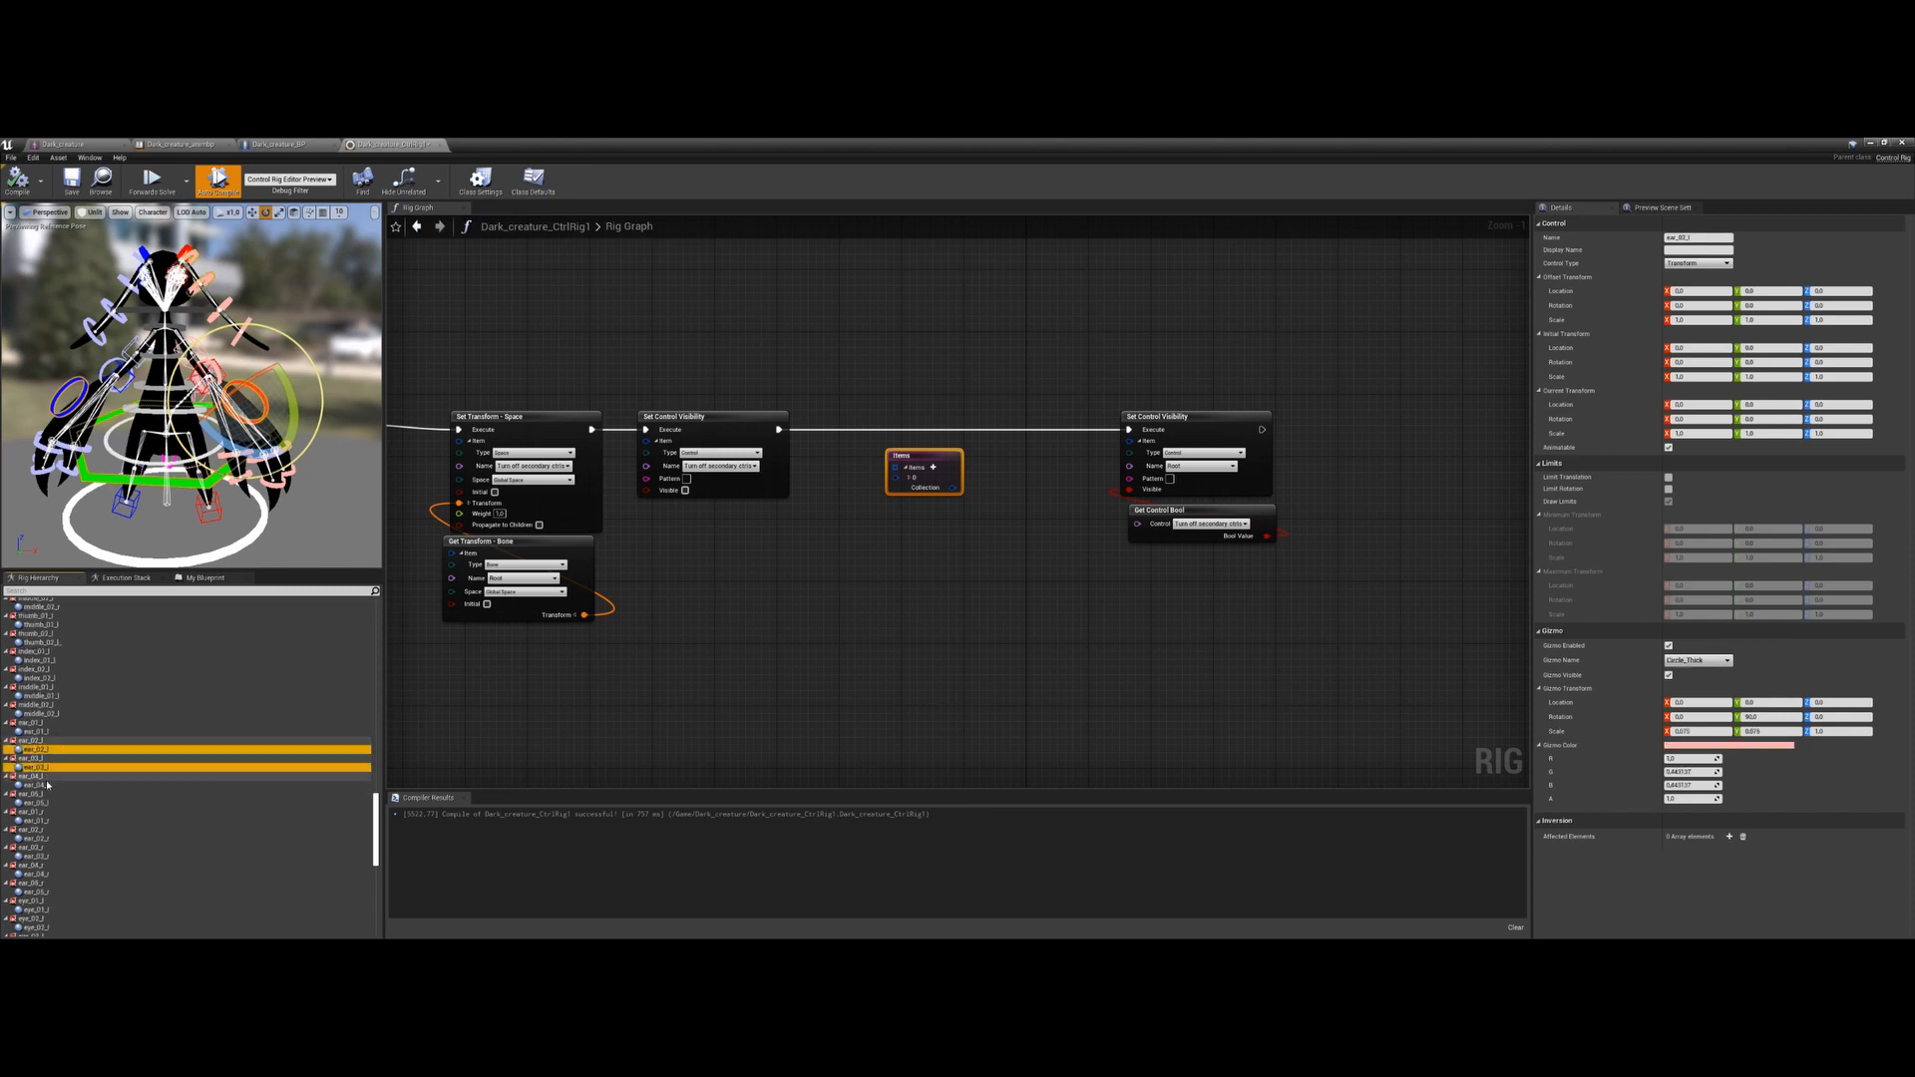
{"action": "left_click", "coordinate": [40, 785], "text": "ctrl"}
{"action": "left_click", "coordinate": [47, 801], "text": "ctrl"}
{"action": "scroll", "coordinate": [58, 786], "scroll_direction": "down", "scroll_amount": 4}
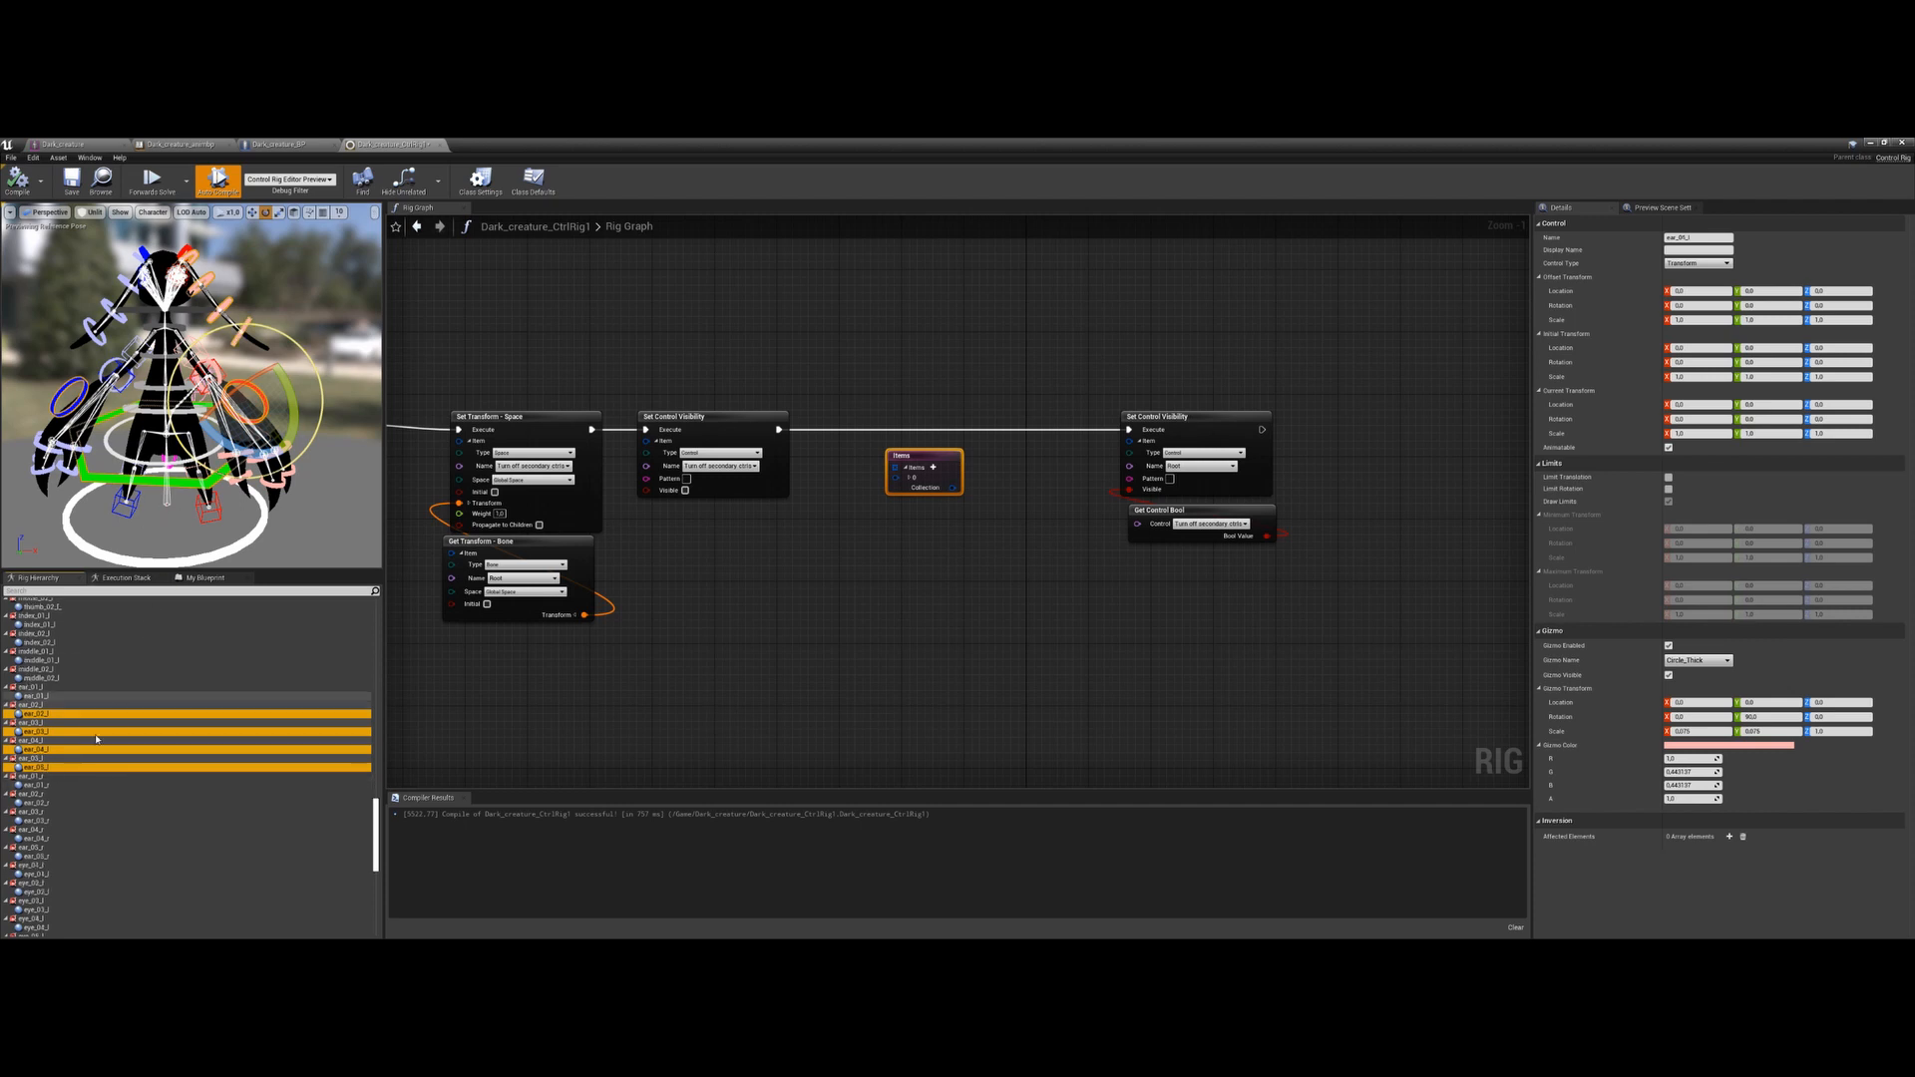
Review the selected controls in the hierarchy and add the Distribute rot tail control to the selection
{"action": "scroll", "coordinate": [110, 748], "scroll_direction": "up", "scroll_amount": 10}
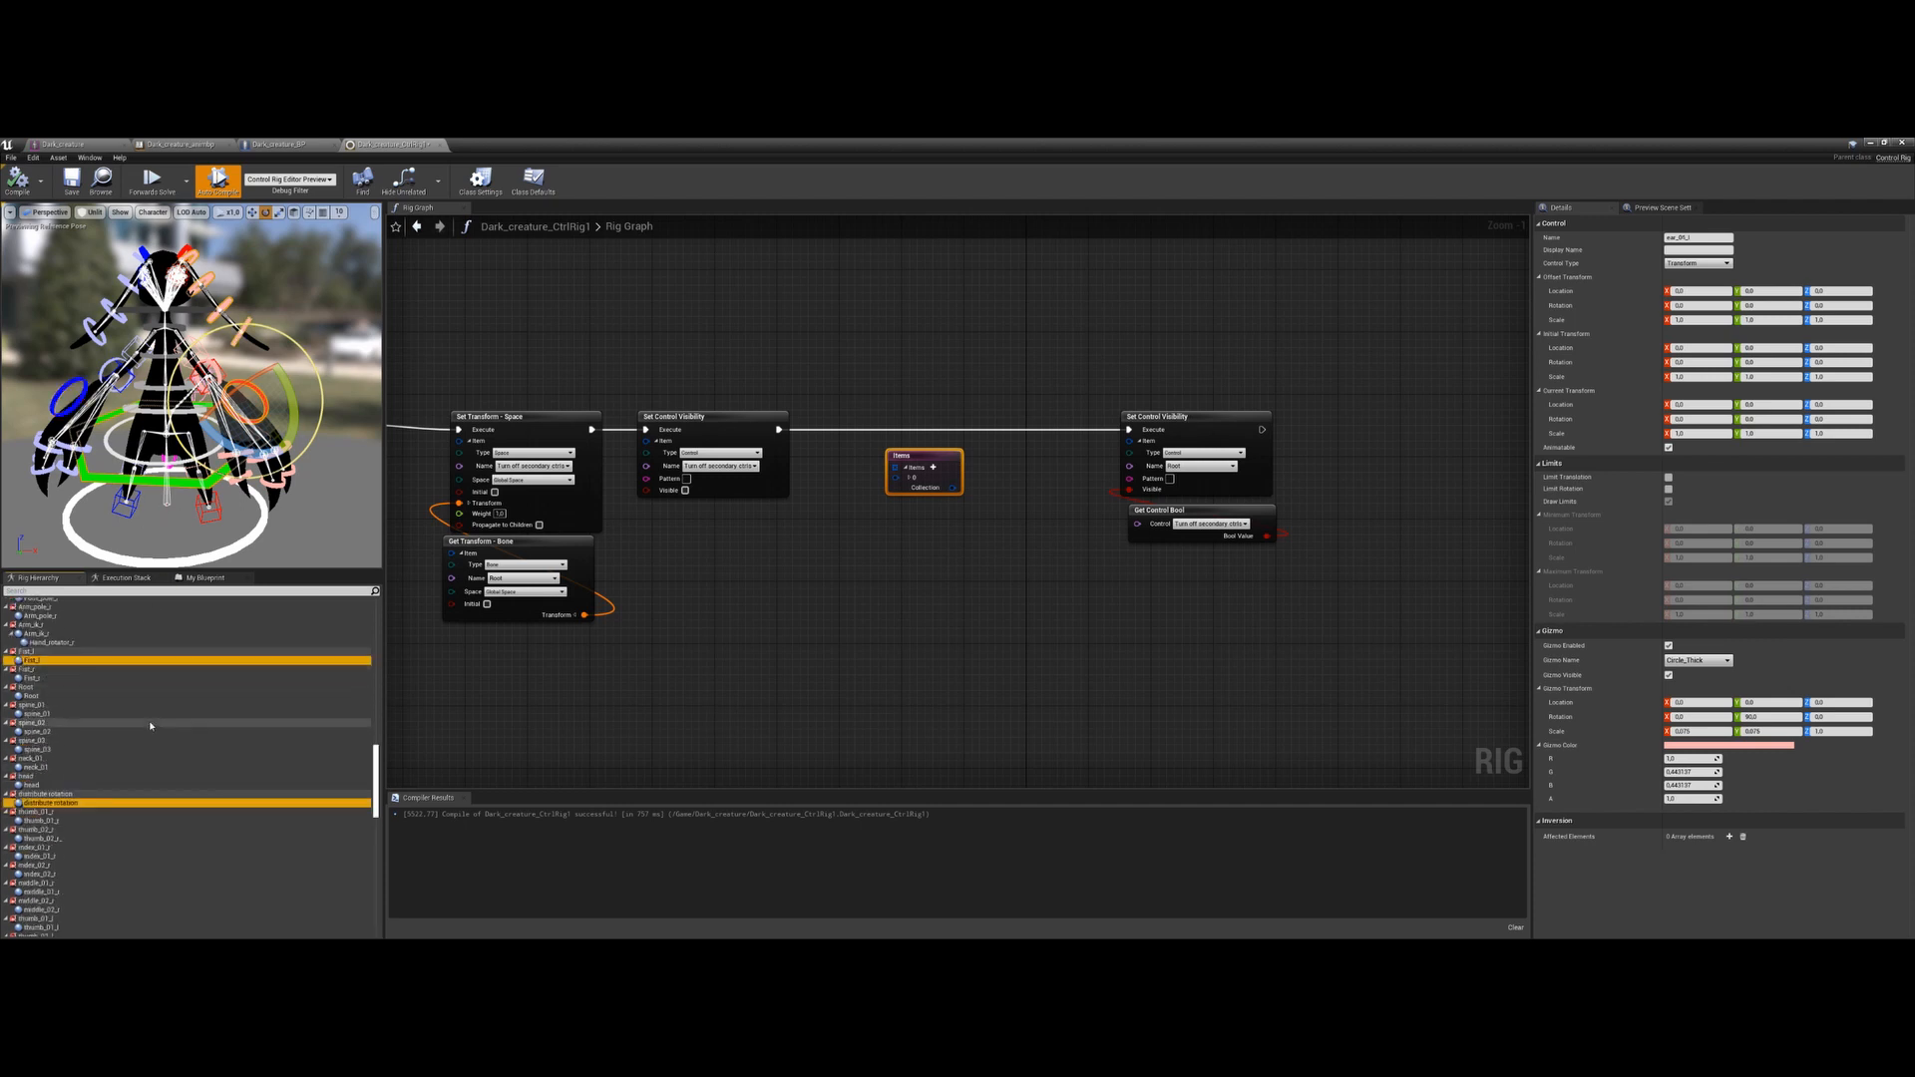
{"action": "scroll", "coordinate": [147, 720], "scroll_direction": "down", "scroll_amount": 10}
{"action": "scroll", "coordinate": [134, 704], "scroll_direction": "down", "scroll_amount": 8}
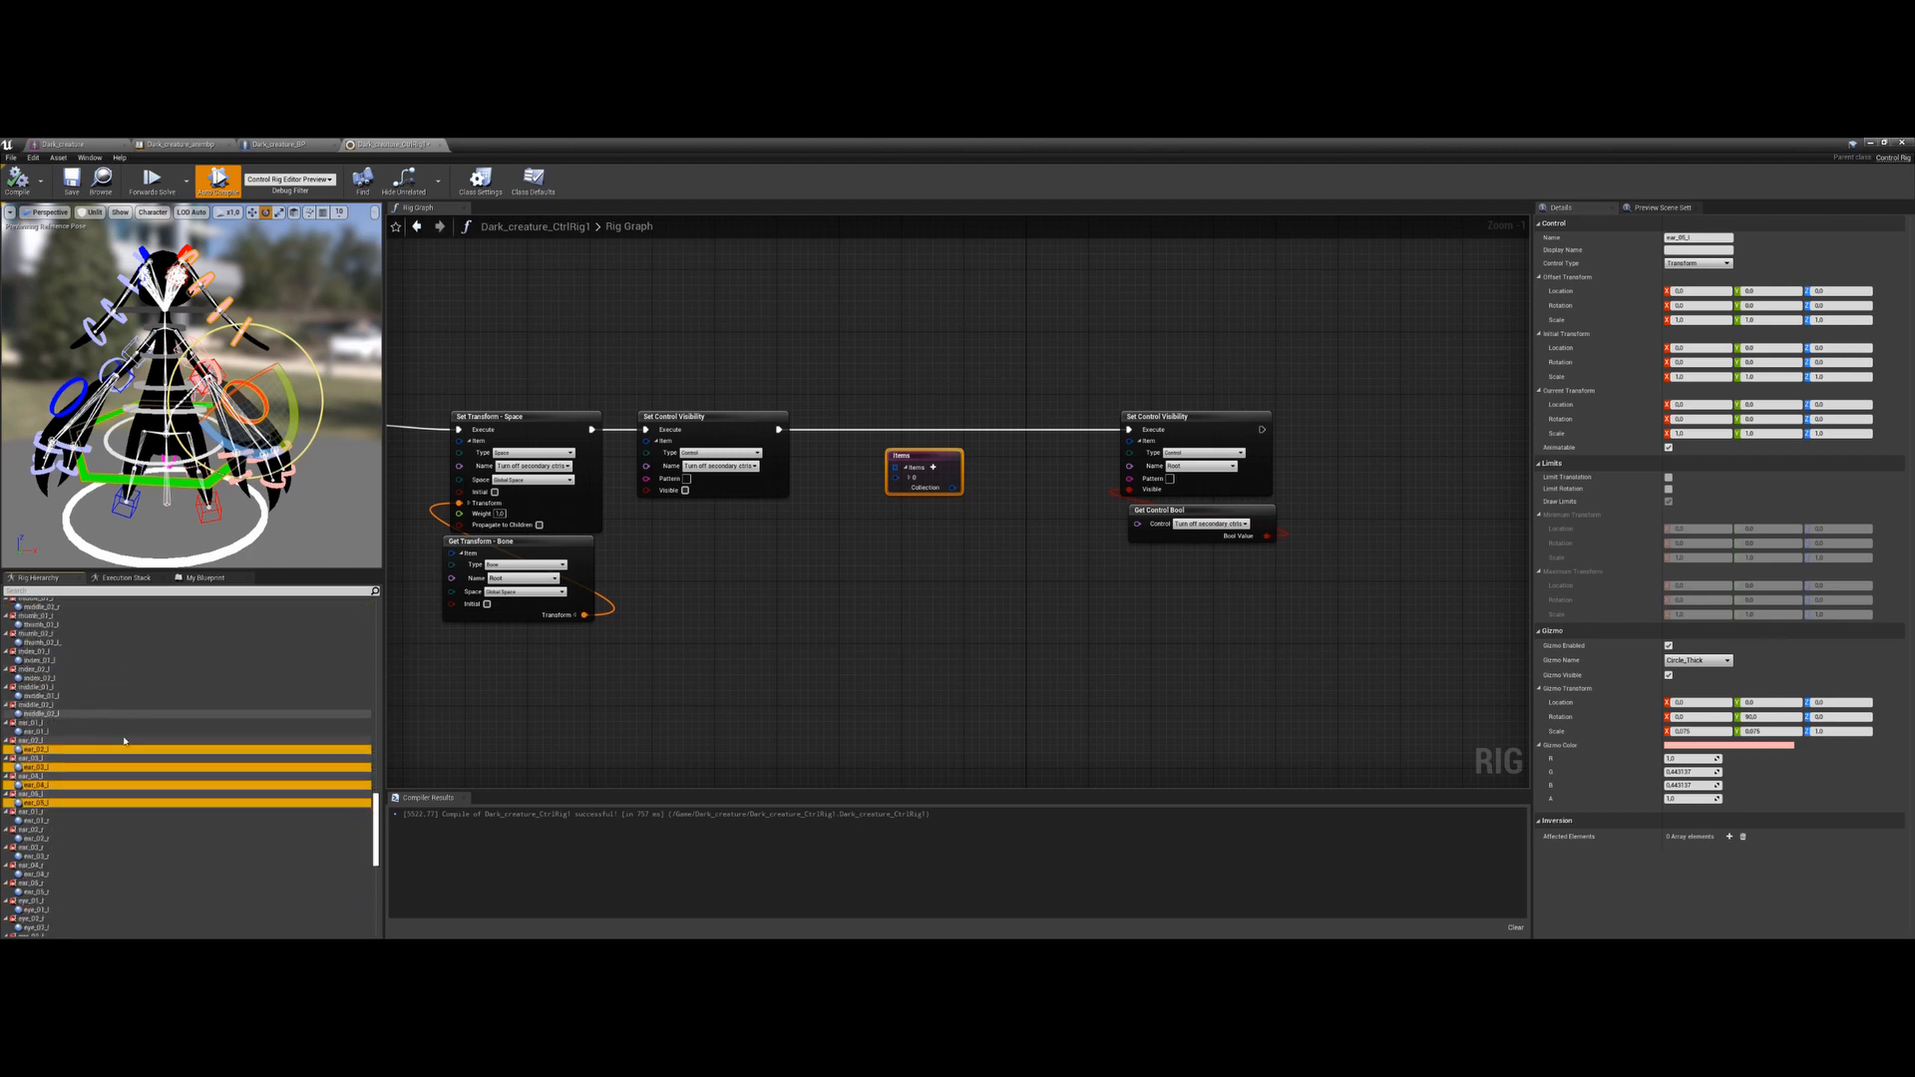
{"action": "scroll", "coordinate": [52, 703], "scroll_direction": "up", "scroll_amount": 2}
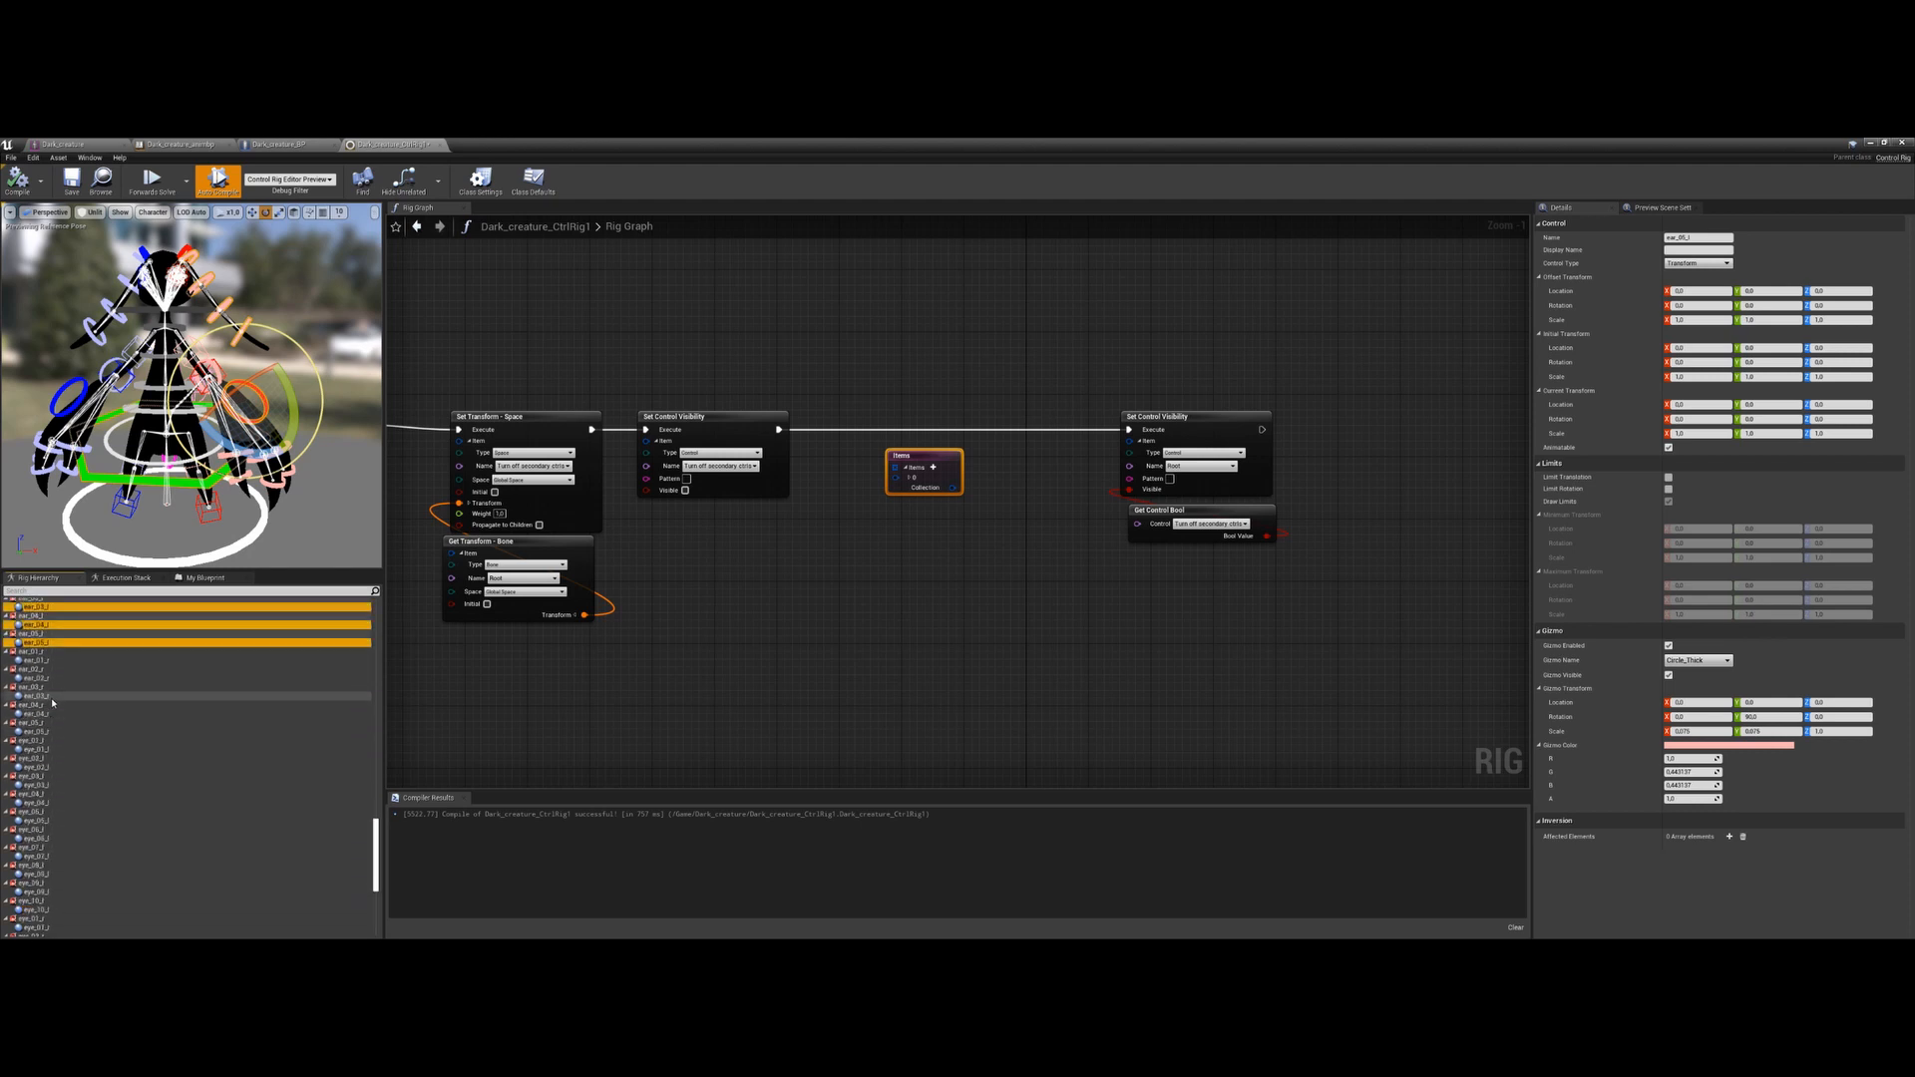
{"action": "scroll", "coordinate": [51, 769], "scroll_direction": "down", "scroll_amount": 3}
{"action": "scroll", "coordinate": [51, 769], "scroll_direction": "down", "scroll_amount": 3}
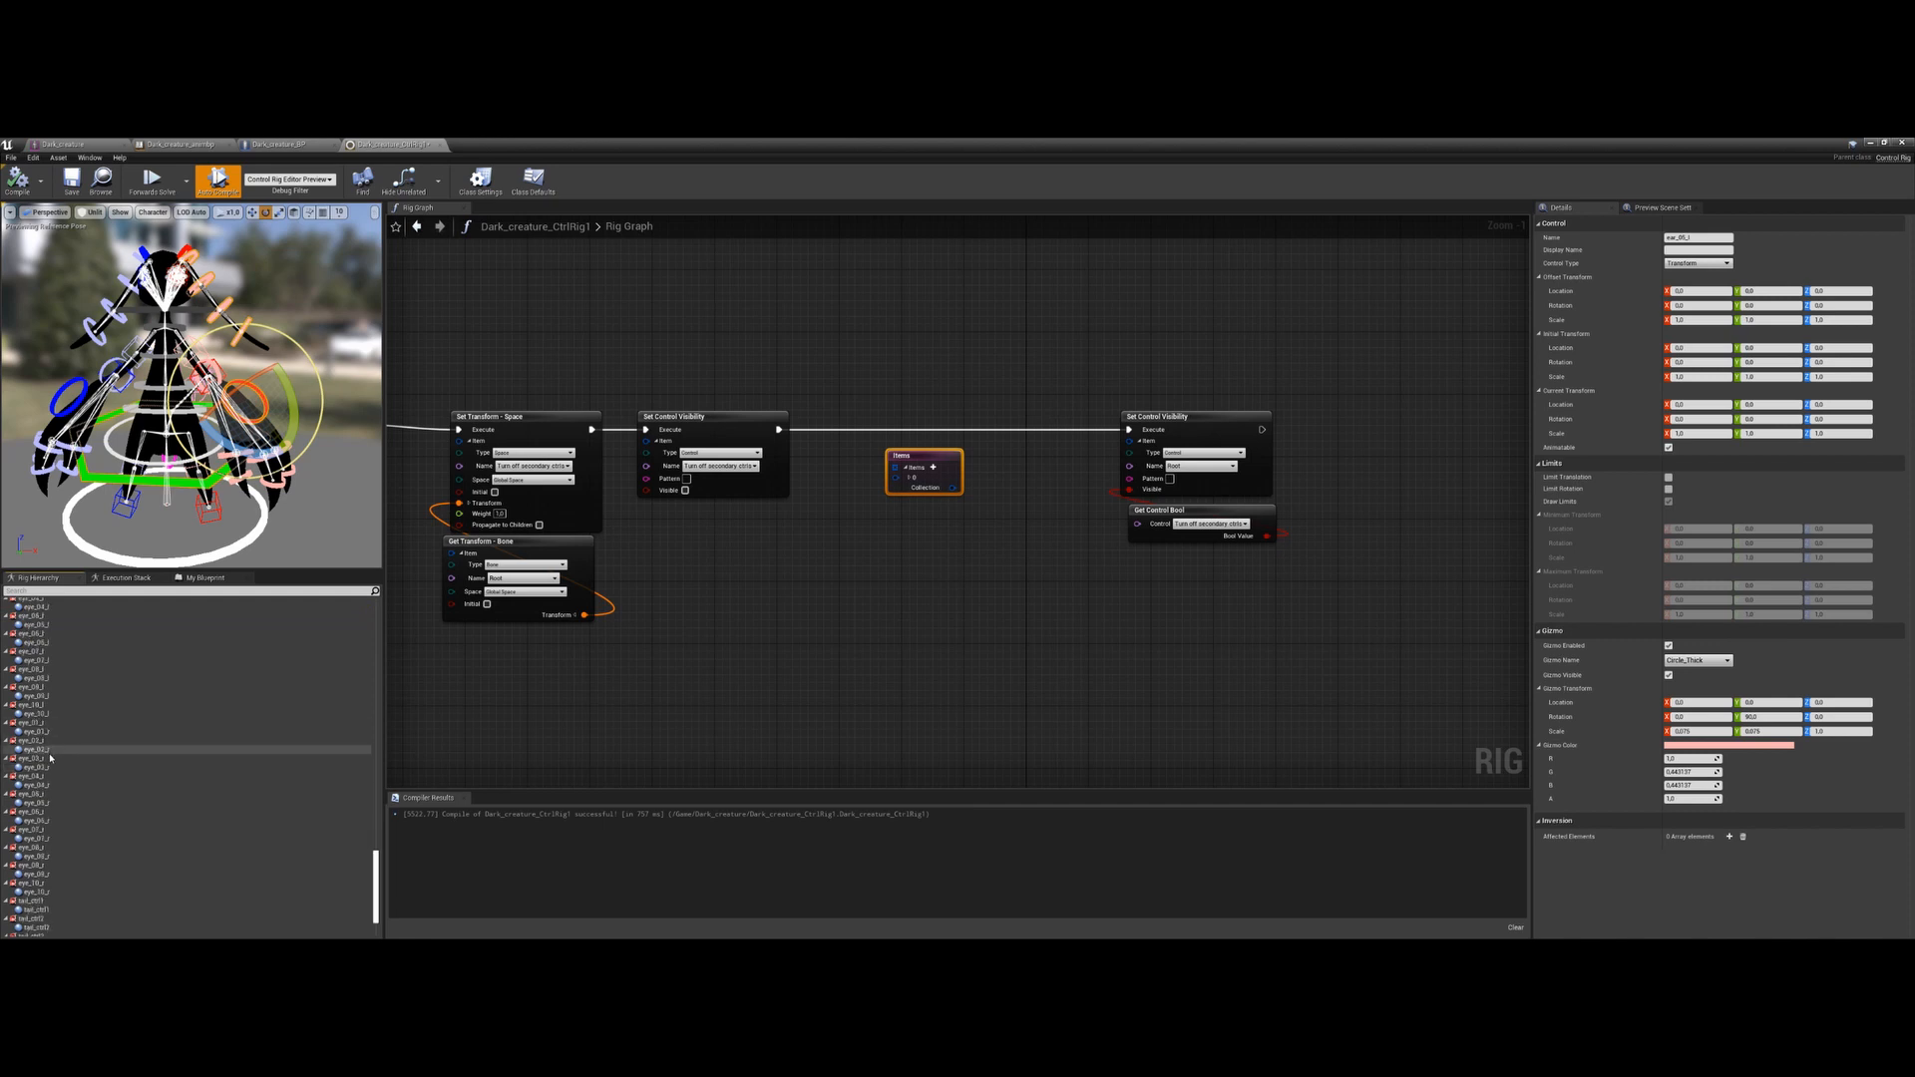
{"action": "scroll", "coordinate": [50, 758], "scroll_direction": "down", "scroll_amount": 3}
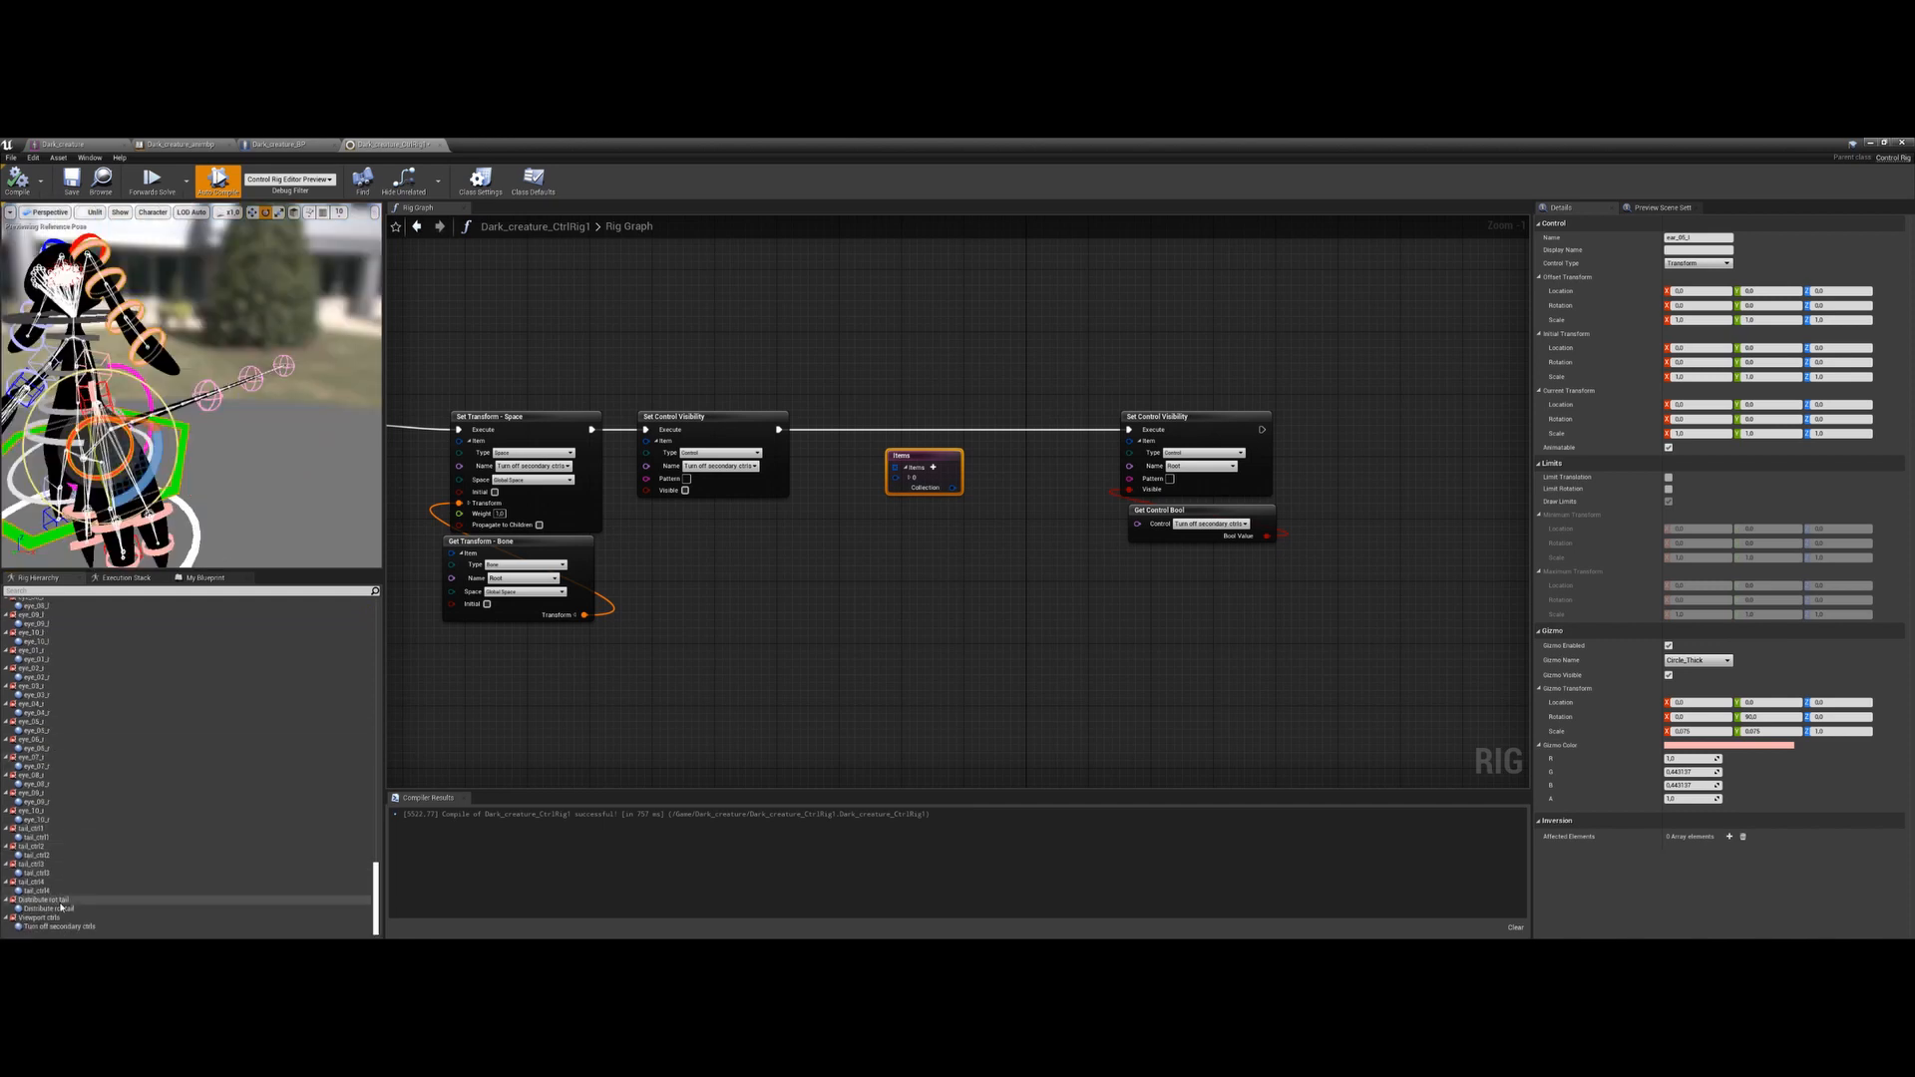
{"action": "left_click", "coordinate": [64, 909]}
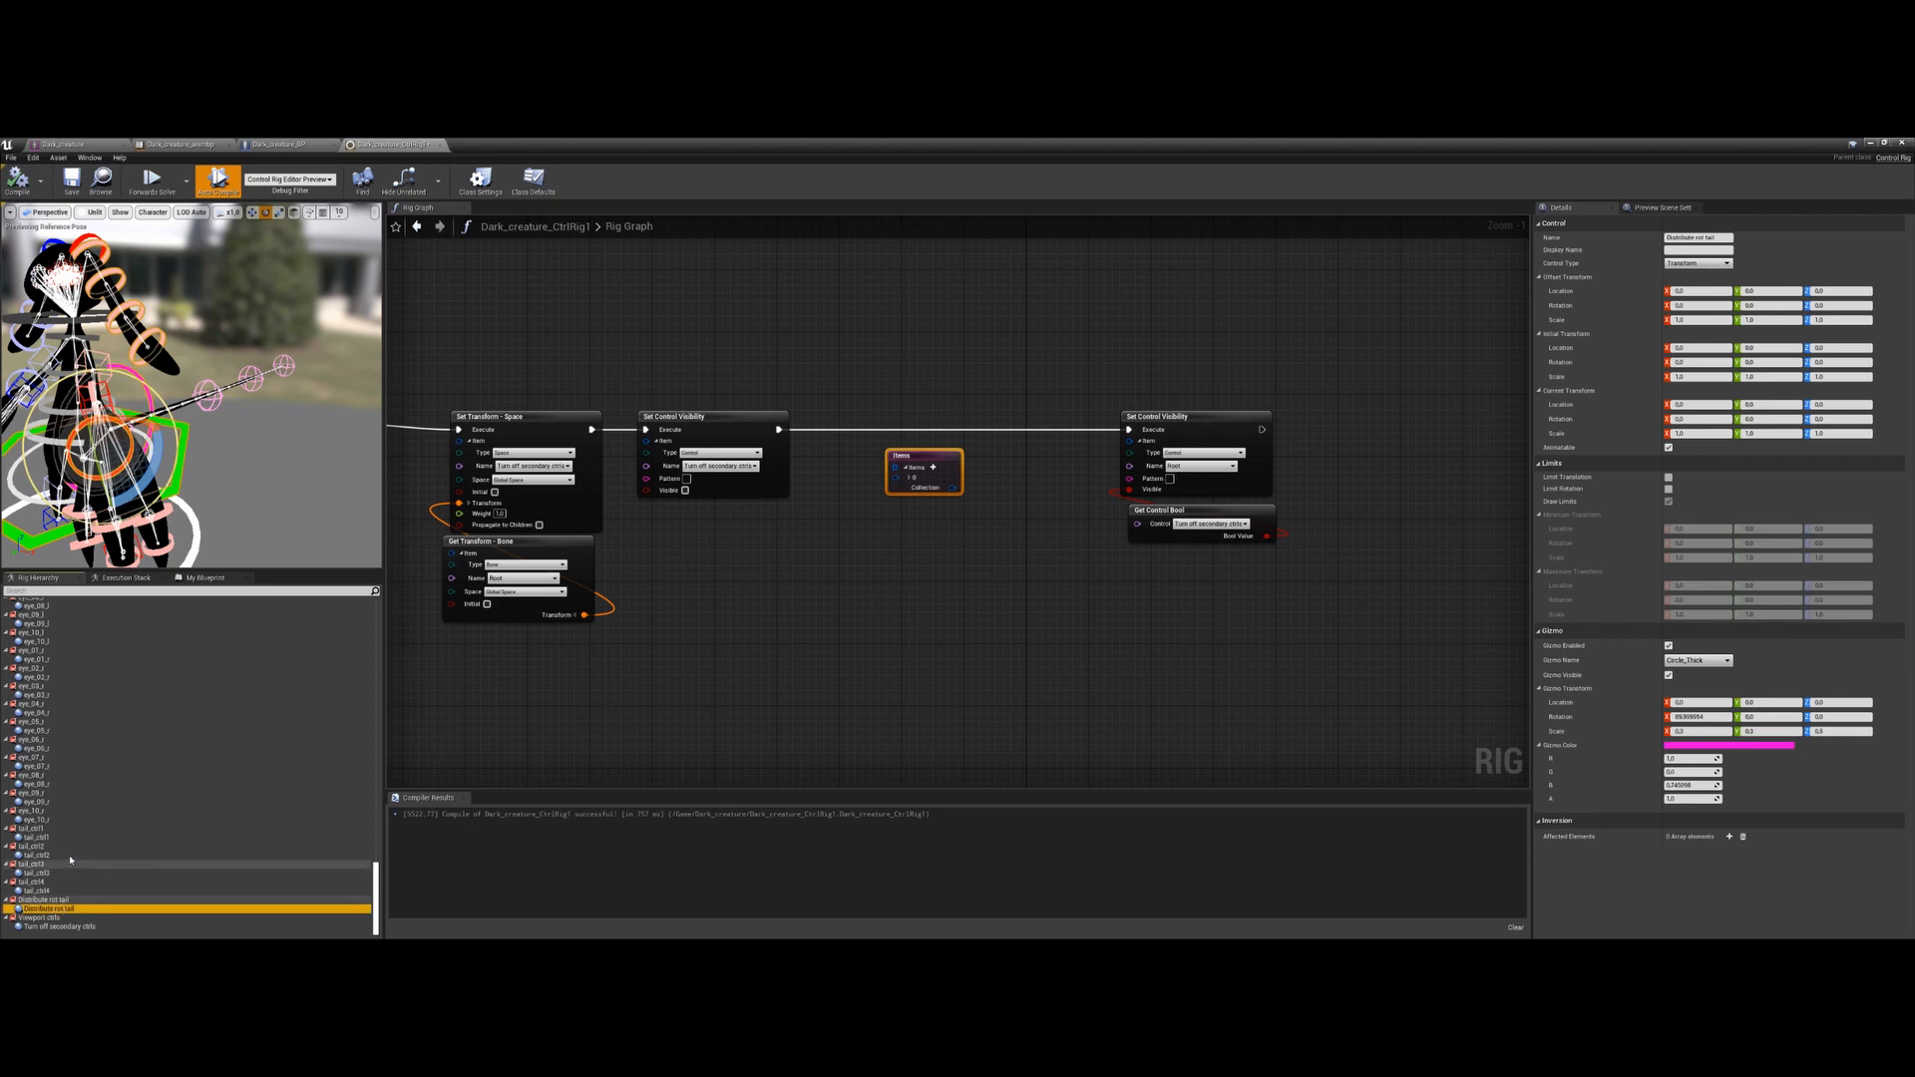
Add the left hand rotation, Arm_pole_l and Foot_pole_l controls to the hierarchy selection
{"action": "scroll", "coordinate": [83, 838], "scroll_direction": "up", "scroll_amount": 5}
{"action": "scroll", "coordinate": [84, 831], "scroll_direction": "up", "scroll_amount": 10}
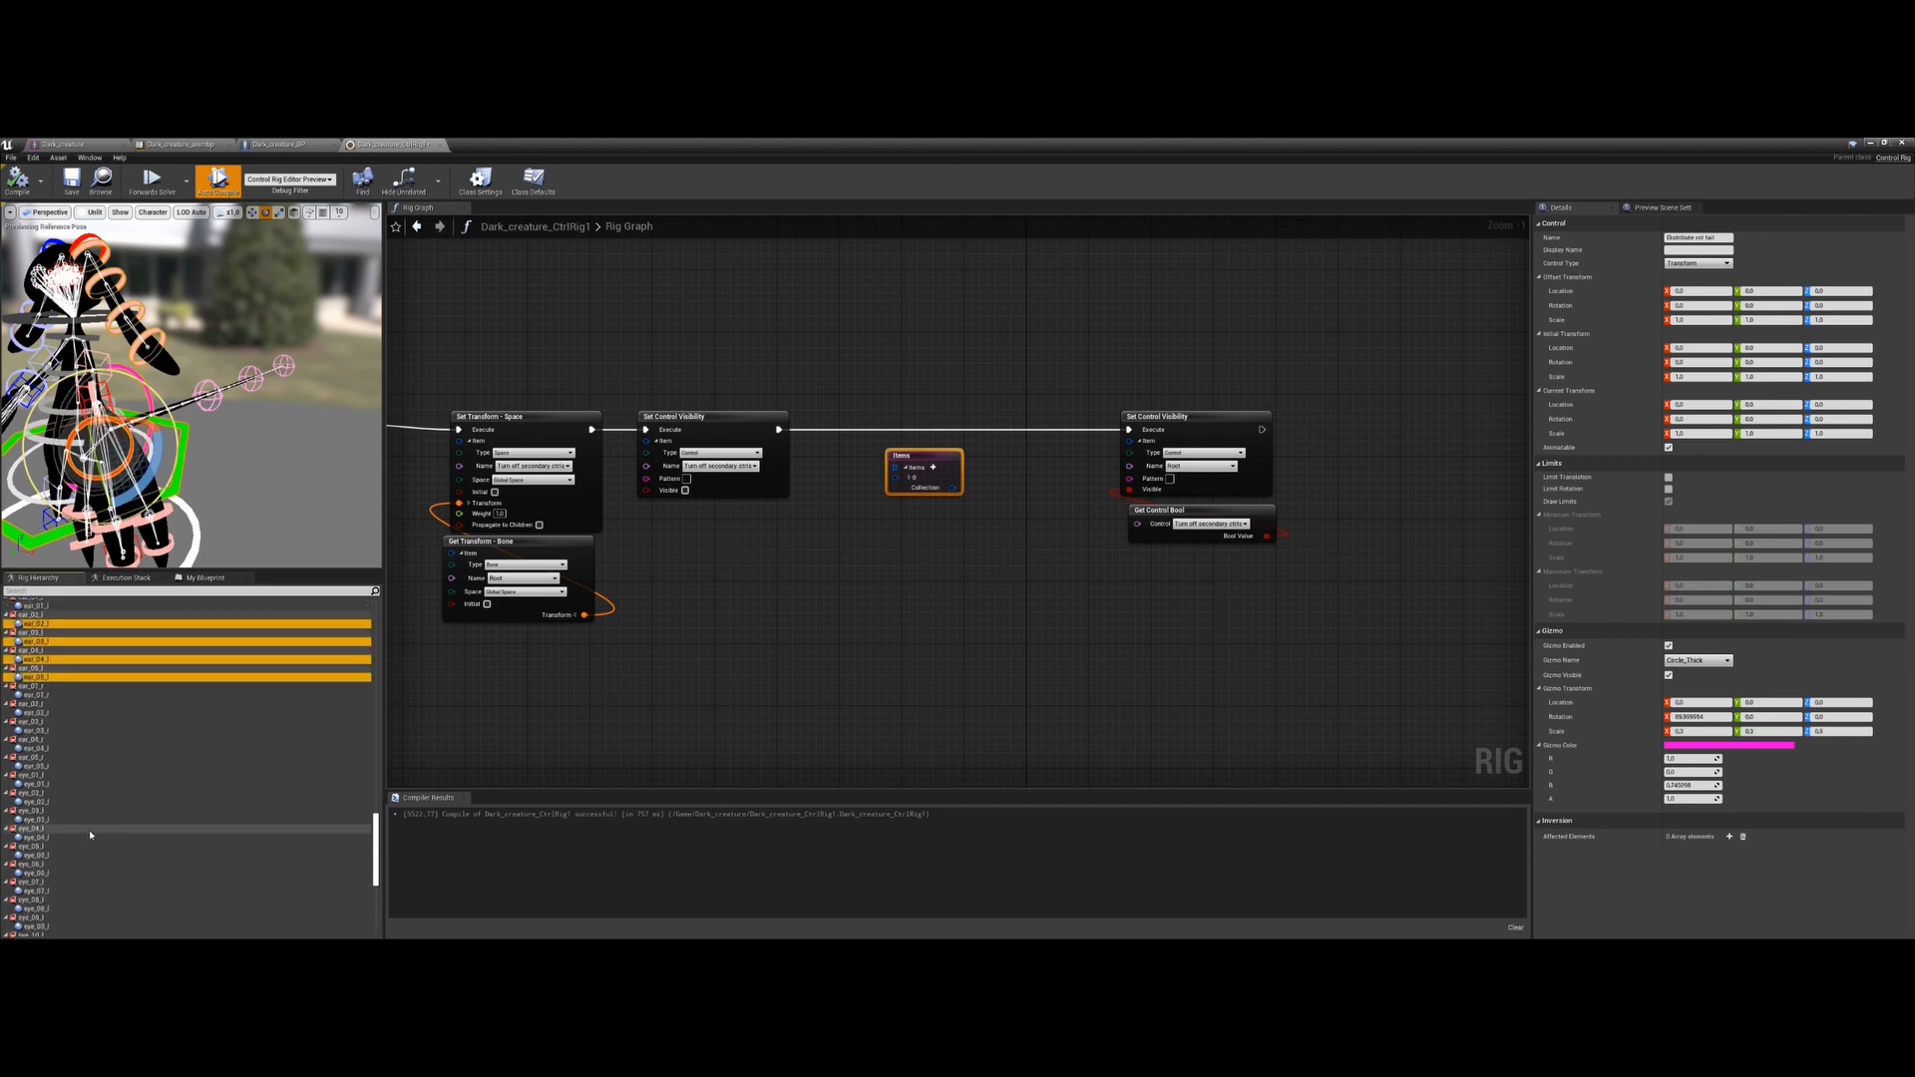
{"action": "scroll", "coordinate": [95, 827], "scroll_direction": "up", "scroll_amount": 5}
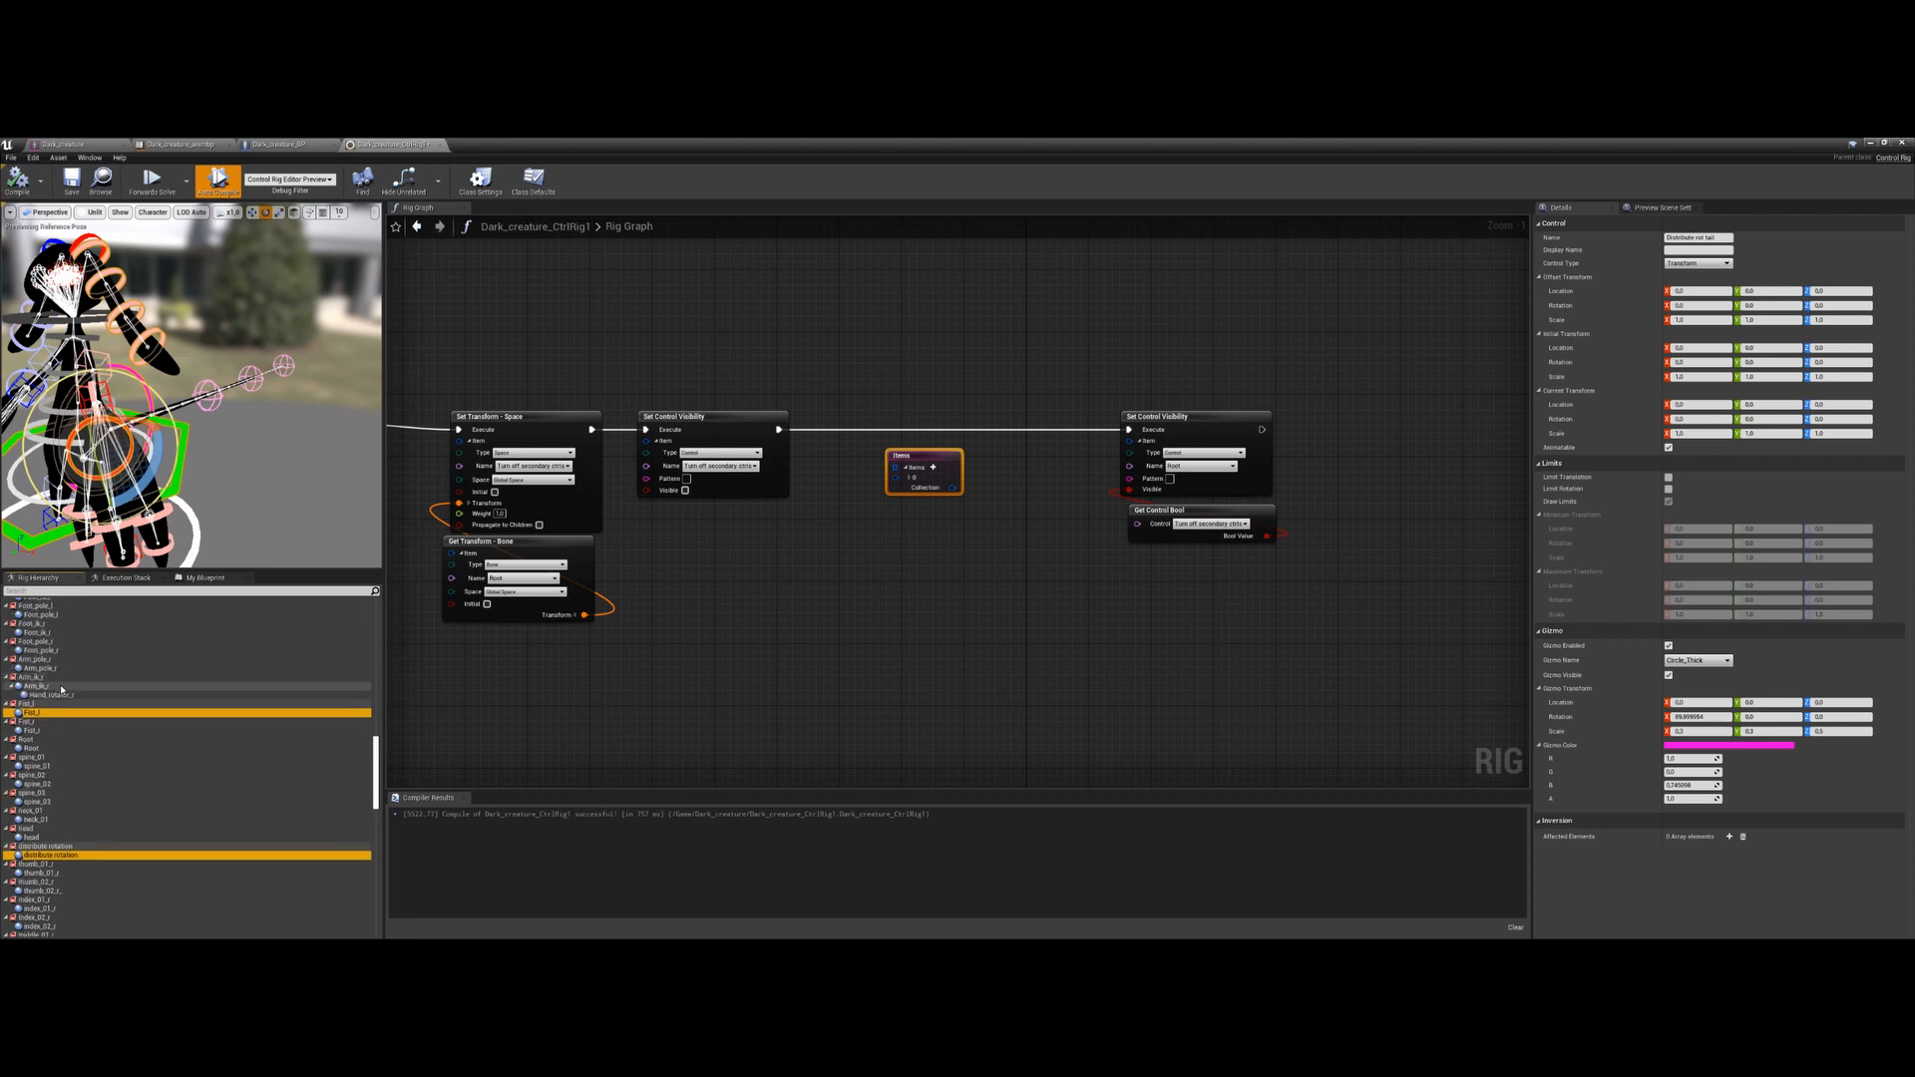
{"action": "scroll", "coordinate": [60, 684], "scroll_direction": "up", "scroll_amount": 3}
{"action": "left_click_drag", "start_coordinate": [218, 492], "coordinate": [274, 495], "text": "alt"}
{"action": "middle_click_drag", "start_coordinate": [217, 493], "coordinate": [259, 487]}
{"action": "scroll", "coordinate": [60, 689], "scroll_direction": "up", "scroll_amount": 4}
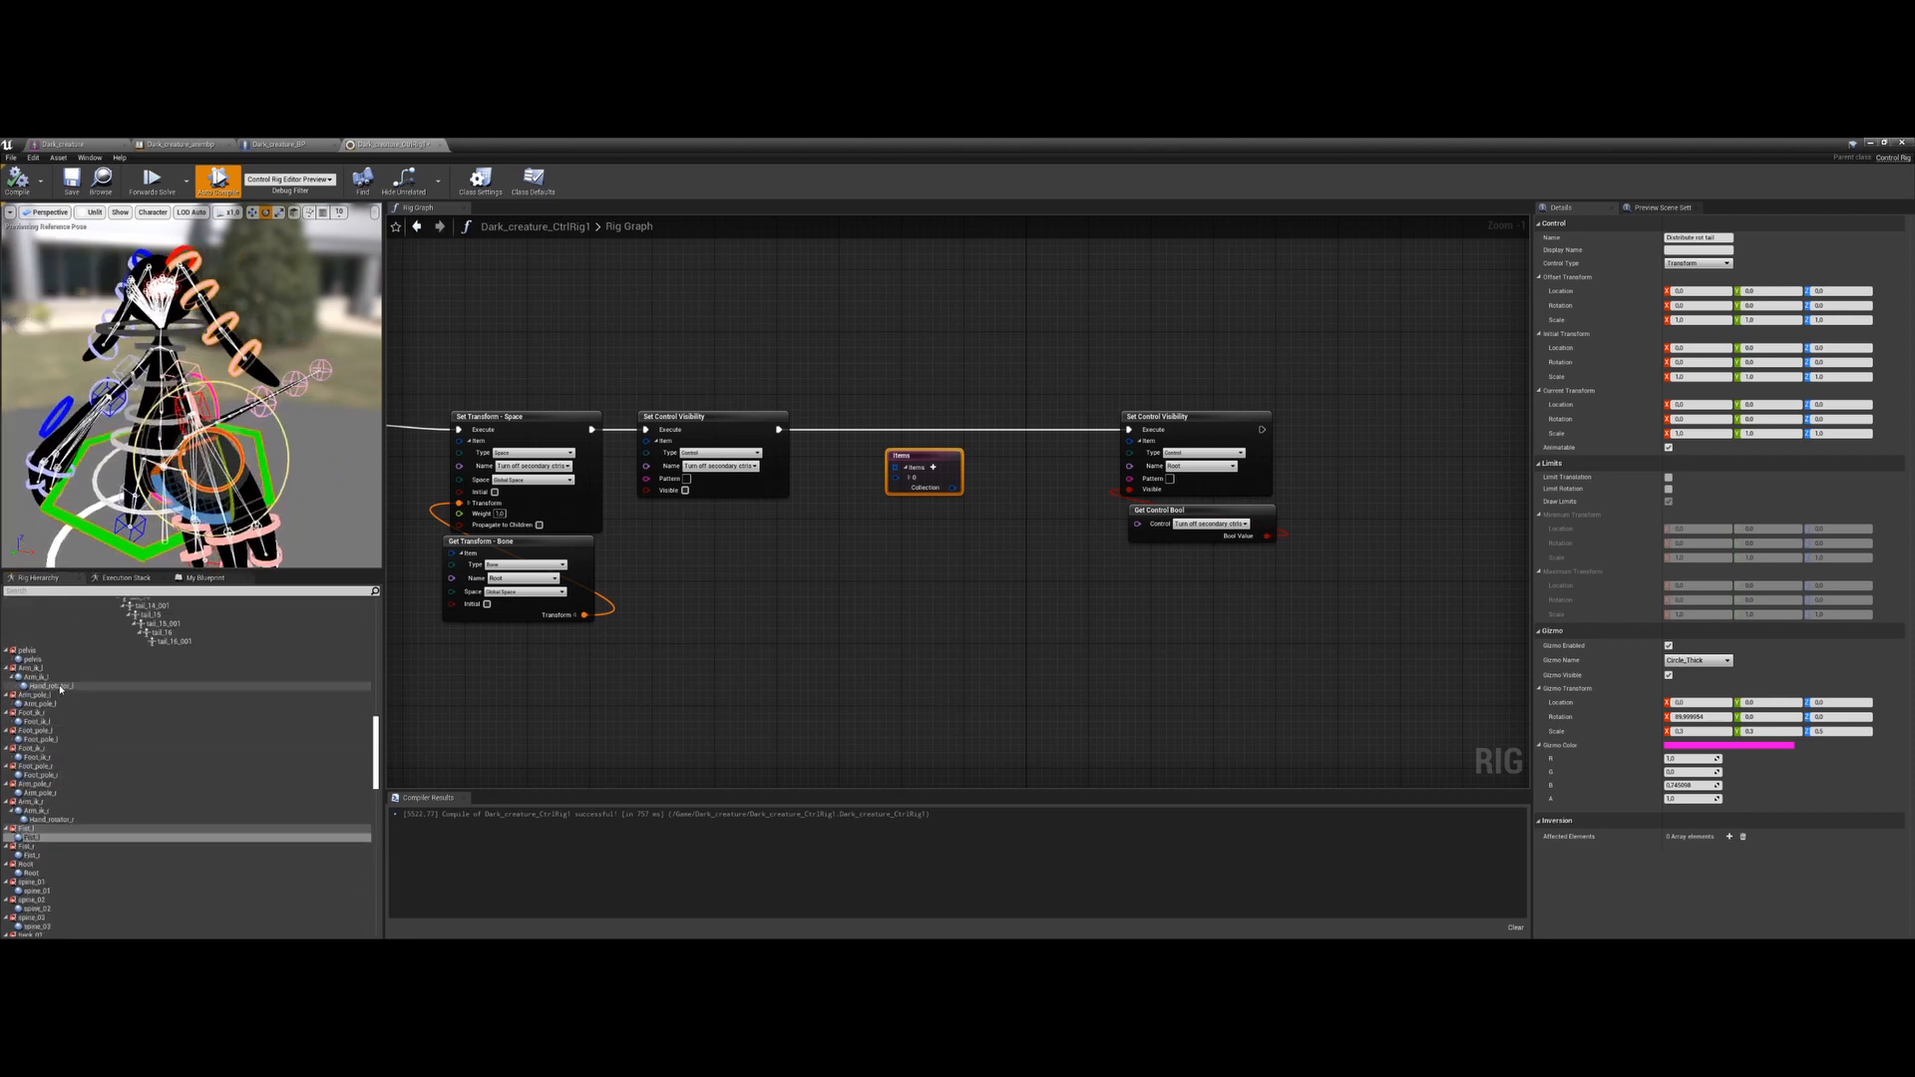
{"action": "left_click", "coordinate": [60, 687], "text": "ctrl"}
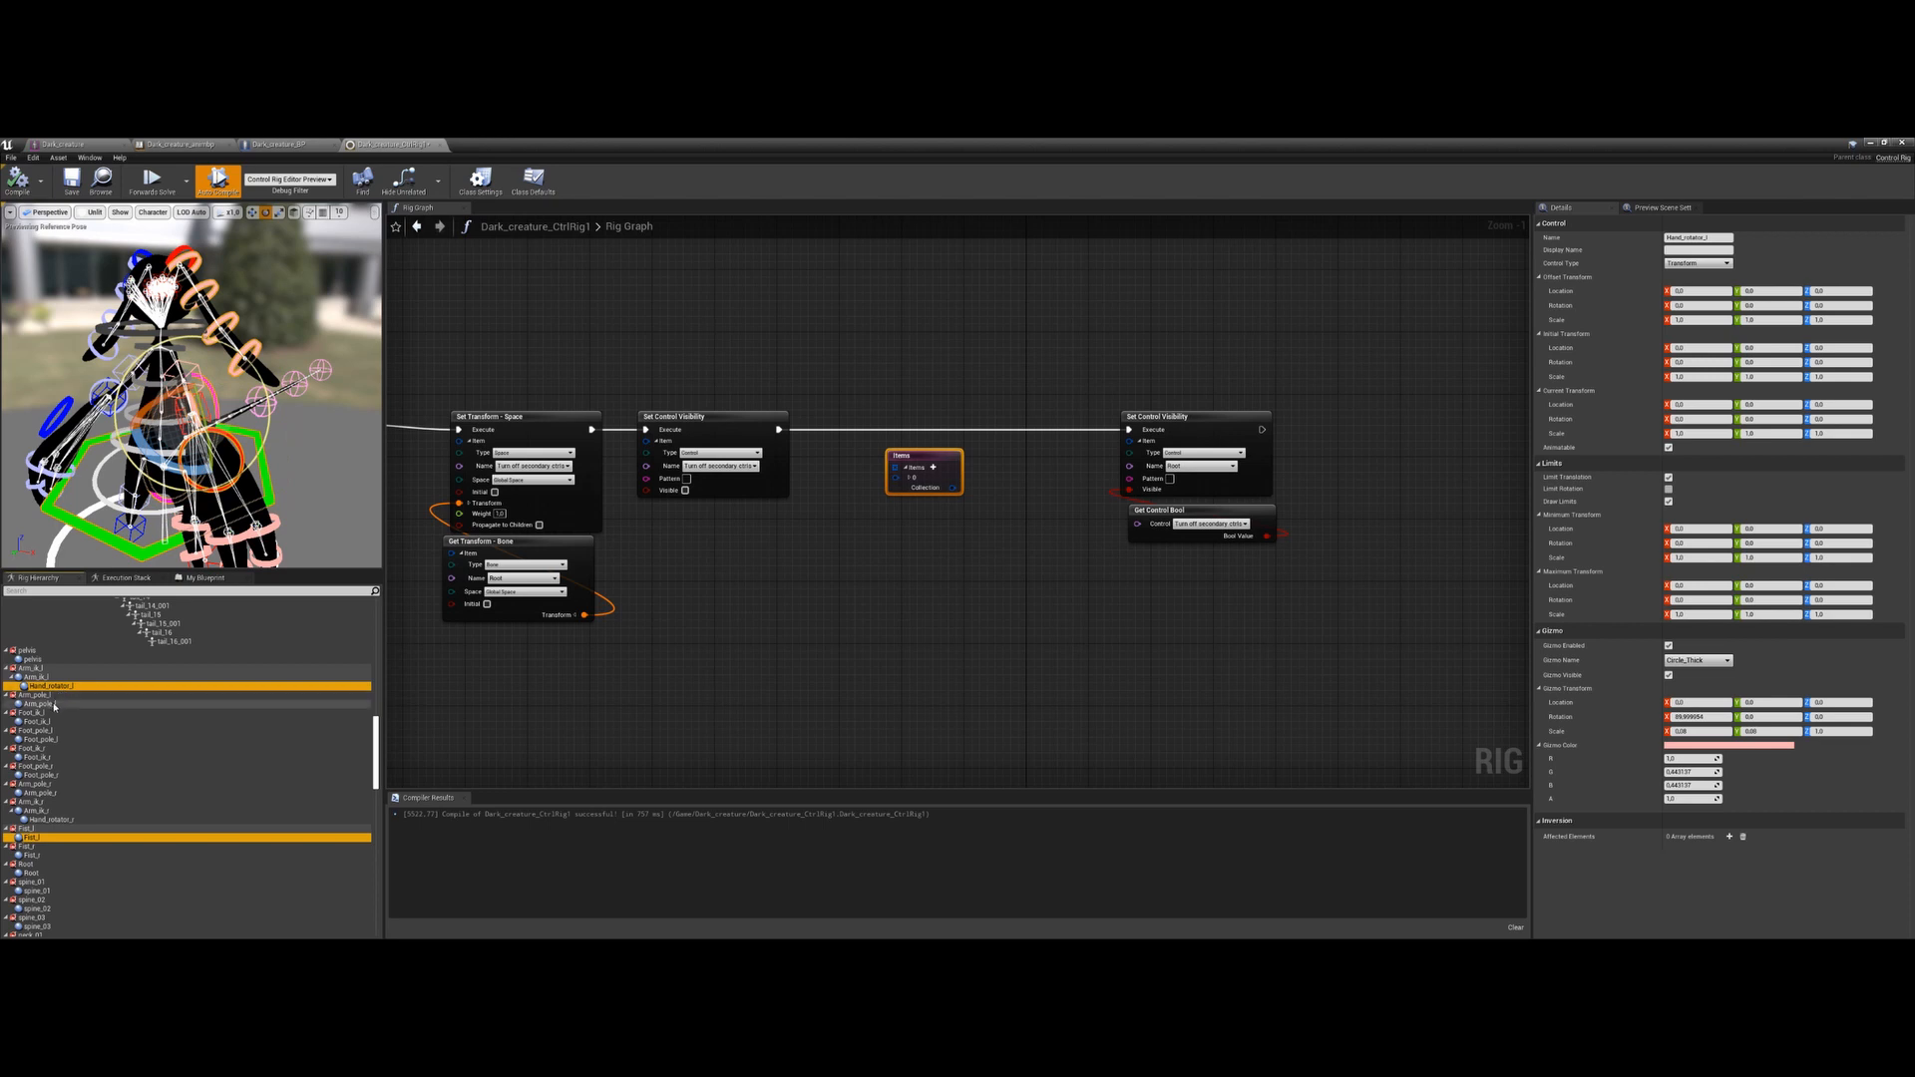
{"action": "left_click", "coordinate": [55, 704], "text": "ctrl"}
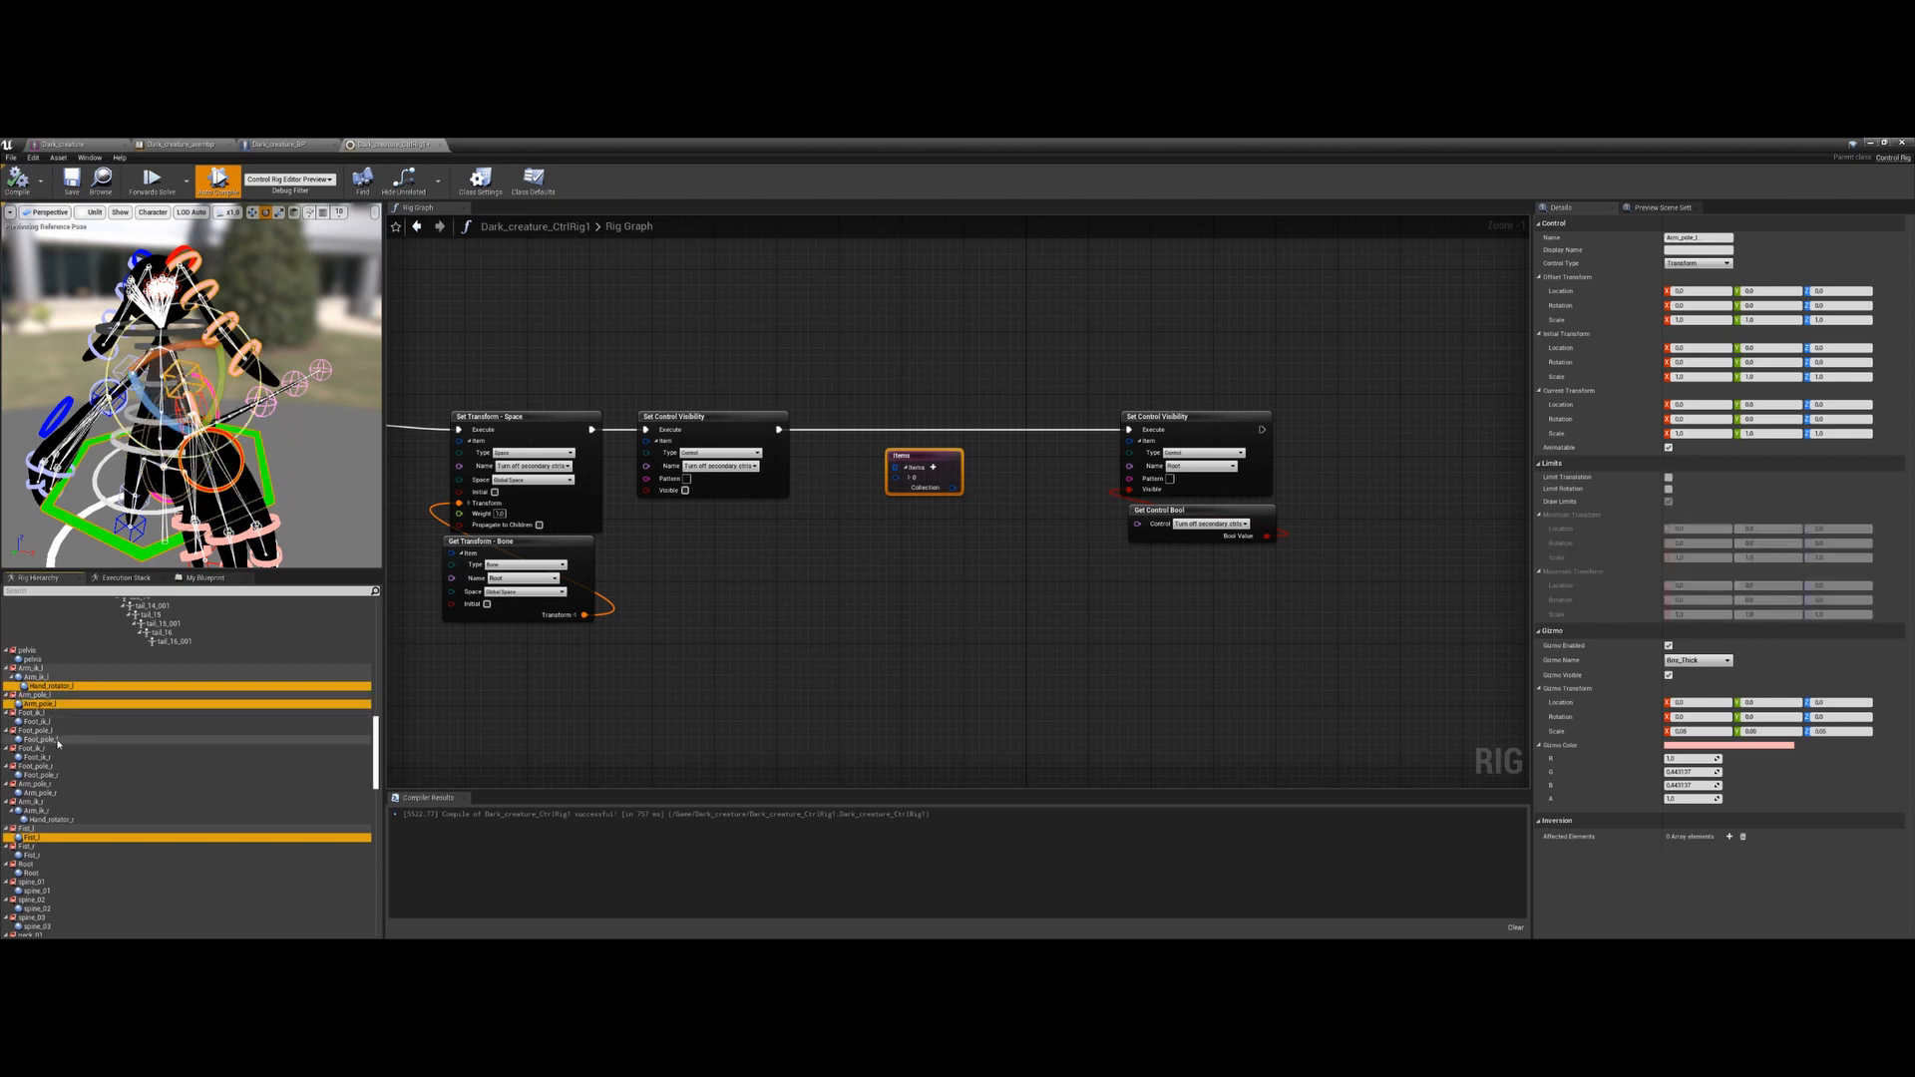
{"action": "left_click", "coordinate": [58, 740], "text": "ctrl"}
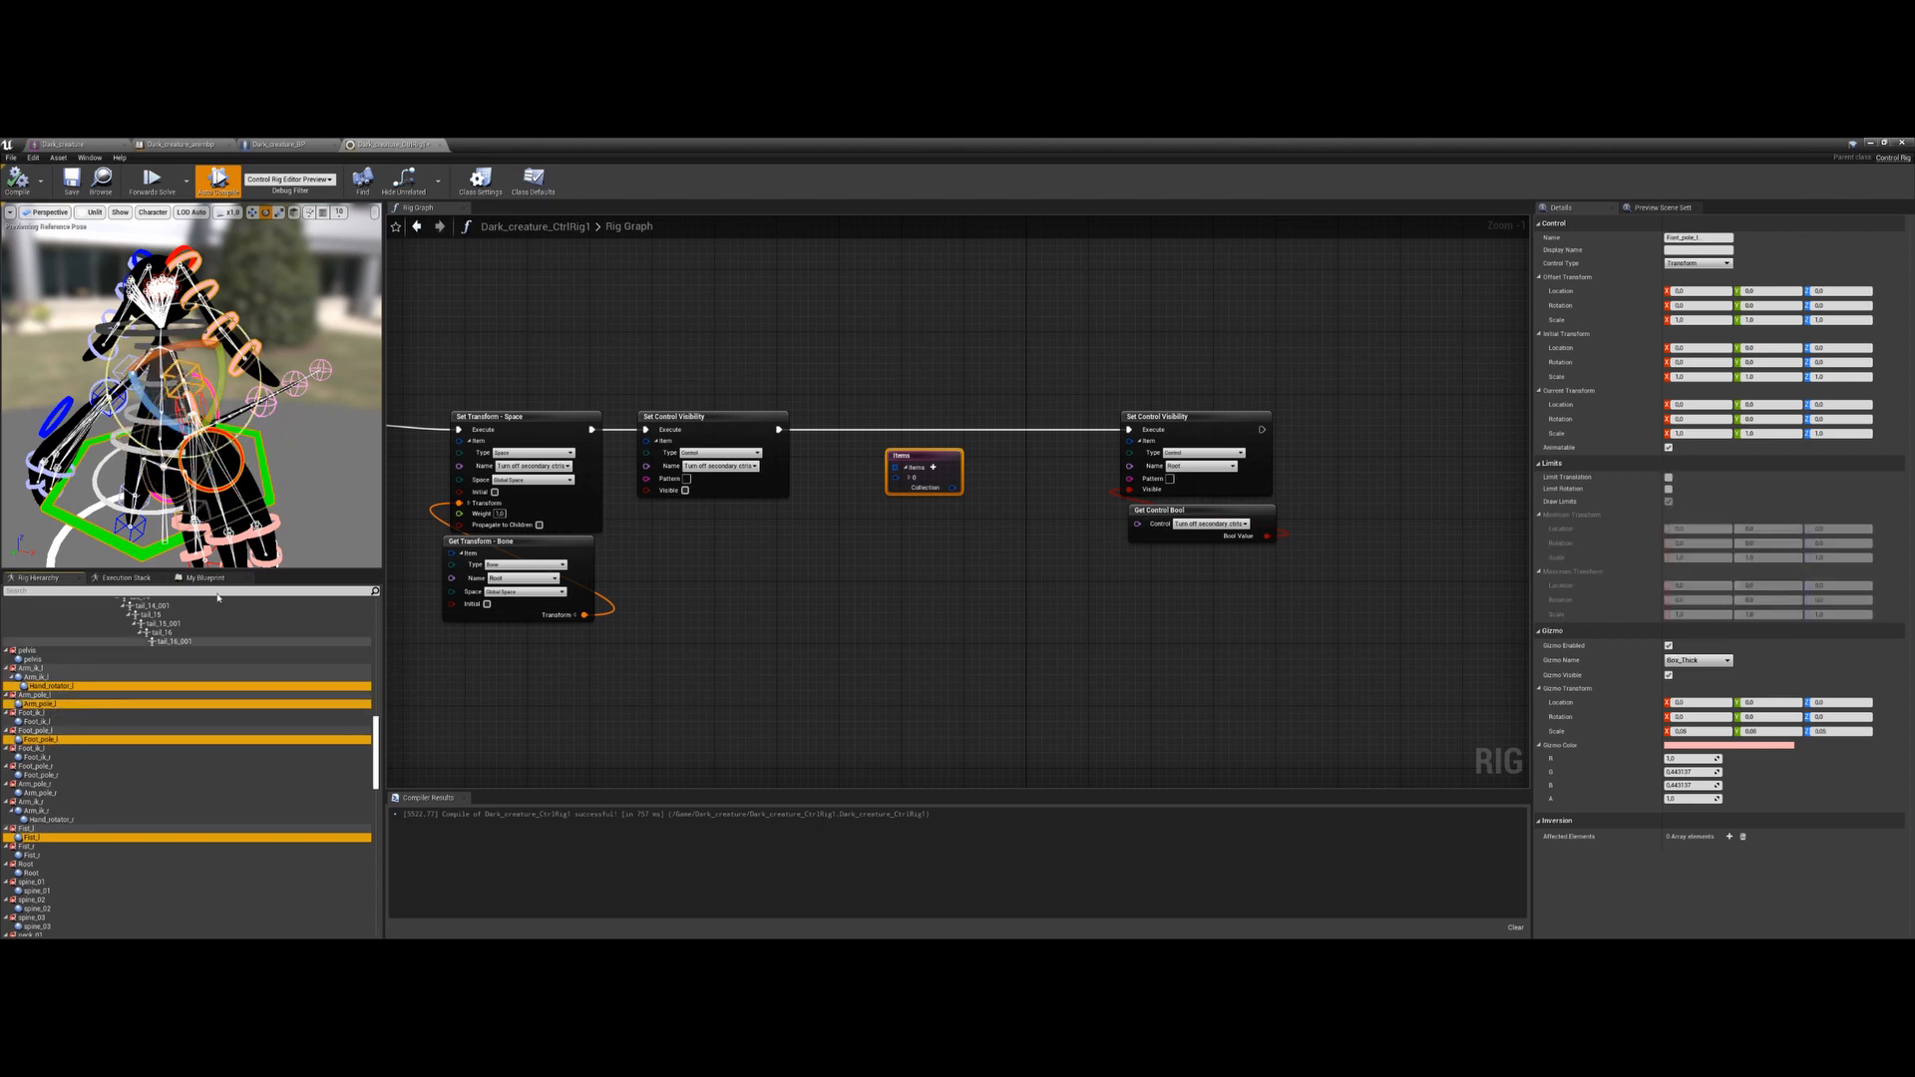
Create a collection node from the selected controls in place of the empty Items node, and shift the Root visibility and Get Control Bool nodes farther along
{"action": "left_click_drag", "start_coordinate": [92, 690], "coordinate": [788, 574]}
{"action": "left_click", "coordinate": [824, 680]}
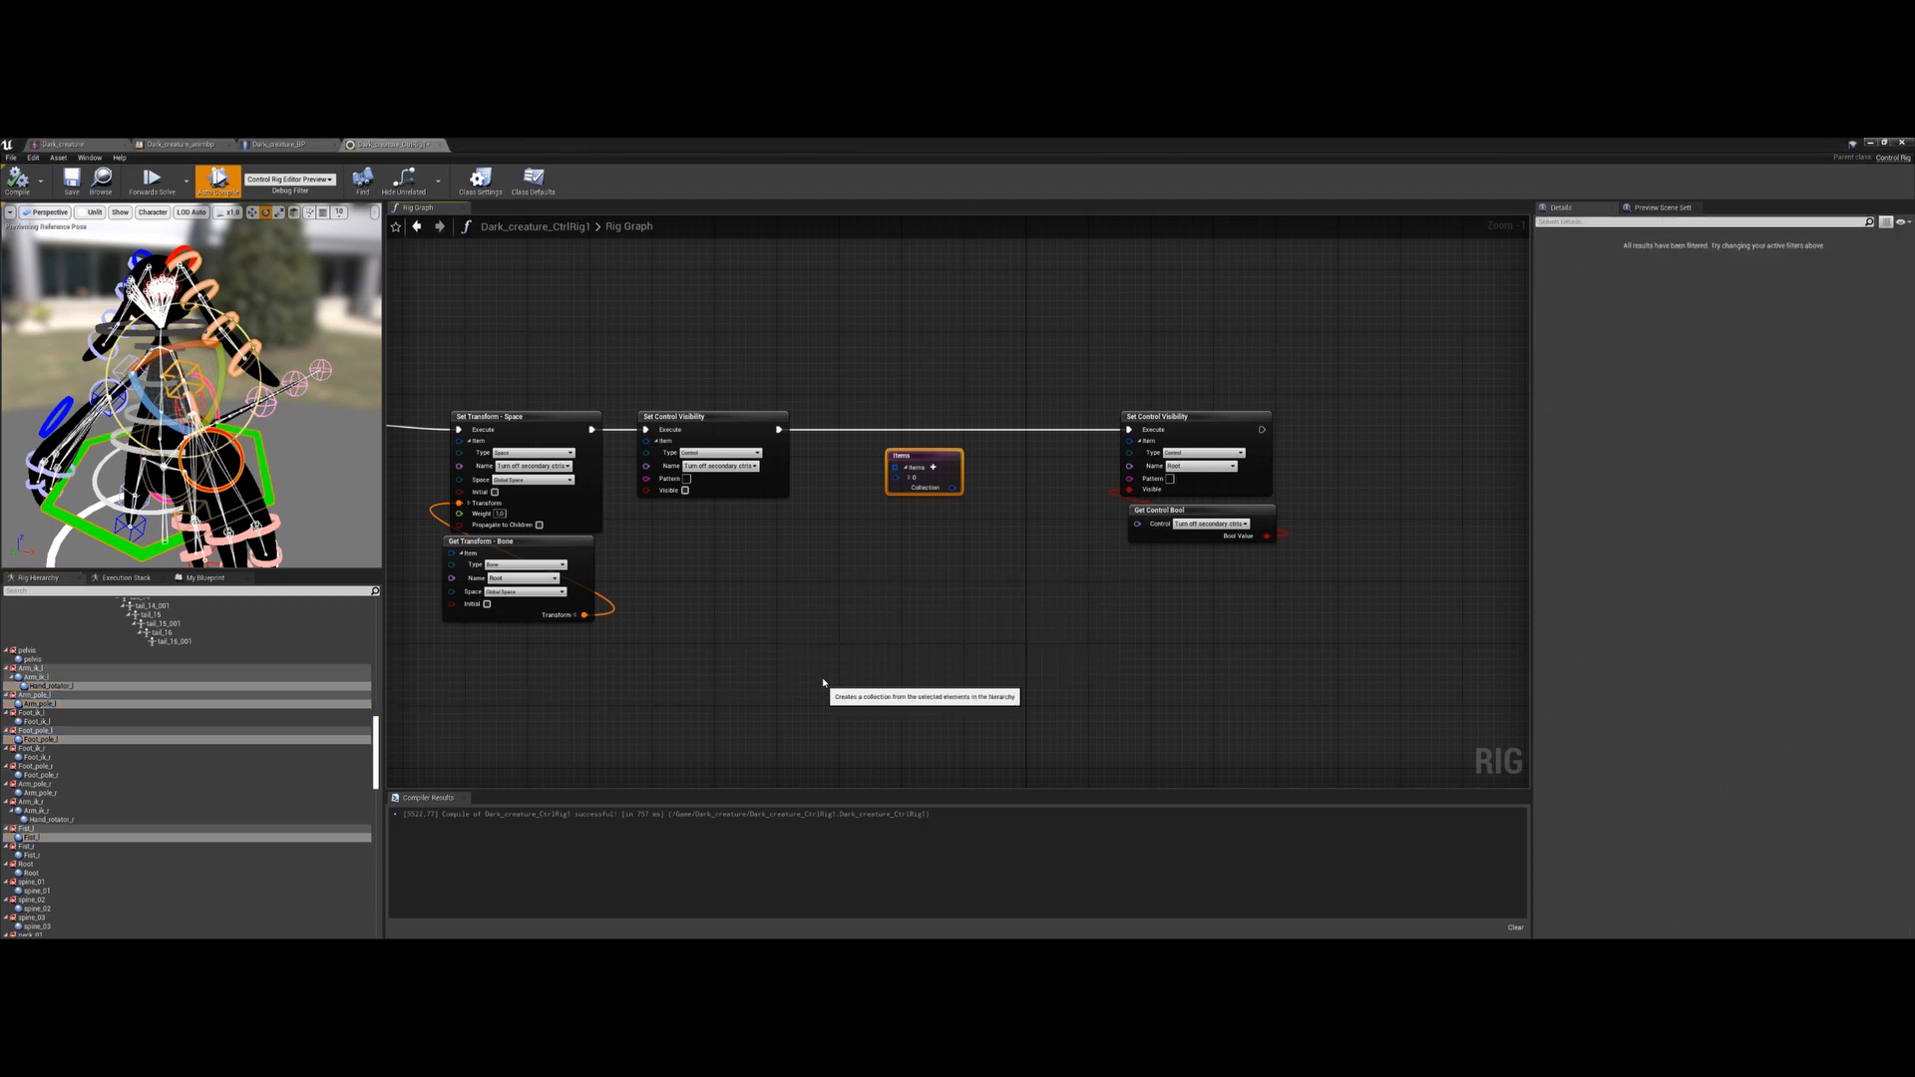
{"action": "left_click_drag", "start_coordinate": [932, 559], "coordinate": [1023, 471]}
{"action": "left_click", "coordinate": [939, 355]}
{"action": "left_click_drag", "start_coordinate": [939, 355], "coordinate": [938, 351]}
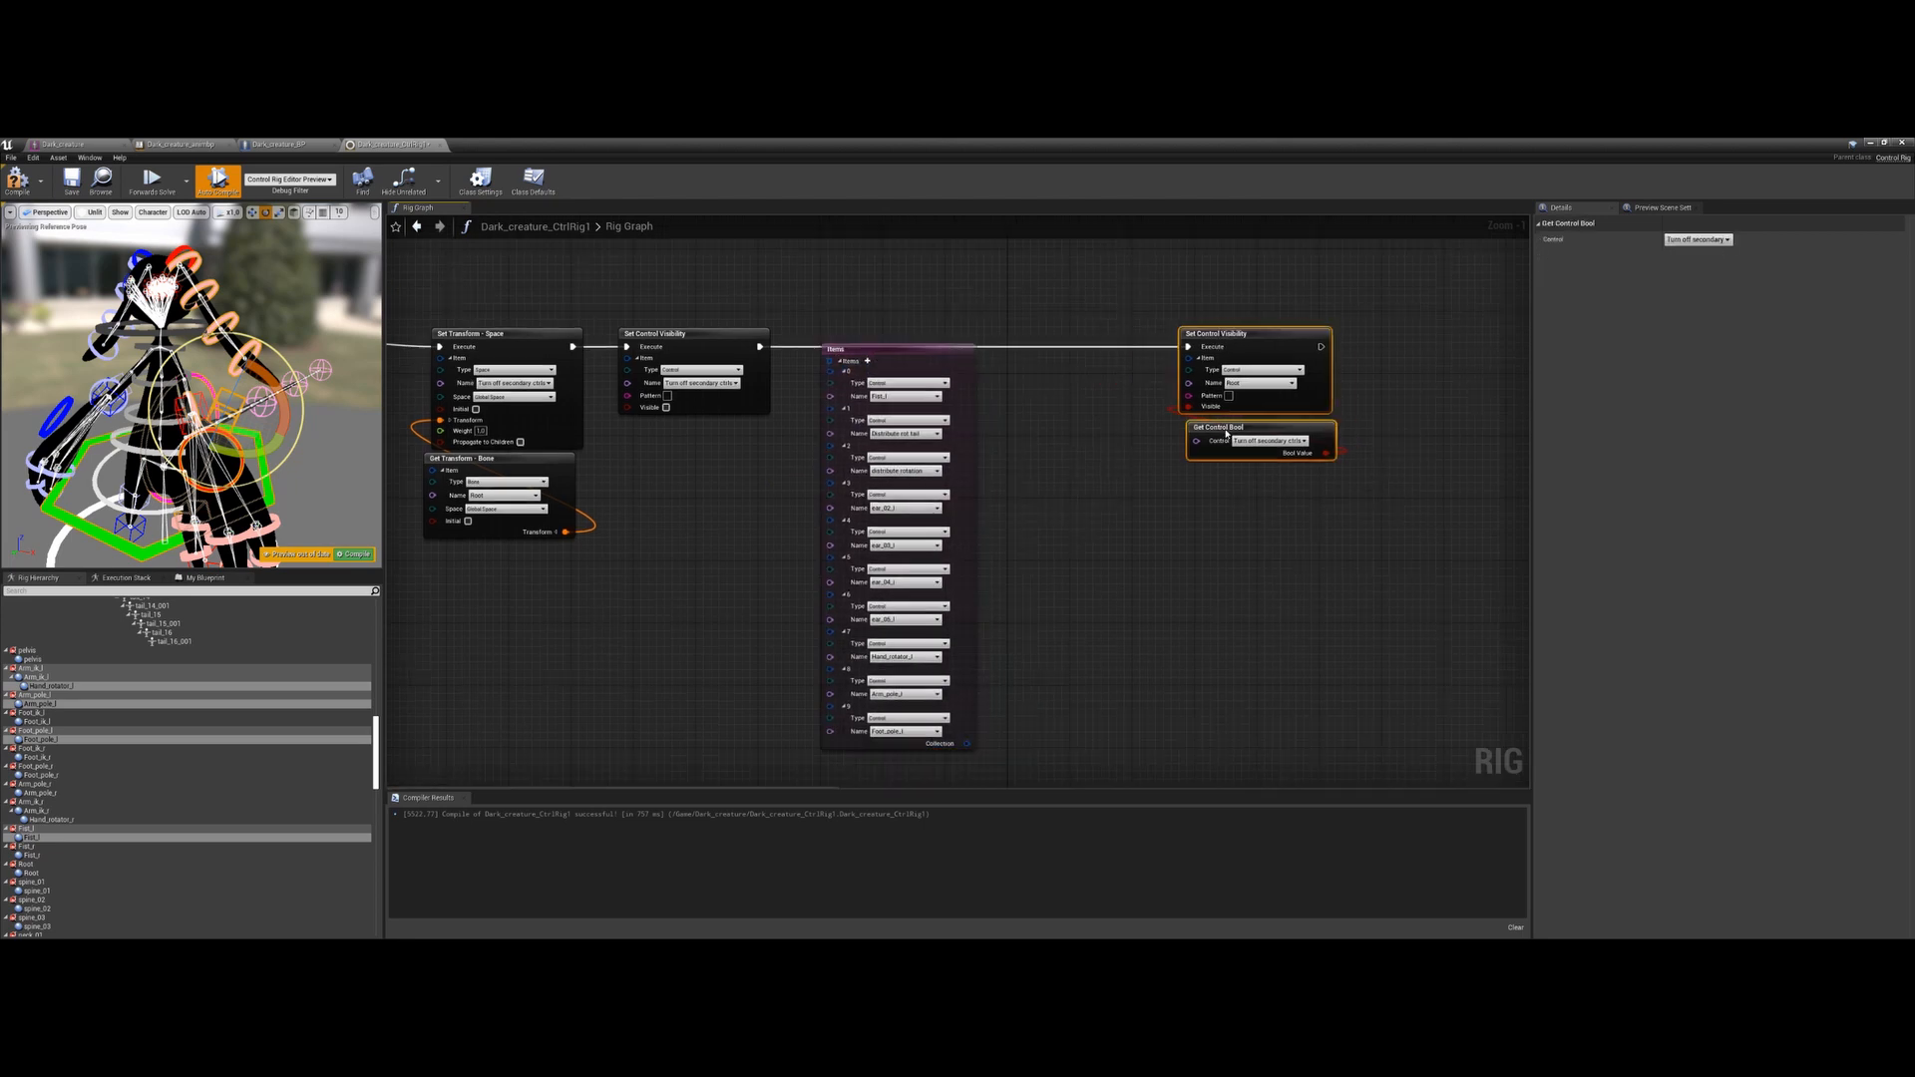
{"action": "left_click_drag", "start_coordinate": [1184, 453], "coordinate": [1226, 463]}
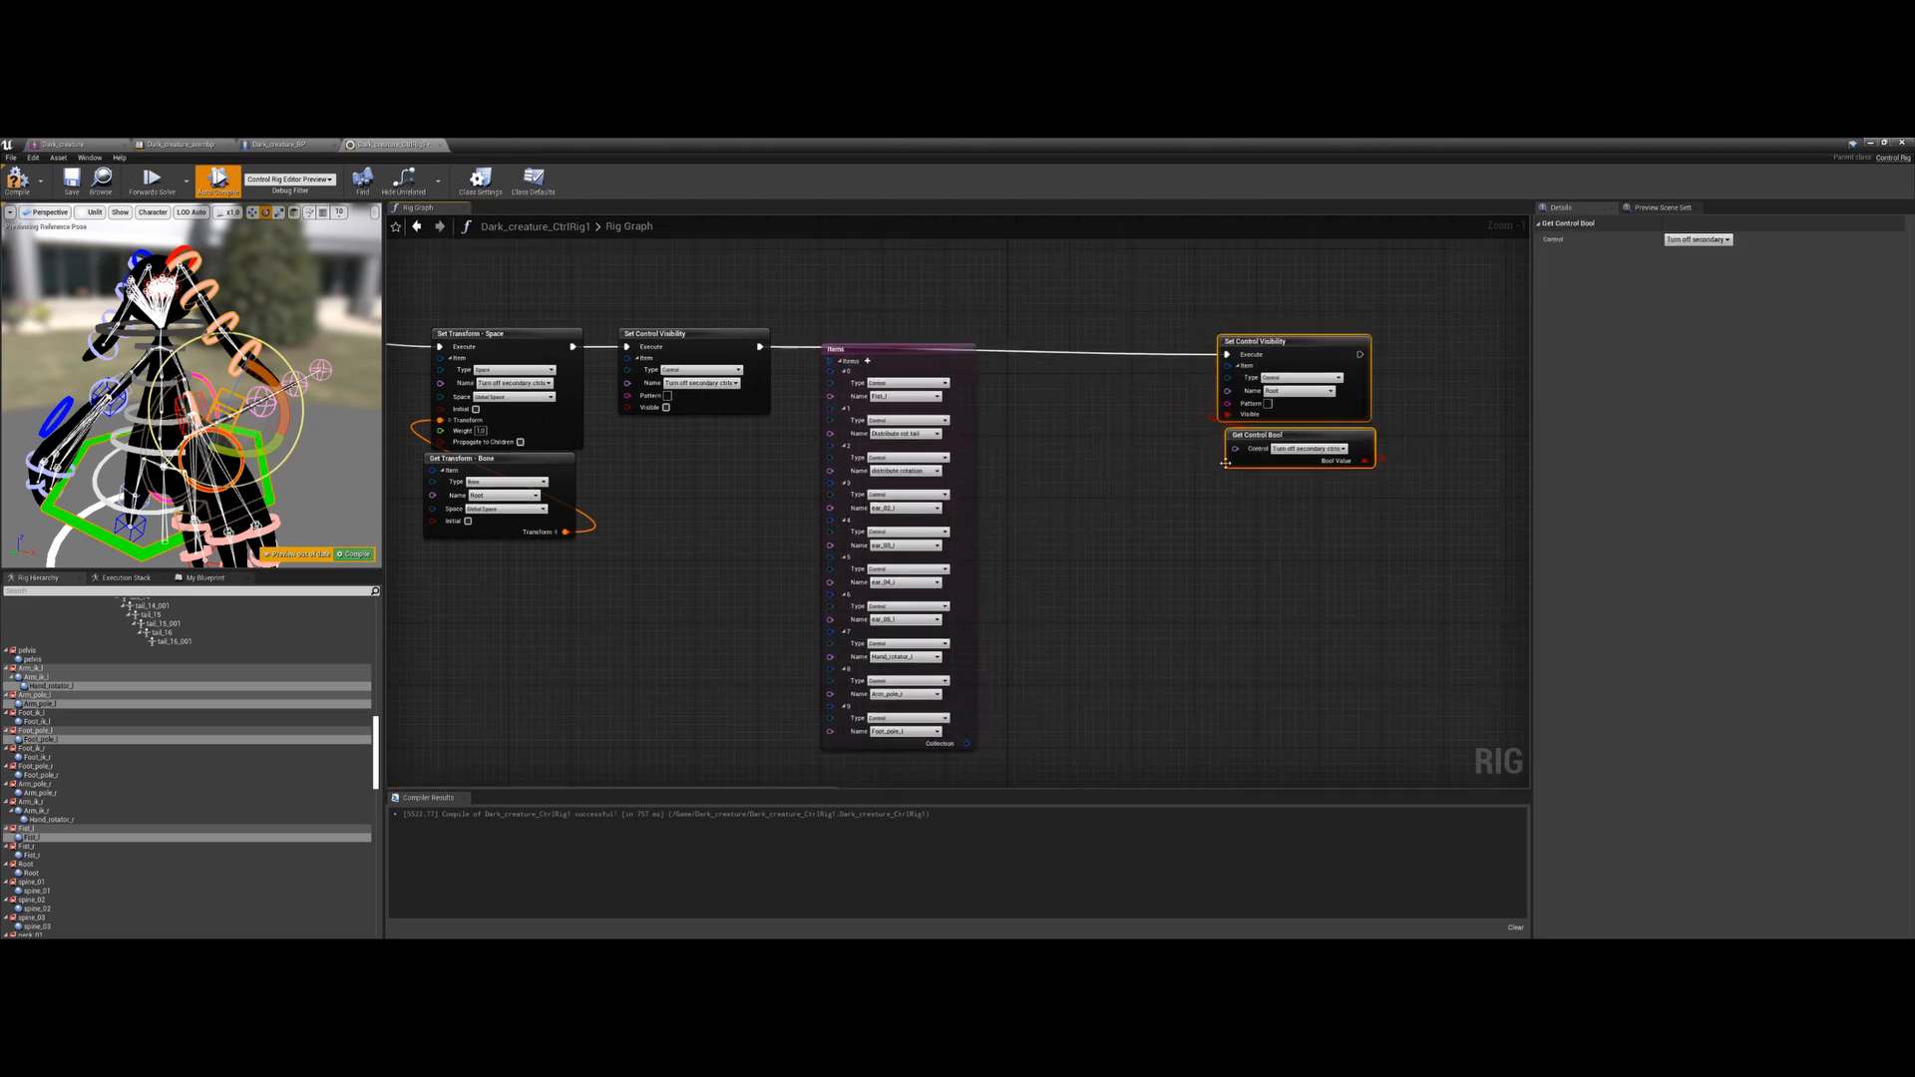
Add a For Each Item node between the new collection node and the Root visibility node
{"action": "left_click_drag", "start_coordinate": [964, 742], "coordinate": [1226, 366]}
{"action": "right_click_drag", "start_coordinate": [1004, 423], "coordinate": [988, 460]}
{"action": "right_click", "coordinate": [999, 482]}
{"action": "type", "text": "for"}
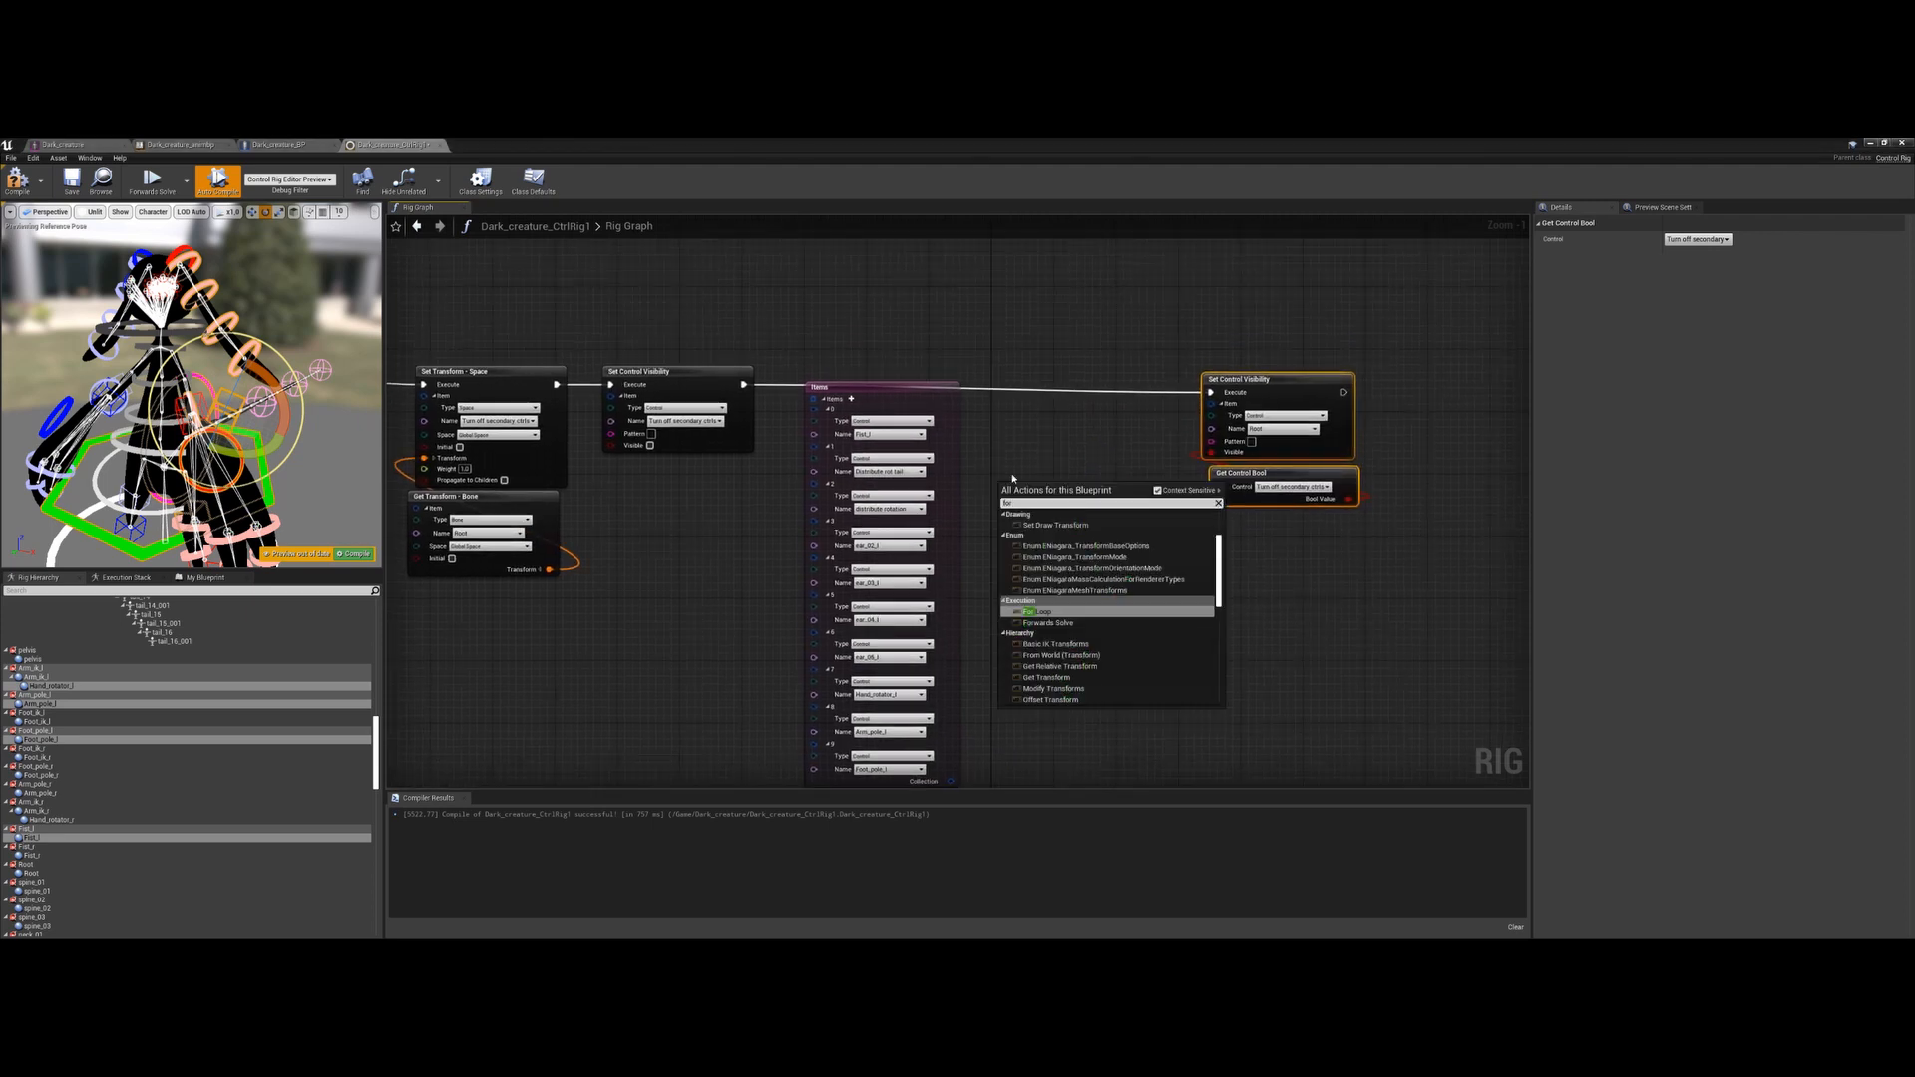
{"action": "type", "text": " each"}
{"action": "key", "text": "Return"}
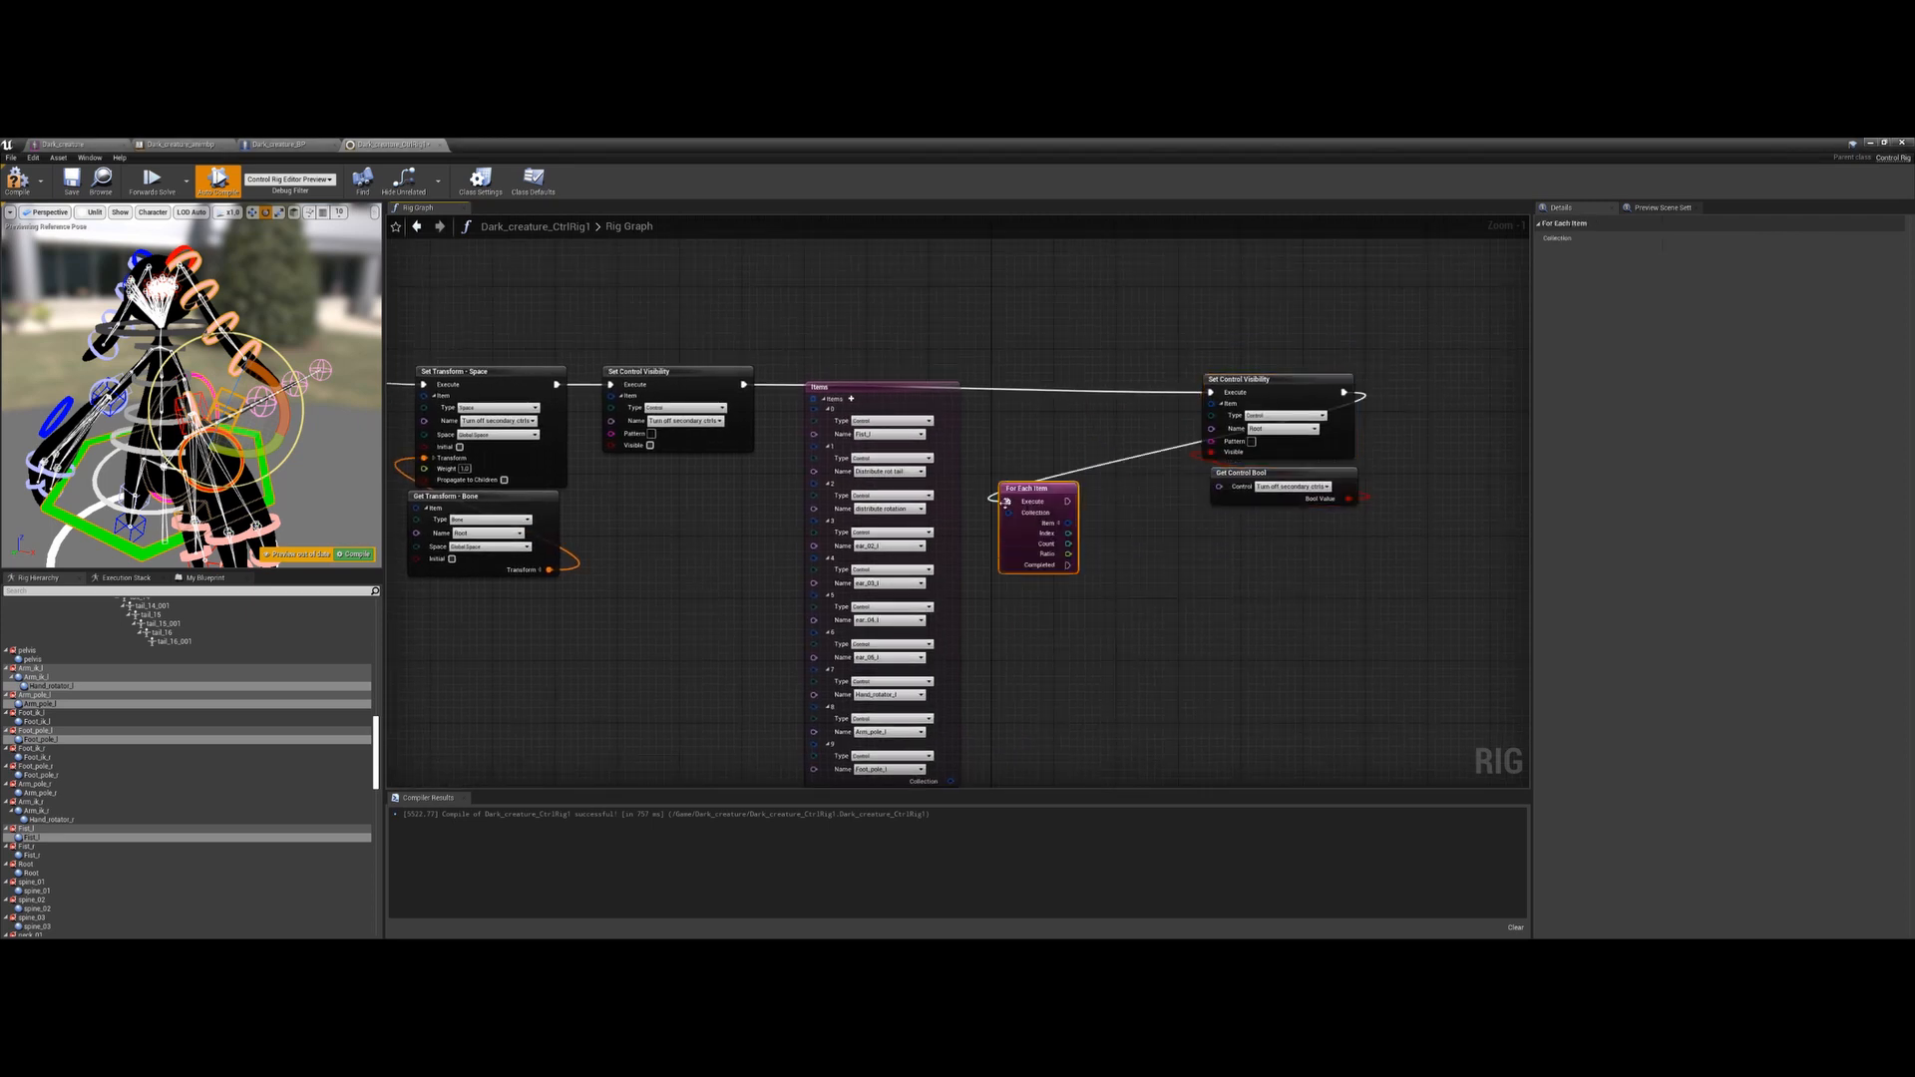
Line up the For Each Item node with the execution line above the collection and chain its execution into the Root Set Control Visibility node
{"action": "left_click_drag", "start_coordinate": [1037, 489], "coordinate": [1037, 387]}
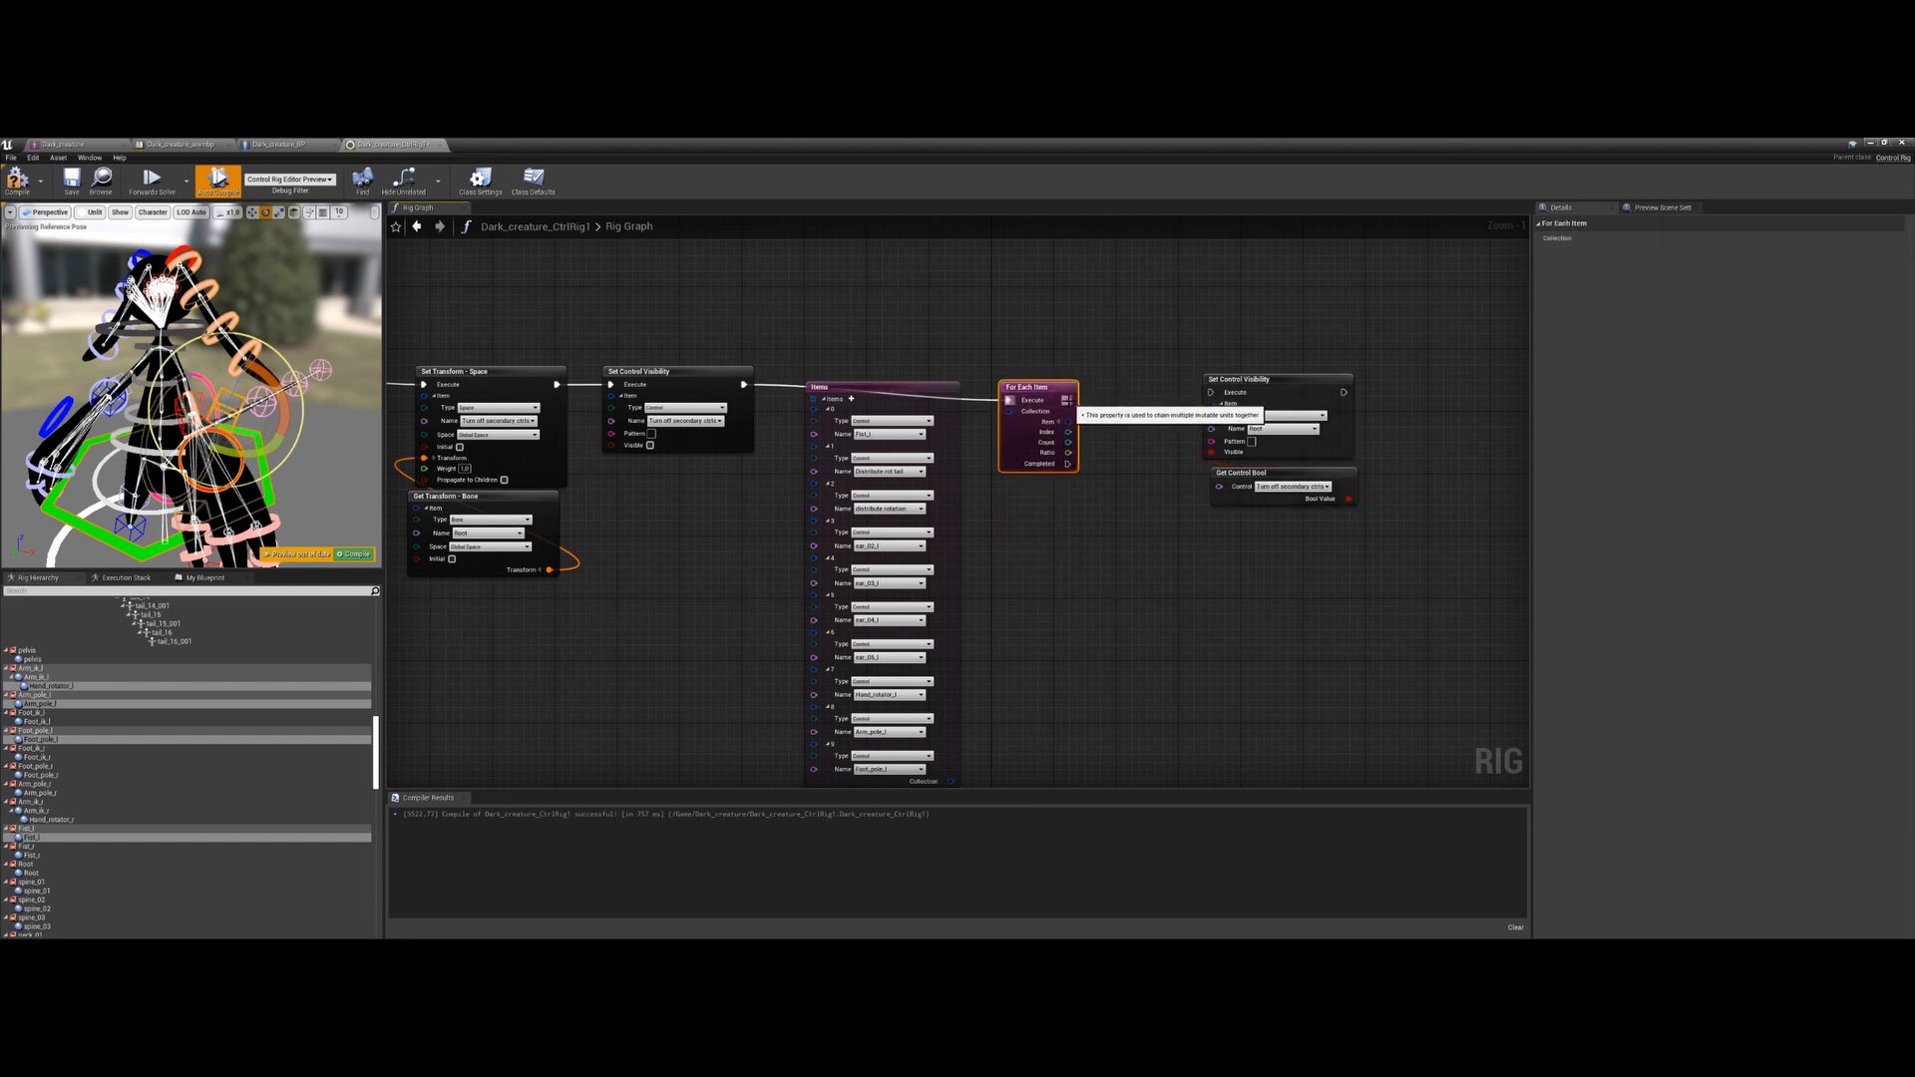
{"action": "right_click_drag", "start_coordinate": [1362, 359], "coordinate": [1302, 332]}
{"action": "left_click_drag", "start_coordinate": [1302, 332], "coordinate": [1172, 484]}
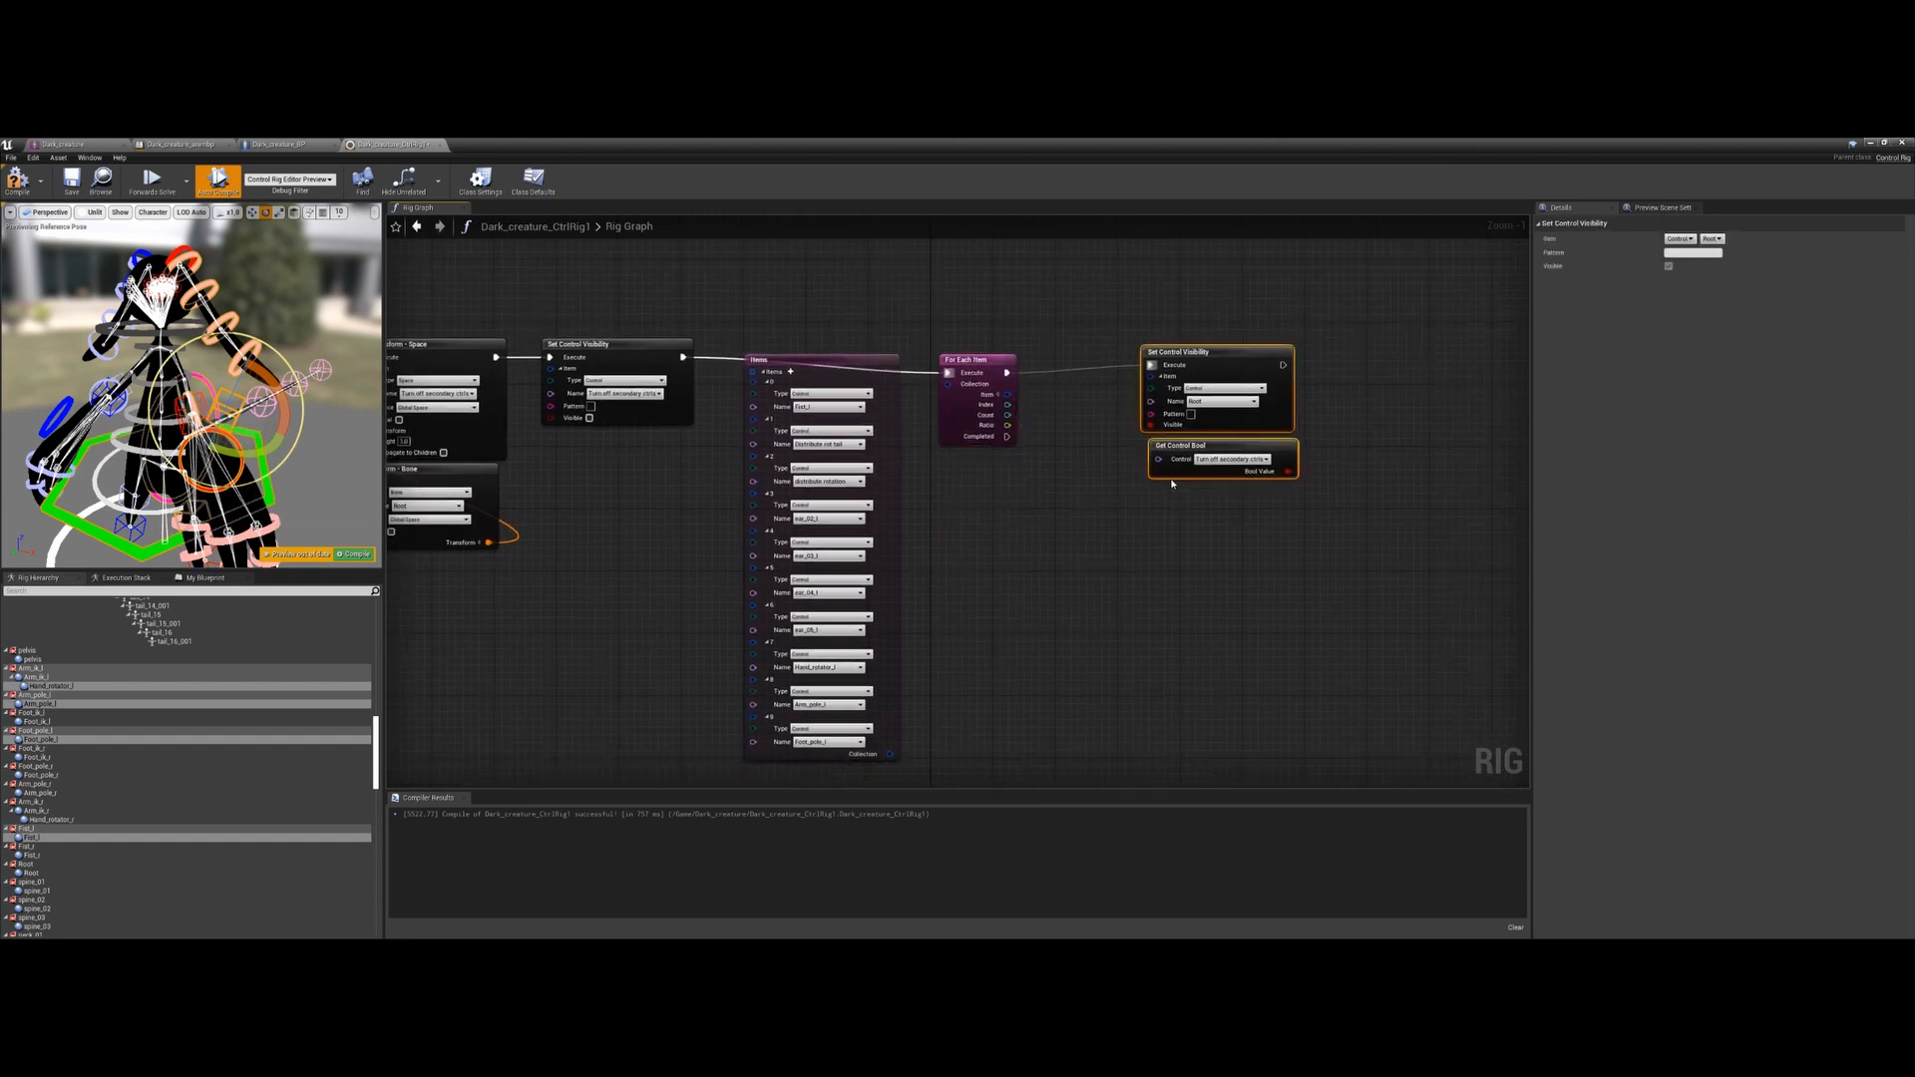
{"action": "right_click_drag", "start_coordinate": [964, 473], "coordinate": [977, 484]}
{"action": "left_click_drag", "start_coordinate": [982, 367], "coordinate": [999, 344]}
{"action": "right_click_drag", "start_coordinate": [998, 479], "coordinate": [1051, 381]}
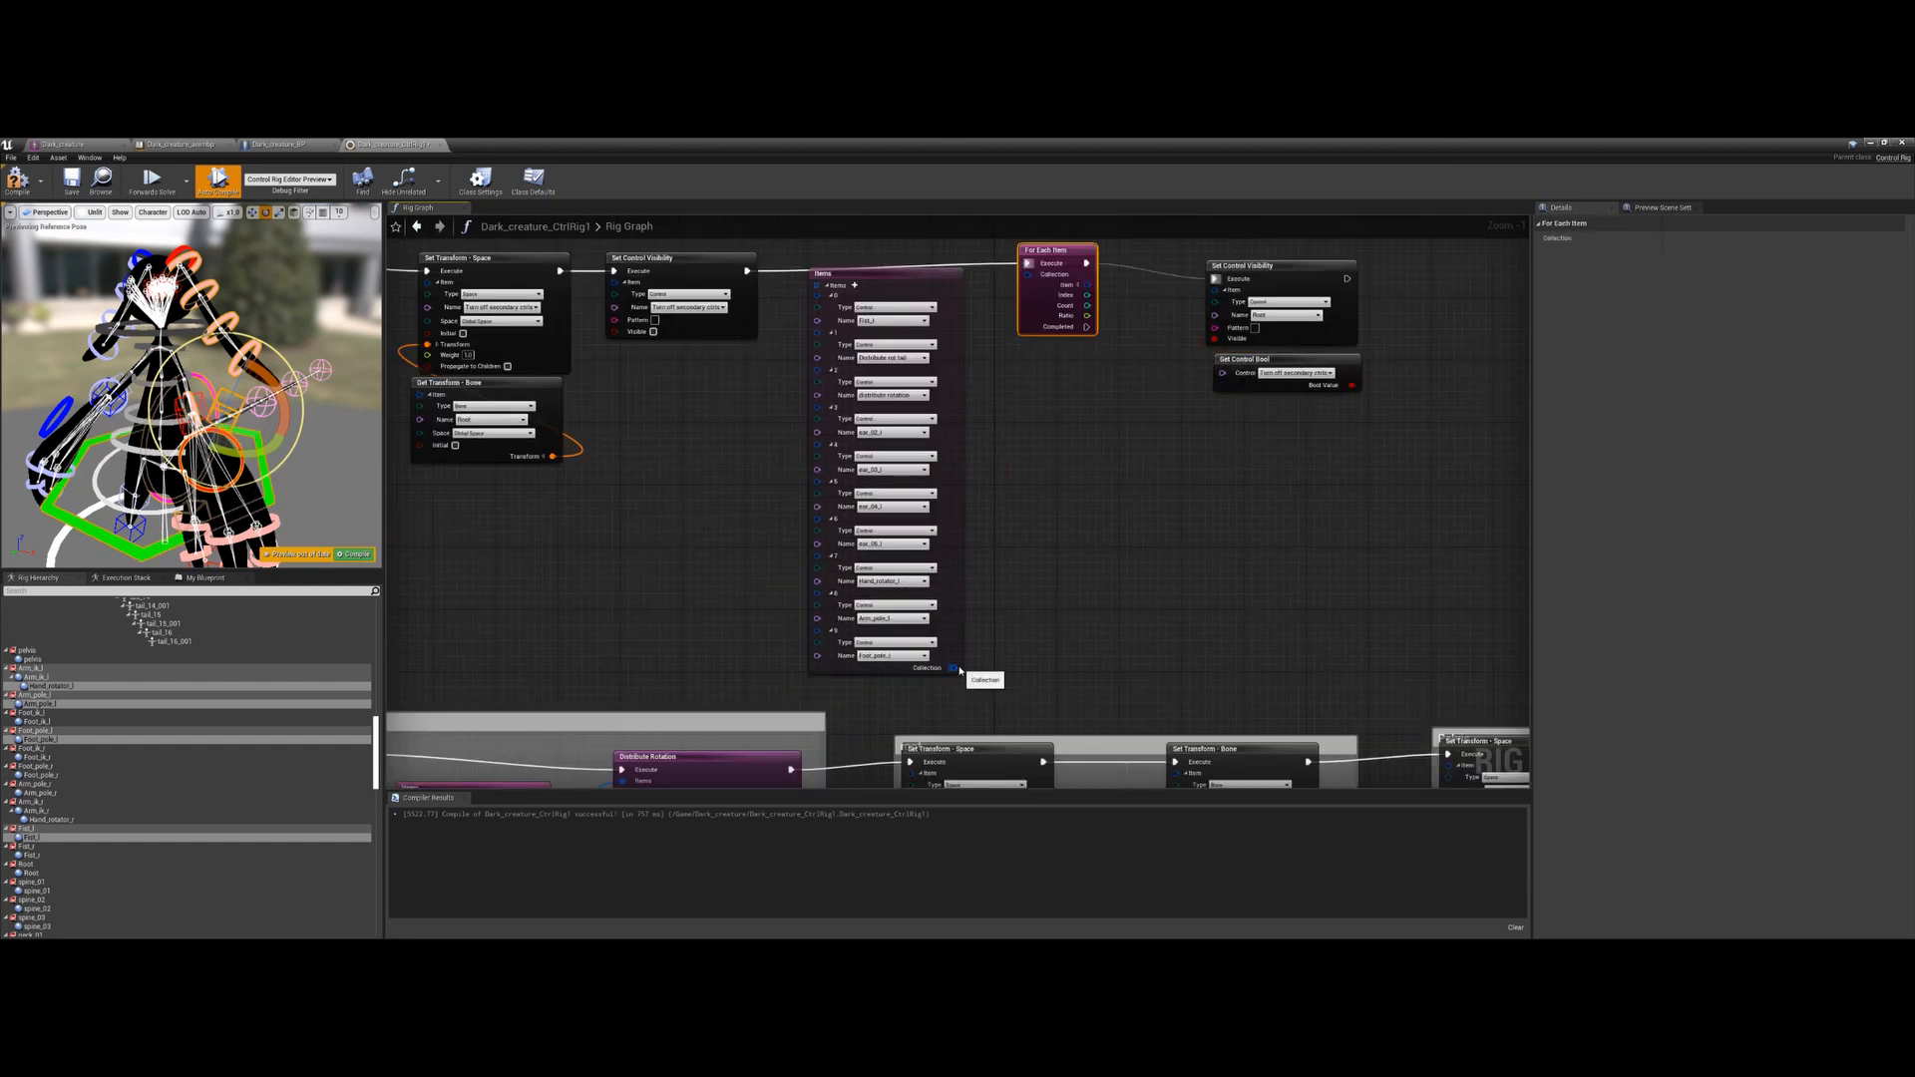
Connect the collection node to the For Each Item's Collection and feed its Item output into the last Set Control Visibility node's Item
{"action": "left_click_drag", "start_coordinate": [955, 669], "coordinate": [1028, 273]}
{"action": "right_click_drag", "start_coordinate": [1086, 292], "coordinate": [979, 388]}
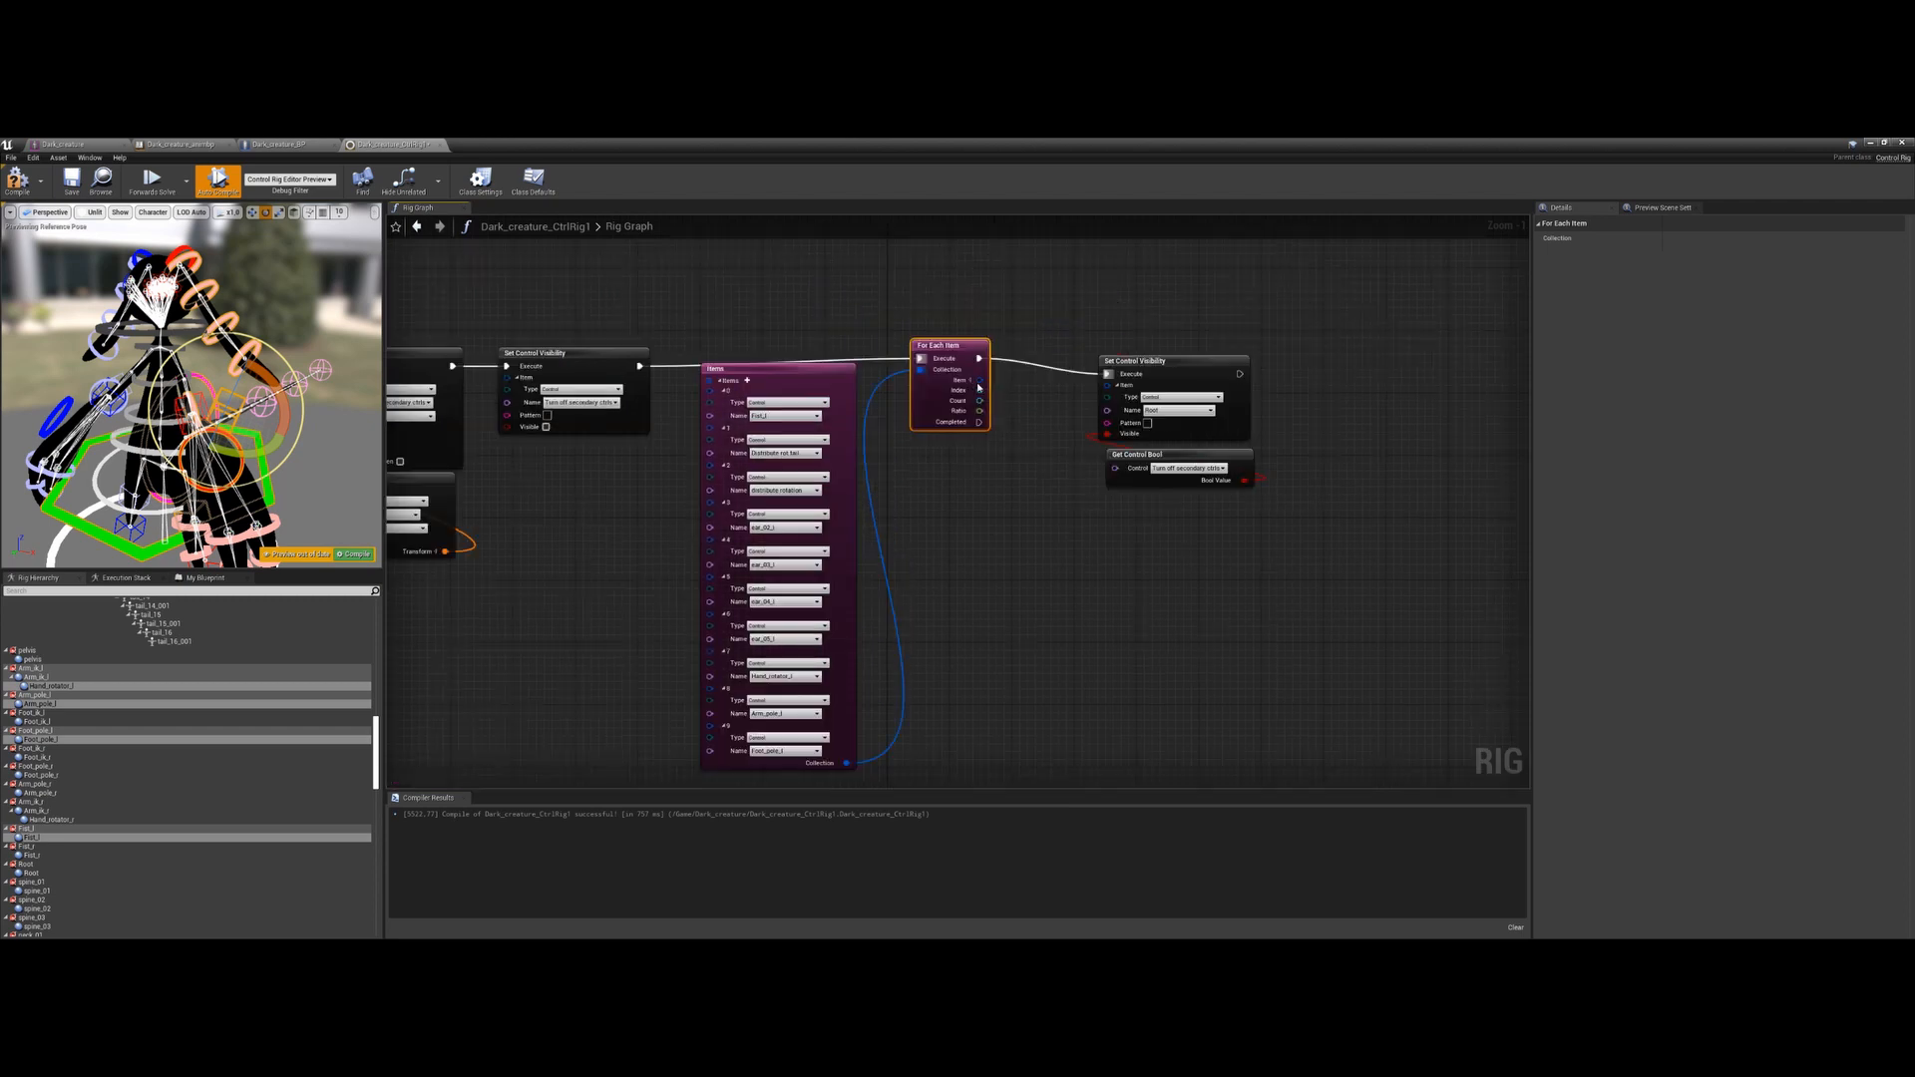
{"action": "left_click_drag", "start_coordinate": [979, 388], "coordinate": [1107, 385]}
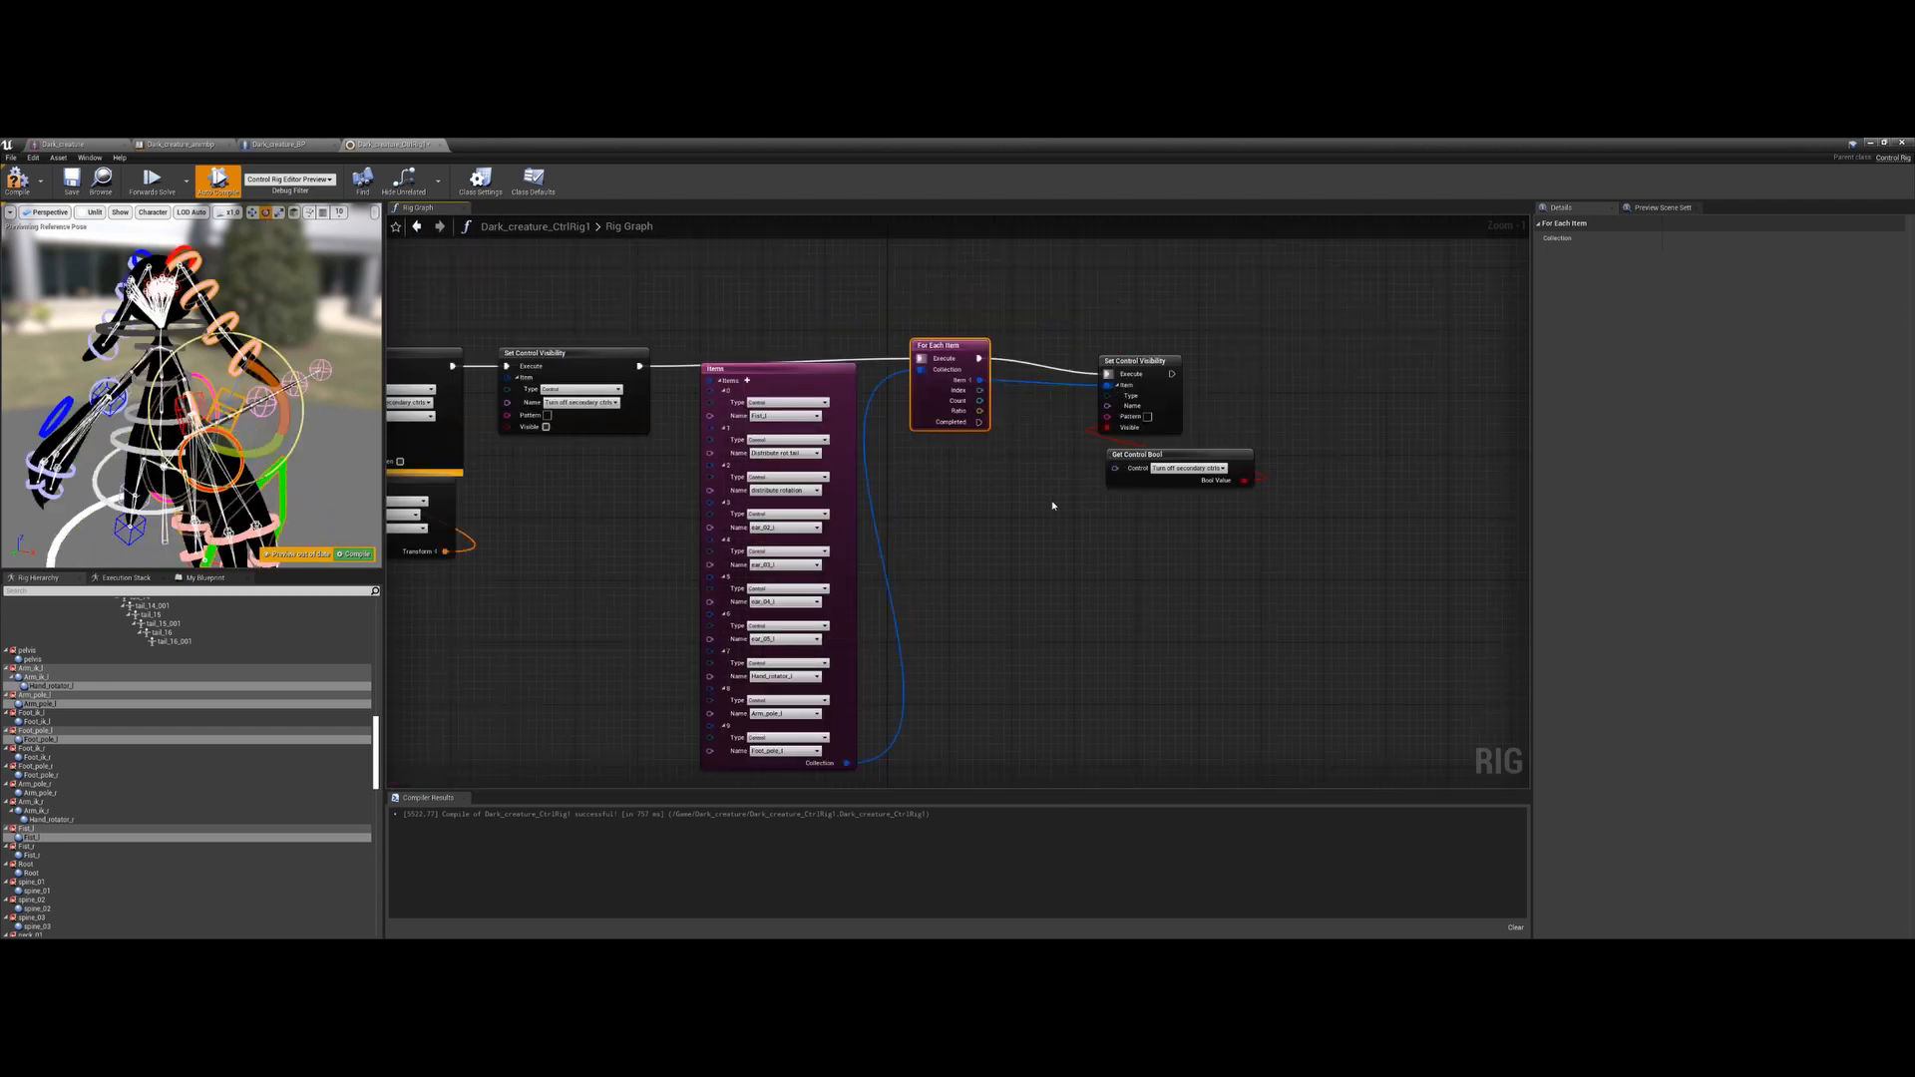
Compile the rig and toggle Current Bool on the Turn off secondary ctrls control to test hiding and showing the collected controls
{"action": "left_click", "coordinate": [368, 556]}
{"action": "scroll", "coordinate": [190, 718], "scroll_direction": "down", "scroll_amount": 15}
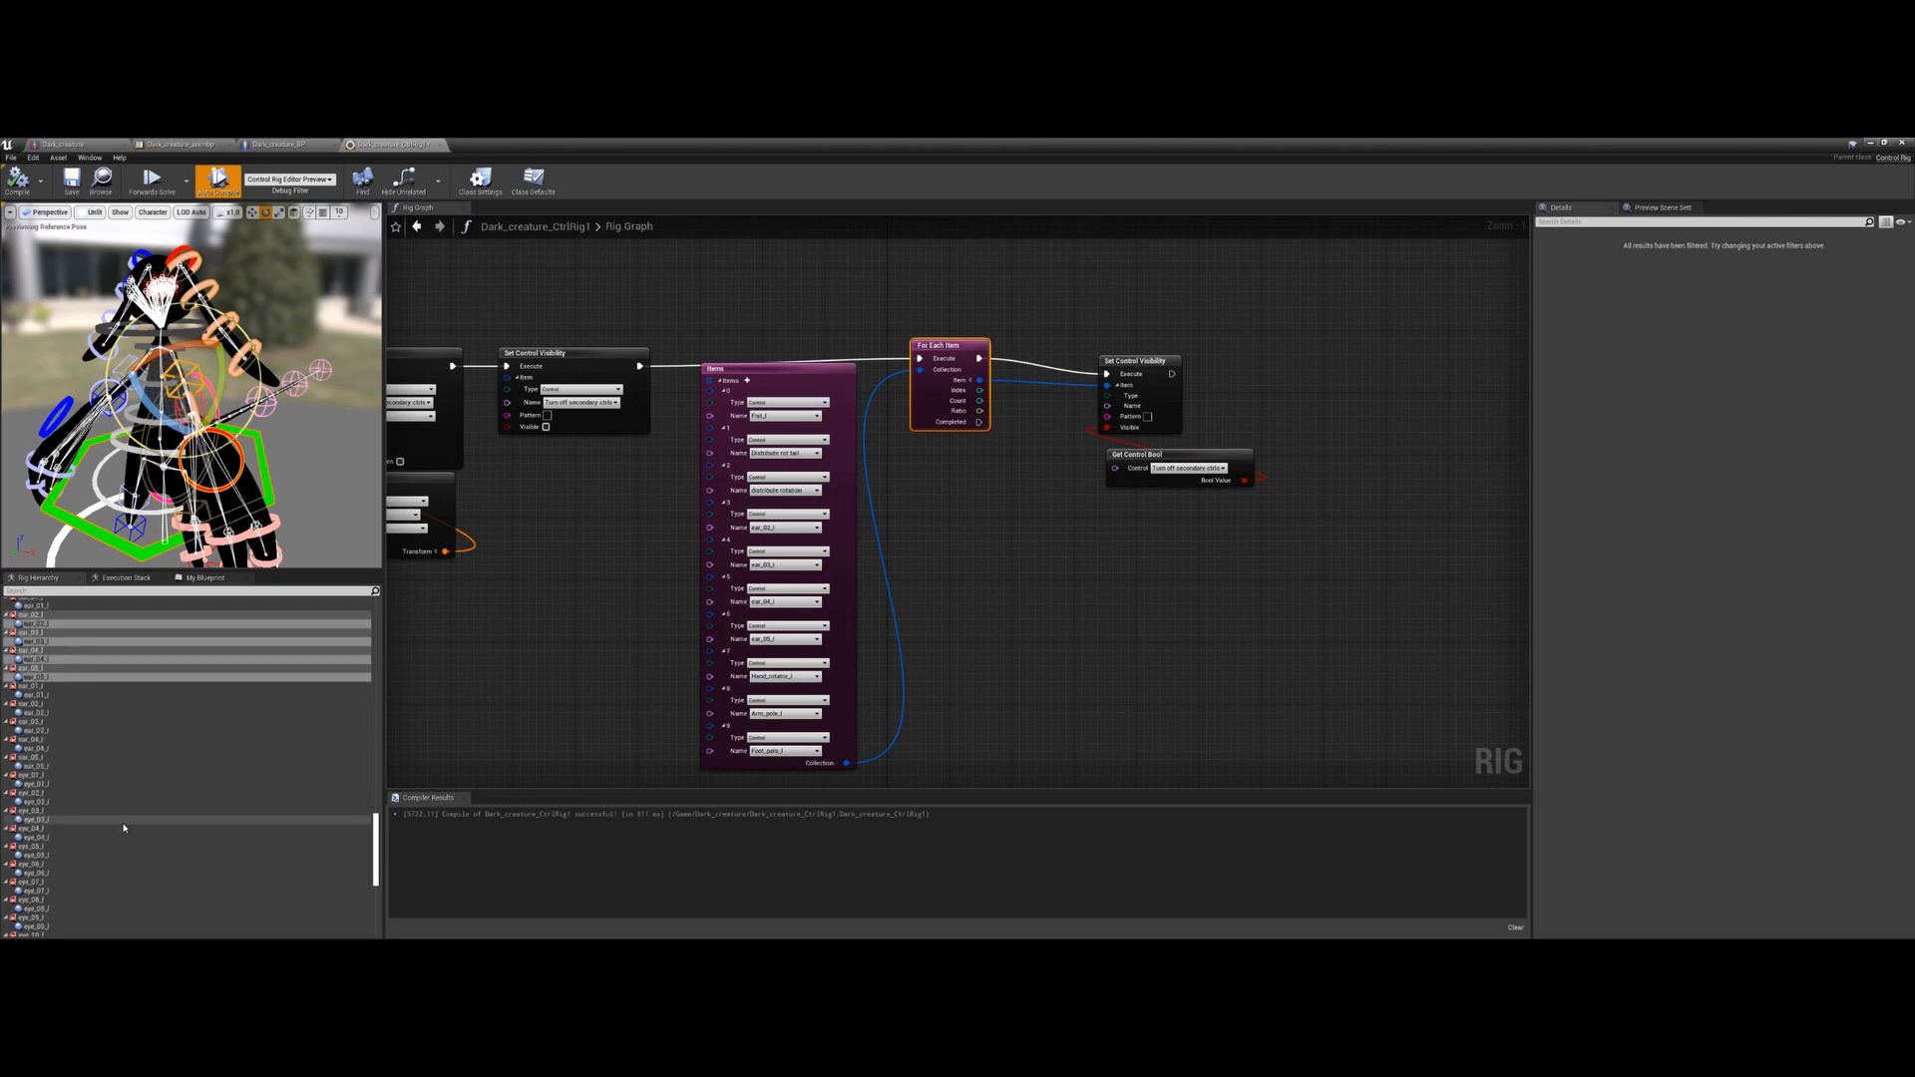
{"action": "scroll", "coordinate": [102, 871], "scroll_direction": "down", "scroll_amount": 5}
{"action": "left_click", "coordinate": [60, 927]}
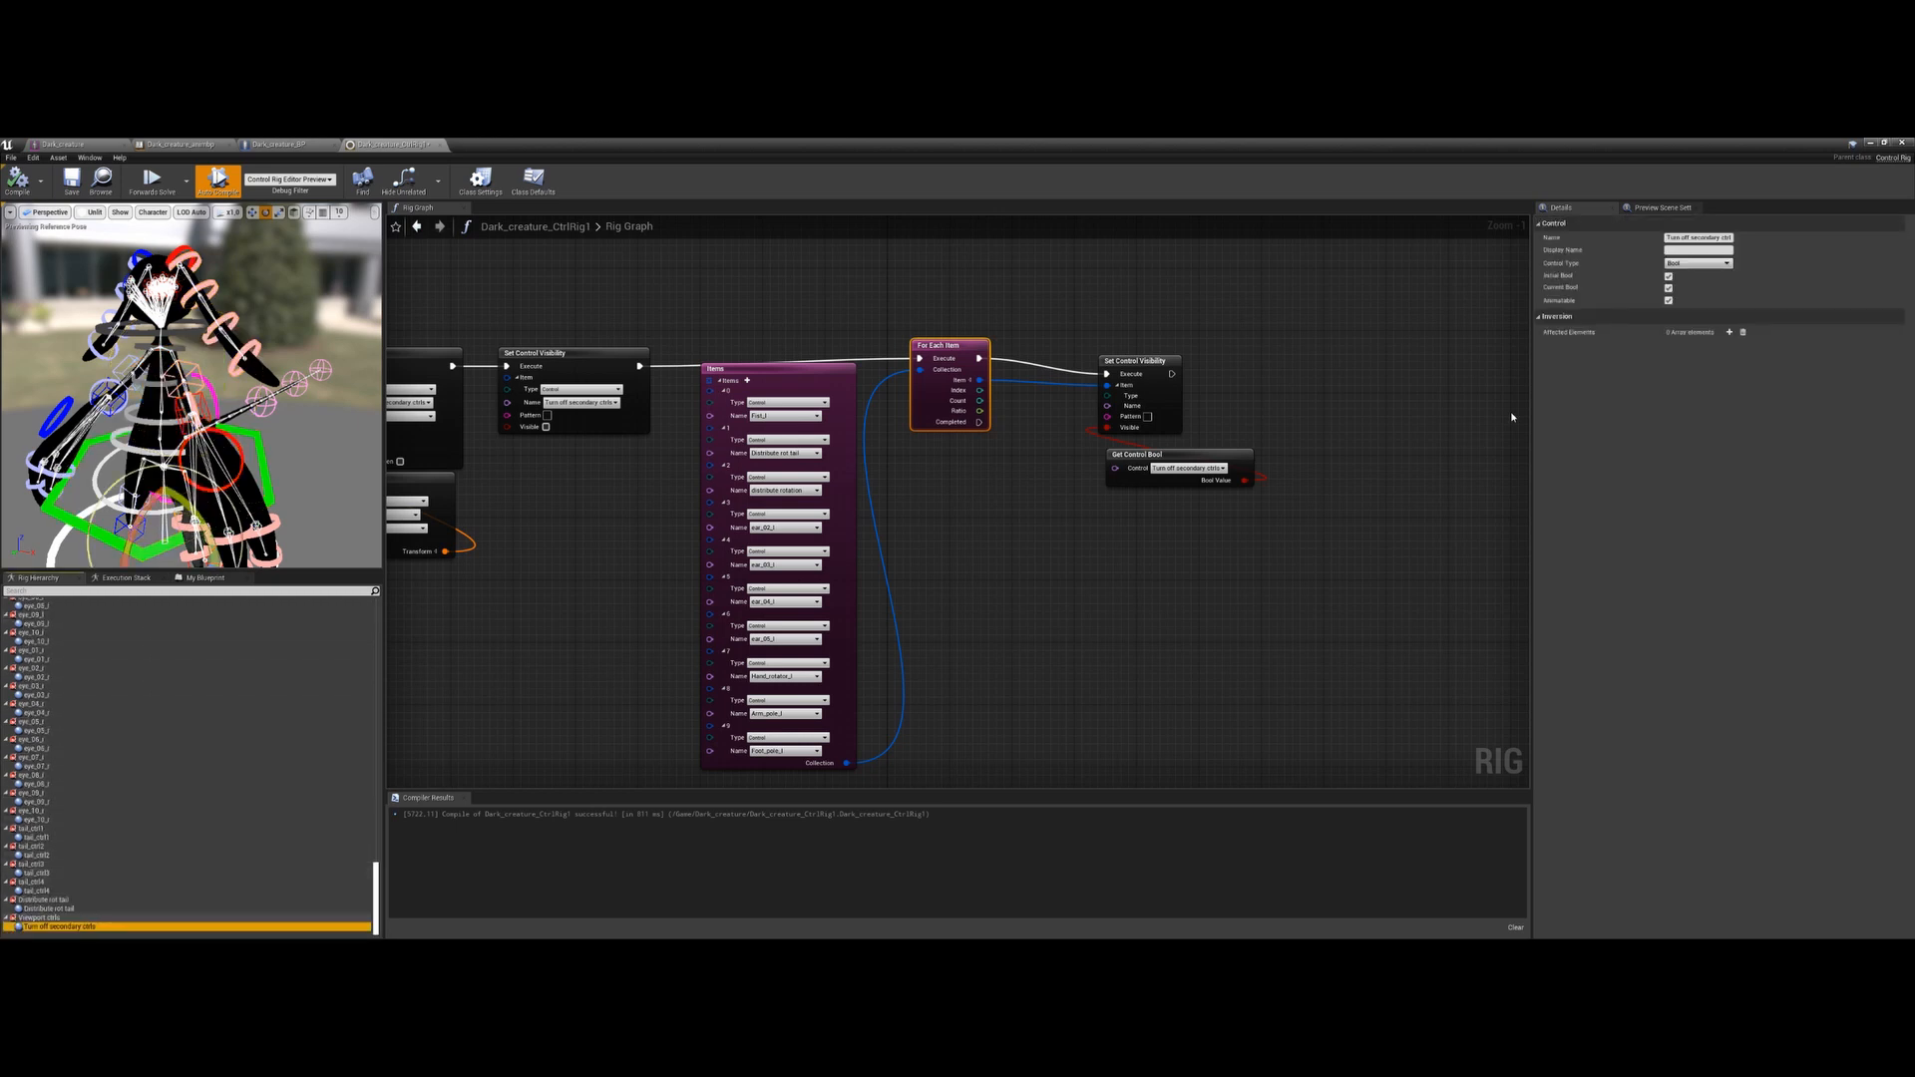
{"action": "left_click", "coordinate": [1667, 288]}
{"action": "left_click", "coordinate": [1667, 289]}
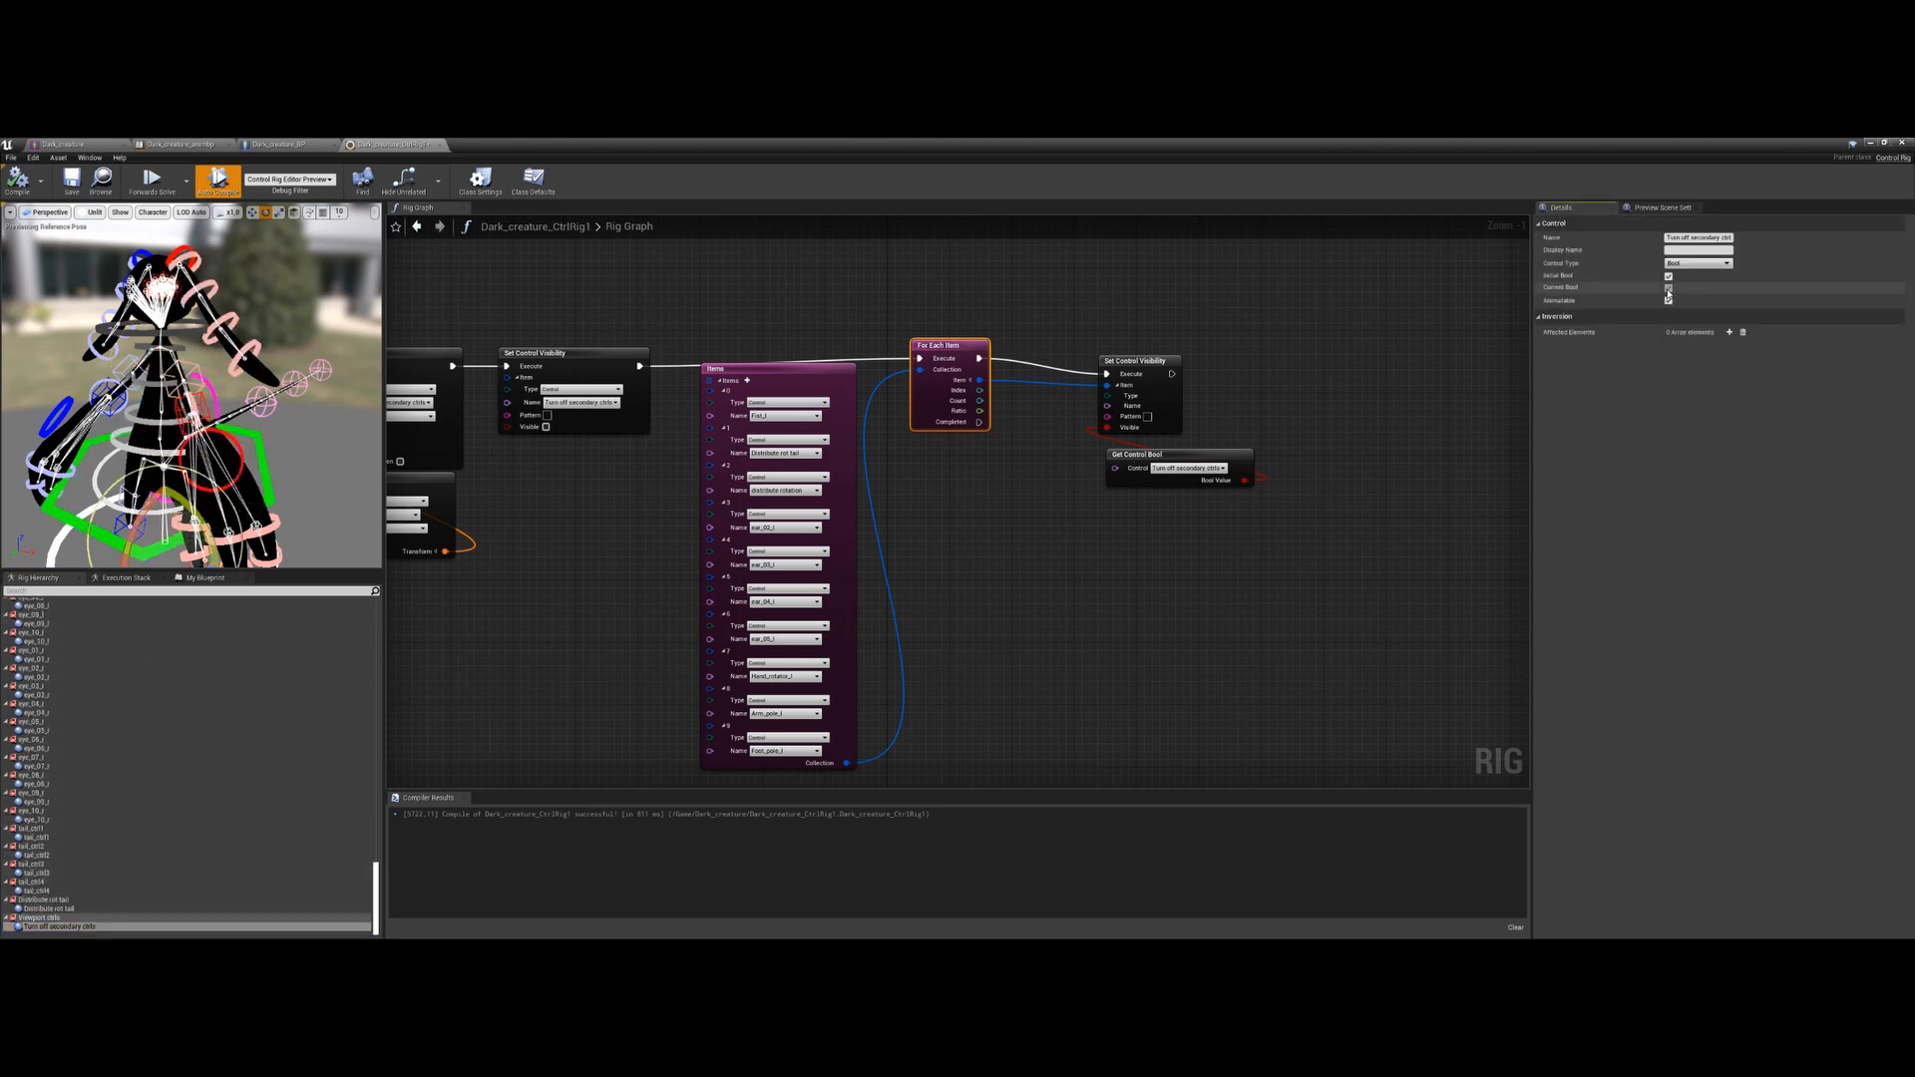
{"action": "left_click", "coordinate": [1668, 288]}
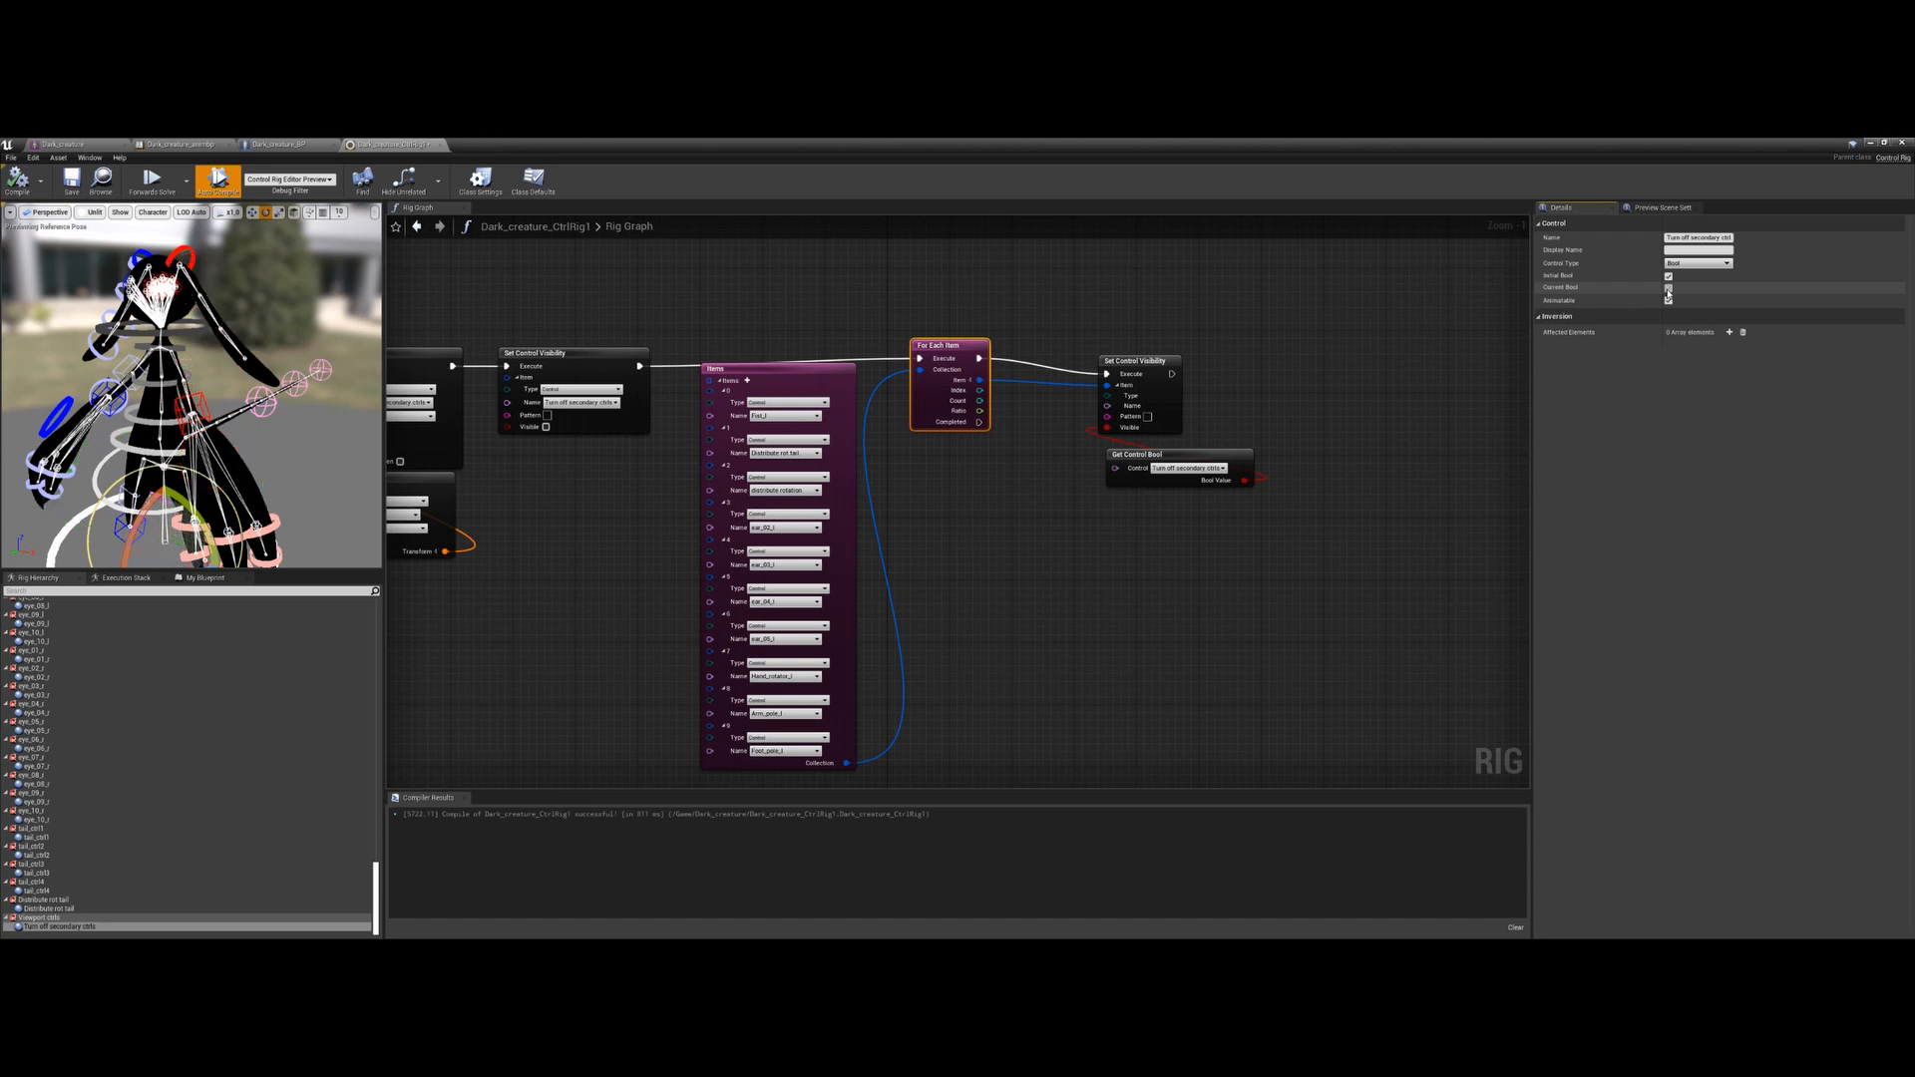
{"action": "left_click", "coordinate": [1668, 288]}
{"action": "left_click", "coordinate": [1668, 288]}
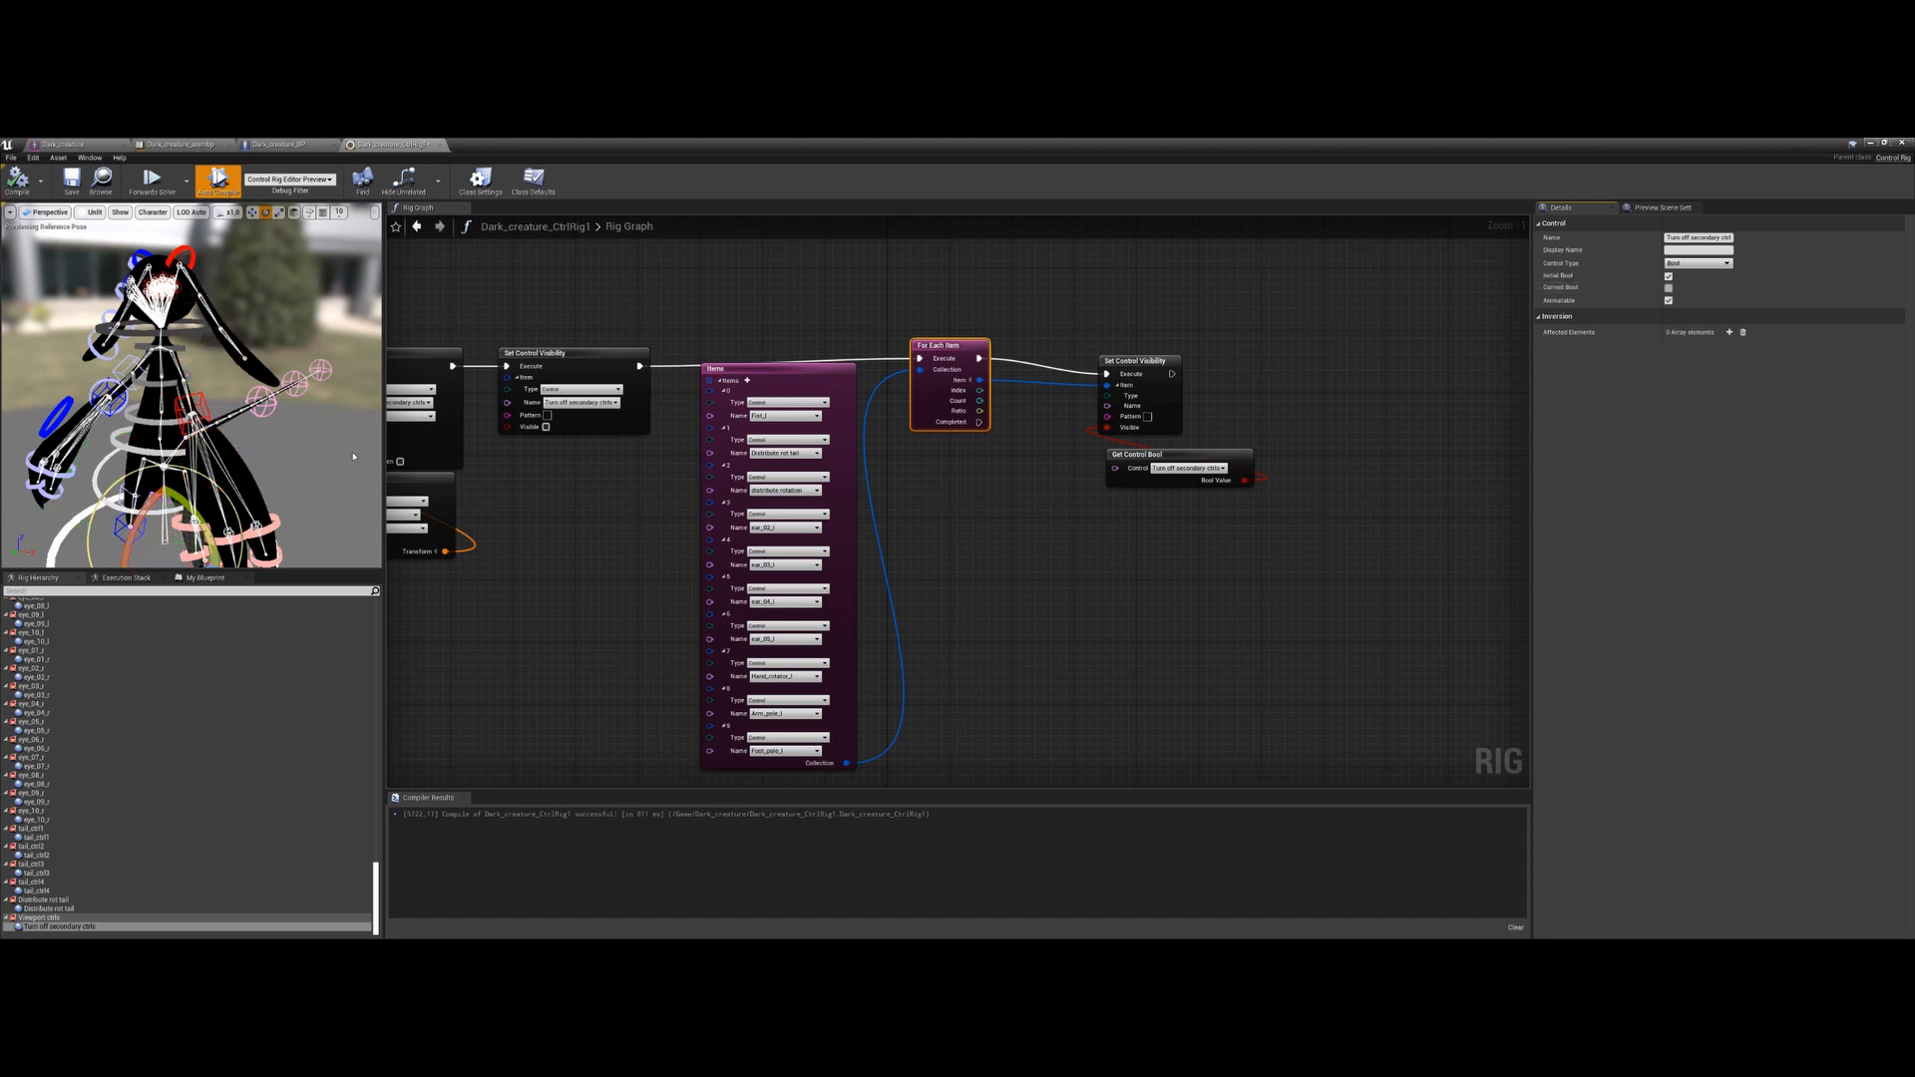
{"action": "mouse_move", "coordinate": [353, 454]}
{"action": "left_mouse_down", "text": "alt"}
{"action": "mouse_move", "coordinate": [259, 451]}
{"action": "mouse_move", "coordinate": [334, 448]}
{"action": "left_mouse_up", "text": "alt"}
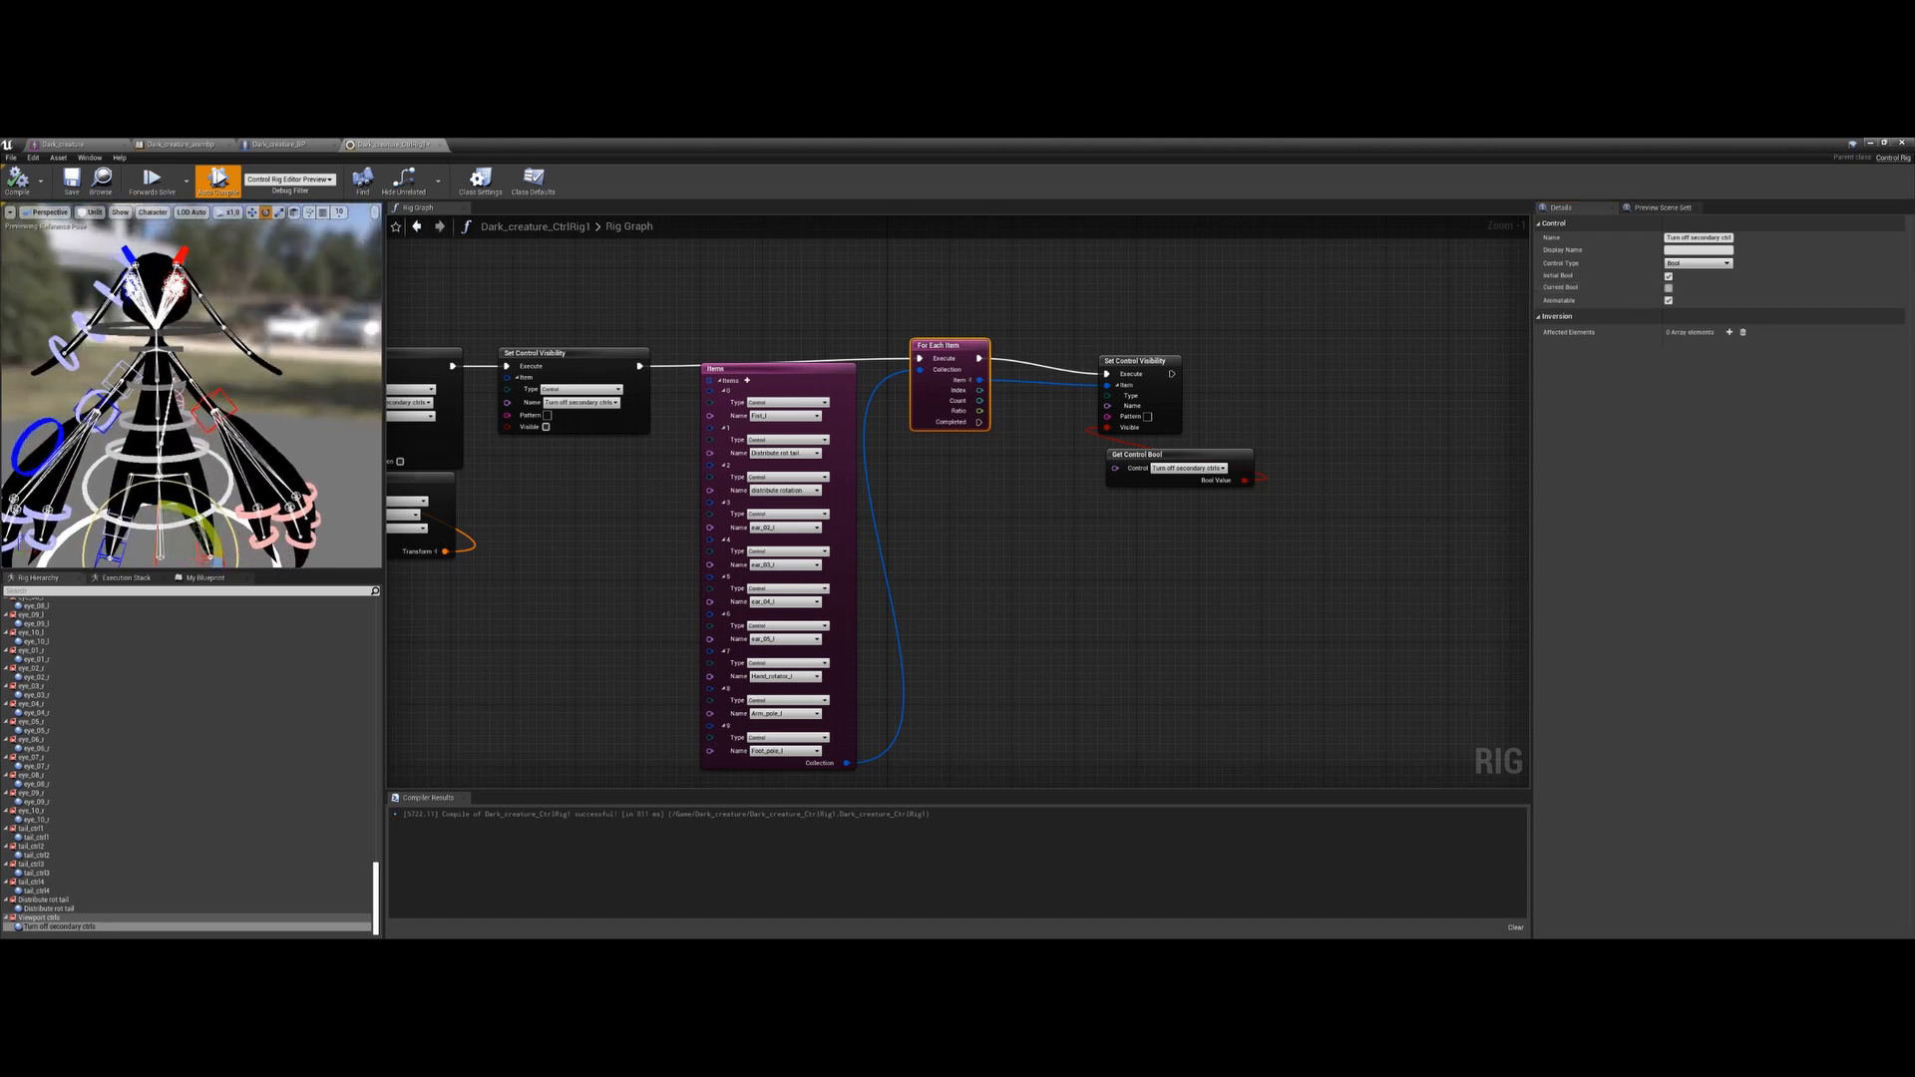
{"action": "left_click", "coordinate": [1668, 289]}
{"action": "left_click", "coordinate": [1667, 288]}
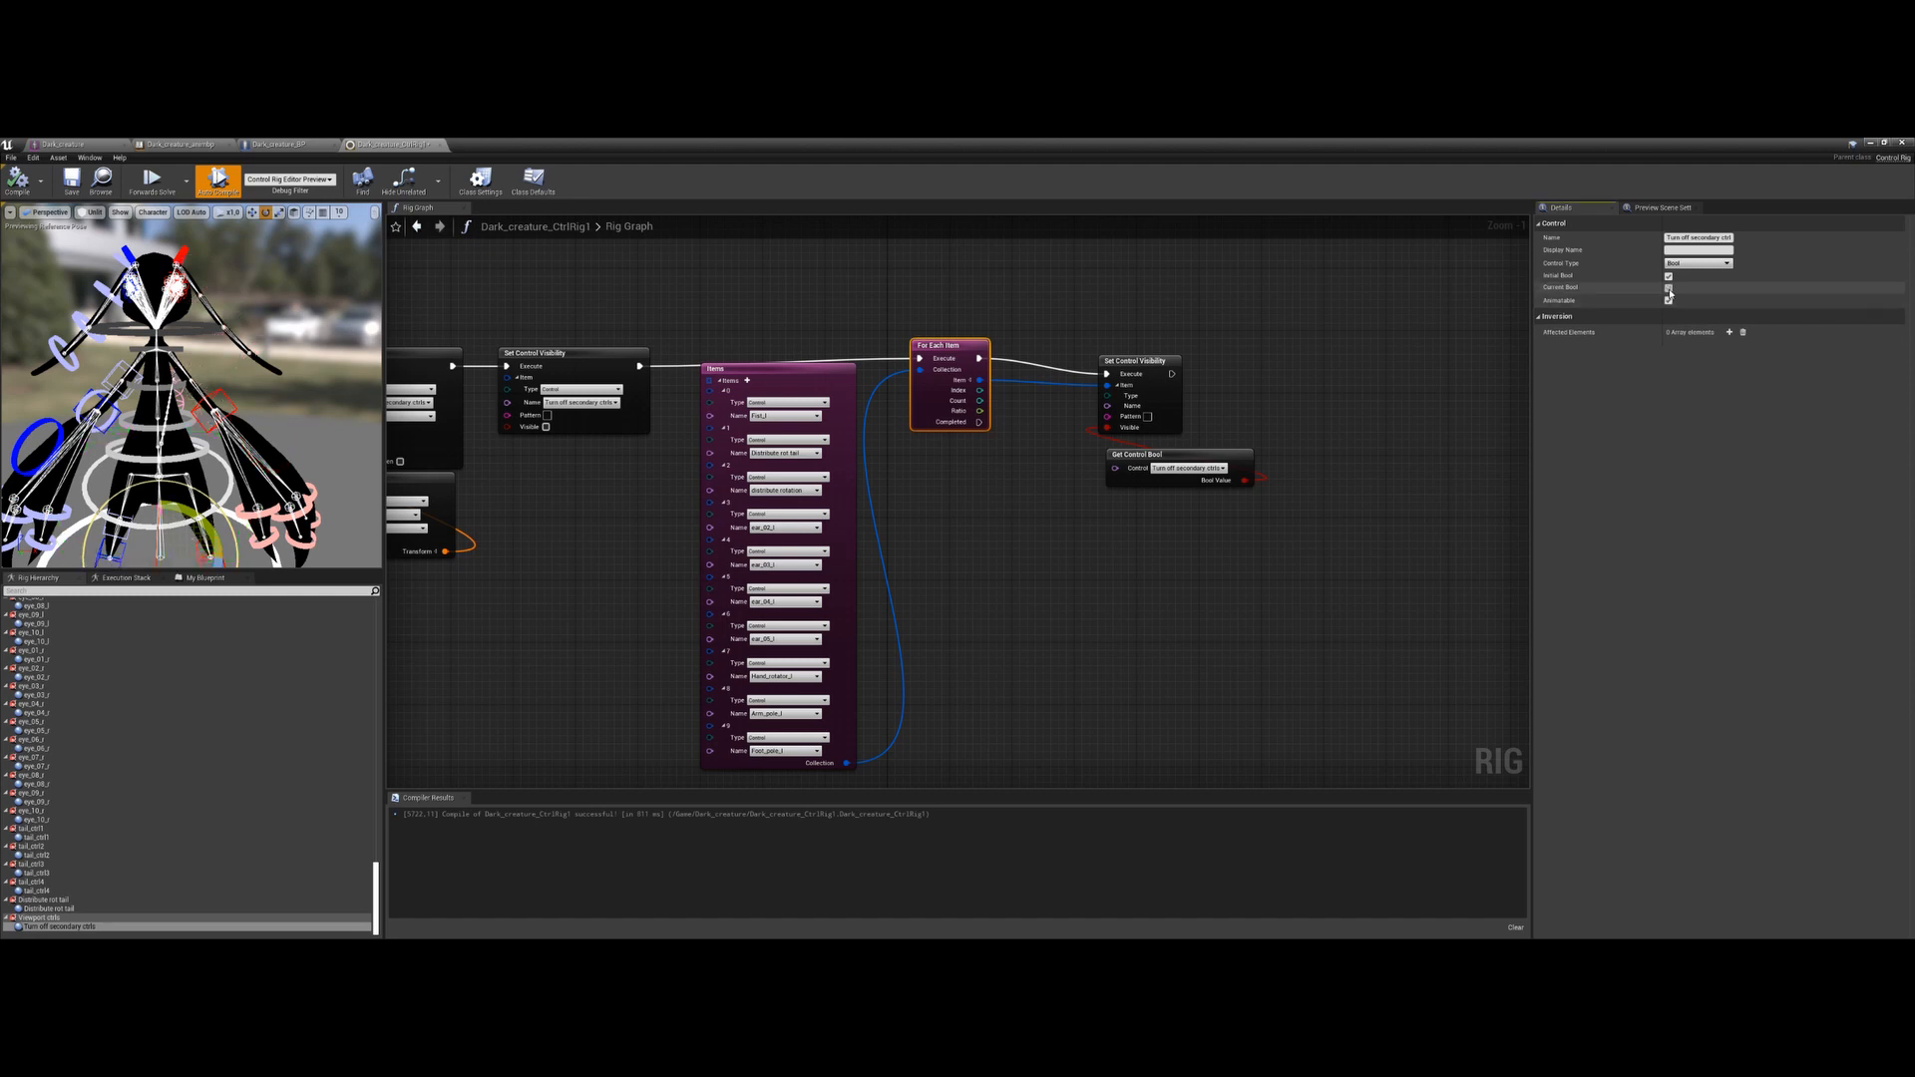
{"action": "left_click", "coordinate": [1668, 288]}
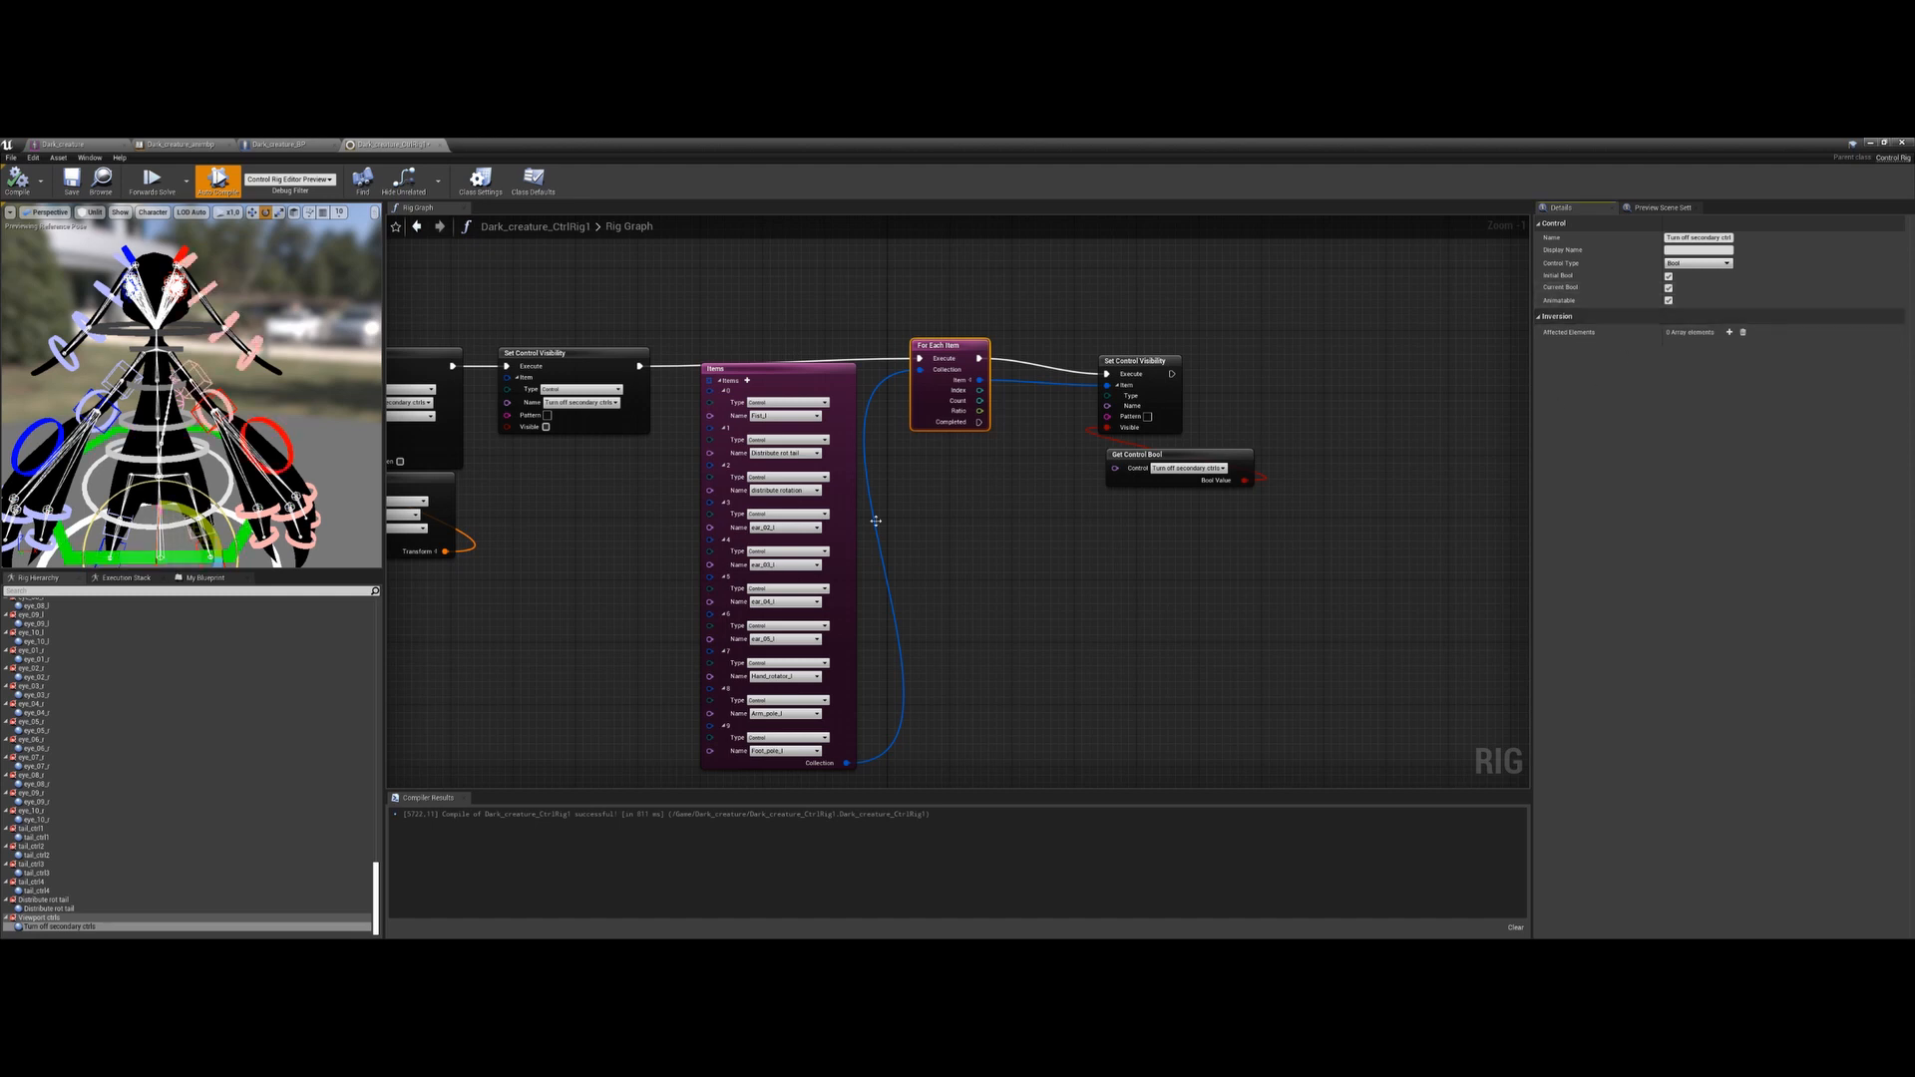
Add a Union node from the collection's output and place it between the collection and the Get Control Bool node
{"action": "right_click_drag", "start_coordinate": [876, 520], "coordinate": [791, 520]}
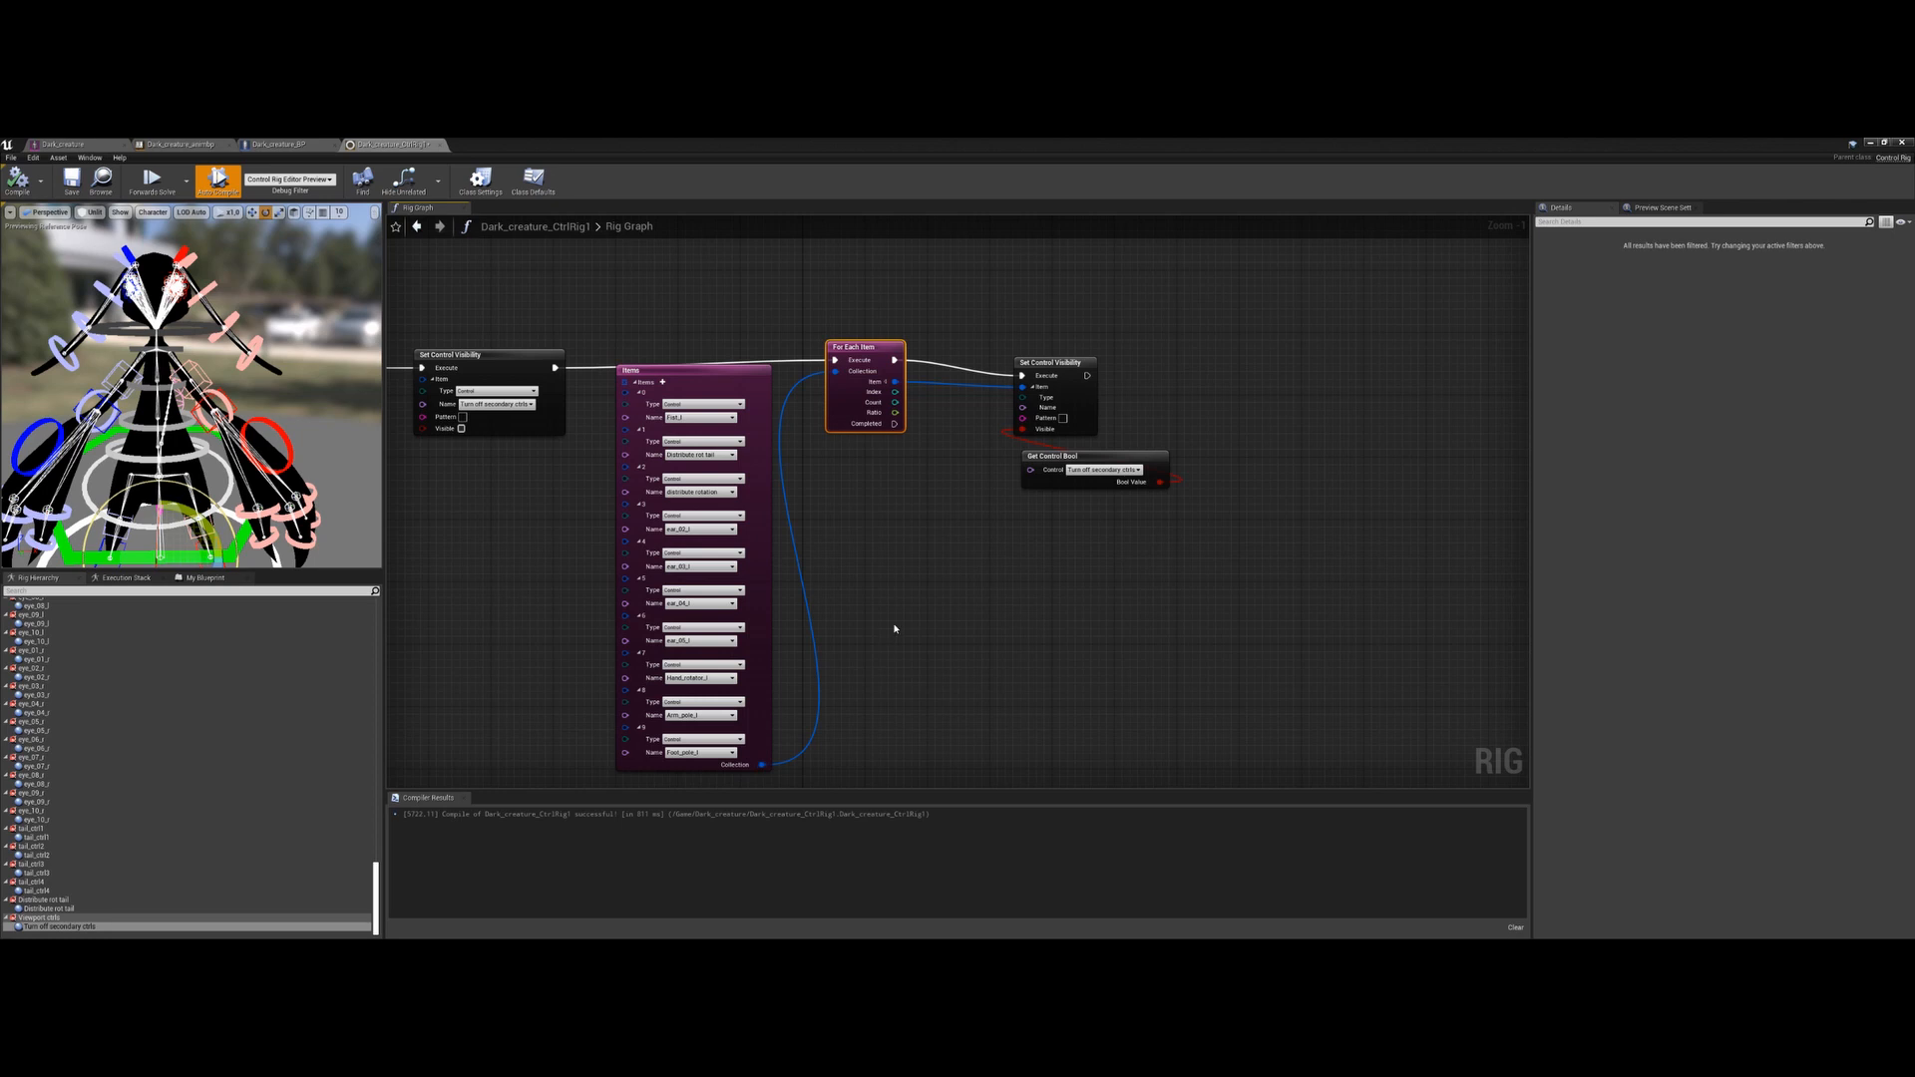
{"action": "right_click_drag", "start_coordinate": [895, 629], "coordinate": [903, 611]}
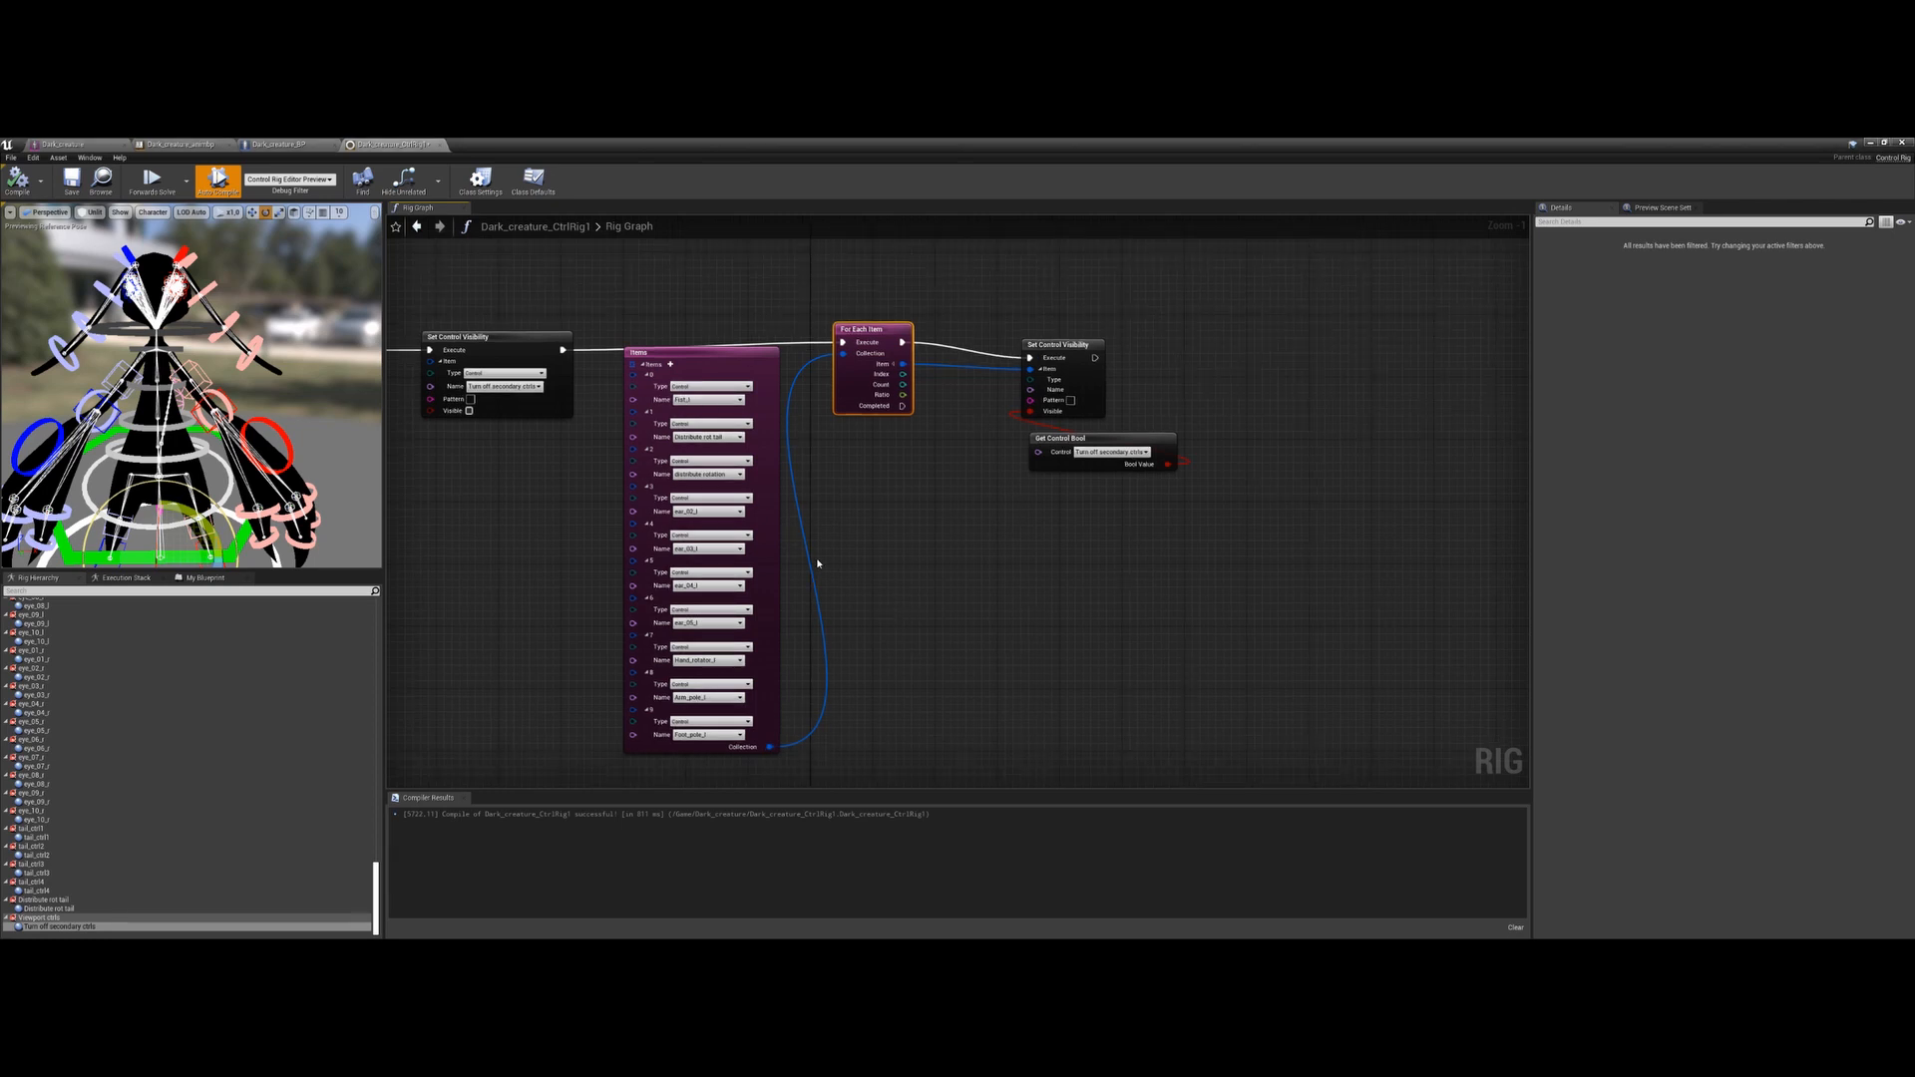
{"action": "right_click_drag", "start_coordinate": [842, 612], "coordinate": [807, 636]}
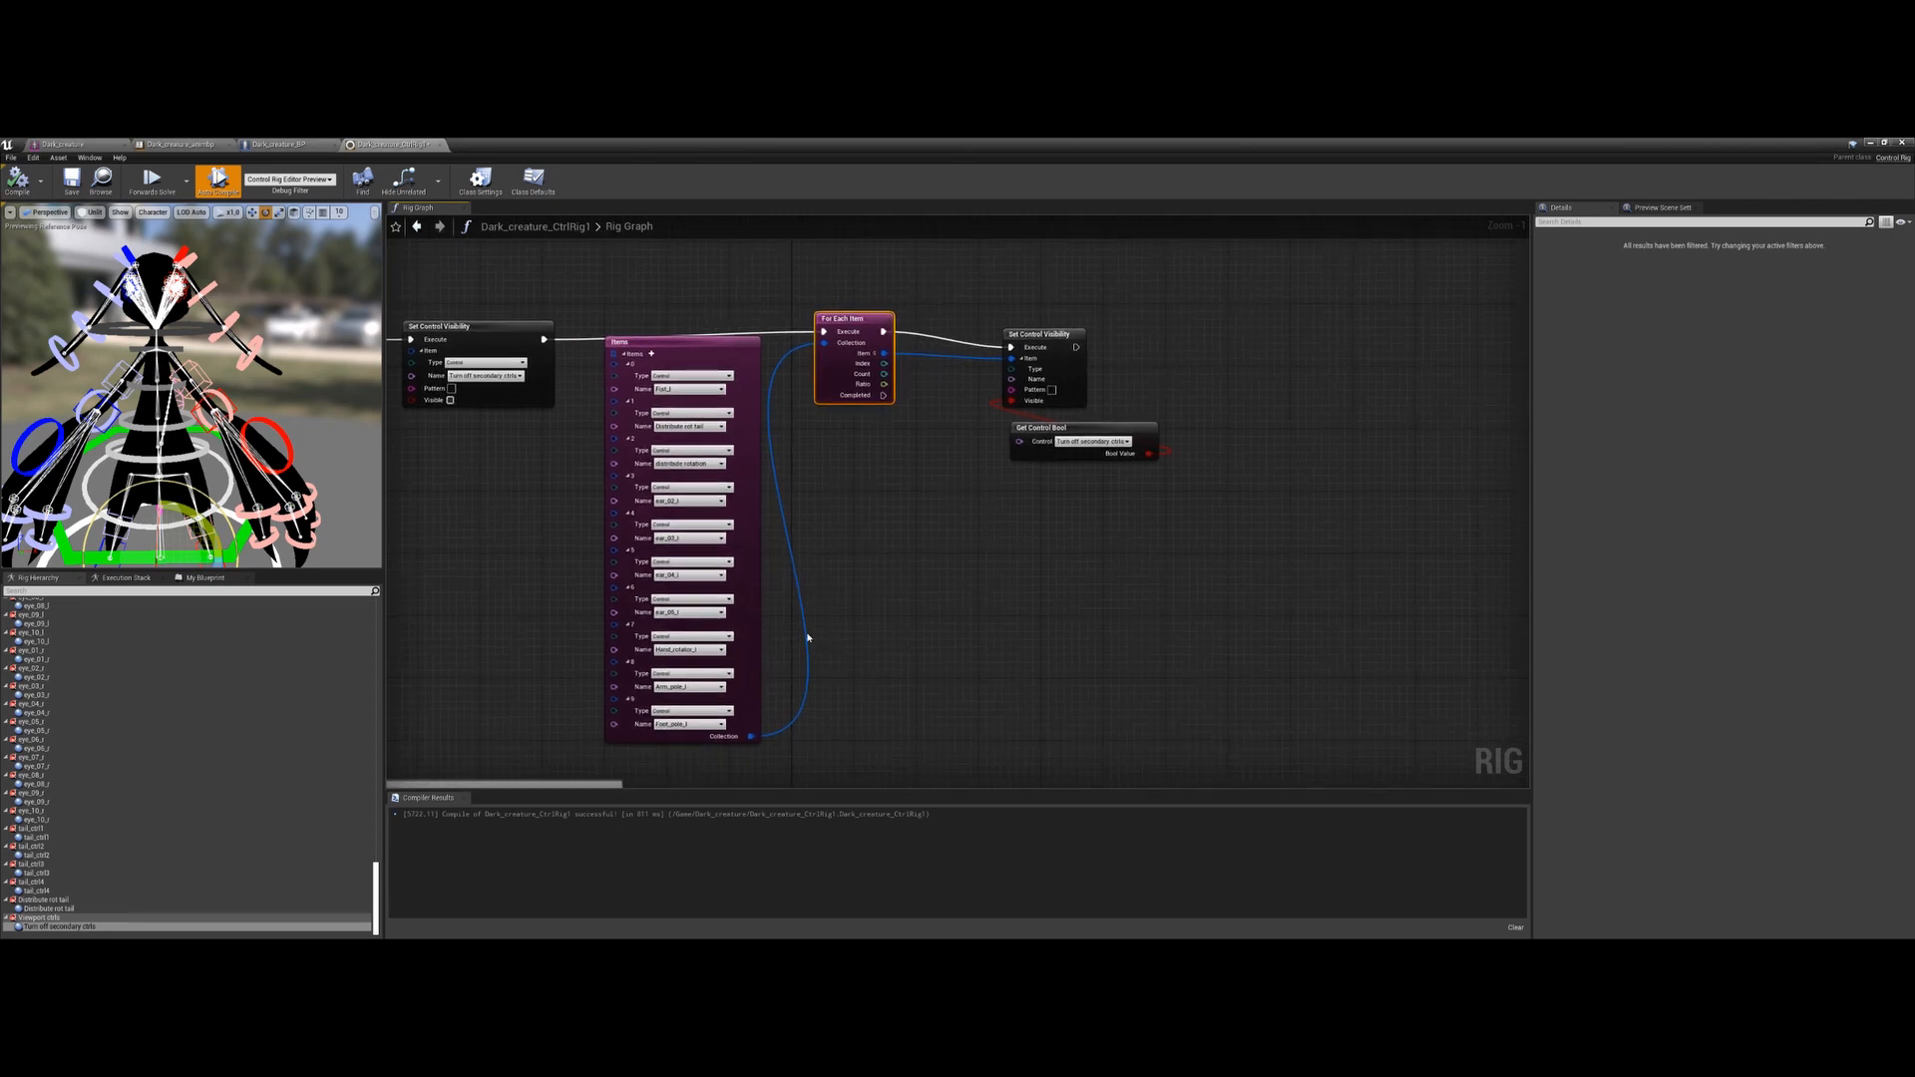
{"action": "left_click_drag", "start_coordinate": [750, 736], "coordinate": [825, 633]}
{"action": "type", "text": "union"}
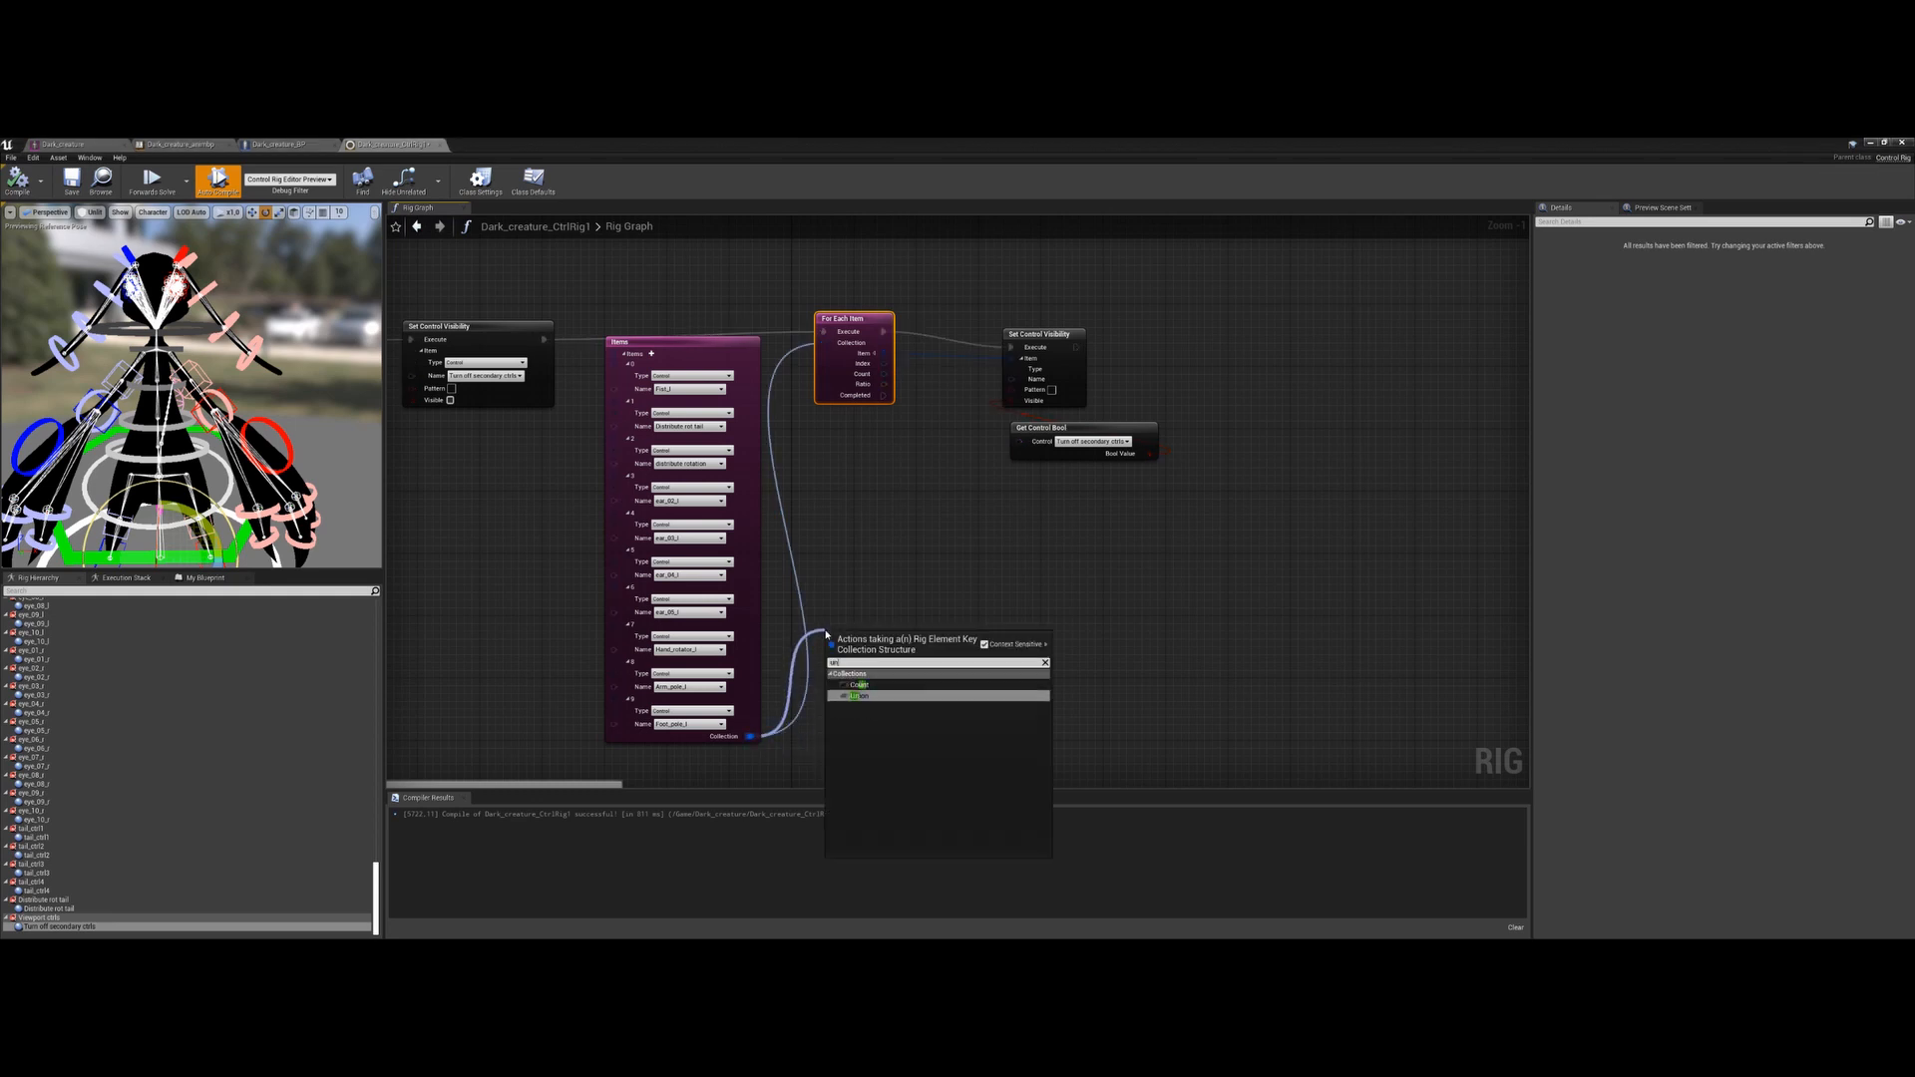
{"action": "key", "text": "Return"}
{"action": "left_click_drag", "start_coordinate": [867, 658], "coordinate": [920, 658]}
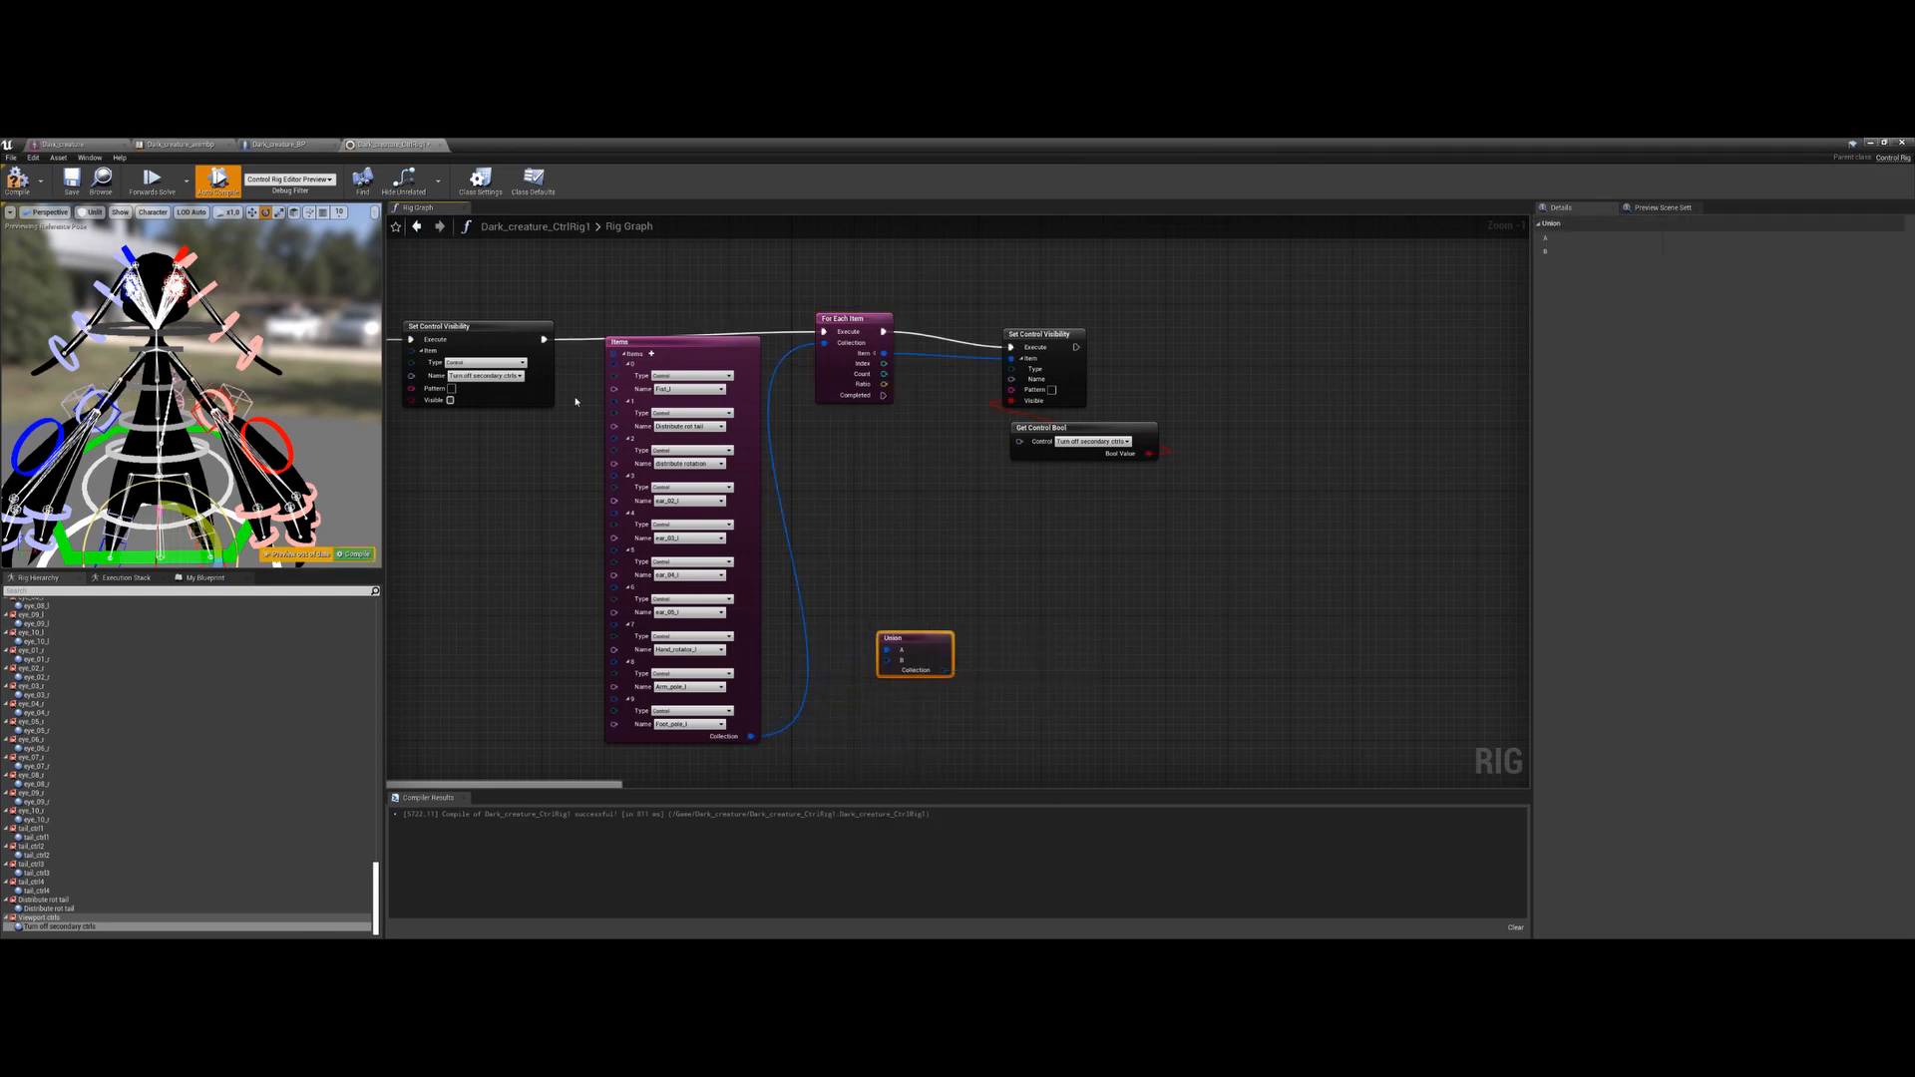
Move the whole group of visibility nodes, including Union, up and away from the Spine distribute row
{"action": "right_click_drag", "start_coordinate": [1004, 630], "coordinate": [1047, 526]}
{"action": "scroll", "coordinate": [1047, 526], "scroll_direction": "down", "scroll_amount": 1}
{"action": "right_click_drag", "start_coordinate": [984, 449], "coordinate": [983, 568]}
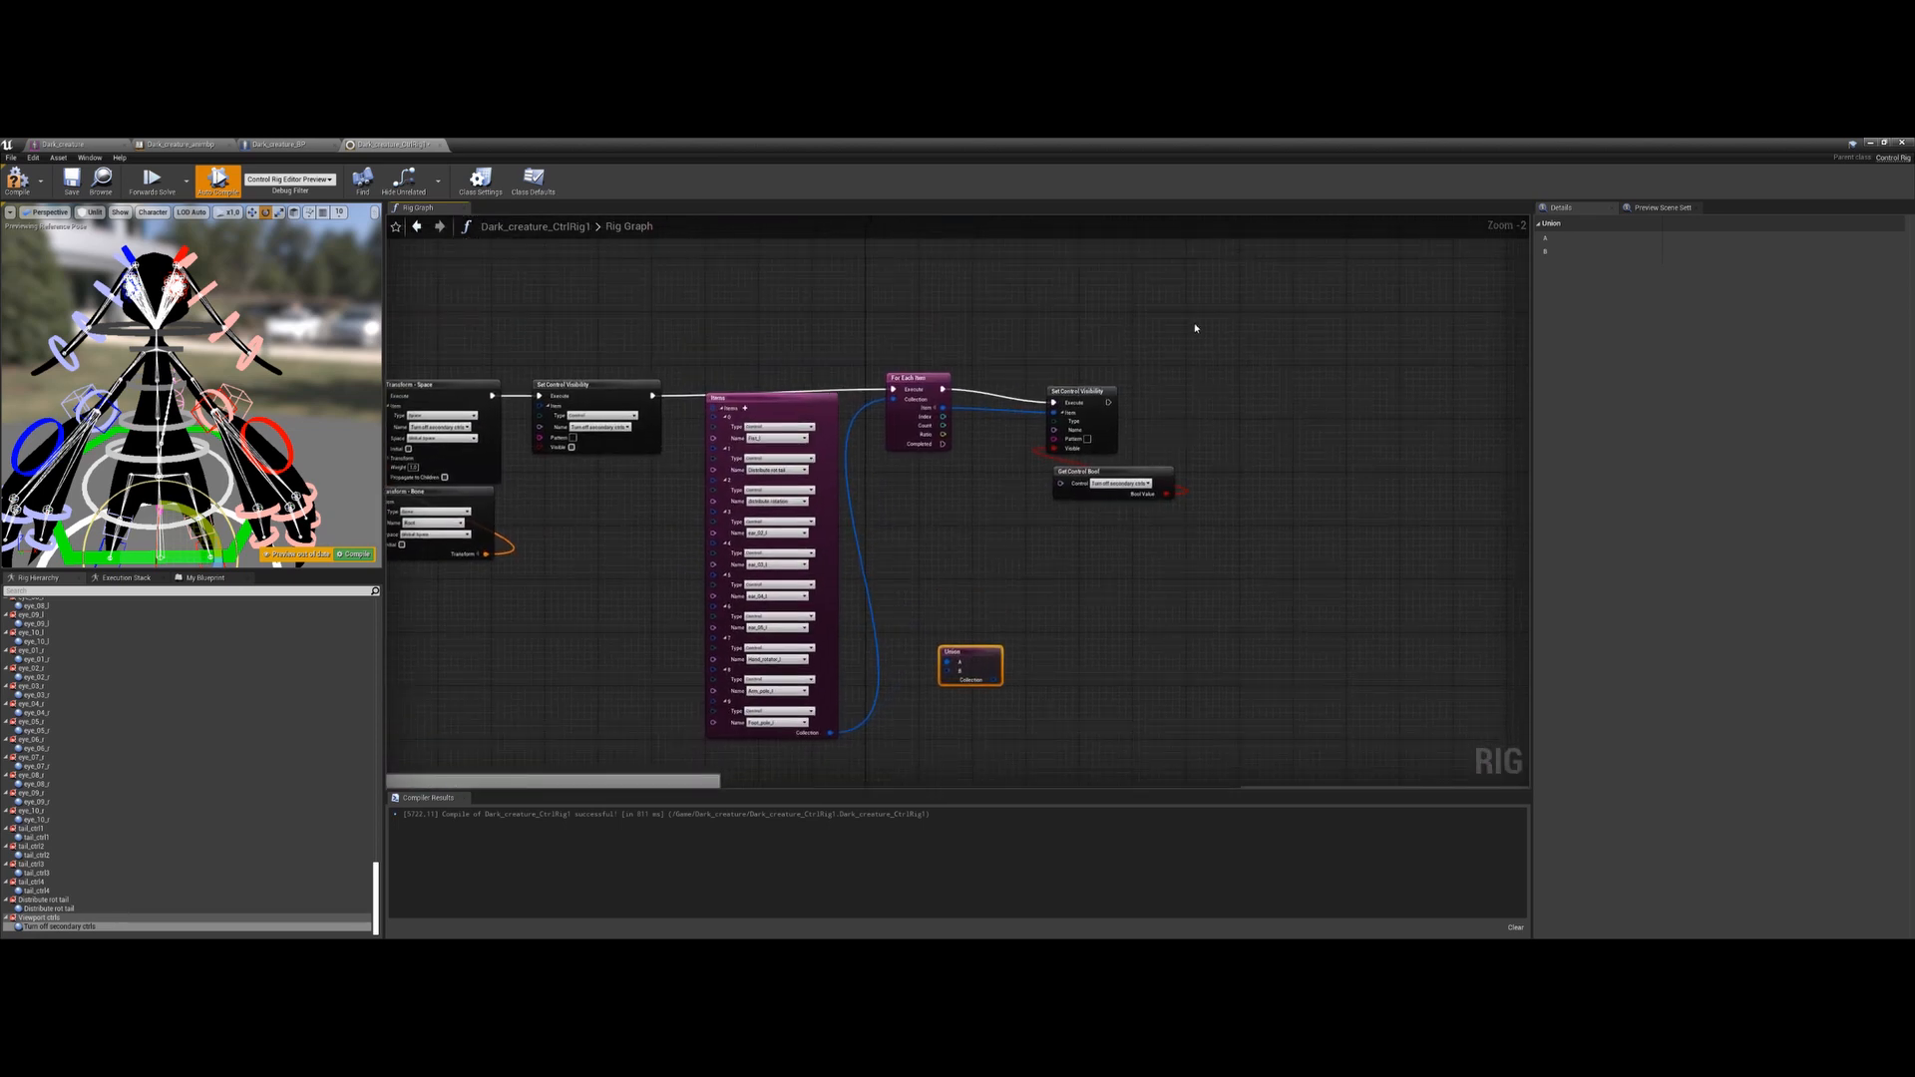
{"action": "left_click_drag", "start_coordinate": [1193, 323], "coordinate": [630, 668]}
{"action": "scroll", "coordinate": [638, 664], "scroll_direction": "down", "scroll_amount": 4}
{"action": "right_click_drag", "start_coordinate": [653, 658], "coordinate": [756, 613]}
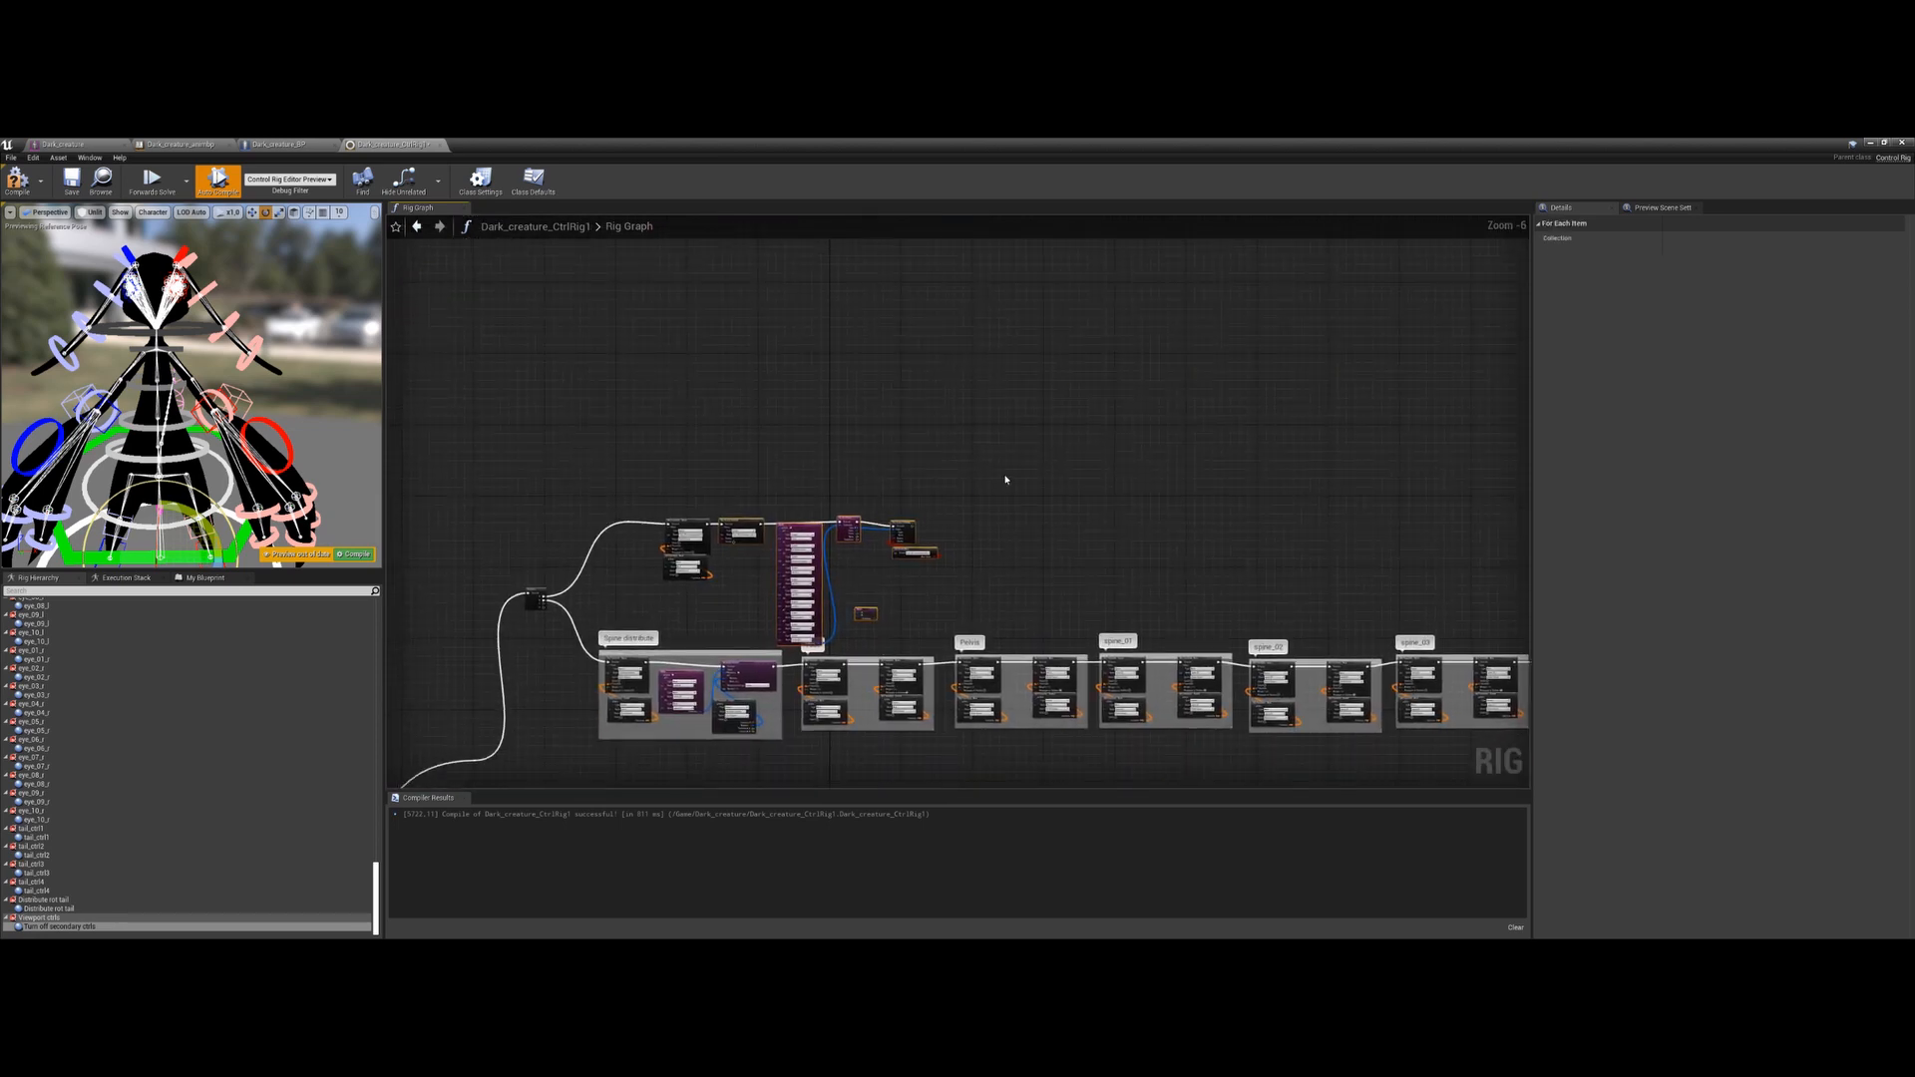
{"action": "left_click_drag", "start_coordinate": [993, 477], "coordinate": [640, 610]}
{"action": "right_click_drag", "start_coordinate": [891, 649], "coordinate": [887, 587]}
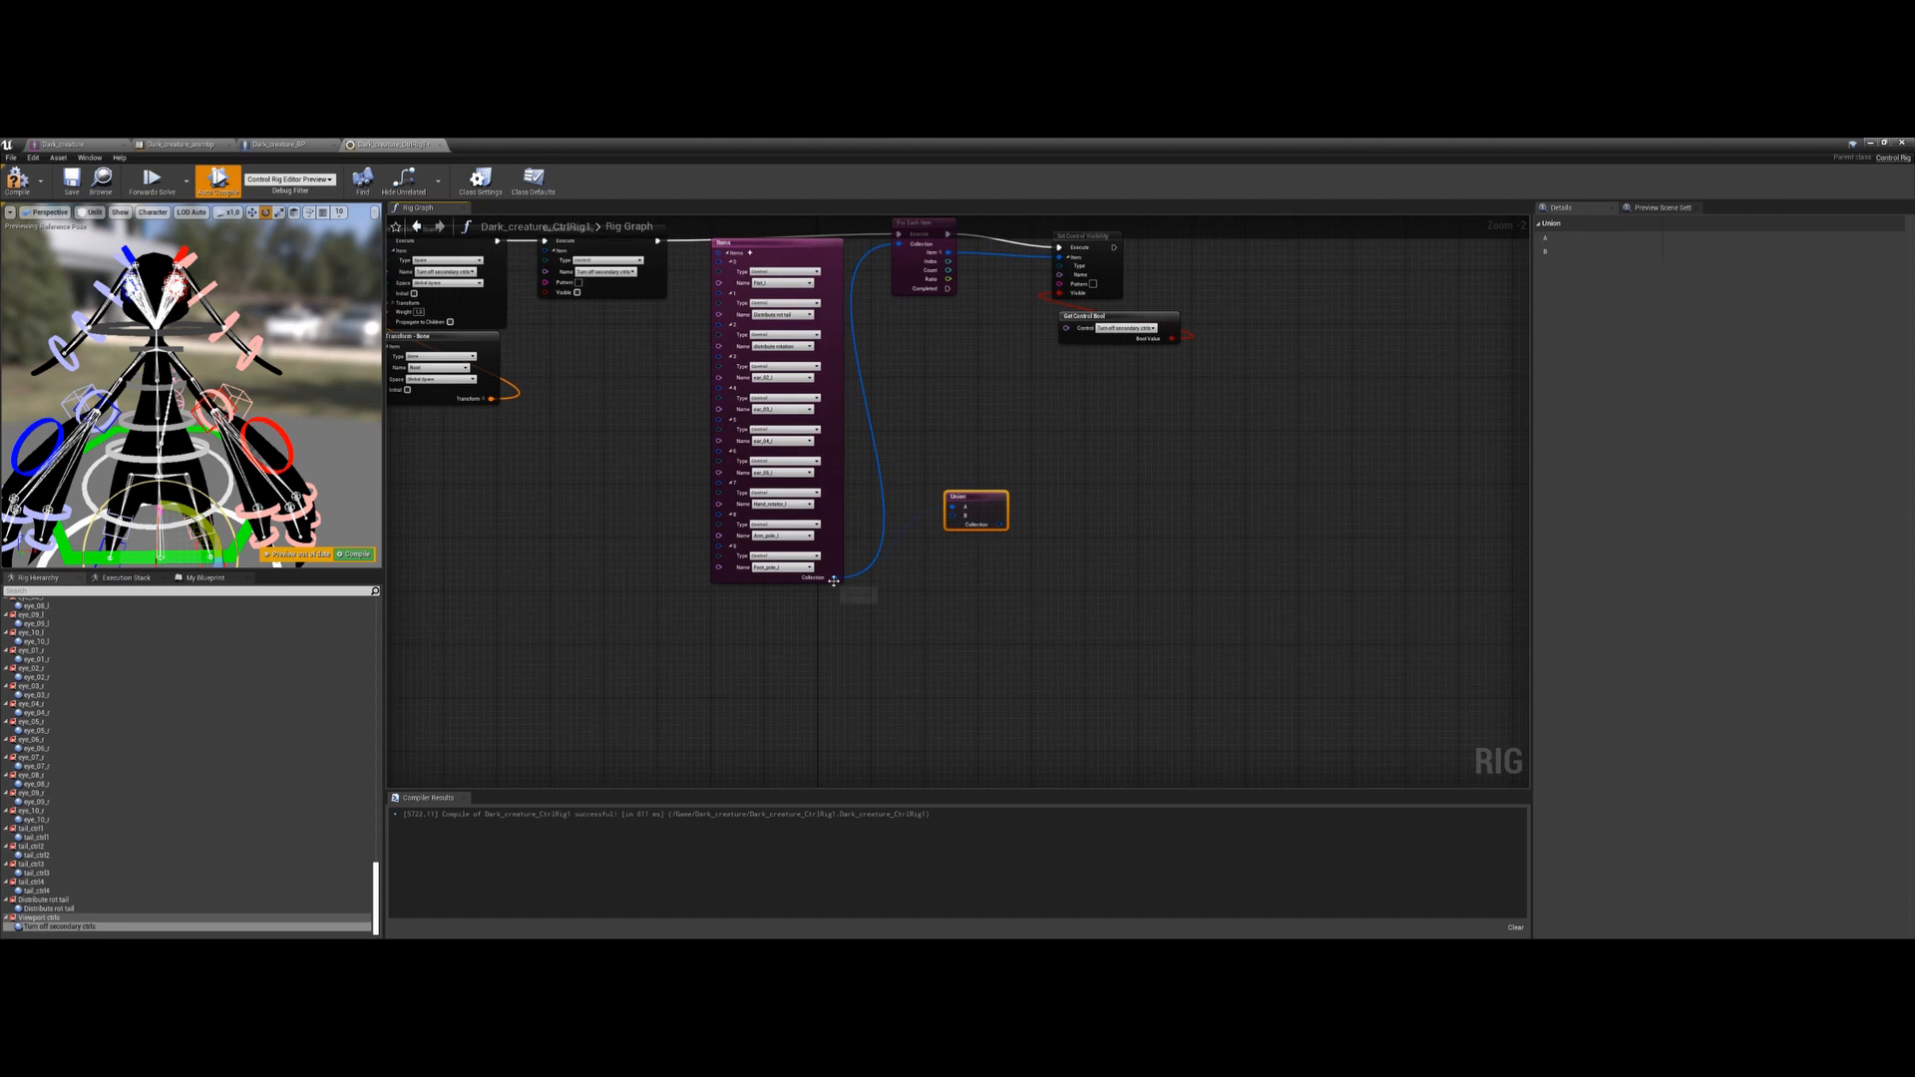
Add a Replace Items node below the collection node from its Collection output
{"action": "left_click_drag", "start_coordinate": [834, 578], "coordinate": [826, 624]}
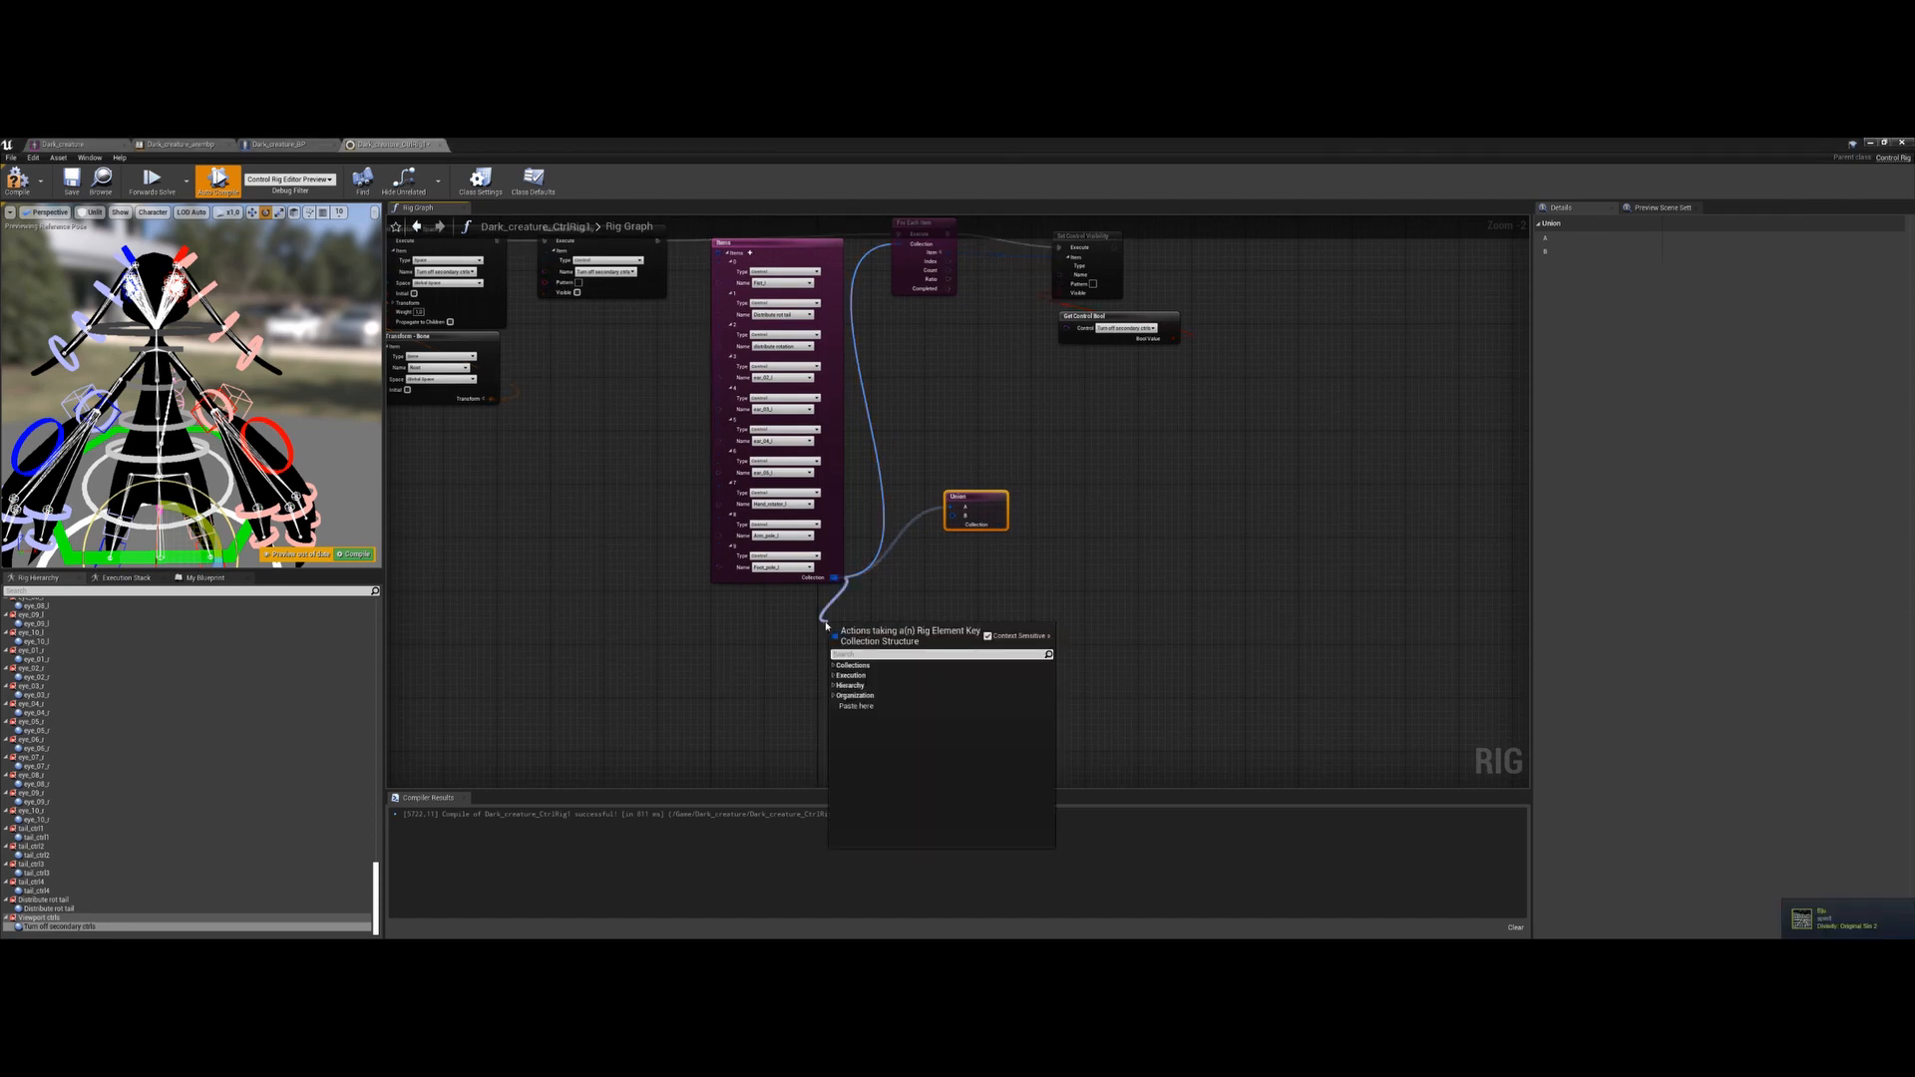
{"action": "type", "text": "repl"}
{"action": "key", "text": "Return"}
{"action": "scroll", "coordinate": [863, 613], "scroll_direction": "up", "scroll_amount": 2}
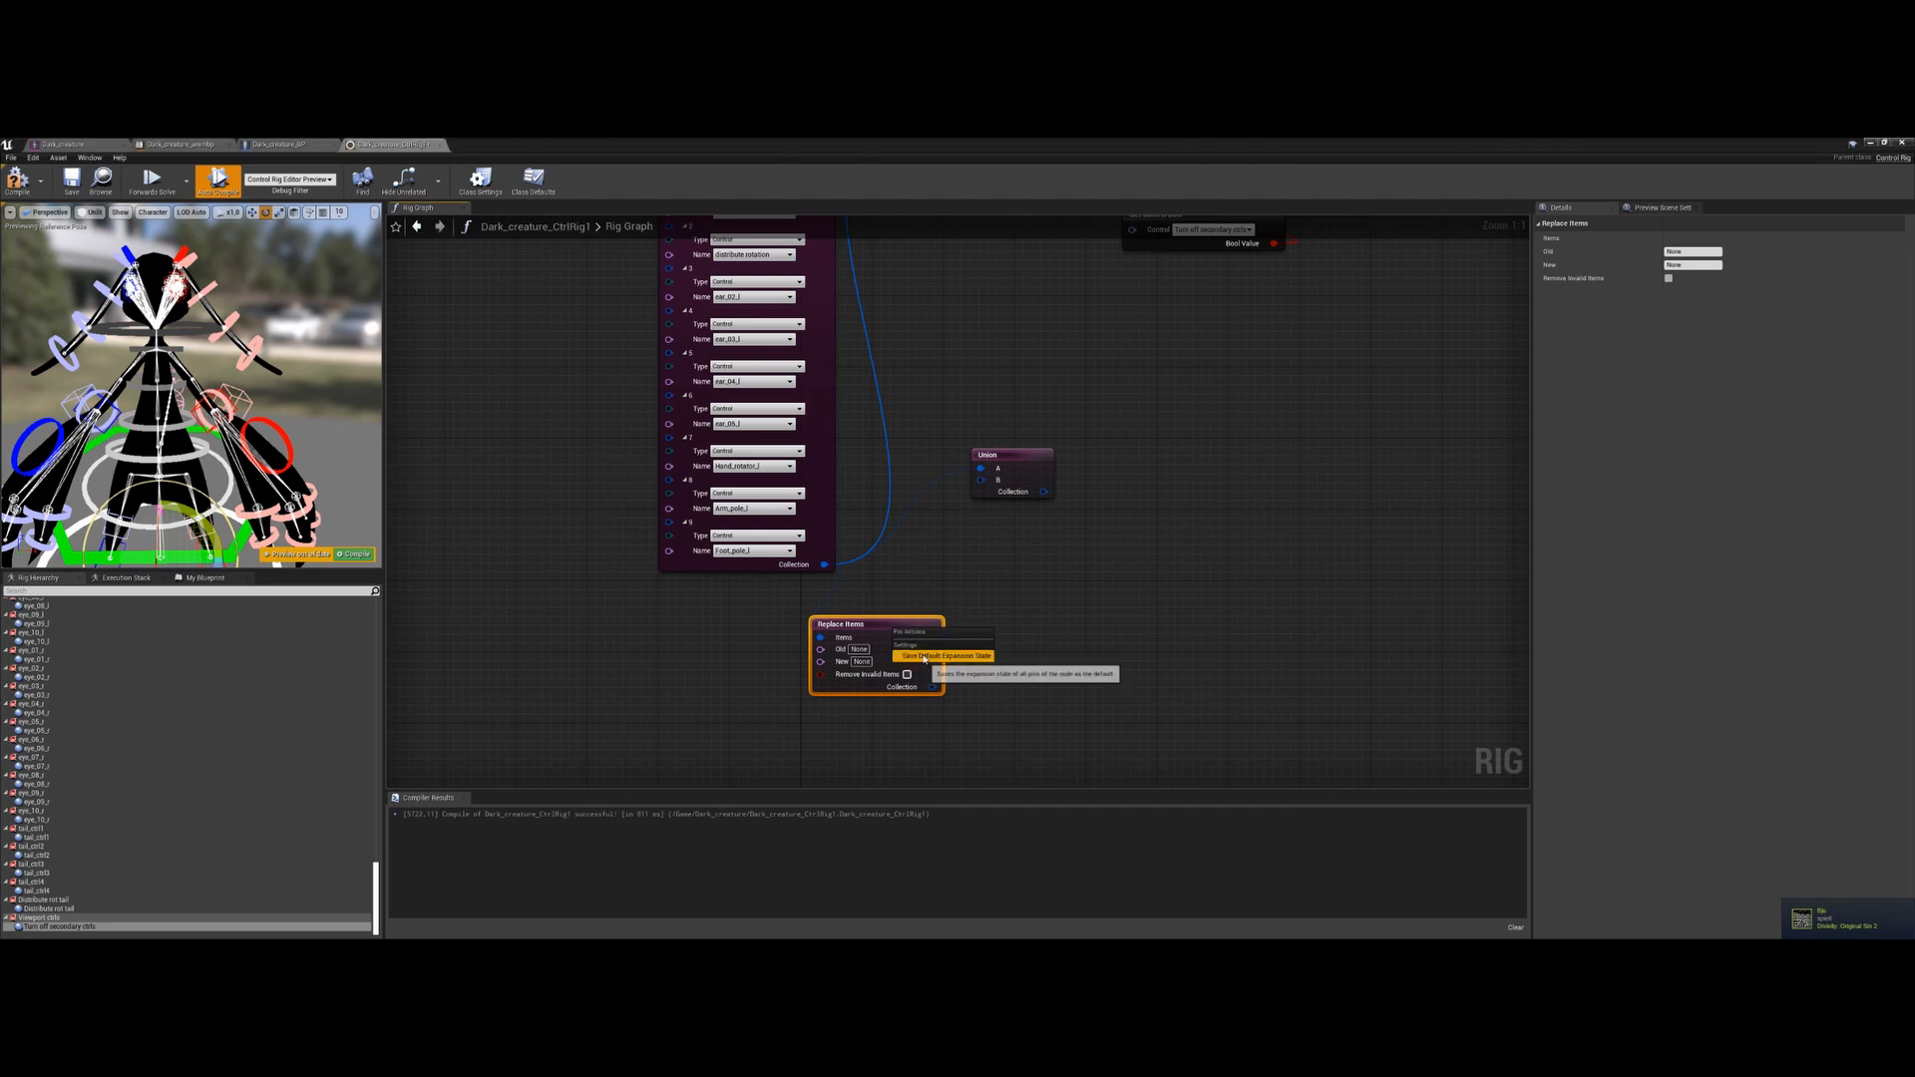
{"action": "right_click_drag", "start_coordinate": [1150, 684], "coordinate": [1146, 535]}
{"action": "scroll", "coordinate": [1052, 653], "scroll_direction": "down", "scroll_amount": 4}
{"action": "right_click_drag", "start_coordinate": [1037, 661], "coordinate": [1040, 544]}
{"action": "right_click", "coordinate": [935, 646]}
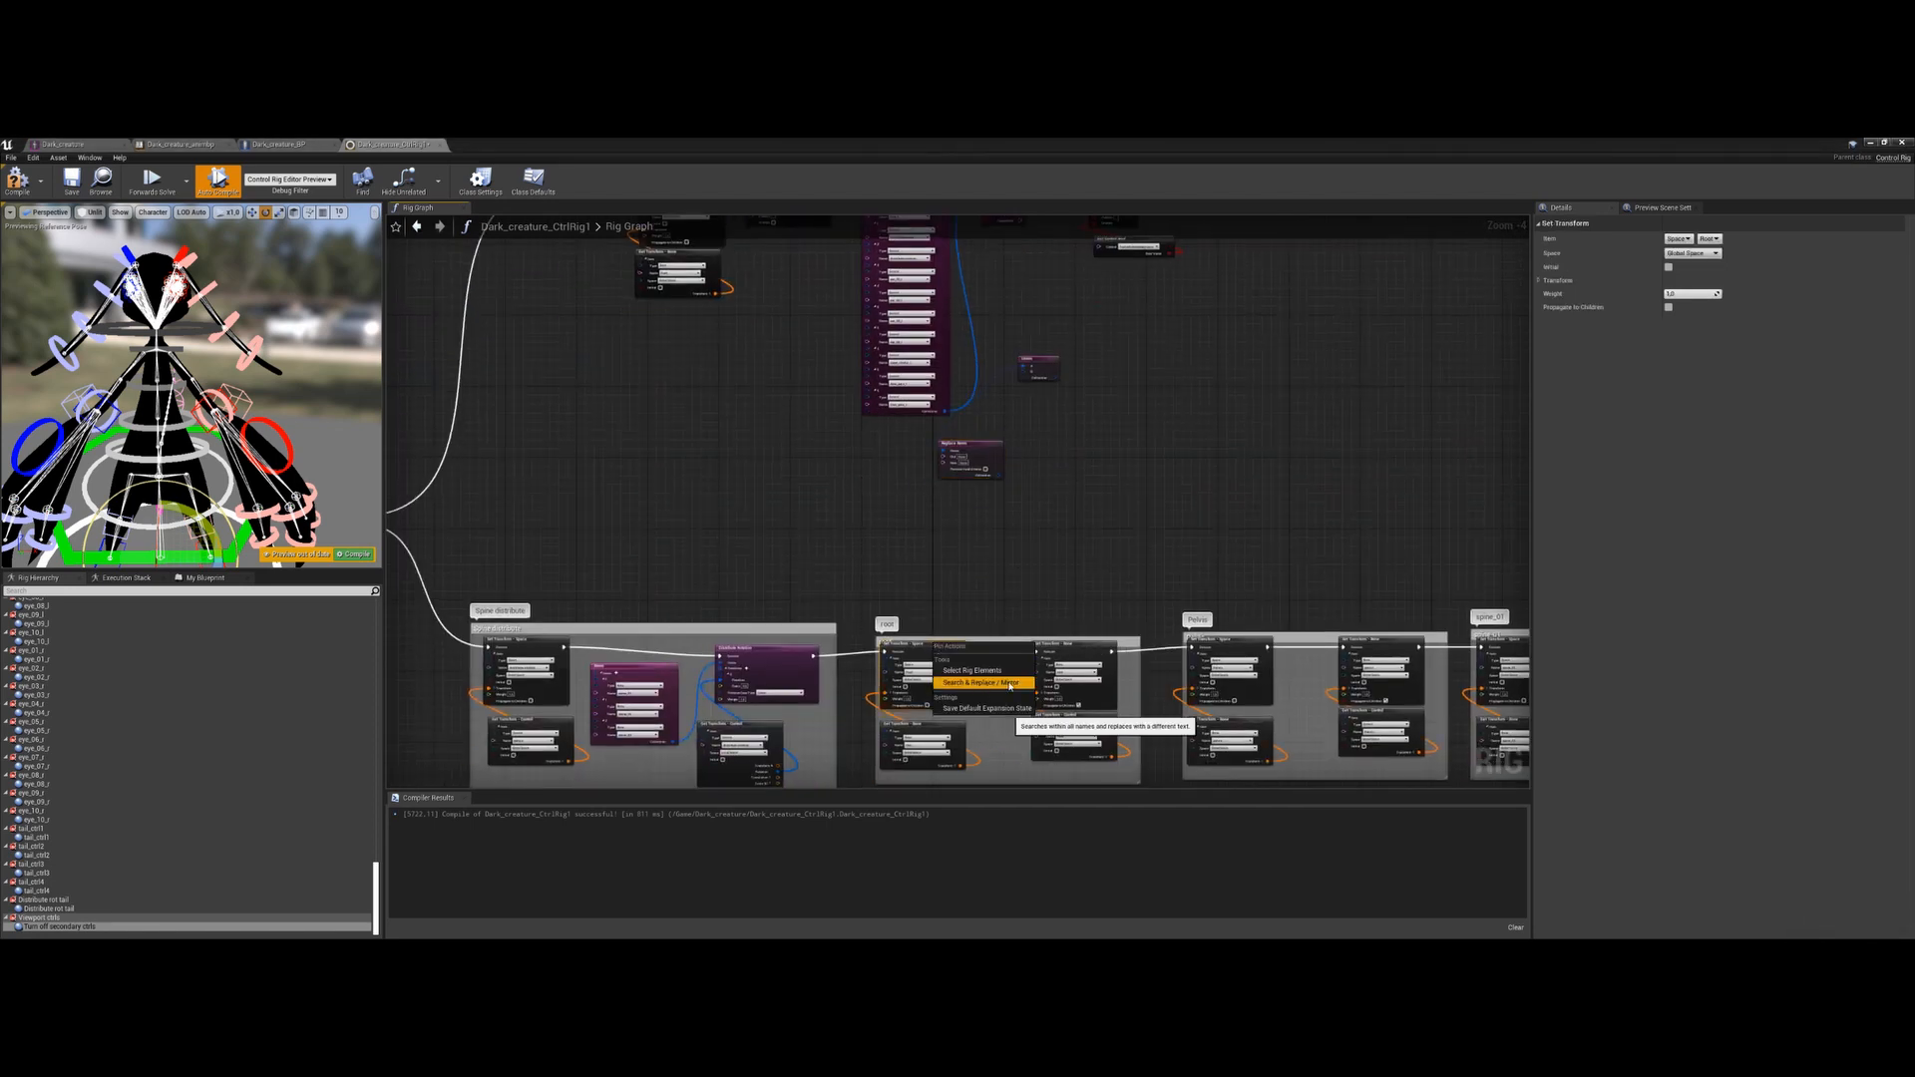
{"action": "right_click_drag", "start_coordinate": [1067, 500], "coordinate": [1031, 571]}
Set the Replace Items node's Old and New values to swap the left-side name suffix for the right-side one
{"action": "scroll", "coordinate": [963, 564], "scroll_direction": "up", "scroll_amount": 4}
{"action": "right_click_drag", "start_coordinate": [901, 590], "coordinate": [937, 671]}
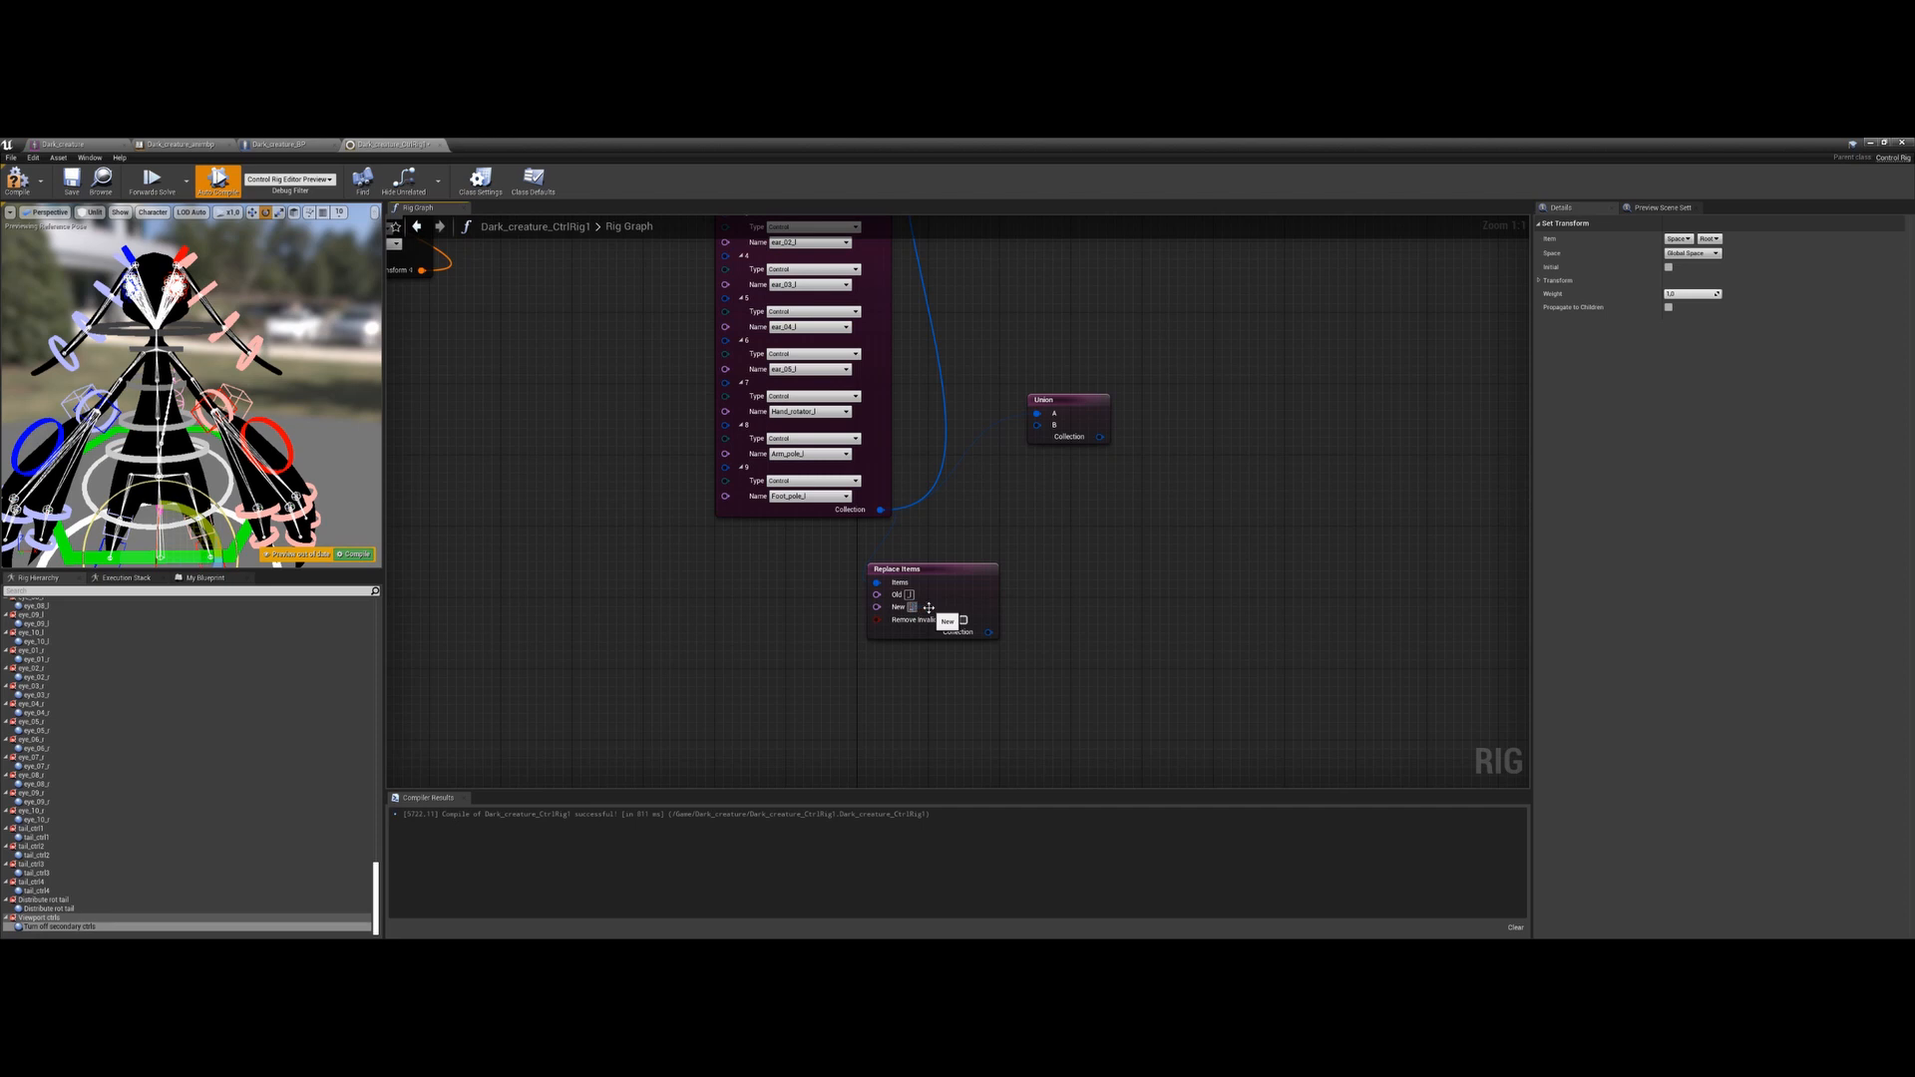
{"action": "left_click", "coordinate": [1089, 564]}
{"action": "right_click_drag", "start_coordinate": [1089, 565], "coordinate": [1084, 673]}
{"action": "scroll", "coordinate": [1000, 645], "scroll_direction": "down", "scroll_amount": 1}
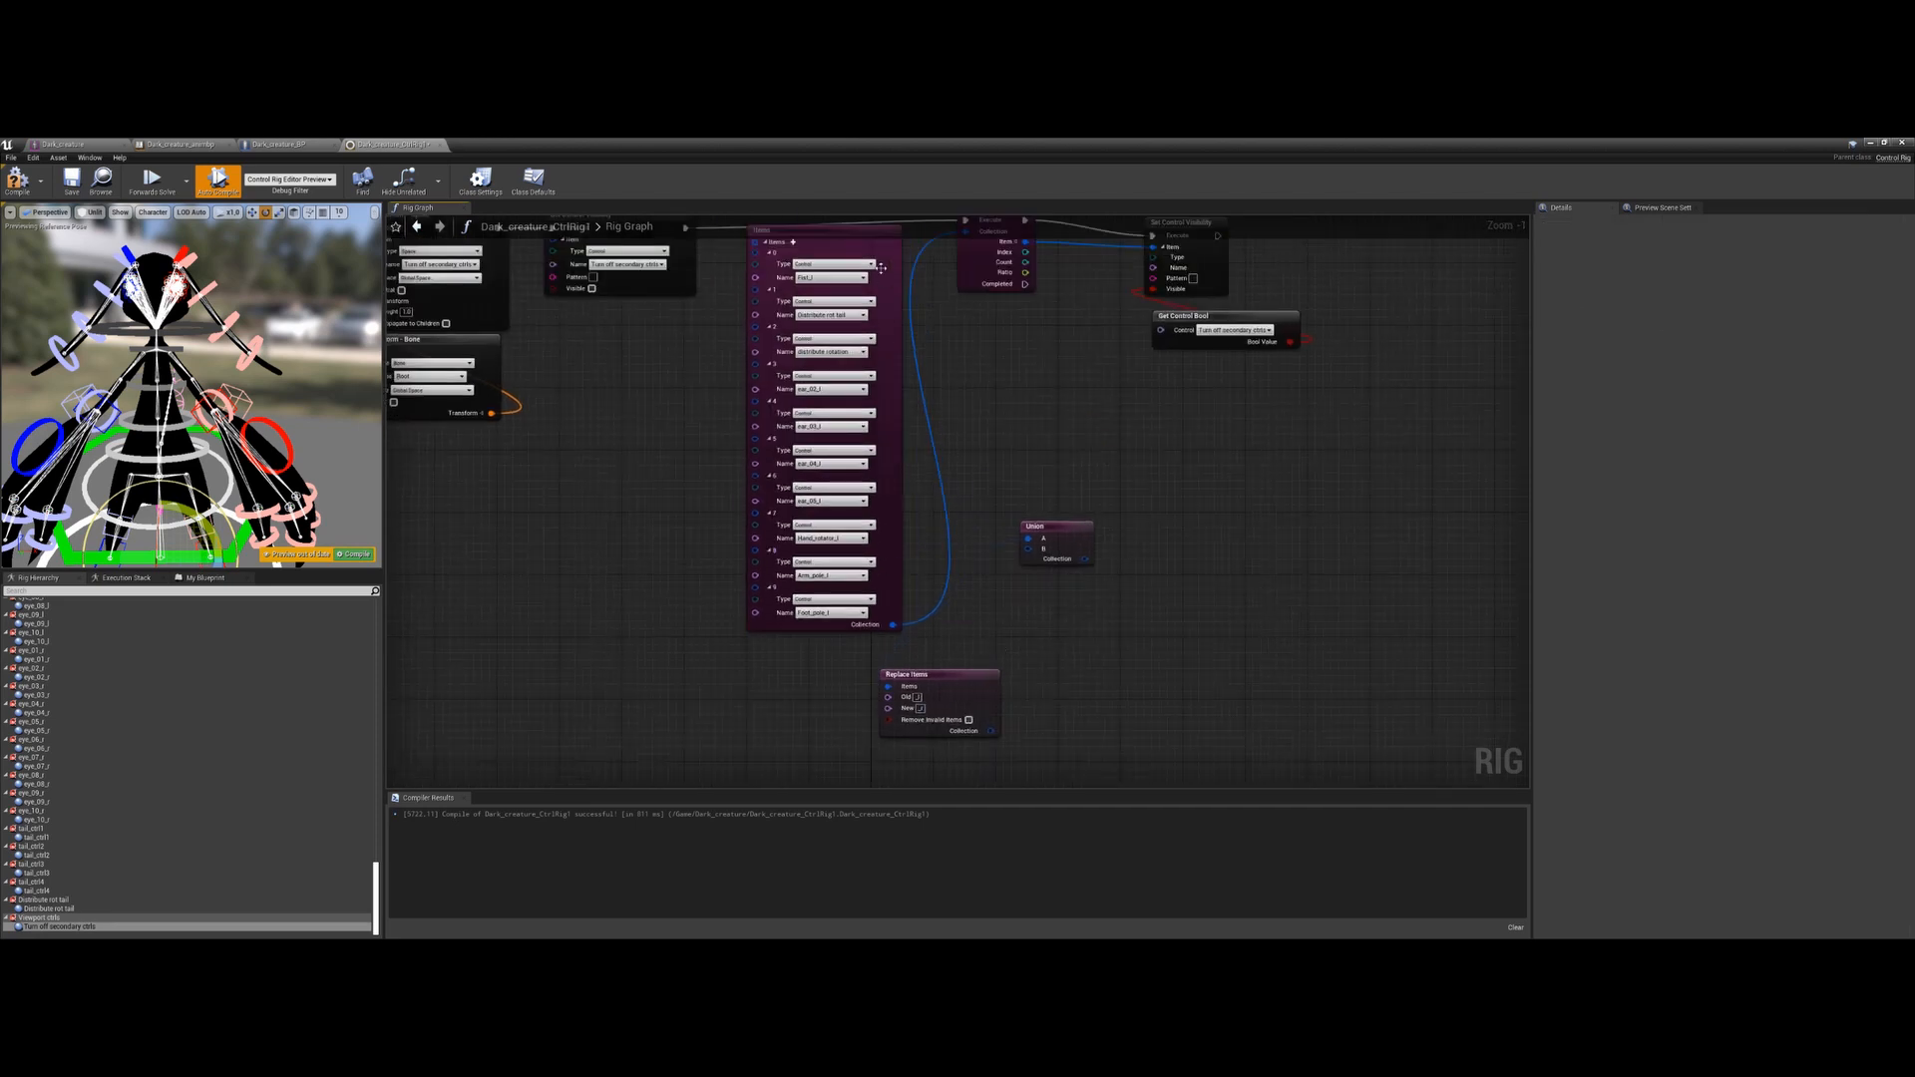
Feed the collection and the Replace Items output into the Union node, and connect Union's Collection to the For Each Item node
{"action": "left_click", "coordinate": [897, 440]}
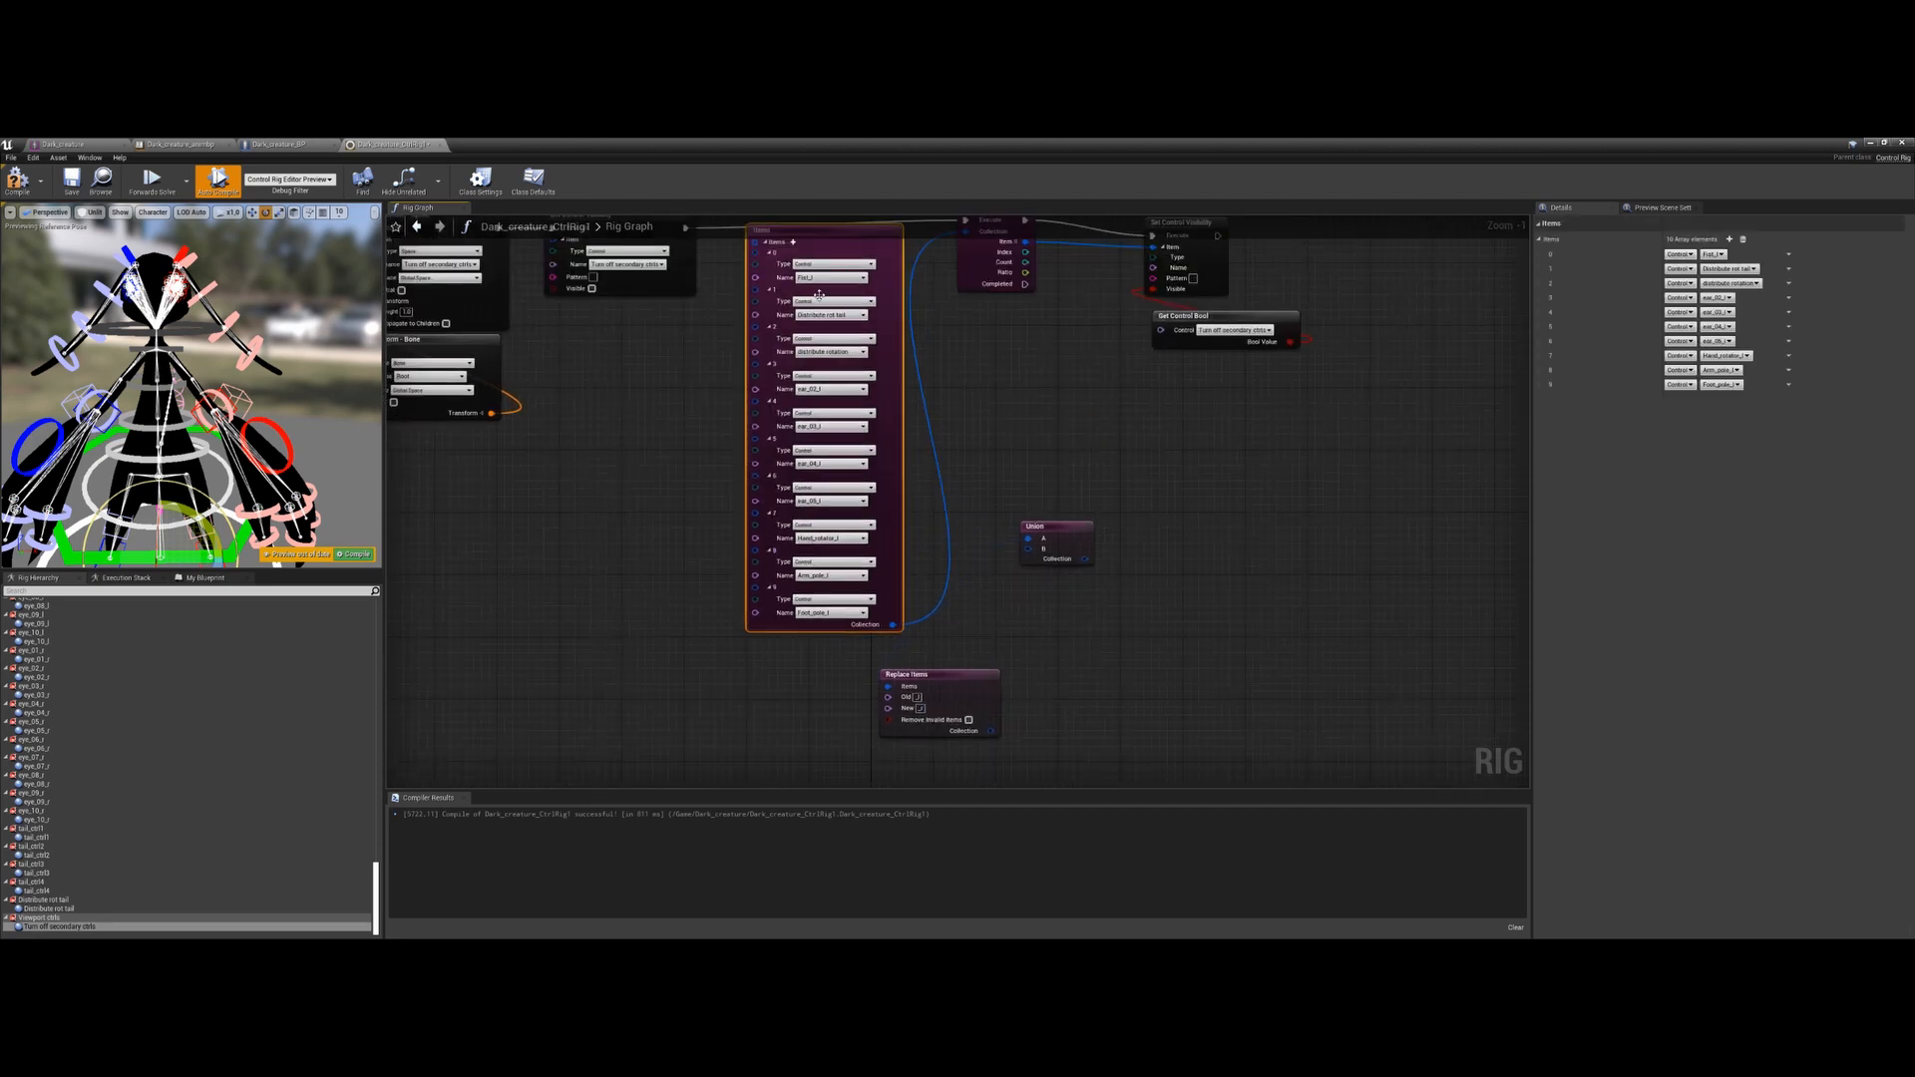
{"action": "left_click_drag", "start_coordinate": [1065, 539], "coordinate": [1045, 476]}
{"action": "right_click_drag", "start_coordinate": [981, 582], "coordinate": [984, 555]}
{"action": "left_click", "coordinate": [898, 548]}
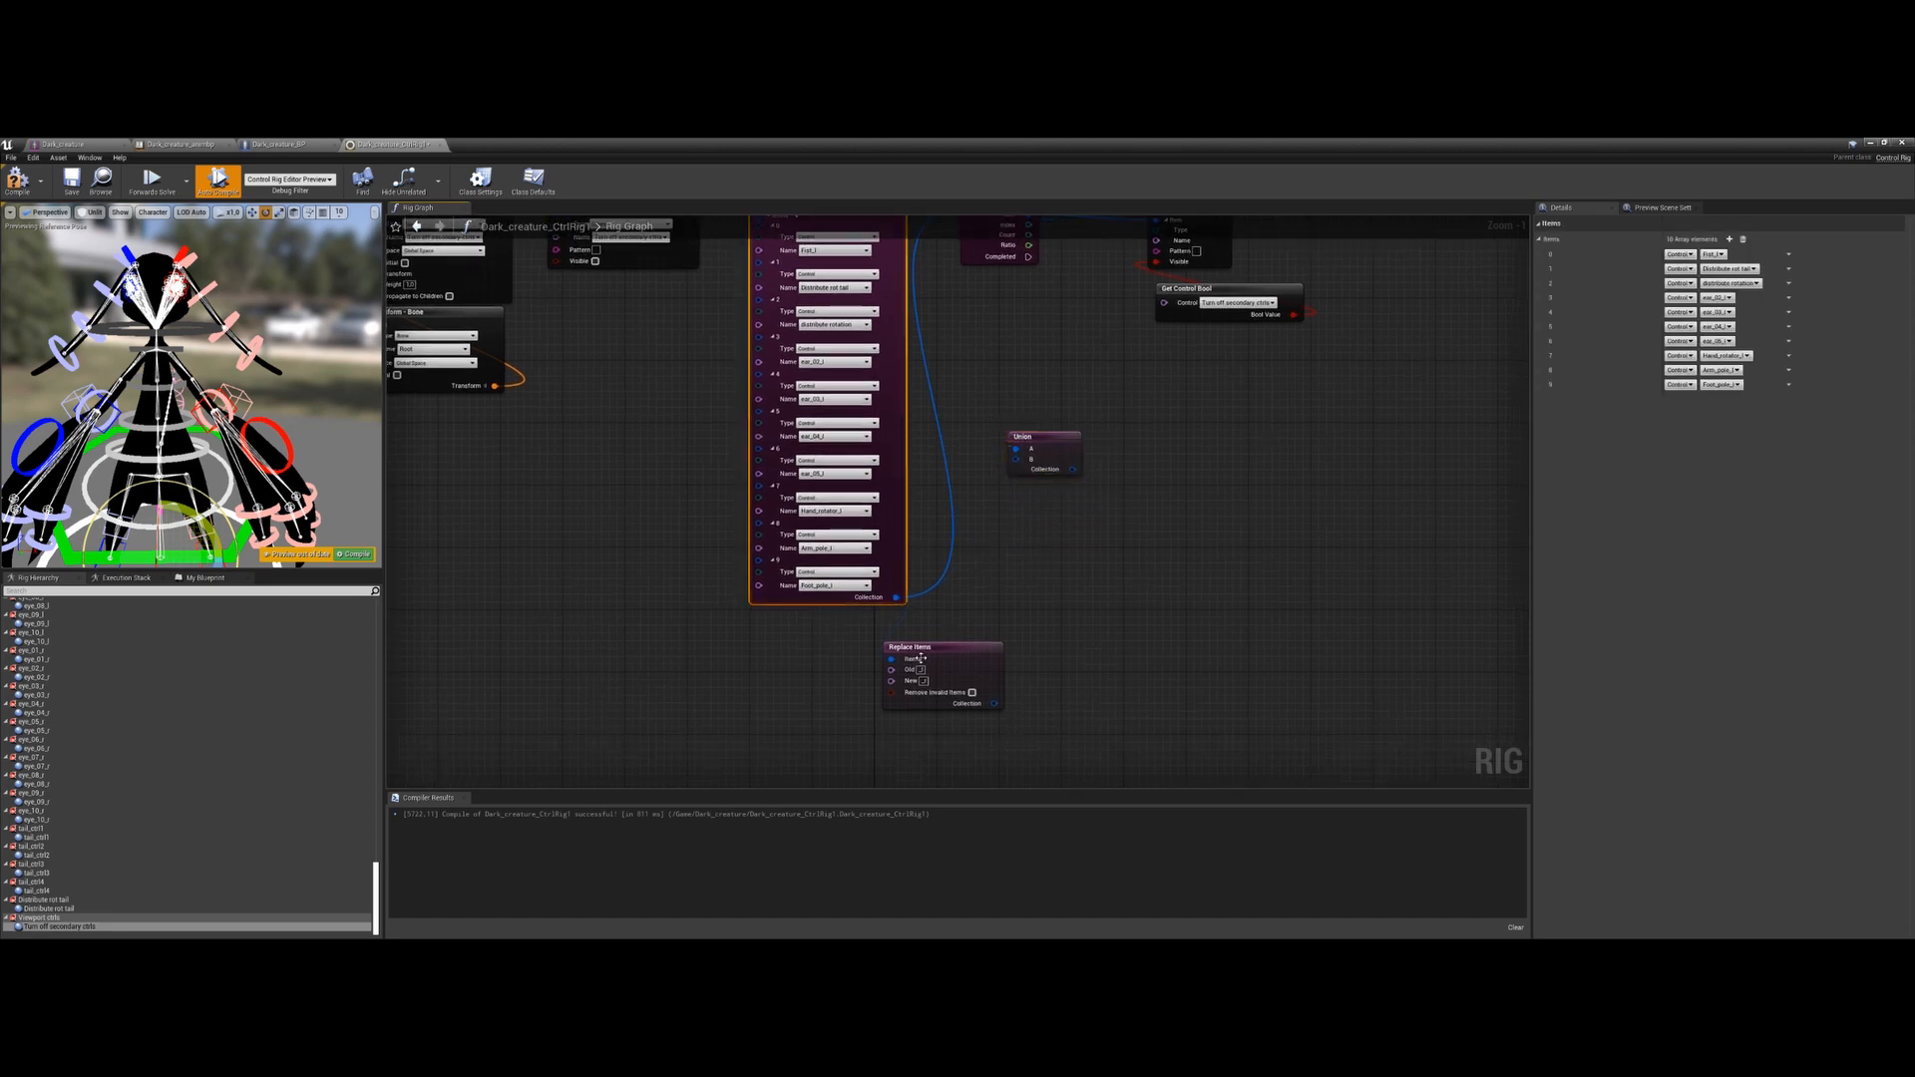
{"action": "left_click_drag", "start_coordinate": [942, 656], "coordinate": [1016, 460]}
{"action": "scroll", "coordinate": [1051, 691], "scroll_direction": "up", "scroll_amount": 1}
{"action": "right_click_drag", "start_coordinate": [1030, 572], "coordinate": [983, 698]}
{"action": "left_click_drag", "start_coordinate": [1079, 585], "coordinate": [963, 281]}
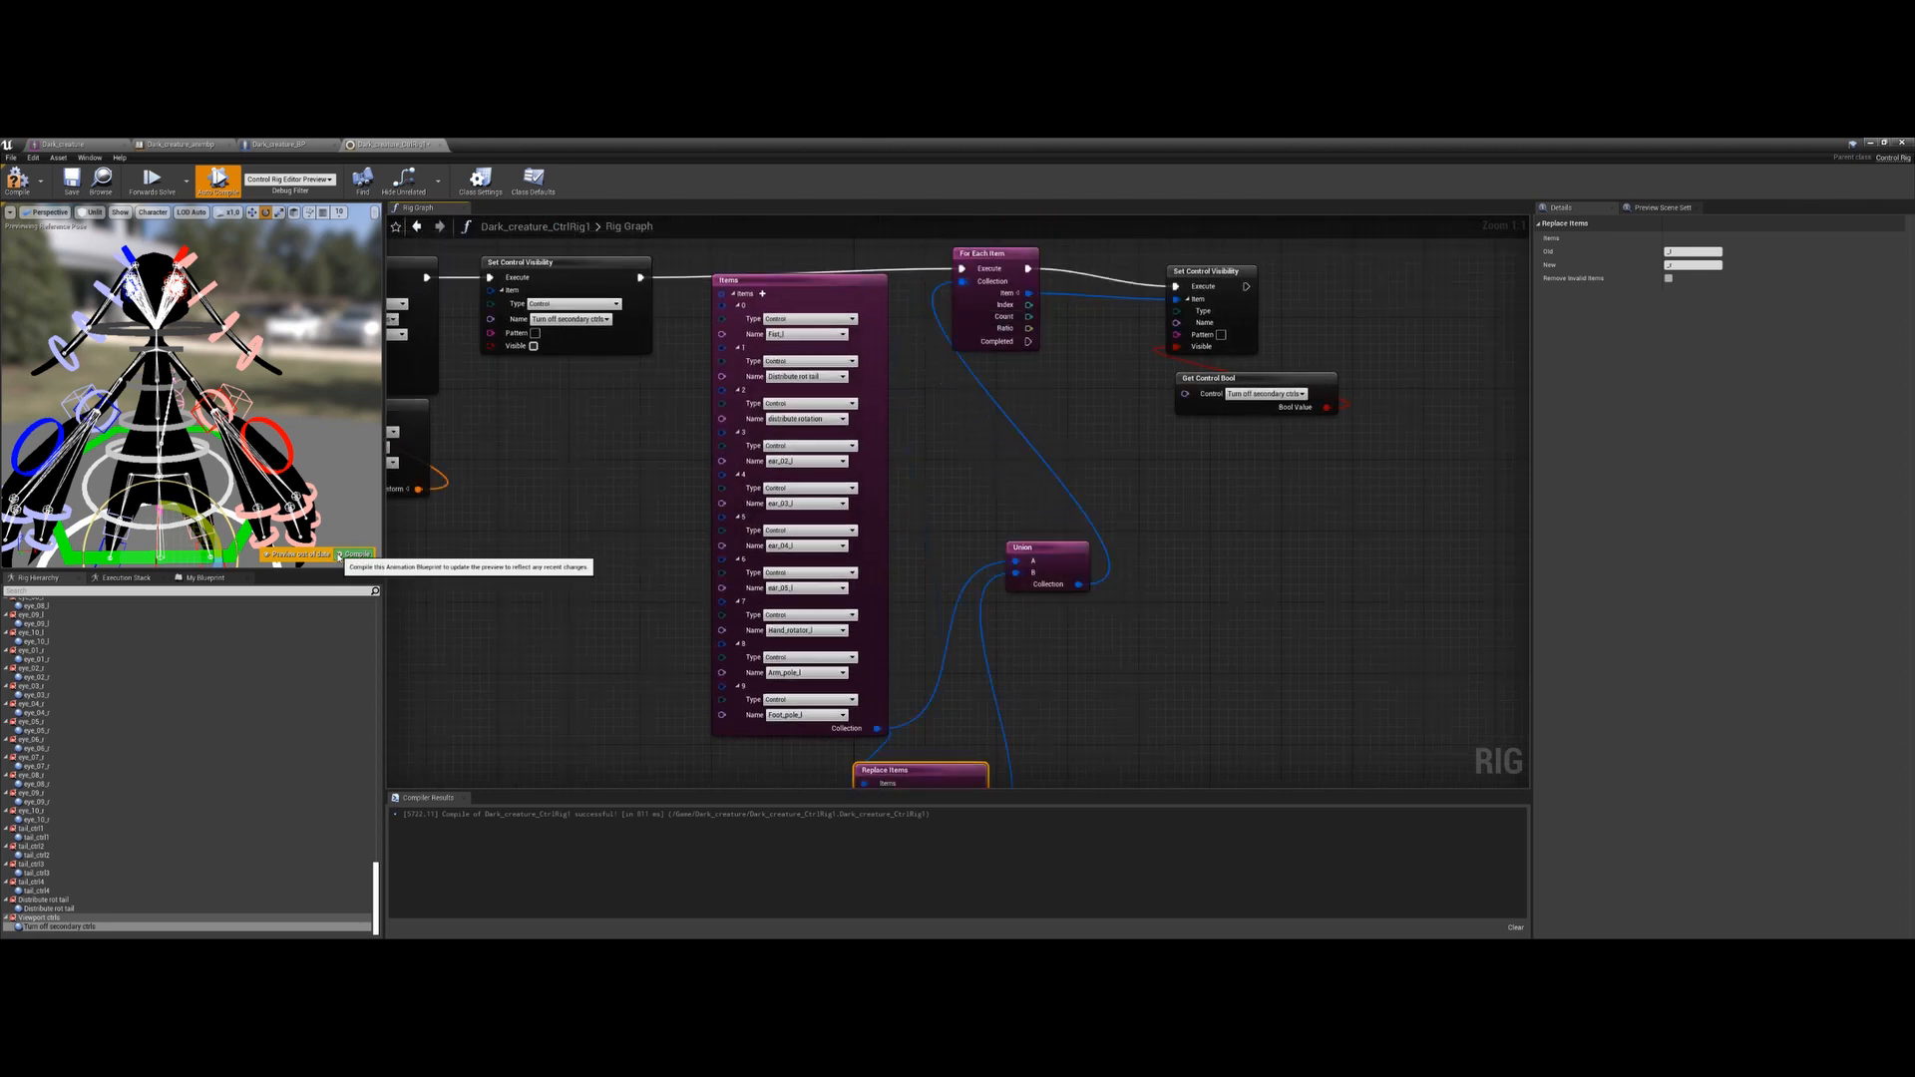
Compile the rig and toggle Current Bool on Turn off secondary ctrls to test the visibility of the controls on both sides
{"action": "left_click", "coordinate": [78, 926]}
{"action": "left_click", "coordinate": [1669, 288]}
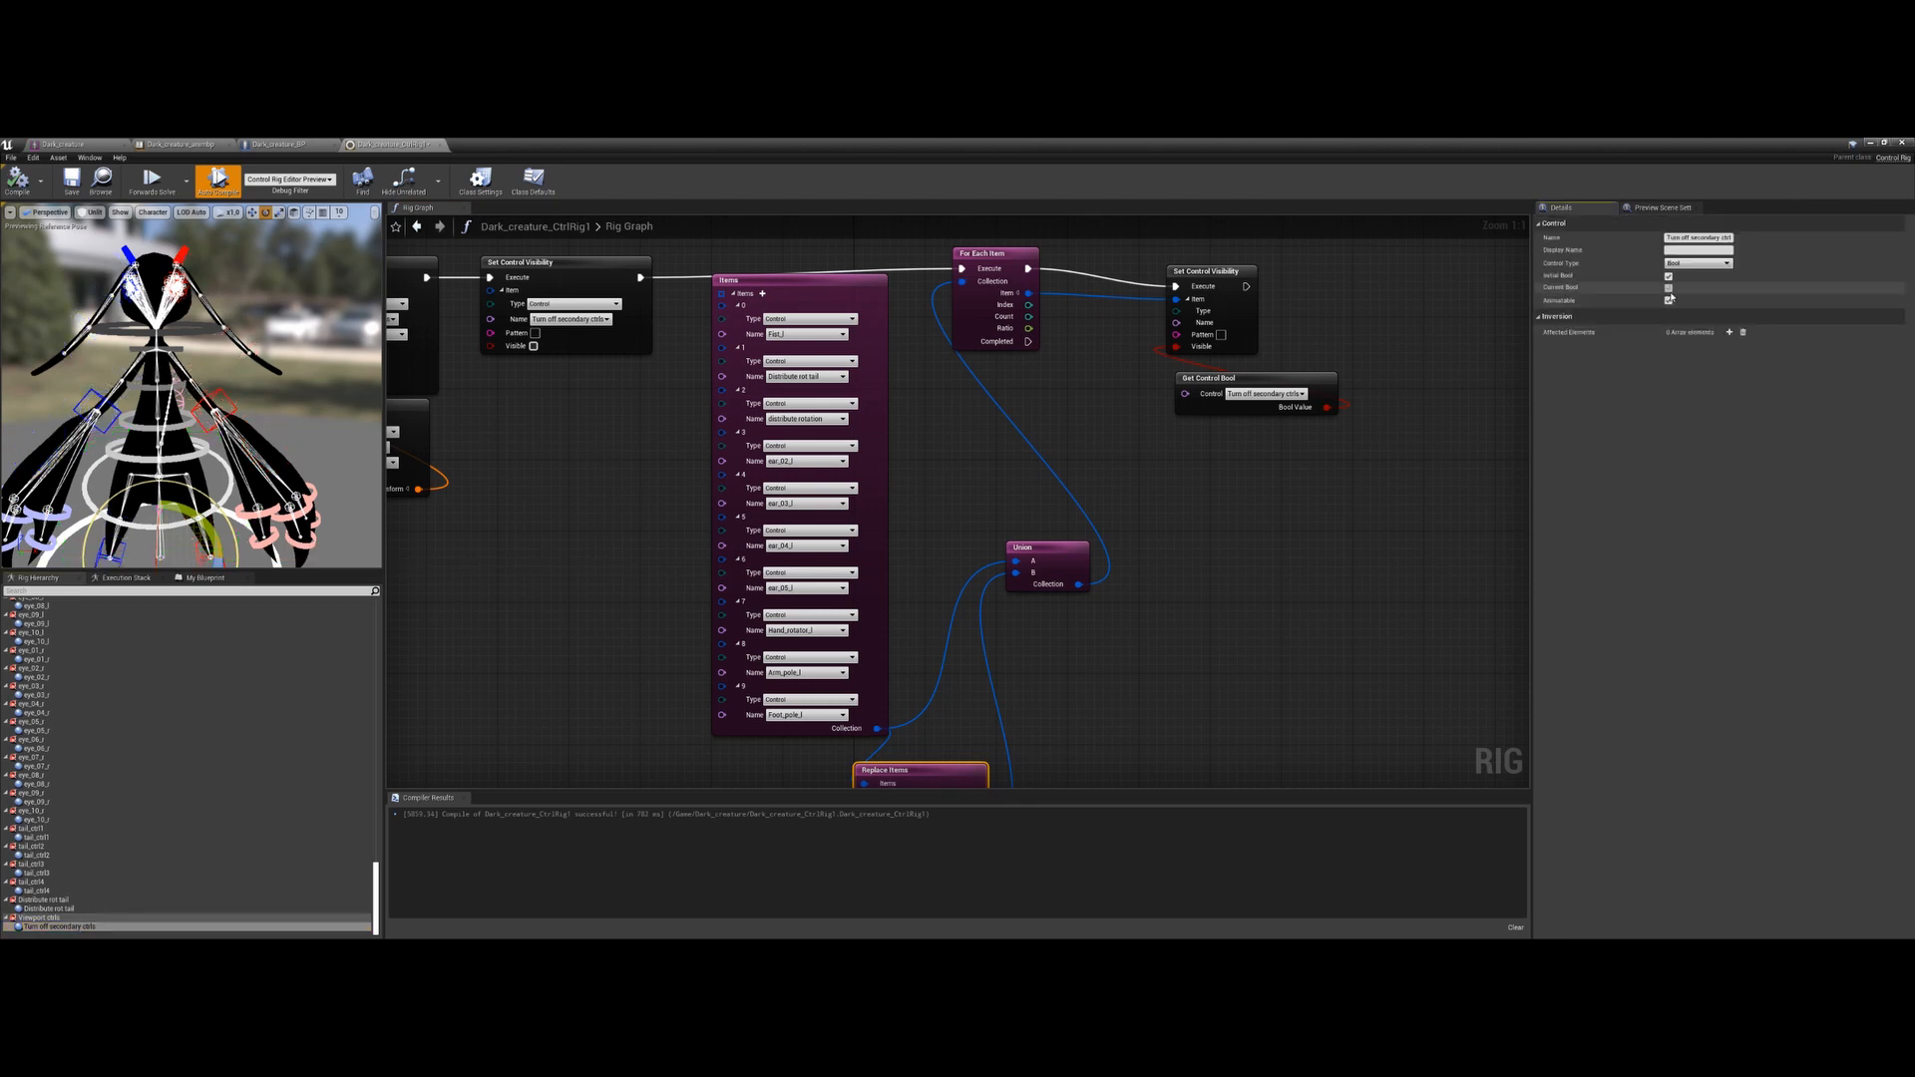
{"action": "left_click", "coordinate": [1669, 291]}
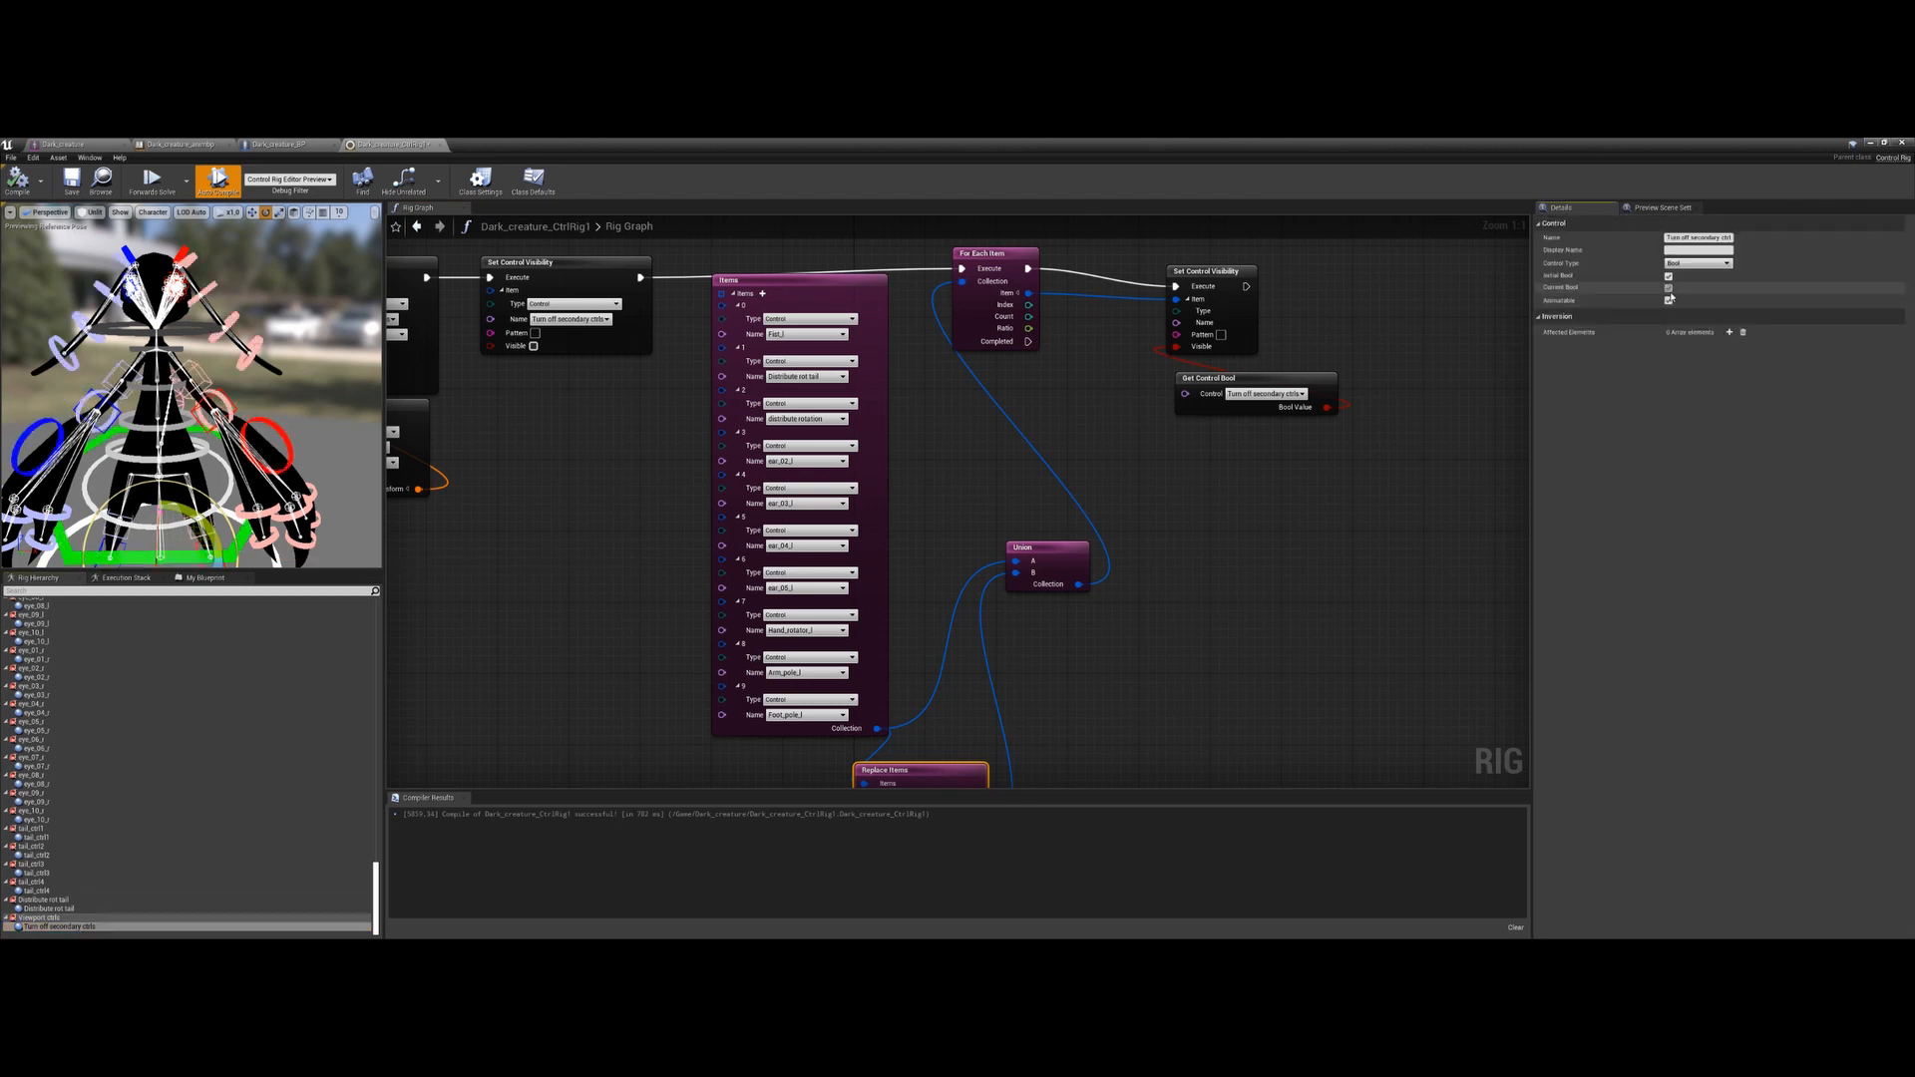
{"action": "left_click", "coordinate": [1670, 291]}
{"action": "left_click", "coordinate": [1669, 292]}
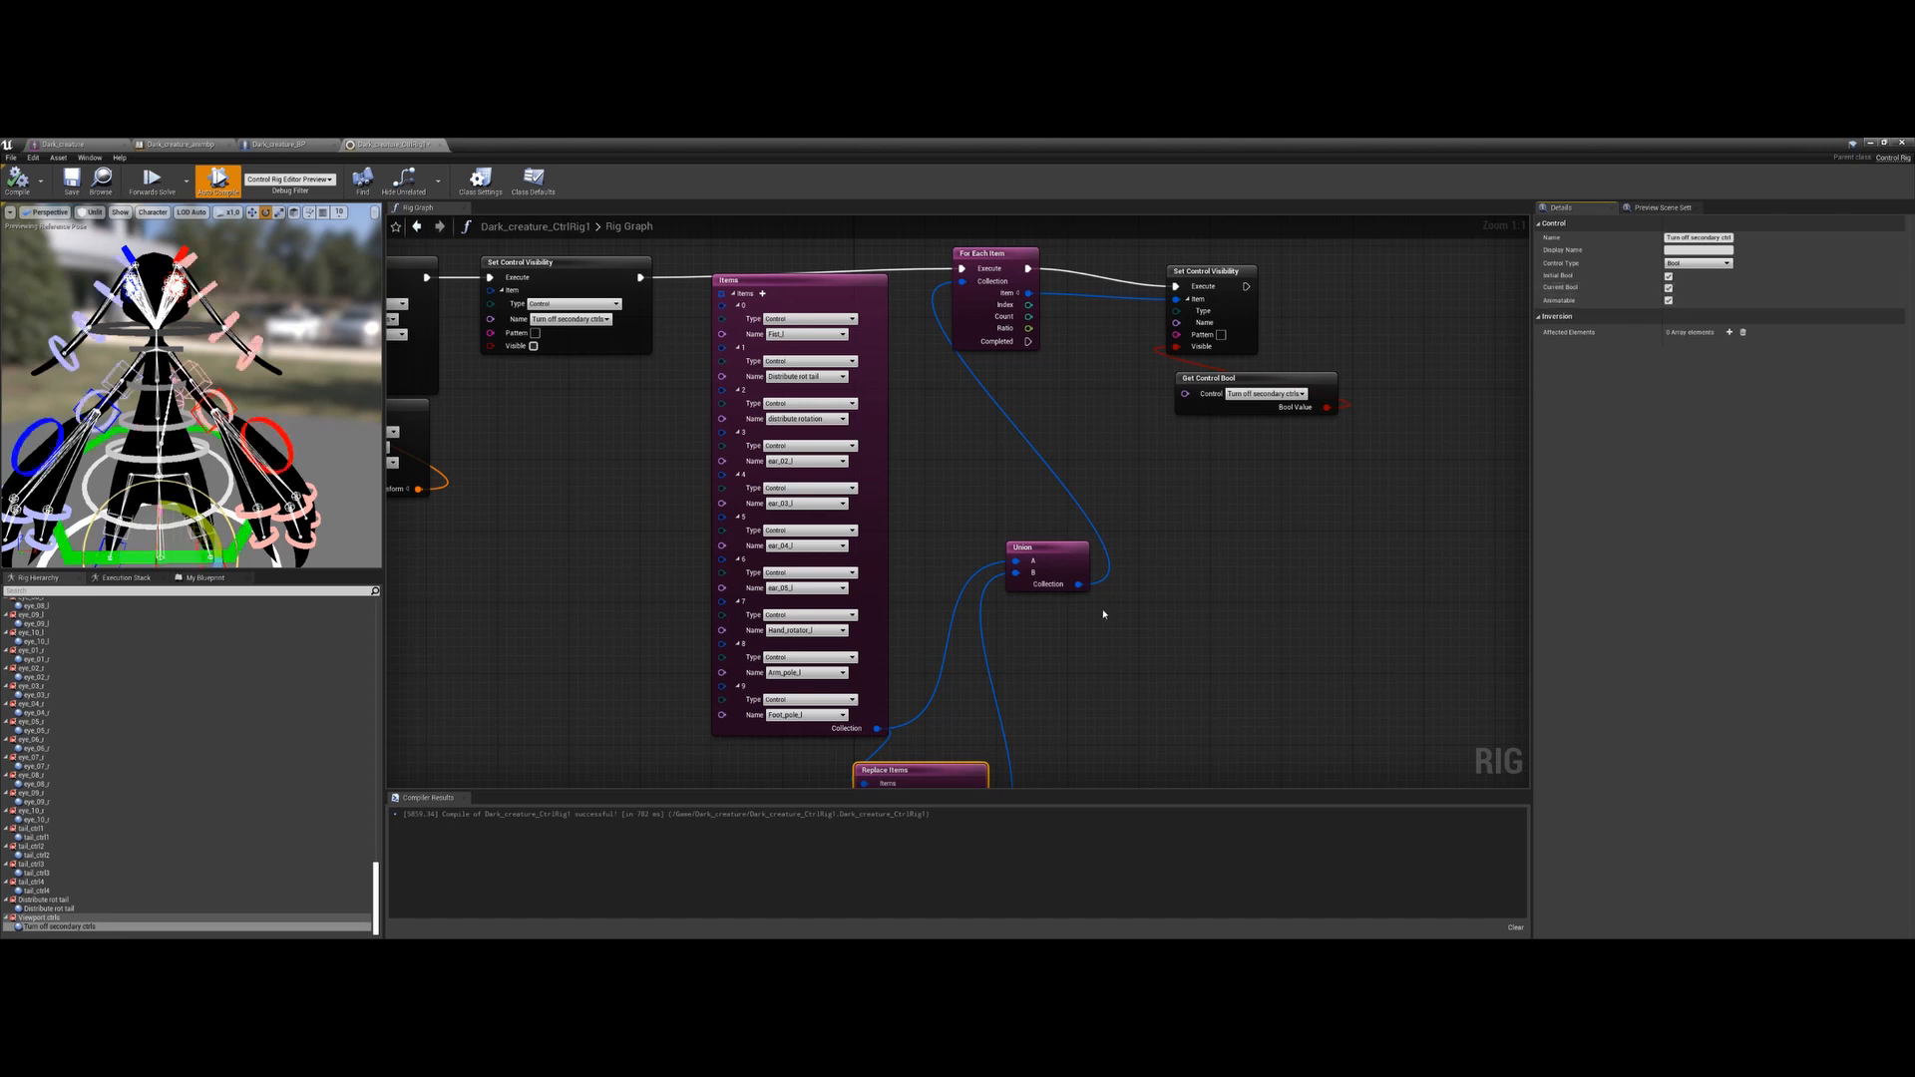
Move the Get Control Bool node closer under the last Set Control Visibility node and select all the nodes of the visibility group
{"action": "left_click", "coordinate": [1102, 611]}
{"action": "scroll", "coordinate": [1102, 610], "scroll_direction": "down", "scroll_amount": 8}
{"action": "right_click_drag", "start_coordinate": [1102, 610], "coordinate": [761, 641]}
{"action": "scroll", "coordinate": [788, 659], "scroll_direction": "up", "scroll_amount": 3}
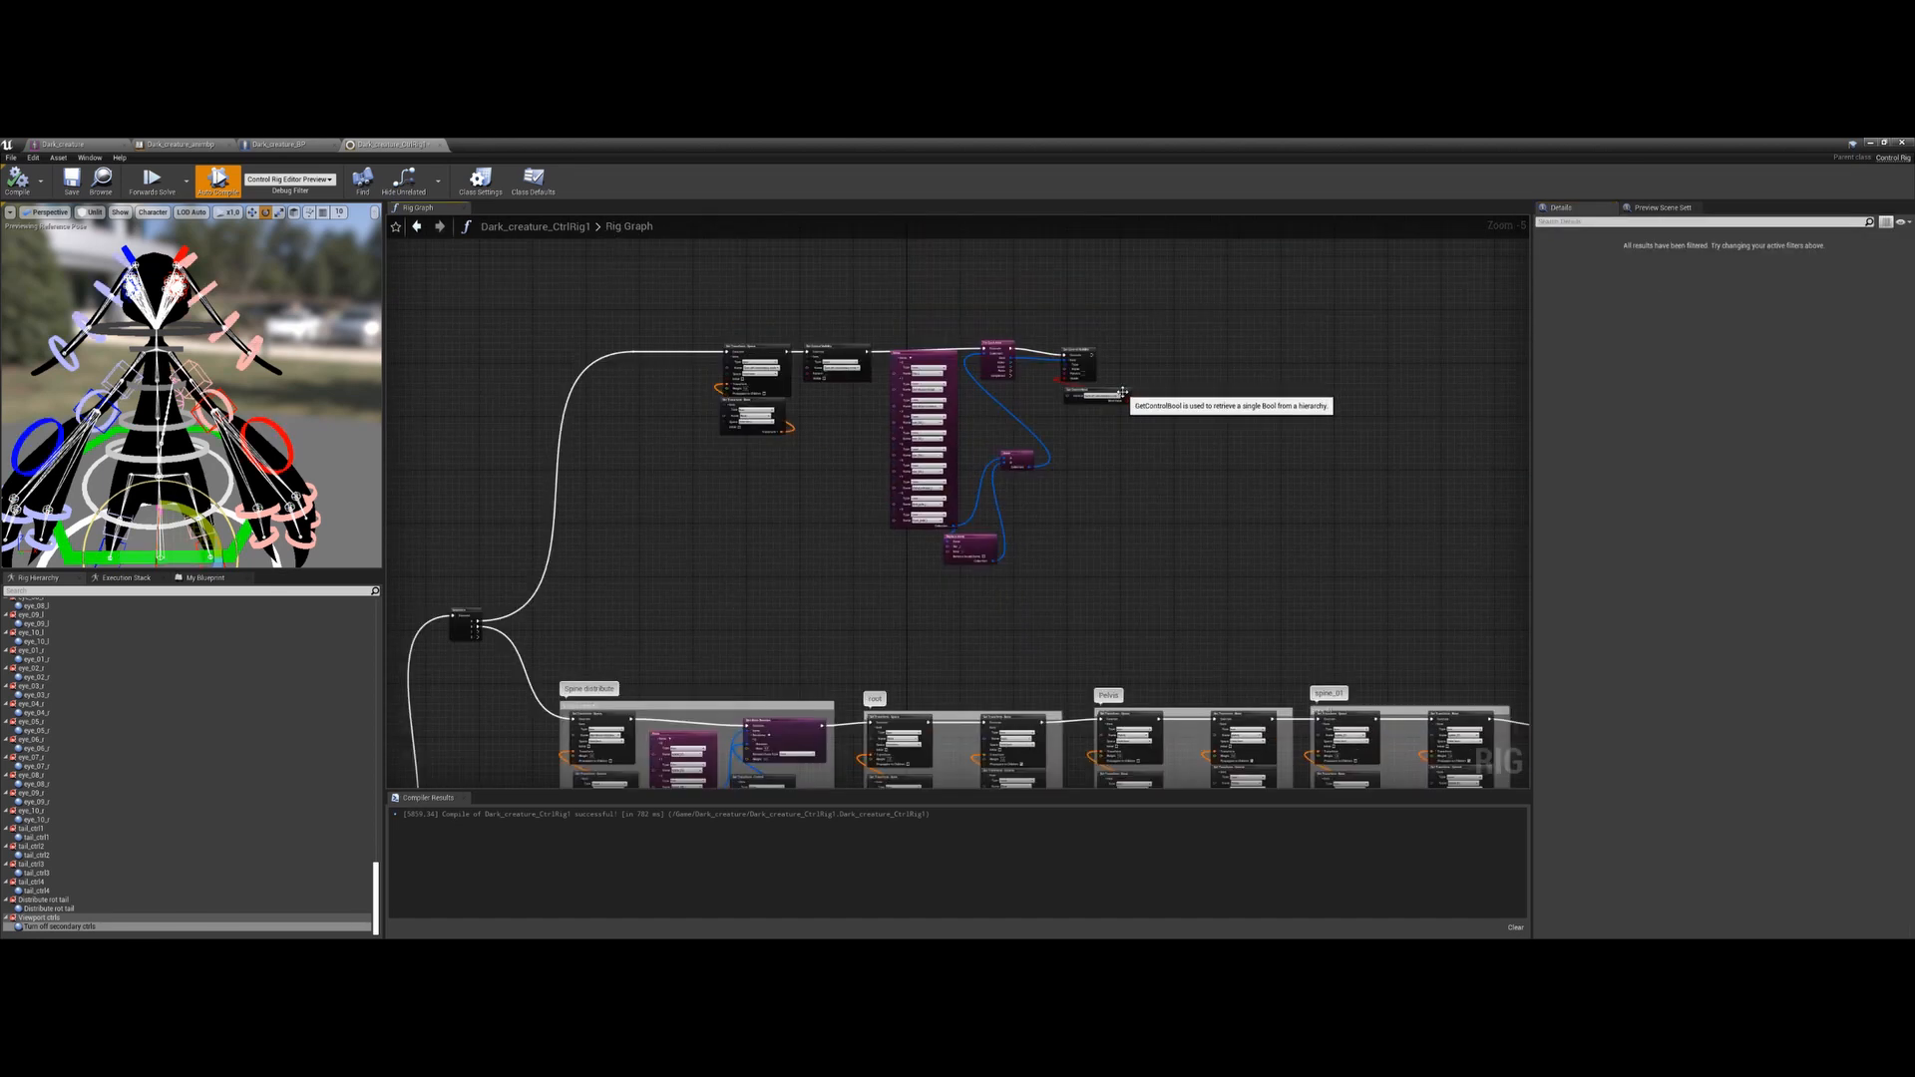
{"action": "left_click_drag", "start_coordinate": [1125, 392], "coordinate": [1104, 391]}
{"action": "right_click_drag", "start_coordinate": [823, 576], "coordinate": [798, 604]}
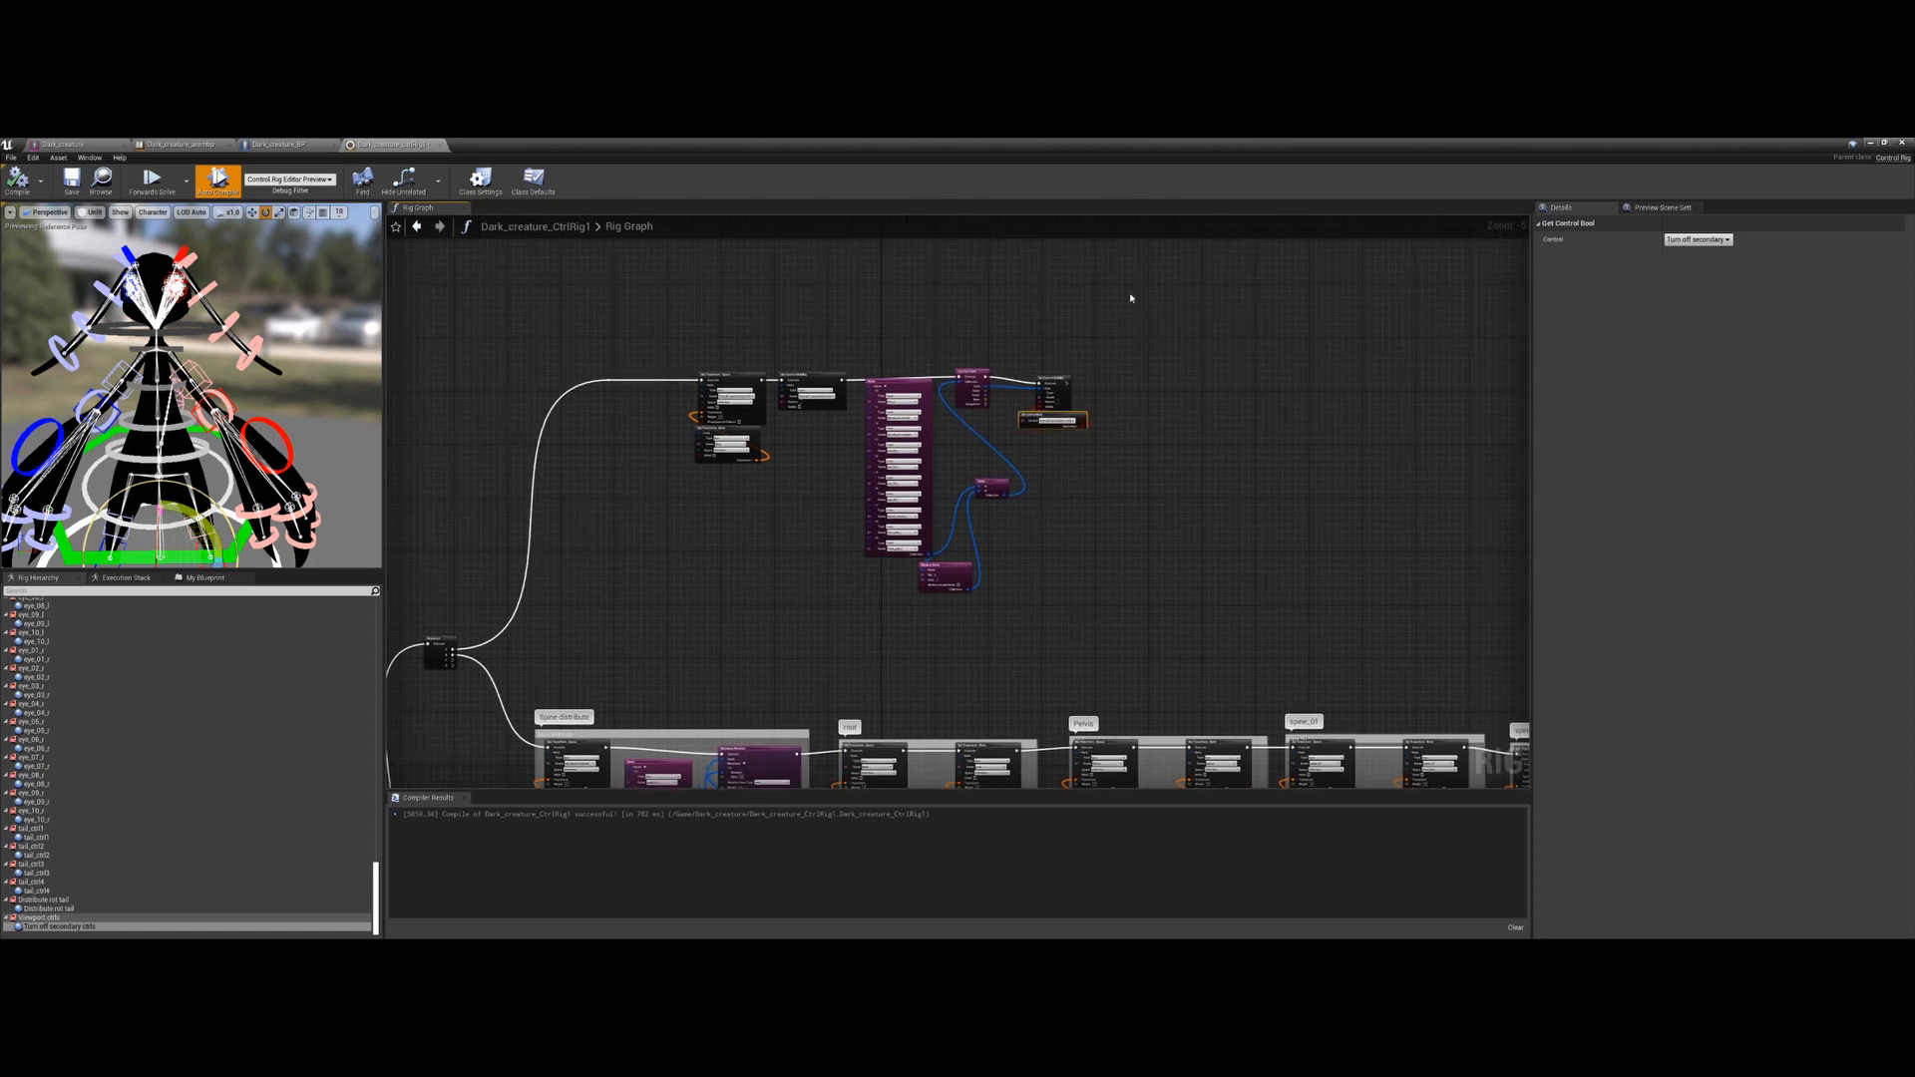
{"action": "left_click_drag", "start_coordinate": [1167, 257], "coordinate": [660, 633]}
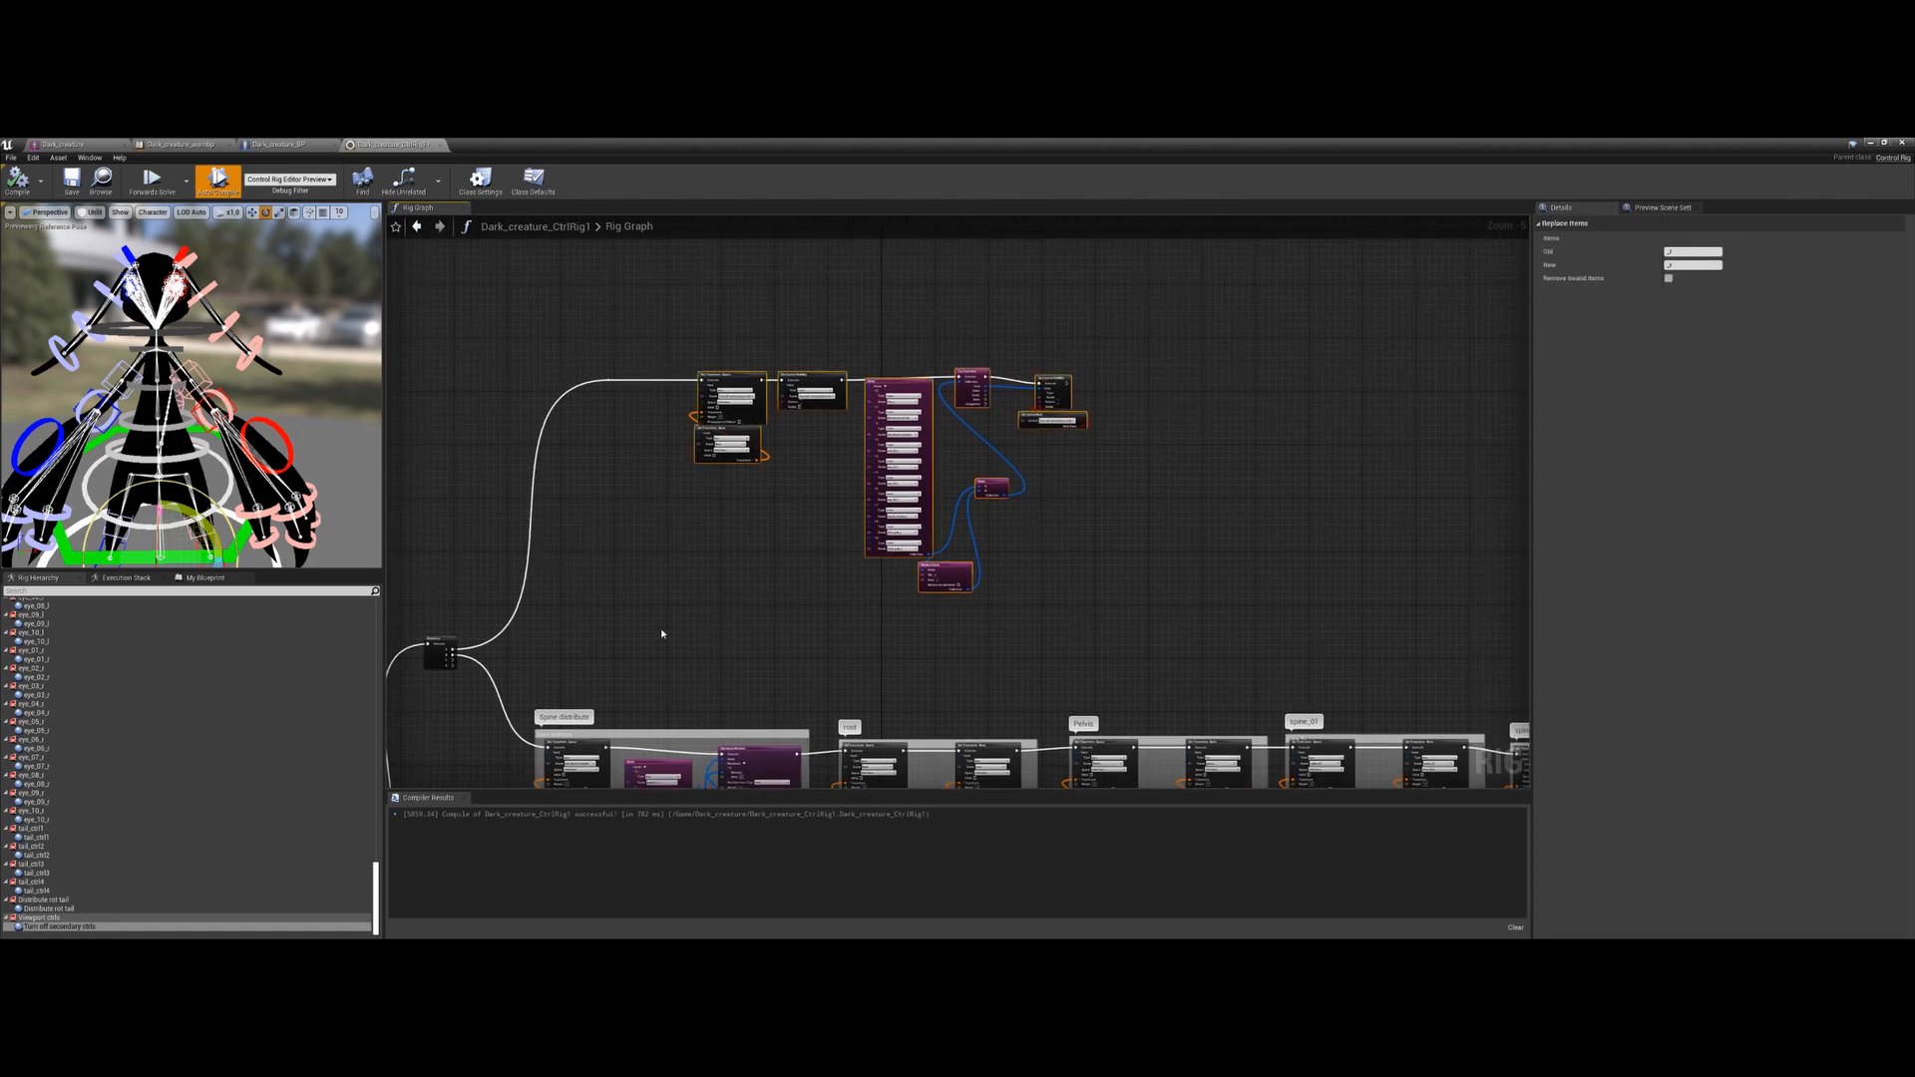
Wrap the selected visibility nodes in a comment titled "Turn of secondary ctrls" and save the rig
{"action": "type", "text": "c"}
{"action": "type", "text": "Turn of seco"}
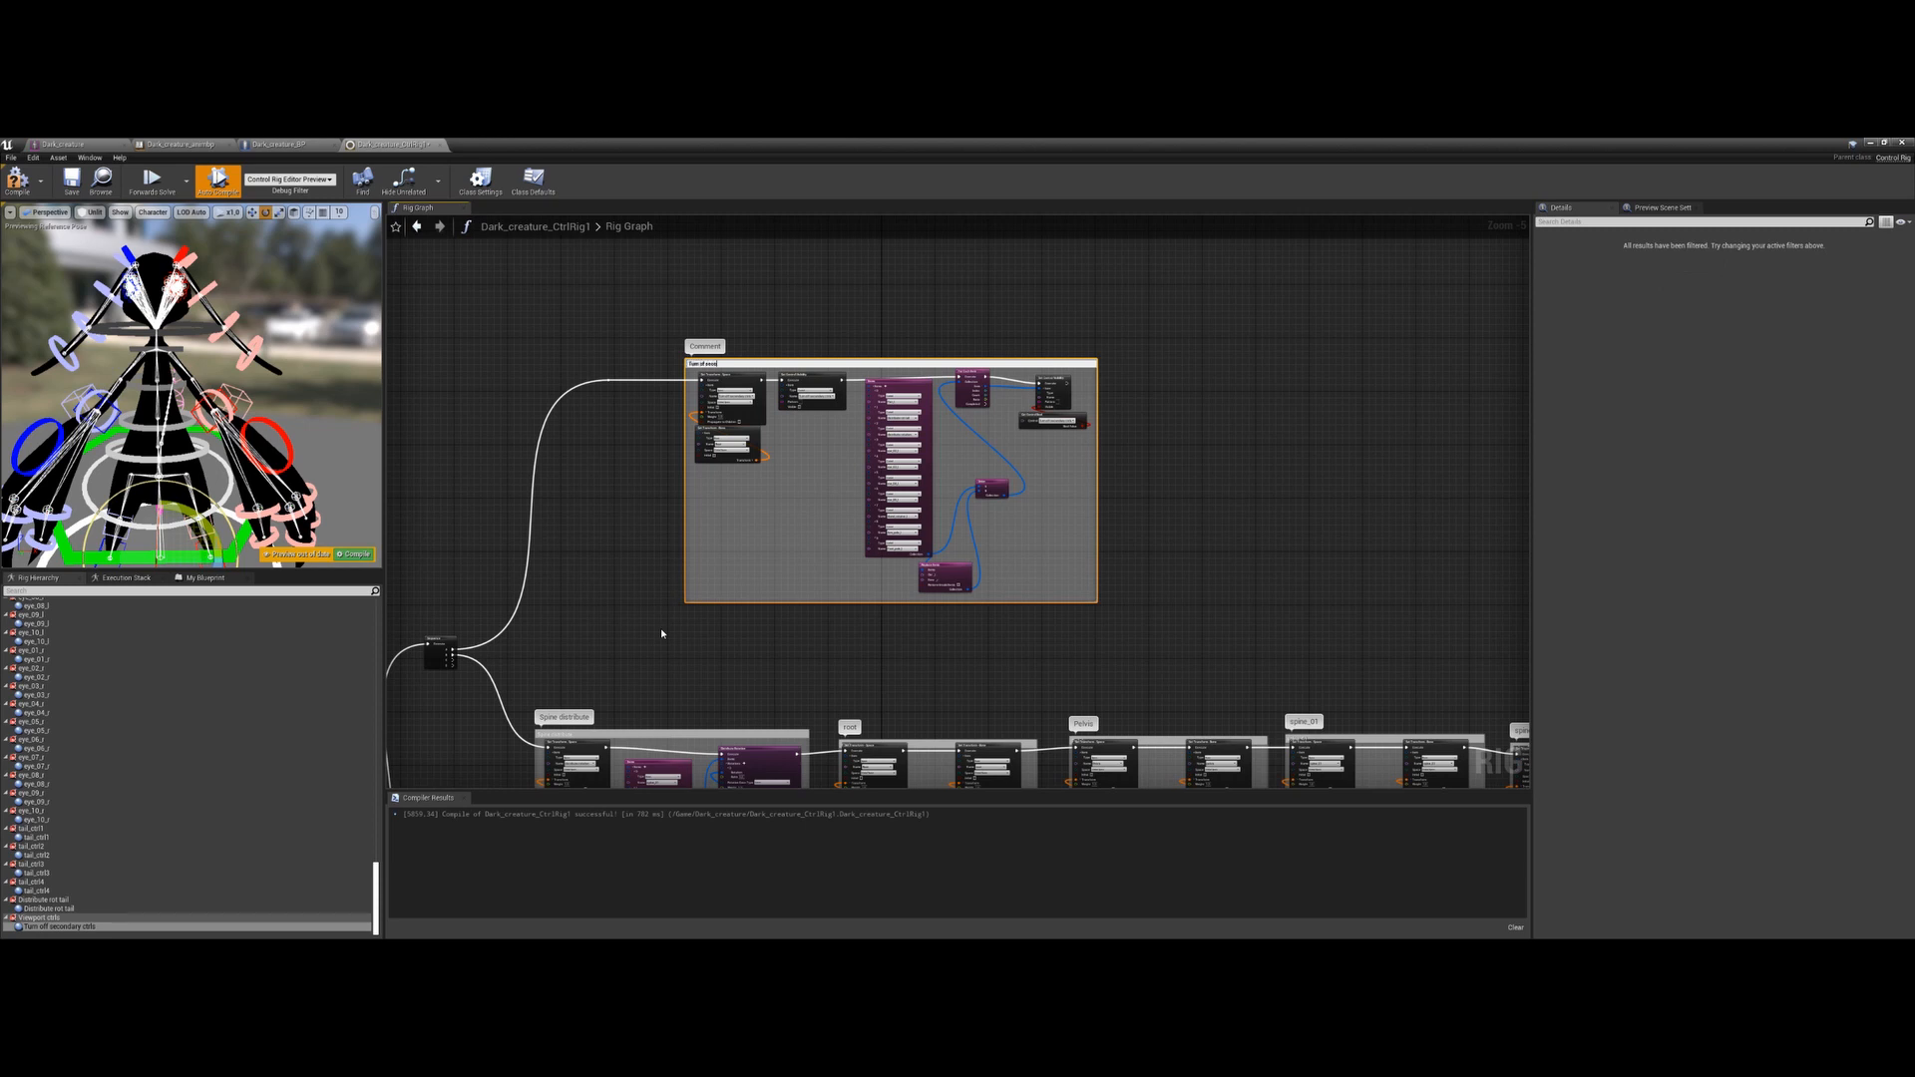
{"action": "type", "text": "ndary ctrls"}
{"action": "key", "text": "Return"}
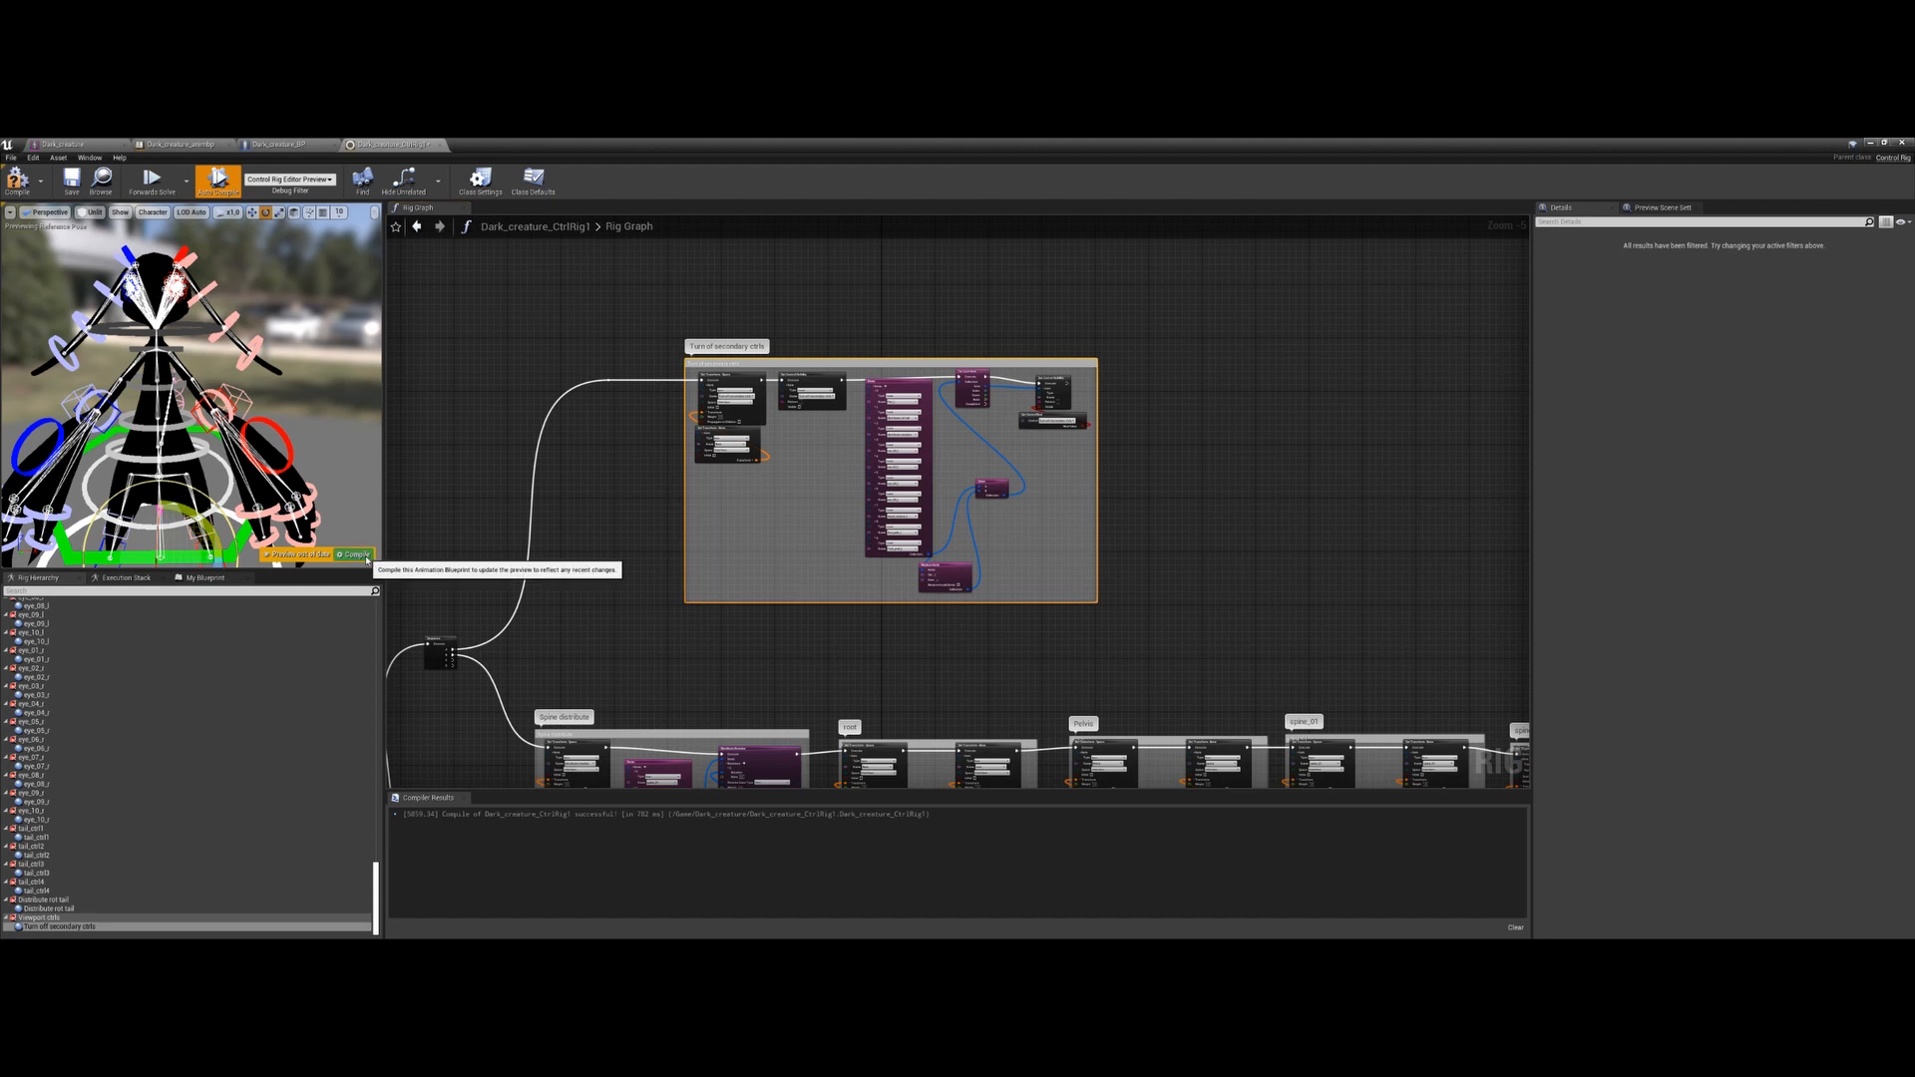
{"action": "right_click_drag", "start_coordinate": [614, 585], "coordinate": [626, 536]}
{"action": "key", "text": "ctrl+s"}
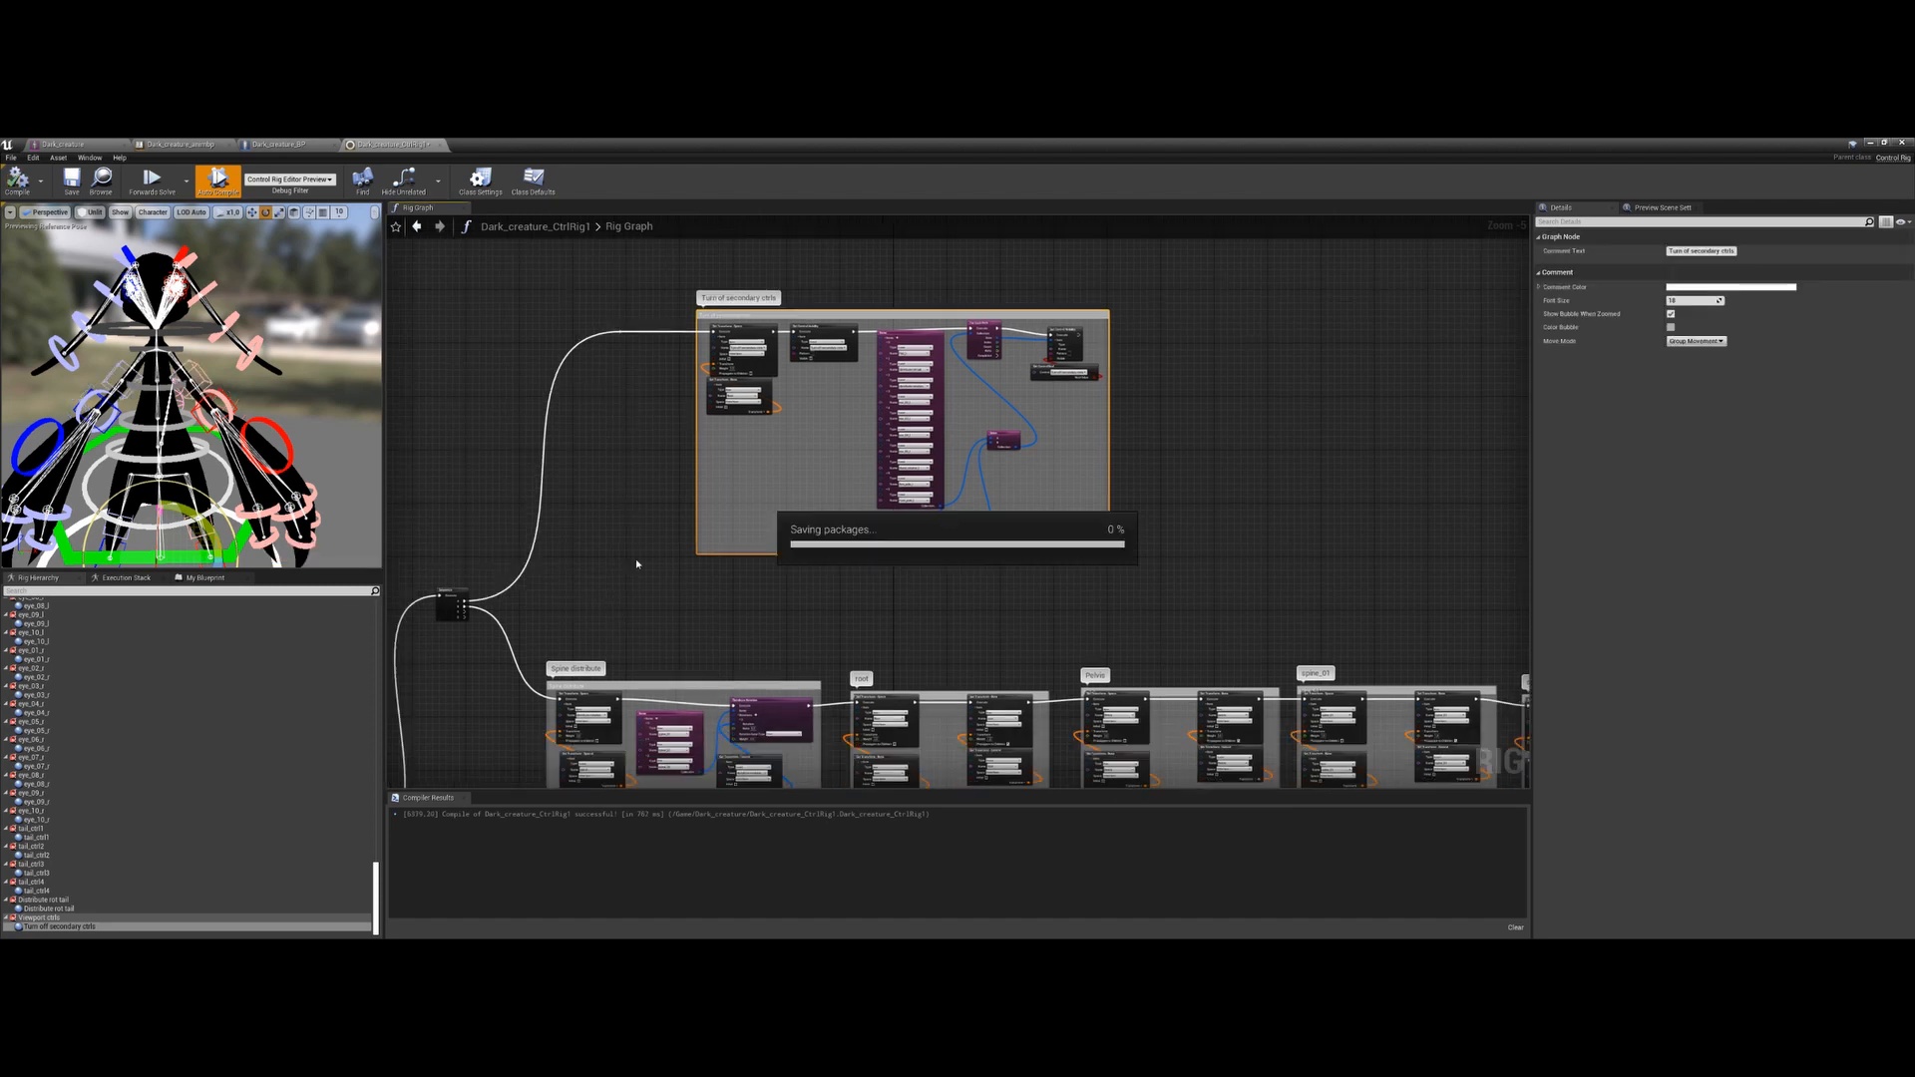
Select the secondary-controls and spine groups with their branch node and move them up to free space above the arm rows
{"action": "scroll", "coordinate": [866, 718], "scroll_direction": "down", "scroll_amount": 4}
{"action": "right_click_drag", "start_coordinate": [865, 718], "coordinate": [878, 374]}
{"action": "scroll", "coordinate": [878, 384], "scroll_direction": "down", "scroll_amount": 3}
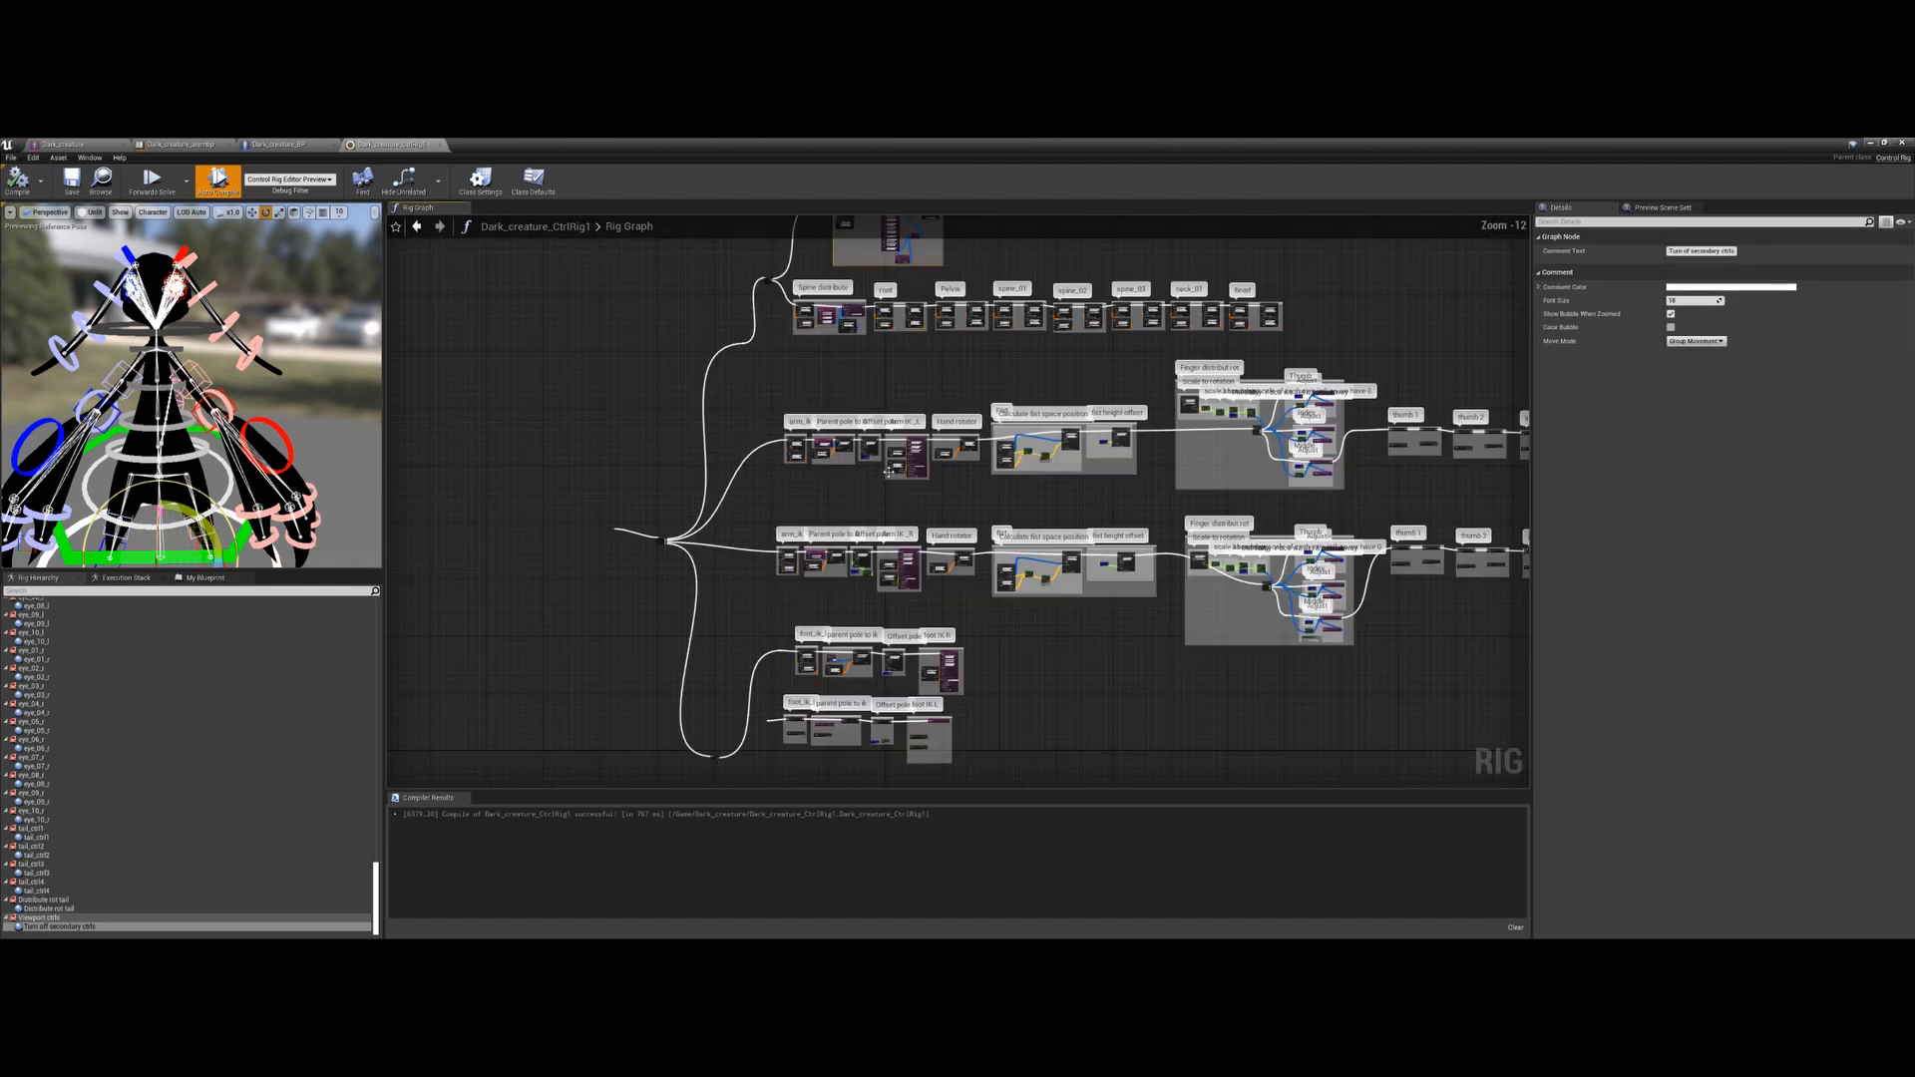
{"action": "right_click_drag", "start_coordinate": [916, 491], "coordinate": [929, 435]}
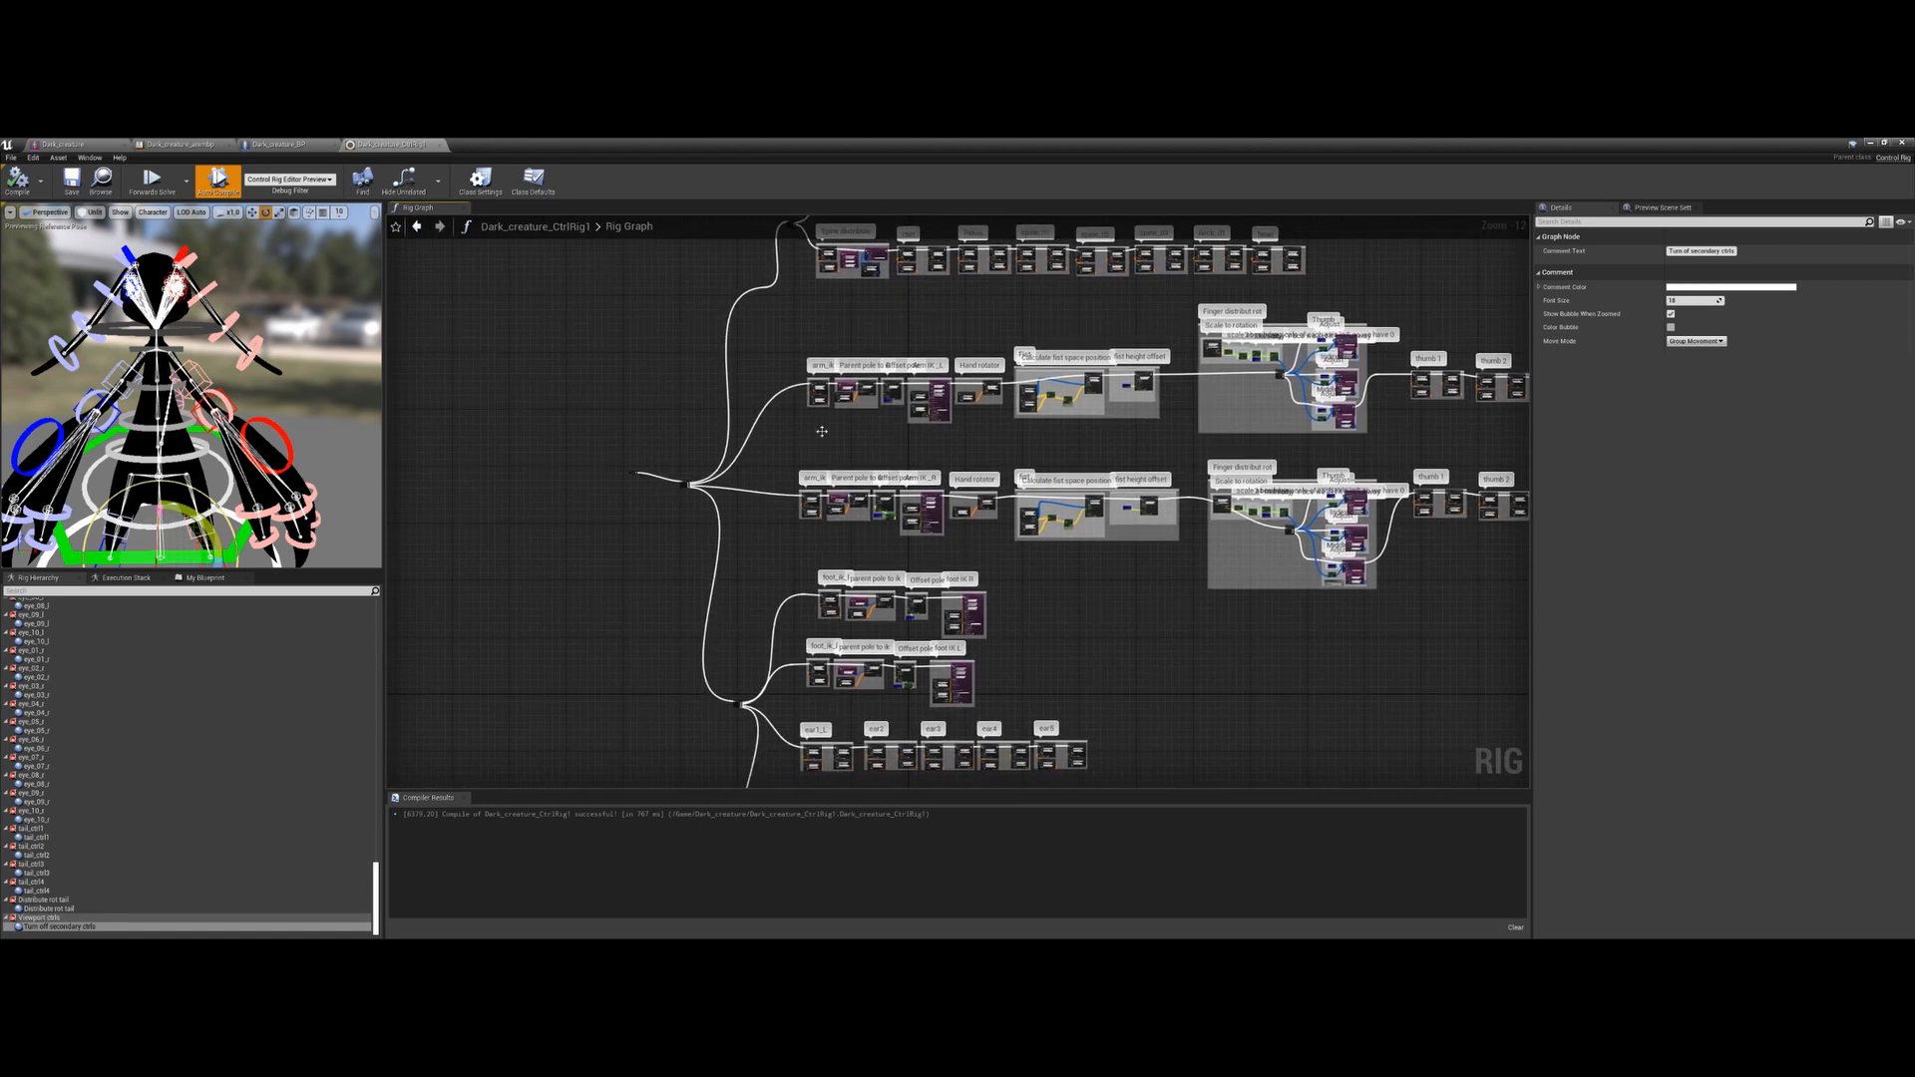
{"action": "right_click_drag", "start_coordinate": [848, 560], "coordinate": [839, 491]}
{"action": "right_click_drag", "start_coordinate": [982, 607], "coordinate": [761, 688]}
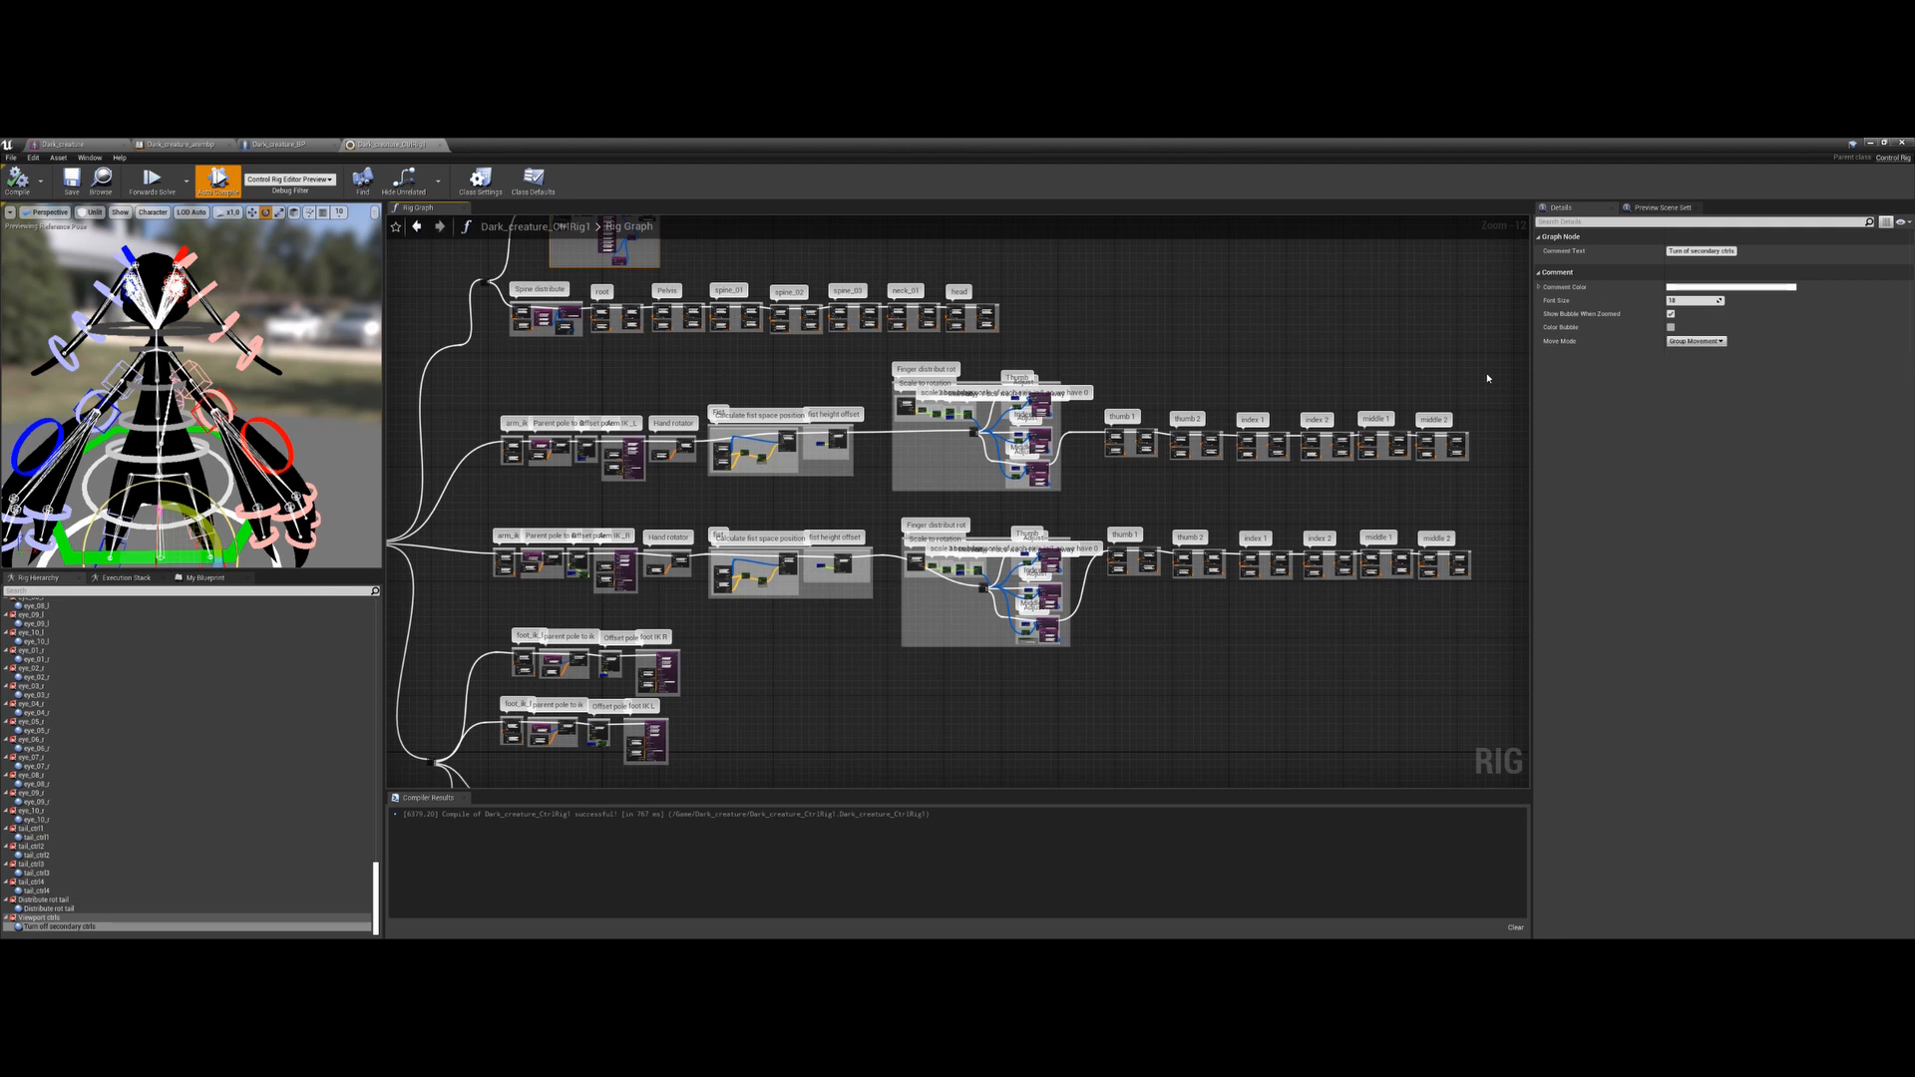
{"action": "left_click_drag", "start_coordinate": [1085, 646], "coordinate": [926, 709]}
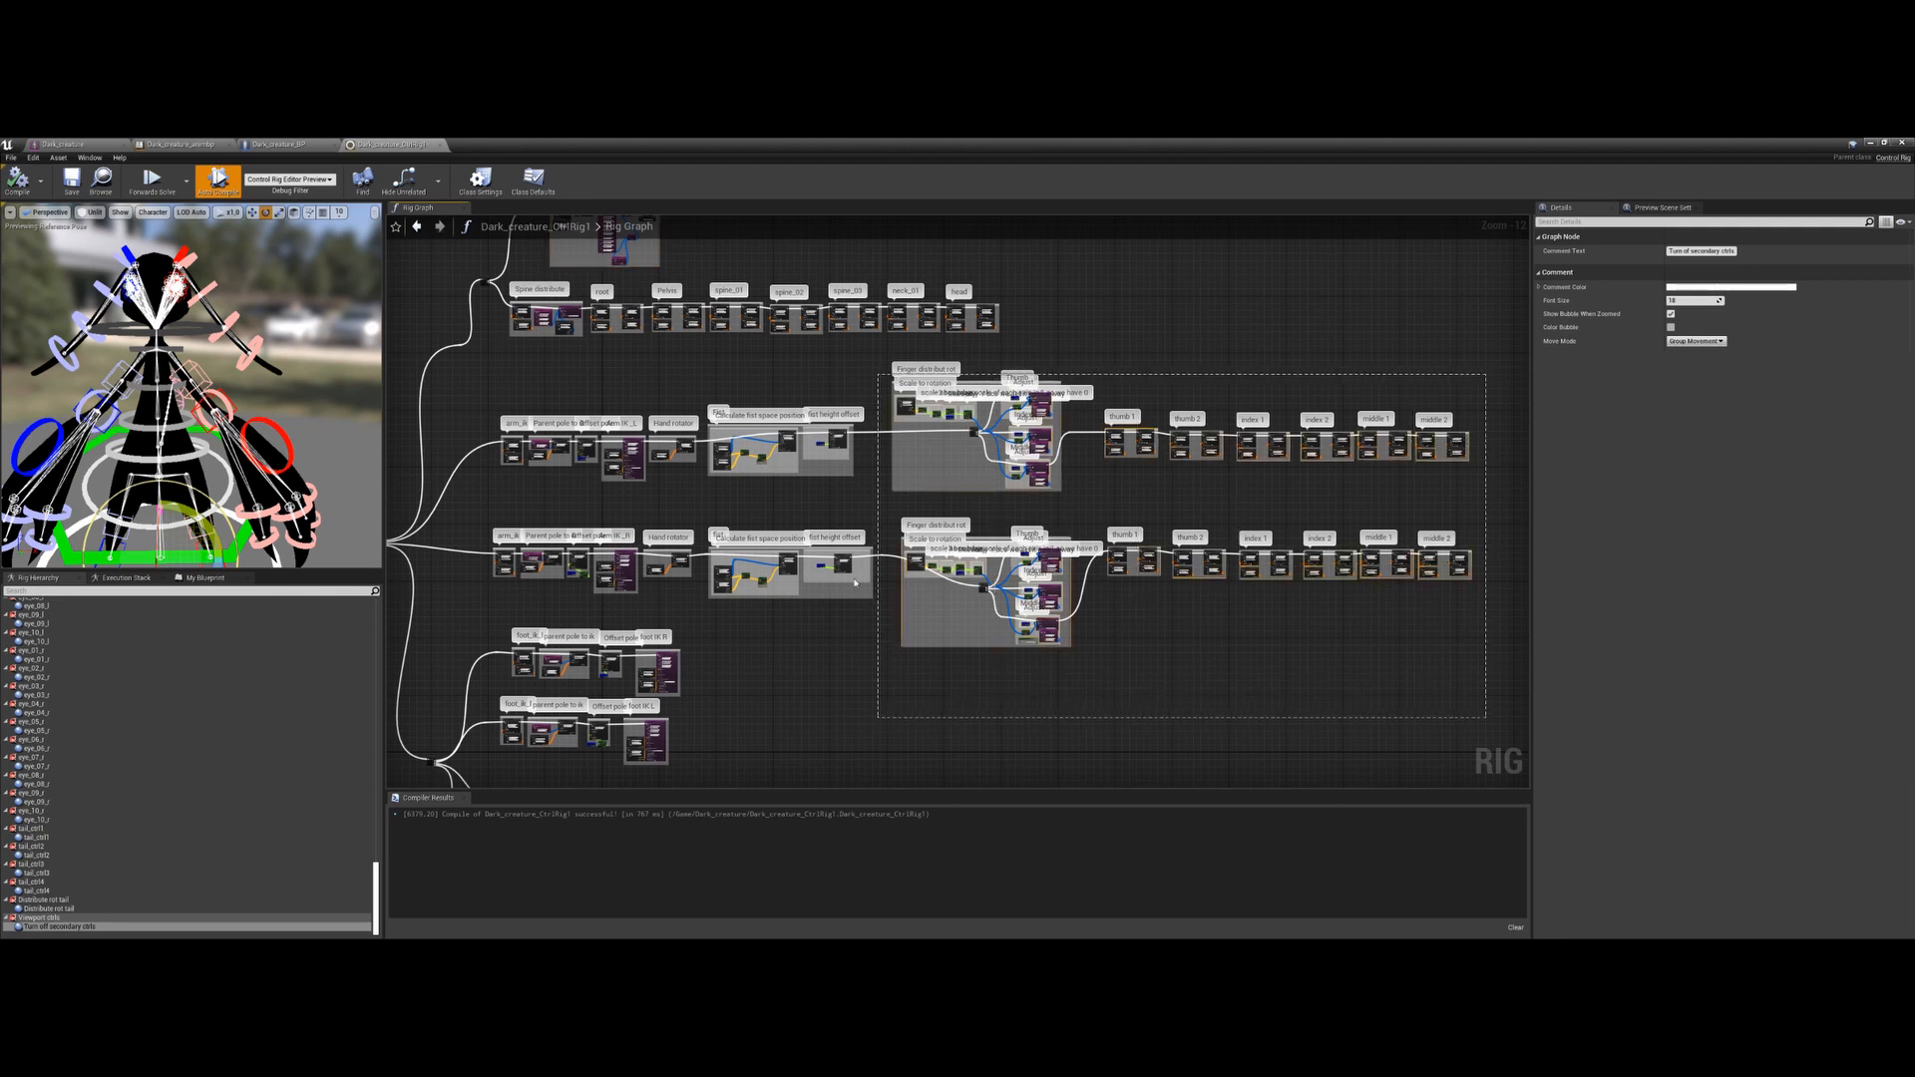
{"action": "right_click_drag", "start_coordinate": [699, 514], "coordinate": [809, 654]}
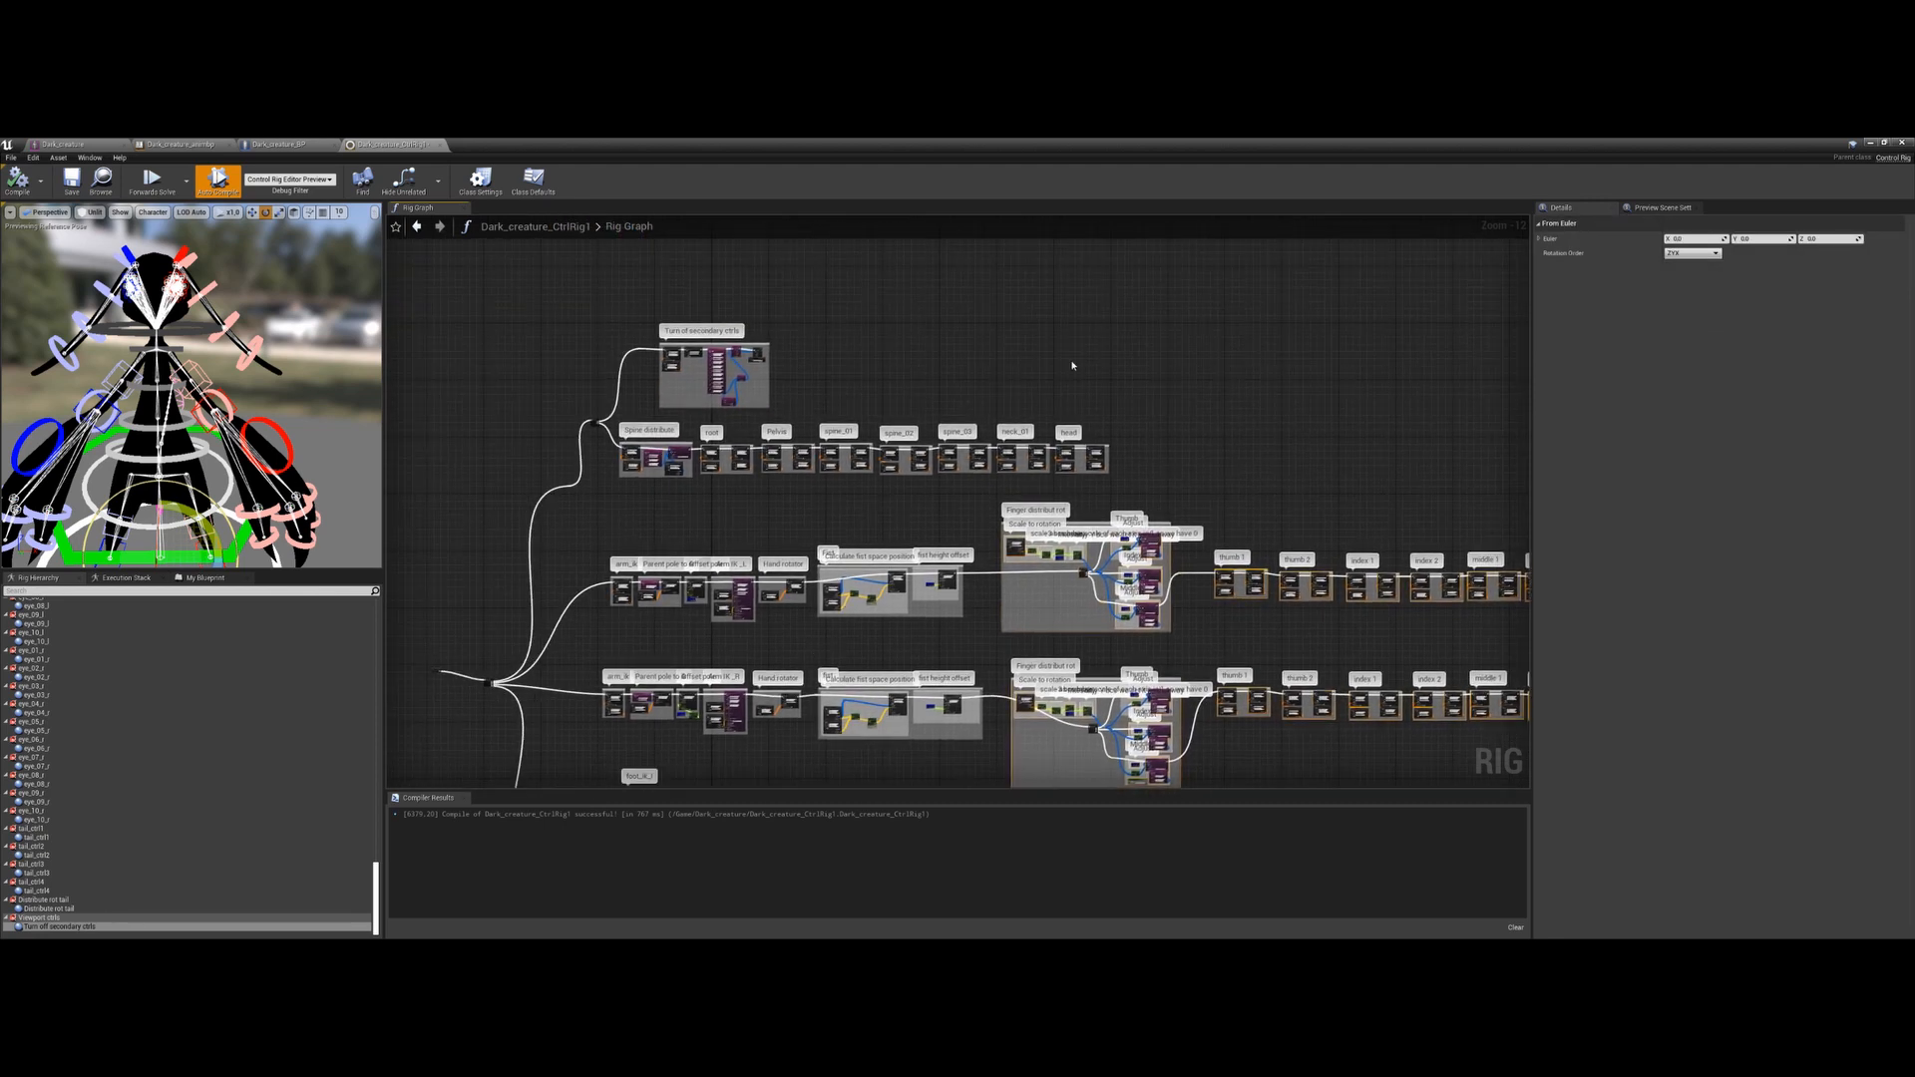
{"action": "left_click_drag", "start_coordinate": [1146, 279], "coordinate": [537, 506]}
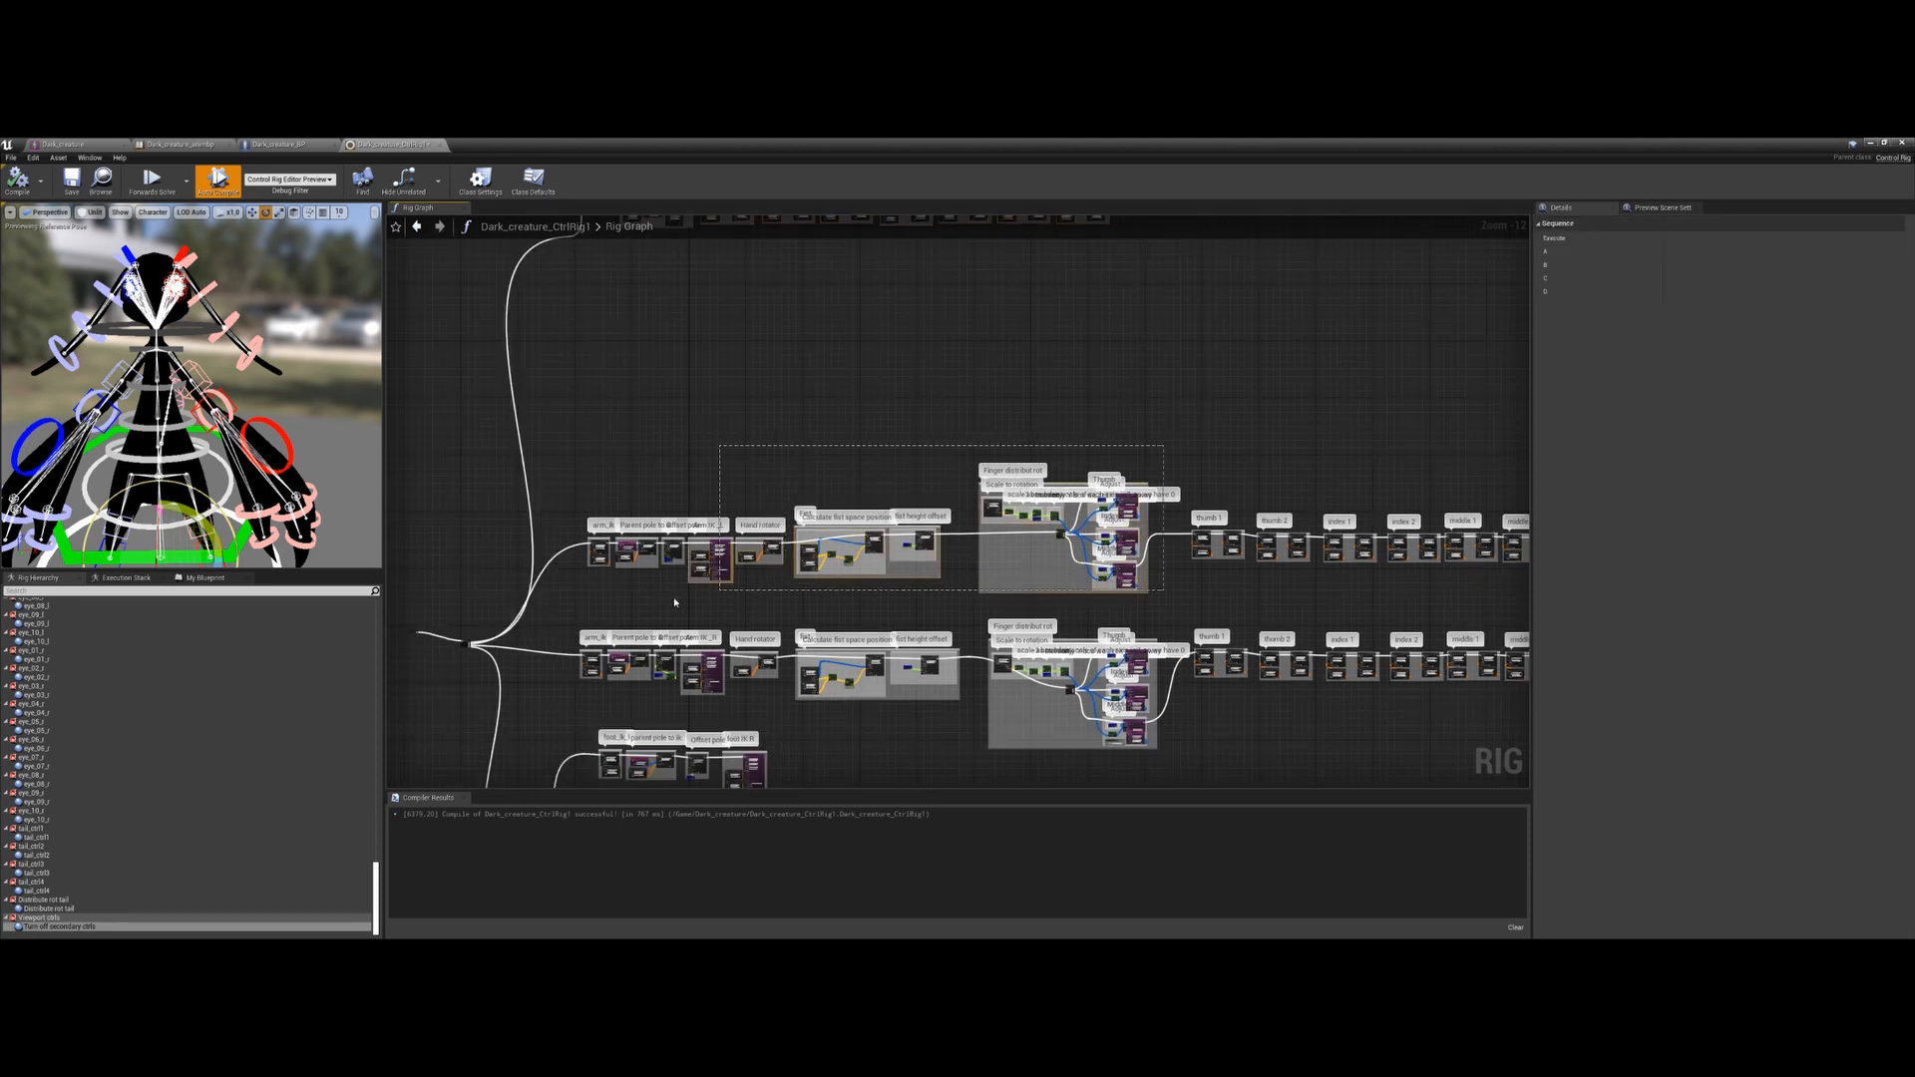
Select the upper arm row from its IK groups through finger distribution and move it up towards the spine row
{"action": "left_click_drag", "start_coordinate": [578, 611], "coordinate": [579, 609]}
{"action": "right_click_drag", "start_coordinate": [597, 545], "coordinate": [681, 541]}
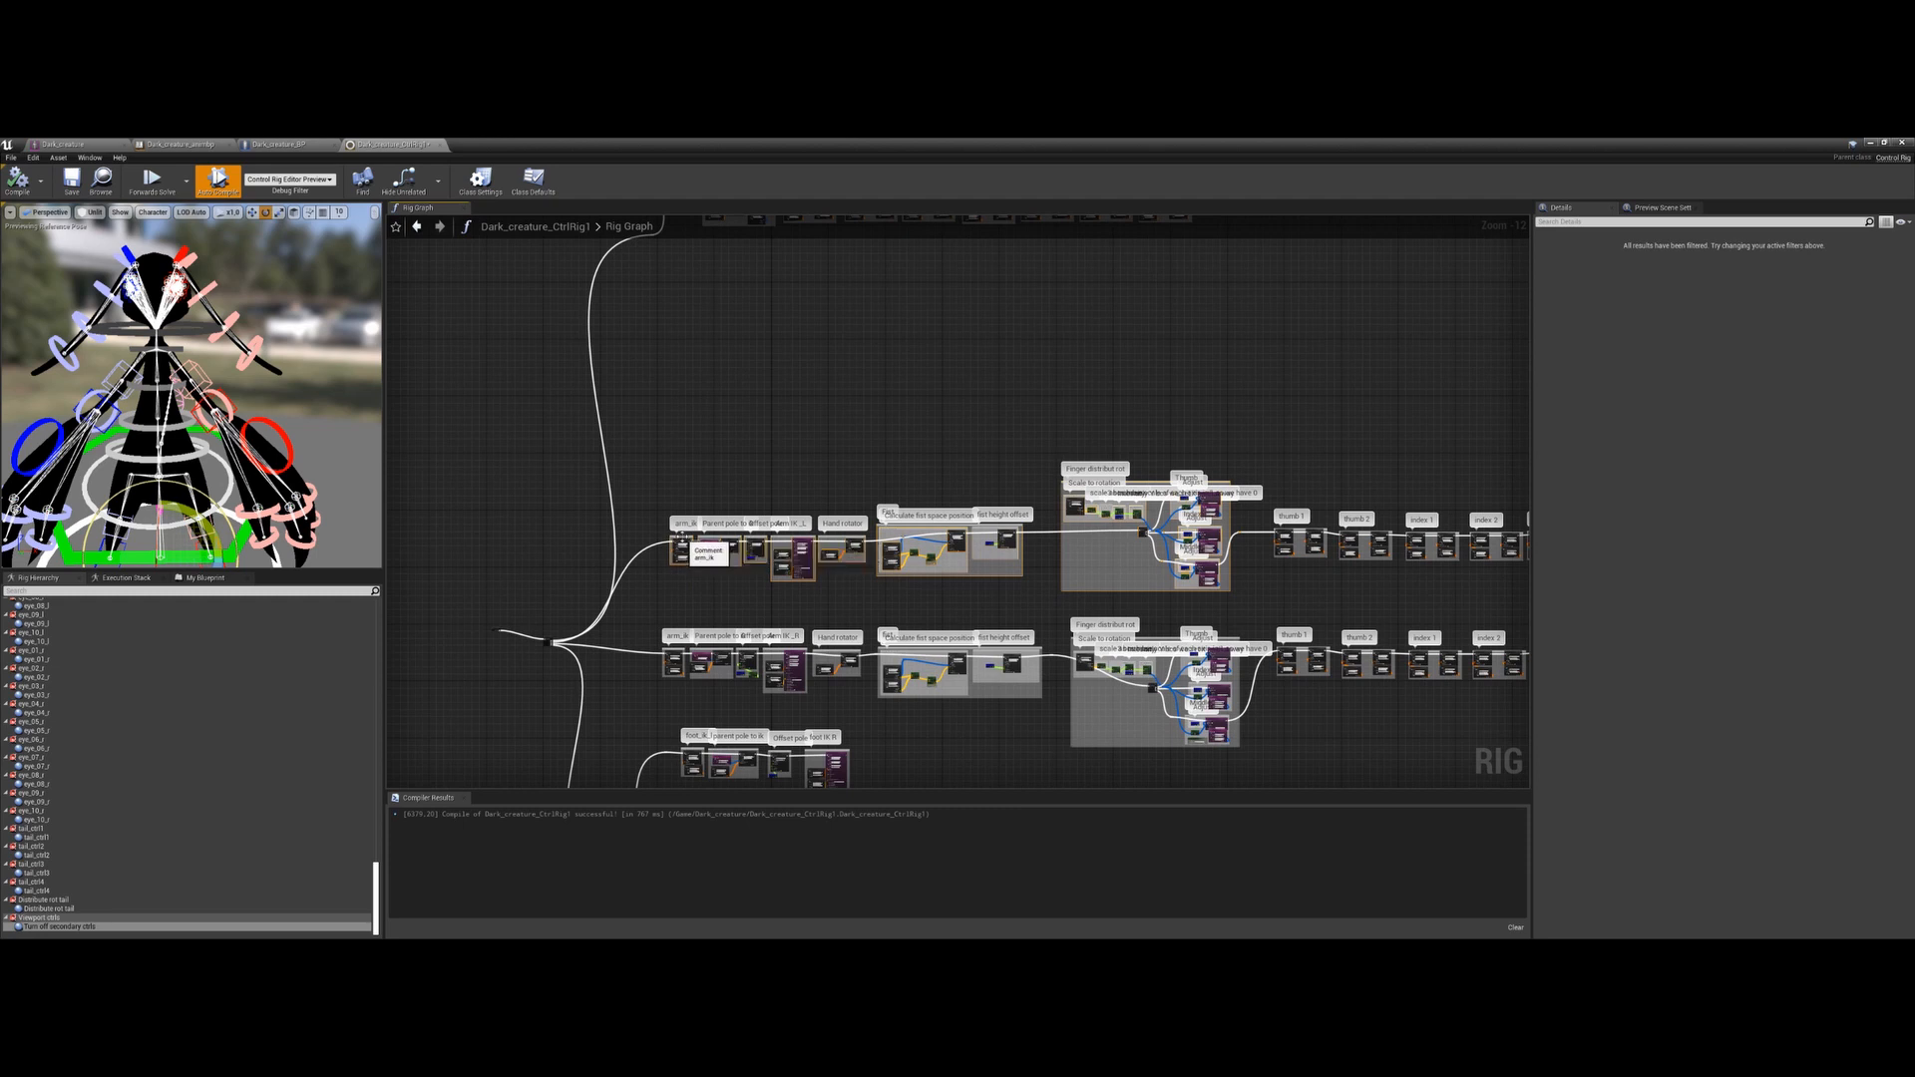
{"action": "left_click_drag", "start_coordinate": [683, 539], "coordinate": [692, 375]}
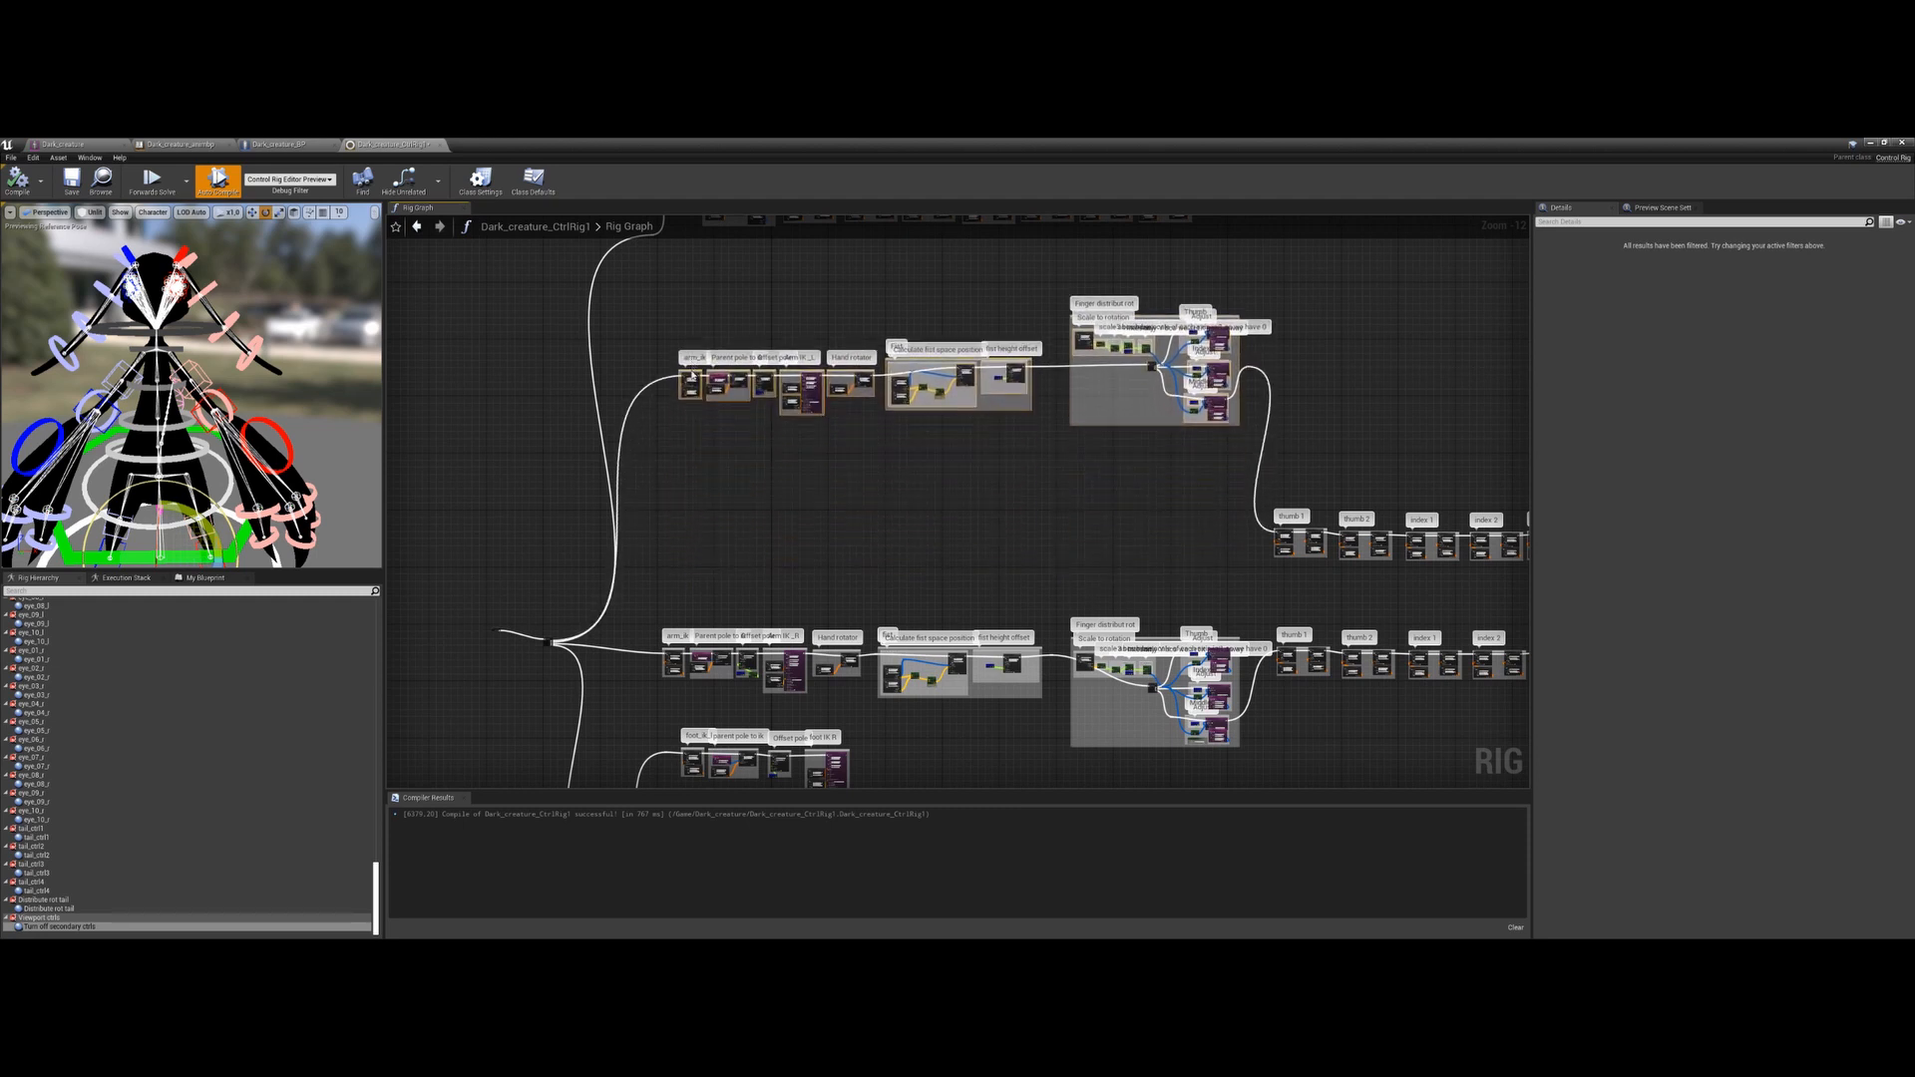
Break the execution link between the upper row's Hand rotator group and the fist group's Set Transform node
{"action": "scroll", "coordinate": [1001, 628], "scroll_direction": "up", "scroll_amount": 7}
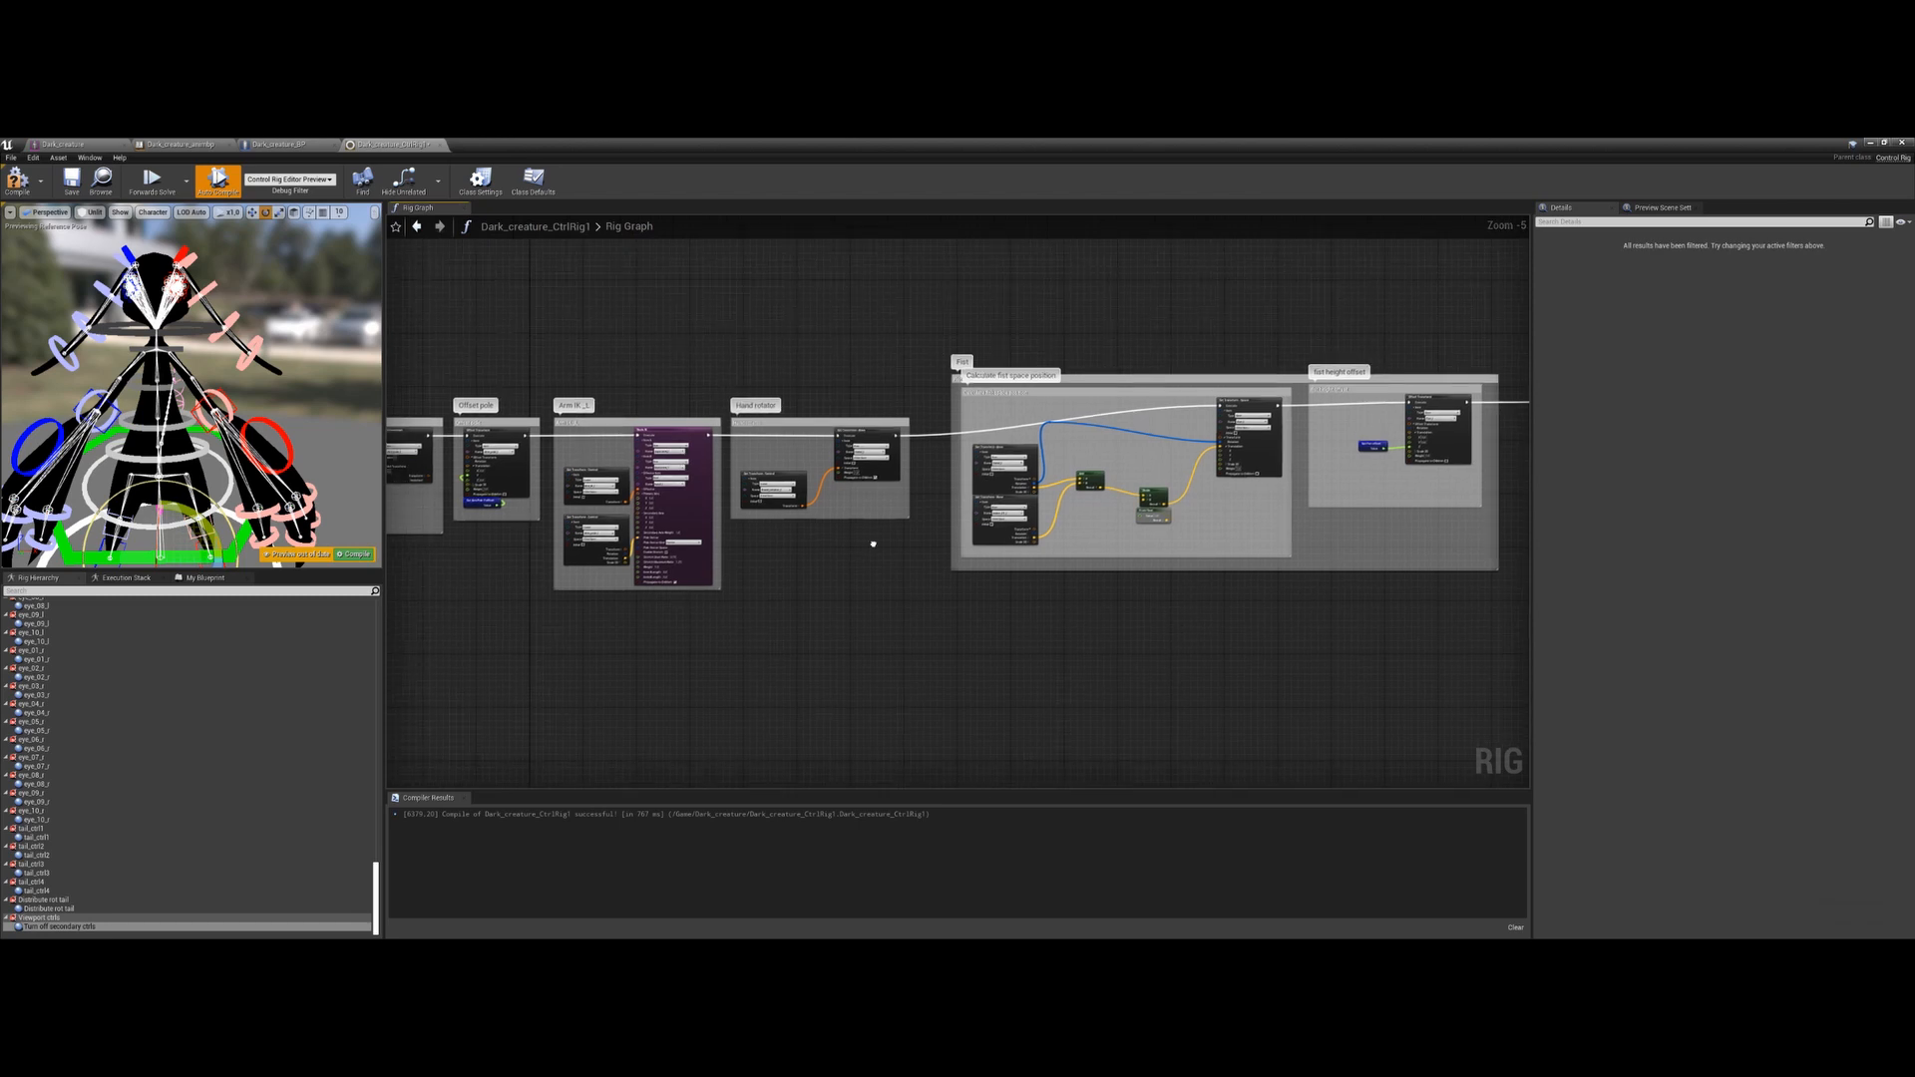
{"action": "right_click_drag", "start_coordinate": [803, 449], "coordinate": [846, 469]}
{"action": "scroll", "coordinate": [1457, 355], "scroll_direction": "up", "scroll_amount": 1}
{"action": "right_click_drag", "start_coordinate": [1457, 355], "coordinate": [1297, 356]}
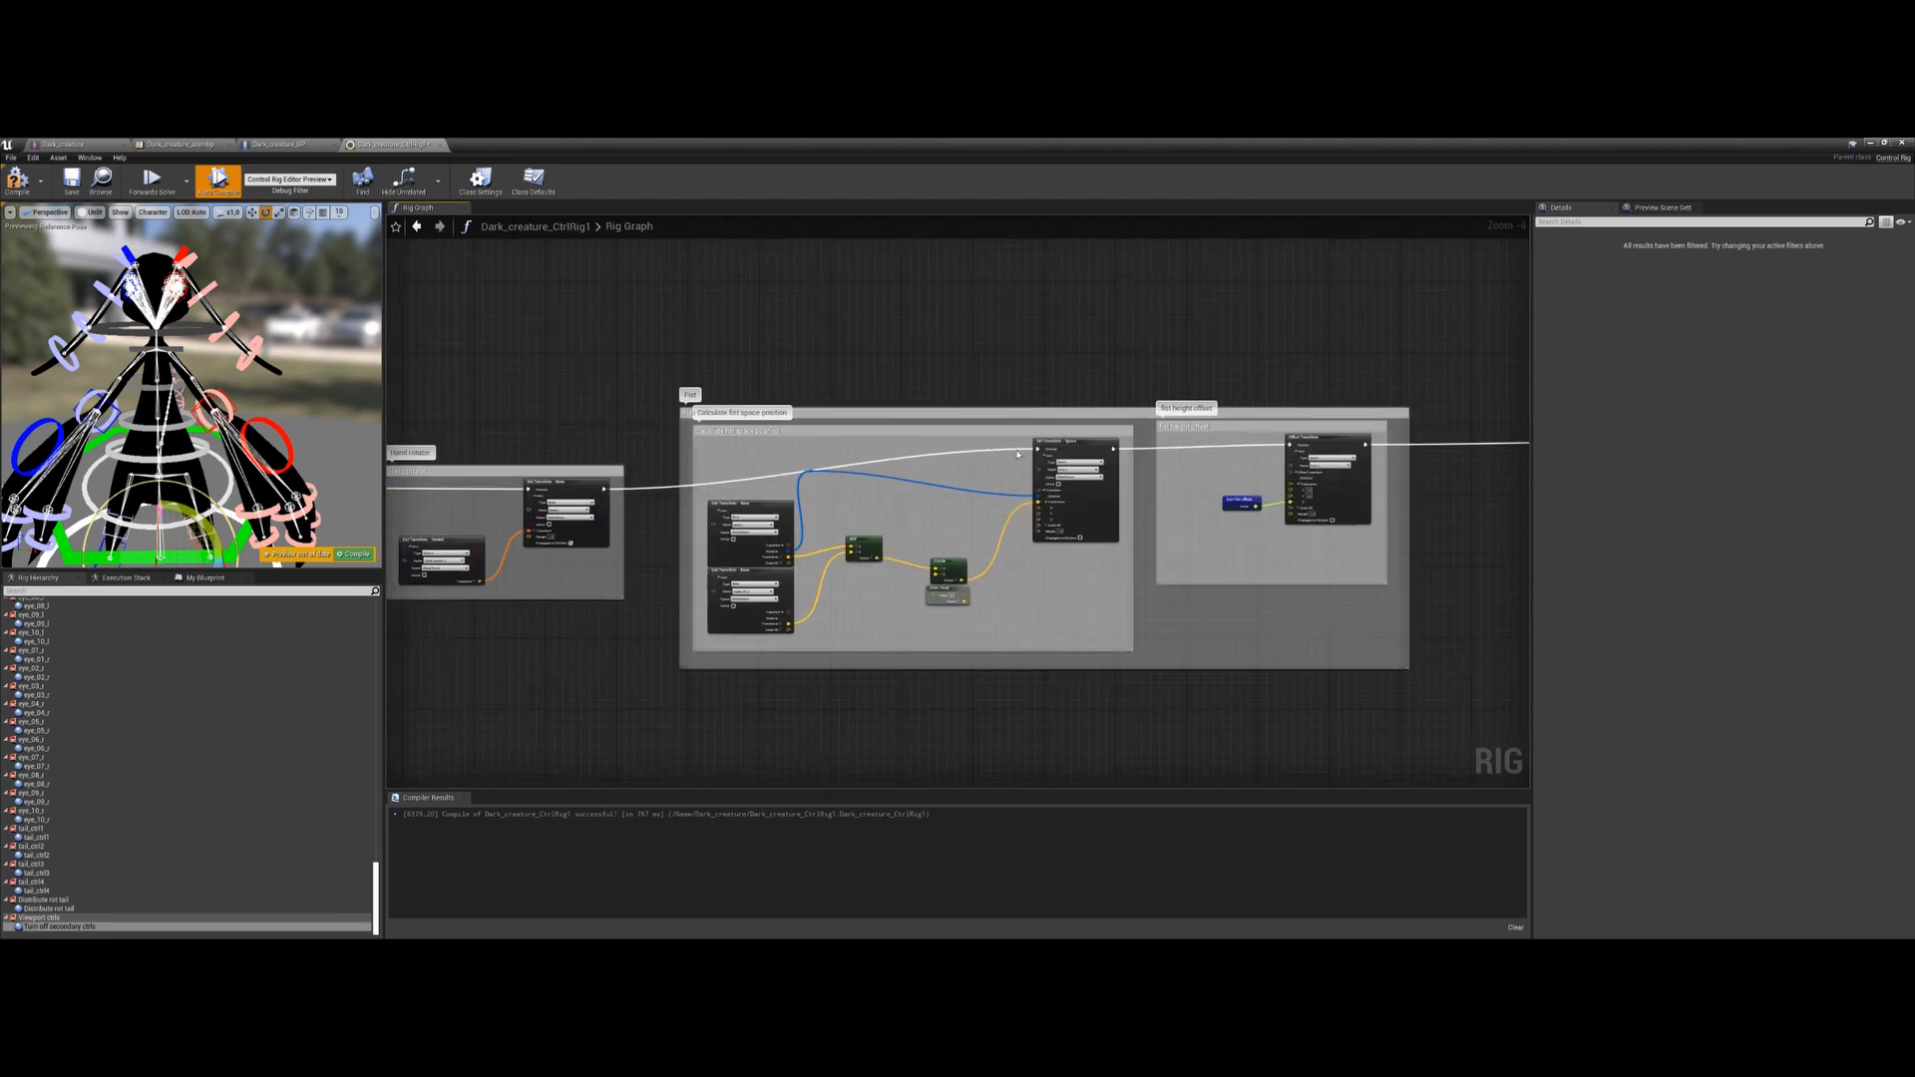
{"action": "left_click", "coordinate": [1038, 449], "text": "alt"}
{"action": "scroll", "coordinate": [1017, 537], "scroll_direction": "down", "scroll_amount": 8}
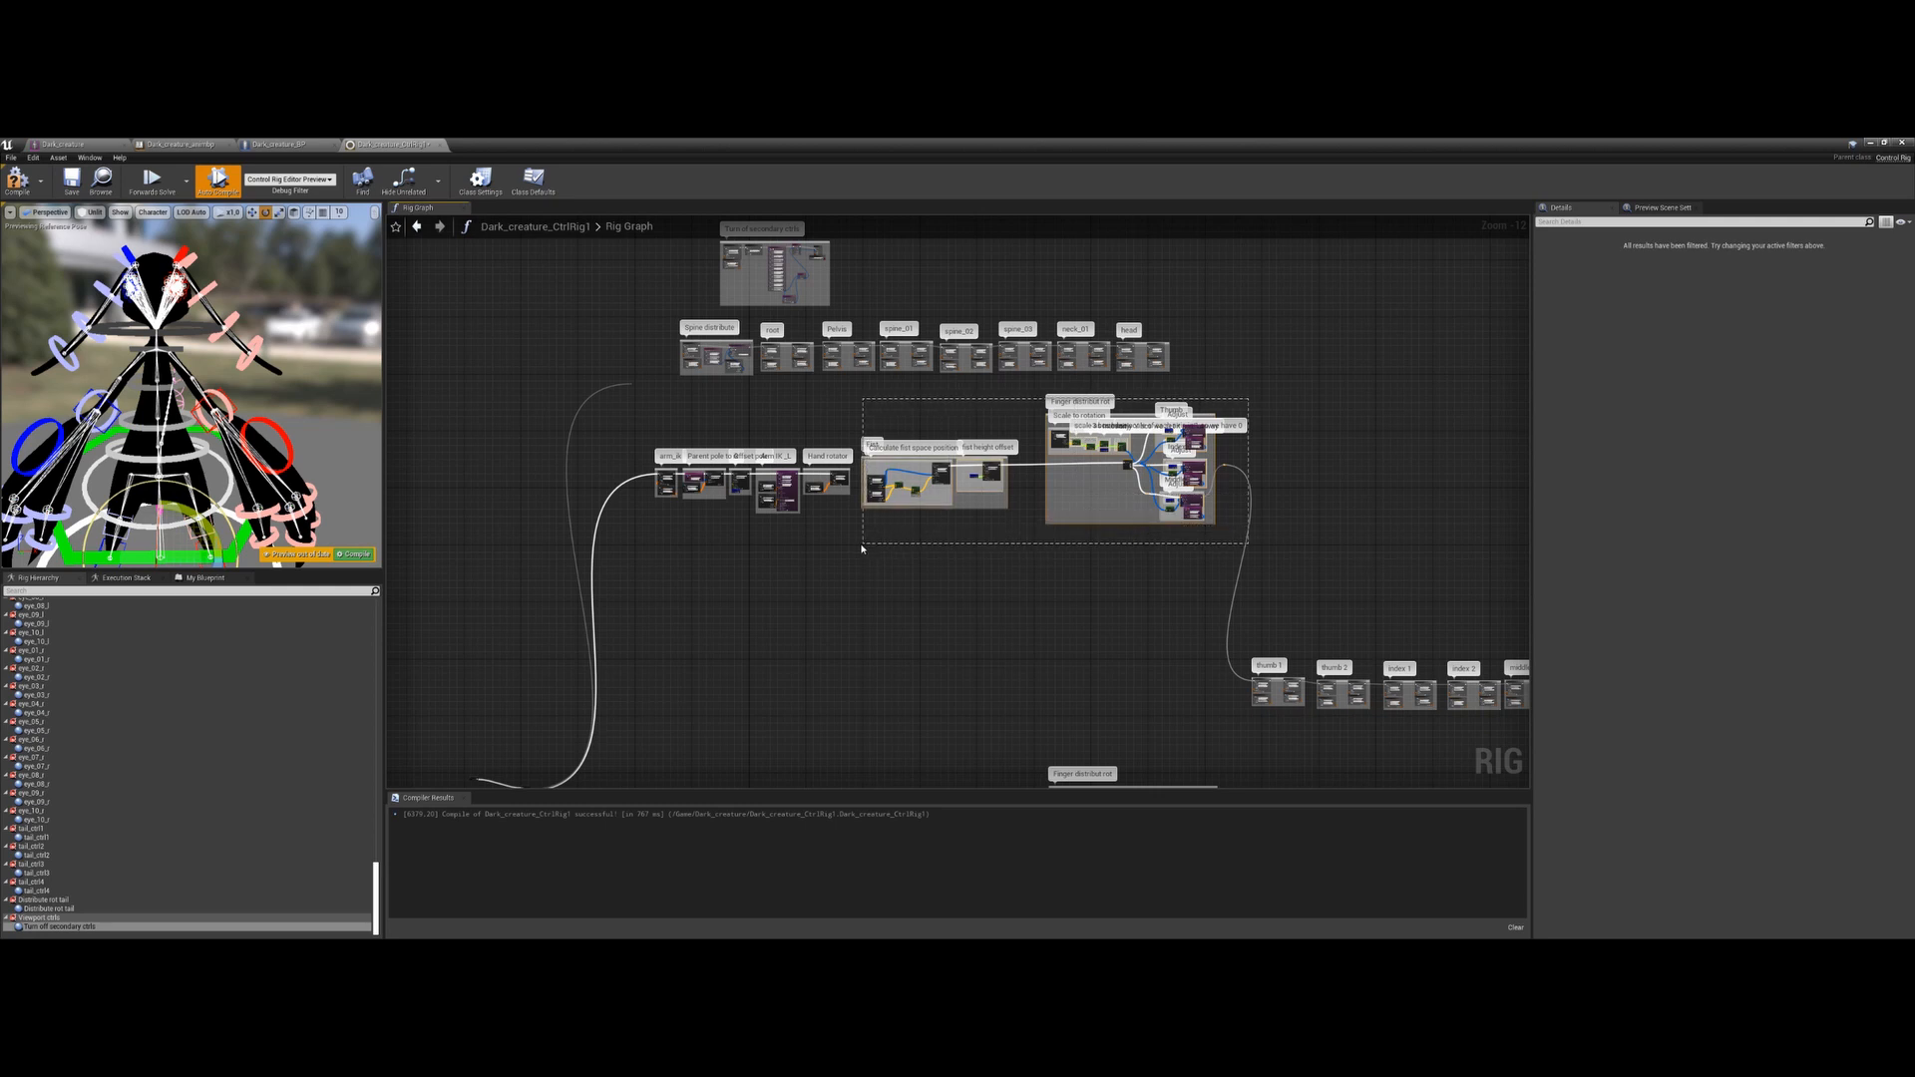
Move the upper row's fist, finger distribution and thumb-to-middle groups below the upper arm IK groups
{"action": "left_click_drag", "start_coordinate": [934, 457], "coordinate": [947, 674]}
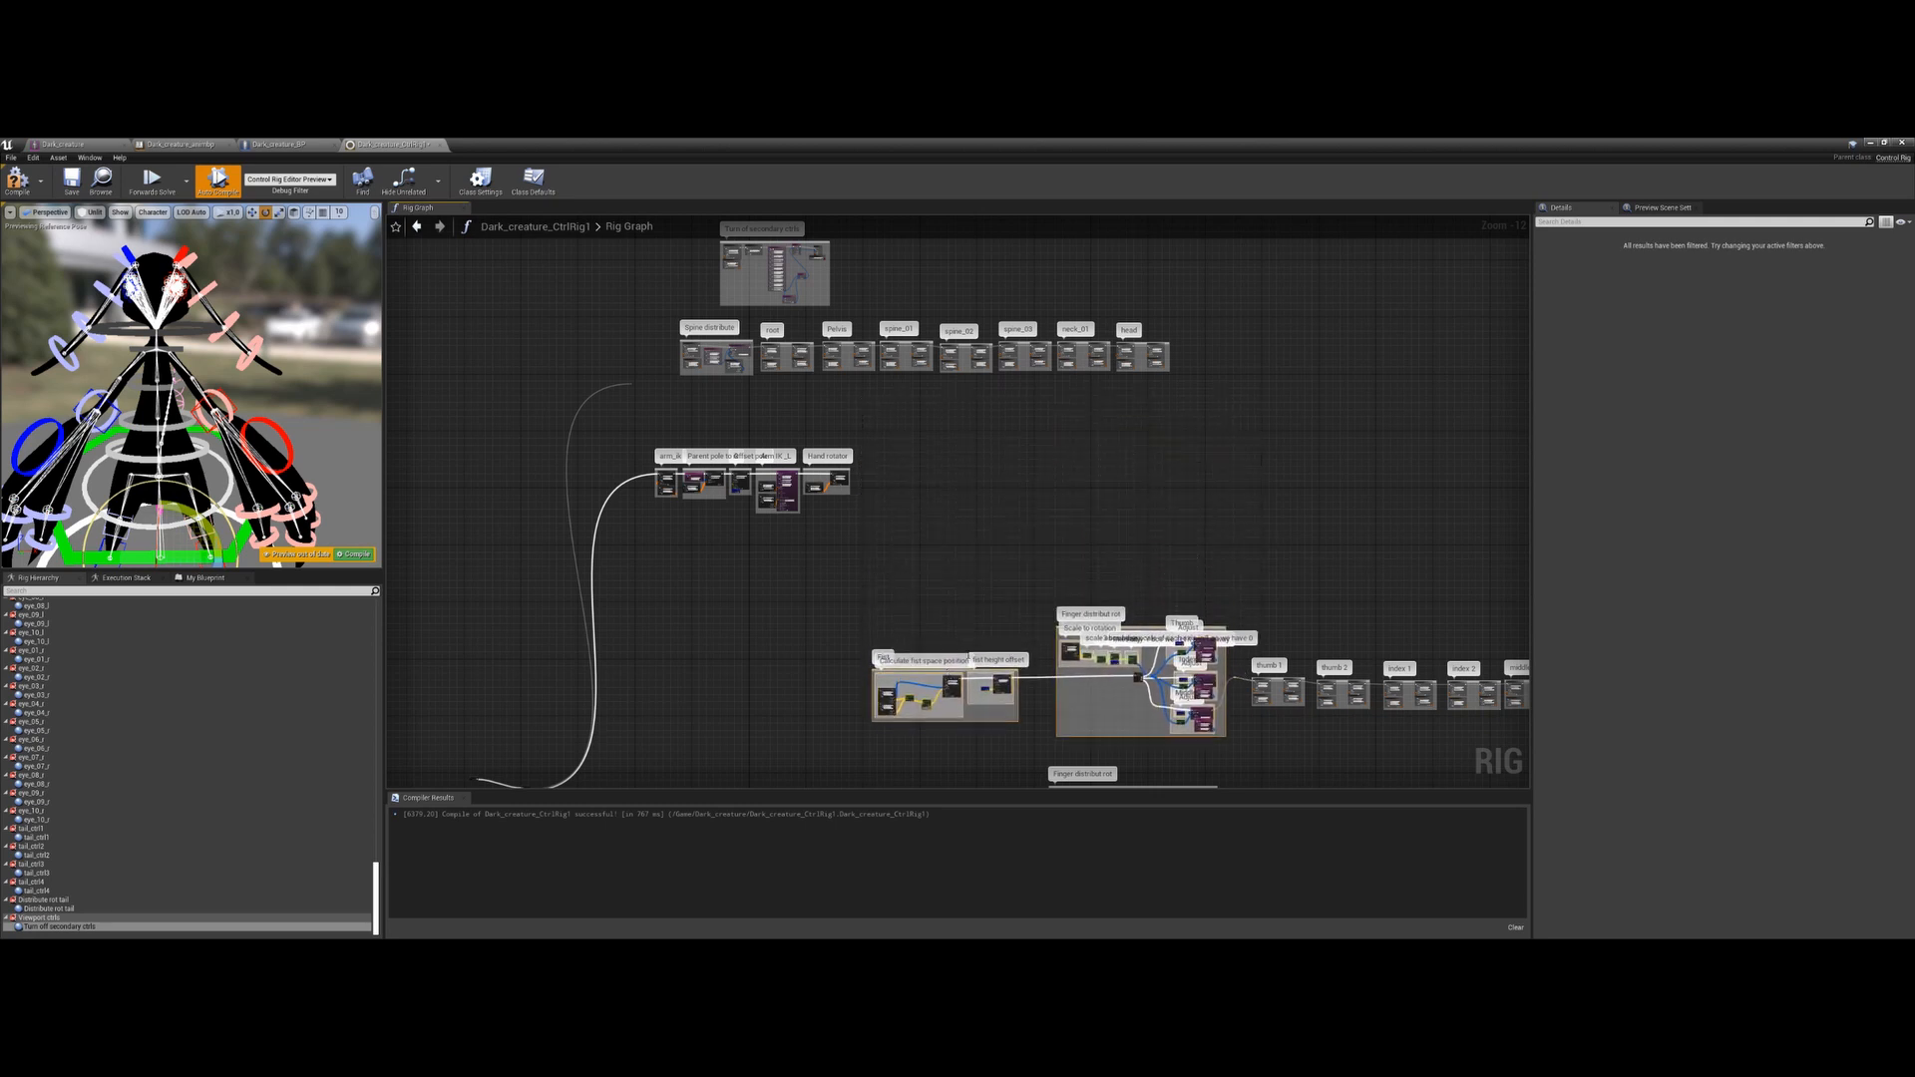
{"action": "right_click_drag", "start_coordinate": [1431, 671], "coordinate": [1287, 558]}
{"action": "left_click_drag", "start_coordinate": [1480, 505], "coordinate": [732, 621]}
{"action": "left_click_drag", "start_coordinate": [1004, 513], "coordinate": [784, 473]}
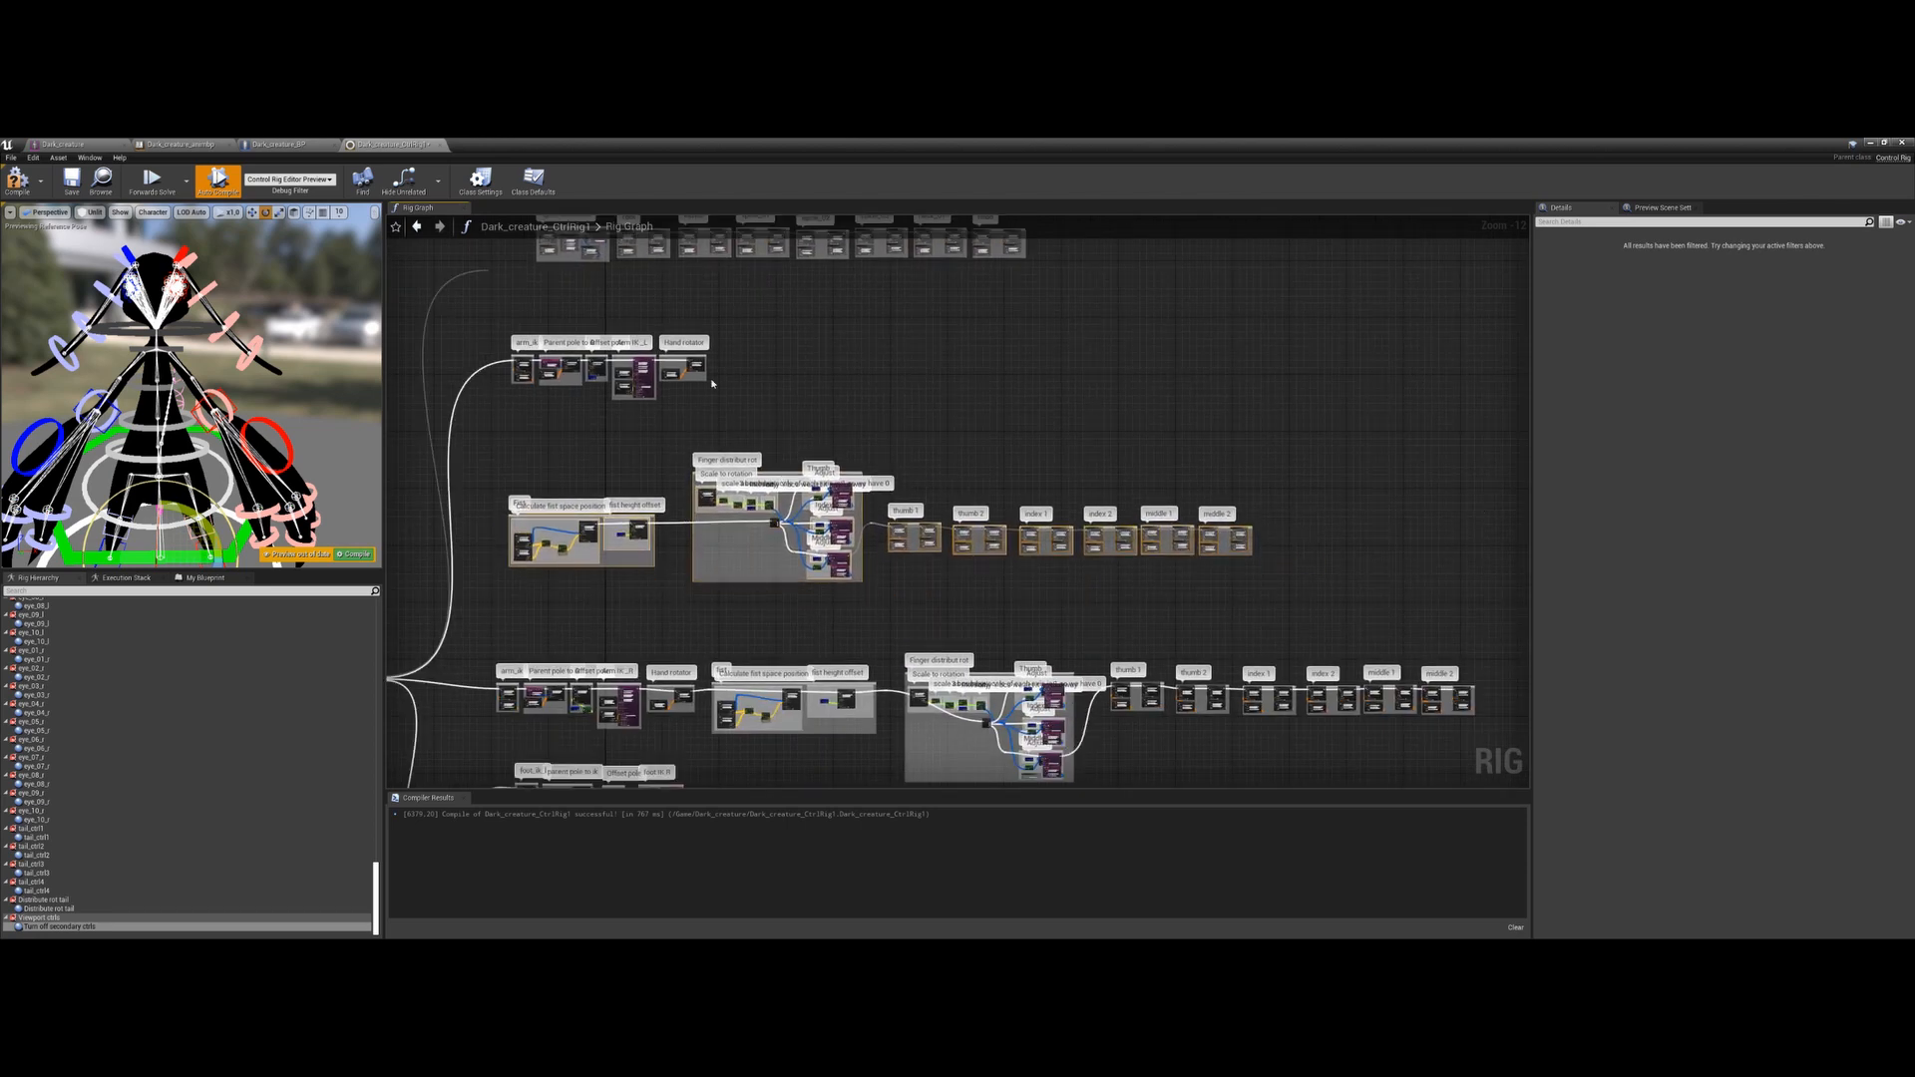
{"action": "right_click_drag", "start_coordinate": [596, 454], "coordinate": [741, 450]}
{"action": "left_click_drag", "start_coordinate": [769, 517], "coordinate": [769, 483]}
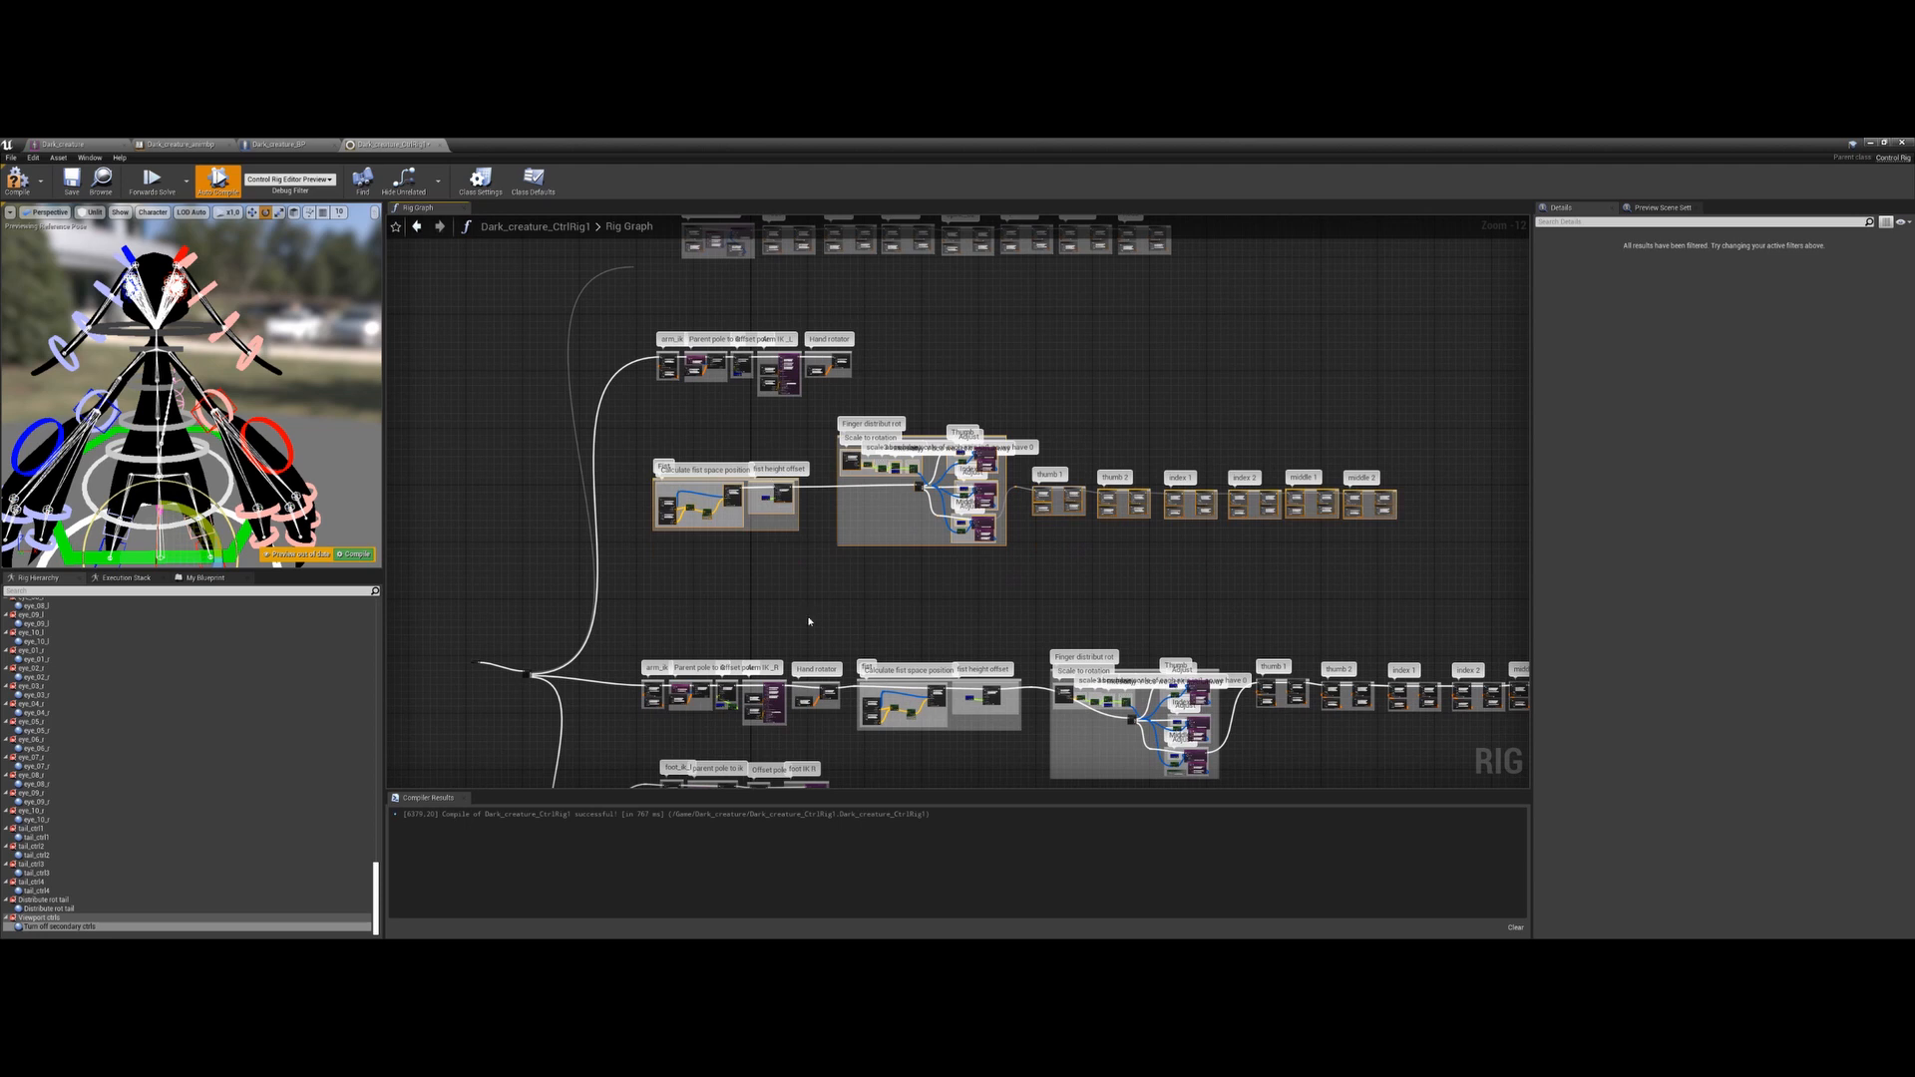
Select the lower arm's fist, finger distribution and finger groups and move them below the lower arm IK groups
{"action": "right_click_drag", "start_coordinate": [809, 622], "coordinate": [835, 216]}
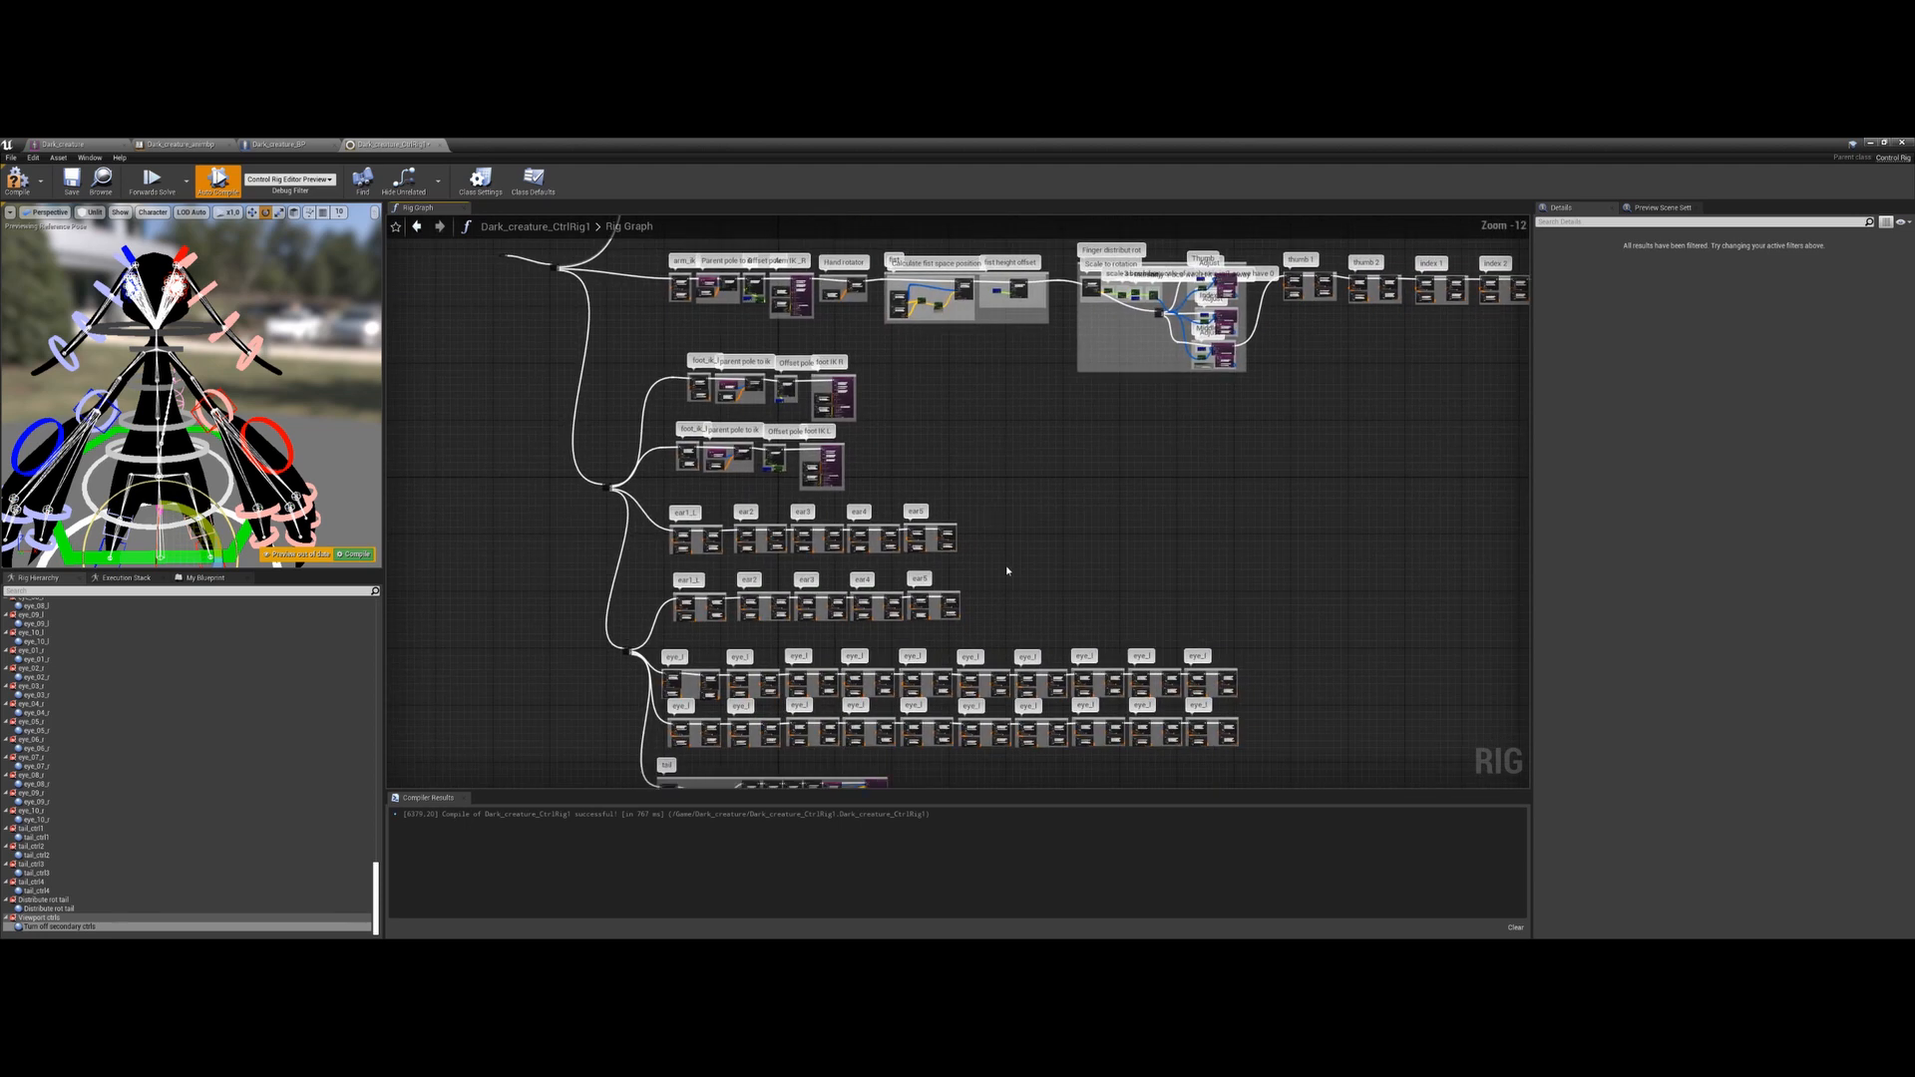
{"action": "right_click_drag", "start_coordinate": [1005, 565], "coordinate": [940, 626]}
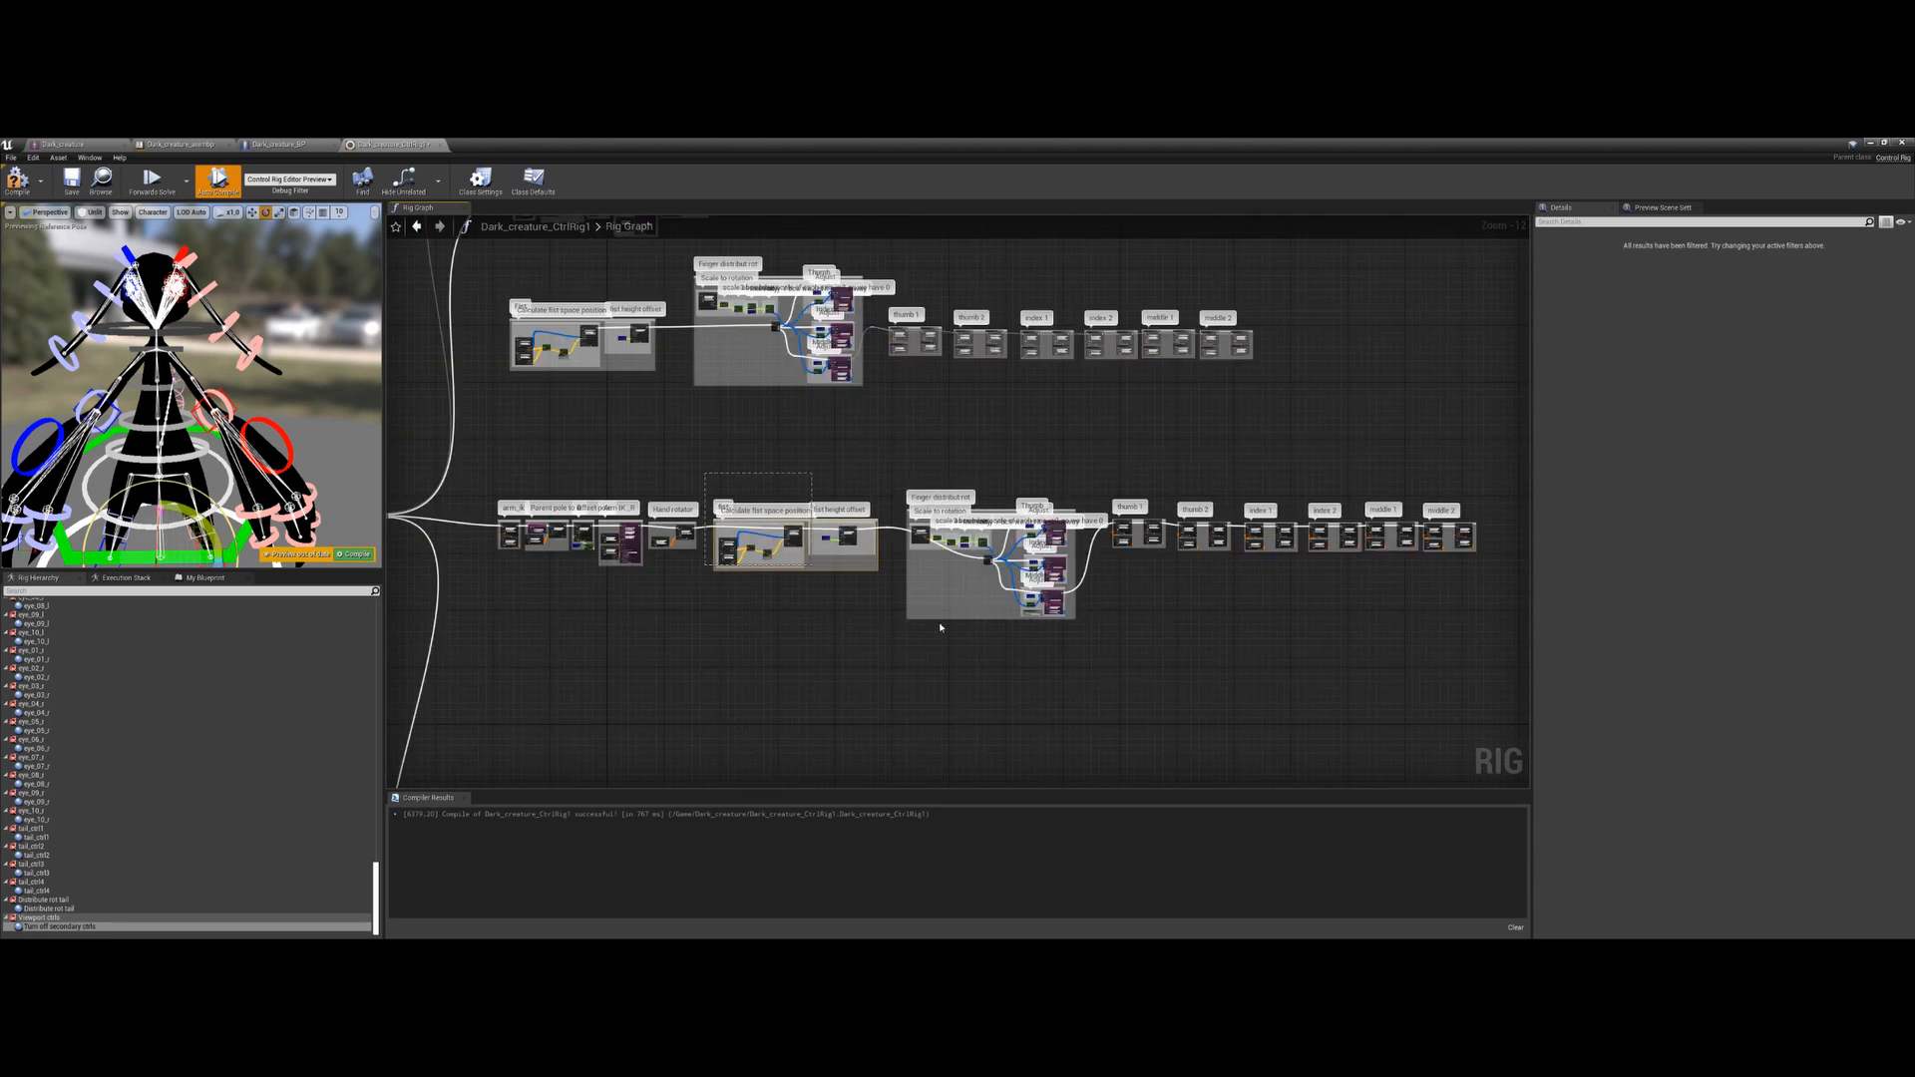
{"action": "left_click_drag", "start_coordinate": [1469, 709], "coordinate": [1470, 709]}
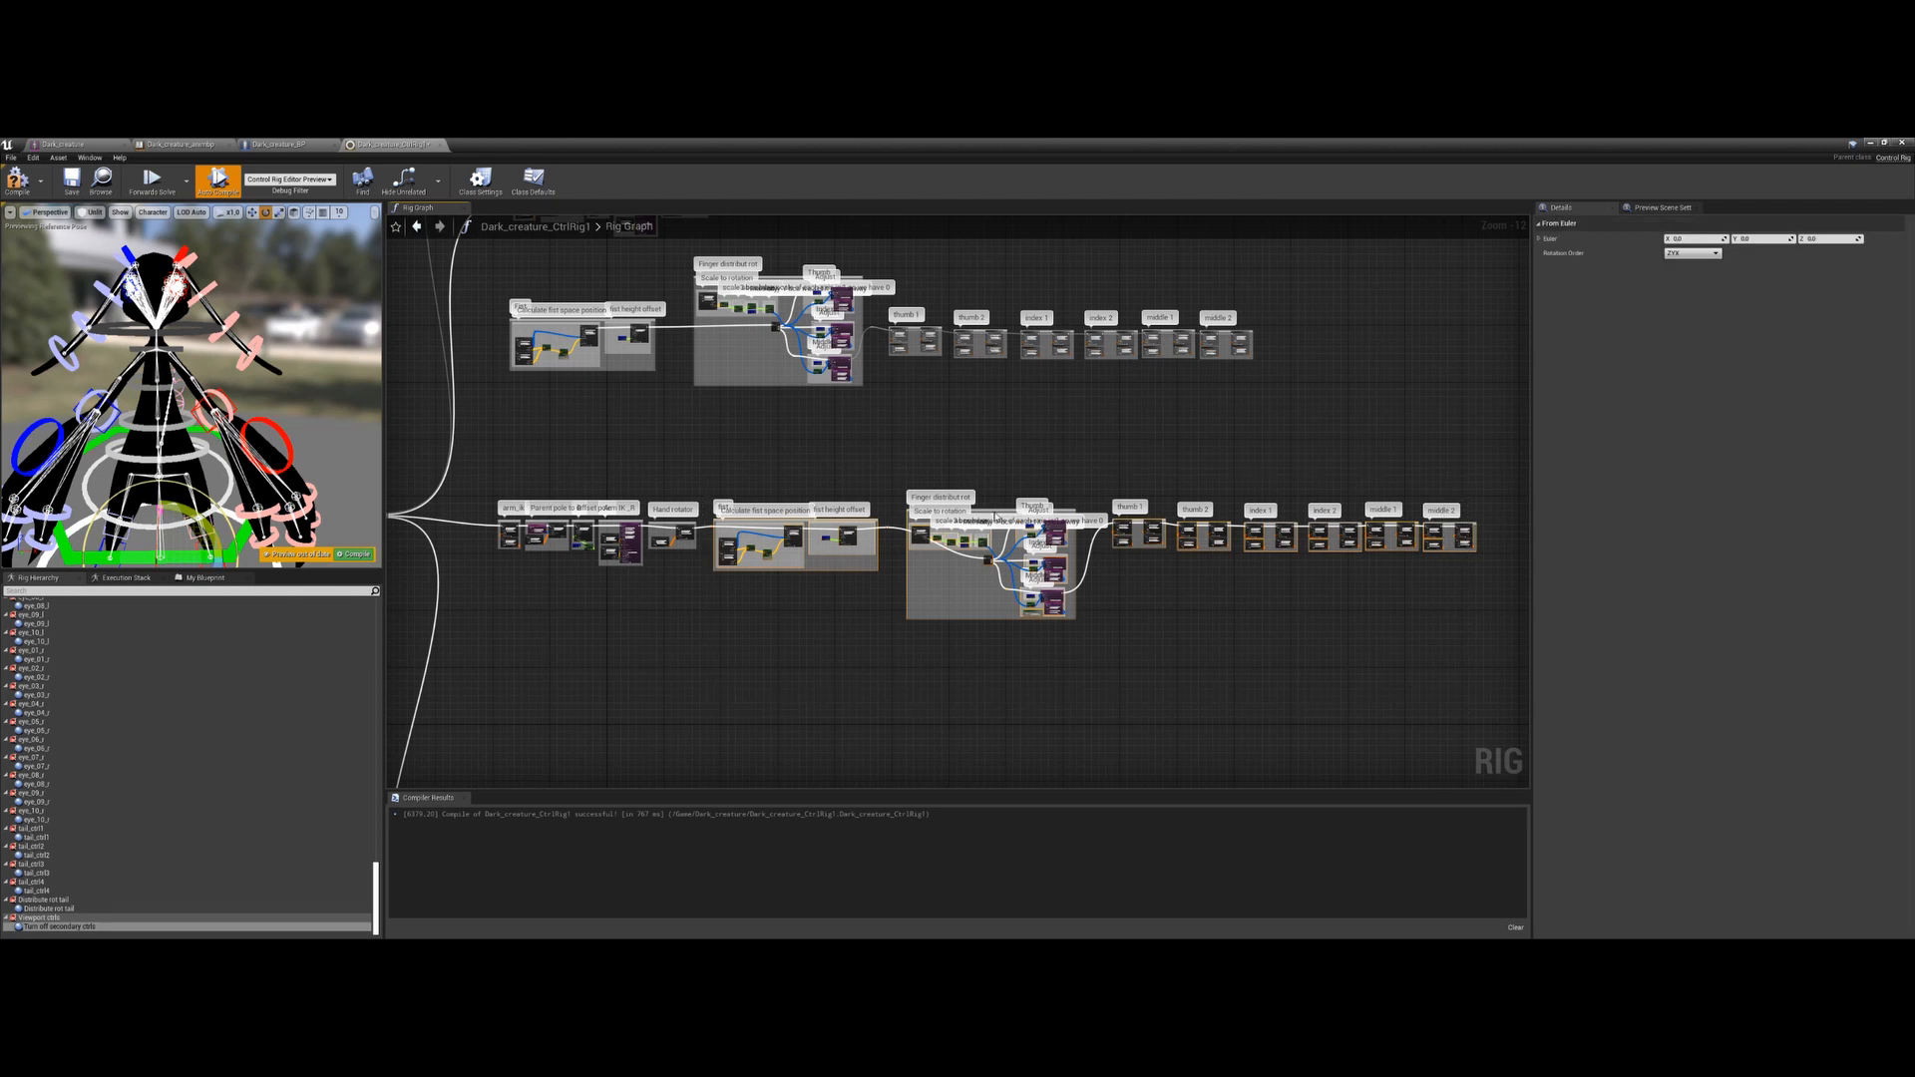
{"action": "left_click_drag", "start_coordinate": [994, 515], "coordinate": [774, 625]}
{"action": "right_click_drag", "start_coordinate": [697, 418], "coordinate": [788, 514]}
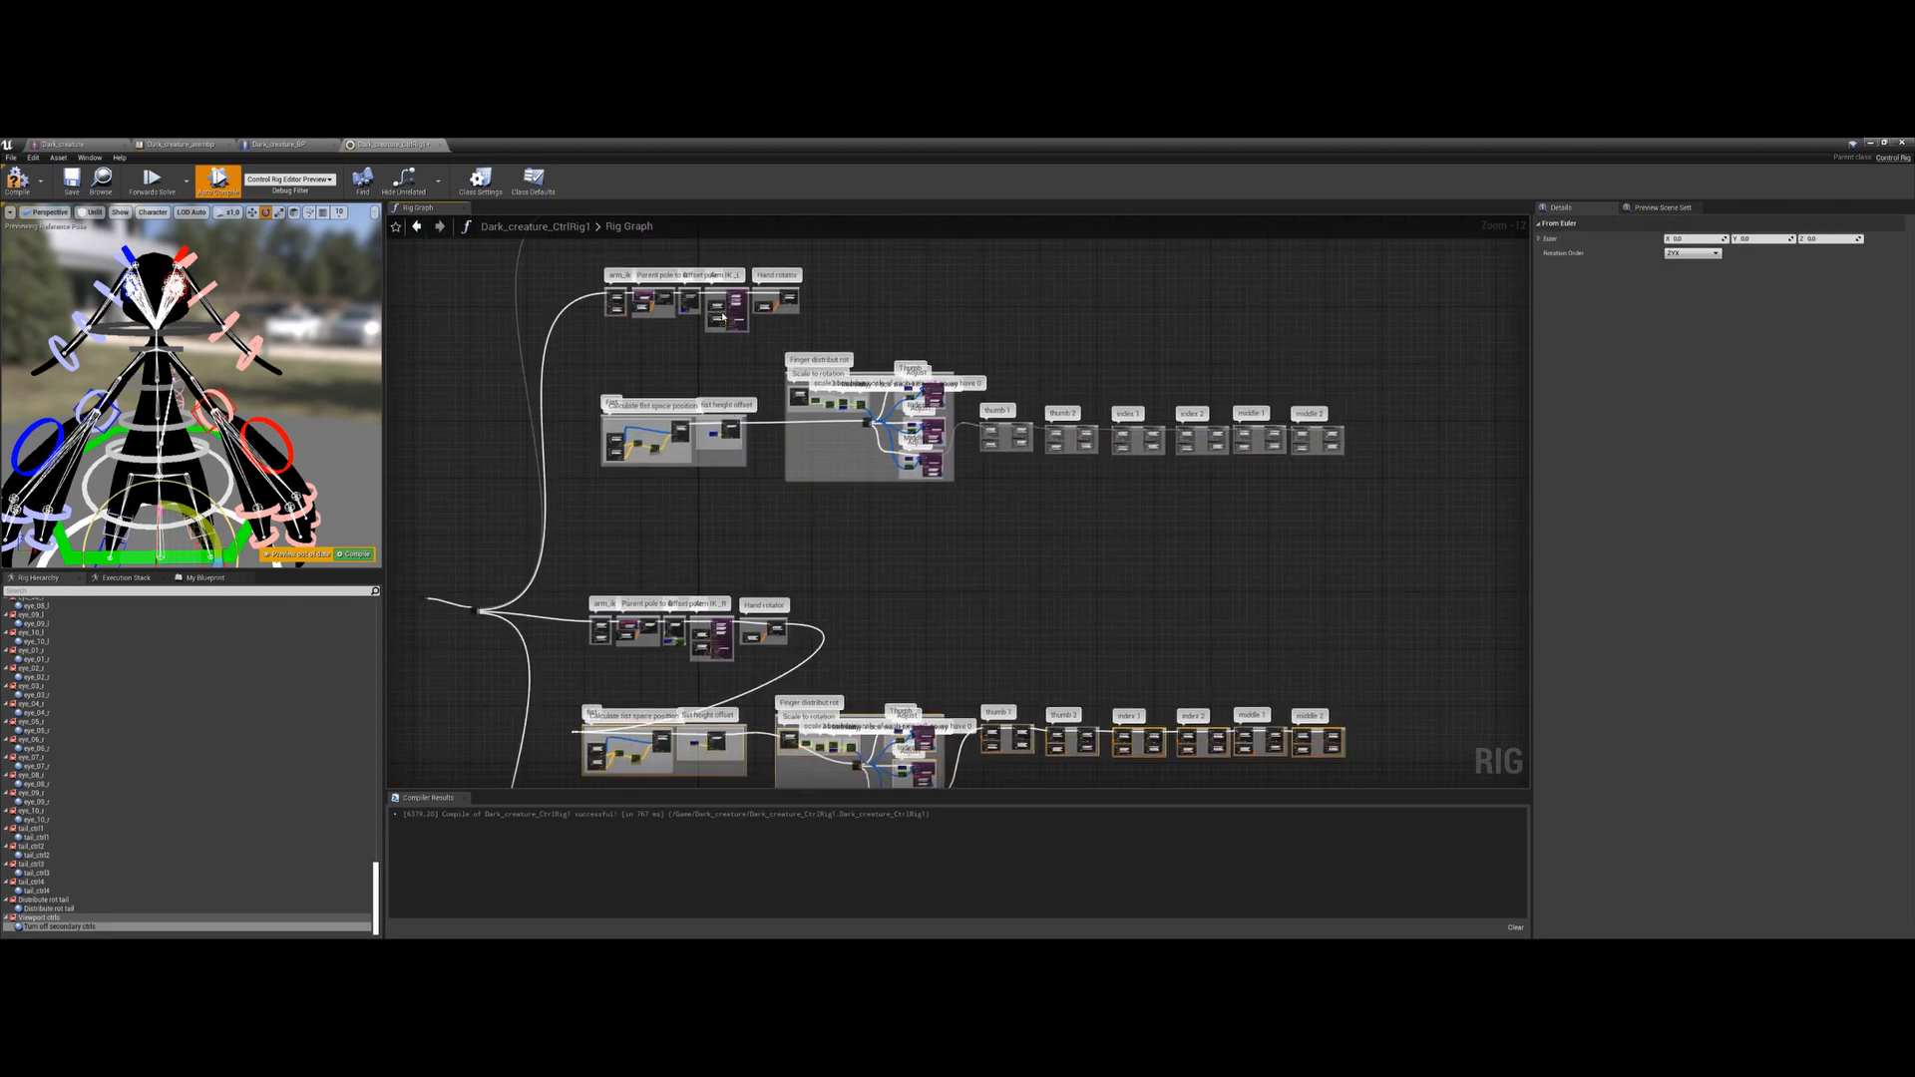
Break the execution link between the lower row's Hand rotator group and its fist group
{"action": "right_click_drag", "start_coordinate": [1053, 597], "coordinate": [1173, 467]}
{"action": "scroll", "coordinate": [972, 520], "scroll_direction": "up", "scroll_amount": 1}
{"action": "left_click", "coordinate": [933, 506], "text": "alt"}
Delete the leftover reroute node between the spine groups and the upper arm IK groups
{"action": "right_click_drag", "start_coordinate": [960, 557], "coordinate": [942, 349]}
{"action": "right_click_drag", "start_coordinate": [985, 596], "coordinate": [1076, 324]}
{"action": "right_click_drag", "start_coordinate": [957, 539], "coordinate": [1027, 768]}
{"action": "right_click_drag", "start_coordinate": [897, 269], "coordinate": [982, 783]}
{"action": "scroll", "coordinate": [874, 531], "scroll_direction": "up", "scroll_amount": 9}
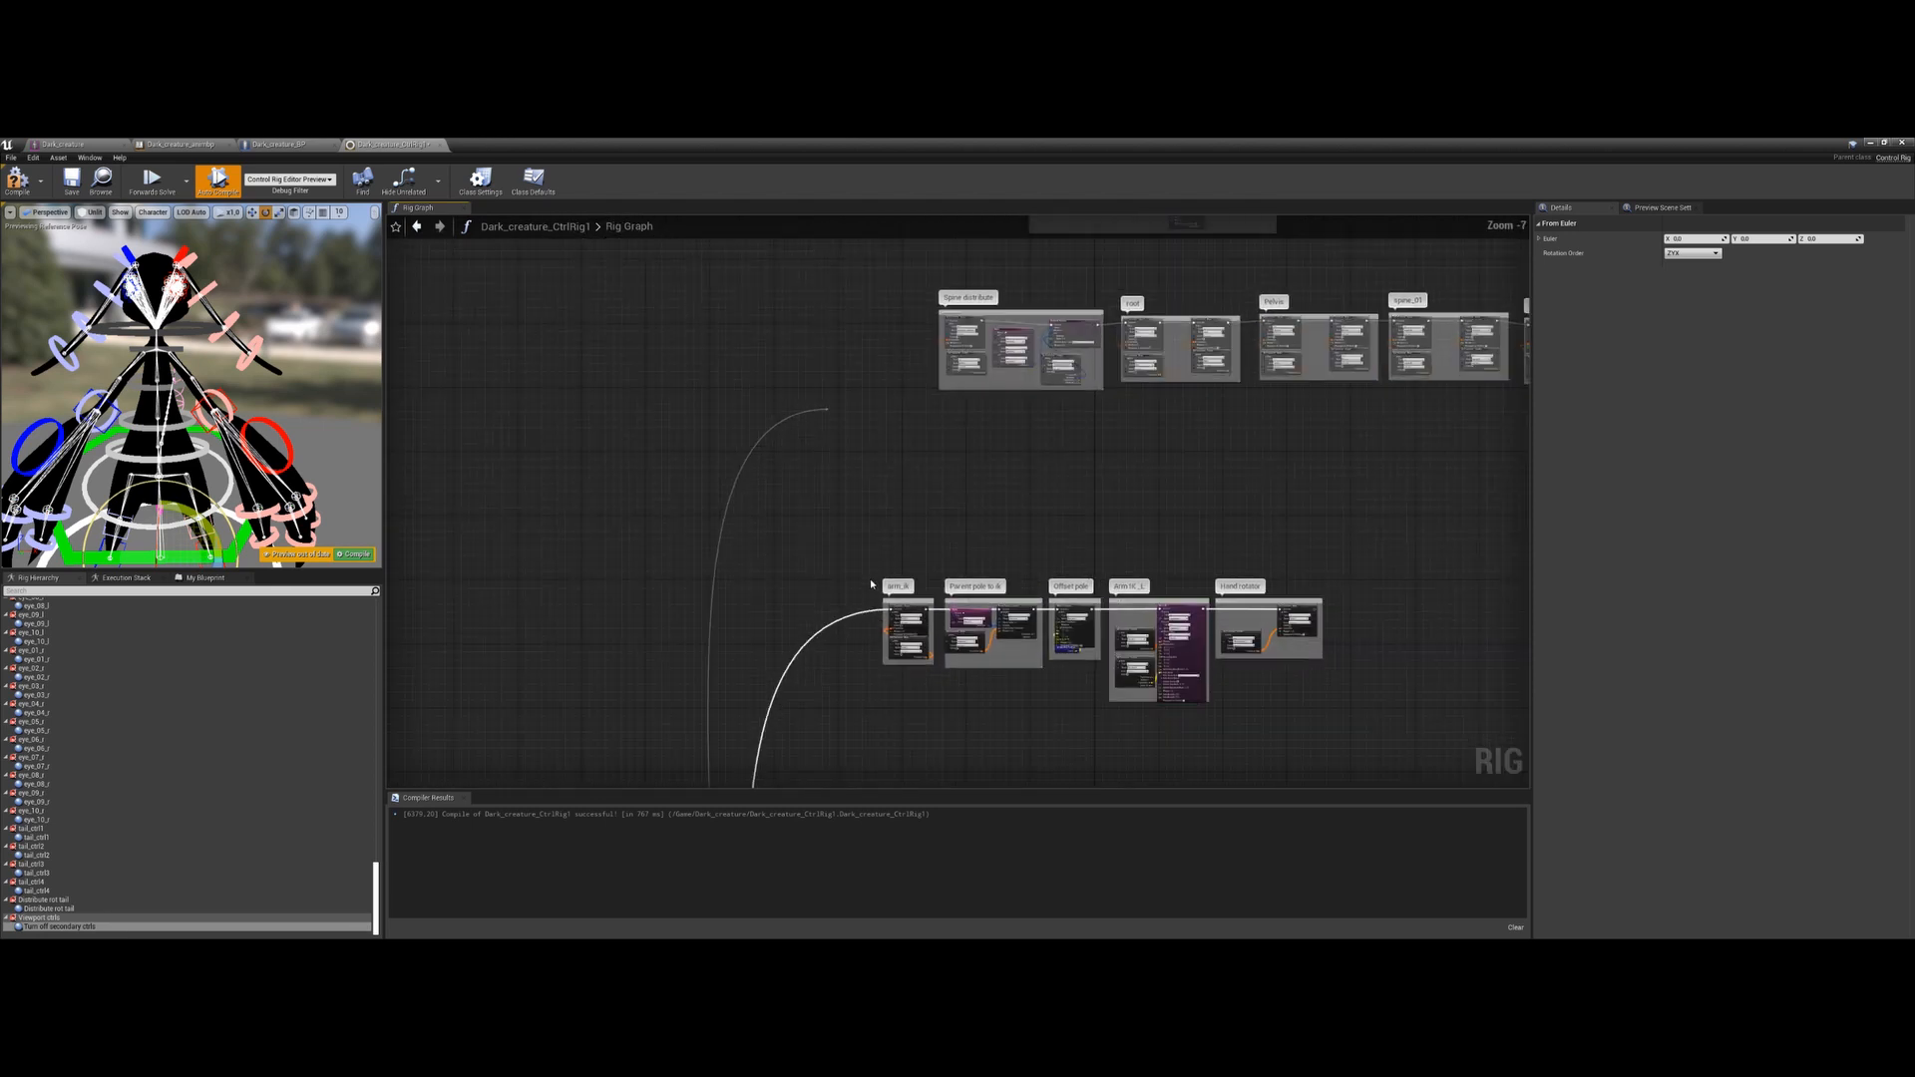
{"action": "right_click_drag", "start_coordinate": [866, 617], "coordinate": [875, 488]}
{"action": "scroll", "coordinate": [858, 449], "scroll_direction": "down", "scroll_amount": 5}
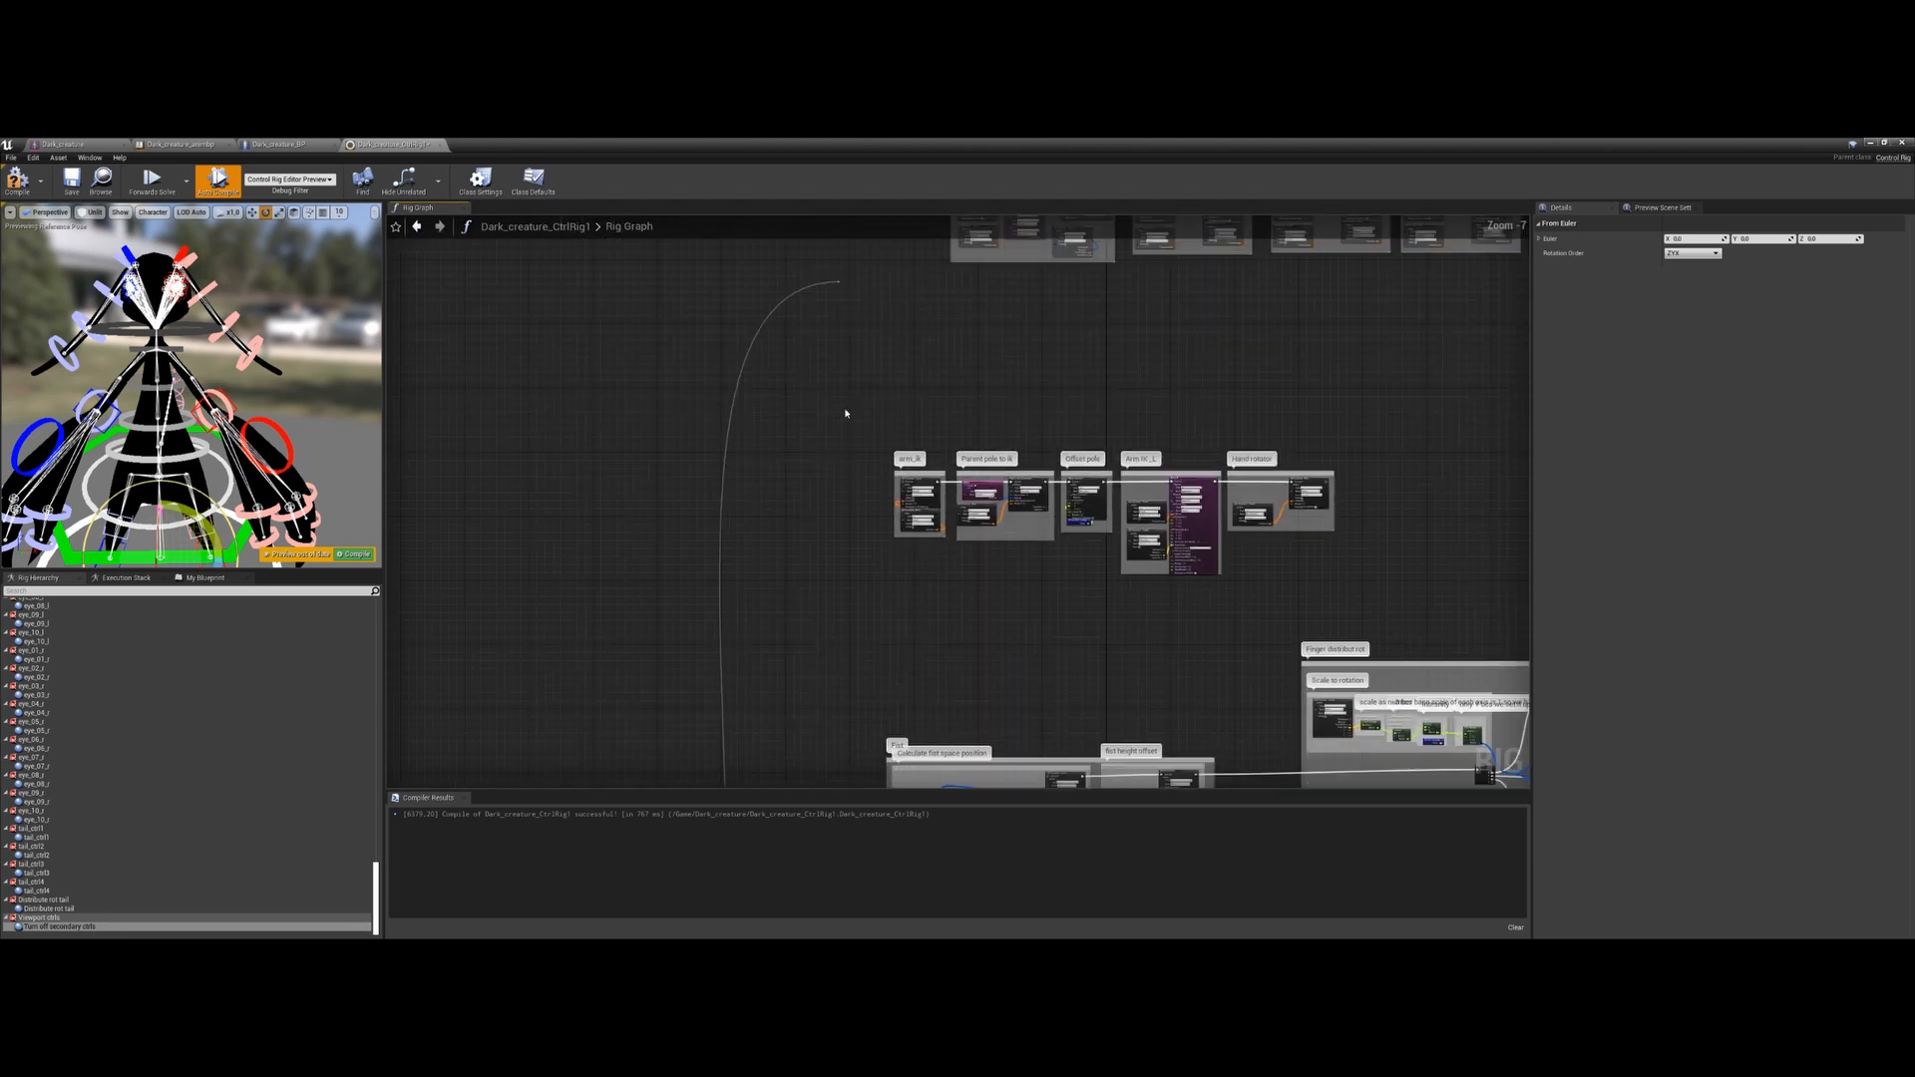
{"action": "left_click_drag", "start_coordinate": [838, 307], "coordinate": [840, 309]}
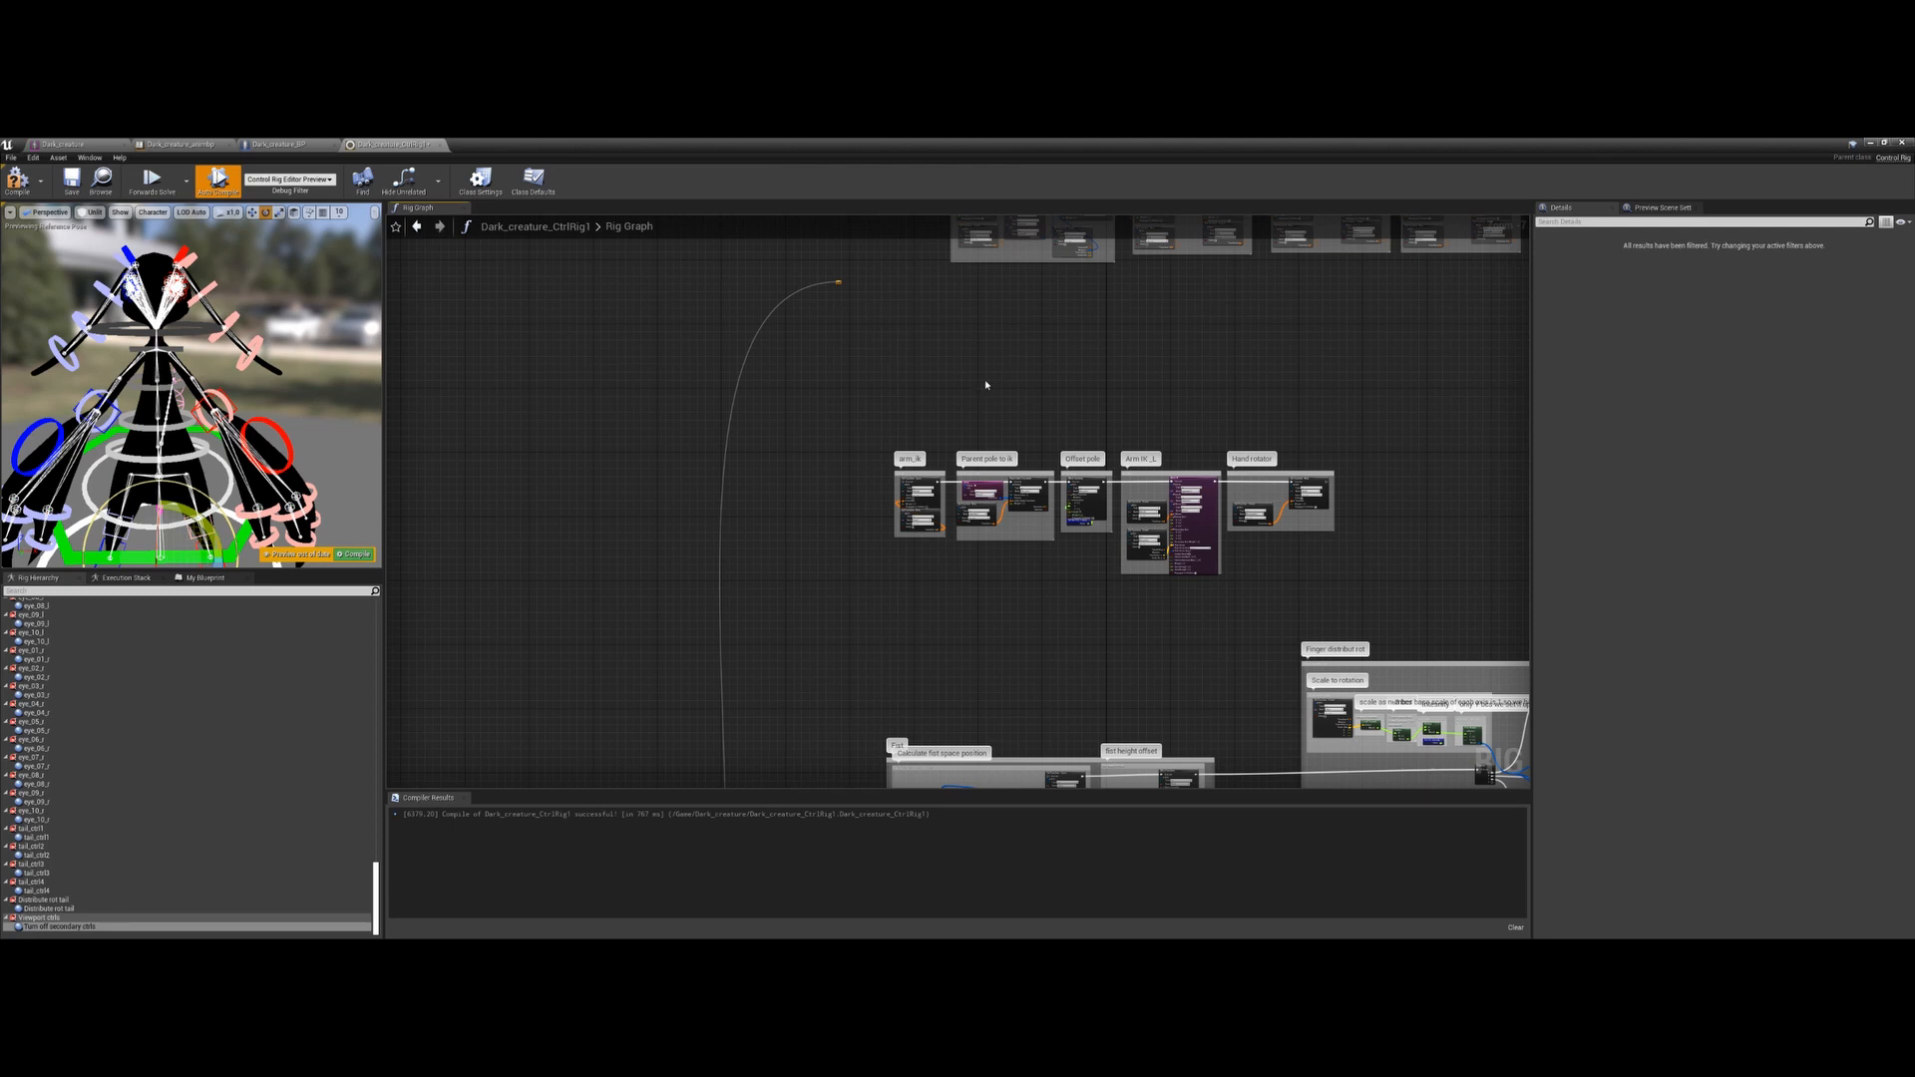
{"action": "key", "text": "Delete"}
Examine the Sequence nodes' connections and the foot, ear and eye branches they drive
{"action": "right_click_drag", "start_coordinate": [1057, 363], "coordinate": [941, 323]}
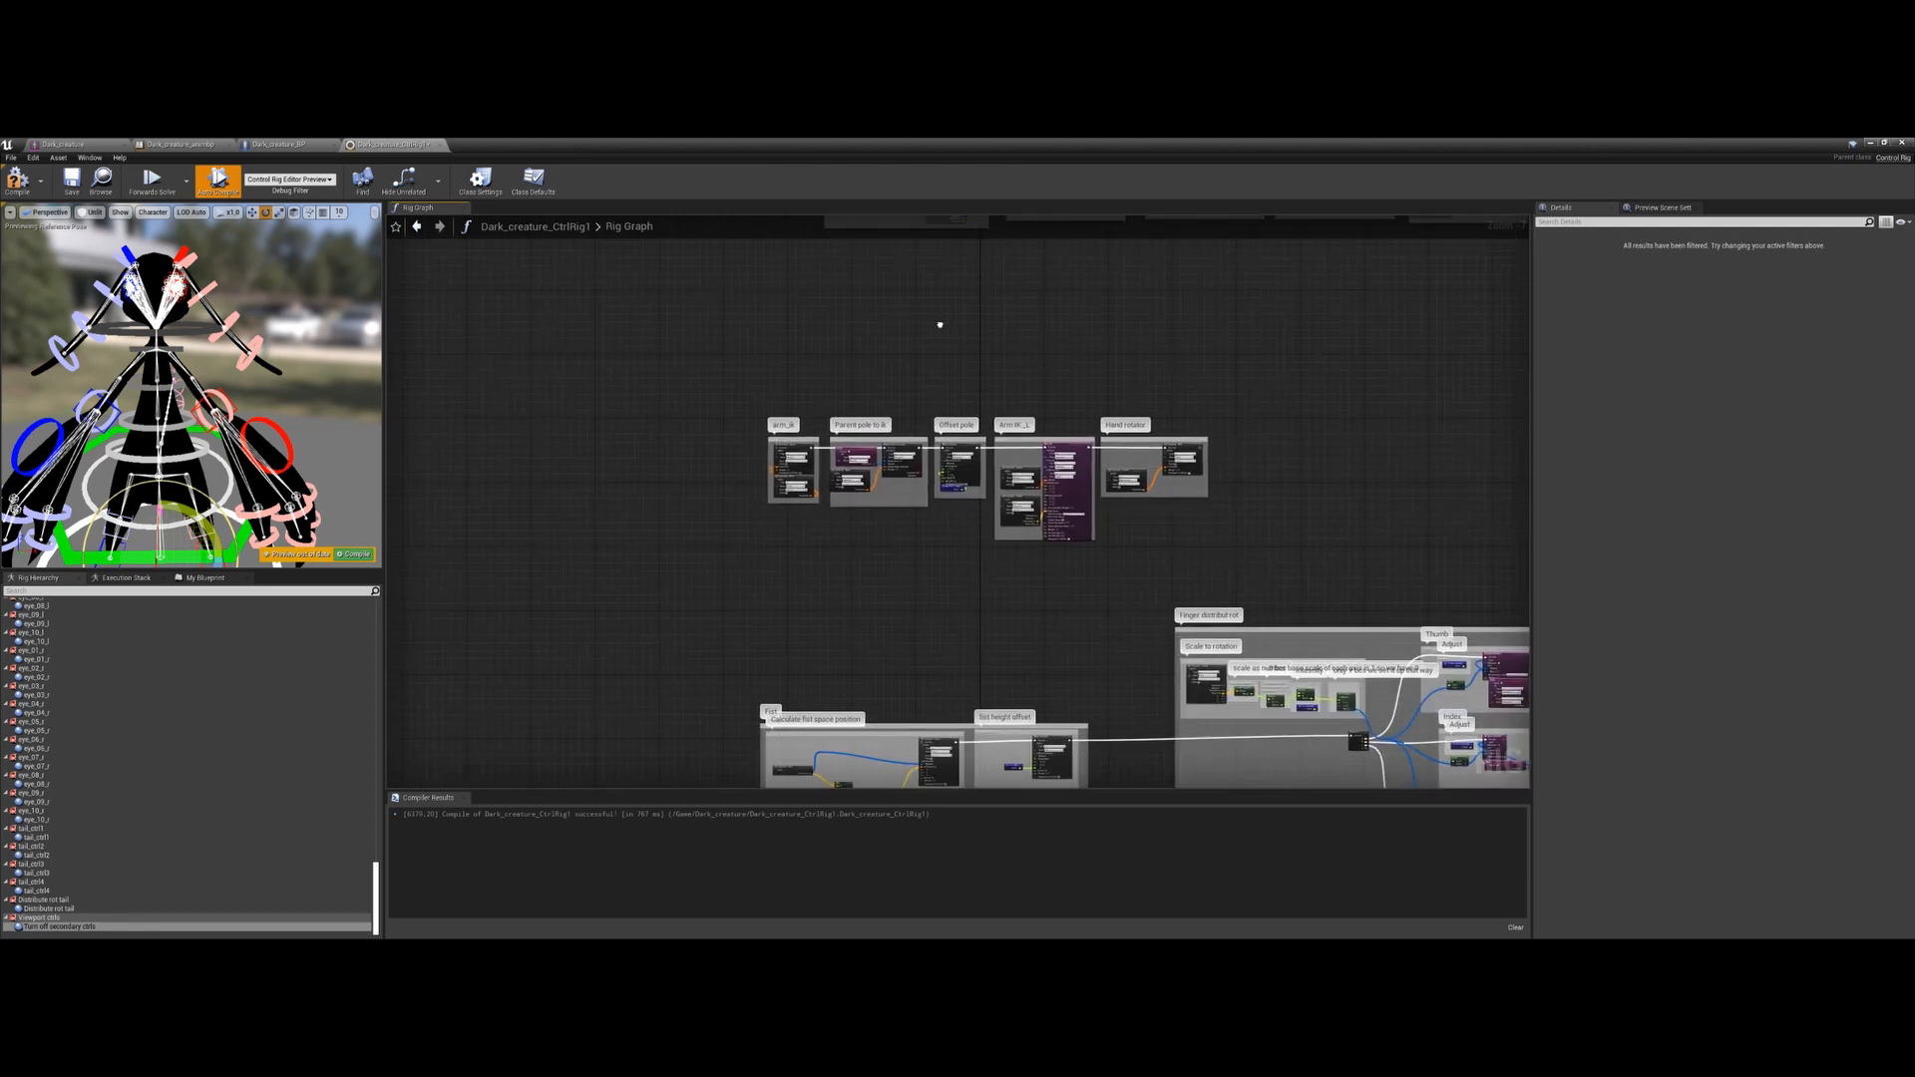
{"action": "left_click", "coordinate": [678, 383]}
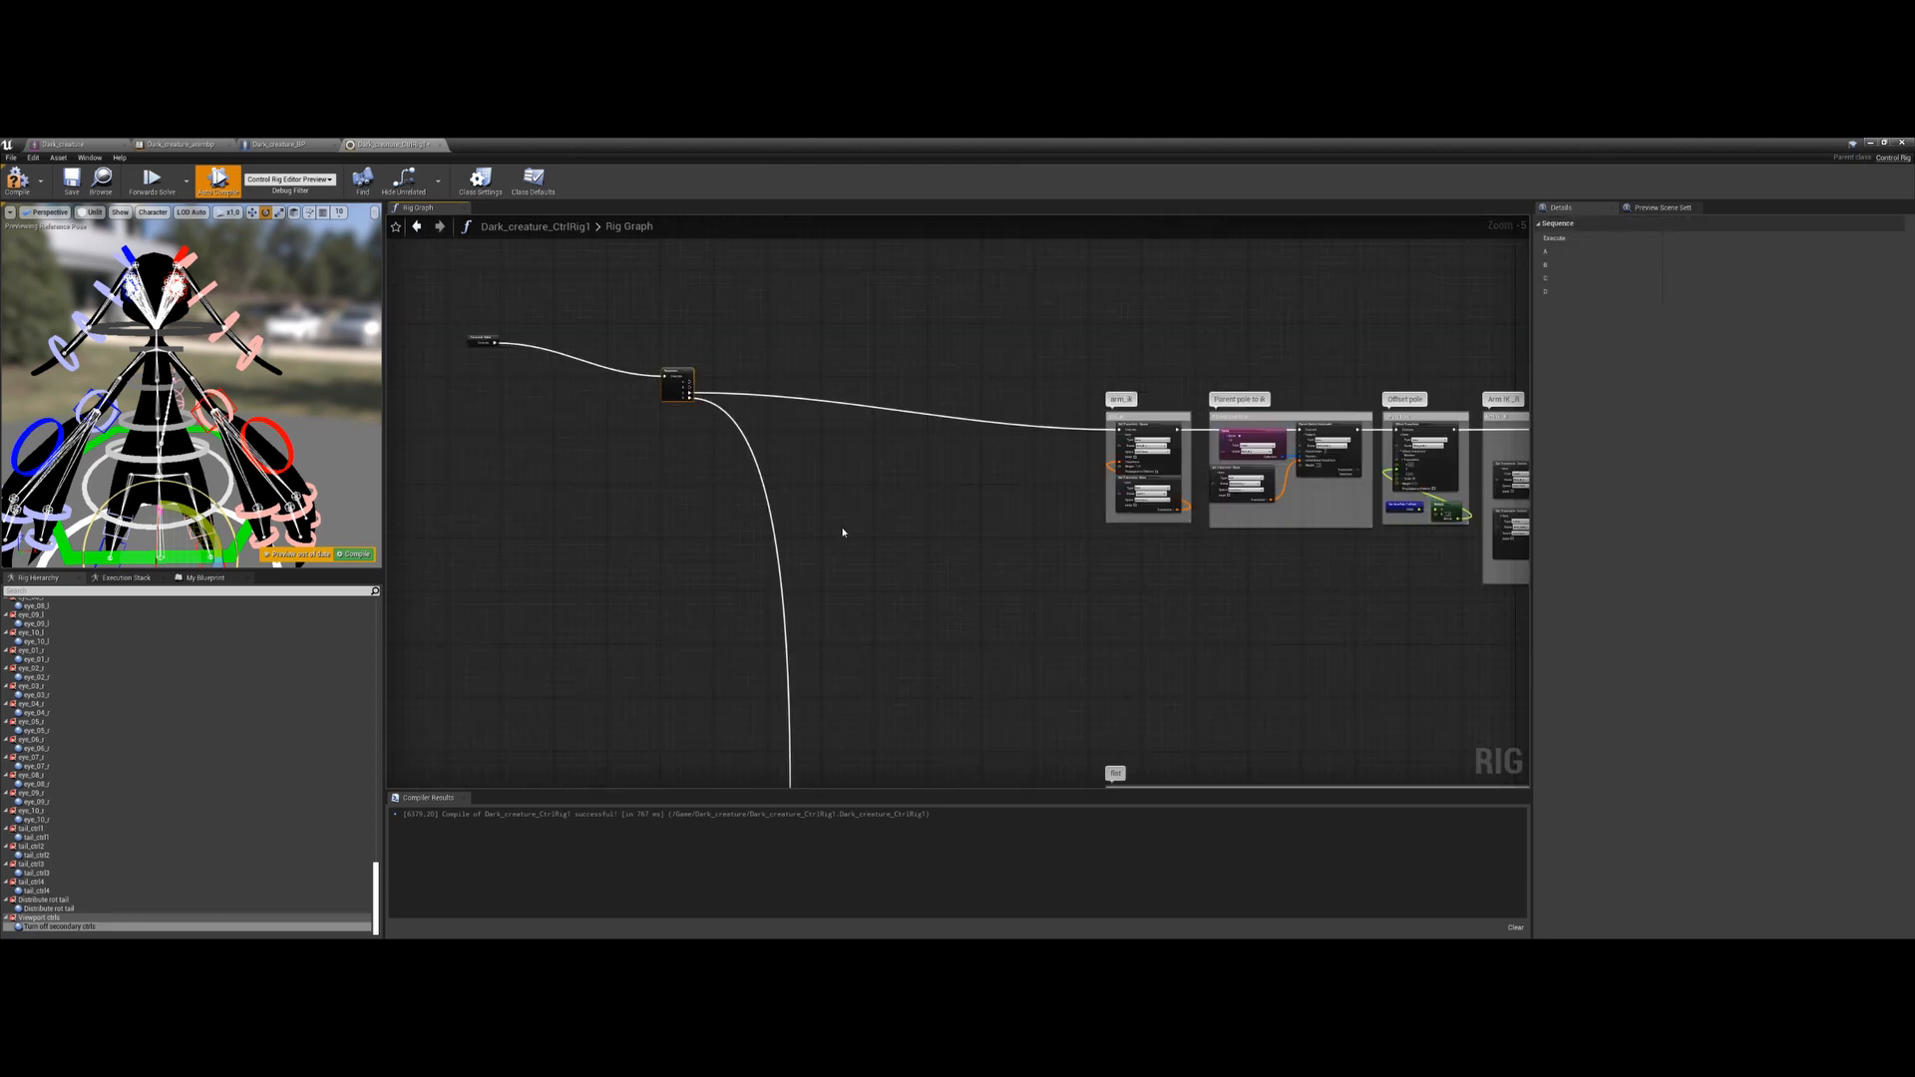
{"action": "scroll", "coordinate": [842, 532], "scroll_direction": "down", "scroll_amount": 3}
{"action": "right_click_drag", "start_coordinate": [878, 663], "coordinate": [902, 399]}
{"action": "left_click", "coordinate": [901, 398]}
{"action": "left_click_drag", "start_coordinate": [901, 398], "coordinate": [882, 269]}
{"action": "scroll", "coordinate": [718, 496], "scroll_direction": "down", "scroll_amount": 2}
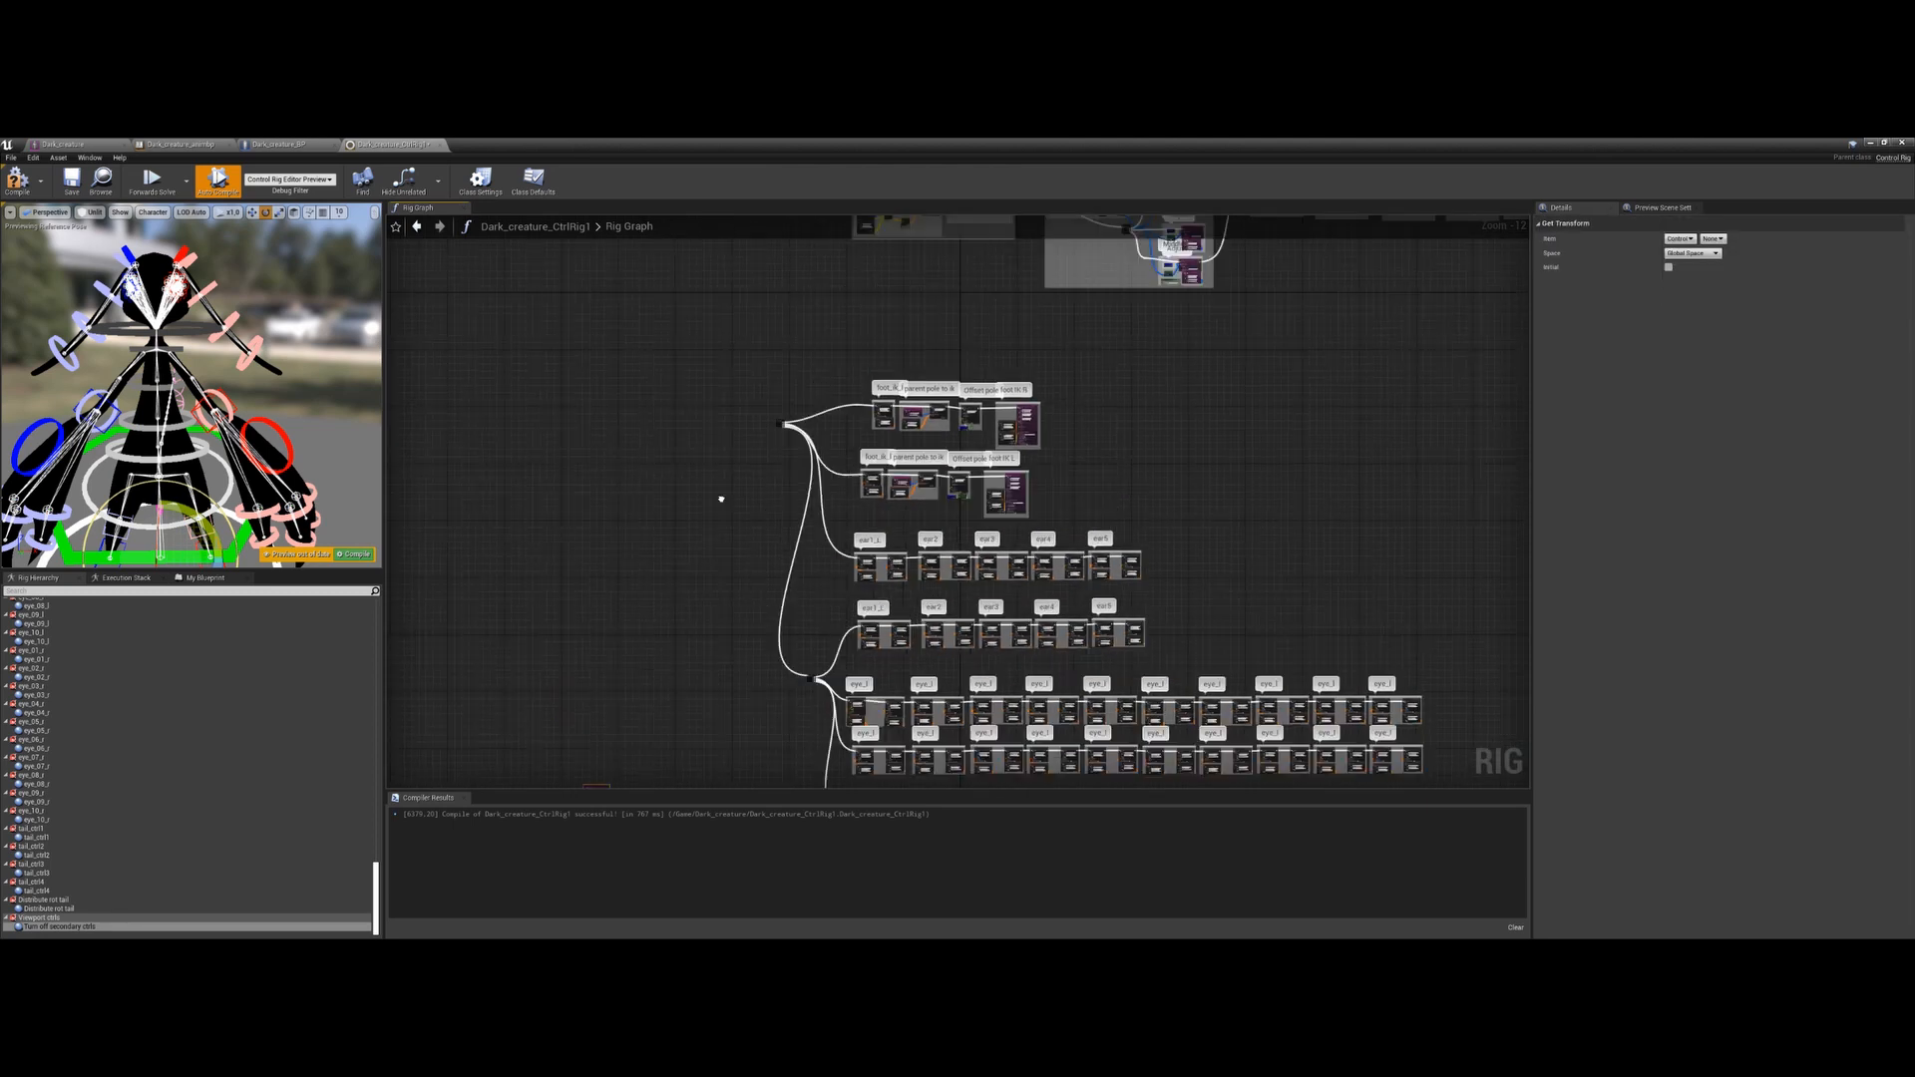
{"action": "scroll", "coordinate": [750, 526], "scroll_direction": "up", "scroll_amount": 5}
{"action": "left_click", "coordinate": [736, 512]}
{"action": "scroll", "coordinate": [750, 525], "scroll_direction": "down", "scroll_amount": 1}
{"action": "scroll", "coordinate": [932, 637], "scroll_direction": "up", "scroll_amount": 3}
{"action": "right_click_drag", "start_coordinate": [931, 637], "coordinate": [983, 406]}
Rewire the upper Sequence node's outputs to the upper groups and add another Sequence node from its execution output
{"action": "left_click_drag", "start_coordinate": [838, 427], "coordinate": [1285, 333]}
{"action": "scroll", "coordinate": [880, 587], "scroll_direction": "down", "scroll_amount": 2}
{"action": "left_click_drag", "start_coordinate": [889, 591], "coordinate": [1132, 700]}
{"action": "right_click_drag", "start_coordinate": [1132, 700], "coordinate": [1122, 411]}
{"action": "left_click_drag", "start_coordinate": [977, 333], "coordinate": [1134, 511]}
{"action": "scroll", "coordinate": [1098, 445], "scroll_direction": "up", "scroll_amount": 3}
{"action": "left_click_drag", "start_coordinate": [768, 359], "coordinate": [821, 714]}
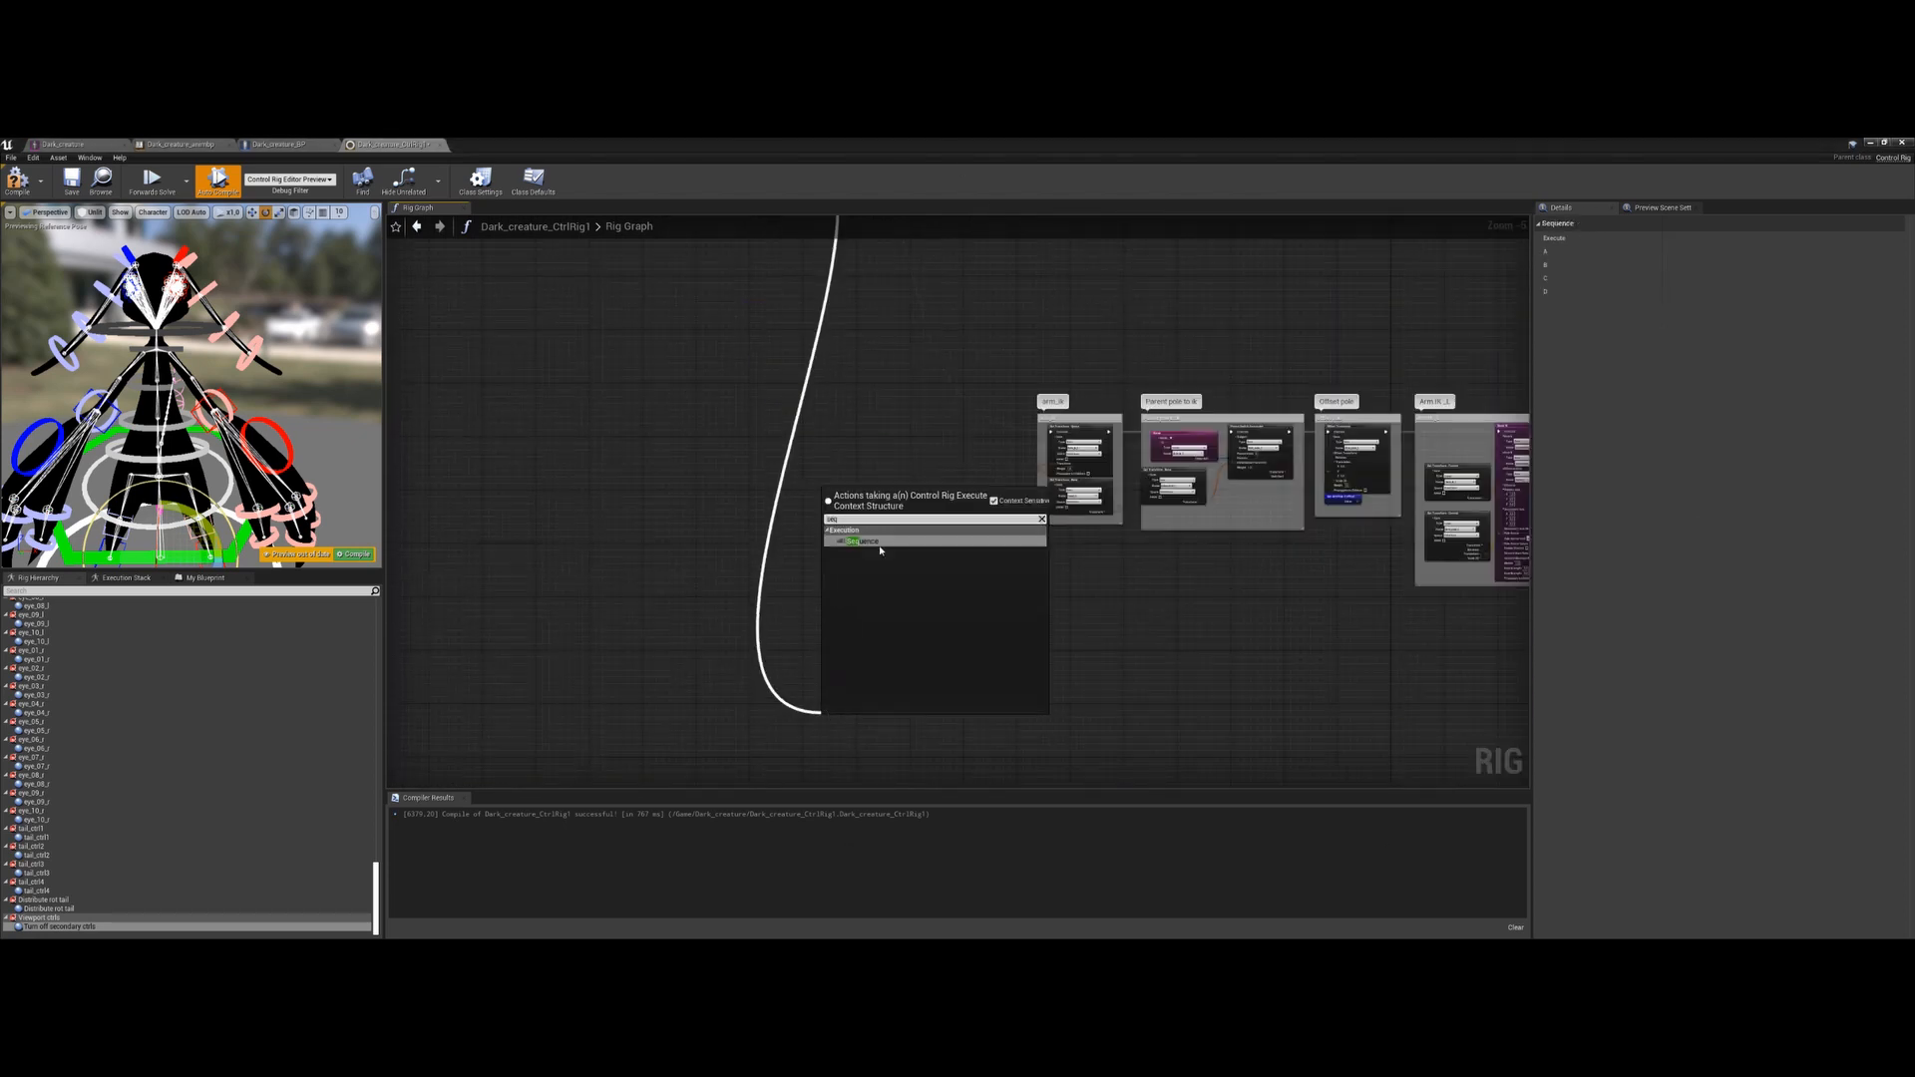
{"action": "left_click", "coordinate": [881, 546]}
Connect the new Sequence node to the upper fist group and reposition the node beside the arm rows
{"action": "right_click_drag", "start_coordinate": [881, 698], "coordinate": [842, 379]}
{"action": "left_click_drag", "start_coordinate": [807, 400], "coordinate": [1252, 598]}
{"action": "scroll", "coordinate": [997, 589], "scroll_direction": "down", "scroll_amount": 7}
{"action": "scroll", "coordinate": [857, 581], "scroll_direction": "up", "scroll_amount": 6}
{"action": "left_click_drag", "start_coordinate": [849, 455], "coordinate": [771, 587]}
Select the lower arm IK groups and move them up closer to the upper fist groups
{"action": "scroll", "coordinate": [838, 599], "scroll_direction": "down", "scroll_amount": 6}
{"action": "right_click_drag", "start_coordinate": [898, 639], "coordinate": [897, 389]}
{"action": "left_click_drag", "start_coordinate": [868, 499], "coordinate": [1092, 591]}
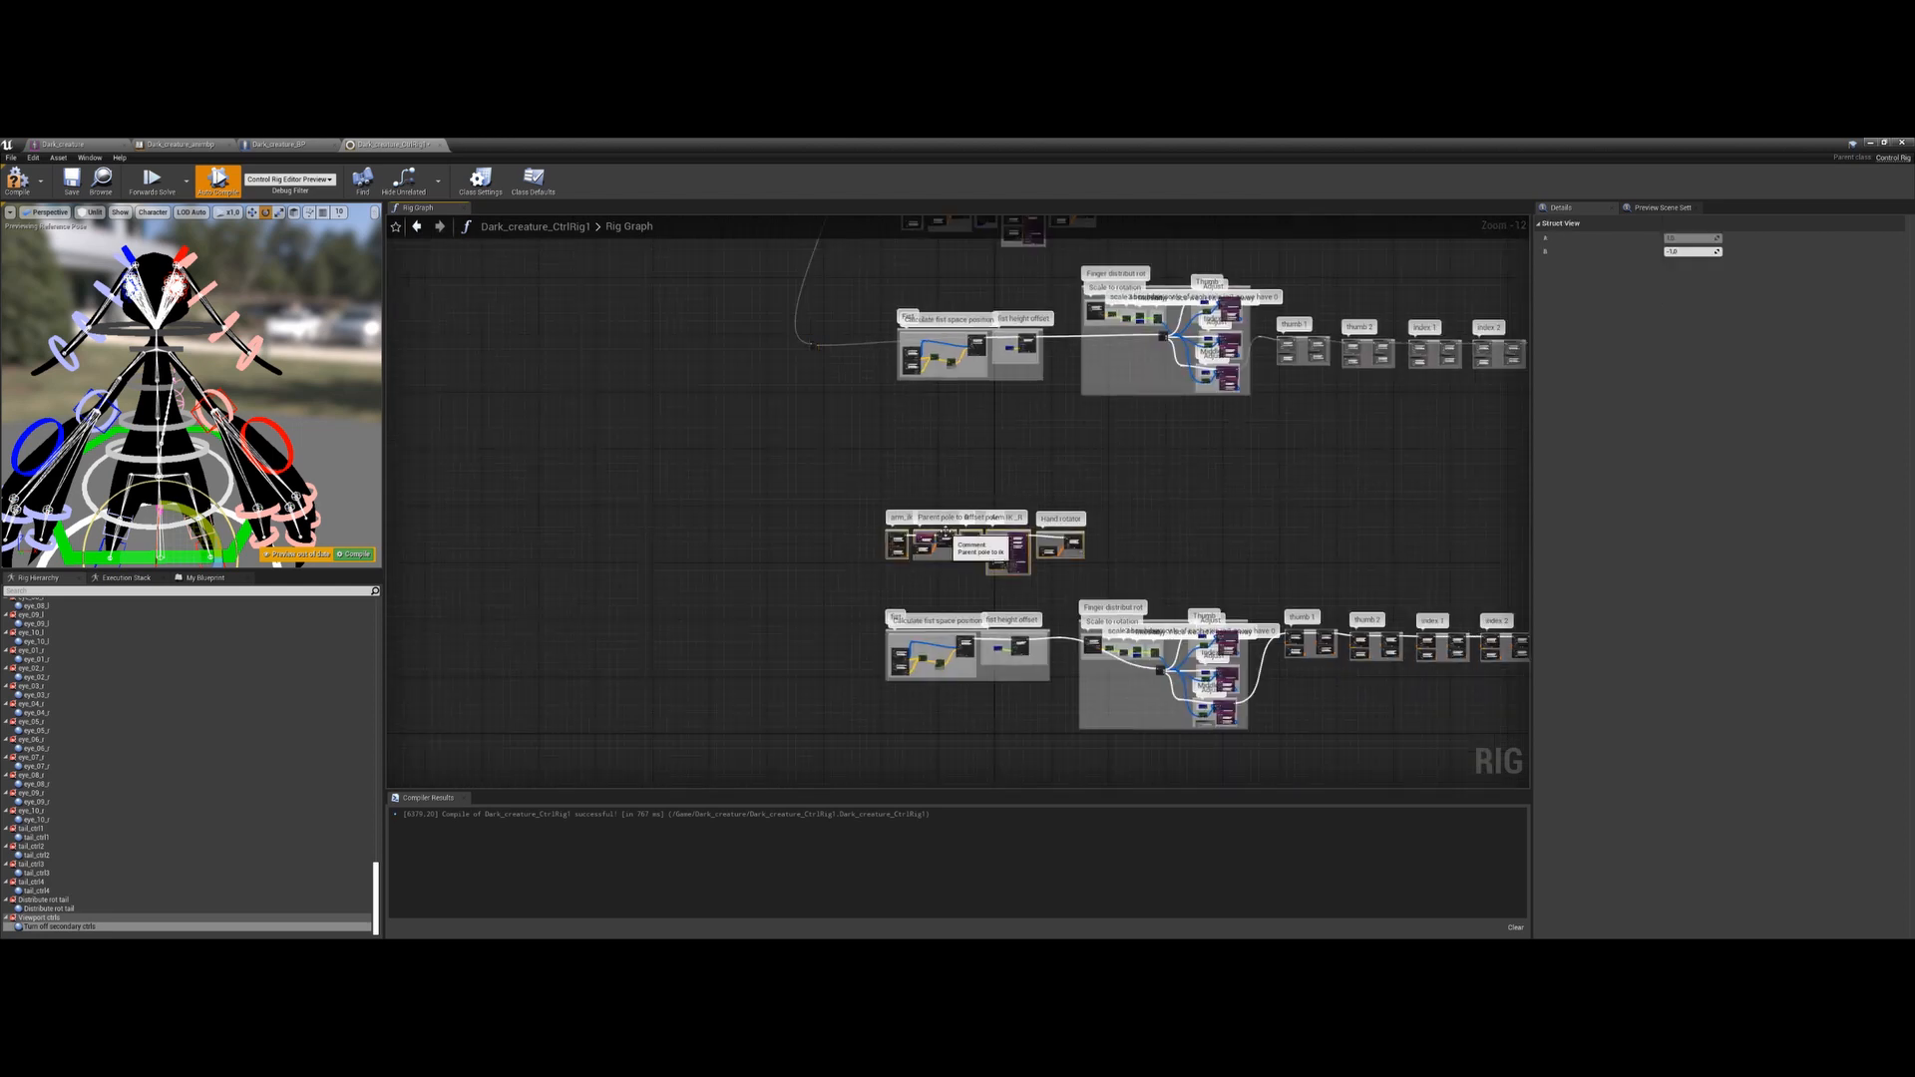
{"action": "left_click_drag", "start_coordinate": [977, 543], "coordinate": [993, 488]}
Connect the new Sequence node's next outputs to the lower arm IK groups and the lower fist group
{"action": "scroll", "coordinate": [908, 352], "scroll_direction": "up", "scroll_amount": 6}
{"action": "left_click_drag", "start_coordinate": [671, 326], "coordinate": [897, 636]}
{"action": "right_click_drag", "start_coordinate": [778, 632], "coordinate": [1137, 608]}
{"action": "scroll", "coordinate": [1018, 399], "scroll_direction": "up", "scroll_amount": 3}
{"action": "left_click_drag", "start_coordinate": [927, 299], "coordinate": [1053, 624]}
{"action": "left_click", "coordinate": [1108, 713]}
{"action": "scroll", "coordinate": [949, 650], "scroll_direction": "down", "scroll_amount": 4}
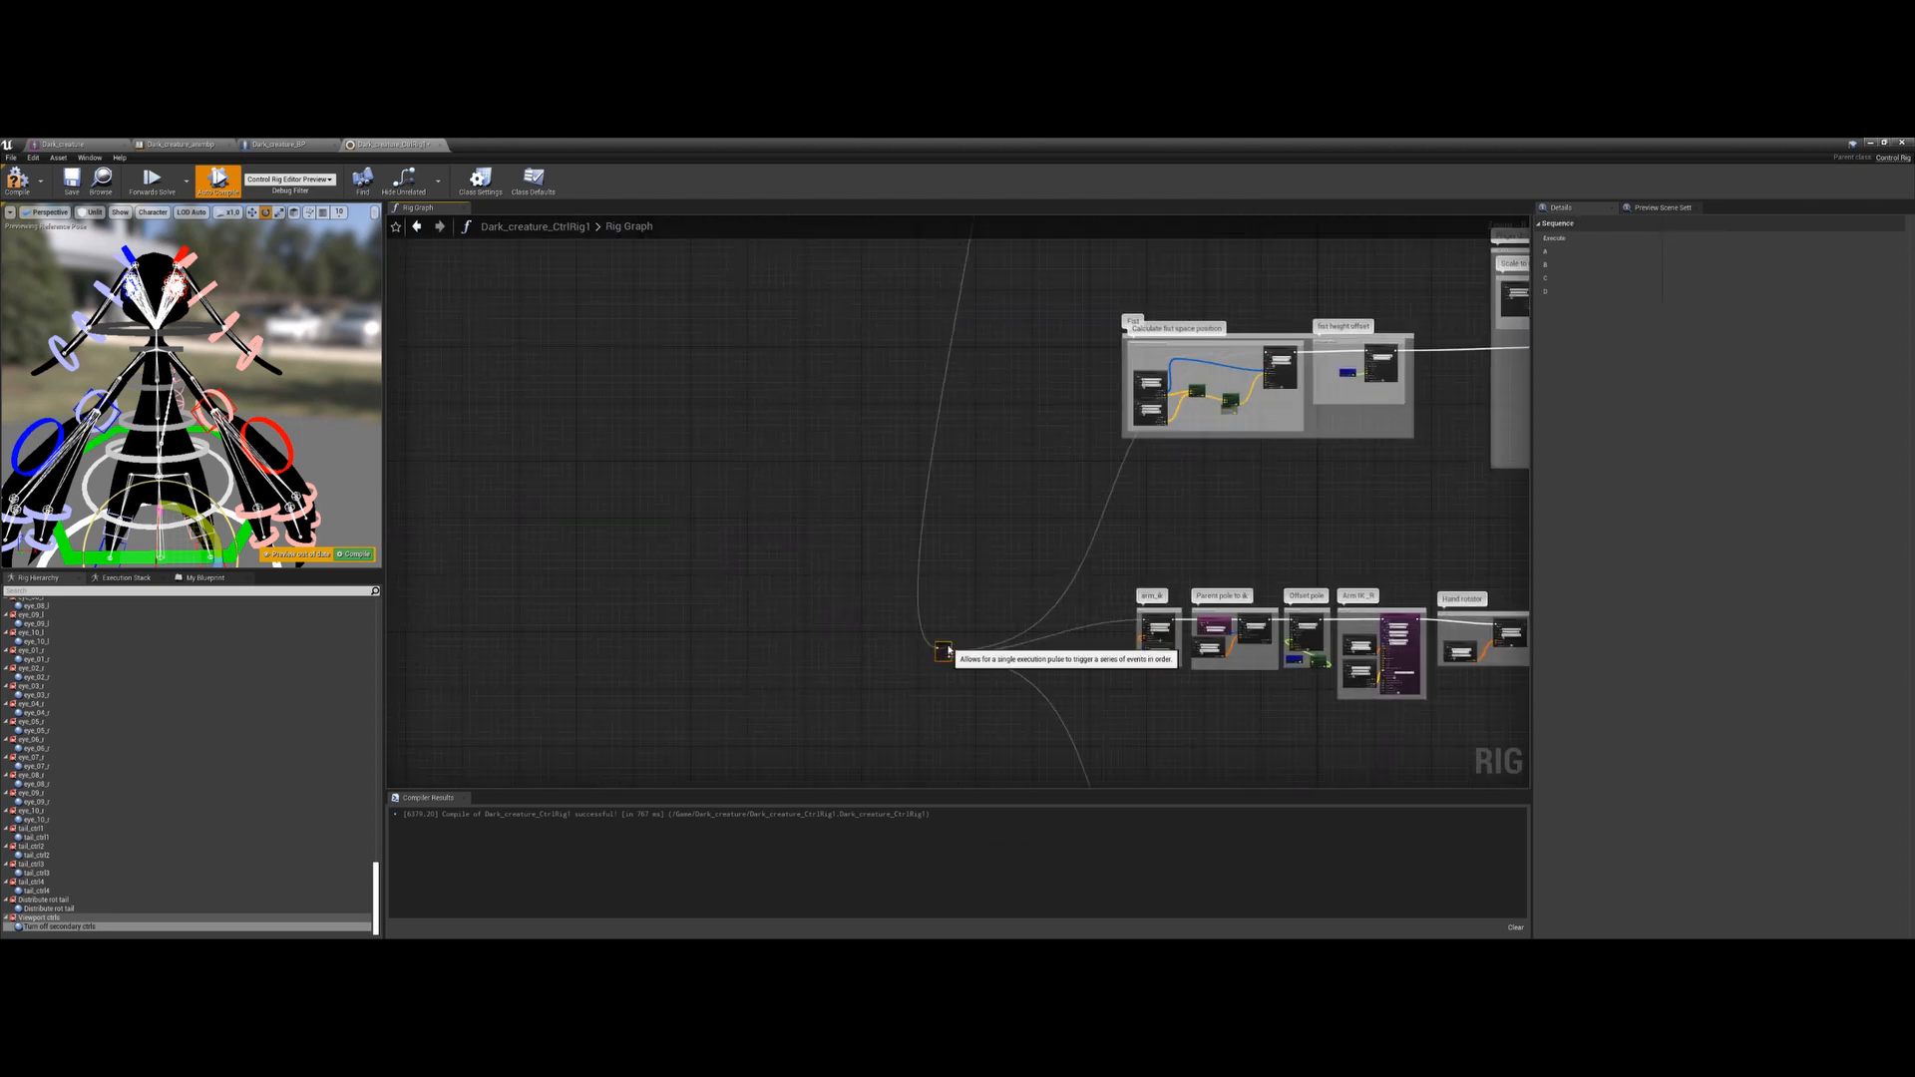
Link the new Sequence node to the Sequence node of the foot branches and connect that one to the first foot IK group
{"action": "scroll", "coordinate": [948, 598], "scroll_direction": "up", "scroll_amount": 4}
{"action": "left_click_drag", "start_coordinate": [997, 299], "coordinate": [1073, 653]}
{"action": "left_click", "coordinate": [1107, 713]}
{"action": "scroll", "coordinate": [795, 675], "scroll_direction": "down", "scroll_amount": 7}
{"action": "scroll", "coordinate": [846, 398], "scroll_direction": "up", "scroll_amount": 3}
{"action": "scroll", "coordinate": [859, 559], "scroll_direction": "up", "scroll_amount": 4}
{"action": "left_click_drag", "start_coordinate": [878, 583], "coordinate": [1235, 544]}
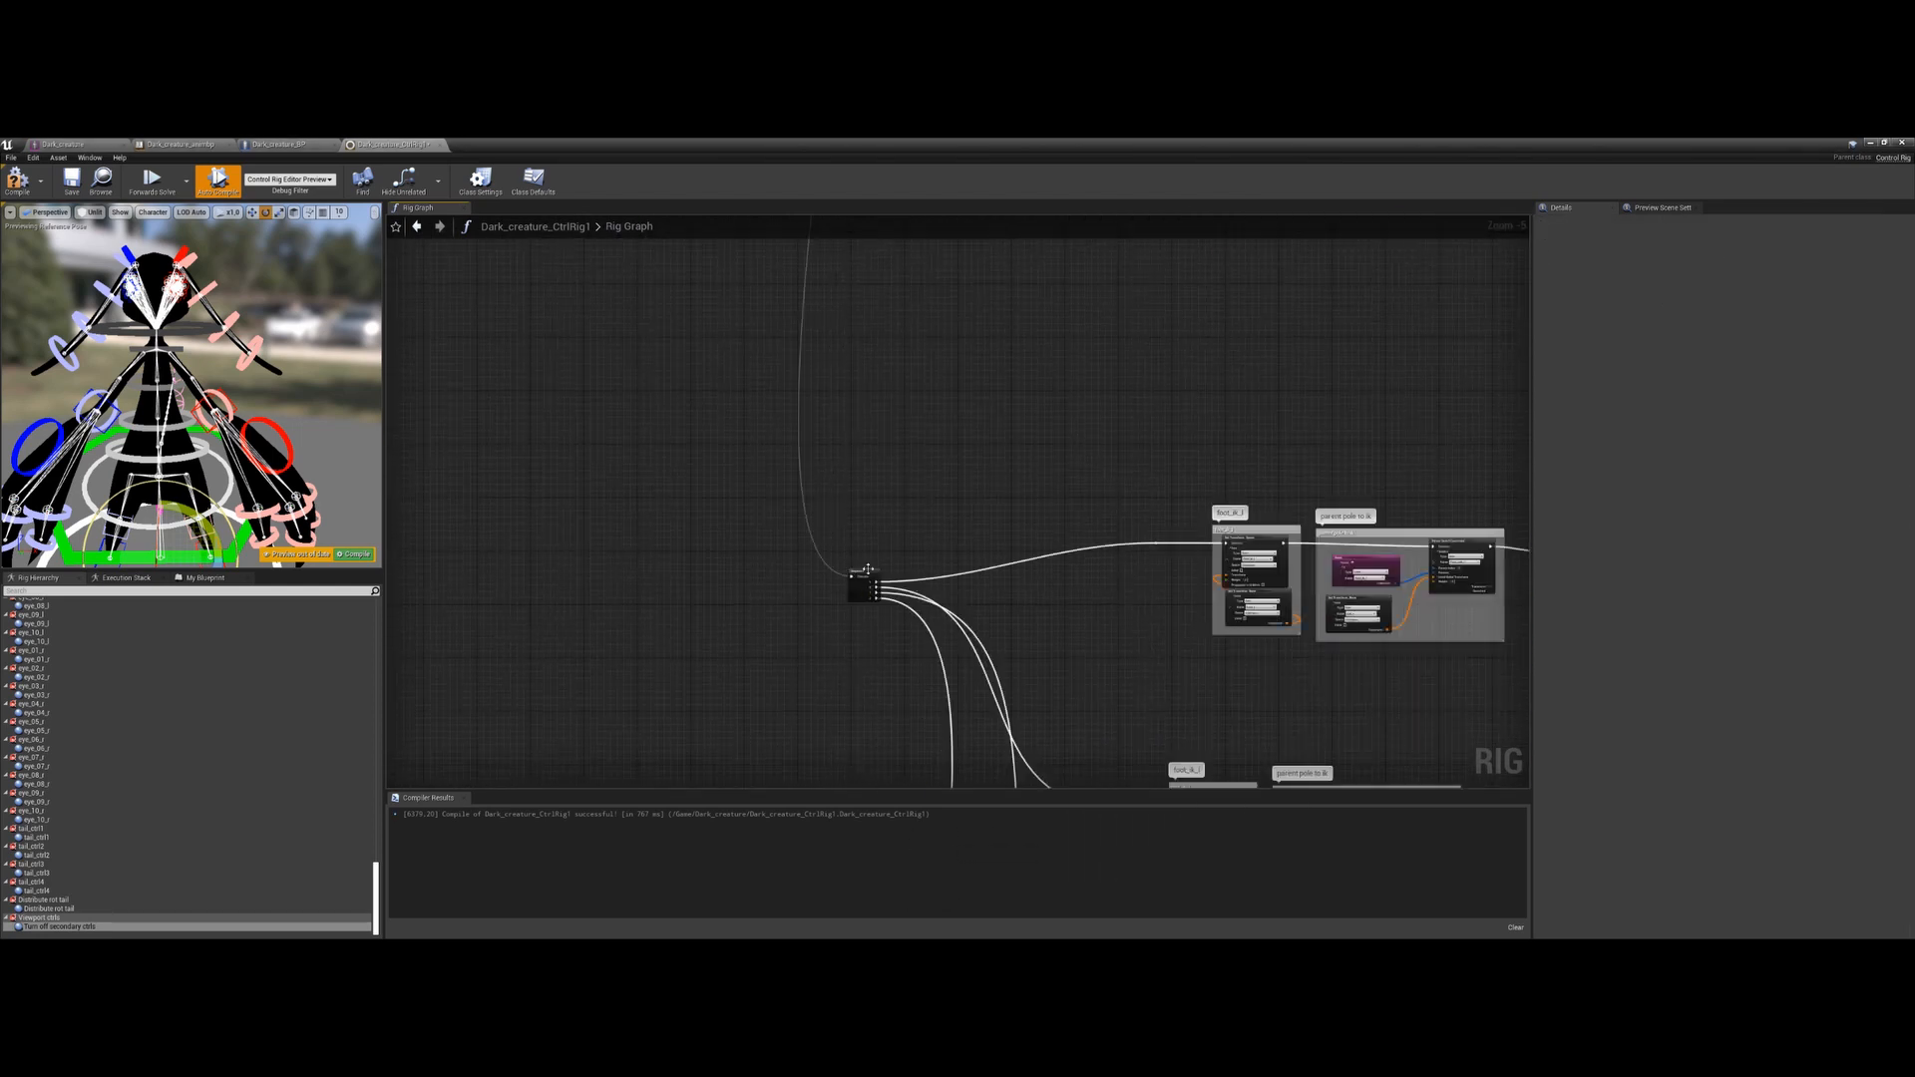
{"action": "scroll", "coordinate": [827, 626], "scroll_direction": "down", "scroll_amount": 7}
{"action": "right_click_drag", "start_coordinate": [826, 626], "coordinate": [846, 566]}
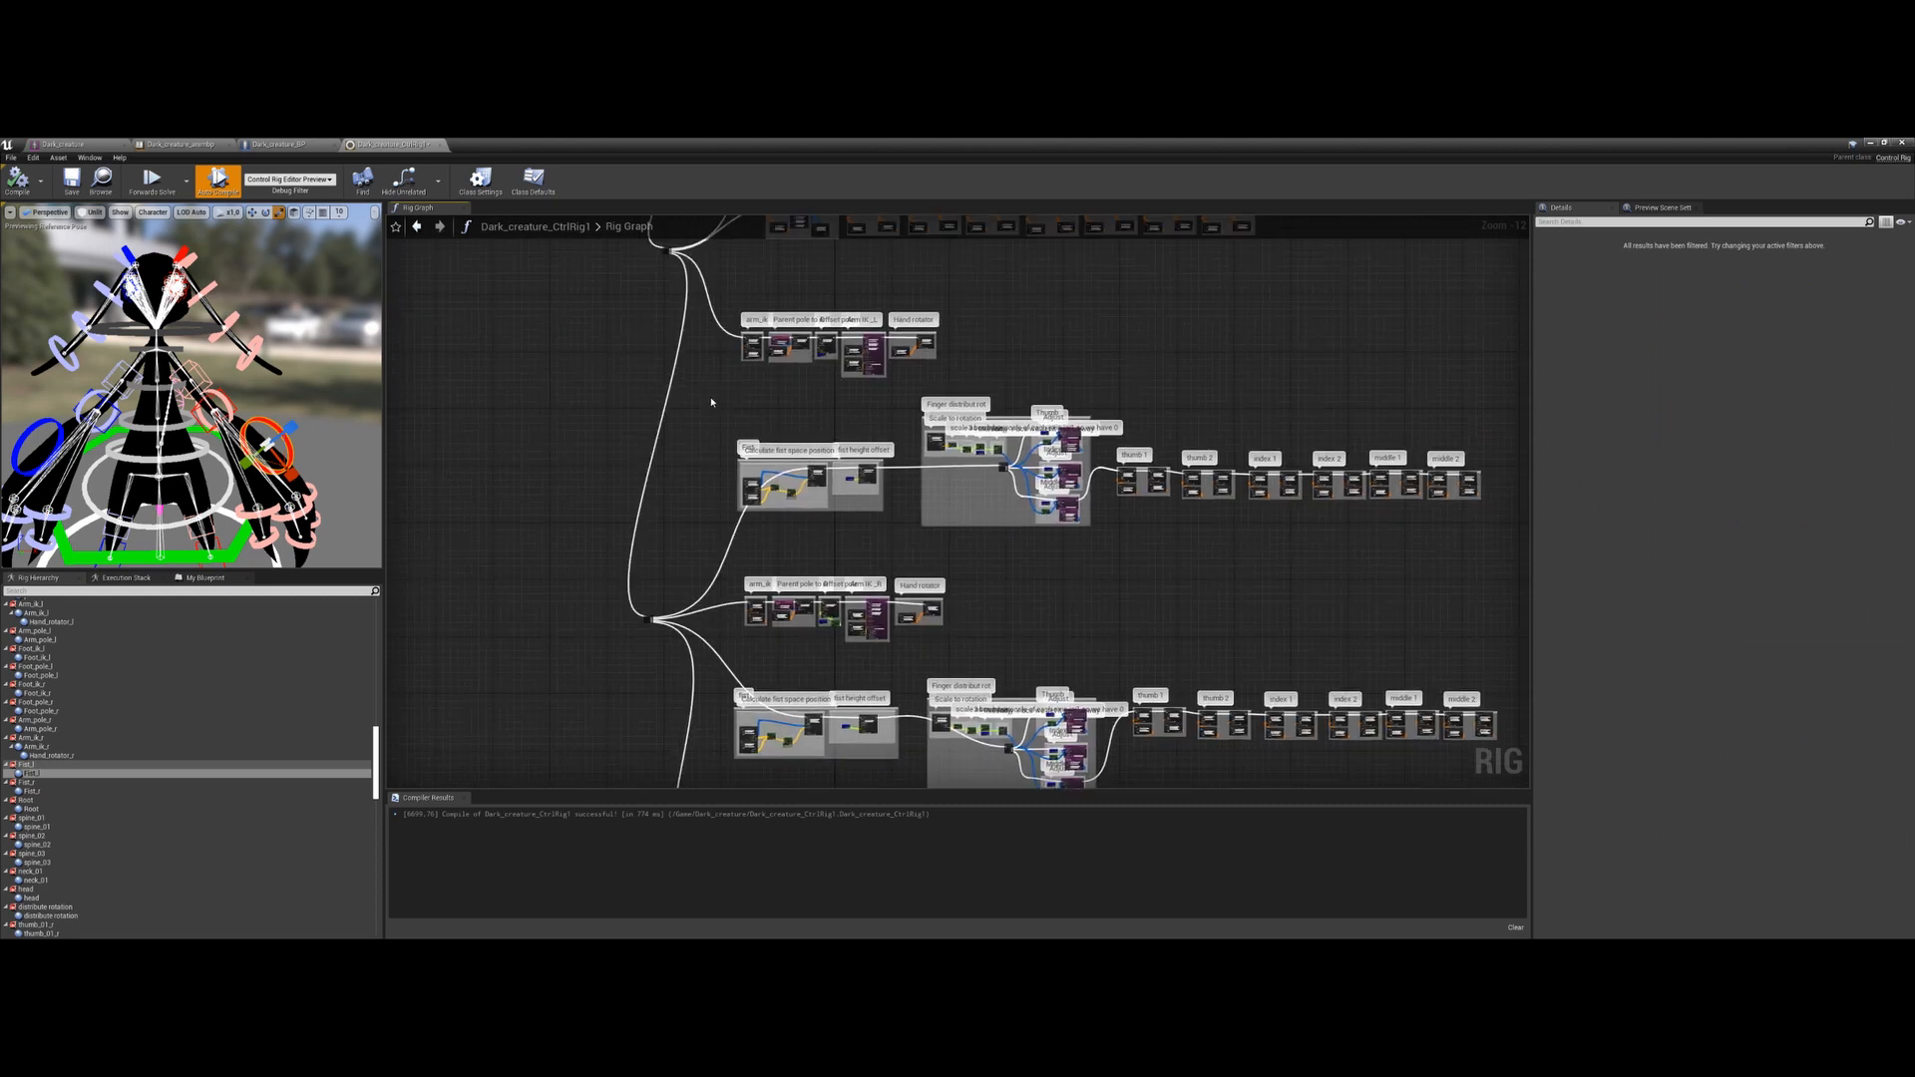
Select the upper fist and finger groups, then select the upper arm IK groups and move them up beneath the spine groups
{"action": "left_click_drag", "start_coordinate": [711, 402], "coordinate": [1206, 543]}
{"action": "left_click_drag", "start_coordinate": [1421, 569], "coordinate": [1444, 559]}
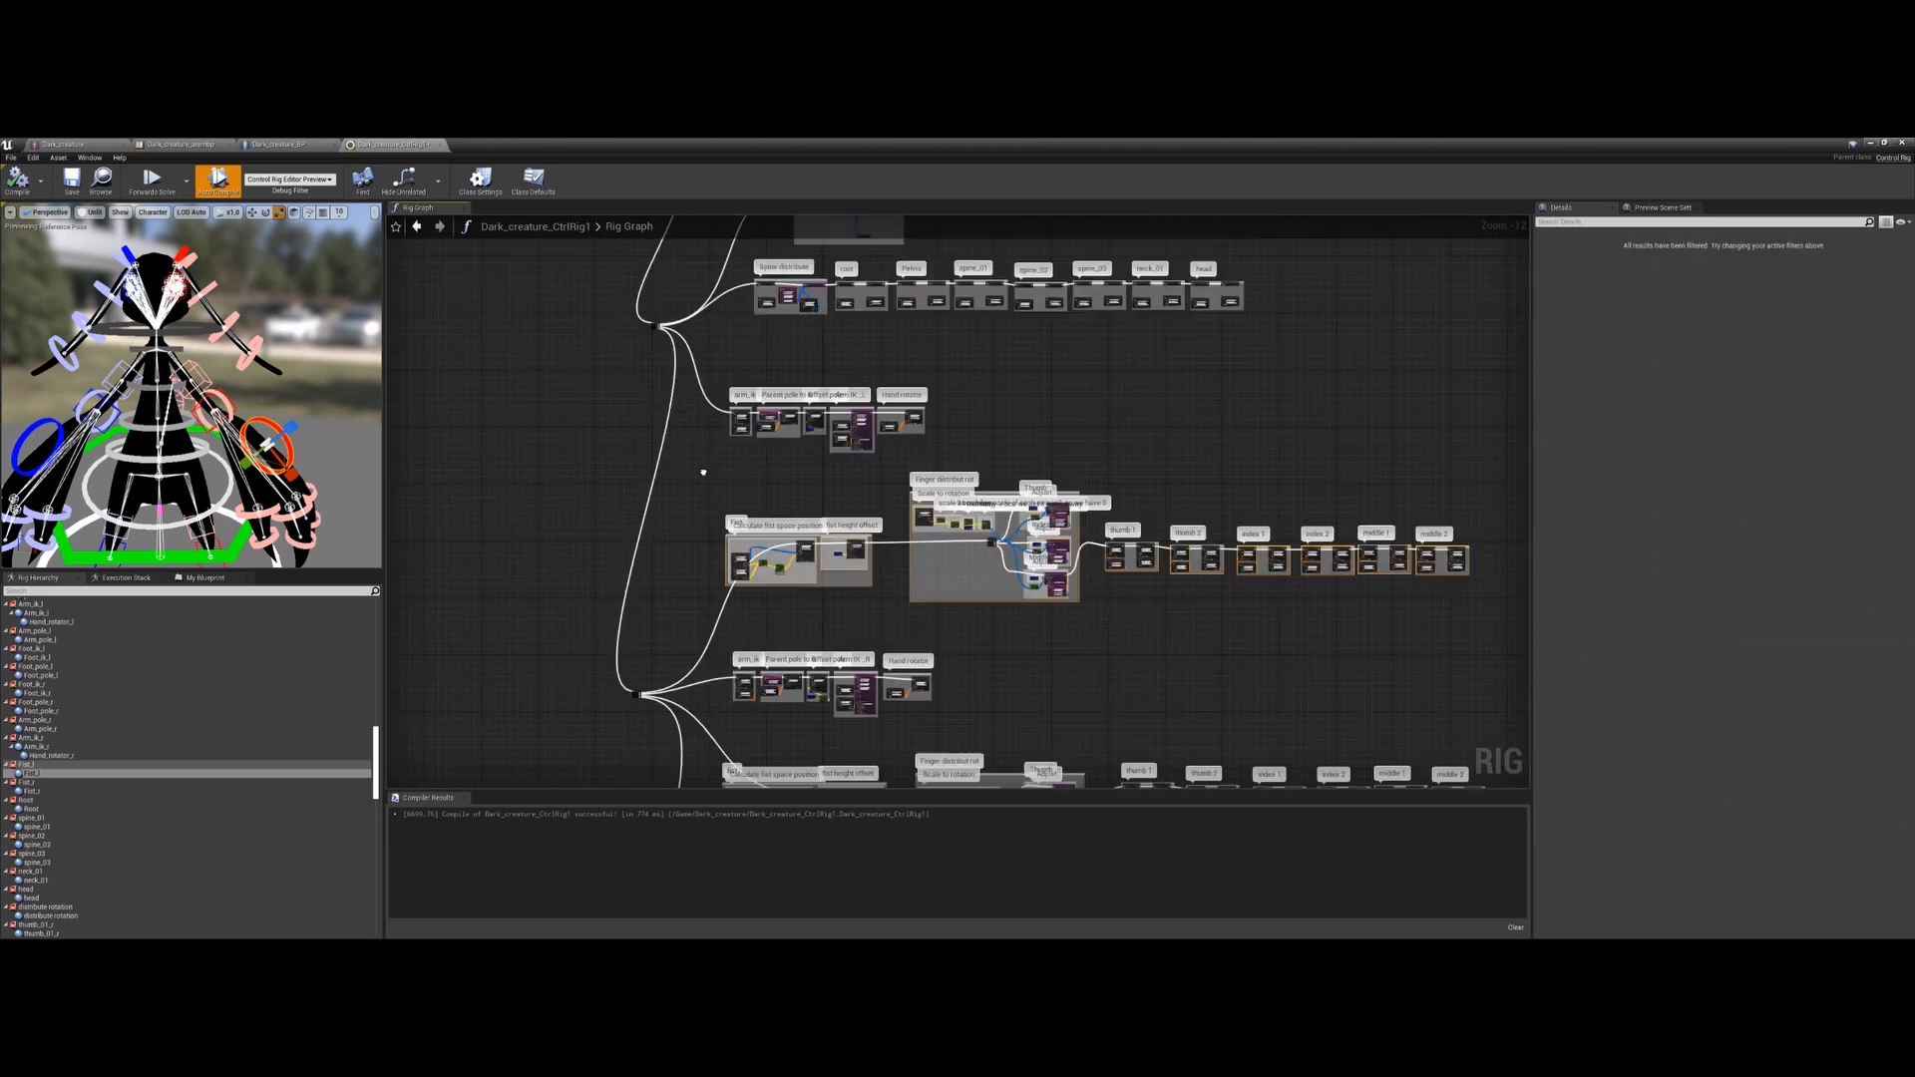
{"action": "left_click_drag", "start_coordinate": [727, 406], "coordinate": [953, 486]}
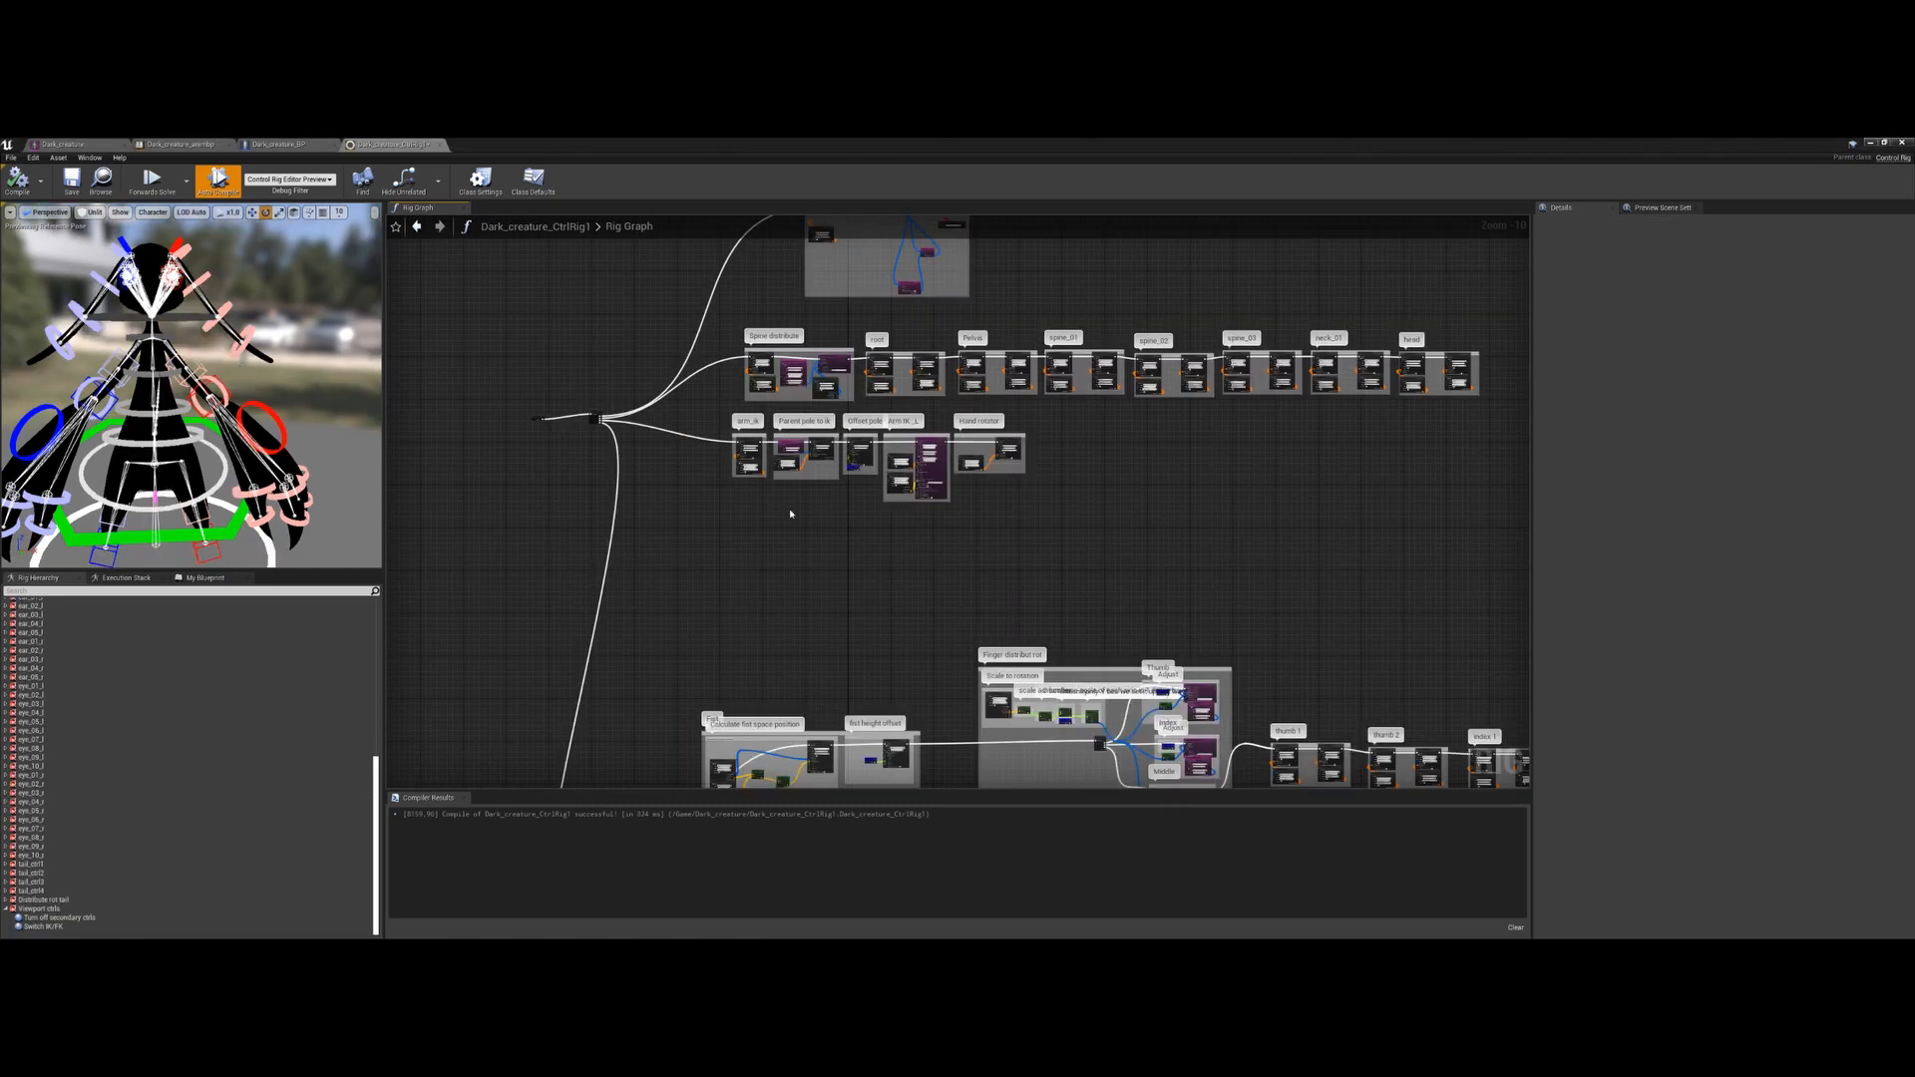
{"action": "right_click_drag", "start_coordinate": [748, 523], "coordinate": [731, 603]}
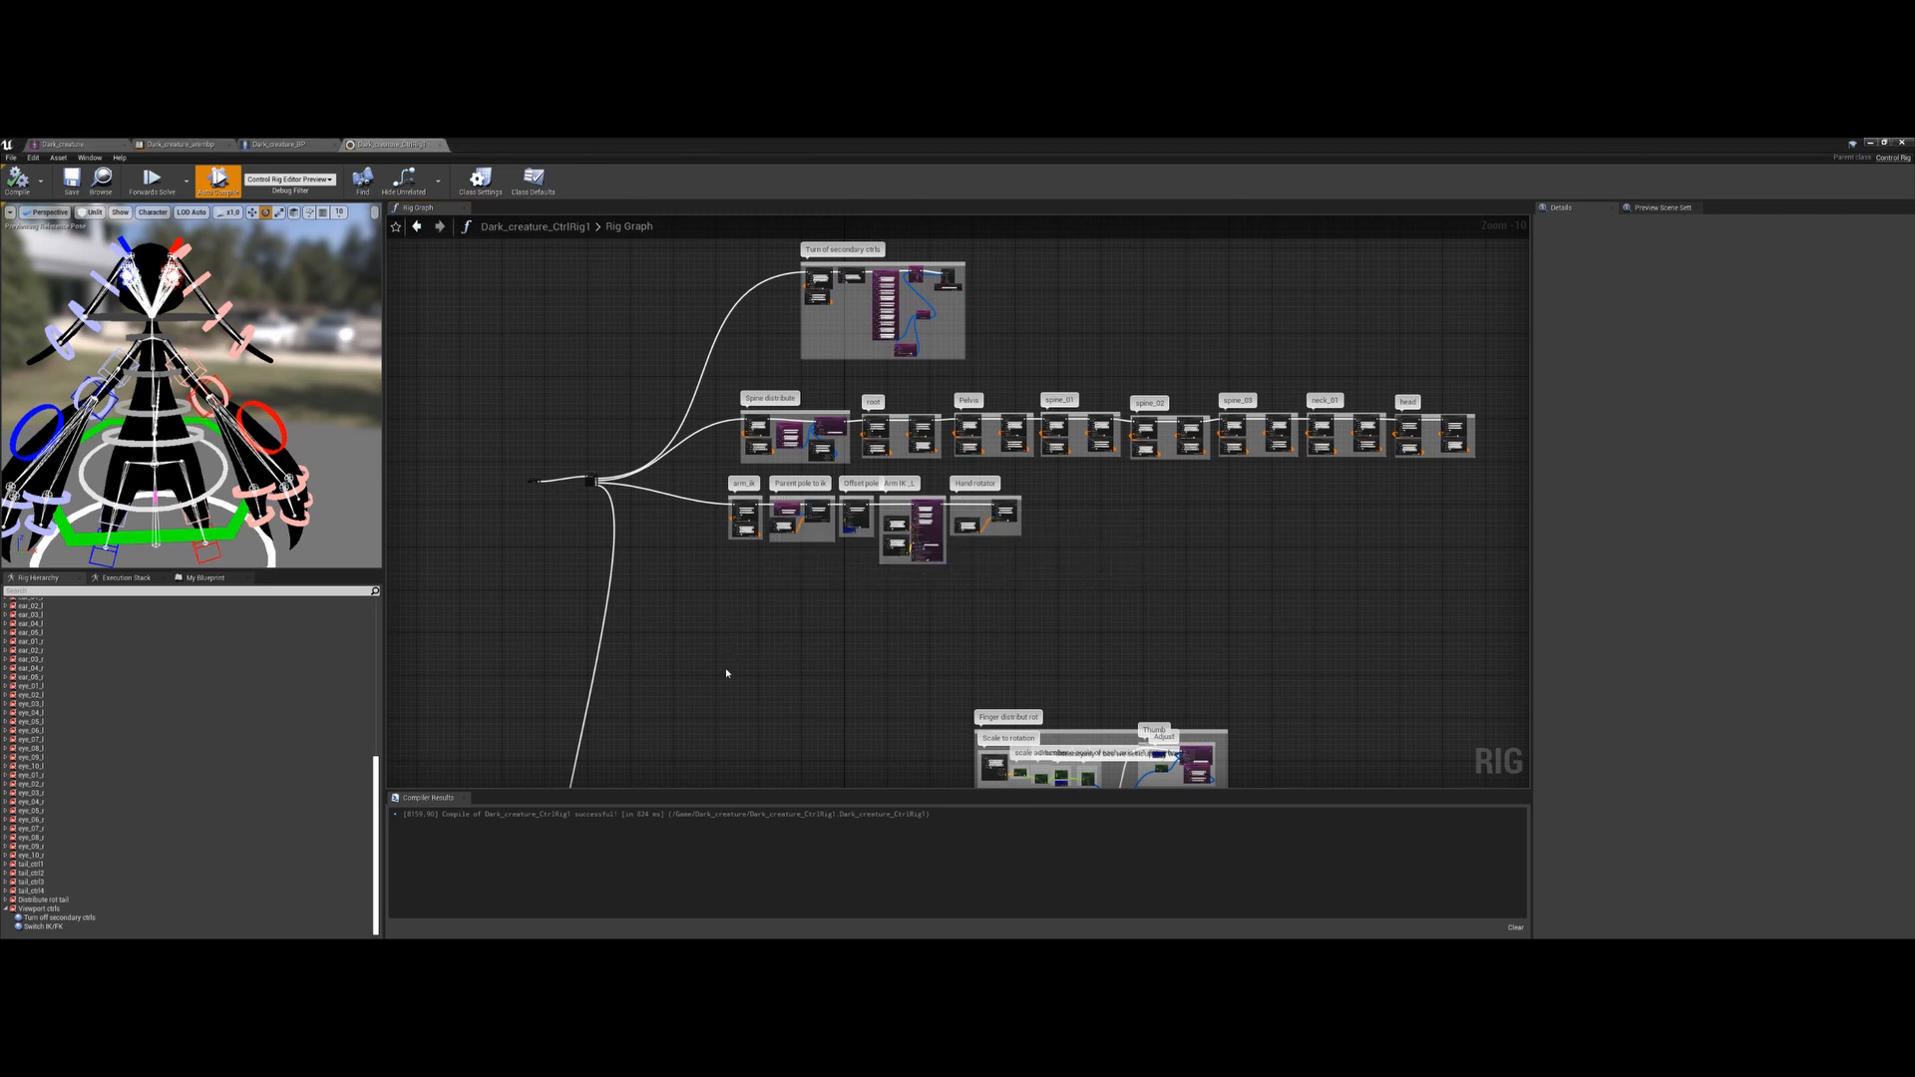
Delete the existing Switch IK/FK control from the viewport controls group in the rig hierarchy
{"action": "right_click_drag", "start_coordinate": [727, 667], "coordinate": [786, 594]}
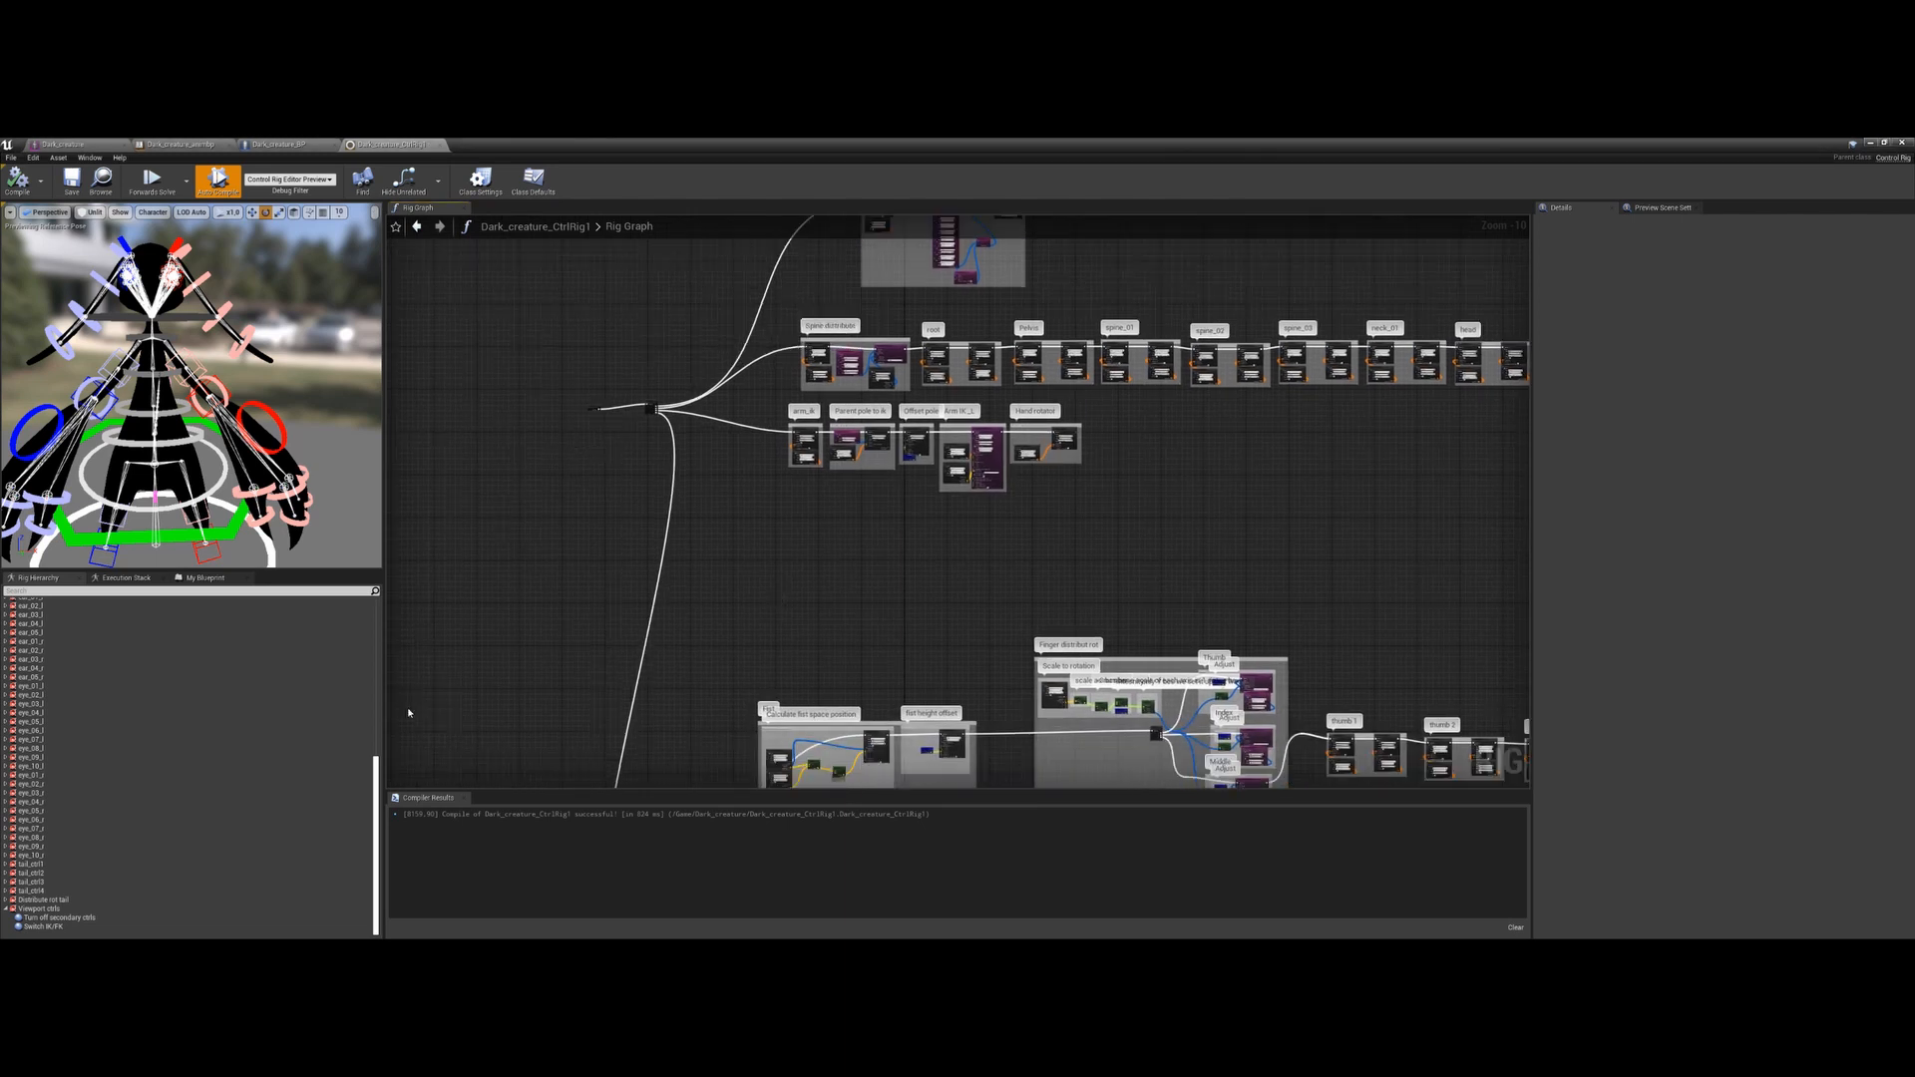
{"action": "left_click", "coordinate": [45, 927]}
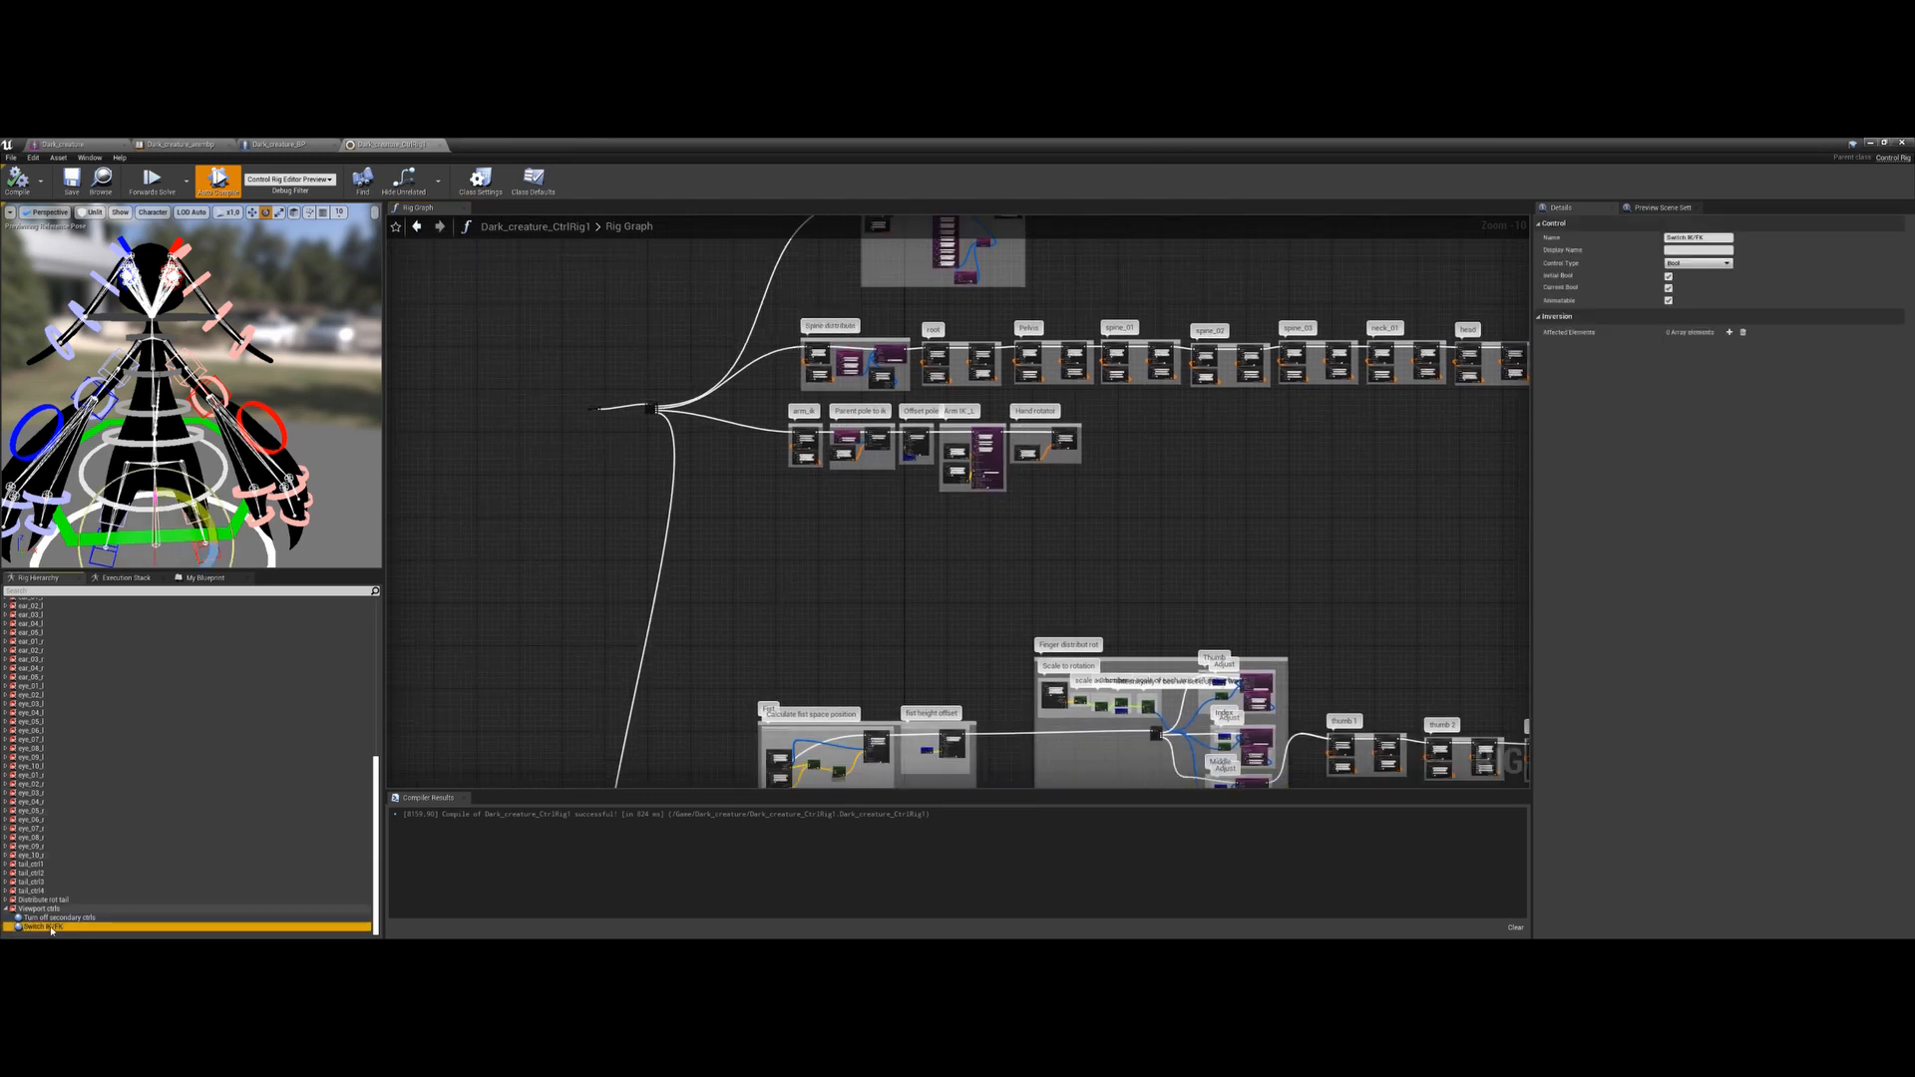
{"action": "key", "text": "Delete"}
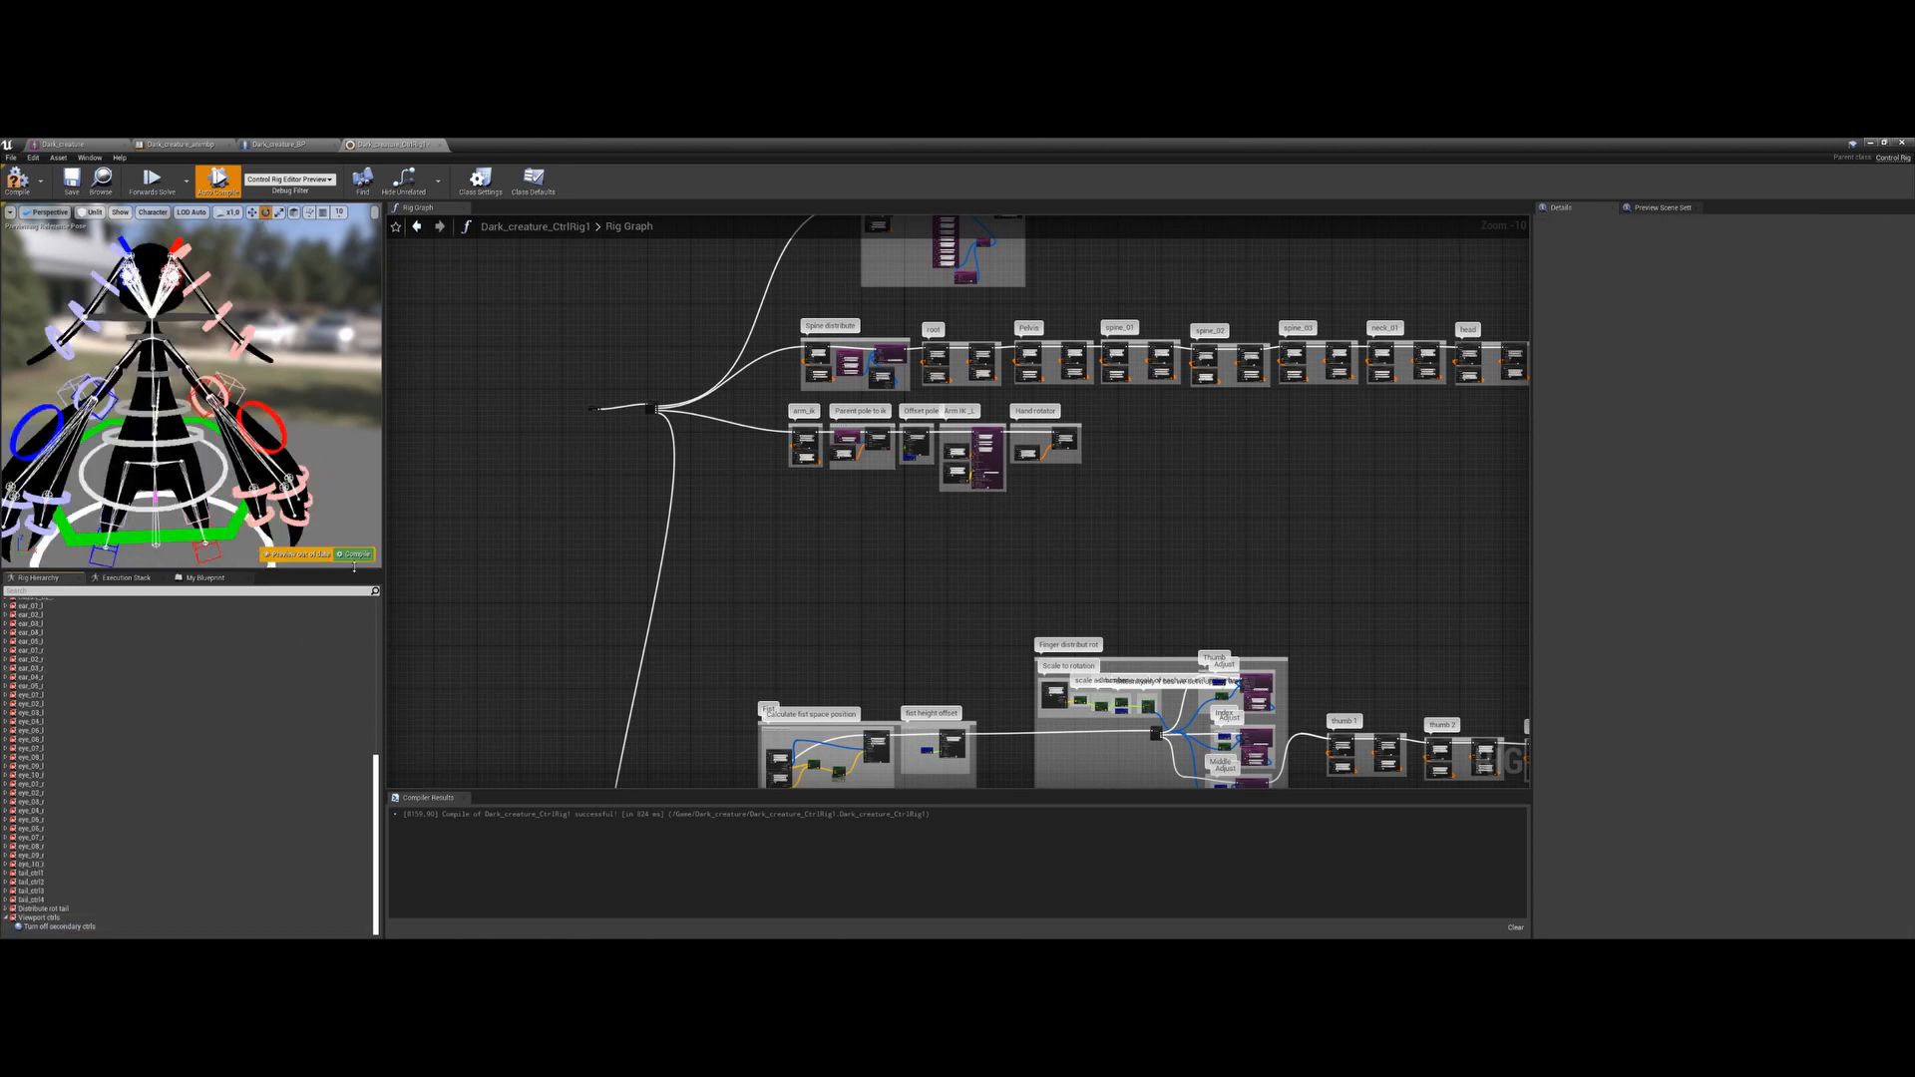
Create a new control beside the secondary controls toggle in the viewport controls group and name it Switch IK/FK
{"action": "left_click", "coordinate": [50, 918]}
{"action": "right_click", "coordinate": [49, 920]}
{"action": "left_click", "coordinate": [193, 906]}
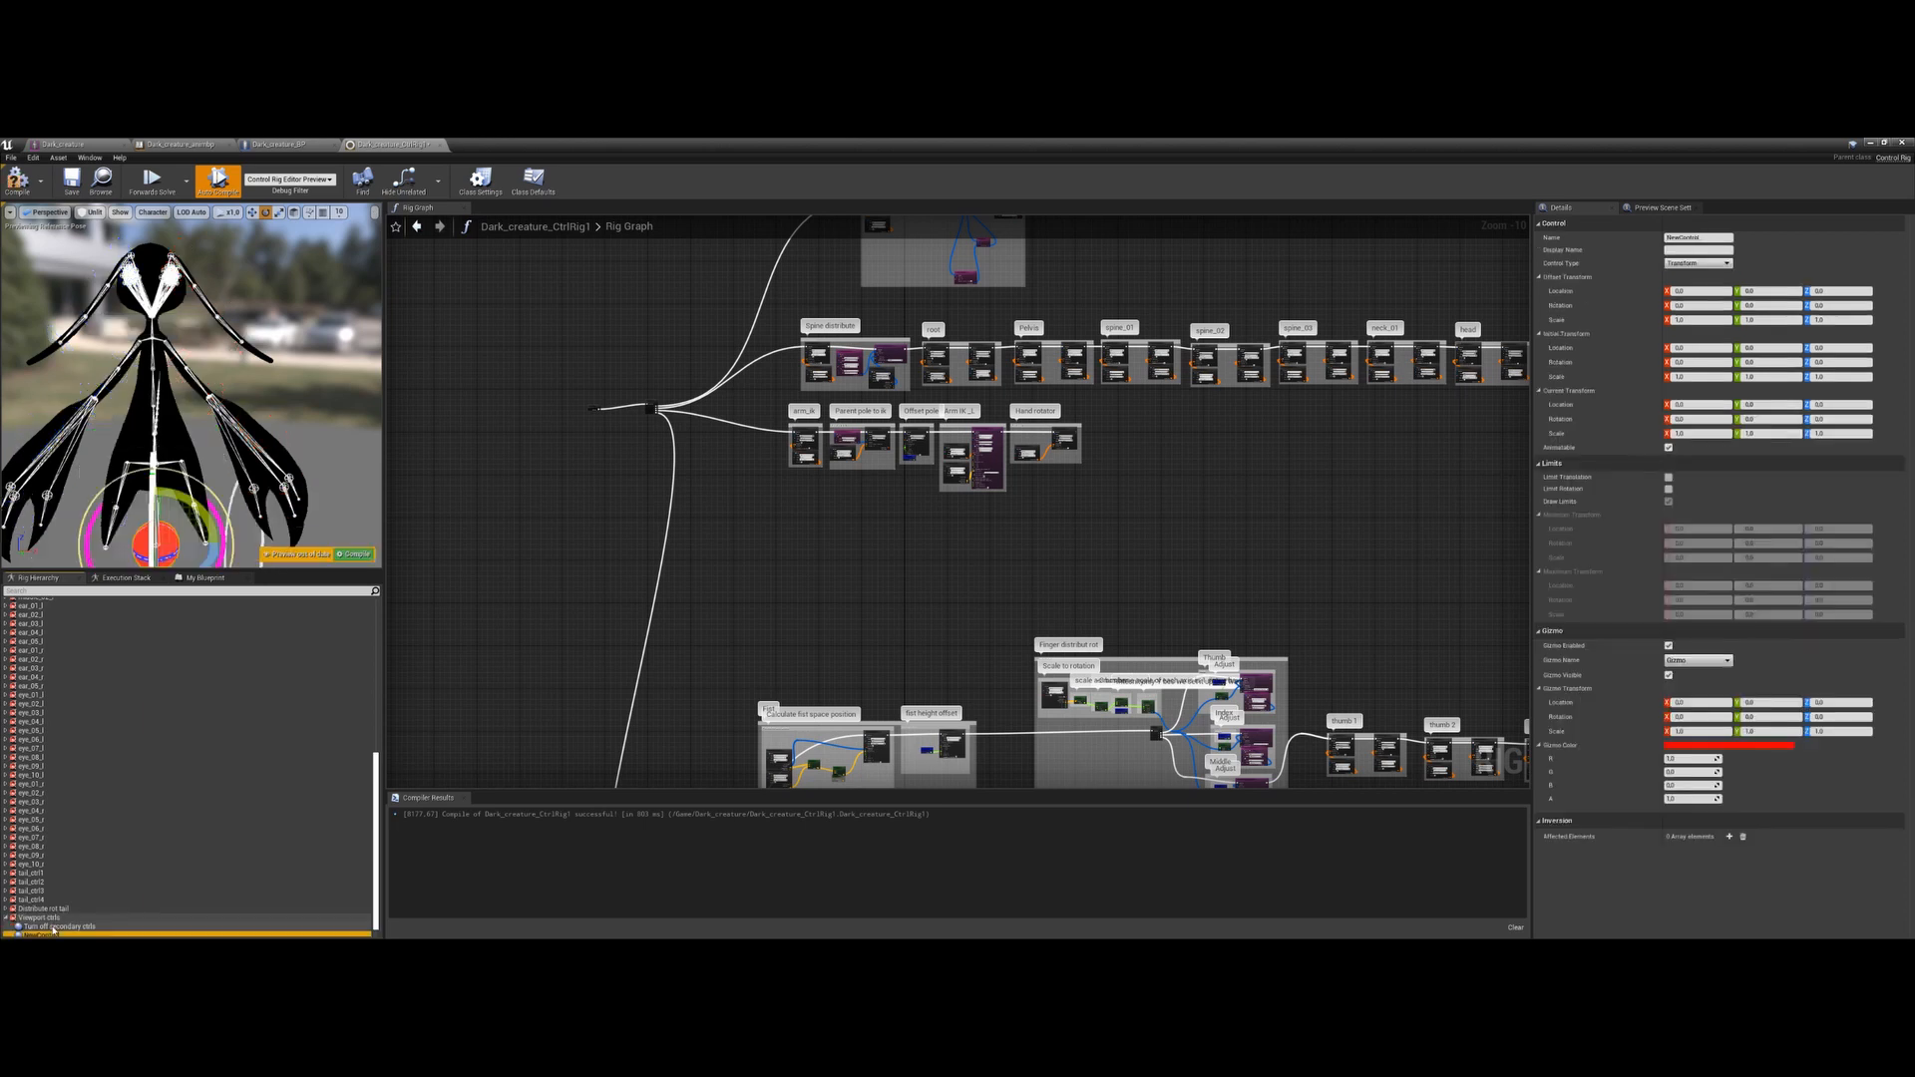
{"action": "left_click", "coordinate": [54, 928]}
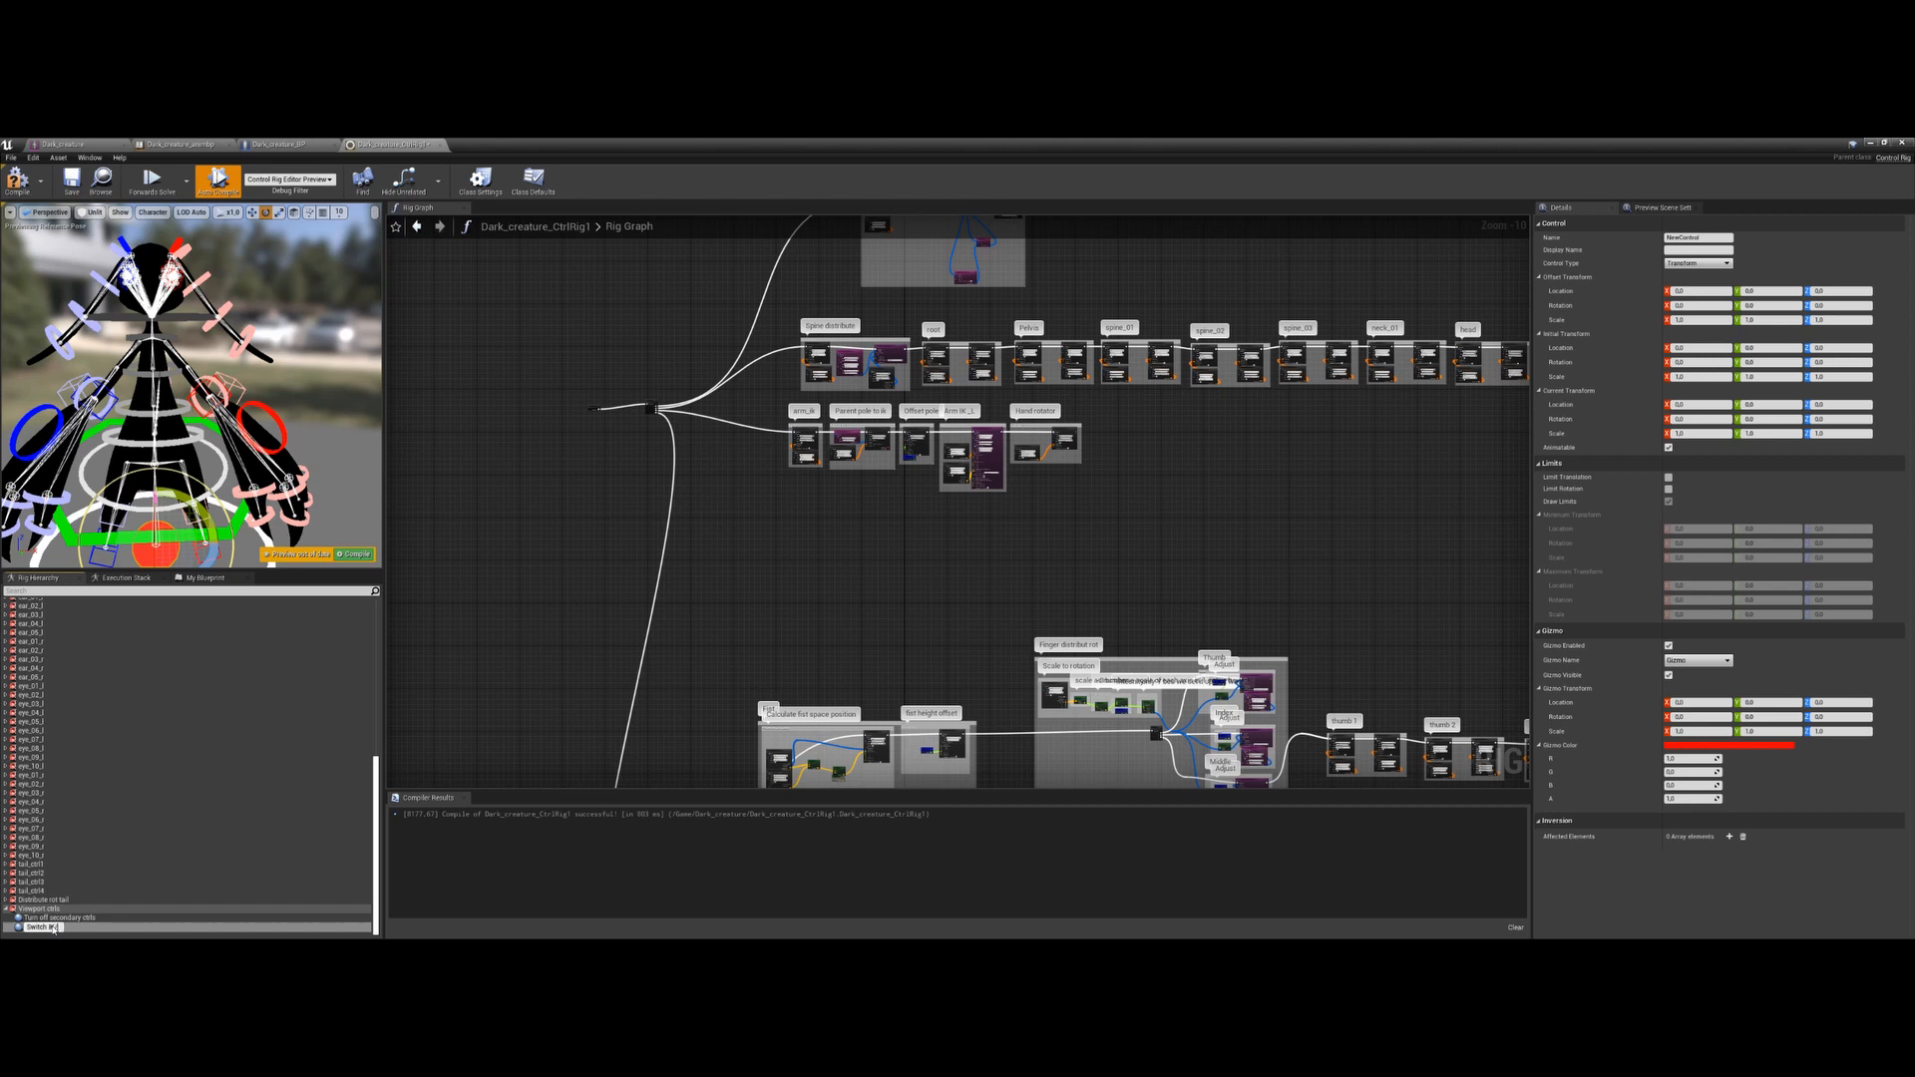
{"action": "type", "text": "Switch IK/FK"}
{"action": "key", "text": "Return"}
Set the Switch IK/FK control's type to Bool and compile the rig
{"action": "left_click", "coordinate": [56, 918]}
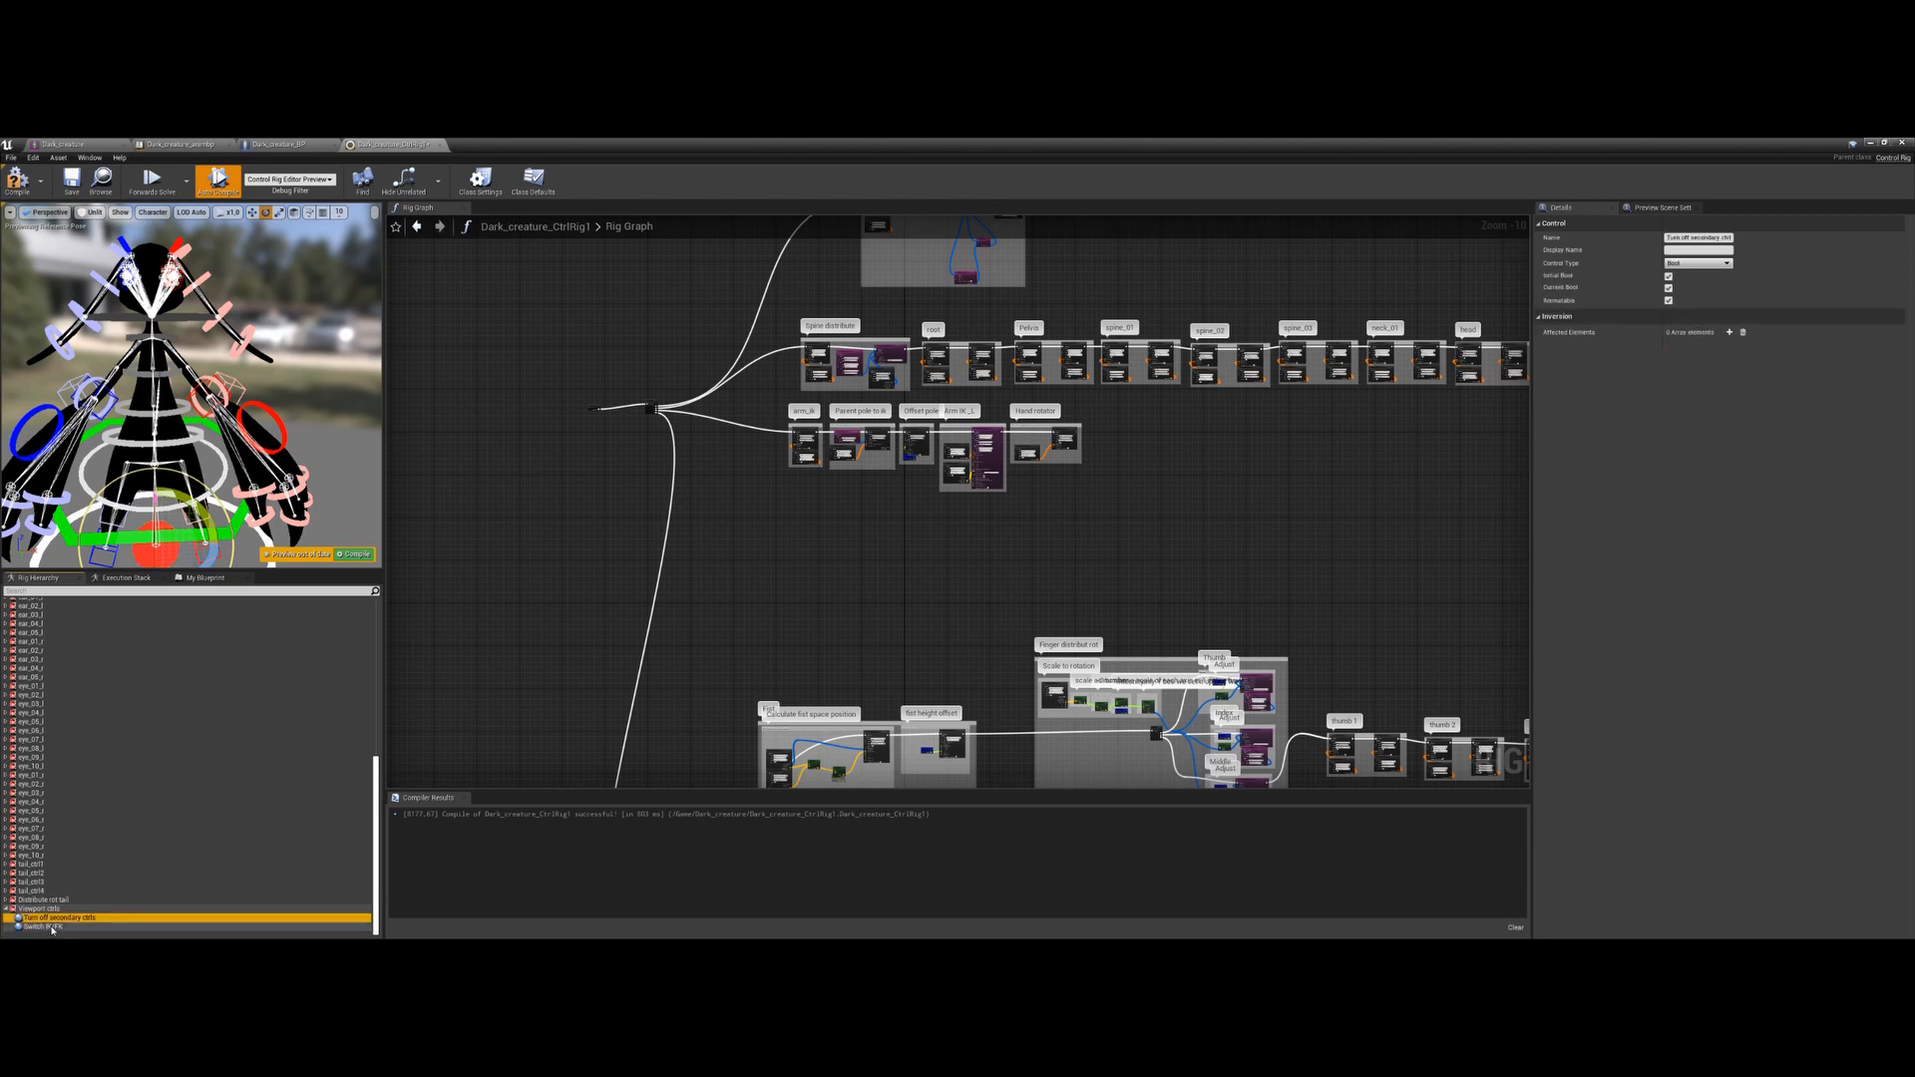
{"action": "left_click", "coordinate": [52, 927]}
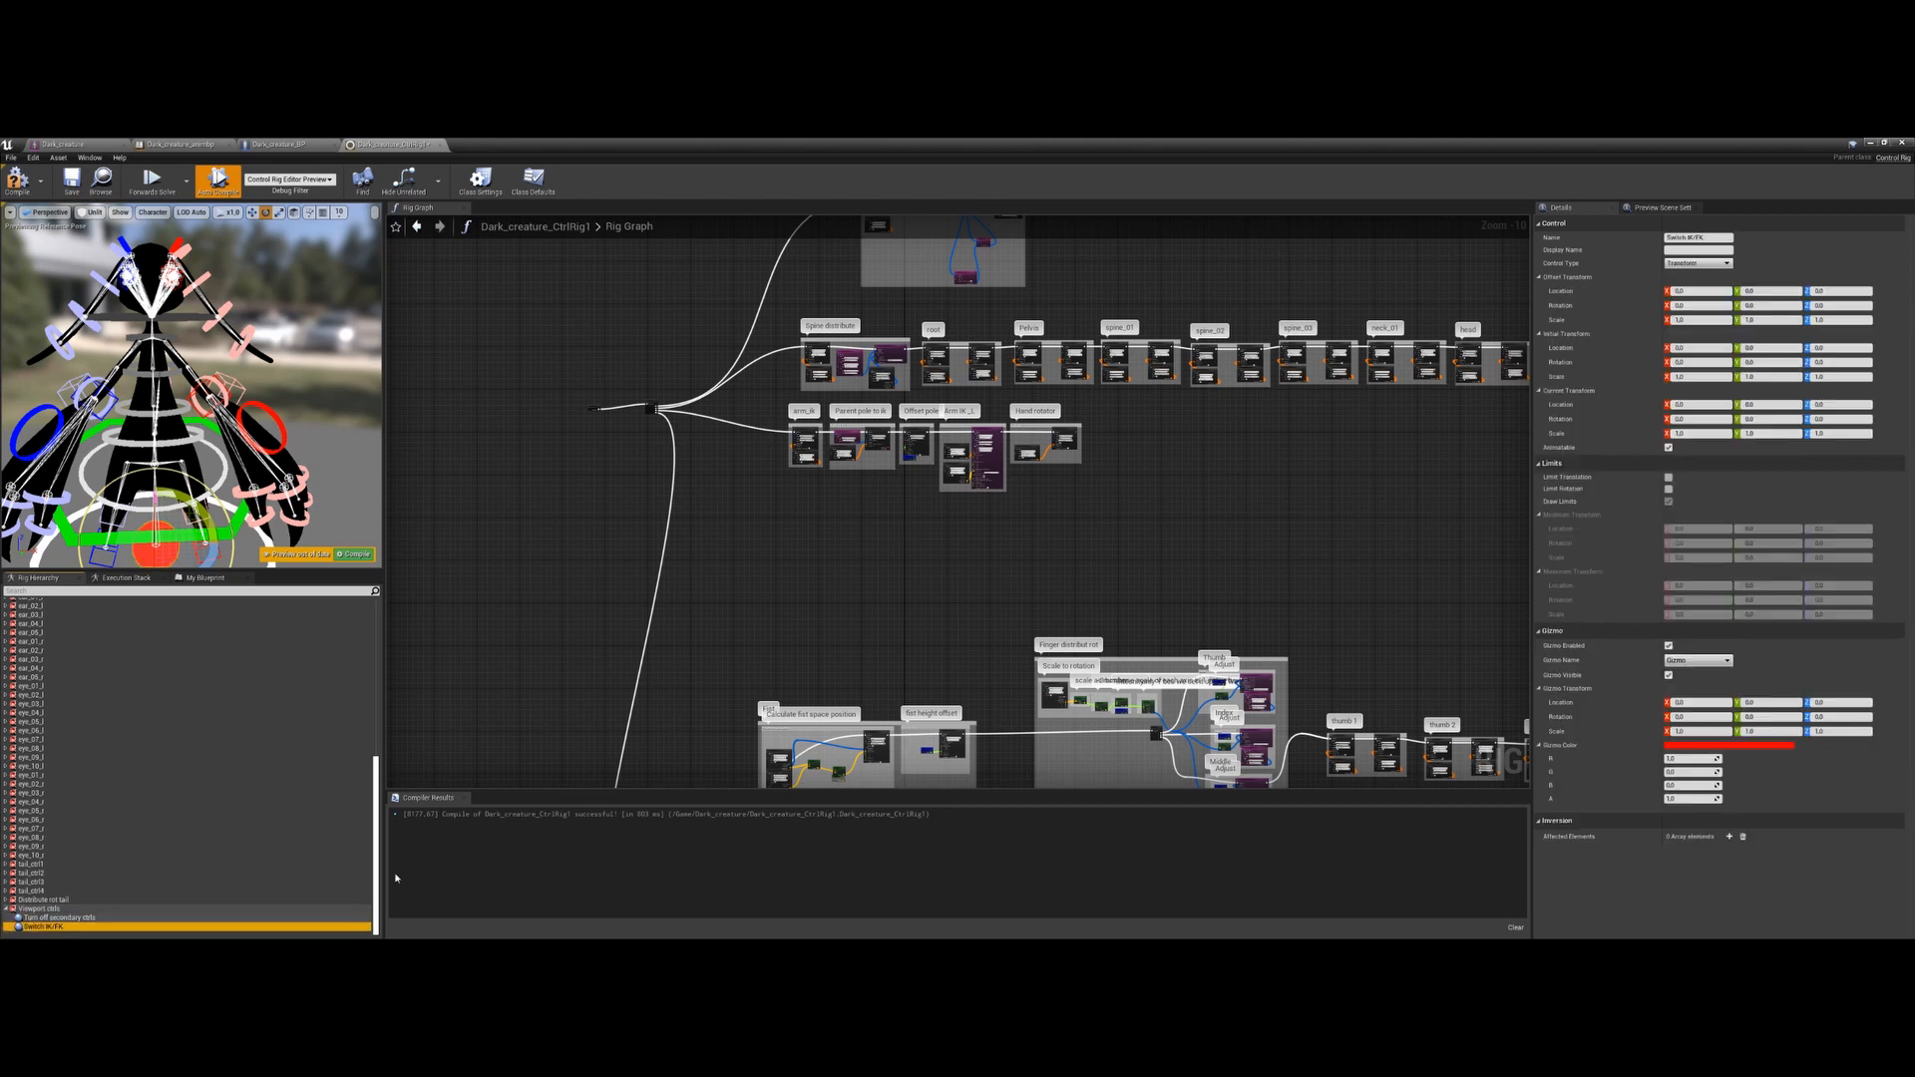
{"action": "left_click", "coordinate": [1699, 263]}
{"action": "left_click", "coordinate": [1688, 276]}
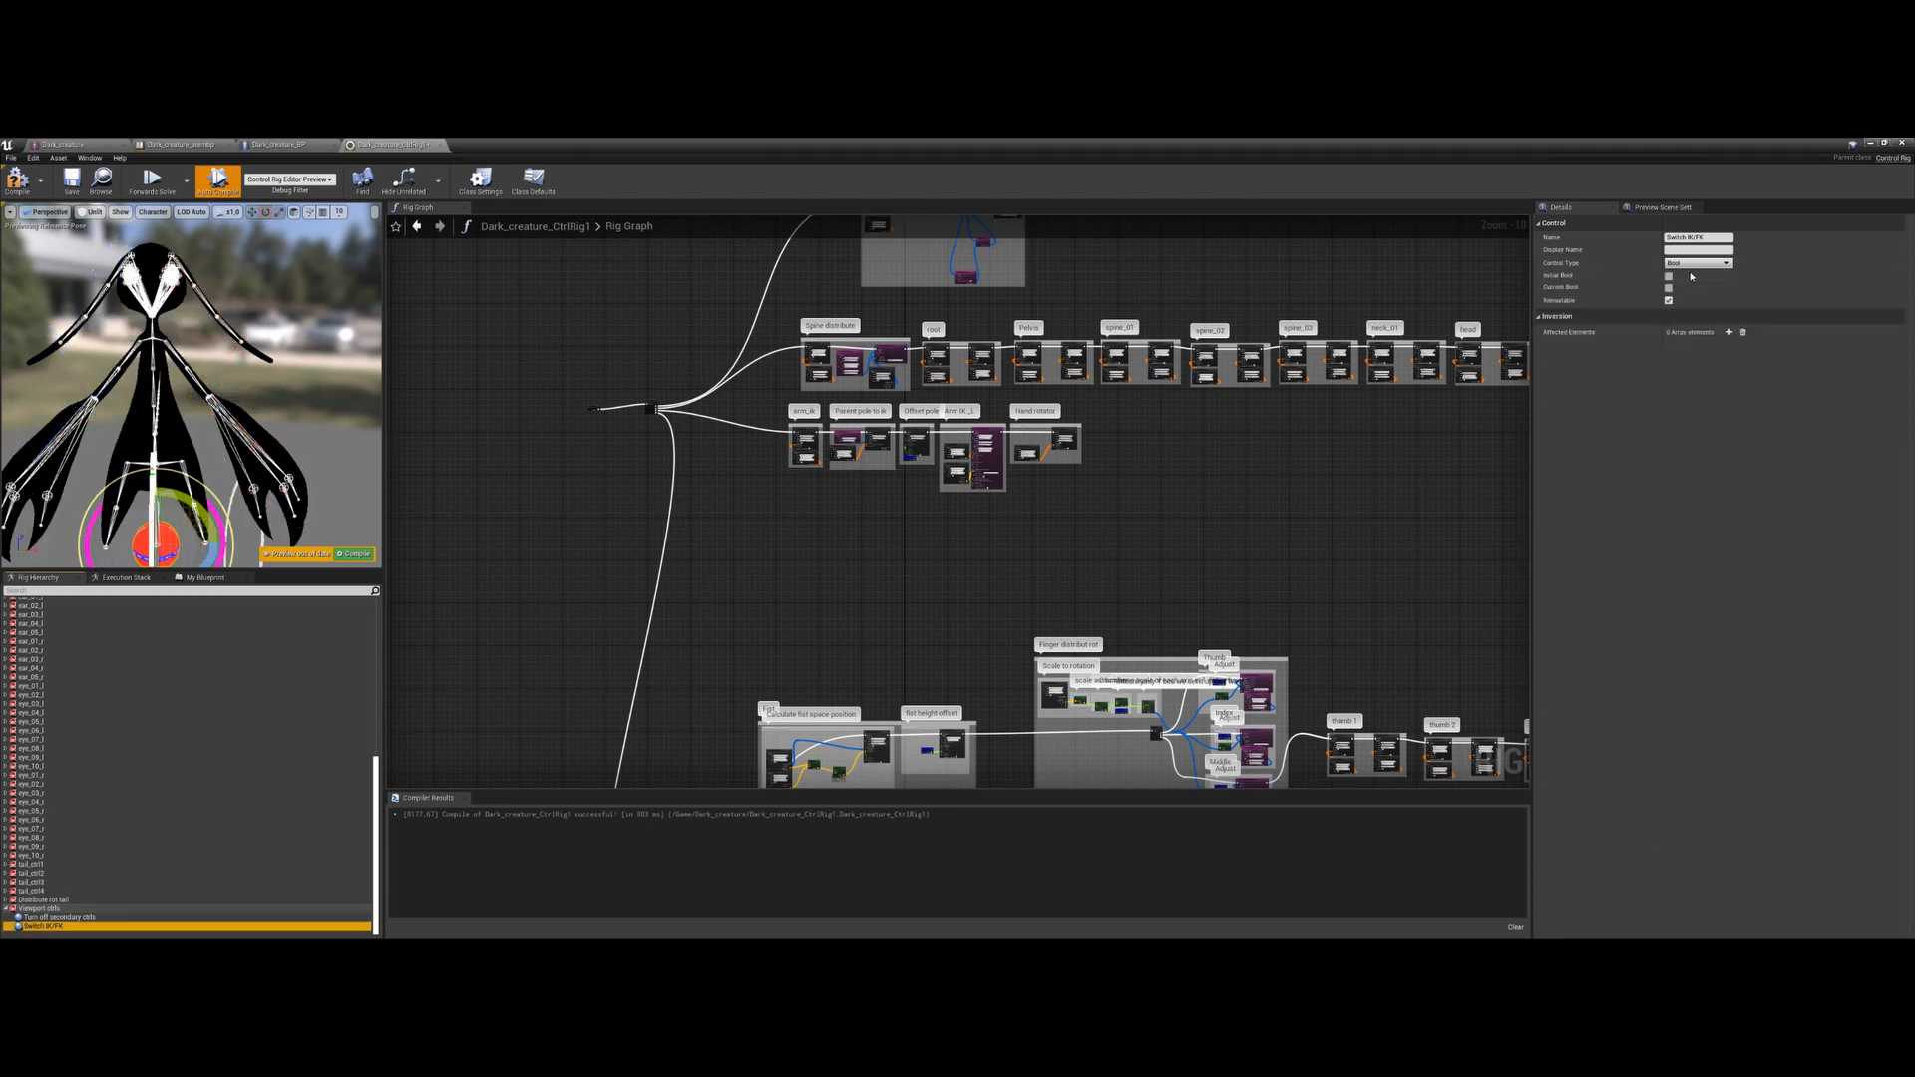
{"action": "left_click", "coordinate": [354, 554]}
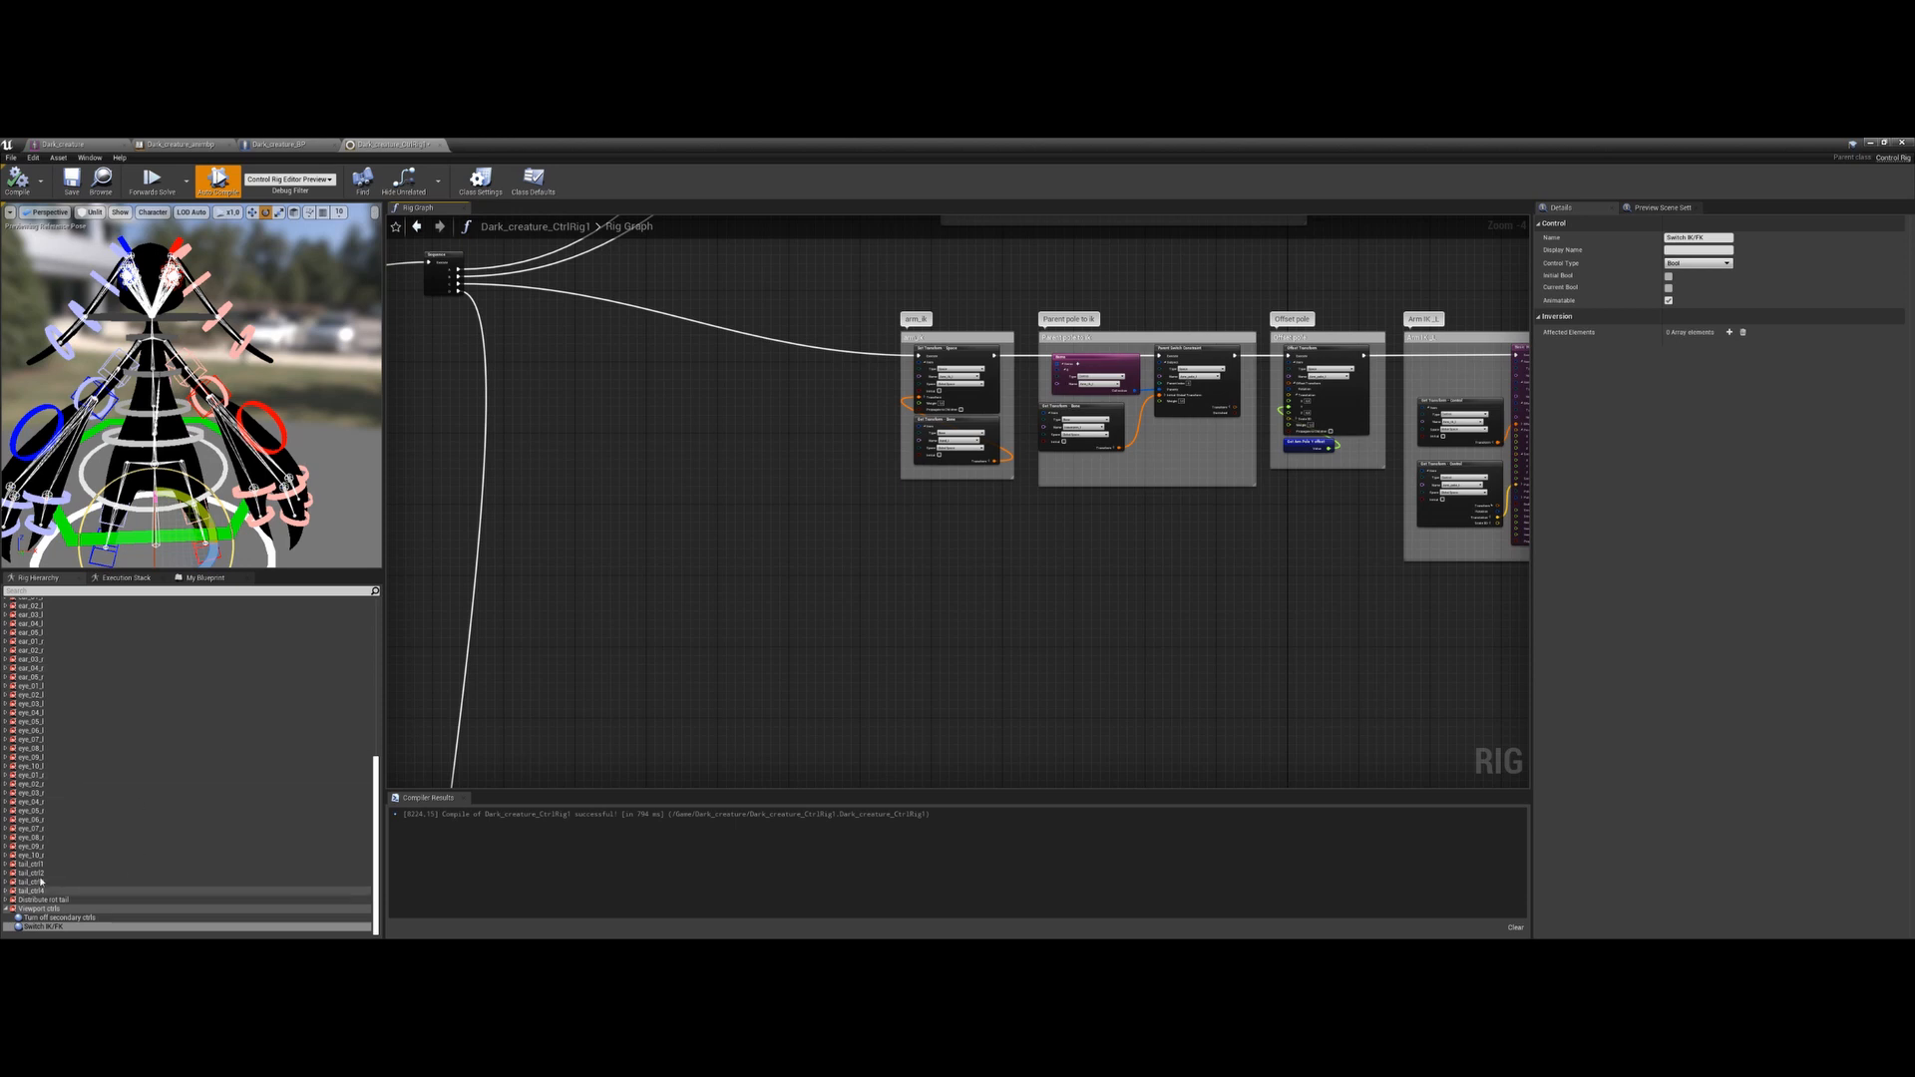
Create a new space at the root of the rig hierarchy and name it upperarm_FK_l
{"action": "right_click", "coordinate": [56, 934]}
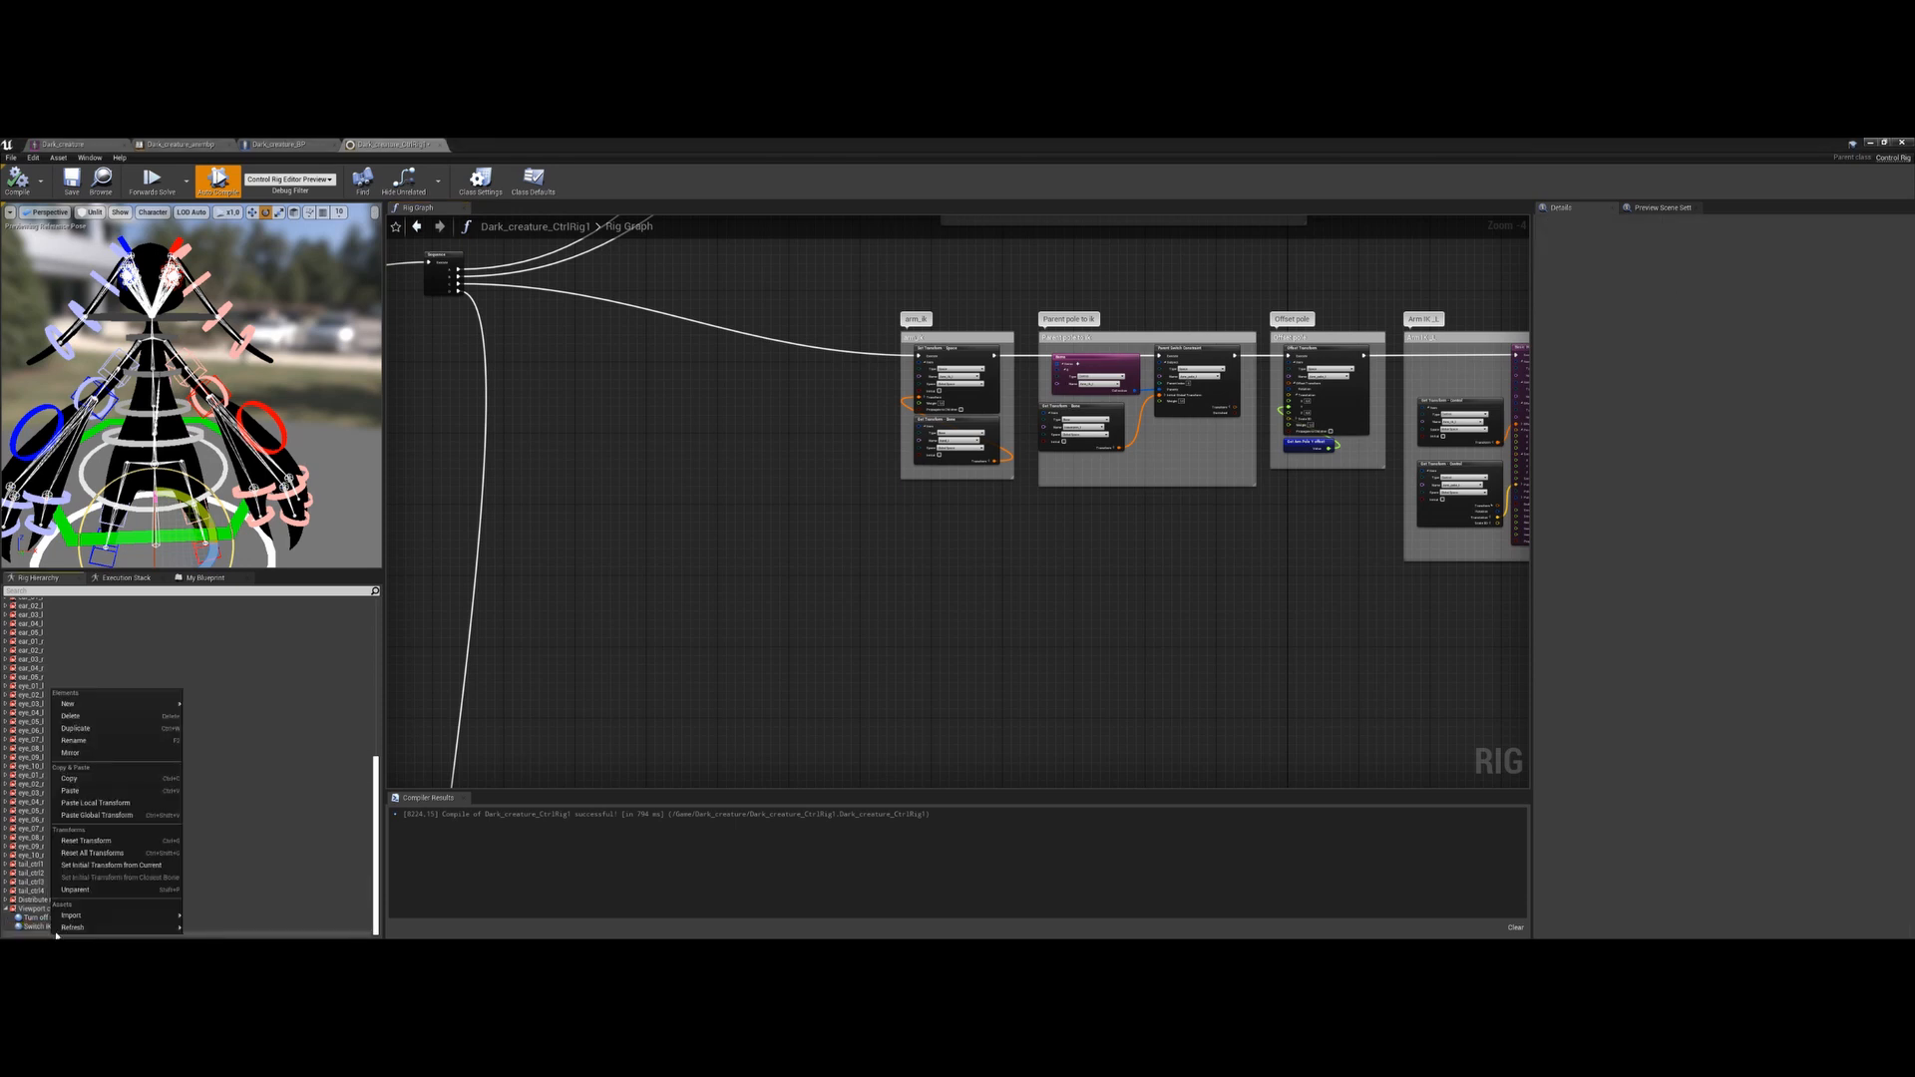
{"action": "mouse_move", "coordinate": [119, 705]}
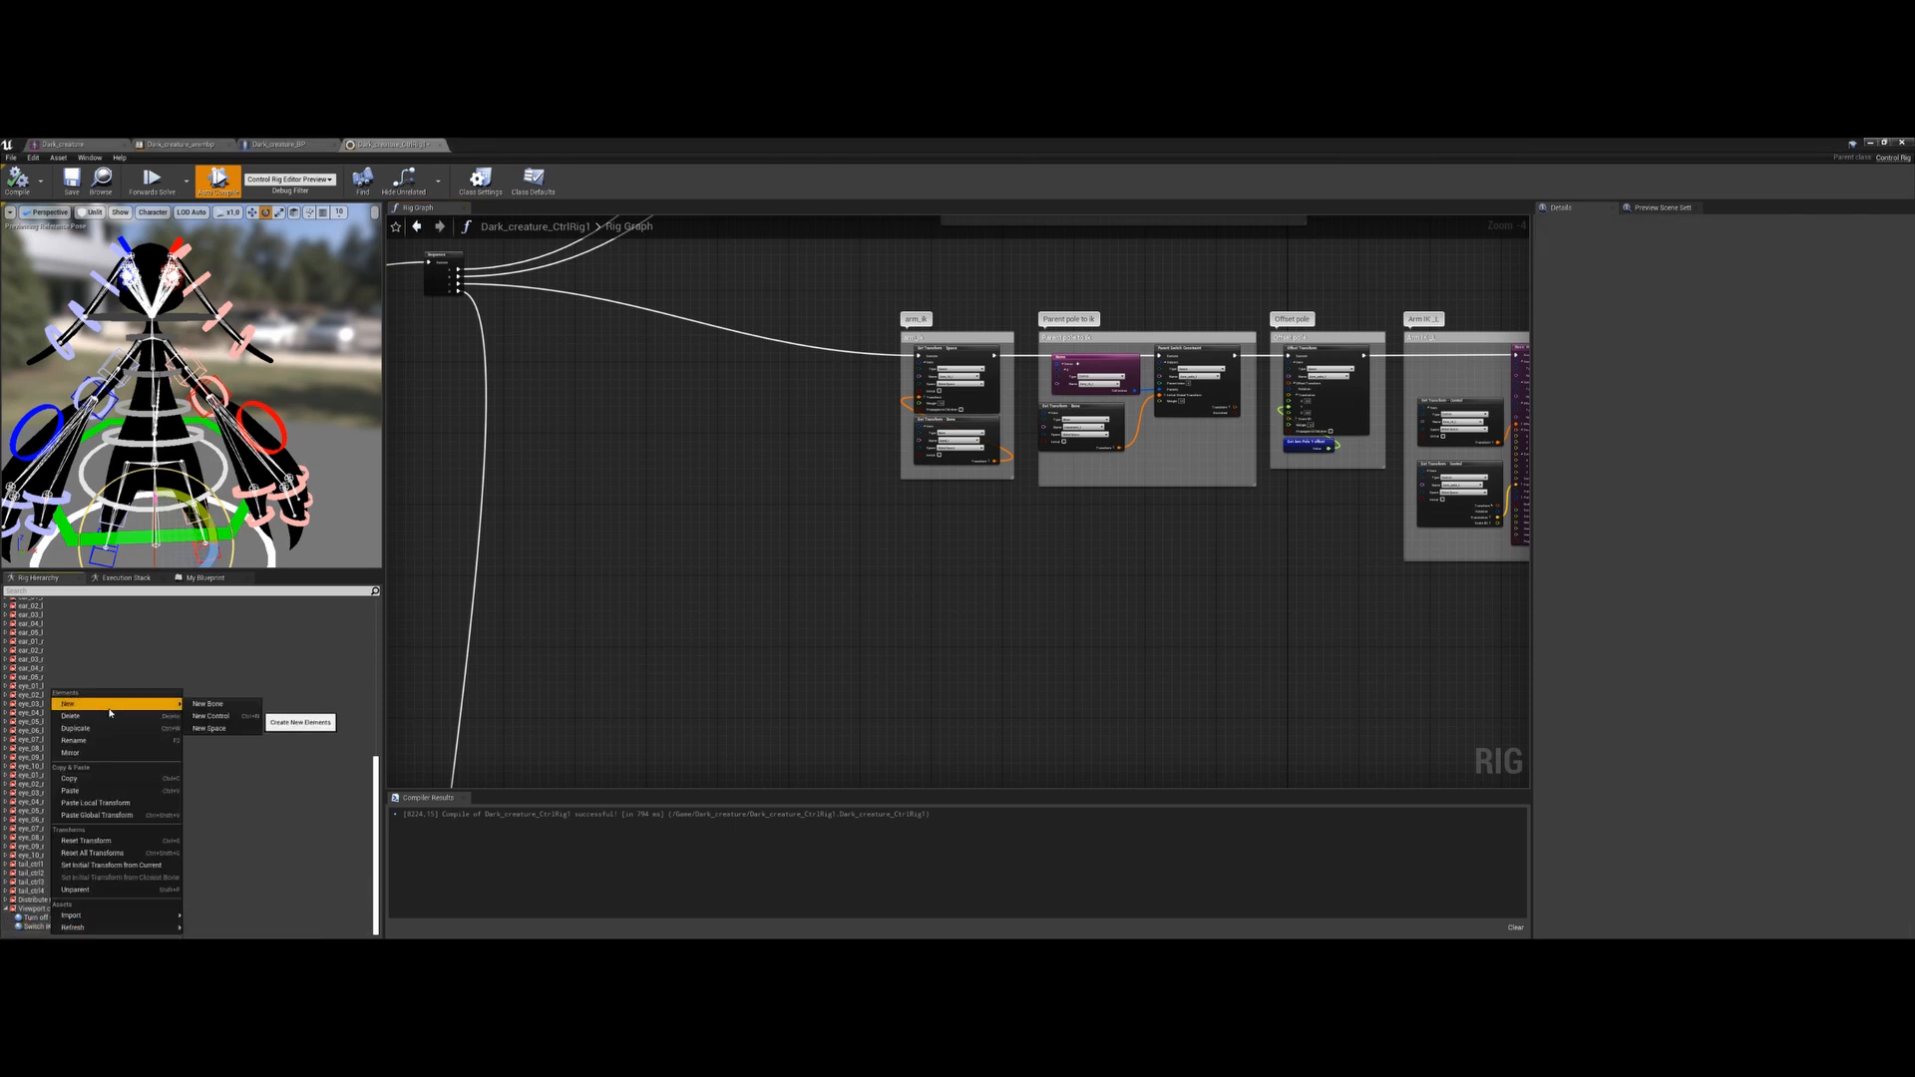
{"action": "left_click", "coordinate": [209, 728]}
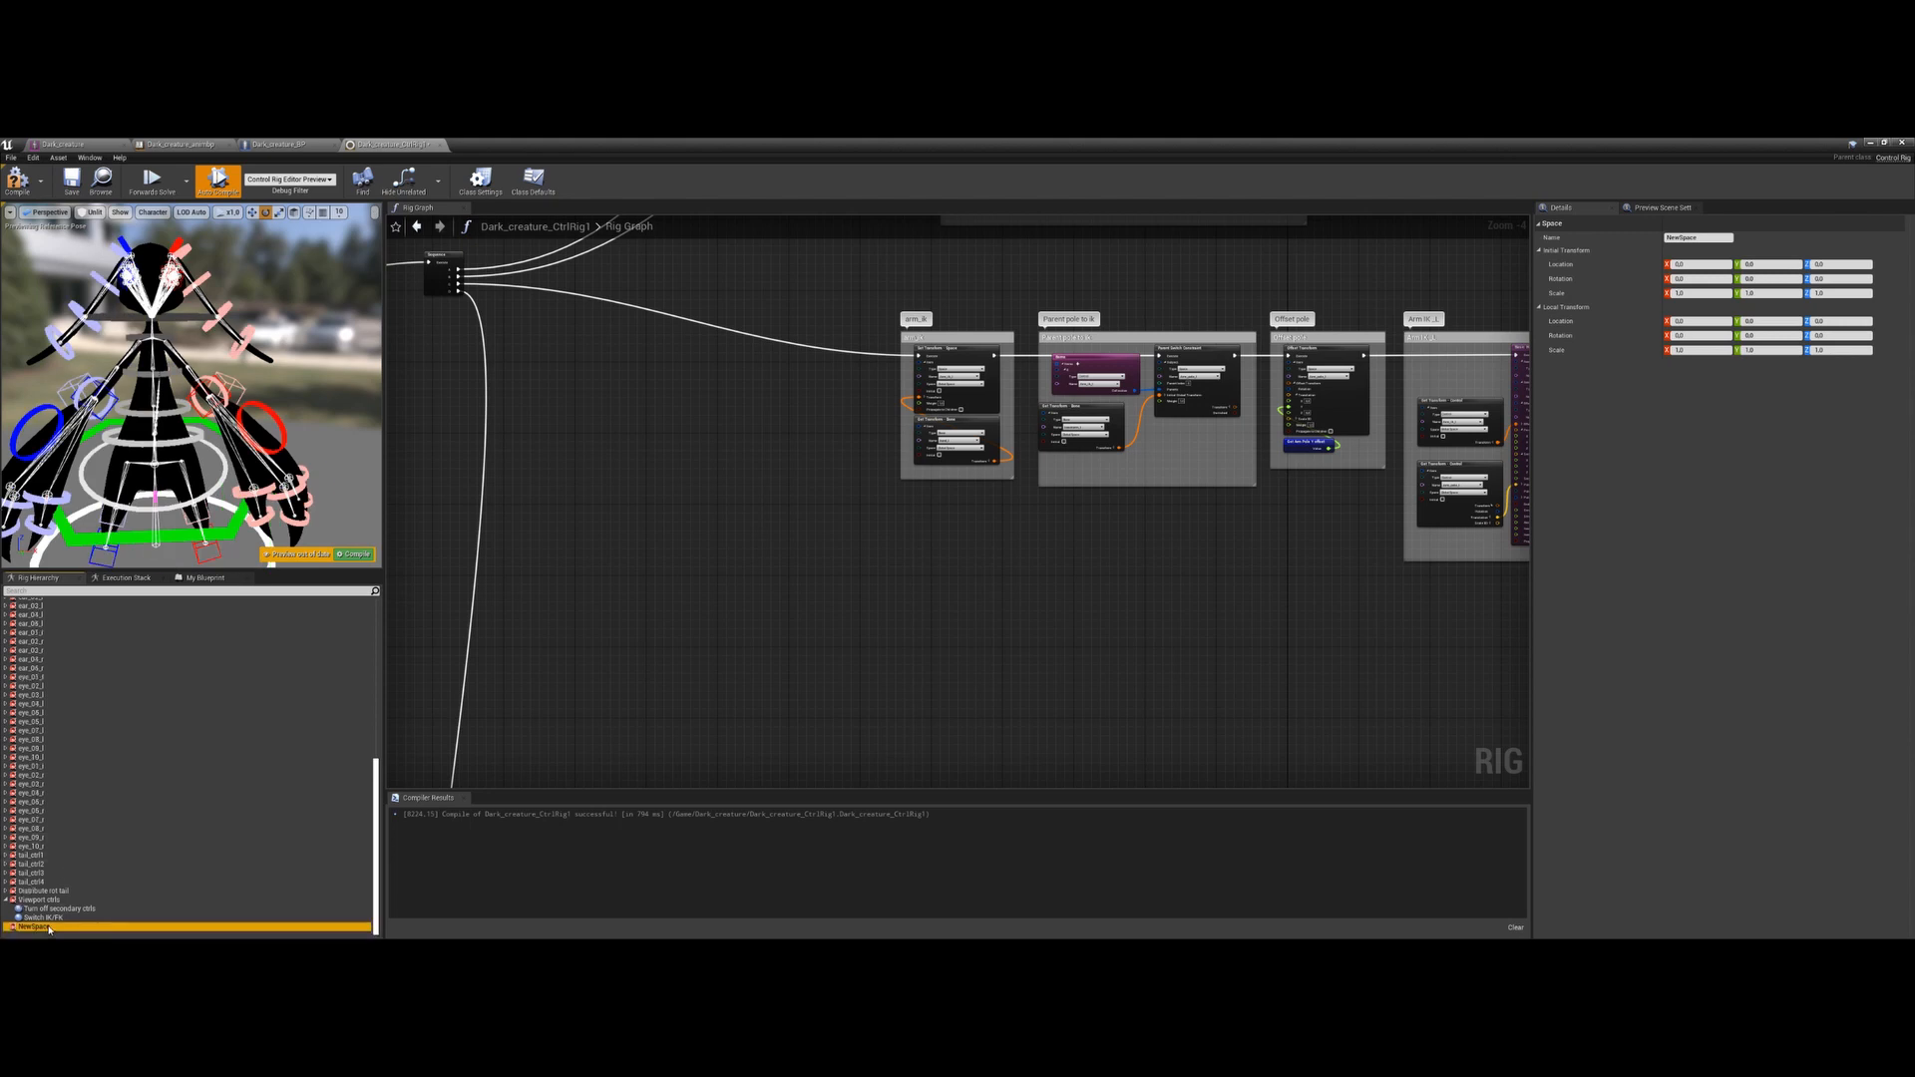
{"action": "key", "text": "F2"}
{"action": "type", "text": "upperarm_FK_l"}
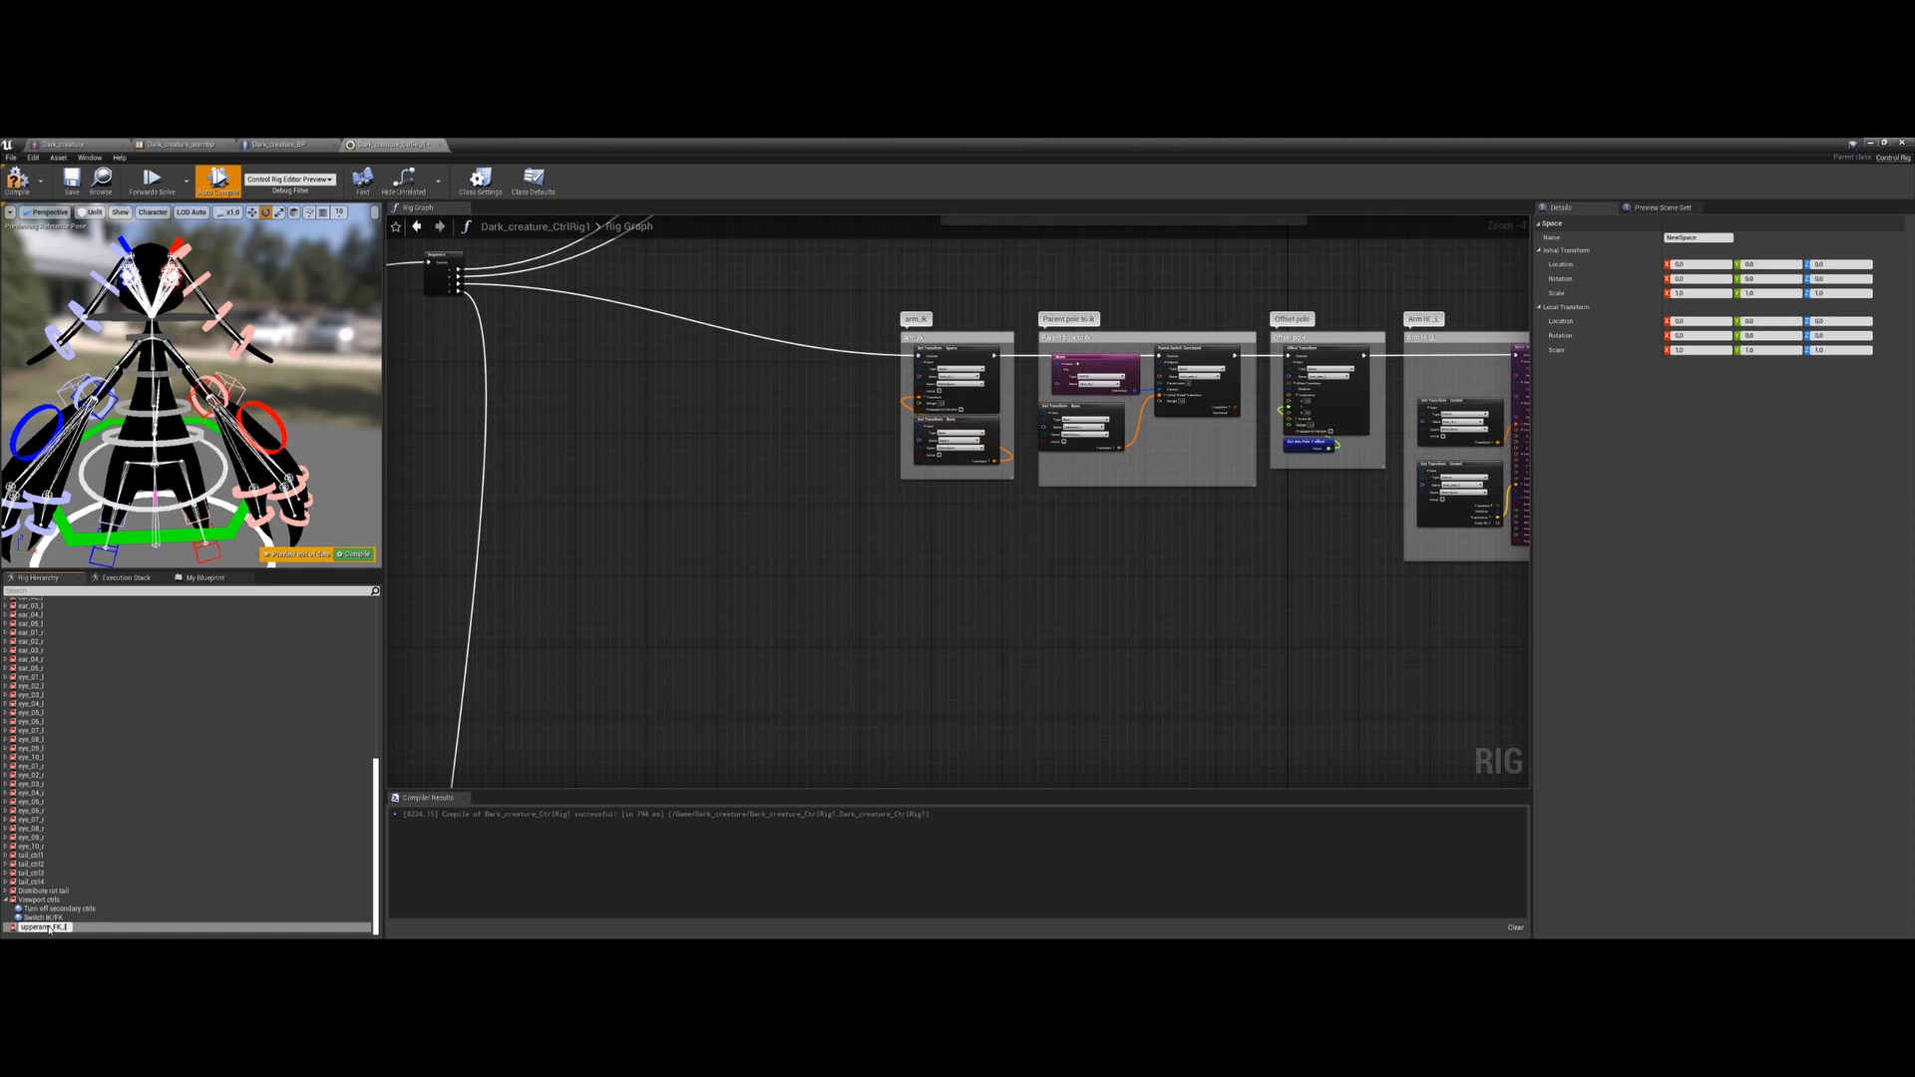
{"action": "key", "text": "Return"}
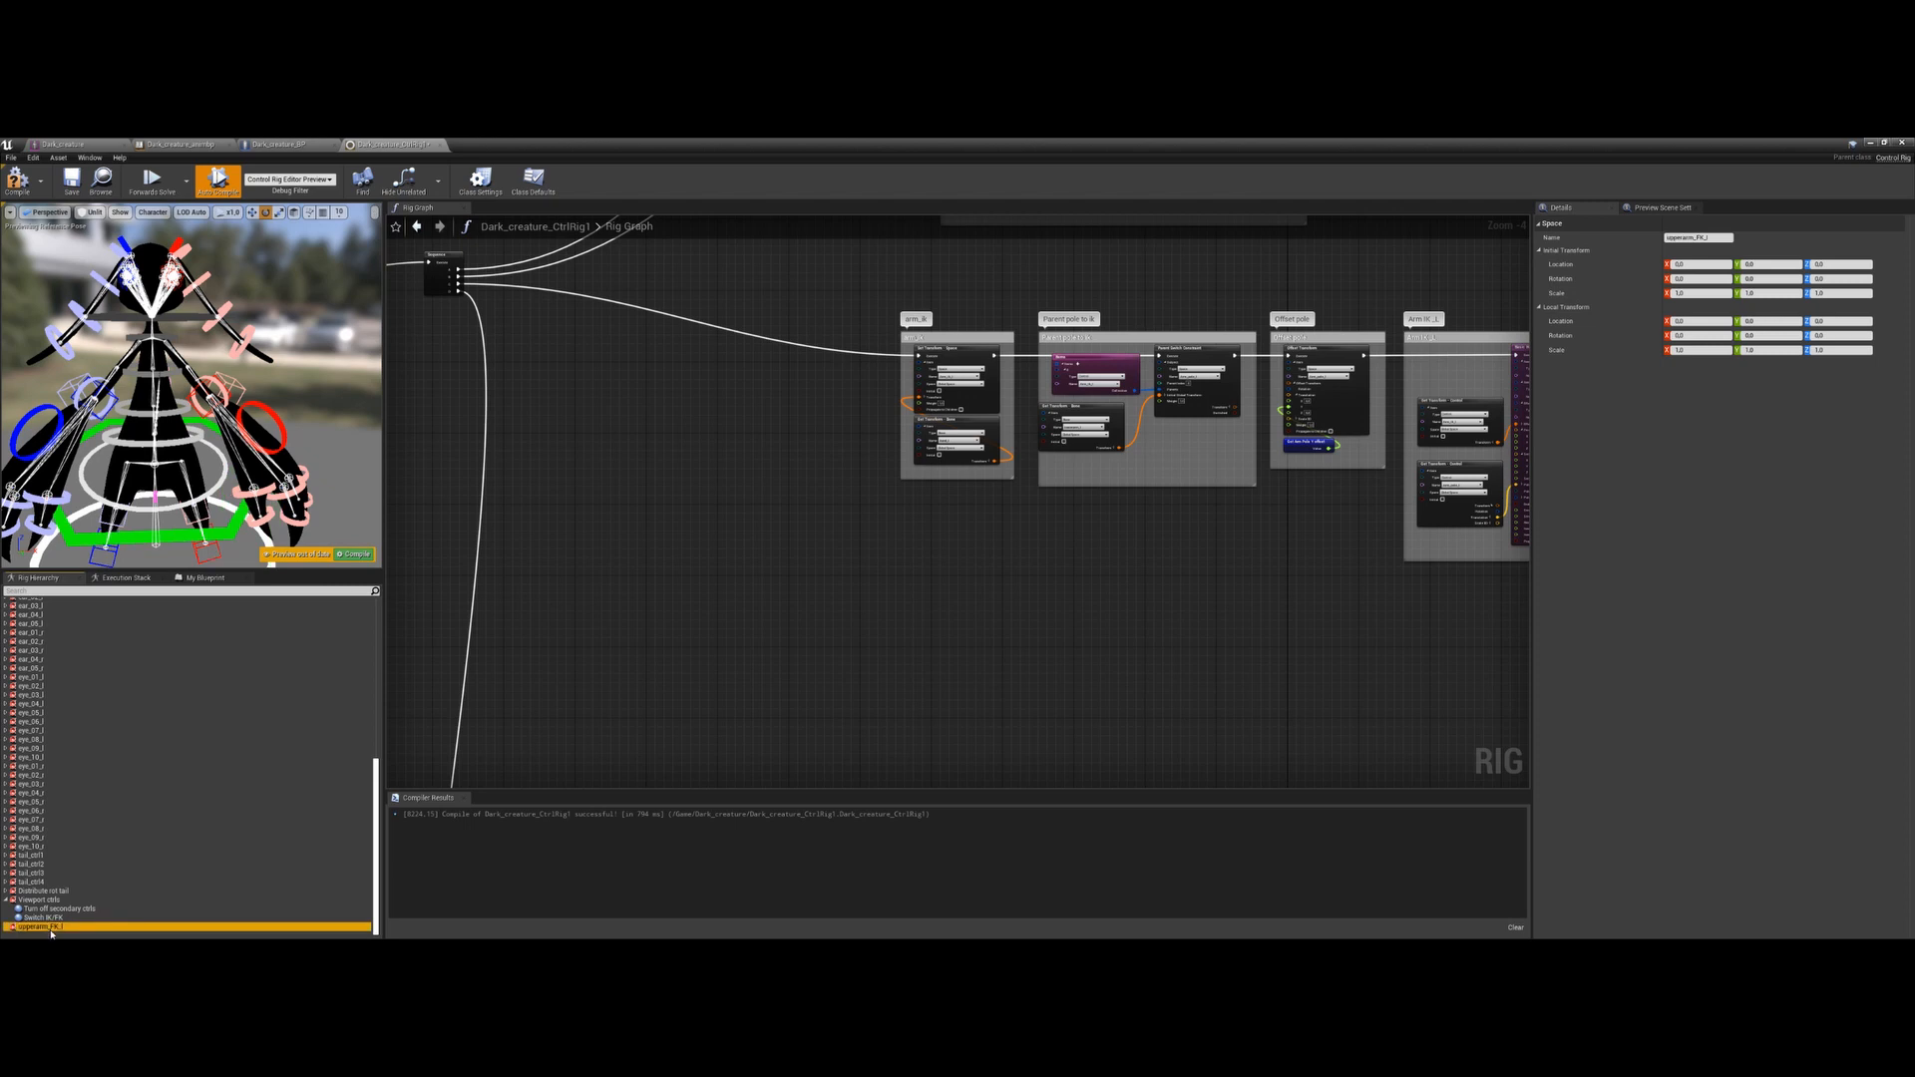
Duplicate the space as lowerarm_FK_l and add a control of the same name under each of the two FK spaces
{"action": "key", "text": "ctrl+d"}
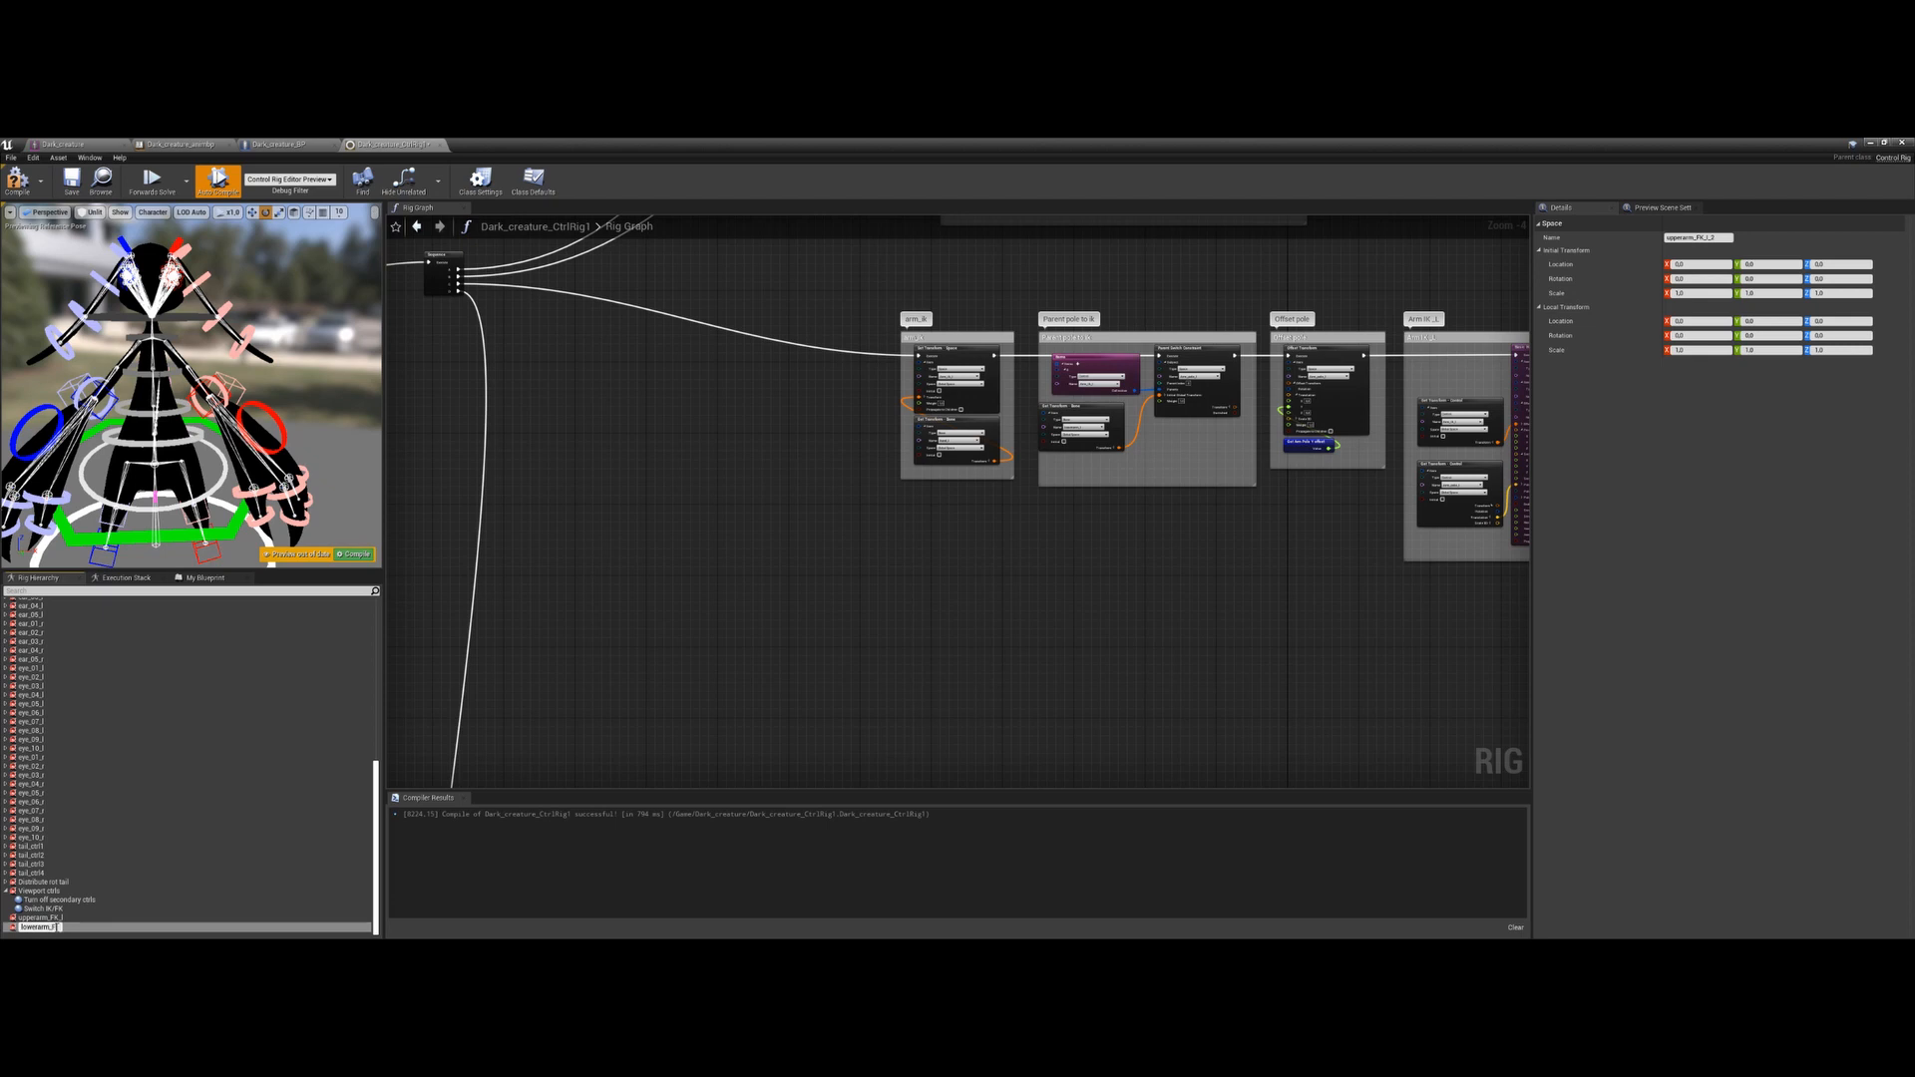
{"action": "key", "text": "Return"}
{"action": "left_click", "coordinate": [57, 918]}
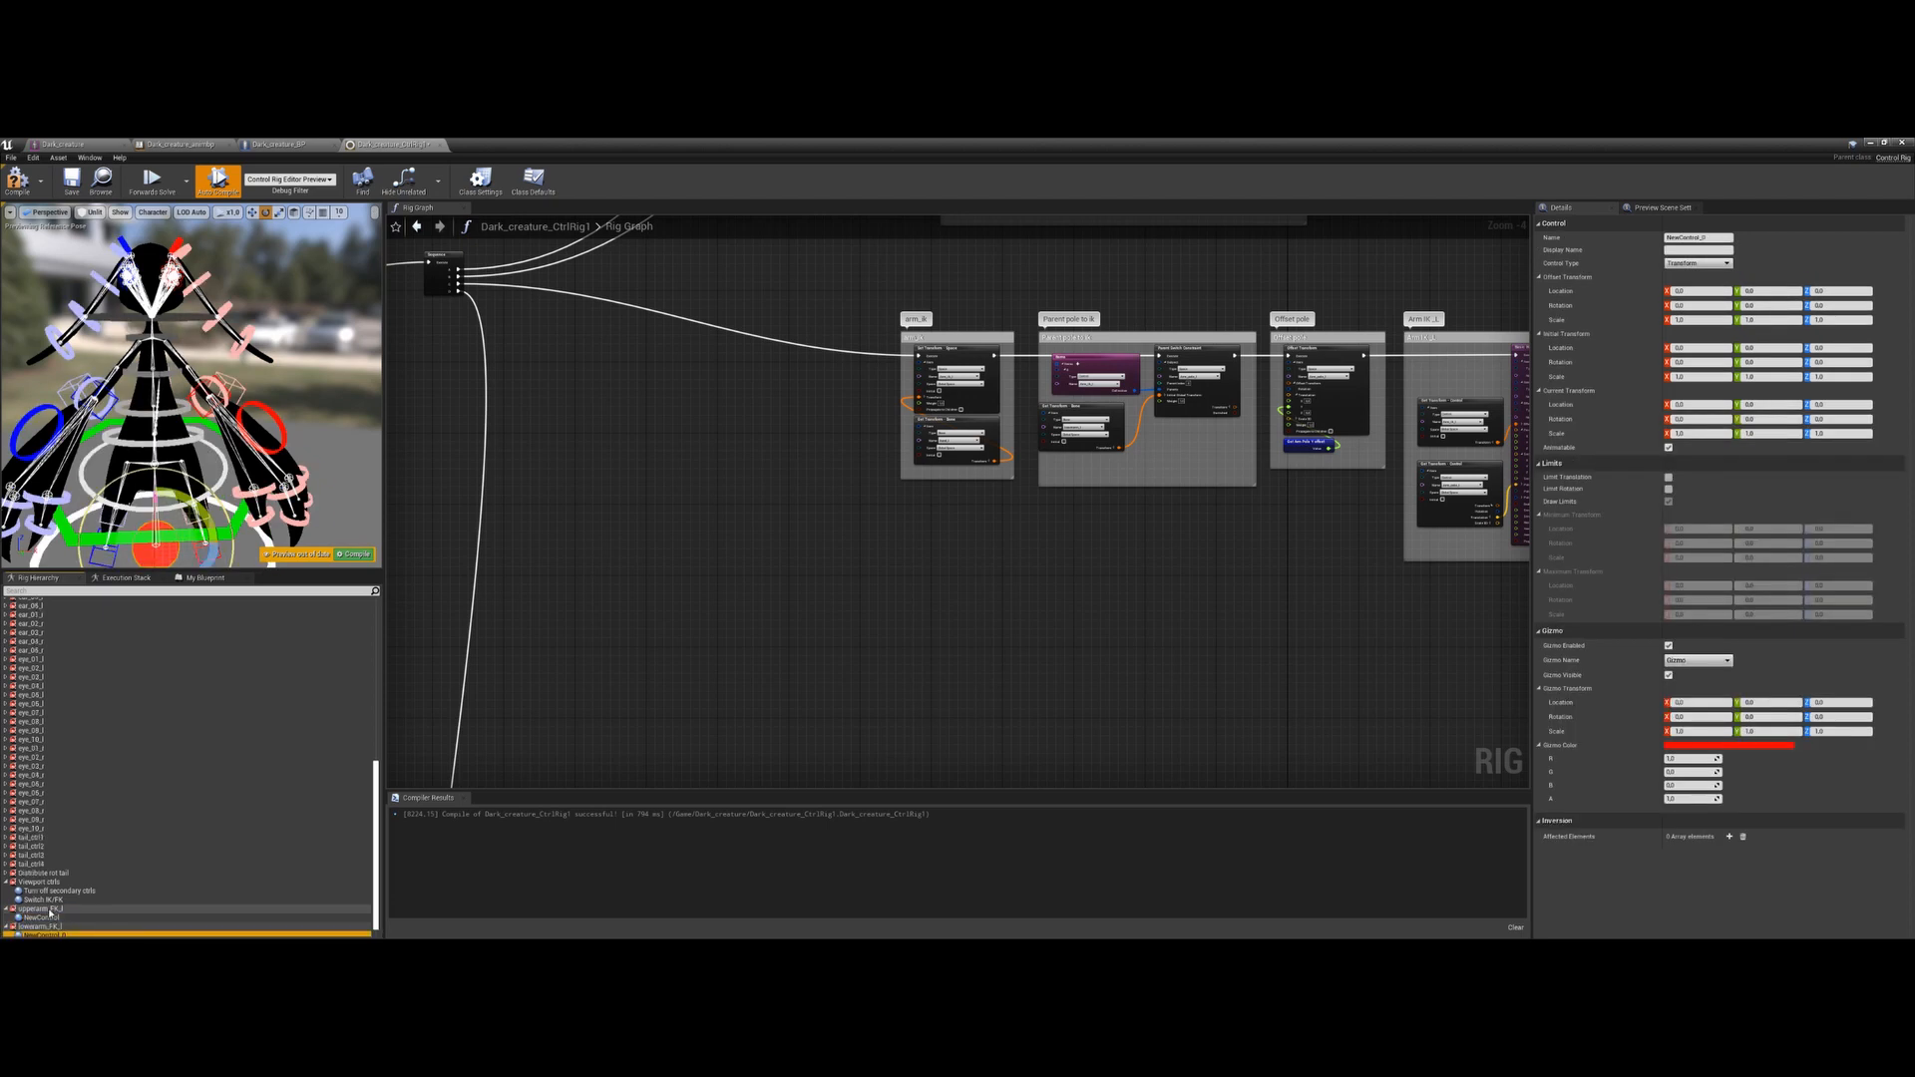
{"action": "left_click", "coordinate": [50, 911]}
{"action": "double_click", "coordinate": [50, 910]}
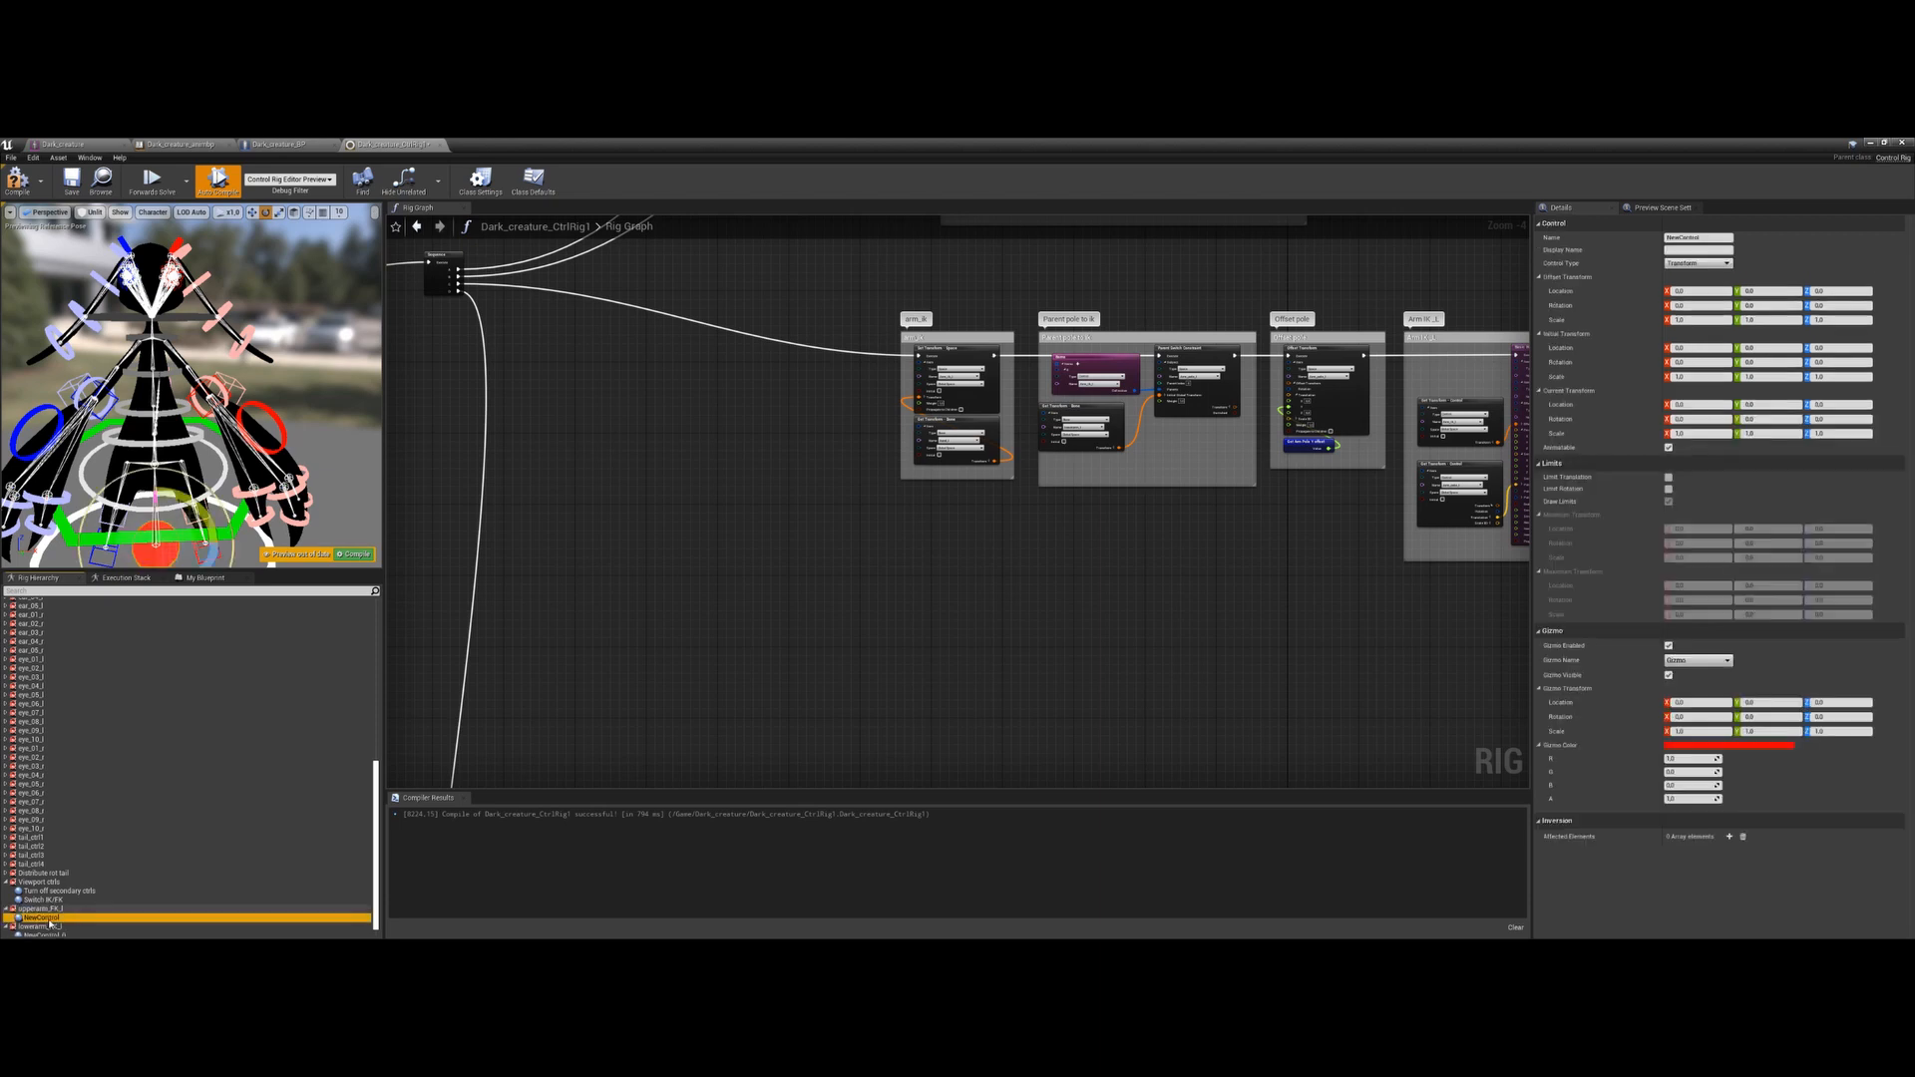
Move the Forwards Solve node away from the main Sequence node and break the link between them
{"action": "right_click_drag", "start_coordinate": [722, 595], "coordinate": [832, 515]}
{"action": "scroll", "coordinate": [948, 666], "scroll_direction": "down", "scroll_amount": 1}
{"action": "scroll", "coordinate": [948, 665], "scroll_direction": "down", "scroll_amount": 4}
{"action": "scroll", "coordinate": [878, 638], "scroll_direction": "up", "scroll_amount": 1}
{"action": "right_click_drag", "start_coordinate": [794, 497], "coordinate": [958, 568]}
{"action": "scroll", "coordinate": [898, 535], "scroll_direction": "up", "scroll_amount": 5}
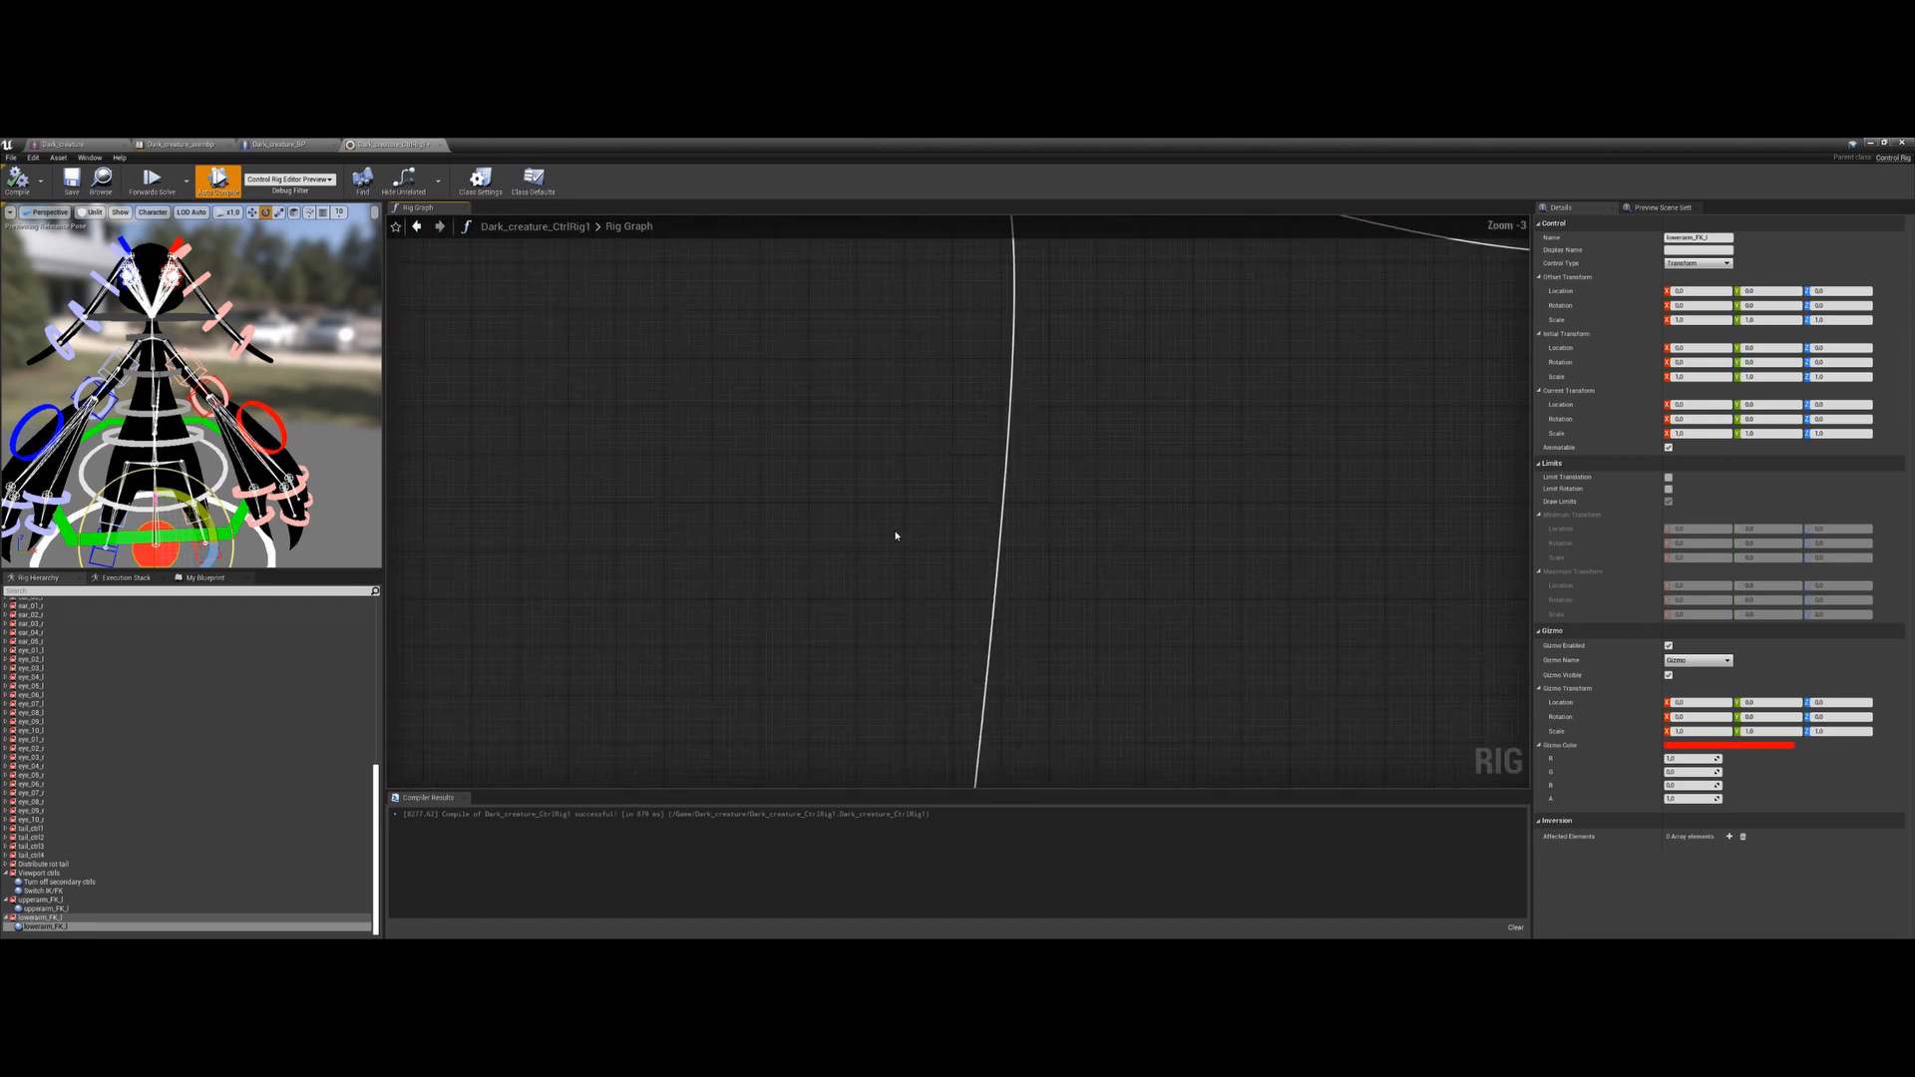
{"action": "right_click_drag", "start_coordinate": [876, 403], "coordinate": [1012, 695]}
{"action": "left_click_drag", "start_coordinate": [856, 437], "coordinate": [802, 419]}
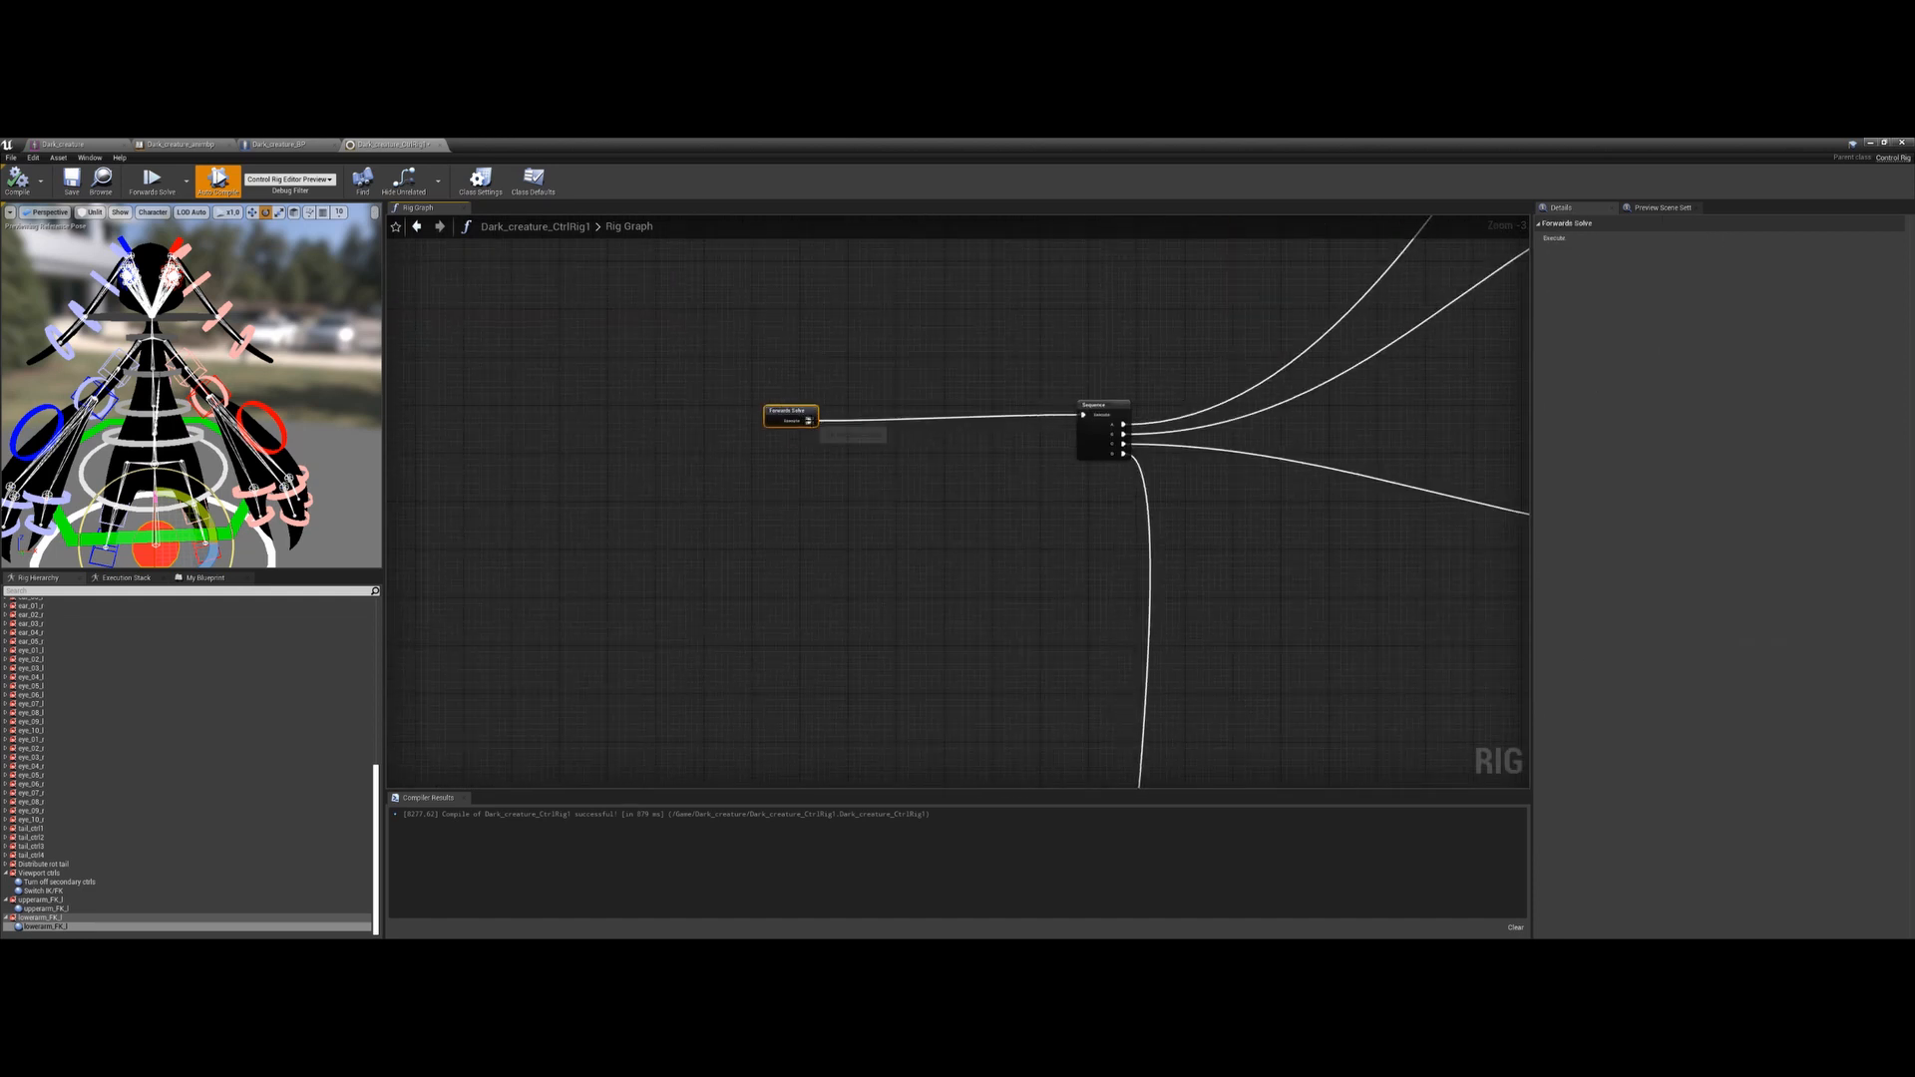
{"action": "left_click", "coordinate": [810, 420], "text": "alt"}
Add a Set Transform node for the upperarm_FK_l space and connect Forwards Solve to it
{"action": "right_click_drag", "start_coordinate": [813, 439], "coordinate": [887, 419]}
{"action": "left_click_drag", "start_coordinate": [39, 899], "coordinate": [883, 513]}
{"action": "left_click", "coordinate": [758, 578]}
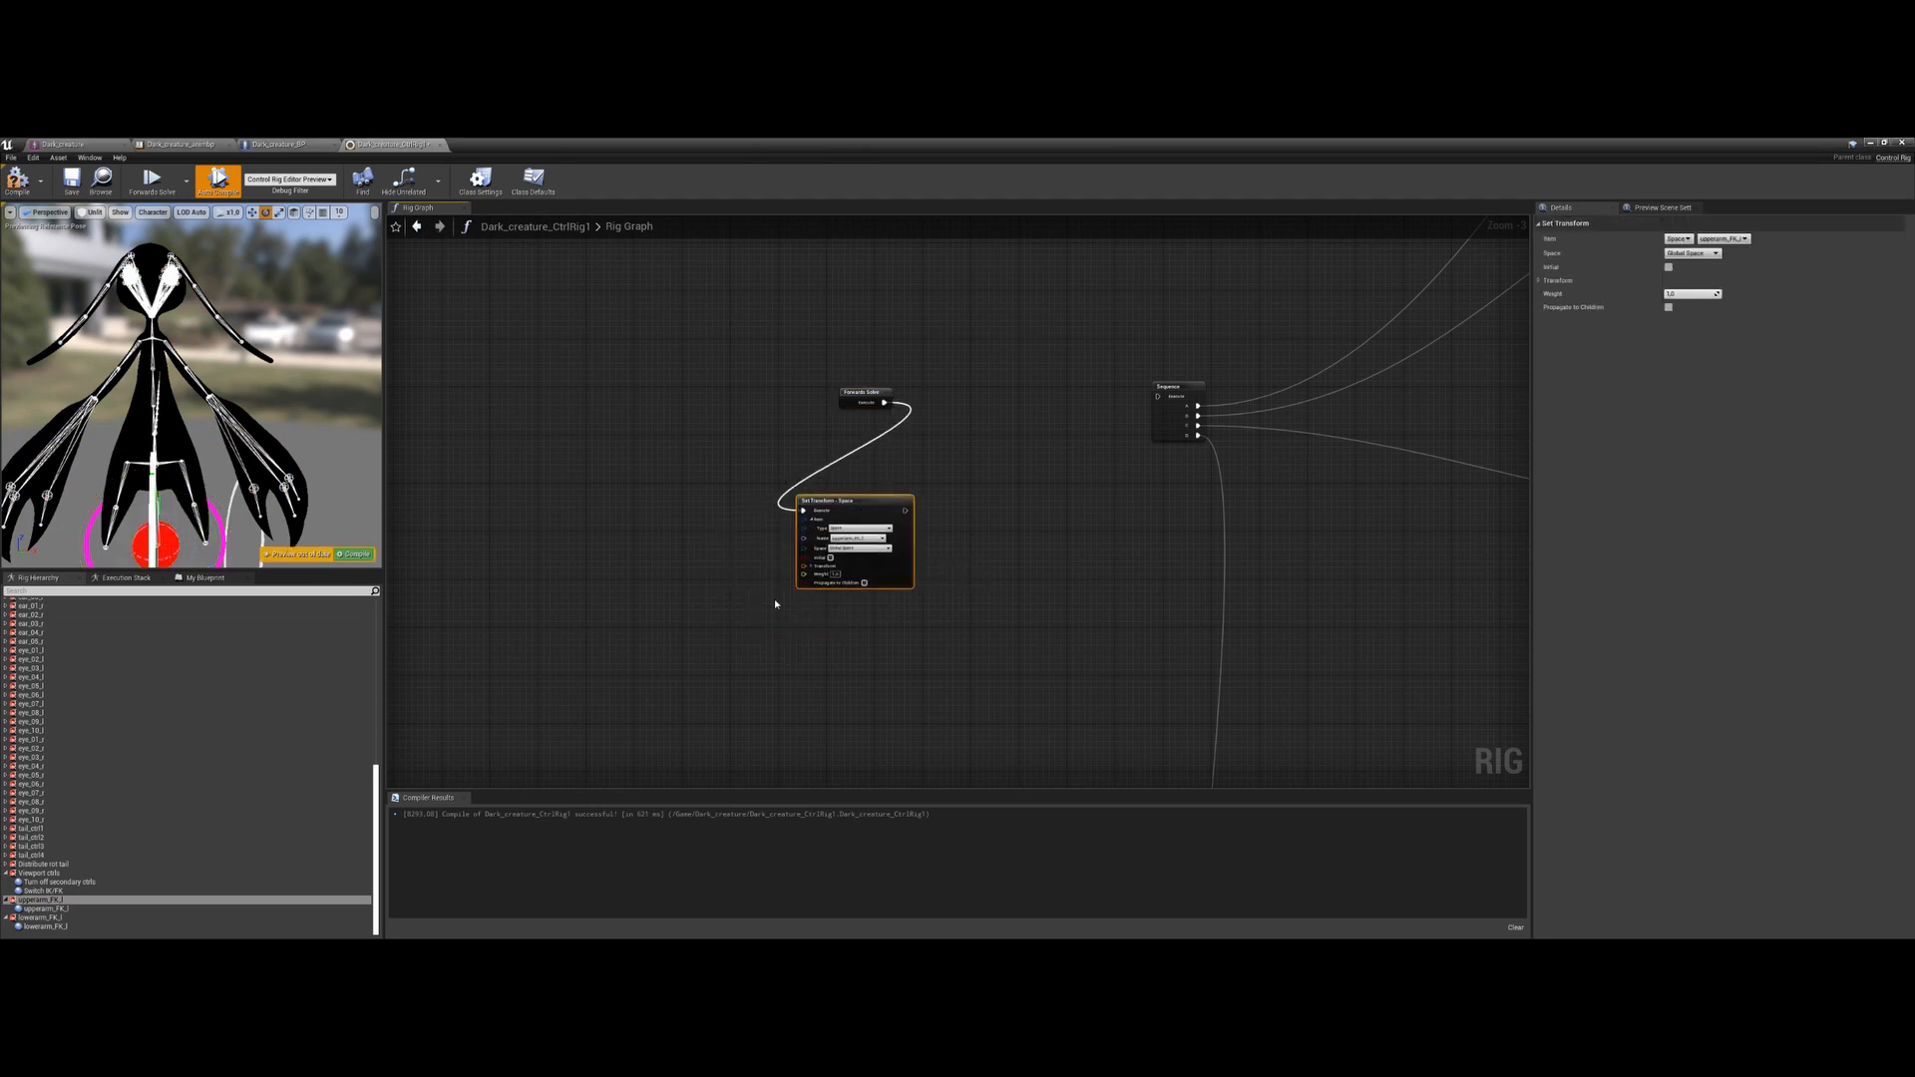
{"action": "scroll", "coordinate": [774, 598], "scroll_direction": "up", "scroll_amount": 1}
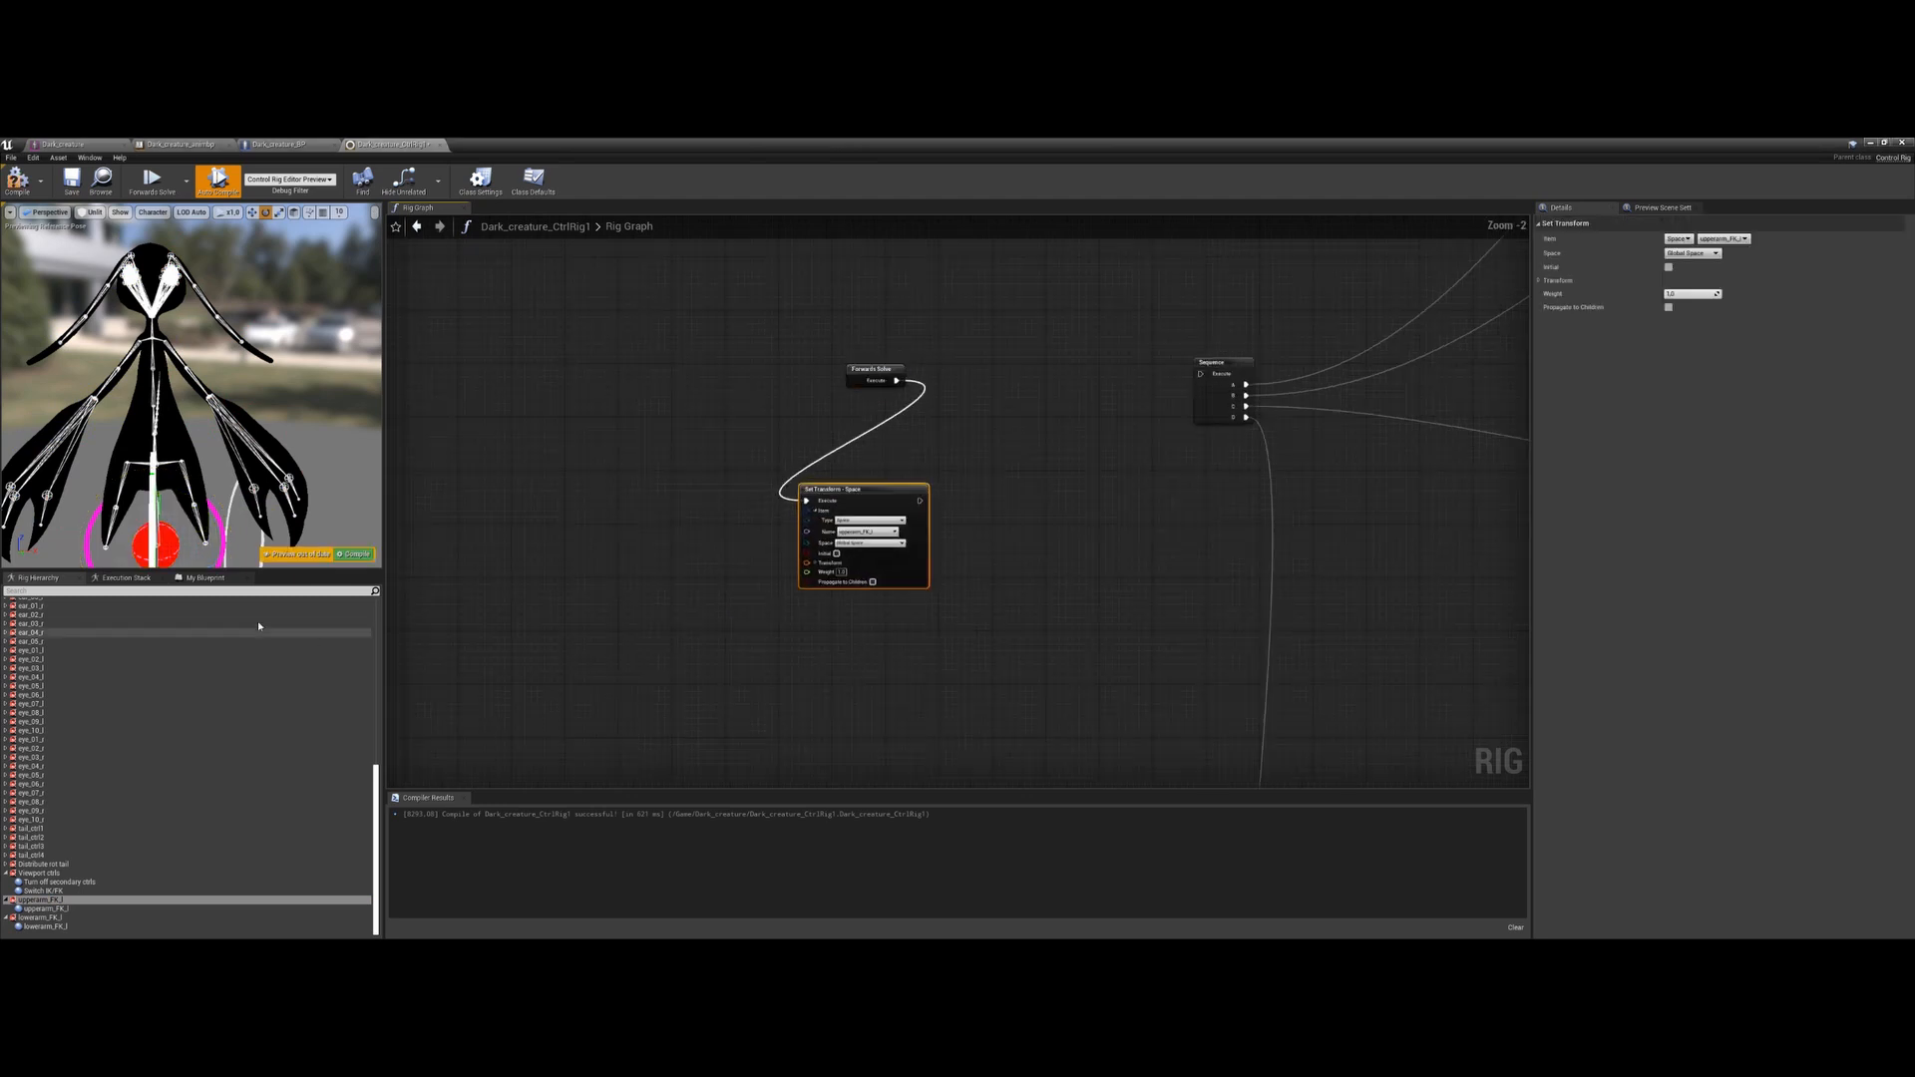
Add a Get Transform node for the upperarm_l bone and feed its transform into the upperarm_FK_l Set Transform node
{"action": "left_click", "coordinate": [211, 591]}
{"action": "type", "text": "up"}
{"action": "left_click_drag", "start_coordinate": [36, 603], "coordinate": [580, 591]}
{"action": "left_click", "coordinate": [618, 610]}
{"action": "left_click_drag", "start_coordinate": [703, 659], "coordinate": [806, 564]}
{"action": "right_click_drag", "start_coordinate": [788, 608], "coordinate": [763, 552]}
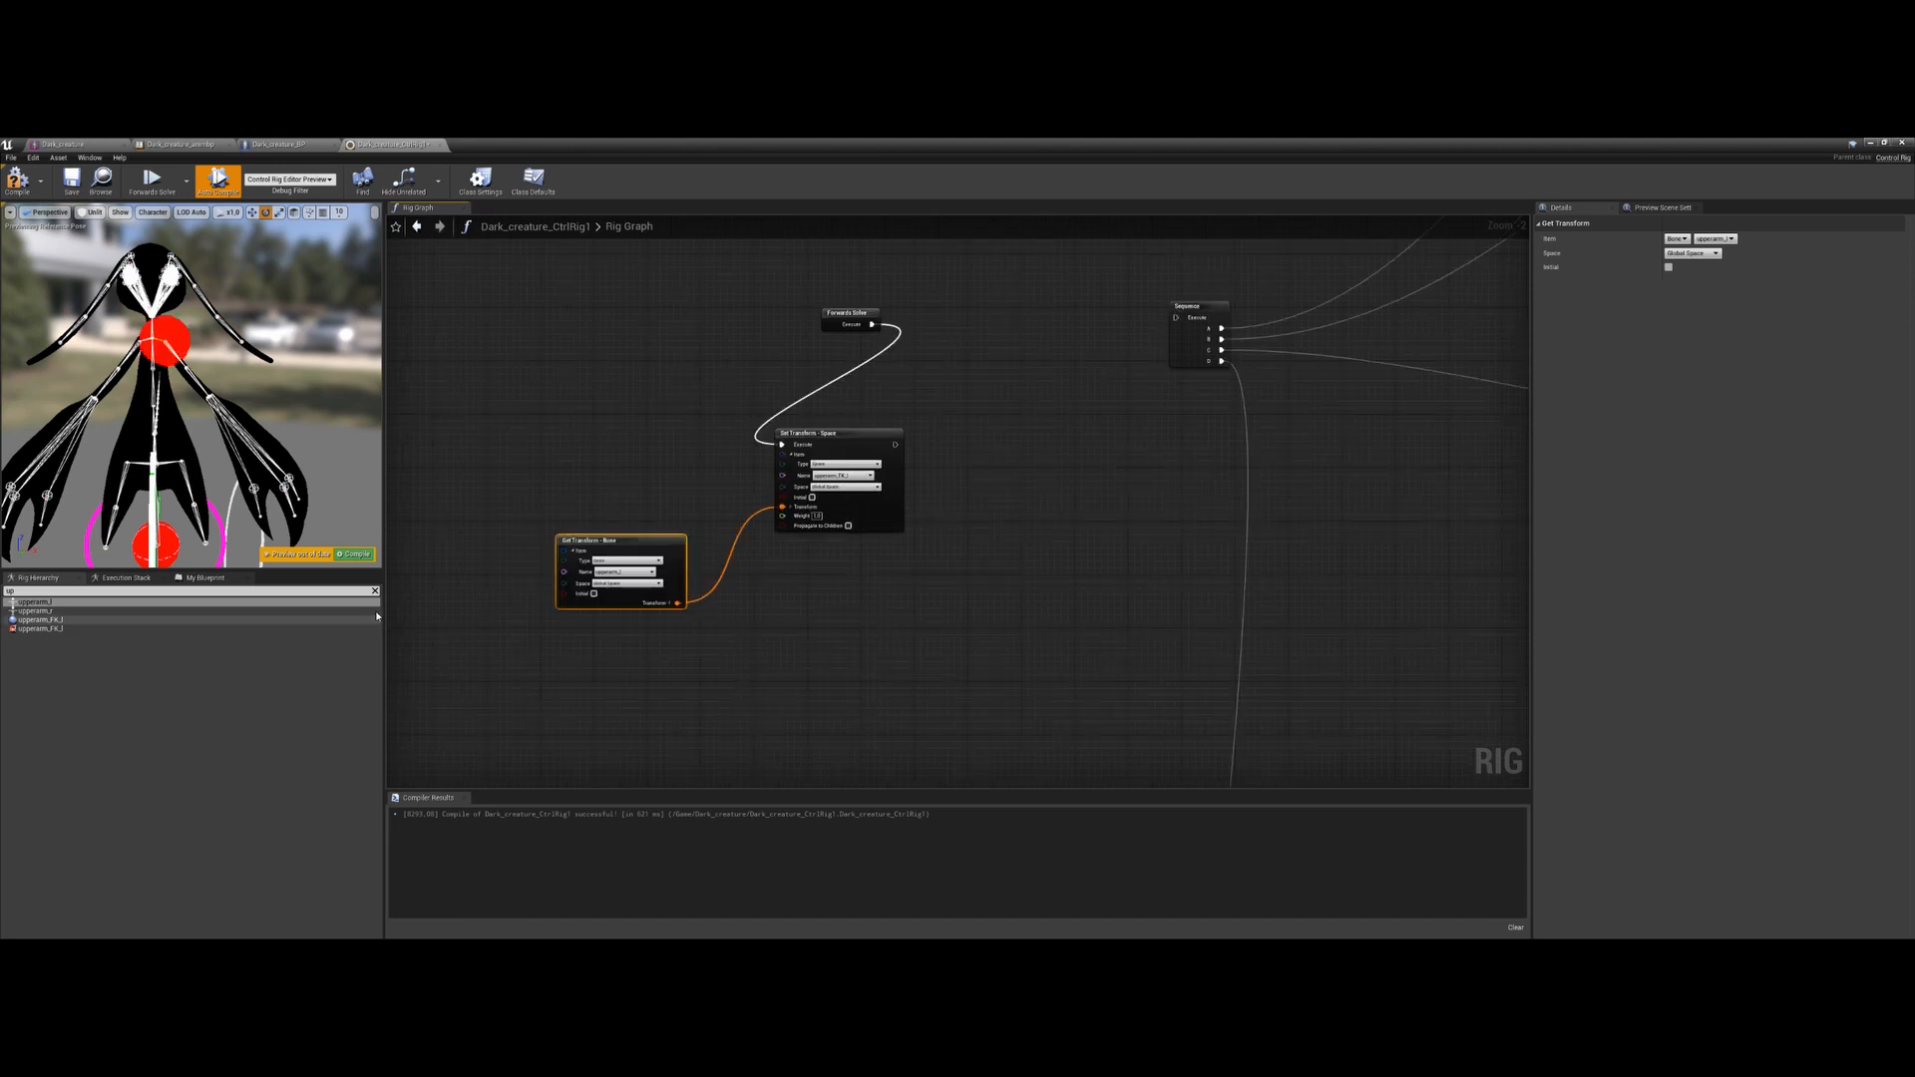
Add a Set Transform node for the lowerarm_FK_l space and chain it after the upper arm's Set Transform node
{"action": "left_click", "coordinate": [375, 591]}
{"action": "scroll", "coordinate": [119, 833], "scroll_direction": "down", "scroll_amount": 10}
{"action": "left_click_drag", "start_coordinate": [40, 927], "coordinate": [806, 671]}
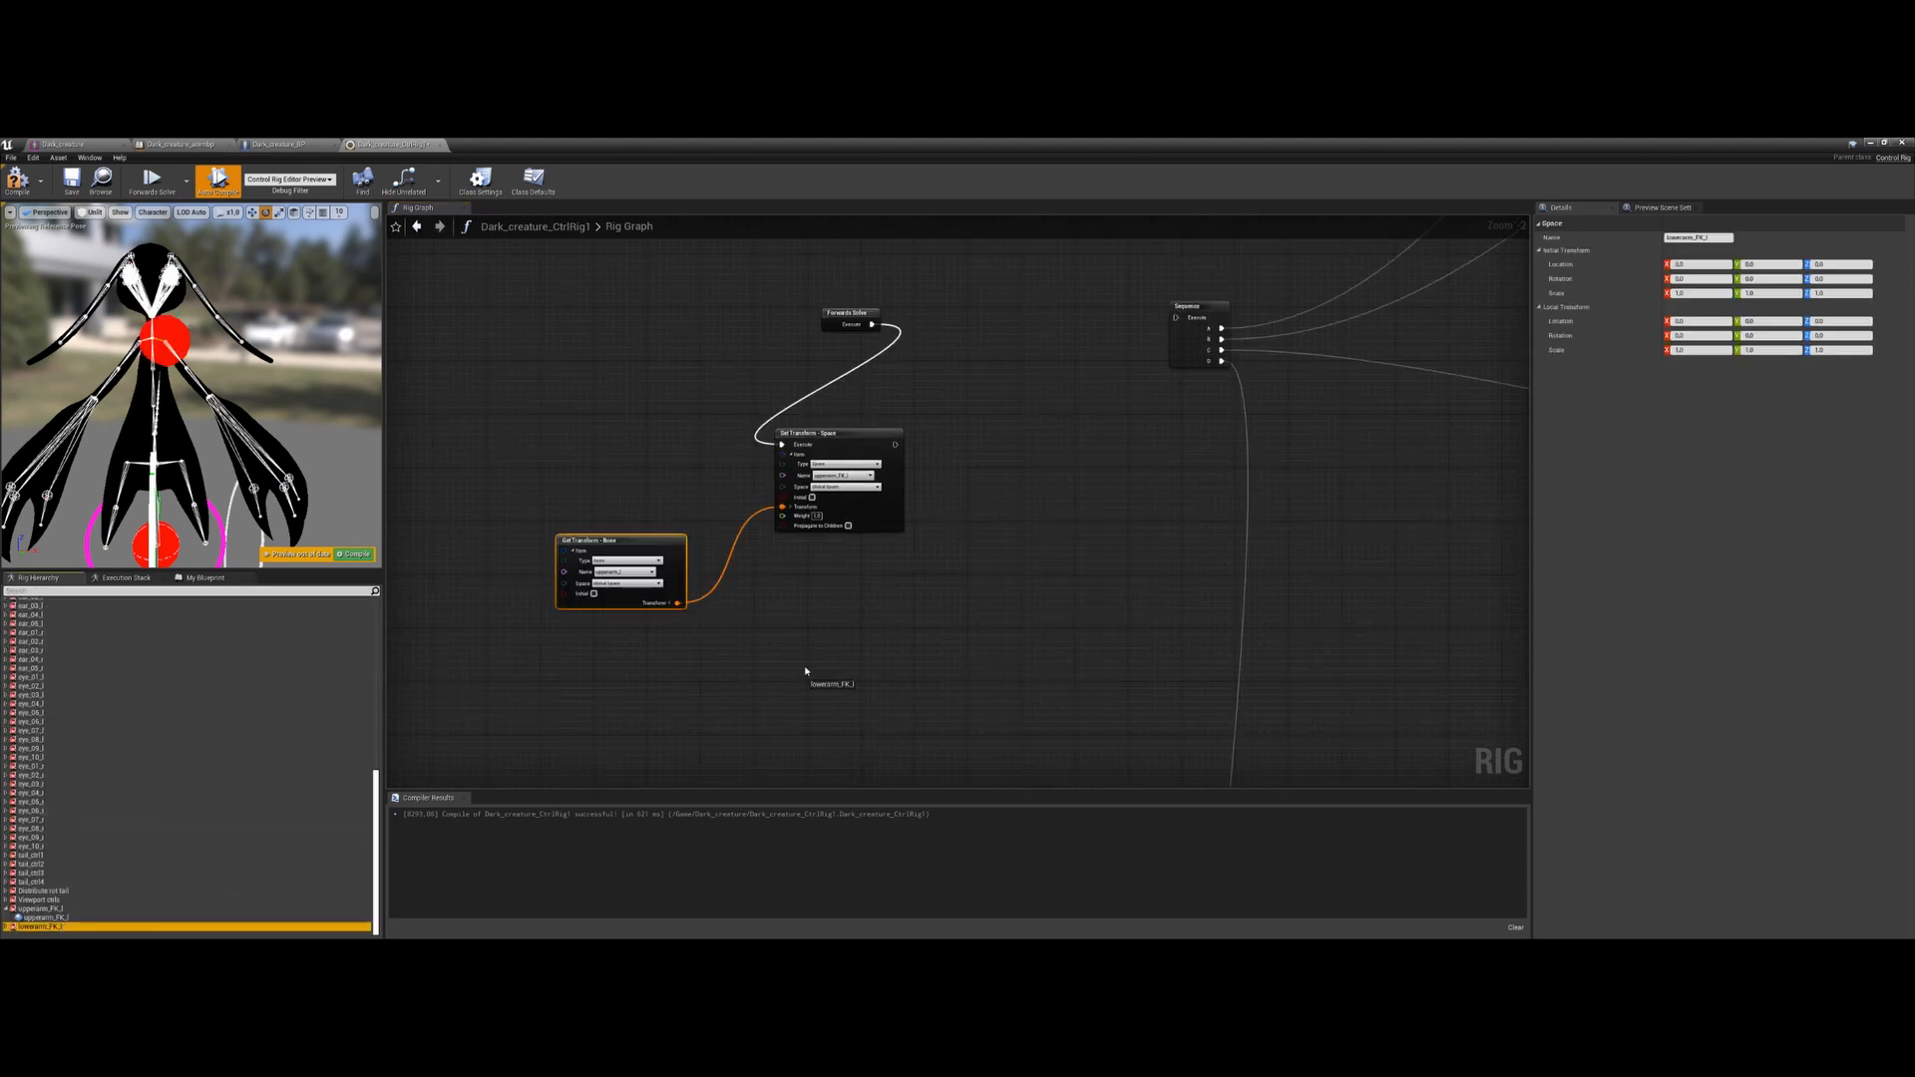
{"action": "left_click_drag", "start_coordinate": [982, 469], "coordinate": [1102, 454]}
{"action": "left_click", "coordinate": [1008, 498]}
Feed a Get Transform of the lowerarm_l bone into the lower arm's Set Transform and tuck both Get Transform nodes beneath their Set Transform nodes
{"action": "left_click", "coordinate": [168, 590]}
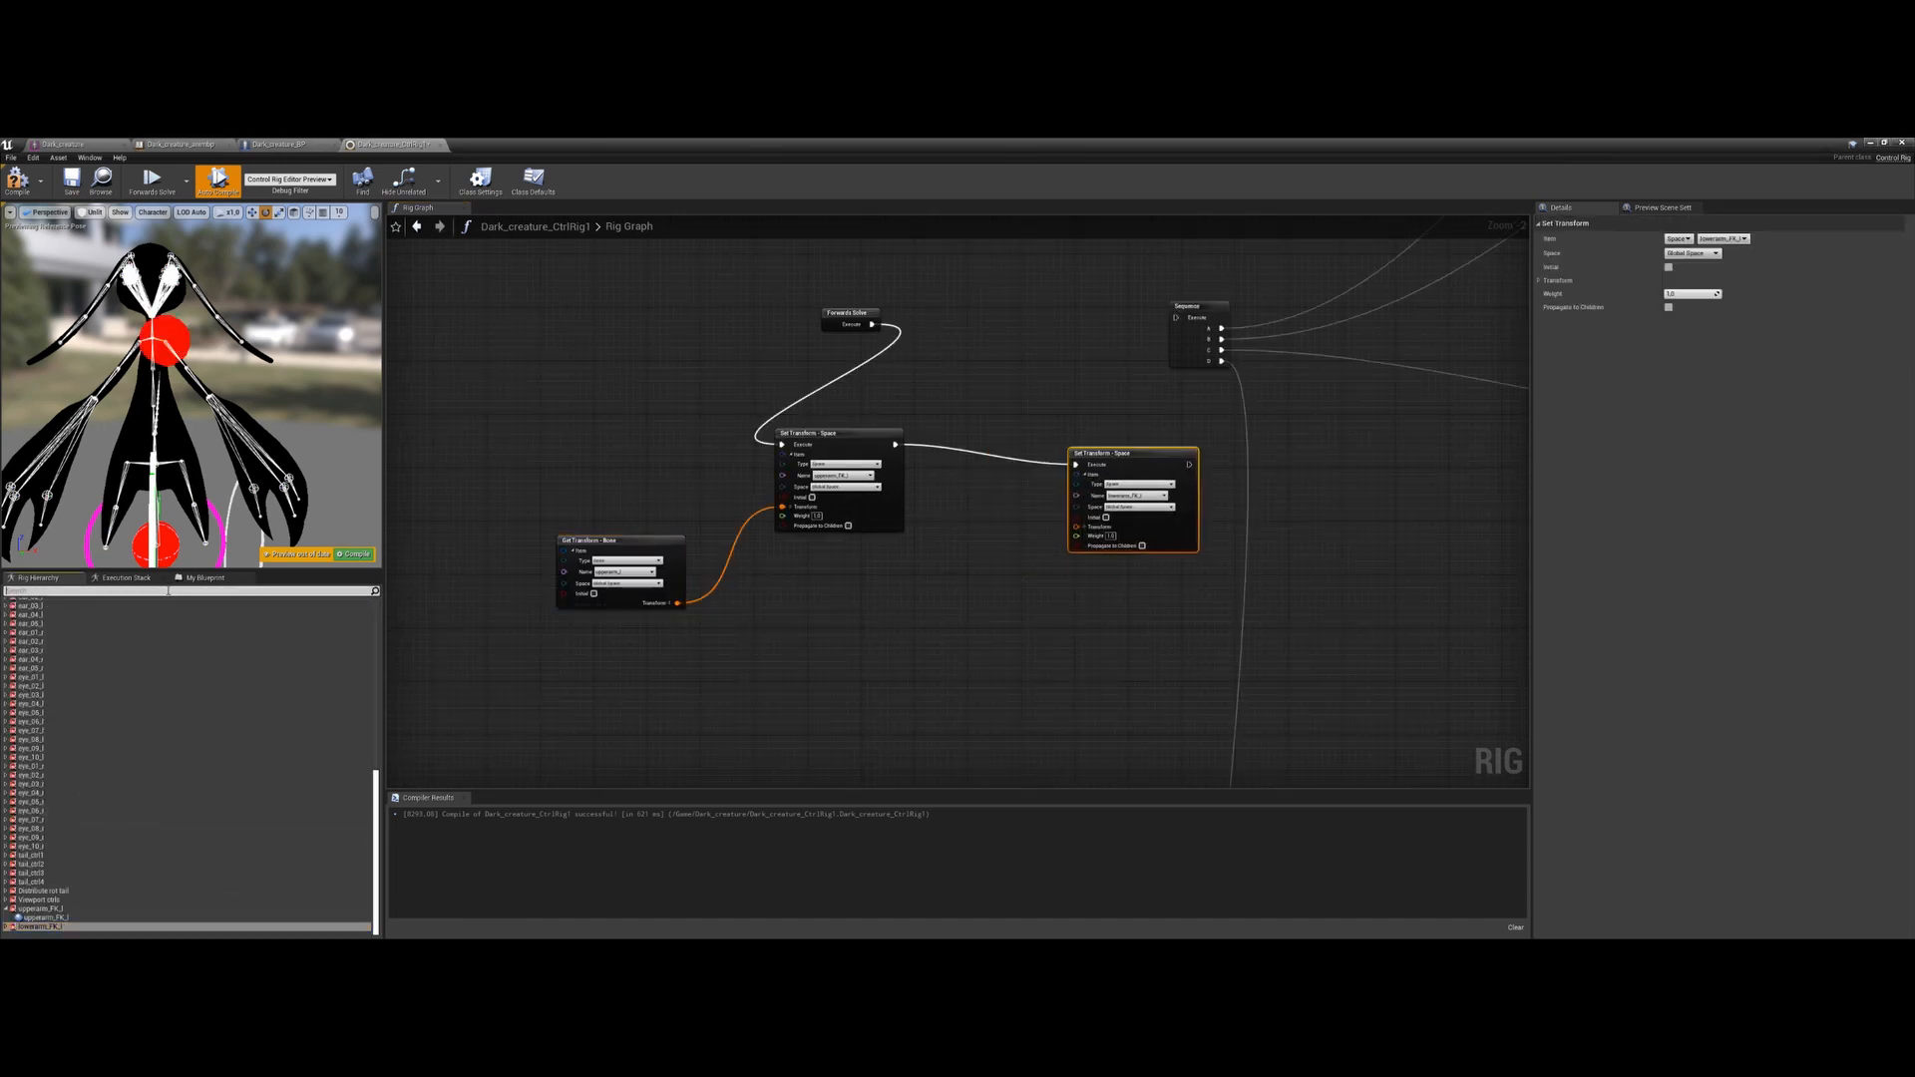
{"action": "type", "text": "low"}
{"action": "left_click_drag", "start_coordinate": [35, 601], "coordinate": [829, 605]}
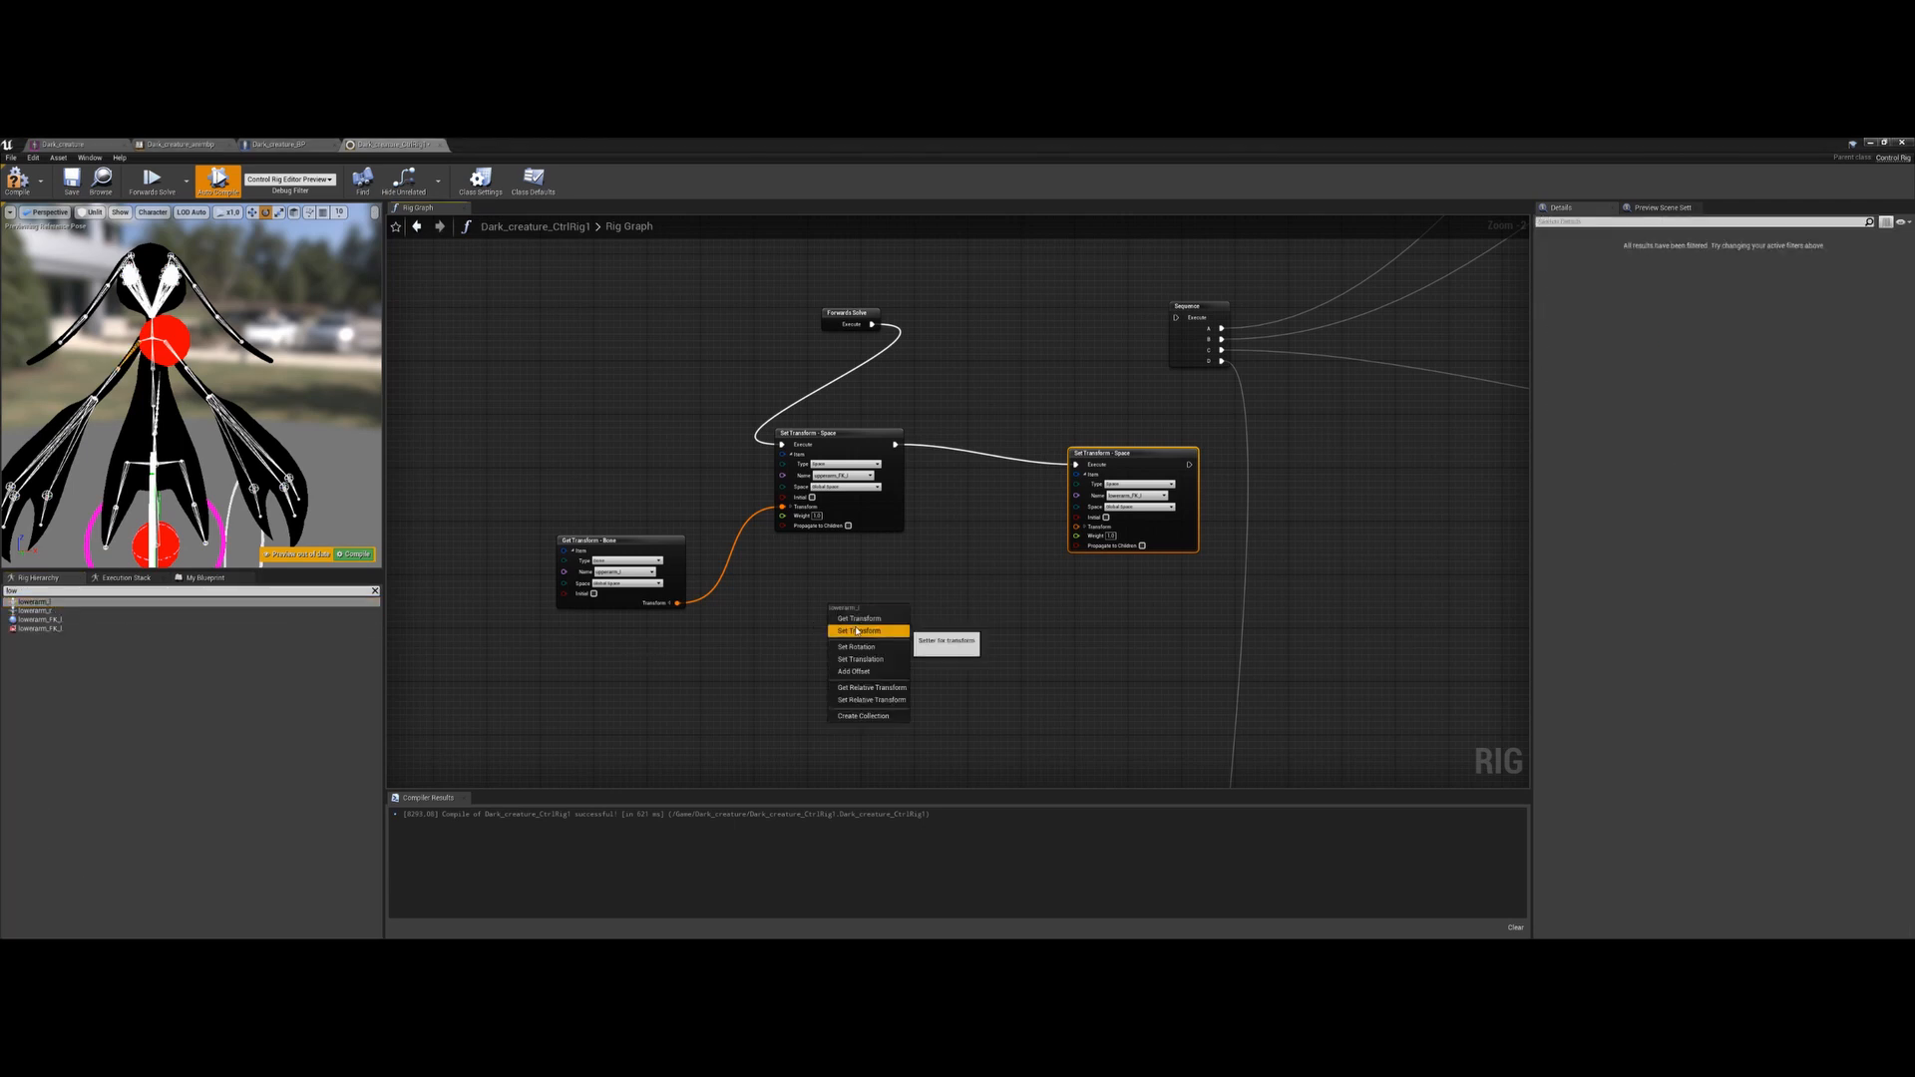
{"action": "left_click", "coordinate": [862, 620]}
{"action": "left_click_drag", "start_coordinate": [952, 671], "coordinate": [1078, 527]}
{"action": "left_click_drag", "start_coordinate": [872, 609], "coordinate": [1093, 561]}
{"action": "left_click_drag", "start_coordinate": [599, 540], "coordinate": [824, 534]}
Change the upperarm_FK_l control's gizmo to Circle_Thick and set its X and Y scale to 0.1
{"action": "left_click", "coordinate": [182, 333]}
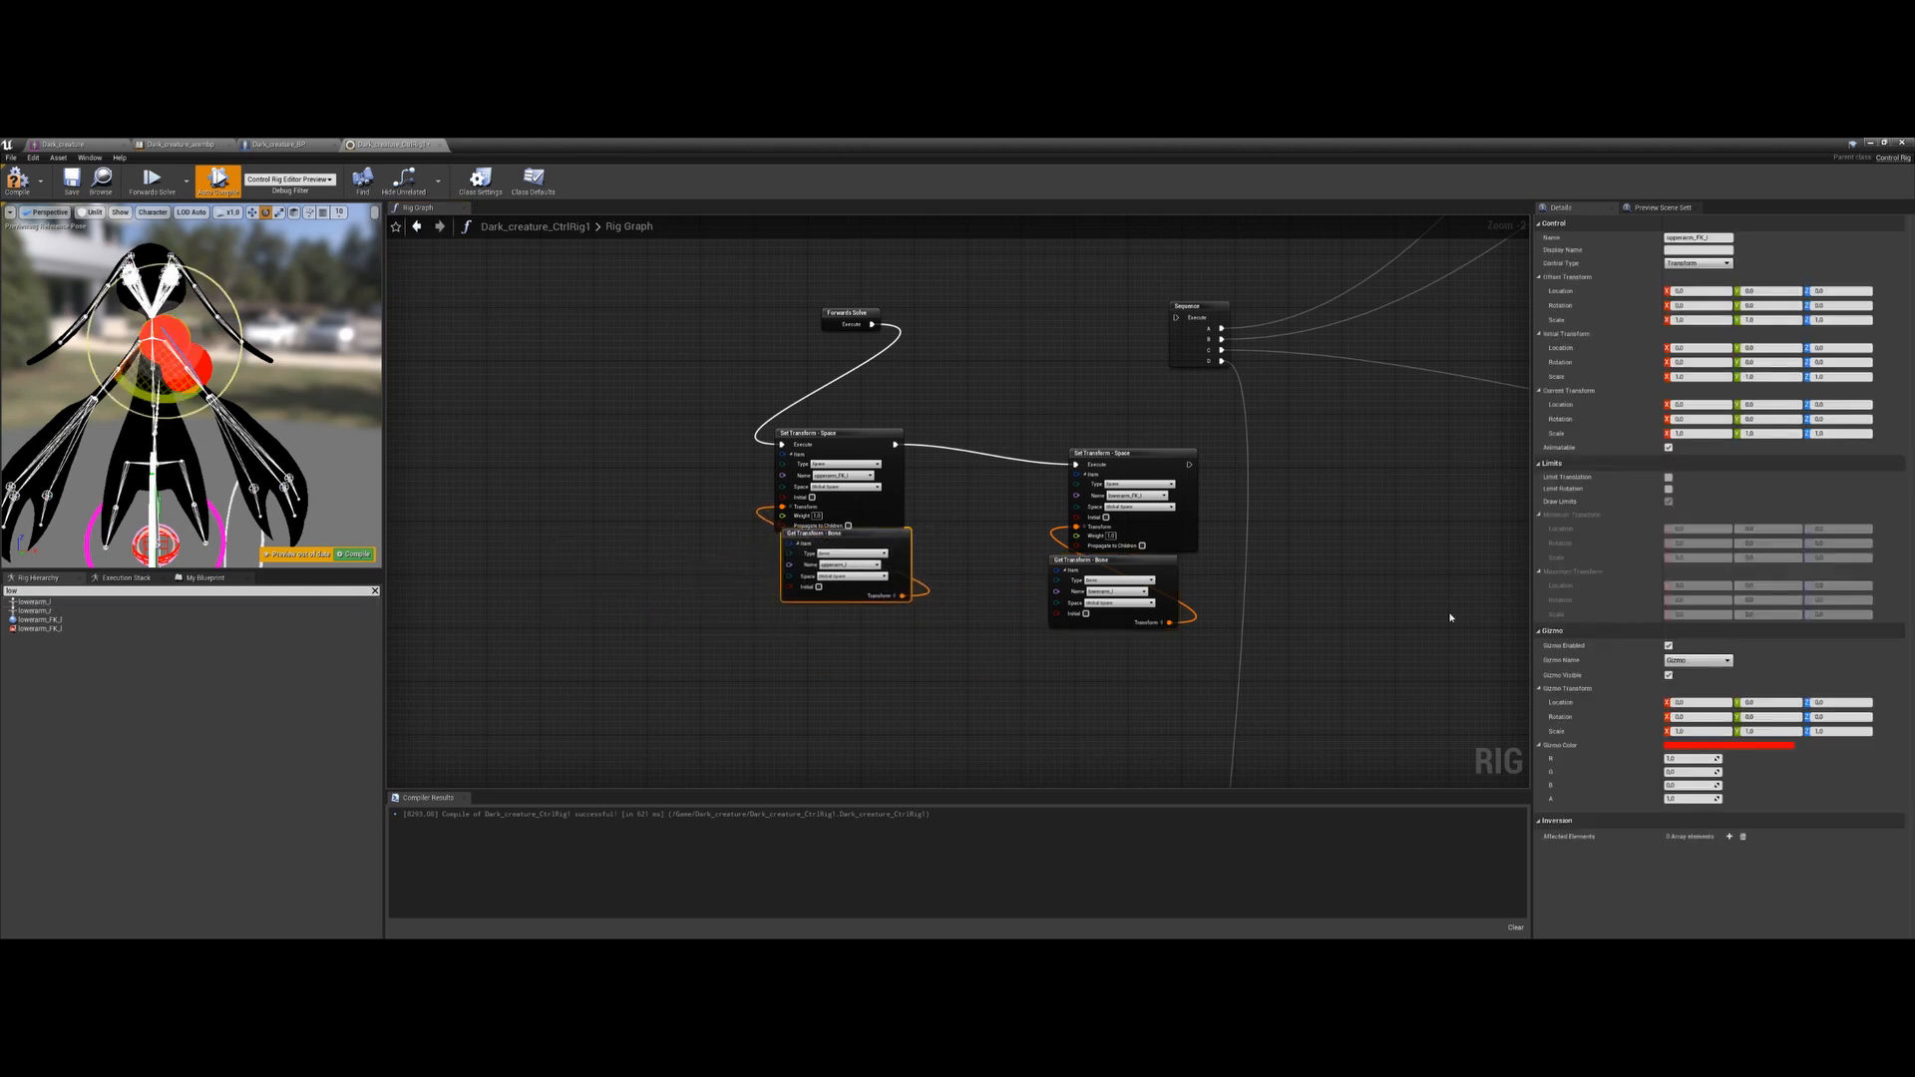
{"action": "left_click", "coordinate": [1692, 662]}
{"action": "type", "text": "circ"}
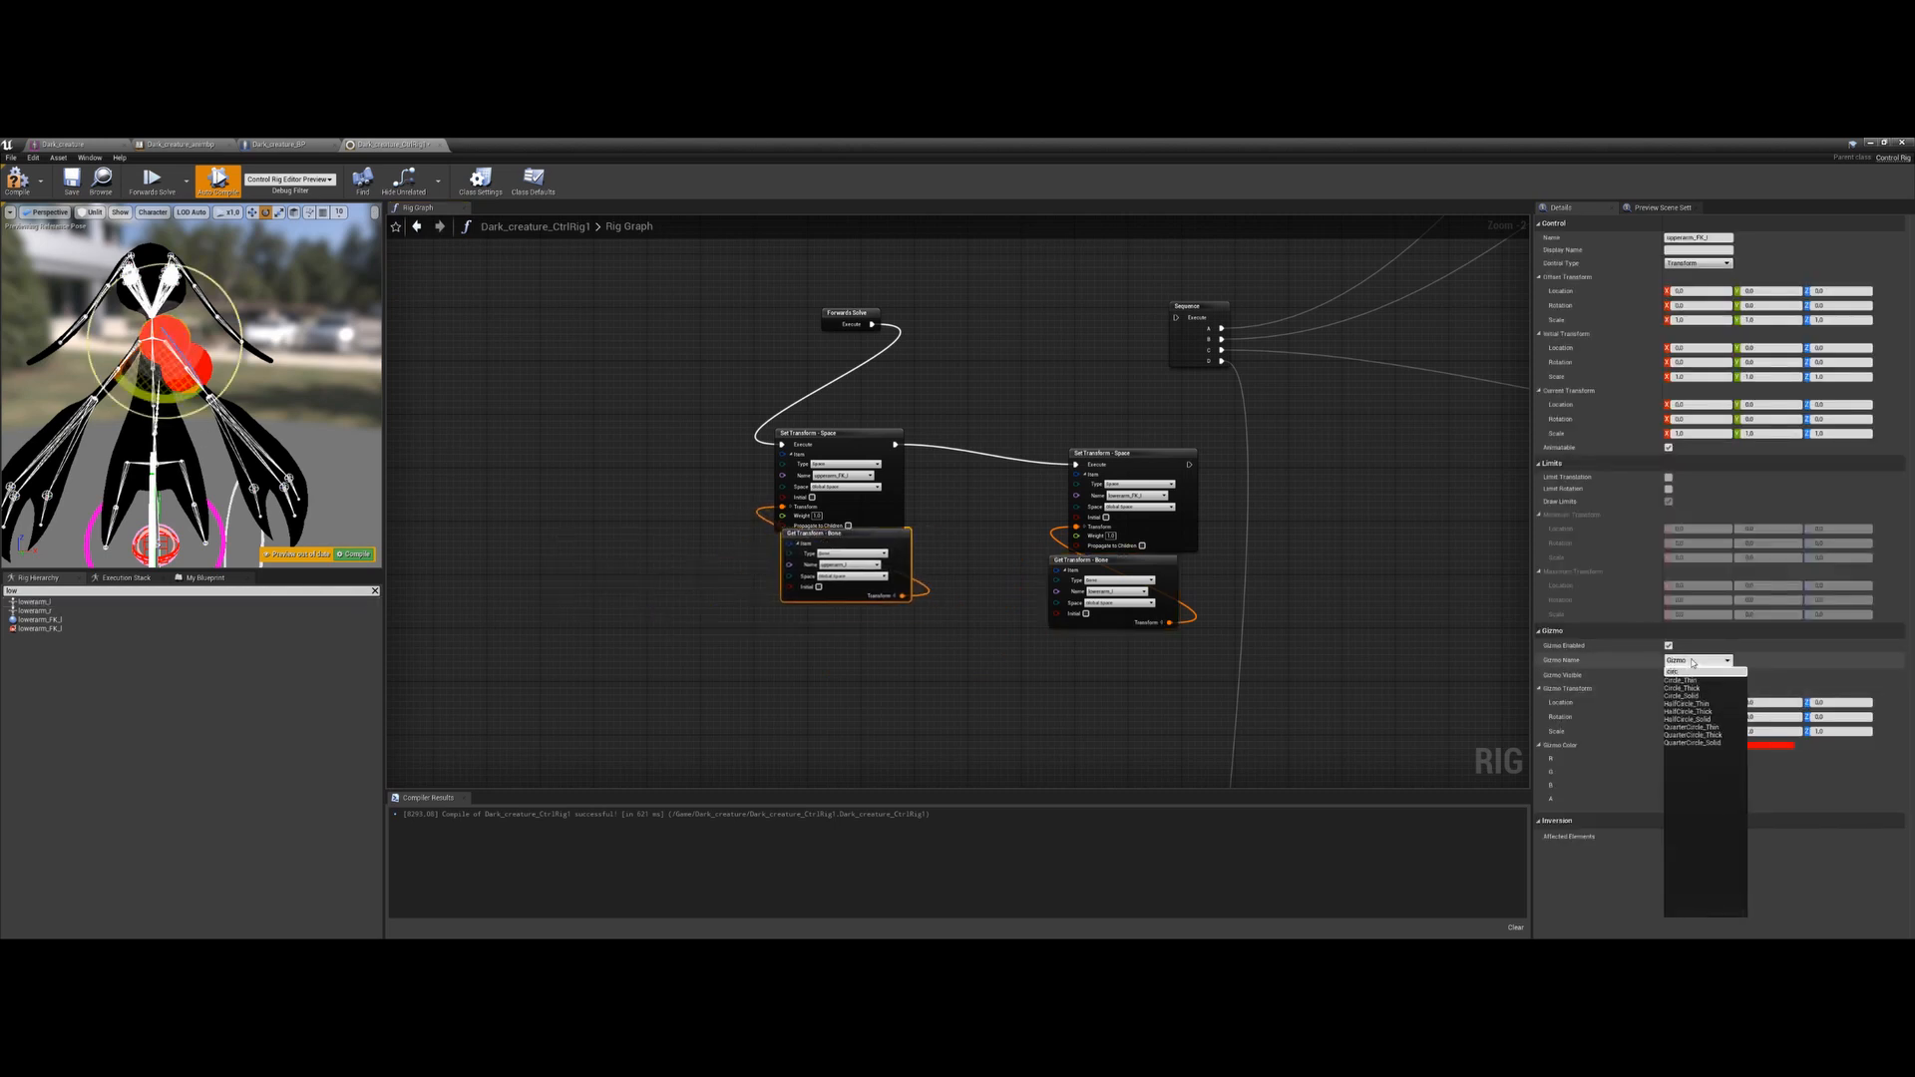
{"action": "left_click", "coordinate": [1684, 688]}
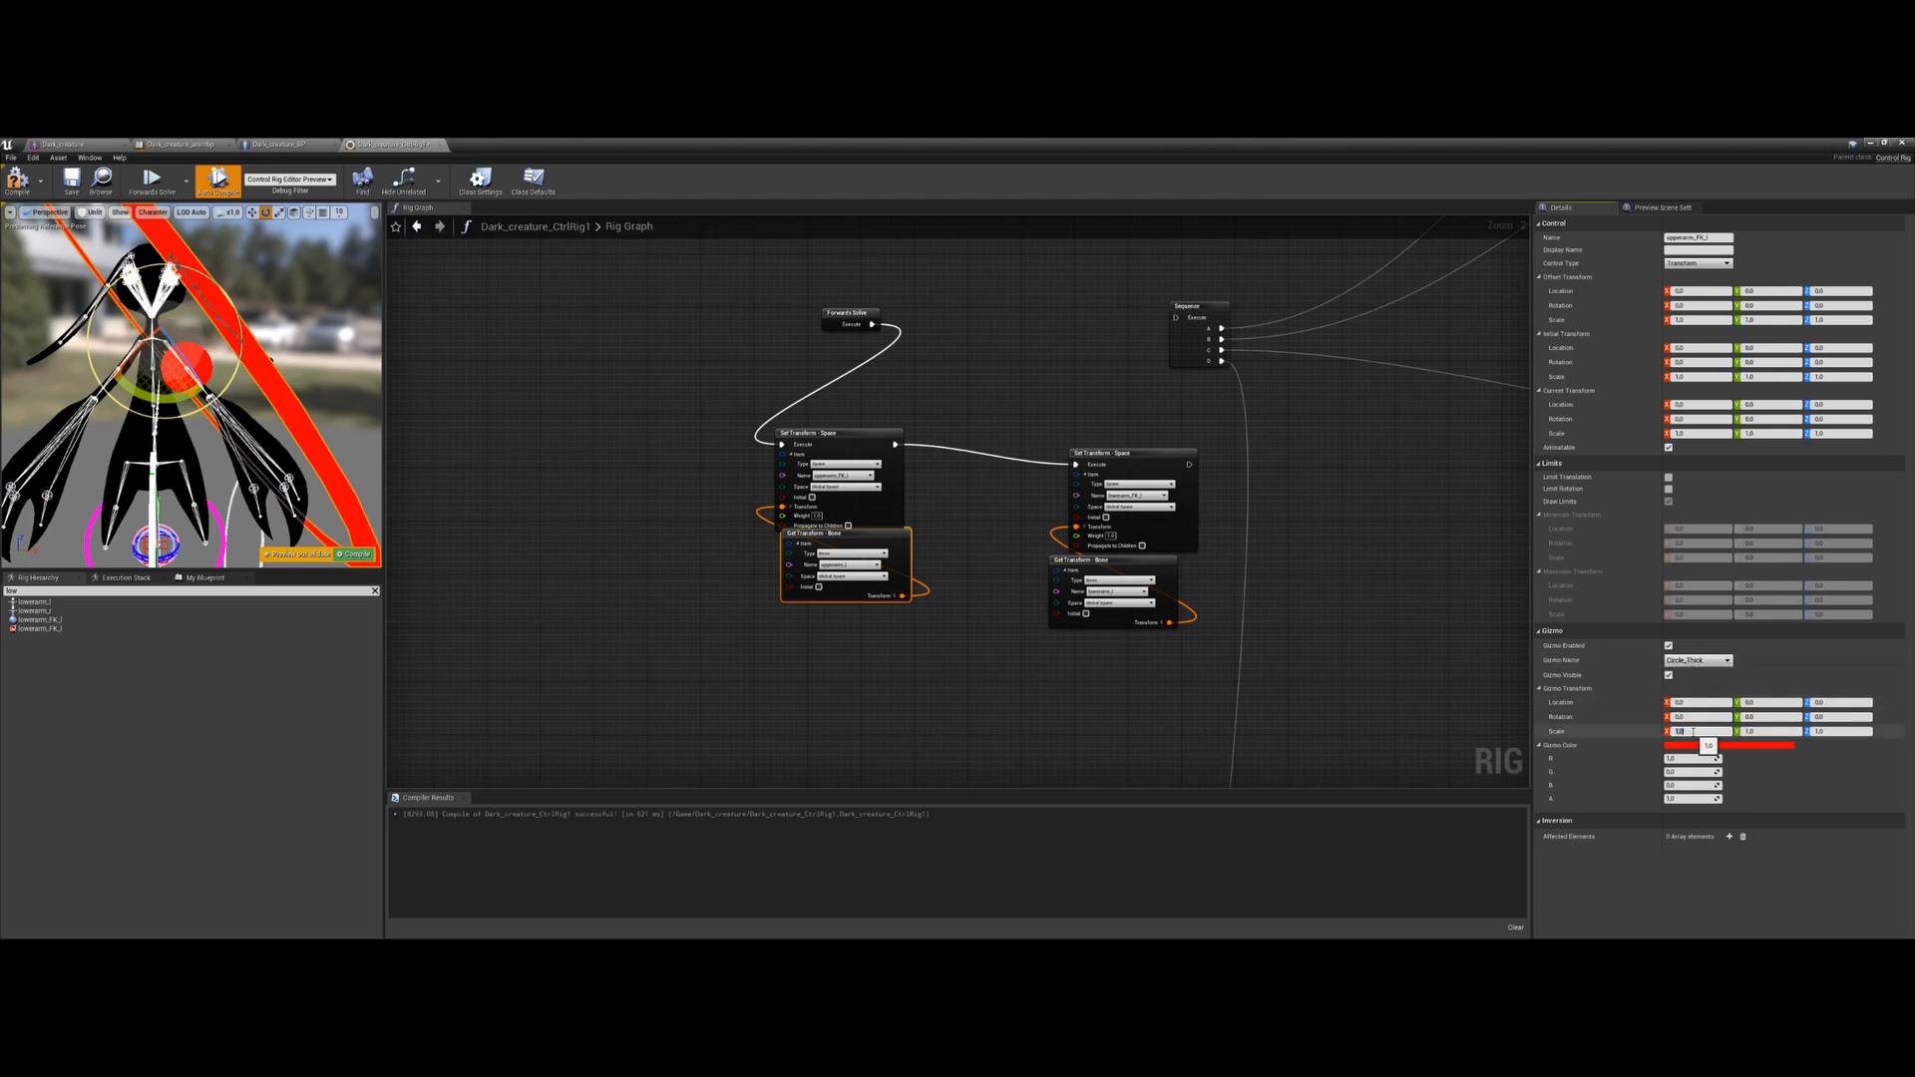
{"action": "type", "text": "0.1"}
{"action": "key", "text": "Tab"}
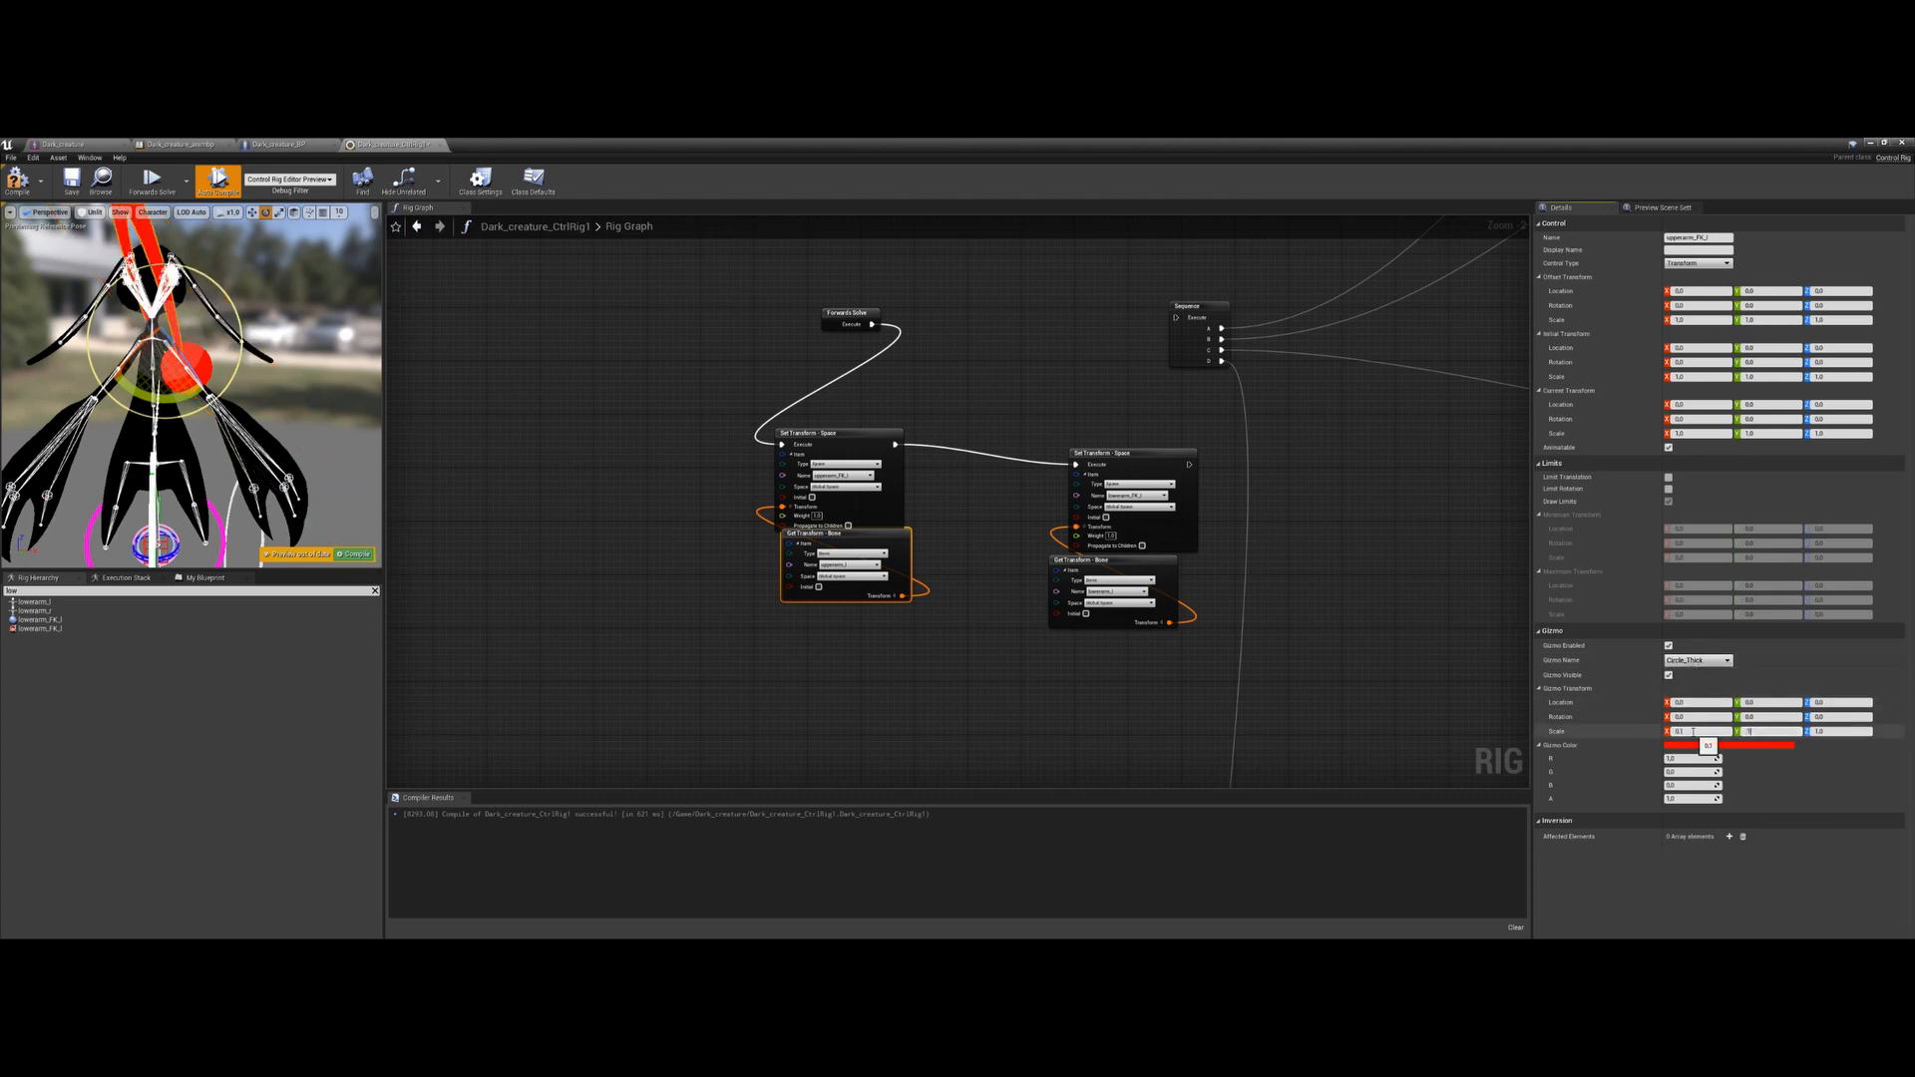
{"action": "key", "text": "Return"}
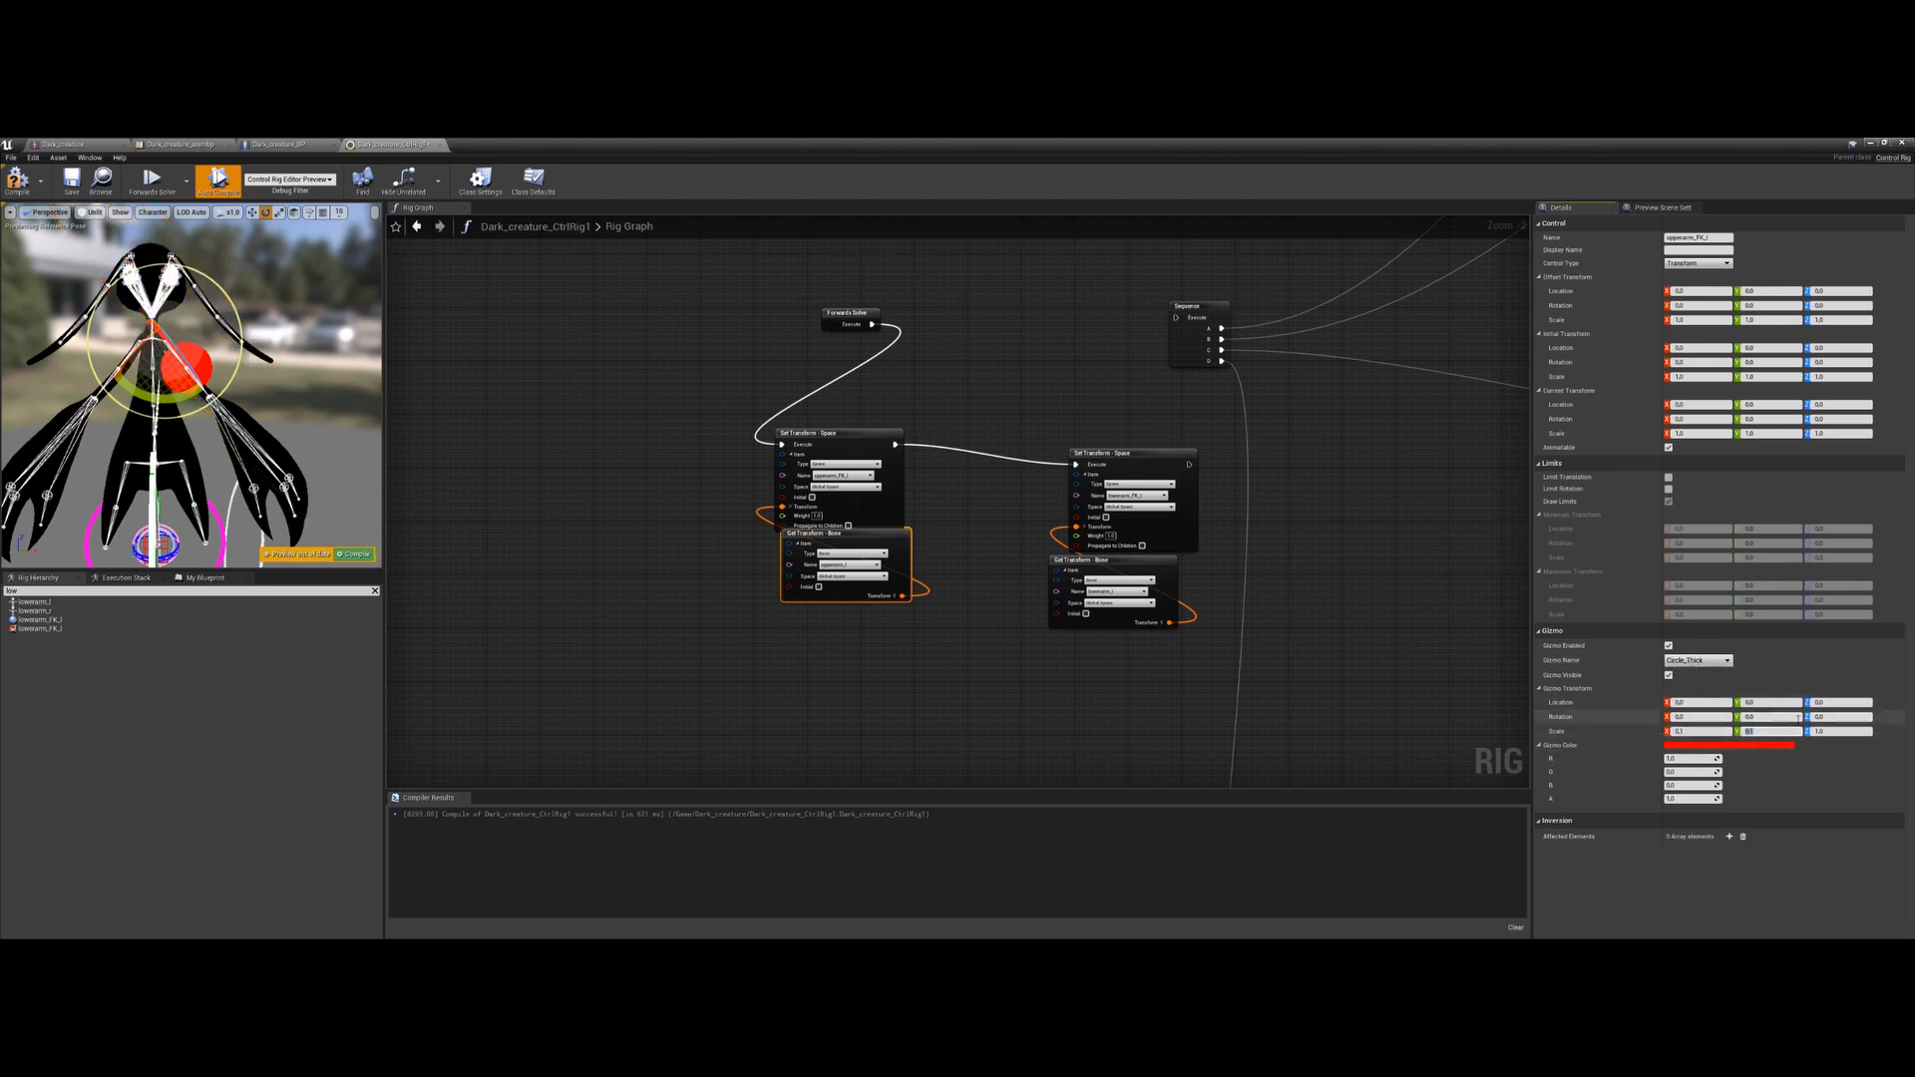
Set the upperarm_FK_l gizmo's Y rotation to 90 and its color to yellow
{"action": "left_click", "coordinate": [1789, 717]}
{"action": "type", "text": "90"}
{"action": "key", "text": "Return"}
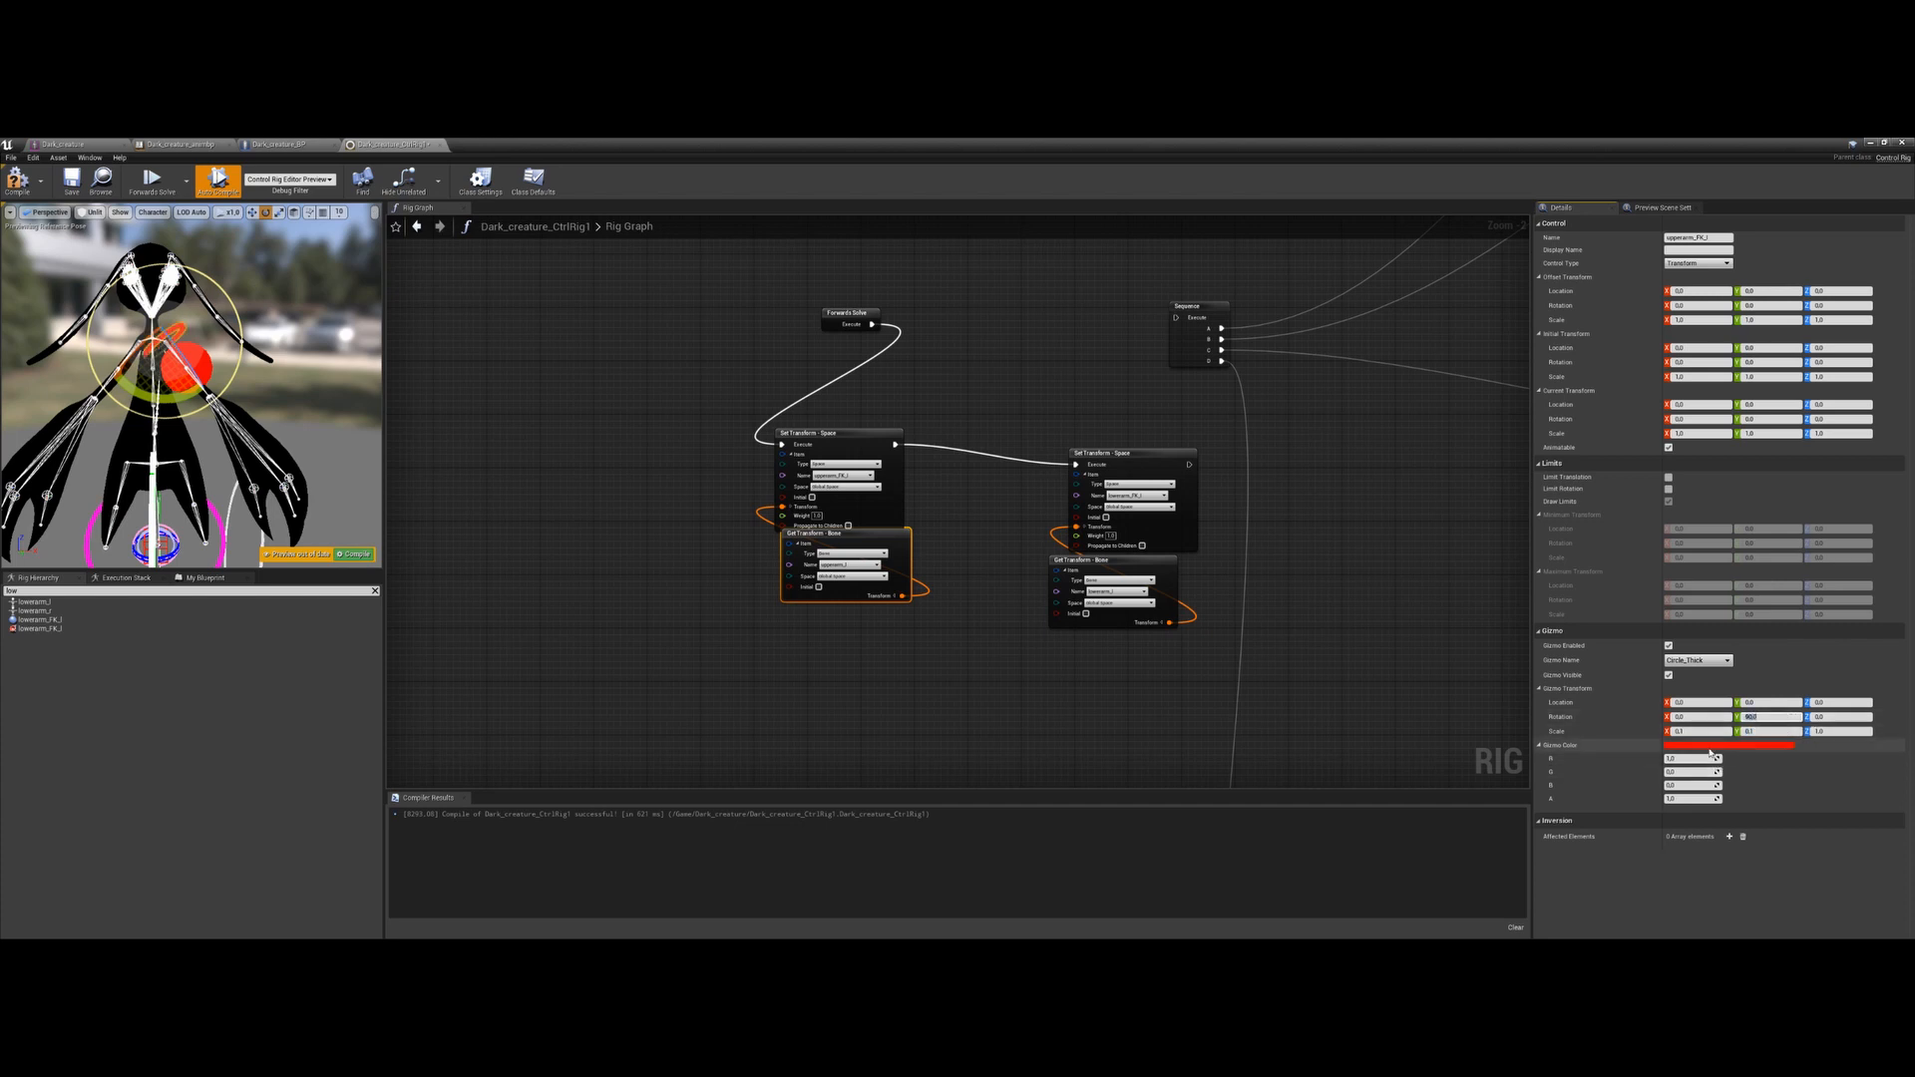
{"action": "left_click", "coordinate": [1729, 745]}
{"action": "left_click_drag", "start_coordinate": [1528, 832], "coordinate": [1580, 831]}
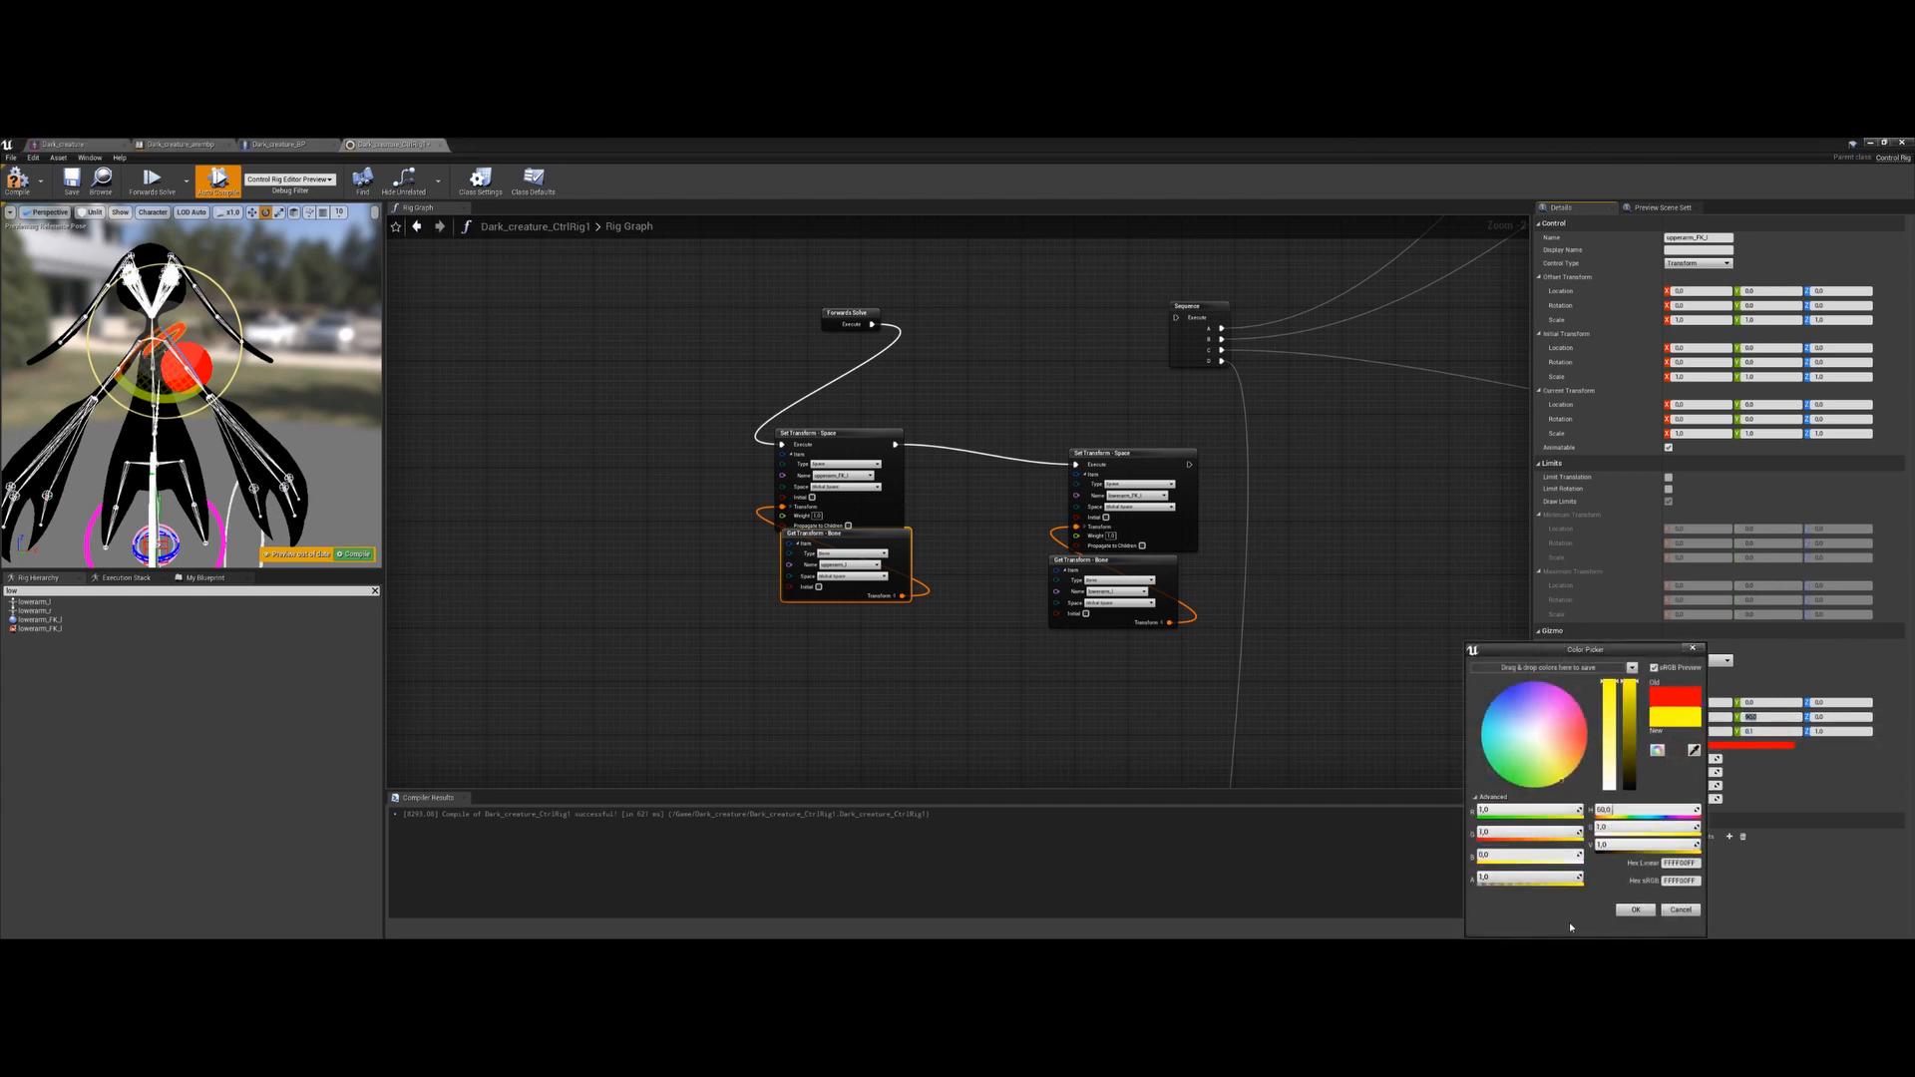
{"action": "left_click", "coordinate": [1635, 911]}
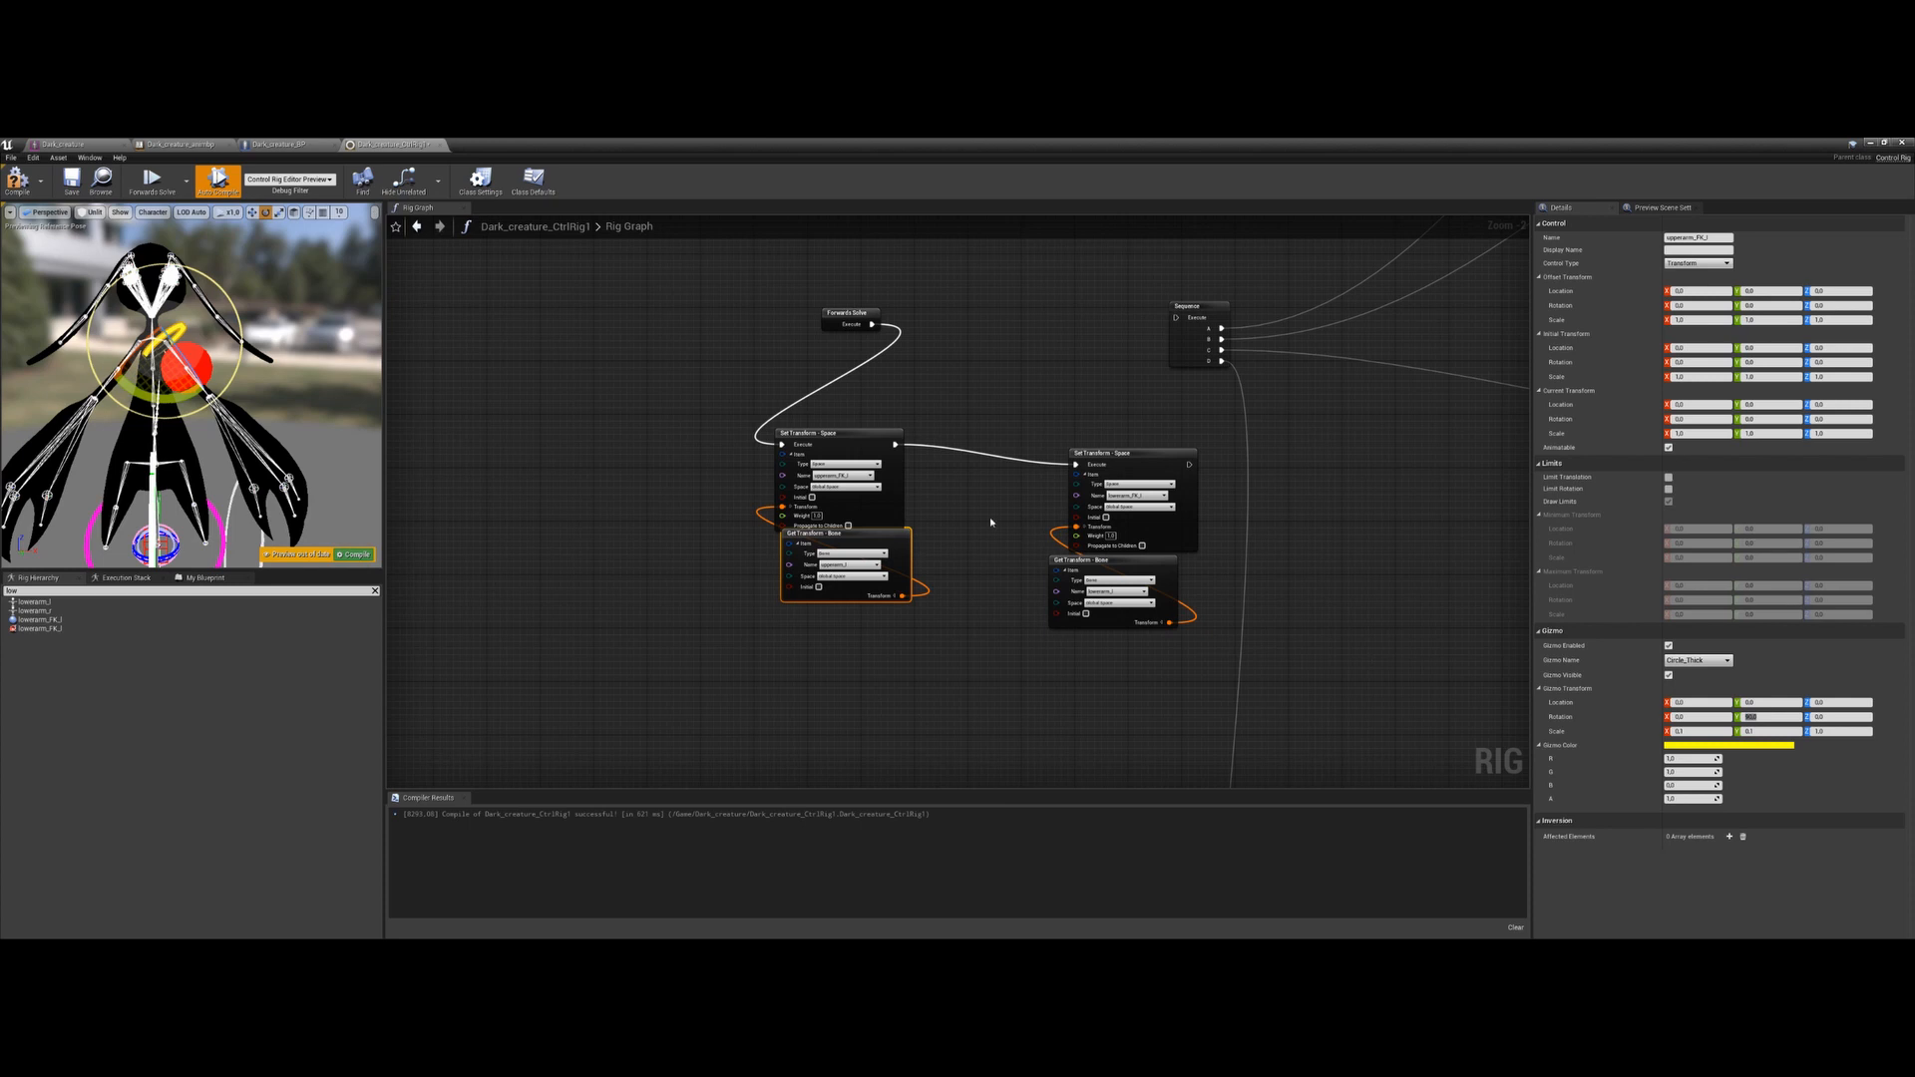
Give the lowerarm_FK_l control the same yellow circle gizmo as the upper arm FK control
{"action": "left_click", "coordinate": [203, 357]}
{"action": "key", "text": "ctrl+y"}
{"action": "key", "text": "ctrl+y"}
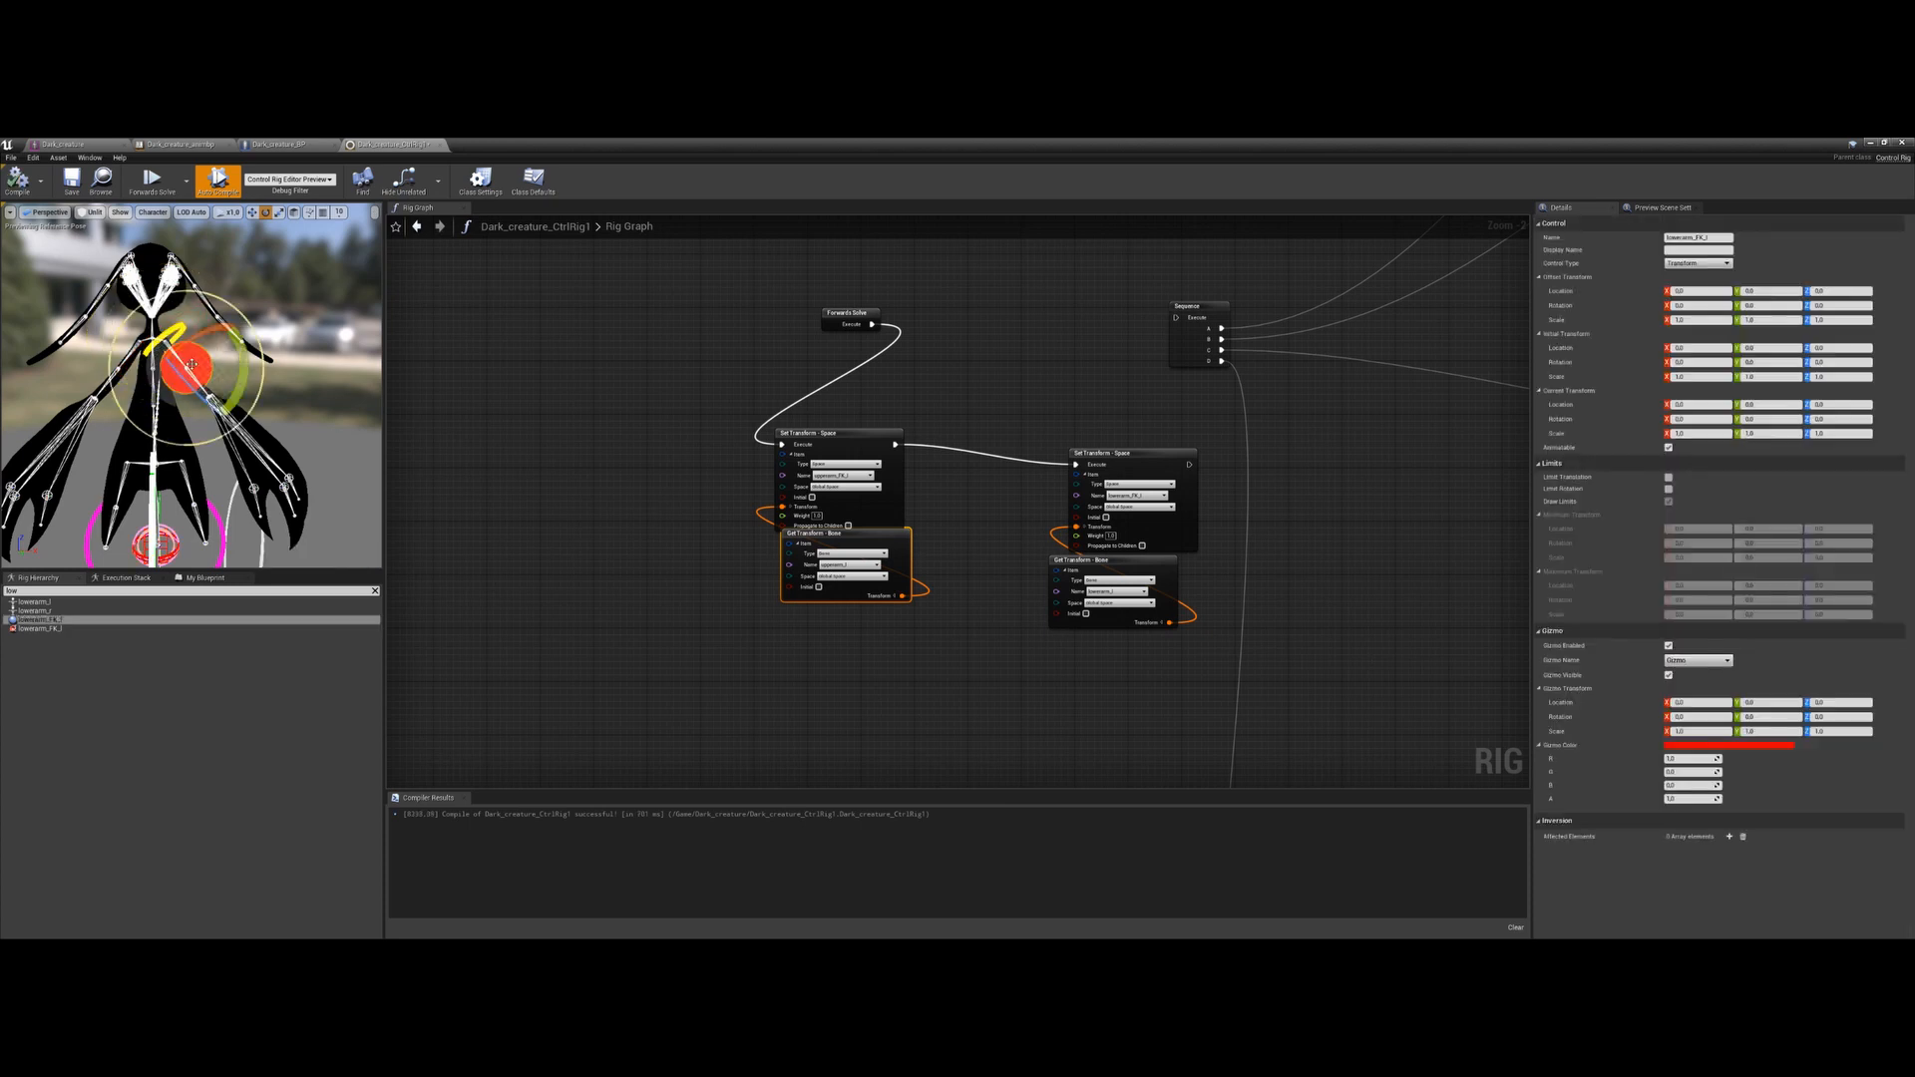
Move the upper arm's Set Transform and Get Transform nodes together, farther away from the lower arm nodes
{"action": "left_click", "coordinate": [865, 435]}
{"action": "left_click_drag", "start_coordinate": [864, 539], "coordinate": [797, 571], "text": "shift"}
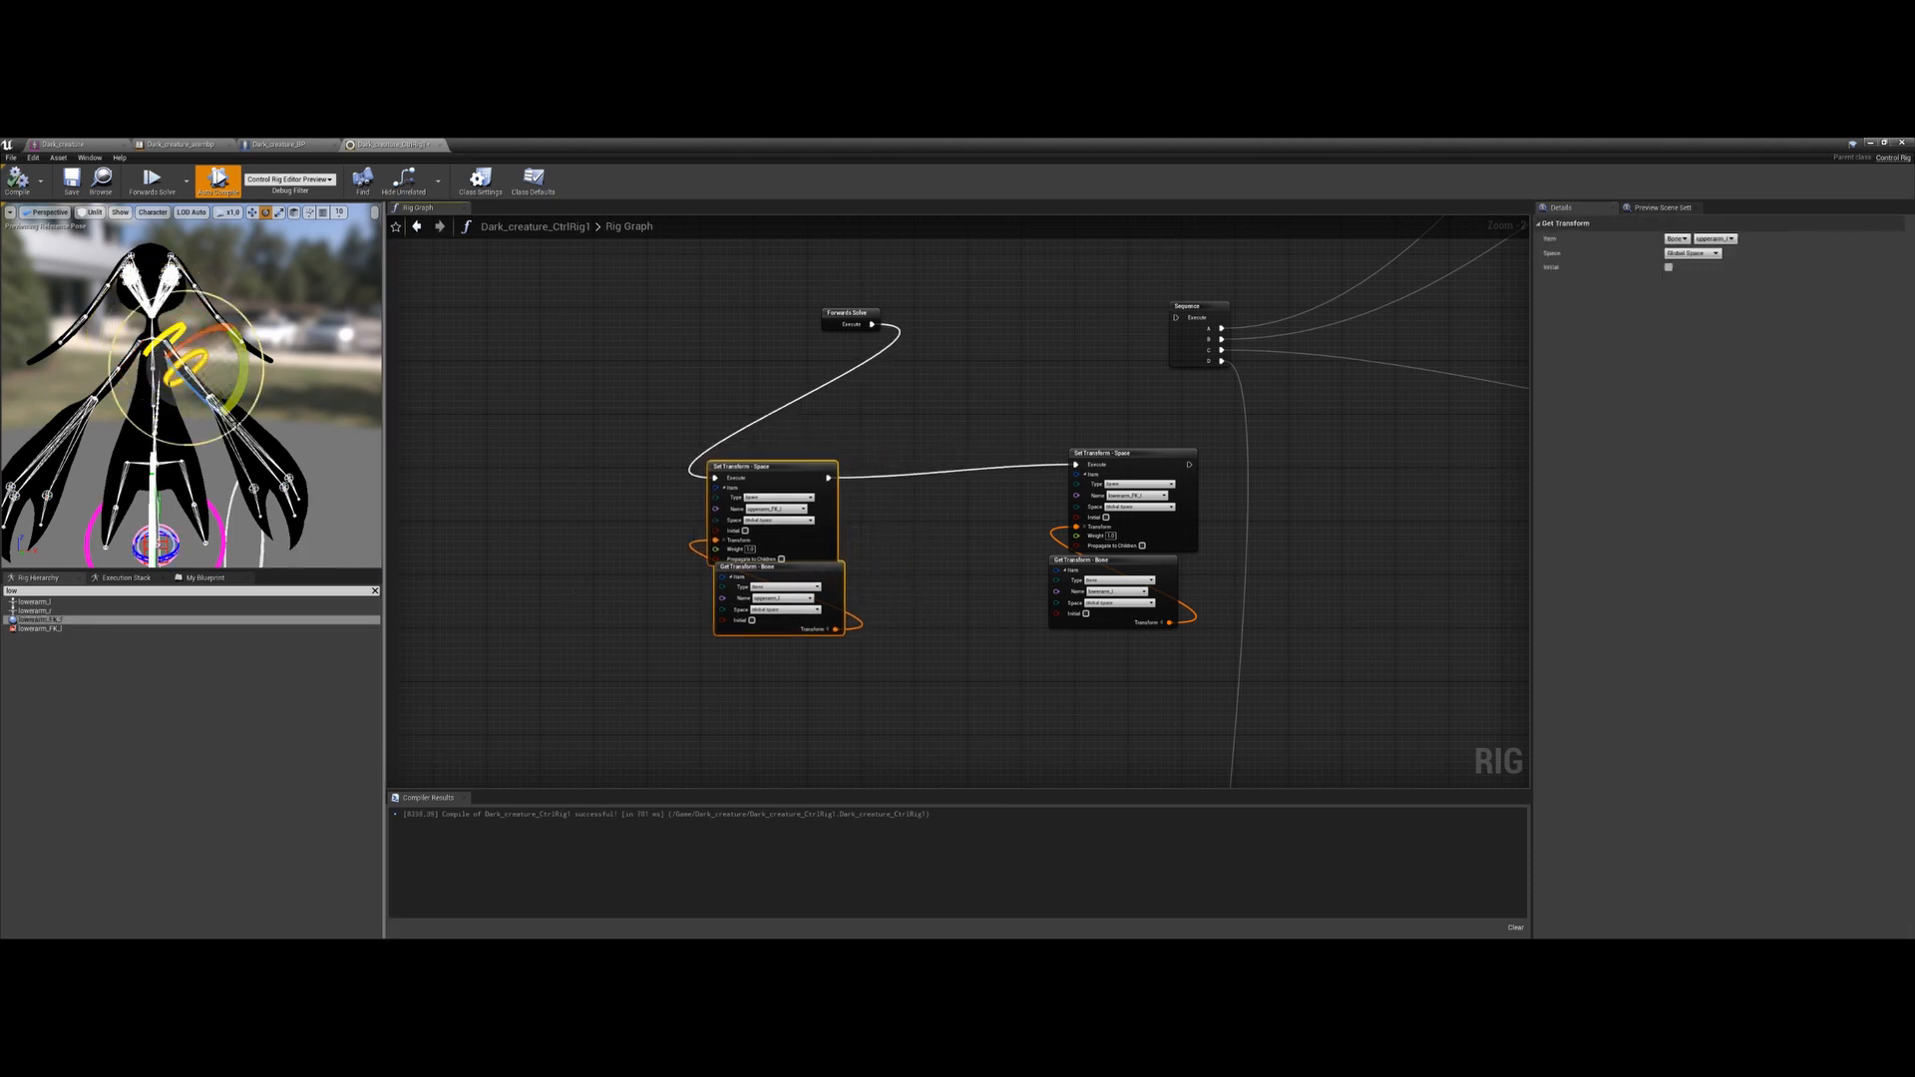
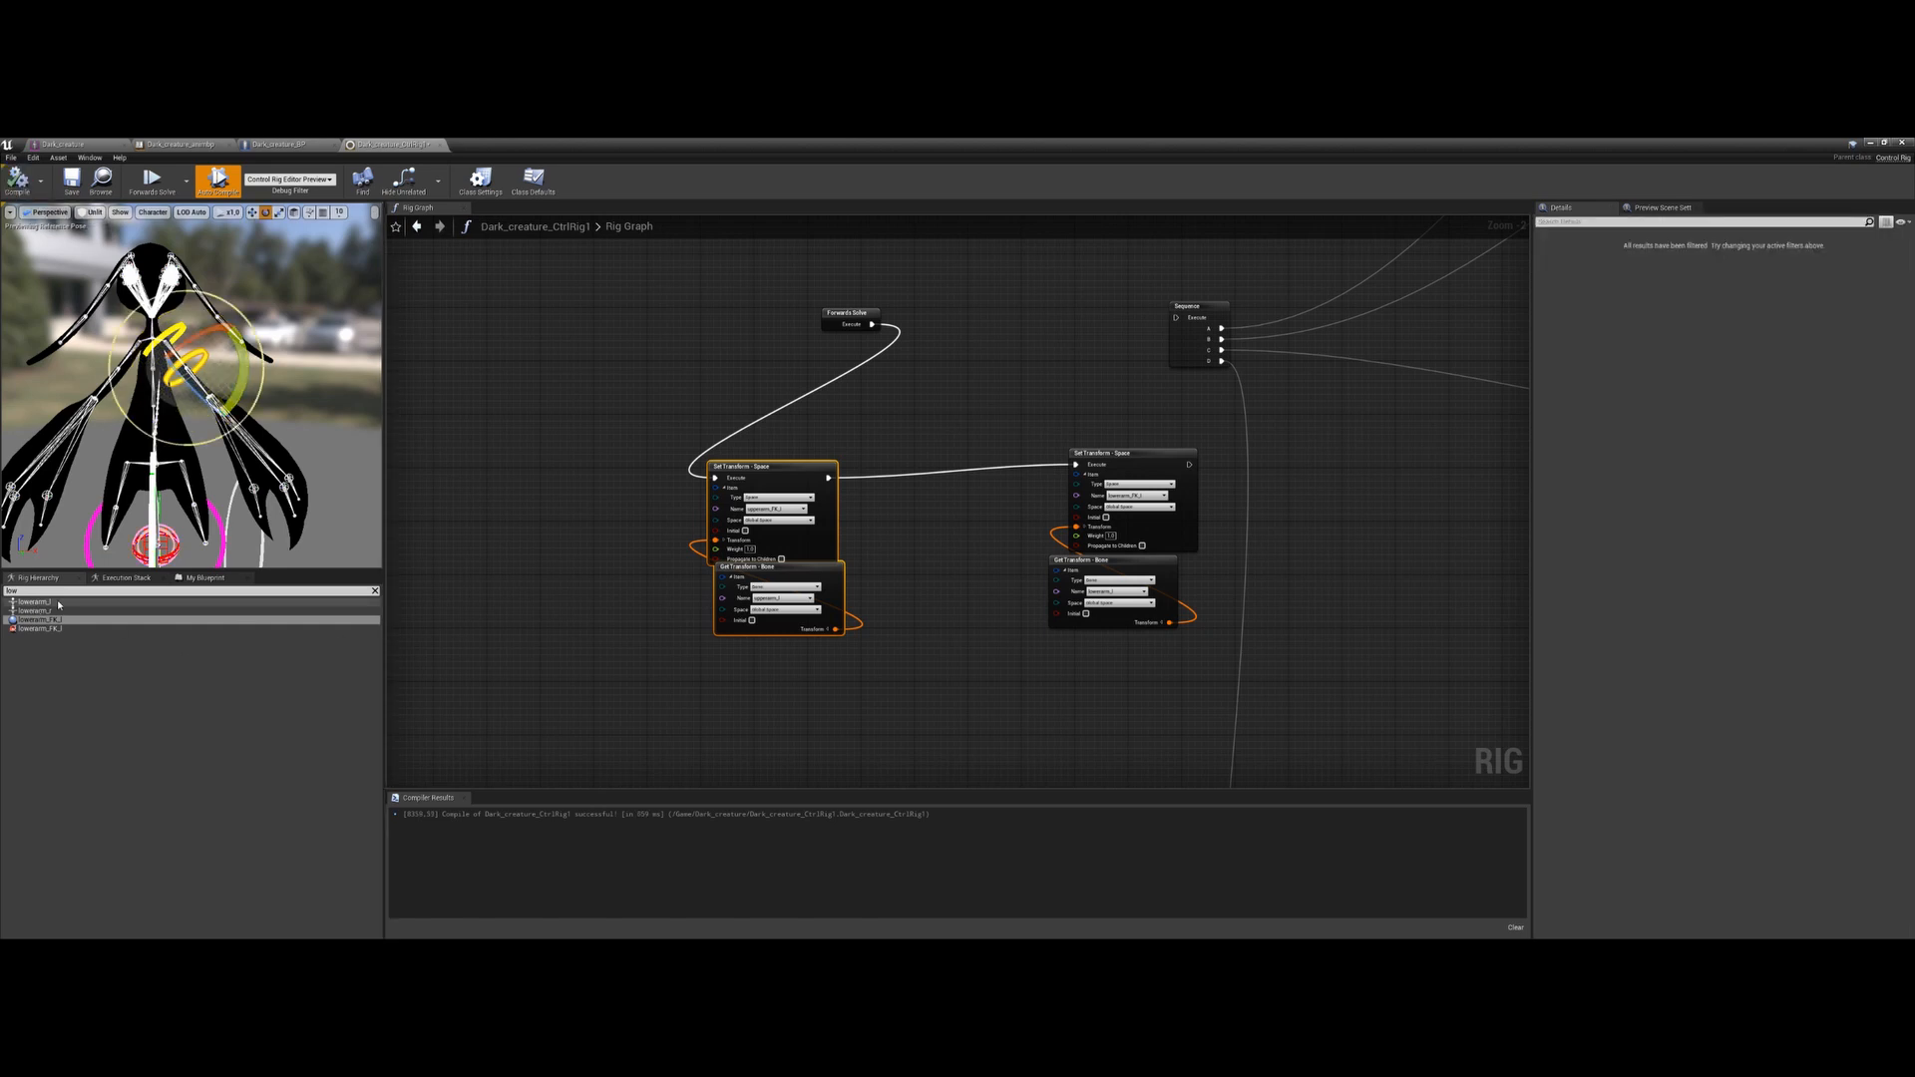
Add a Set Transform node for the lowerarm_l bone and feed its transform from a Get Transform node for the lowerarm_FK_l control
{"action": "left_click_drag", "start_coordinate": [57, 600], "coordinate": [1199, 627]}
{"action": "left_click", "coordinate": [967, 504]}
{"action": "left_click", "coordinate": [1224, 641]}
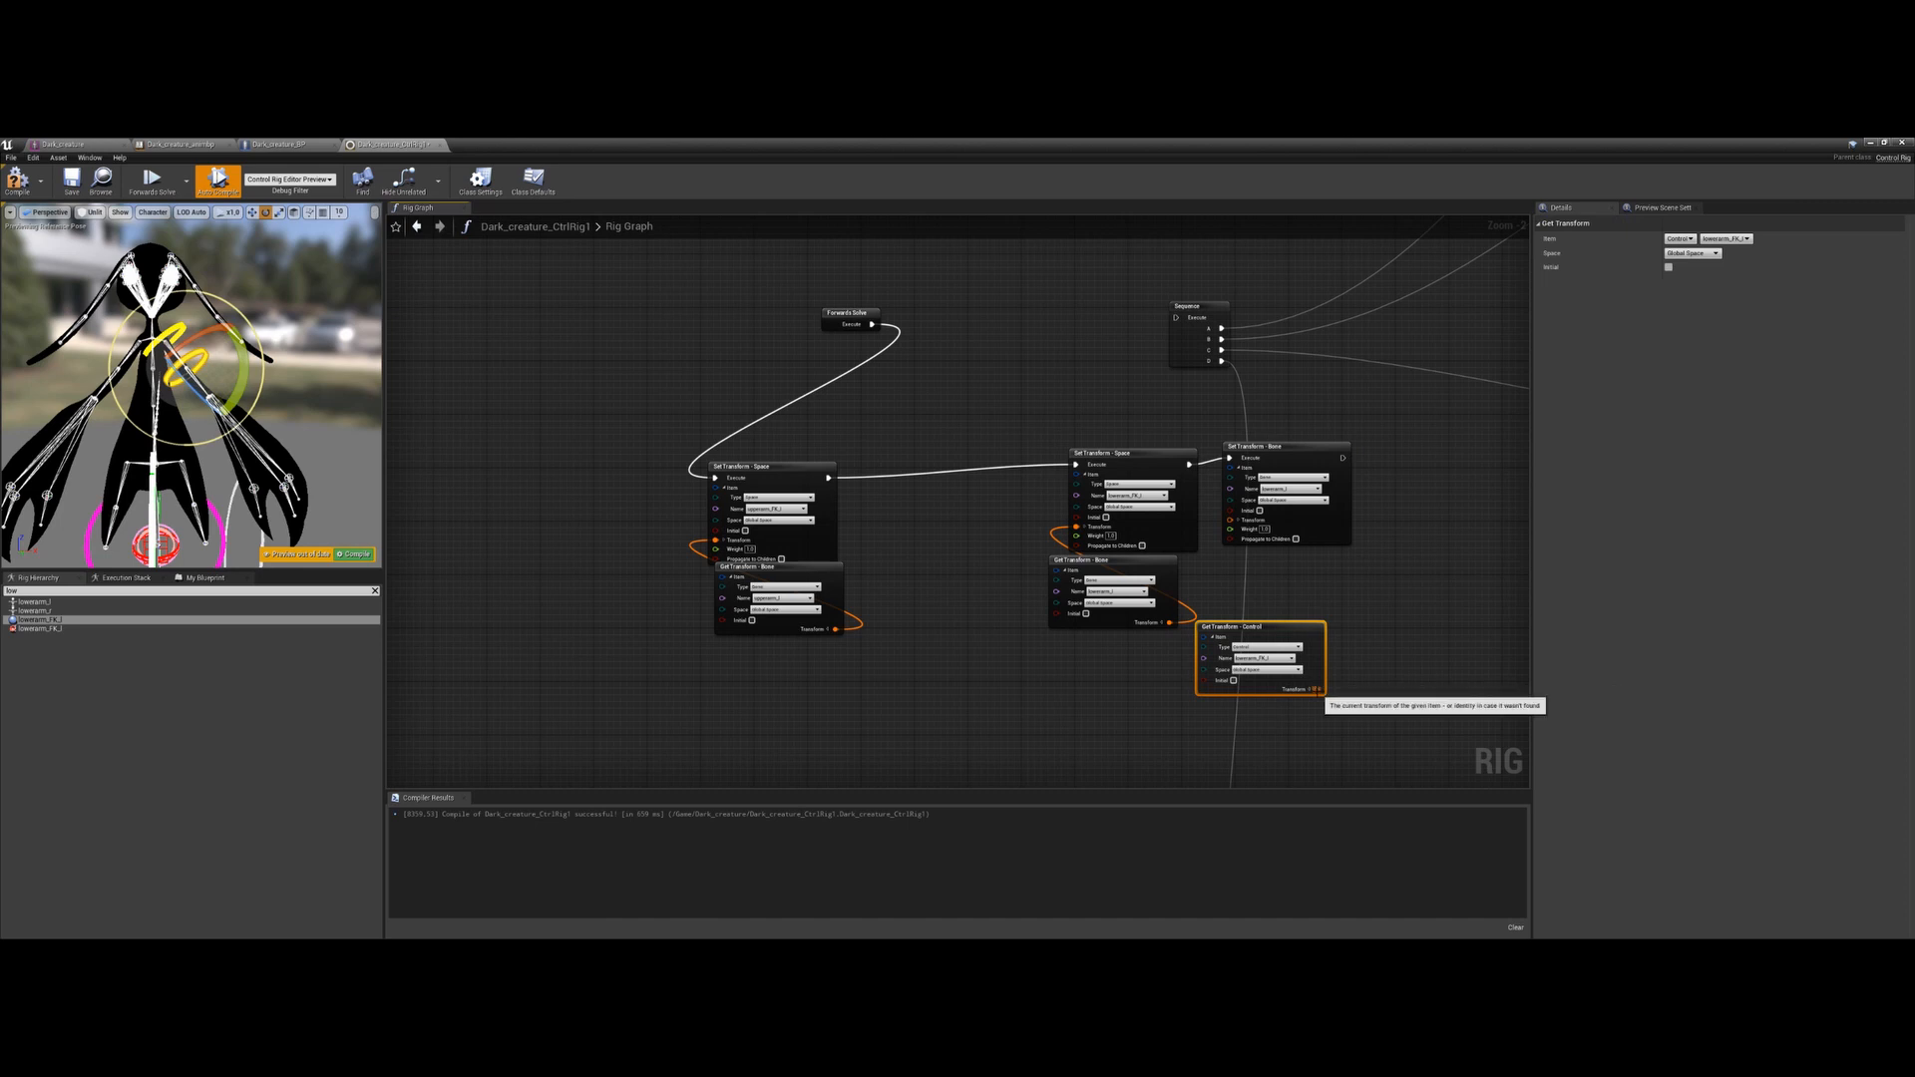
{"action": "left_click_drag", "start_coordinate": [1315, 686], "coordinate": [1231, 521]}
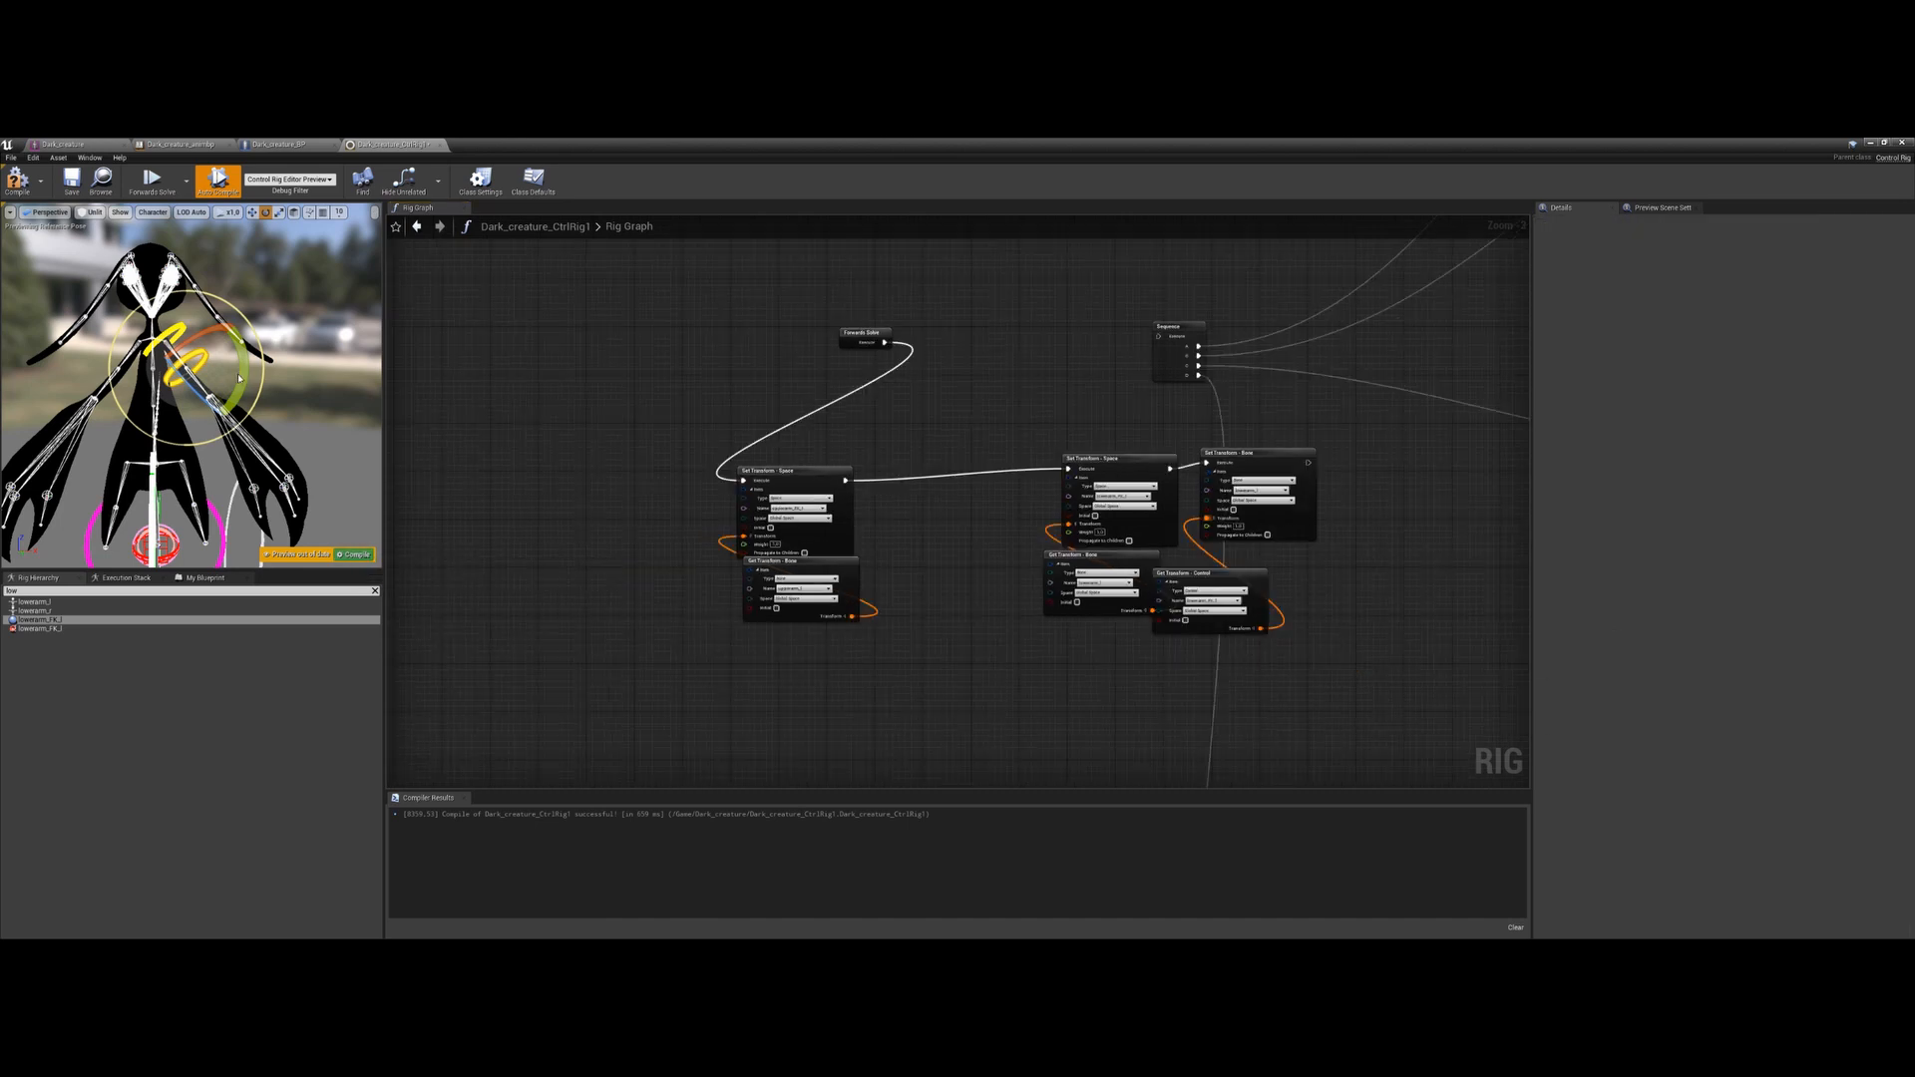
Test-rotate the lower arm FK control and enable Propagate to Children on the lowerarm_l Set Transform node
{"action": "left_click_drag", "start_coordinate": [242, 376], "coordinate": [237, 411]}
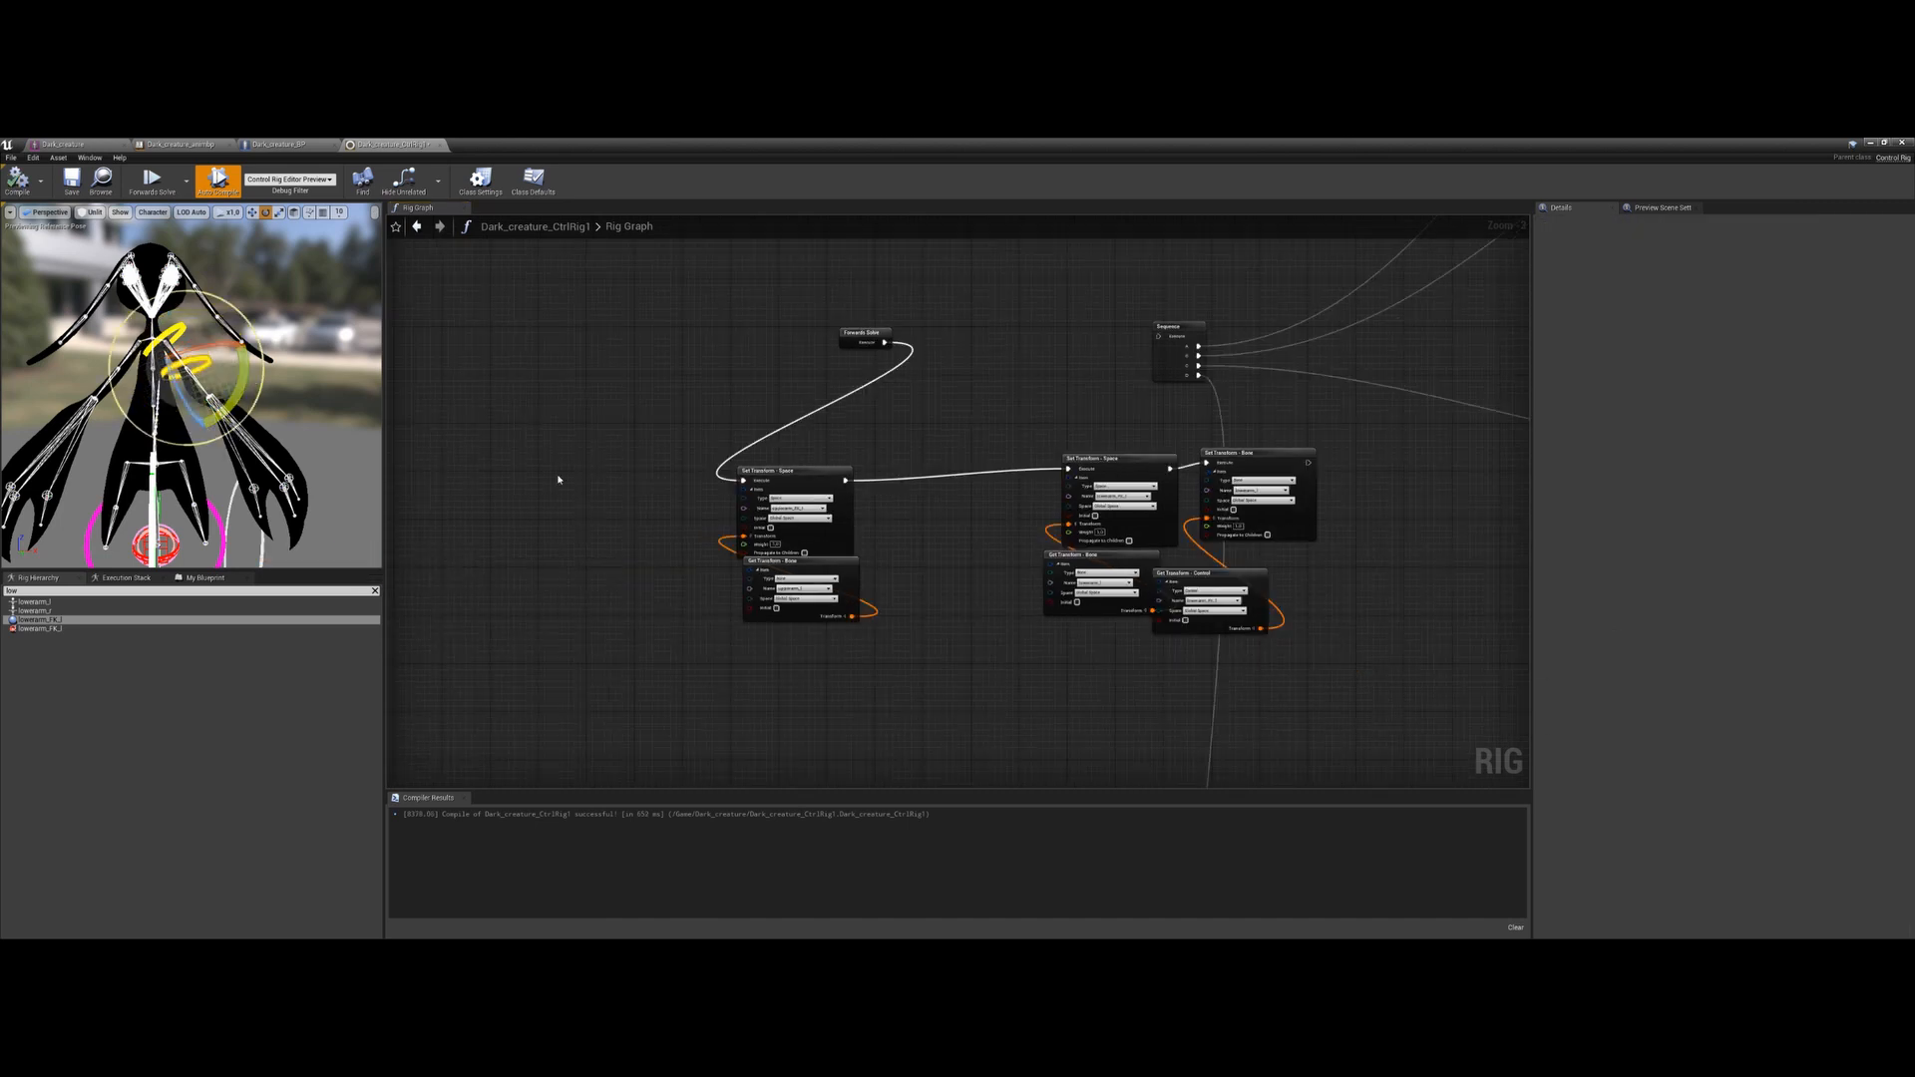
{"action": "key", "text": "ctrl+z"}
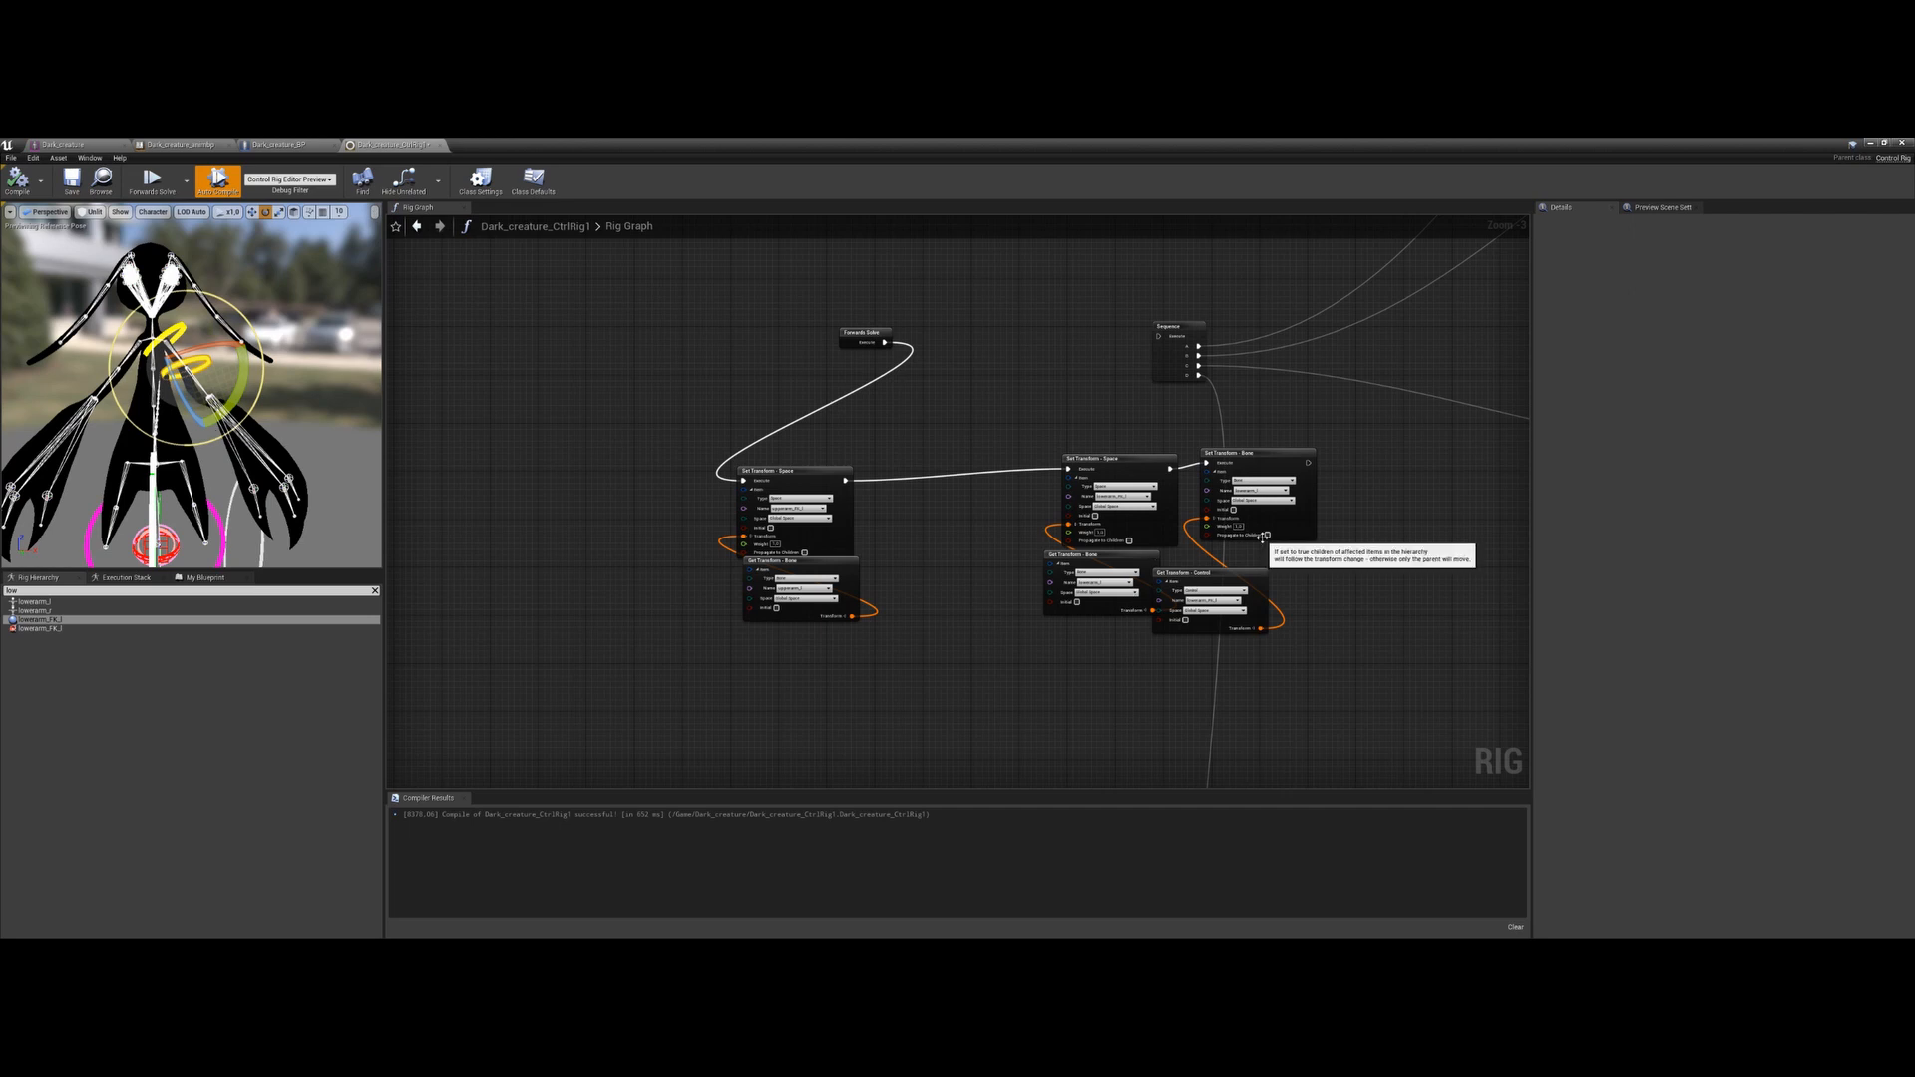
{"action": "scroll", "coordinate": [1278, 578], "scroll_direction": "up", "scroll_amount": 1}
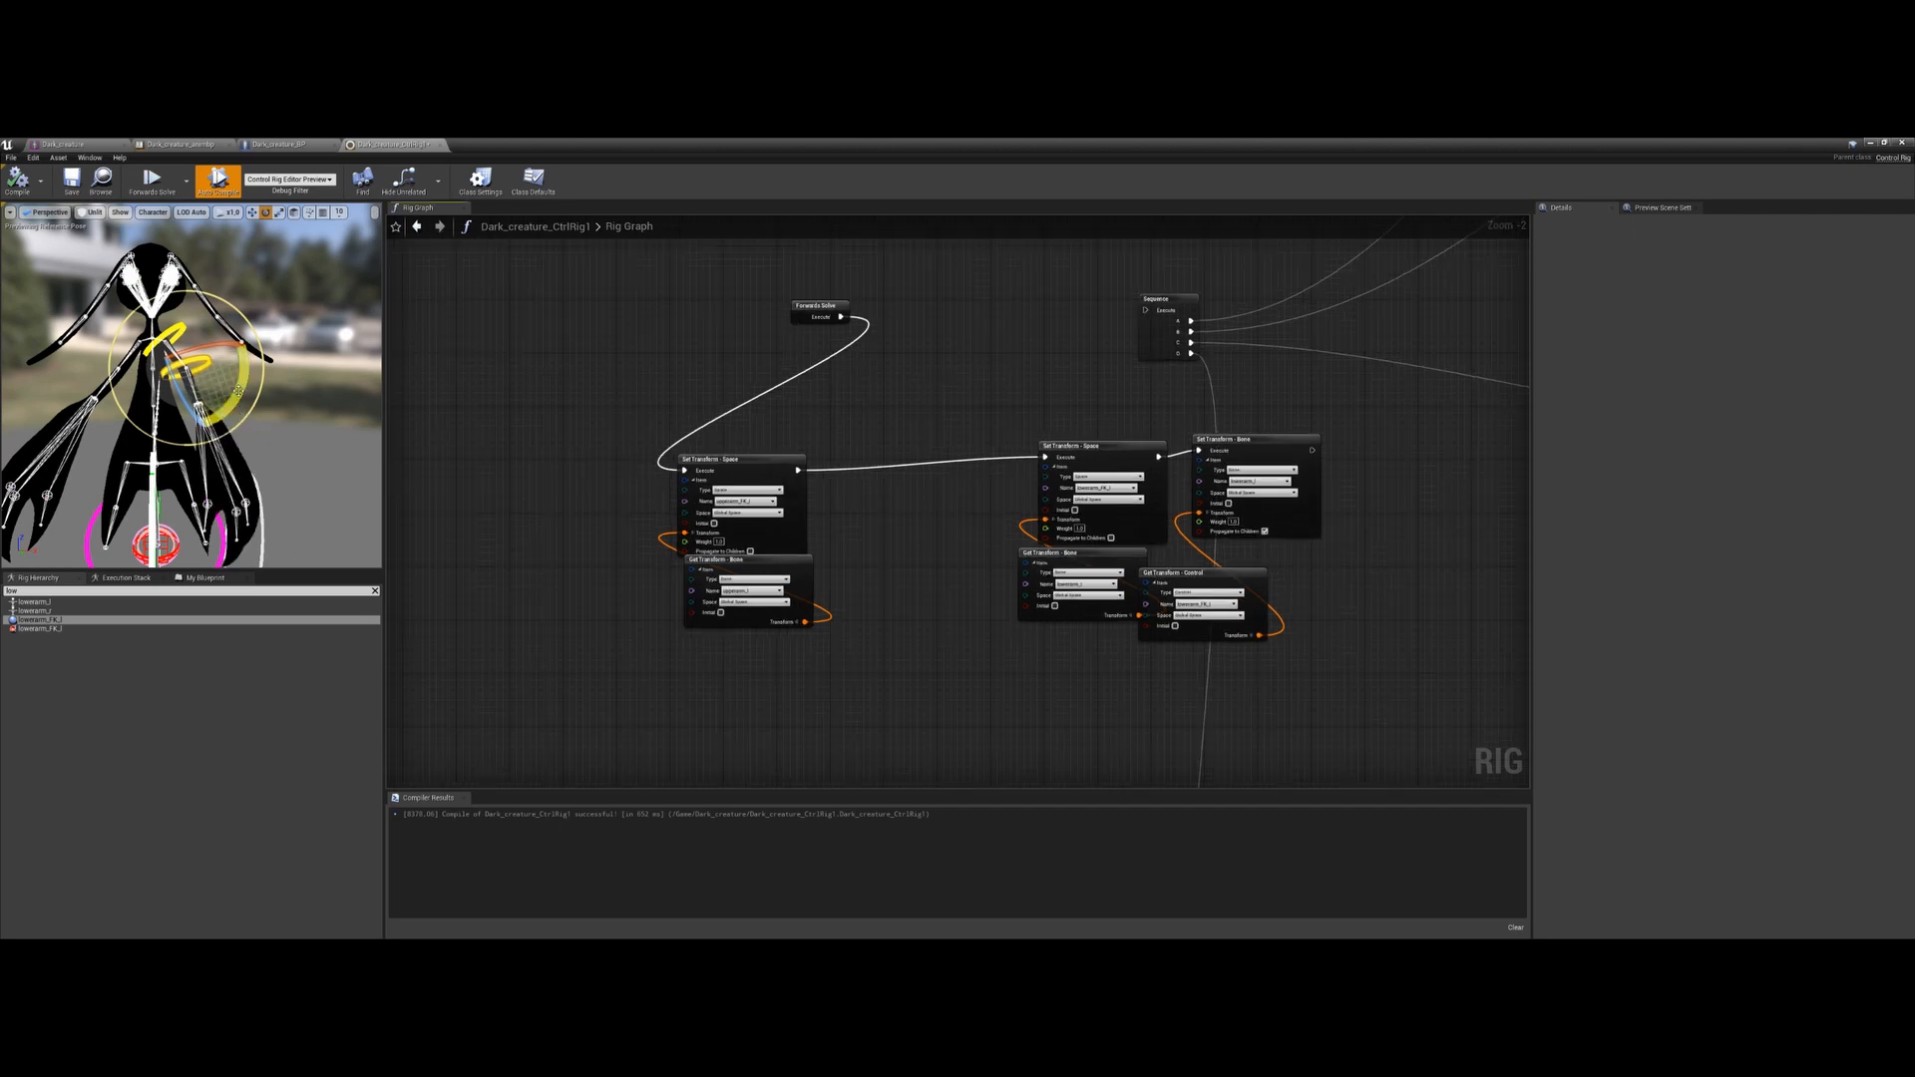
Insert a Set Transform node for the upperarm_l bone between the upper arm and lower arm FK space nodes
{"action": "left_click", "coordinate": [375, 591]}
{"action": "type", "text": "up"}
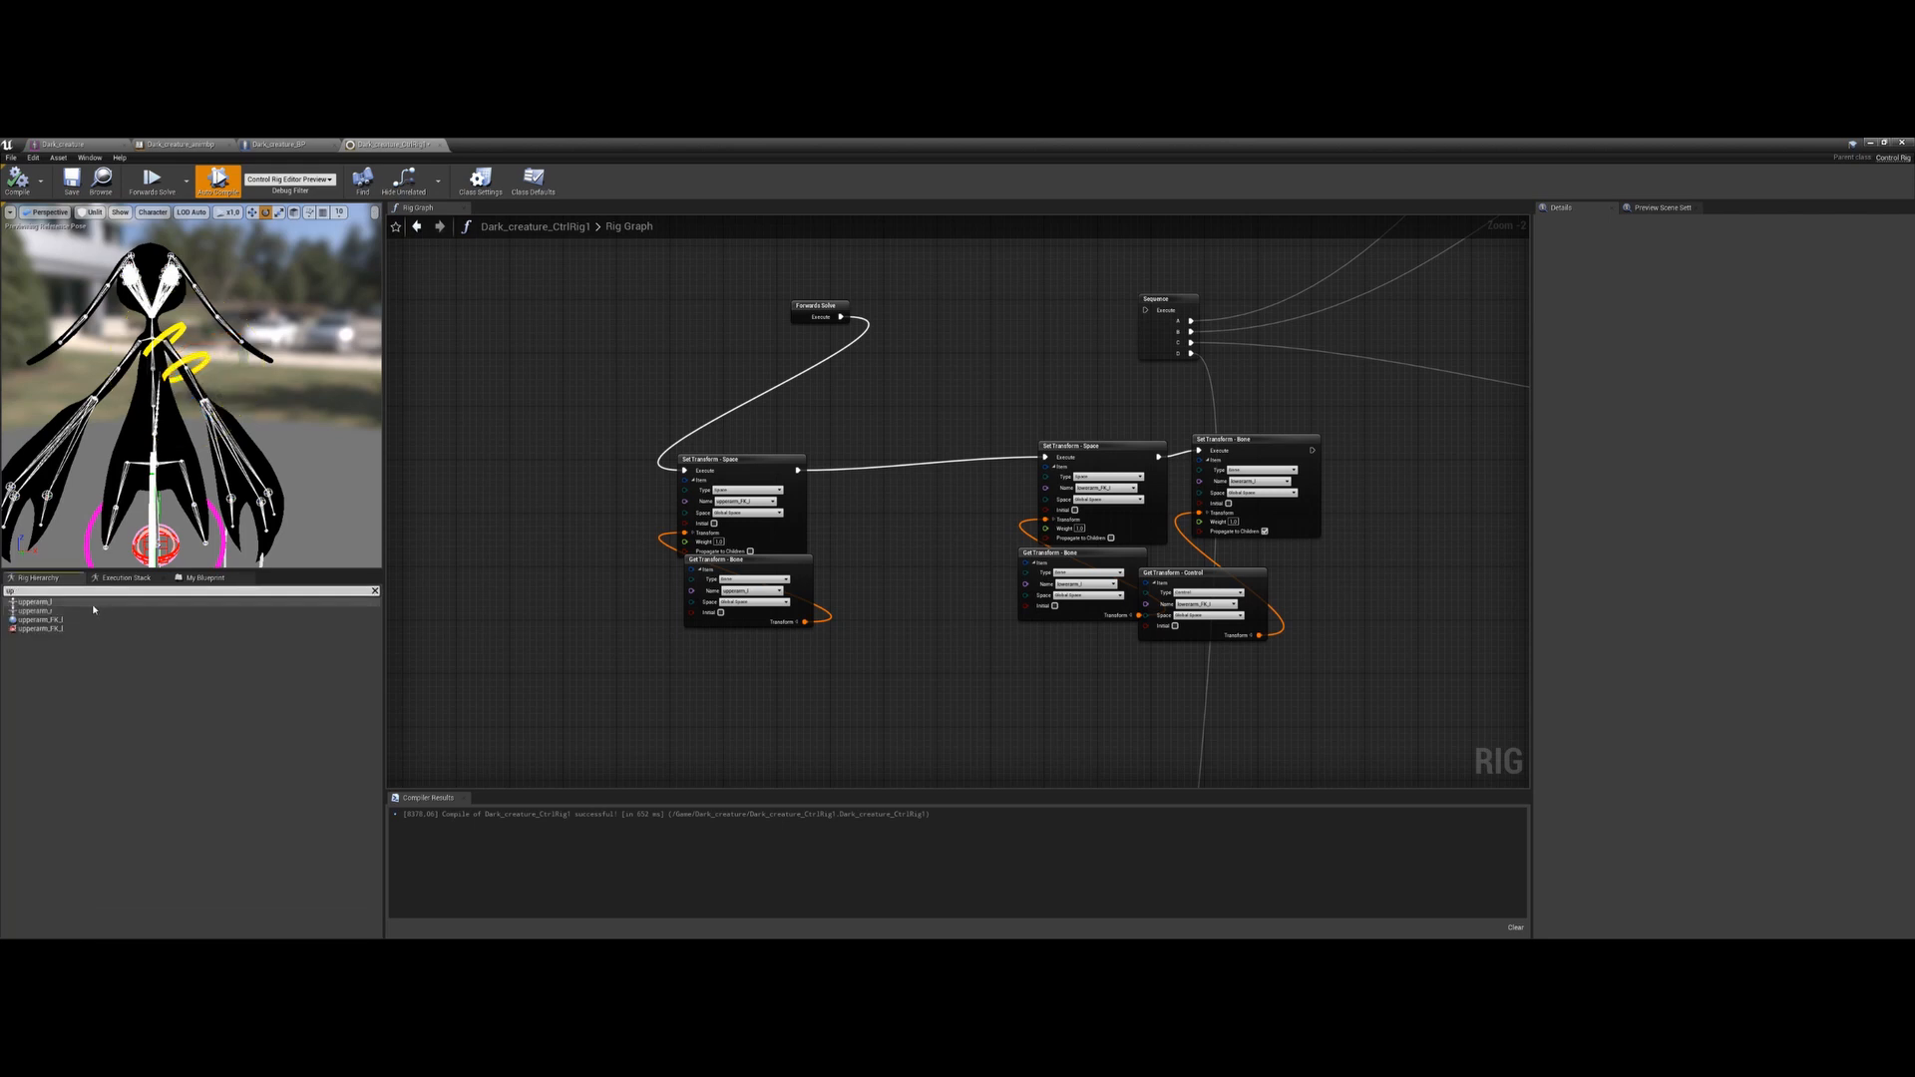
{"action": "left_click_drag", "start_coordinate": [92, 603], "coordinate": [880, 481]}
{"action": "left_click", "coordinate": [888, 499]}
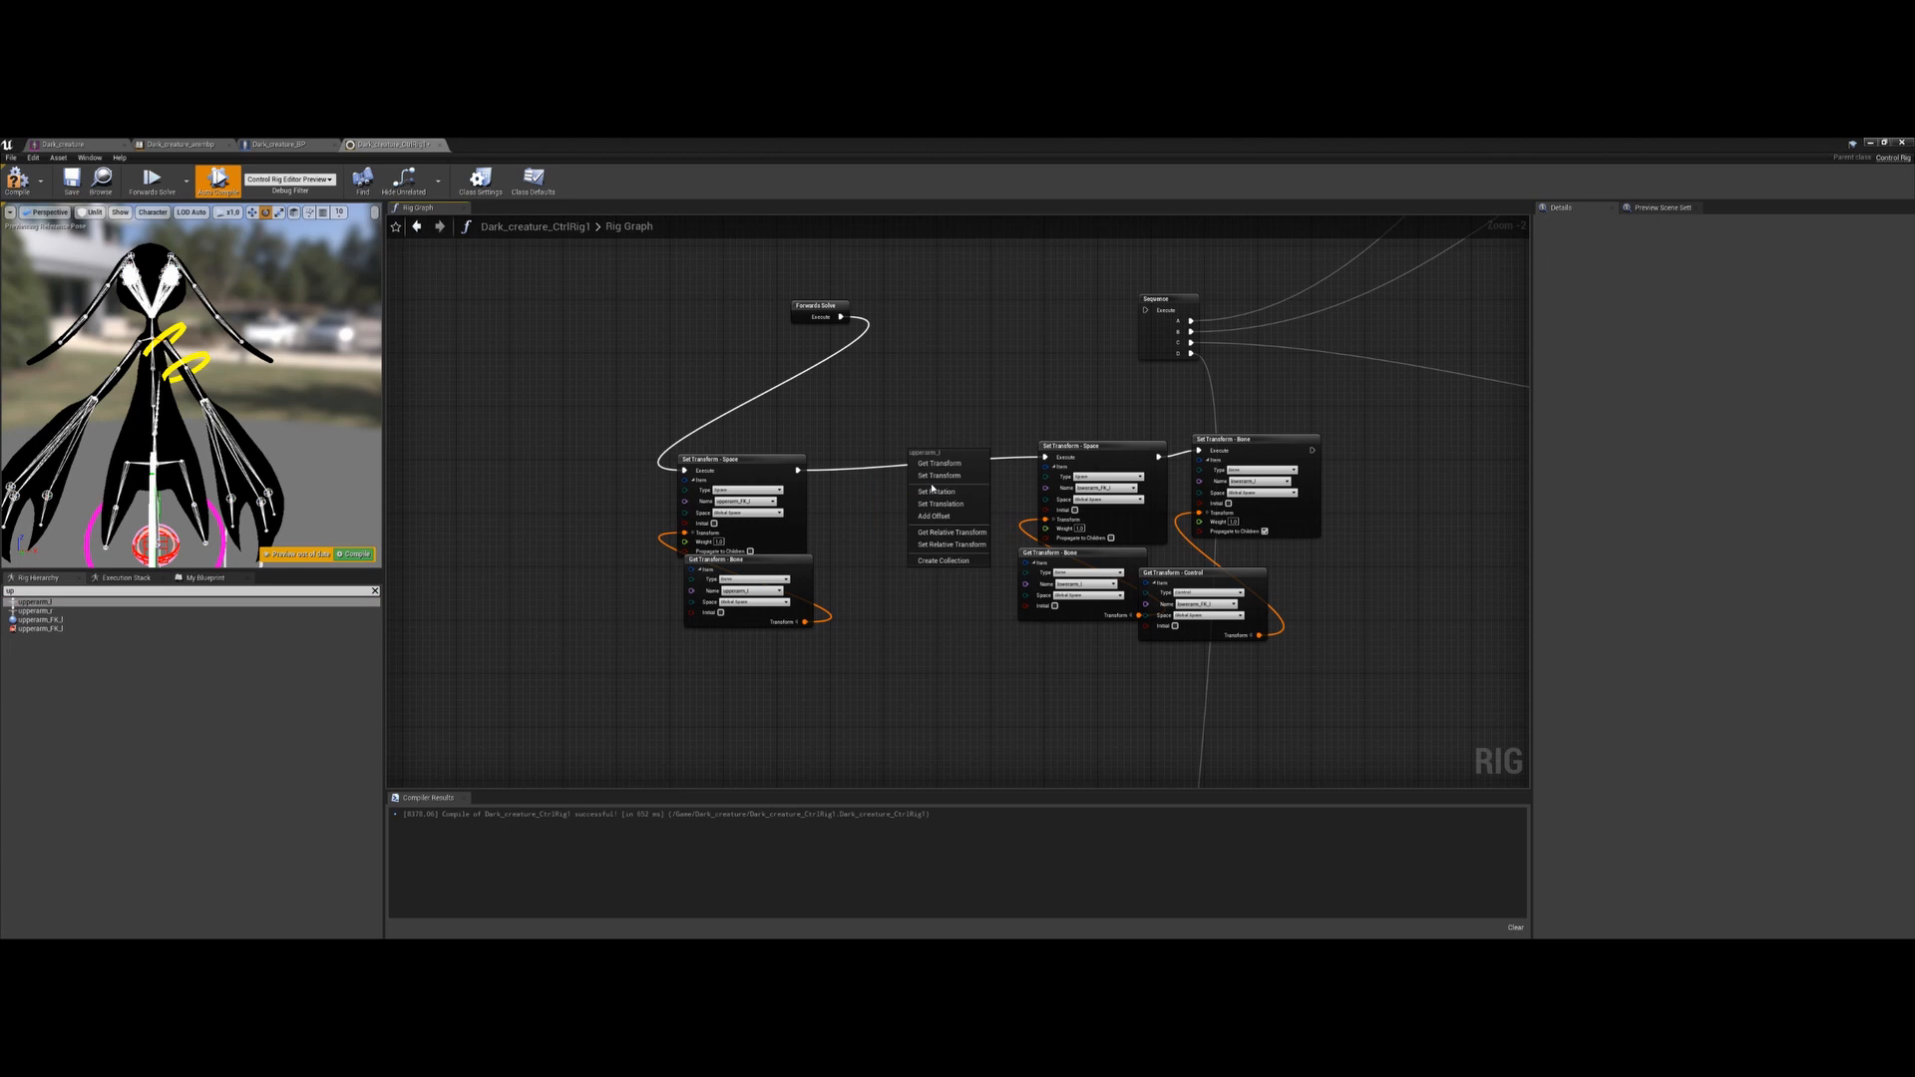
{"action": "left_click", "coordinate": [932, 489]}
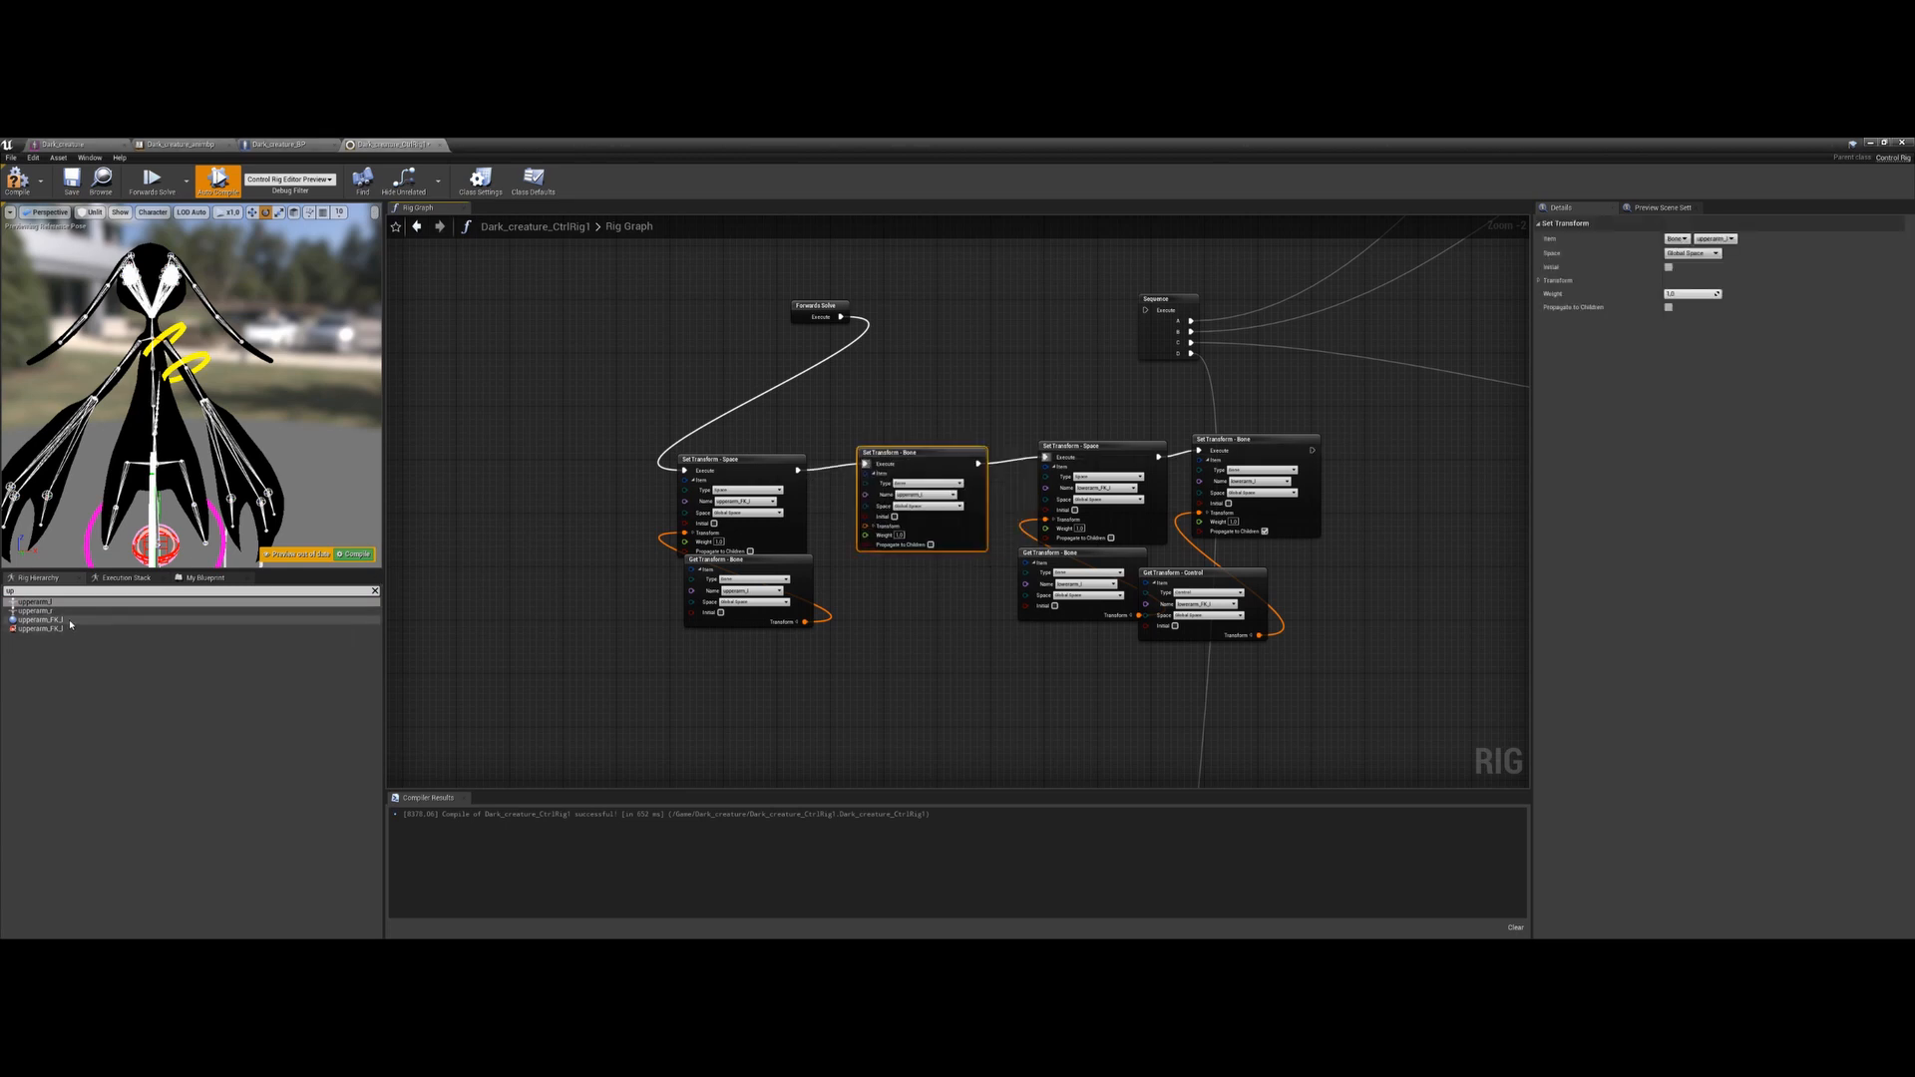
Drive the upperarm_l Set Transform from a Get Transform of the upperarm_FK_l control and enable Propagate to Children
{"action": "left_click_drag", "start_coordinate": [70, 620], "coordinate": [863, 584]}
{"action": "left_click", "coordinate": [900, 596]}
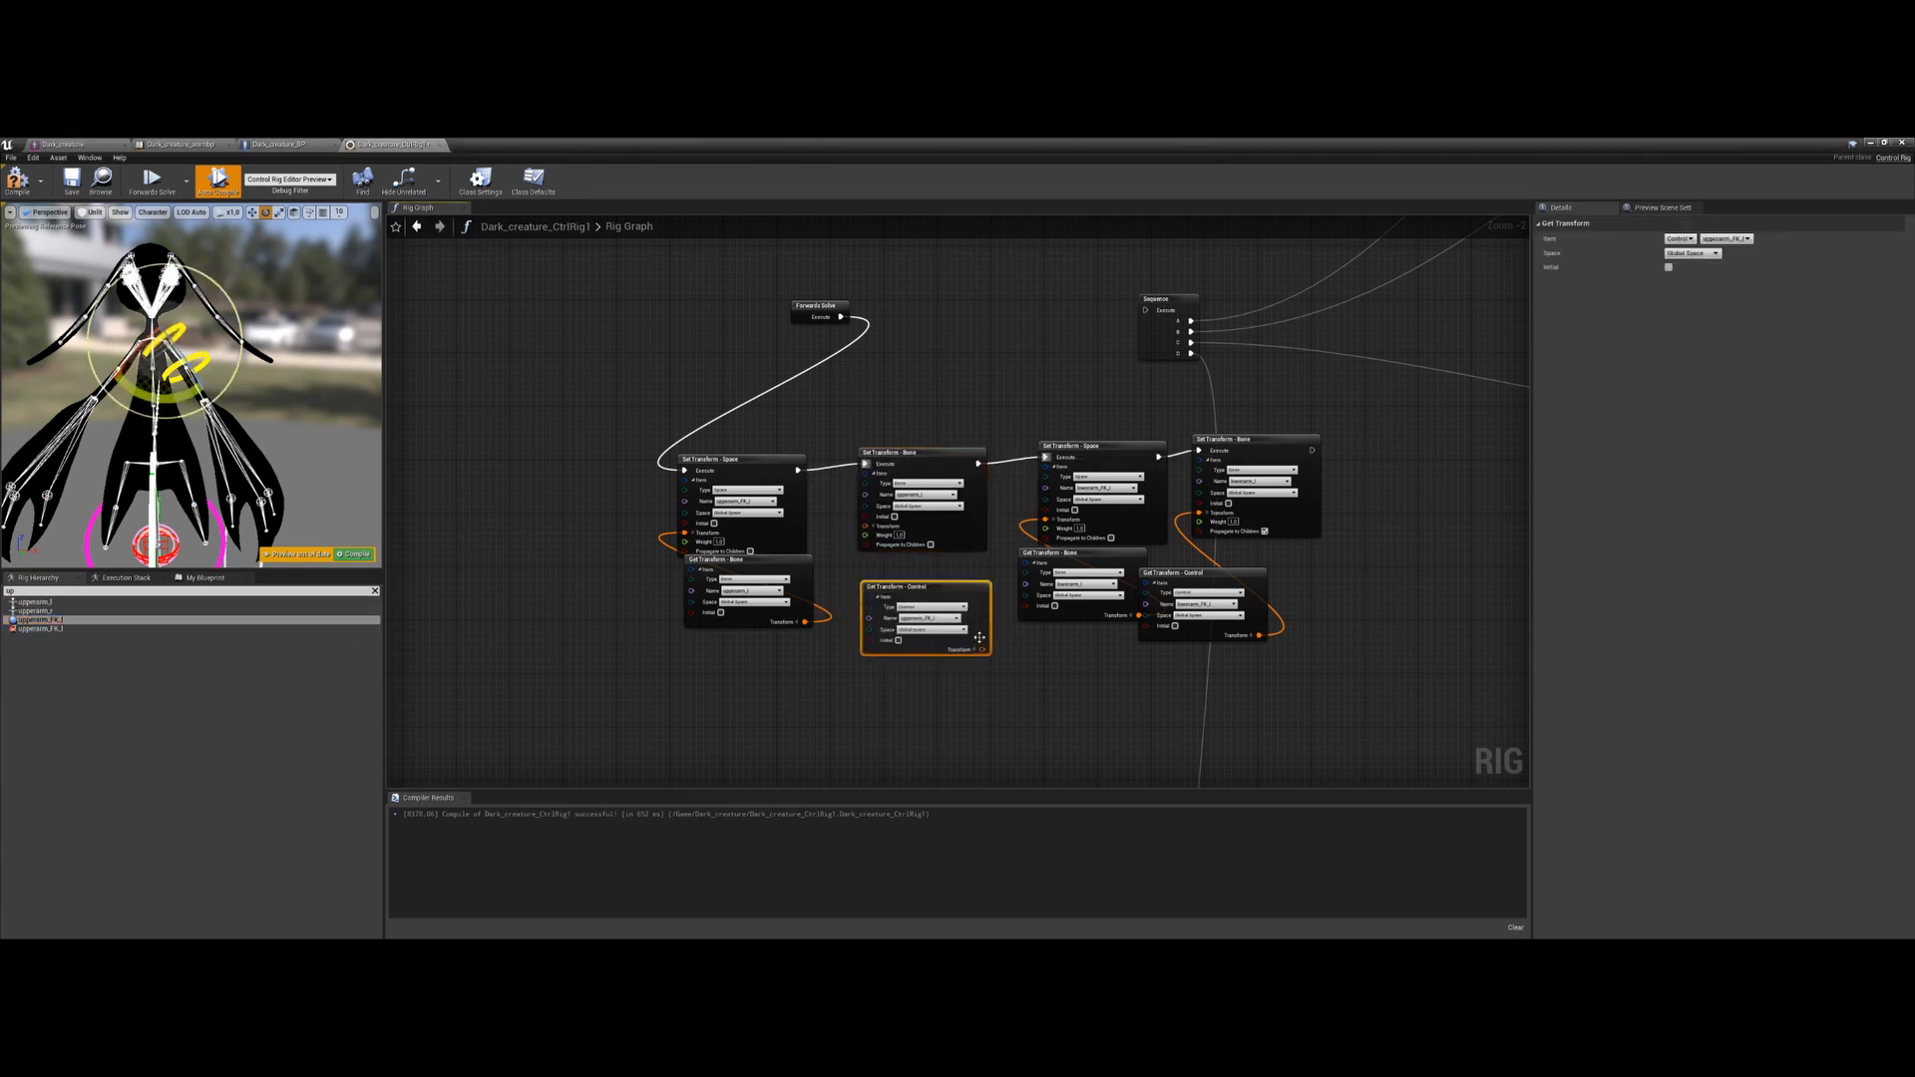
{"action": "left_click_drag", "start_coordinate": [981, 654], "coordinate": [870, 536]}
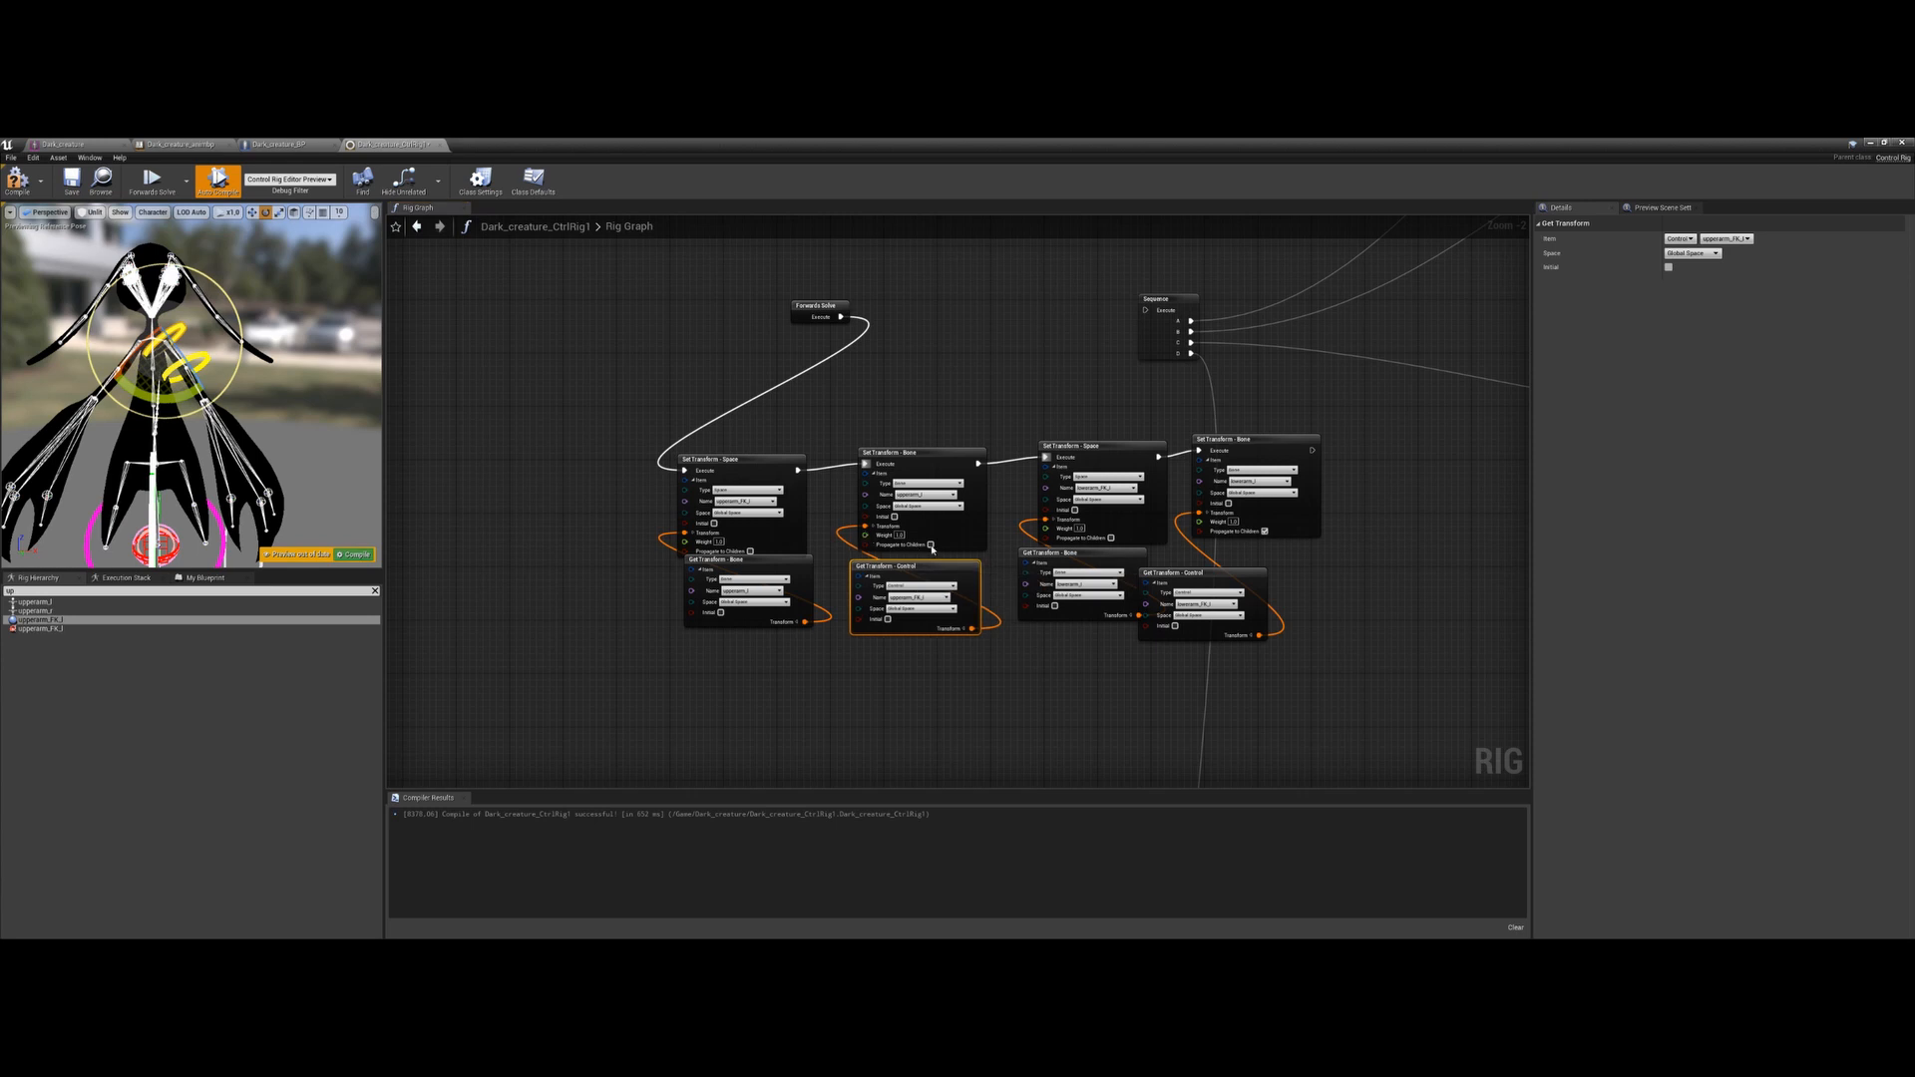
{"action": "left_click", "coordinate": [930, 544]}
Test the FK chain by rotating the left upper and lower arm FK controls, and recompile the rig
{"action": "left_click_drag", "start_coordinate": [219, 391], "coordinate": [225, 403]}
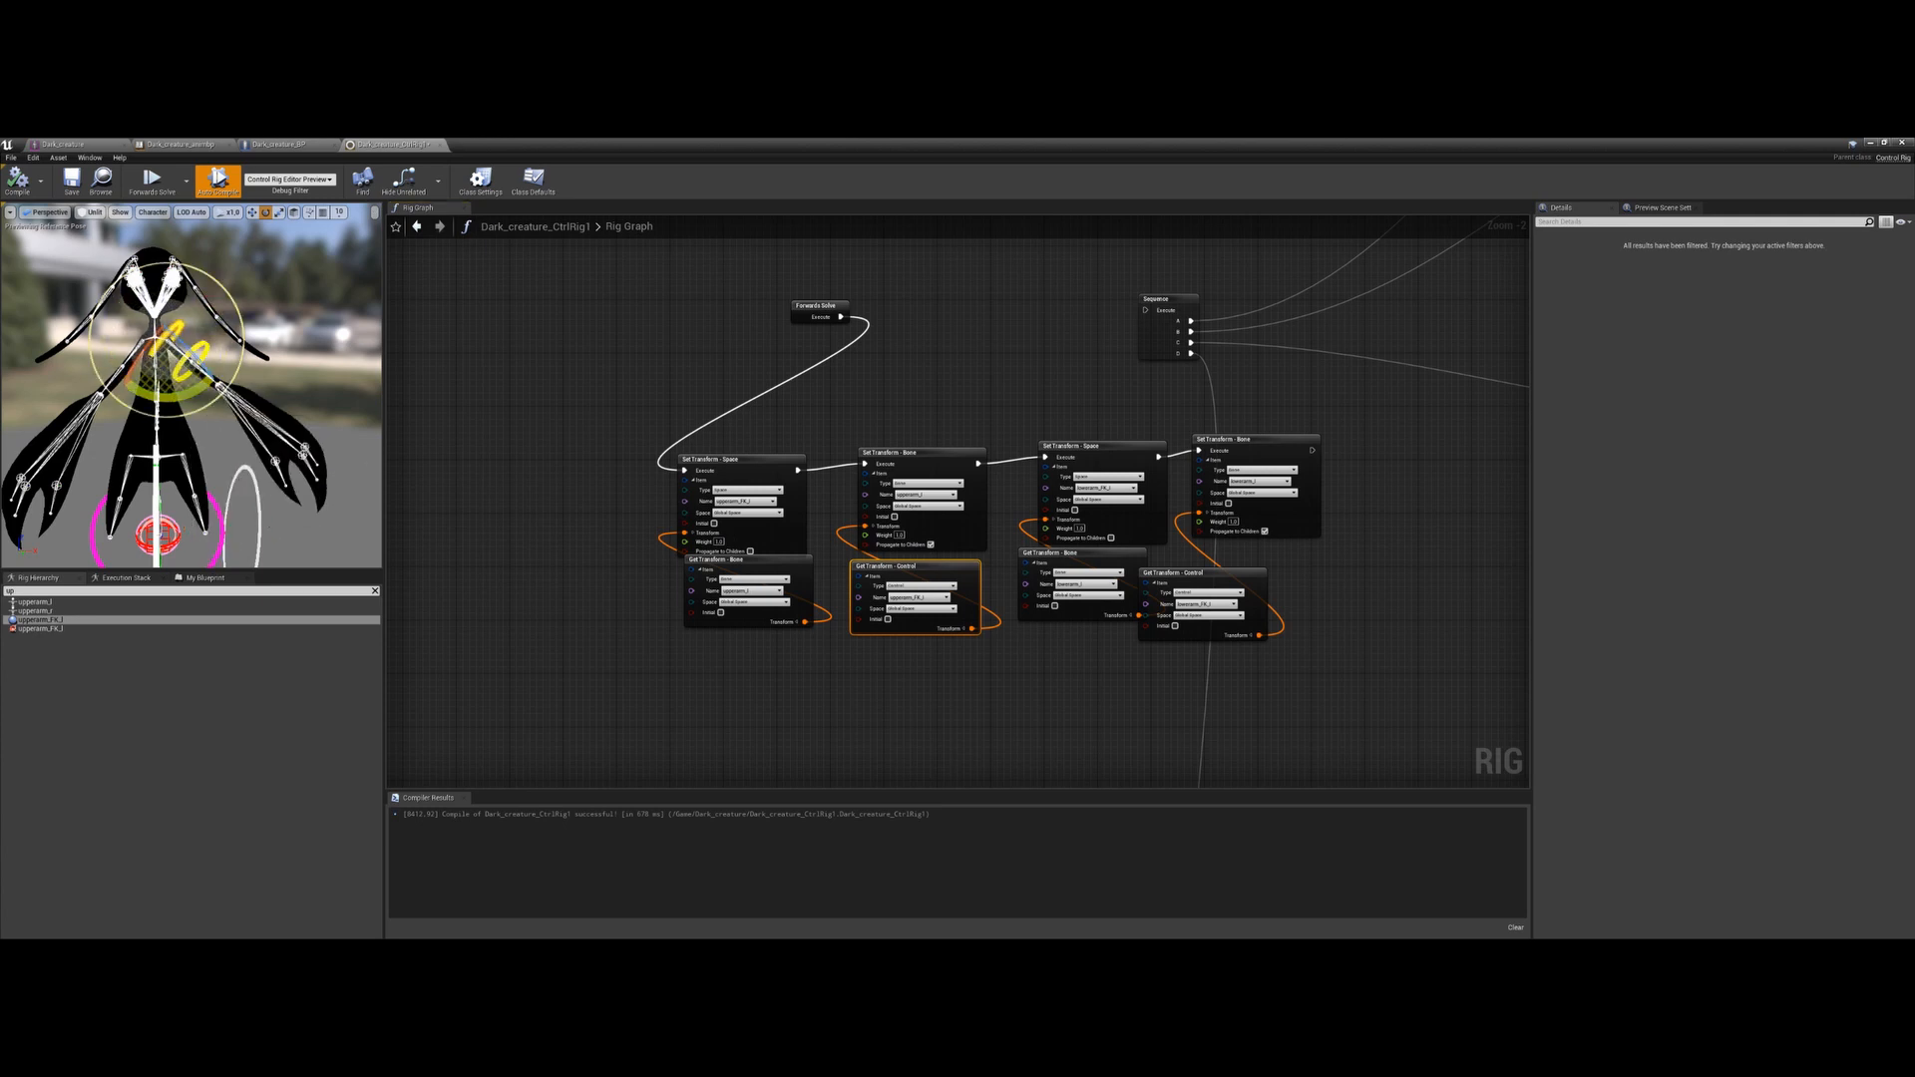
{"action": "left_click", "coordinate": [195, 356]}
{"action": "mouse_move", "coordinate": [246, 363]}
{"action": "left_mouse_down"}
{"action": "mouse_move", "coordinate": [235, 391]}
{"action": "mouse_move", "coordinate": [244, 363]}
{"action": "left_mouse_up"}
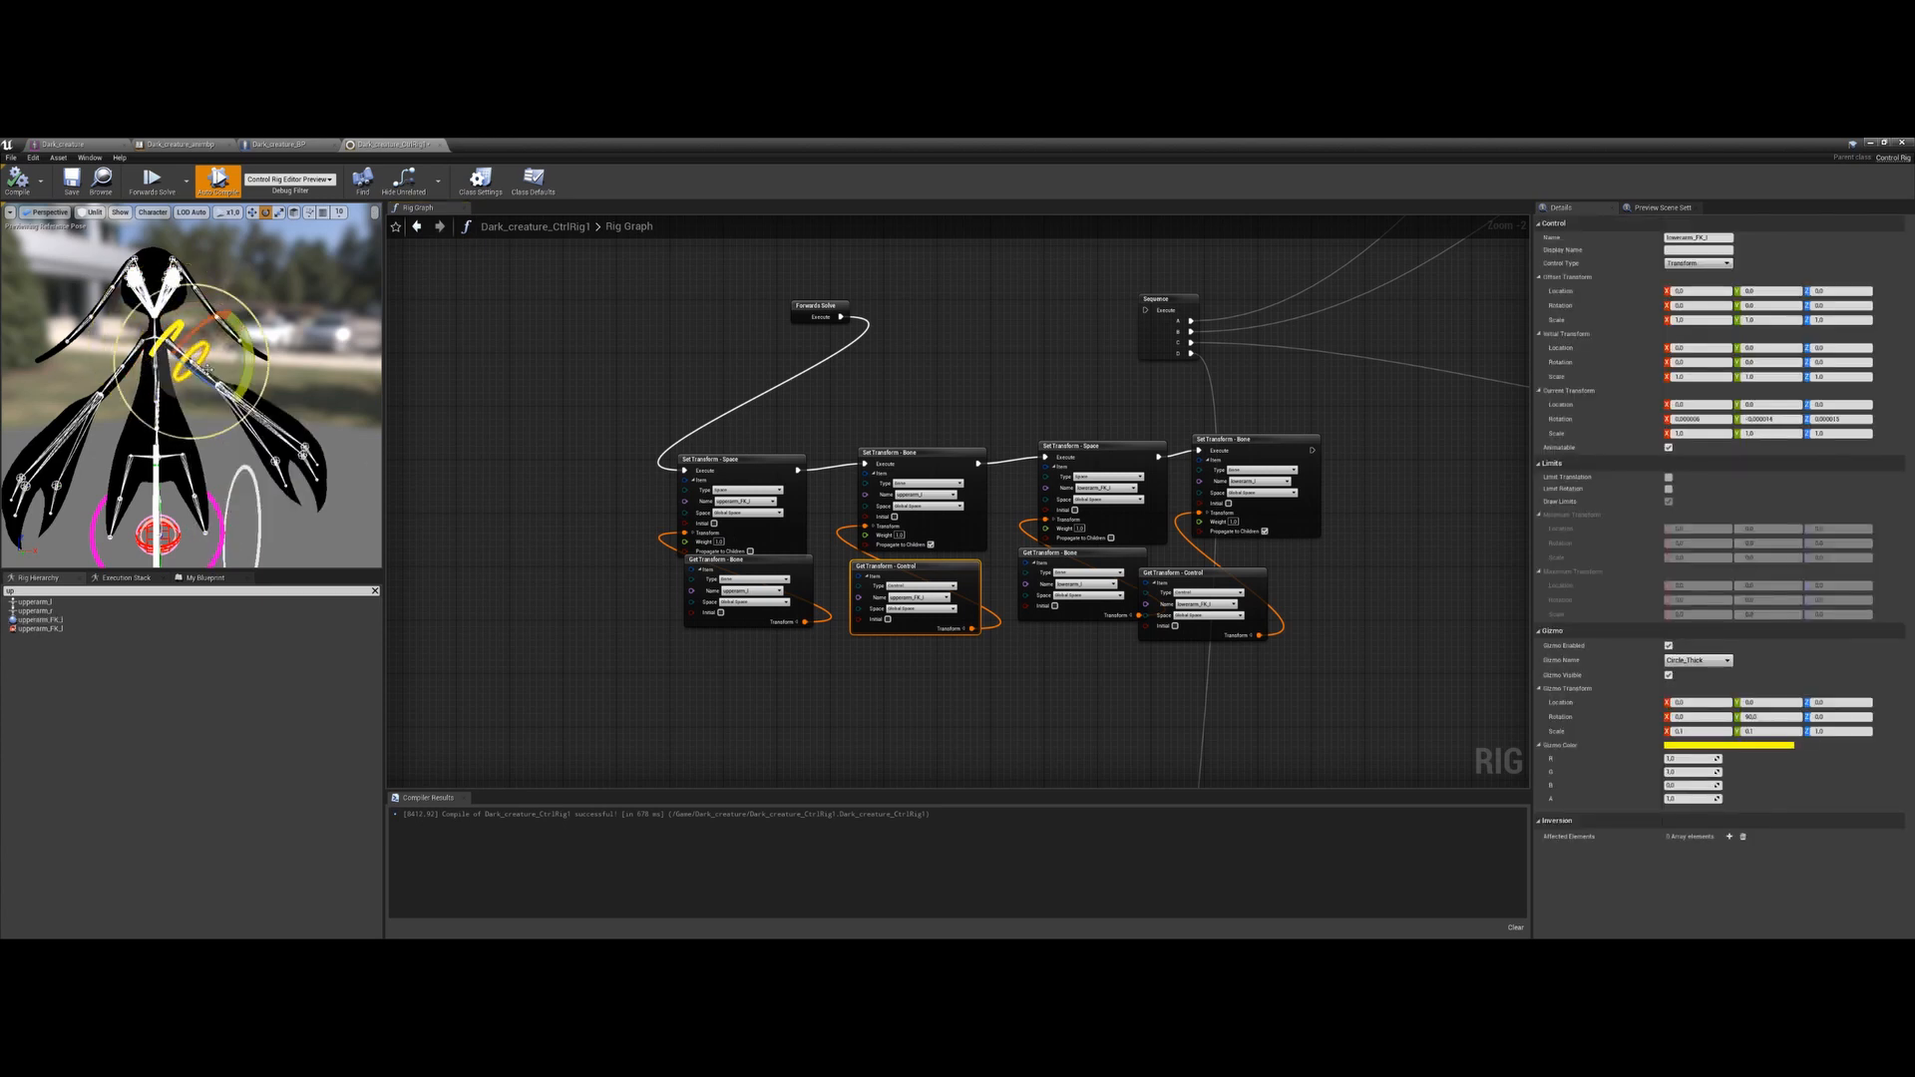
{"action": "left_click", "coordinate": [18, 181]}
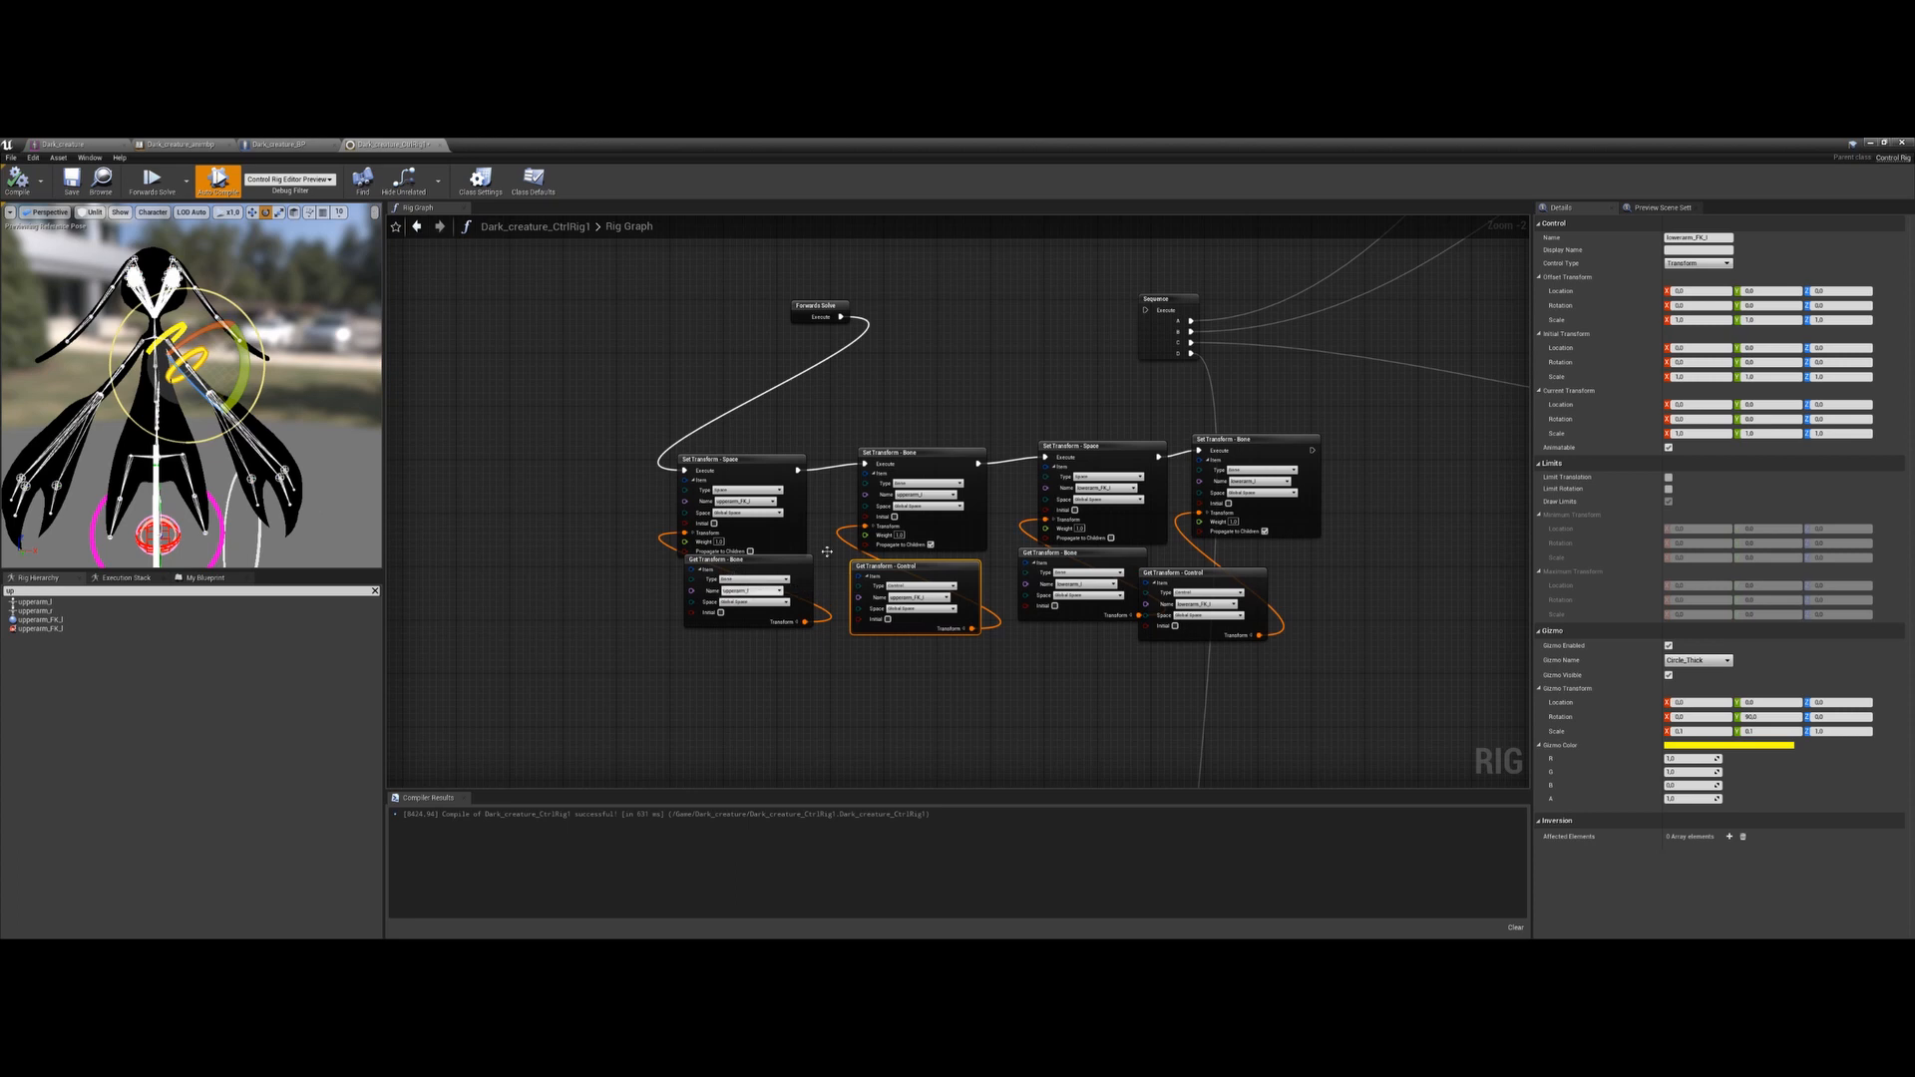
Group all the FK Set Transform and Get Transform nodes in a comment box named fk_arm_l
{"action": "right_click_drag", "start_coordinate": [1066, 569], "coordinate": [1018, 558]}
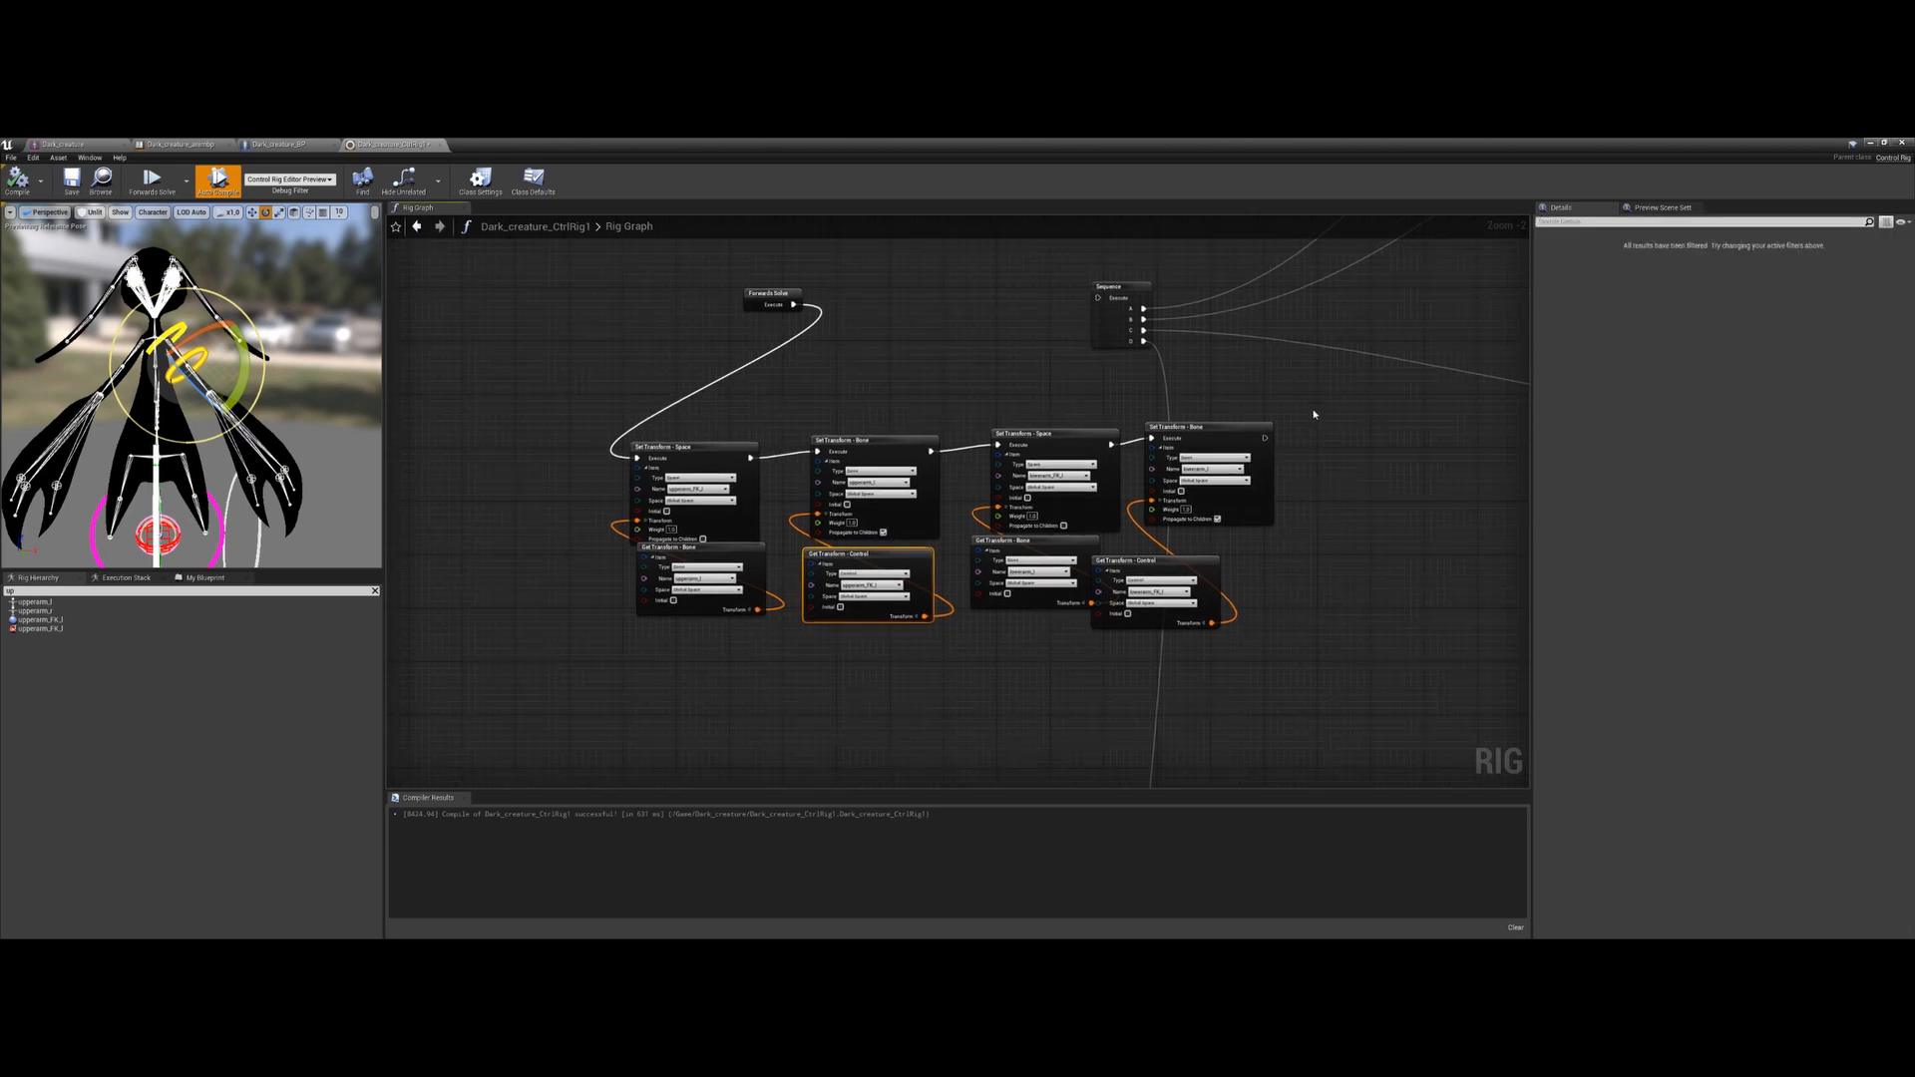
{"action": "left_click_drag", "start_coordinate": [1313, 414], "coordinate": [635, 646]}
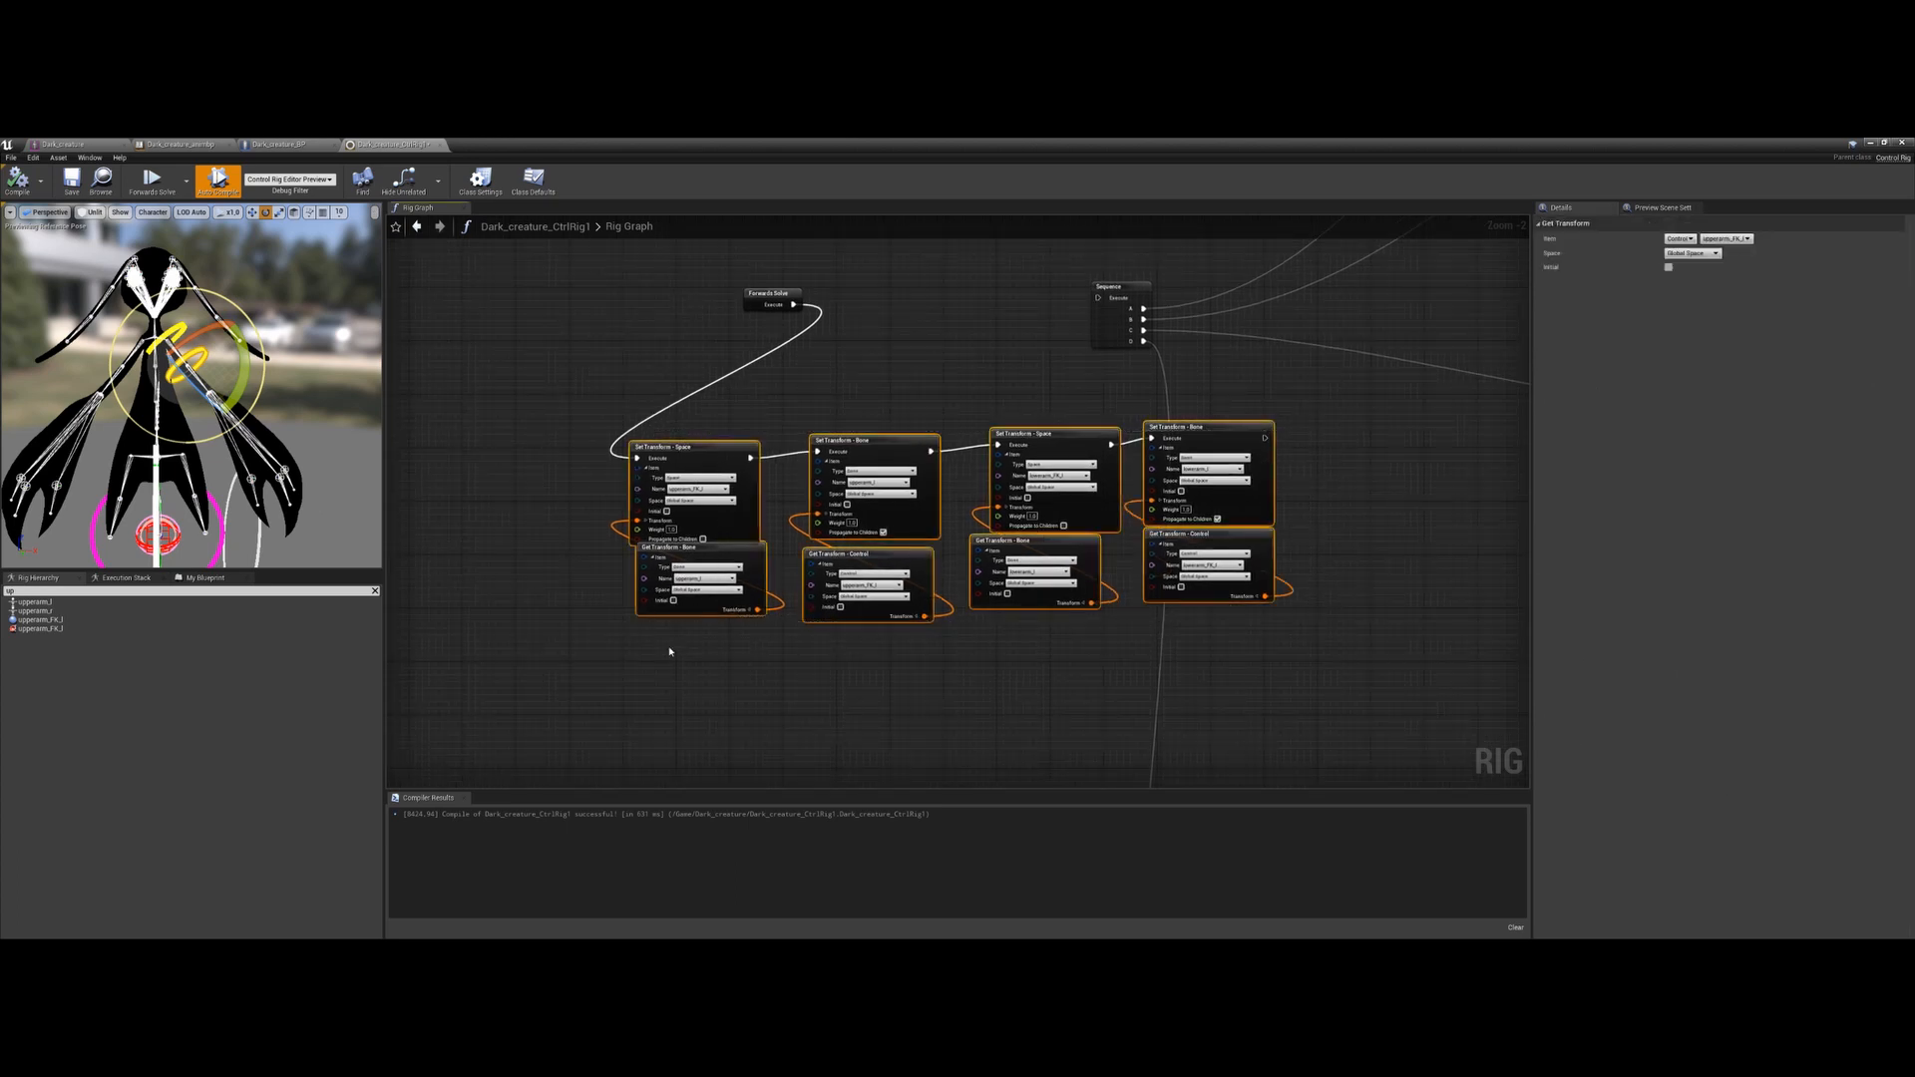
{"action": "key", "text": "c"}
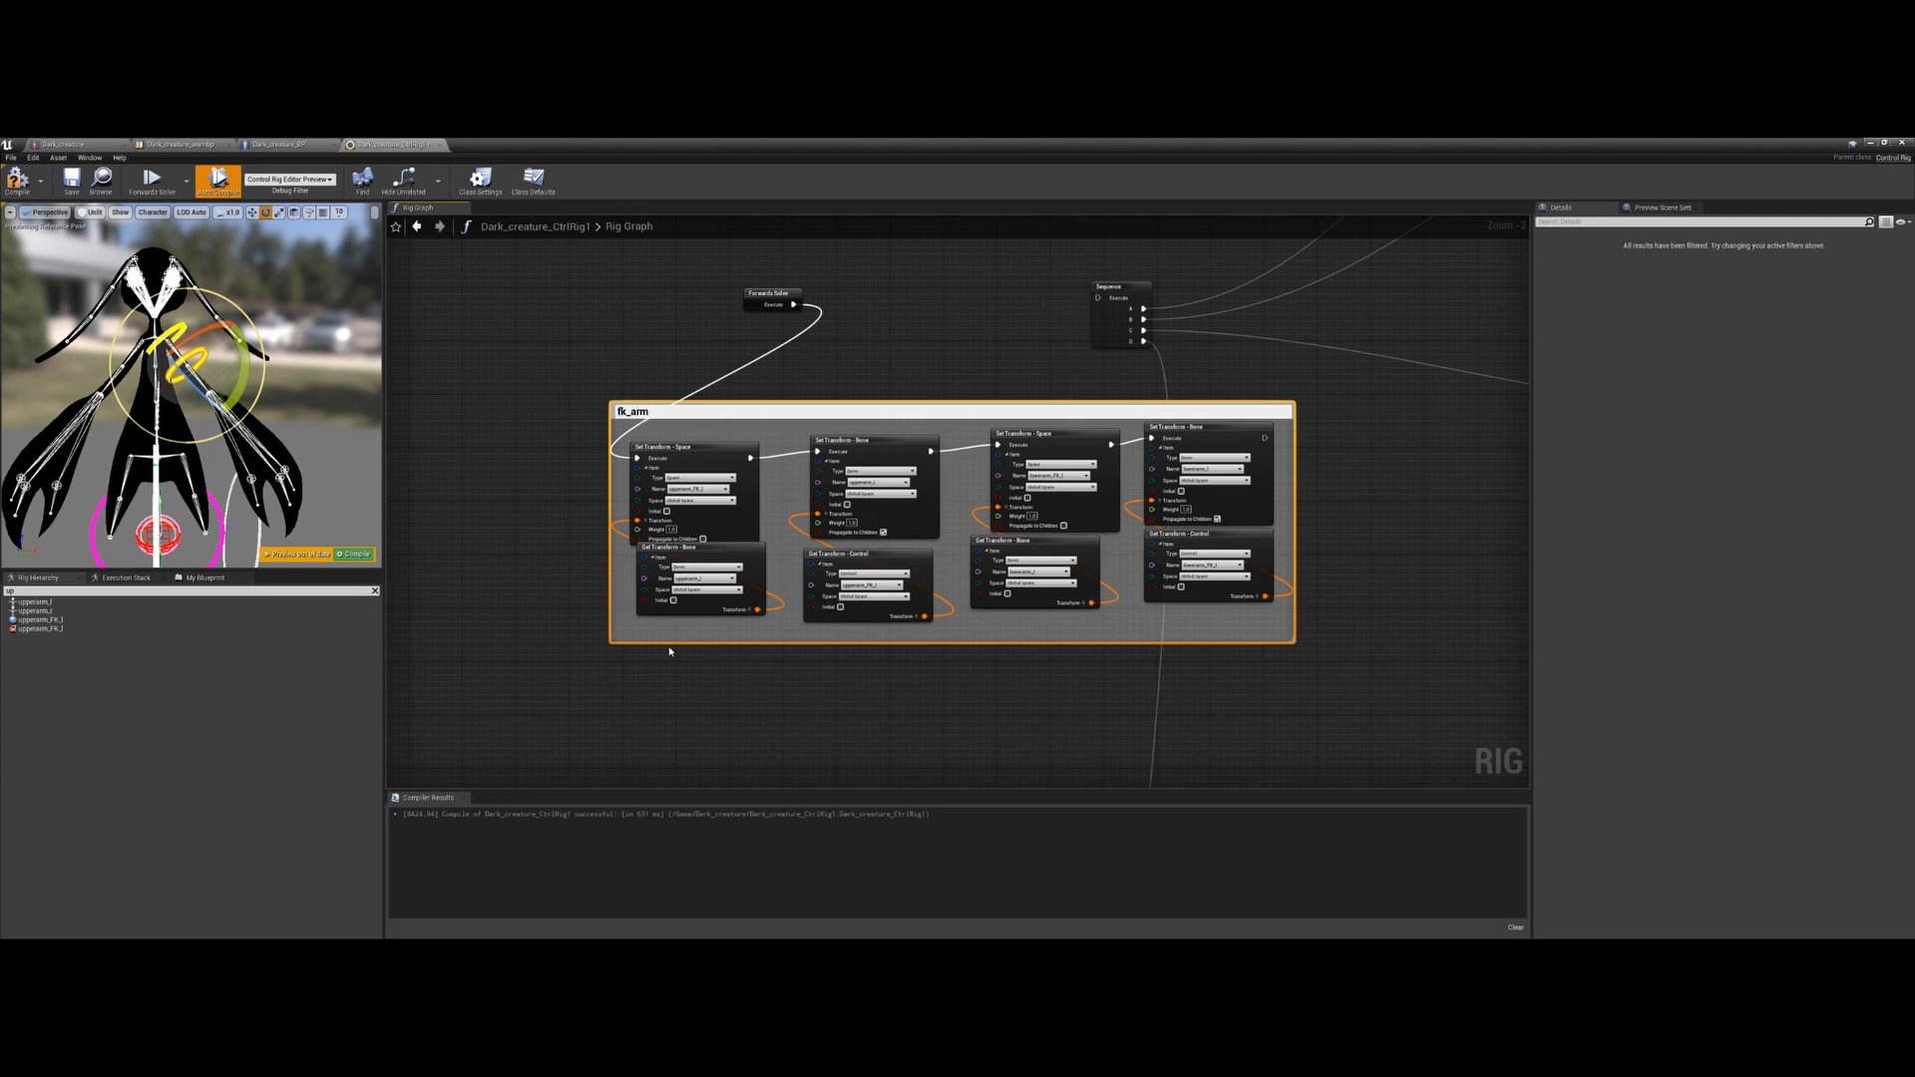
{"action": "key", "text": "Return"}
Reconnect Forwards Solve to the Sequence node and move the fk_arm_l group below the arm IK groups
{"action": "right_click_drag", "start_coordinate": [716, 565], "coordinate": [634, 645]}
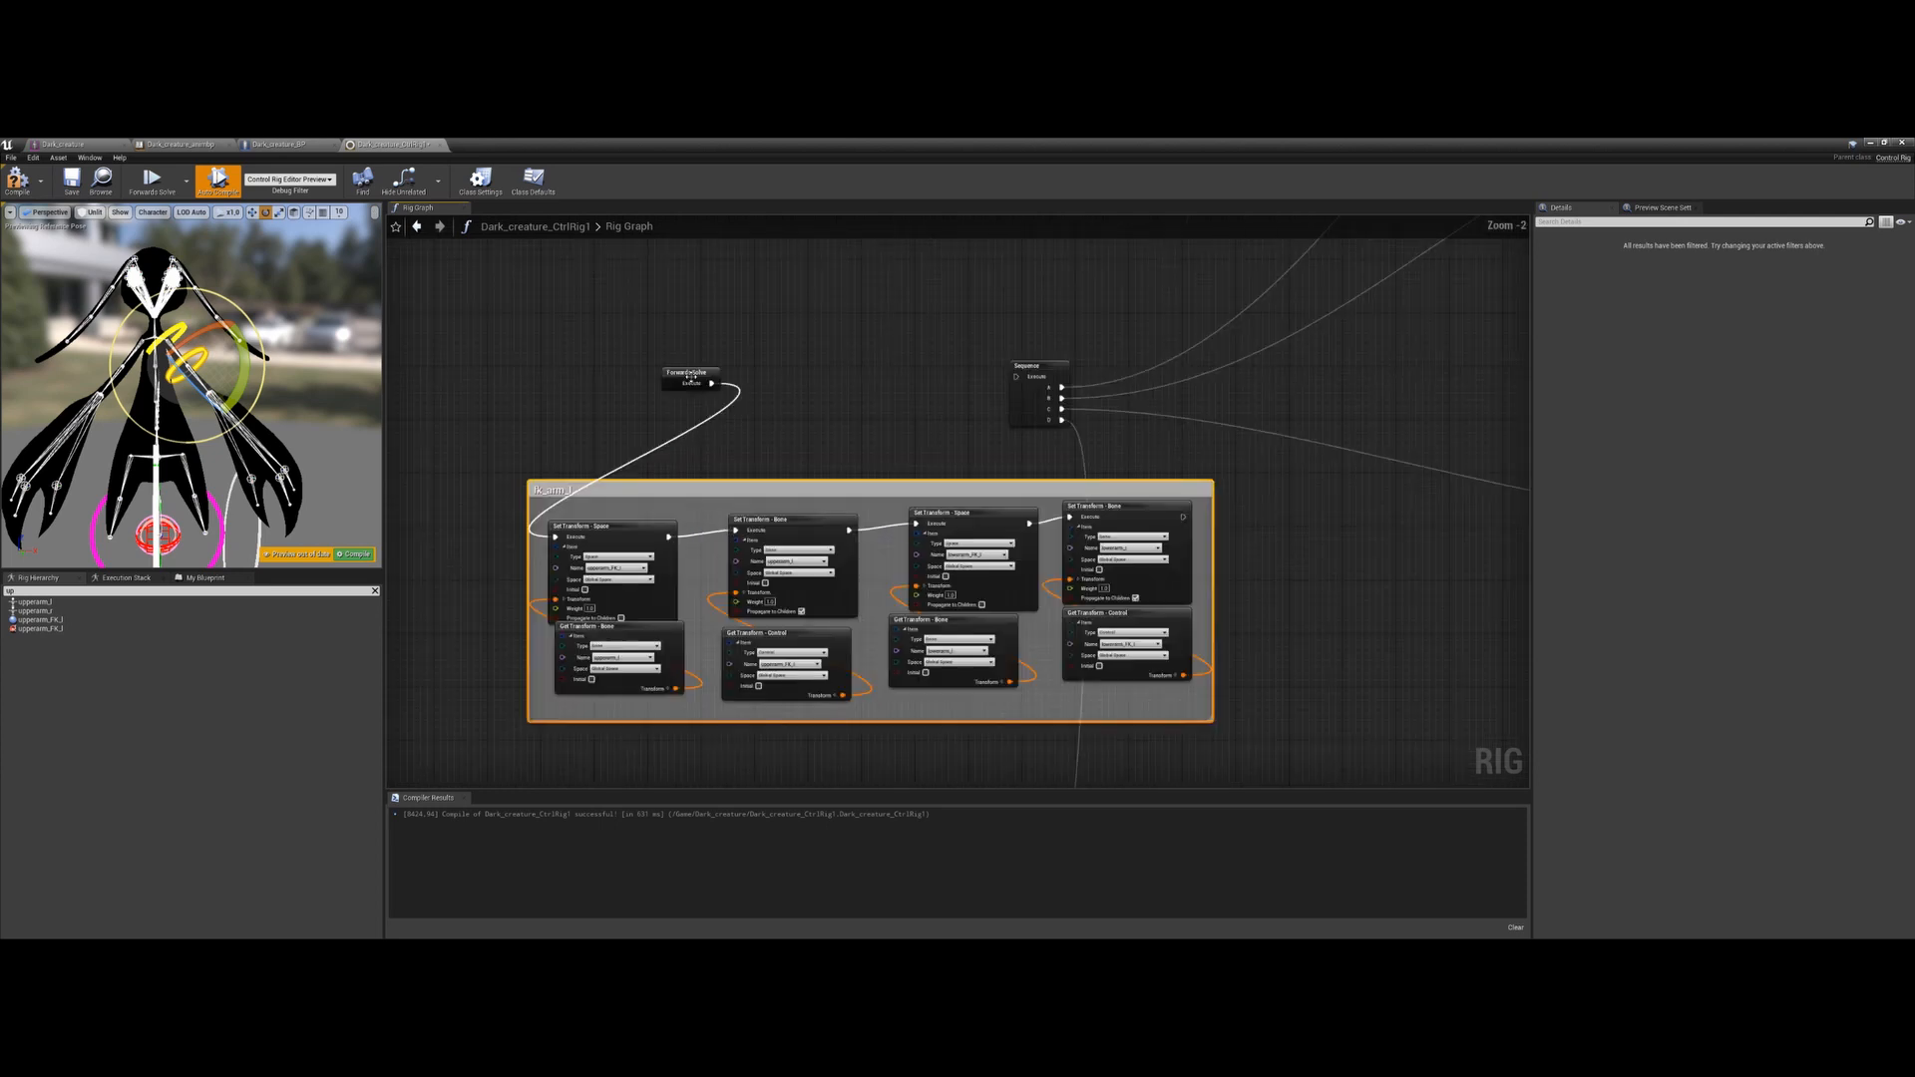
{"action": "left_click_drag", "start_coordinate": [711, 383], "coordinate": [1017, 381]}
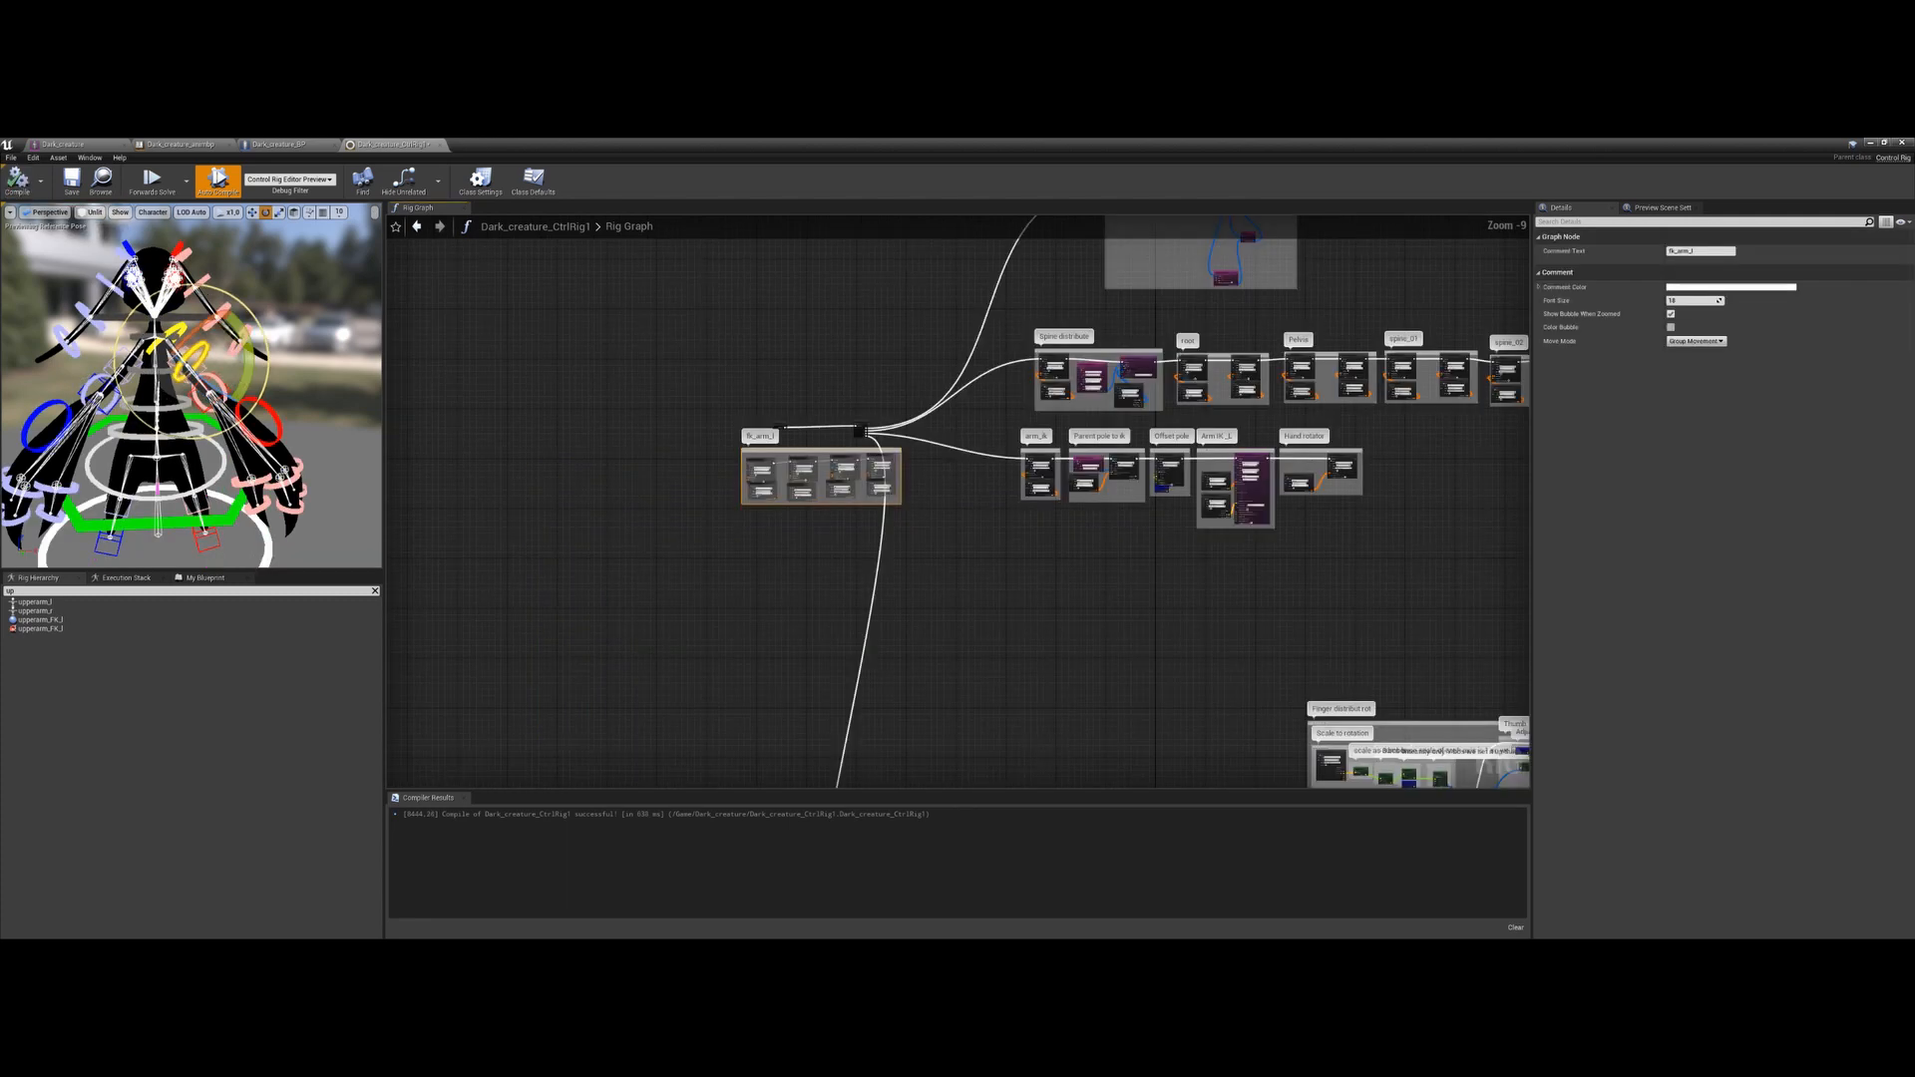
{"action": "right_click_drag", "start_coordinate": [962, 599], "coordinate": [876, 612]}
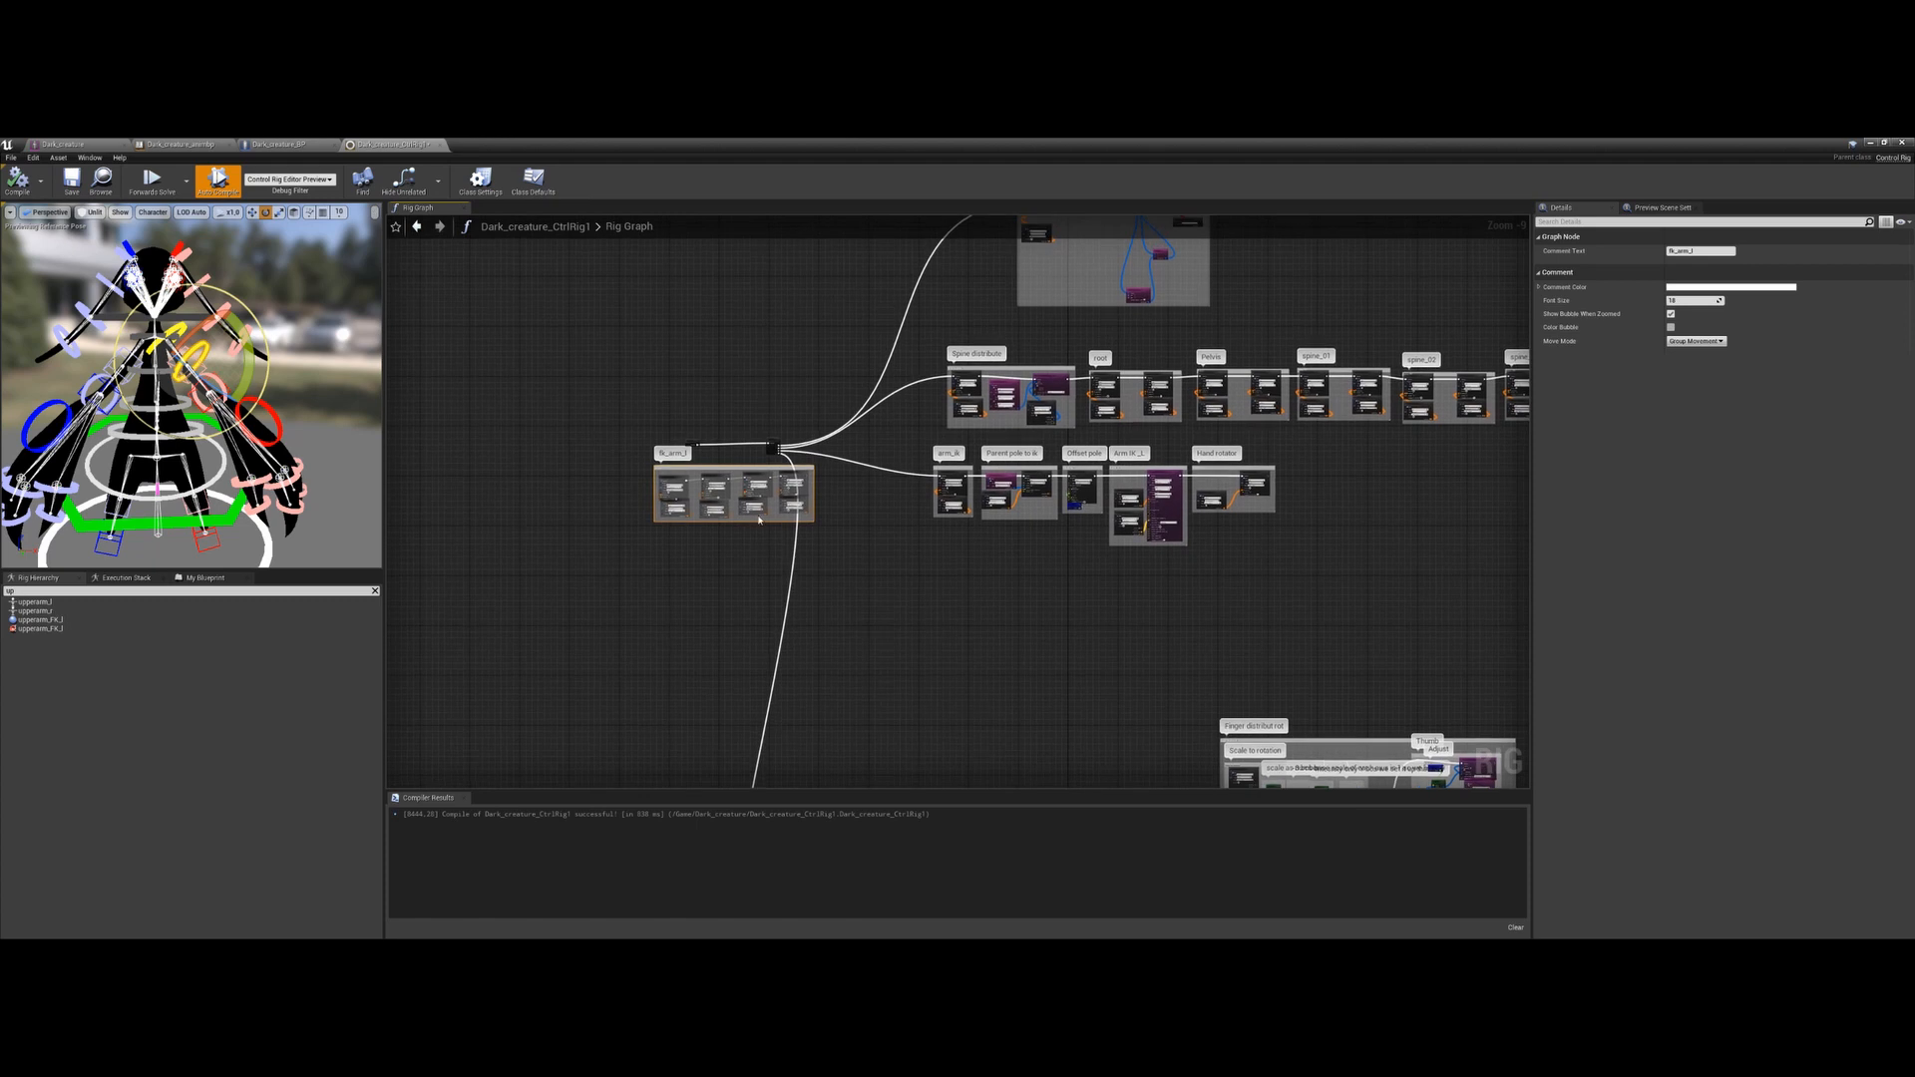
{"action": "left_click_drag", "start_coordinate": [731, 476], "coordinate": [1005, 568]}
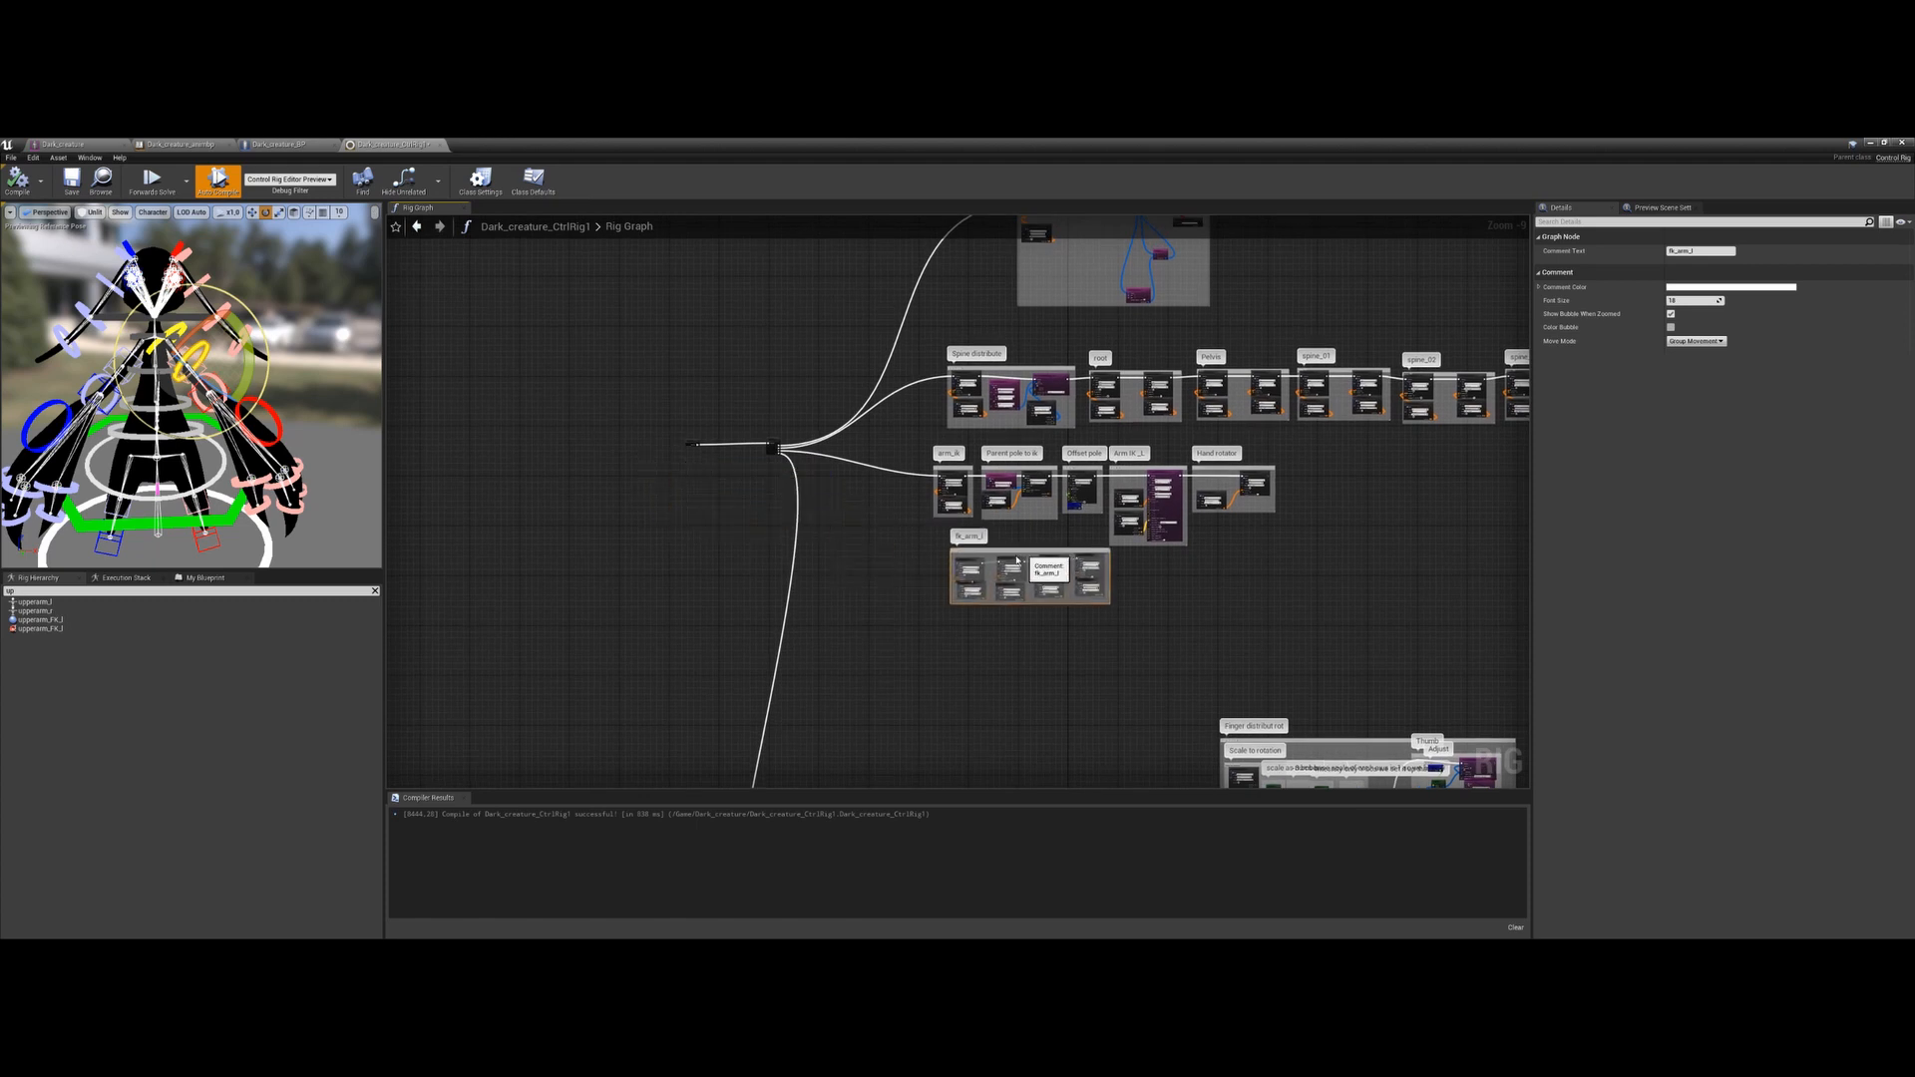
Review the layout around the arm IK groups and nudge the fk_arm_l comment group into place beneath them
{"action": "right_click_drag", "start_coordinate": [915, 438], "coordinate": [766, 487]}
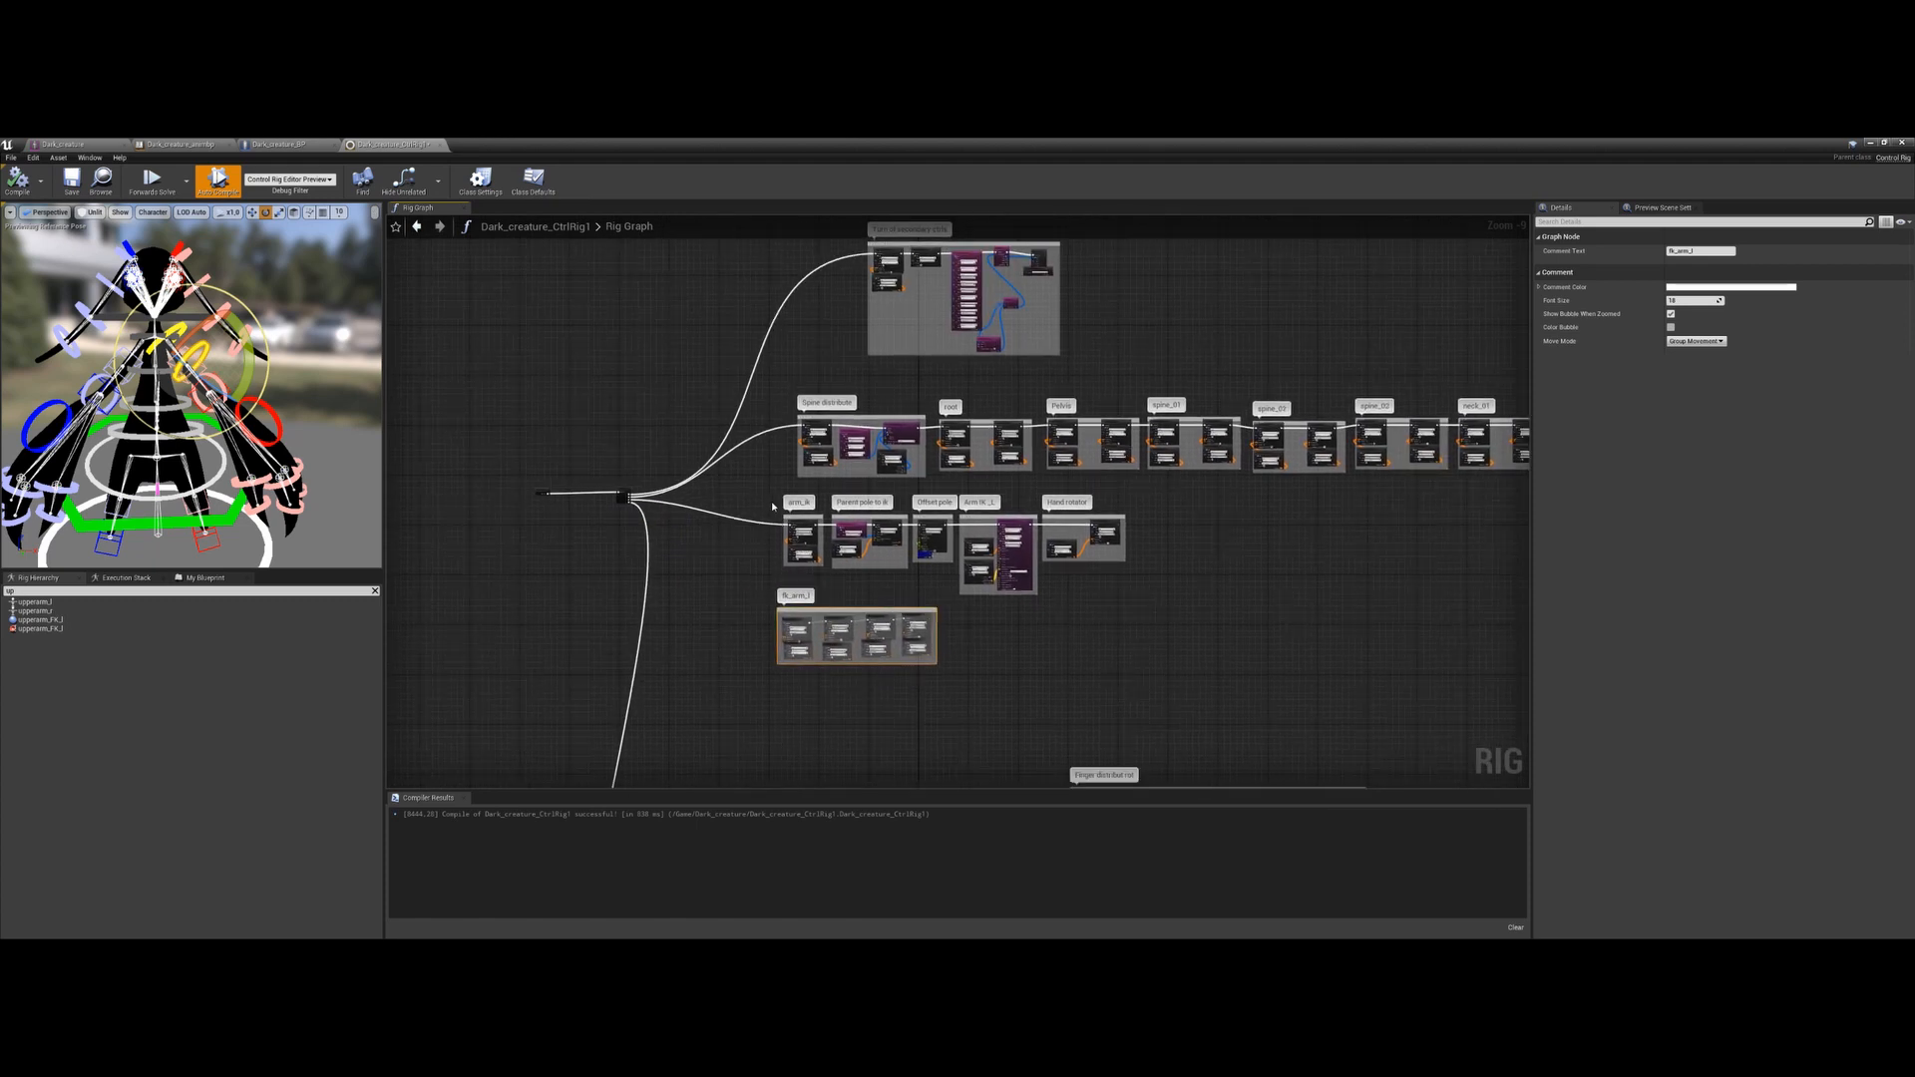
{"action": "left_click_drag", "start_coordinate": [772, 505], "coordinate": [1137, 598]}
{"action": "right_click_drag", "start_coordinate": [1211, 647], "coordinate": [1179, 397]}
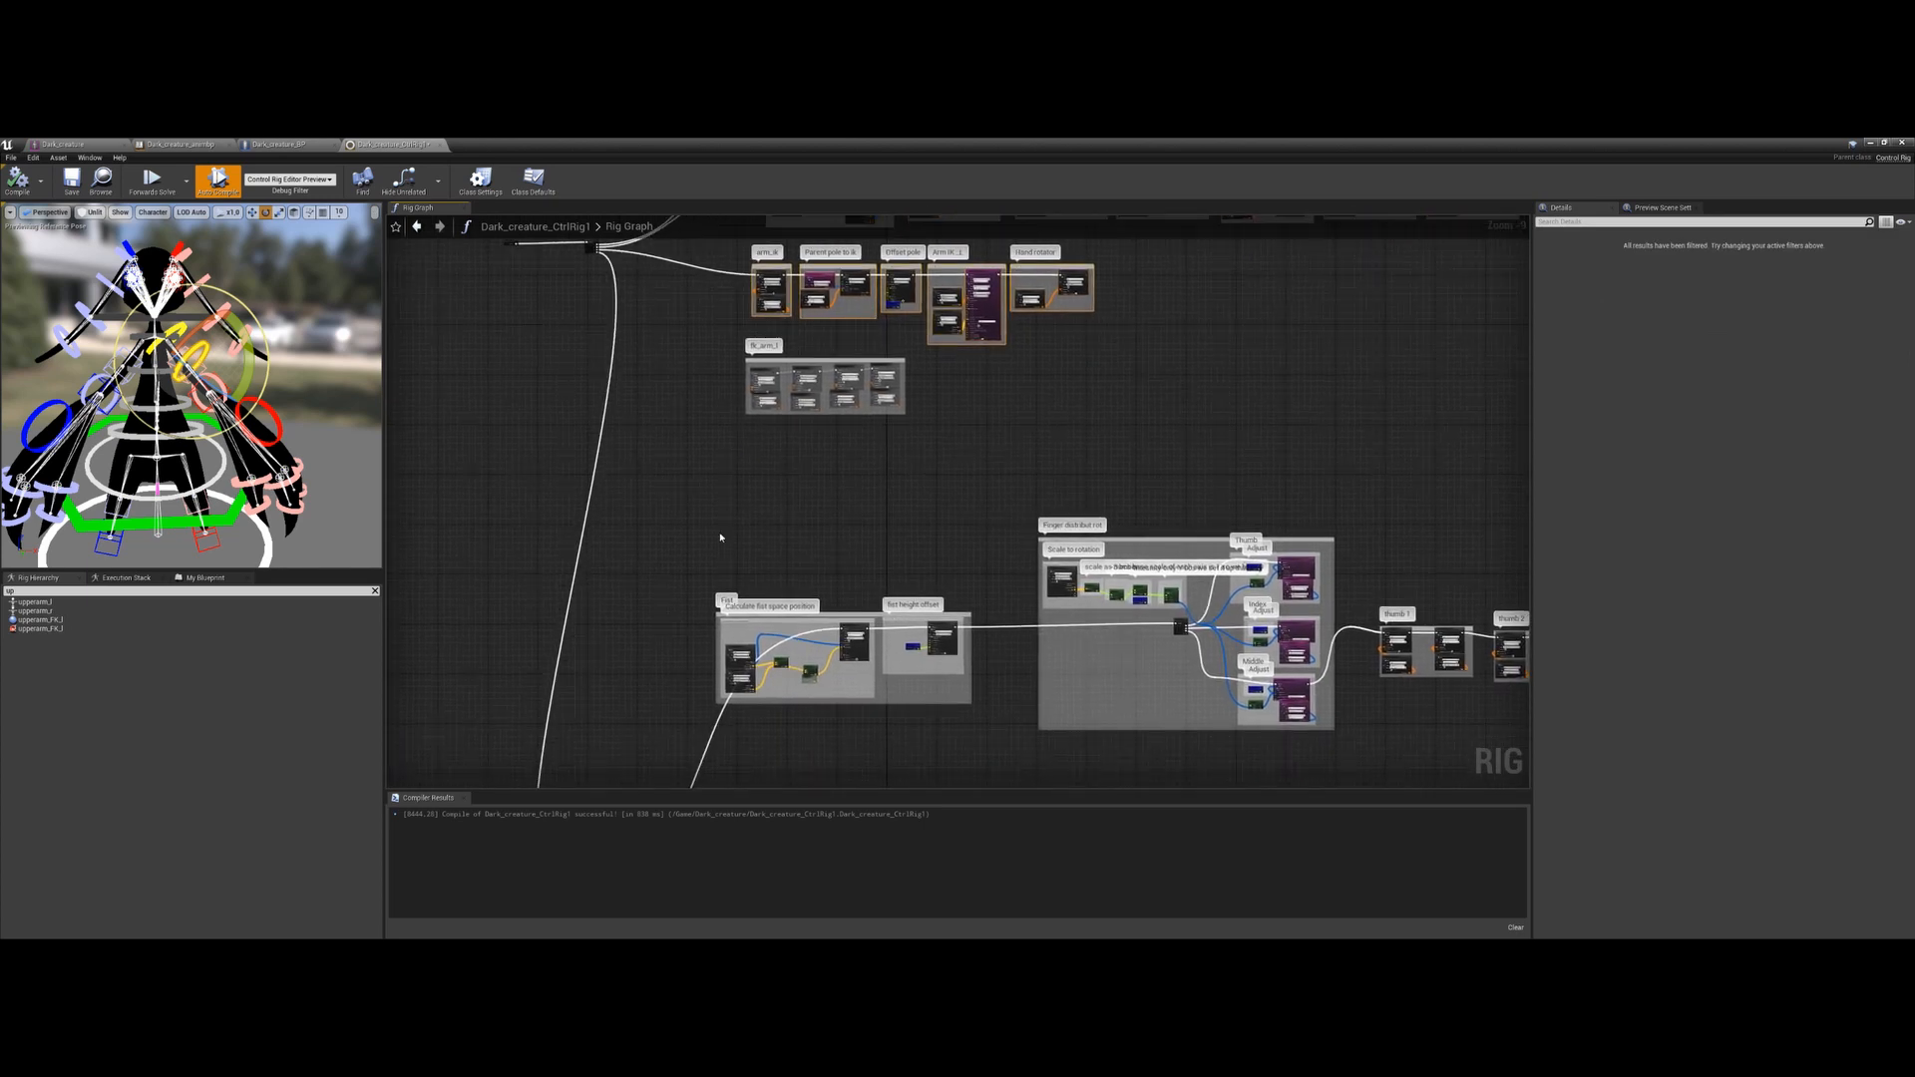
{"action": "left_click_drag", "start_coordinate": [691, 526], "coordinate": [1142, 664]}
{"action": "right_click_drag", "start_coordinate": [956, 531], "coordinate": [1017, 684]}
{"action": "scroll", "coordinate": [912, 615], "scroll_direction": "up", "scroll_amount": 1}
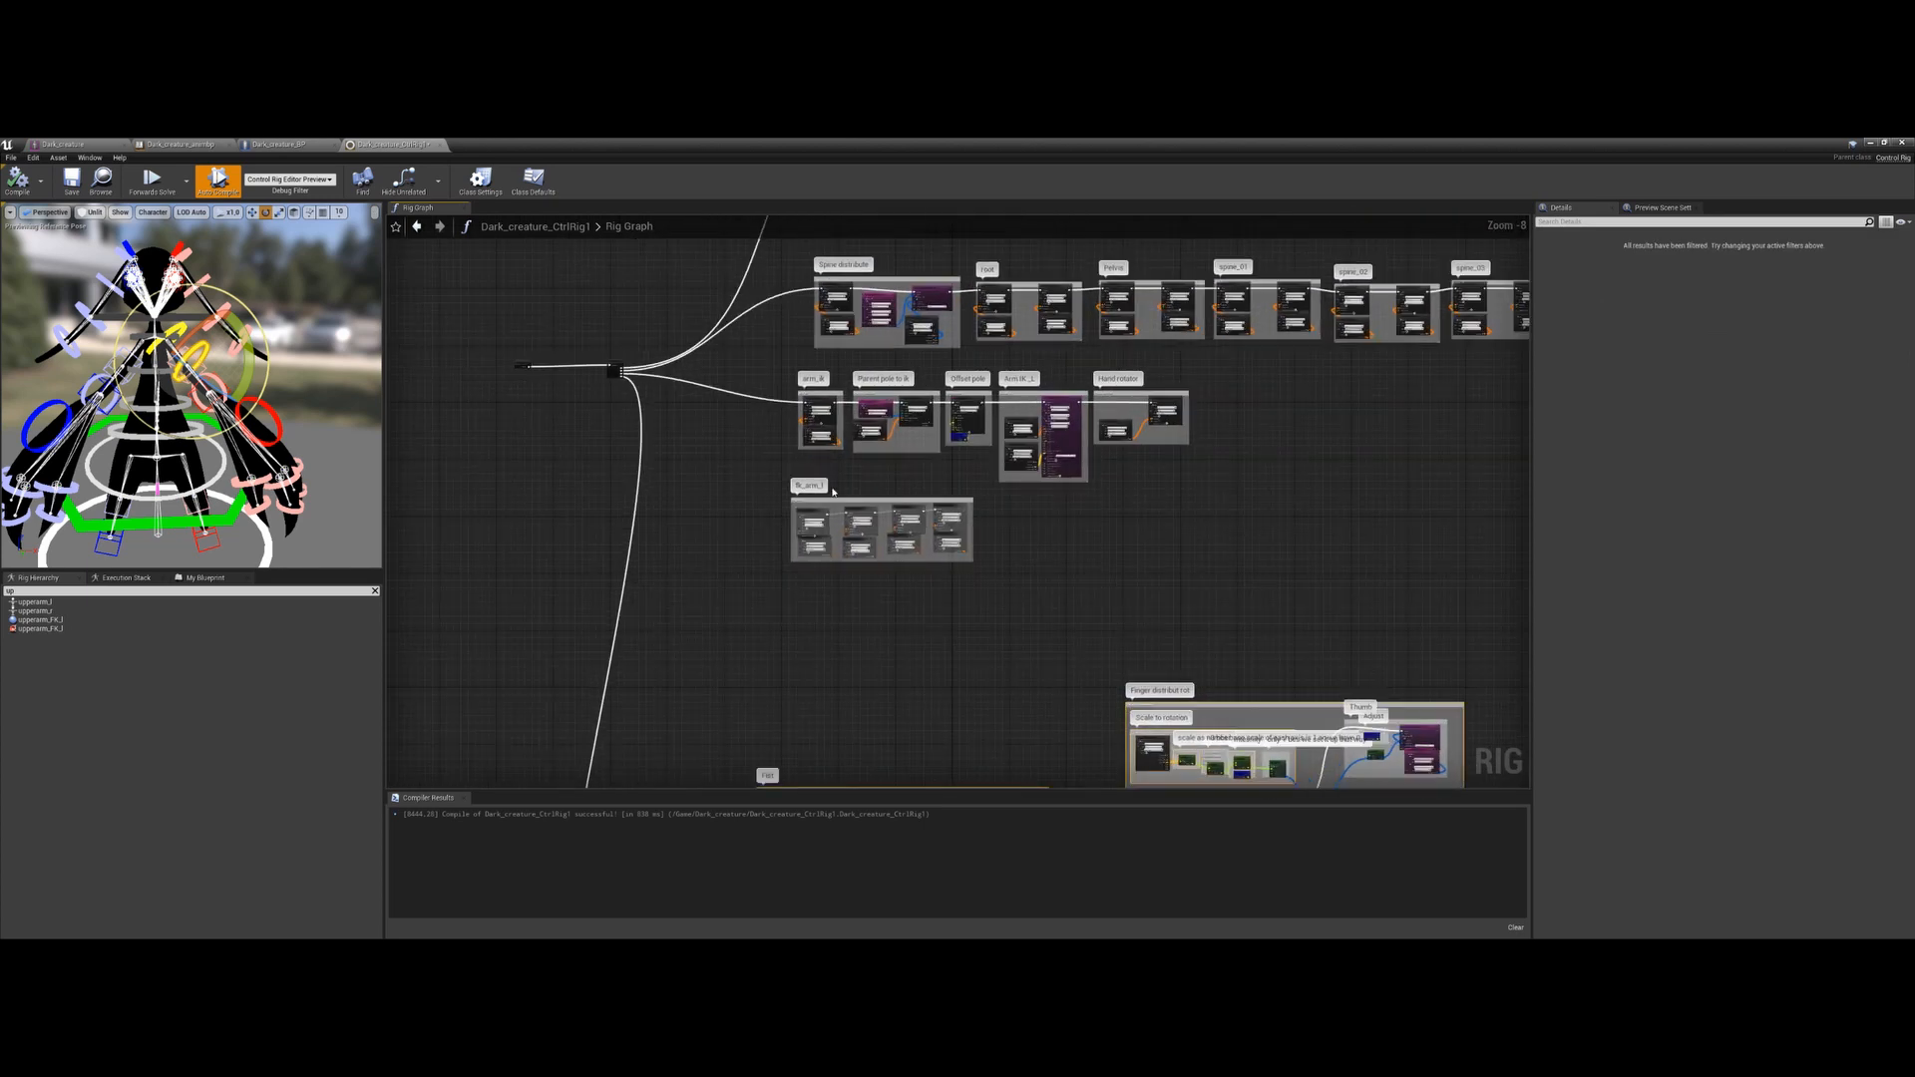
{"action": "scroll", "coordinate": [833, 491], "scroll_direction": "up", "scroll_amount": 2}
{"action": "scroll", "coordinate": [867, 493], "scroll_direction": "up", "scroll_amount": 1}
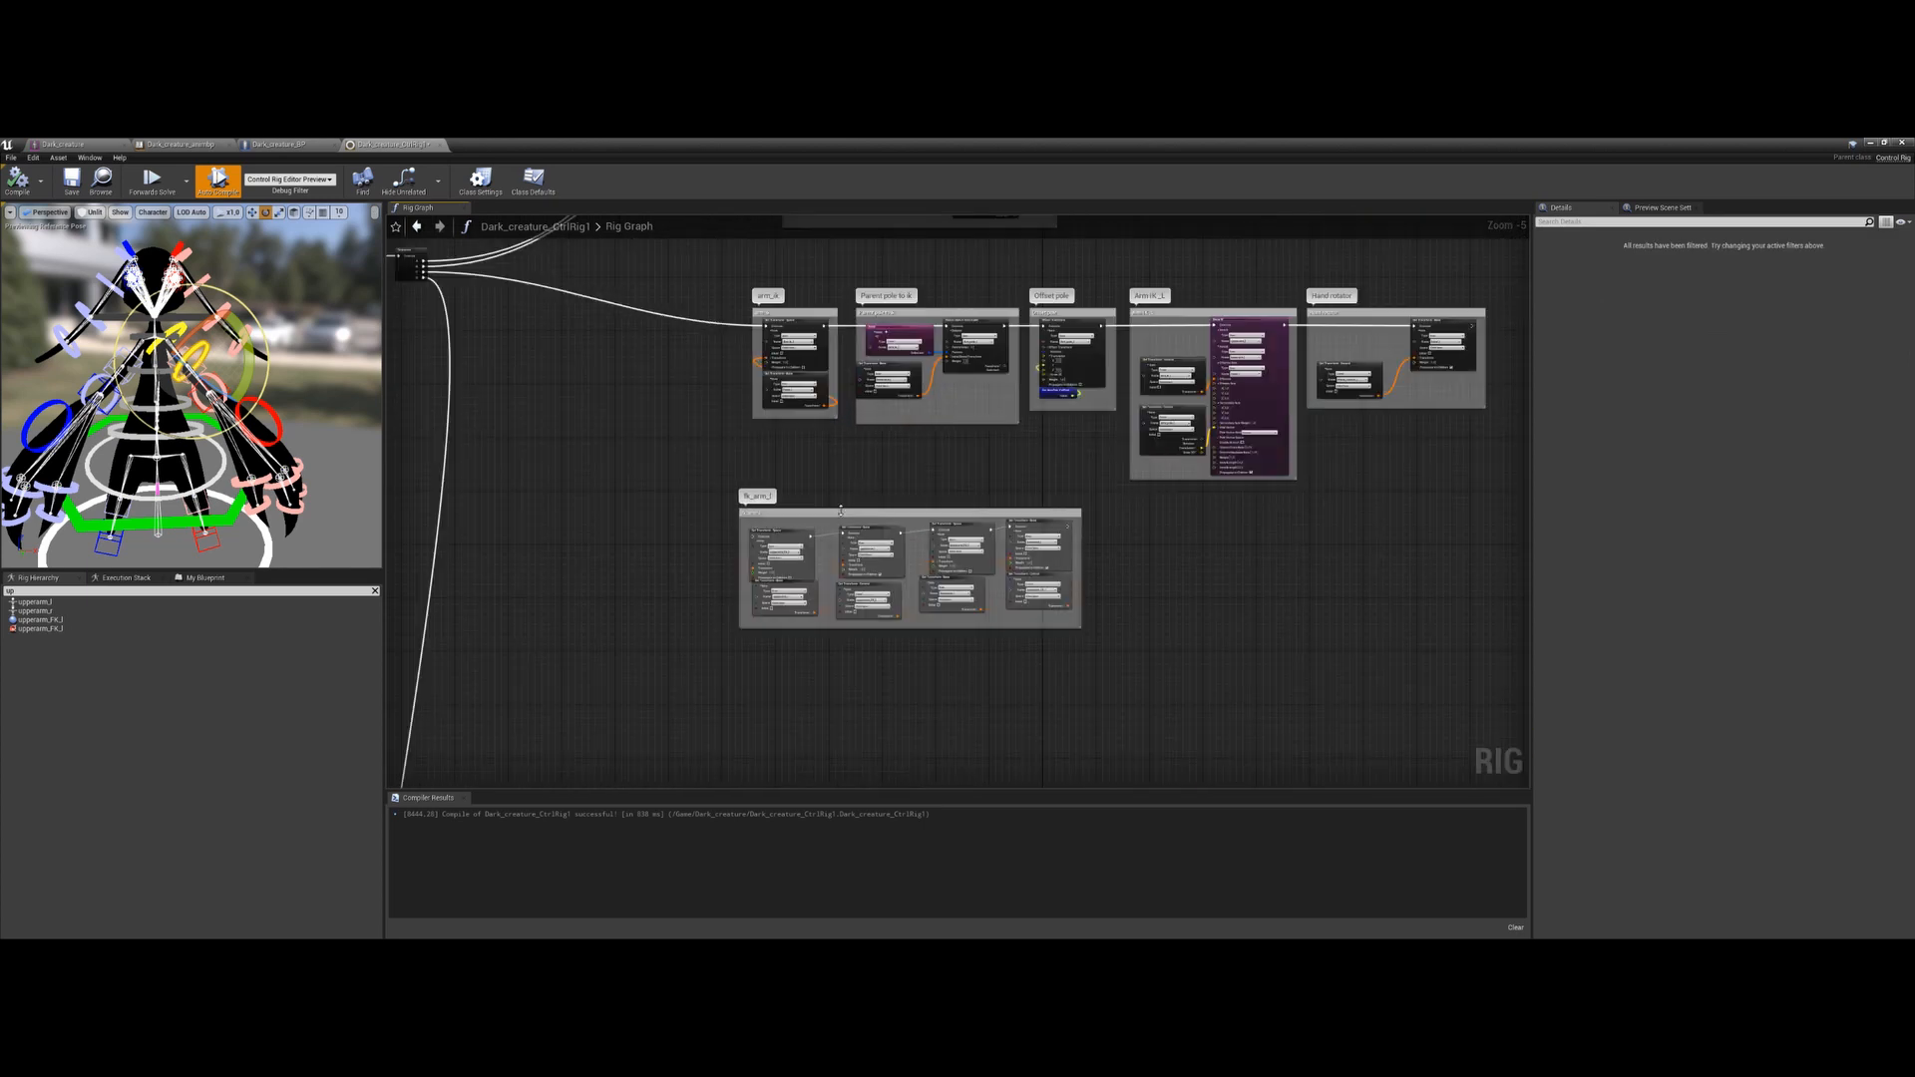
{"action": "left_click_drag", "start_coordinate": [841, 511], "coordinate": [871, 523]}
{"action": "right_click_drag", "start_coordinate": [656, 430], "coordinate": [749, 513]}
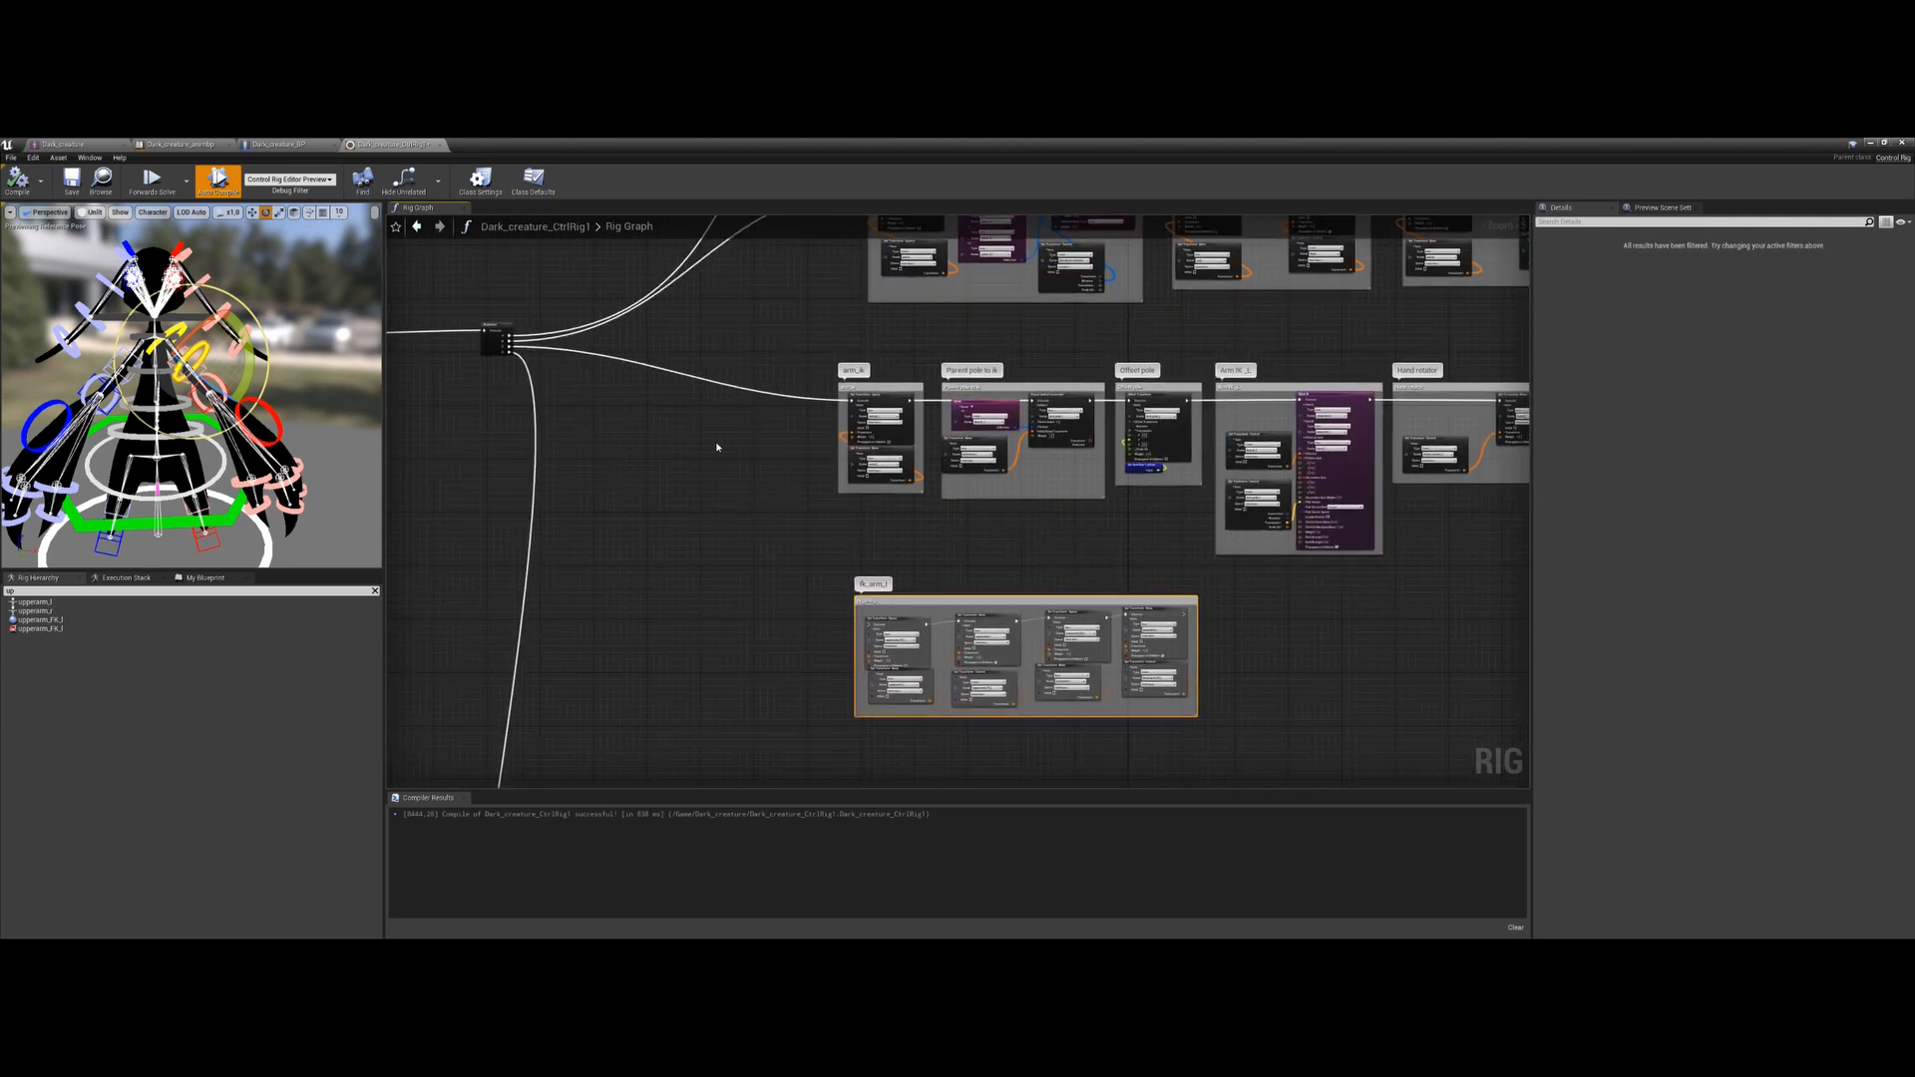
{"action": "right_click_drag", "start_coordinate": [716, 447], "coordinate": [739, 446]}
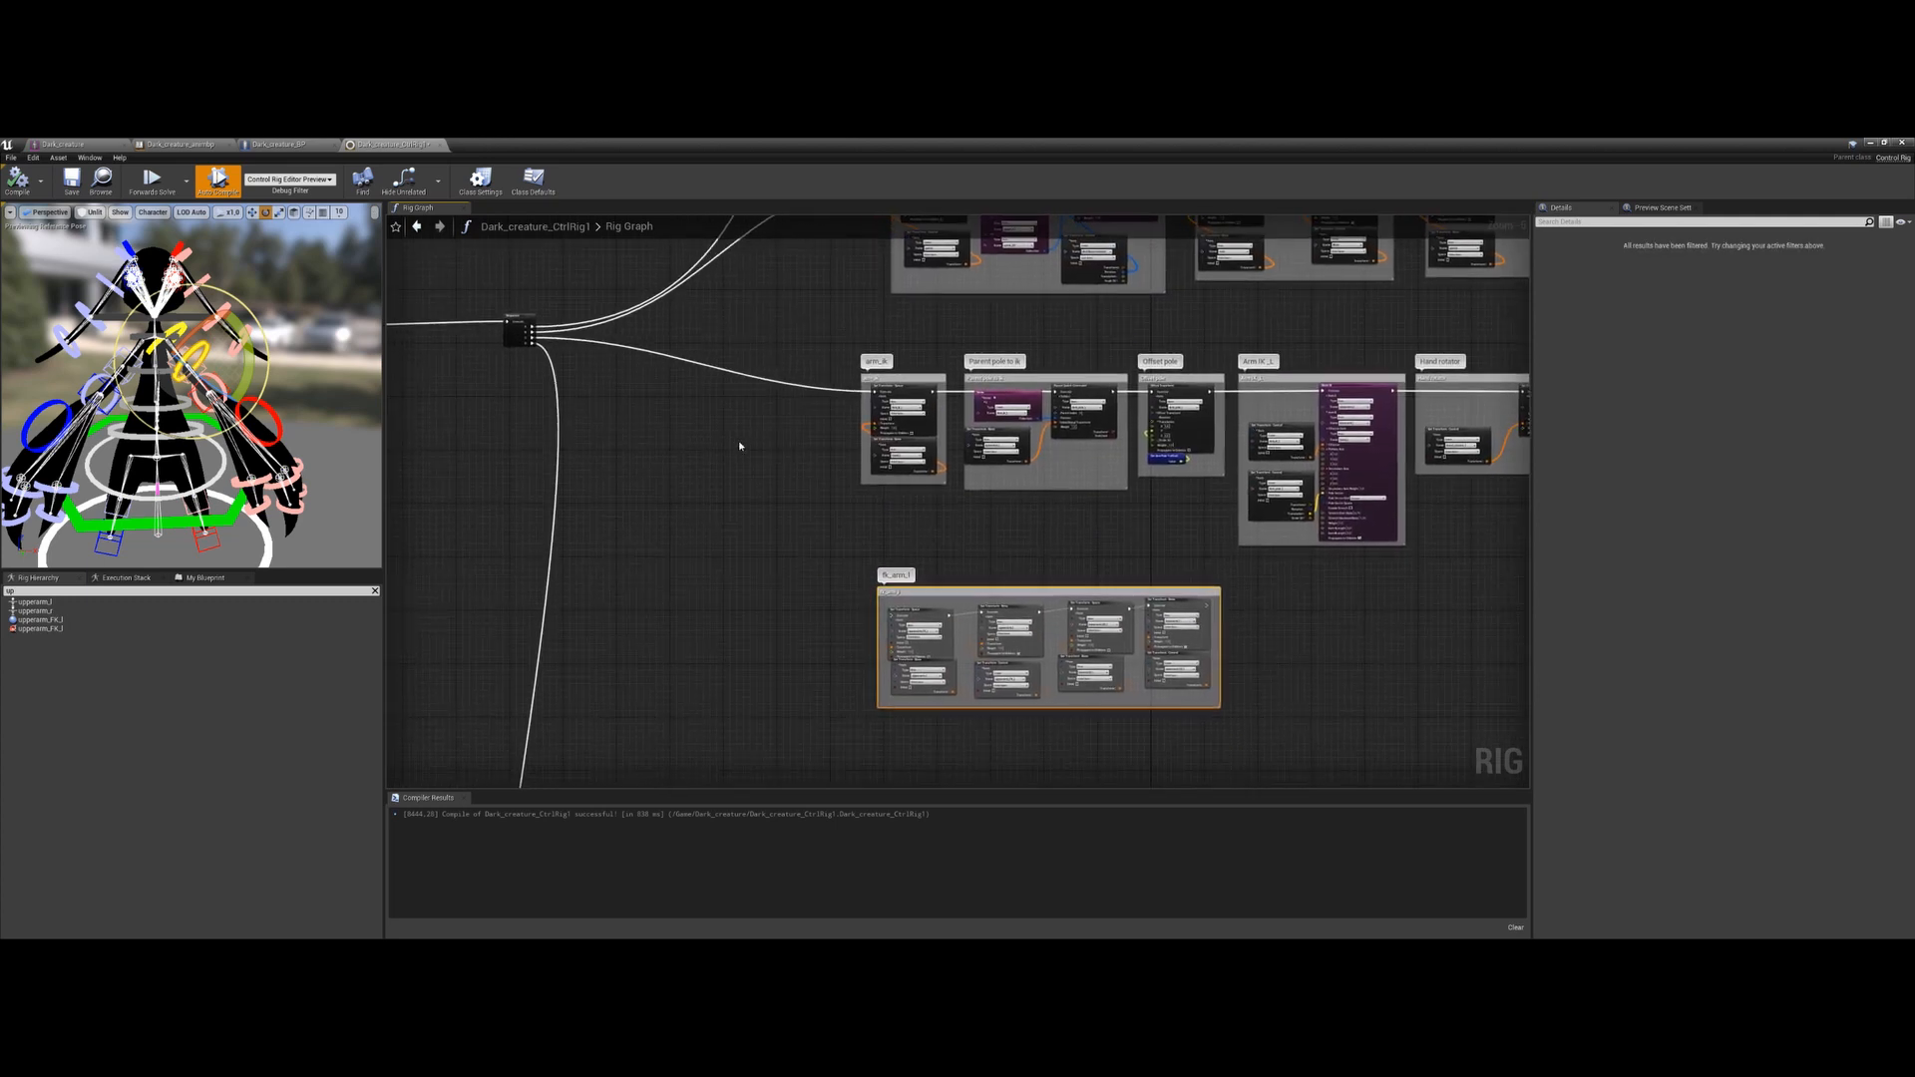
{"action": "left_click", "coordinate": [777, 490]}
{"action": "scroll", "coordinate": [781, 519], "scroll_direction": "up", "scroll_amount": 2}
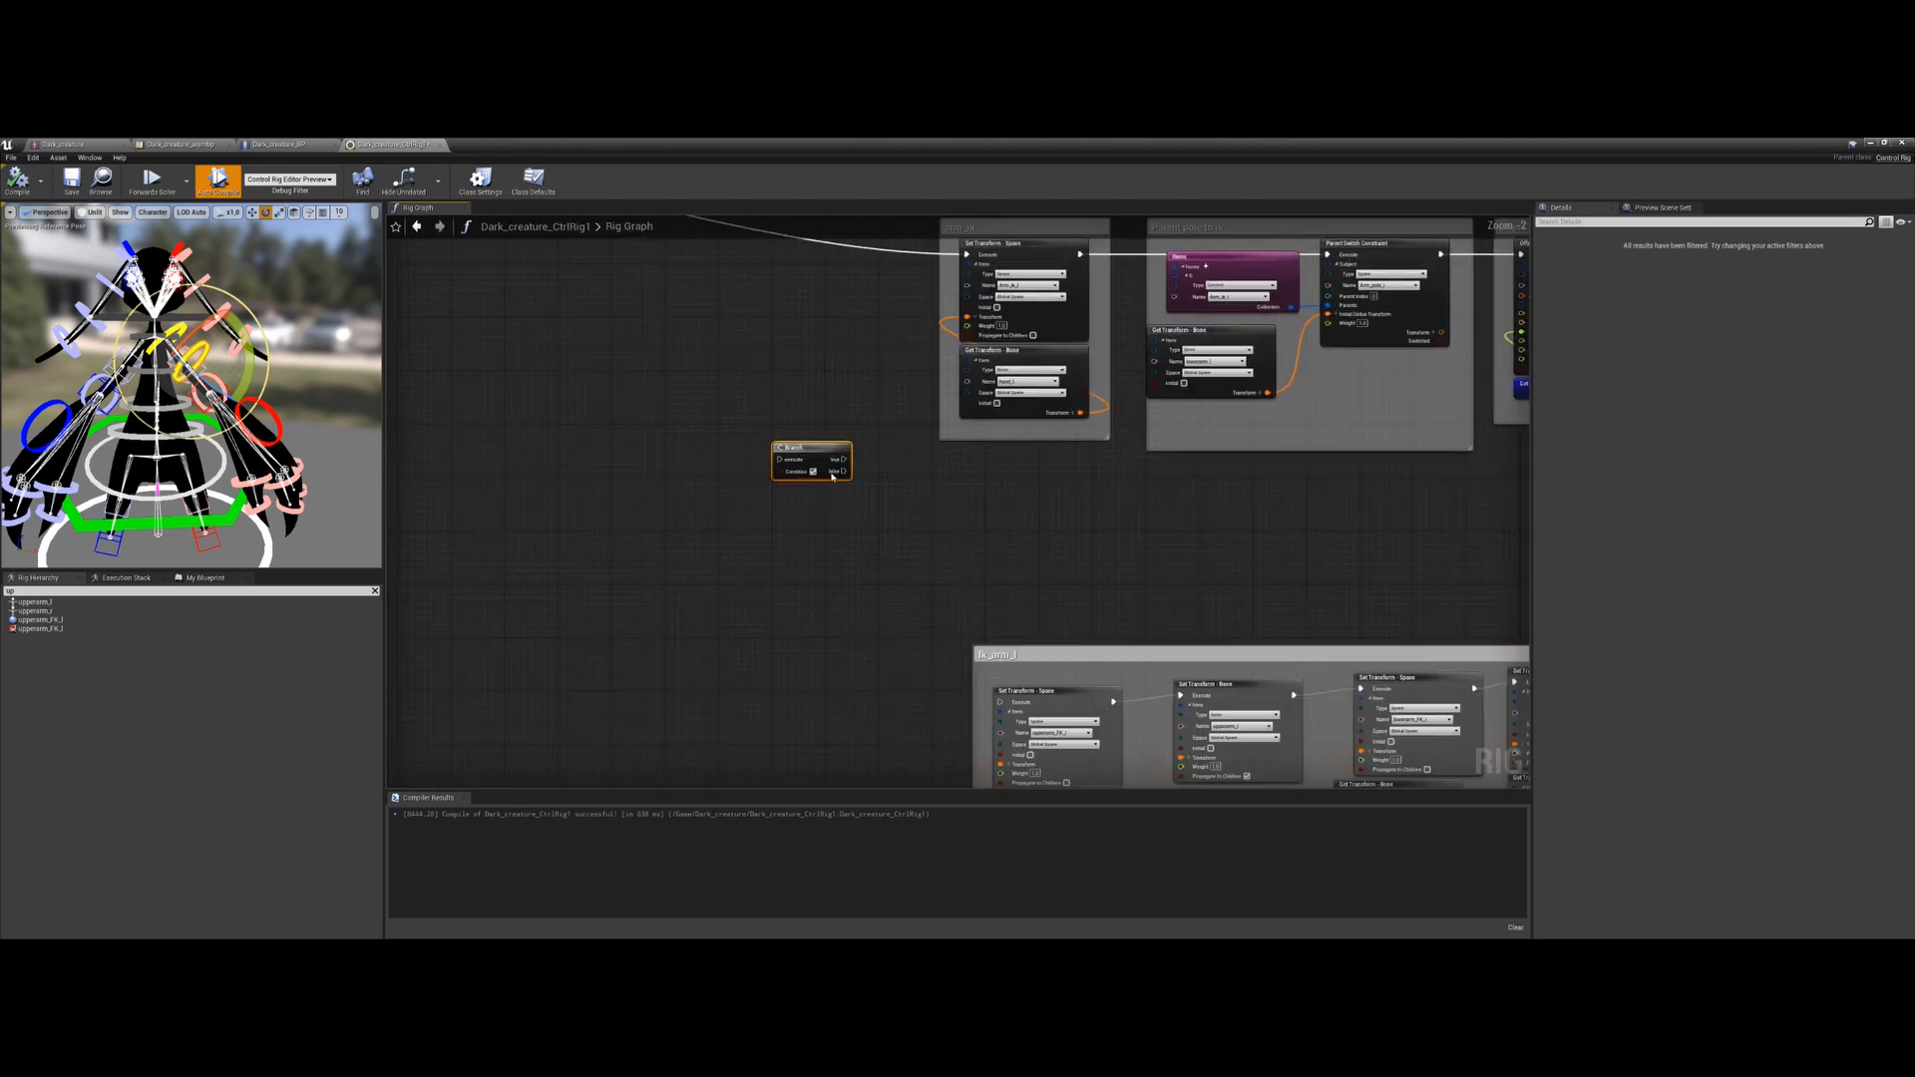
{"action": "left_click_drag", "start_coordinate": [867, 425], "coordinate": [757, 493]}
{"action": "key", "text": "Delete"}
{"action": "scroll", "coordinate": [727, 488], "scroll_direction": "down", "scroll_amount": 2}
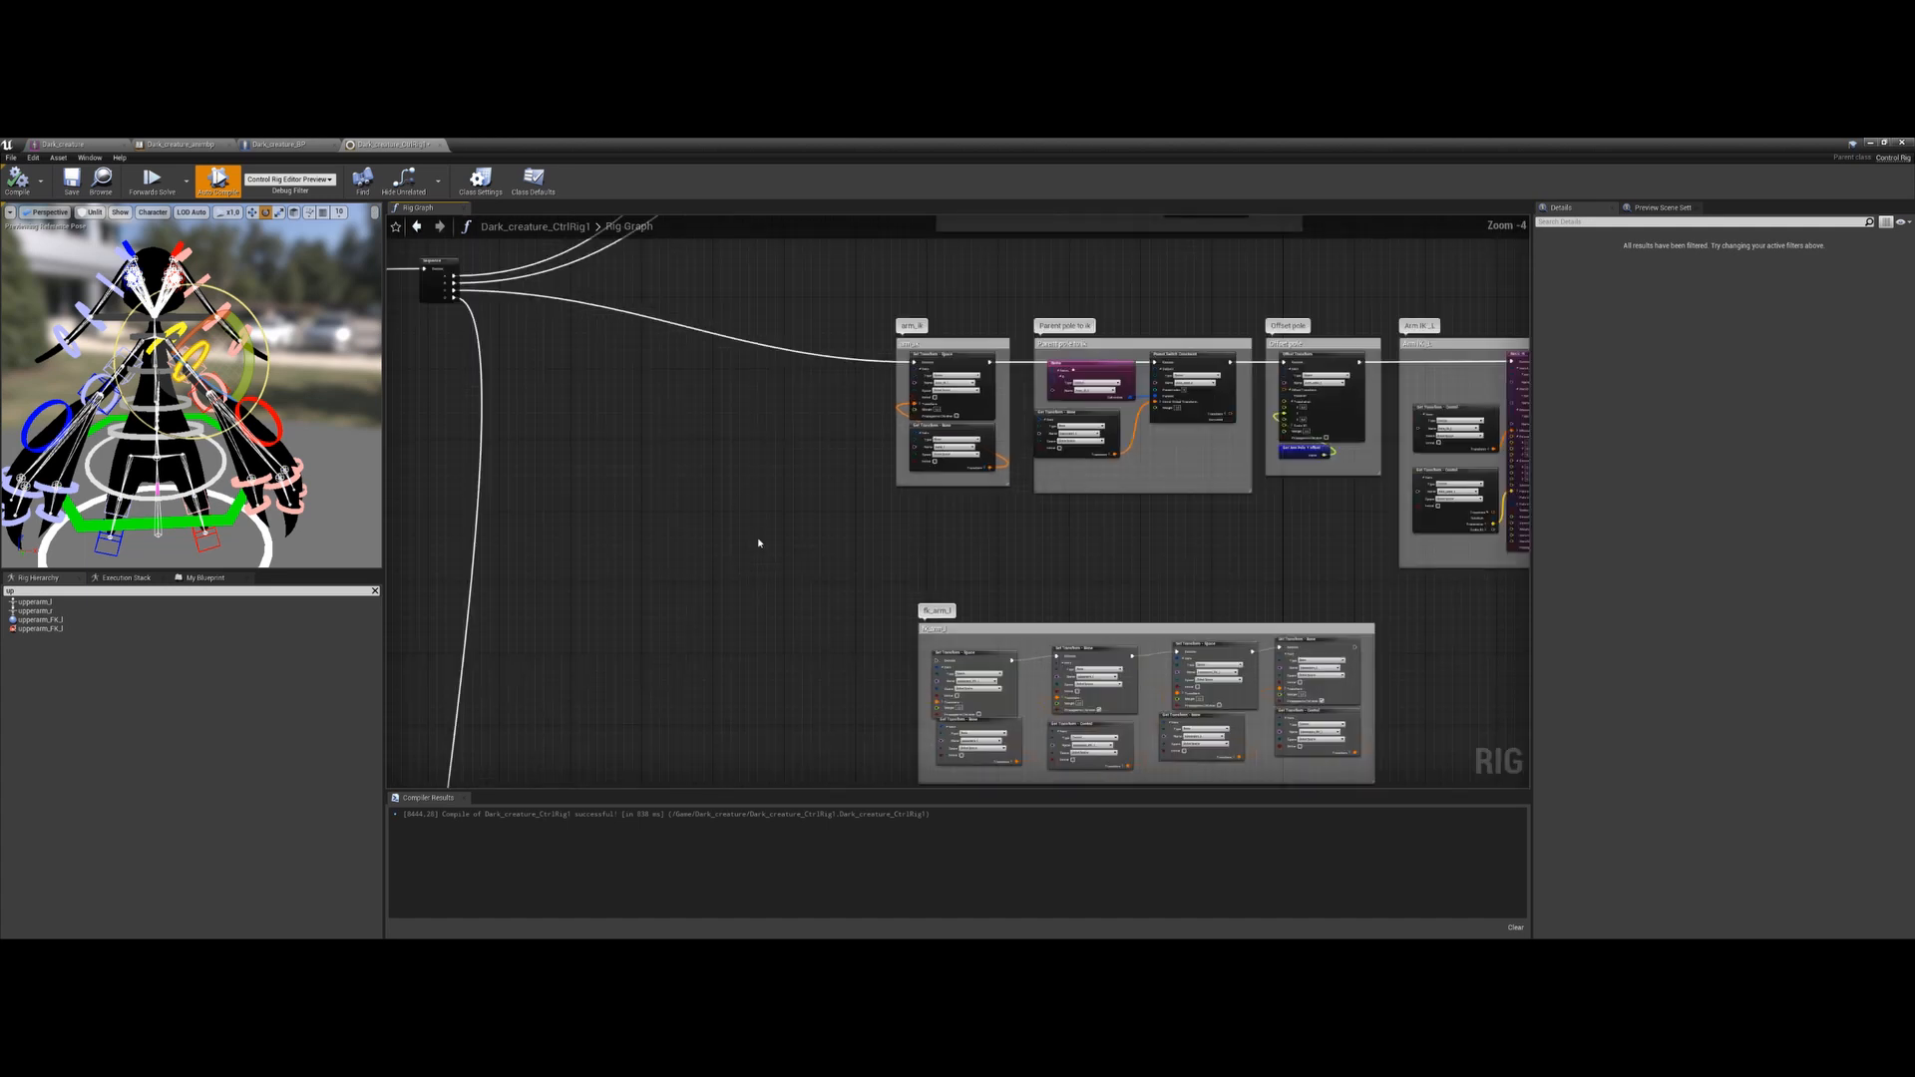
Add a Branch node fed by the Sequence output that runs the left arm IK nodes
{"action": "left_click_drag", "start_coordinate": [454, 290], "coordinate": [712, 492]}
{"action": "type", "text": "branch"}
{"action": "key", "text": "Return"}
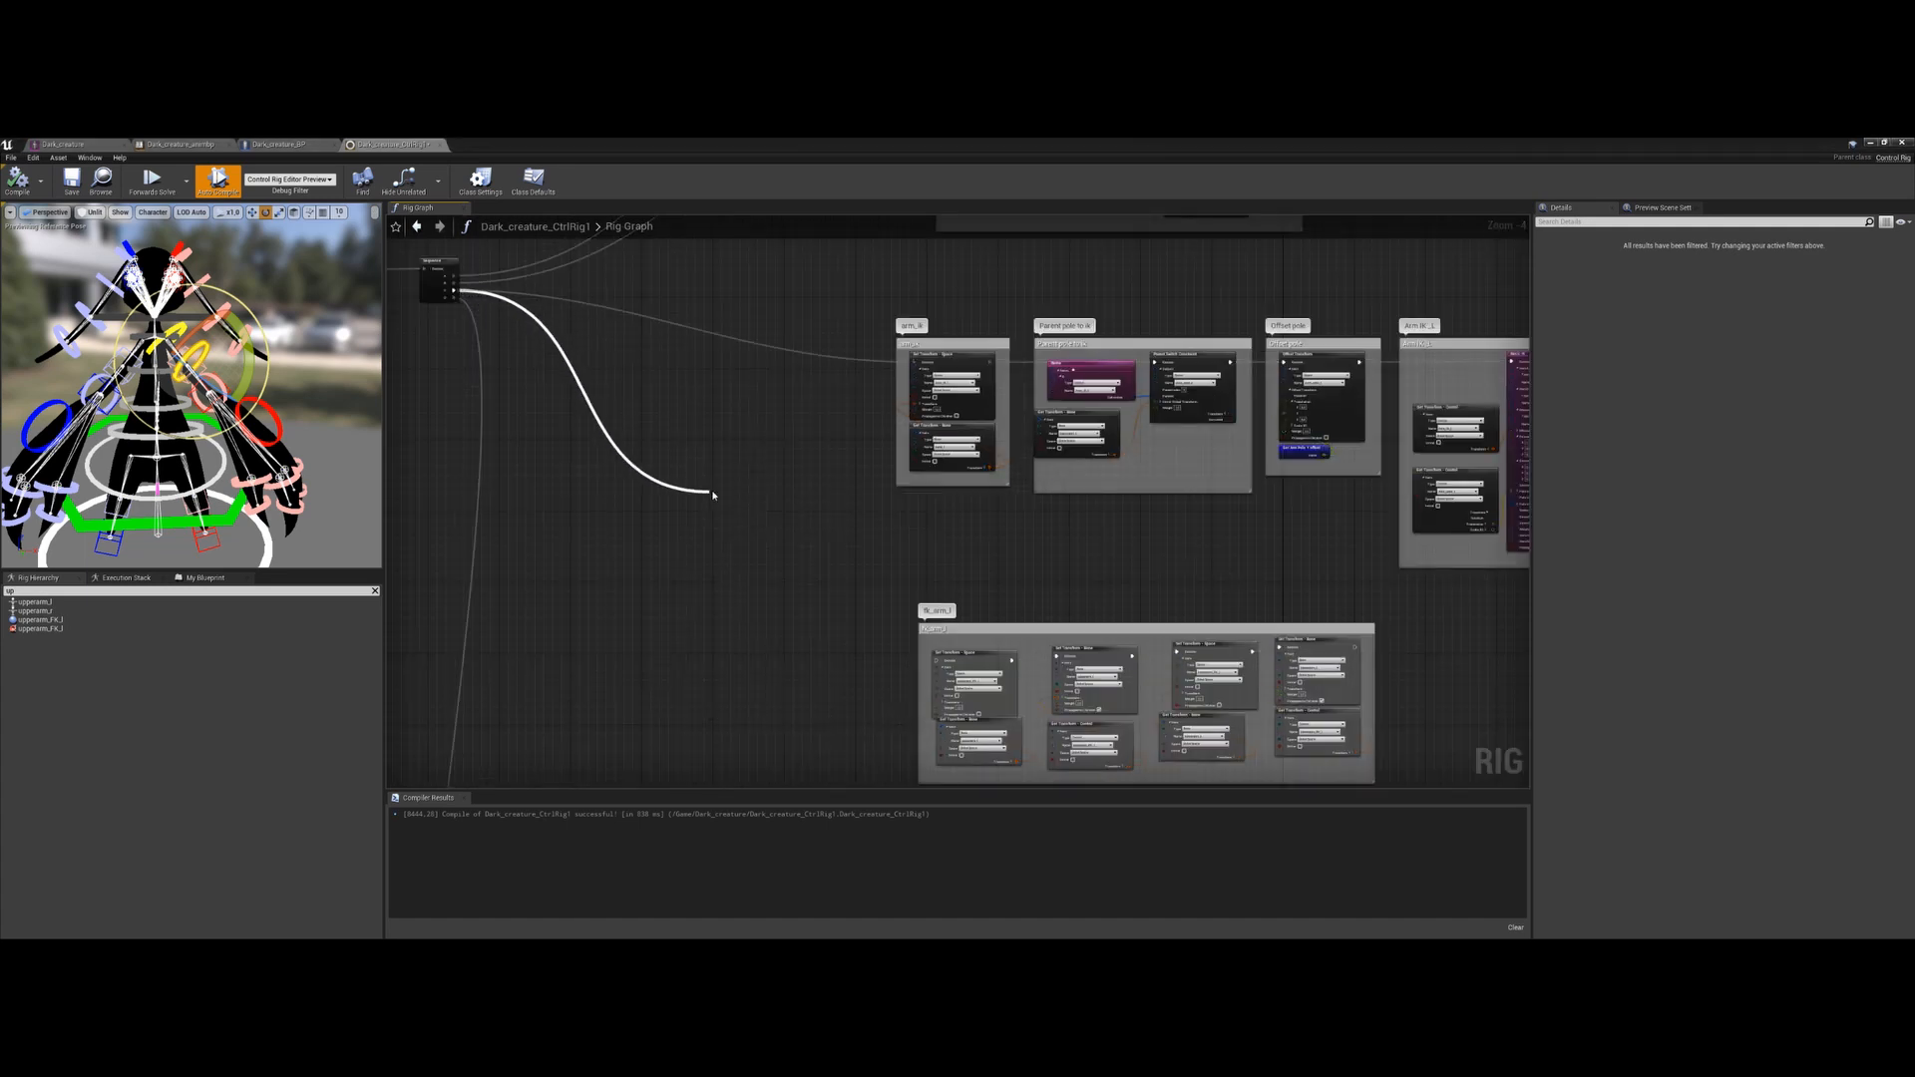
{"action": "left_click_drag", "start_coordinate": [744, 504], "coordinate": [810, 389]}
Wire the Branch node's True output to the first arm IK node and its False output to the first fk_arm_l node
{"action": "scroll", "coordinate": [894, 594], "scroll_direction": "up", "scroll_amount": 1}
{"action": "left_click_drag", "start_coordinate": [792, 434], "coordinate": [900, 335]}
{"action": "right_click_drag", "start_coordinate": [826, 575], "coordinate": [804, 413]}
{"action": "left_click_drag", "start_coordinate": [742, 422], "coordinate": [904, 574]}
{"action": "scroll", "coordinate": [819, 559], "scroll_direction": "up", "scroll_amount": 2}
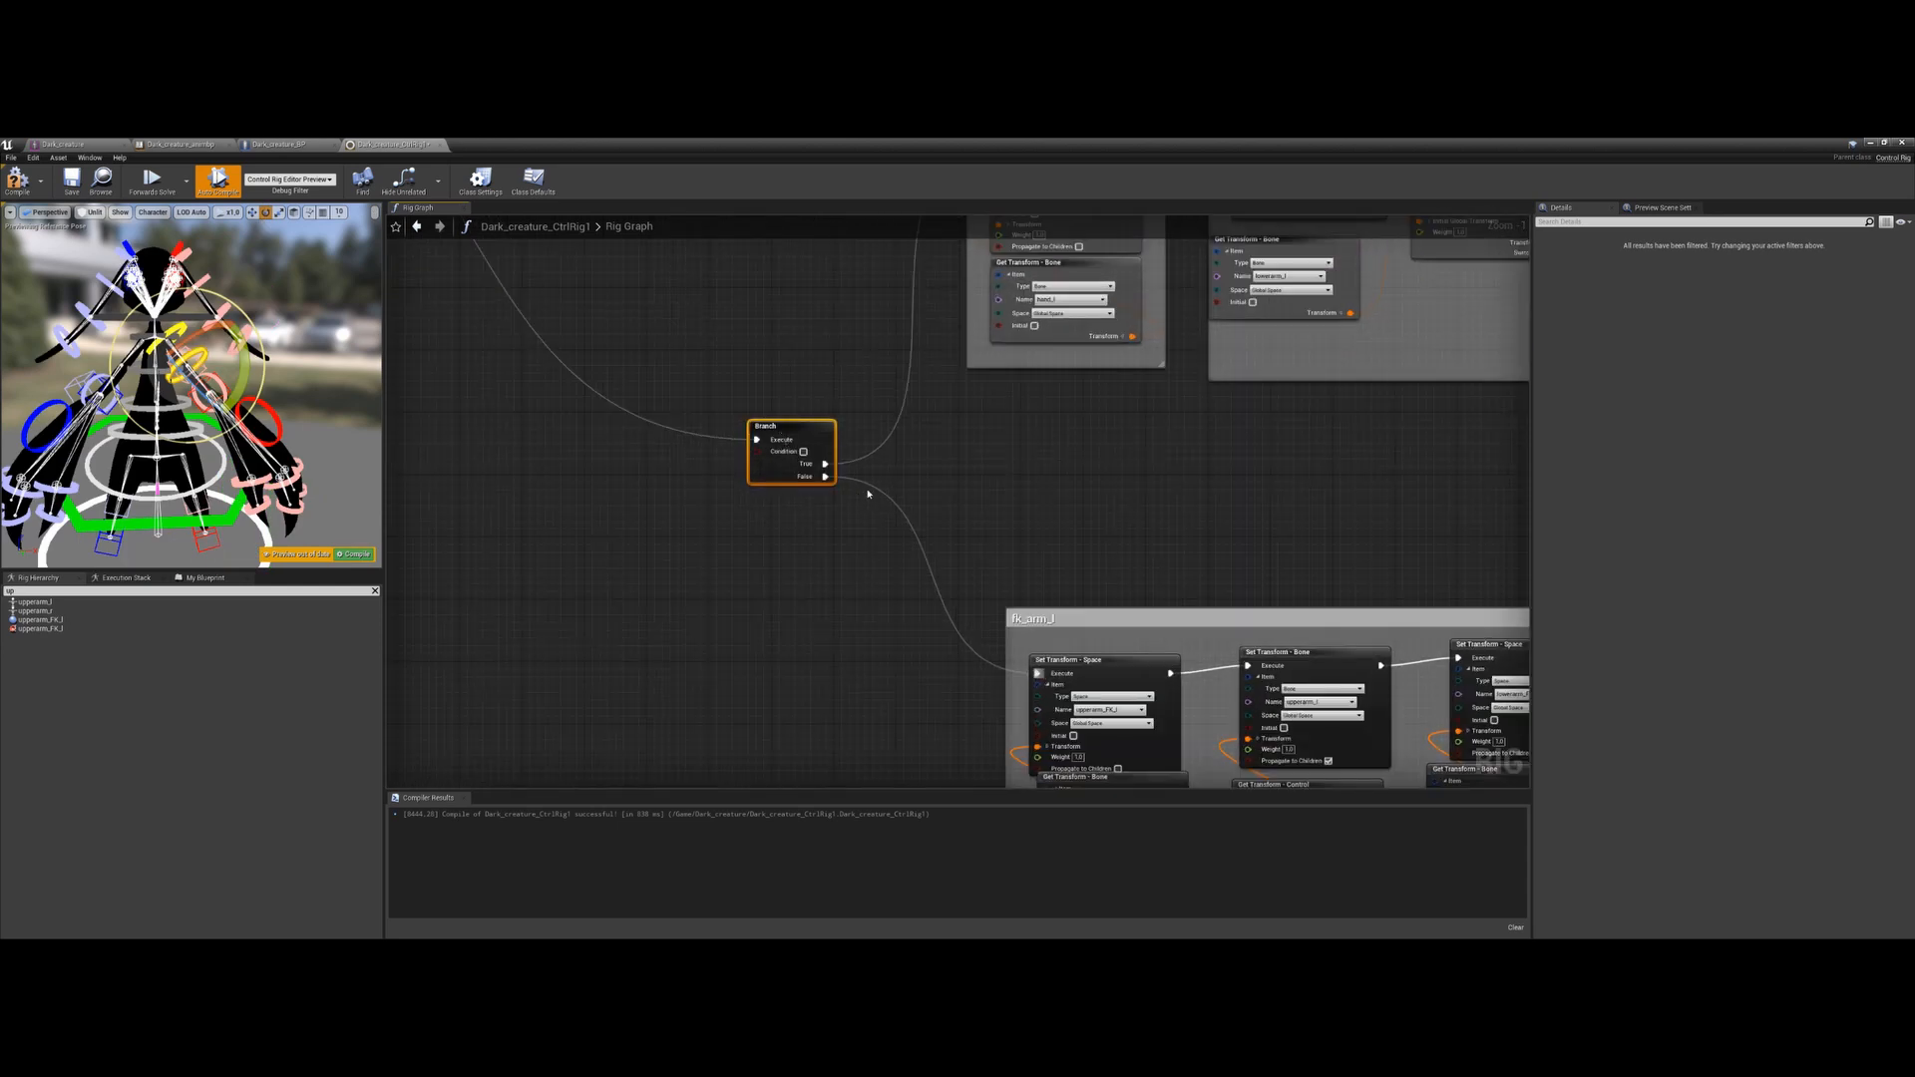
Enable the Branch node's Condition and select the left arm's IK control in the viewport
{"action": "right_click_drag", "start_coordinate": [868, 493], "coordinate": [984, 453]}
{"action": "right_click_drag", "start_coordinate": [941, 657], "coordinate": [946, 585]}
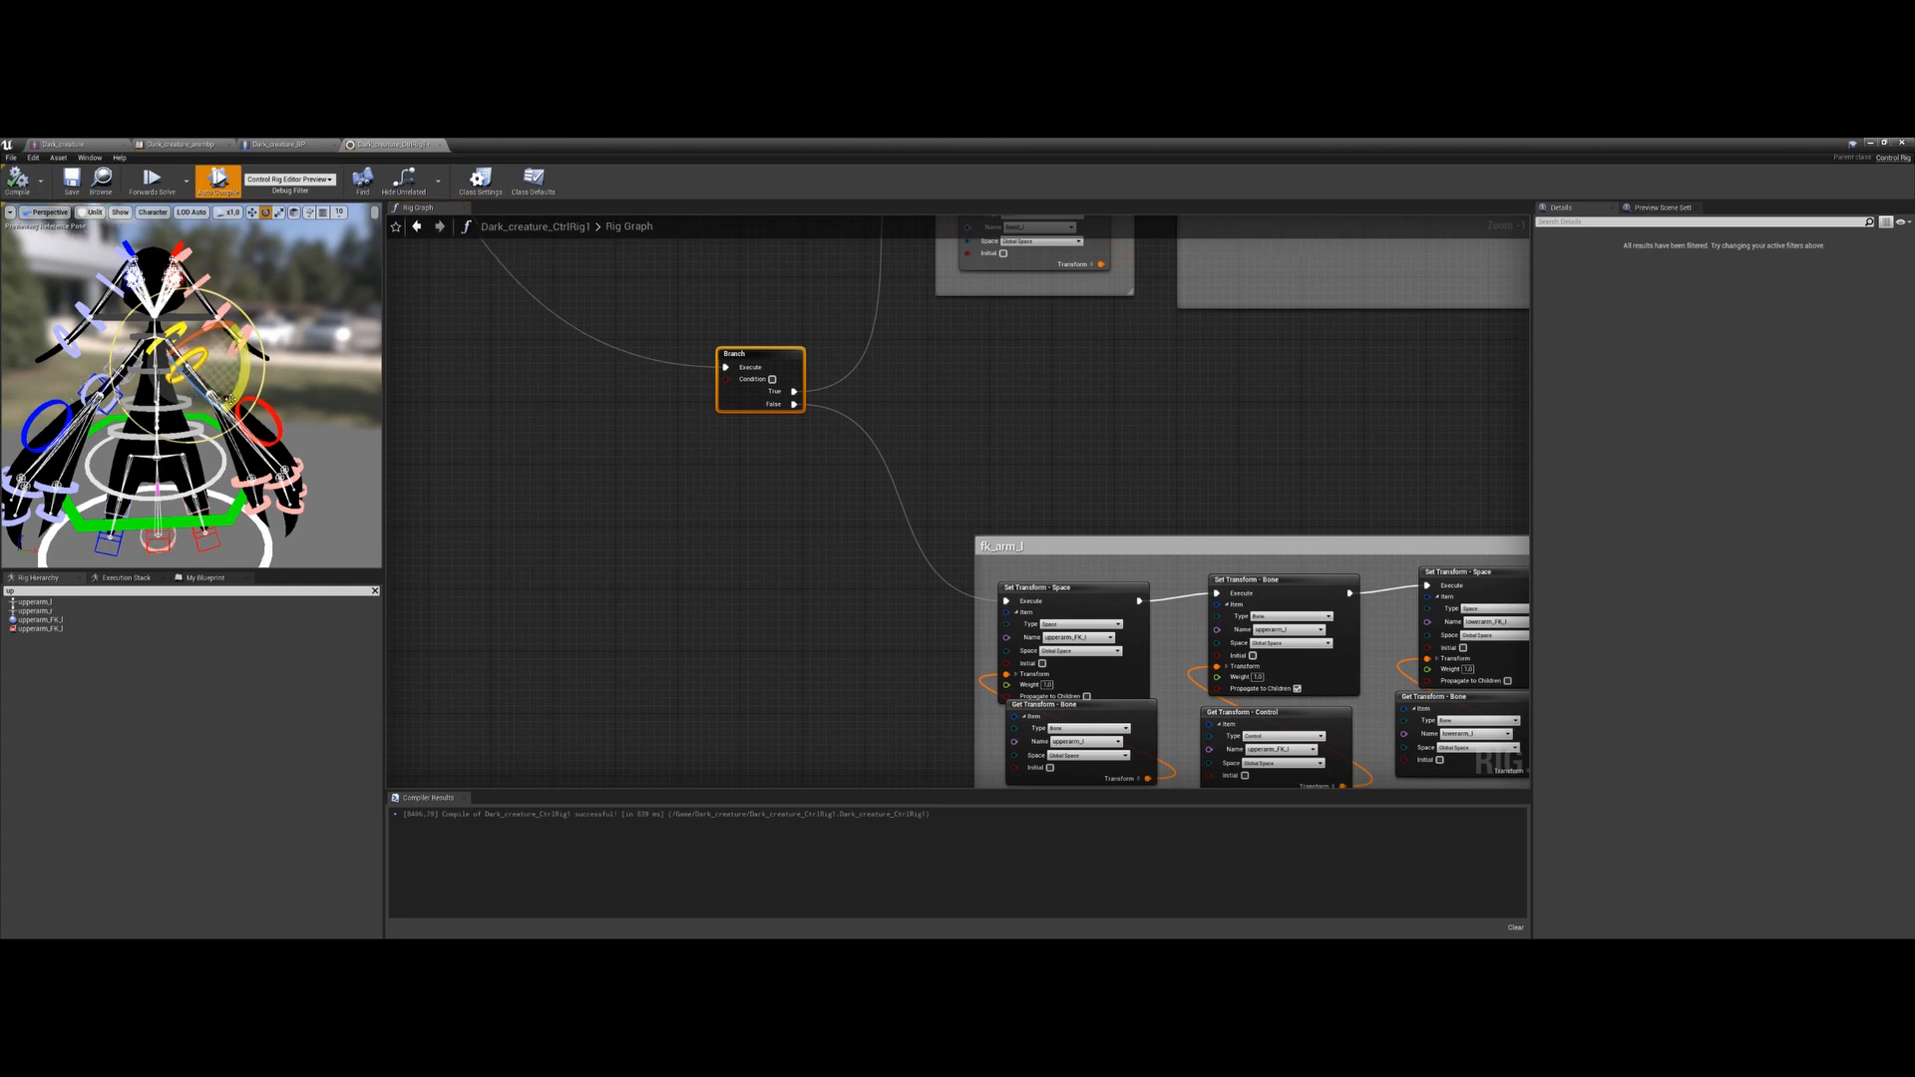
{"action": "right_click_drag", "start_coordinate": [912, 294], "coordinate": [885, 438]}
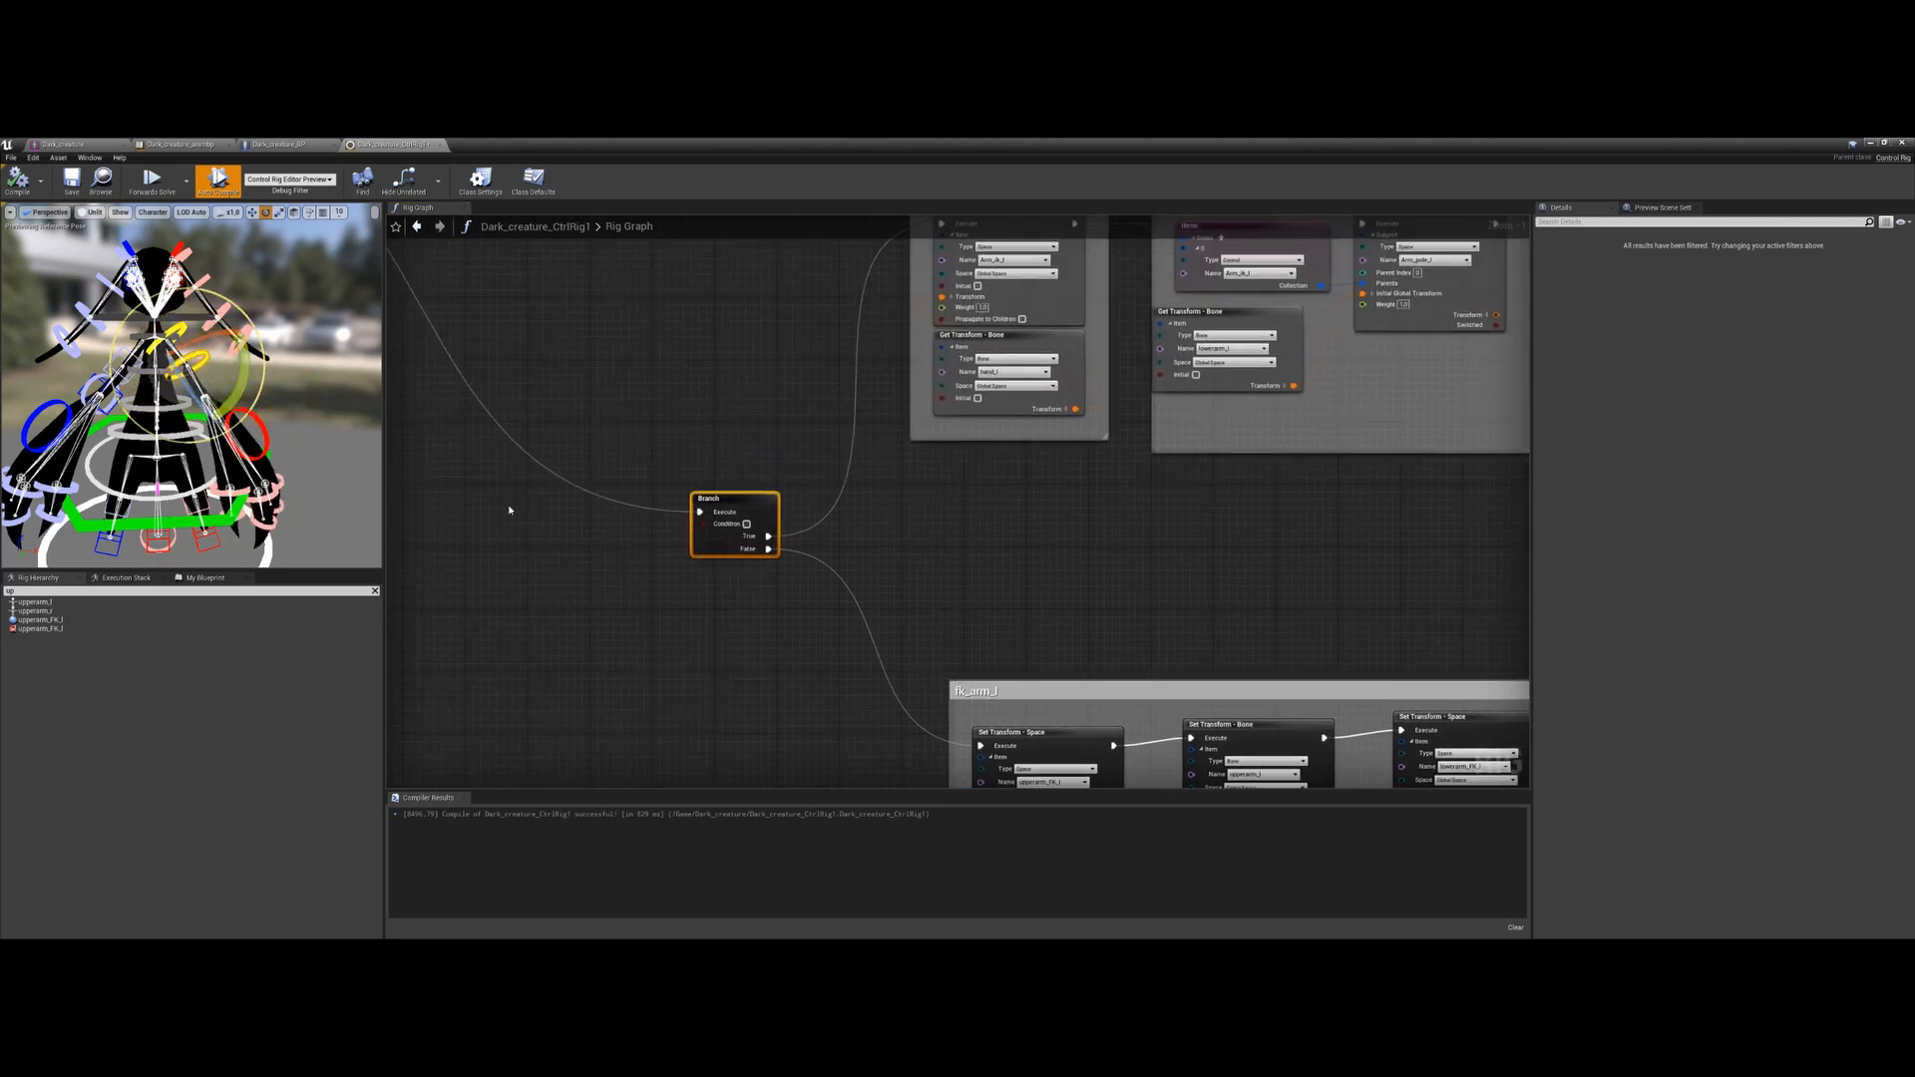
{"action": "left_click", "coordinate": [746, 524]}
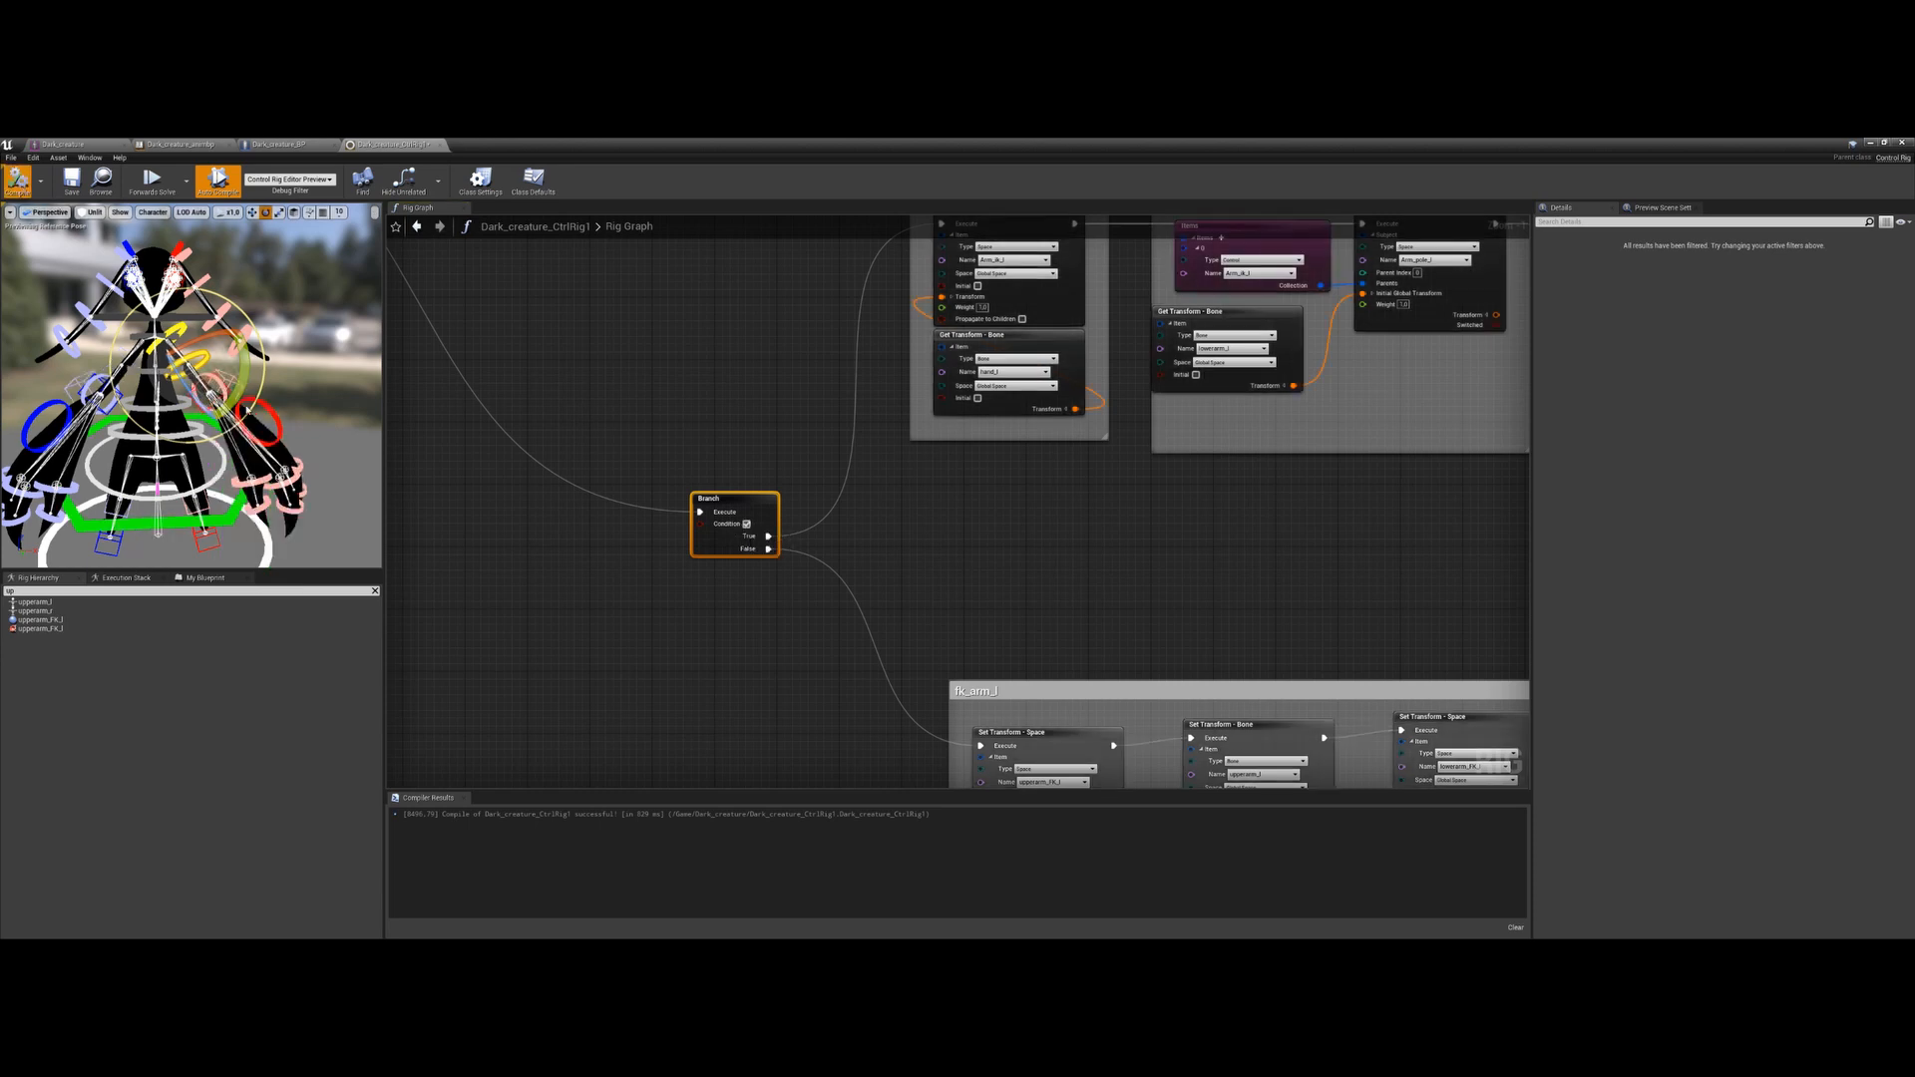
{"action": "left_click", "coordinate": [178, 357]}
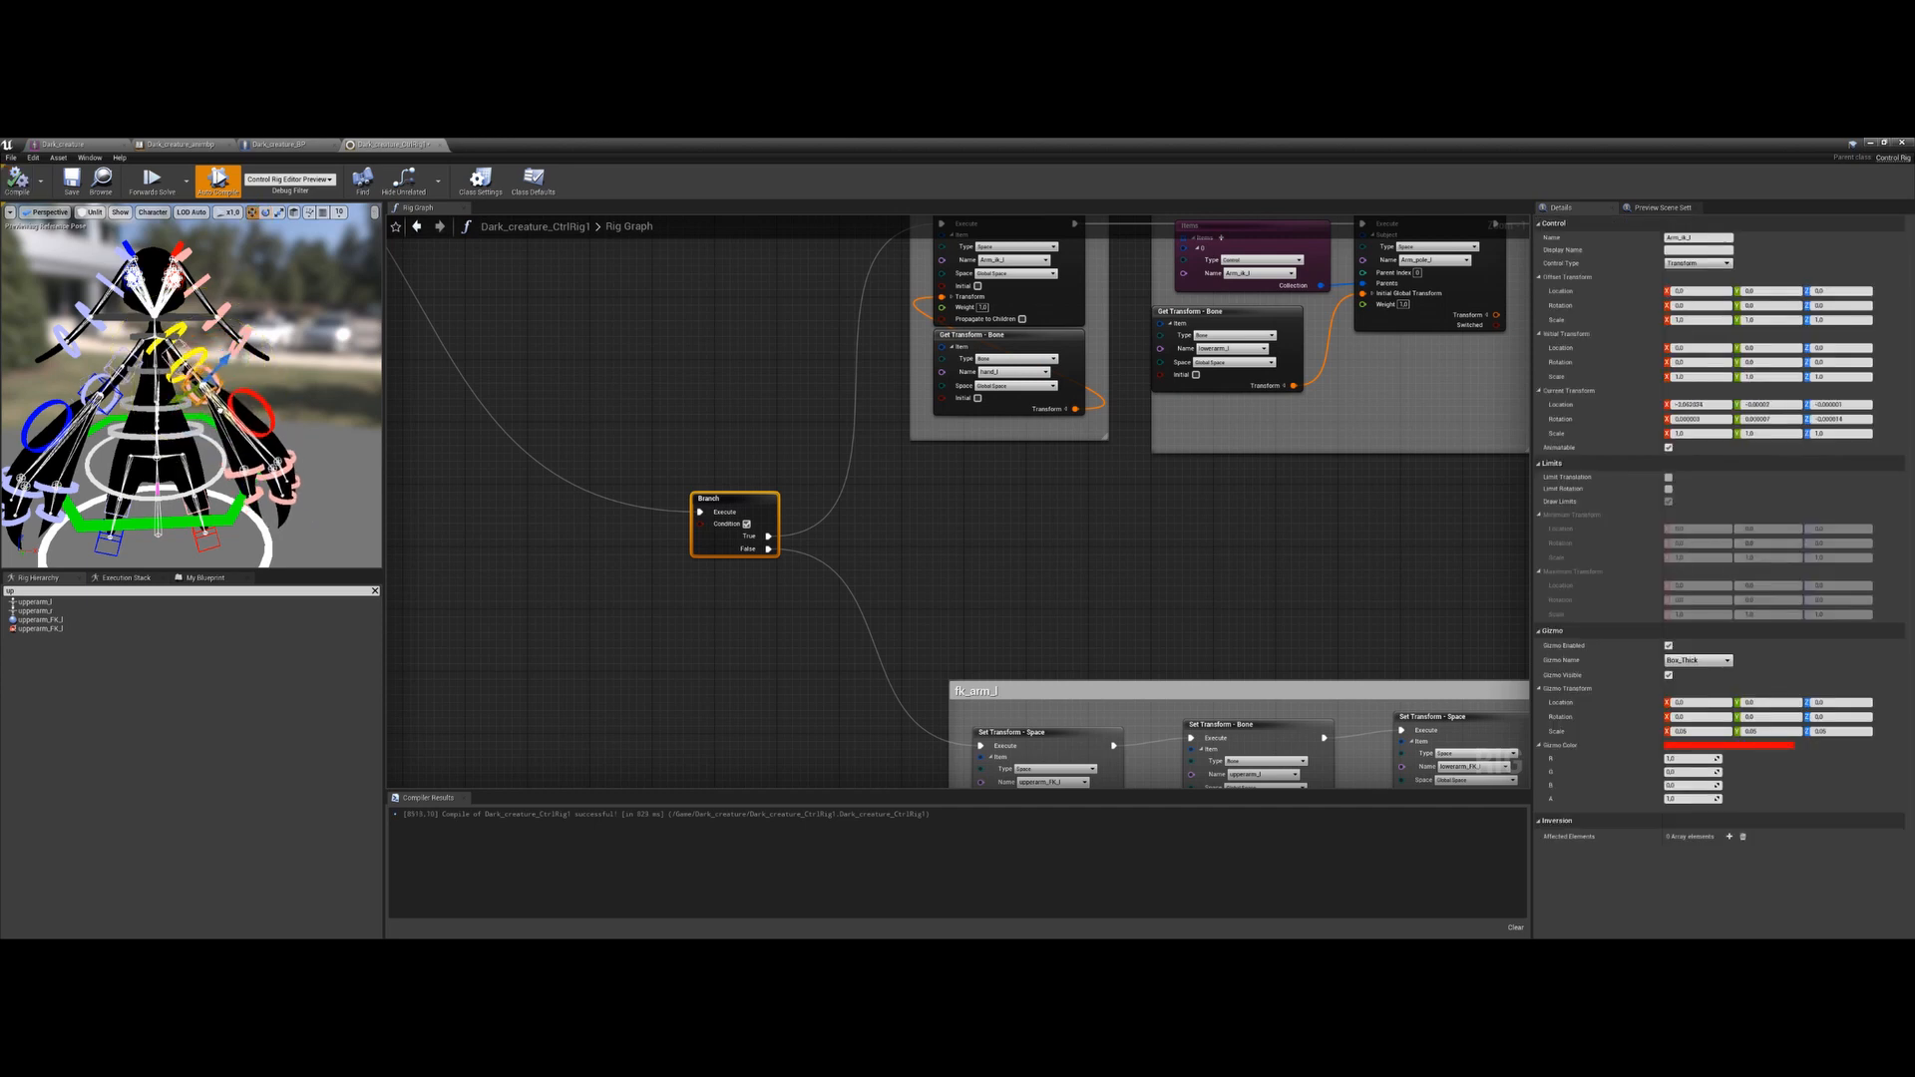
Test the Branch by moving the left arm's IK control, then toggling the Condition and rotating the left lower arm's FK control
{"action": "left_click_drag", "start_coordinate": [180, 362], "coordinate": [200, 413]}
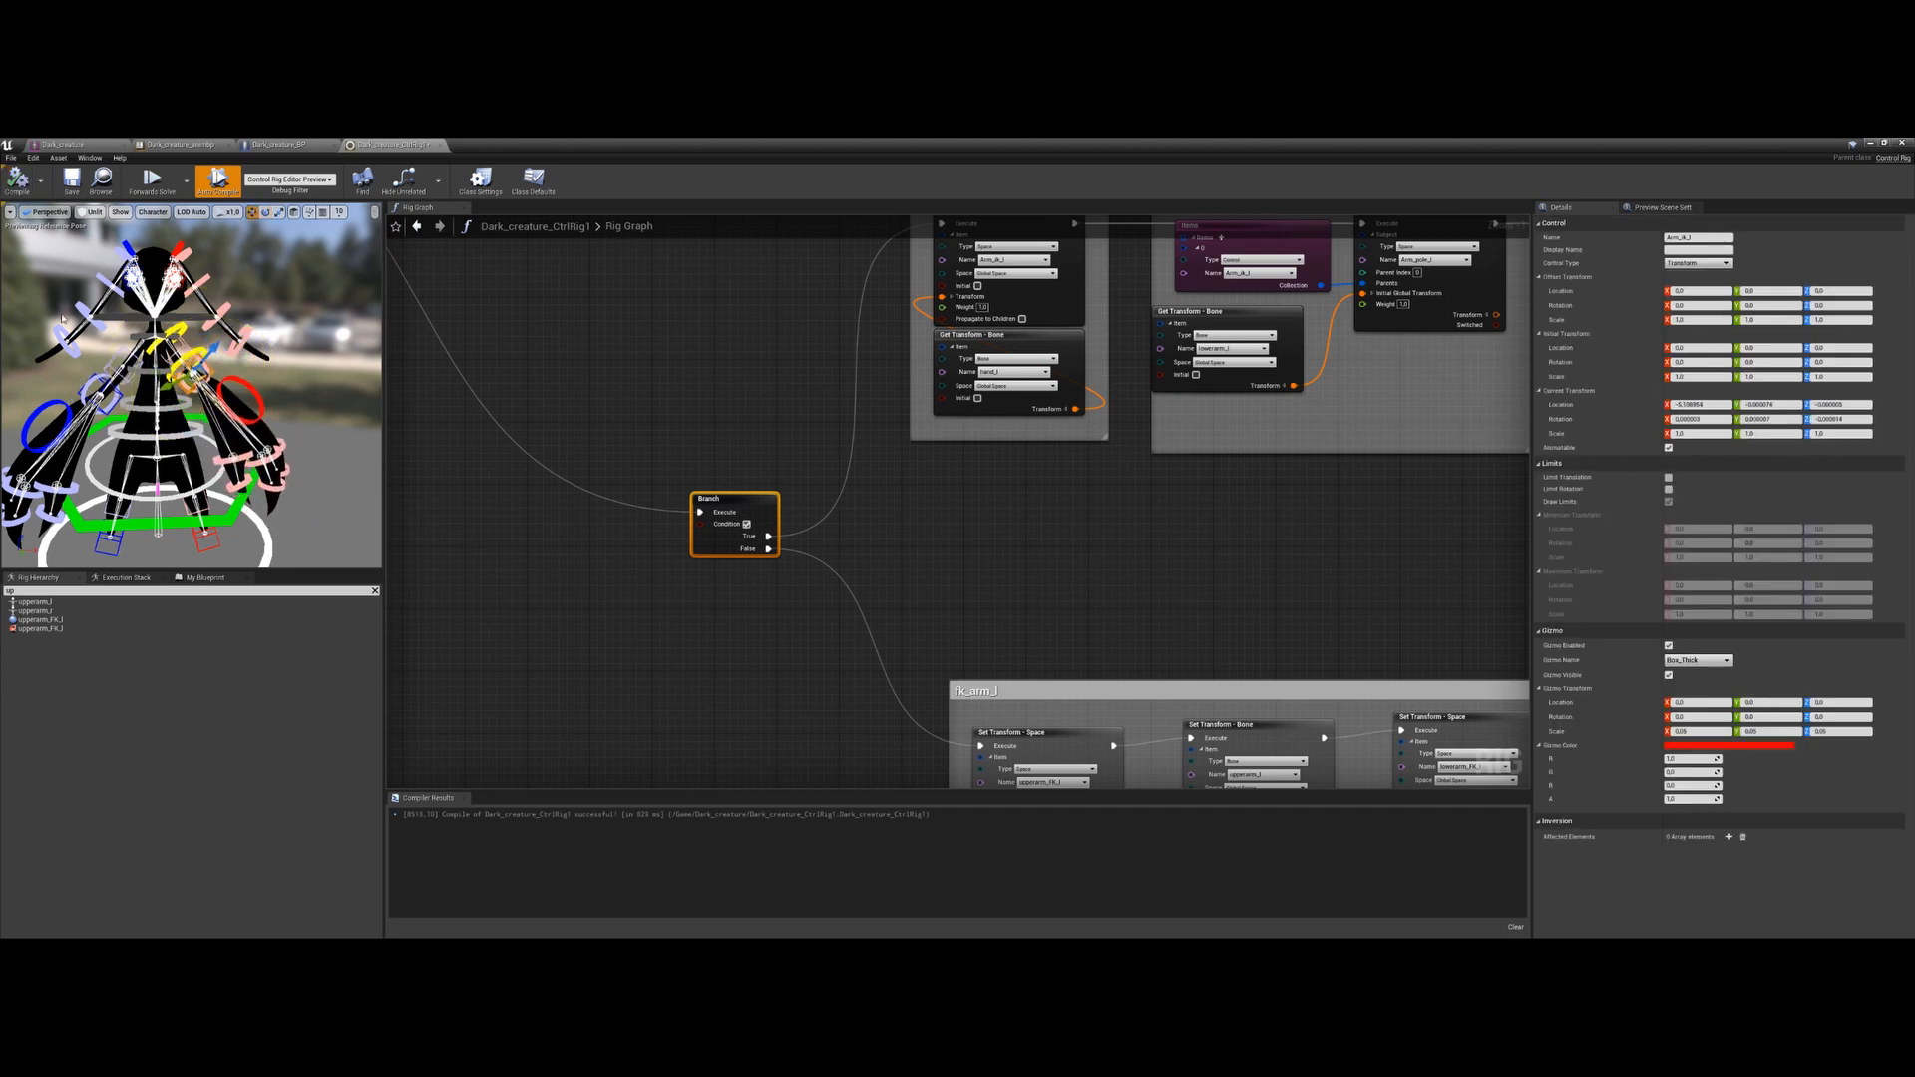
{"action": "left_click", "coordinate": [237, 379]}
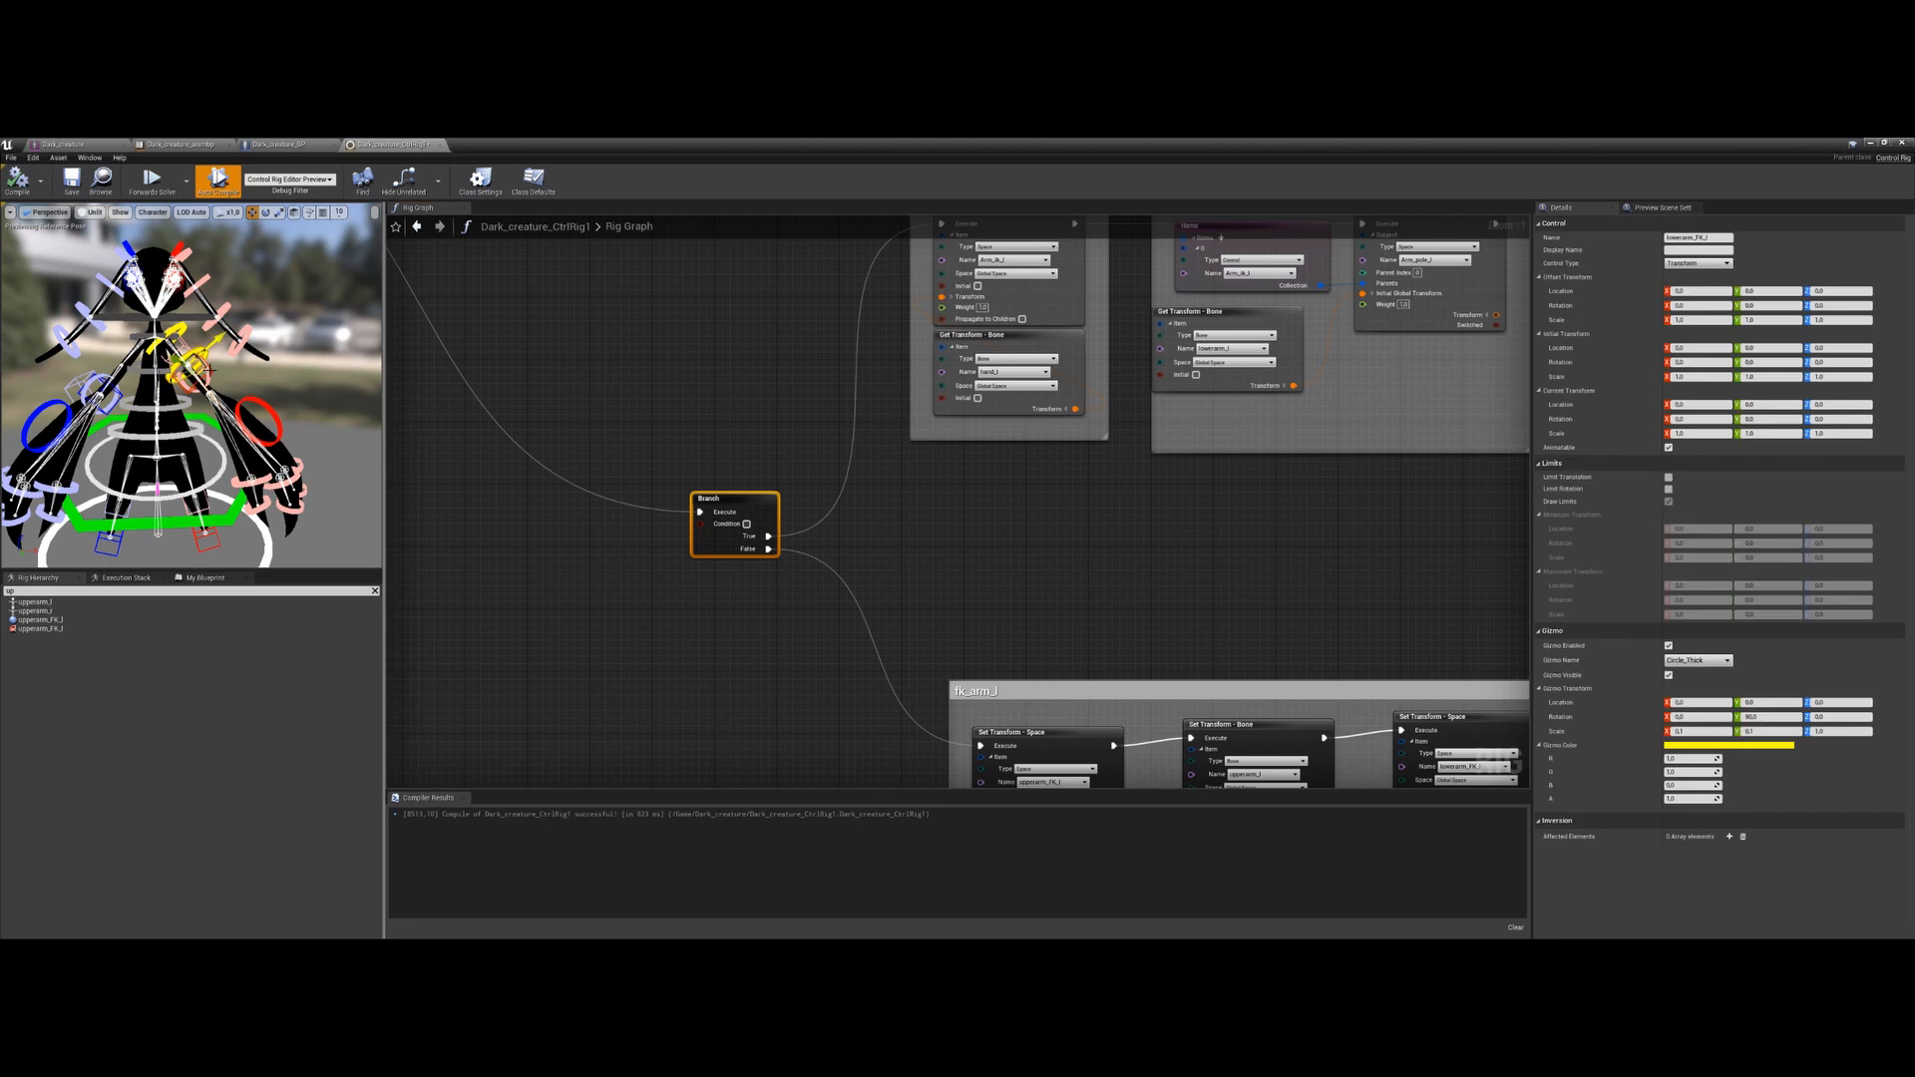
{"action": "key", "text": "e"}
{"action": "left_click_drag", "start_coordinate": [235, 396], "coordinate": [251, 379]}
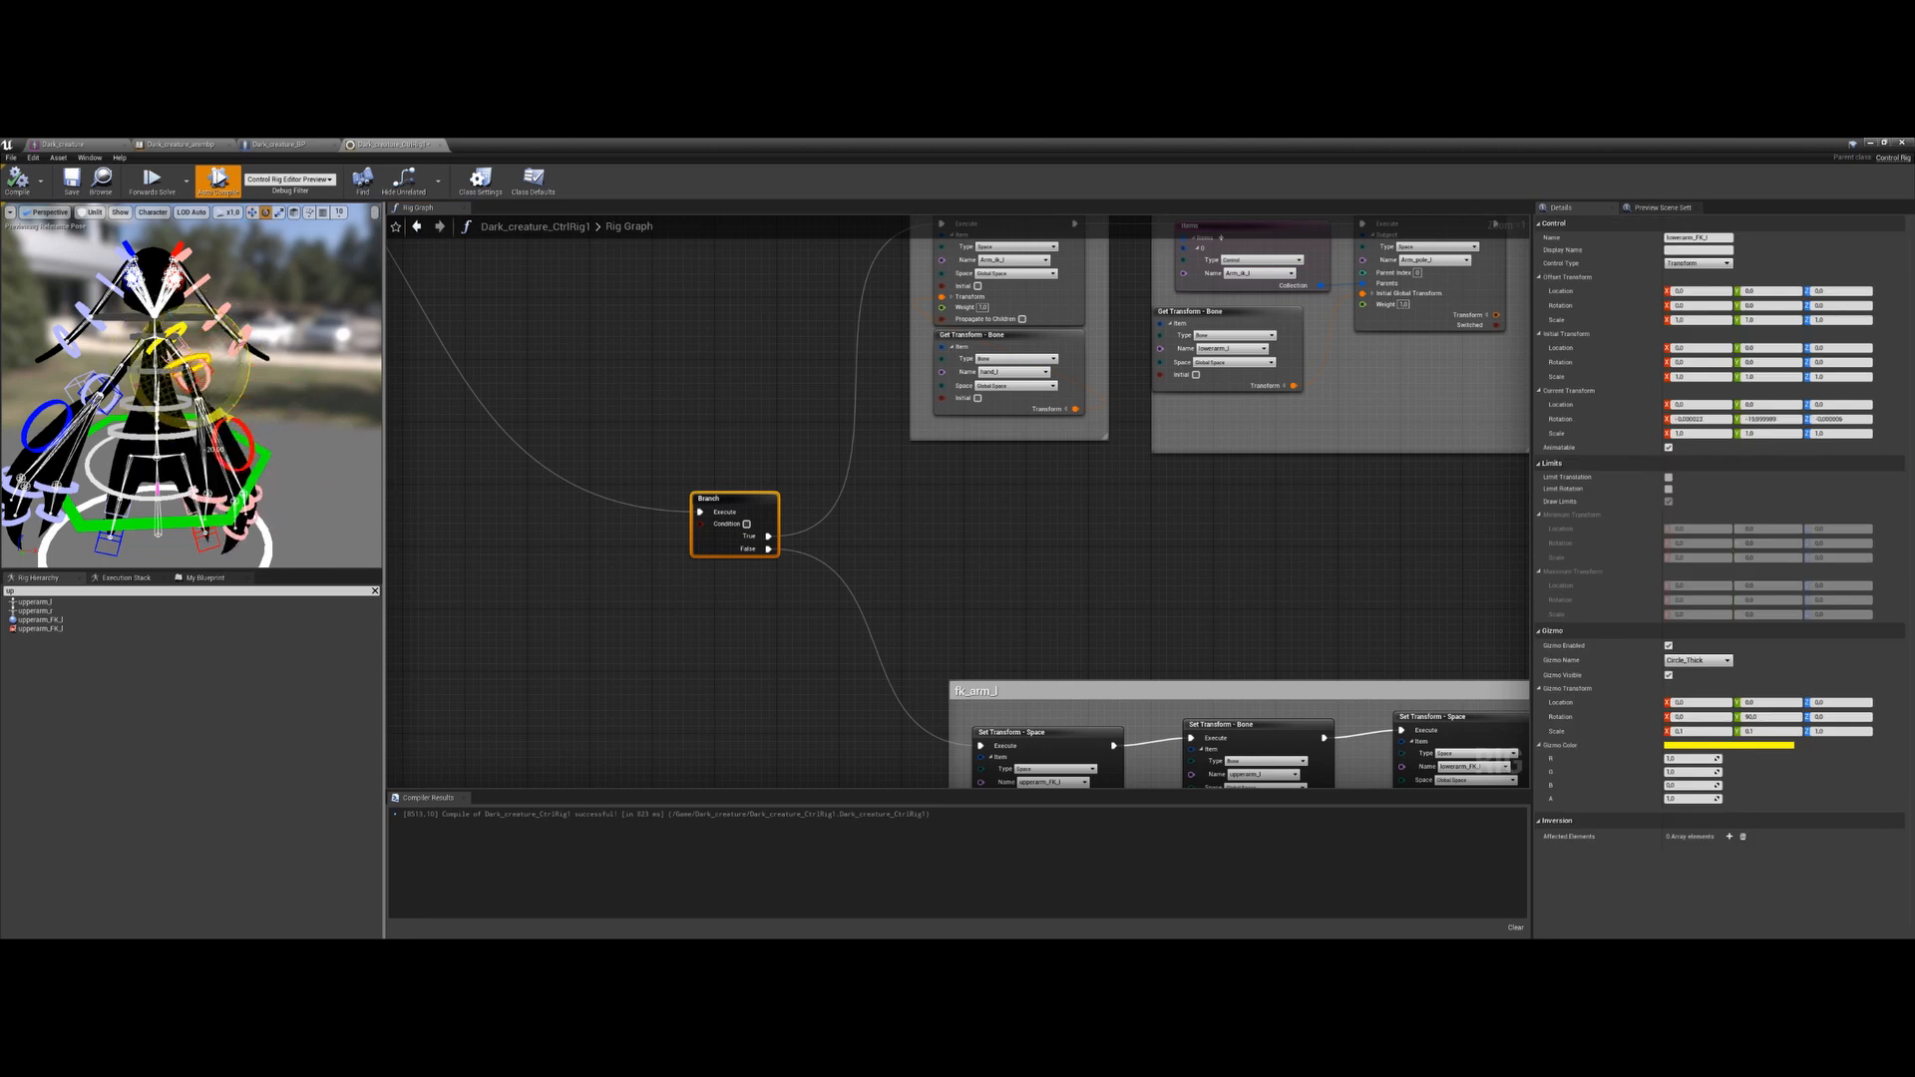
{"action": "left_click", "coordinate": [746, 523]}
{"action": "right_click_drag", "start_coordinate": [672, 577], "coordinate": [694, 584]}
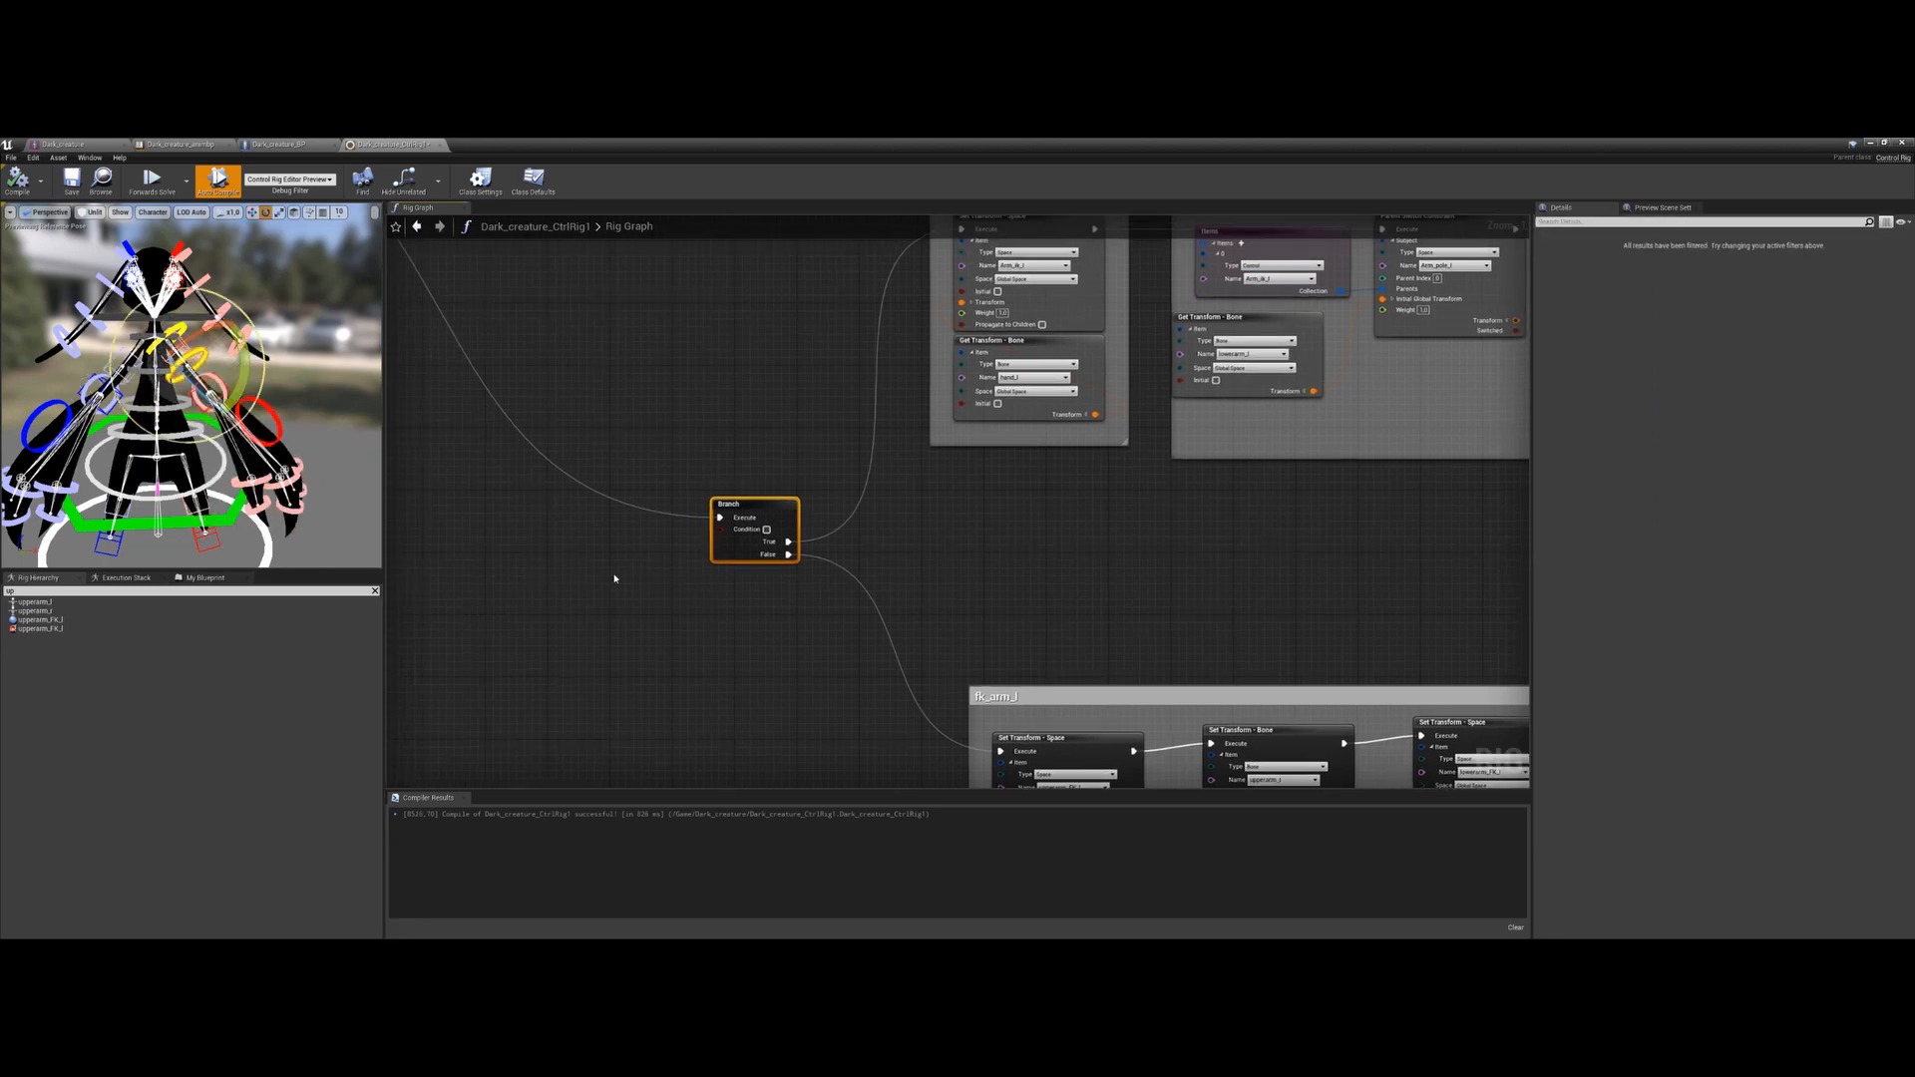
Clear the hierarchy filter and add a getter node for the Switch IK/FK control from the viewport controls beside the Branch node
{"action": "left_click", "coordinate": [375, 591]}
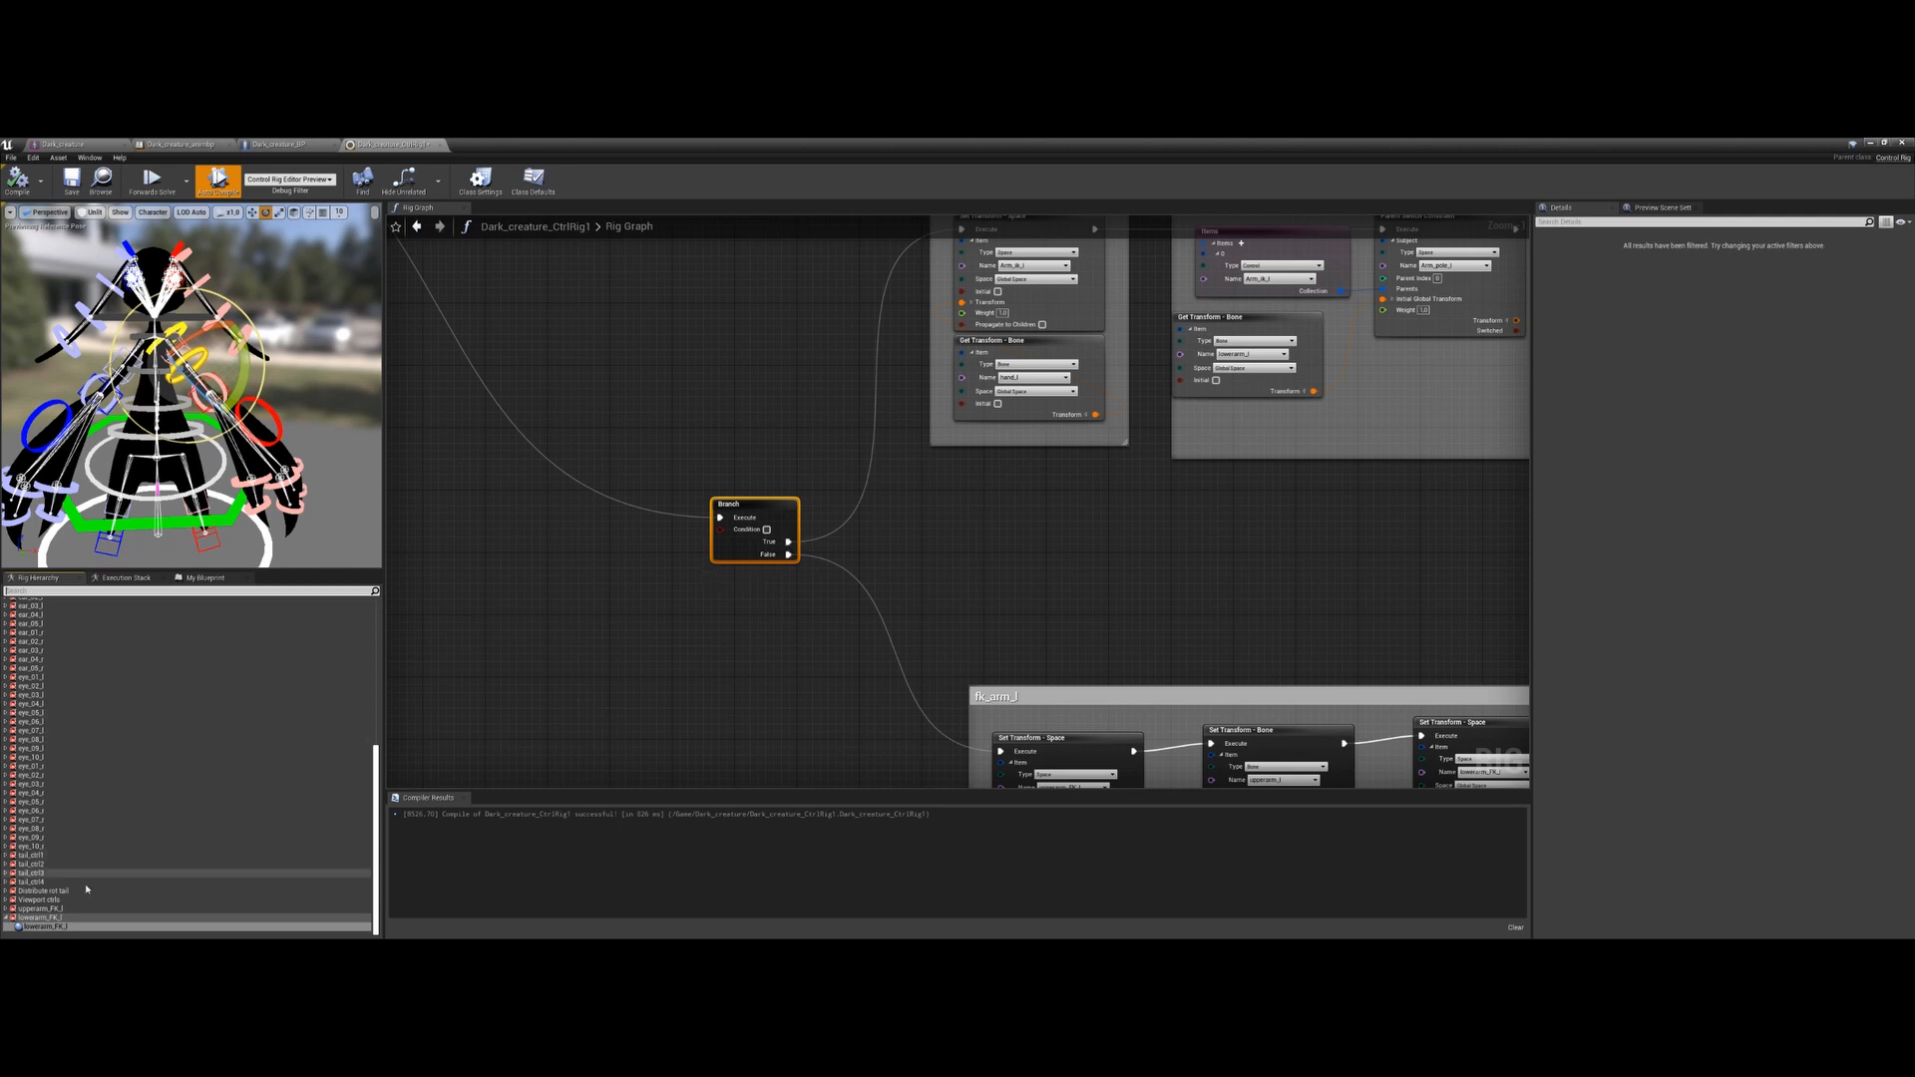
{"action": "left_click", "coordinate": [7, 900]}
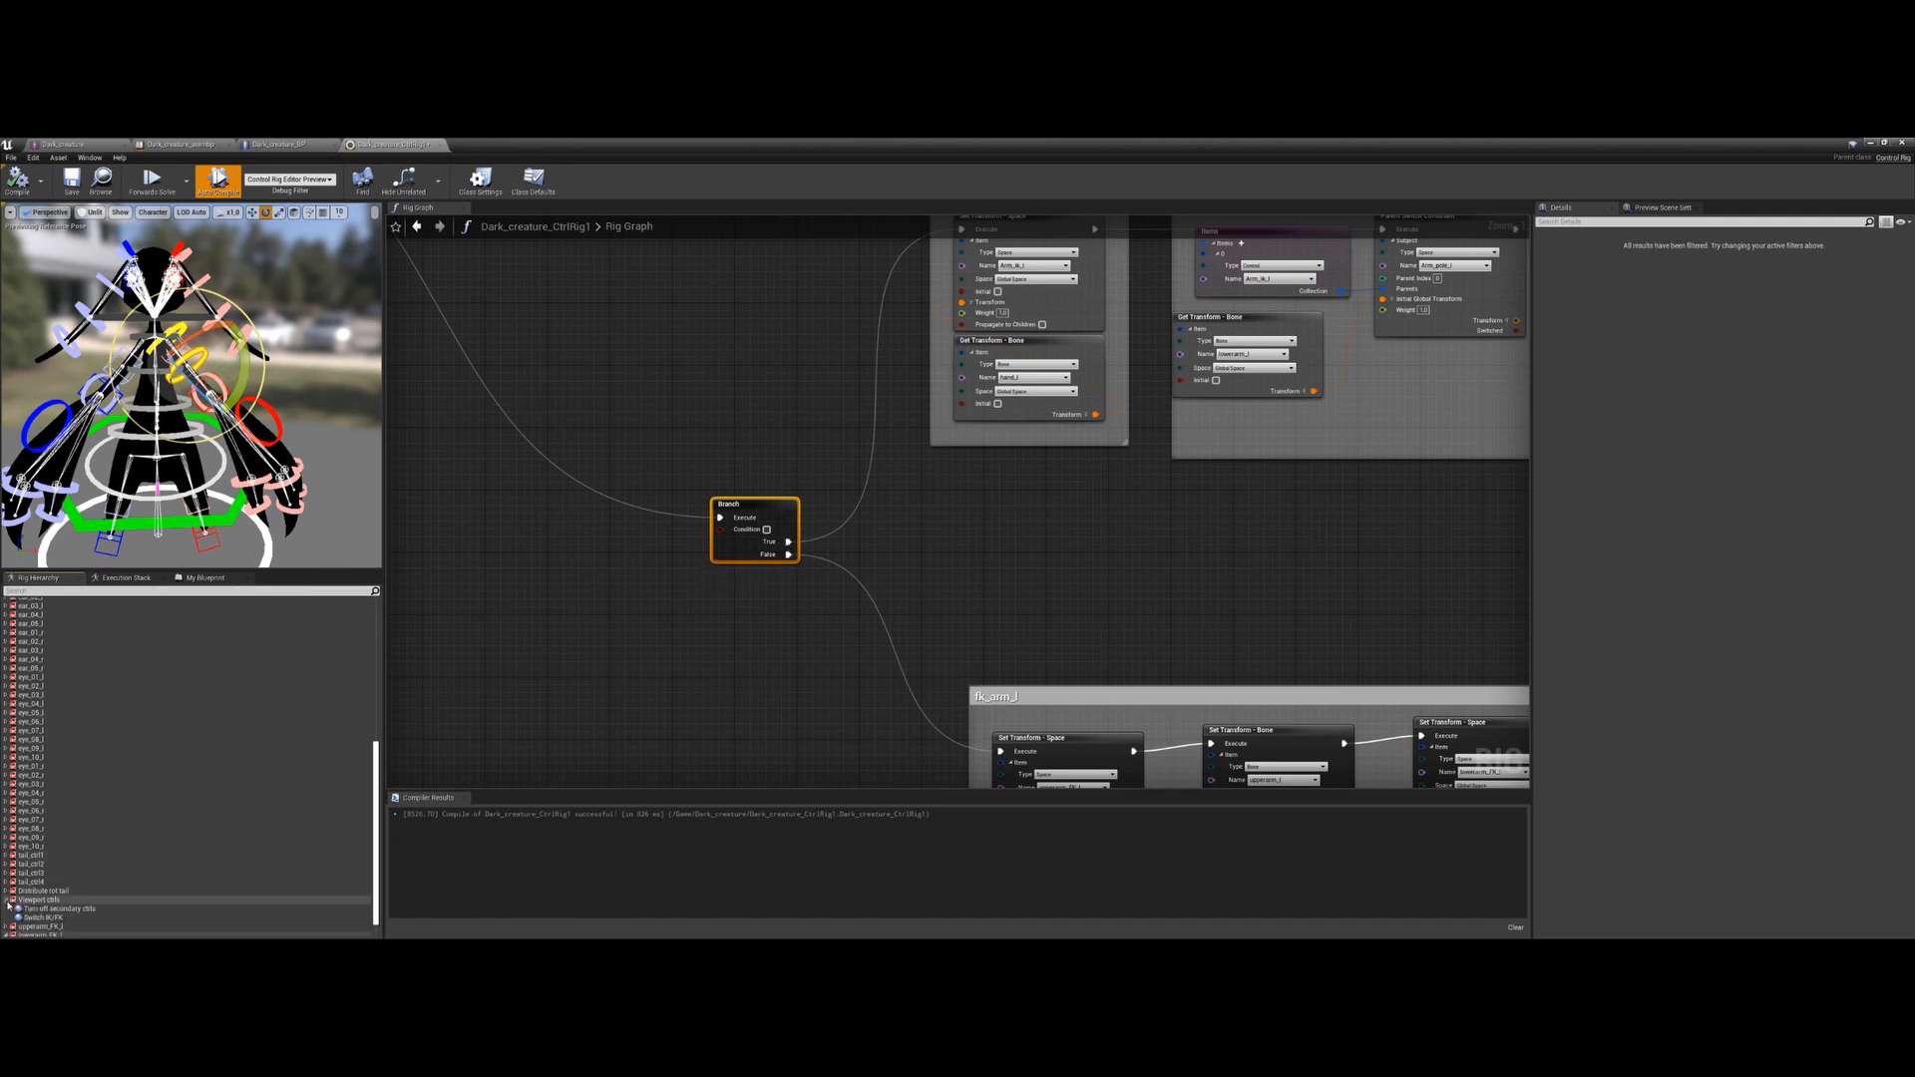
{"action": "left_click", "coordinate": [45, 917]}
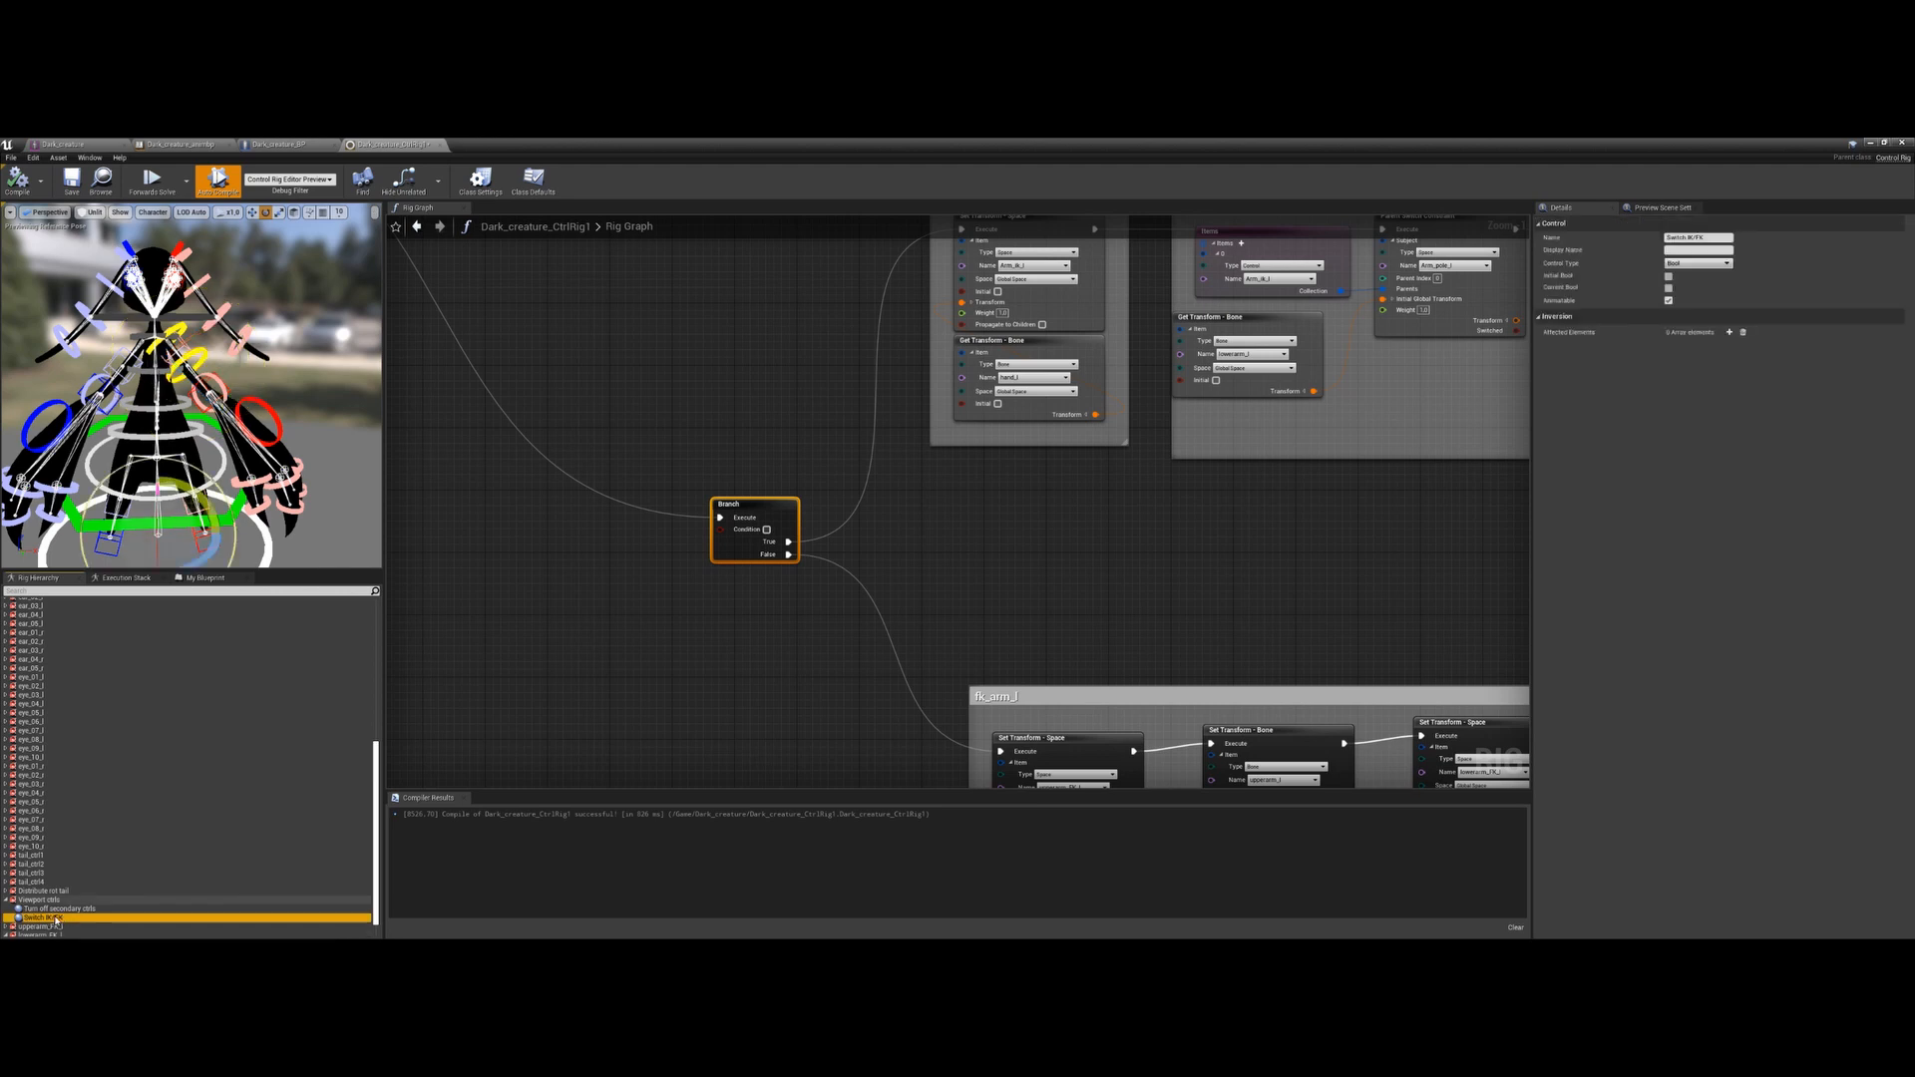
{"action": "left_click_drag", "start_coordinate": [57, 919], "coordinate": [570, 589]}
{"action": "left_click", "coordinate": [596, 605]}
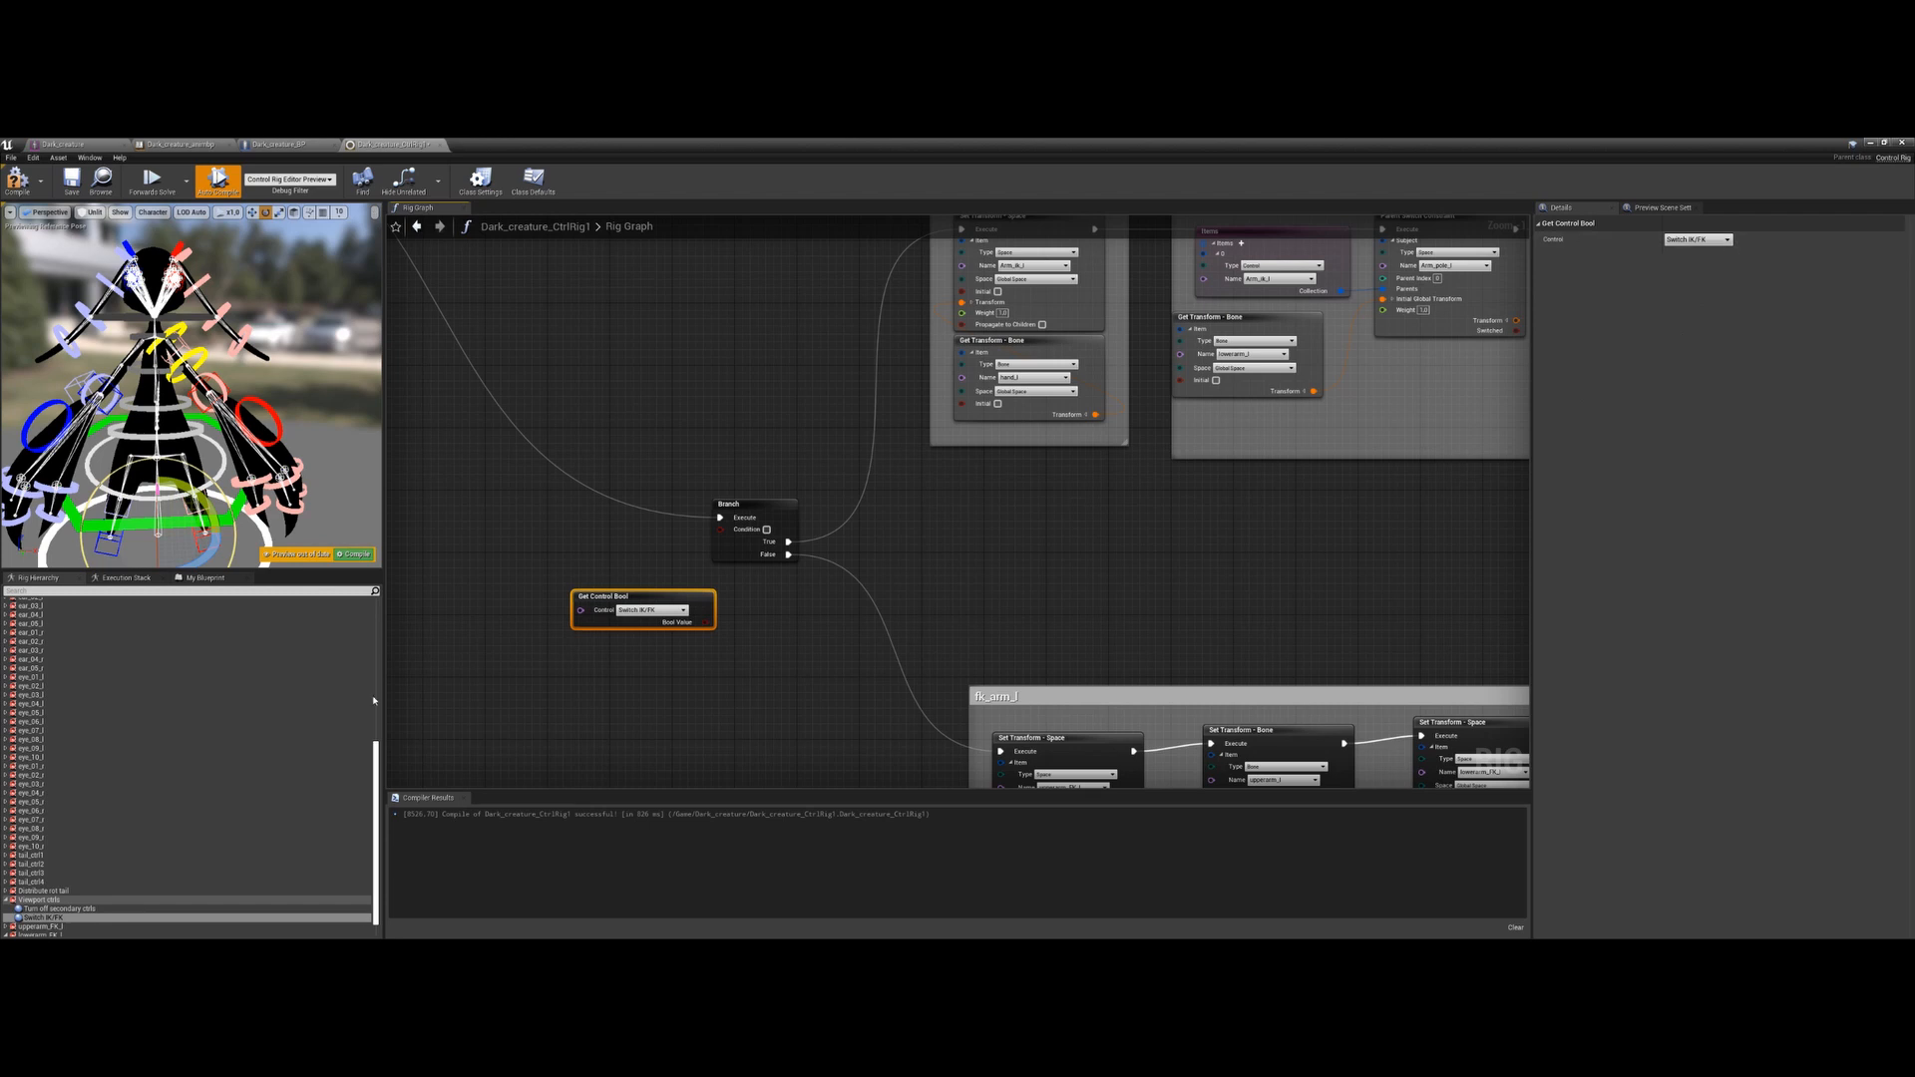
Connect the Switch IK/FK getter's Bool Value to the Branch Condition, tuck the getter beneath the Branch, and compile the rig
{"action": "left_click", "coordinate": [45, 917]}
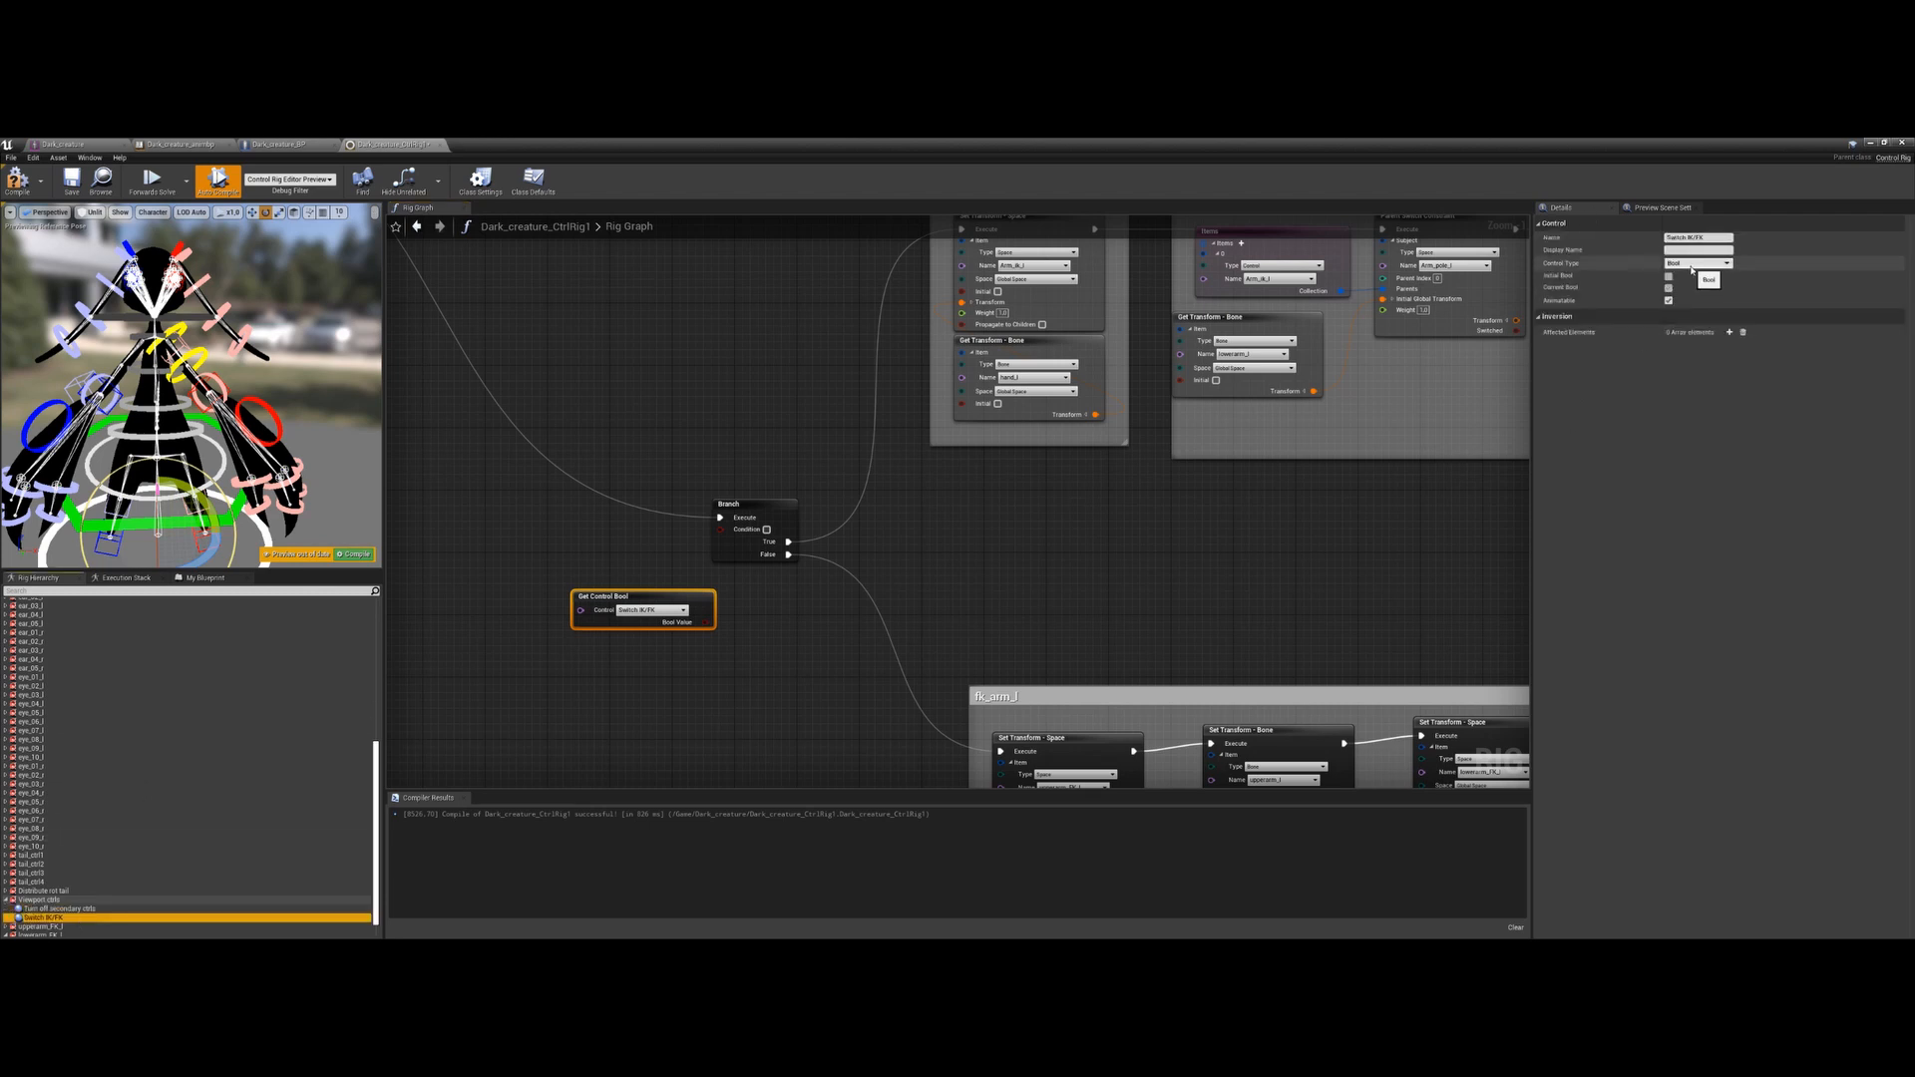
{"action": "left_click_drag", "start_coordinate": [705, 623], "coordinate": [721, 529]}
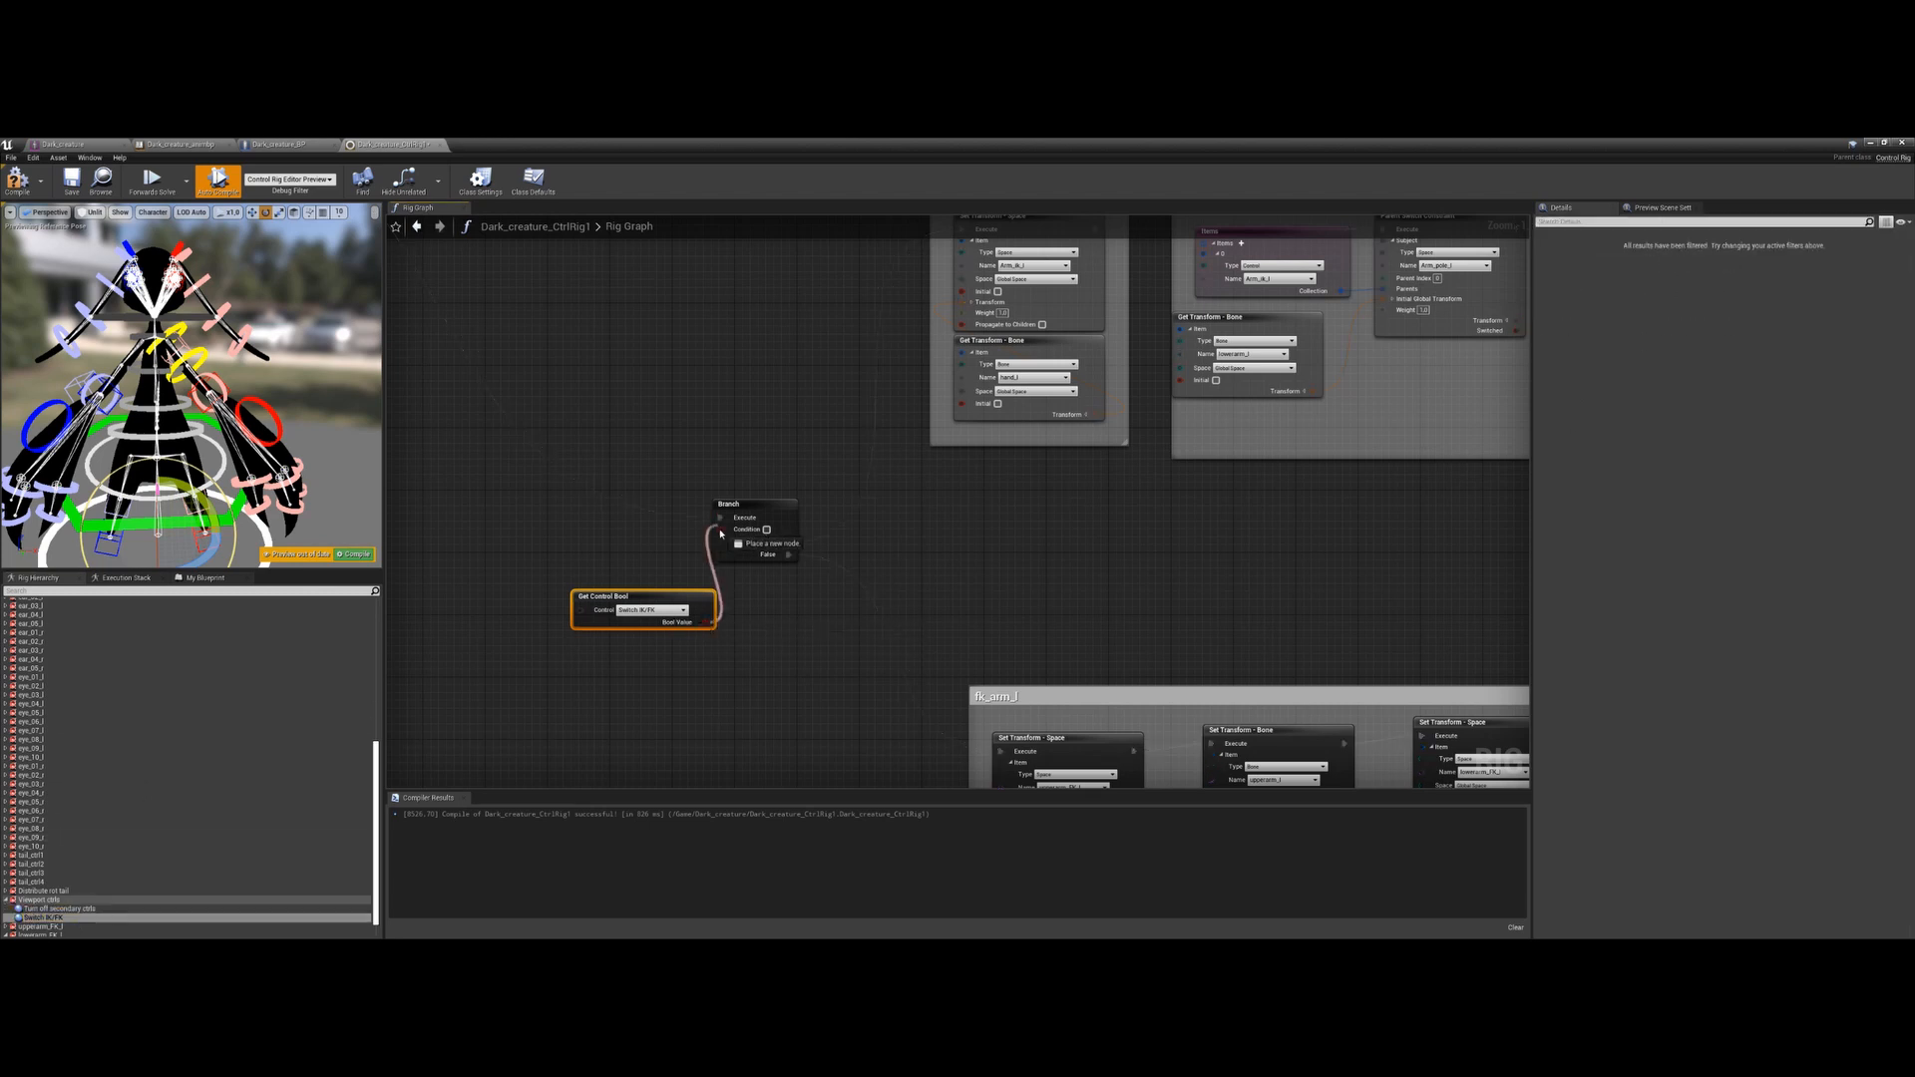
{"action": "left_click_drag", "start_coordinate": [714, 602], "coordinate": [792, 578]}
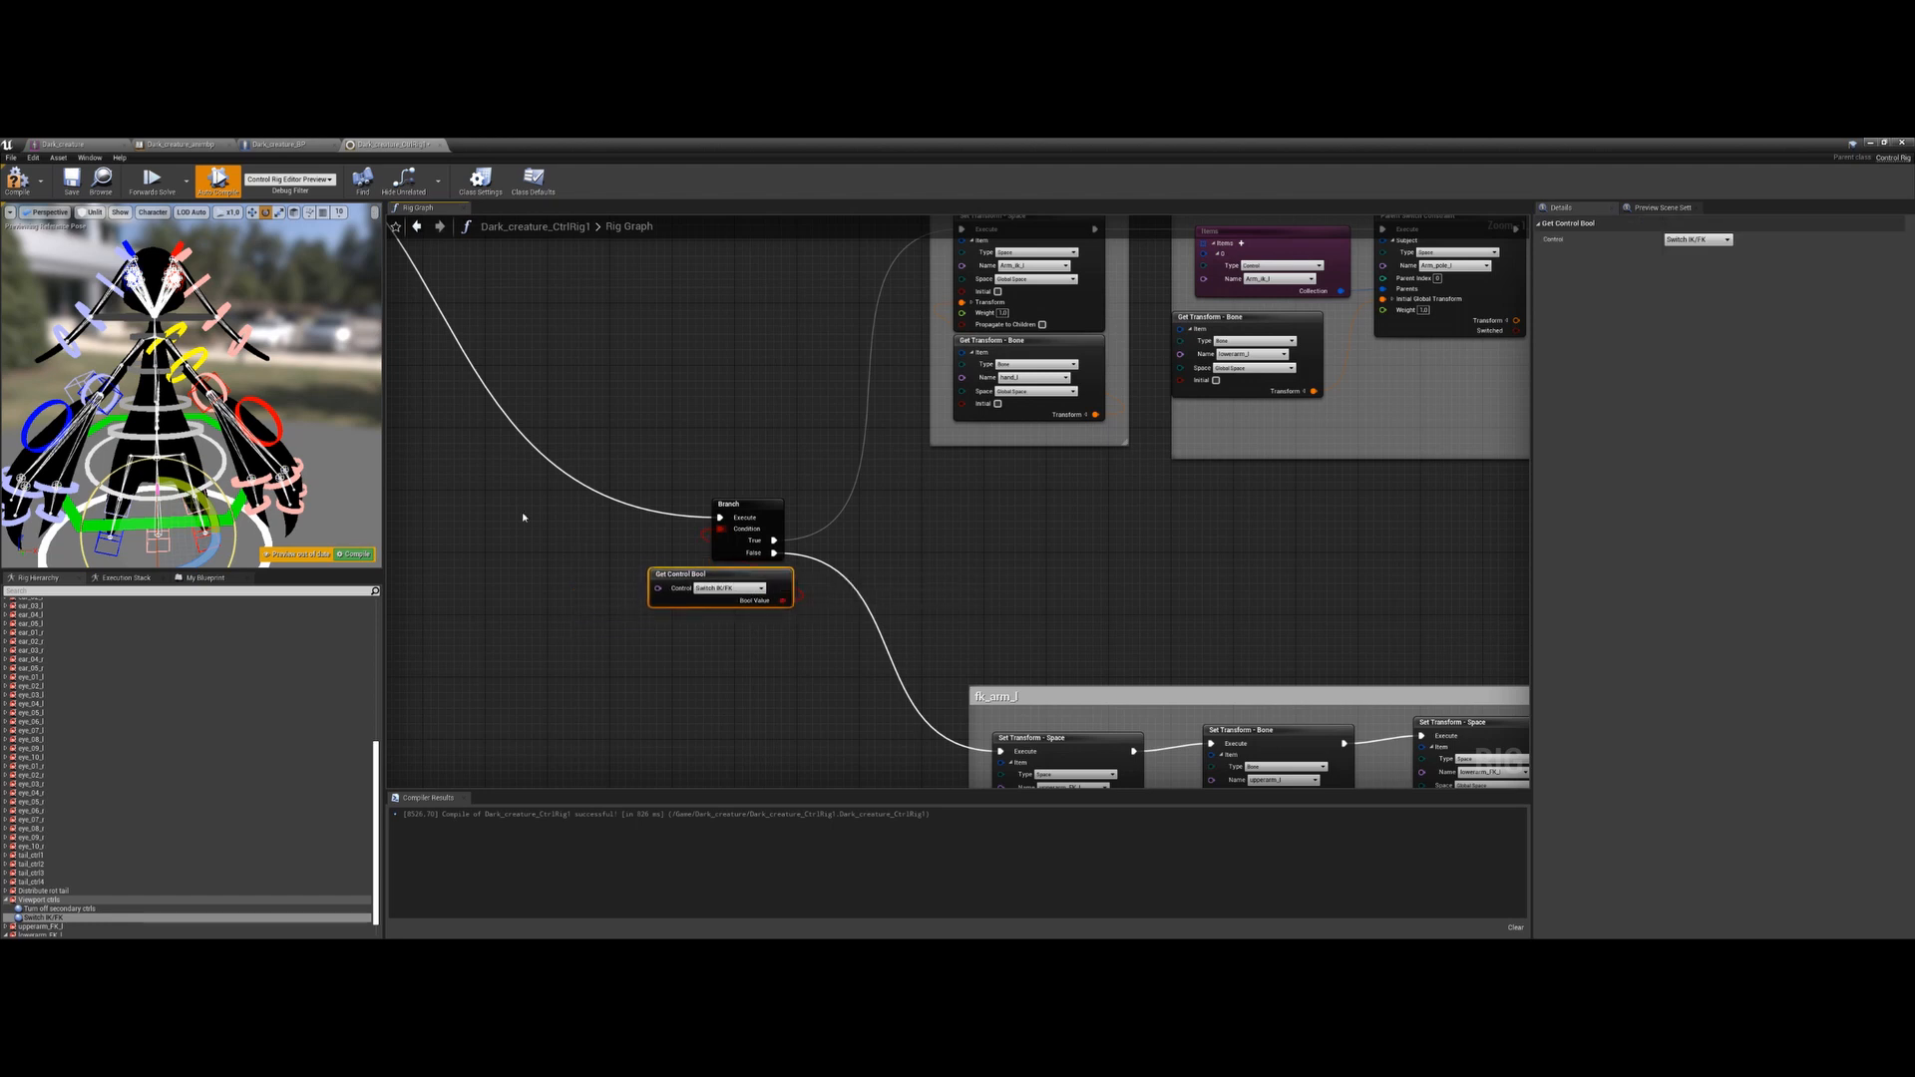
{"action": "left_click", "coordinate": [364, 555]}
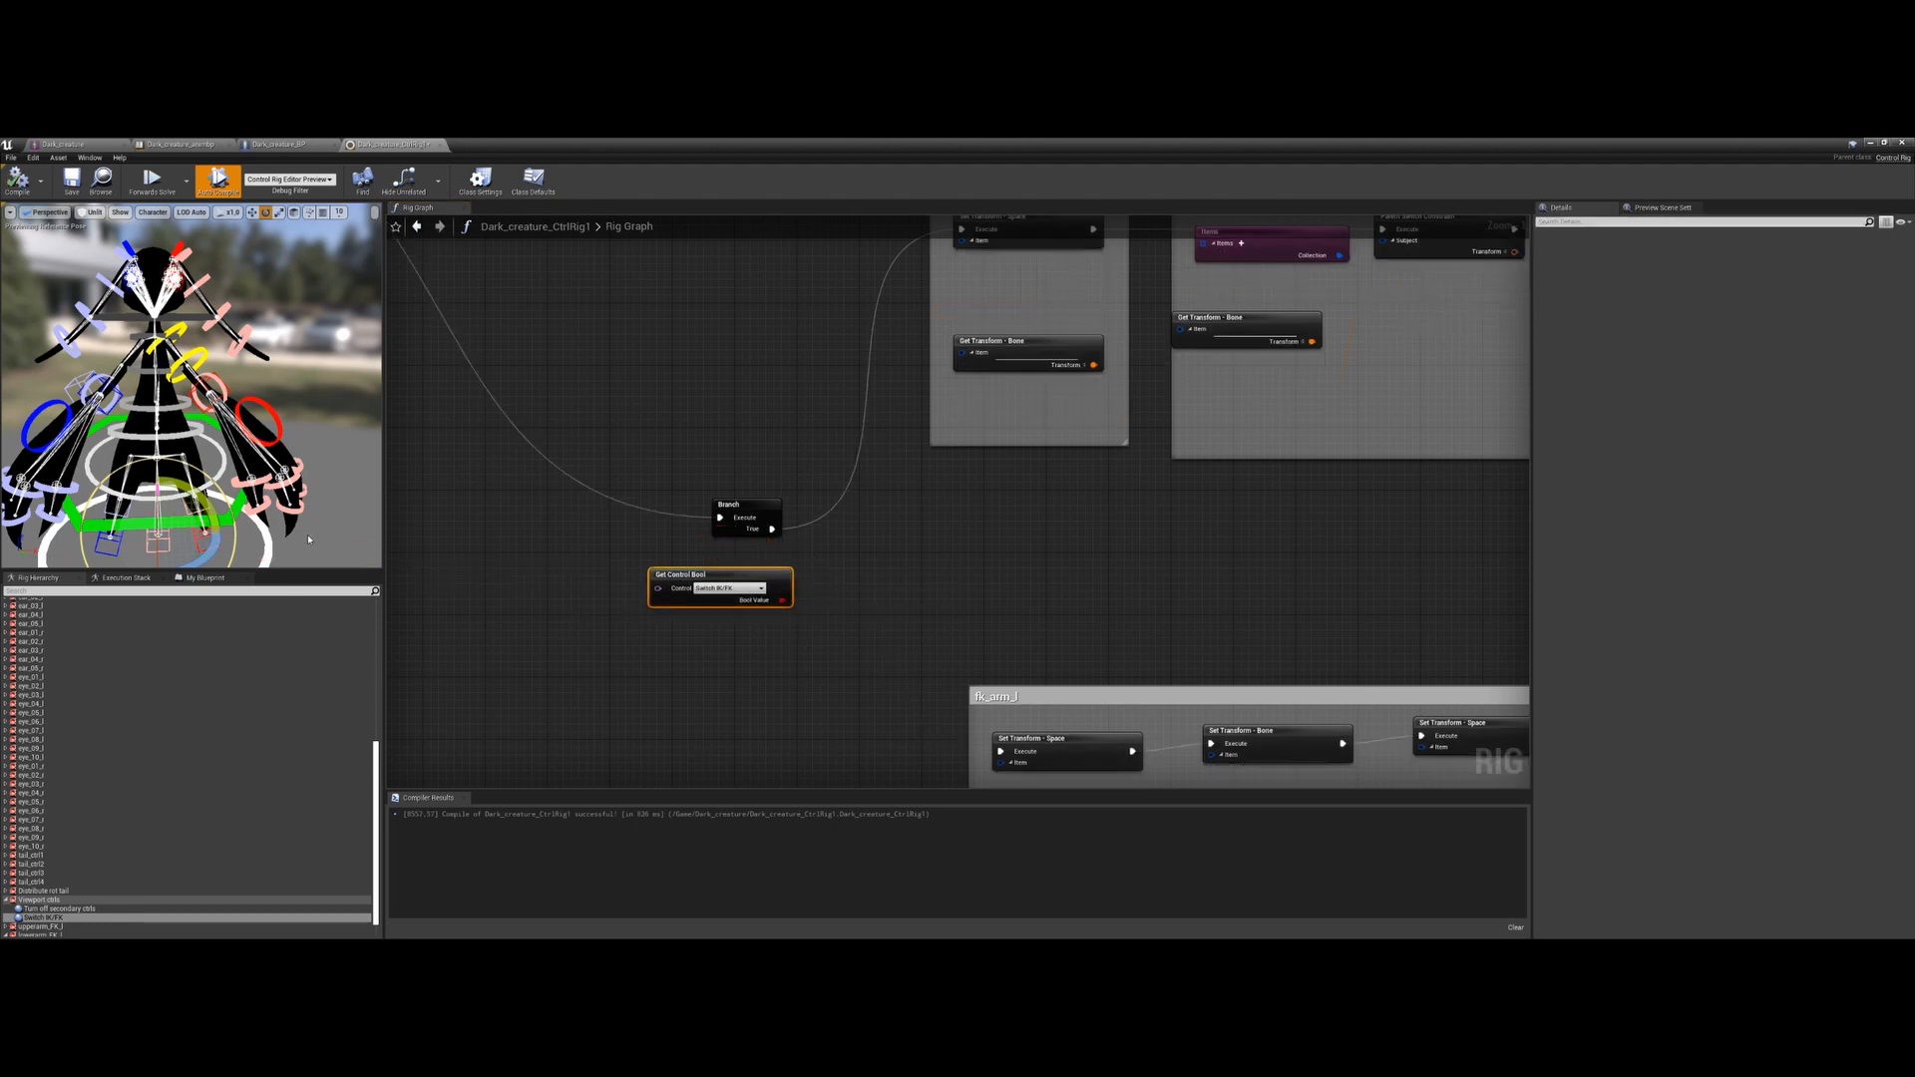
Check the Switch IK/FK control's settings and test FK mode by rotating the left lower arm's FK control
{"action": "left_click", "coordinate": [66, 909]}
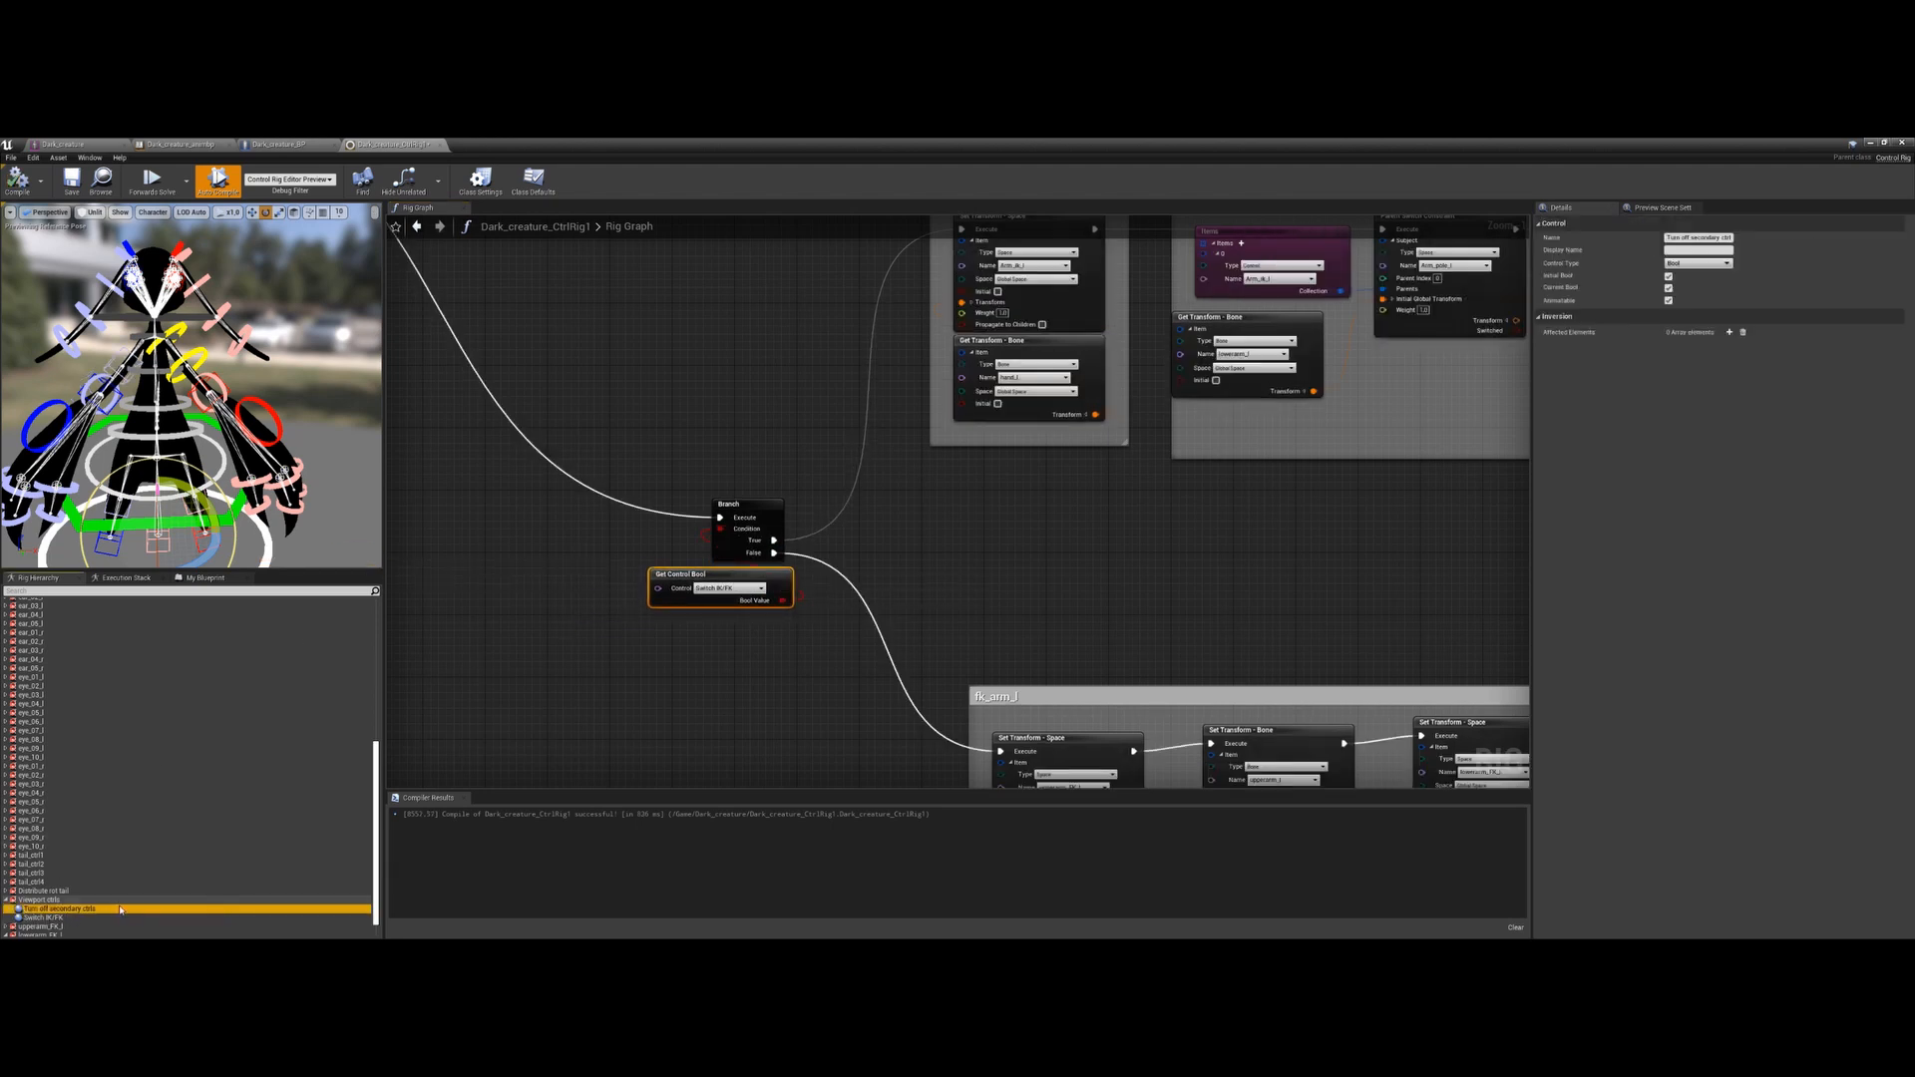
{"action": "left_click", "coordinate": [60, 917]}
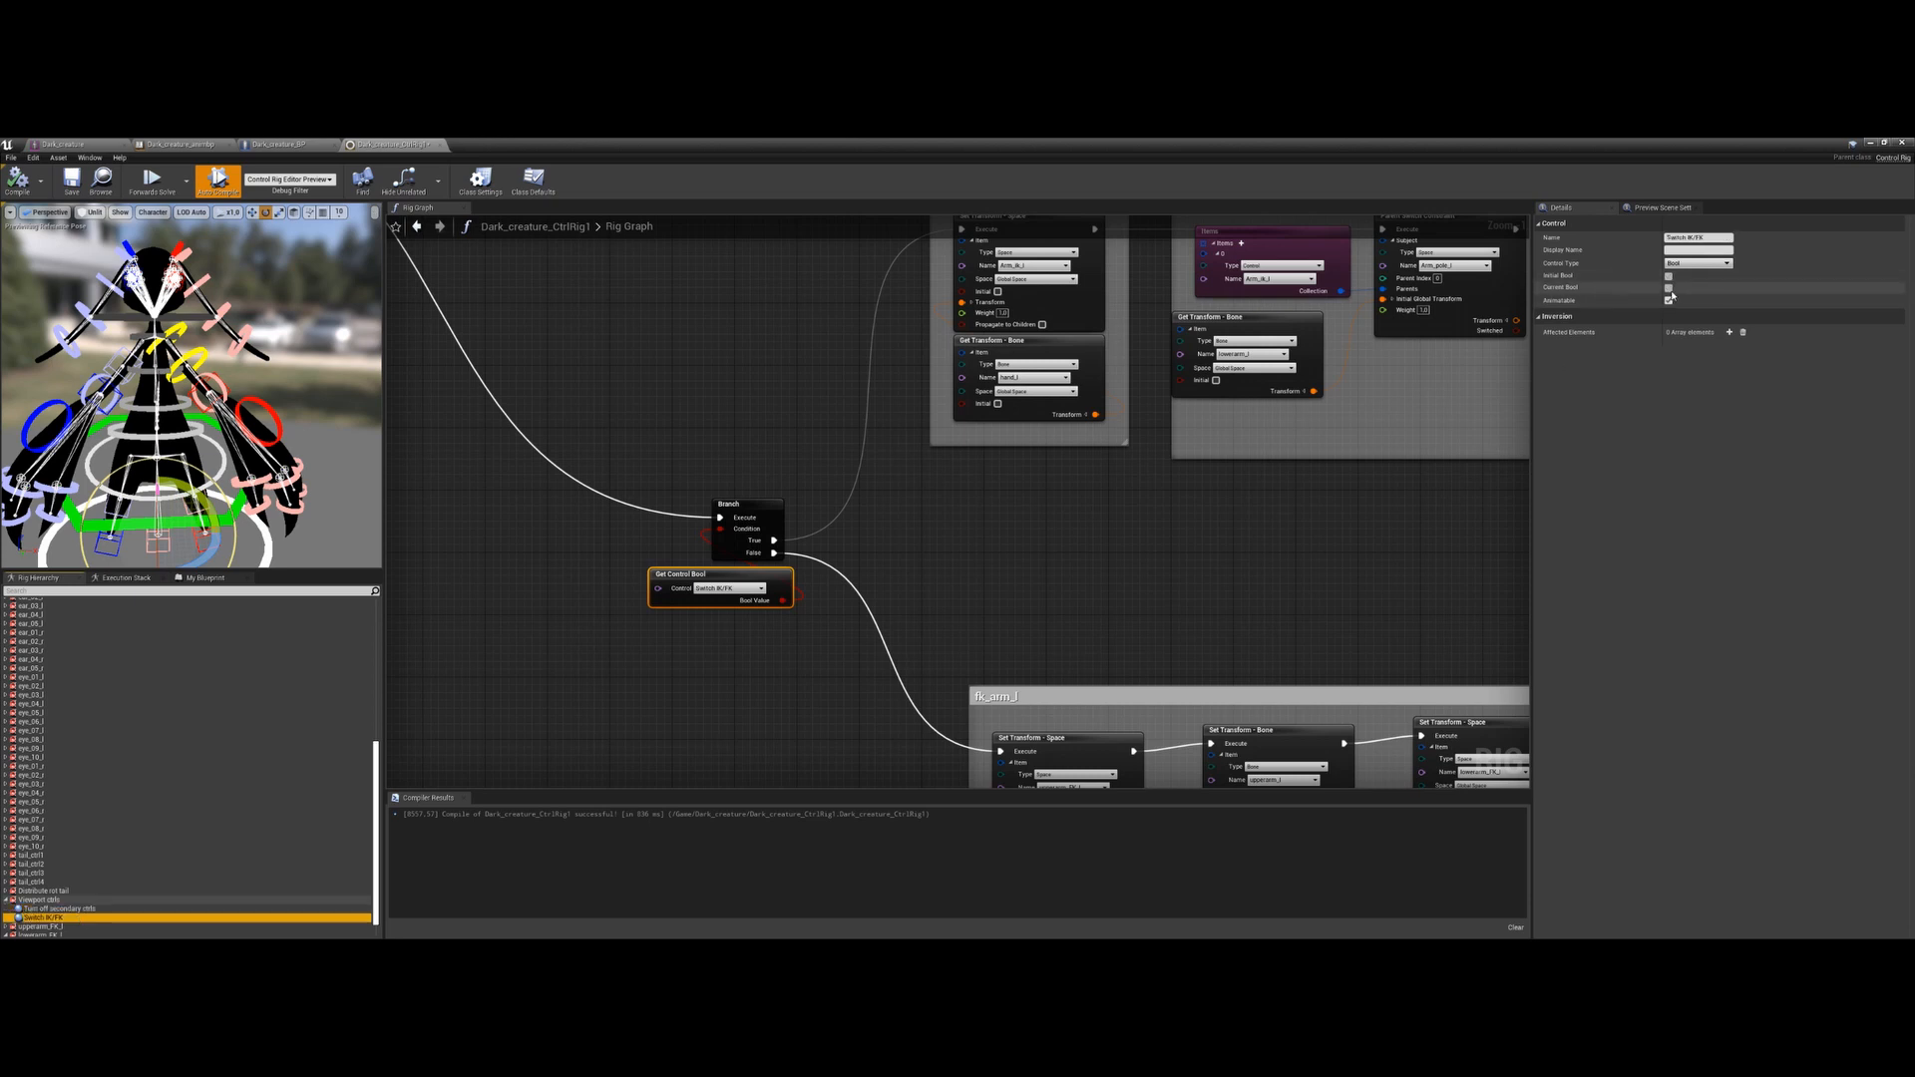
{"action": "left_click", "coordinate": [231, 401]}
{"action": "key", "text": "w"}
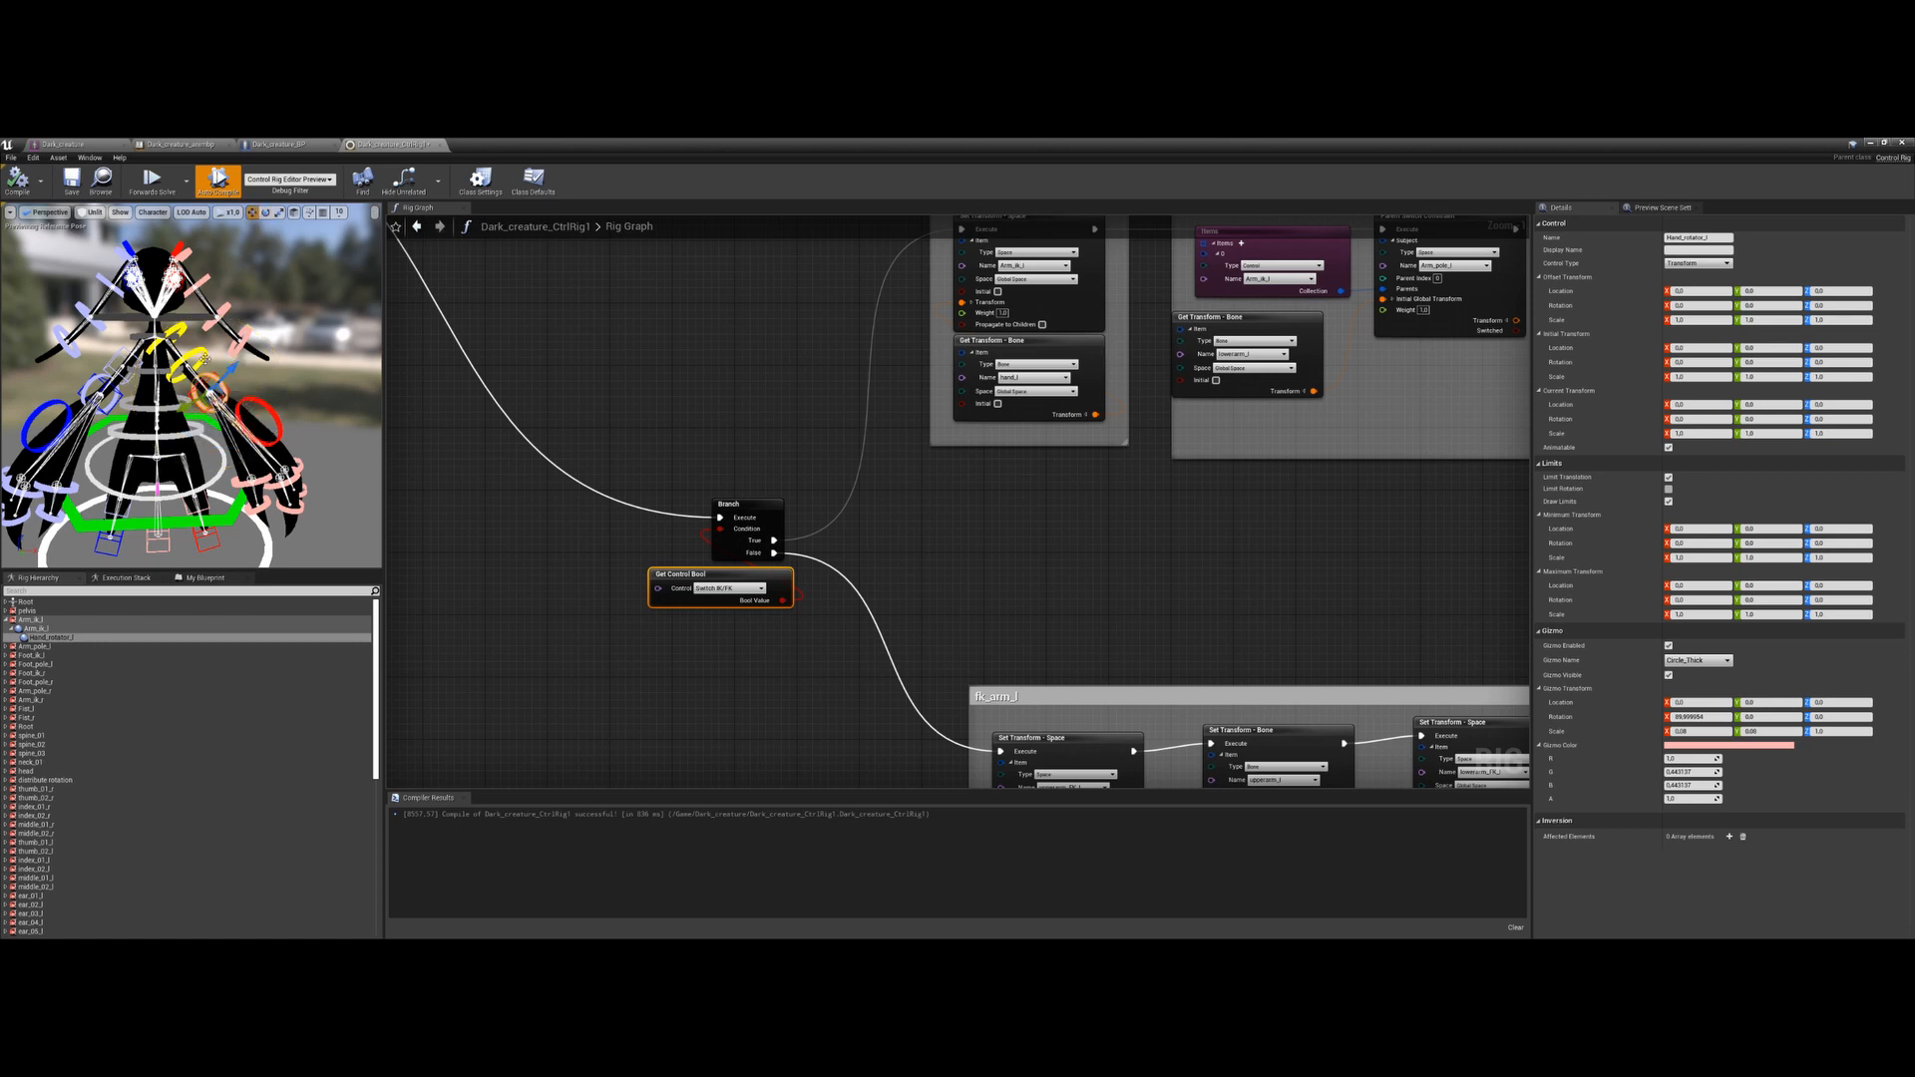
{"action": "left_click", "coordinate": [205, 359]}
{"action": "key", "text": "e"}
{"action": "mouse_move", "coordinate": [229, 395]}
{"action": "left_mouse_down"}
{"action": "mouse_move", "coordinate": [261, 369]}
{"action": "mouse_move", "coordinate": [245, 383]}
{"action": "left_mouse_up"}
Enable Current Bool on the Switch IK/FK control, try moving the left arm's IK control, and undo the change
{"action": "left_click", "coordinate": [42, 900]}
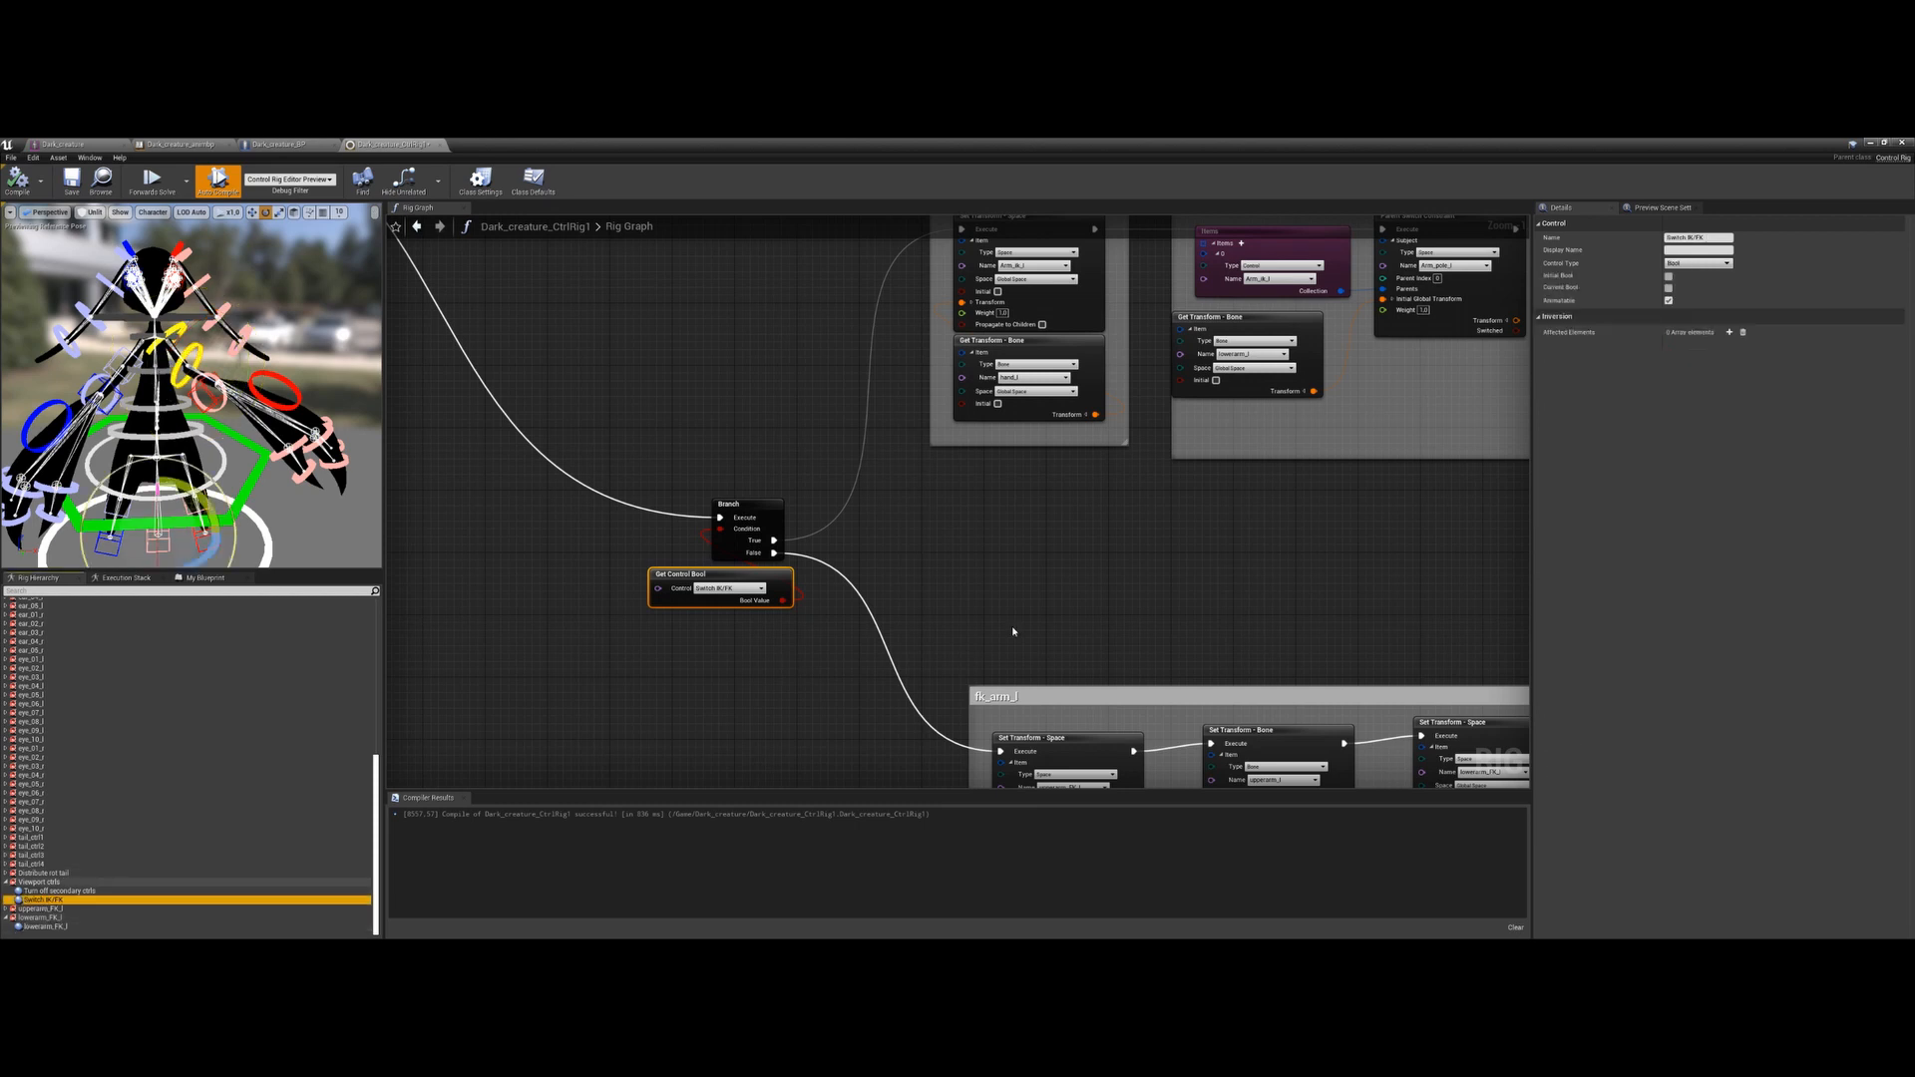
{"action": "left_click", "coordinate": [1669, 289]}
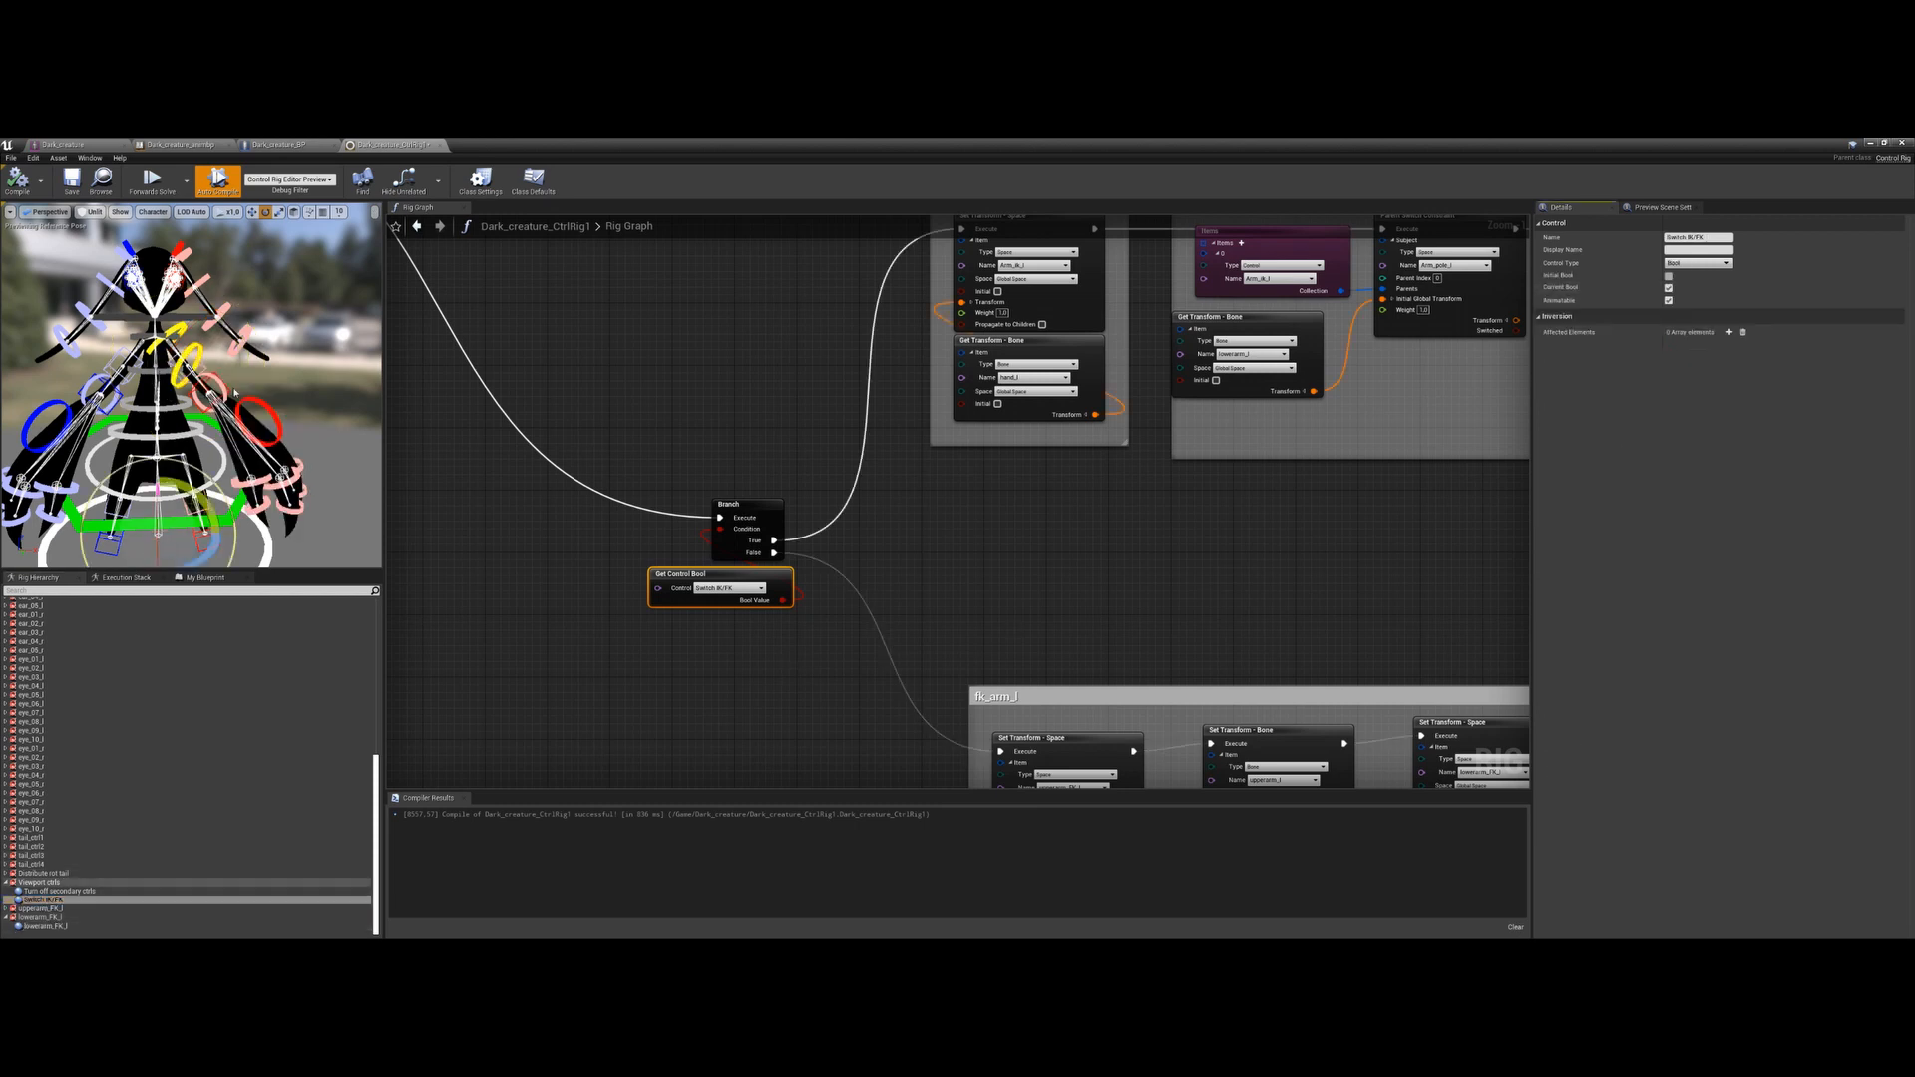
{"action": "left_click", "coordinate": [228, 389]}
{"action": "left_click_drag", "start_coordinate": [230, 372], "coordinate": [229, 373]}
{"action": "key", "text": "ctrl+z"}
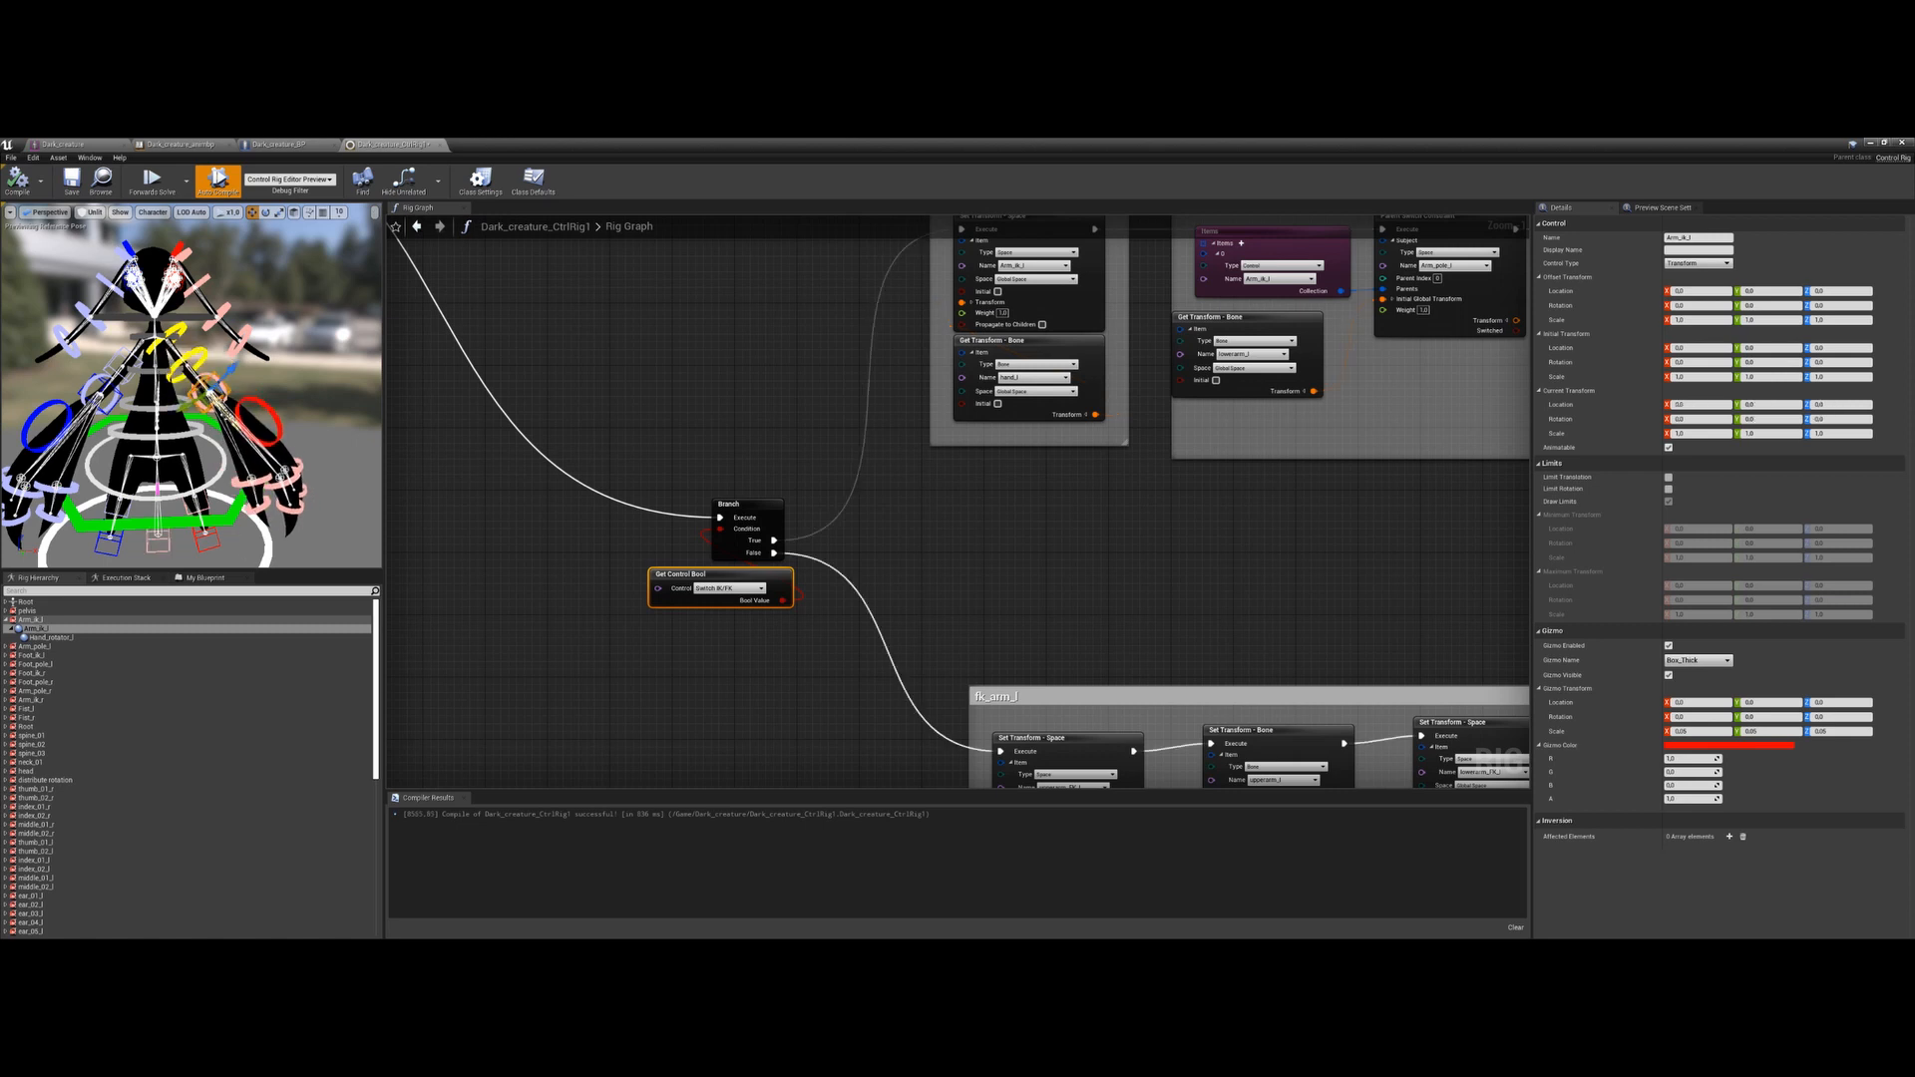
Rotate the left lower arm's FK control again to test which arm mode is active
{"action": "left_click", "coordinate": [198, 367]}
{"action": "key", "text": "e"}
{"action": "mouse_move", "coordinate": [222, 414]}
{"action": "left_mouse_down"}
{"action": "mouse_move", "coordinate": [249, 397]}
{"action": "mouse_move", "coordinate": [238, 409]}
{"action": "left_mouse_up"}
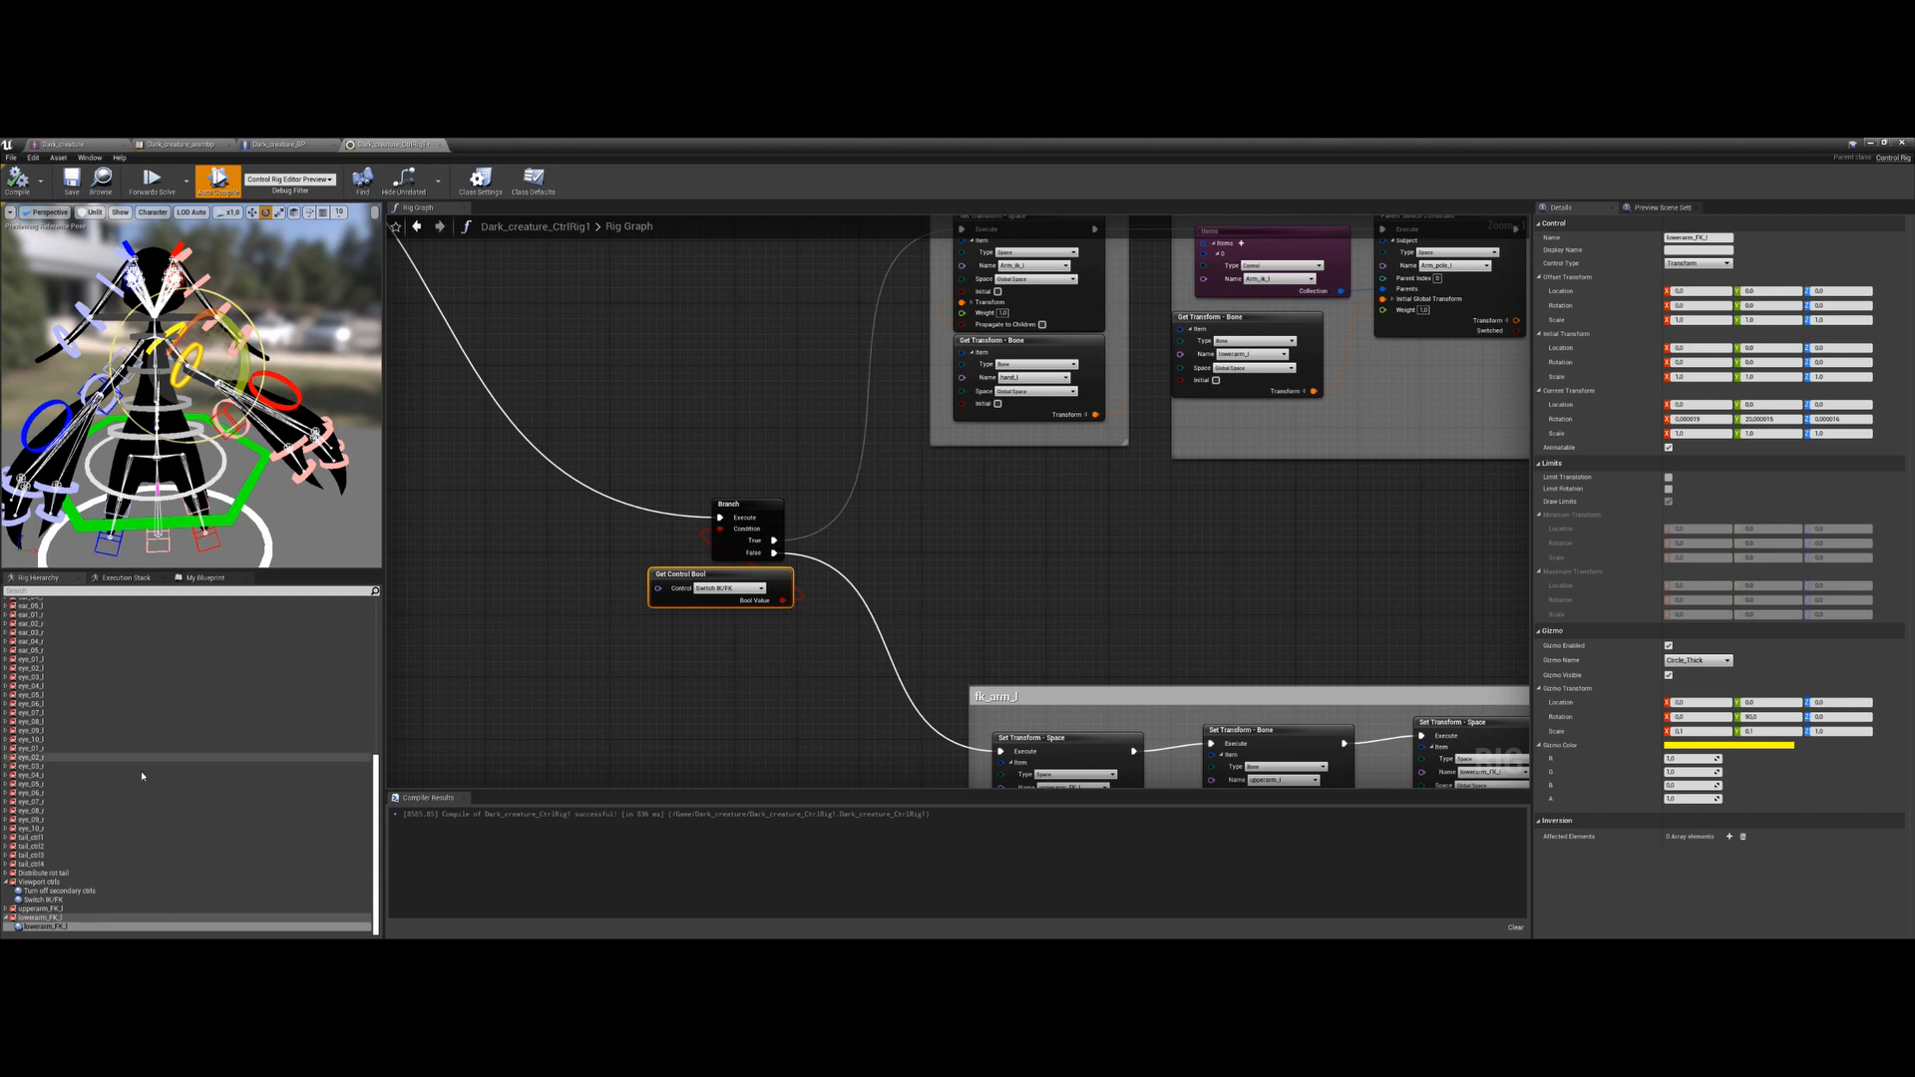
Enable Initial Bool on the Switch IK/FK control, recompile the rig, and select the left arm's IK control in the viewport
{"action": "left_click", "coordinate": [44, 899]}
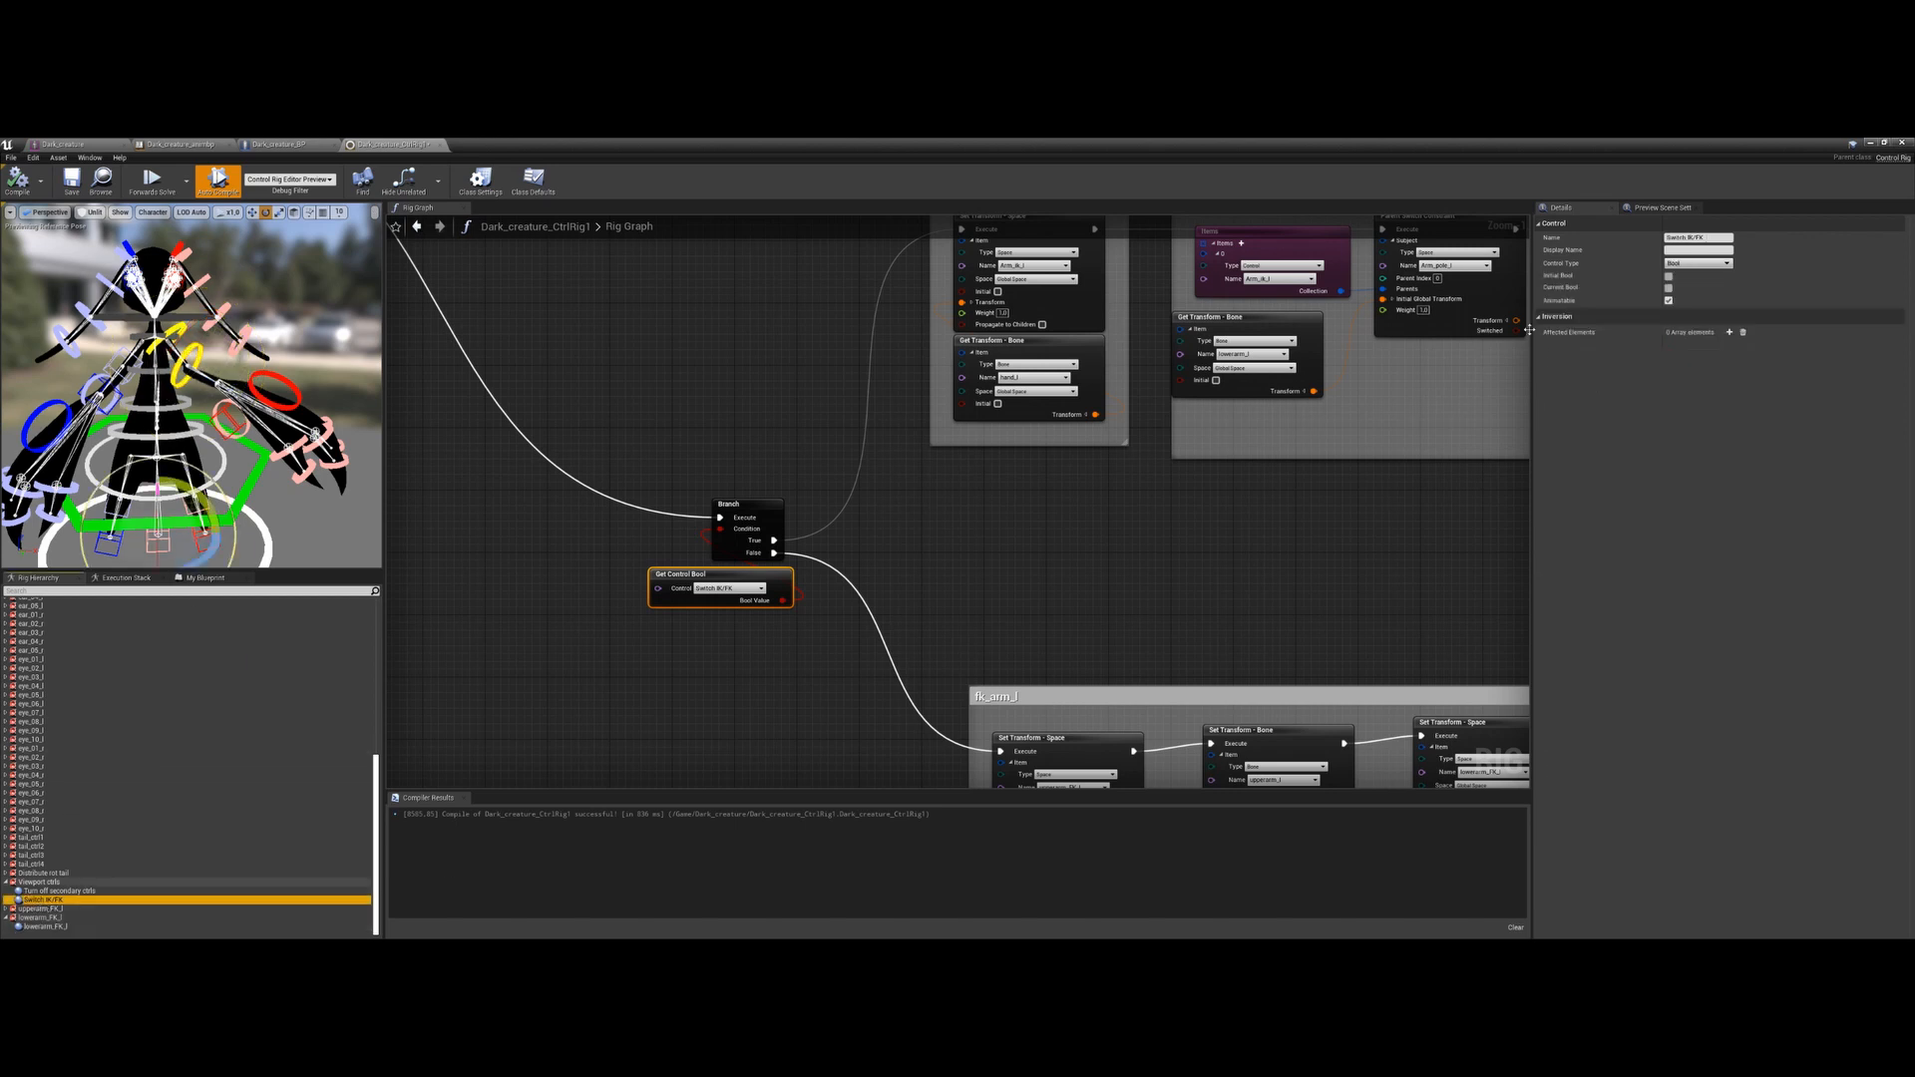
{"action": "left_click", "coordinate": [1669, 276]}
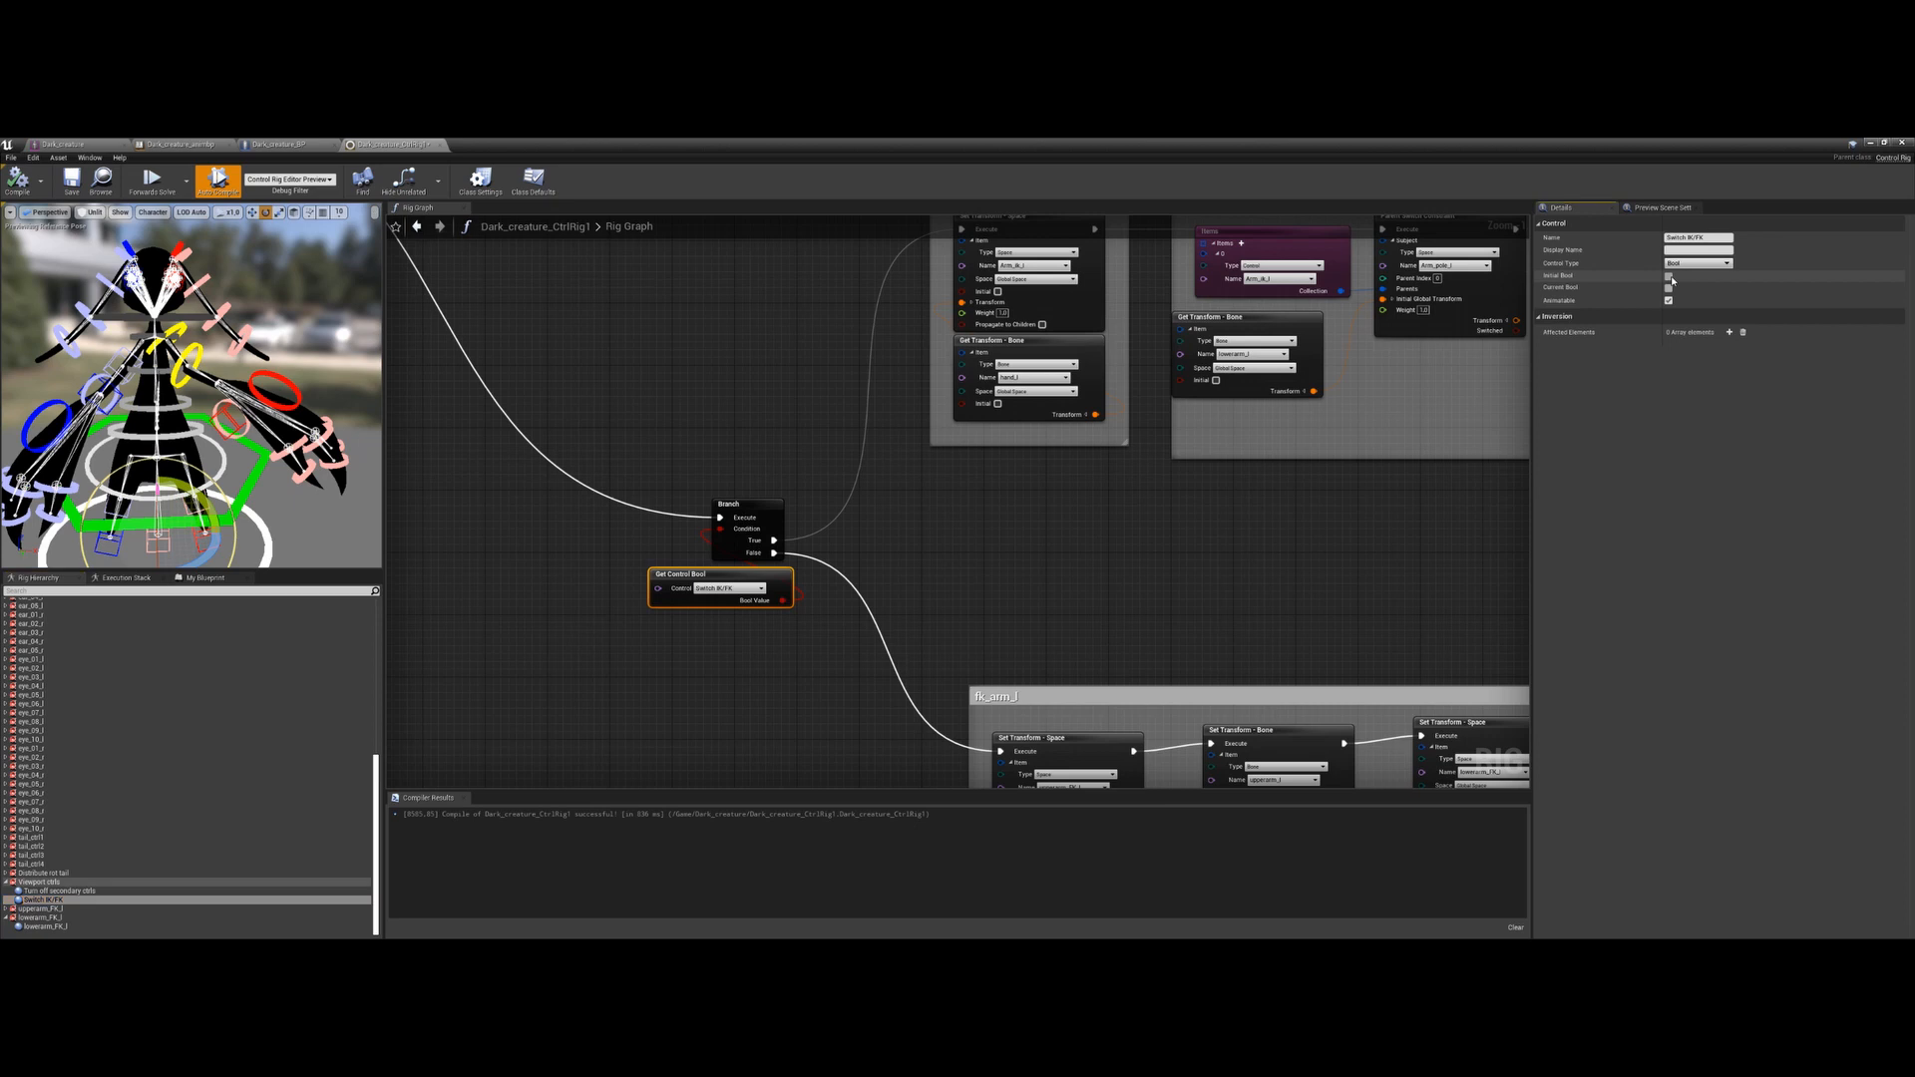
{"action": "left_click", "coordinate": [24, 182]}
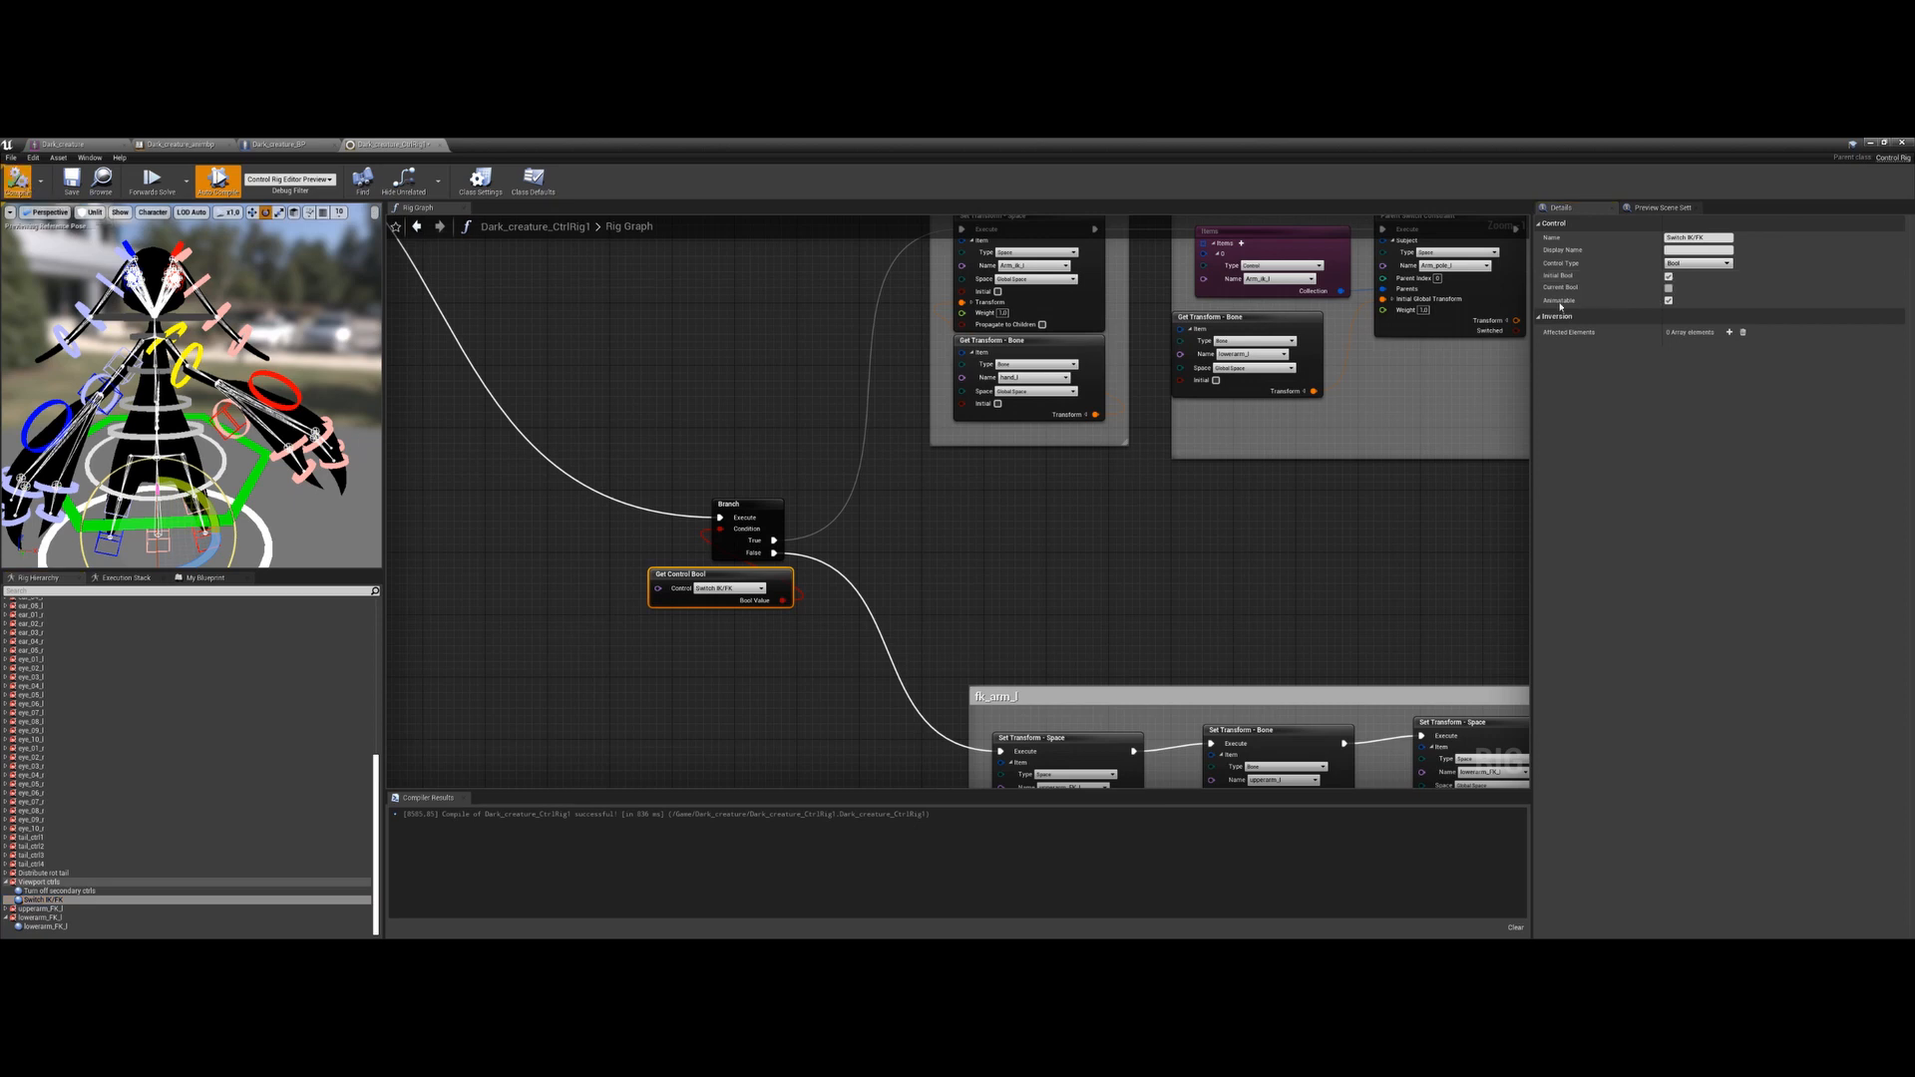
{"action": "left_click", "coordinate": [223, 382]}
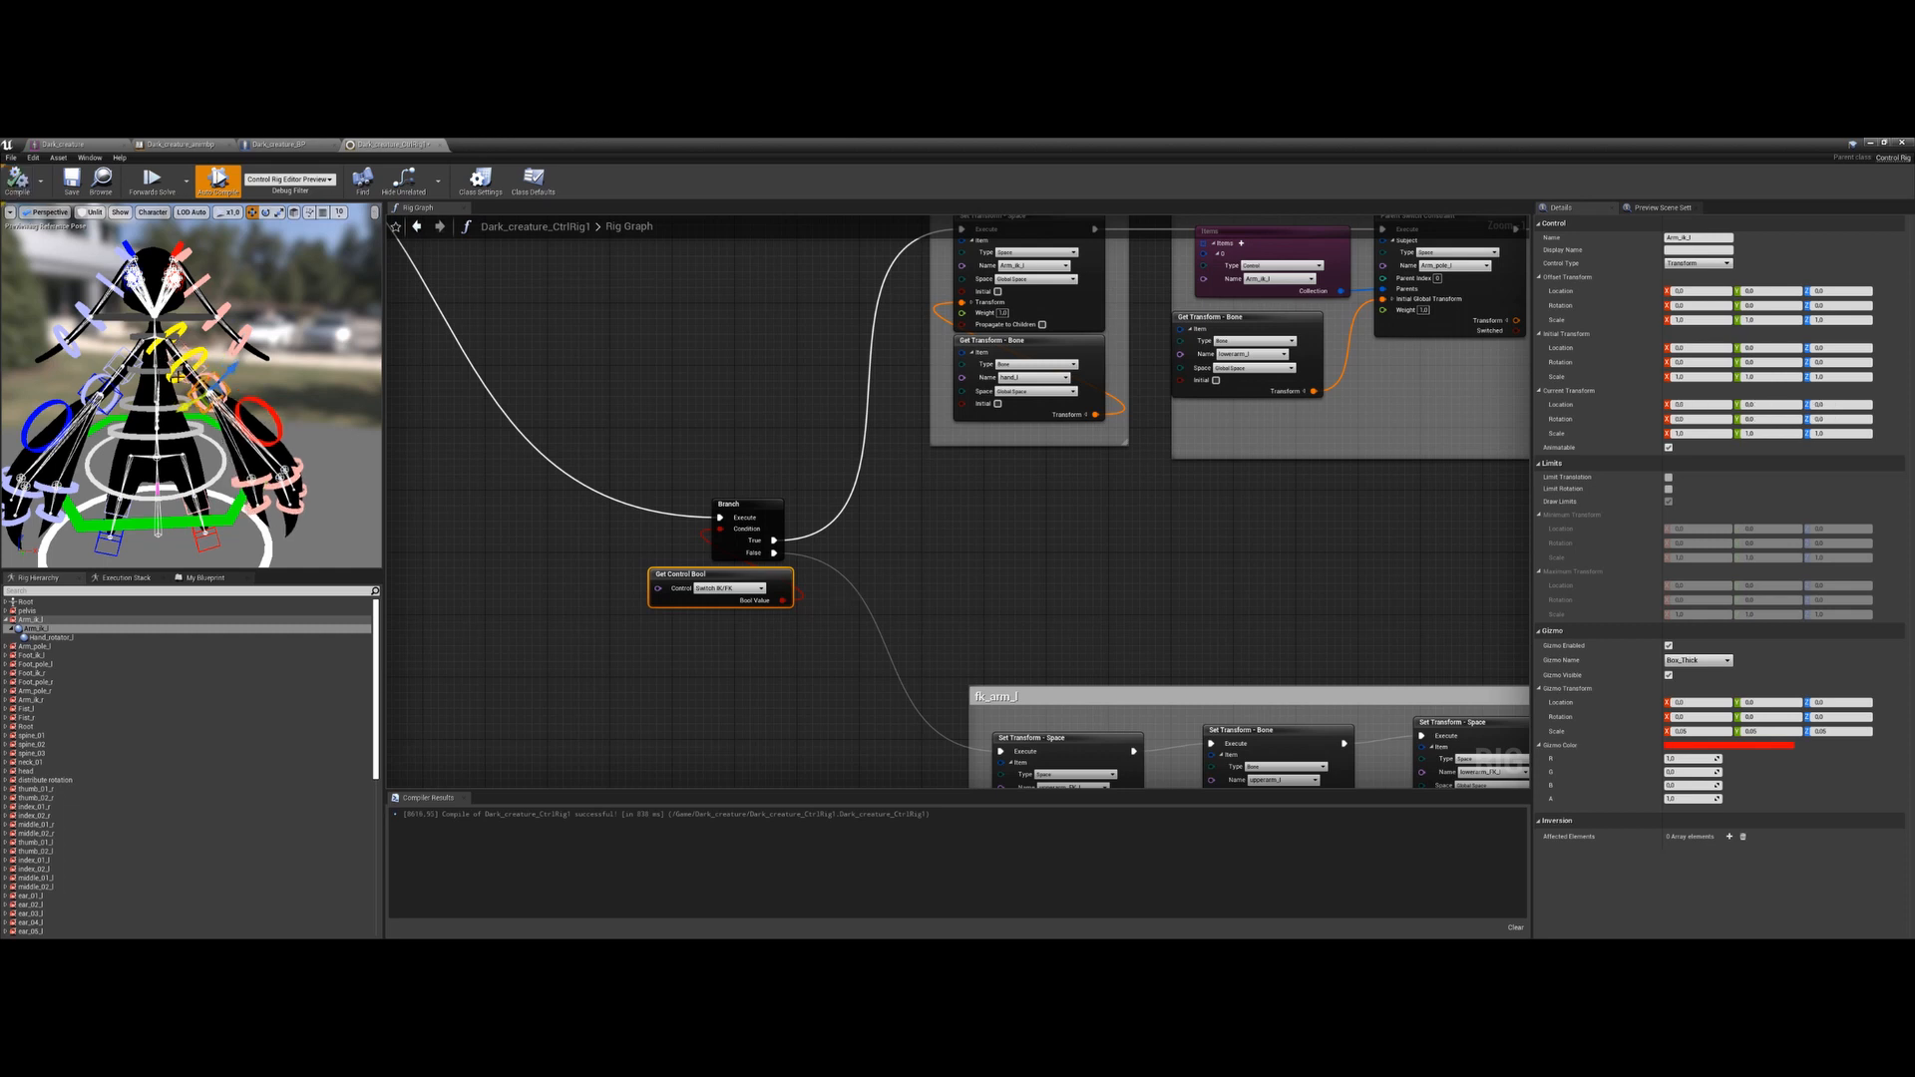
Clear the node selection in the Rig Graph and save the control rig
{"action": "scroll", "coordinate": [876, 598], "scroll_direction": "down", "scroll_amount": 4}
{"action": "left_click", "coordinate": [875, 608]}
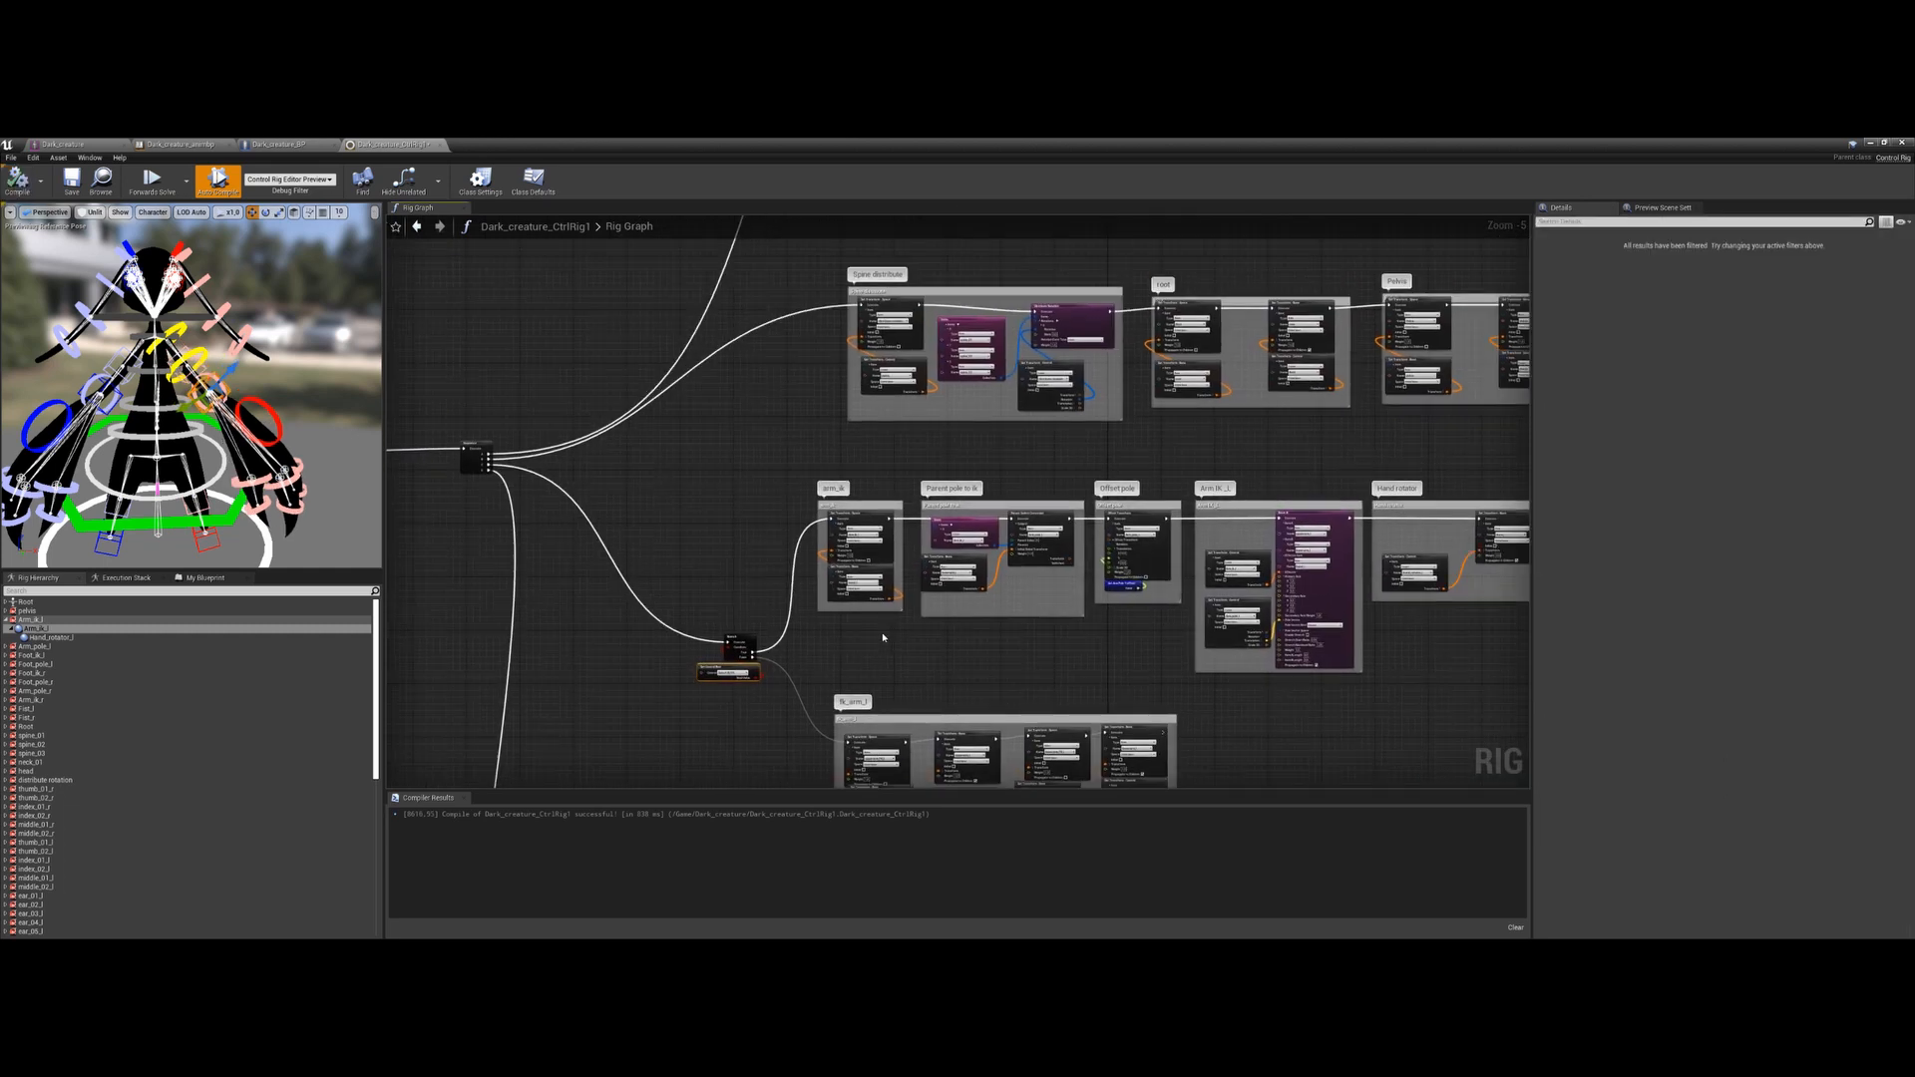
{"action": "key", "text": "ctrl+s"}
Create a collection of the controls Arm_ik_l, Arm_pole_l, Foot_ik_l and Foot_pole_l beside the secondary controls group
{"action": "right_click_drag", "start_coordinate": [855, 640], "coordinate": [869, 599]}
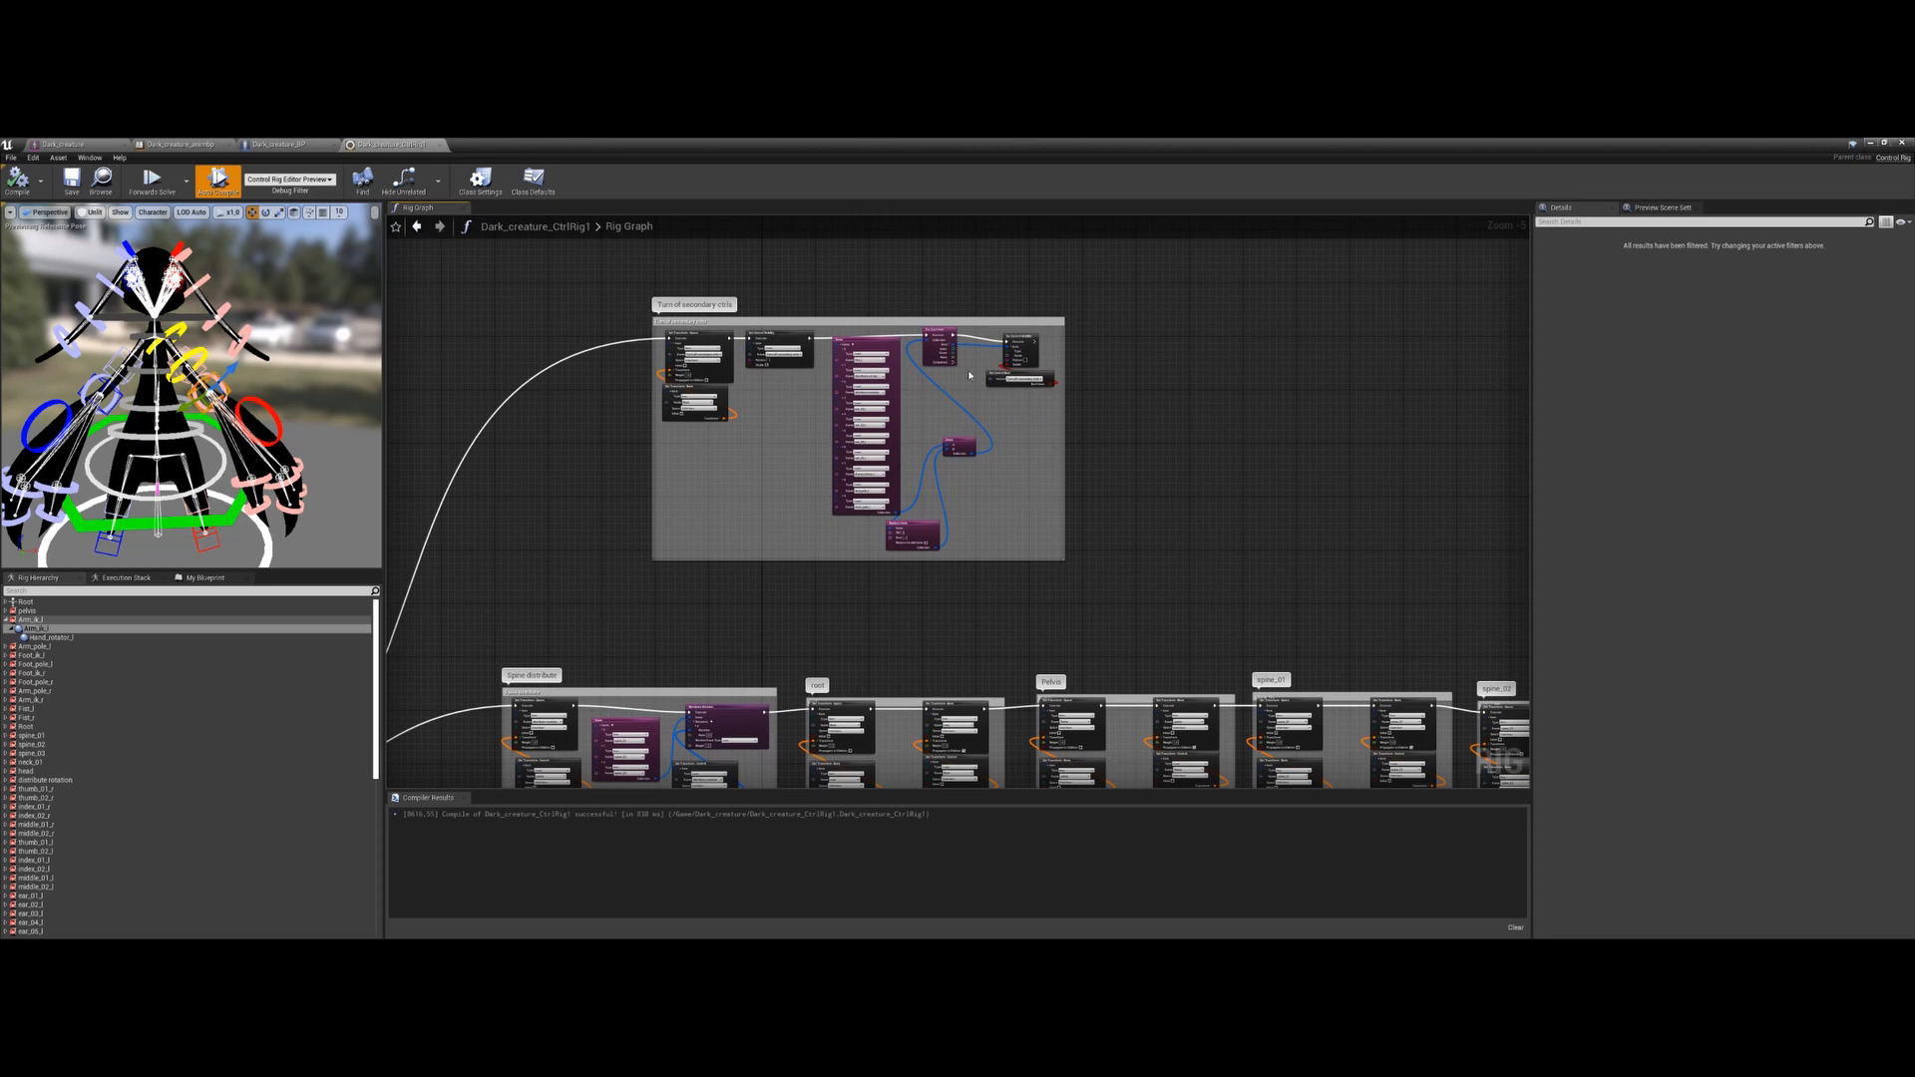
{"action": "right_click_drag", "start_coordinate": [969, 375], "coordinate": [894, 514]}
{"action": "scroll", "coordinate": [1012, 588], "scroll_direction": "up", "scroll_amount": 1}
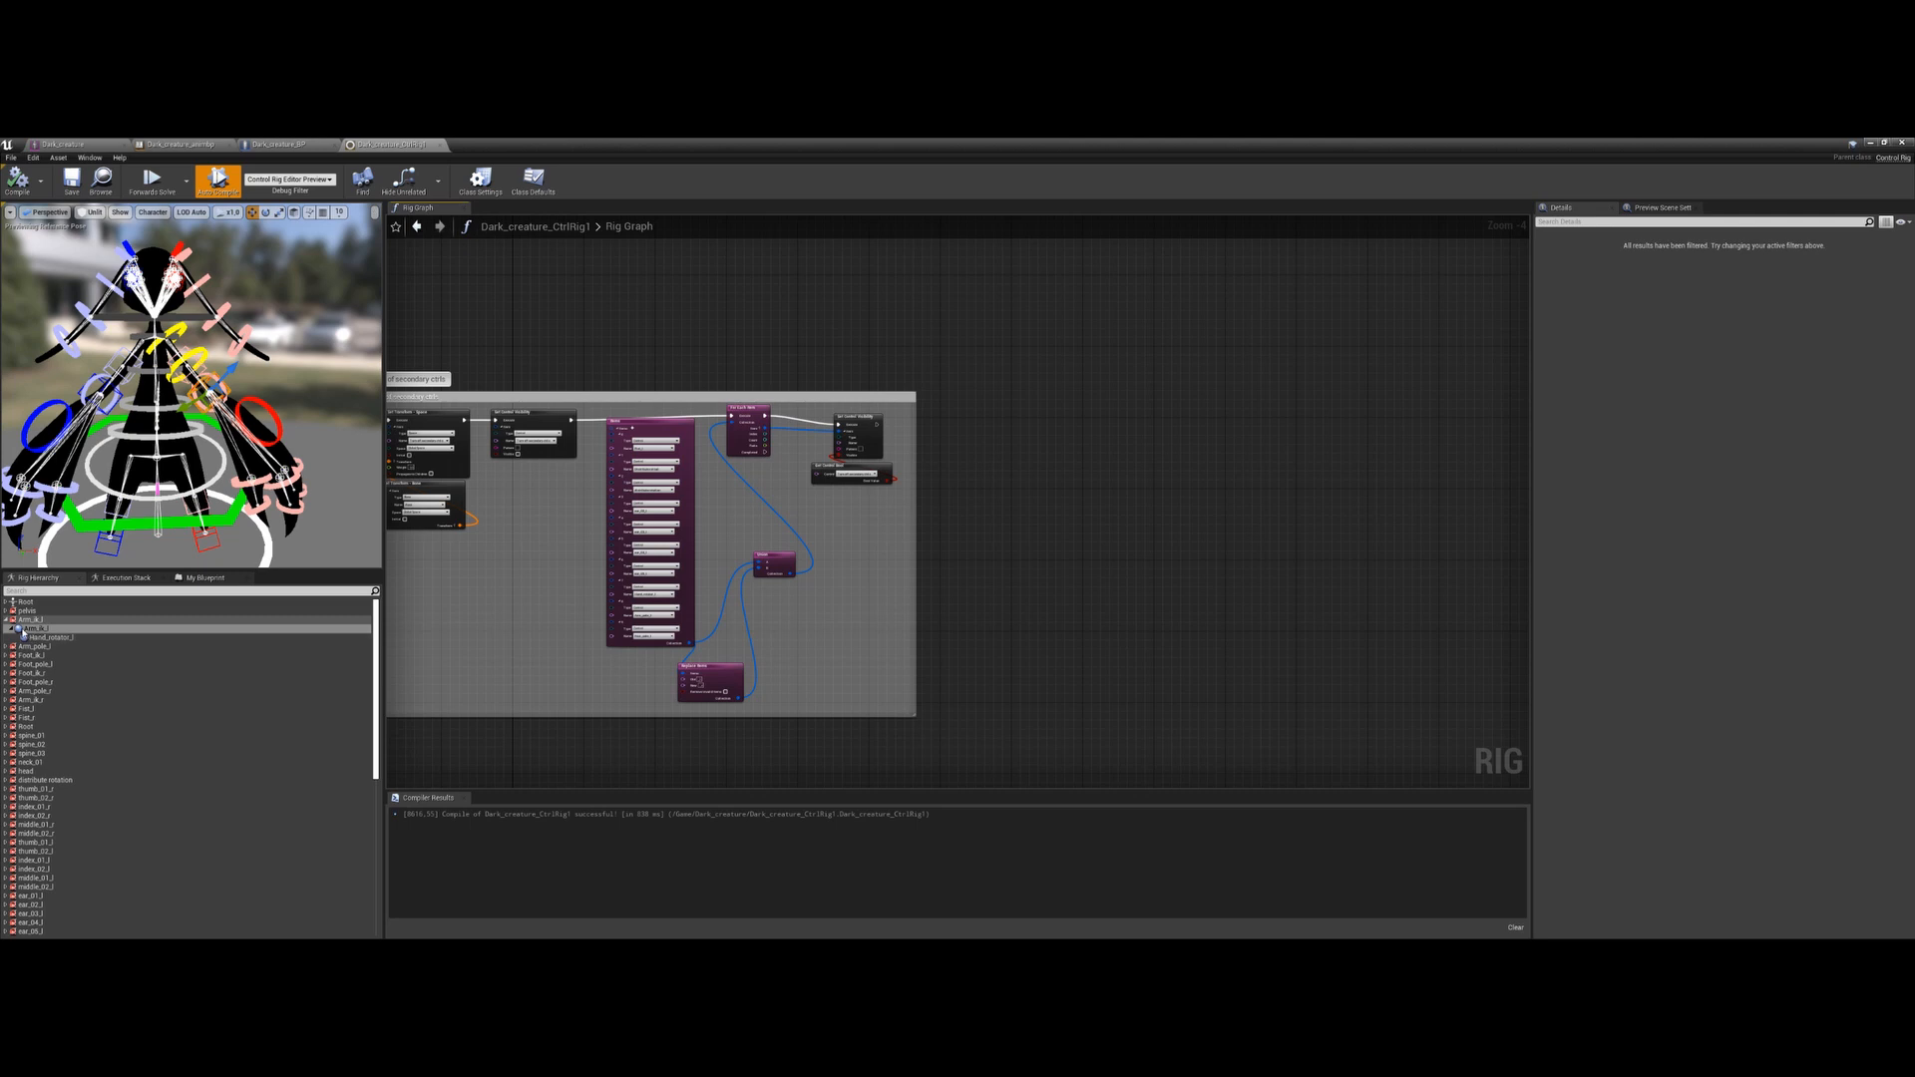
{"action": "left_click", "coordinate": [30, 629]}
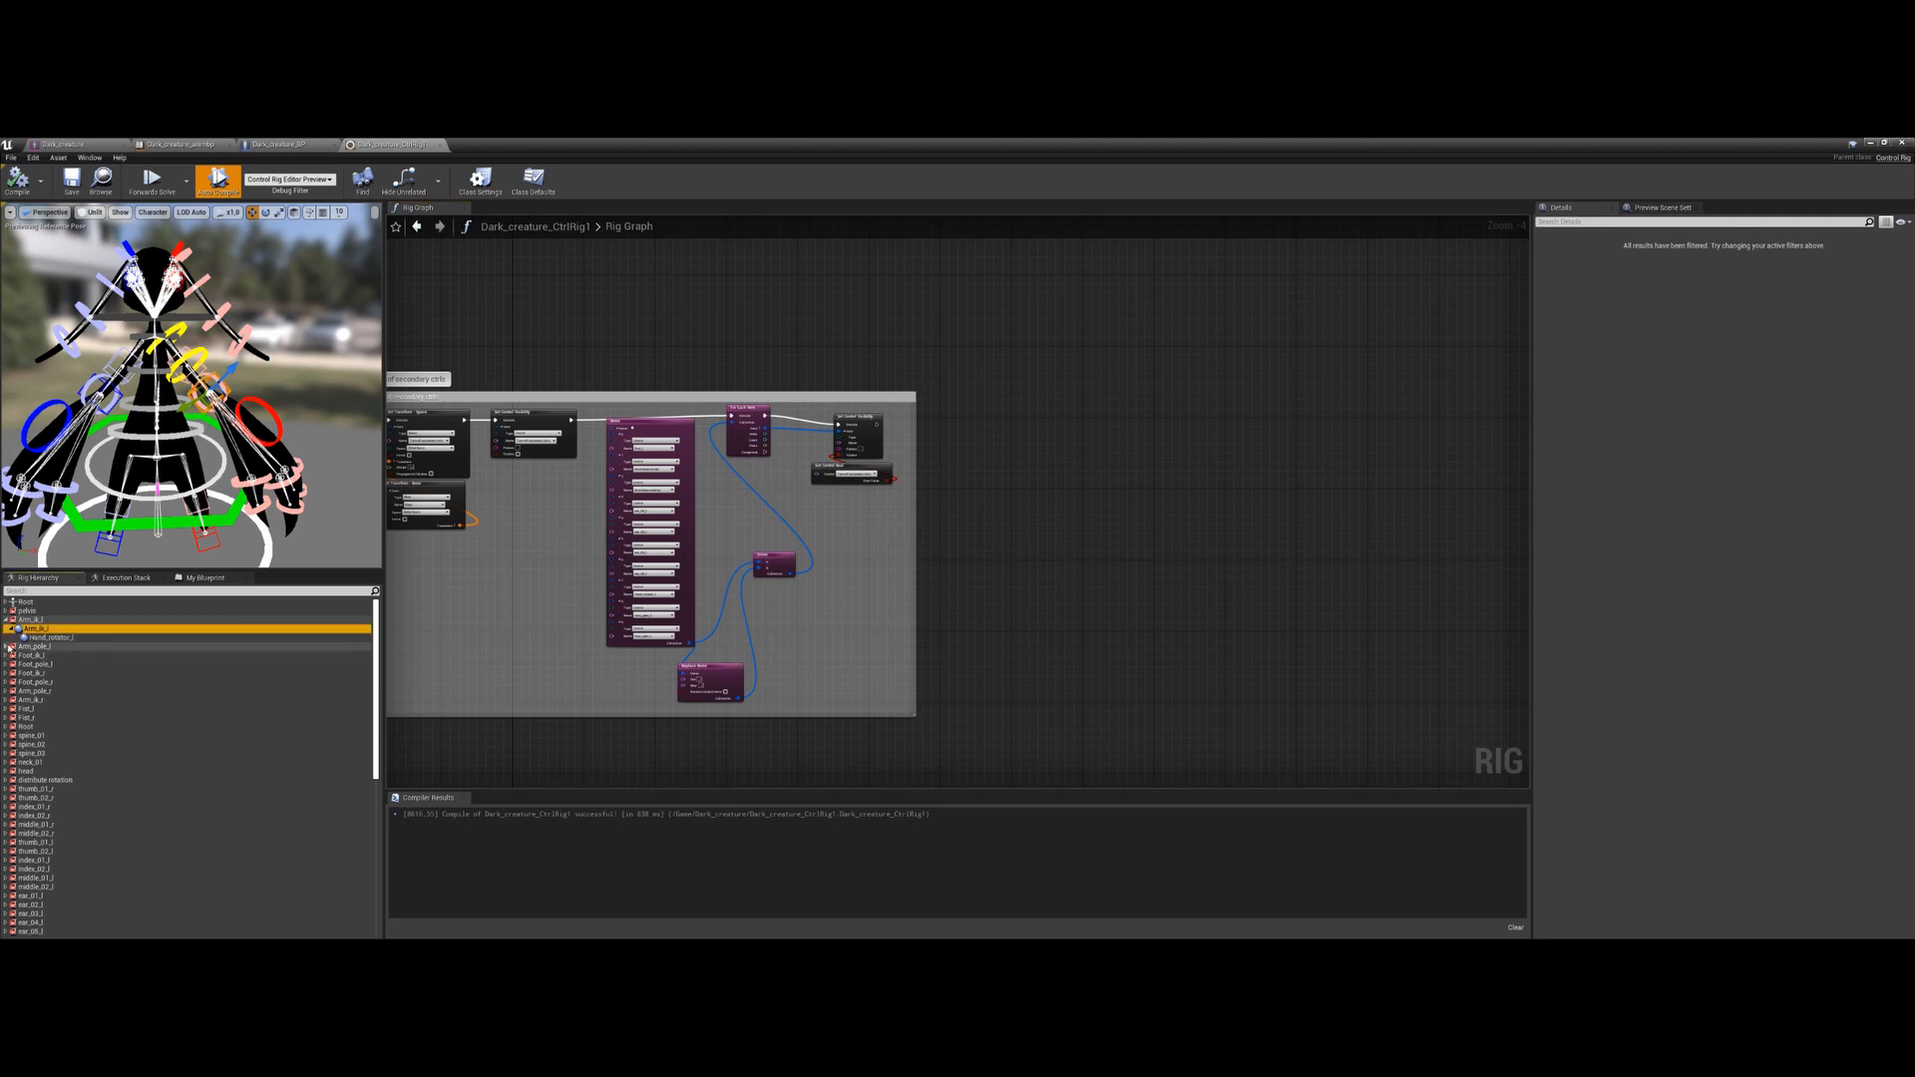
{"action": "left_click", "coordinate": [9, 646]}
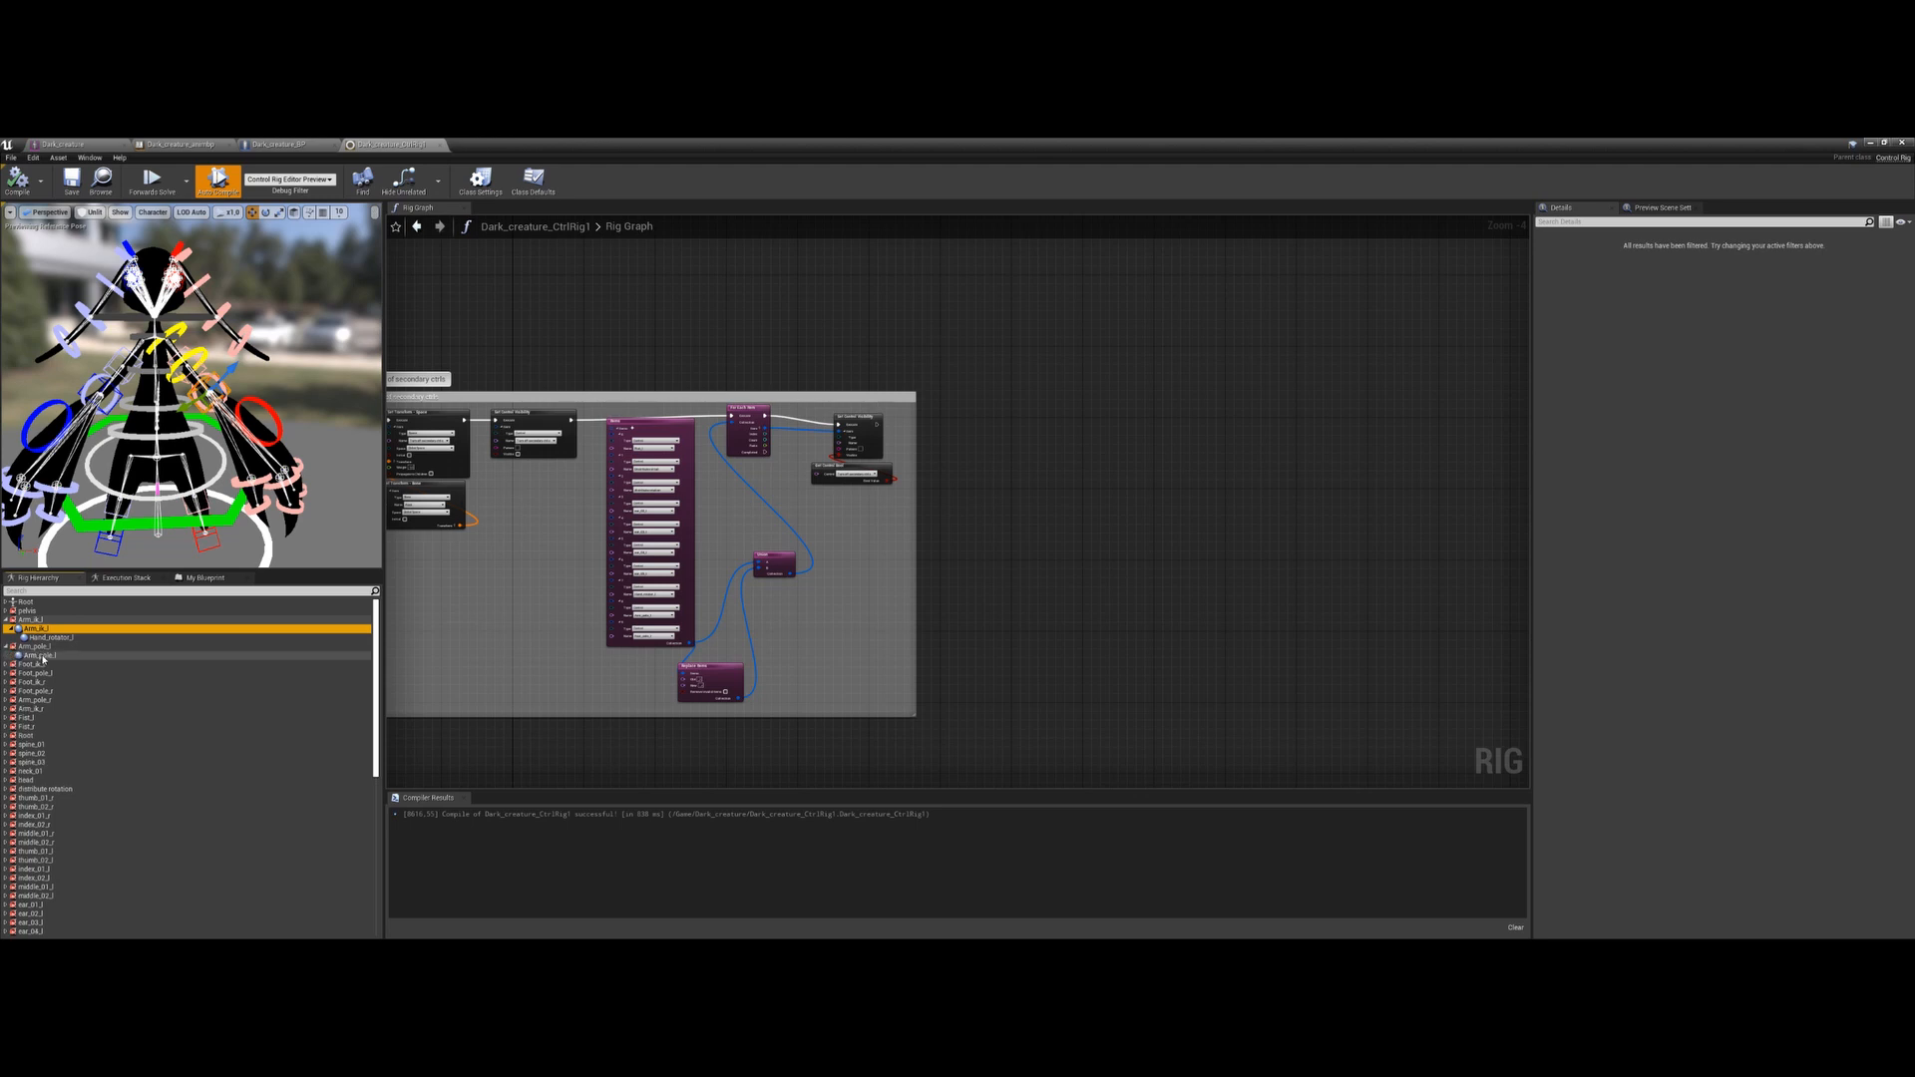
{"action": "left_click", "coordinate": [40, 655]}
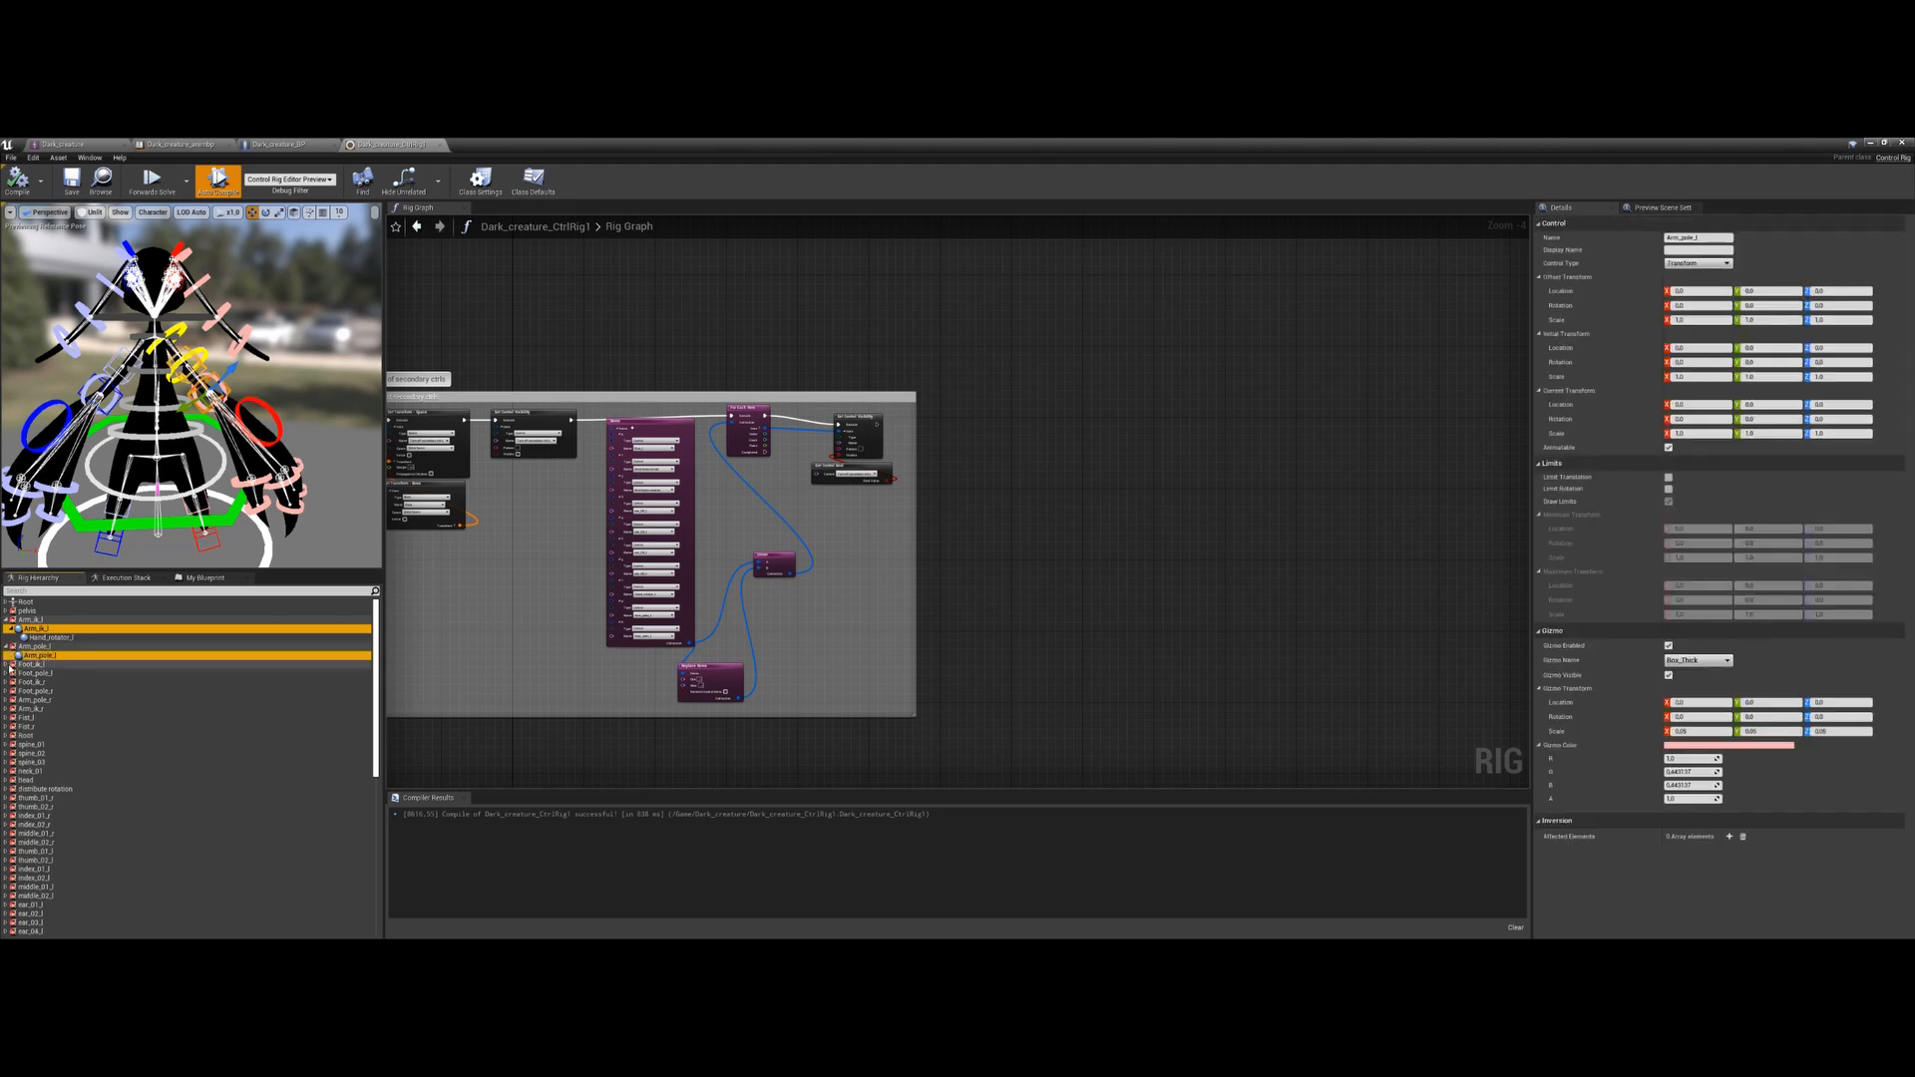
{"action": "left_click", "coordinate": [9, 664]}
{"action": "left_click", "coordinate": [30, 674]}
{"action": "left_click", "coordinate": [9, 682]}
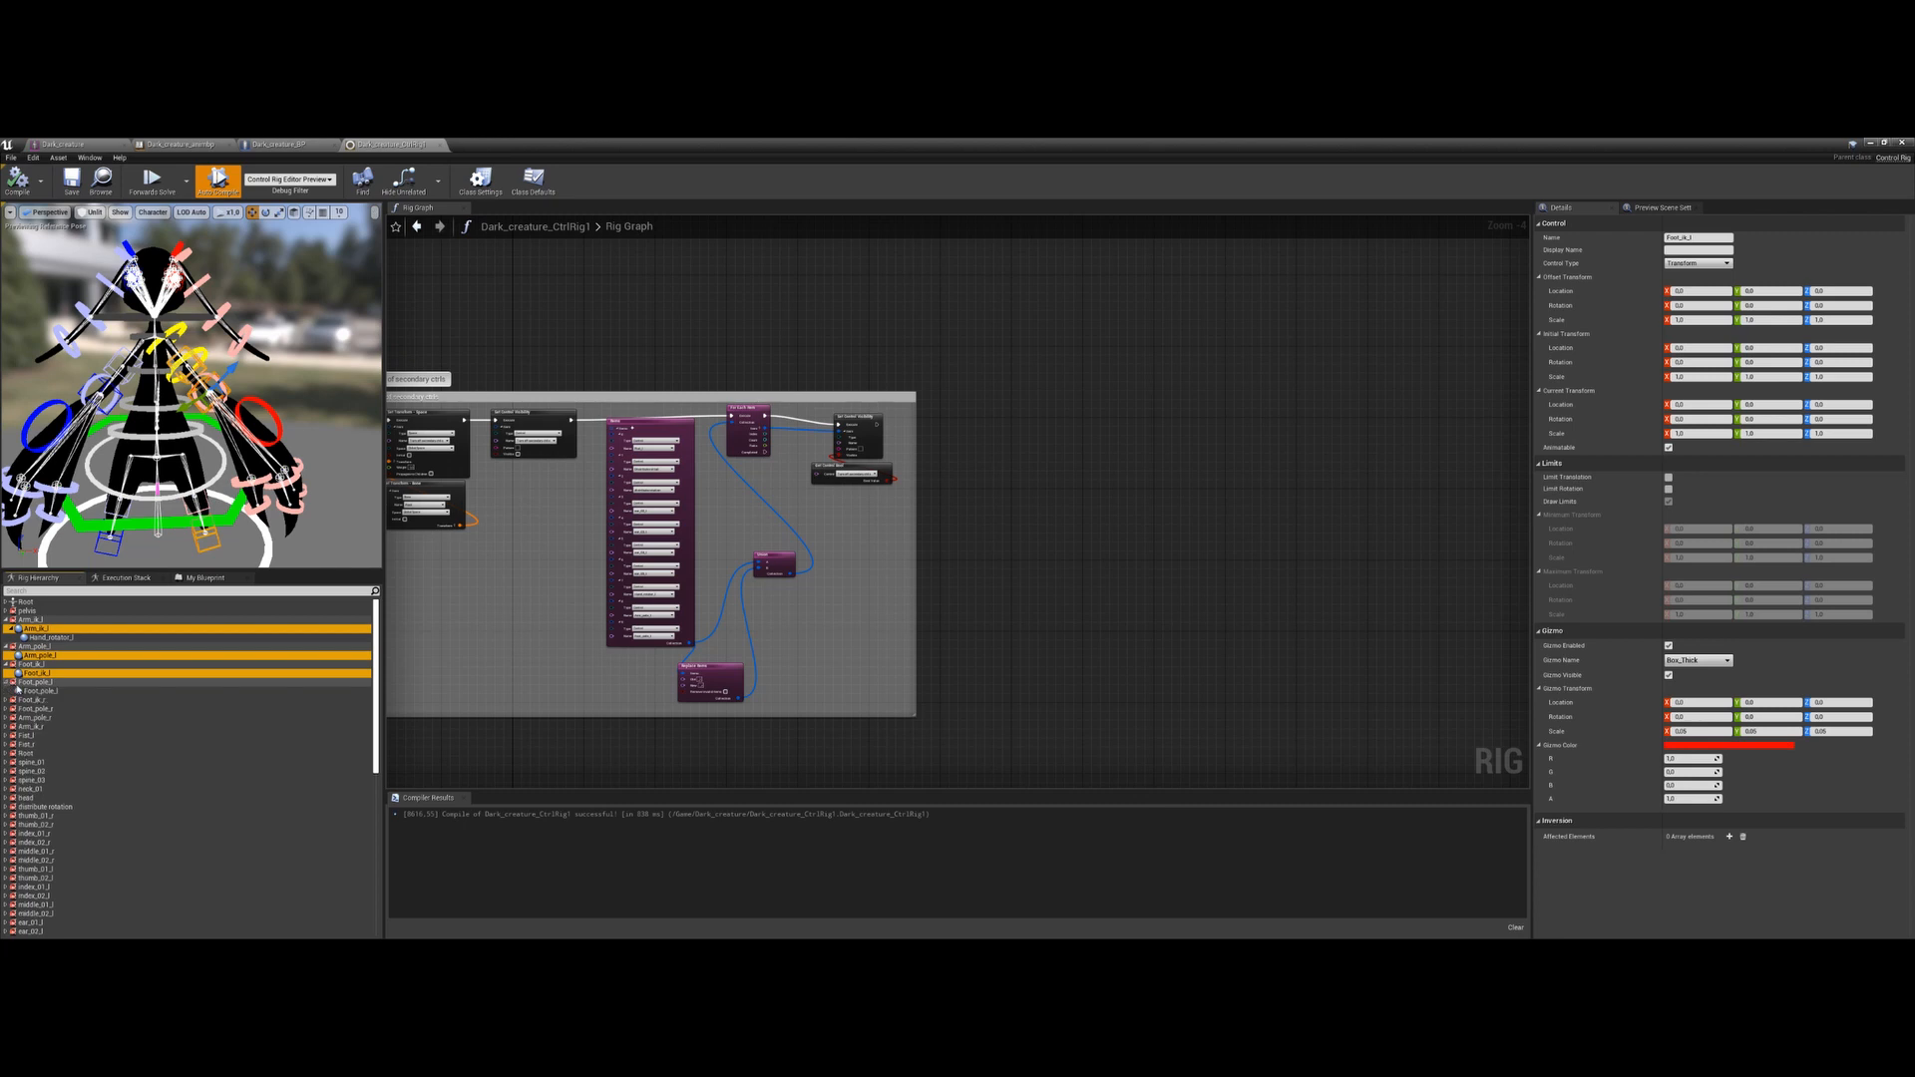
{"action": "left_click", "coordinate": [40, 691], "text": "ctrl"}
{"action": "left_click_drag", "start_coordinate": [40, 691], "coordinate": [974, 476]}
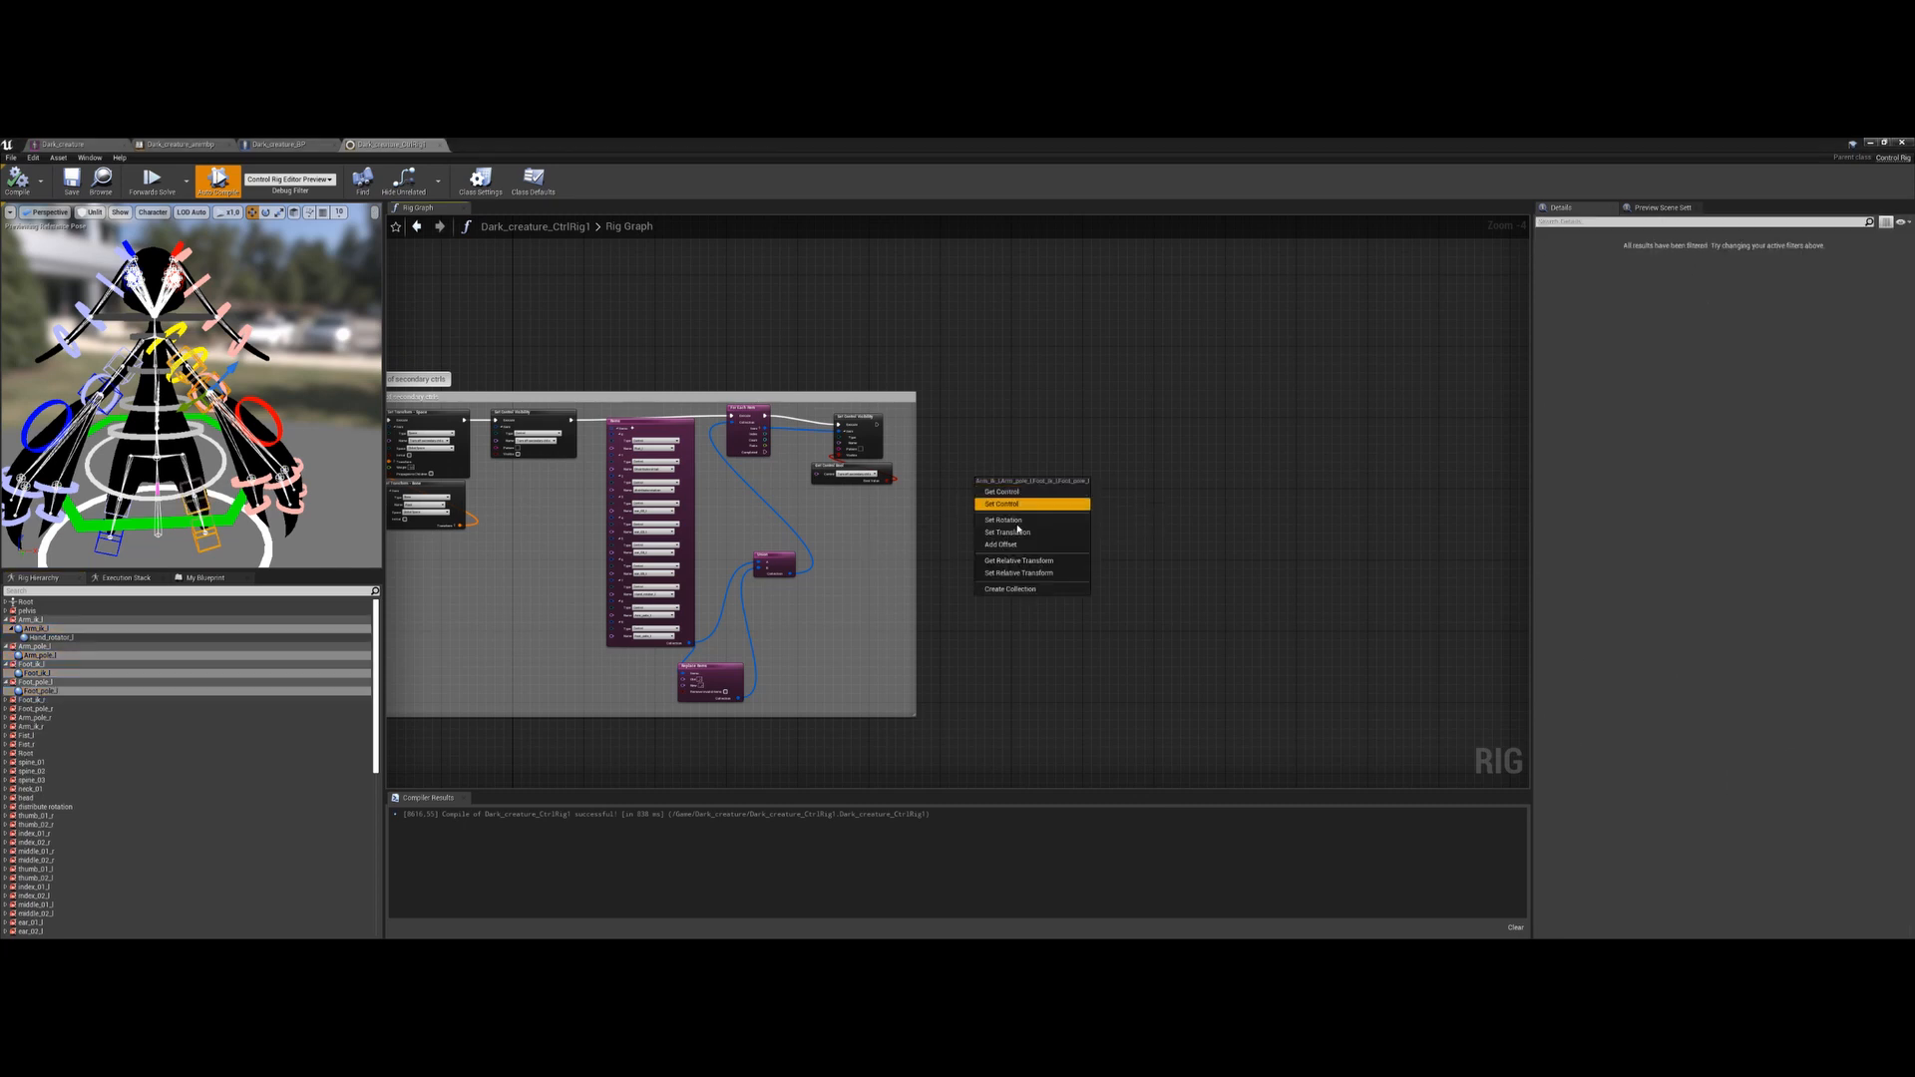
{"action": "left_click", "coordinate": [1022, 593]}
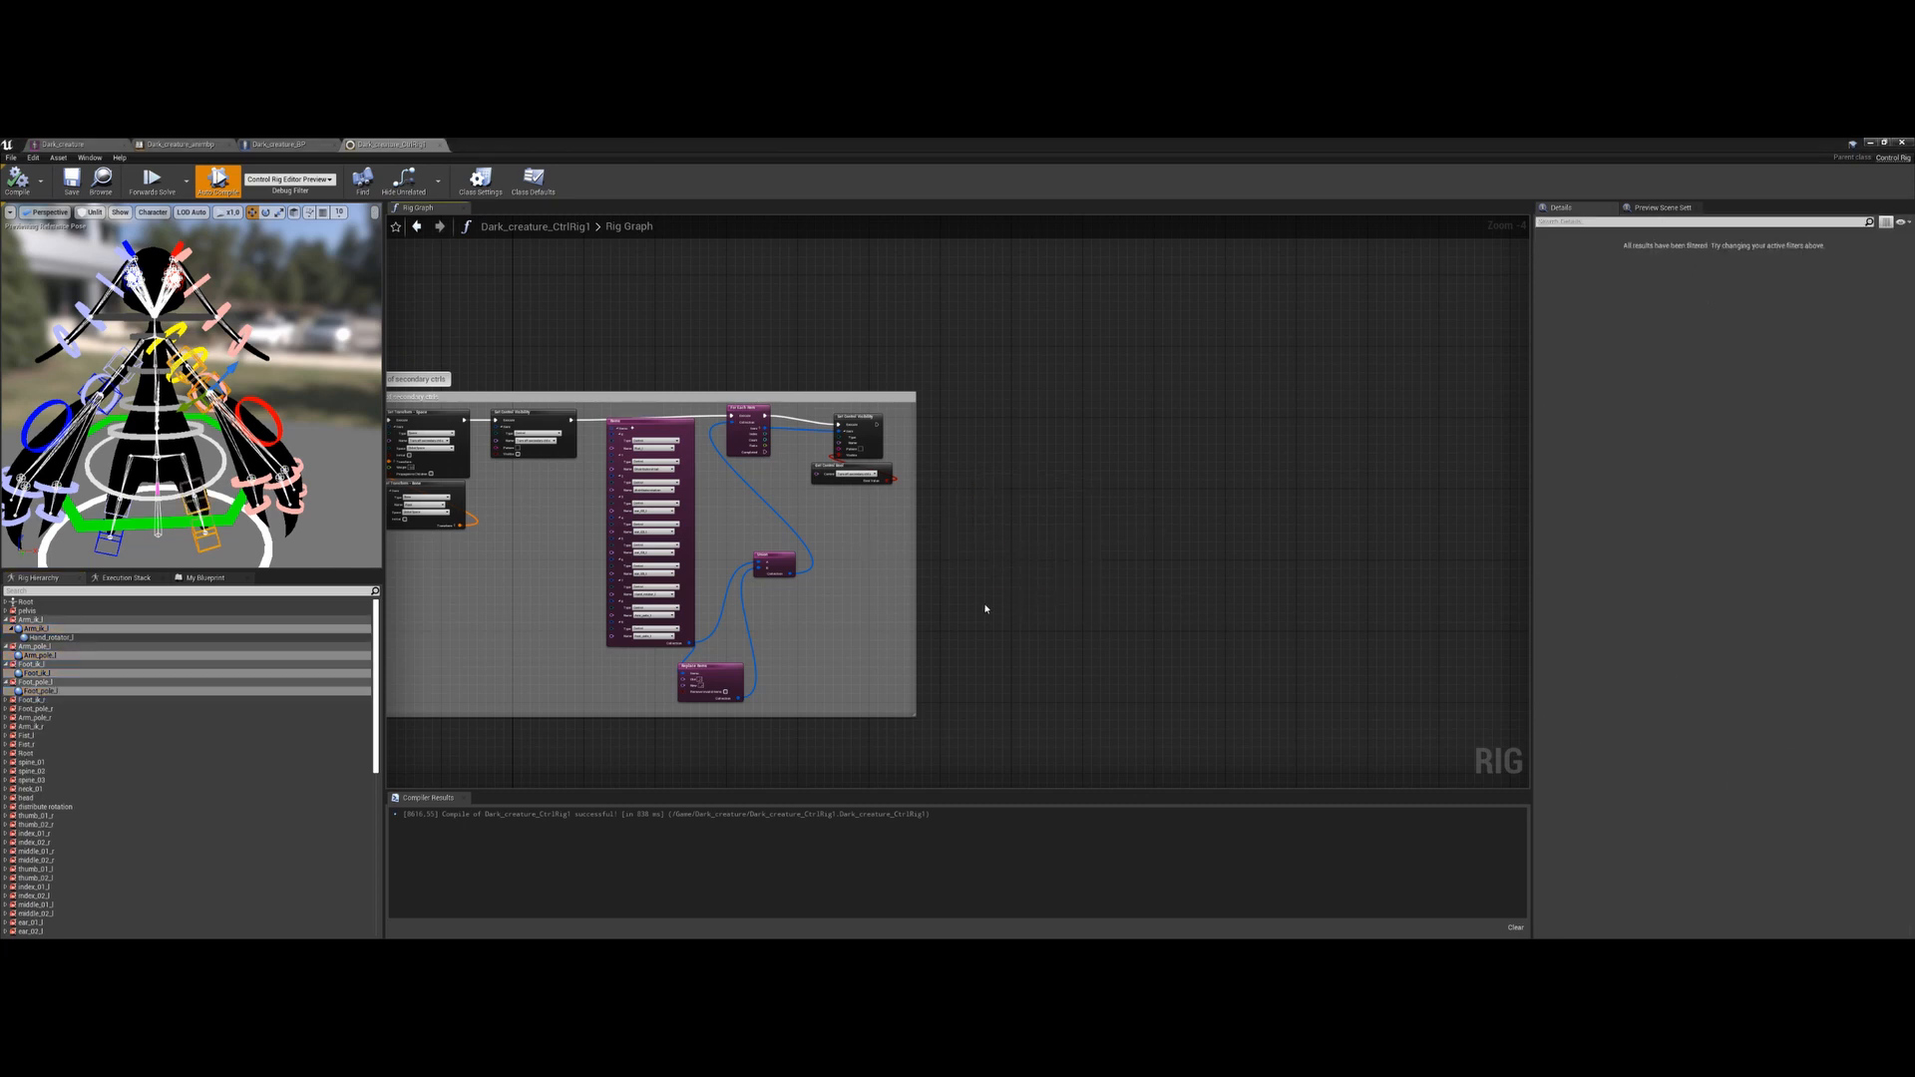
Duplicate the For Each Item, Union and Replace Items nodes and chain the copied loop after the existing Set Control Visibility node
{"action": "scroll", "coordinate": [1092, 528], "scroll_direction": "up", "scroll_amount": 1}
{"action": "left_click", "coordinate": [625, 403]}
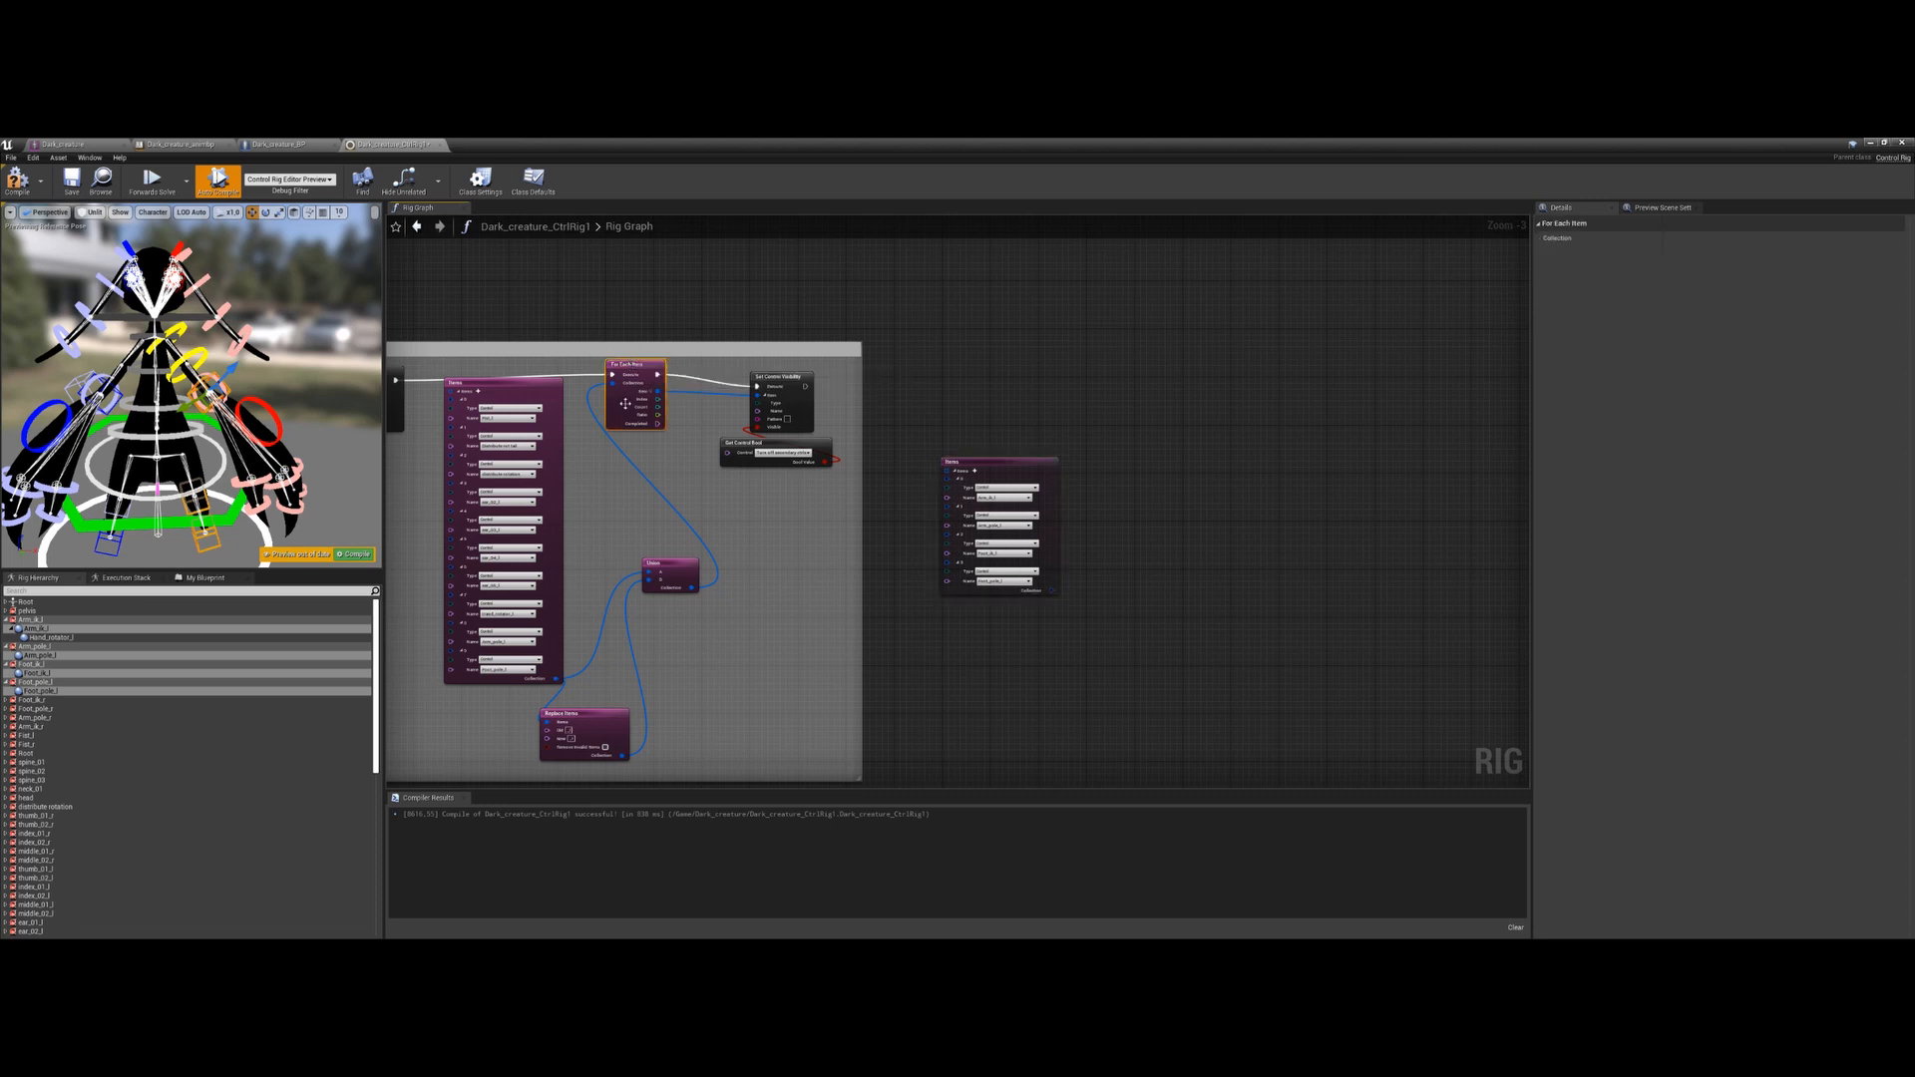
{"action": "left_click", "coordinate": [609, 722]}
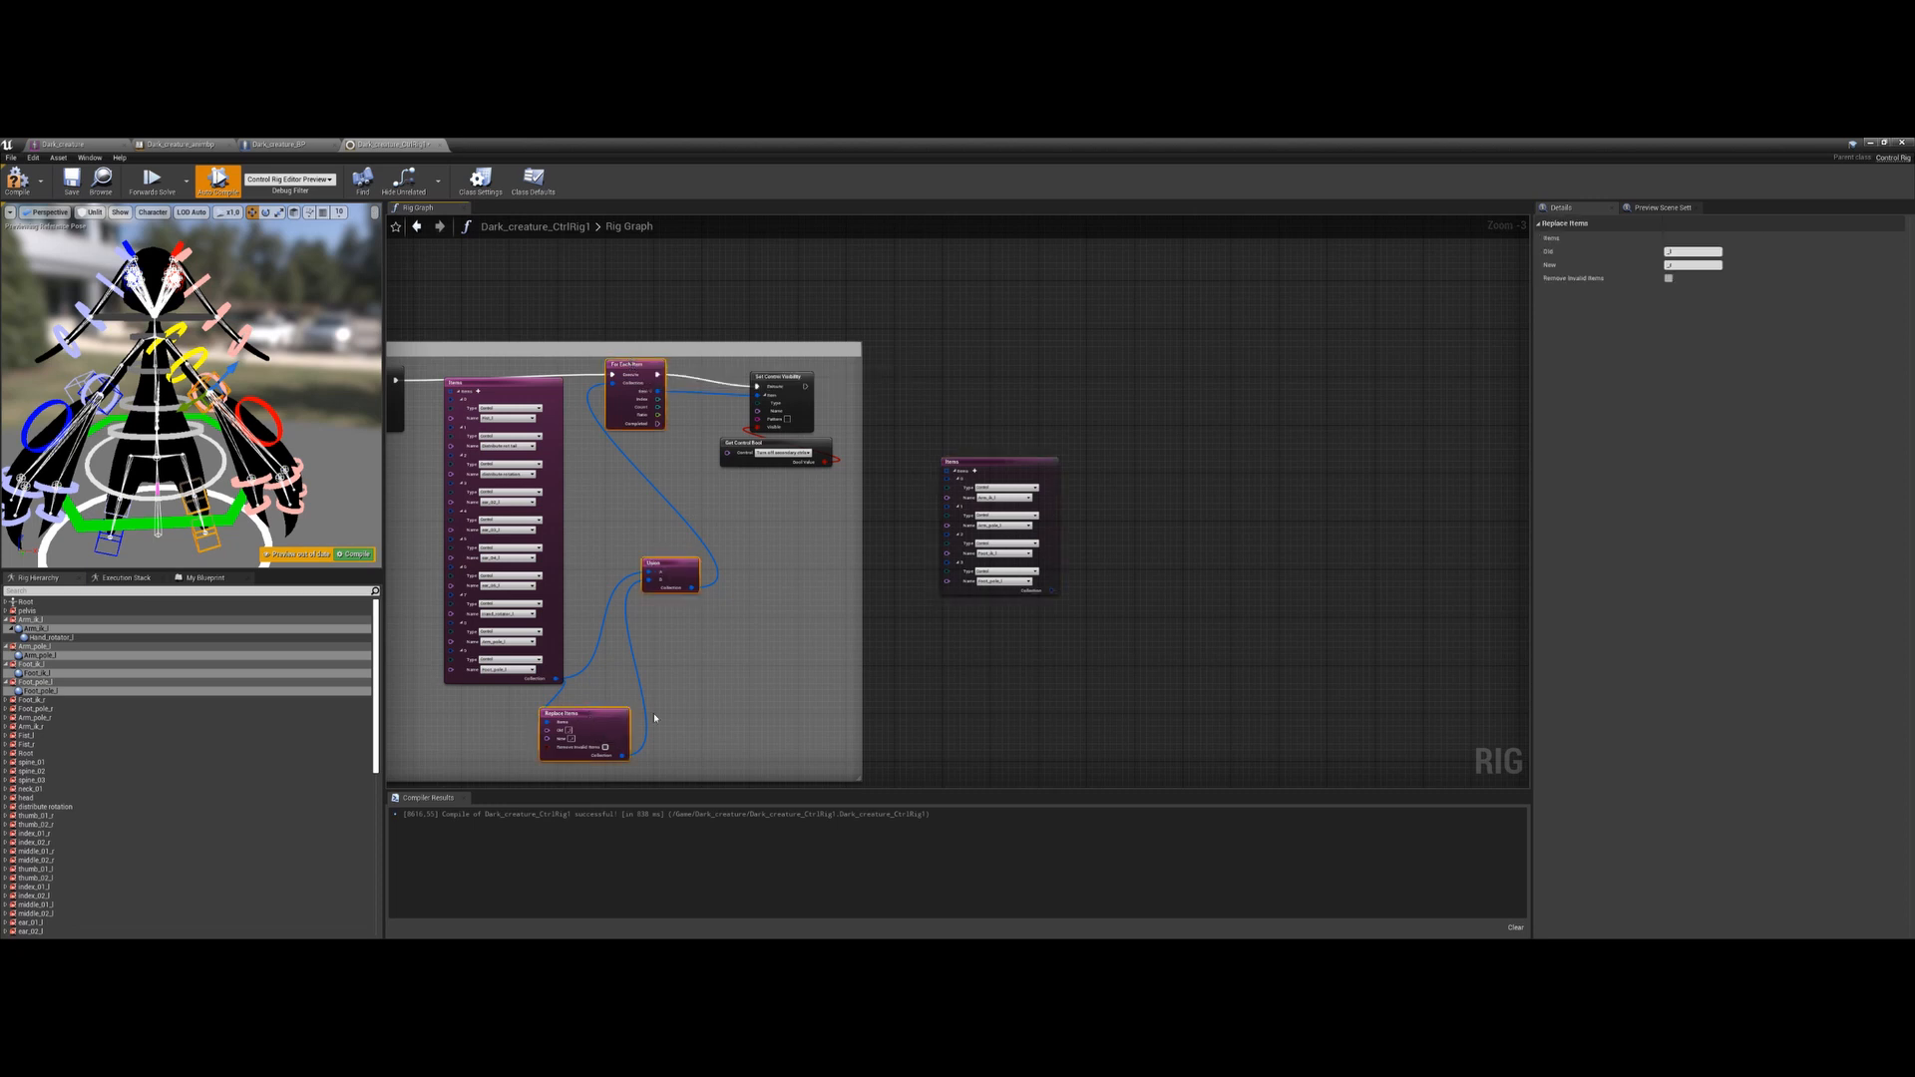
{"action": "key", "text": "ctrl+v"}
{"action": "left_click_drag", "start_coordinate": [764, 377], "coordinate": [1158, 385]}
Connect the new IK collection to the copied Union and Replace Items nodes and arrange them closer together
{"action": "left_click_drag", "start_coordinate": [933, 531], "coordinate": [997, 575]}
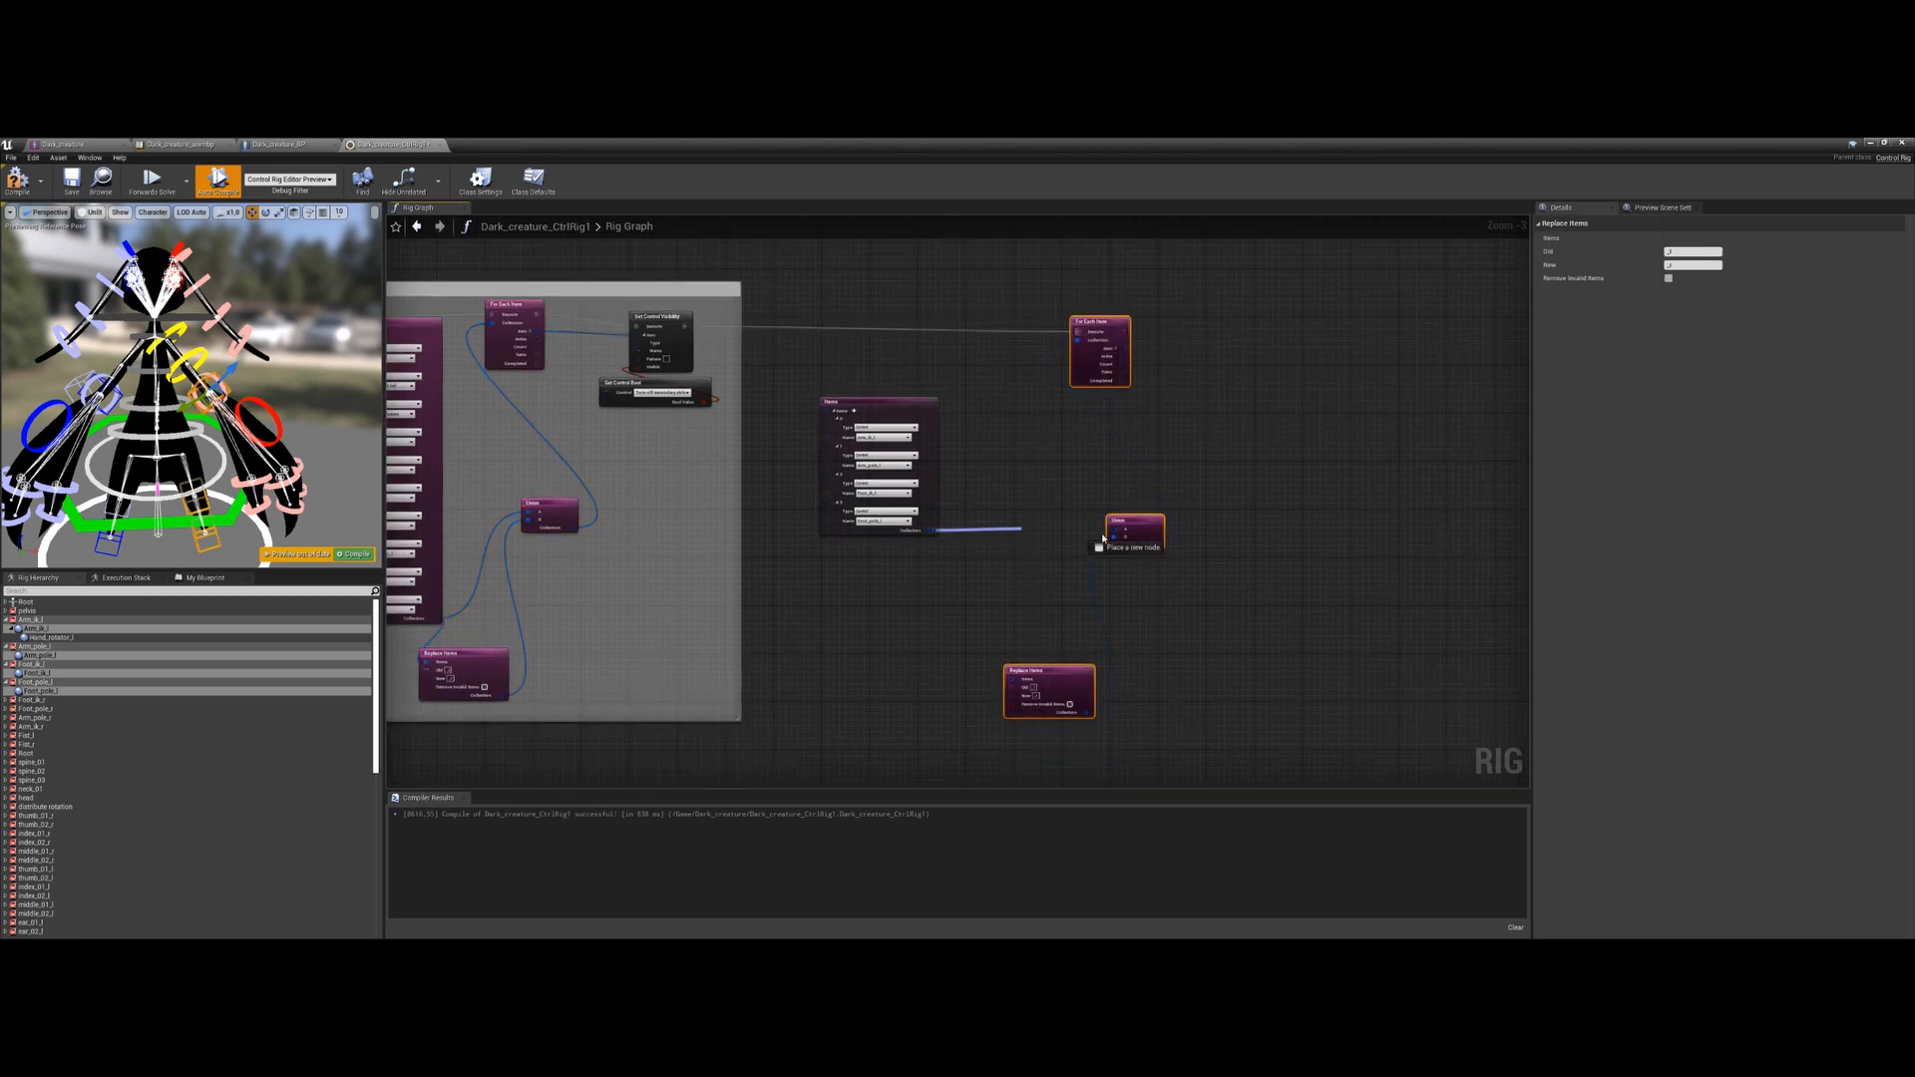
{"action": "left_click", "coordinate": [1191, 540]}
{"action": "left_click_drag", "start_coordinate": [1133, 540], "coordinate": [1059, 525]}
{"action": "right_click_drag", "start_coordinate": [1059, 525], "coordinate": [979, 575]}
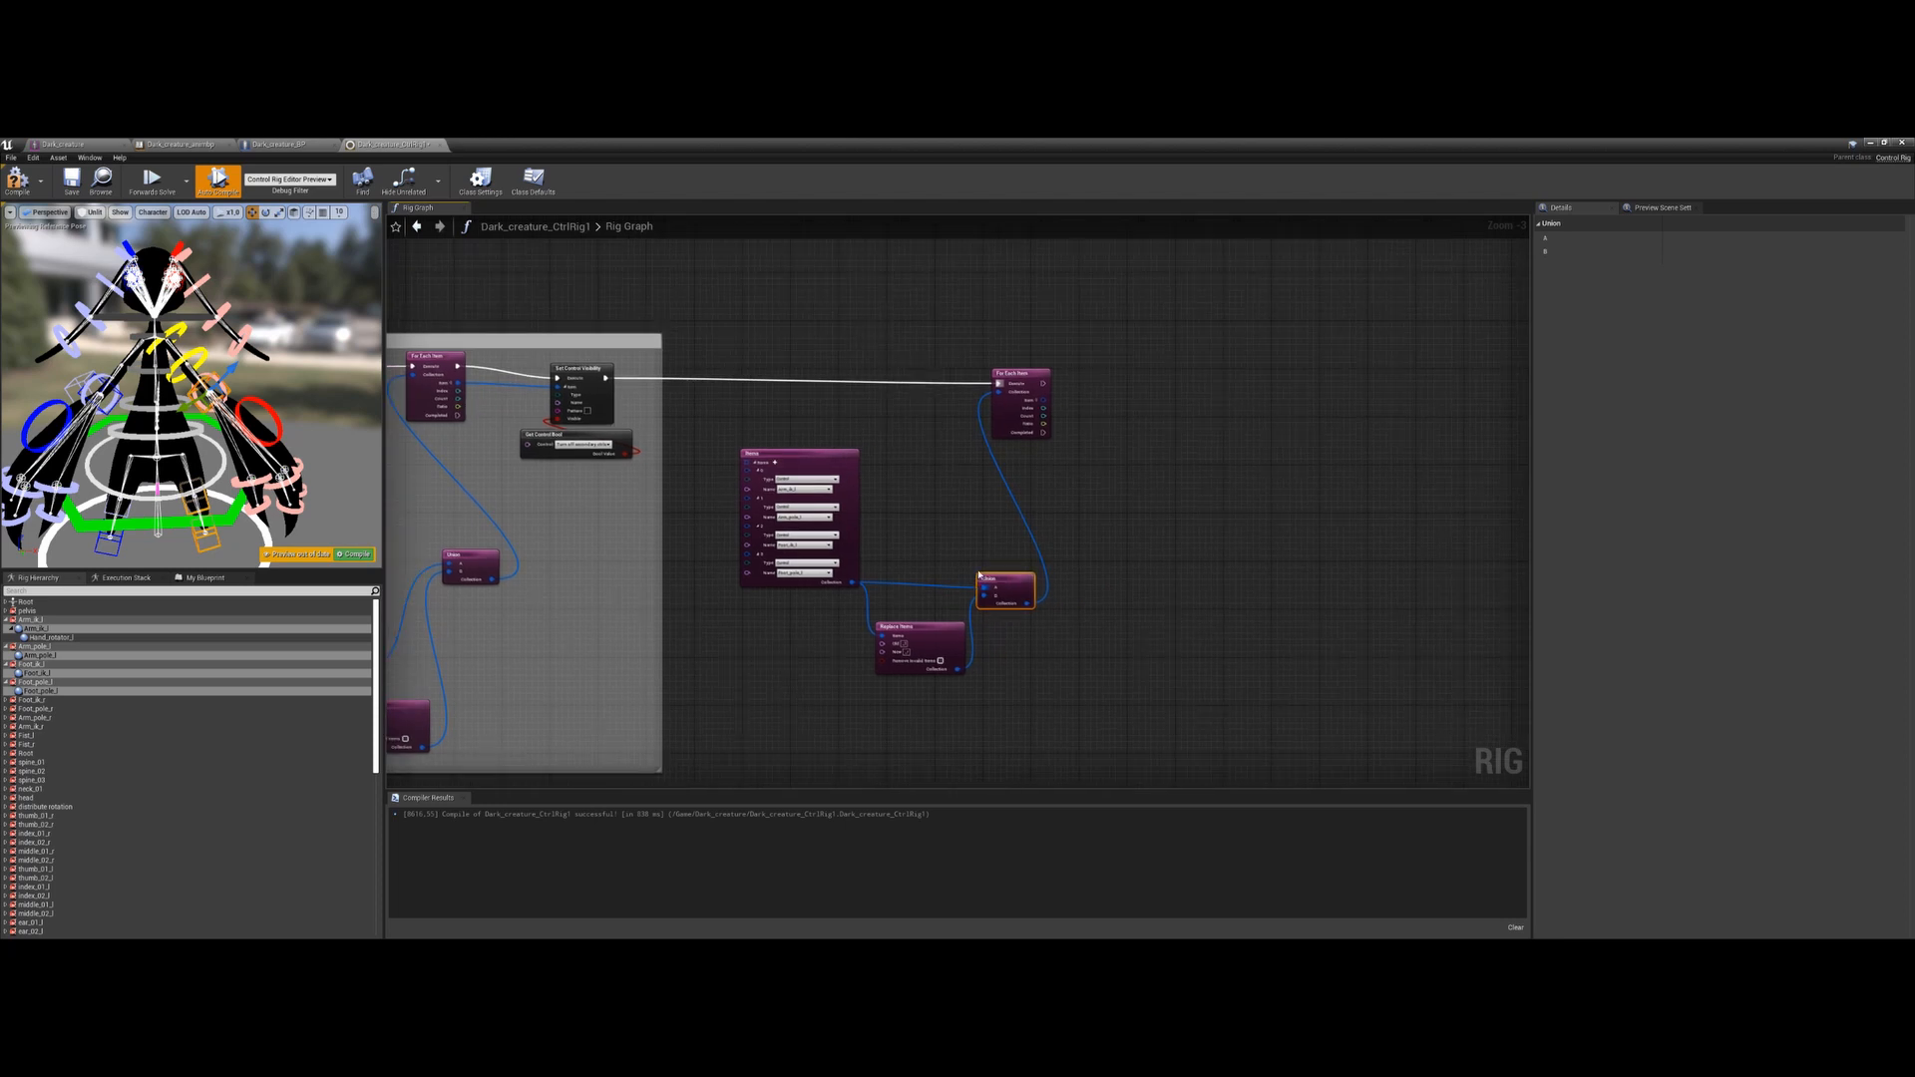
Duplicate the Set Control Visibility node and connect the new loop's execution and Item outputs to it
{"action": "left_click", "coordinate": [589, 385]}
{"action": "key", "text": "ctrl+c"}
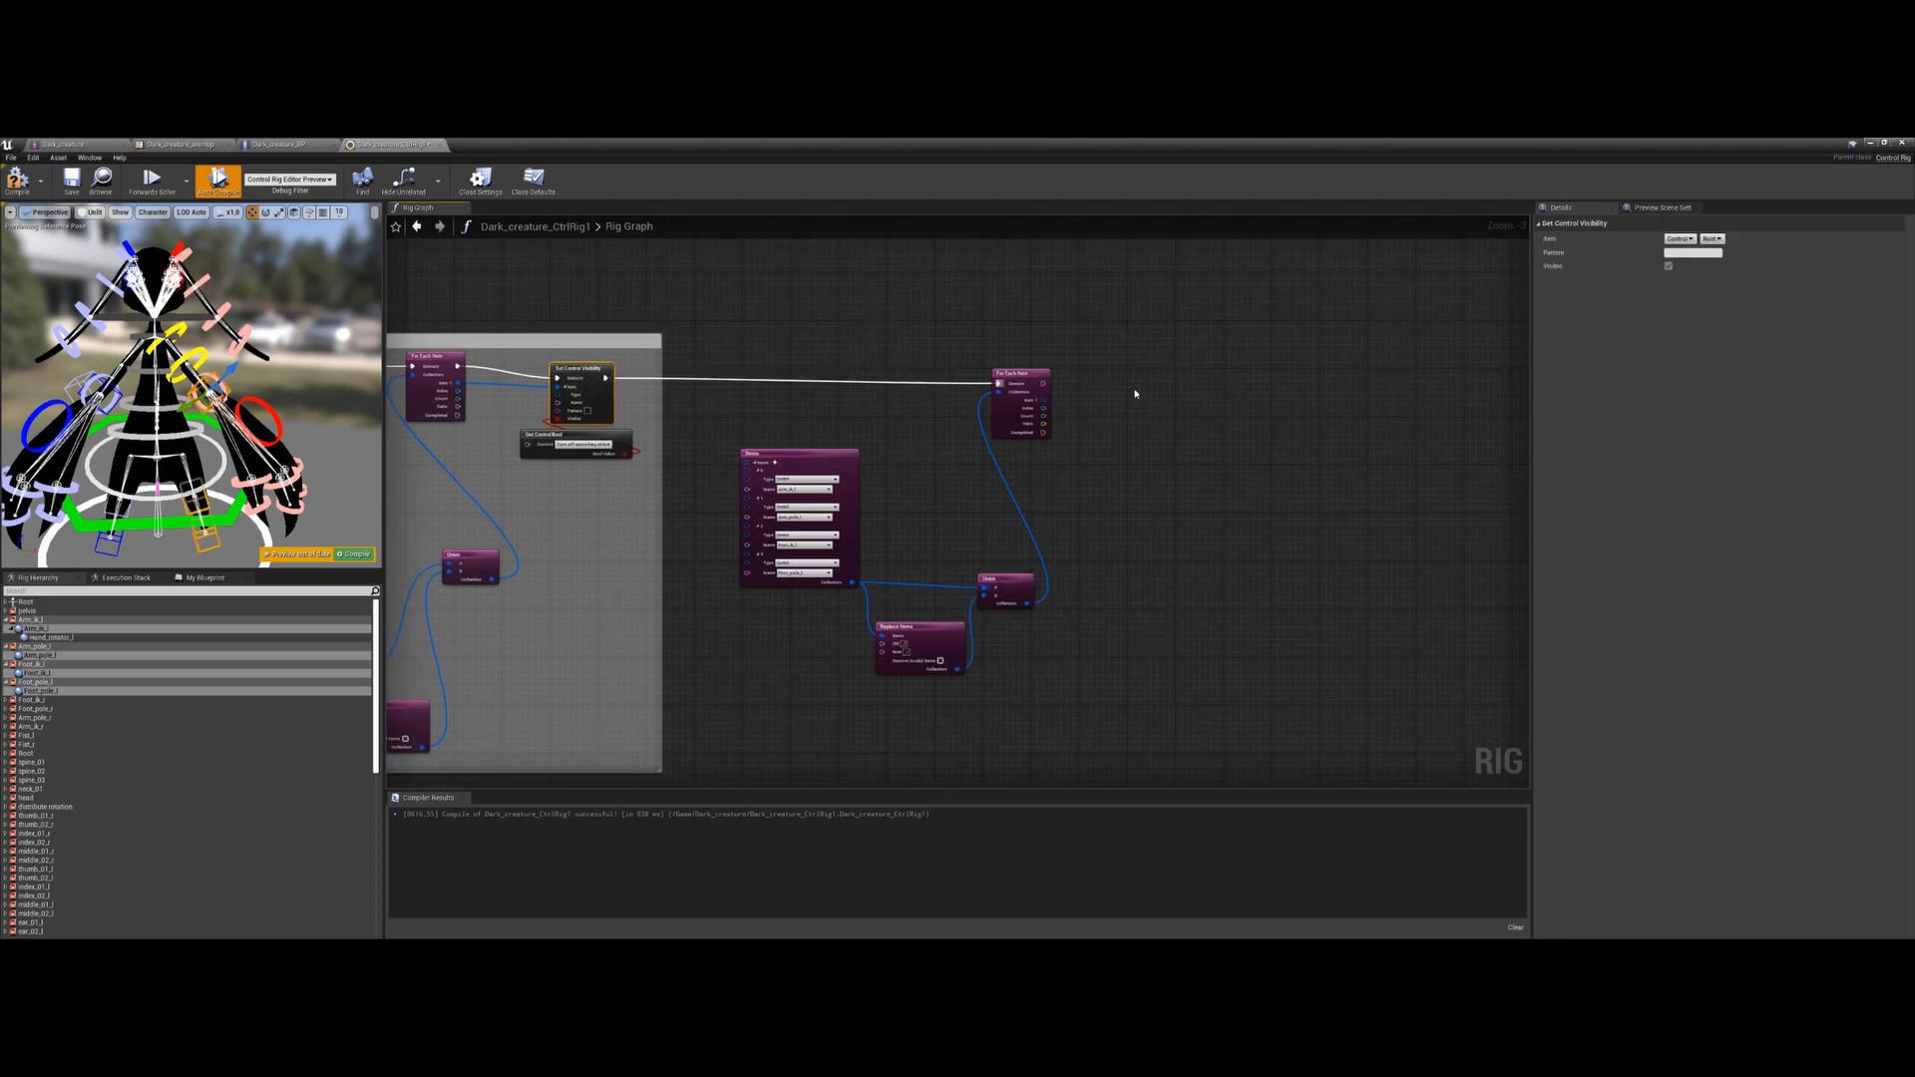
{"action": "key", "text": "ctrl+v"}
{"action": "left_click_drag", "start_coordinate": [1043, 383], "coordinate": [1128, 403]}
{"action": "left_click_drag", "start_coordinate": [1153, 394], "coordinate": [1179, 376]}
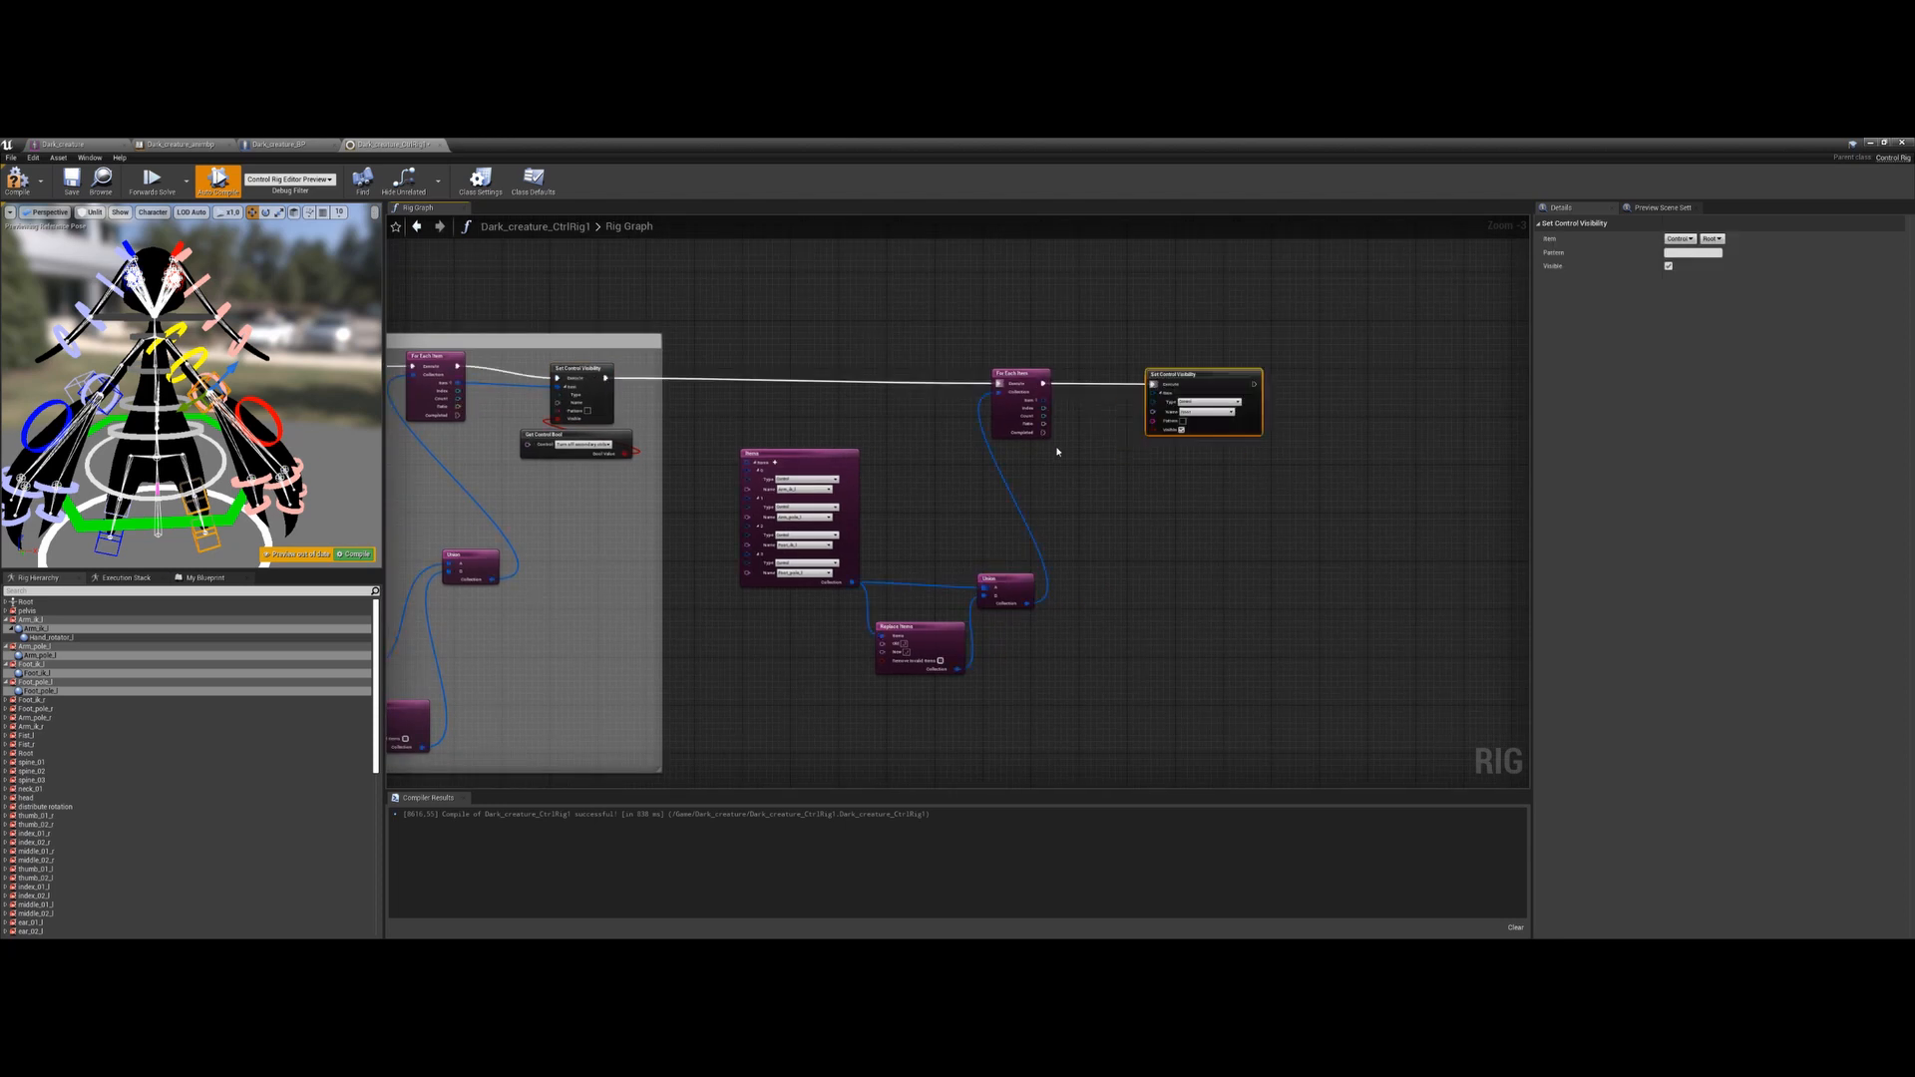
{"action": "left_click_drag", "start_coordinate": [1043, 402], "coordinate": [1153, 393]}
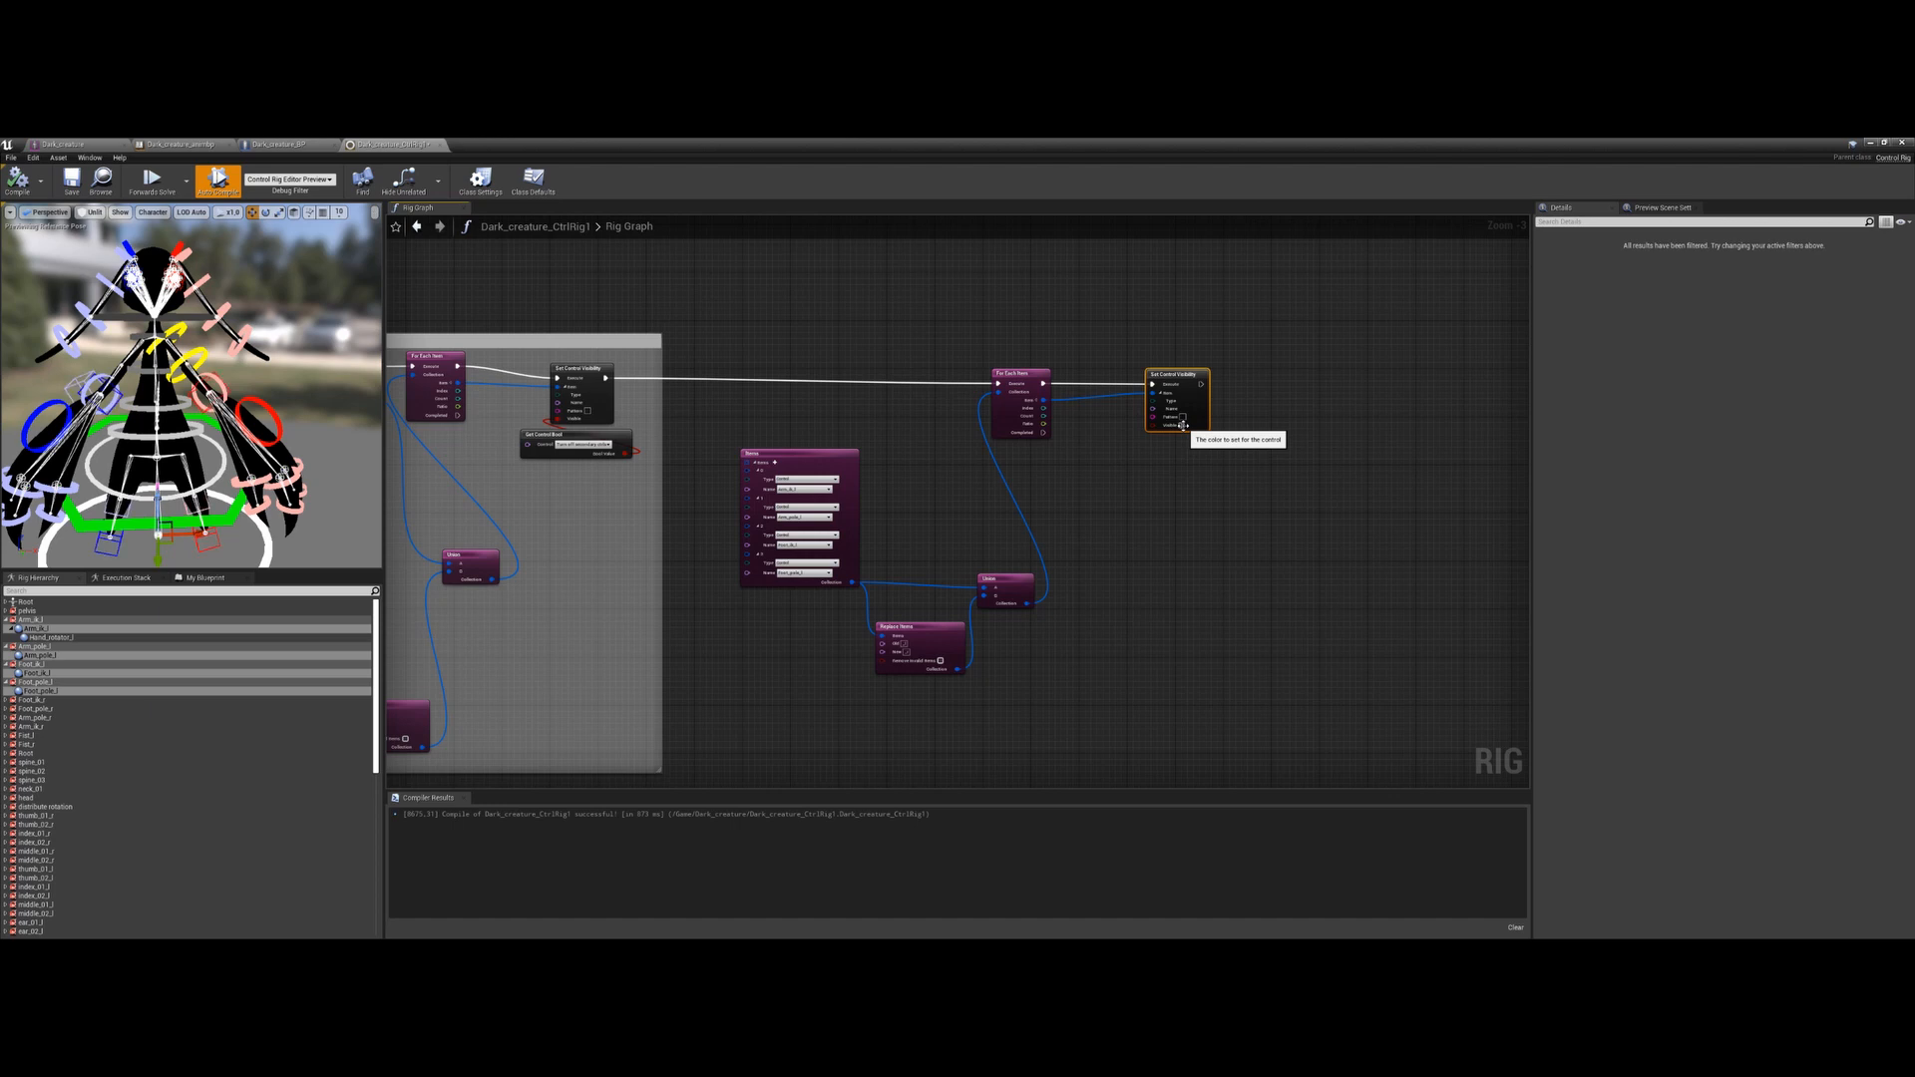
Add a Get Control Bool node for Switch IK/FK and connect its value to Visible on the new visibility node
{"action": "scroll", "coordinate": [1135, 477], "scroll_direction": "up", "scroll_amount": 1}
{"action": "right_click_drag", "start_coordinate": [1143, 477], "coordinate": [1084, 480]}
{"action": "scroll", "coordinate": [141, 755], "scroll_direction": "down", "scroll_amount": 11}
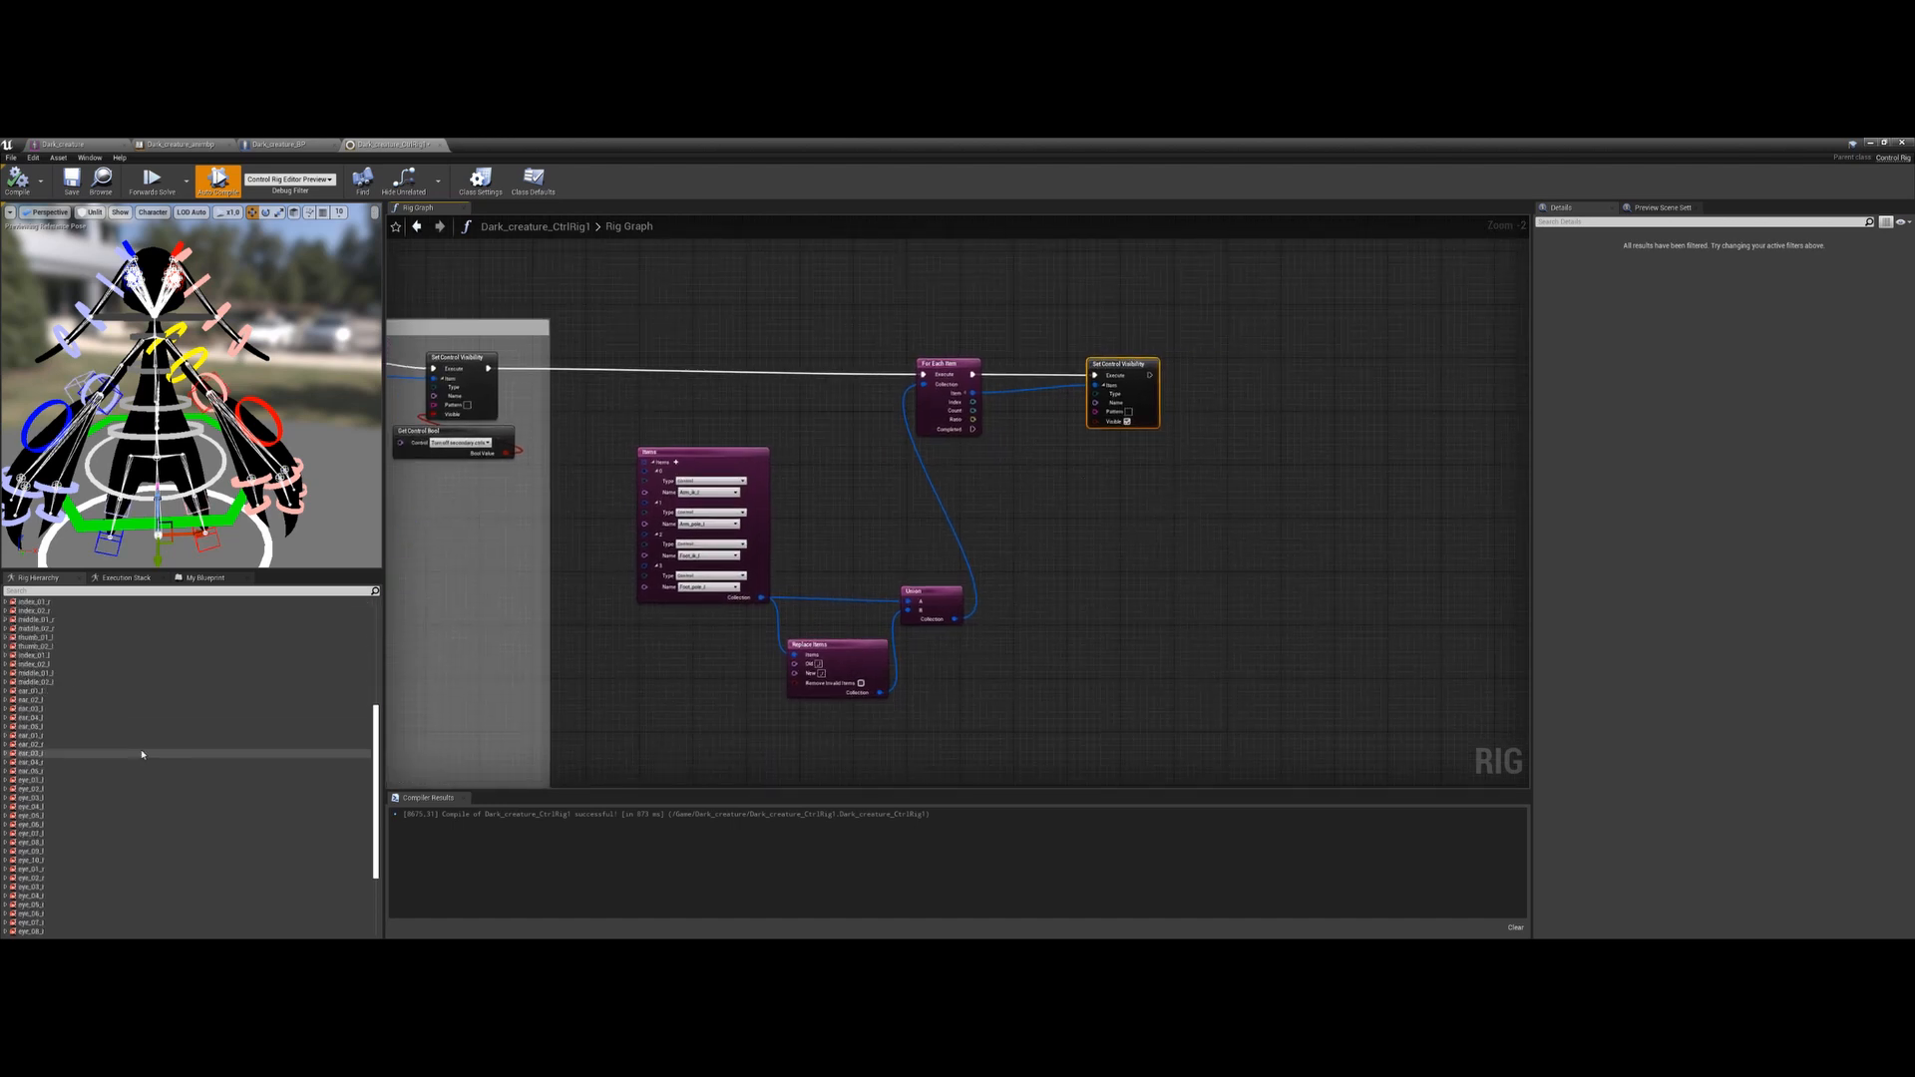
{"action": "scroll", "coordinate": [142, 755], "scroll_direction": "down", "scroll_amount": 4}
{"action": "left_click_drag", "start_coordinate": [42, 900], "coordinate": [912, 581]}
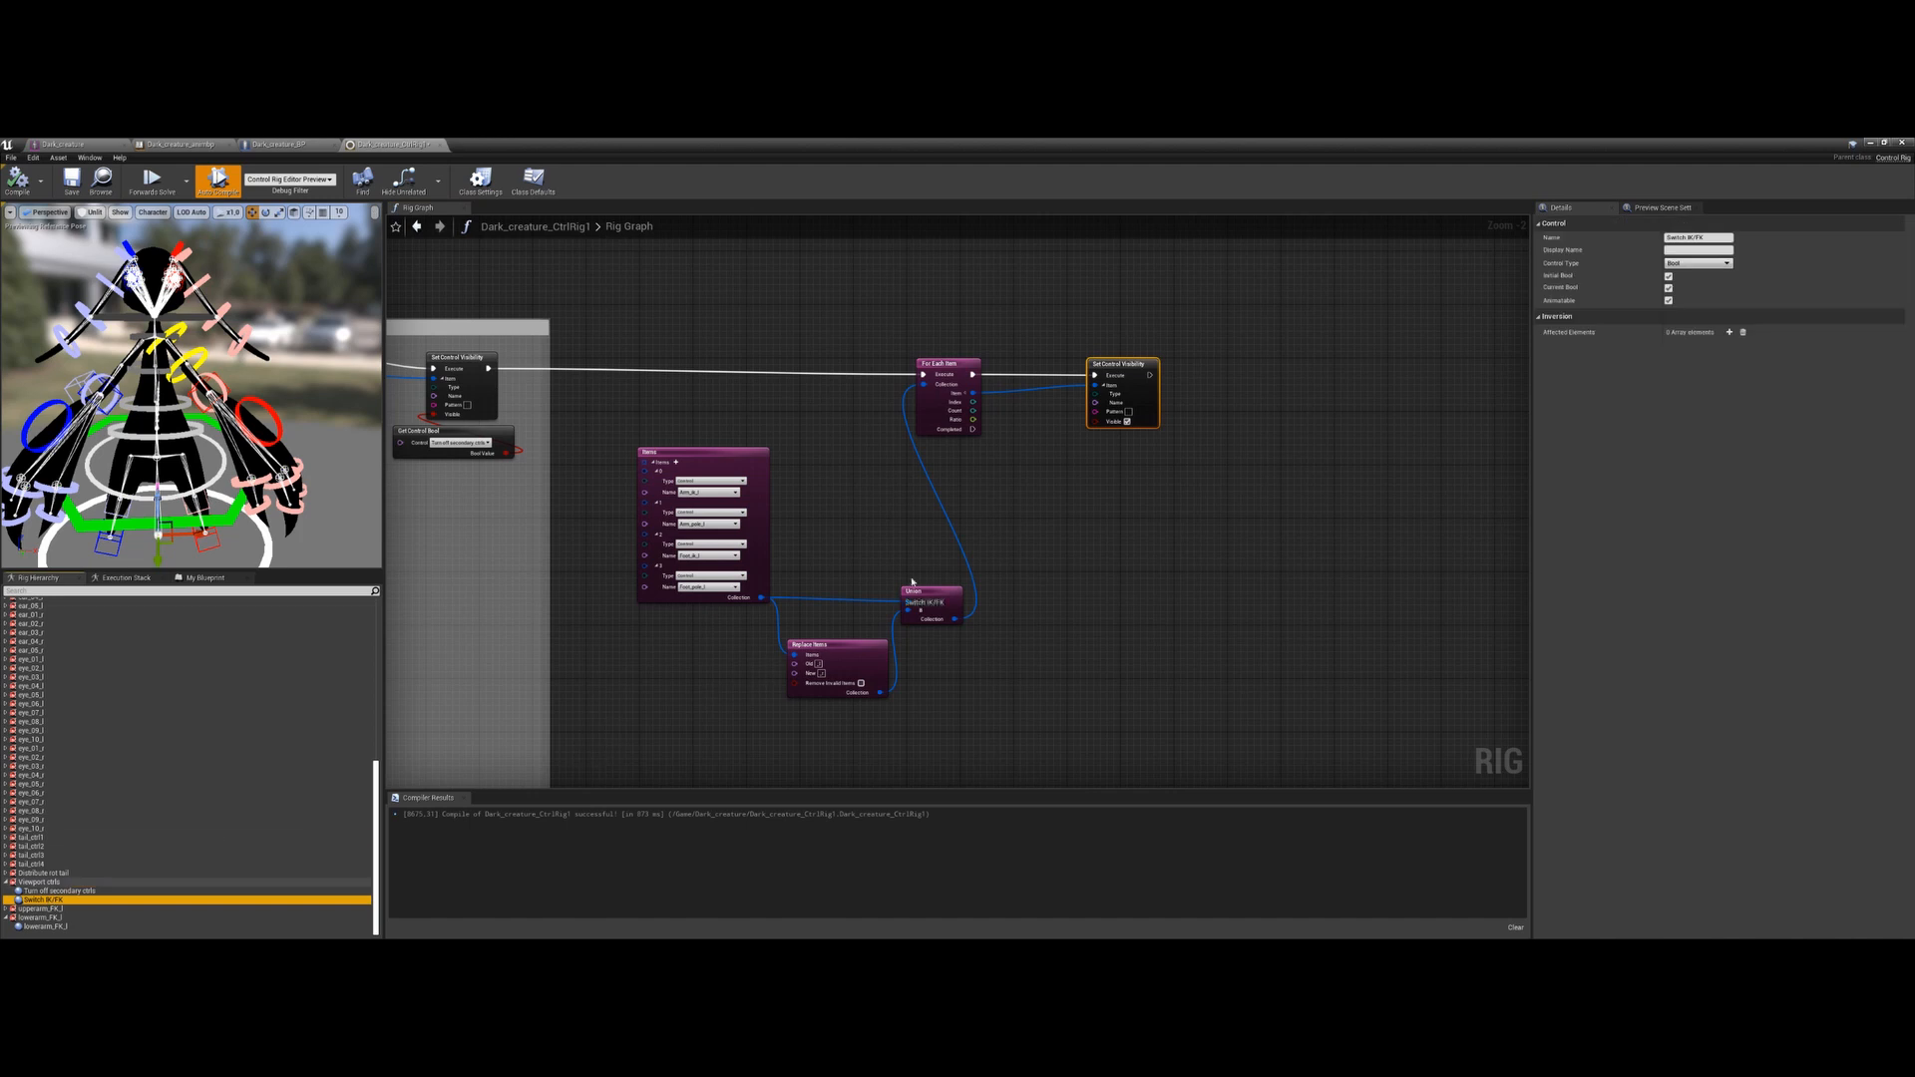
{"action": "left_click_drag", "start_coordinate": [1035, 507], "coordinate": [1035, 509]}
{"action": "left_click", "coordinate": [1064, 517]}
{"action": "left_click_drag", "start_coordinate": [1148, 530], "coordinate": [1095, 421]}
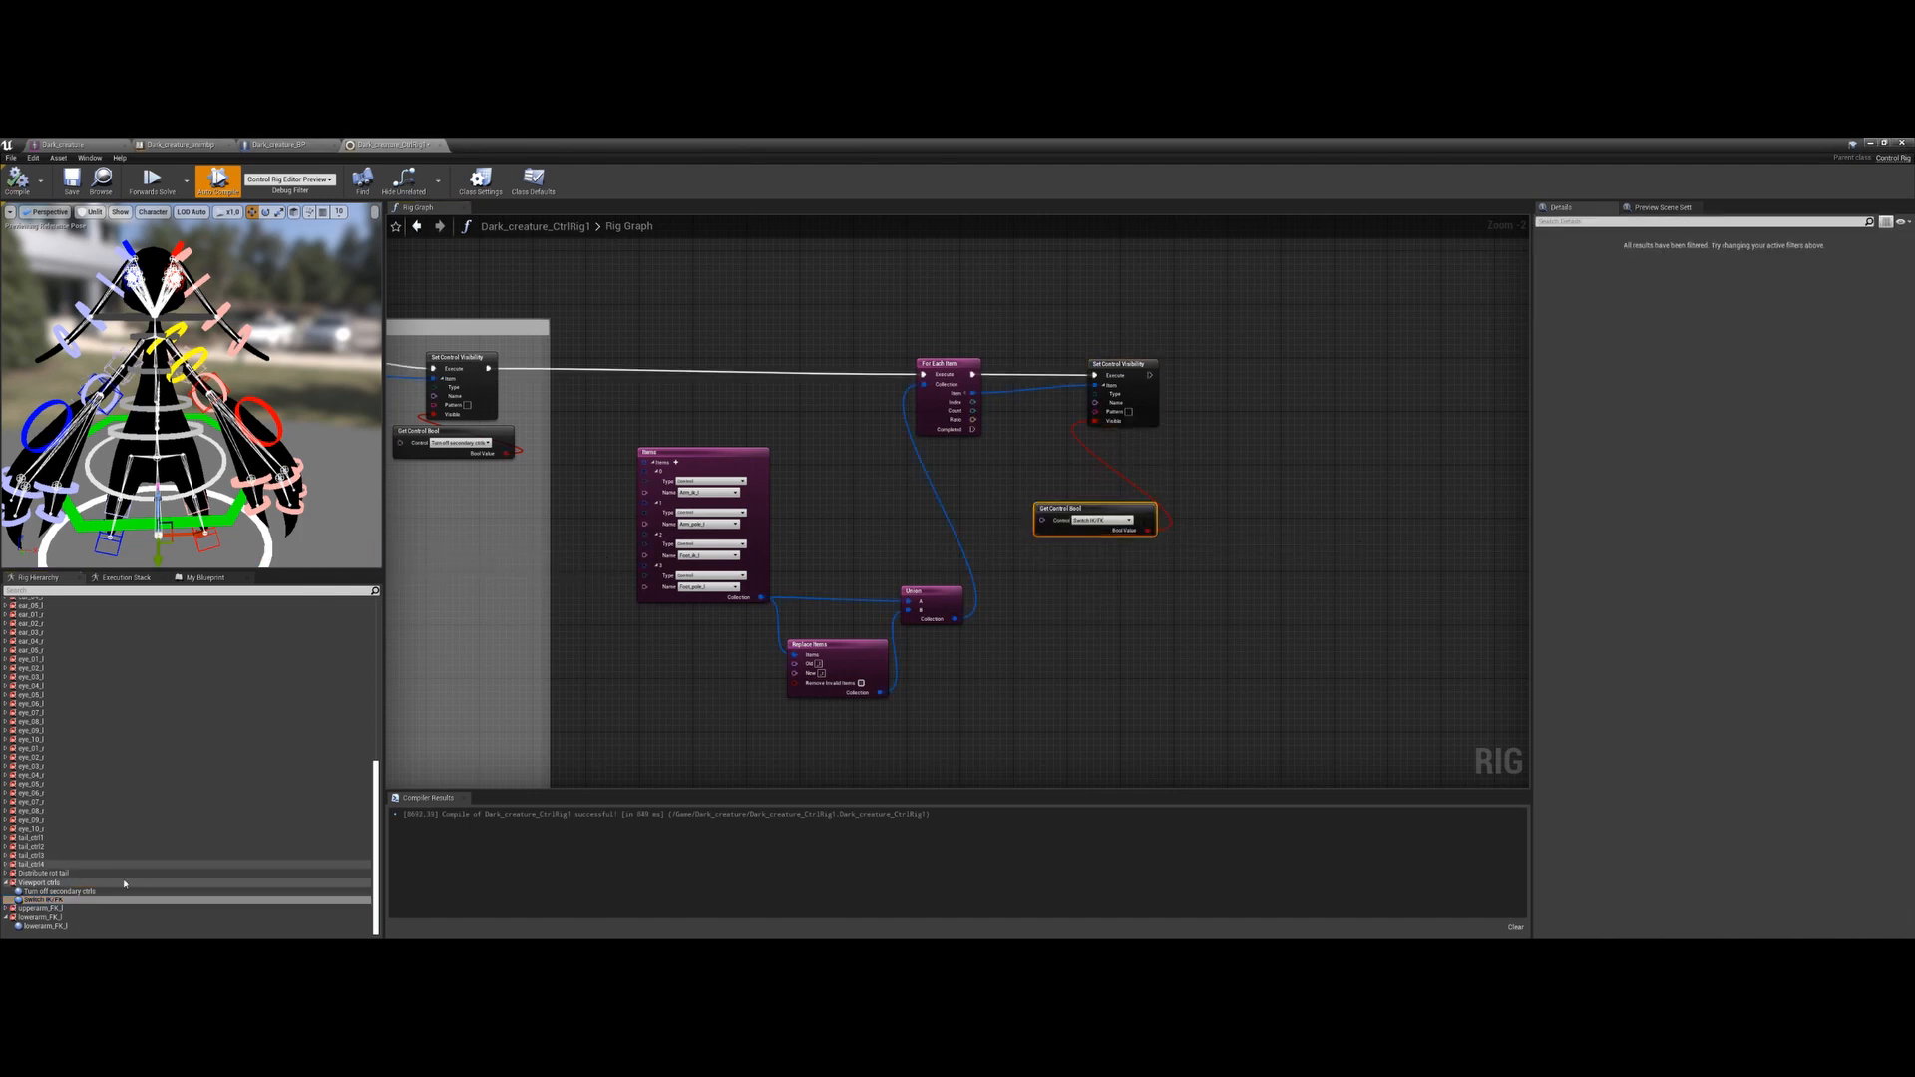
Turn off the current bool of Switch IK/FK and rotate the lowerarm_FK_l control to test FK mode
{"action": "left_click", "coordinate": [55, 891]}
{"action": "left_click", "coordinate": [48, 900]}
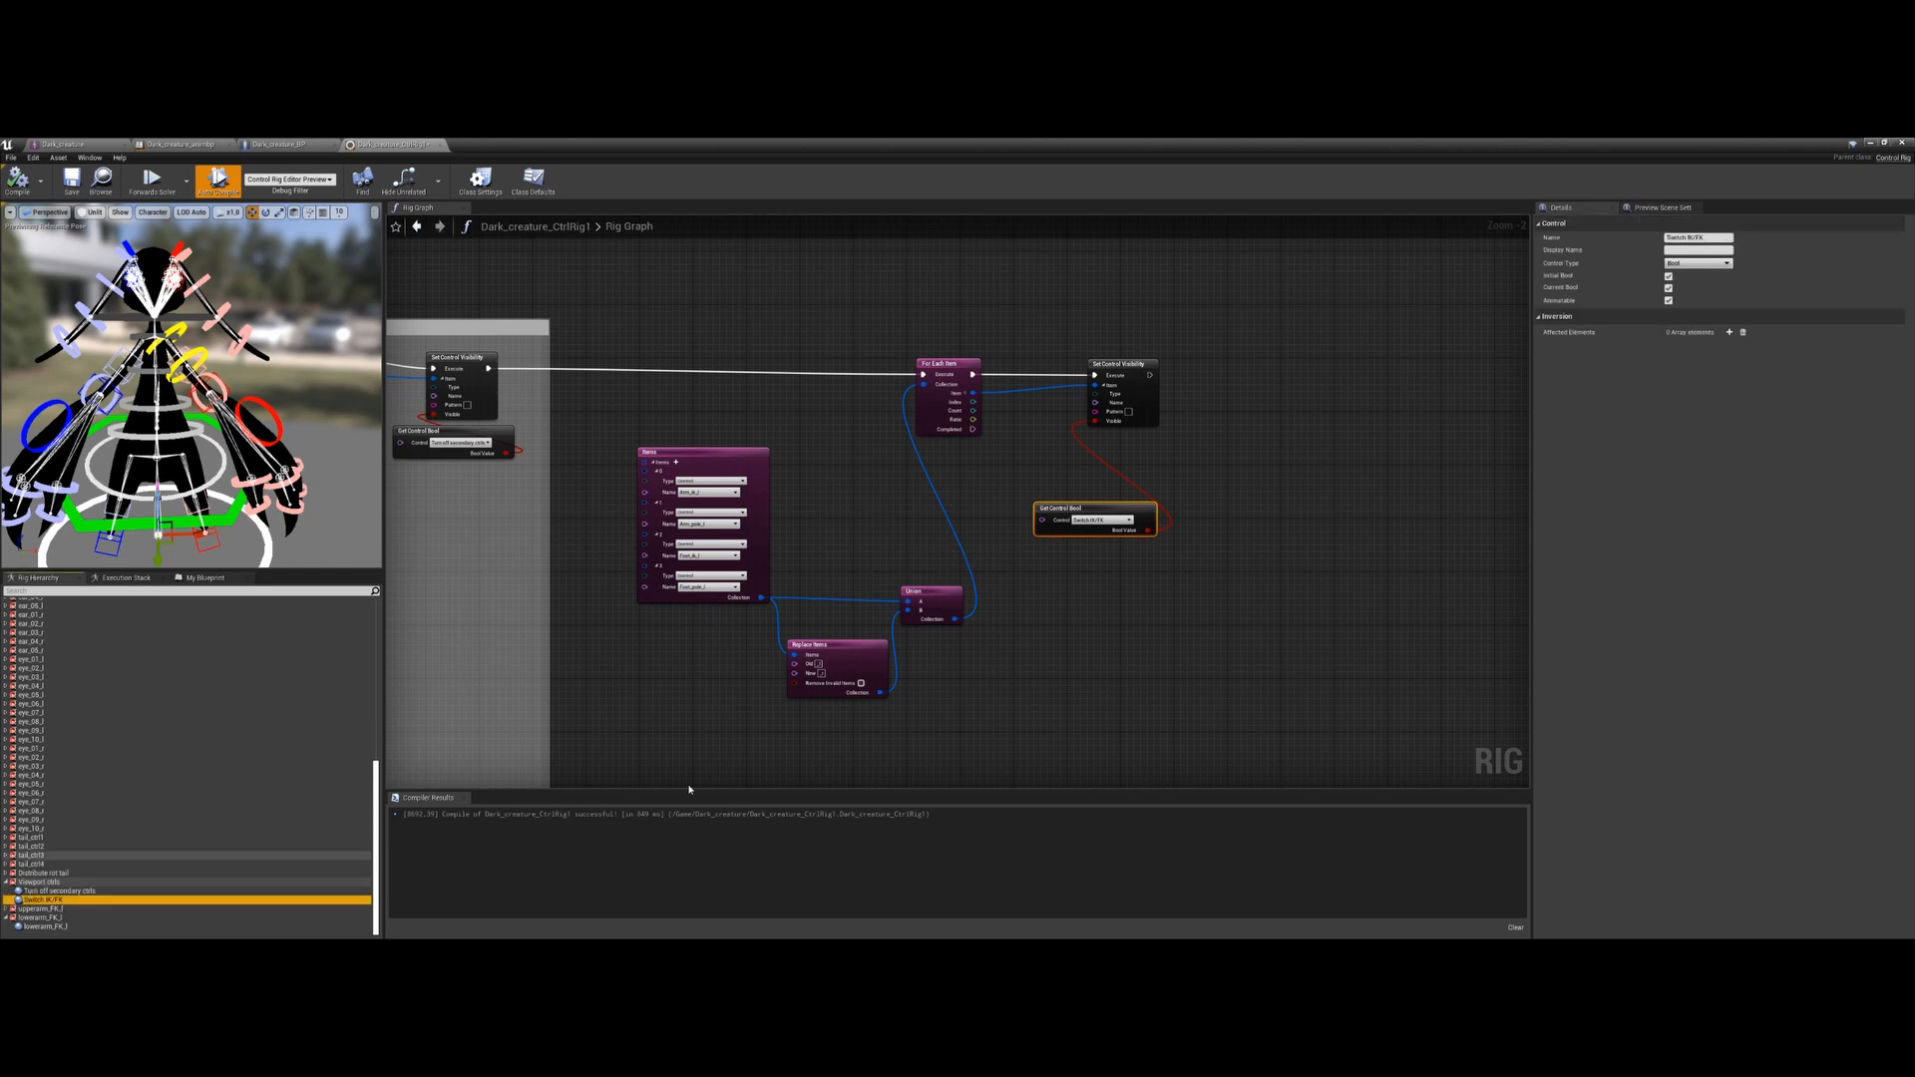
{"action": "left_click", "coordinate": [1668, 288]}
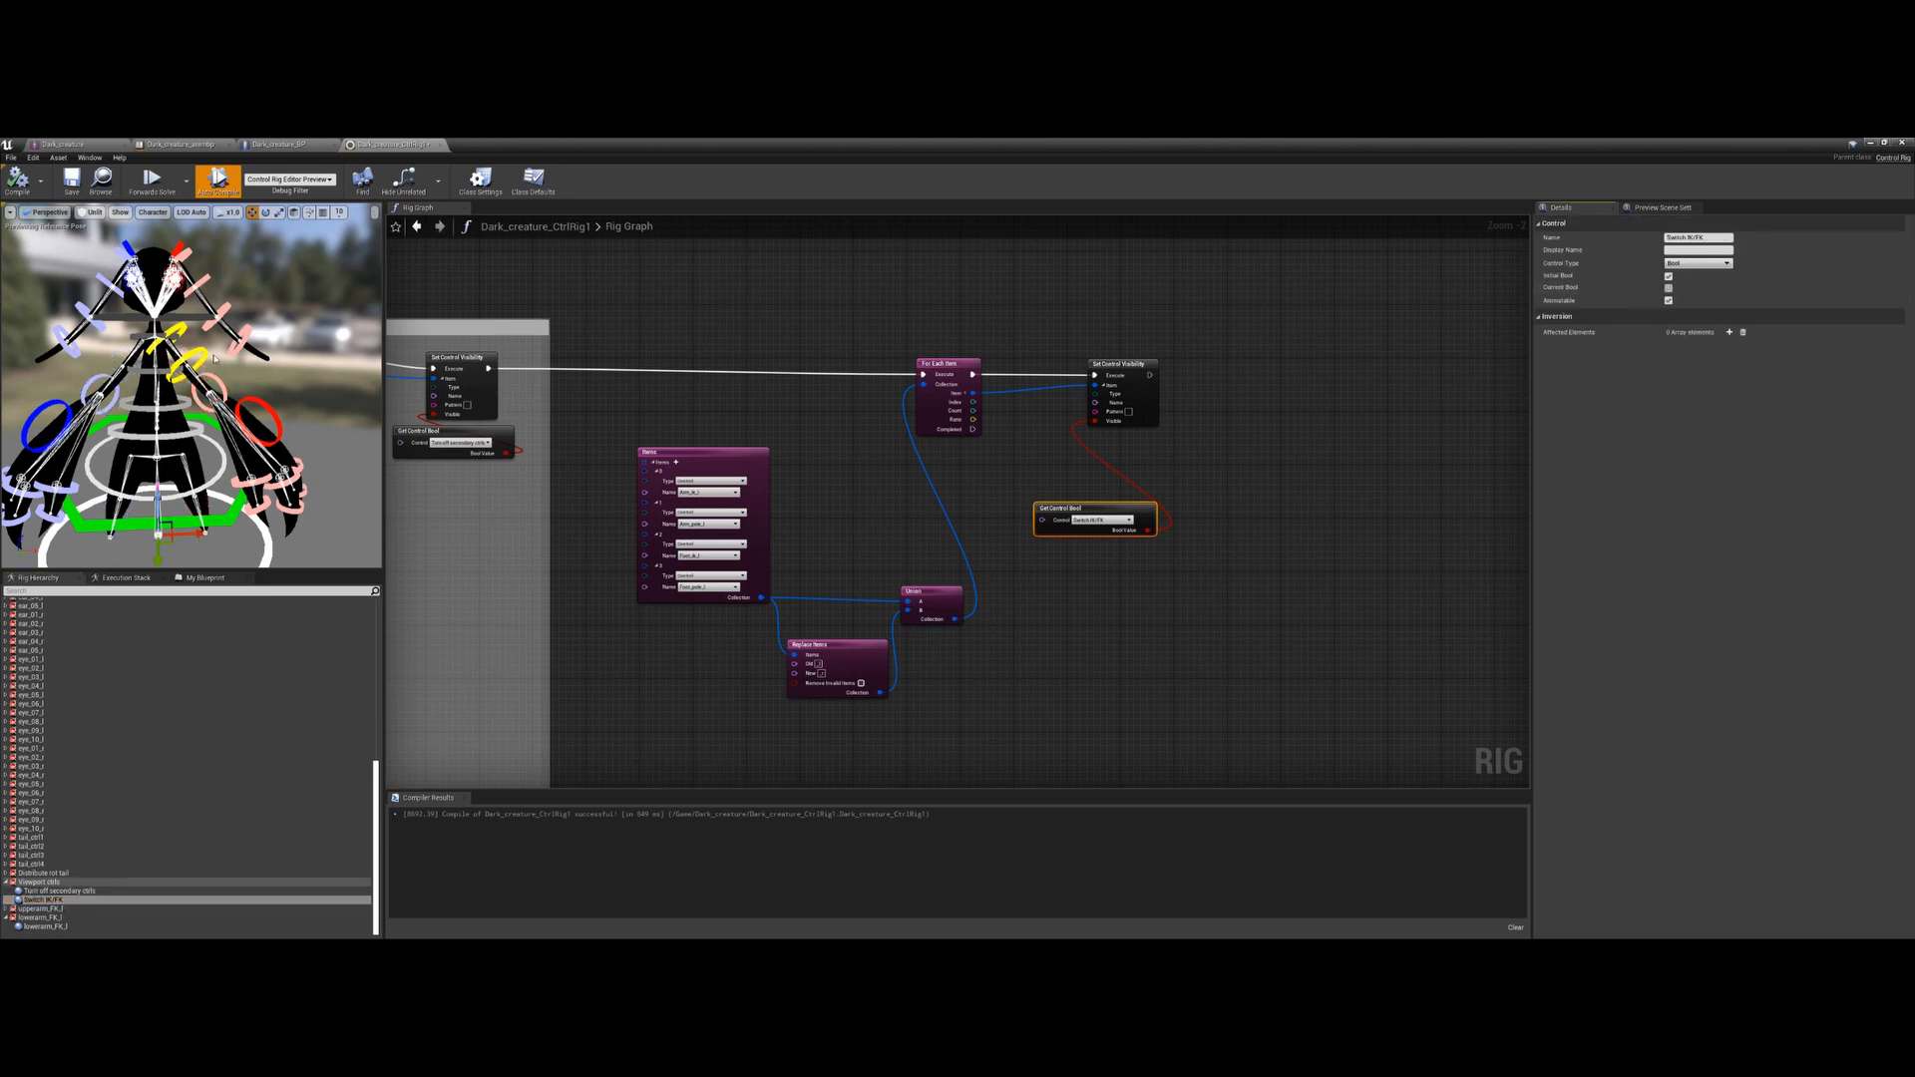
{"action": "left_click", "coordinate": [45, 927]}
{"action": "key", "text": "e"}
{"action": "left_click_drag", "start_coordinate": [228, 412], "coordinate": [241, 370]}
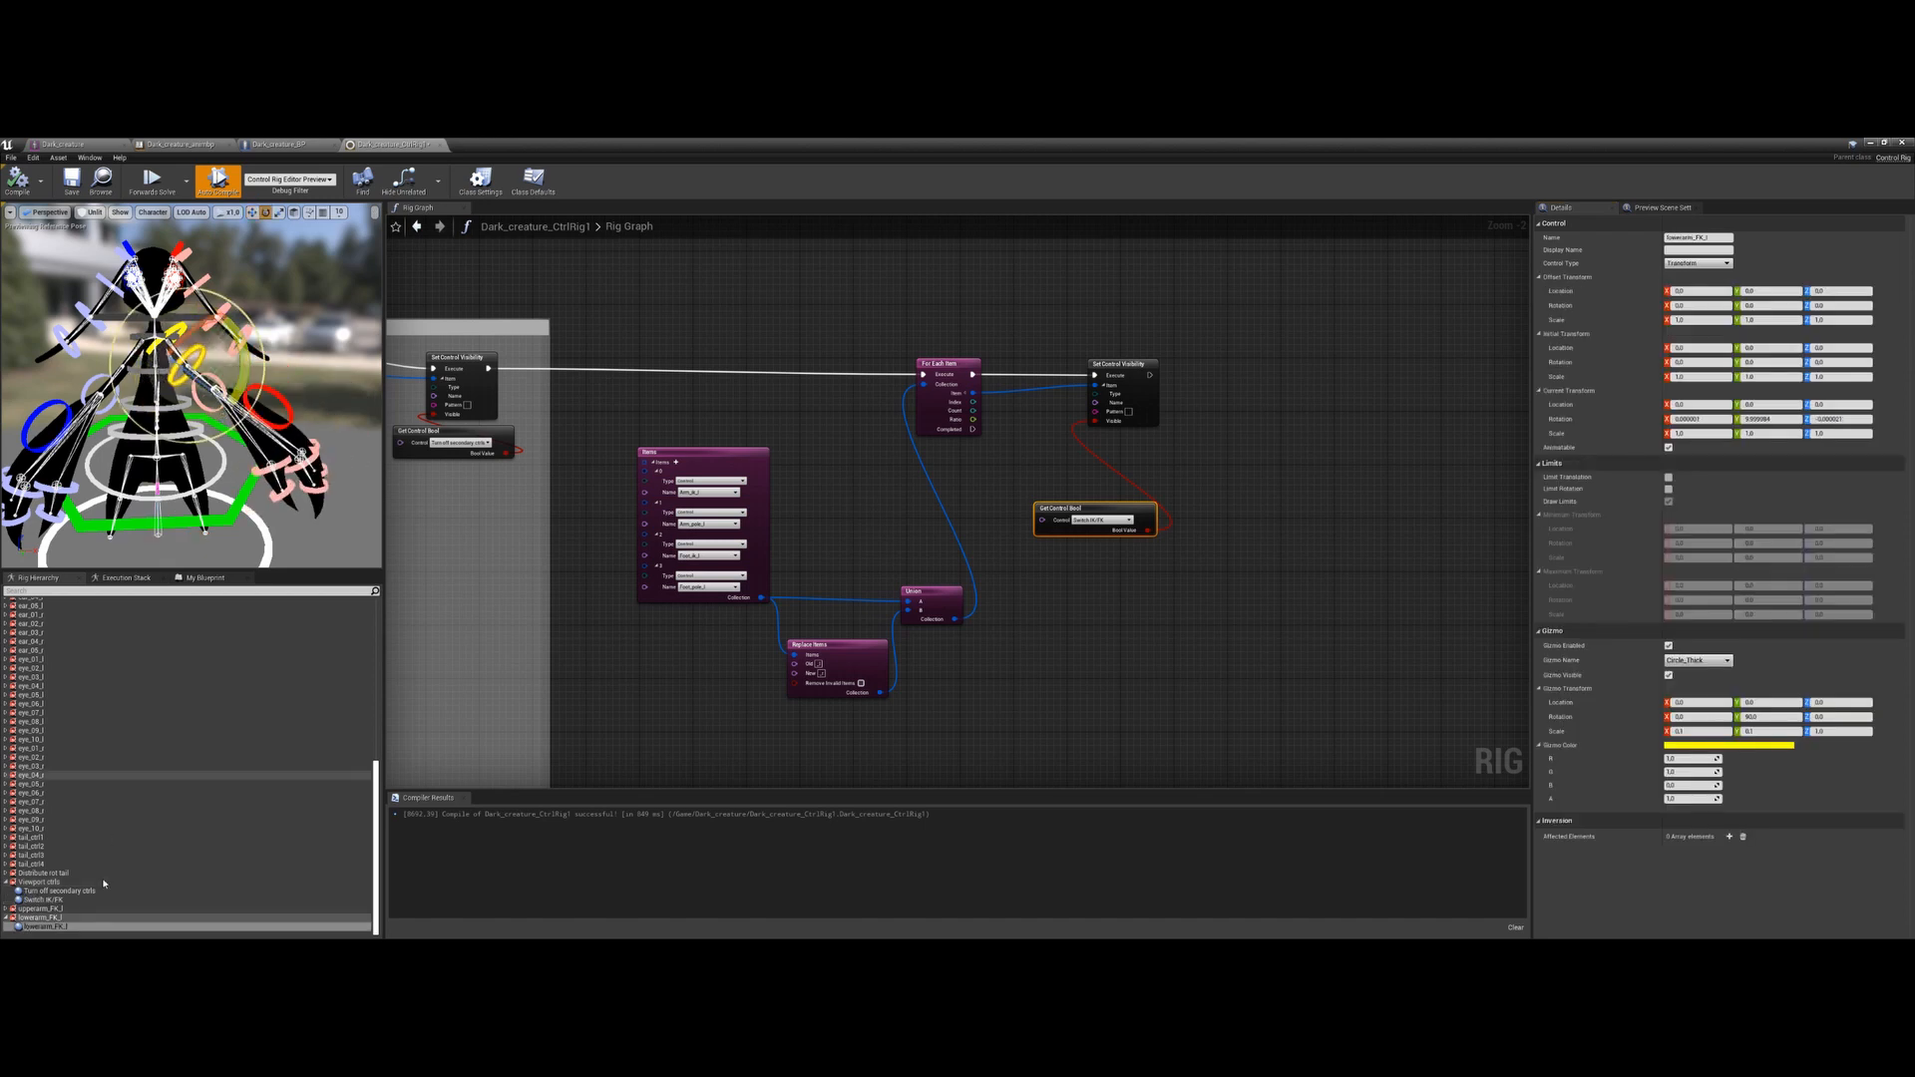
Turn the current bool of Switch IK/FK back on and move the Arm_ik_l control to test IK mode
{"action": "left_click", "coordinate": [40, 901]}
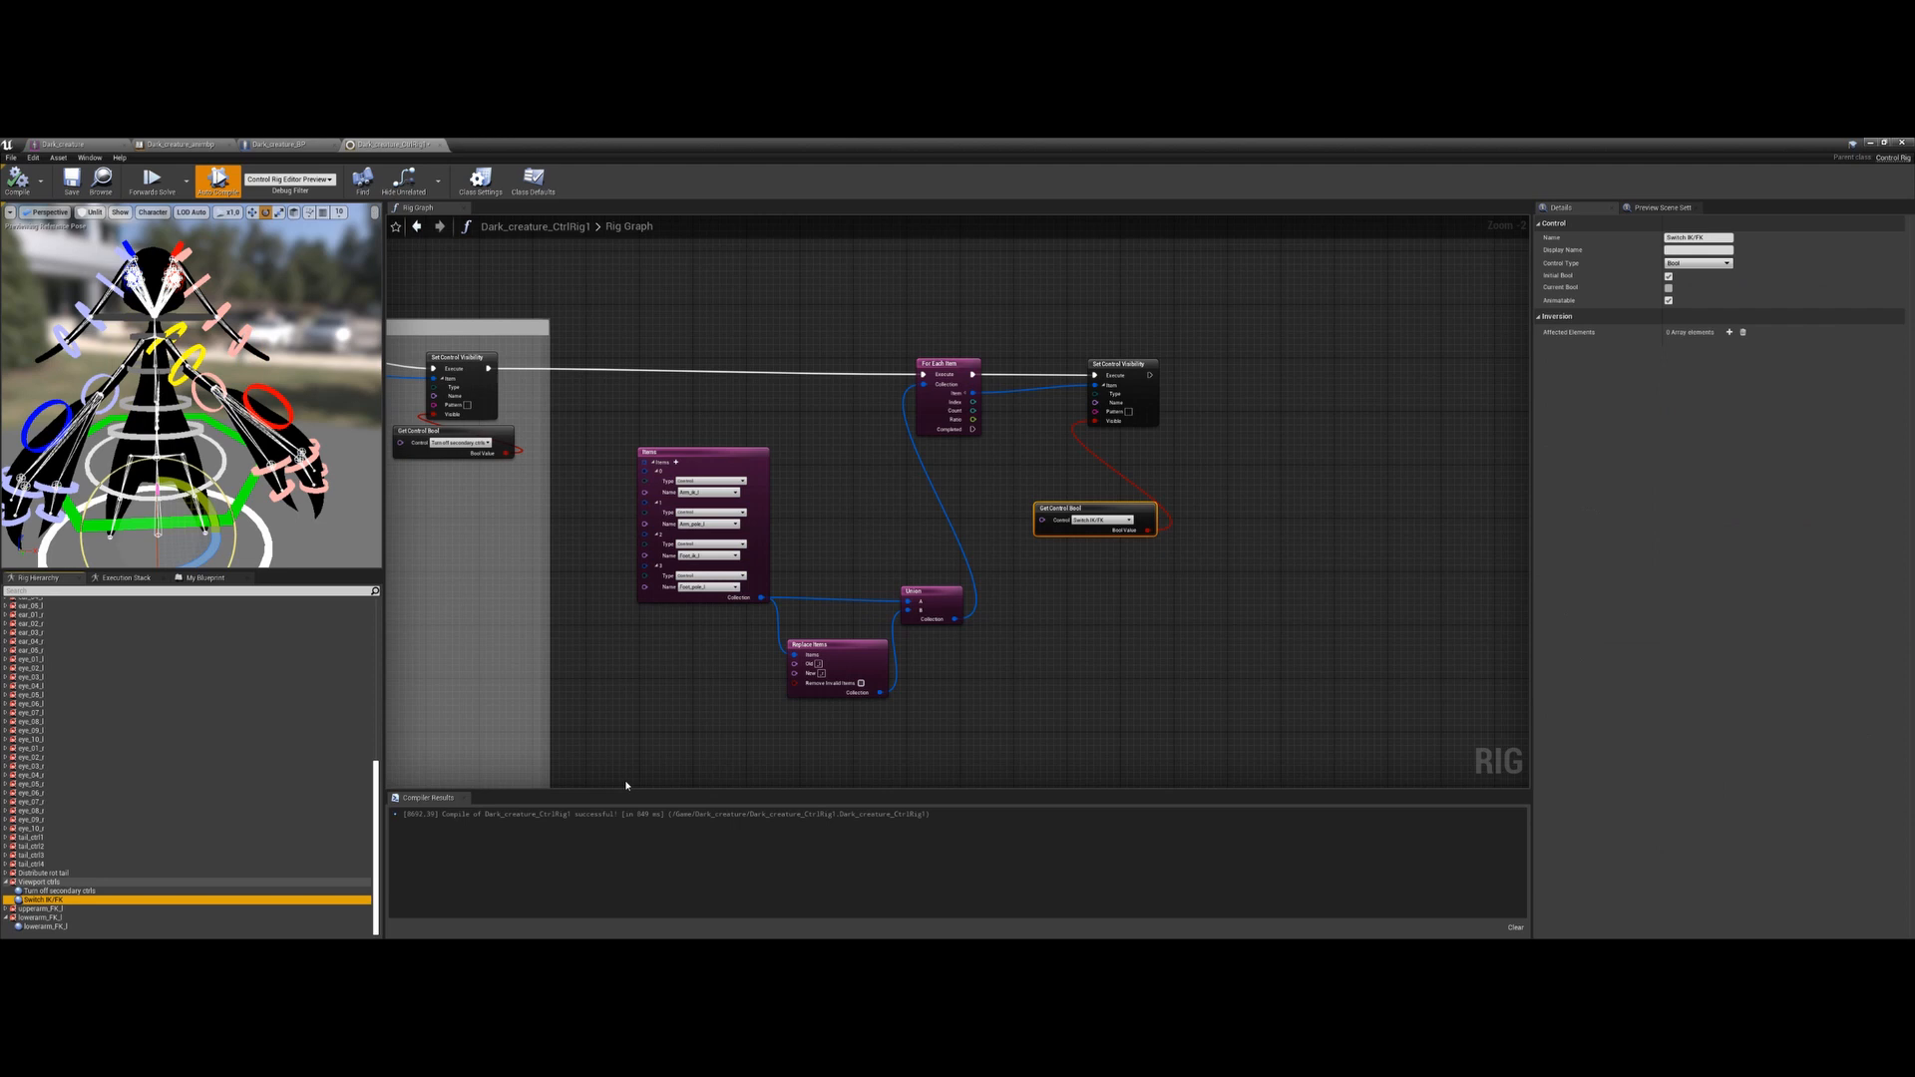
{"action": "left_click", "coordinate": [1669, 287]}
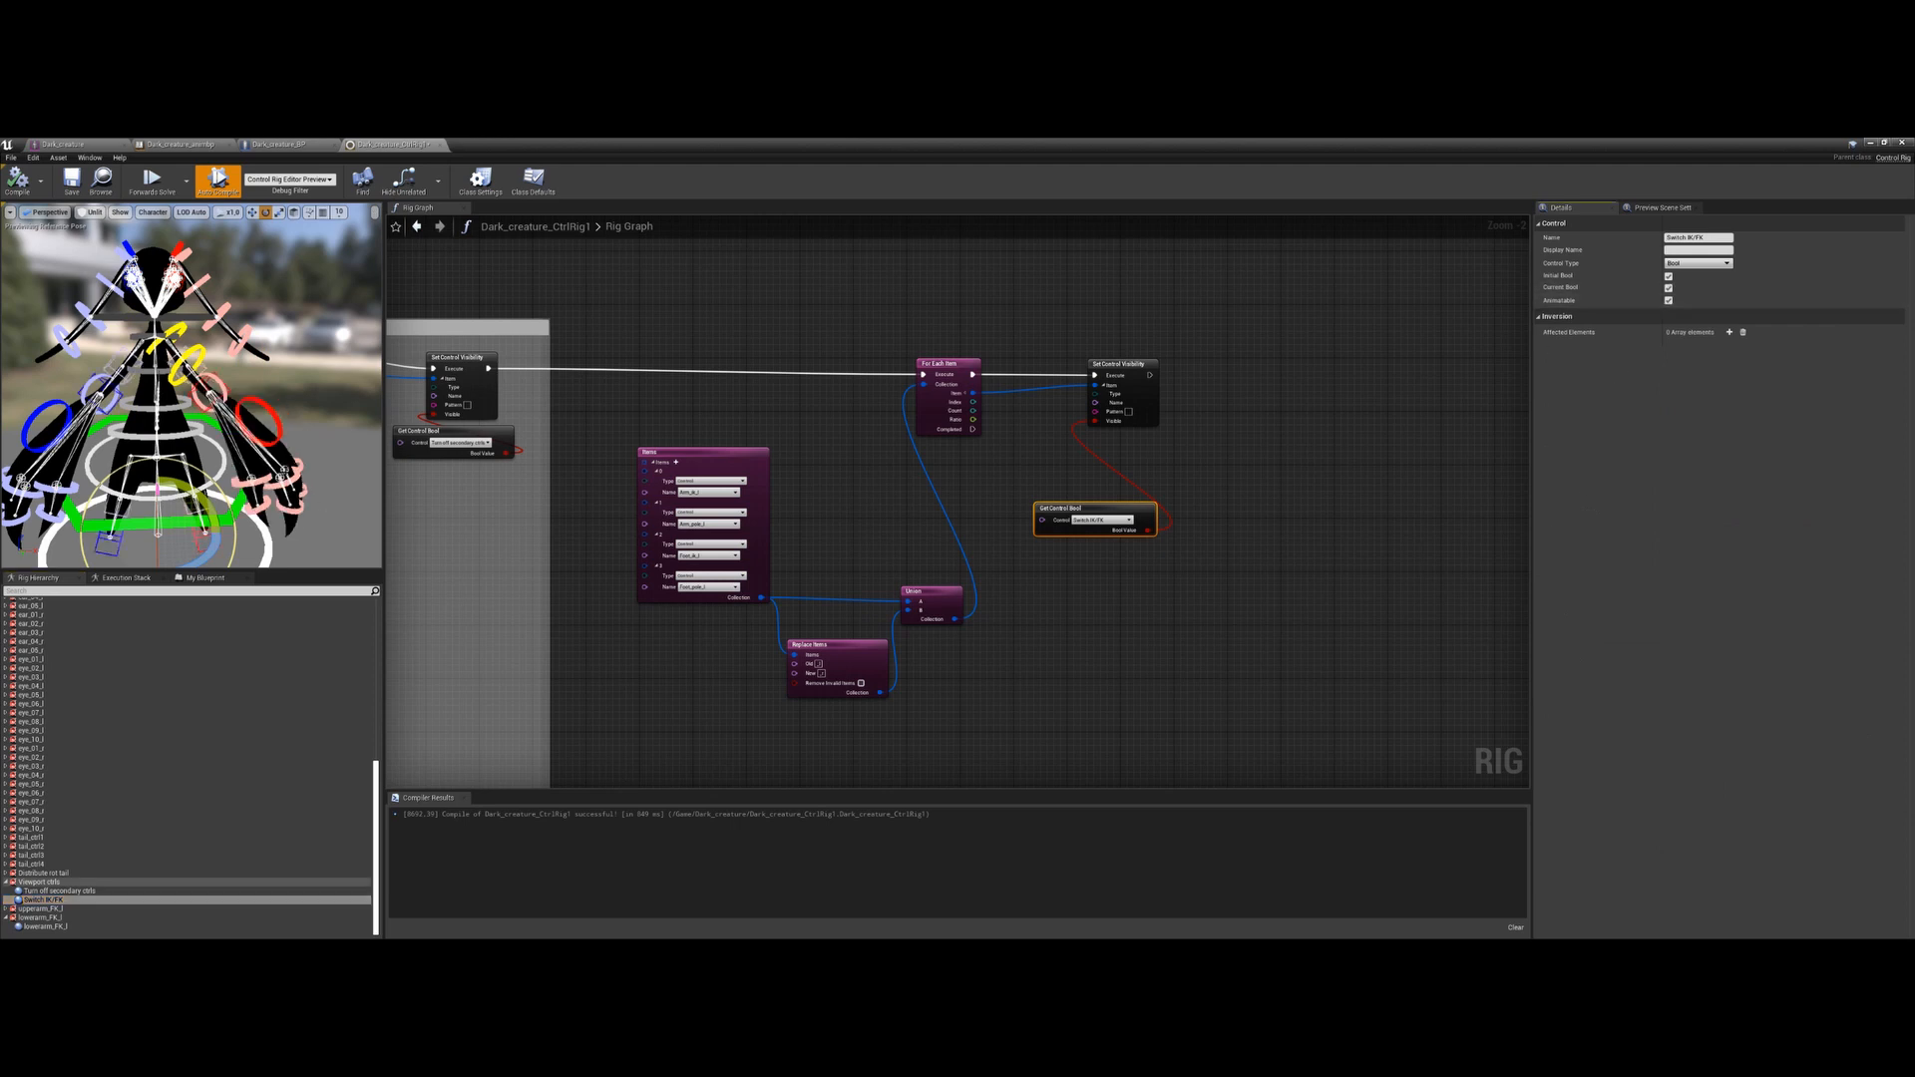
{"action": "left_click", "coordinate": [229, 384]}
{"action": "left_click", "coordinate": [229, 386]}
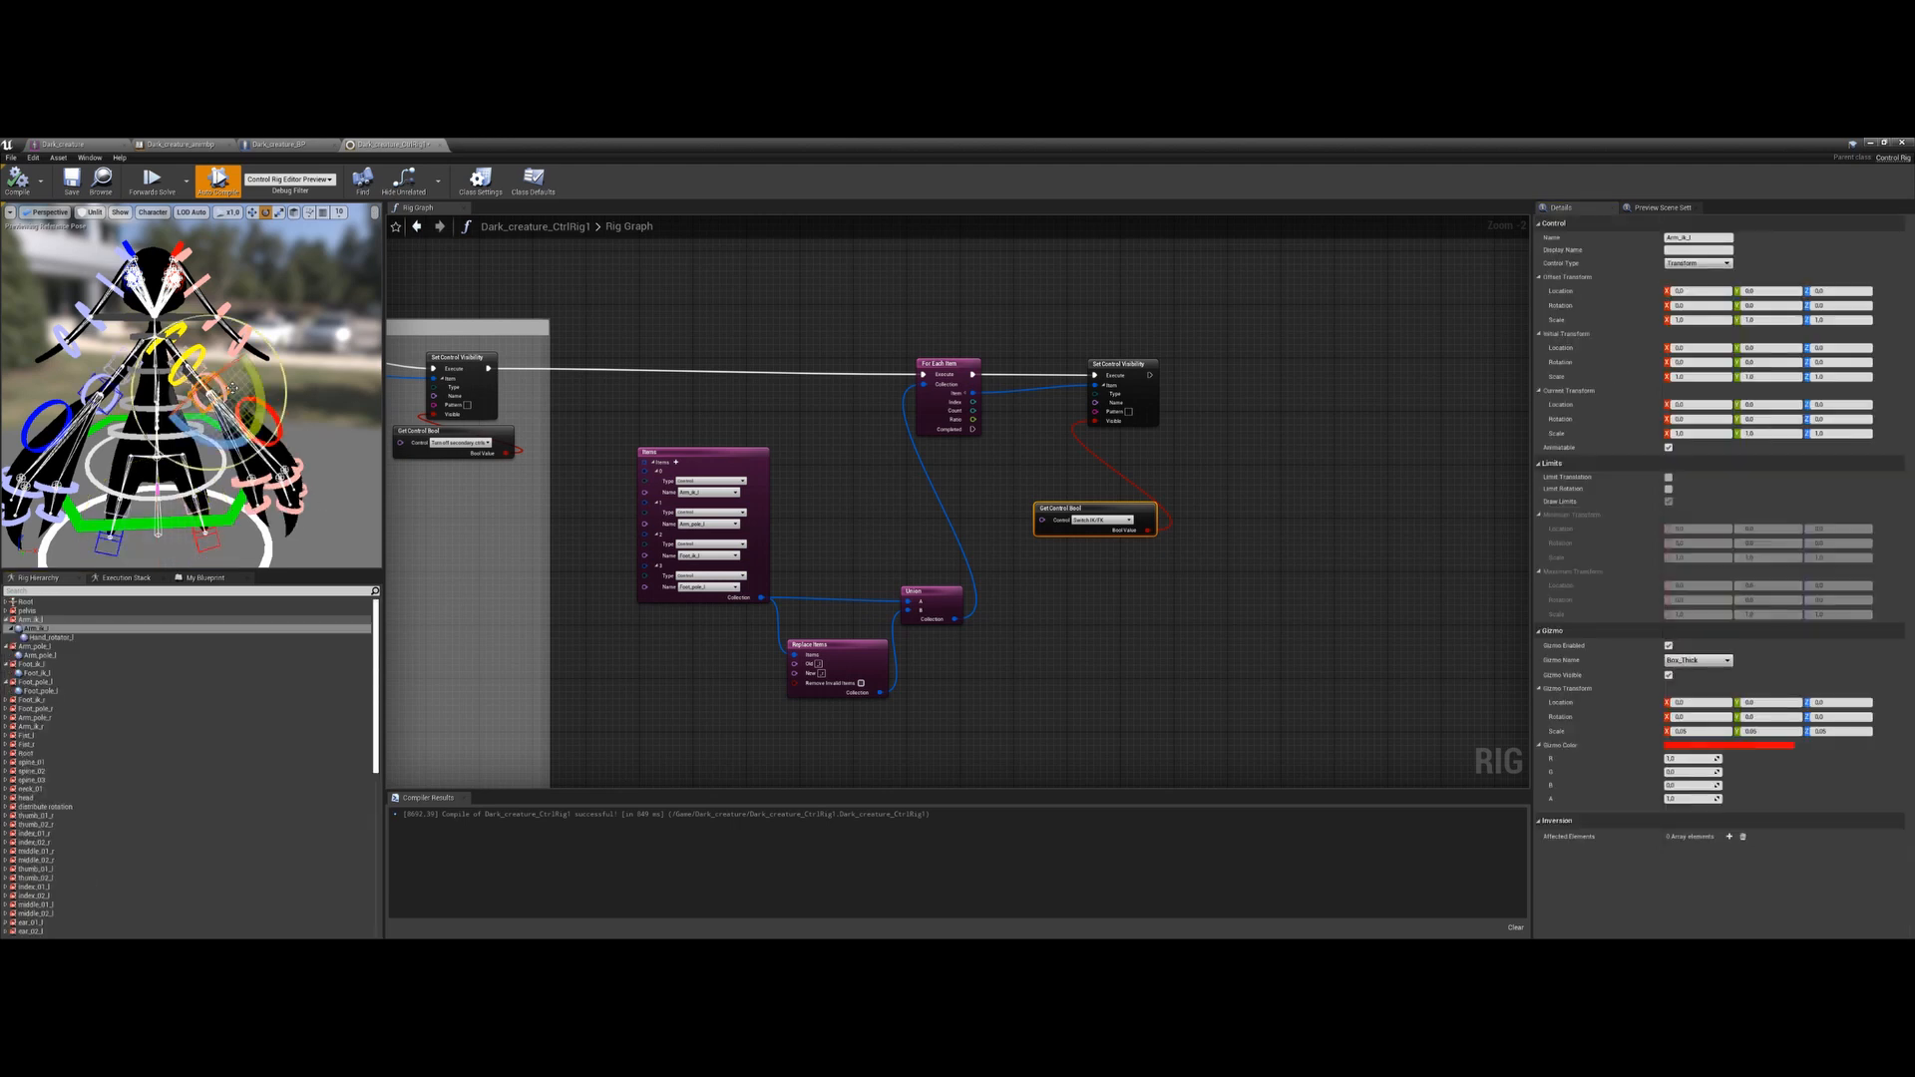
{"action": "key", "text": "w"}
{"action": "left_click_drag", "start_coordinate": [228, 401], "coordinate": [189, 379]}
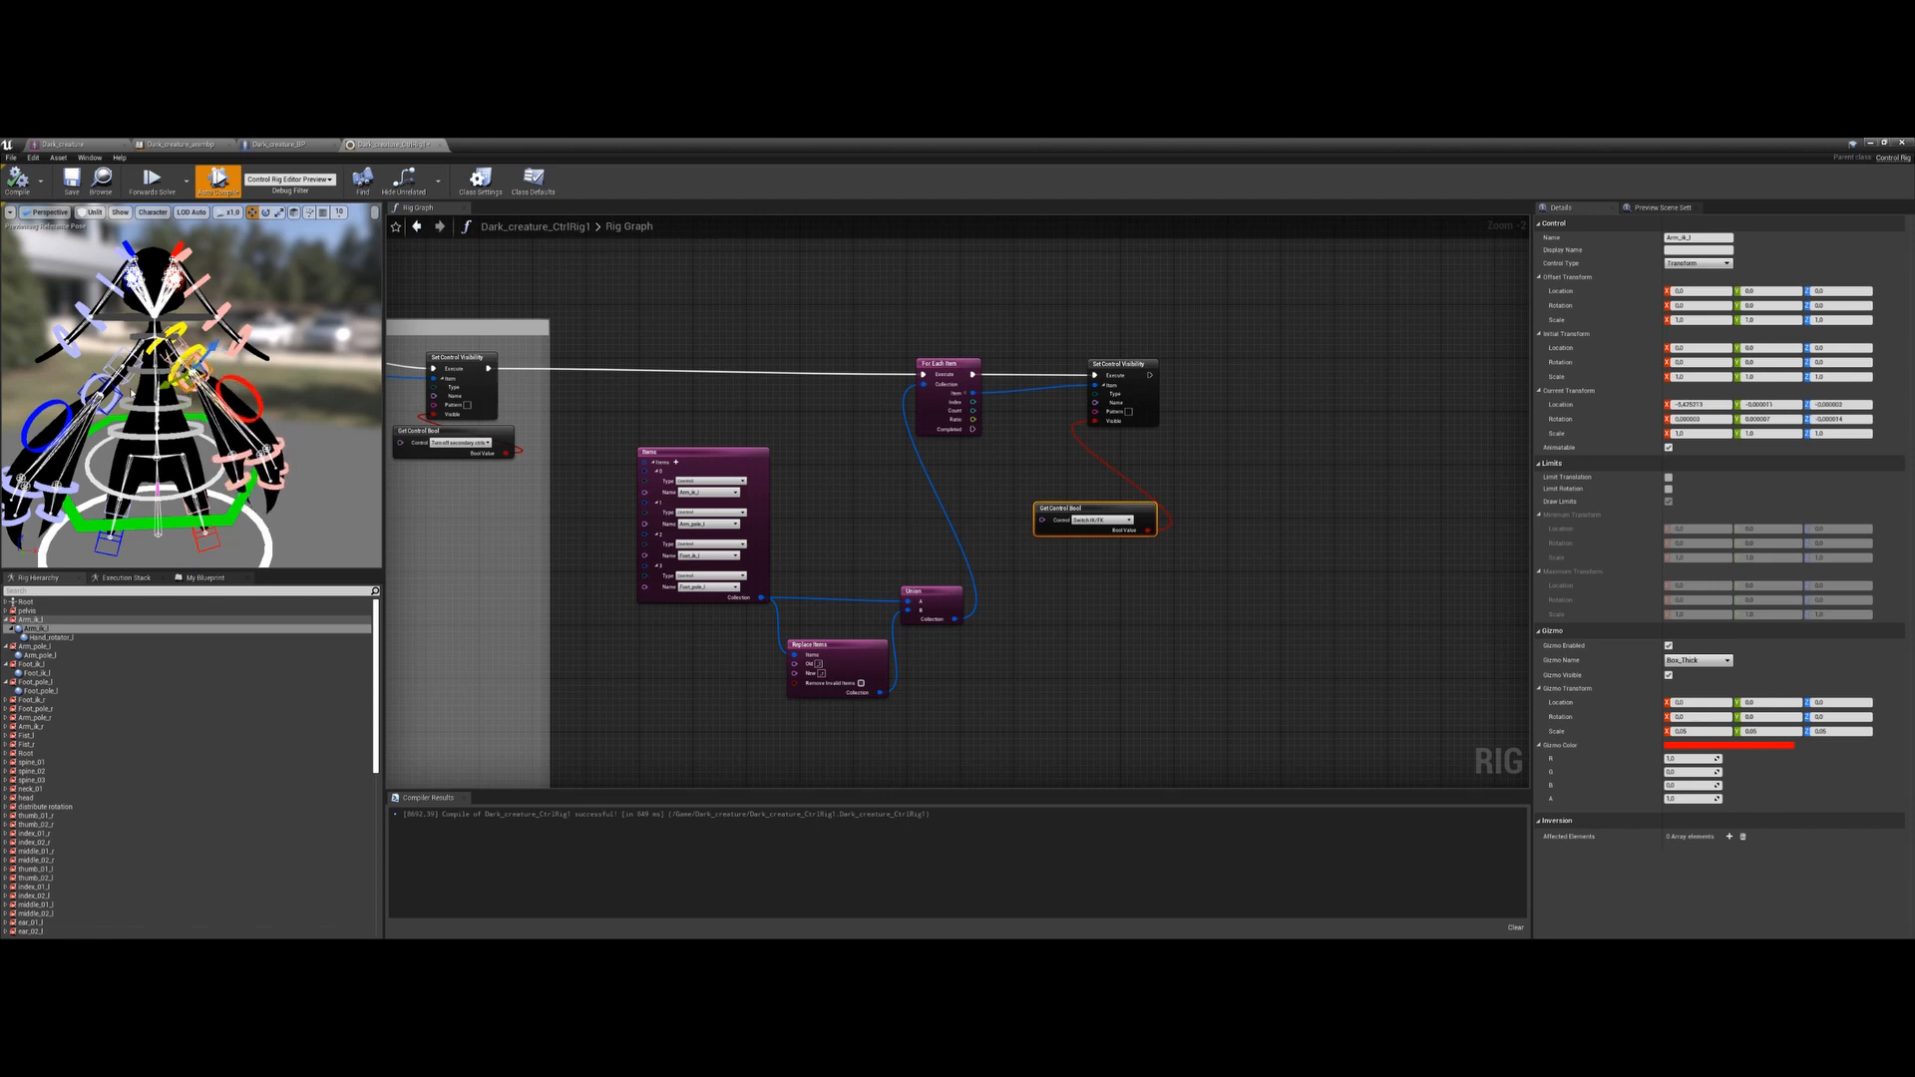
Duplicate the whole IK visibility node setup and chain the copy's loop after the first setup's Set Control Visibility node
{"action": "right_click_drag", "start_coordinate": [816, 582], "coordinate": [756, 580]}
{"action": "left_click_drag", "start_coordinate": [996, 354], "coordinate": [463, 705]}
{"action": "key", "text": "ctrl+c"}
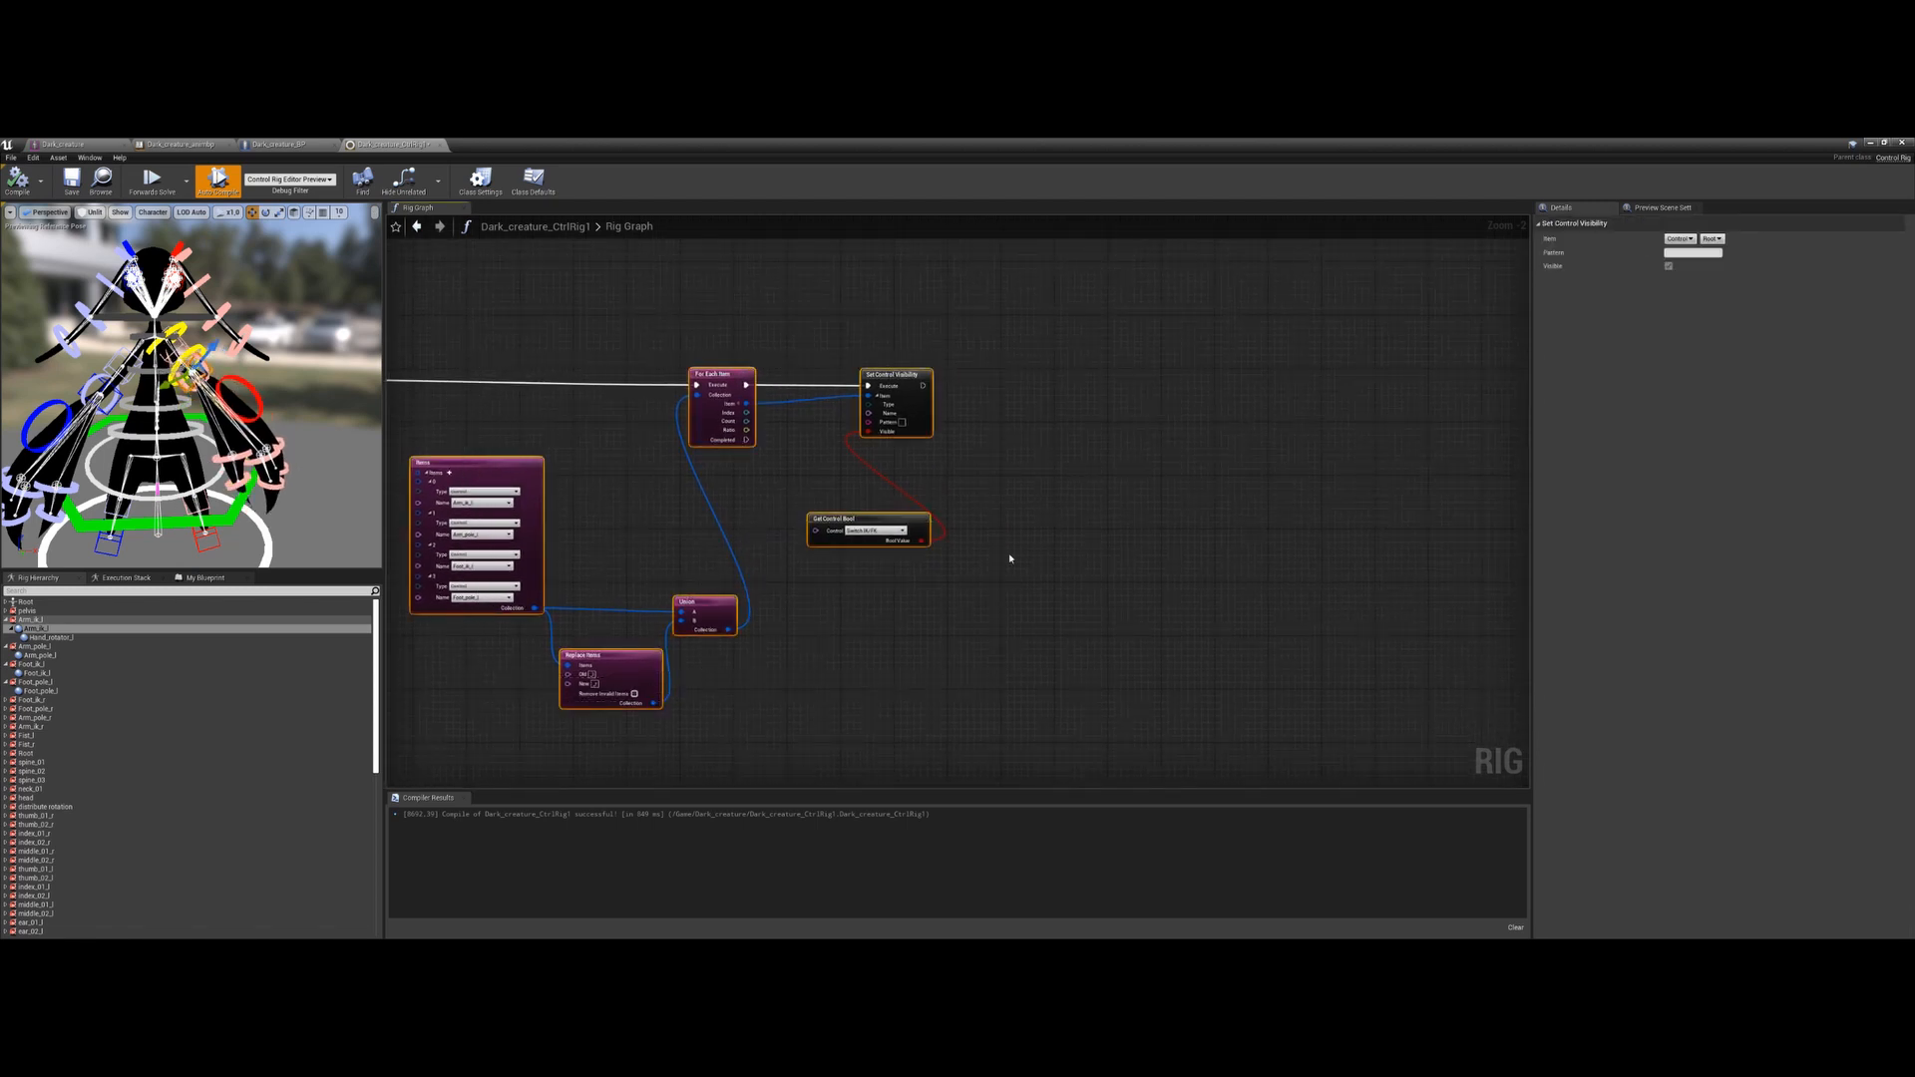
{"action": "key", "text": "ctrl+v"}
{"action": "left_click_drag", "start_coordinate": [823, 388], "coordinate": [1167, 413]}
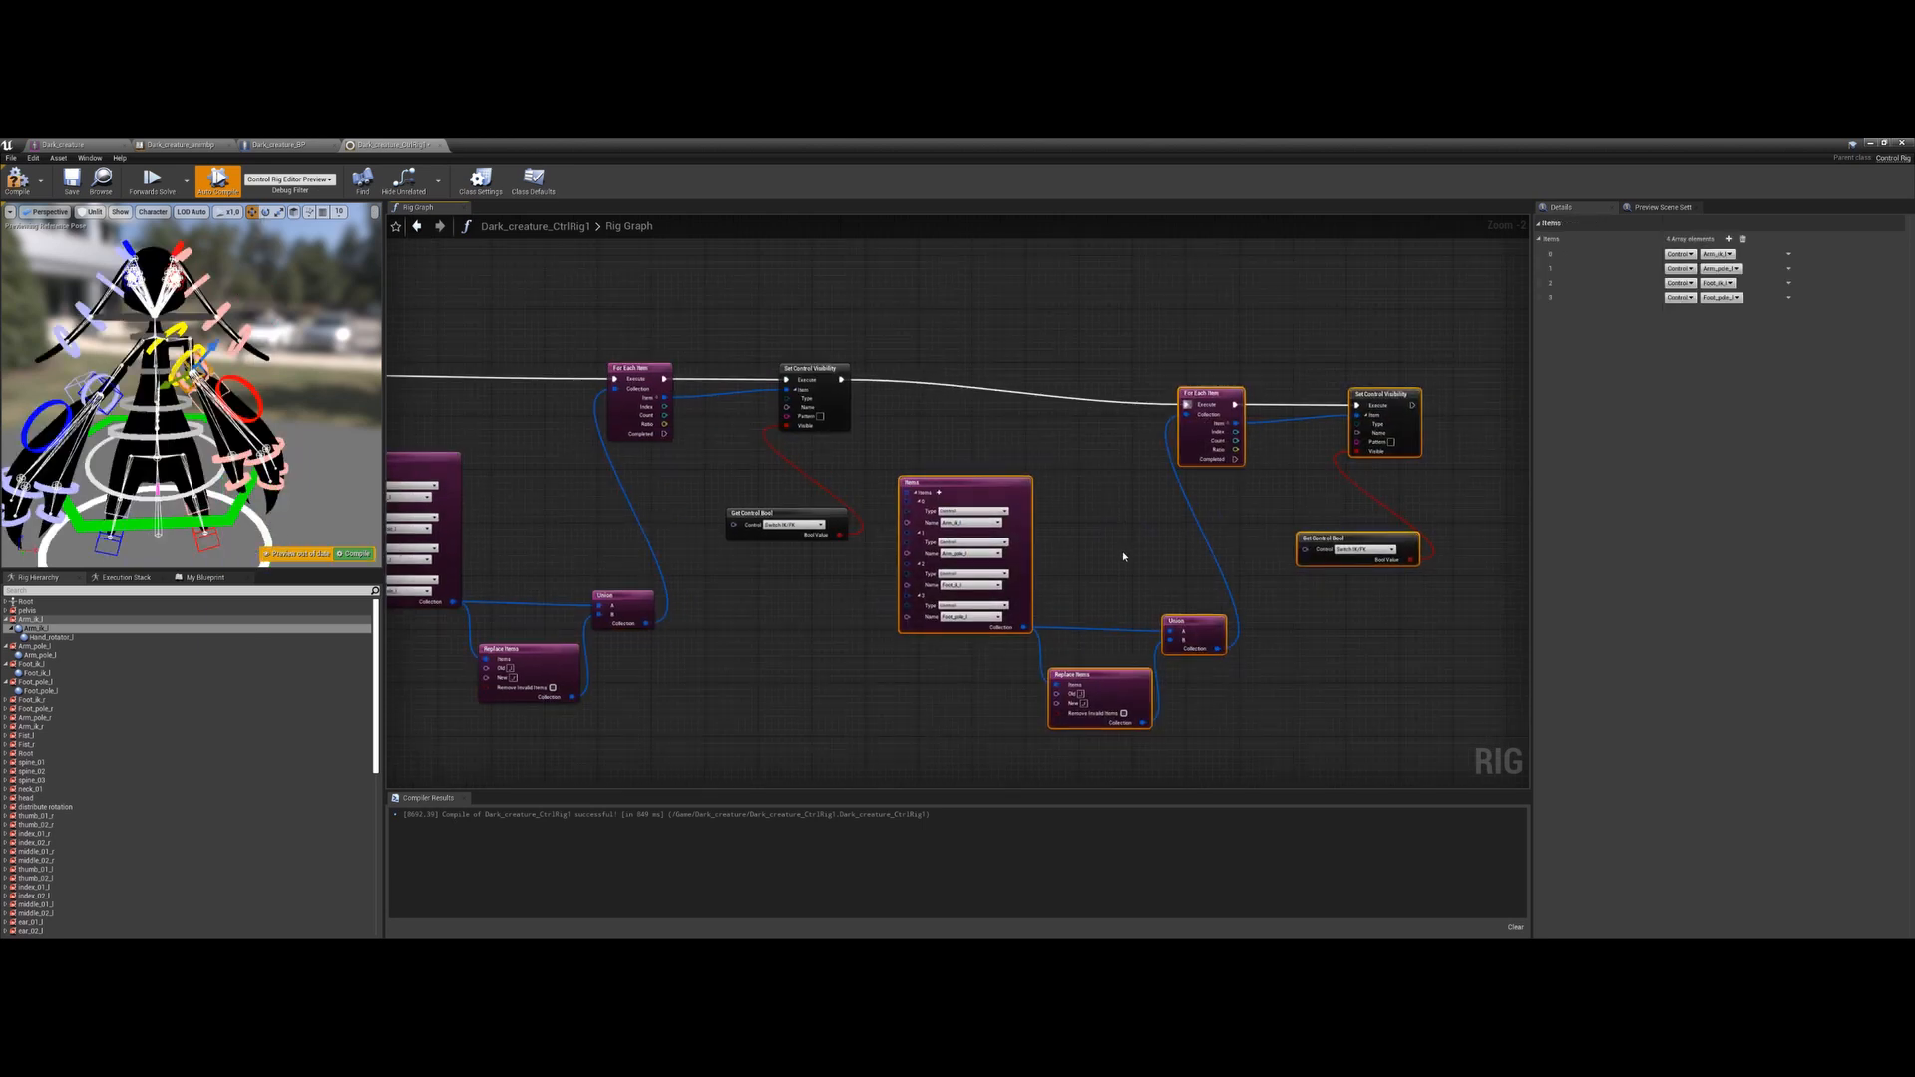
Replace the copied Items node with a new collection of the controls upperarm_FK_l and lowerarm_FK_l
{"action": "left_click", "coordinate": [1099, 483]}
{"action": "left_click", "coordinate": [1017, 483]}
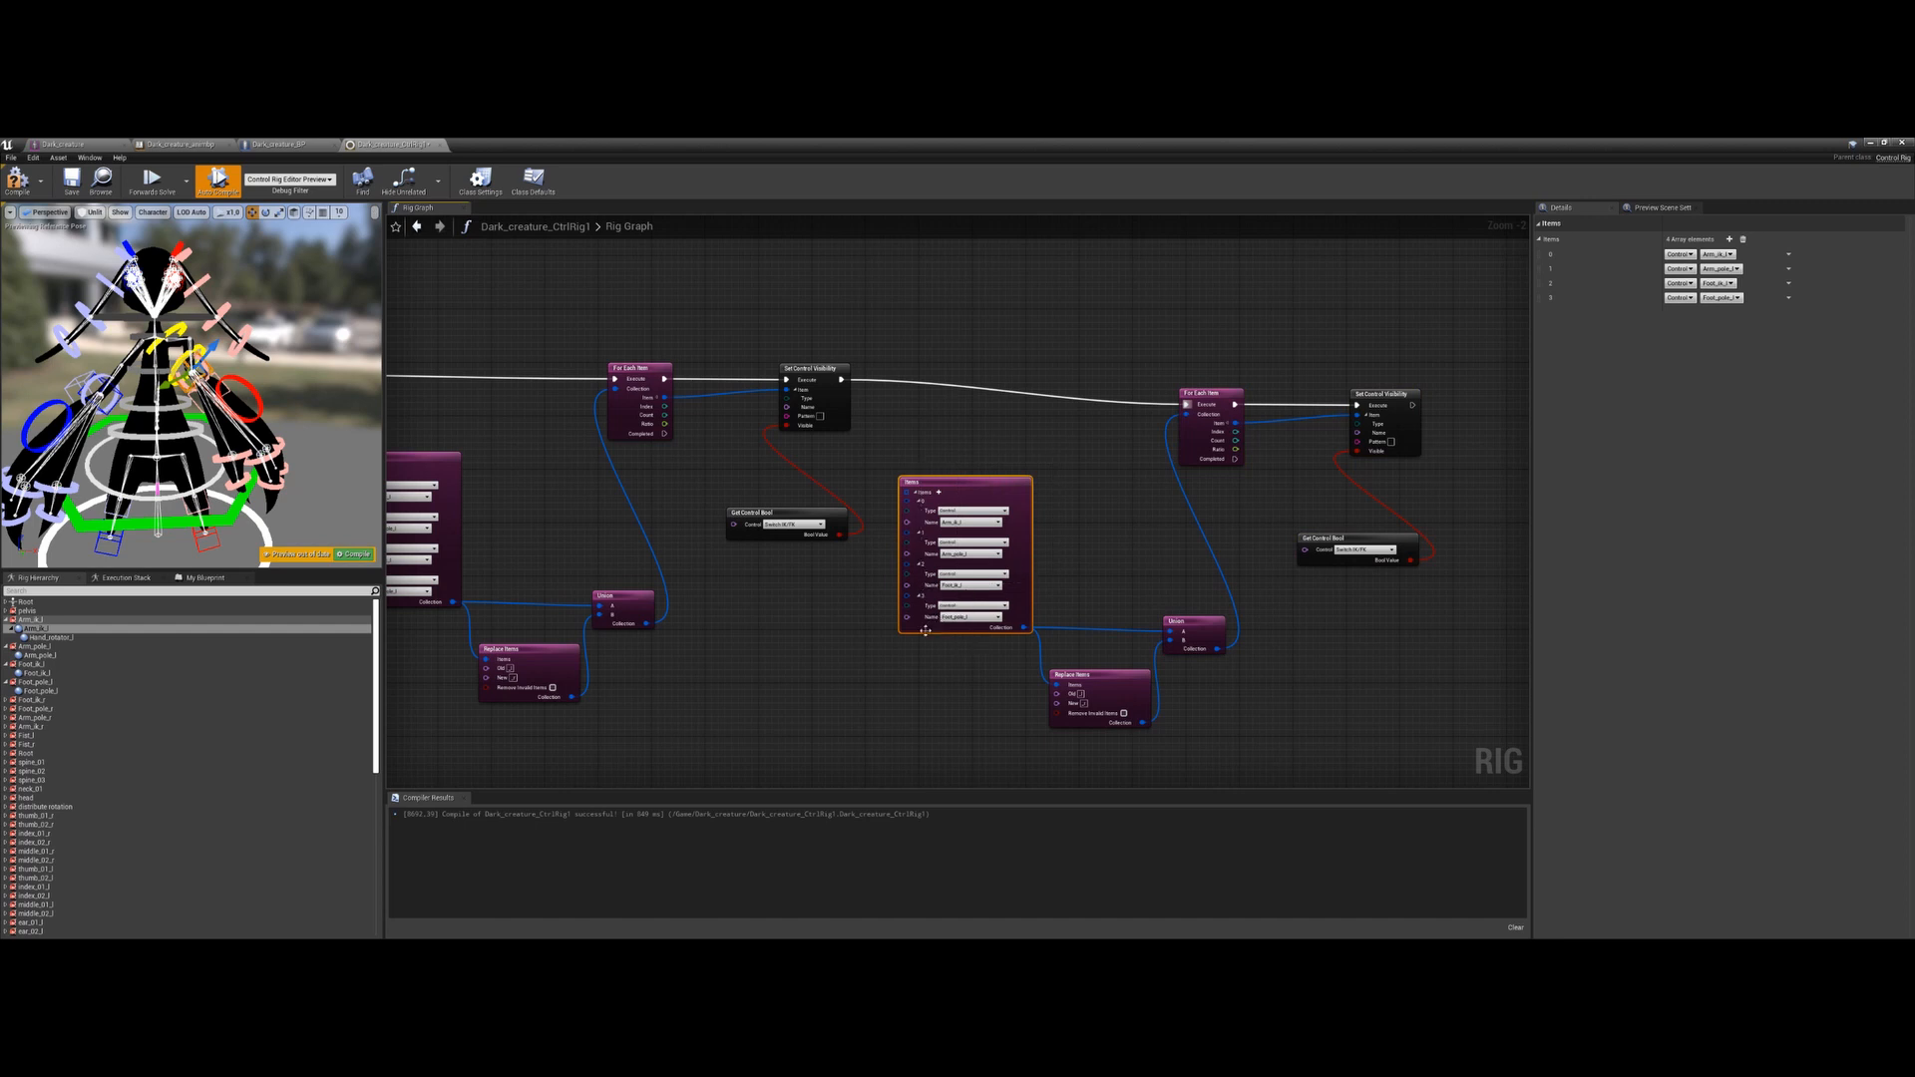
{"action": "key", "text": "Delete"}
{"action": "scroll", "coordinate": [103, 776], "scroll_direction": "down", "scroll_amount": 15}
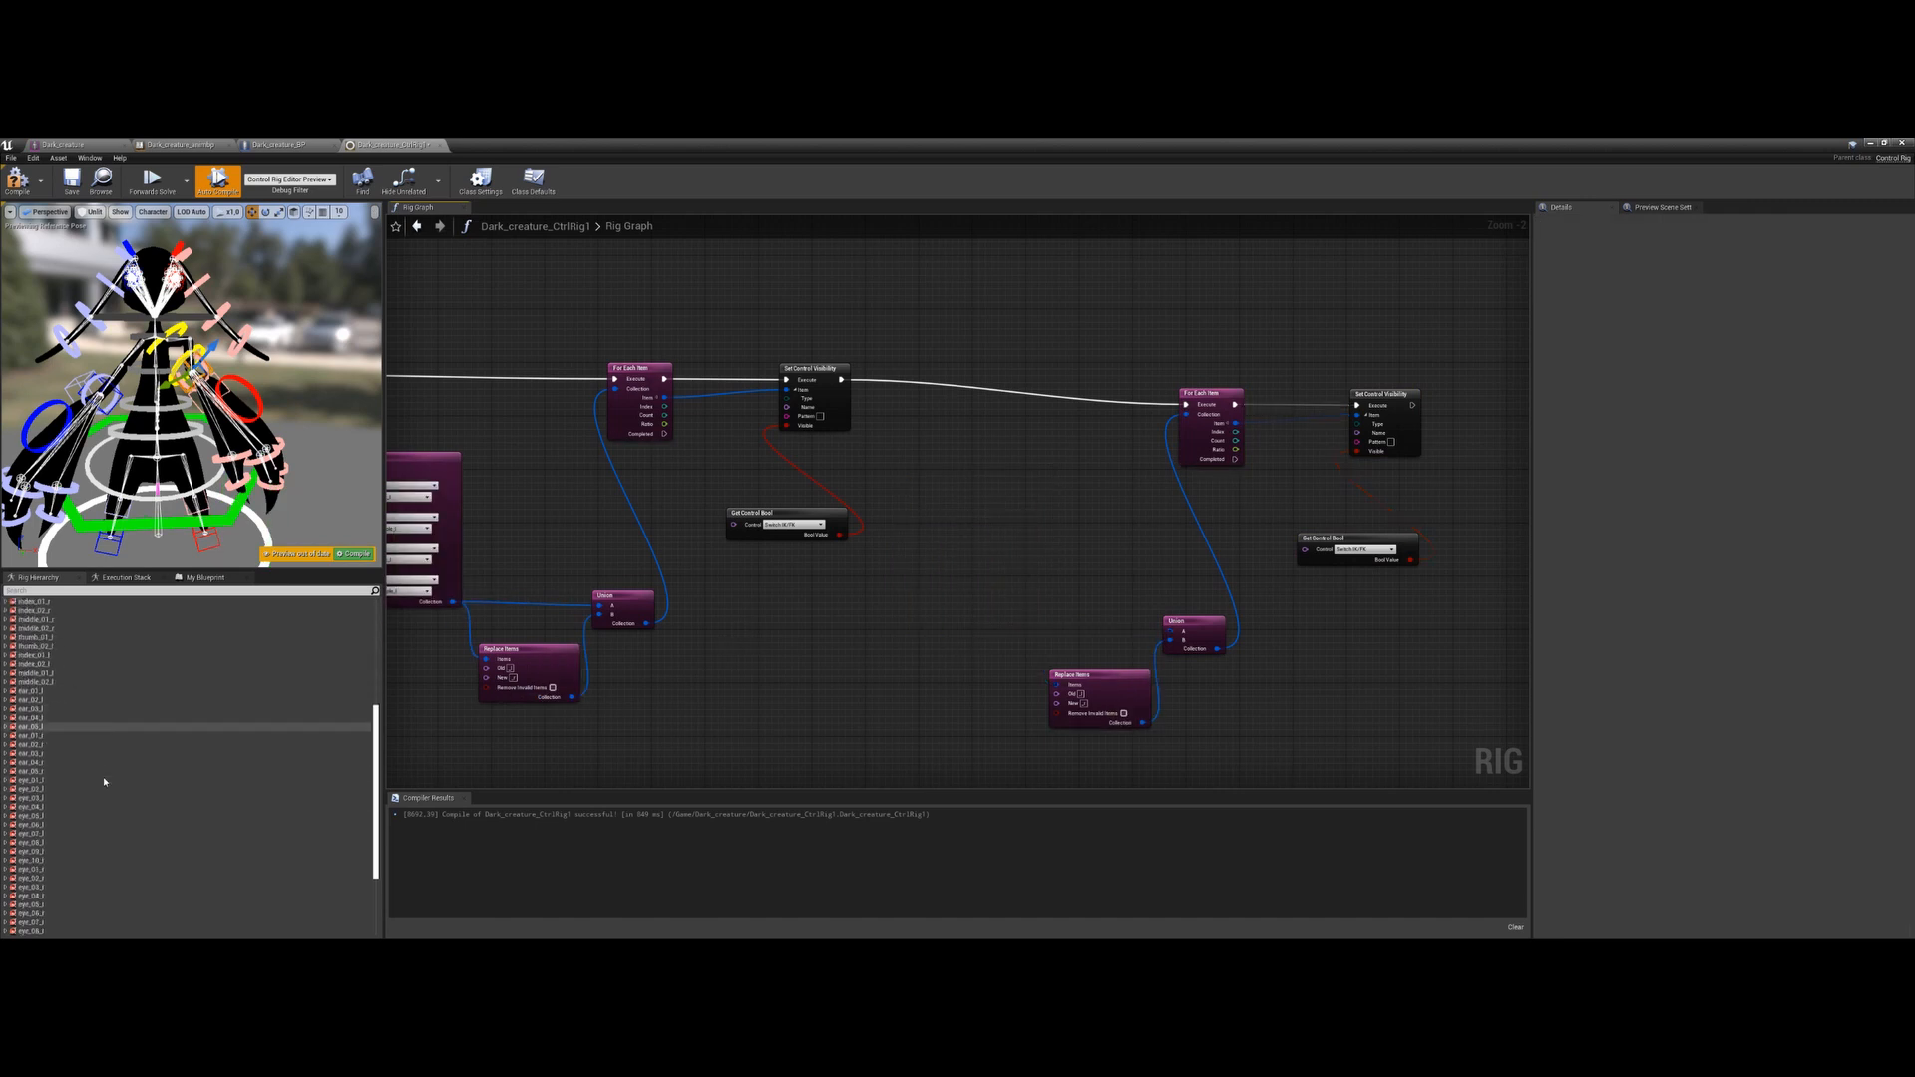
{"action": "left_click", "coordinate": [6, 908]}
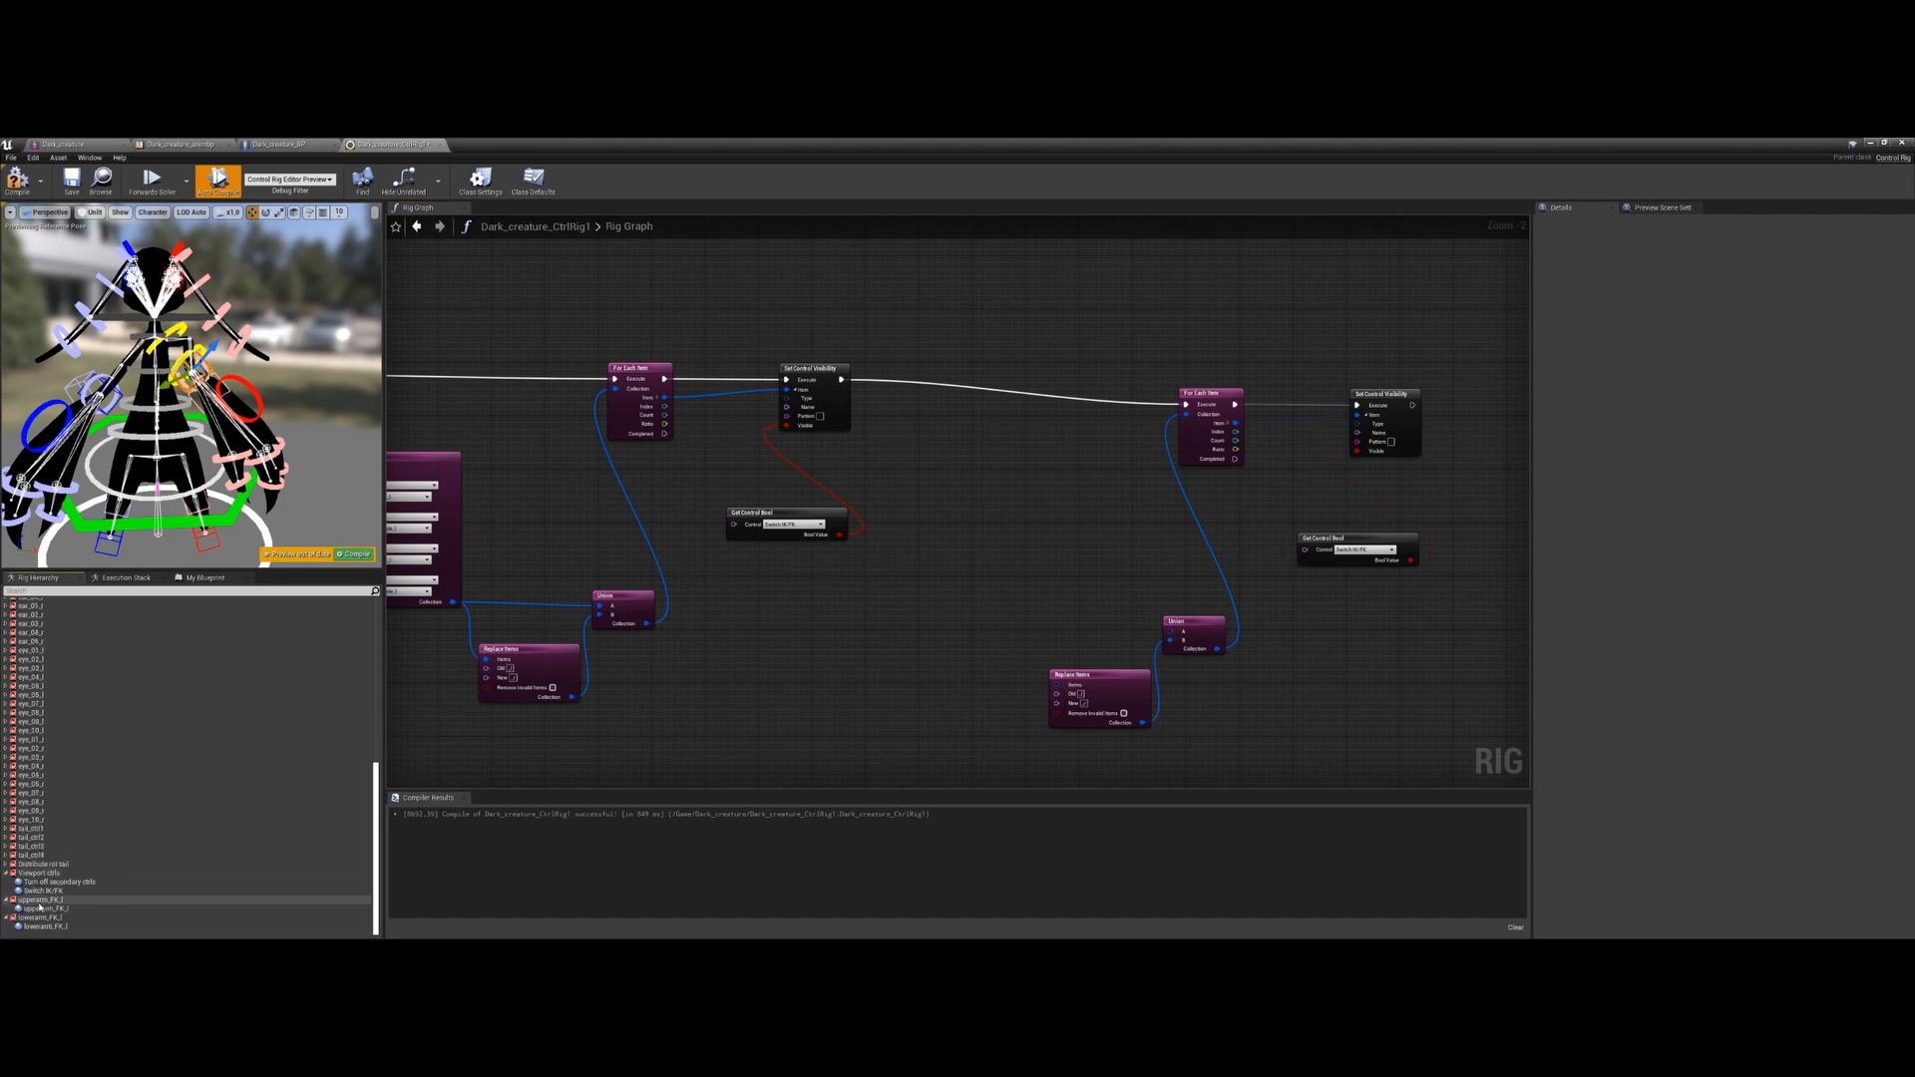
{"action": "left_click", "coordinate": [42, 910]}
{"action": "left_click", "coordinate": [45, 926], "text": "ctrl"}
{"action": "left_click_drag", "start_coordinate": [45, 927], "coordinate": [935, 530]}
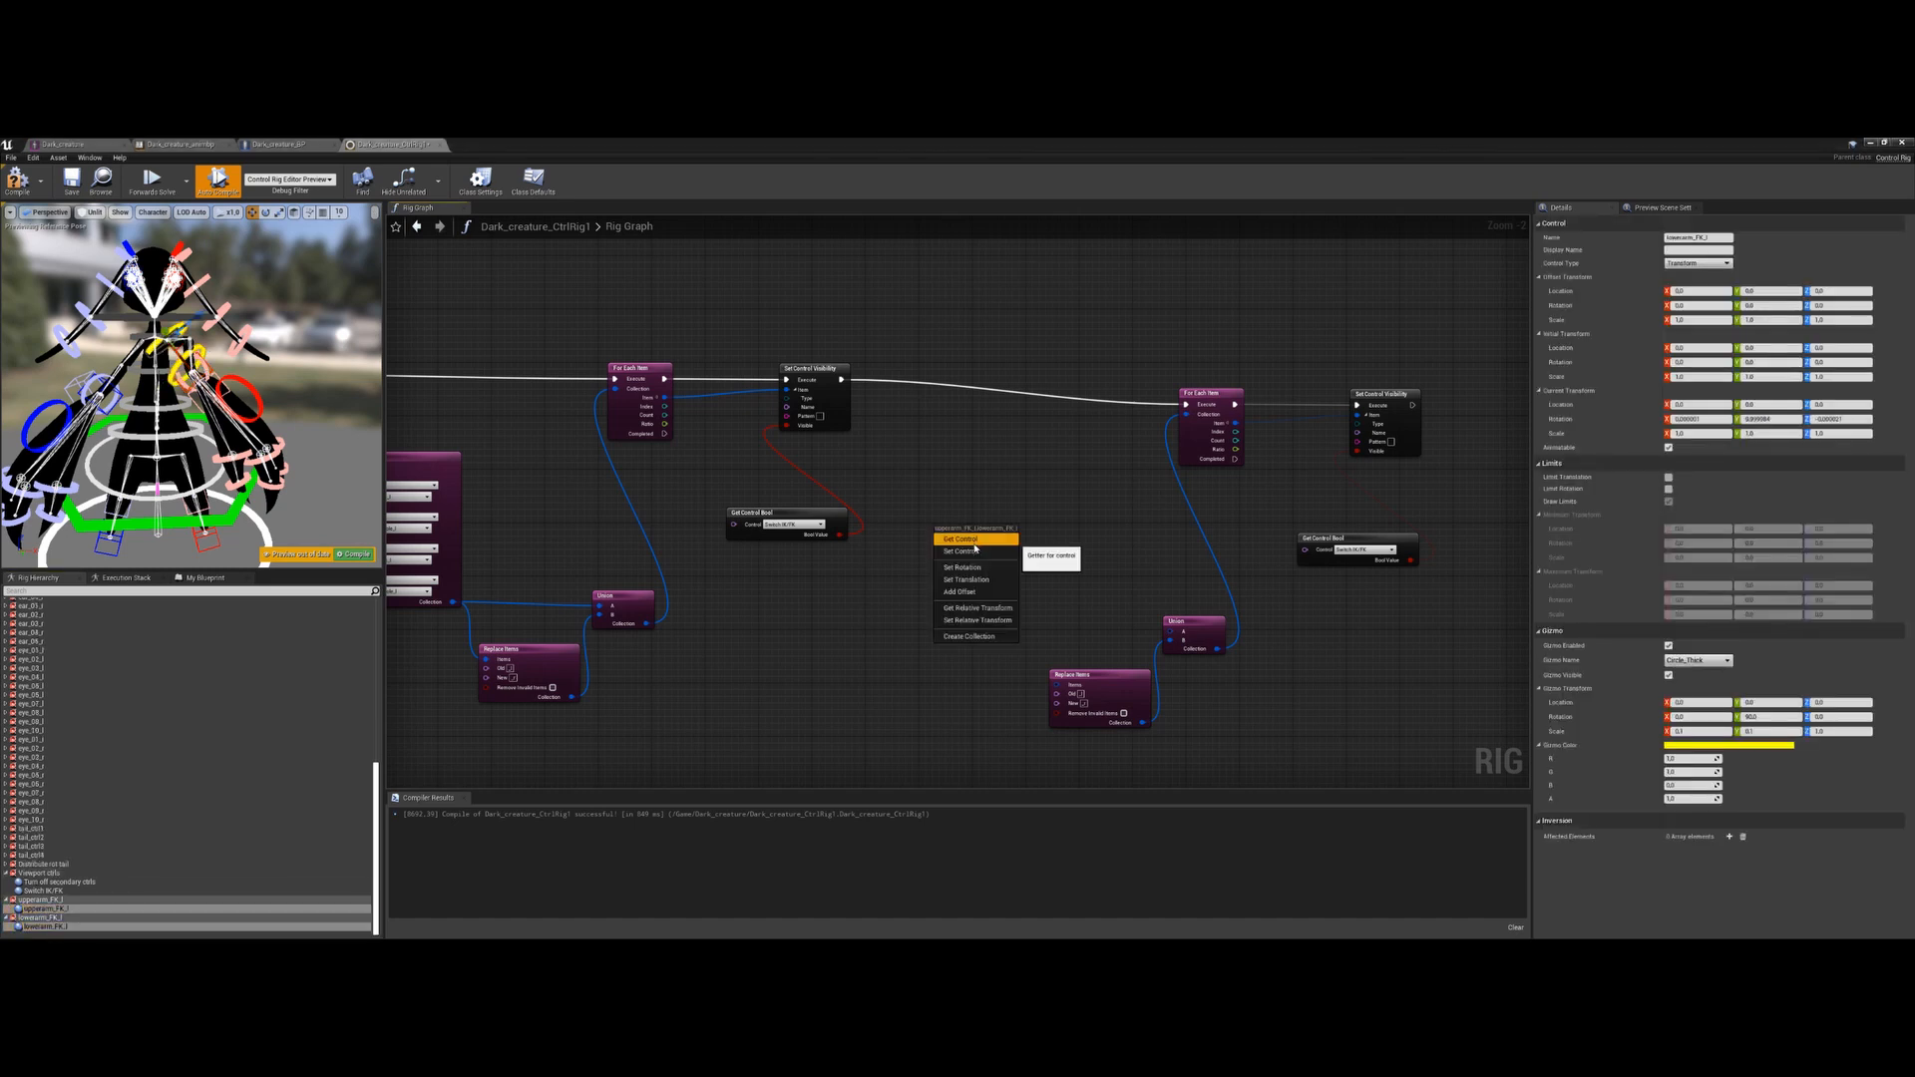
{"action": "left_click", "coordinate": [972, 639]}
Connect the FK collection to the copied Union and Replace Items nodes and compile the rig
{"action": "scroll", "coordinate": [1008, 570], "scroll_direction": "up", "scroll_amount": 2}
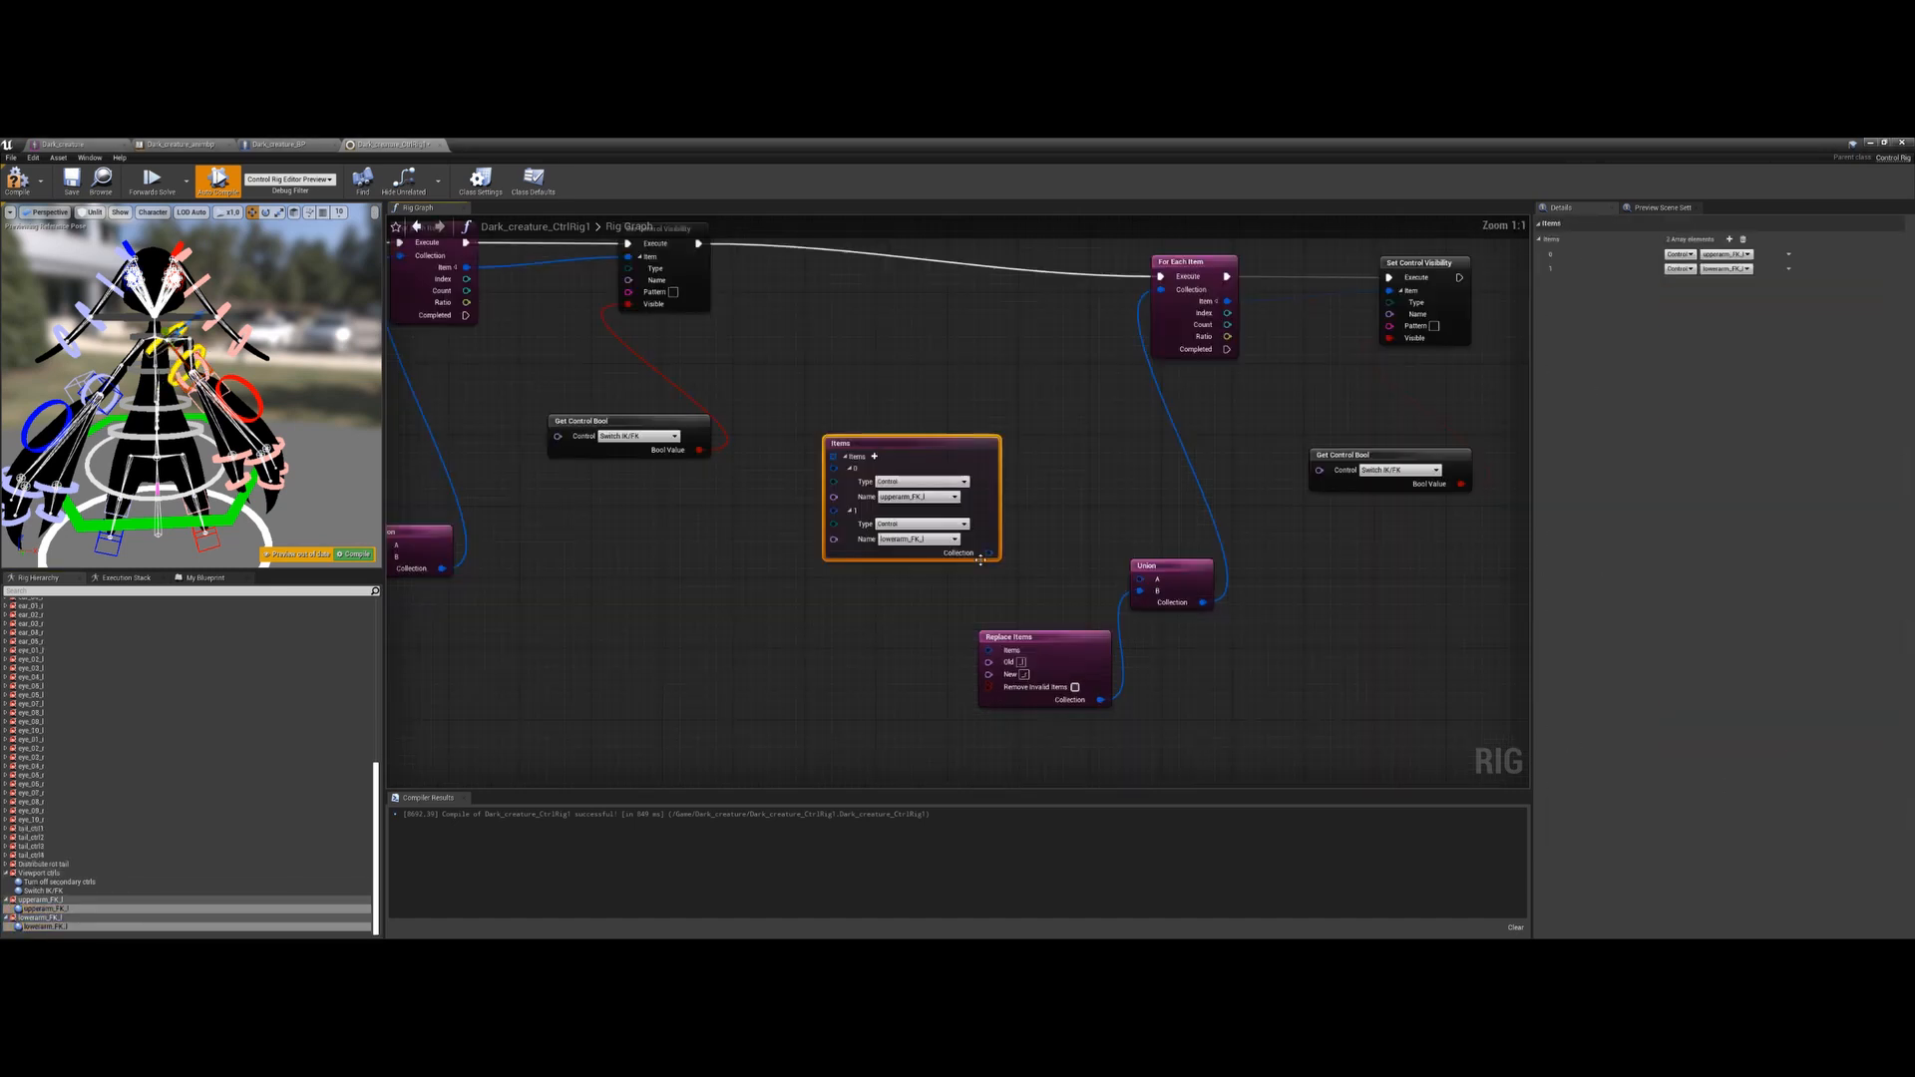
{"action": "left_click_drag", "start_coordinate": [1007, 570], "coordinate": [1140, 579]}
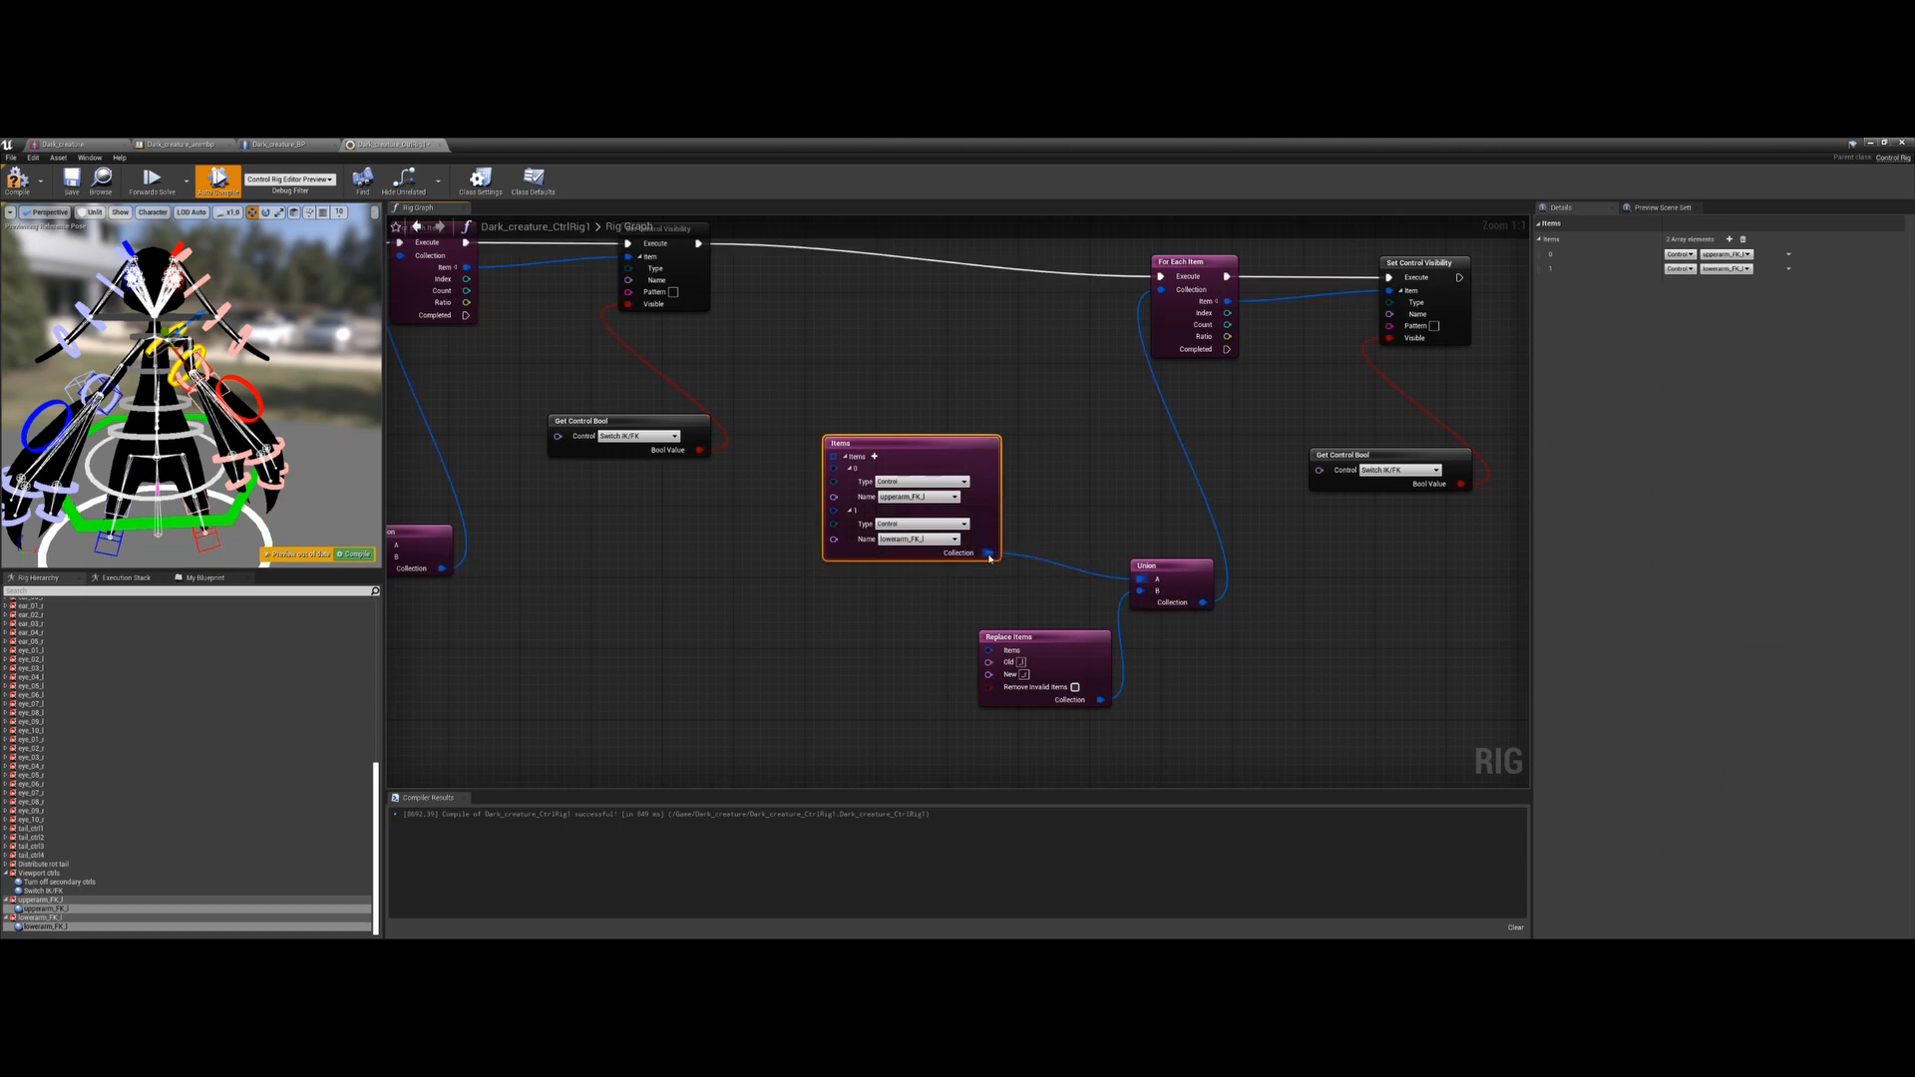
{"action": "left_click_drag", "start_coordinate": [991, 556], "coordinate": [989, 650]}
{"action": "right_click_drag", "start_coordinate": [1034, 565], "coordinate": [936, 597]}
{"action": "left_click", "coordinate": [349, 554]}
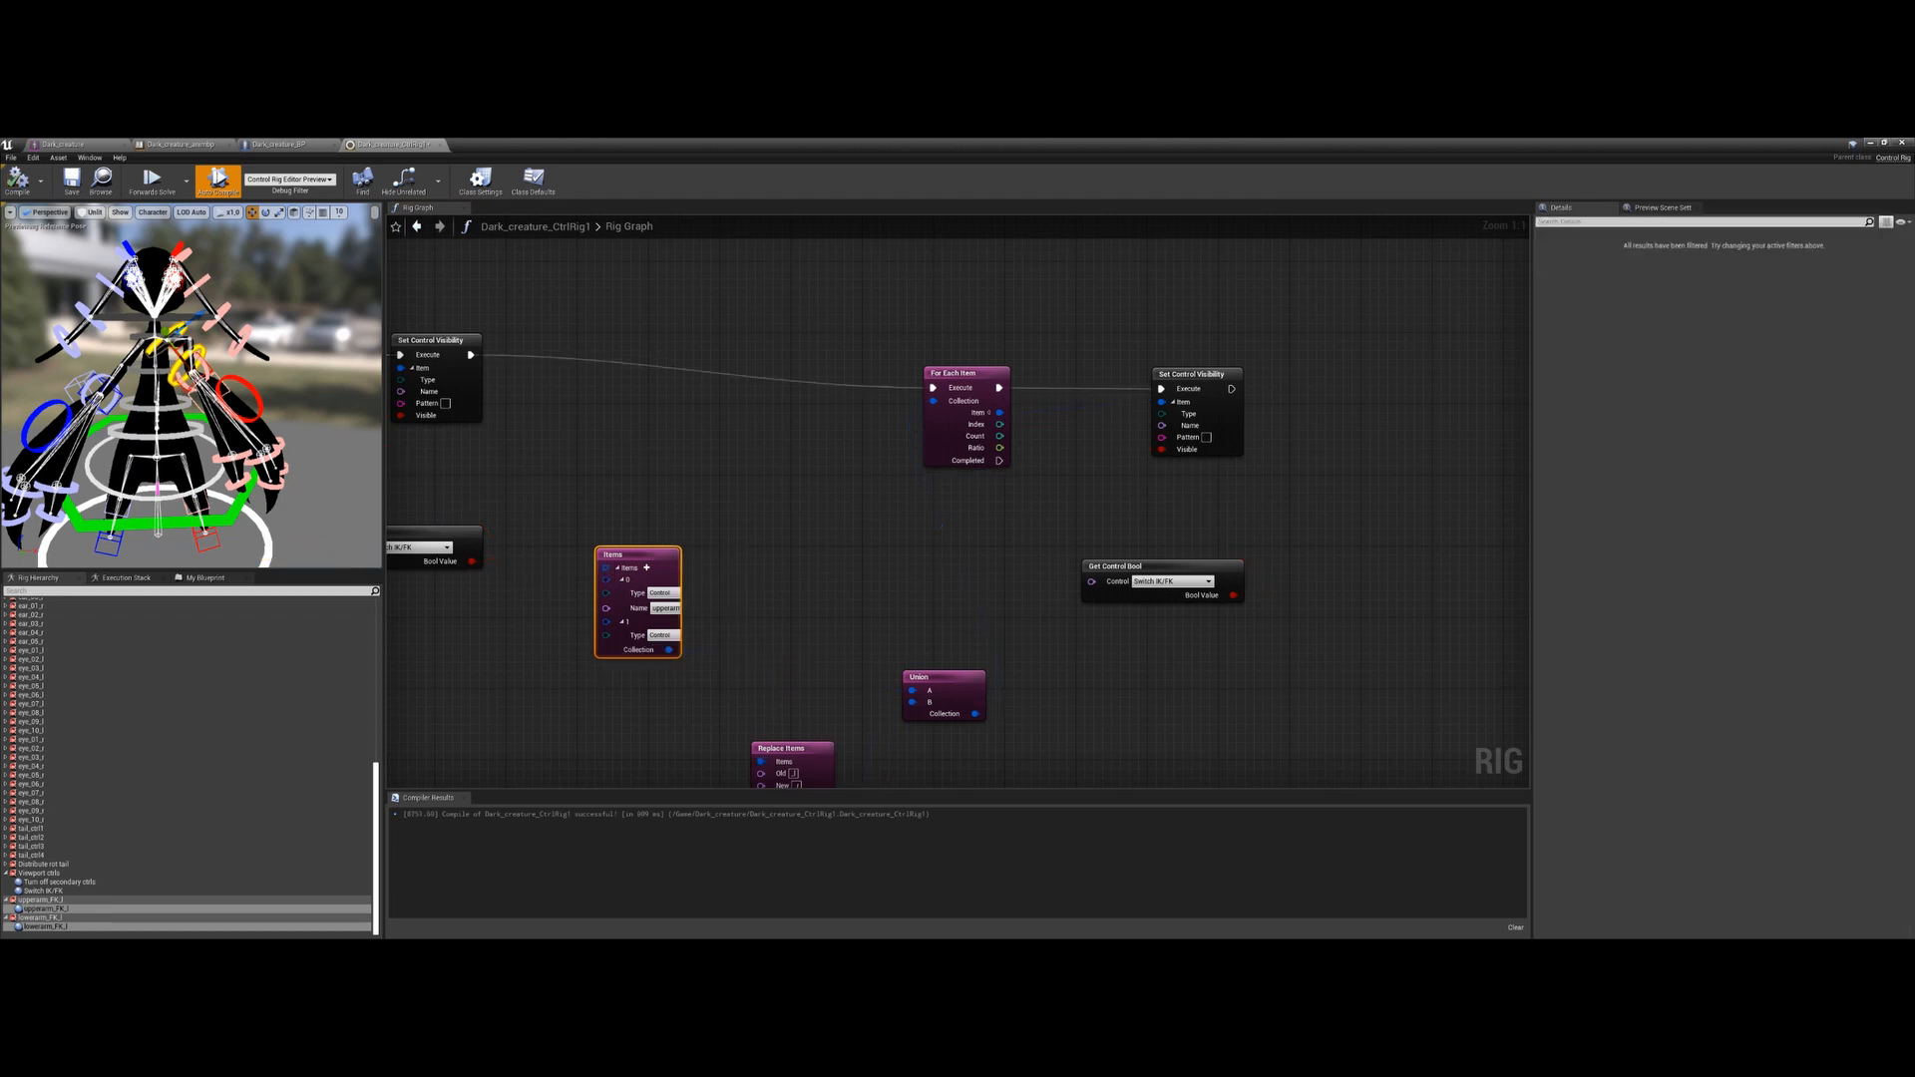
Move the Arm_ik_l control to test IK mode, and turn off the current bool of Switch IK/FK
{"action": "left_click", "coordinate": [43, 890]}
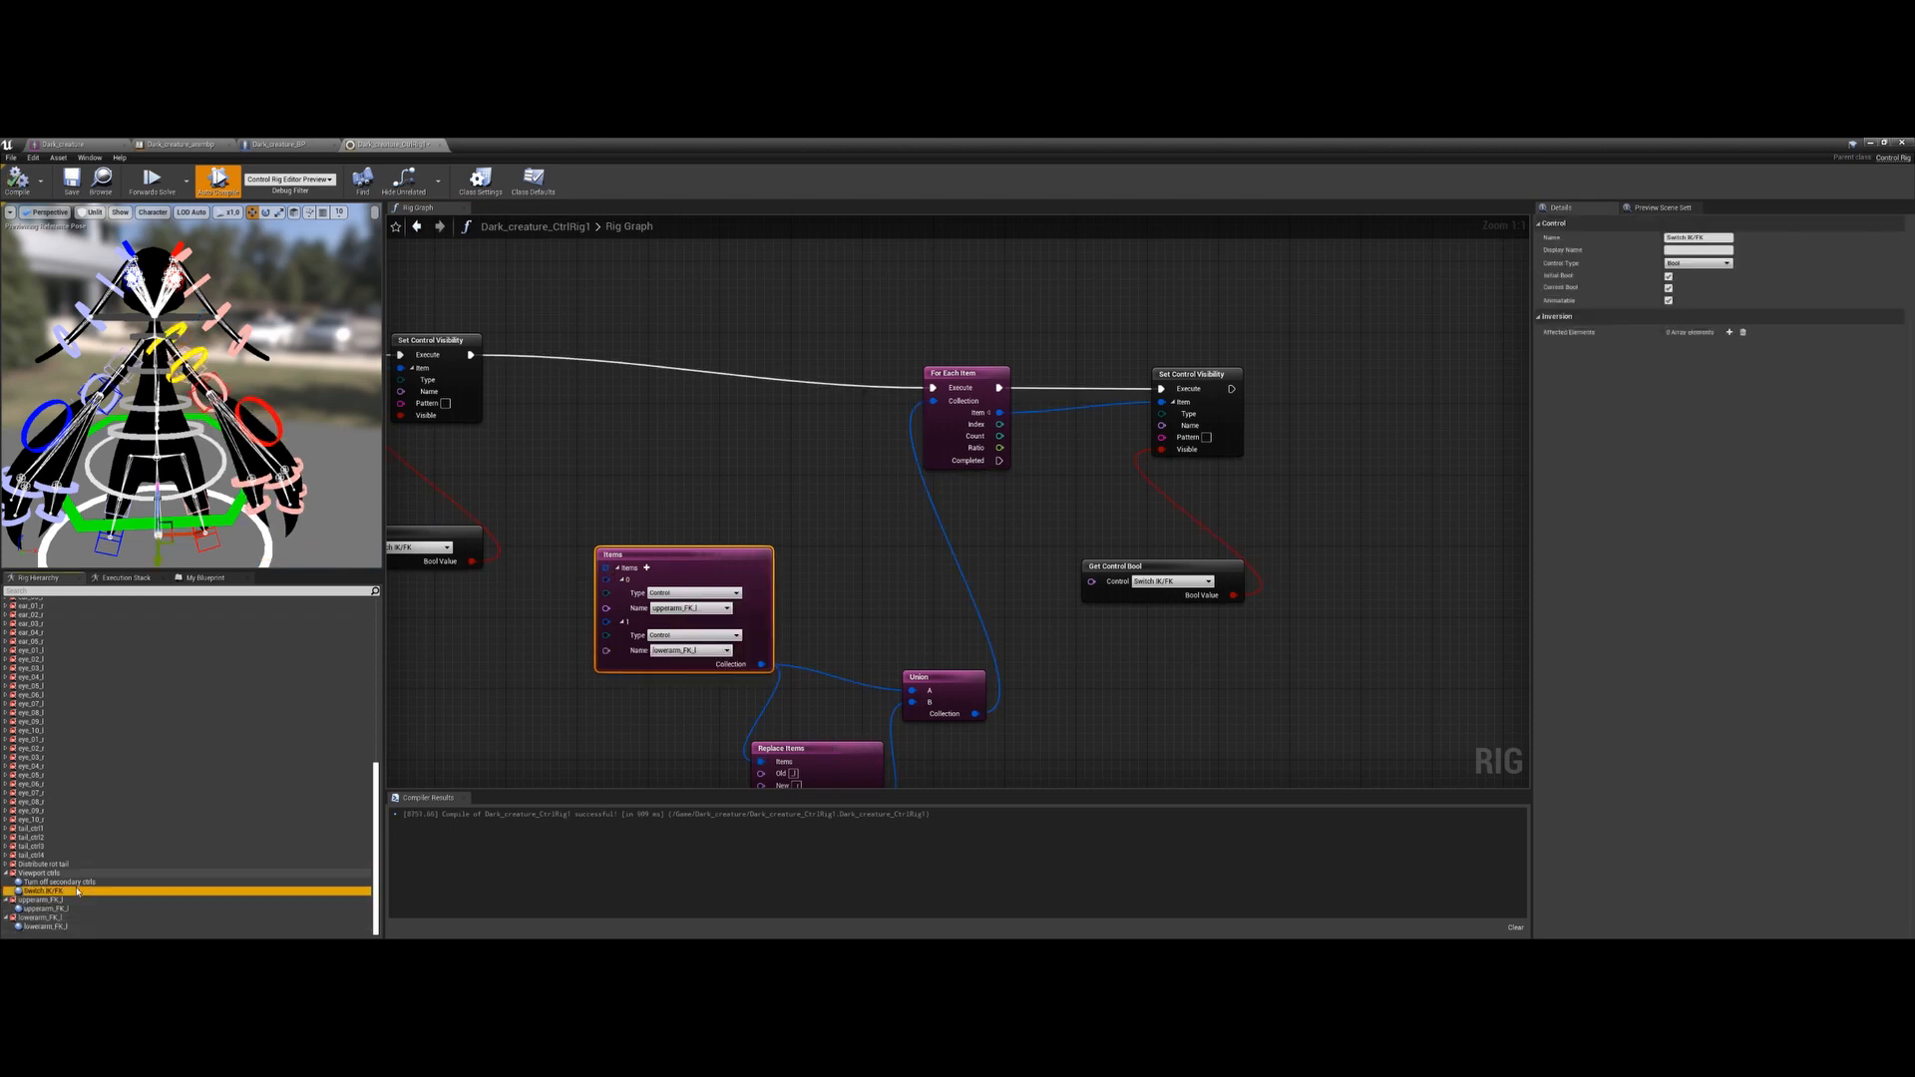
{"action": "left_click", "coordinate": [223, 399]}
{"action": "scroll", "coordinate": [227, 407], "scroll_direction": "up", "scroll_amount": 3}
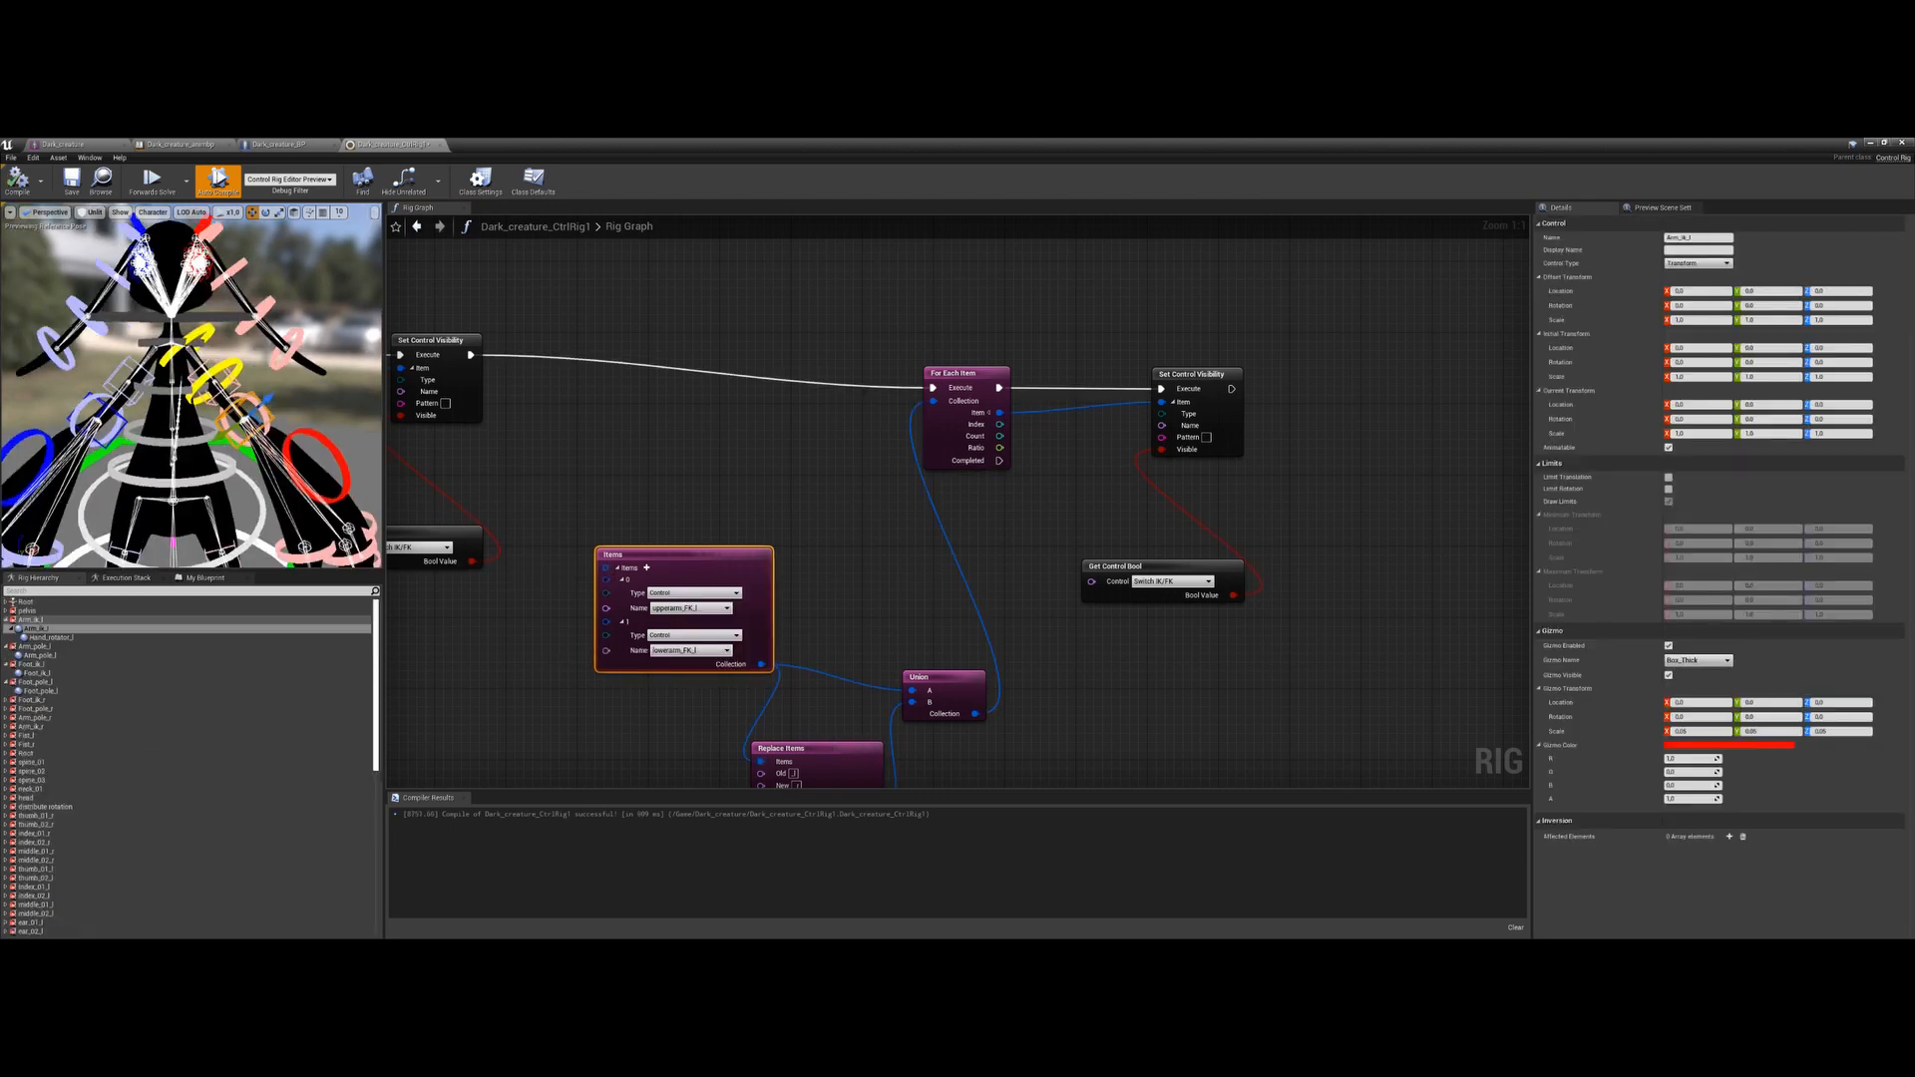
{"action": "scroll", "coordinate": [228, 408], "scroll_direction": "down", "scroll_amount": 4}
{"action": "left_click_drag", "start_coordinate": [228, 399], "coordinate": [212, 382]}
{"action": "scroll", "coordinate": [55, 812], "scroll_direction": "down", "scroll_amount": 12}
{"action": "left_click", "coordinate": [45, 891]}
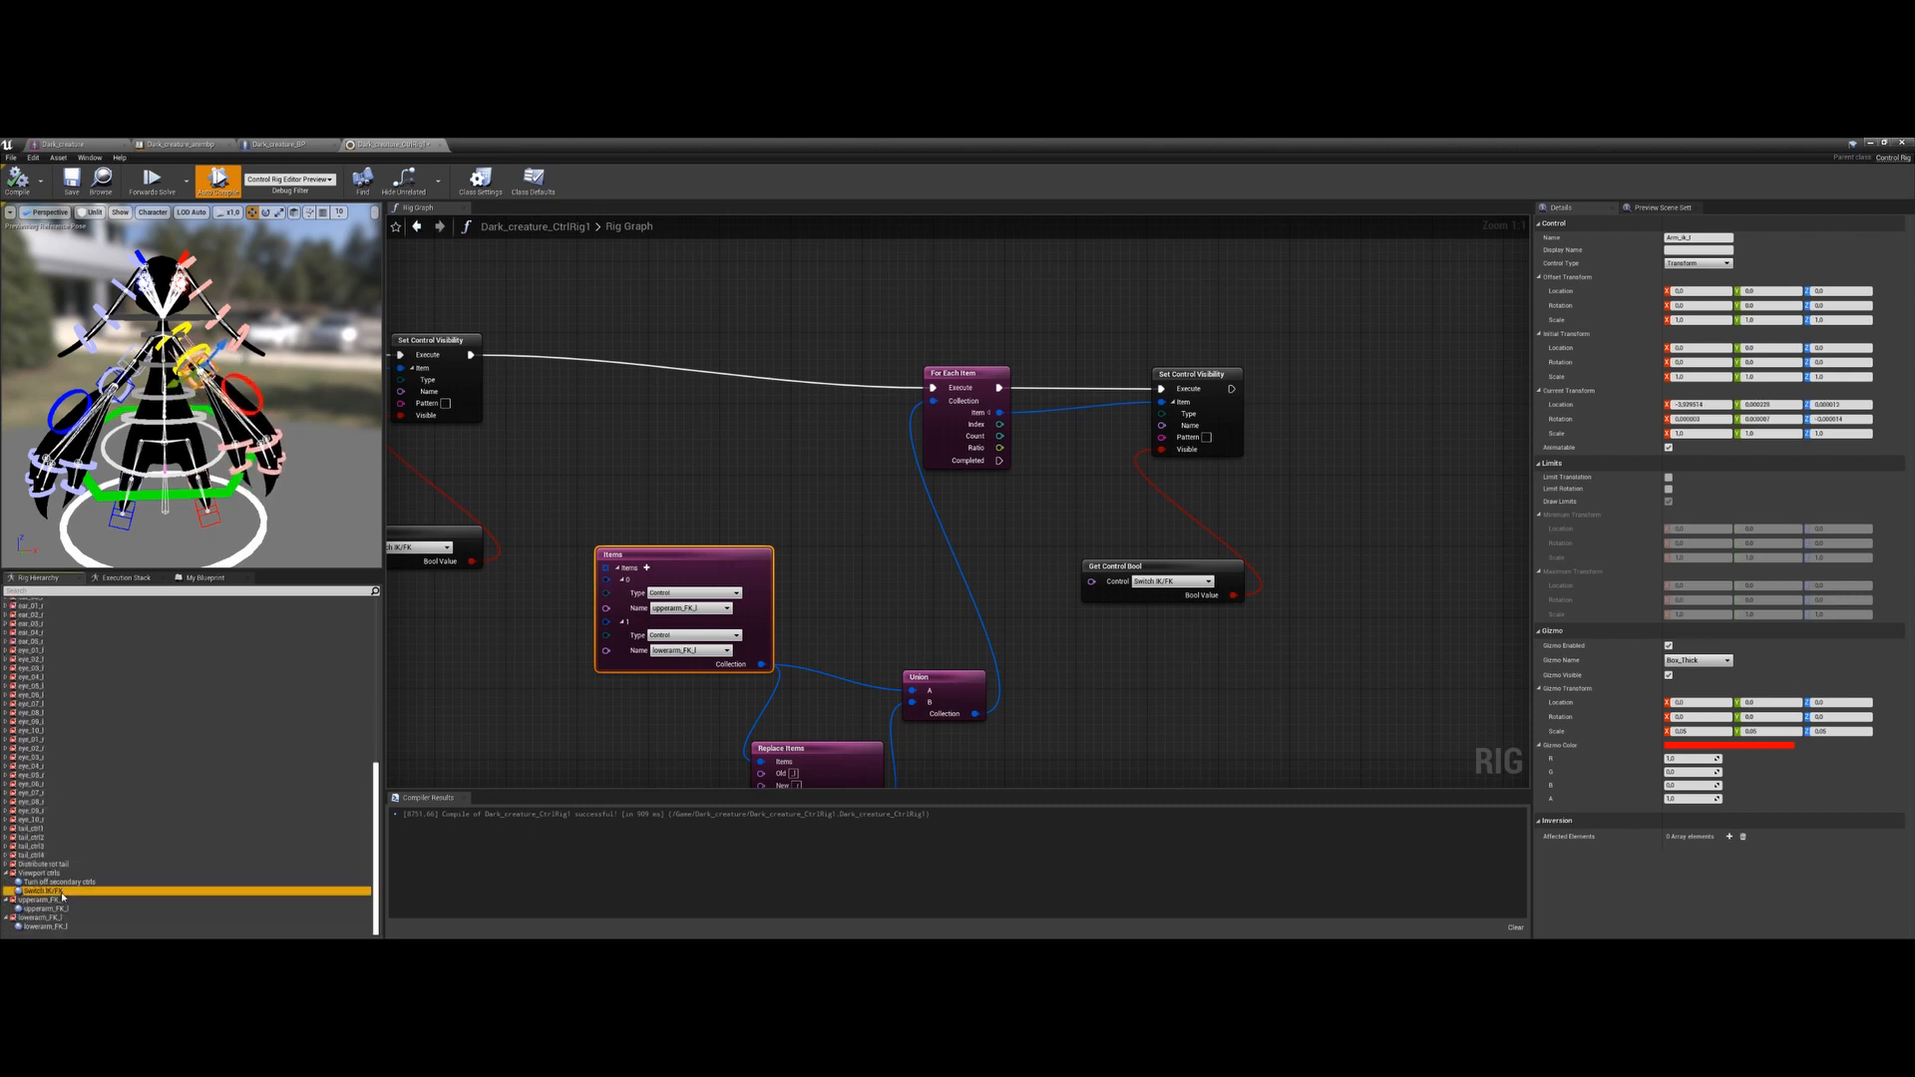
{"action": "left_click", "coordinate": [1668, 288]}
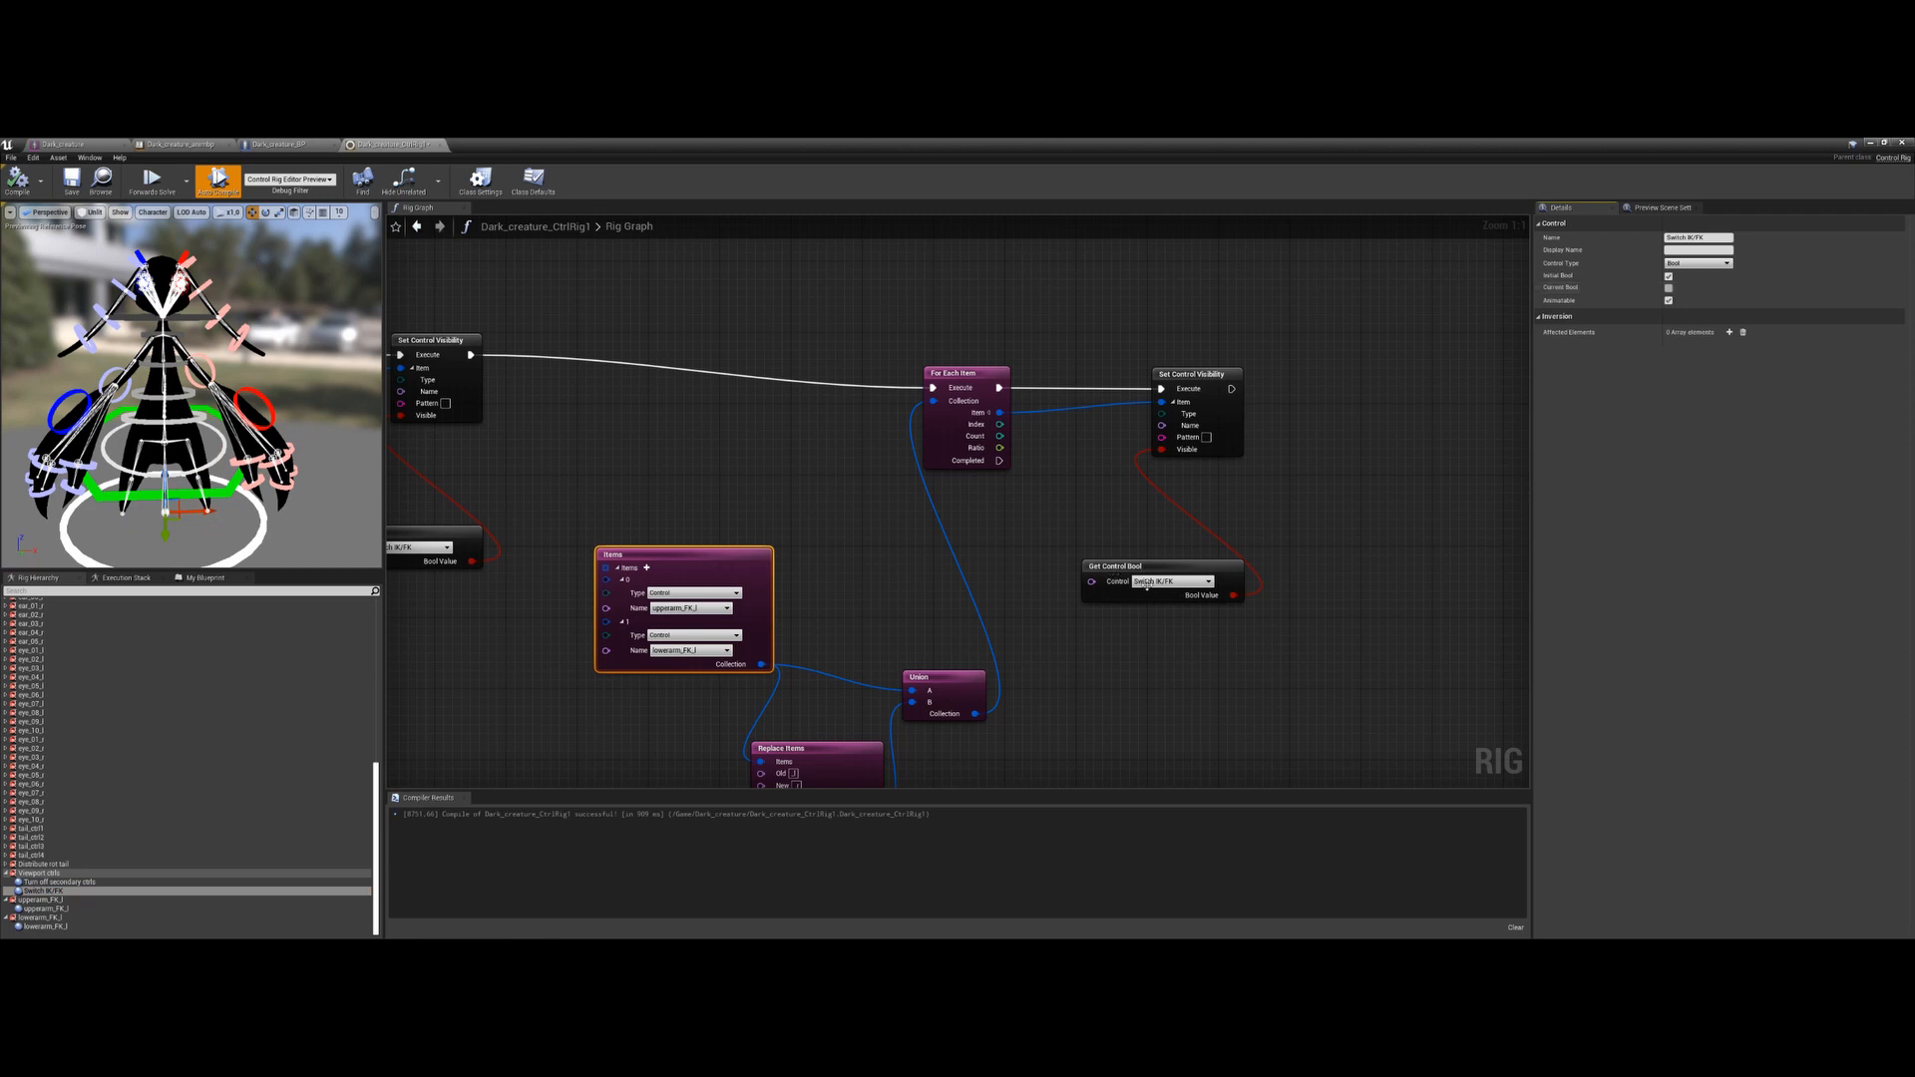
Insert a Not node between the Switch IK/FK bool value and the FK setup's Visible input, and compile the rig
{"action": "right_click_drag", "start_coordinate": [803, 638], "coordinate": [981, 642]}
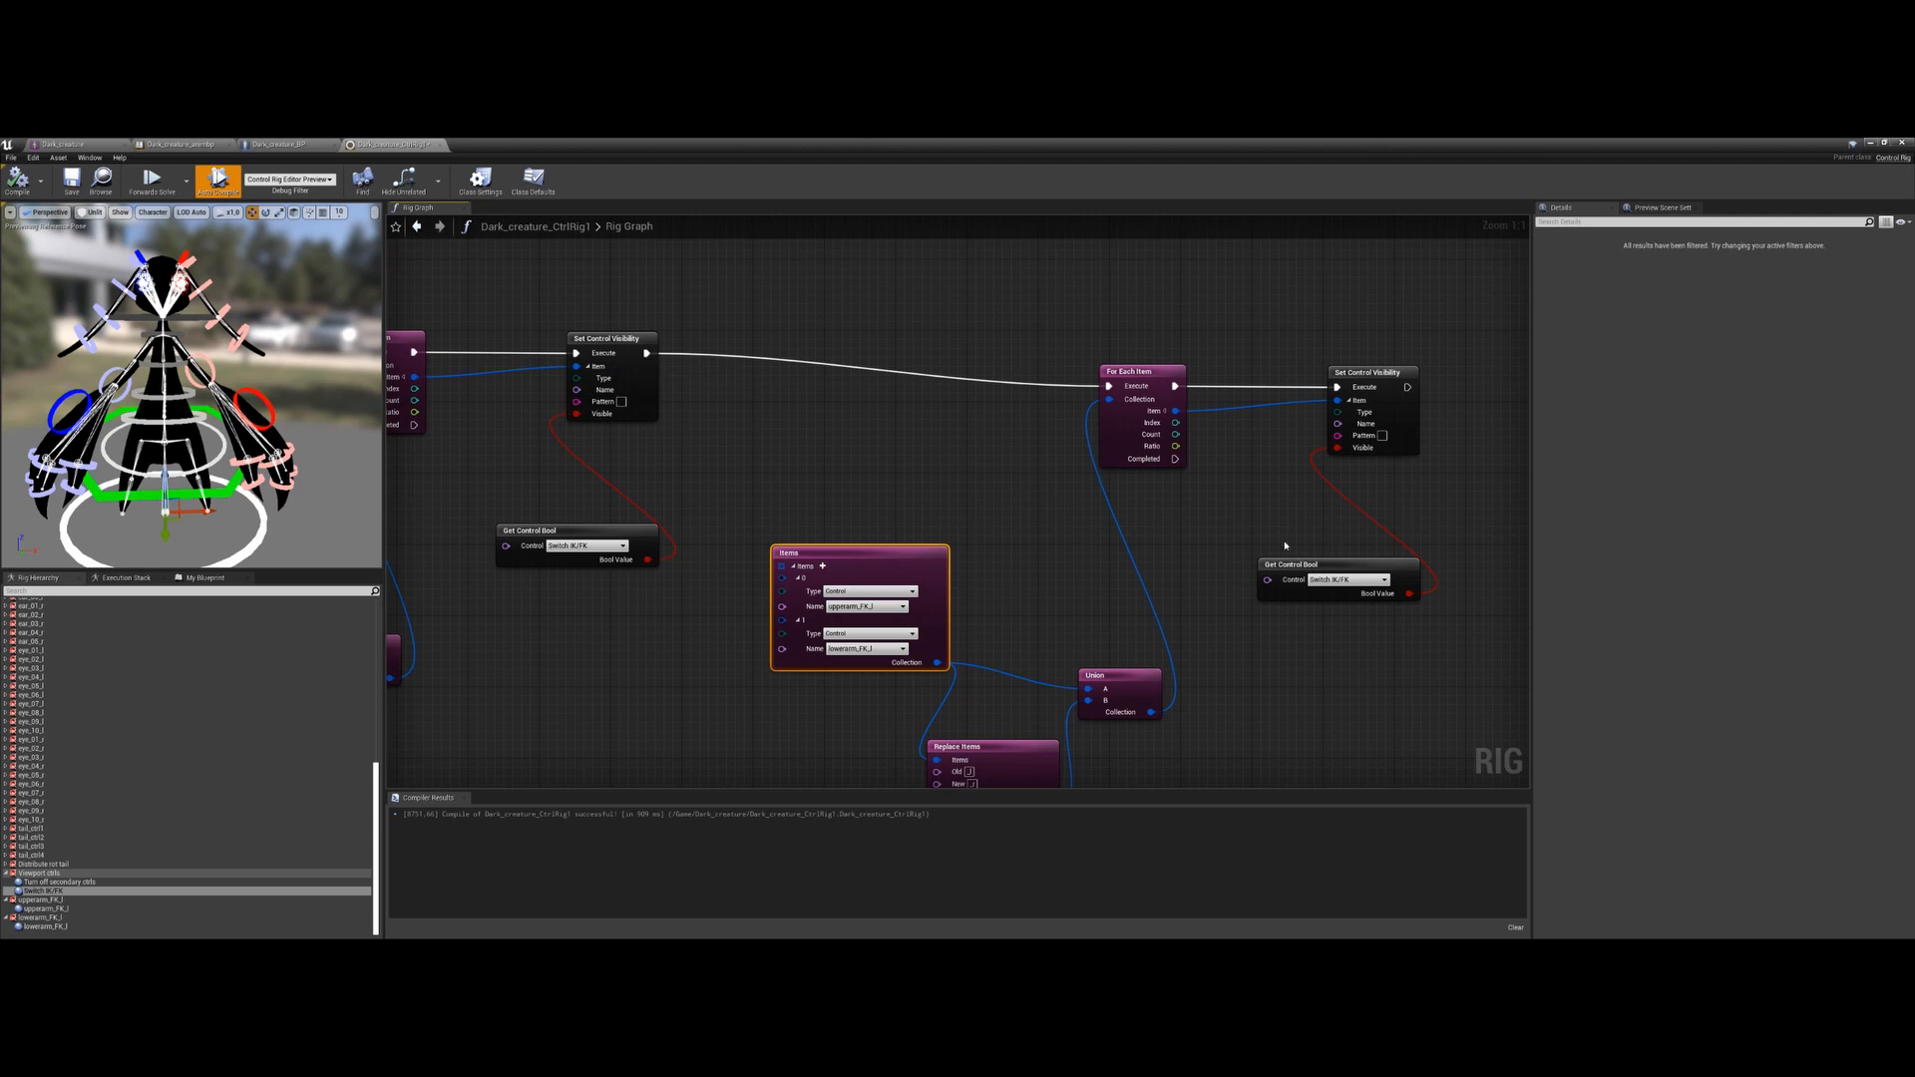
{"action": "right_click_drag", "start_coordinate": [1354, 561], "coordinate": [1236, 546]}
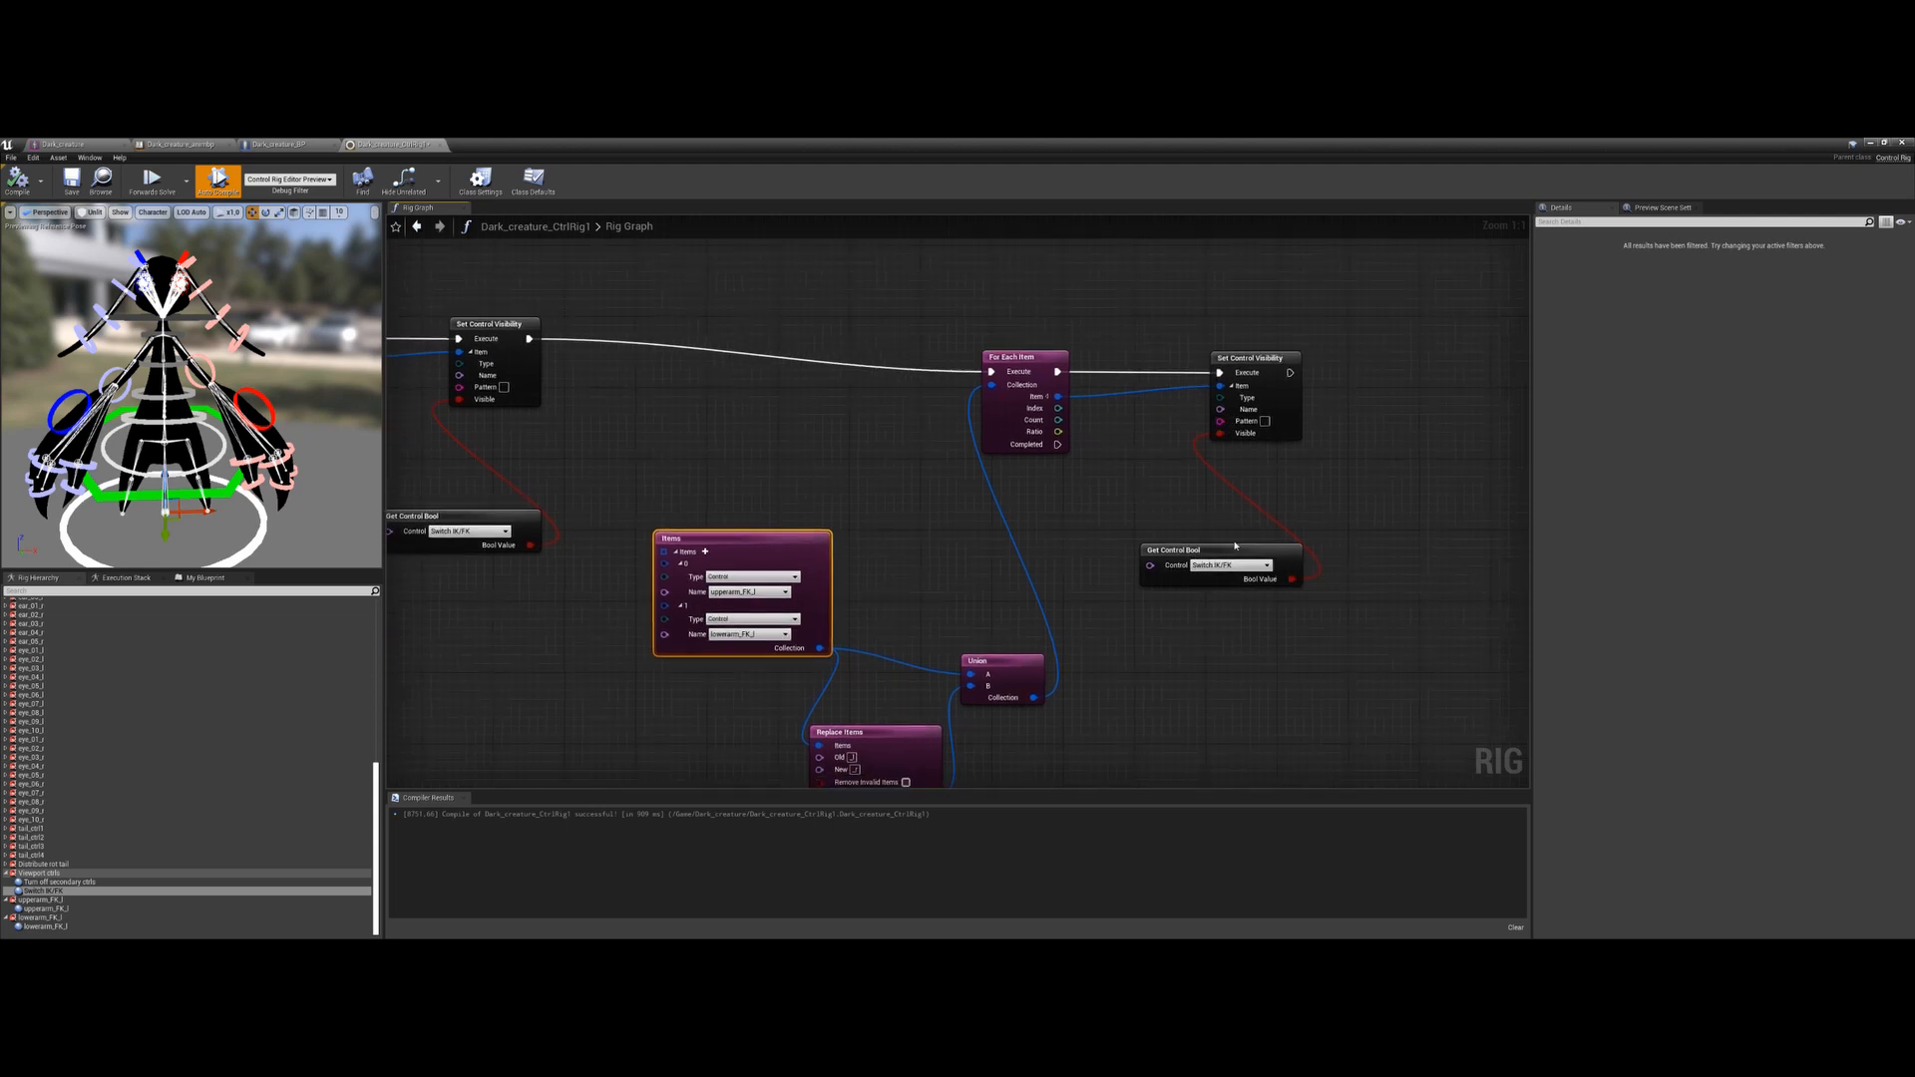
{"action": "left_click_drag", "start_coordinate": [1291, 579], "coordinate": [1337, 530]}
{"action": "type", "text": "not"}
{"action": "key", "text": "Return"}
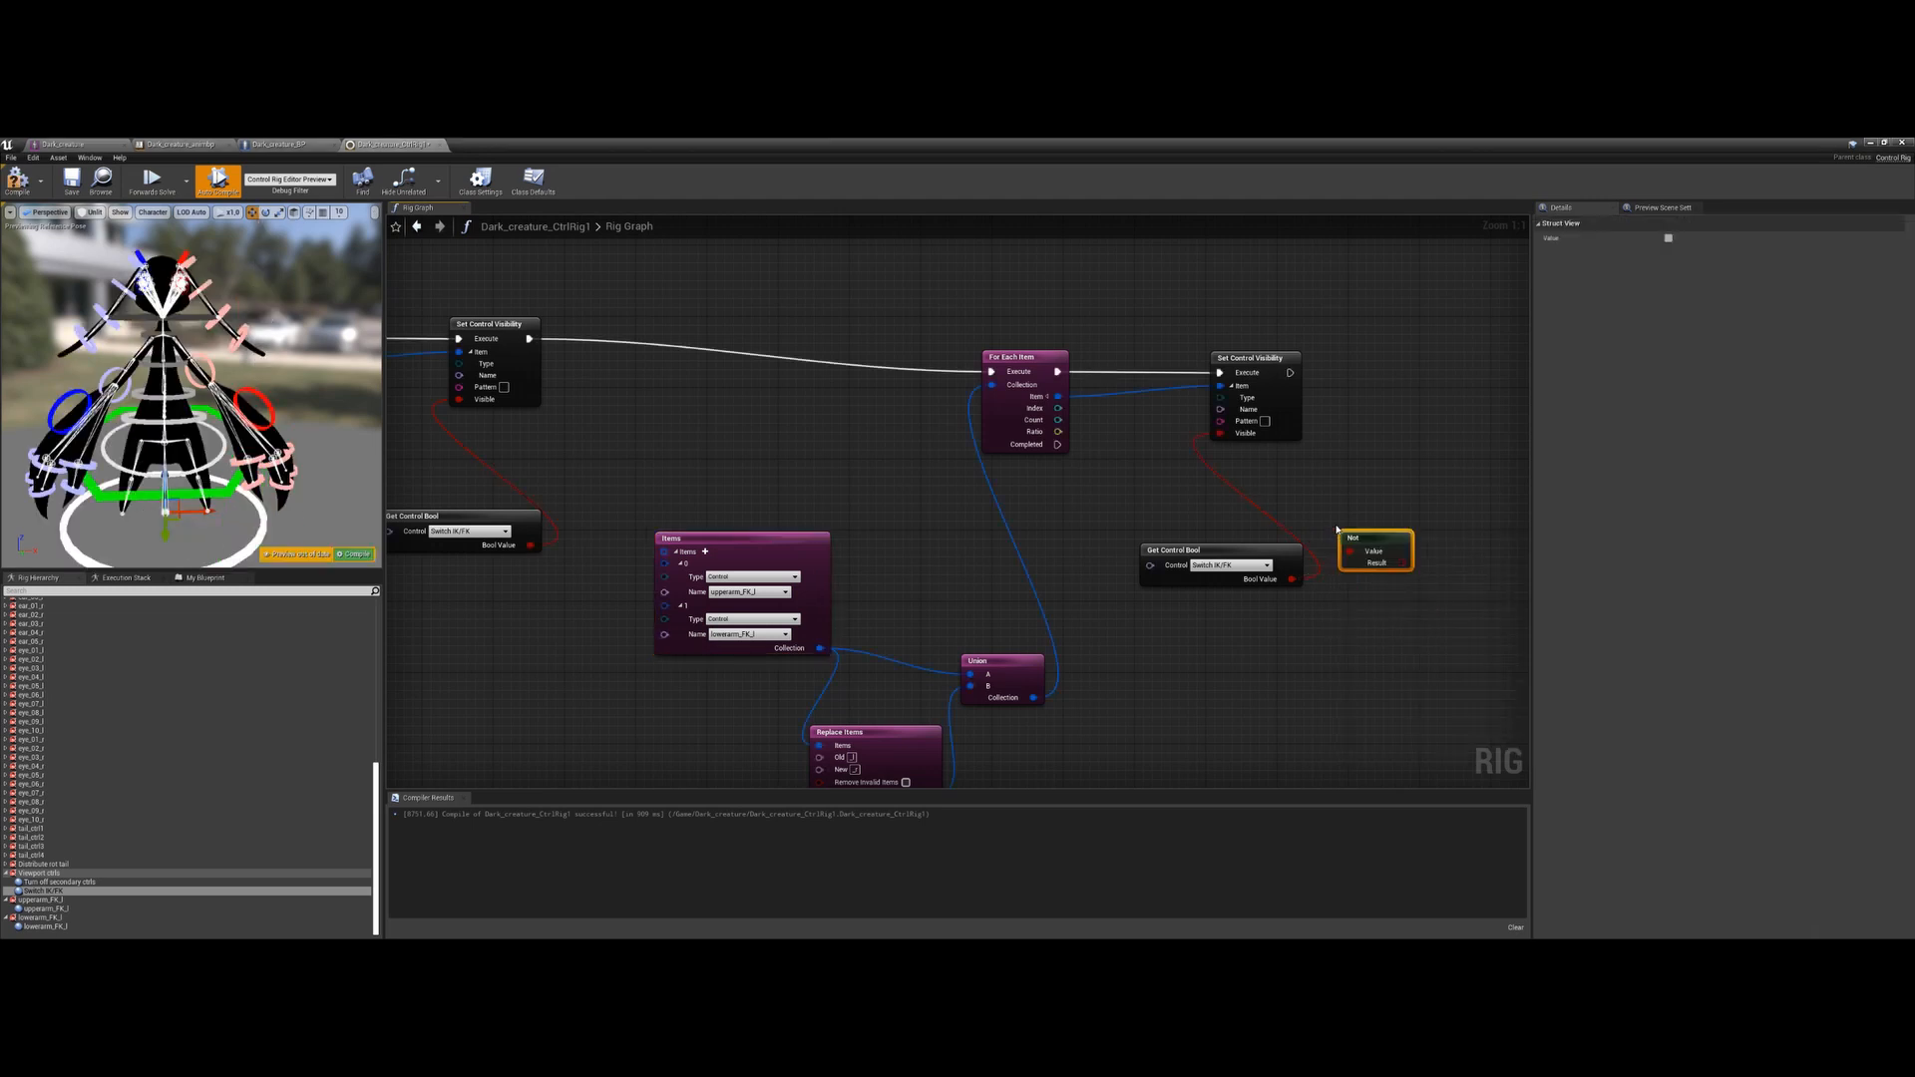
{"action": "left_click", "coordinate": [1296, 584]}
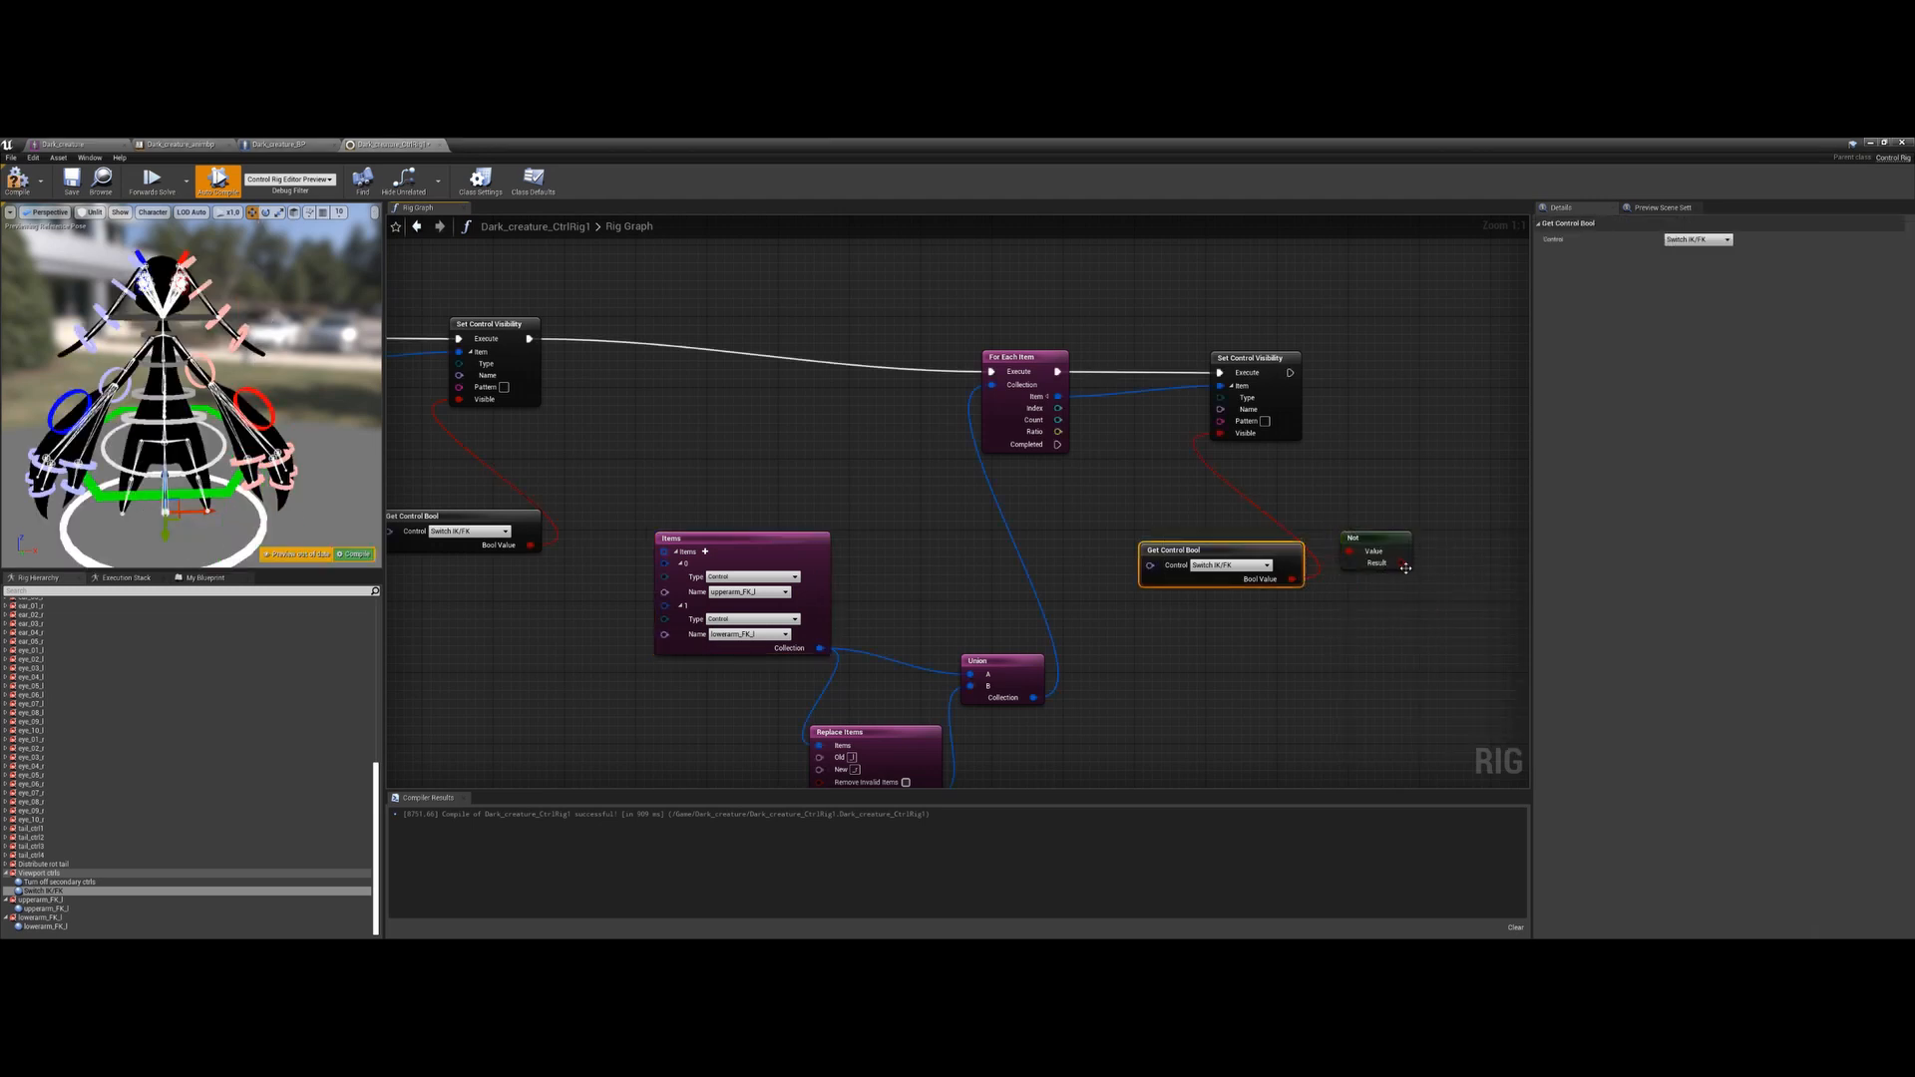
{"action": "left_click_drag", "start_coordinate": [1405, 568], "coordinate": [1283, 501]}
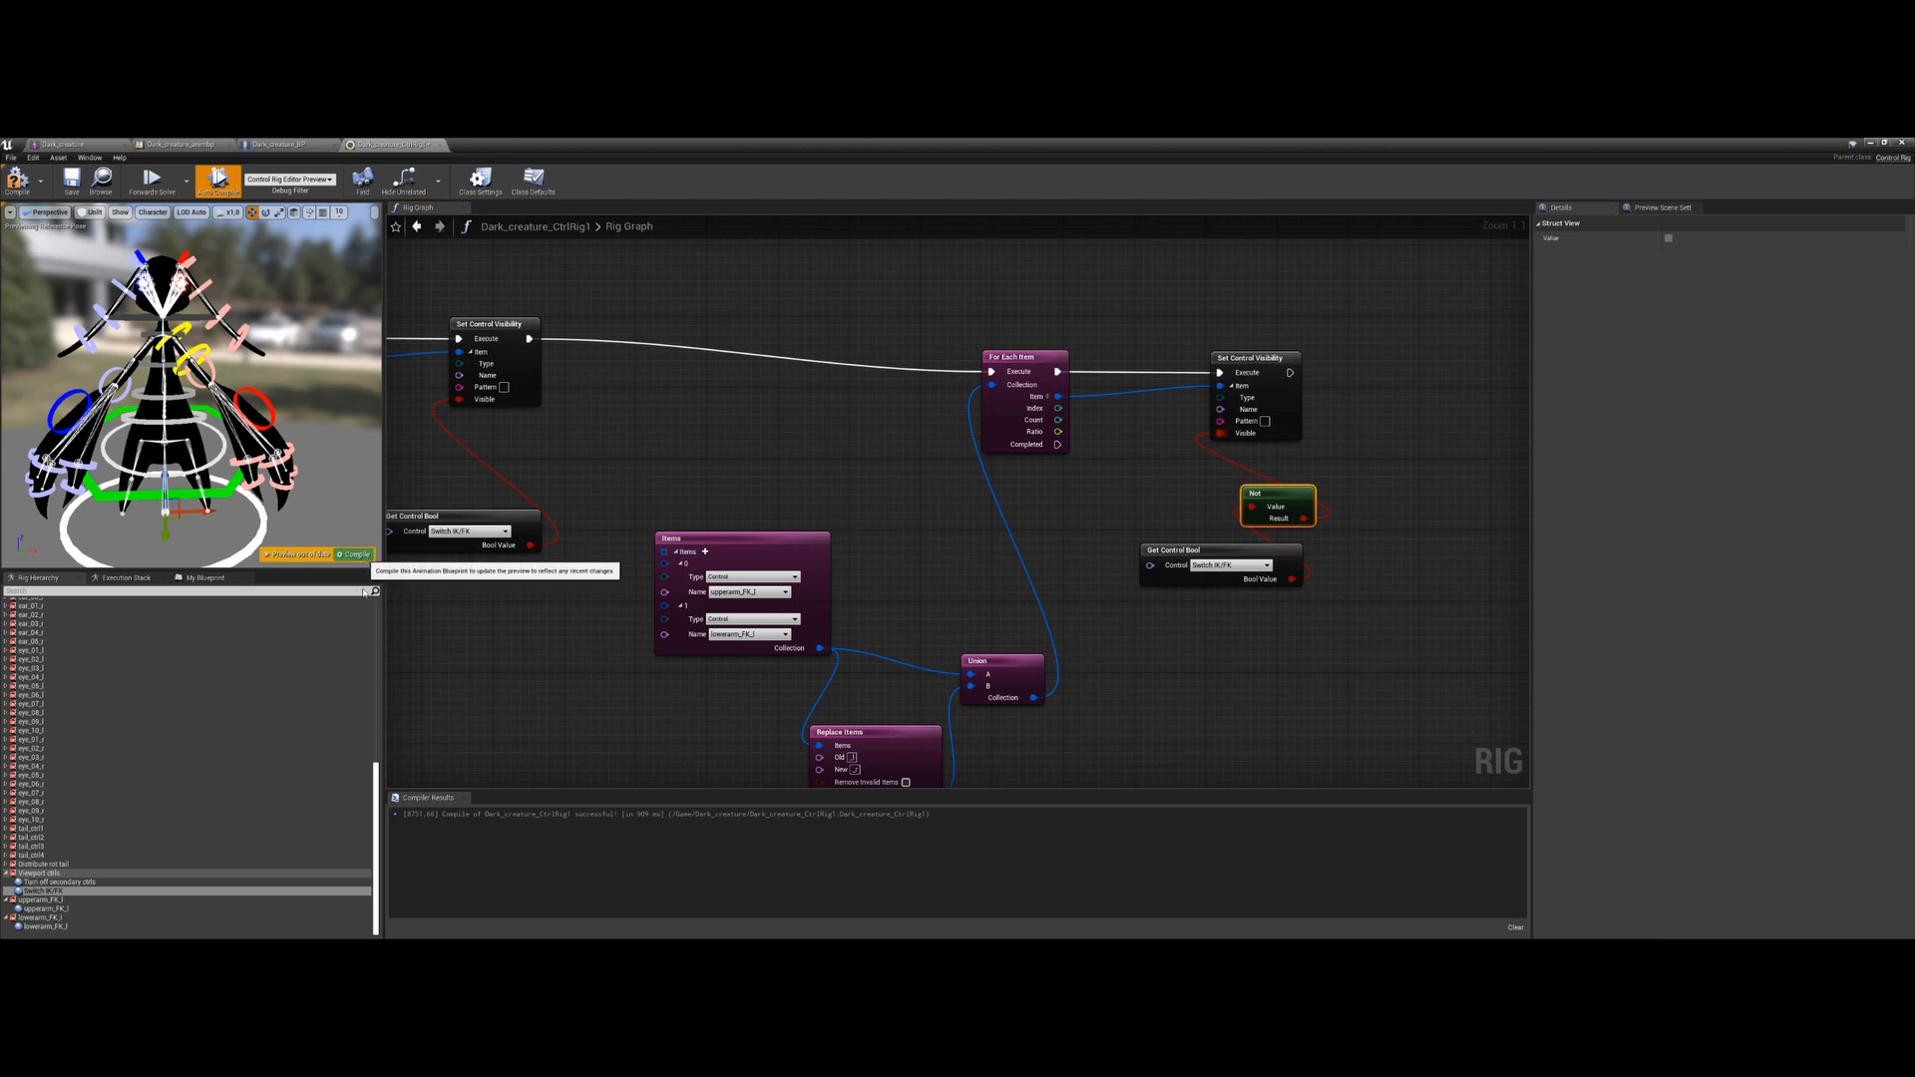
Check the state of Switch IK/FK and move the Arm_ik_l control to test the arm in IK mode
{"action": "left_click", "coordinate": [45, 891]}
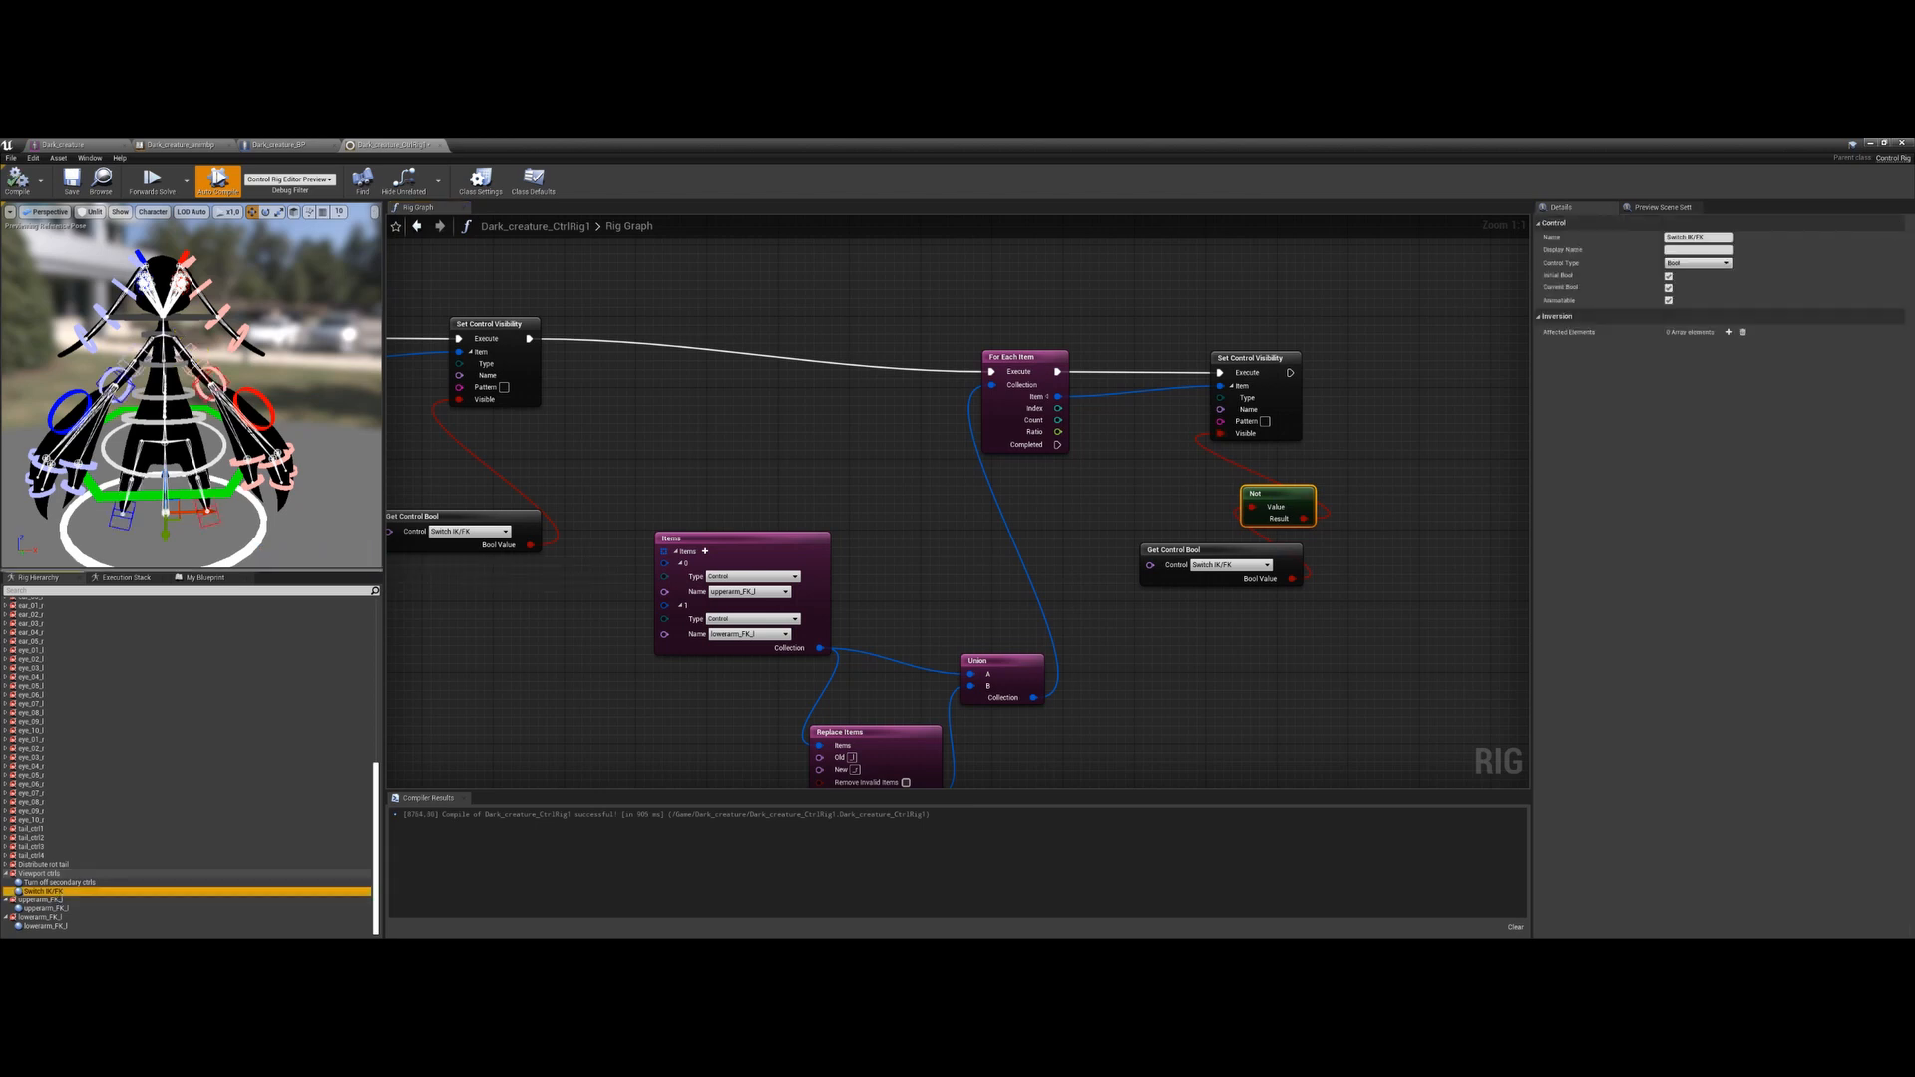
{"action": "scroll", "coordinate": [189, 399], "scroll_direction": "up", "scroll_amount": 5}
{"action": "middle_click_drag", "start_coordinate": [190, 399], "coordinate": [224, 469]}
{"action": "left_click", "coordinate": [255, 380]}
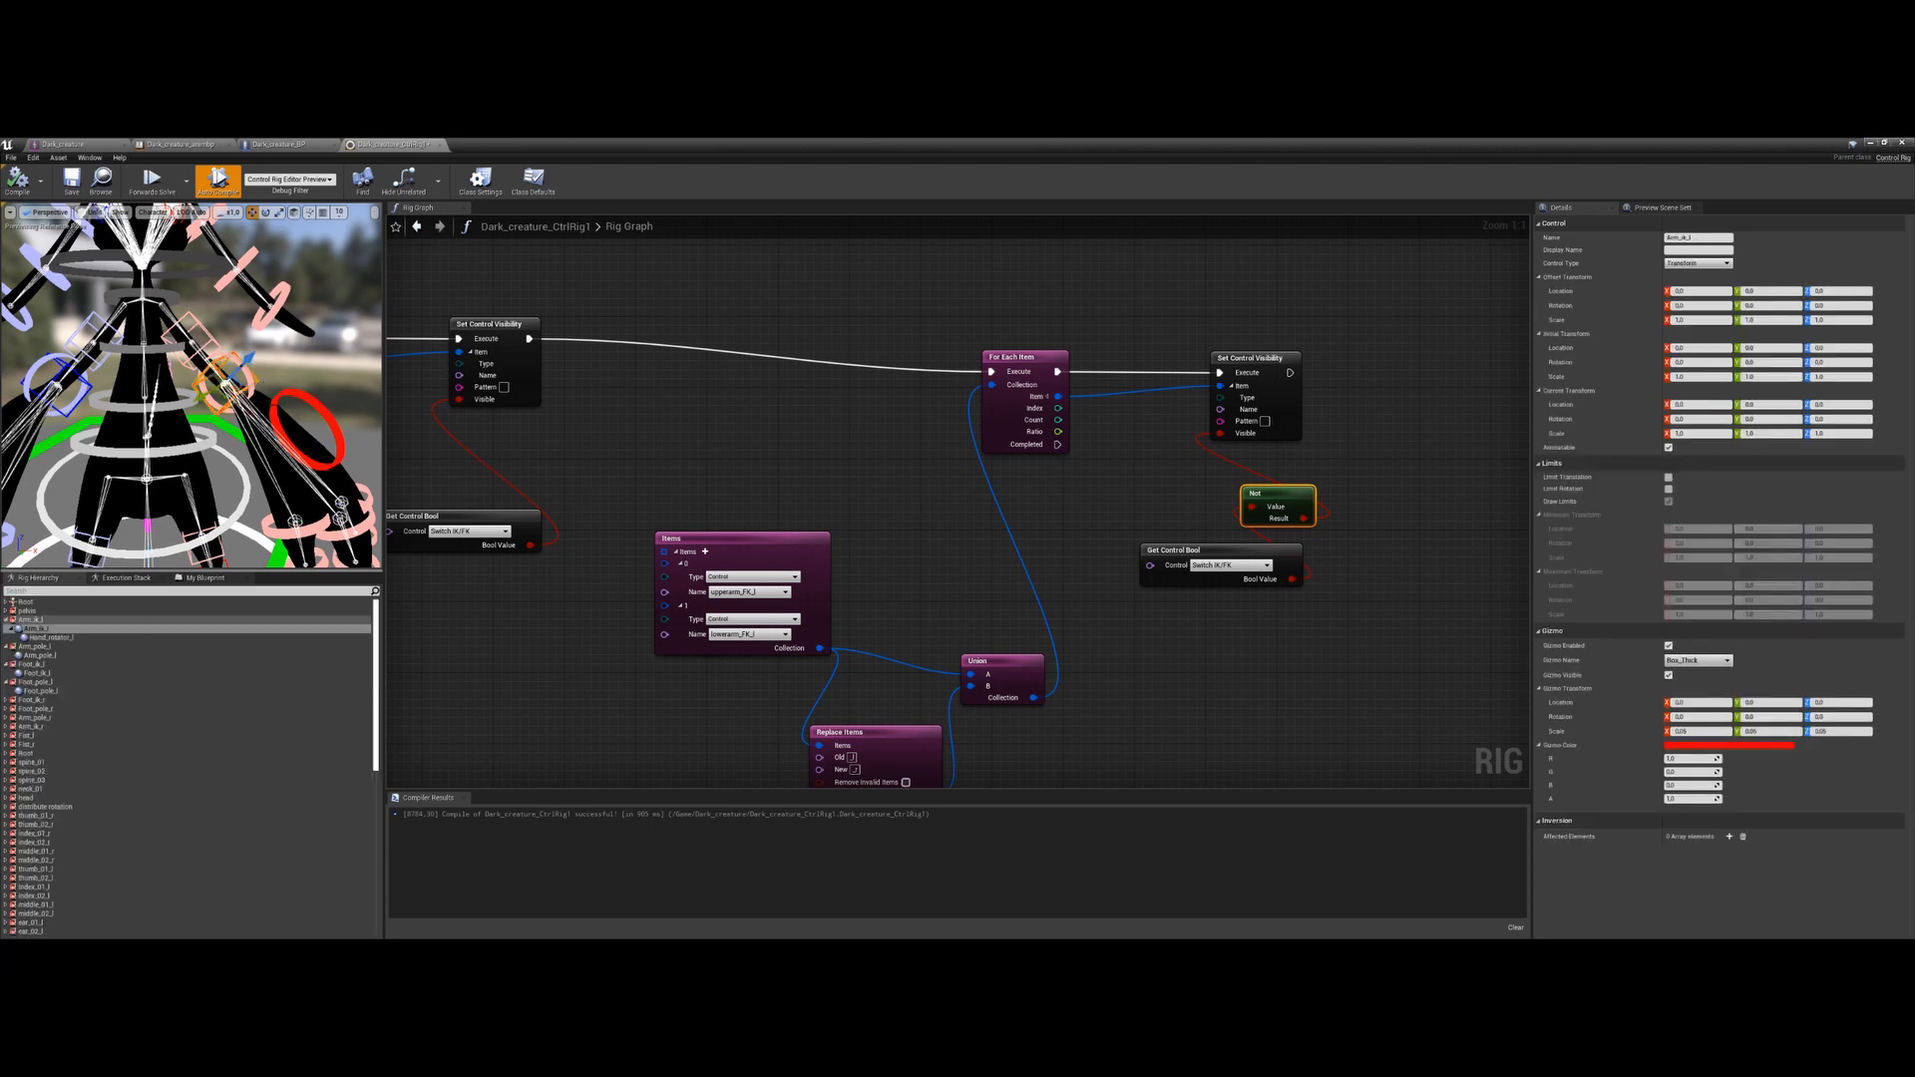
{"action": "left_click_drag", "start_coordinate": [220, 383], "coordinate": [199, 358]}
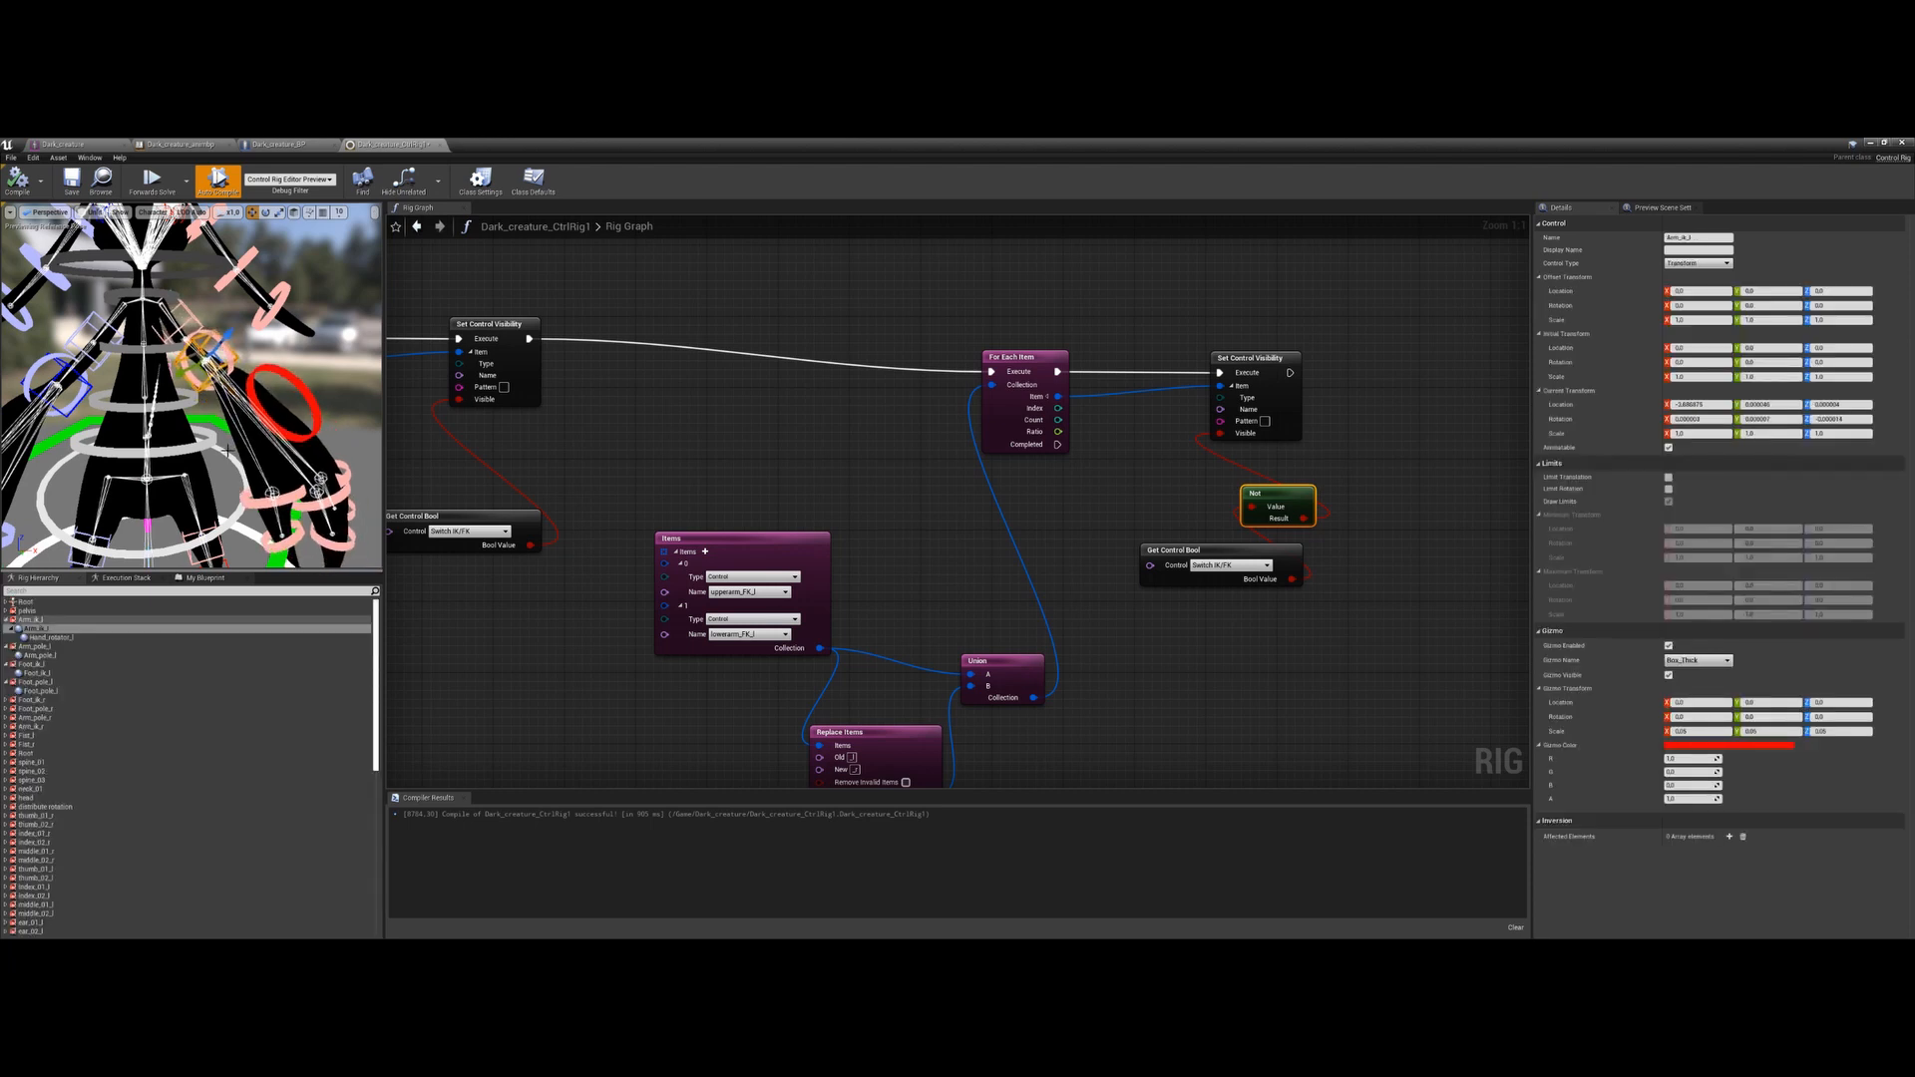
Turn off the current bool of Switch IK/FK and rotate the lowerarm_FK_l control to test FK mode
{"action": "scroll", "coordinate": [118, 804], "scroll_direction": "down", "scroll_amount": 10}
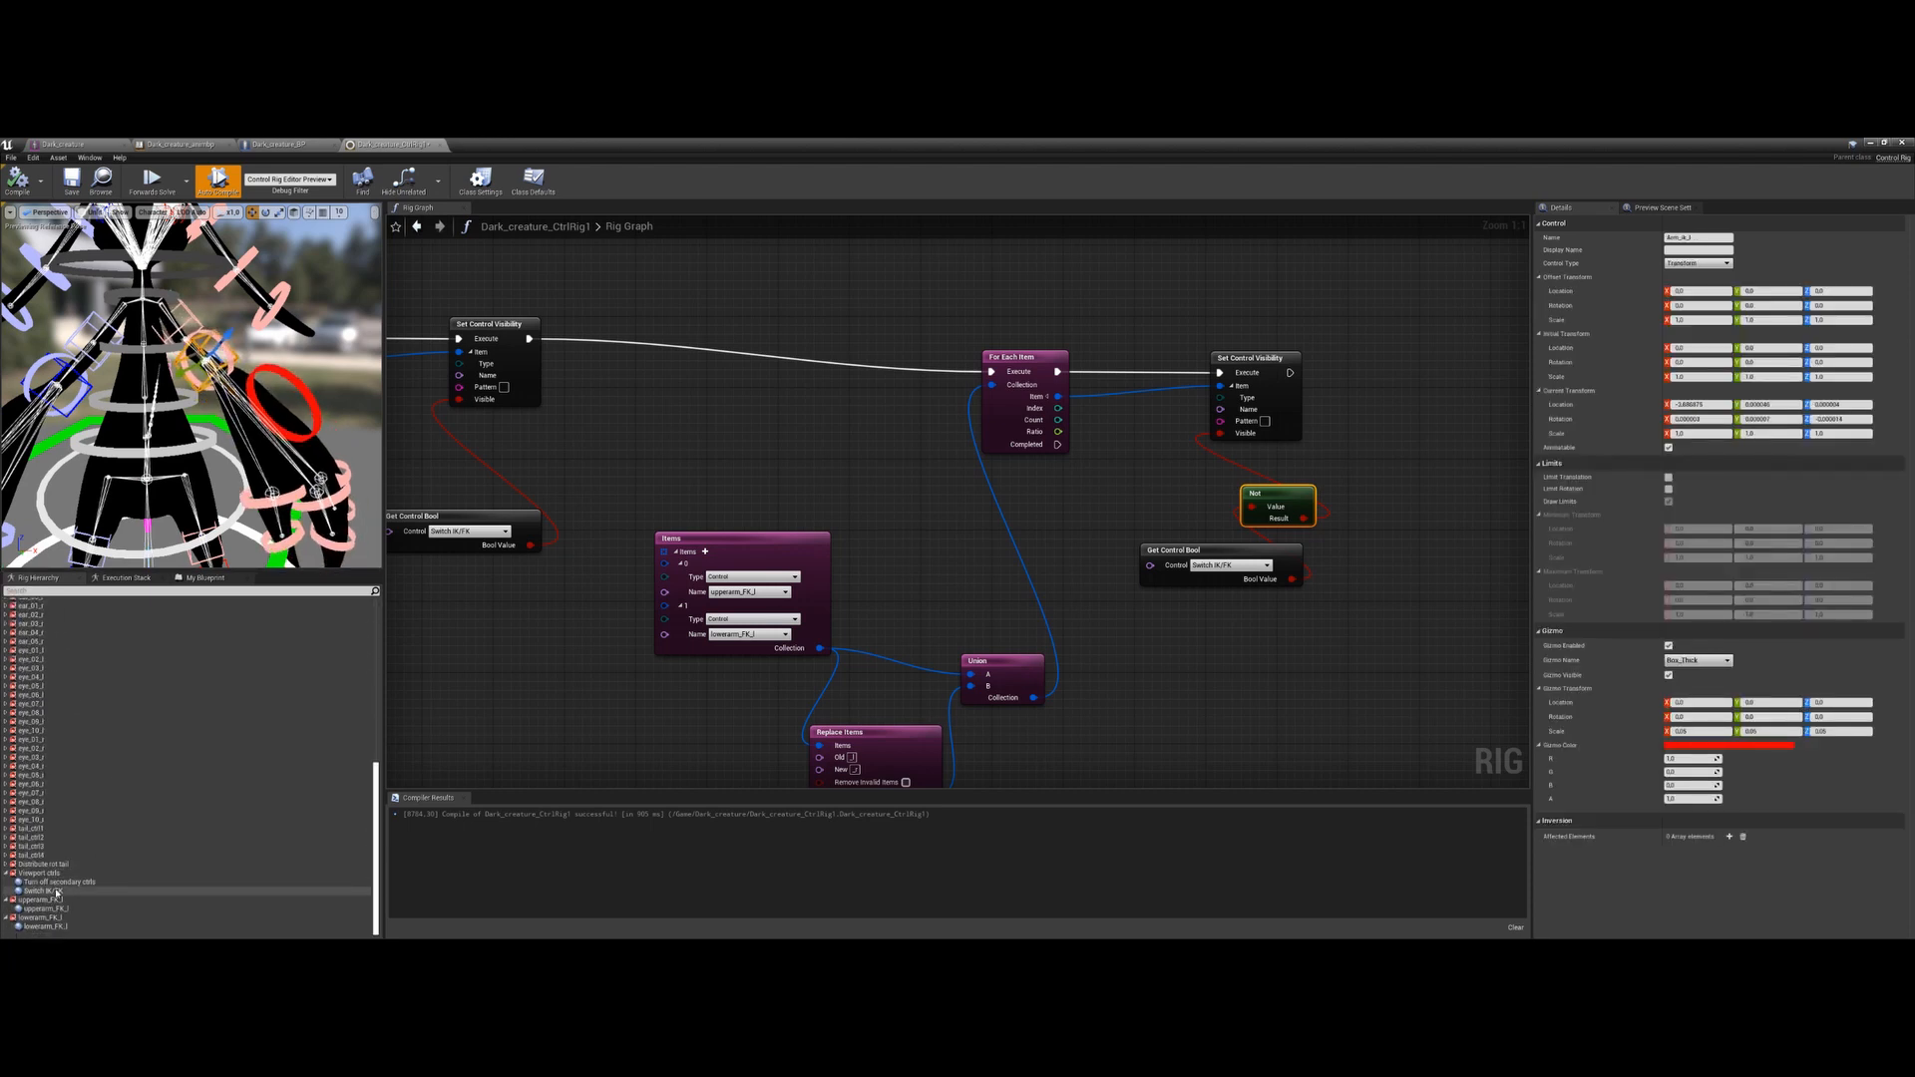
{"action": "left_click", "coordinate": [49, 891]}
{"action": "left_click", "coordinate": [1667, 287]}
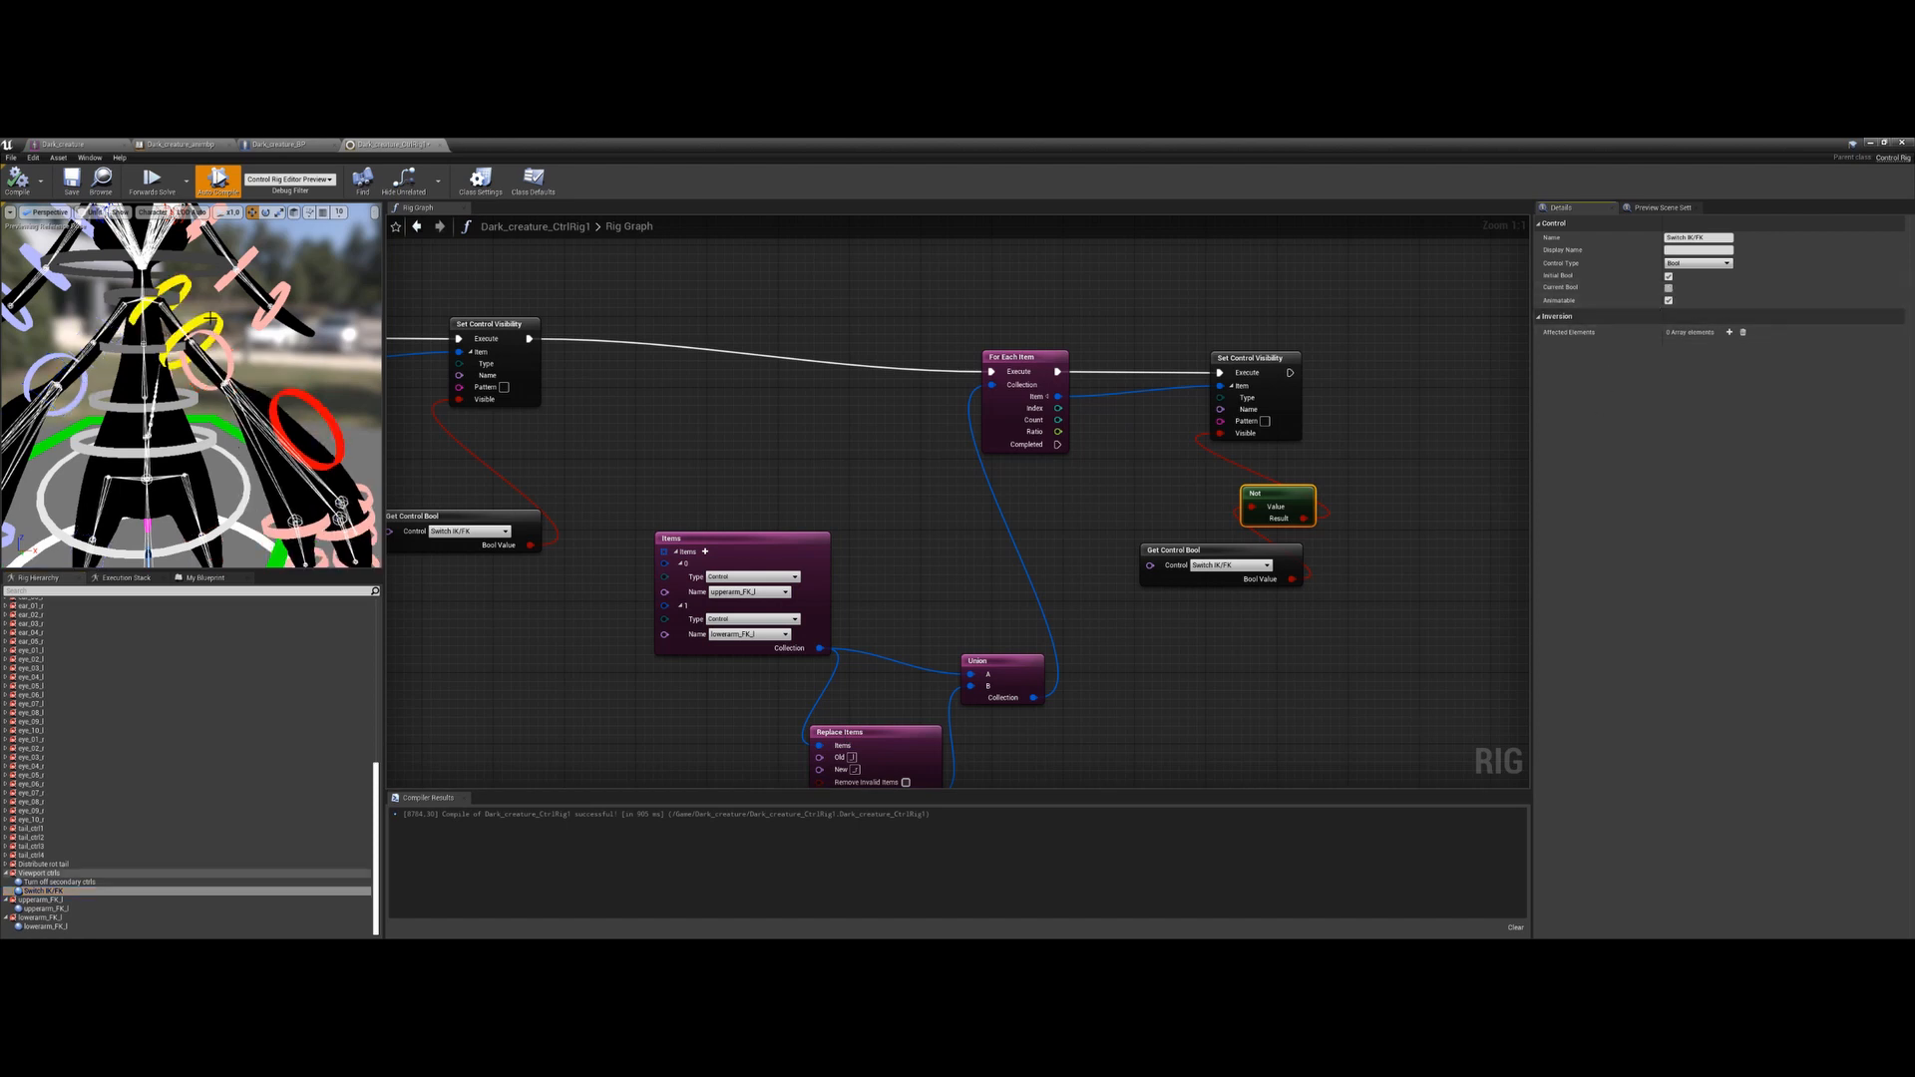
{"action": "left_click", "coordinate": [211, 319]}
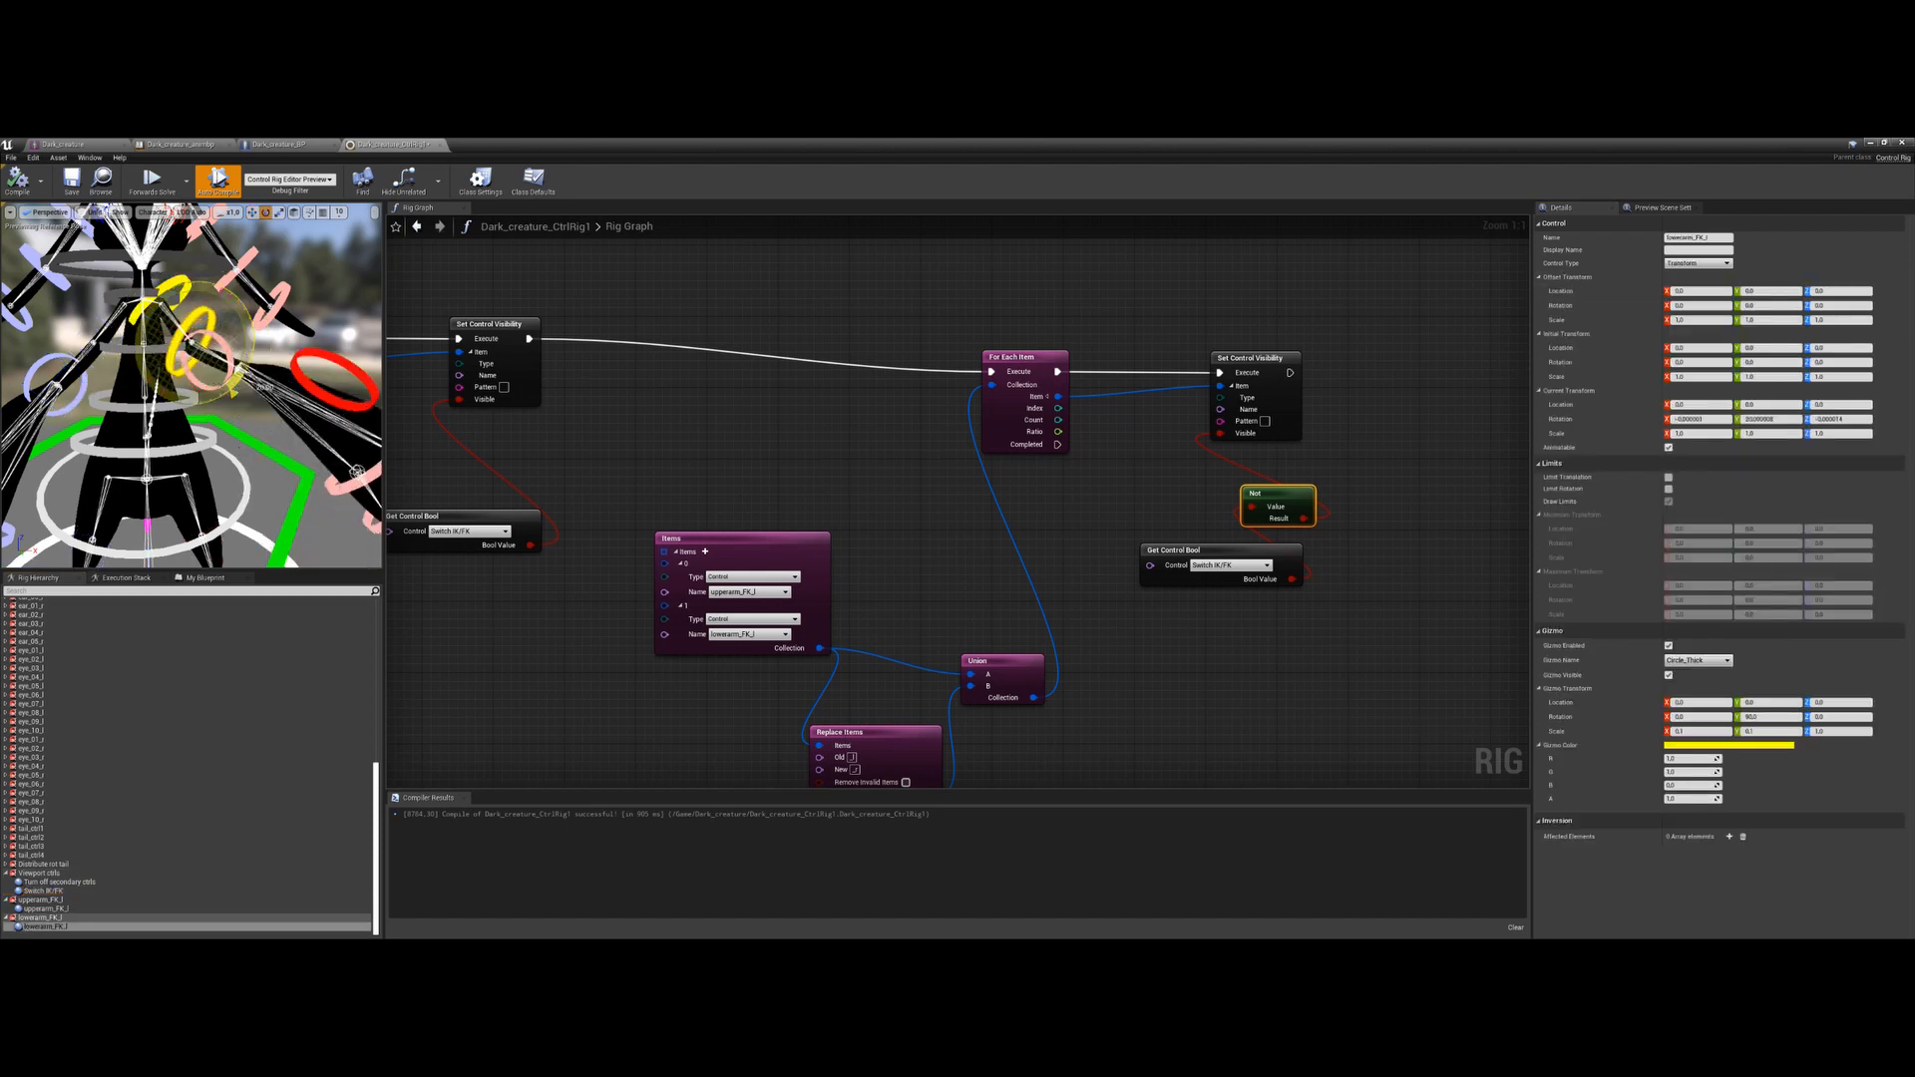
{"action": "left_click_drag", "start_coordinate": [224, 381], "coordinate": [179, 331]}
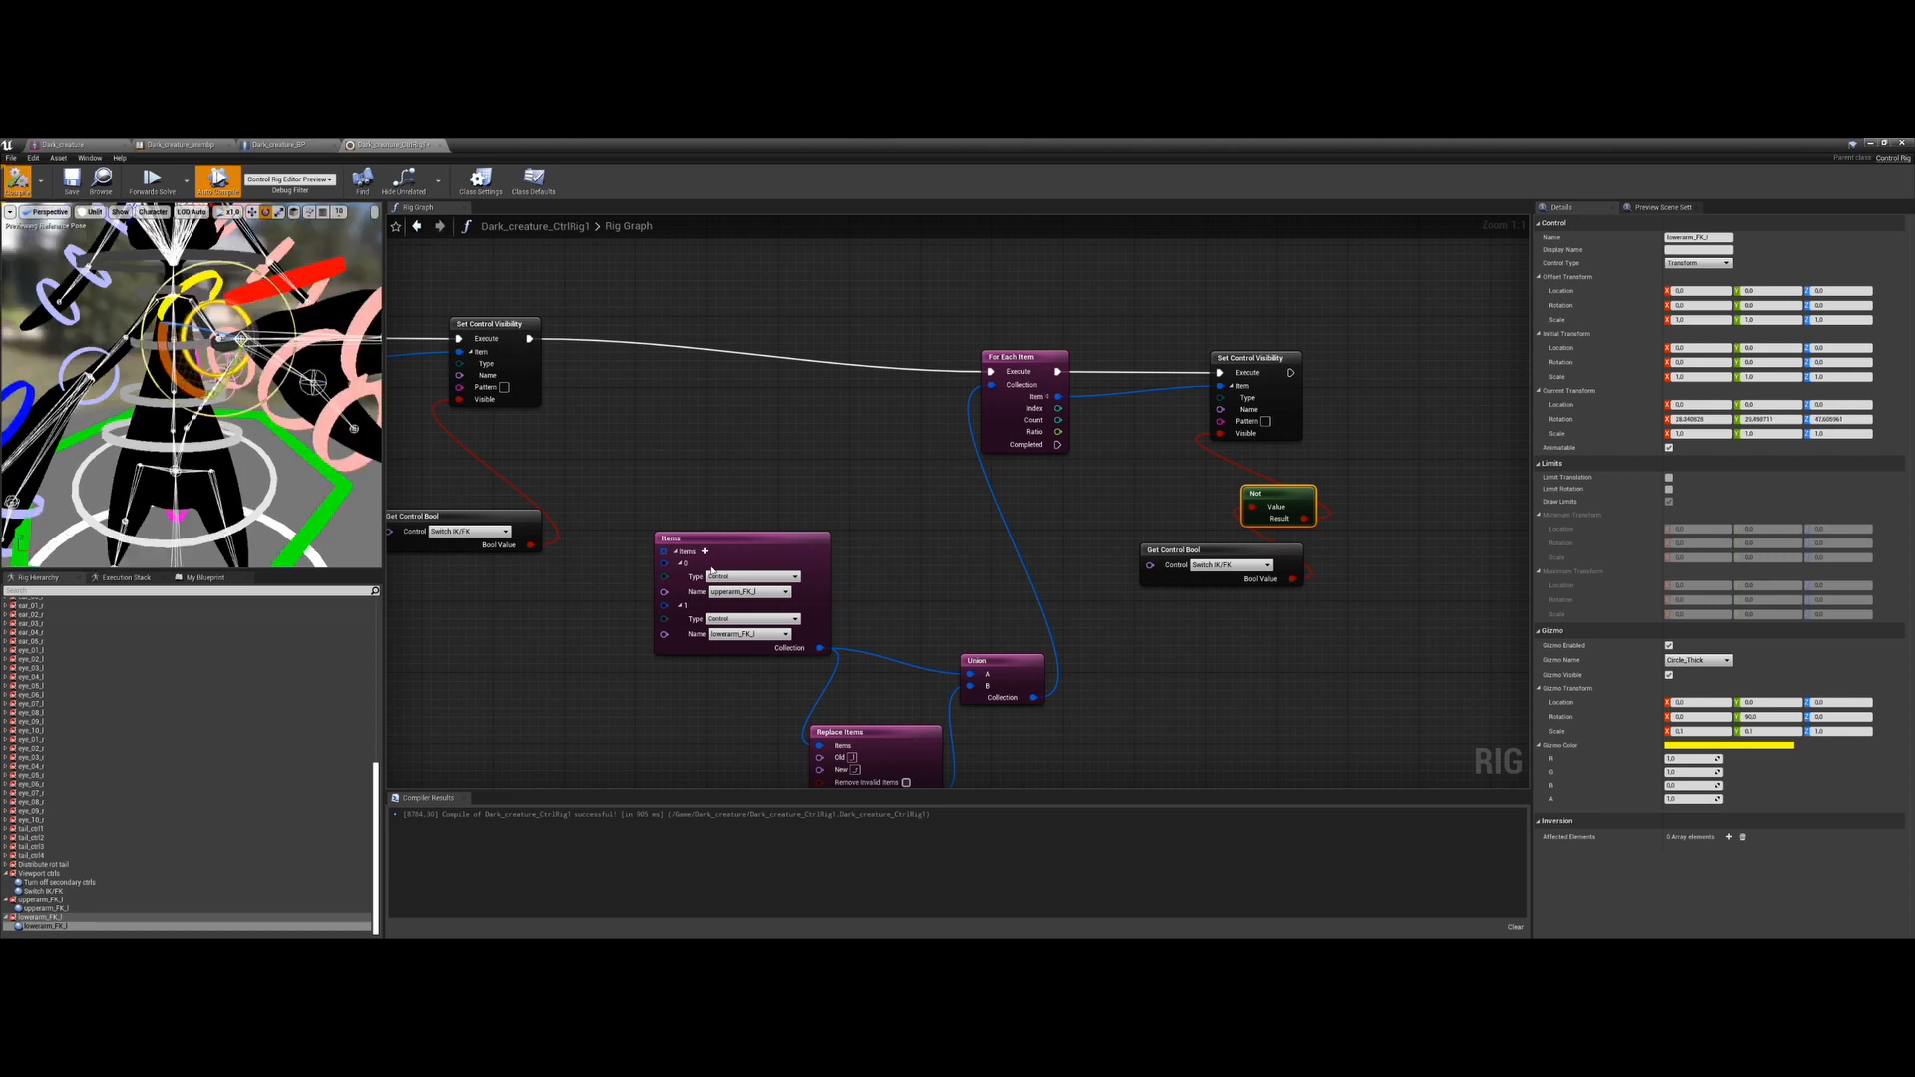
Arrange the FK setup's Union, Items and Replace Items nodes compactly beneath its For Each Item node
{"action": "scroll", "coordinate": [711, 570], "scroll_direction": "down", "scroll_amount": 5}
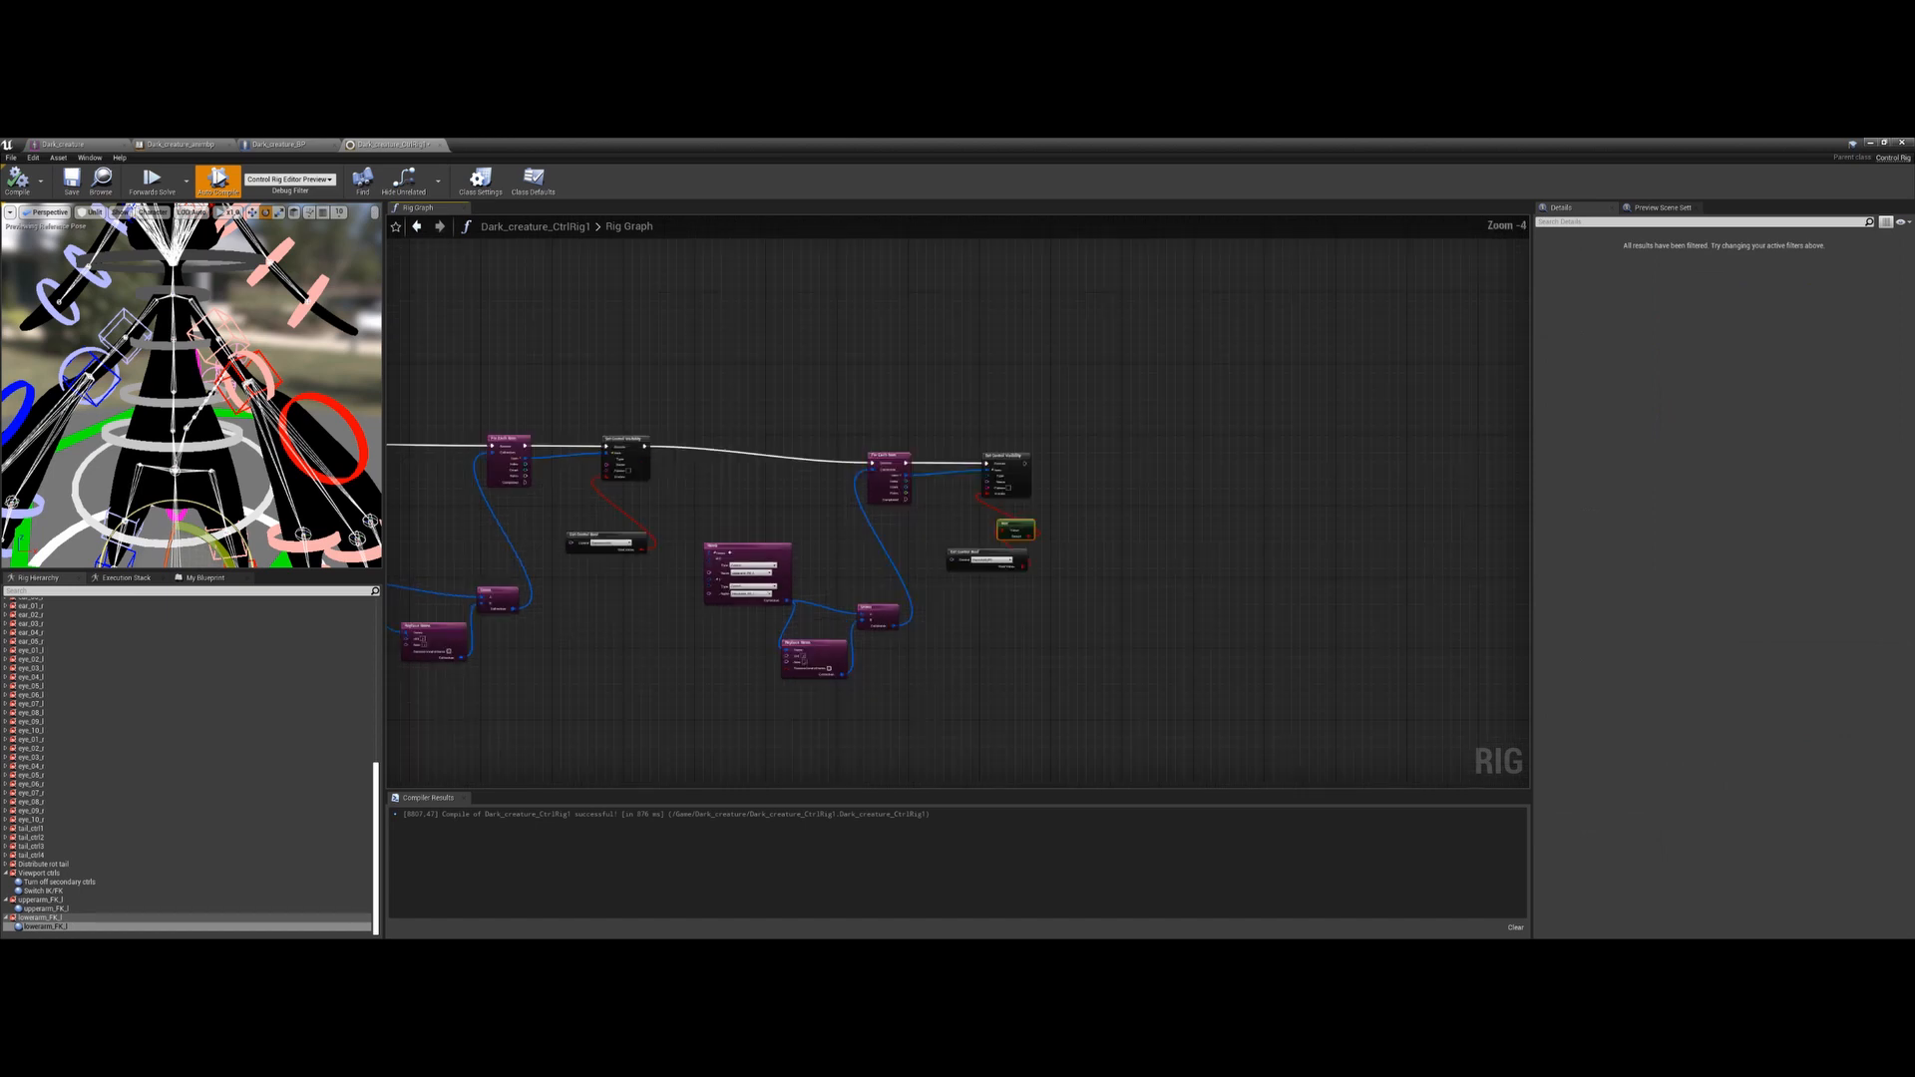
{"action": "right_click_drag", "start_coordinate": [591, 619], "coordinate": [978, 586]}
{"action": "right_click_drag", "start_coordinate": [1281, 572], "coordinate": [939, 582]}
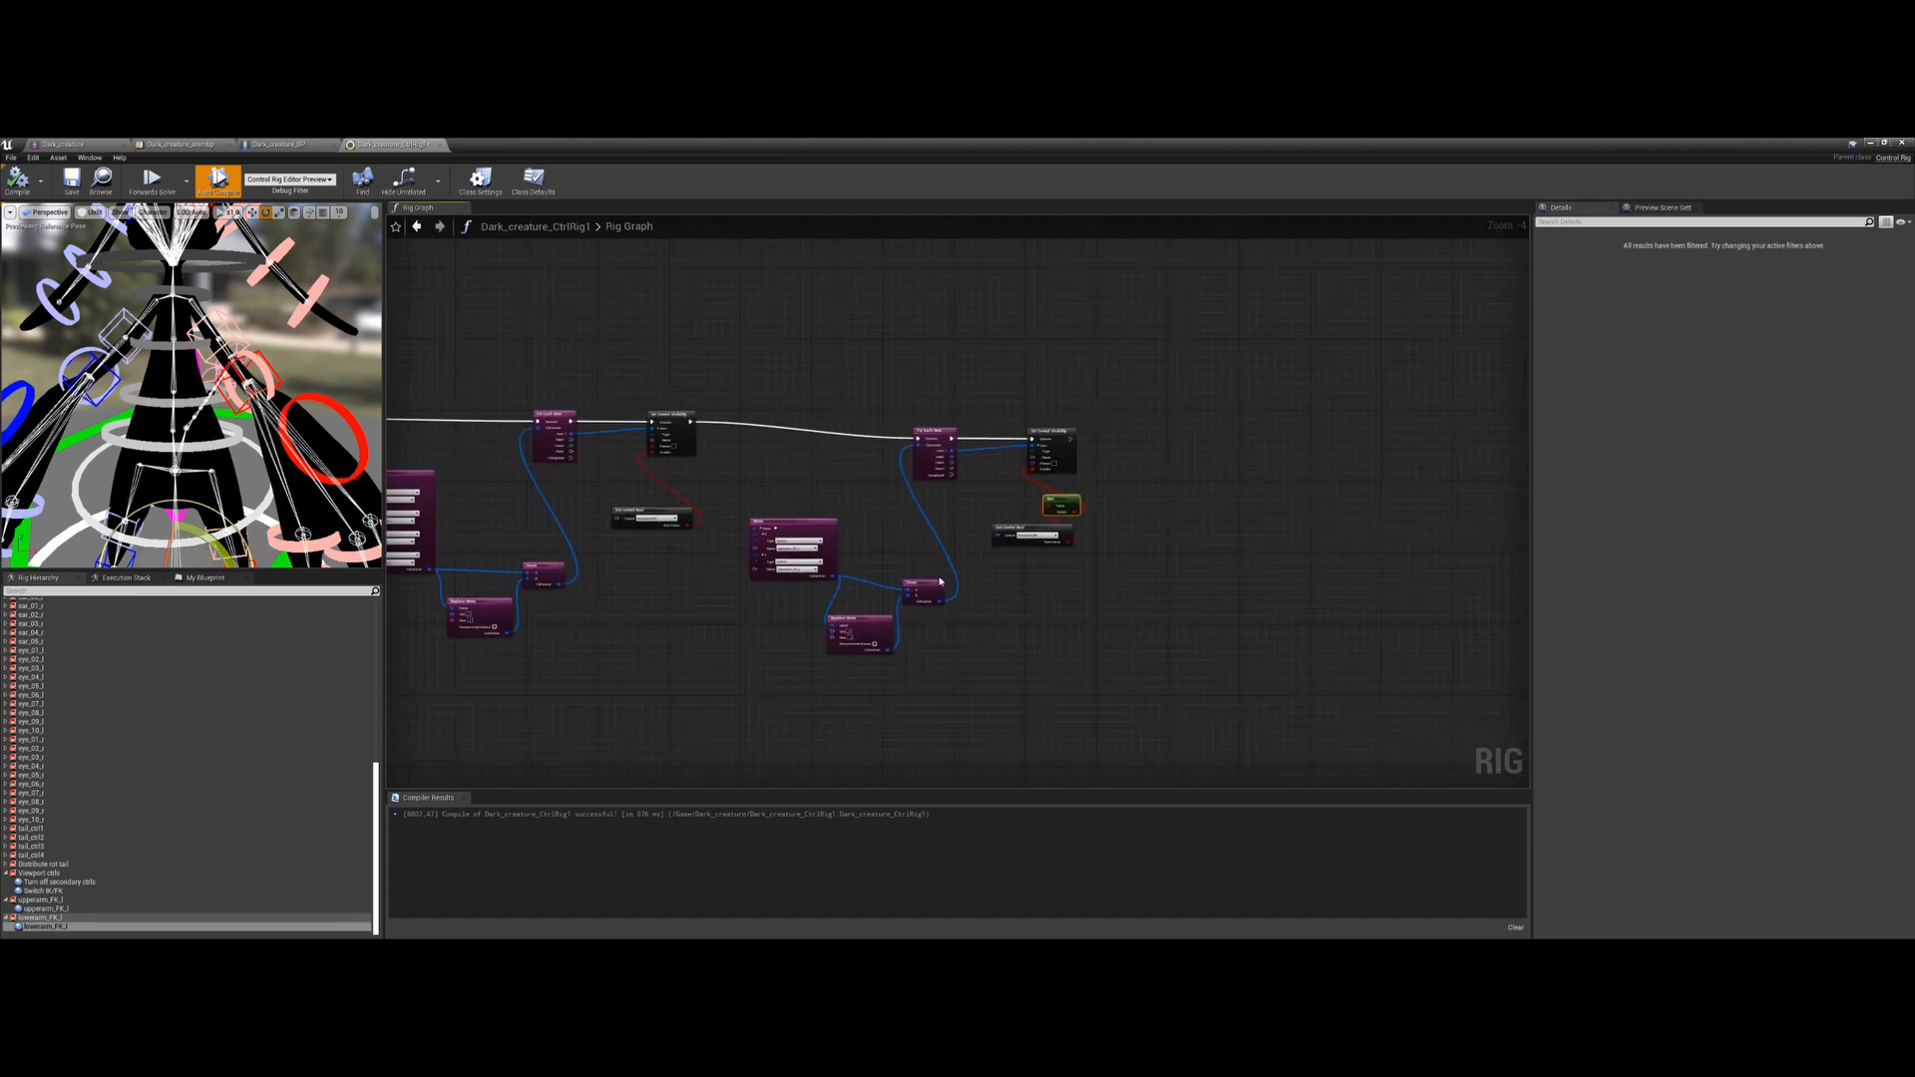
{"action": "left_click_drag", "start_coordinate": [930, 584], "coordinate": [942, 519]}
{"action": "left_click_drag", "start_coordinate": [827, 533], "coordinate": [881, 498]}
{"action": "left_click_drag", "start_coordinate": [875, 626], "coordinate": [923, 579]}
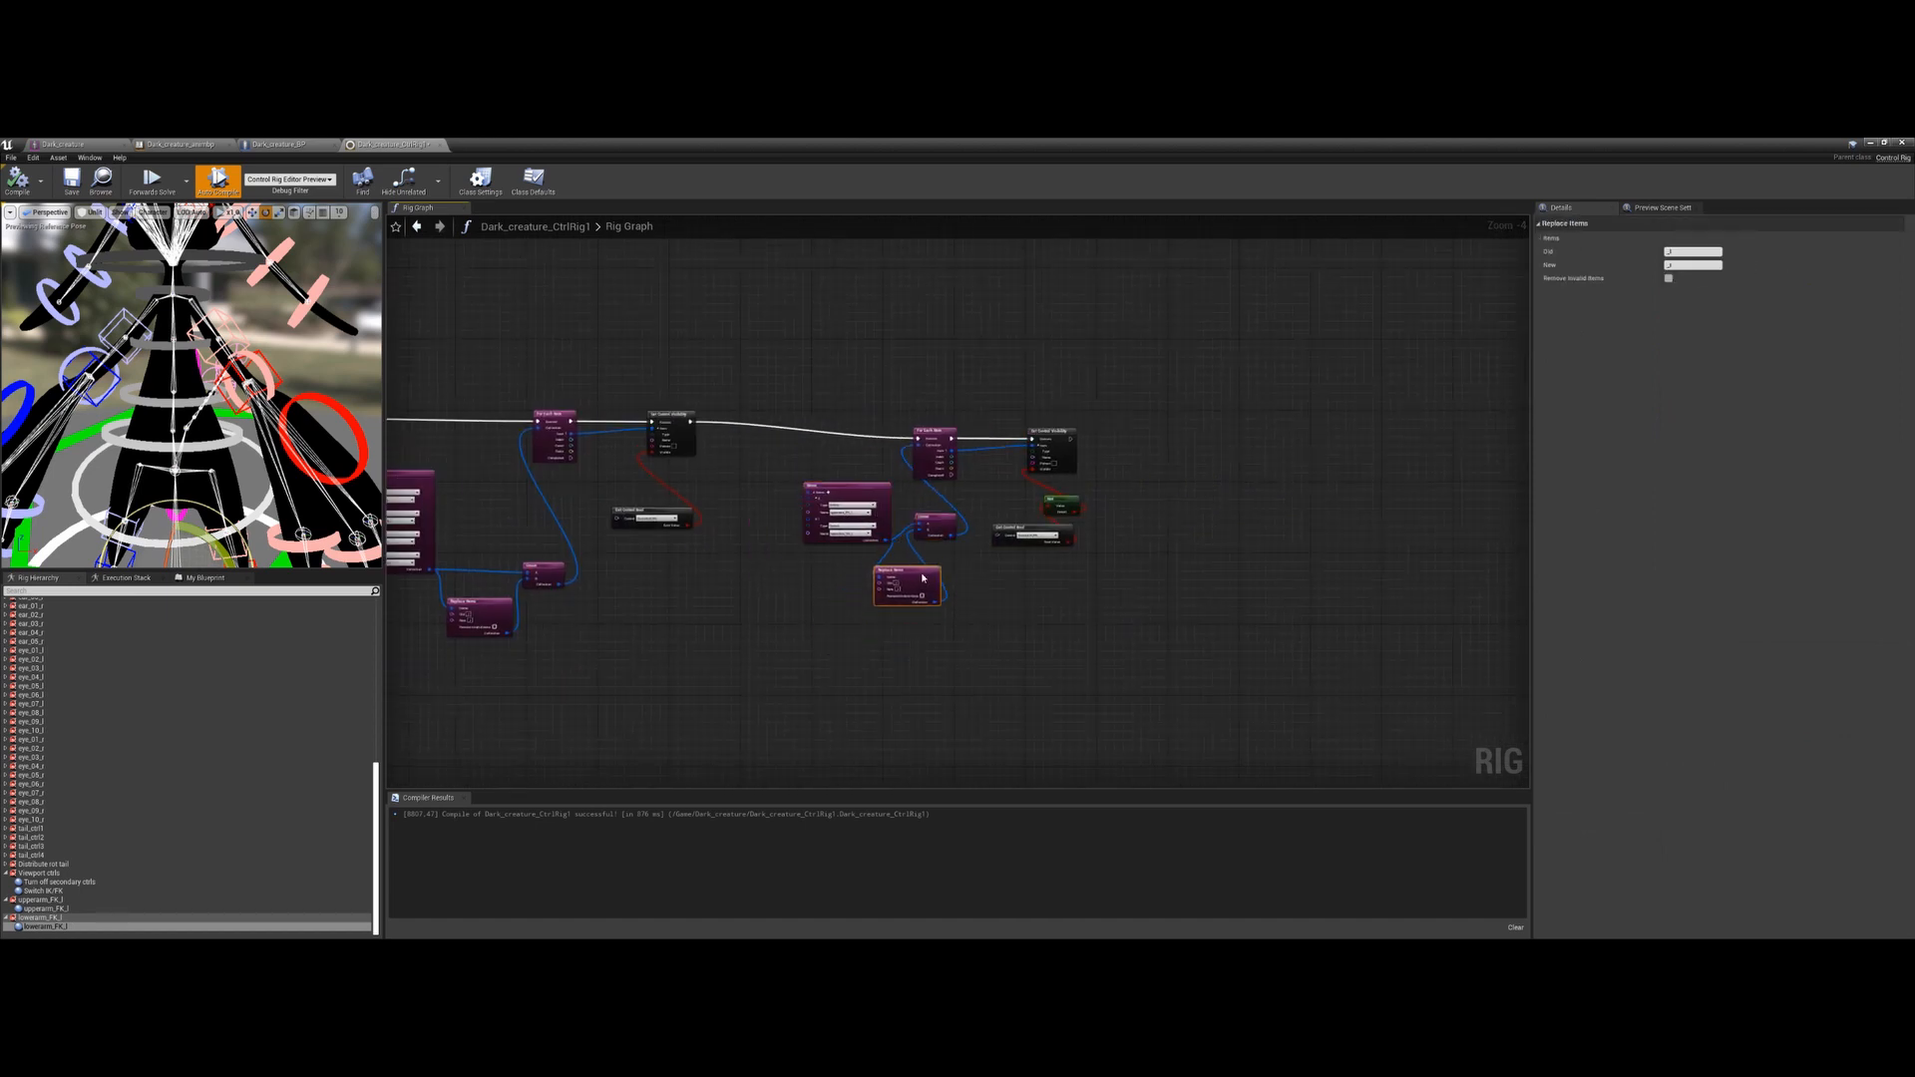
Arrange the IK setup's Items, Union and Replace Items nodes more compactly beside its For Each Item node
{"action": "left_click_drag", "start_coordinate": [773, 456], "coordinate": [773, 443]}
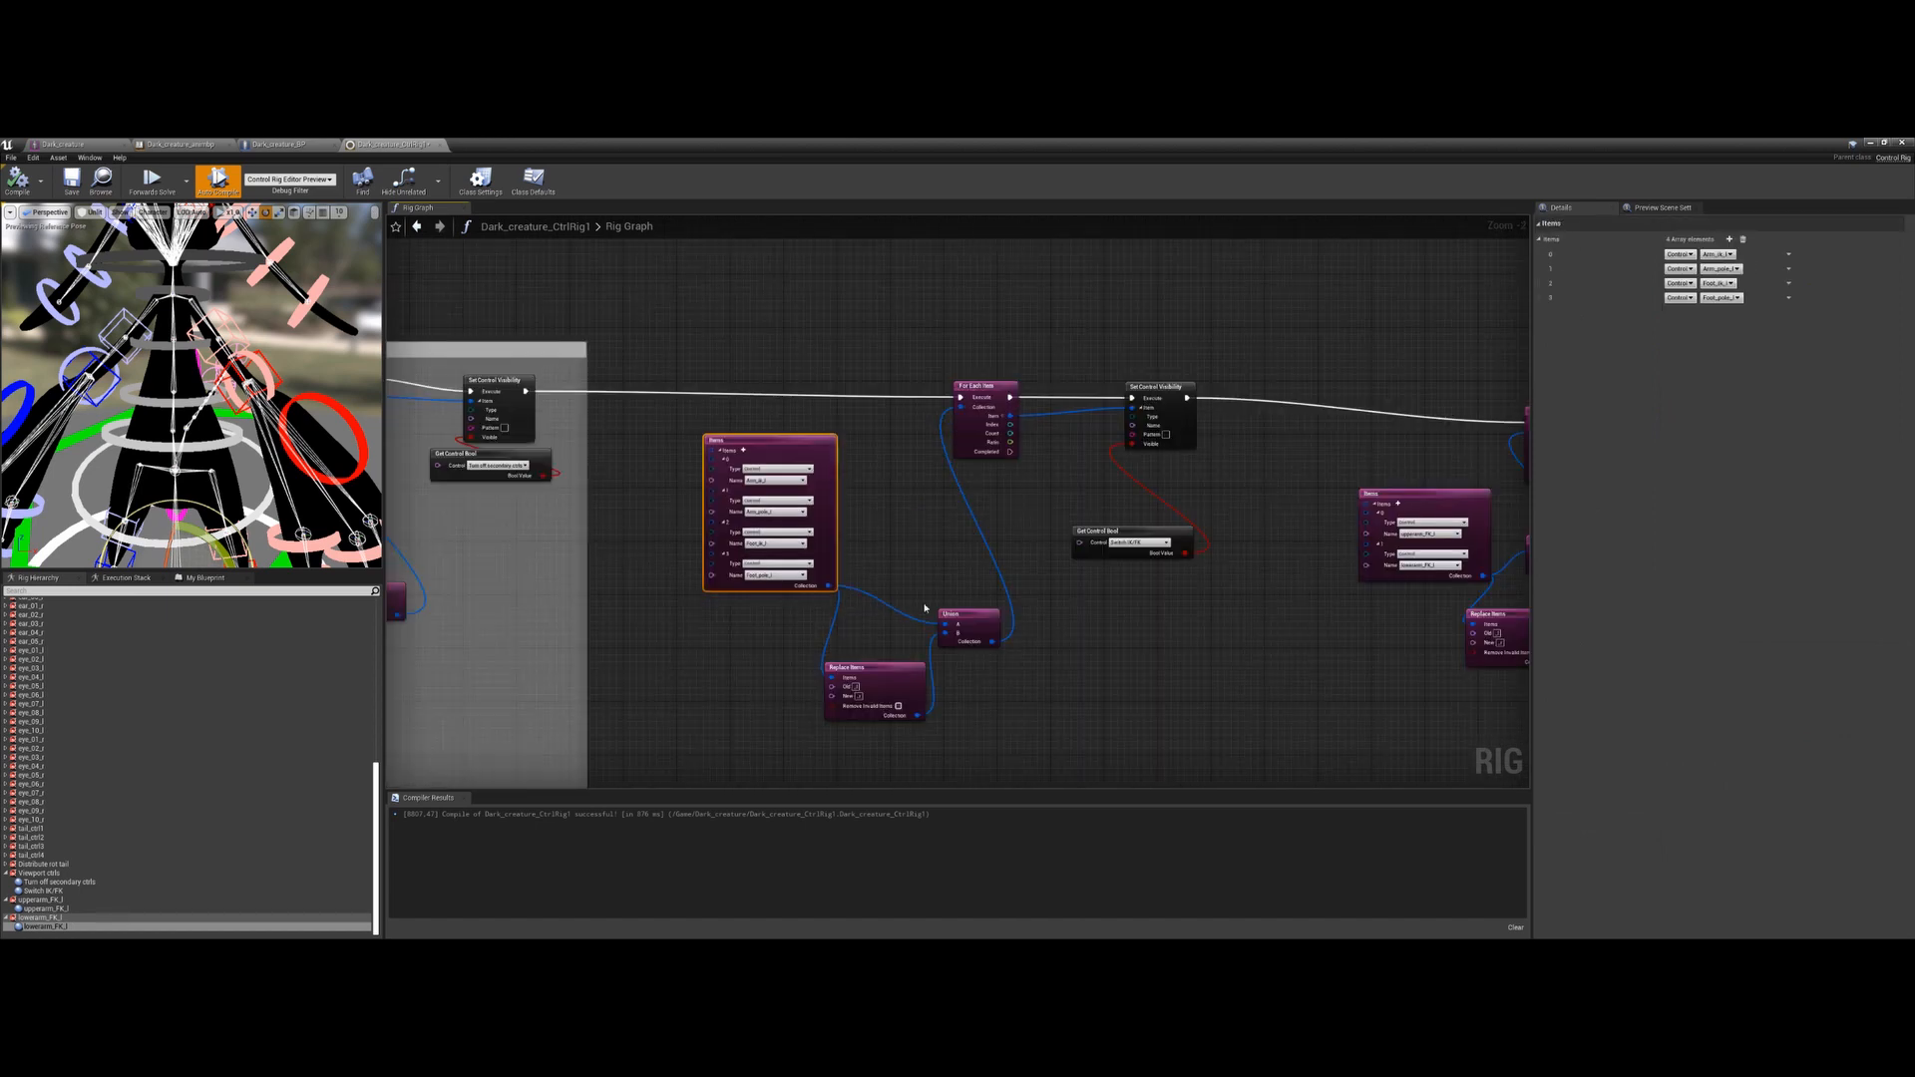
{"action": "left_click_drag", "start_coordinate": [963, 613], "coordinate": [944, 541]}
{"action": "left_click_drag", "start_coordinate": [887, 674], "coordinate": [902, 626]}
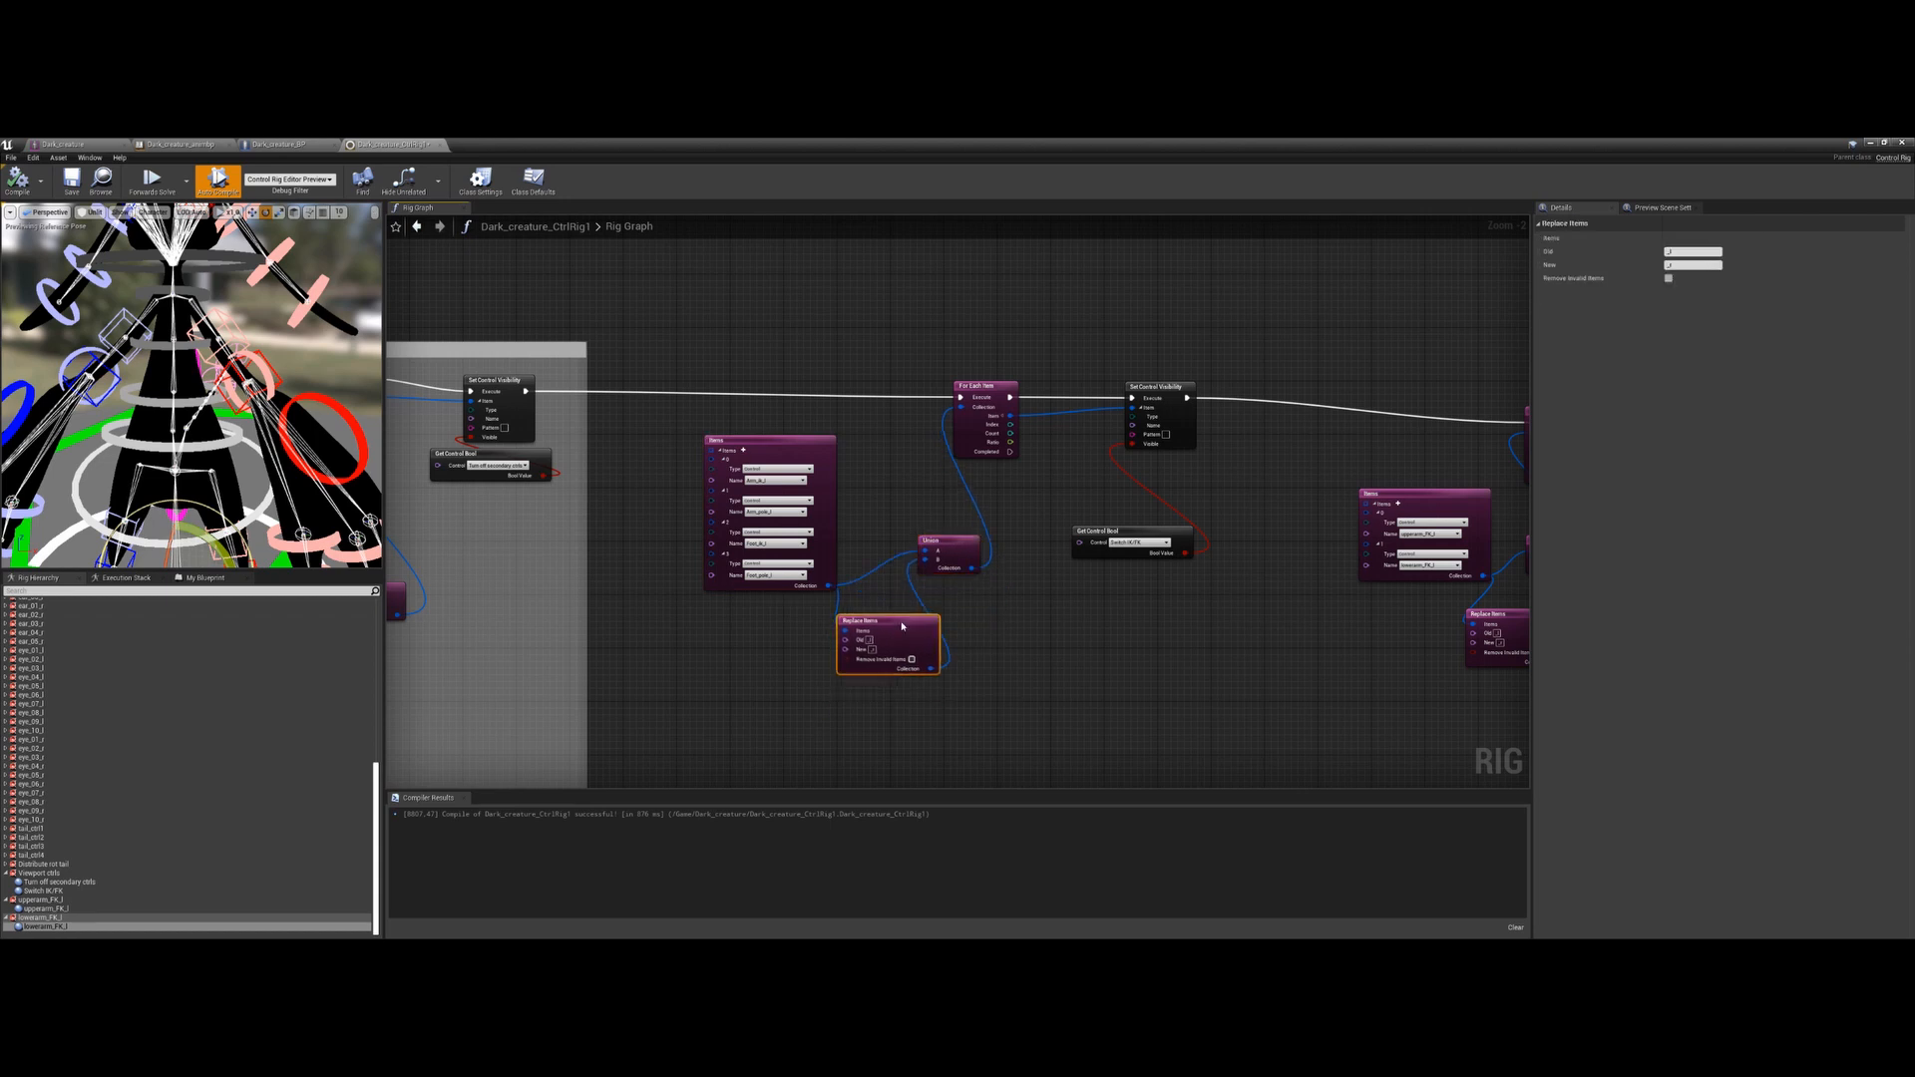
{"action": "scroll", "coordinate": [901, 626], "scroll_direction": "up", "scroll_amount": 2}
{"action": "left_click", "coordinate": [696, 444]}
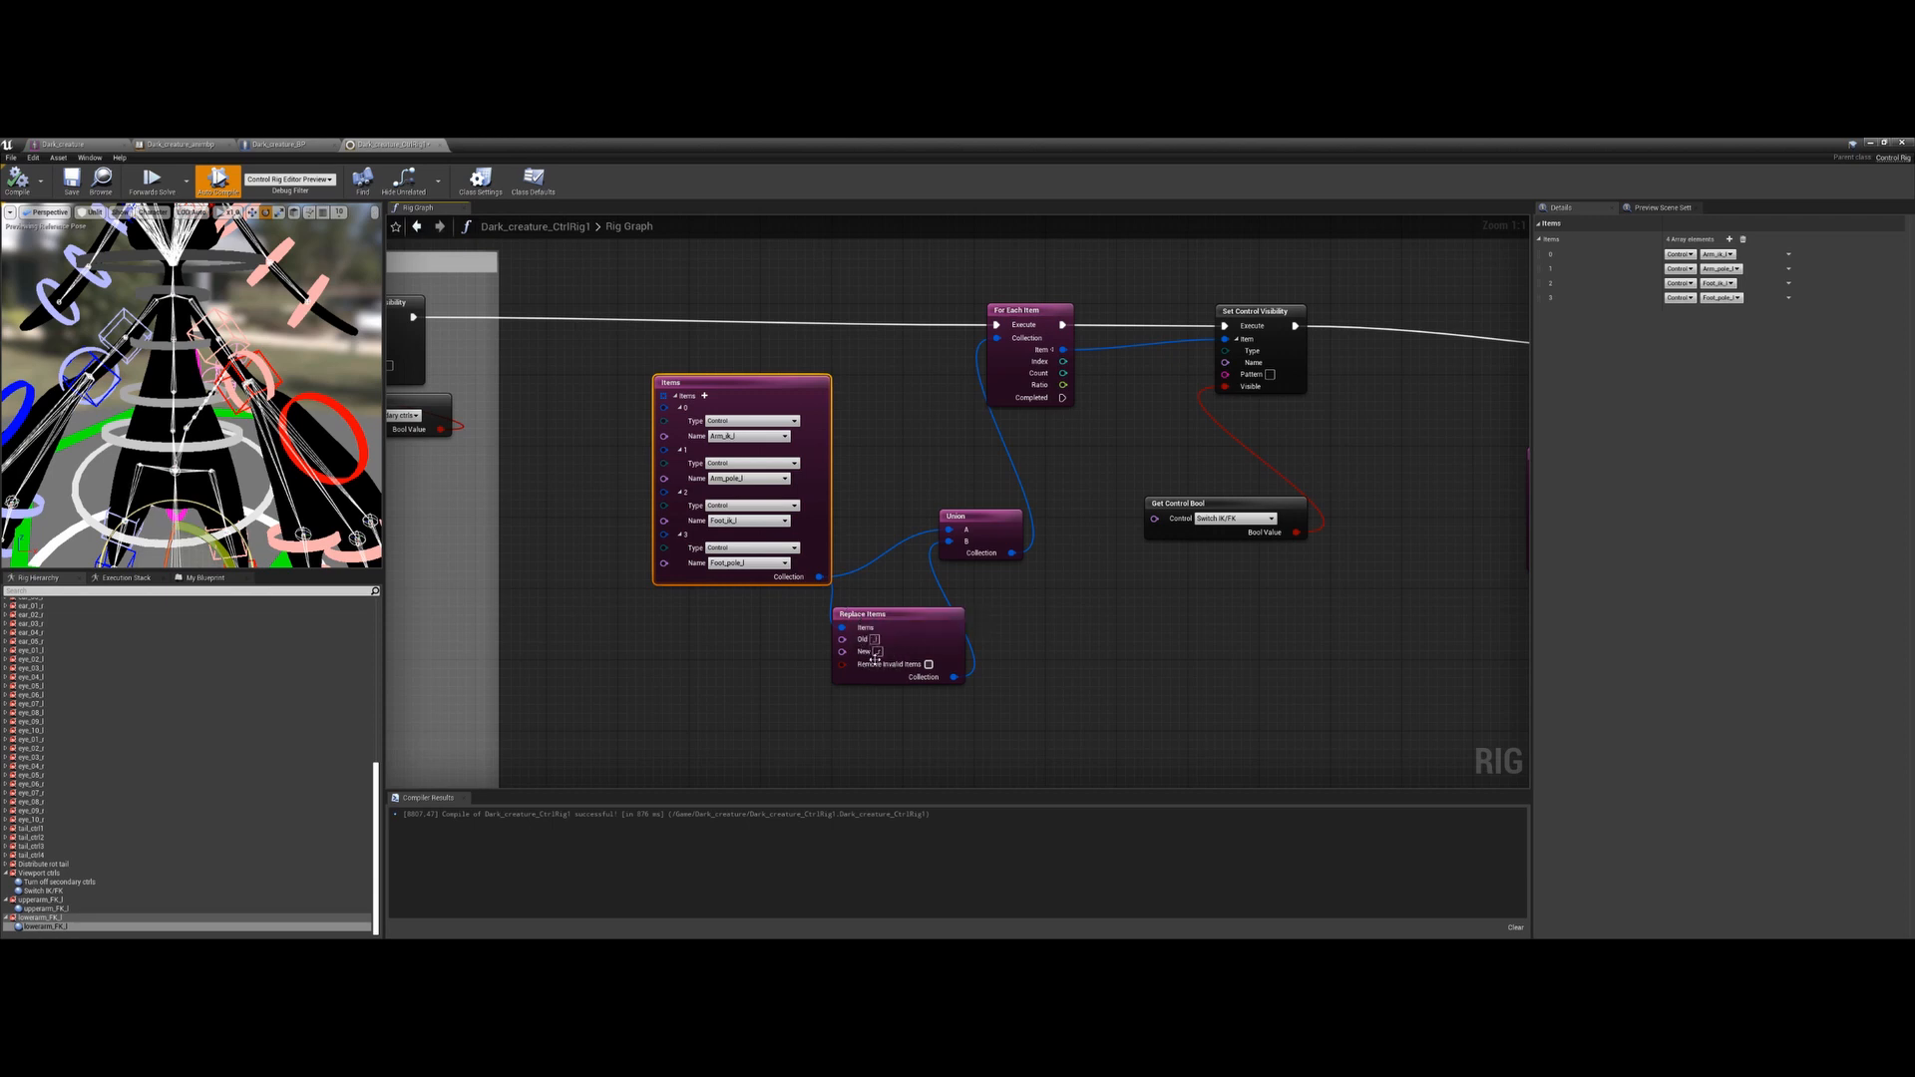
{"action": "left_click_drag", "start_coordinate": [979, 537], "coordinate": [986, 546]}
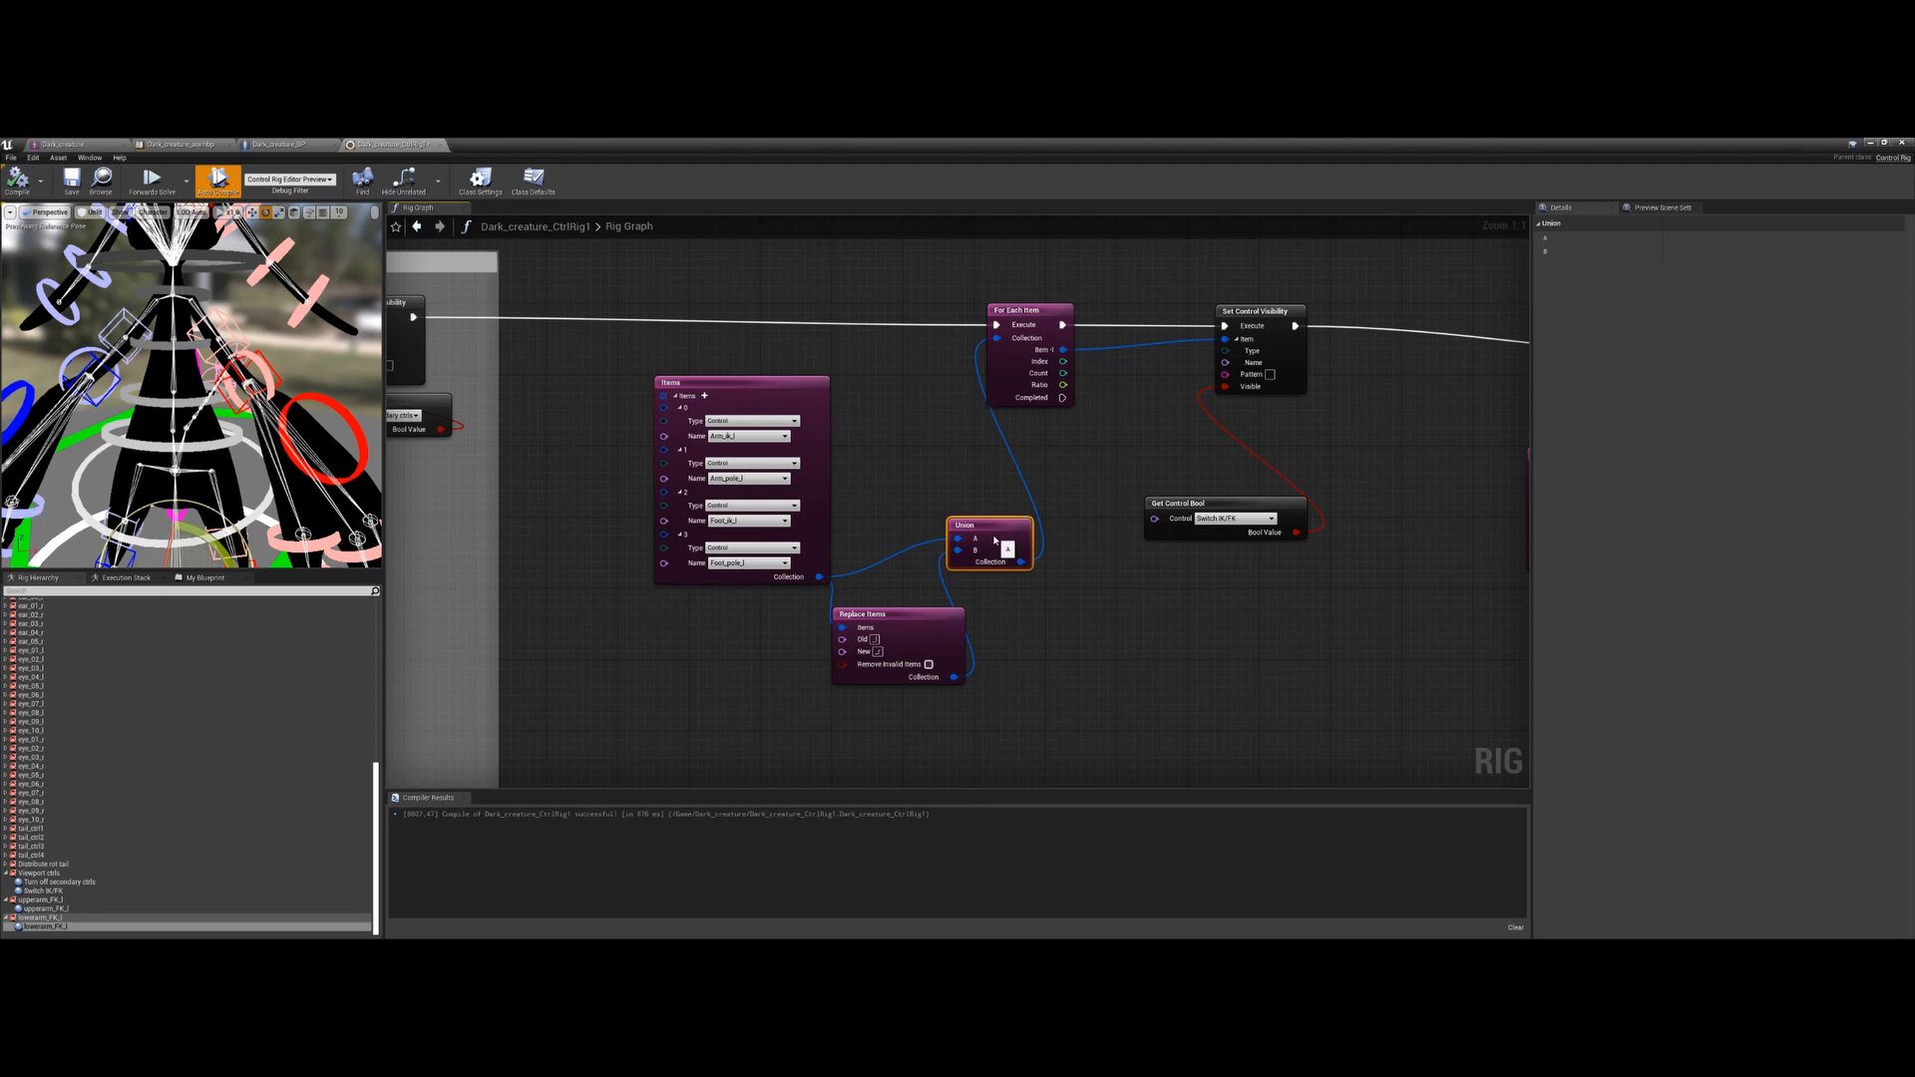
{"action": "left_click", "coordinate": [743, 579]}
{"action": "left_click_drag", "start_coordinate": [979, 637], "coordinate": [917, 680]}
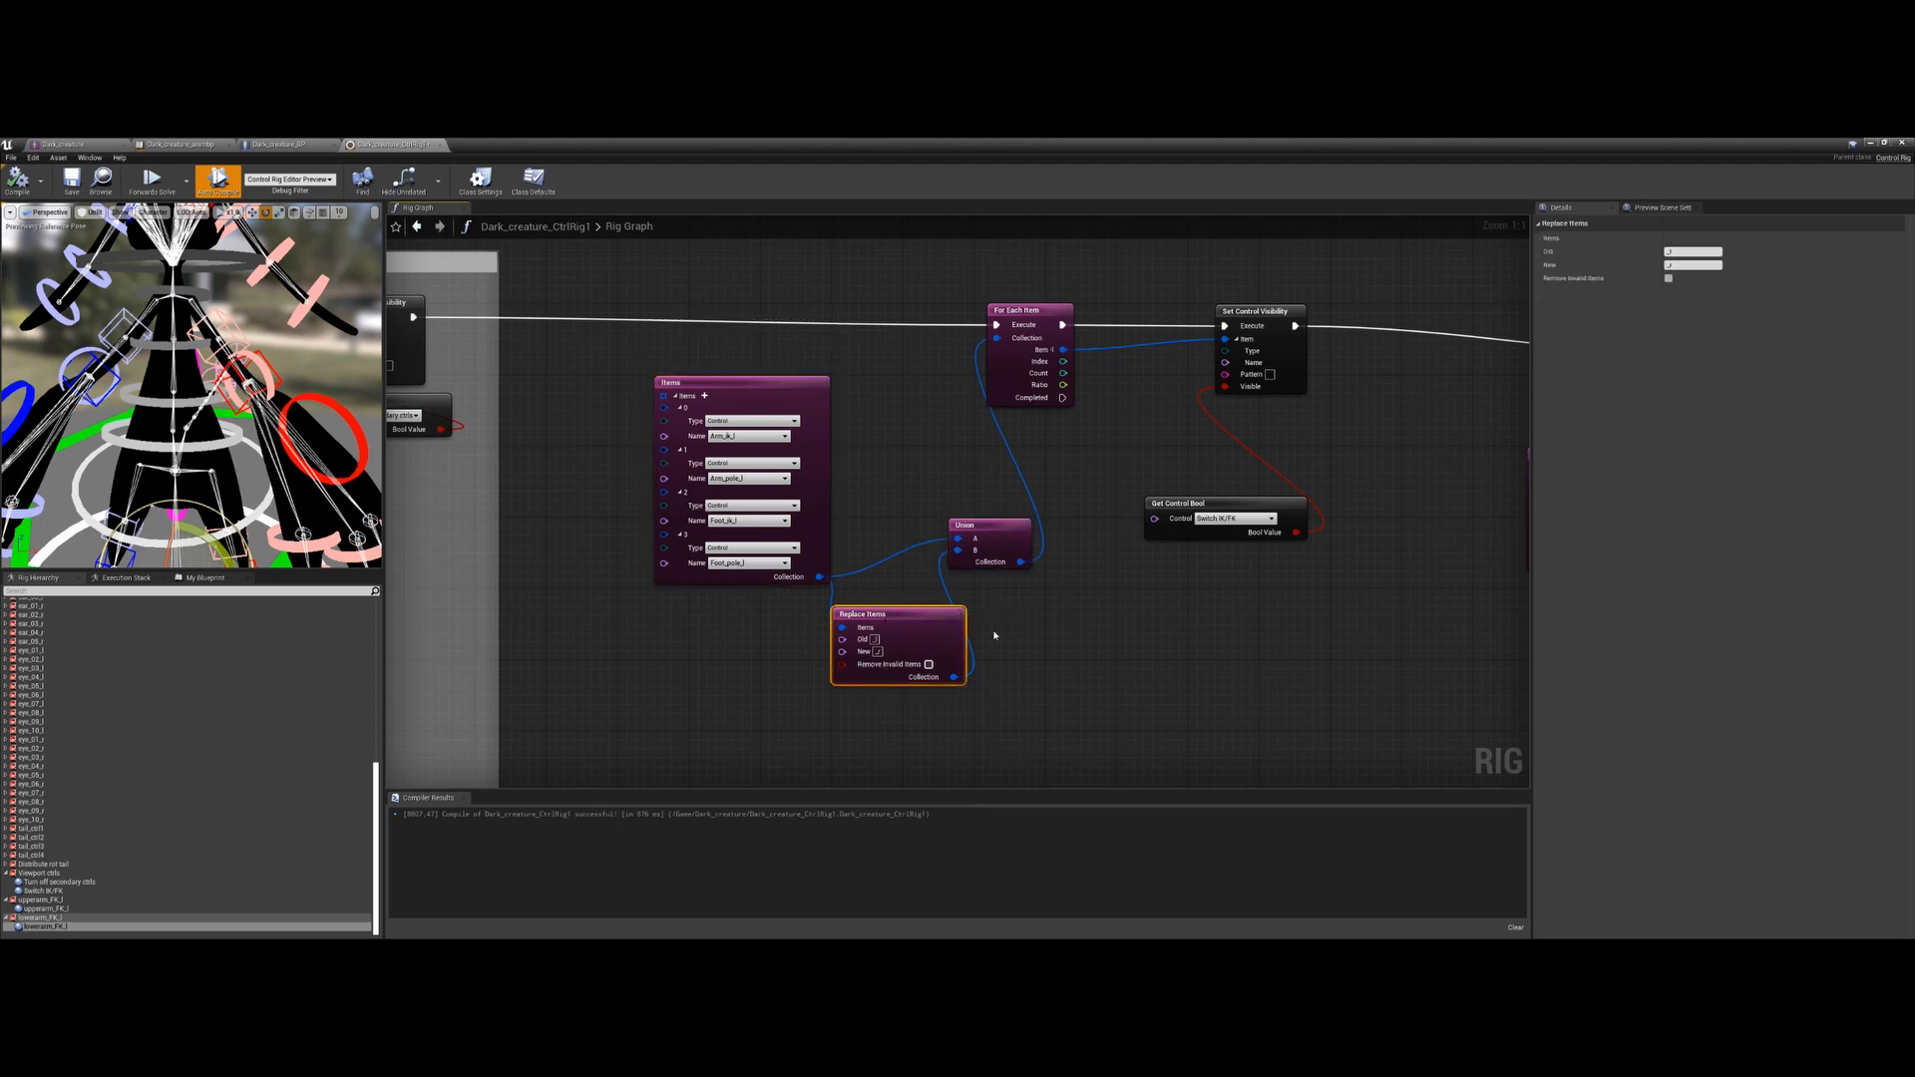
Move the IK setup's Switch IK/FK bool node up close beneath its Set Control Visibility node
{"action": "right_click_drag", "start_coordinate": [1038, 509], "coordinate": [984, 586]}
{"action": "left_click_drag", "start_coordinate": [1026, 351], "coordinate": [773, 694]}
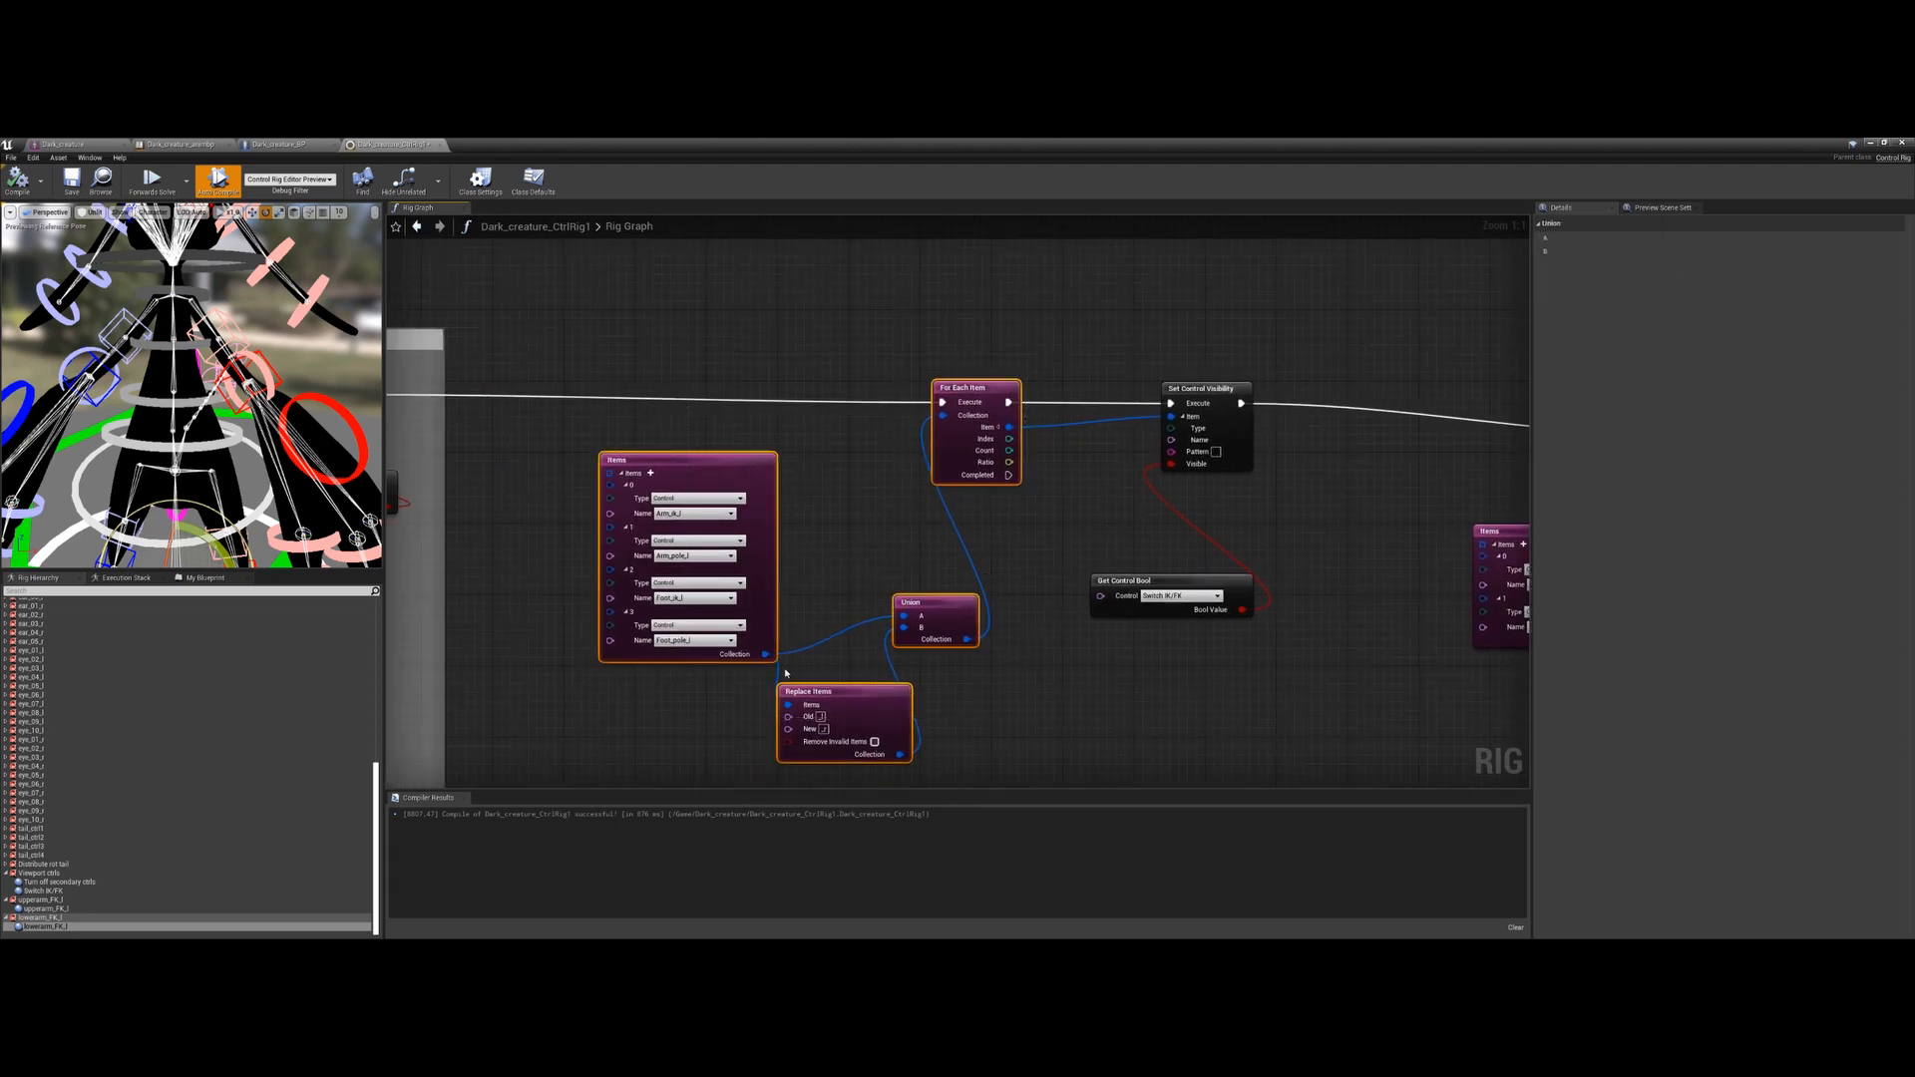
{"action": "scroll", "coordinate": [987, 658], "scroll_direction": "down", "scroll_amount": 2}
{"action": "right_click_drag", "start_coordinate": [987, 658], "coordinate": [754, 622]}
{"action": "left_click_drag", "start_coordinate": [870, 565], "coordinate": [894, 499]}
{"action": "left_click_drag", "start_coordinate": [1101, 517], "coordinate": [895, 521]}
Shift the whole FK visibility node group further away from the IK visibility nodes
{"action": "right_click_drag", "start_coordinate": [1118, 631], "coordinate": [675, 590]}
{"action": "left_click_drag", "start_coordinate": [923, 374], "coordinate": [778, 629]}
{"action": "left_click_drag", "start_coordinate": [803, 606], "coordinate": [909, 599]}
Enclose all IK visibility nodes in a comment box titled "ik visibility"
{"action": "scroll", "coordinate": [848, 599], "scroll_direction": "down", "scroll_amount": 1}
{"action": "right_click_drag", "start_coordinate": [435, 584], "coordinate": [1067, 599]}
{"action": "left_click_drag", "start_coordinate": [1163, 399], "coordinate": [754, 673]}
{"action": "key", "text": "c"}
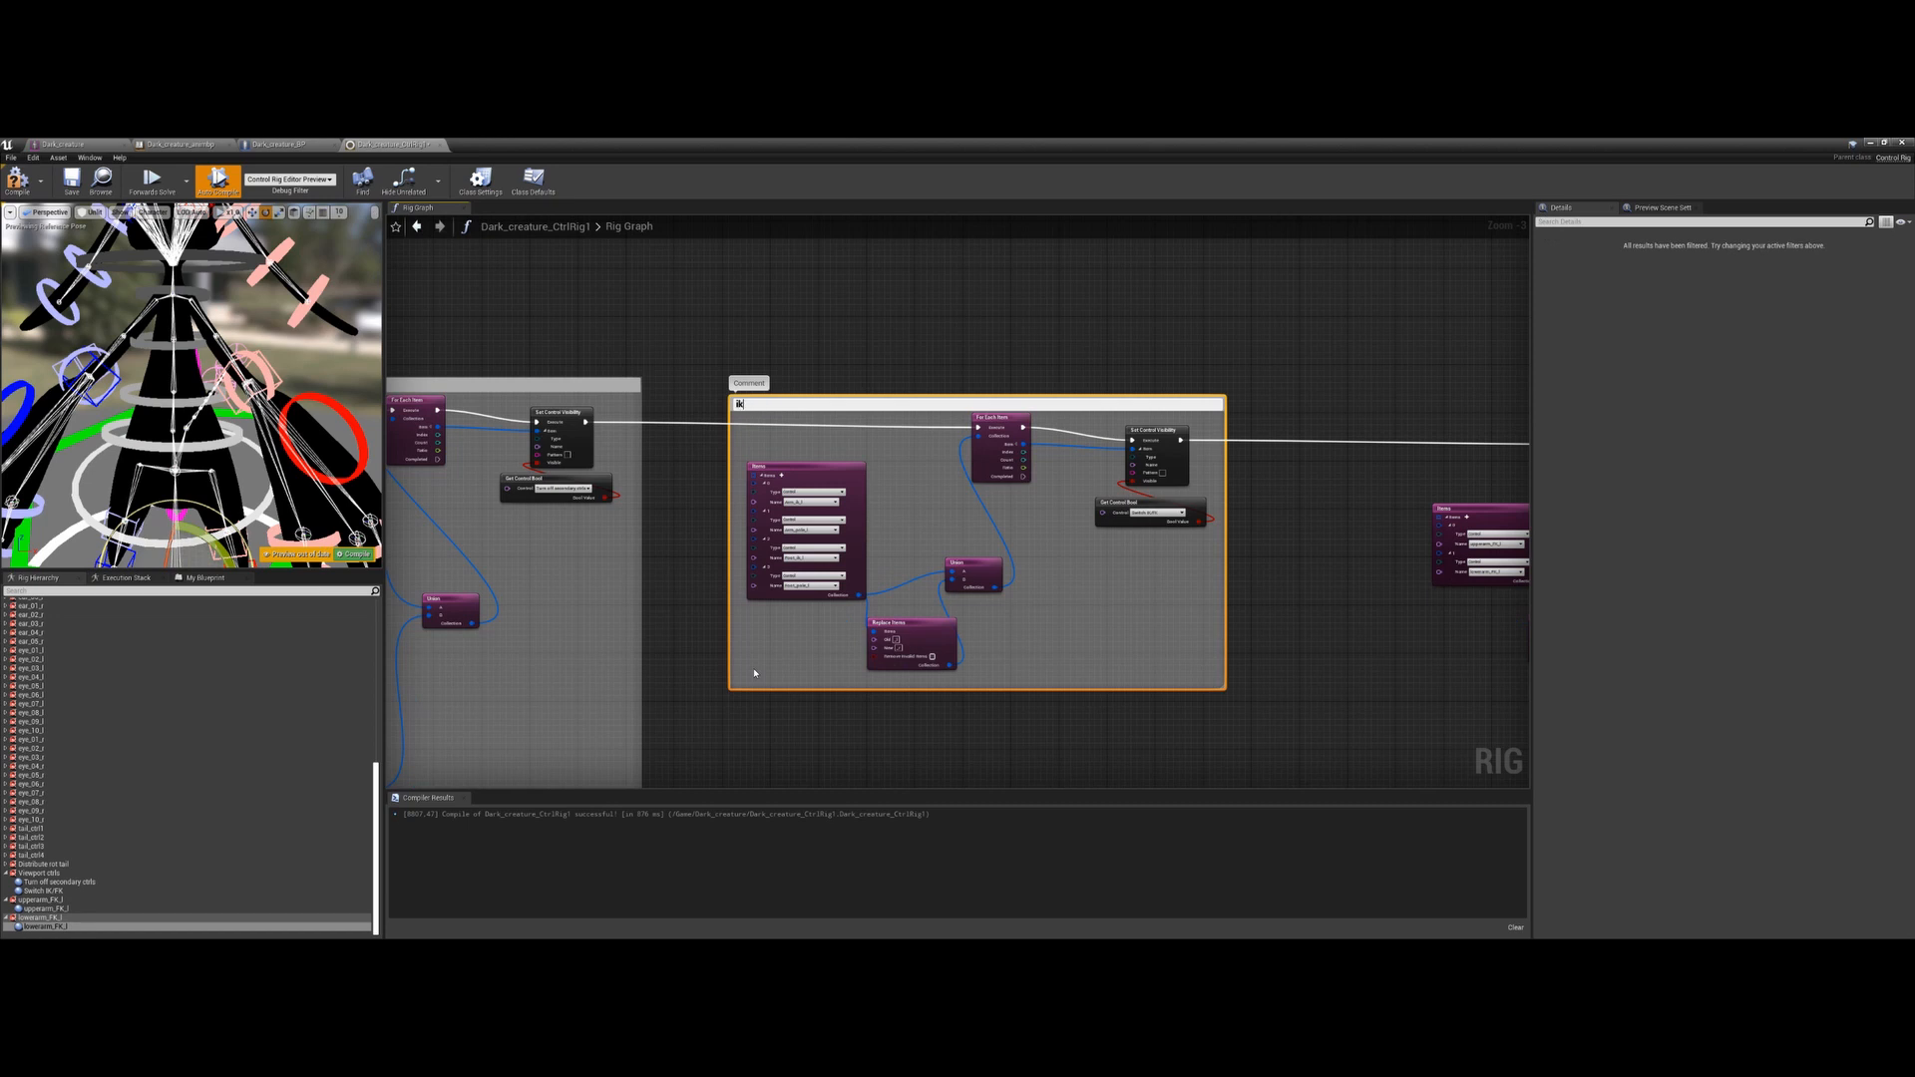
{"action": "type", "text": "ik visibility"}
{"action": "key", "text": "Return"}
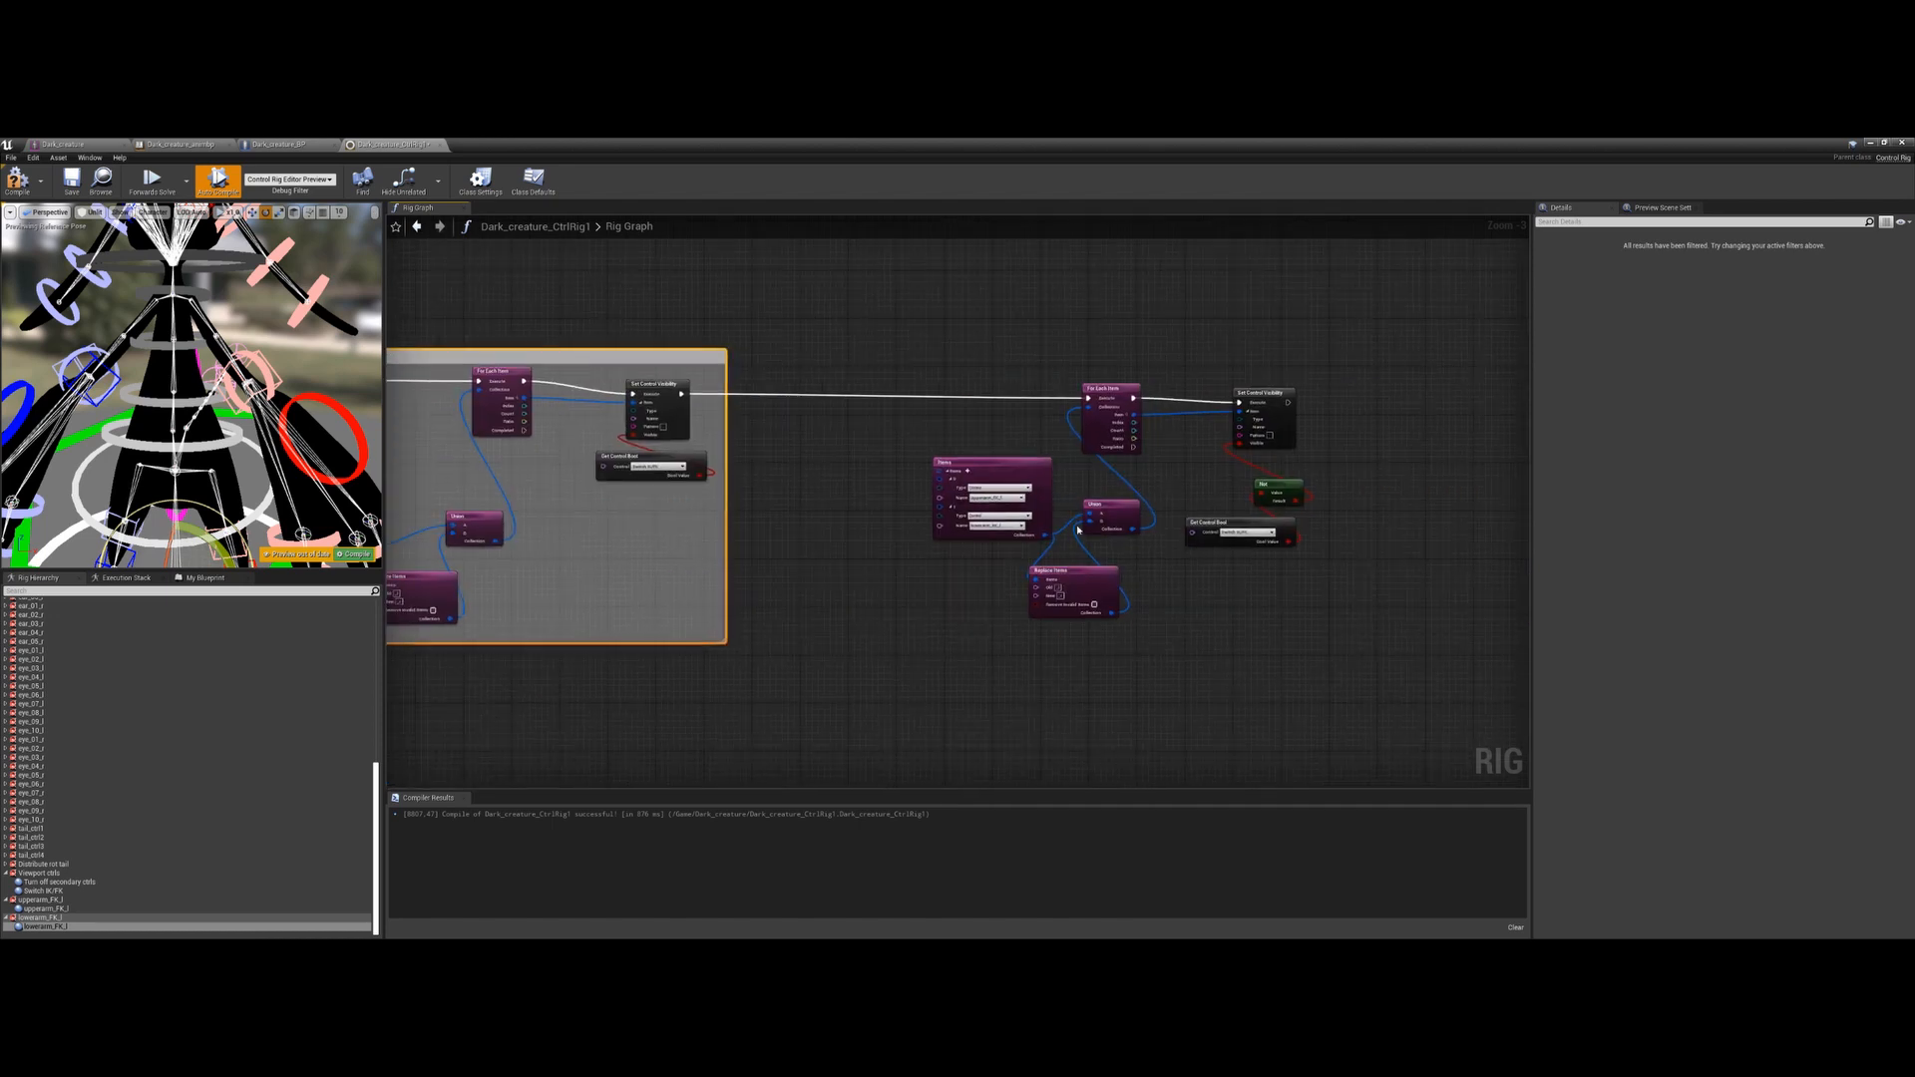
Enclose all FK visibility nodes in a comment box titled "fk visibility" and save the compiled rig
{"action": "left_click_drag", "start_coordinate": [1334, 321], "coordinate": [919, 627]}
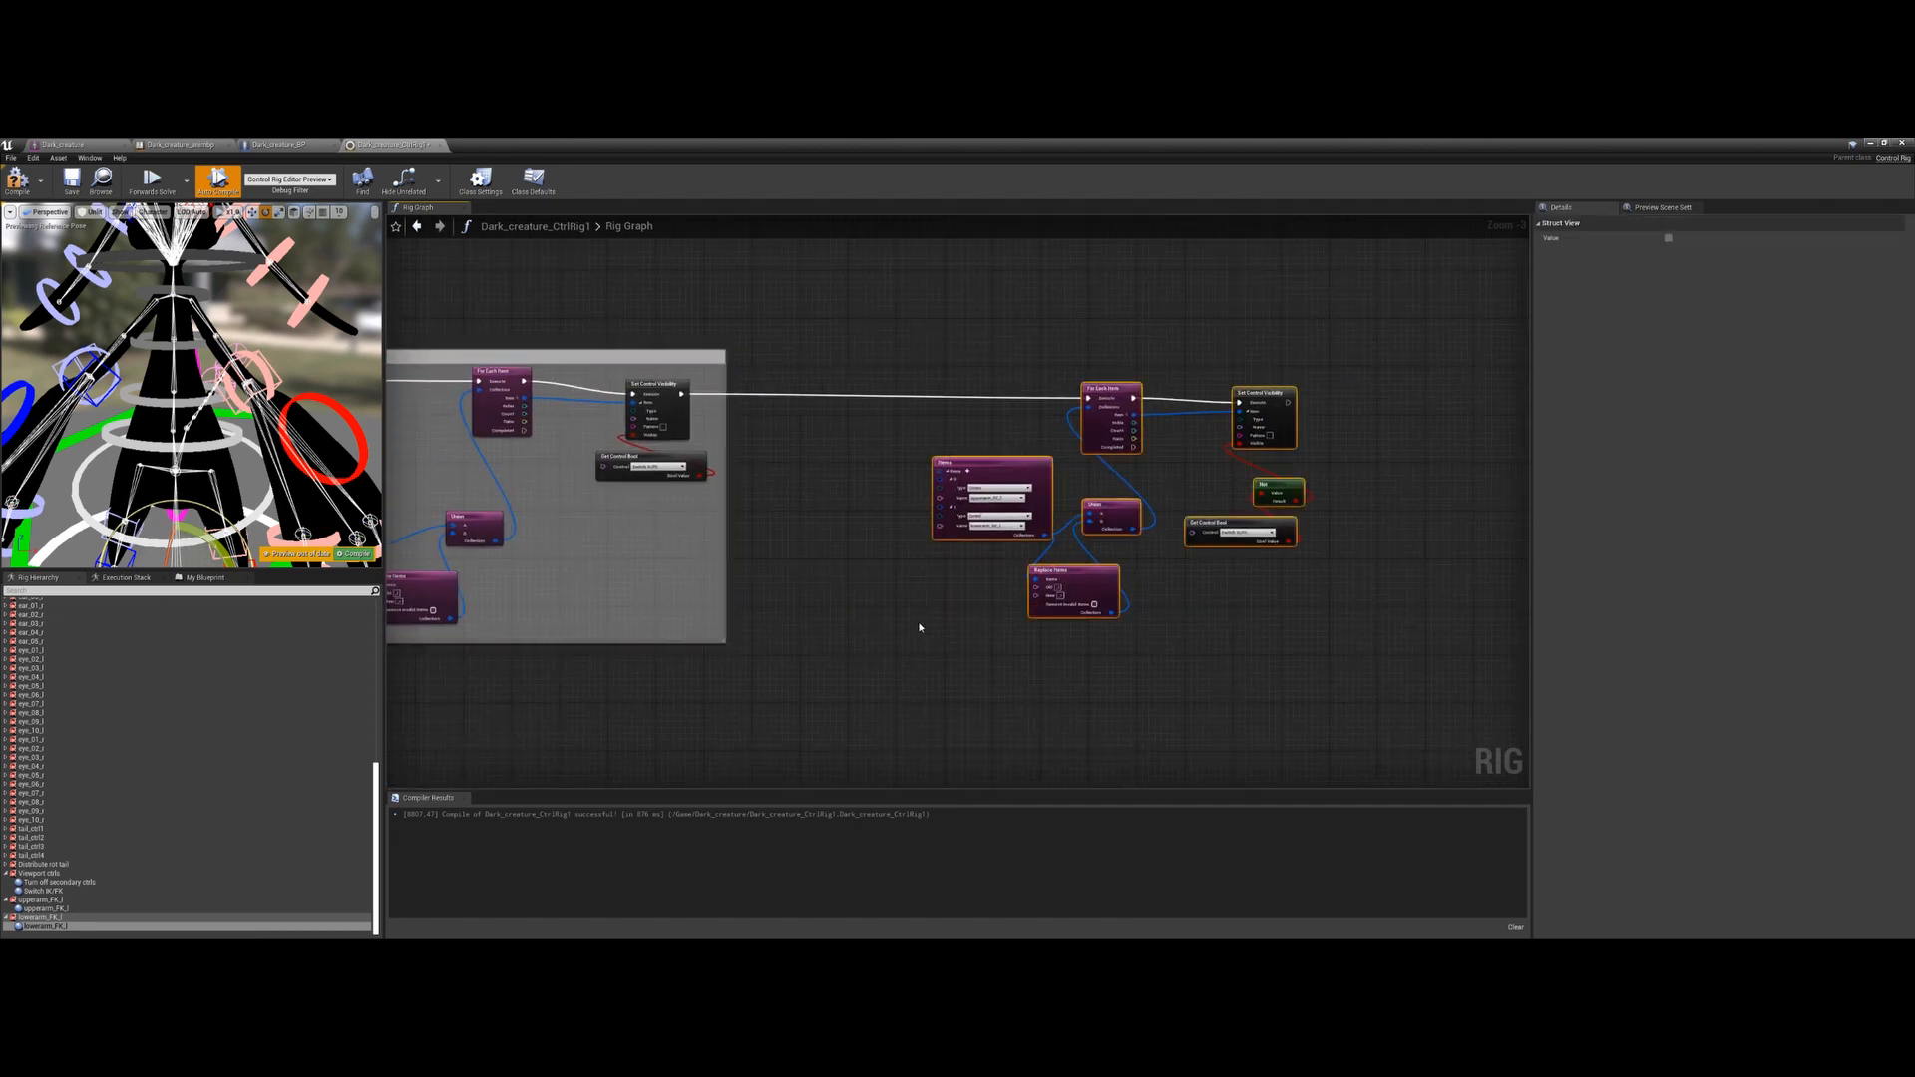
{"action": "type", "text": "cfk"}
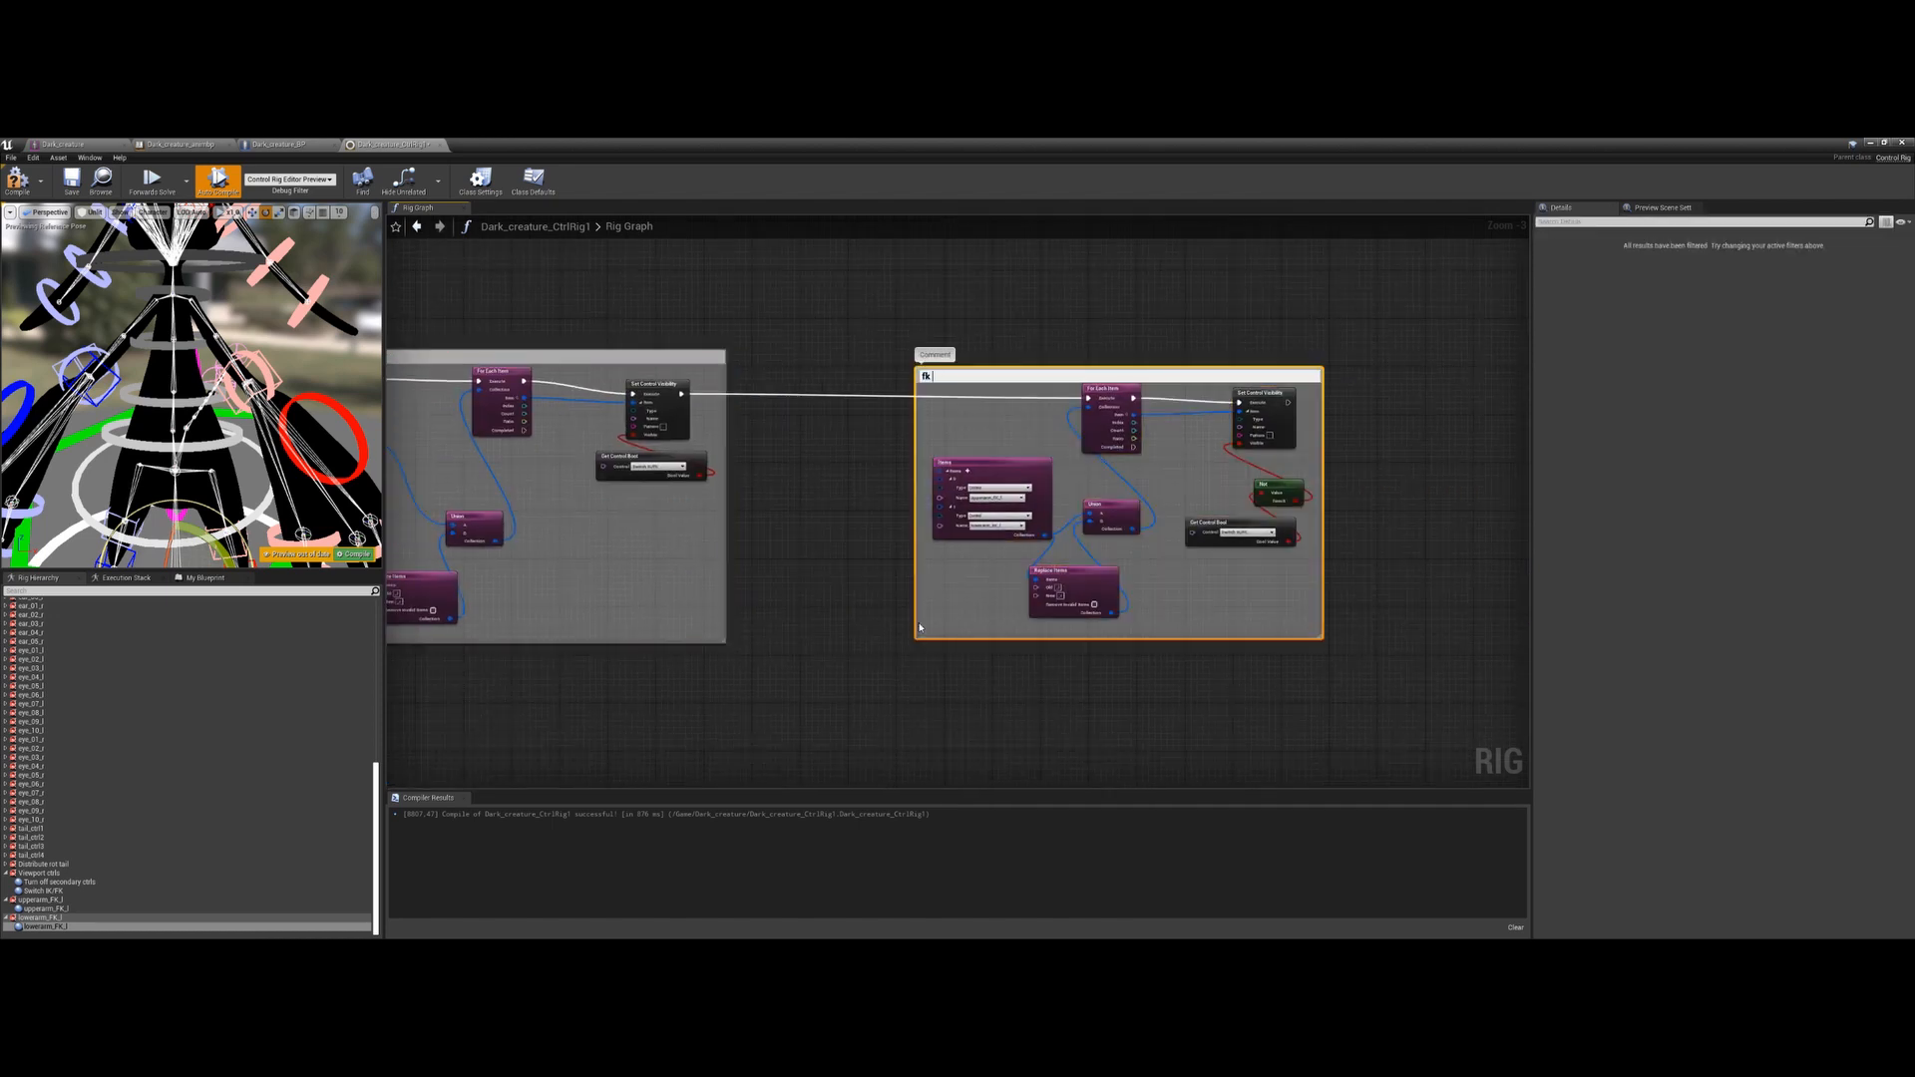
{"action": "type", "text": " visibility"}
{"action": "key", "text": "Return"}
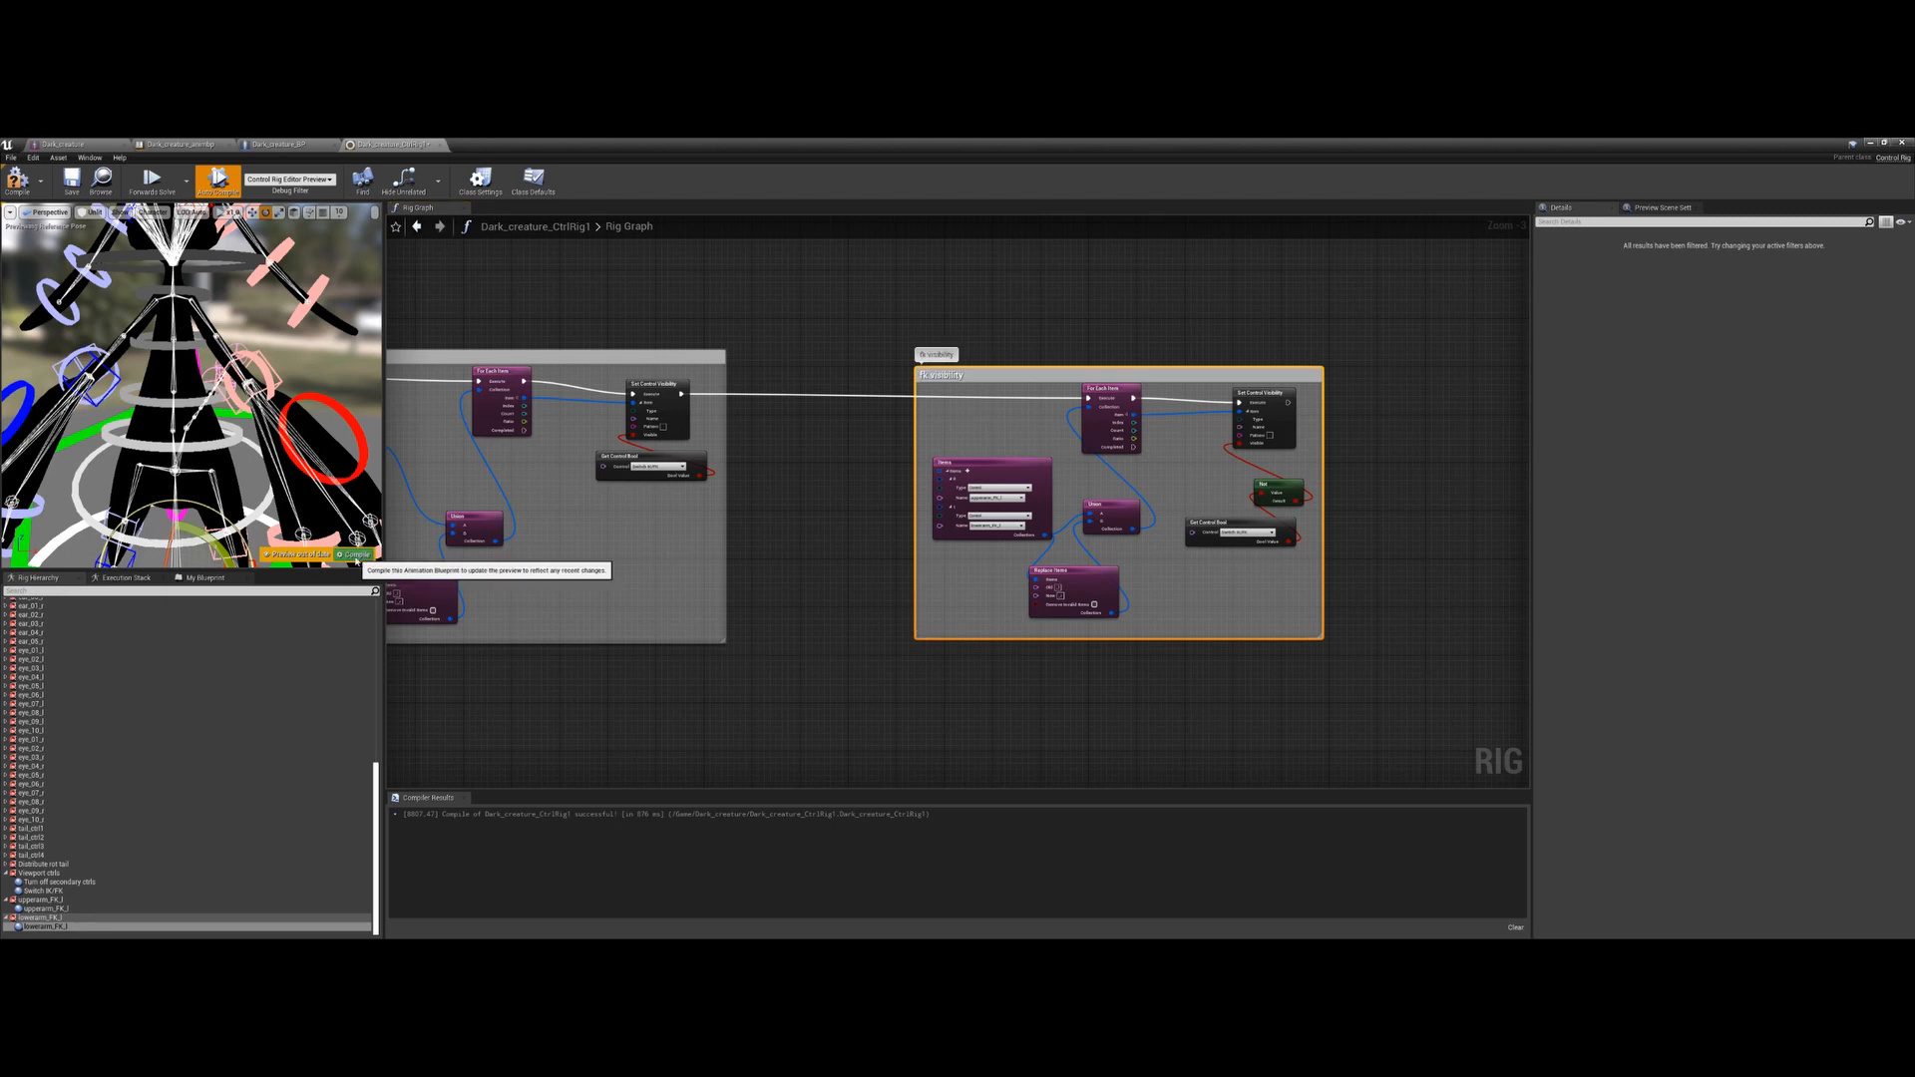
{"action": "right_click_drag", "start_coordinate": [734, 683], "coordinate": [838, 637]}
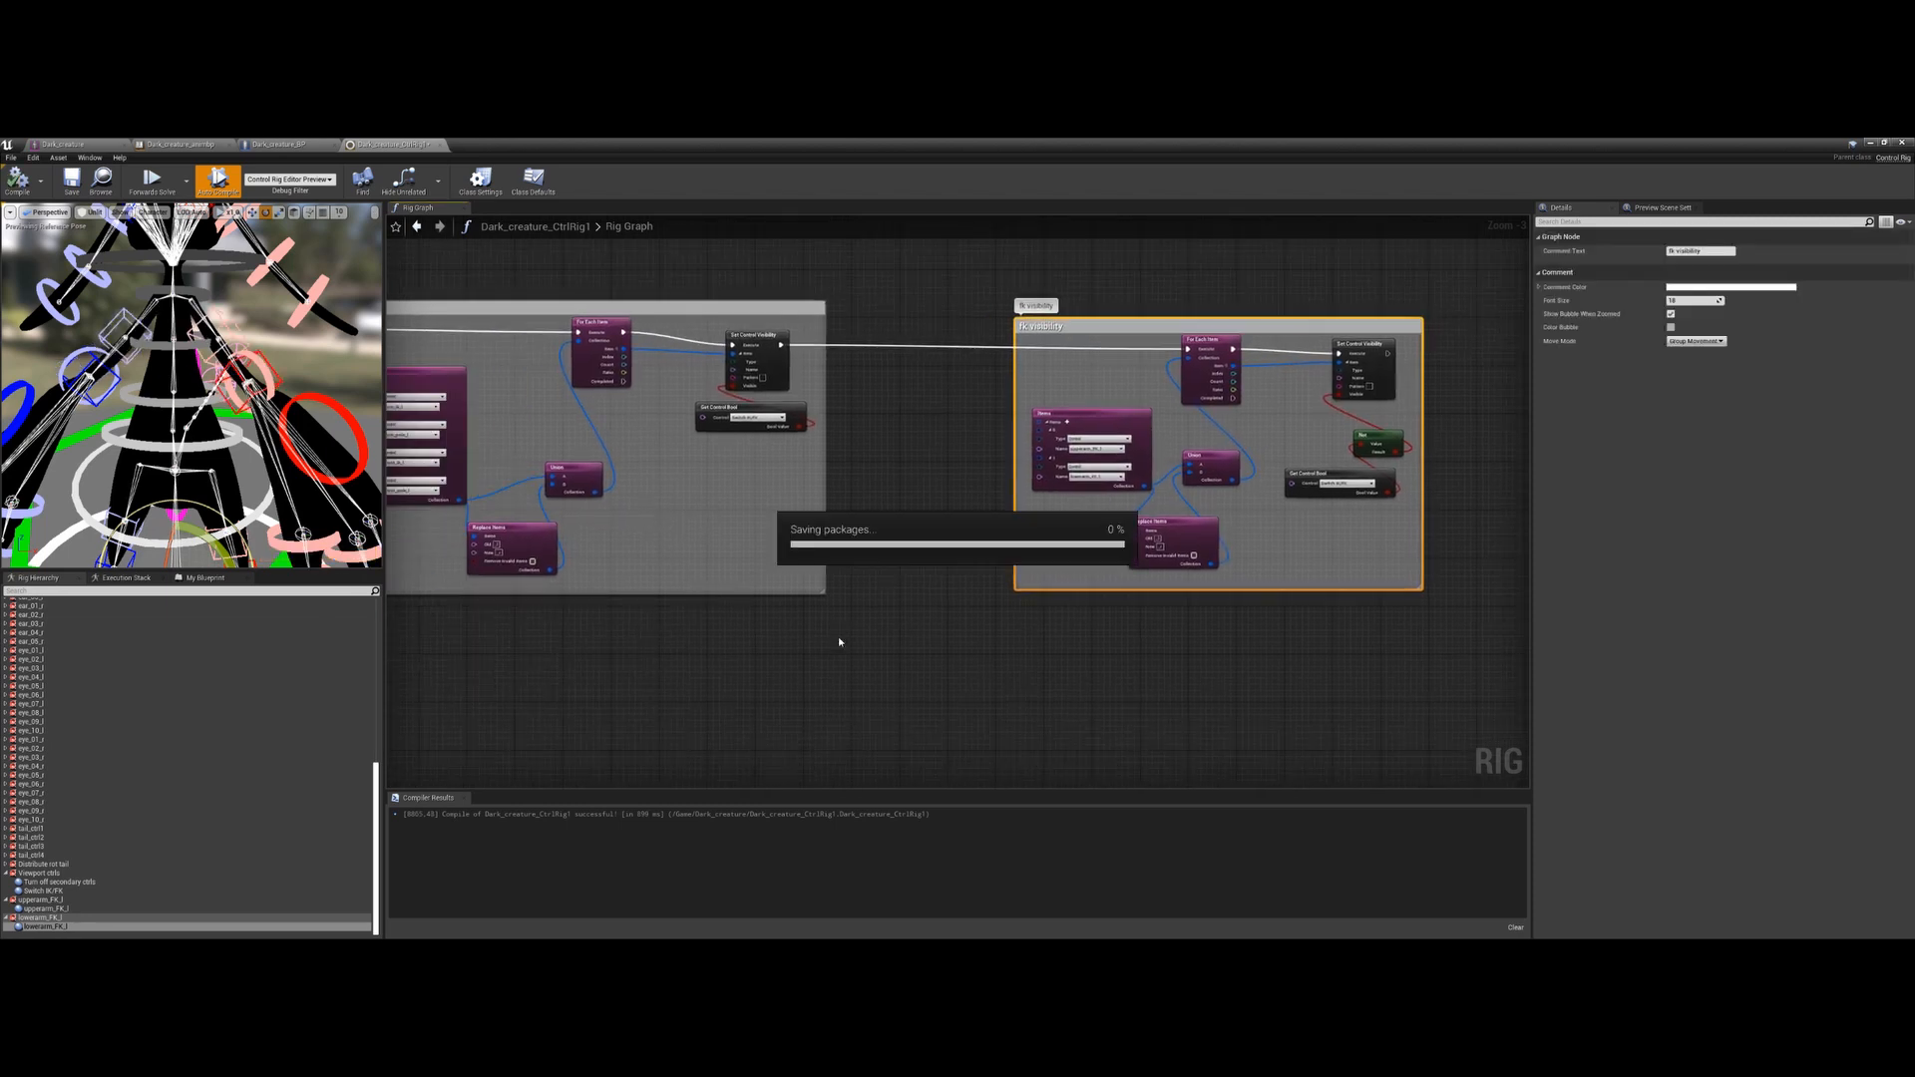
Review the rig graph's visibility comment groups and the left arm's IK and FK branches
{"action": "right_click_drag", "start_coordinate": [680, 678], "coordinate": [915, 672]}
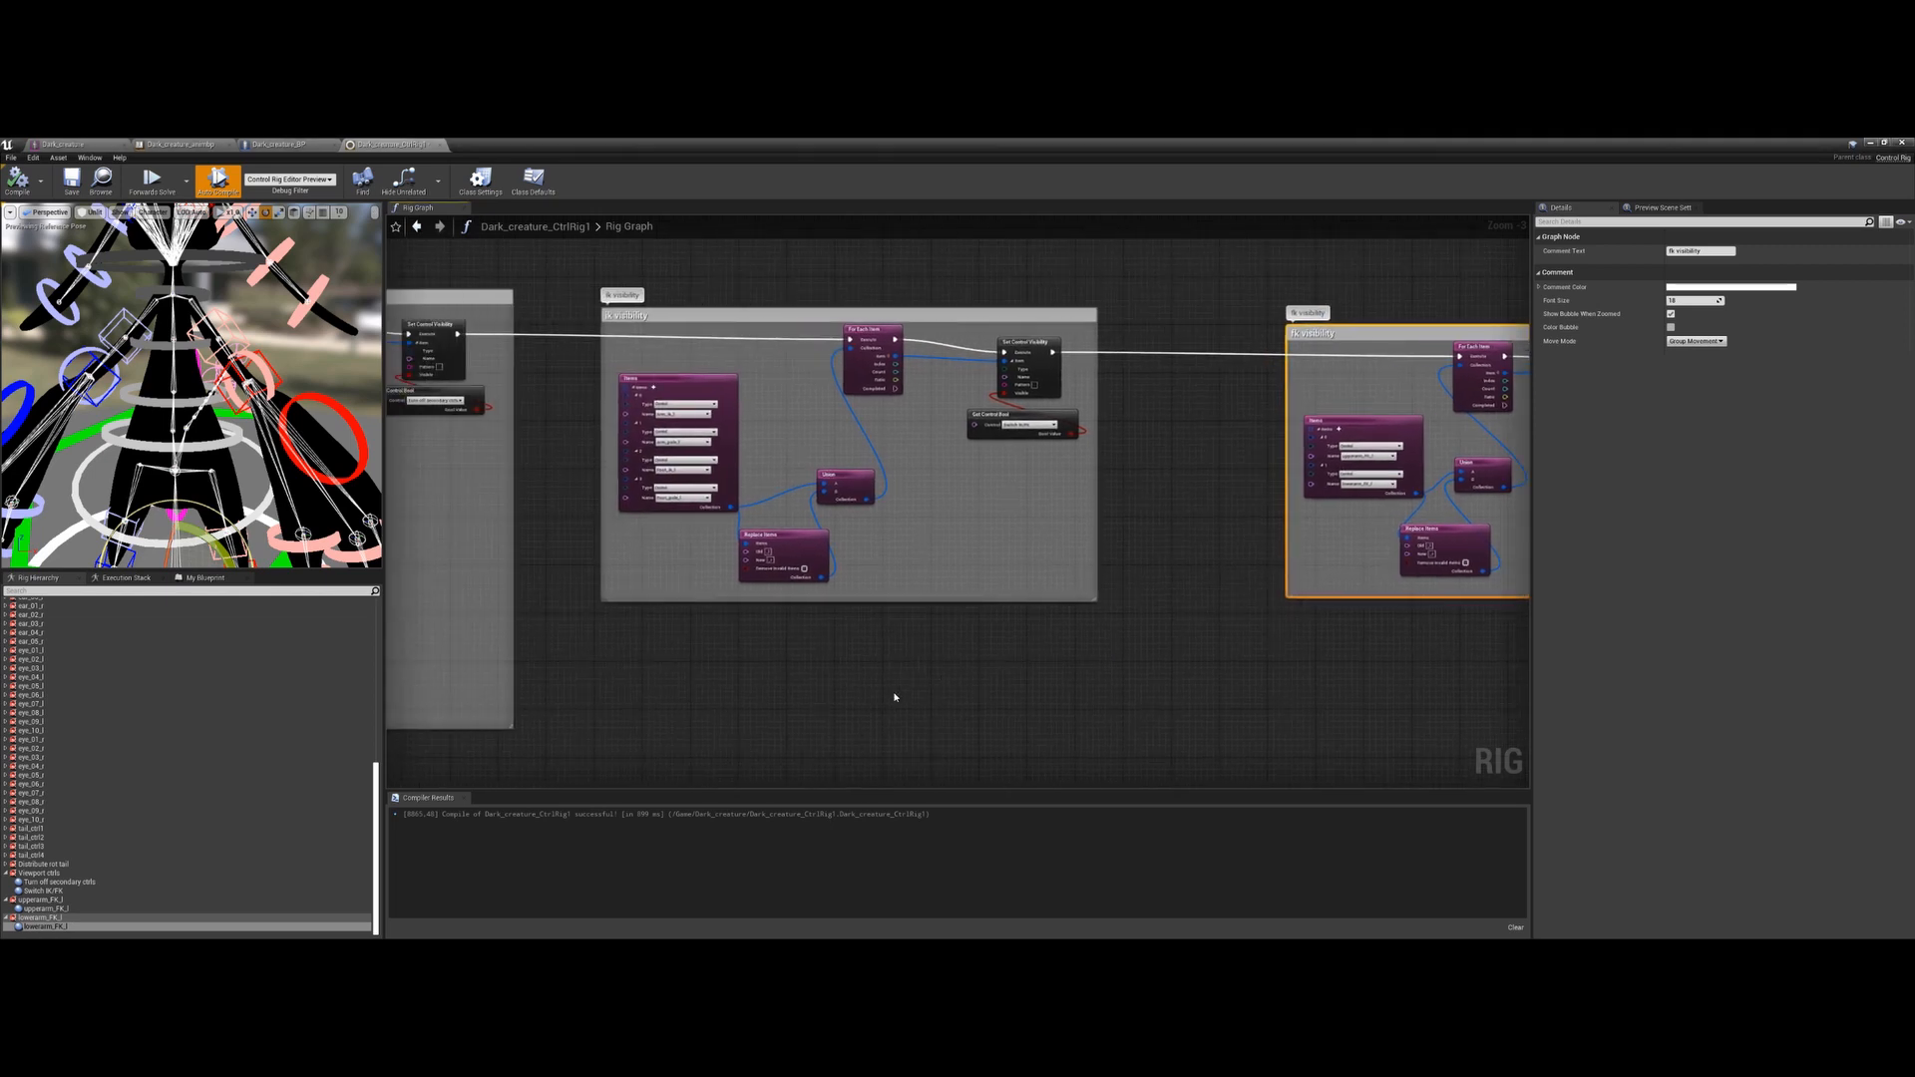
{"action": "scroll", "coordinate": [894, 697], "scroll_direction": "down", "scroll_amount": 1}
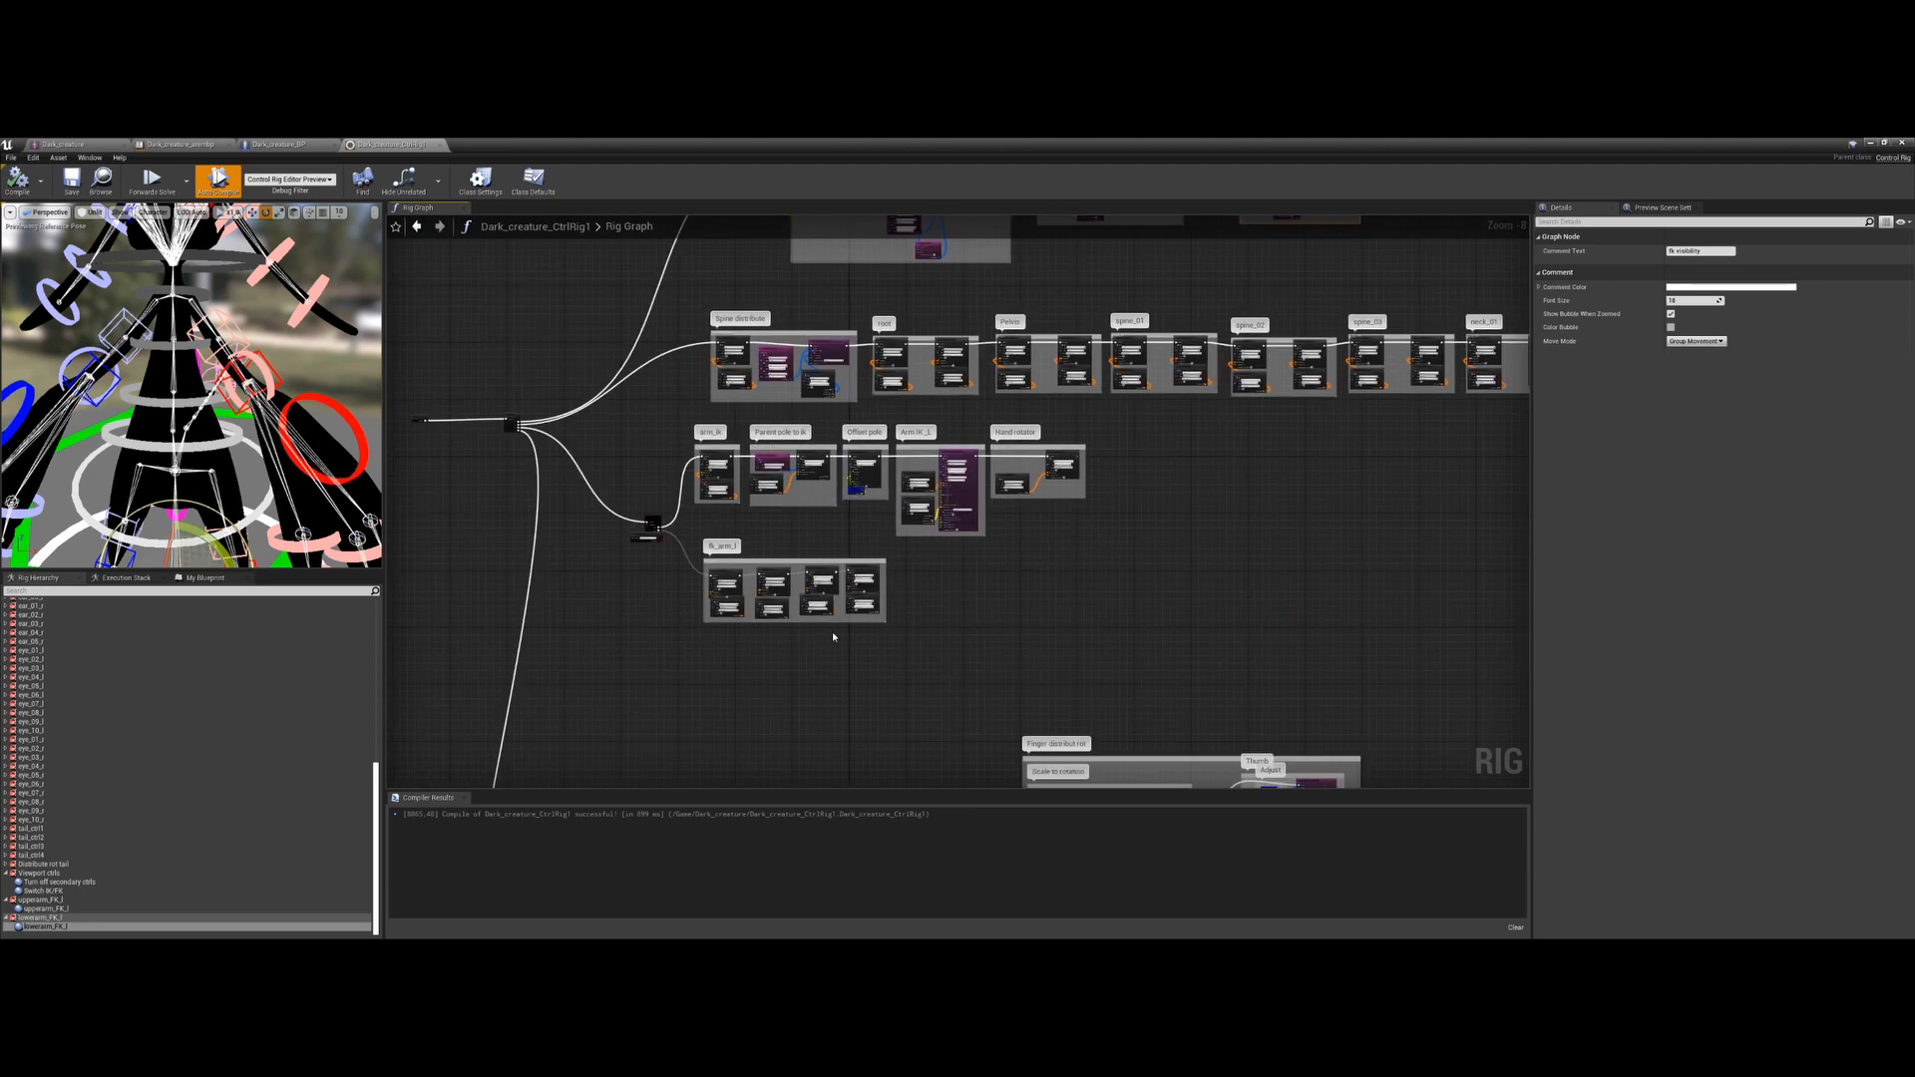
{"action": "right_click_drag", "start_coordinate": [788, 655], "coordinate": [851, 569]}
{"action": "scroll", "coordinate": [801, 571], "scroll_direction": "up", "scroll_amount": 2}
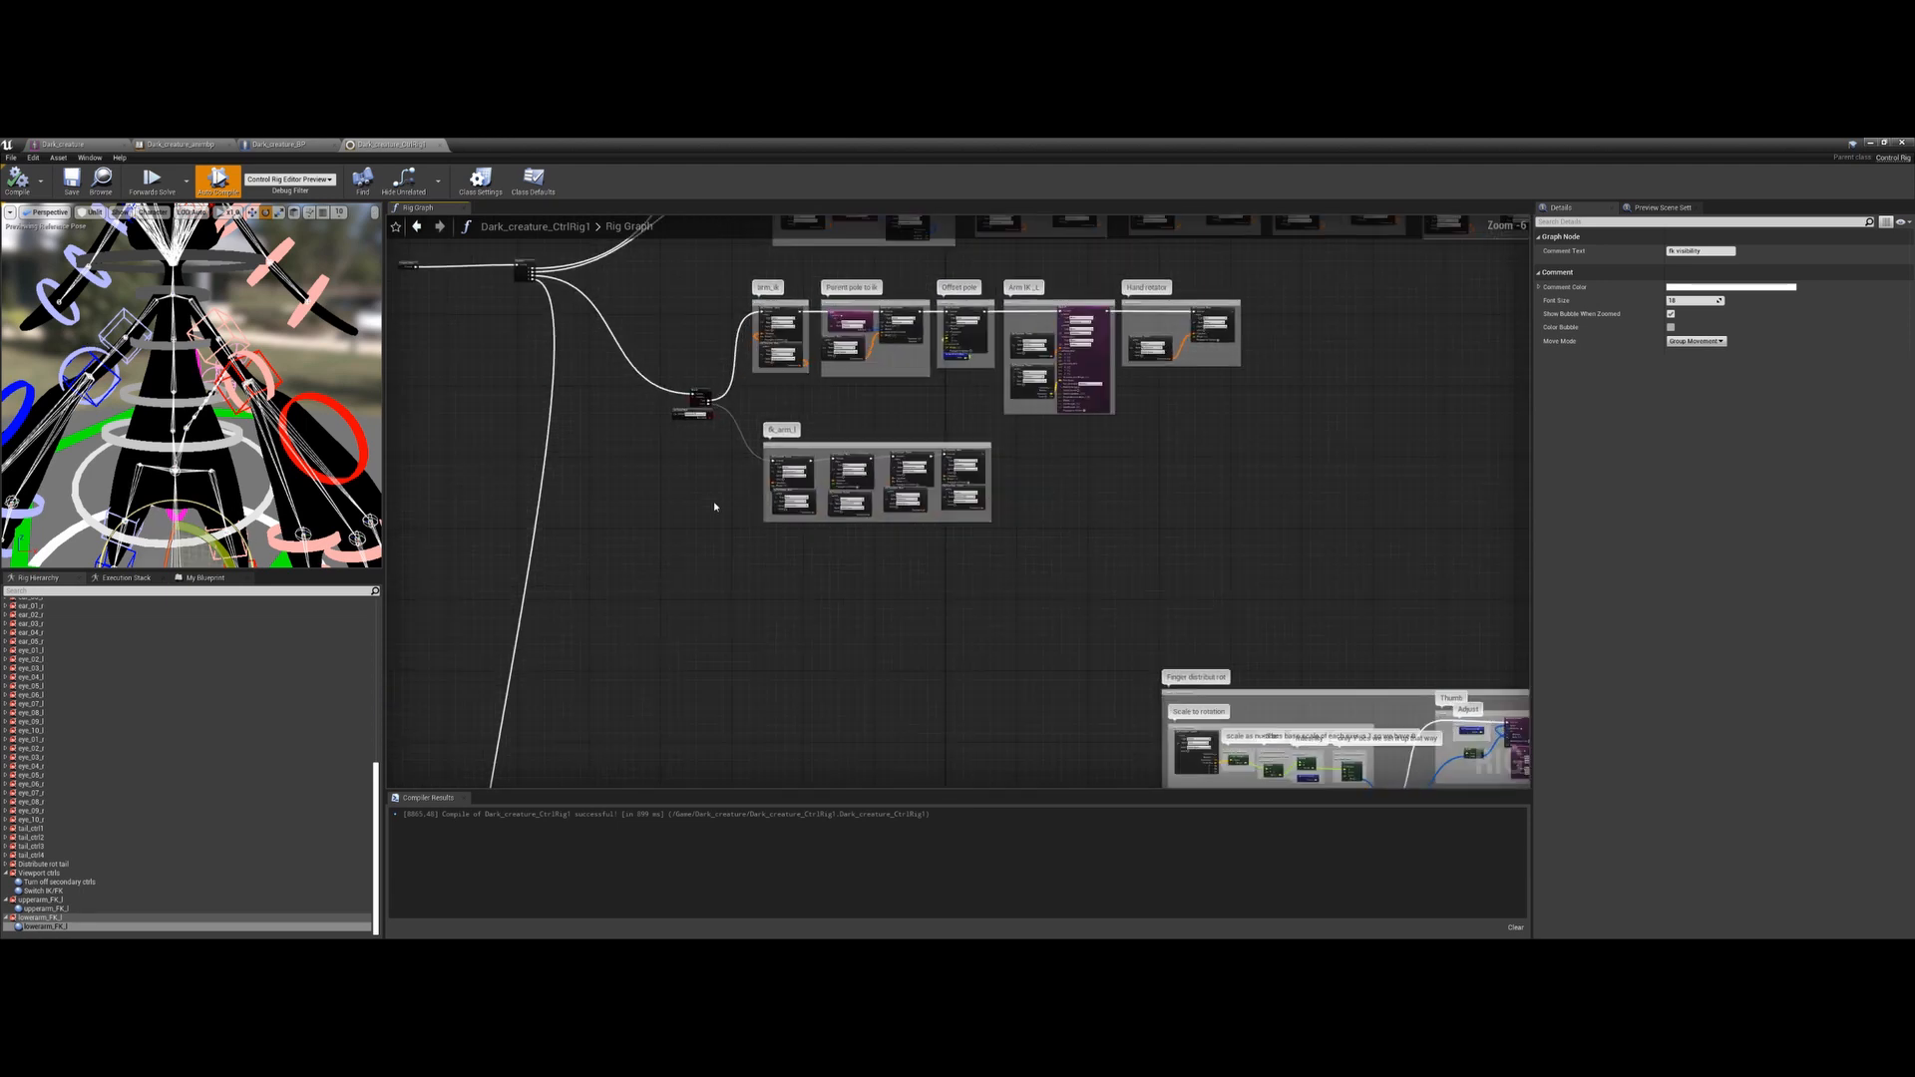
{"action": "right_click_drag", "start_coordinate": [718, 482], "coordinate": [726, 581]}
{"action": "scroll", "coordinate": [725, 580], "scroll_direction": "up", "scroll_amount": 2}
{"action": "left_click", "coordinate": [696, 407]}
{"action": "scroll", "coordinate": [823, 628], "scroll_direction": "down", "scroll_amount": 3}
{"action": "right_click_drag", "start_coordinate": [983, 518], "coordinate": [791, 671]}
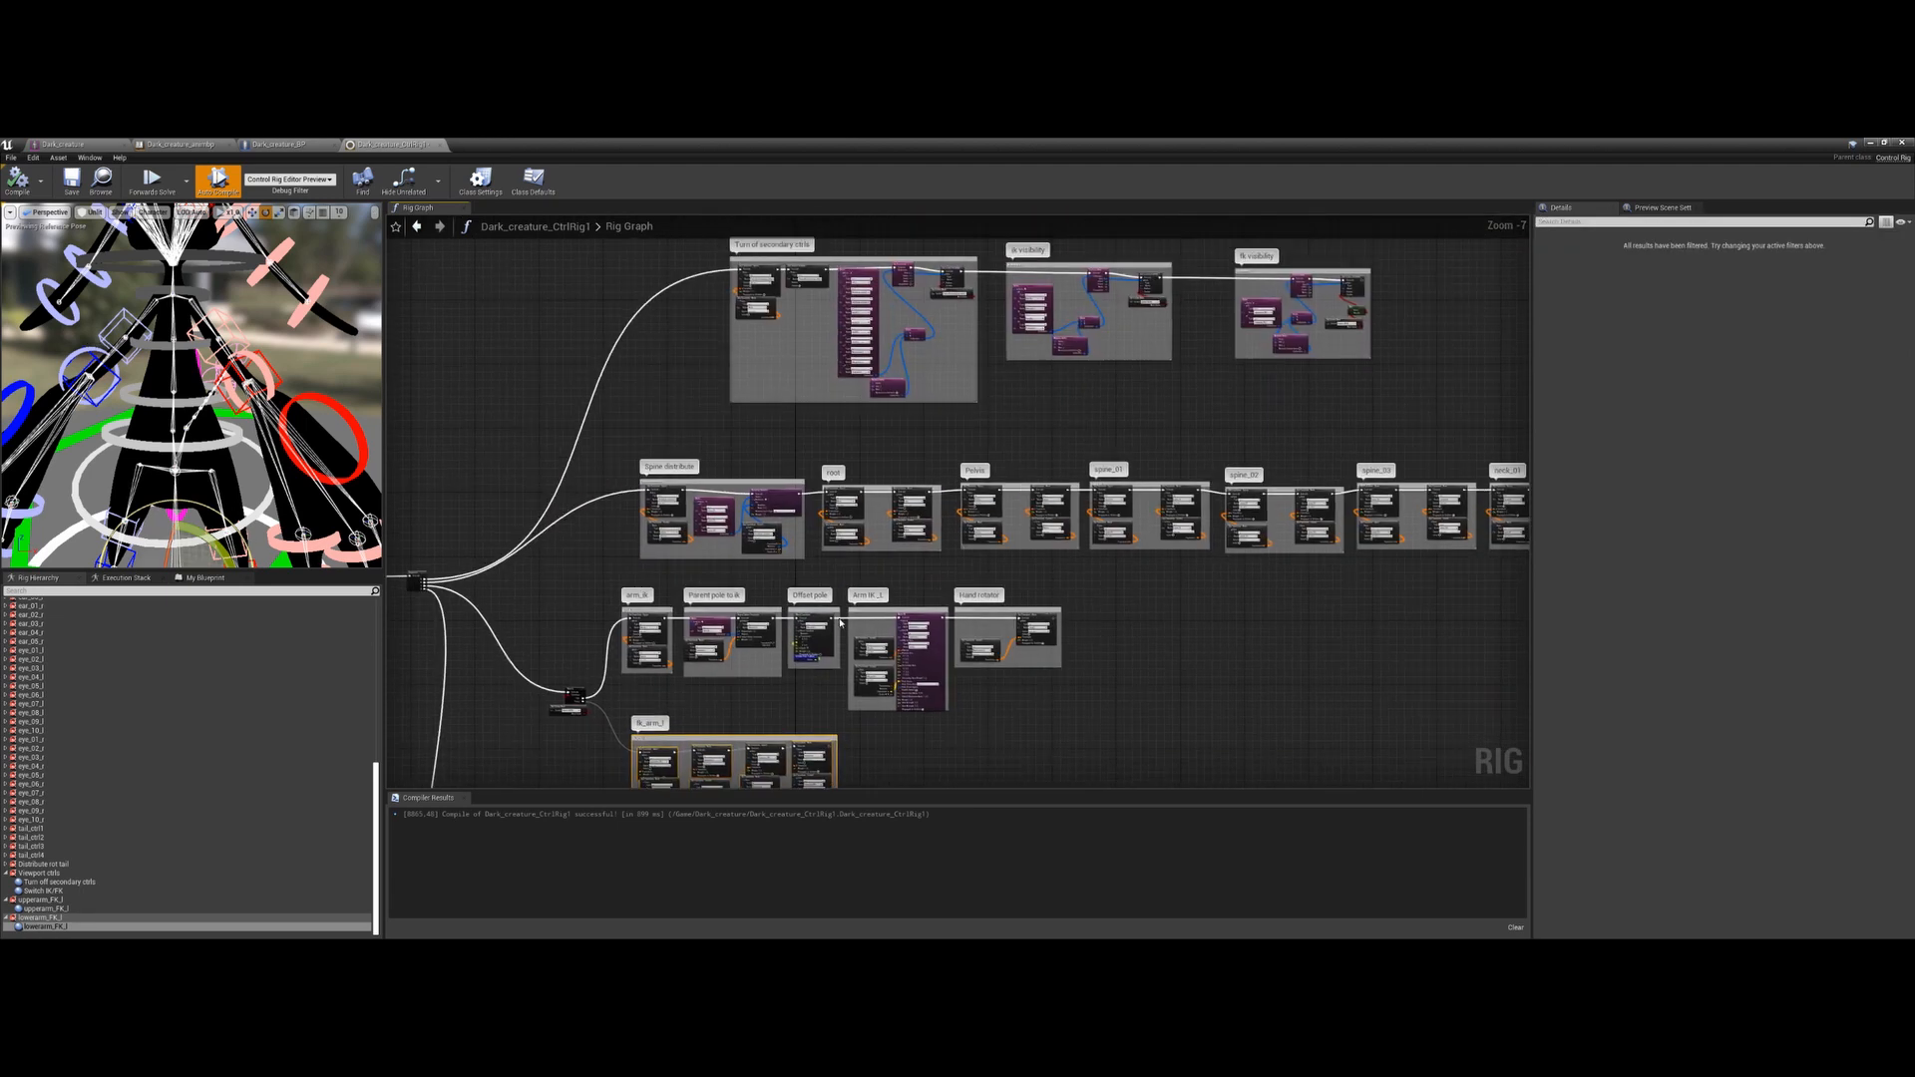
Examine the fk visibility nodes, including the Not node and control bool, and the left arm's IK/FK branch layout
{"action": "right_click_drag", "start_coordinate": [1045, 468], "coordinate": [774, 688]}
{"action": "scroll", "coordinate": [954, 637], "scroll_direction": "up", "scroll_amount": 4}
{"action": "right_click_drag", "start_coordinate": [976, 589], "coordinate": [858, 696]}
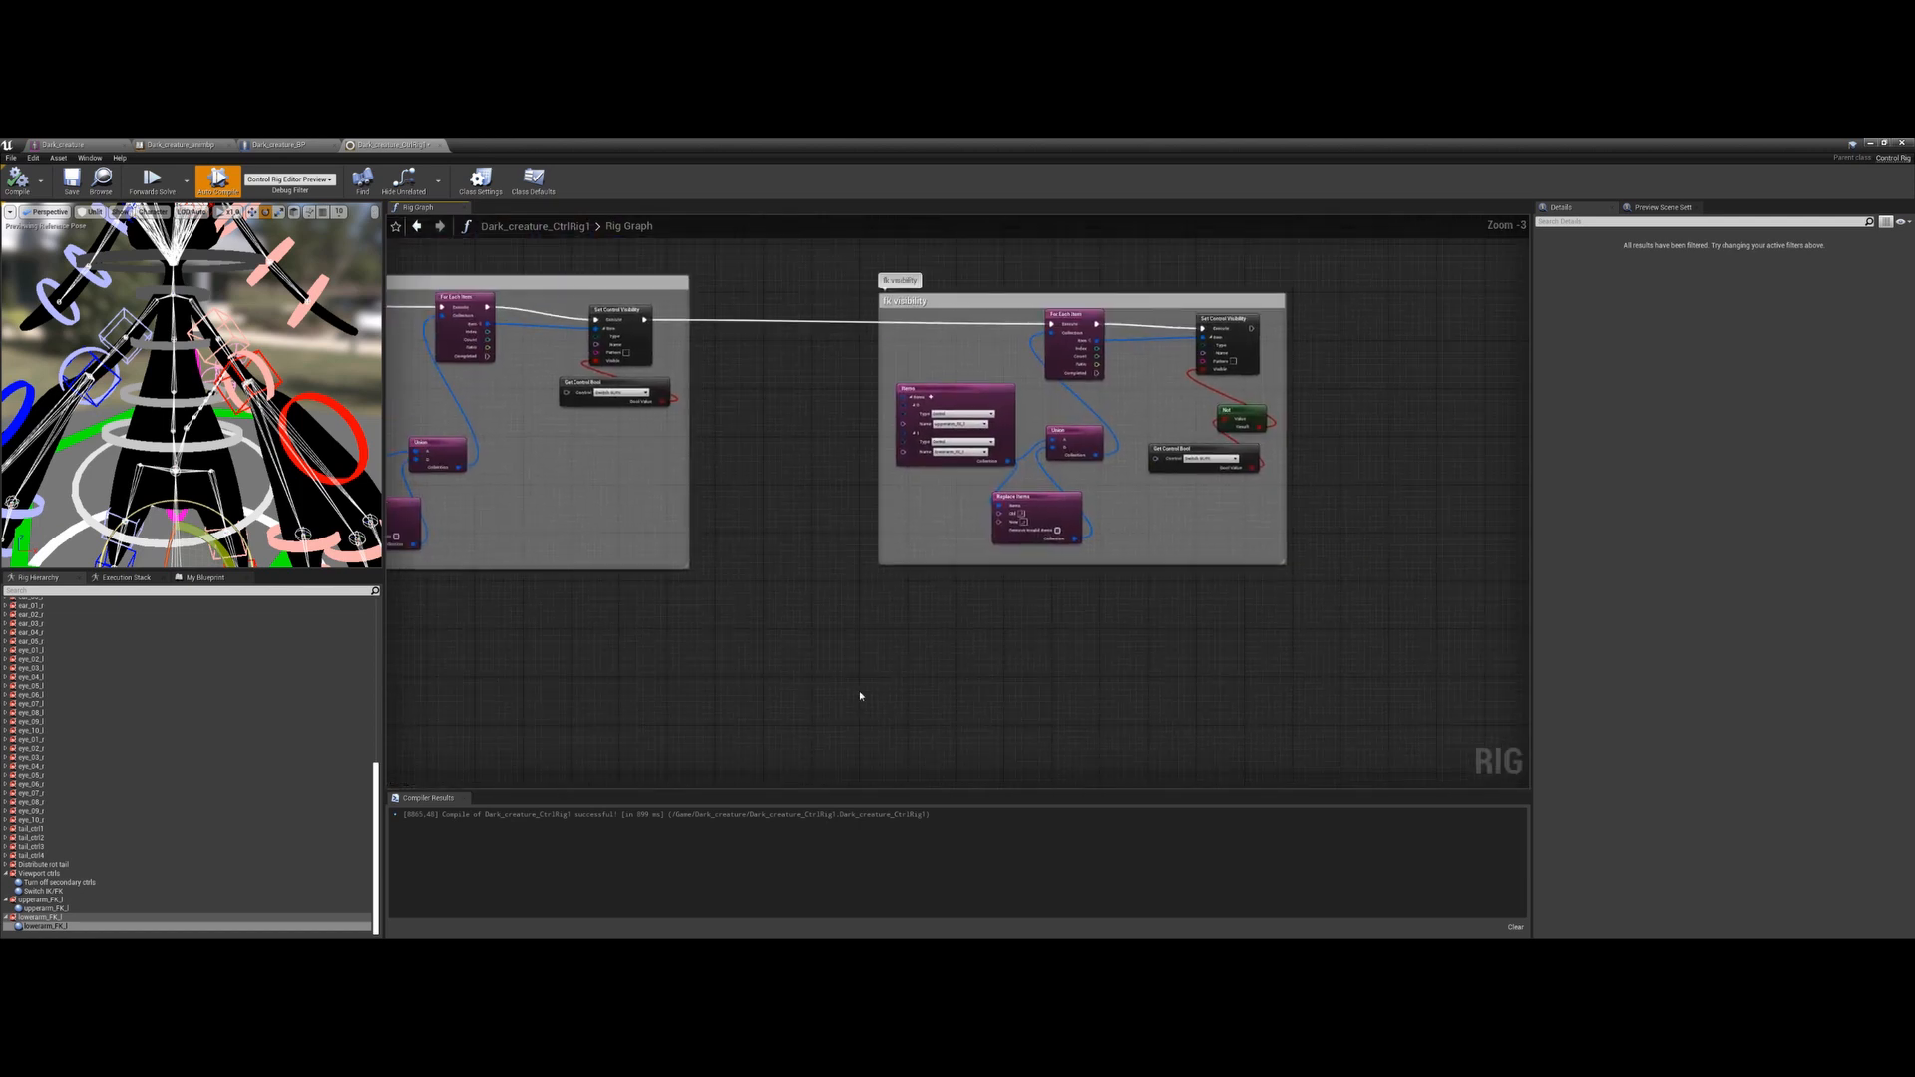
{"action": "scroll", "coordinate": [944, 476], "scroll_direction": "up", "scroll_amount": 2}
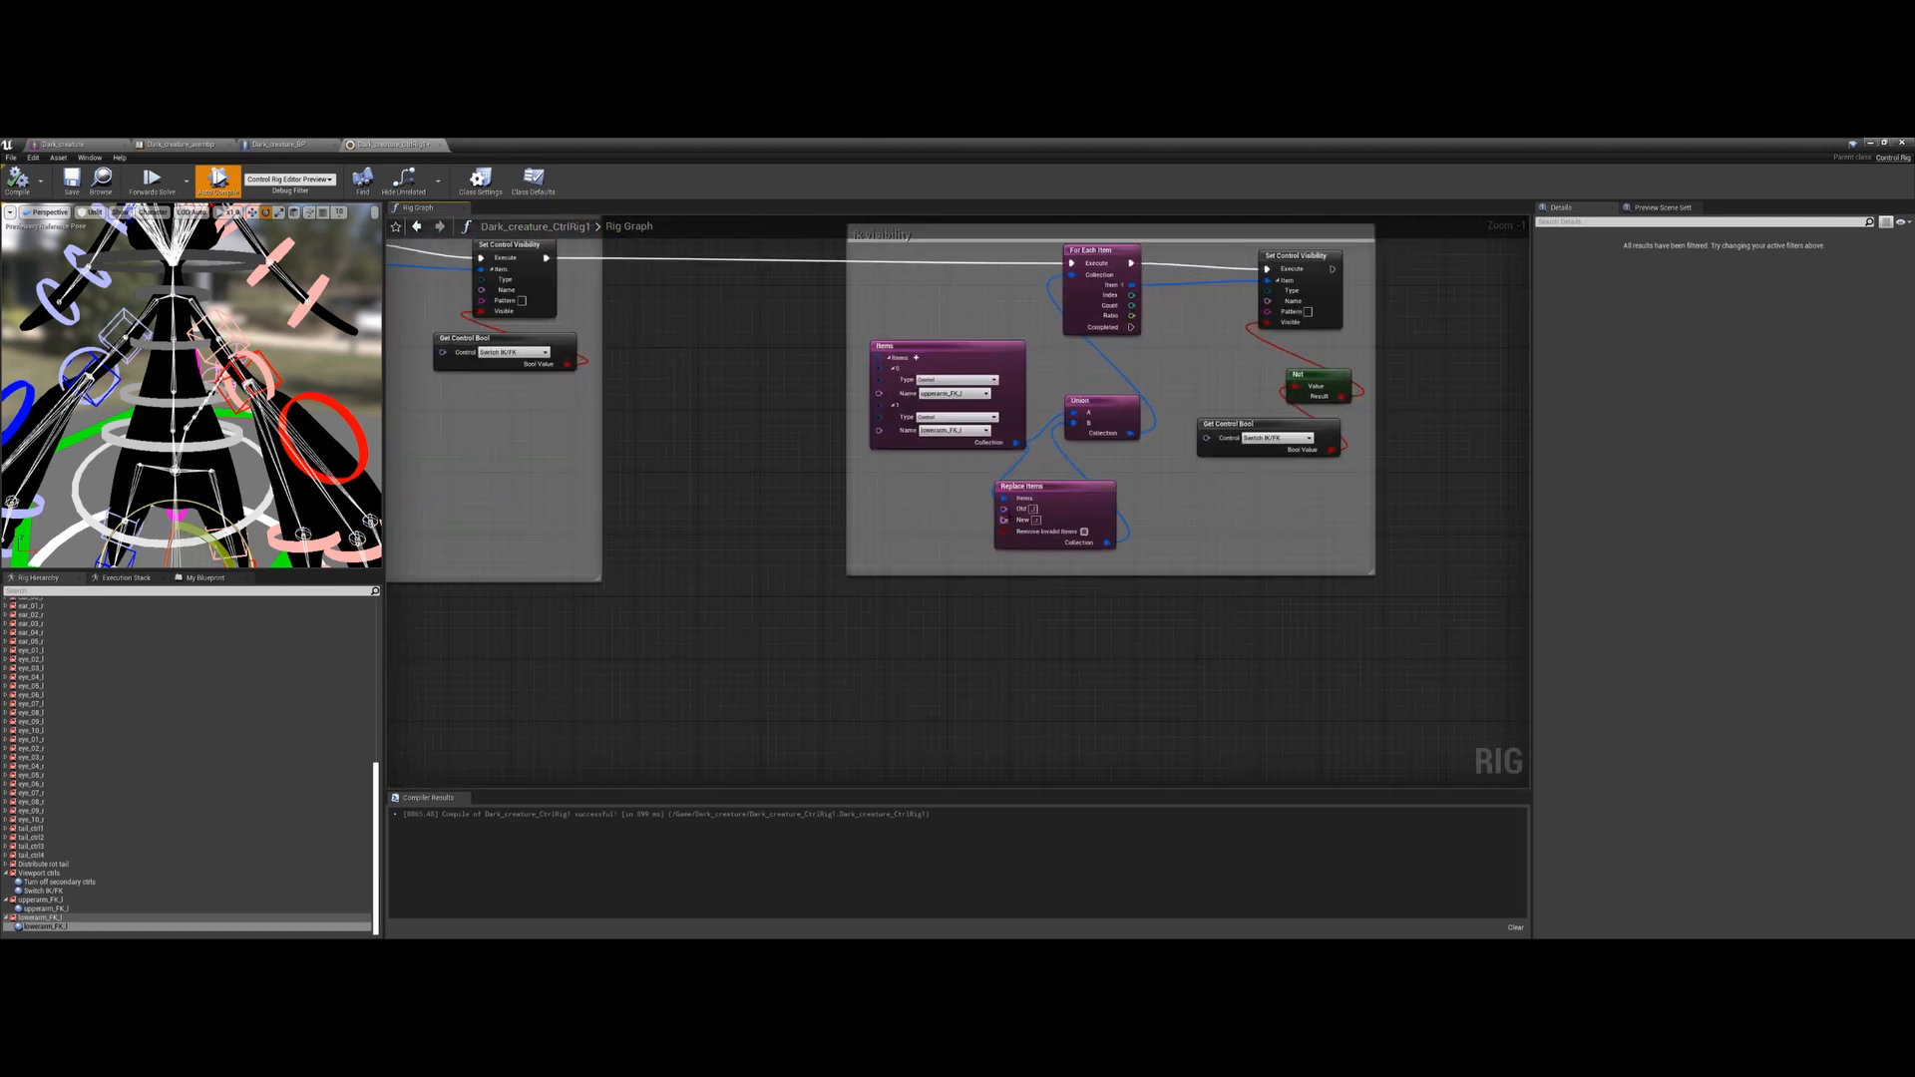
{"action": "scroll", "coordinate": [976, 574], "scroll_direction": "down", "scroll_amount": 2}
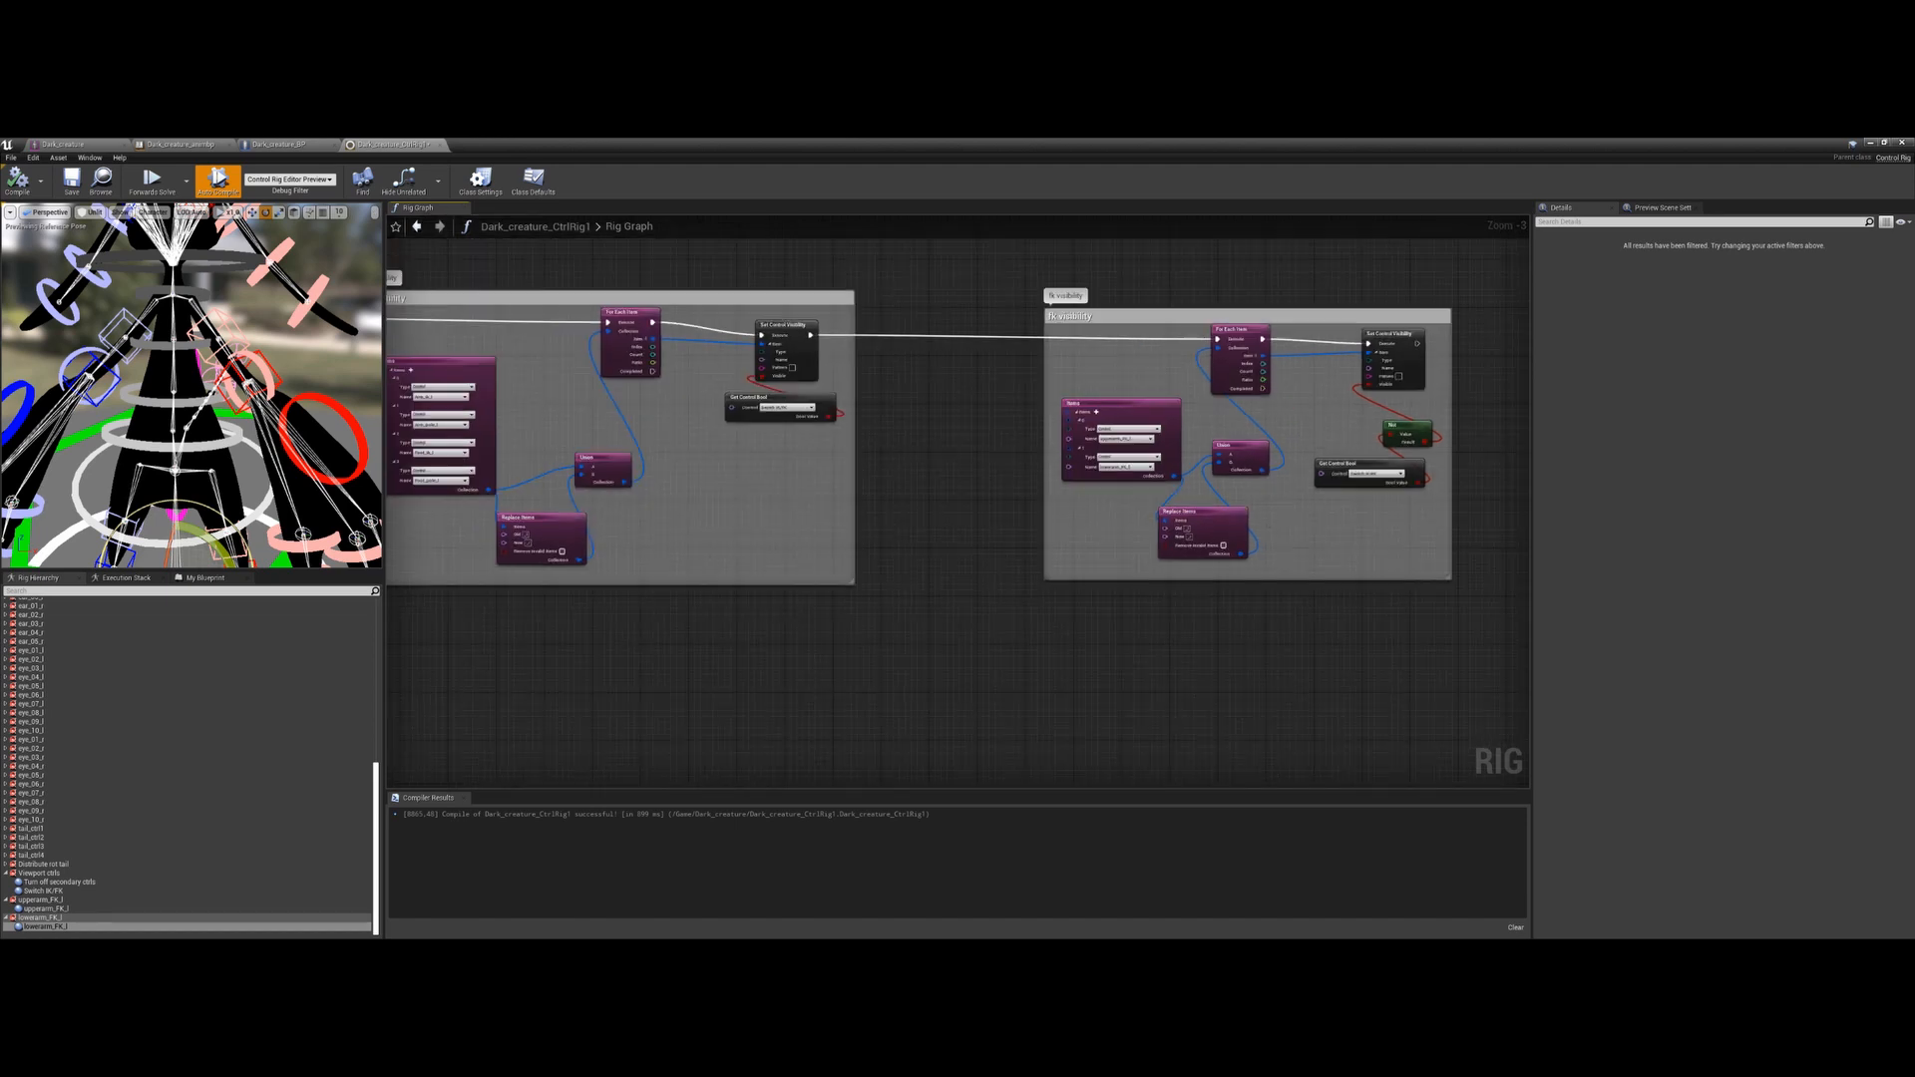
{"action": "scroll", "coordinate": [722, 603], "scroll_direction": "down", "scroll_amount": 3}
{"action": "right_click_drag", "start_coordinate": [391, 768], "coordinate": [1196, 224]}
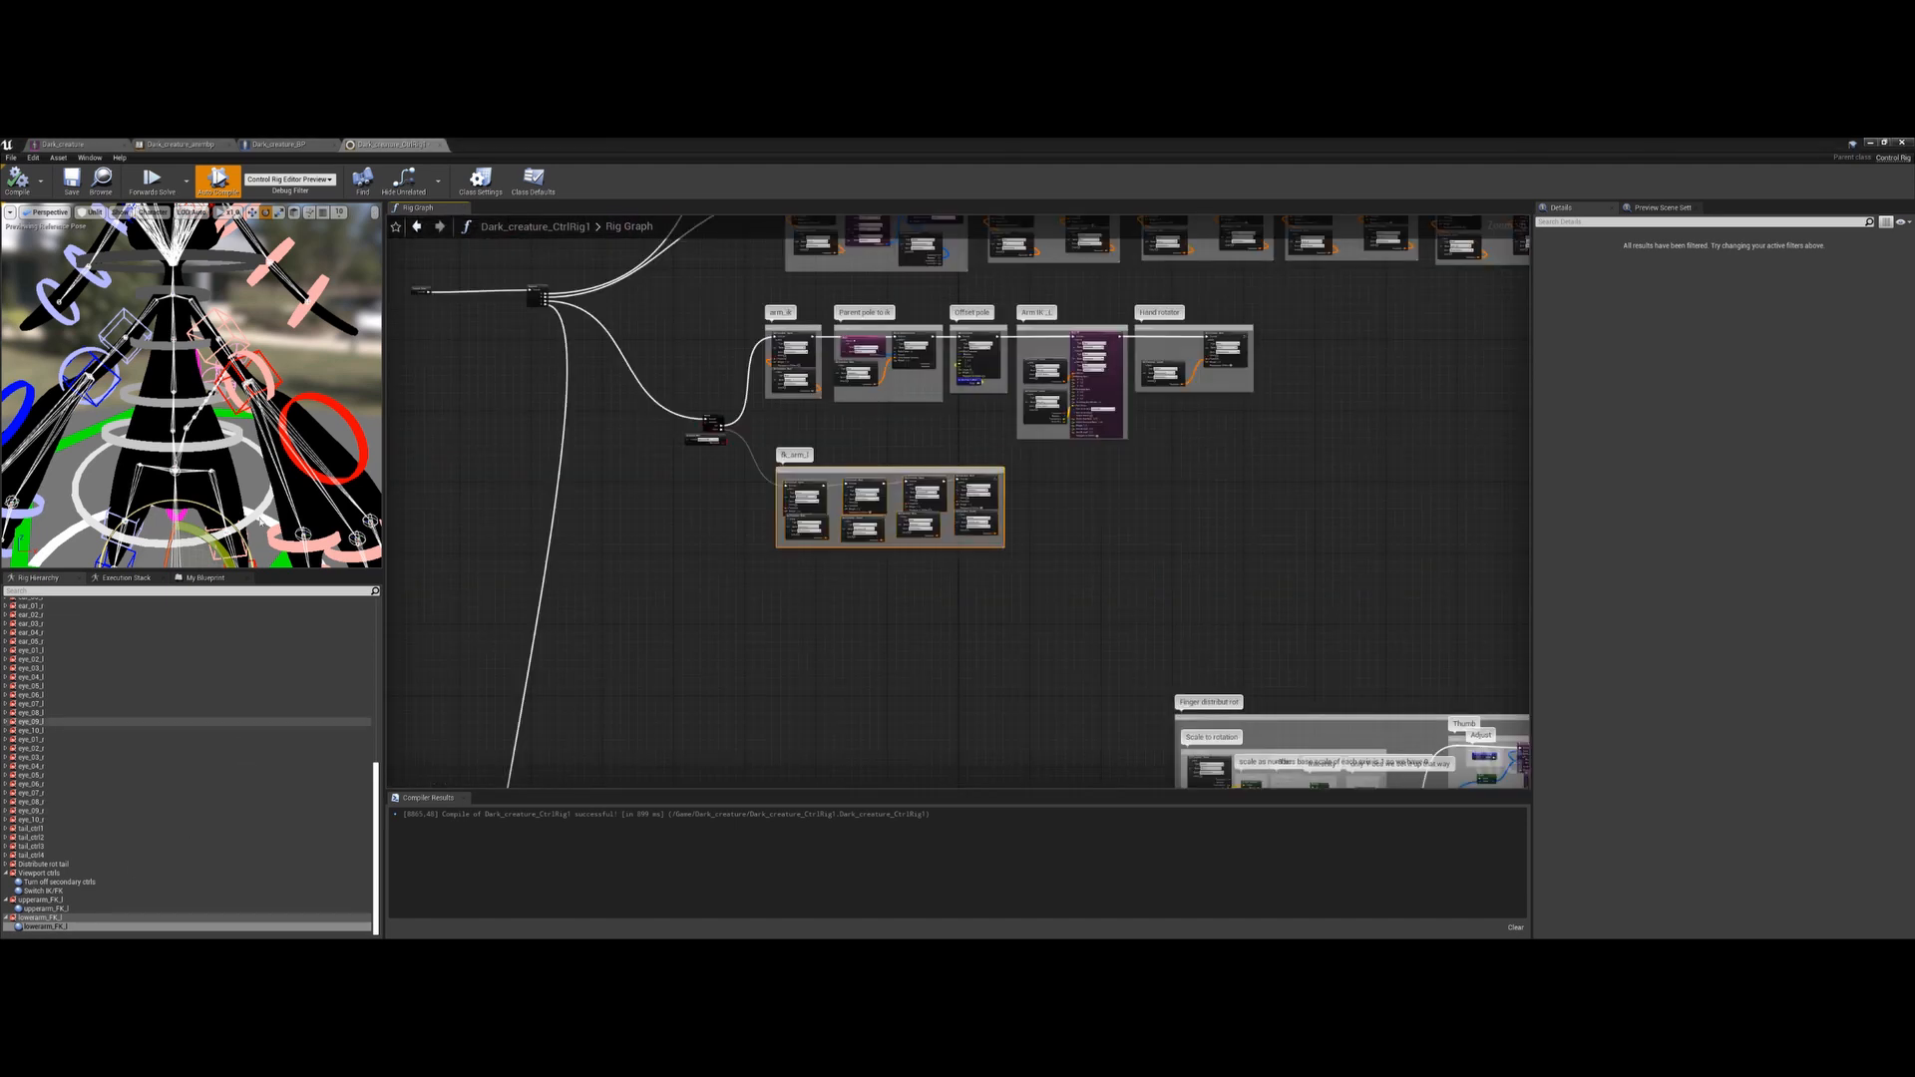
{"action": "right_click_drag", "start_coordinate": [684, 603], "coordinate": [740, 595]}
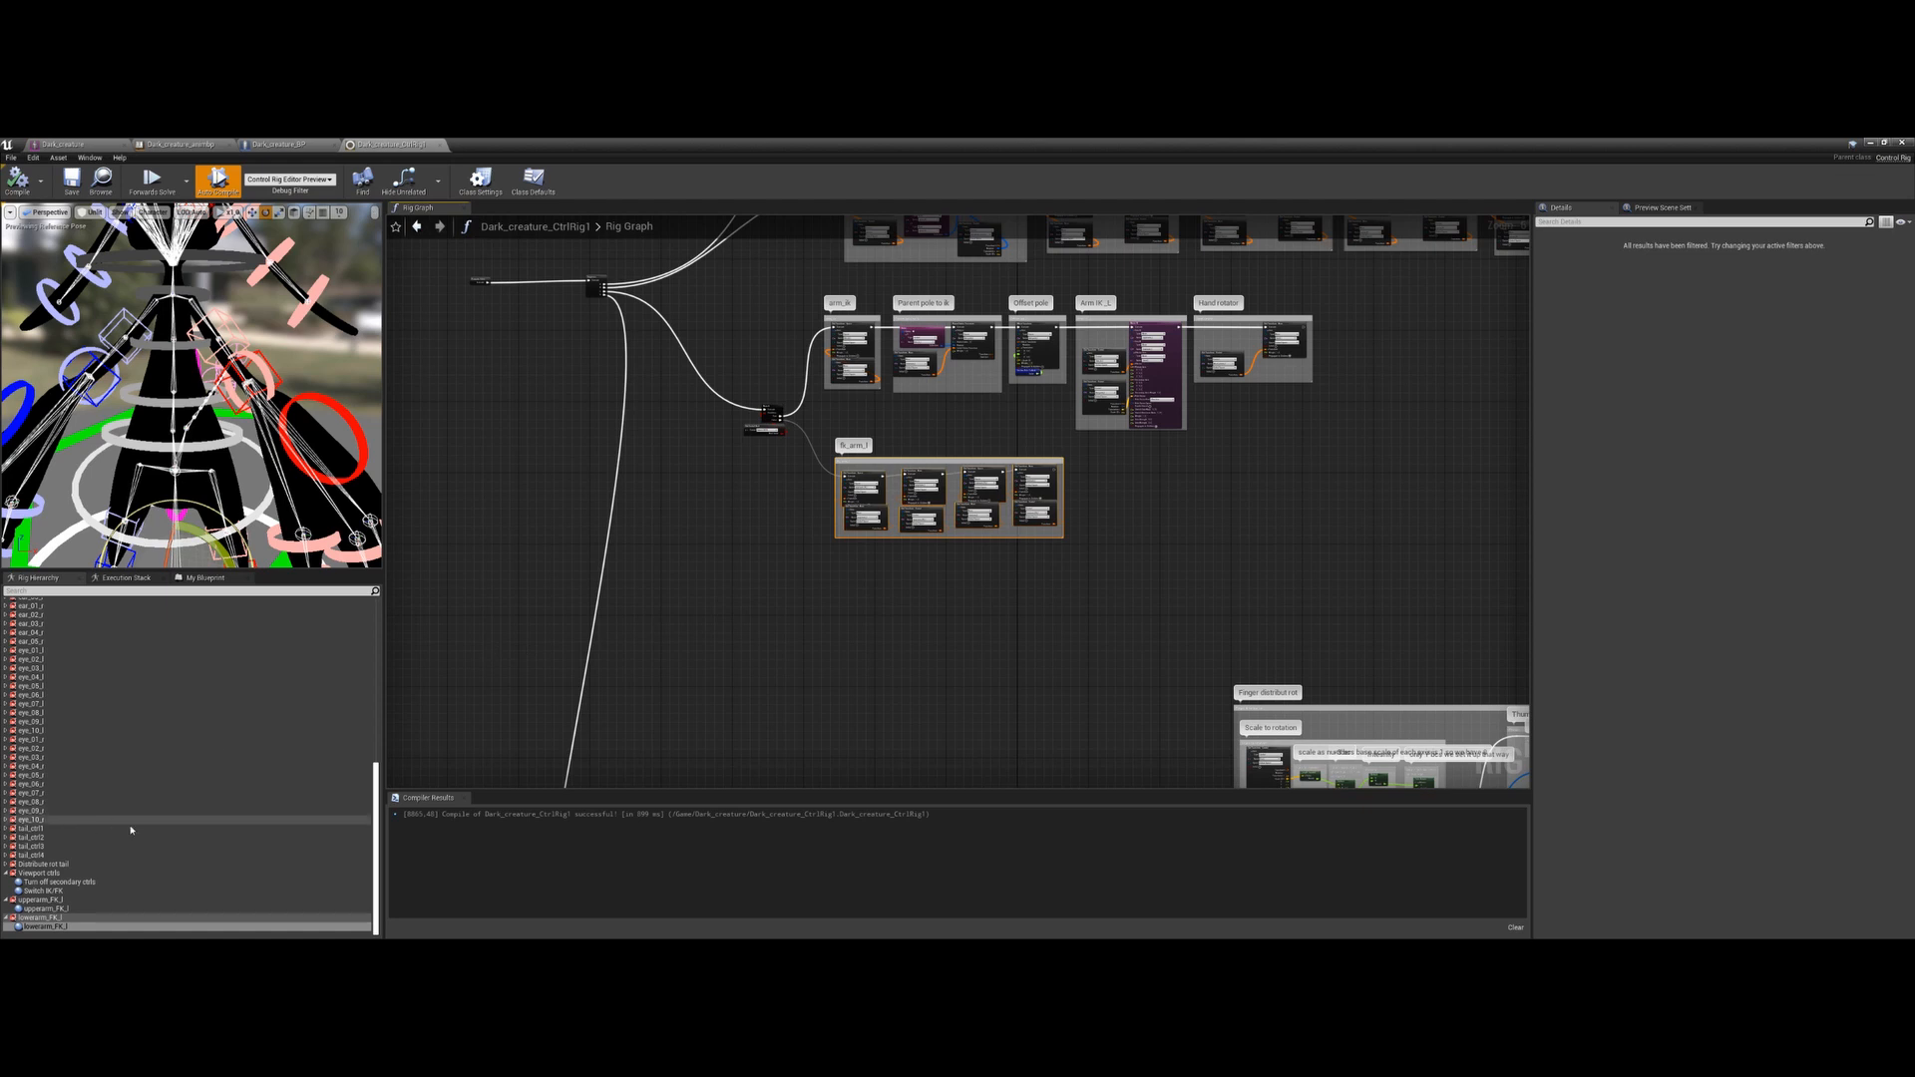
{"action": "right_click_drag", "start_coordinate": [778, 643], "coordinate": [774, 660]}
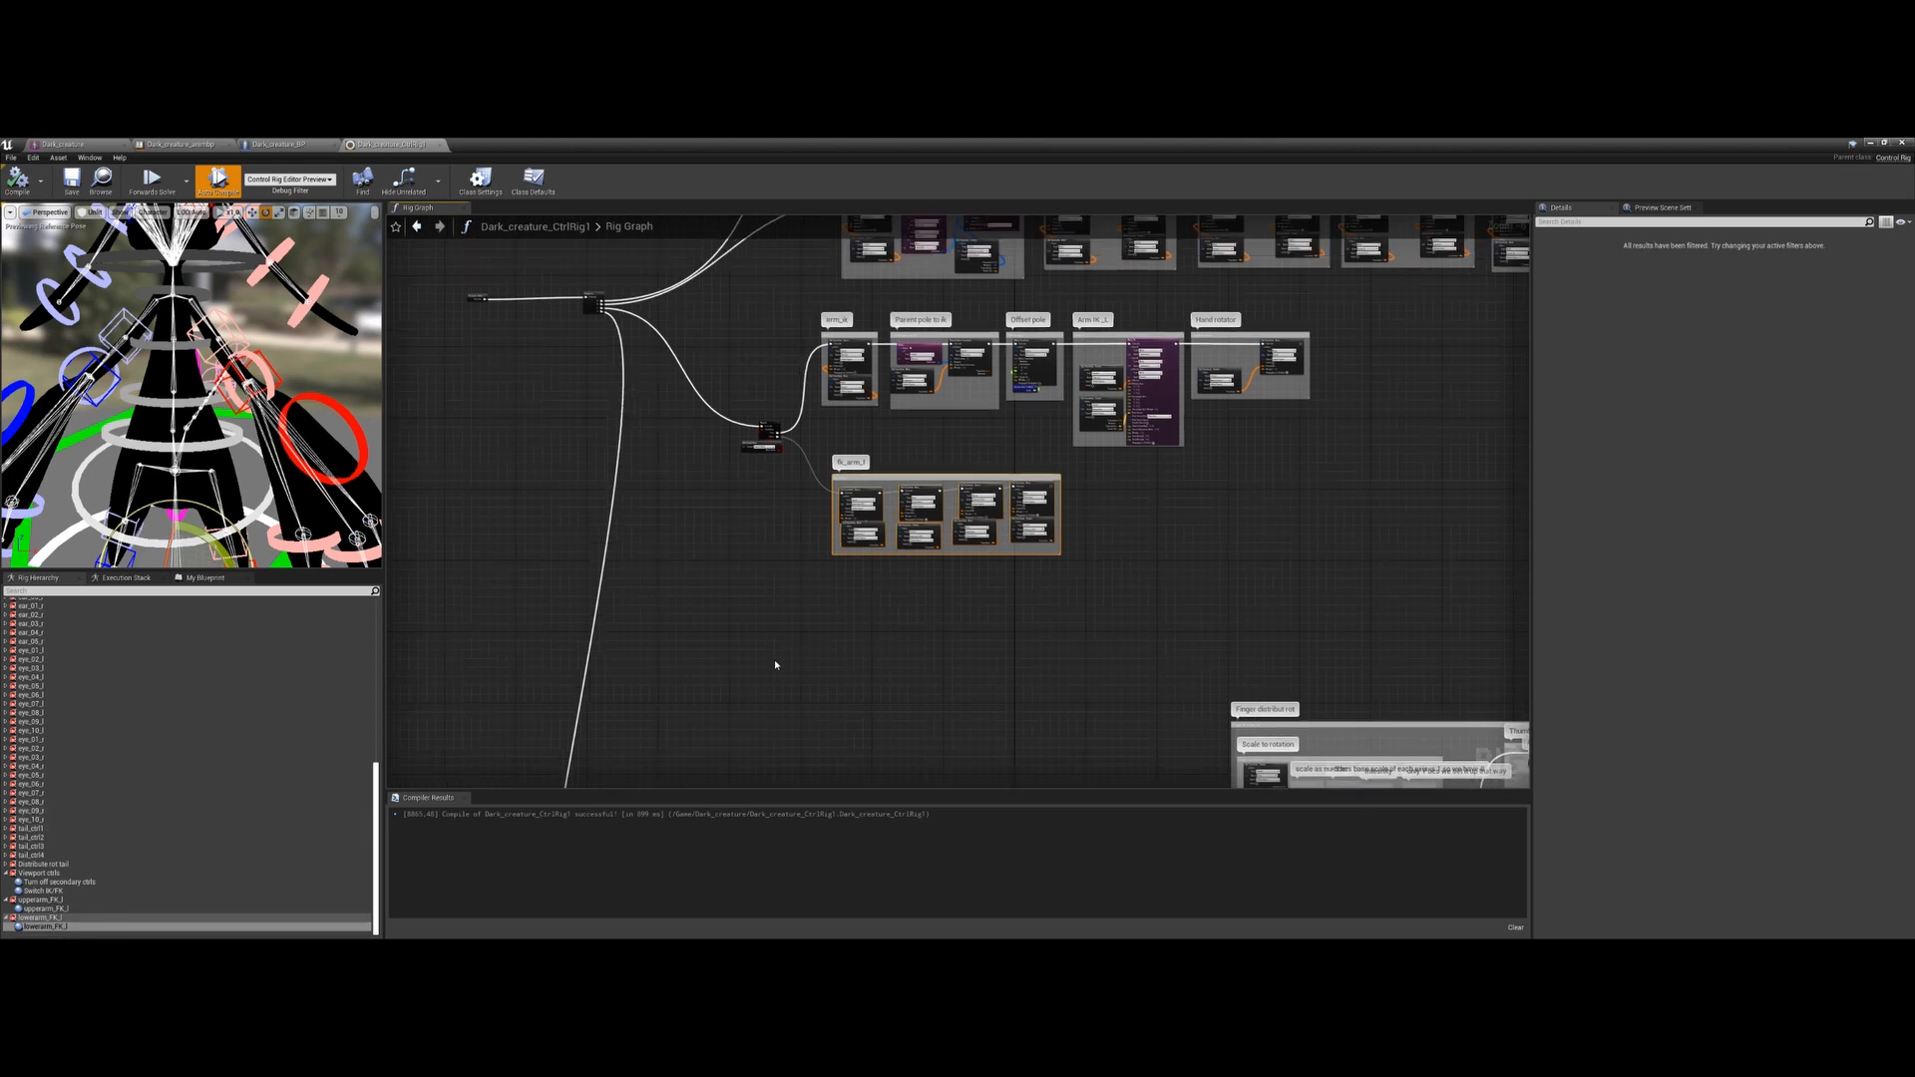
Copy the left arm's Branch node, its Get Control Bool node and the whole fk_arm_l comment group
{"action": "scroll", "coordinate": [778, 660], "scroll_direction": "up", "scroll_amount": 2}
{"action": "right_click_drag", "start_coordinate": [780, 561], "coordinate": [715, 723]}
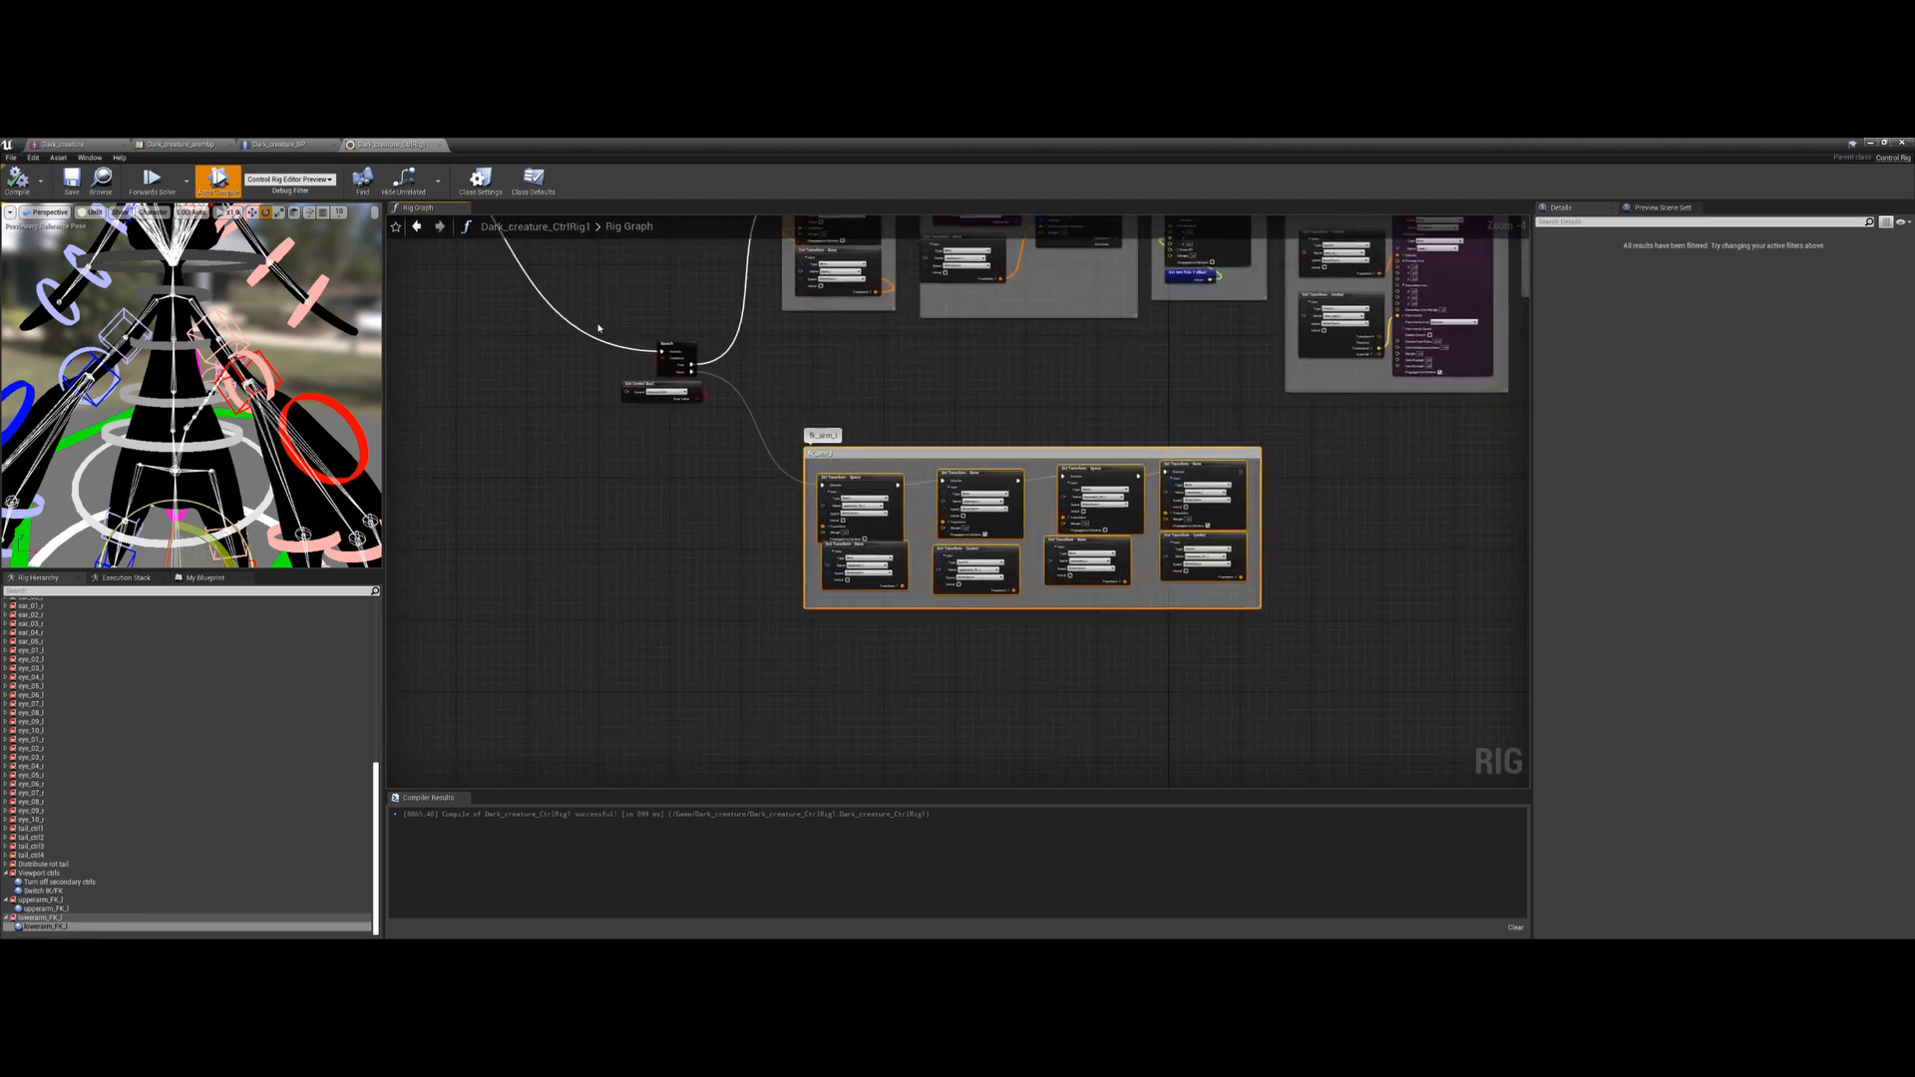
{"action": "left_click_drag", "start_coordinate": [599, 327], "coordinate": [705, 417]}
{"action": "left_click_drag", "start_coordinate": [1283, 452], "coordinate": [757, 628], "text": "shift"}
Move the left hand's whole node row, including the finger distribution and individual finger groups, up closer to the left arm's branches
{"action": "scroll", "coordinate": [824, 650], "scroll_direction": "down", "scroll_amount": 3}
{"action": "right_click_drag", "start_coordinate": [812, 617], "coordinate": [786, 505]}
{"action": "scroll", "coordinate": [768, 605], "scroll_direction": "up", "scroll_amount": 3}
{"action": "scroll", "coordinate": [805, 589], "scroll_direction": "down", "scroll_amount": 2}
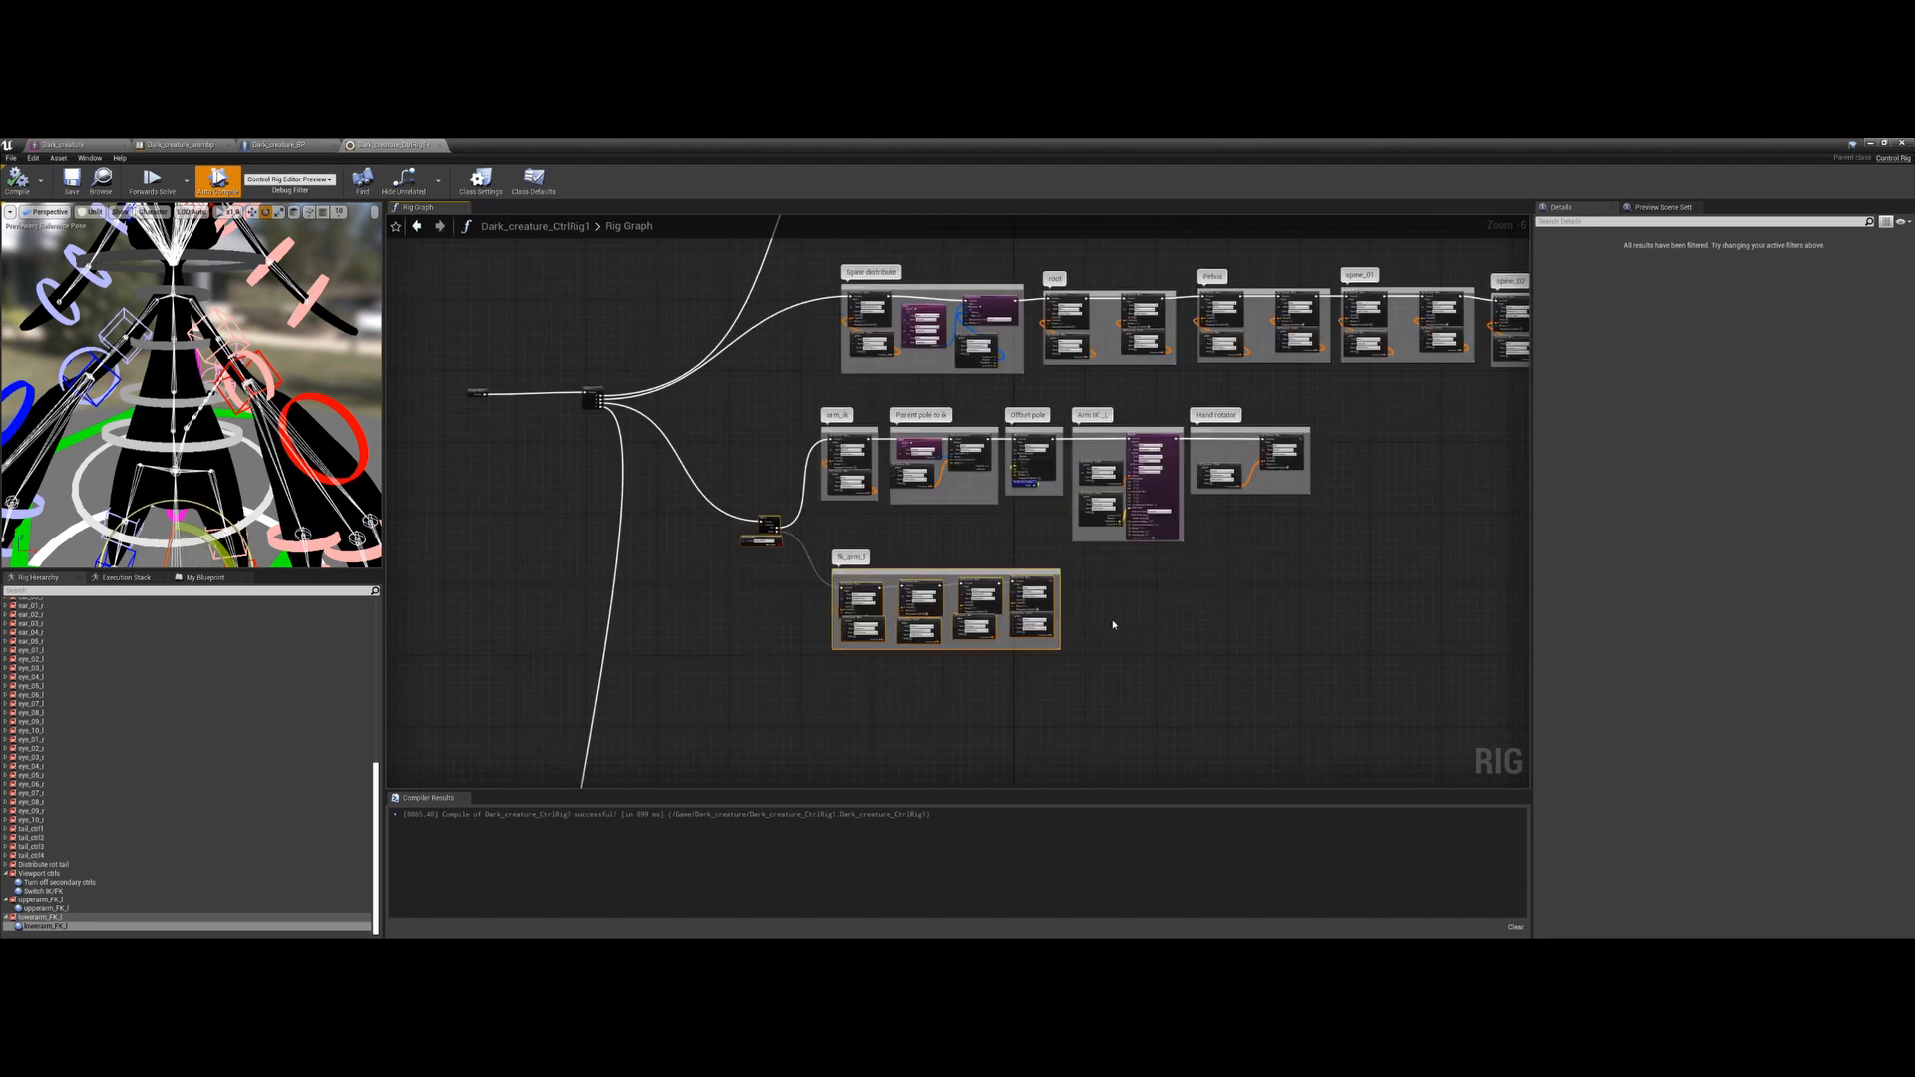
{"action": "right_click_drag", "start_coordinate": [1113, 624], "coordinate": [876, 462]}
{"action": "scroll", "coordinate": [983, 522], "scroll_direction": "down", "scroll_amount": 2}
{"action": "scroll", "coordinate": [932, 492], "scroll_direction": "down", "scroll_amount": 4}
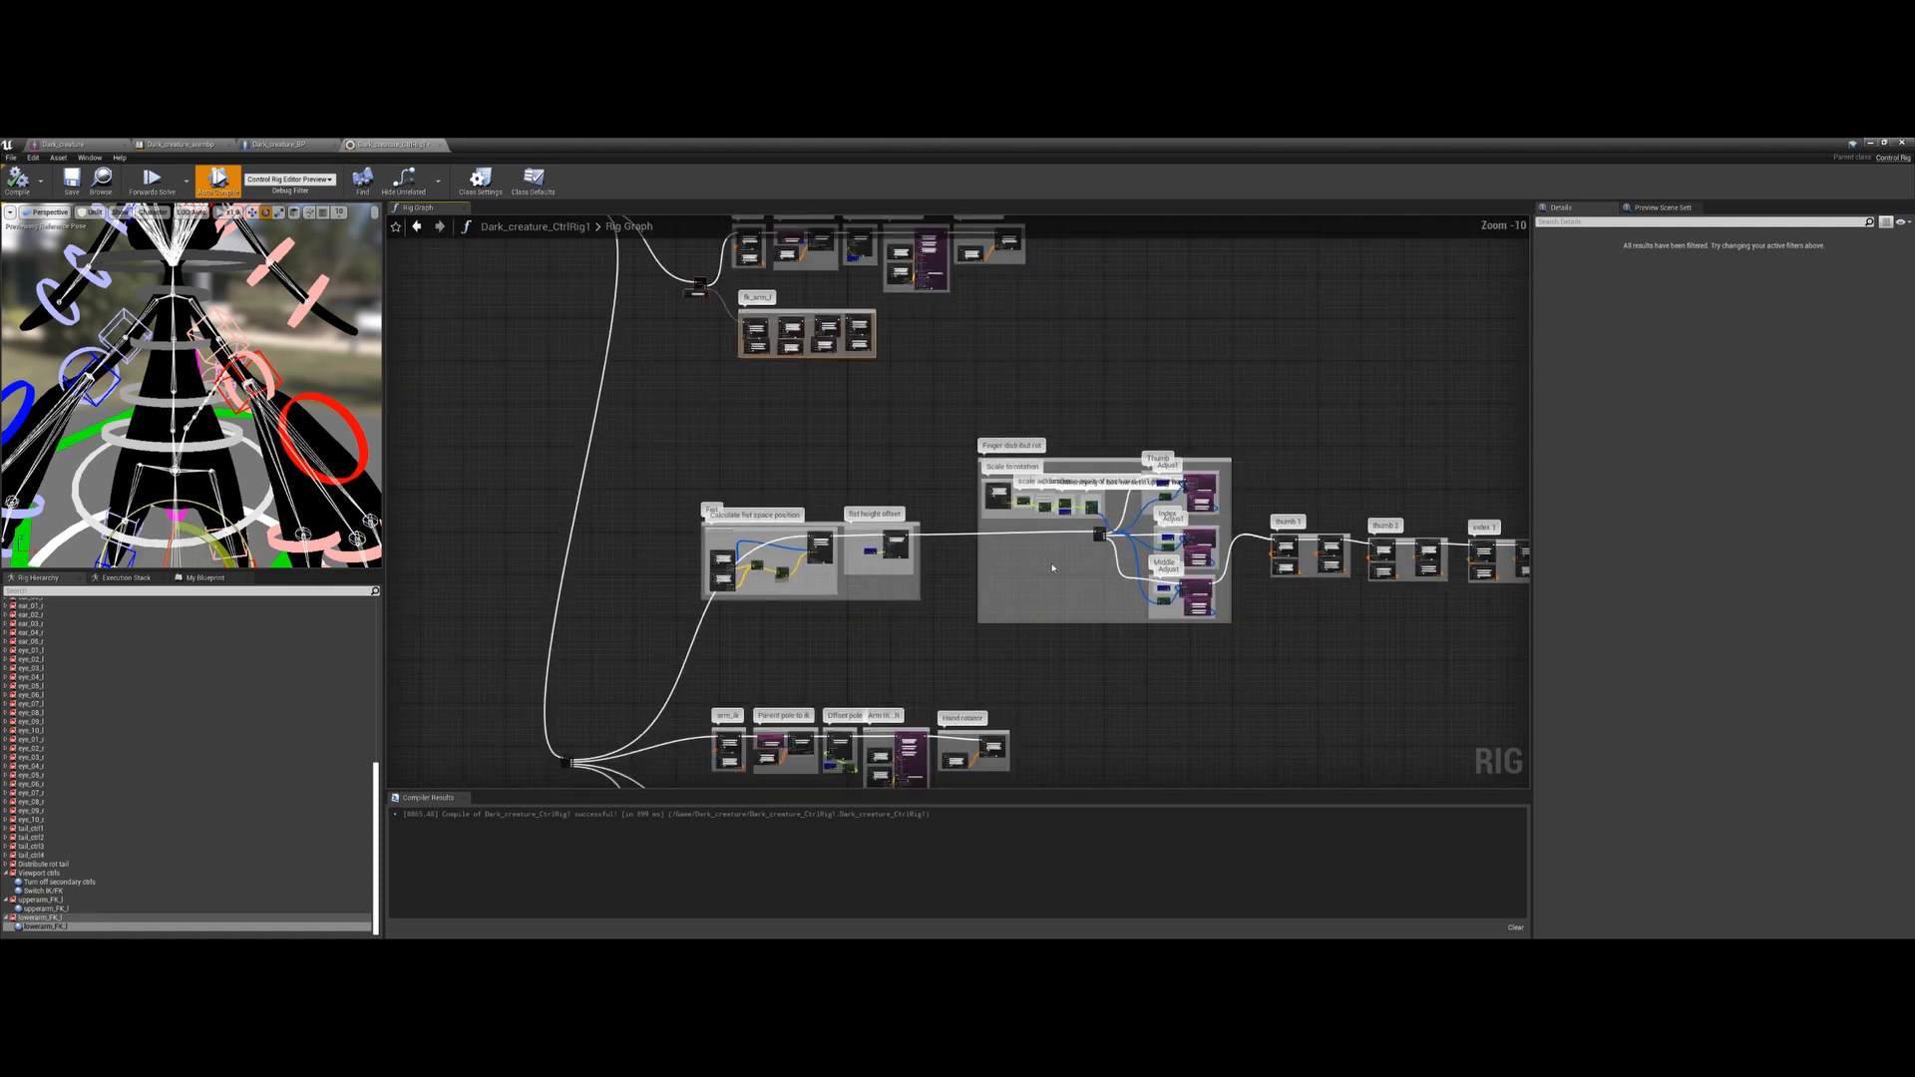
{"action": "right_click_drag", "start_coordinate": [1278, 576], "coordinate": [1100, 573]}
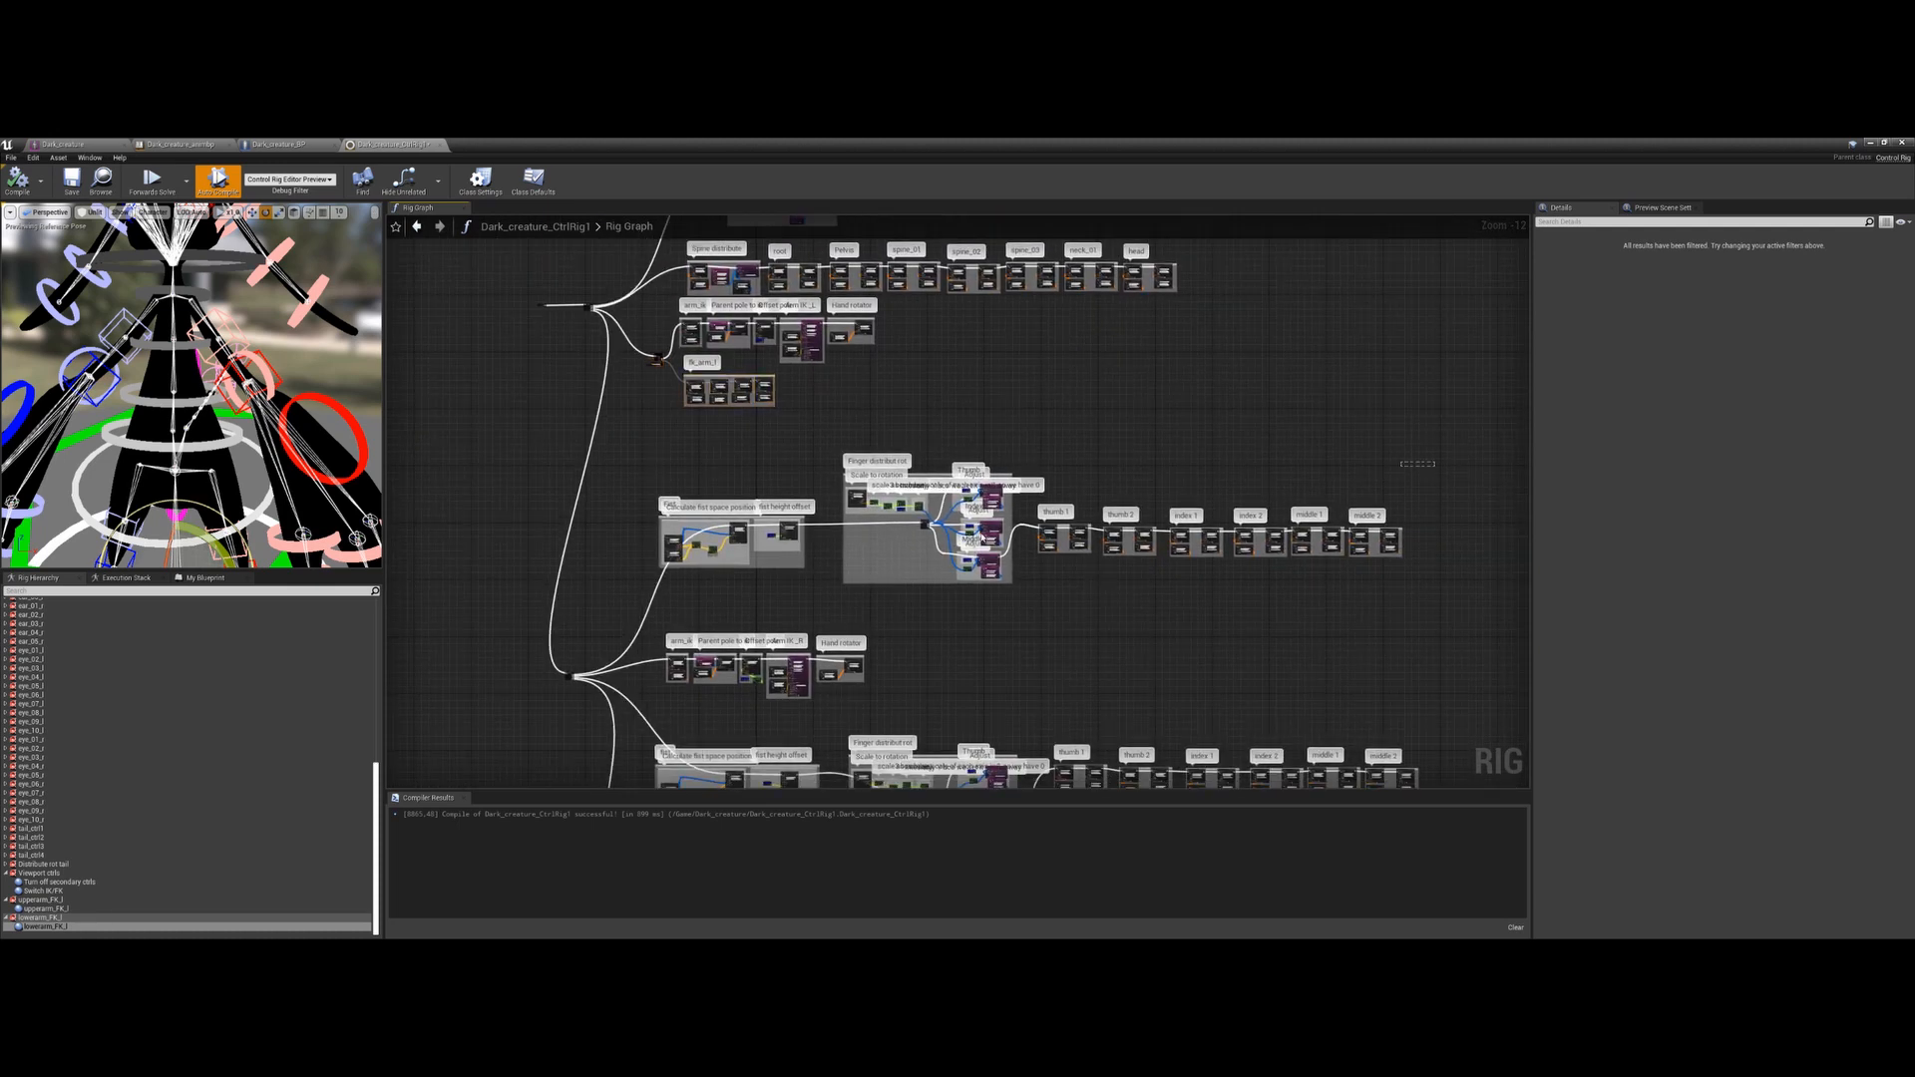
{"action": "left_click_drag", "start_coordinate": [1400, 466], "coordinate": [638, 616]}
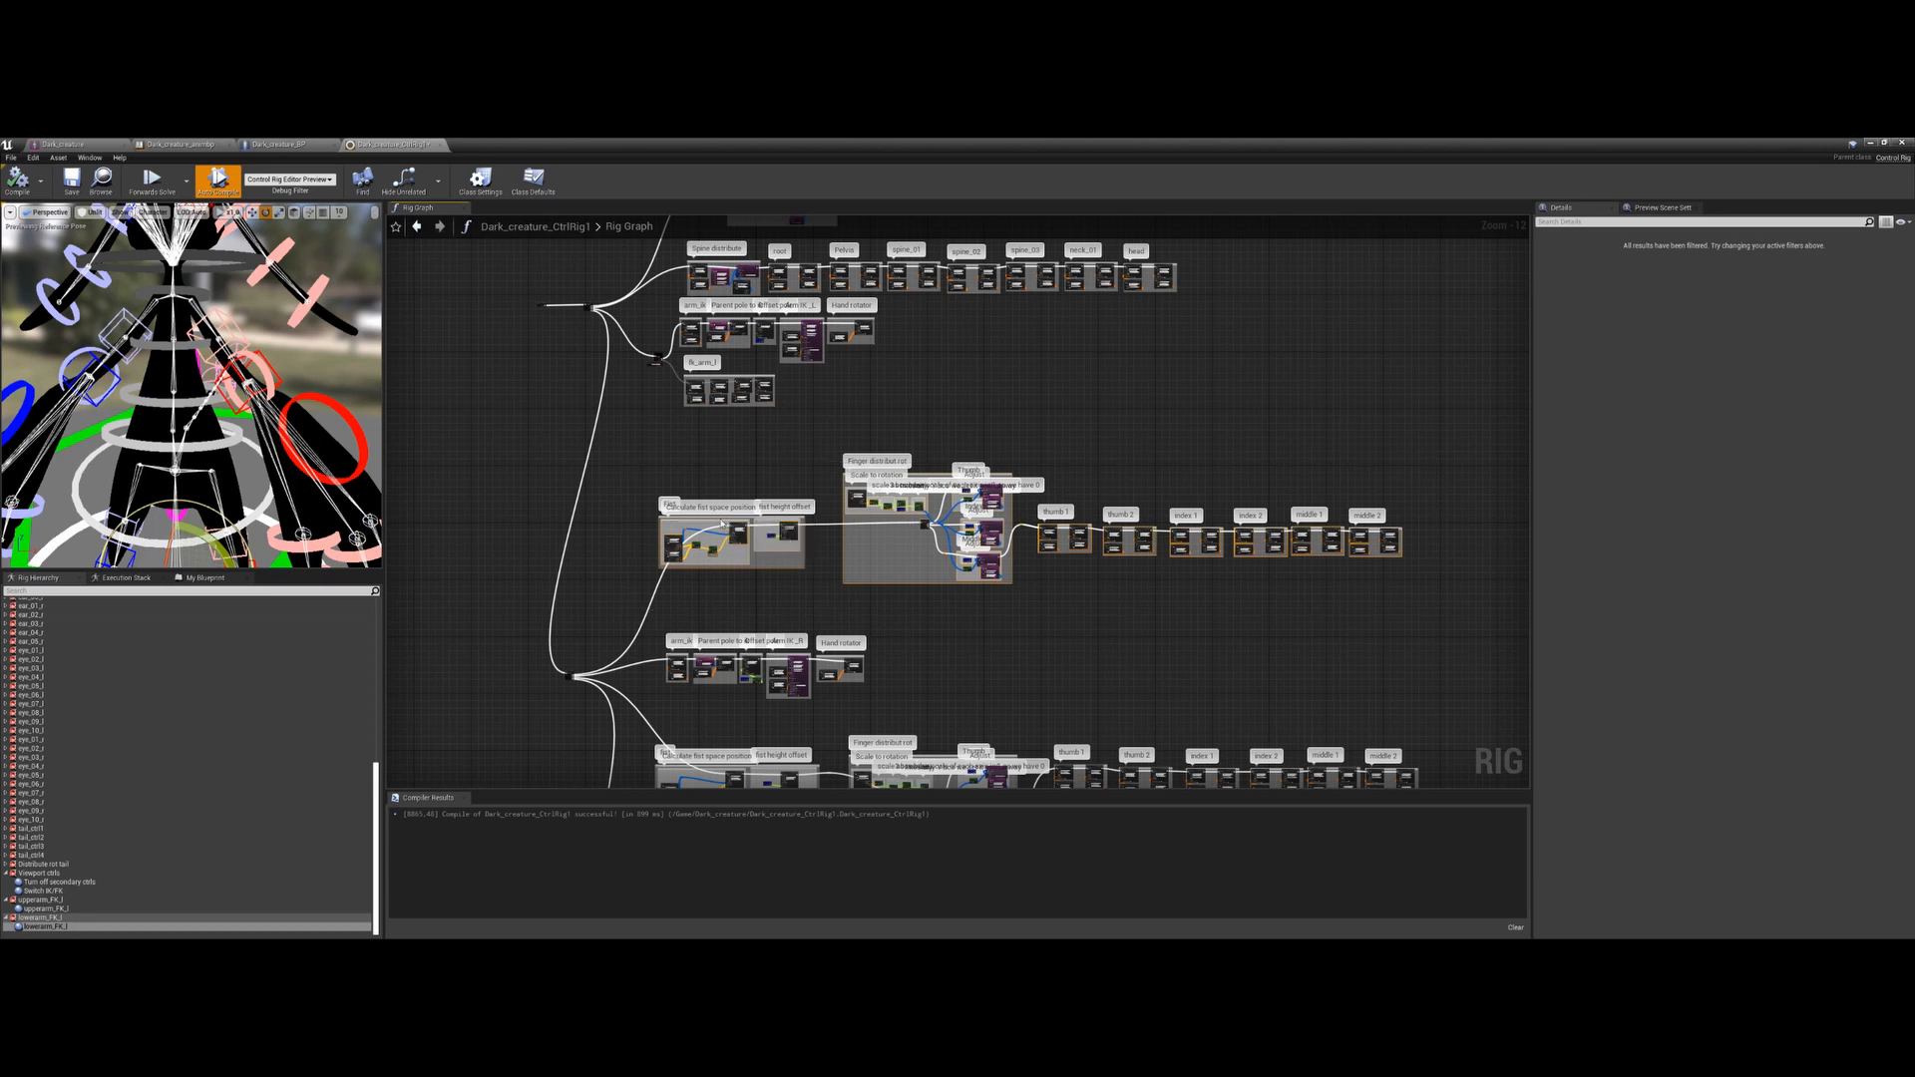
{"action": "left_click_drag", "start_coordinate": [715, 515], "coordinate": [719, 458]}
Shift the right arm's IK node groups up and further from the sequence node to make room for a branch
{"action": "right_click_drag", "start_coordinate": [865, 699], "coordinate": [910, 517]}
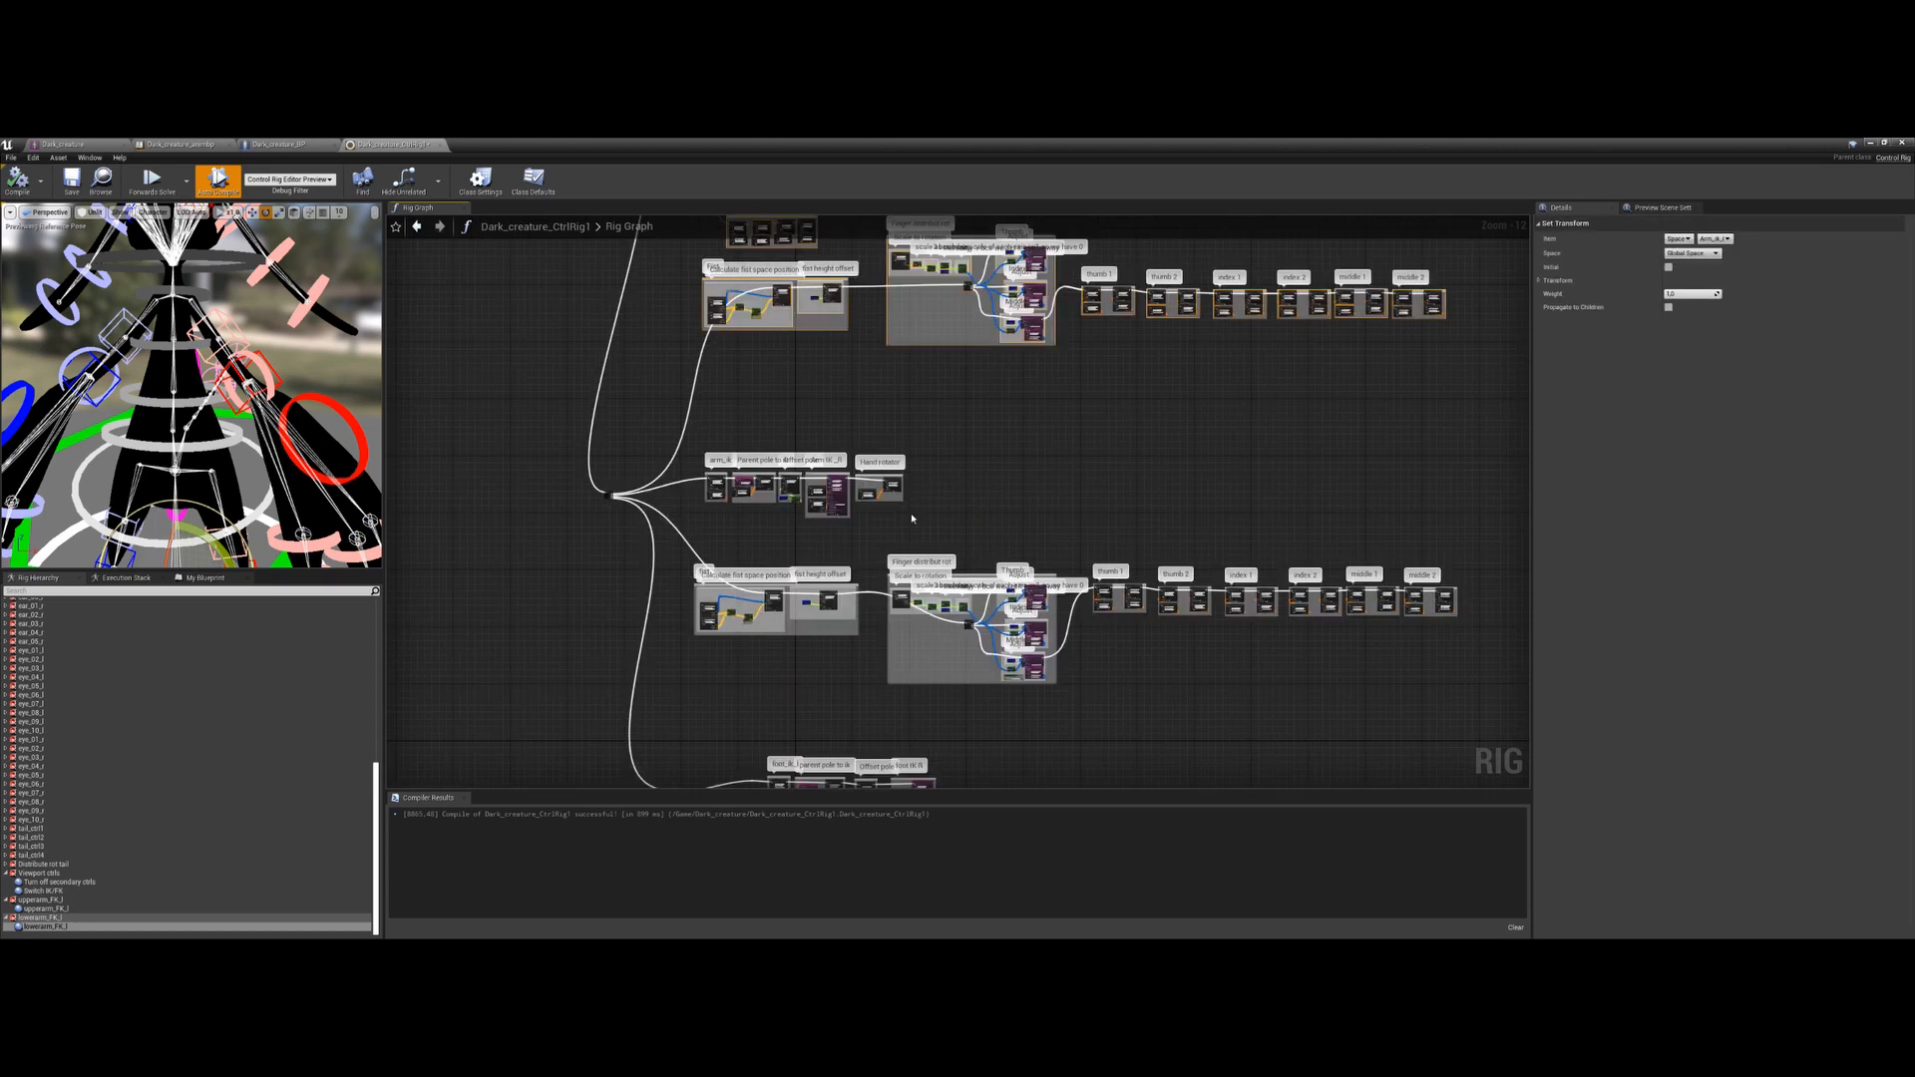
{"action": "scroll", "coordinate": [778, 545], "scroll_direction": "up", "scroll_amount": 1}
{"action": "scroll", "coordinate": [777, 544], "scroll_direction": "up", "scroll_amount": 3}
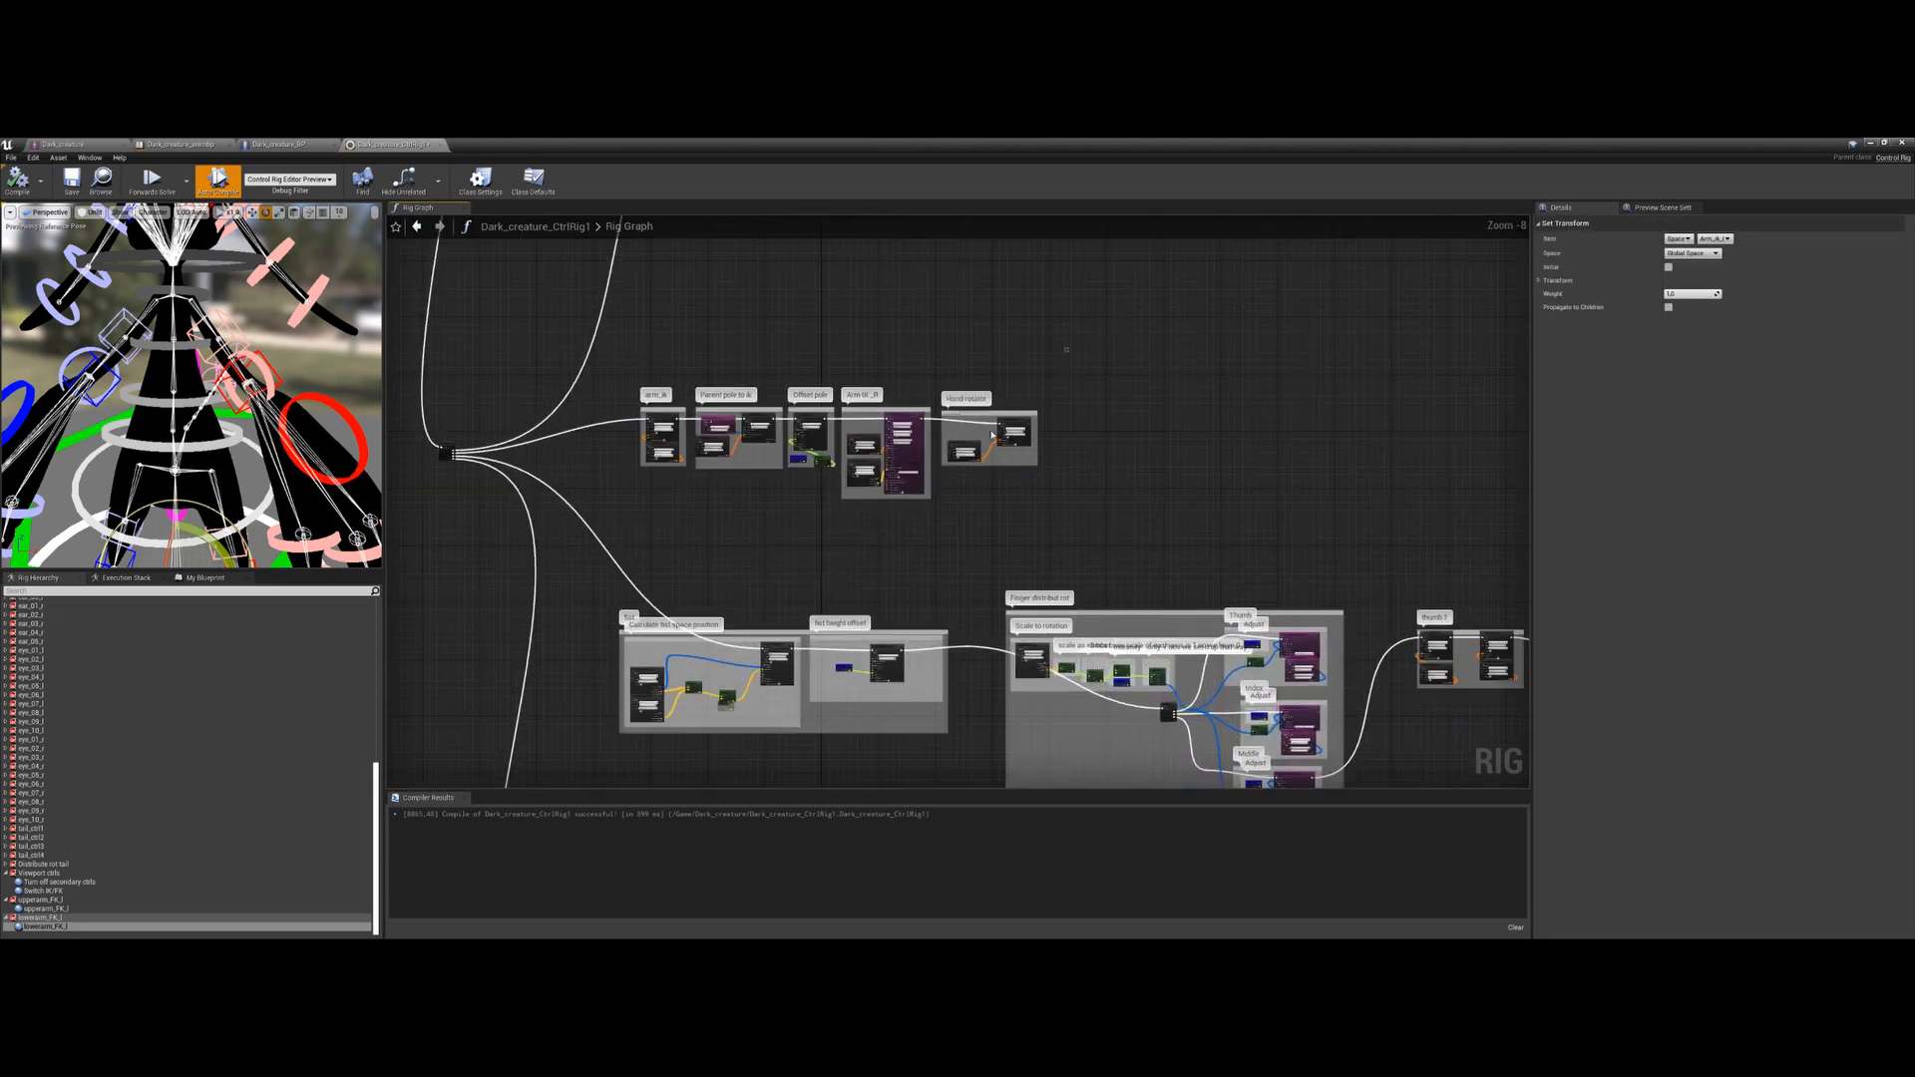
{"action": "left_click_drag", "start_coordinate": [1066, 349], "coordinate": [656, 489]}
{"action": "left_click_drag", "start_coordinate": [660, 408], "coordinate": [757, 358]}
{"action": "right_click_drag", "start_coordinate": [686, 461], "coordinate": [679, 479]}
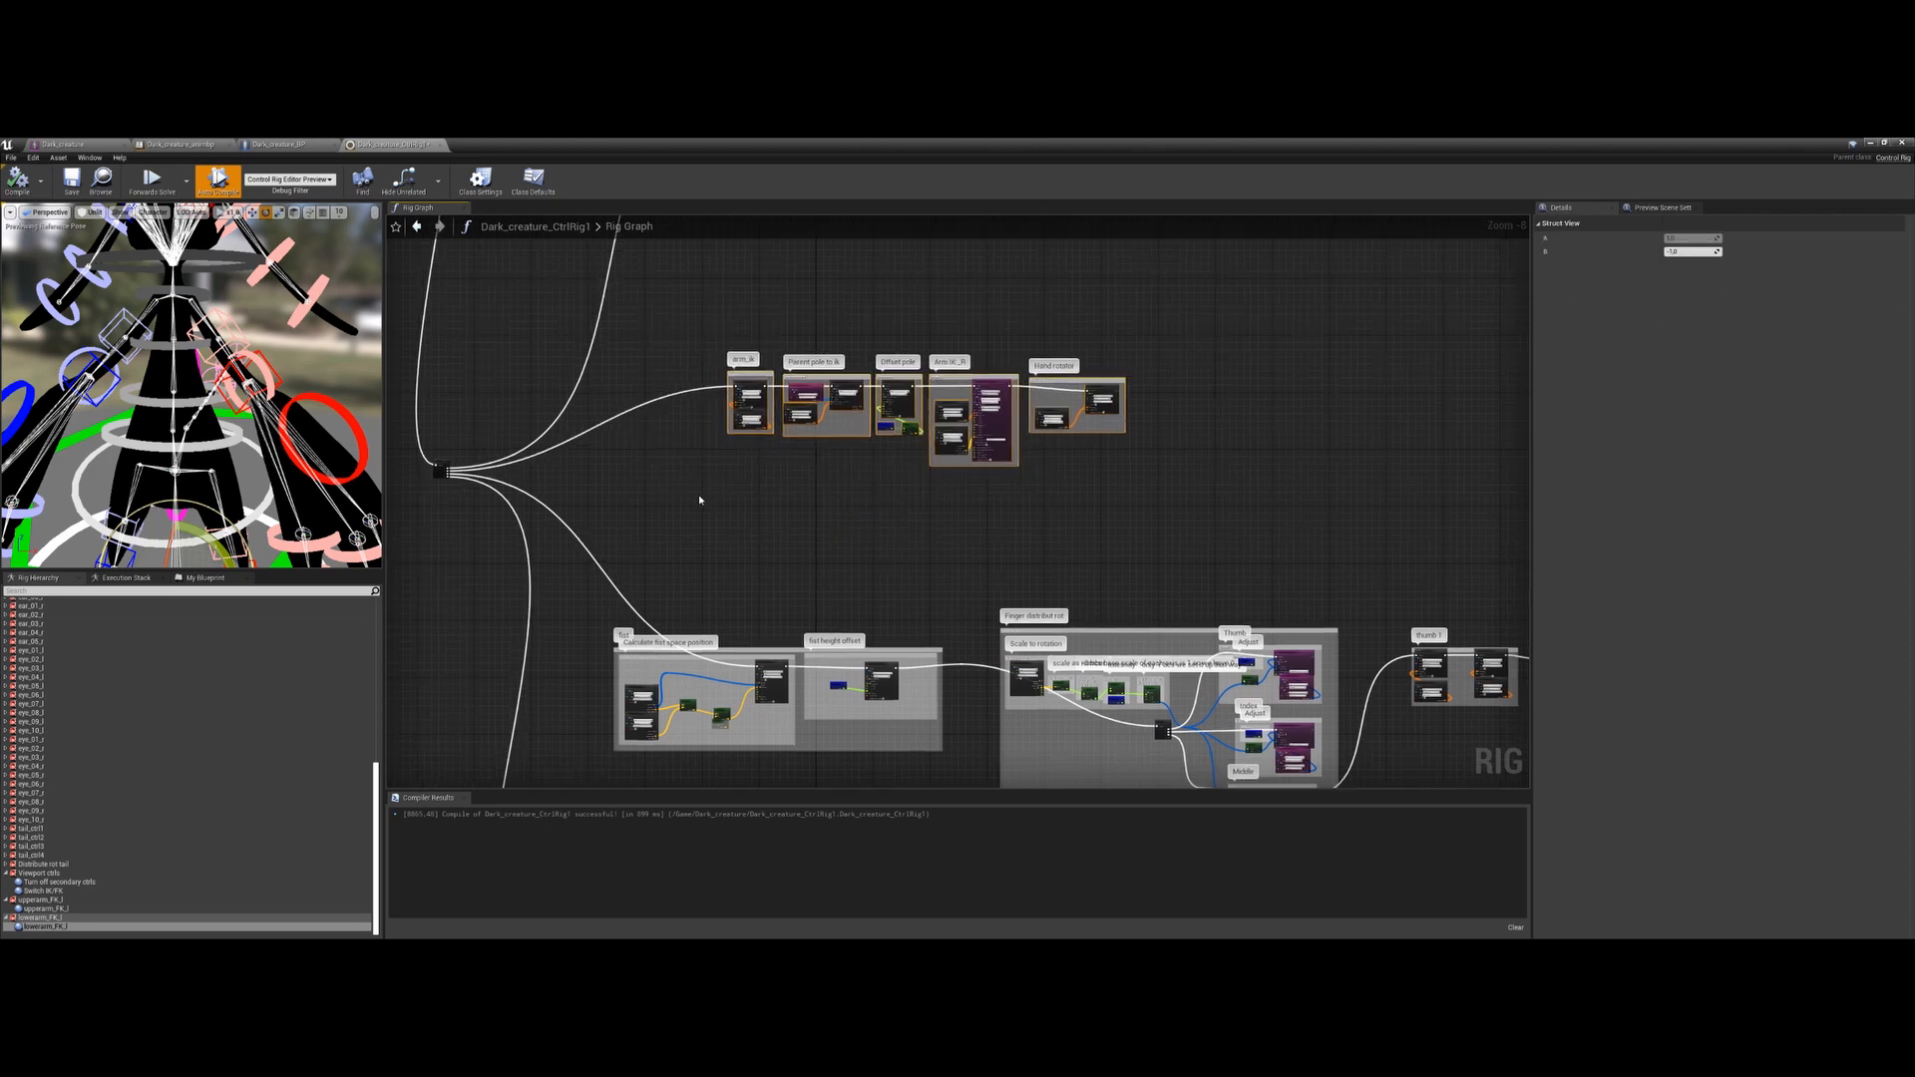
Paste the copied branch and FK nodes beside the right arm, wiring the sequence output into Branch and its True output into arm_ik
{"action": "key", "text": "ctrl+v"}
{"action": "scroll", "coordinate": [481, 439], "scroll_direction": "up", "scroll_amount": 4}
{"action": "right_click_drag", "start_coordinate": [456, 562], "coordinate": [586, 554]}
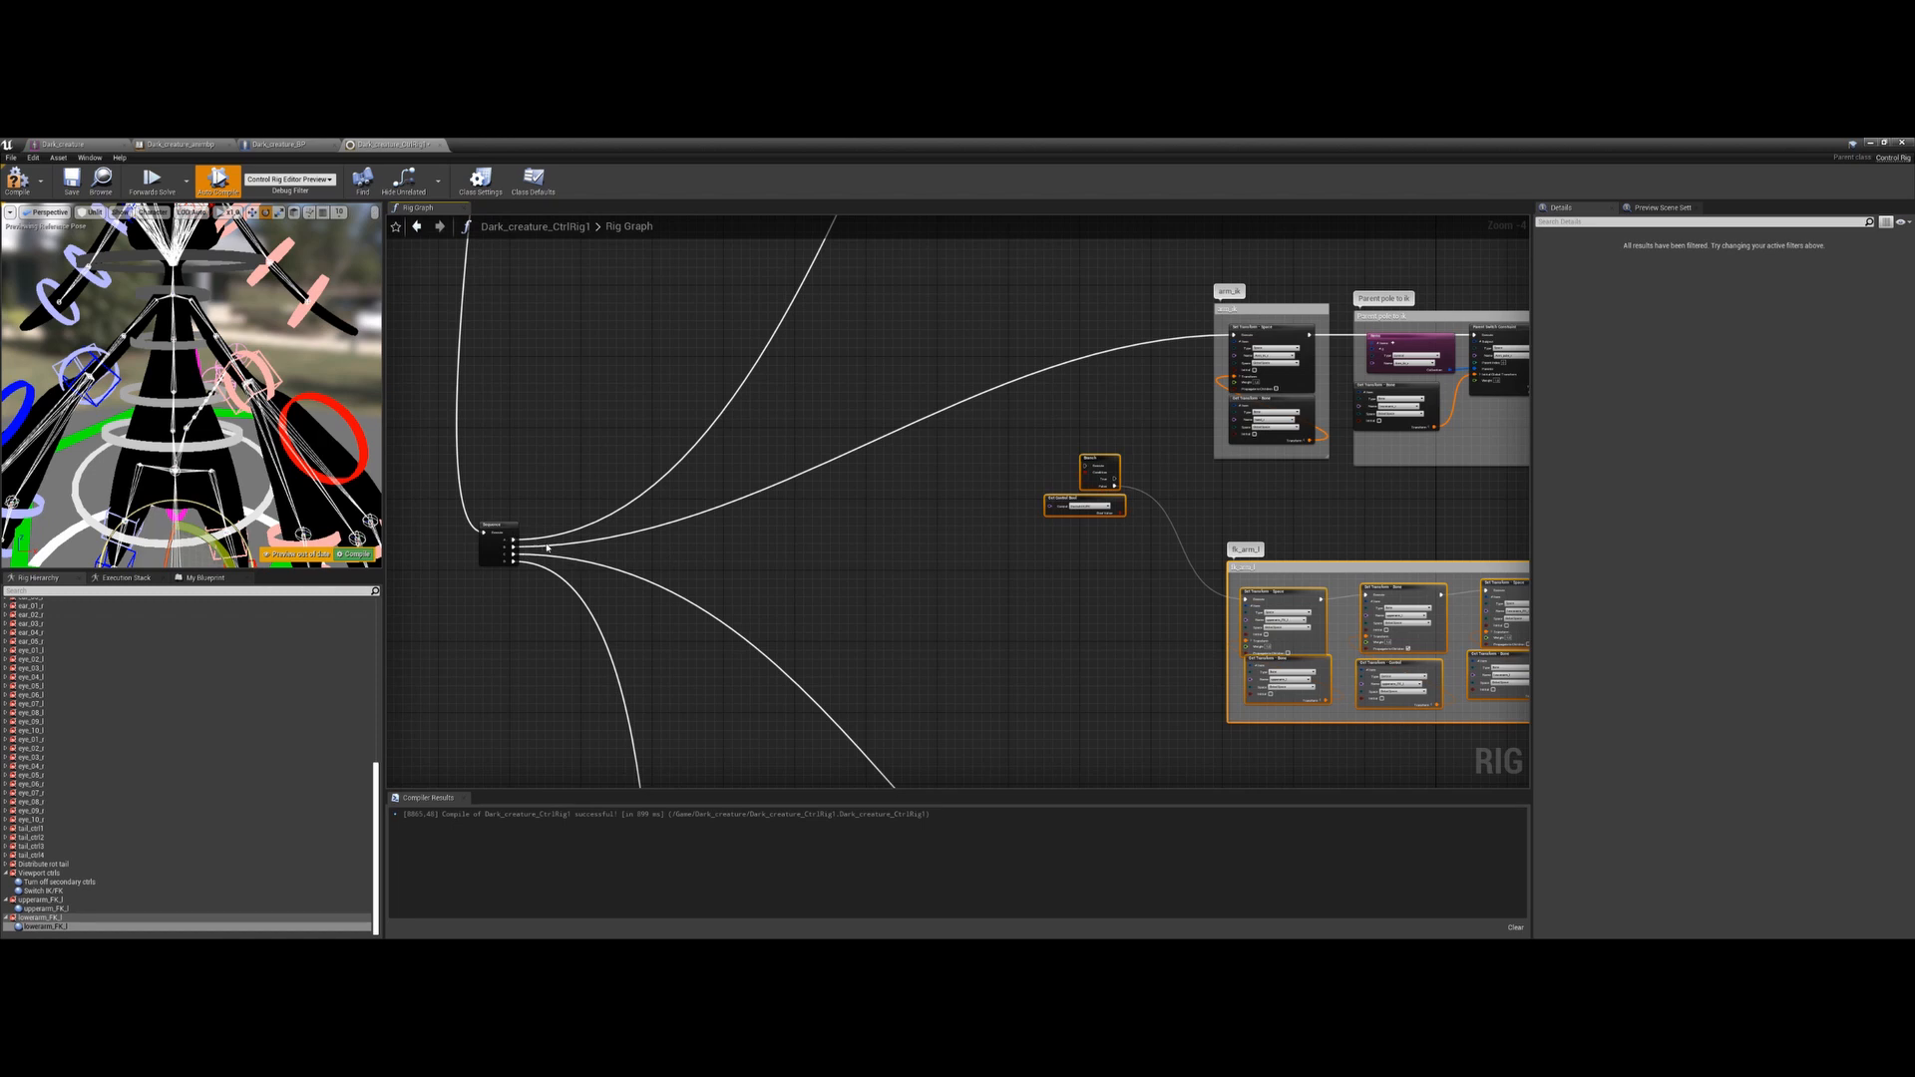
{"action": "left_click_drag", "start_coordinate": [514, 547], "coordinate": [1087, 467]}
{"action": "right_click_drag", "start_coordinate": [1087, 467], "coordinate": [740, 524]}
{"action": "left_click_drag", "start_coordinate": [770, 537], "coordinate": [888, 394]}
Move the upper foot's IK node groups up to make room for a branch and FK nodes
{"action": "scroll", "coordinate": [668, 484], "scroll_direction": "down", "scroll_amount": 2}
{"action": "right_click_drag", "start_coordinate": [737, 646], "coordinate": [746, 506]}
{"action": "scroll", "coordinate": [748, 507], "scroll_direction": "down", "scroll_amount": 1}
{"action": "right_click_drag", "start_coordinate": [897, 436], "coordinate": [898, 415]}
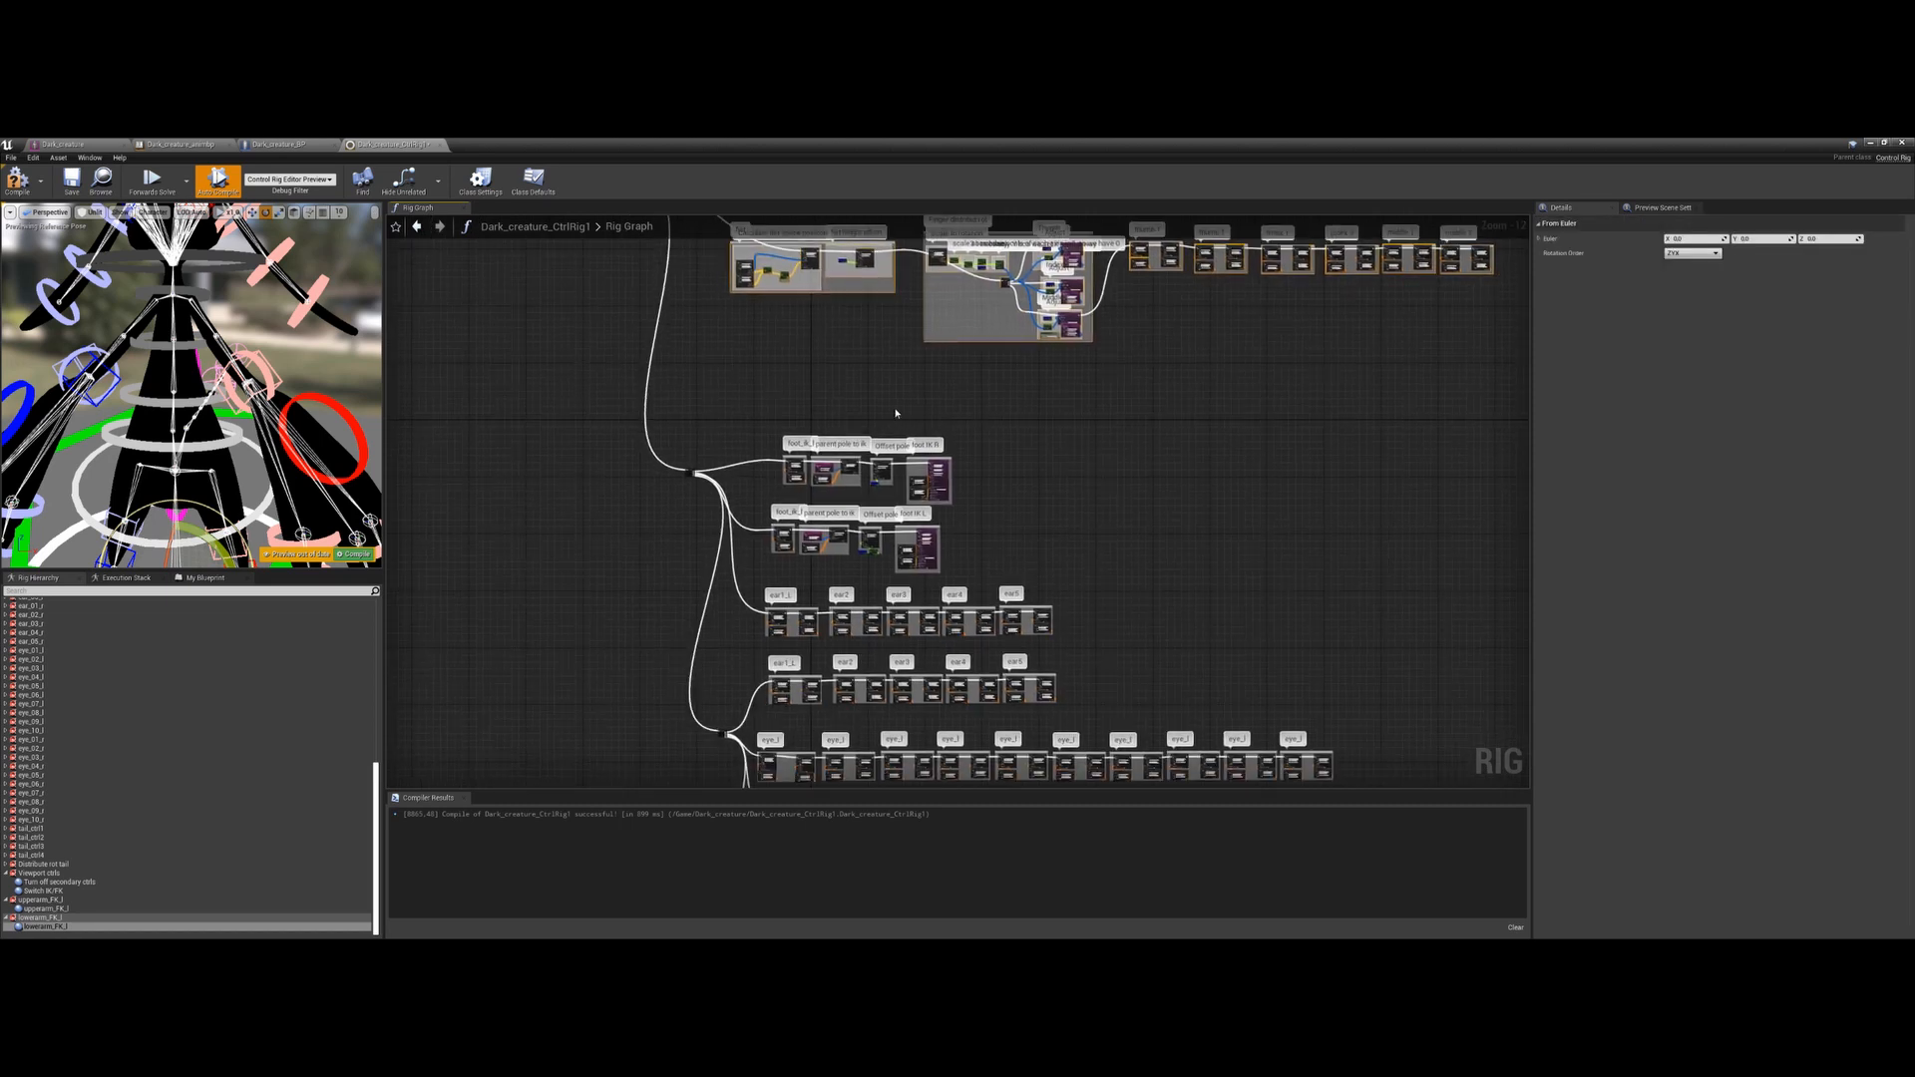
{"action": "scroll", "coordinate": [886, 426], "scroll_direction": "up", "scroll_amount": 2}
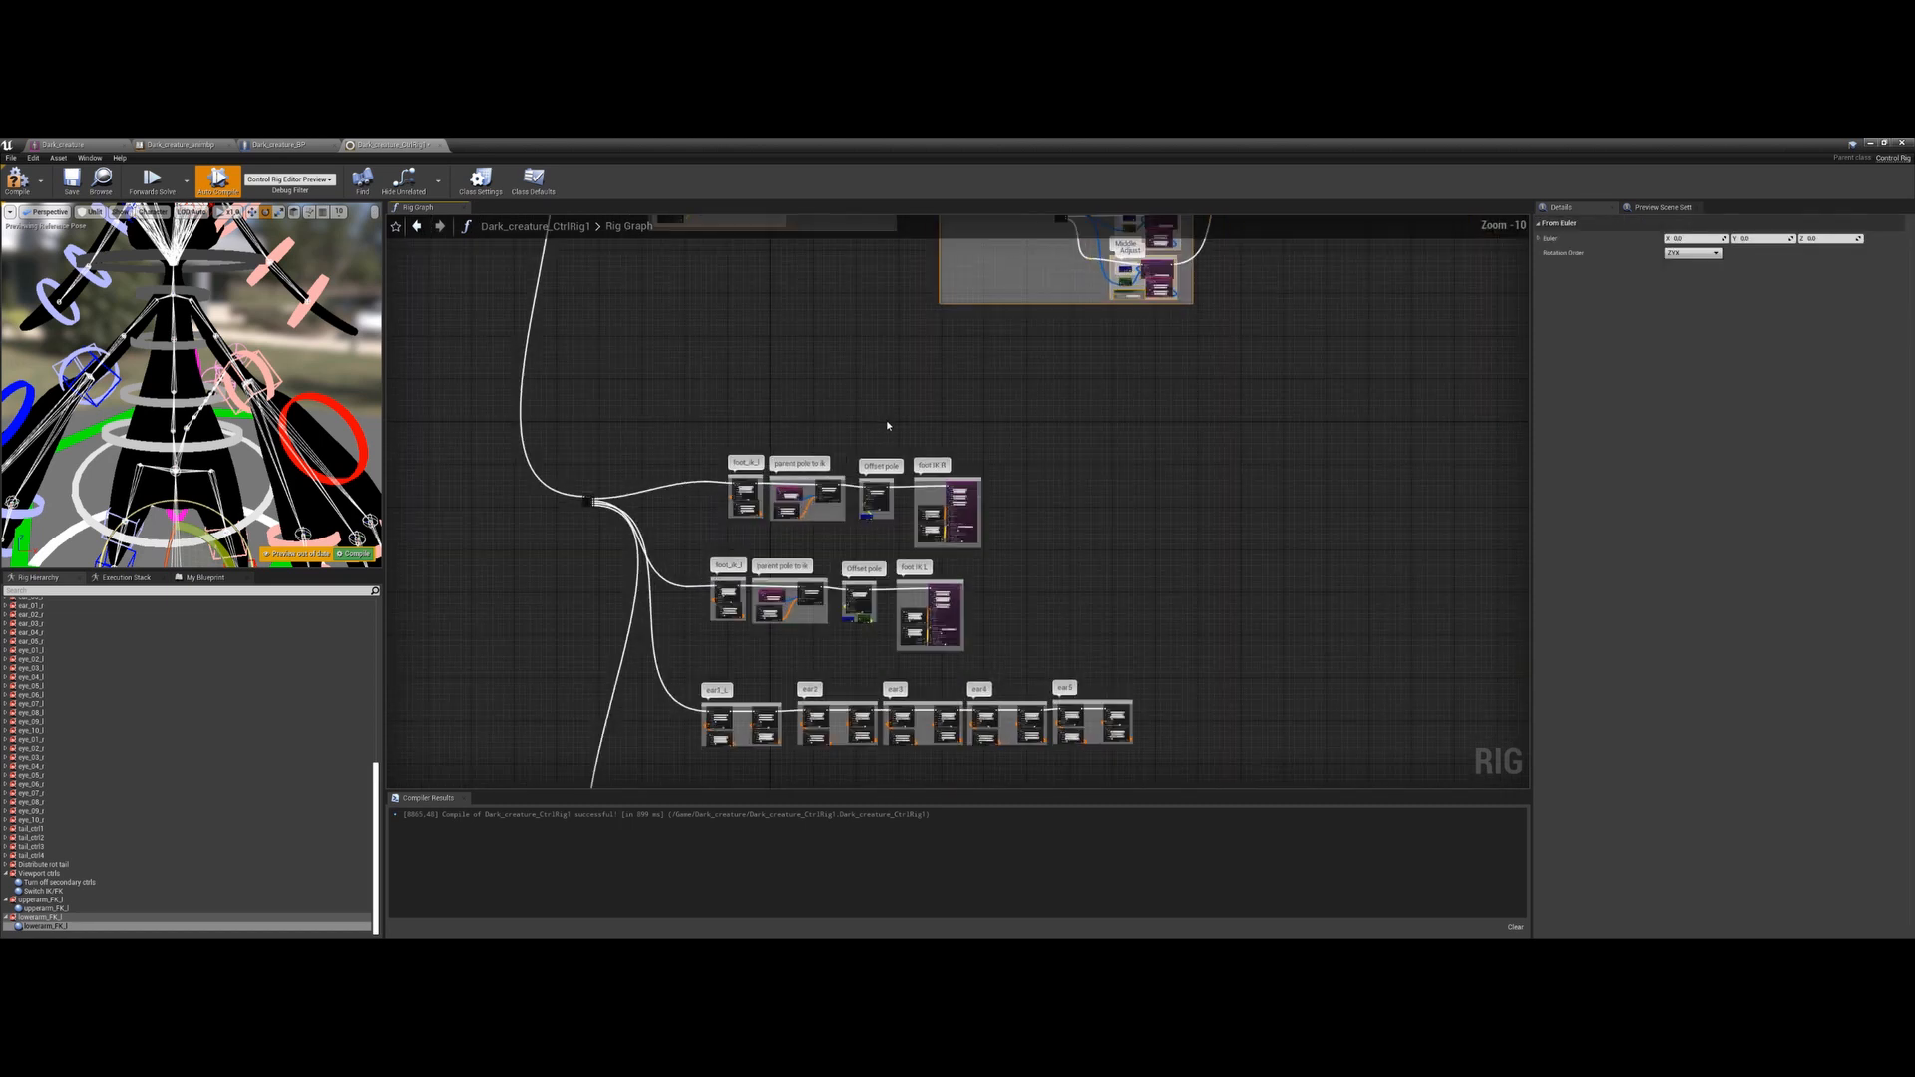
{"action": "scroll", "coordinate": [855, 481], "scroll_direction": "up", "scroll_amount": 2}
{"action": "left_click_drag", "start_coordinate": [1098, 429], "coordinate": [673, 573]}
{"action": "scroll", "coordinate": [688, 571], "scroll_direction": "up", "scroll_amount": 2}
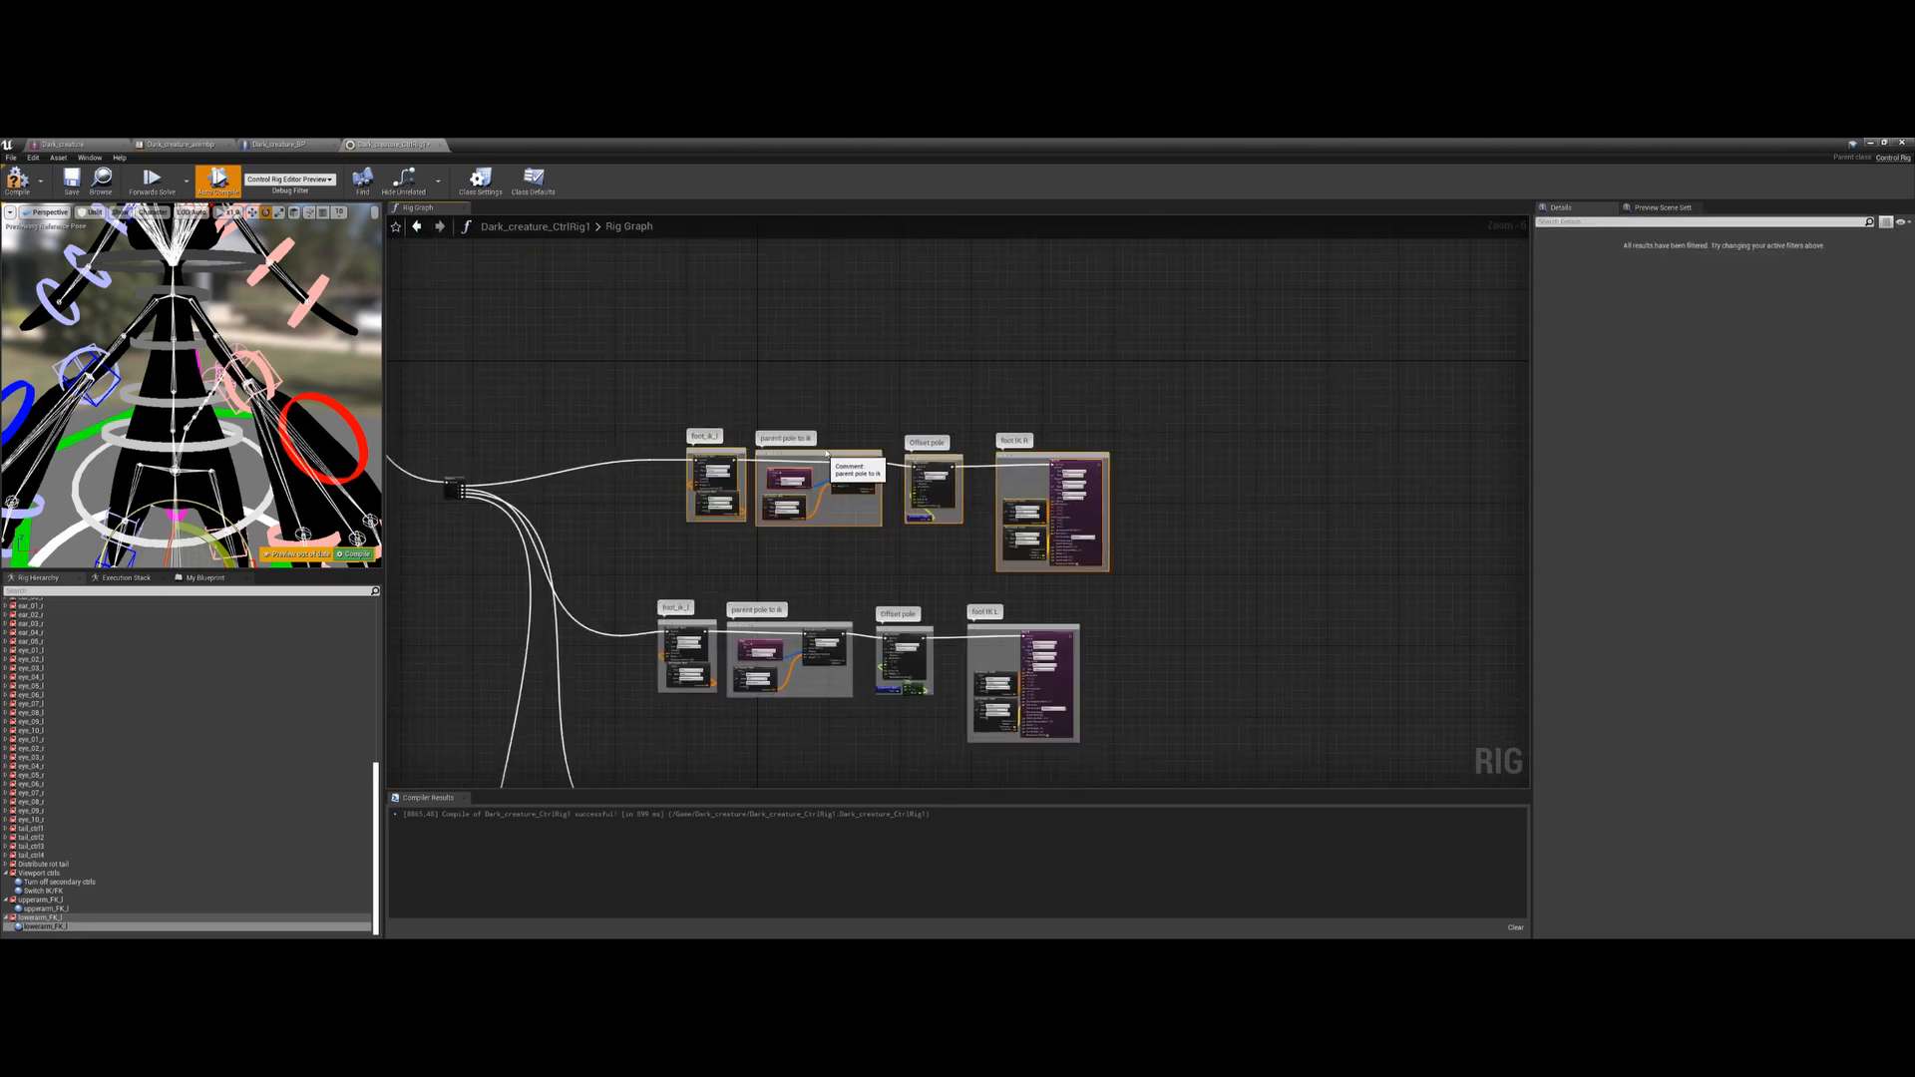
{"action": "left_click_drag", "start_coordinate": [826, 454], "coordinate": [845, 368]}
Paste the branch and FK nodes beside the upper foot and wire Branch between the sequence output and the foot_ik_l group
{"action": "scroll", "coordinate": [759, 473], "scroll_direction": "up", "scroll_amount": 1}
{"action": "key", "text": "ctrl+v"}
{"action": "left_click_drag", "start_coordinate": [671, 451], "coordinate": [764, 407]}
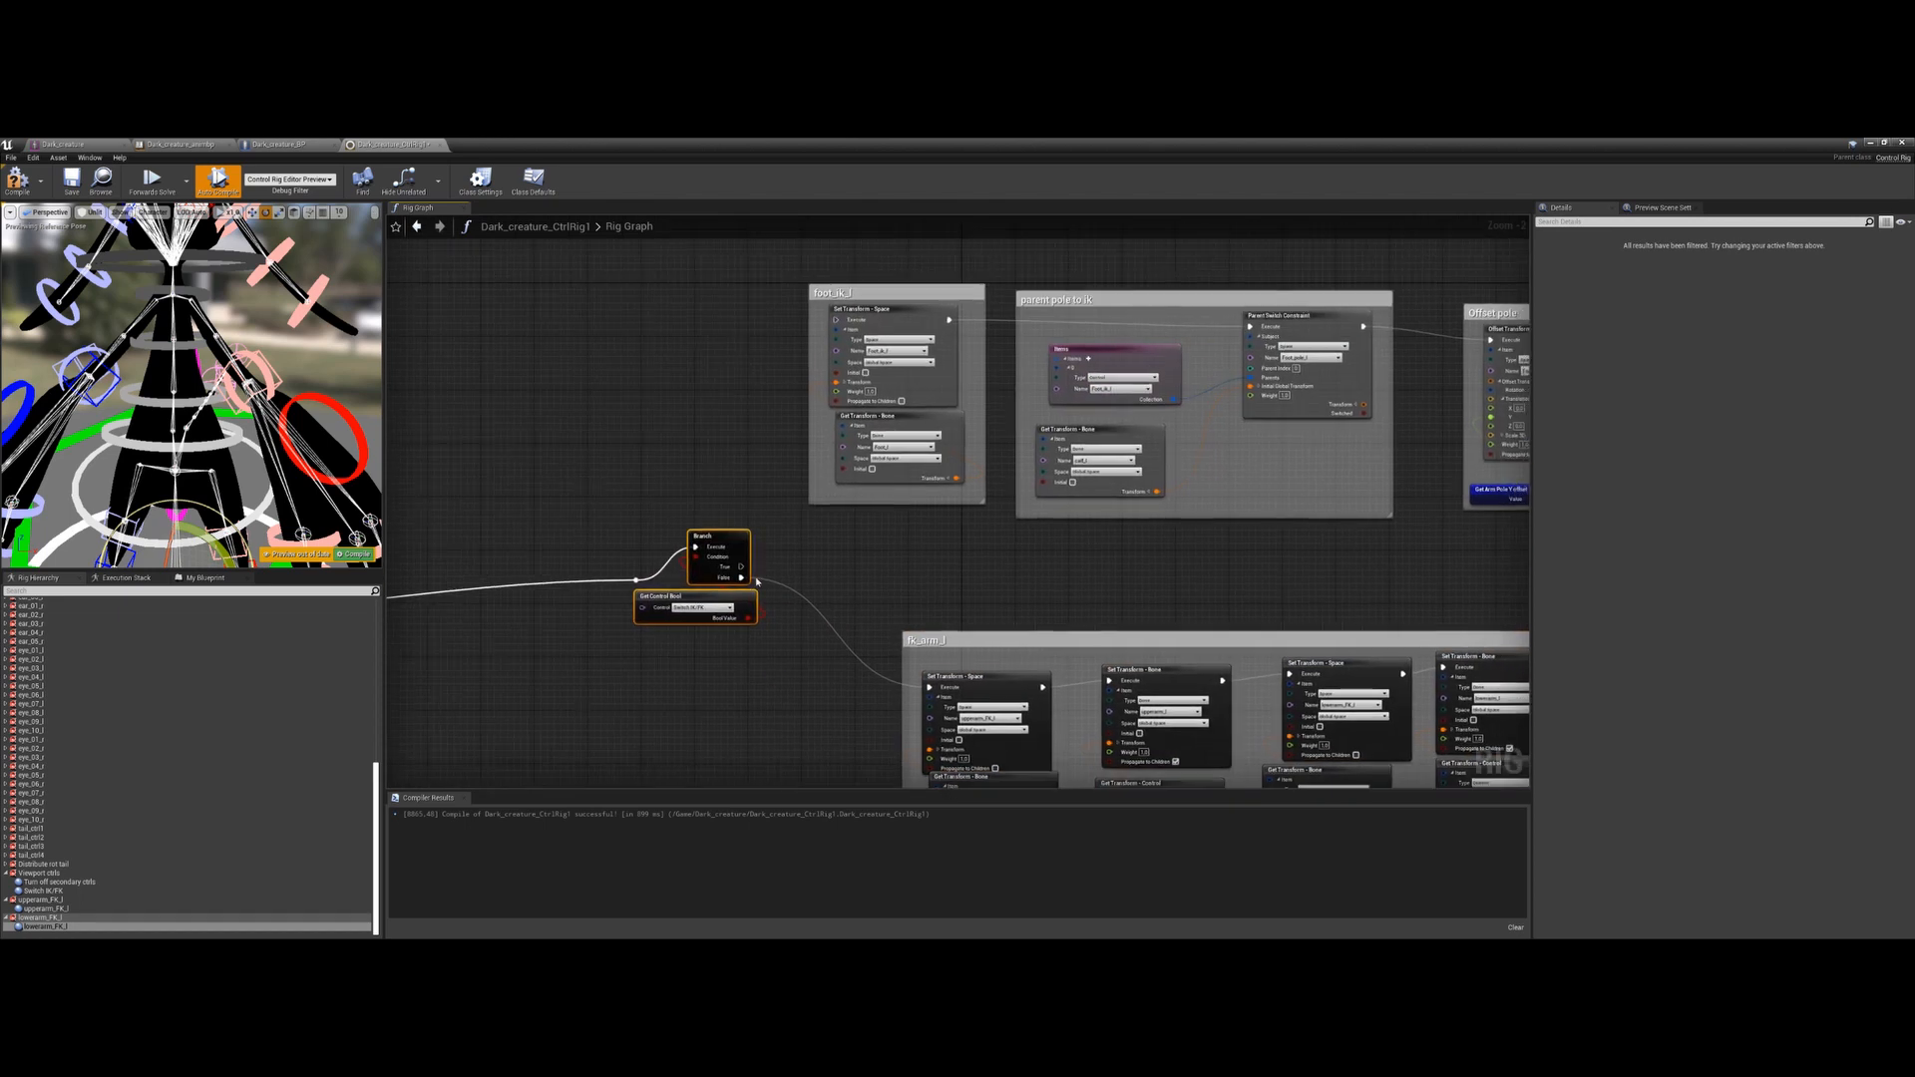
Shift the lower foot's IK node groups further away from the sequence node
{"action": "scroll", "coordinate": [744, 570], "scroll_direction": "down", "scroll_amount": 5}
{"action": "right_click_drag", "start_coordinate": [1239, 290], "coordinate": [1154, 376]}
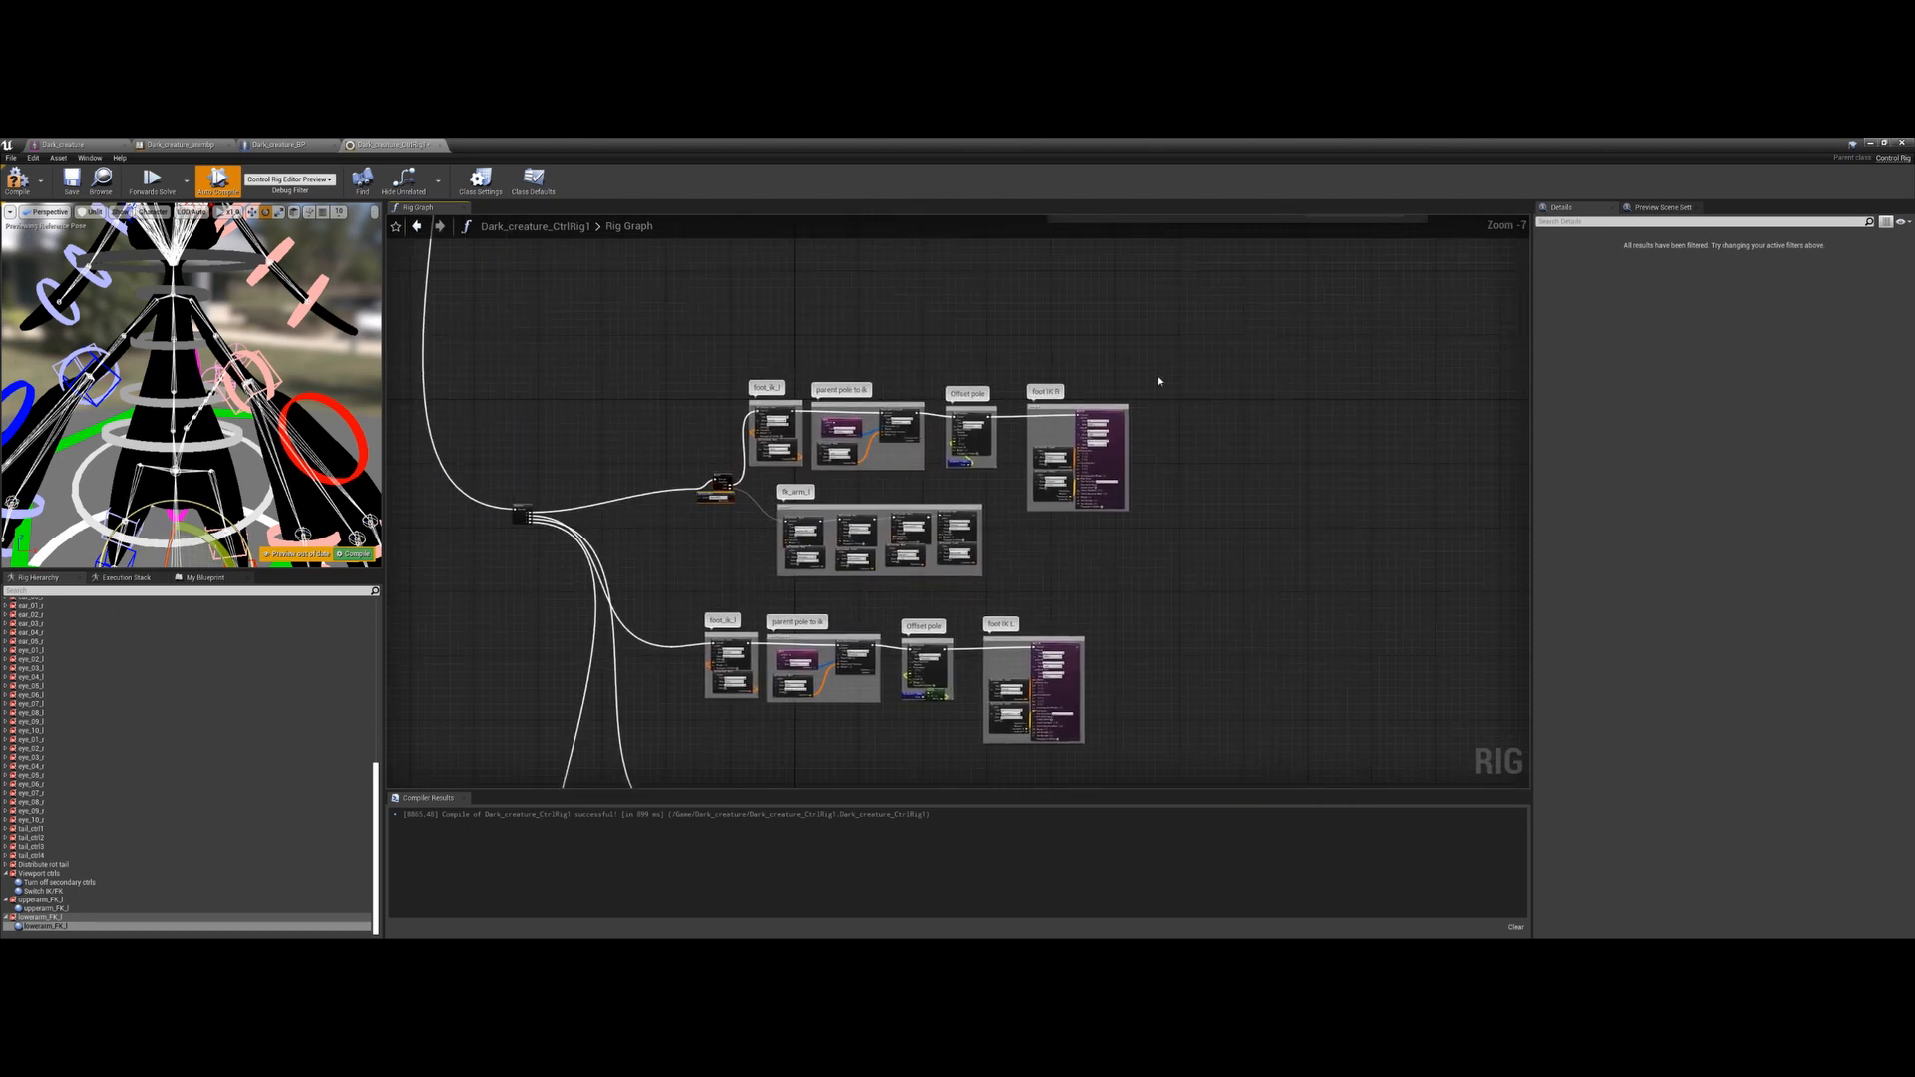
{"action": "left_click_drag", "start_coordinate": [1154, 376], "coordinate": [751, 589]}
{"action": "scroll", "coordinate": [799, 583], "scroll_direction": "up", "scroll_amount": 1}
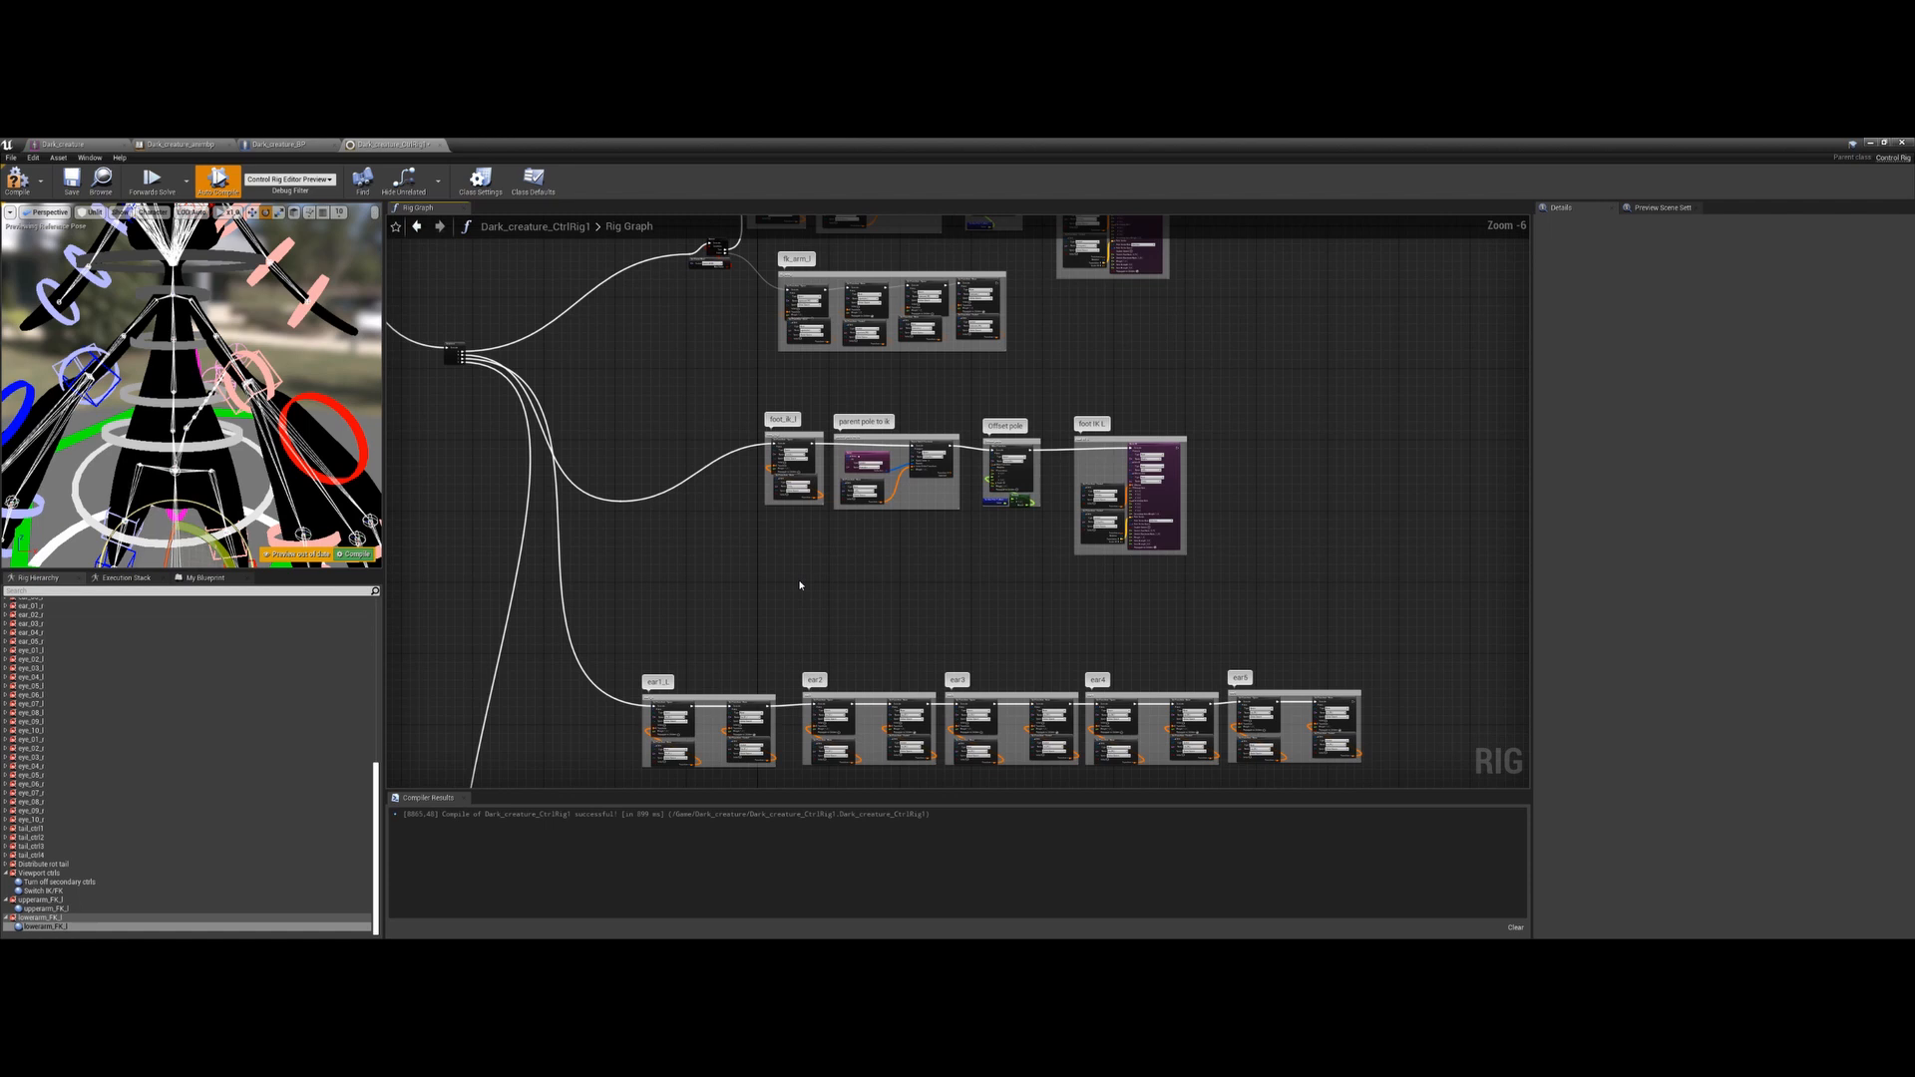
Paste the branch and FK nodes below the lower foot's IK row and wire Branch between the sequence and the foot IK nodes
{"action": "key", "text": "ctrl+v"}
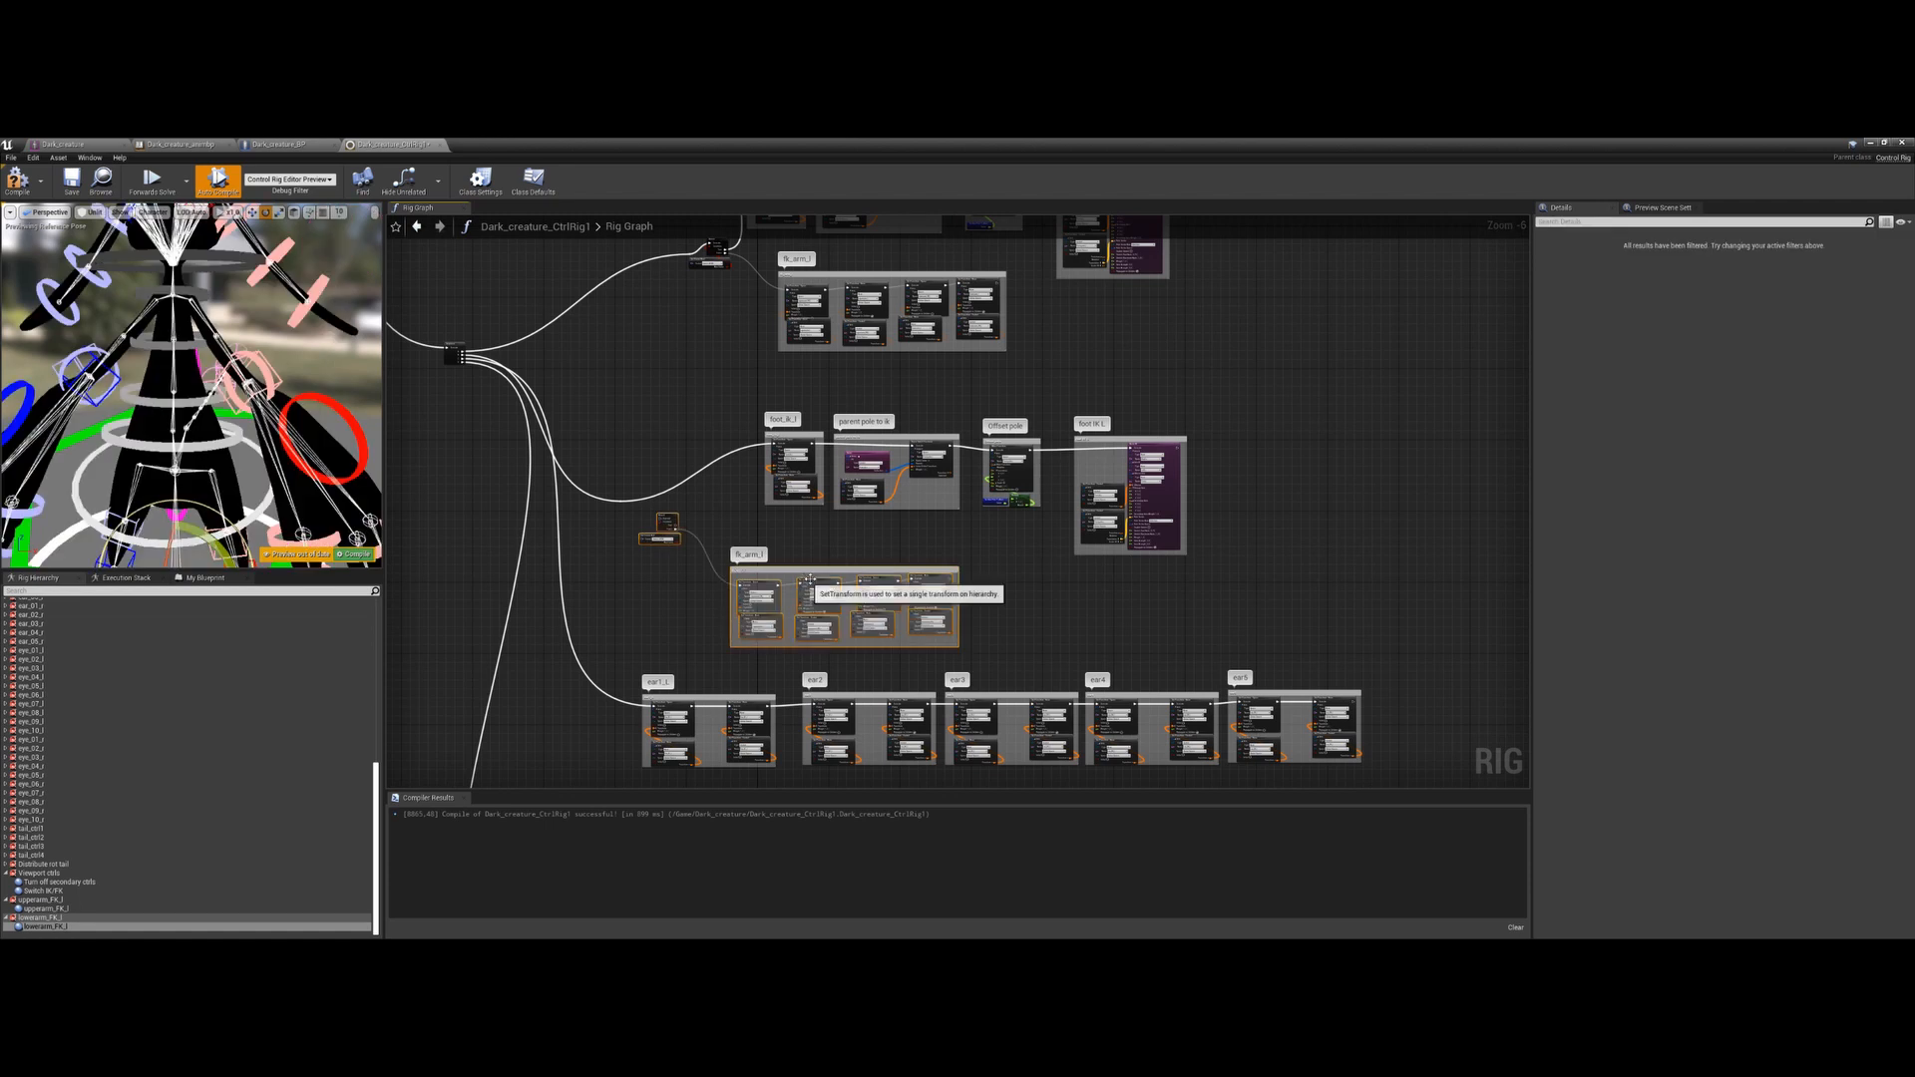
{"action": "left_click_drag", "start_coordinate": [809, 573], "coordinate": [858, 556]}
{"action": "scroll", "coordinate": [780, 532], "scroll_direction": "up", "scroll_amount": 2}
{"action": "left_click_drag", "start_coordinate": [665, 484], "coordinate": [770, 356]}
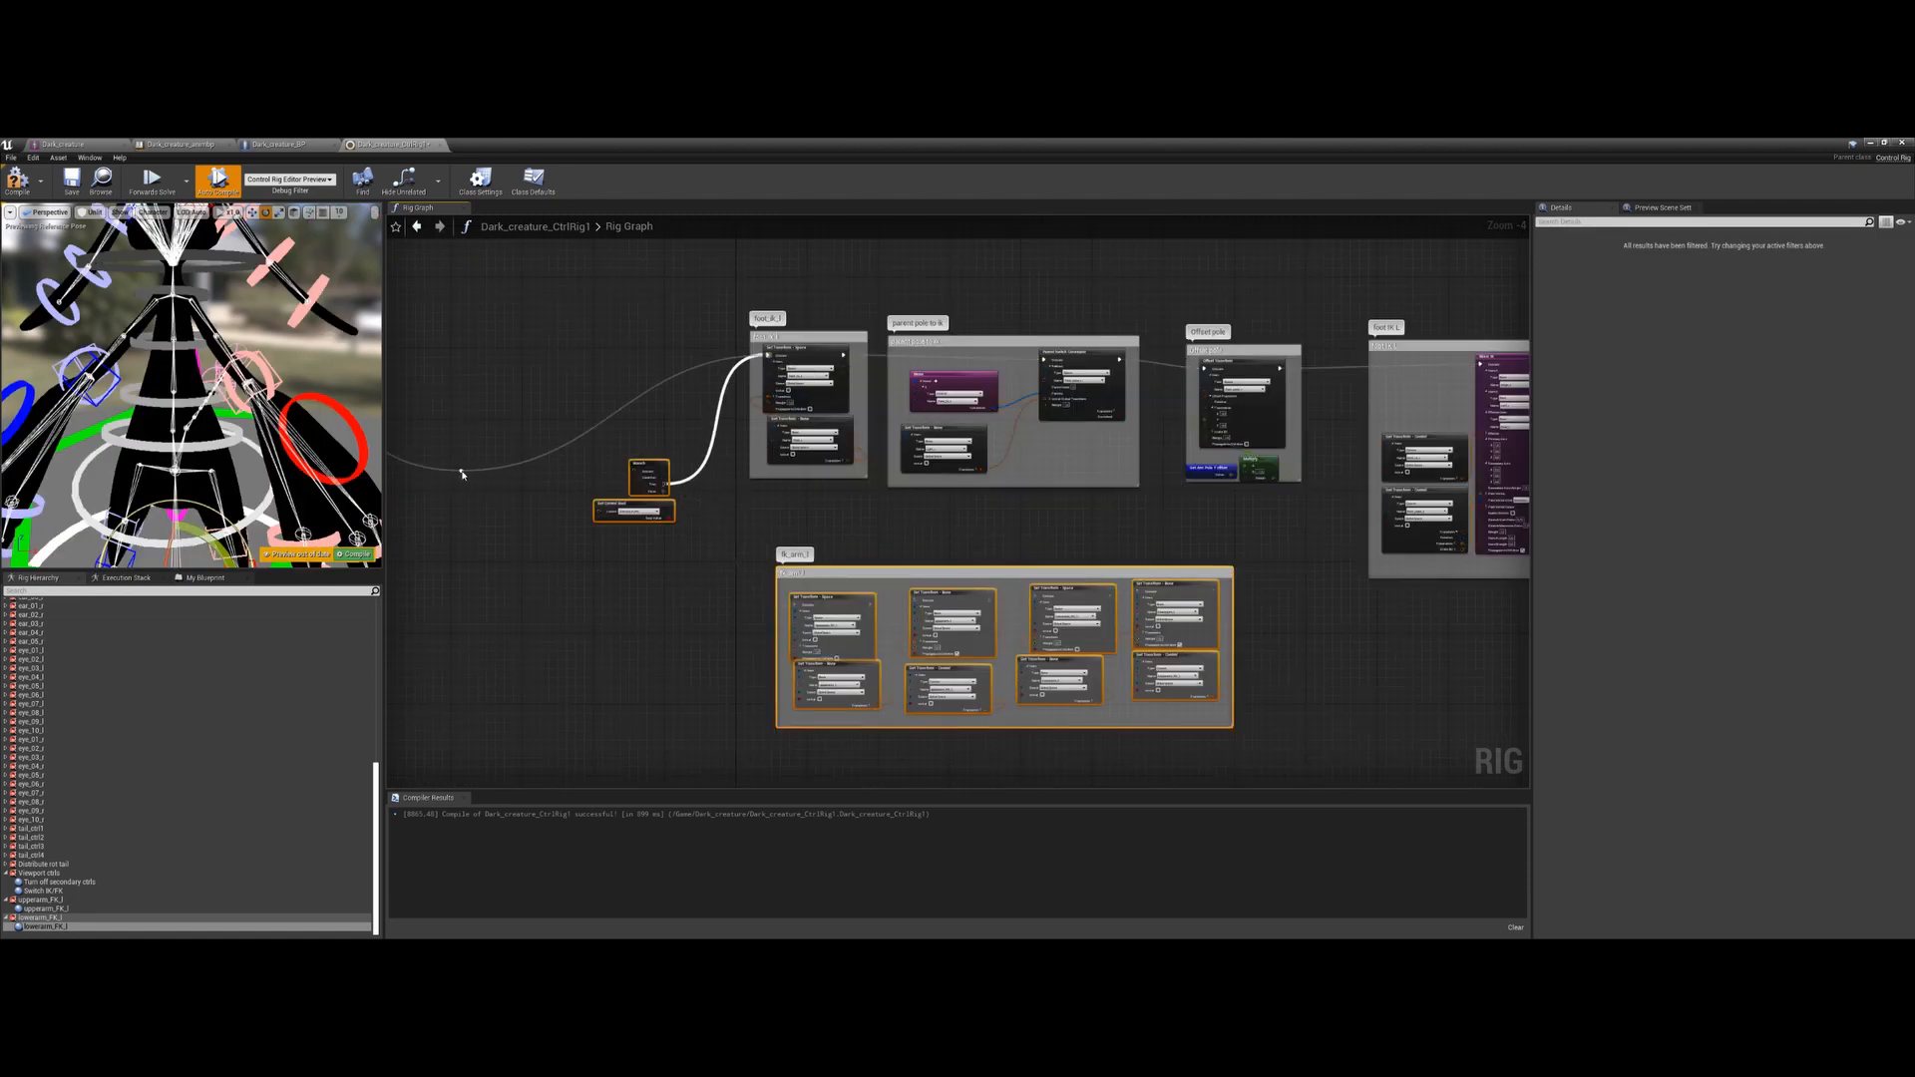
{"action": "left_click_drag", "start_coordinate": [462, 473], "coordinate": [636, 473]}
Rename the lower foot's IK comment box to foot_ik_r
{"action": "scroll", "coordinate": [665, 583], "scroll_direction": "down", "scroll_amount": 2}
{"action": "right_click_drag", "start_coordinate": [674, 440], "coordinate": [688, 741]}
{"action": "scroll", "coordinate": [720, 544], "scroll_direction": "up", "scroll_amount": 5}
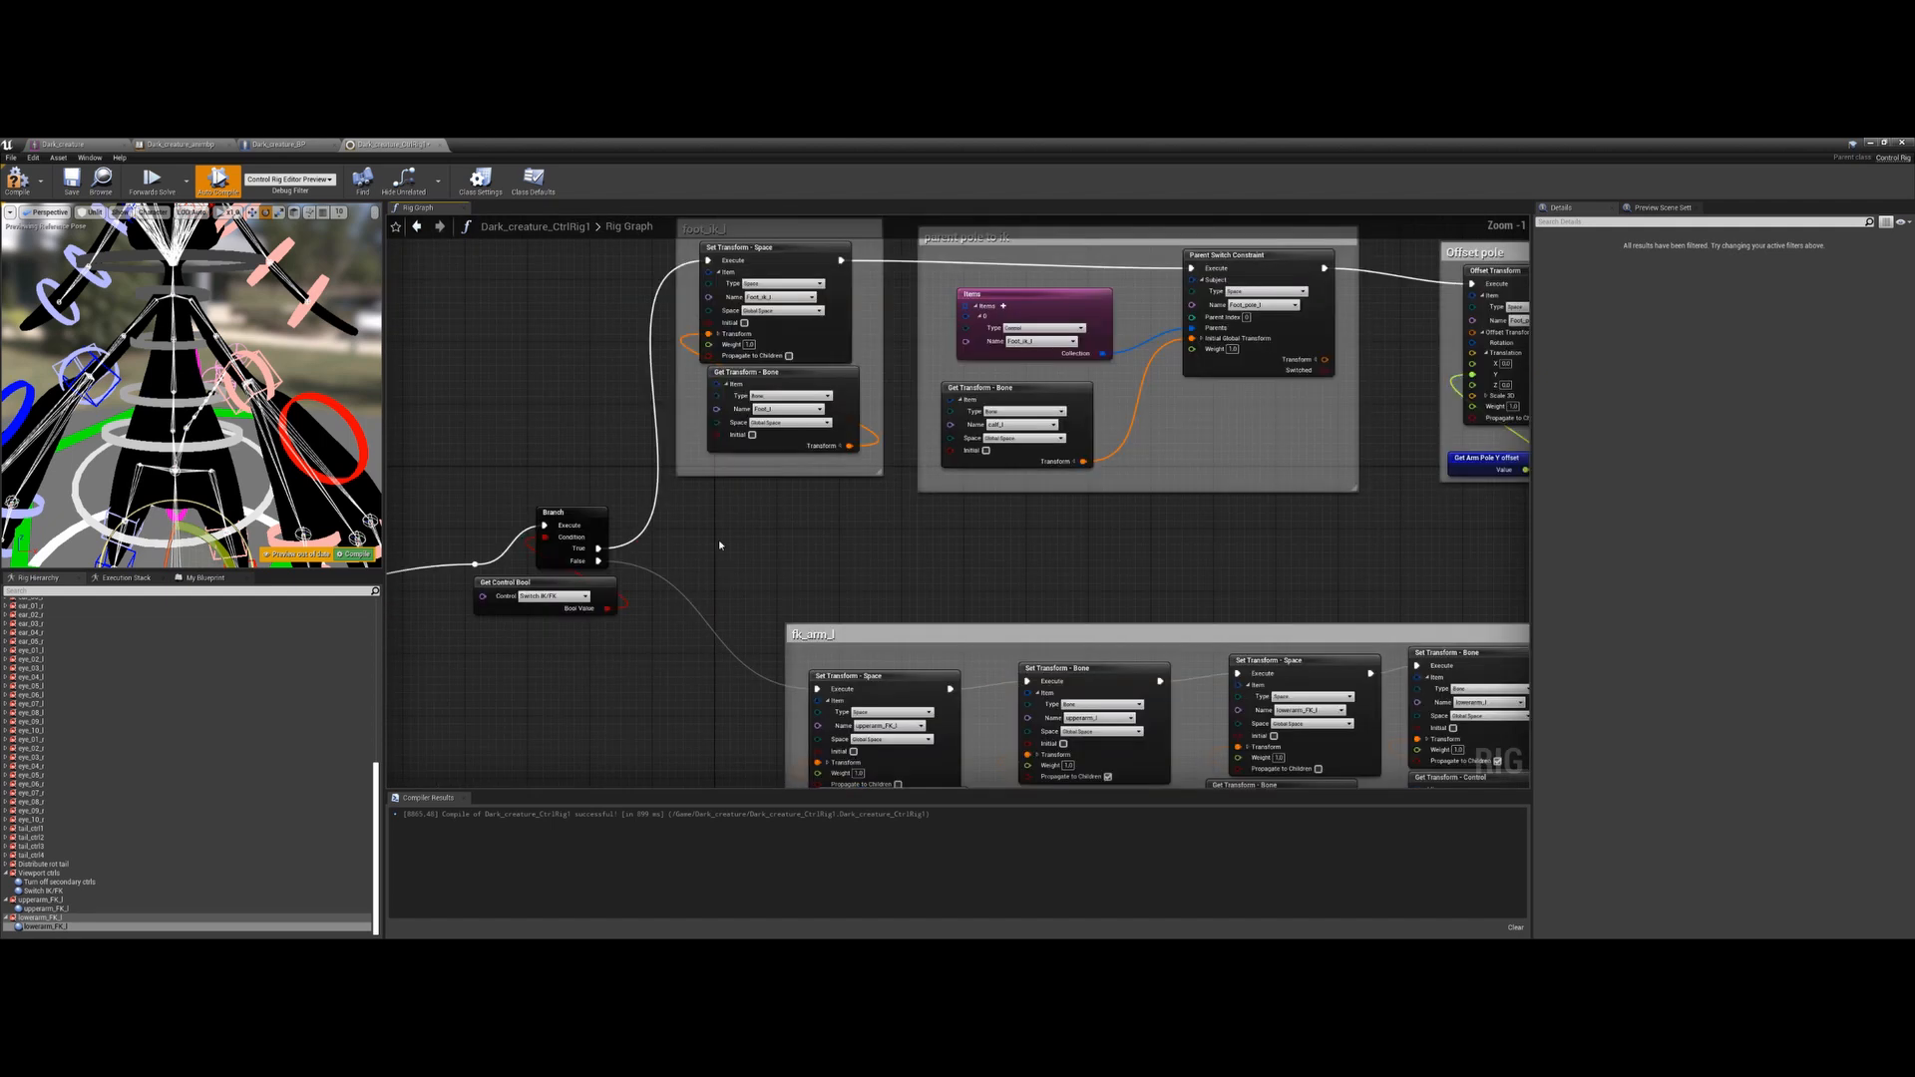
{"action": "right_click_drag", "start_coordinate": [817, 524], "coordinate": [805, 261]}
{"action": "right_click_drag", "start_coordinate": [800, 763], "coordinate": [814, 346]}
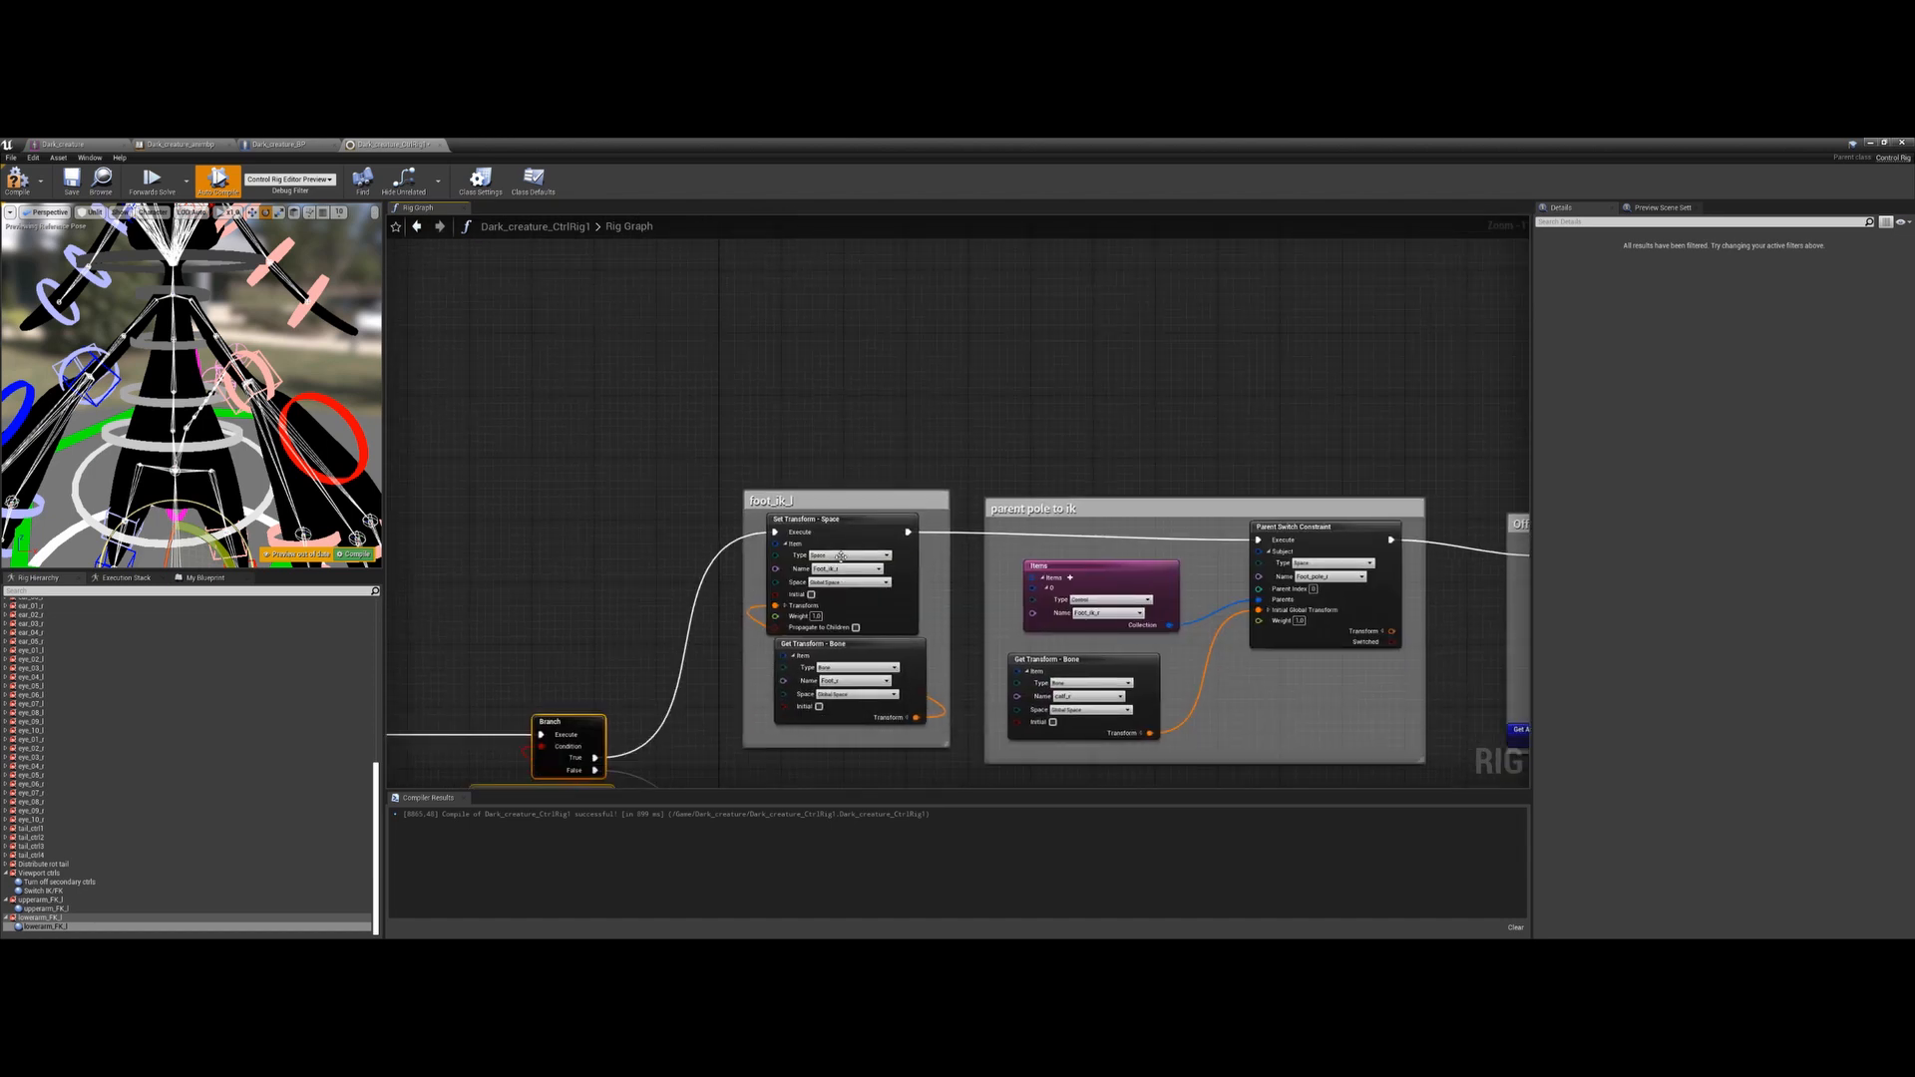
{"action": "double_click", "coordinate": [816, 501]}
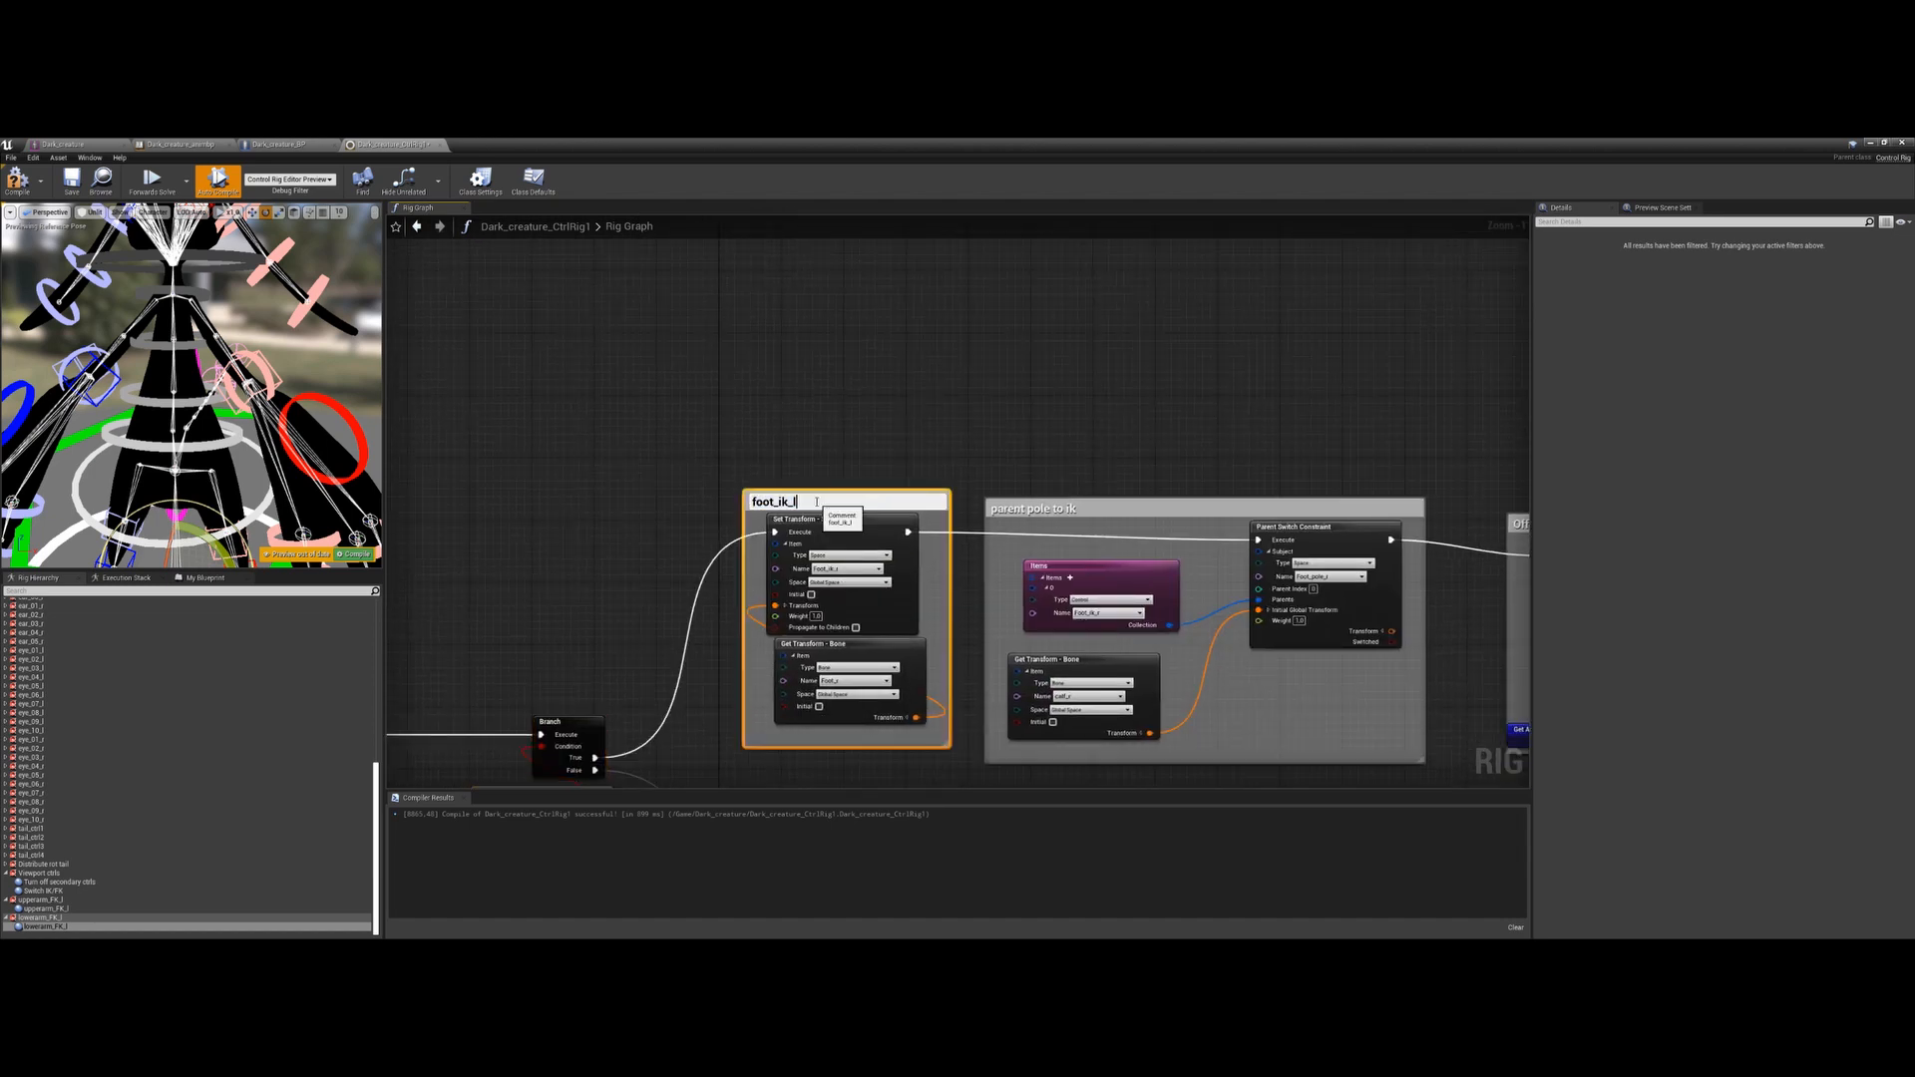
{"action": "type", "text": "r"}
{"action": "key", "text": "Return"}
Rename the comment box of the FK nodes pasted beside the right arm to fk_arm_r
{"action": "scroll", "coordinate": [816, 501], "scroll_direction": "down", "scroll_amount": 6}
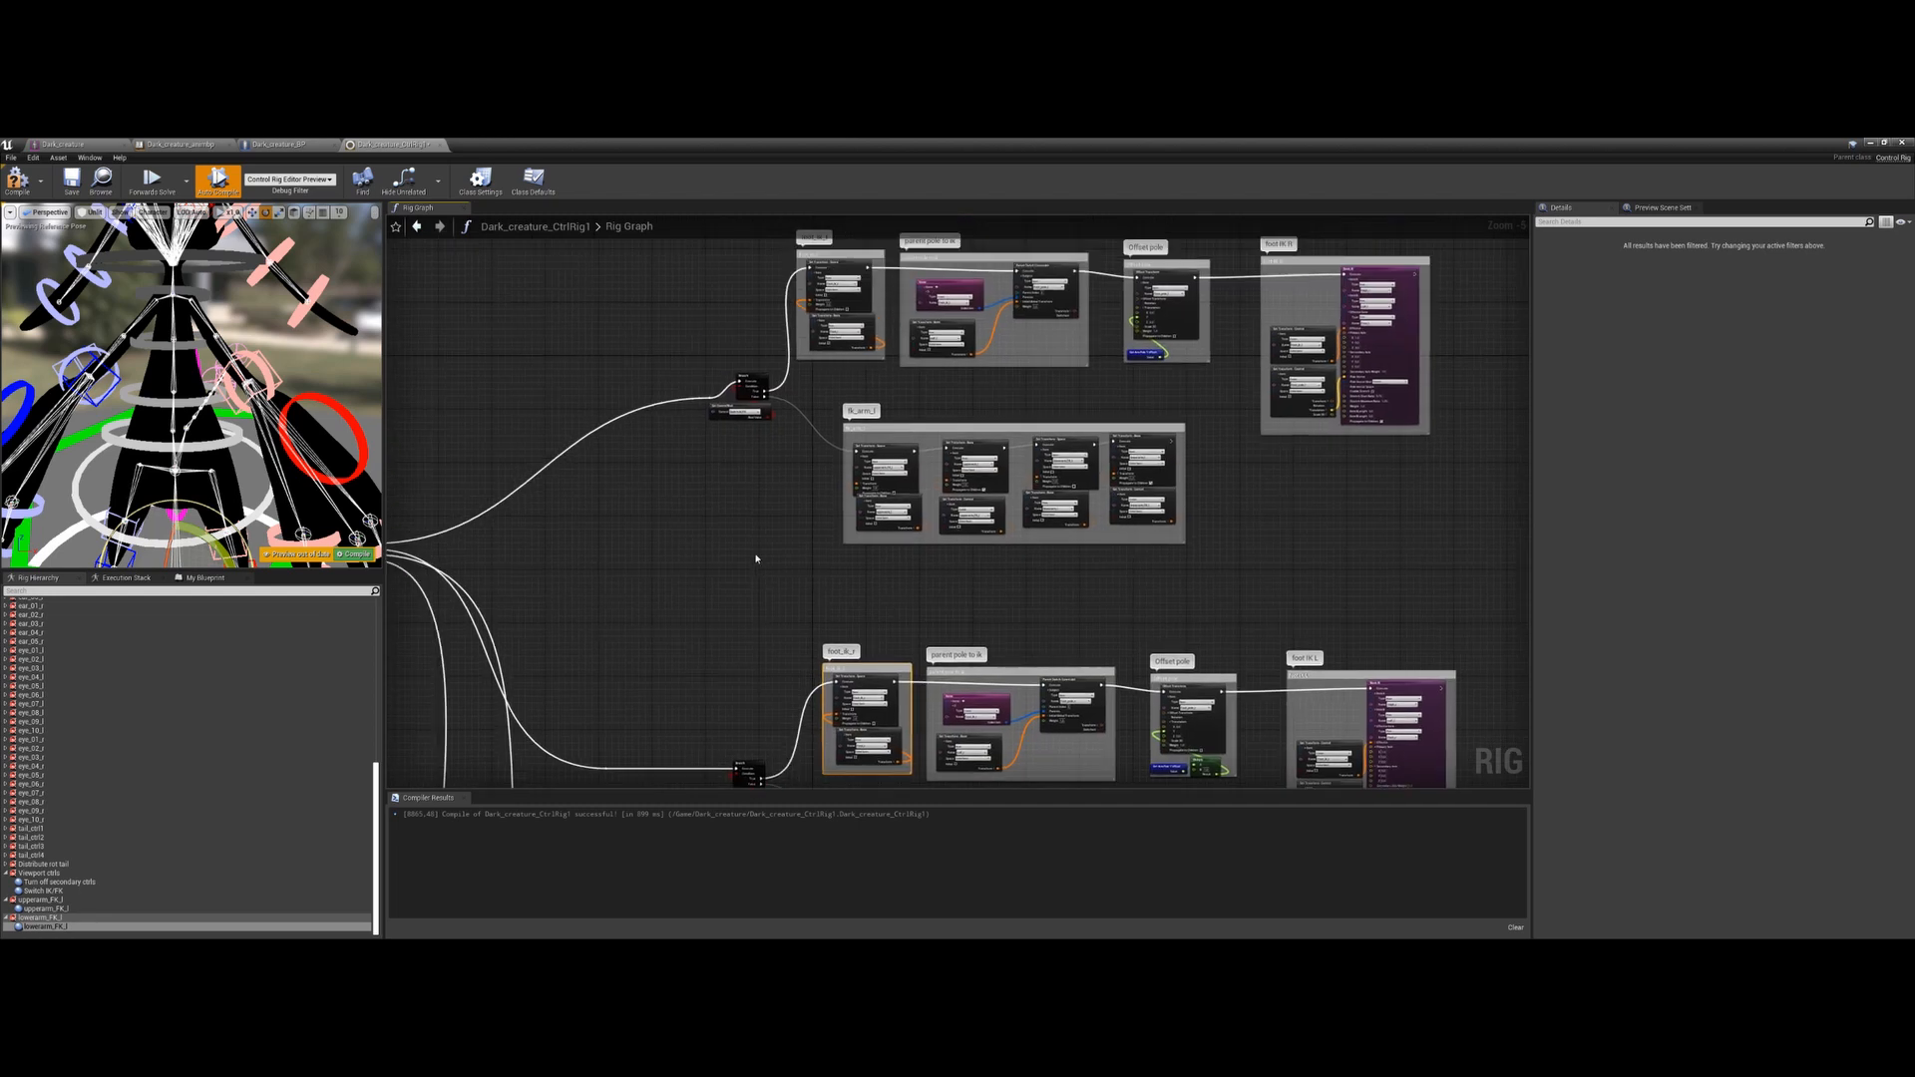
{"action": "scroll", "coordinate": [806, 542], "scroll_direction": "up", "scroll_amount": 2}
{"action": "right_click_drag", "start_coordinate": [806, 542], "coordinate": [856, 985]}
{"action": "scroll", "coordinate": [955, 483], "scroll_direction": "down", "scroll_amount": 3}
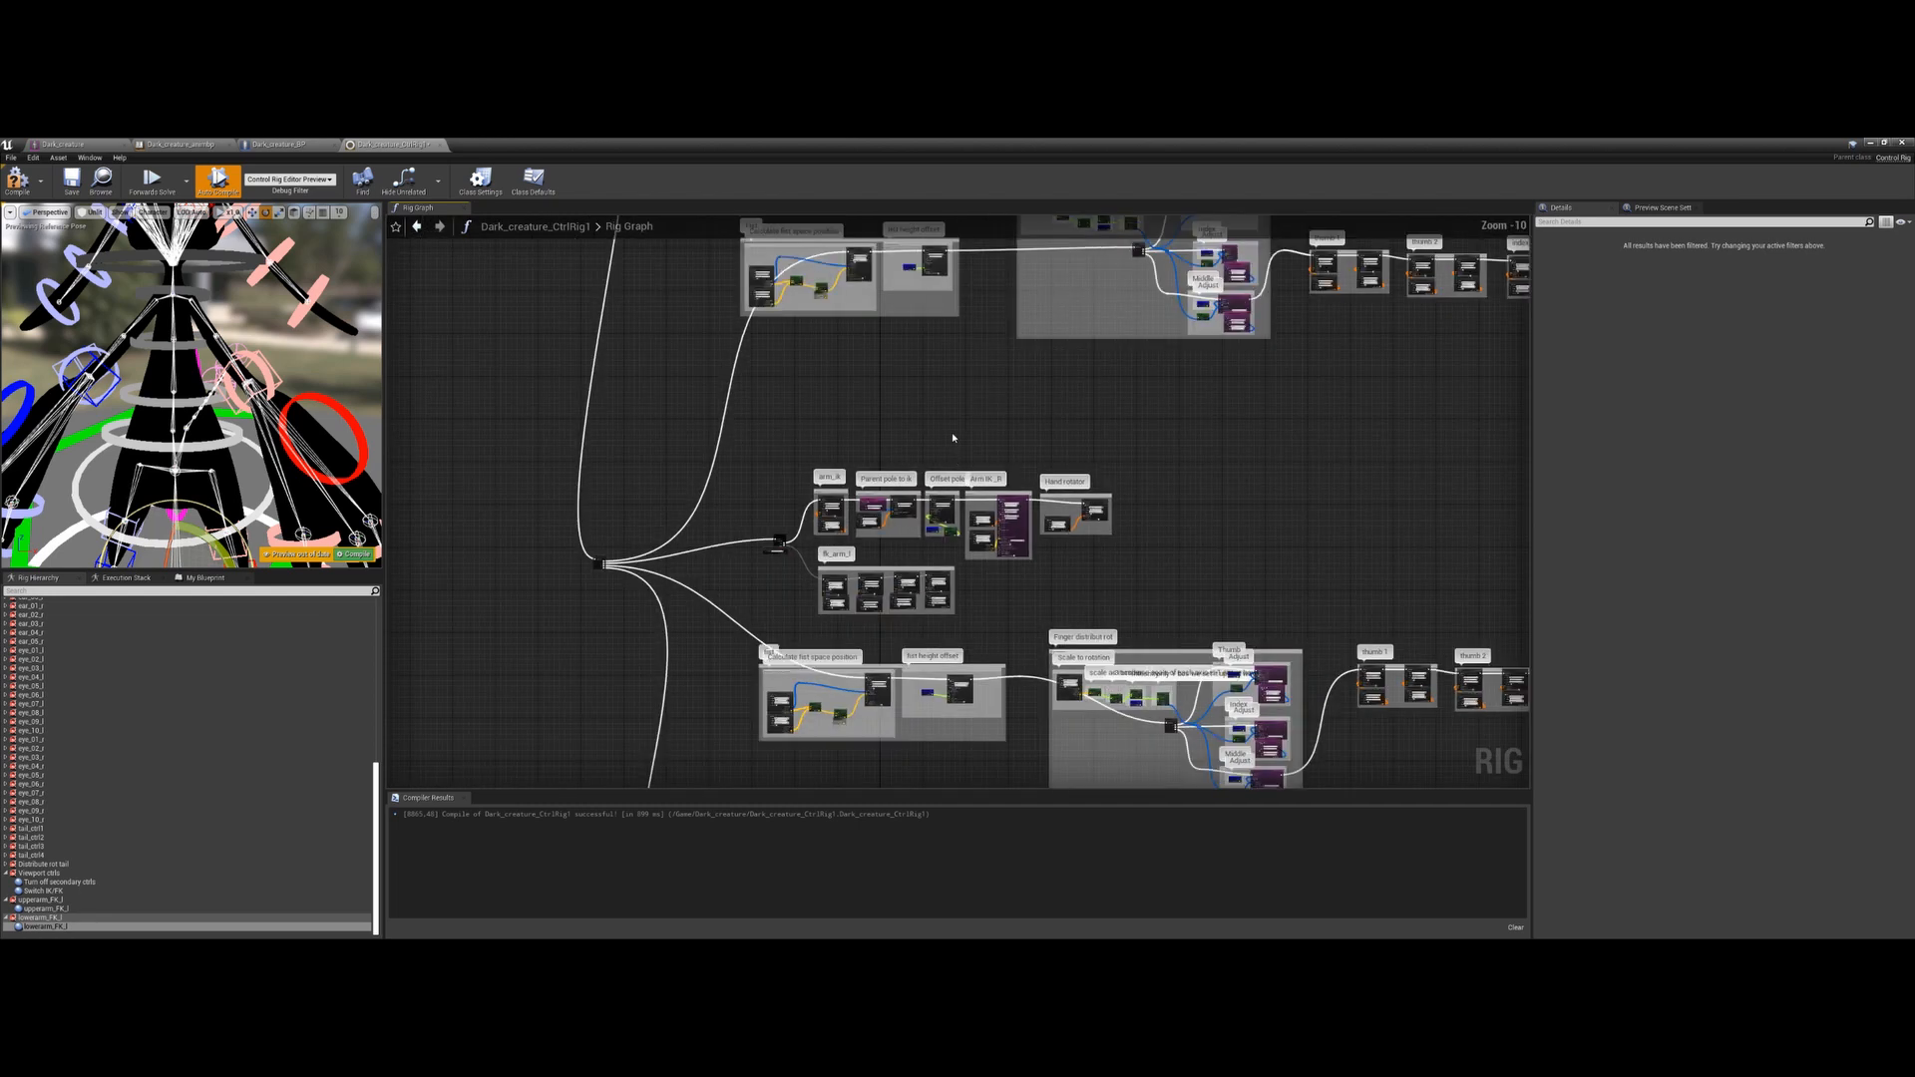
{"action": "right_click_drag", "start_coordinate": [953, 436], "coordinate": [918, 706]}
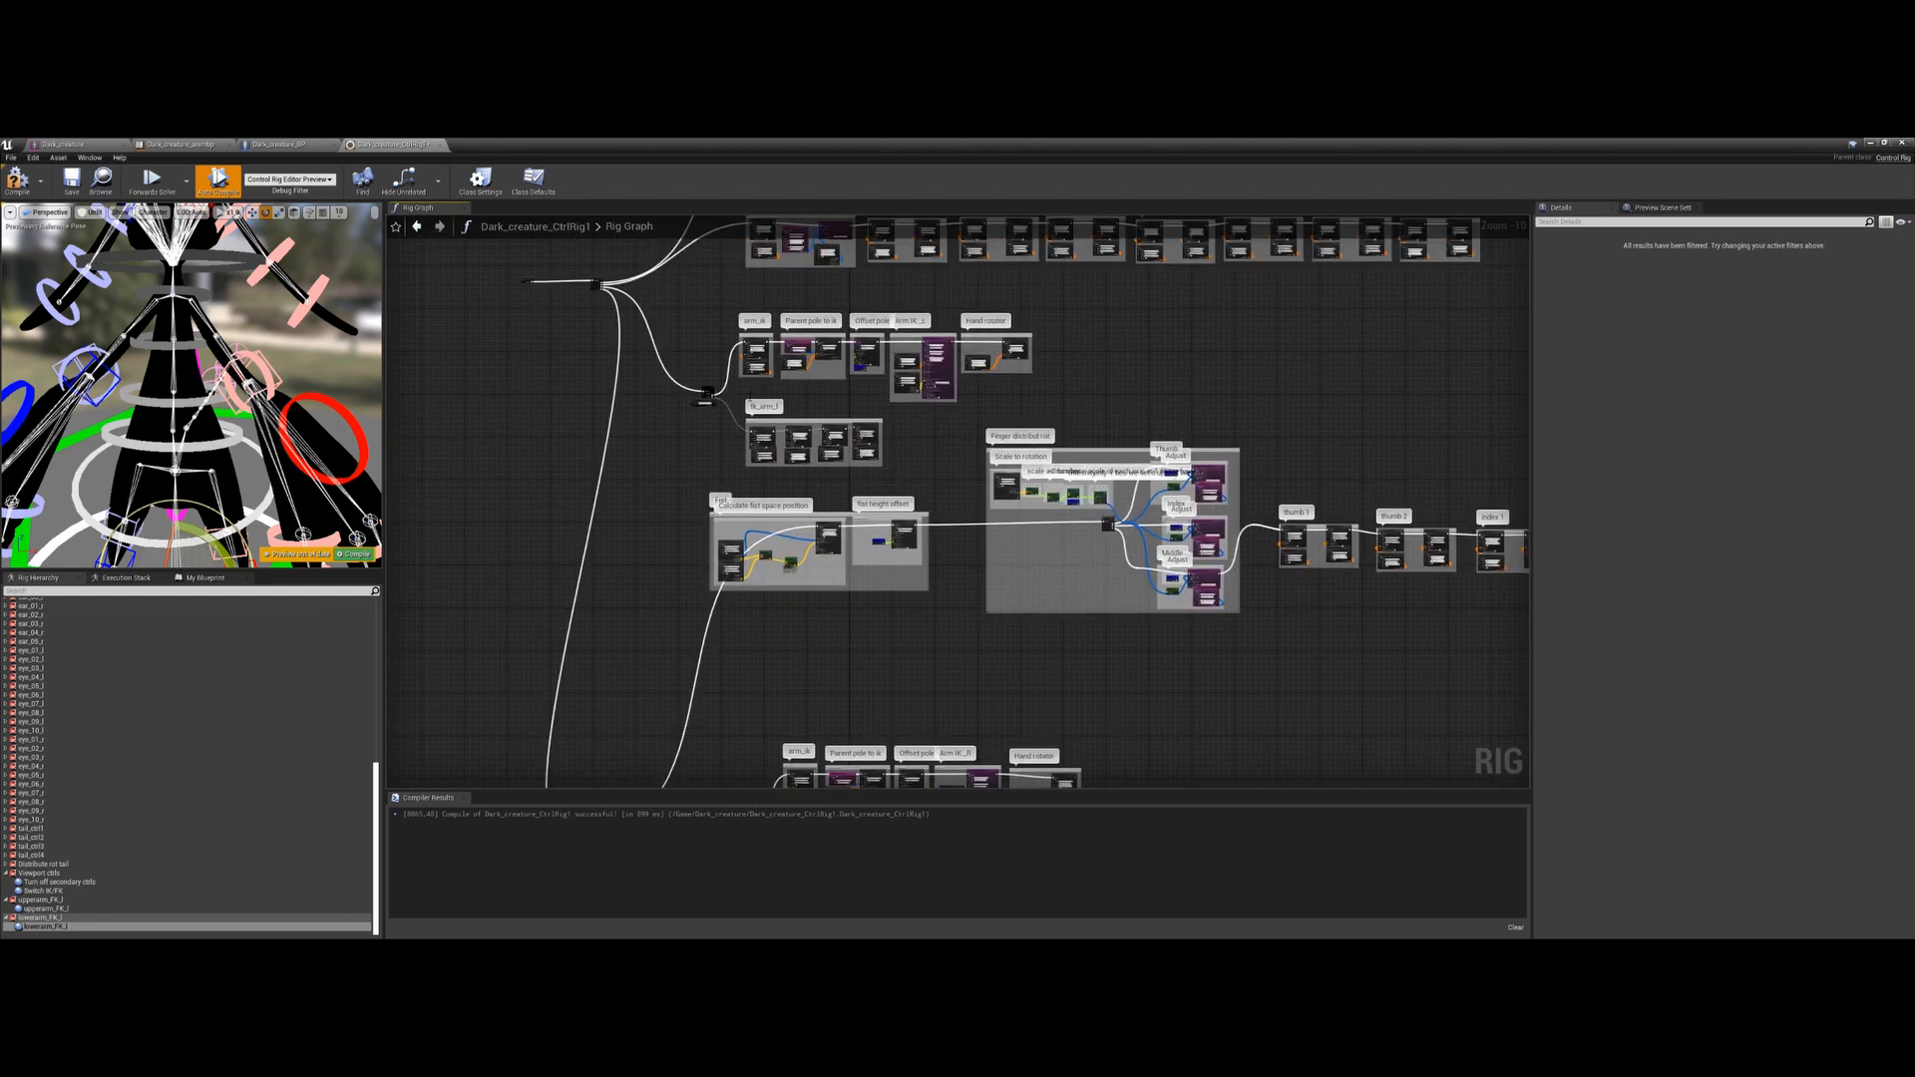
{"action": "right_click", "coordinate": [833, 641]}
{"action": "right_click_drag", "start_coordinate": [813, 734], "coordinate": [788, 483]}
{"action": "scroll", "coordinate": [785, 581], "scroll_direction": "up", "scroll_amount": 2}
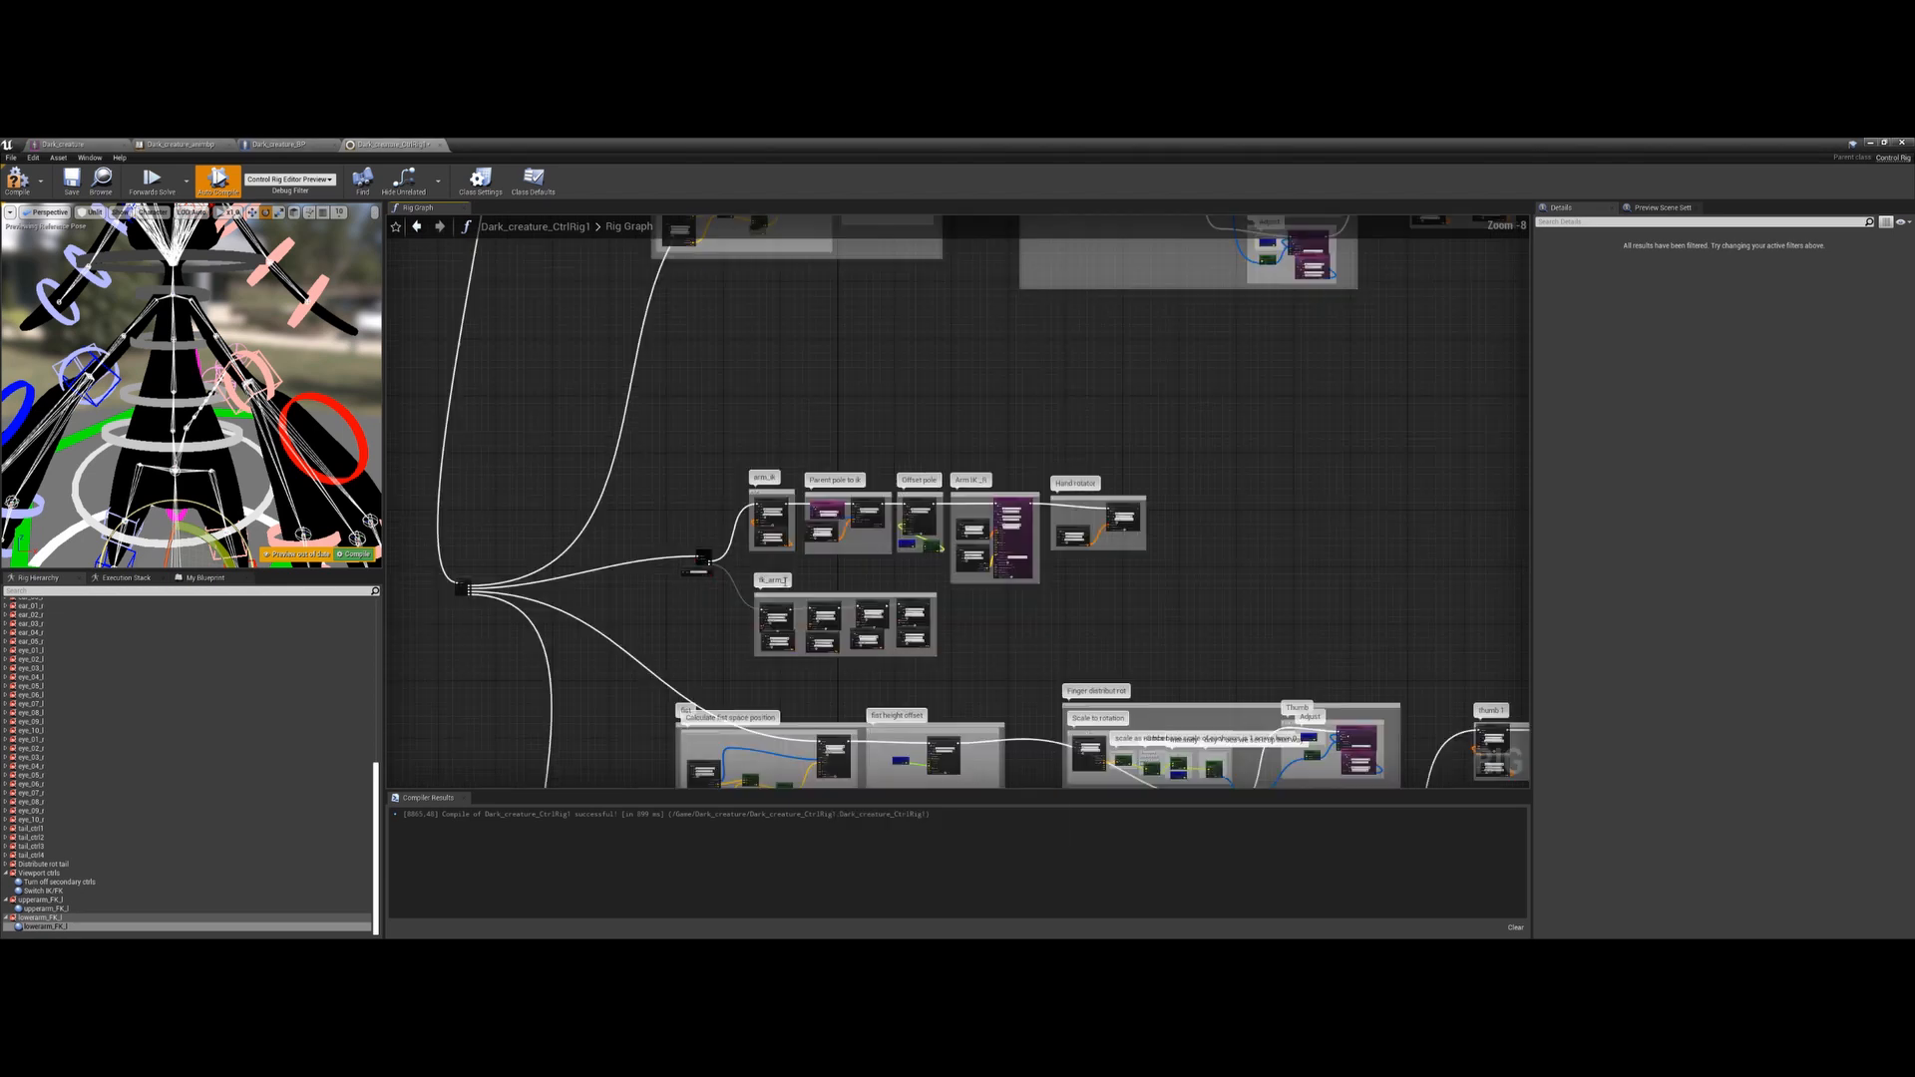
Retitle both legs' pasted FK comment boxes as fk_foot, each with the side suffix matching its IK group
{"action": "right_click_drag", "start_coordinate": [867, 675], "coordinate": [887, 329]}
{"action": "right_click_drag", "start_coordinate": [879, 578], "coordinate": [771, 316]}
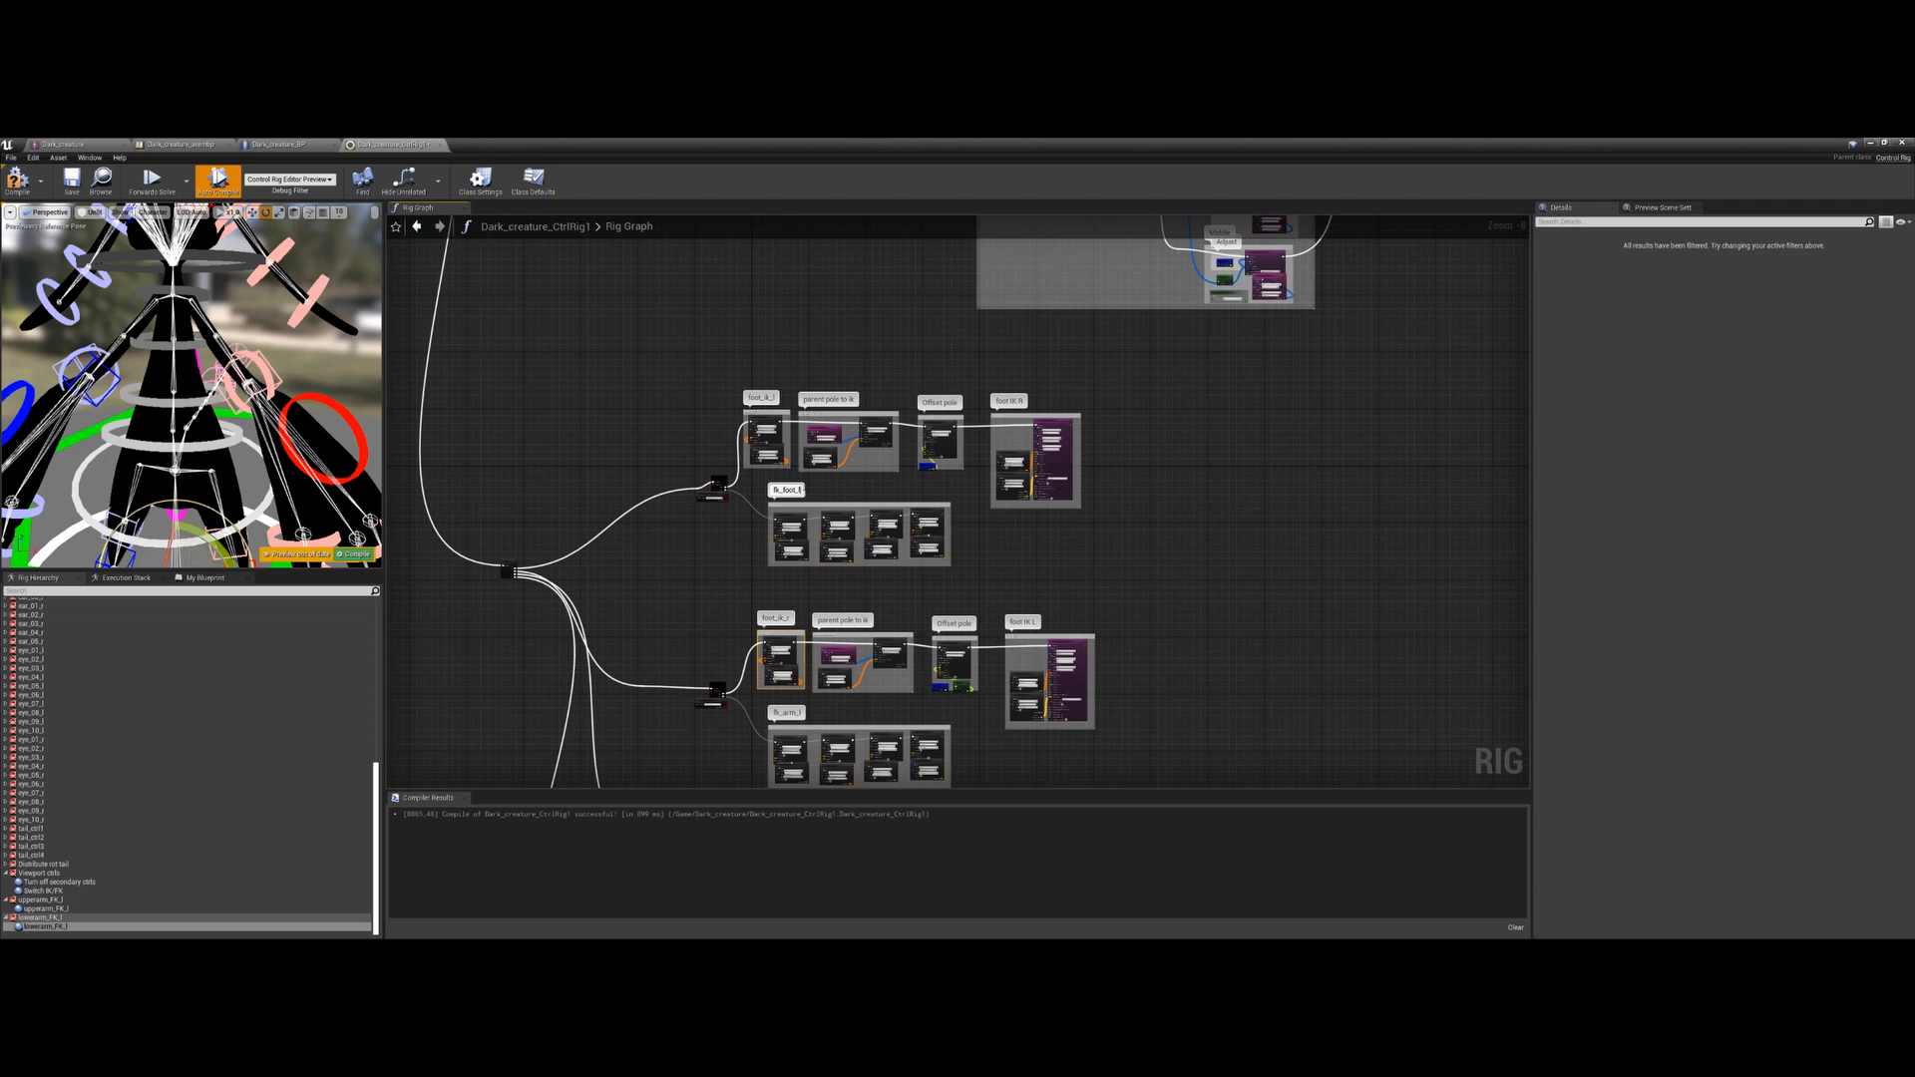
{"action": "key", "text": "Return"}
{"action": "right_click_drag", "start_coordinate": [778, 714], "coordinate": [800, 498]}
{"action": "scroll", "coordinate": [800, 498], "scroll_direction": "up", "scroll_amount": 2}
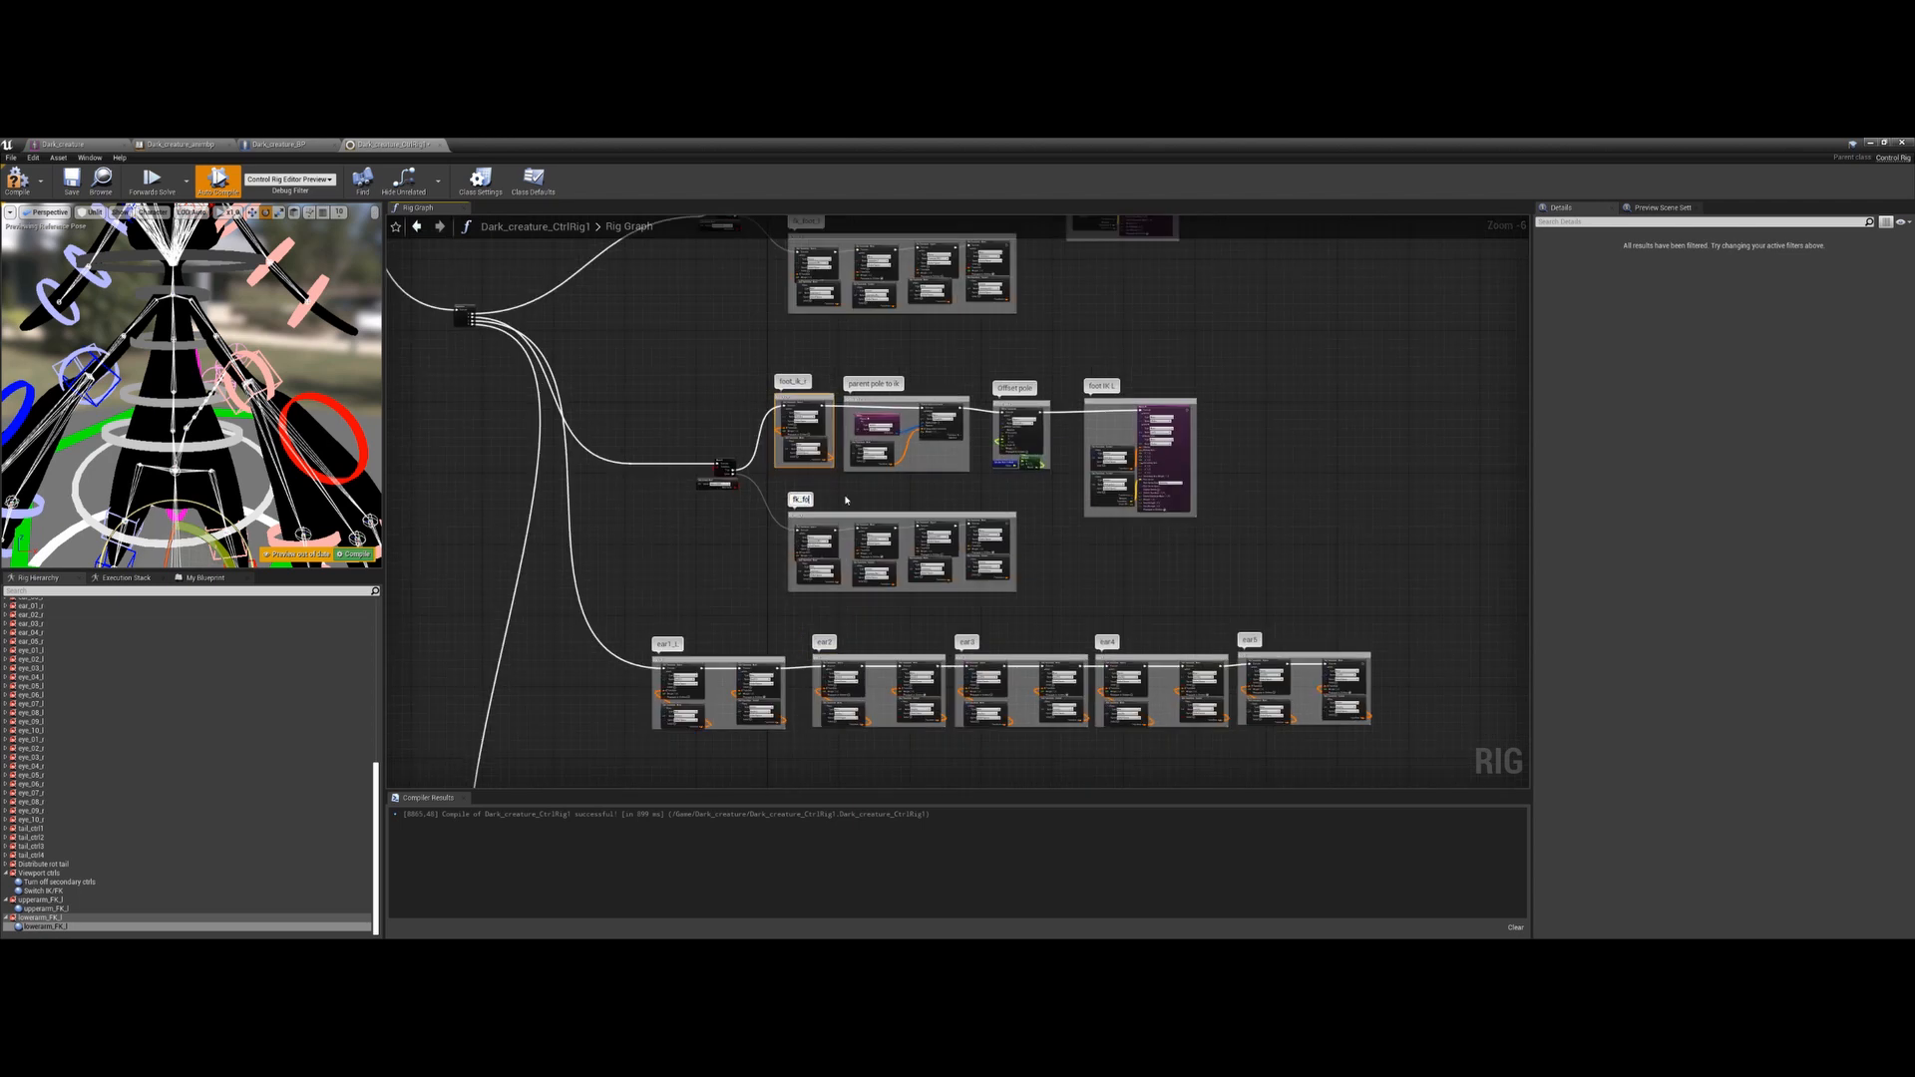
{"action": "scroll", "coordinate": [846, 500], "scroll_direction": "down", "scroll_amount": 2}
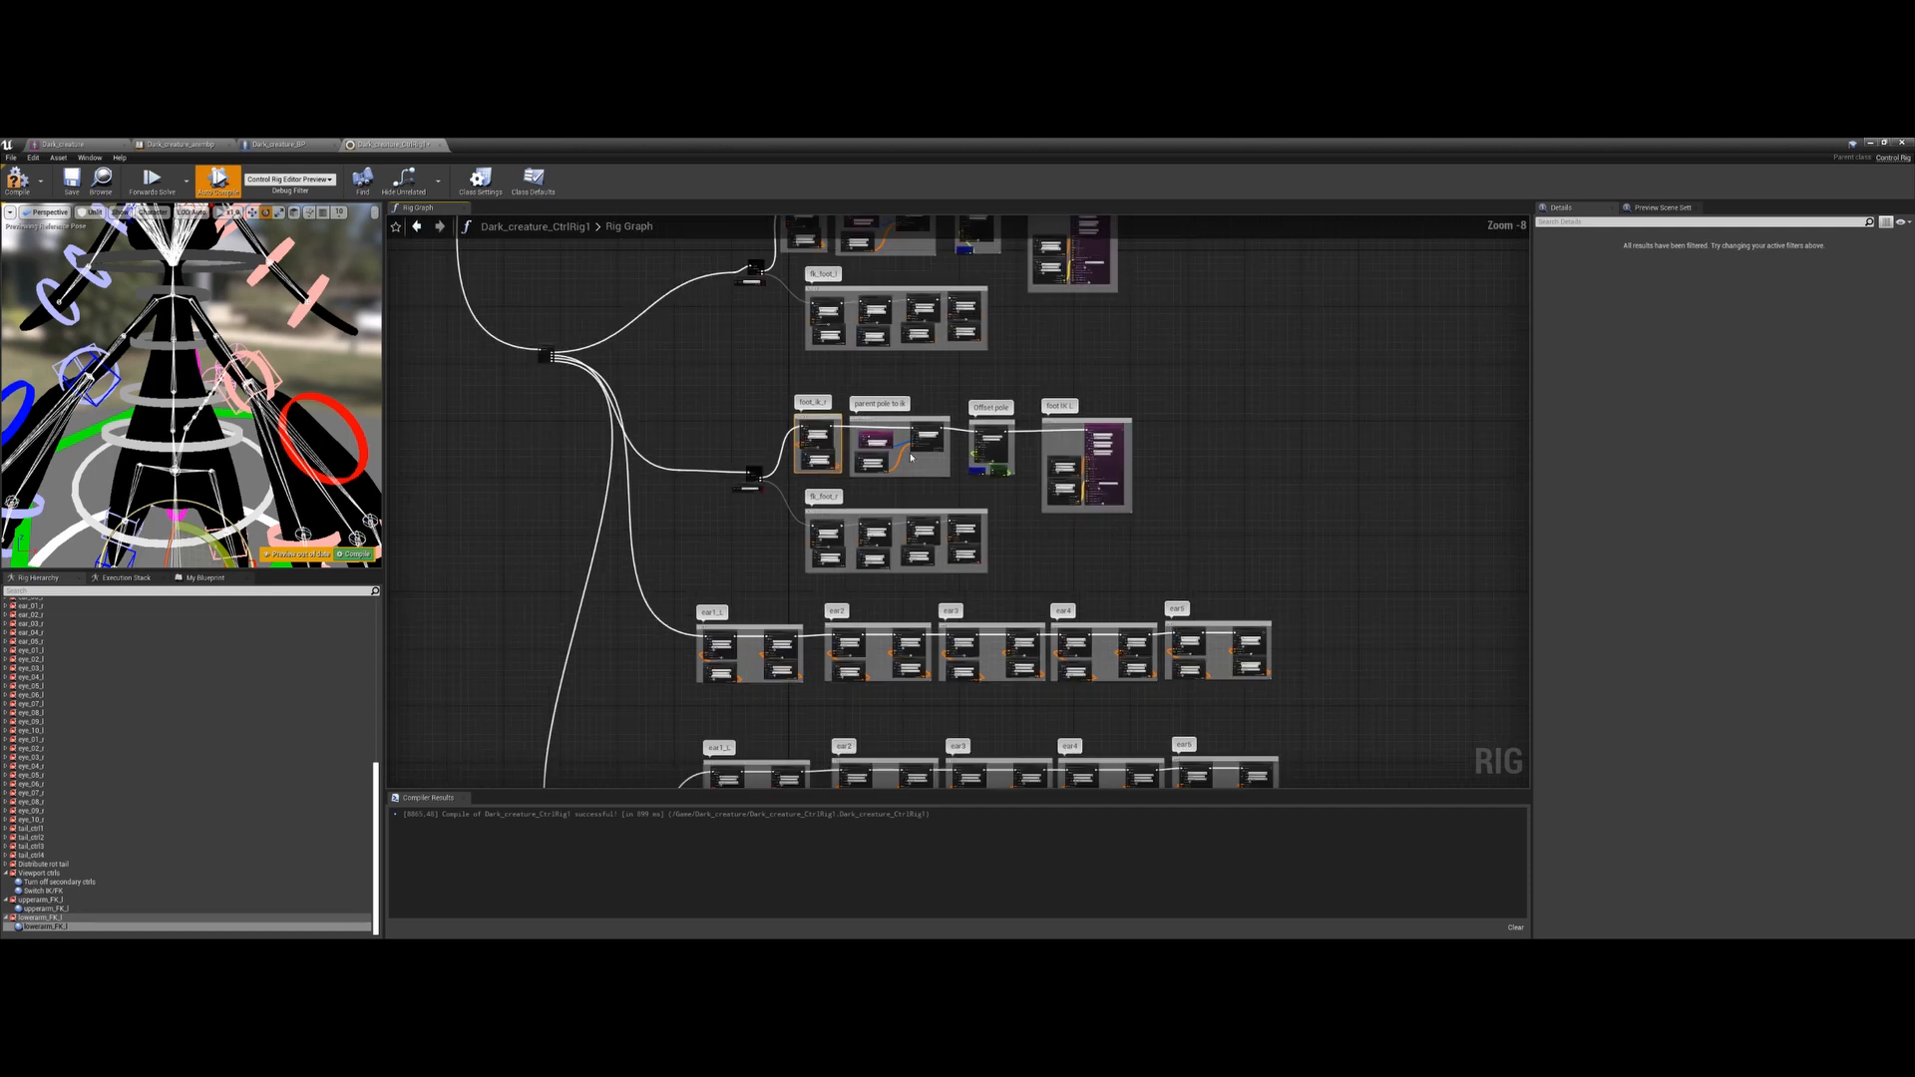
Mirror the upperarm_FK_l and lowerarm_FK_l spaces with their controls, replacing _l with _r in the names
{"action": "right_click_drag", "start_coordinate": [918, 306], "coordinate": [937, 530]}
{"action": "scroll", "coordinate": [928, 415], "scroll_direction": "down", "scroll_amount": 3}
{"action": "mouse_move", "coordinate": [898, 384]}
{"action": "right_mouse_down"}
{"action": "mouse_move", "coordinate": [889, 697]}
{"action": "mouse_move", "coordinate": [885, 406]}
{"action": "right_mouse_up"}
{"action": "scroll", "coordinate": [972, 572], "scroll_direction": "up", "scroll_amount": 2}
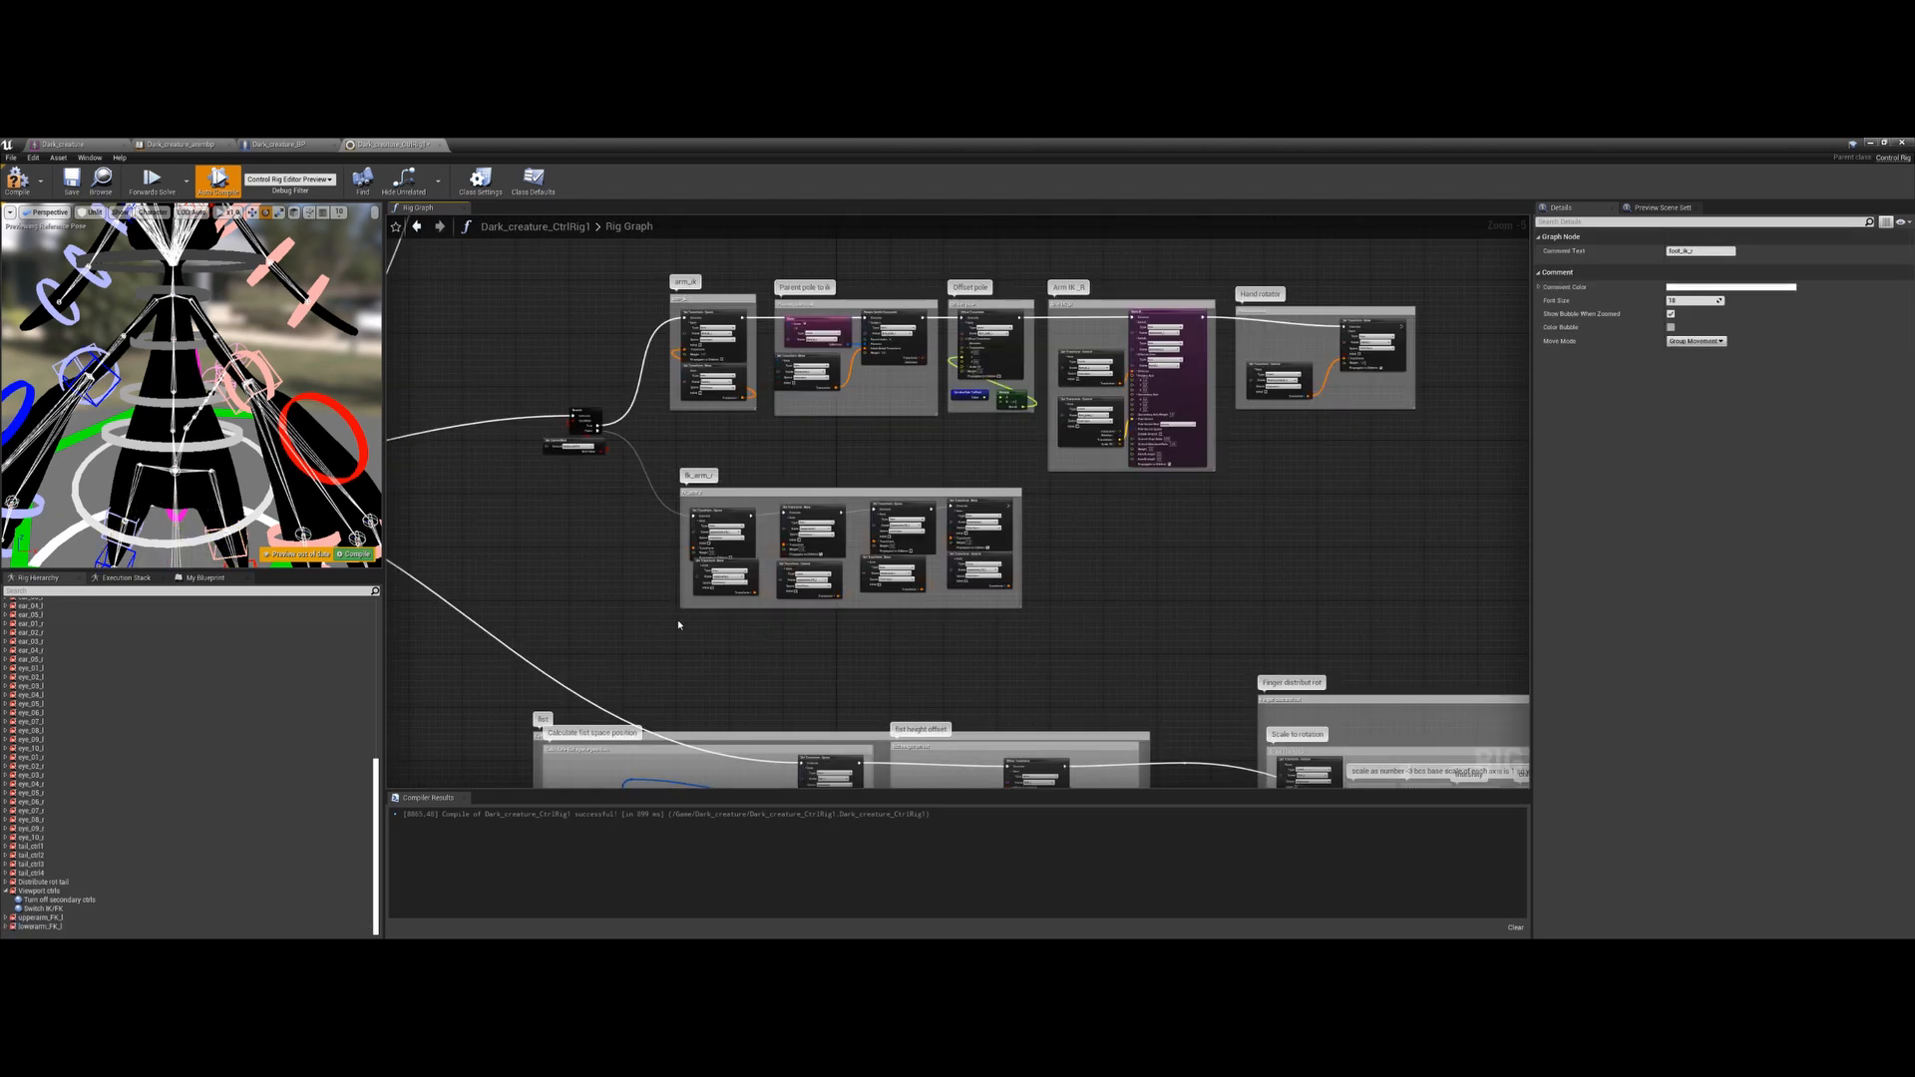
{"action": "scroll", "coordinate": [680, 625], "scroll_direction": "up", "scroll_amount": 1}
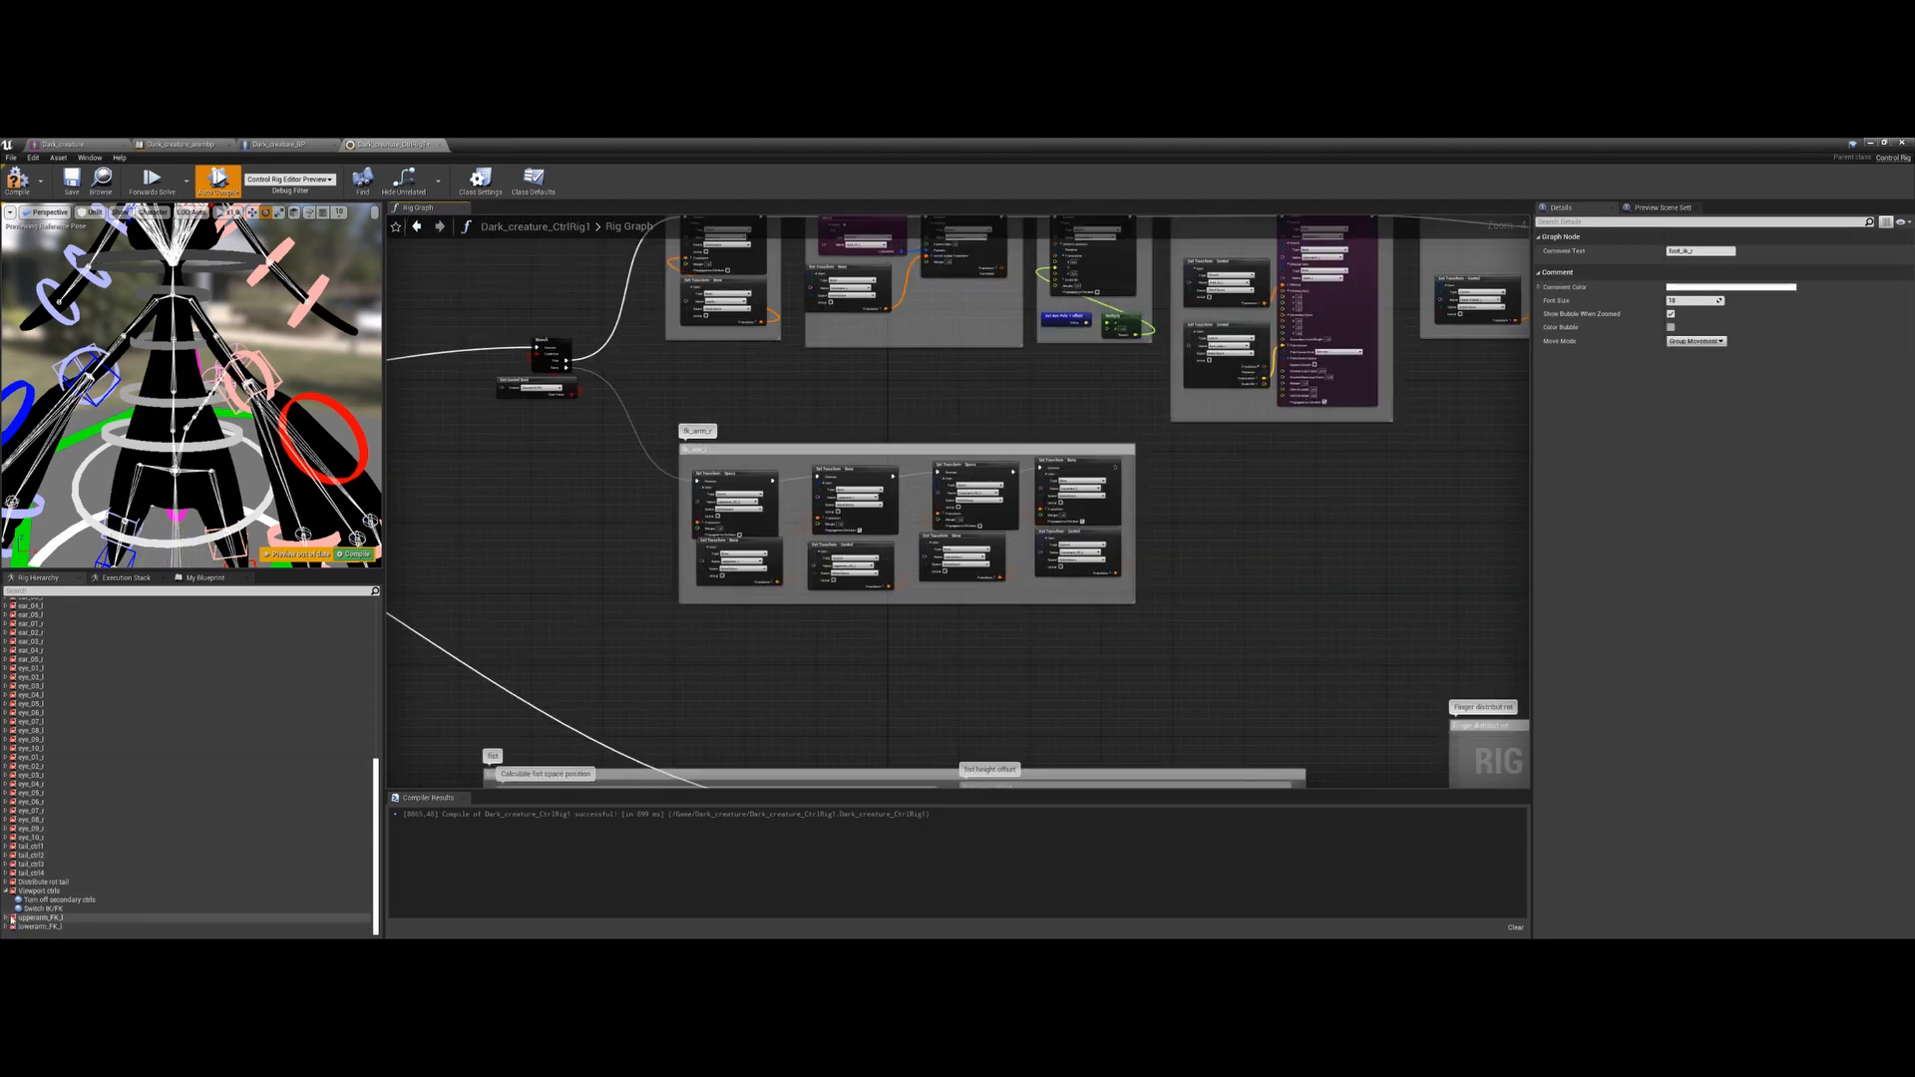
{"action": "left_click", "coordinate": [6, 918]}
{"action": "left_click", "coordinate": [6, 928]}
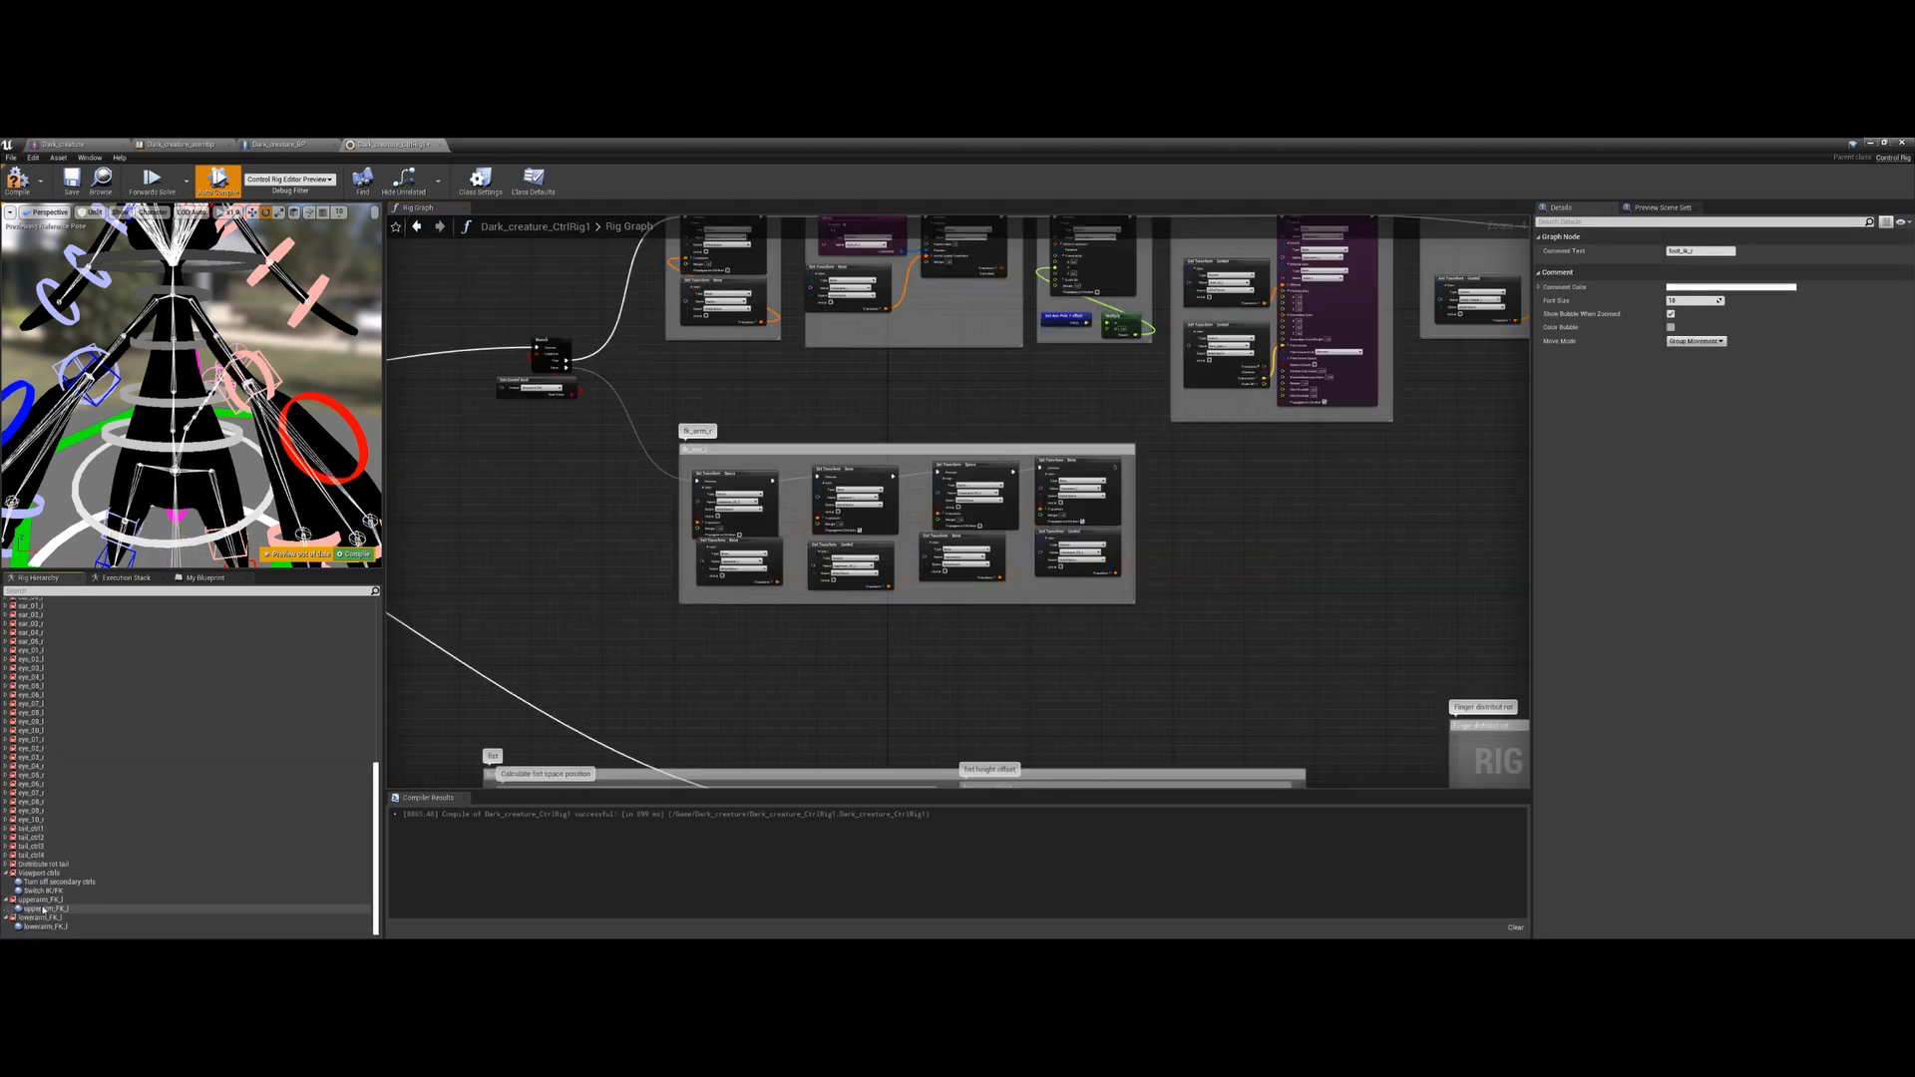
{"action": "left_click", "coordinate": [42, 900]}
{"action": "left_click", "coordinate": [50, 927], "text": "shift"}
{"action": "right_click", "coordinate": [52, 922]}
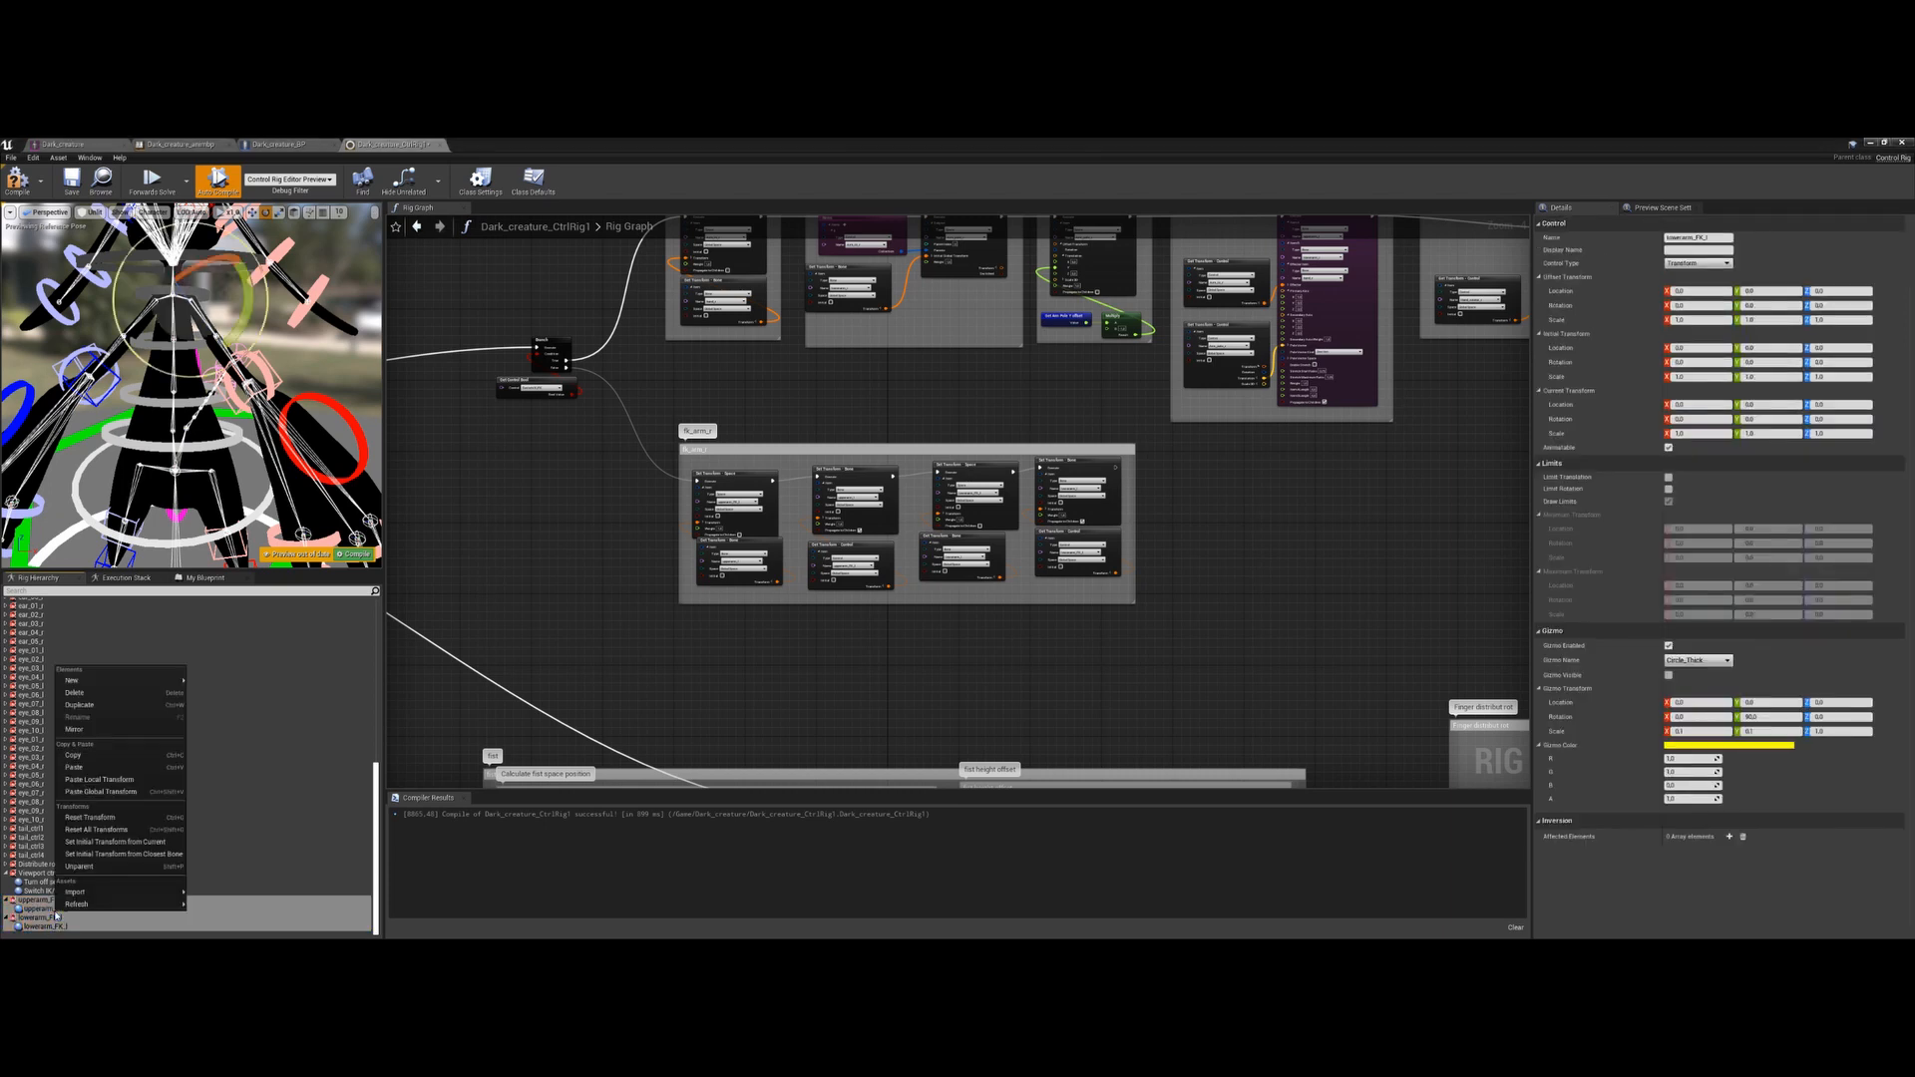
{"action": "left_click", "coordinate": [96, 732]}
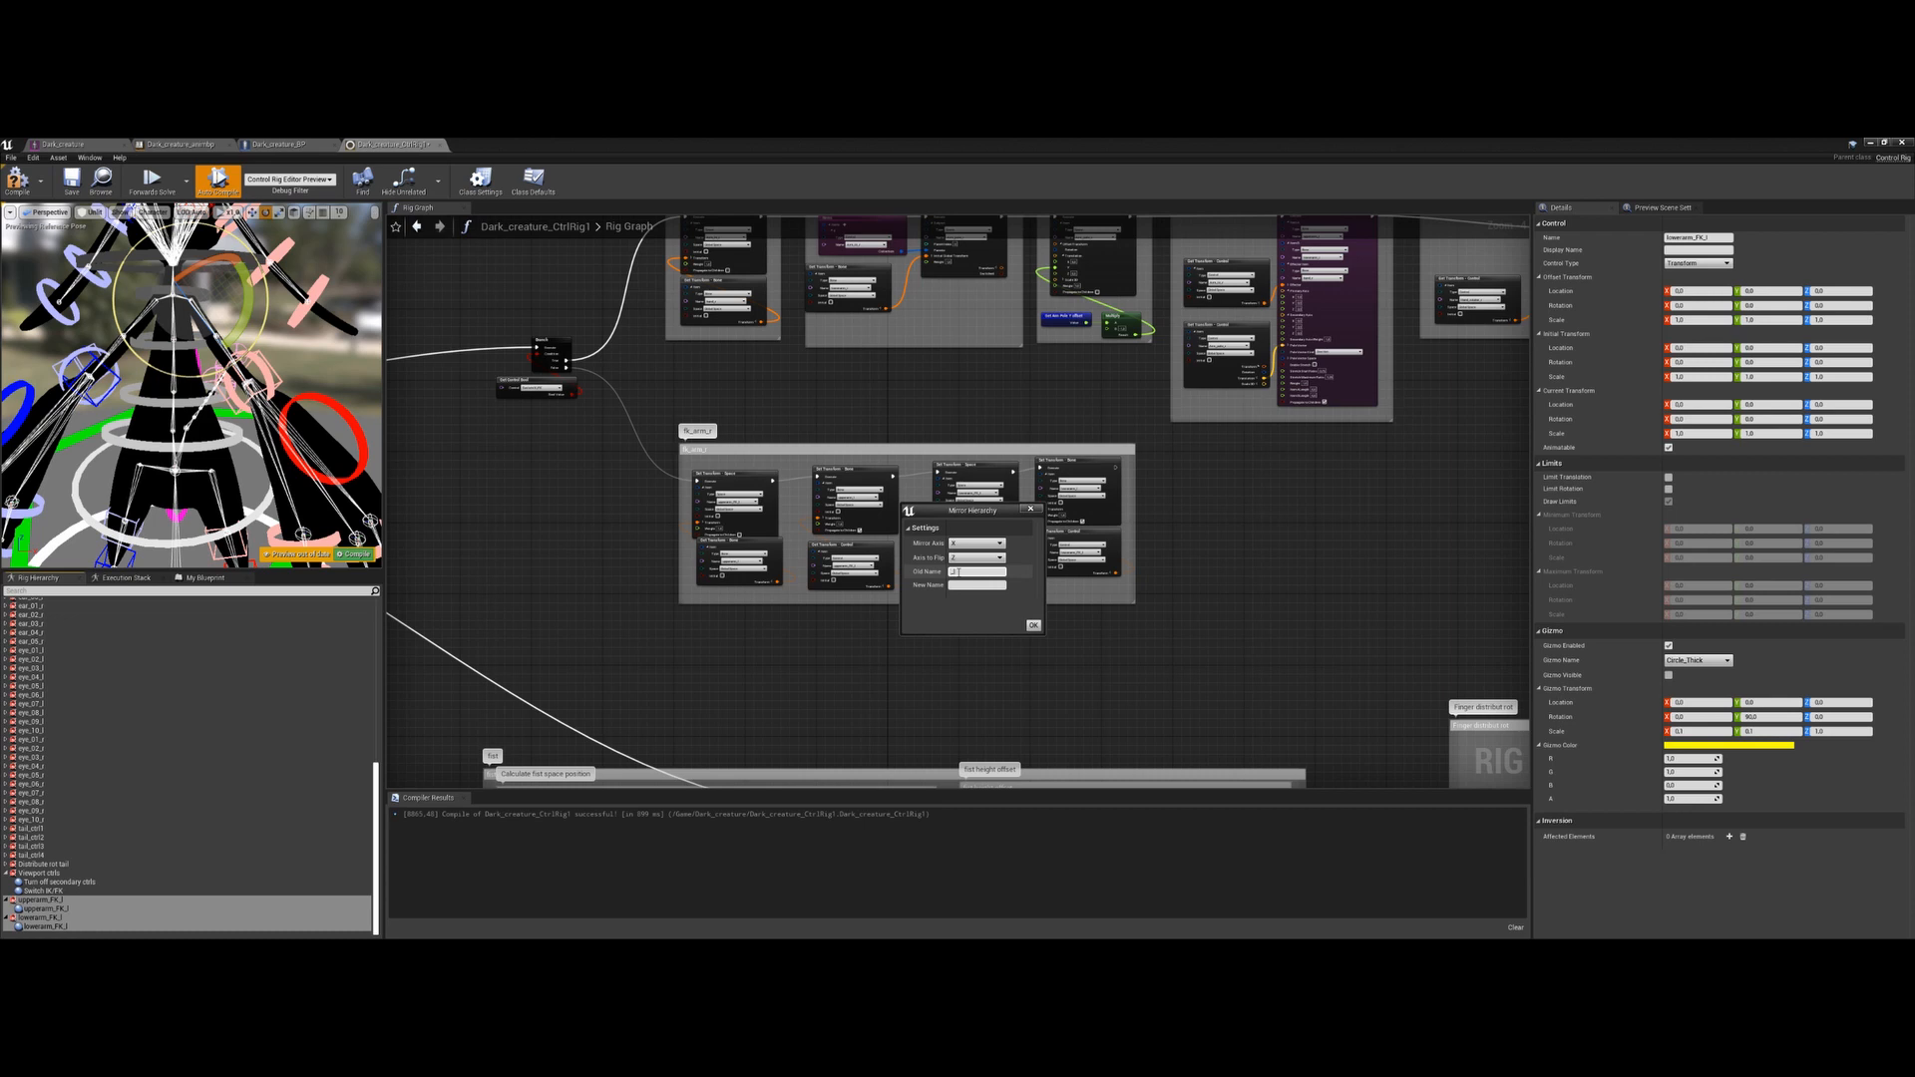
{"action": "left_click", "coordinate": [961, 585]}
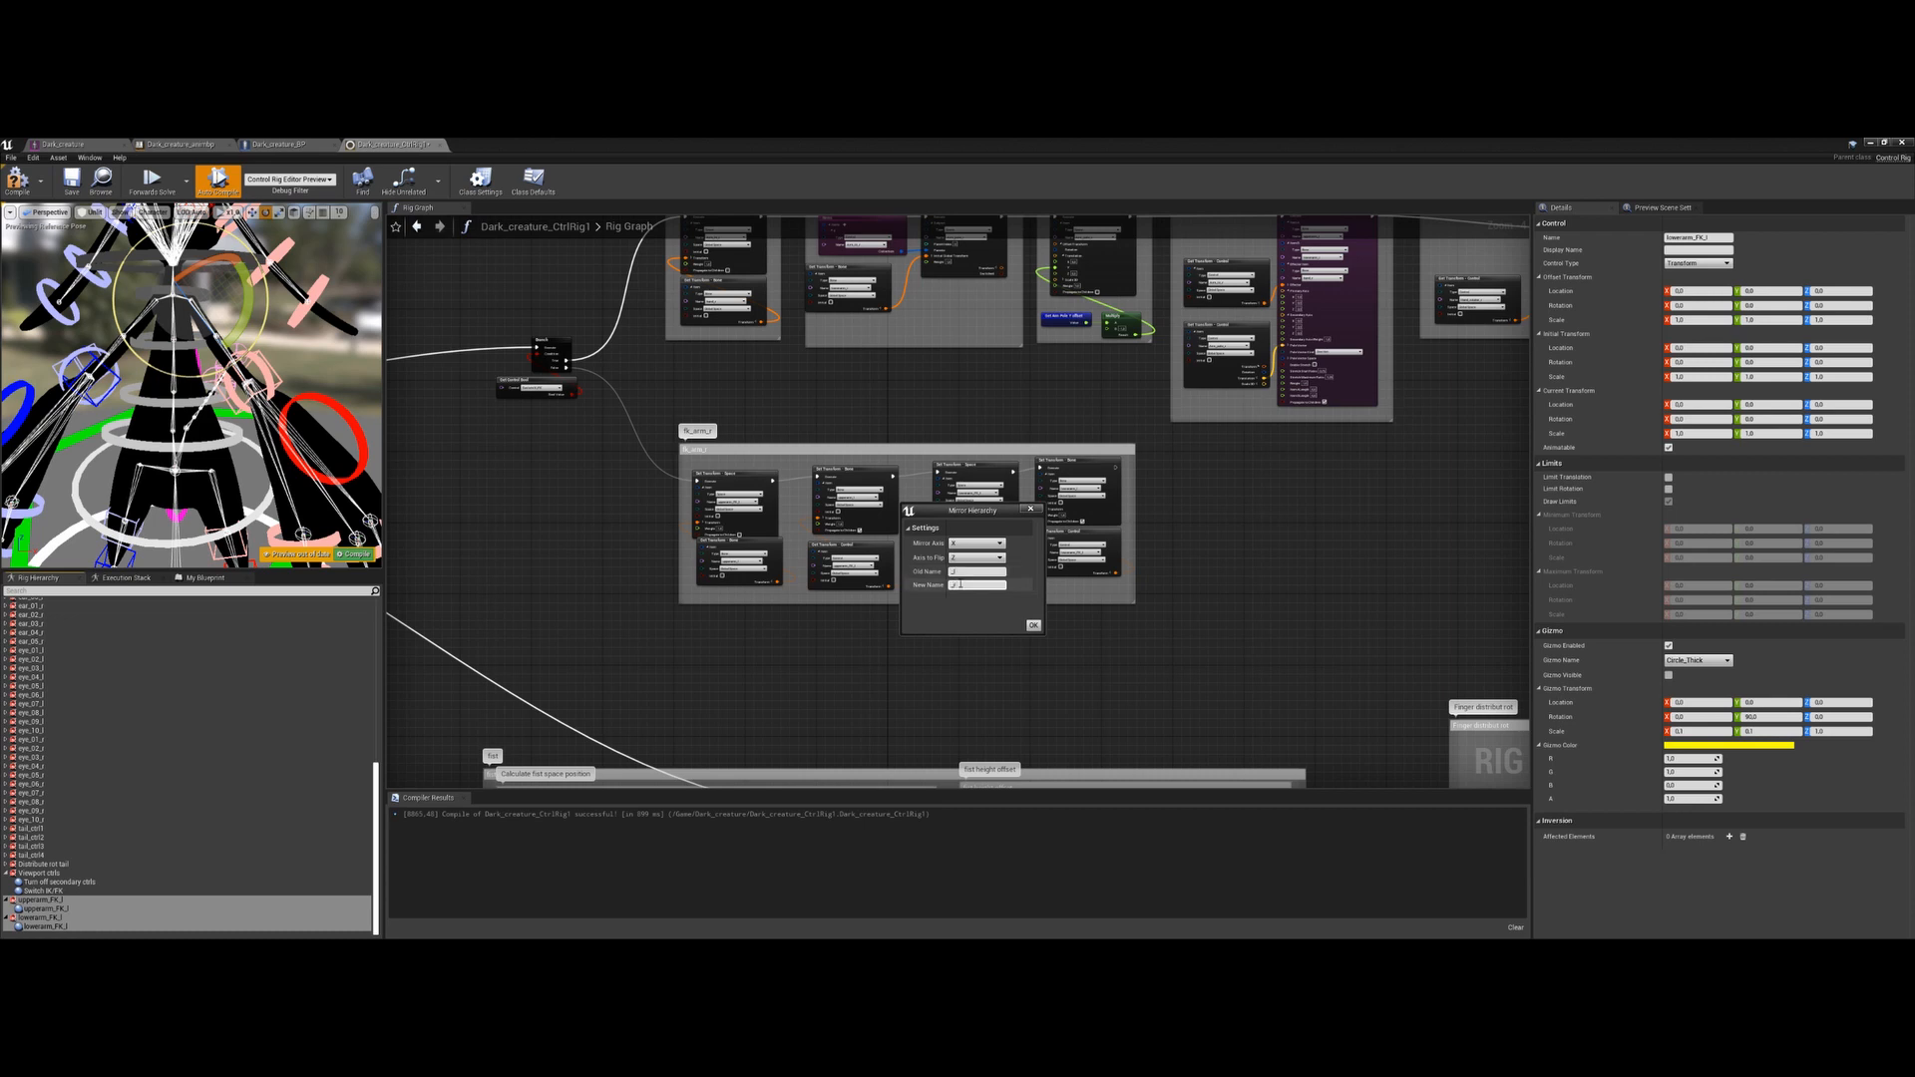
{"action": "type", "text": "_r"}
{"action": "left_click", "coordinate": [1033, 625]}
Parent the mirrored upperarm_FK_r and lowerarm_FK_r controls under their matching _r spaces
{"action": "left_click", "coordinate": [76, 882]}
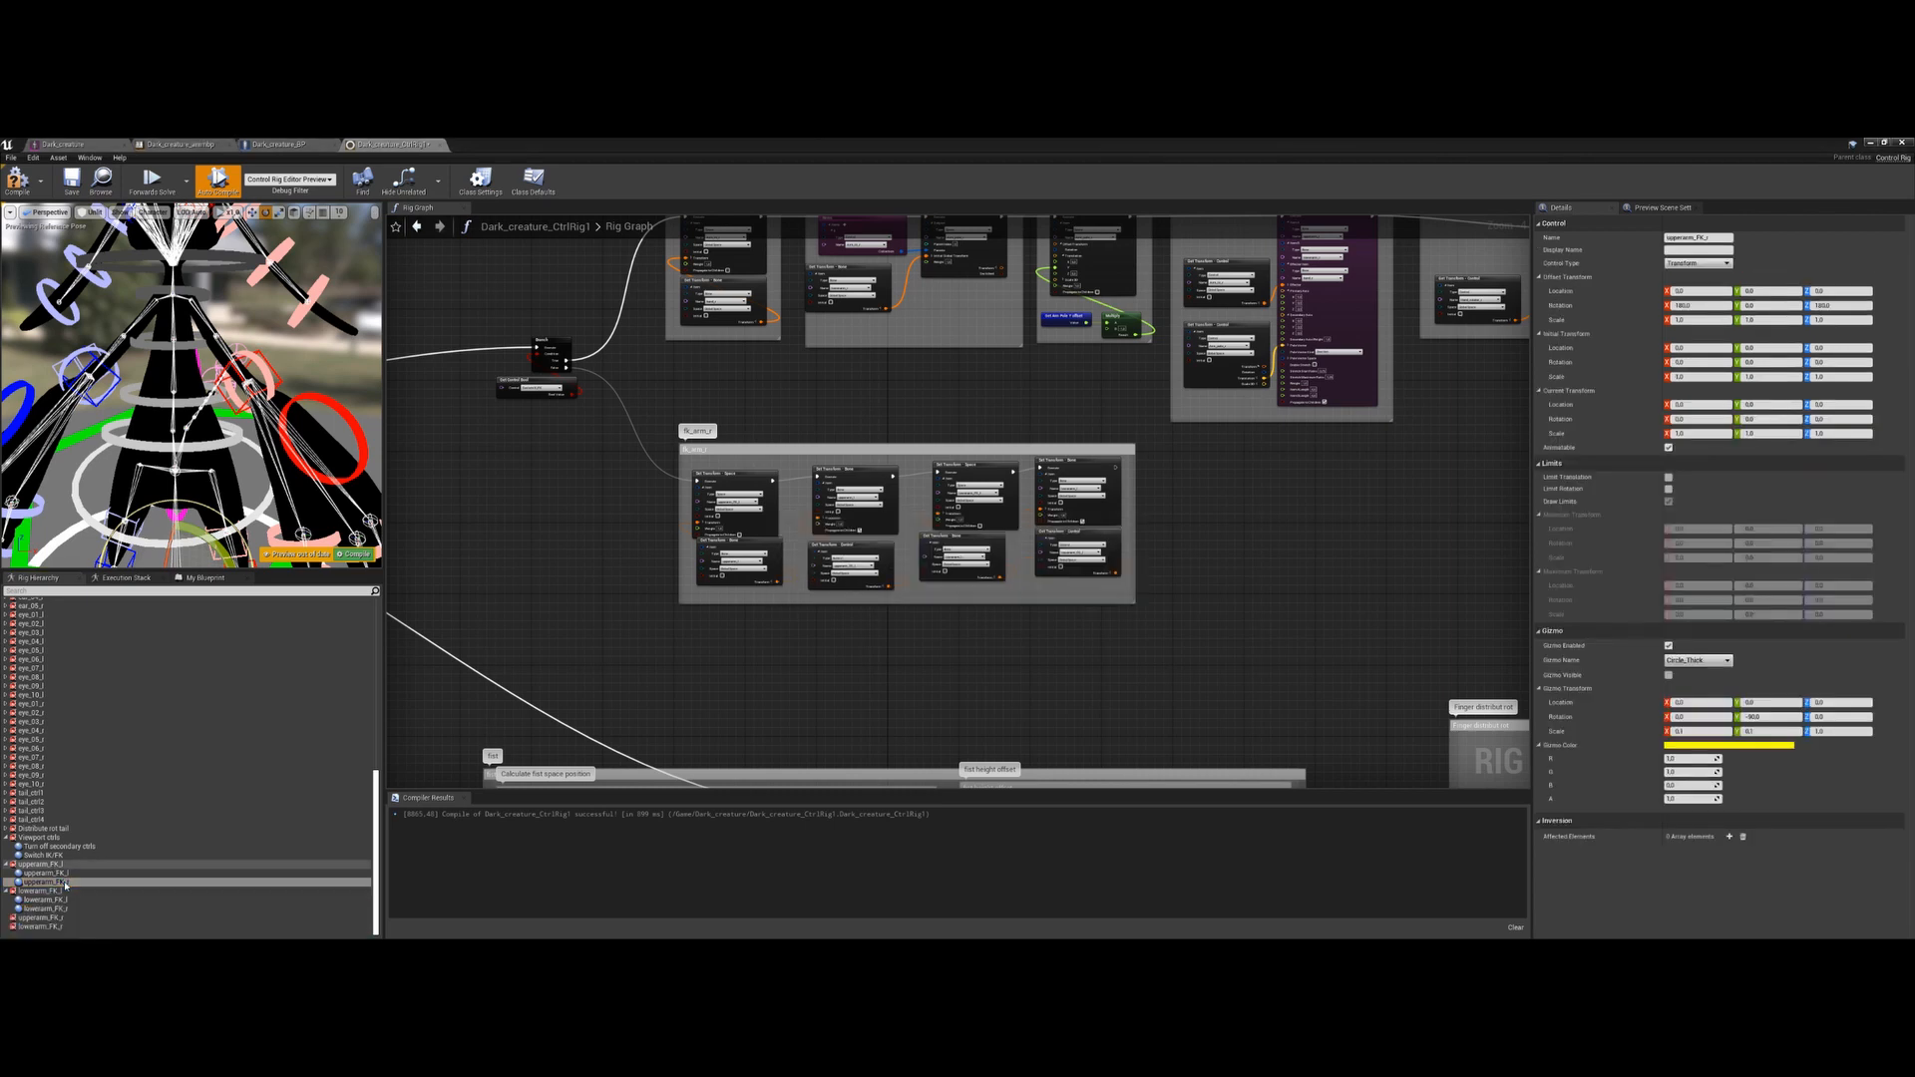
{"action": "left_click_drag", "start_coordinate": [60, 887], "coordinate": [61, 926]}
{"action": "left_click", "coordinate": [59, 902]}
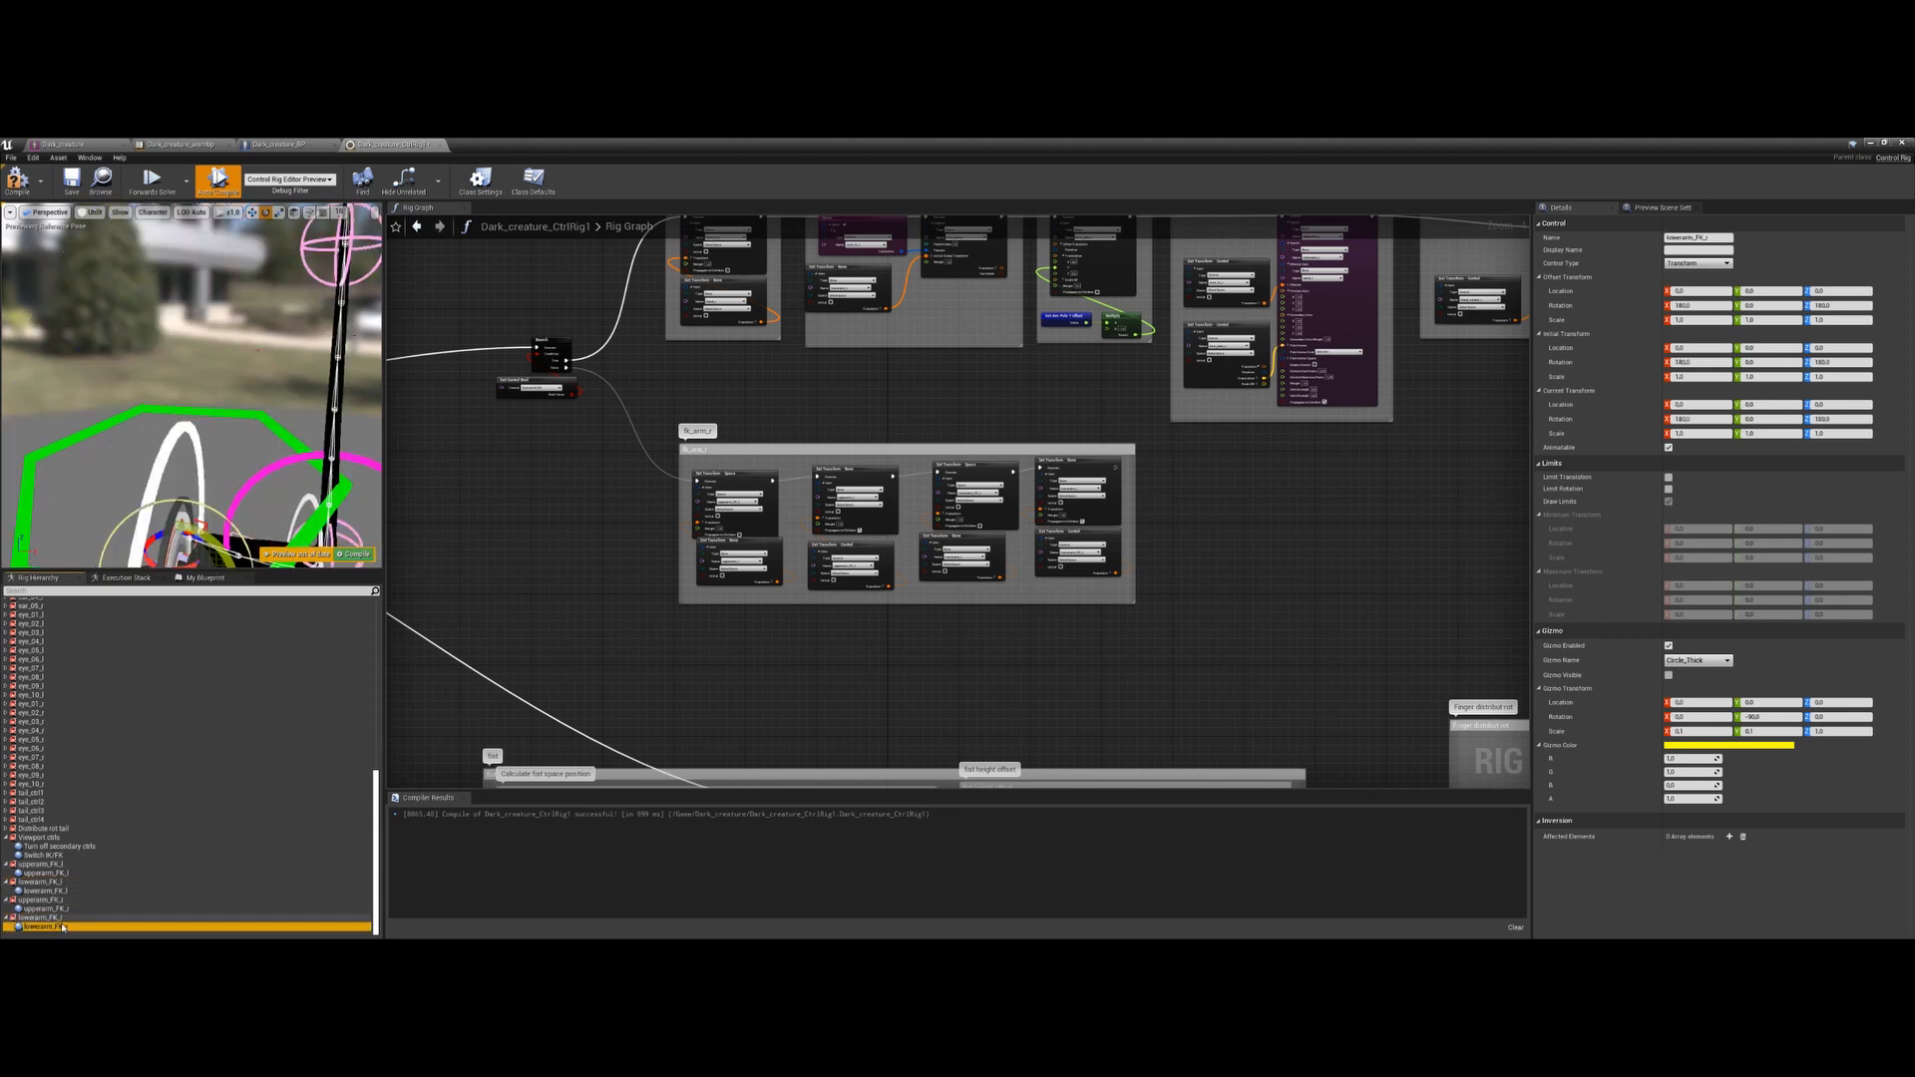
Search and replace _l with _r in the item names of all Set and Get Transform nodes in the fk_arm_r group
{"action": "scroll", "coordinate": [693, 640], "scroll_direction": "down", "scroll_amount": 5}
{"action": "right_click_drag", "start_coordinate": [693, 642], "coordinate": [768, 786]}
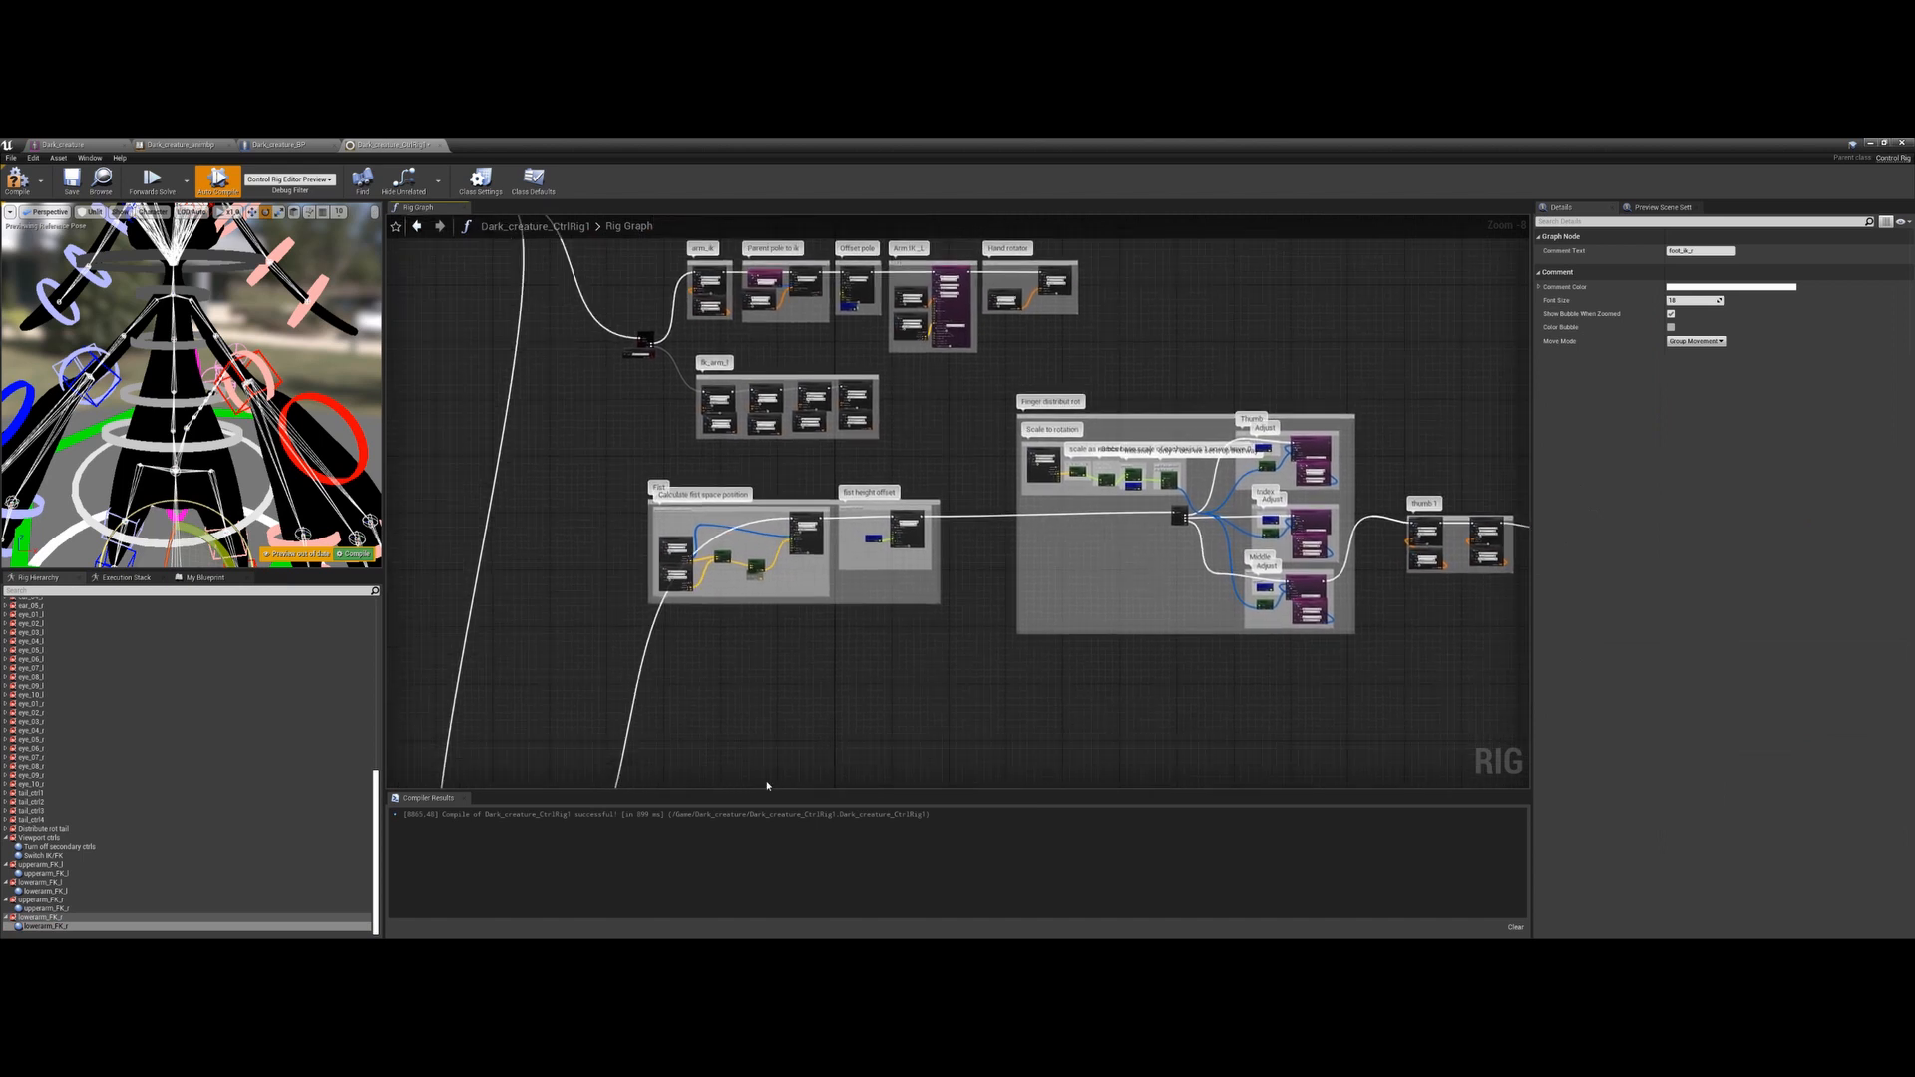
{"action": "right_click", "coordinate": [777, 524]}
{"action": "right_click_drag", "start_coordinate": [1073, 670], "coordinate": [1090, 330]}
{"action": "right_click_drag", "start_coordinate": [891, 597], "coordinate": [900, 472]}
{"action": "scroll", "coordinate": [901, 472], "scroll_direction": "up", "scroll_amount": 6}
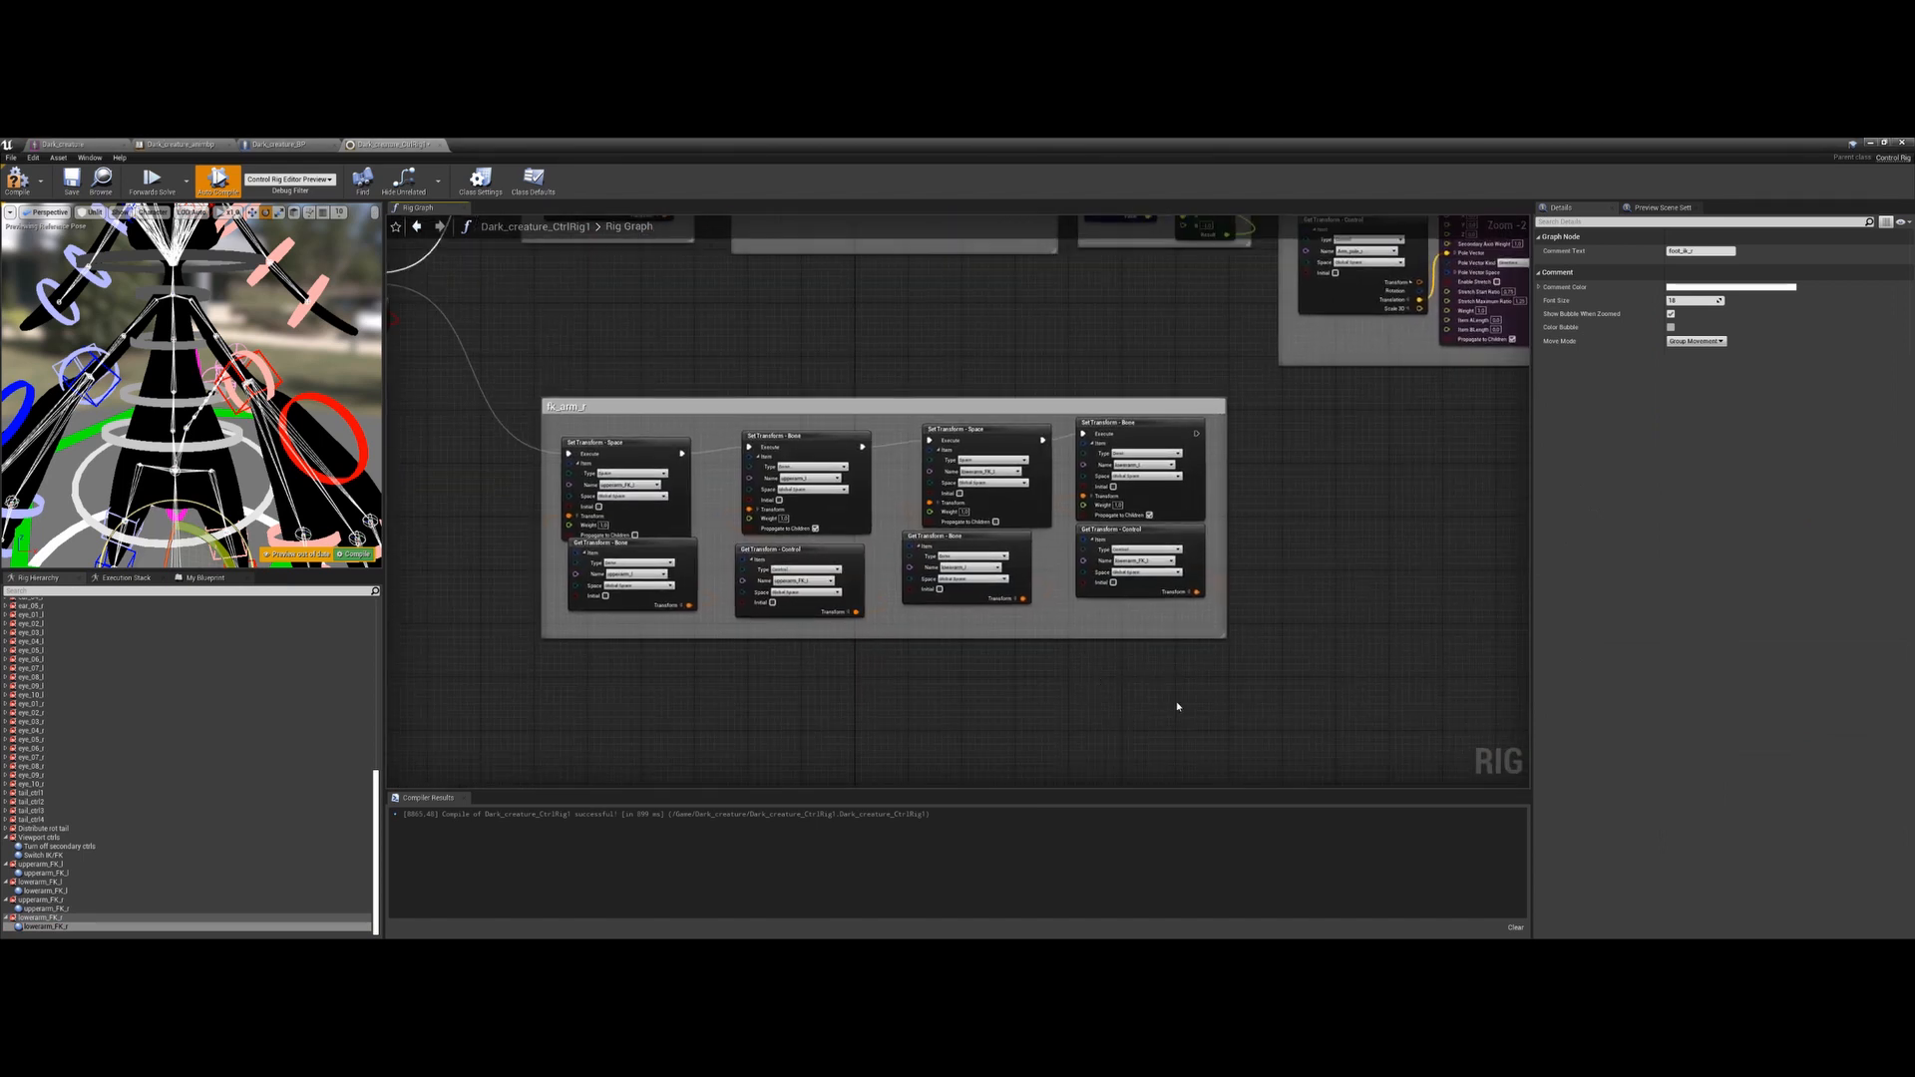
{"action": "left_click_drag", "start_coordinate": [1180, 709], "coordinate": [644, 458]}
{"action": "right_click", "coordinate": [644, 457]}
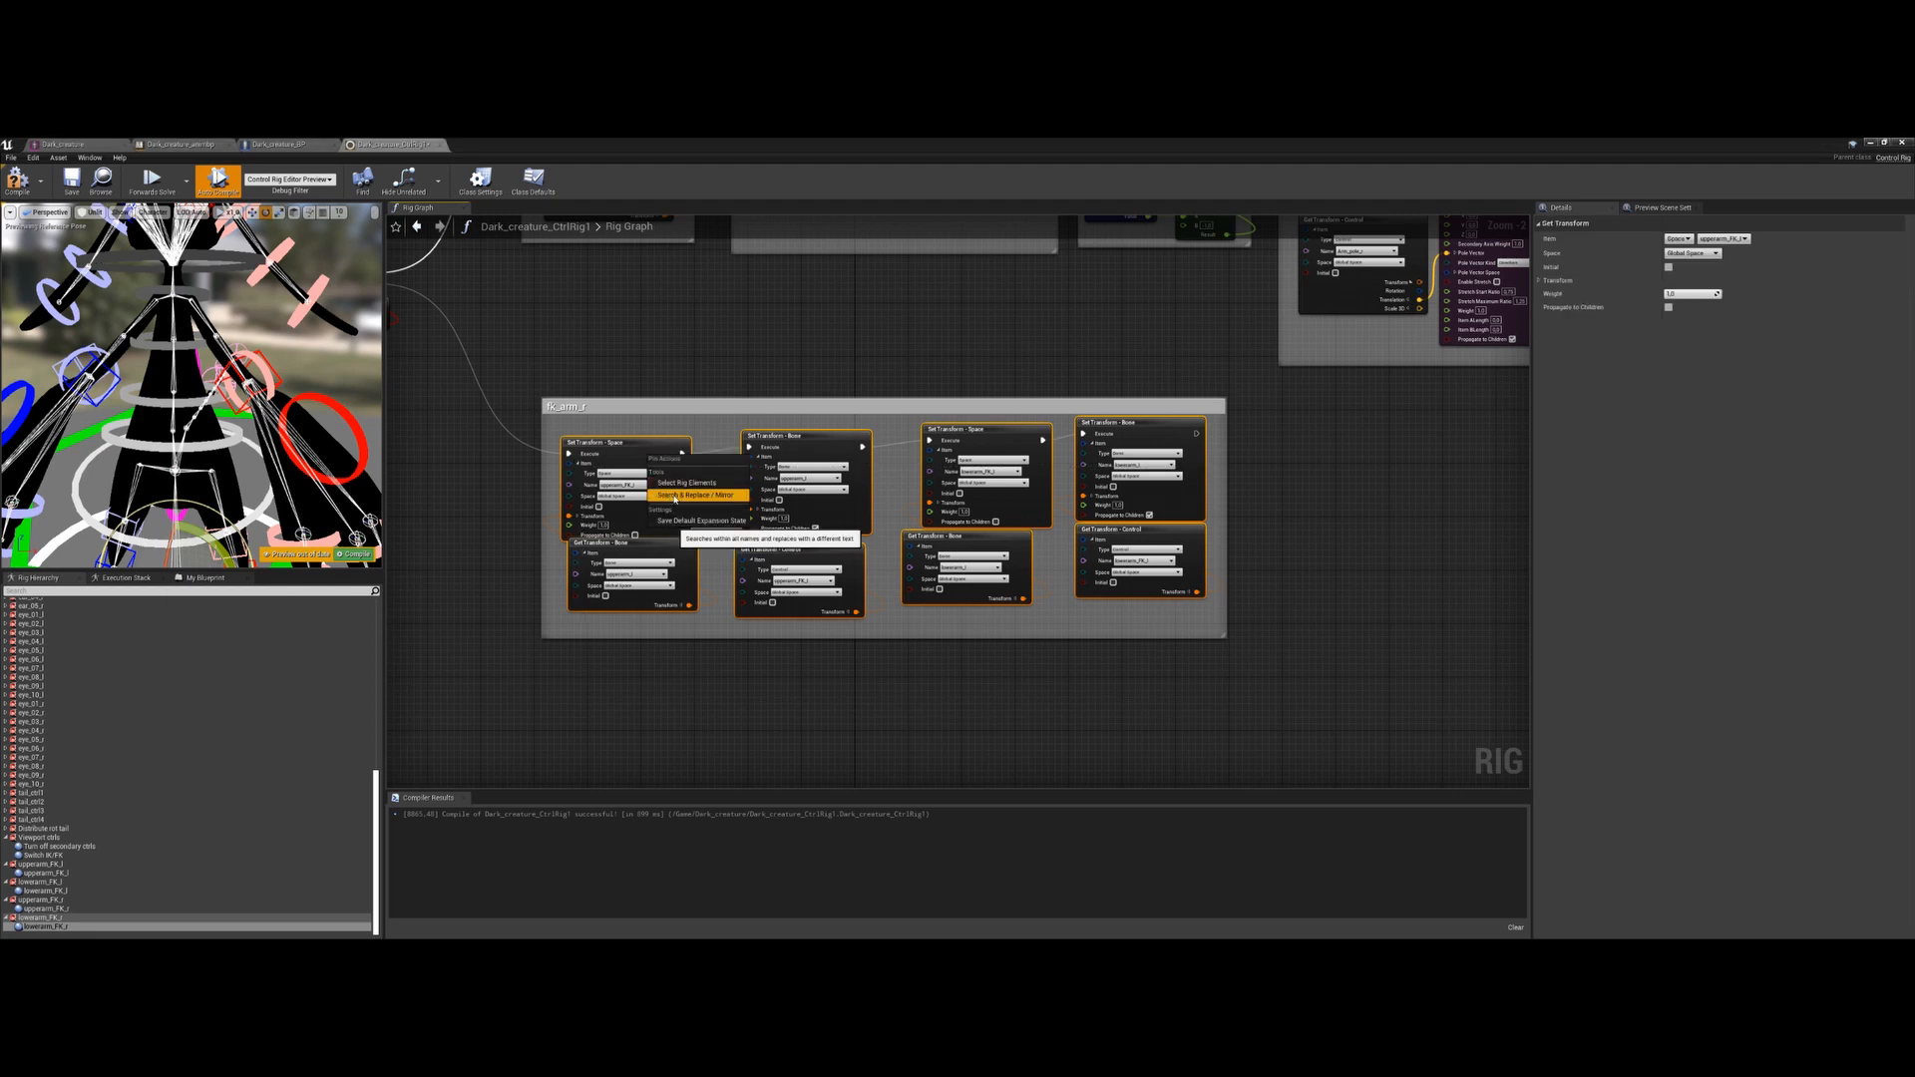
{"action": "left_click", "coordinate": [768, 539]}
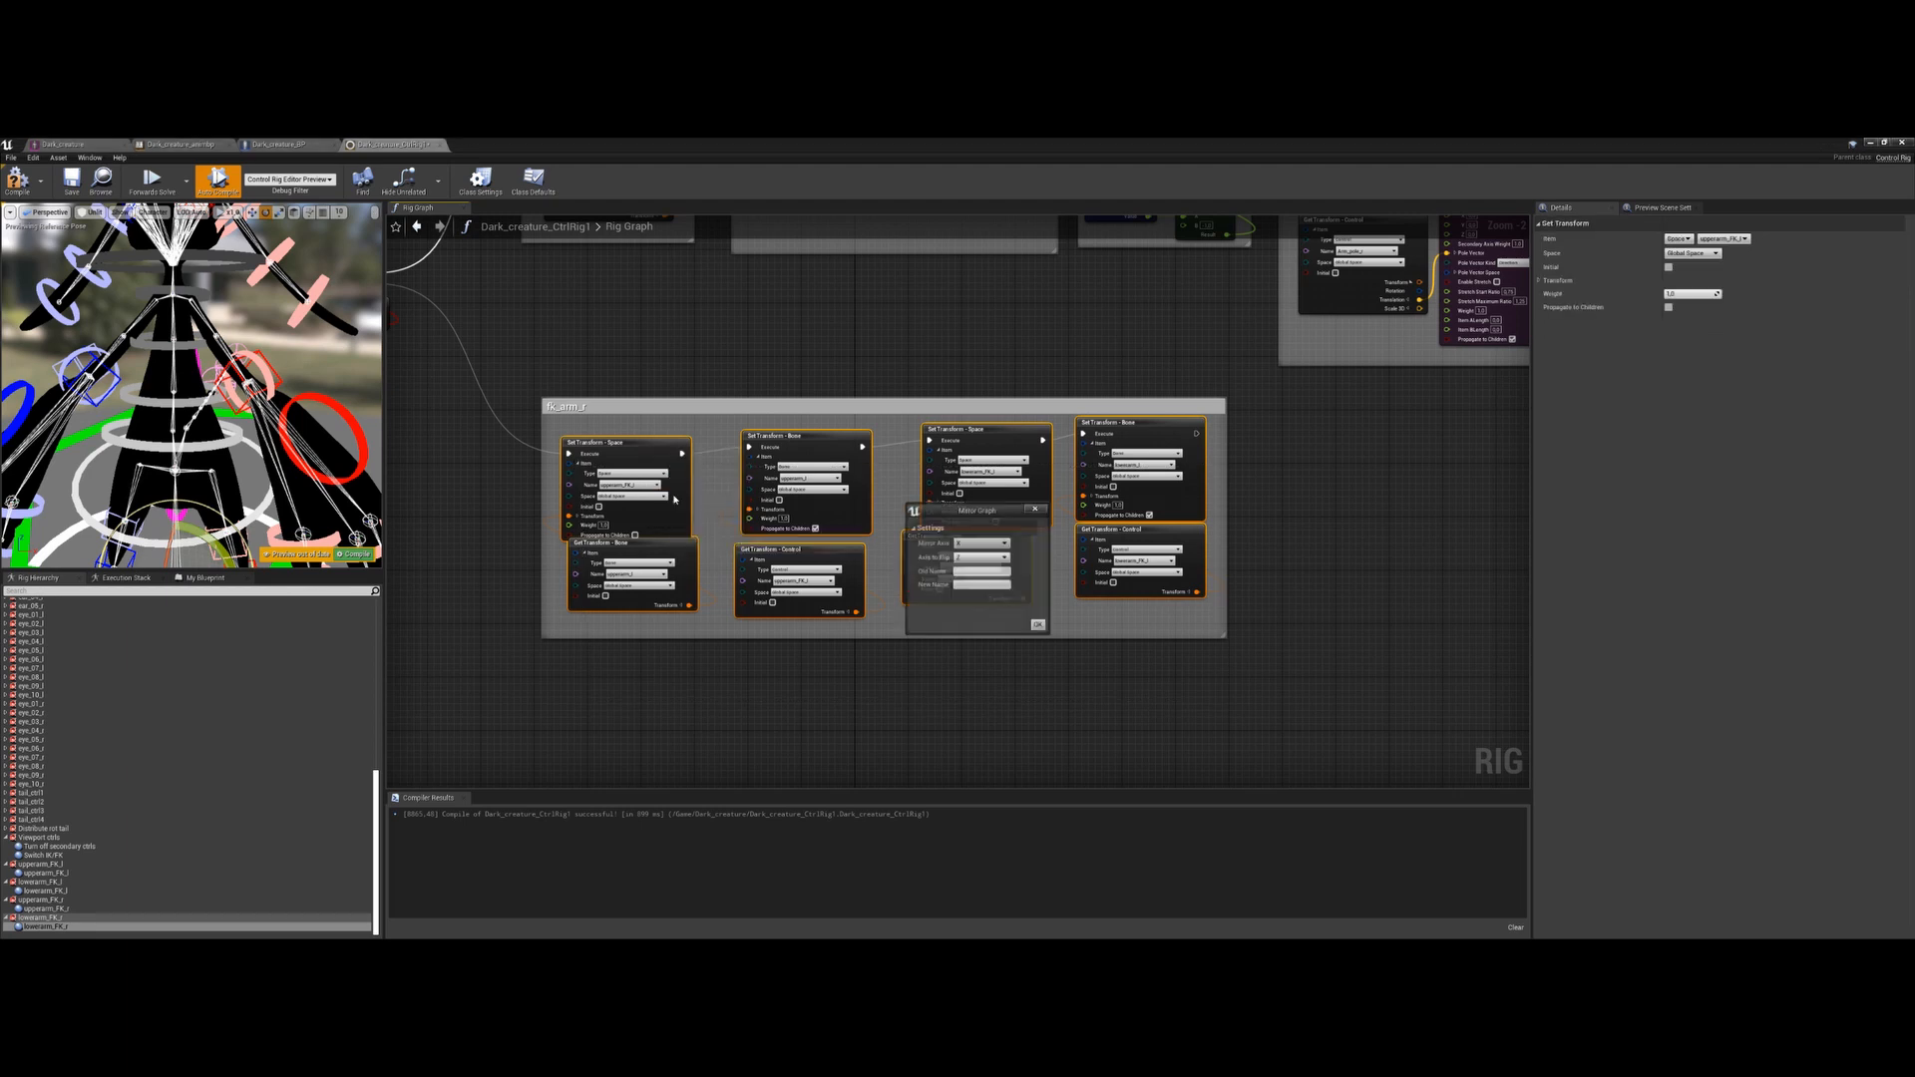
{"action": "left_click", "coordinate": [966, 586]}
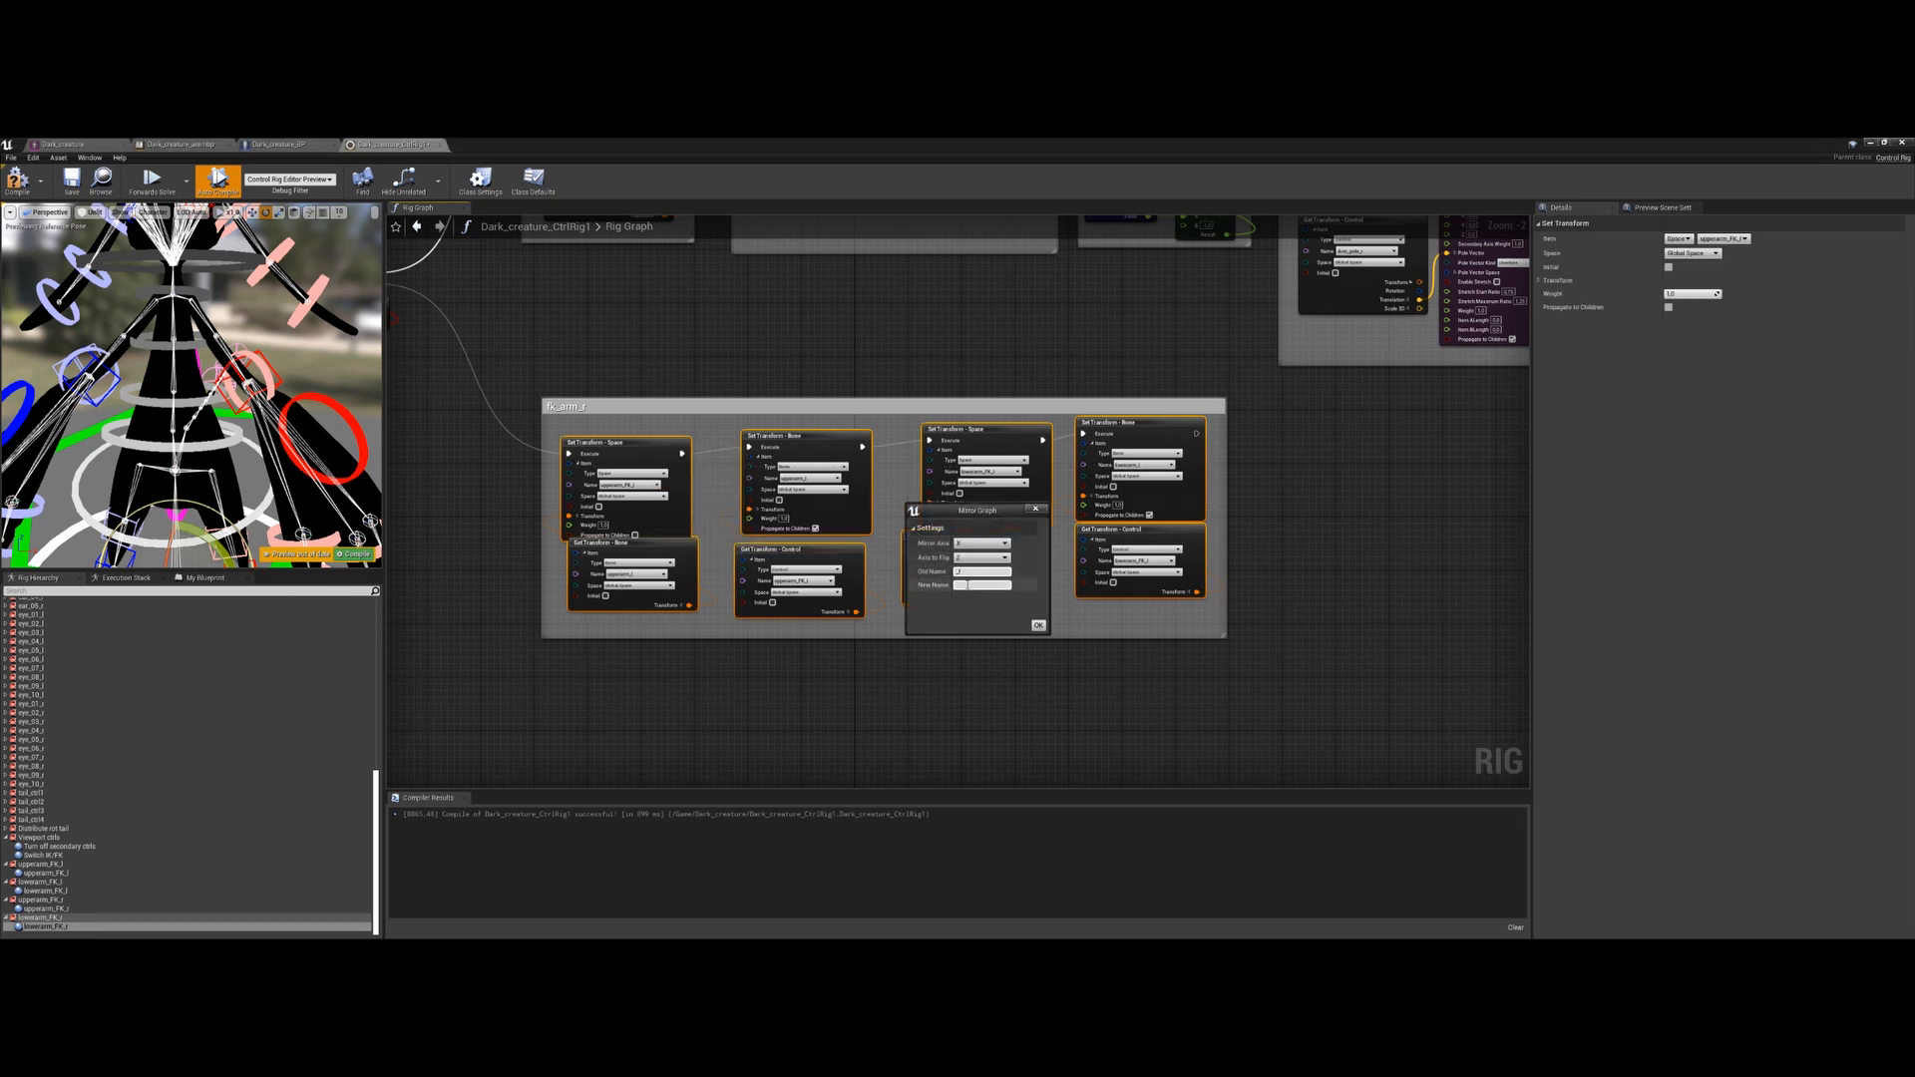
{"action": "left_click", "coordinate": [1039, 626]}
{"action": "scroll", "coordinate": [740, 648], "scroll_direction": "up", "scroll_amount": 1}
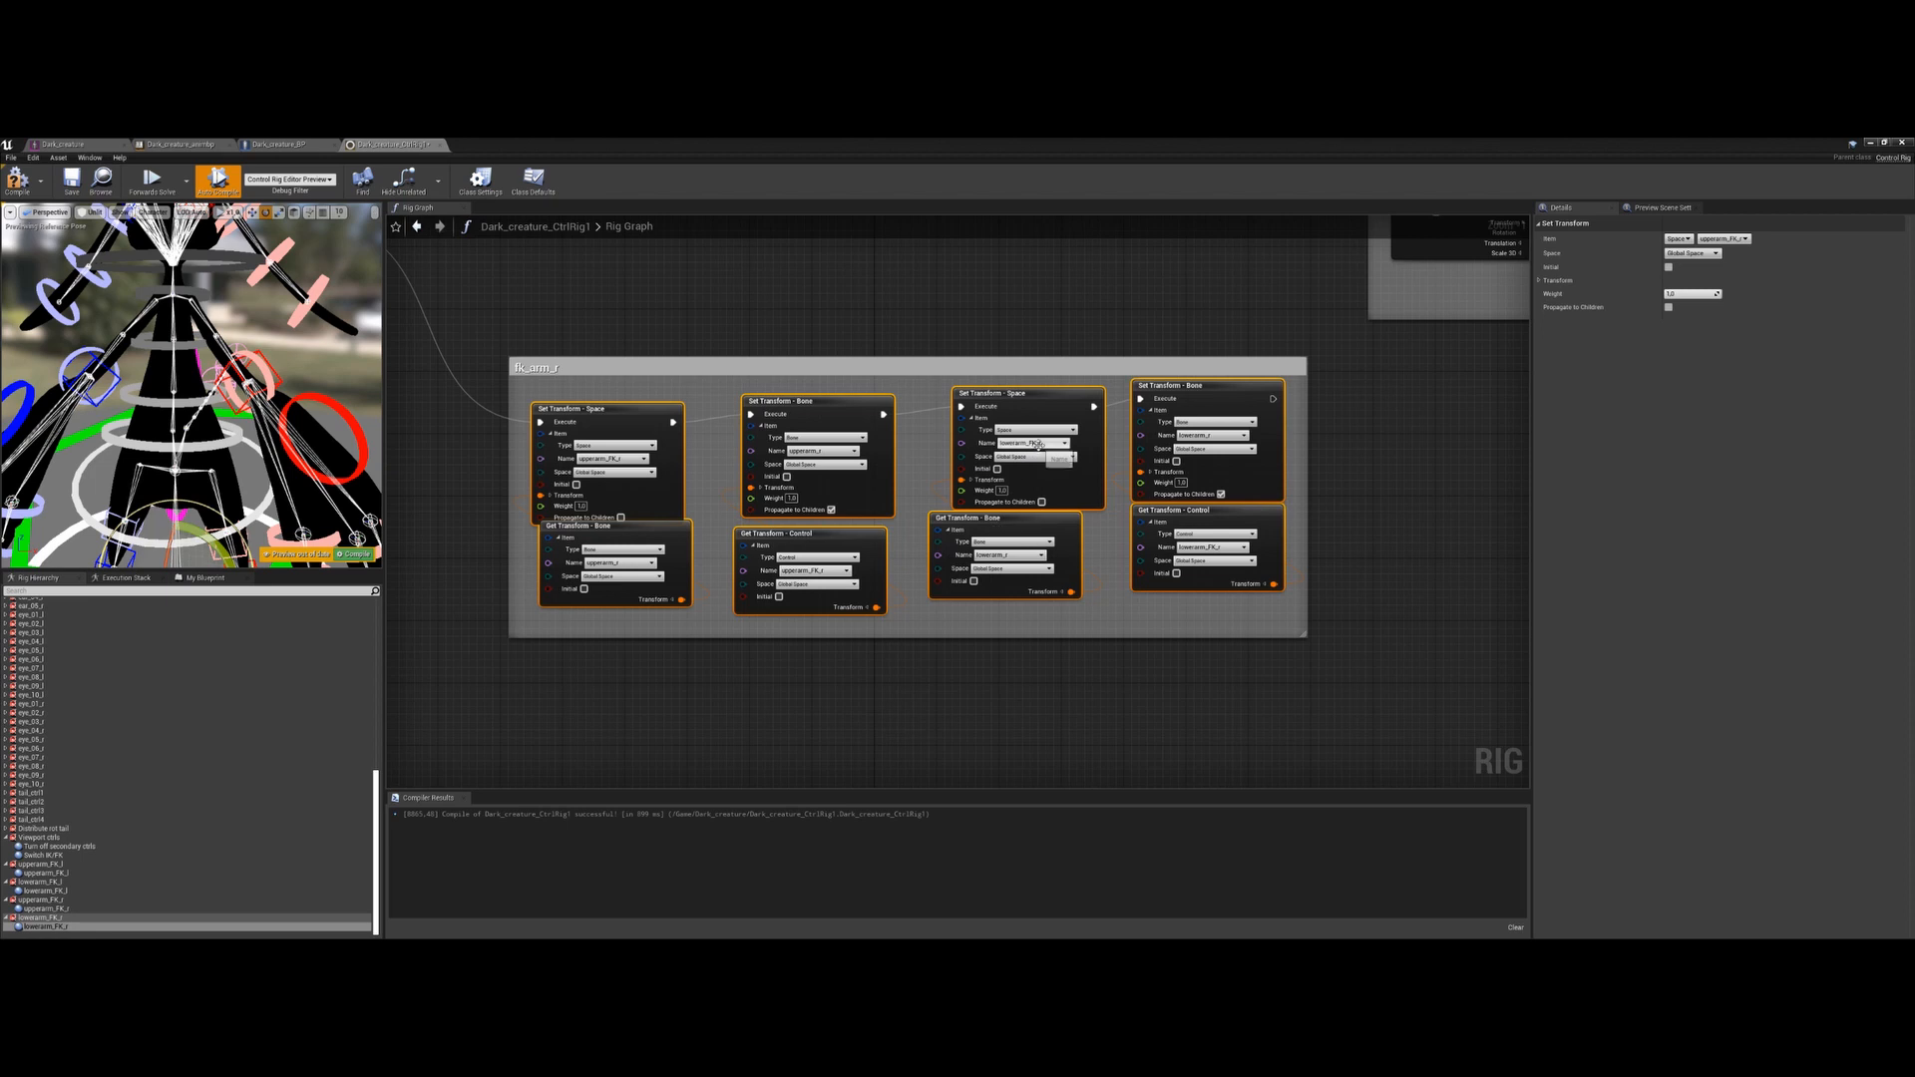
Compile the rig and toggle the current value of Switch IK/FK to test the right forearm's FK control
{"action": "left_click", "coordinate": [367, 556]}
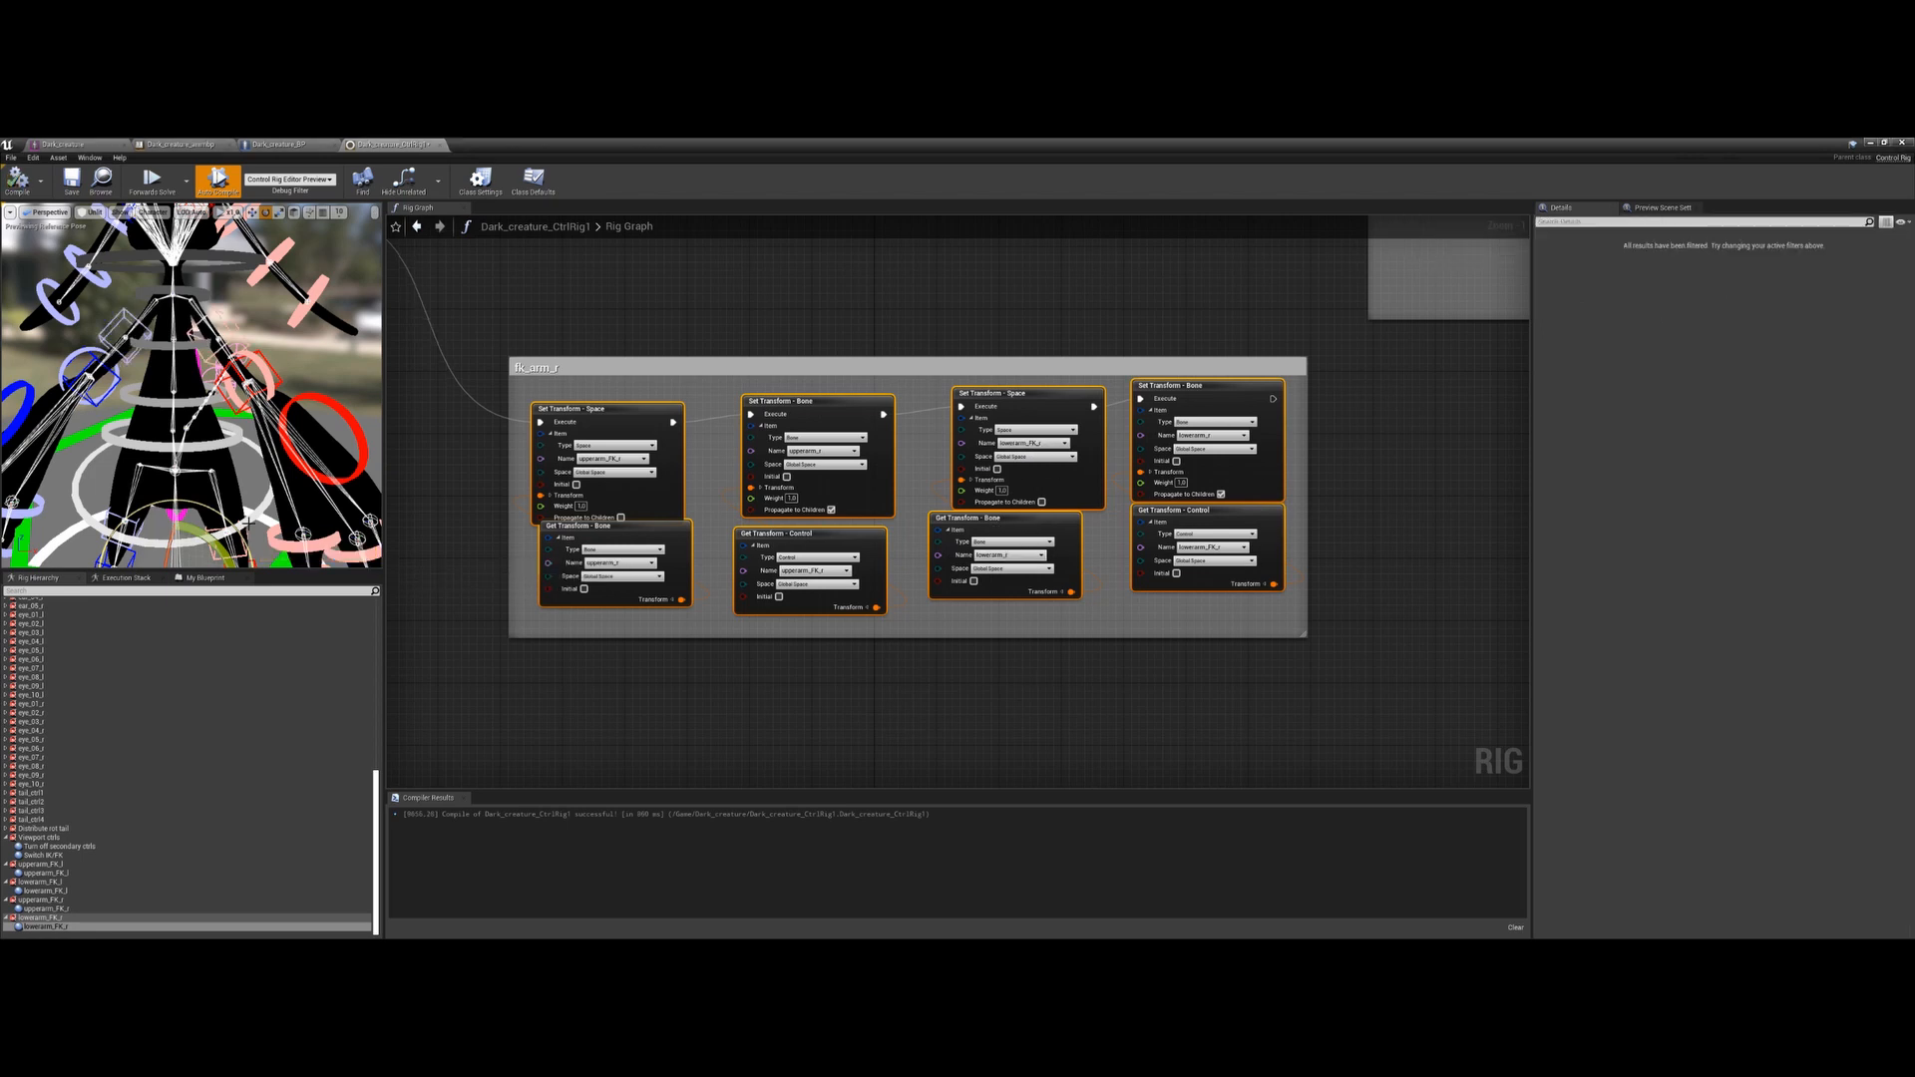
{"action": "left_click", "coordinate": [45, 856]}
{"action": "left_click", "coordinate": [1669, 288]}
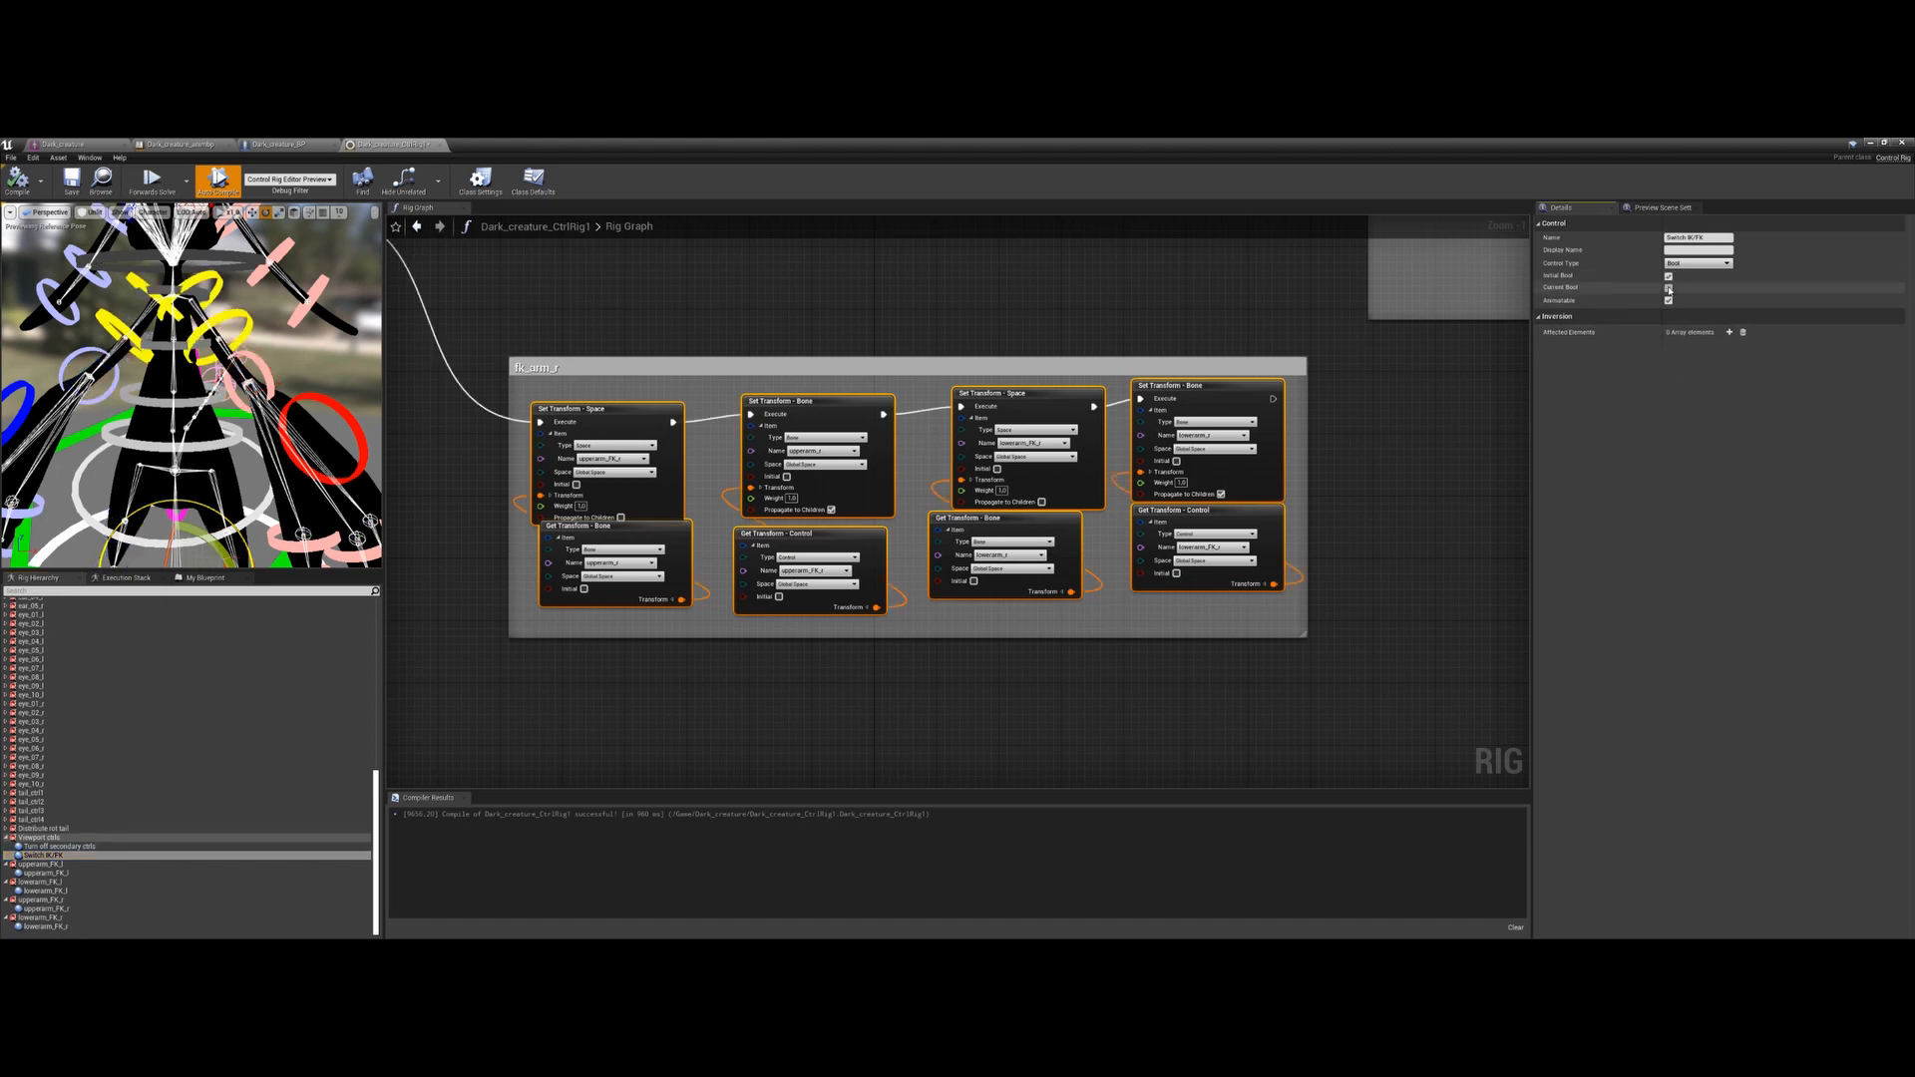
{"action": "left_click", "coordinate": [148, 381]}
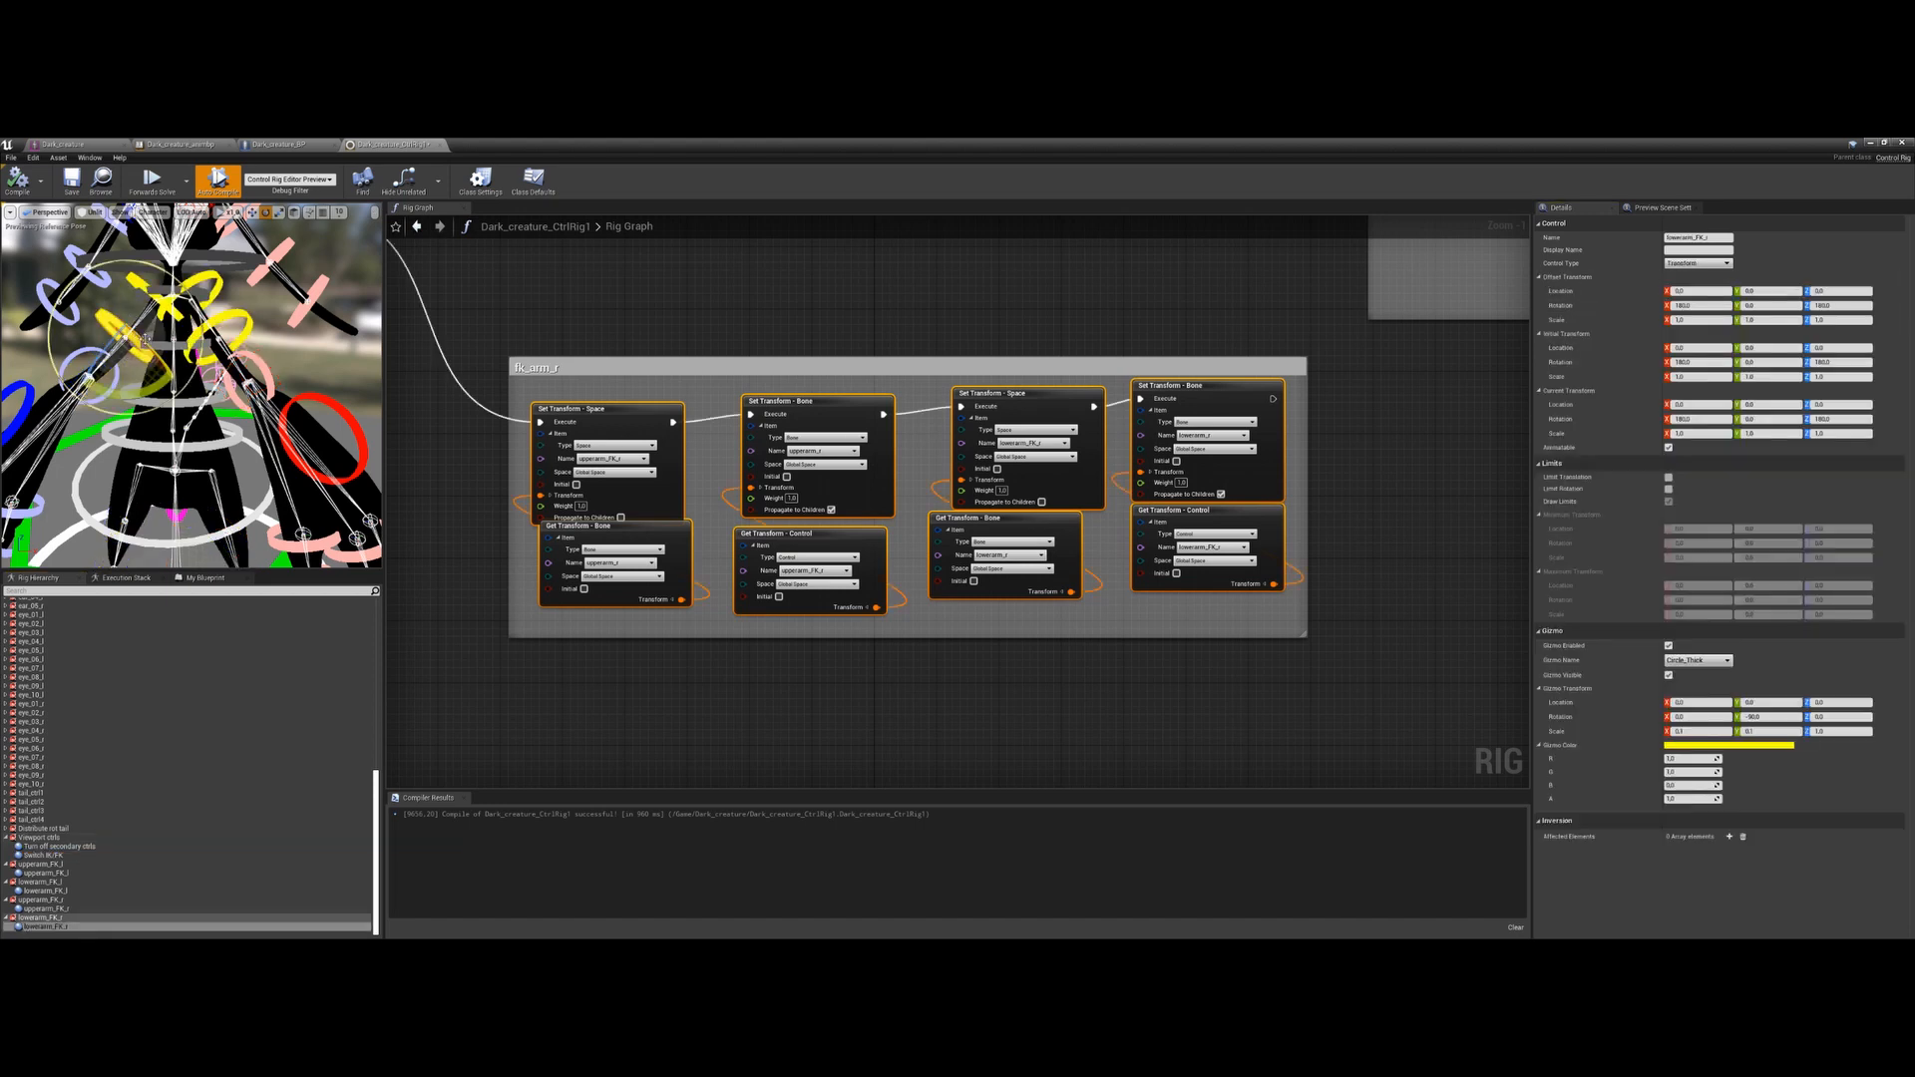
{"action": "mouse_move", "coordinate": [151, 390]}
{"action": "left_mouse_down"}
{"action": "mouse_move", "coordinate": [106, 386]}
{"action": "mouse_move", "coordinate": [150, 390]}
{"action": "left_mouse_up"}
{"action": "left_click", "coordinate": [40, 856]}
Add a new root-level space to the rig hierarchy for the left leg's FK control
{"action": "scroll", "coordinate": [834, 650], "scroll_direction": "down", "scroll_amount": 4}
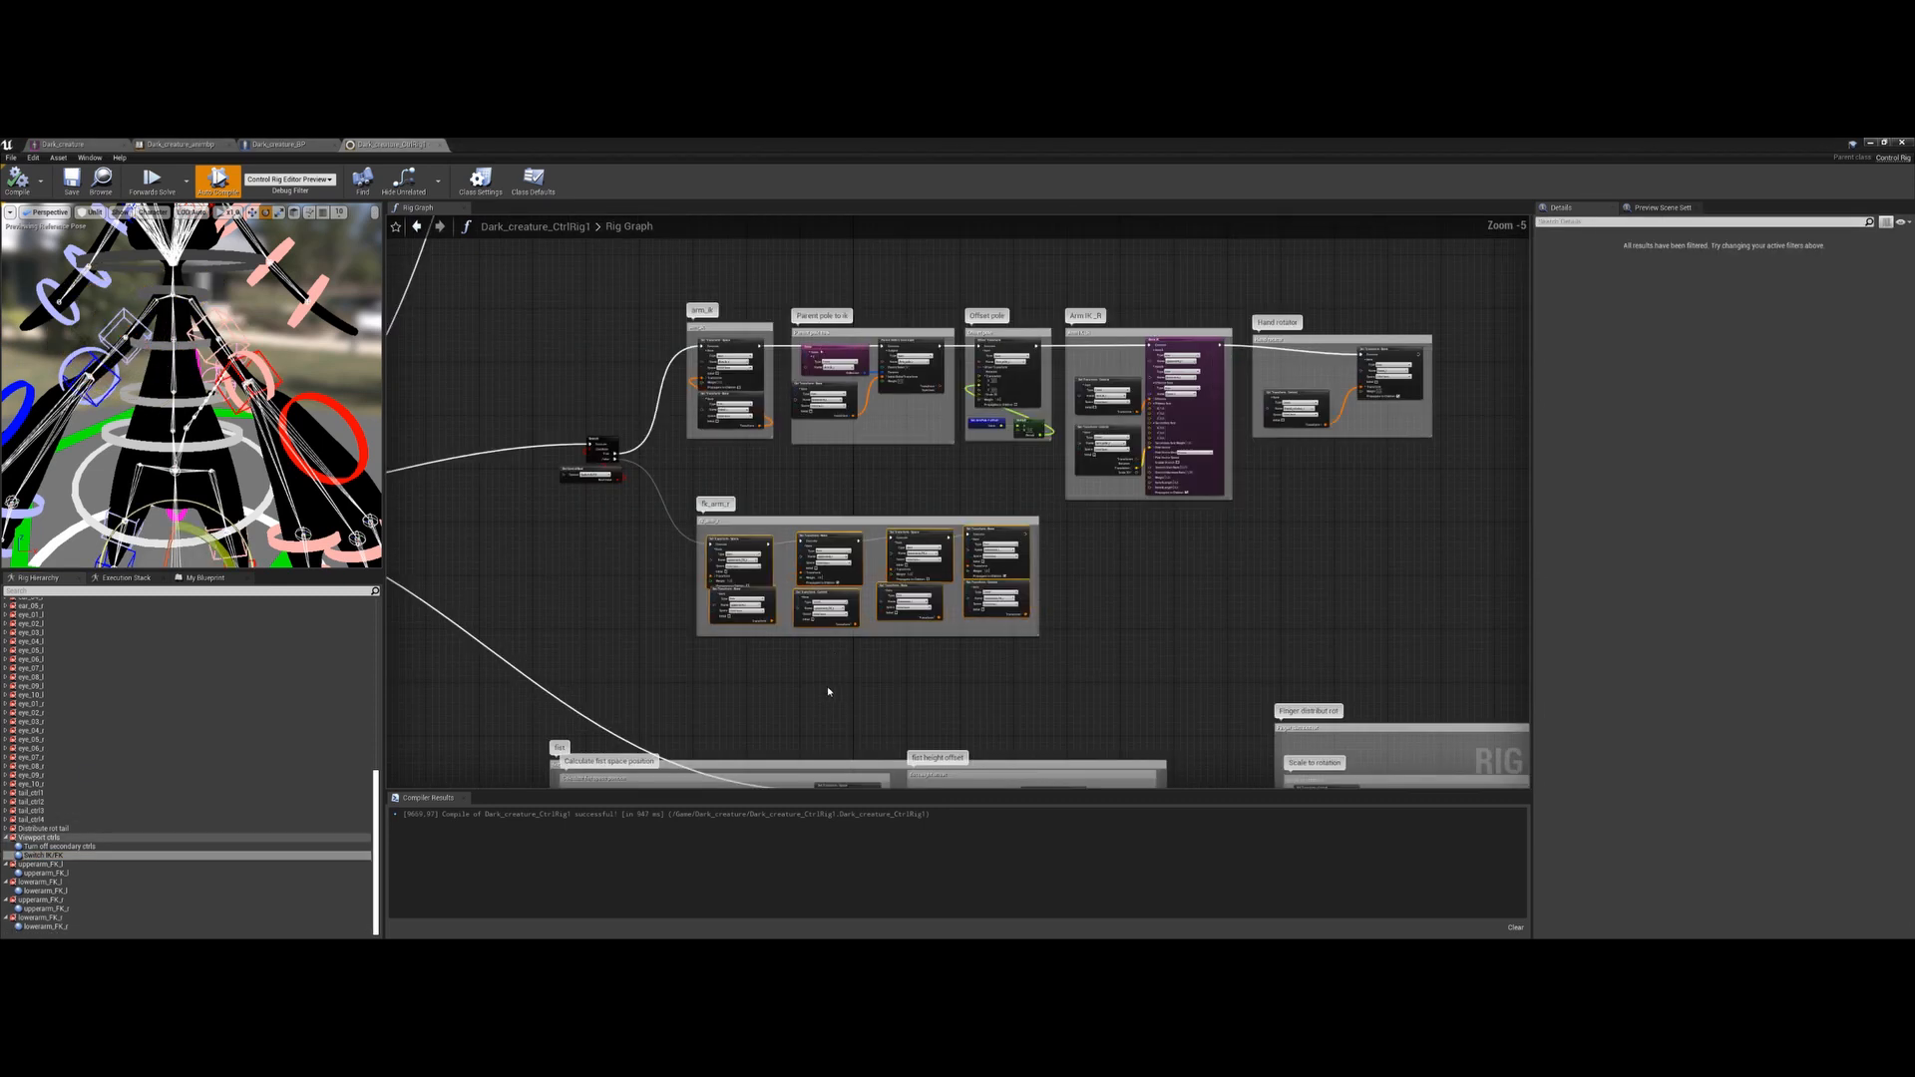
{"action": "right_click_drag", "start_coordinate": [829, 692], "coordinate": [953, 363]}
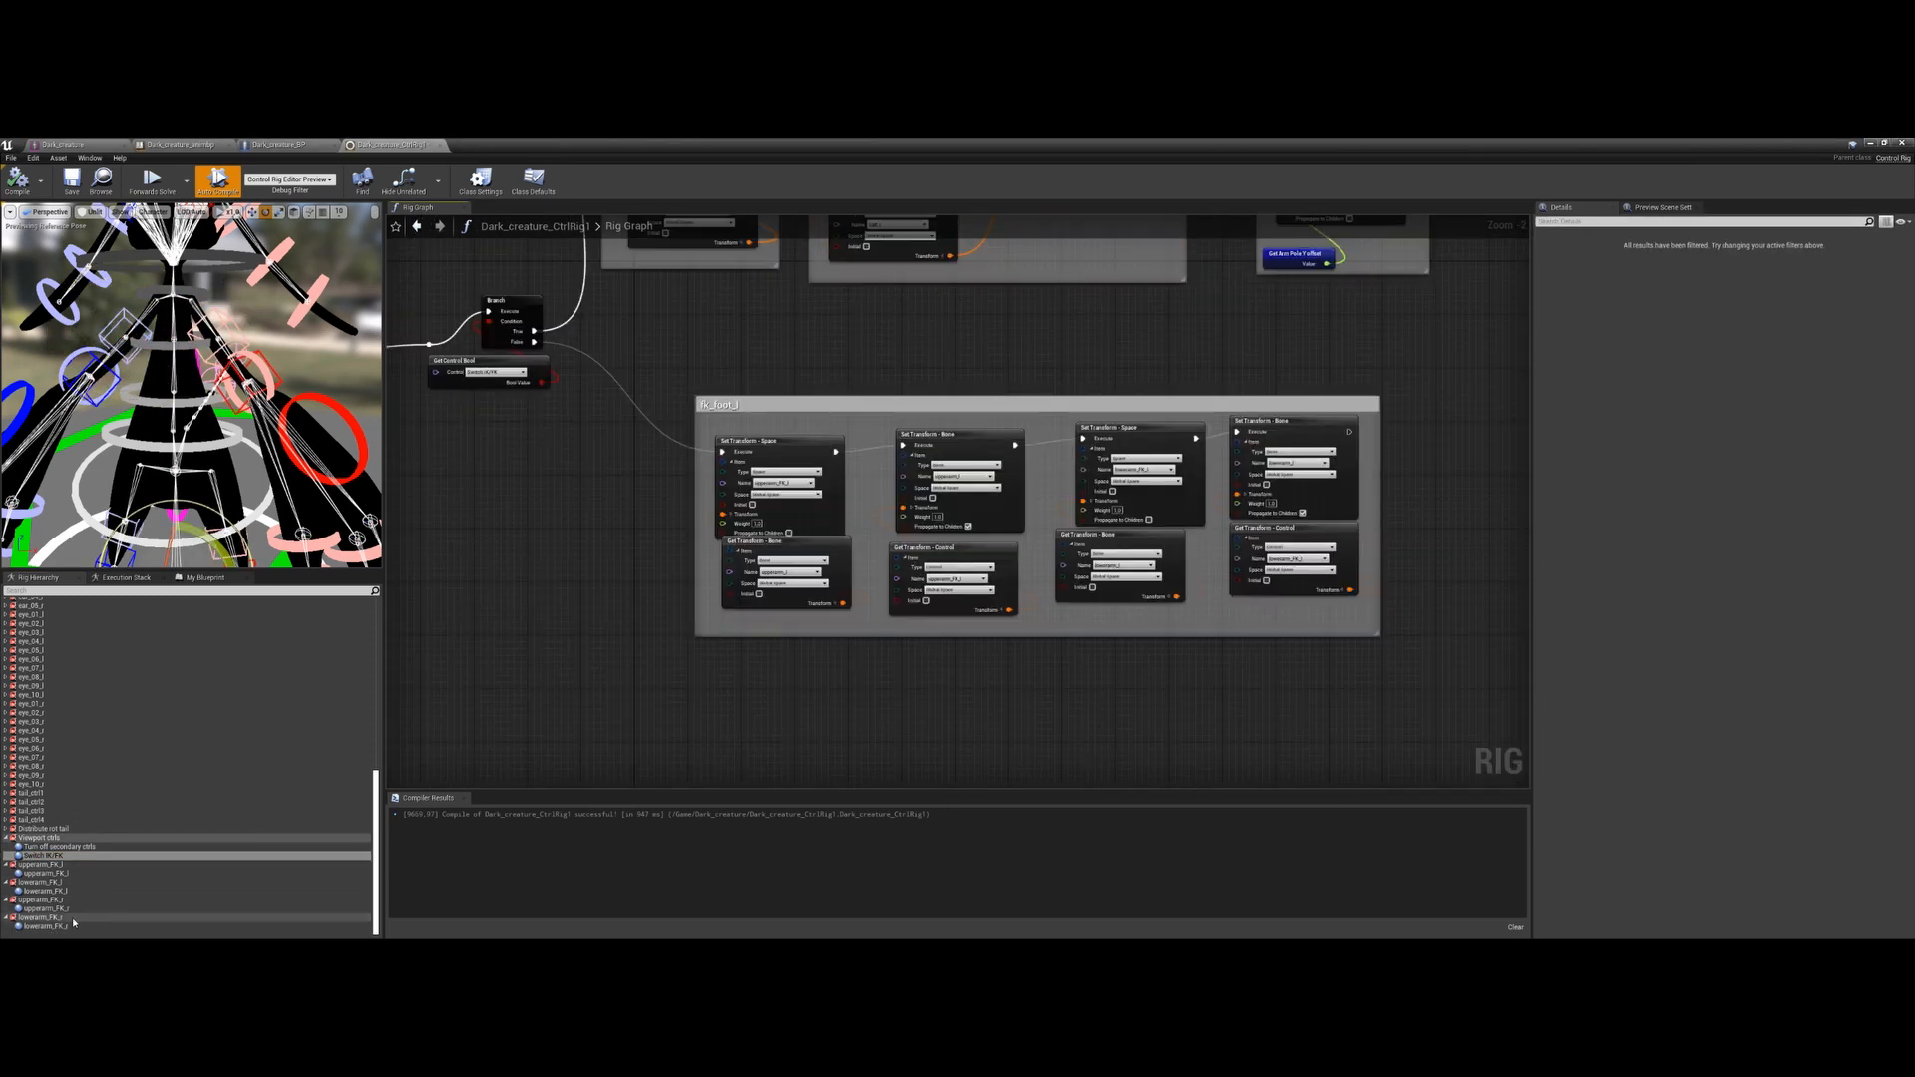
{"action": "left_click", "coordinate": [66, 930]}
{"action": "right_click", "coordinate": [66, 930]}
{"action": "mouse_move", "coordinate": [130, 701]}
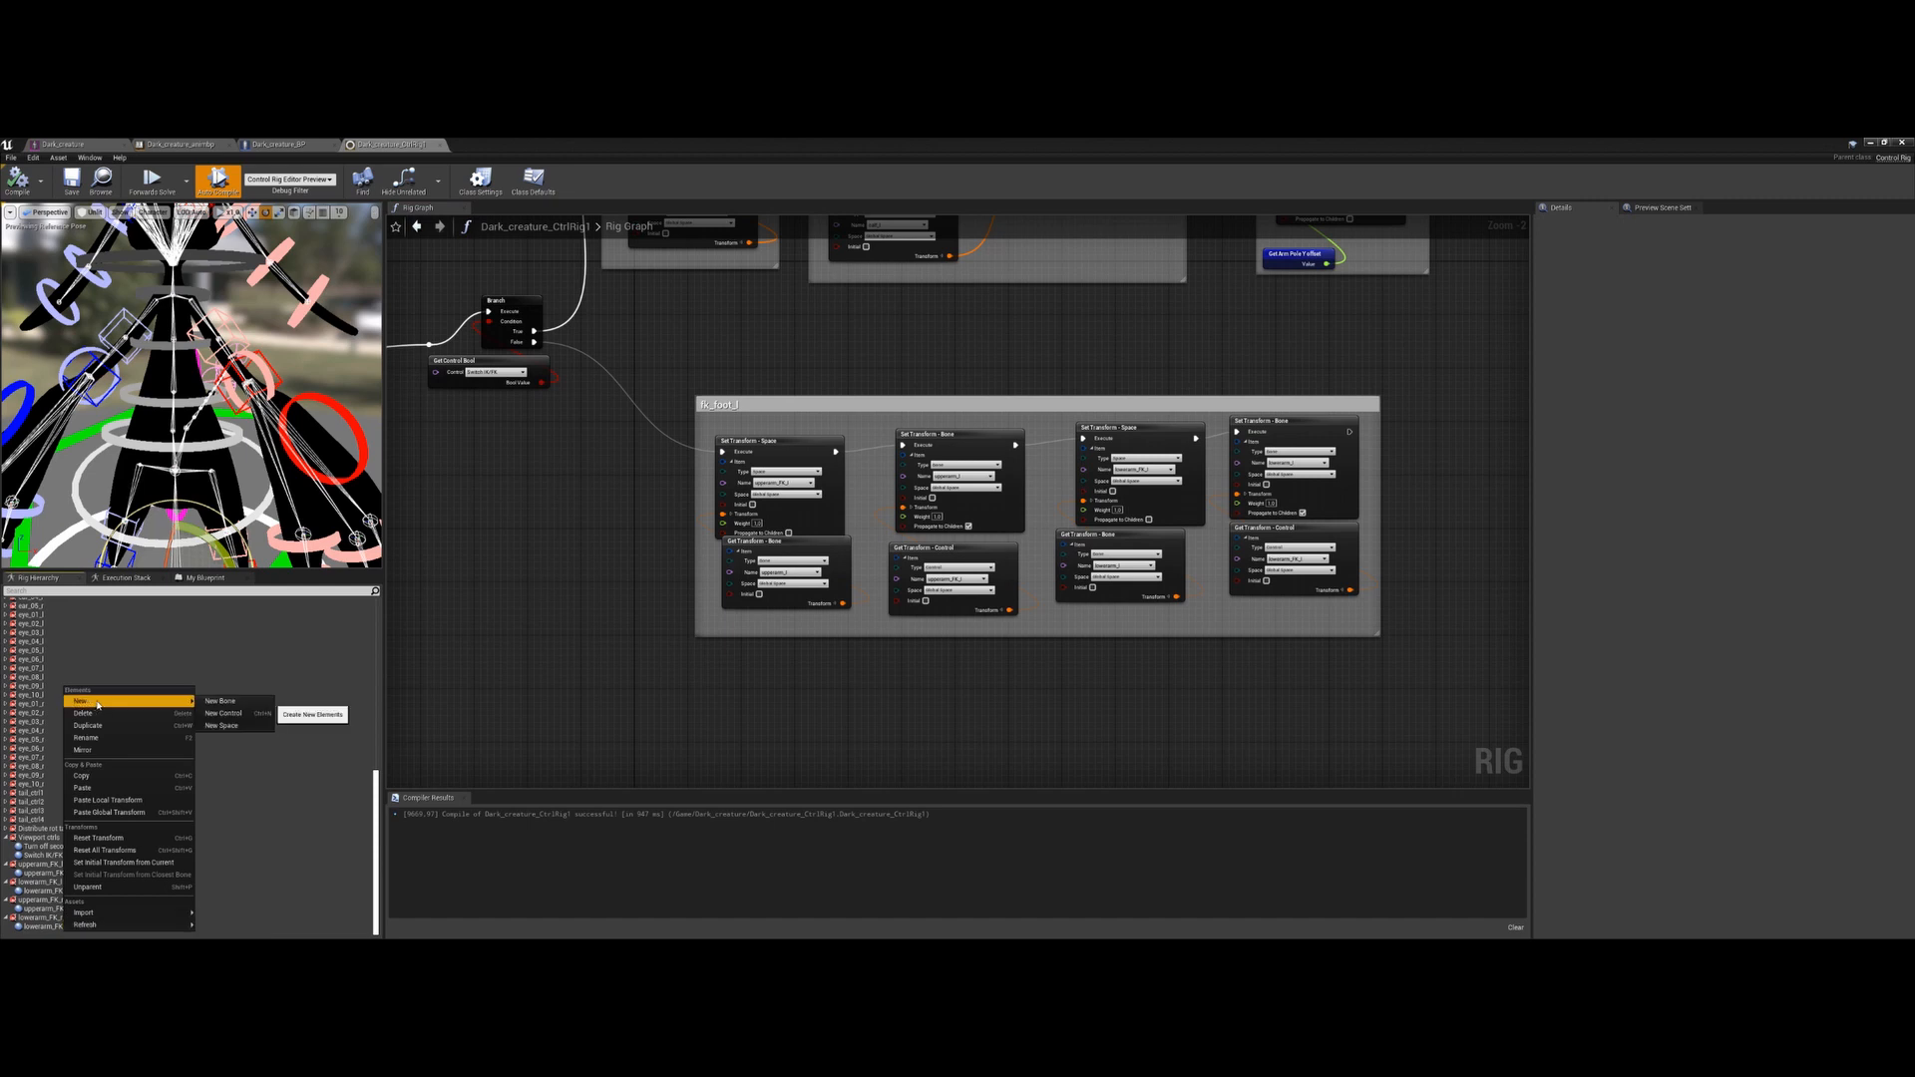
{"action": "left_click", "coordinate": [221, 725]}
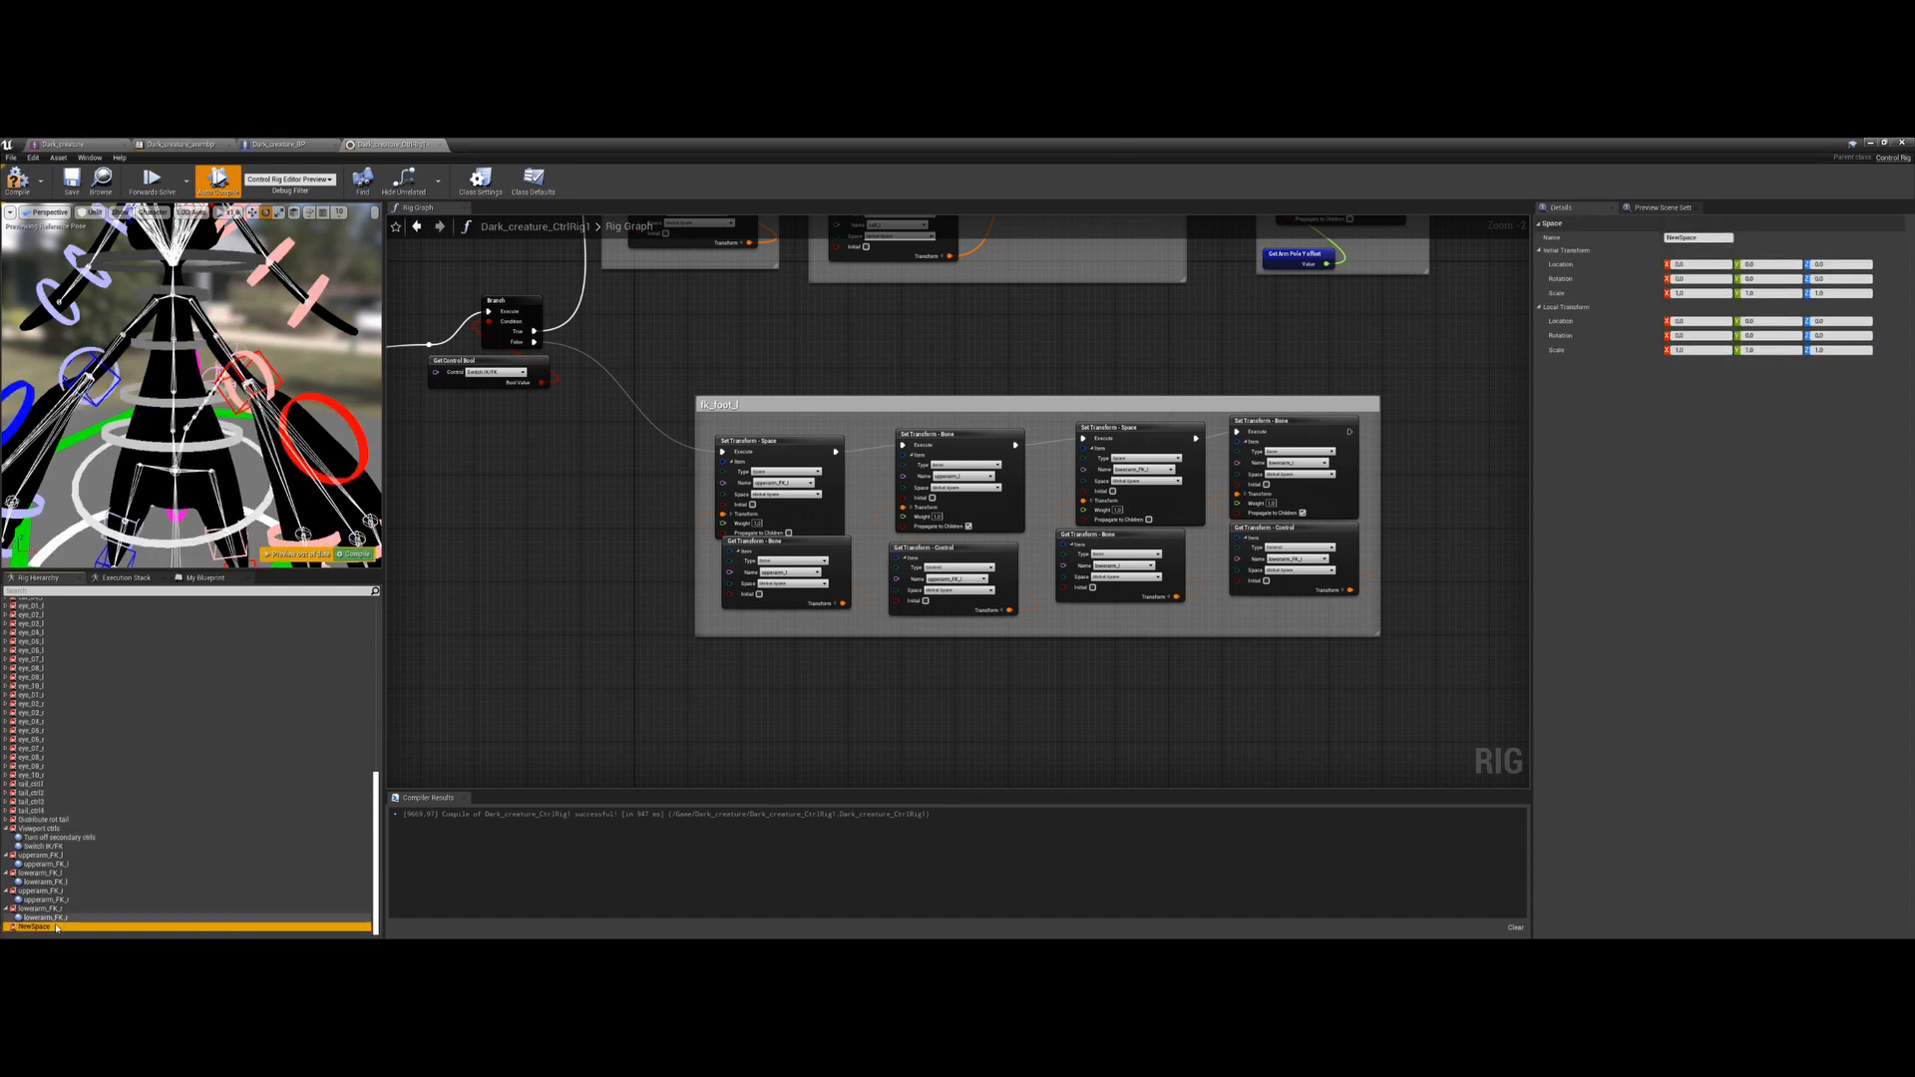
Search the creature mesh's skeleton tree for the thigh and calf bone names
{"action": "right_click_drag", "start_coordinate": [401, 357], "coordinate": [431, 613]}
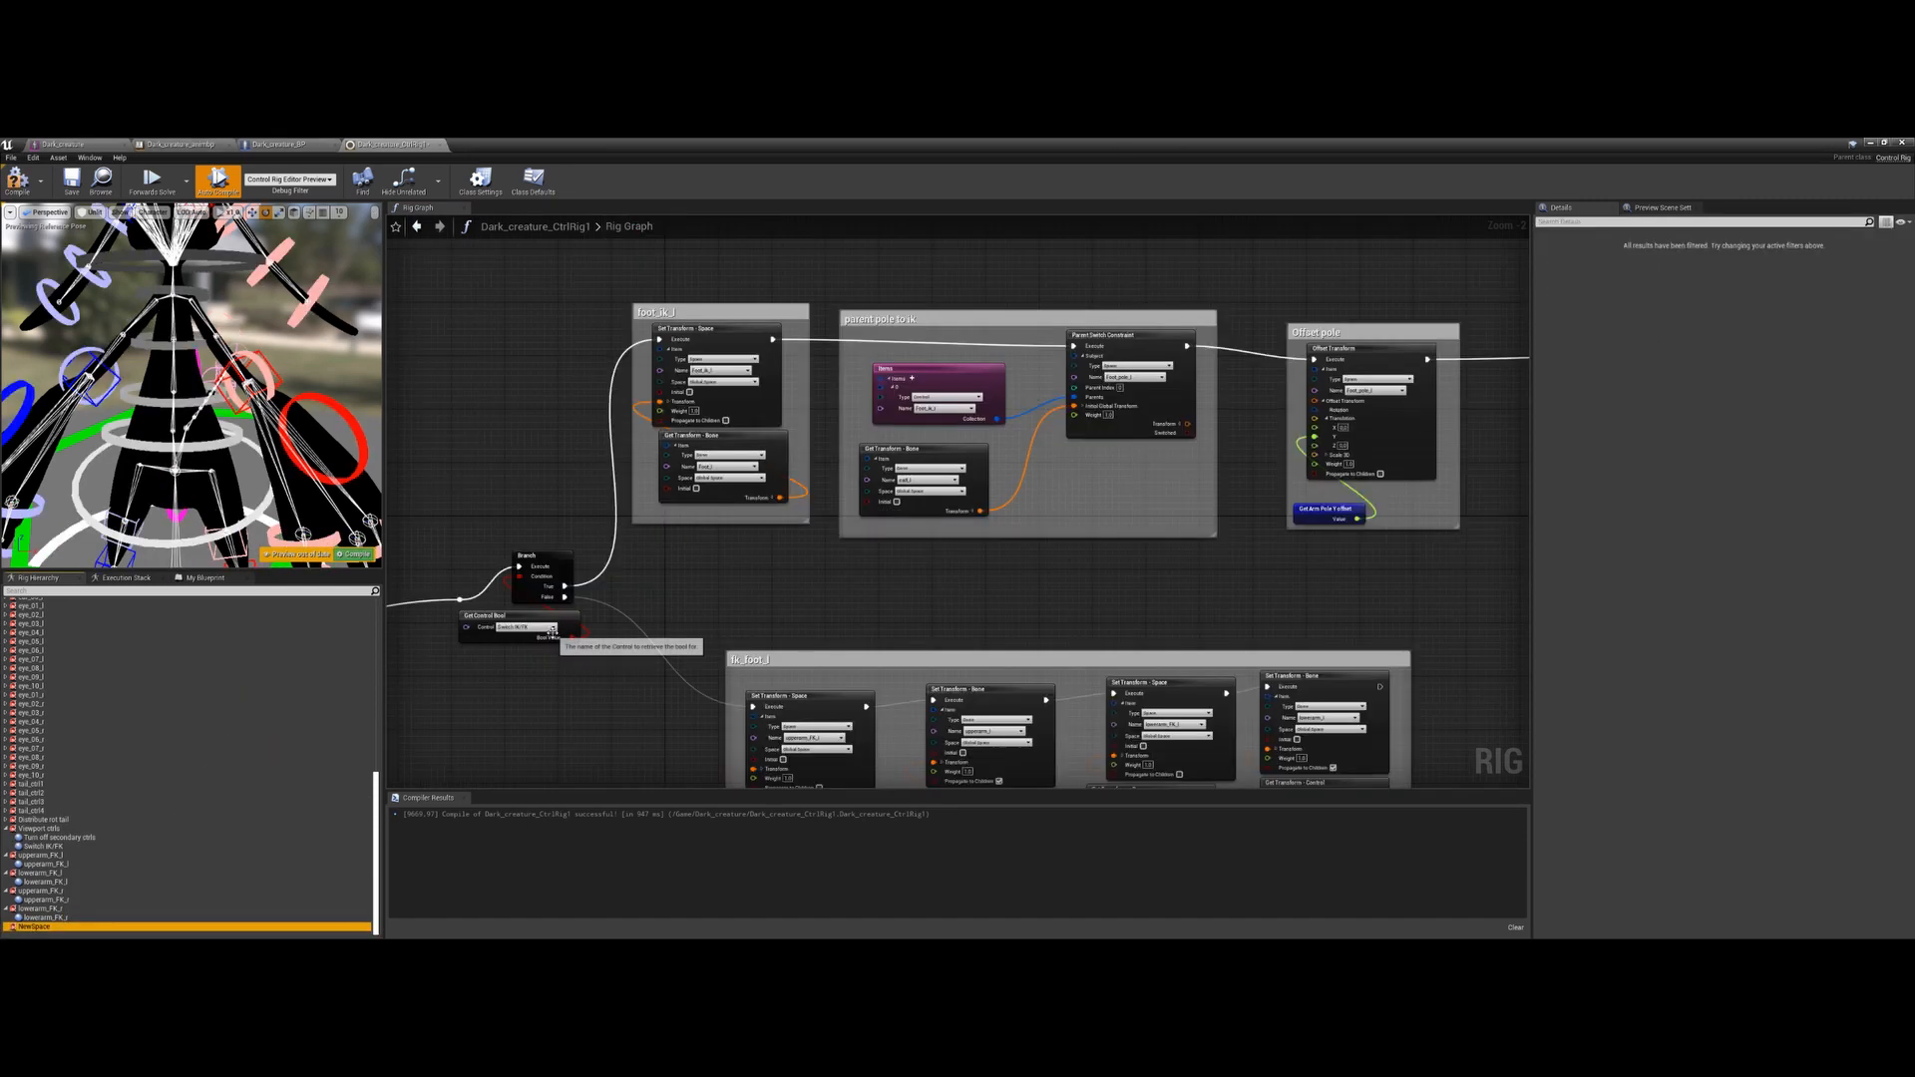
{"action": "left_click", "coordinate": [80, 144]}
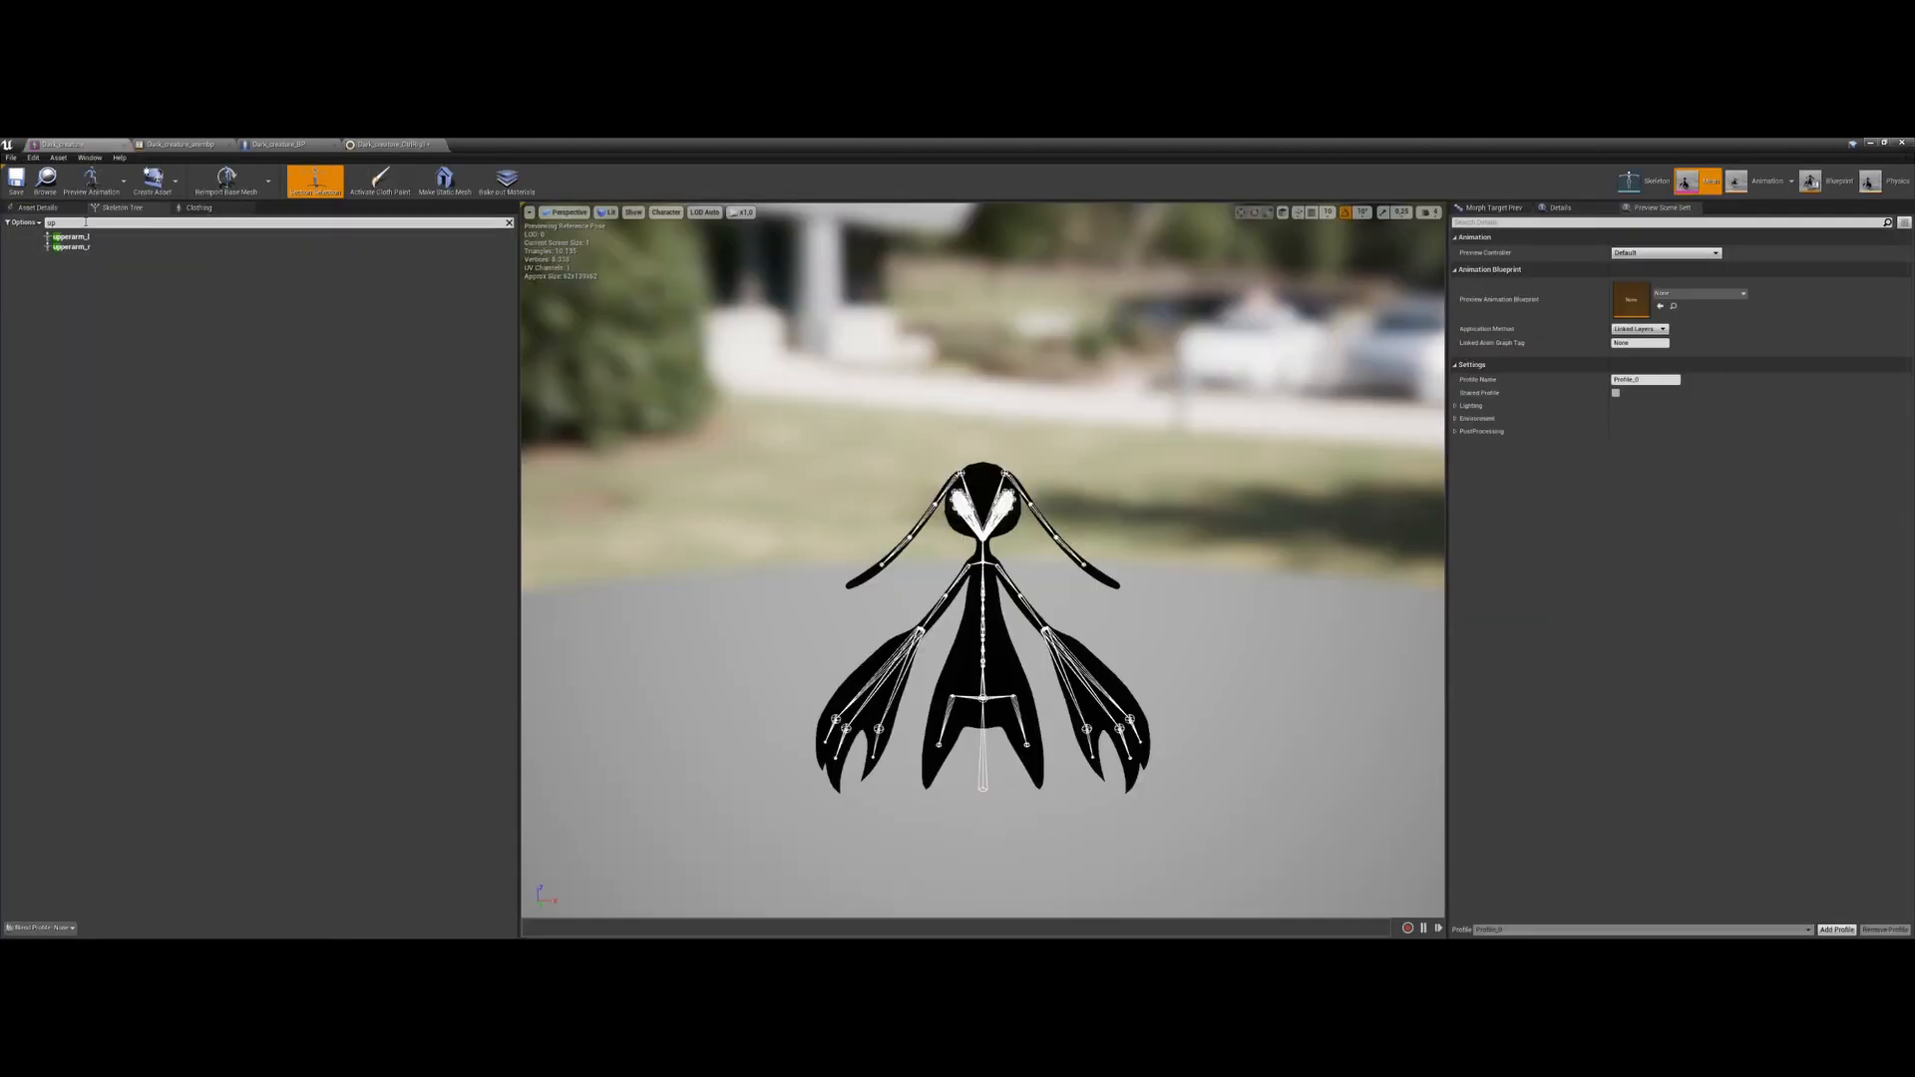
{"action": "key", "text": "BackSpace"}
{"action": "key", "text": "BackSpace"}
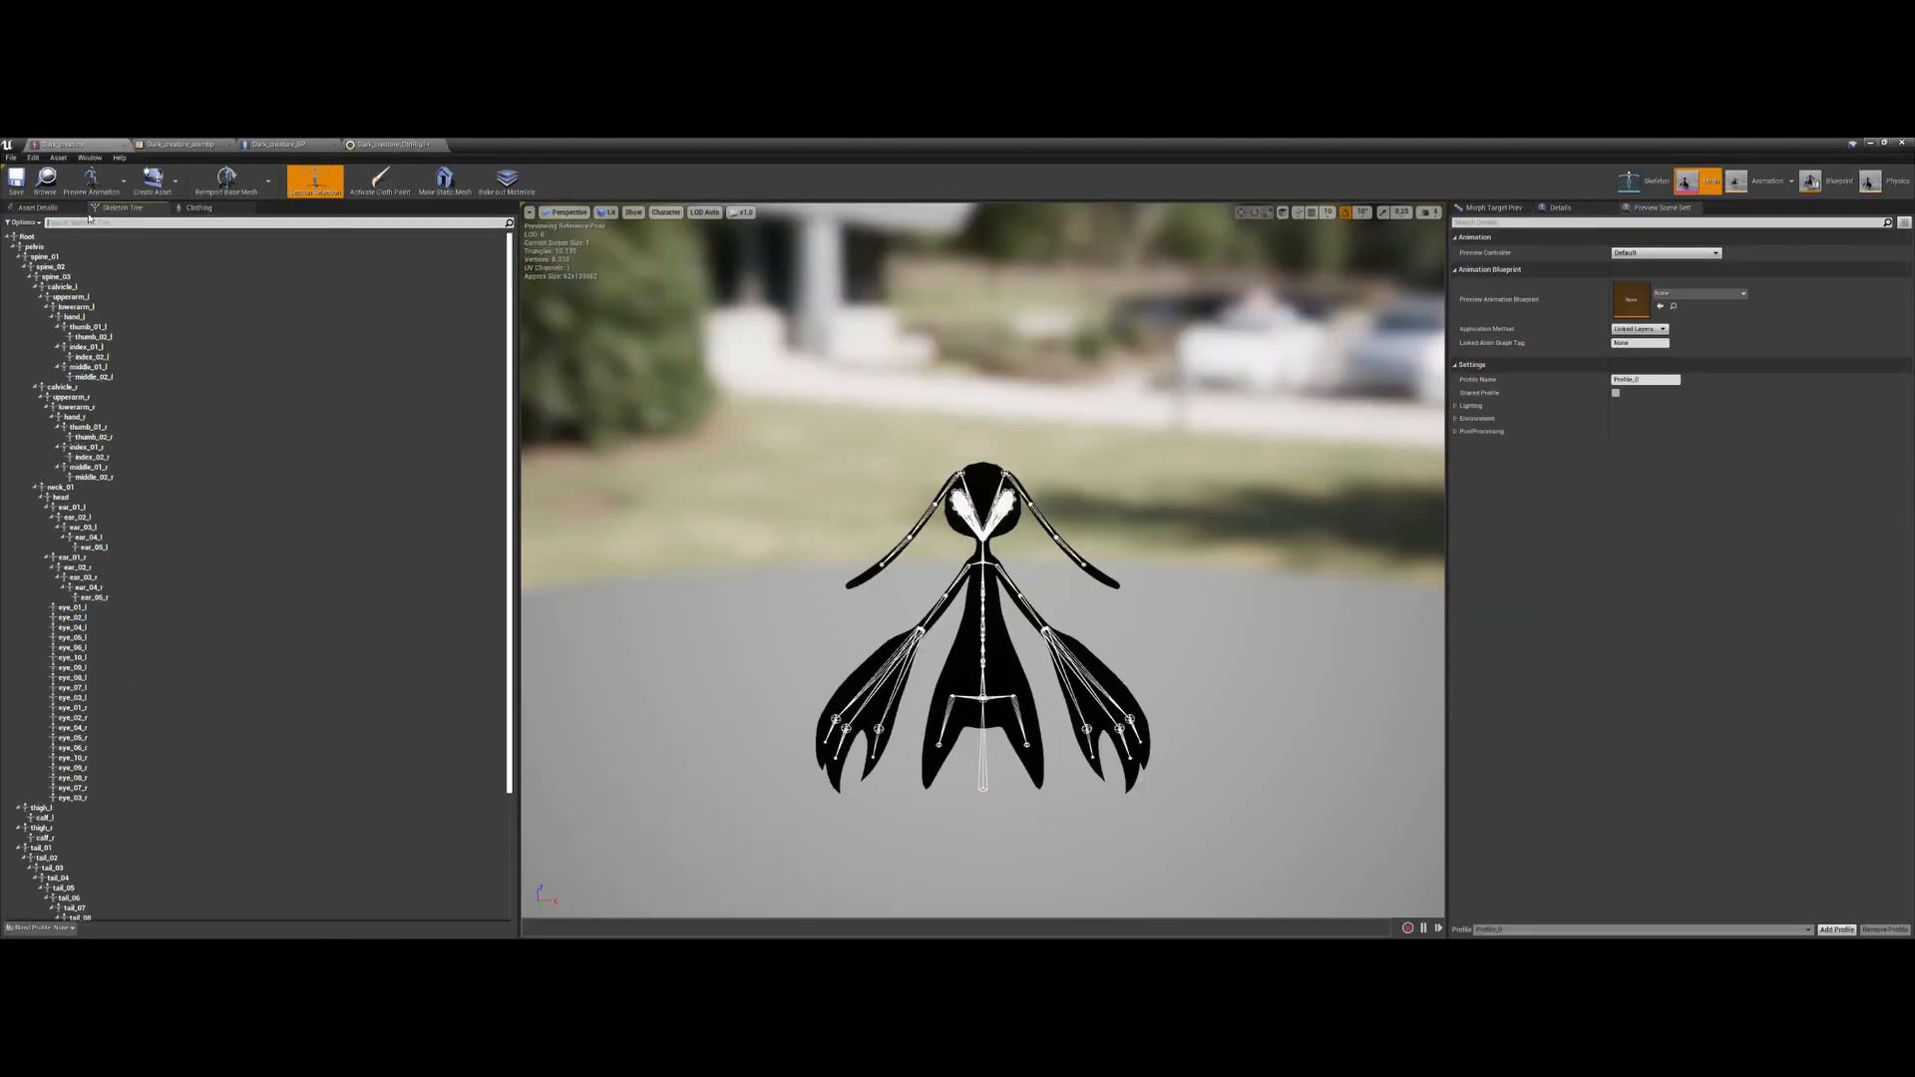
{"action": "type", "text": "thi"}
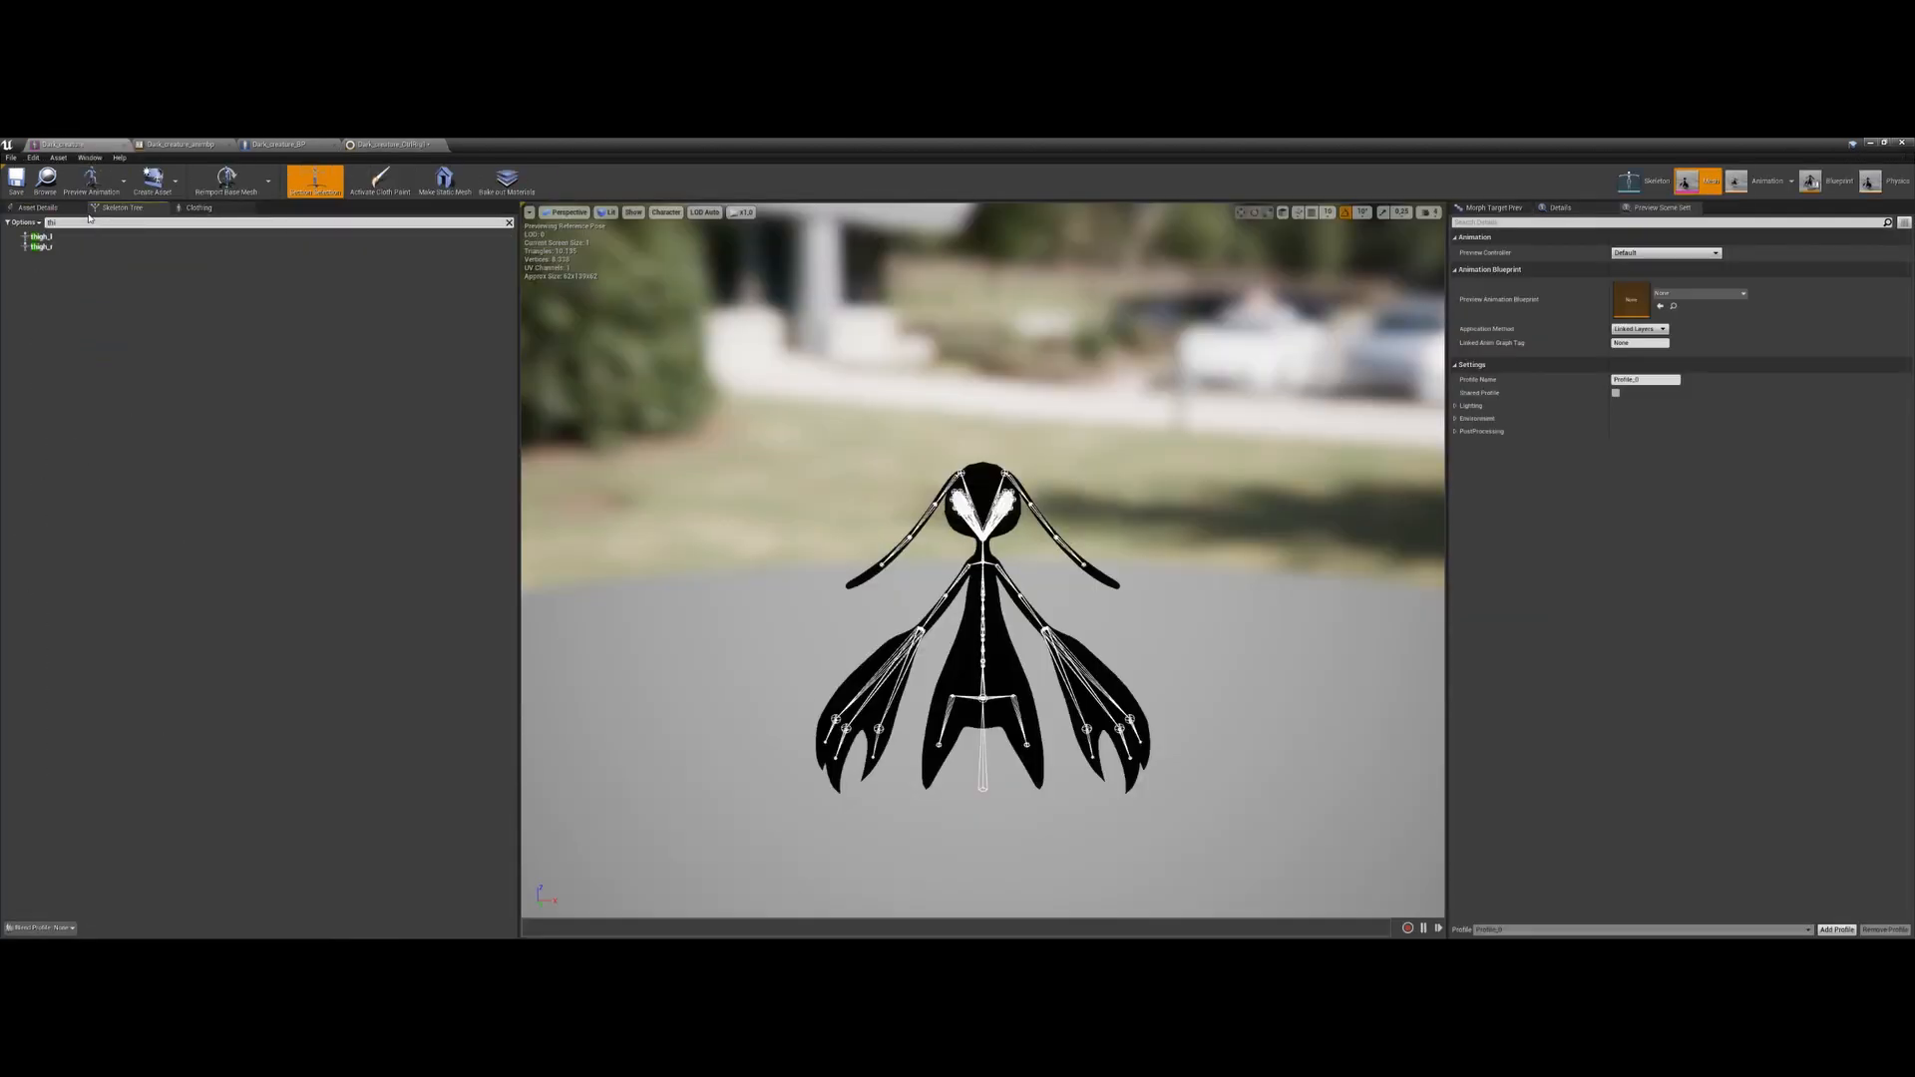
{"action": "key", "text": "BackSpace"}
{"action": "key", "text": "BackSpace"}
{"action": "key", "text": "BackSpace"}
{"action": "type", "text": "cal"}
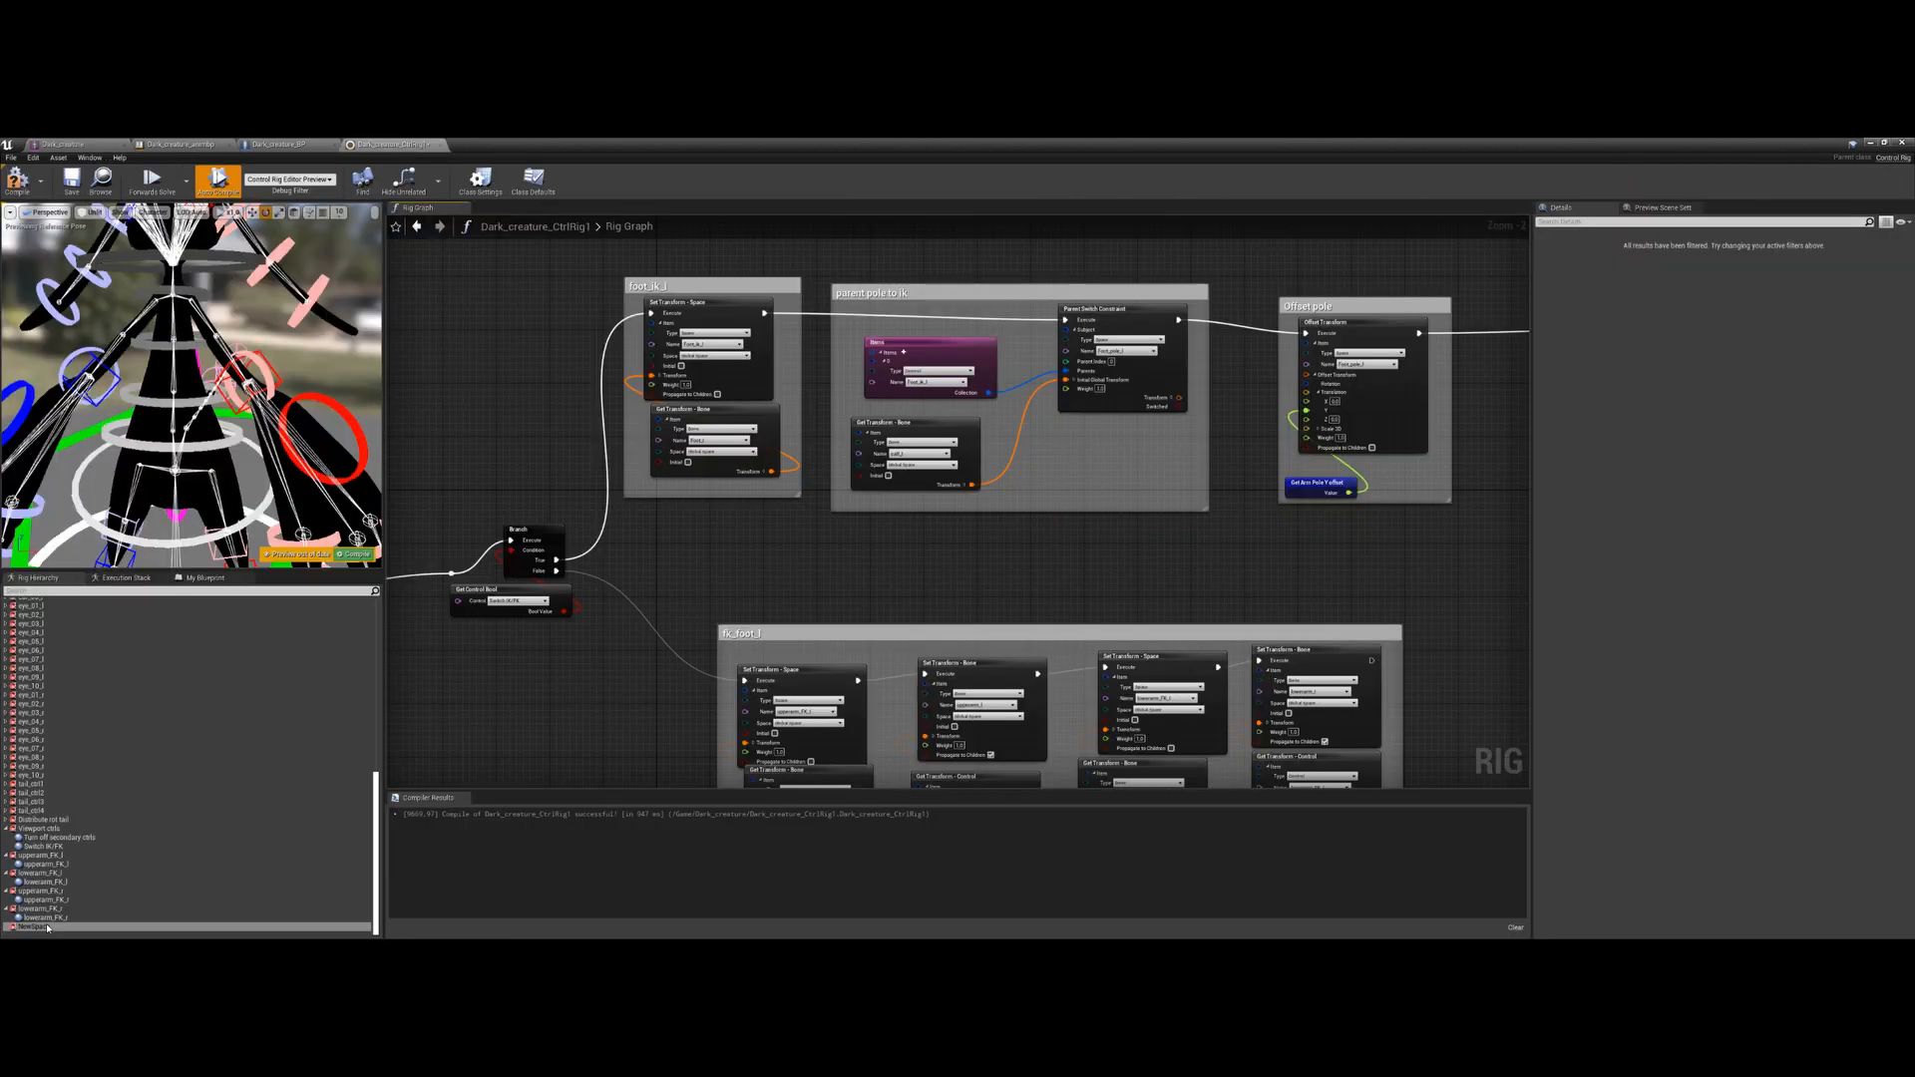
Back in the Control Rig, rename the new space thigh_l and give it a child control also named thigh_l
{"action": "double_click", "coordinate": [43, 927]}
{"action": "type", "text": "thigh_l"}
{"action": "key", "text": "Return"}
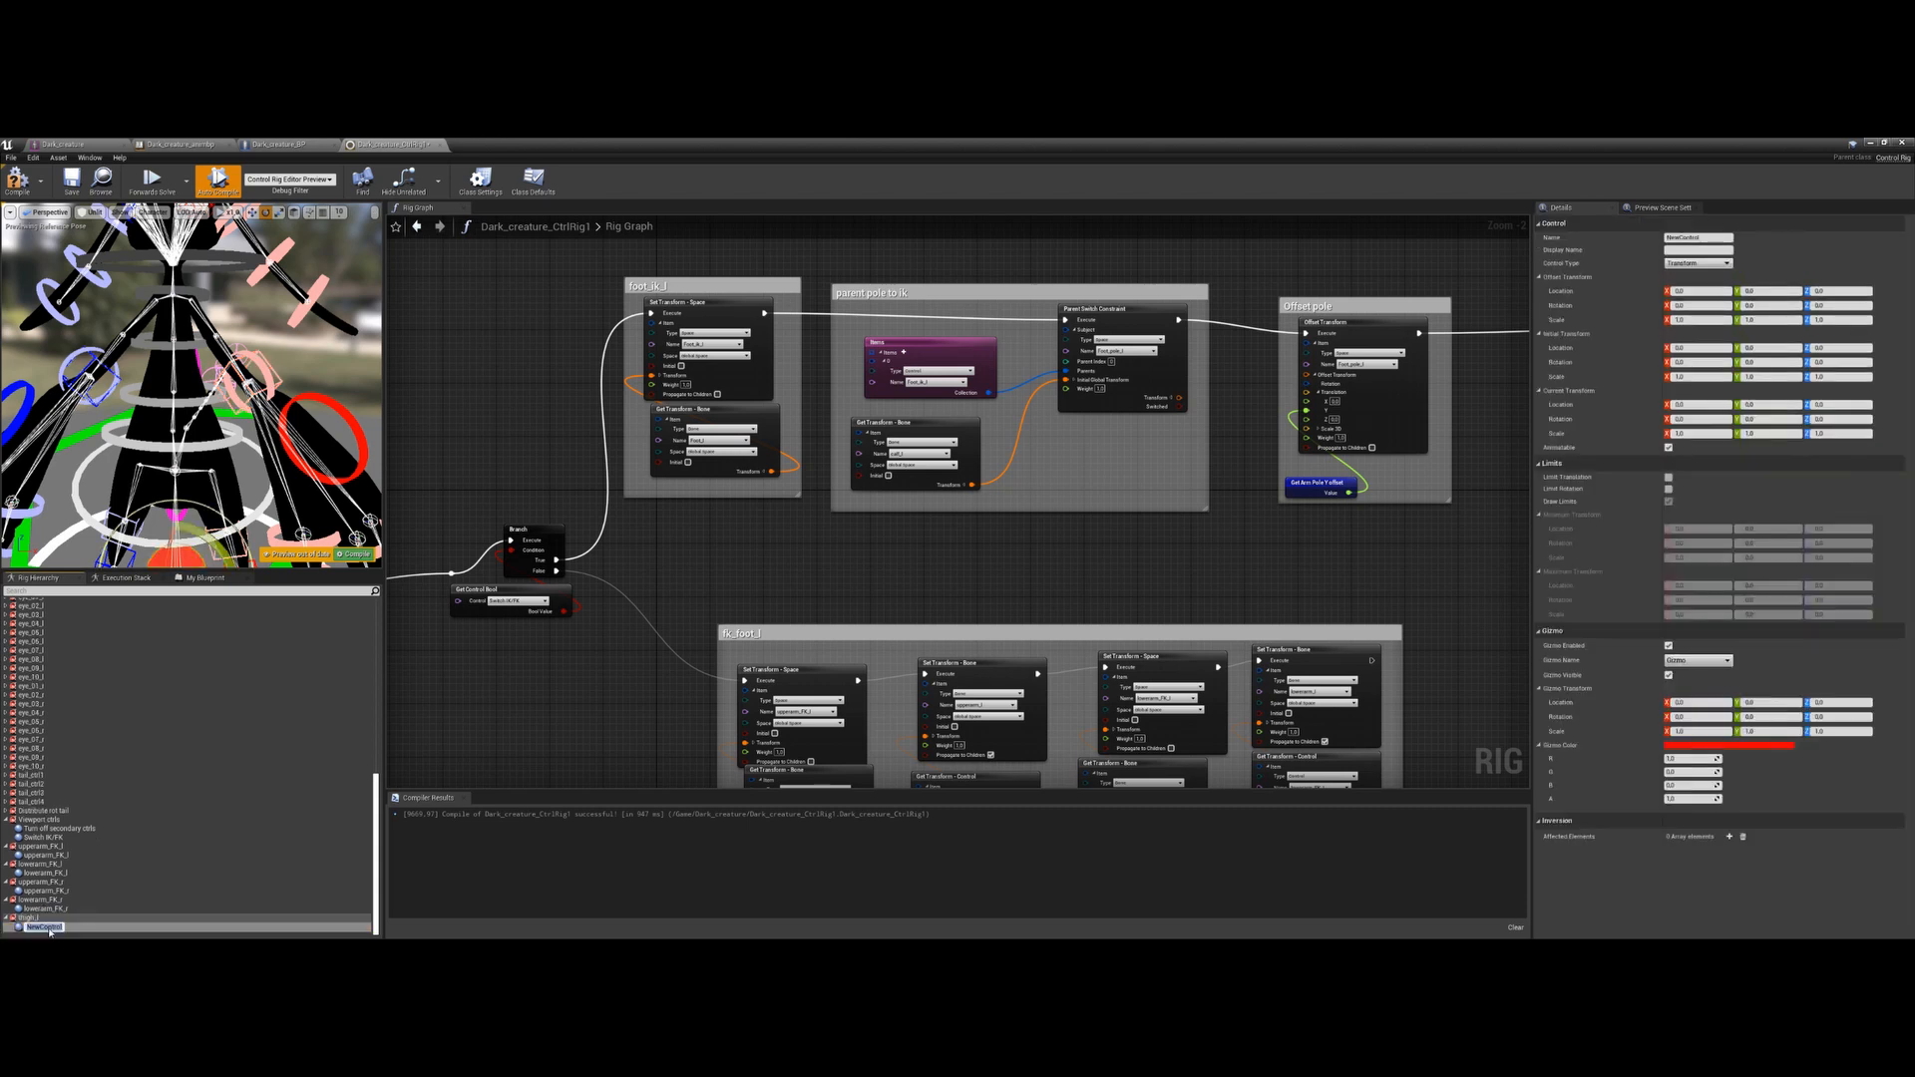
{"action": "type", "text": "thigh_l"}
{"action": "key", "text": "Return"}
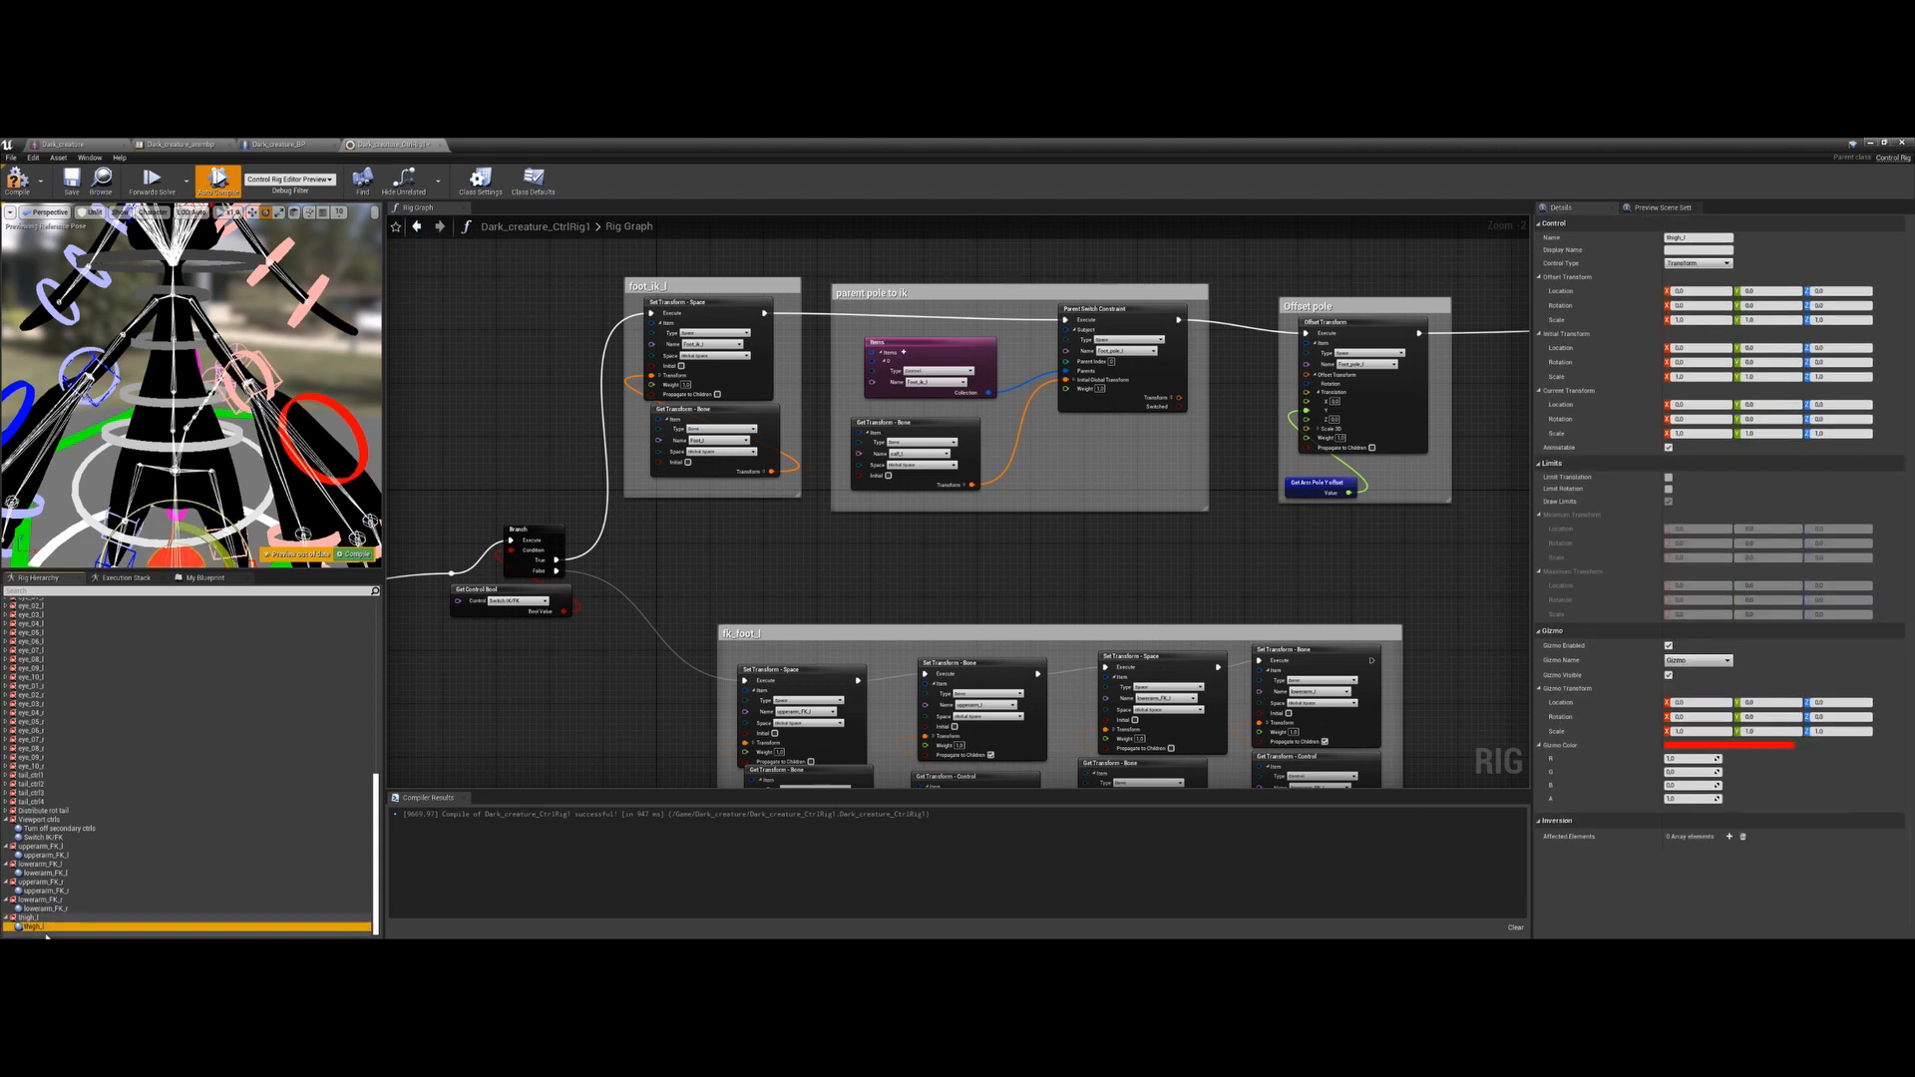
Create another root-level space named calf_l with a child control also named calf_l
{"action": "right_click", "coordinate": [46, 935]}
{"action": "left_click", "coordinate": [211, 730]}
{"action": "key", "text": "F2"}
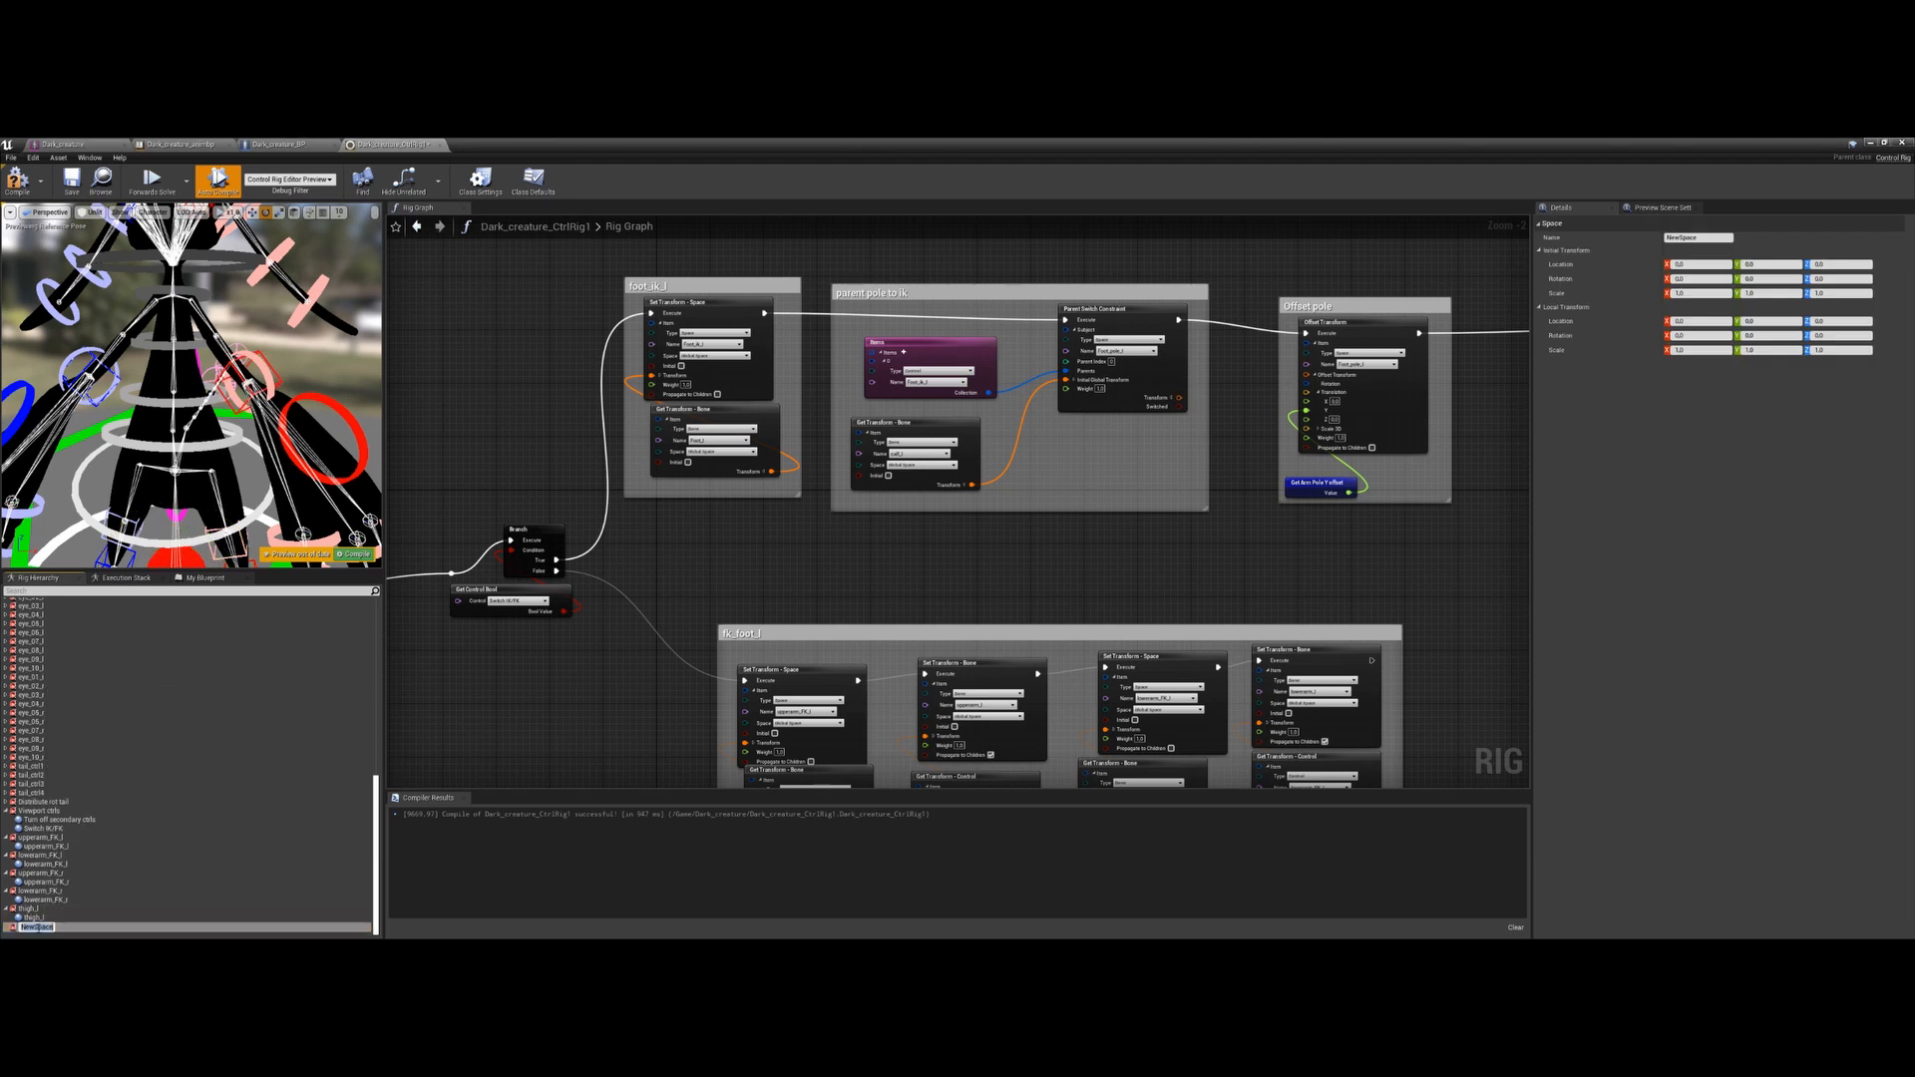
{"action": "key", "text": "Return"}
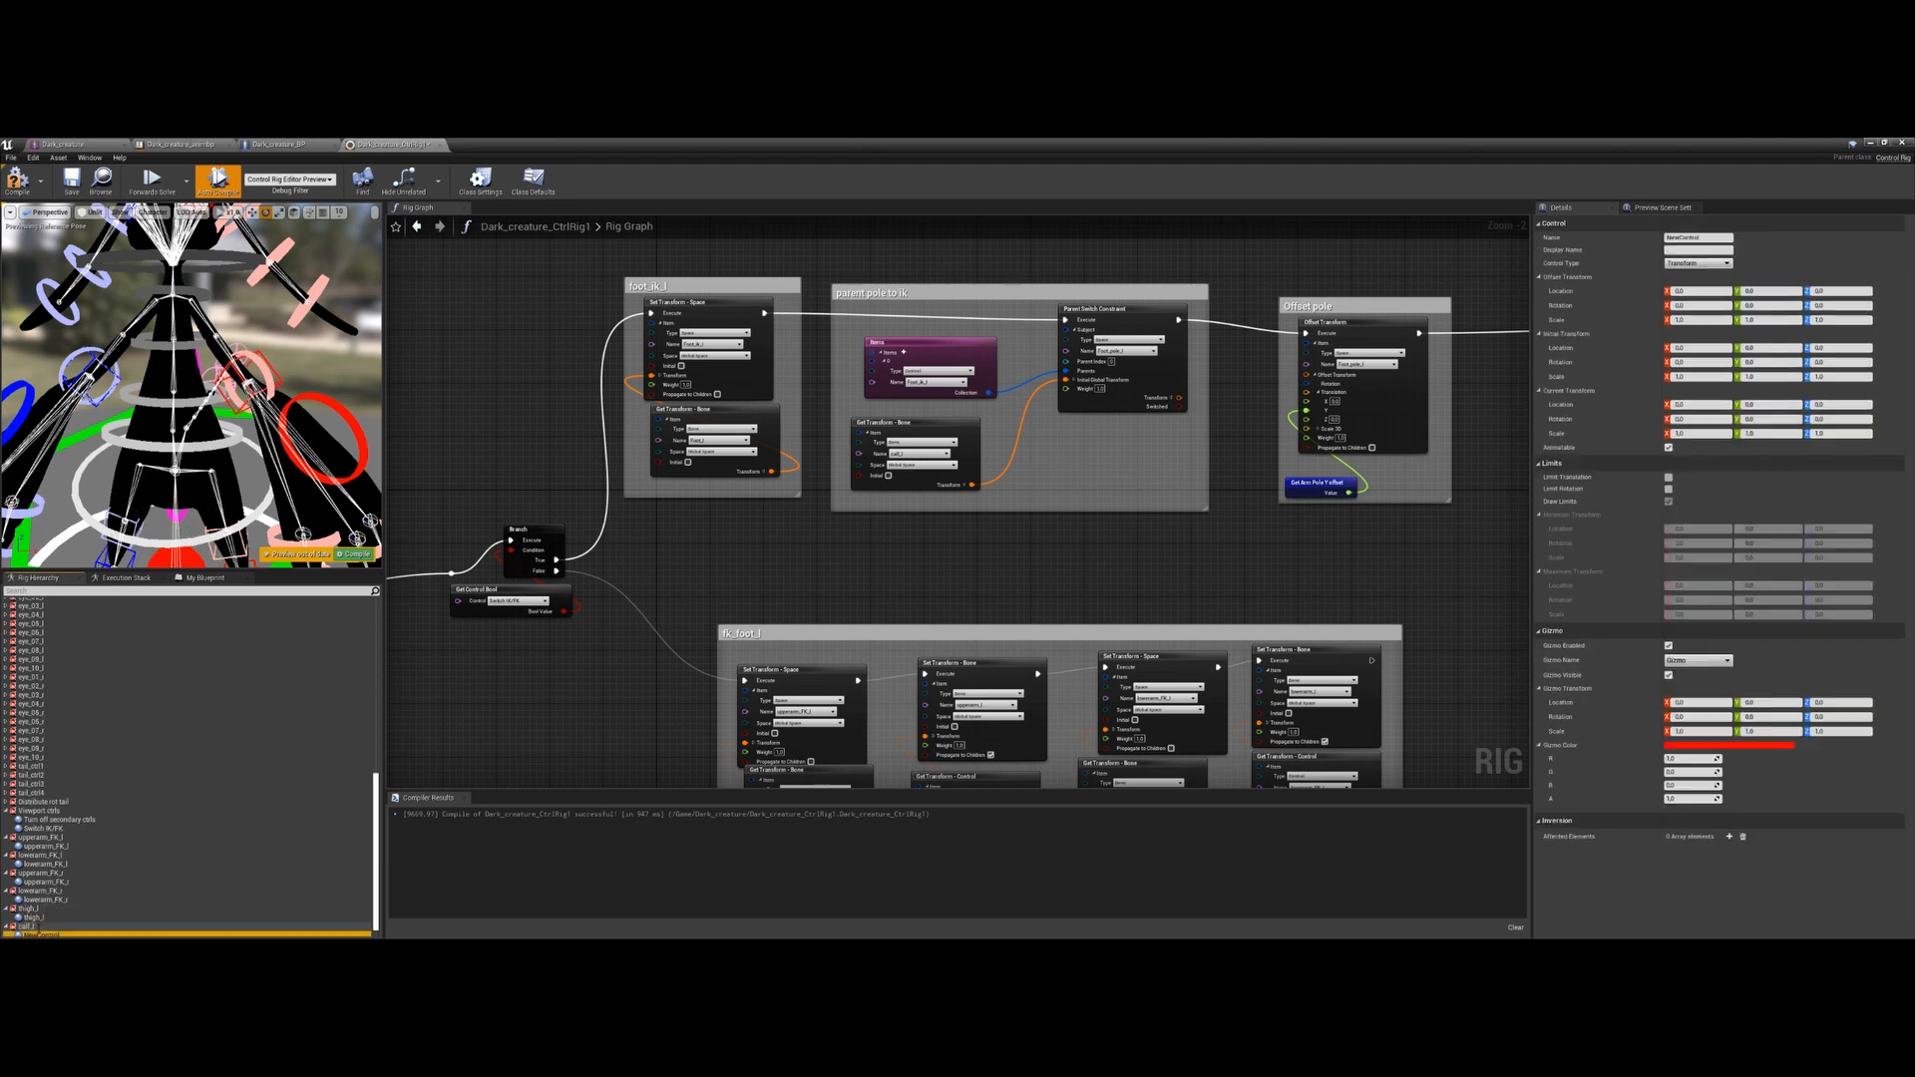
{"action": "key", "text": "F2"}
{"action": "type", "text": "calf_l"}
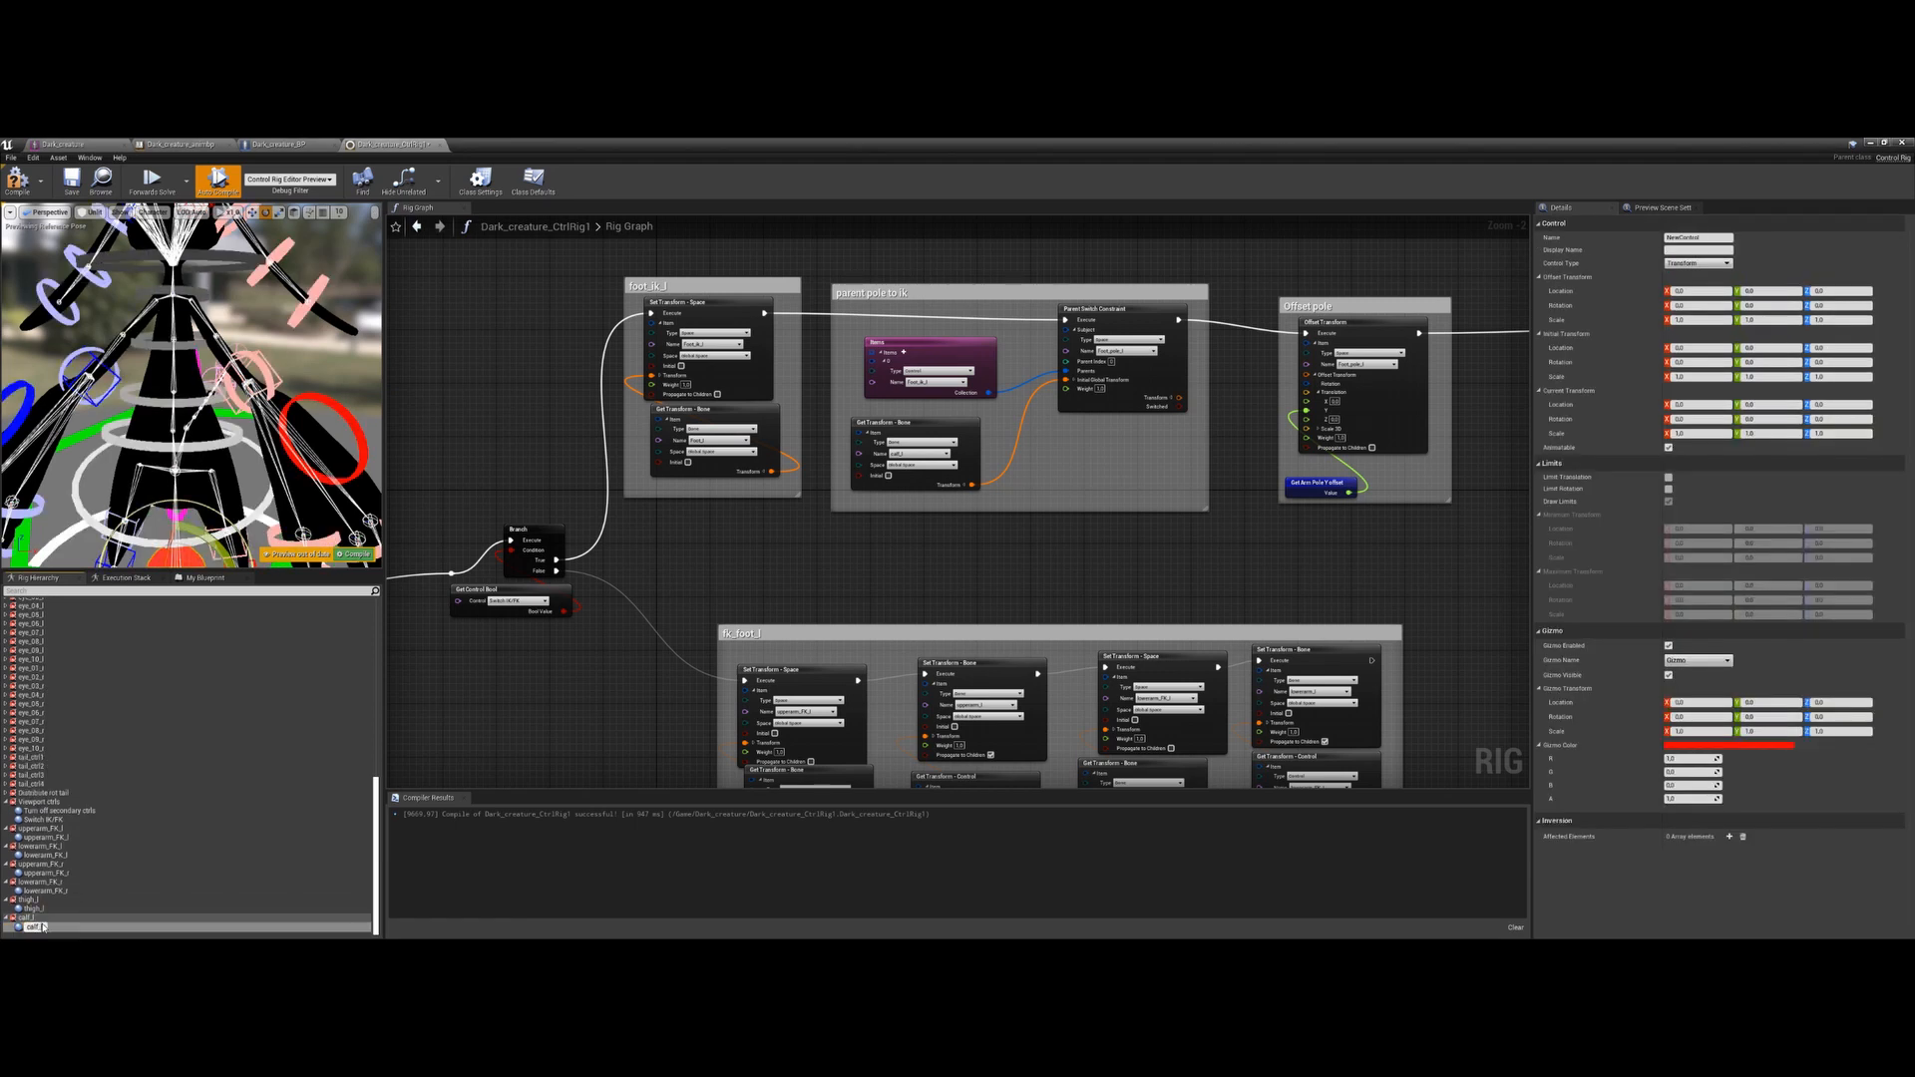
{"action": "key", "text": "Return"}
Target the thigh_l space in the first Set Transform - Space node of the fk_foot_l group
{"action": "right_click_drag", "start_coordinate": [667, 696], "coordinate": [618, 502]}
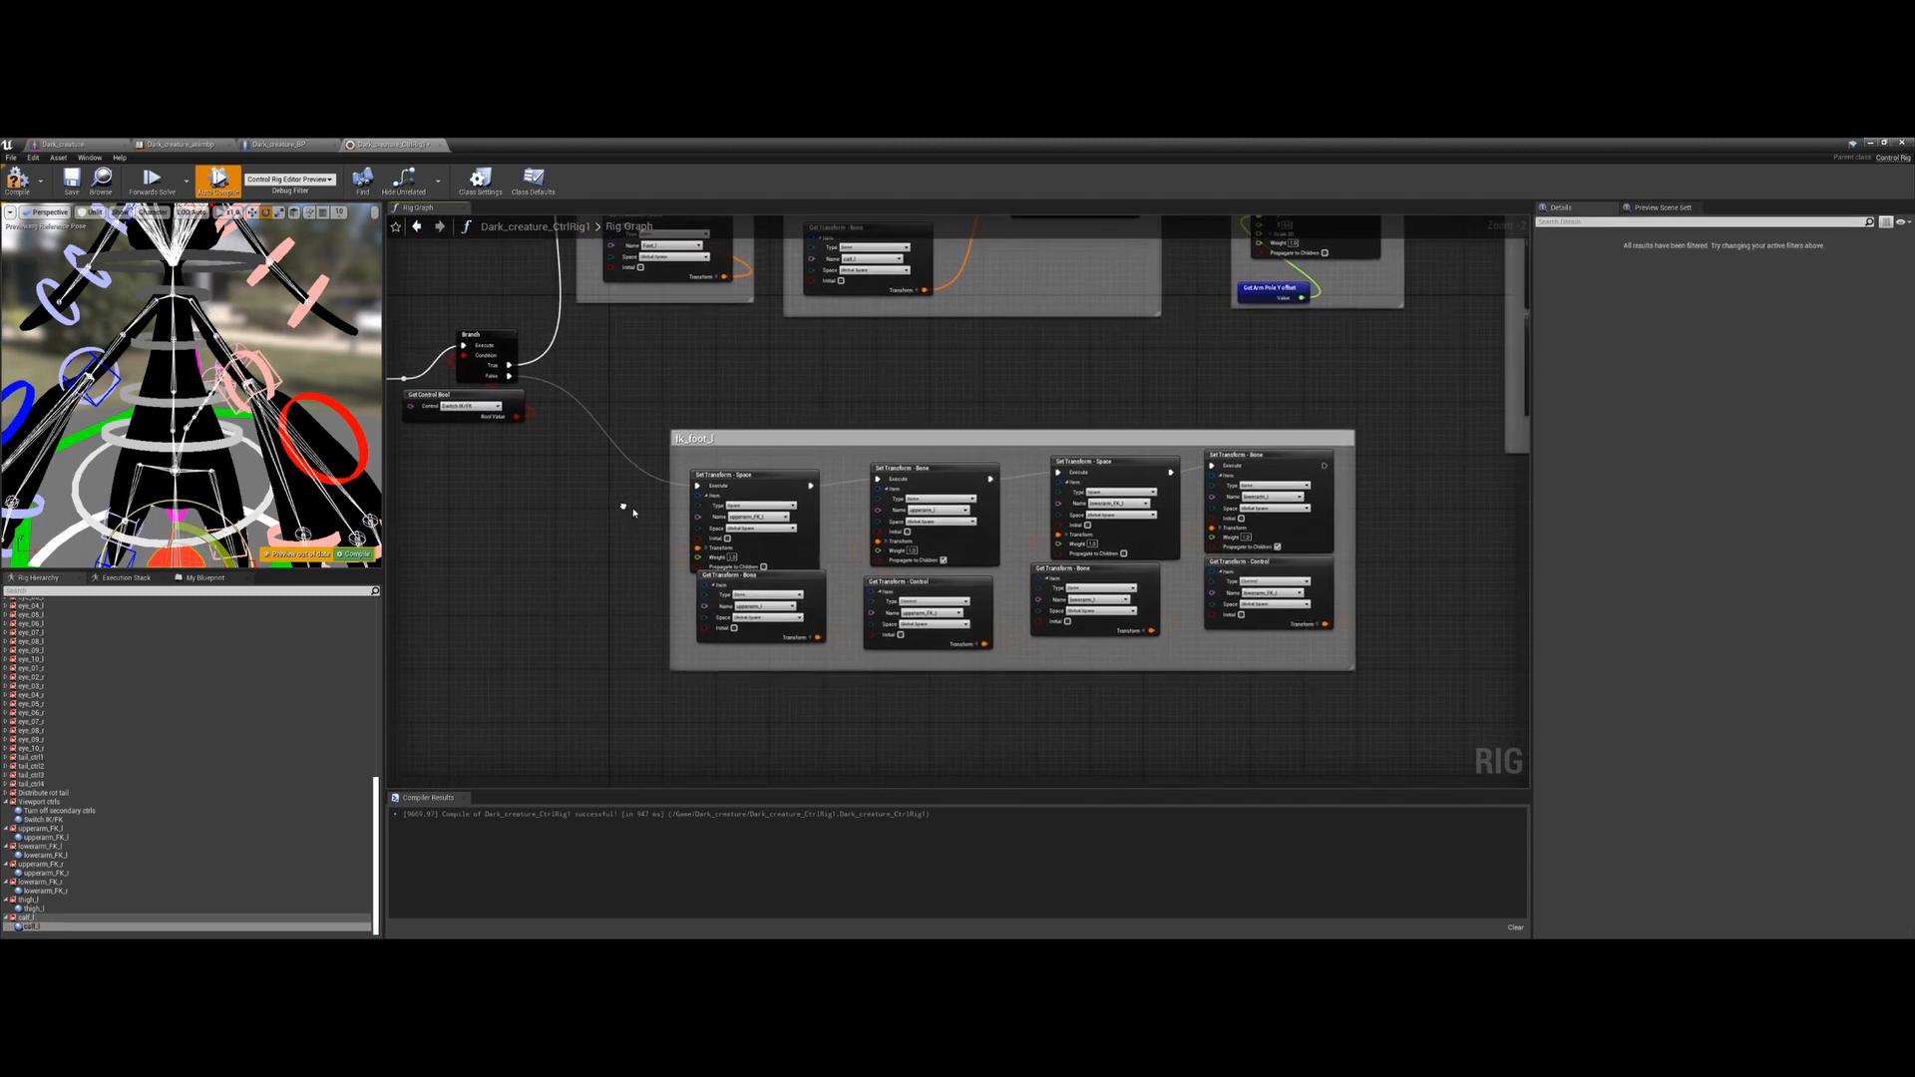
{"action": "scroll", "coordinate": [680, 560], "scroll_direction": "up", "scroll_amount": 2}
{"action": "right_click_drag", "start_coordinate": [645, 586], "coordinate": [590, 585]}
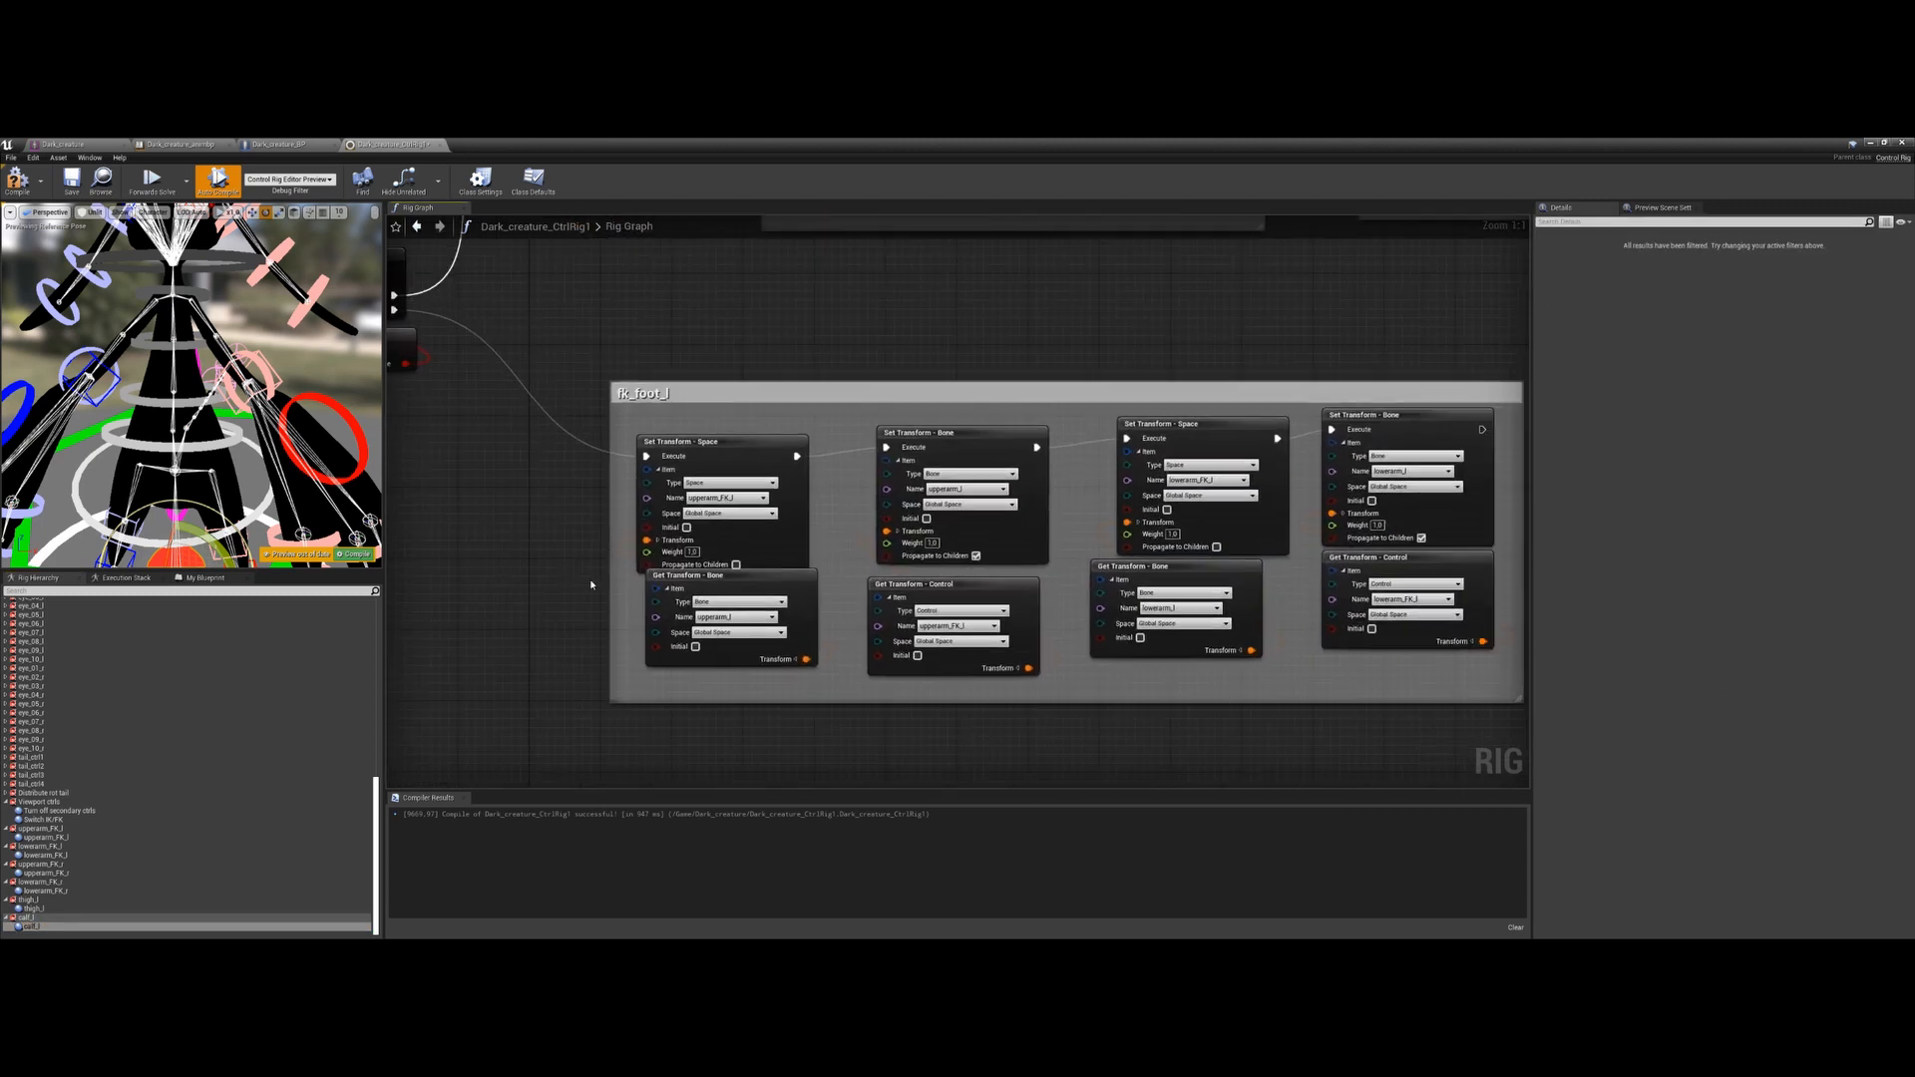
{"action": "left_click", "coordinate": [735, 497]}
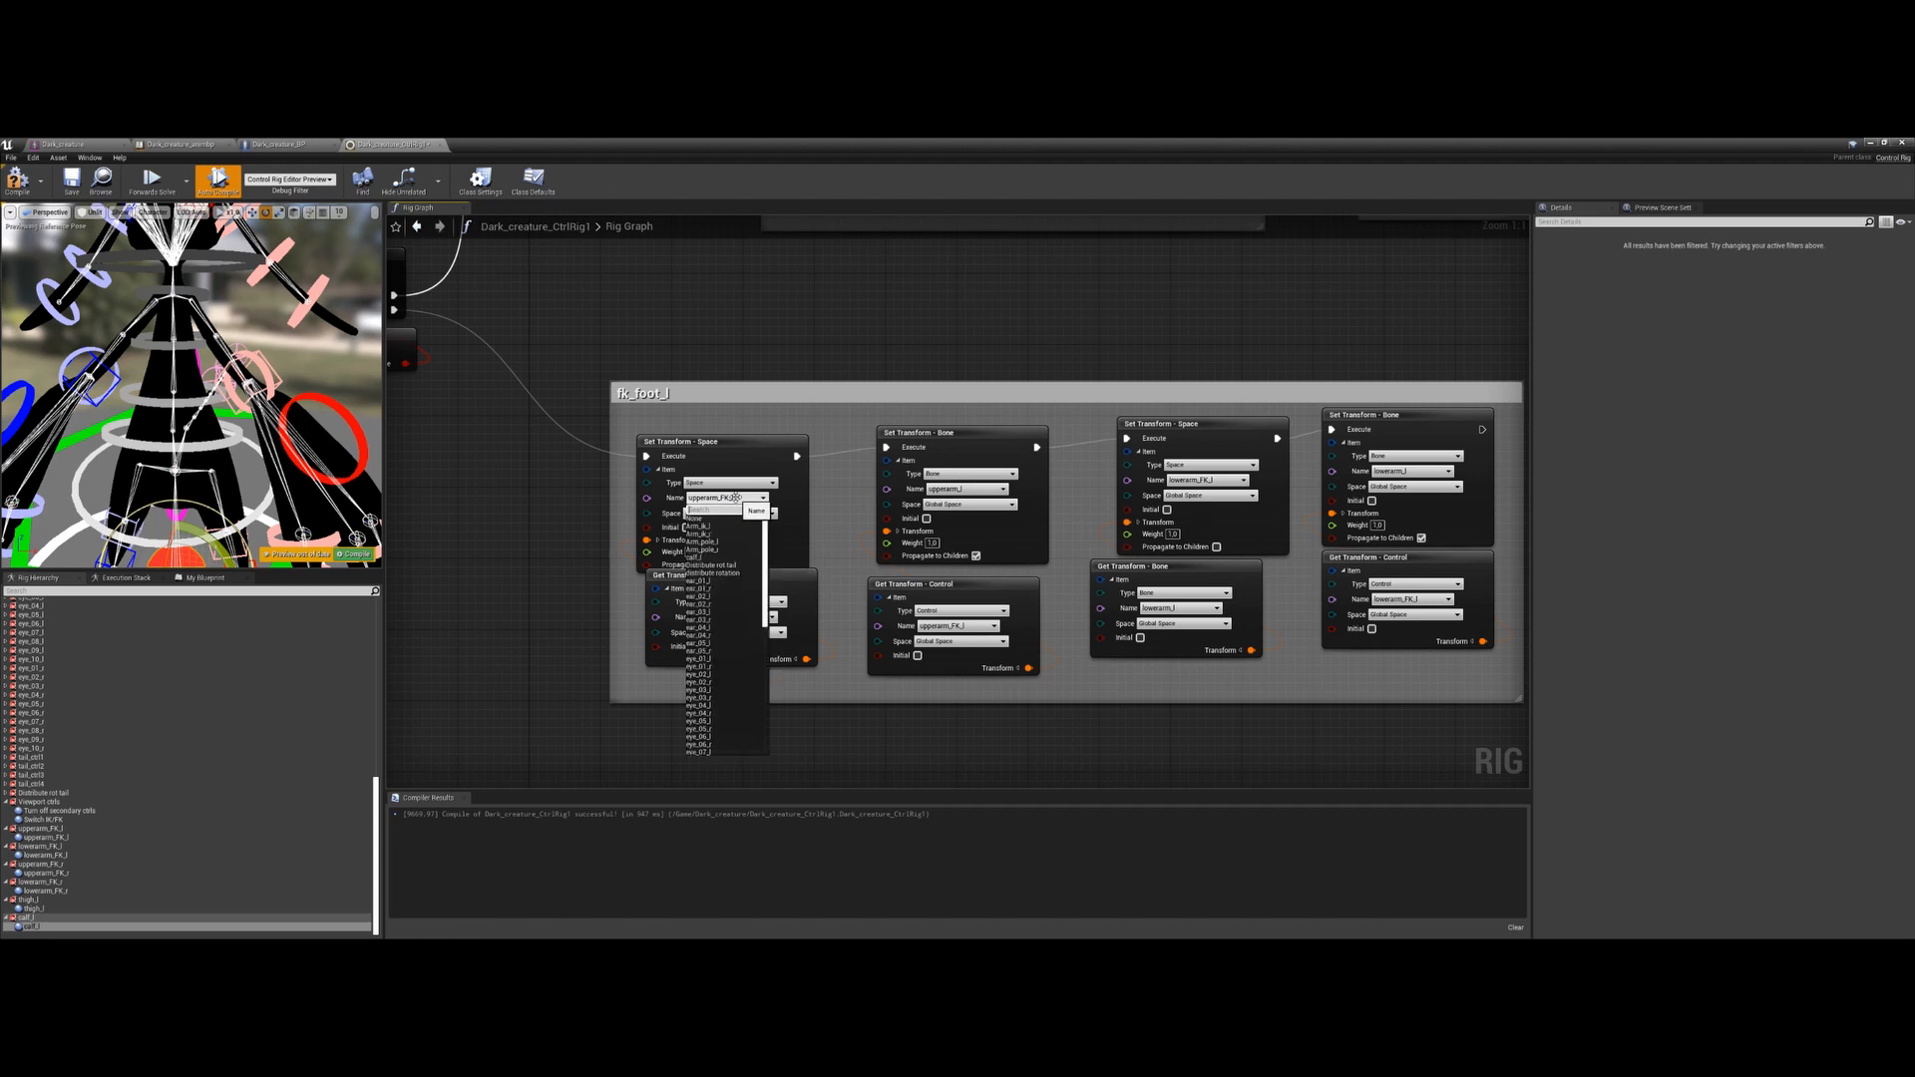
{"action": "type", "text": "thi"}
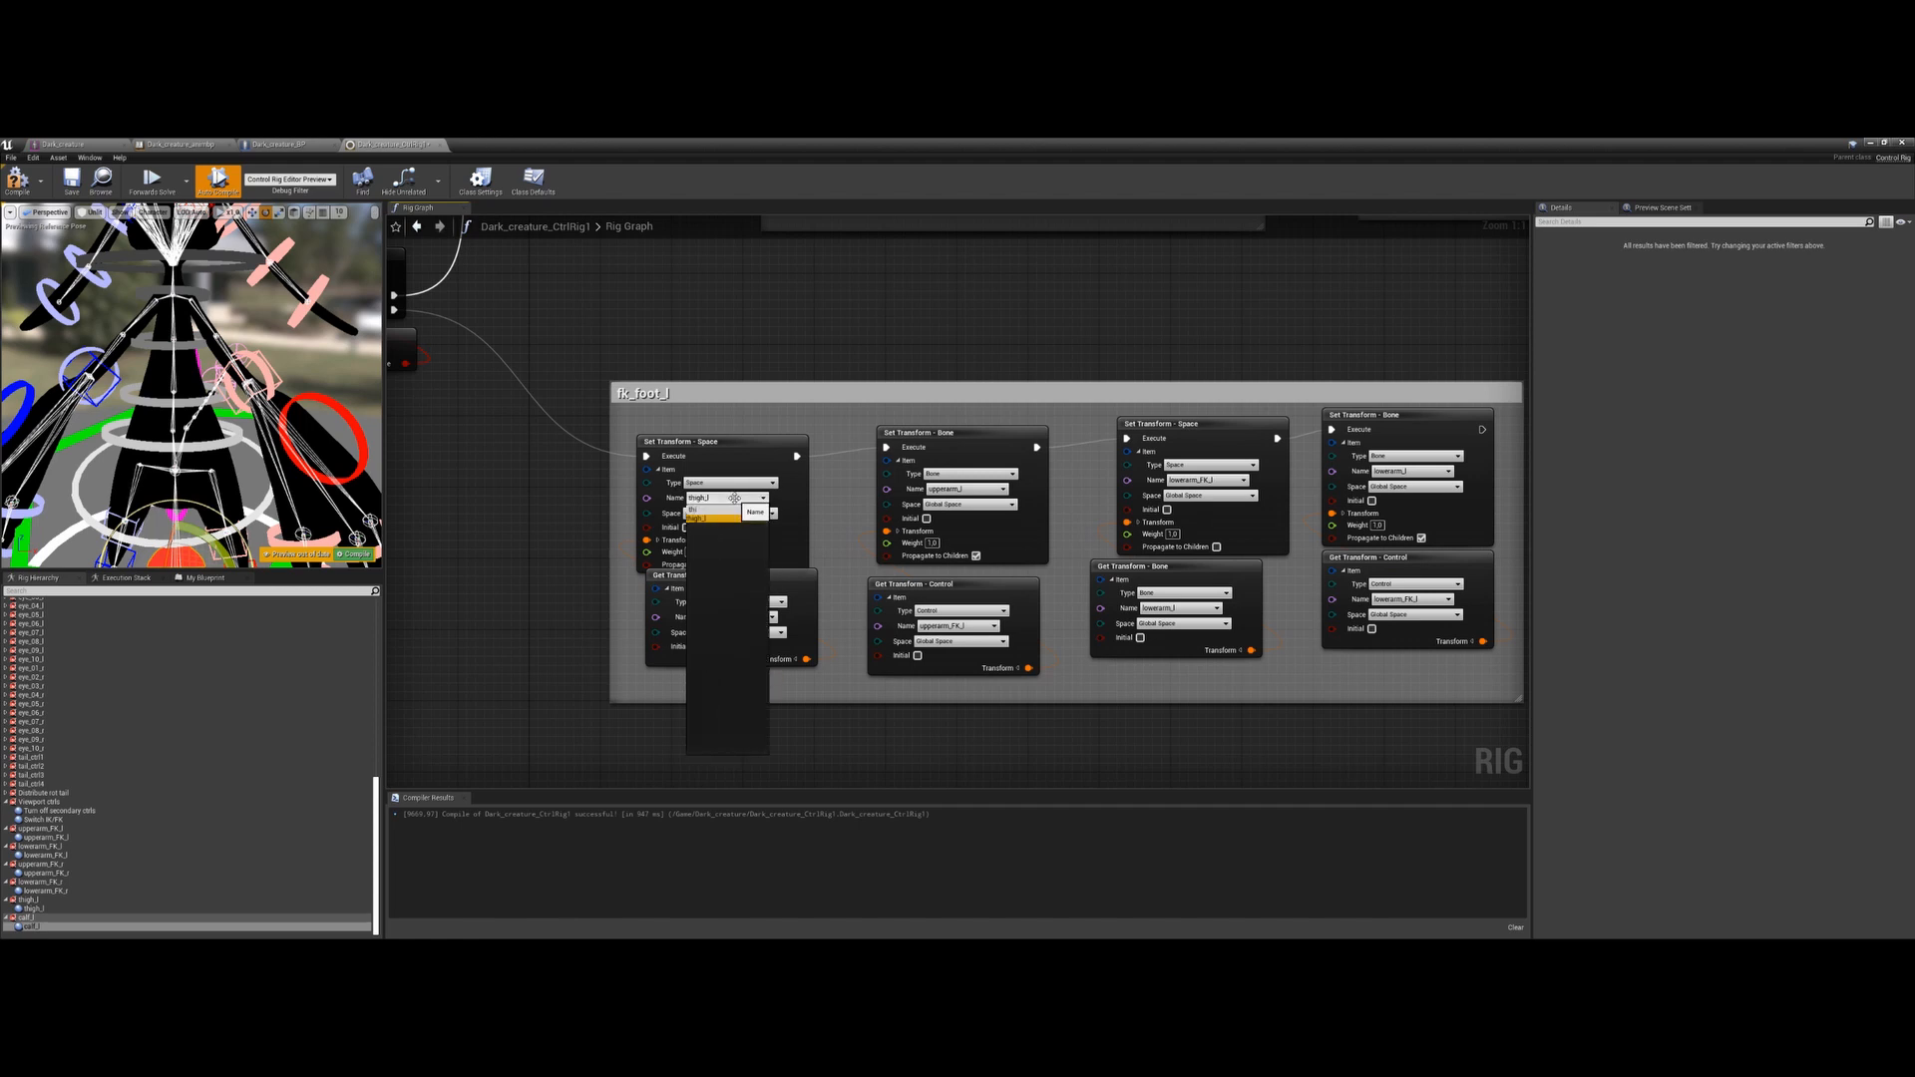
{"action": "key", "text": "Return"}
{"action": "left_click_drag", "start_coordinate": [733, 577], "coordinate": [733, 586]}
{"action": "right_click_drag", "start_coordinate": [733, 586], "coordinate": [718, 555]}
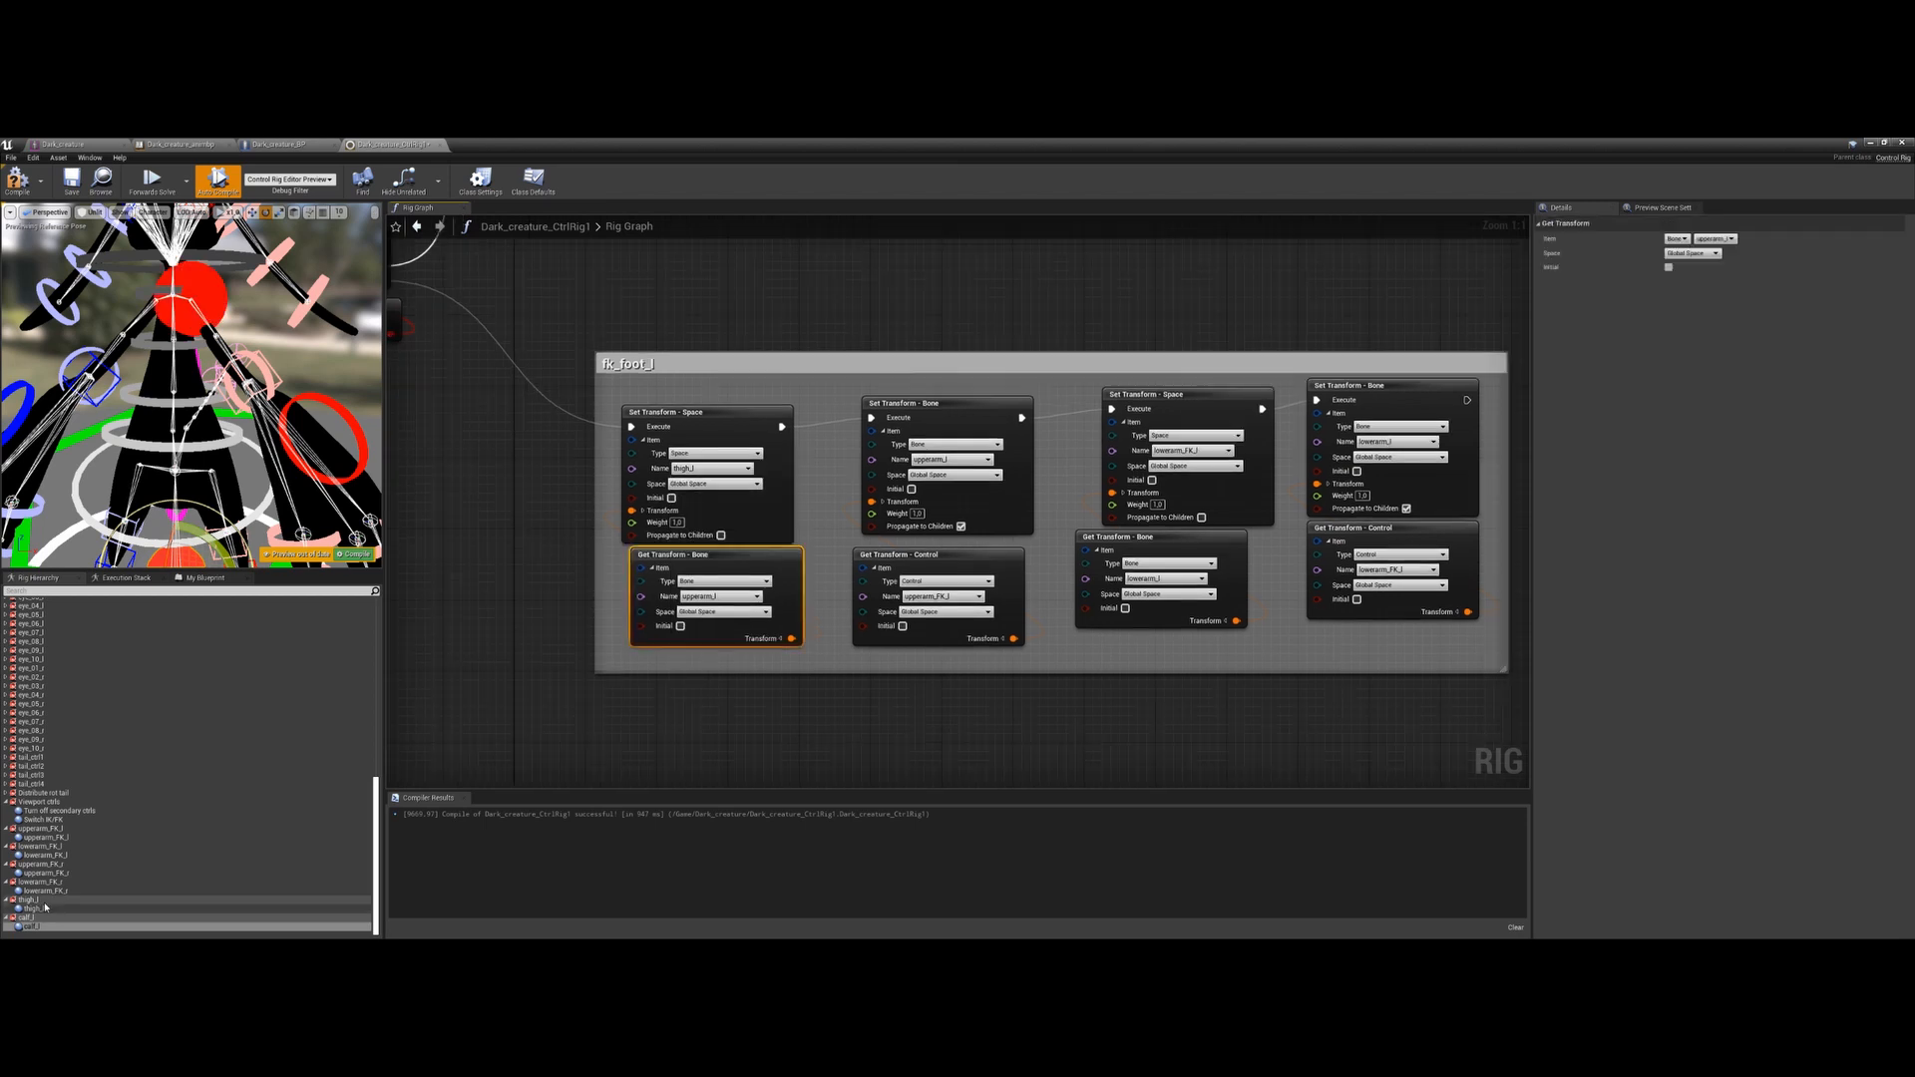
Rename the left thigh space and its control to thigh_FK_l, and the left calf space and its control to calf_FK_l
{"action": "left_click", "coordinate": [45, 903]}
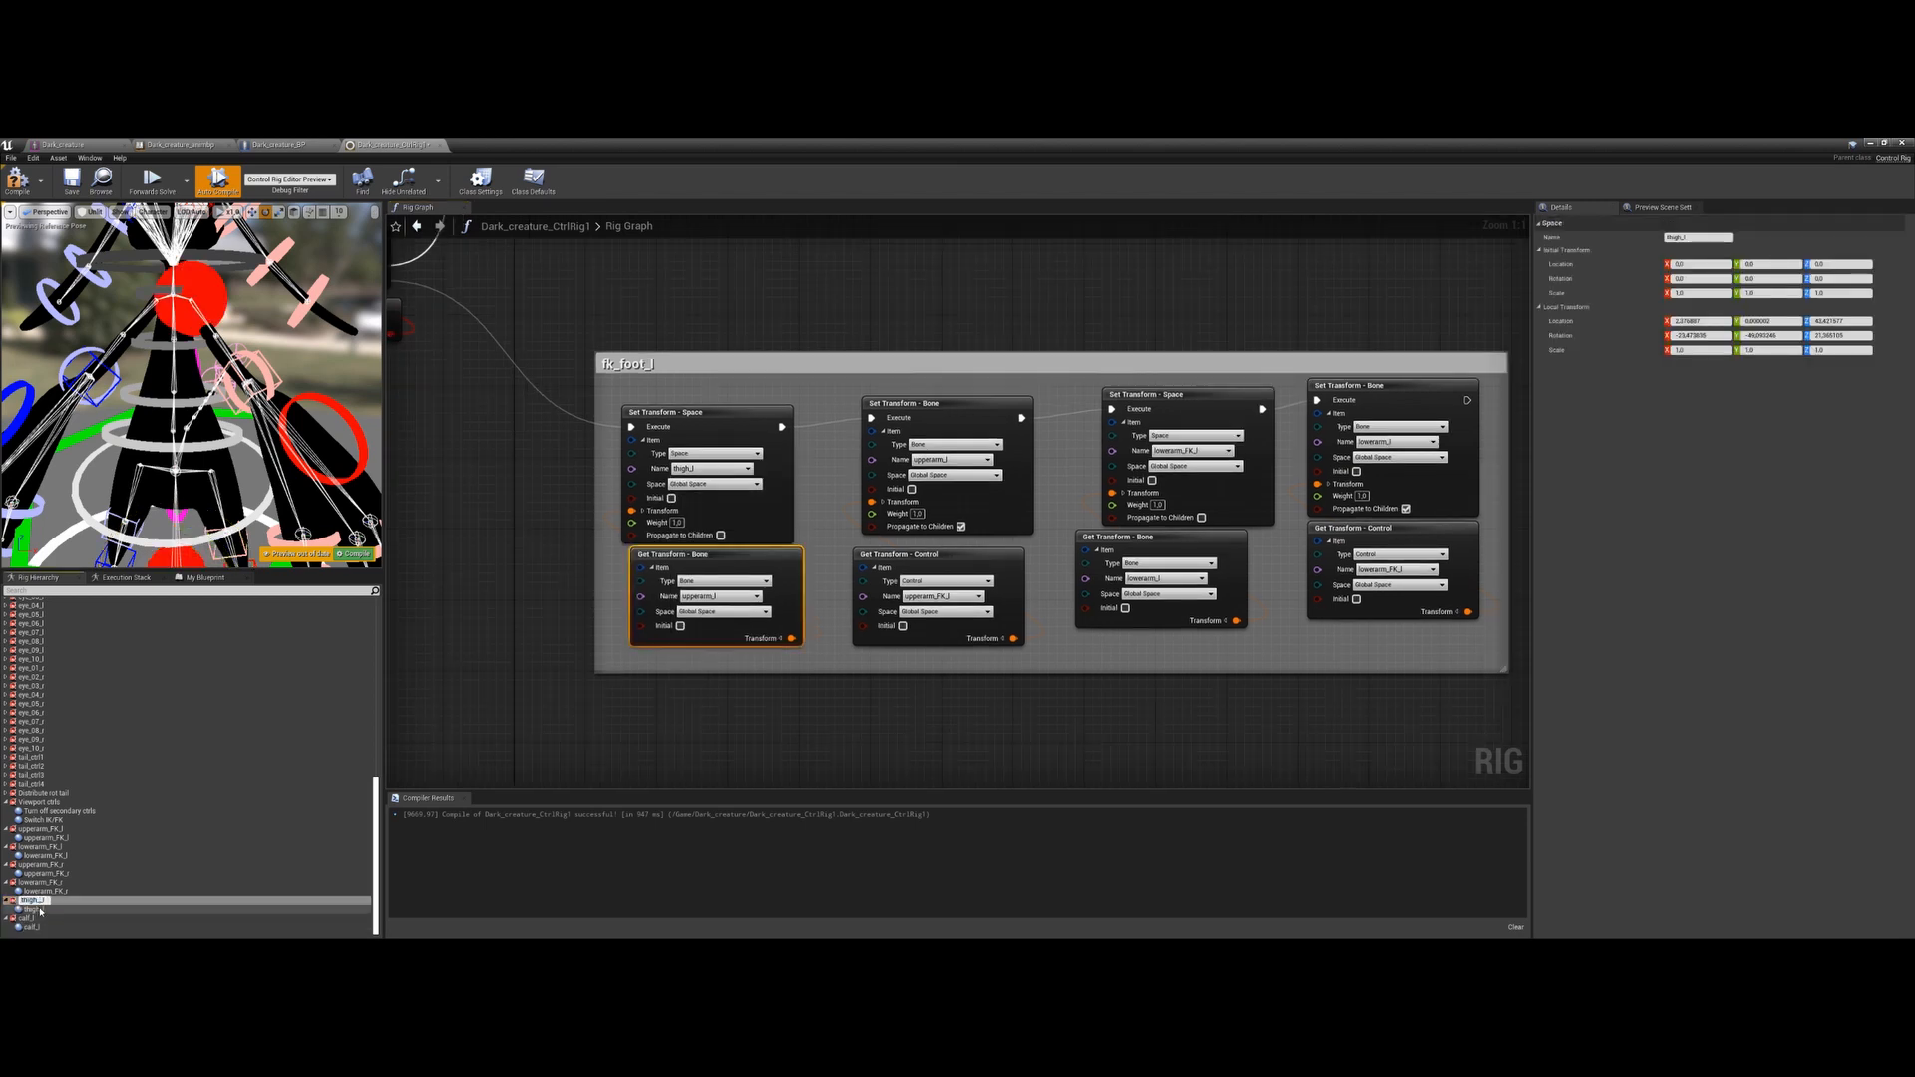
{"action": "key", "text": "Return"}
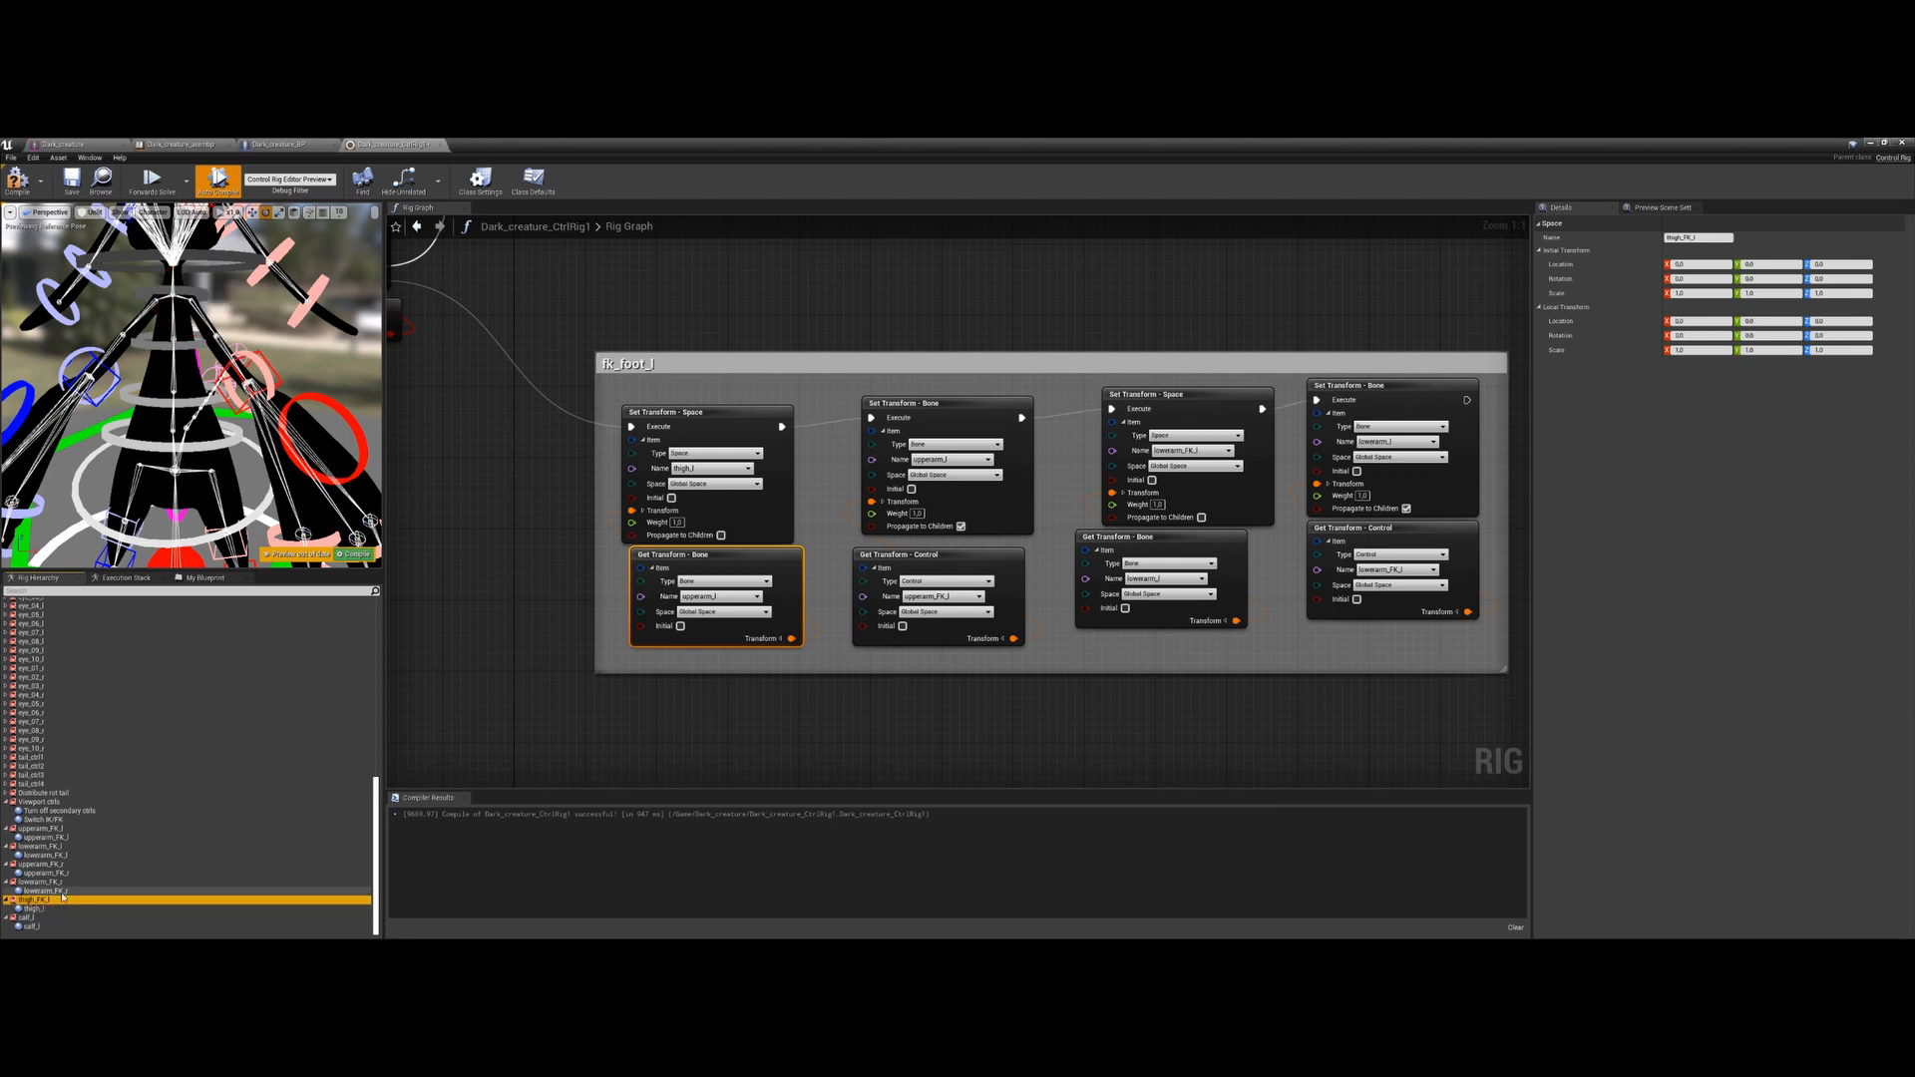
{"action": "left_click", "coordinate": [39, 911]}
{"action": "left_click", "coordinate": [39, 911]}
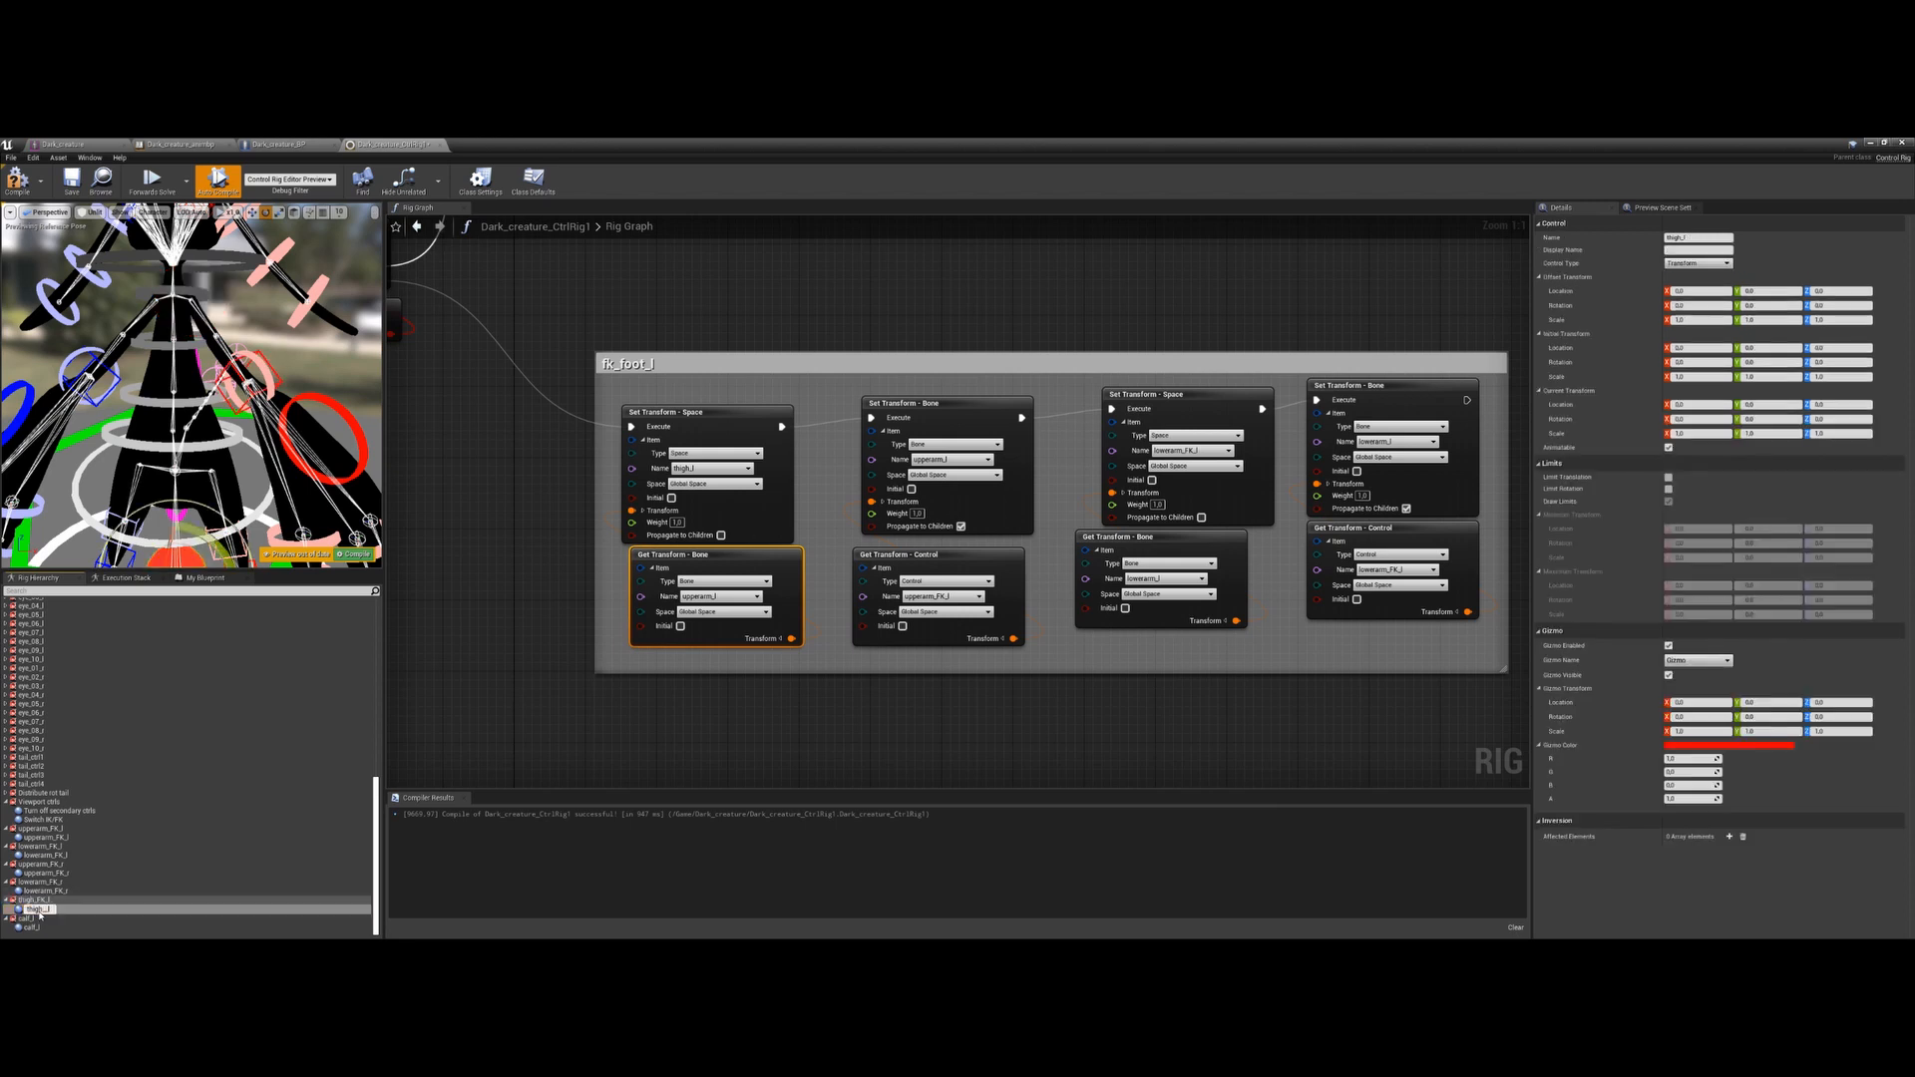
{"action": "double_click", "coordinate": [40, 919]}
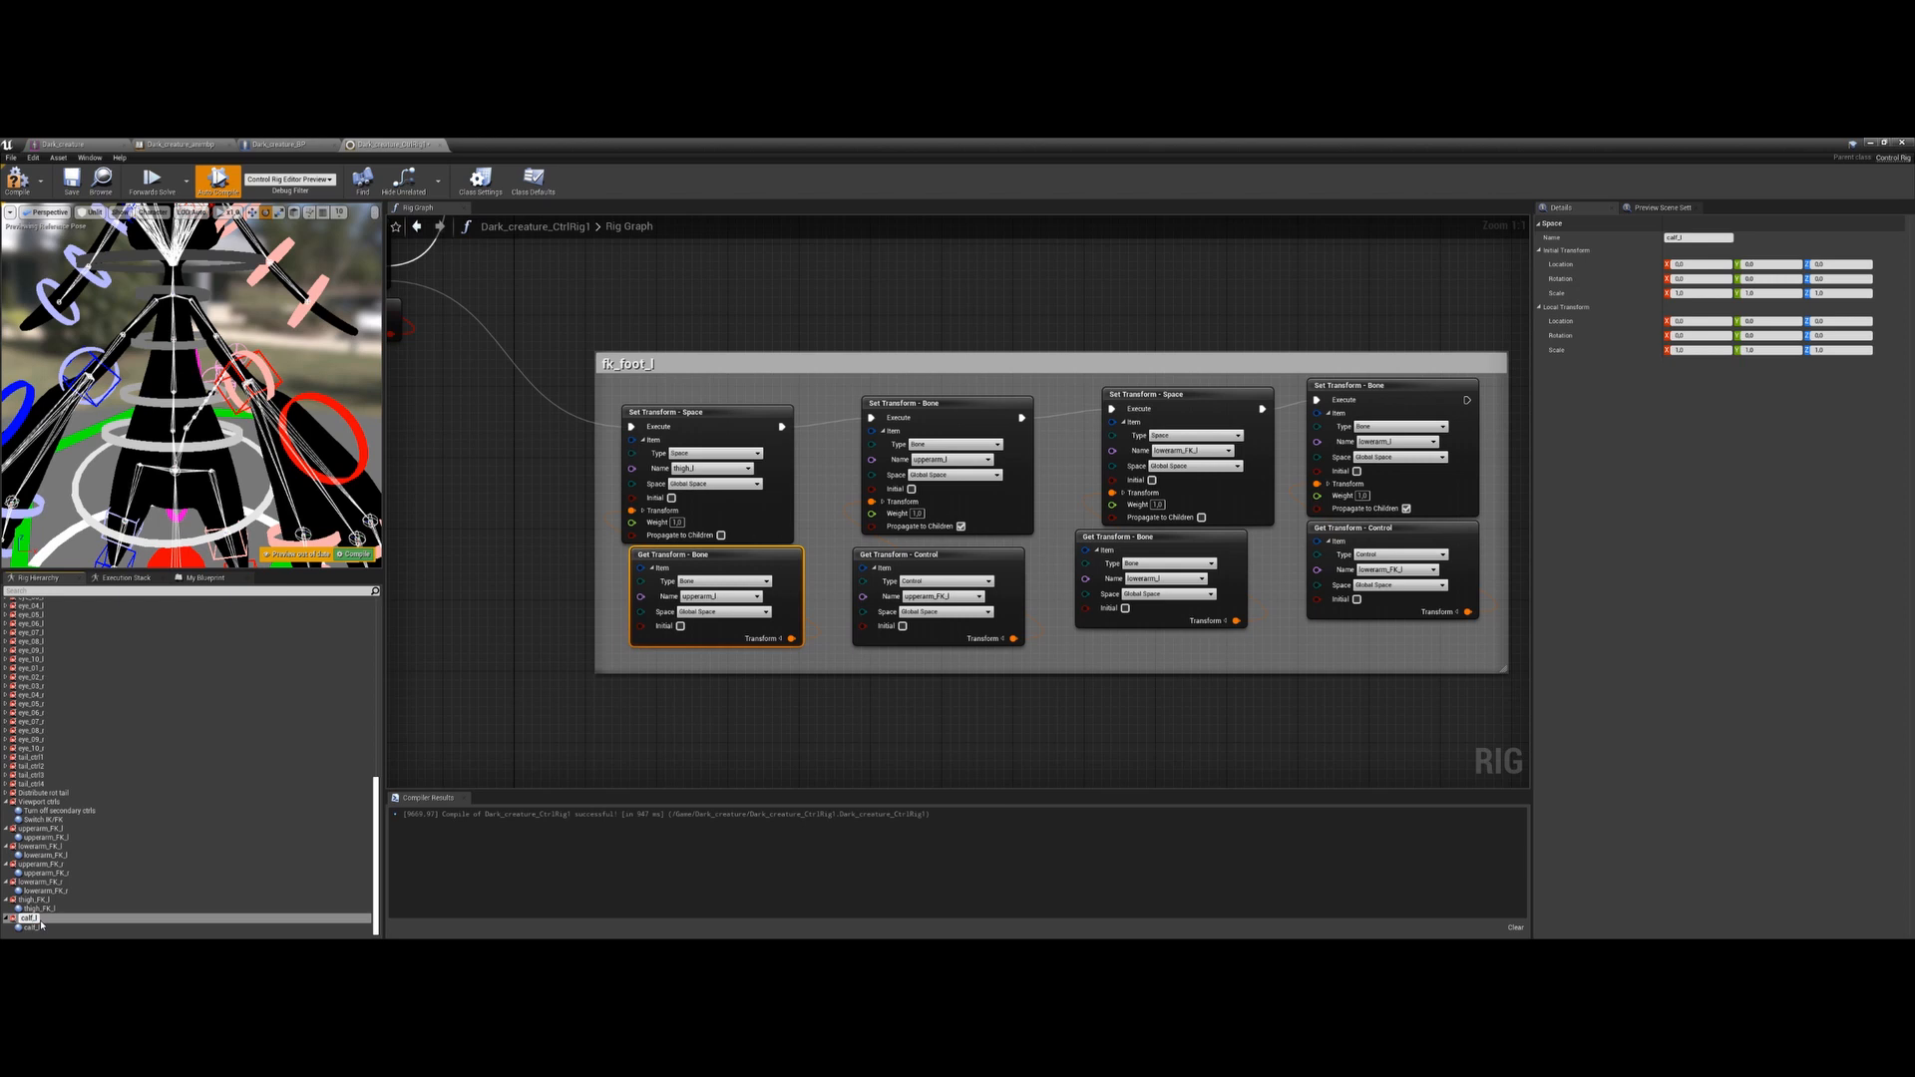
{"action": "double_click", "coordinate": [34, 926]}
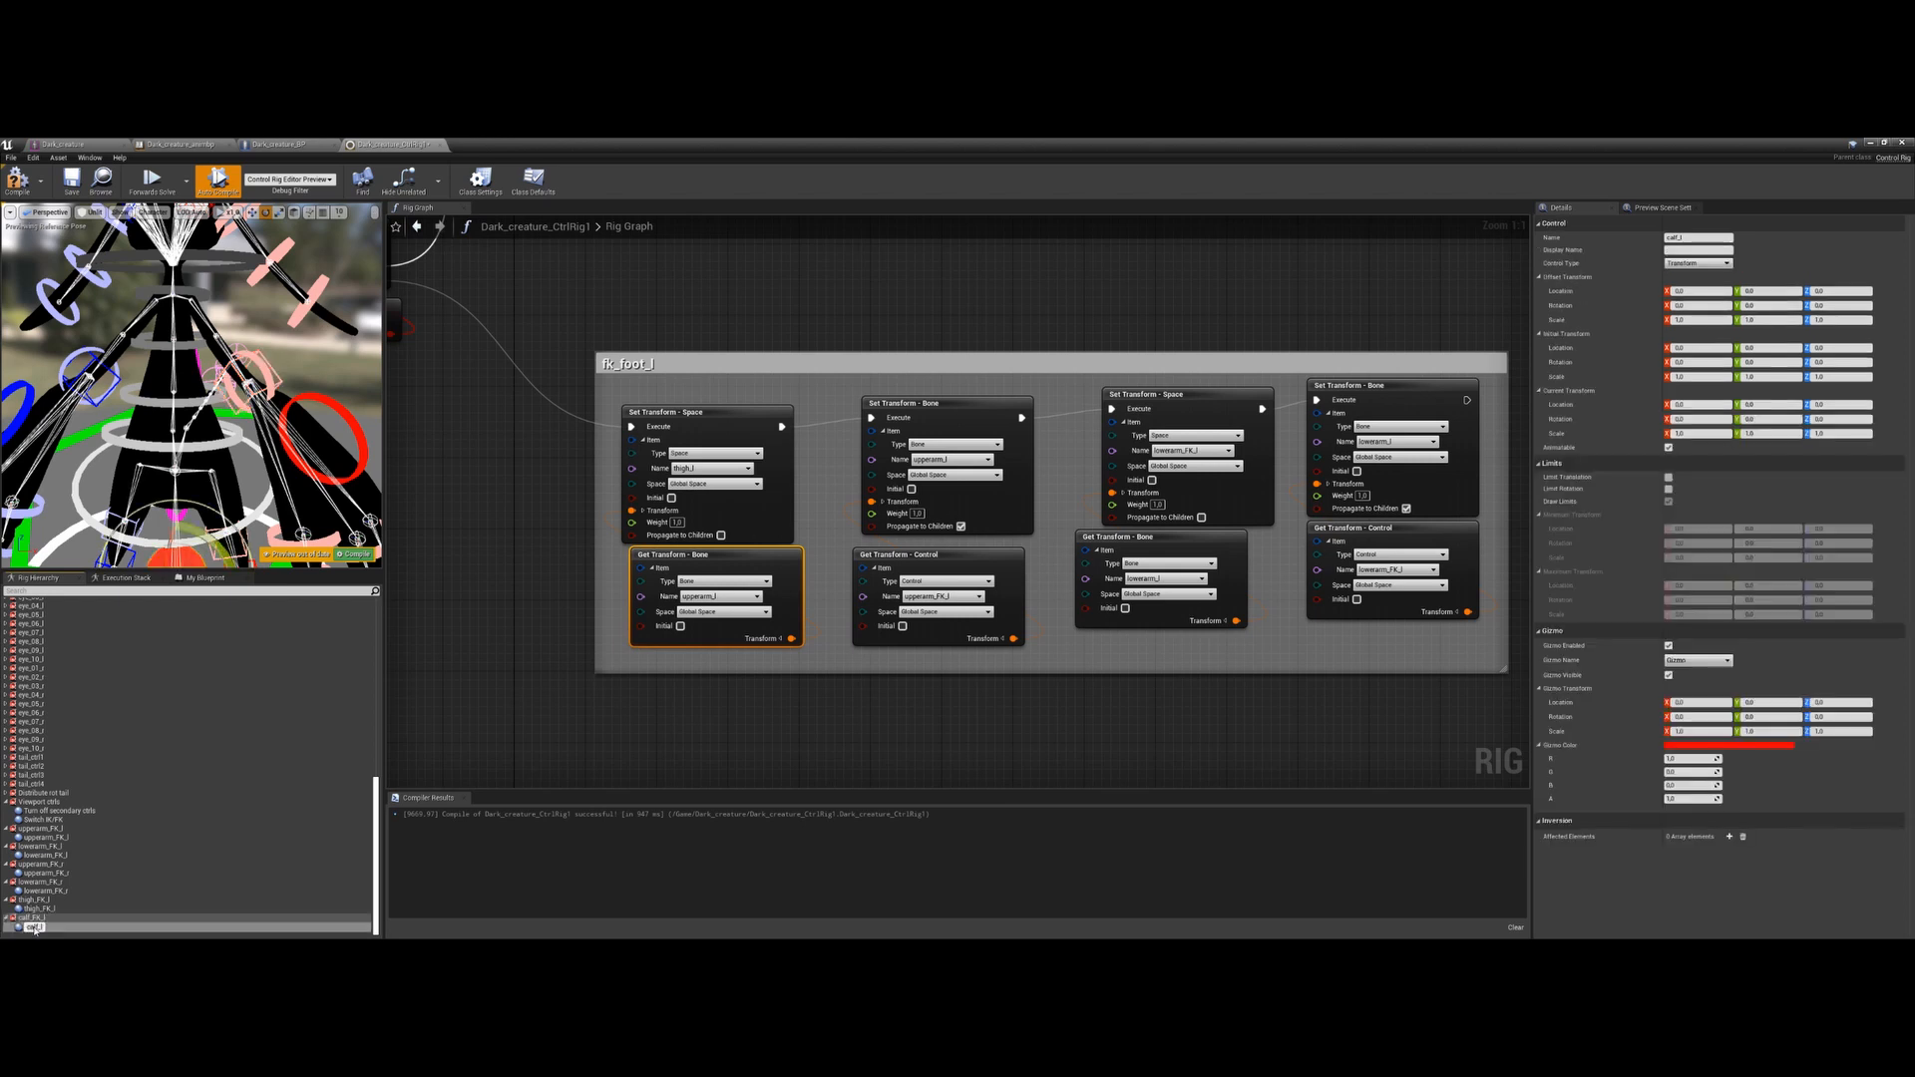
{"action": "type", "text": "_FK"}
{"action": "key", "text": "Return"}
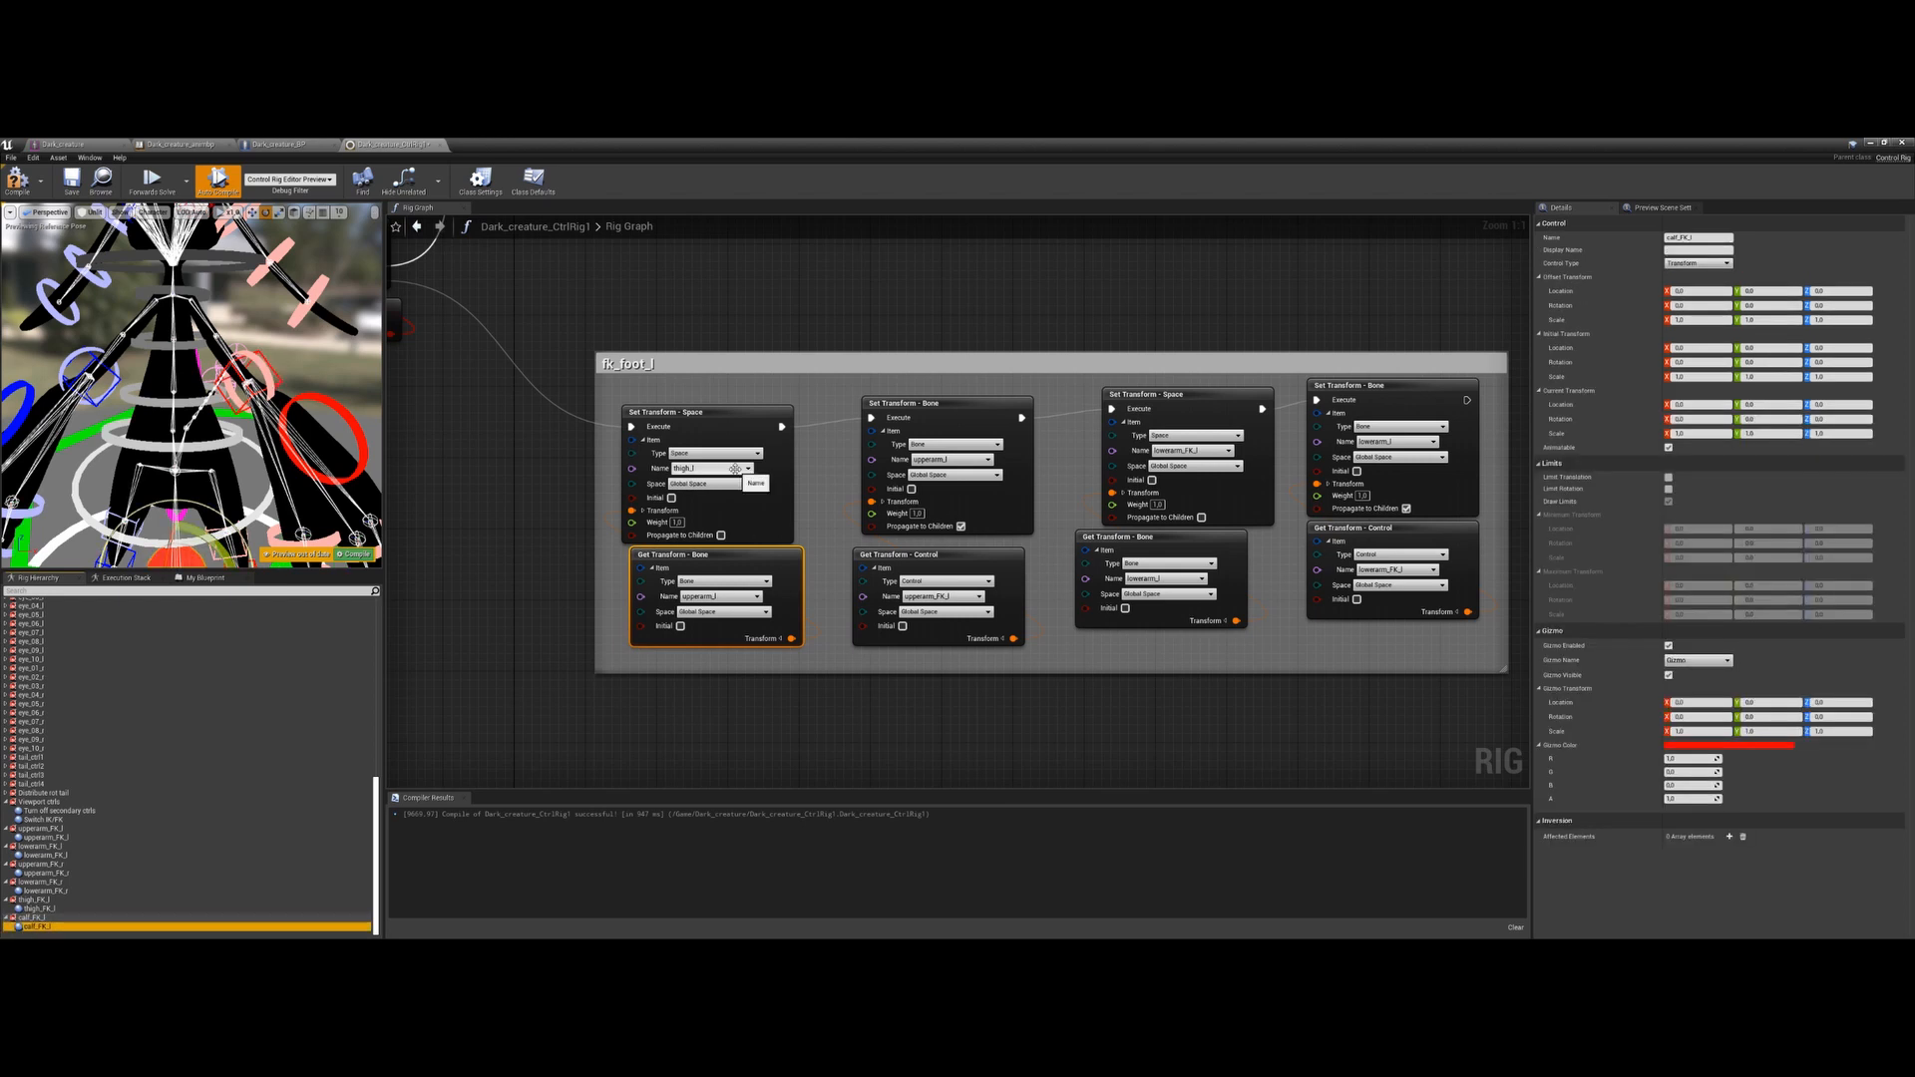
In the fk_foot_l group, set the first Set Transform - Space node to thigh_FK_l and its Get Transform - Bone node to thigh_l
{"action": "left_click", "coordinate": [736, 469]}
{"action": "type", "text": "thi"}
{"action": "key", "text": "Return"}
{"action": "left_click", "coordinate": [735, 600]}
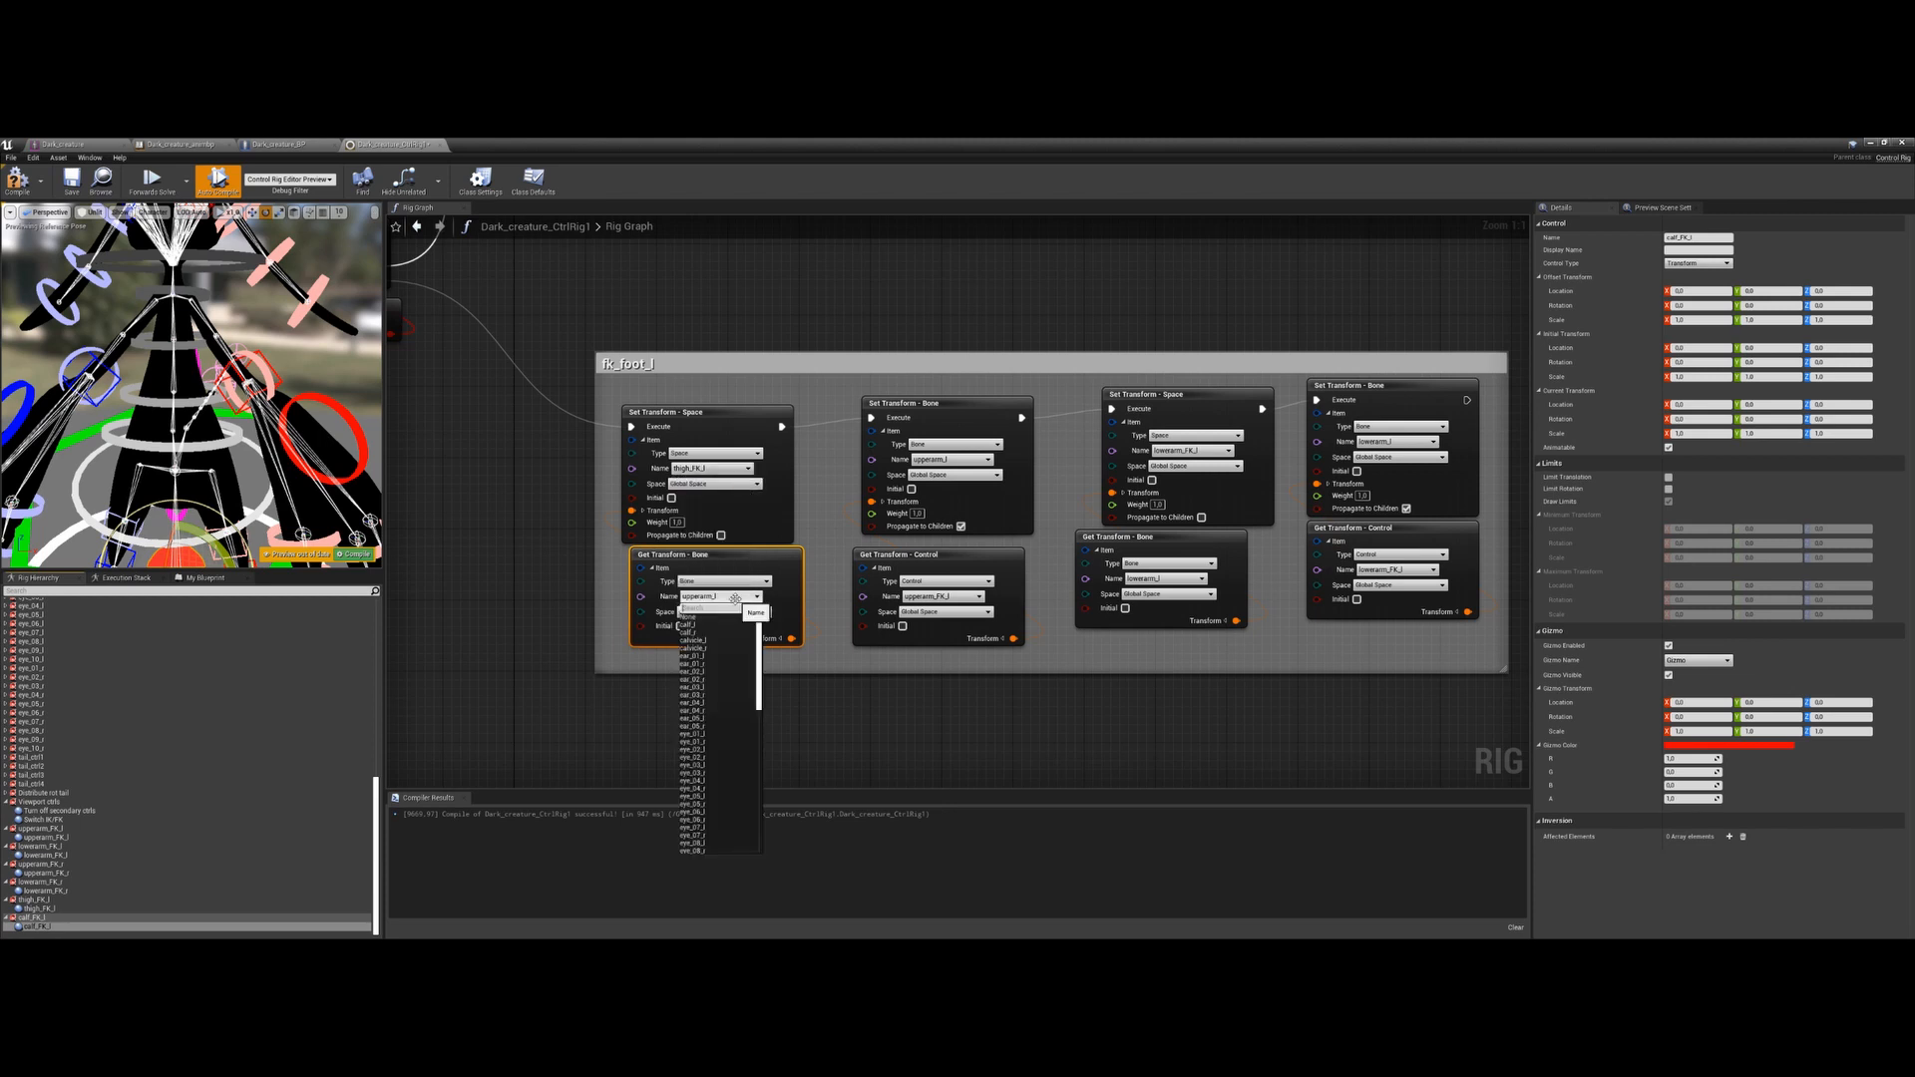
{"action": "type", "text": "thi"}
{"action": "key", "text": "Return"}
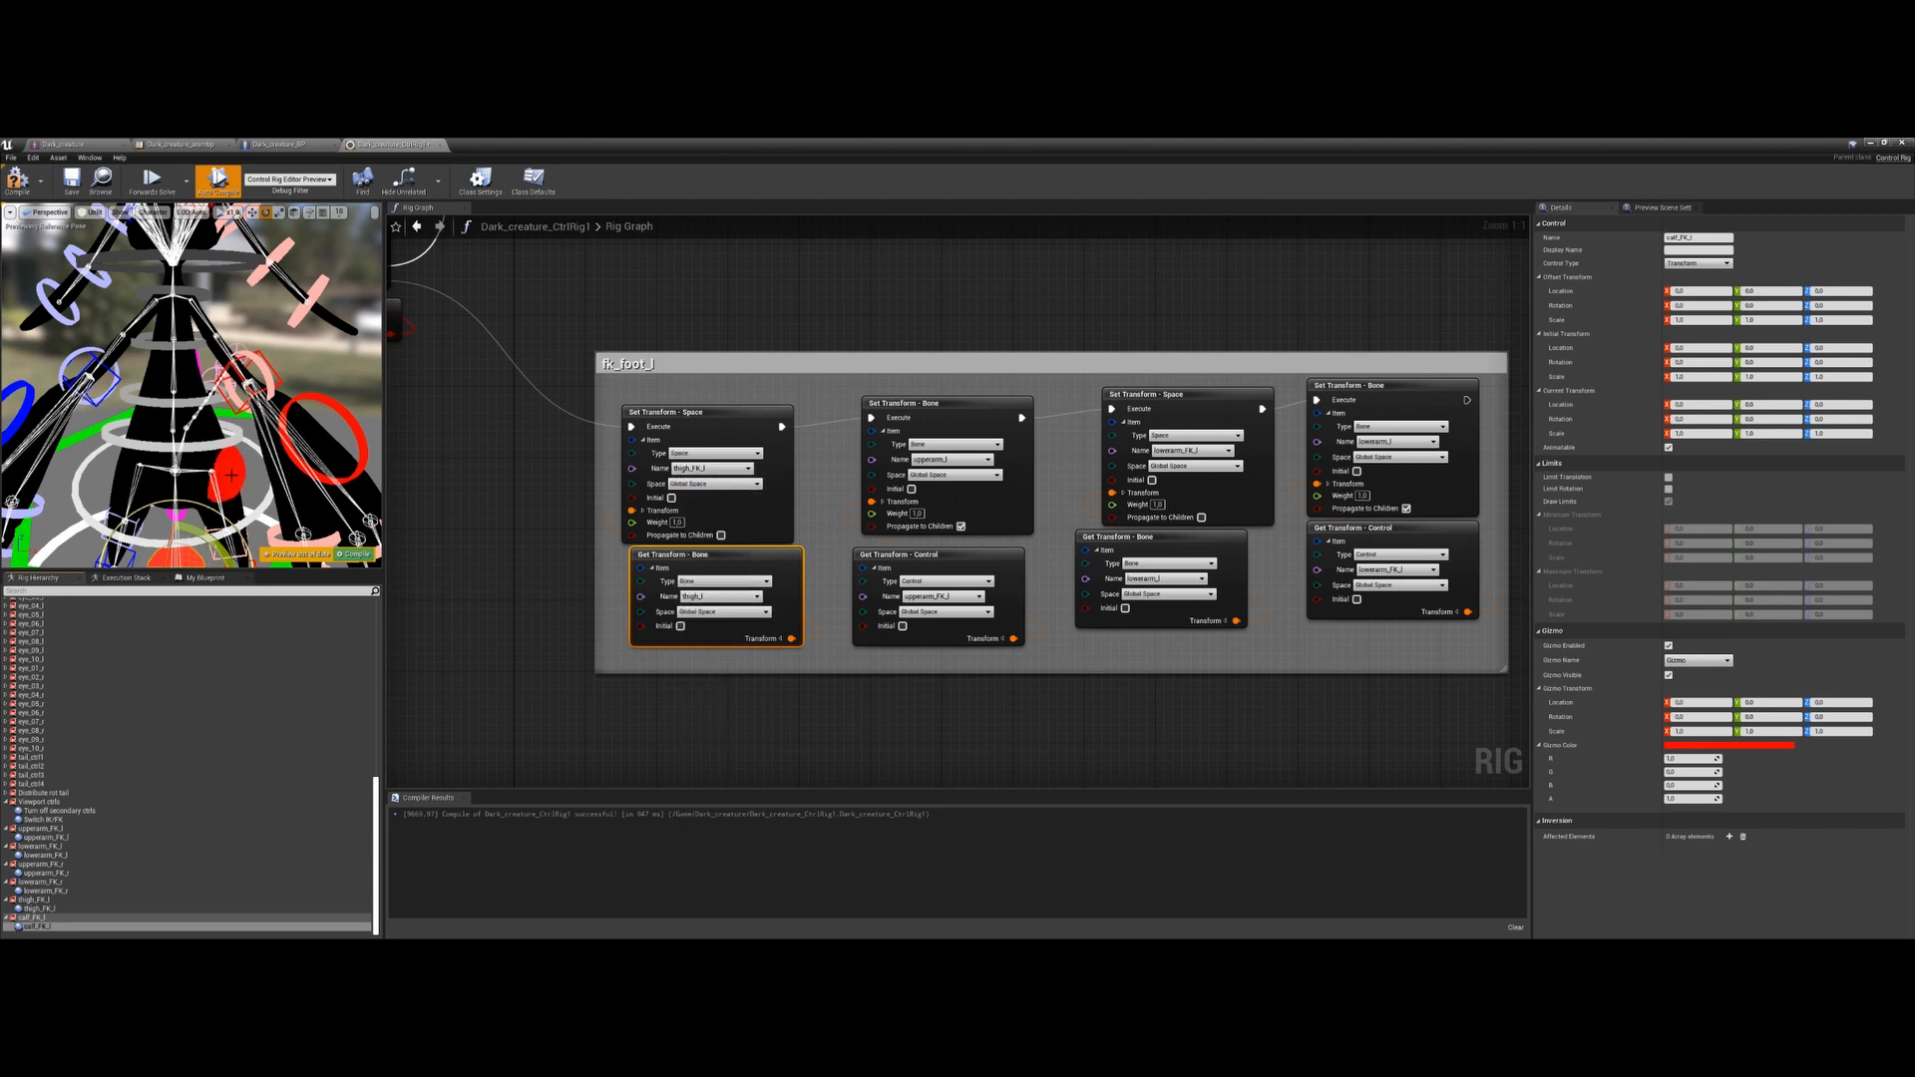
Set the group's first Set Transform - Bone node to thigh_l and the Get Transform - Control node below it to thigh_FK_l
{"action": "right_click_drag", "start_coordinate": [966, 462], "coordinate": [853, 458]}
{"action": "left_click", "coordinate": [853, 458]}
{"action": "type", "text": "thi"}
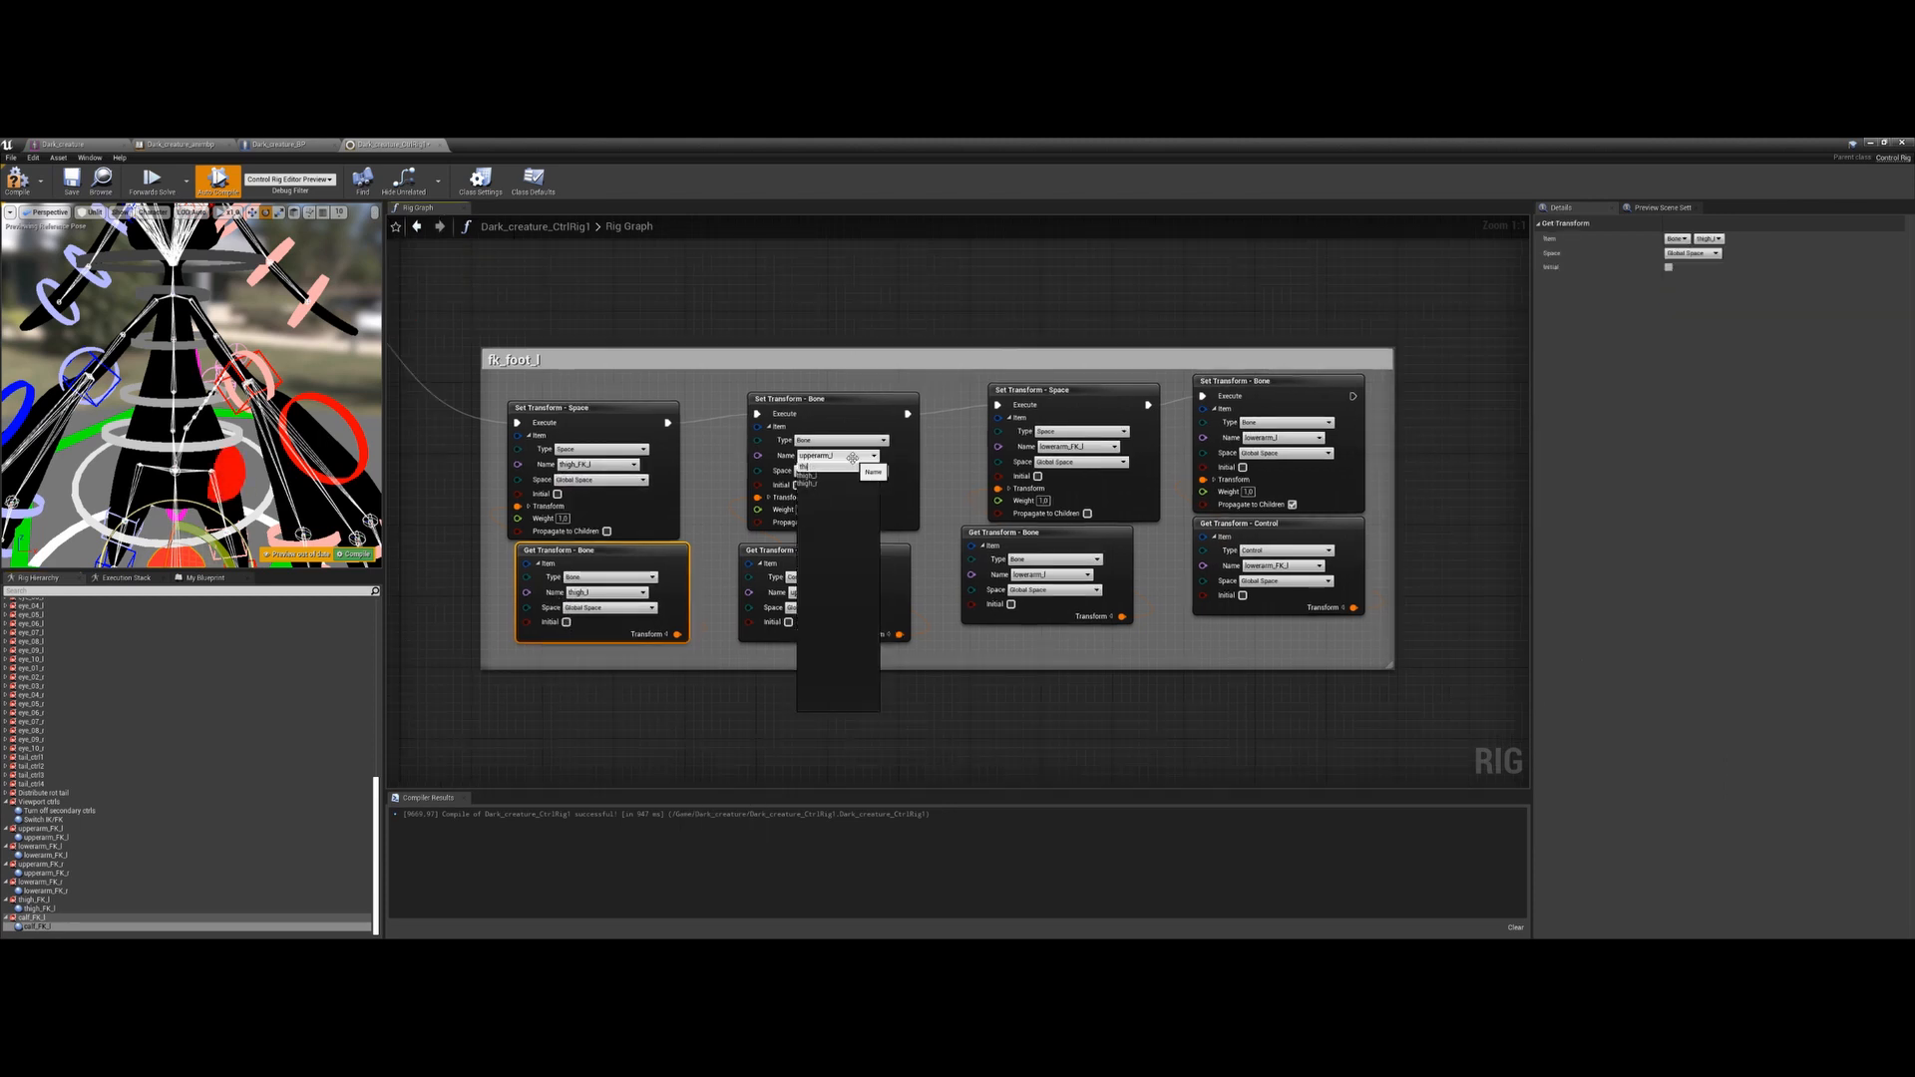
{"action": "left_click", "coordinate": [838, 477]}
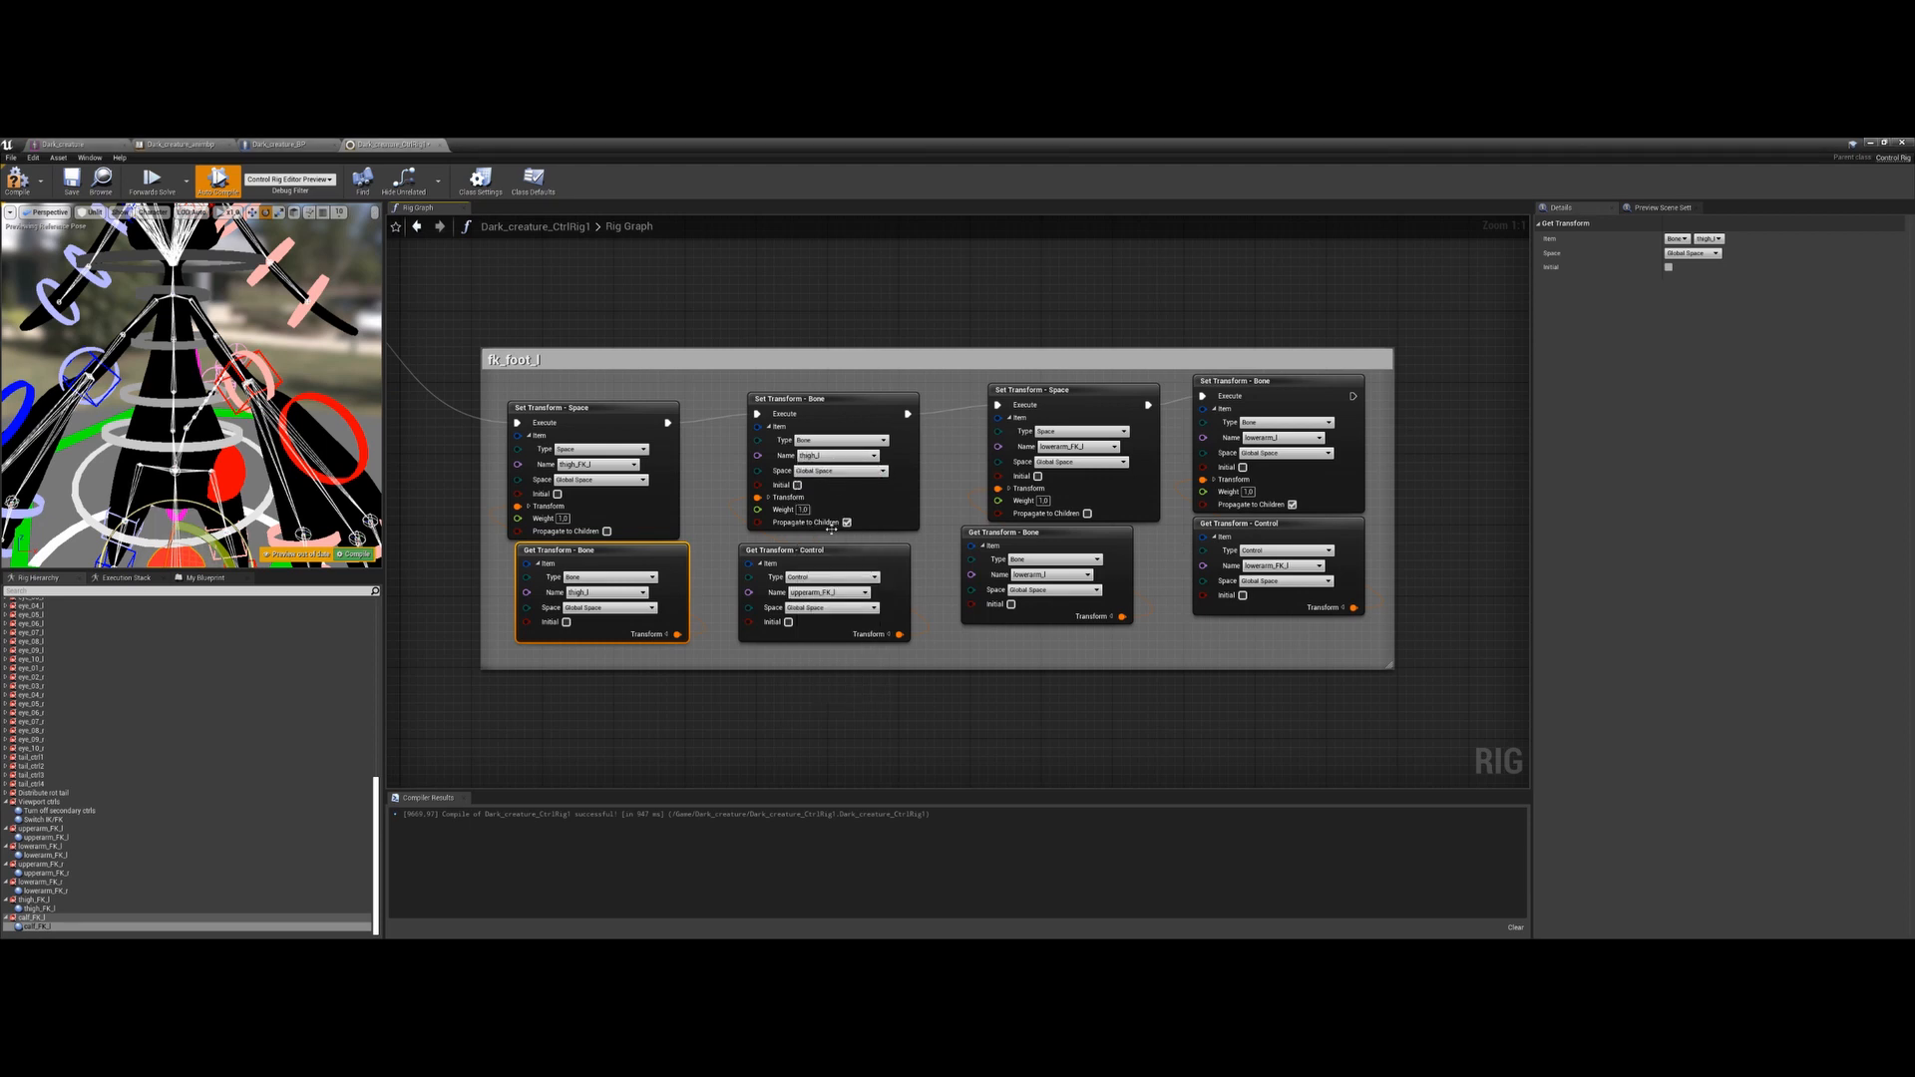
{"action": "left_click", "coordinate": [850, 592]}
{"action": "type", "text": "thi"}
{"action": "key", "text": "Down"}
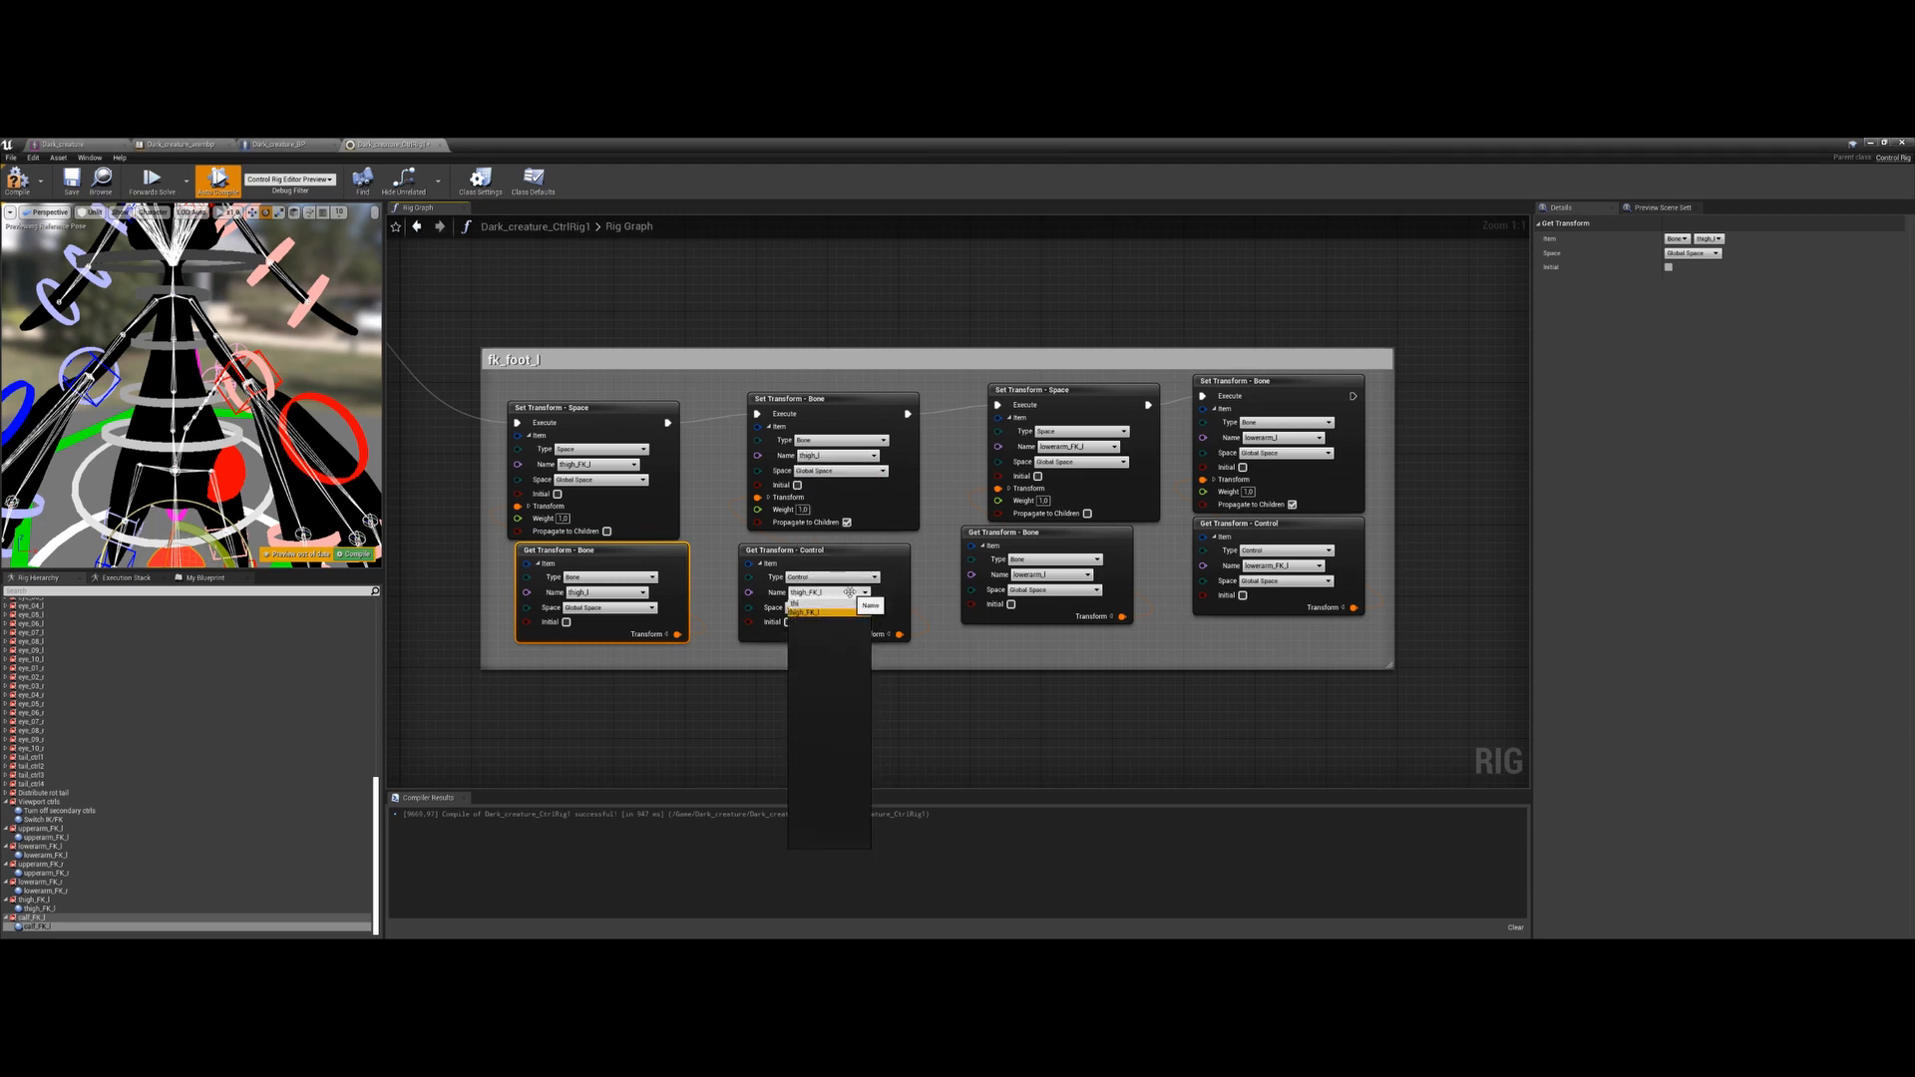
{"action": "key", "text": "Return"}
Set the group's second Set Transform - Space node to calf_FK_l and the Get Transform - Bone node below it to calf_l
{"action": "right_click_drag", "start_coordinate": [945, 617], "coordinate": [810, 655]}
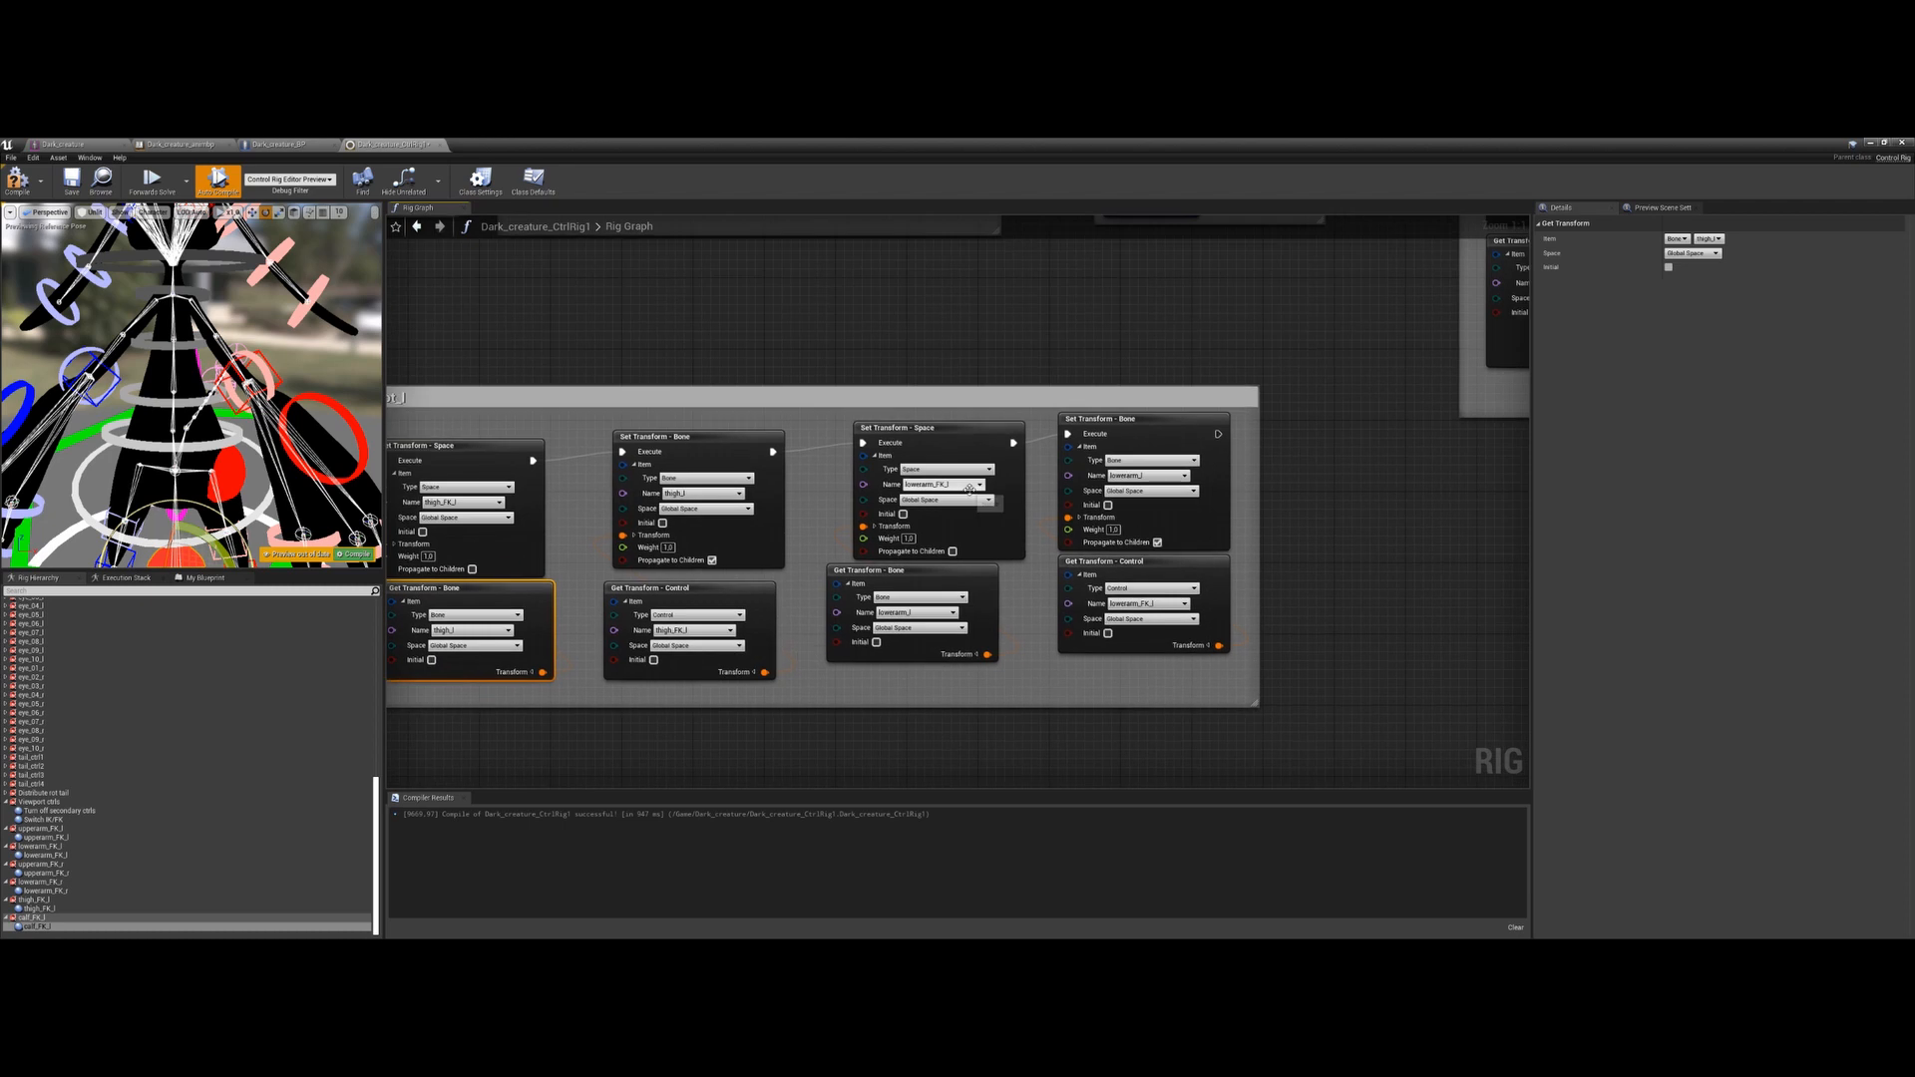
{"action": "left_click", "coordinate": [966, 485]}
{"action": "type", "text": "cal"}
{"action": "left_click", "coordinate": [942, 505]}
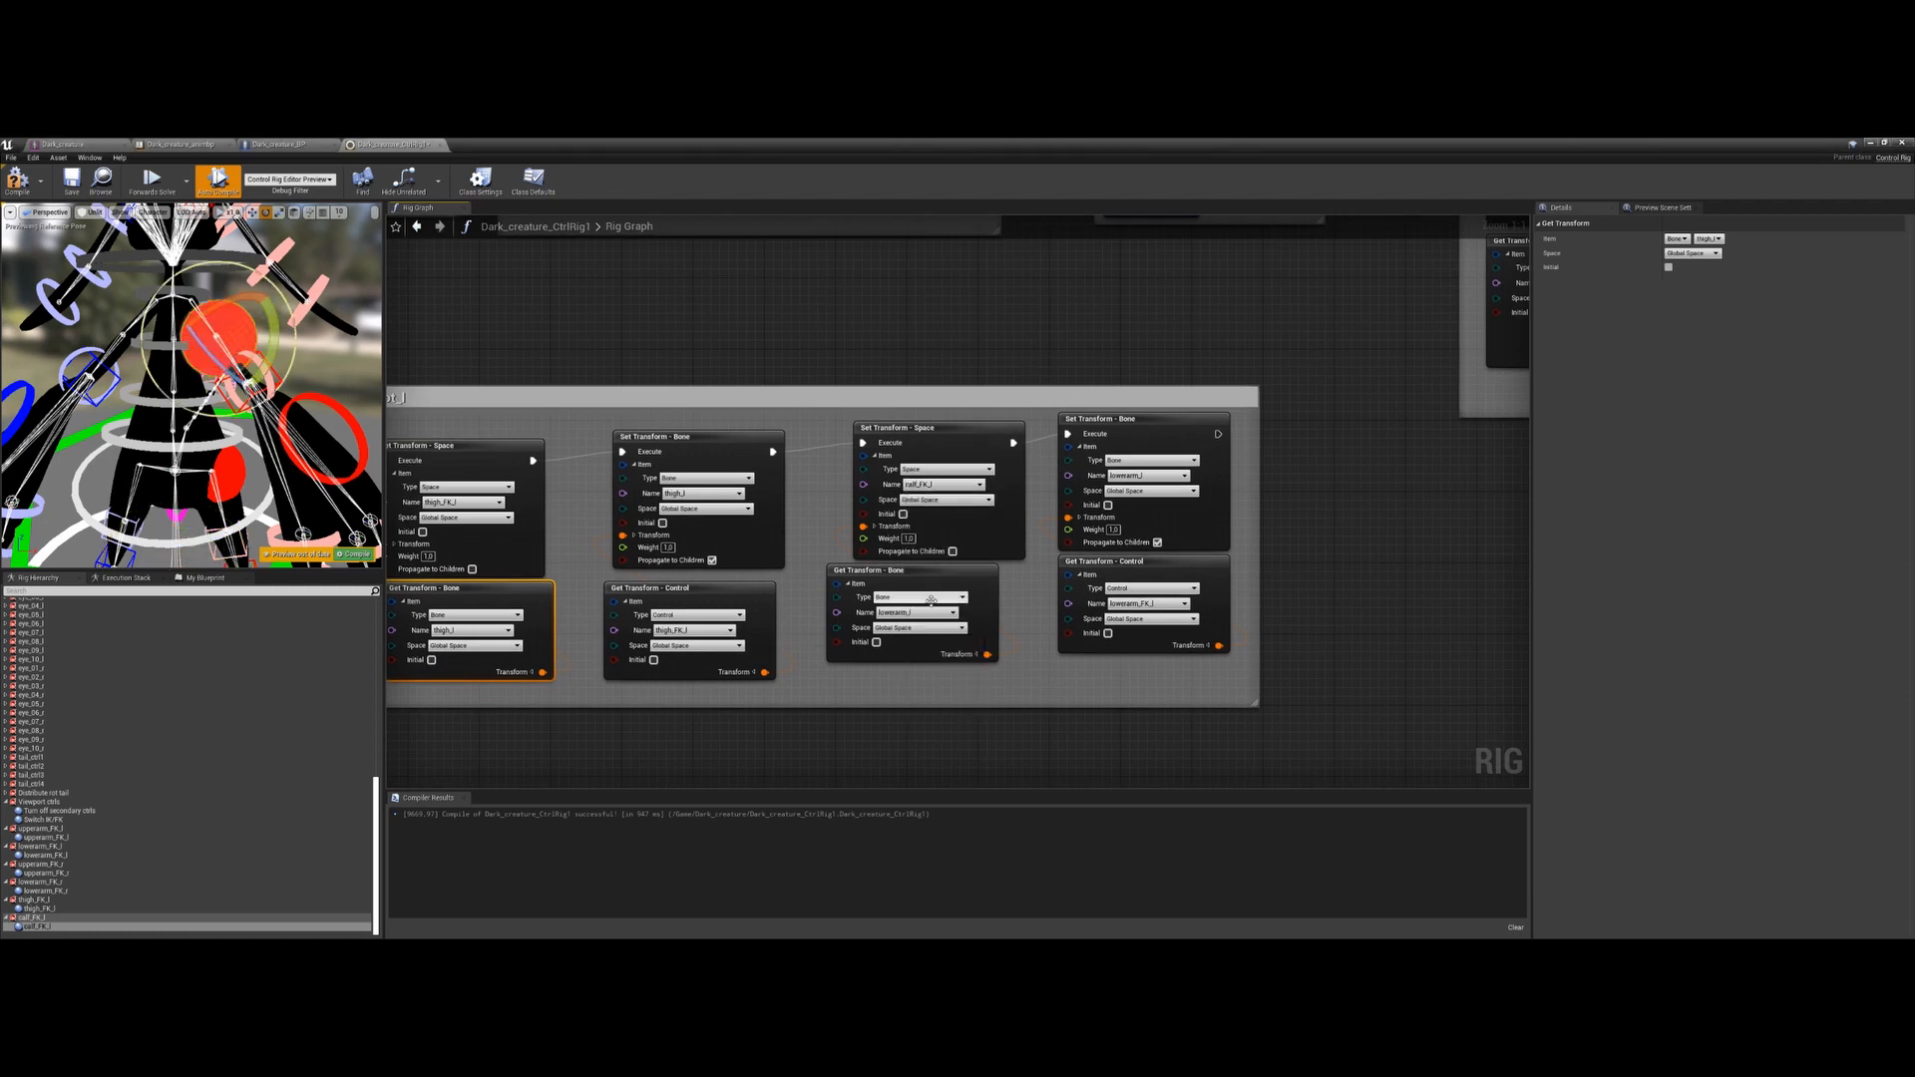
{"action": "left_click", "coordinate": [923, 614]}
{"action": "type", "text": "ca"}
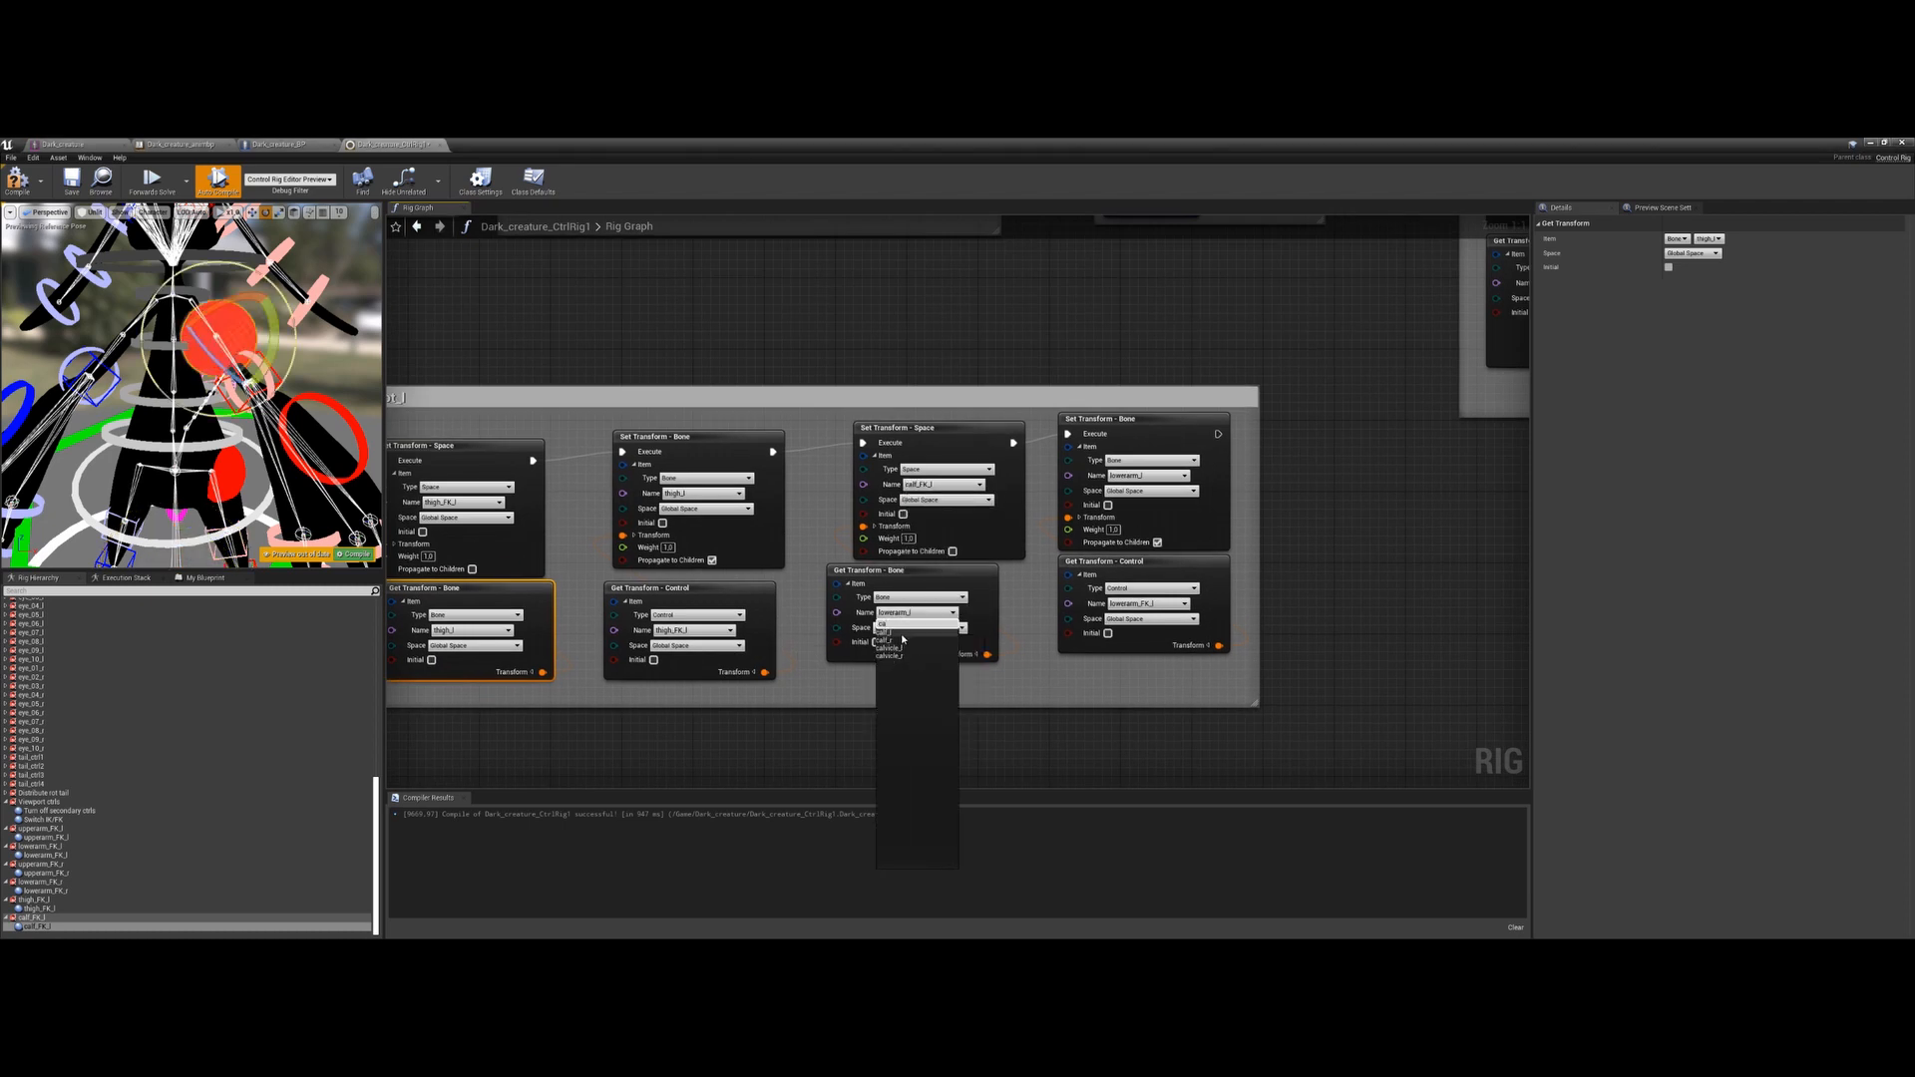
{"action": "left_click", "coordinate": [884, 632]}
Set the last Set Transform - Bone node to calf_l and its Get Transform - Control node to calf_FK_l, then compile the rig
{"action": "left_click", "coordinate": [1157, 476]}
{"action": "type", "text": "ca"}
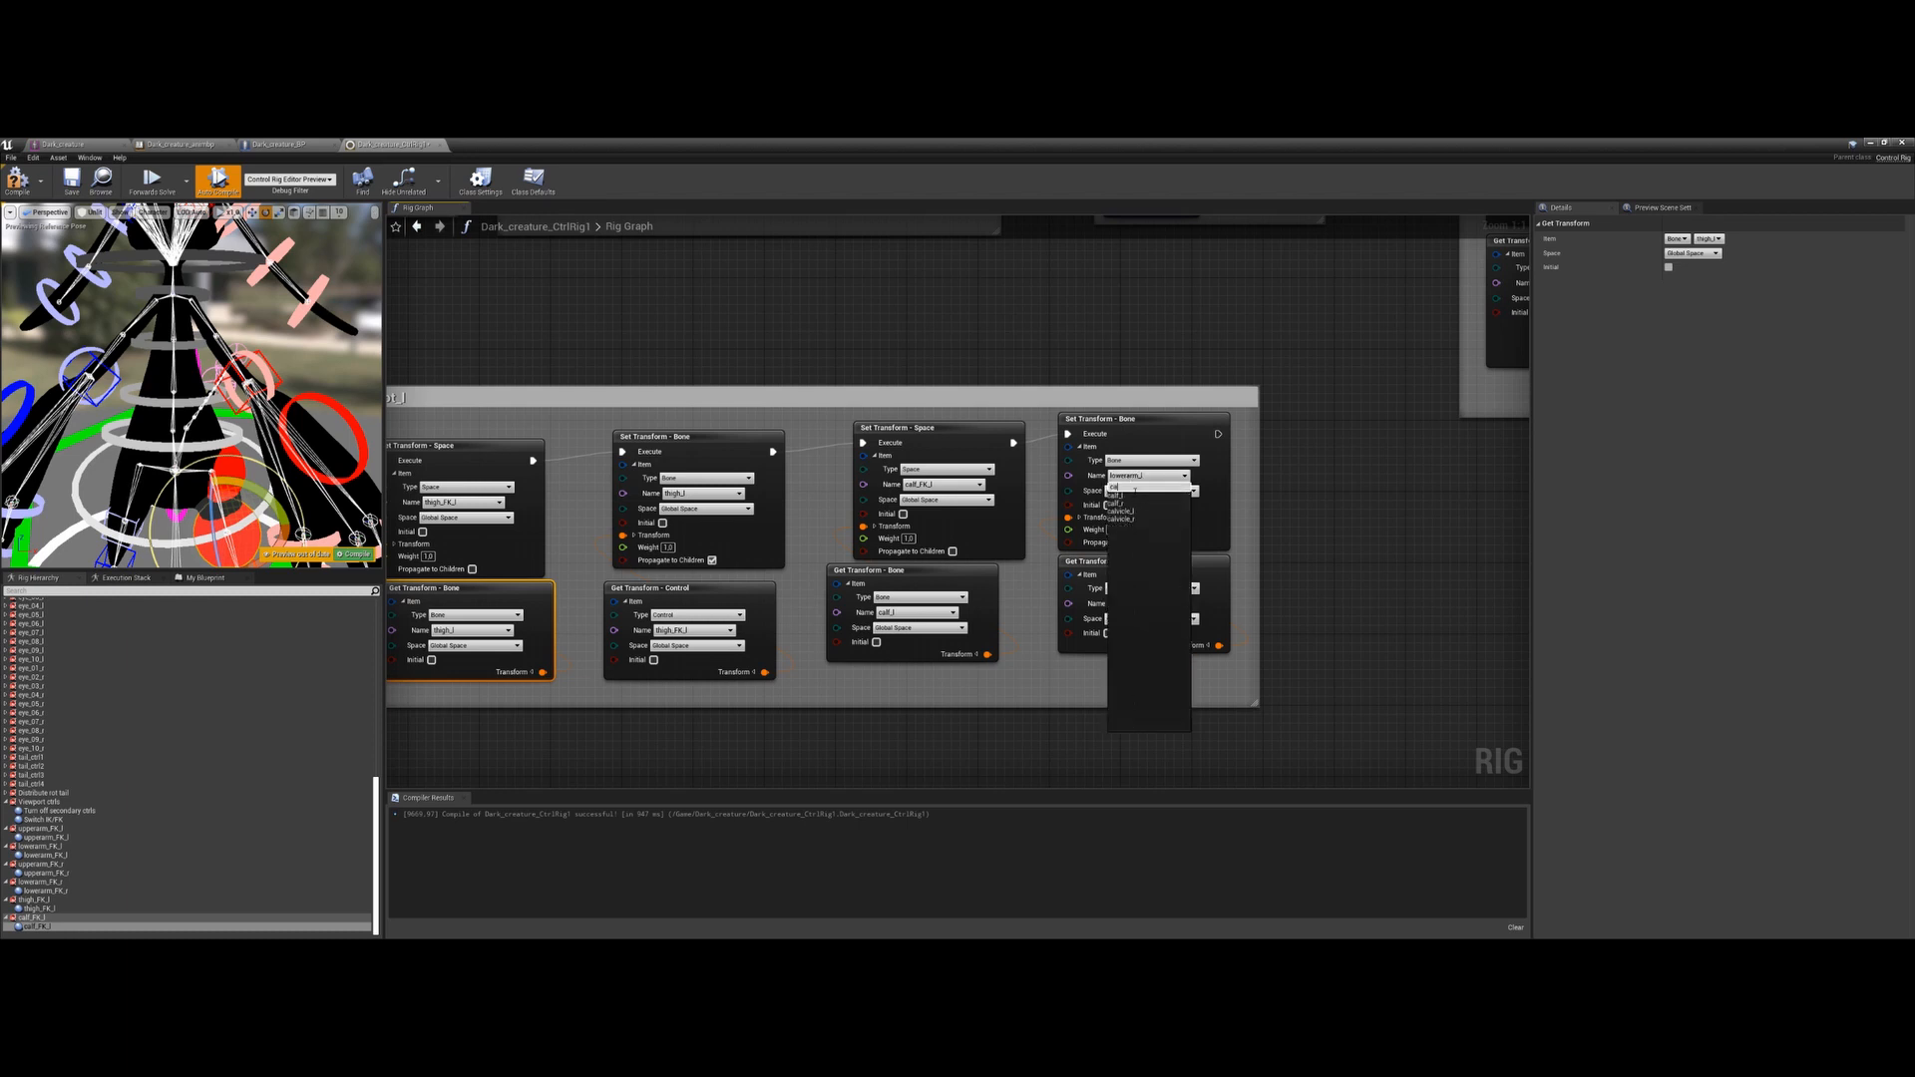
{"action": "left_click", "coordinate": [1117, 496]}
{"action": "left_click", "coordinate": [1162, 604]}
{"action": "type", "text": "cal"}
{"action": "left_click", "coordinate": [1134, 624]}
{"action": "right_click_drag", "start_coordinate": [1137, 627], "coordinate": [1167, 604]}
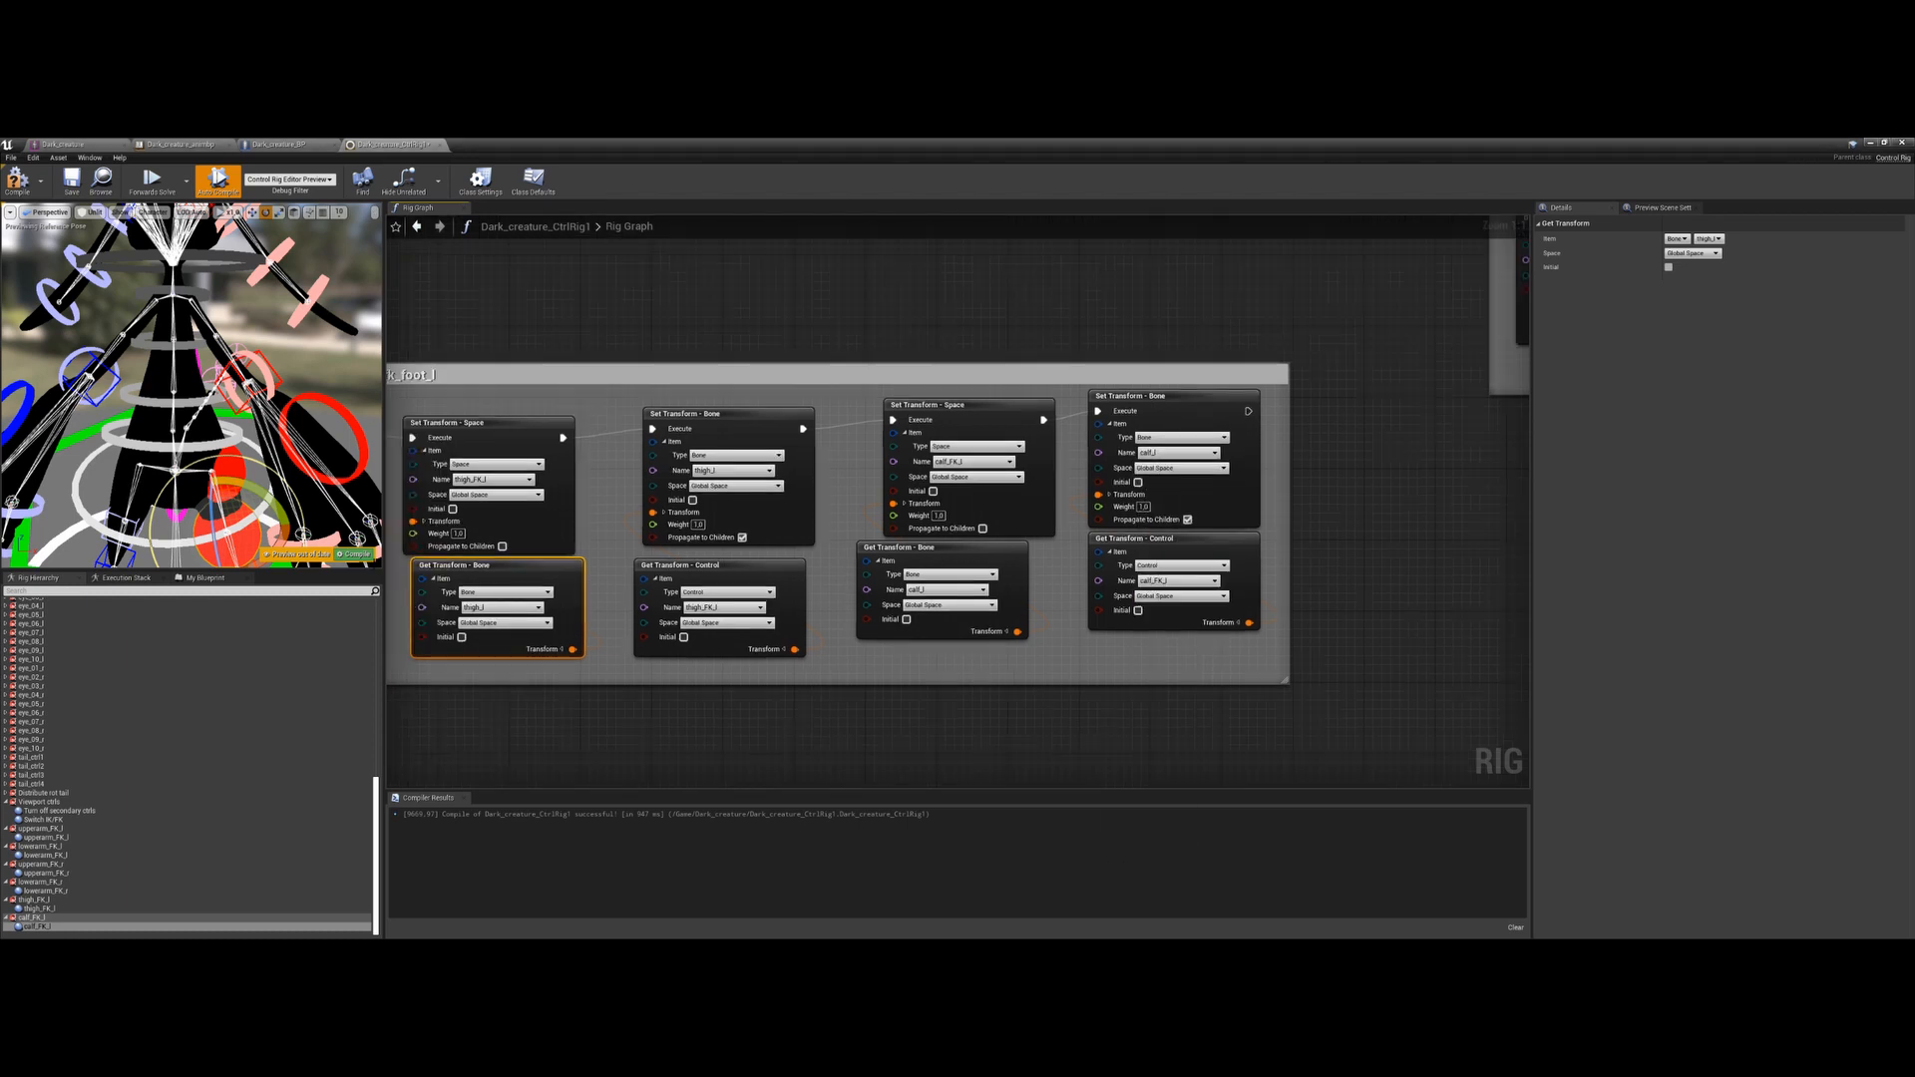
{"action": "left_click", "coordinate": [357, 555]}
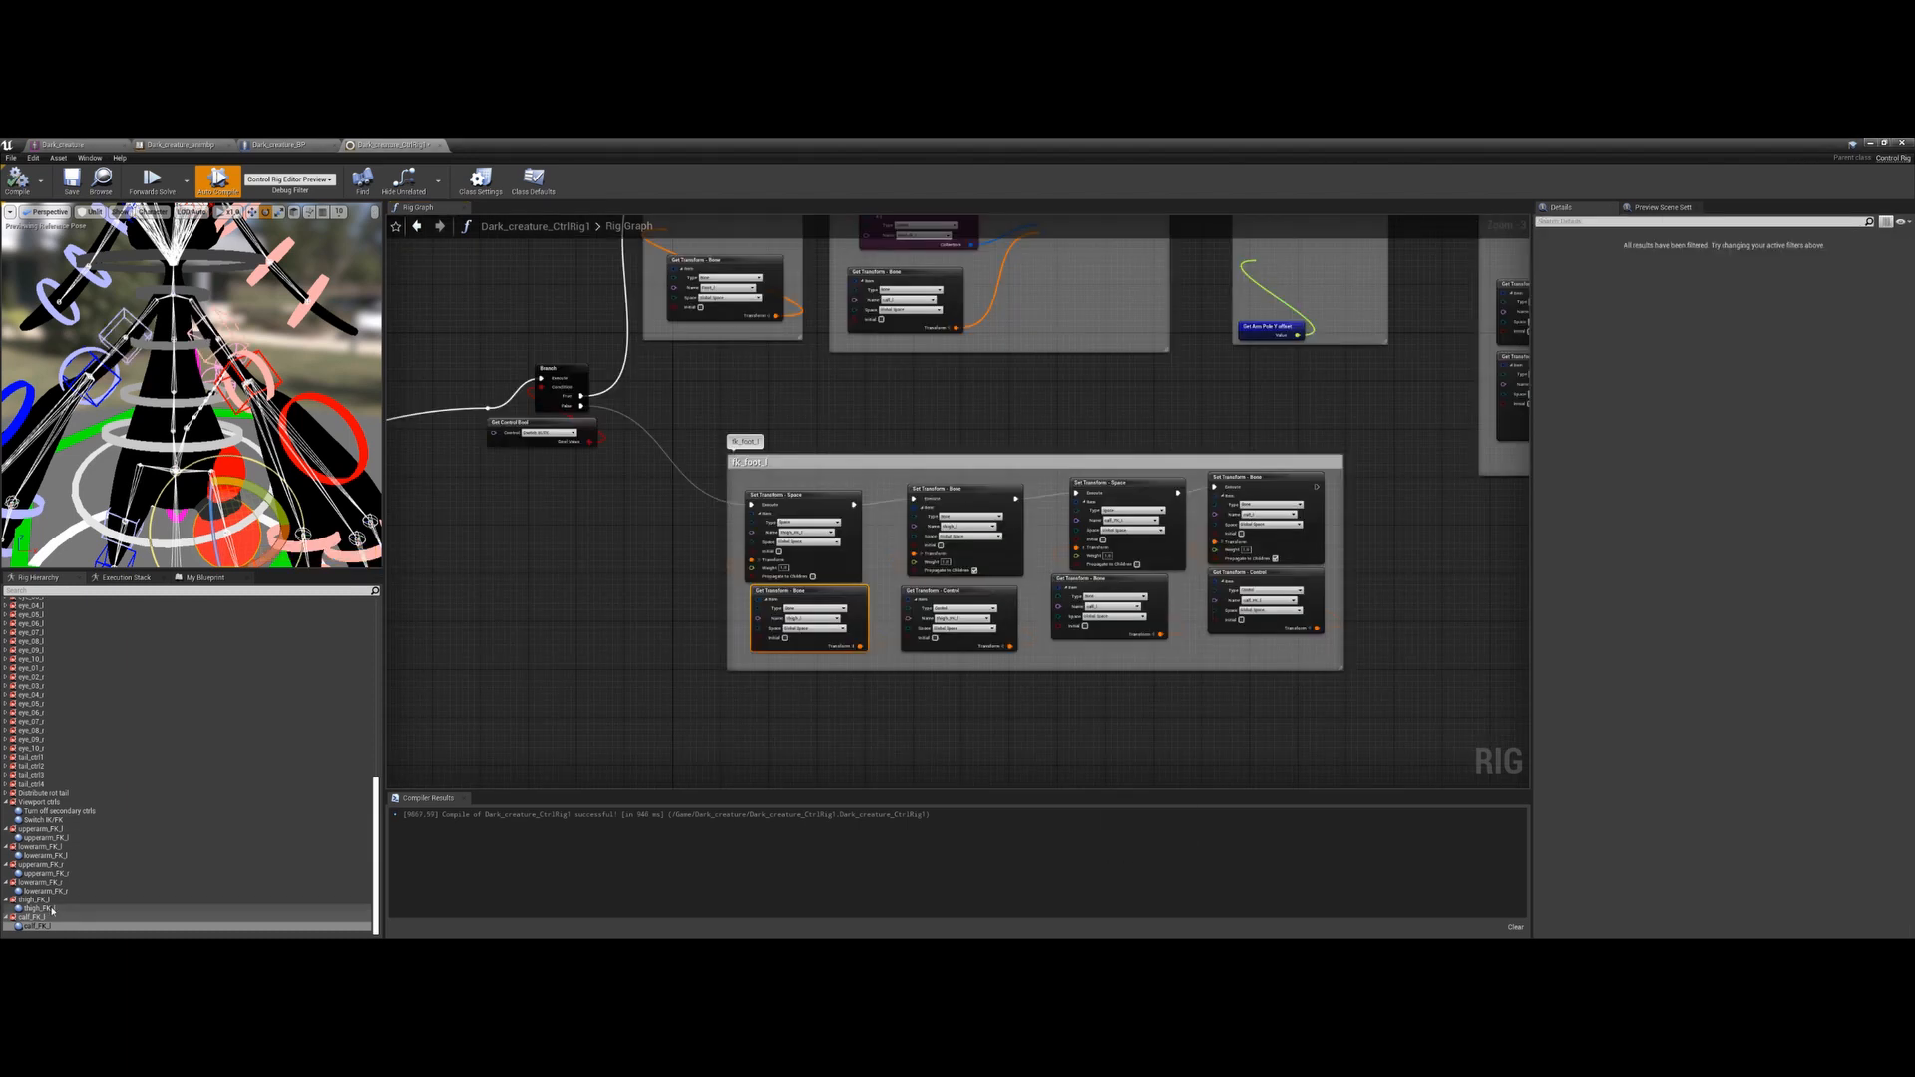
Colour the thigh_FK_l control's gizmo yellow and change its shape to Circle_Thick
{"action": "left_click", "coordinate": [53, 910]}
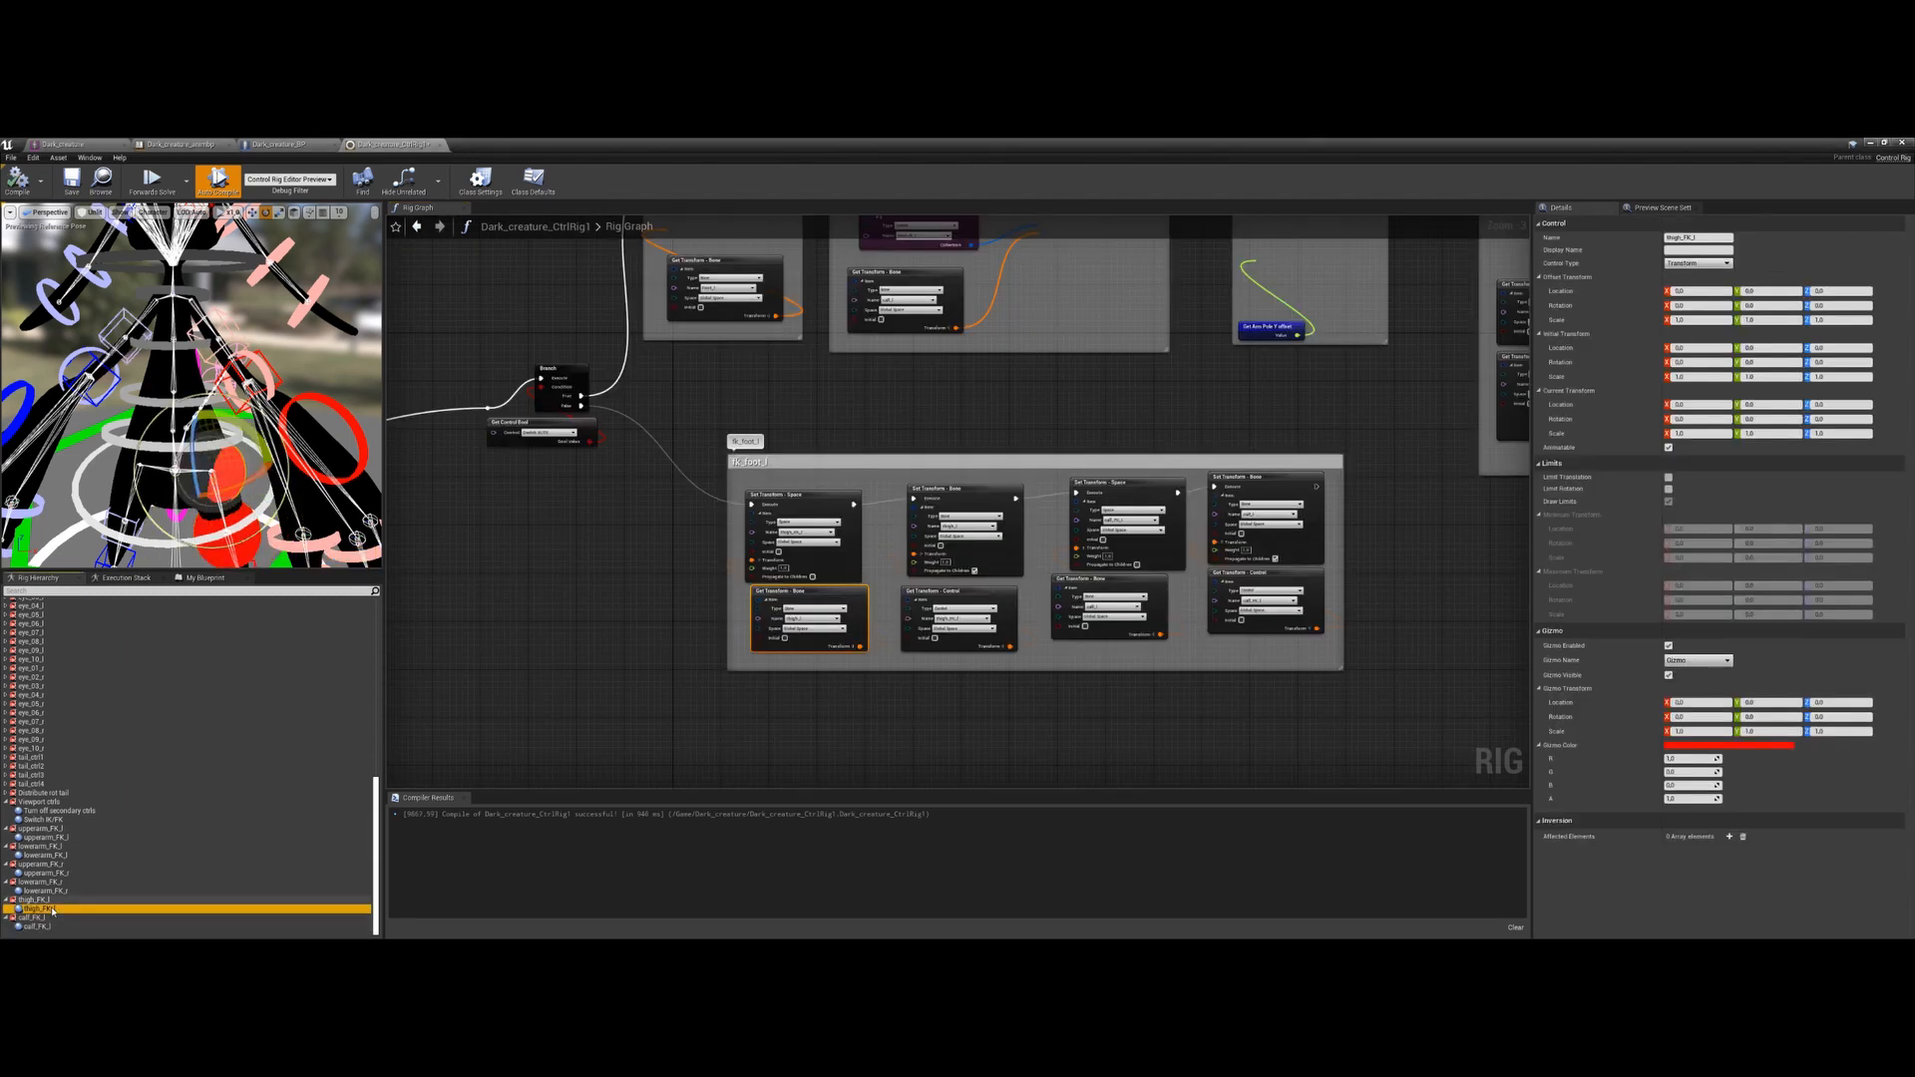
{"action": "left_click", "coordinate": [1684, 746]}
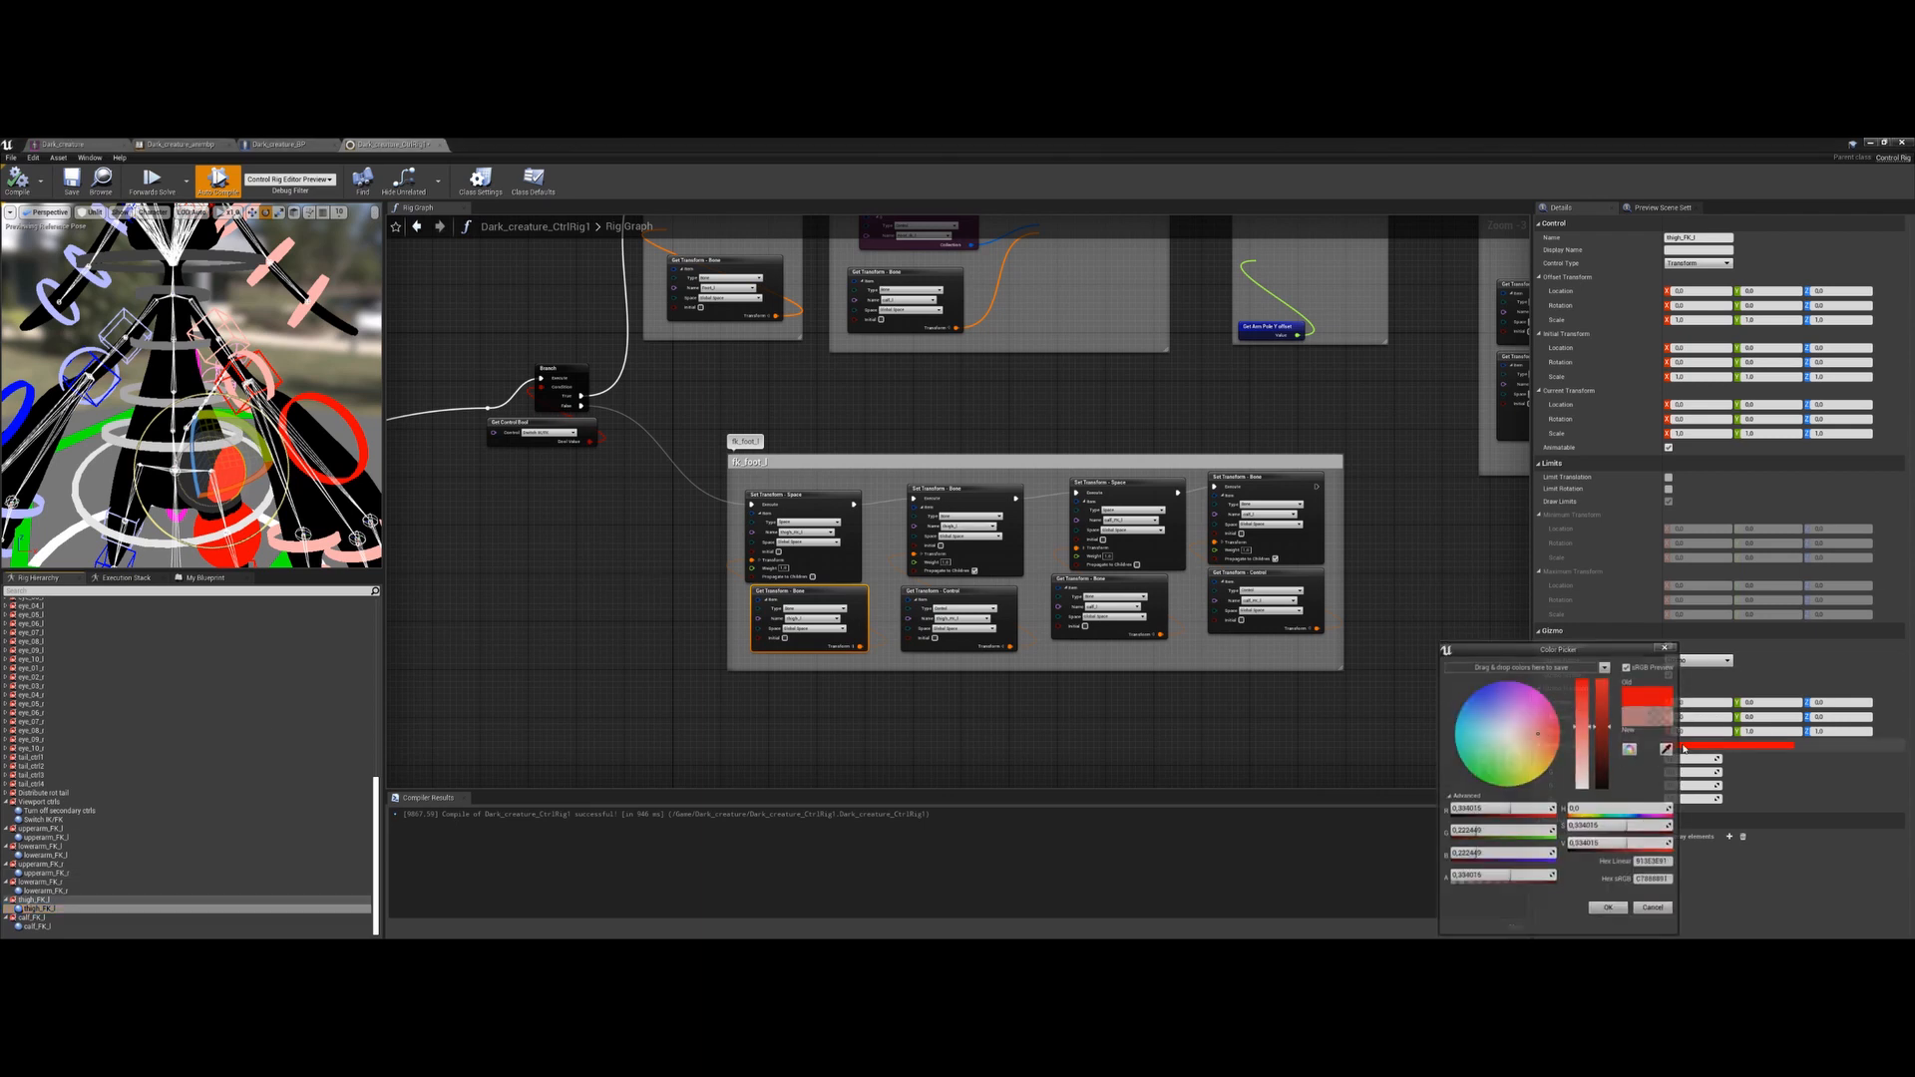
{"action": "left_click_drag", "start_coordinate": [1493, 833], "coordinate": [1554, 834]}
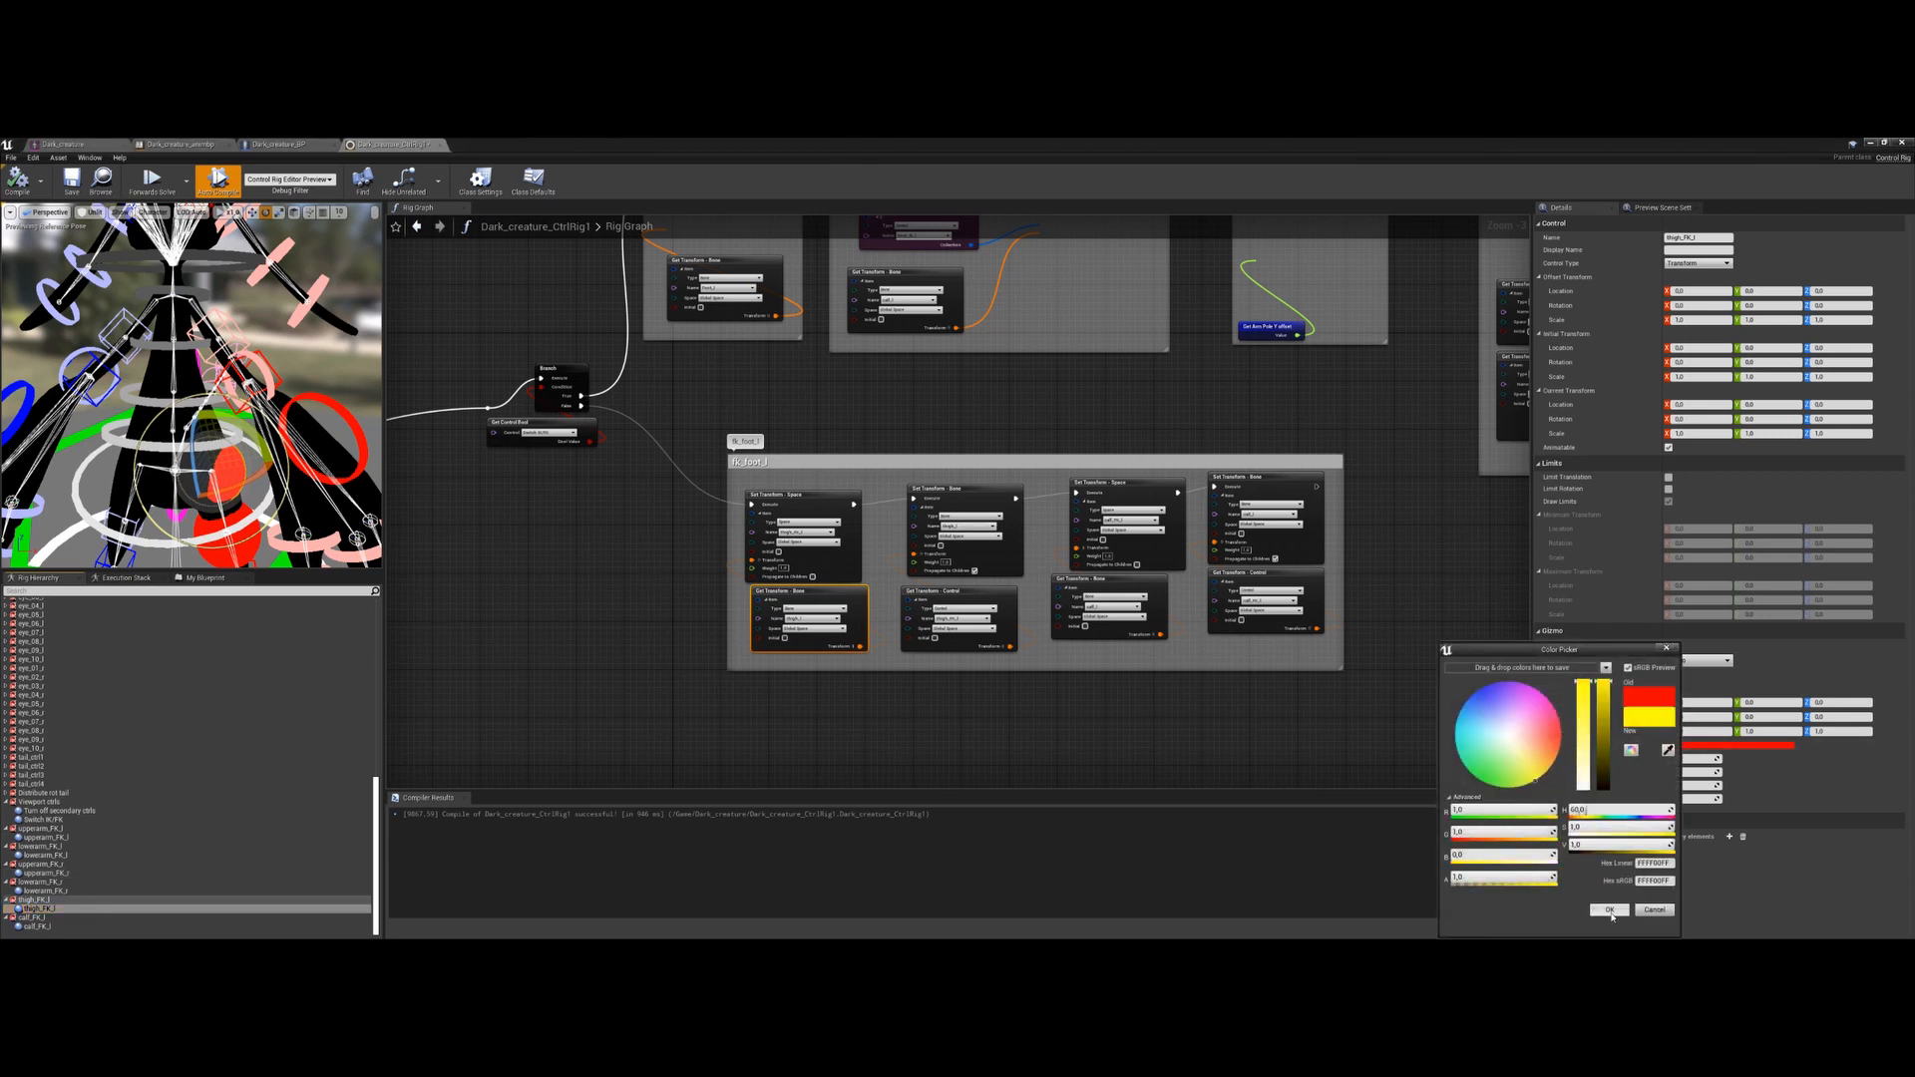
{"action": "left_click", "coordinate": [1609, 910]}
{"action": "left_click", "coordinate": [1681, 662]}
{"action": "type", "text": "circl"}
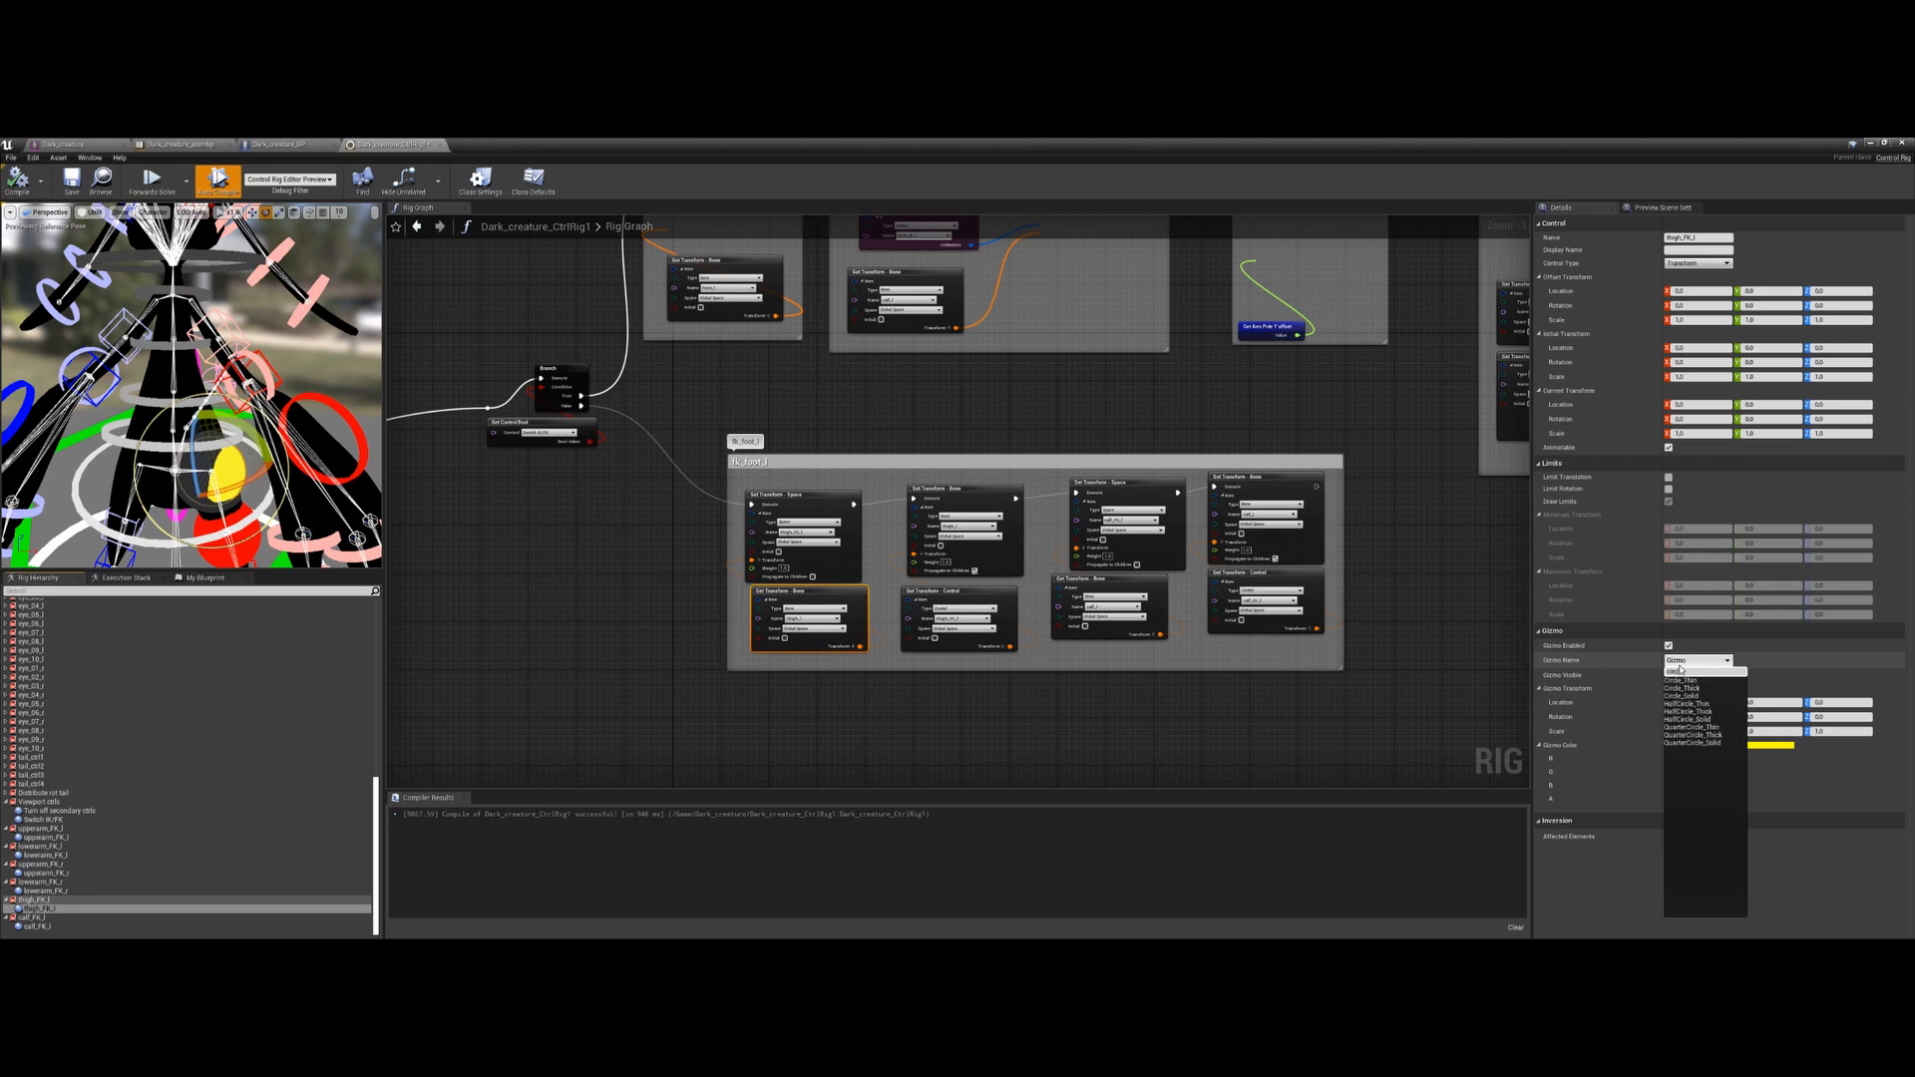
{"action": "left_click", "coordinate": [1684, 688]}
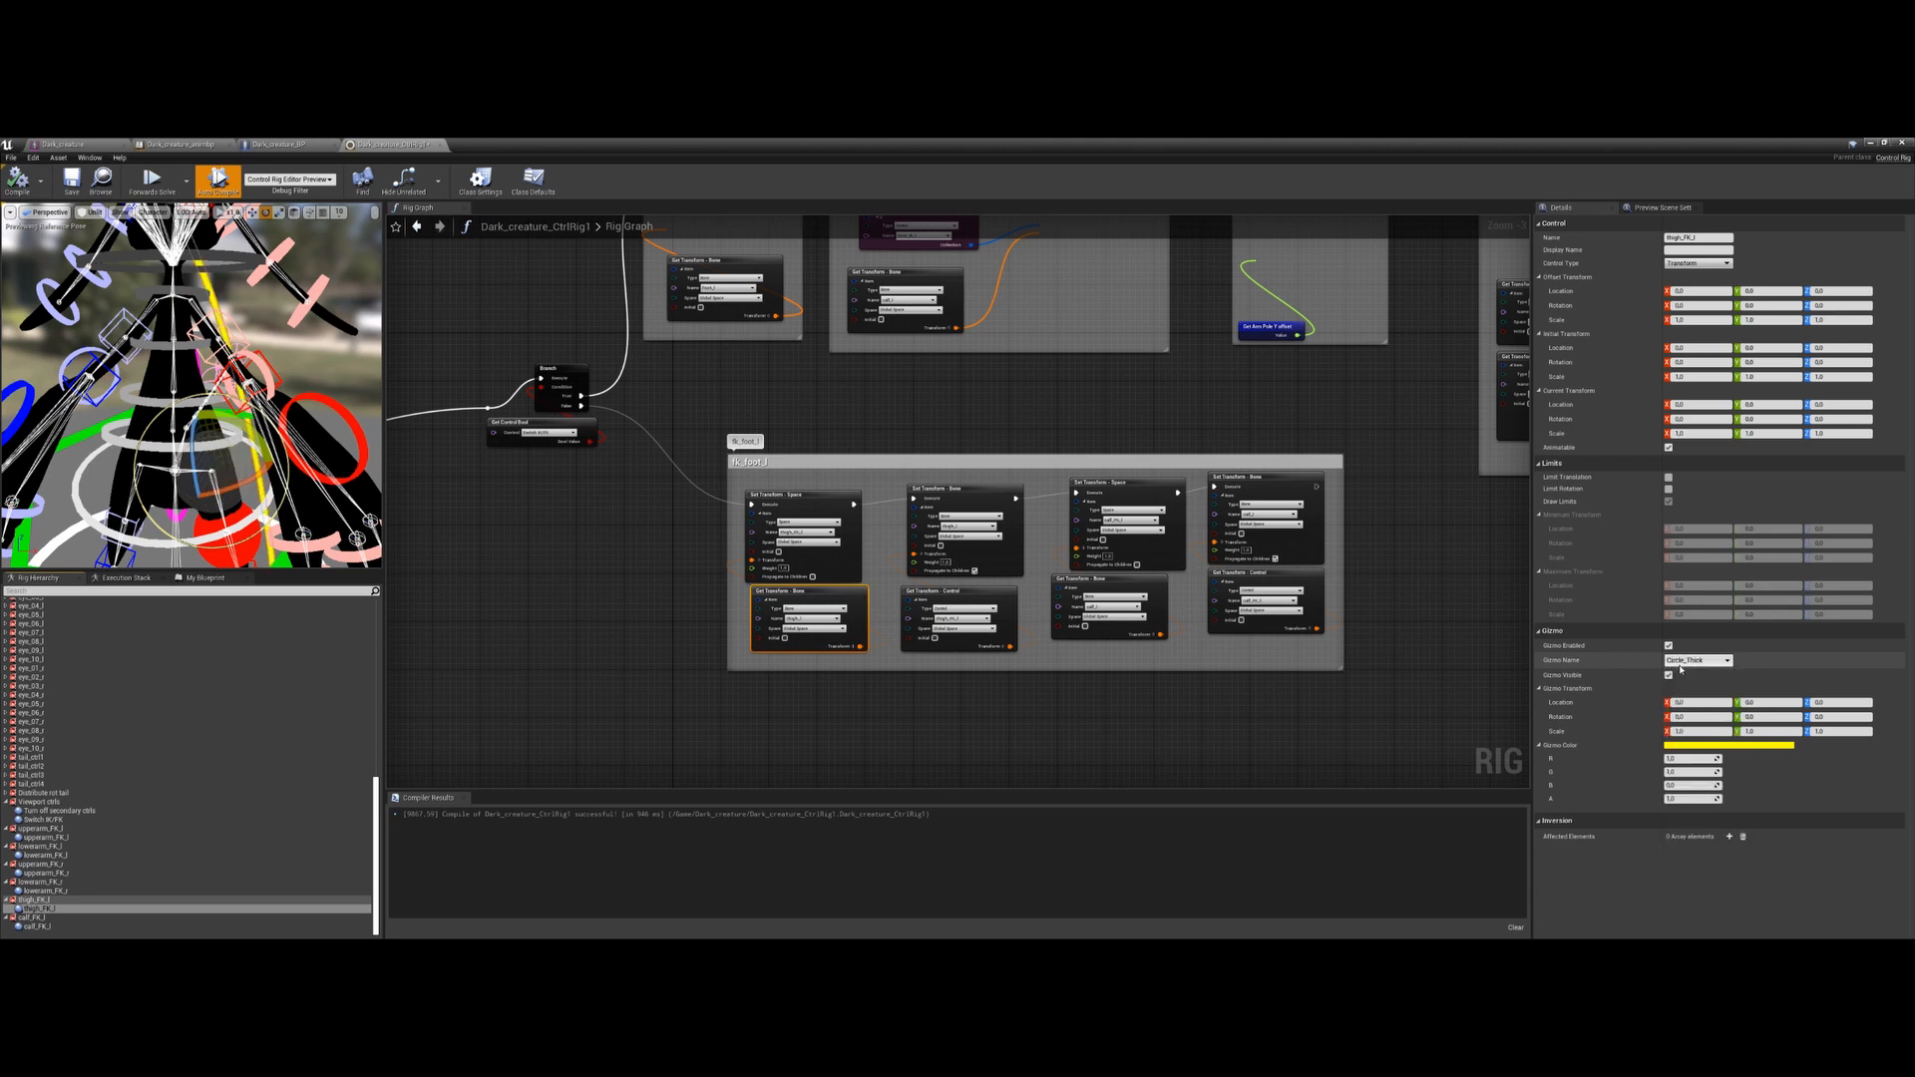
Set the thigh_FK_l gizmo's Y rotation to 90 and scale it down to 0.2
{"action": "left_click", "coordinate": [1757, 718]}
{"action": "type", "text": "90"}
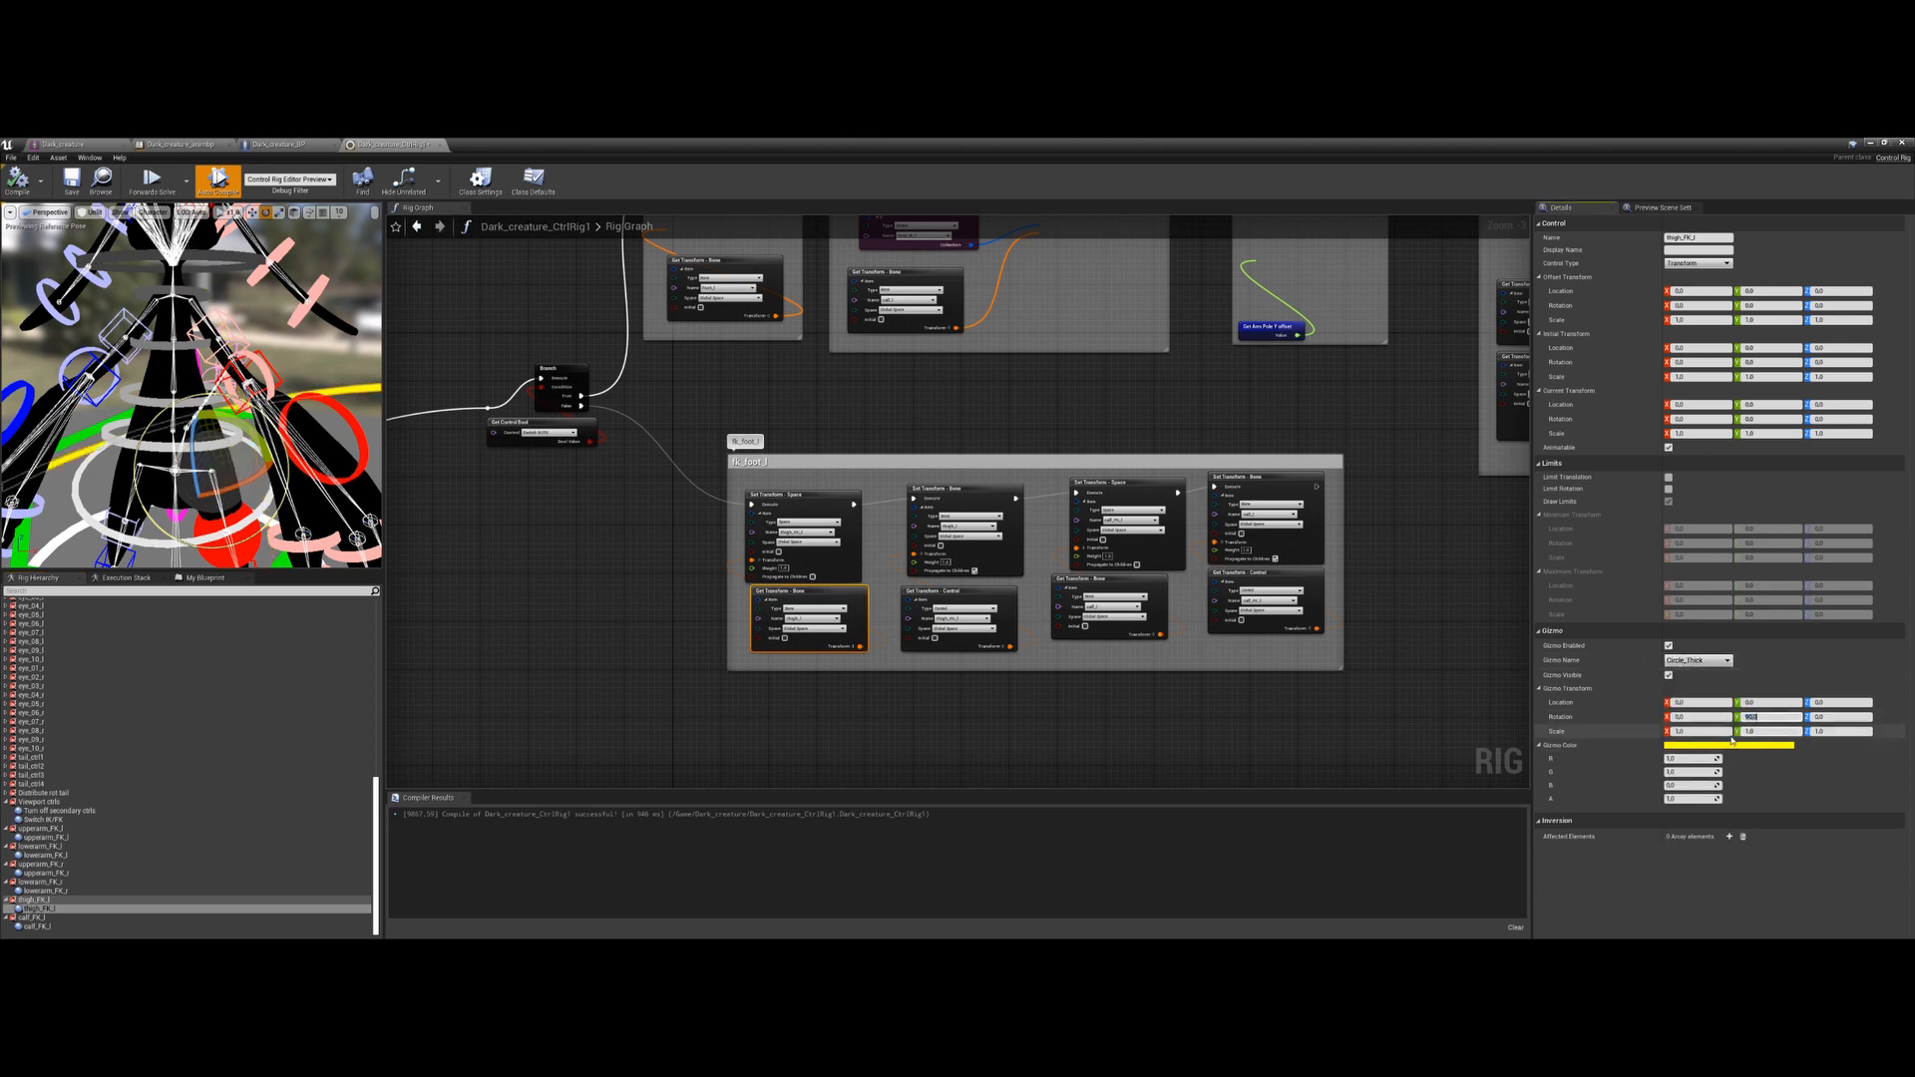
{"action": "left_click", "coordinate": [1722, 735]}
{"action": "key", "text": "Tab"}
{"action": "type", "text": ".1"}
{"action": "key", "text": "Return"}
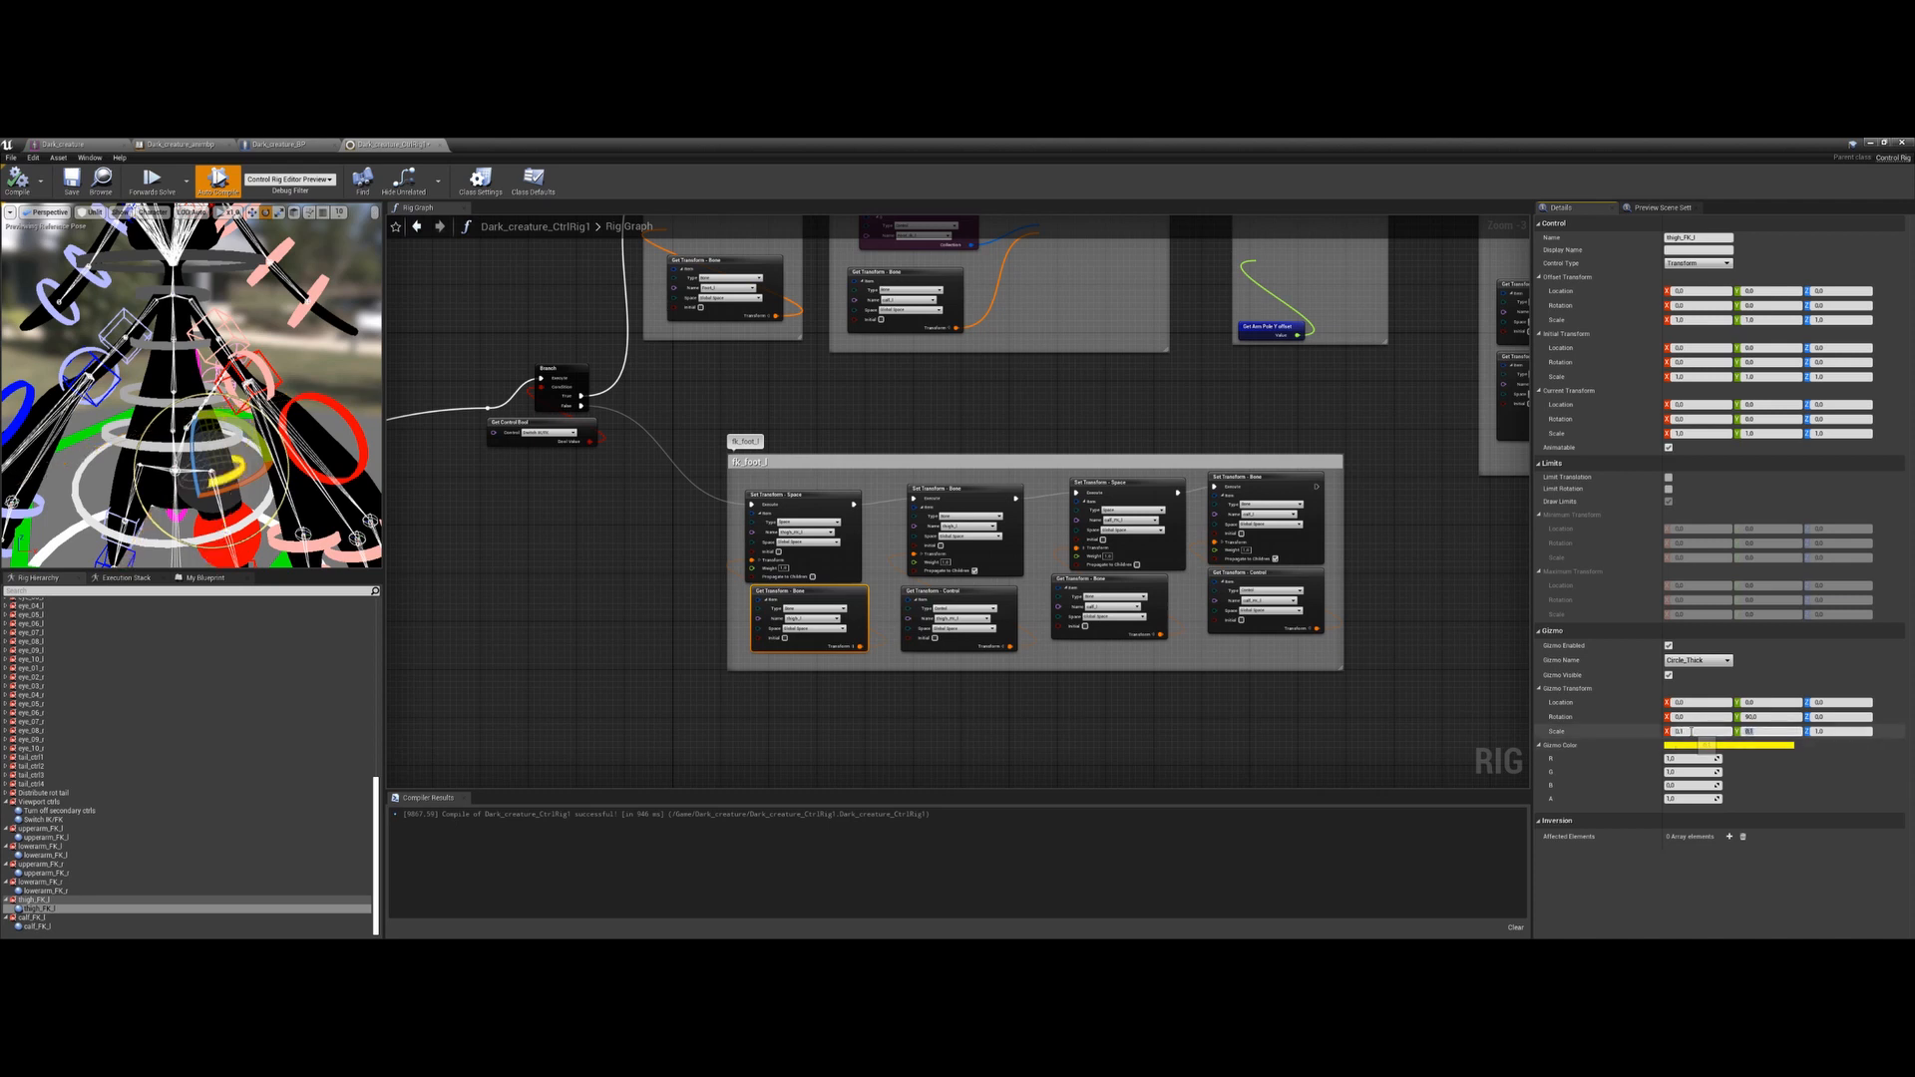
{"action": "left_click", "coordinate": [1706, 737]}
{"action": "type", "text": ".2"}
{"action": "key", "text": "Tab"}
{"action": "key", "text": "Return"}
Change the calf_FK_l control's gizmo to Circle_Thick and set its X and Y scale to 0.2
{"action": "left_click", "coordinate": [42, 928]}
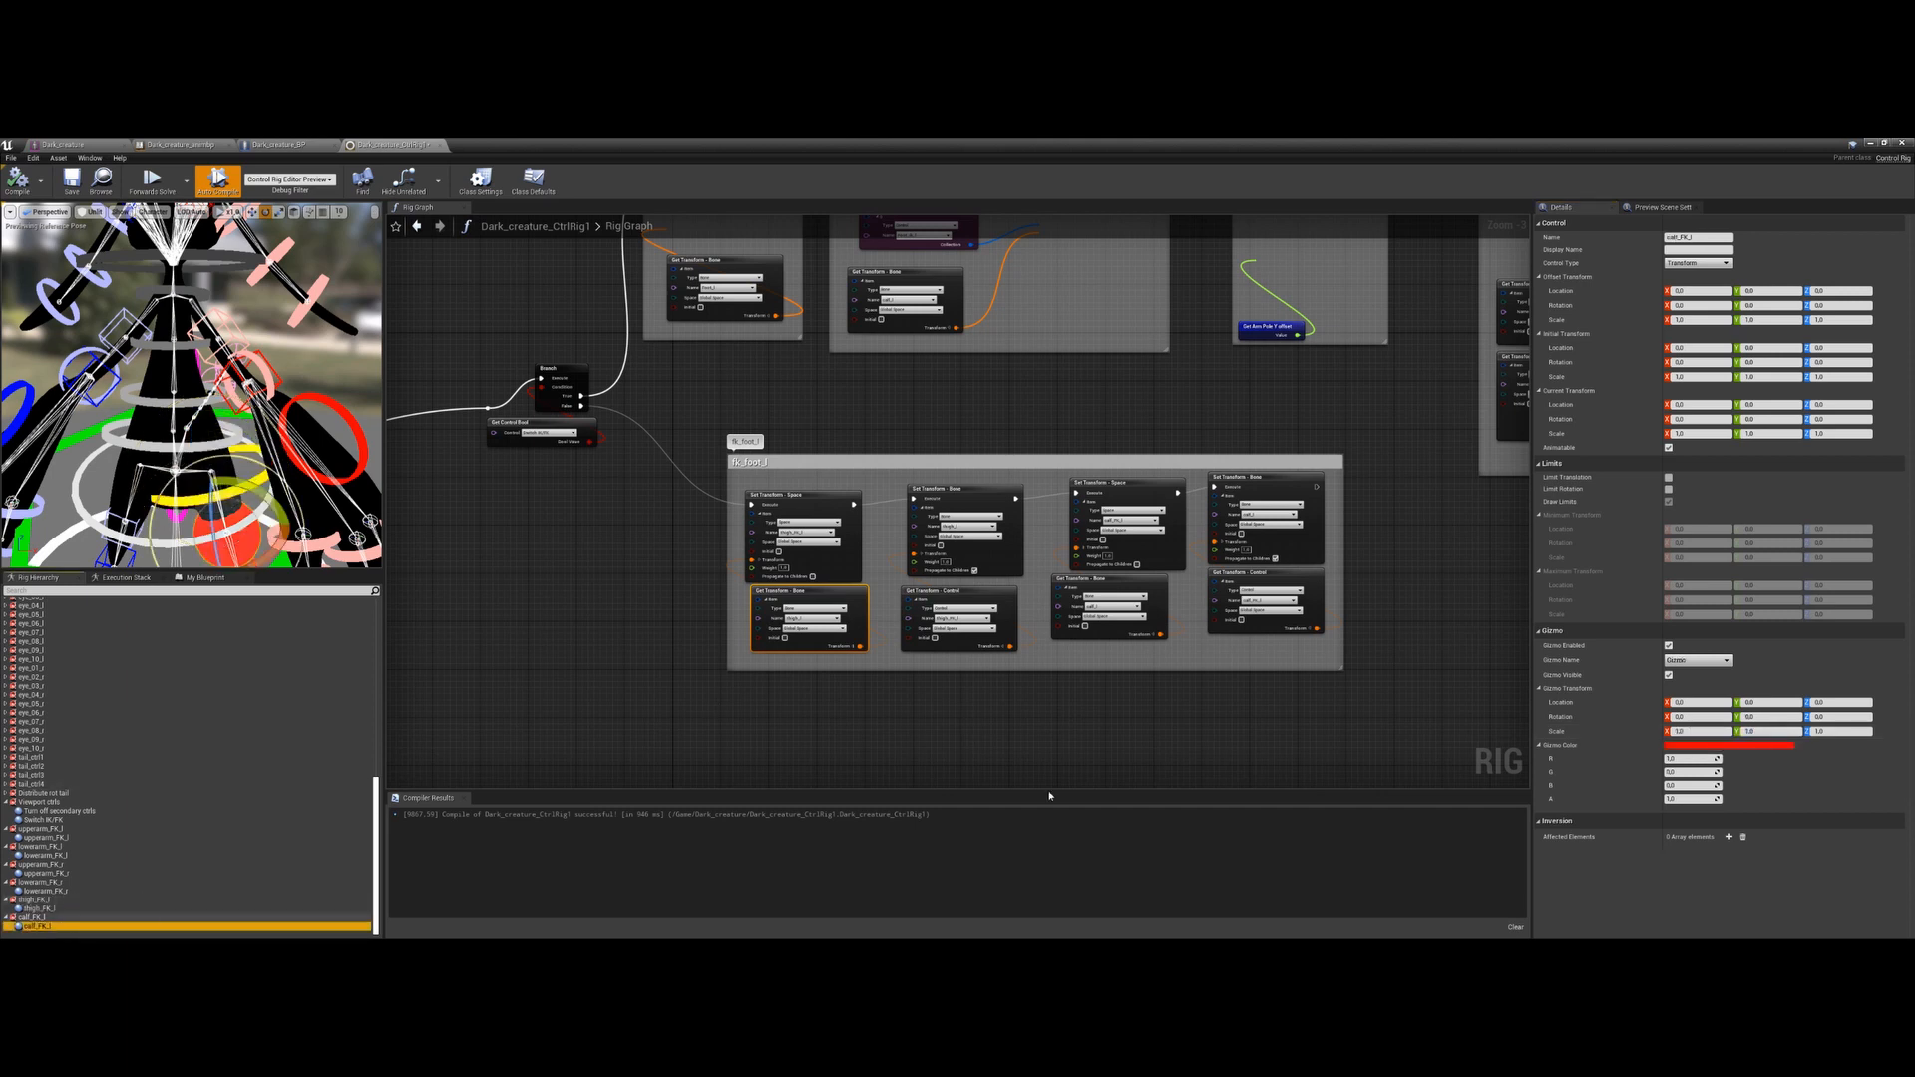
{"action": "left_click", "coordinate": [1699, 660]}
{"action": "type", "text": "circl"}
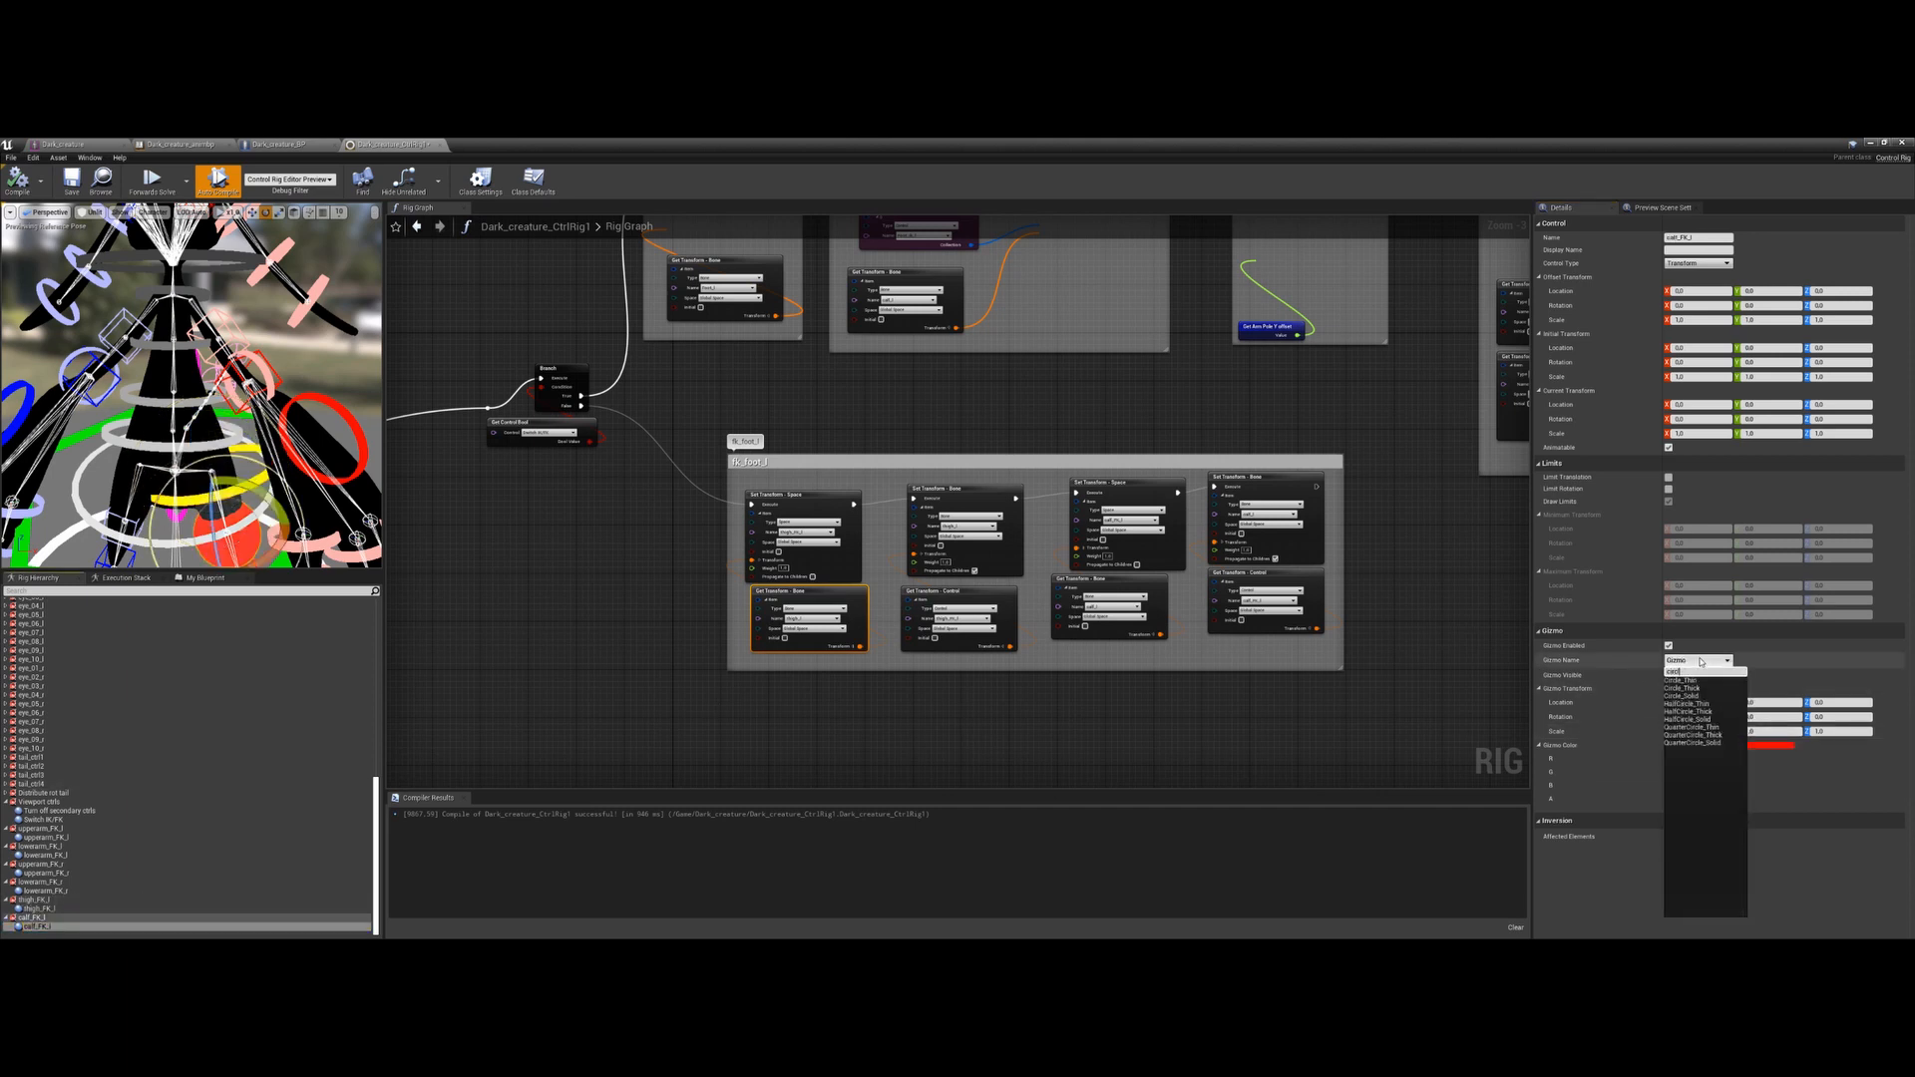
{"action": "left_click", "coordinate": [1688, 688]}
{"action": "left_click", "coordinate": [1708, 732]}
{"action": "type", "text": "0,2"}
{"action": "key", "text": "Tab"}
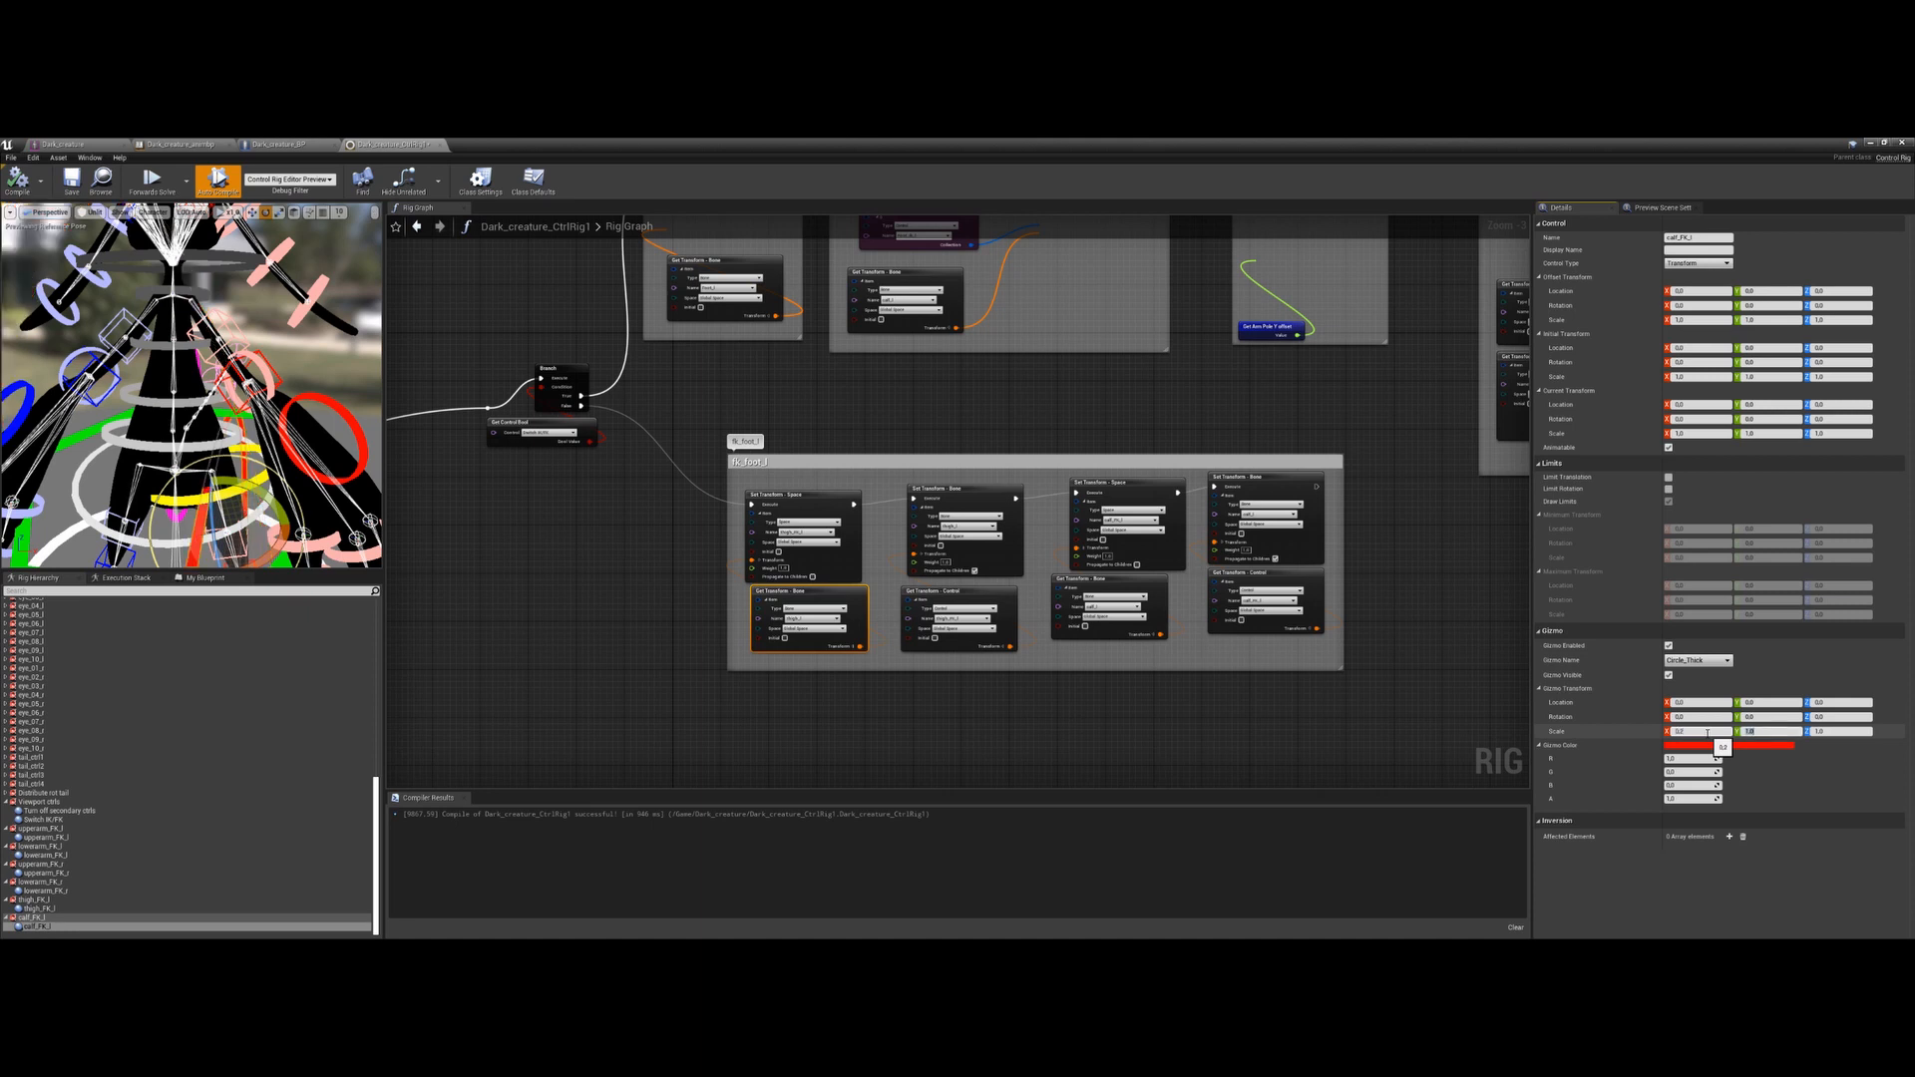
{"action": "type", "text": "0,2"}
{"action": "key", "text": "Return"}
Rotate the calf_FK_l gizmo about Y like the thigh_FK_l gizmo and colour it yellow
{"action": "left_click", "coordinate": [1761, 717]}
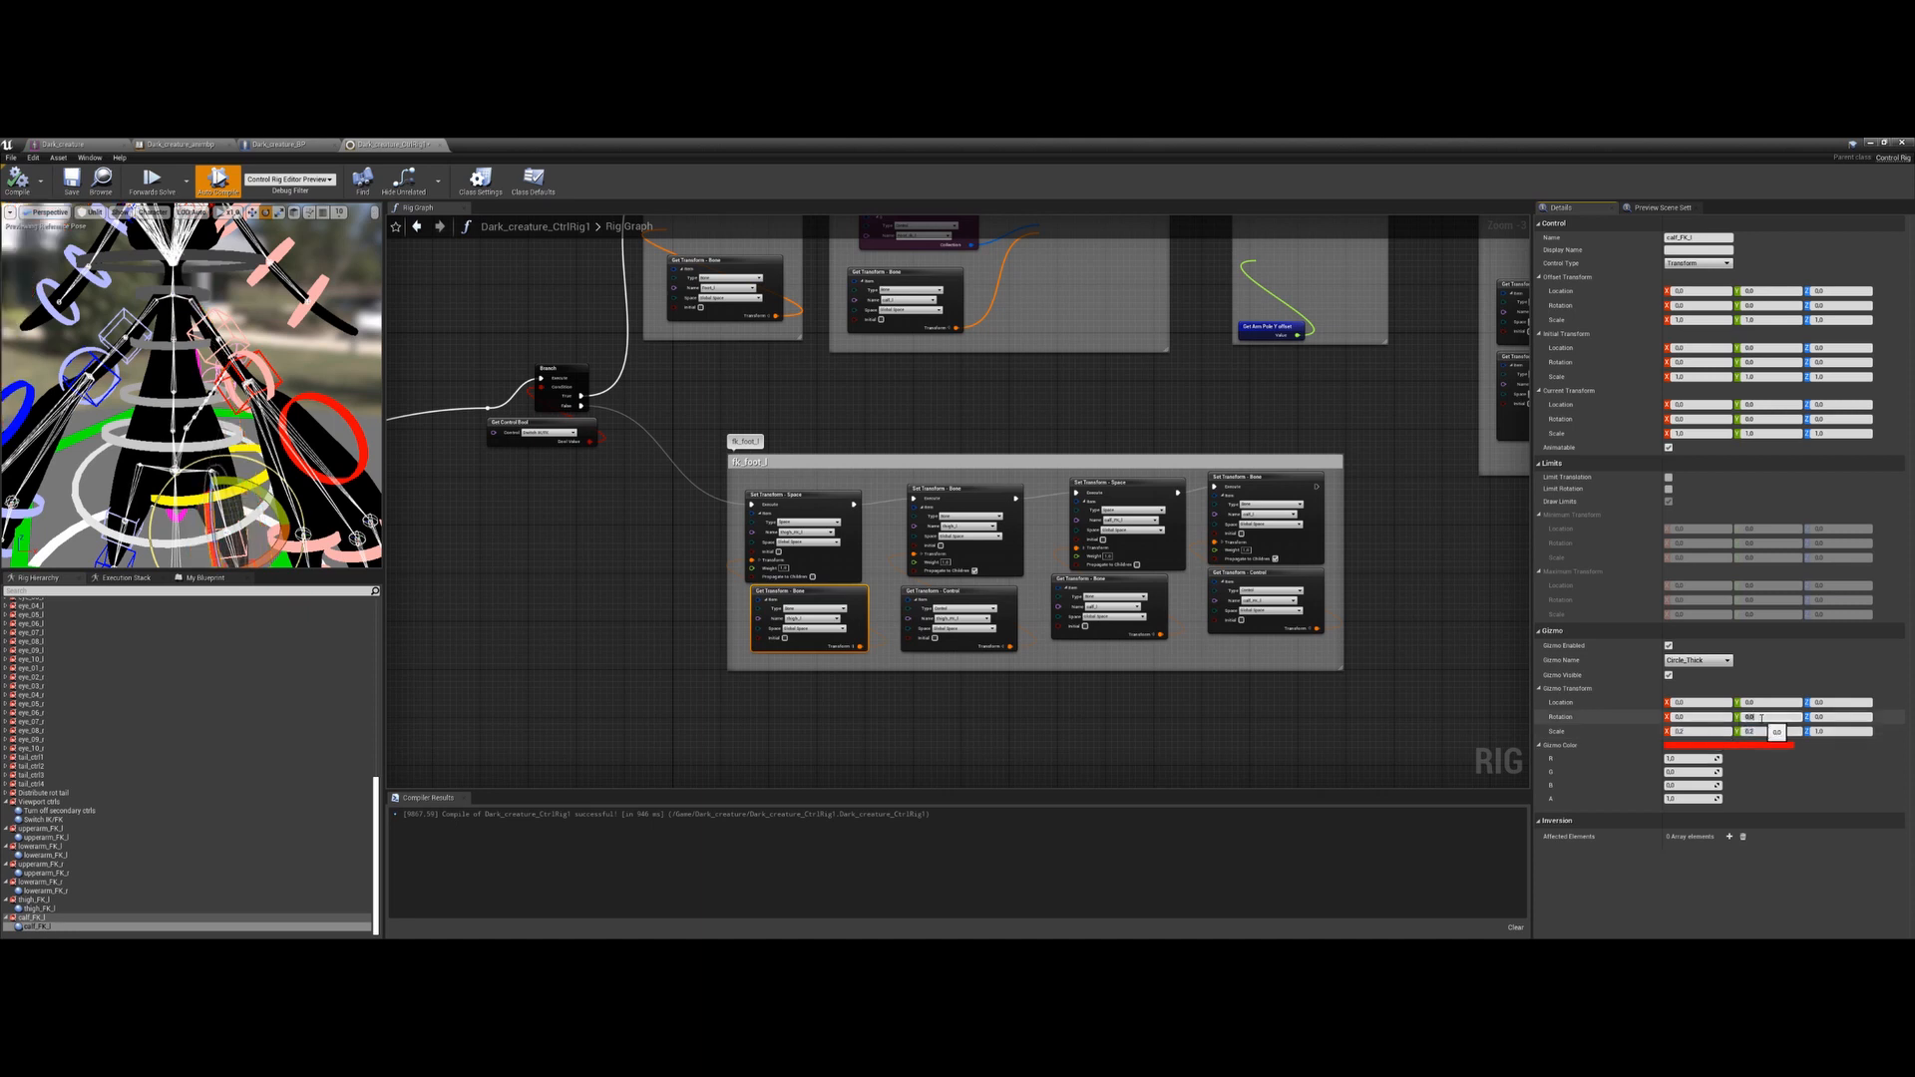
{"action": "left_click", "coordinate": [1730, 745]}
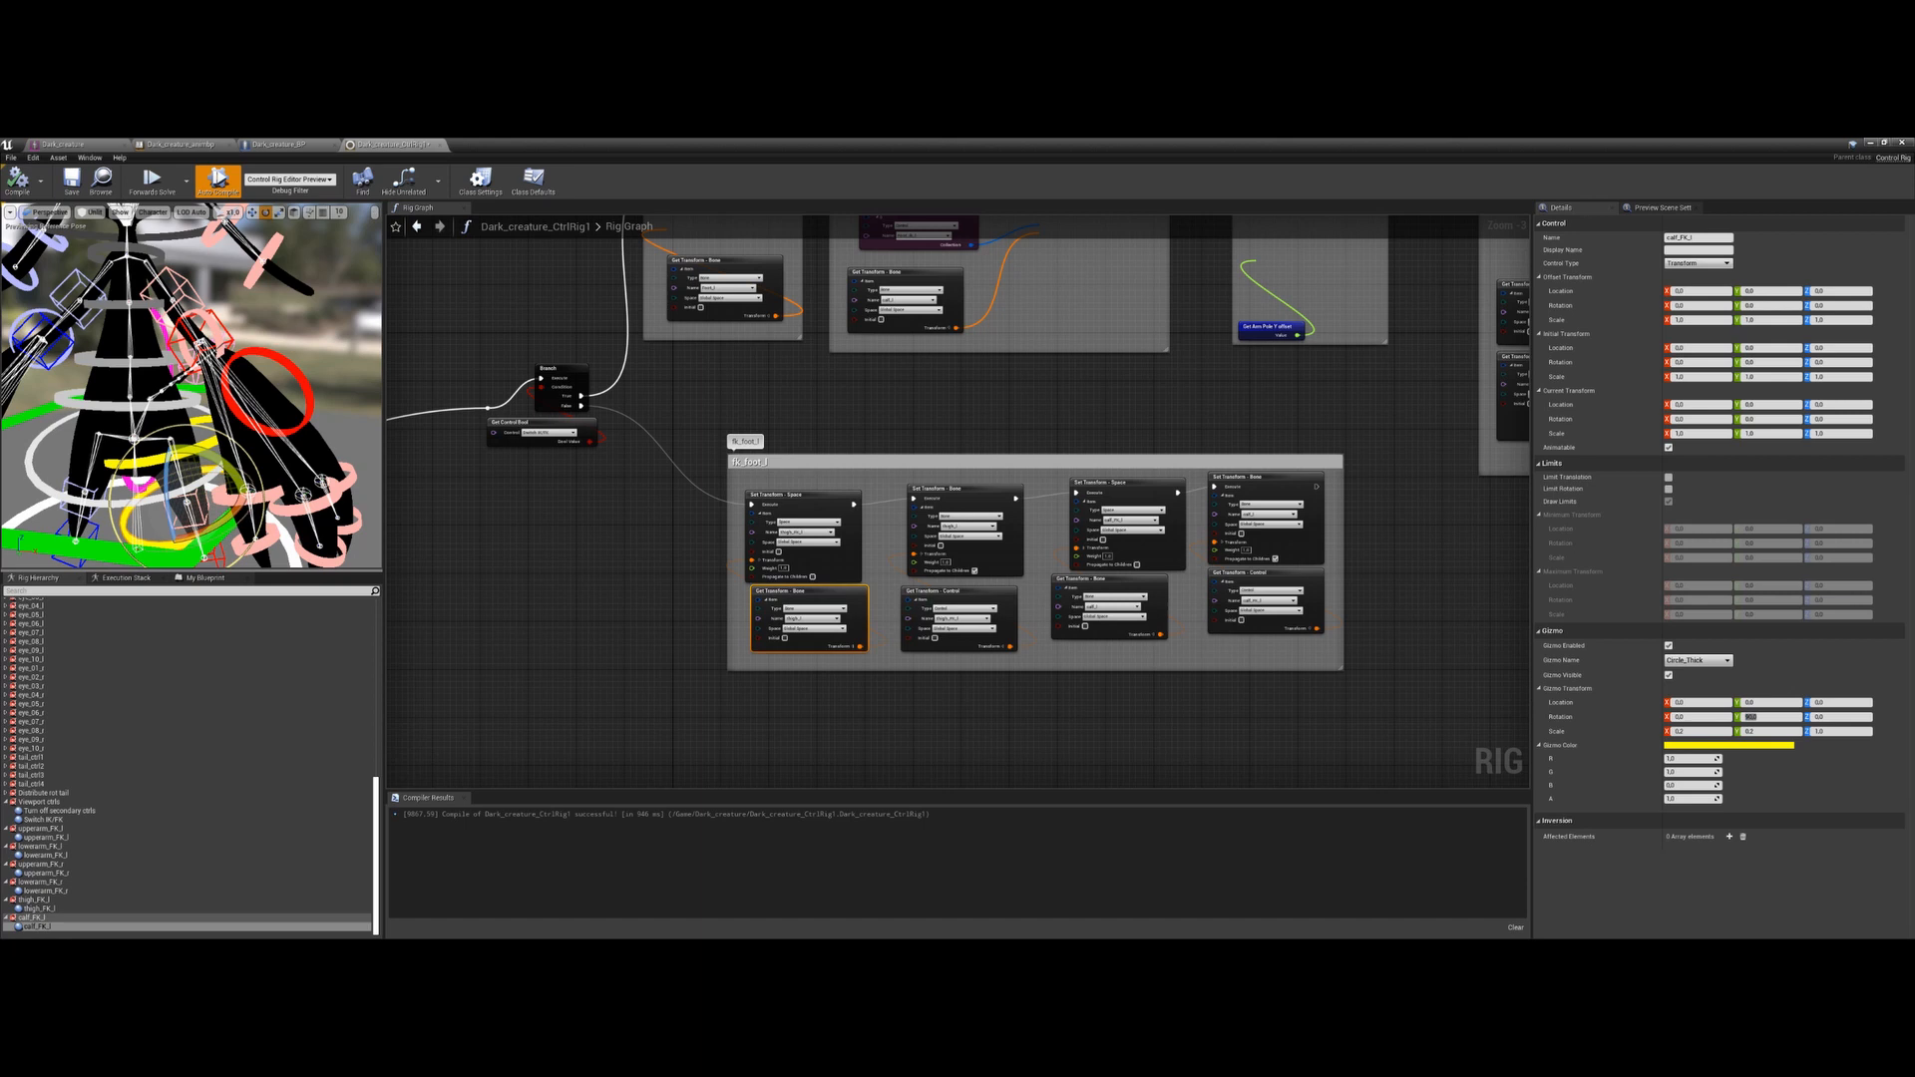
{"action": "right_click_drag", "start_coordinate": [200, 389], "coordinate": [193, 428]}
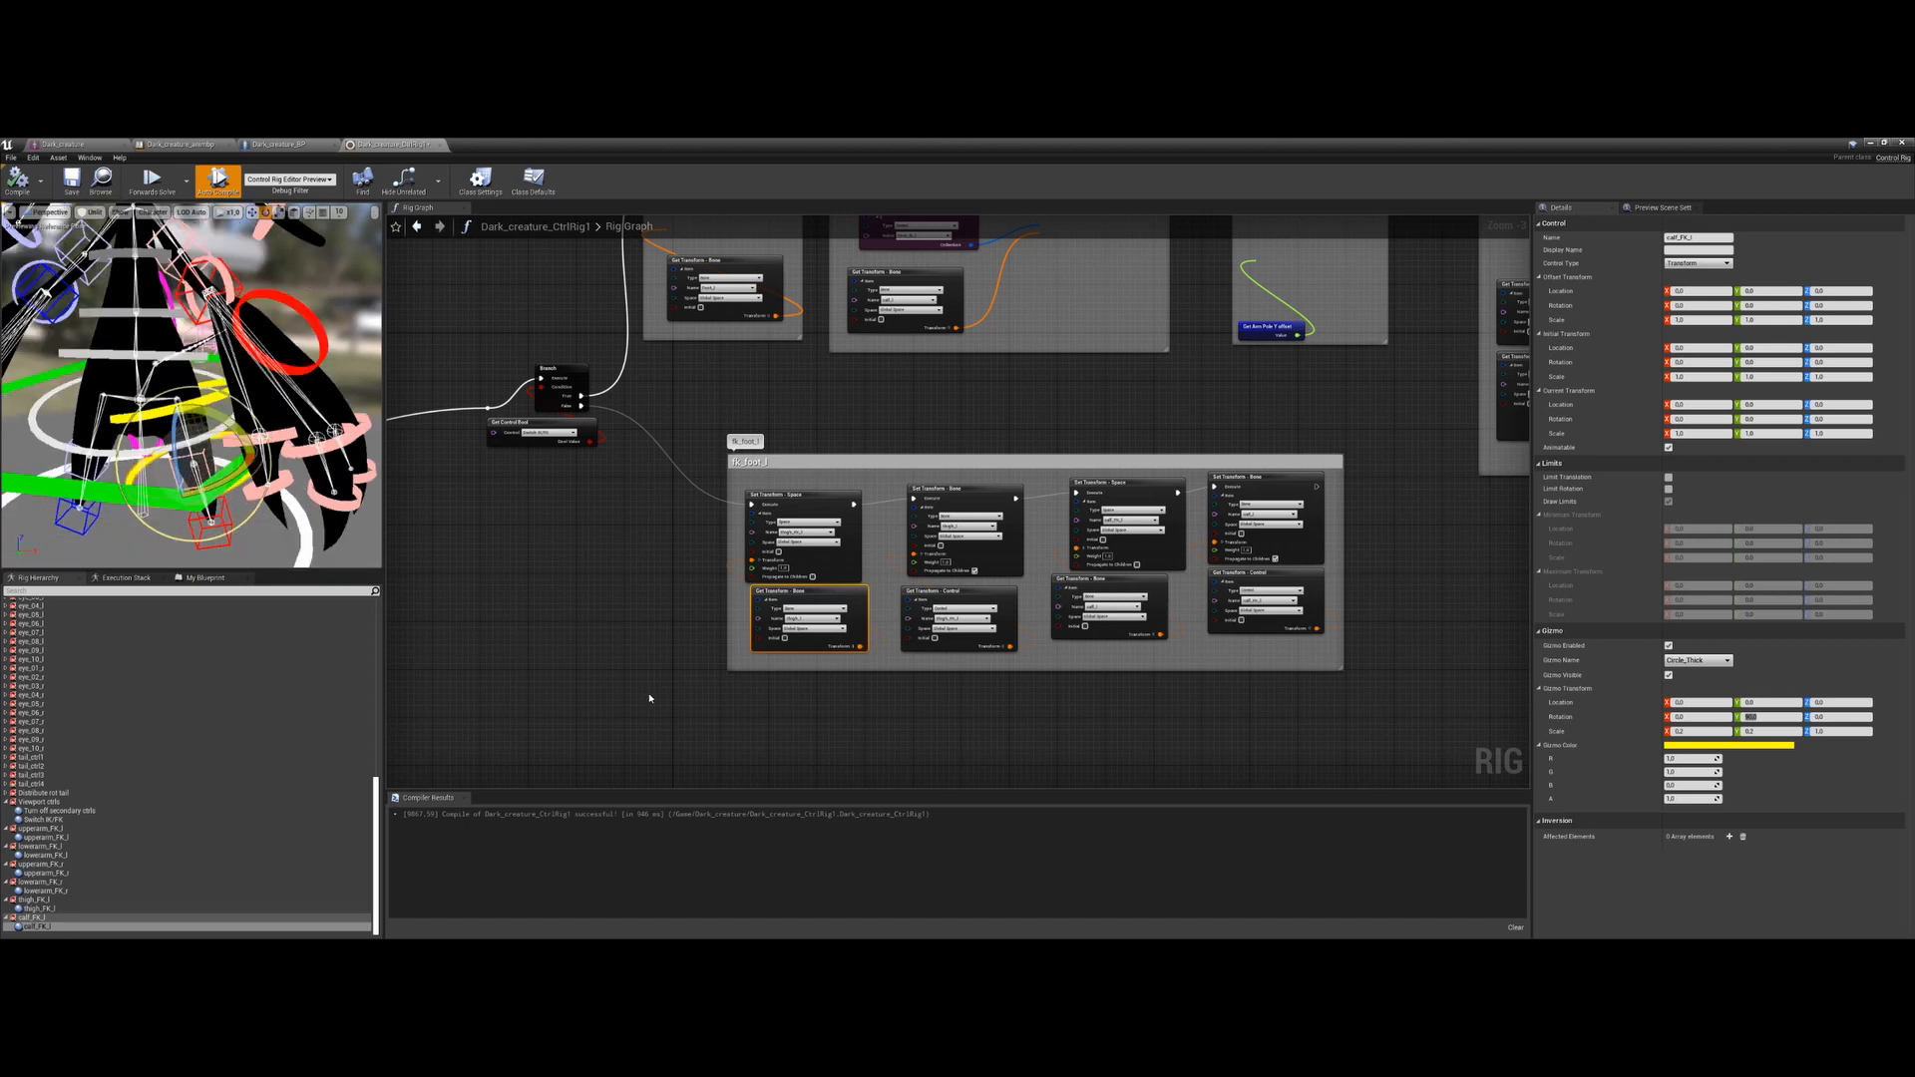
Compile the rig and copy the left foot's FK comment group with all its nodes
{"action": "right_click_drag", "start_coordinate": [529, 693], "coordinate": [522, 654]}
{"action": "left_click", "coordinate": [18, 182]}
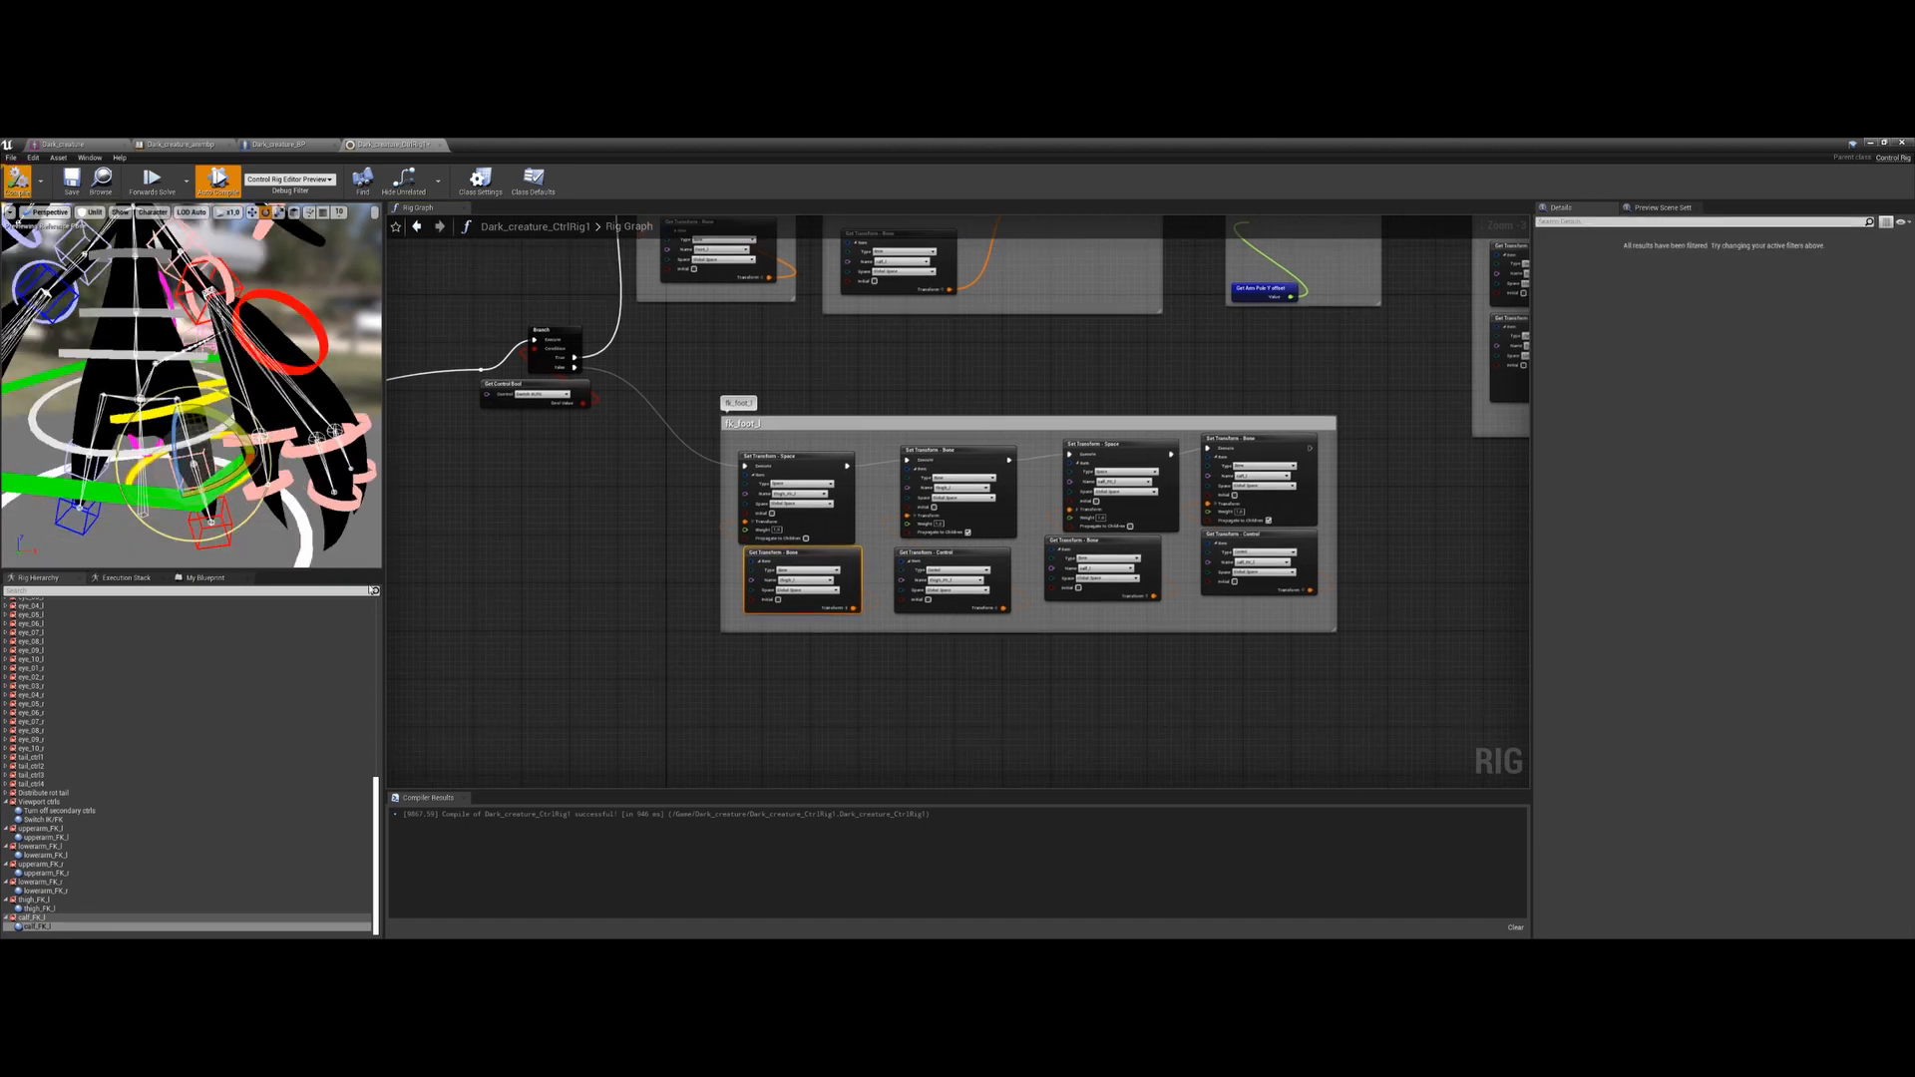
{"action": "scroll", "coordinate": [598, 603], "scroll_direction": "down", "scroll_amount": 2}
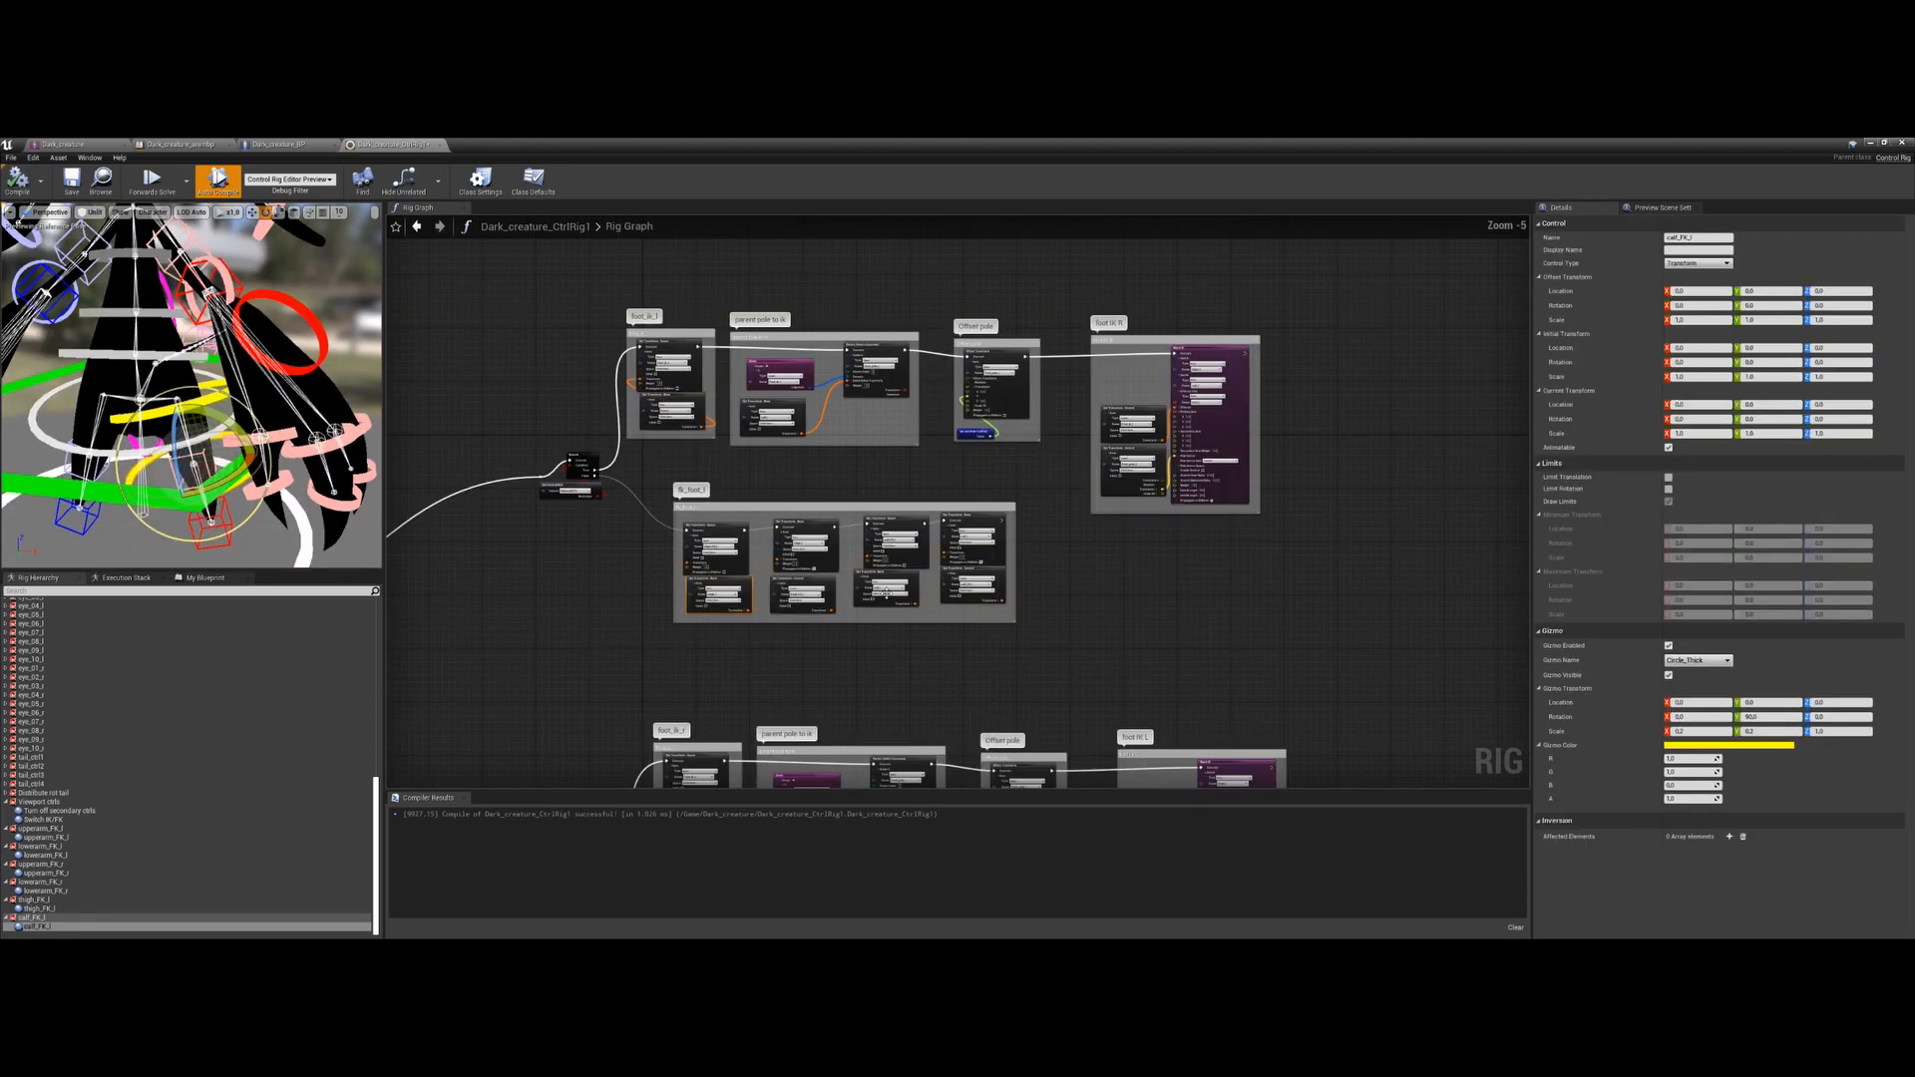
{"action": "right_click_drag", "start_coordinate": [903, 675], "coordinate": [962, 345]}
{"action": "right_click_drag", "start_coordinate": [889, 542], "coordinate": [914, 619]}
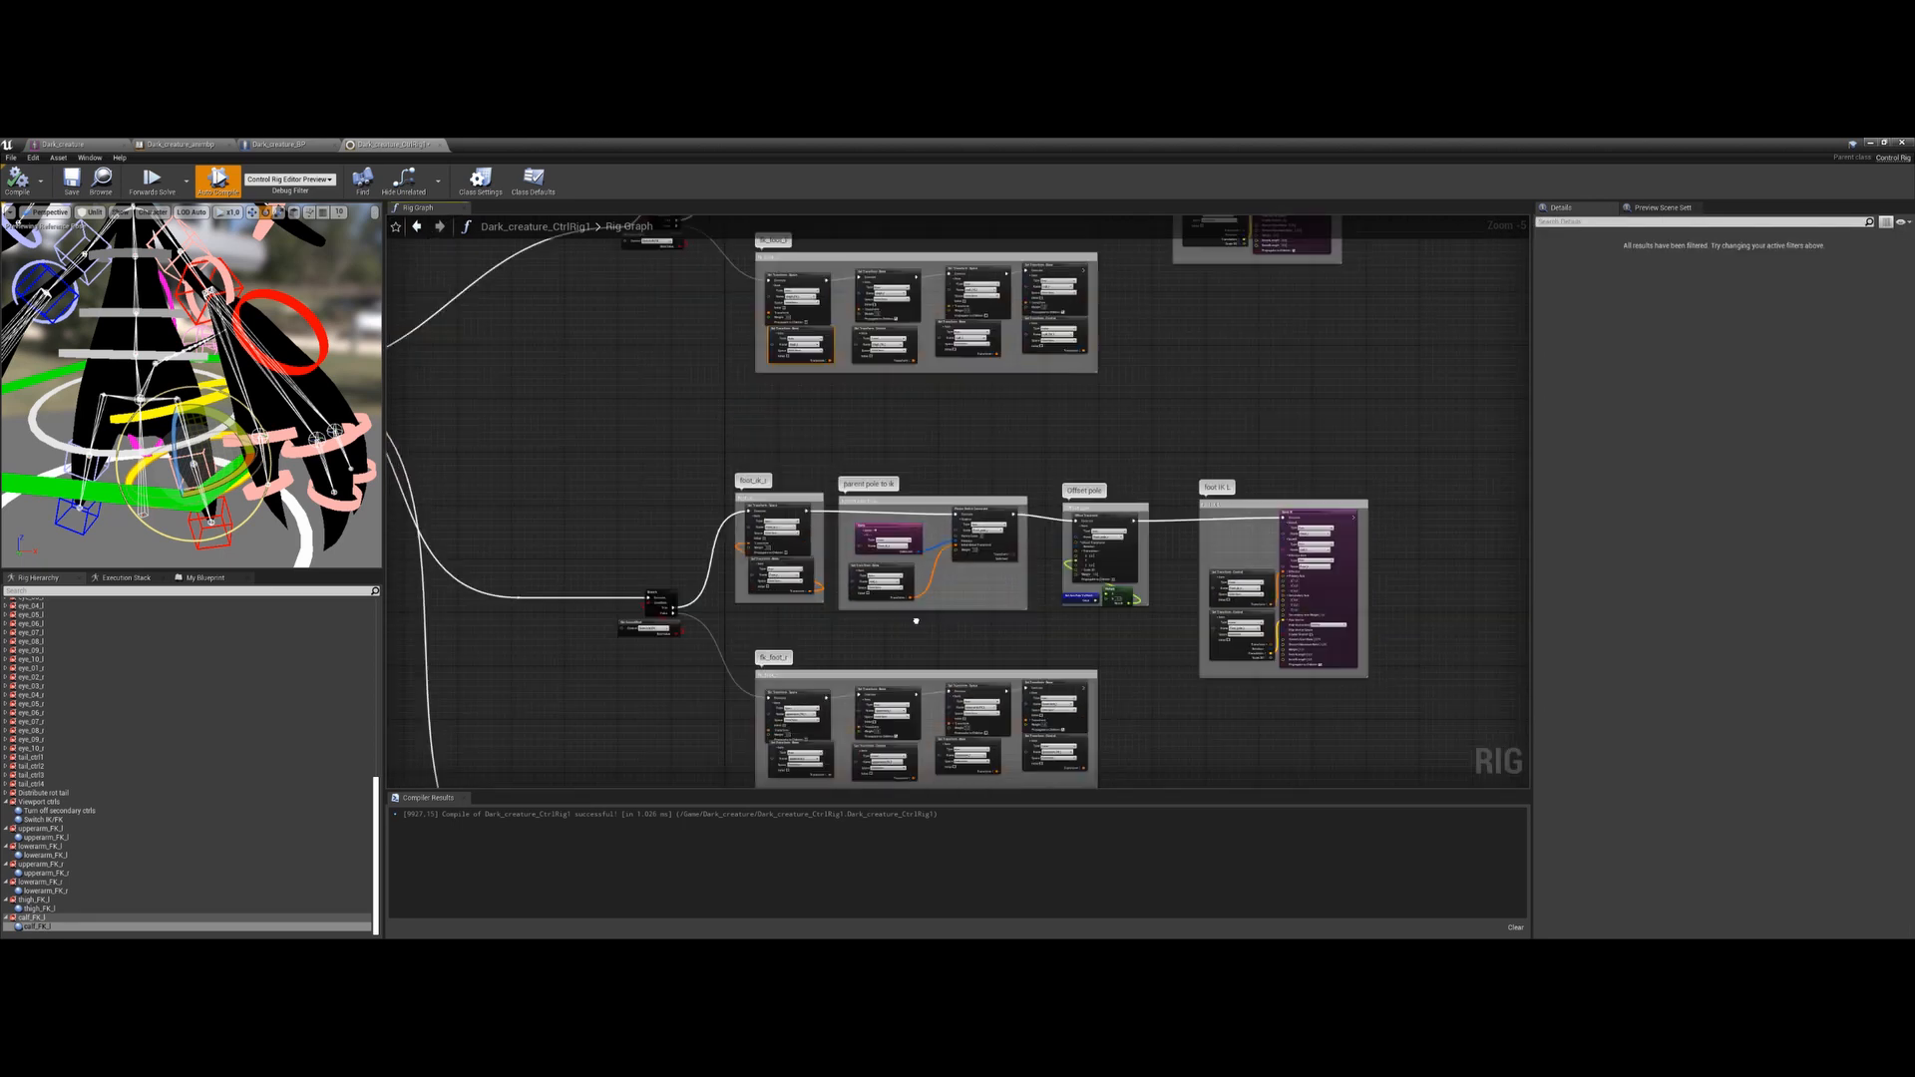
{"action": "right_click_drag", "start_coordinate": [952, 488], "coordinate": [896, 623]}
{"action": "left_click_drag", "start_coordinate": [1059, 373], "coordinate": [679, 543]}
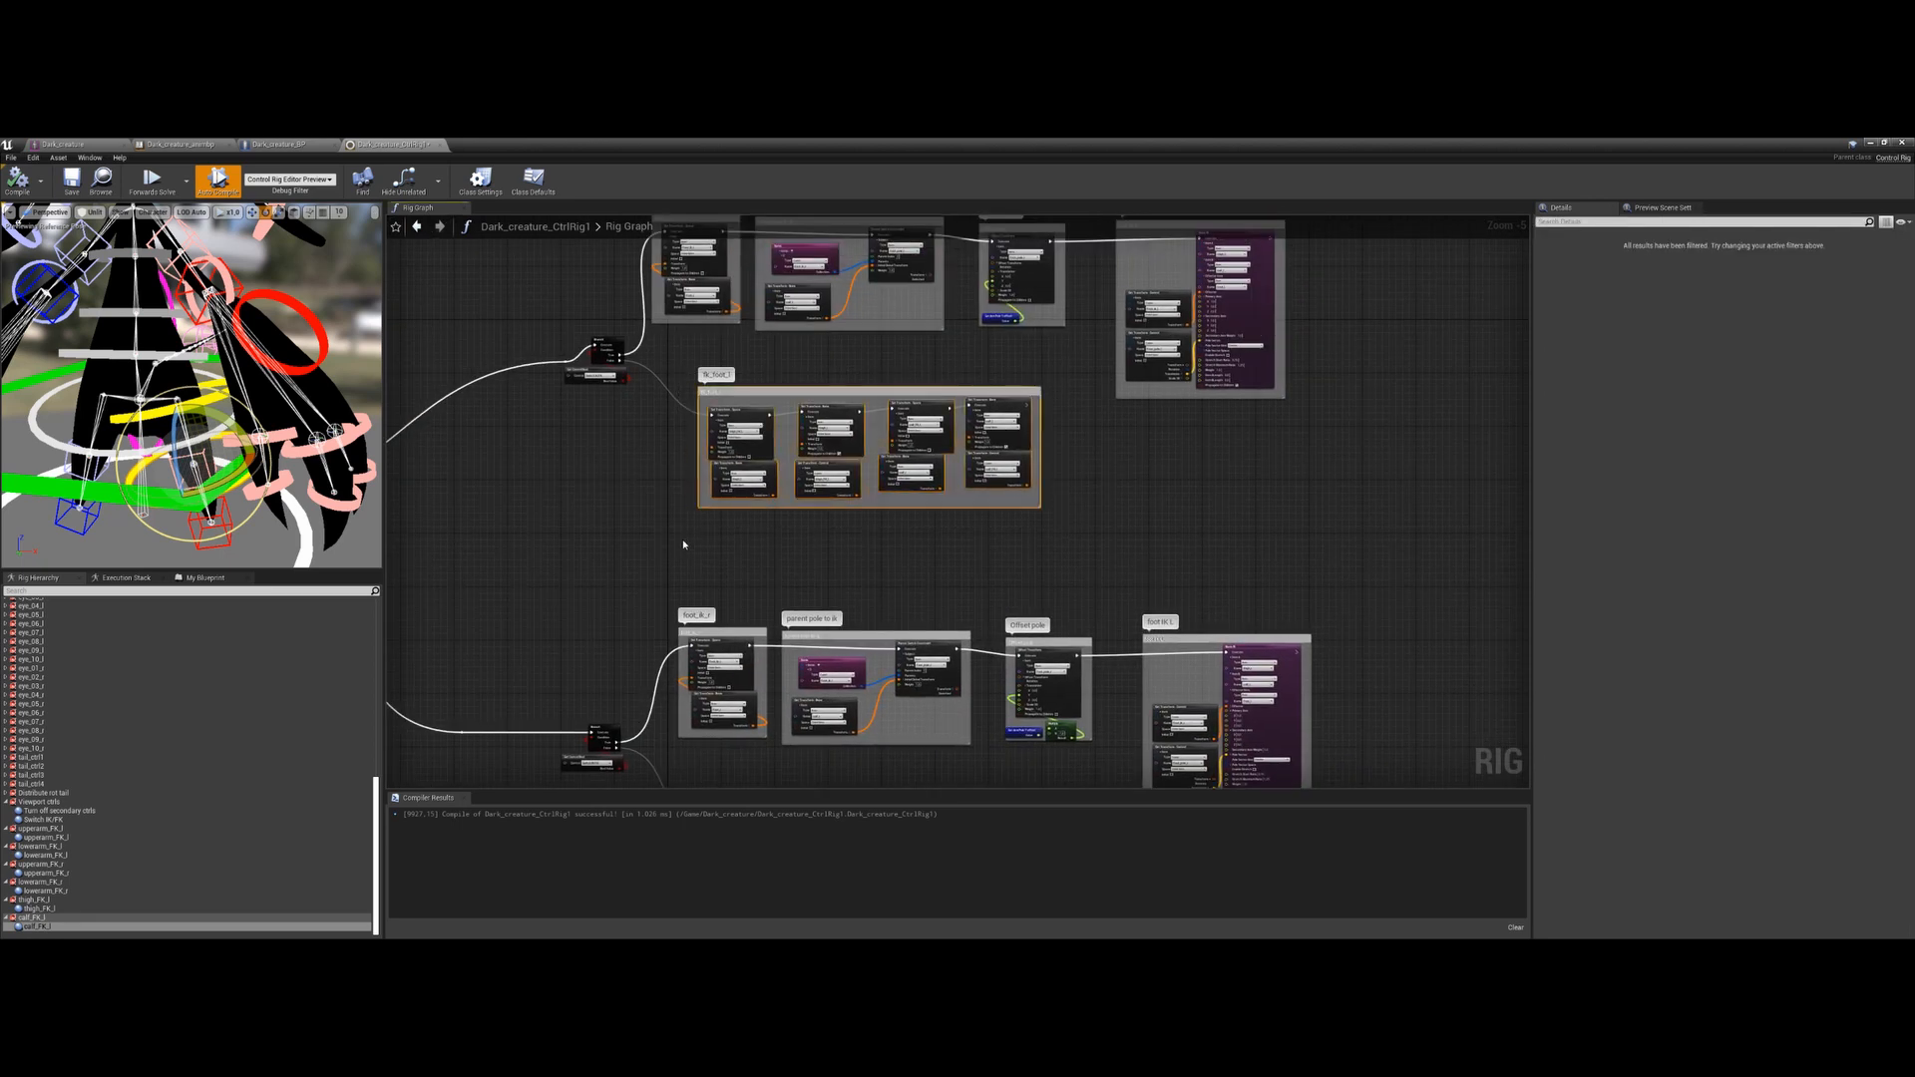
Delete the right foot's FK group and put a copy of the left foot's FK group in its place
{"action": "right_click_drag", "start_coordinate": [684, 544], "coordinate": [755, 296]}
{"action": "left_click_drag", "start_coordinate": [1122, 541], "coordinate": [758, 691]}
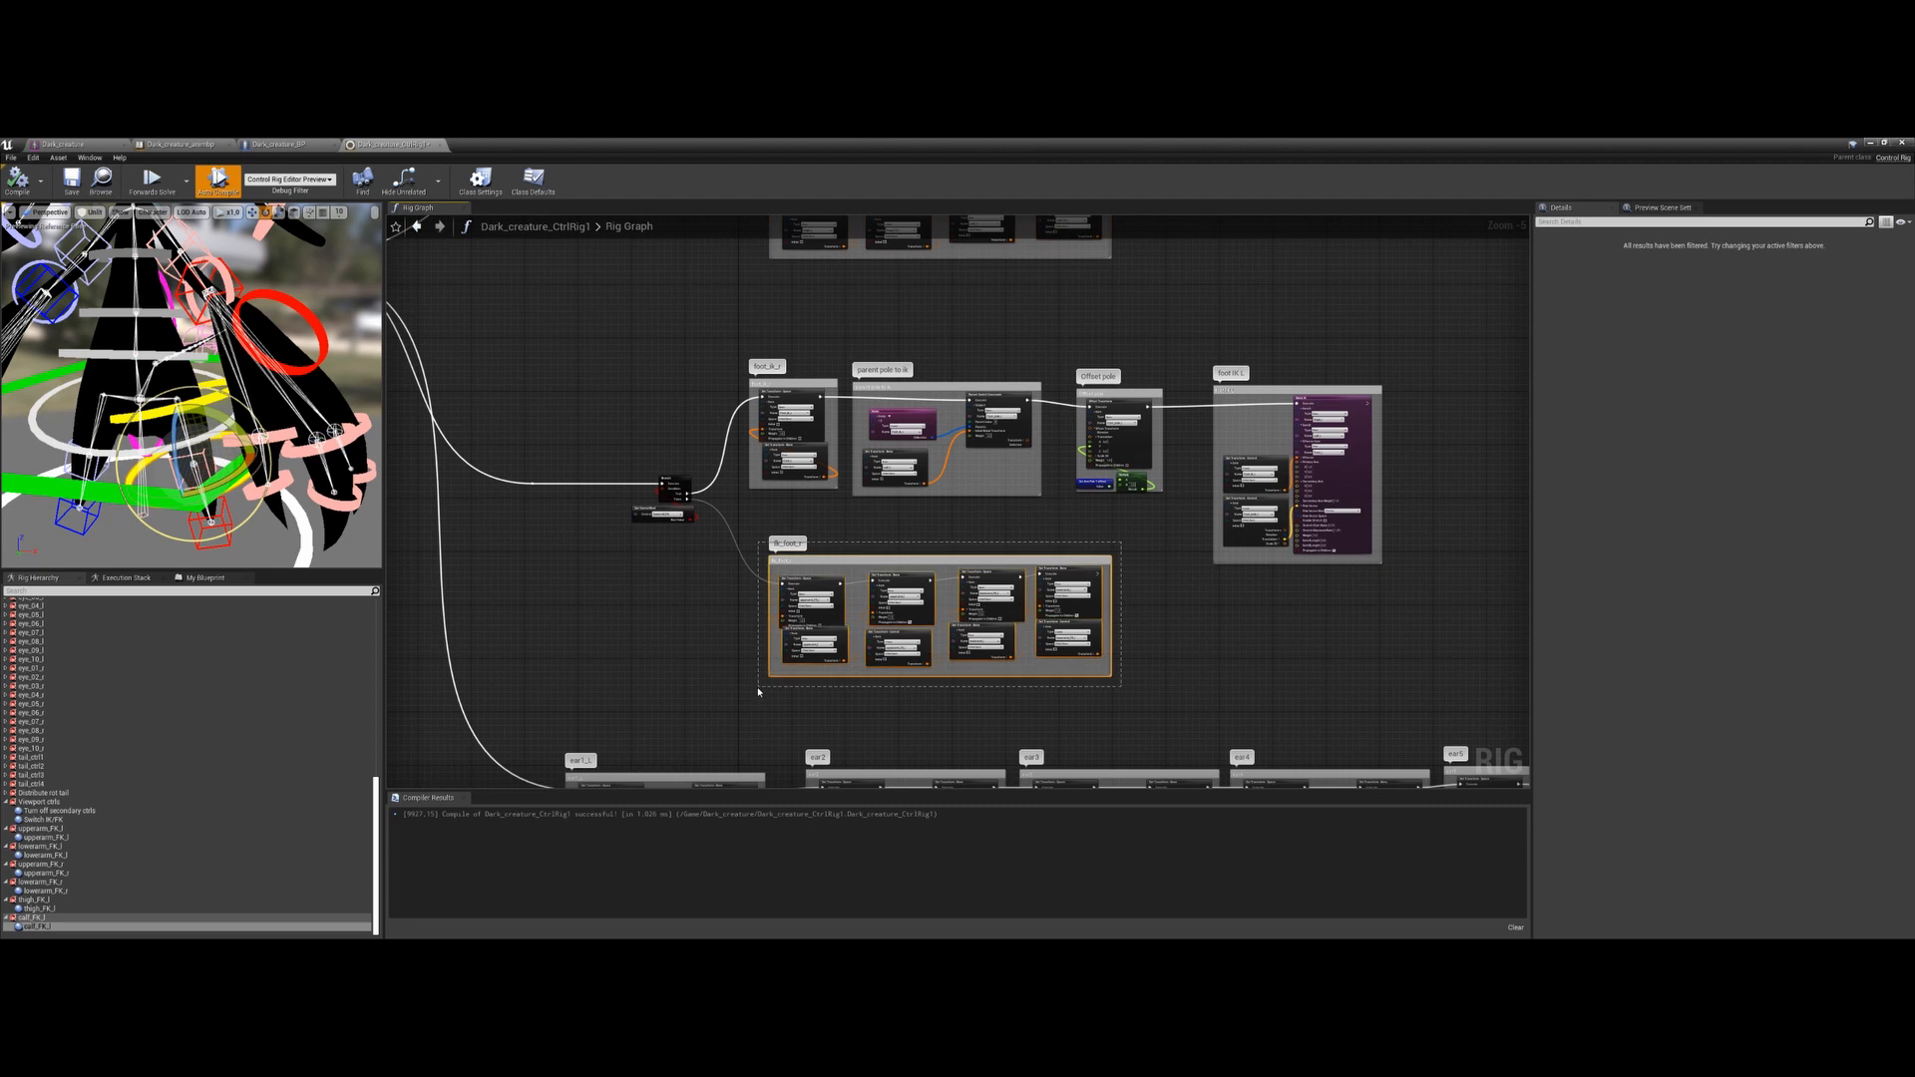
{"action": "key", "text": "Delete"}
{"action": "right_click_drag", "start_coordinate": [815, 626], "coordinate": [812, 586]}
{"action": "key", "text": "ctrl+v"}
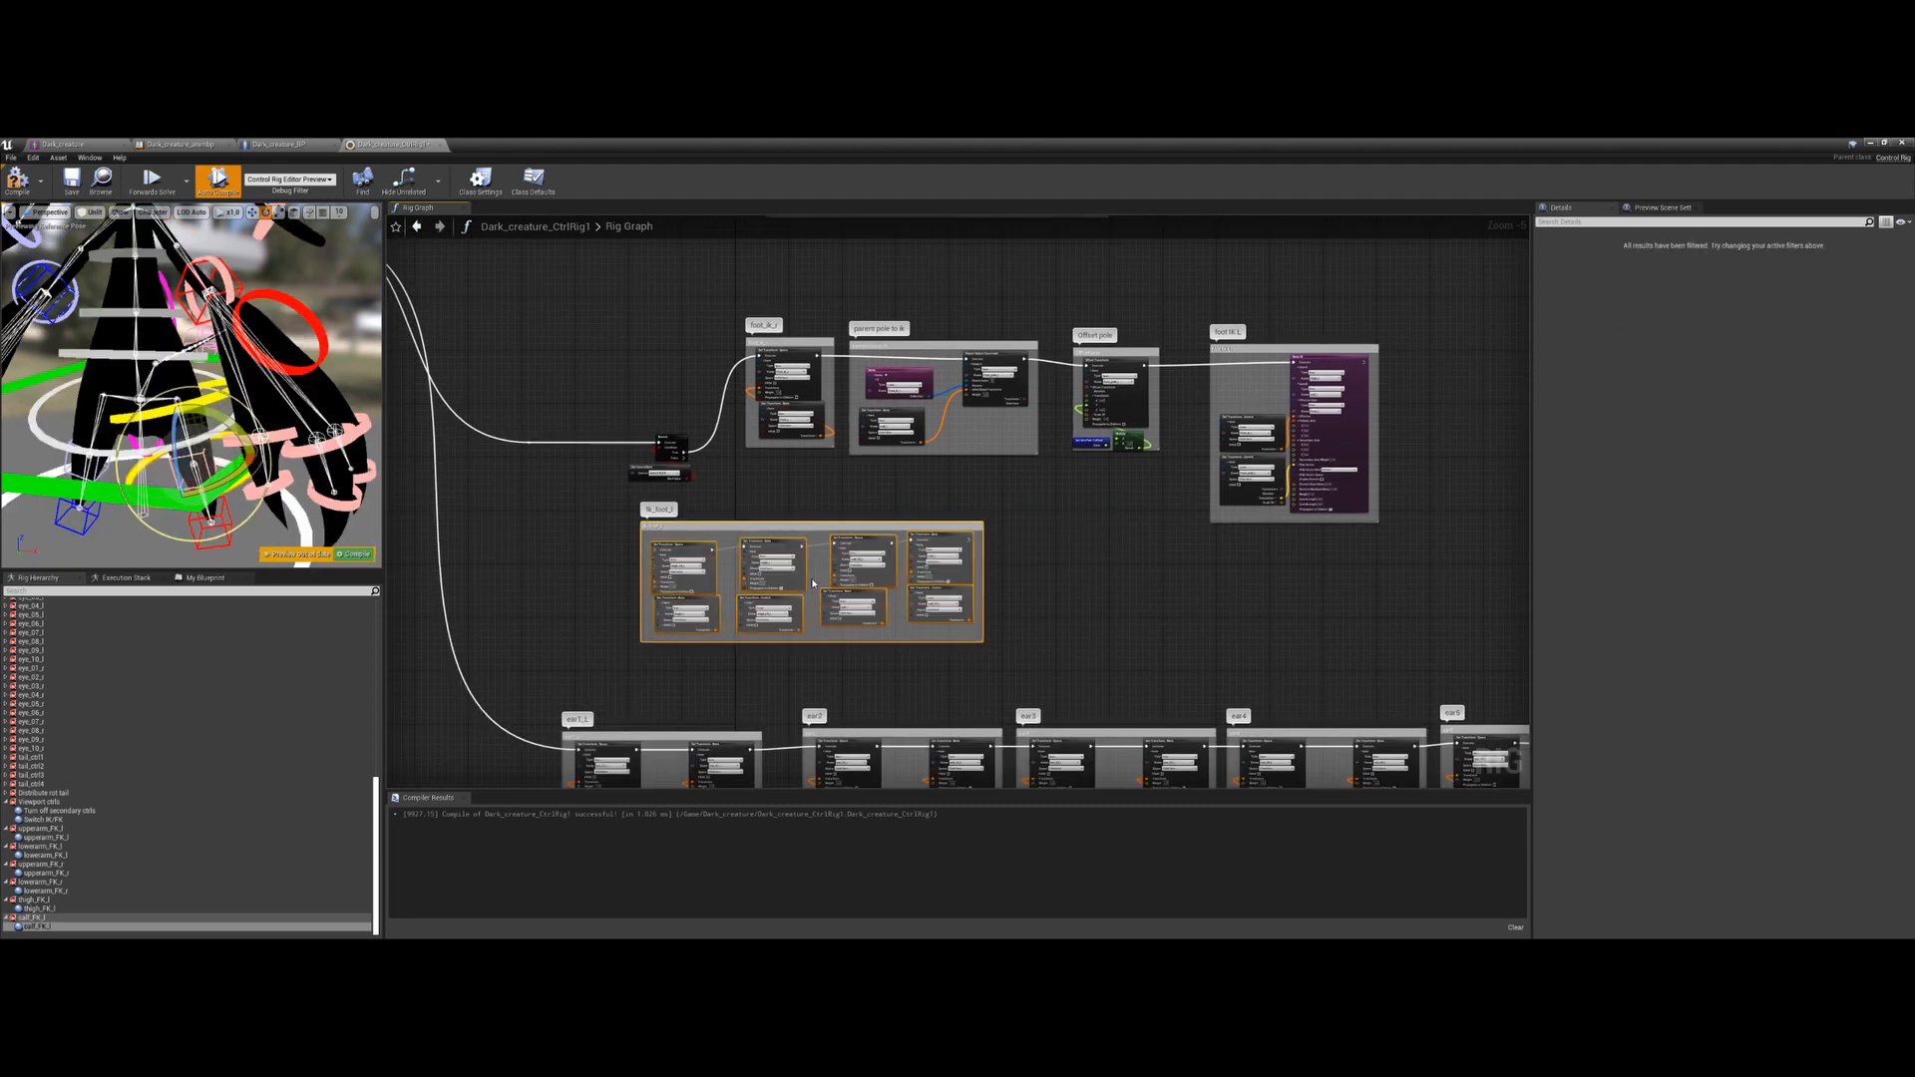
{"action": "left_click_drag", "start_coordinate": [788, 530], "coordinate": [920, 519]}
Connect the right leg Branch's False output to the first Set Transform node of the pasted FK group
{"action": "scroll", "coordinate": [751, 515], "scroll_direction": "up", "scroll_amount": 2}
{"action": "left_click_drag", "start_coordinate": [626, 410], "coordinate": [811, 557]}
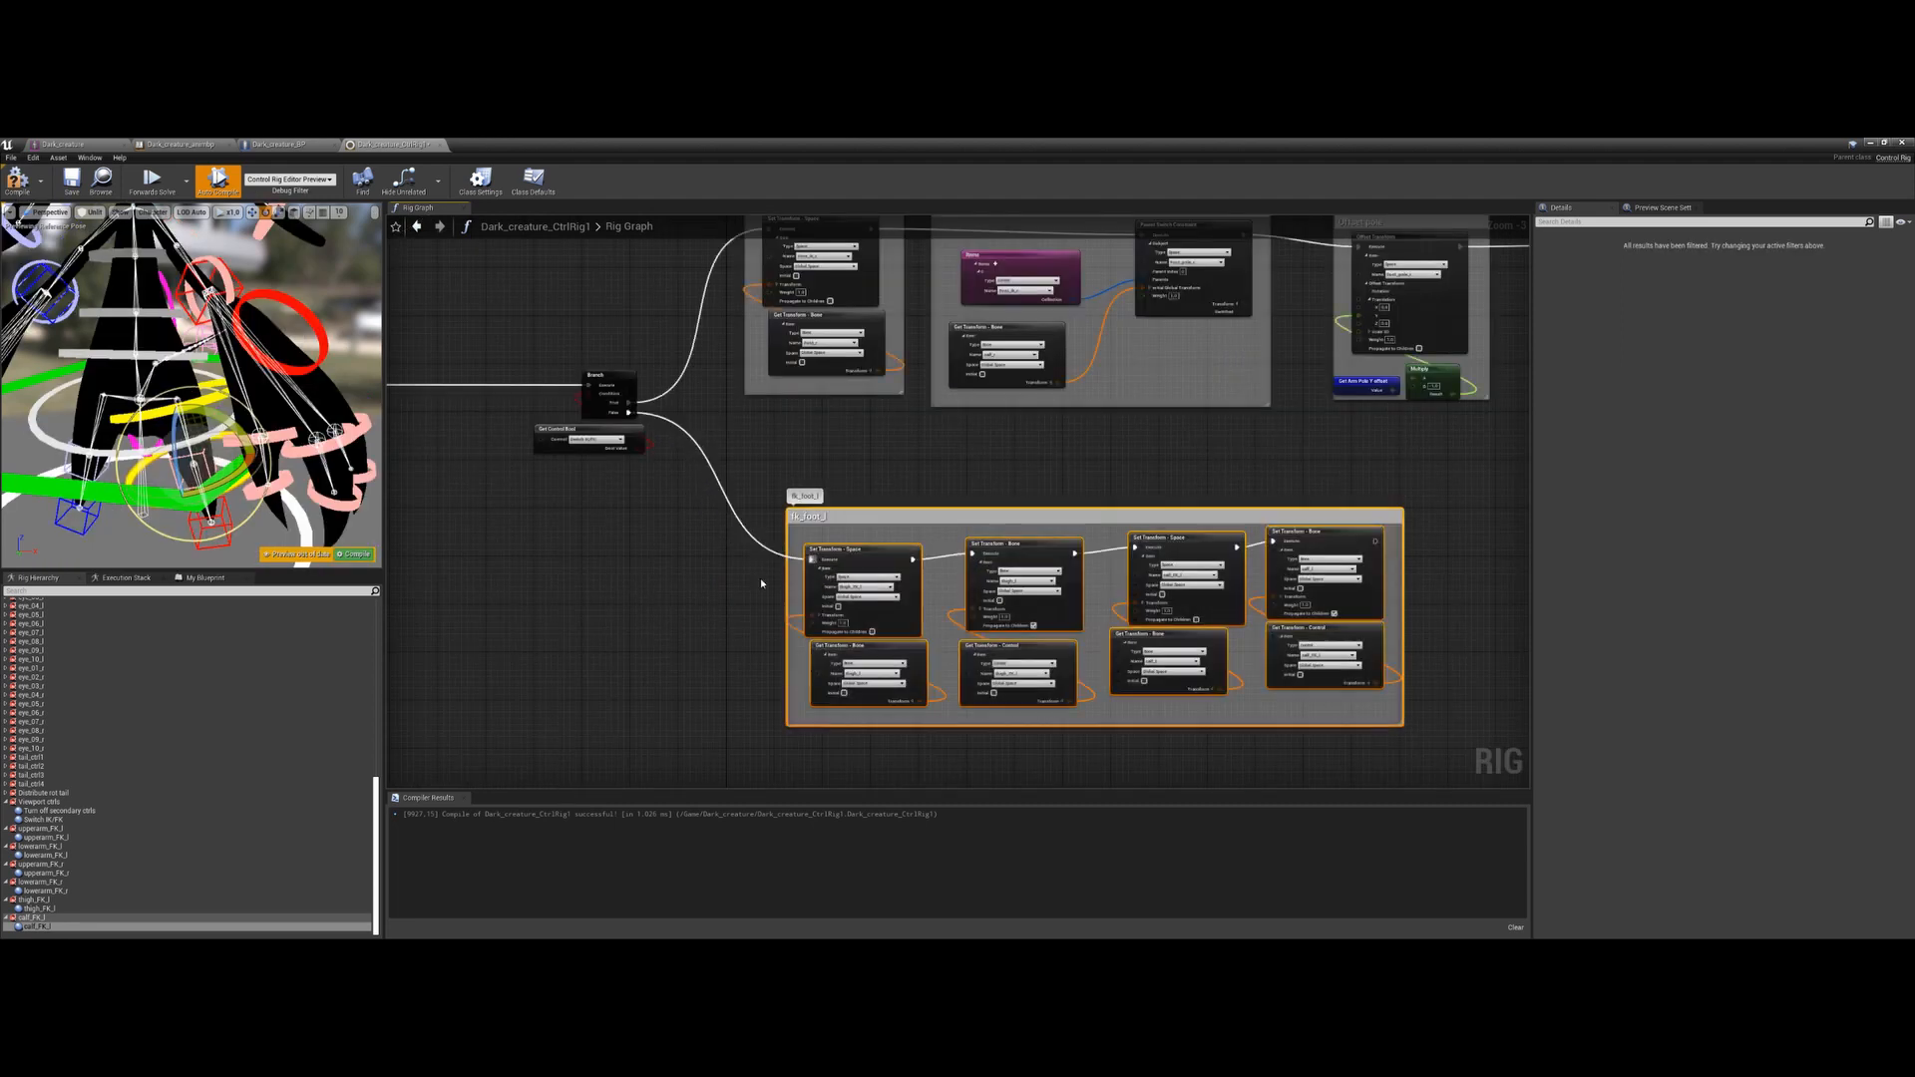
{"action": "right_click_drag", "start_coordinate": [736, 583], "coordinate": [632, 529]}
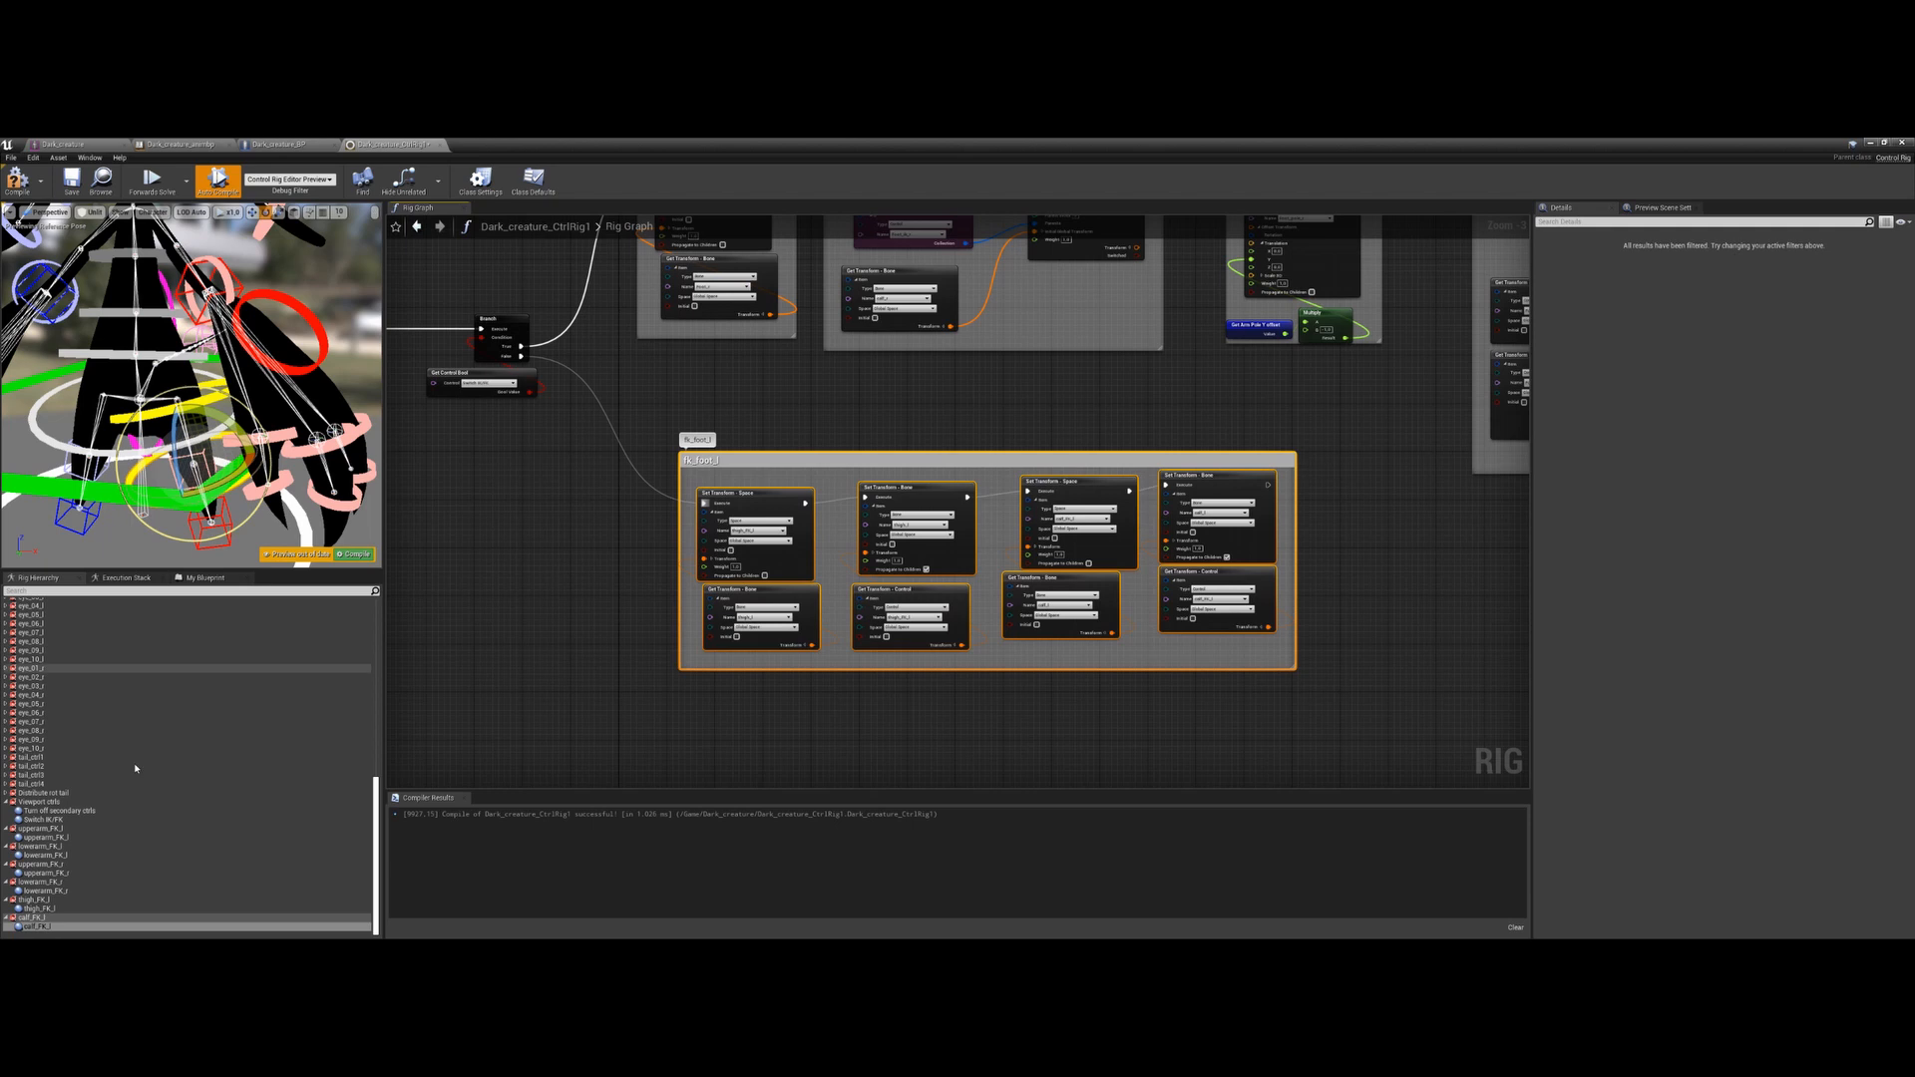
Mirror the thigh_FK_l and calf_FK_l spaces and controls in the rig hierarchy, replacing _l with _r in their names
{"action": "left_click", "coordinate": [45, 900]}
{"action": "left_click", "coordinate": [55, 929], "text": "shift"}
{"action": "right_click", "coordinate": [54, 927]}
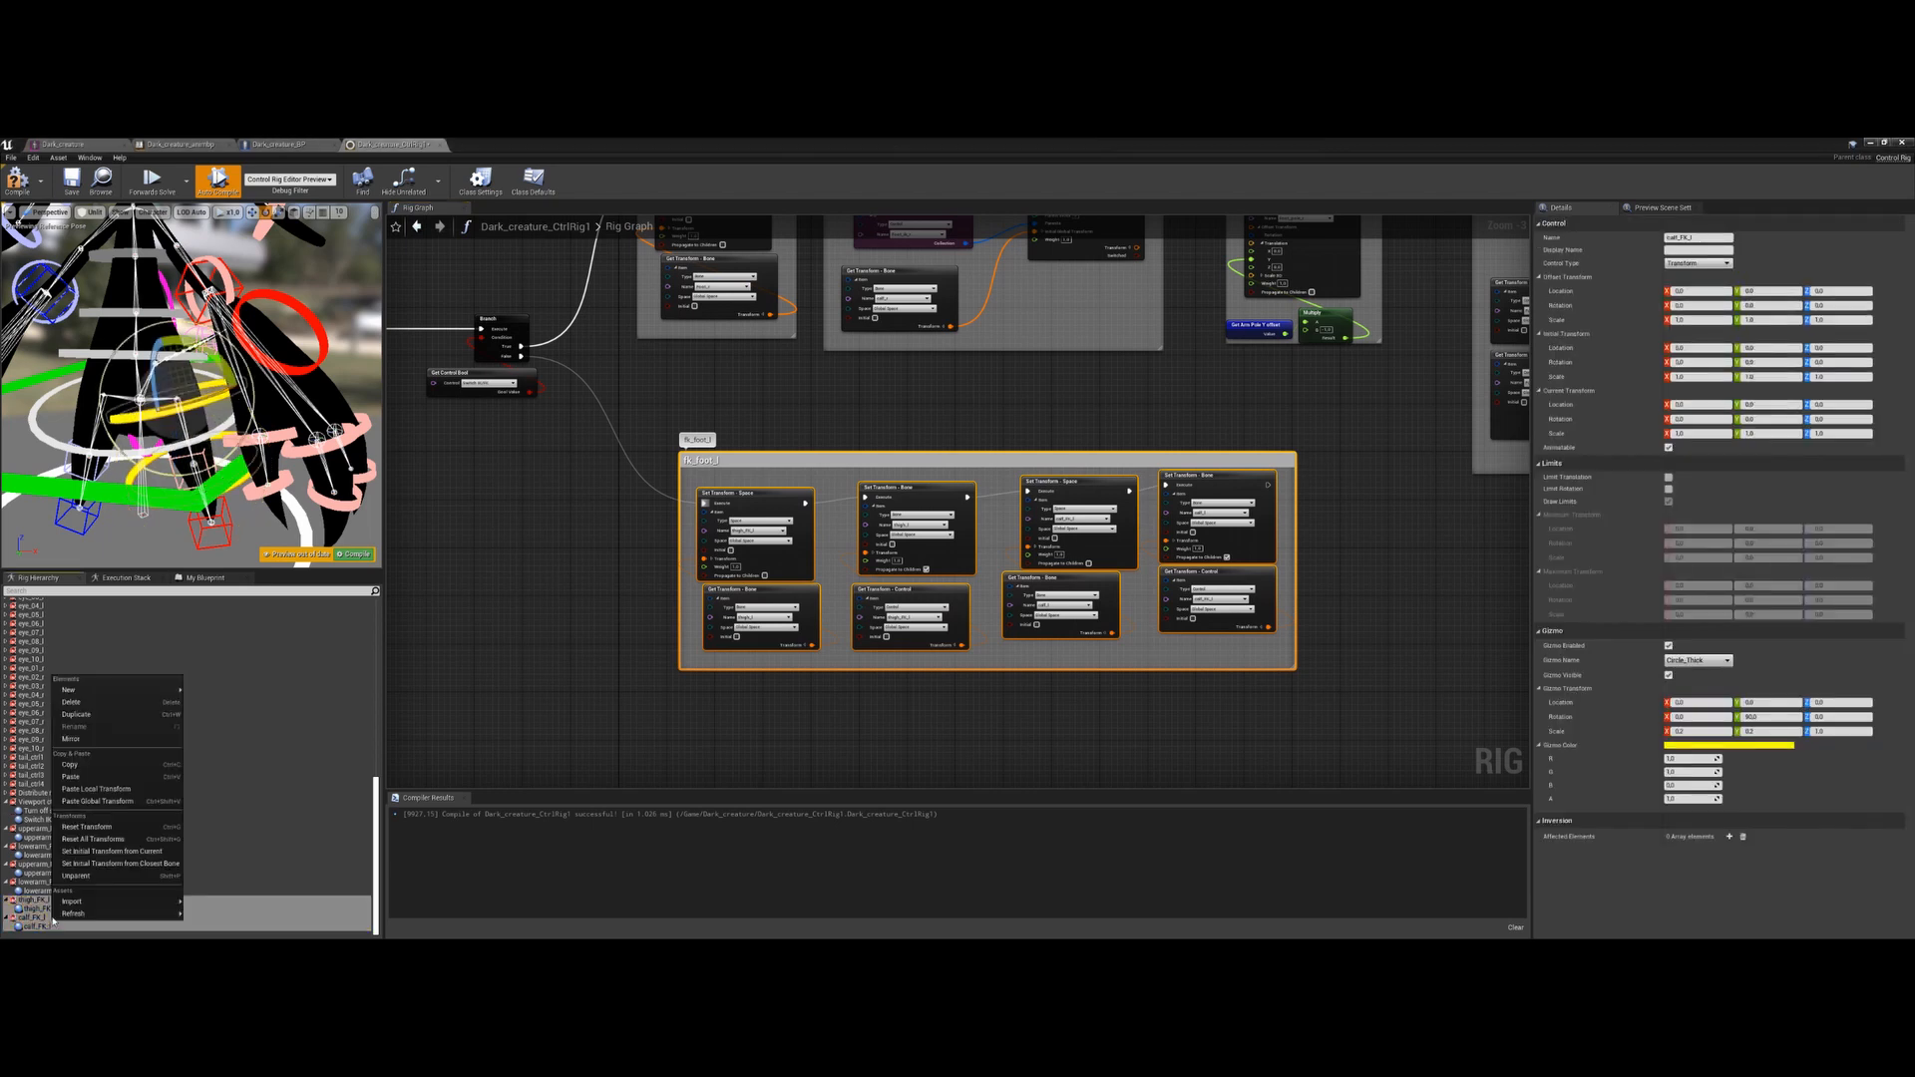
{"action": "left_click", "coordinate": [82, 746]}
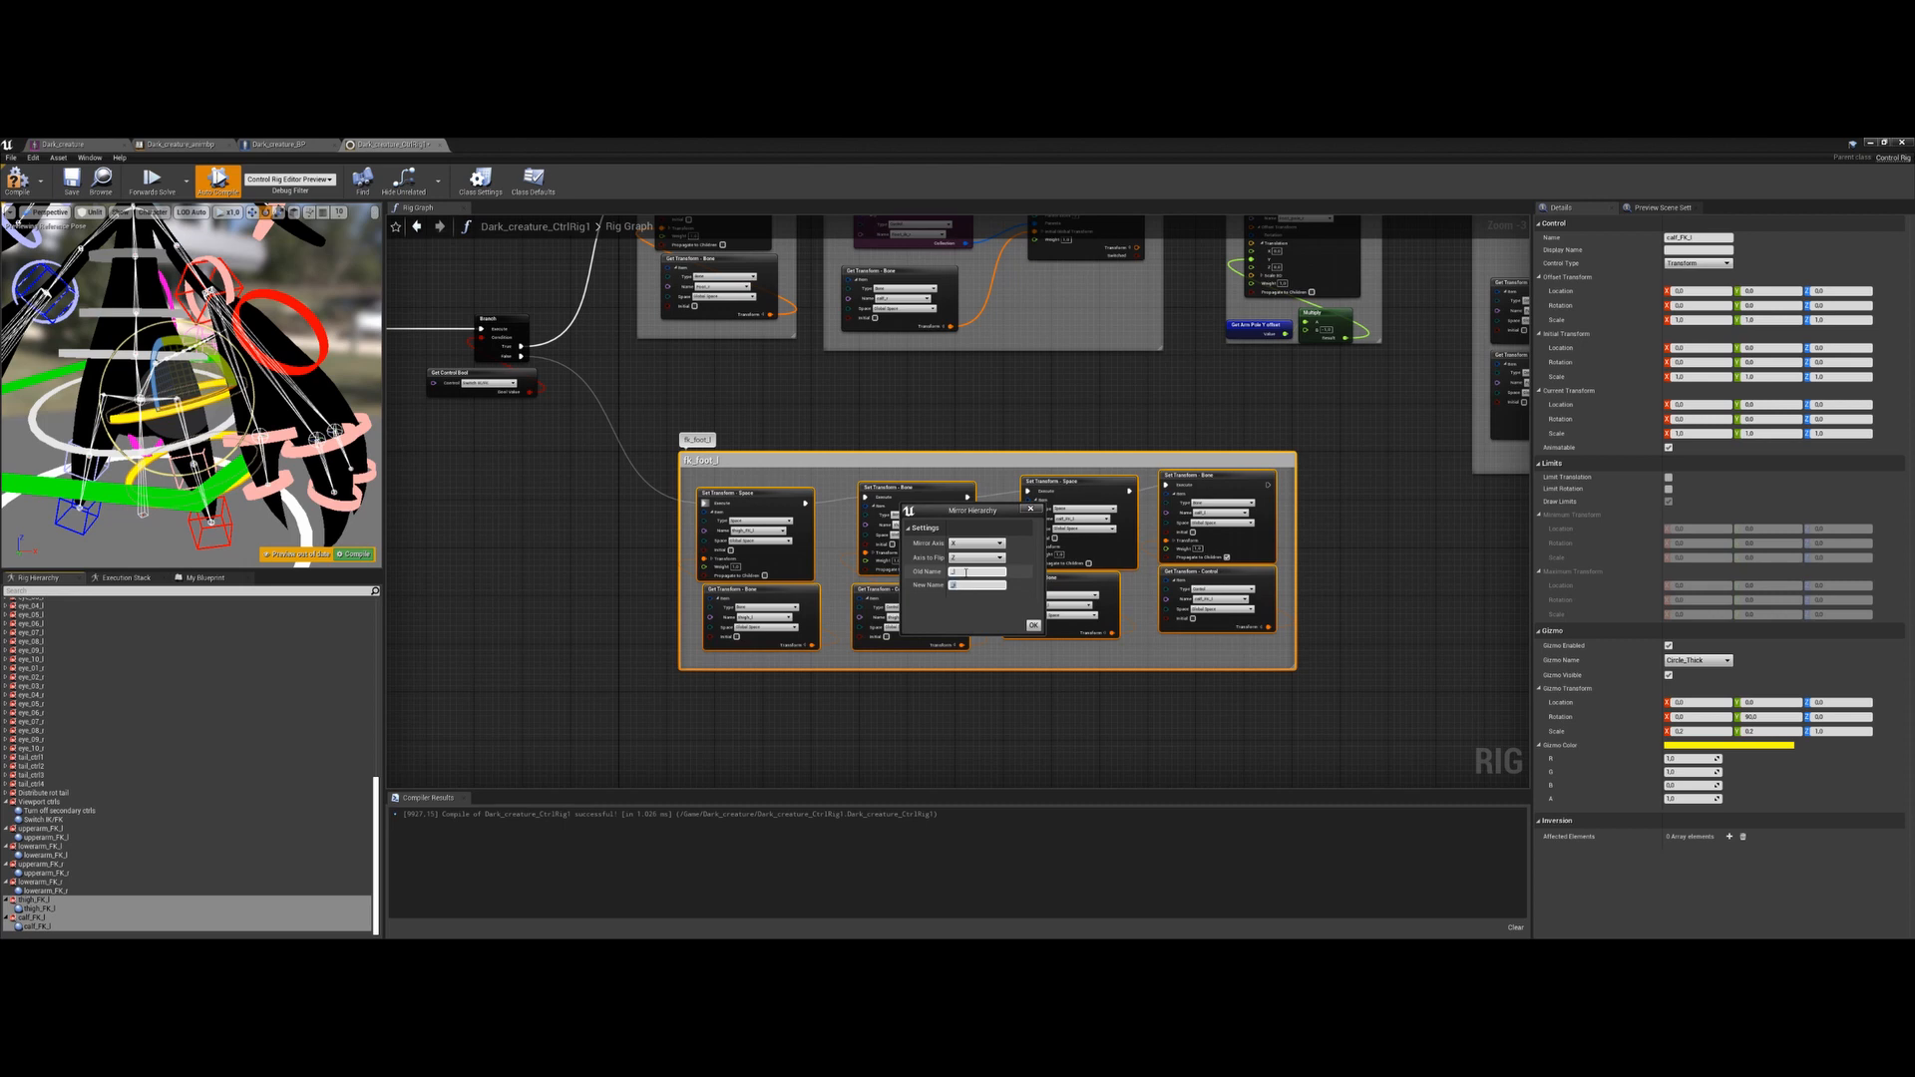
{"action": "left_click", "coordinate": [1033, 625]}
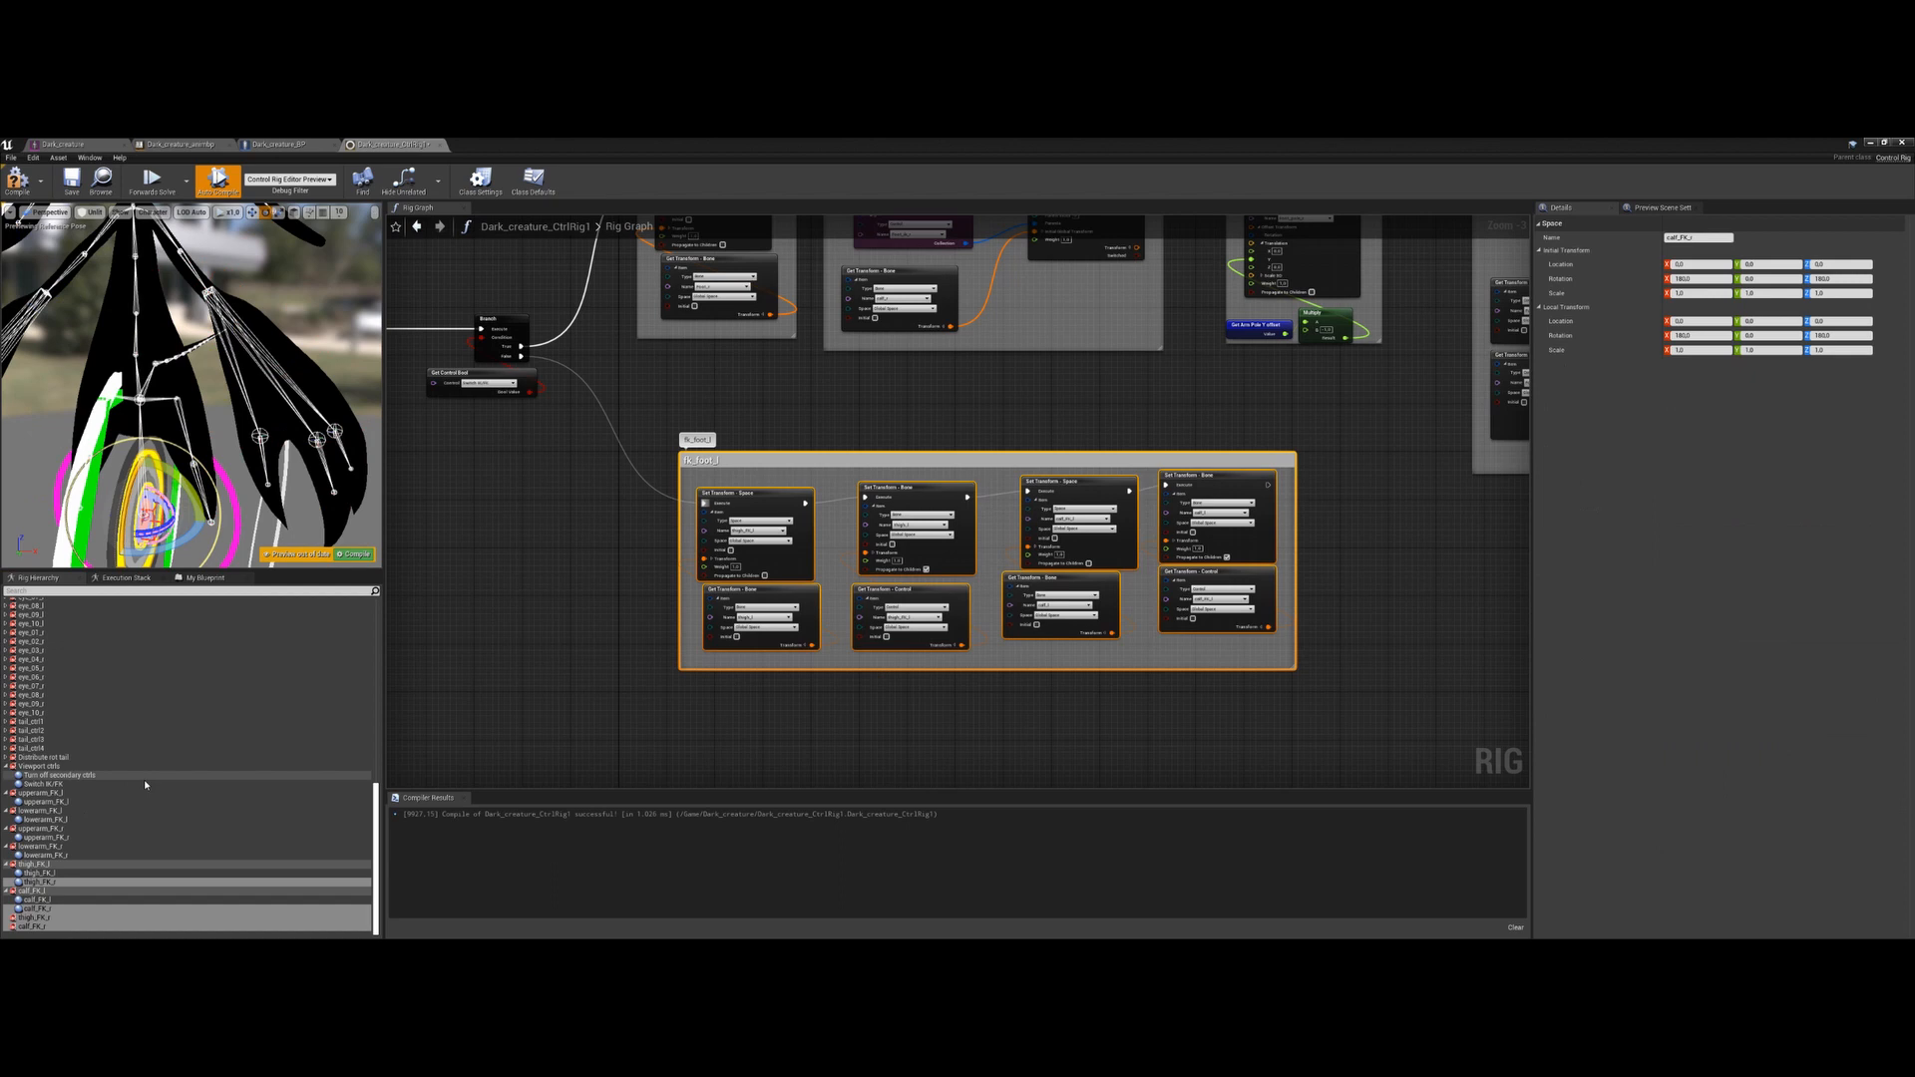
Parent the thigh_FK_r and calf_FK_r controls under their matching _r spaces and compile the rig
{"action": "left_click", "coordinate": [40, 883]}
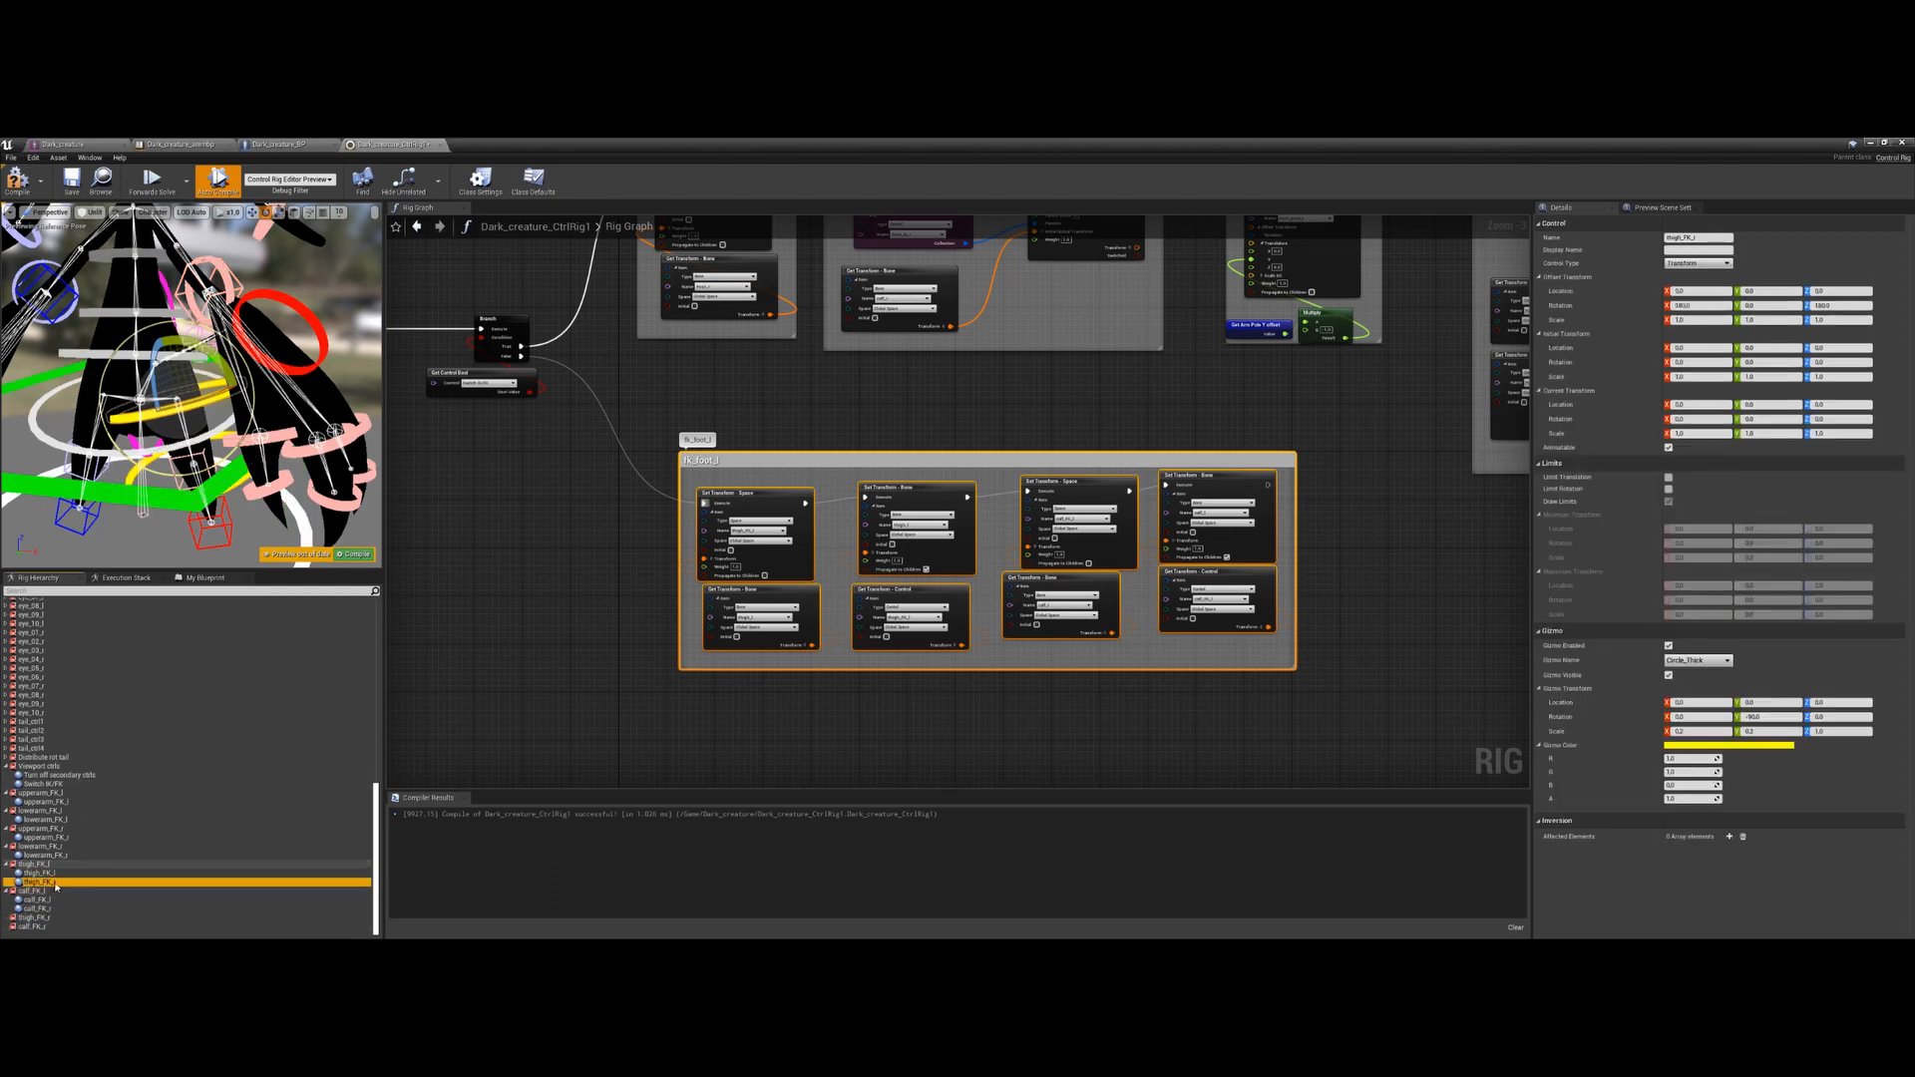
{"action": "left_click_drag", "start_coordinate": [53, 886], "coordinate": [45, 916]}
{"action": "left_click", "coordinate": [48, 901]}
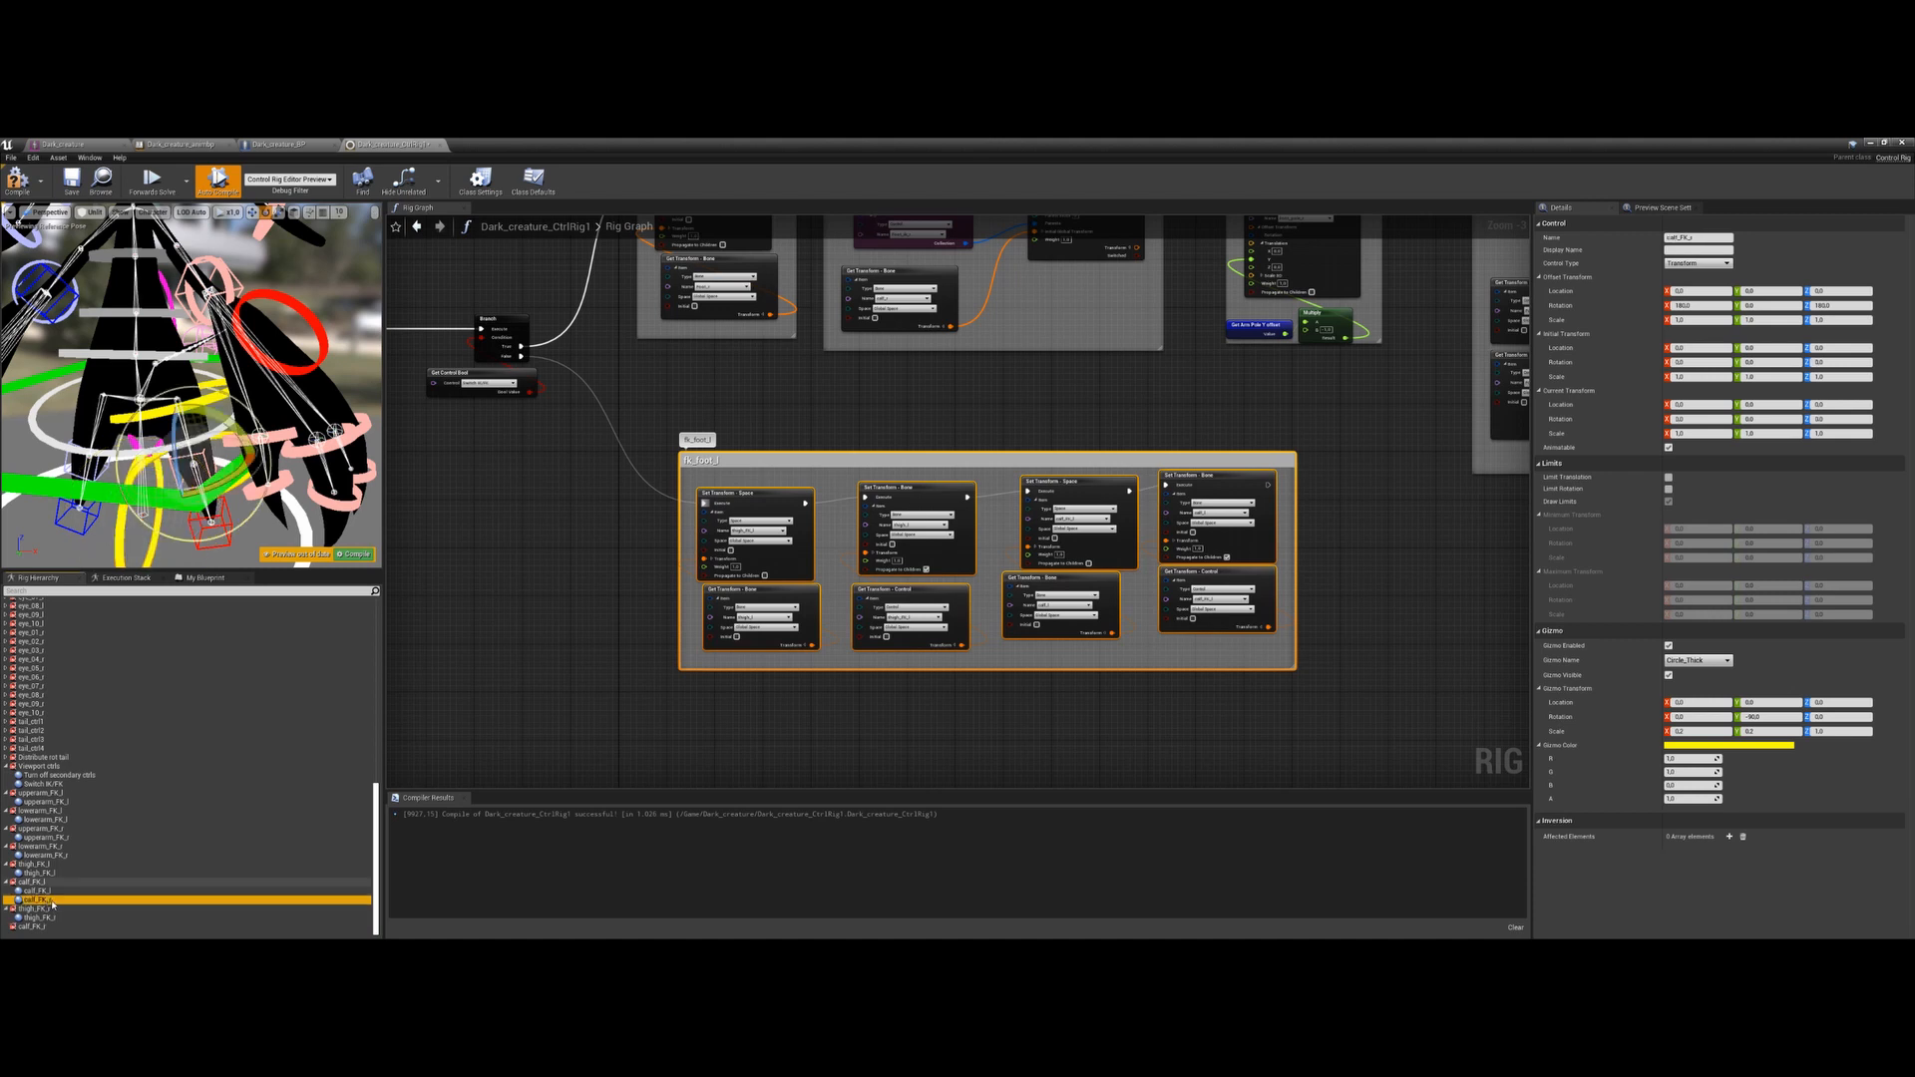
{"action": "left_click_drag", "start_coordinate": [53, 903], "coordinate": [55, 928]}
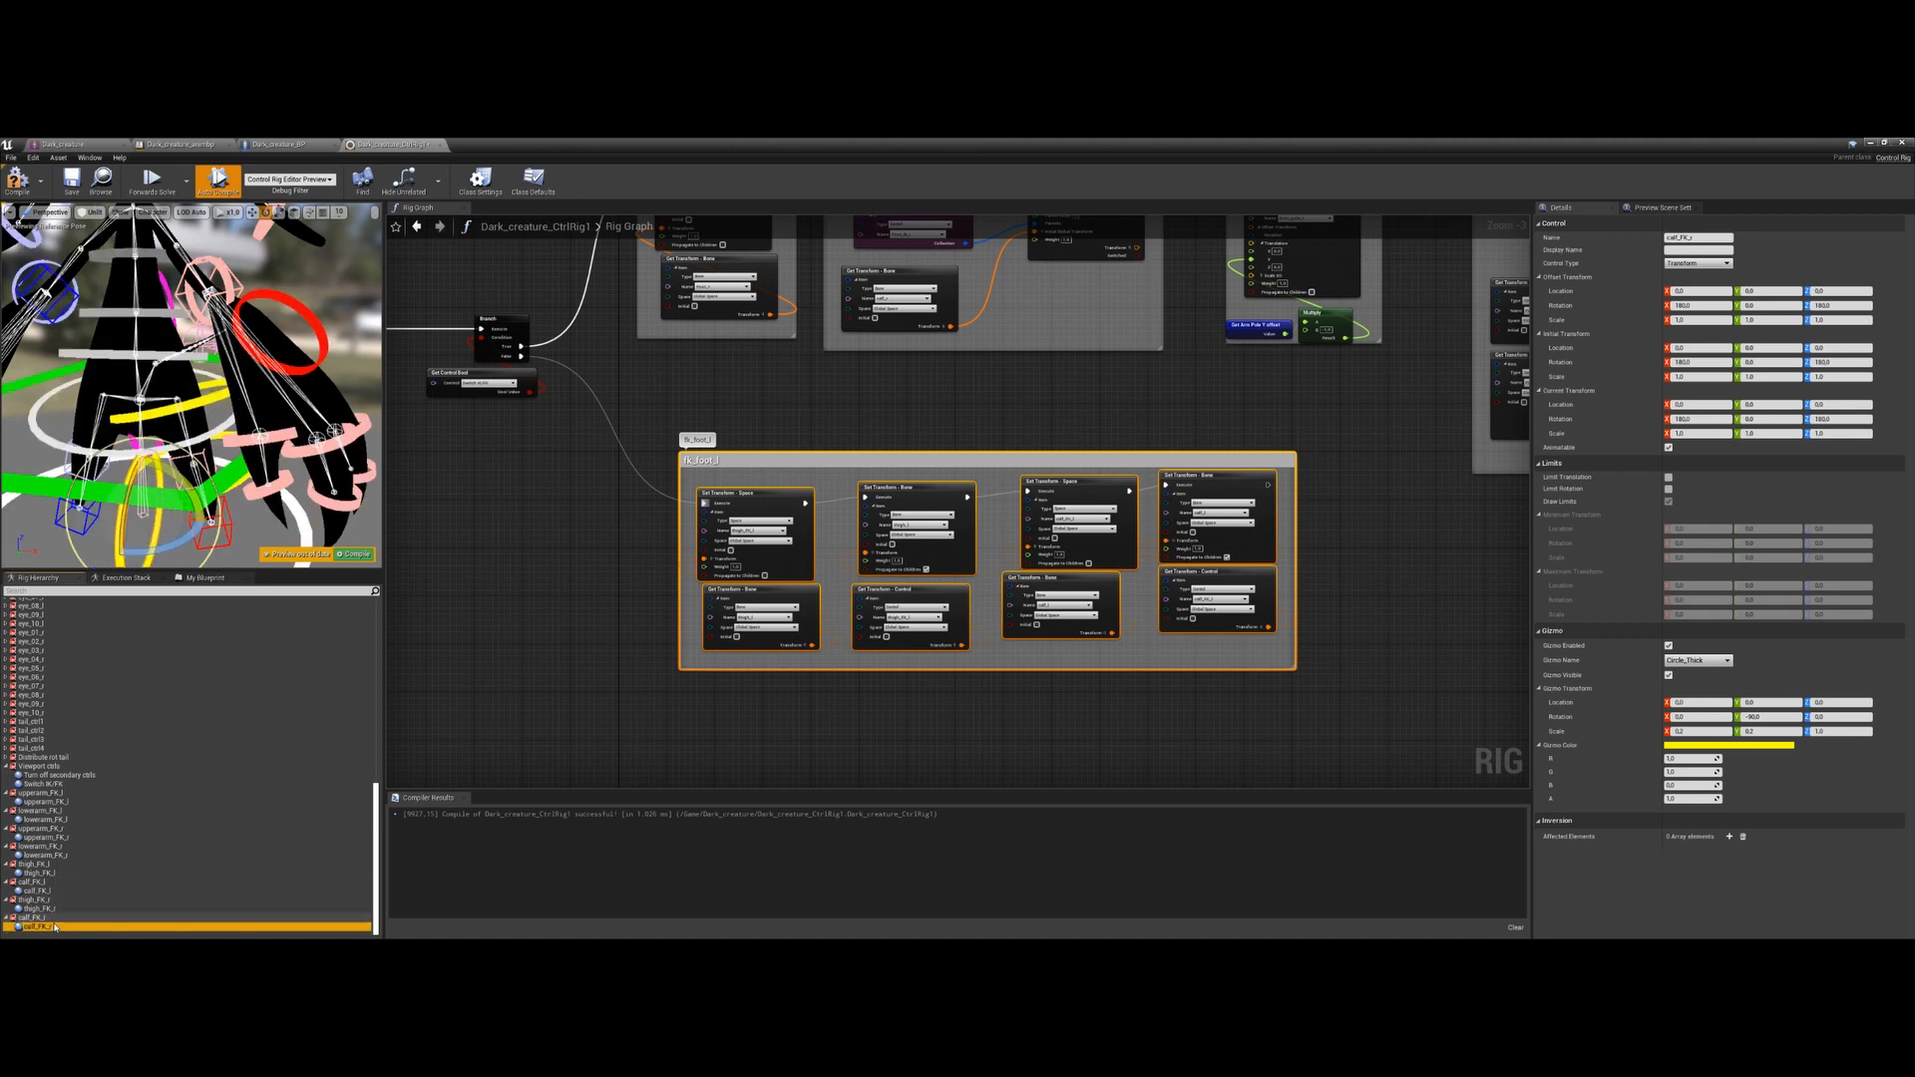
{"action": "left_click", "coordinate": [354, 555]}
Run Search & Replace / Mirror on the pasted foot FK nodes, replacing _l with _r
{"action": "left_click", "coordinate": [823, 690]}
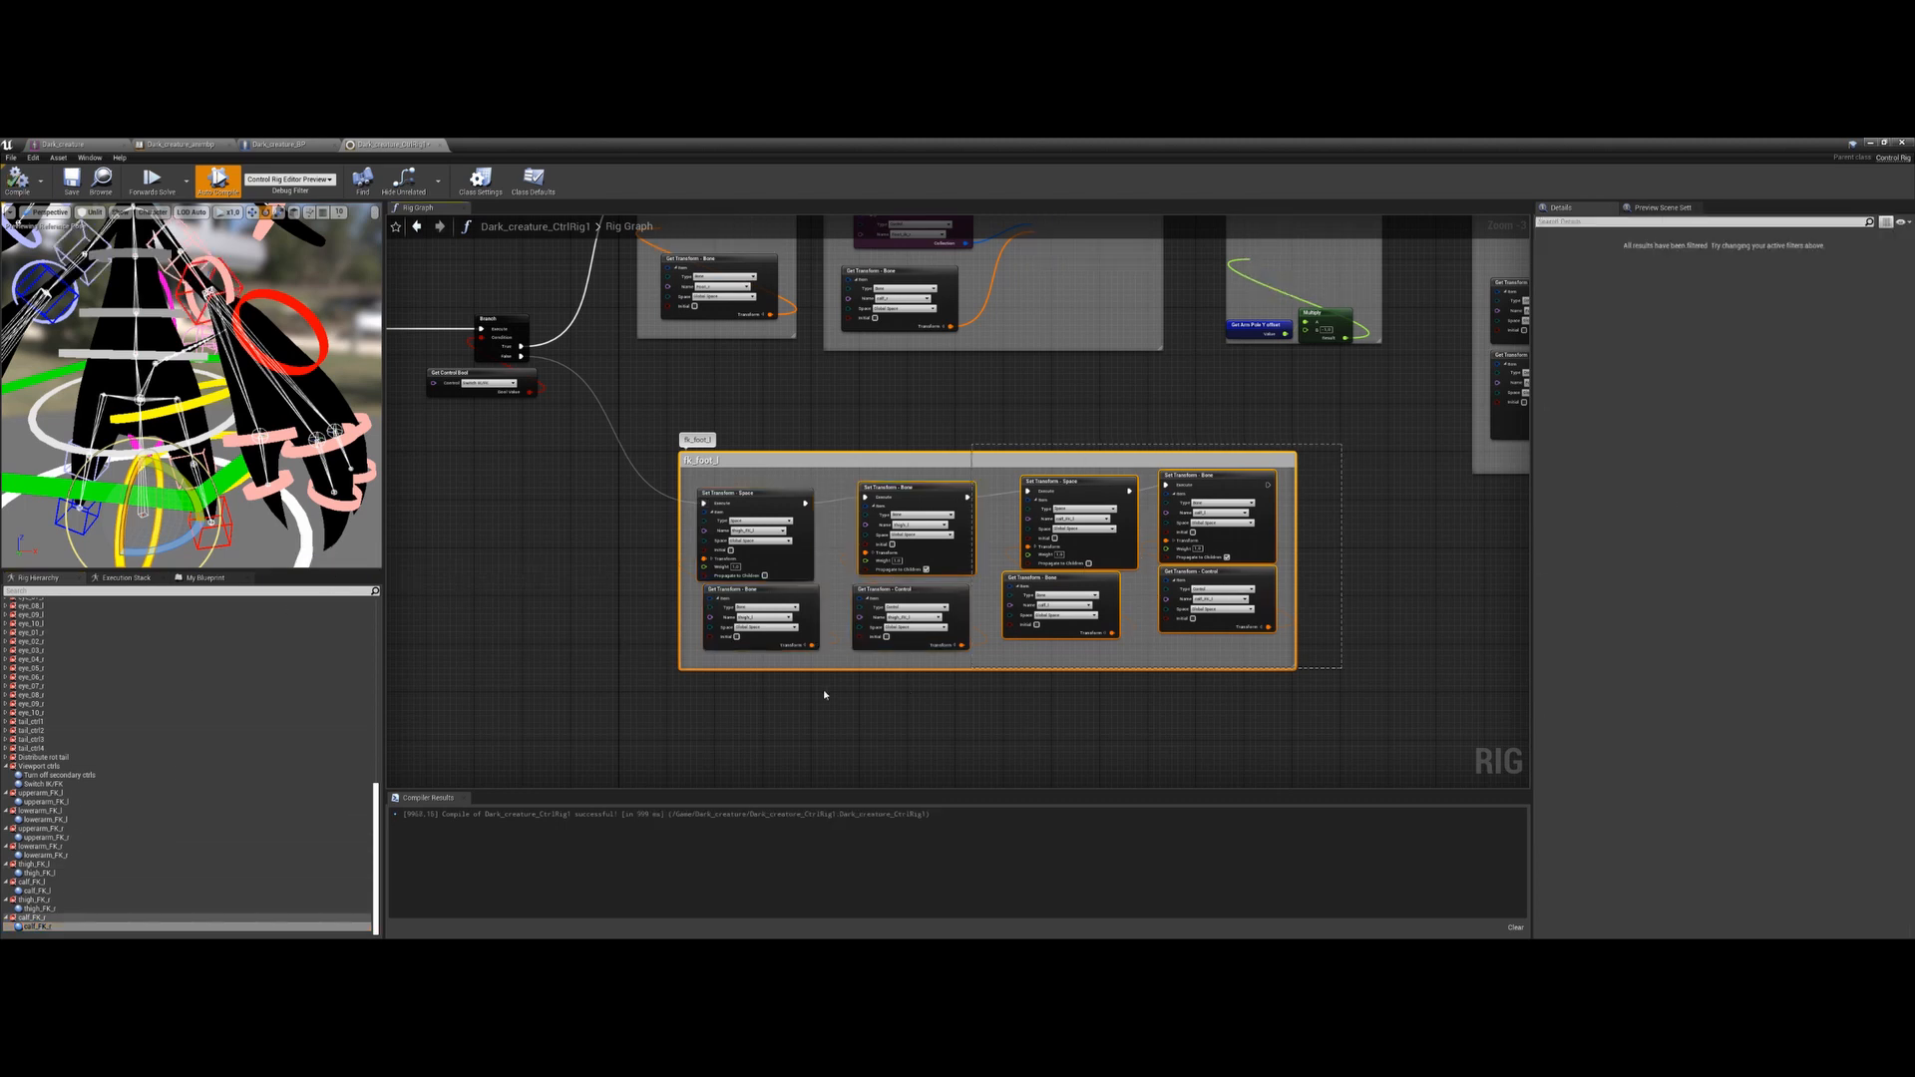
{"action": "right_click", "coordinate": [913, 495]}
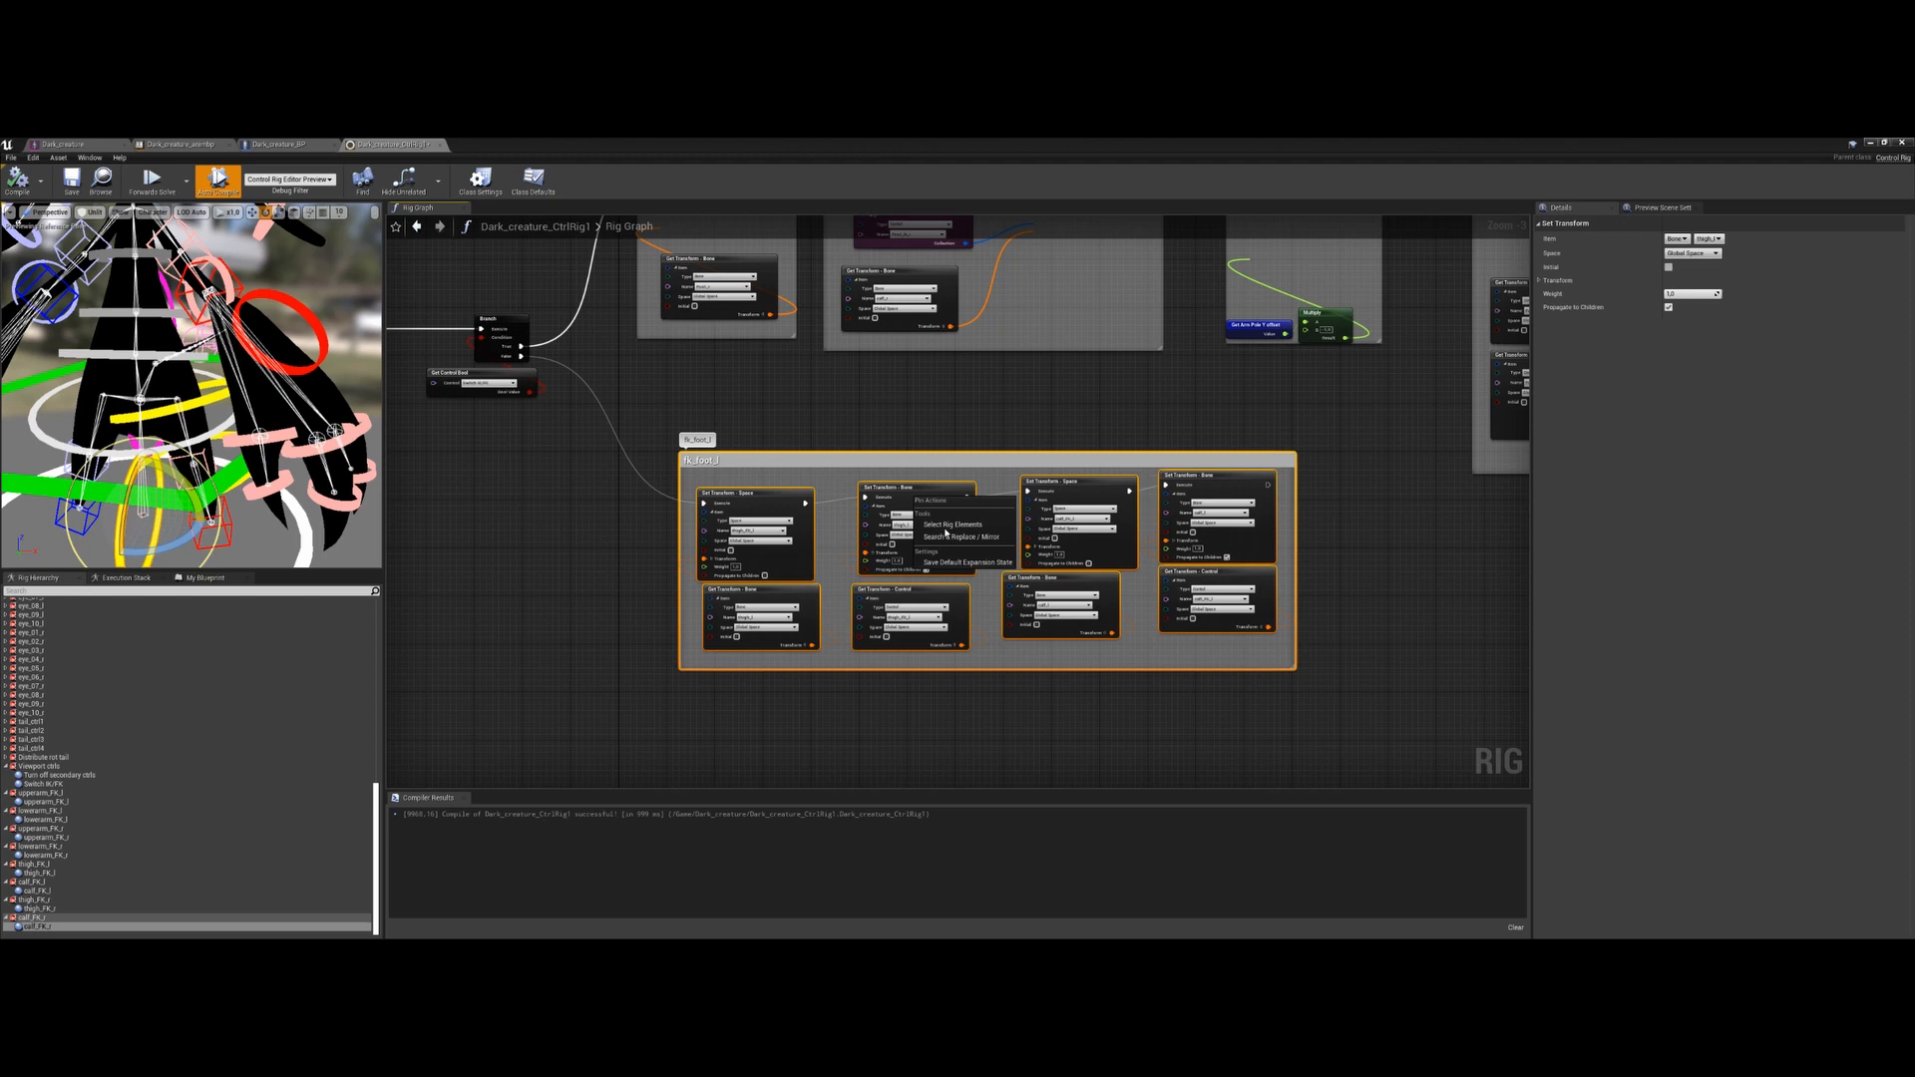
{"action": "left_click", "coordinate": [947, 537]}
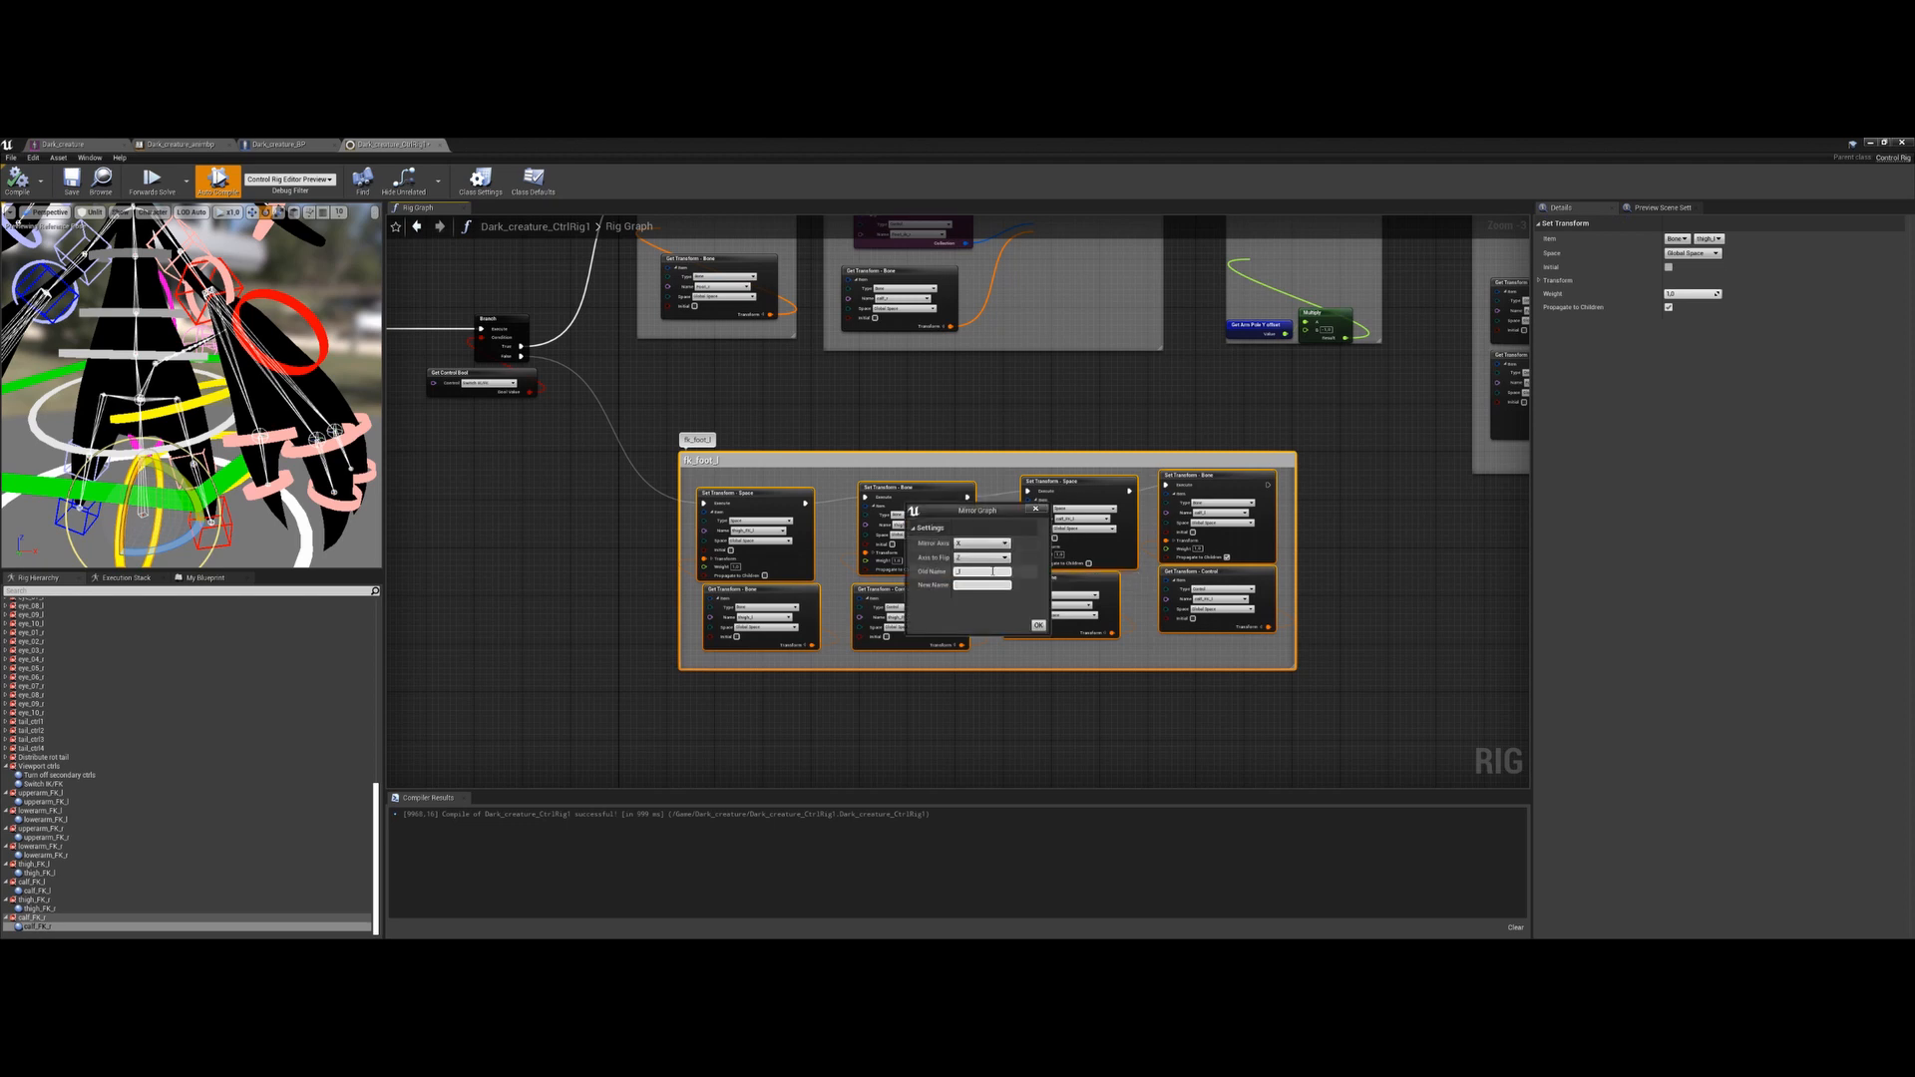
{"action": "left_click", "coordinate": [1039, 625]}
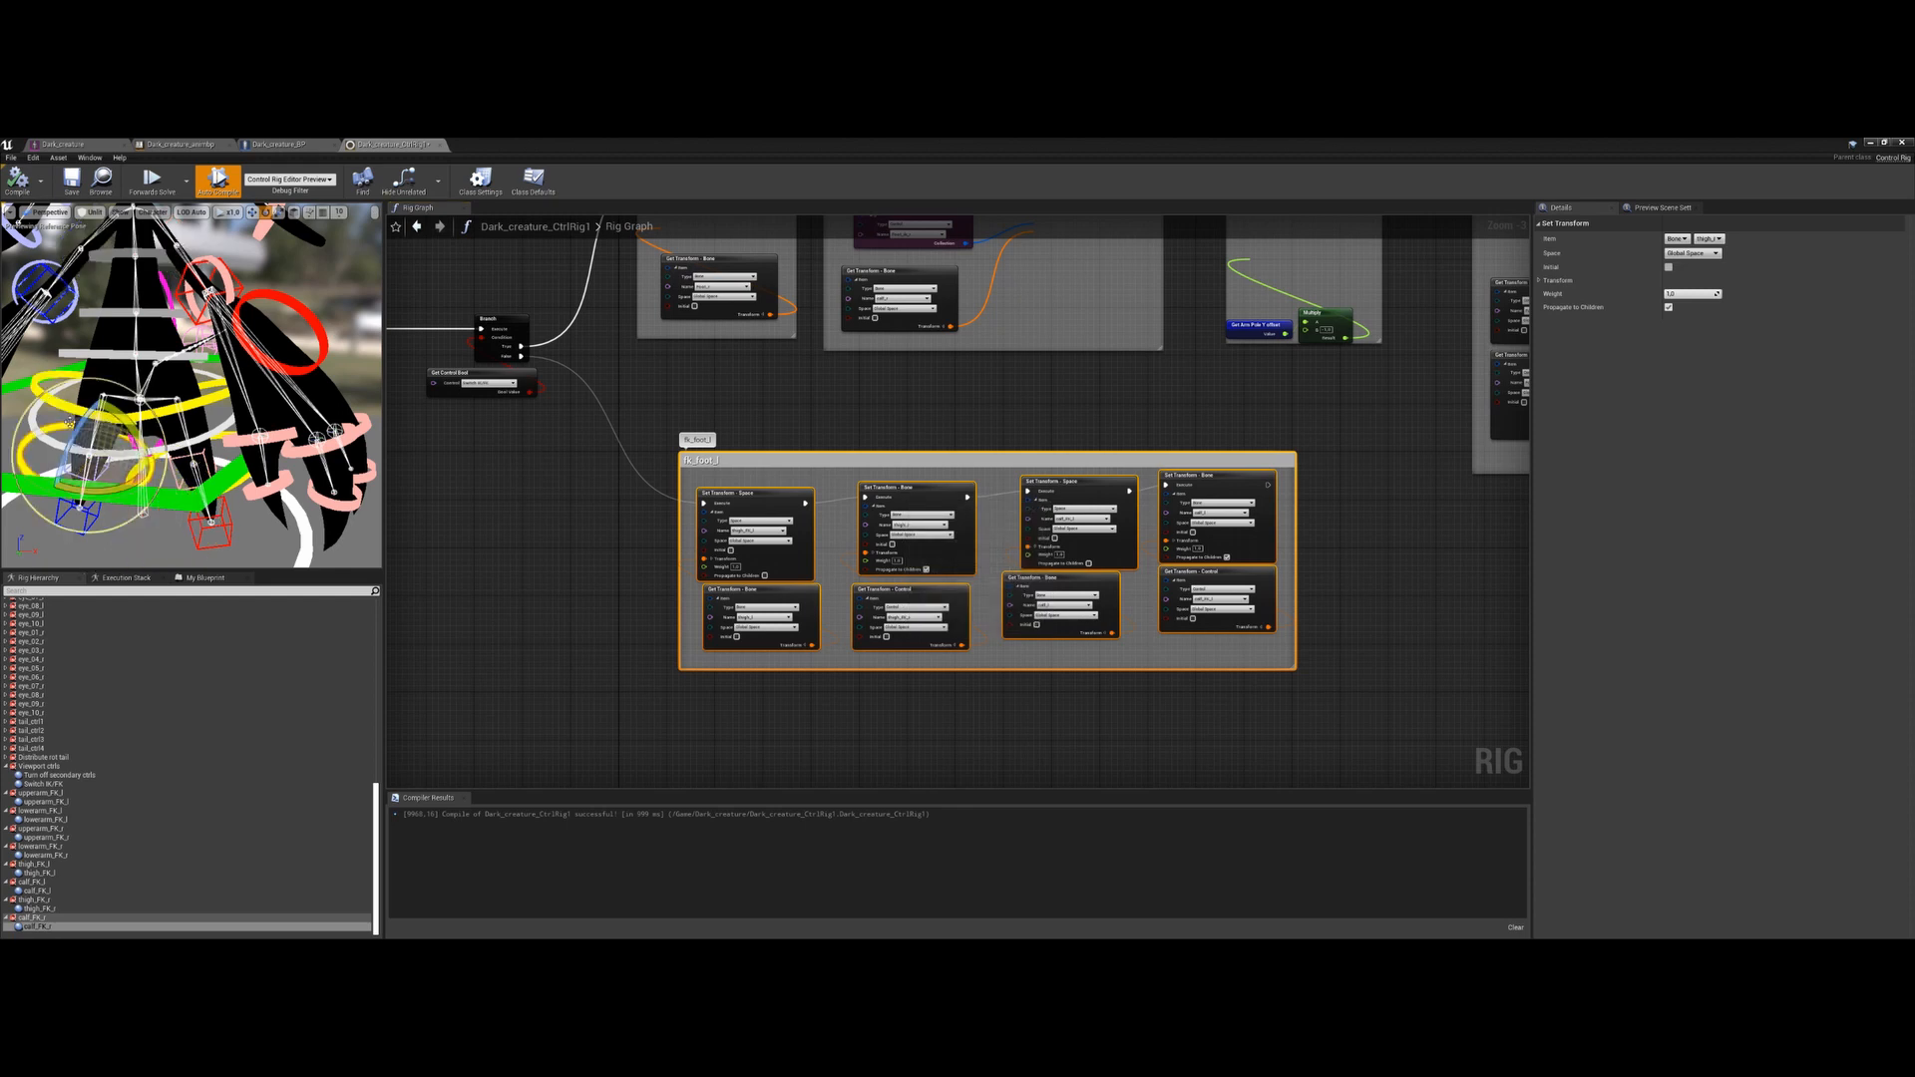
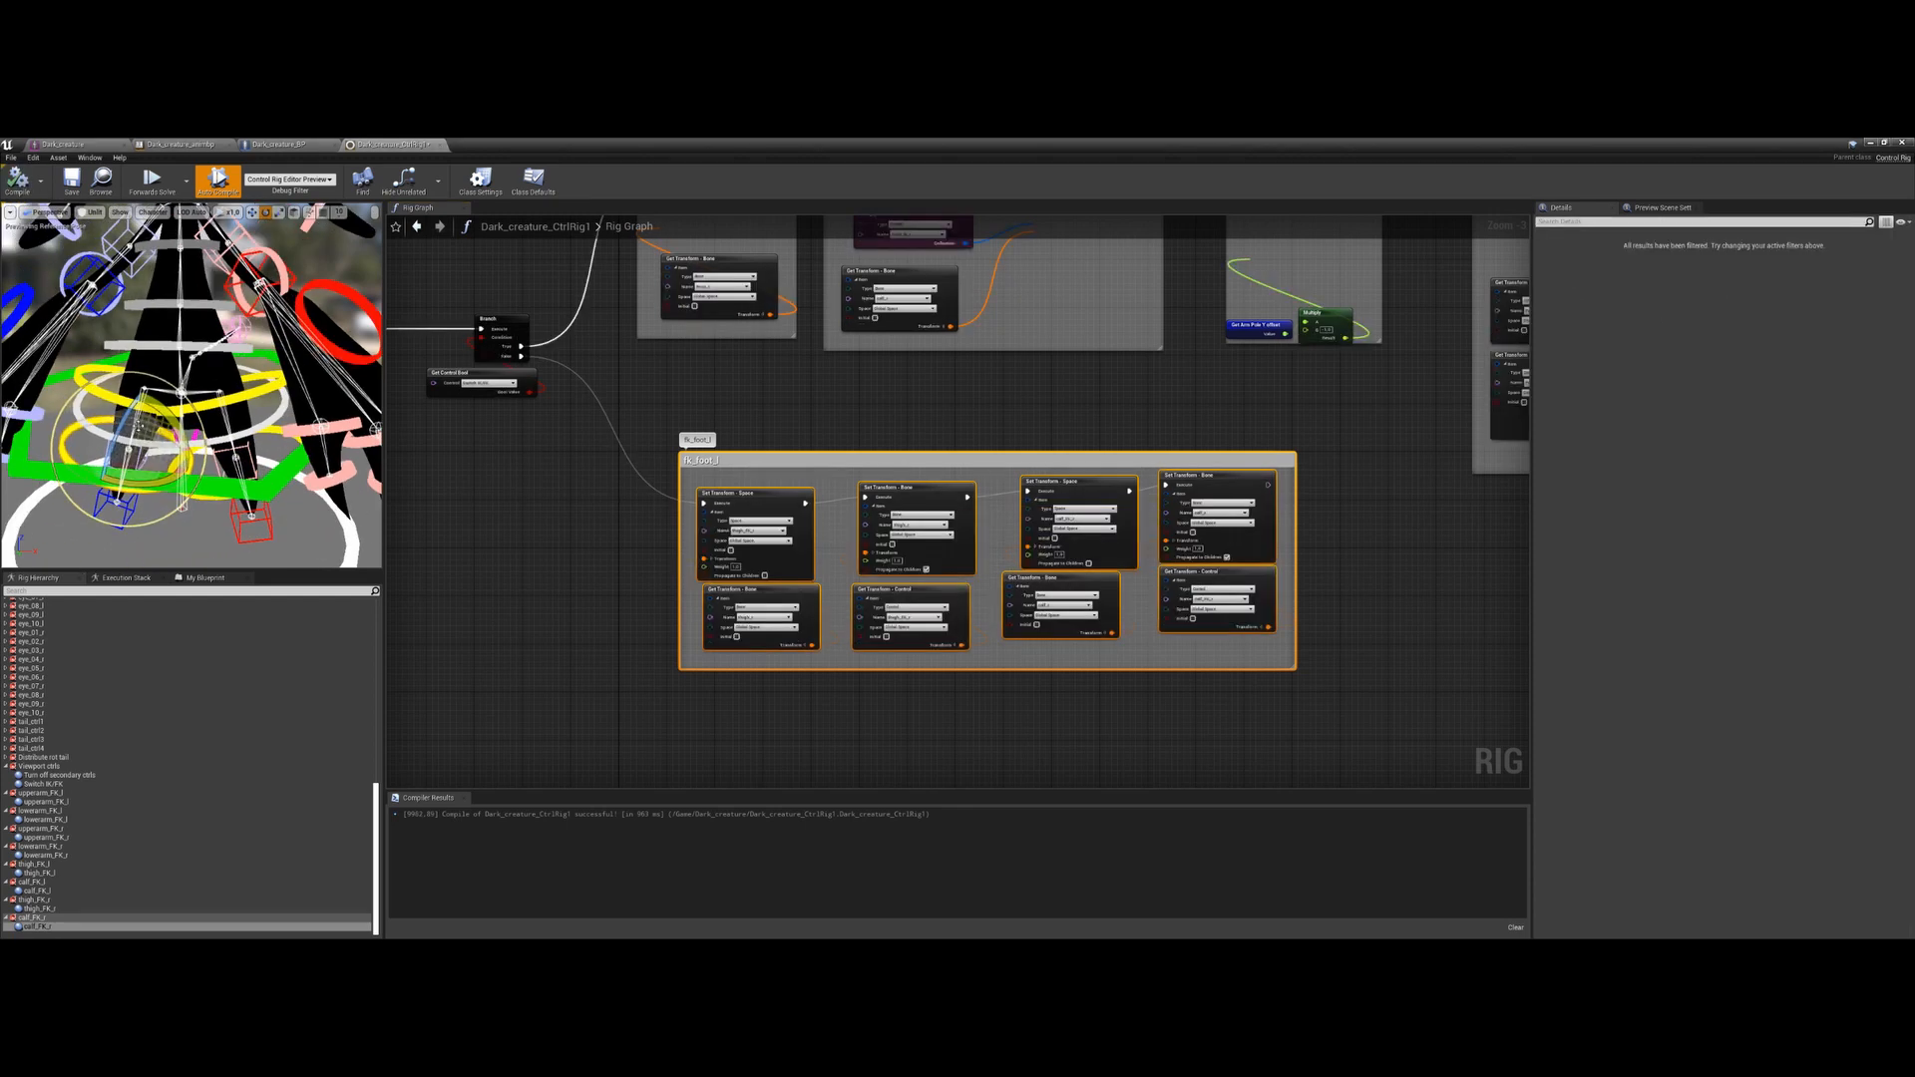
Switch off the current value of the Switch IK/FK control and test the calf_FK_r and thigh_FK_r controls
{"action": "left_click", "coordinate": [65, 783]}
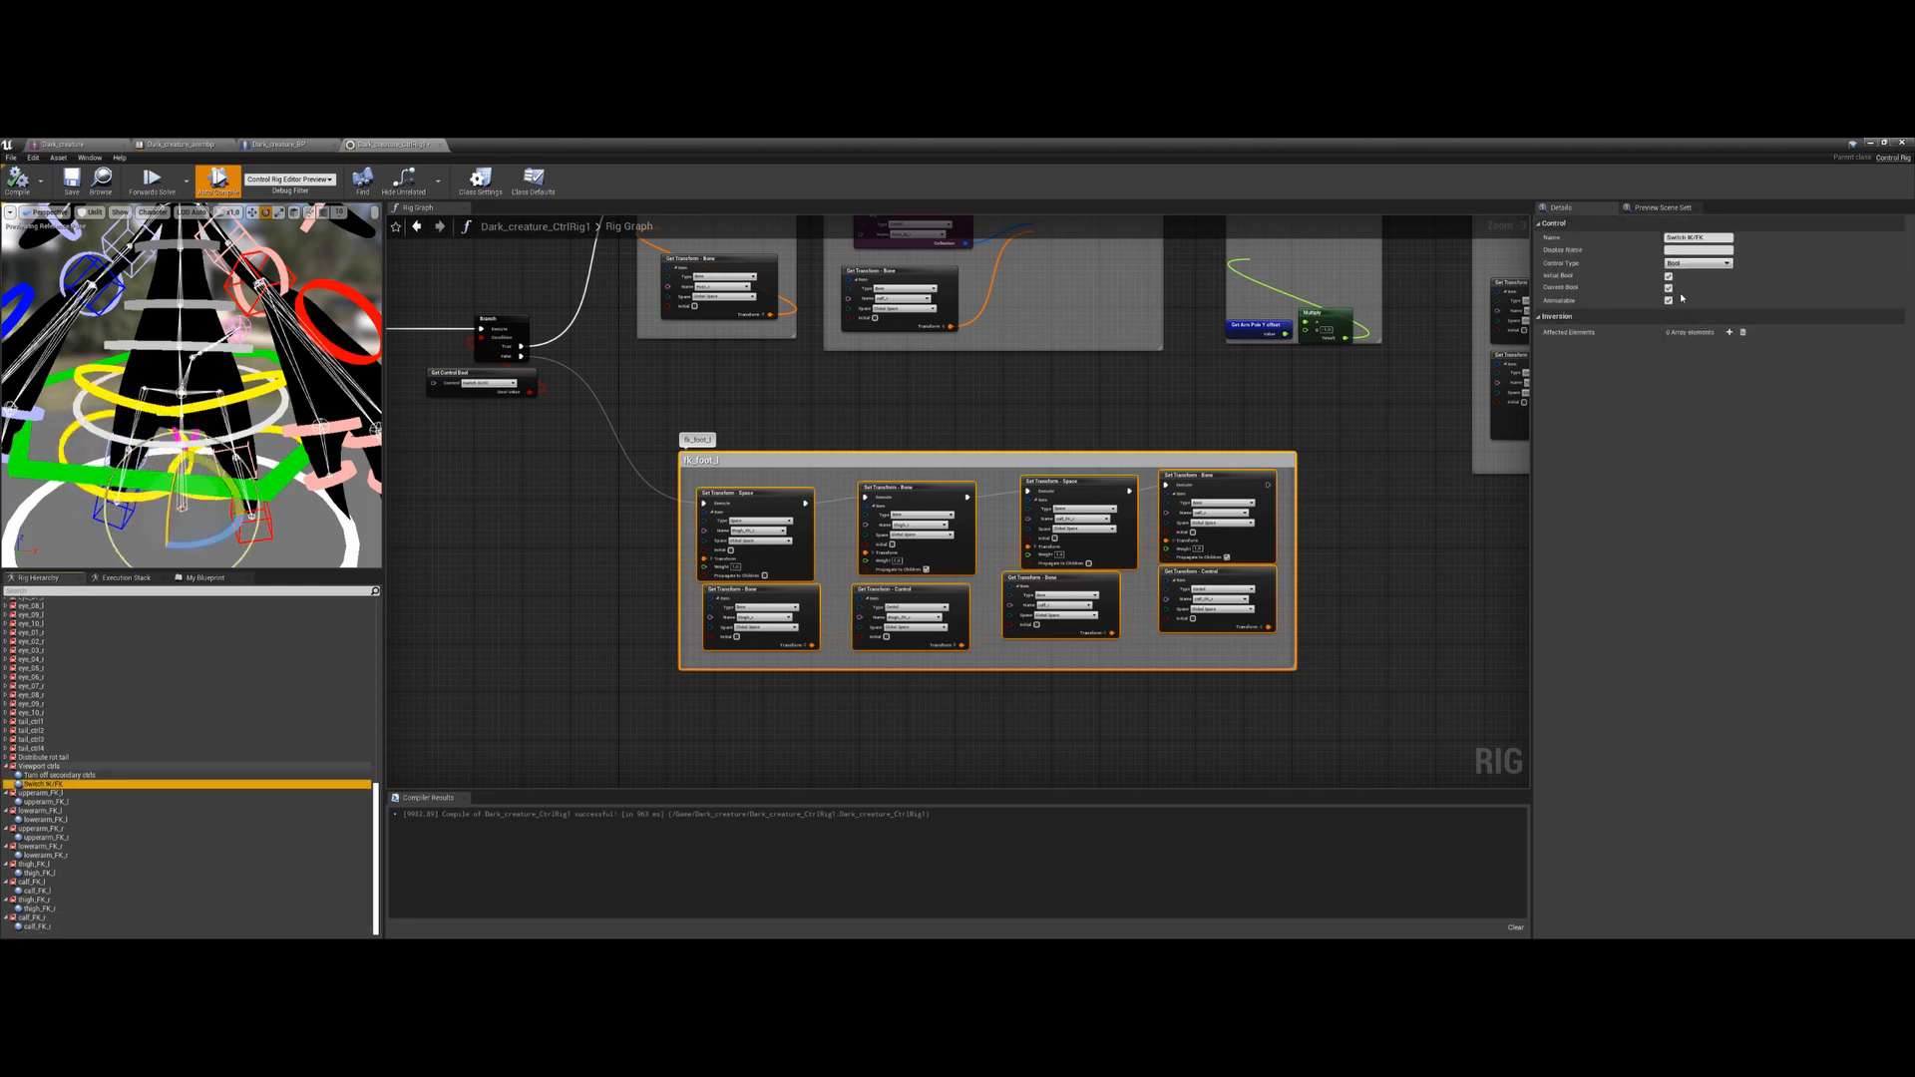
{"action": "left_click", "coordinate": [1669, 289]}
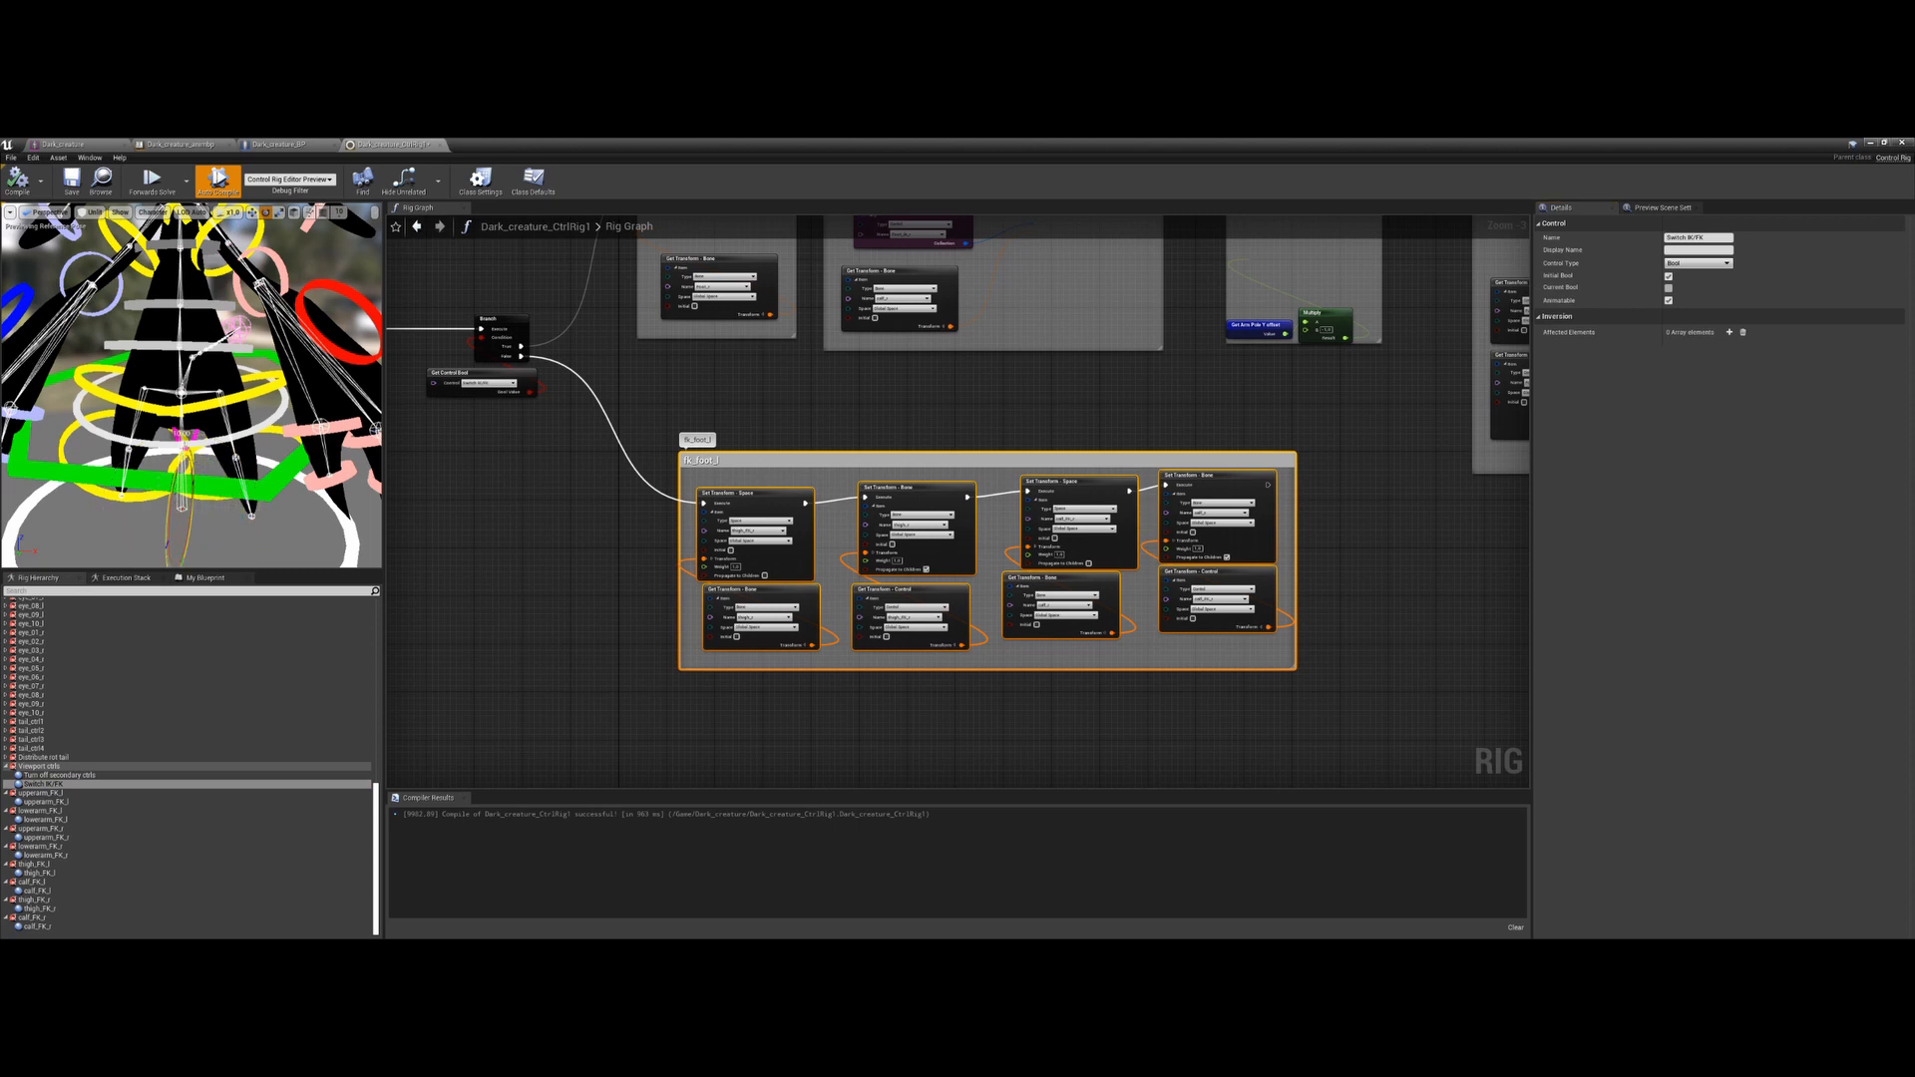
{"action": "left_click", "coordinate": [119, 491]}
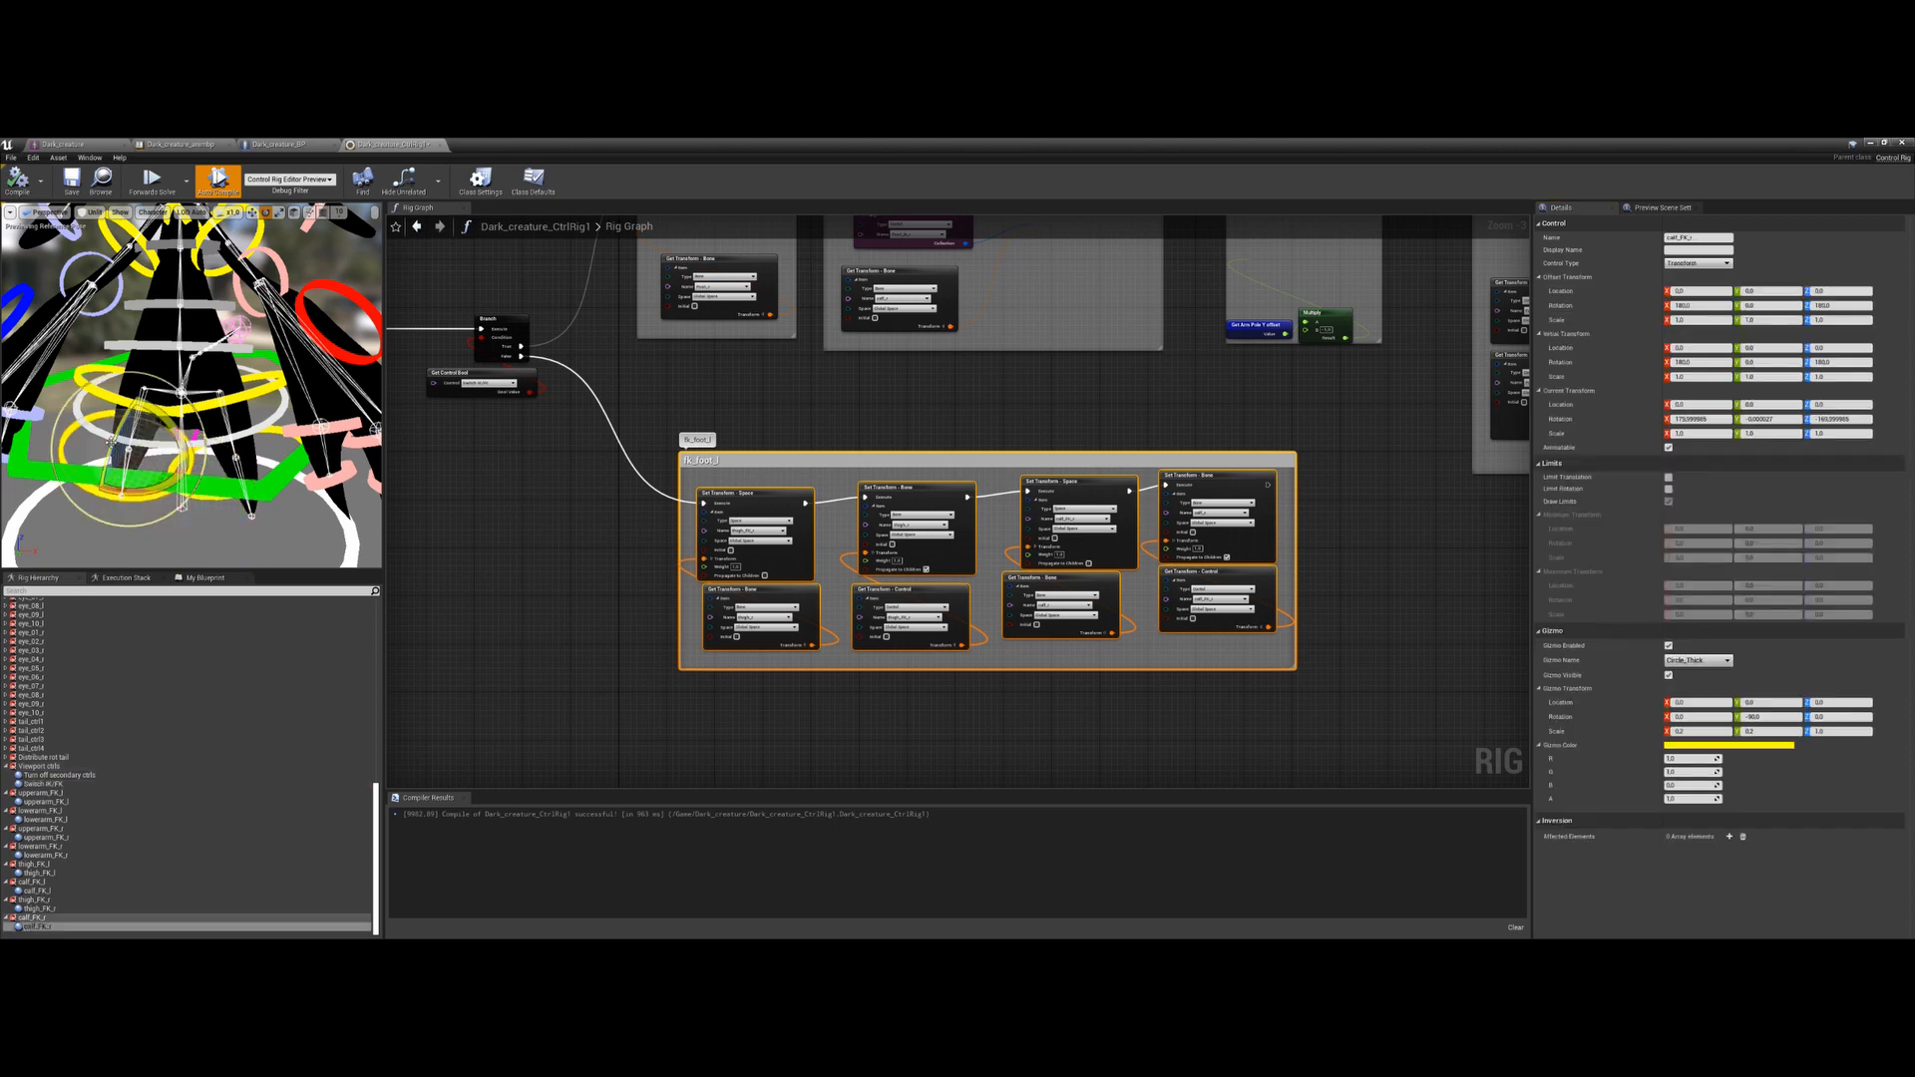
{"action": "left_click_drag", "start_coordinate": [110, 449], "coordinate": [109, 451]}
{"action": "left_click", "coordinate": [95, 394]}
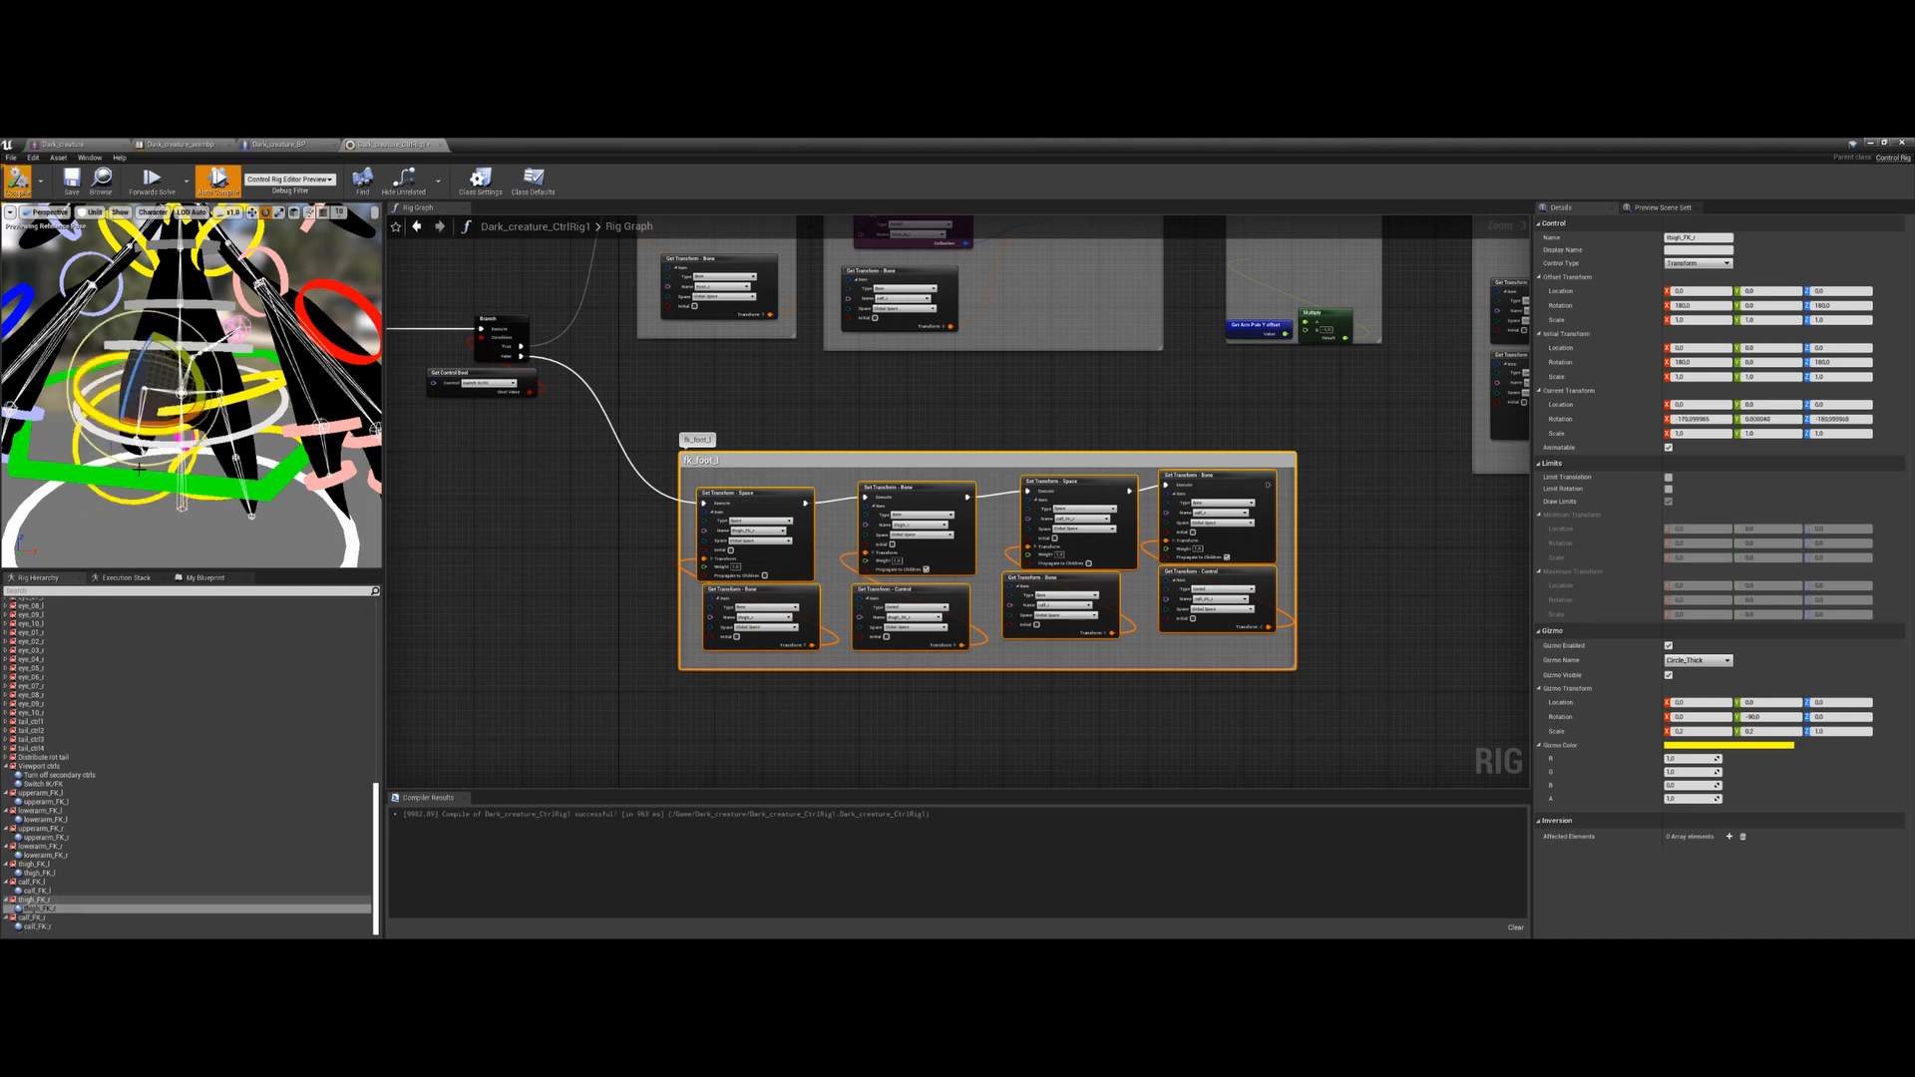
Add a third item of type Control named thigh_FK_l to the Items node in the fk visibility group
{"action": "right_click_drag", "start_coordinate": [836, 397], "coordinate": [792, 544]}
{"action": "scroll", "coordinate": [792, 544], "scroll_direction": "down", "scroll_amount": 4}
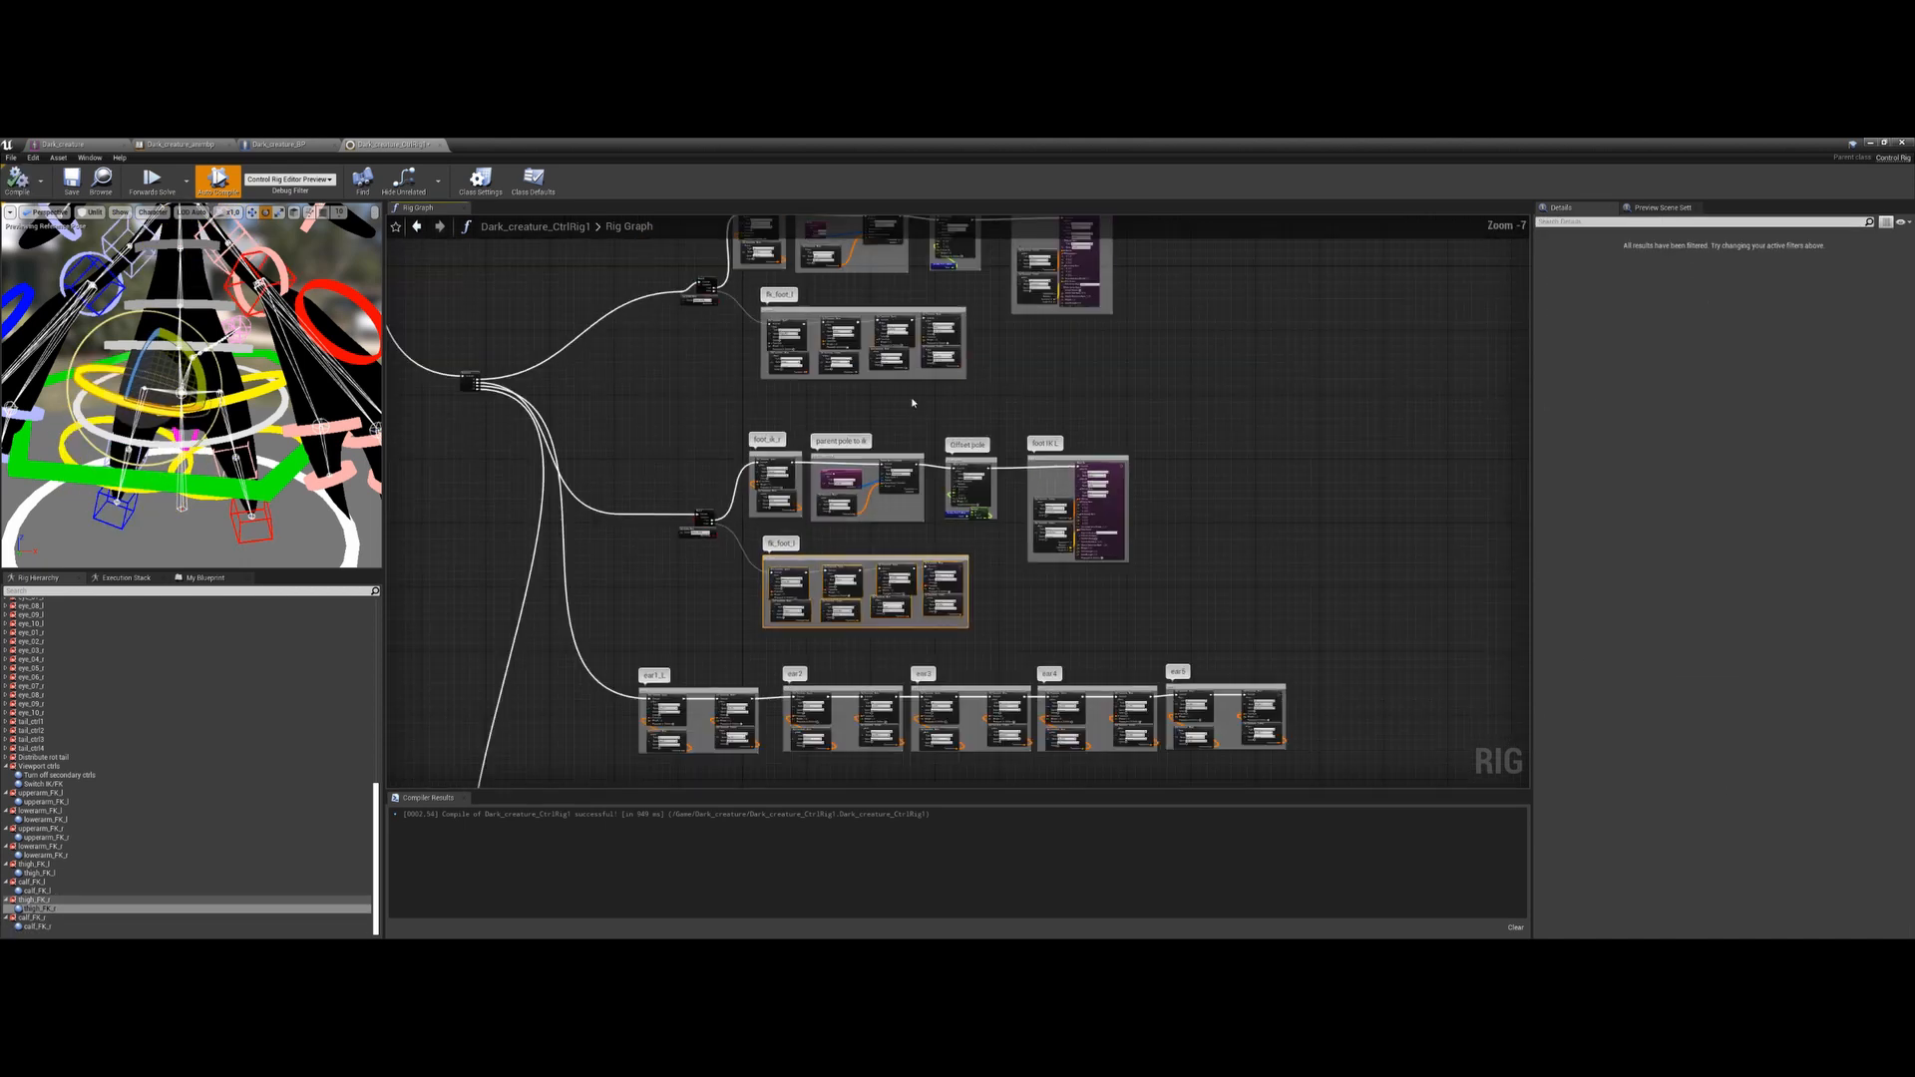
{"action": "right_click_drag", "start_coordinate": [1062, 384], "coordinate": [1021, 688]}
{"action": "scroll", "coordinate": [1150, 483], "scroll_direction": "down", "scroll_amount": 1}
{"action": "right_click_drag", "start_coordinate": [1137, 300], "coordinate": [1072, 549]}
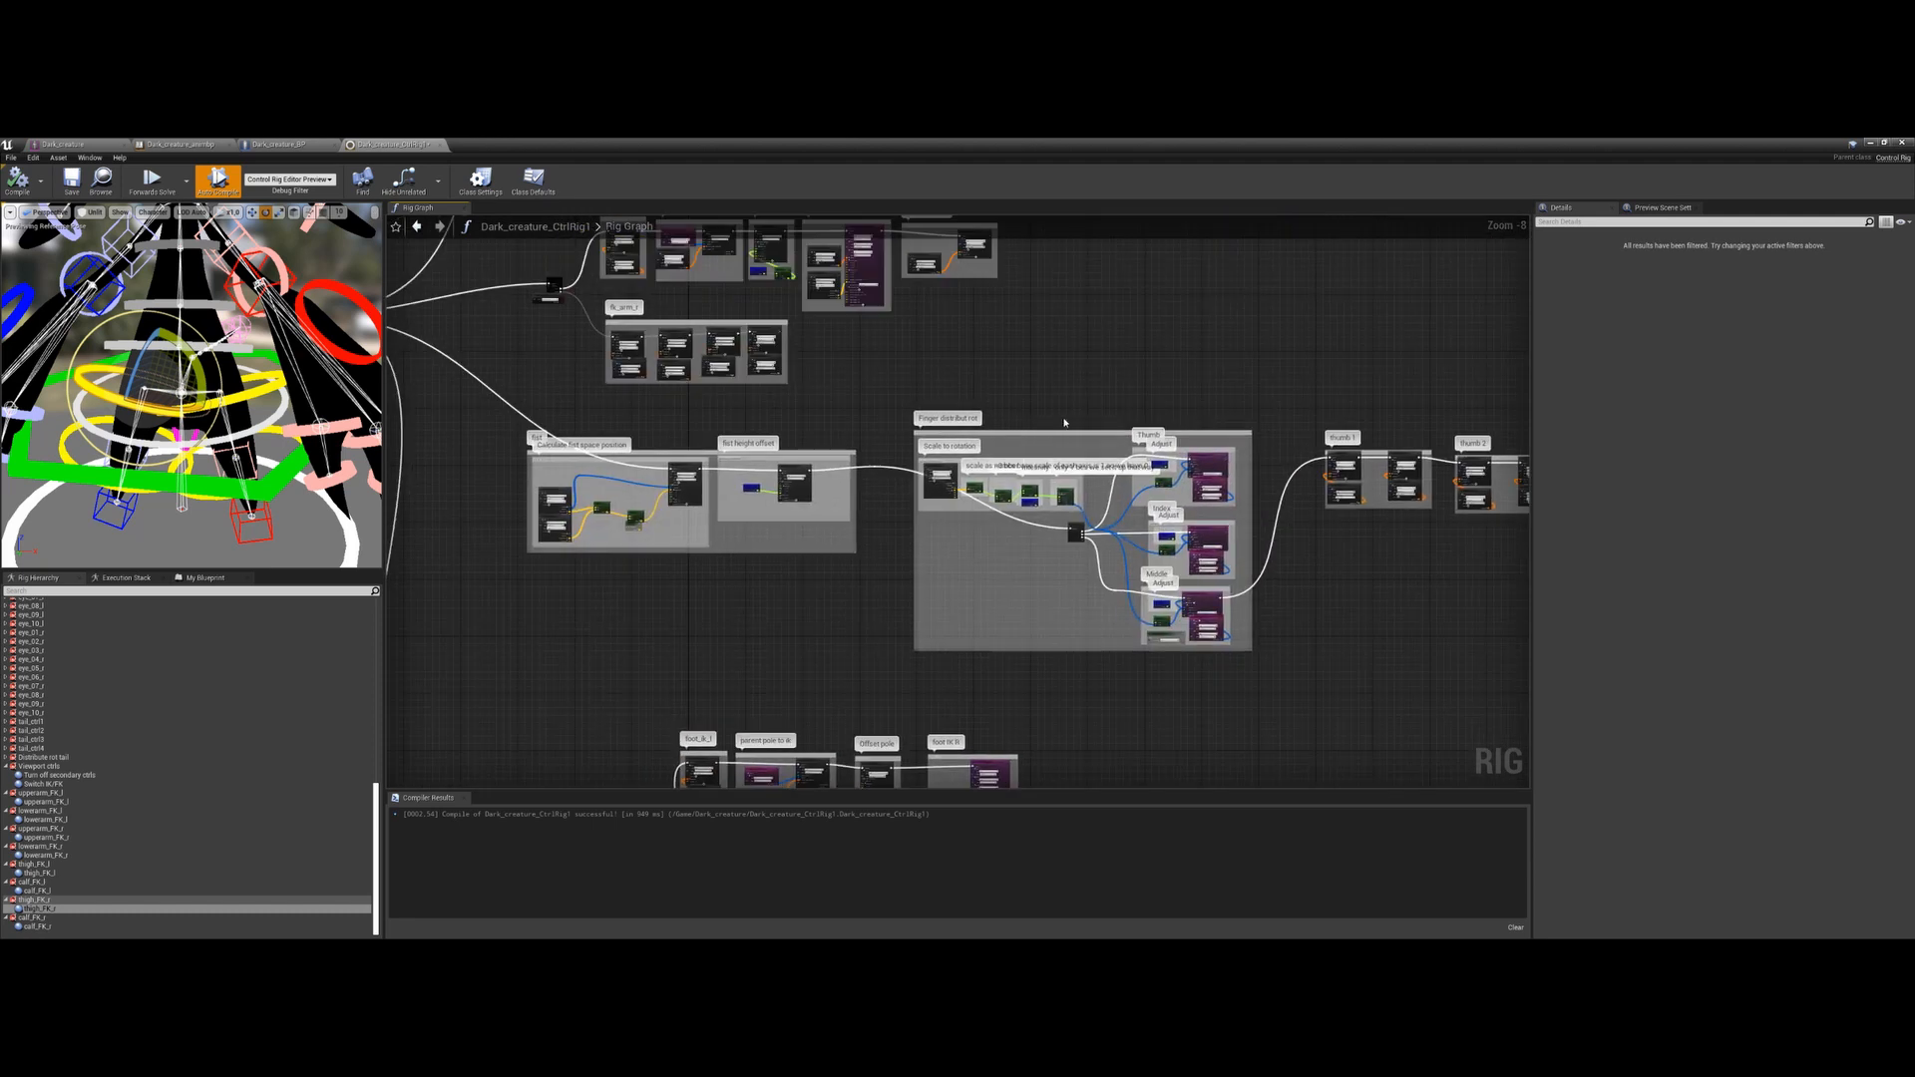
{"action": "right_click_drag", "start_coordinate": [1064, 422], "coordinate": [1041, 638]}
{"action": "scroll", "coordinate": [1053, 545], "scroll_direction": "up", "scroll_amount": 3}
{"action": "scroll", "coordinate": [1053, 545], "scroll_direction": "up", "scroll_amount": 2}
{"action": "scroll", "coordinate": [1064, 644], "scroll_direction": "up", "scroll_amount": 3}
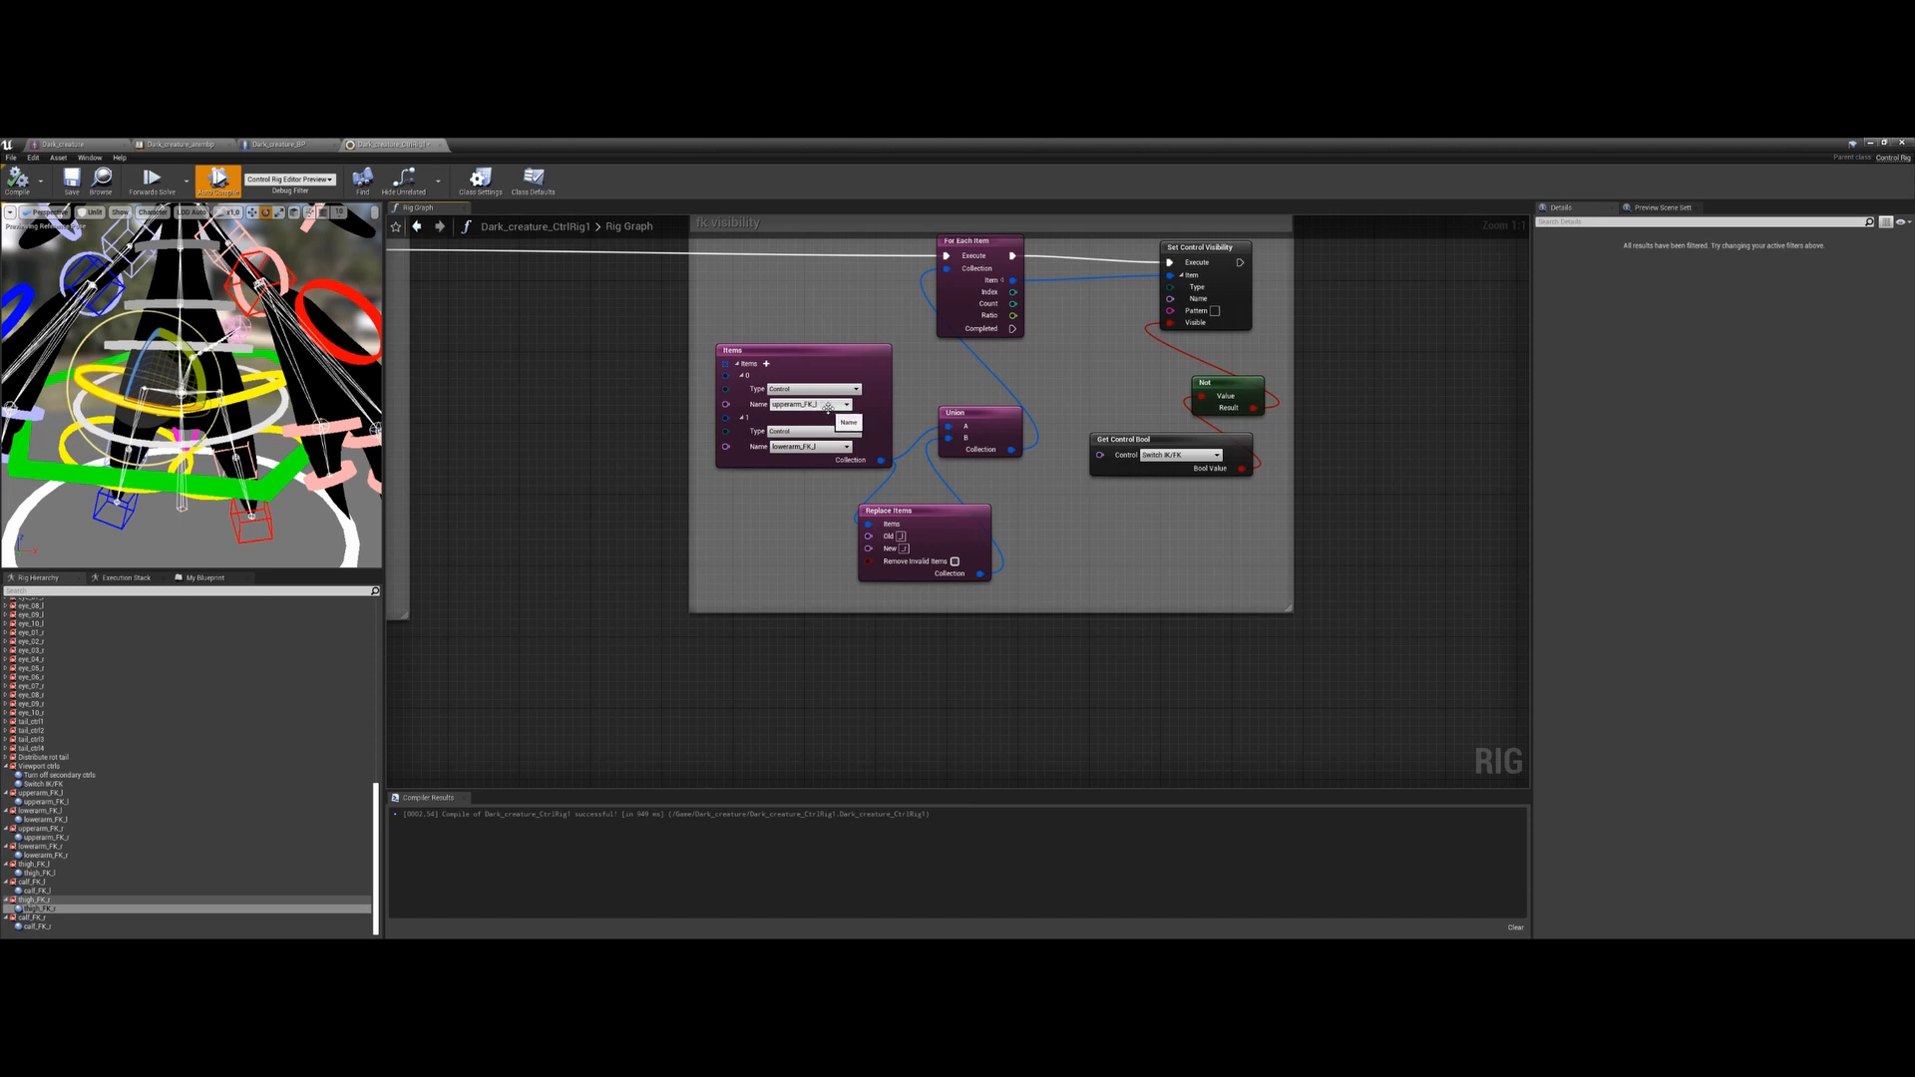
{"action": "left_click", "coordinate": [901, 546]}
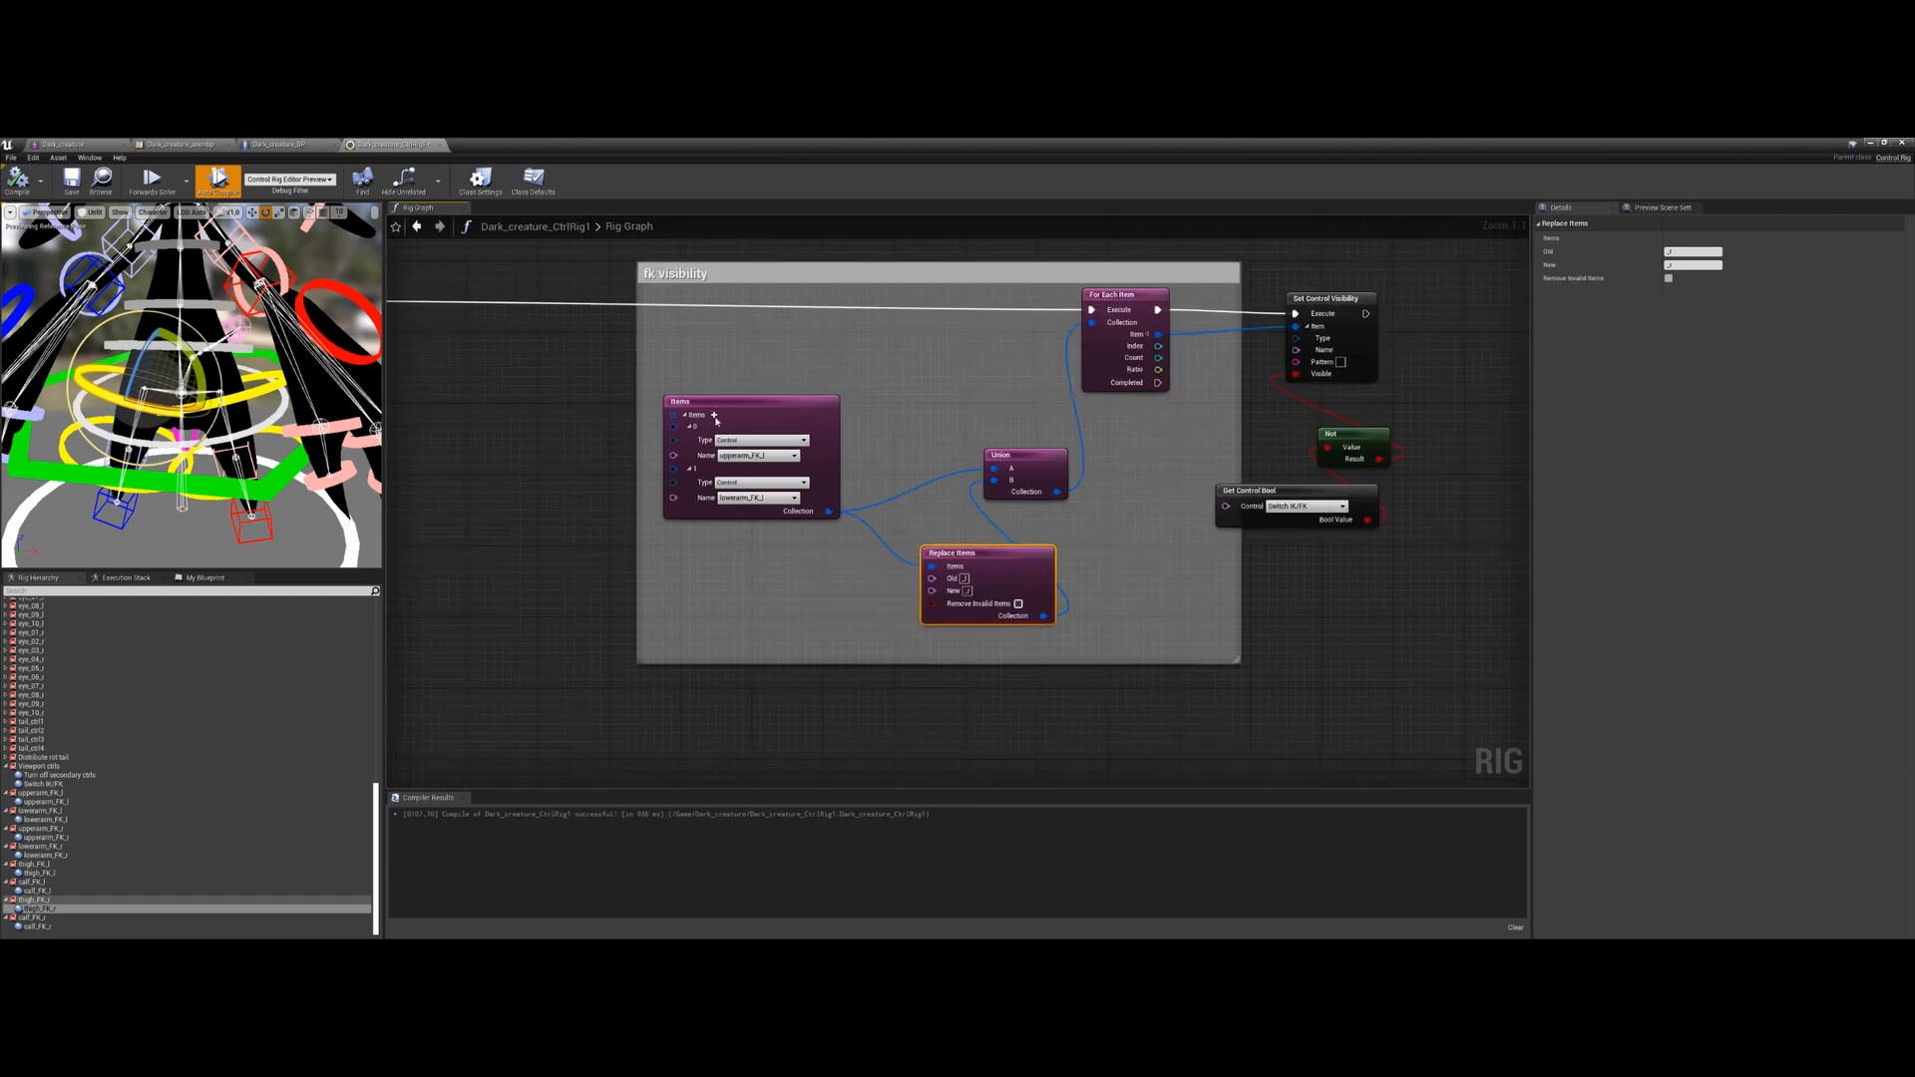
{"action": "left_click", "coordinate": [714, 415]}
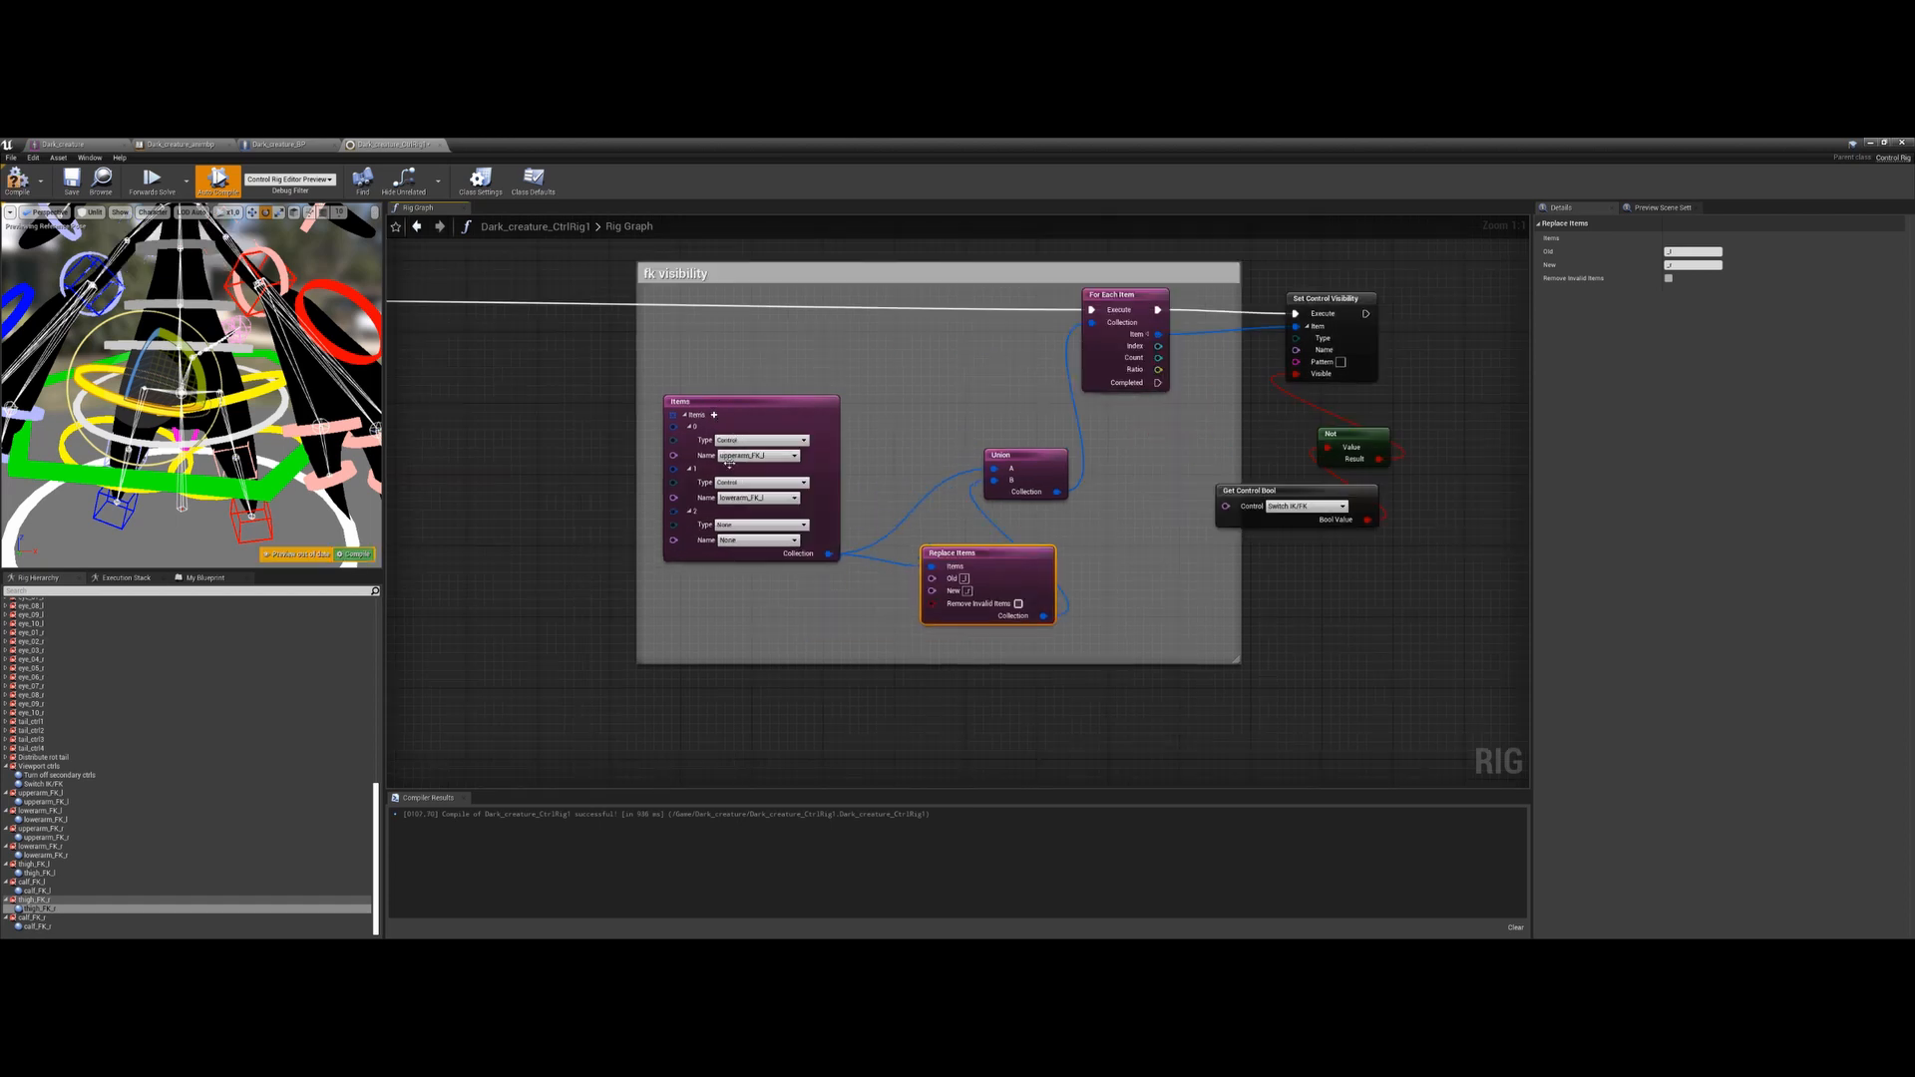
{"action": "left_click", "coordinate": [765, 527]}
{"action": "left_click", "coordinate": [736, 549]}
{"action": "left_click", "coordinate": [756, 540]}
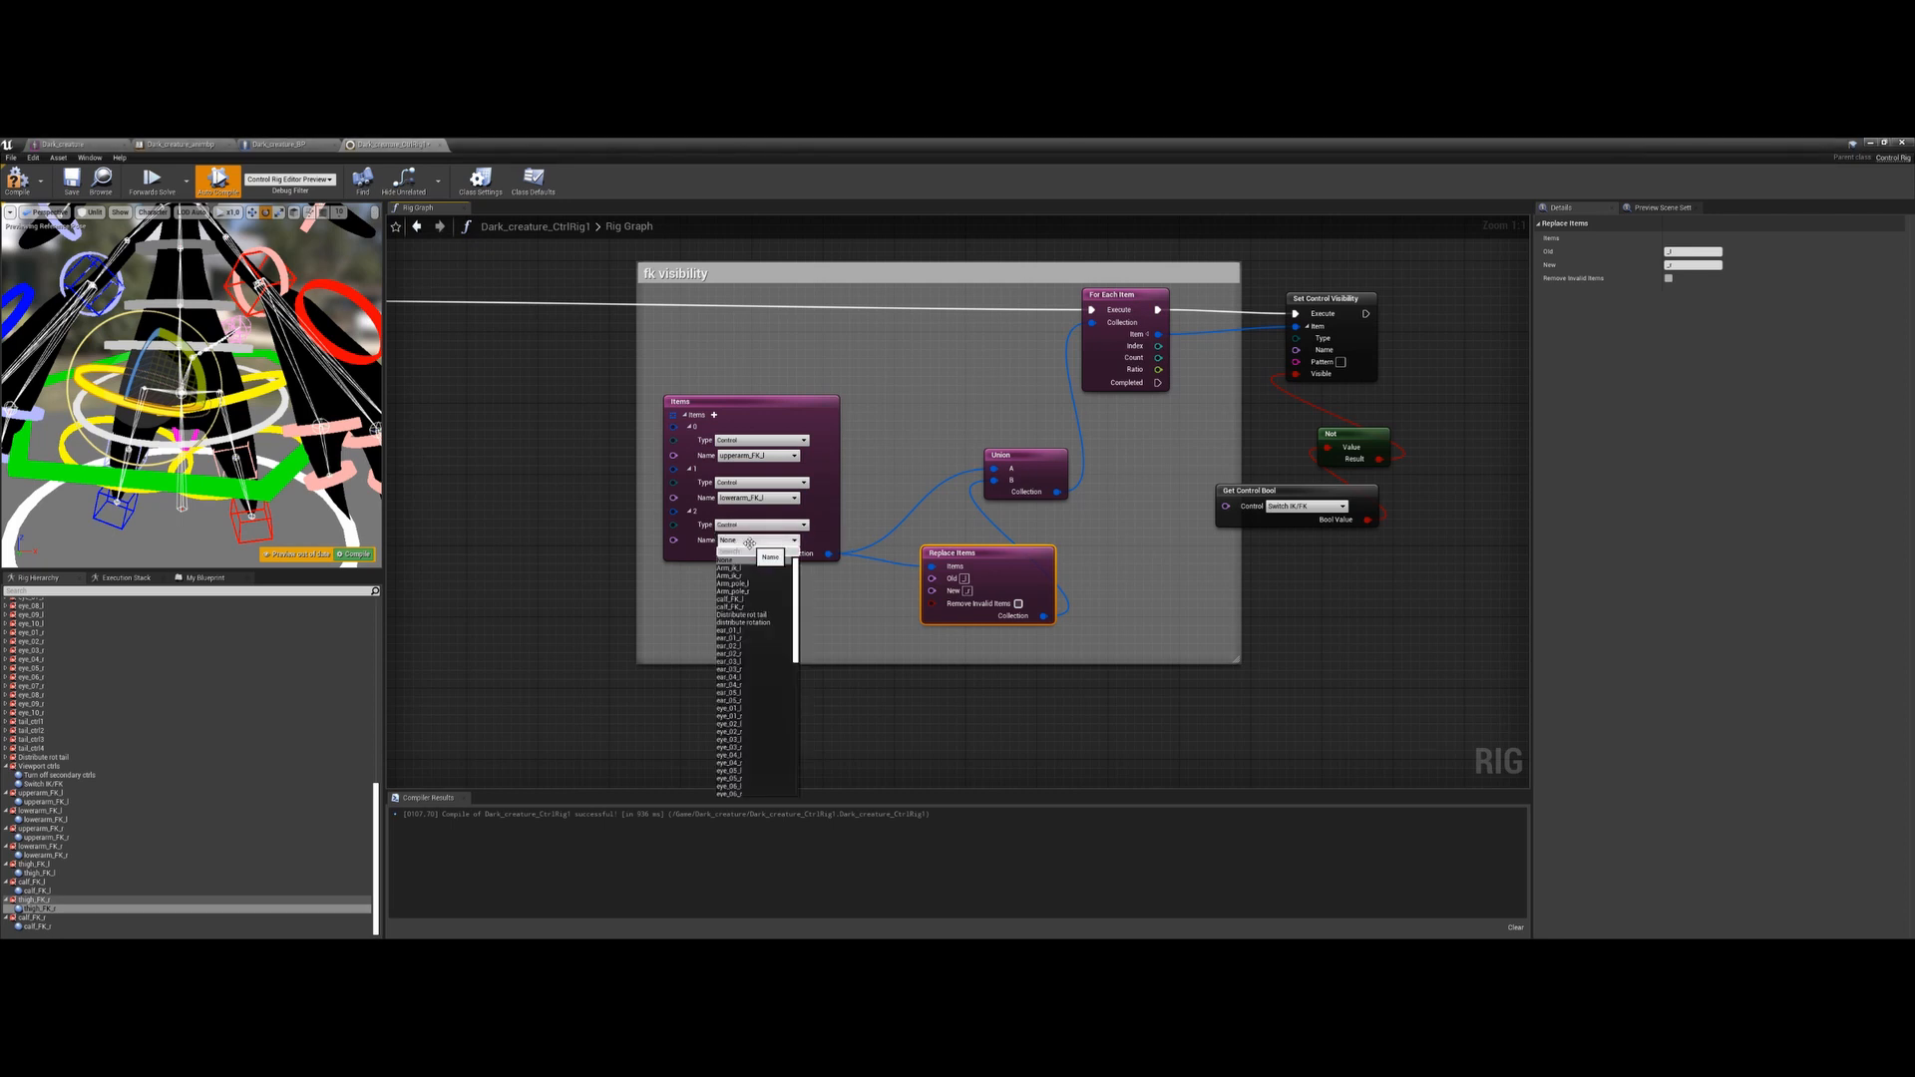
{"action": "type", "text": "fk"}
{"action": "left_click", "coordinate": [753, 600]}
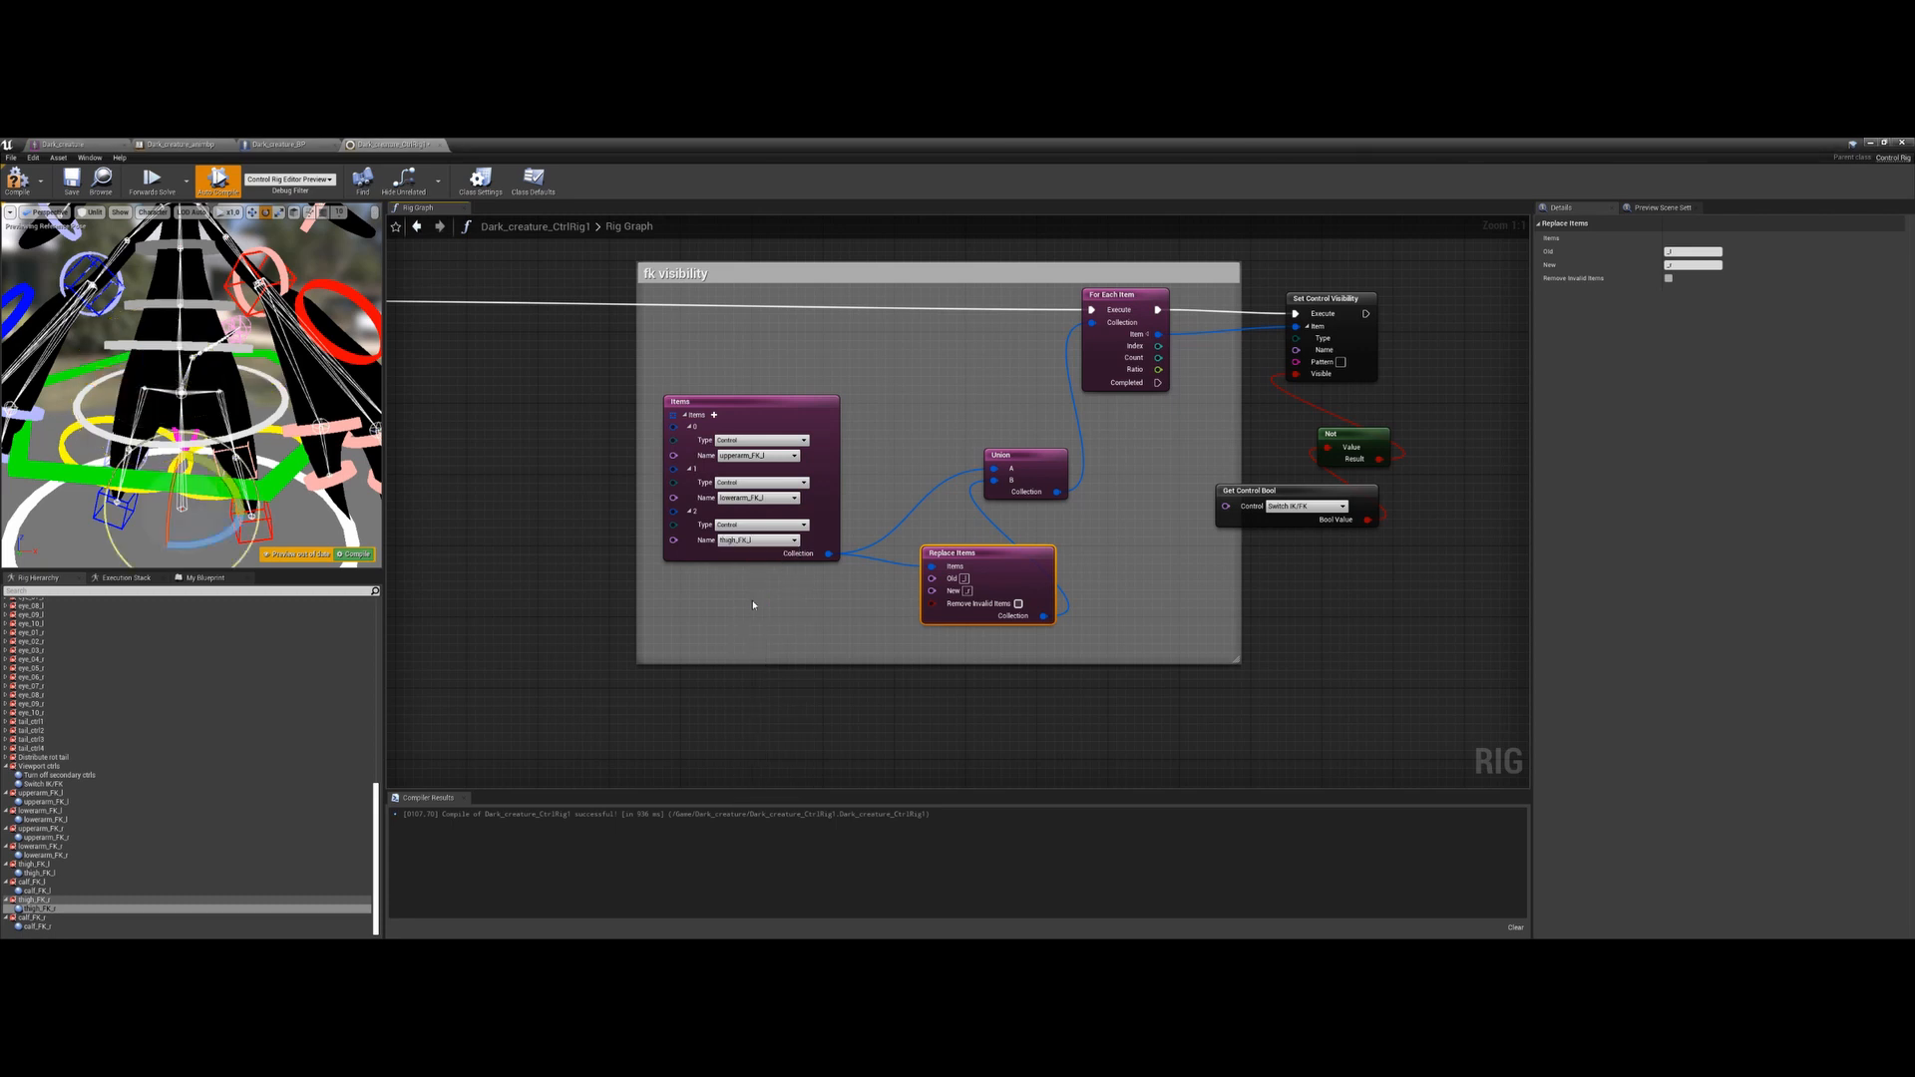
Add a fourth Control item named calf_FK_l to the fk visibility Items node and shift the Replace Items node slightly
{"action": "left_click", "coordinate": [714, 415]}
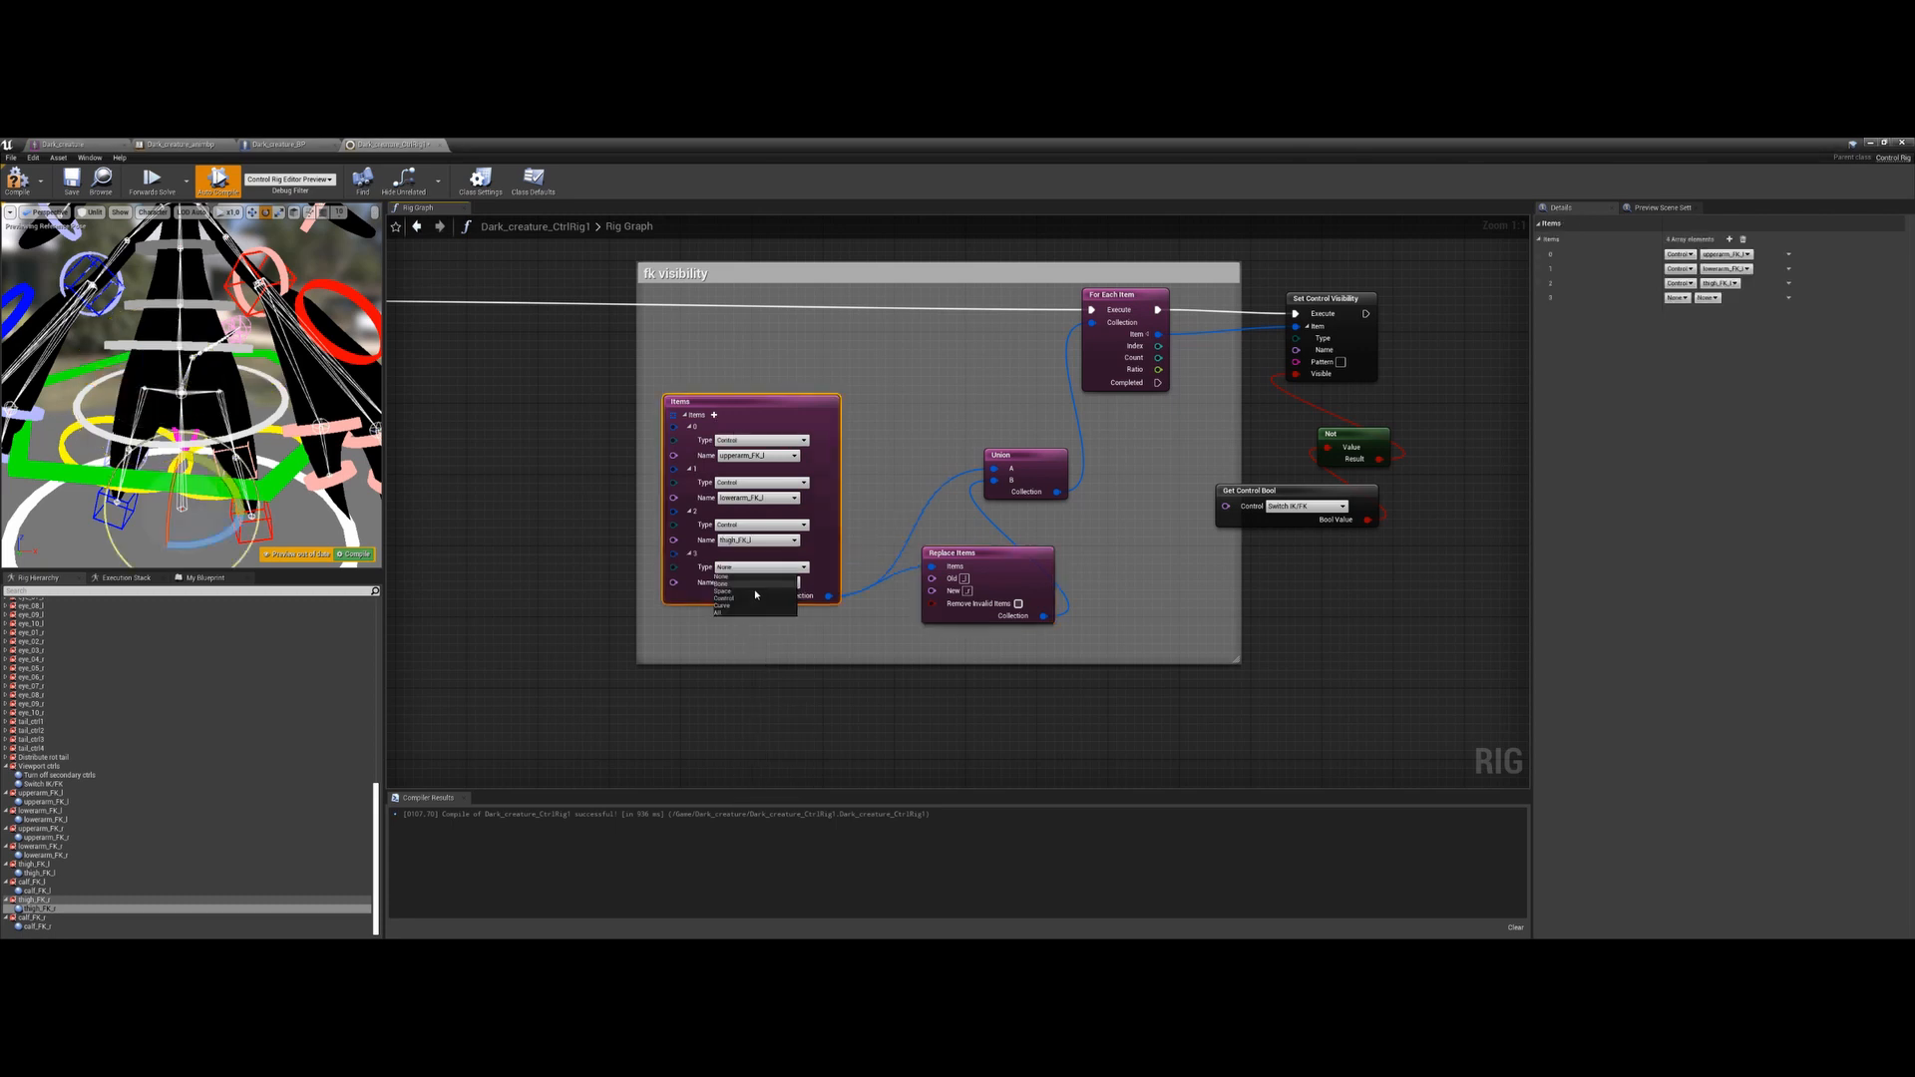
{"action": "left_click", "coordinate": [753, 583]}
{"action": "type", "text": "fk"}
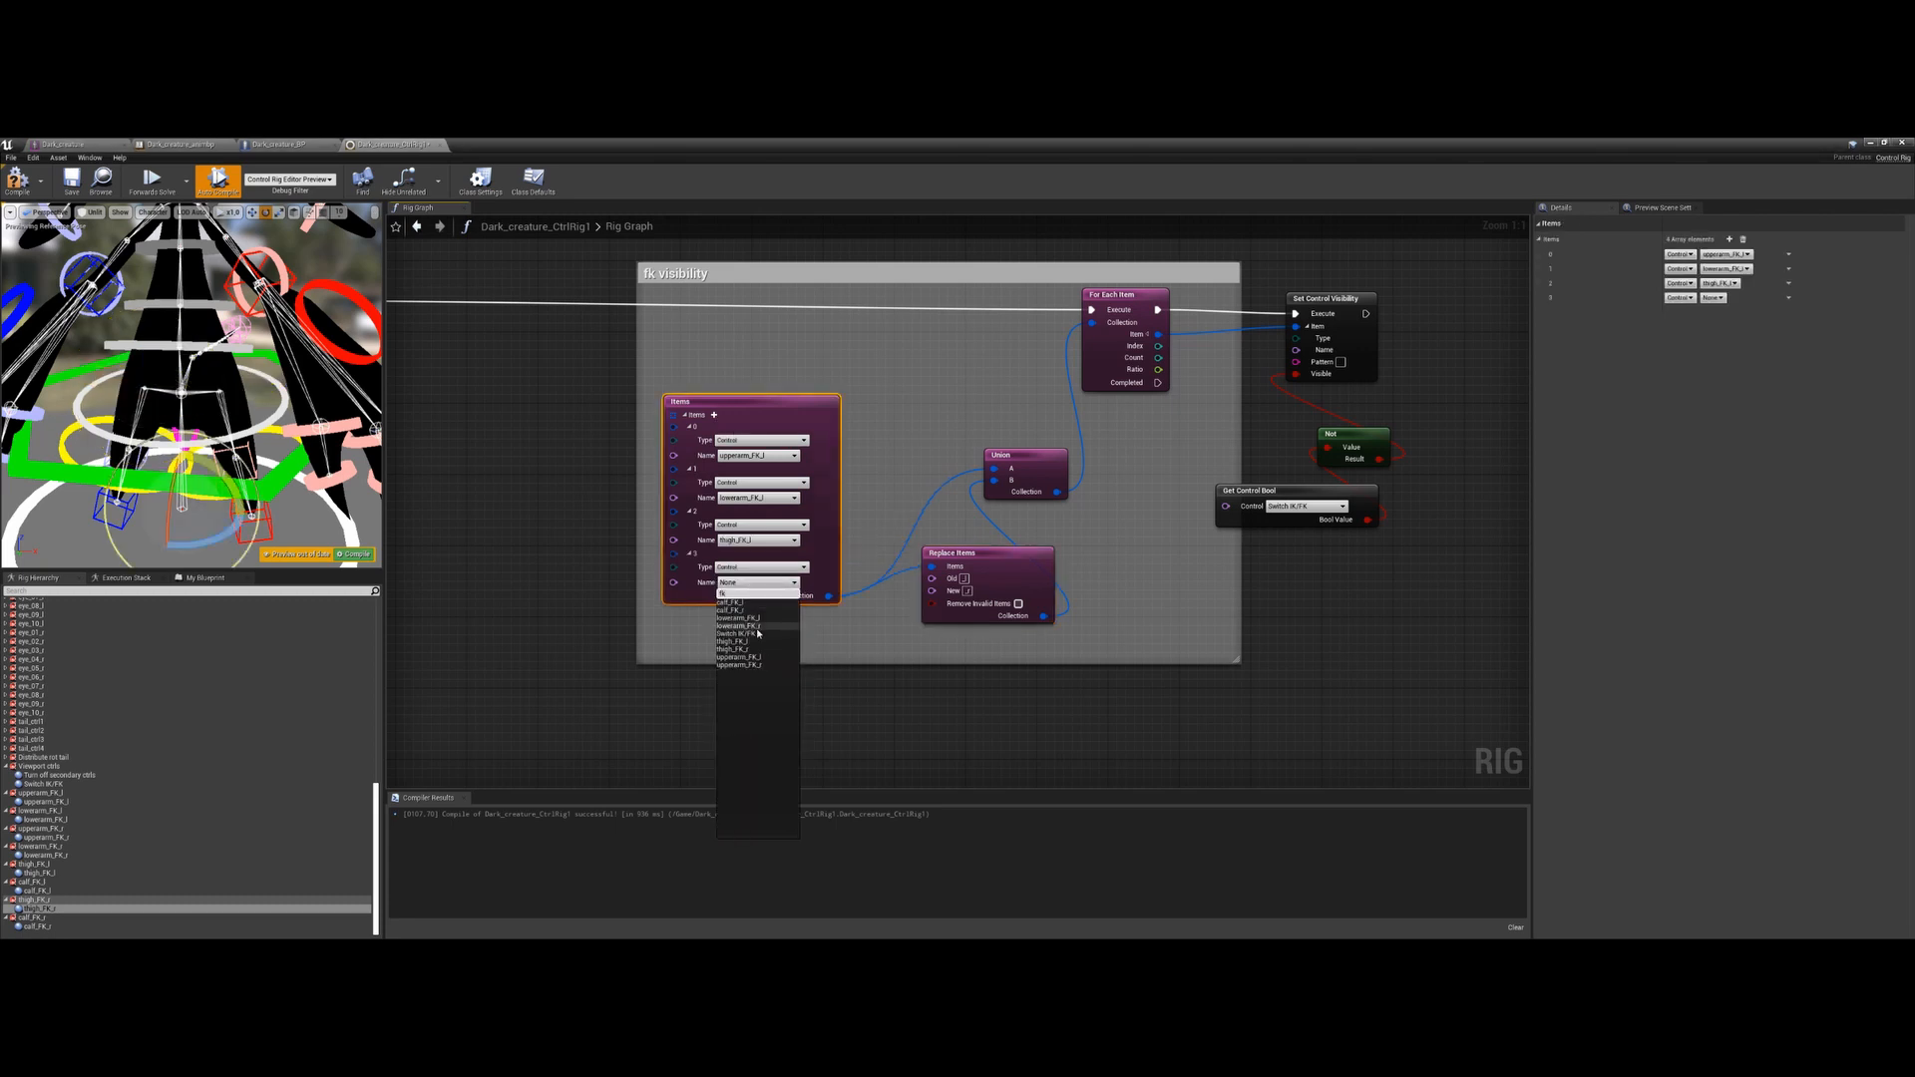
{"action": "left_click", "coordinate": [739, 603]}
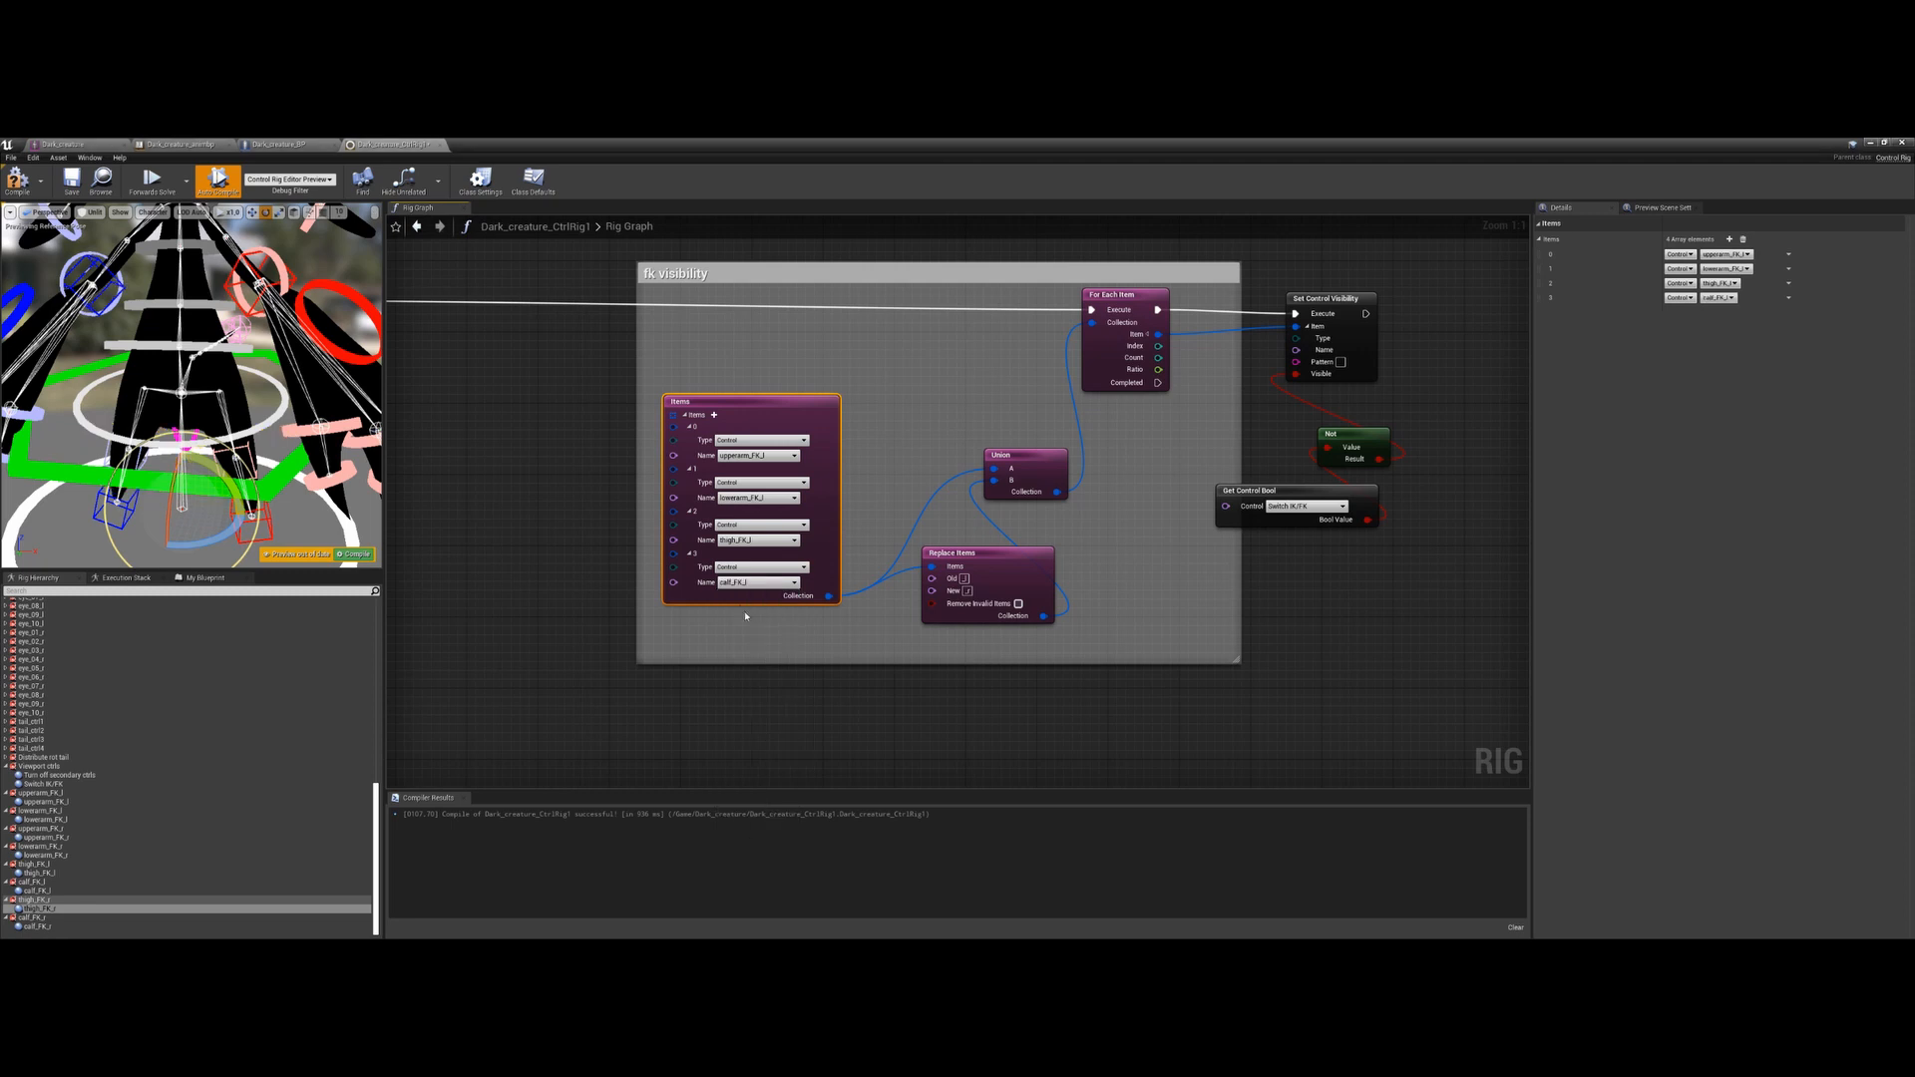
{"action": "right_click_drag", "start_coordinate": [754, 643], "coordinate": [699, 643]}
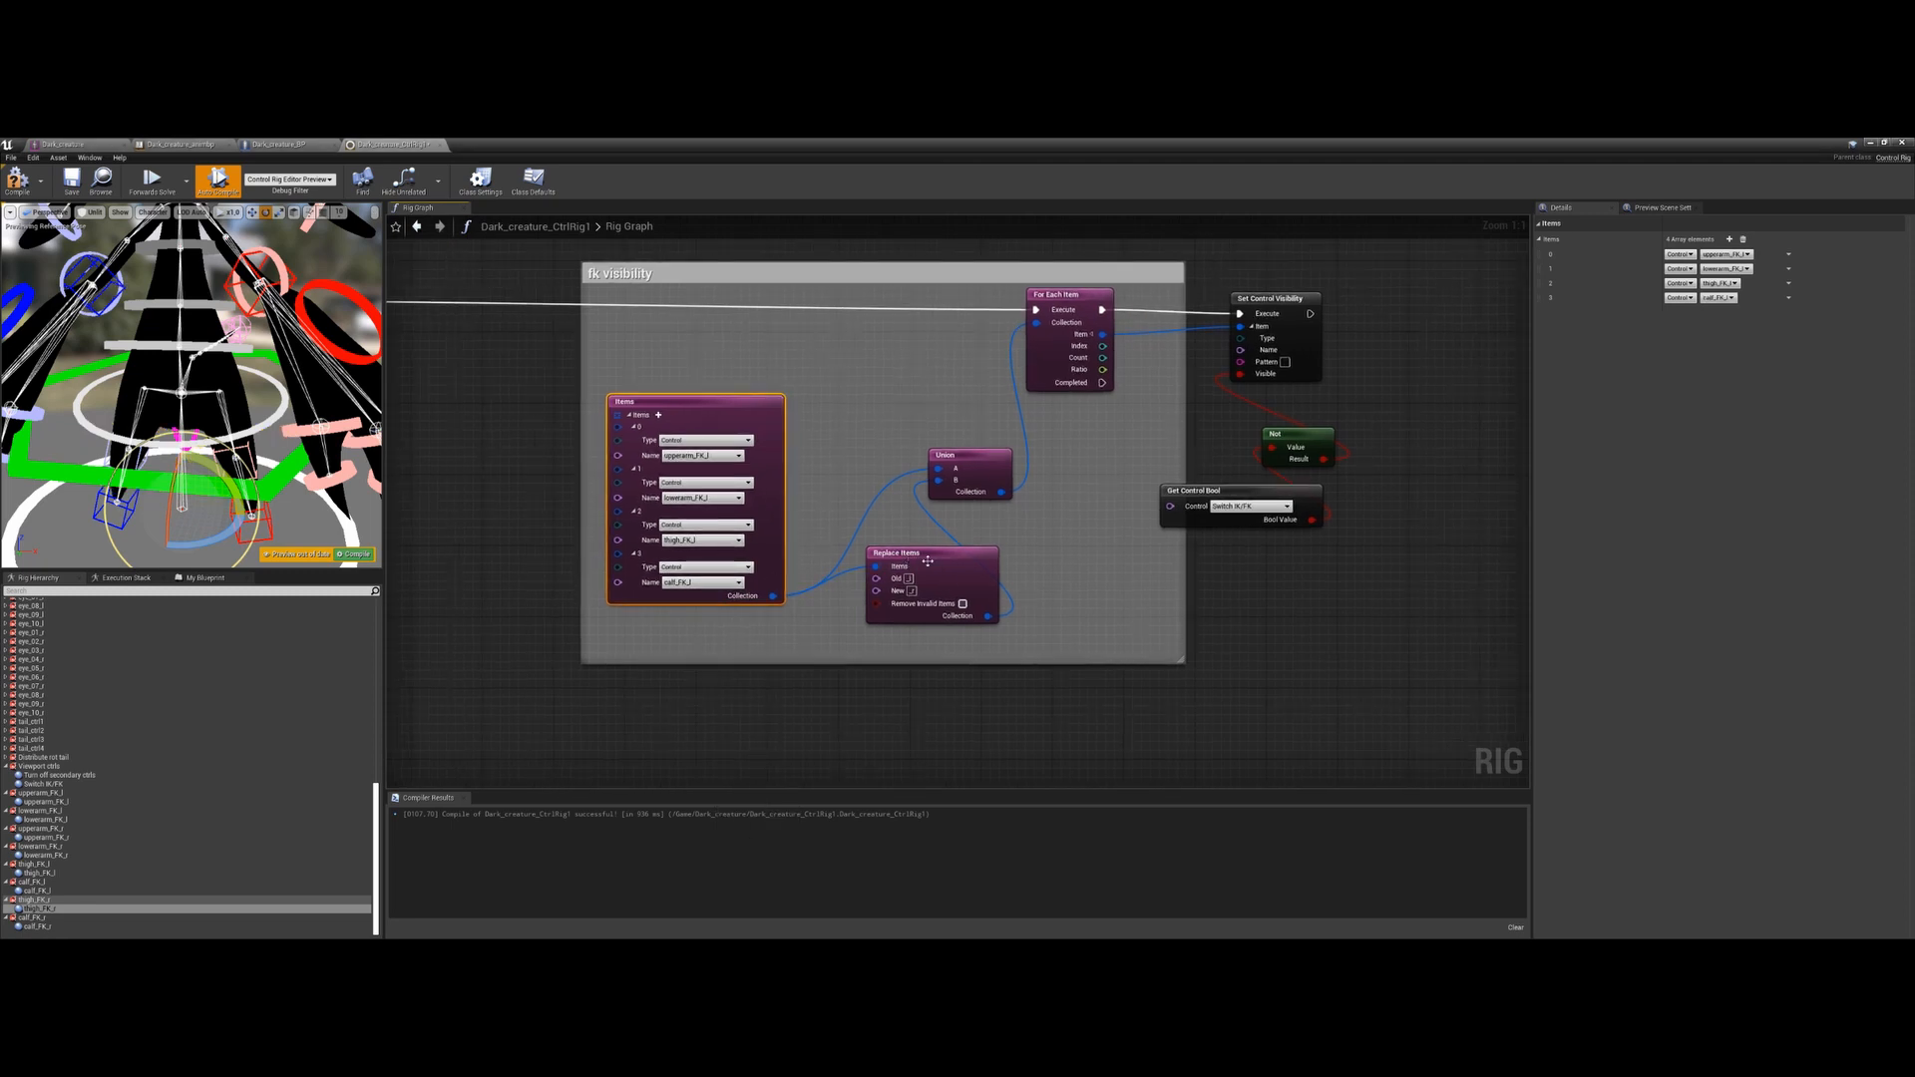
{"action": "left_click_drag", "start_coordinate": [927, 561], "coordinate": [945, 569]}
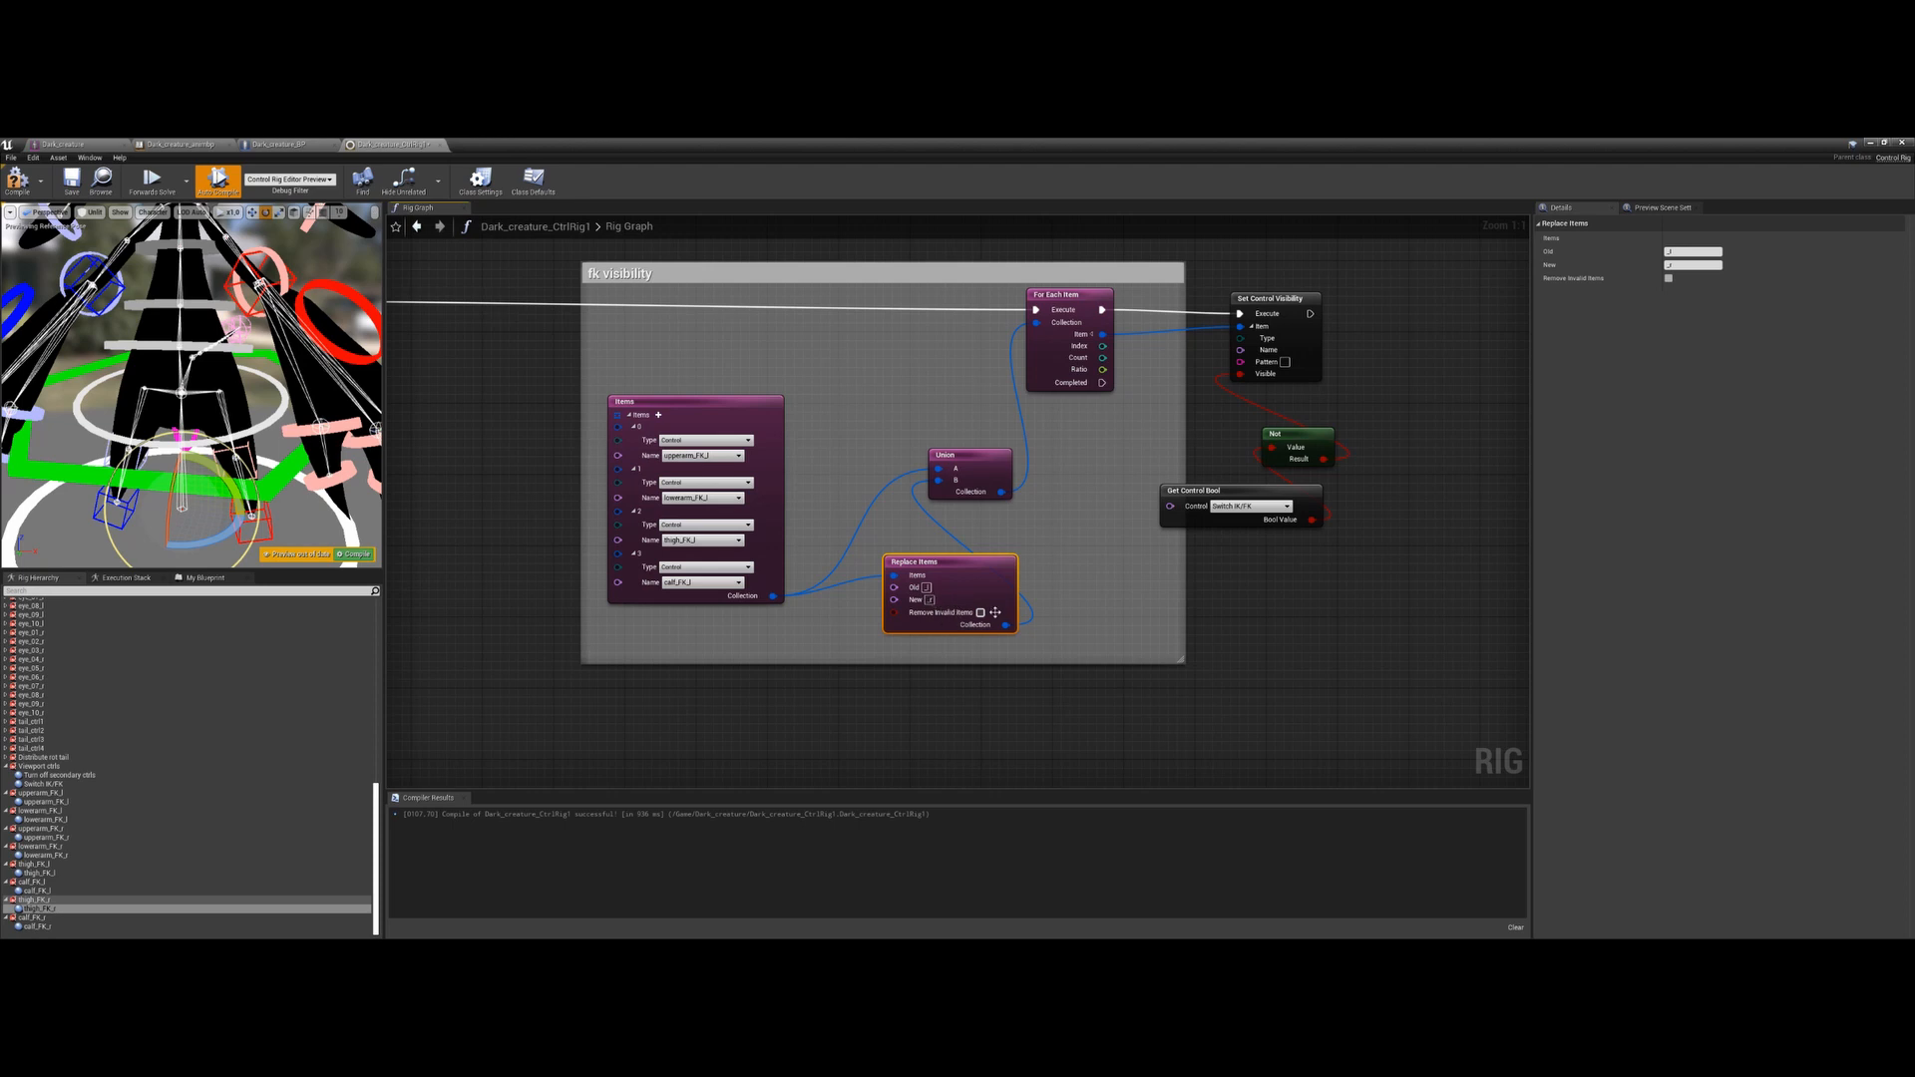
Toggle the current value of the Switch IK/FK control off and back on to check the visibility of the limb controls
{"action": "right_click_drag", "start_coordinate": [995, 612], "coordinate": [971, 617]}
{"action": "left_click", "coordinate": [367, 555]}
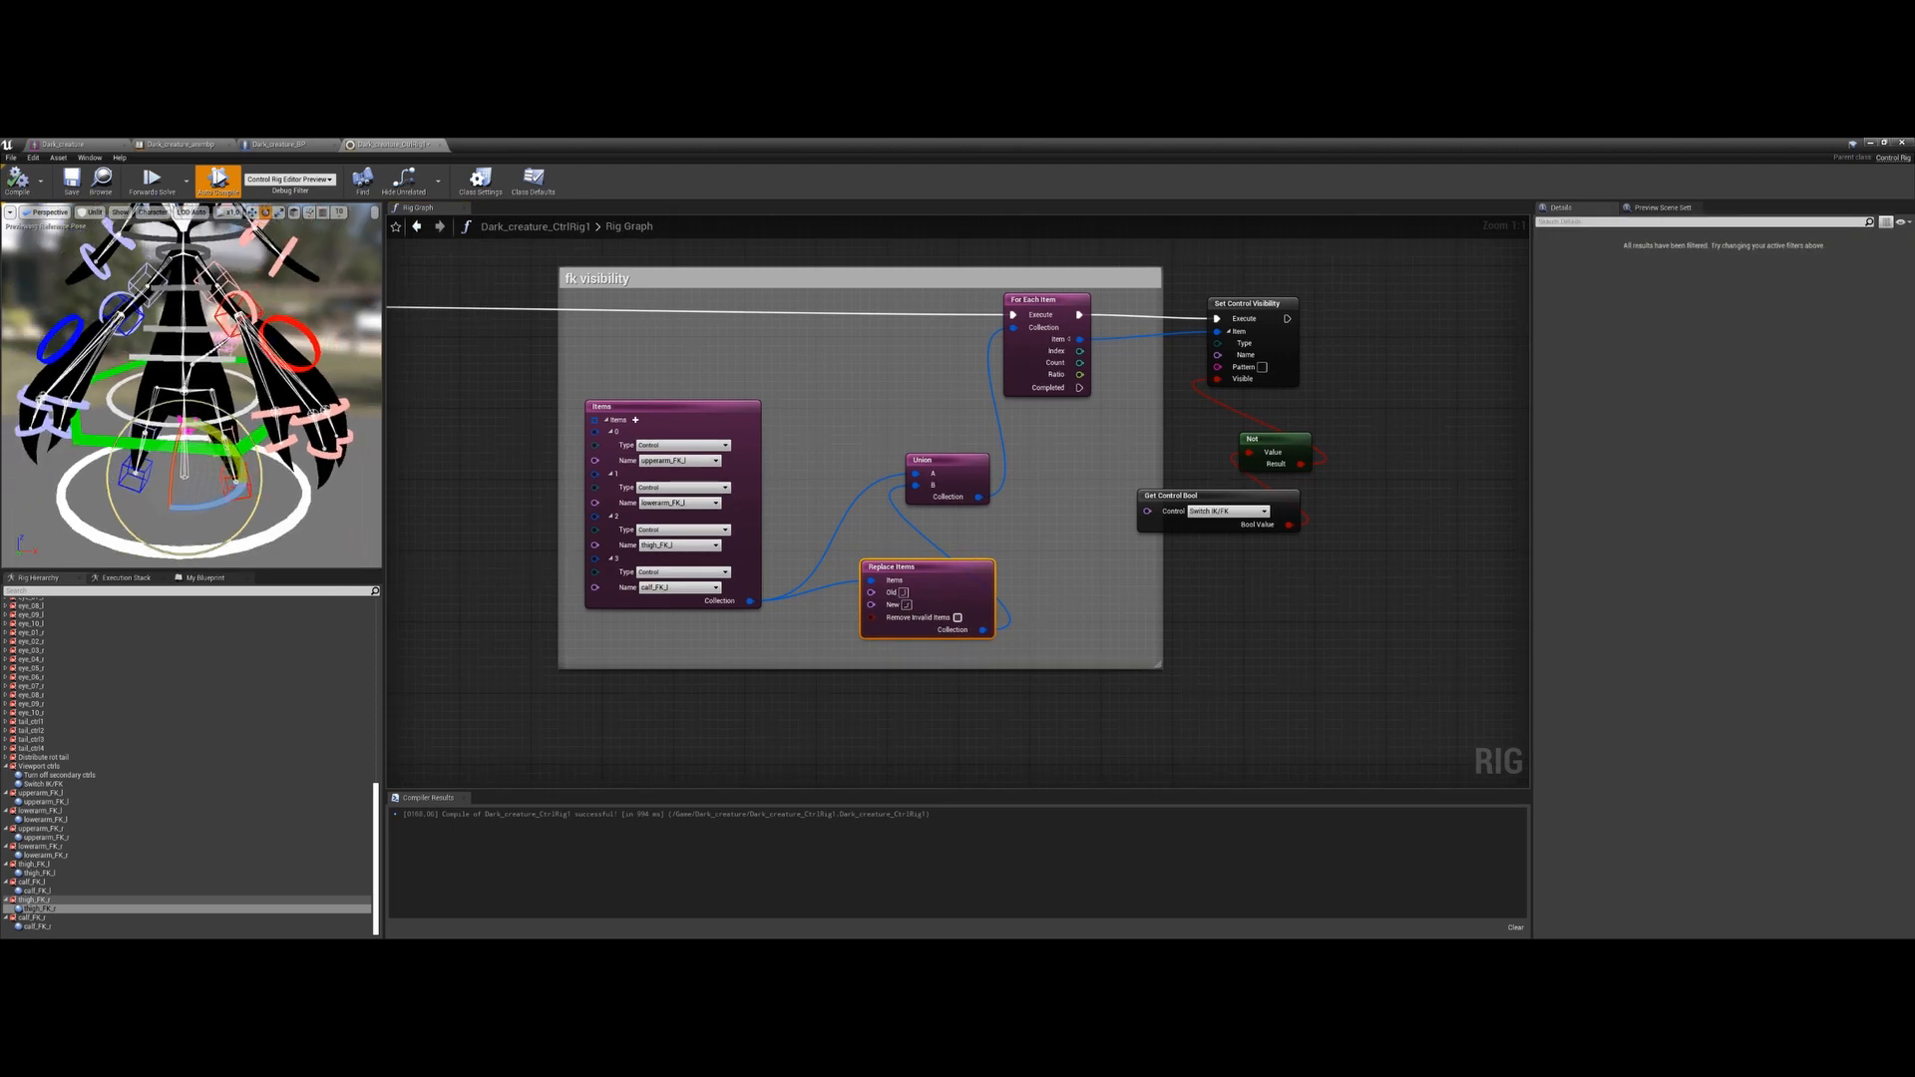
{"action": "left_click", "coordinate": [69, 785]}
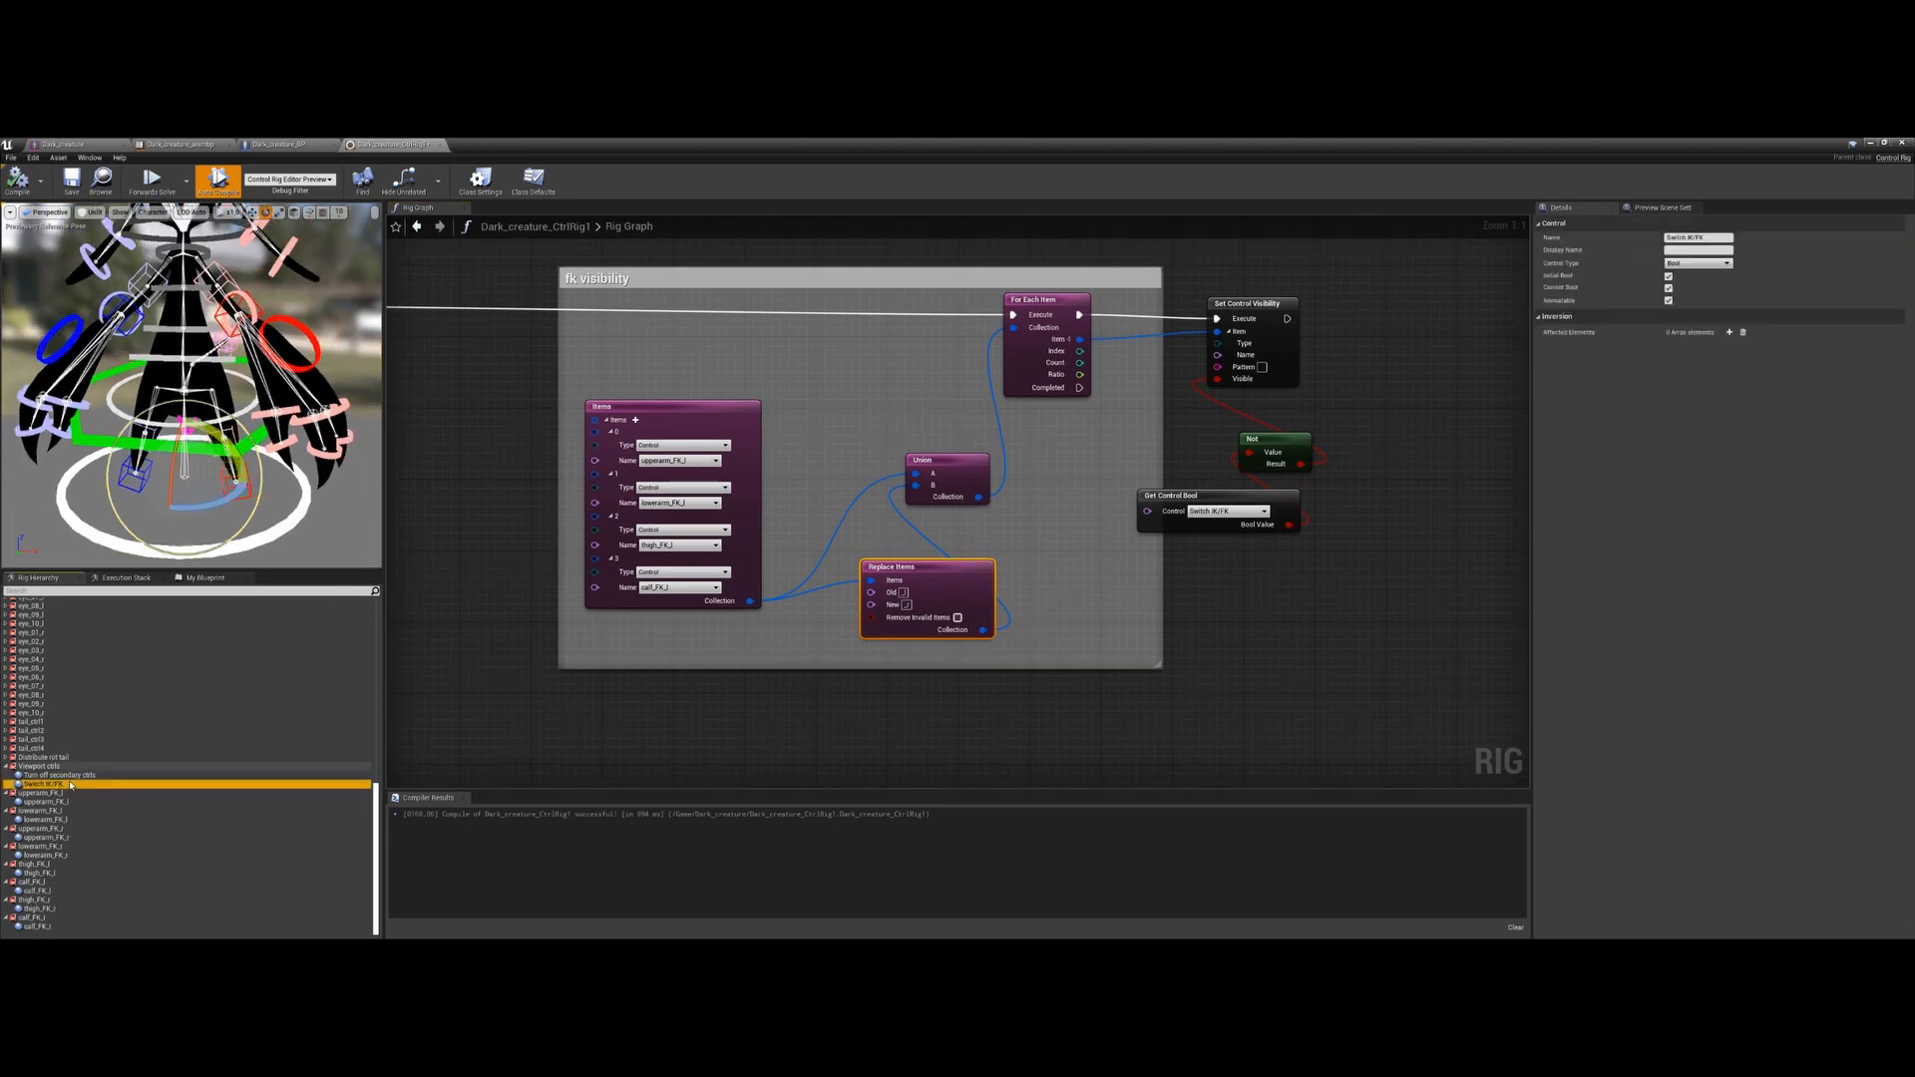
{"action": "left_click", "coordinate": [1668, 288]}
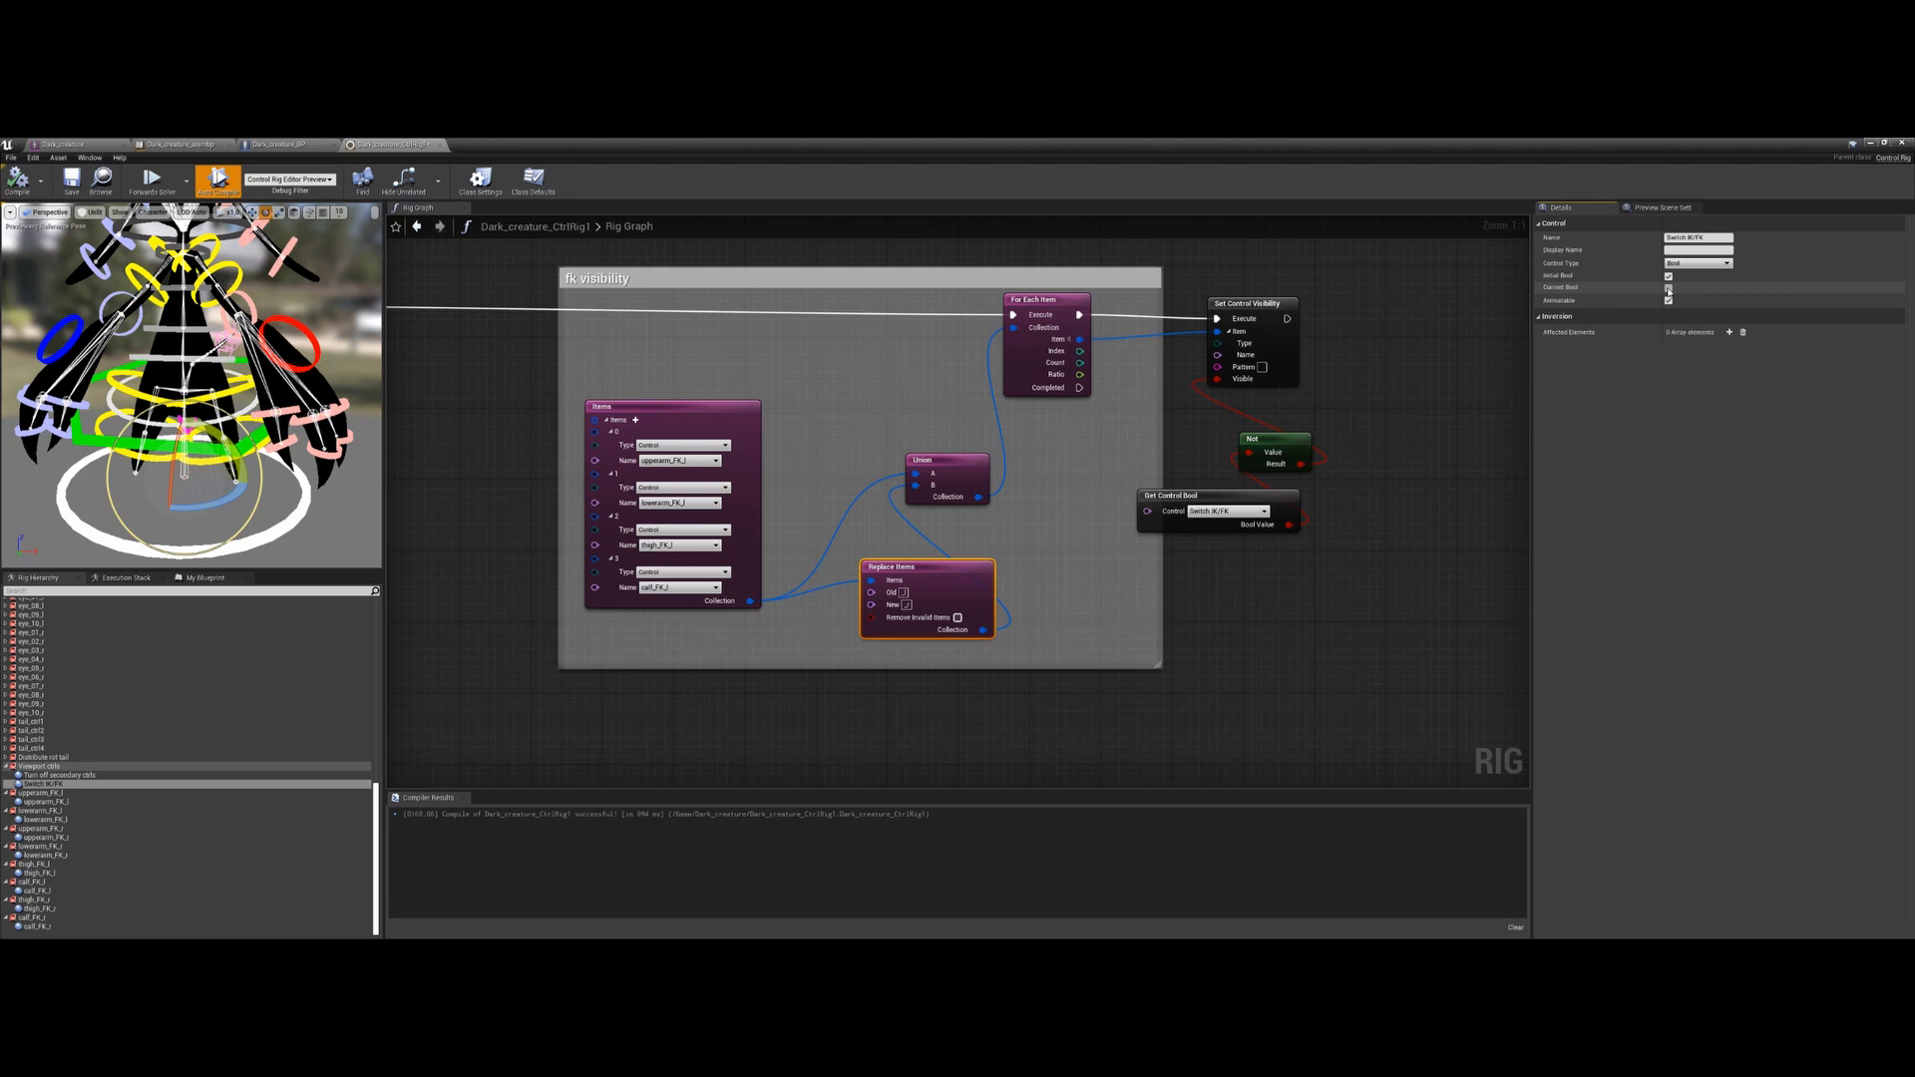
{"action": "left_click", "coordinate": [1669, 288]}
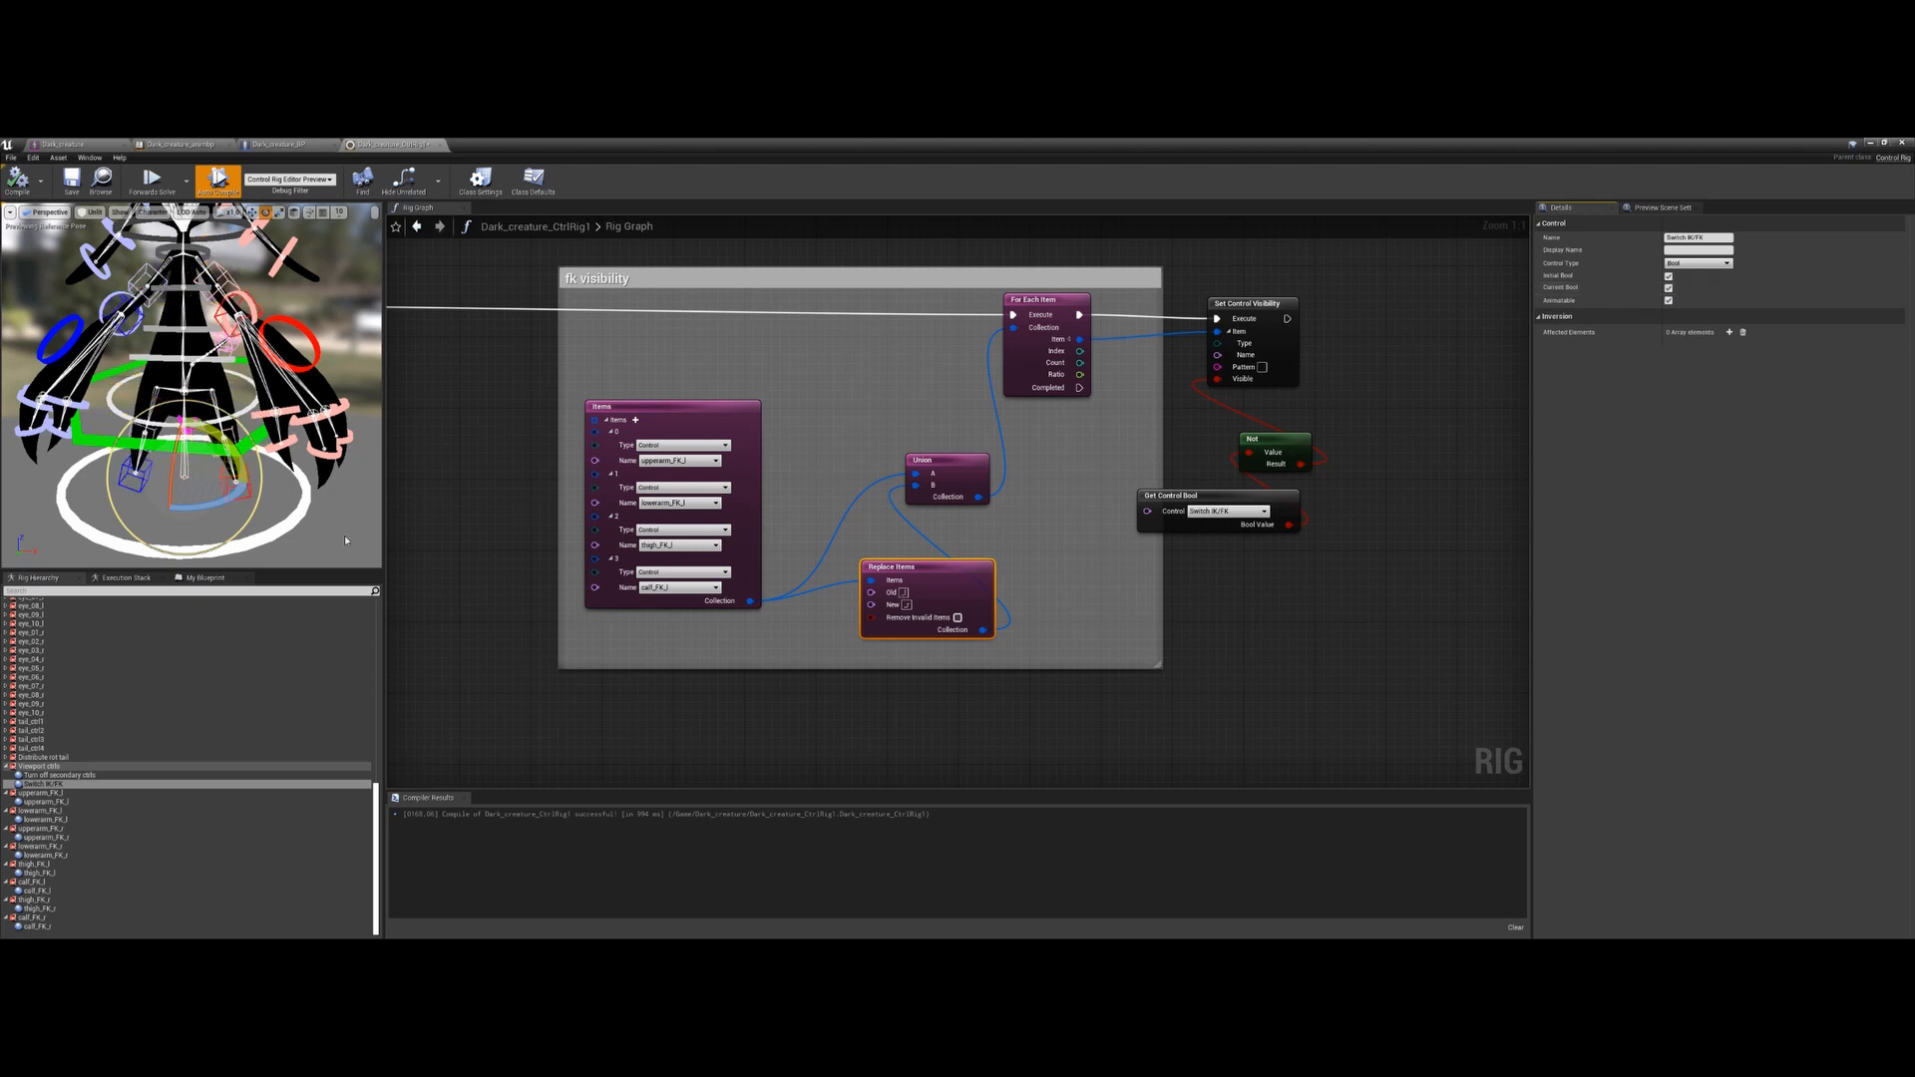
Test-move the thigh_FK_r control in the preview and recompile the rig to reset the pose
{"action": "left_click", "coordinate": [251, 492]}
{"action": "key", "text": "w"}
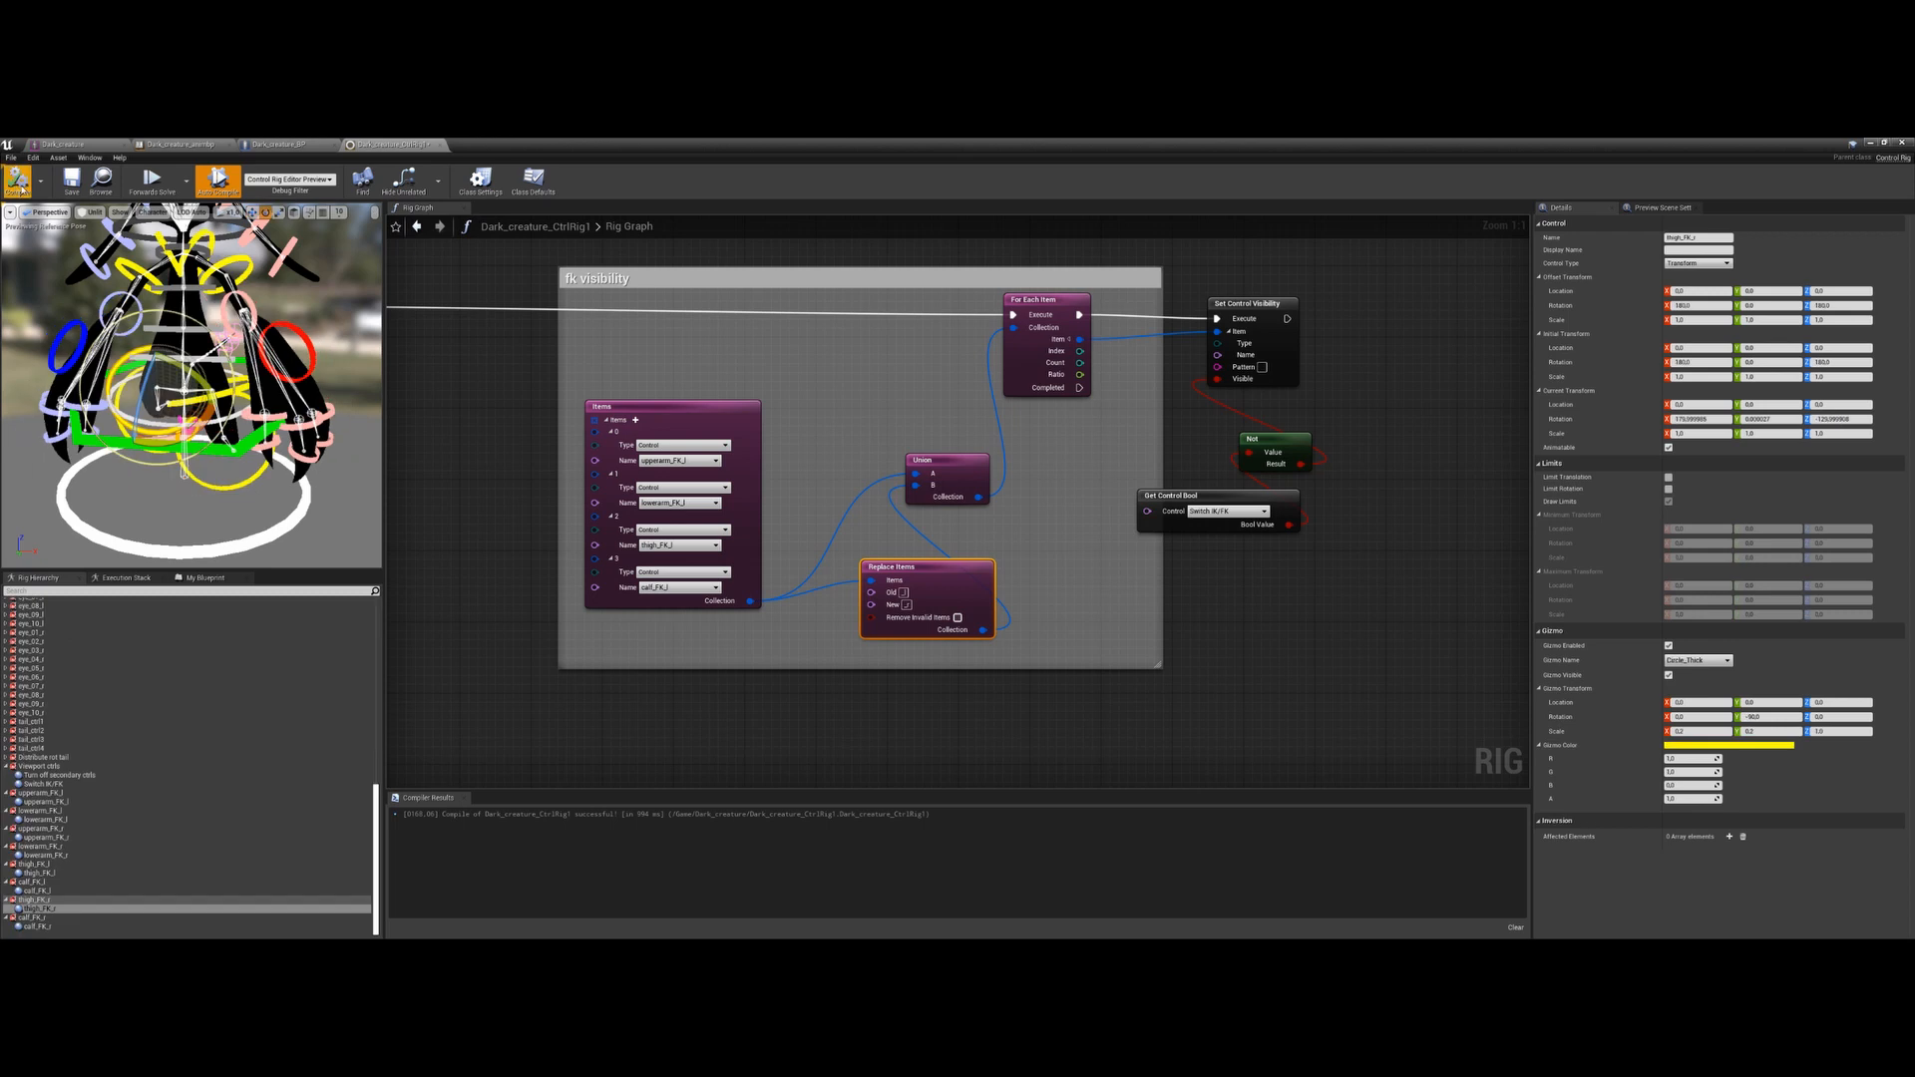
{"action": "left_click", "coordinate": [17, 180]}
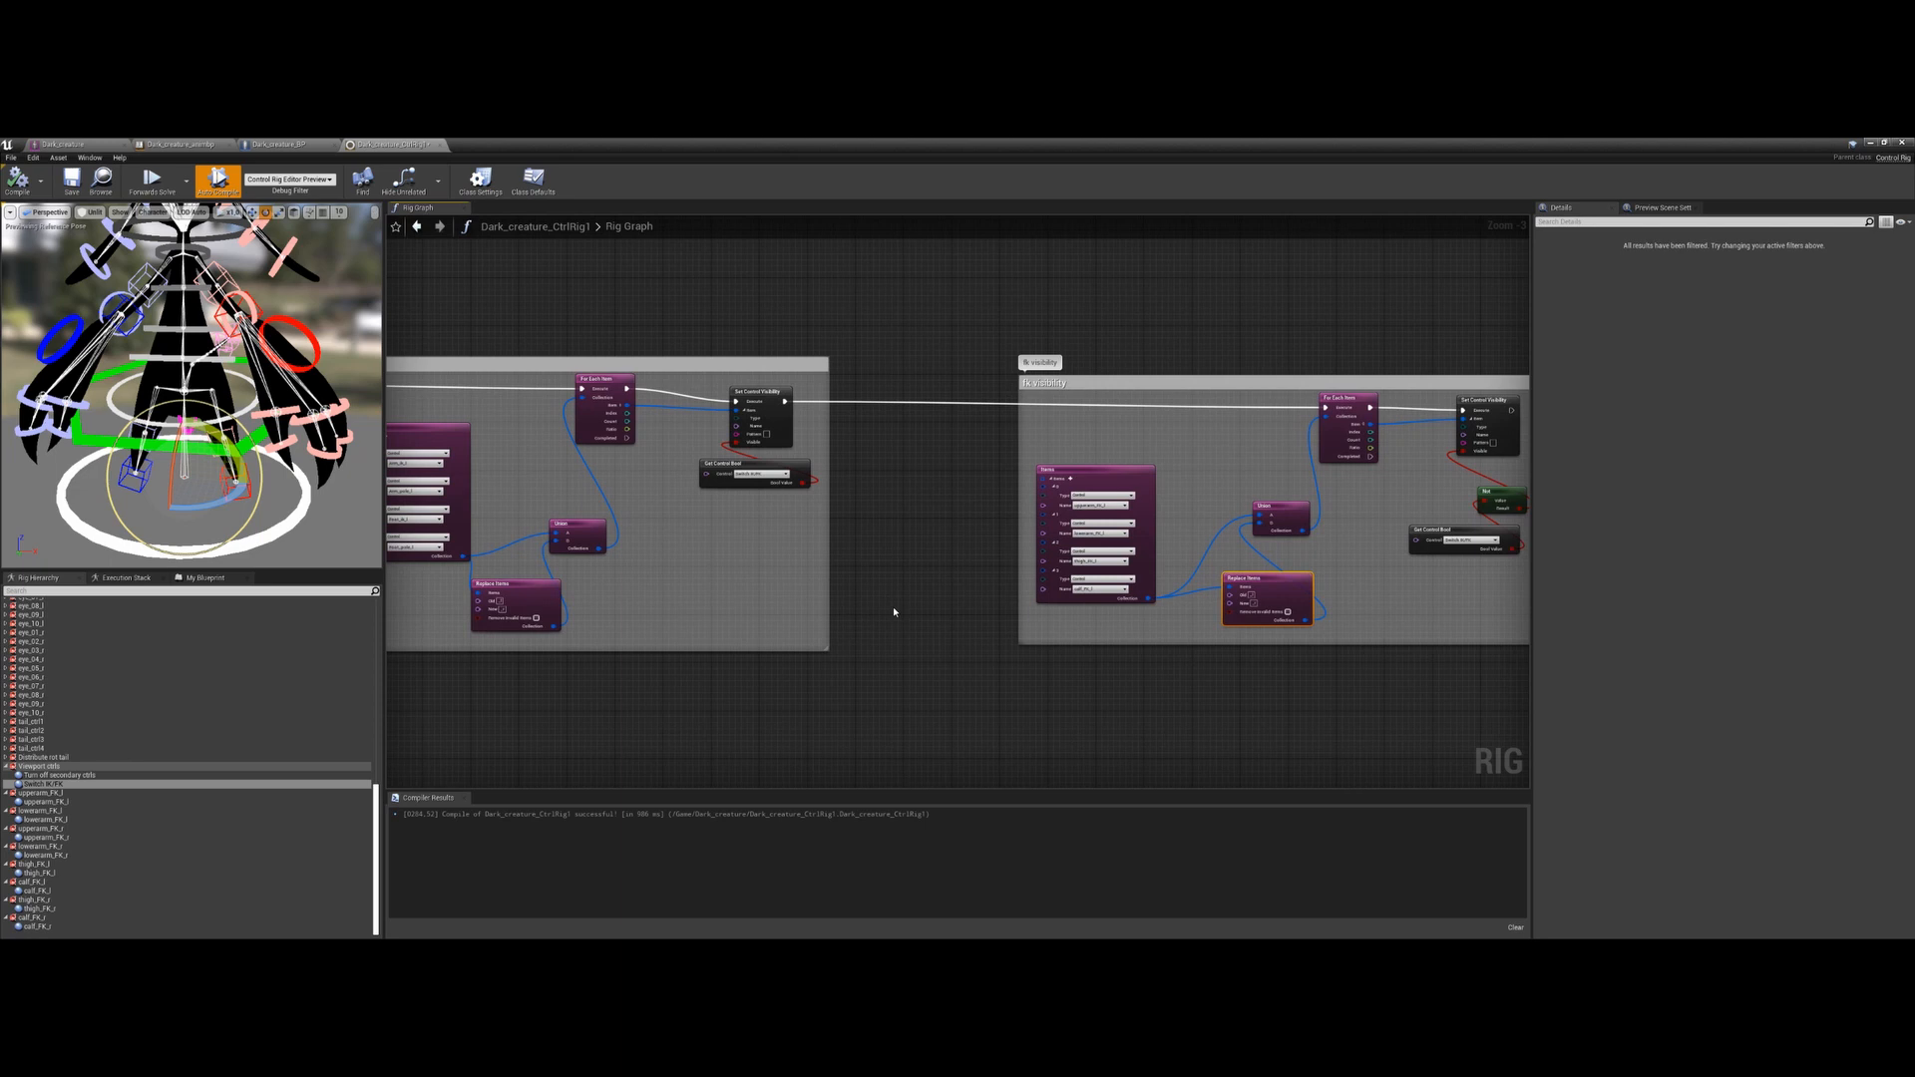
Break the execution link between the ik visibility group's Set Control Visibility node and the fk visibility group's For Each Item node
{"action": "right_click_drag", "start_coordinate": [894, 611], "coordinate": [1108, 545]}
{"action": "left_click_drag", "start_coordinate": [945, 543], "coordinate": [610, 730]}
{"action": "right_click_drag", "start_coordinate": [924, 588], "coordinate": [817, 590]}
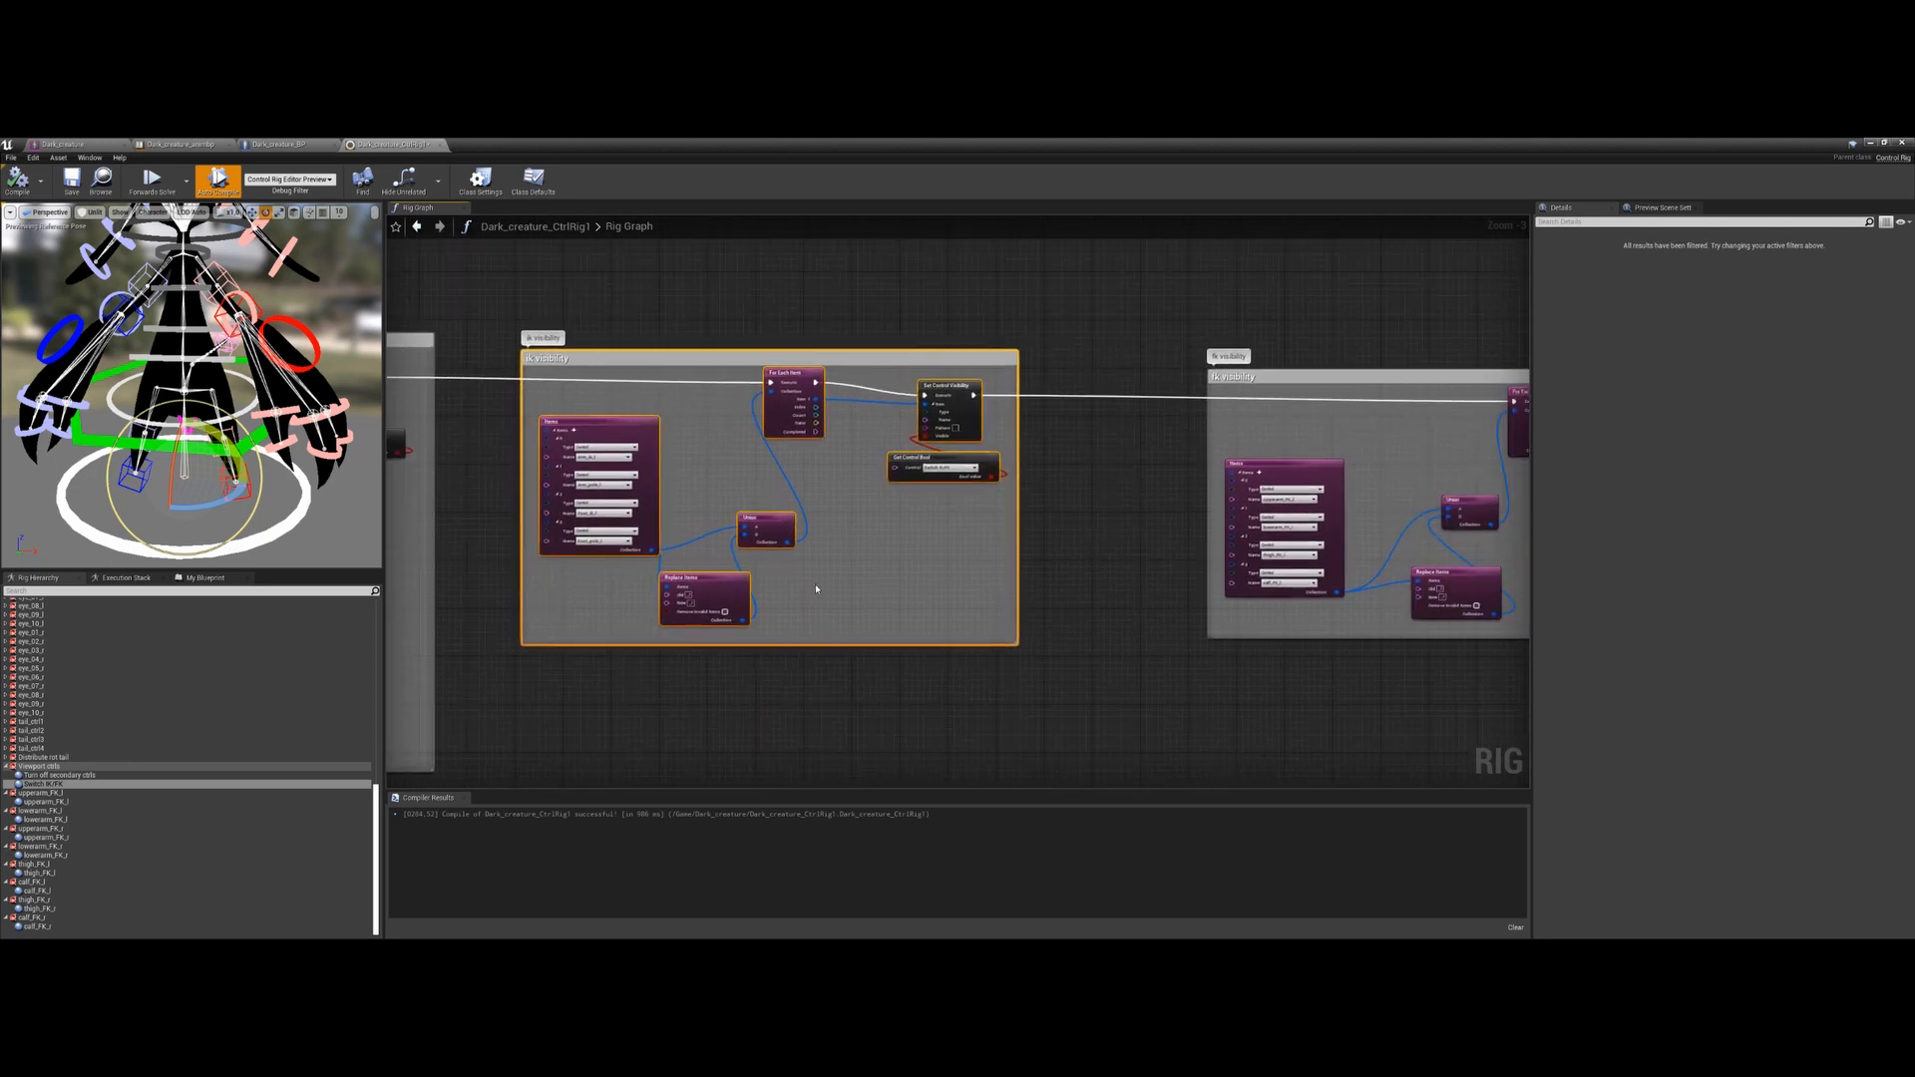
{"action": "right_click_drag", "start_coordinate": [1433, 436], "coordinate": [1183, 428]}
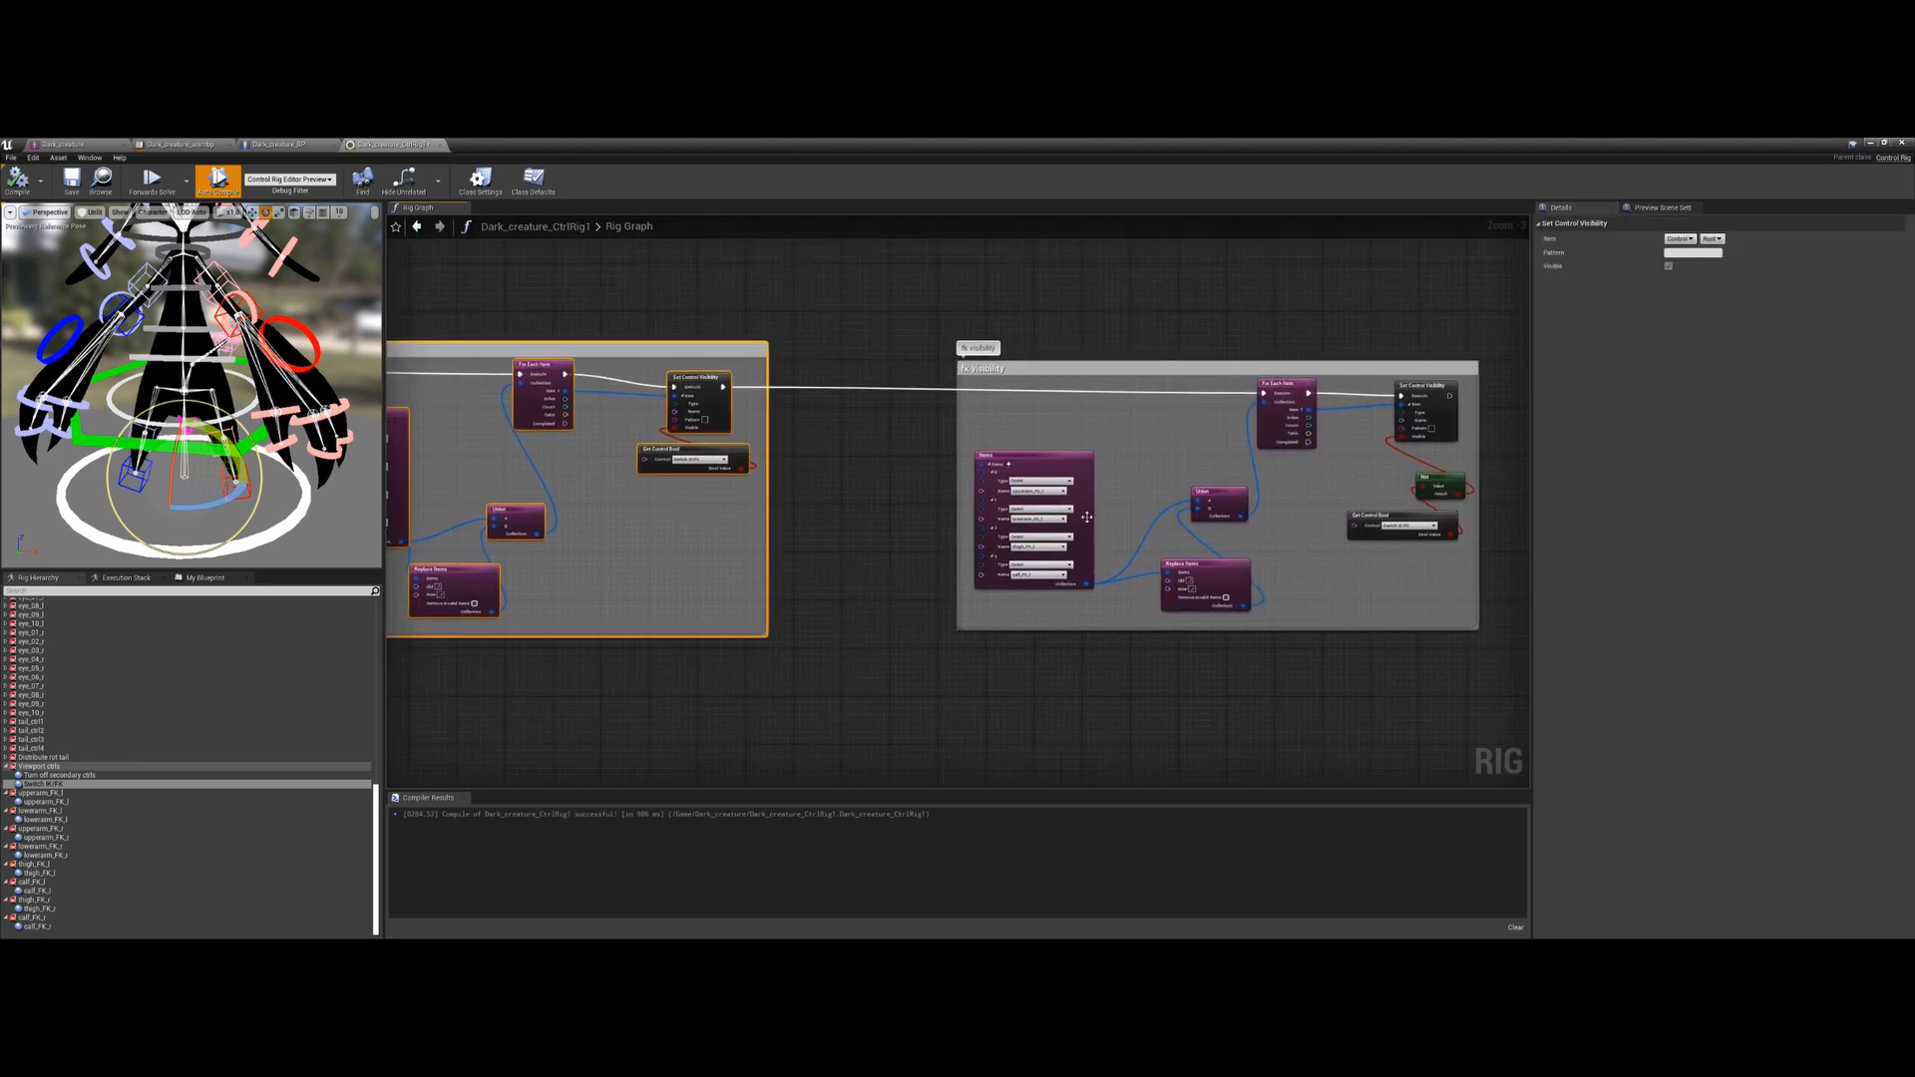
{"action": "mouse_move", "coordinate": [855, 574]}
{"action": "right_mouse_down"}
{"action": "mouse_move", "coordinate": [799, 585]}
{"action": "mouse_move", "coordinate": [865, 601]}
{"action": "right_mouse_up"}
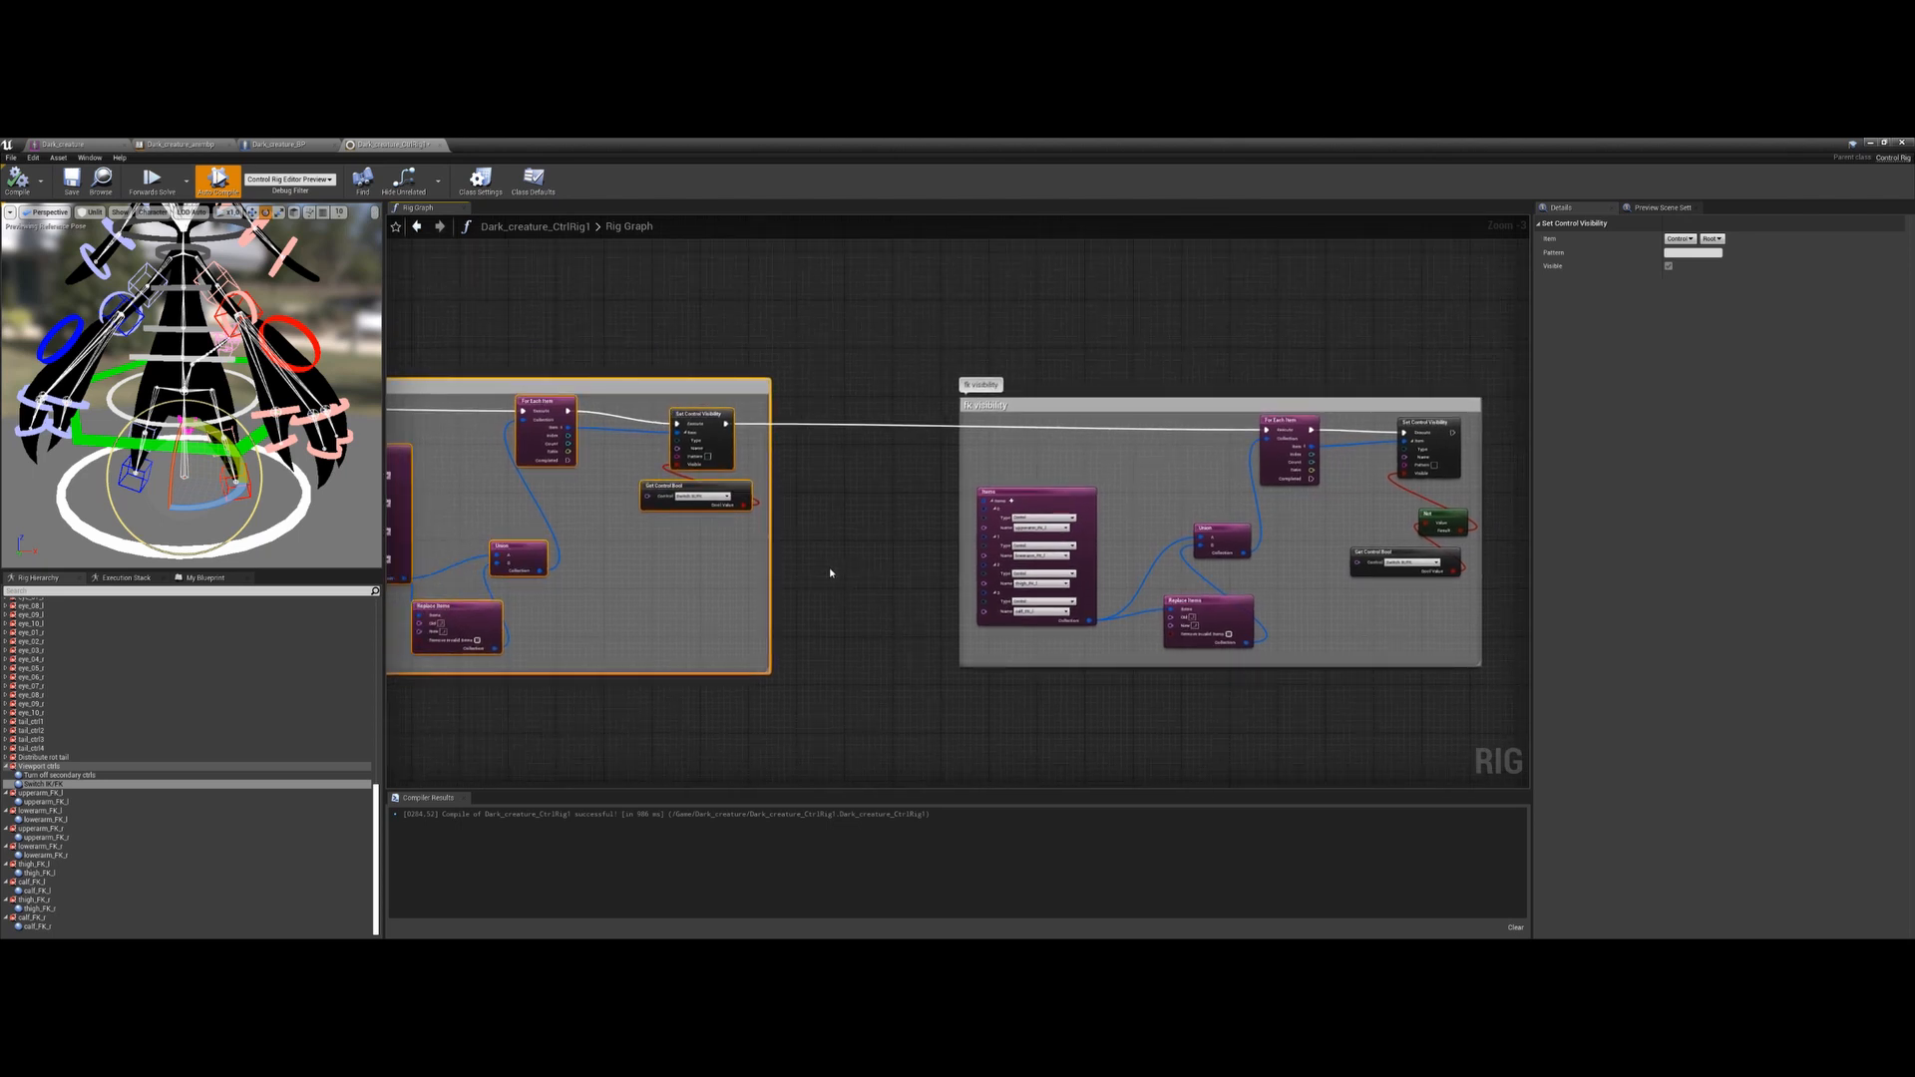
{"action": "scroll", "coordinate": [848, 529], "scroll_direction": "up", "scroll_amount": 1}
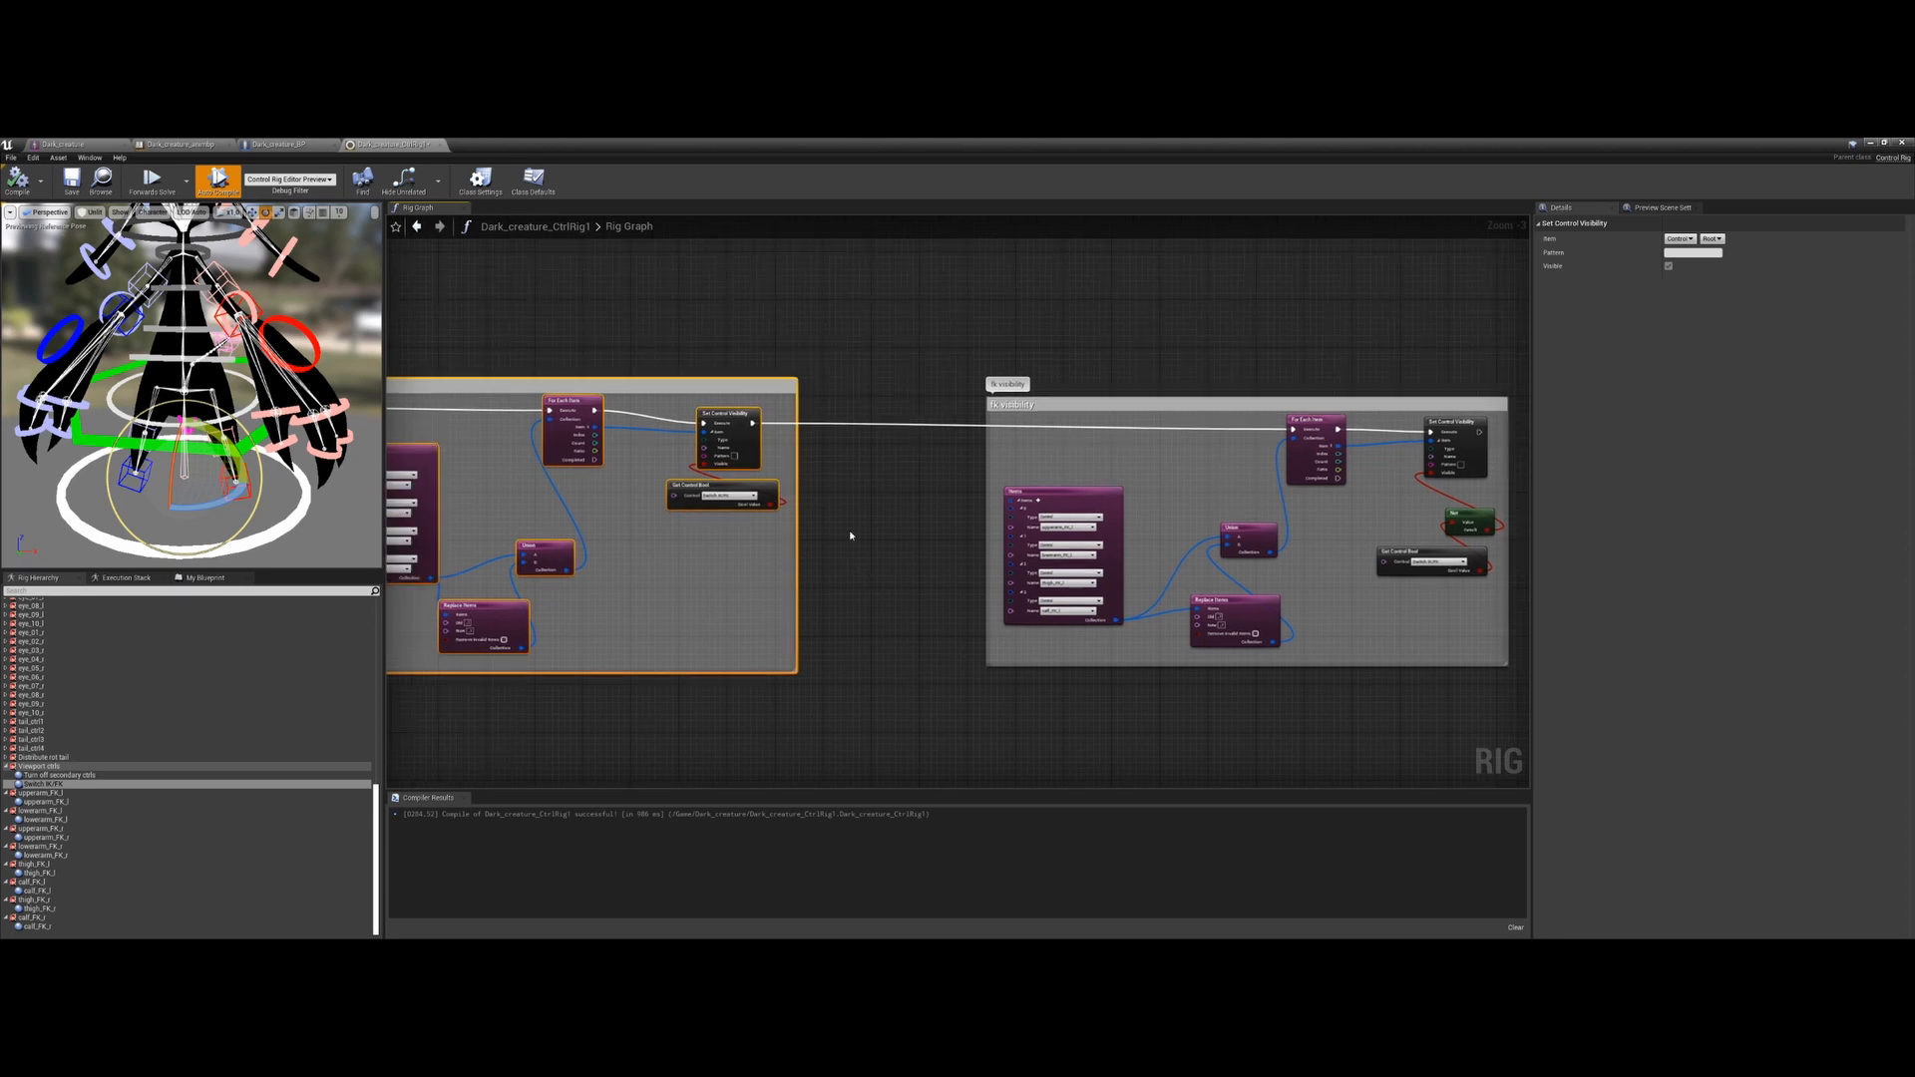
{"action": "left_click", "coordinate": [751, 417], "text": "alt"}
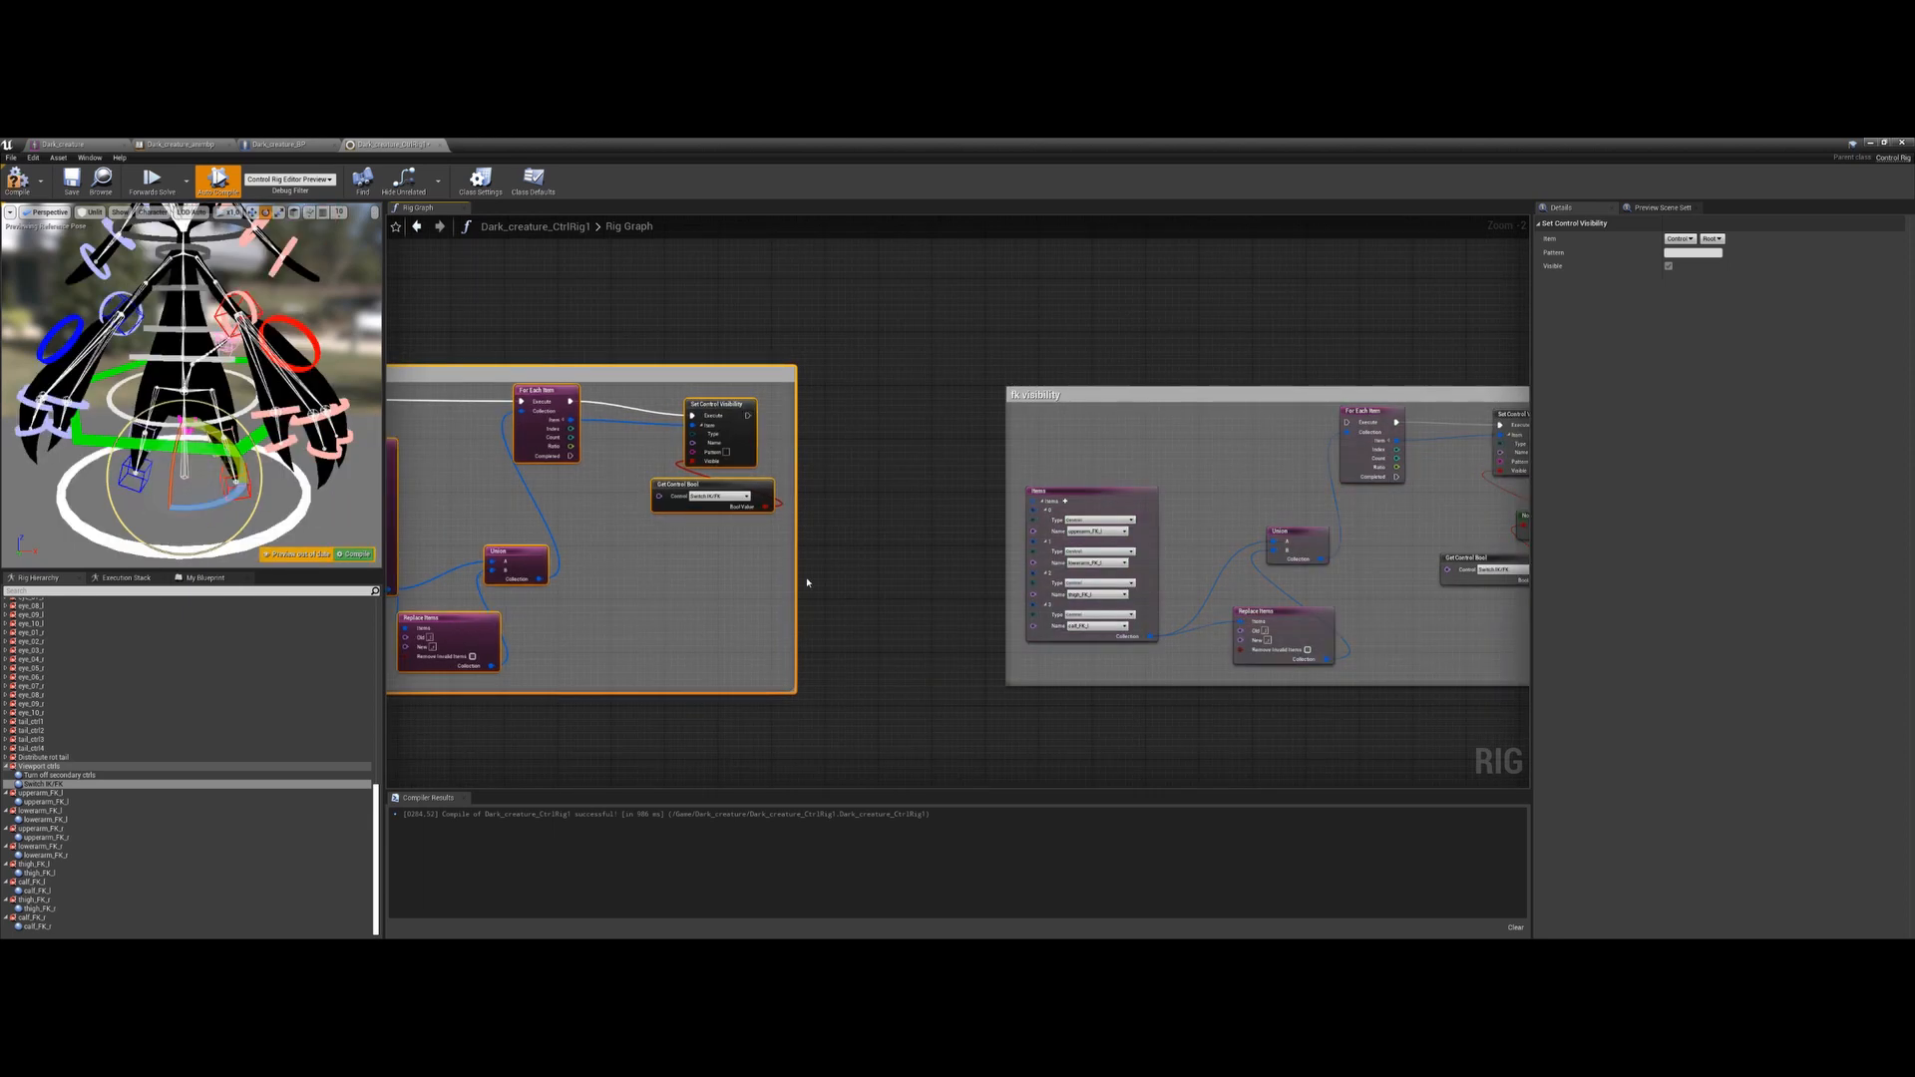
Connect the Completed output of the ik visibility For Each Item node to the Execute input of the fk visibility For Each Item node
{"action": "right_click_drag", "start_coordinate": [734, 570], "coordinate": [833, 518]}
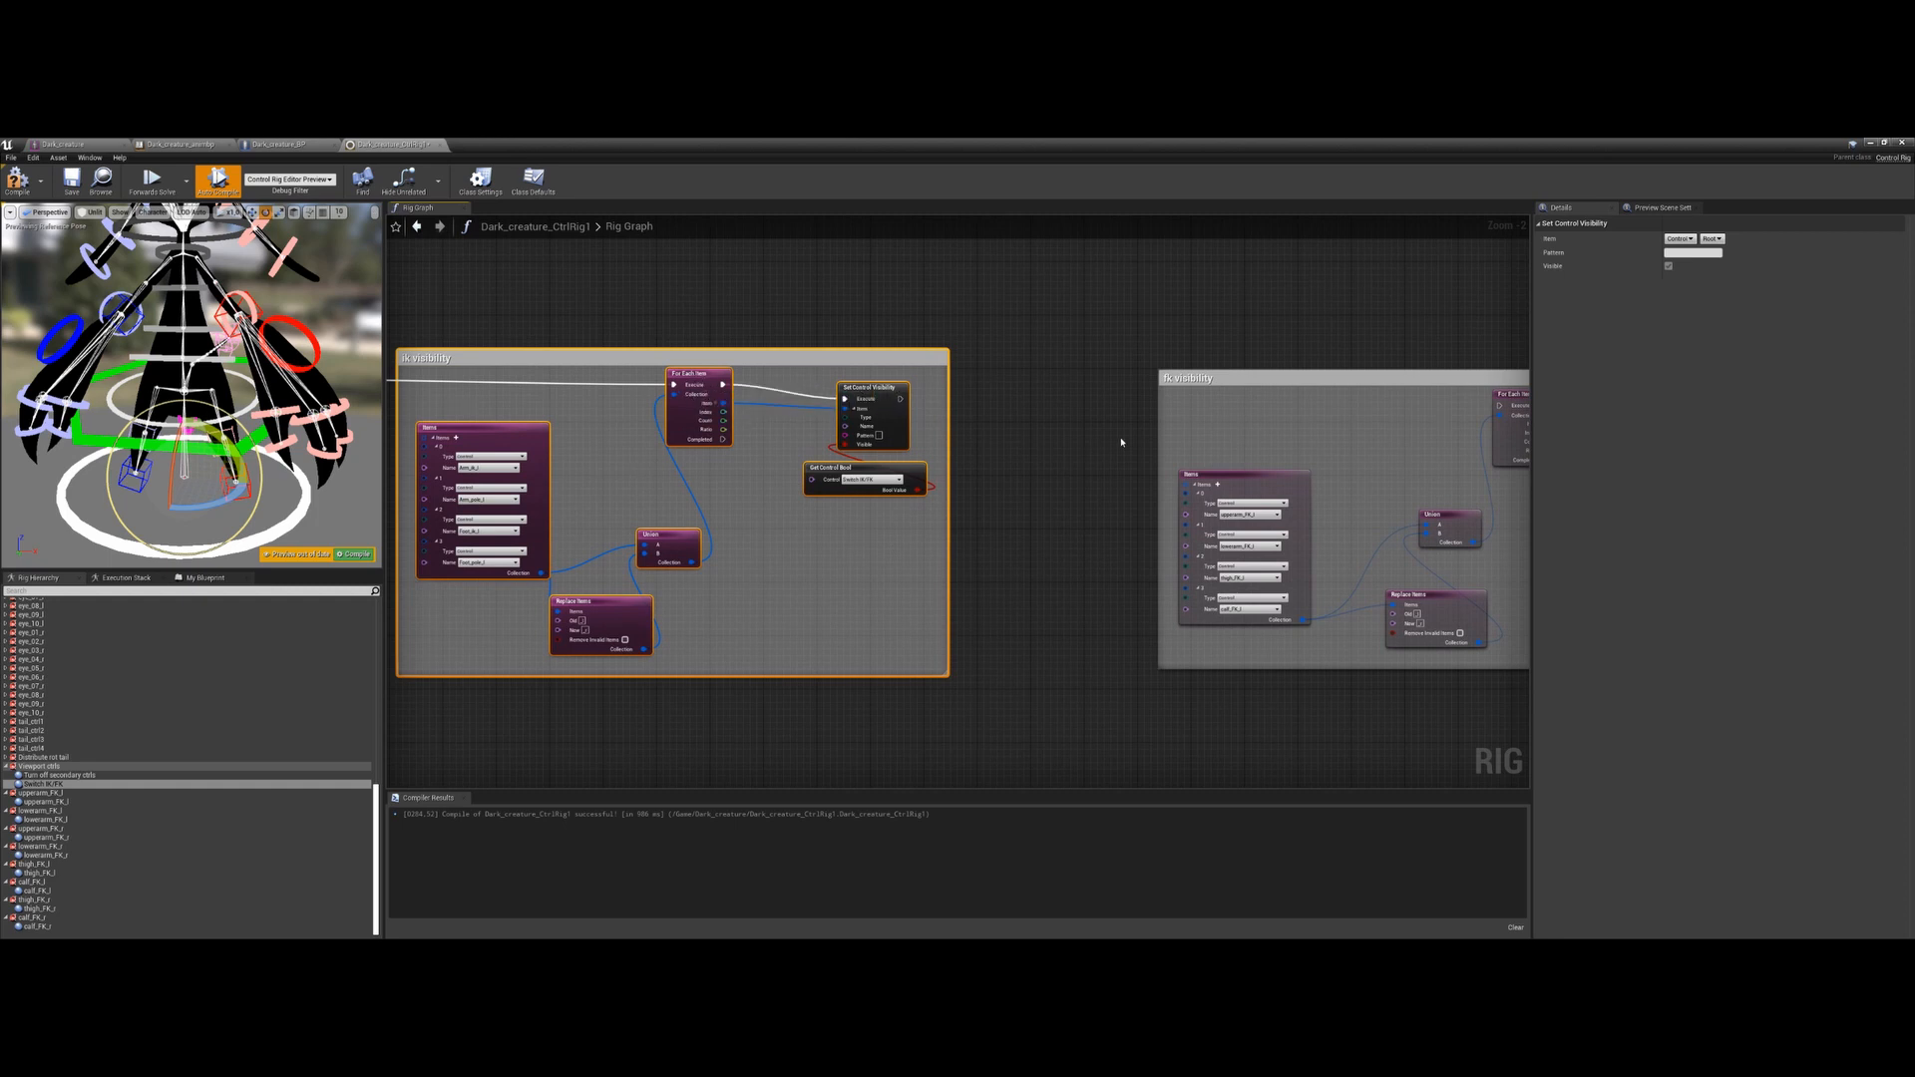
{"action": "right_click_drag", "start_coordinate": [1217, 484], "coordinate": [802, 456]}
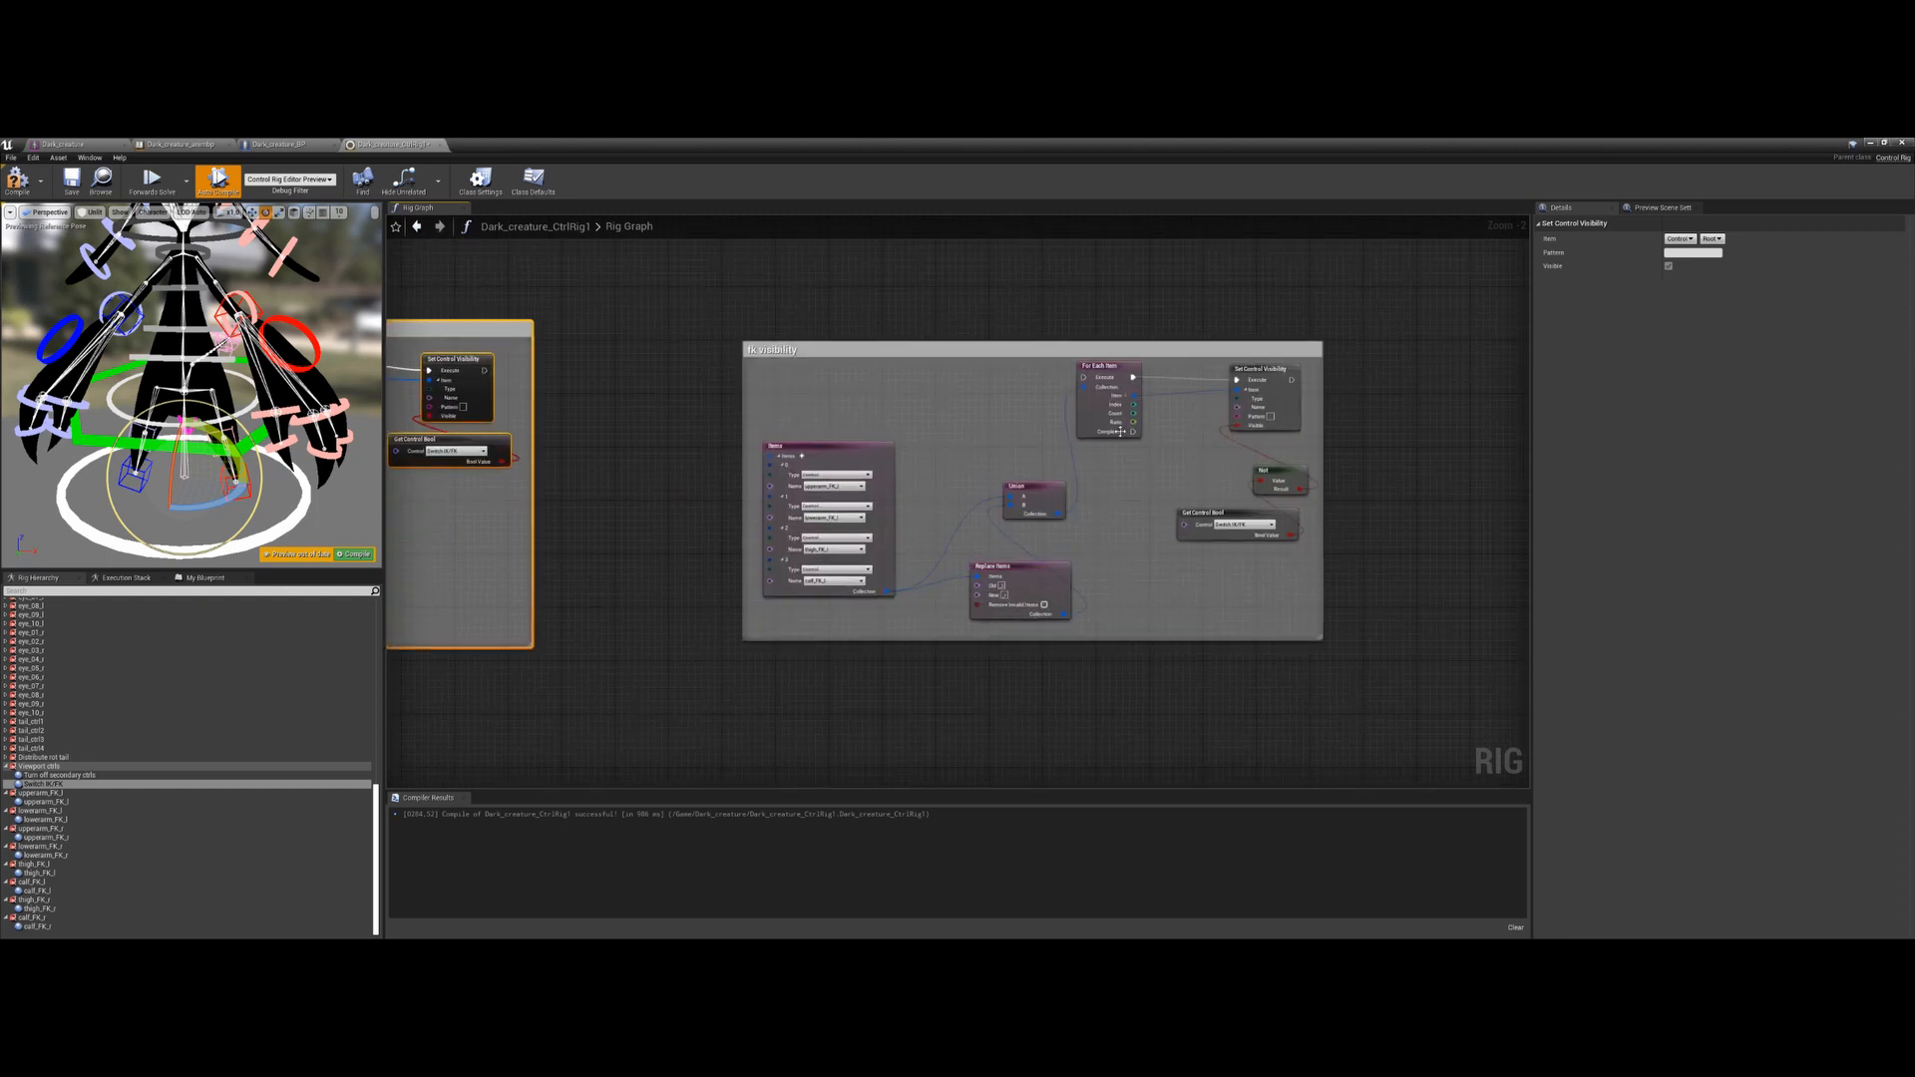
{"action": "right_click_drag", "start_coordinate": [683, 512], "coordinate": [1032, 504]}
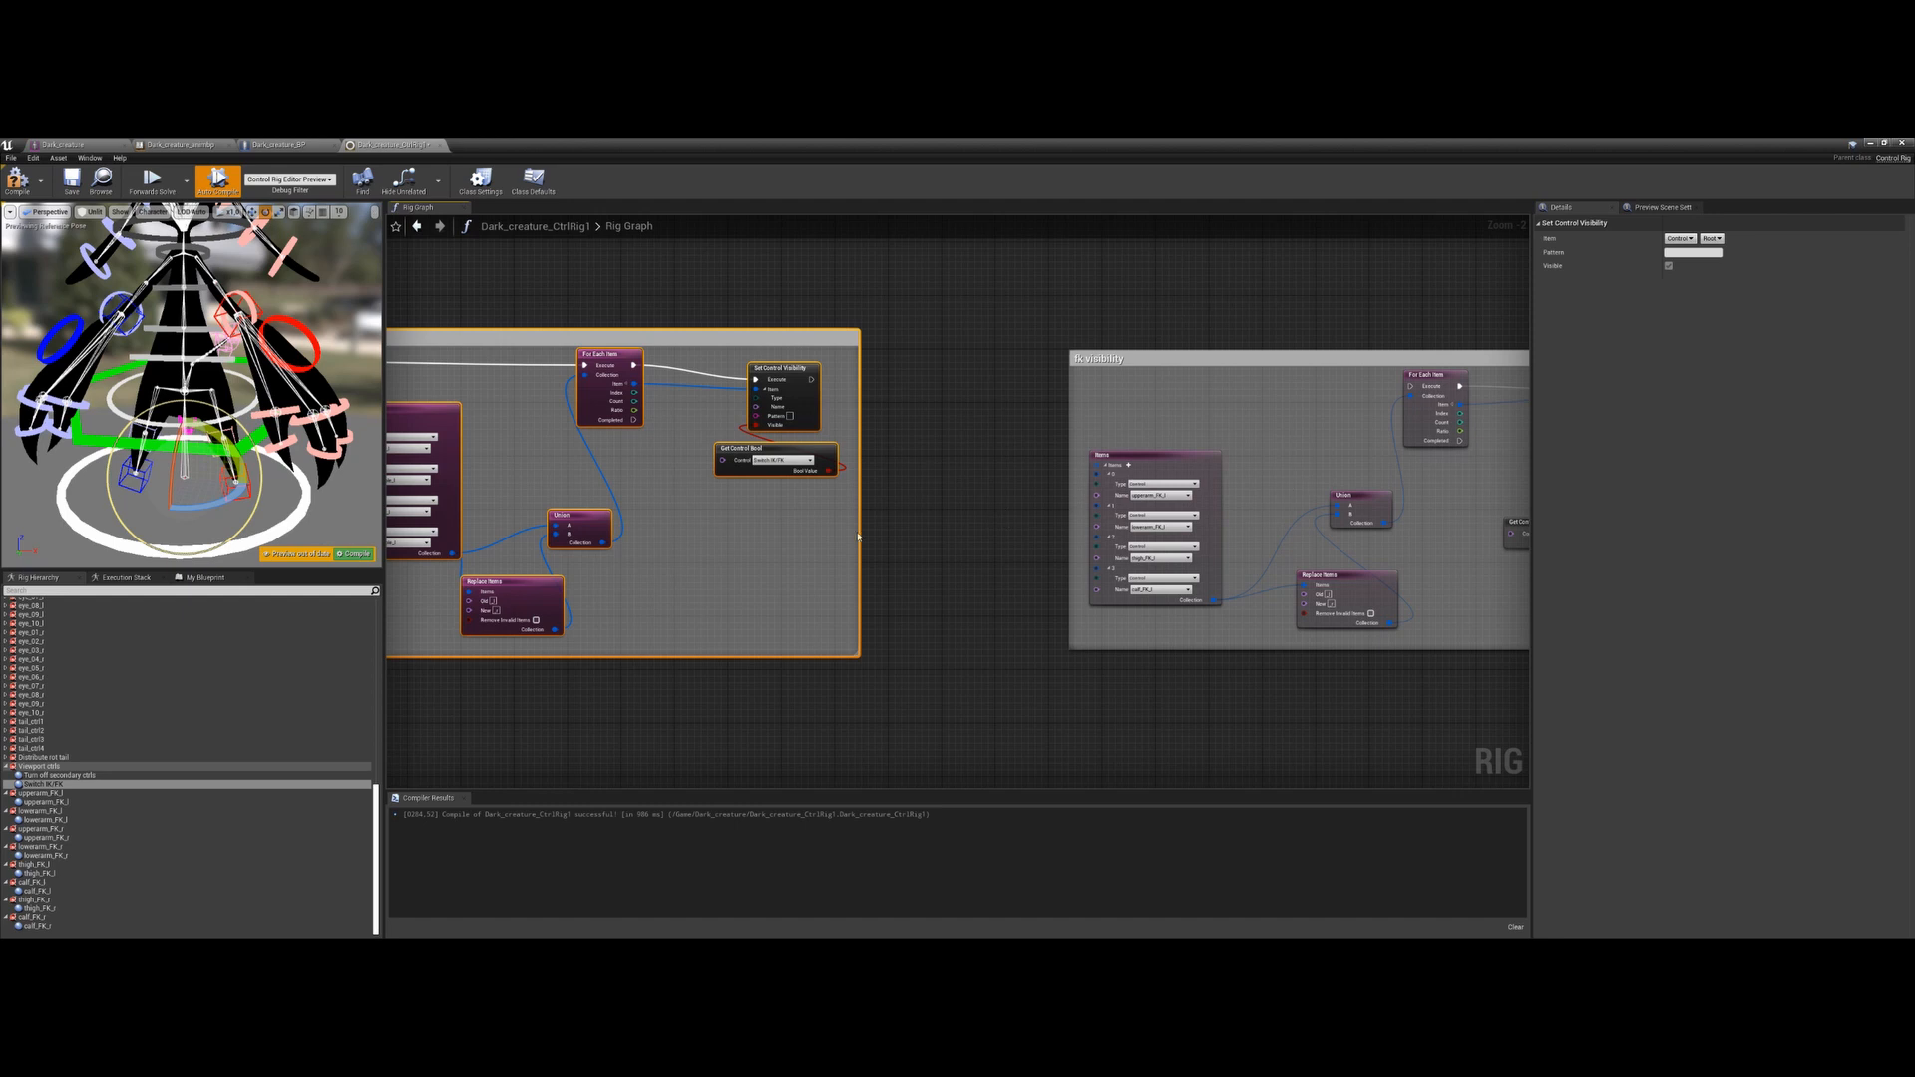
{"action": "right_click_drag", "start_coordinate": [985, 581], "coordinate": [985, 572]}
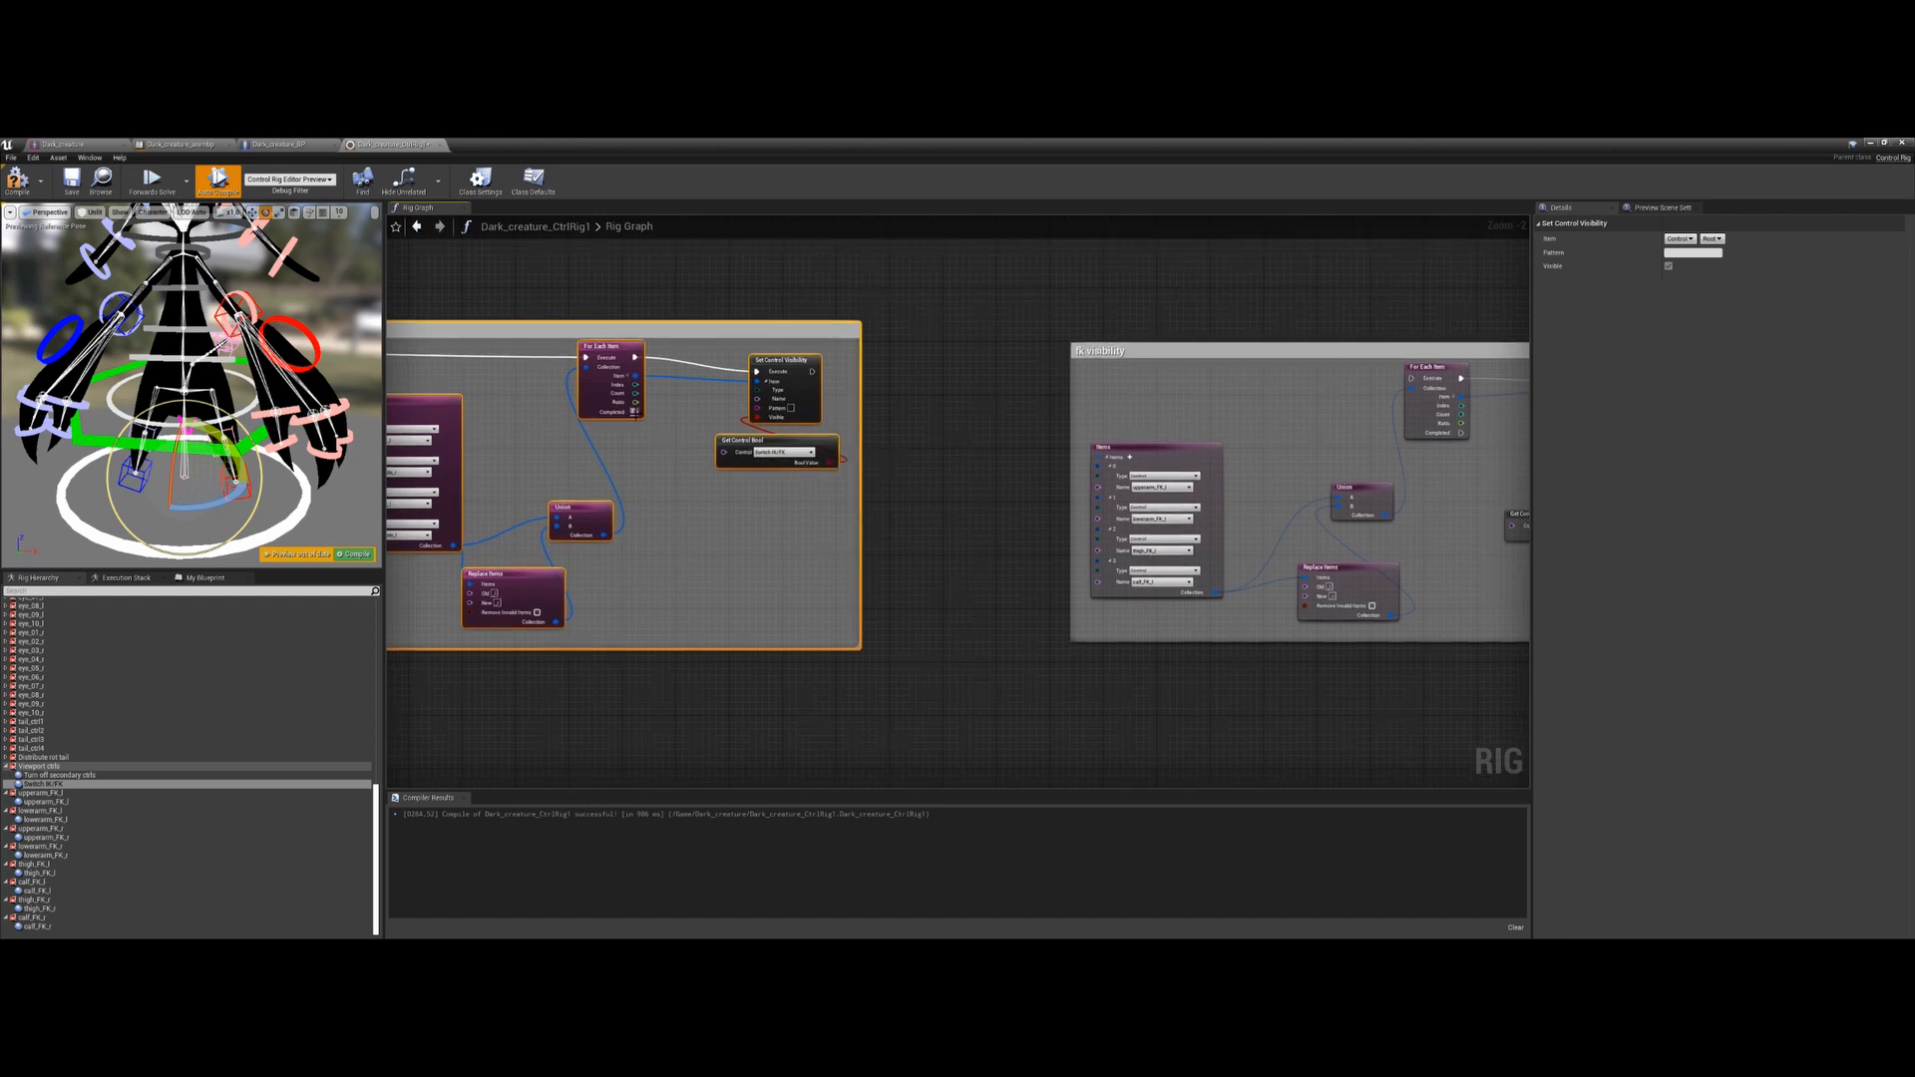
{"action": "left_click_drag", "start_coordinate": [634, 412], "coordinate": [1411, 380]}
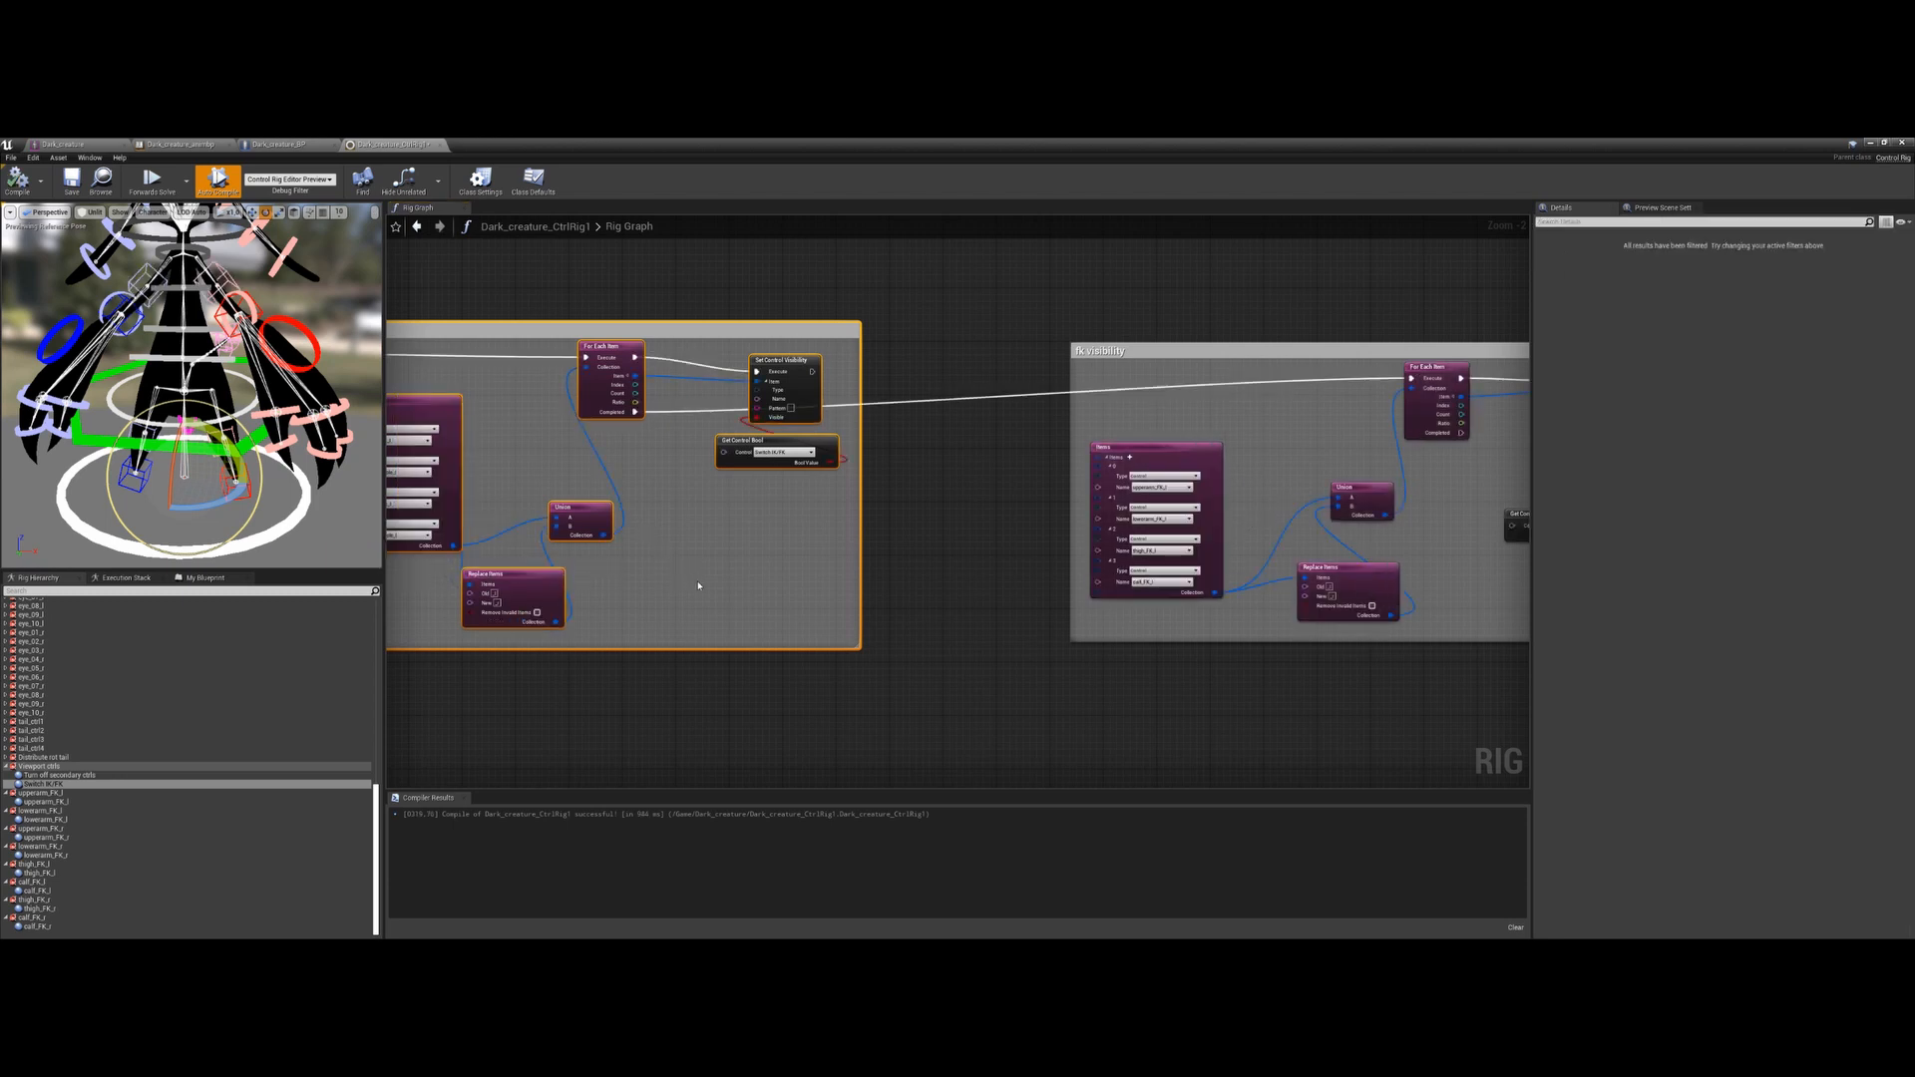
Review the execution wiring between the ik and fk visibility groups and save the control rig
{"action": "right_click_drag", "start_coordinate": [730, 601], "coordinate": [708, 597]}
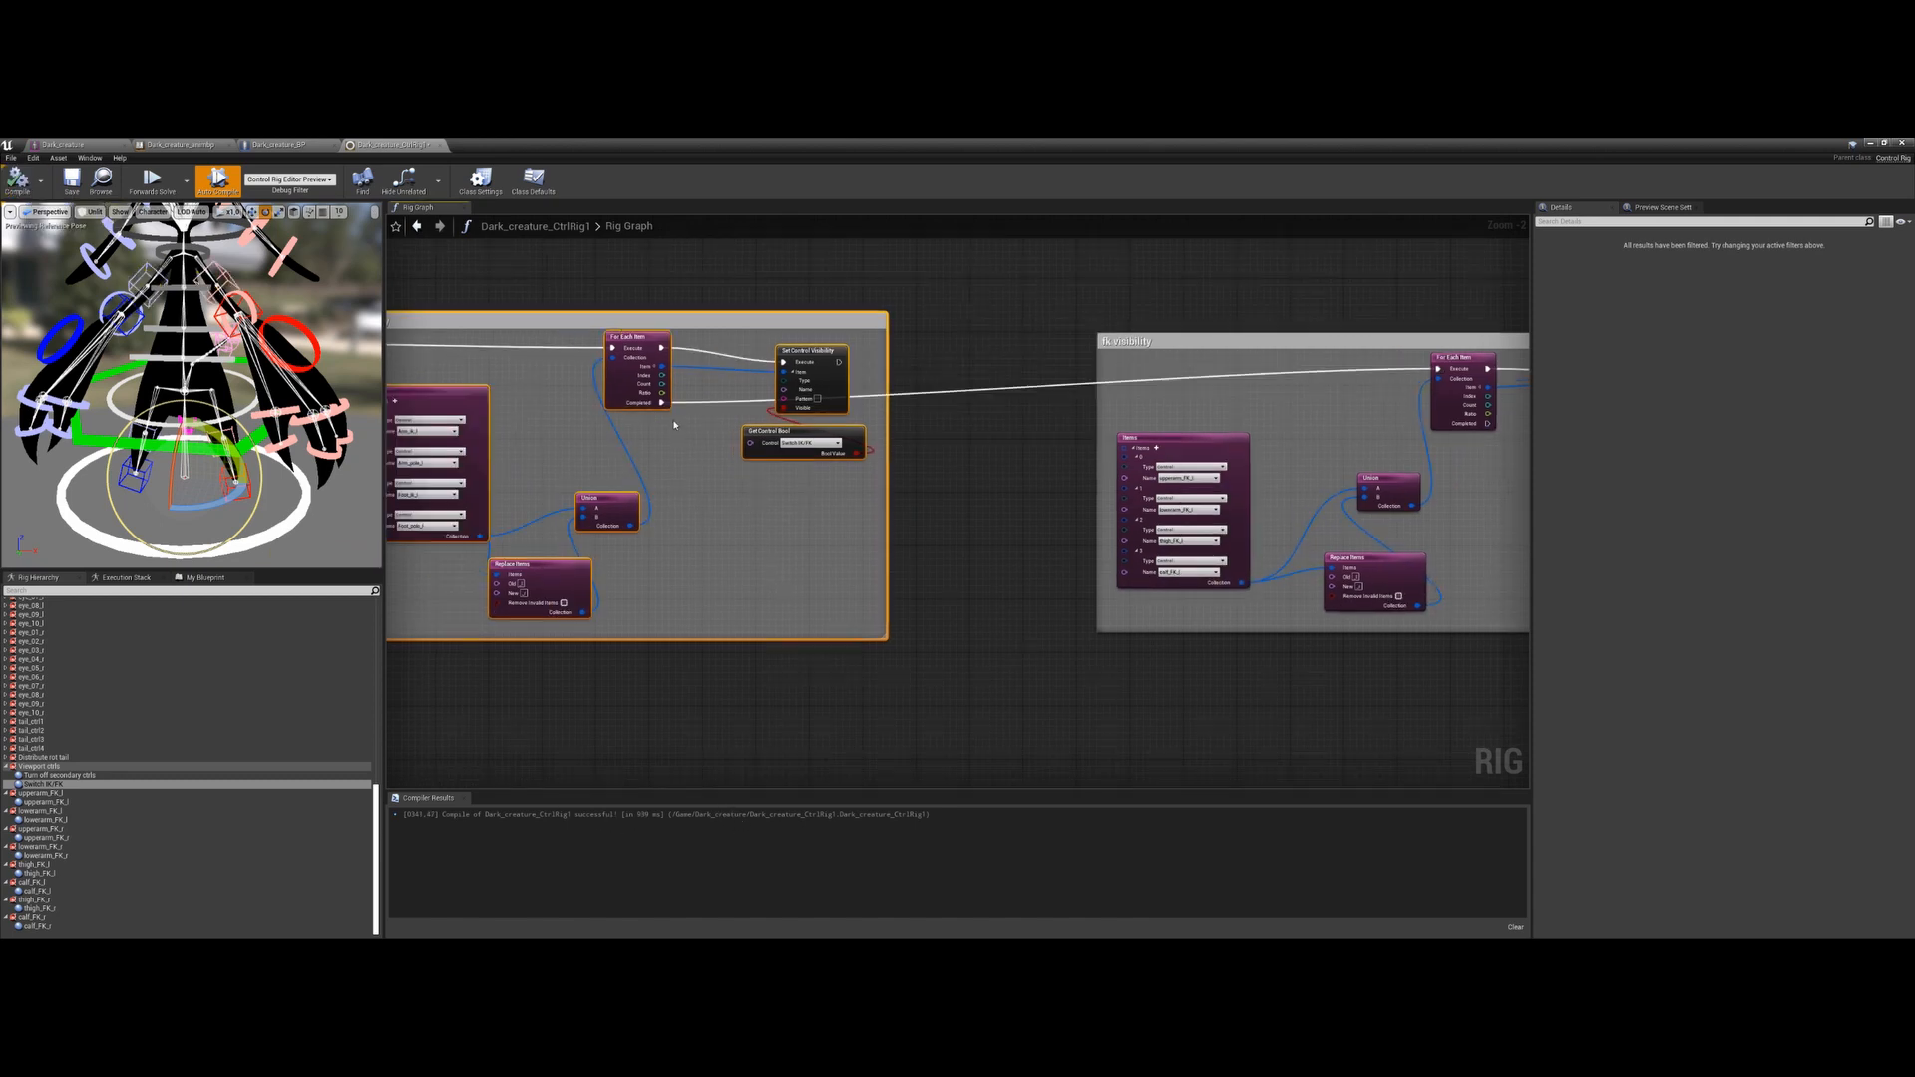
{"action": "right_click_drag", "start_coordinate": [737, 477], "coordinate": [838, 502]}
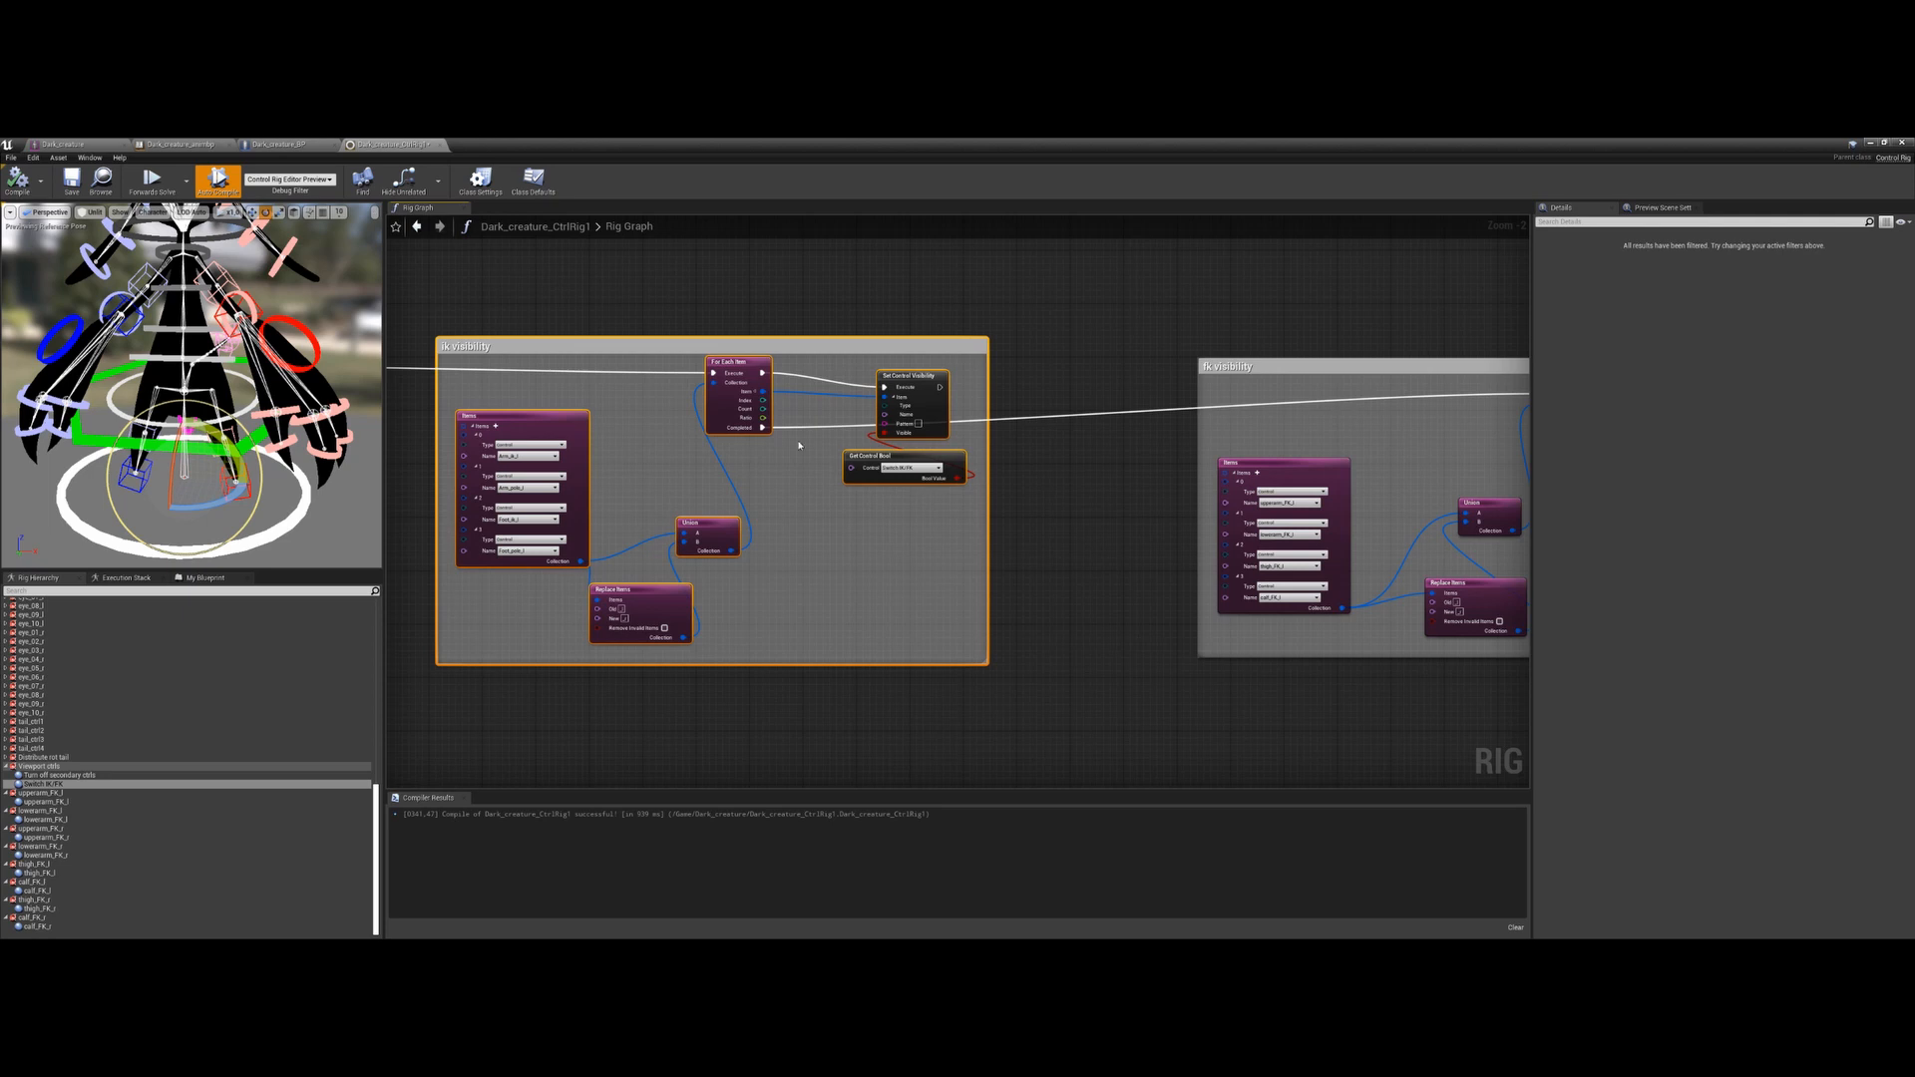
{"action": "right_click_drag", "start_coordinate": [1130, 466], "coordinate": [824, 469]}
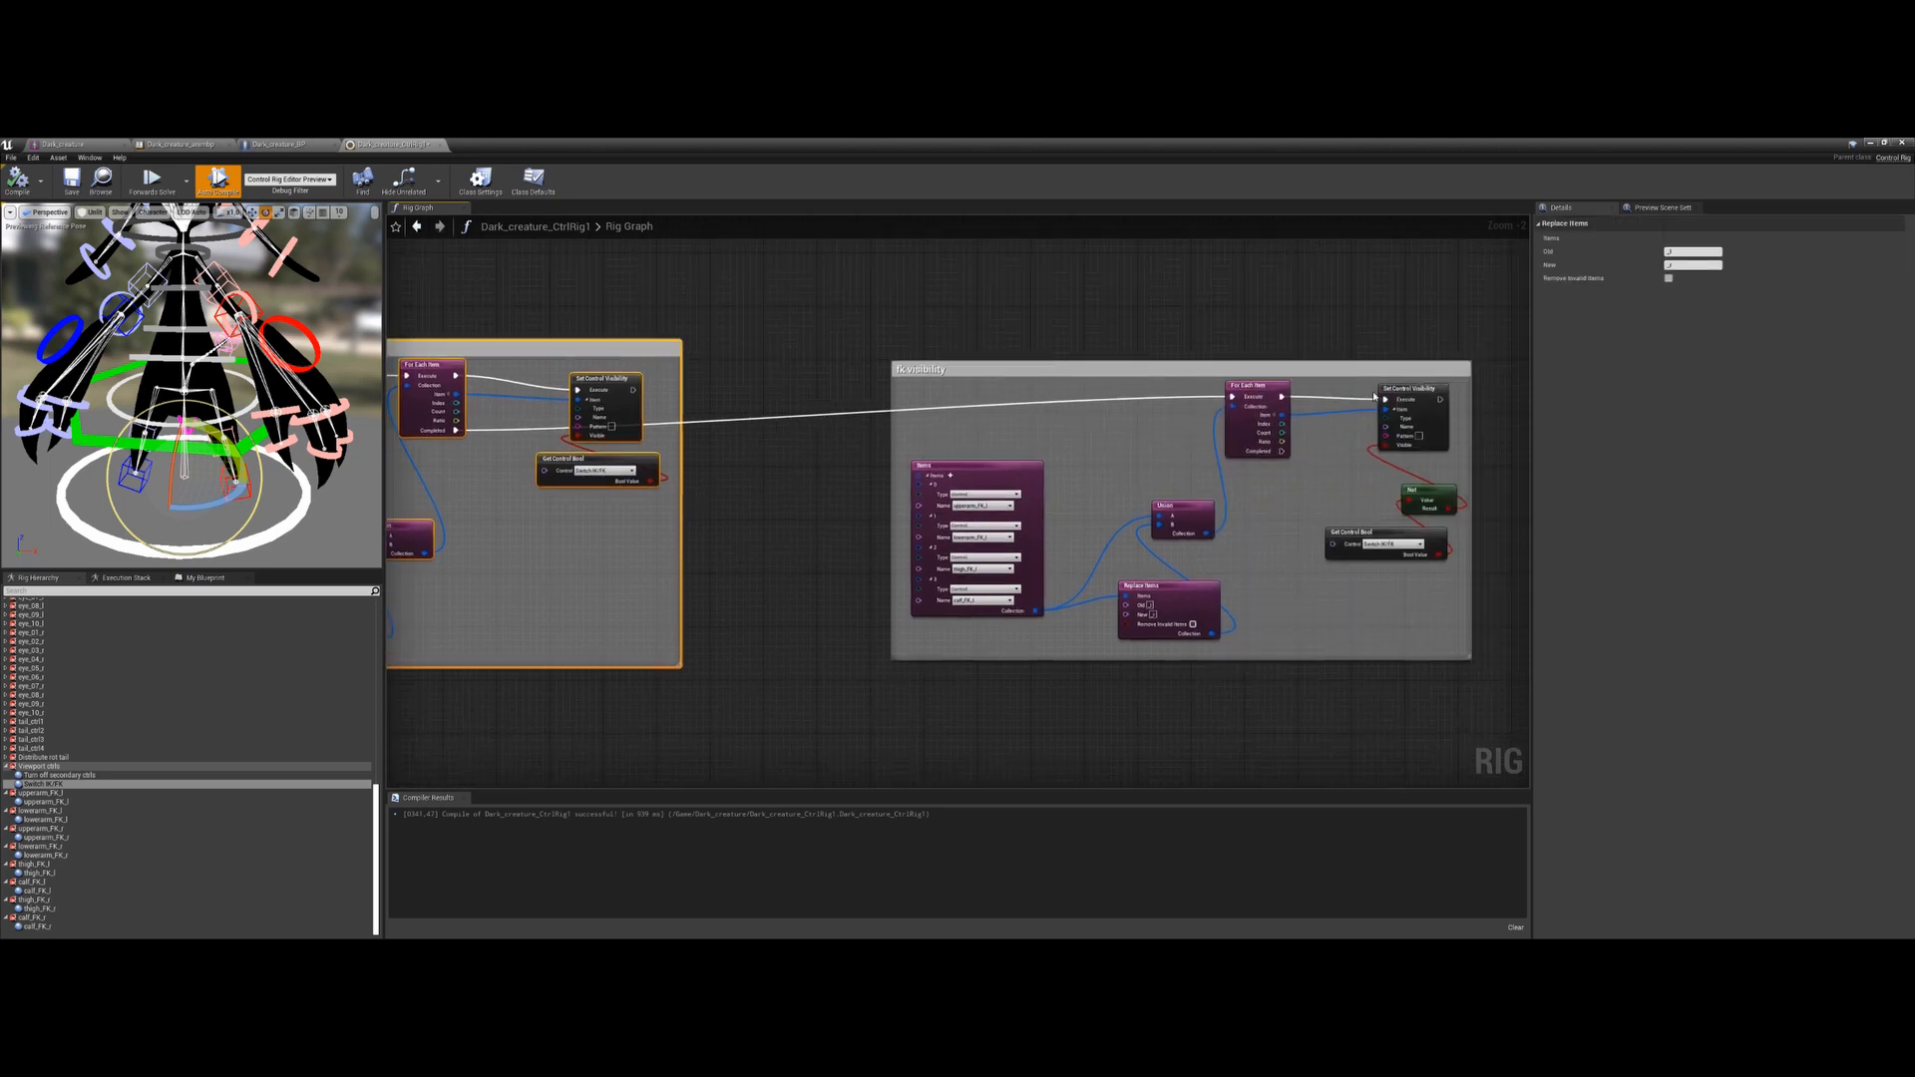
{"action": "right_click_drag", "start_coordinate": [896, 597], "coordinate": [974, 579]}
{"action": "right_click_drag", "start_coordinate": [491, 452], "coordinate": [677, 452]}
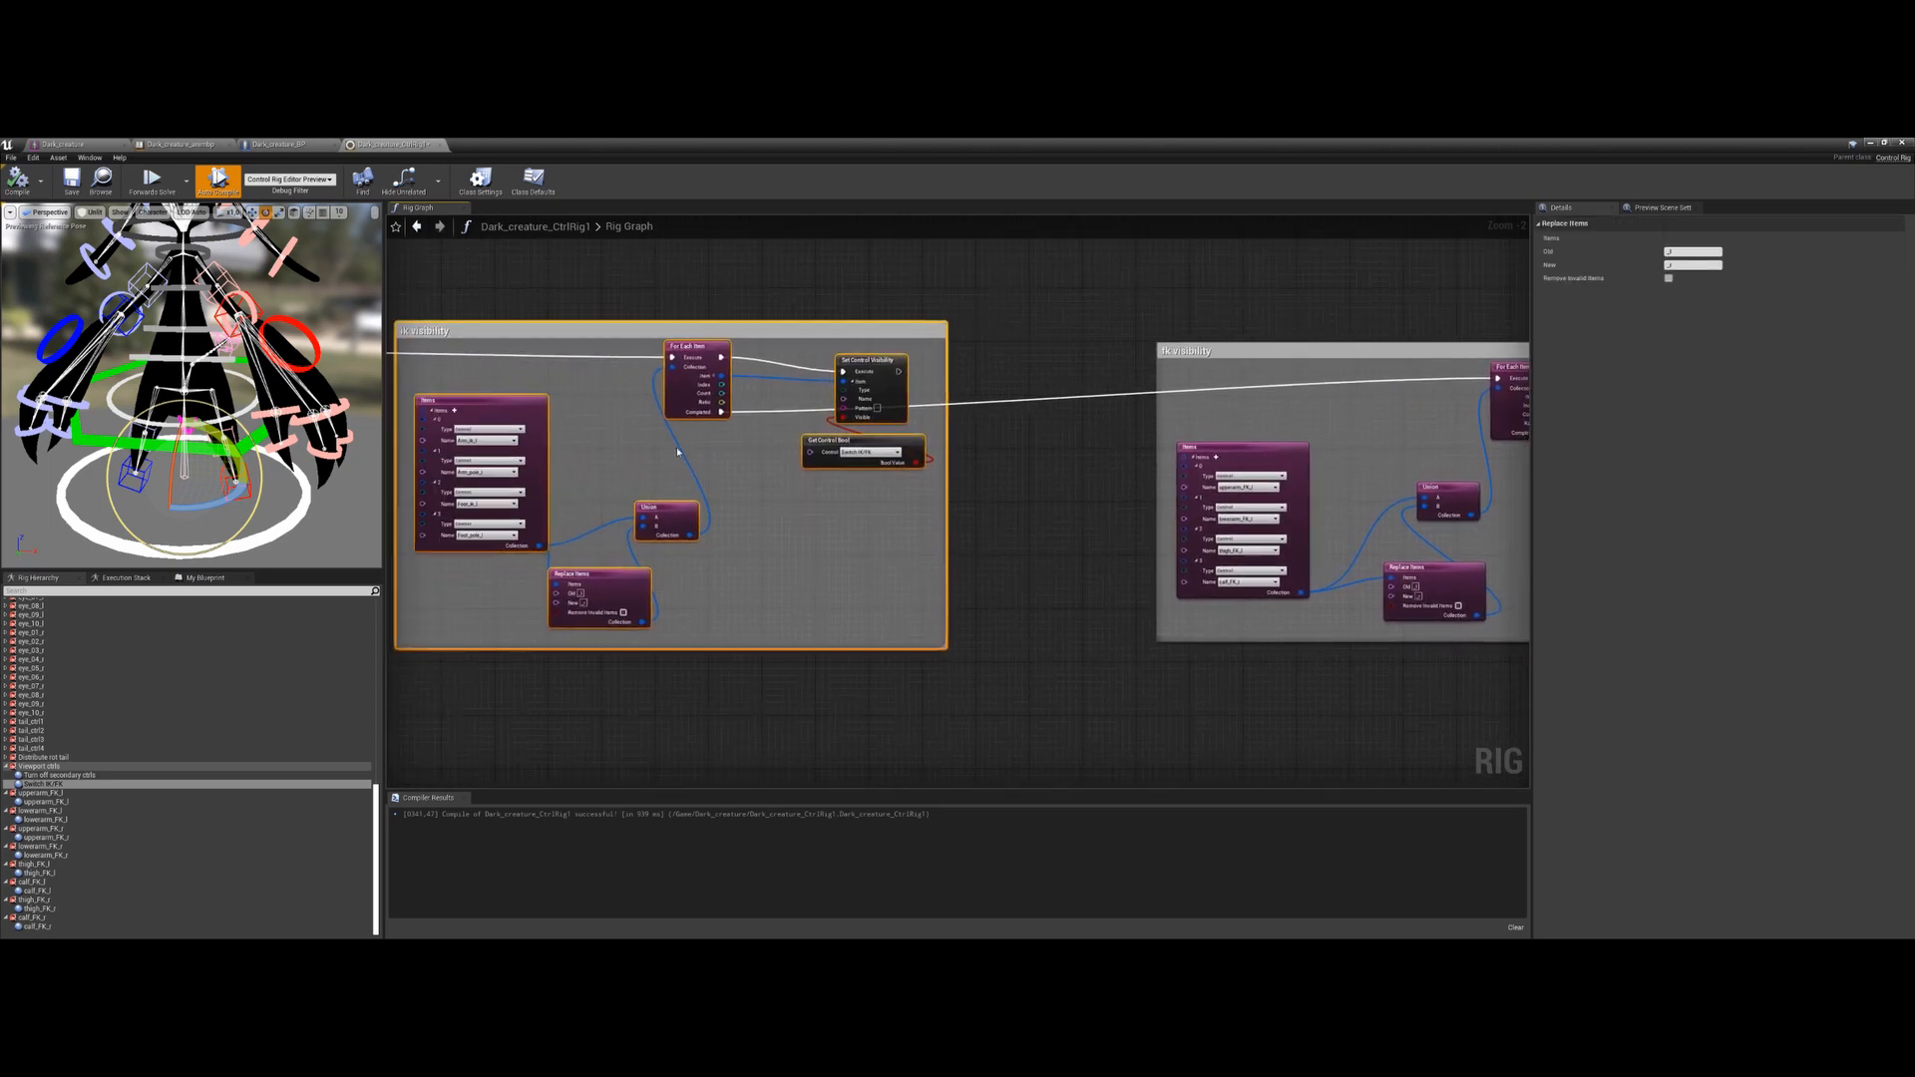
{"action": "right_click_drag", "start_coordinate": [1002, 584], "coordinate": [854, 550]}
{"action": "right_click_drag", "start_coordinate": [928, 481], "coordinate": [804, 535]}
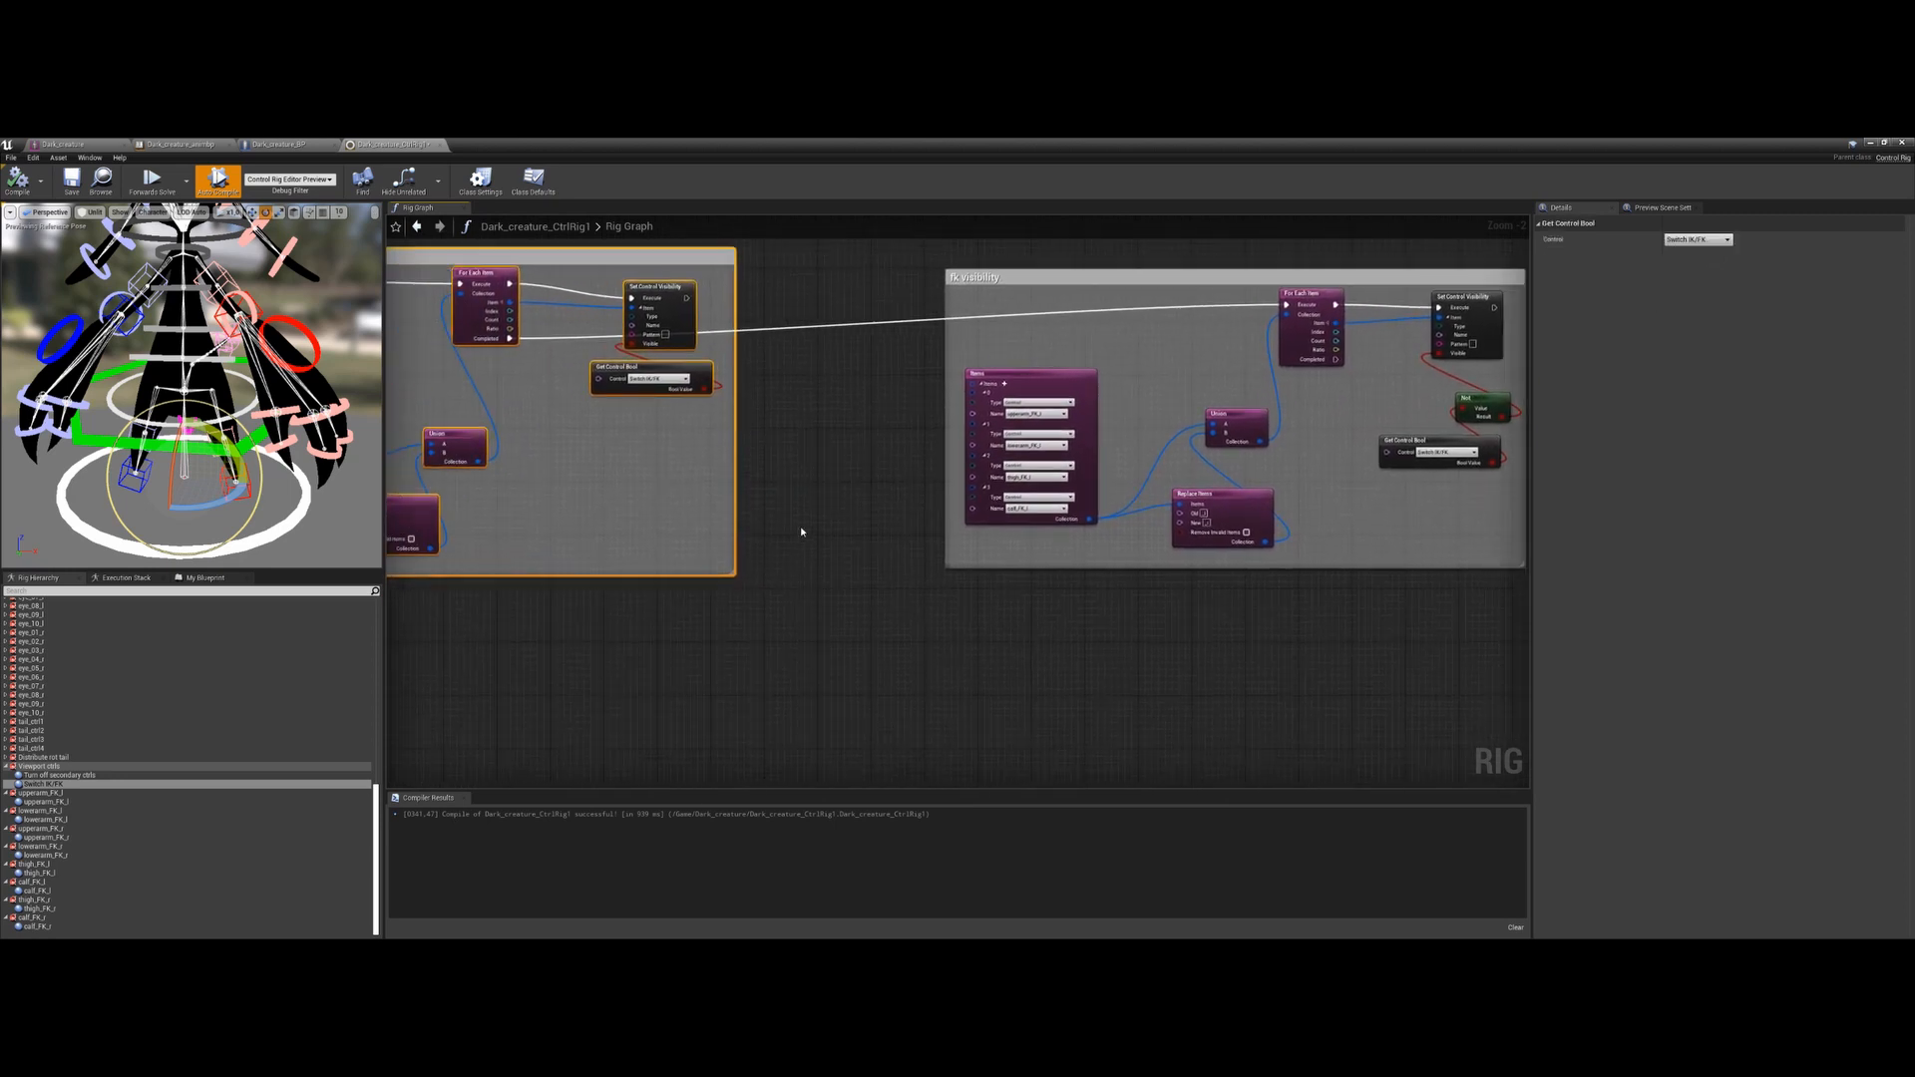
{"action": "key", "text": "ctrl+s"}
Move the left arm's upper Branch node and its Get Control Bool node up, between the two arm_ik_l rows
{"action": "scroll", "coordinate": [765, 622], "scroll_direction": "down", "scroll_amount": 3}
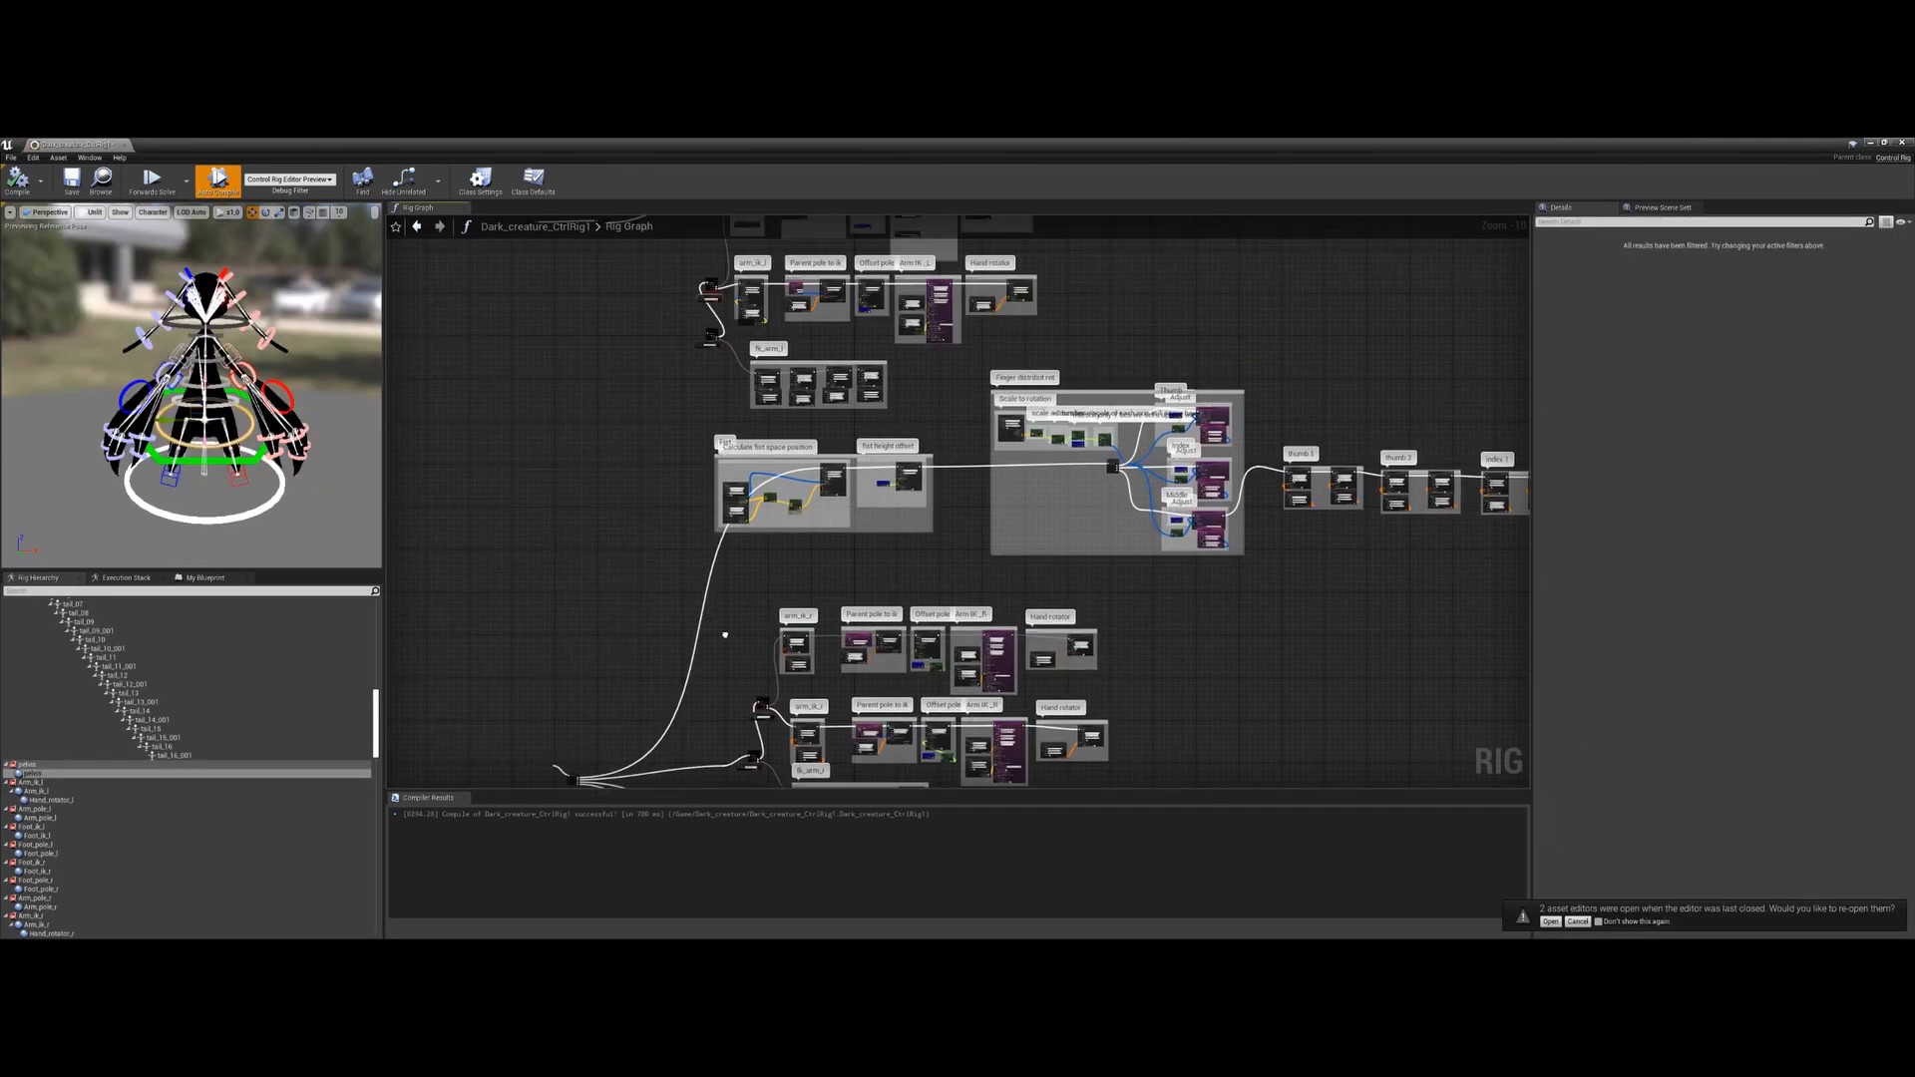
{"action": "mouse_move", "coordinate": [782, 638]}
{"action": "right_mouse_down"}
{"action": "mouse_move", "coordinate": [811, 718]}
{"action": "mouse_move", "coordinate": [801, 774]}
{"action": "right_mouse_up"}
{"action": "mouse_move", "coordinate": [974, 503]}
{"action": "right_mouse_down"}
{"action": "mouse_move", "coordinate": [955, 690]}
{"action": "mouse_move", "coordinate": [982, 598]}
{"action": "mouse_move", "coordinate": [957, 448]}
{"action": "right_mouse_up"}
{"action": "scroll", "coordinate": [771, 436], "scroll_direction": "up", "scroll_amount": 5}
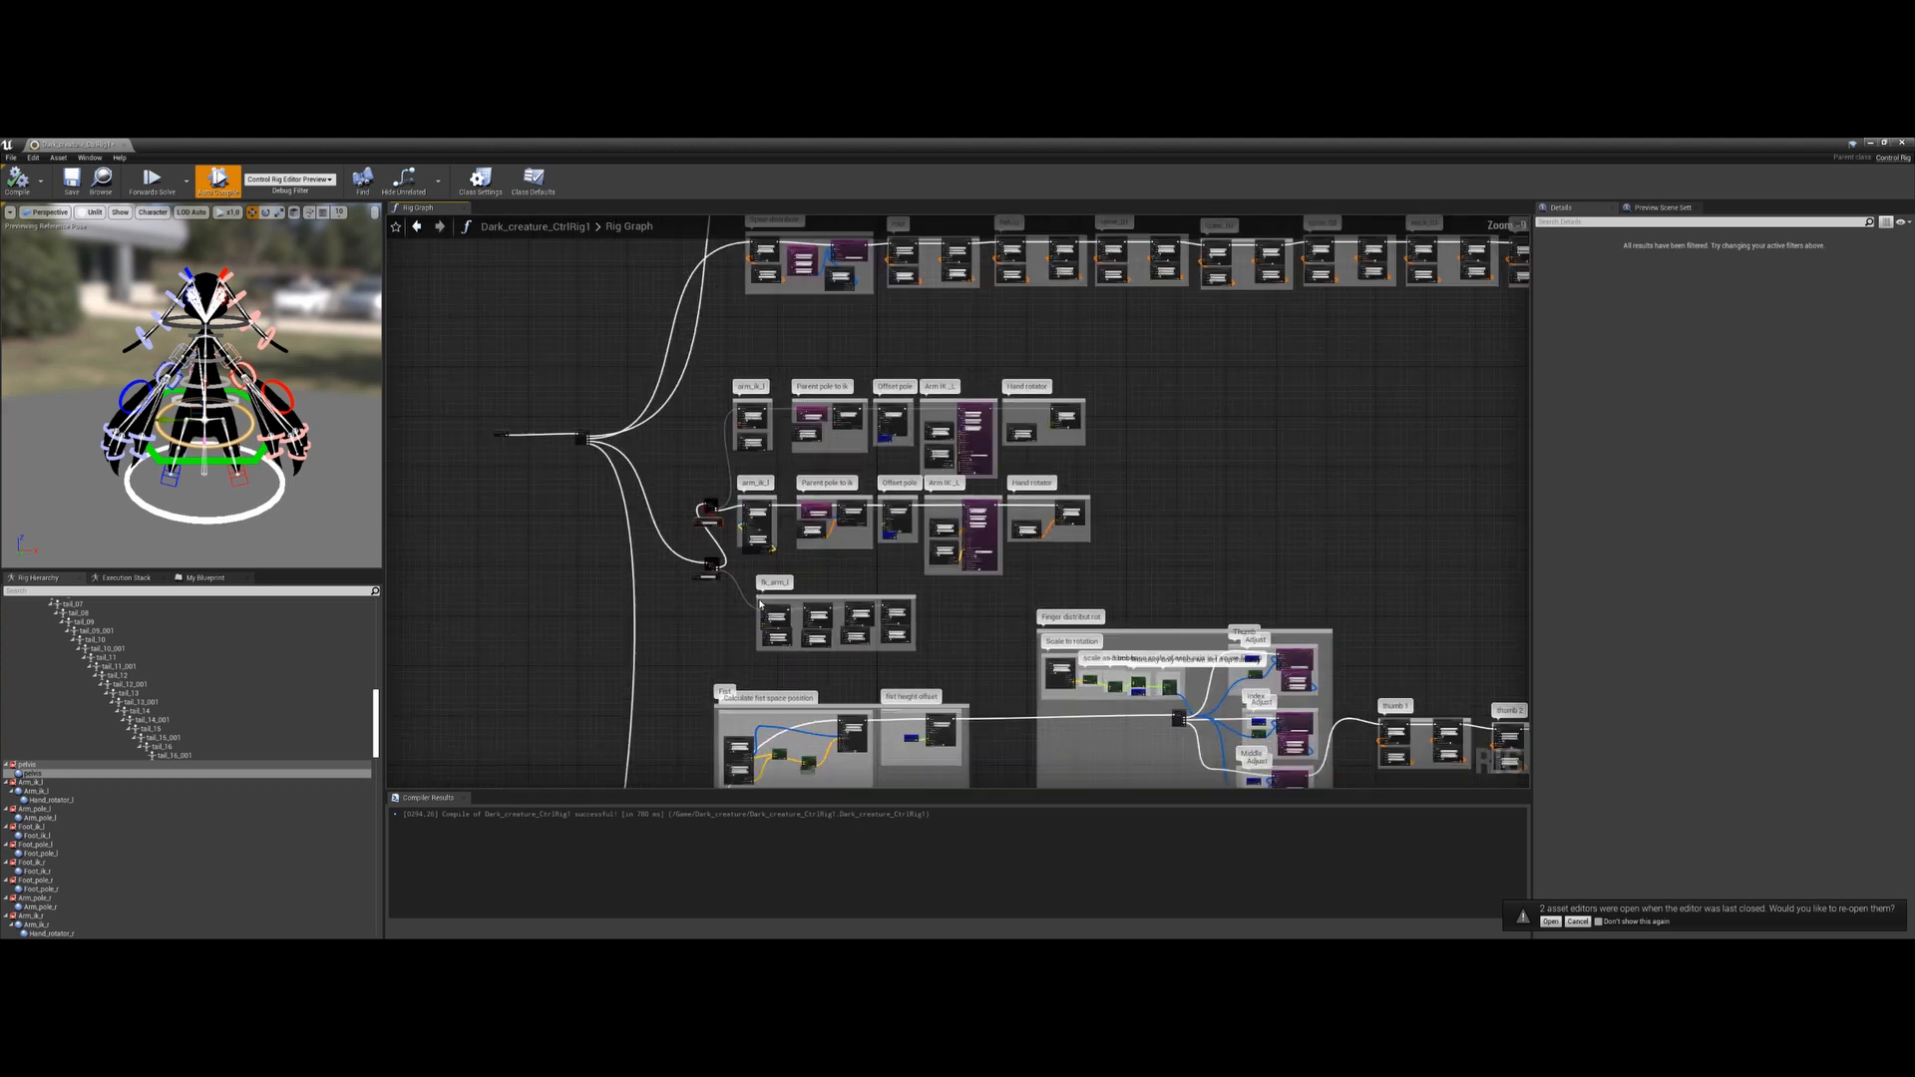
{"action": "right_click_drag", "start_coordinate": [915, 529], "coordinate": [895, 557]}
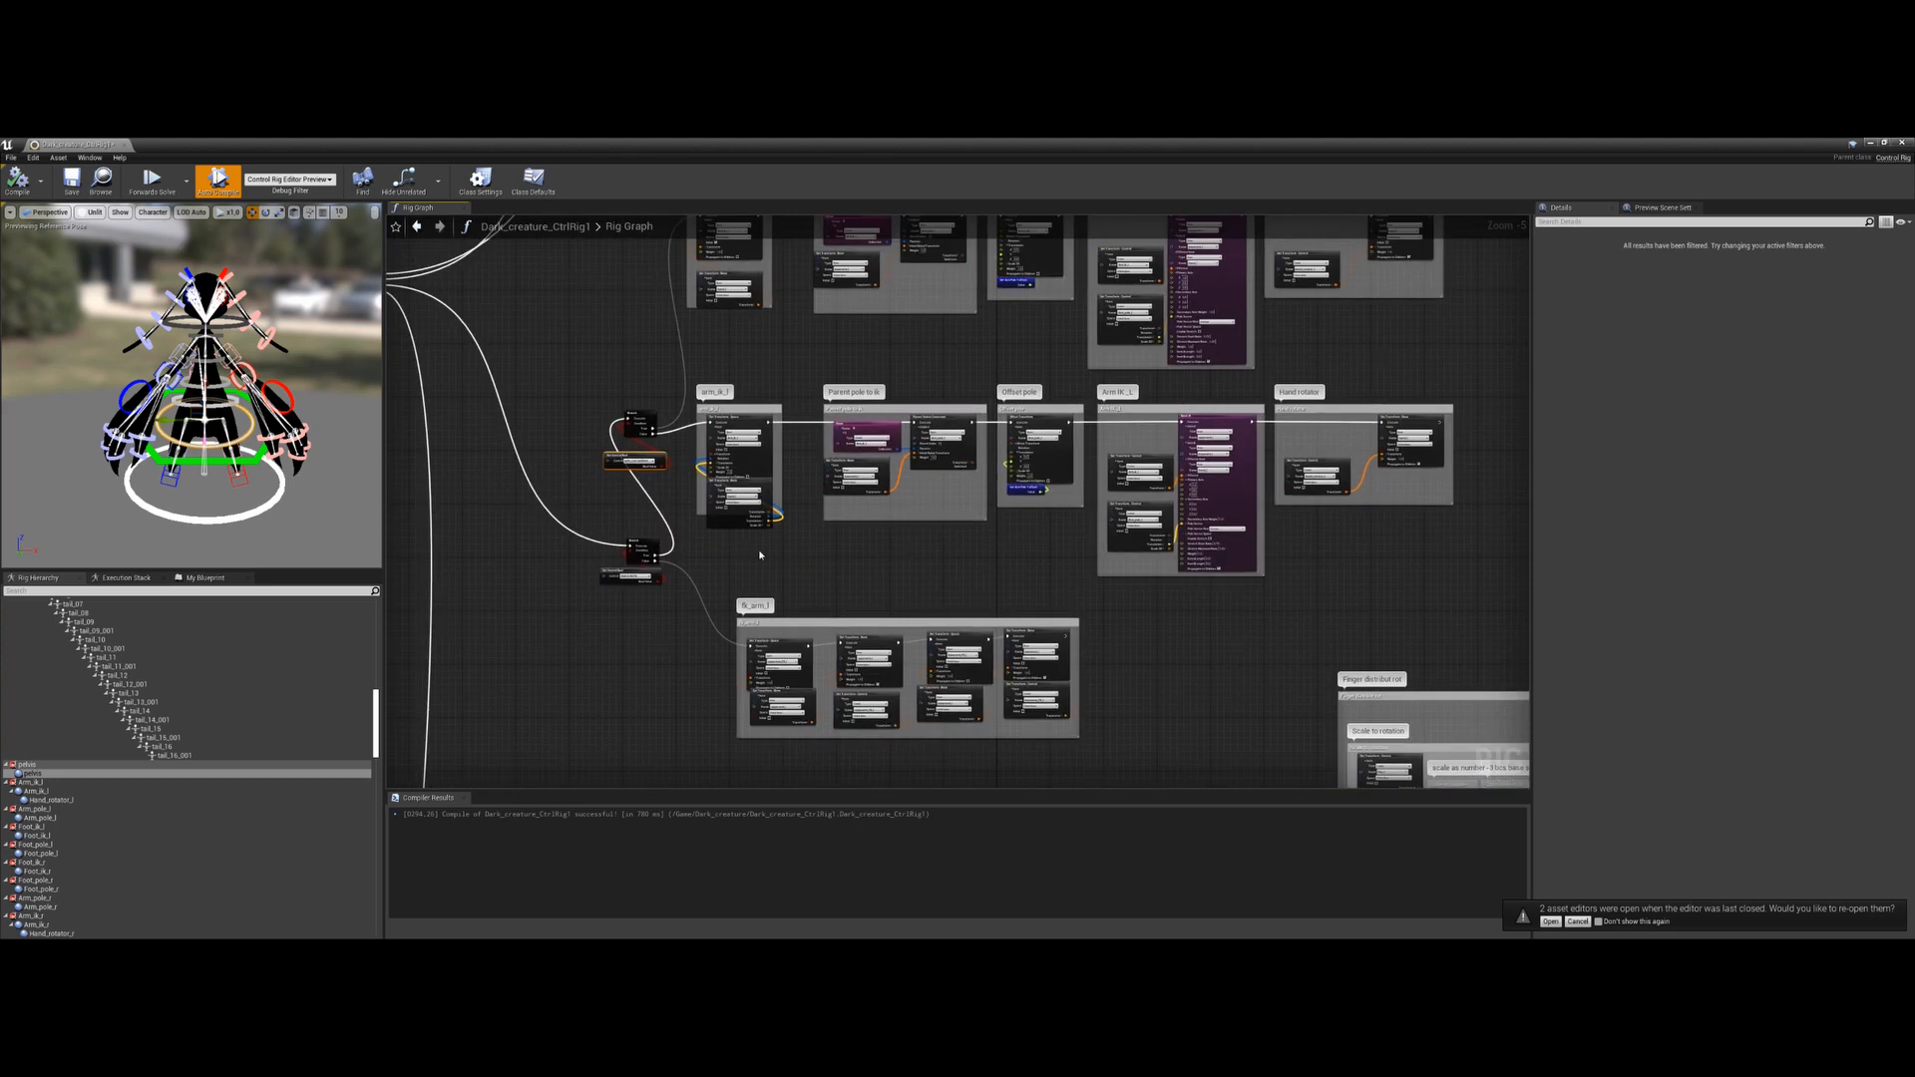
{"action": "right_click_drag", "start_coordinate": [760, 555], "coordinate": [884, 548]}
{"action": "left_click_drag", "start_coordinate": [811, 490], "coordinate": [782, 289]}
{"action": "right_click_drag", "start_coordinate": [978, 514], "coordinate": [781, 514]}
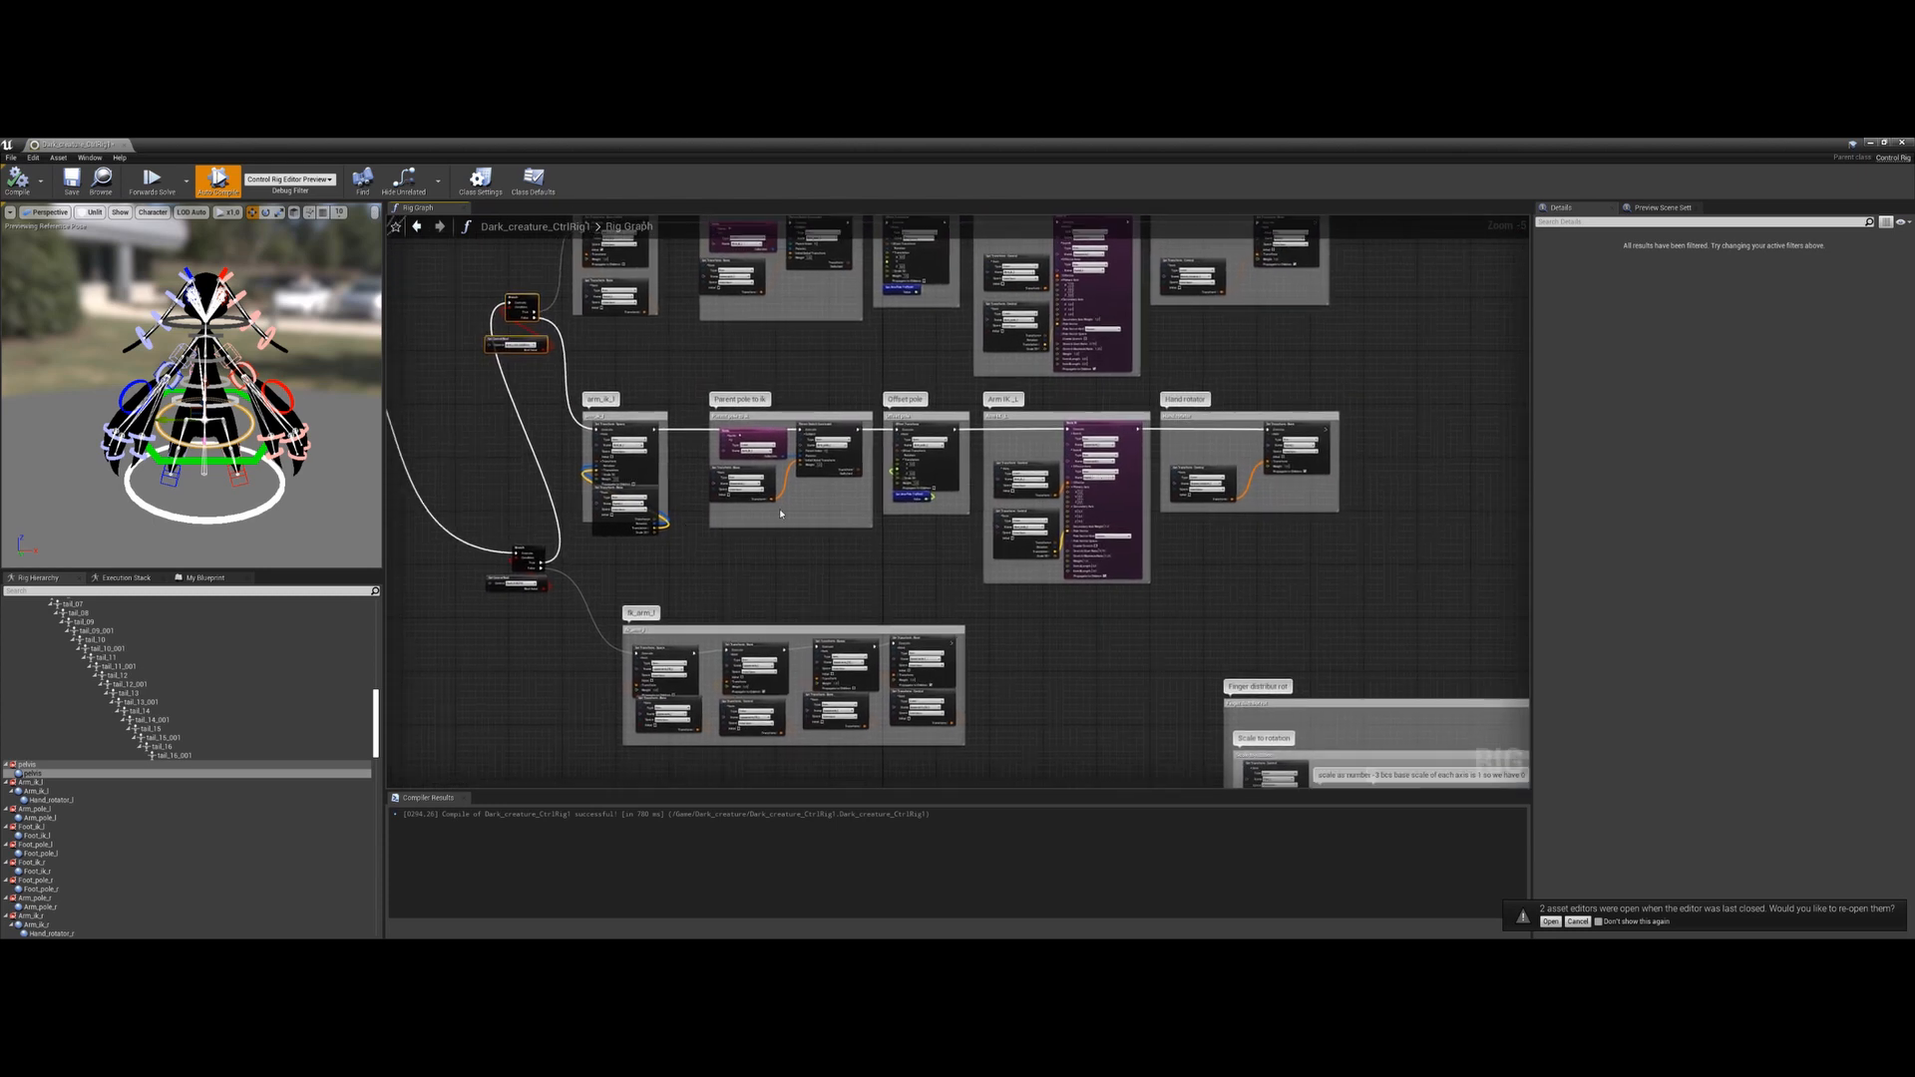
Select the lower arm_ik_l row and the fk_arm_l nodes for inspection, and shift the upper Branch node pair slightly
{"action": "left_click_drag", "start_coordinate": [1385, 411], "coordinate": [578, 526]}
{"action": "left_click_drag", "start_coordinate": [1008, 626], "coordinate": [590, 731]}
{"action": "right_click_drag", "start_coordinate": [619, 551], "coordinate": [733, 748]}
{"action": "left_click_drag", "start_coordinate": [688, 588], "coordinate": [638, 563]}
Select the upper arm_ik_l row and trace how the upper Branch leads to the two left-arm IK rows
{"action": "scroll", "coordinate": [633, 615], "scroll_direction": "up", "scroll_amount": 4}
{"action": "scroll", "coordinate": [632, 616], "scroll_direction": "down", "scroll_amount": 3}
{"action": "right_click_drag", "start_coordinate": [986, 519], "coordinate": [785, 571]}
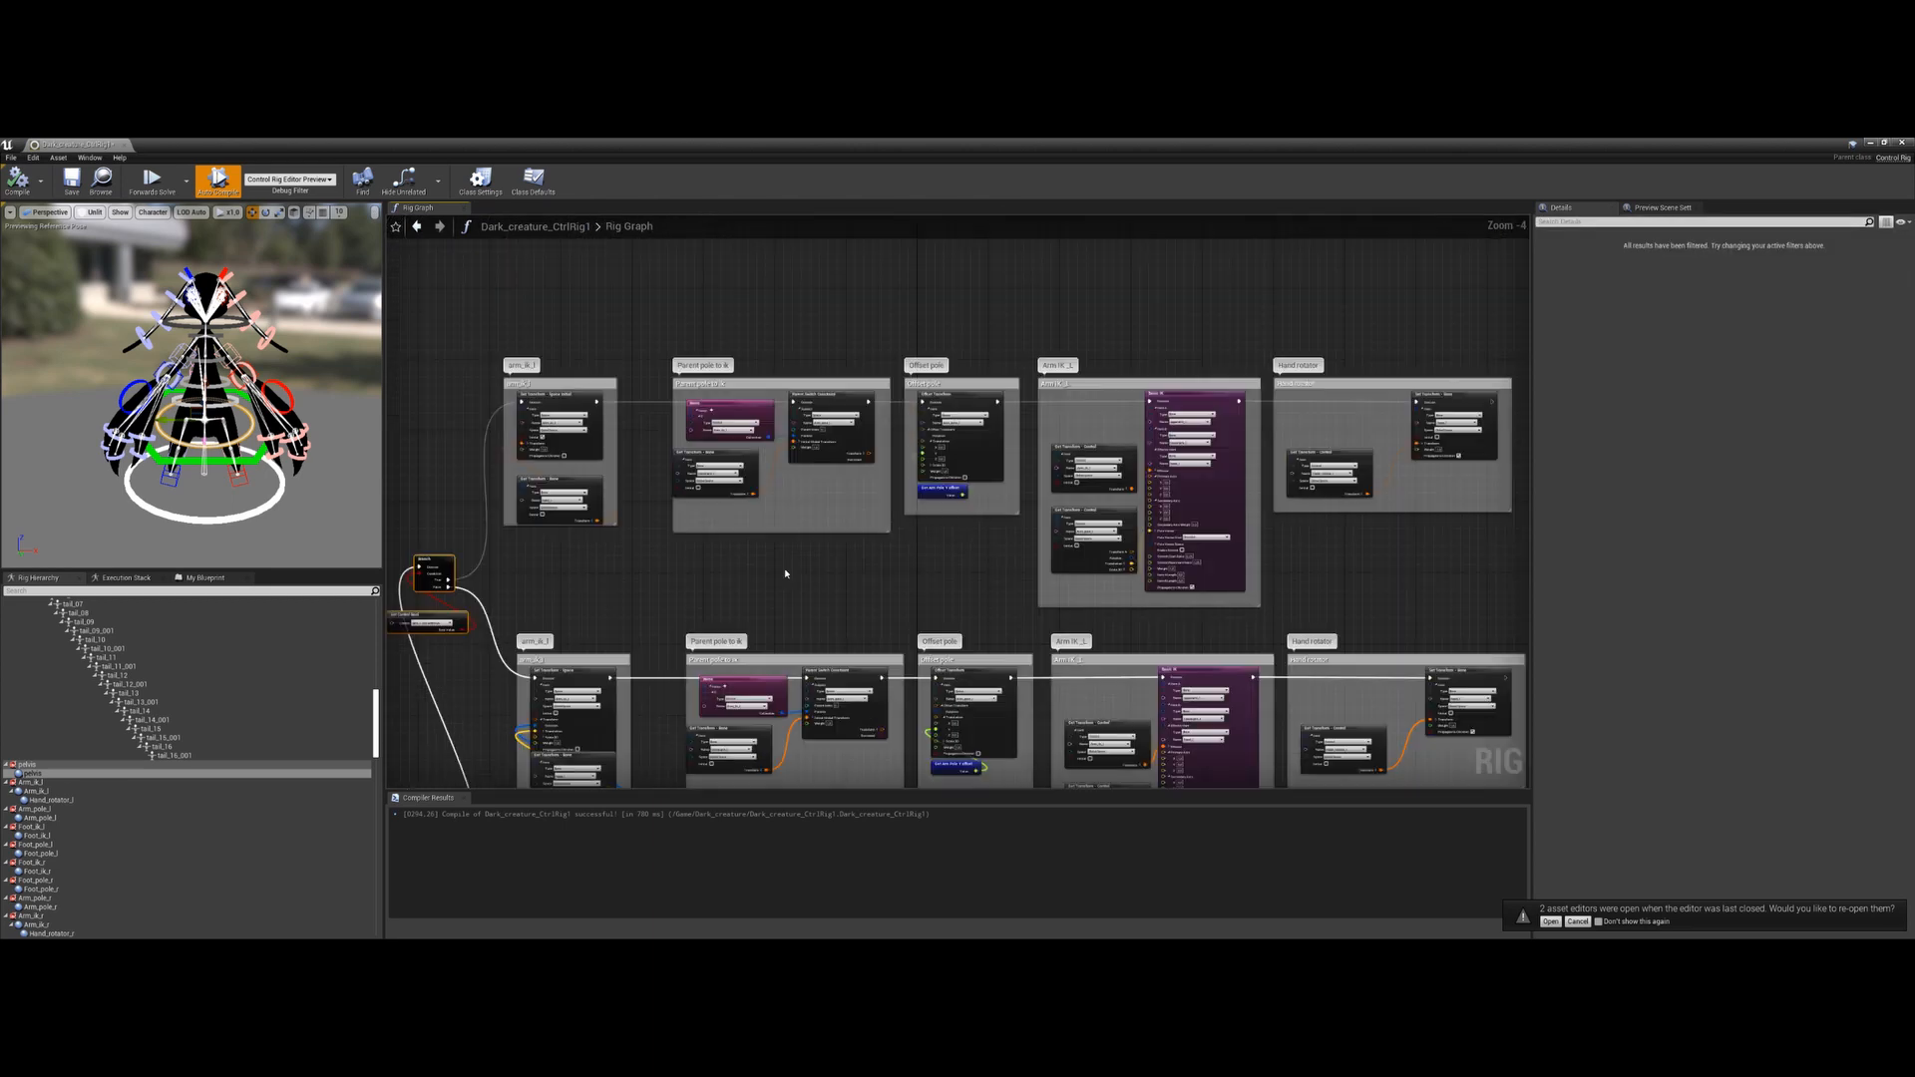
{"action": "scroll", "coordinate": [785, 572], "scroll_direction": "down", "scroll_amount": 1}
{"action": "left_click_drag", "start_coordinate": [1359, 378], "coordinate": [604, 574]}
{"action": "right_click_drag", "start_coordinate": [633, 569], "coordinate": [1004, 475]}
{"action": "scroll", "coordinate": [1013, 481], "scroll_direction": "up", "scroll_amount": 1}
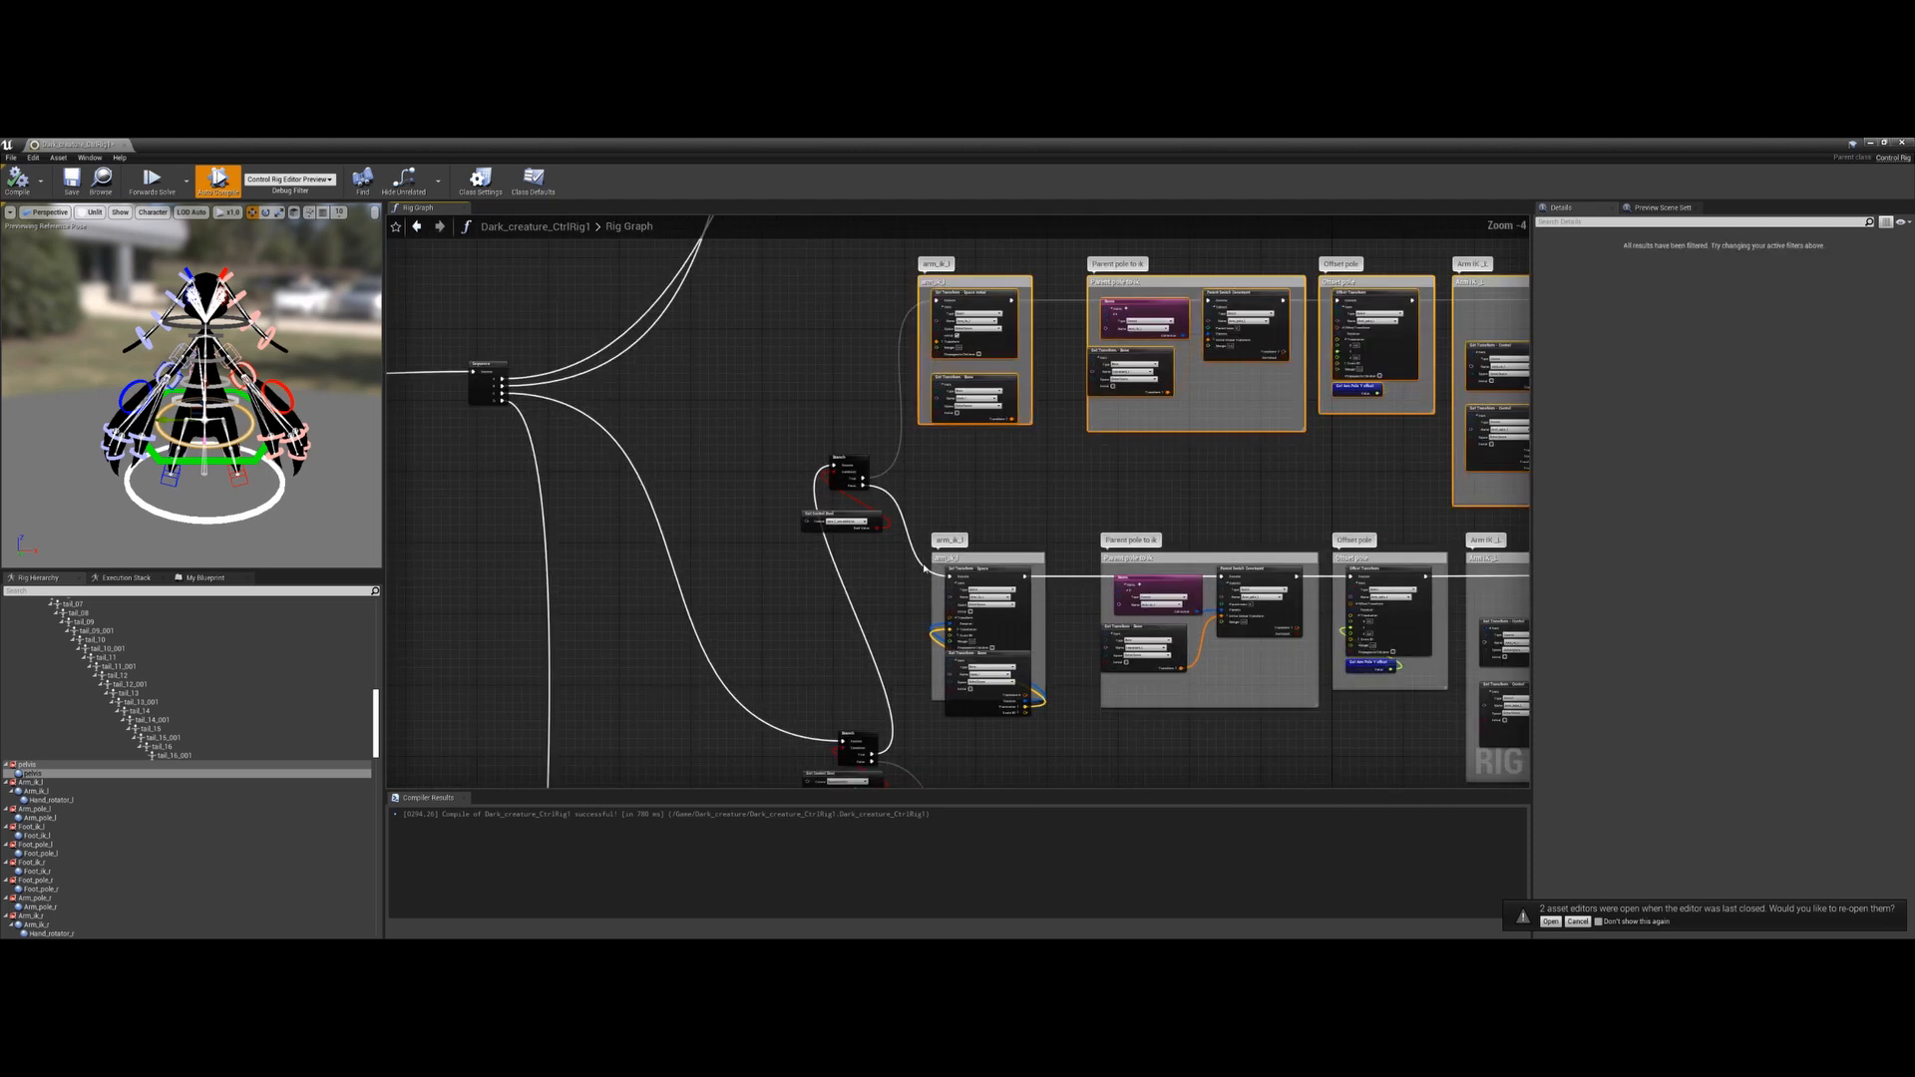
Examine the right arm's IK/FK branches and the foot_ik_l row, and select the fk_foot_l transform nodes
{"action": "scroll", "coordinate": [910, 571], "scroll_direction": "down", "scroll_amount": 3}
{"action": "right_click_drag", "start_coordinate": [920, 698], "coordinate": [868, 252]}
{"action": "right_click_drag", "start_coordinate": [961, 600], "coordinate": [880, 280]}
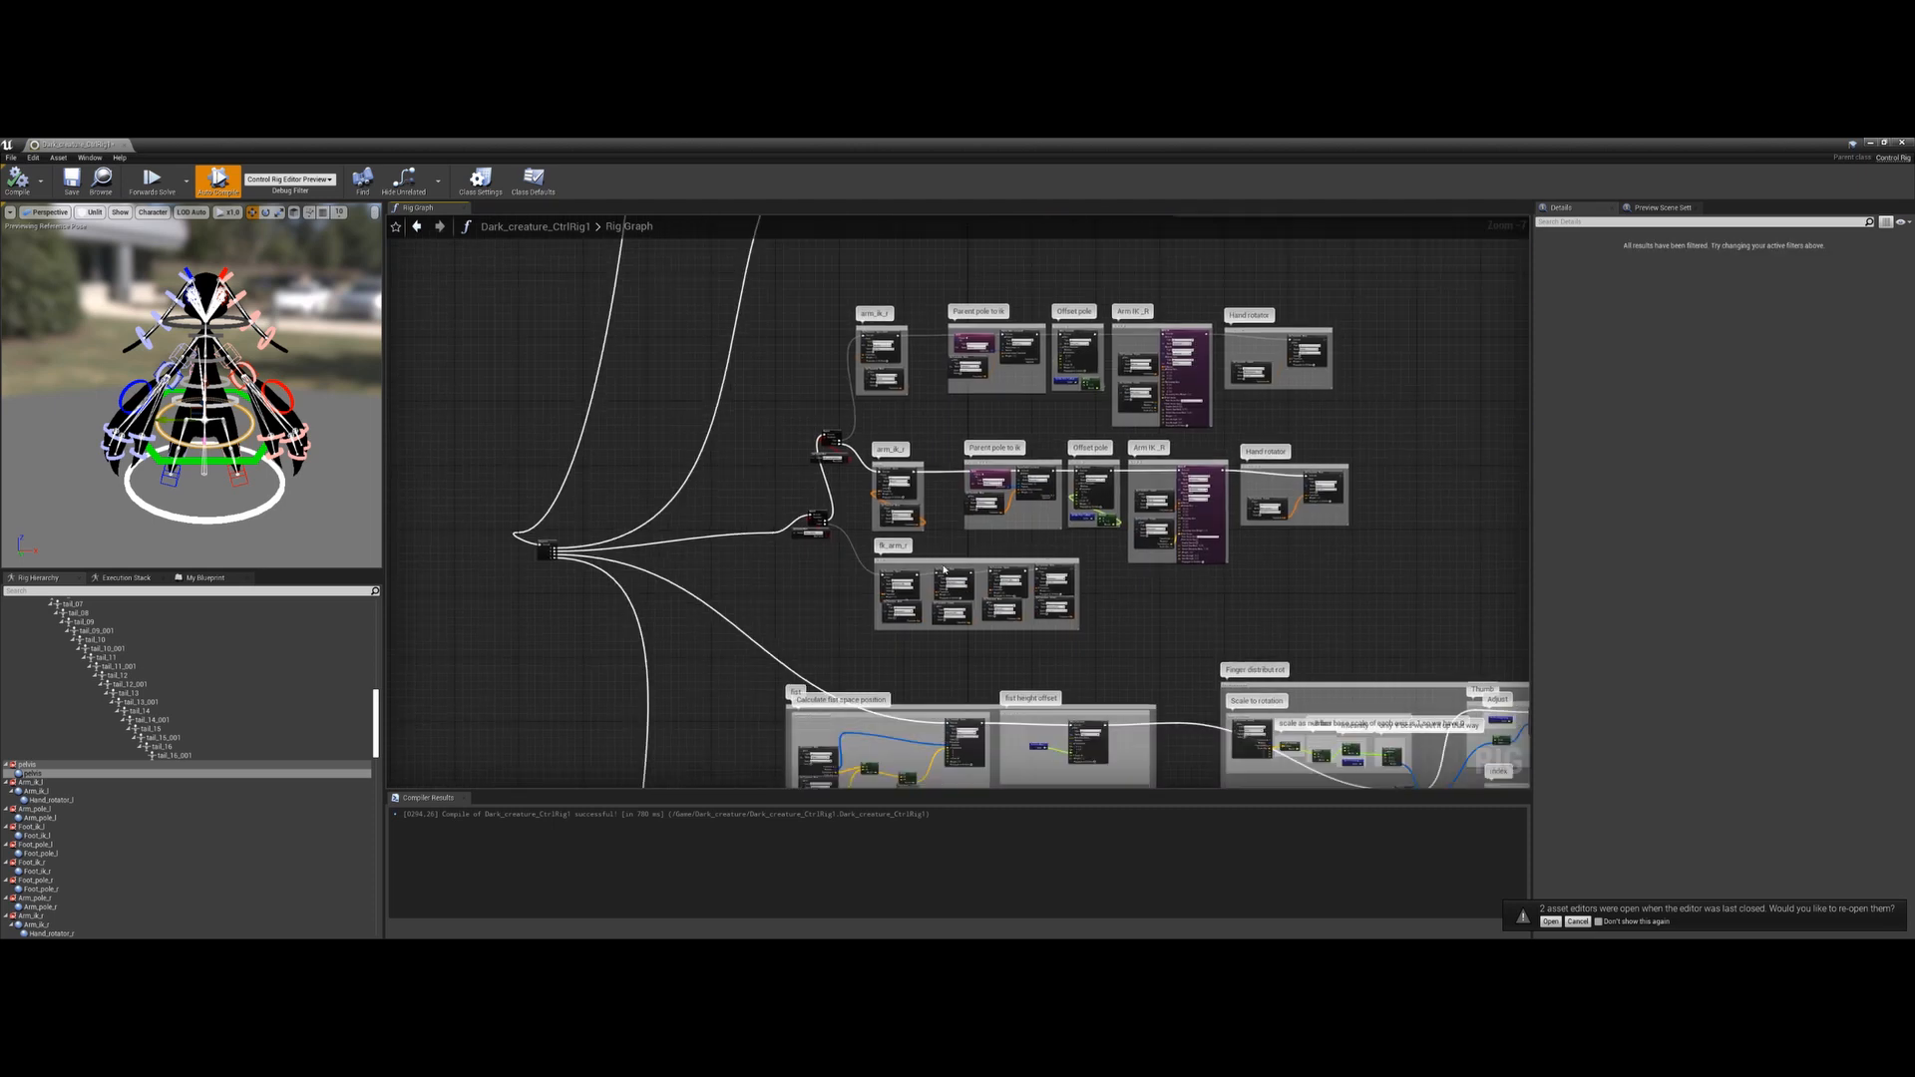
{"action": "scroll", "coordinate": [942, 696], "scroll_direction": "down", "scroll_amount": 2}
{"action": "right_click_drag", "start_coordinate": [943, 695], "coordinate": [948, 224]}
{"action": "right_click_drag", "start_coordinate": [1015, 489], "coordinate": [783, 413]}
{"action": "scroll", "coordinate": [774, 430], "scroll_direction": "up", "scroll_amount": 2}
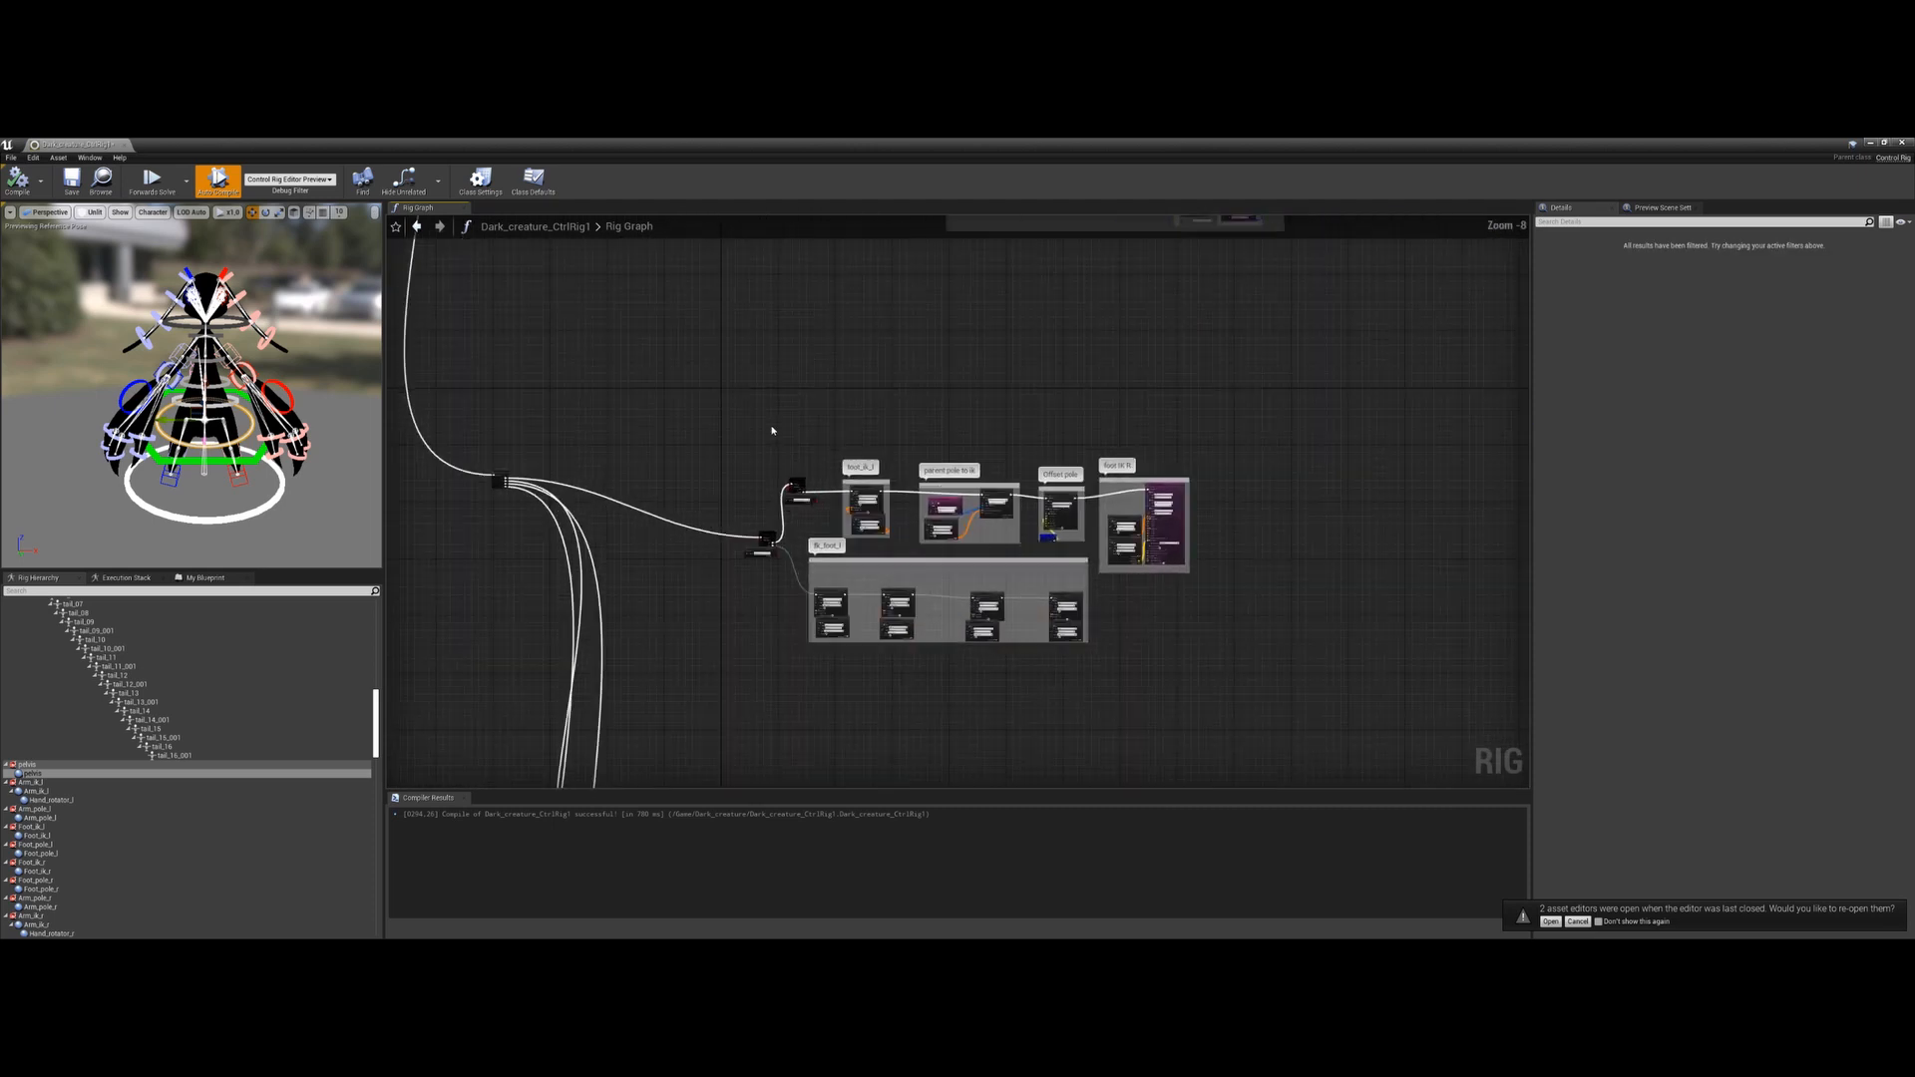
{"action": "right_click_drag", "start_coordinate": [1008, 519], "coordinate": [906, 445]}
{"action": "left_click_drag", "start_coordinate": [1193, 354], "coordinate": [686, 459]}
{"action": "left_click_drag", "start_coordinate": [1053, 544], "coordinate": [640, 628]}
{"action": "right_click_drag", "start_coordinate": [738, 638], "coordinate": [740, 691]}
{"action": "scroll", "coordinate": [713, 511], "scroll_direction": "up", "scroll_amount": 3}
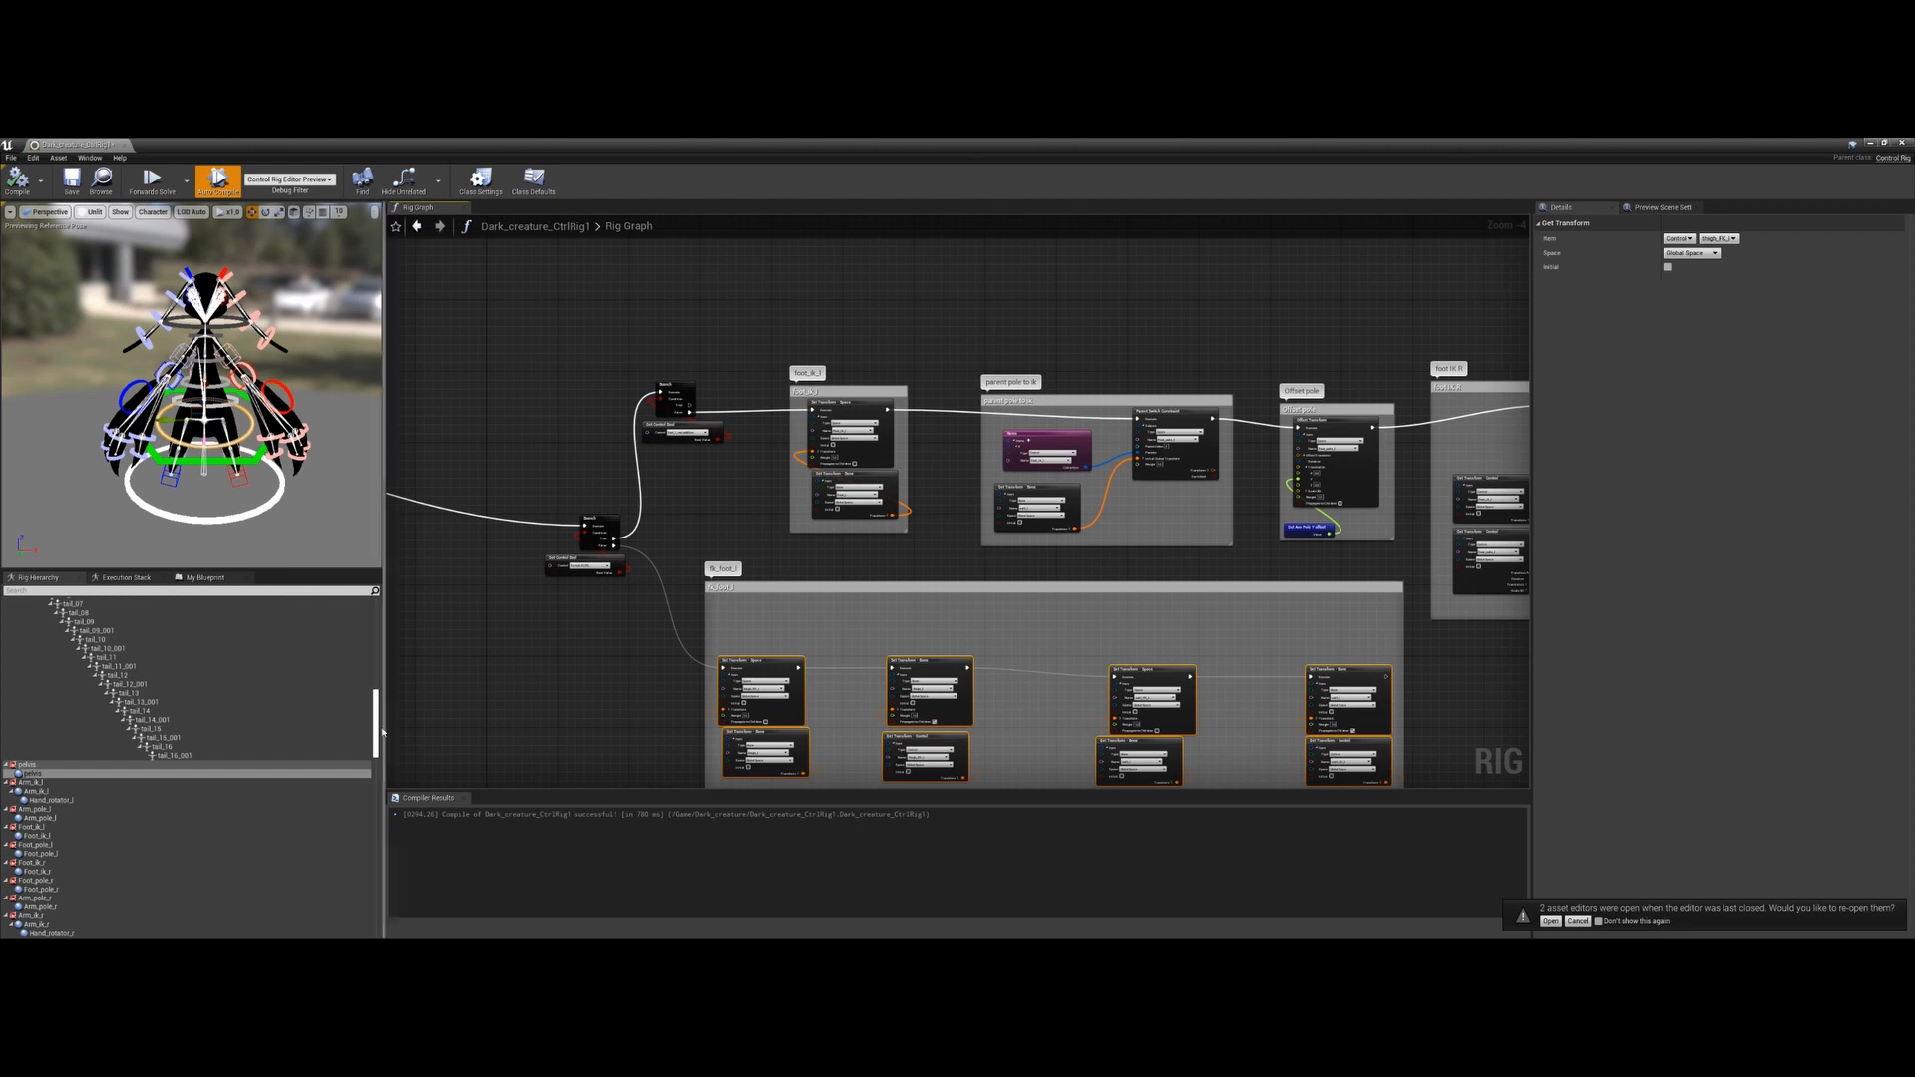
Inspect the four foot and arm "not additive" bool controls under the viewport controls in the hierarchy
{"action": "left_click_drag", "start_coordinate": [375, 728], "coordinate": [369, 905]}
{"action": "left_click", "coordinate": [68, 787]}
{"action": "left_click", "coordinate": [68, 795]}
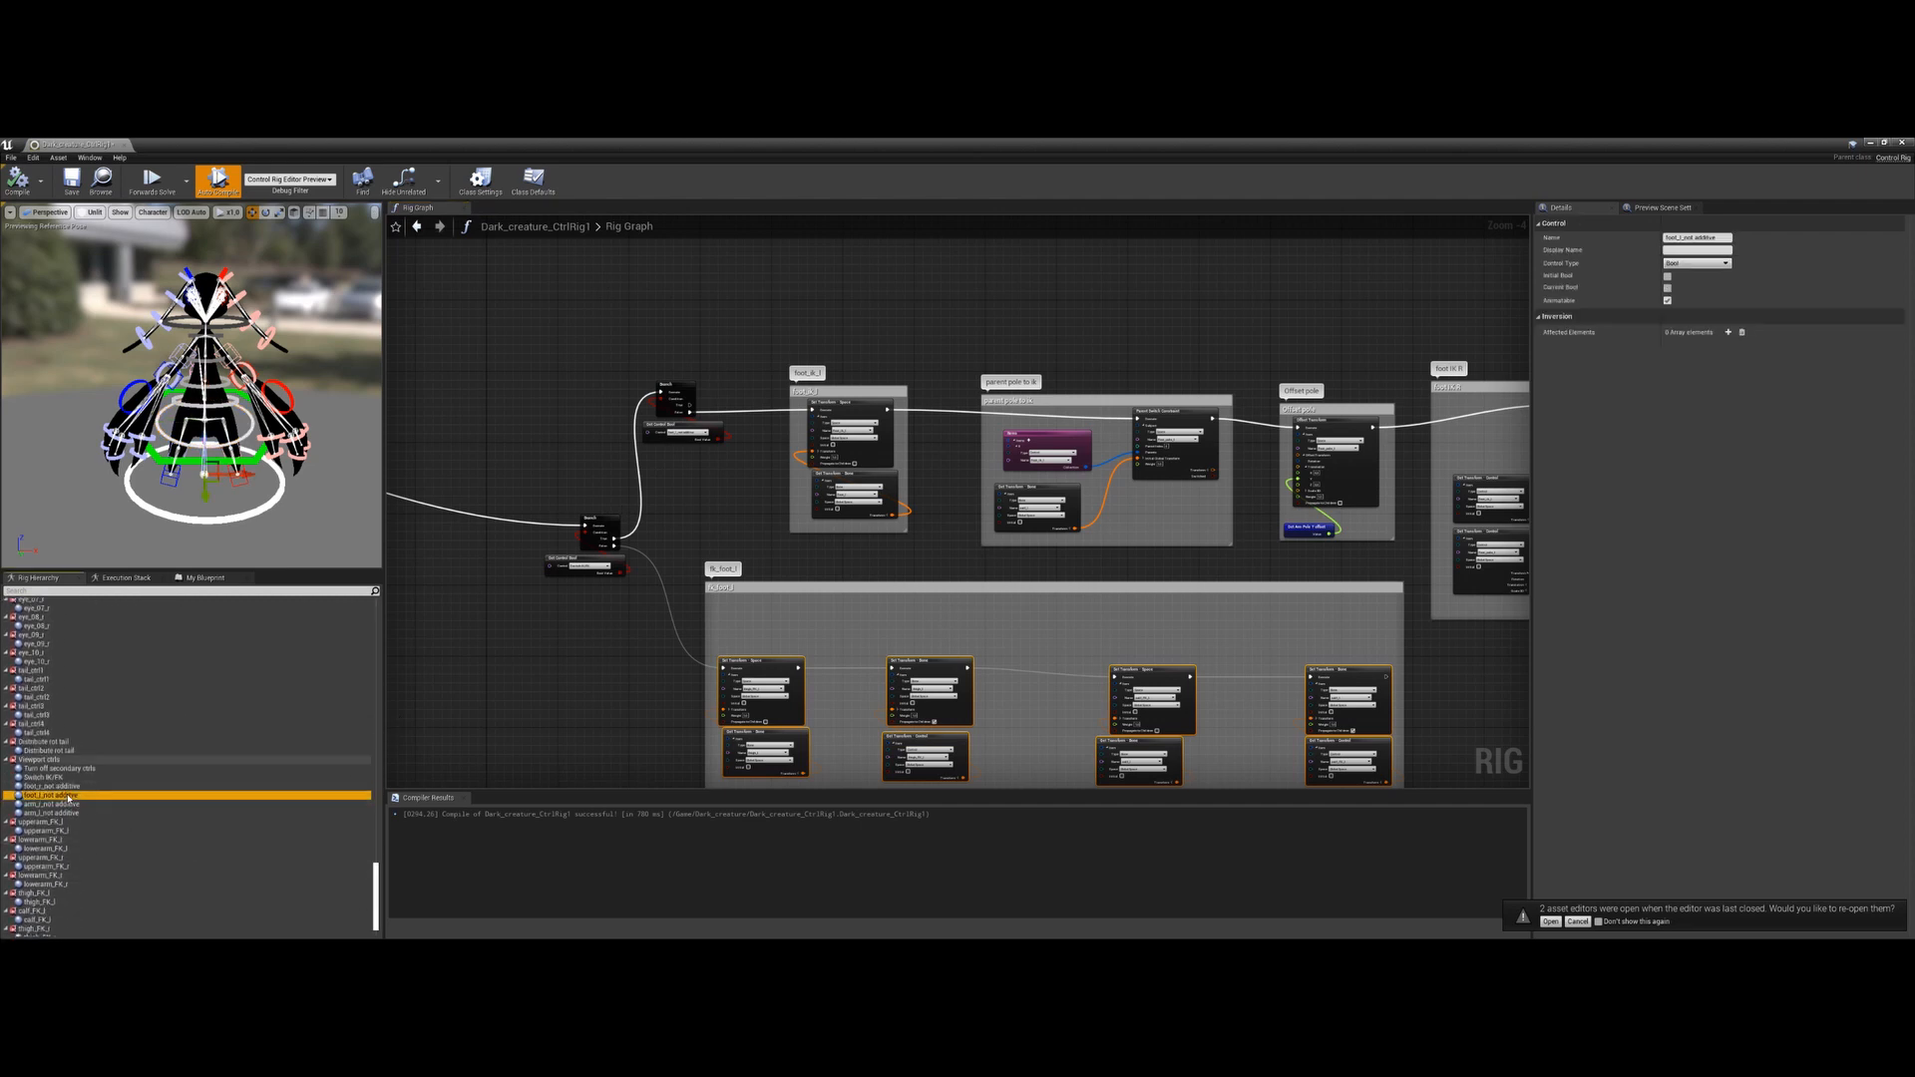
{"action": "left_click", "coordinate": [67, 804]}
{"action": "left_click", "coordinate": [68, 795]}
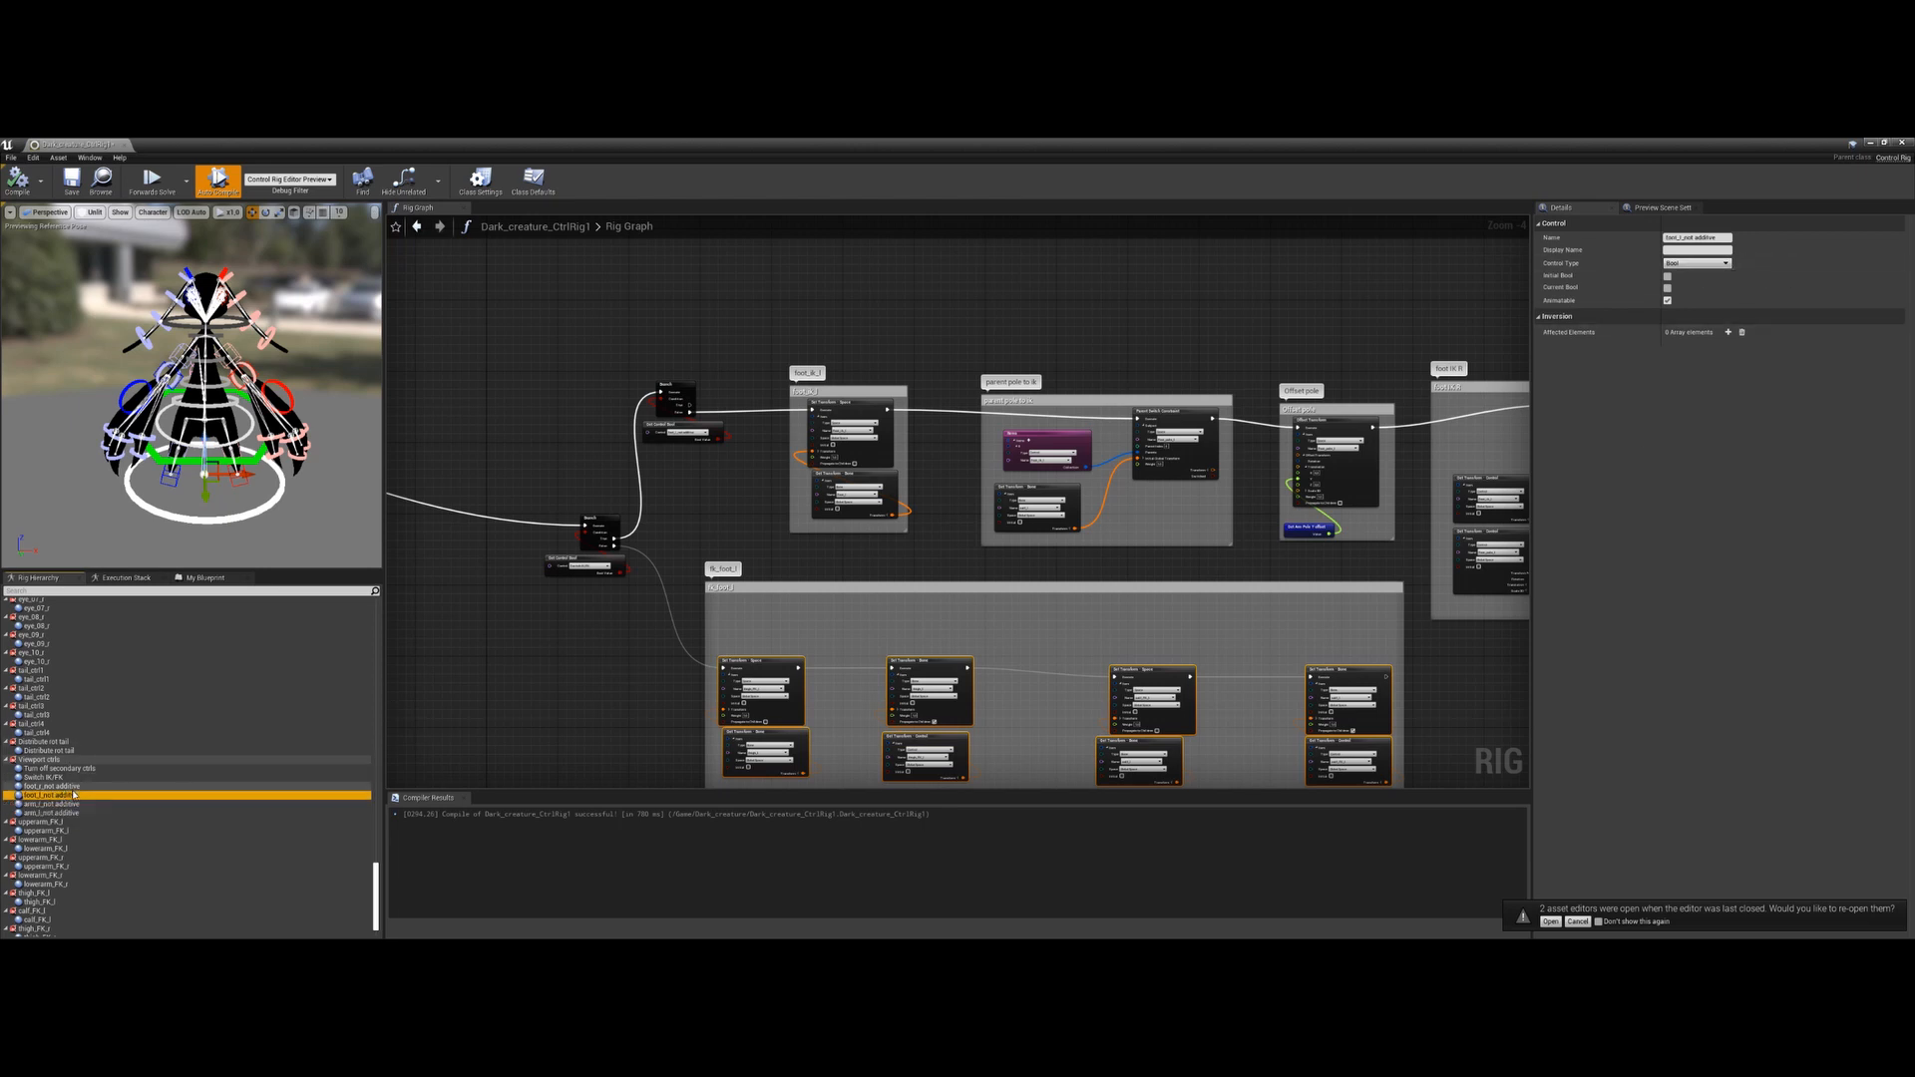
{"action": "left_click", "coordinate": [74, 804]}
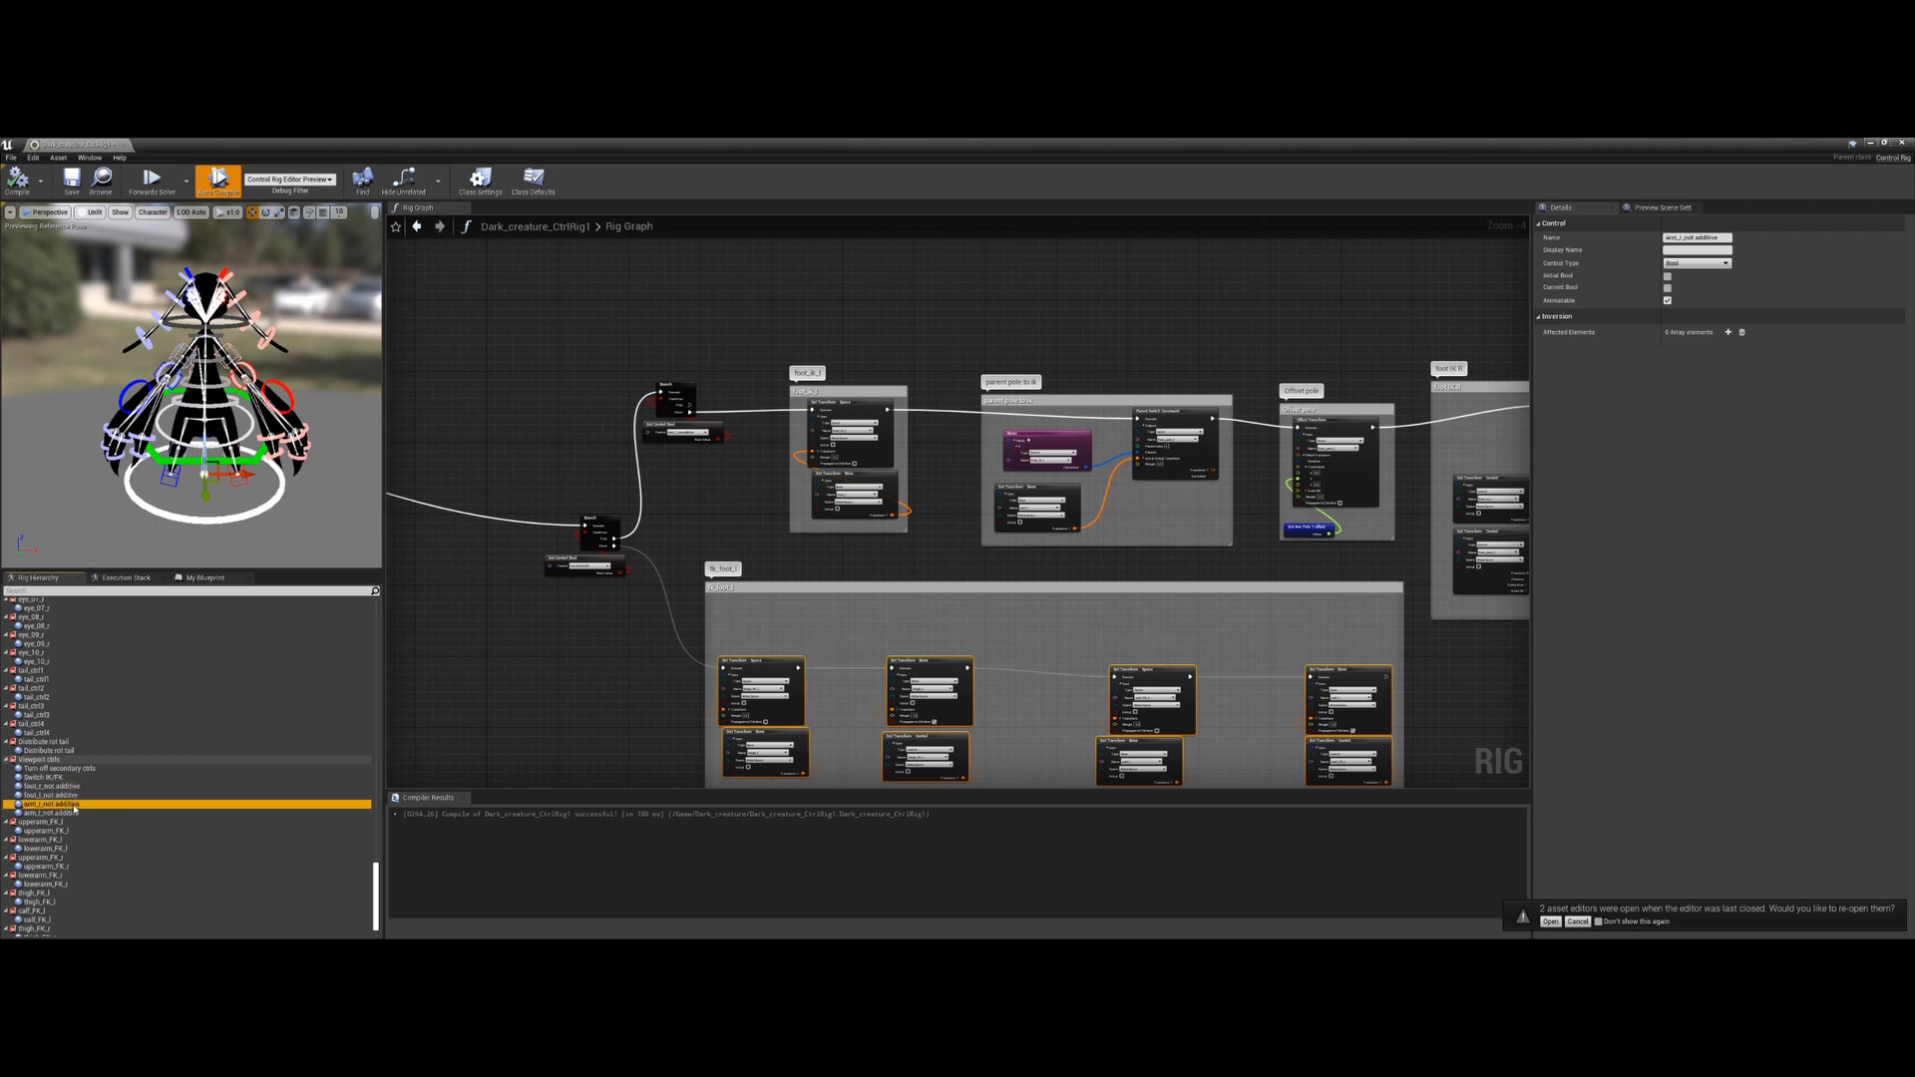
{"action": "left_click", "coordinate": [70, 814]}
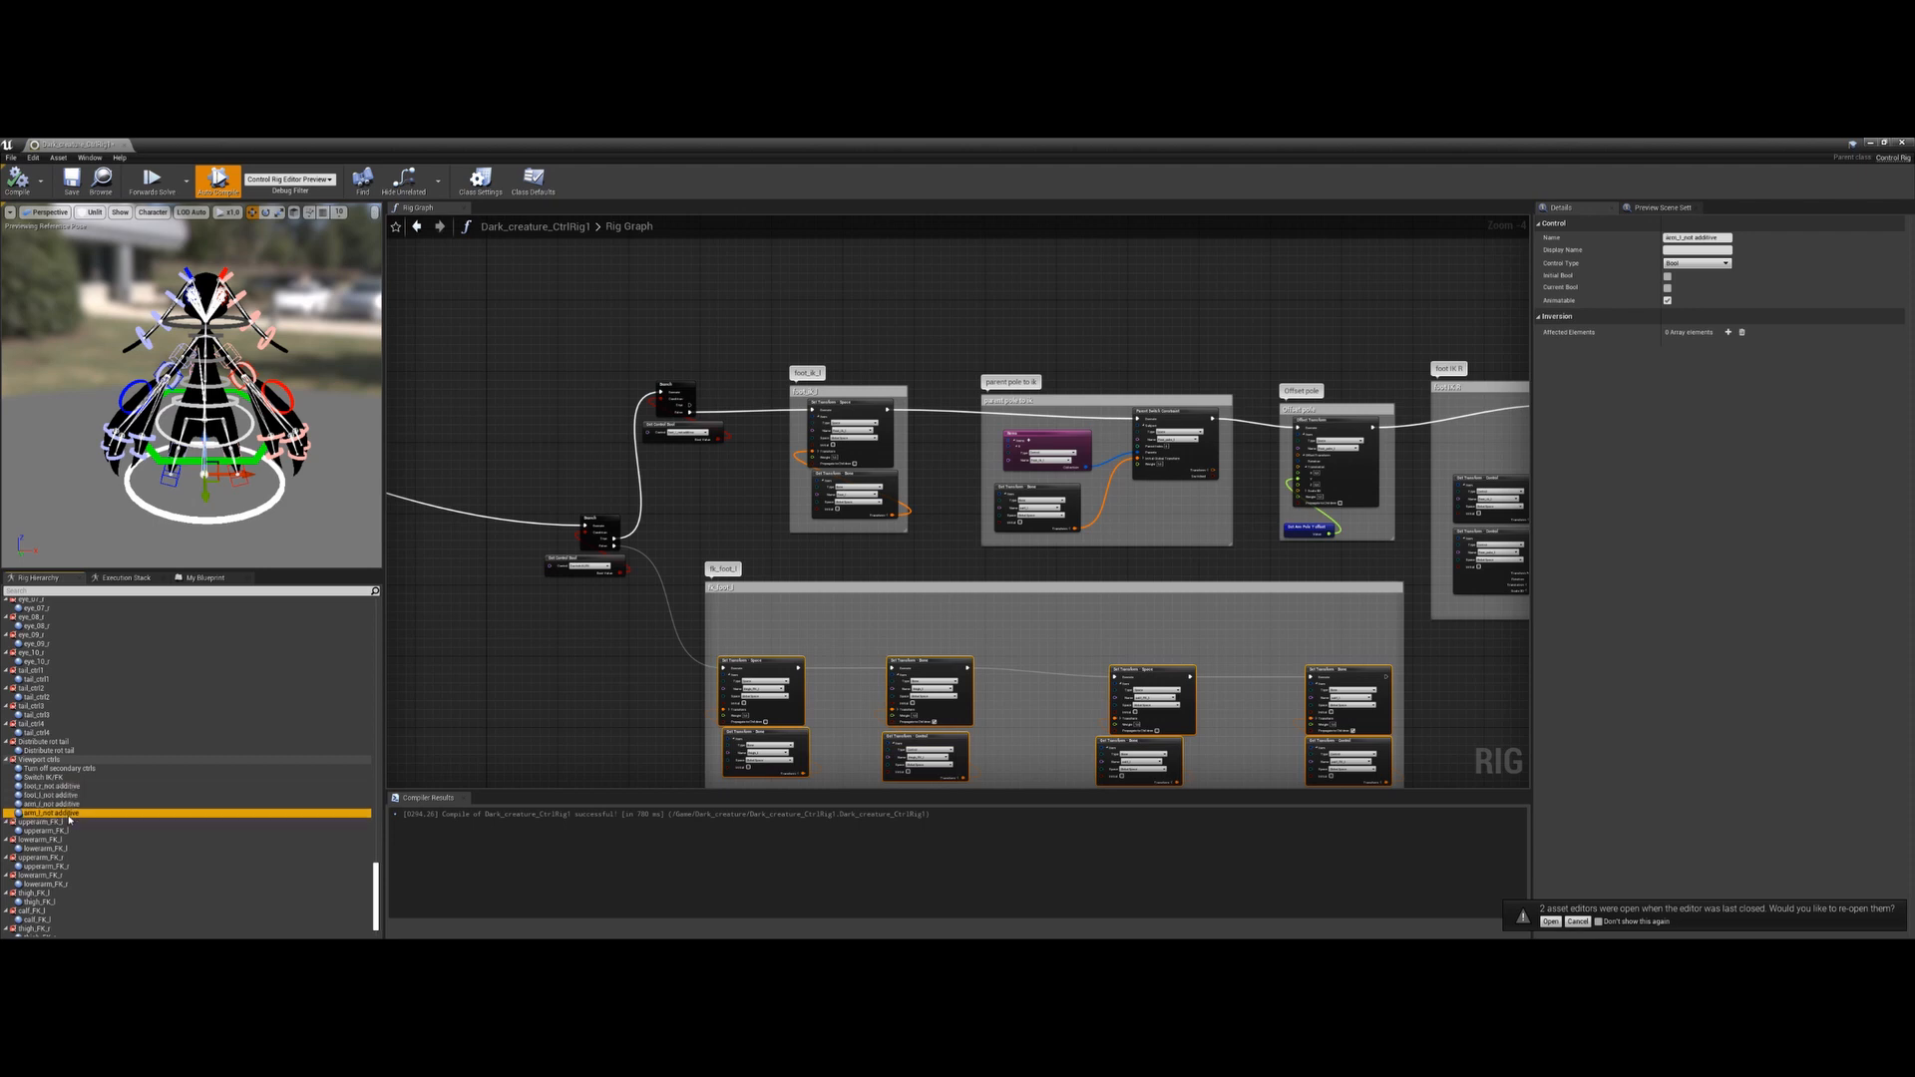
{"action": "scroll", "coordinate": [638, 672], "scroll_direction": "up", "scroll_amount": 2}
{"action": "left_click", "coordinate": [673, 619]}
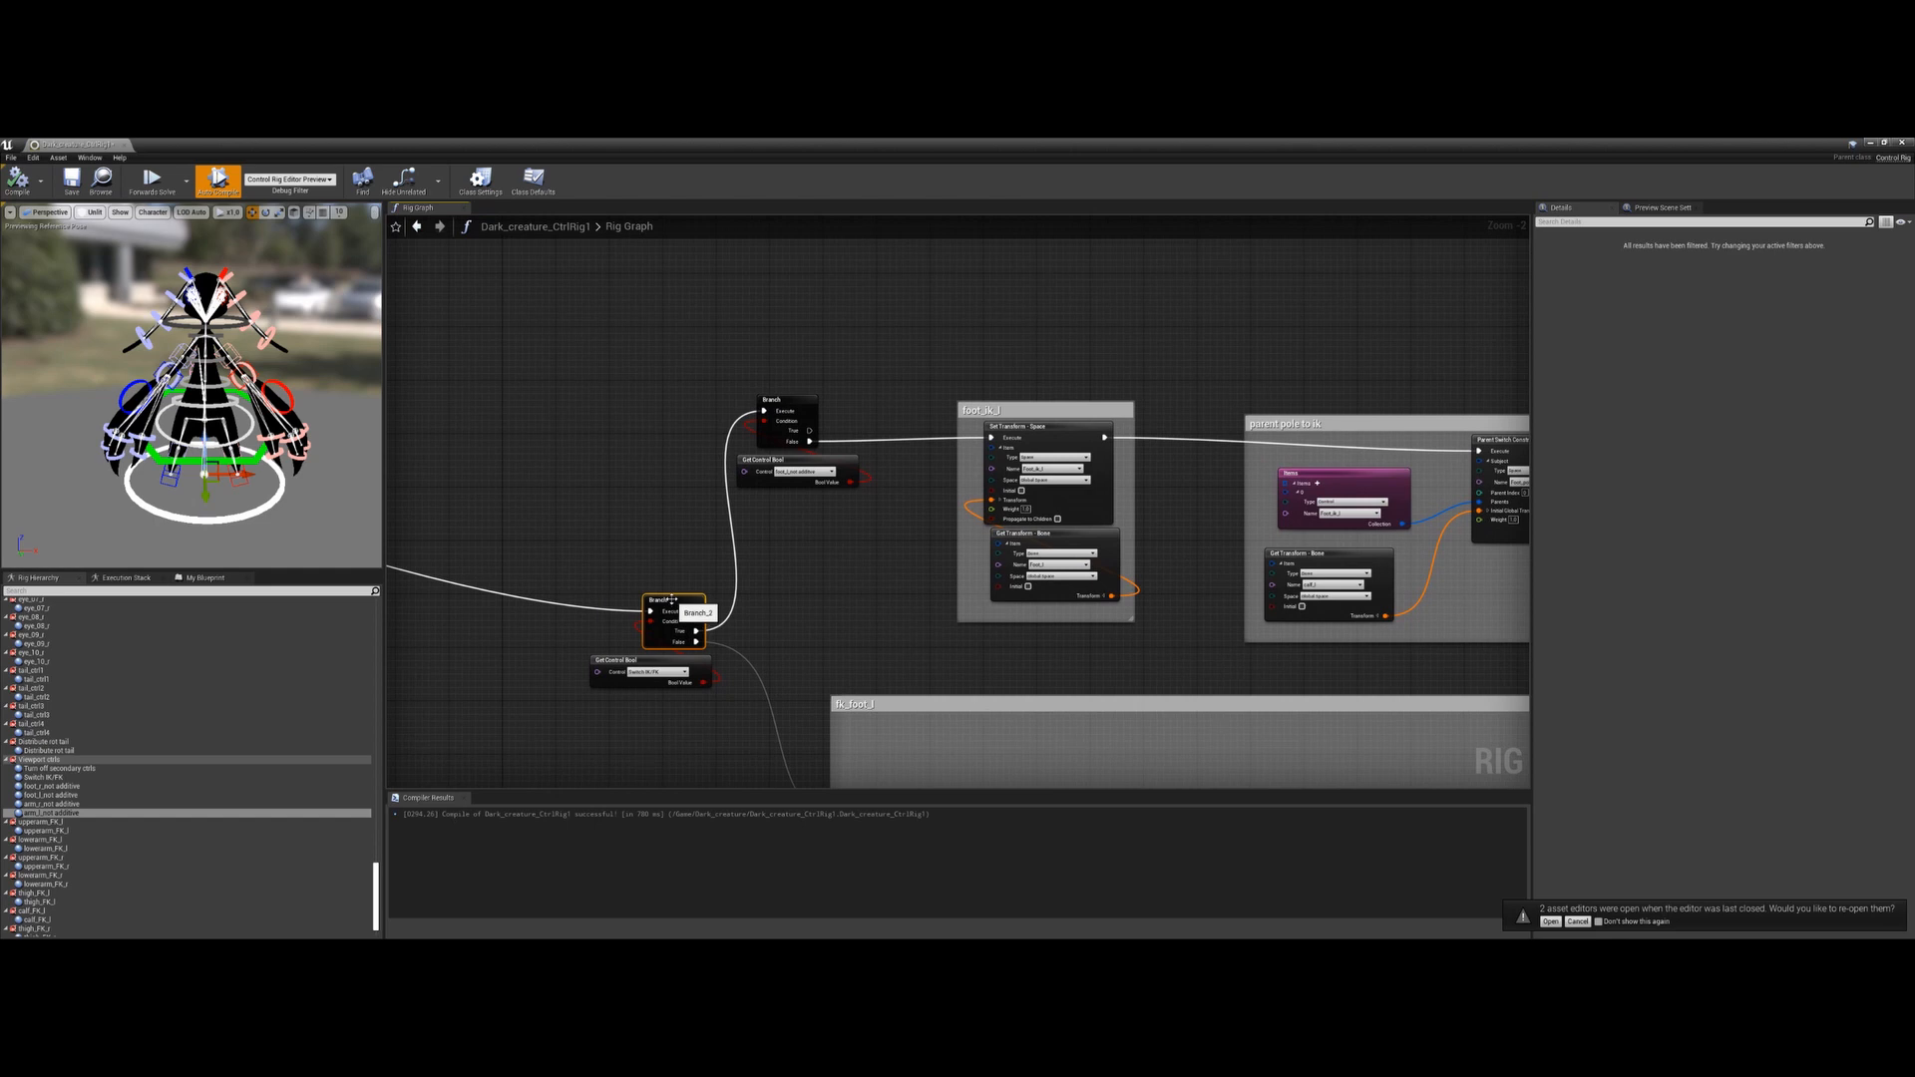
{"action": "key", "text": "ctrl+v"}
{"action": "right_click_drag", "start_coordinate": [727, 545], "coordinate": [481, 410]}
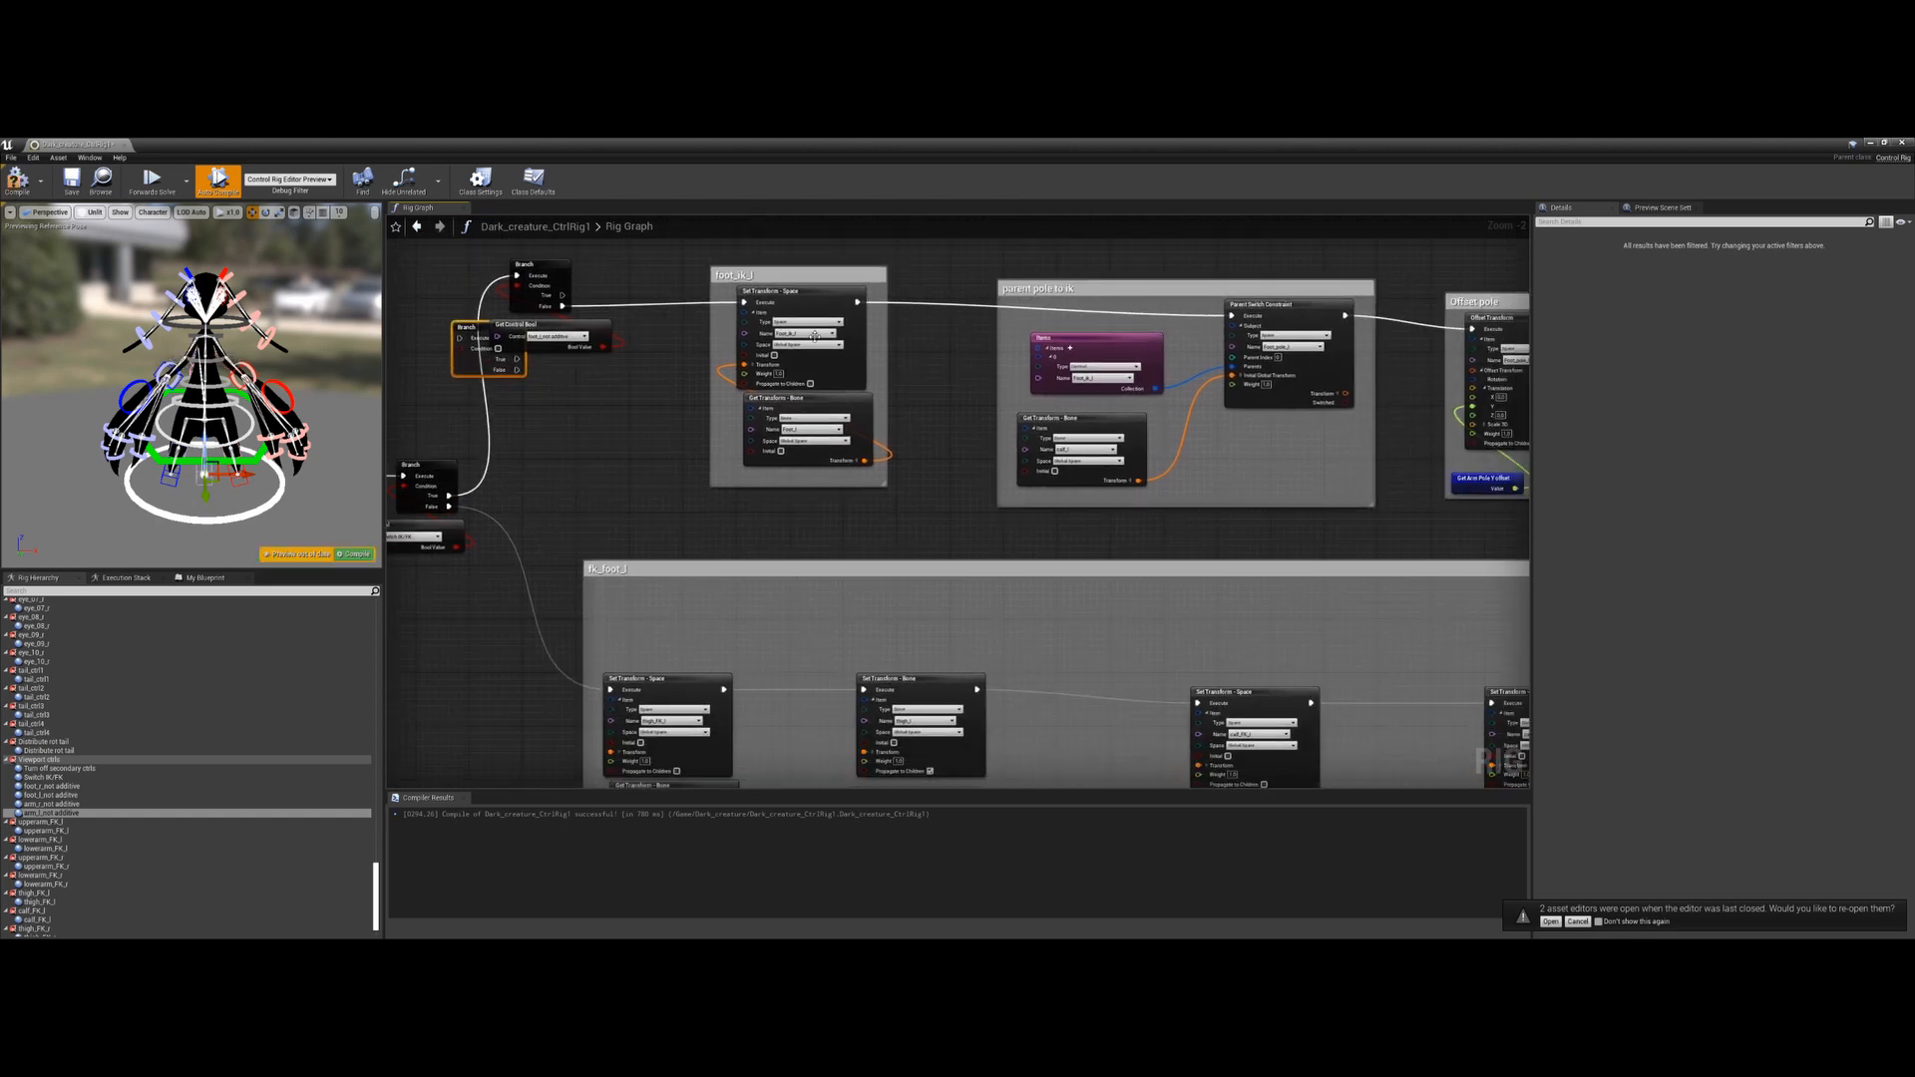
{"action": "right_click_drag", "start_coordinate": [833, 395], "coordinate": [1028, 544]}
{"action": "left_click_drag", "start_coordinate": [663, 478], "coordinate": [635, 395]}
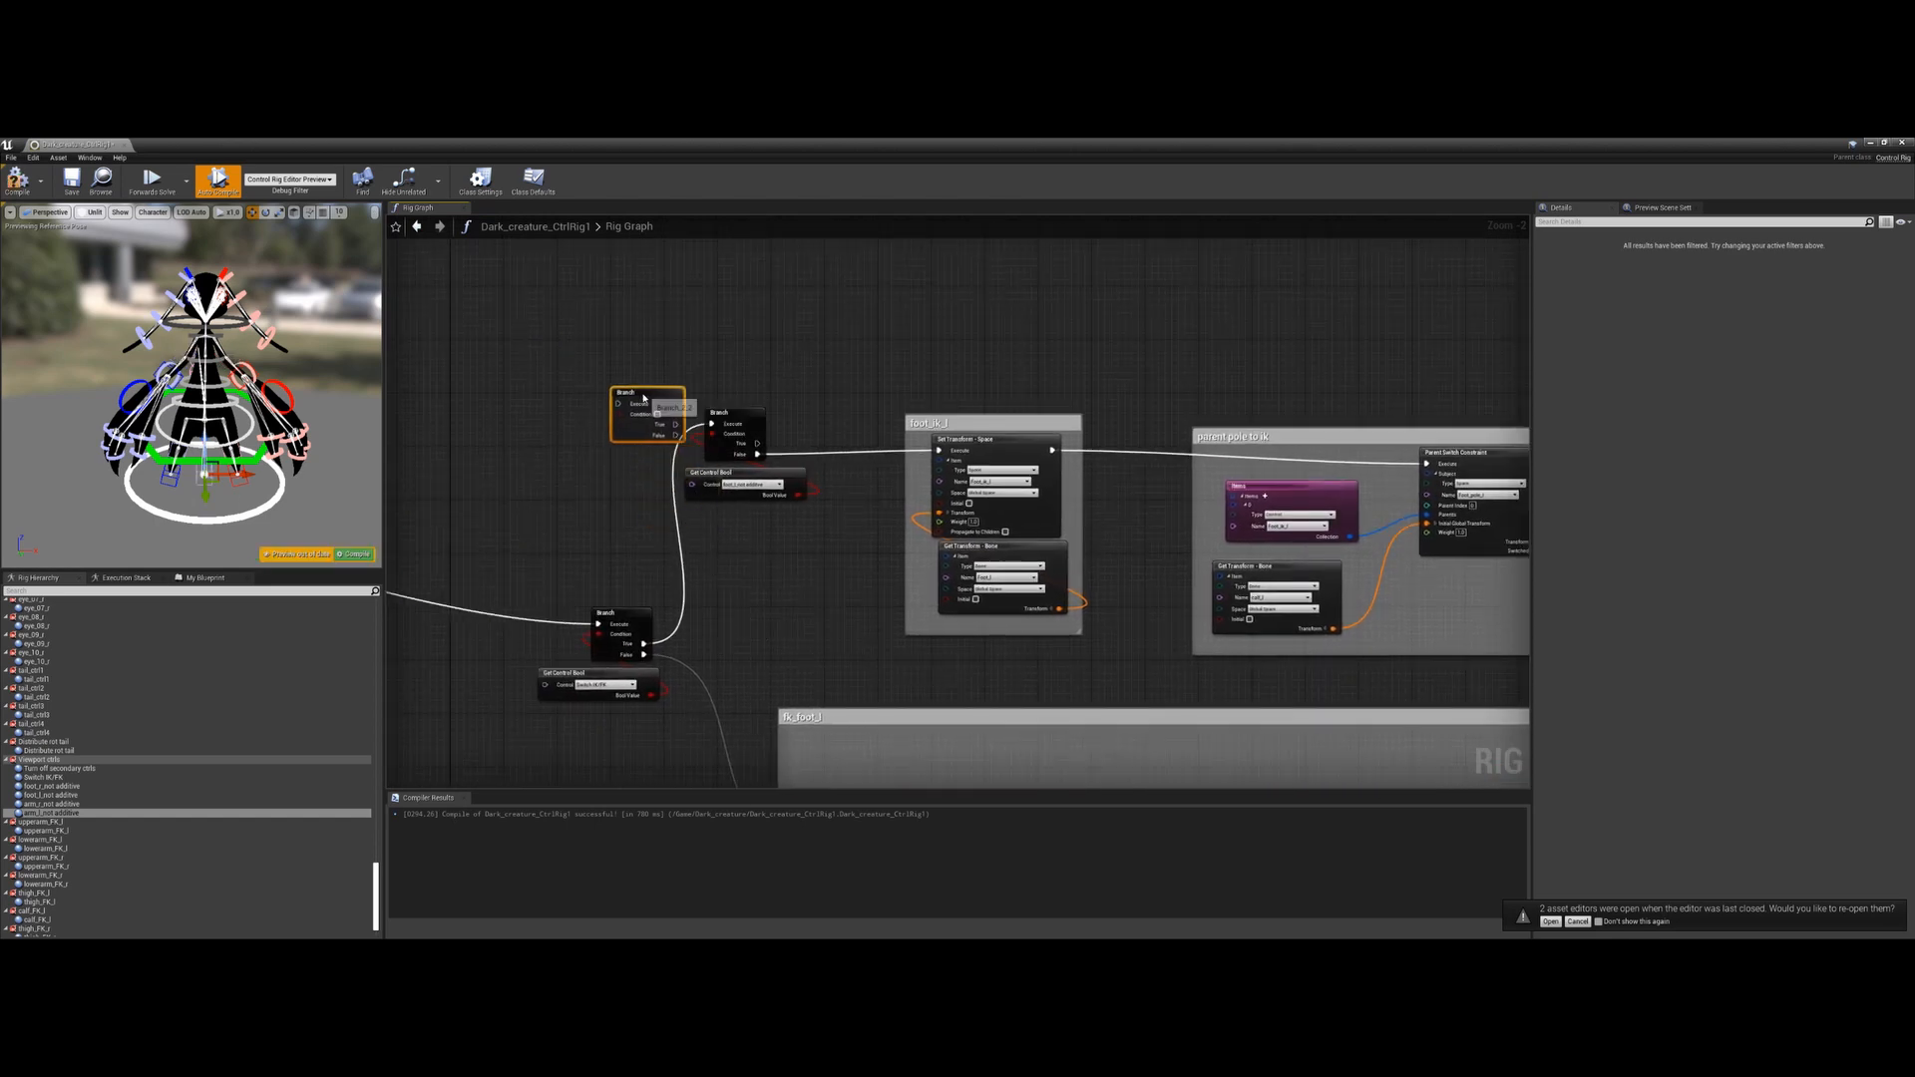
{"action": "scroll", "coordinate": [747, 513], "scroll_direction": "up", "scroll_amount": 1}
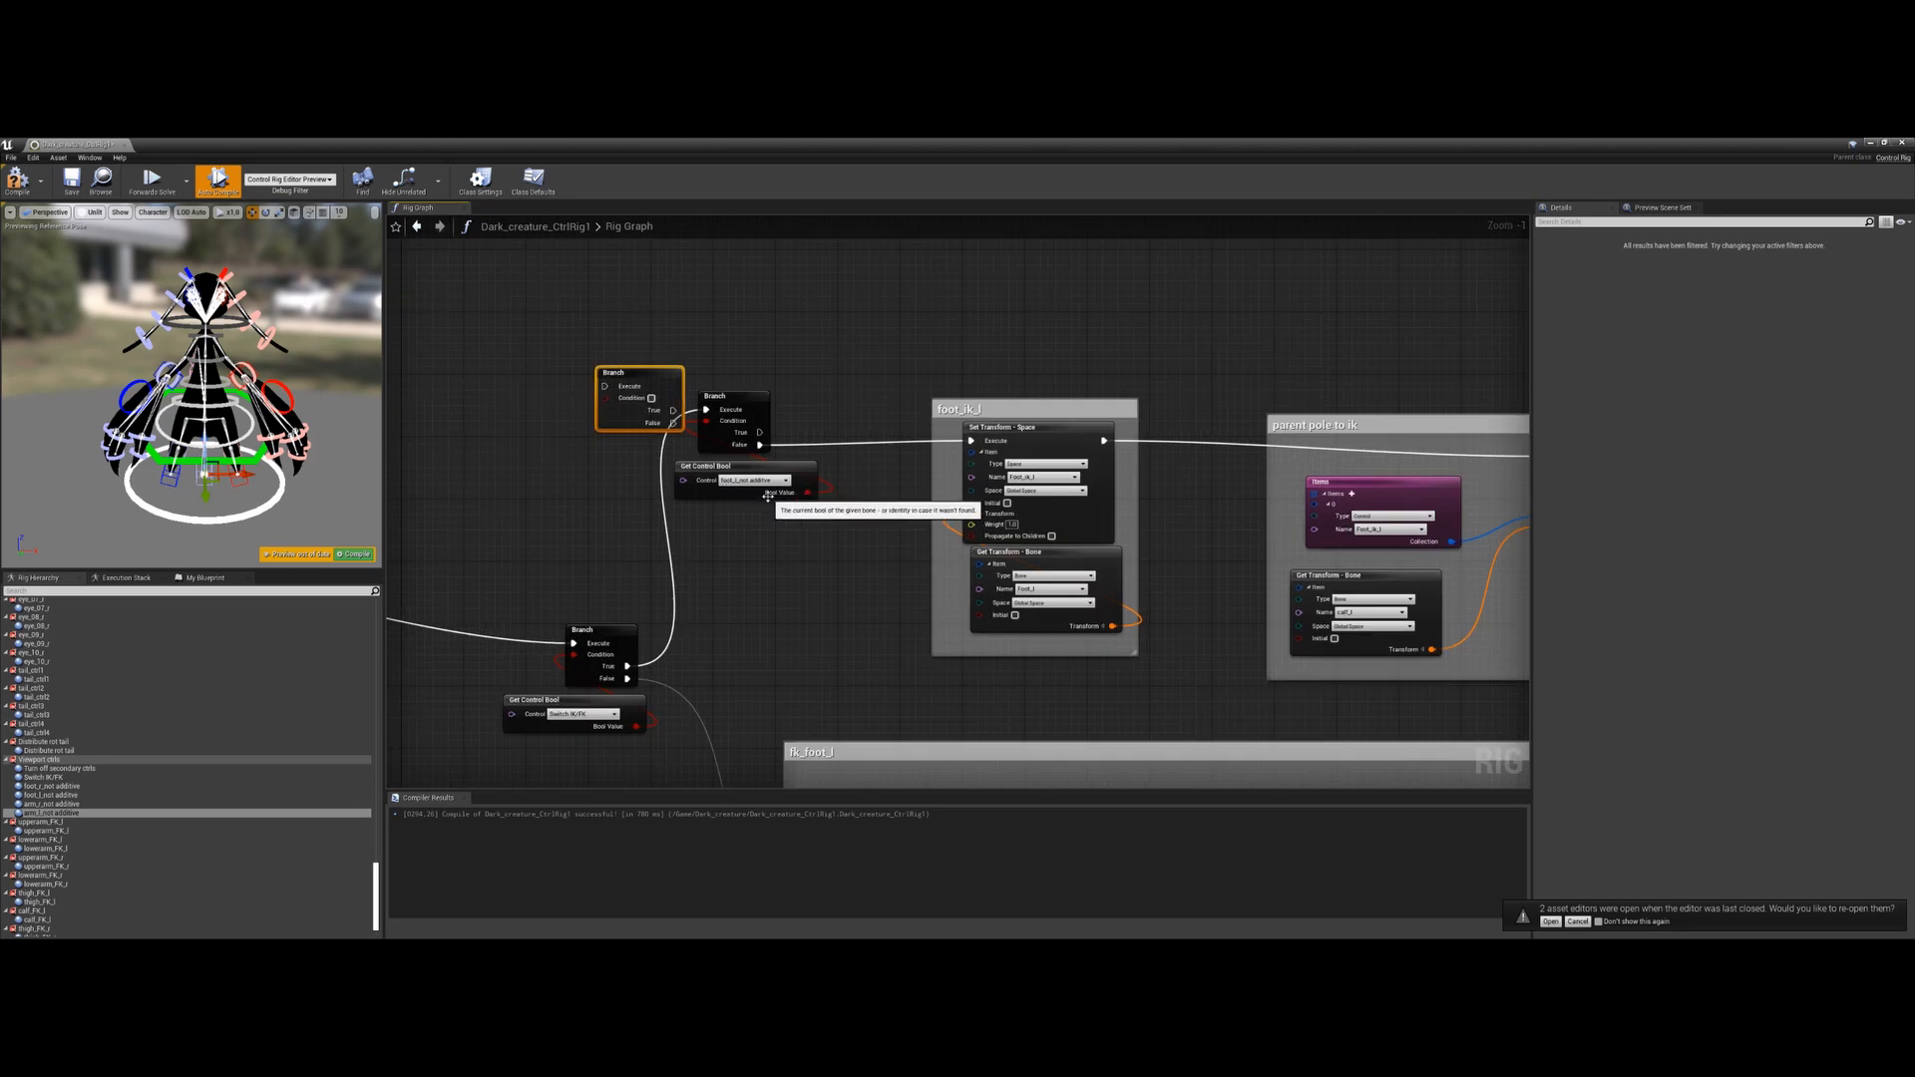
{"action": "left_click_drag", "start_coordinate": [52, 796], "coordinate": [541, 483]}
{"action": "left_click", "coordinate": [584, 499]}
{"action": "left_click_drag", "start_coordinate": [673, 514], "coordinate": [627, 422]}
{"action": "left_click", "coordinate": [644, 486], "text": "ctrl"}
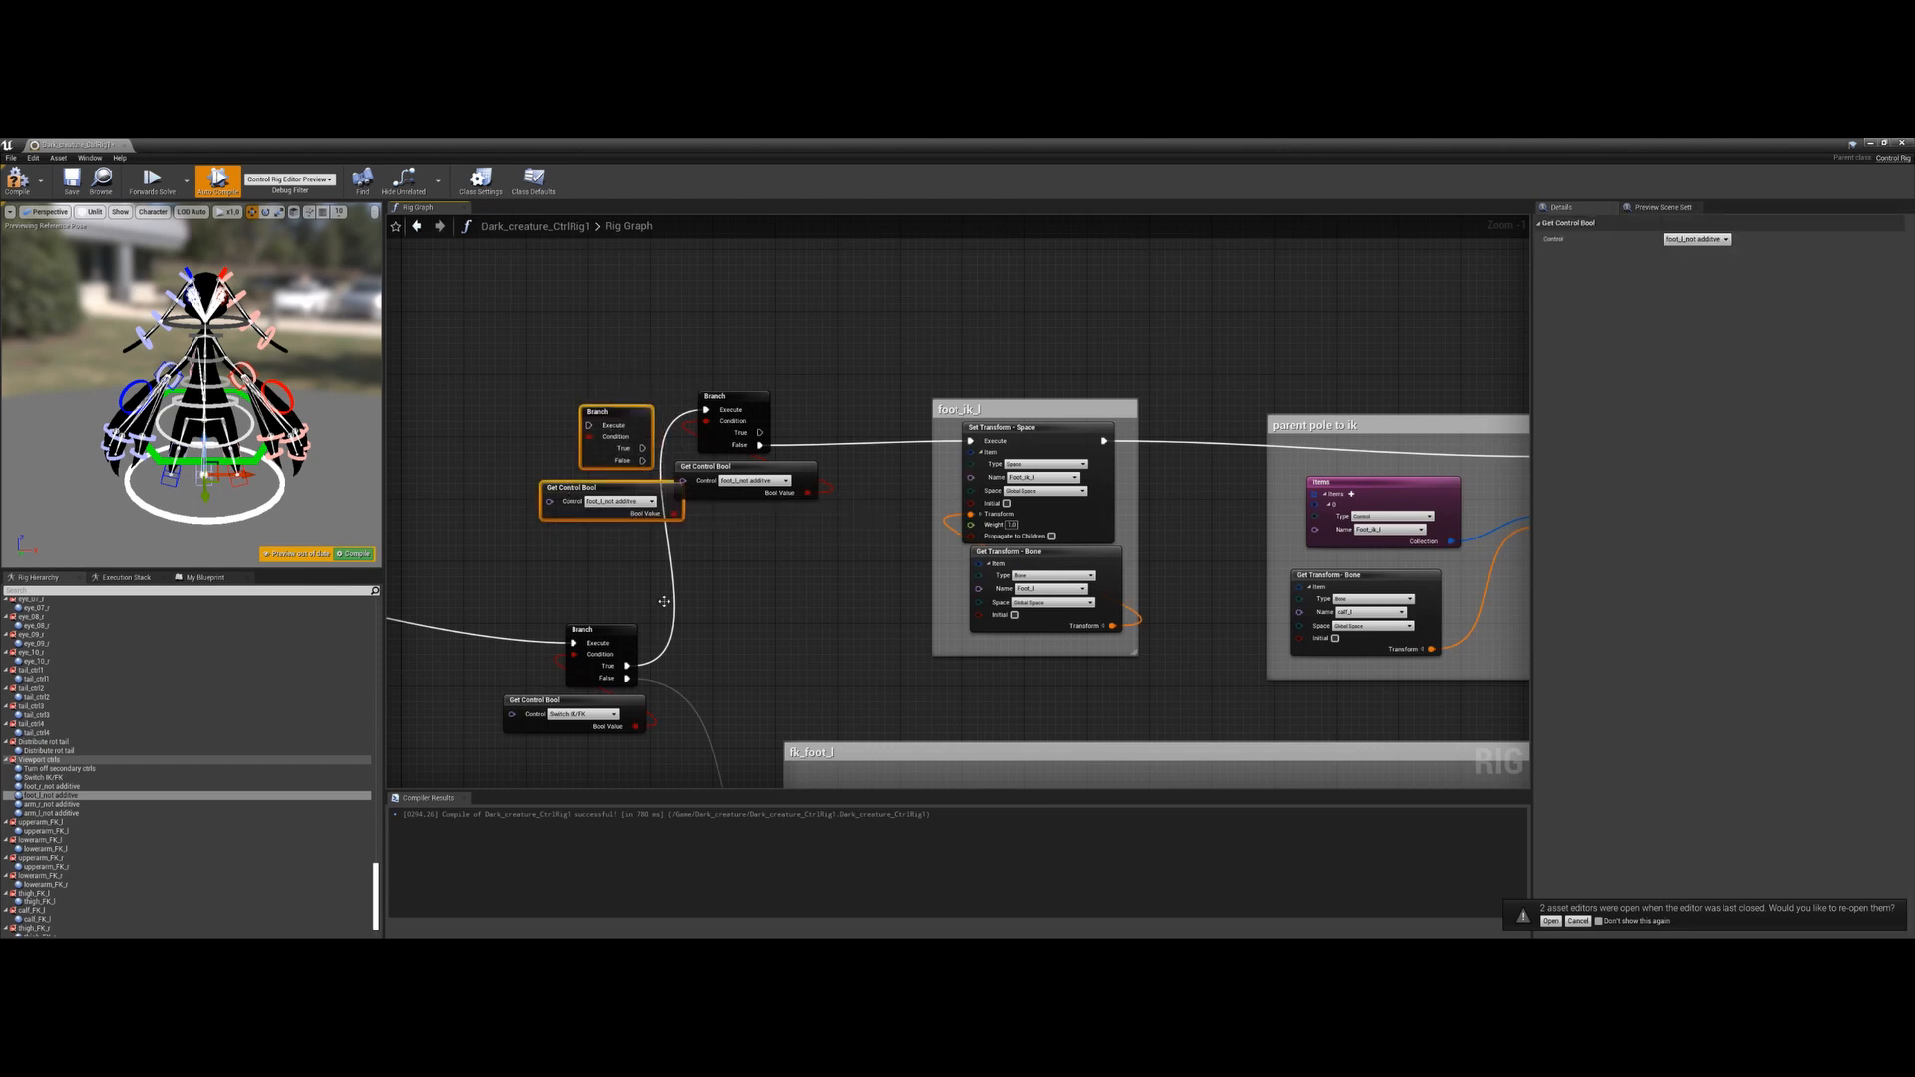
{"action": "key", "text": "Delete"}
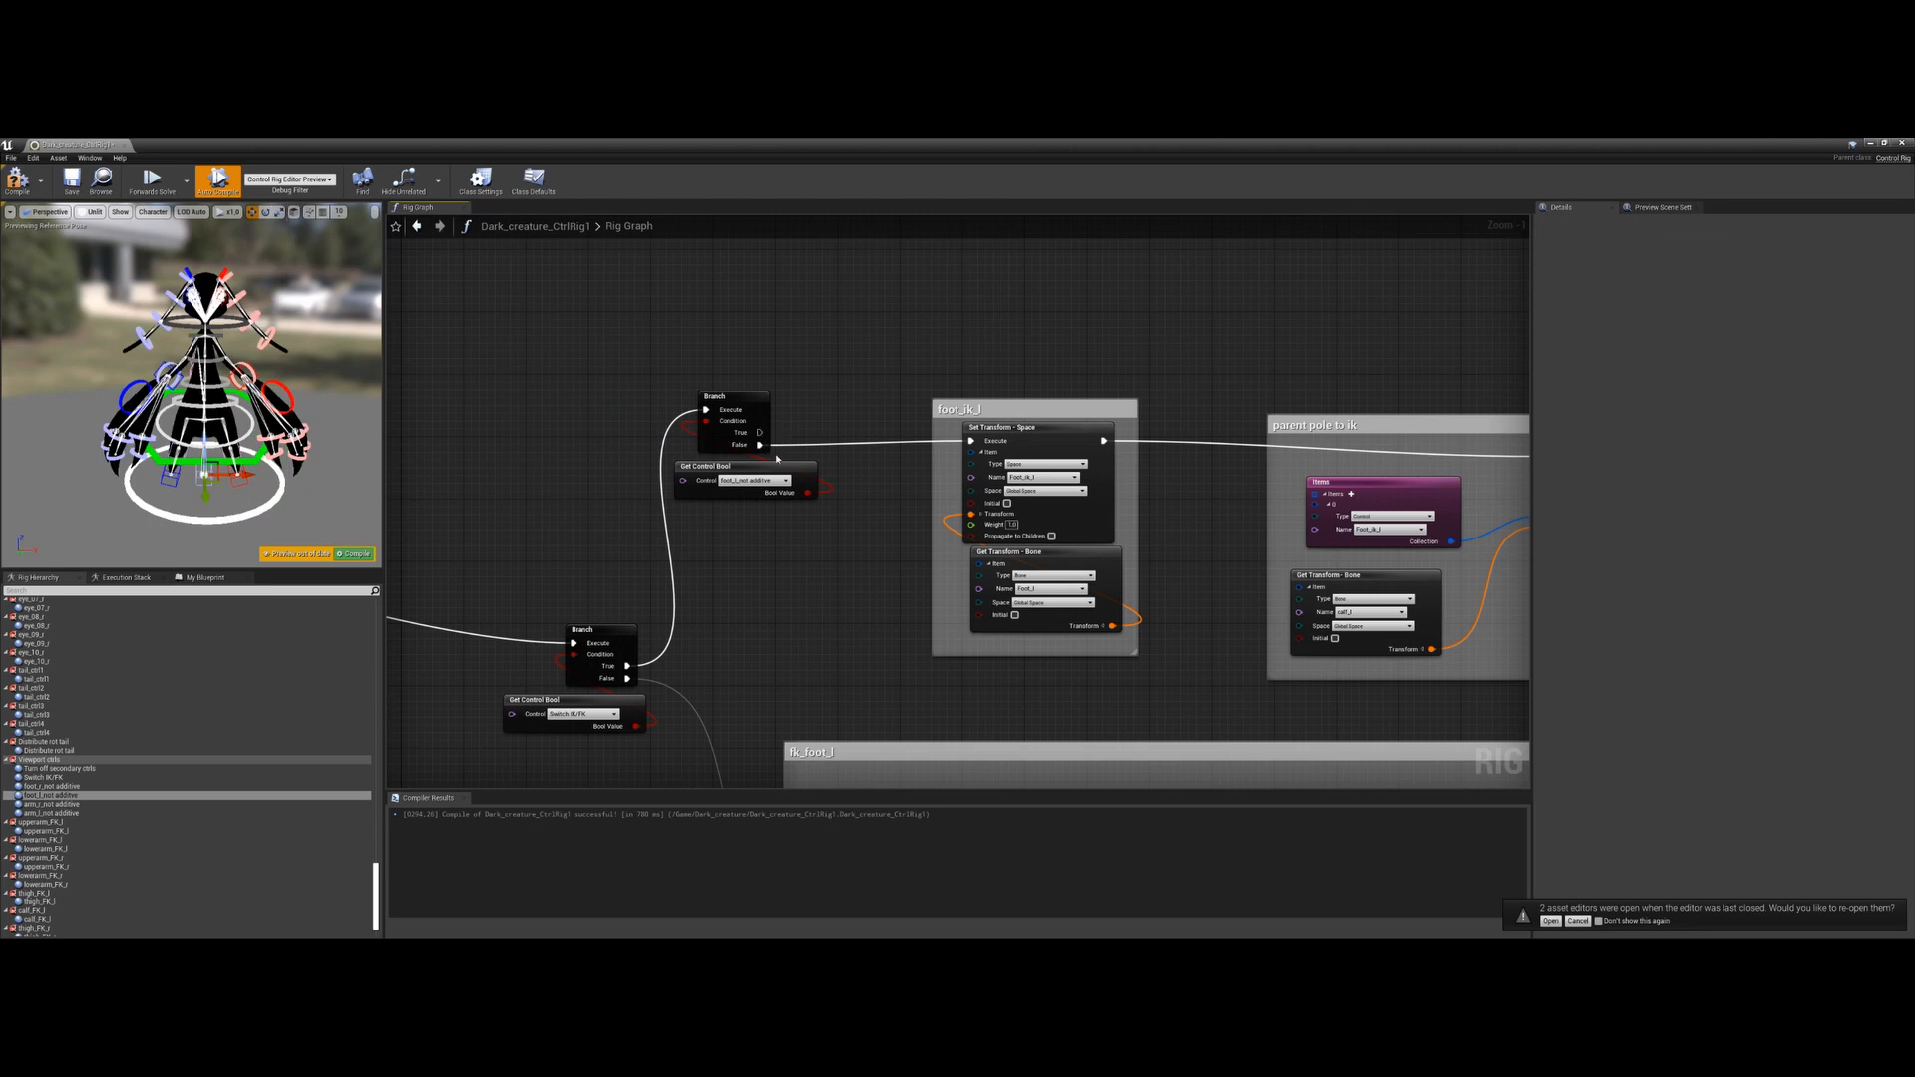
Duplicate the whole foot_ik_l row, including its parent pole, offset pole and foot IK groups, and place the copy above the original
{"action": "right_click_drag", "start_coordinate": [759, 461], "coordinate": [678, 561]}
{"action": "left_click", "coordinate": [656, 565]}
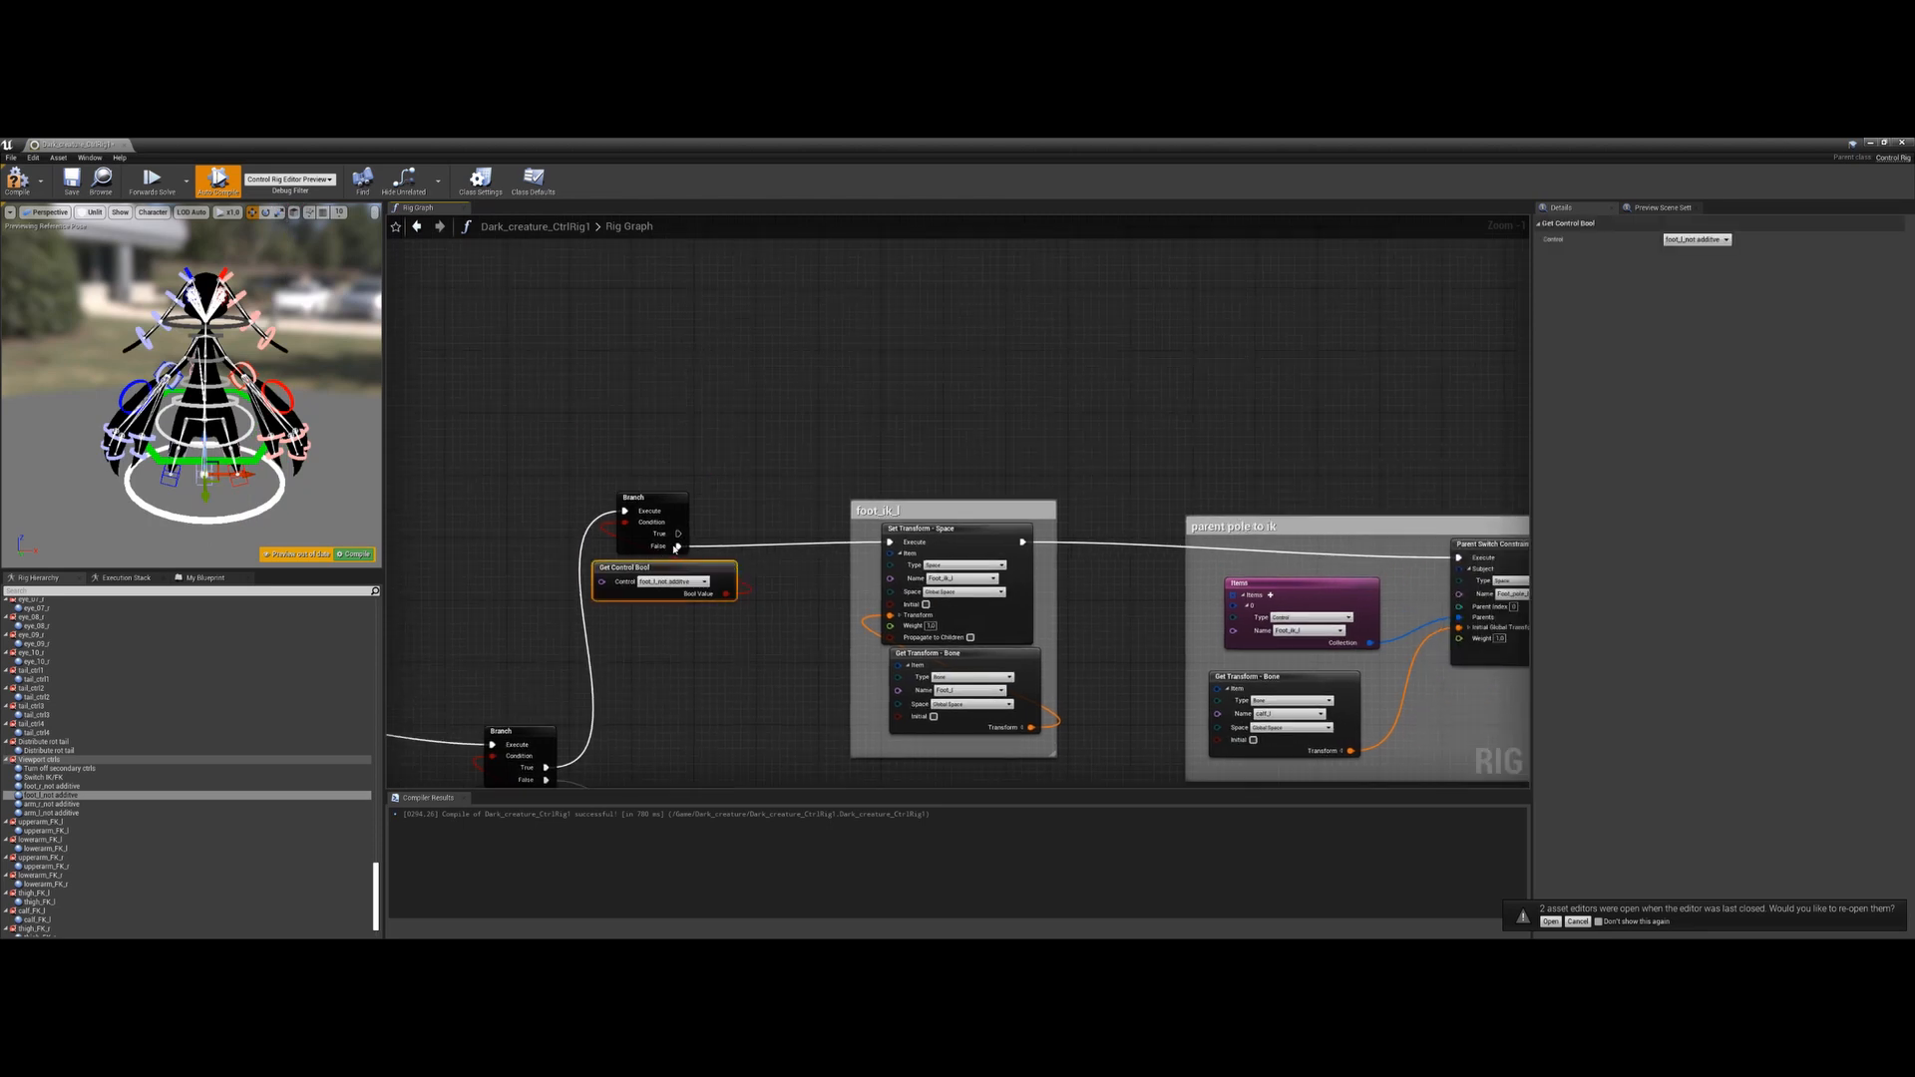
{"action": "scroll", "coordinate": [786, 569], "scroll_direction": "down", "scroll_amount": 4}
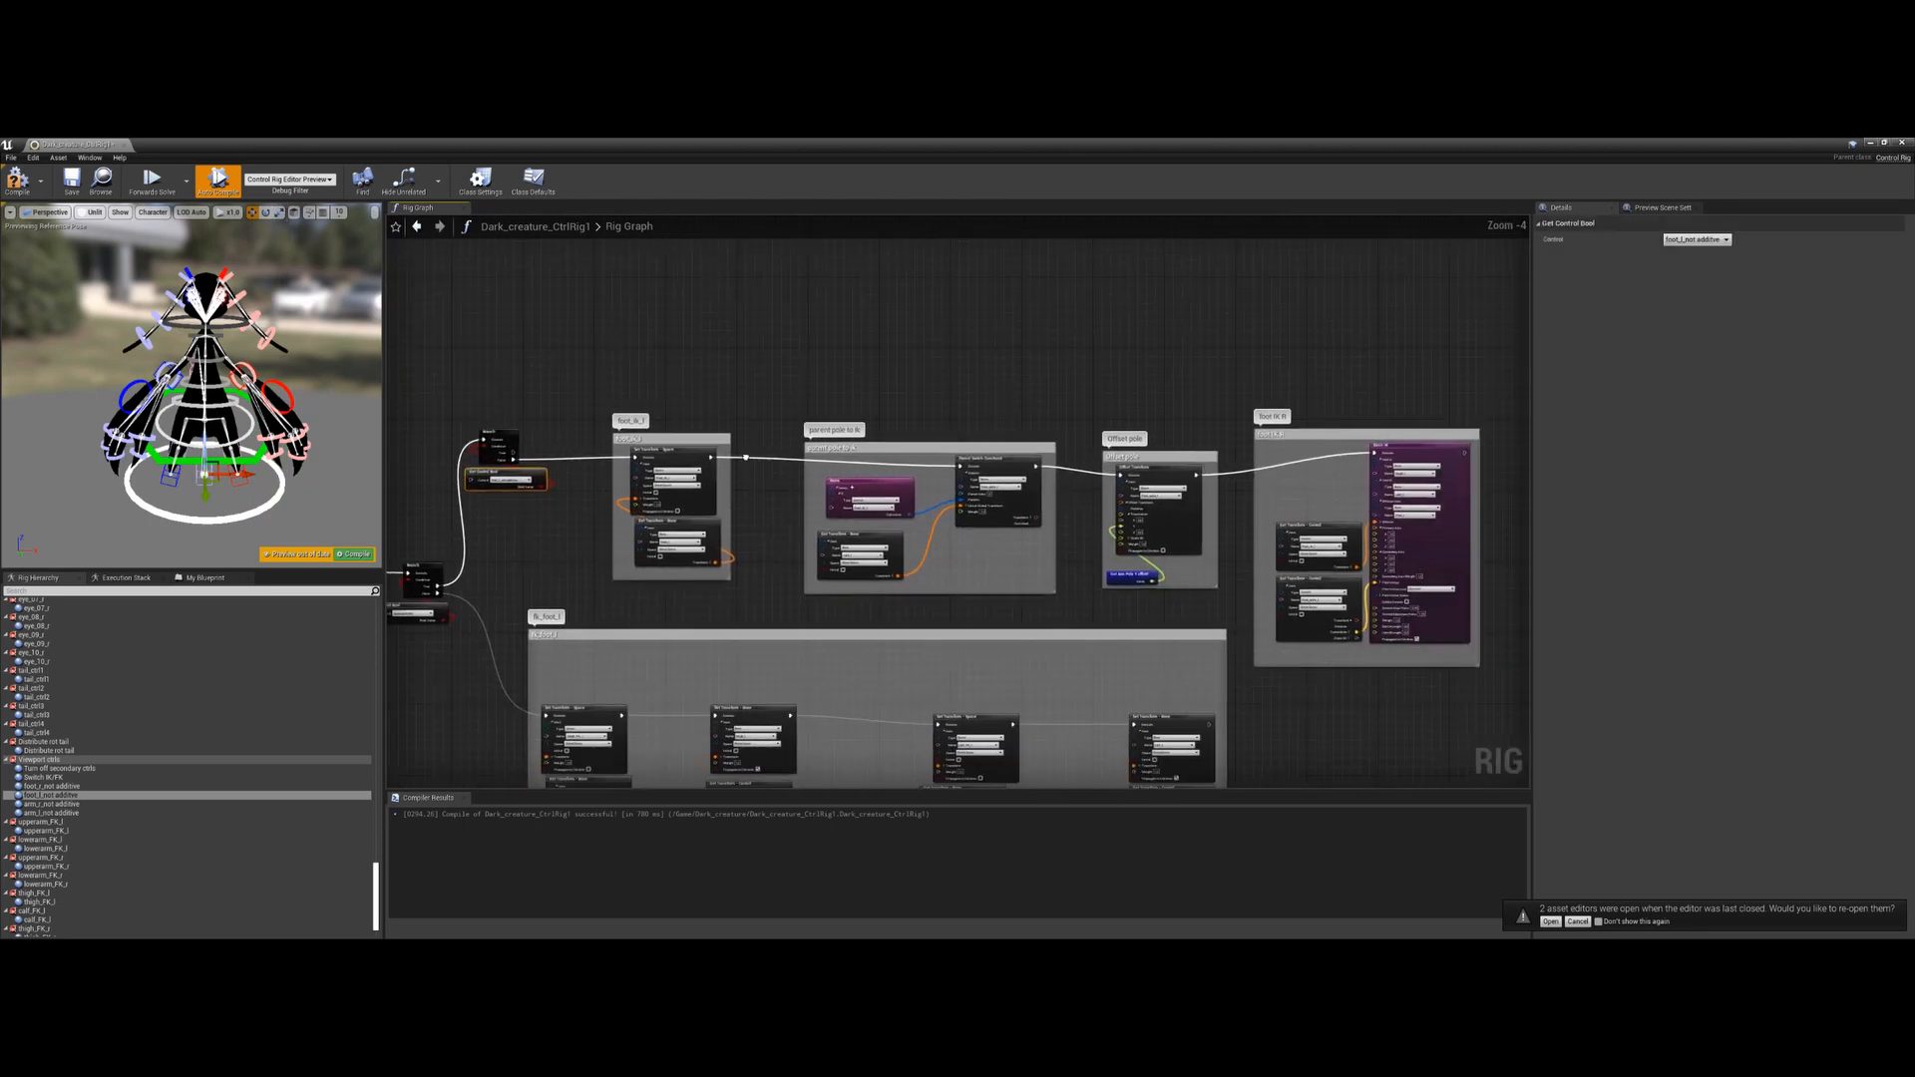
{"action": "left_click_drag", "start_coordinate": [1357, 419], "coordinate": [663, 576]}
{"action": "right_click_drag", "start_coordinate": [671, 579], "coordinate": [687, 624]}
{"action": "key", "text": "ctrl+c"}
{"action": "key", "text": "ctrl+v"}
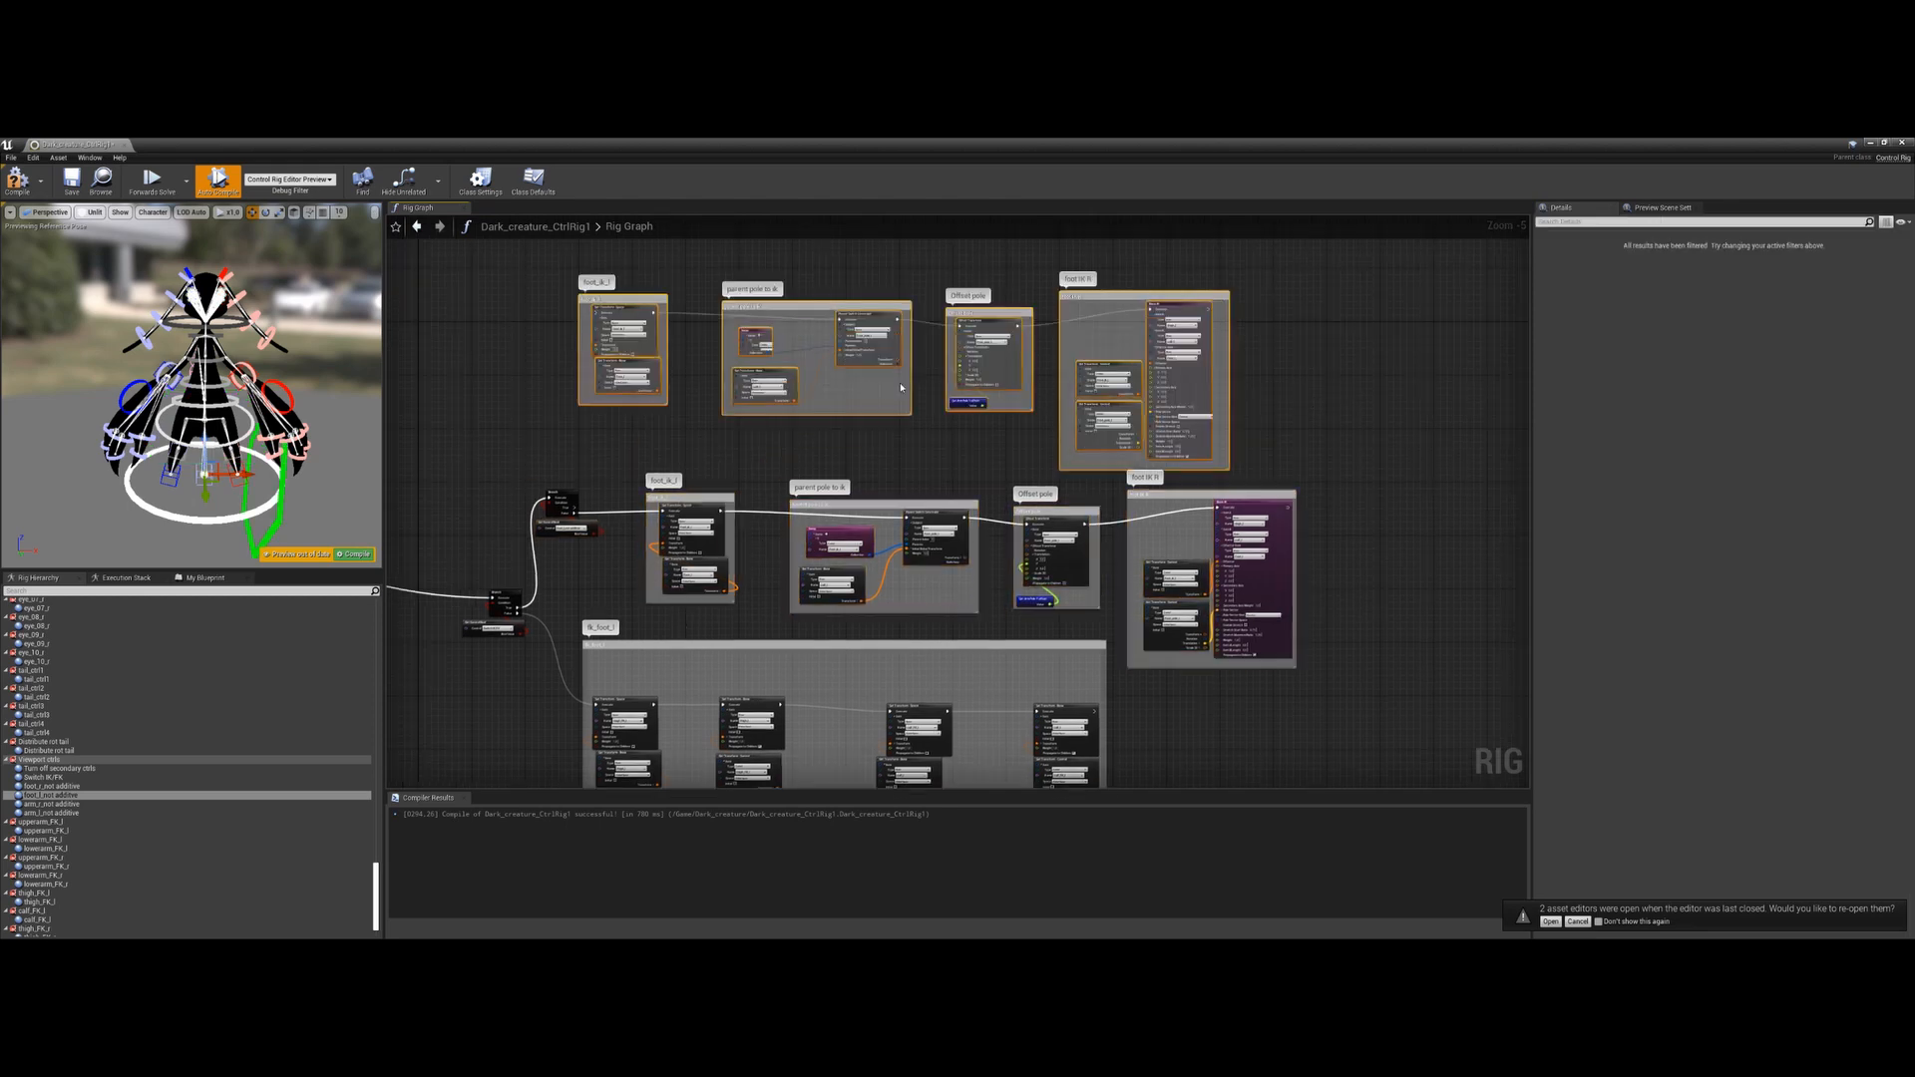
{"action": "left_click_drag", "start_coordinate": [865, 311], "coordinate": [897, 321]}
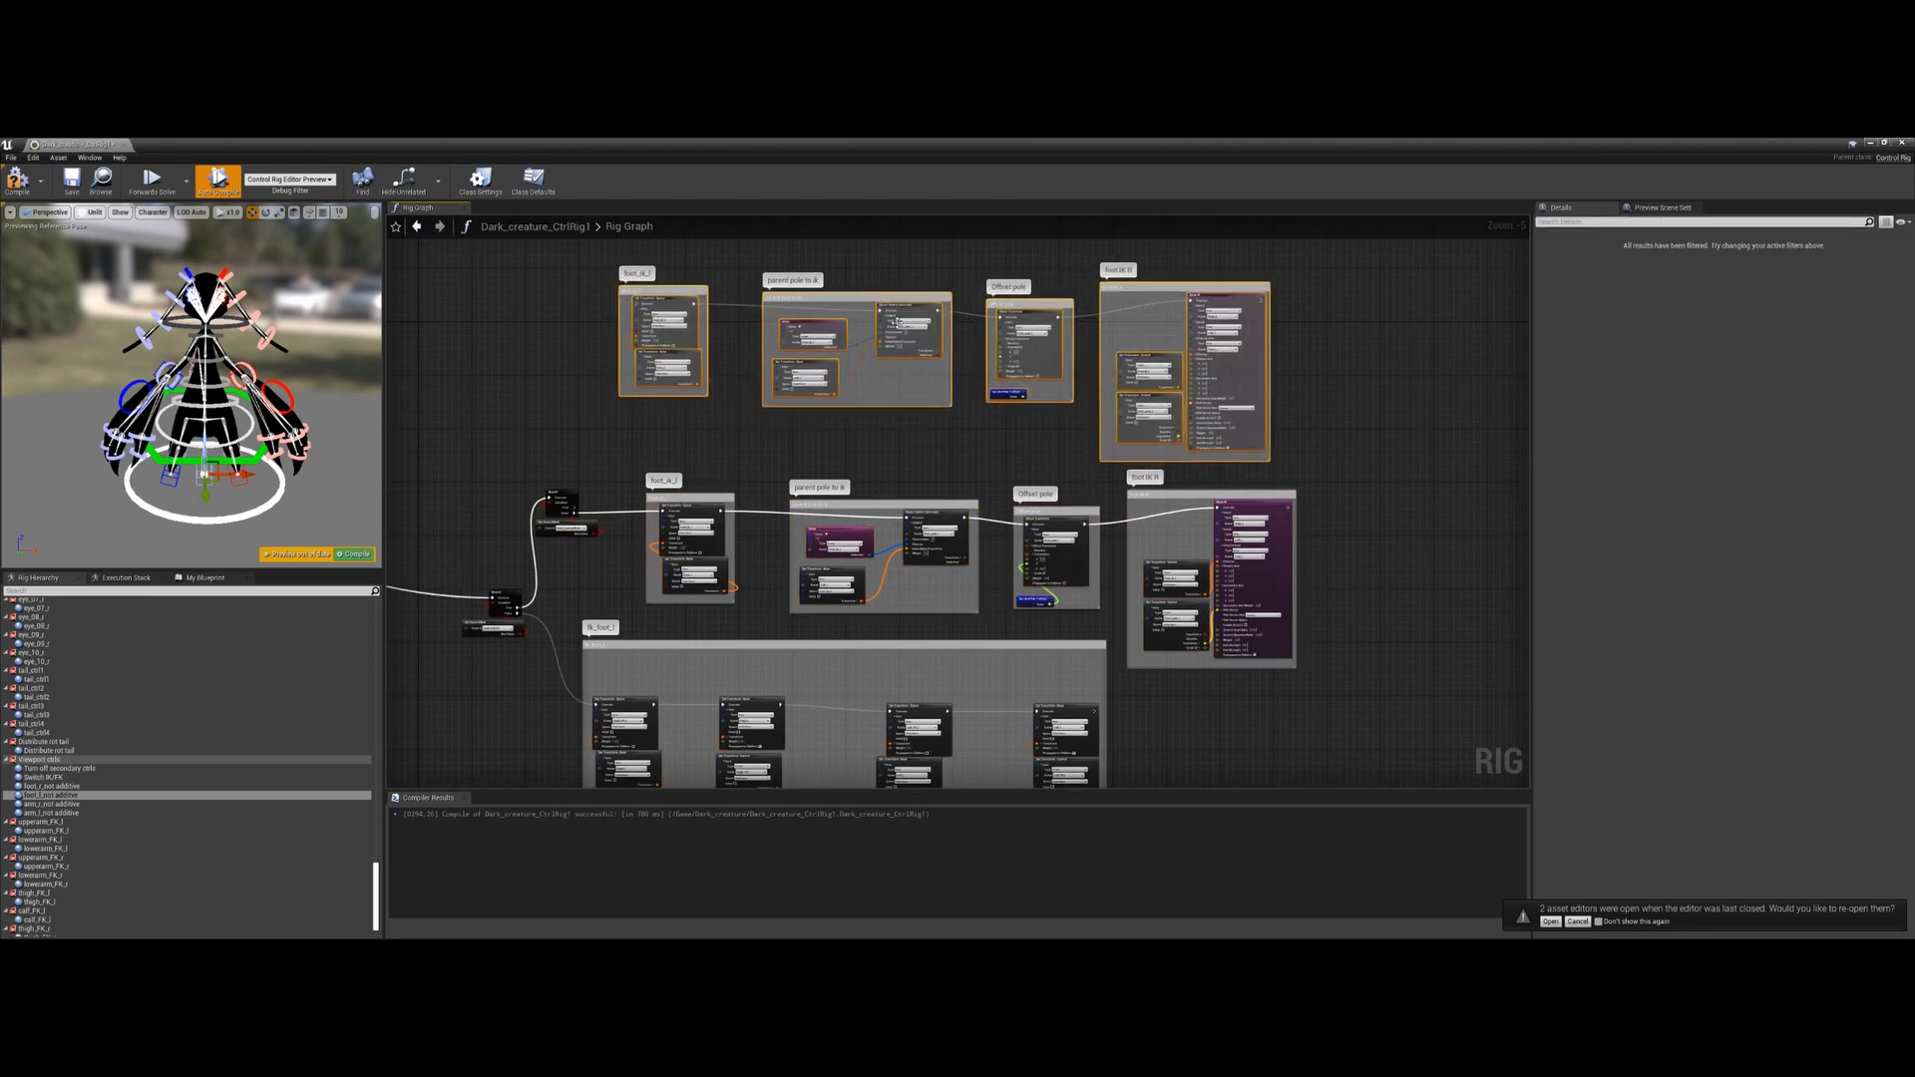
Connect the foot_l_not additive Branch's True output to the copied foot_ik_l row and enable Initial on its first Set Transform node
{"action": "scroll", "coordinate": [446, 393], "scroll_direction": "up", "scroll_amount": 3}
{"action": "left_click_drag", "start_coordinate": [703, 628], "coordinate": [827, 342]}
{"action": "scroll", "coordinate": [859, 392], "scroll_direction": "up", "scroll_amount": 1}
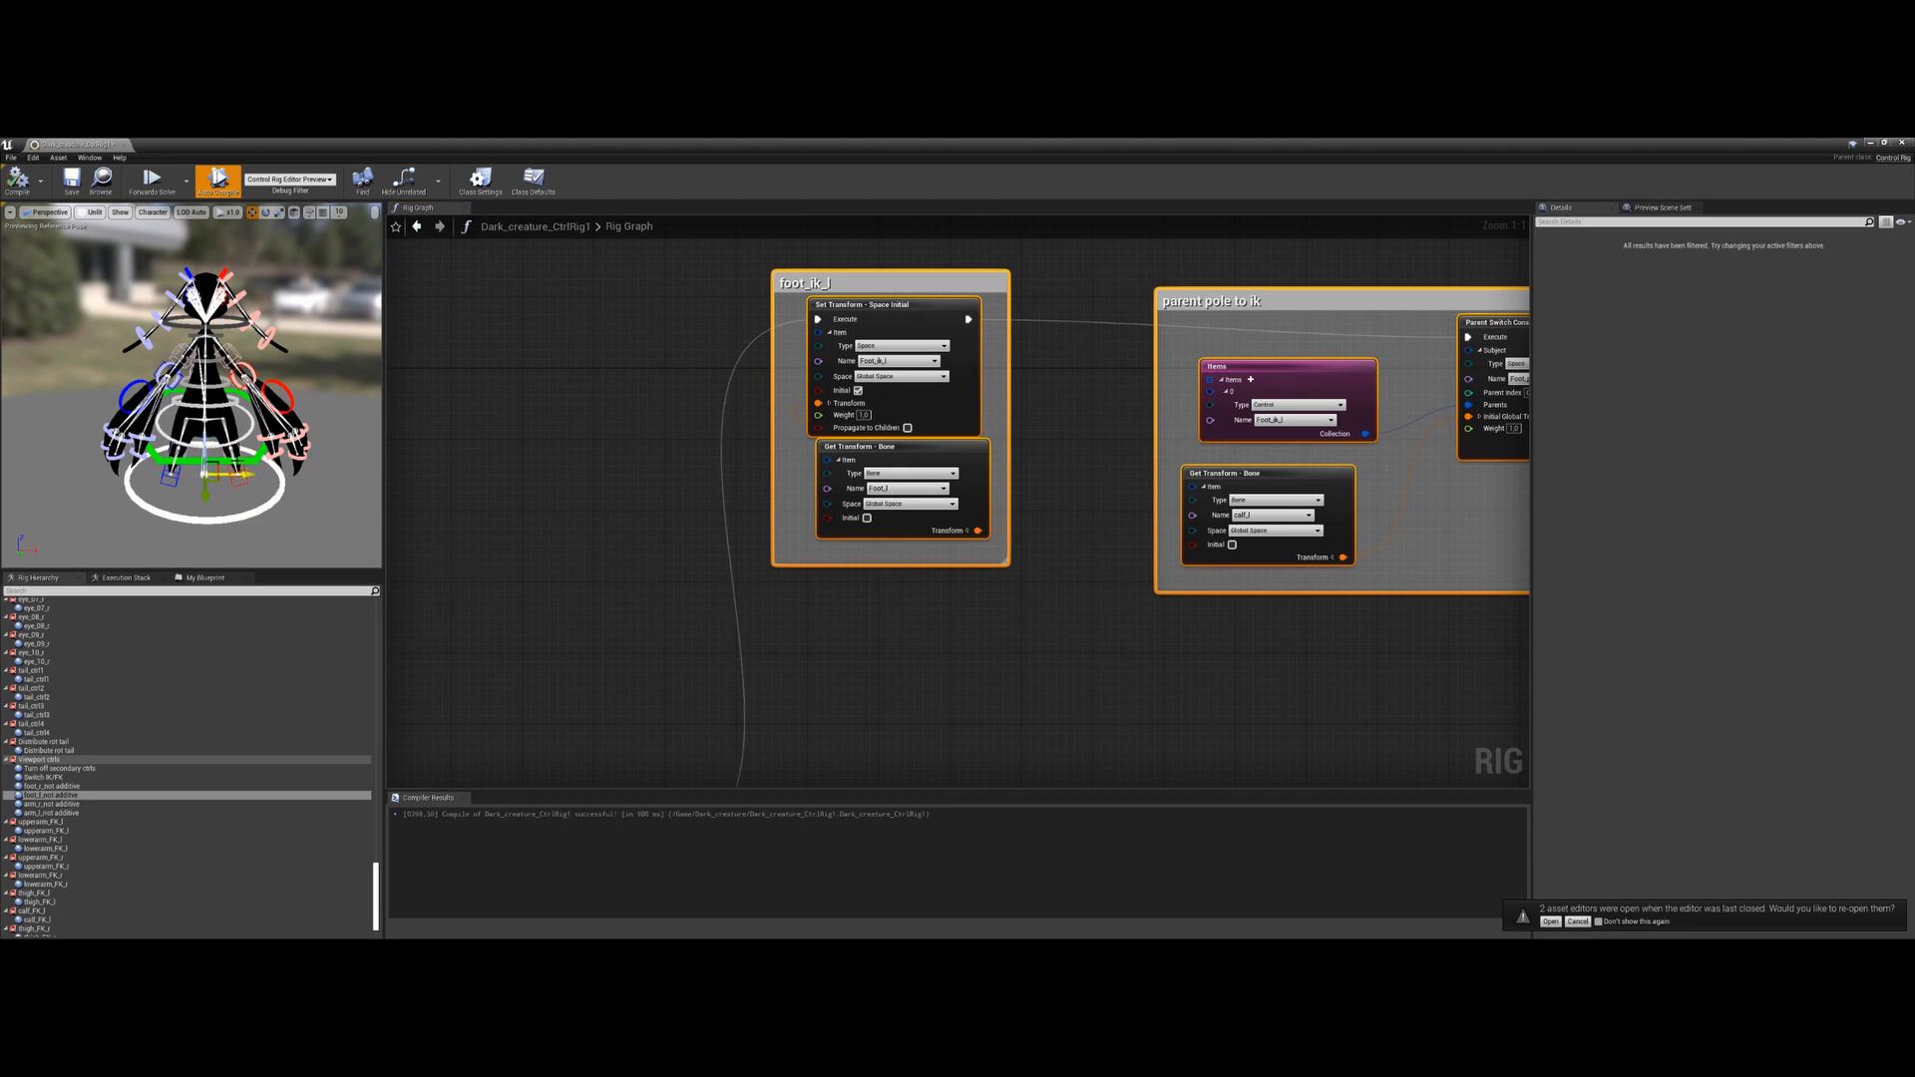
{"action": "right_click_drag", "start_coordinate": [695, 639], "coordinate": [788, 348]}
Test the new branch by turning on the current value of foot_l_not additive and lowering the pelvis control, and recompile the rig
{"action": "right_click", "coordinate": [778, 611]}
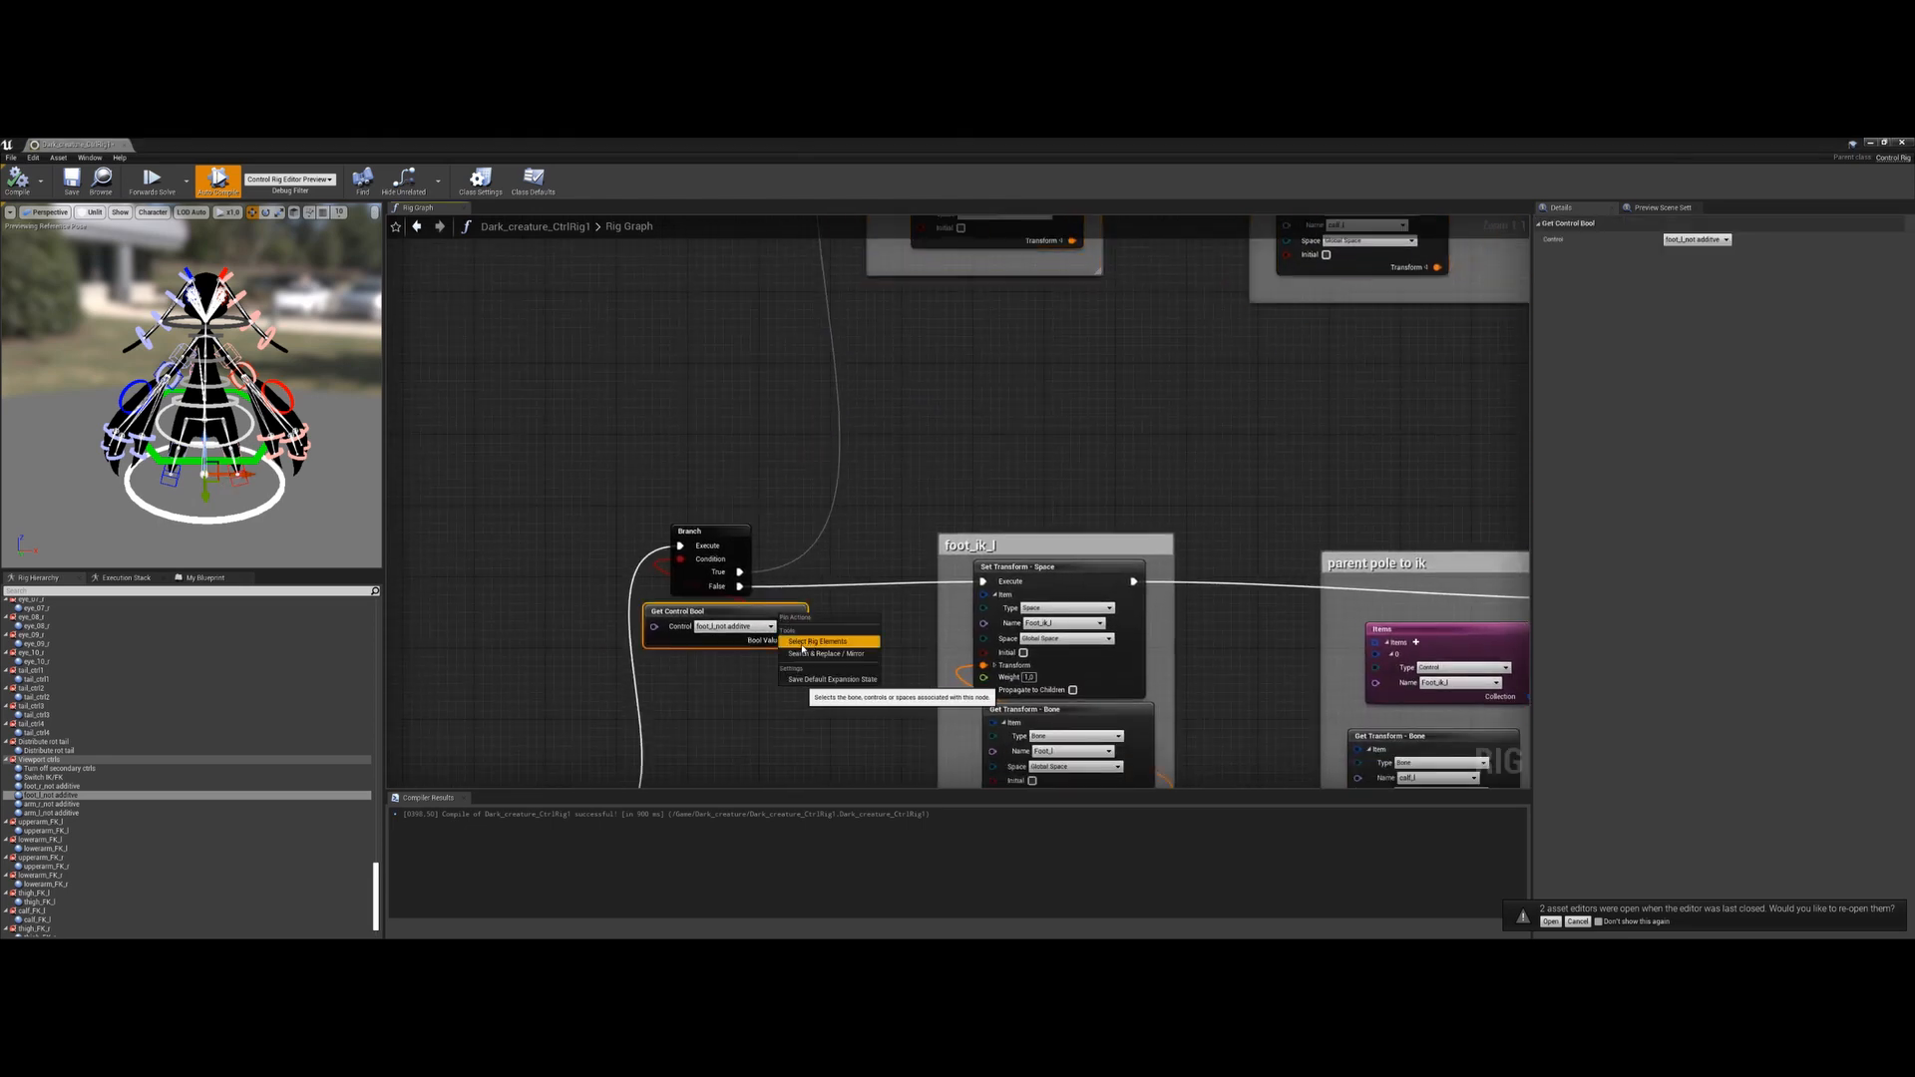
{"action": "left_click", "coordinate": [819, 643]}
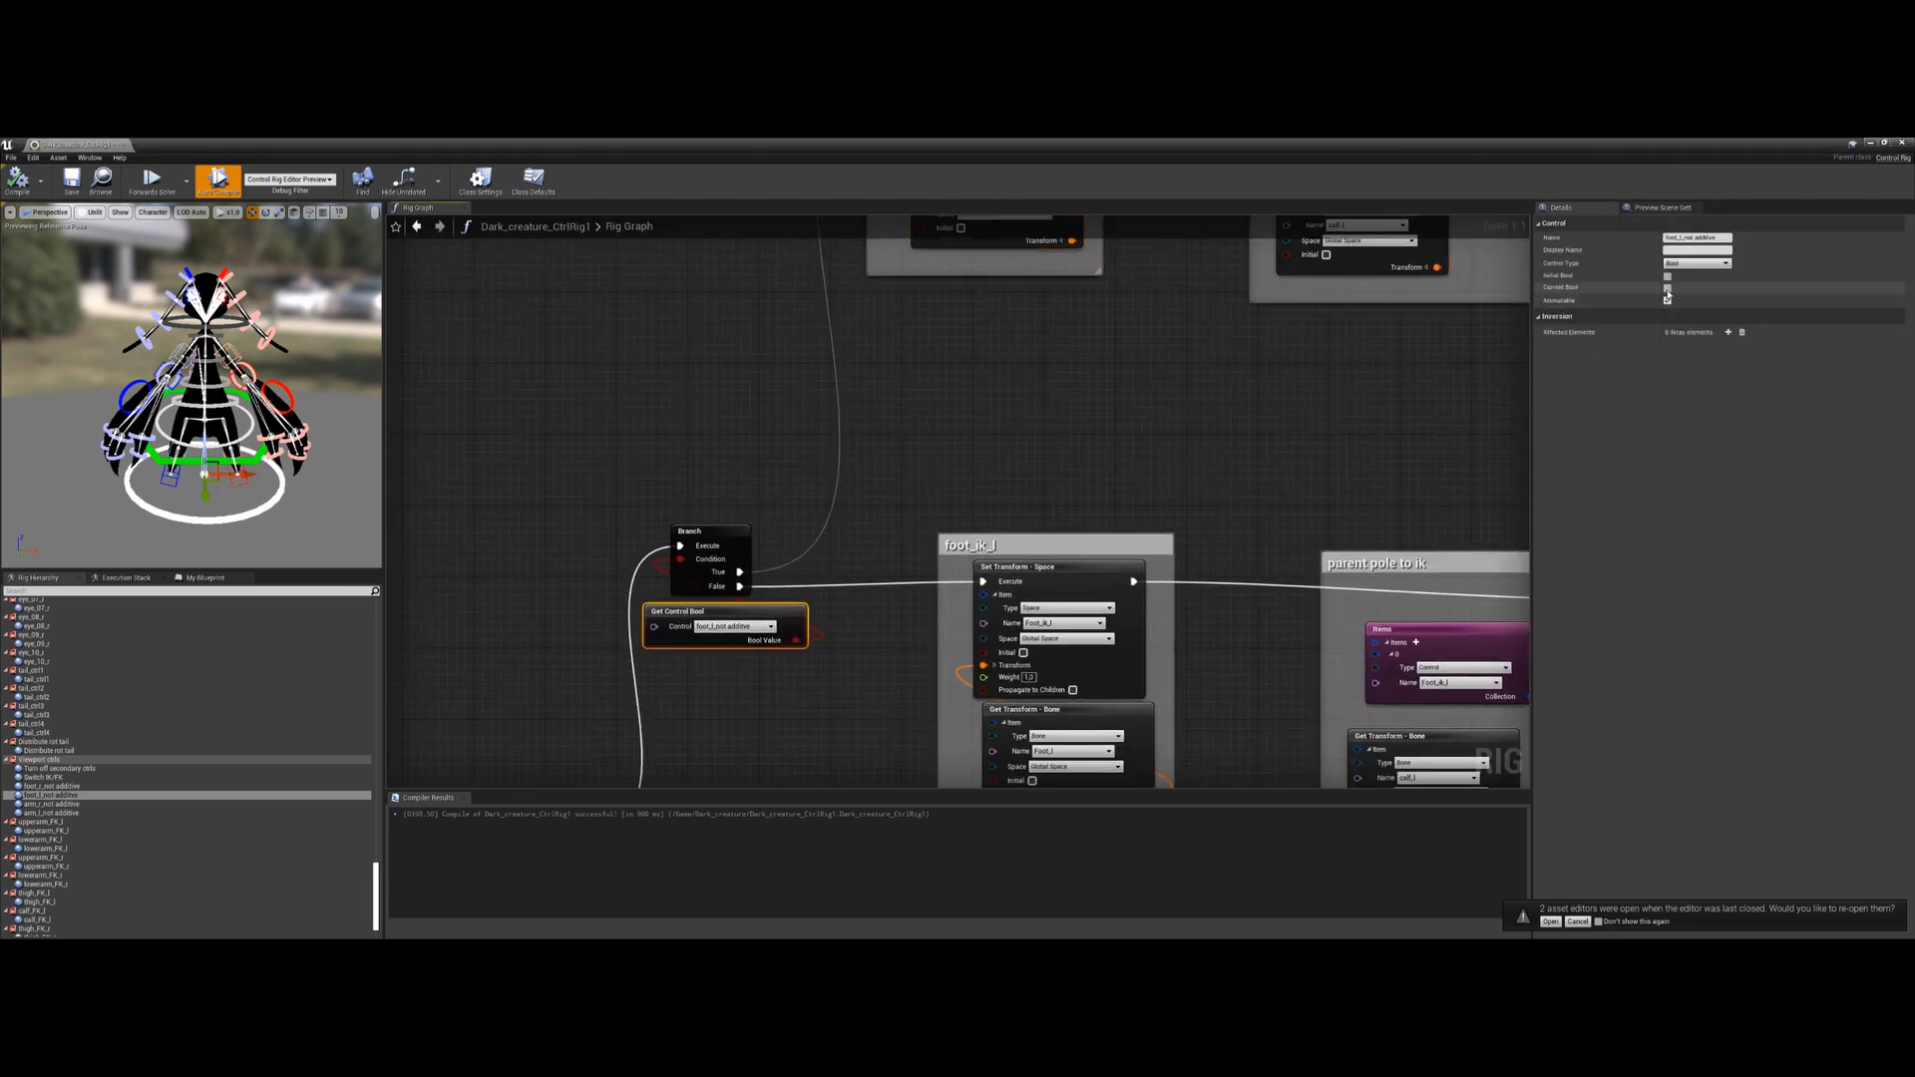
{"action": "left_click", "coordinate": [1667, 289]}
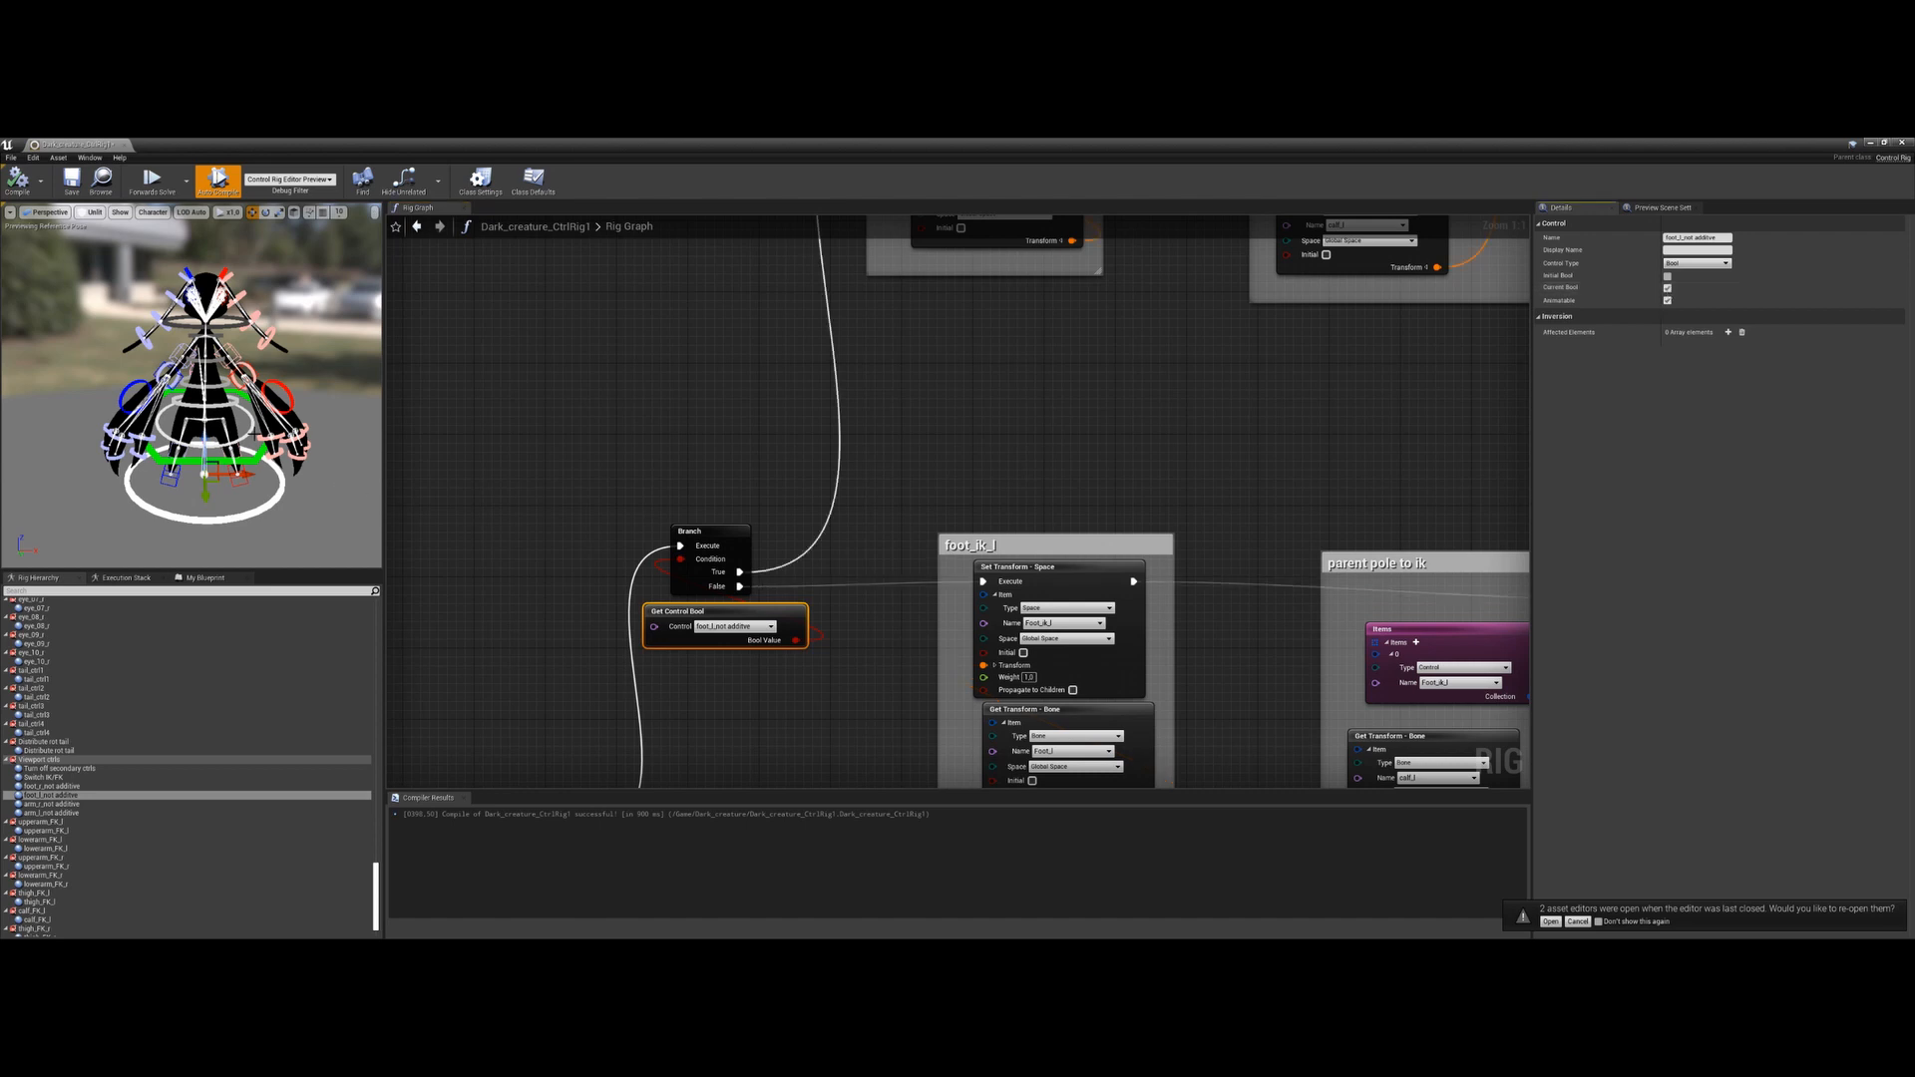
{"action": "left_click", "coordinate": [248, 431]}
{"action": "left_click_drag", "start_coordinate": [206, 386], "coordinate": [205, 406]}
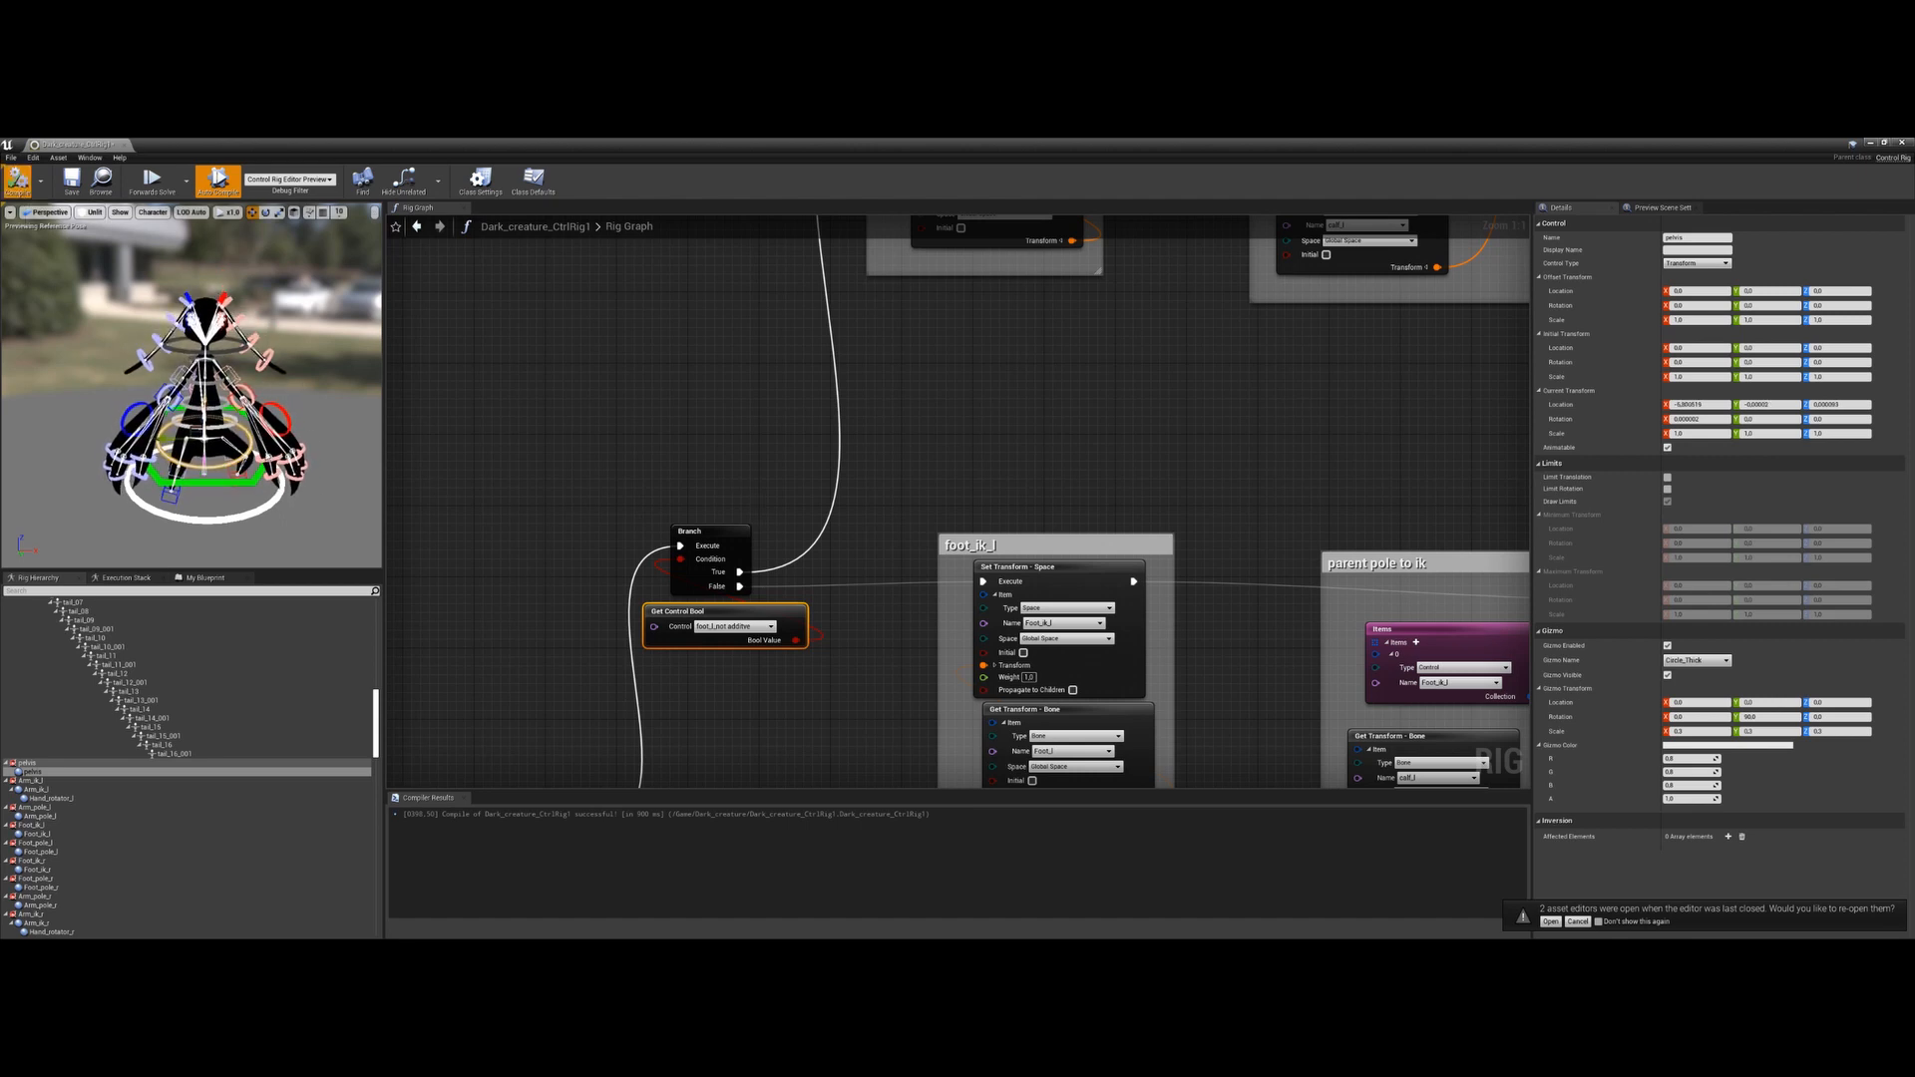
{"action": "left_click", "coordinate": [17, 180]}
Duplicate the whole foot_ik_r row with its pole, offset and foot IK groups, and place the copy above the original
{"action": "scroll", "coordinate": [998, 404], "scroll_direction": "down", "scroll_amount": 10}
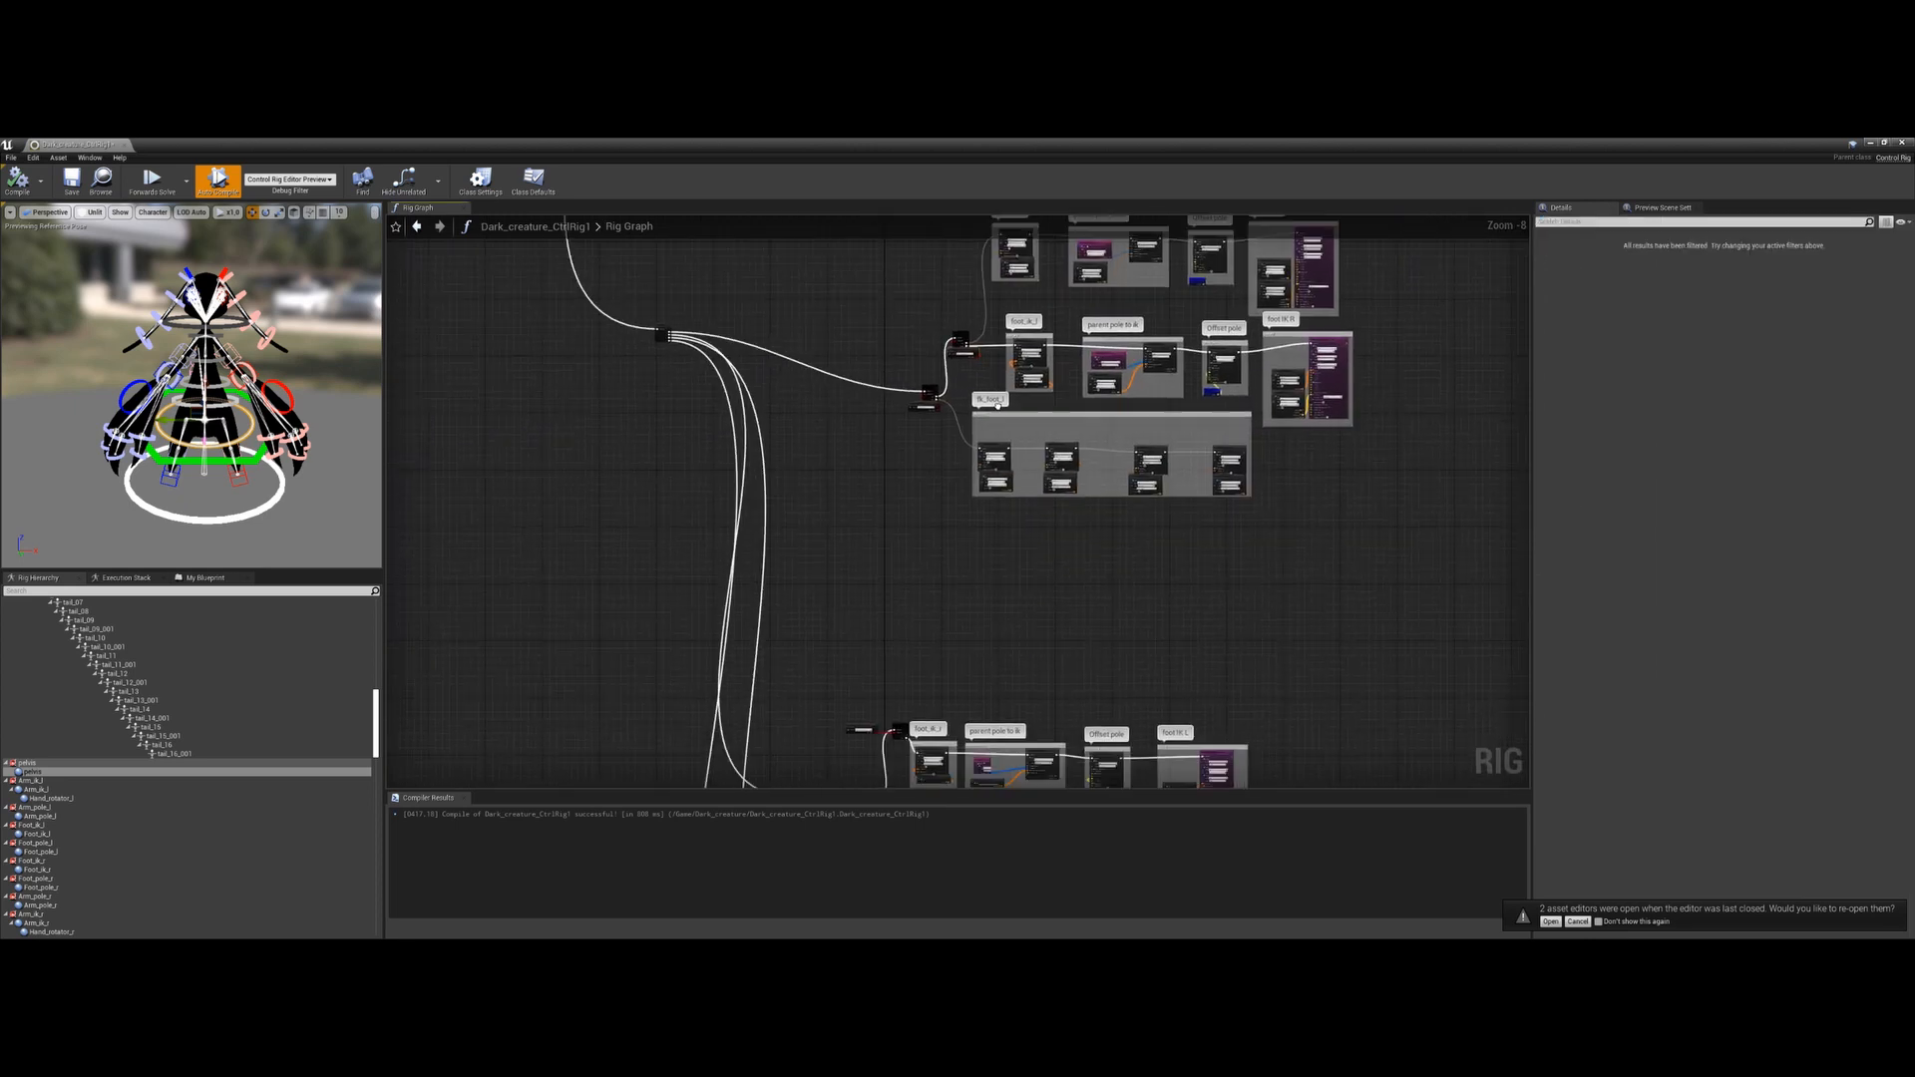
{"action": "scroll", "coordinate": [1017, 598], "scroll_direction": "up", "scroll_amount": 3}
{"action": "left_click_drag", "start_coordinate": [1444, 381], "coordinate": [788, 549]}
{"action": "scroll", "coordinate": [660, 478], "scroll_direction": "up", "scroll_amount": 2}
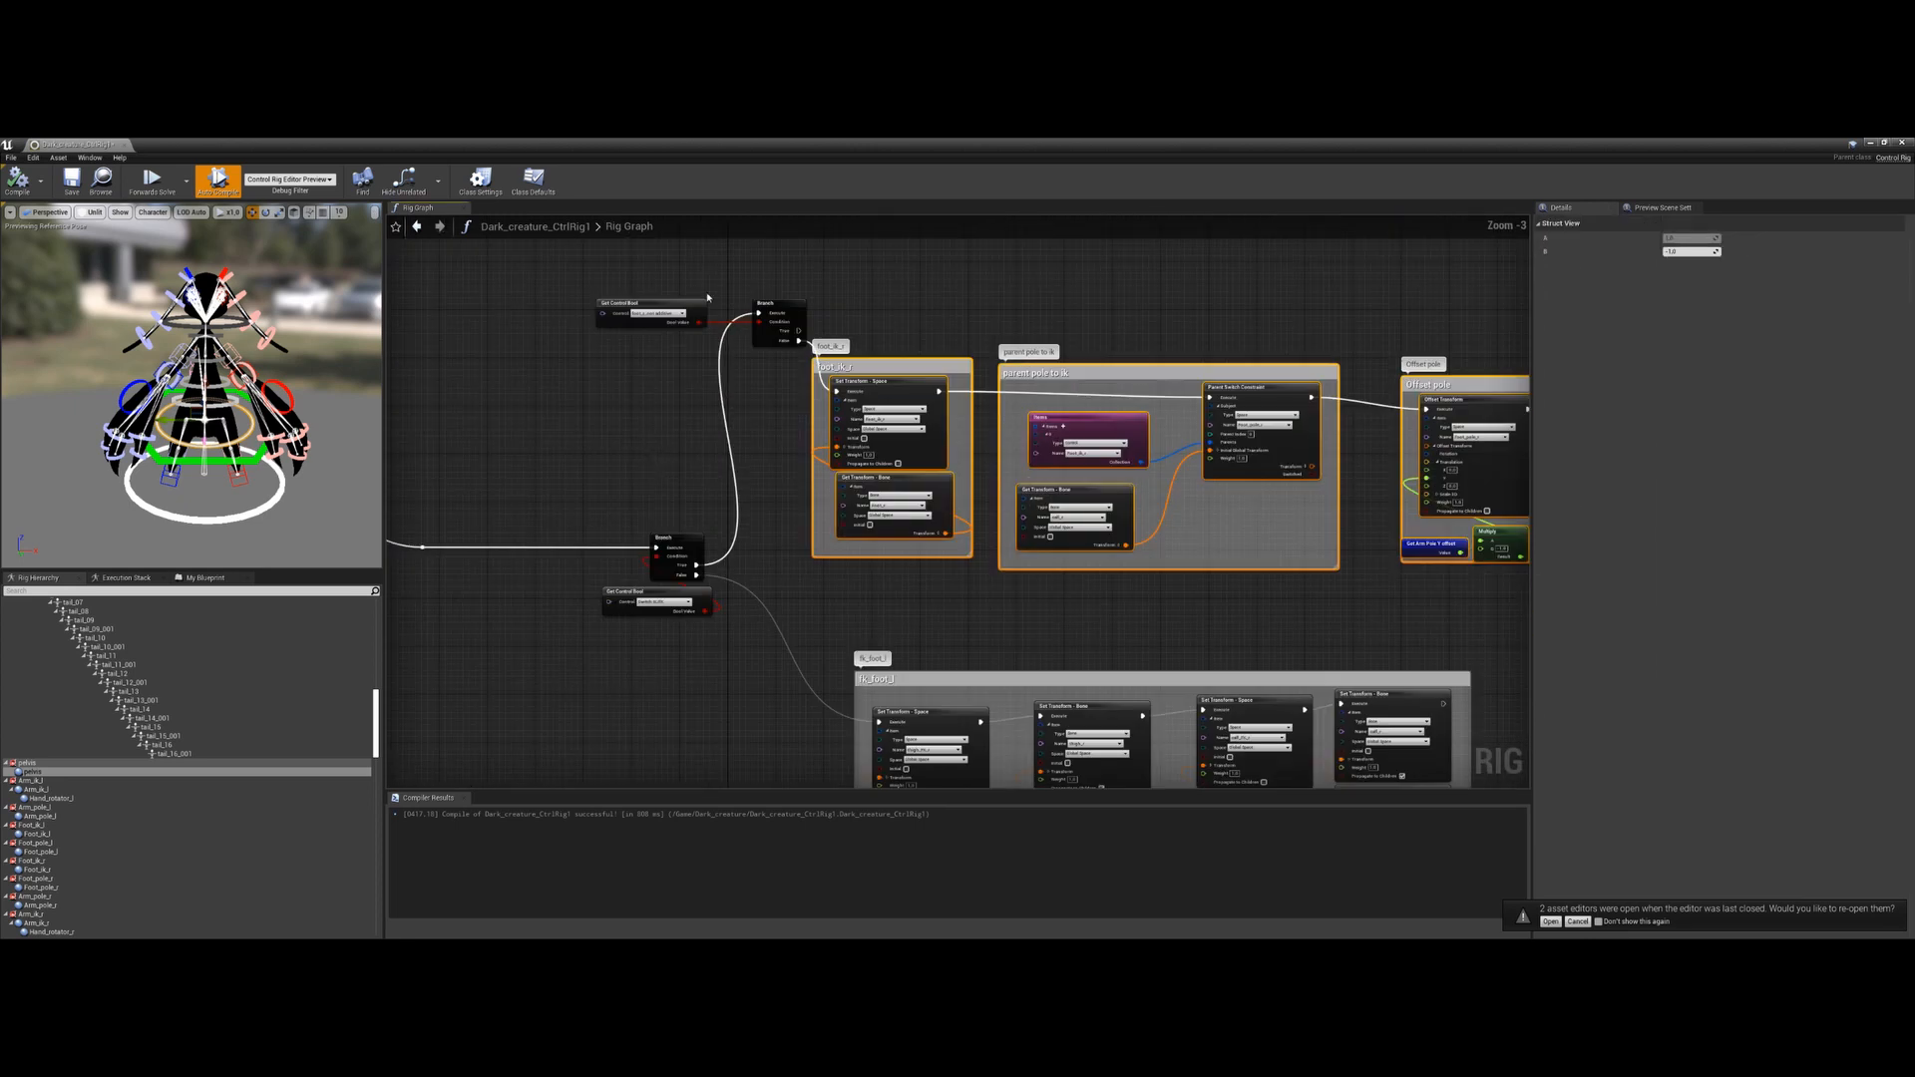
{"action": "left_click", "coordinate": [647, 381]}
{"action": "scroll", "coordinate": [338, 768], "scroll_direction": "down", "scroll_amount": 10}
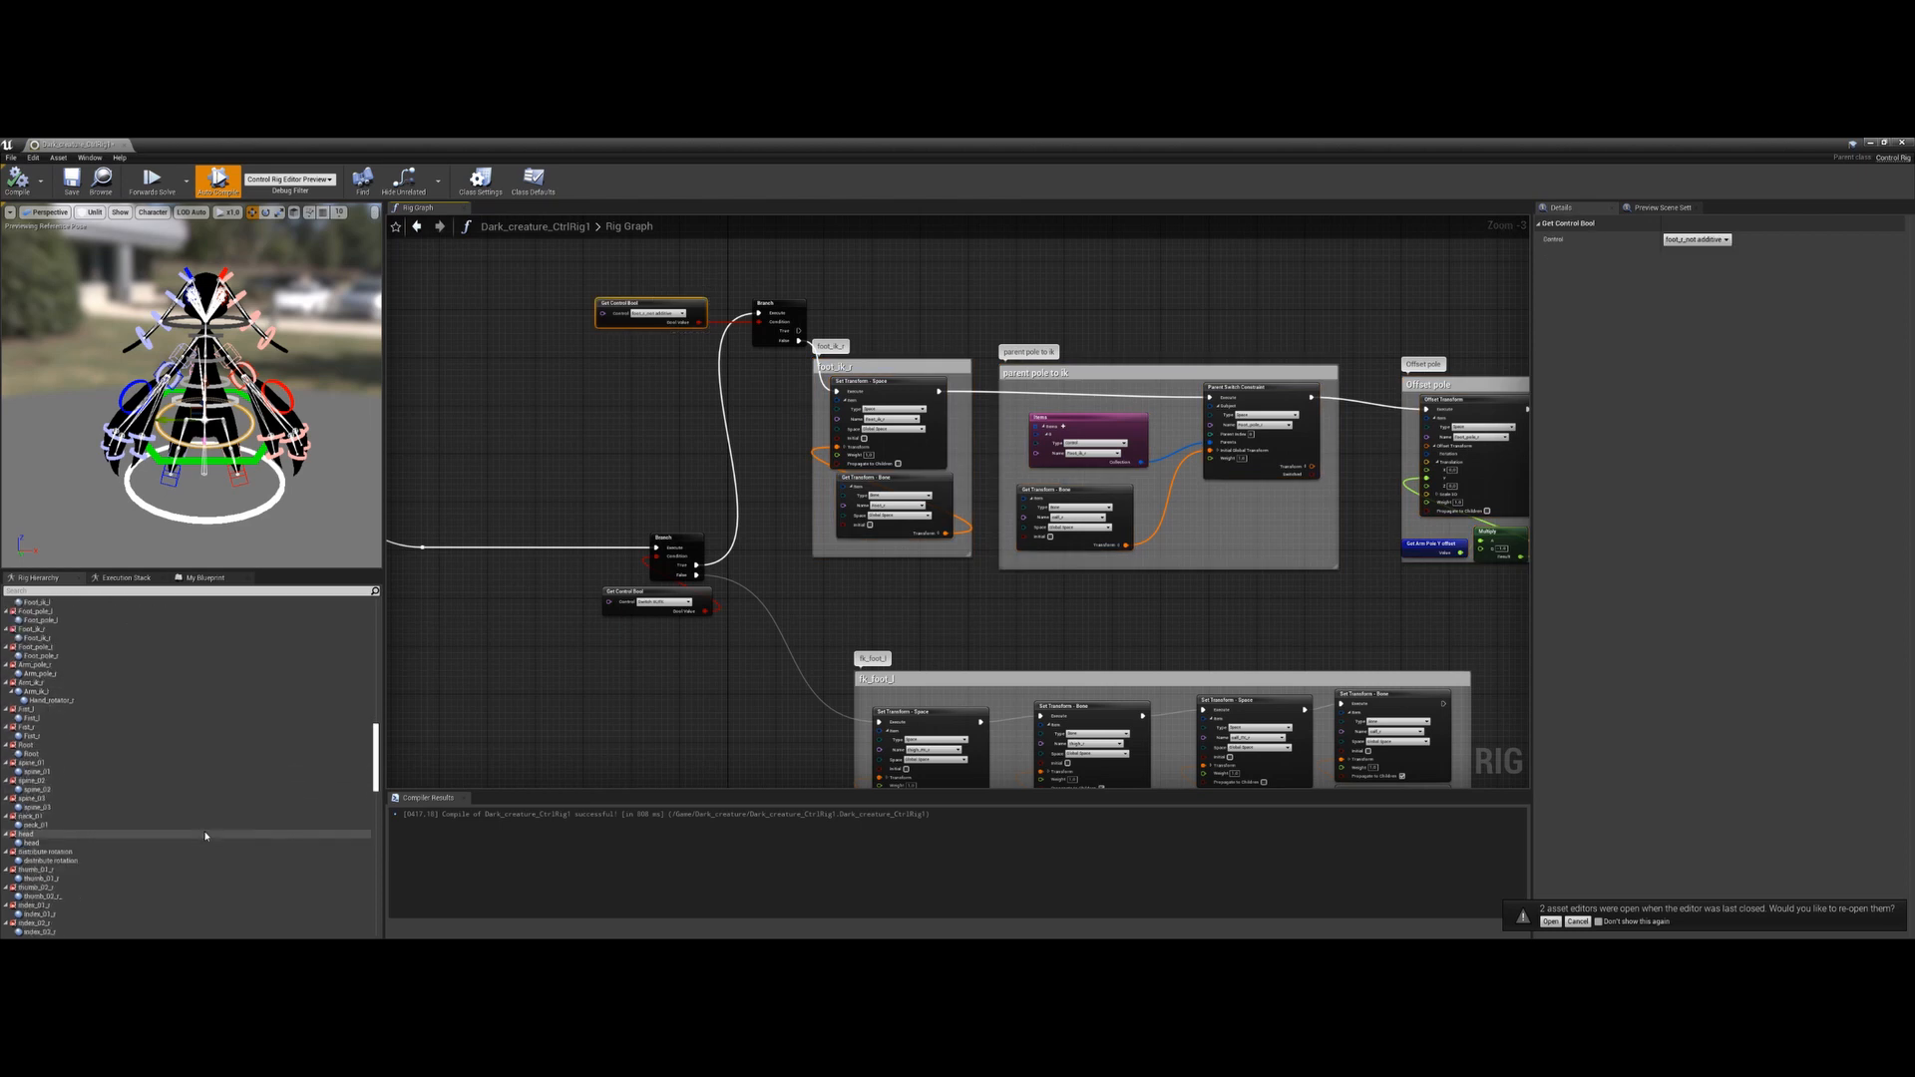
{"action": "scroll", "coordinate": [44, 872], "scroll_direction": "down", "scroll_amount": 1}
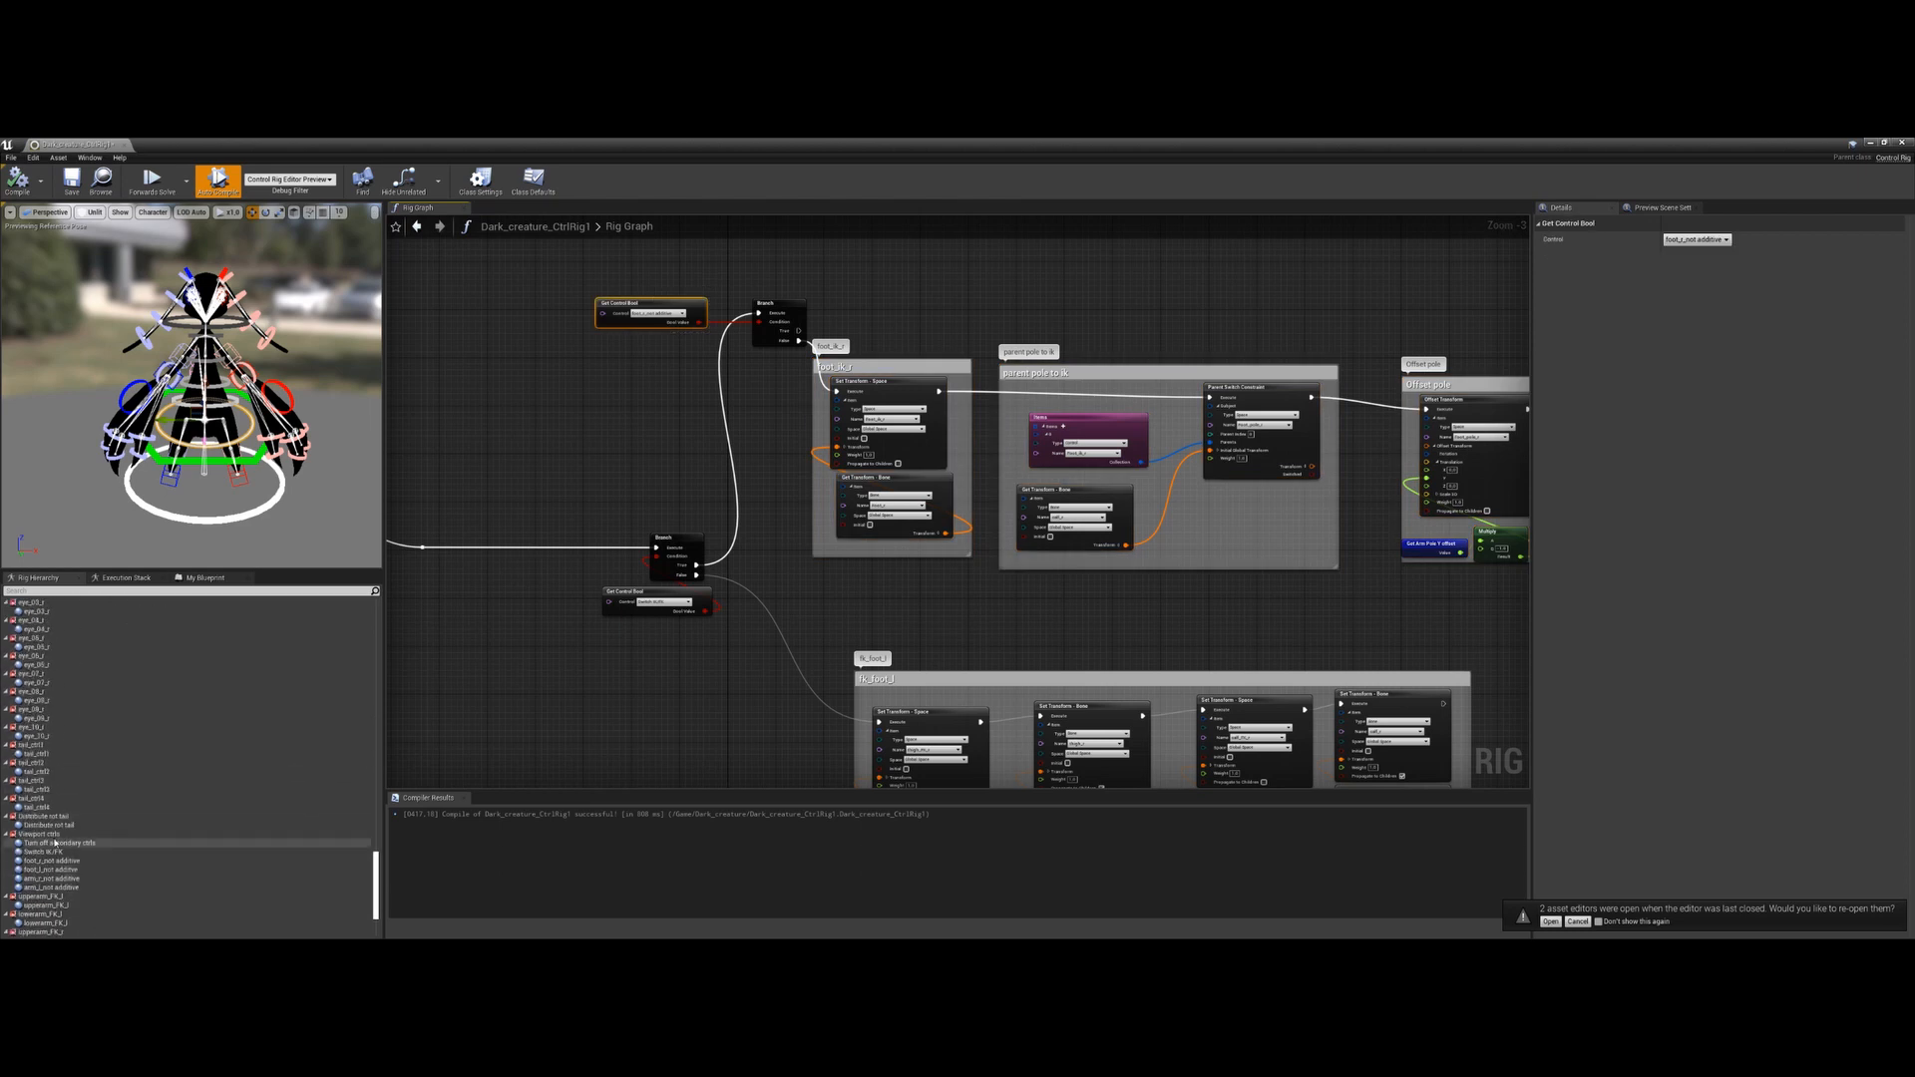
{"action": "right_click_drag", "start_coordinate": [727, 343], "coordinate": [599, 541]}
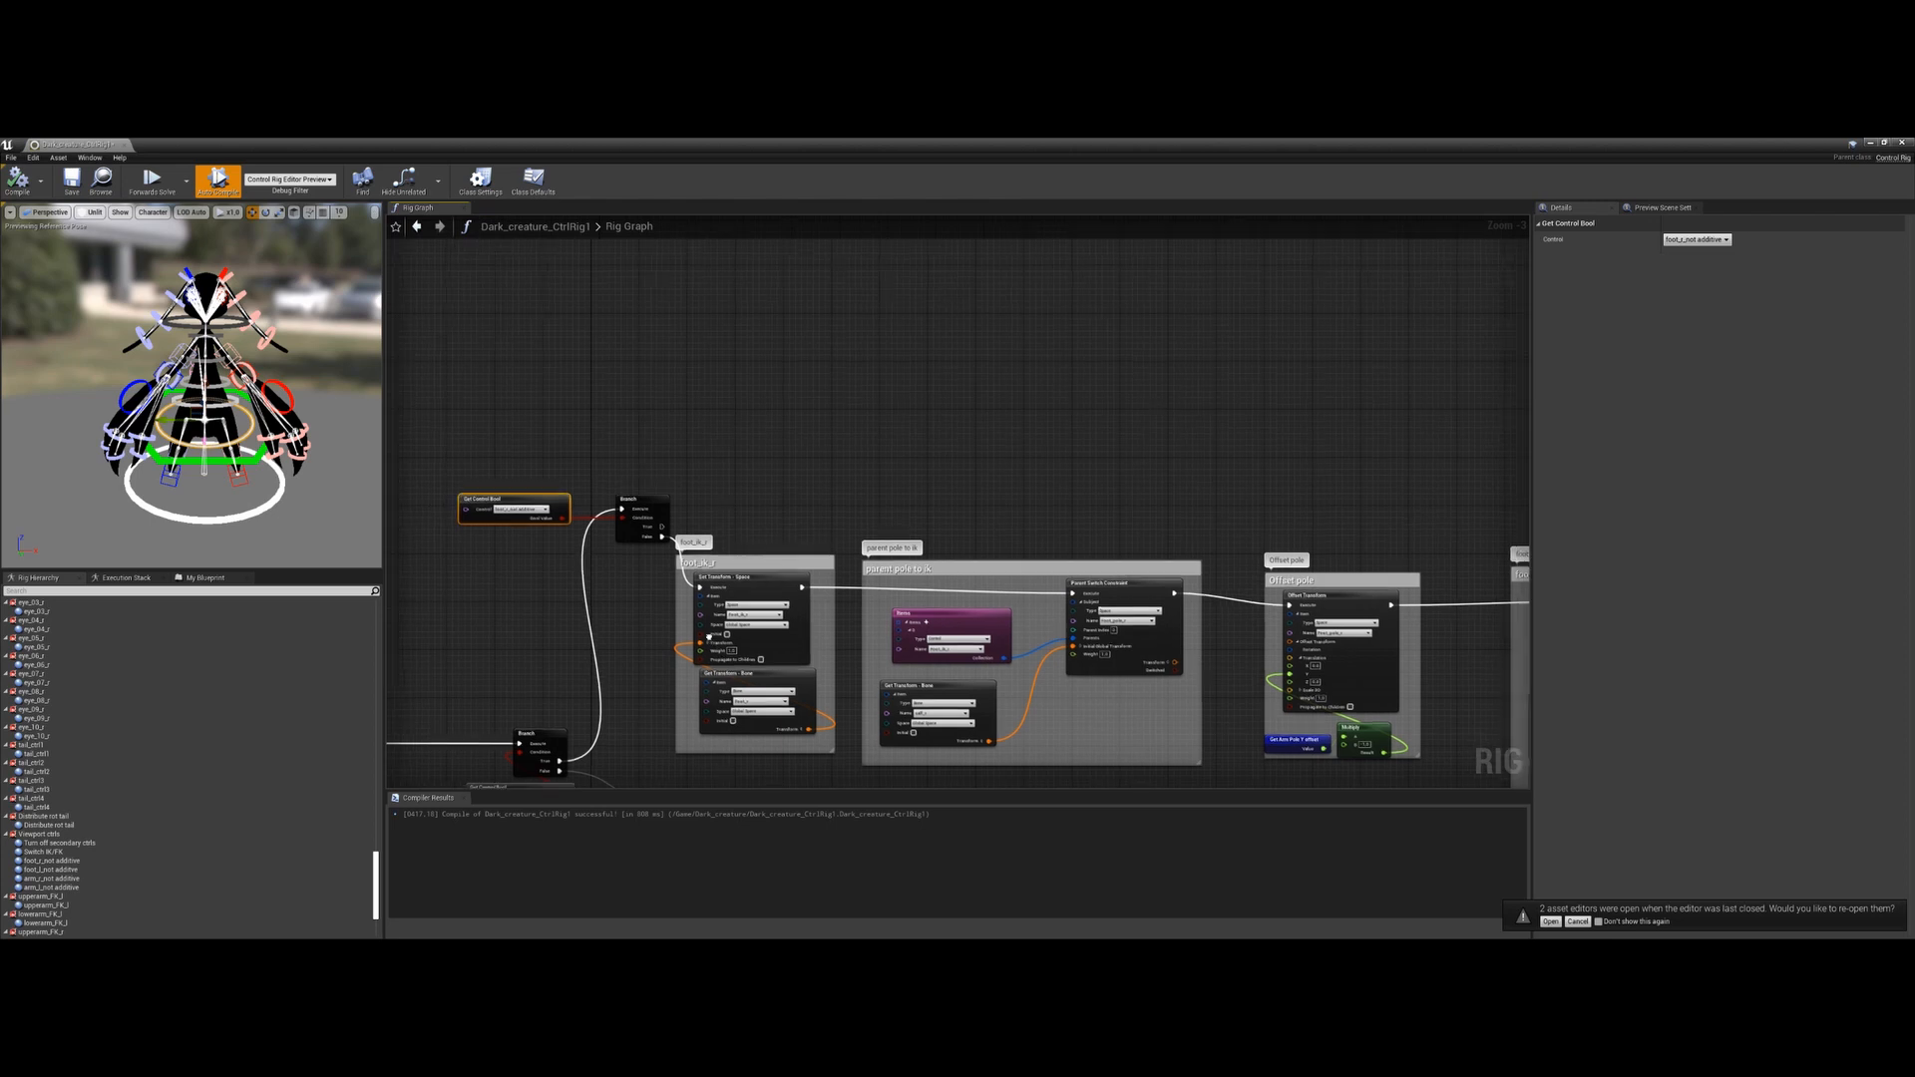
{"action": "scroll", "coordinate": [705, 629], "scroll_direction": "down", "scroll_amount": 2}
{"action": "key", "text": "ctrl+v"}
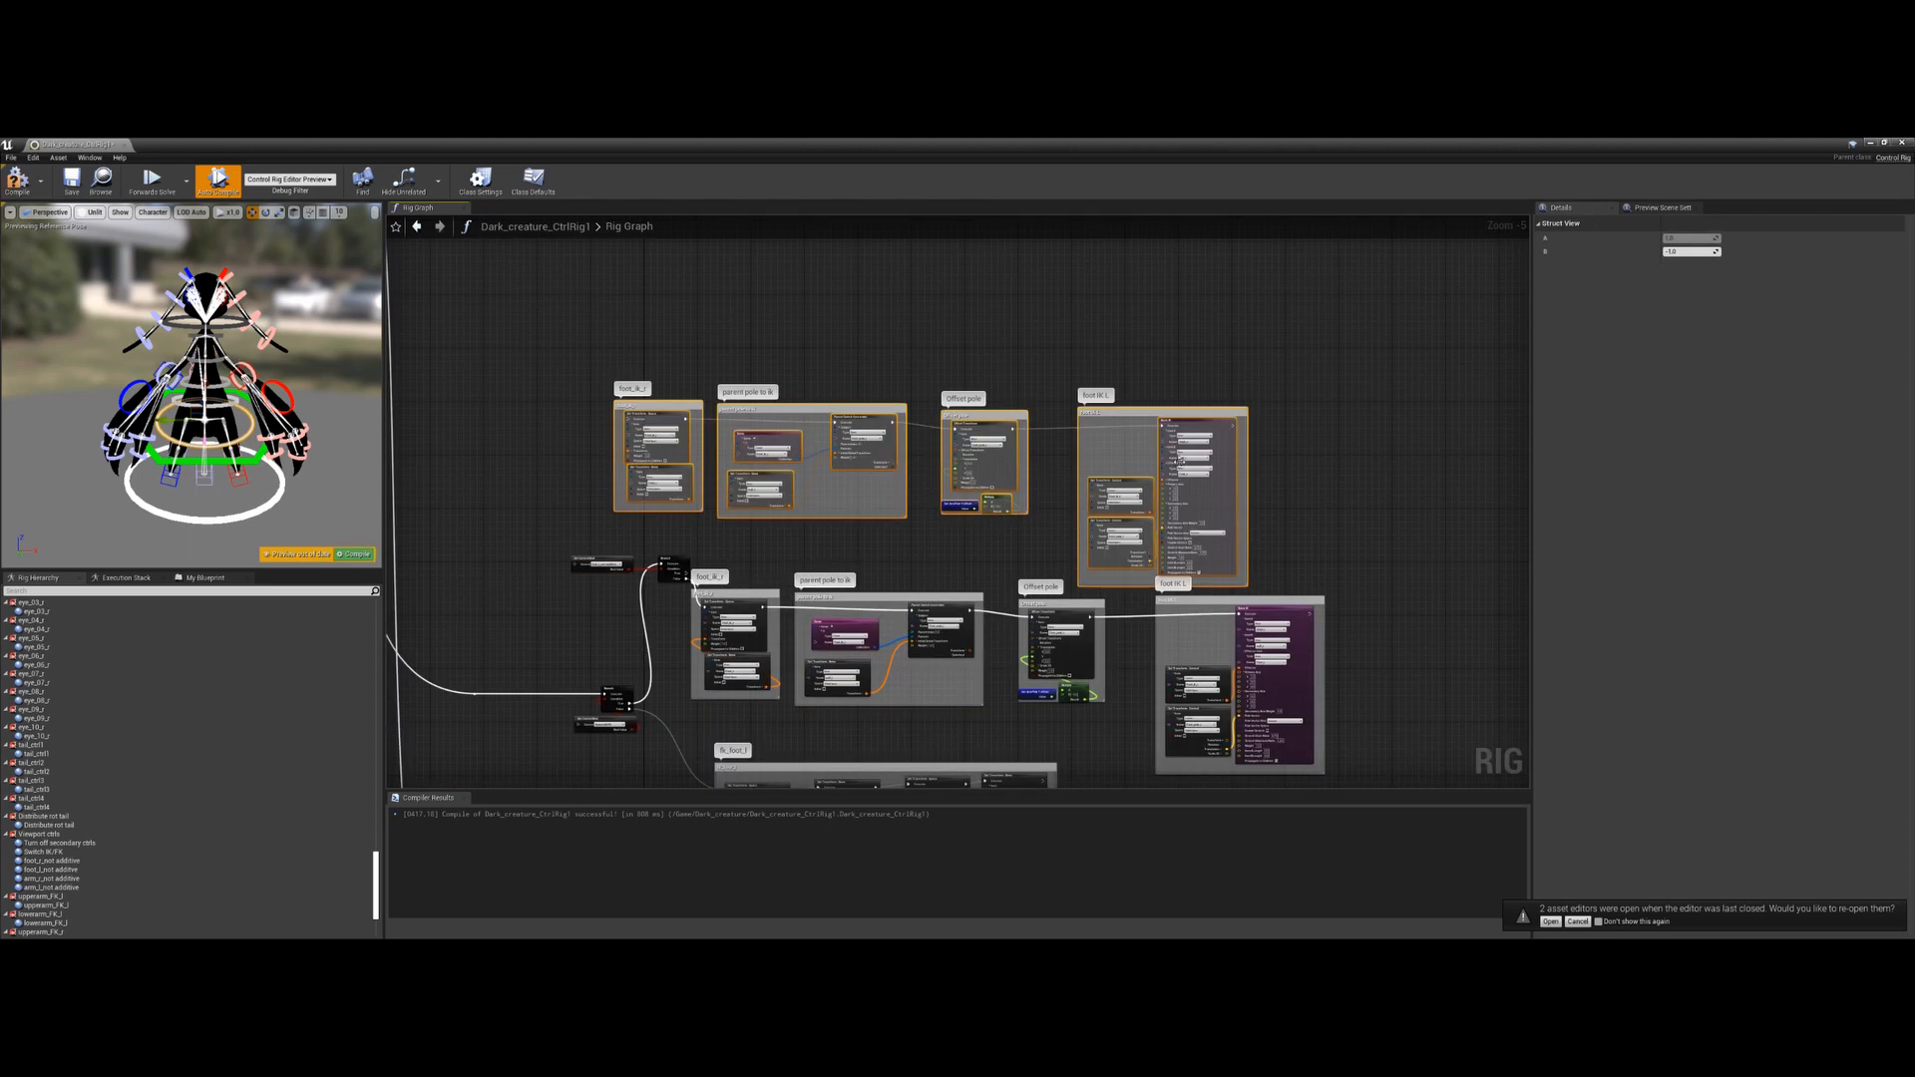
{"action": "left_click_drag", "start_coordinate": [1178, 460], "coordinate": [1239, 443]}
Connect the foot_r_not additive Branch's True output to the copied foot_ik_r row, enable Initial on its Set Transform, and compile and save the rig
{"action": "scroll", "coordinate": [663, 556], "scroll_direction": "up", "scroll_amount": 3}
{"action": "left_click_drag", "start_coordinate": [702, 596], "coordinate": [711, 255]}
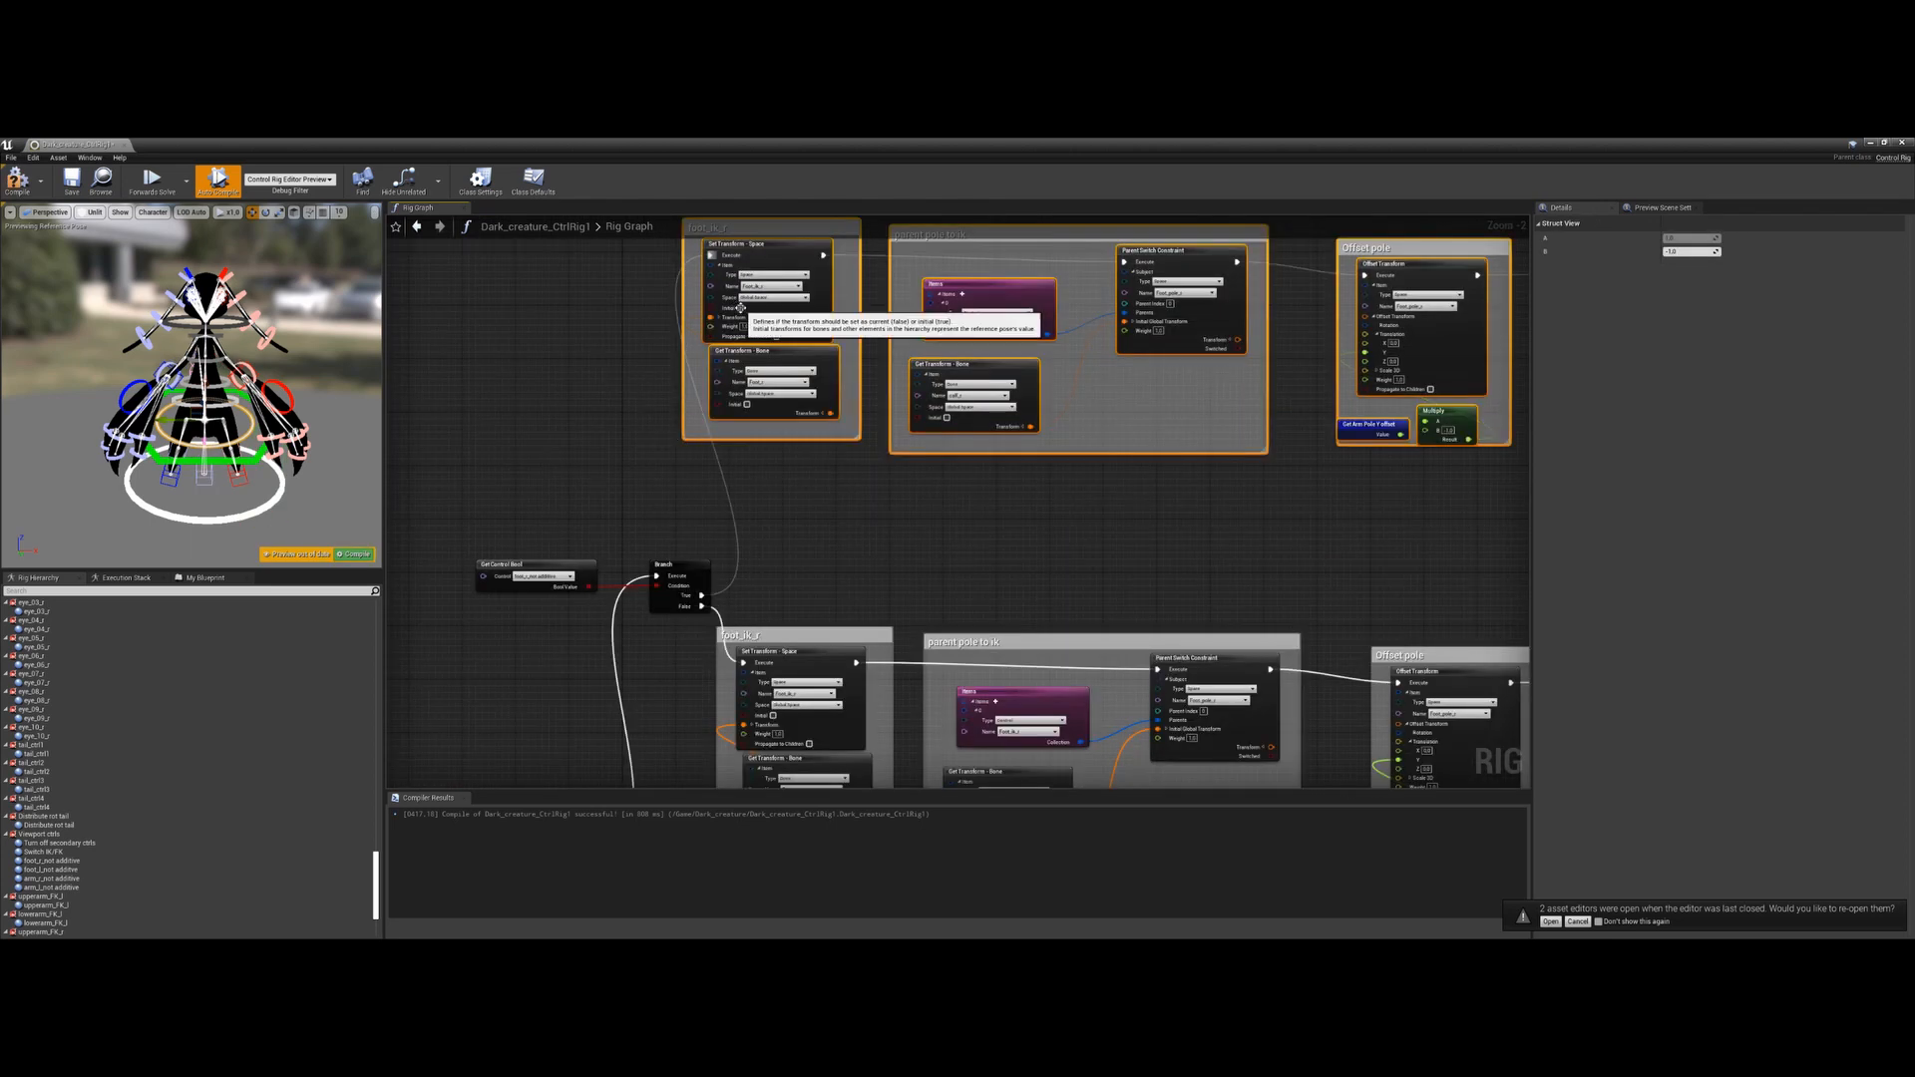
{"action": "left_click", "coordinate": [740, 308]}
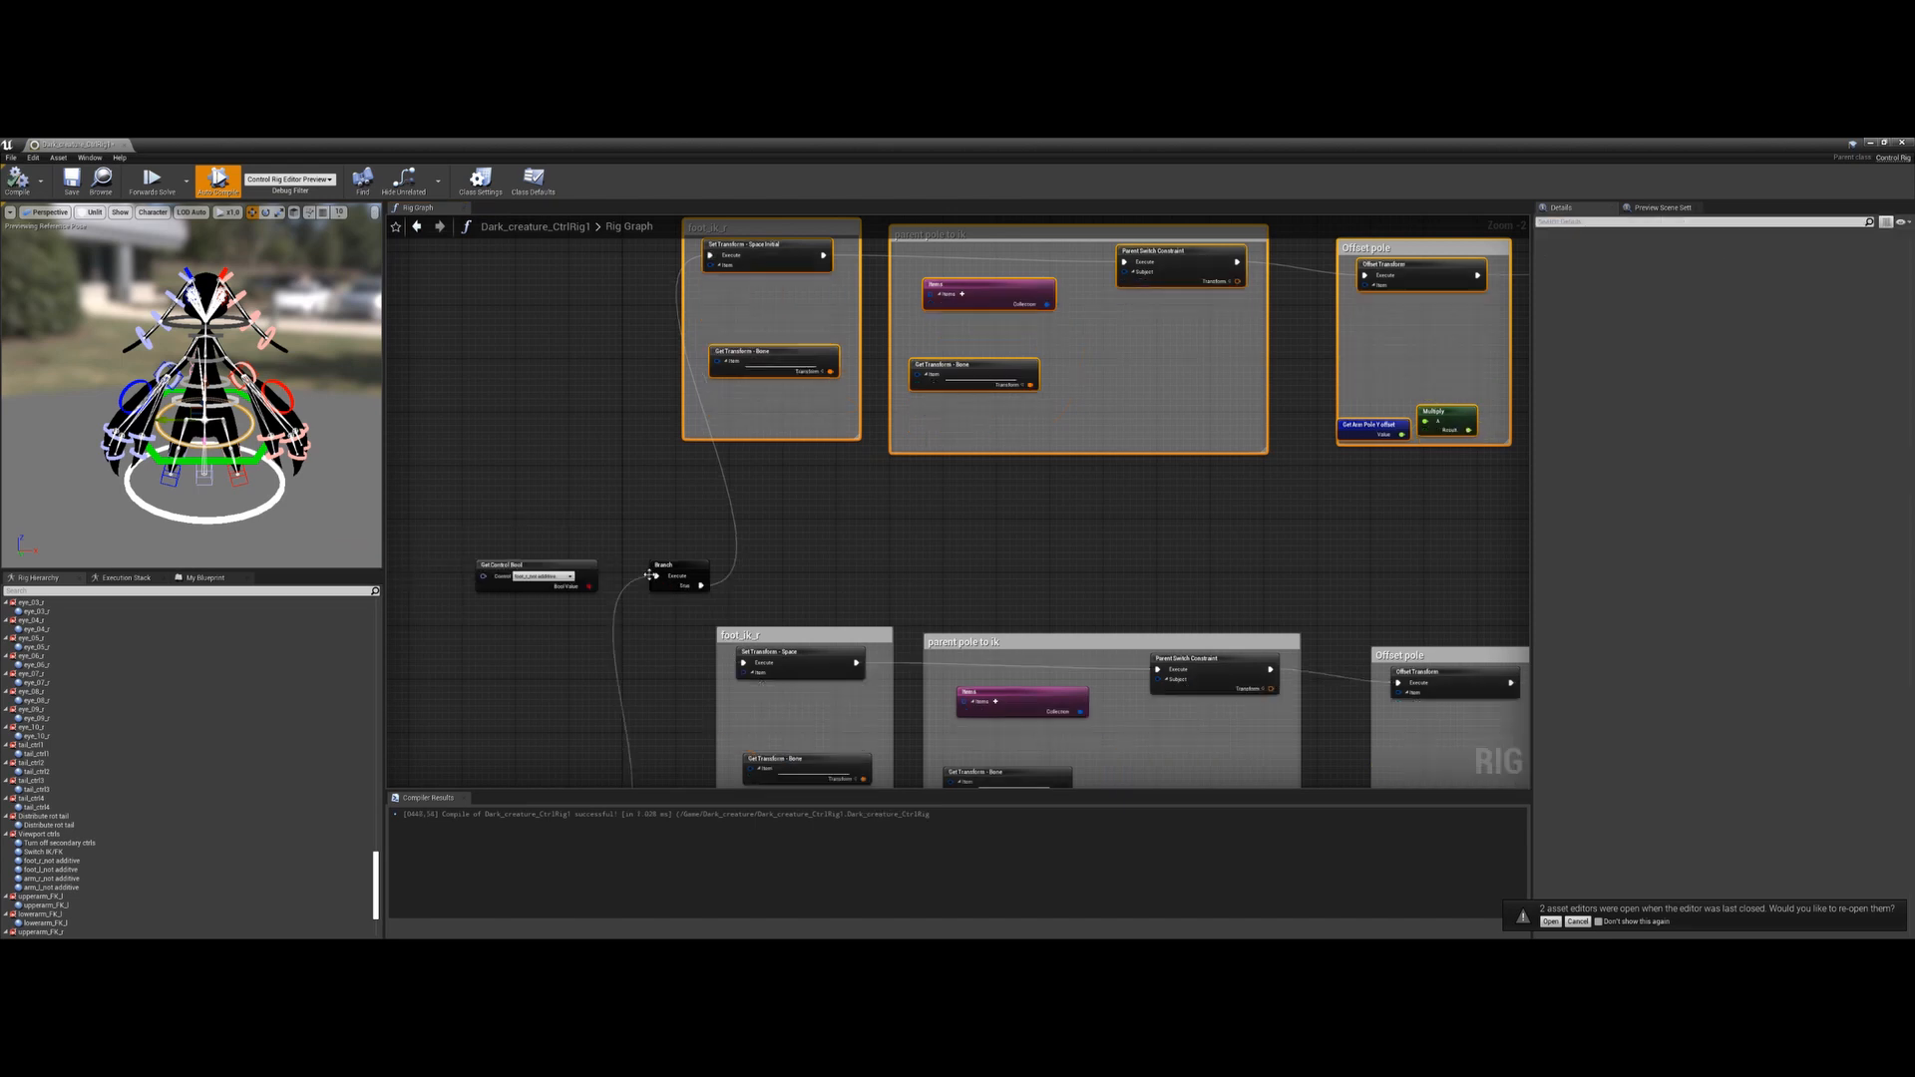
{"action": "right_click_drag", "start_coordinate": [852, 514], "coordinate": [799, 522]}
{"action": "key", "text": "ctrl+s"}
Return to the level editor, open NewTemplateSequence, and frame the Dark Creature actor in the viewport
{"action": "left_click_drag", "start_coordinate": [832, 143], "coordinate": [1914, 300]}
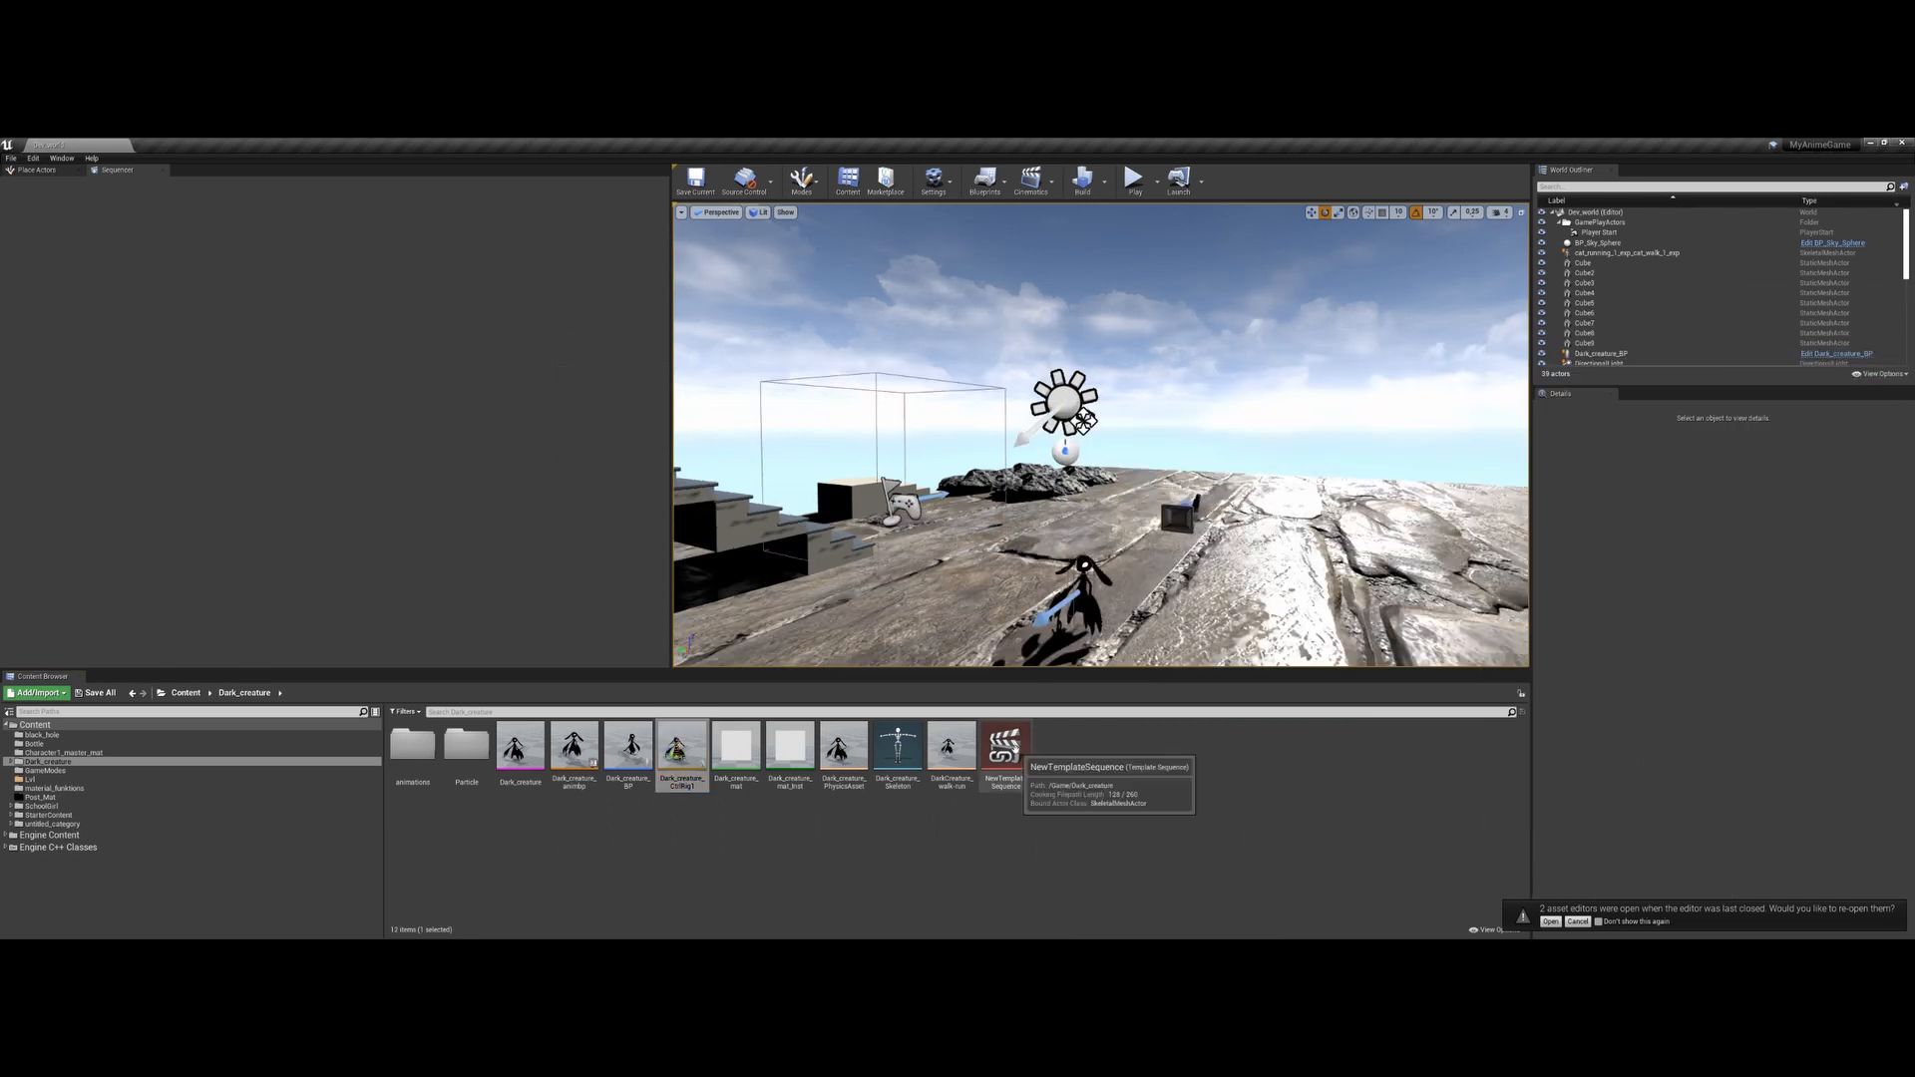
{"action": "double_click", "coordinate": [1005, 753]}
{"action": "scroll", "coordinate": [1055, 576], "scroll_direction": "up", "scroll_amount": 1}
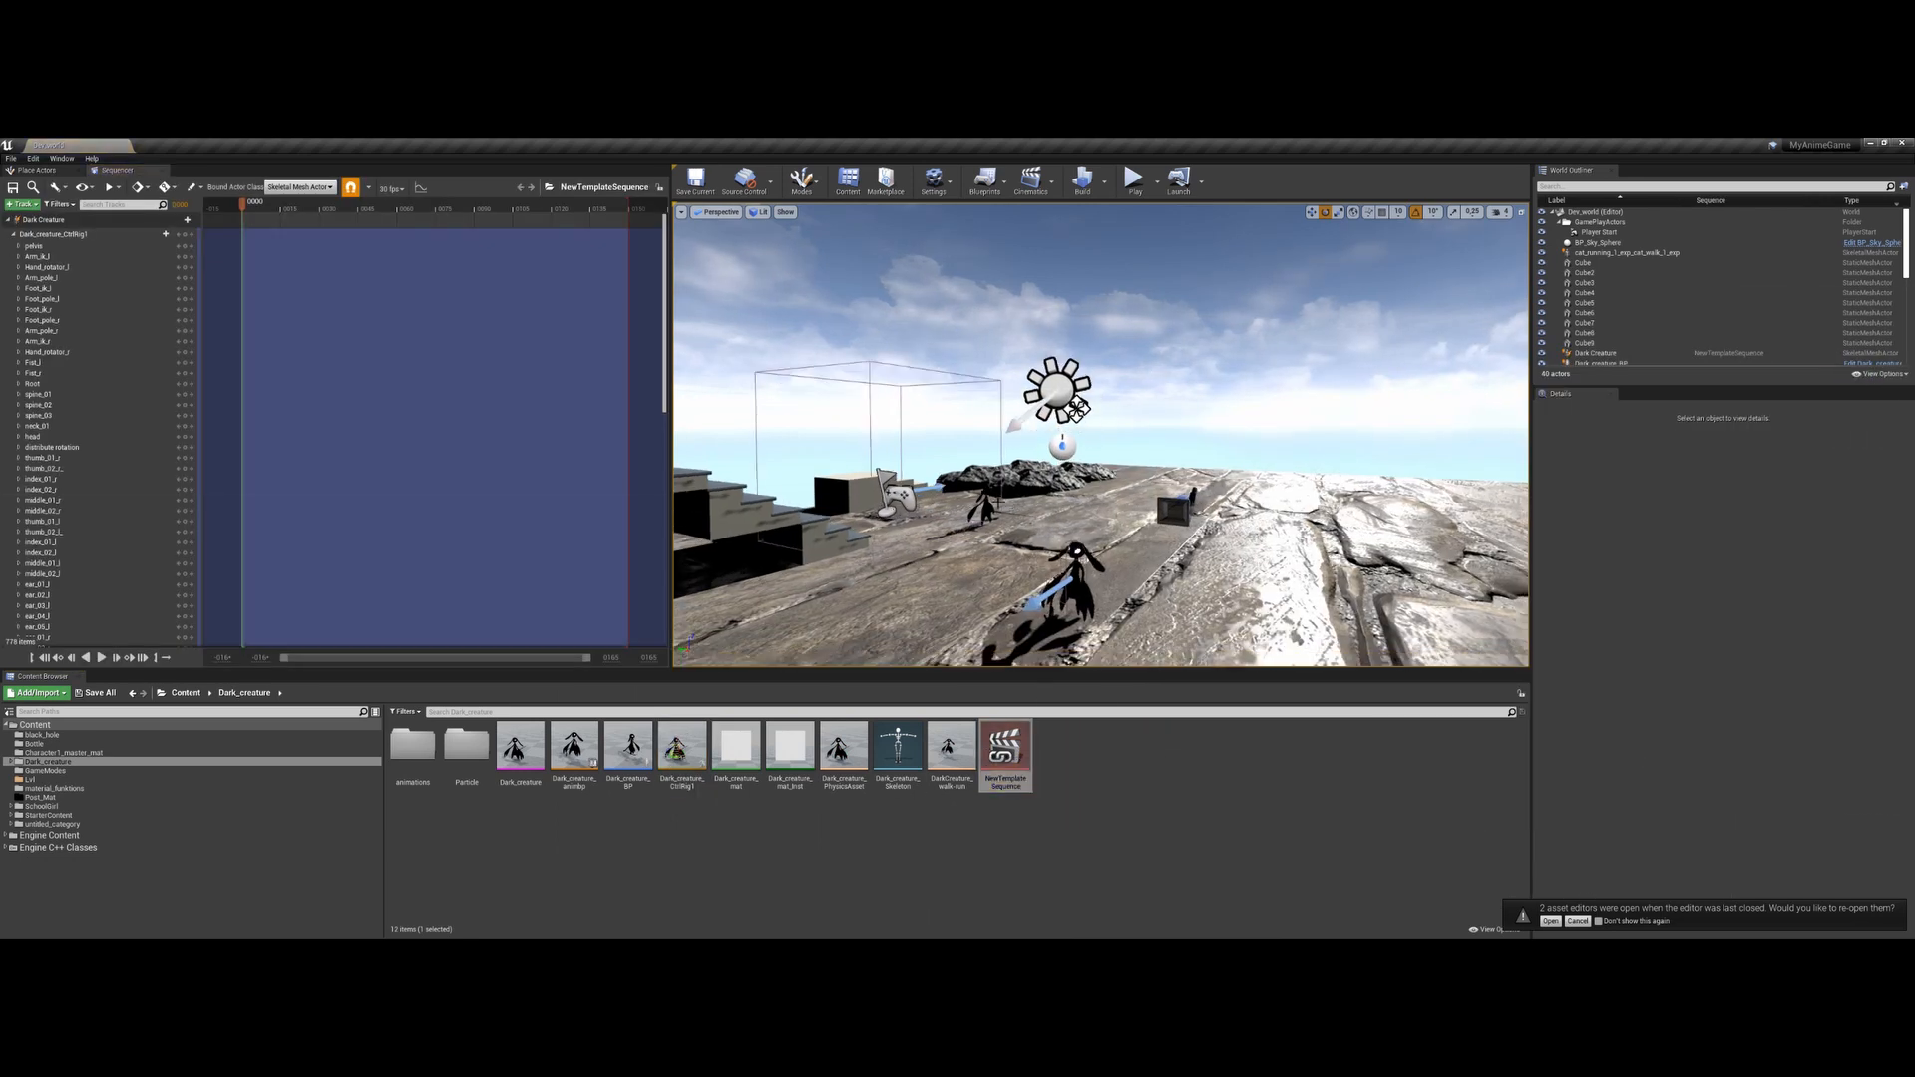
{"action": "left_click", "coordinate": [983, 507]}
{"action": "key", "text": "f"}
{"action": "scroll", "coordinate": [1052, 601], "scroll_direction": "up", "scroll_amount": 2}
{"action": "left_click_drag", "start_coordinate": [1052, 600], "coordinate": [1150, 614], "text": "alt"}
Replace the Dark_creature_CtrlRig1 track on Dark Creature with a freshly added Control Rig track
{"action": "left_click", "coordinate": [77, 237]}
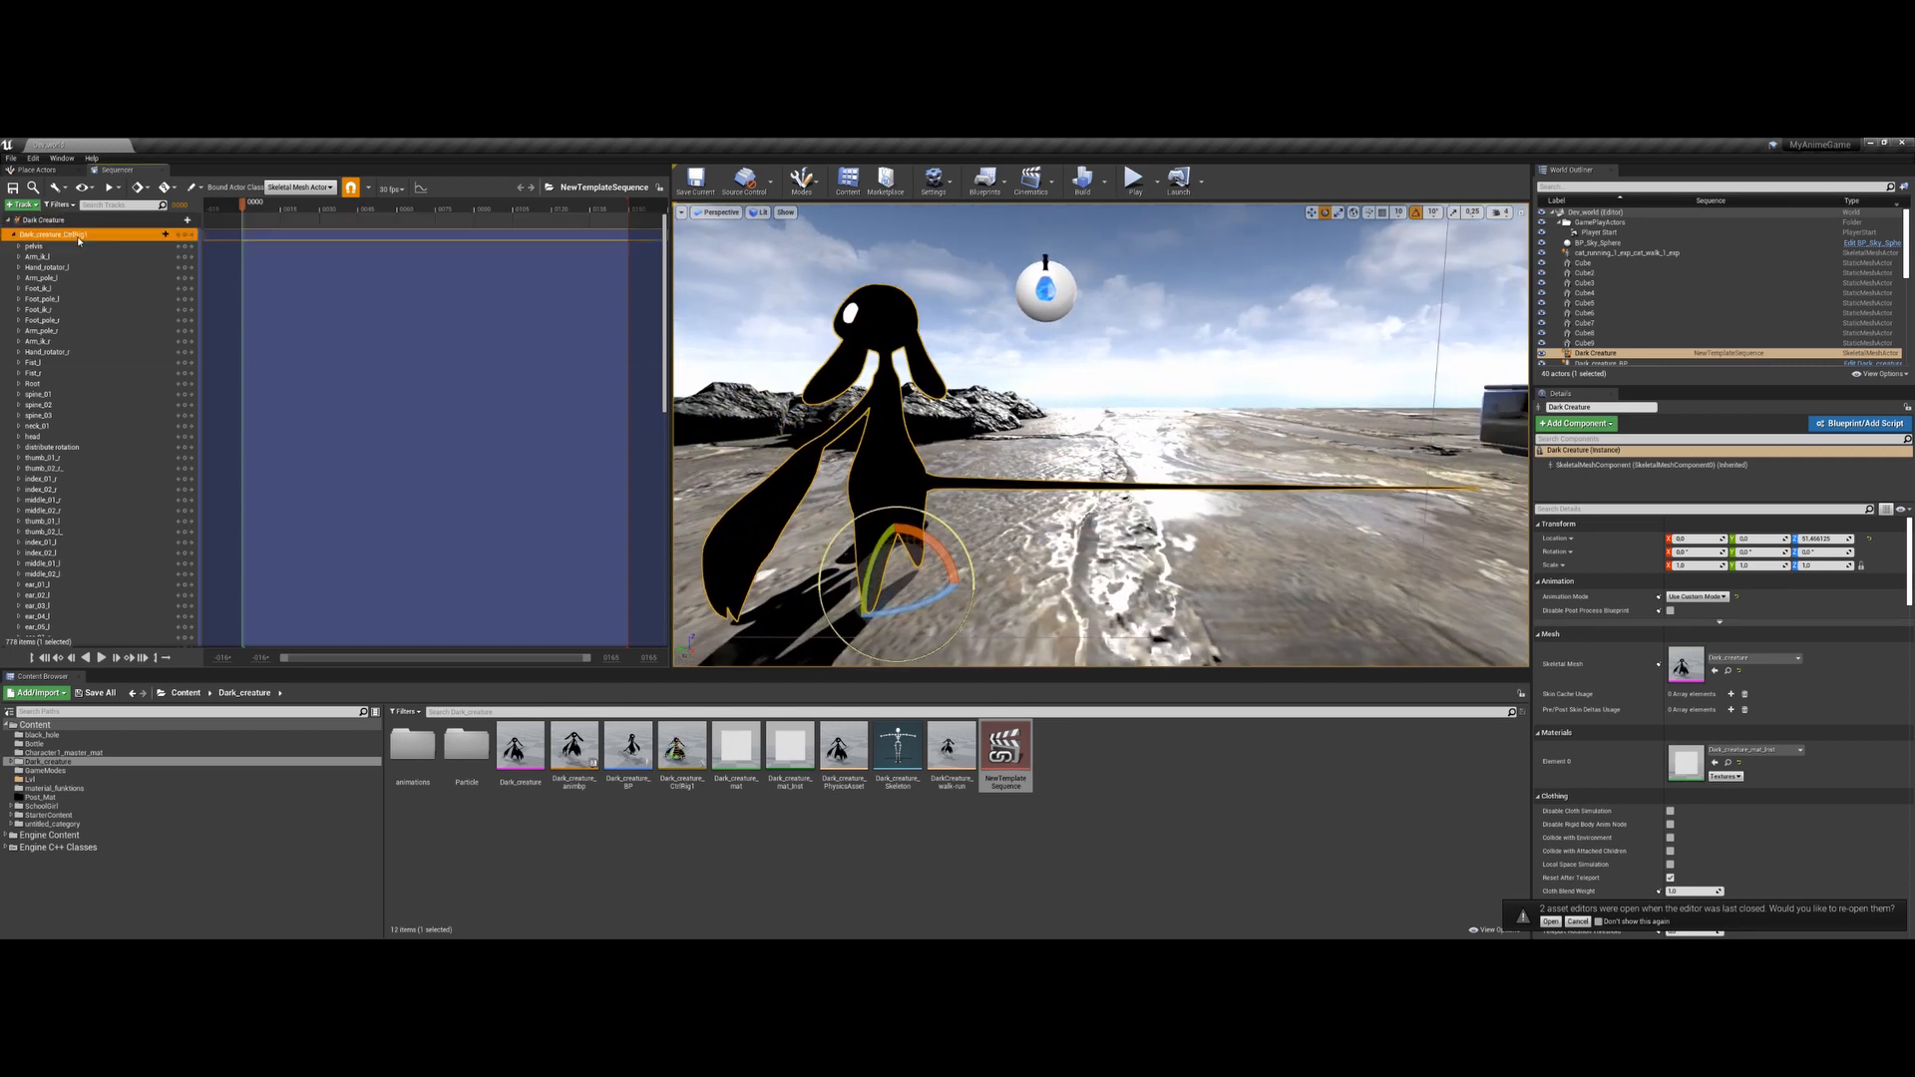
{"action": "left_click", "coordinate": [117, 171]}
{"action": "left_click", "coordinate": [181, 222]}
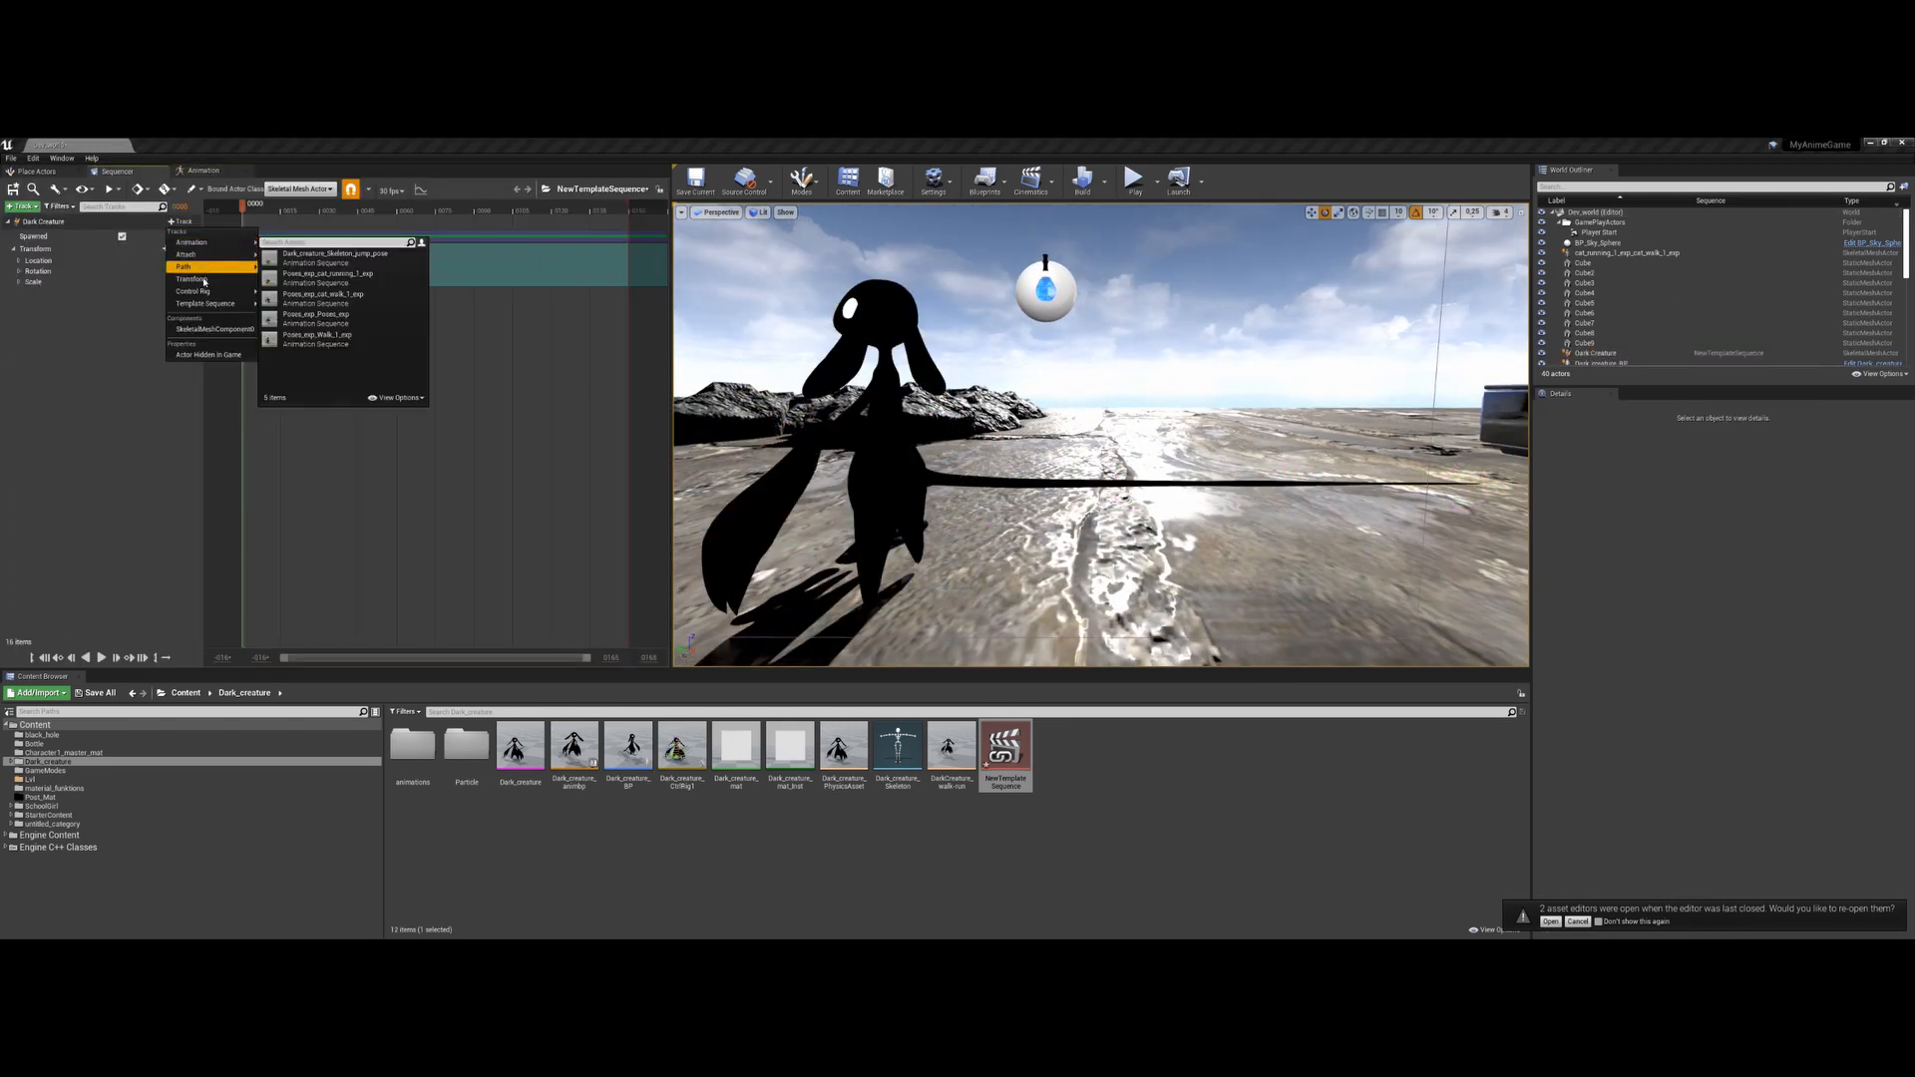
{"action": "mouse_move", "coordinate": [214, 291]}
{"action": "mouse_move", "coordinate": [320, 331]}
{"action": "left_click", "coordinate": [430, 342]}
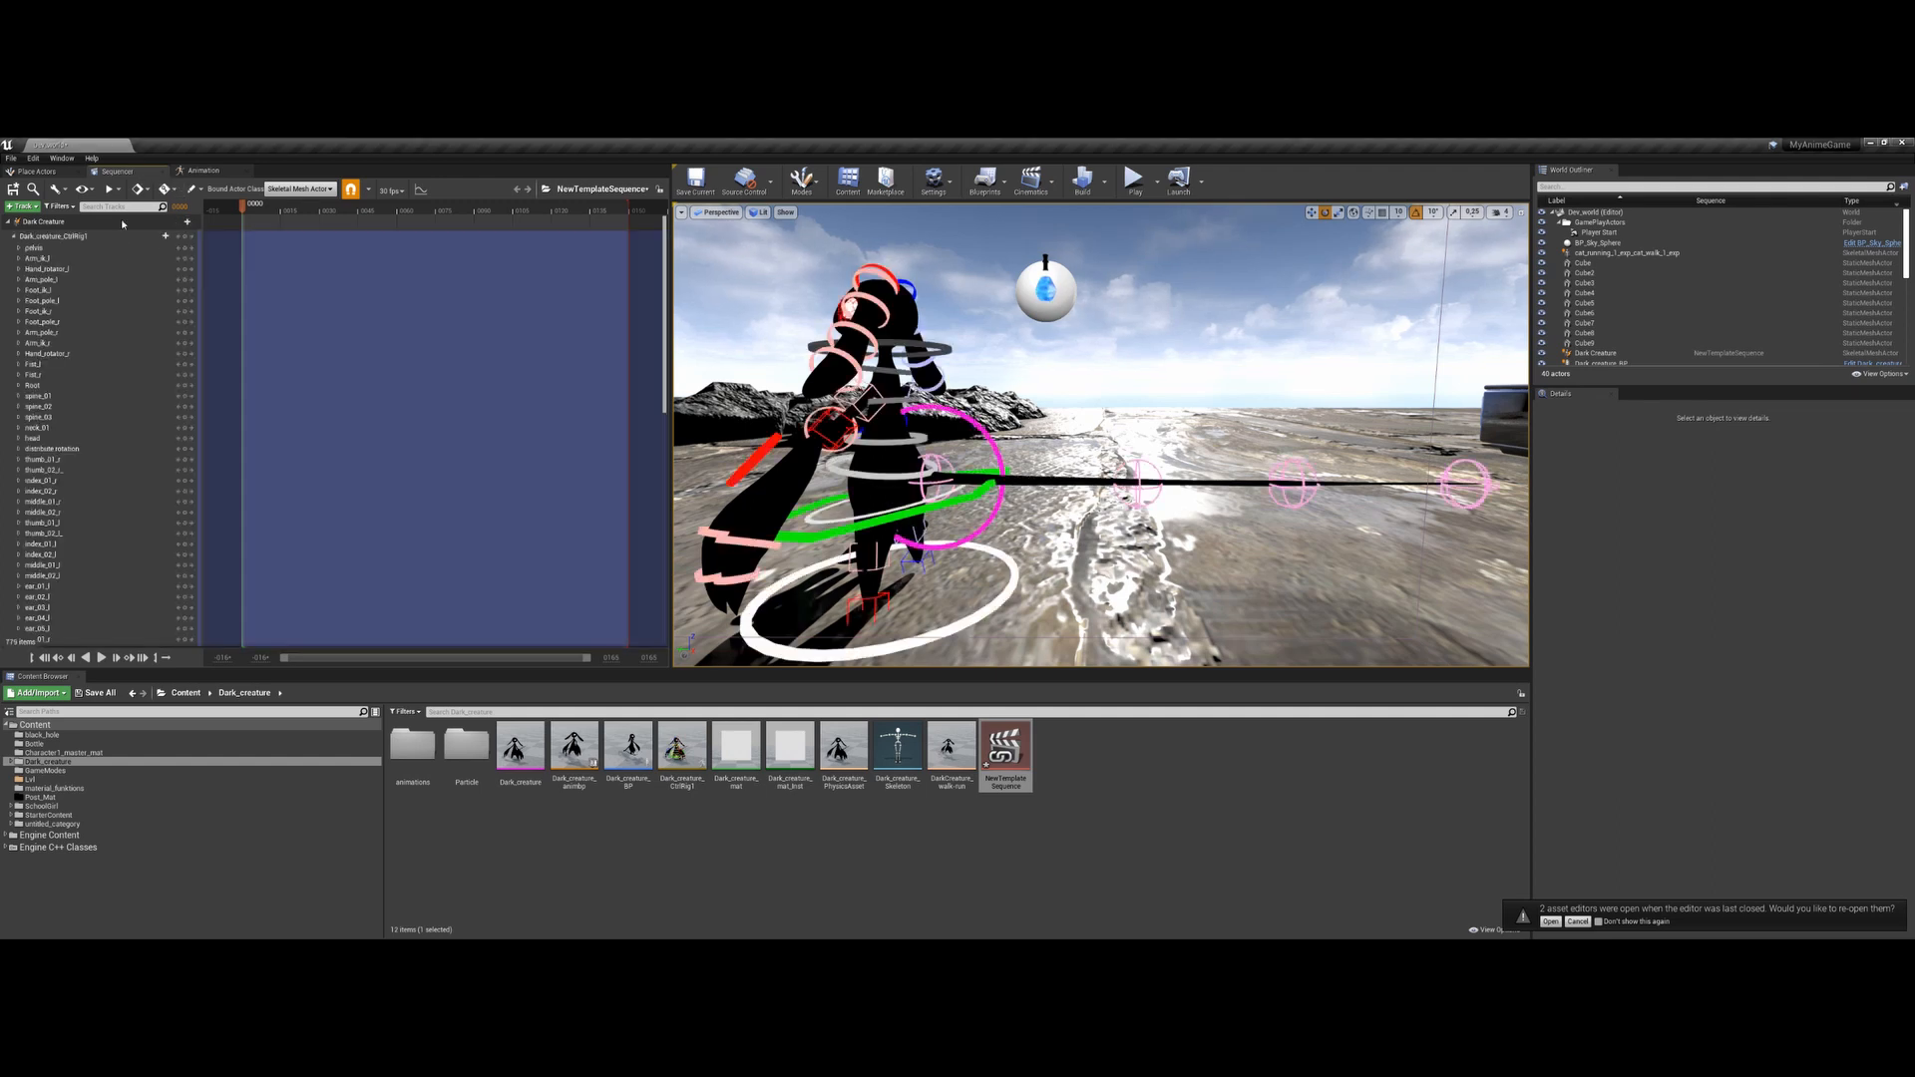
Turn on the four foot and arm not additive controls in the sequence and select the pelvis control in the viewport
{"action": "scroll", "coordinate": [99, 410], "scroll_direction": "down", "scroll_amount": 10}
{"action": "scroll", "coordinate": [99, 410], "scroll_direction": "down", "scroll_amount": 2}
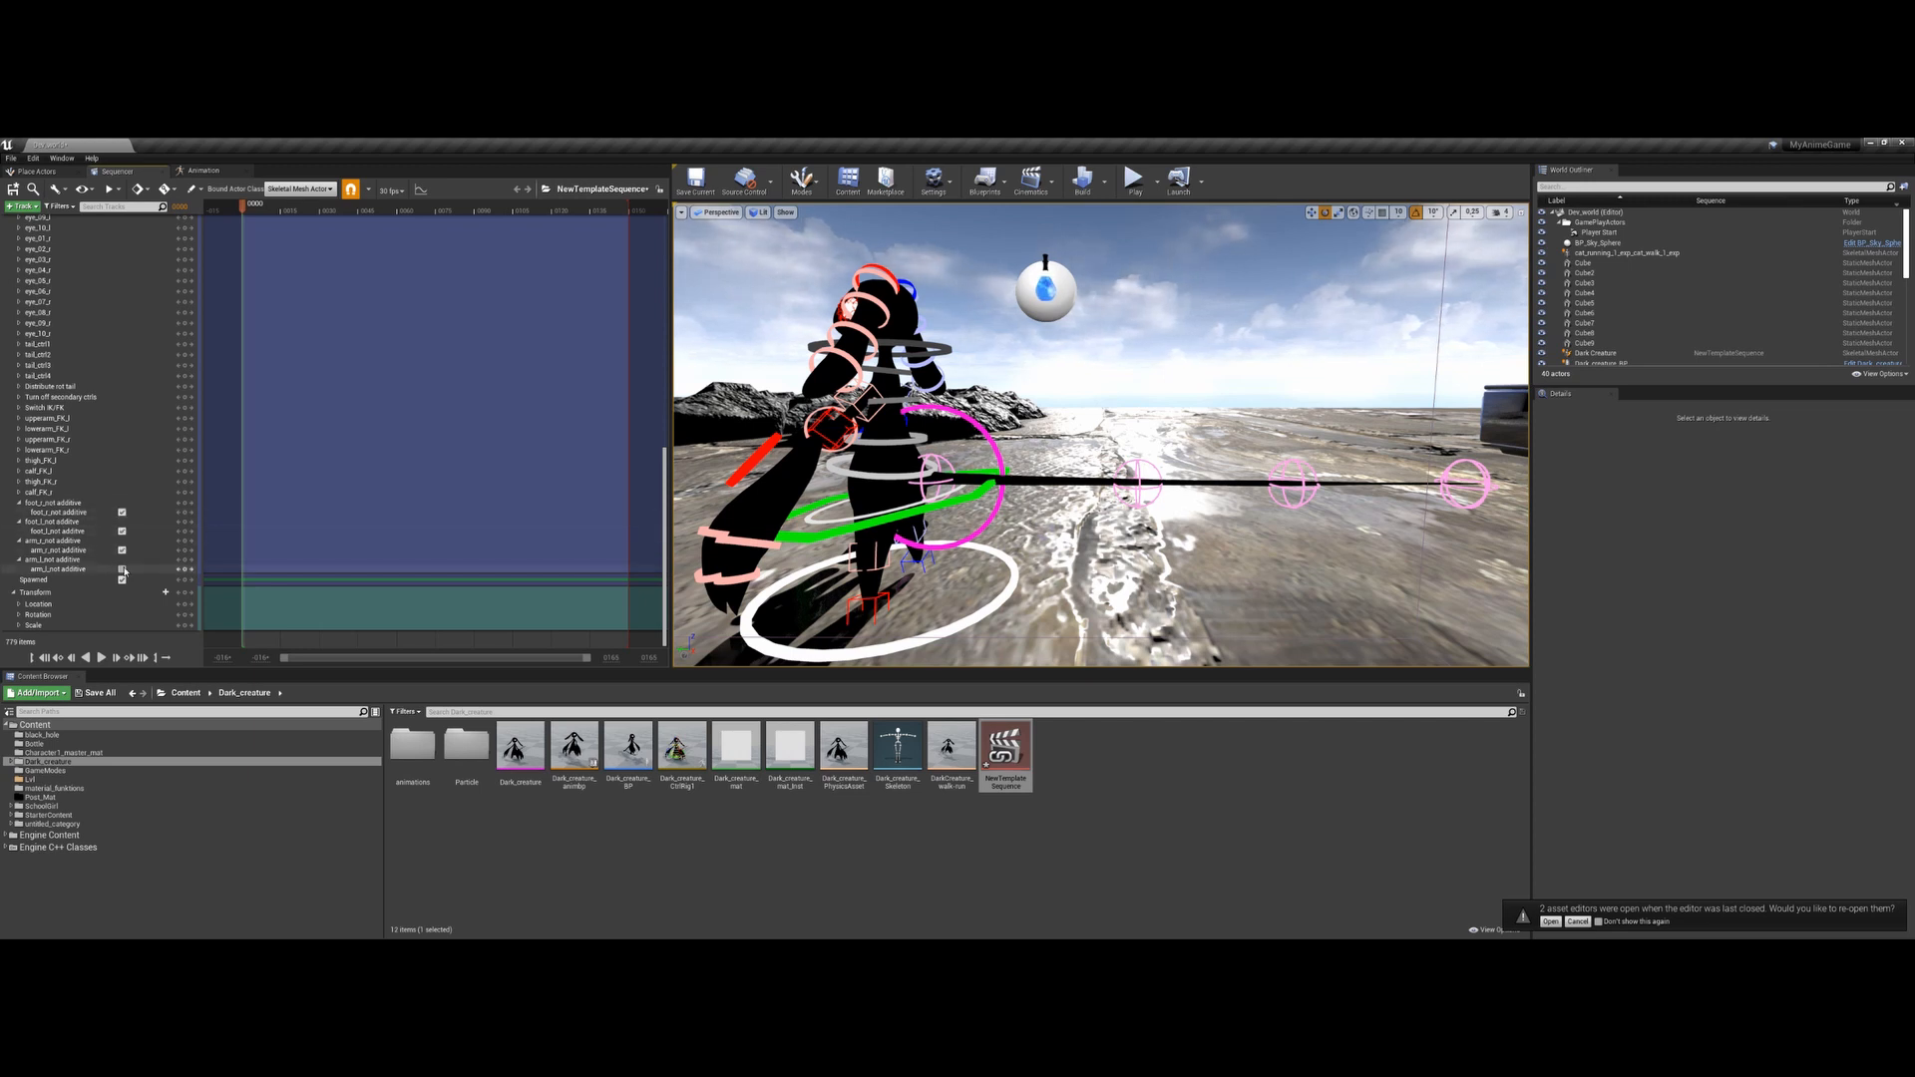
{"action": "left_click_drag", "start_coordinate": [1081, 560], "coordinate": [1417, 561], "text": "alt"}
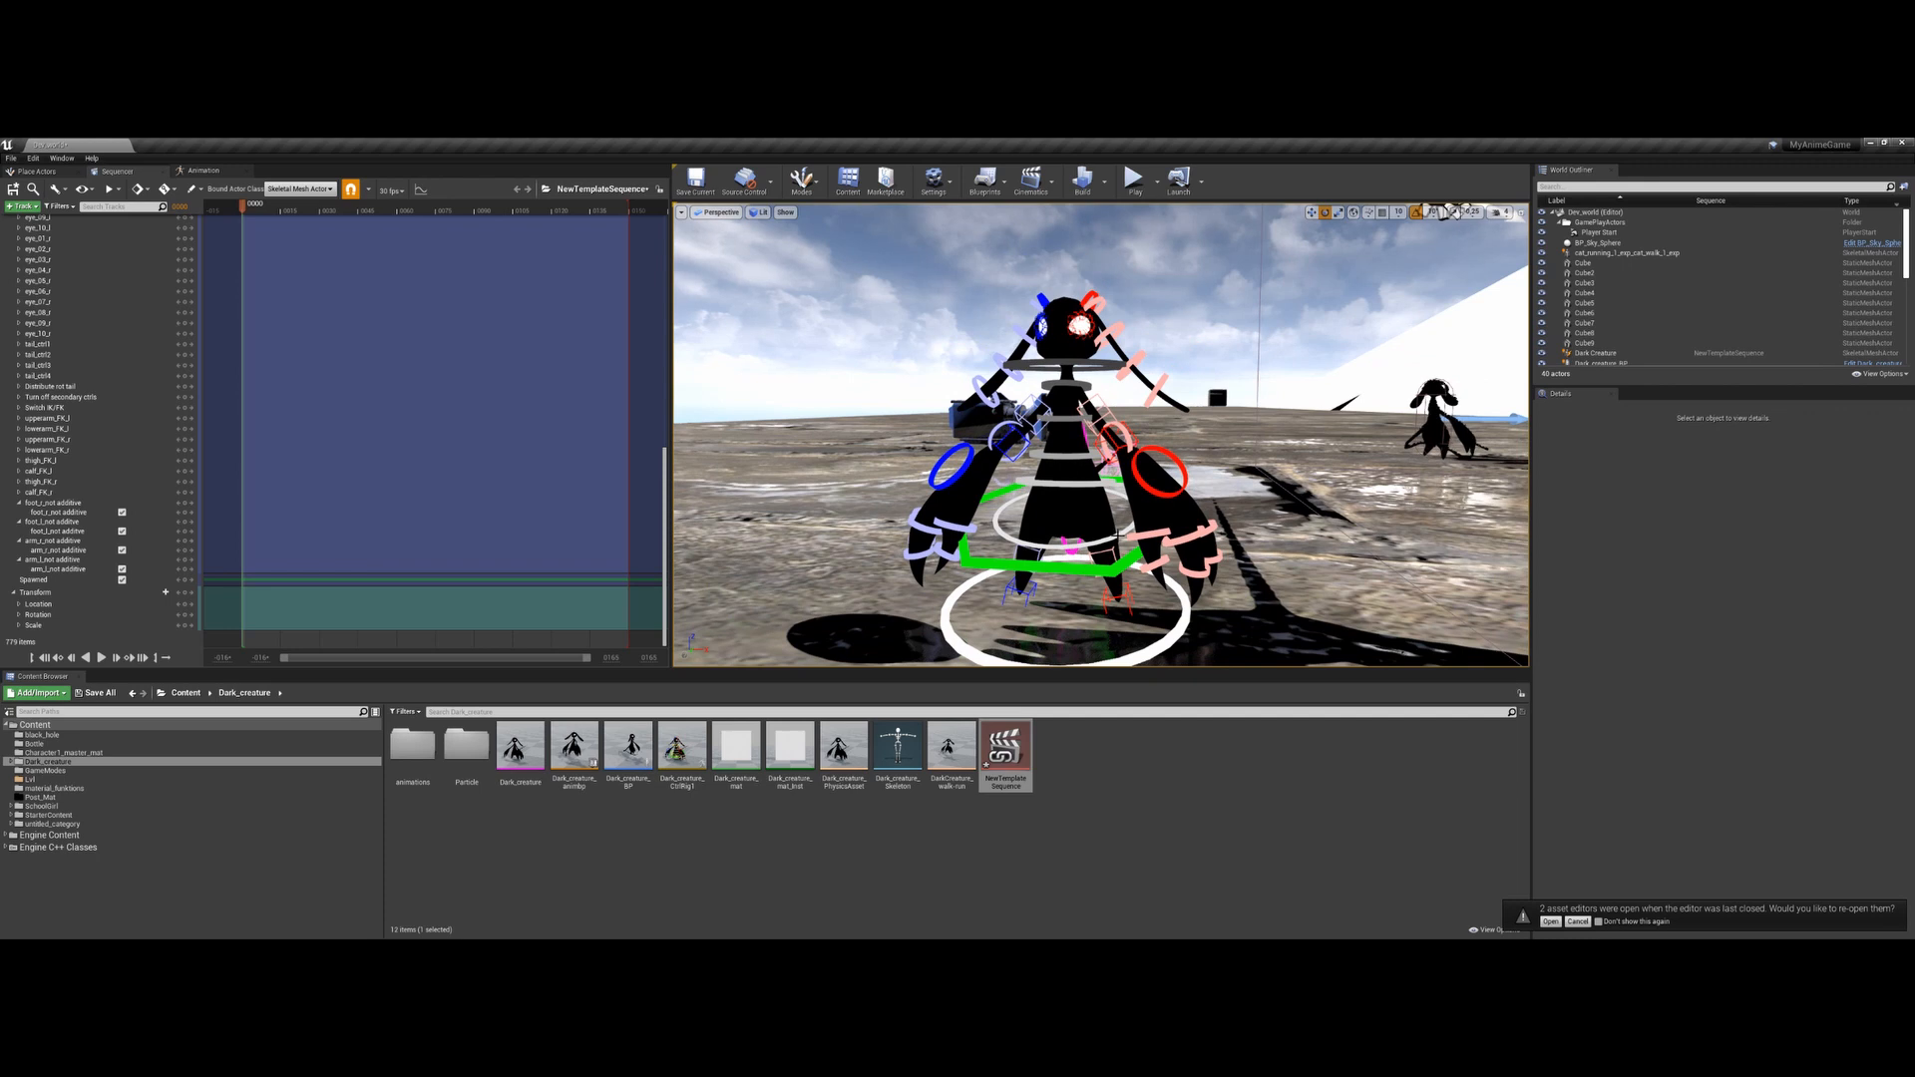
{"action": "left_click", "coordinate": [1117, 536]}
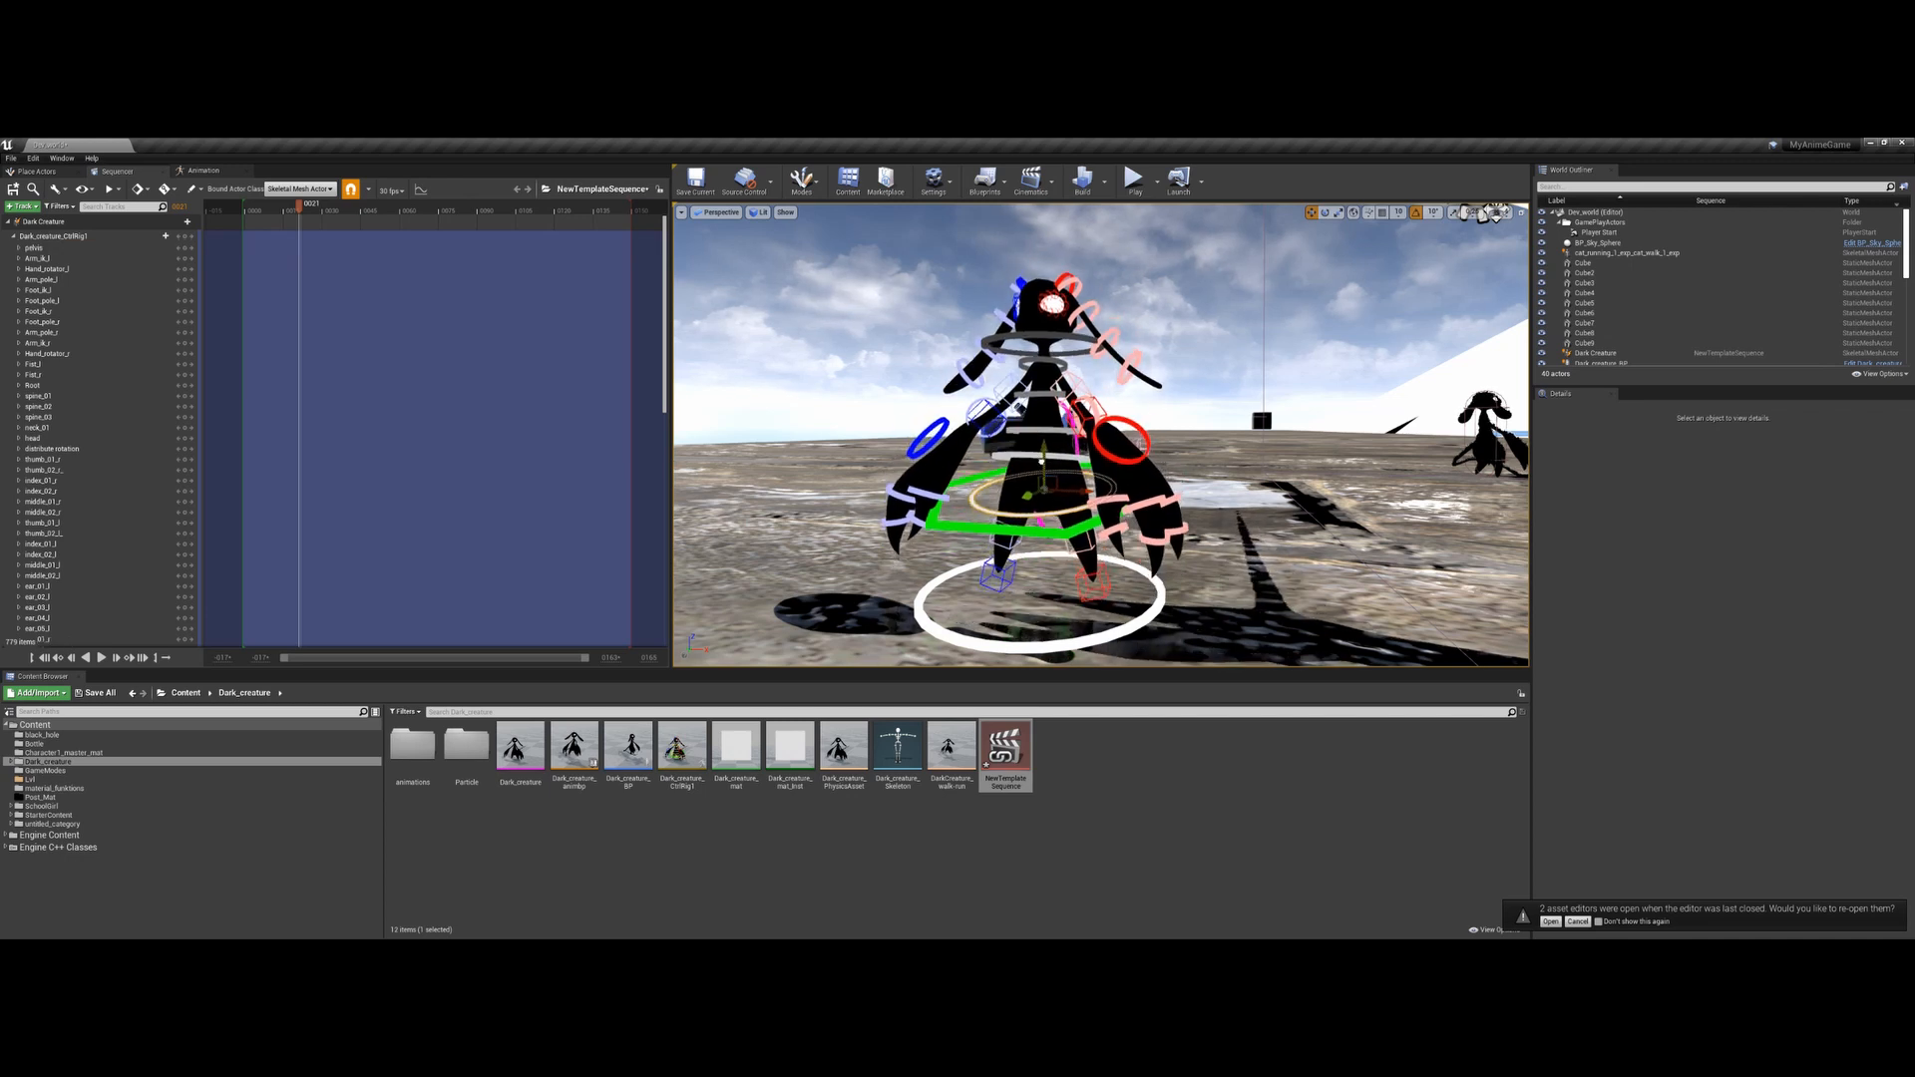
Add keys for the right and left foot and arm not additive controls at frame 13
{"action": "left_click", "coordinate": [288, 210]}
{"action": "left_click_drag", "start_coordinate": [288, 209], "coordinate": [278, 209]}
{"action": "scroll", "coordinate": [221, 496], "scroll_direction": "down", "scroll_amount": 10}
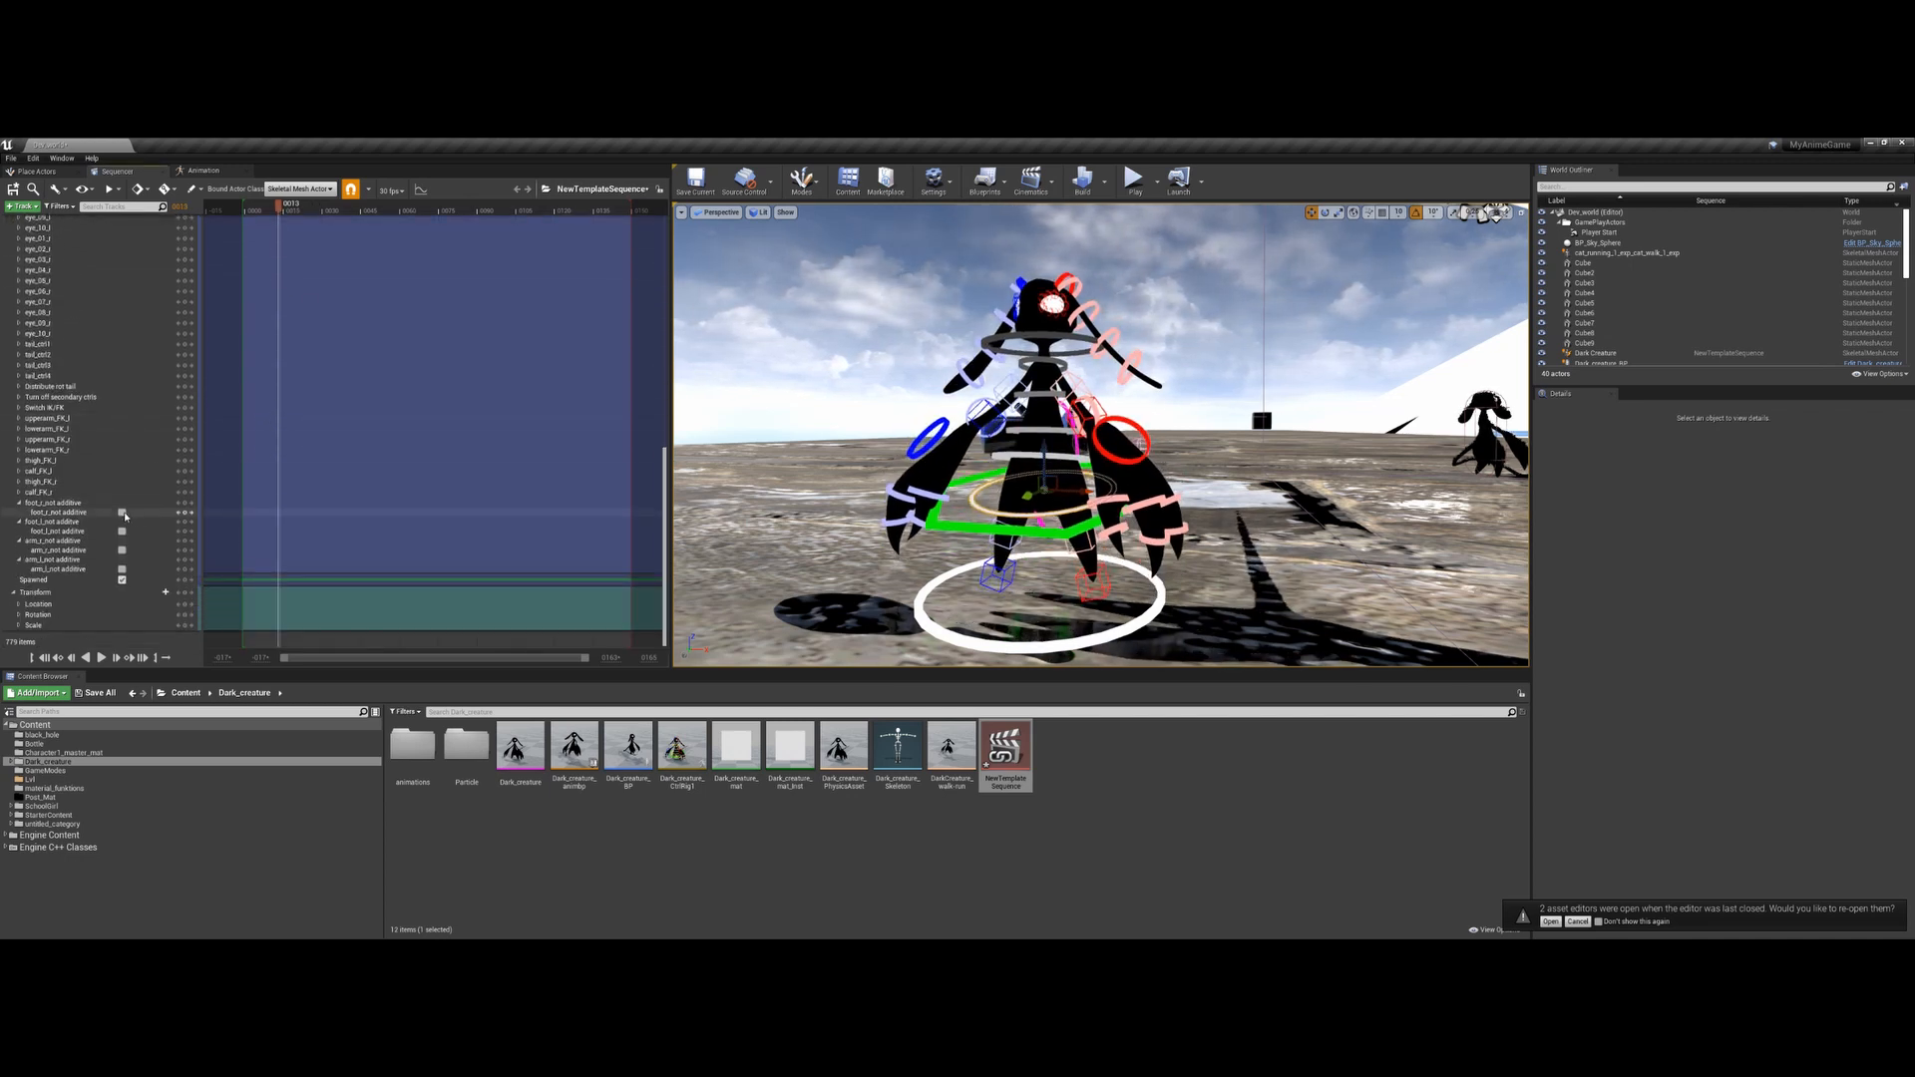
{"action": "left_click", "coordinate": [184, 512]}
{"action": "left_click", "coordinate": [185, 531]}
{"action": "left_click", "coordinate": [185, 549]}
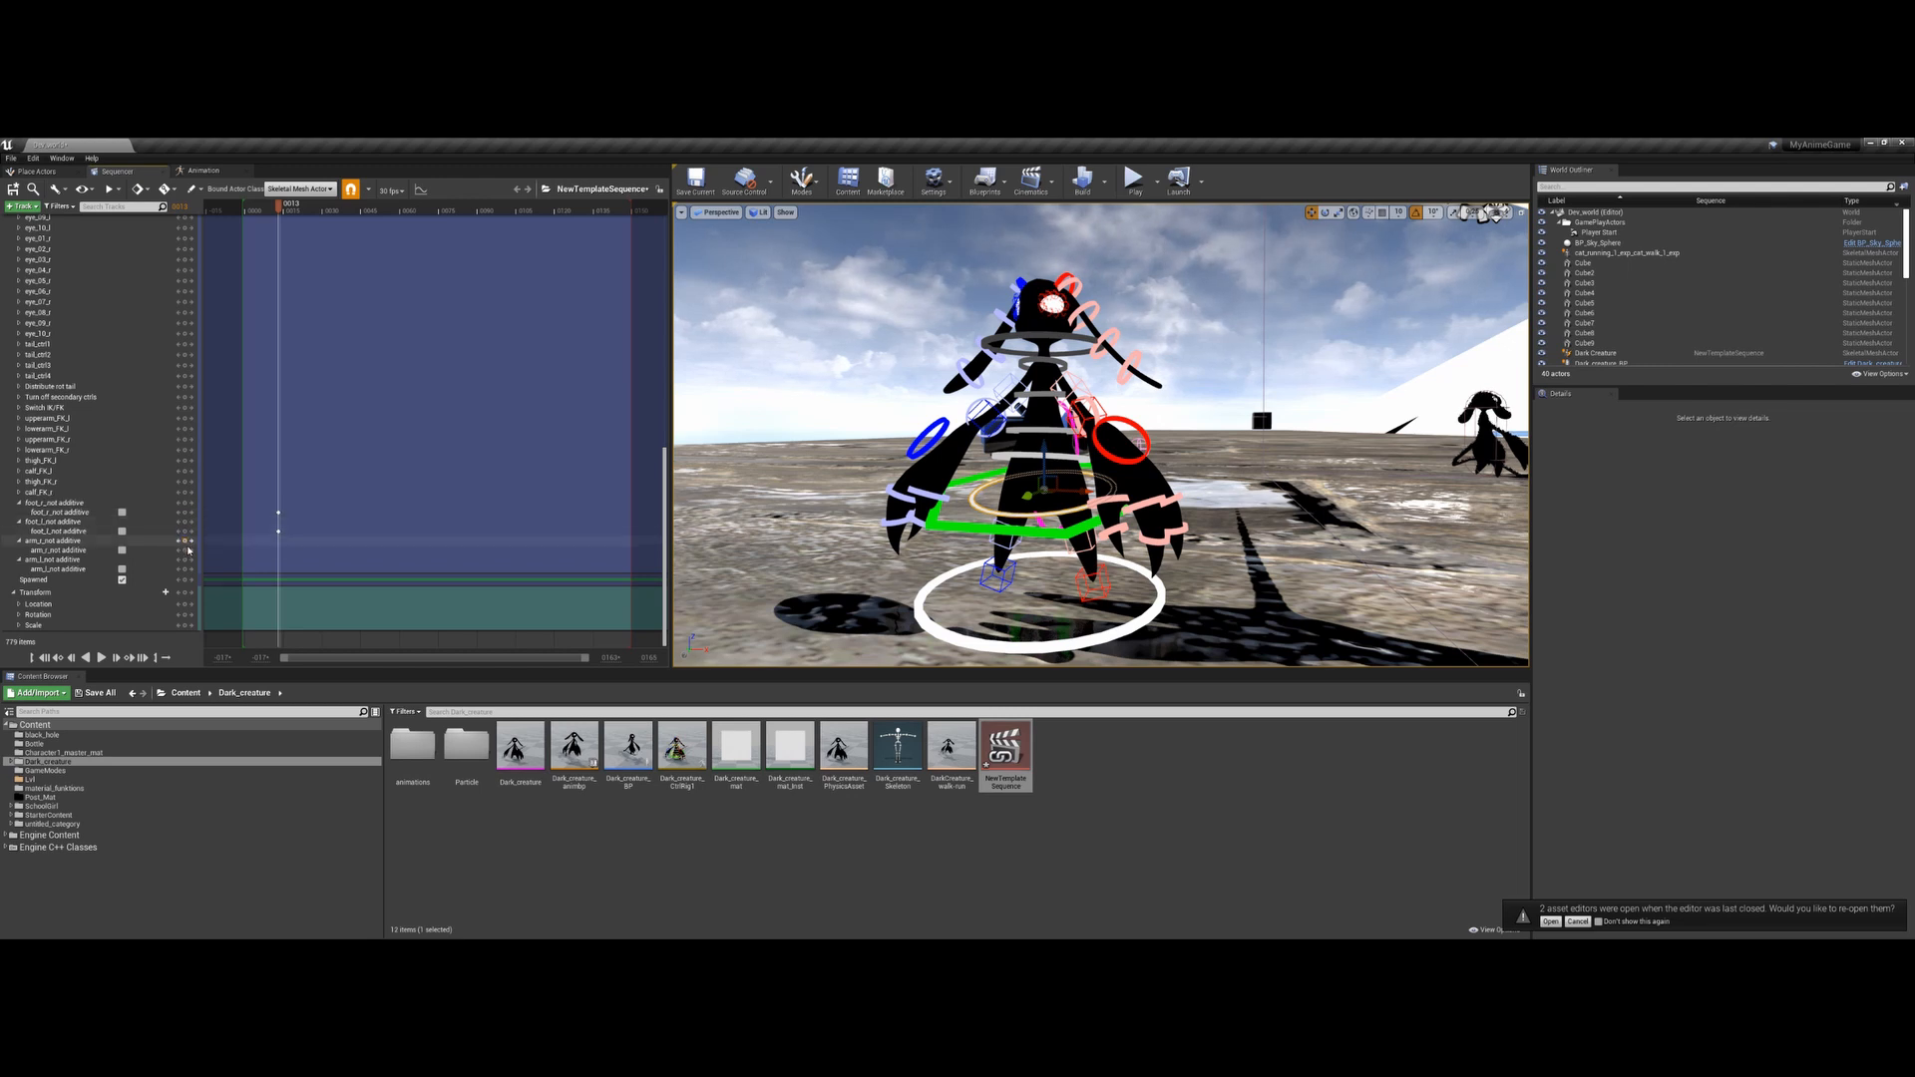
{"action": "left_click", "coordinate": [185, 569]}
Enable all four not additive controls at frame 13, test them by lowering the pelvis control slightly, and return to the first frame
{"action": "left_click", "coordinate": [121, 531]}
{"action": "left_click", "coordinate": [122, 512]}
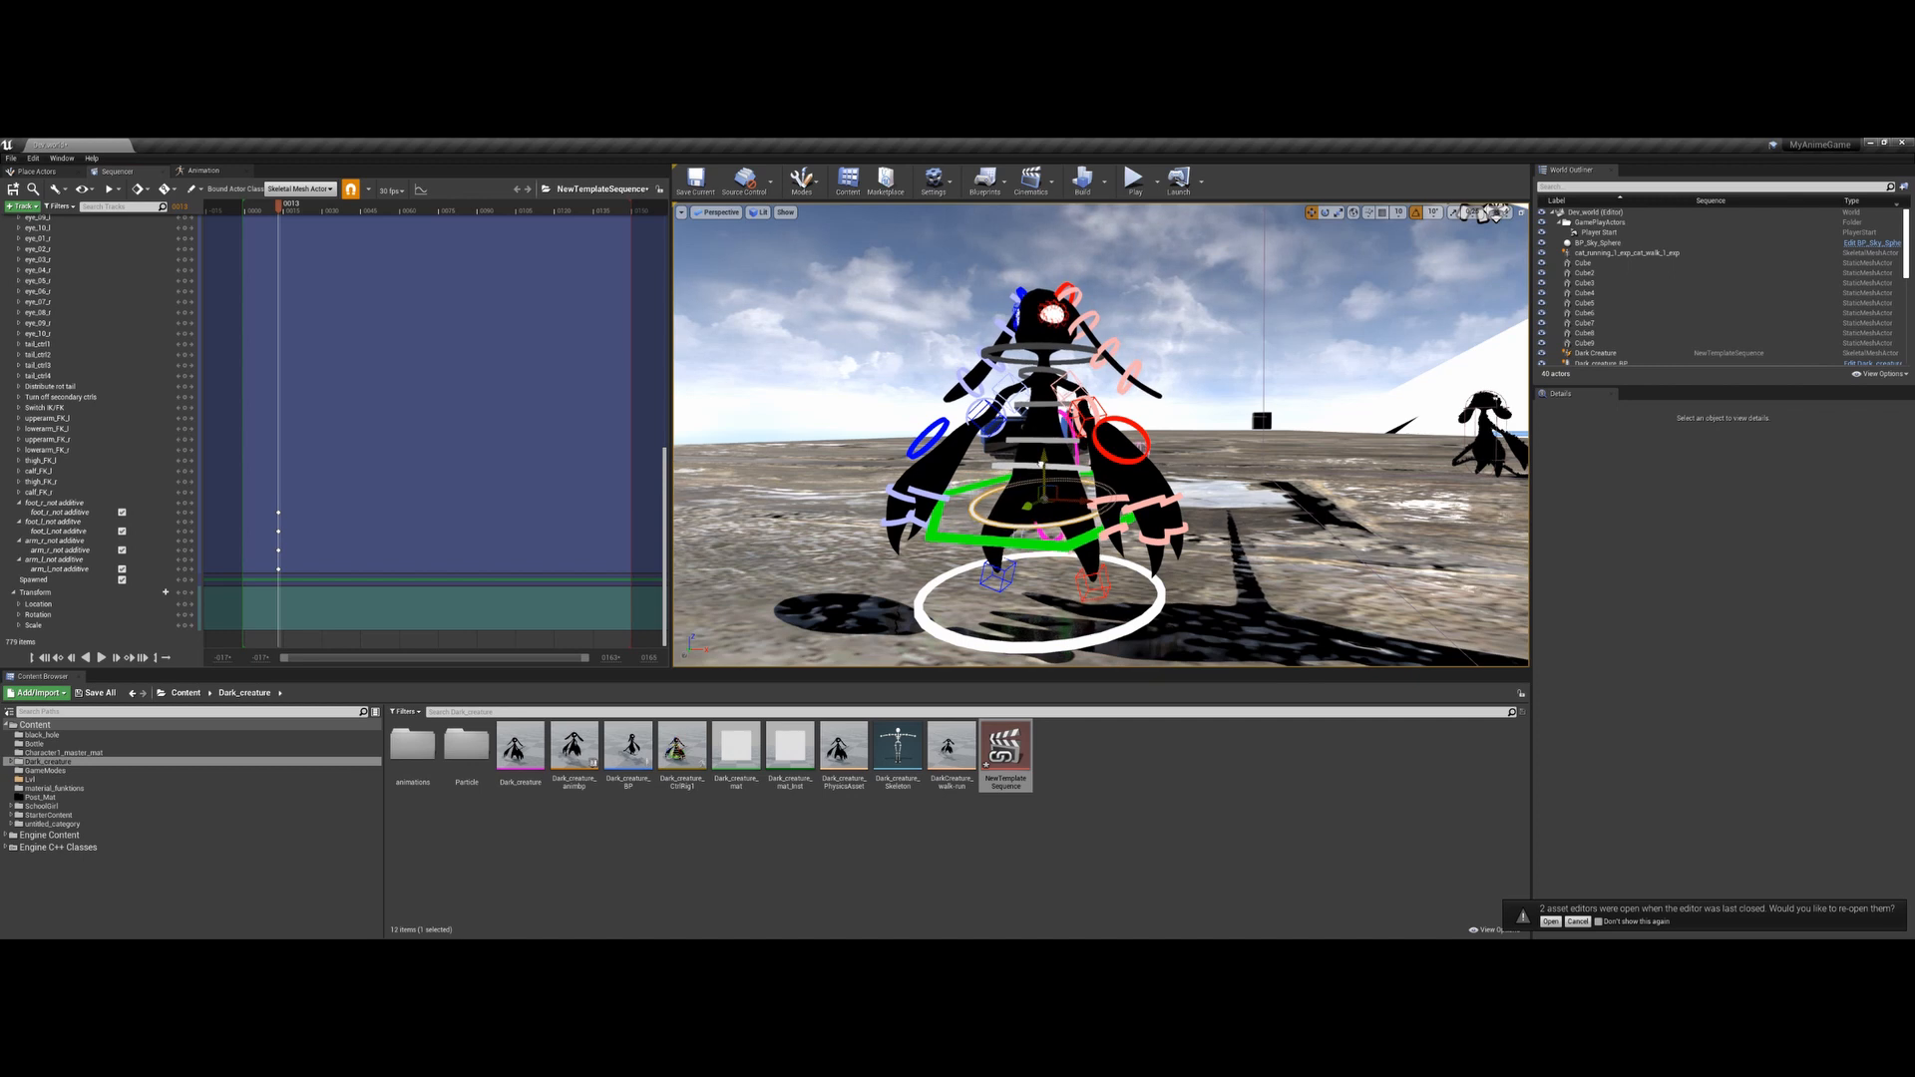
{"action": "left_click_drag", "start_coordinate": [1043, 452], "coordinate": [1044, 455]}
{"action": "left_click", "coordinate": [246, 209]}
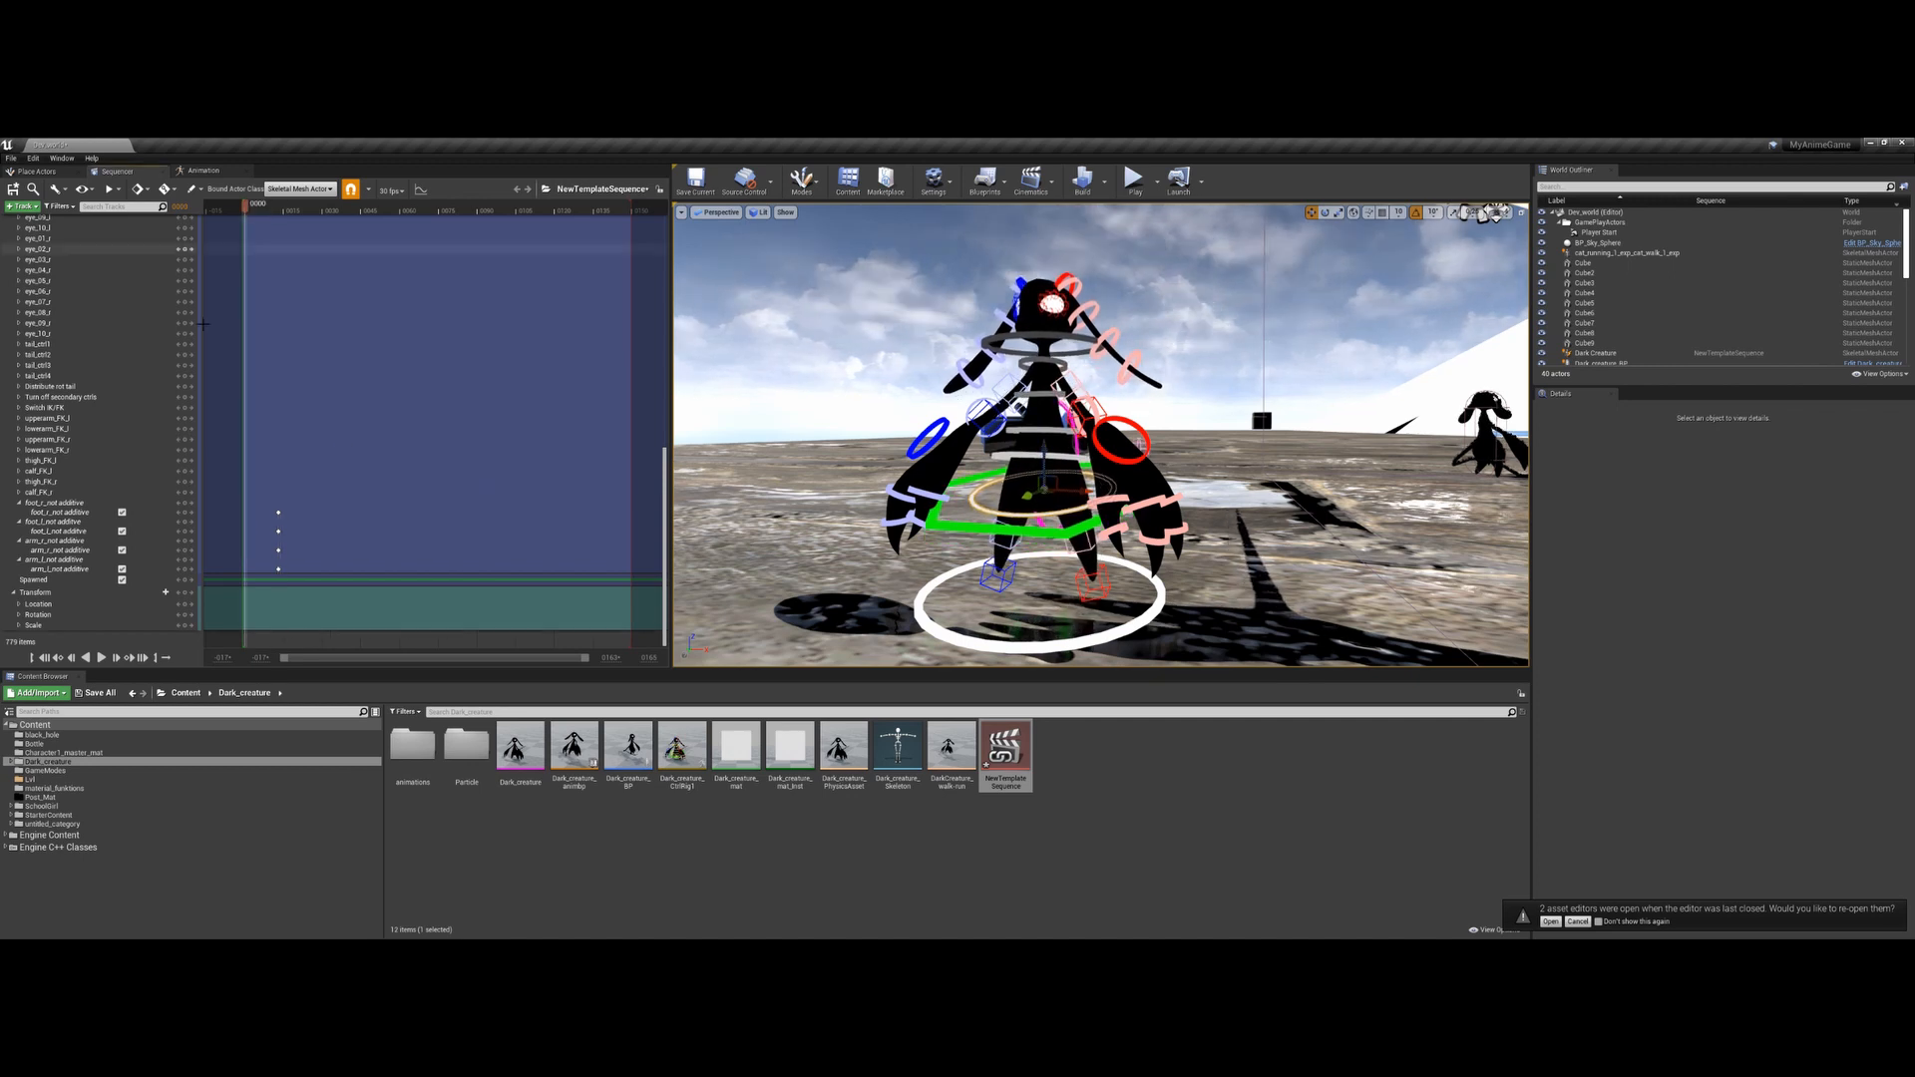
Turn off the four foot and arm not additive controls at the first frame and move the playhead to frame 13
{"action": "left_click", "coordinate": [122, 511]}
{"action": "left_click", "coordinate": [122, 530]}
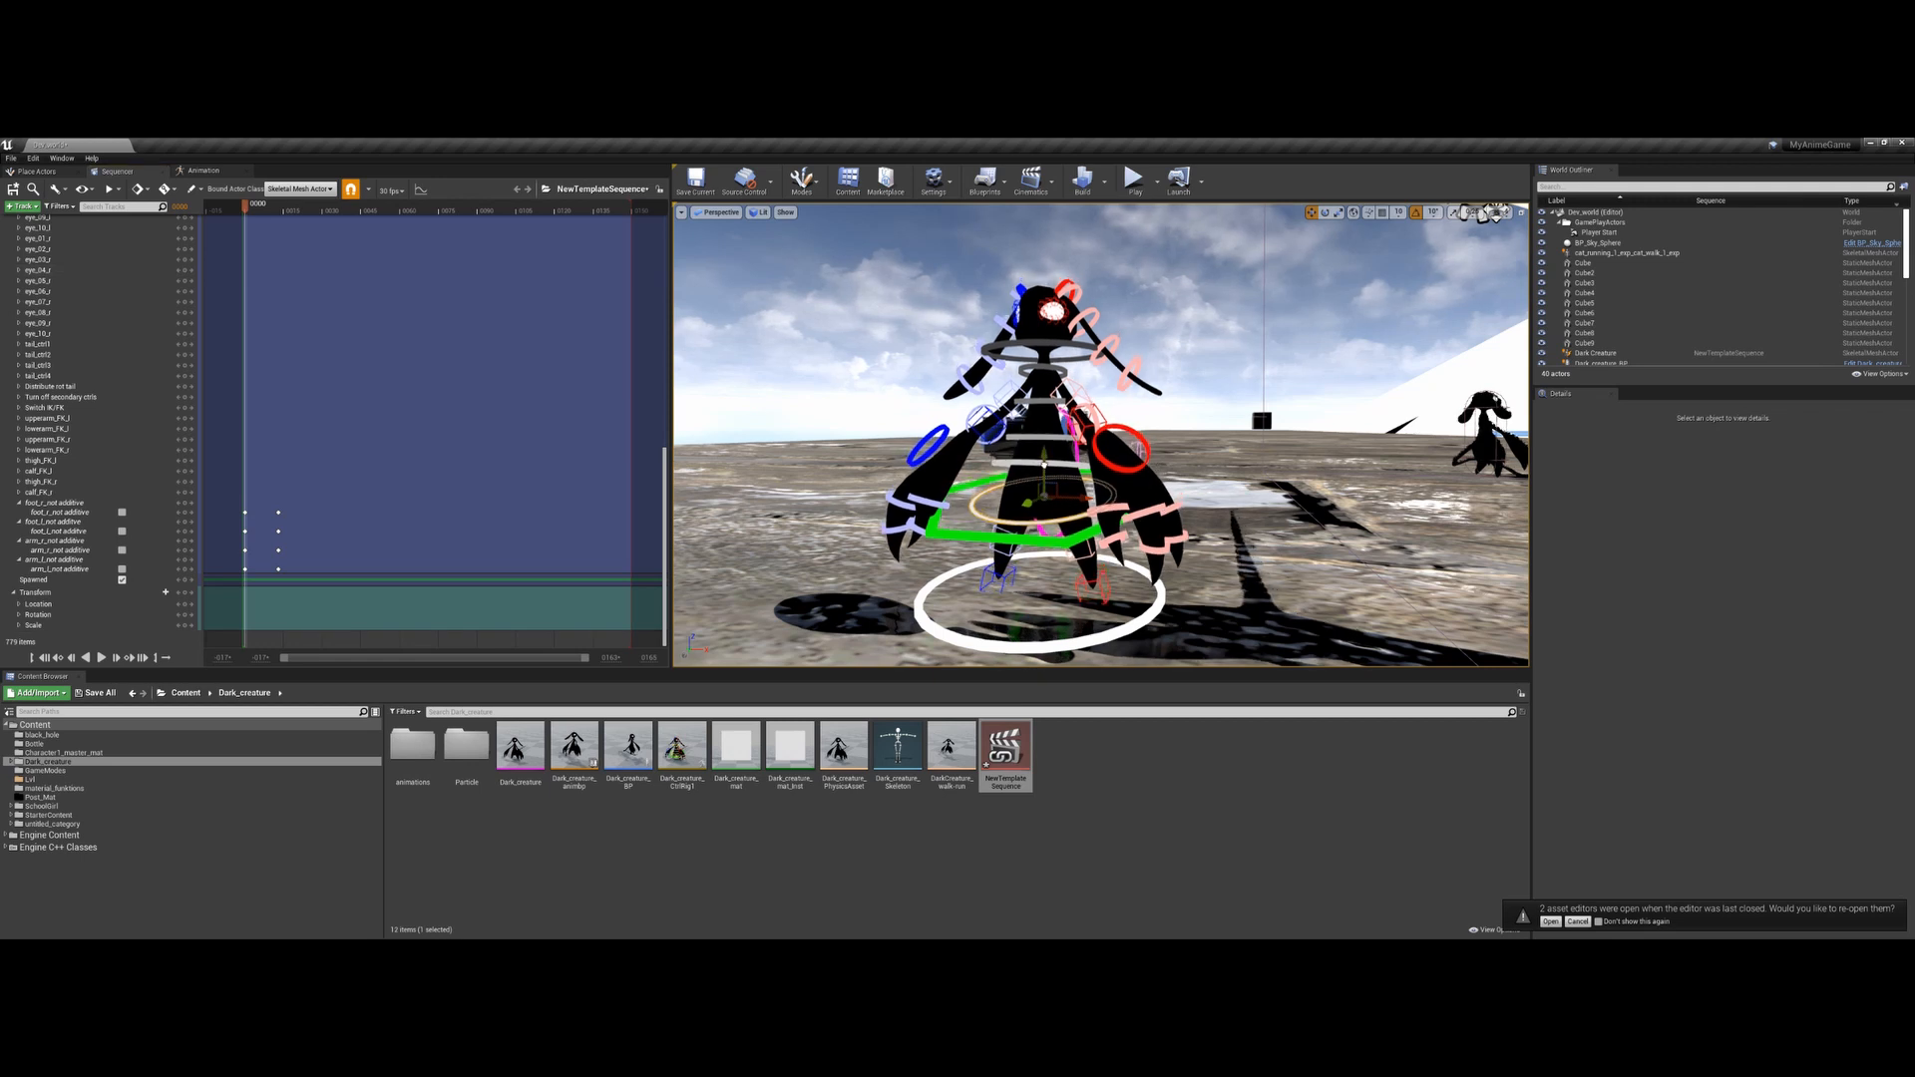
{"action": "scroll", "coordinate": [275, 303], "scroll_direction": "up", "scroll_amount": 1}
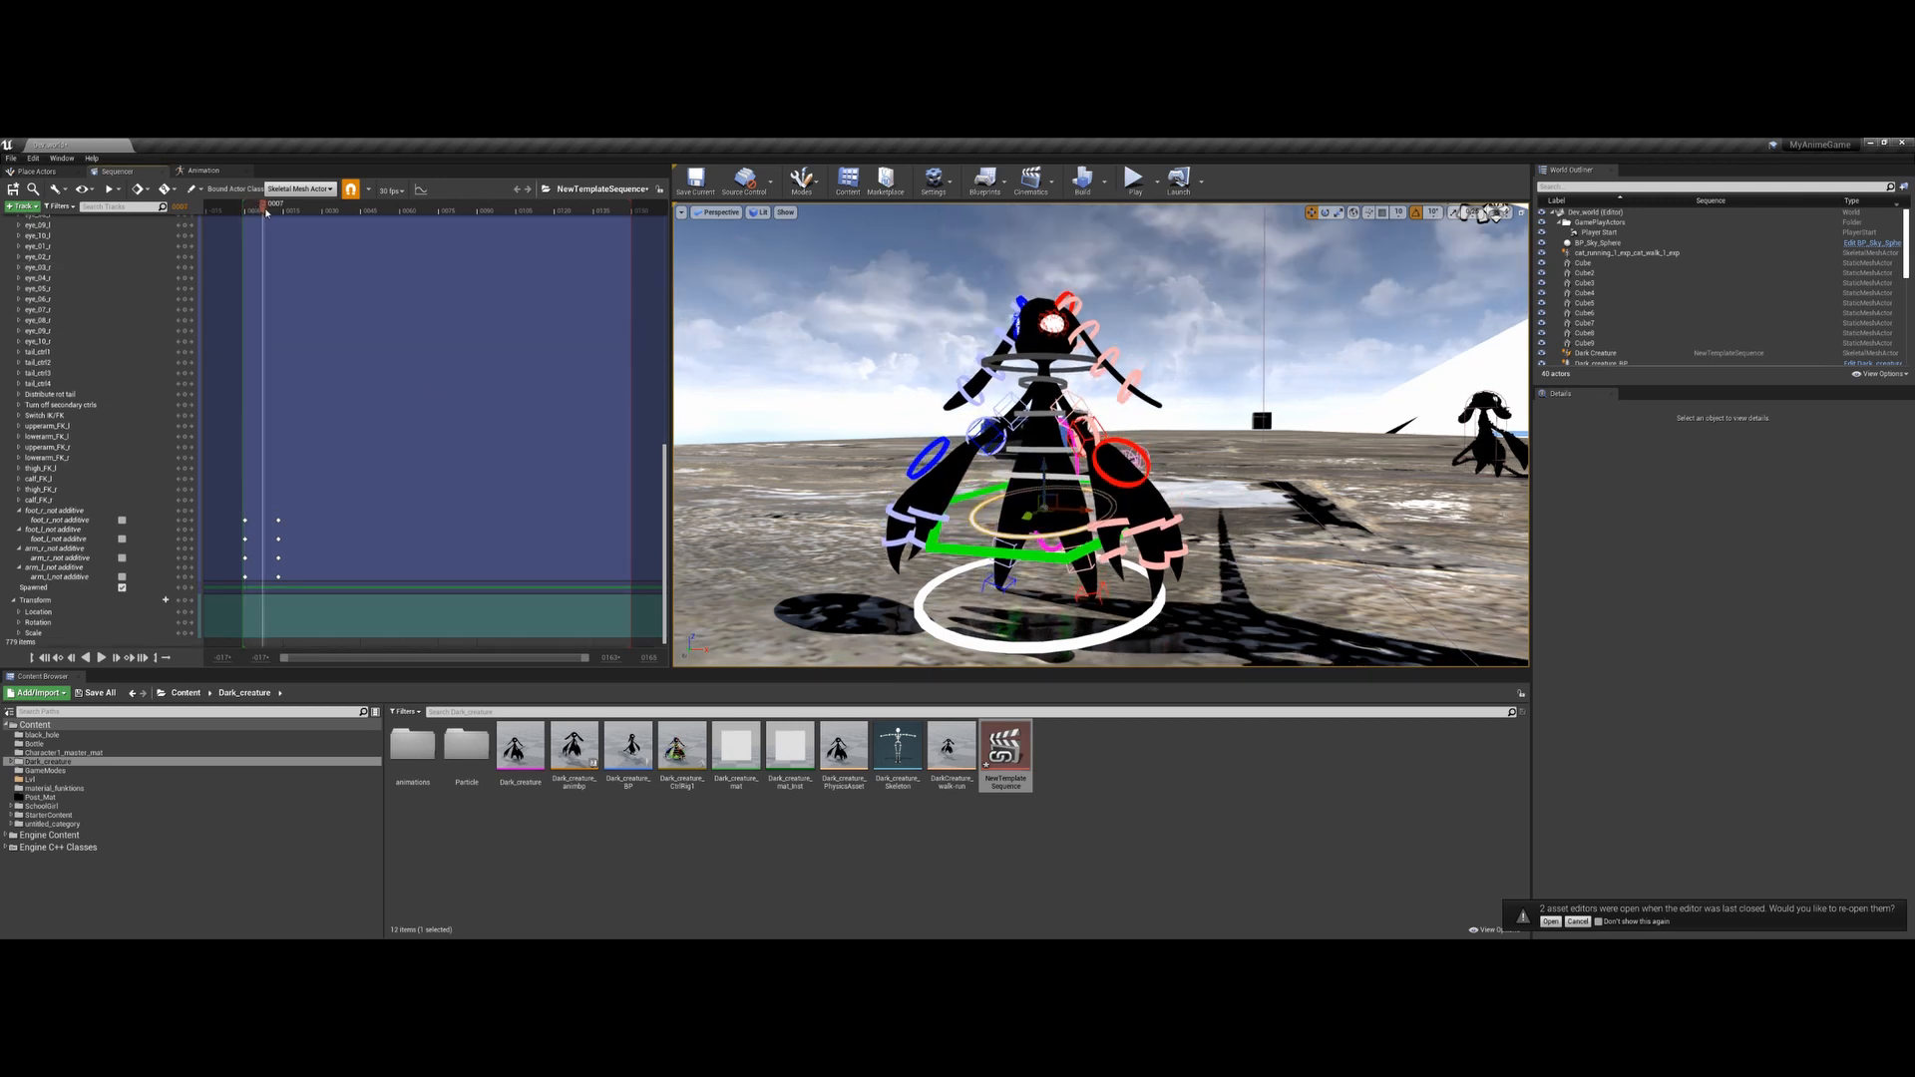
{"action": "left_click", "coordinate": [283, 208]}
{"action": "key", "text": "Left"}
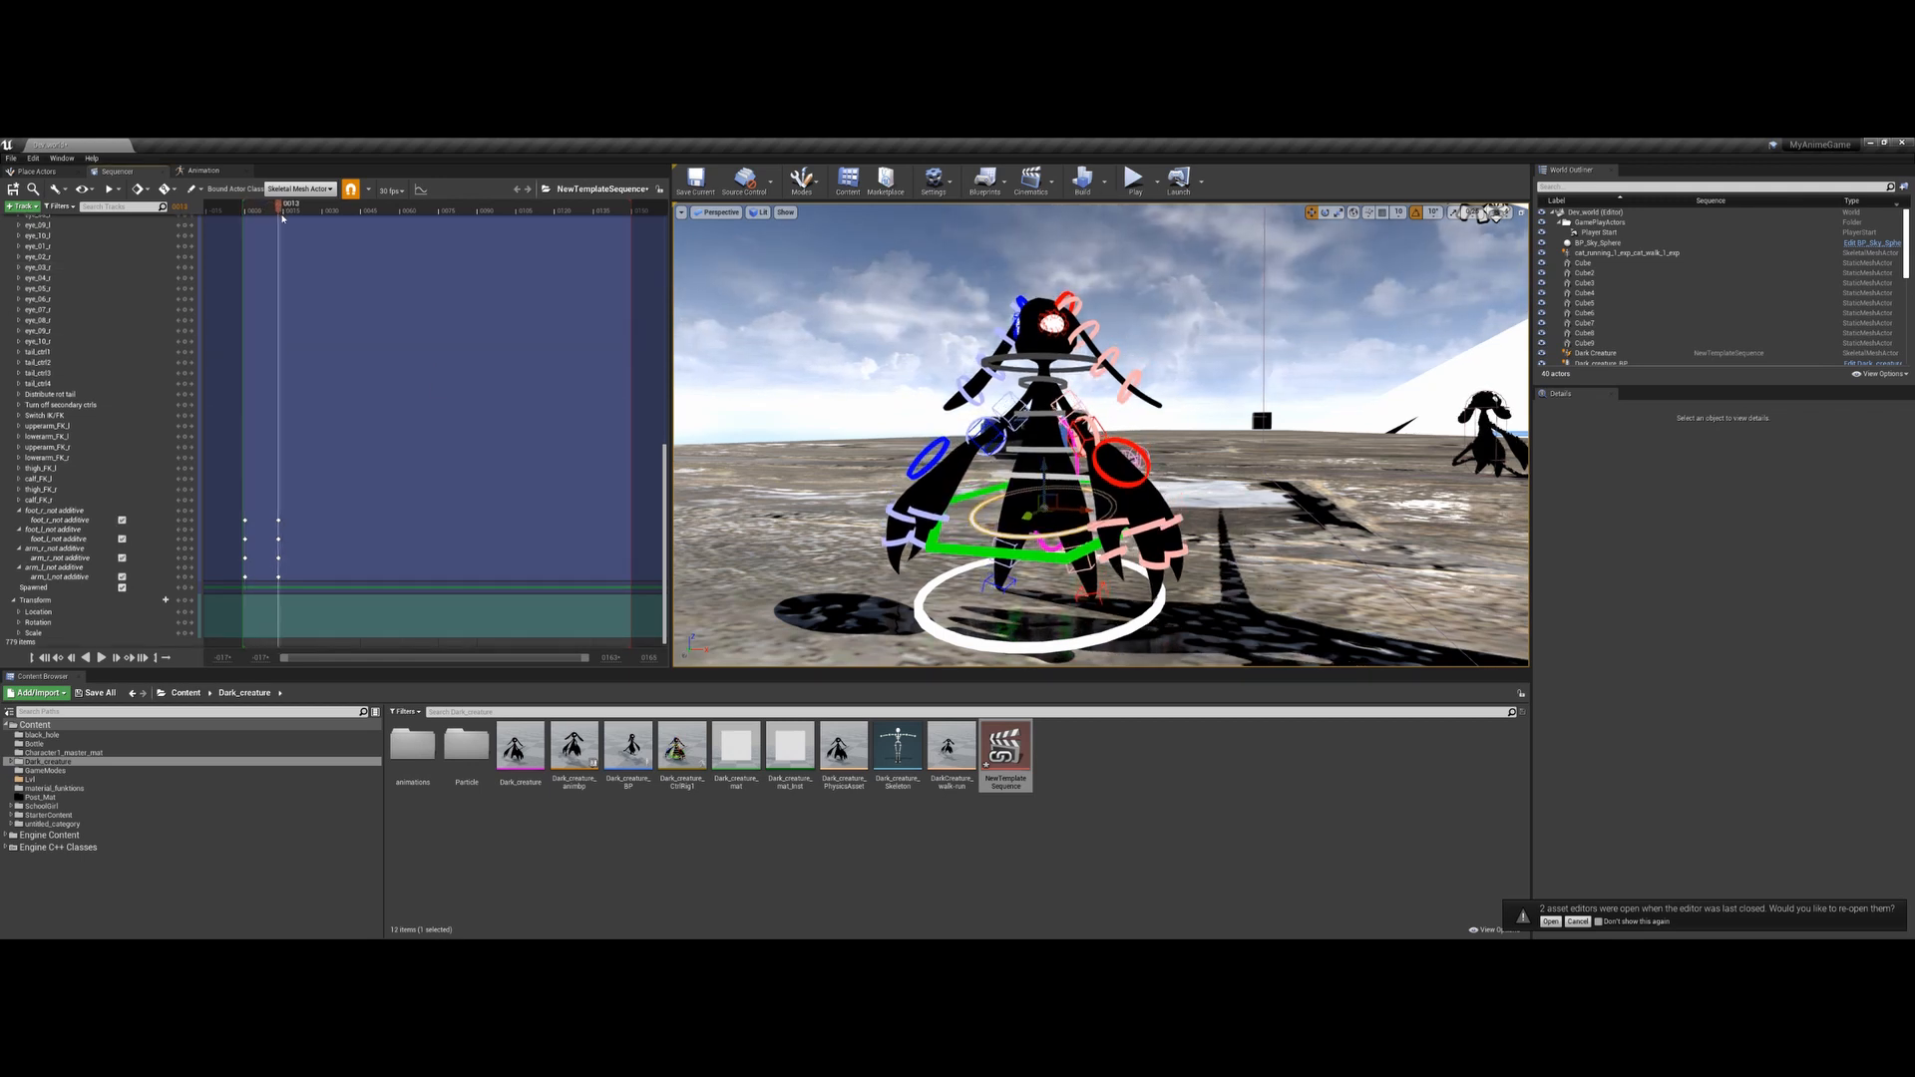
Key the pelvis control at frame 13 and lower the pelvis at frame 25
{"action": "scroll", "coordinate": [423, 458], "scroll_direction": "up", "scroll_amount": 15}
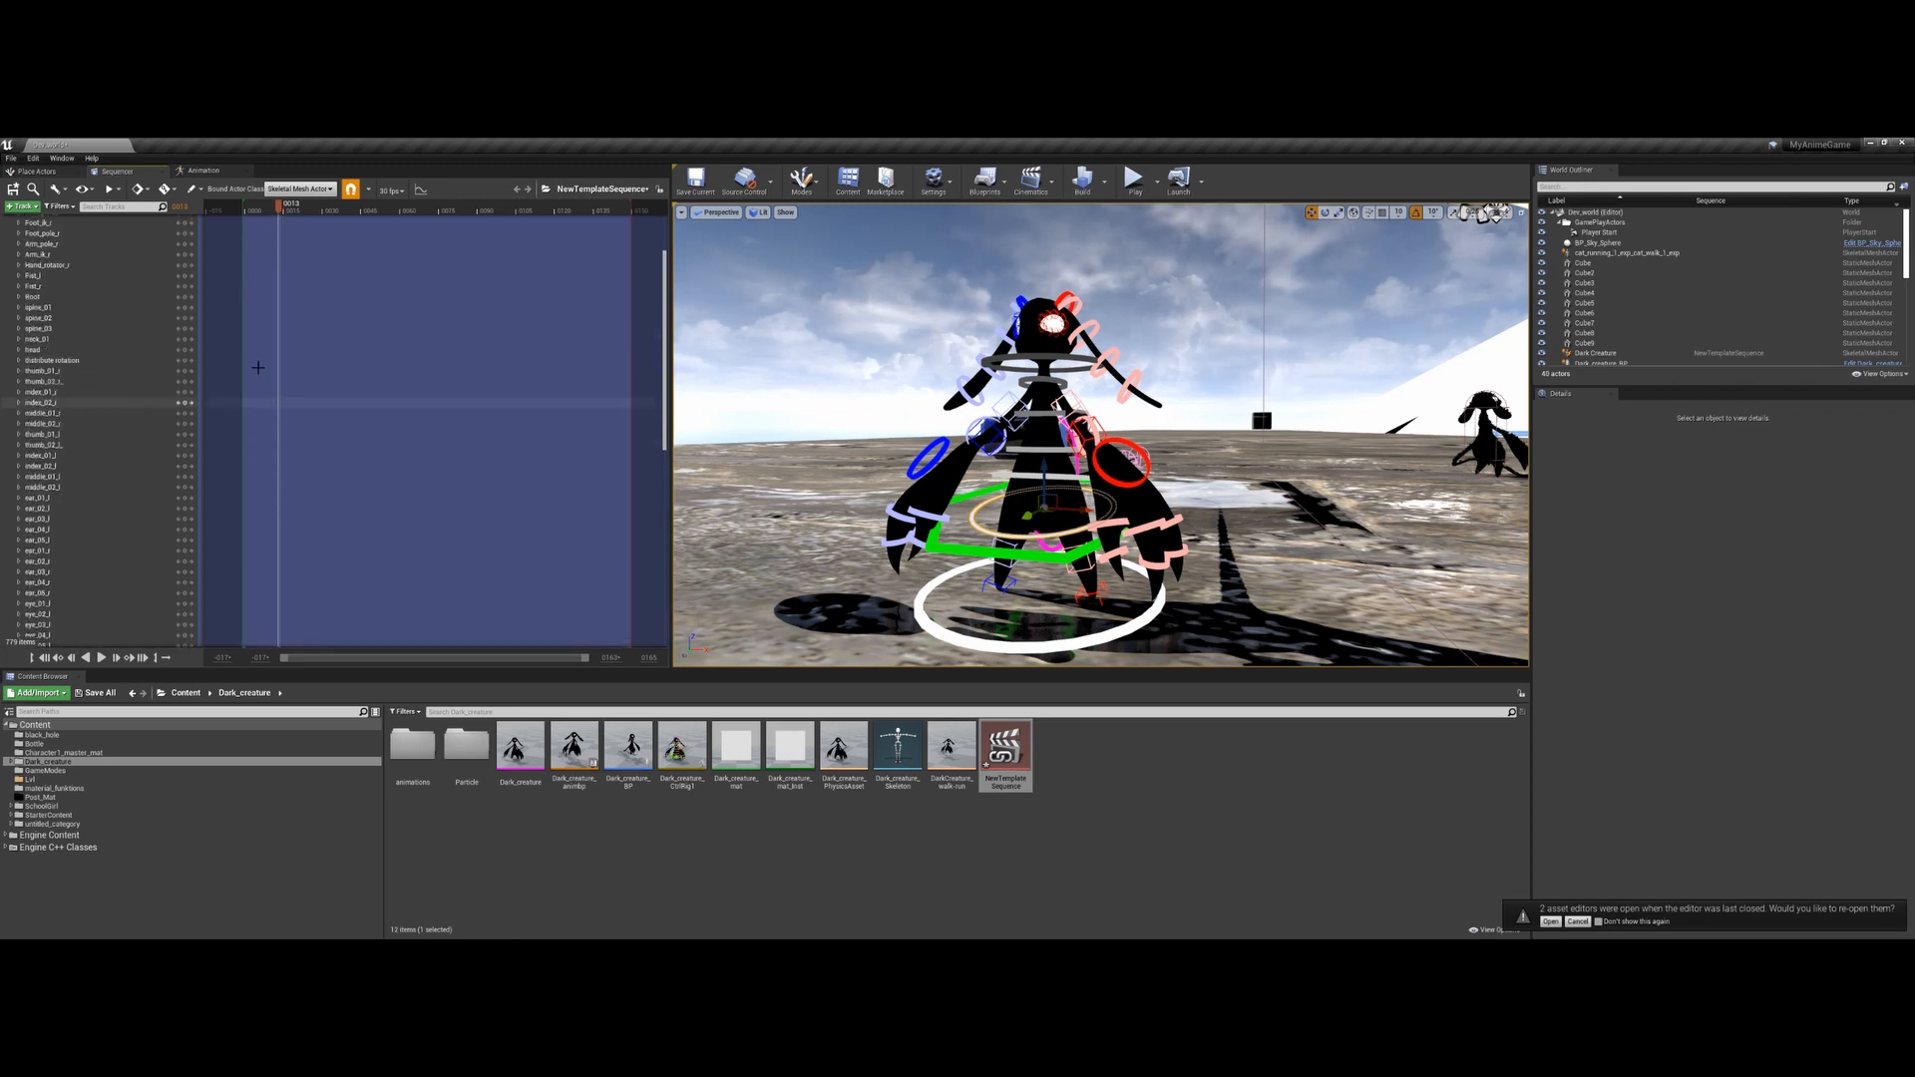
{"action": "left_click", "coordinate": [187, 248]}
{"action": "left_click_drag", "start_coordinate": [280, 207], "coordinate": [309, 209]}
{"action": "left_click_drag", "start_coordinate": [1039, 469], "coordinate": [1020, 506]}
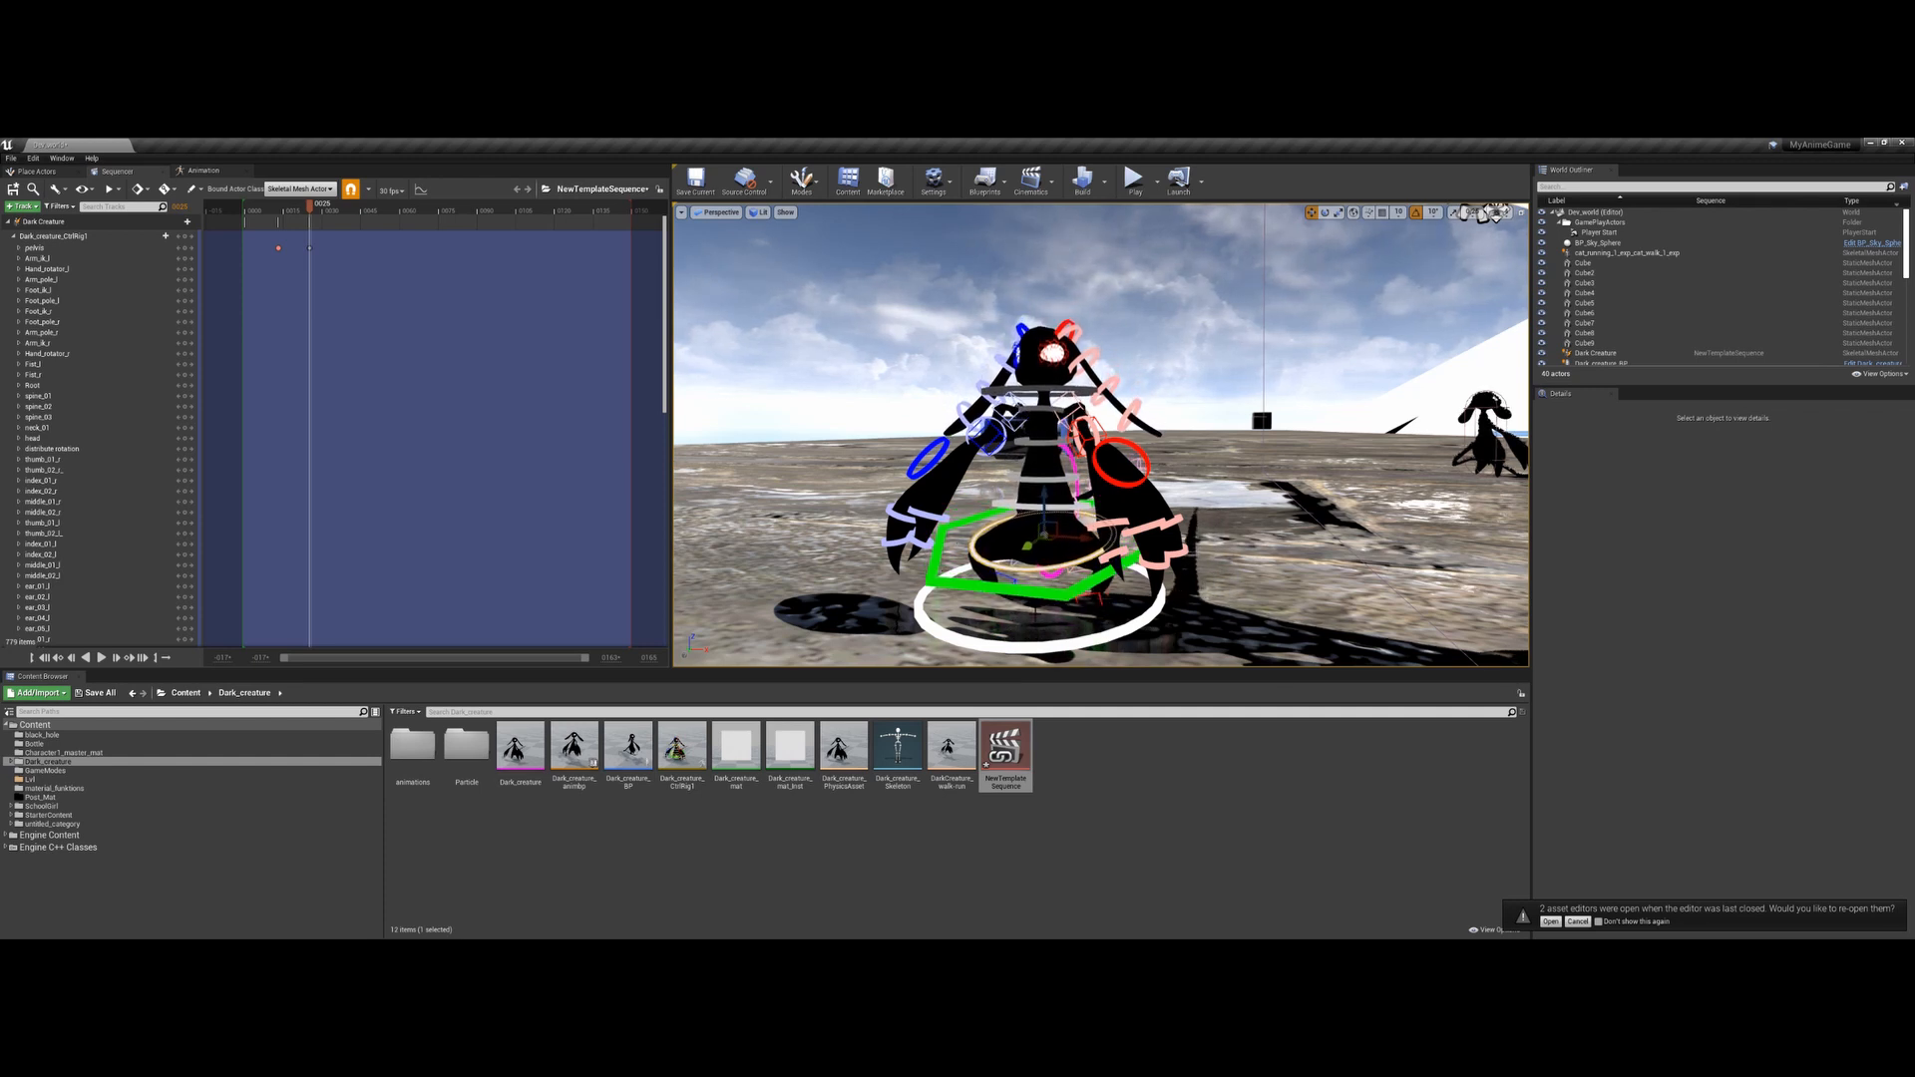
Select both foot pole controls and move them together out in front of the creature's legs at frame 25
{"action": "right_click_drag", "start_coordinate": [1007, 618], "coordinate": [1005, 581]}
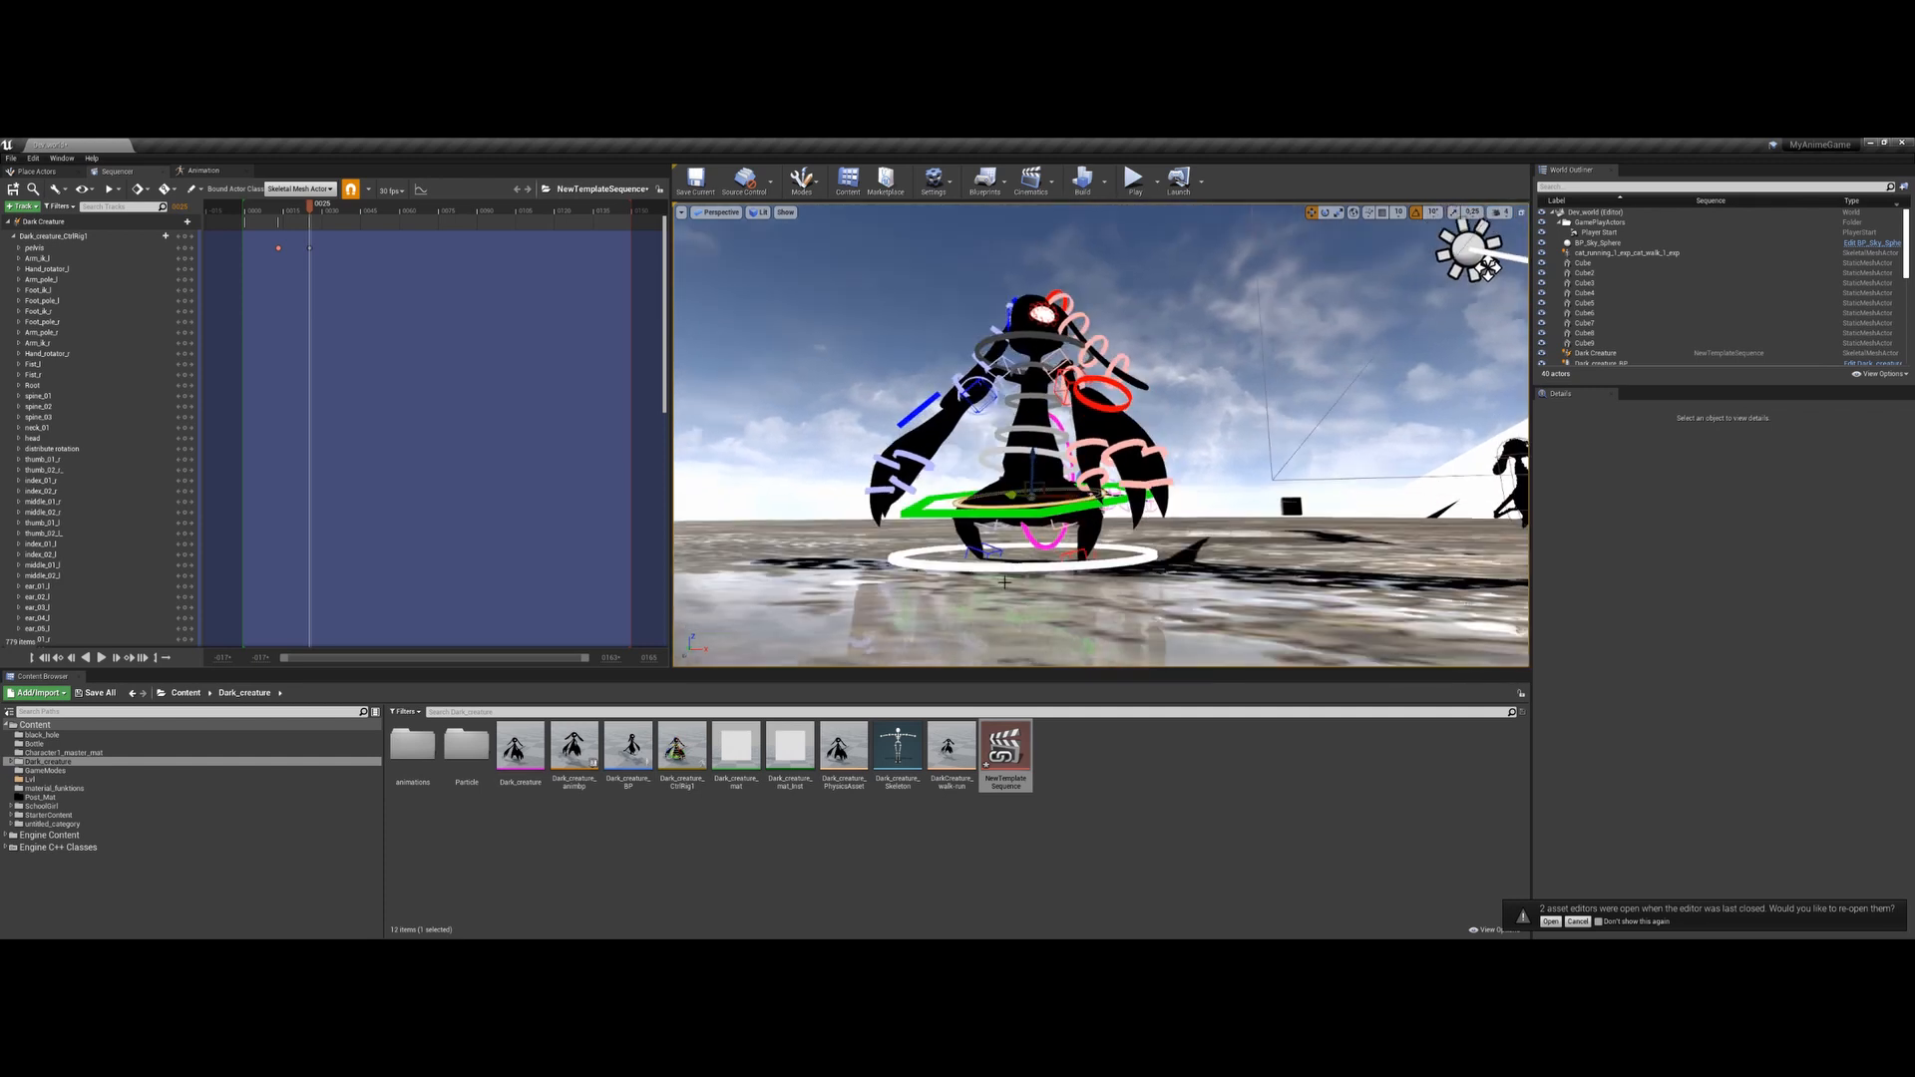
{"action": "left_click", "coordinate": [994, 519]}
{"action": "left_click", "coordinate": [1073, 524], "text": "ctrl"}
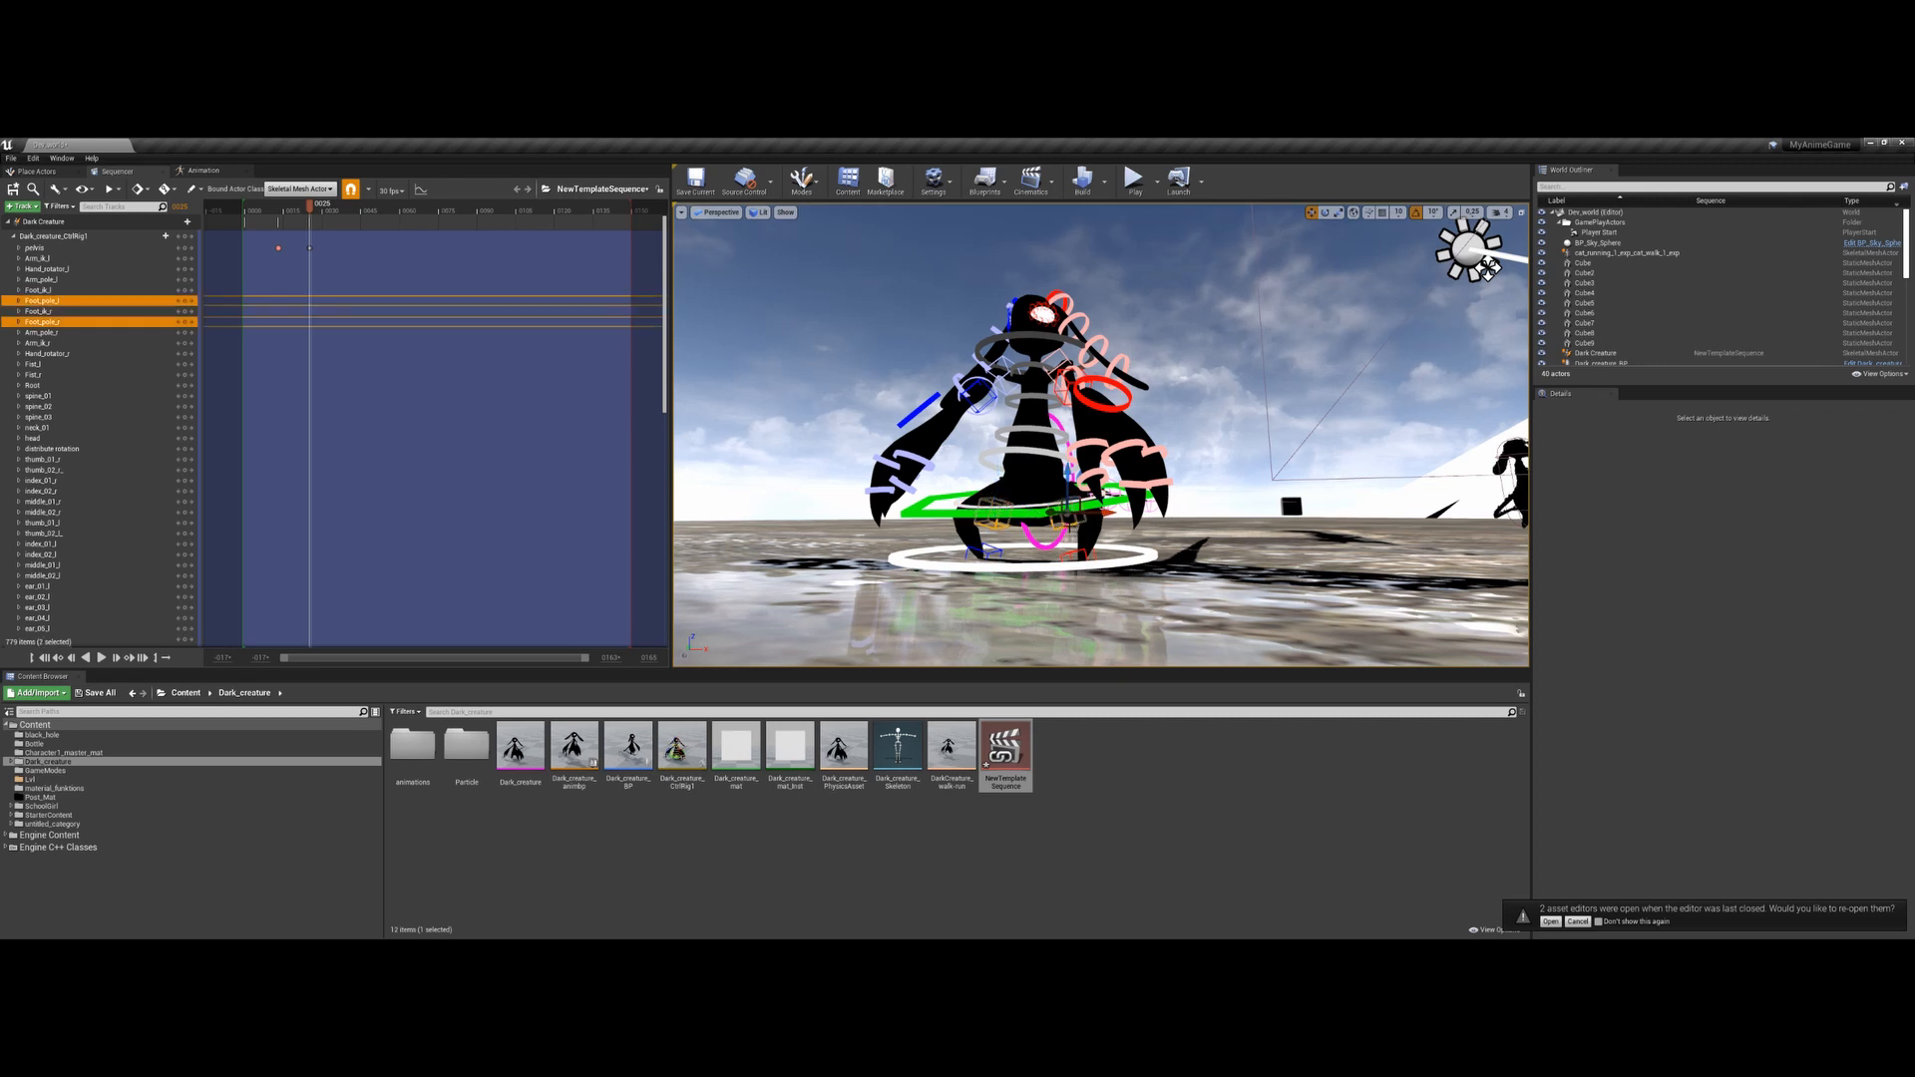
{"action": "left_click_drag", "start_coordinate": [1053, 513], "coordinate": [1025, 520]}
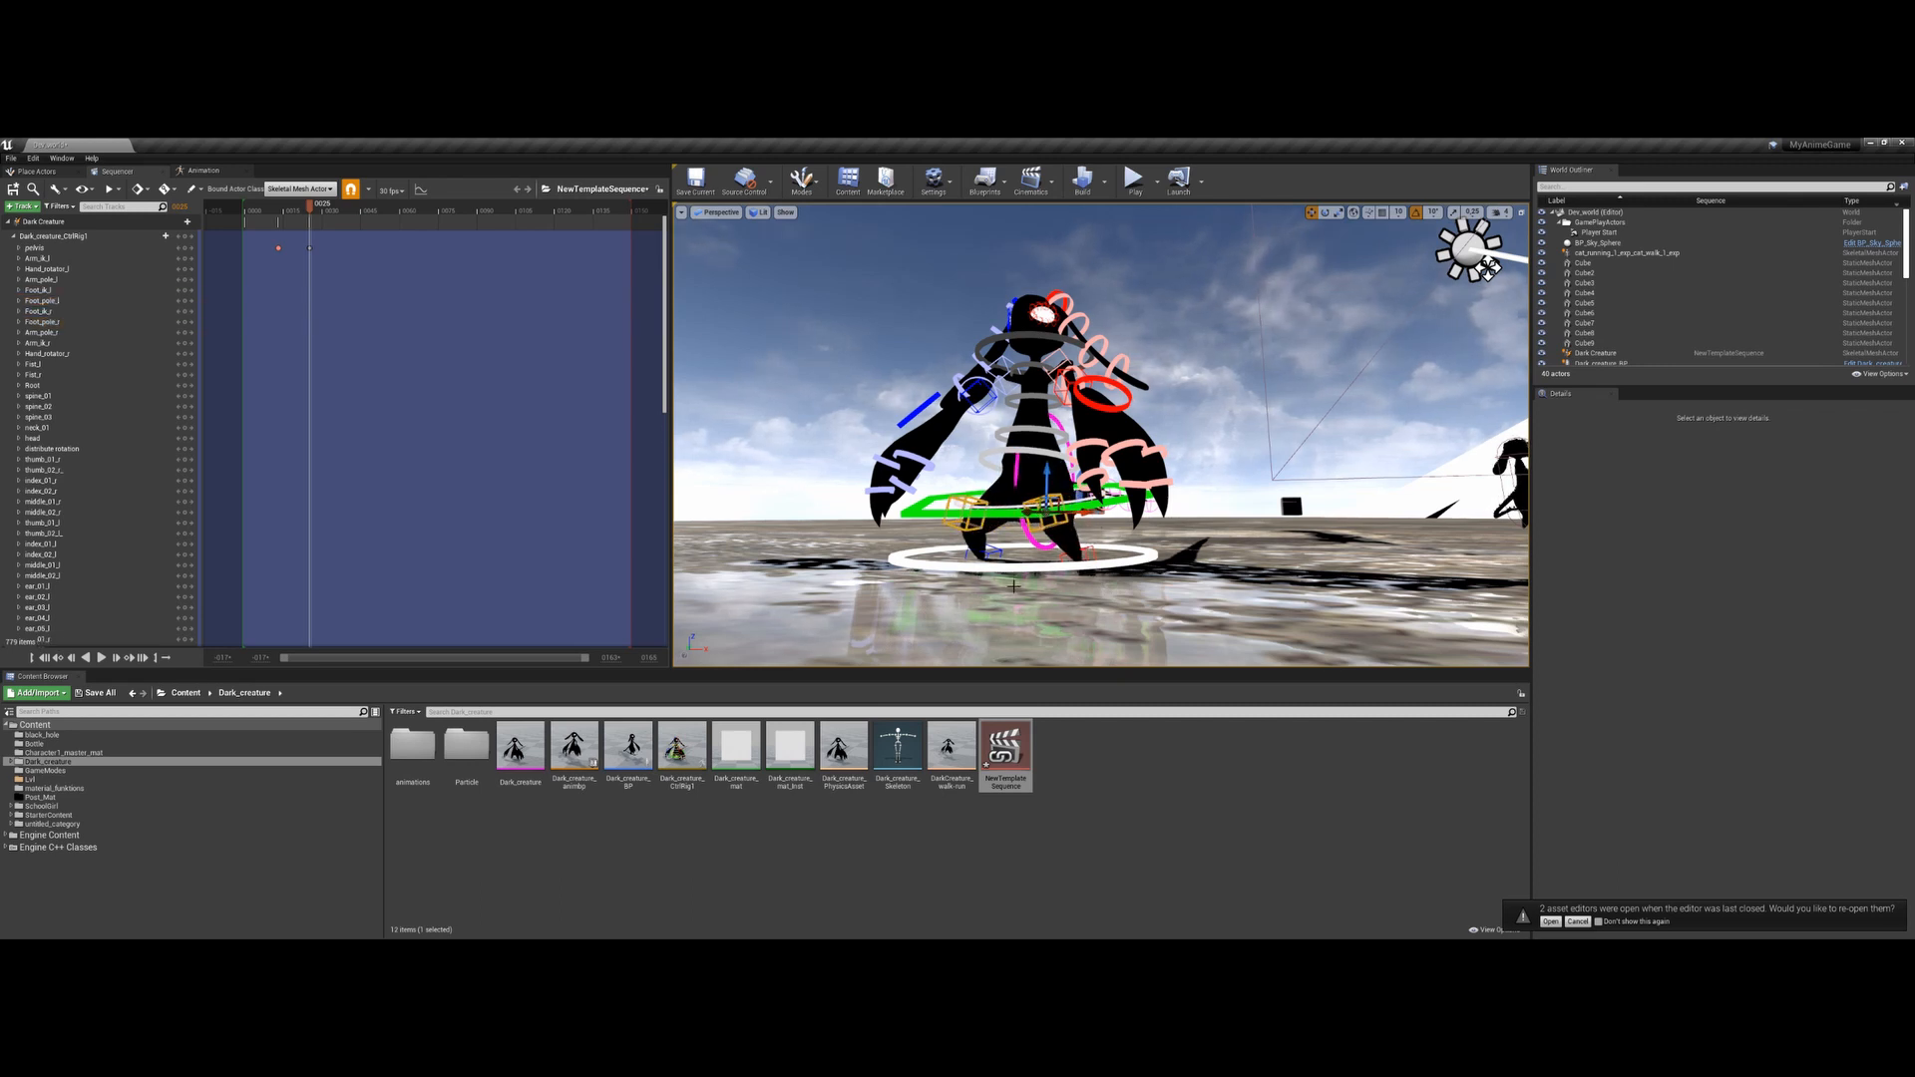
Raise the pelvis control back up at frame 34
{"action": "left_click_drag", "start_coordinate": [310, 209], "coordinate": [336, 215]}
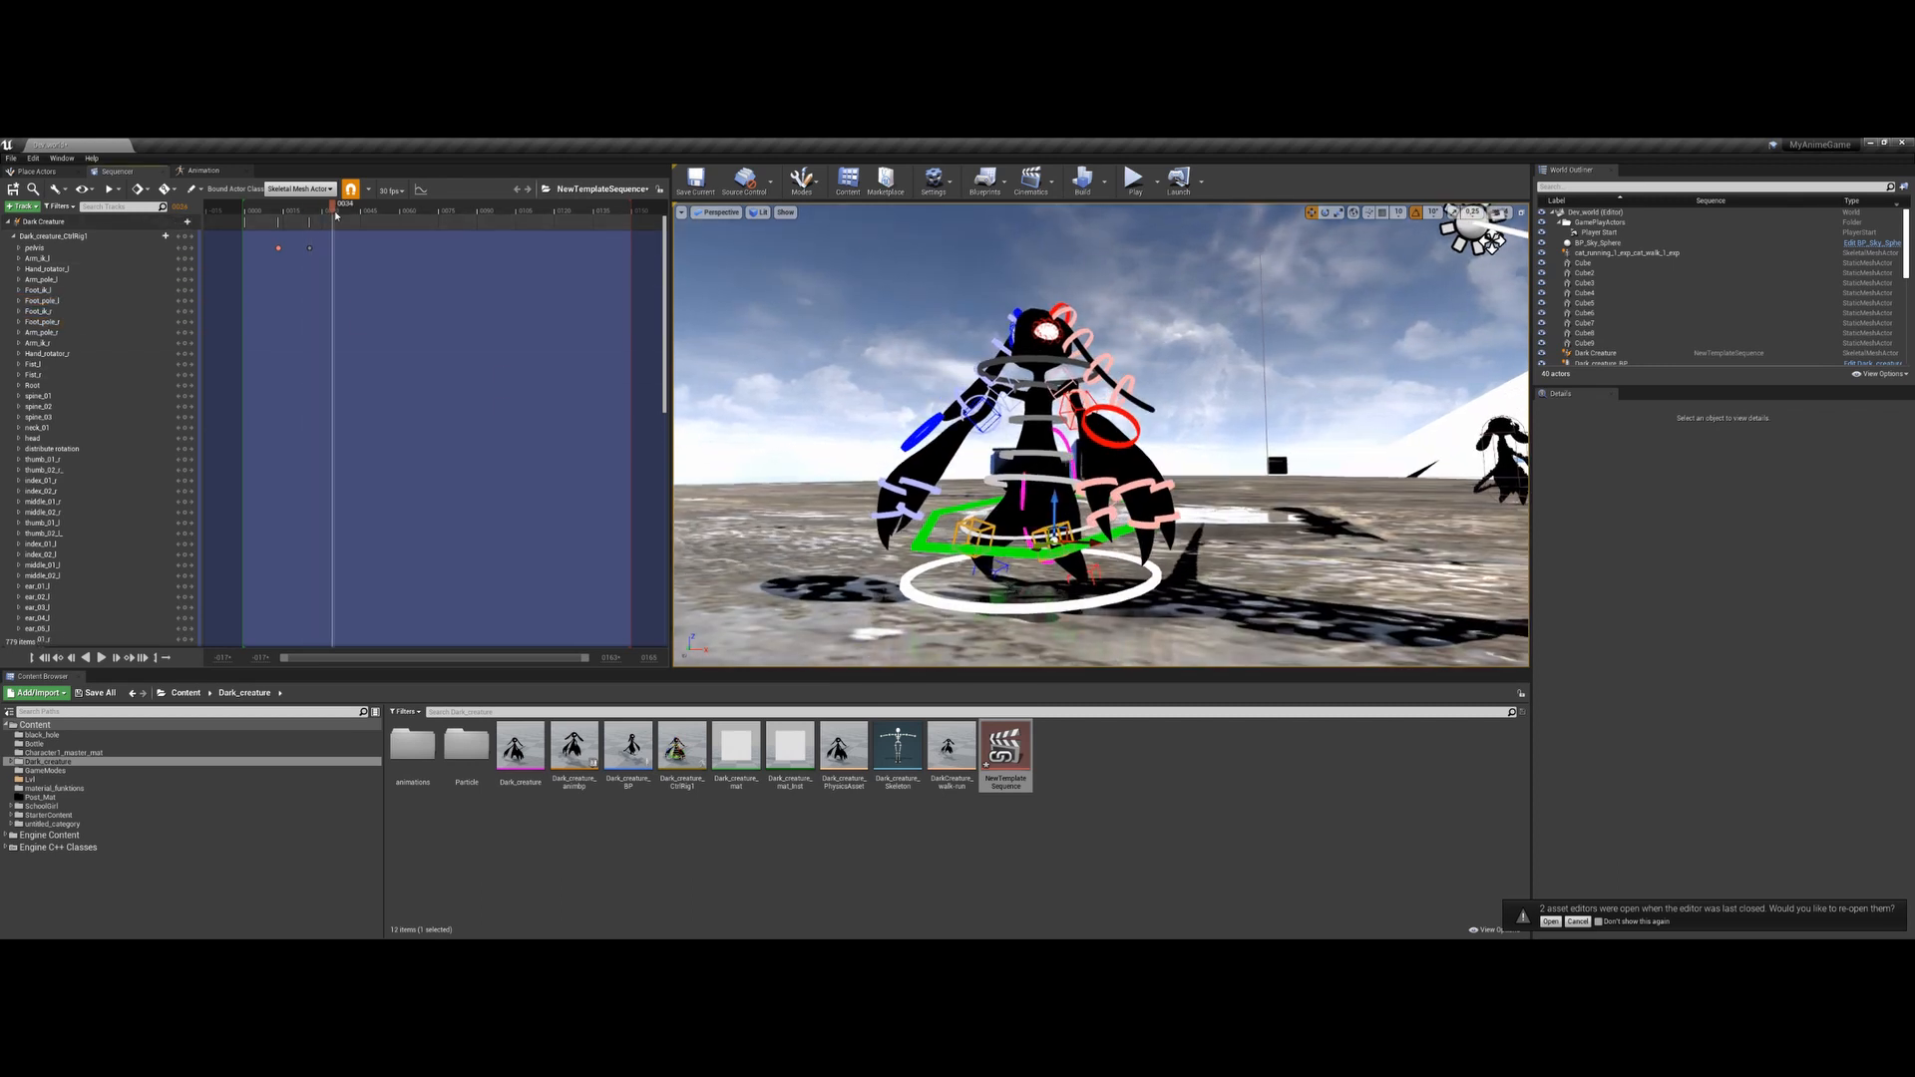
{"action": "left_click", "coordinate": [1016, 544]}
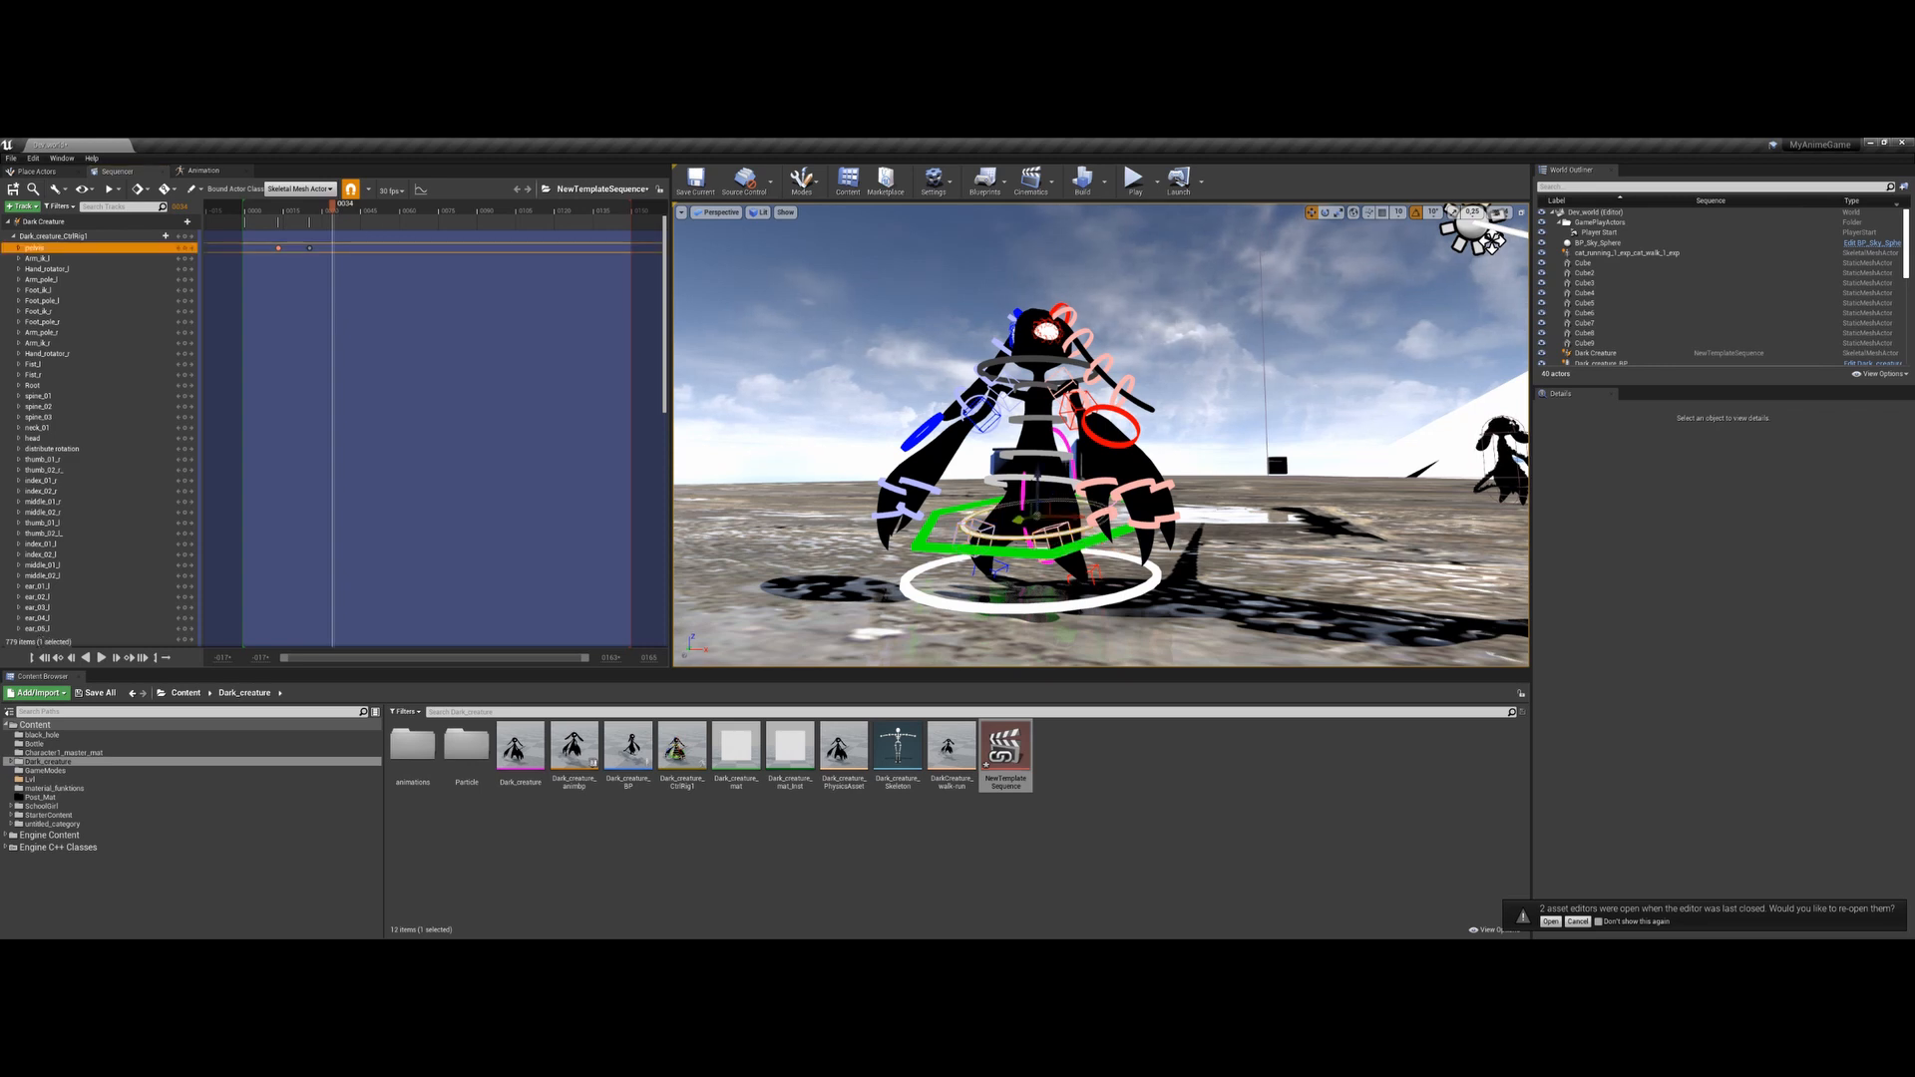
{"action": "left_click_drag", "start_coordinate": [1039, 484], "coordinate": [1039, 459]}
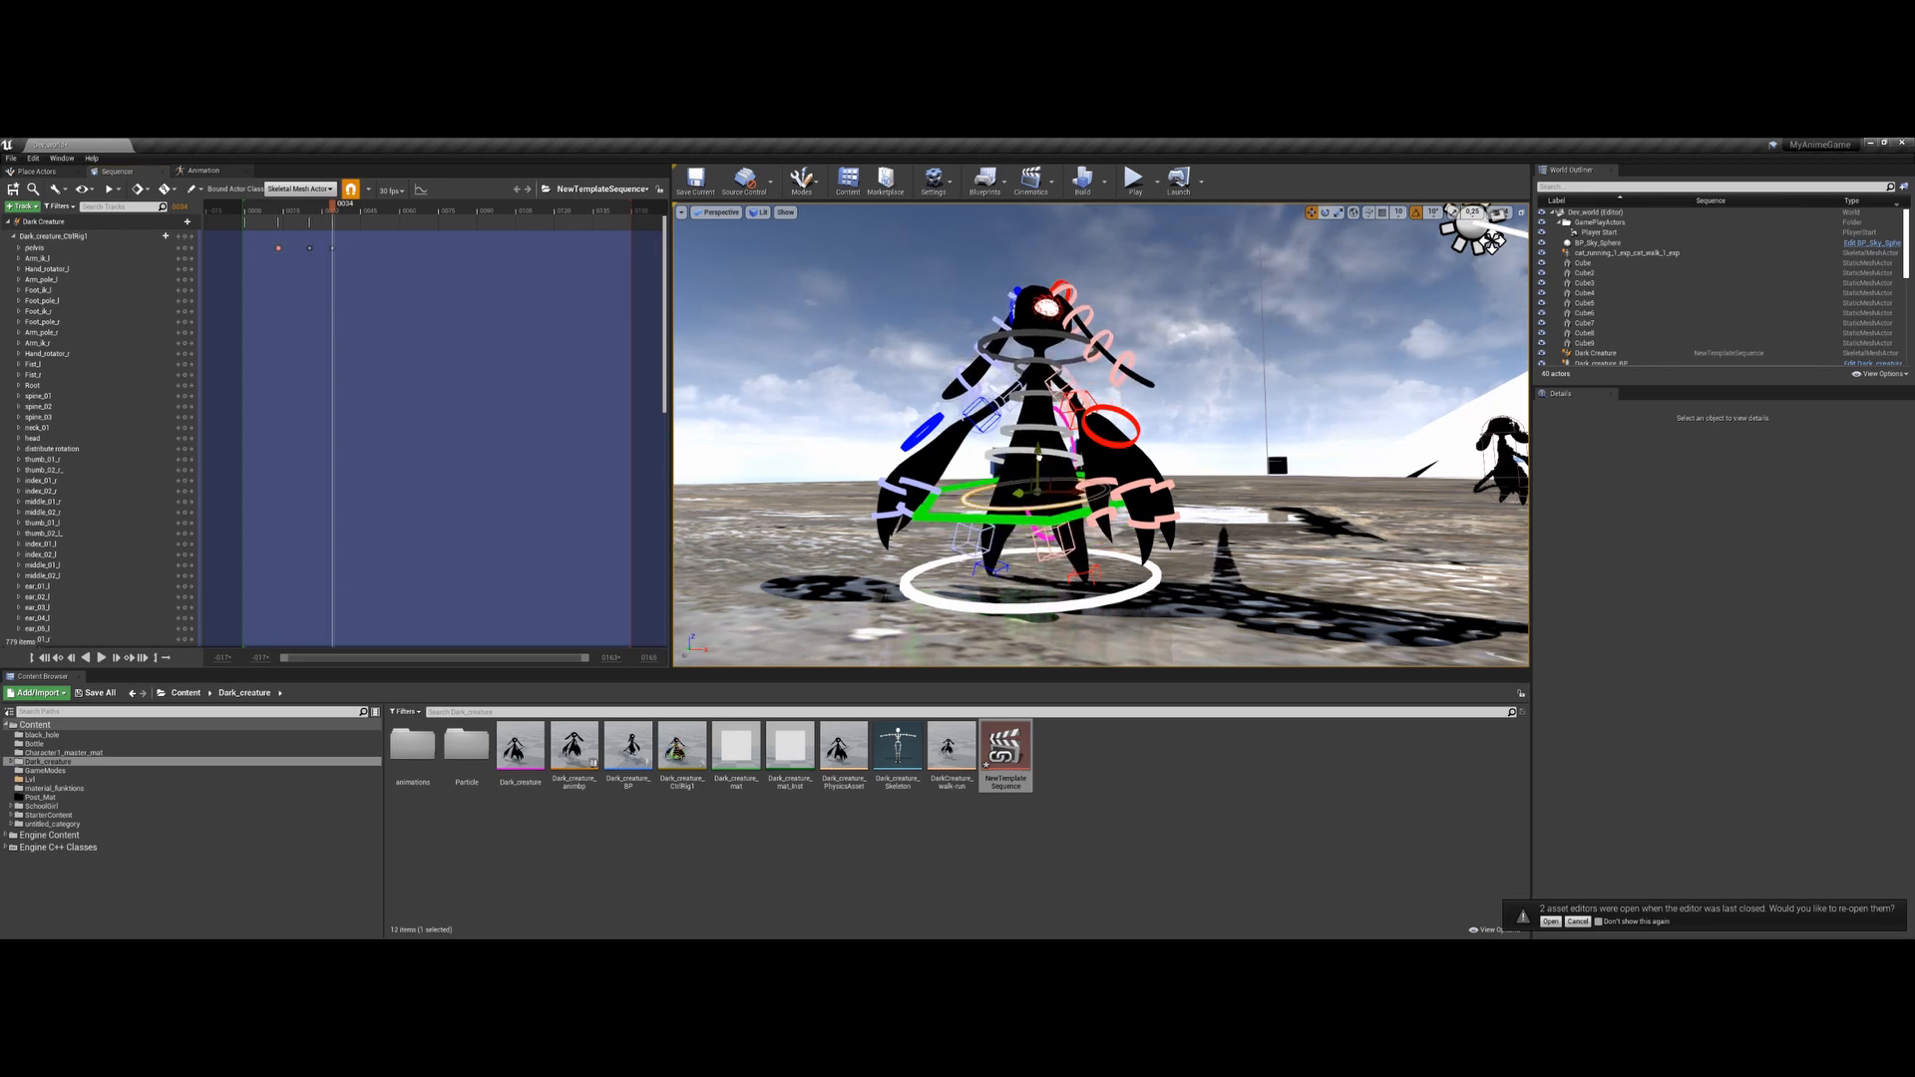
Turn off the right and left foot and arm not additive controls at frame 34
{"action": "scroll", "coordinate": [348, 453], "scroll_direction": "down", "scroll_amount": 6}
{"action": "scroll", "coordinate": [348, 453], "scroll_direction": "down", "scroll_amount": 10}
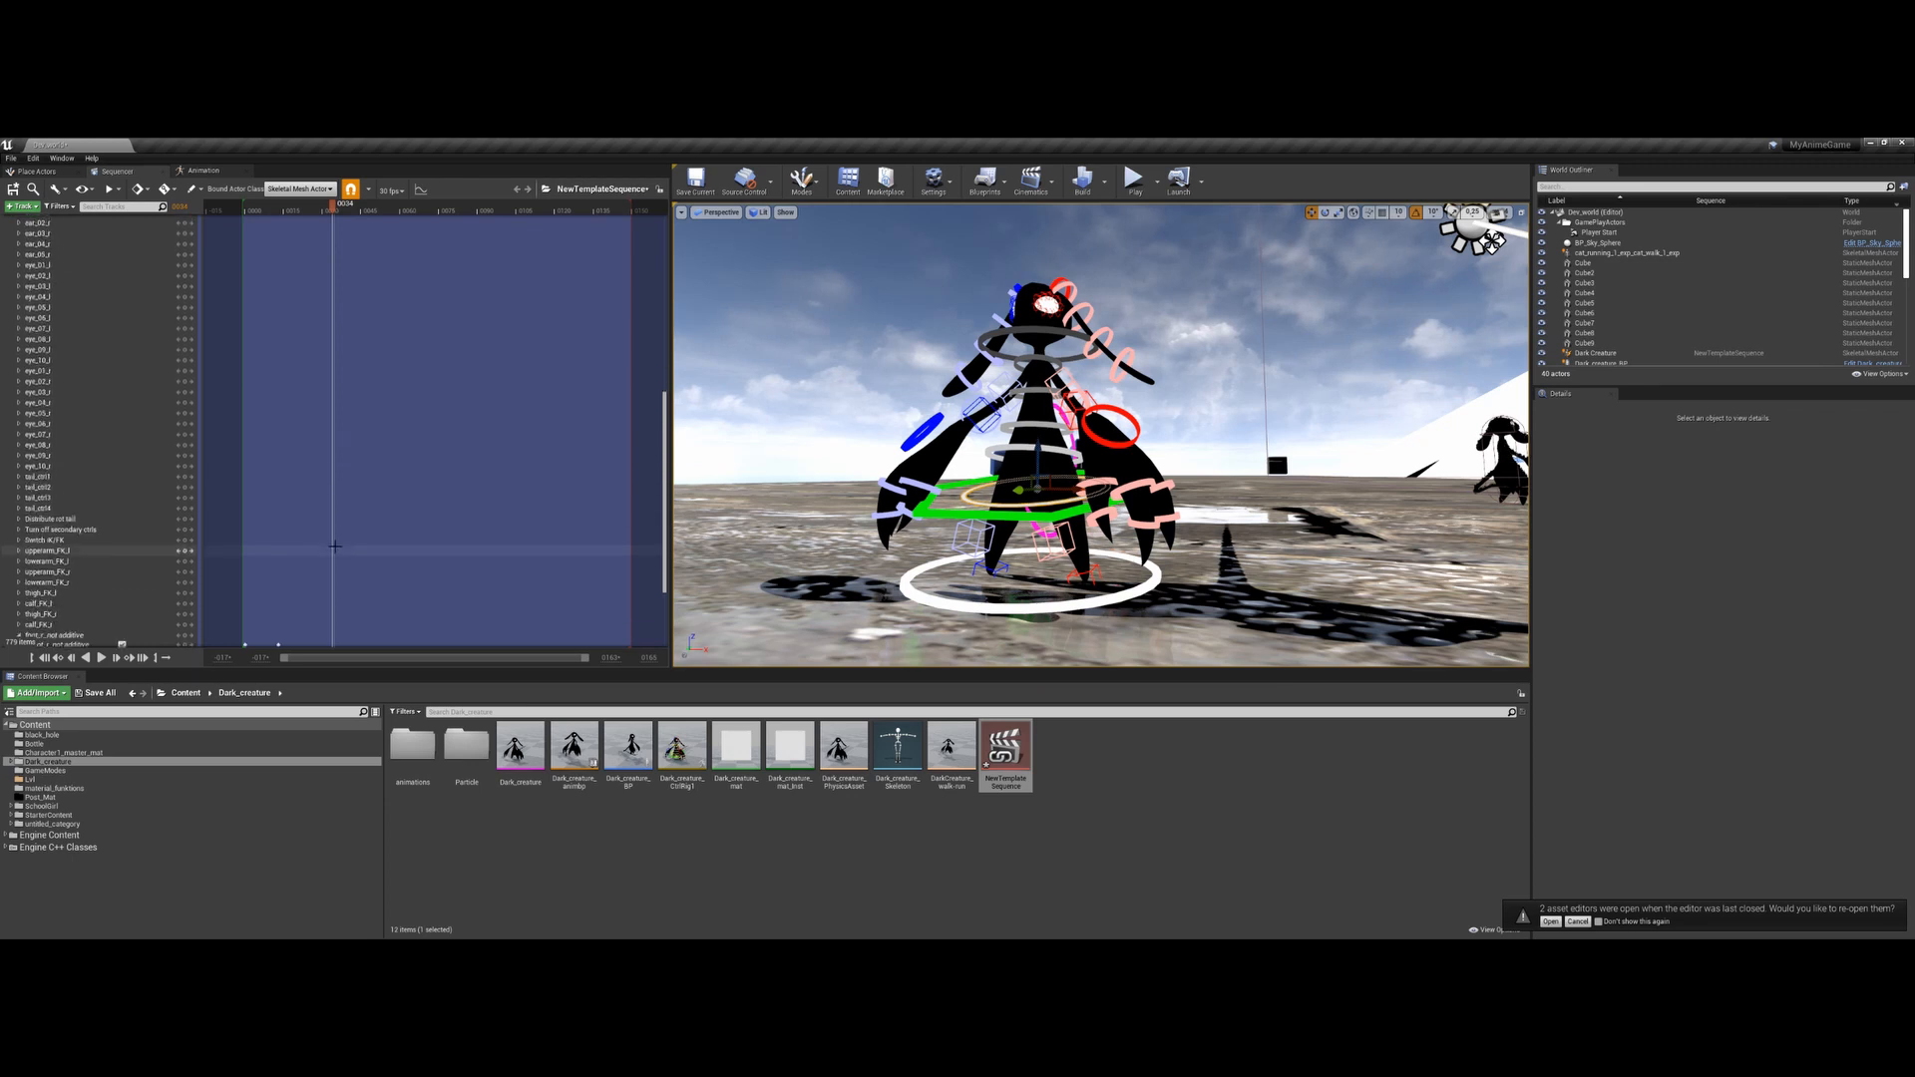
{"action": "left_click", "coordinate": [121, 512]}
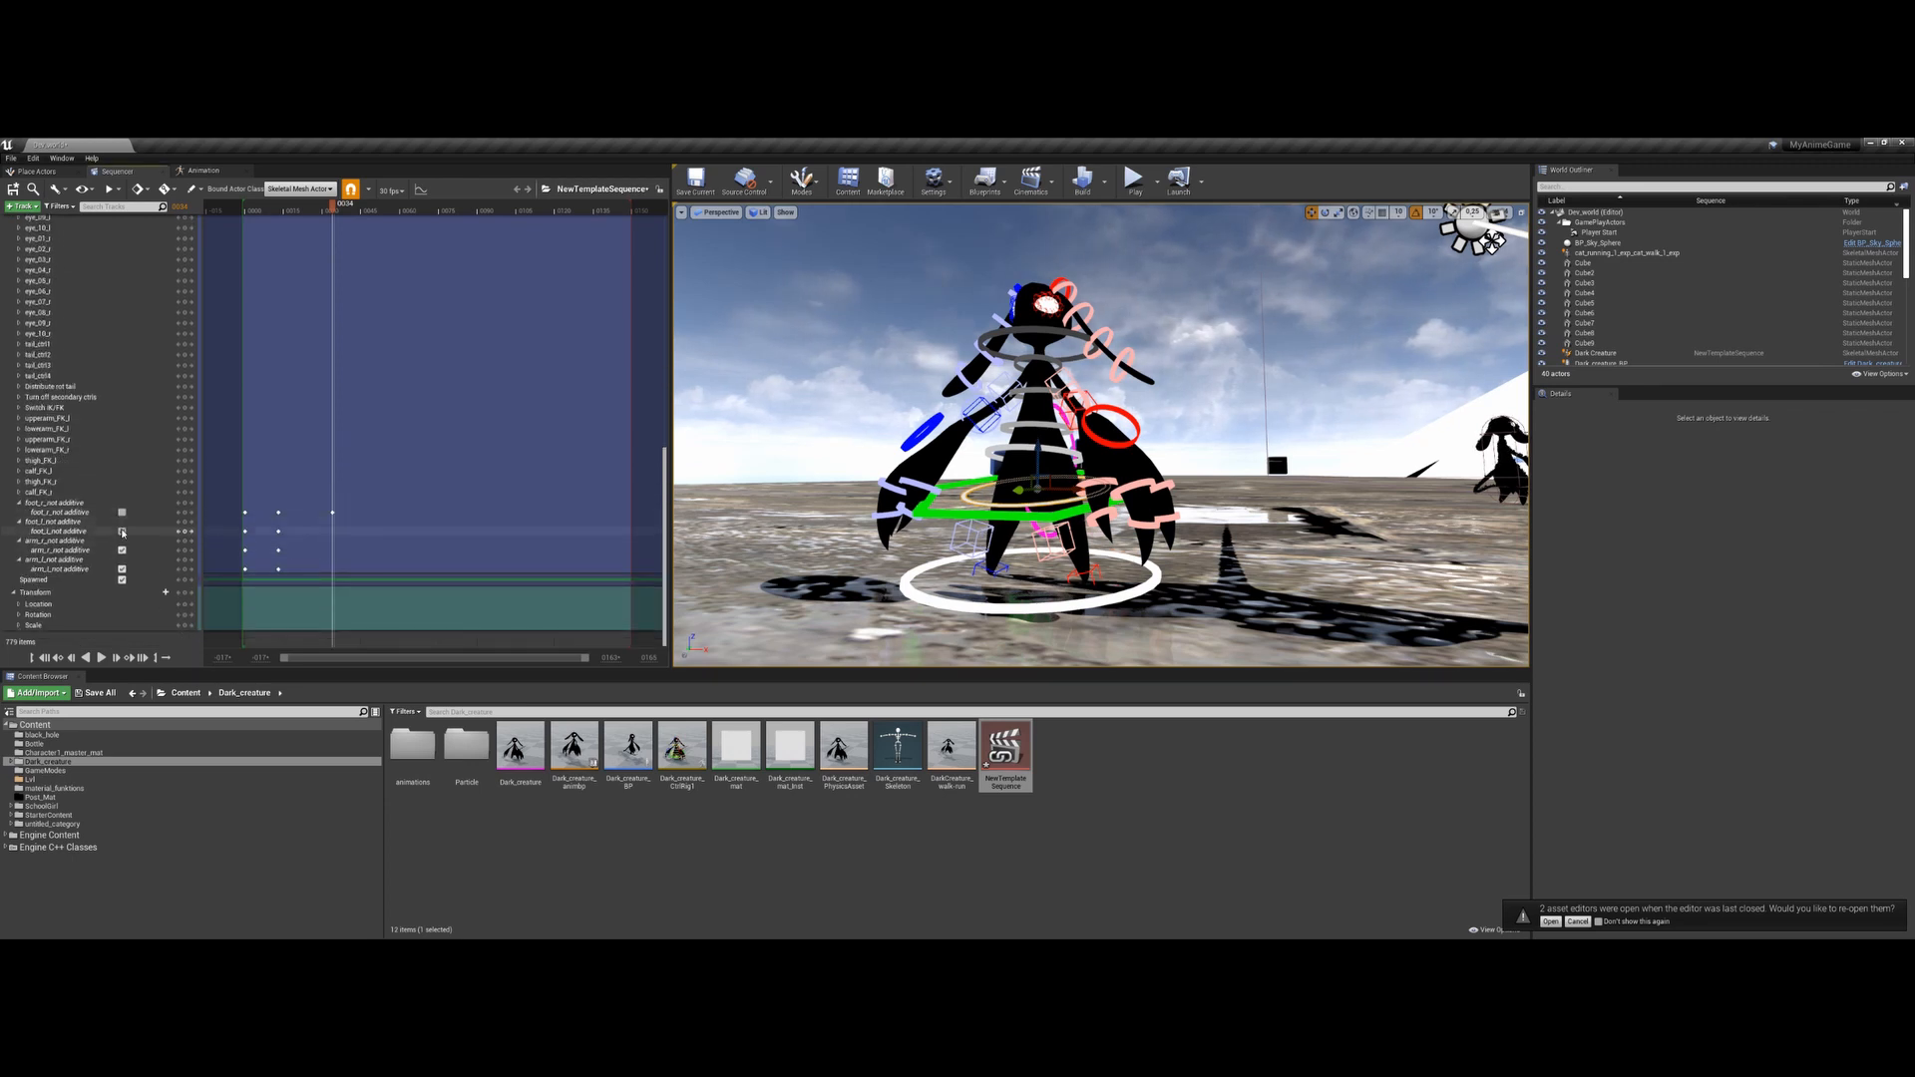
{"action": "left_click", "coordinate": [121, 532]}
{"action": "left_click", "coordinate": [121, 550]}
{"action": "left_click", "coordinate": [122, 568]}
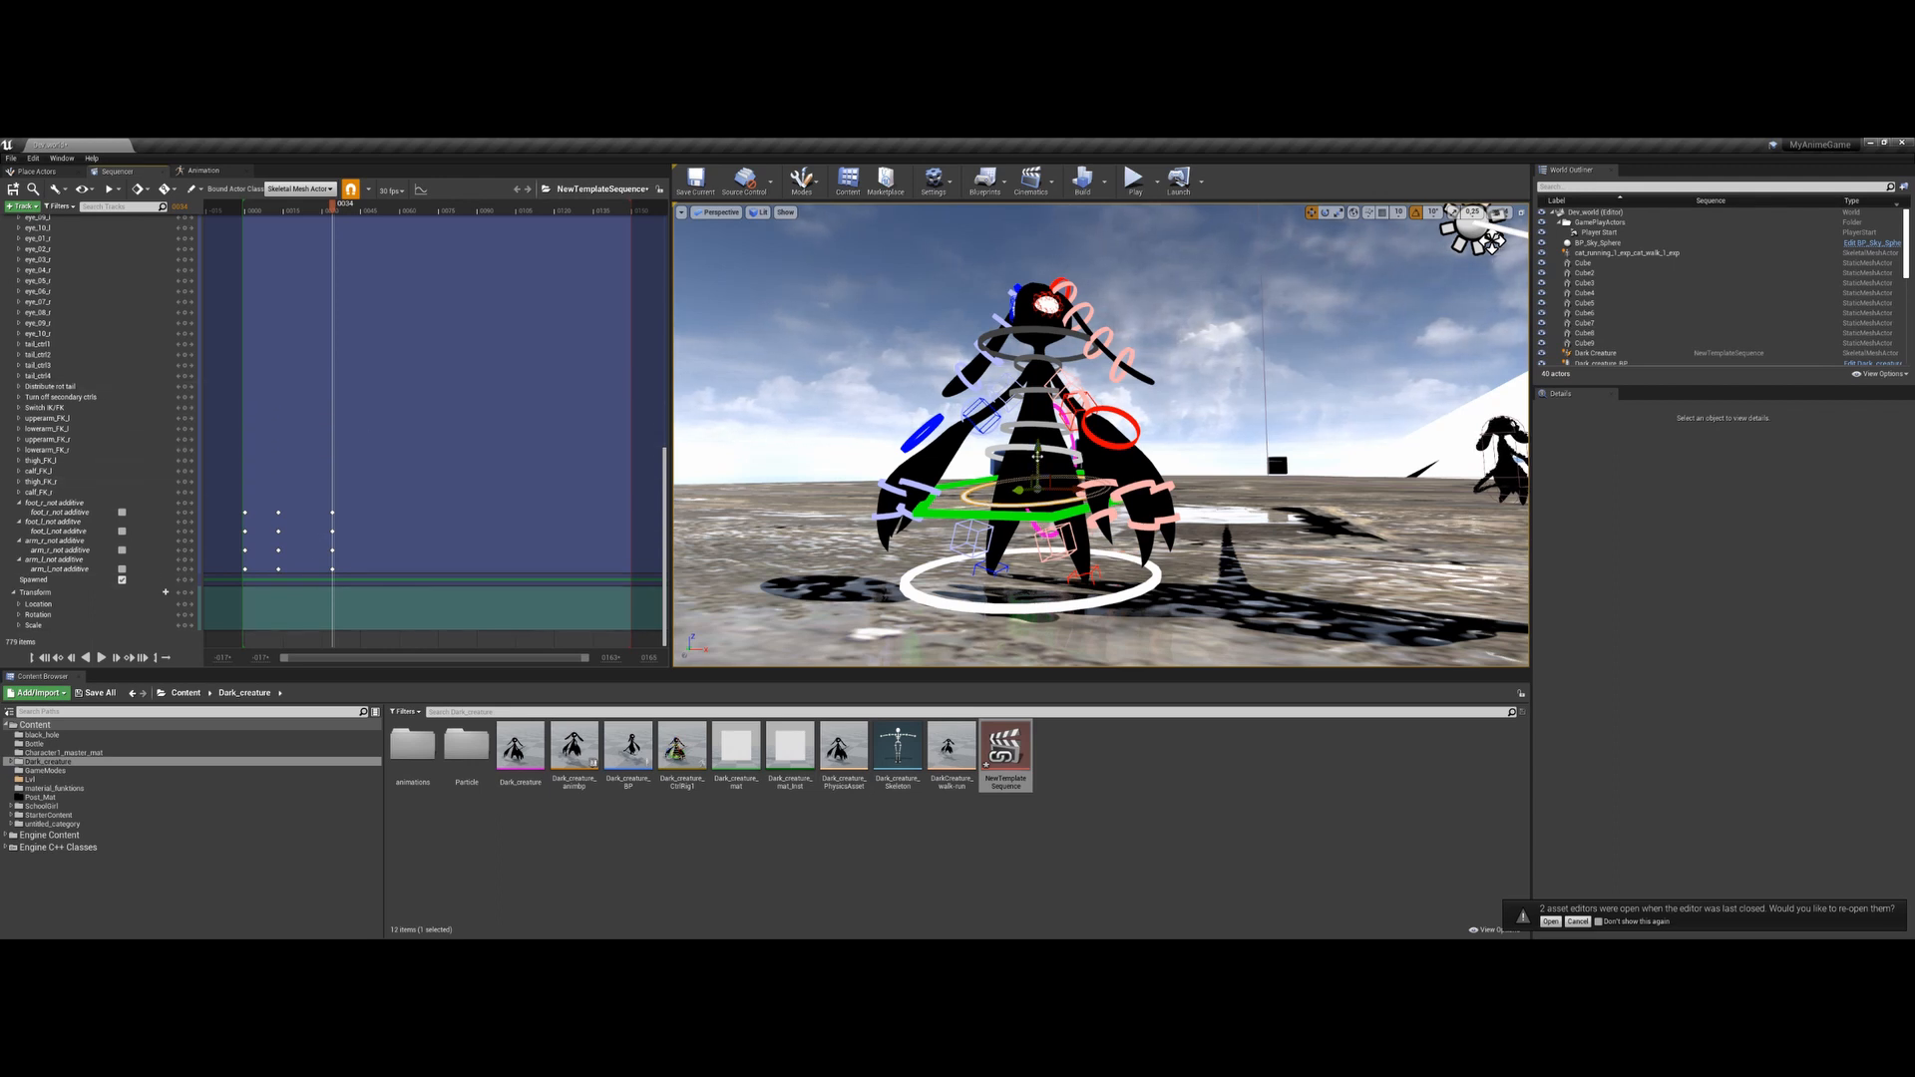
Raise the pelvis control at a frame beyond 34 and scrub the sequence to check how the limbs follow it
{"action": "key", "text": "space"}
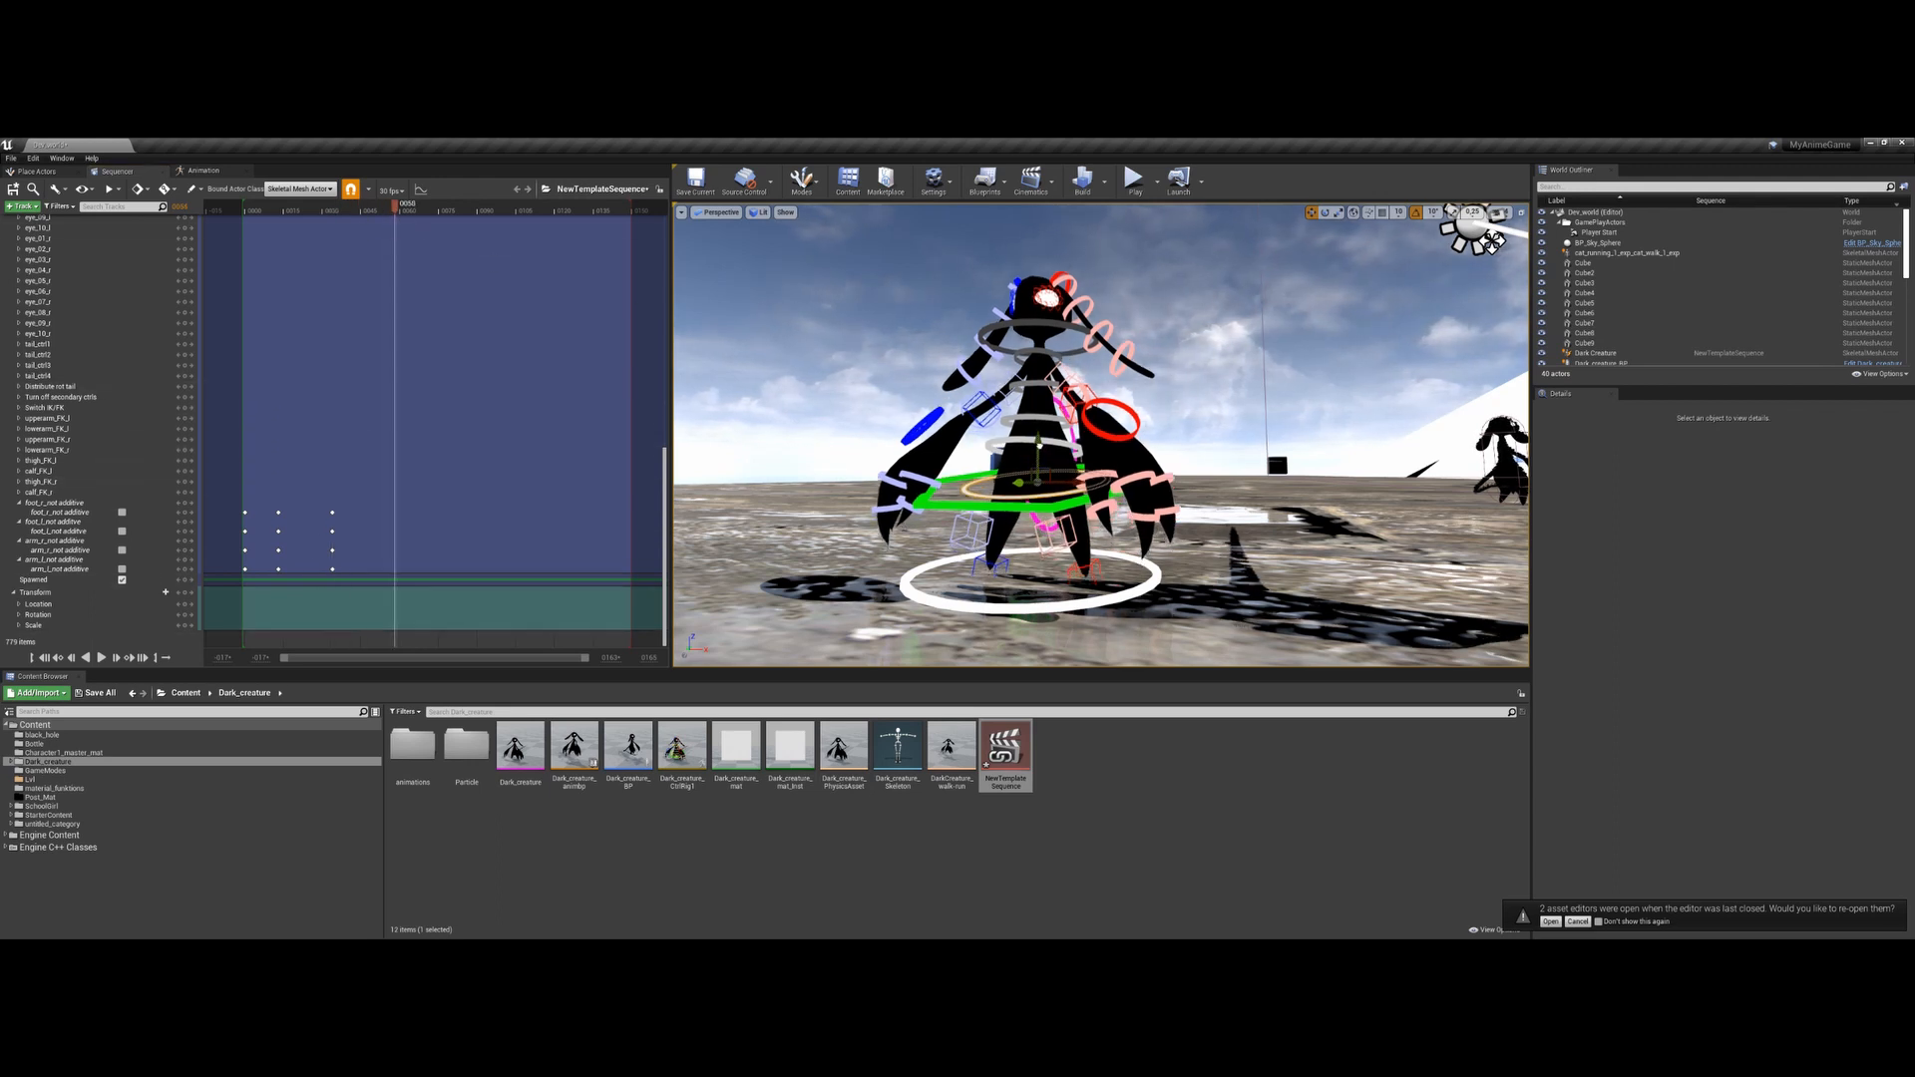
{"action": "left_click", "coordinate": [264, 211]}
{"action": "left_click_drag", "start_coordinate": [264, 211], "coordinate": [404, 232]}
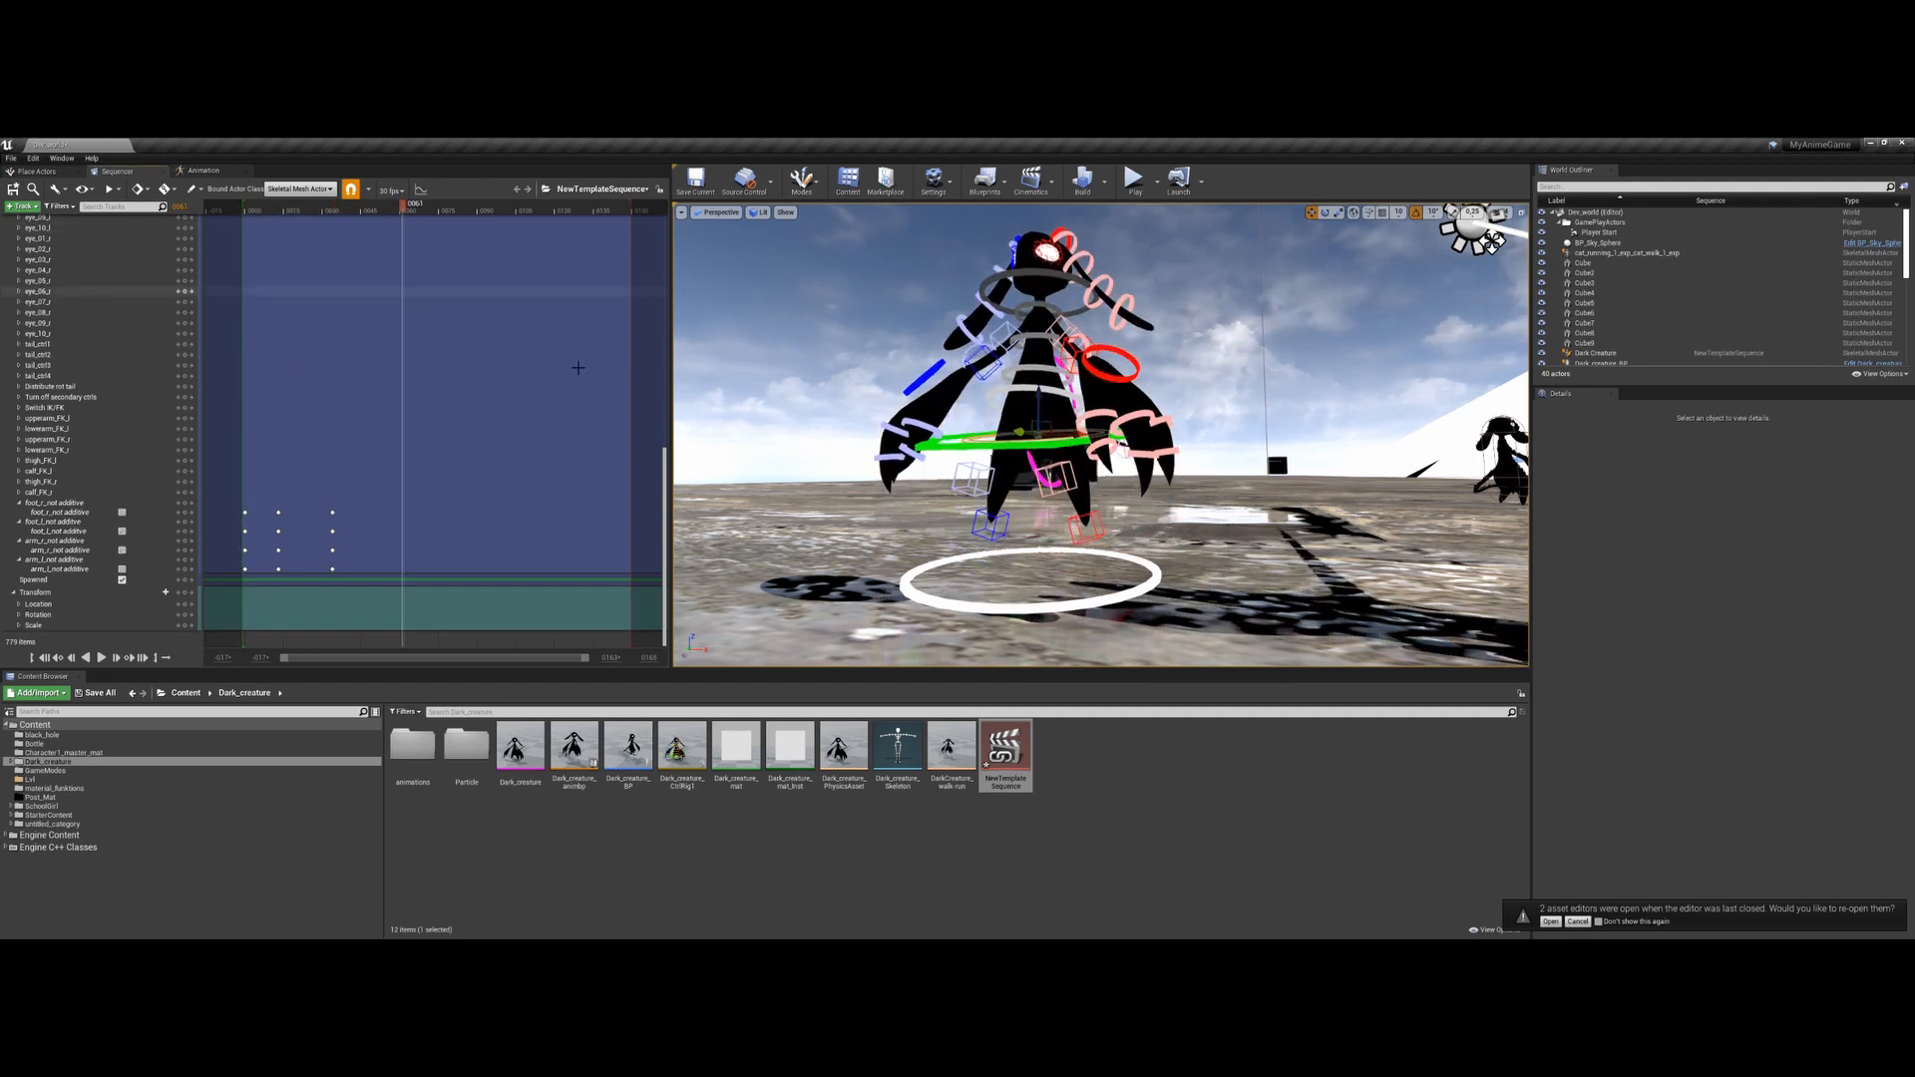
{"action": "left_click_drag", "start_coordinate": [768, 429], "coordinate": [897, 503], "text": "alt"}
{"action": "scroll", "coordinate": [361, 507], "scroll_direction": "up", "scroll_amount": 8}
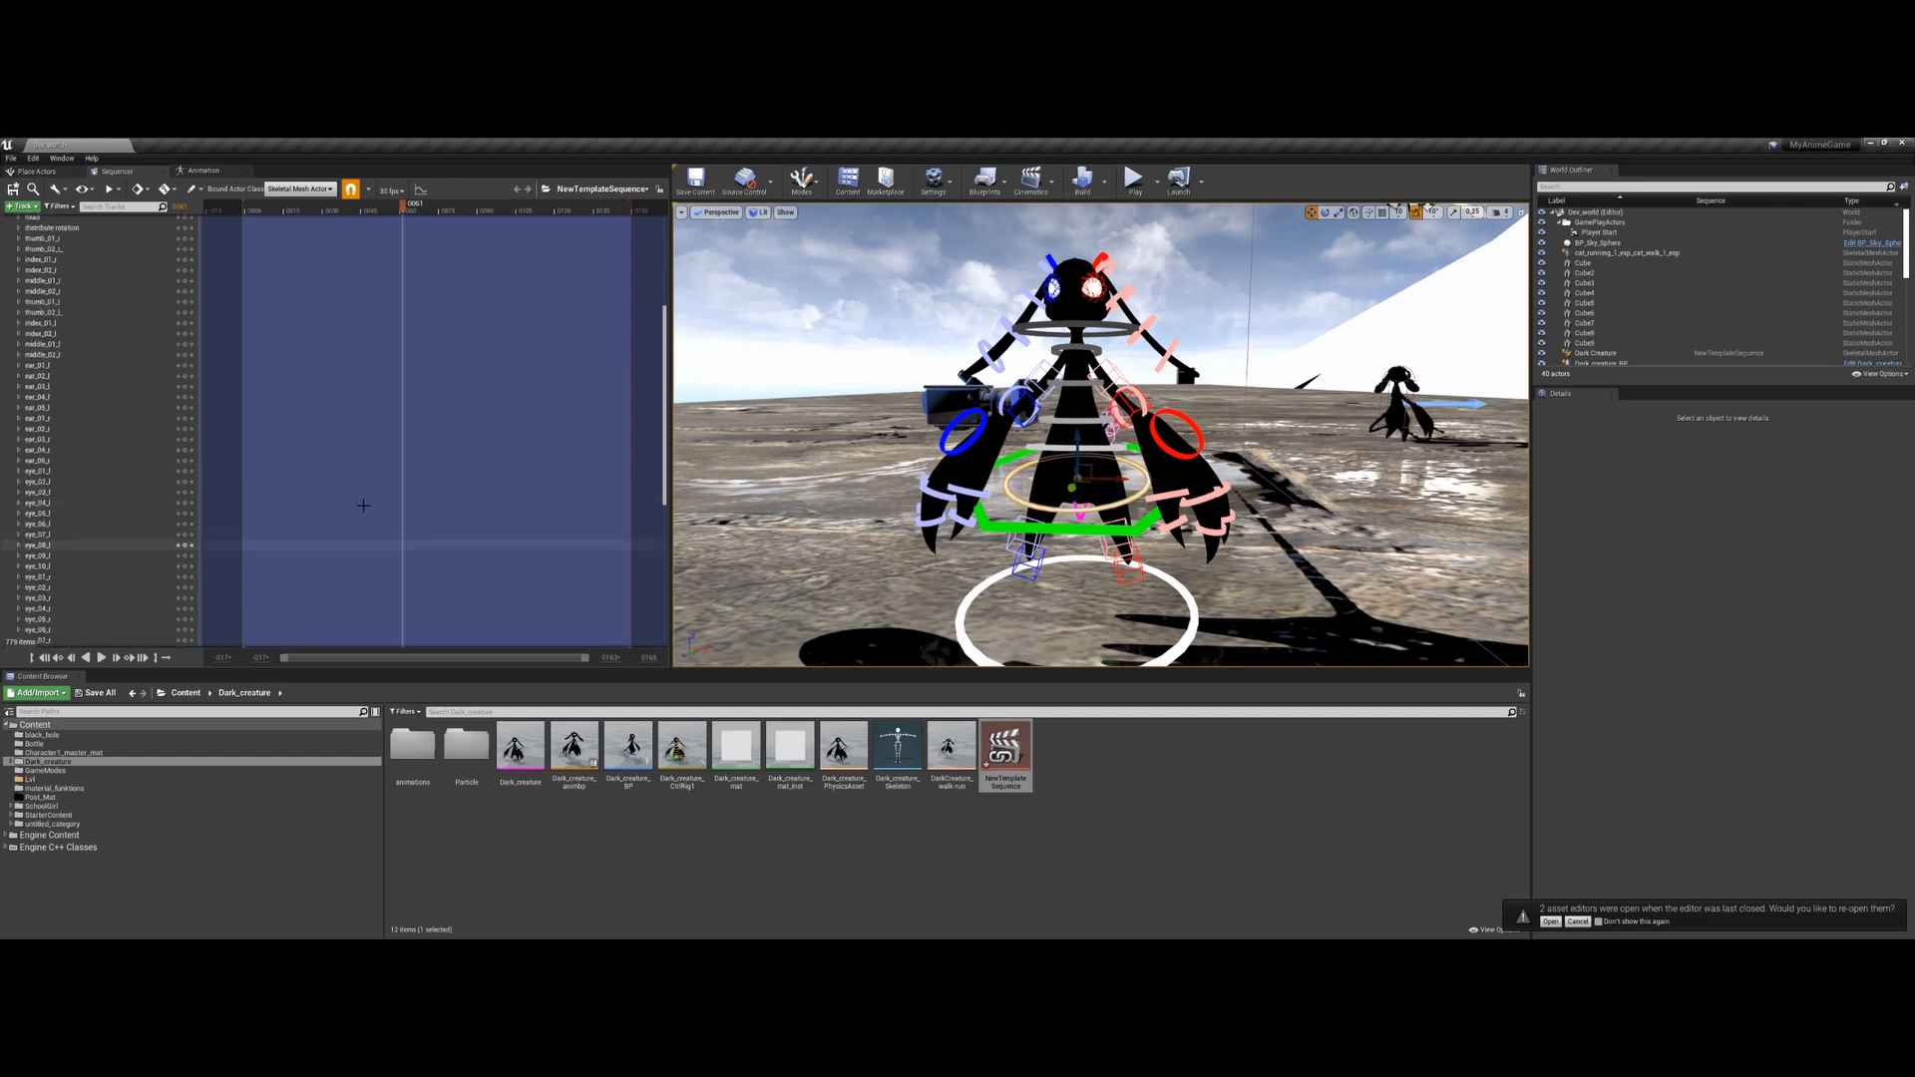
{"action": "scroll", "coordinate": [363, 506], "scroll_direction": "up", "scroll_amount": 8}
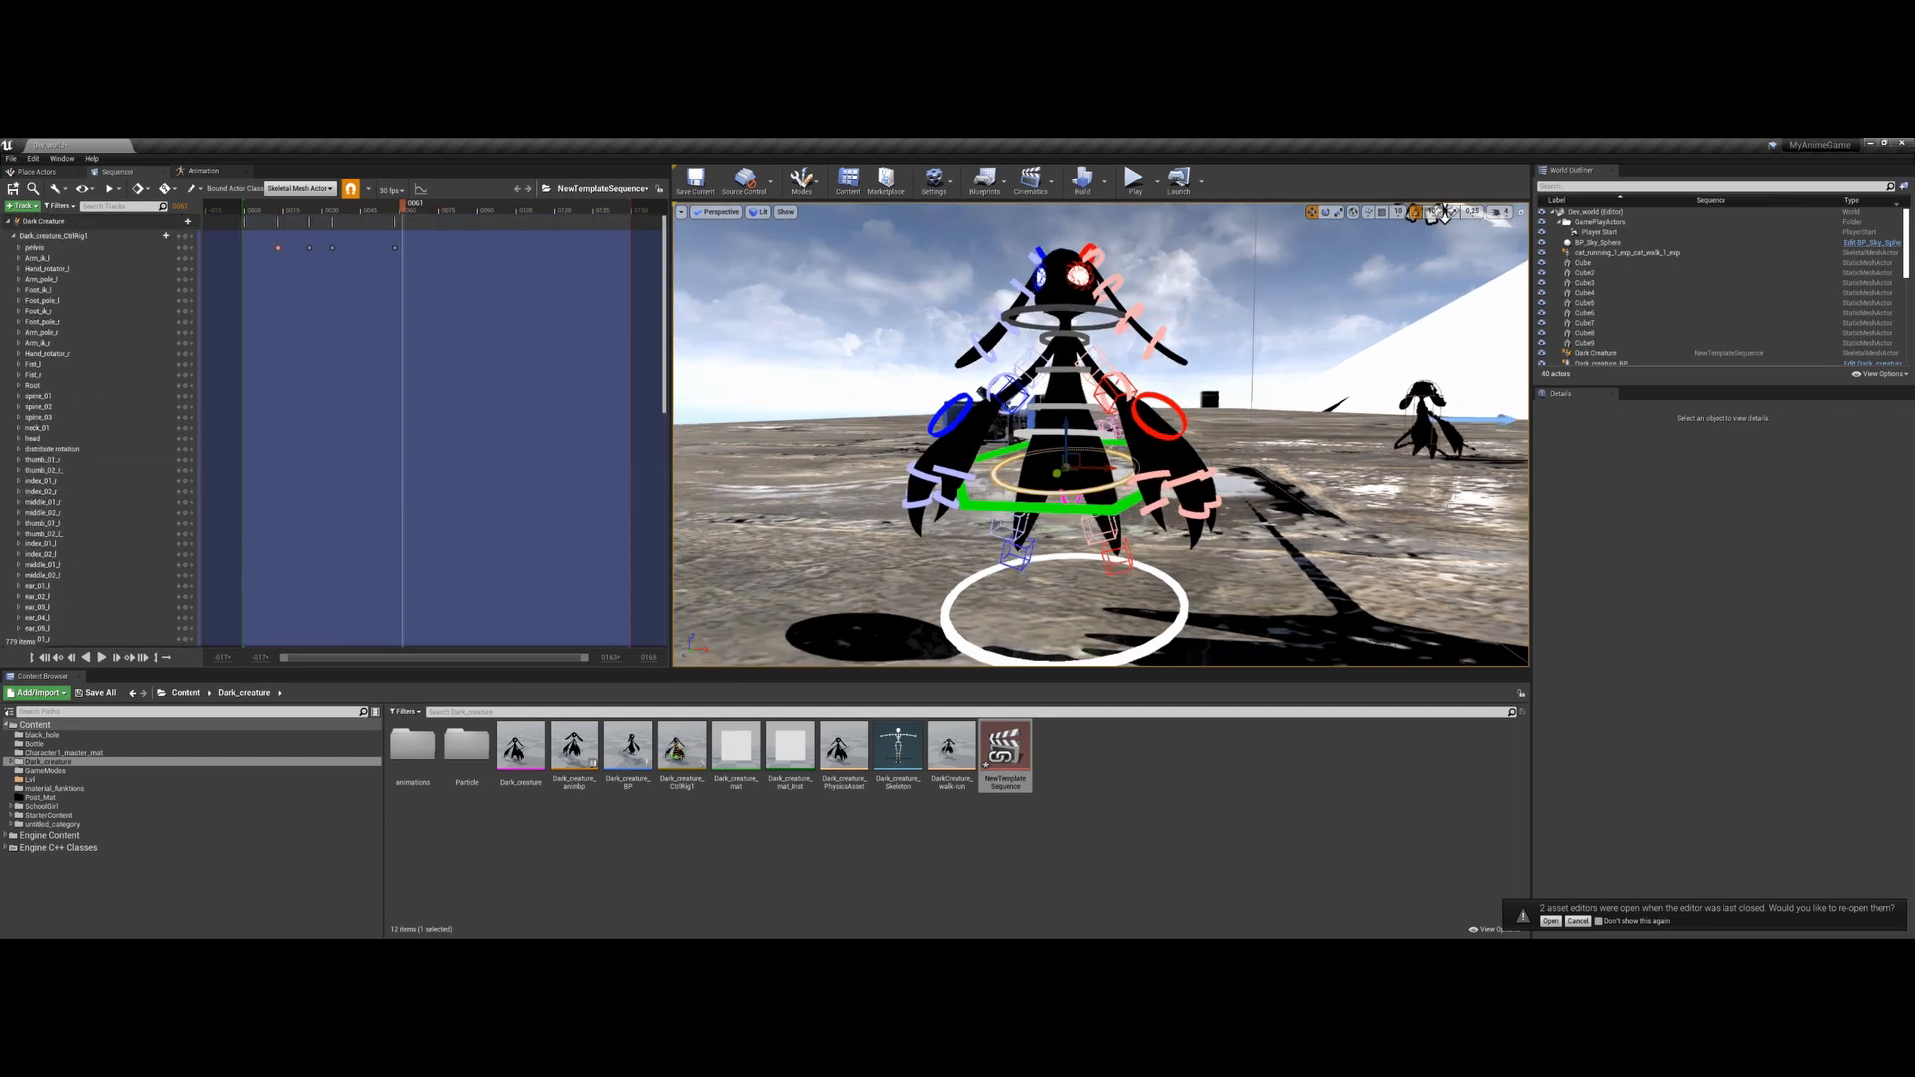
{"action": "left_click_drag", "start_coordinate": [922, 556], "coordinate": [922, 518], "text": "alt"}
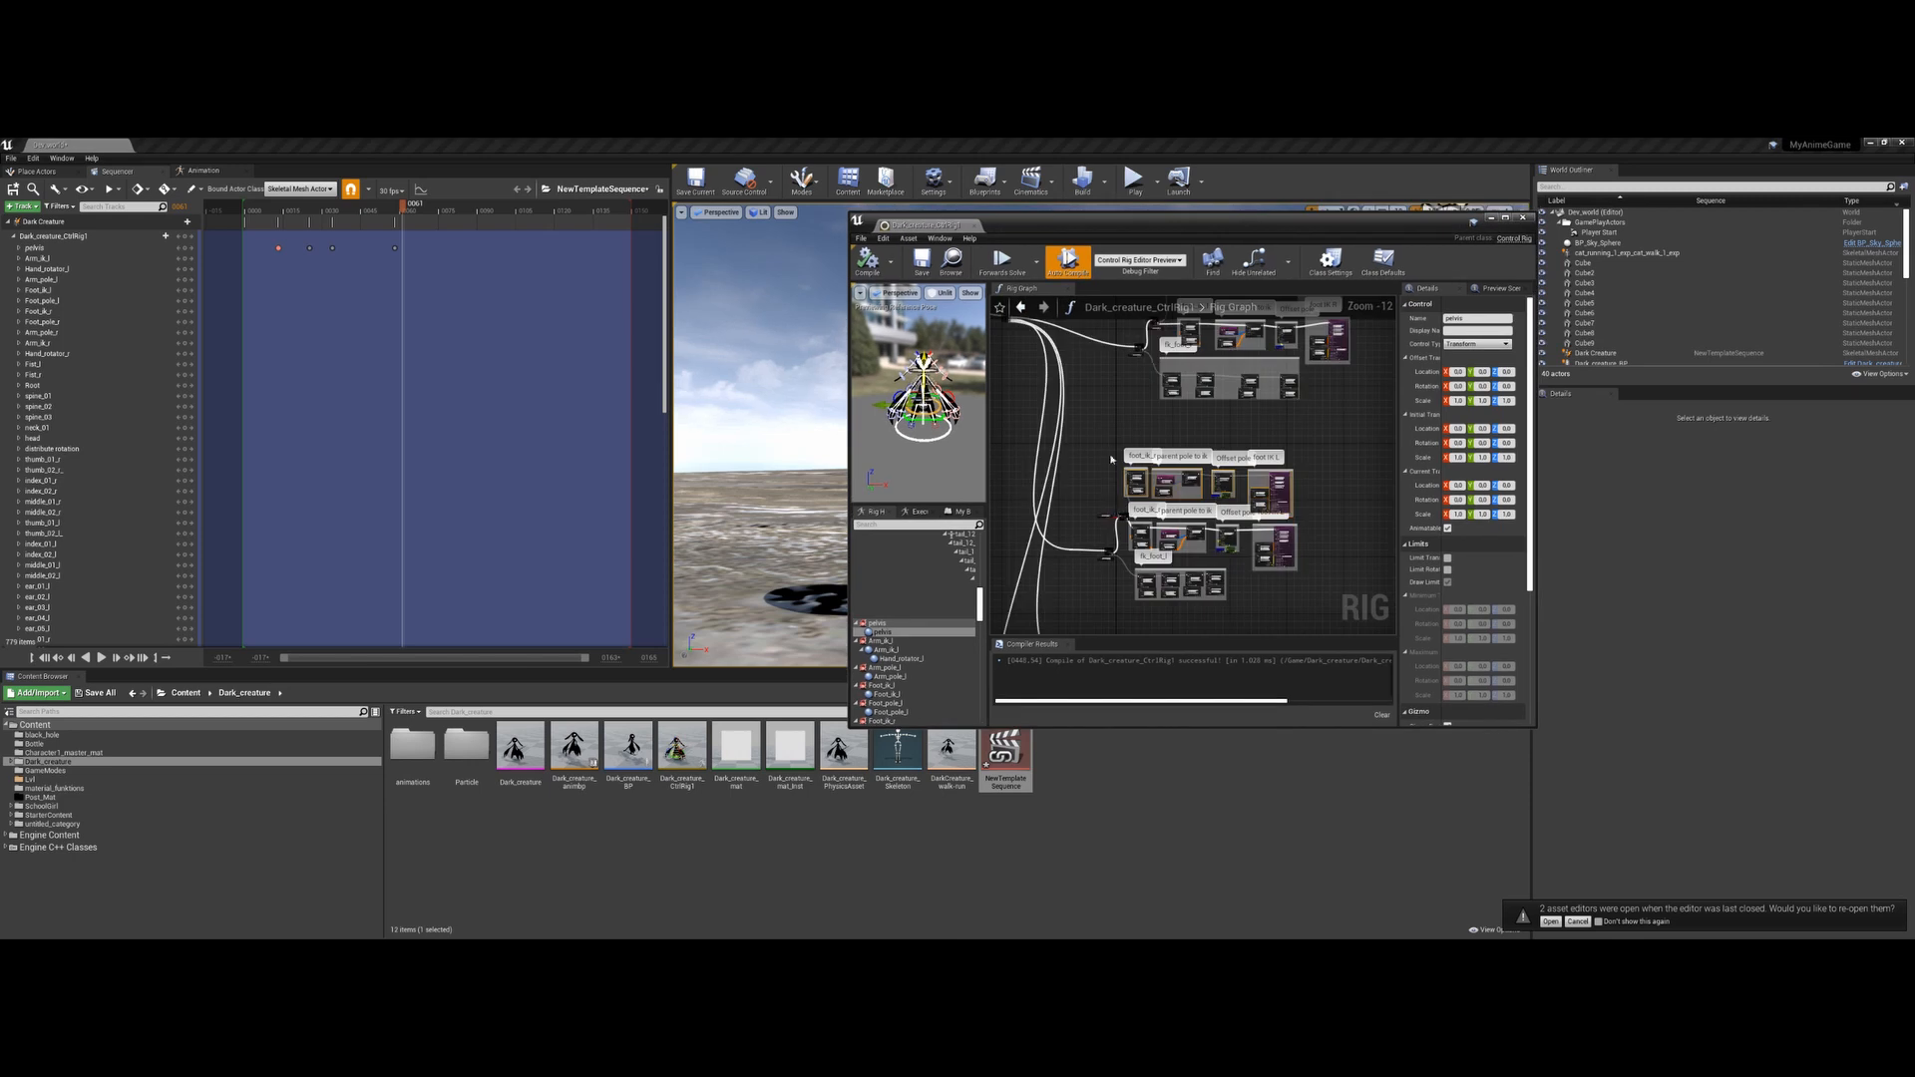
Review the arm and foot IK branches in the Rig Graph of Dark_creature_CtrlRig1
{"action": "left_click", "coordinate": [1110, 460]}
{"action": "right_click_drag", "start_coordinate": [1112, 454], "coordinate": [1131, 651]}
{"action": "right_click_drag", "start_coordinate": [1119, 503], "coordinate": [1125, 264]}
{"action": "right_click_drag", "start_coordinate": [1124, 543], "coordinate": [1131, 355]}
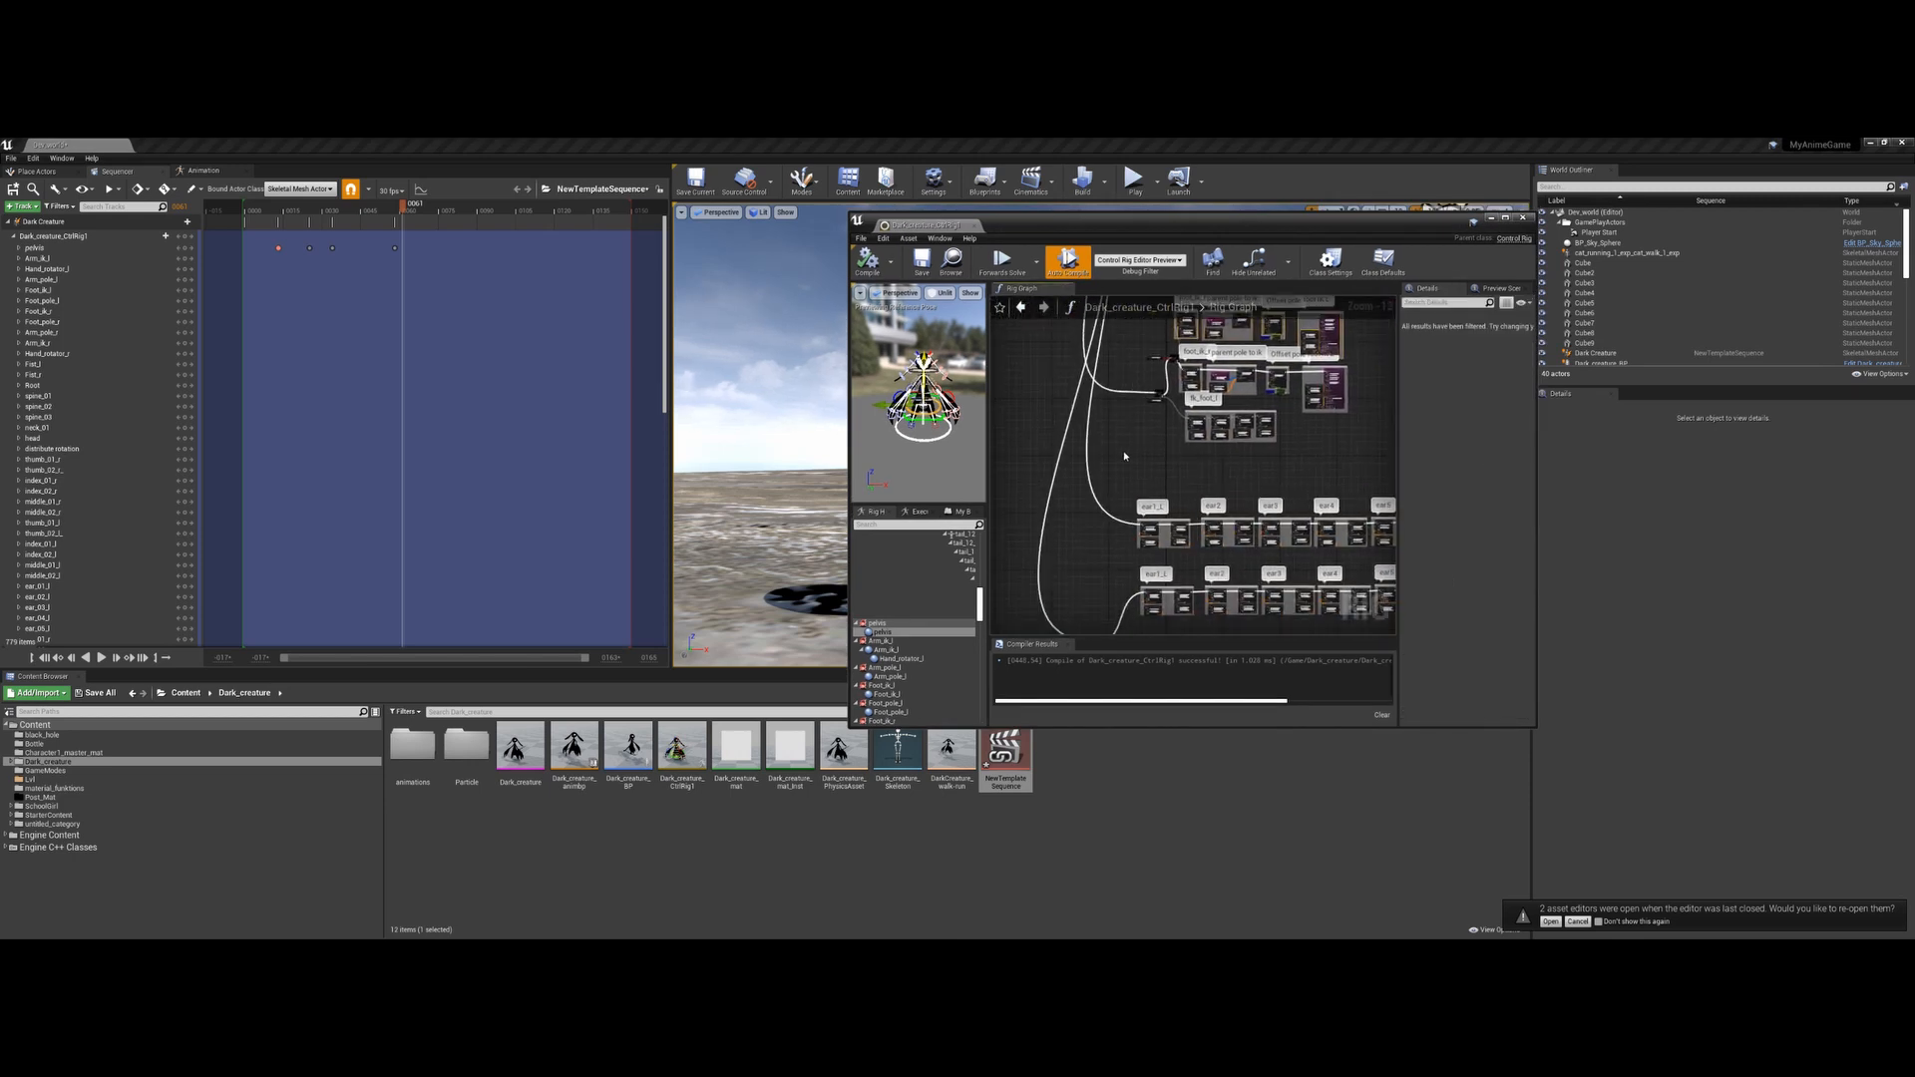
{"action": "right_click_drag", "start_coordinate": [1128, 452], "coordinate": [1101, 984]}
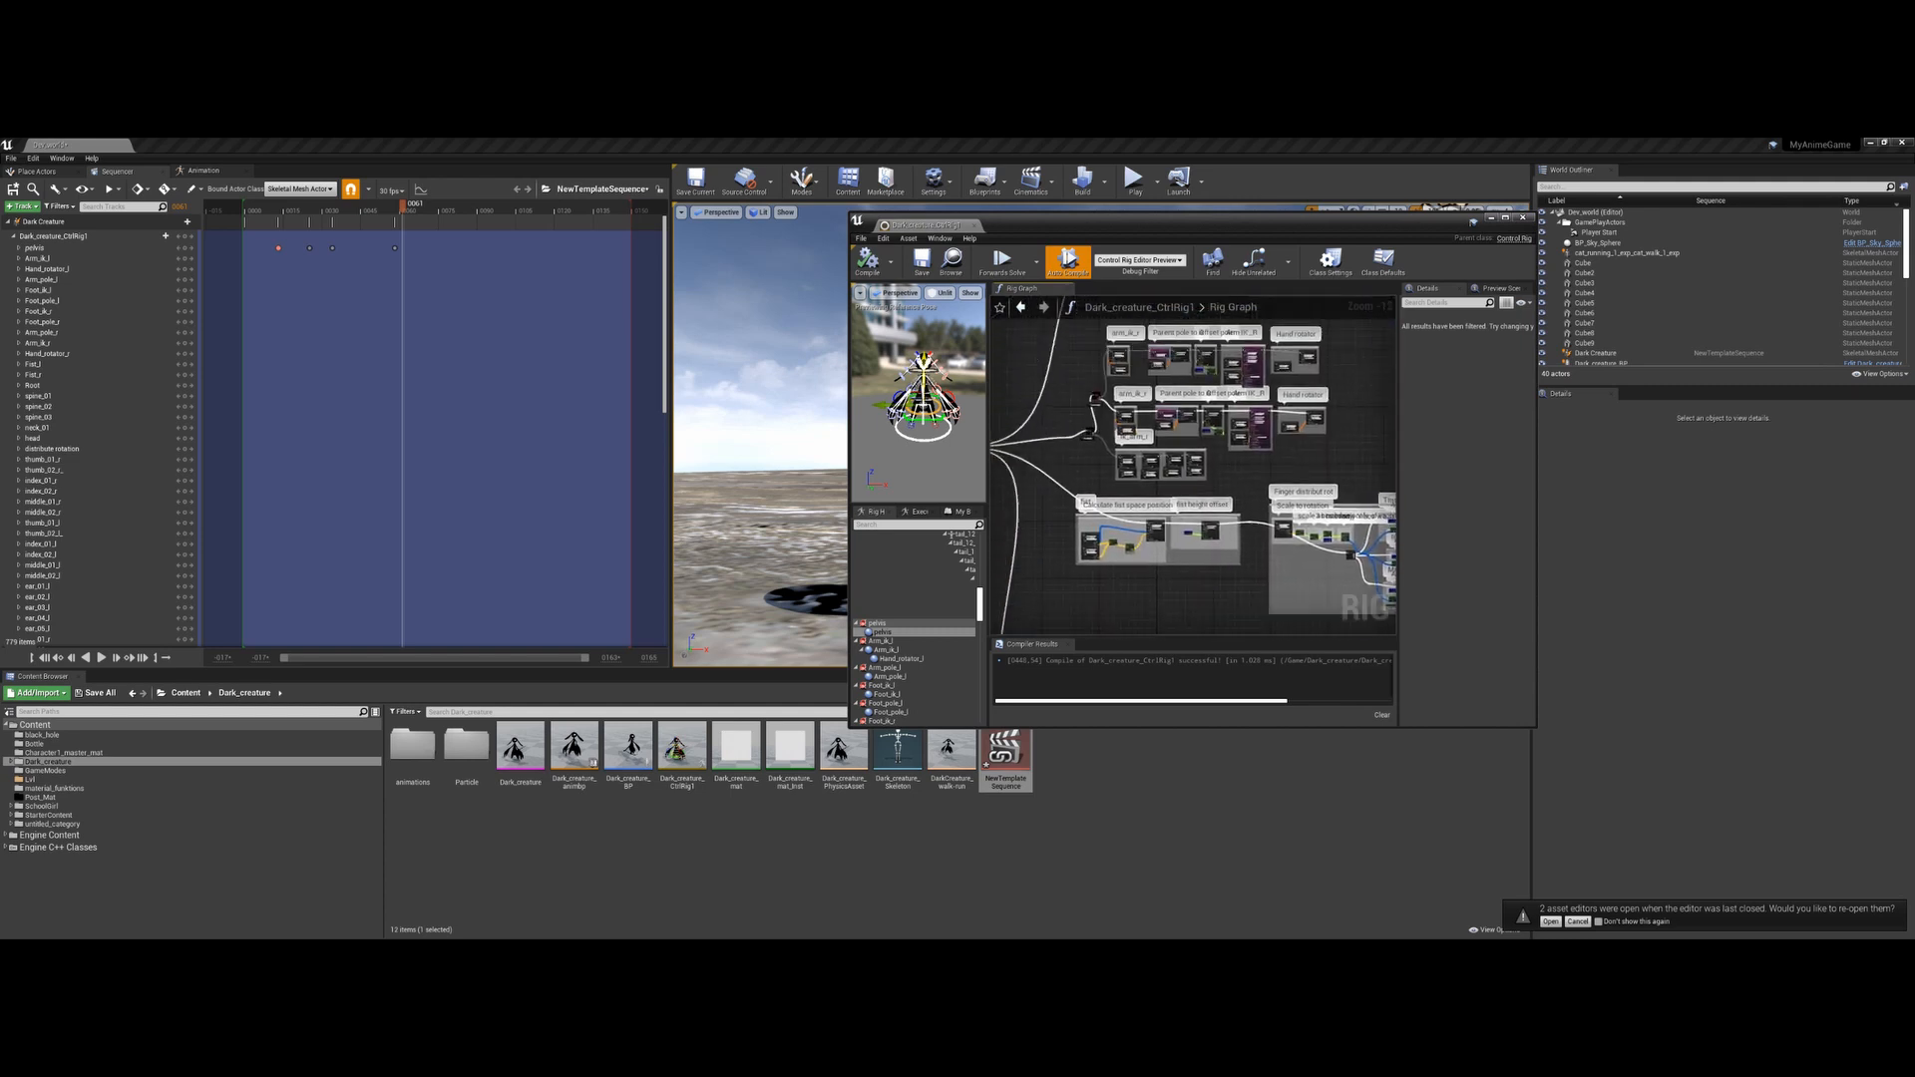
{"action": "right_click_drag", "start_coordinate": [1084, 364], "coordinate": [1070, 439]}
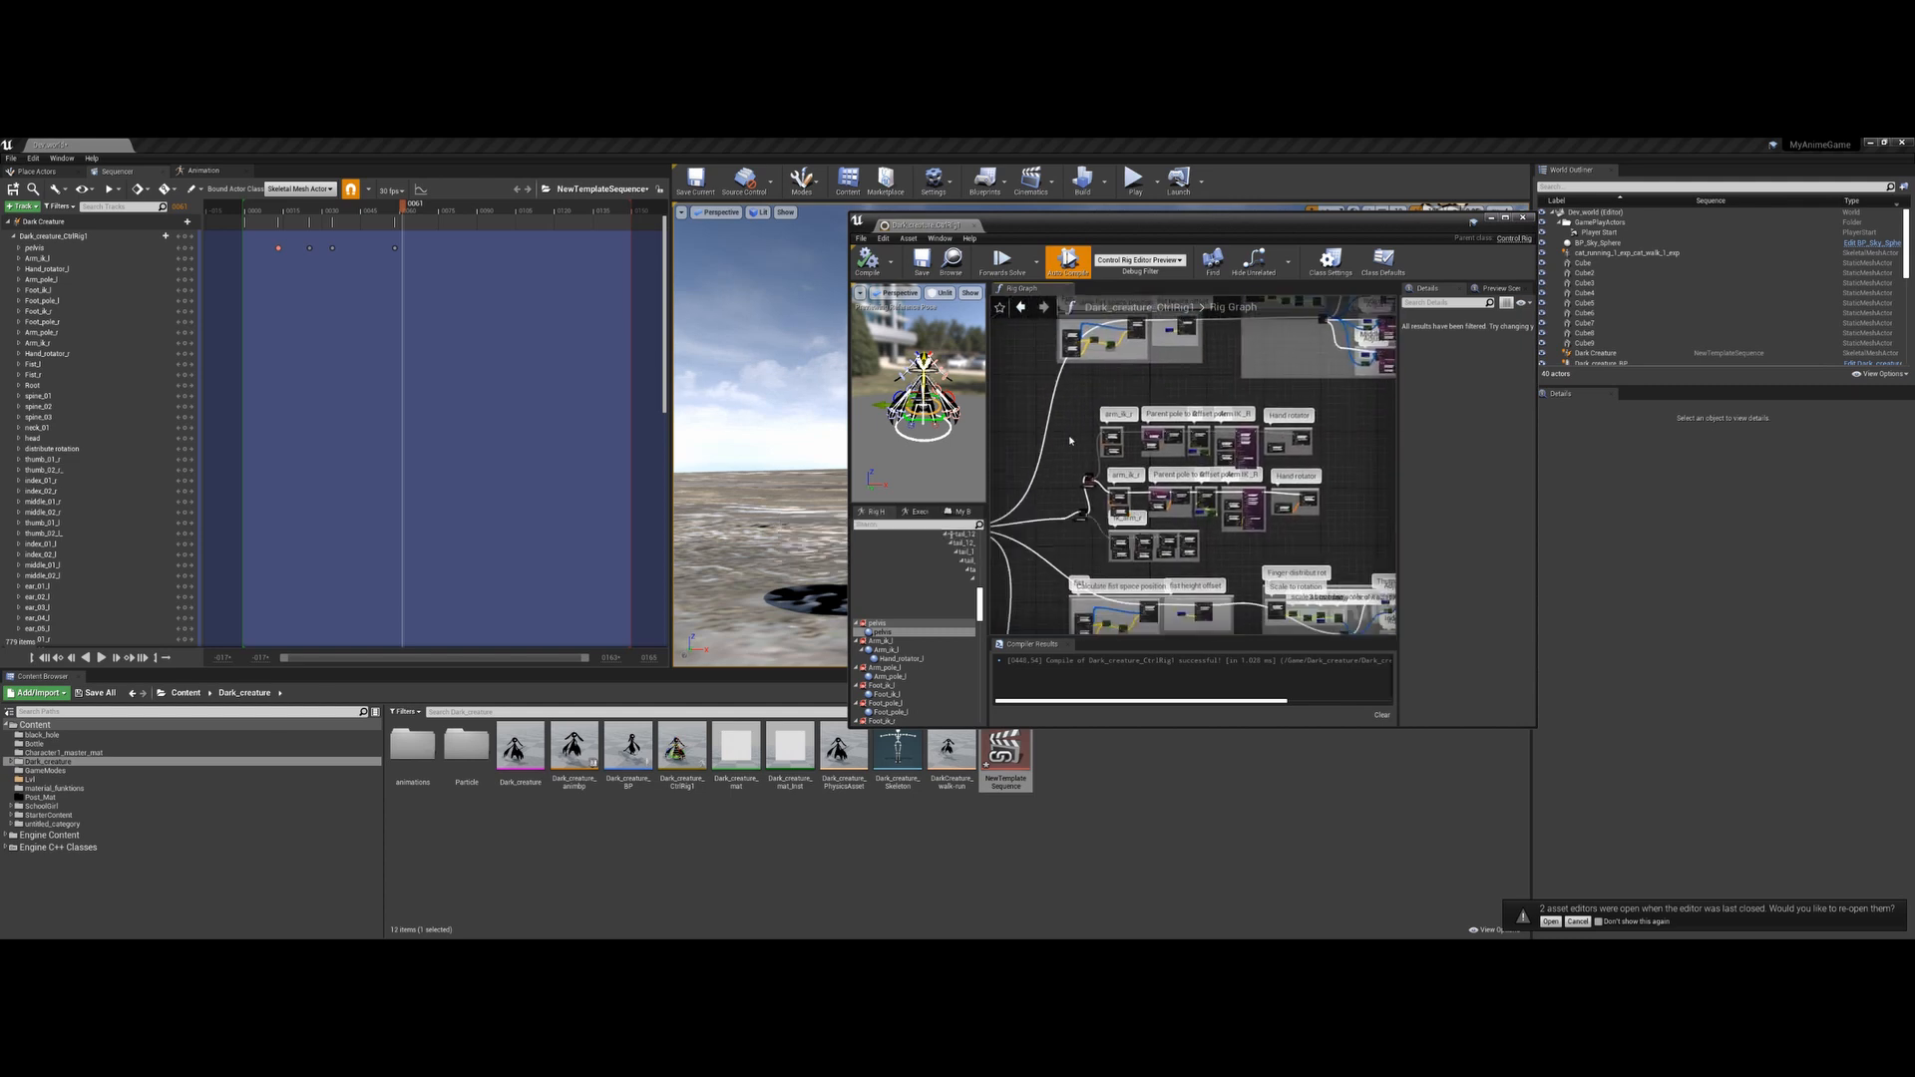
Move the Control Rig editor window aside to uncover the creature and select the Dark_creature_CtrlRig1 track in the sequence
{"action": "left_click_drag", "start_coordinate": [1077, 224], "coordinate": [1397, 316]}
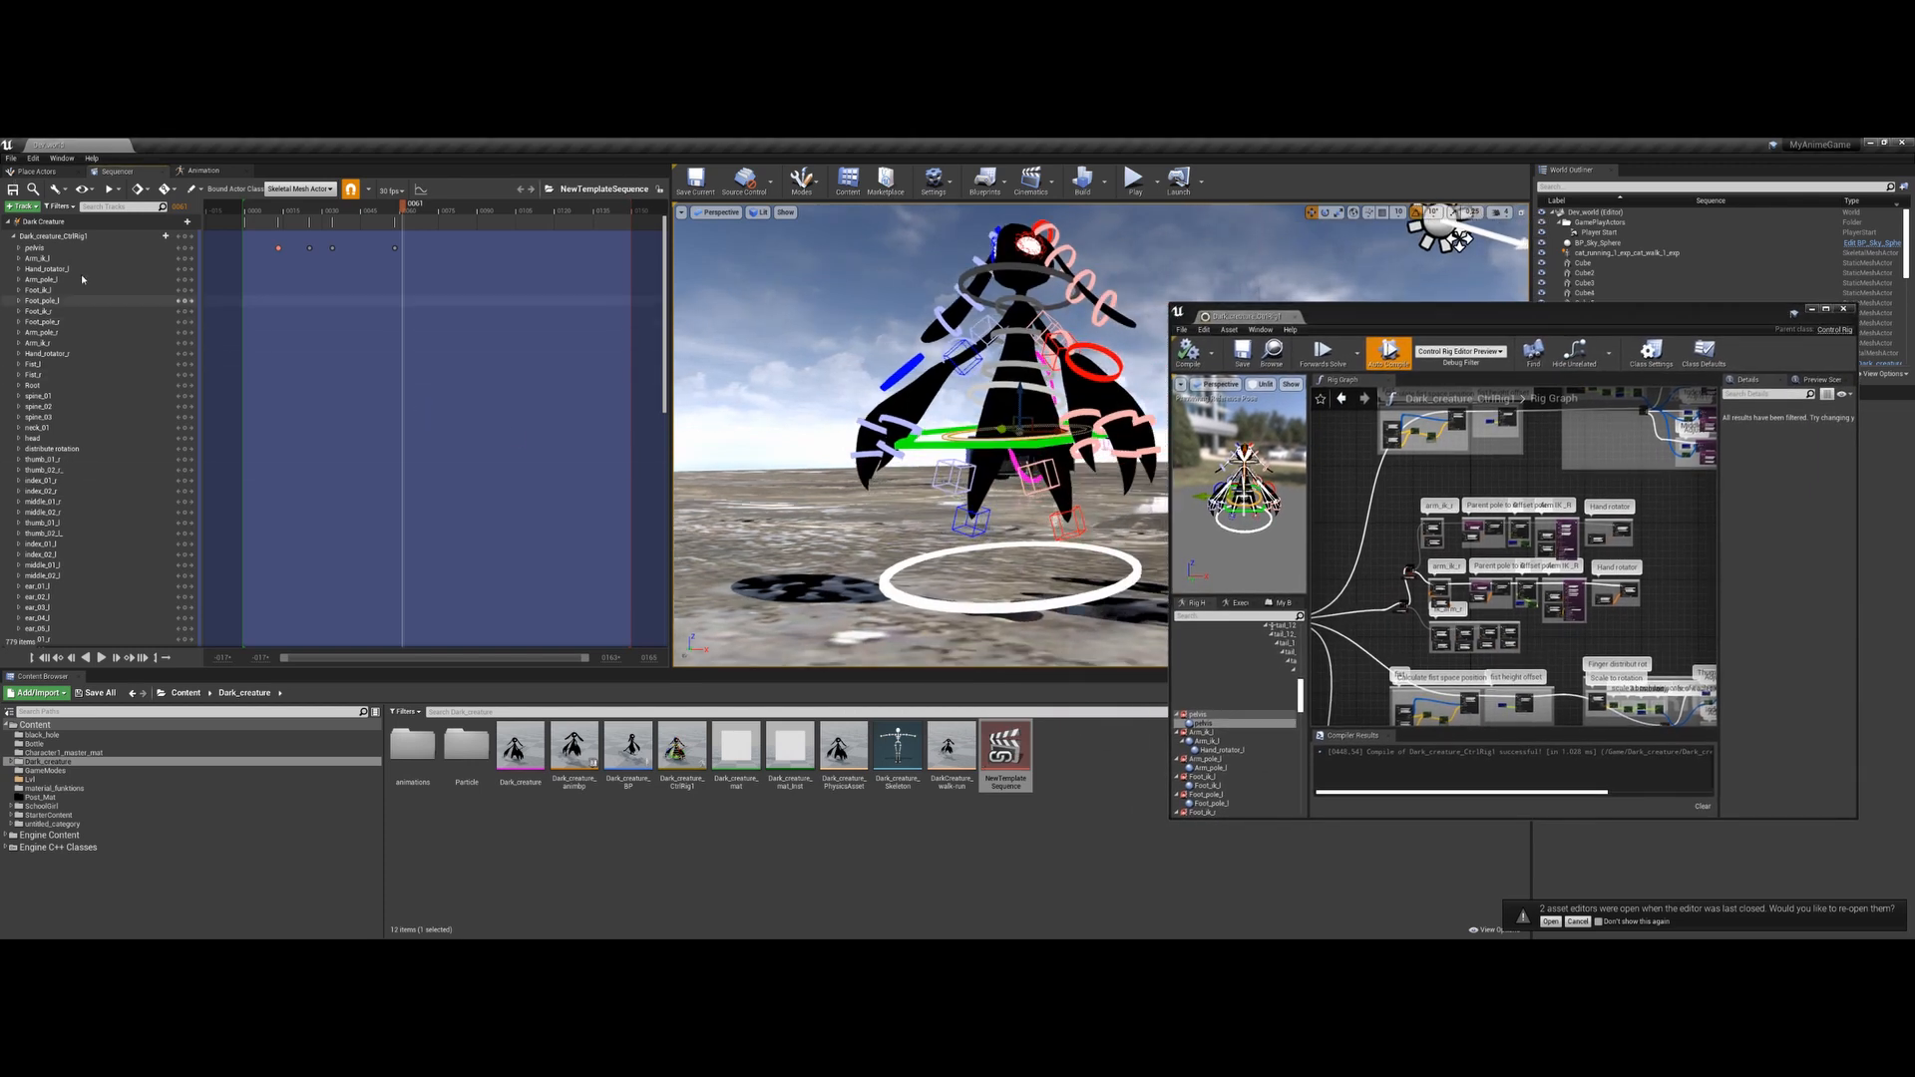
{"action": "left_click", "coordinate": [74, 237]}
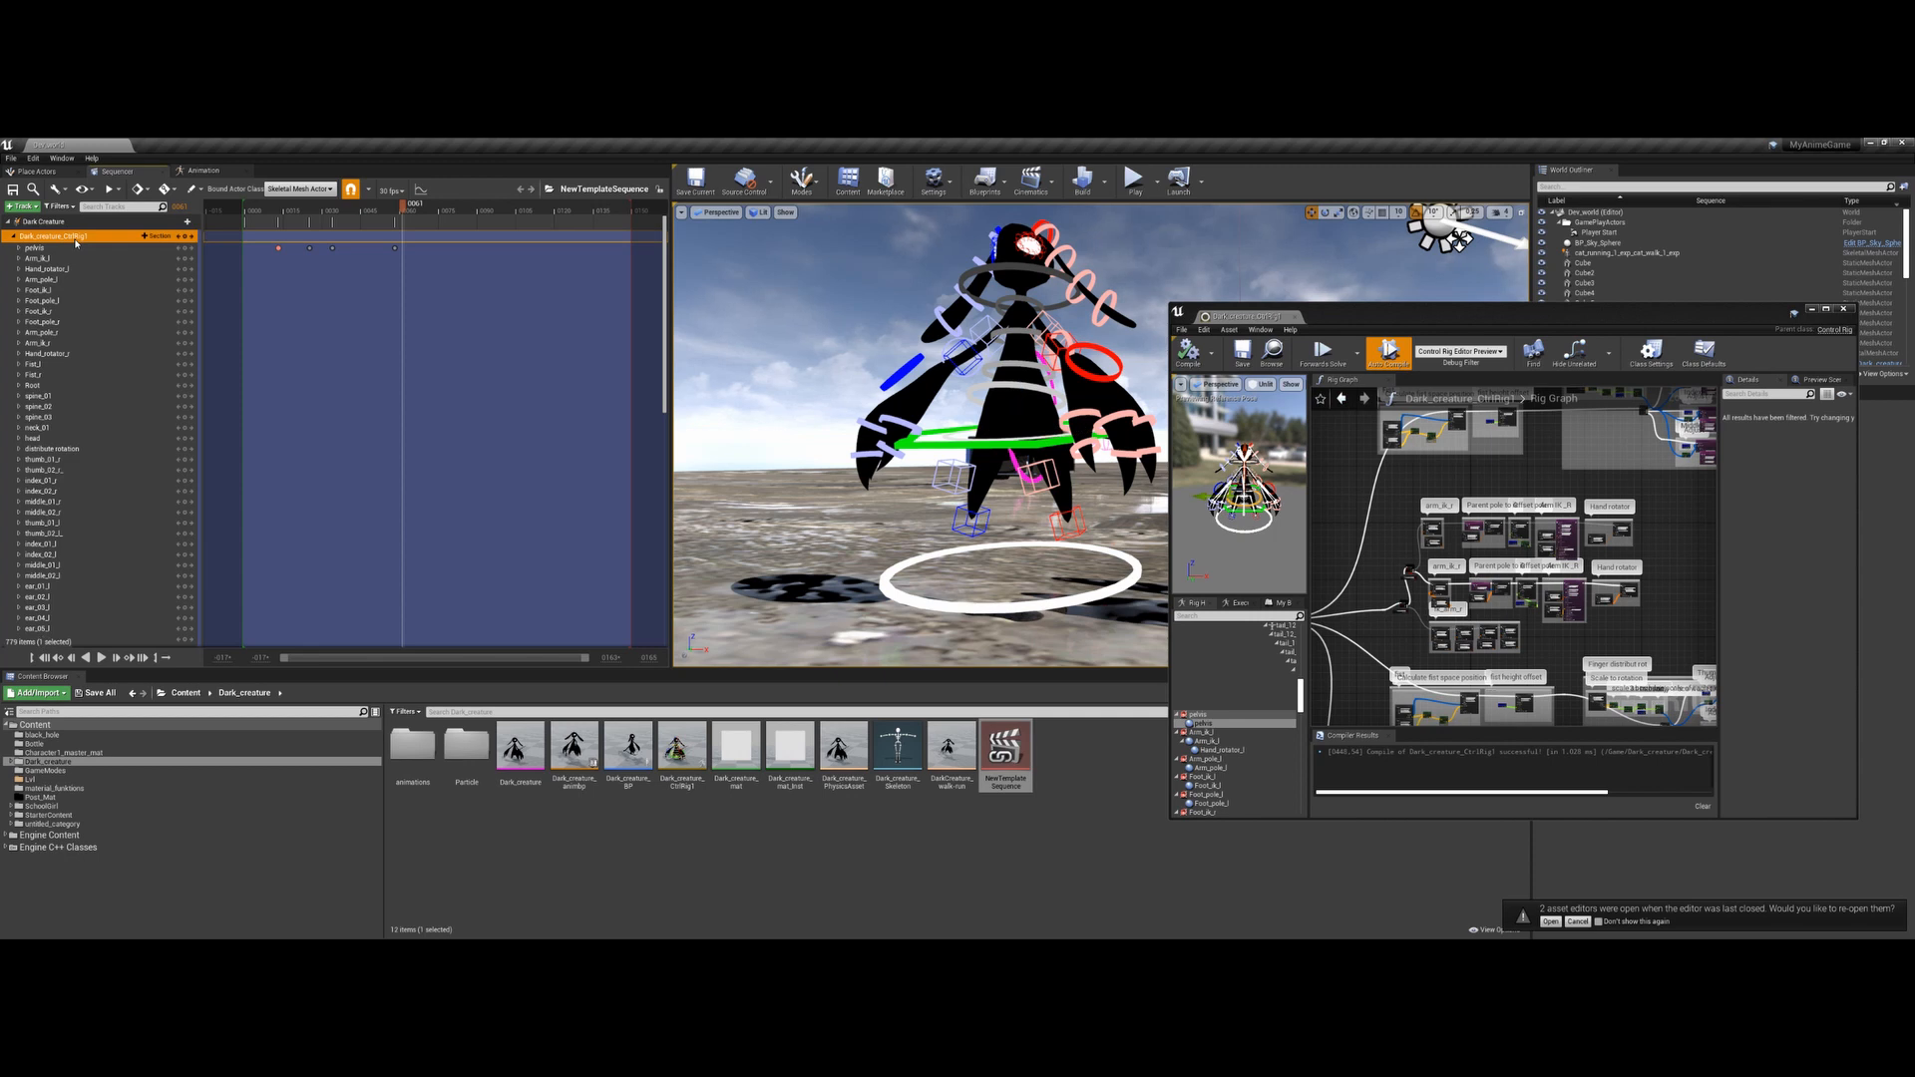
{"action": "right_click_drag", "start_coordinate": [736, 428], "coordinate": [748, 433]}
{"action": "key", "text": "s"}
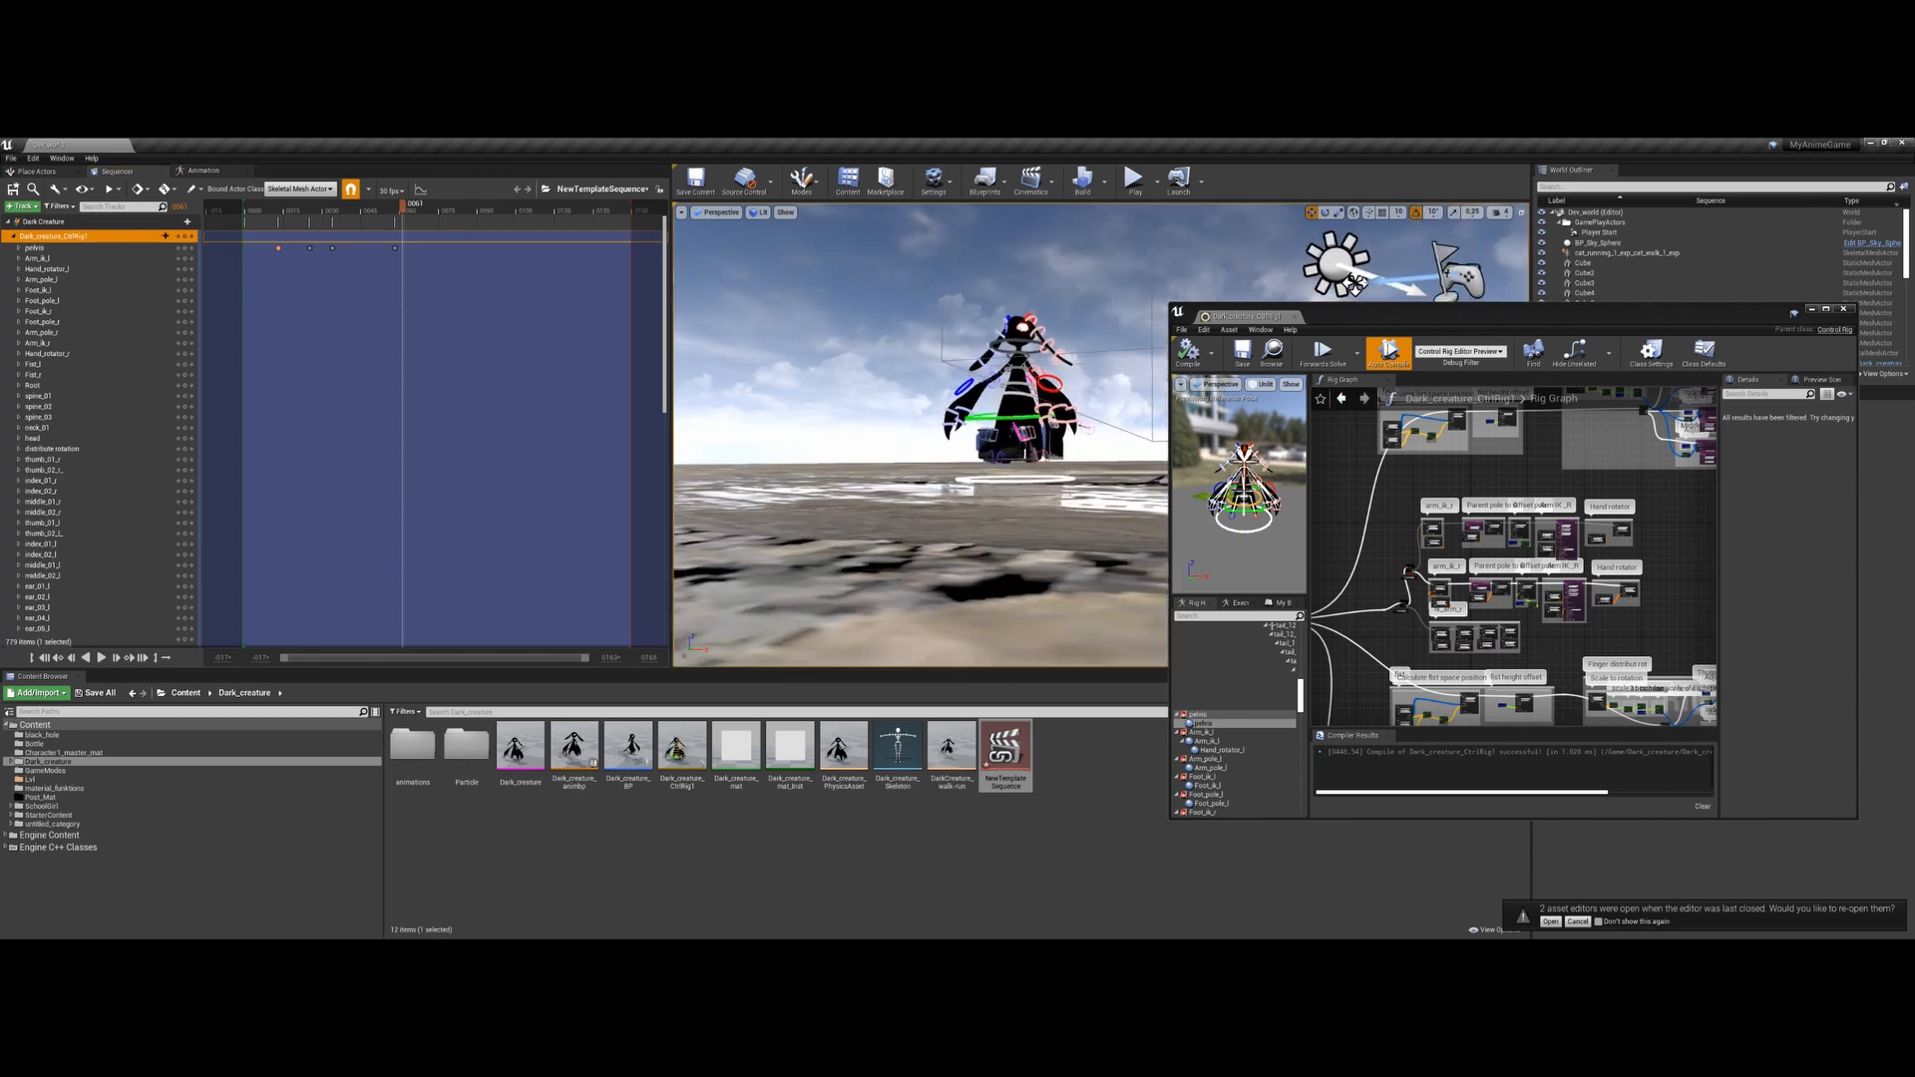